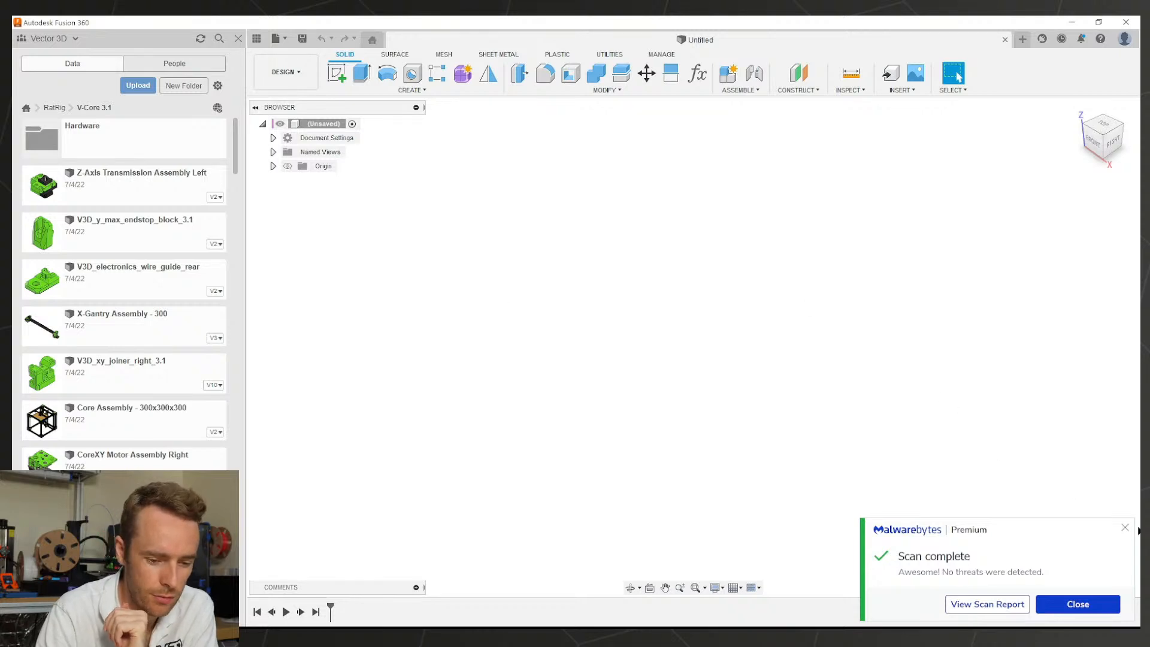
Step: Dismiss the Malwarebytes scan notice and scroll the Data Panel to Core Assembly - 300x300x300
left_click(1124, 529)
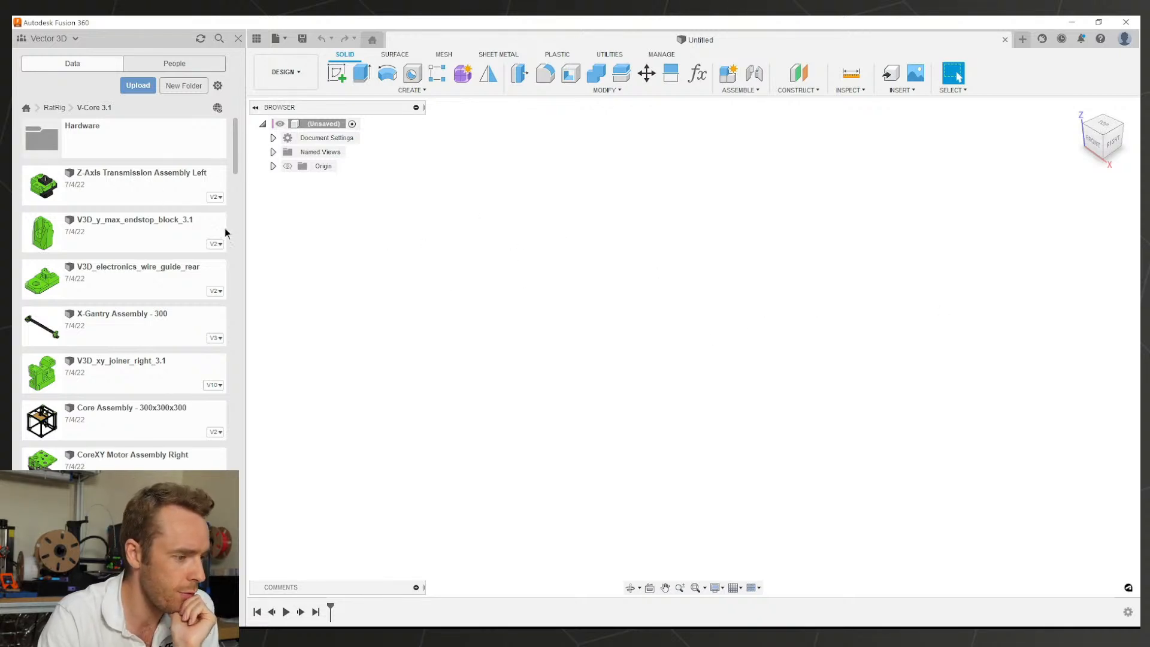
scroll(192, 210, "down", 5)
scroll(162, 240, "up", 5)
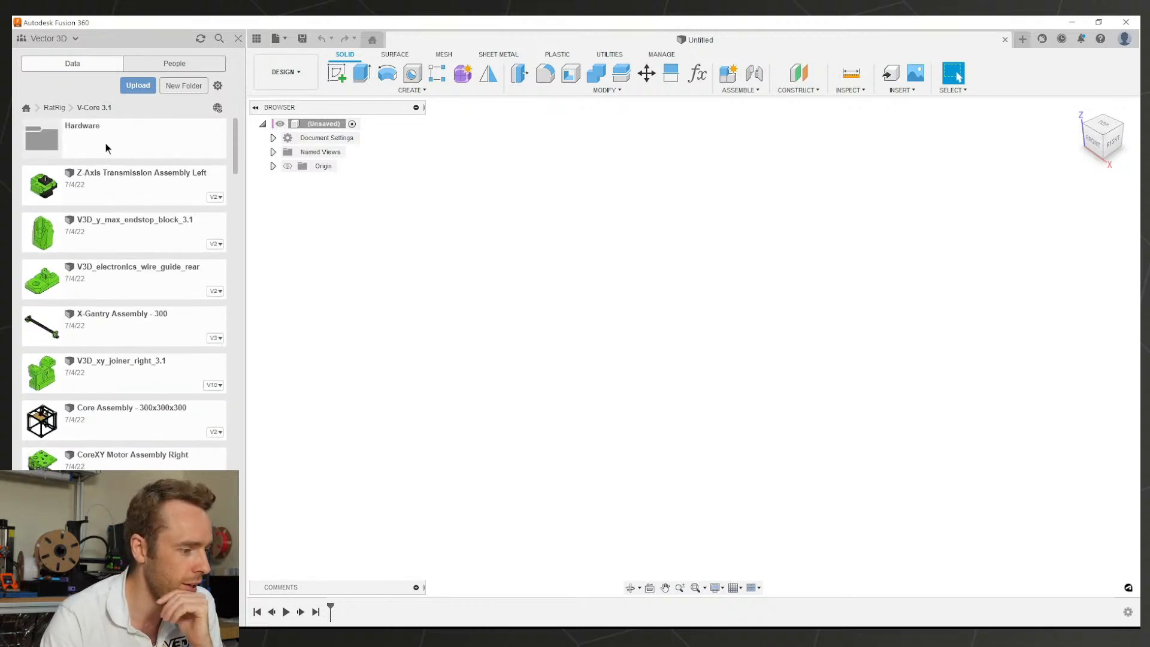
scroll(133, 214, "down", 5)
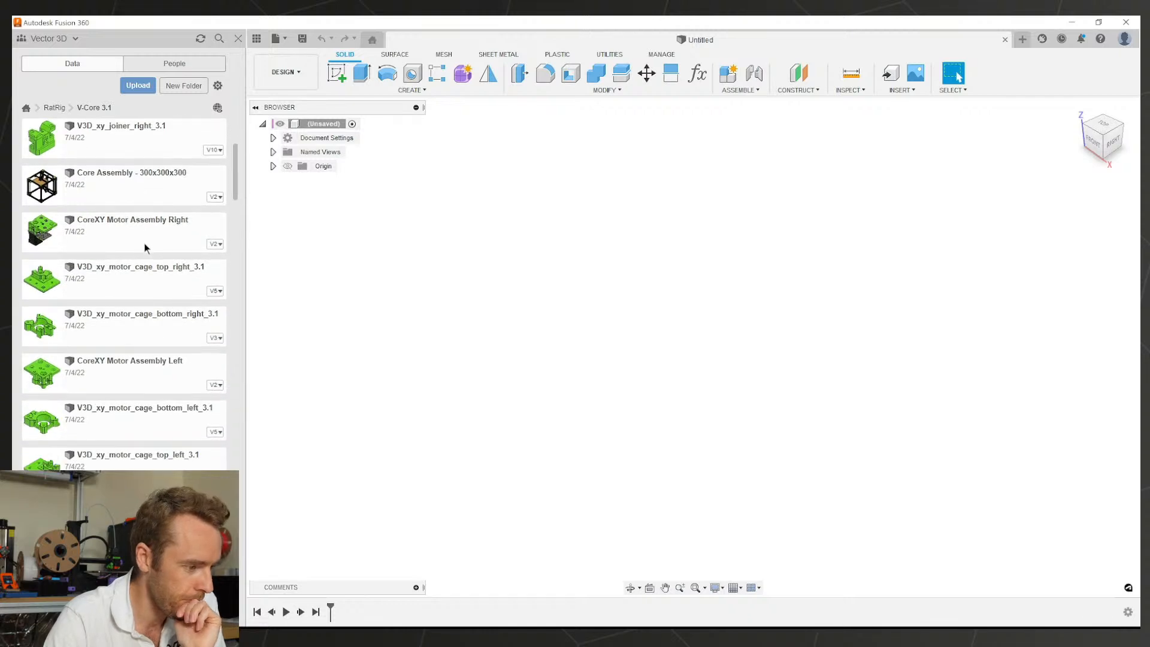
Step: Open Core Assembly - 300x300x300 from the Data Panel in its own tab
right_click(120, 193)
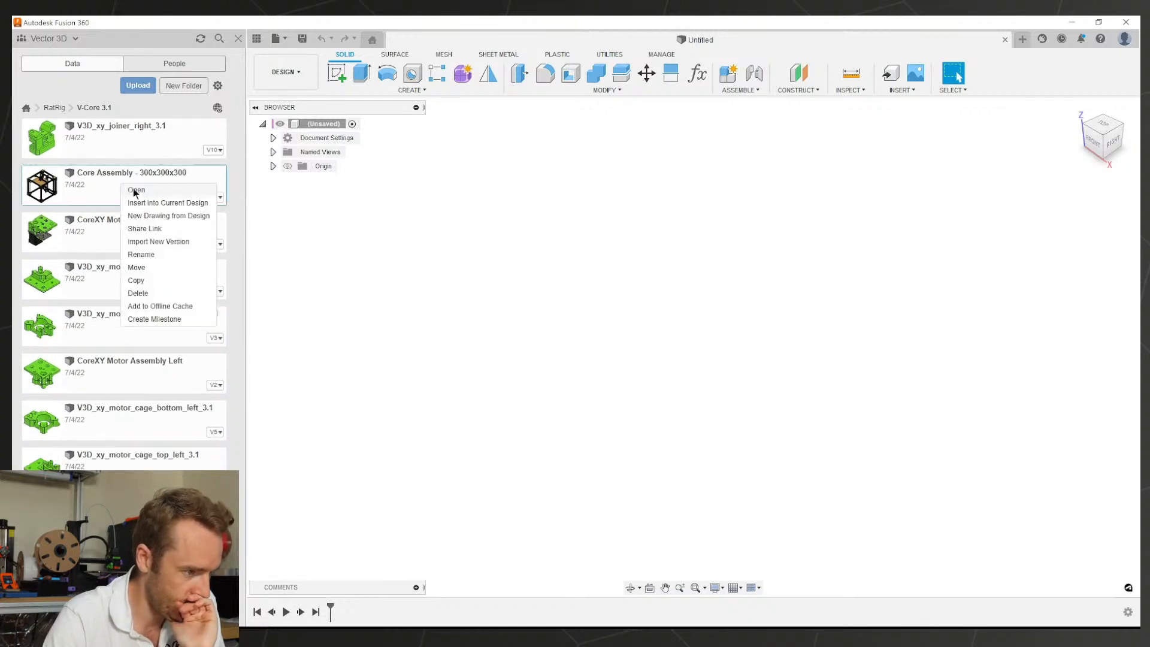
left_click(137, 193)
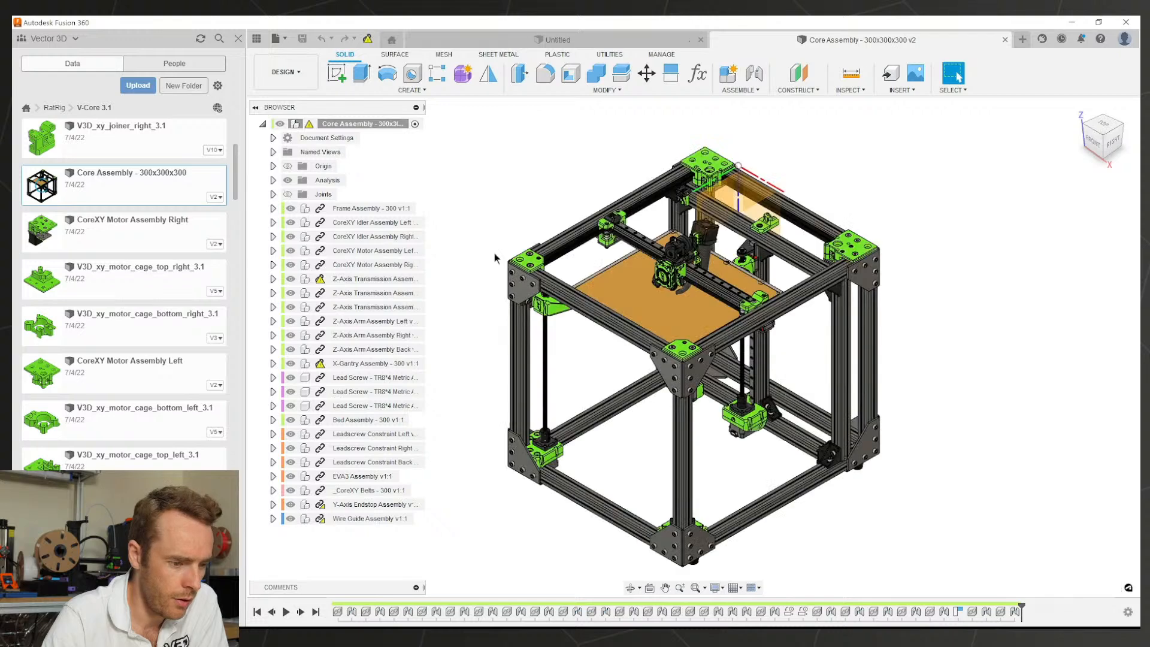
Step: Collapse the Analysis folder and clear the stray plane selection
scroll(746, 184, "up", 4)
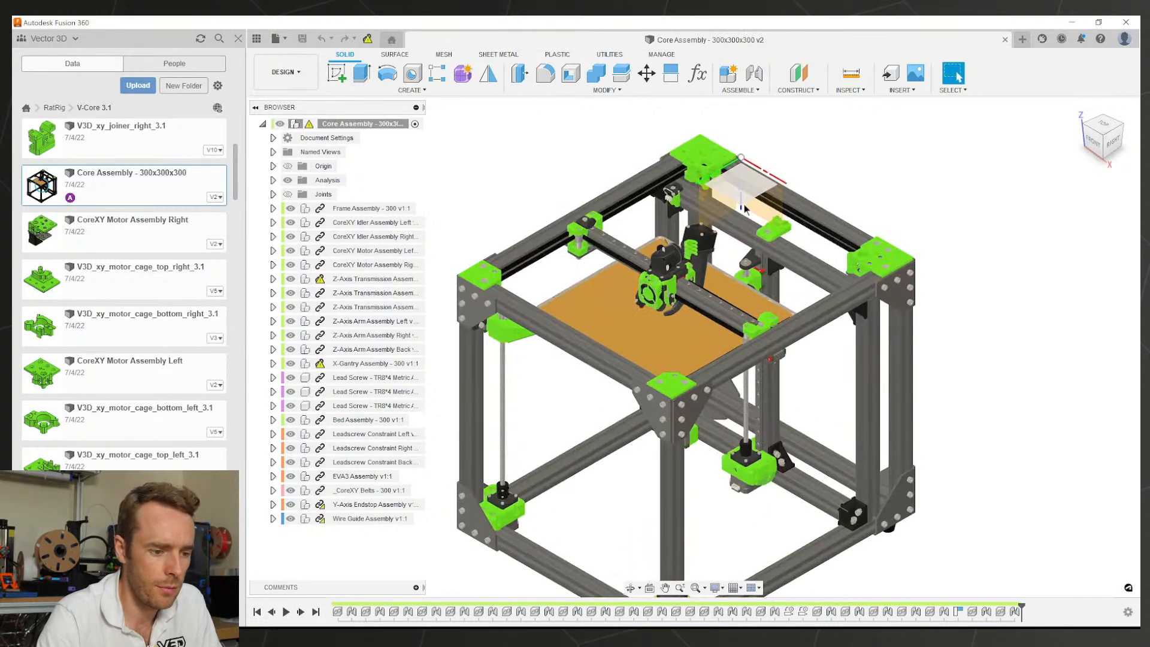
left_click(746, 184)
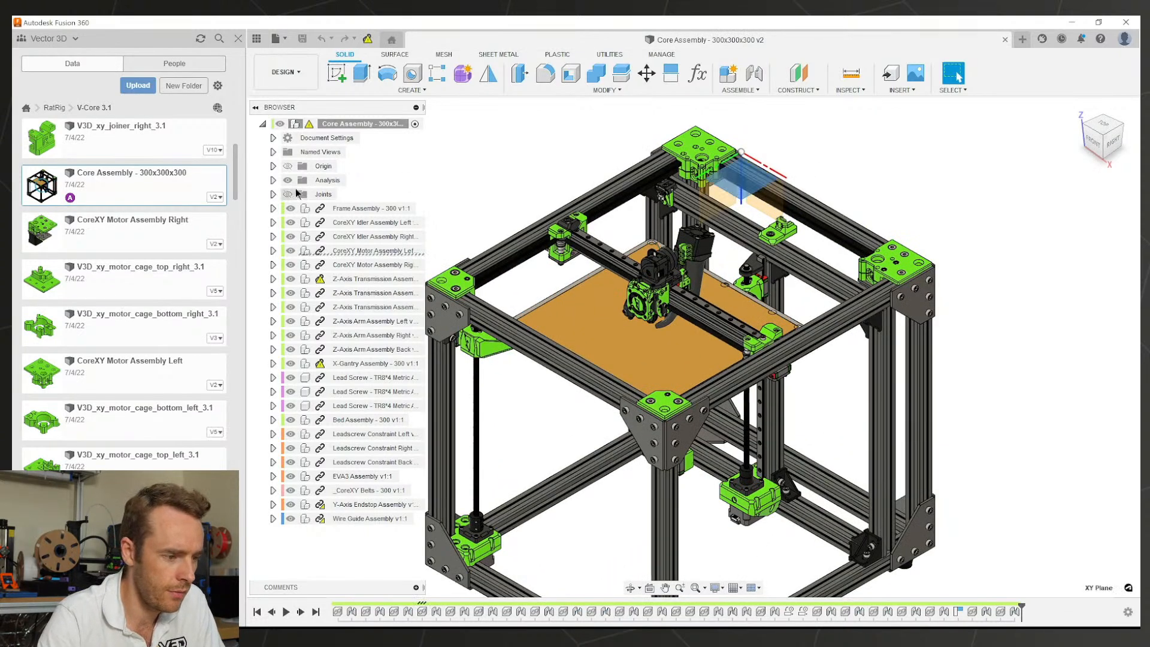
left_click(288, 180)
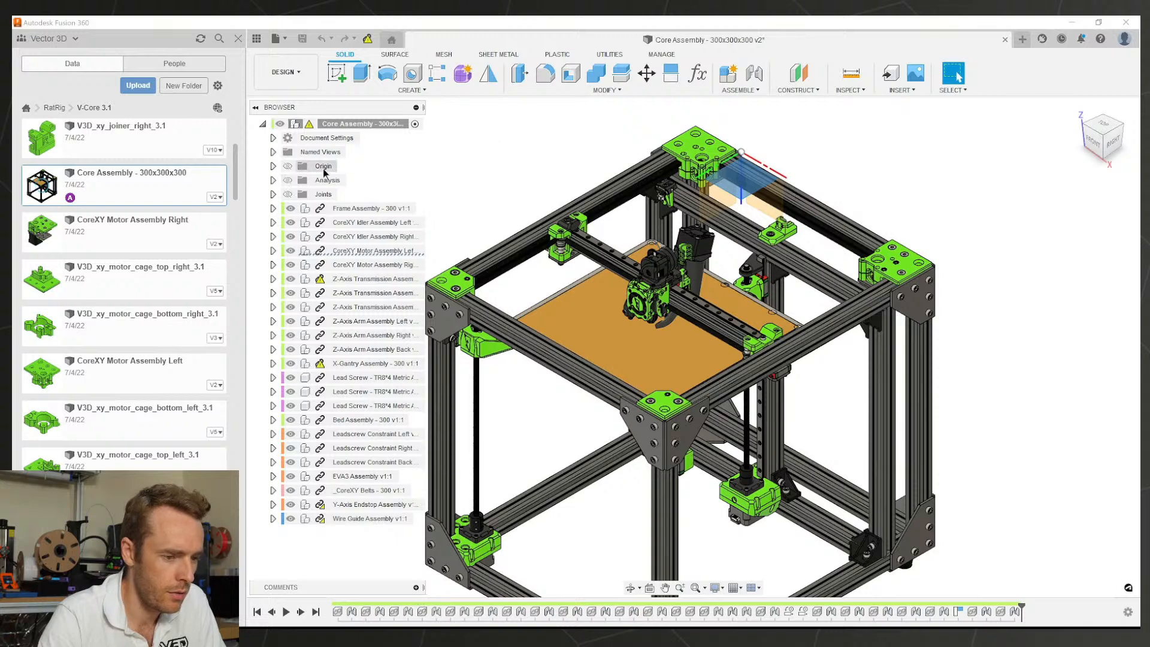
left_click(424, 161)
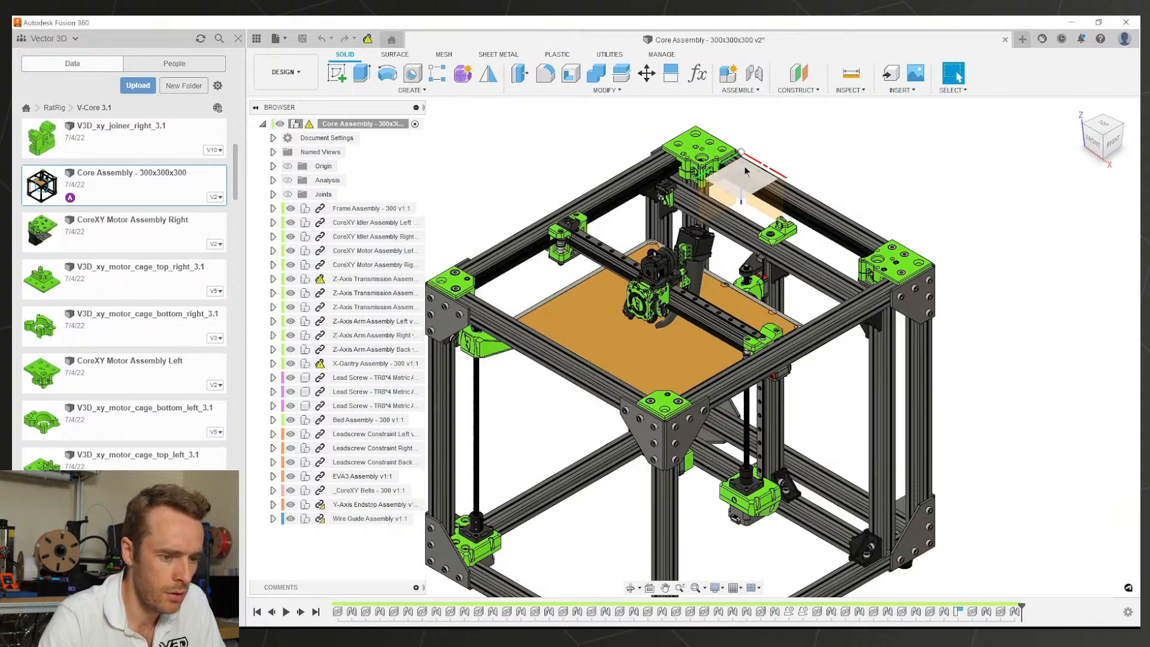
Step: Orbit, pan and zoom the printer to bring the left front idler corner into view
scroll(745, 166, "up", 3)
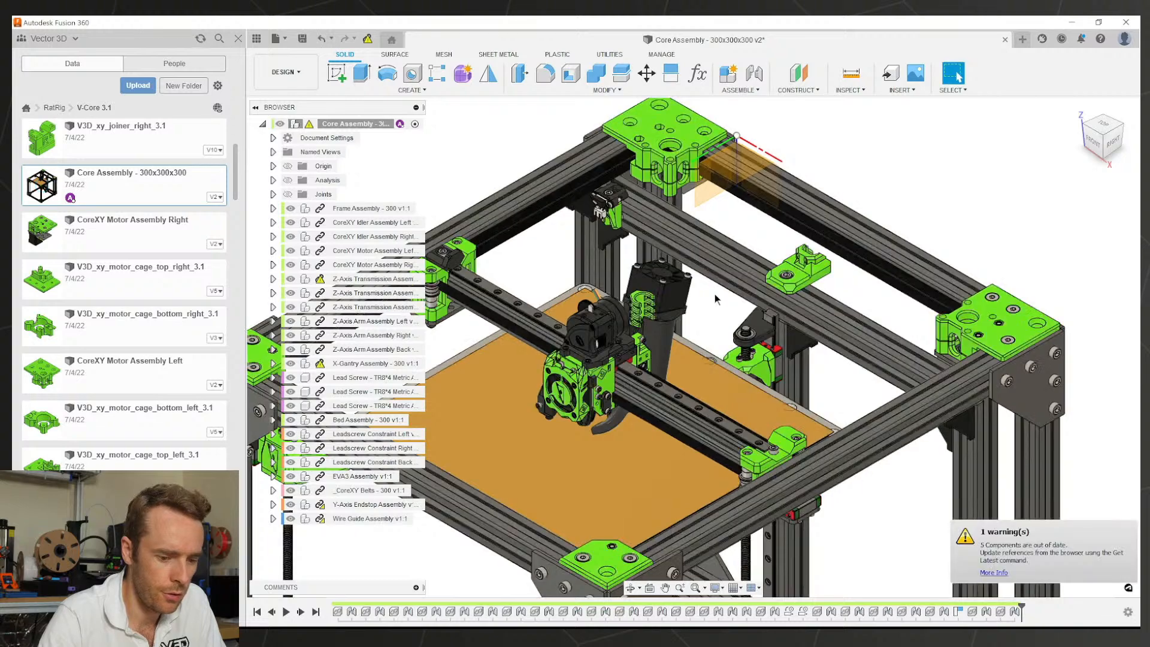
middle_click_drag(723, 336, 661, 311)
scroll(661, 312, "down", 1)
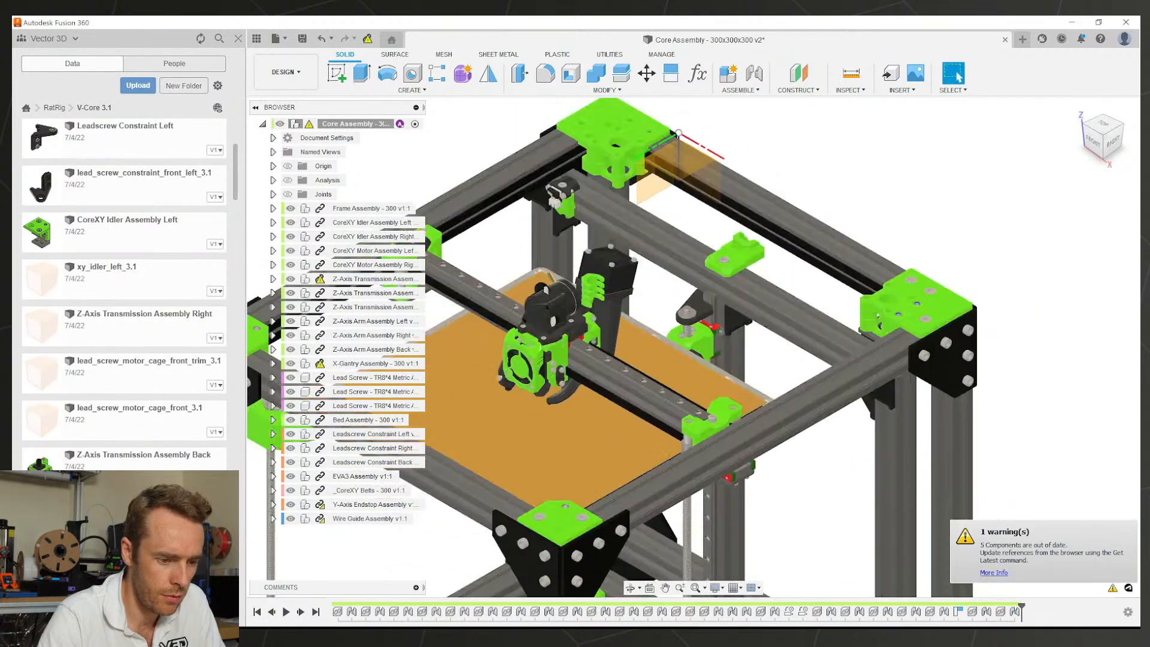
mouse_move(802, 393)
middle_mouse_down("shift")
mouse_move(761, 340)
mouse_move(716, 331)
mouse_move(788, 402)
mouse_move(784, 386)
middle_mouse_up("shift")
middle_click_drag(671, 323, 738, 195)
scroll(770, 317, "down", 5)
scroll(779, 407, "up", 2)
middle_click_drag(796, 407, 850, 409, "shift")
middle_click_drag(785, 318, 805, 407)
scroll(649, 280, "up", 3)
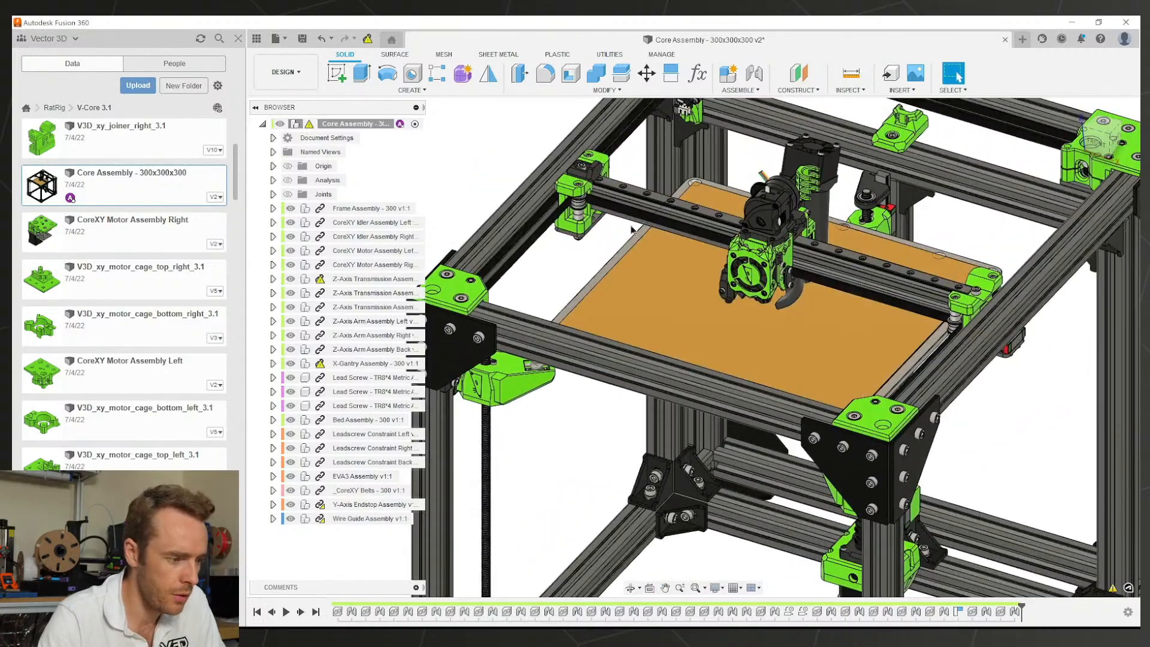
middle_click_drag(632, 230, 662, 321)
scroll(624, 287, "up", 4)
scroll(624, 287, "down", 4)
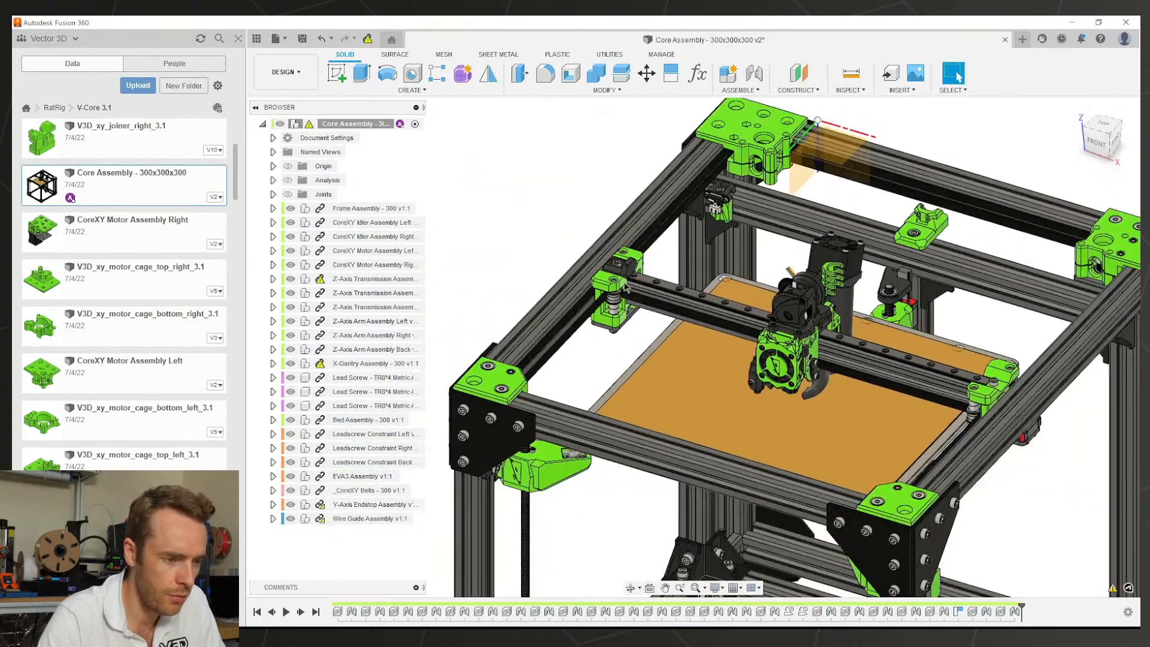
Step: Select the left corner bracket's top face and scroll to CoreXY Idler Assembly Left
scroll(117, 217, "up", 4)
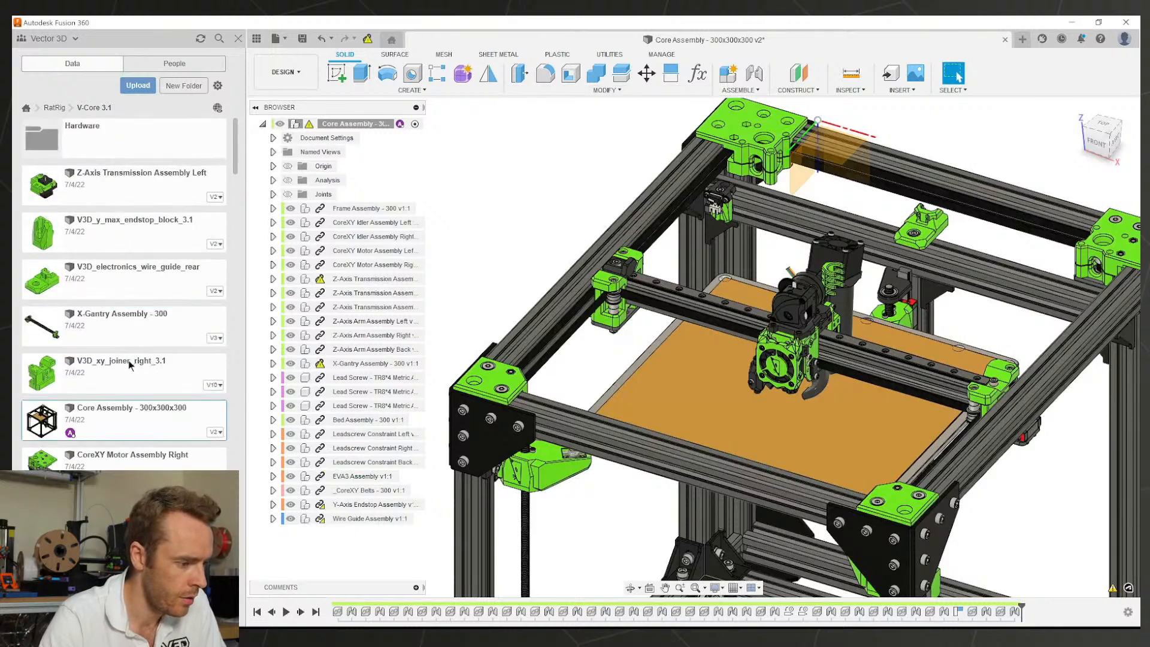
scroll(134, 346, "down", 5)
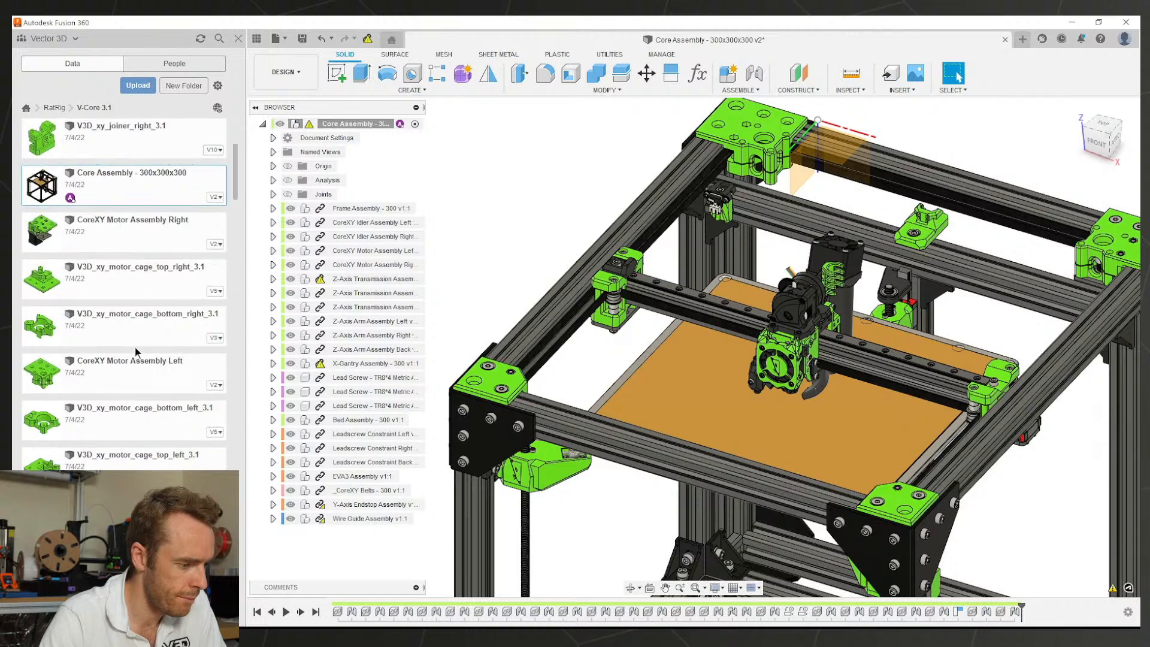
scroll(135, 355, "down", 4)
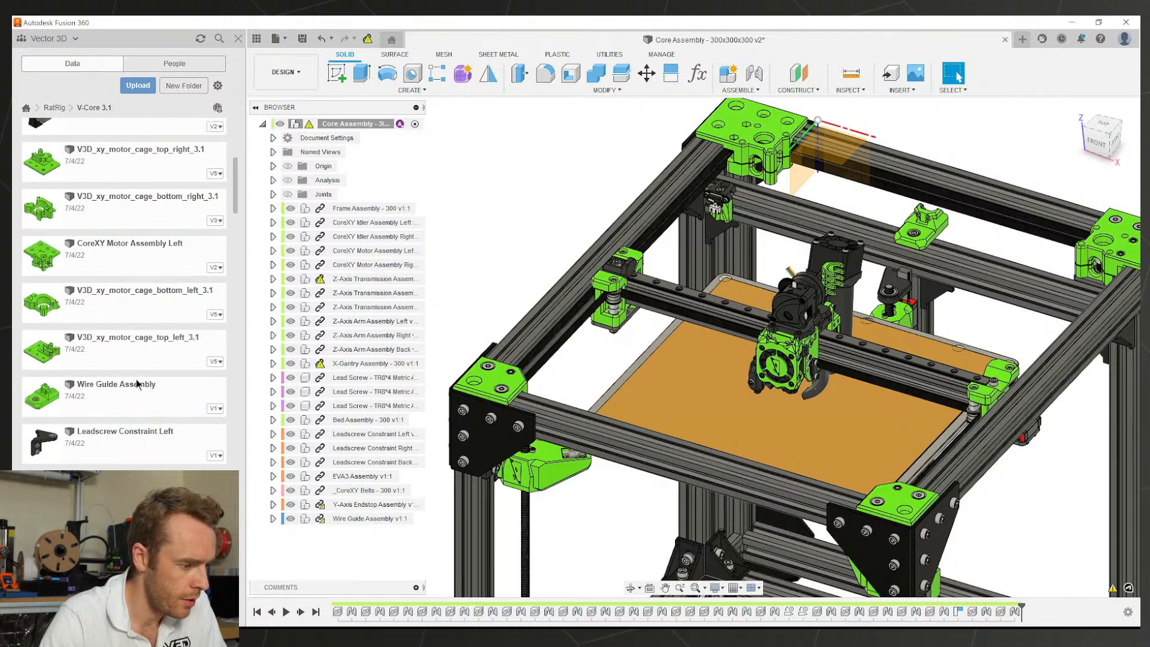
scroll(135, 378, "down", 2)
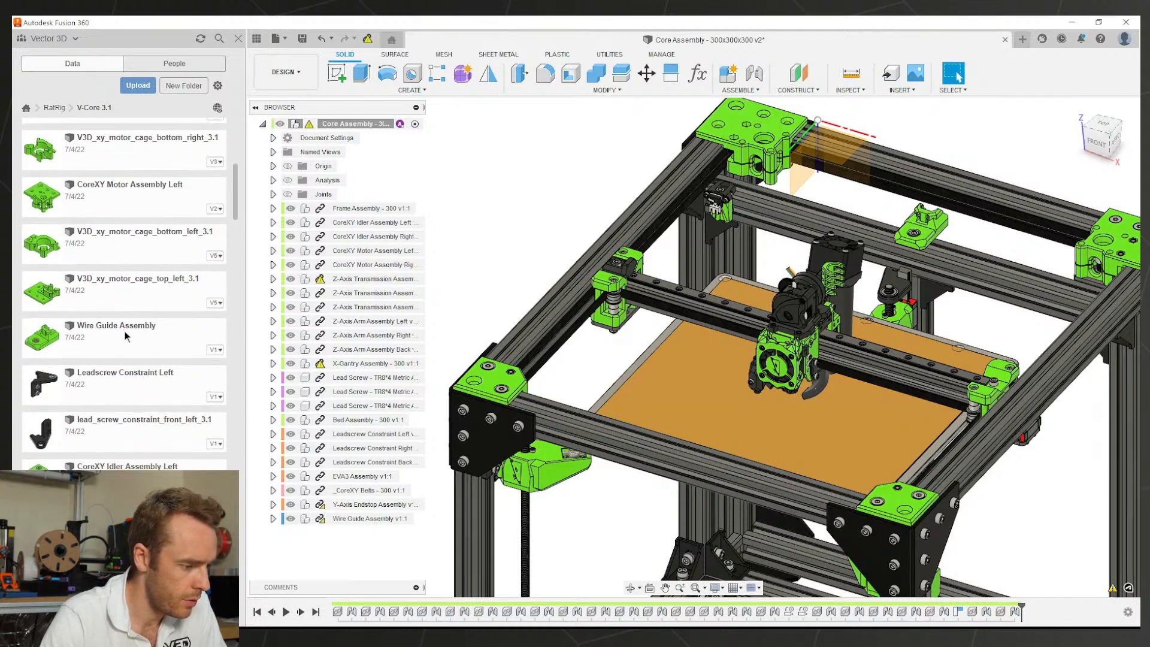
scroll(126, 335, "down", 4)
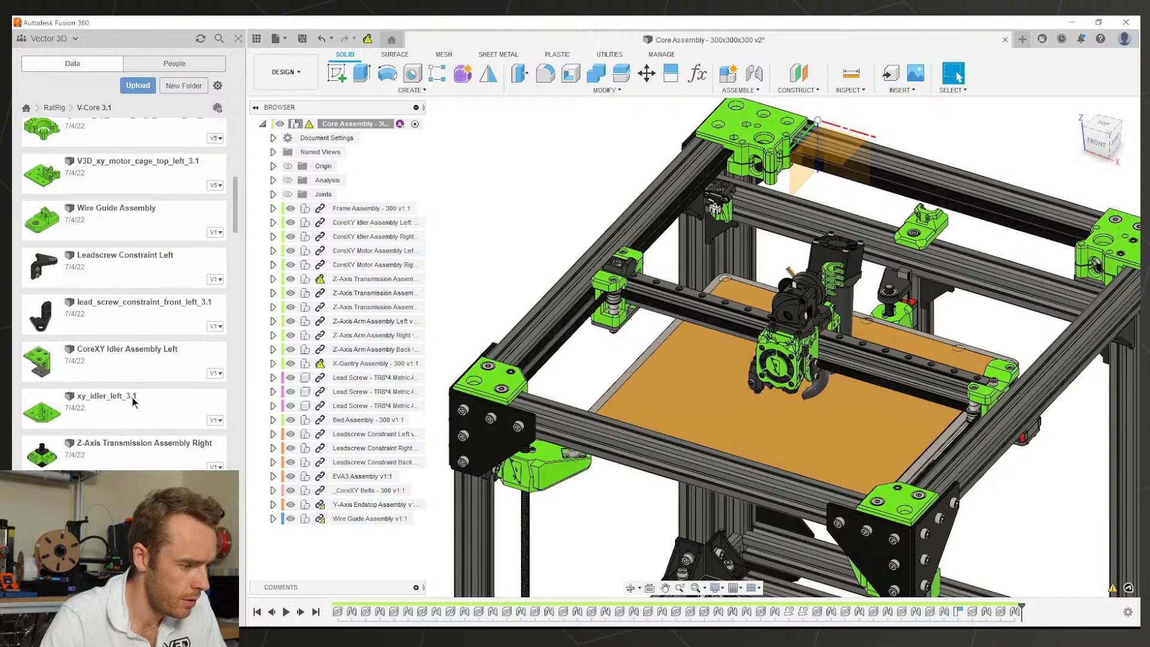
left_click(502, 378)
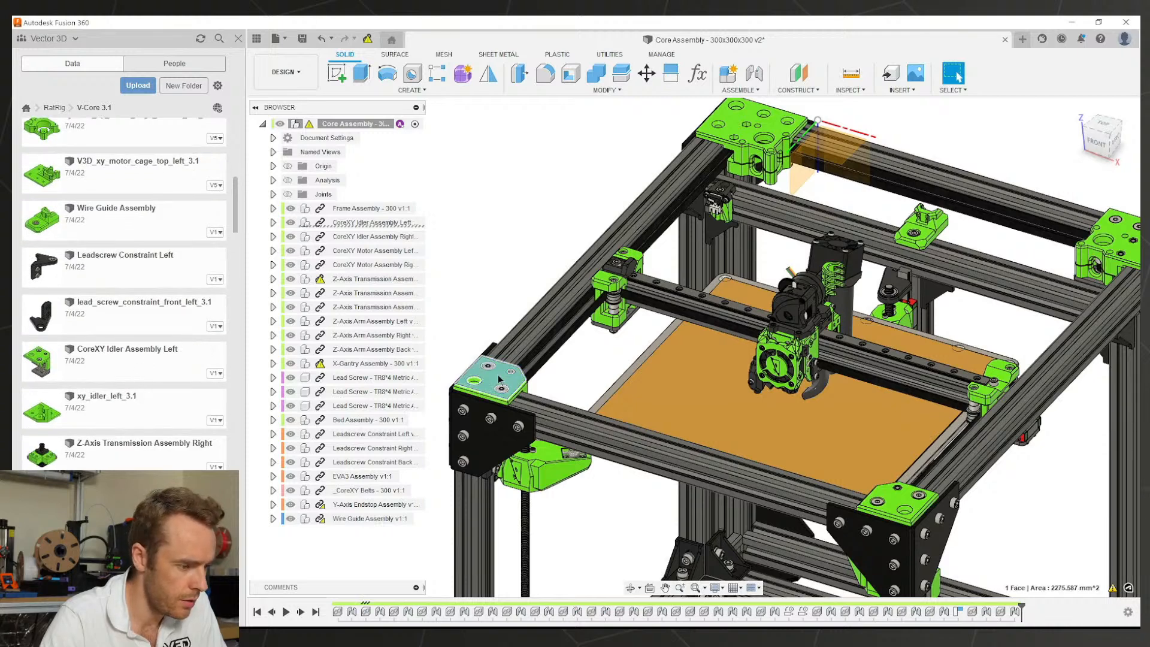
scroll(499, 378, "up", 3)
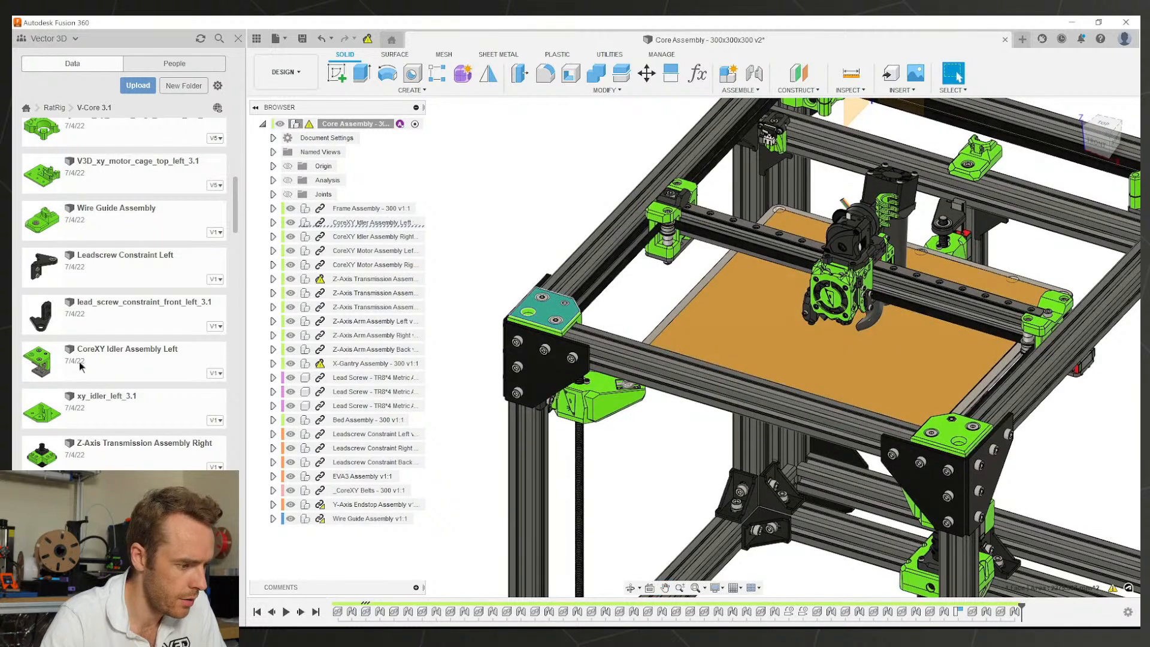
Step: Open CoreXY Idler Assembly Left and orbit it to inspect the idler's top
right_click(112, 358)
left_click(129, 384)
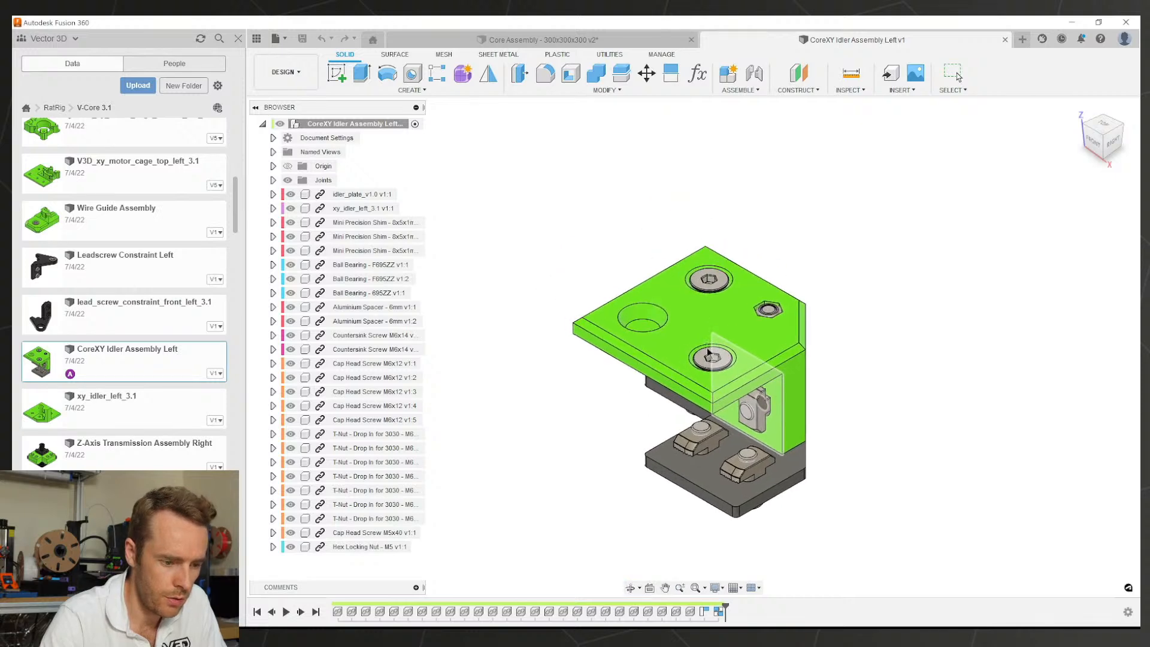
scroll(809, 404, "down", 1)
scroll(806, 402, "up", 3)
middle_click_drag(801, 400, 599, 371, "shift")
middle_click_drag(698, 357, 684, 390, "shift")
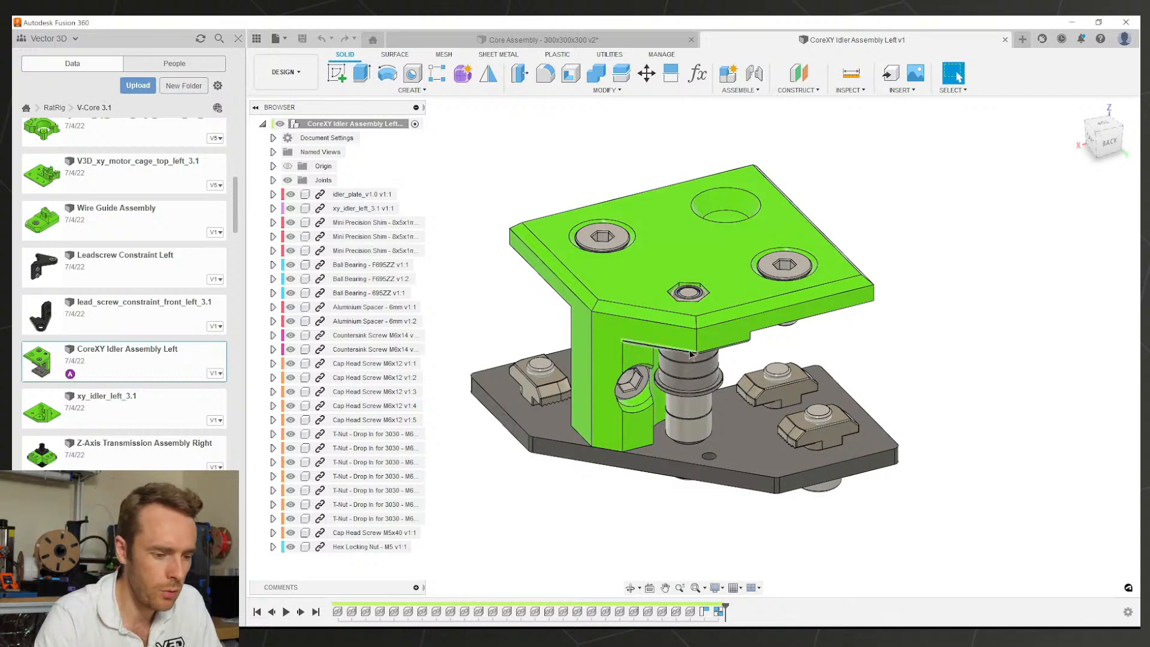
middle_click_drag(647, 340, 670, 349, "shift")
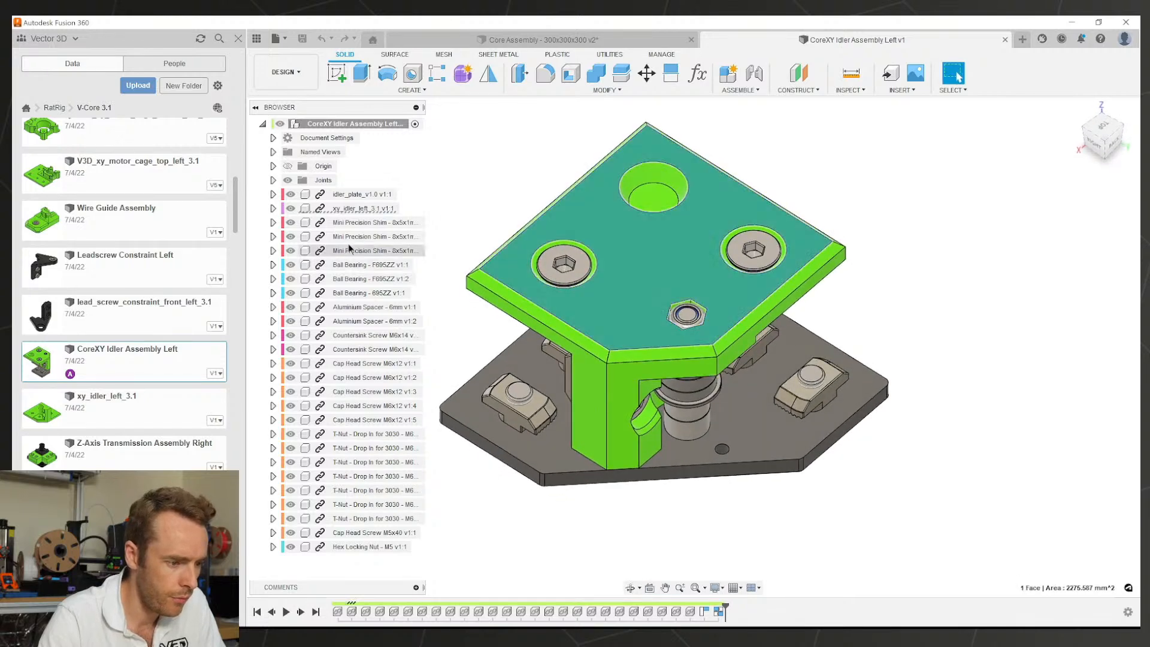
Step: Open the xy_idler_left_3.1 component as its own part
left_click(300, 208)
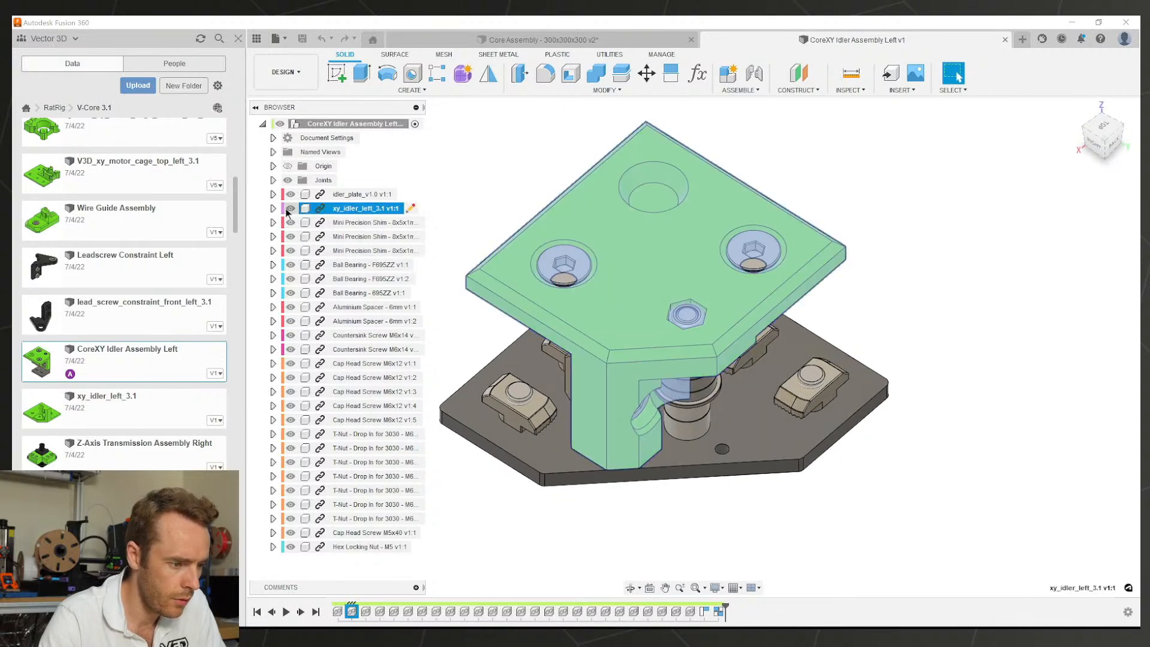
right_click(345, 209)
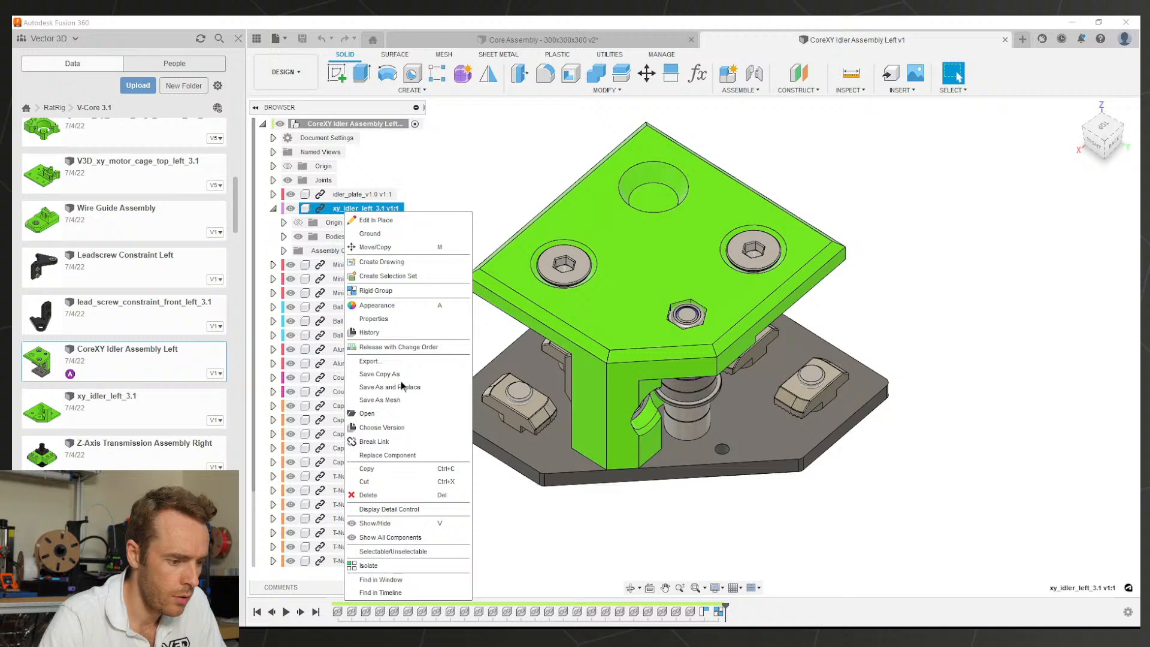
left_click(394, 412)
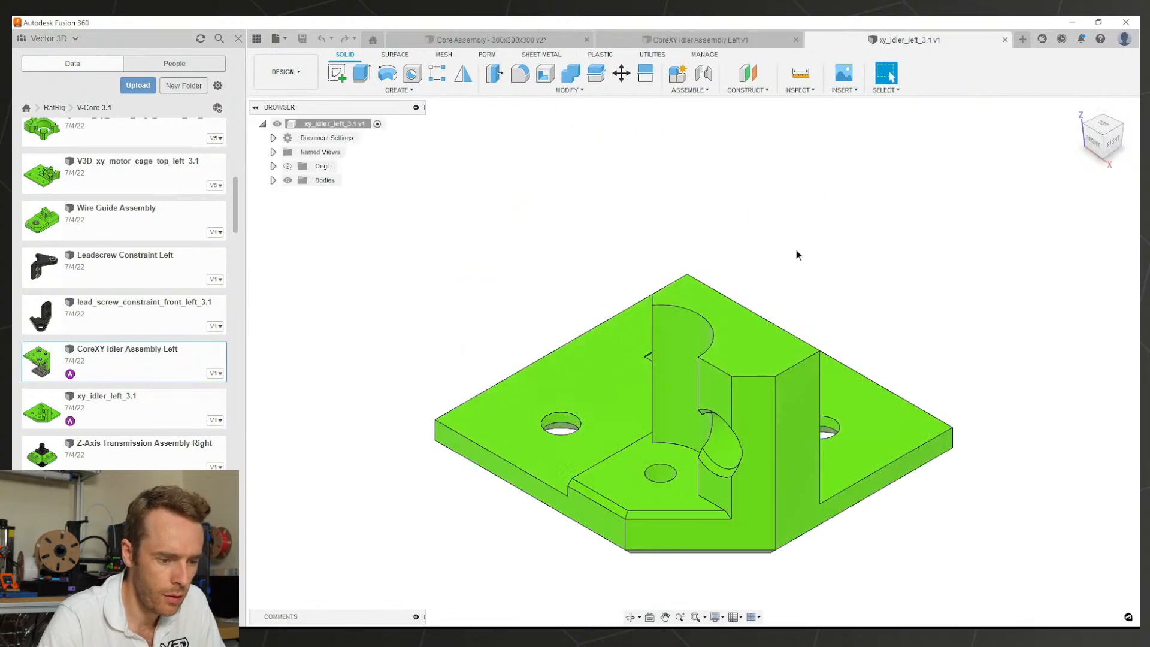
Step: Turn on design history capture for the part's root component
scroll(762, 329, "down", 2)
middle_click_drag(758, 329, 705, 403, "shift")
right_click(300, 123)
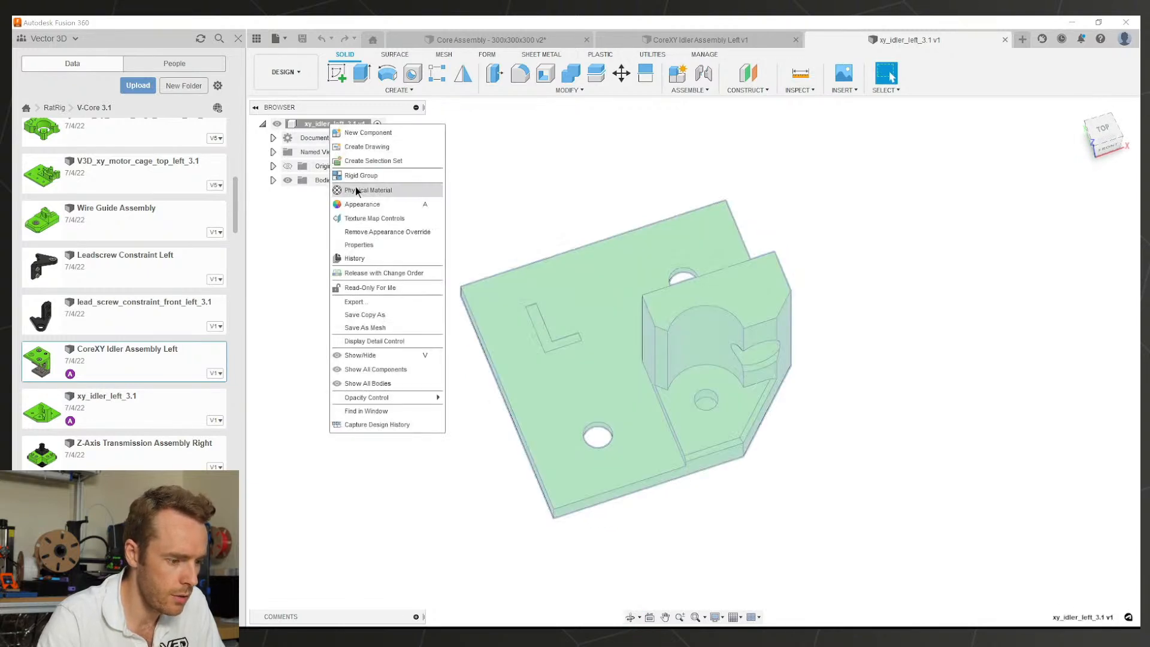
left_click(422, 417)
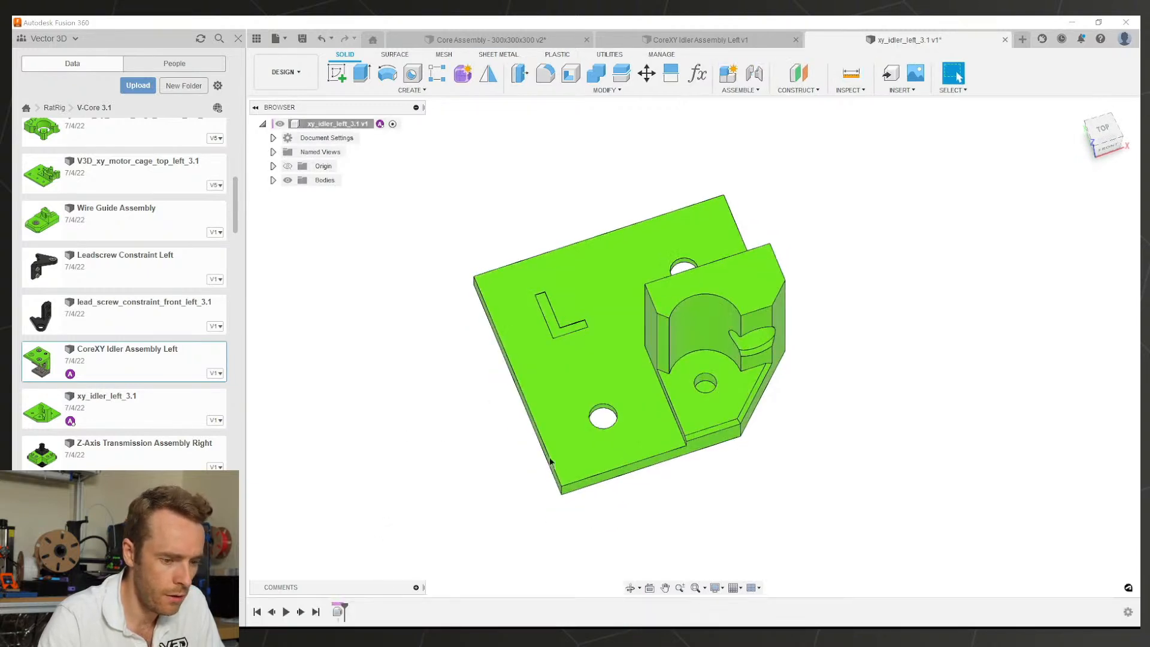
scroll(683, 371, "up", 4)
Step: Extrude-cut the hole's bottom face with extent All so it runs through the base
left_click(669, 371)
key("e")
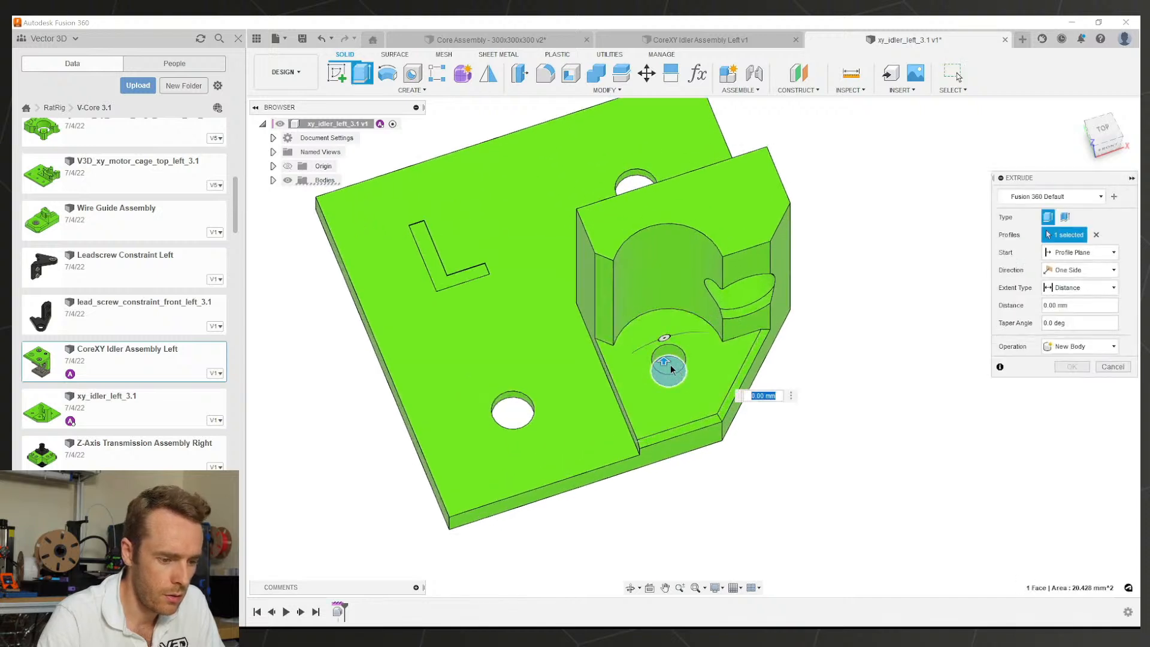
left_click(1081, 288)
left_click(1060, 328)
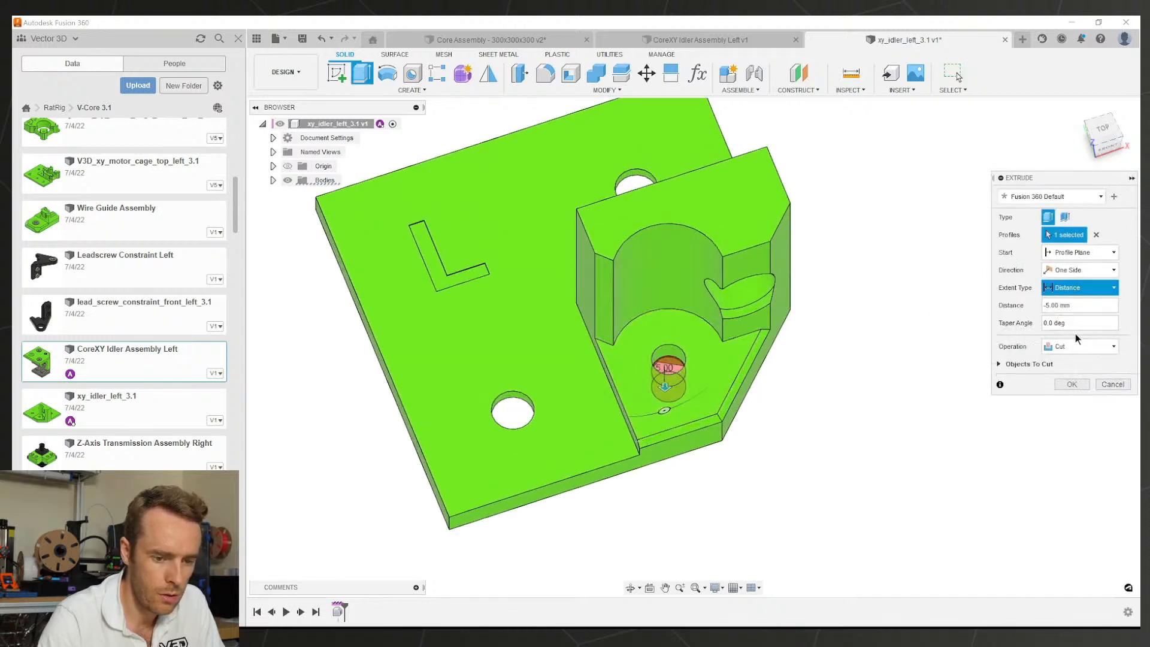
left_click(1072, 384)
Step: Apply a Press Pull offset to several hole walls and the cam-shaped face
middle_click_drag(725, 400, 789, 409)
key("q")
middle_click_drag(652, 409, 635, 377, "shift")
scroll(608, 378, "up", 1)
scroll(608, 377, "up", 2)
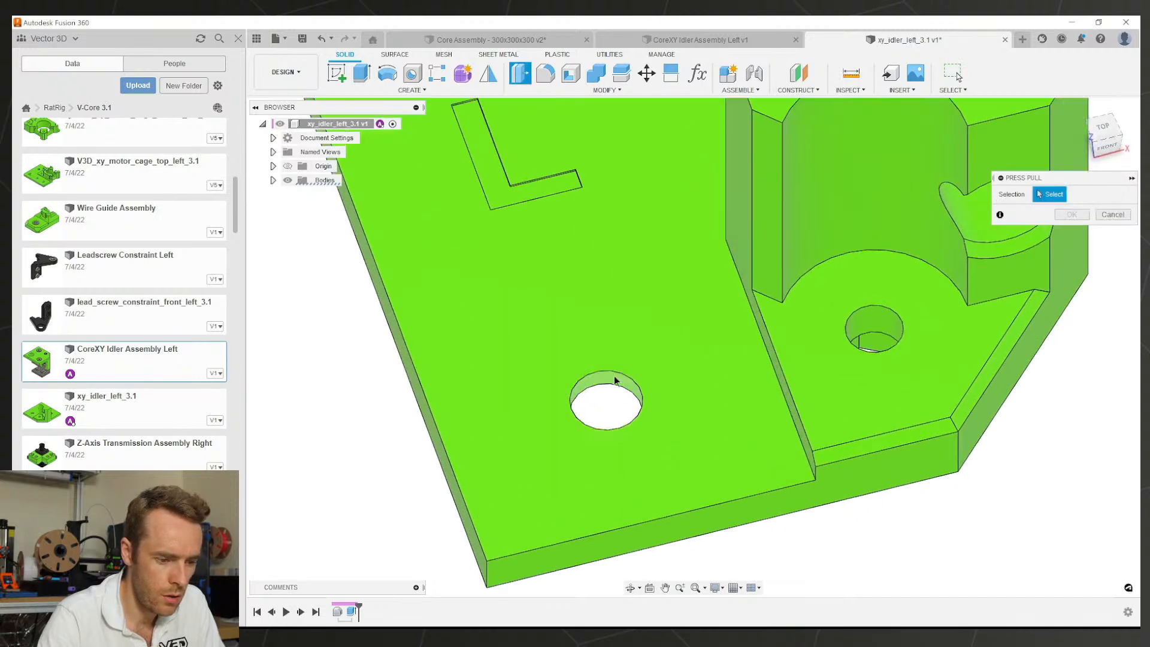
left_click(608, 379)
left_click(860, 321)
scroll(861, 321, "down", 2)
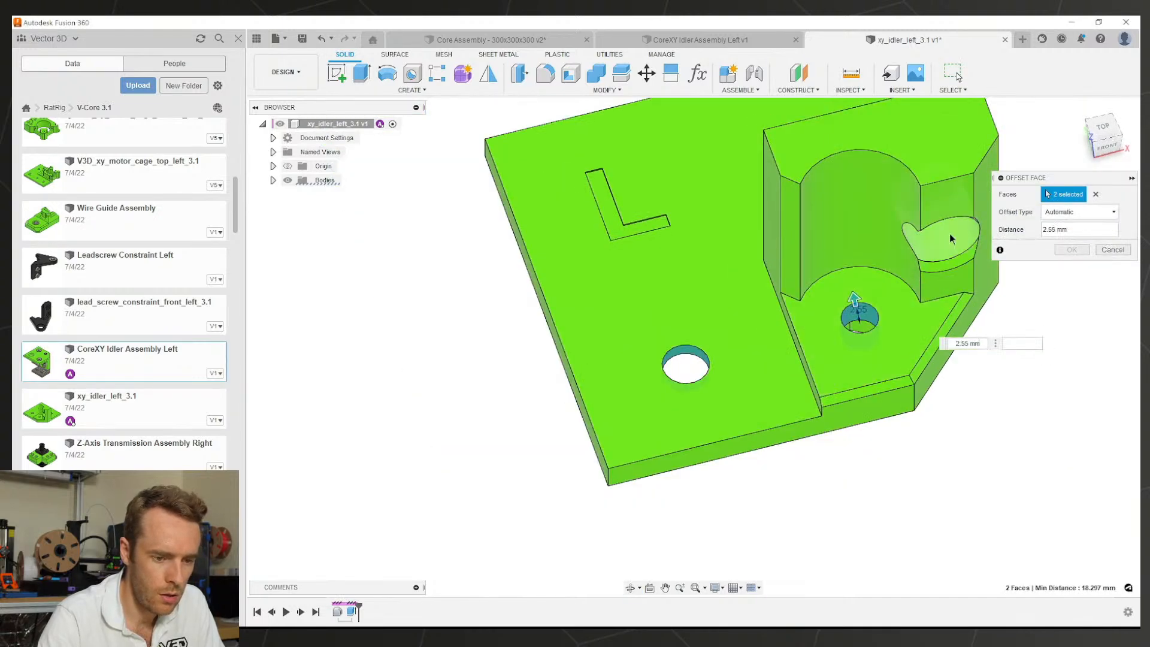
left_click(920, 280)
middle_click_drag(920, 279, 595, 297, "shift")
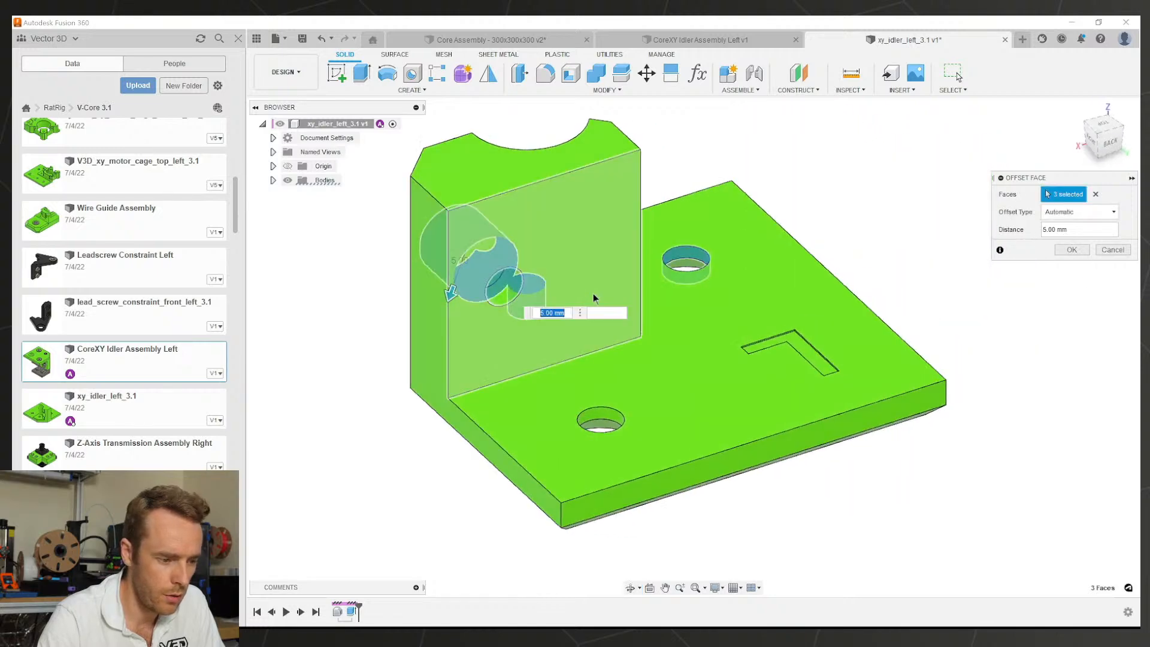
left_click(500, 297)
left_click(602, 414)
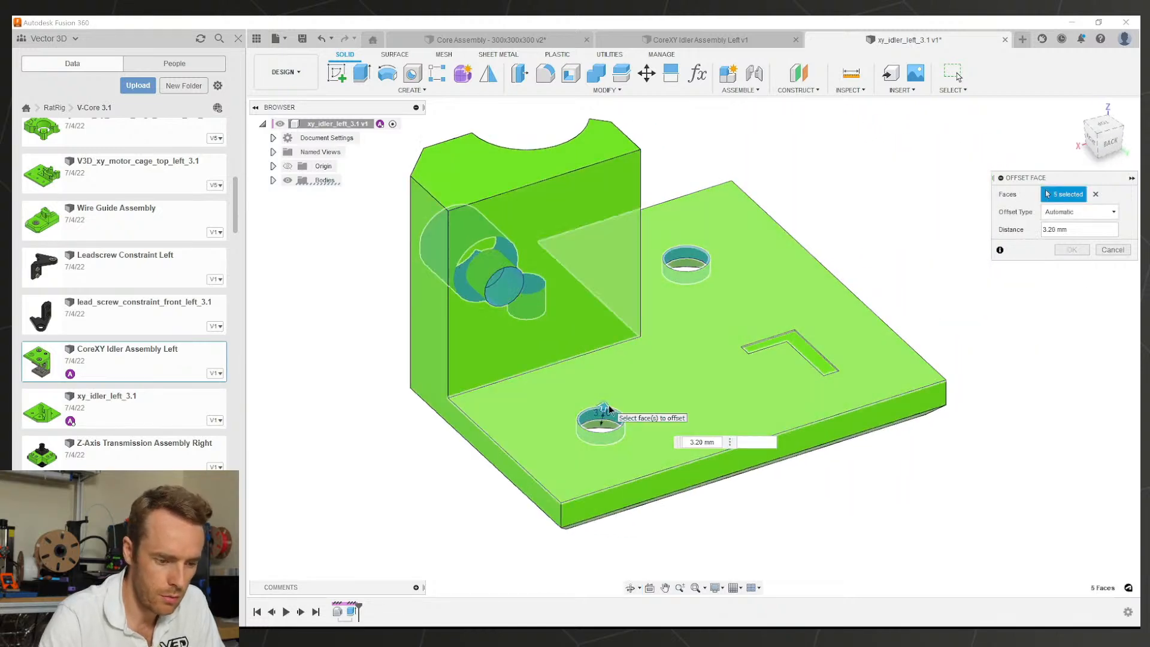
key("Return")
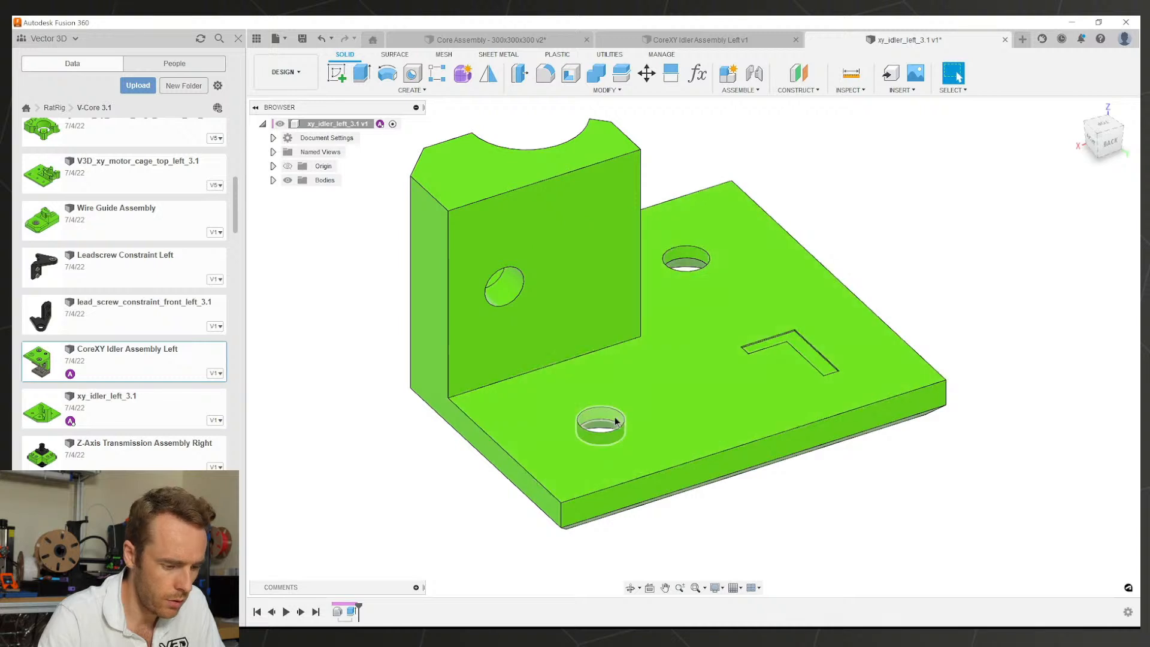
Step: Offset the lower hole's wall by -0.1 mm
key("q")
left_click(602, 413)
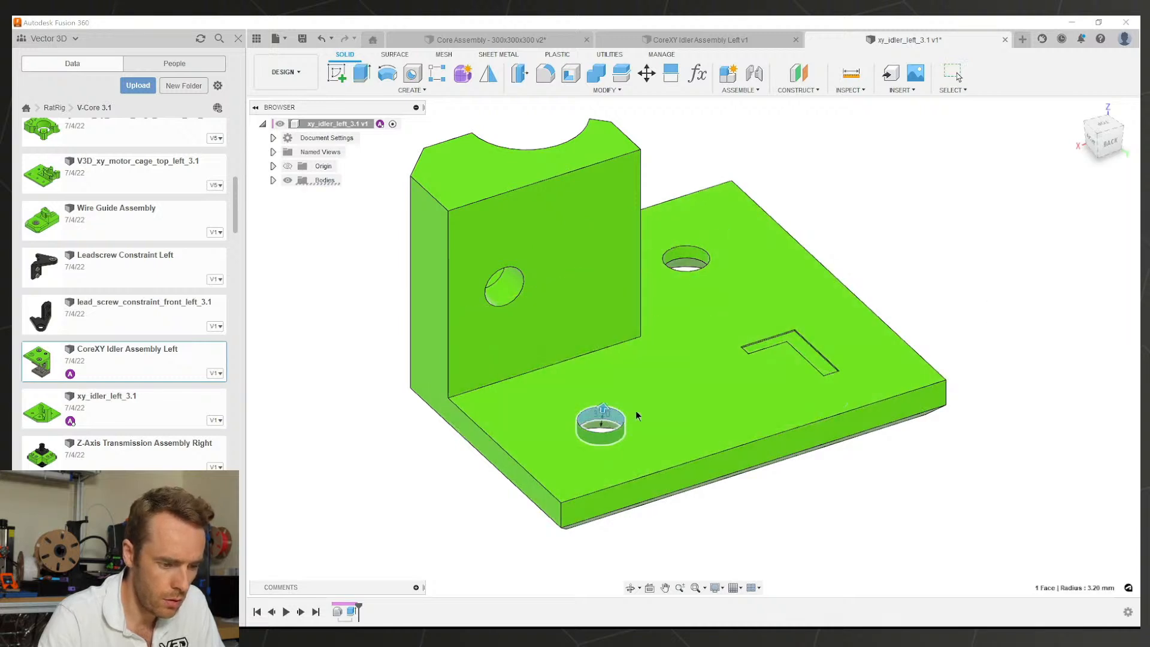
type("-0.1")
key("Return")
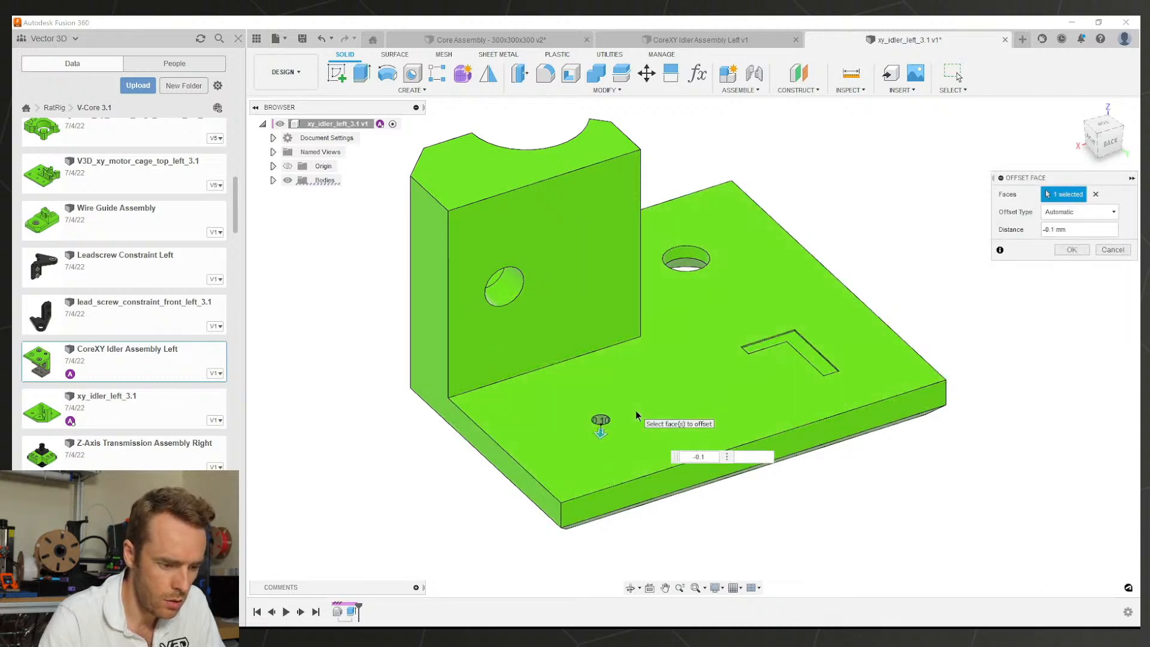
scroll(635, 411, "down", 3)
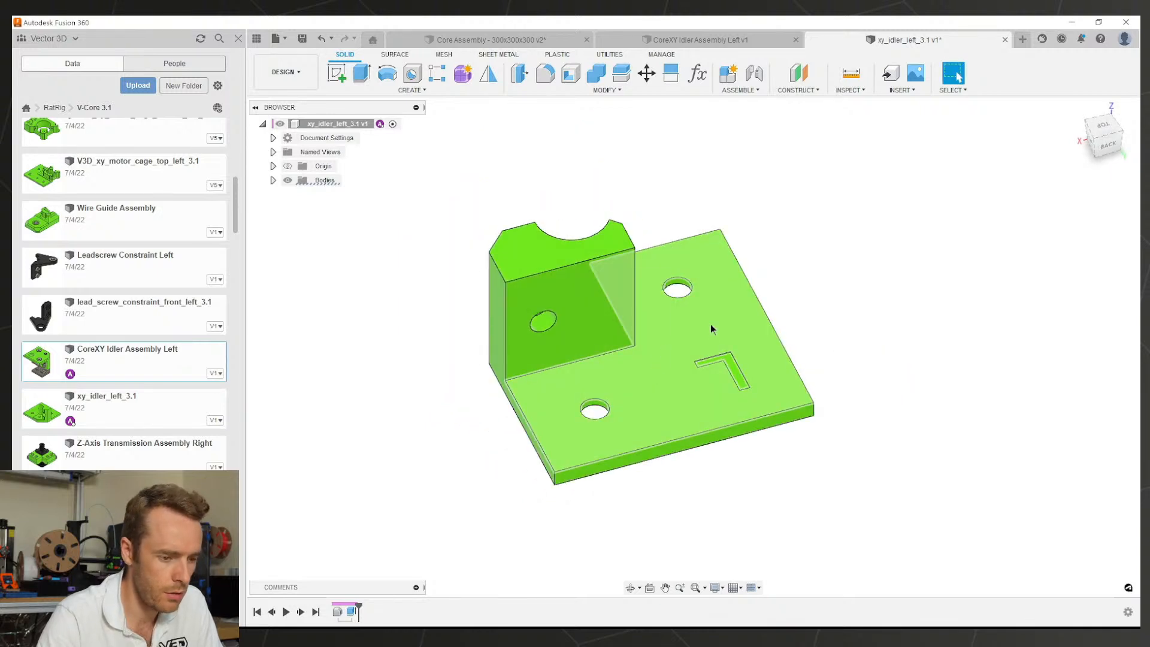
Step: Save the idler part, then select and copy Body1
key("ctrl+s")
key("Return")
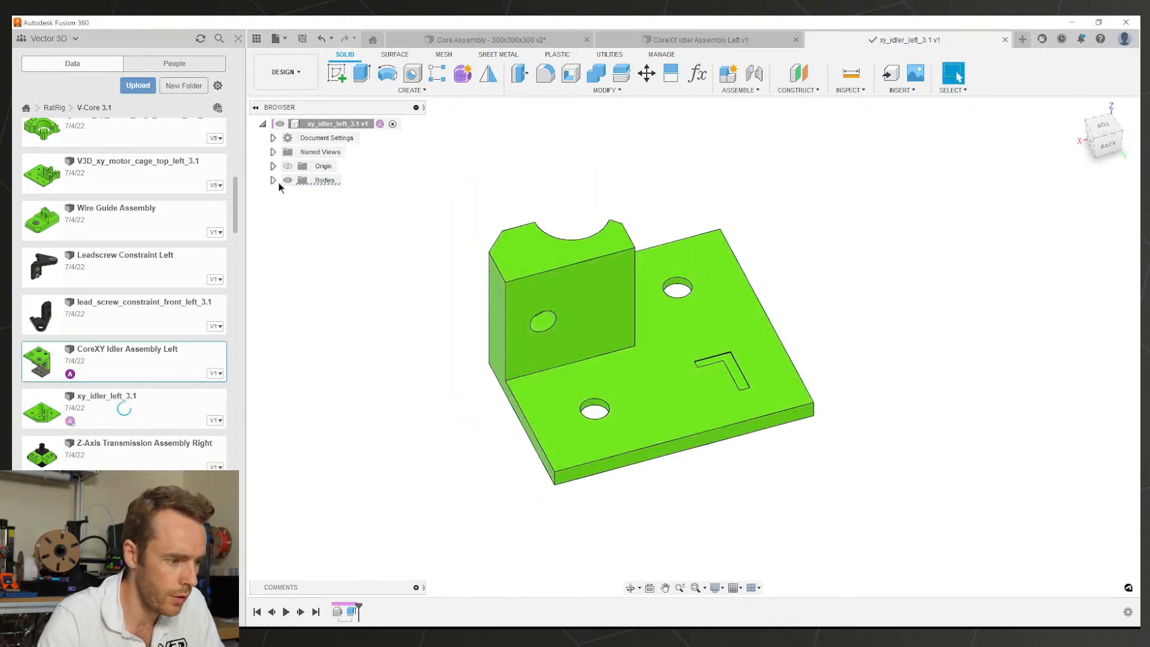
right_click(313, 196)
left_click(344, 217)
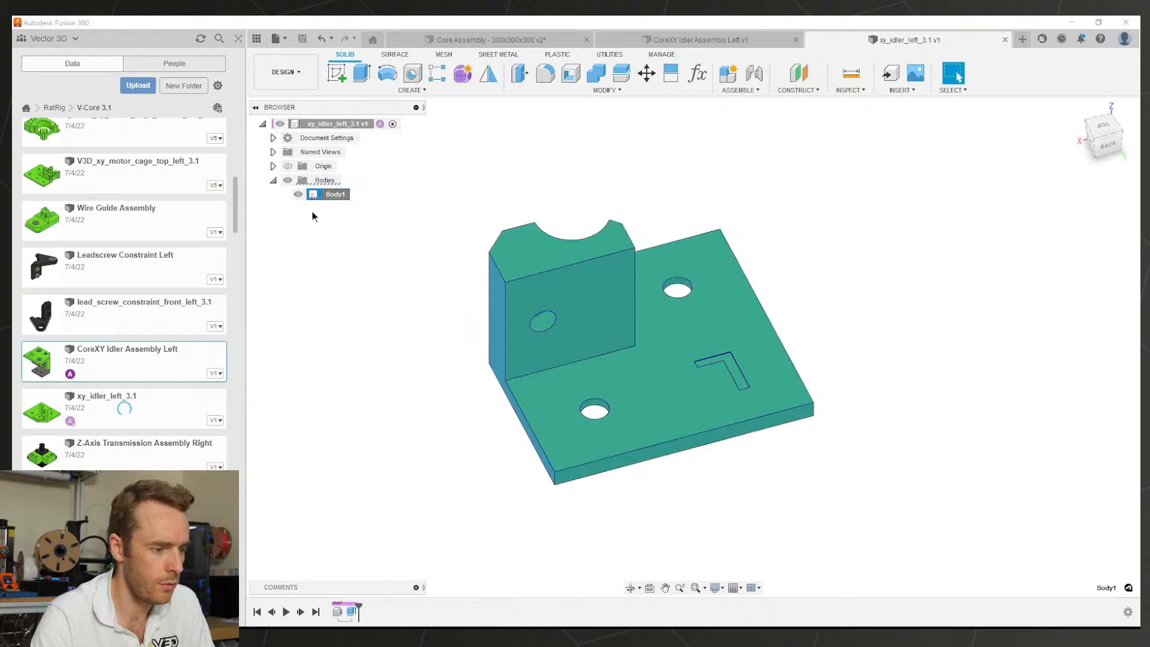
key("Escape")
key("Escape")
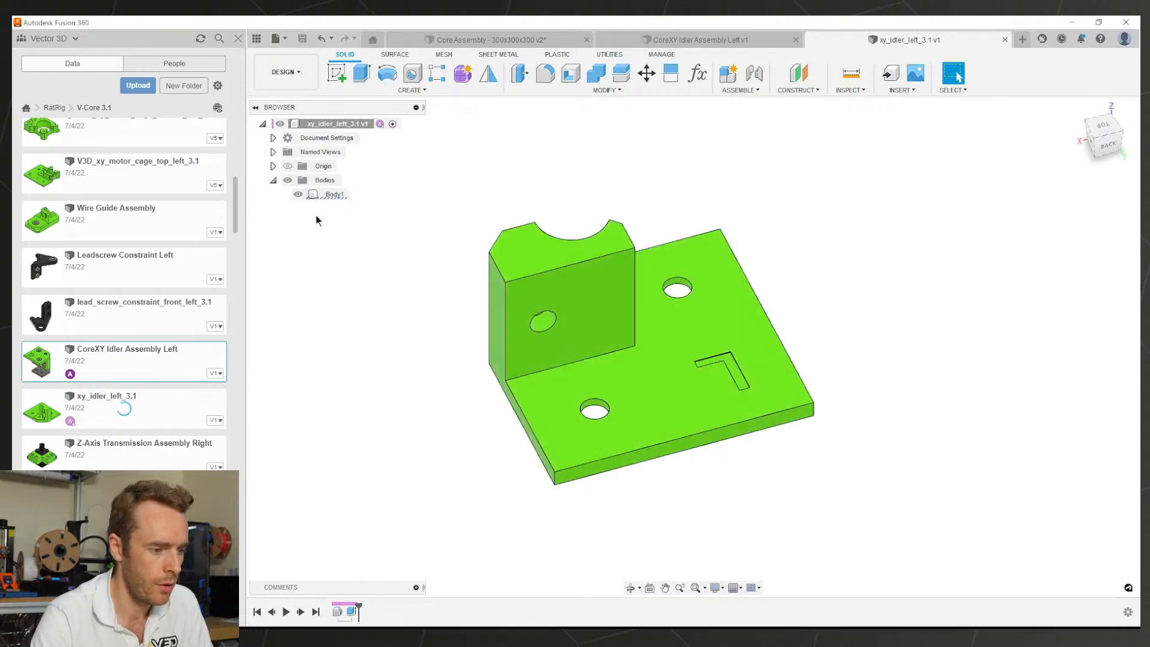
left_click(321, 199)
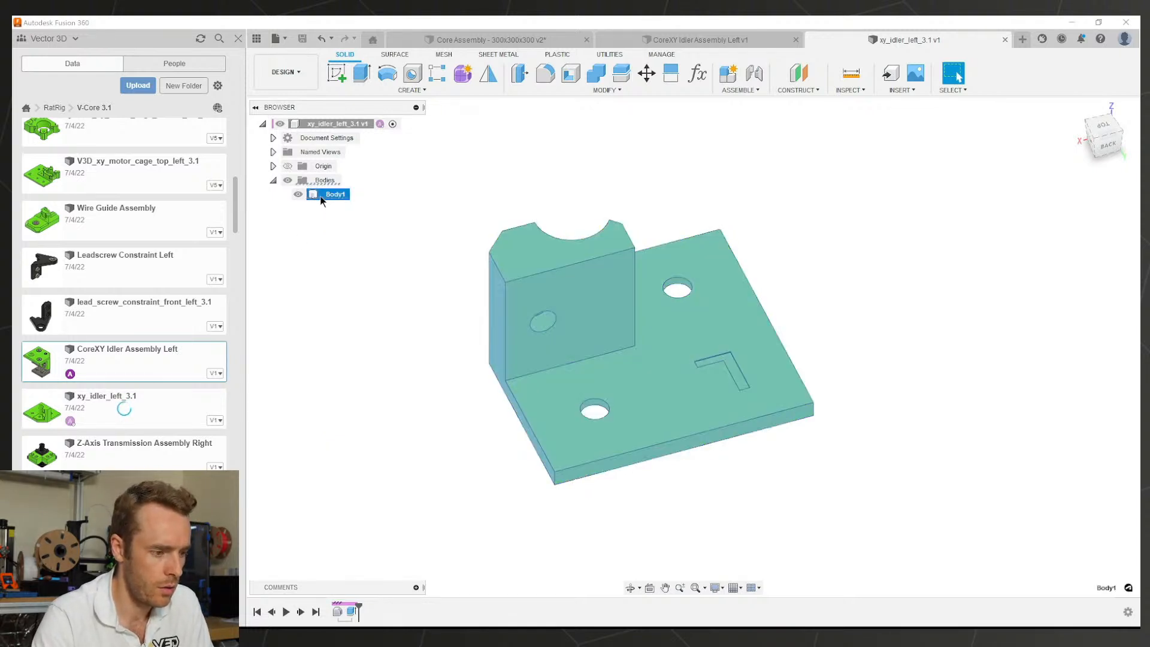
key("ctrl+c")
Step: Paste a copy of Body1 in place and rename the two bodies Original and Modified
key("ctrl+v")
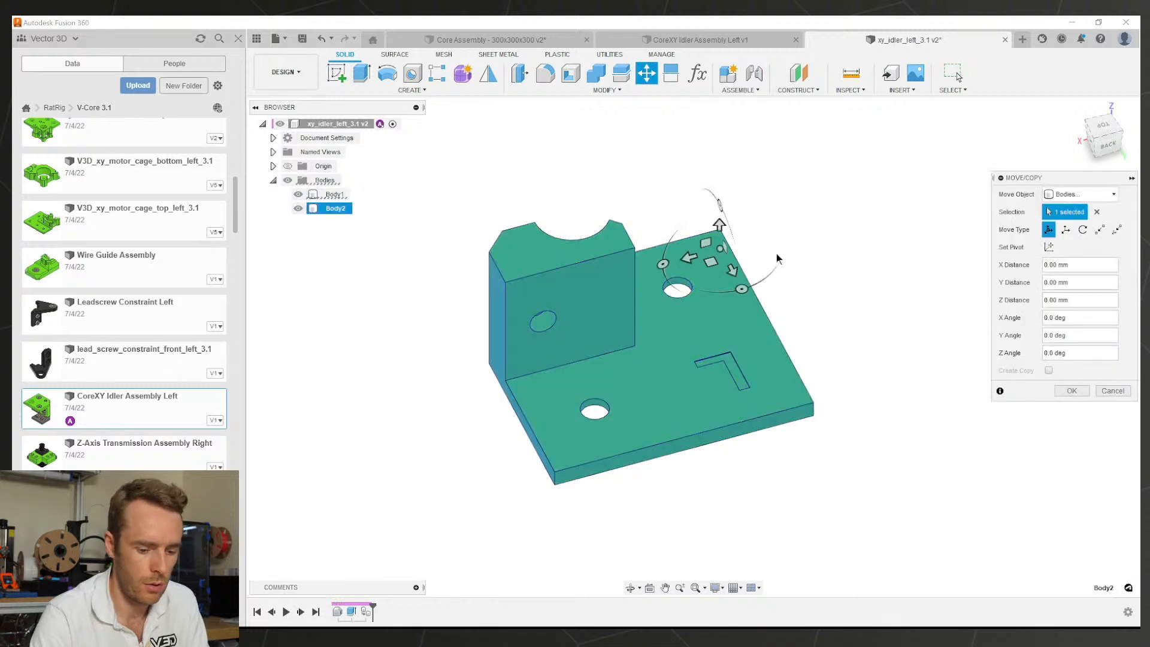
key("Return")
double_click(336, 196)
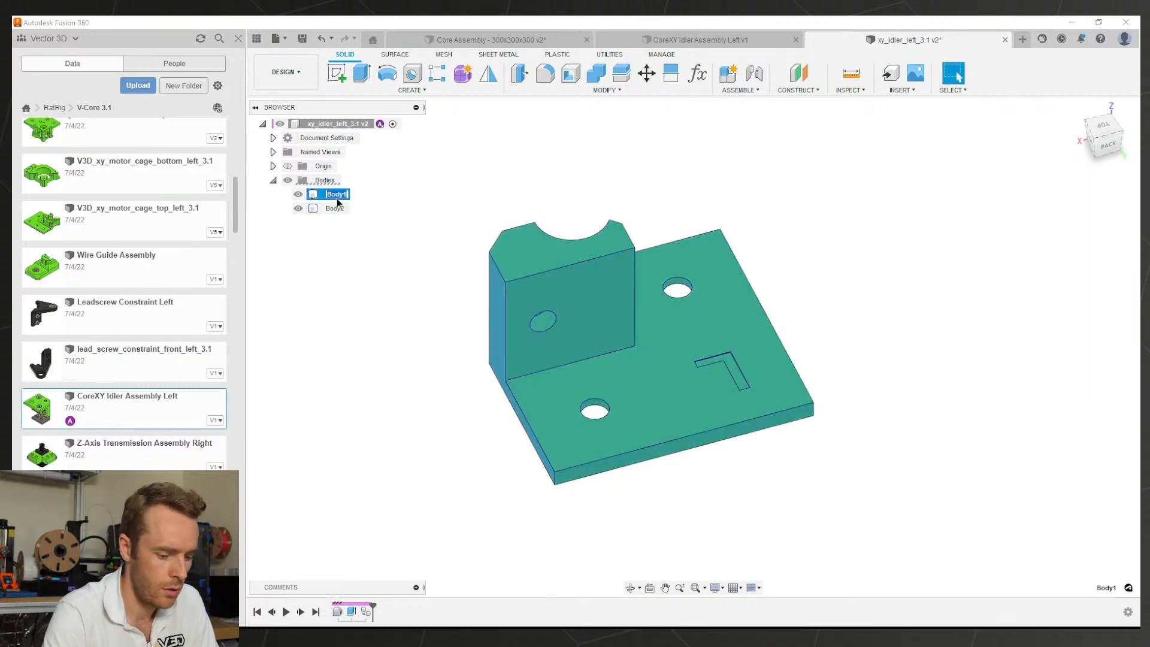
type("Original")
key("Return")
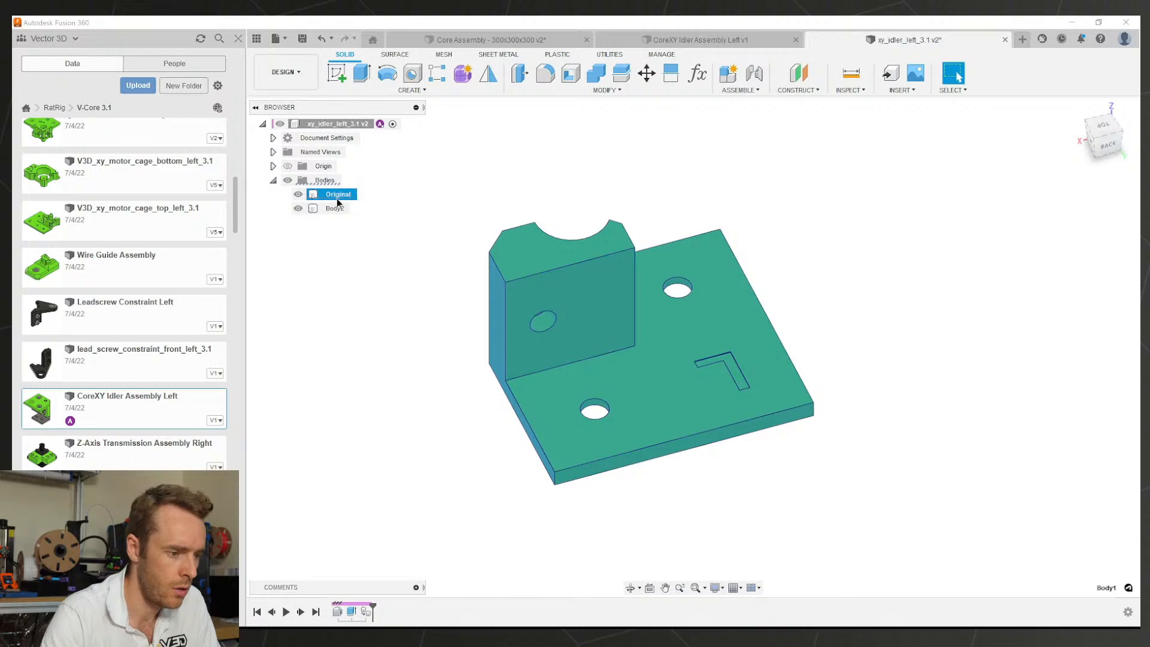
left_click(333, 208)
double_click(333, 209)
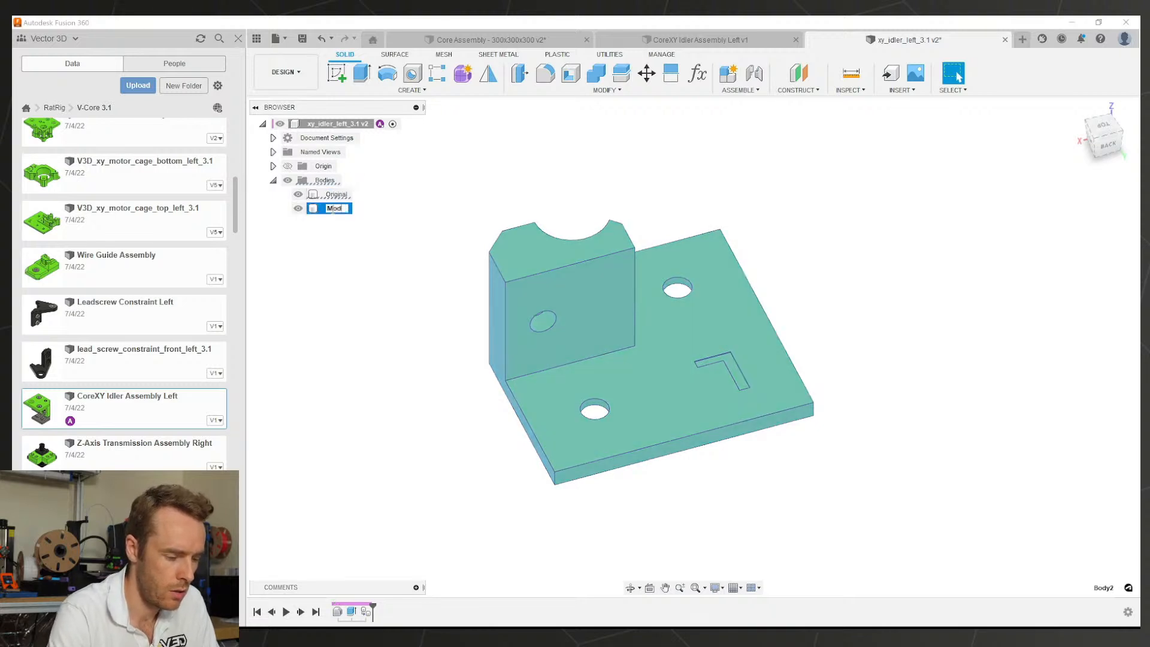
key("Return")
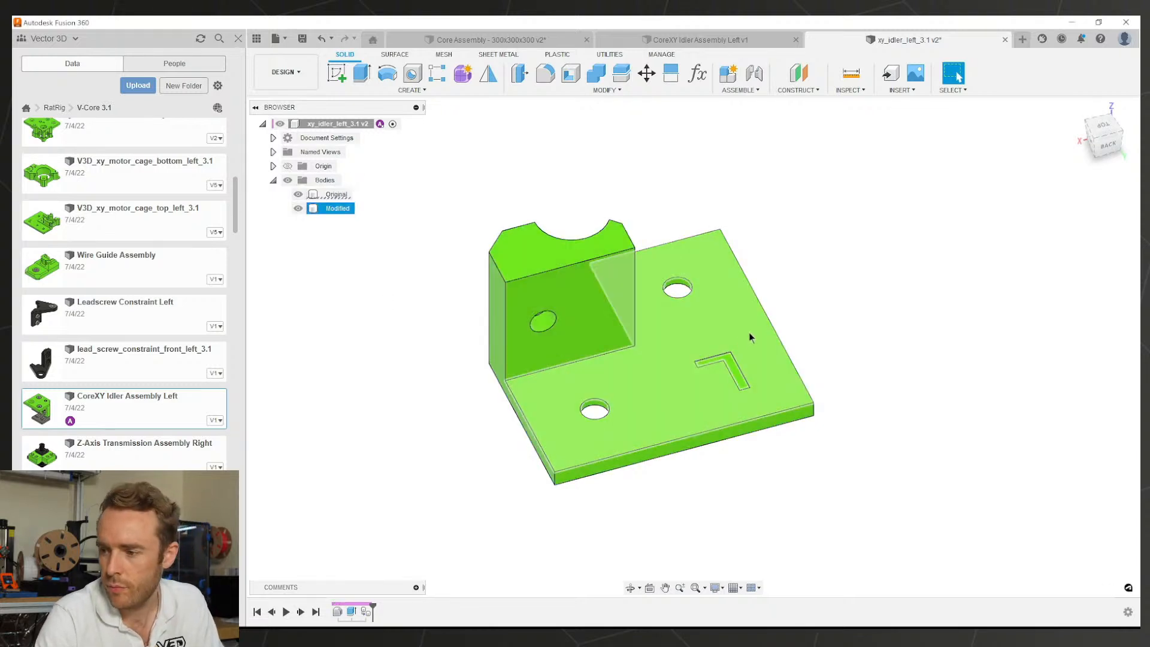
left_click(805, 353)
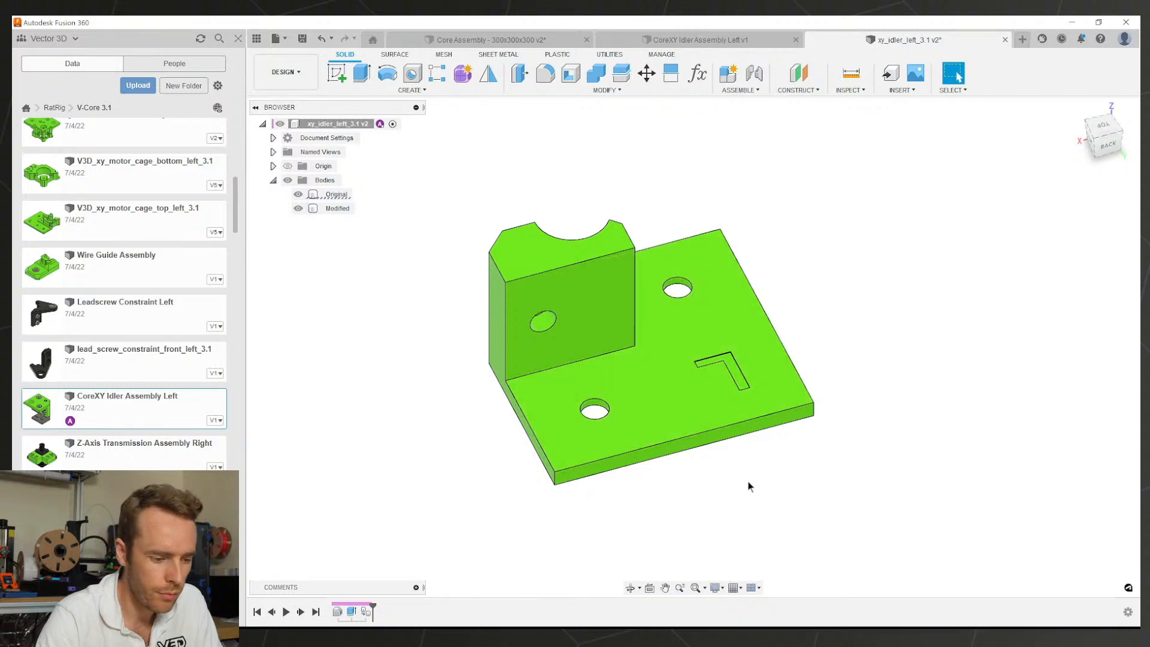
scroll(635, 421, "up", 3)
middle_click_drag(614, 395, 628, 393, "shift")
Step: Start an Offset Face on the lower hole's inner wall, set as a new feature
key("q")
left_click(589, 401)
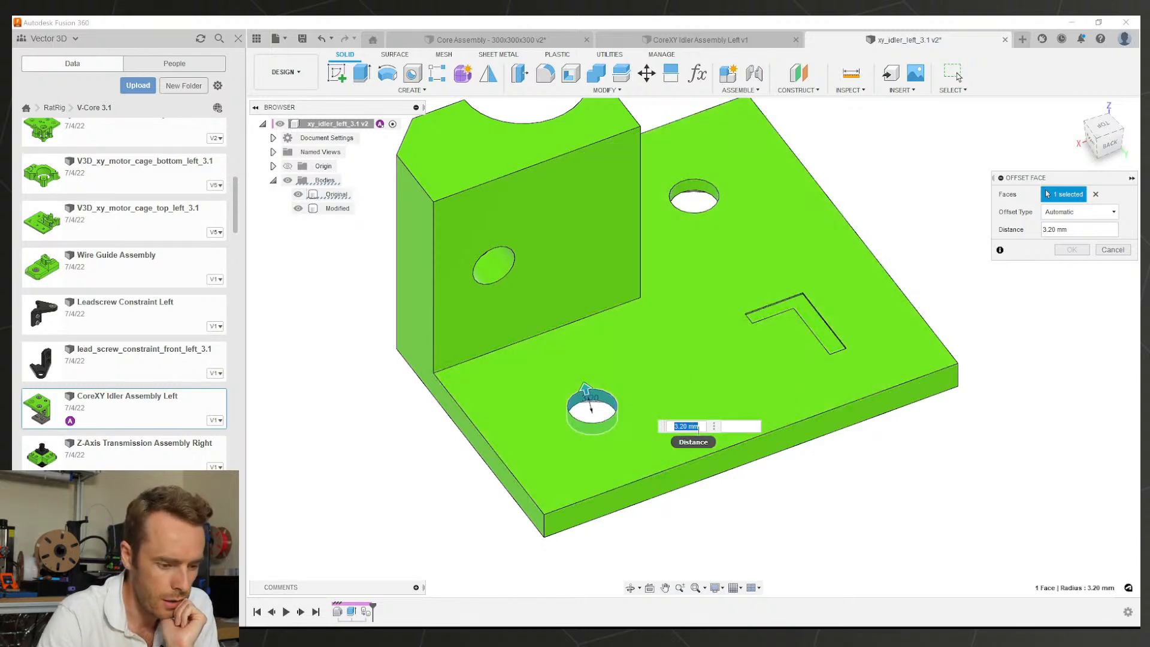
key("Escape")
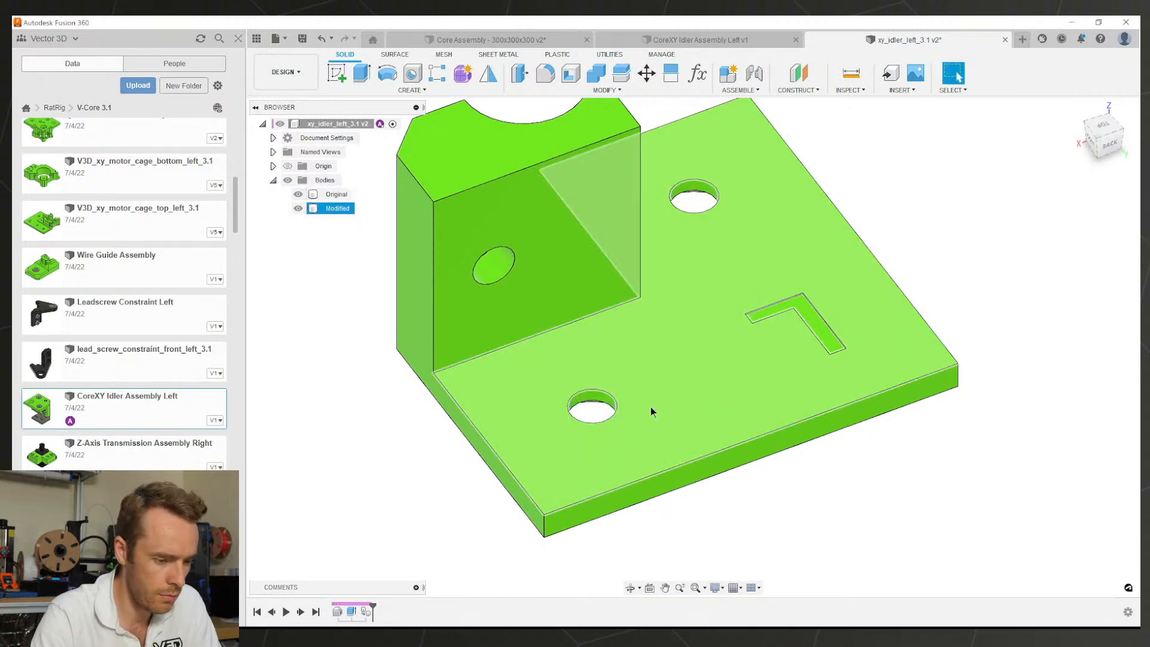
key("e")
key("Escape")
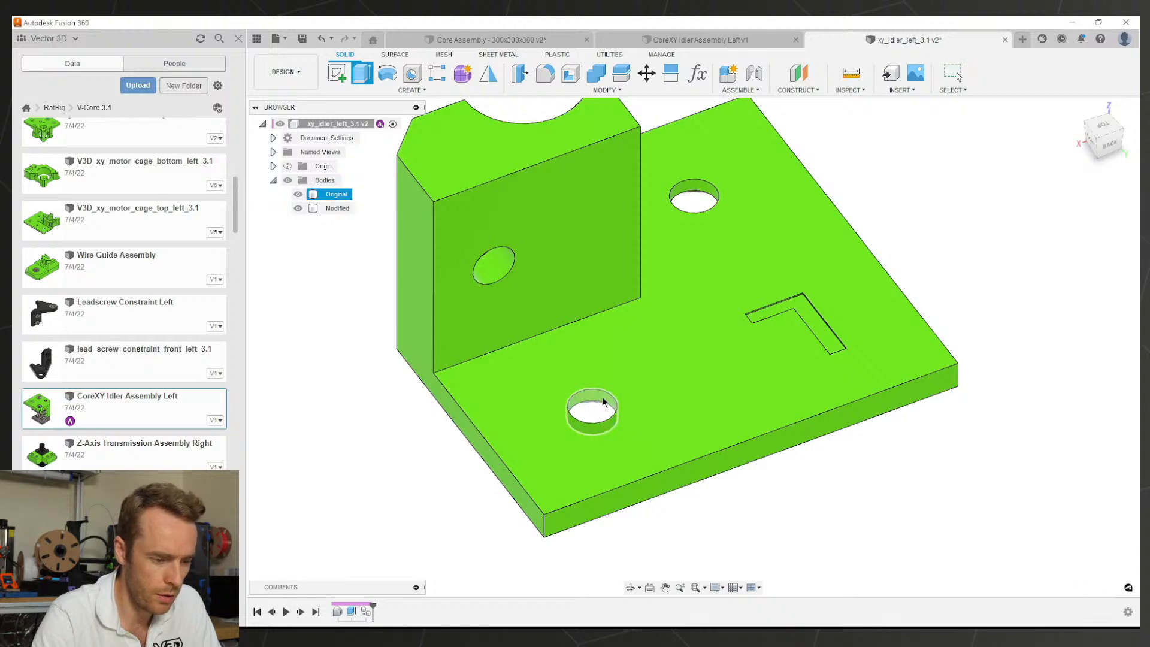
left_click(594, 395)
key("q")
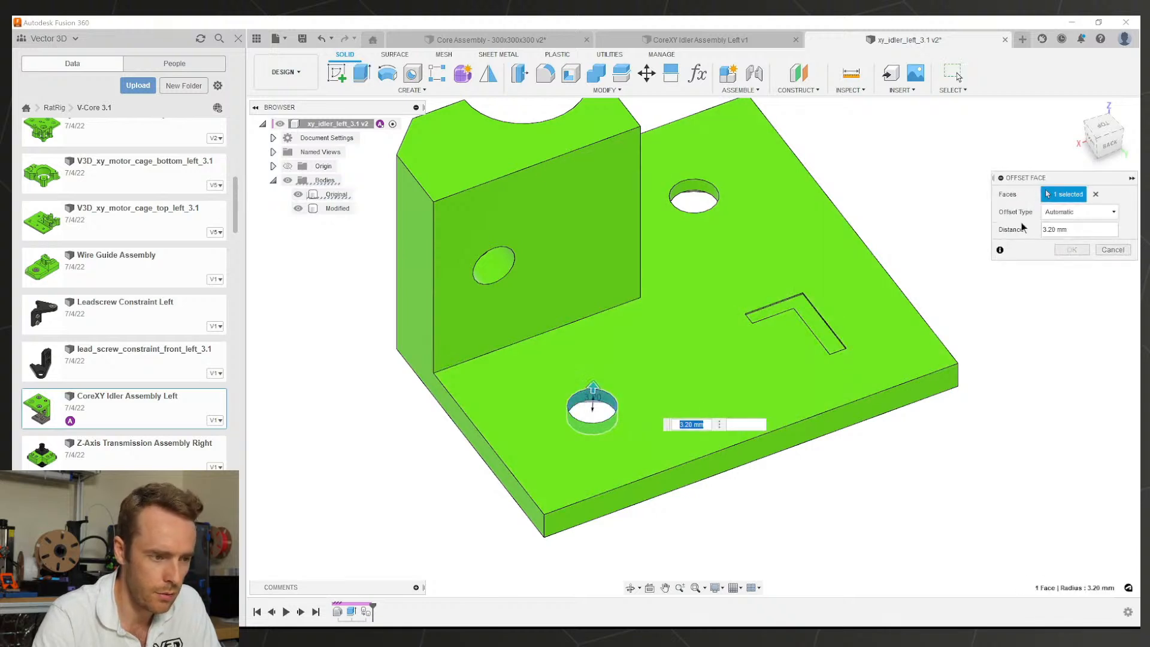
left_click(1057, 213)
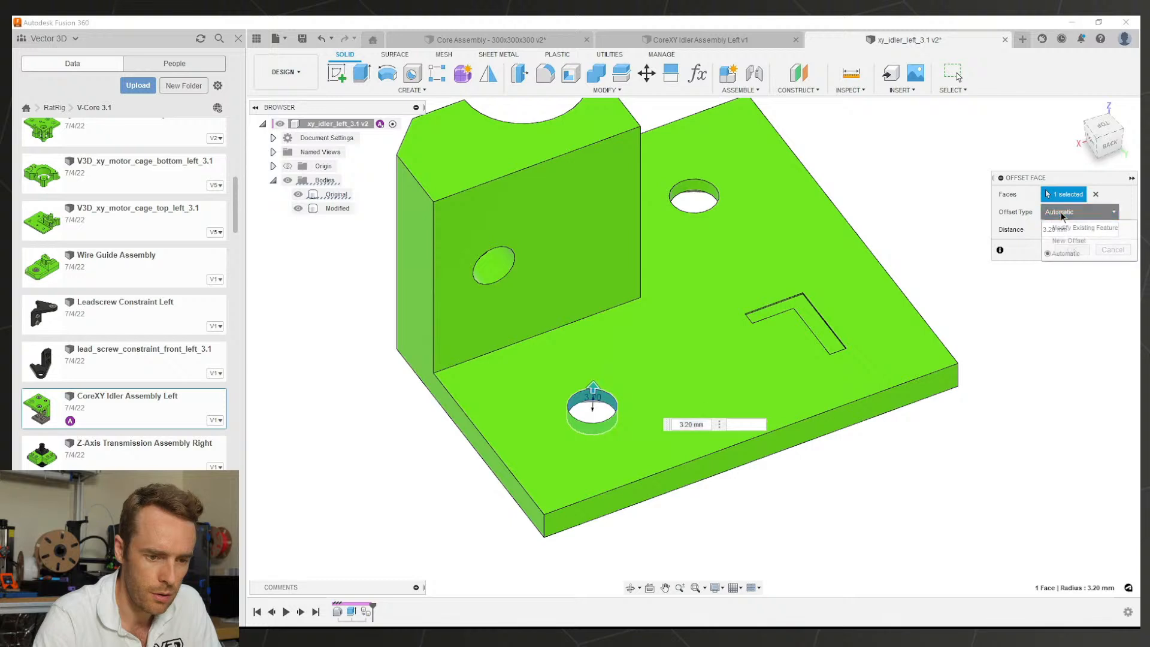
left_click(1060, 228)
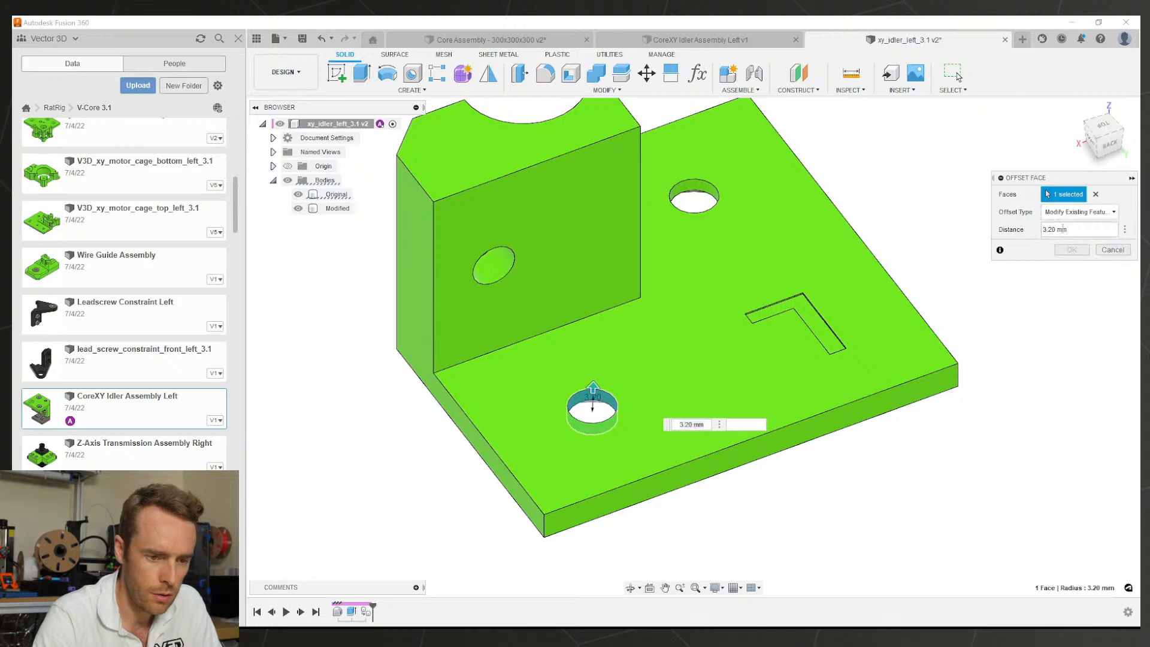
left_click(1078, 212)
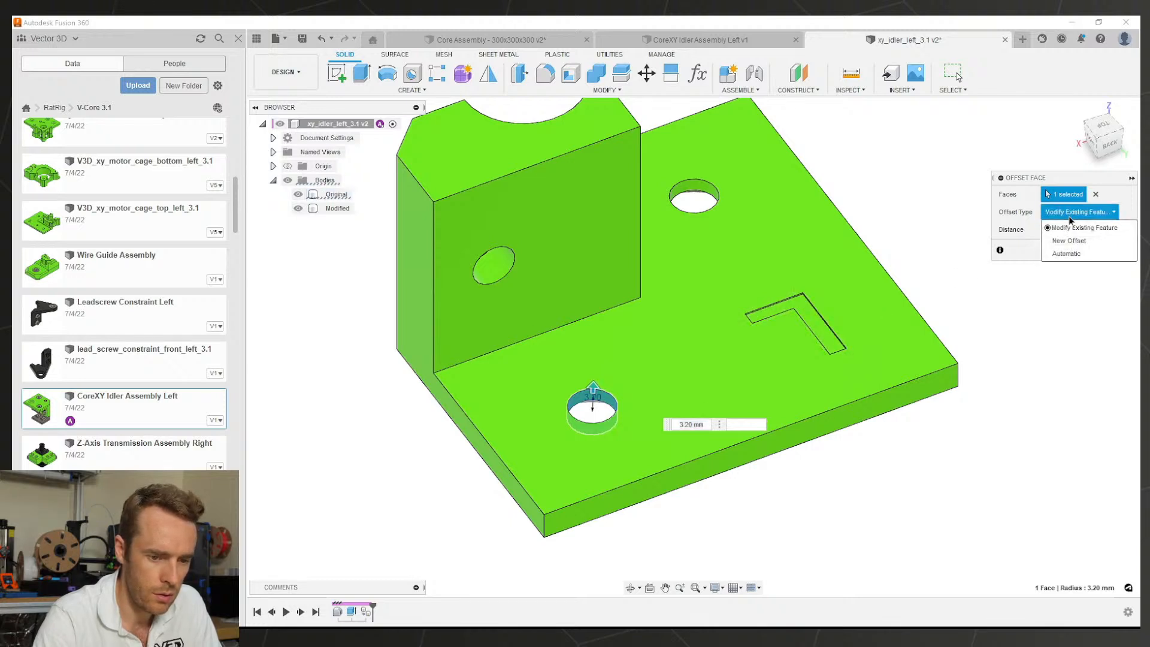
left_click(1072, 239)
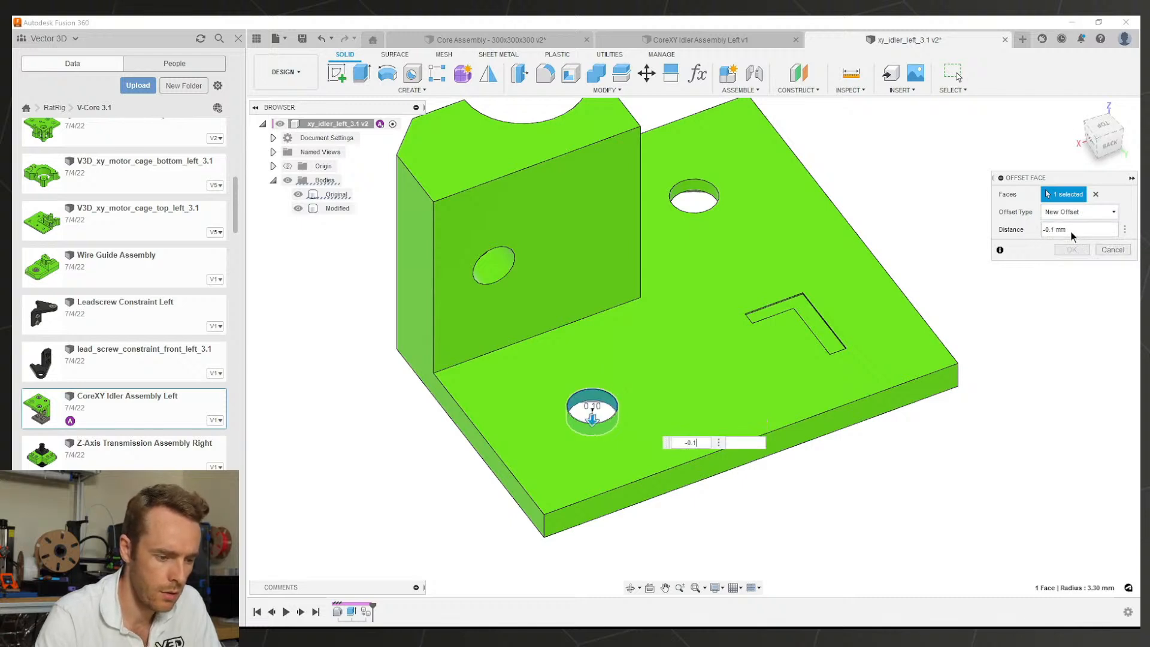
Step: Add the upright-wall hole, top hole, cylinder and notch faces, apply -0.1 mm, and roll the timeline back
left_click(493, 262)
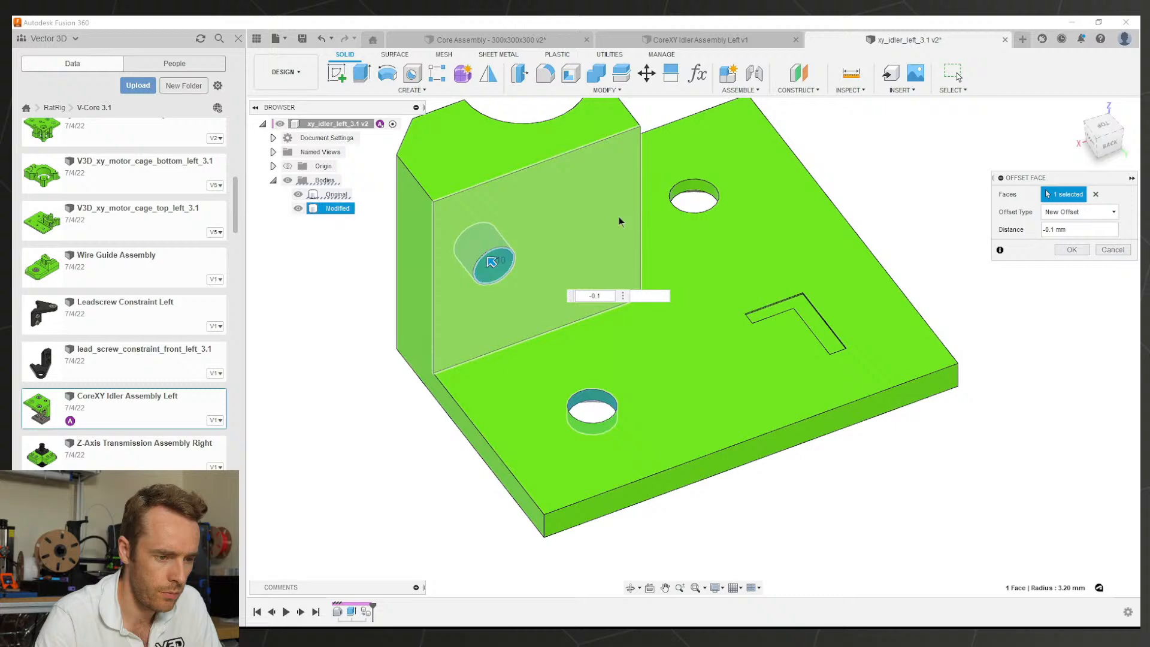
left_click(694, 190)
middle_click_drag(606, 354, 740, 355, "shift")
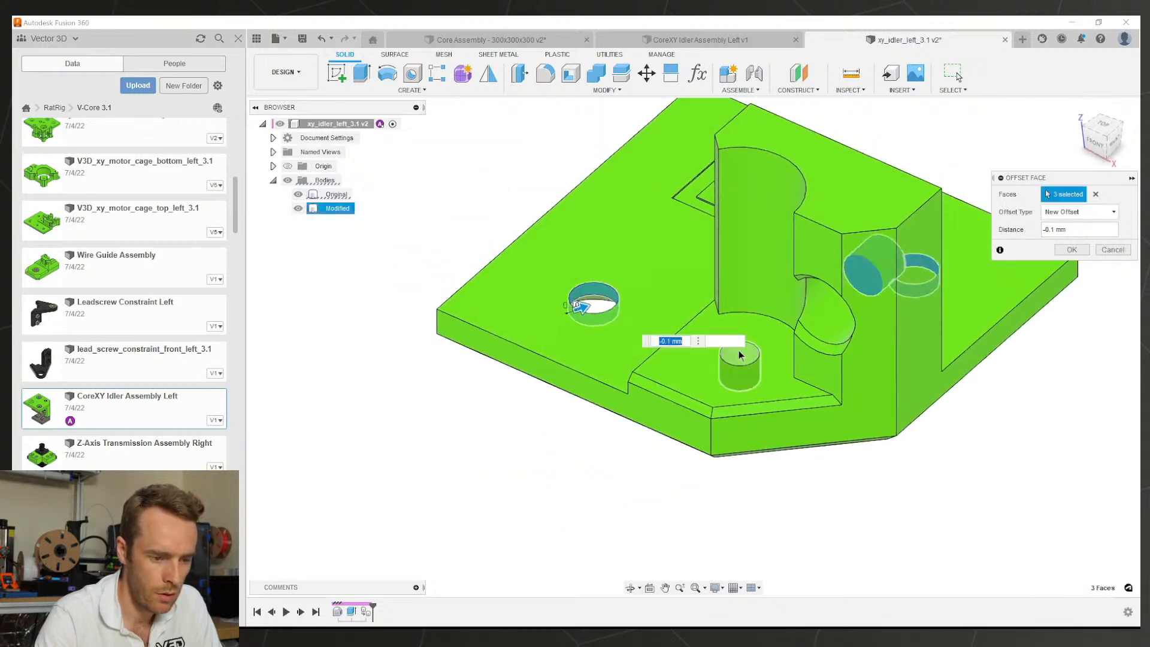
left_click(740, 355)
left_click(822, 312)
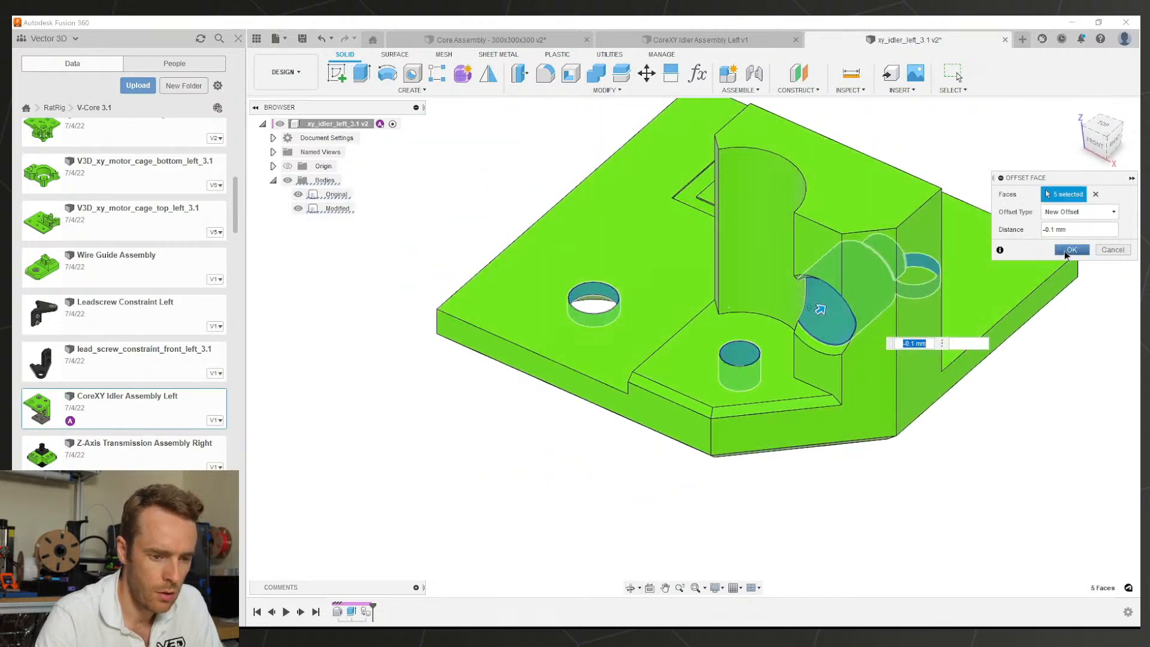
left_click(1065, 251)
middle_click_drag(815, 312, 762, 395)
mouse_move(761, 395)
middle_mouse_down("shift")
mouse_move(764, 437)
mouse_move(761, 416)
middle_mouse_up("shift")
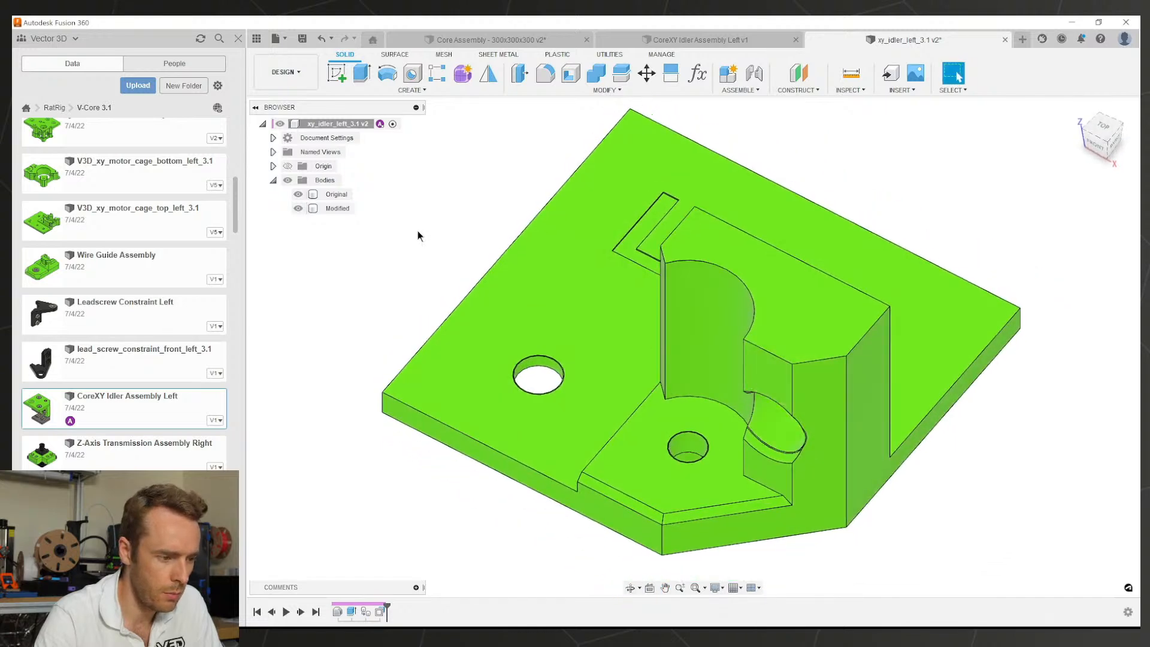
left_click_drag(387, 606, 382, 611)
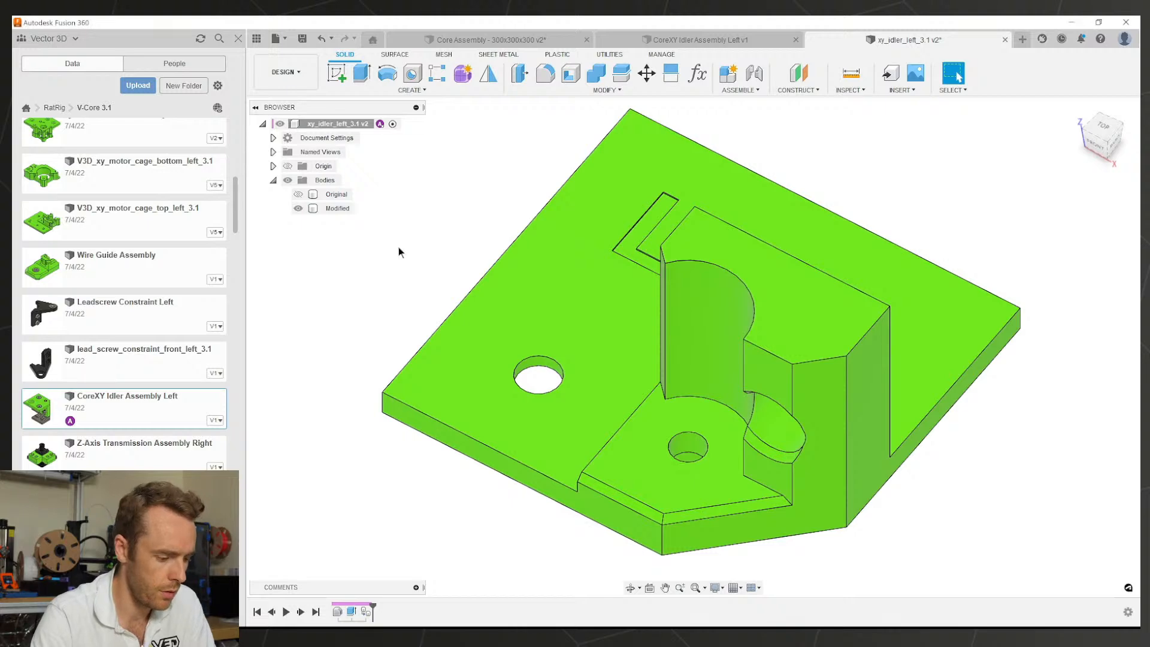
Step: Offset the left hole, second hole, angled bore, upper bore and front hole faces by -0.1 mm
key("q")
scroll(532, 354, "up", 3)
left_click(559, 369)
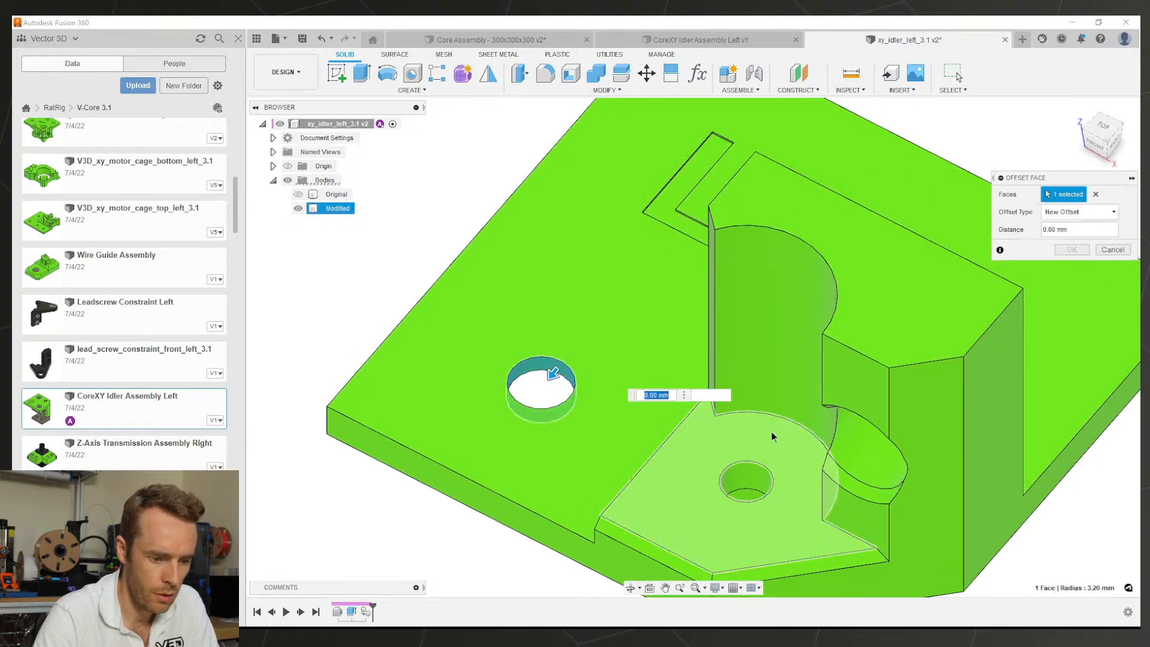
left_click(756, 476)
left_click(876, 456)
middle_click_drag(875, 456, 587, 428, "shift")
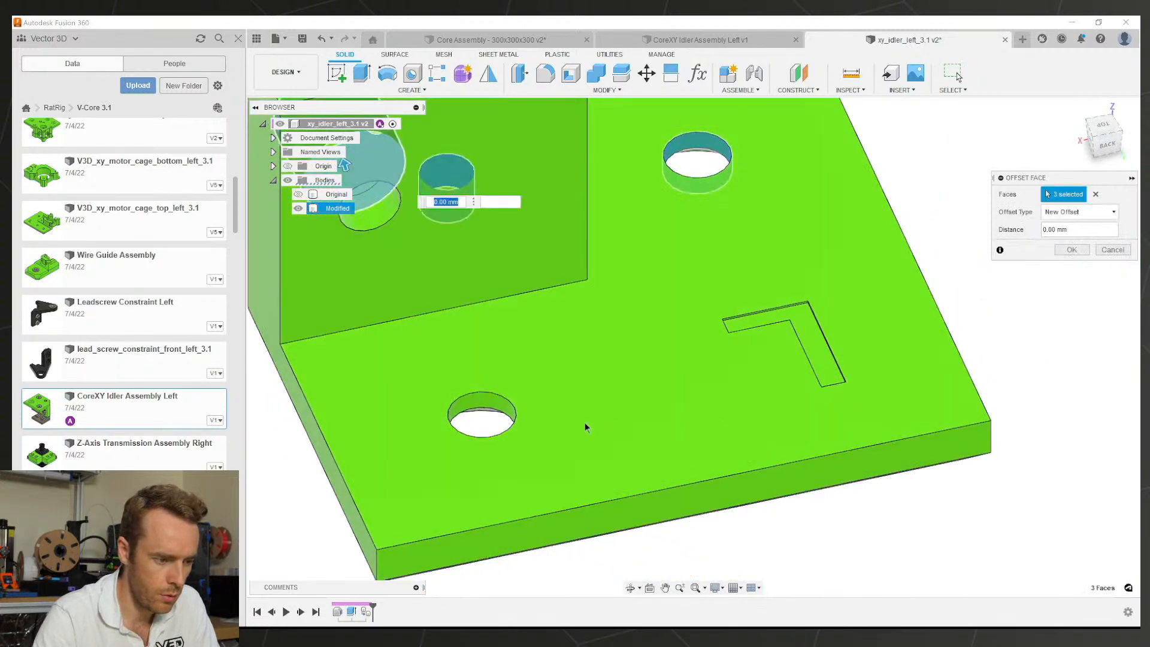
left_click(385, 238)
left_click(489, 400)
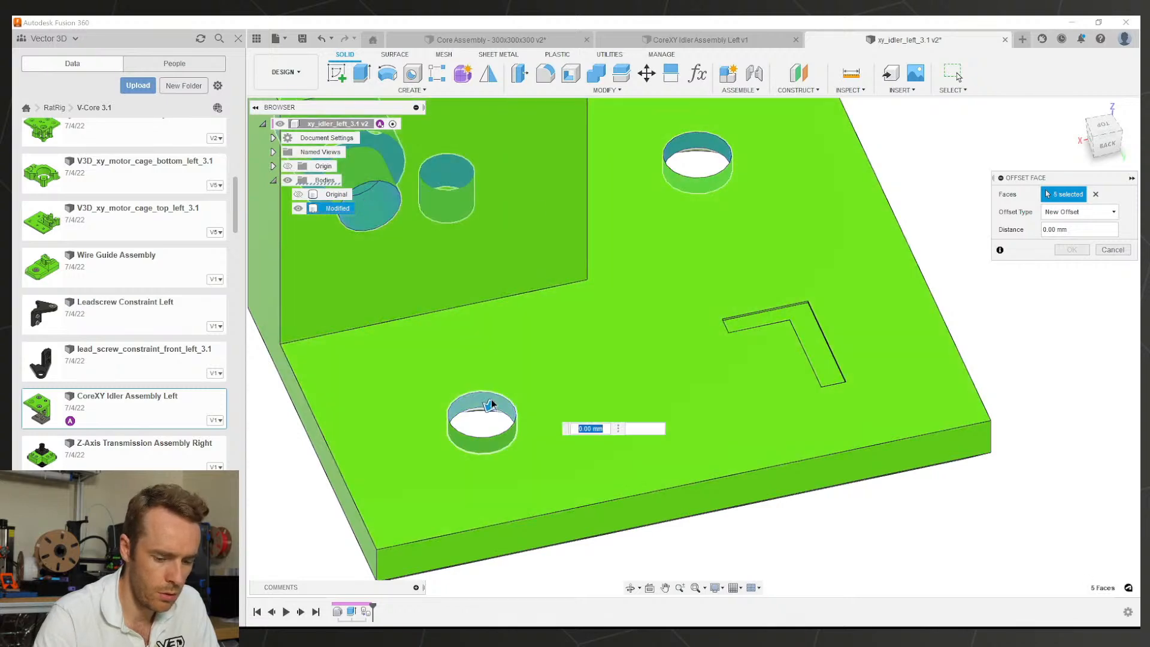
type("-0.1")
key("Return")
Step: Delete the chamfer face on the plate's front lower edge
scroll(572, 414, "down", 3)
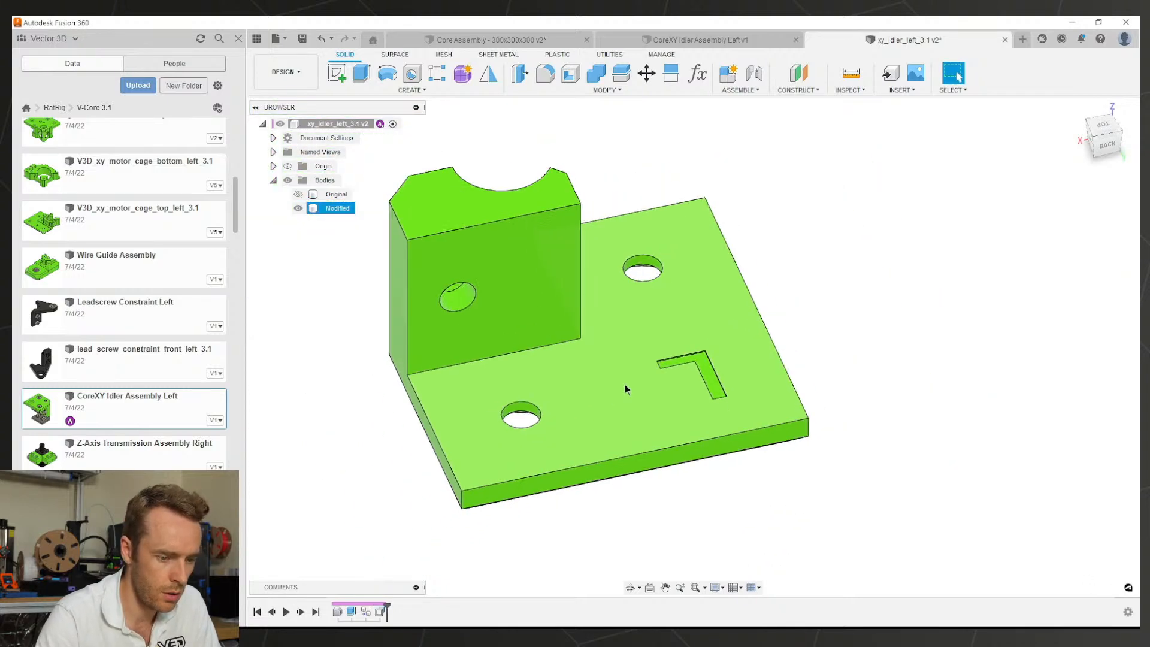
middle_click_drag(649, 378, 580, 312, "shift")
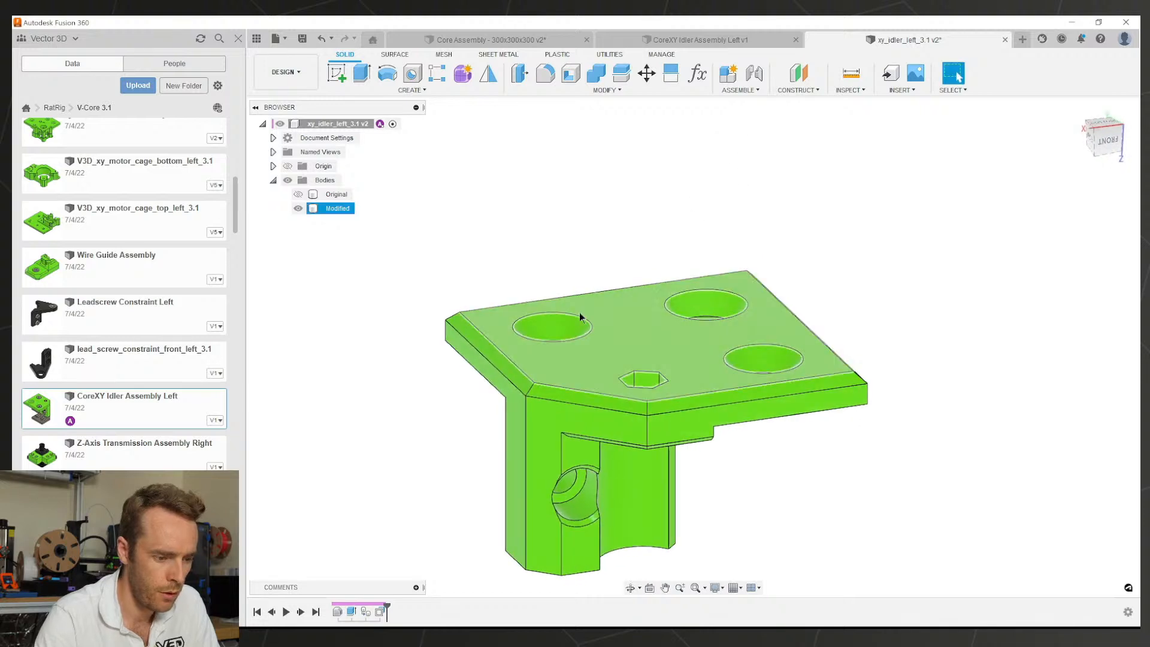
scroll(580, 312, "up", 2)
left_click(538, 423)
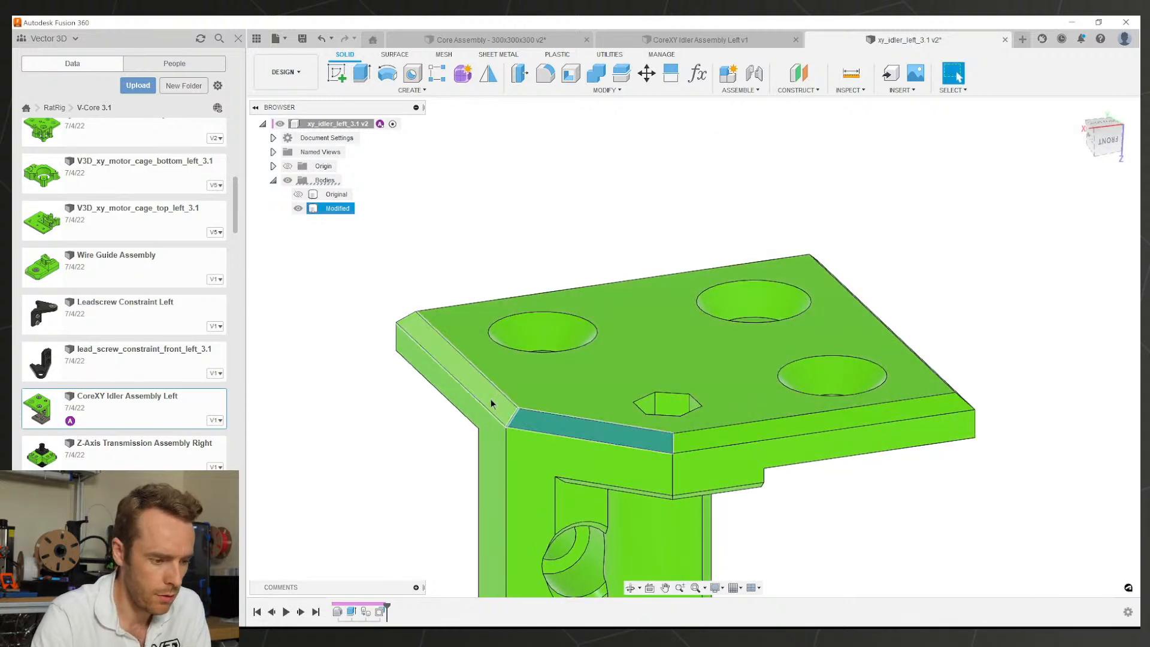
key("Delete")
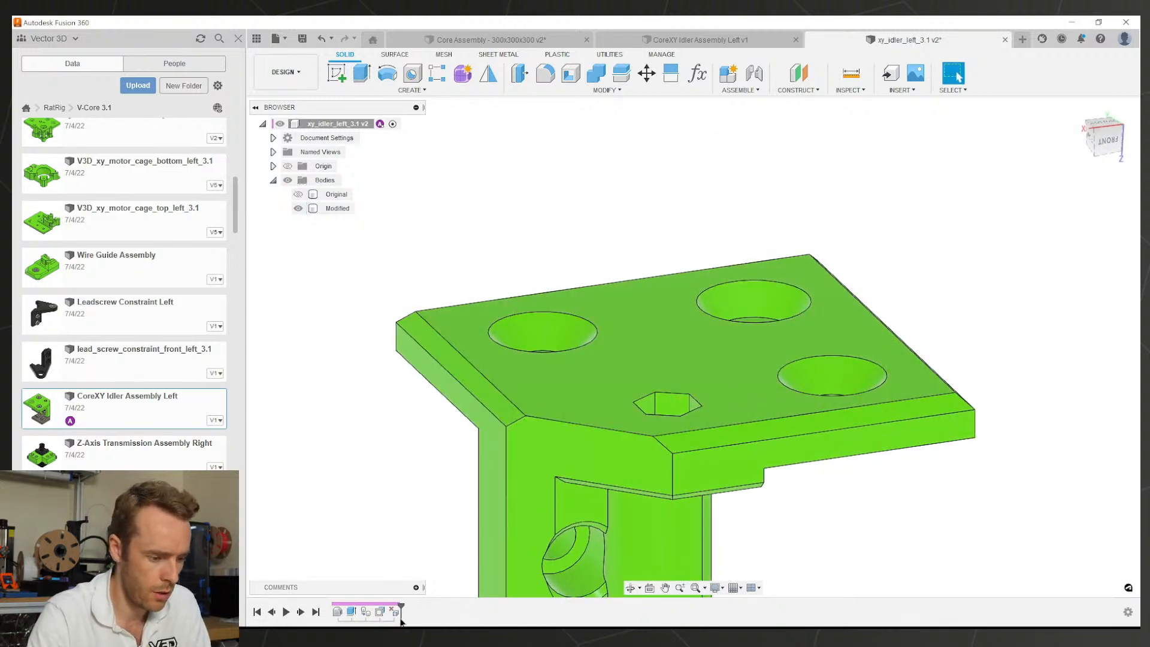
Step: Edit the DeleteFace feature to also remove four more chamfer faces
right_click(399, 614)
left_click(443, 531)
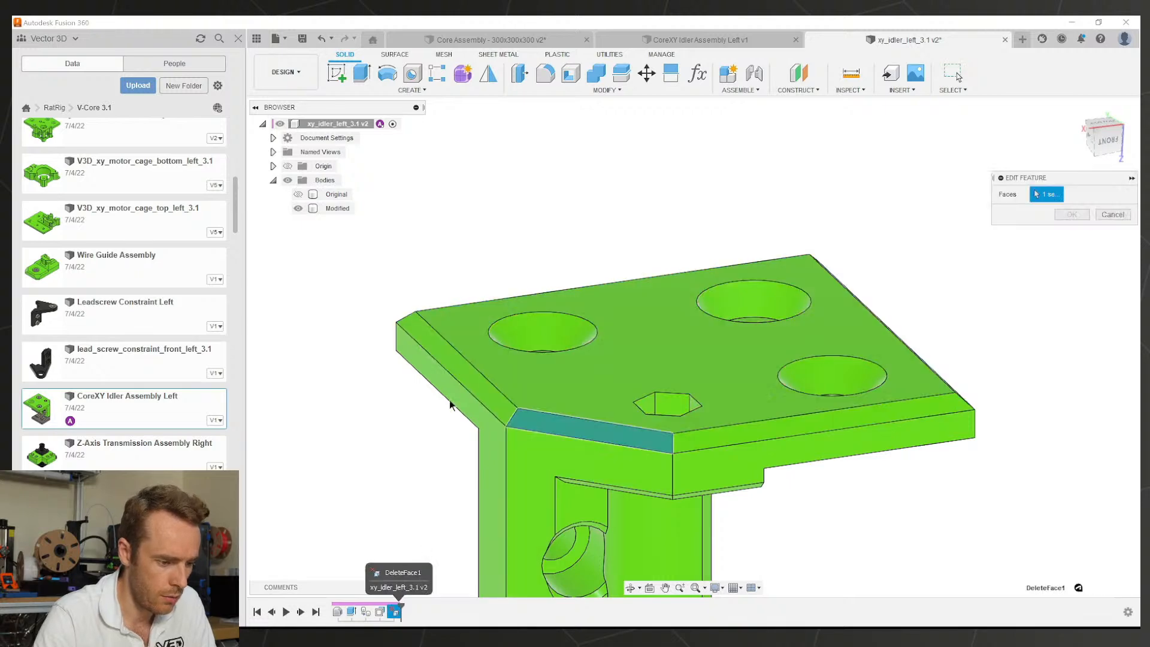
left_click(471, 373)
left_click(750, 432)
middle_click_drag(755, 413, 658, 493, "shift")
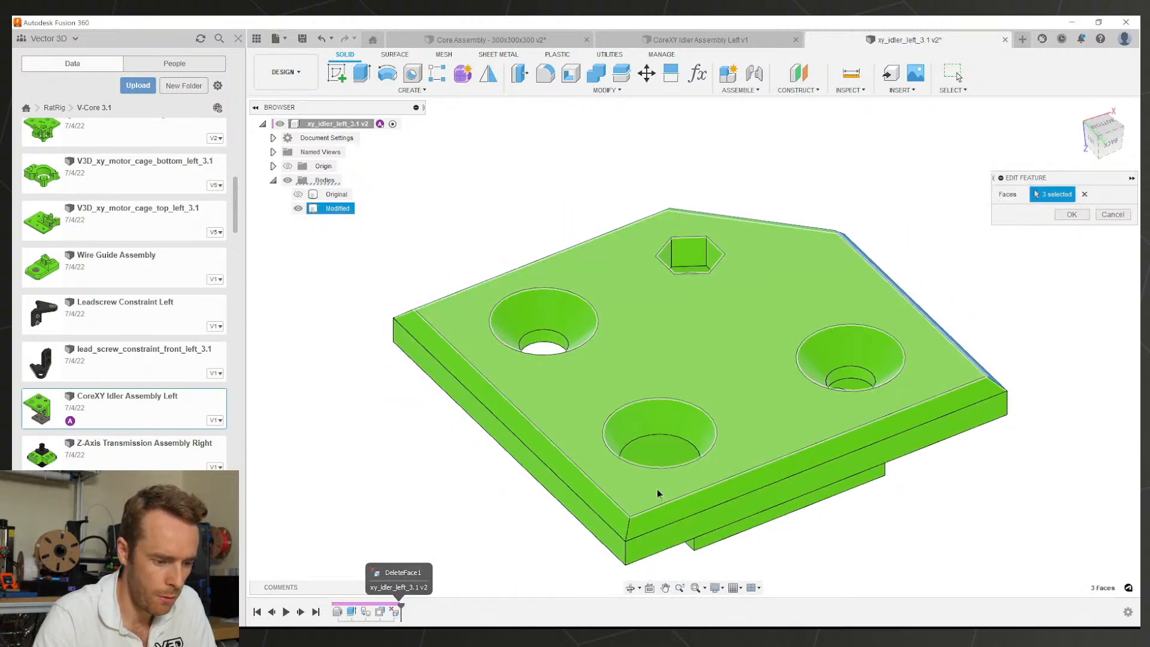
left_click(605, 503)
left_click(730, 486)
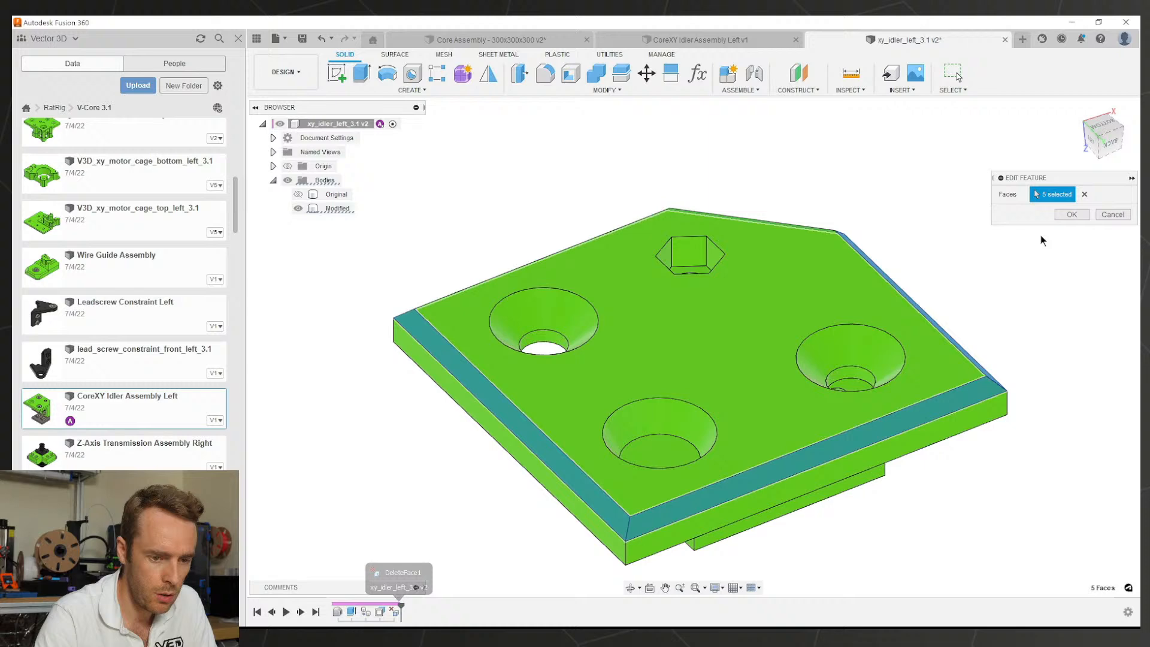
left_click(1064, 217)
middle_click_drag(721, 384, 553, 117, "shift")
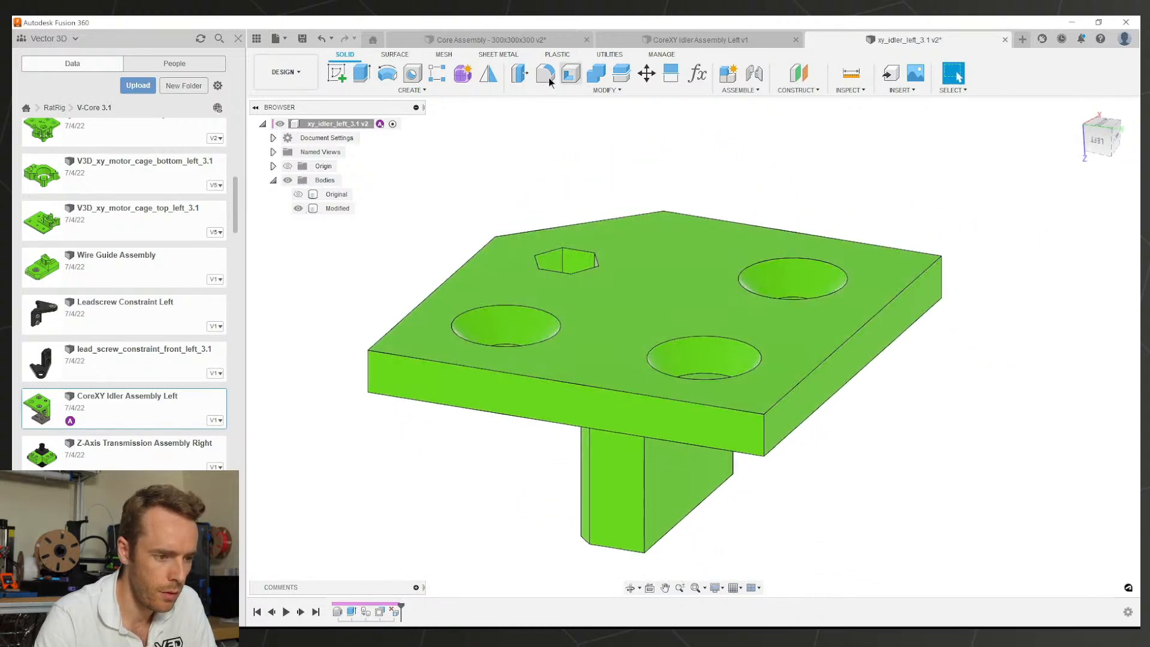
Step: Chamfer five top edges of the plate as a Two Distance chamfer of 0.5 × 1 mm
left_click(567, 90)
left_click(539, 133)
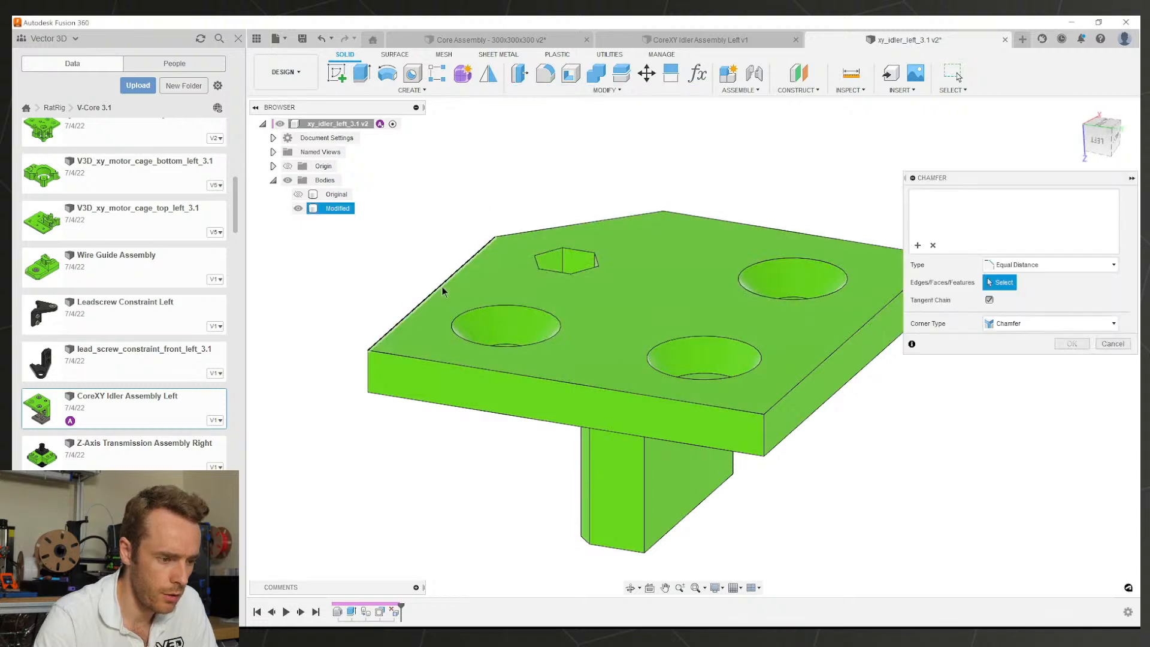
left_click(442, 288)
left_click(541, 229)
left_click(704, 217)
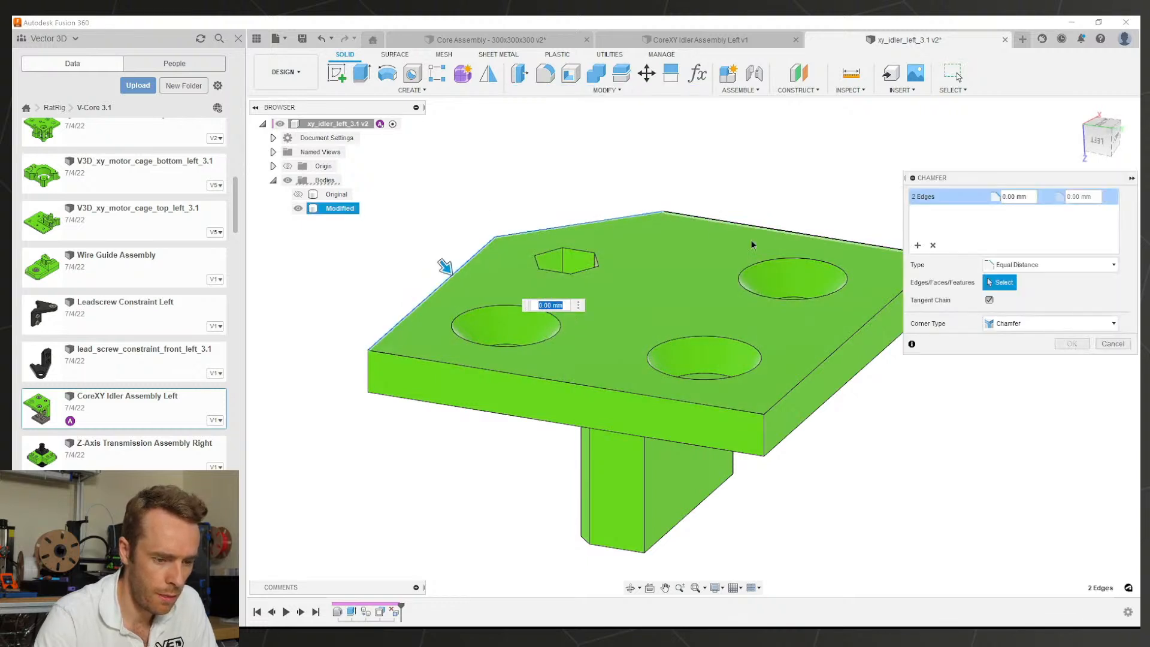
left_click(849, 340)
left_click(745, 412)
middle_click_drag(555, 339, 606, 323, "shift")
scroll(418, 325, "up", 4)
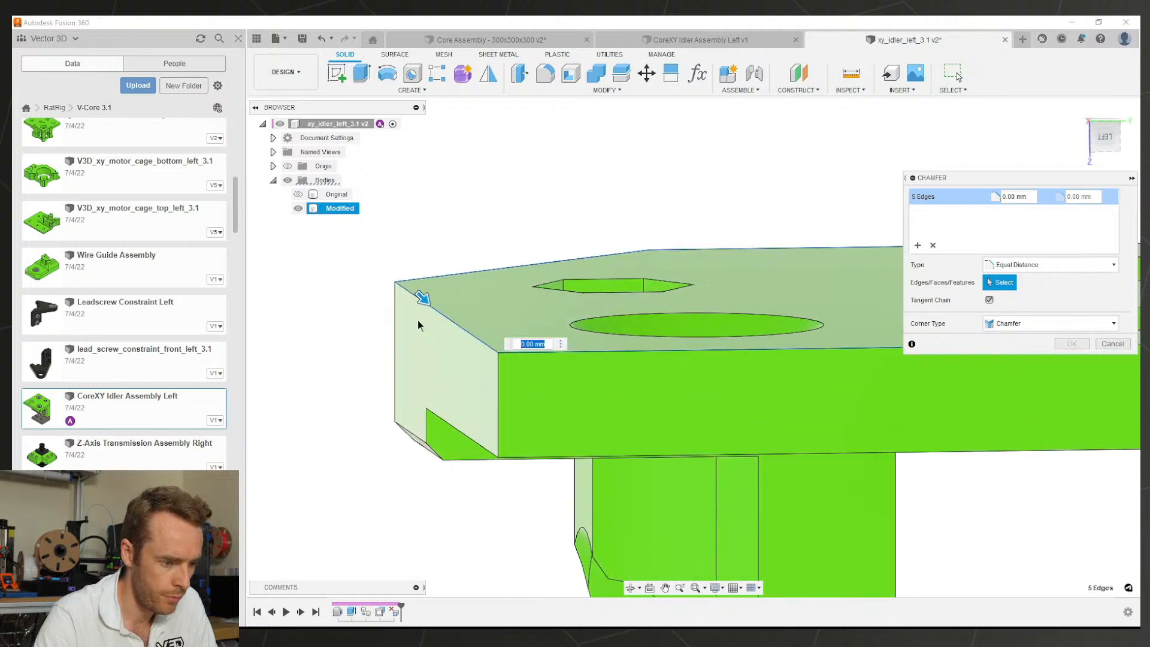
scroll(418, 325, "up", 2)
left_click(1048, 264)
left_click(1009, 286)
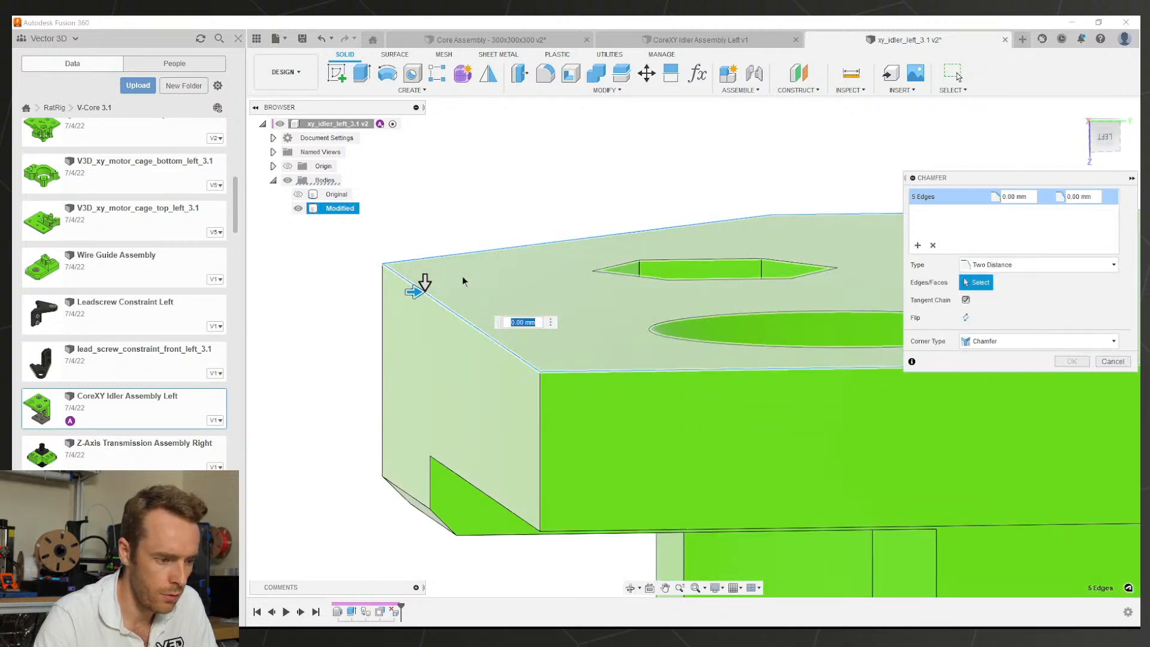
mouse_move(424, 282)
left_mouse_down()
mouse_move(425, 310)
mouse_move(428, 291)
left_mouse_up()
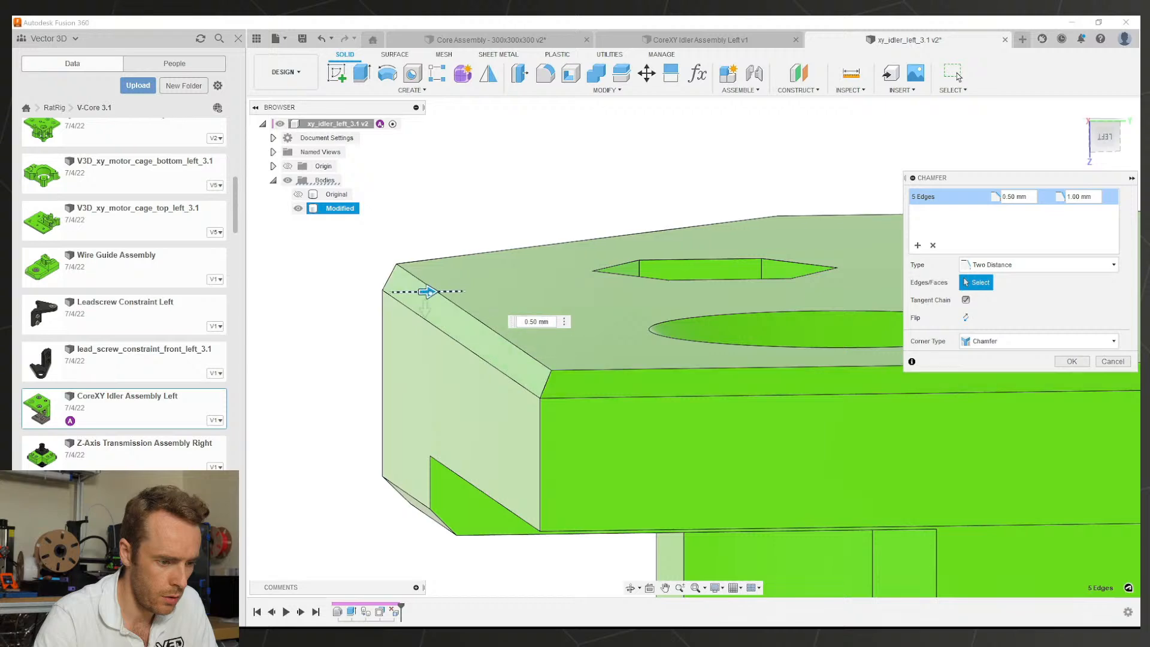
left_click(1072, 362)
Step: Add an Equal Distance chamfer to the plate's two vertical corner edges
scroll(911, 352, "down", 4)
middle_click_drag(912, 352, 607, 313)
scroll(606, 309, "down", 3)
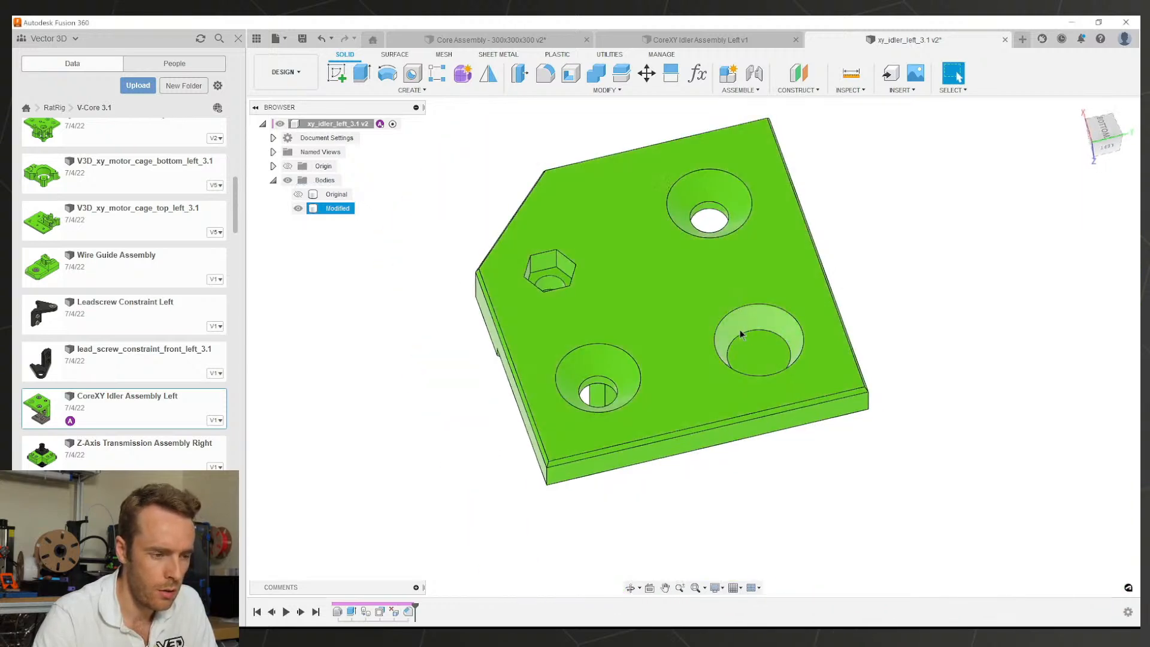
middle_click_drag(740, 330, 643, 293, "shift")
left_click(560, 91)
left_click(539, 130)
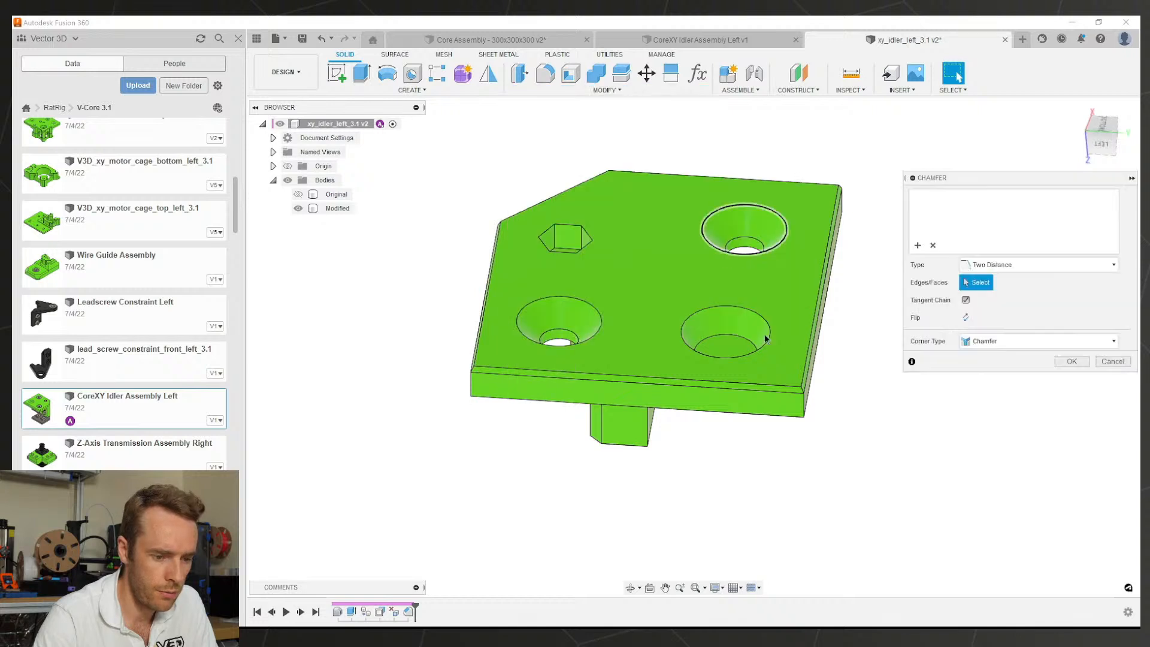
left_click(804, 408)
left_click(471, 386)
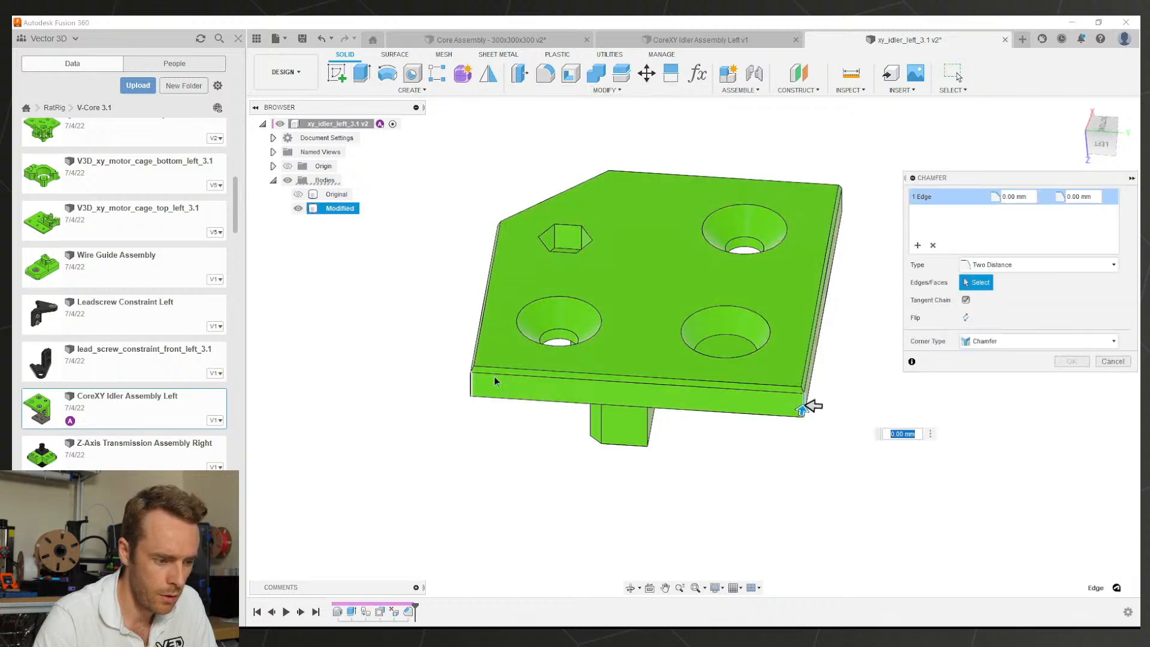
middle_click_drag(697, 304, 623, 290, "shift")
left_click(996, 265)
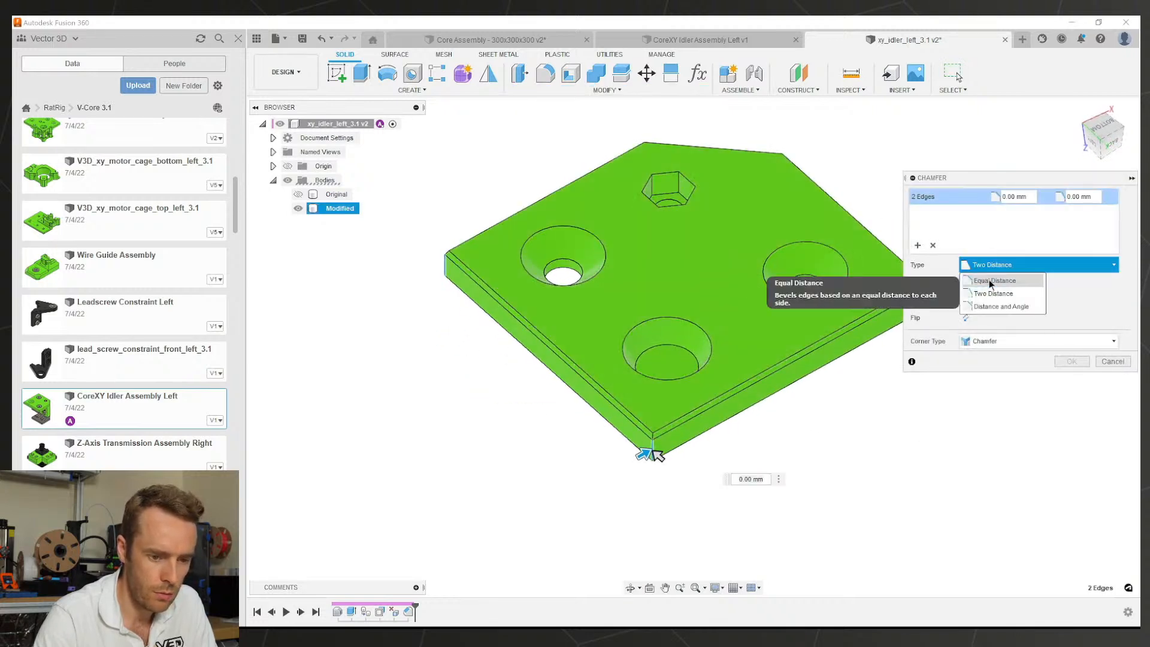
left_click(992, 282)
type("2")
middle_click_drag(844, 294, 857, 456, "shift")
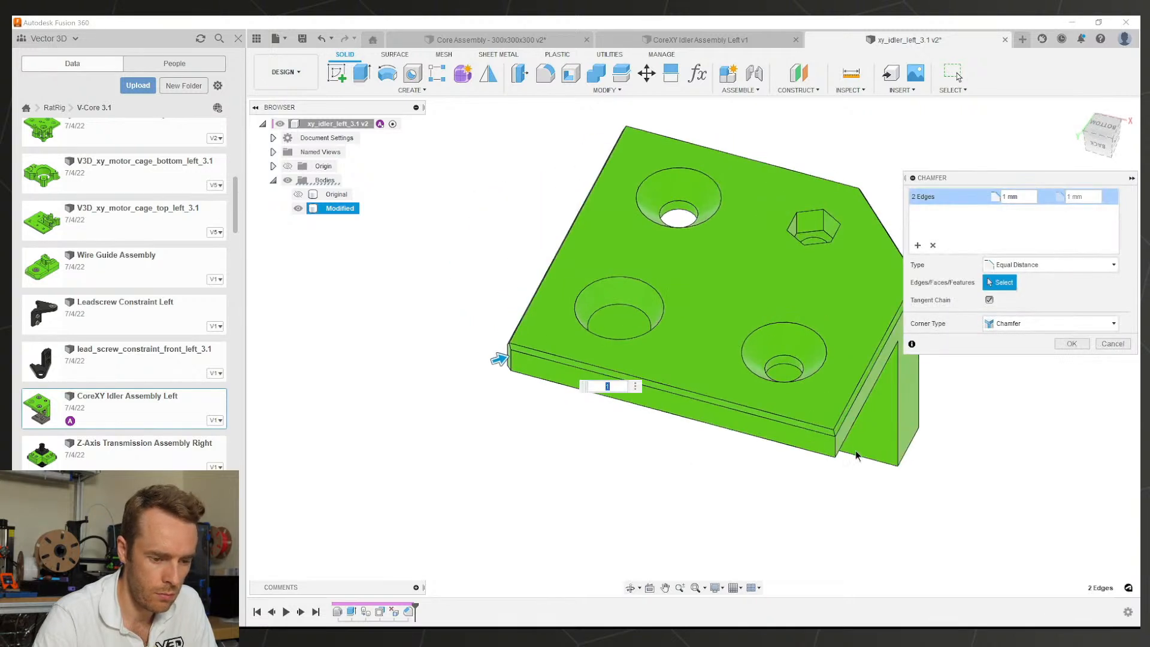
key("Return")
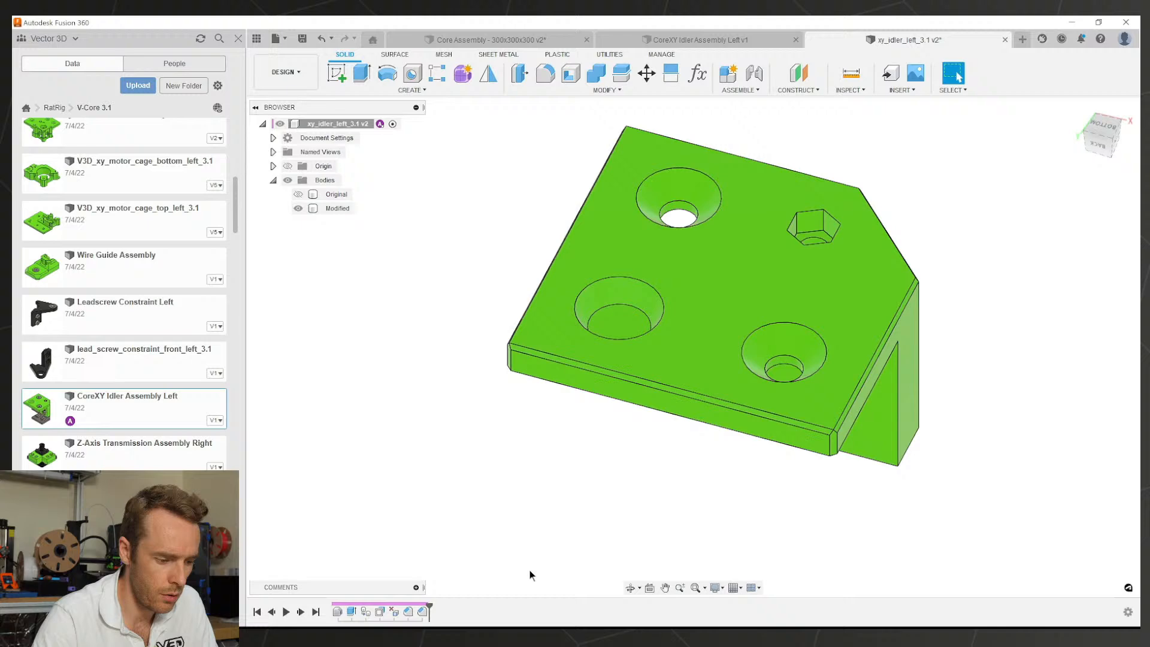
Step: Edit the five-edge chamfer so its first distance is also 1.00 mm, making it 1 × 1 mm
double_click(408, 611)
middle_click_drag(591, 340, 380, 295, "shift")
scroll(424, 297, "up", 5)
left_click_drag(430, 281, 444, 279)
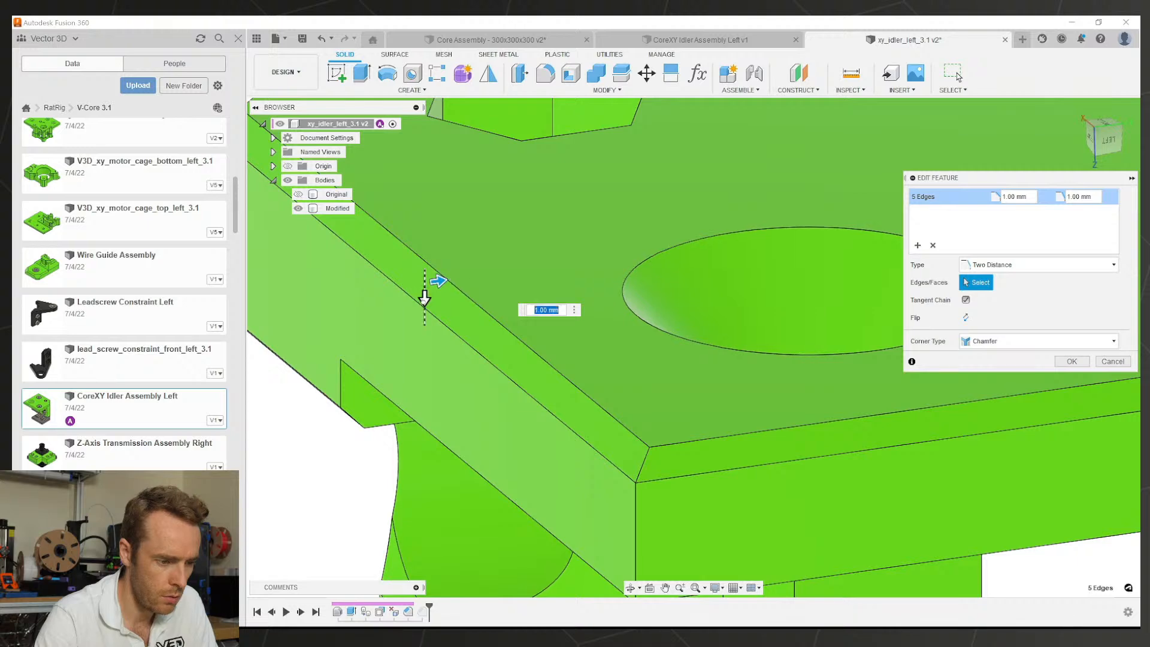
left_click(1071, 361)
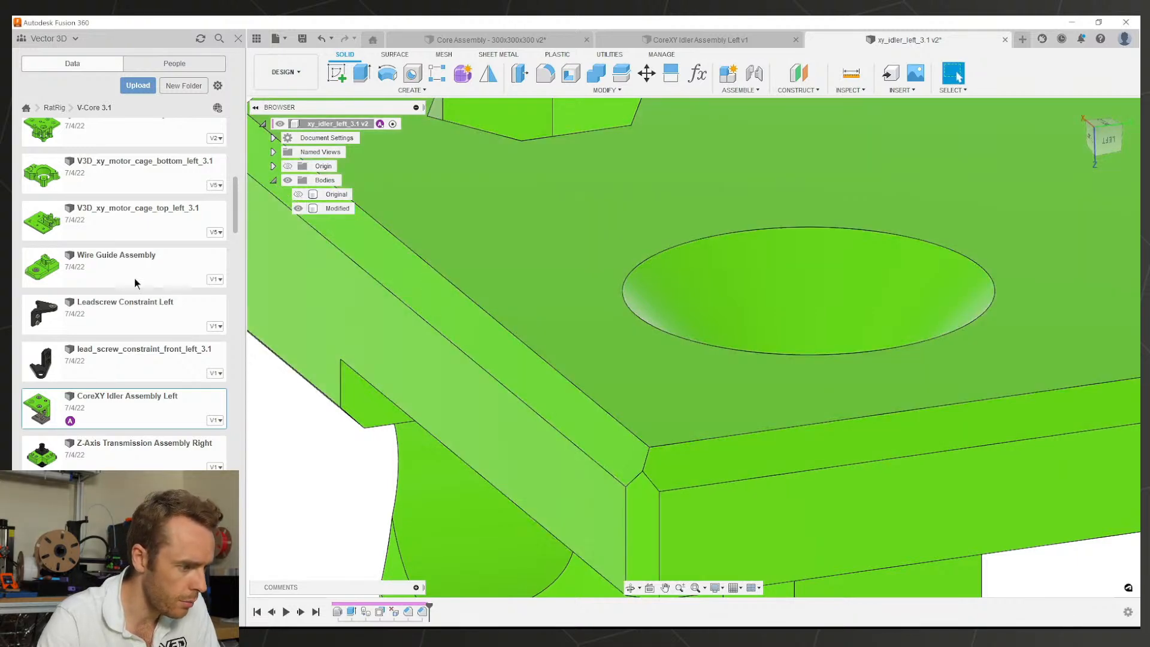
Step: Open the V3D_xy_motor_cage_top_right_3.1 part from the data panel
scroll(110, 304, "up", 6)
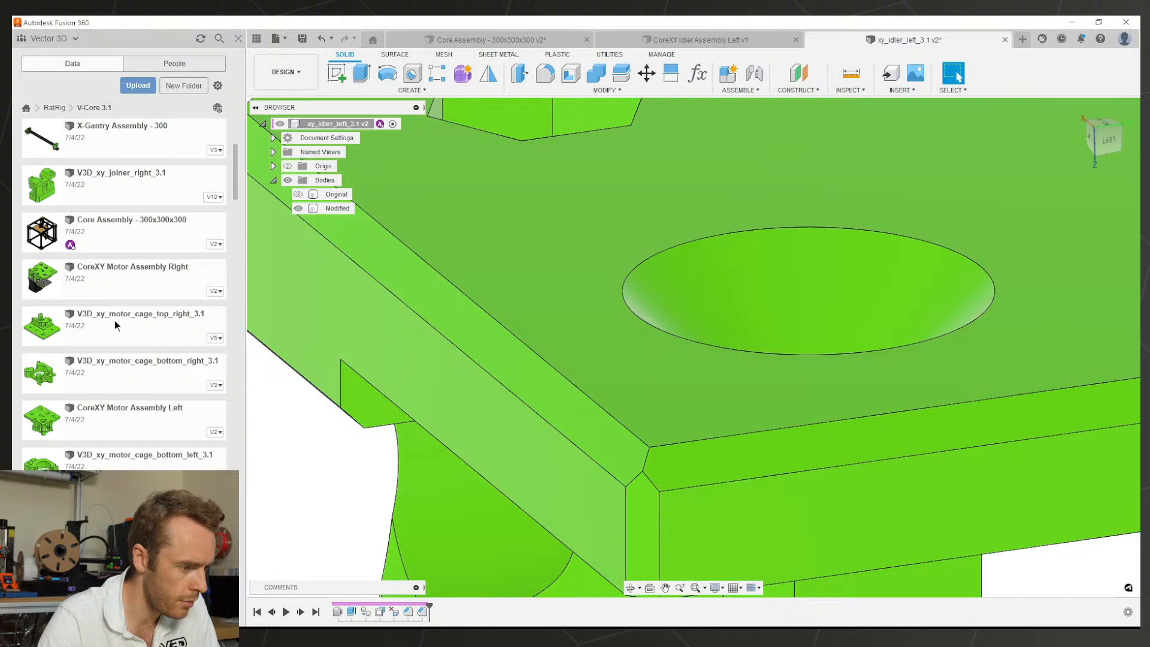
right_click(114, 320)
left_click(144, 327)
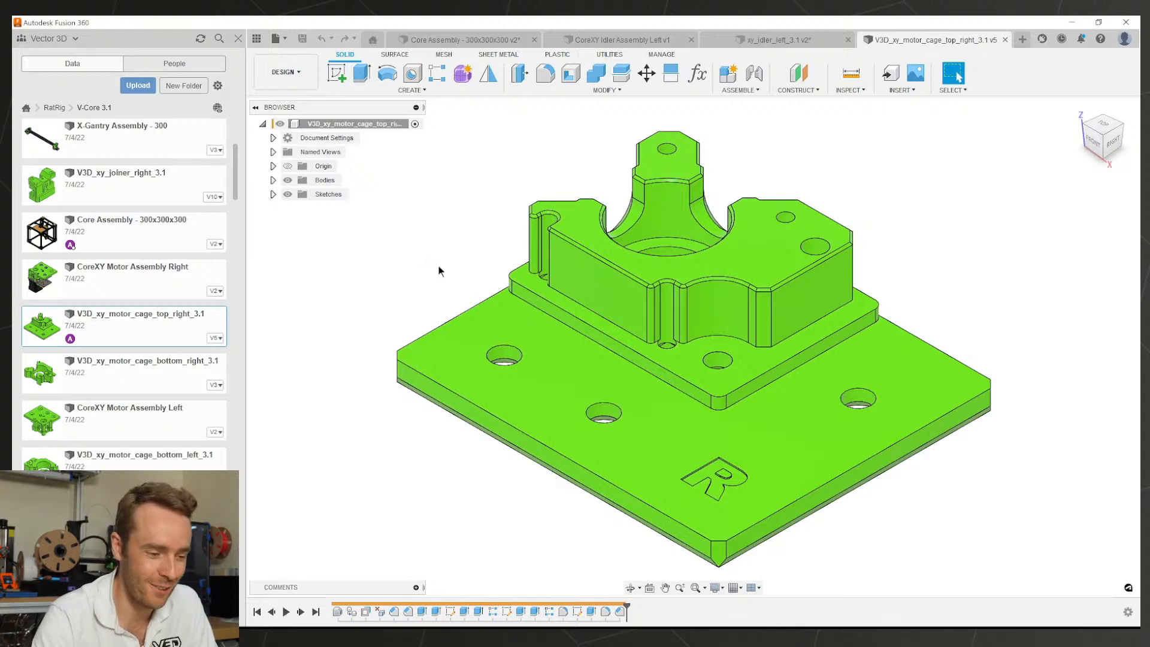
Step: Inspect the motor cage plate chamfer: 13 edges at 1.00 × 2.00 mm
middle_click_drag(439, 271, 621, 295, "shift")
scroll(501, 372, "up", 5)
left_click(487, 374)
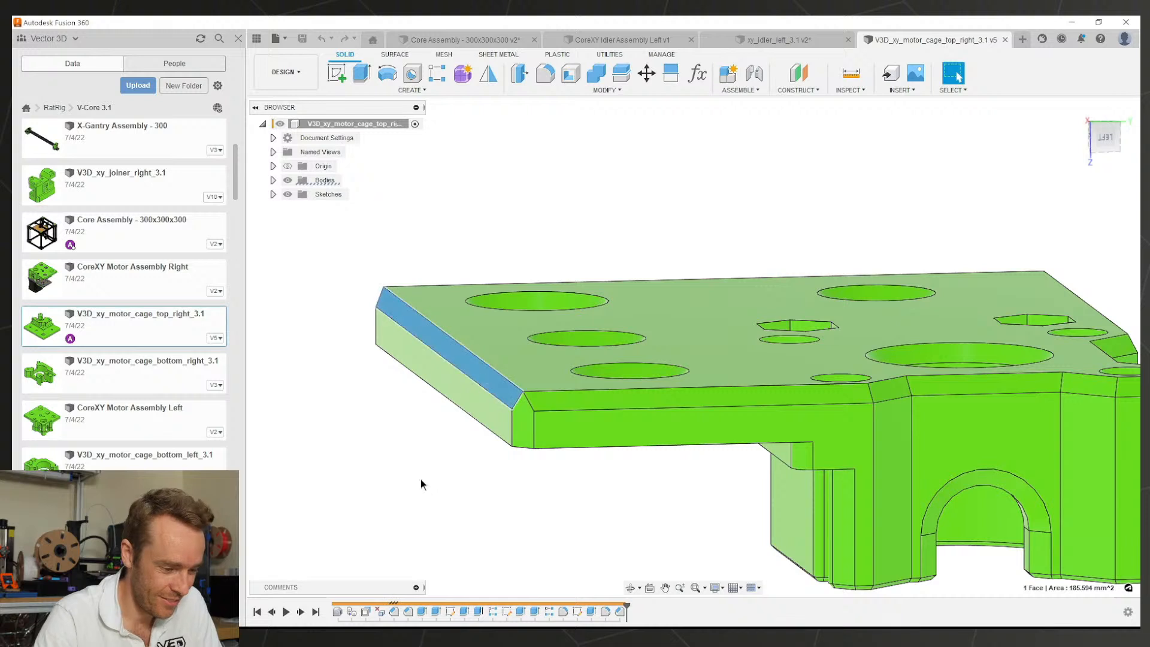
double_click(394, 611)
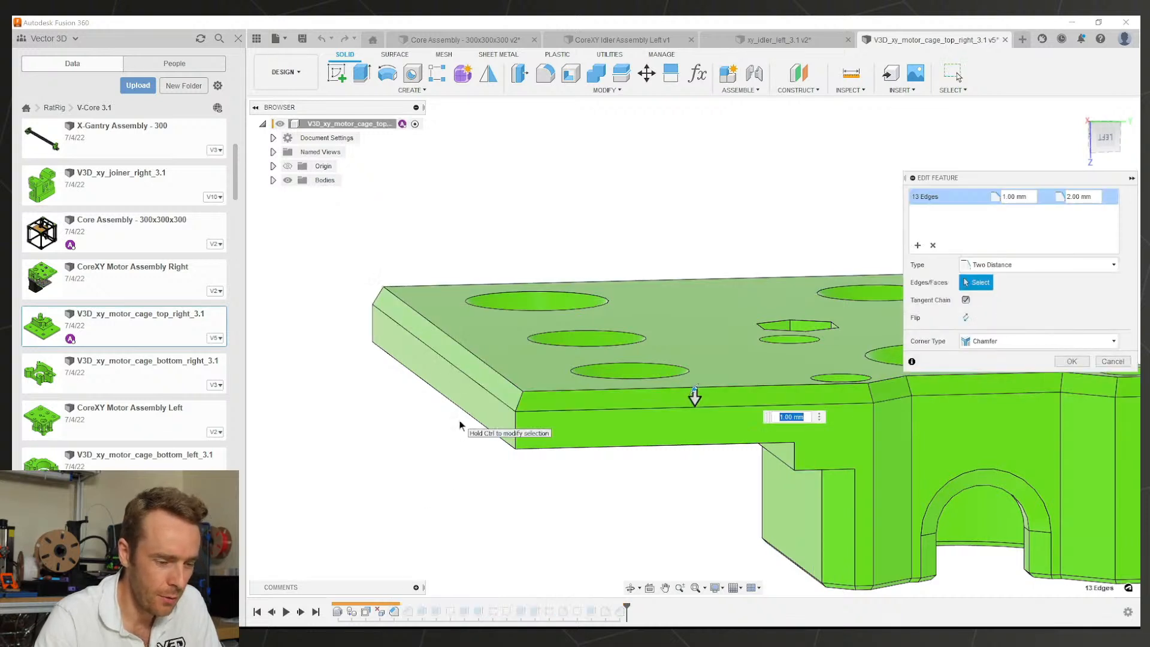
key("Return")
Step: Back on xy_idler_left_3.1, change the five-edge chamfer's second distance to 2 mm
left_click(778, 39)
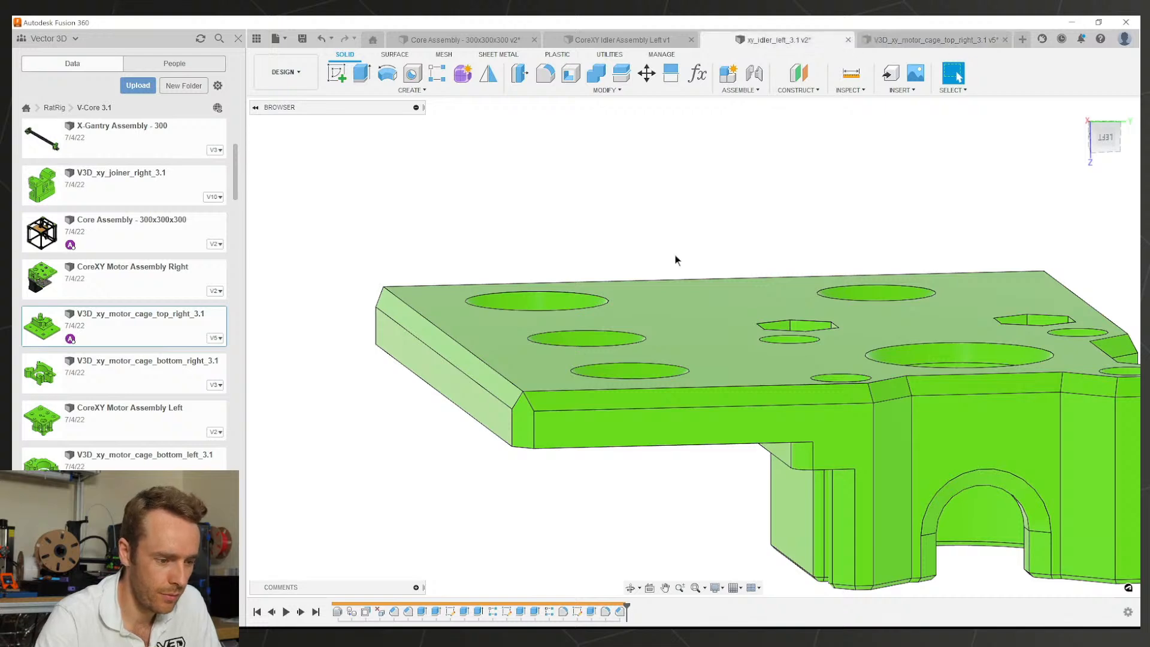
double_click(423, 611)
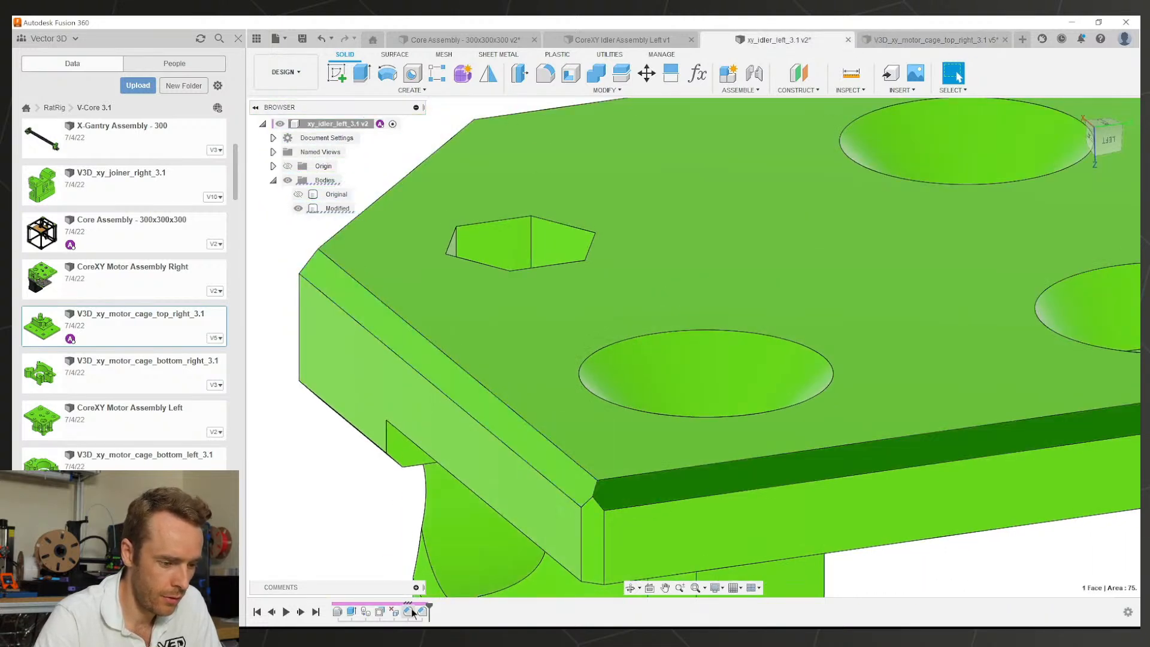
left_click(444, 383)
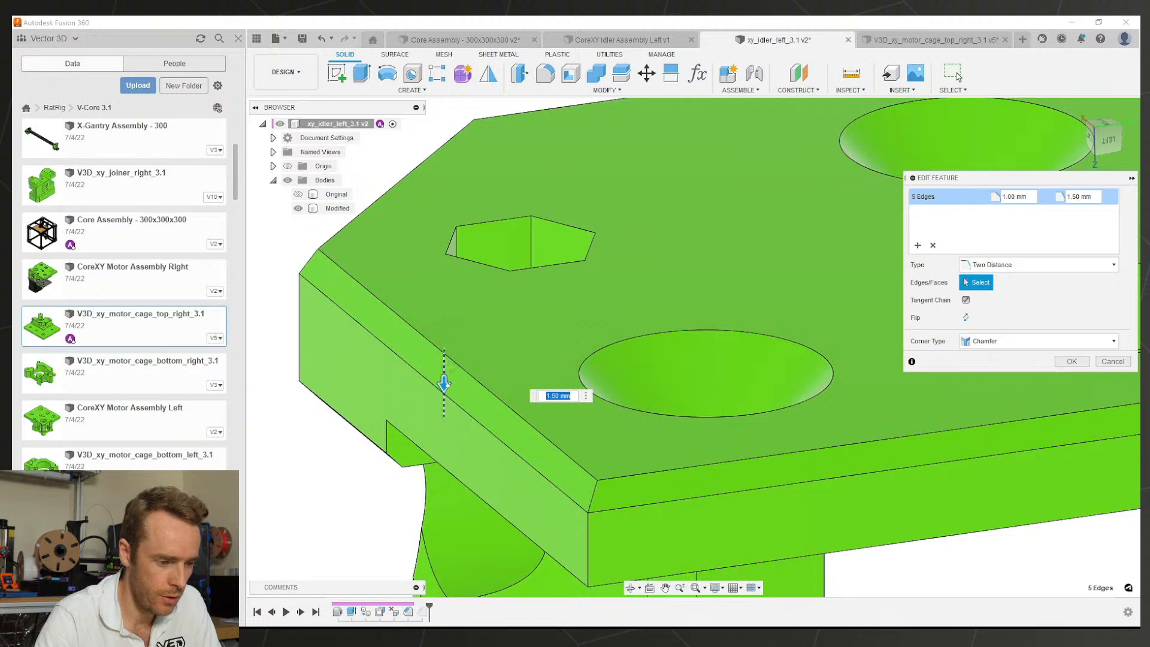
type("2")
key("Return")
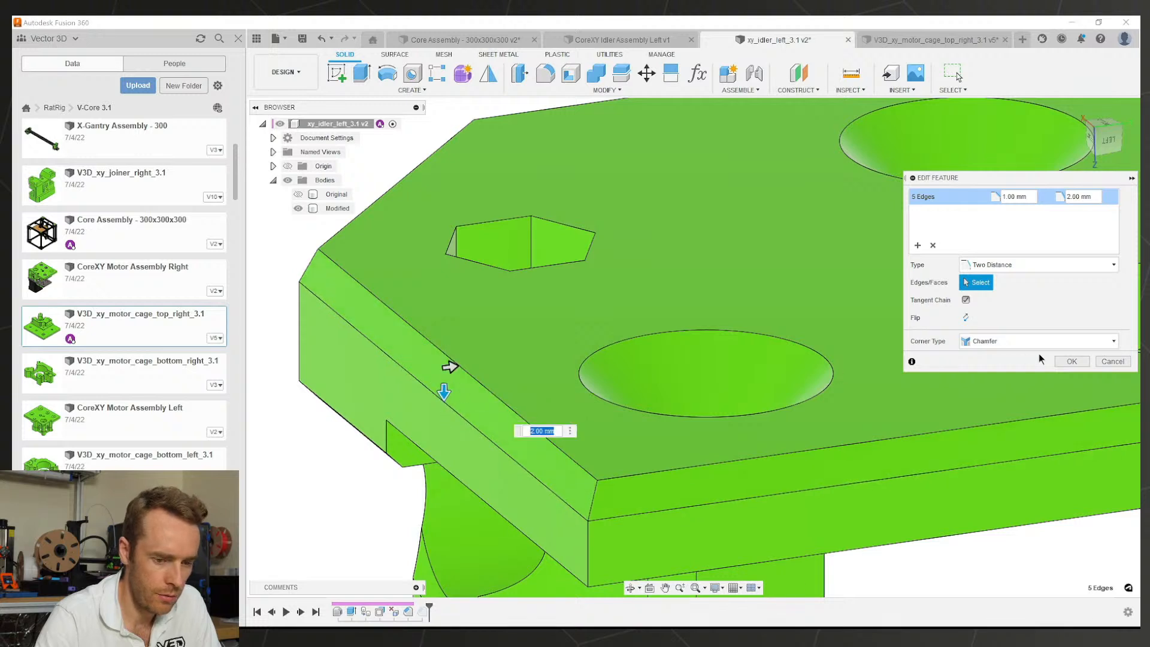
left_click(1064, 363)
Step: Set the three-edge chamfer distance to 2 mm
double_click(423, 611)
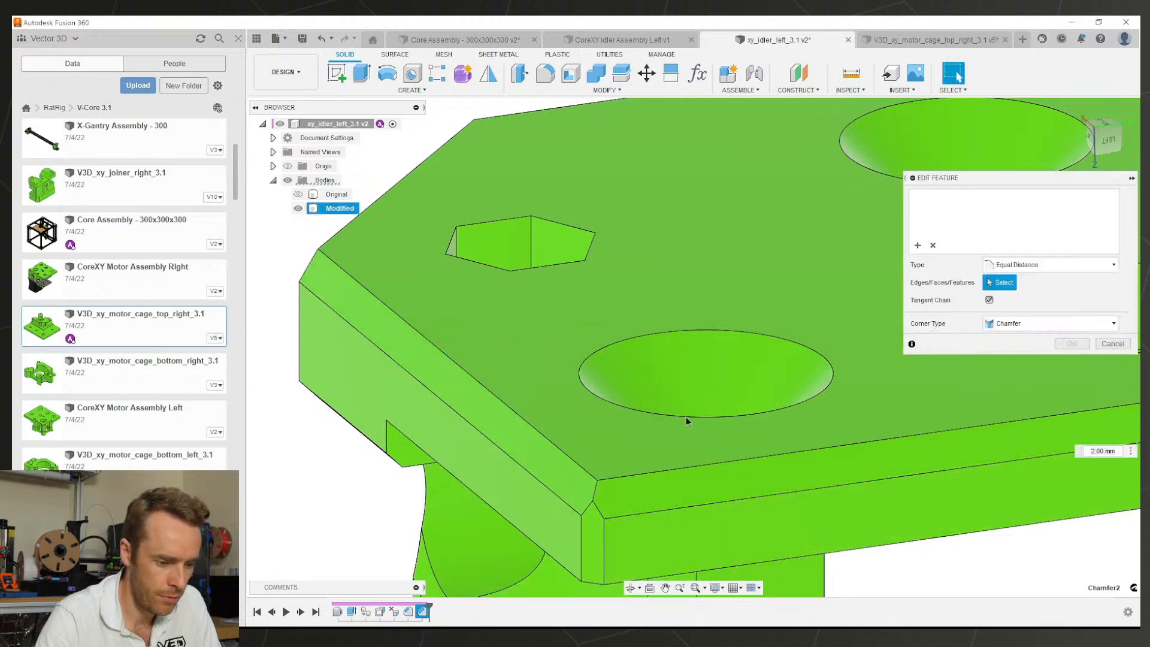
key("Escape")
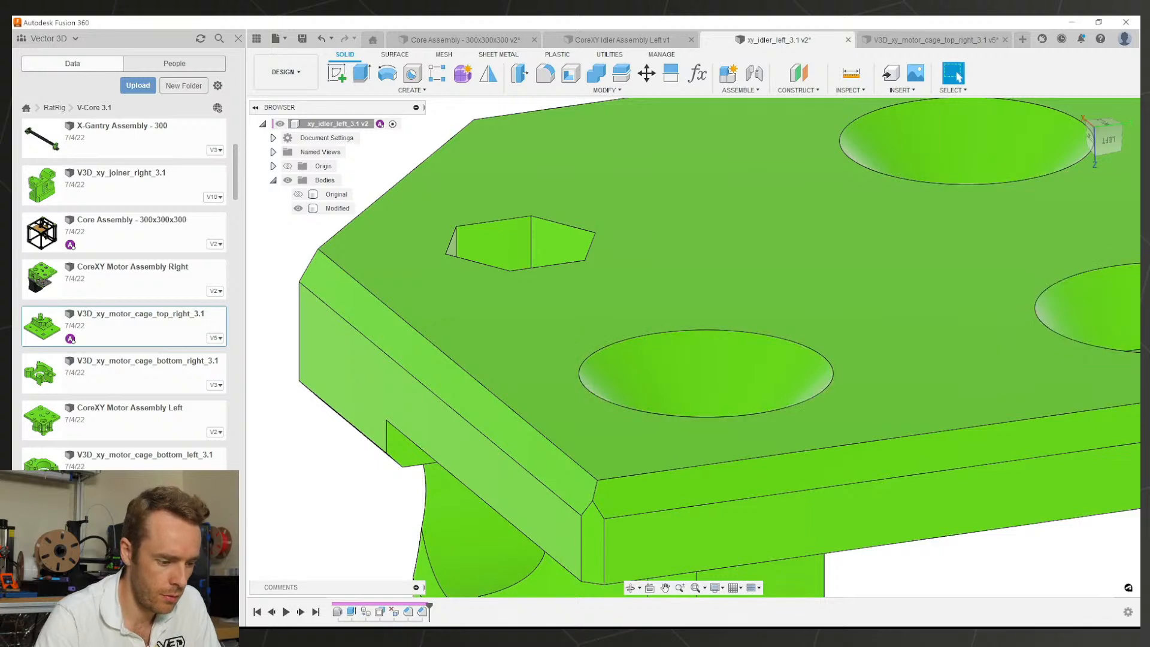
double_click(426, 614)
type("2")
key("Return")
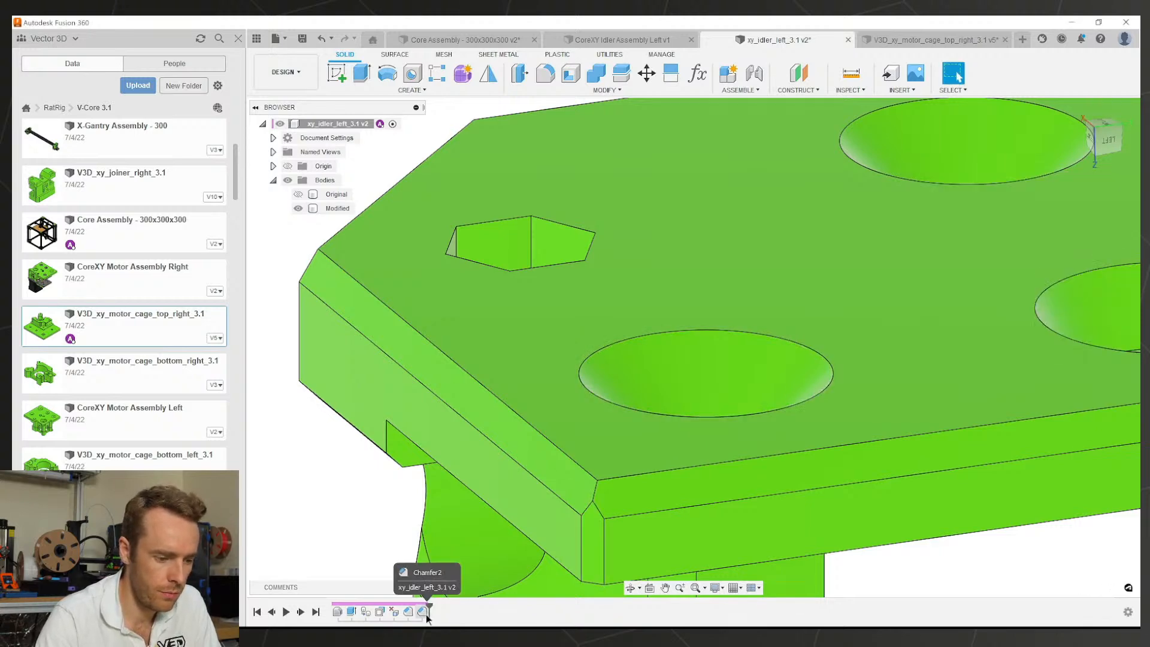
Step: Fillet the upright wall's vertical corner edge with a 2 mm radius, then inspect the back and underside
scroll(704, 376, "down", 5)
middle_click_drag(796, 359, 701, 315)
middle_click_drag(702, 314, 670, 340, "shift")
scroll(670, 340, "up", 1)
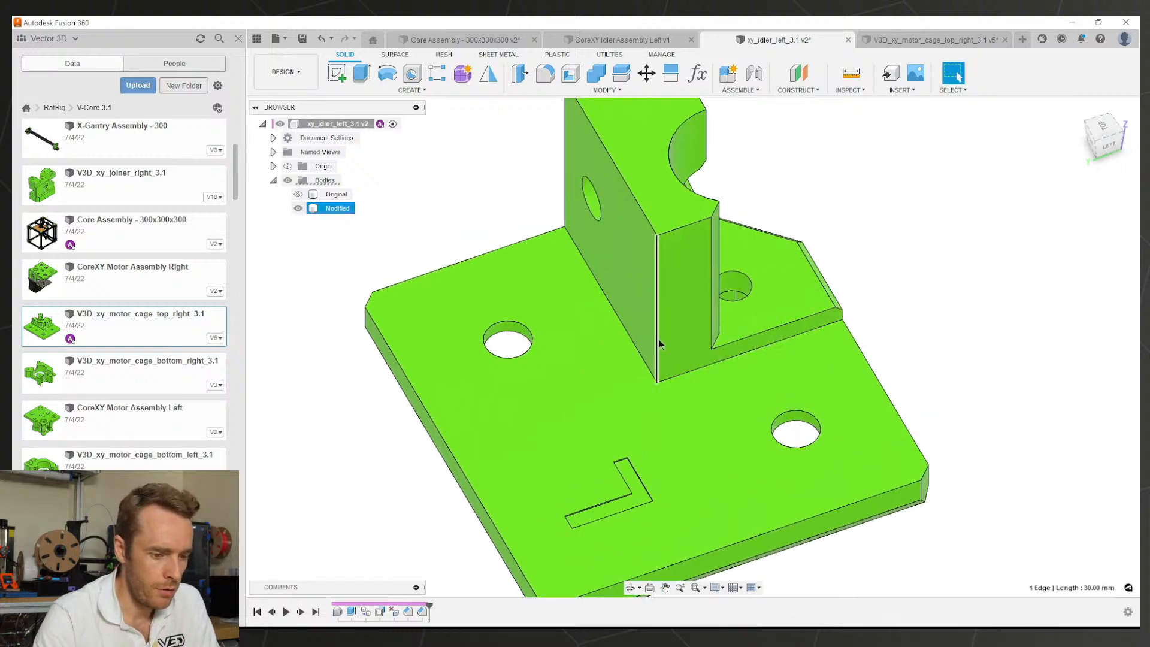
key("f")
left_click(659, 340)
type("2")
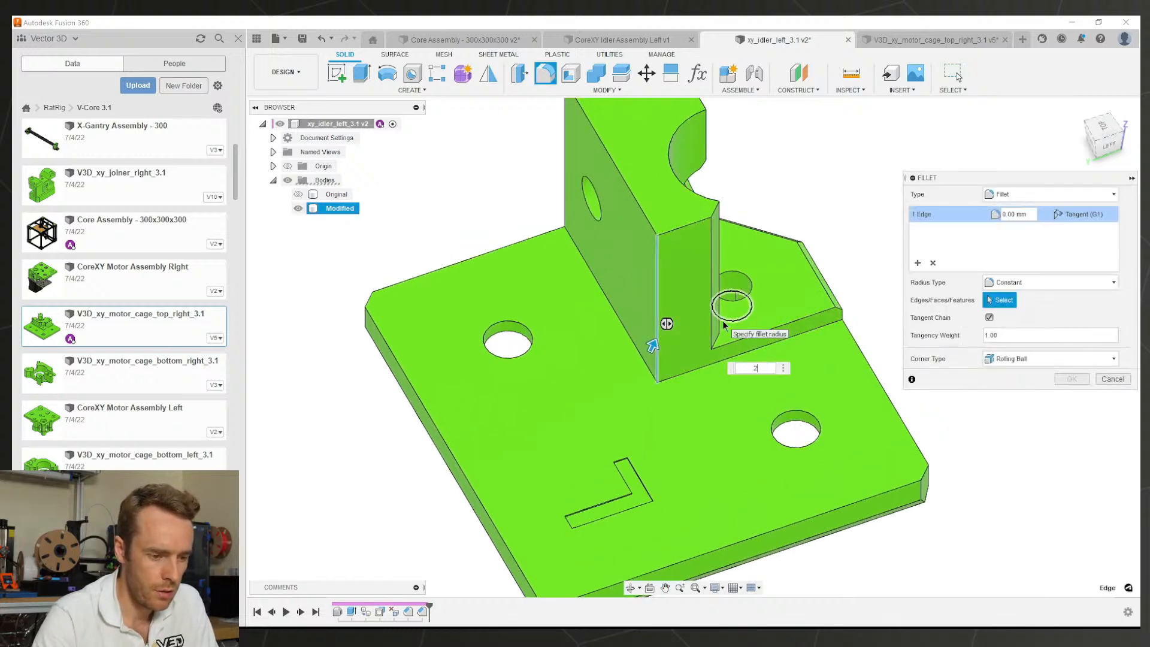
key("Return")
scroll(723, 321, "down", 3)
middle_click_drag(722, 321, 819, 367, "shift")
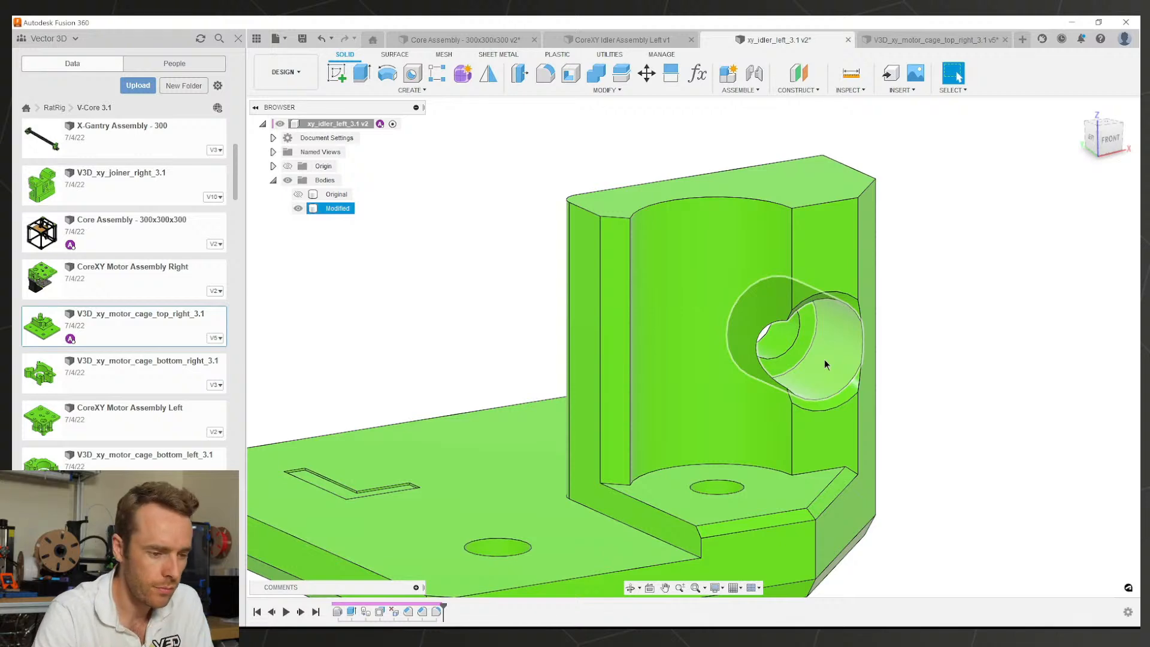
scroll(624, 359, "down", 5)
scroll(727, 341, "up", 3)
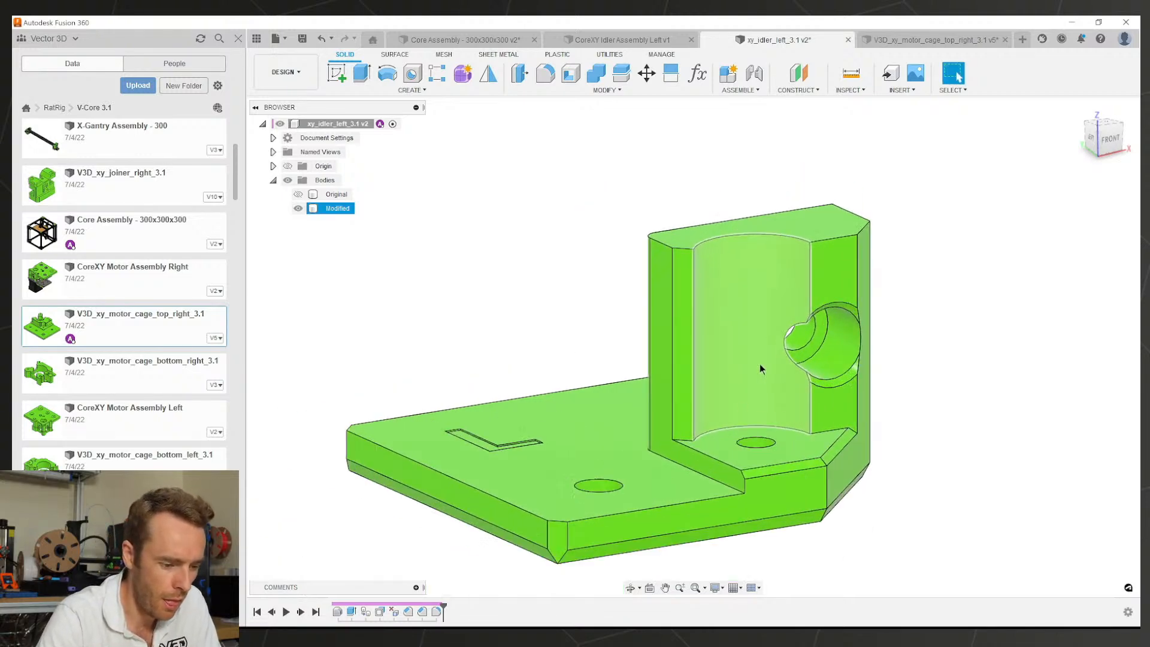
middle_click_drag(733, 433, 706, 406, "shift")
Step: Sketch a center rectangle on the hexagon pocket face, centred on the hole
scroll(720, 446, "up", 2)
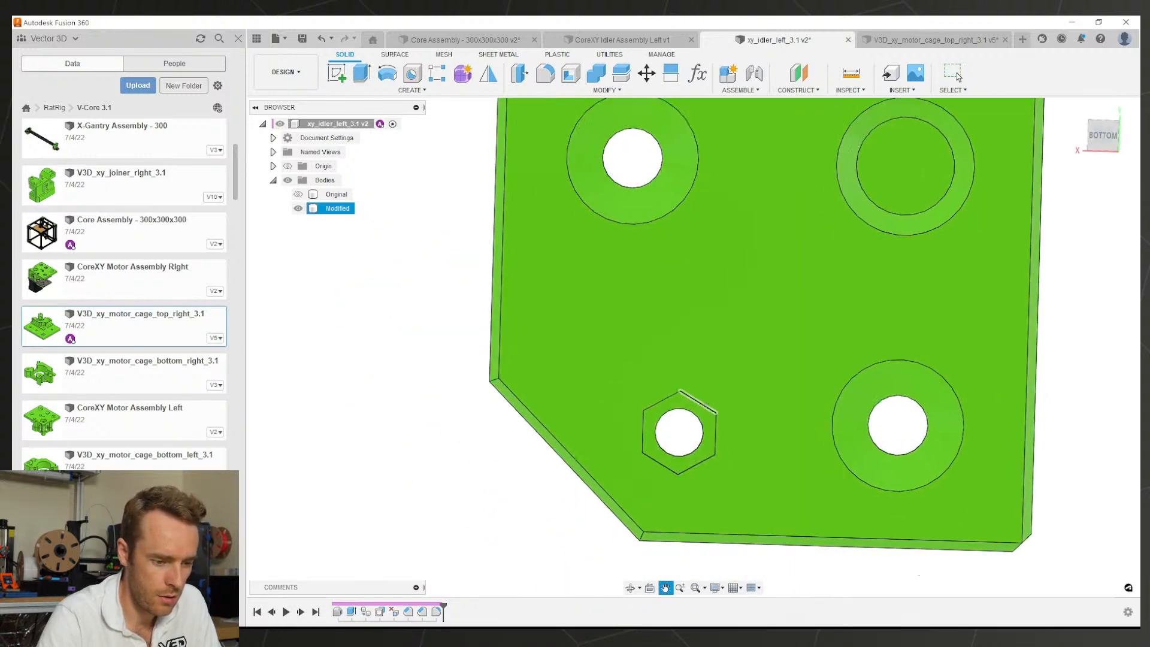
scroll(702, 385, "up", 2)
left_click(702, 386)
left_click(337, 73)
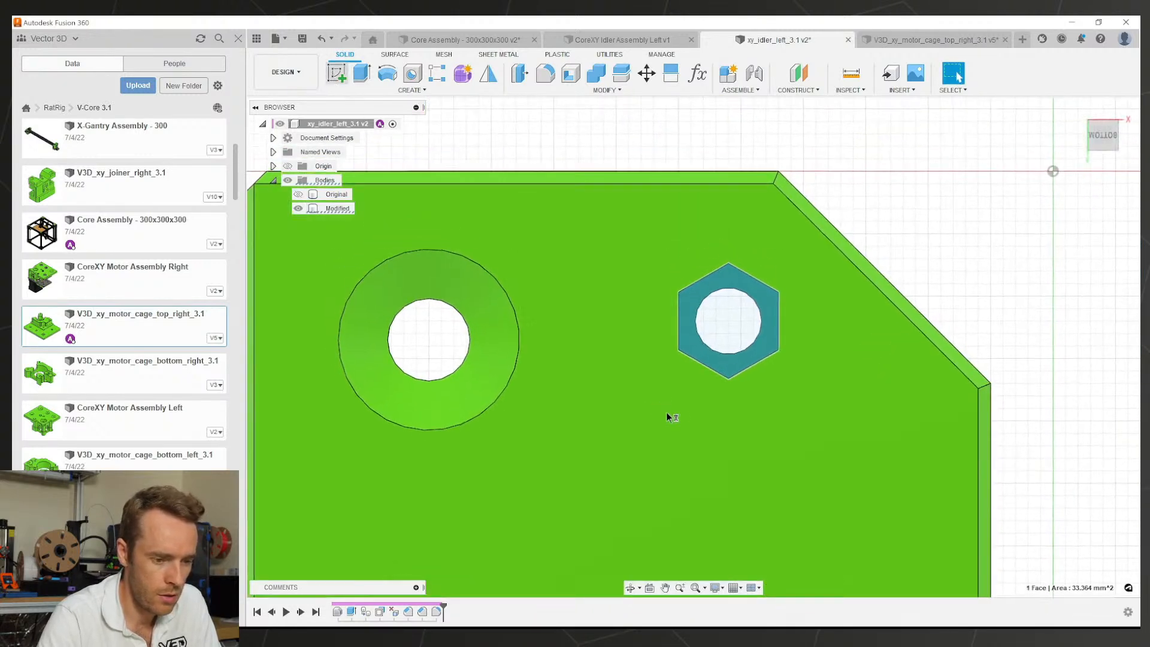
scroll(765, 355, "up", 5)
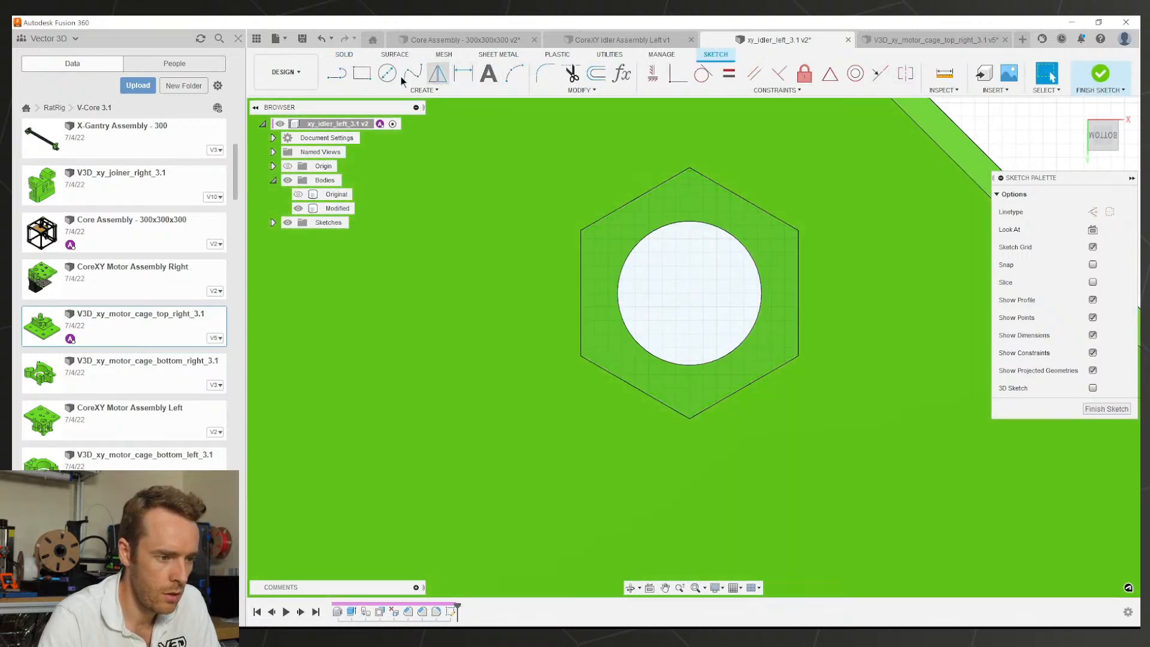
left_click(362, 73)
left_click(1093, 228)
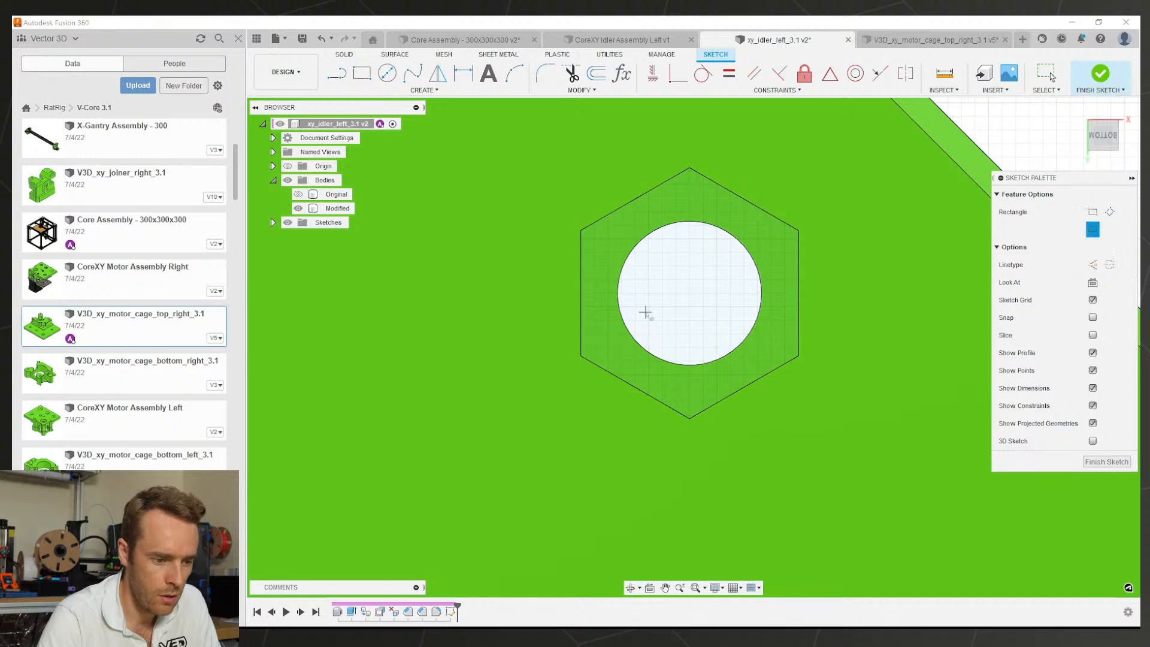
left_click(689, 293)
left_click(746, 362)
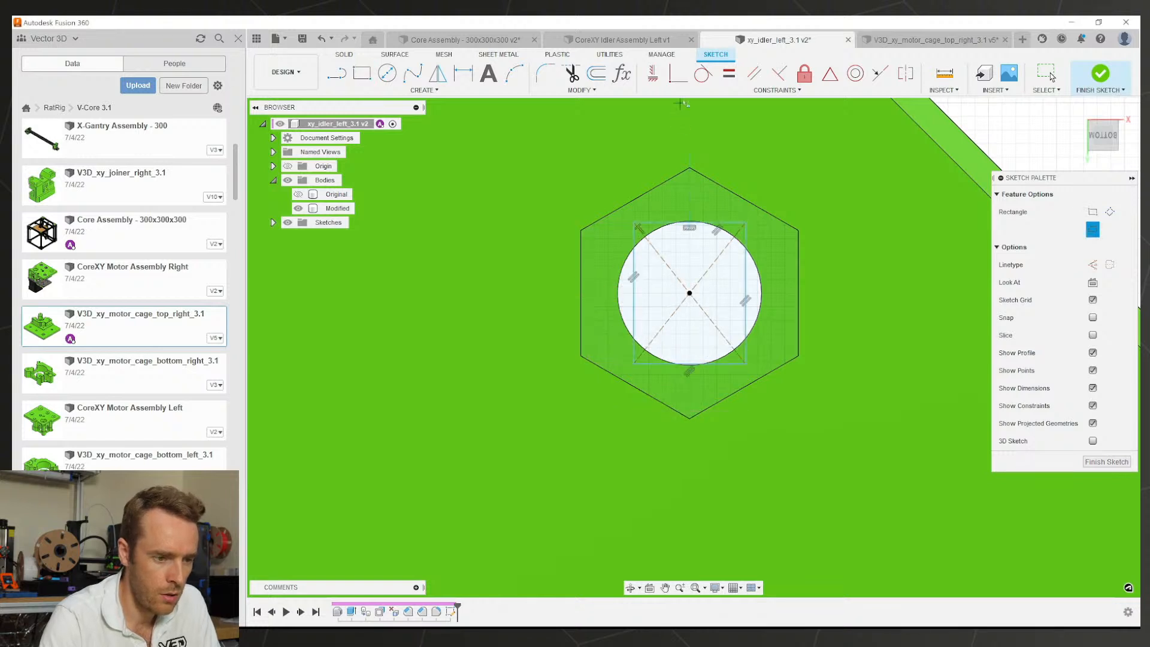
key("Escape")
Step: Make the rectangle's top and left edges tangent to the hole circle
left_click(663, 230)
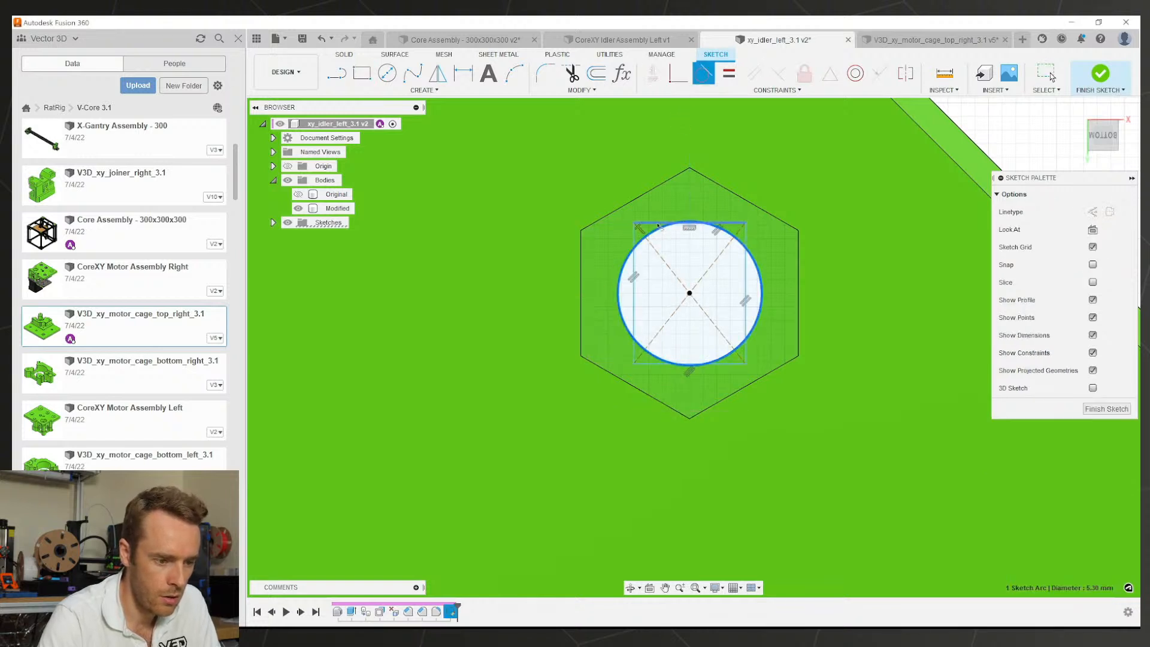
left_click(659, 222)
left_click(634, 245)
left_click(642, 243)
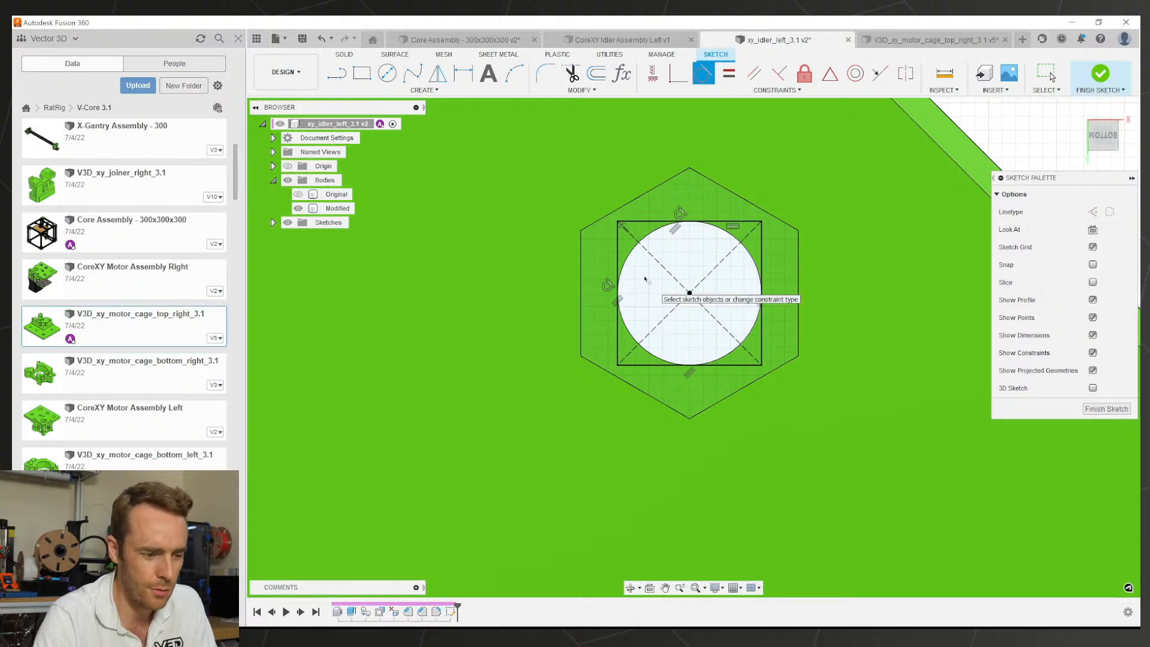
key("Escape")
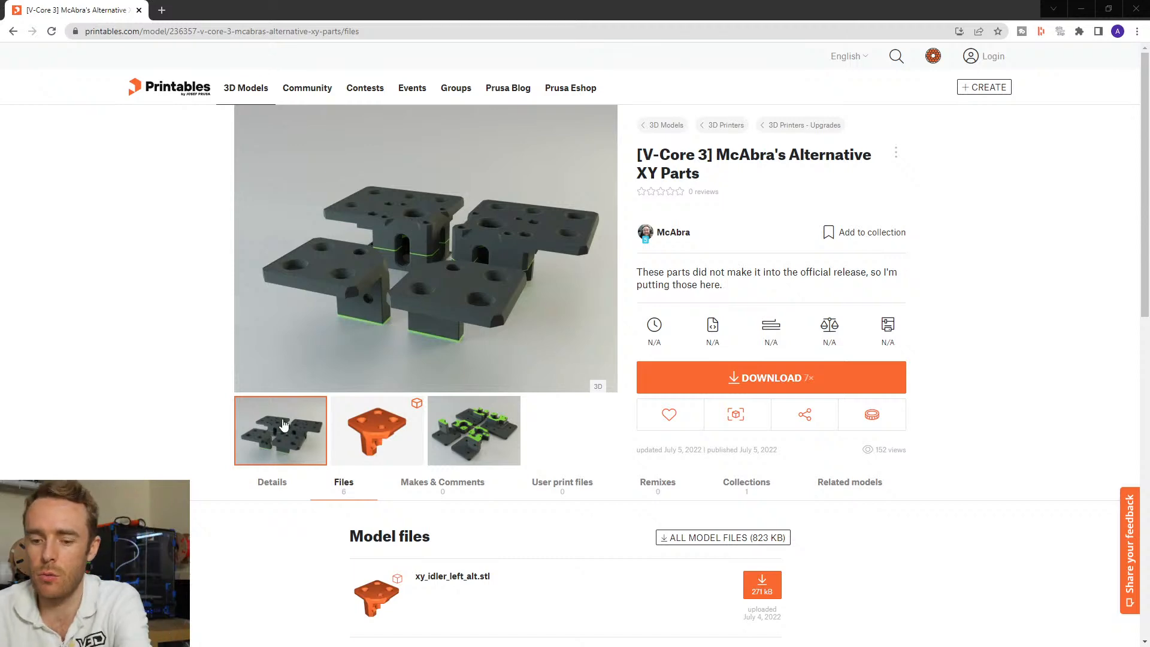
Step: Flip through the Printables gallery photos, ending on the orange part preview
left_click(170, 401)
scroll(171, 400, "up", 4, "ctrl")
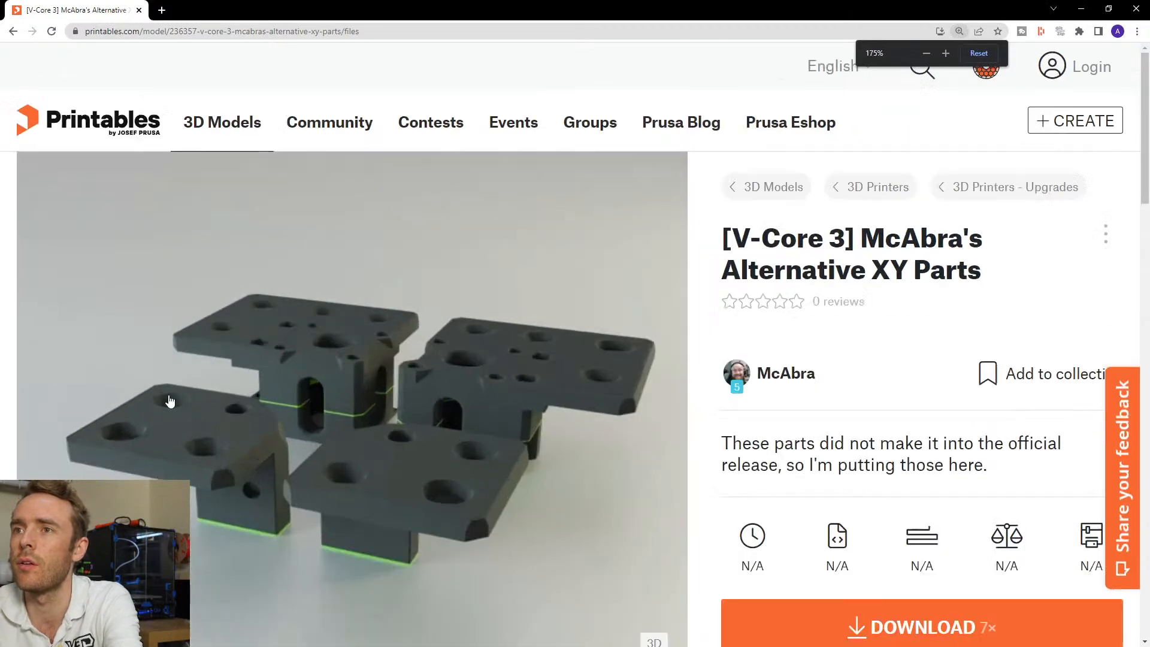
scroll(171, 400, "down", 2, "ctrl")
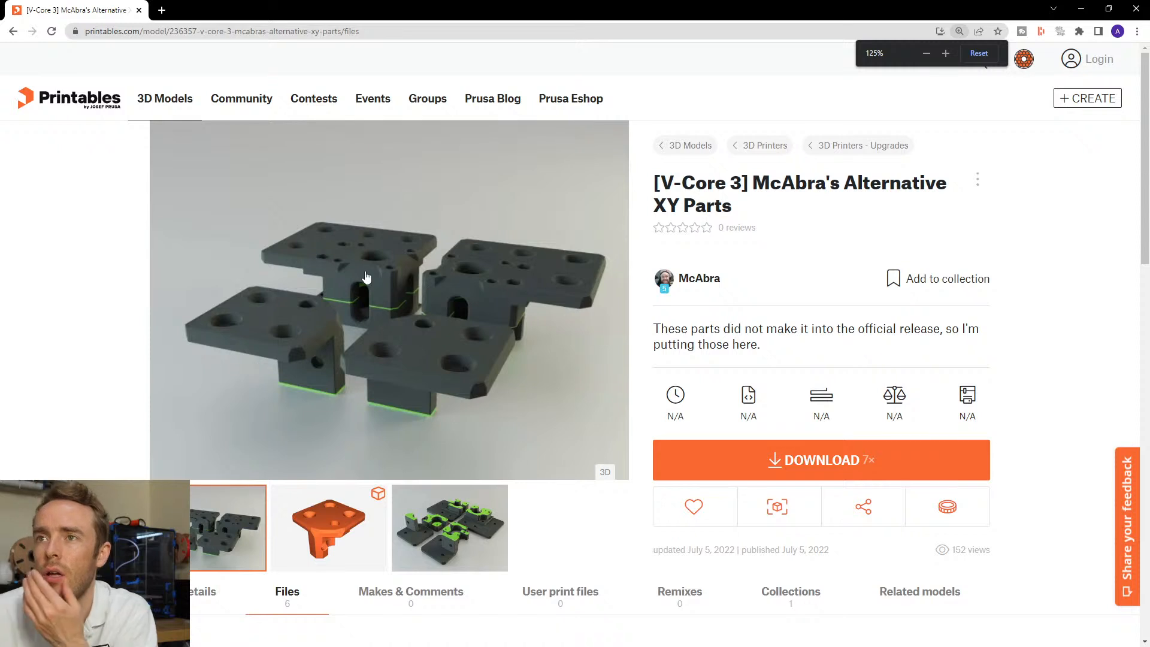
left_click(334, 550)
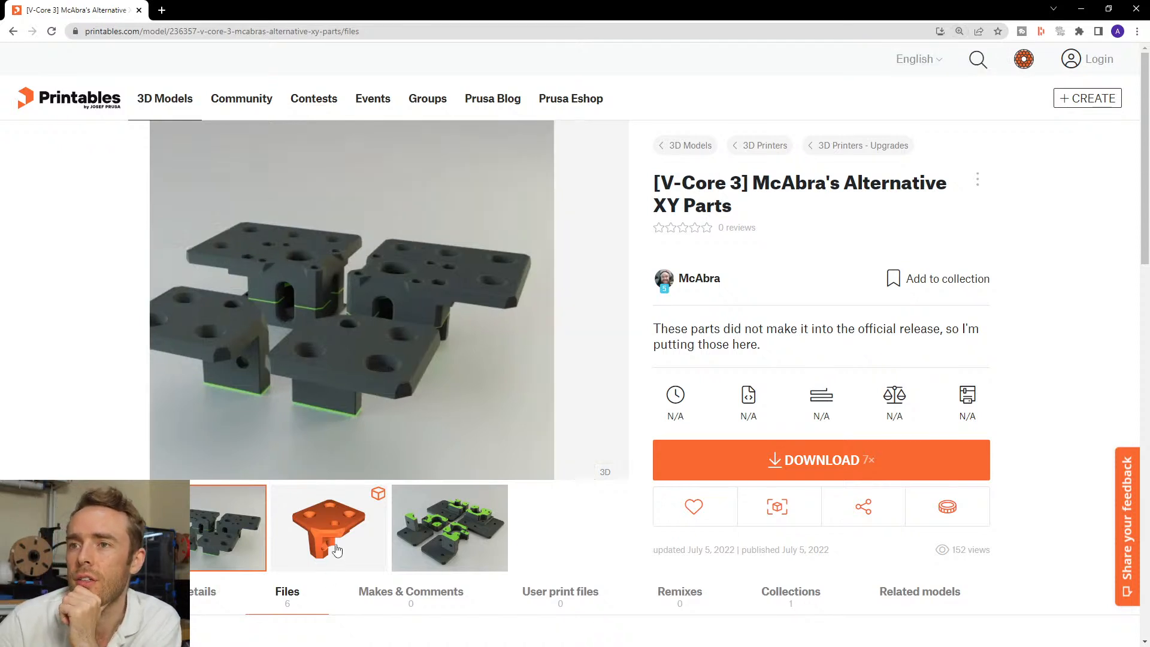
left_click(433, 545)
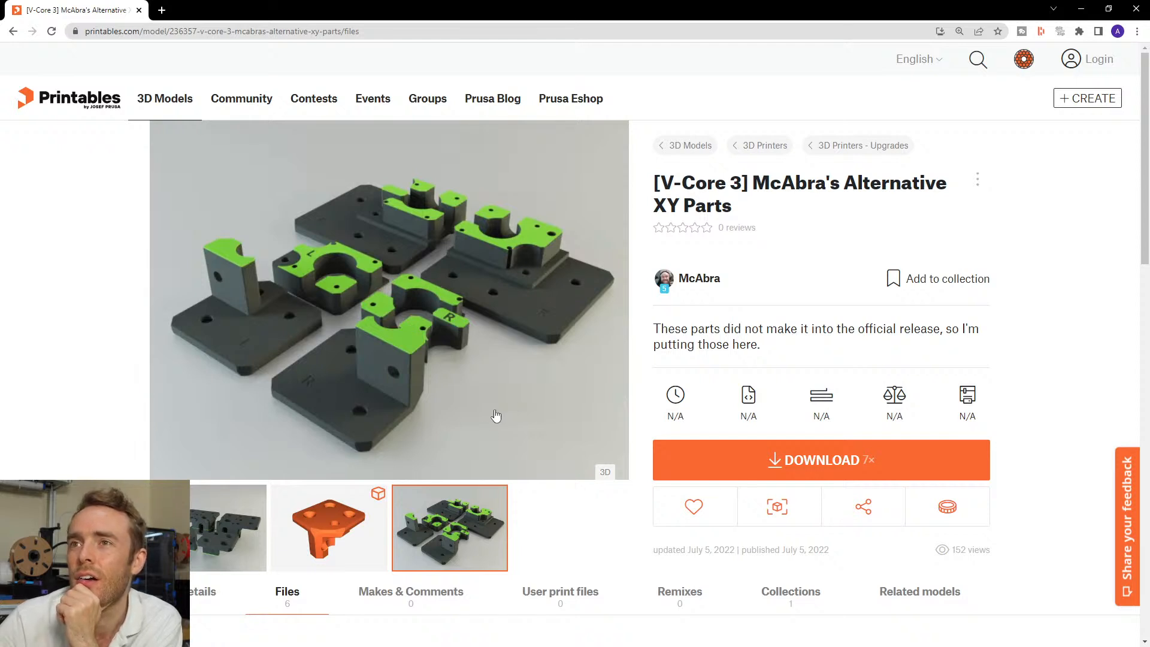
left_click(331, 534)
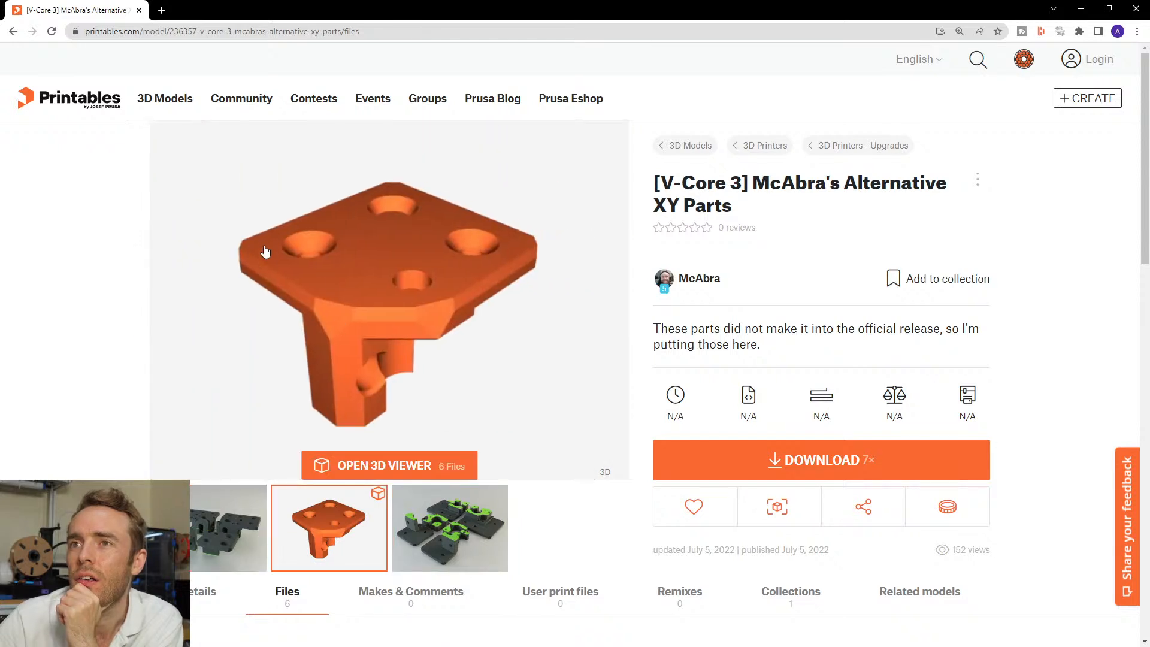
left_click(204, 544)
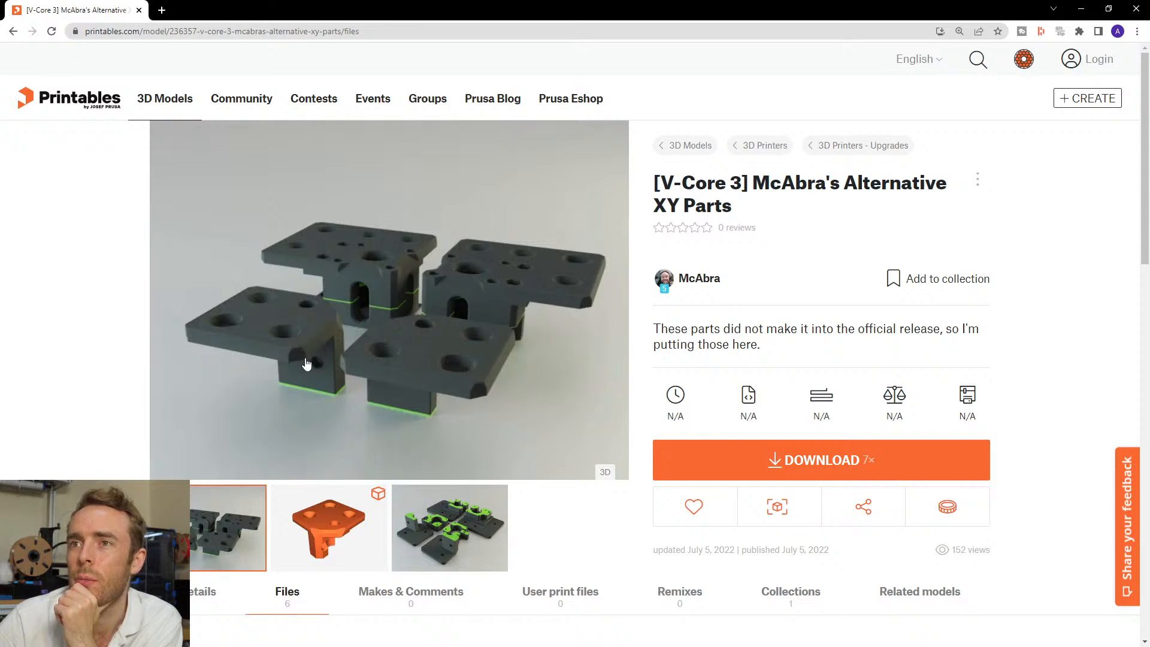
left_click(353, 542)
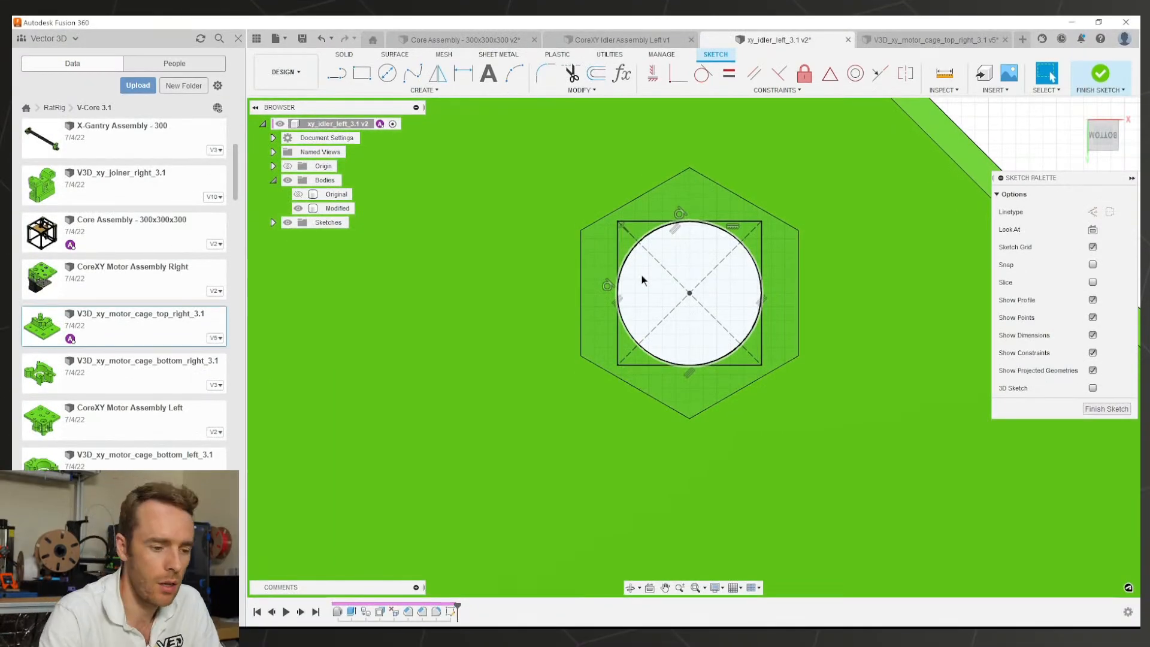
Step: Extend the square's left and right sides to the hexagon and make the circle construction geometry
left_click(642, 275)
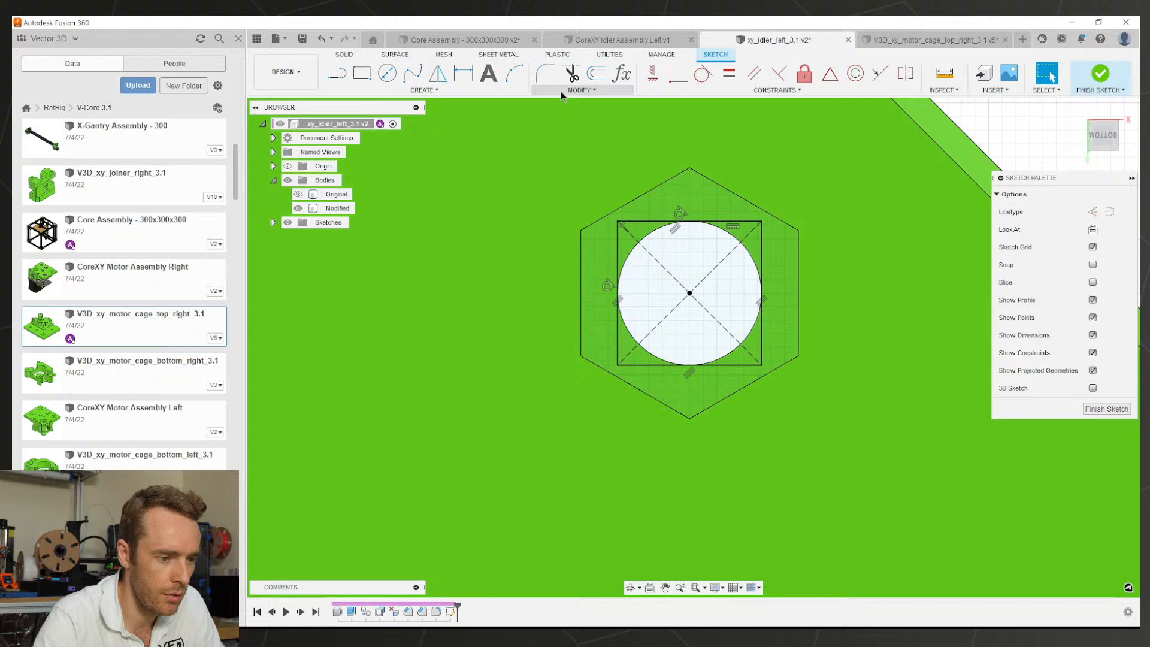
left_click(563, 91)
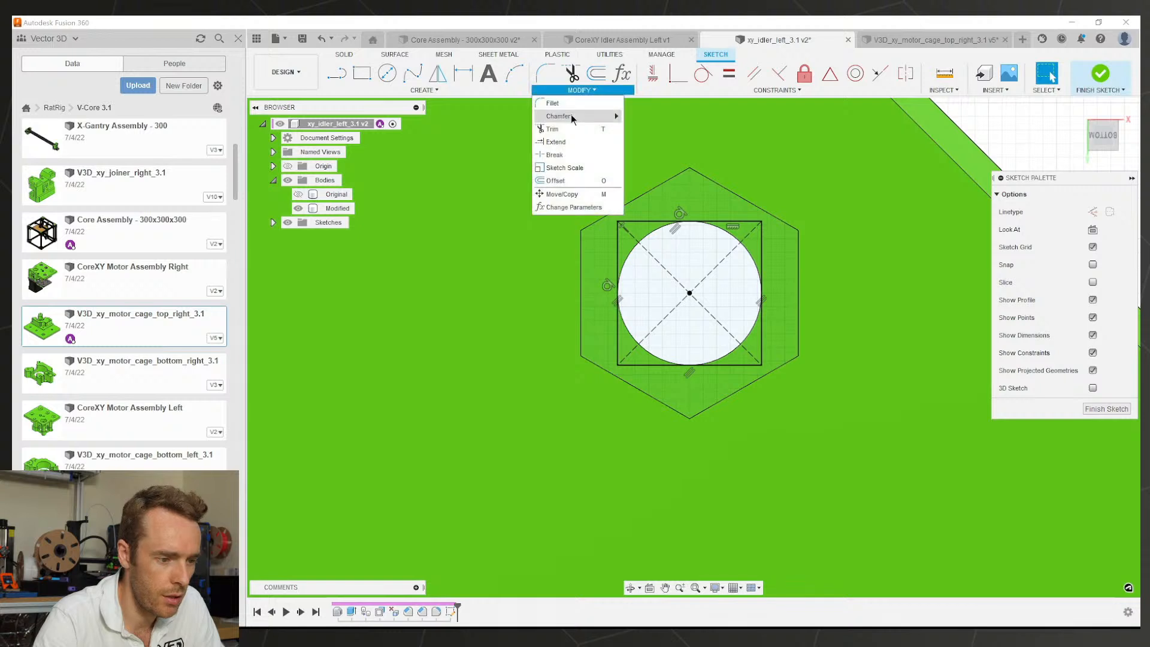
left_click(567, 138)
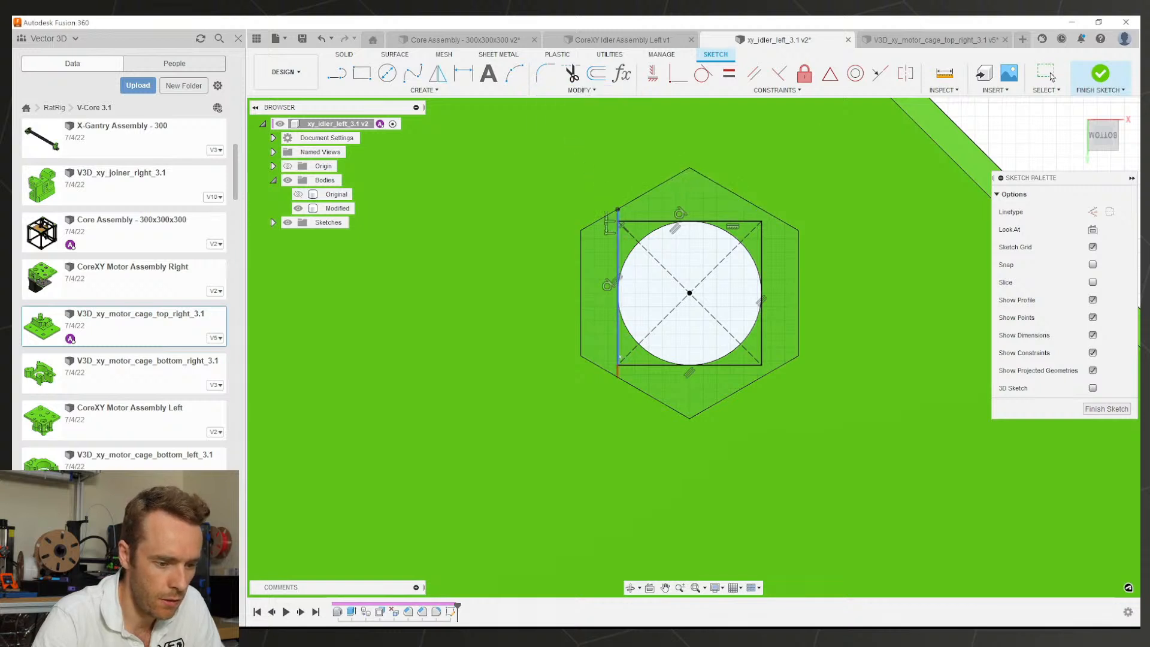
left_click(618, 239)
left_click(760, 351)
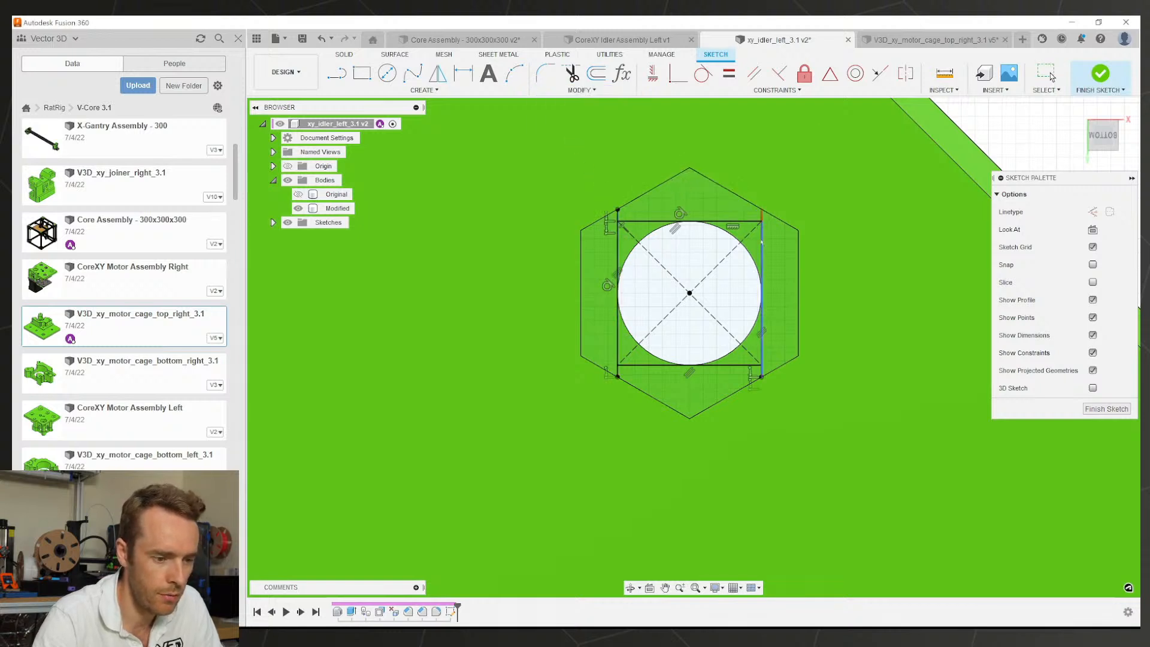
key("Escape")
left_click(747, 249)
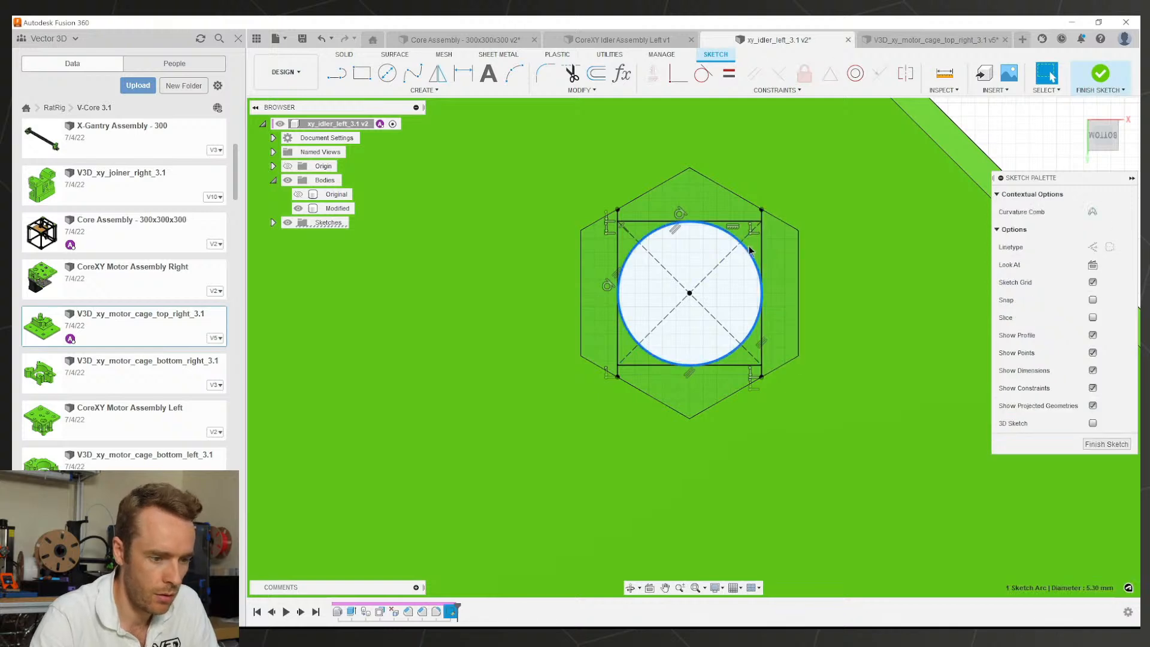
key("x")
Step: Extrude the square and triangular side profiles -0.2 mm into the body
left_click(746, 273)
middle_click_drag(746, 273, 700, 251, "shift")
key("e")
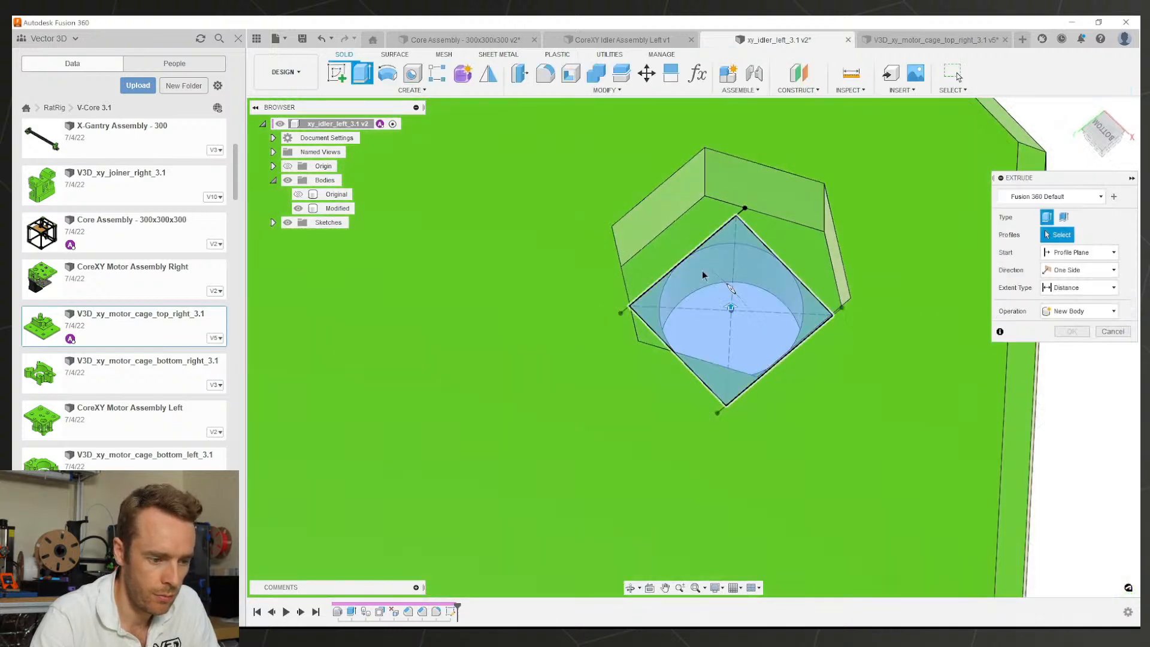
left_click(706, 275)
left_click(779, 231)
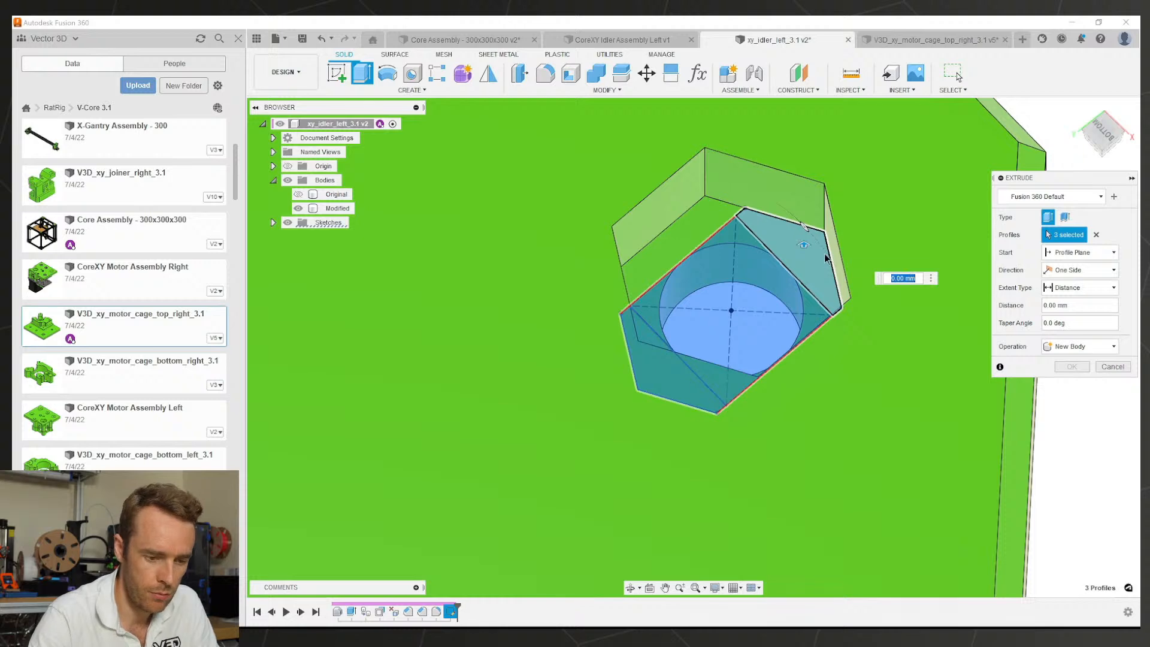
type("-0.2")
key("Return")
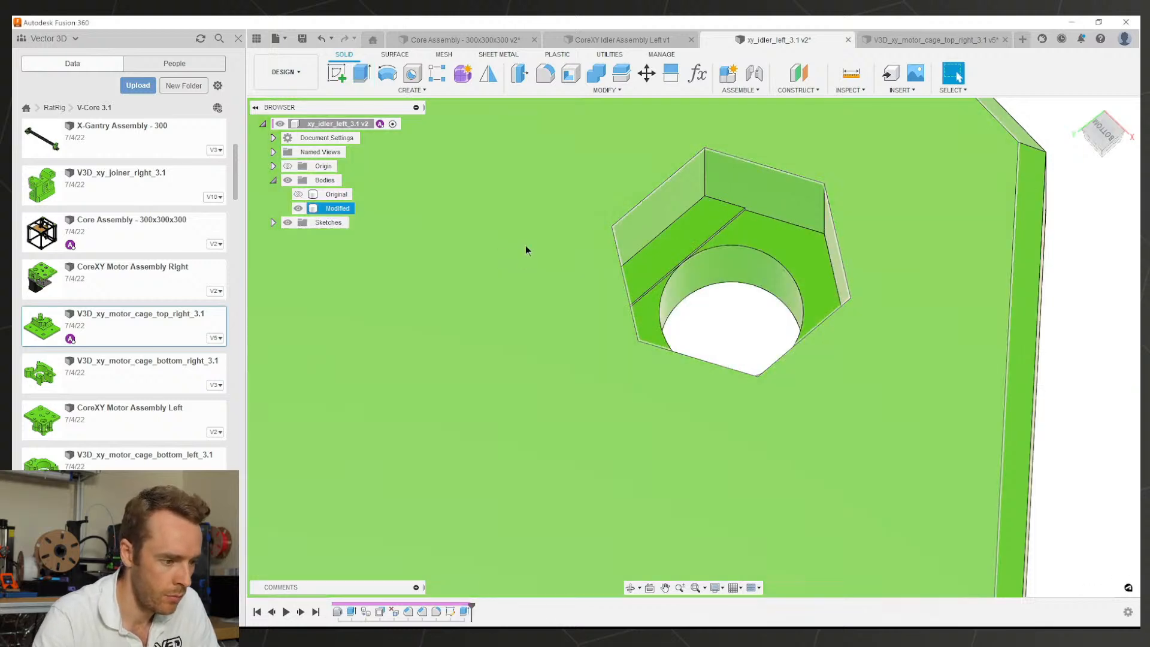
Step: Show Sketch1 and extrude its square profile 0.4 mm
left_click(273, 222)
left_click(298, 236)
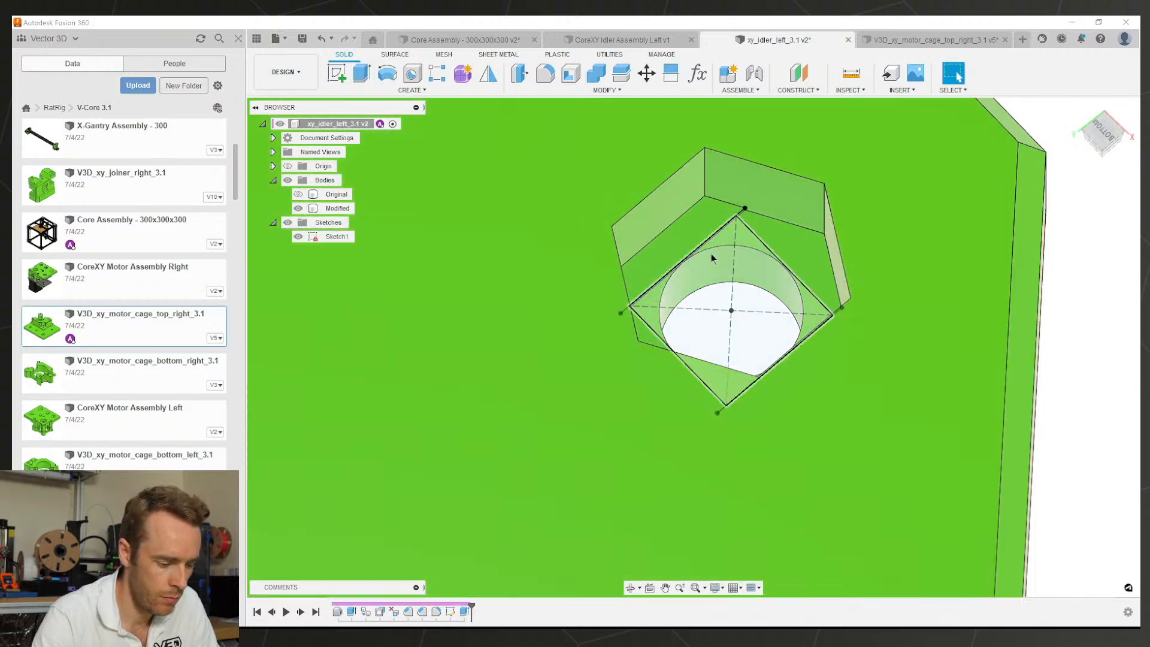
left_click(744, 253)
type("e")
type("0.4")
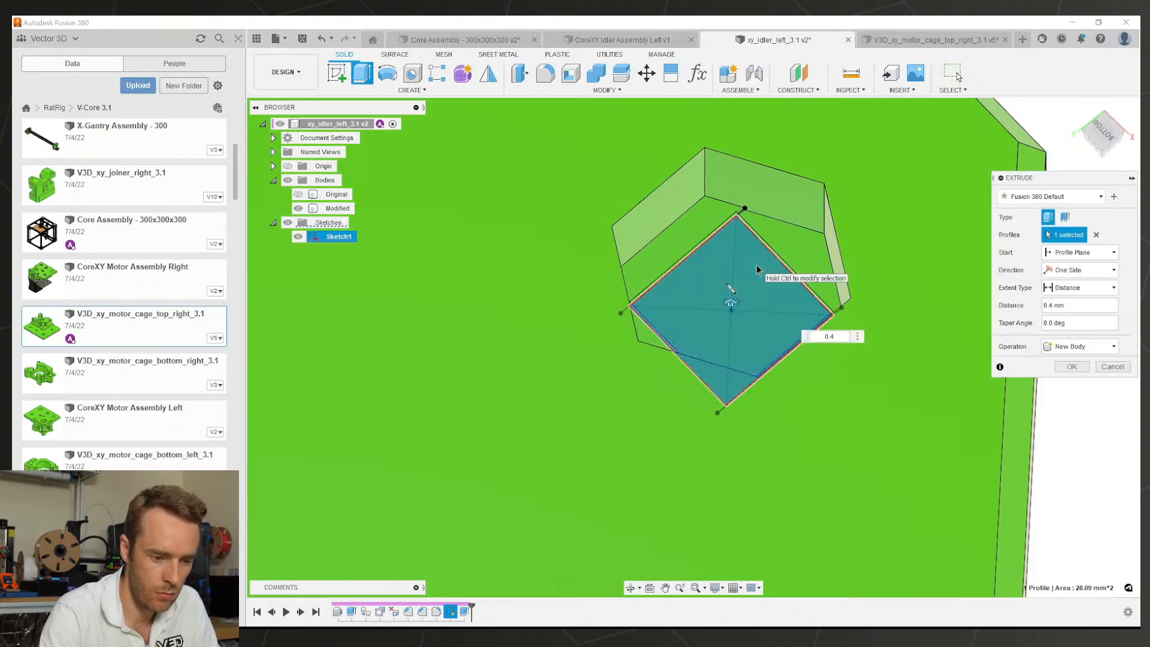
key("Return")
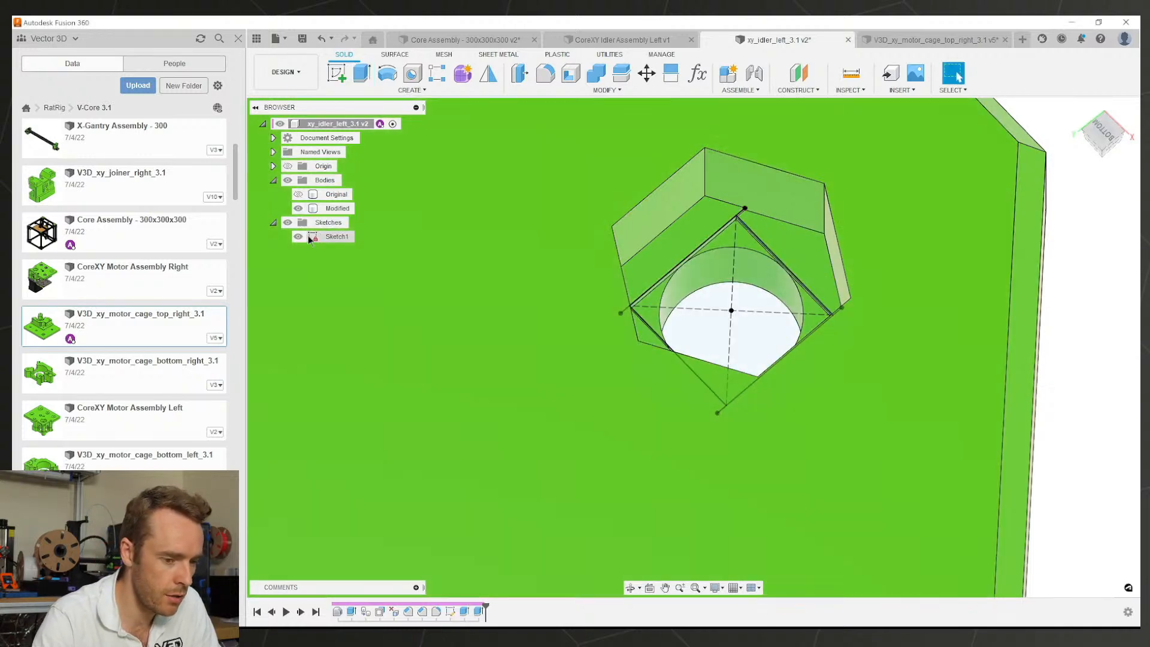
Step: Hide Sketch1 and resize the corner chamfer to 4 mm
left_click(298, 237)
scroll(717, 285, "down", 5)
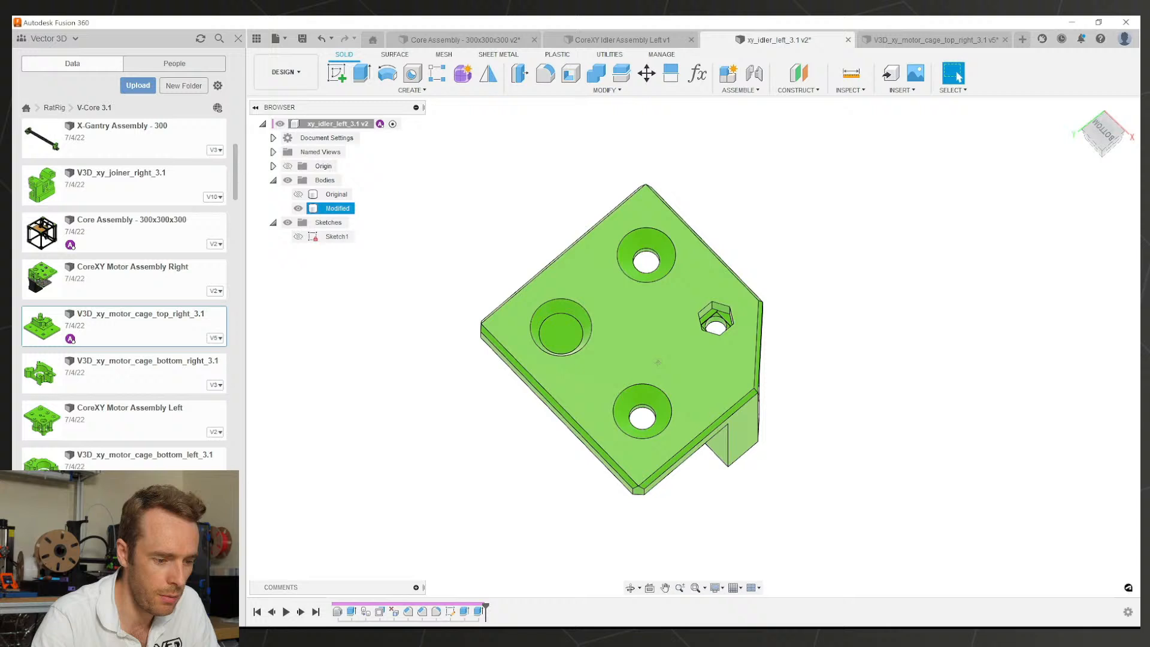
scroll(713, 375, "up", 2)
middle_click_drag(713, 376, 622, 447, "shift")
scroll(622, 446, "up", 2)
left_click(614, 436)
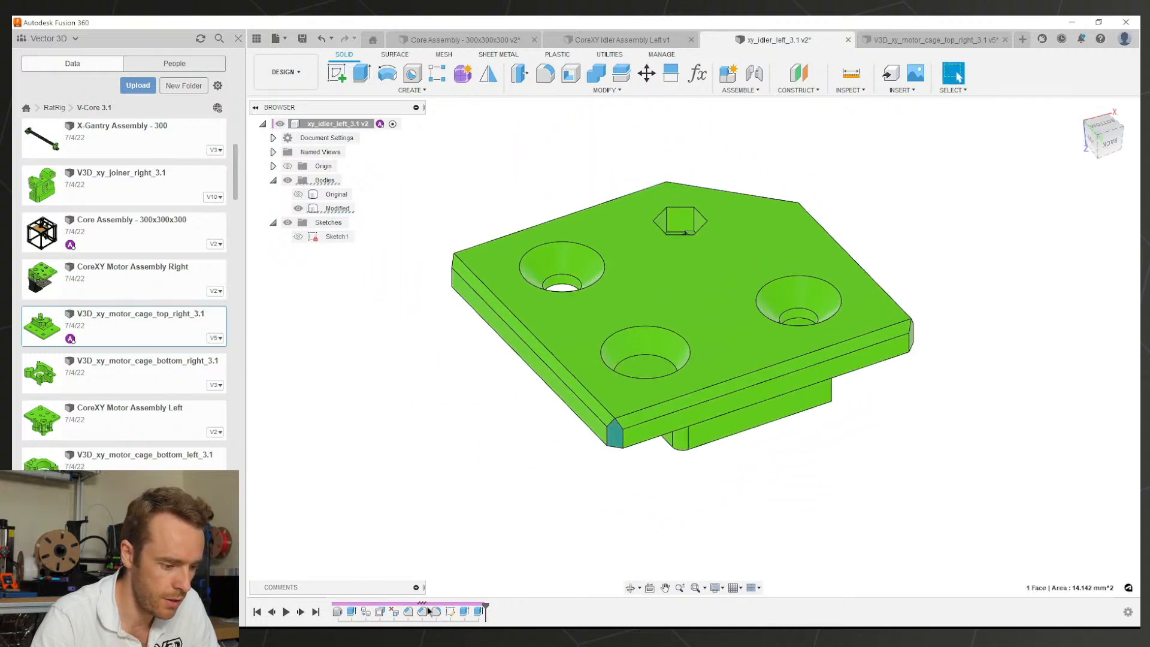
type("q")
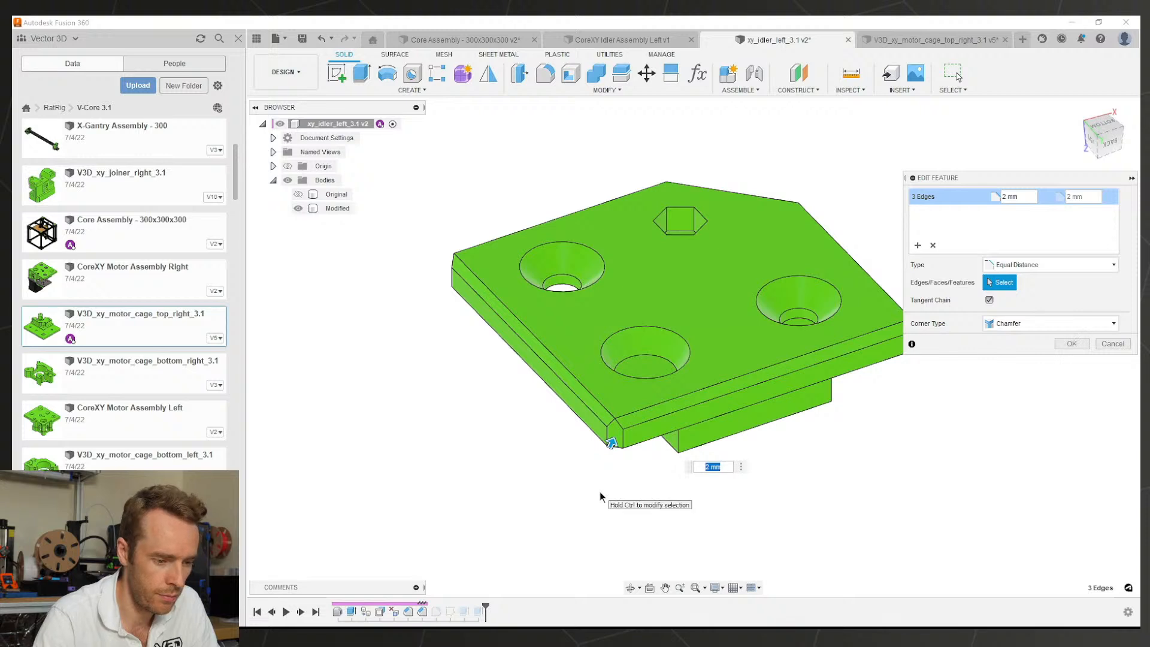
type("4")
key("Return")
Step: Save the idler design
mouse_move(601, 395)
middle_mouse_down("shift")
mouse_move(581, 438)
mouse_move(623, 401)
middle_mouse_up("shift")
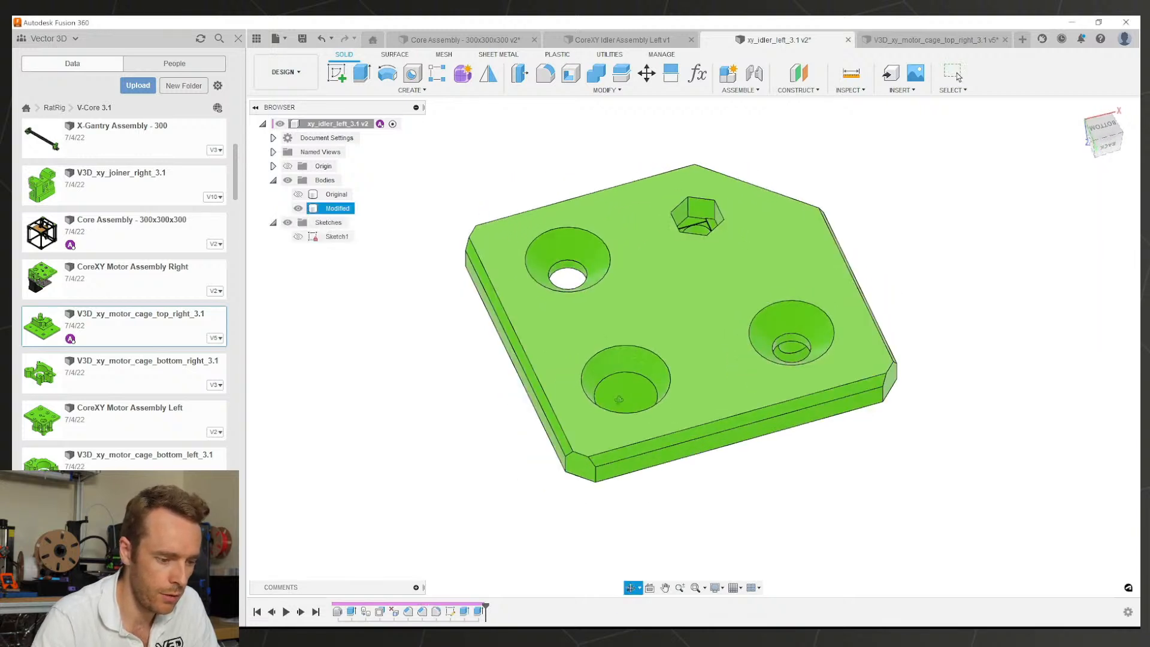
key("ctrl+s")
key("Return")
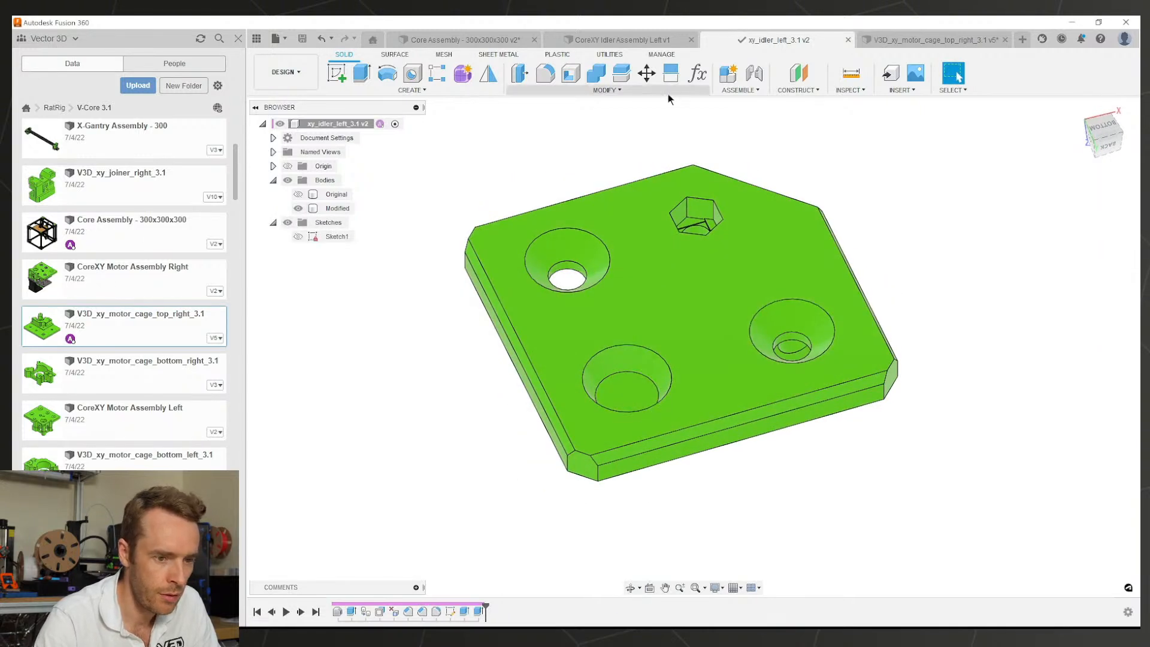
Step: On the motor cage top-right tab, set the corner chamfer distance to 4 mm
left_click(899, 40)
left_click(531, 427)
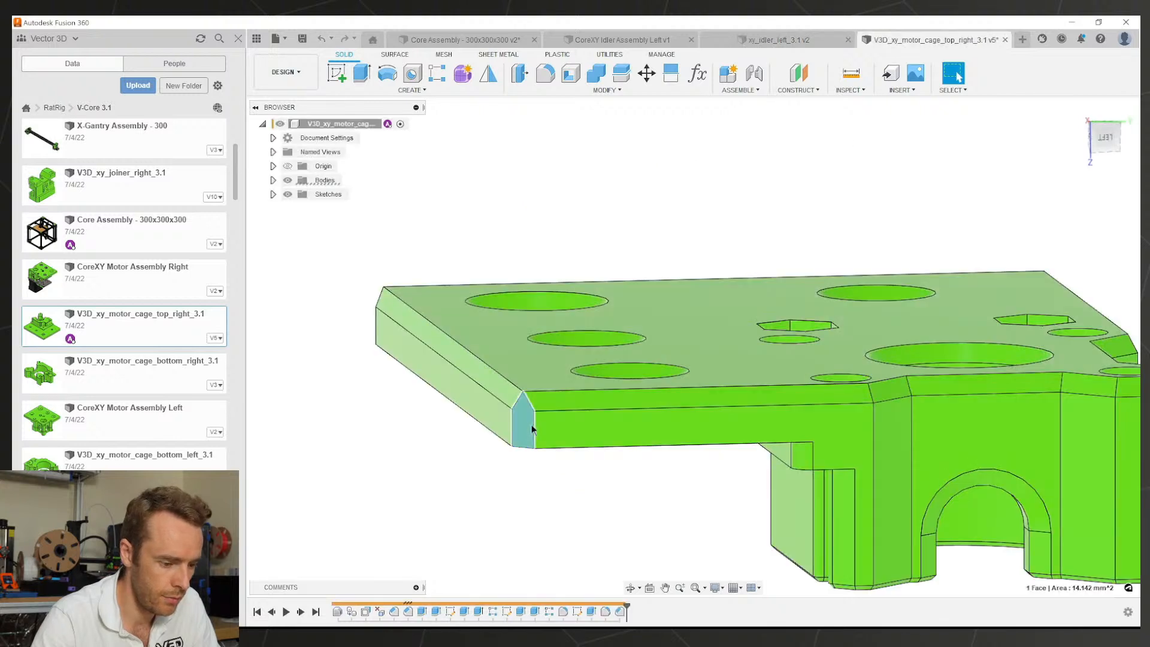
double_click(413, 611)
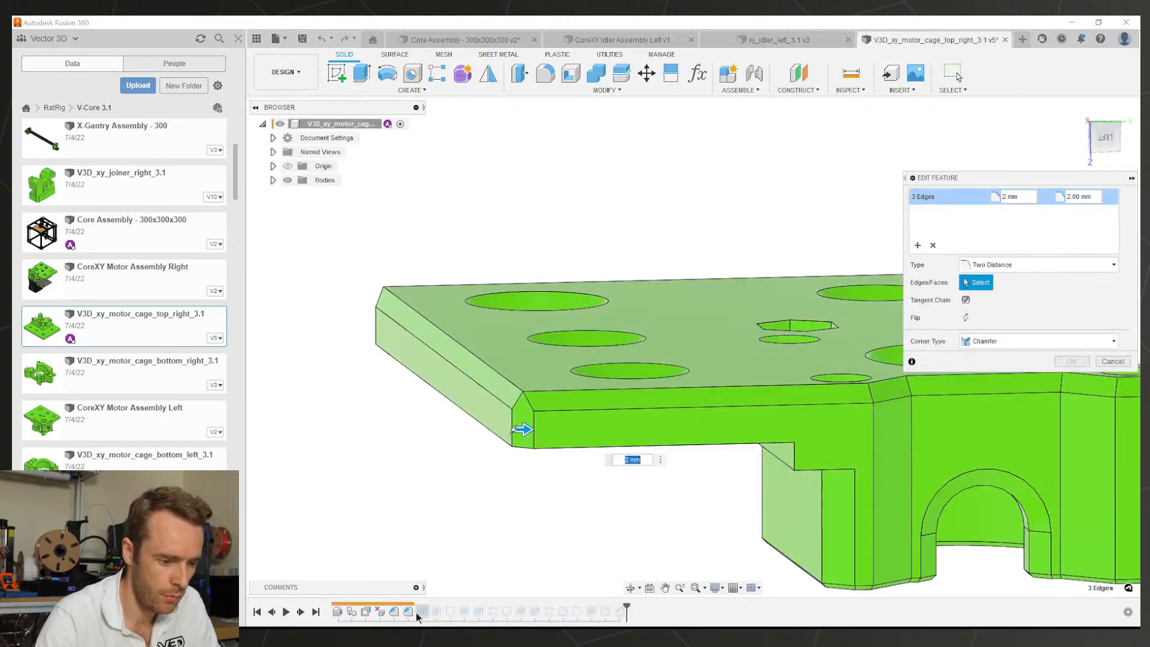
type("4")
key("Return")
Step: Change that corner chamfer's type to Equal Distance
middle_click_drag(582, 427, 590, 469, "shift")
left_click(591, 470)
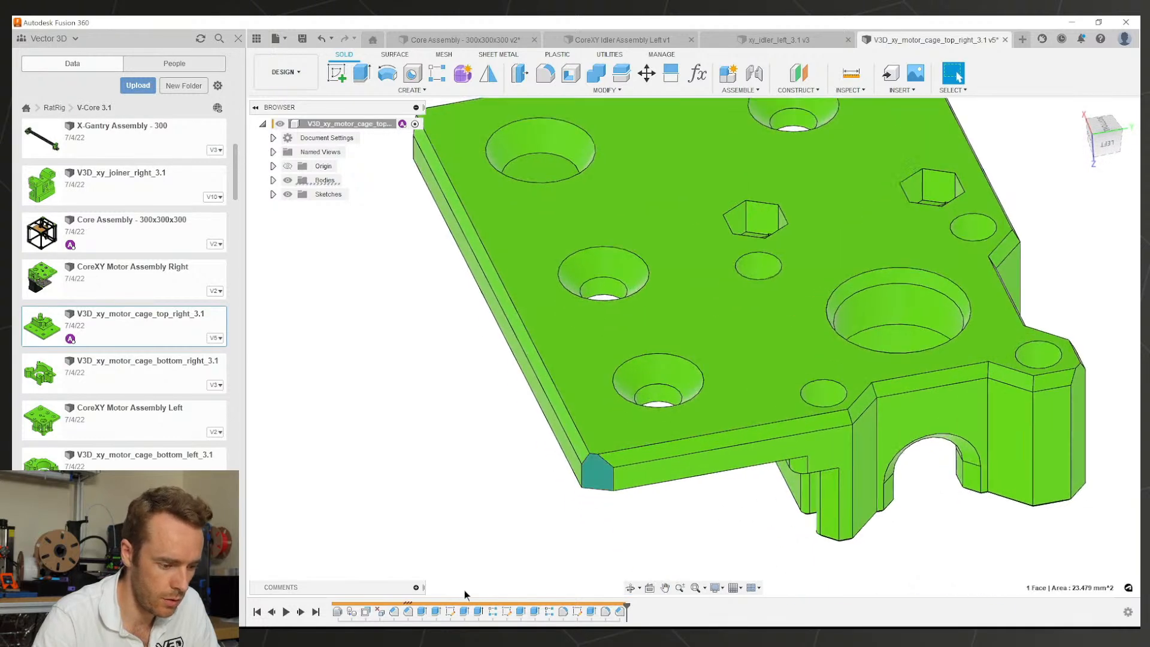
double_click(412, 611)
left_click(983, 265)
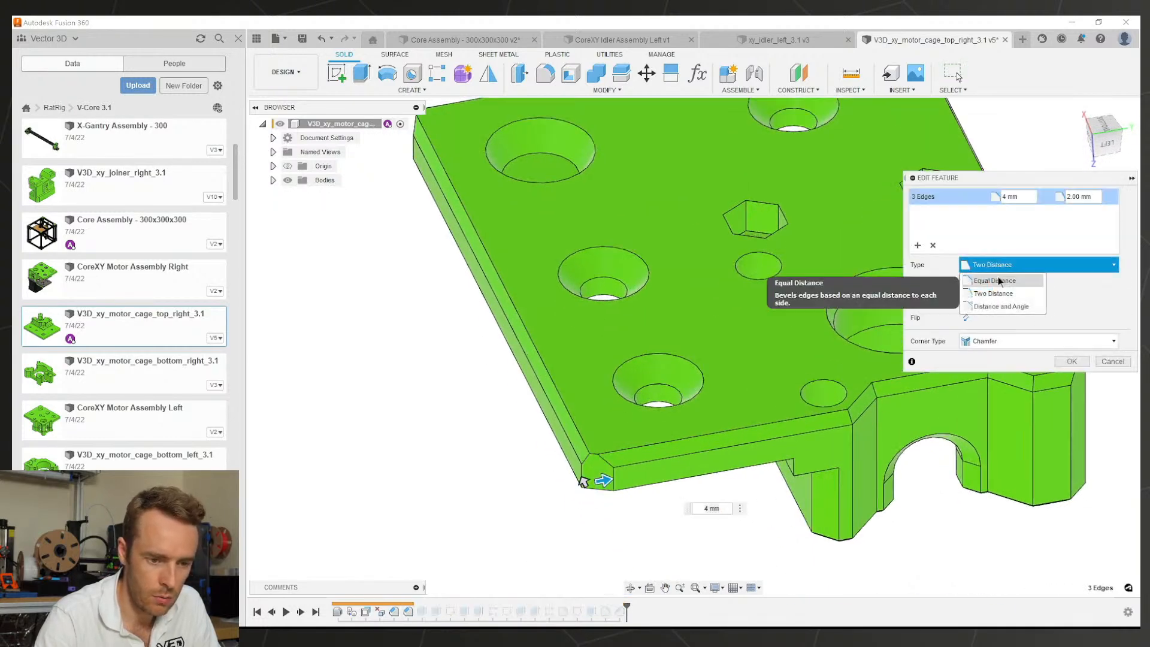
left_click(976, 274)
key("Return")
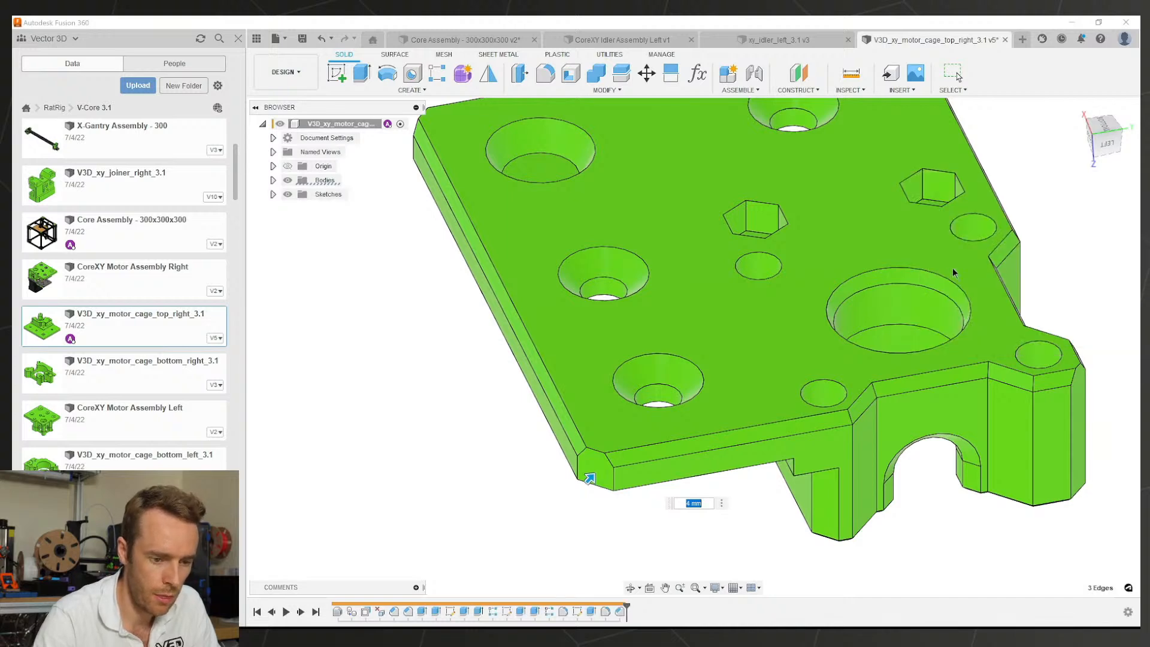
Step: Save the V3D_xy_motor_cage_top_right_3.1 part
scroll(913, 320, "down", 3)
middle_click_drag(902, 328, 734, 359, "shift")
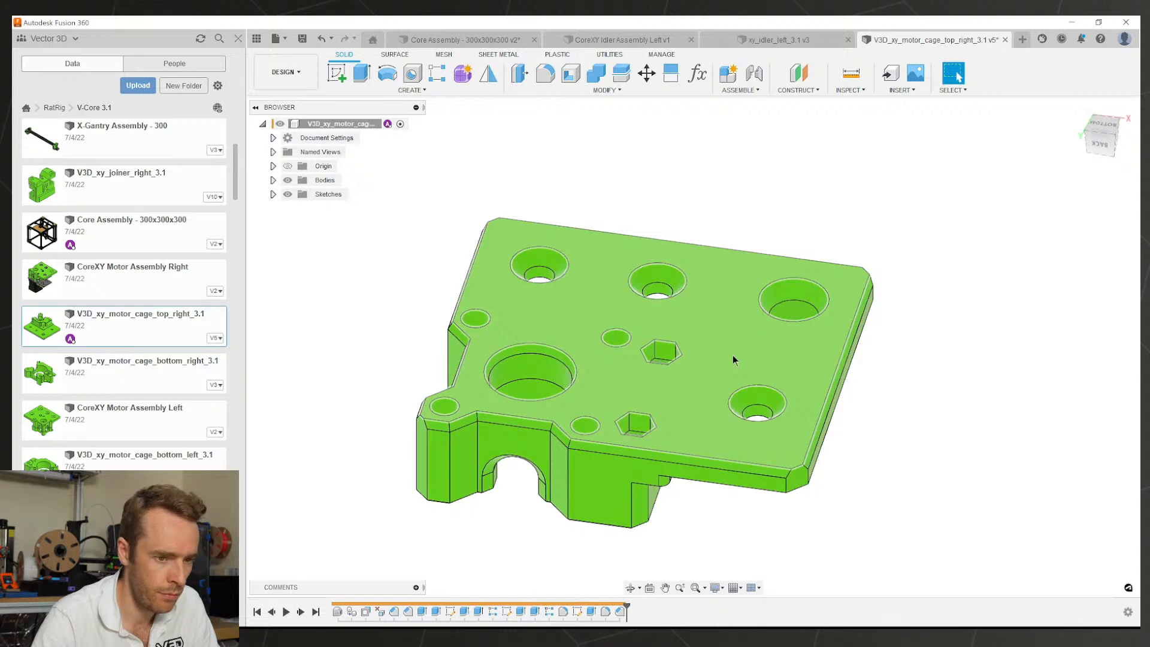
key("ctrl+s")
key("Return")
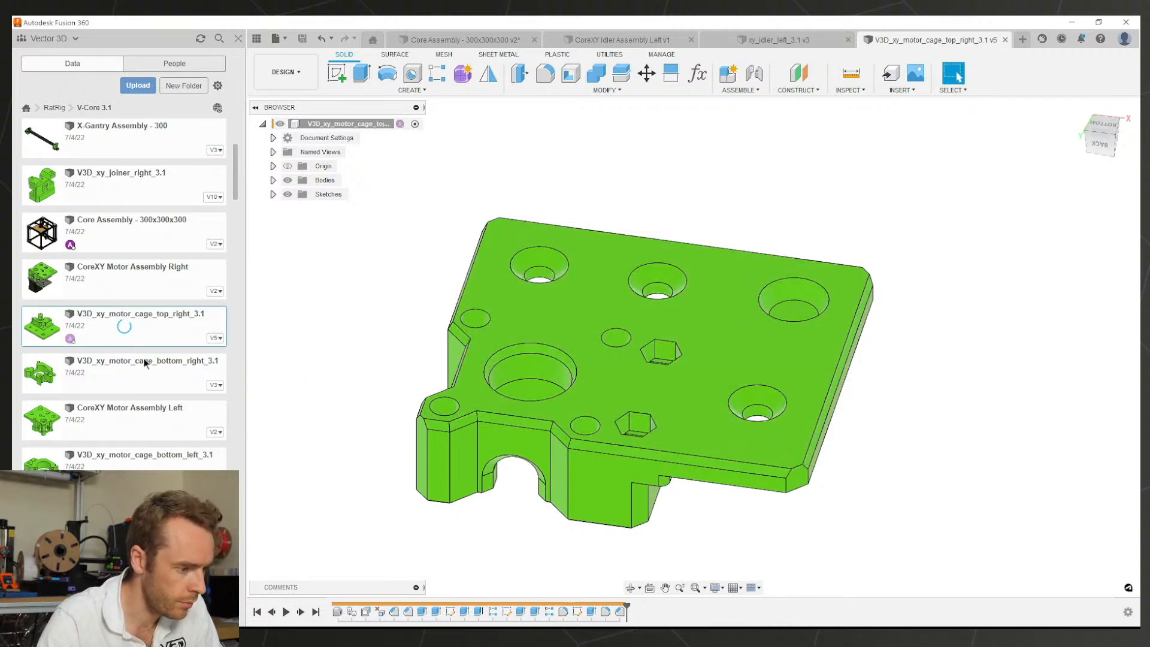
Step: Scroll the Data panel file list and open the V3D_xy_motor_cage_top_left_3.1 v5 part
scroll(157, 329, "up", 5)
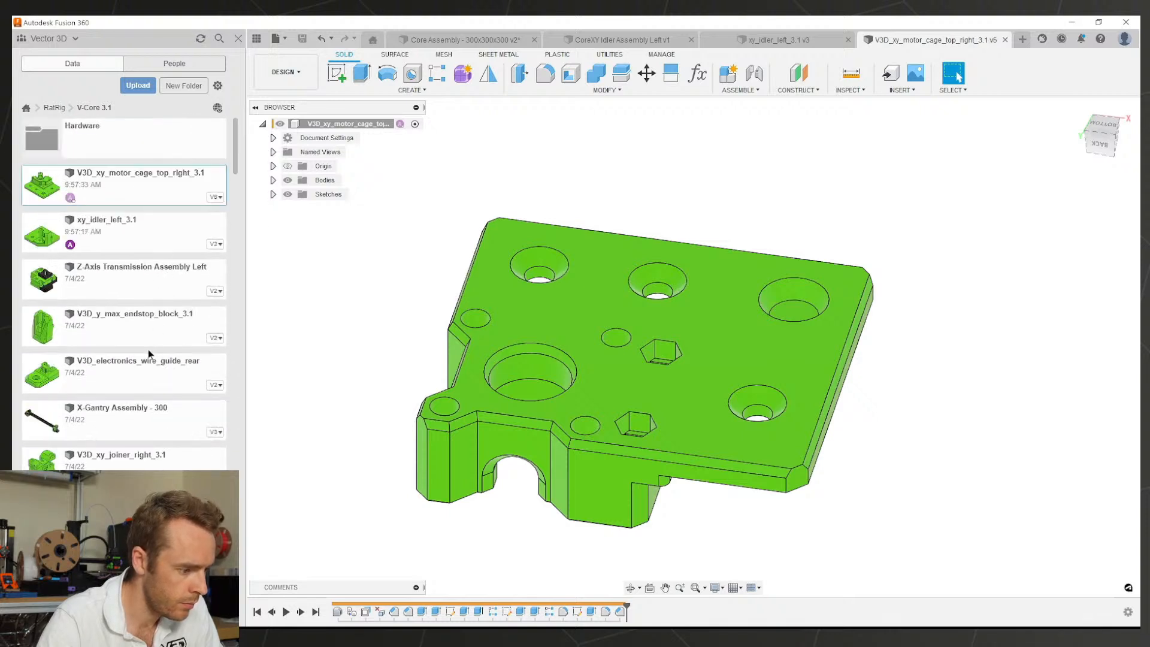
scroll(146, 351, "down", 3)
scroll(147, 351, "up", 3)
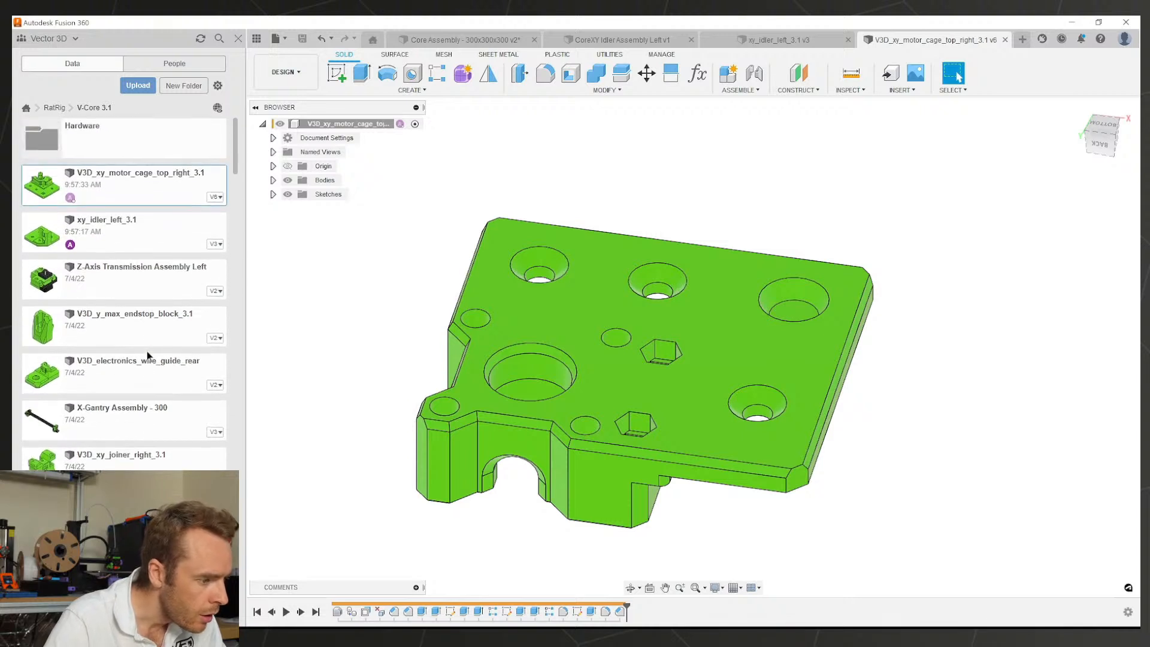
scroll(127, 295, "down", 2)
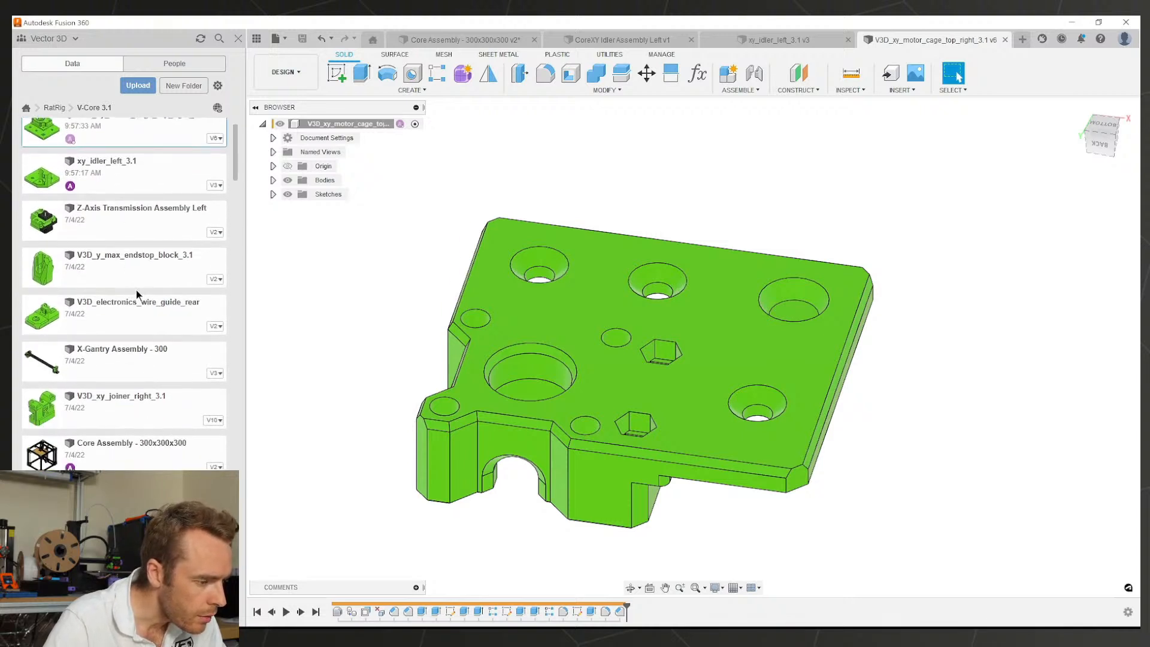
scroll(138, 289, "down", 7)
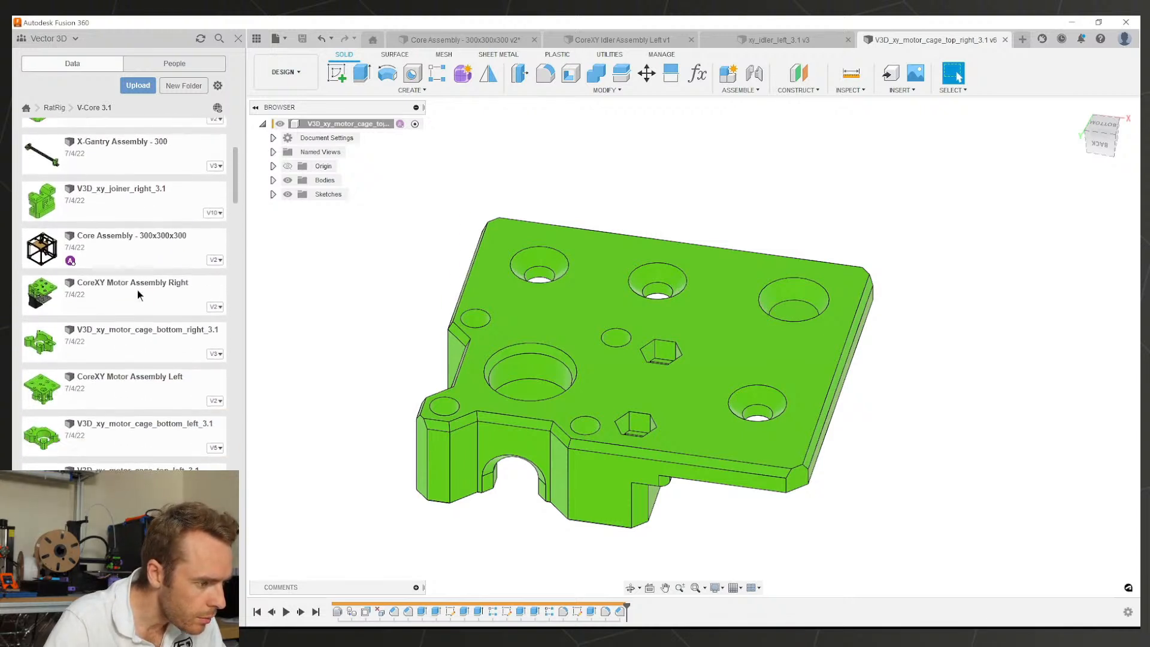
scroll(137, 293, "down", 1)
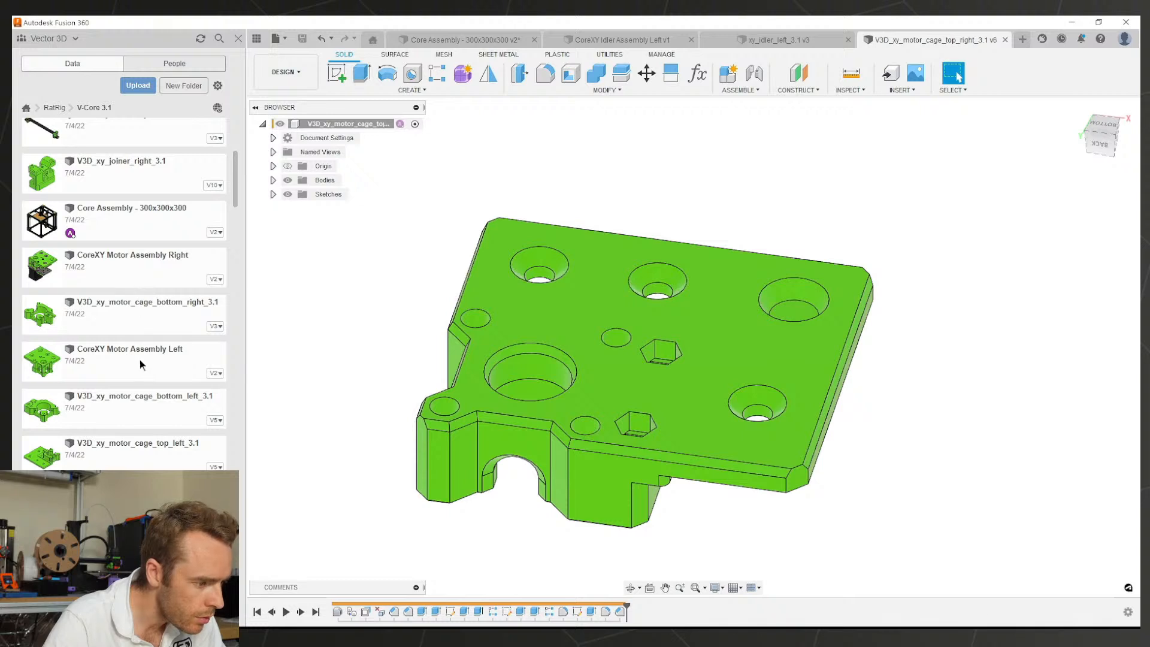
double_click(142, 447)
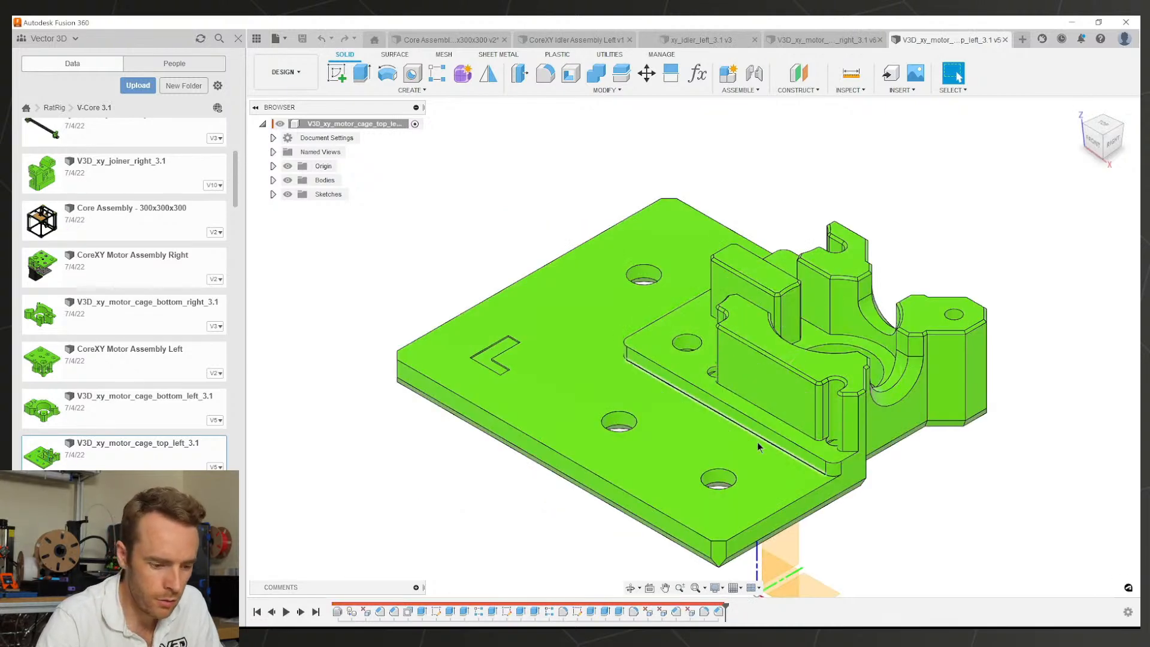
Step: Change the plate's corner chamfer from 2 mm to 4 mm
left_click(718, 550)
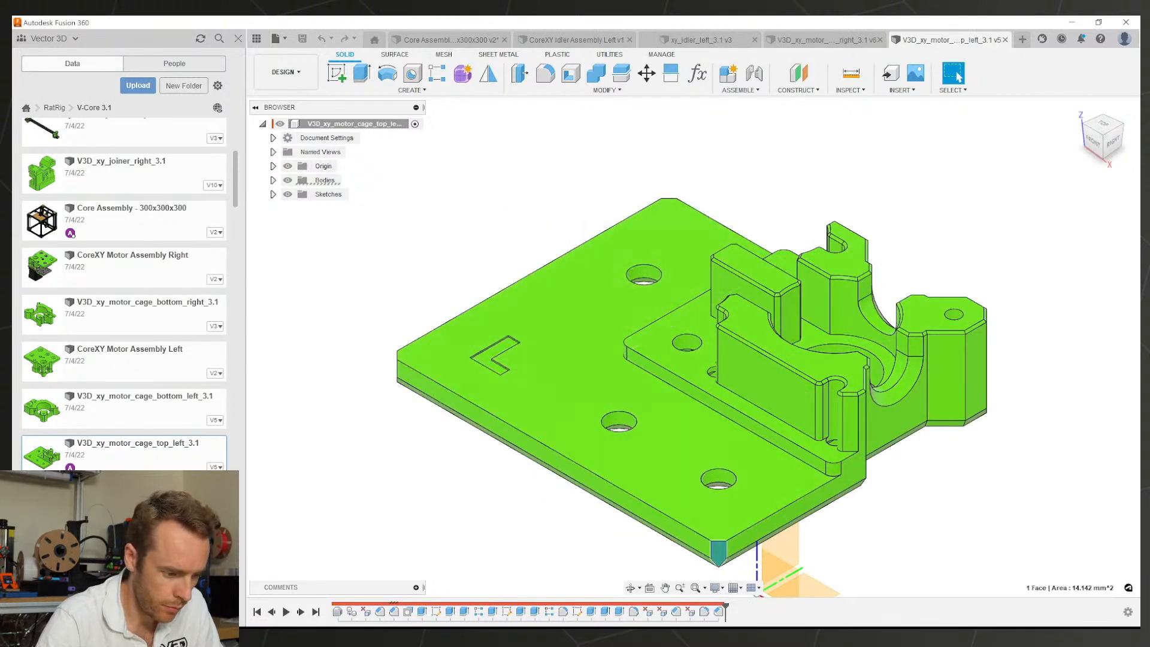
double_click(394, 612)
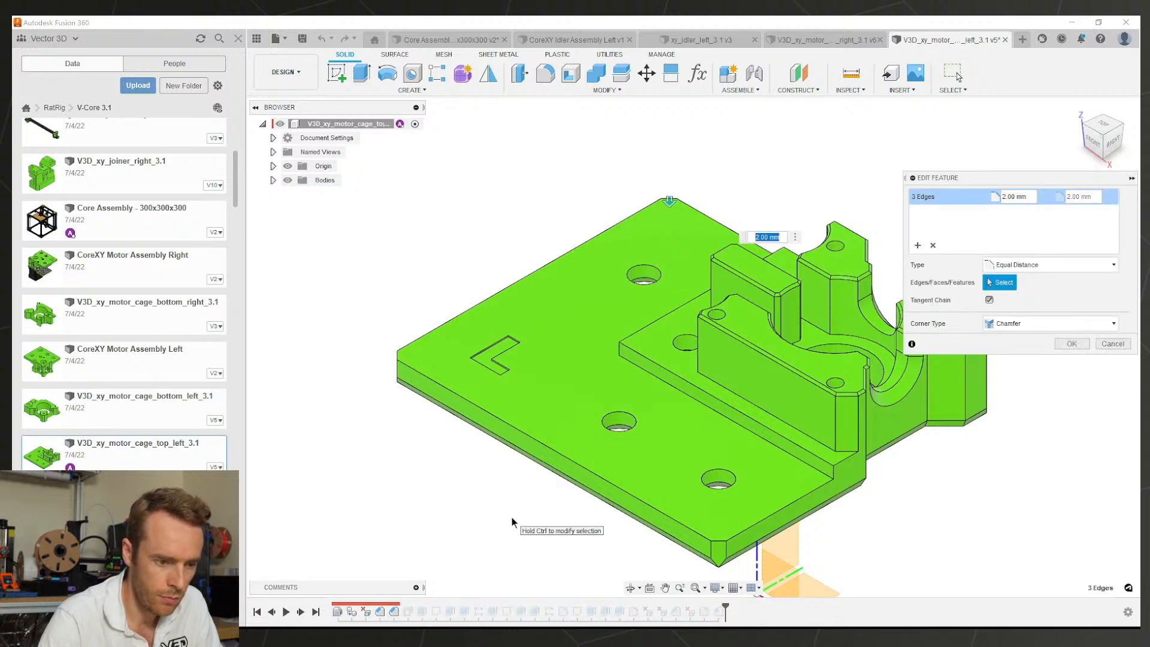
type("4")
key("Return")
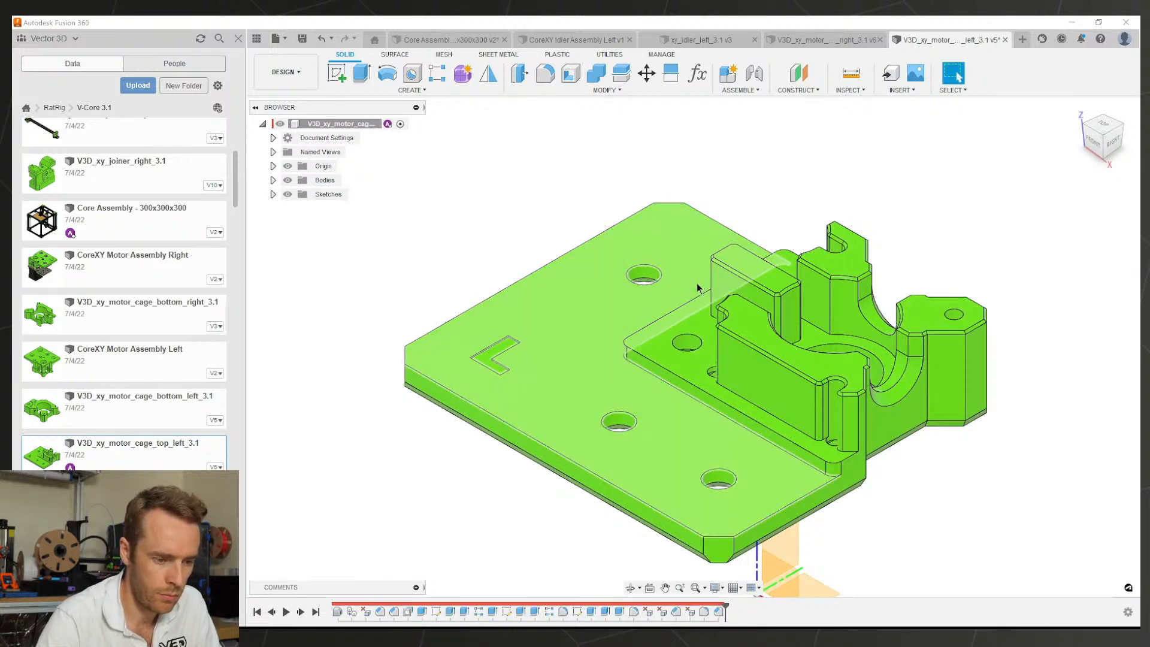
Step: Save the motor cage as version v6 and orbit to check its underside
key("ctrl+s")
key("Return")
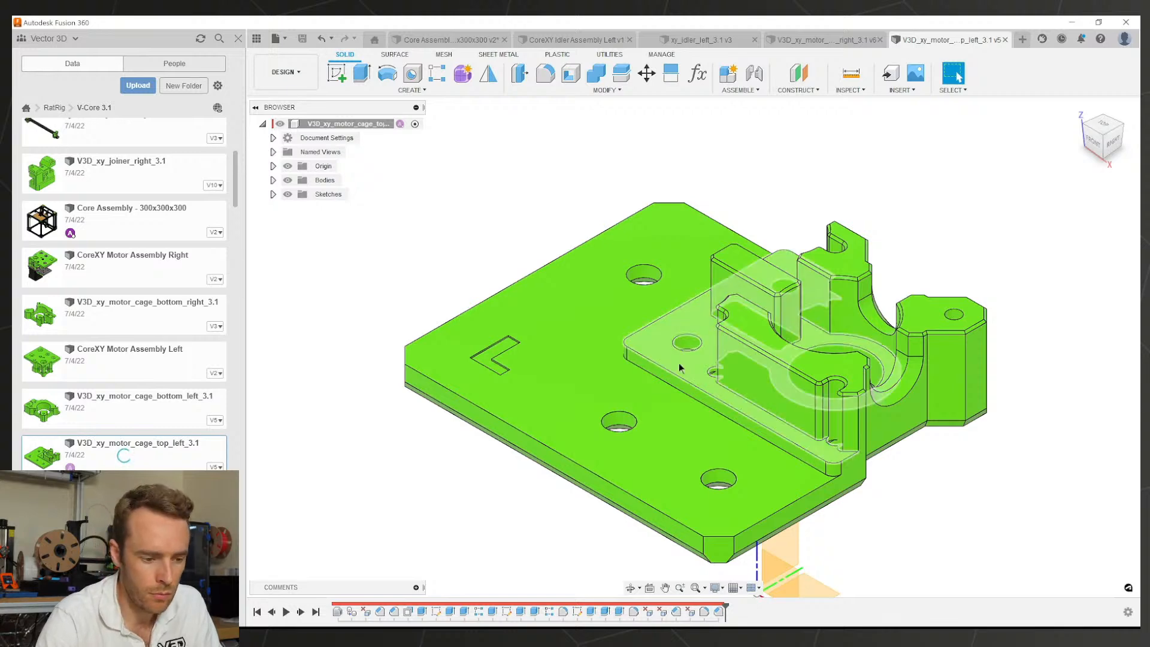
middle_click_drag(722, 337, 957, 76, "shift")
mouse_move(754, 393)
middle_mouse_down("shift")
mouse_move(746, 249)
mouse_move(754, 397)
middle_mouse_up("shift")
Step: Return to the xy_idler_left_3.1 v3 design and orbit the Modified idler plate
left_click(820, 40)
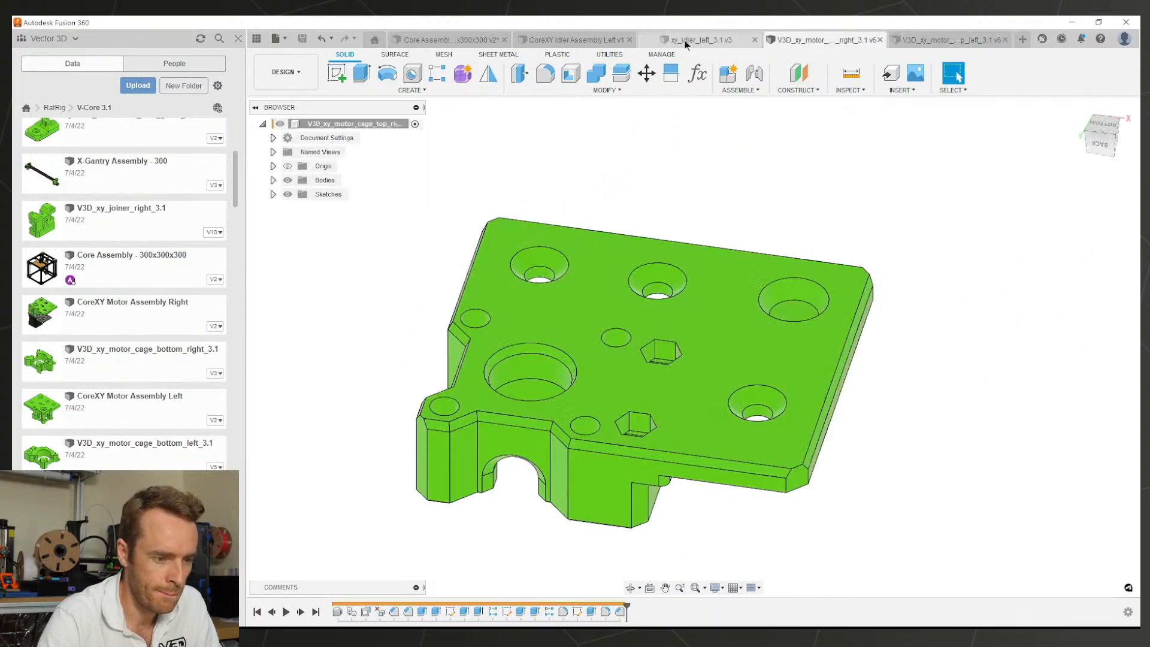
left_click(683, 40)
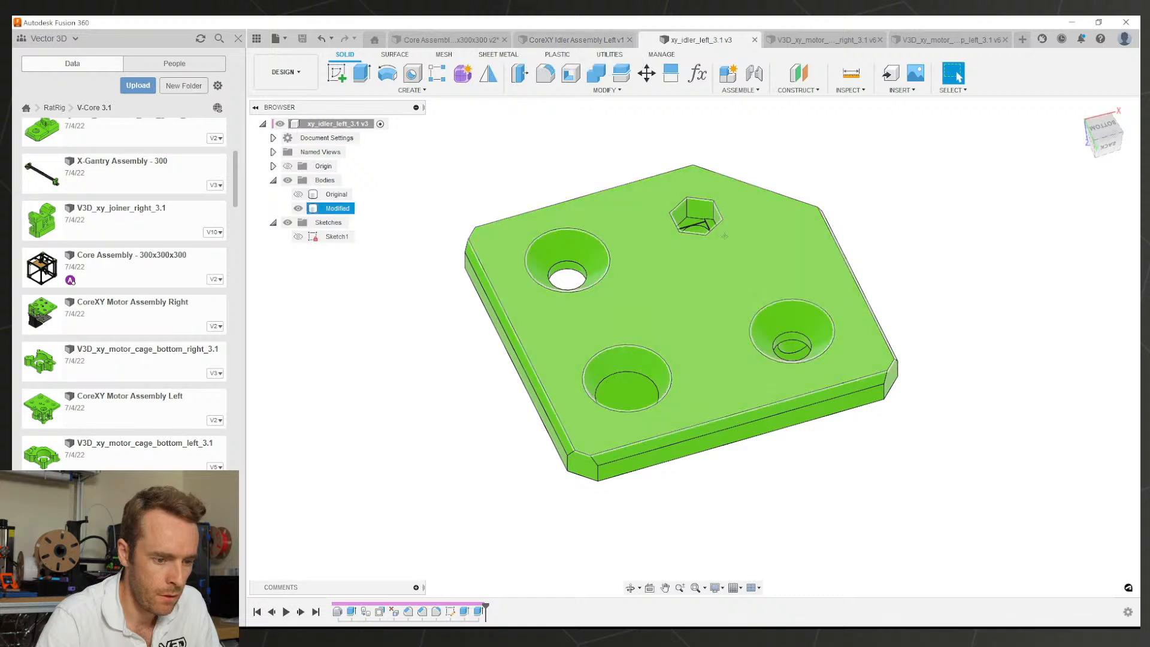
middle_click_drag(724, 234, 829, 272, "shift")
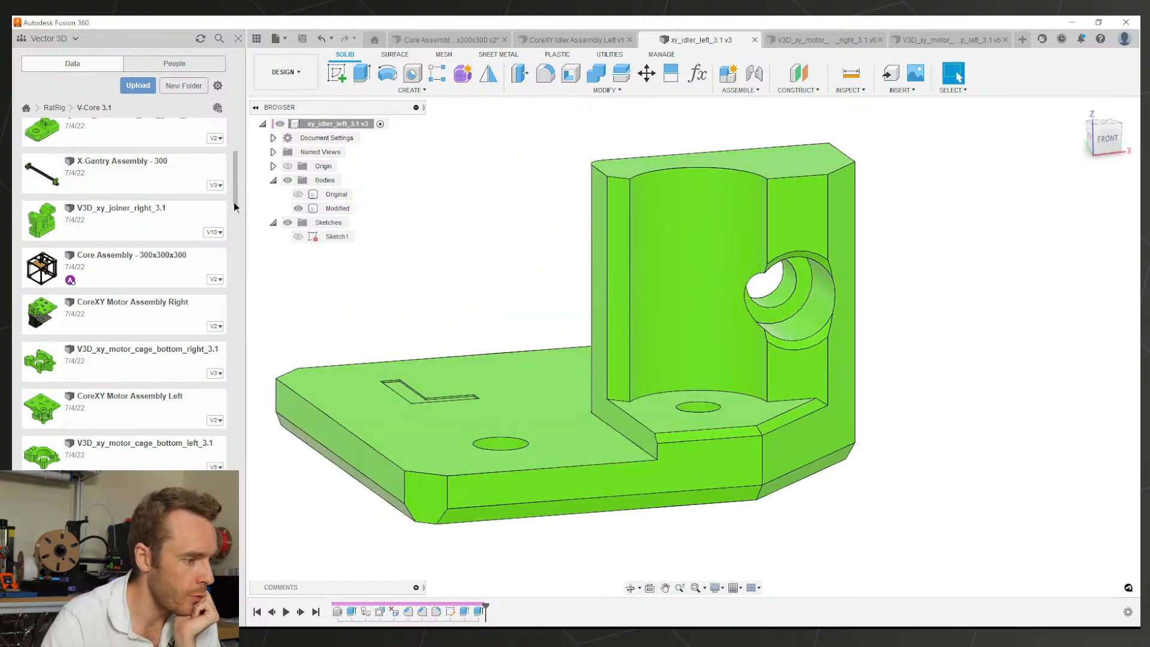
Step: Navigate the Data panel to RatRig > V-Core 3 > V3D Edition VC3 FULL > AB Kinematics
left_click(57, 107)
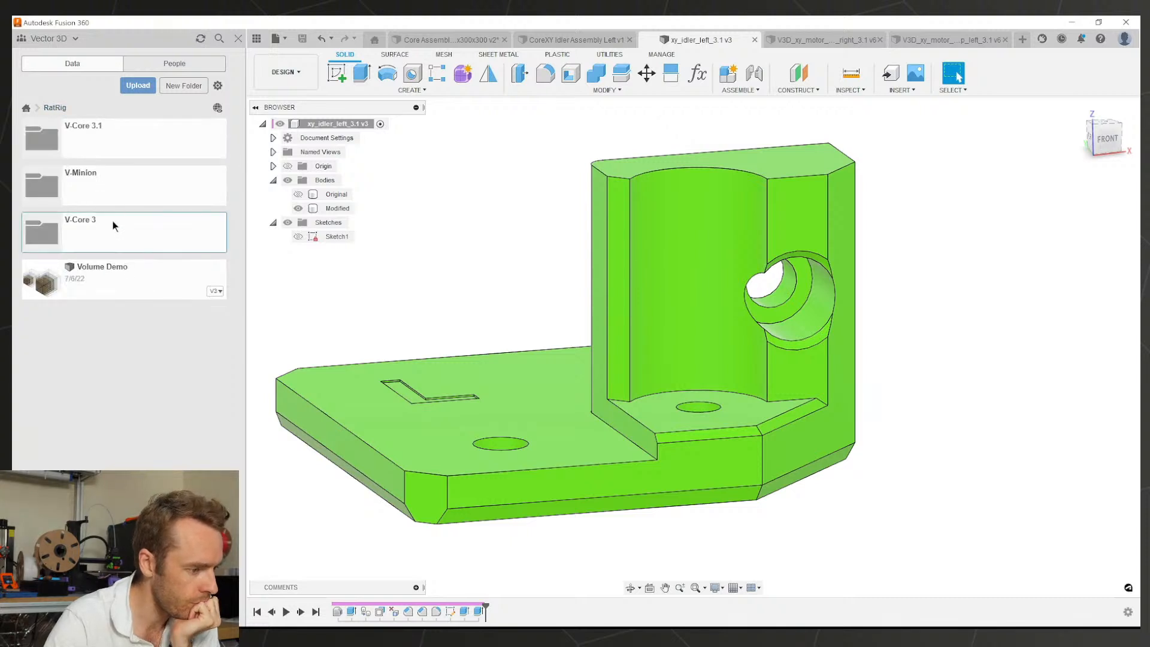
left_click(83, 232)
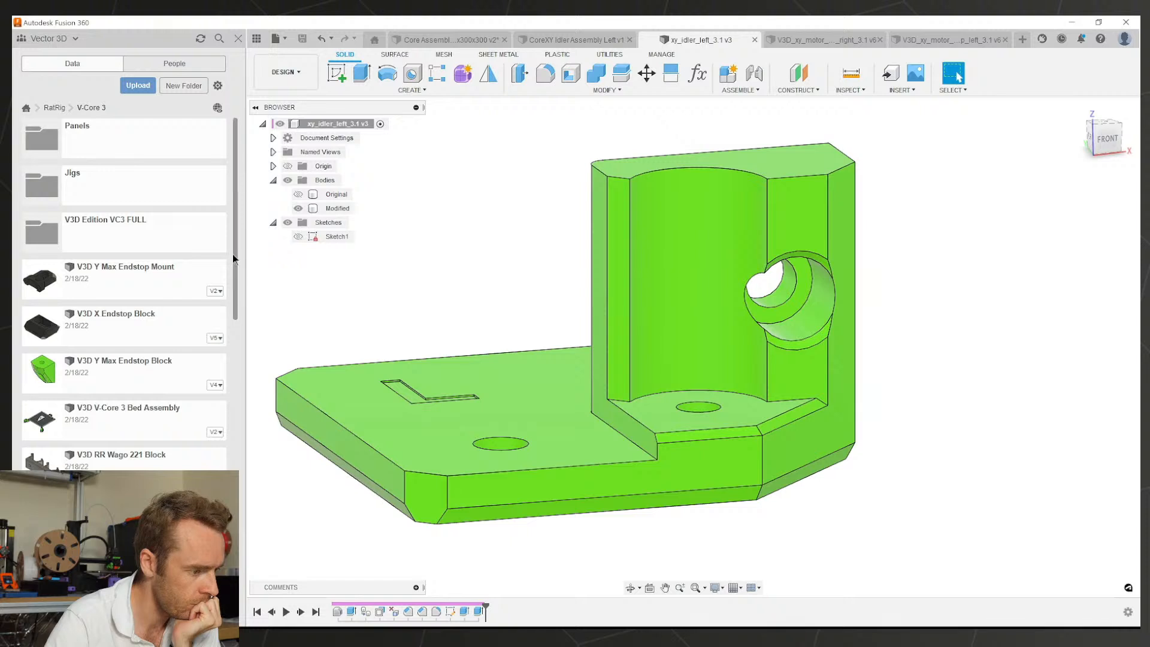
left_click_drag(236, 270, 228, 570)
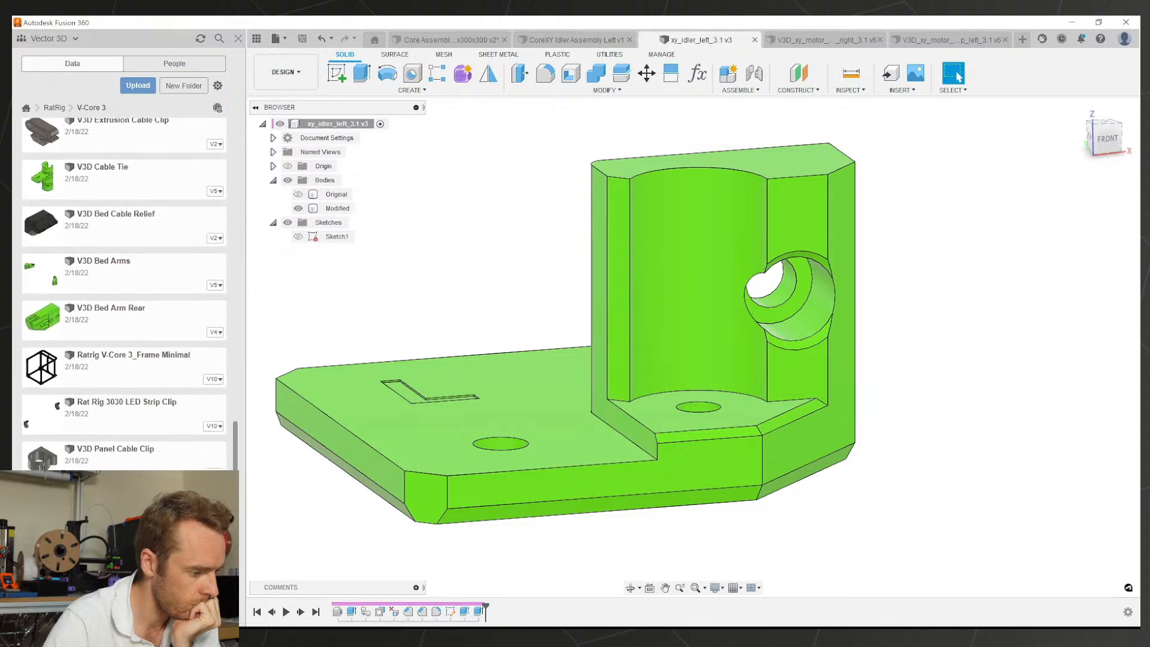
mouse_move(228, 579)
left_mouse_down()
mouse_move(229, 462)
mouse_move(228, 579)
left_mouse_up()
scroll(221, 279, "up", 15)
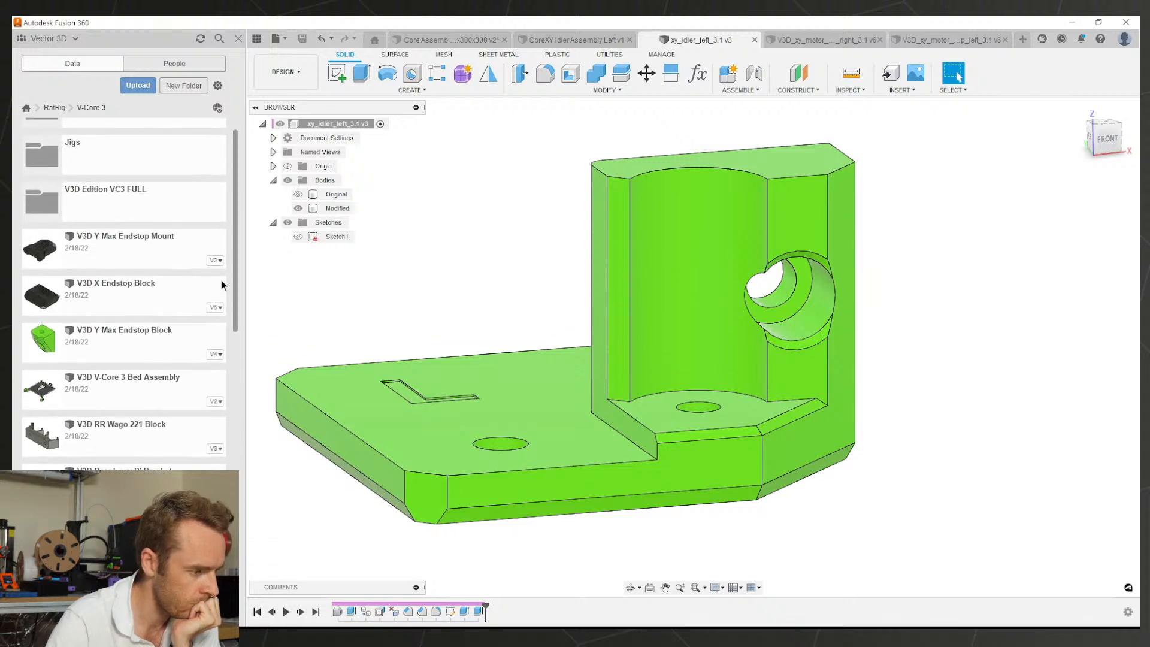
left_click(103, 217)
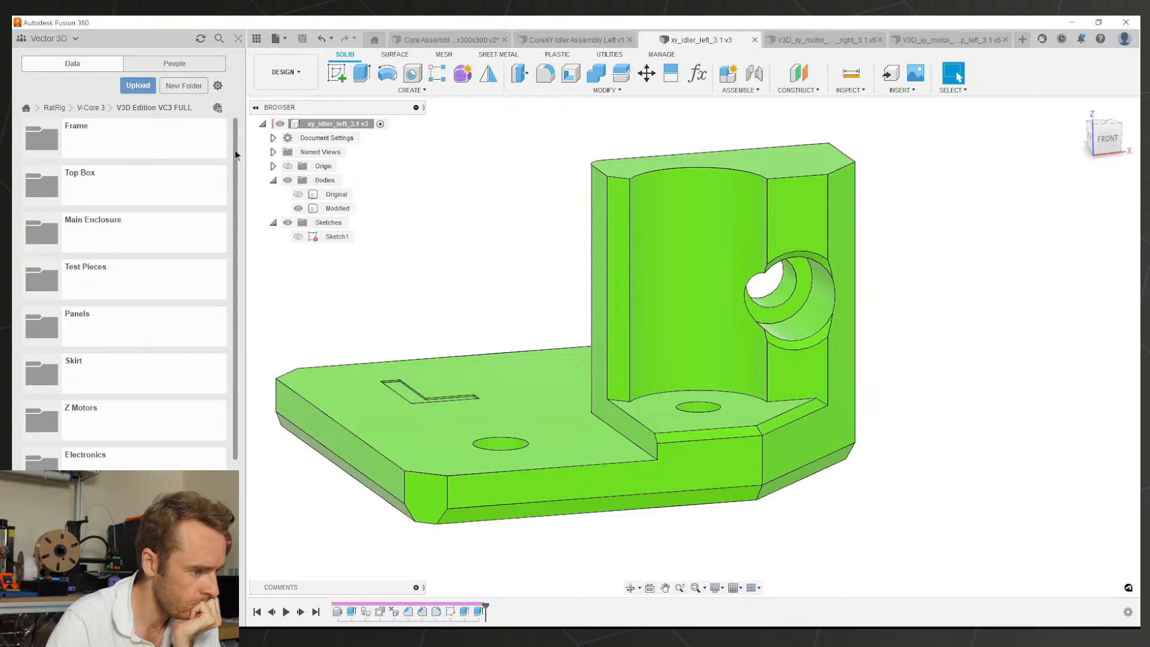
left_click_drag(235, 150, 219, 329)
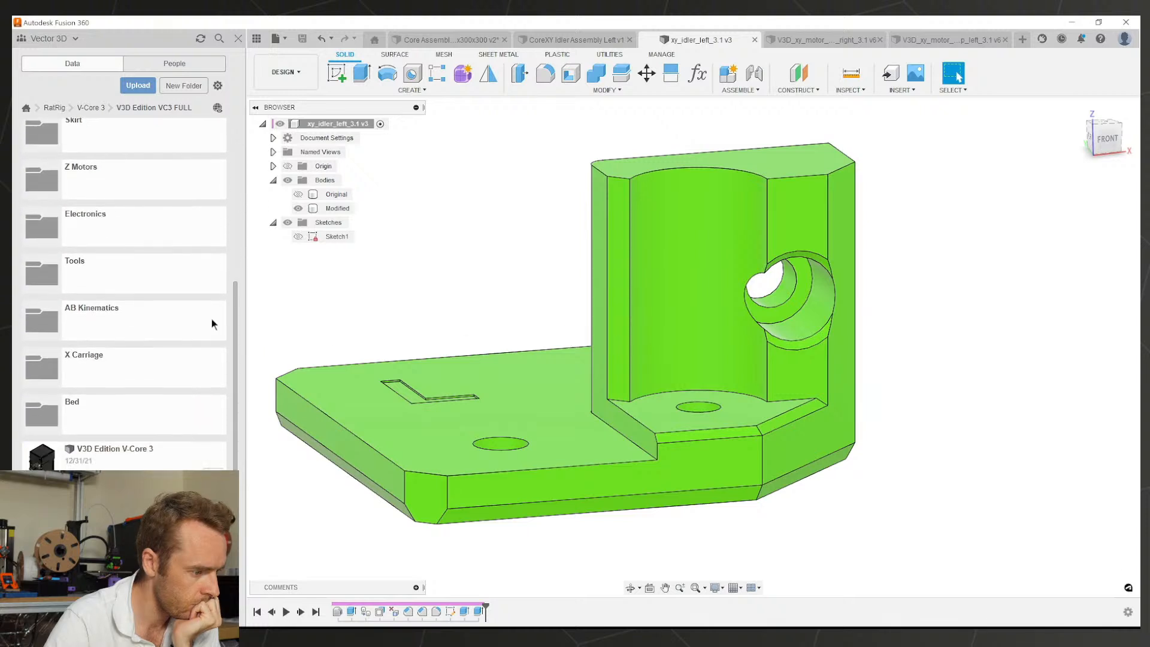
left_click(160, 324)
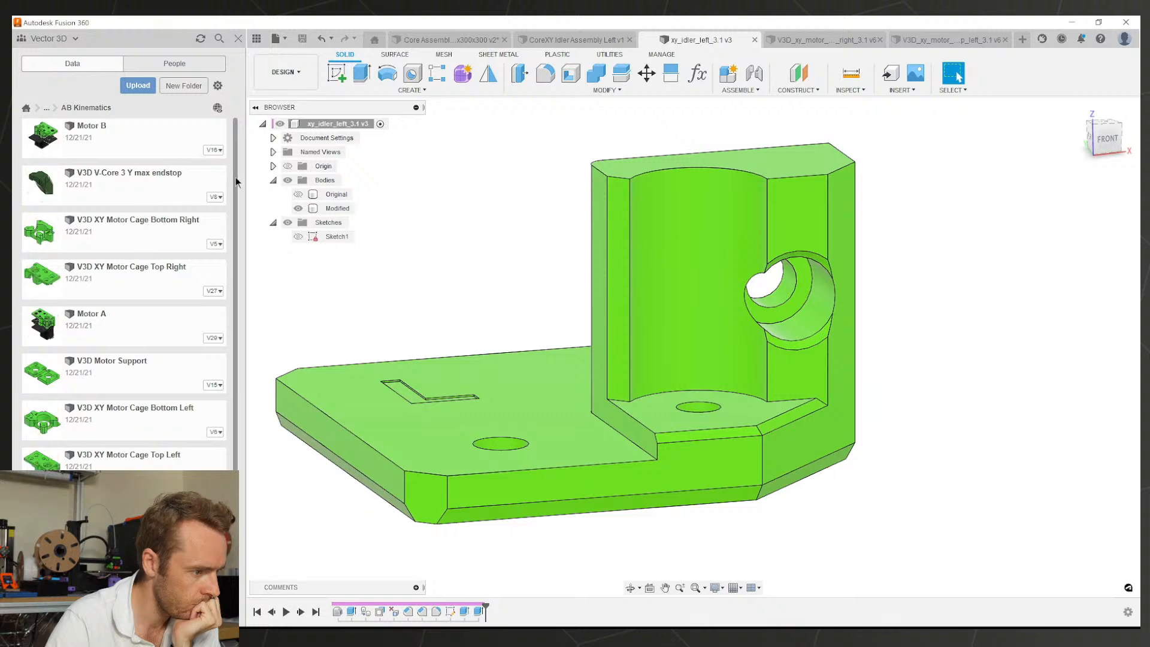
scroll(236, 179, "down", 1)
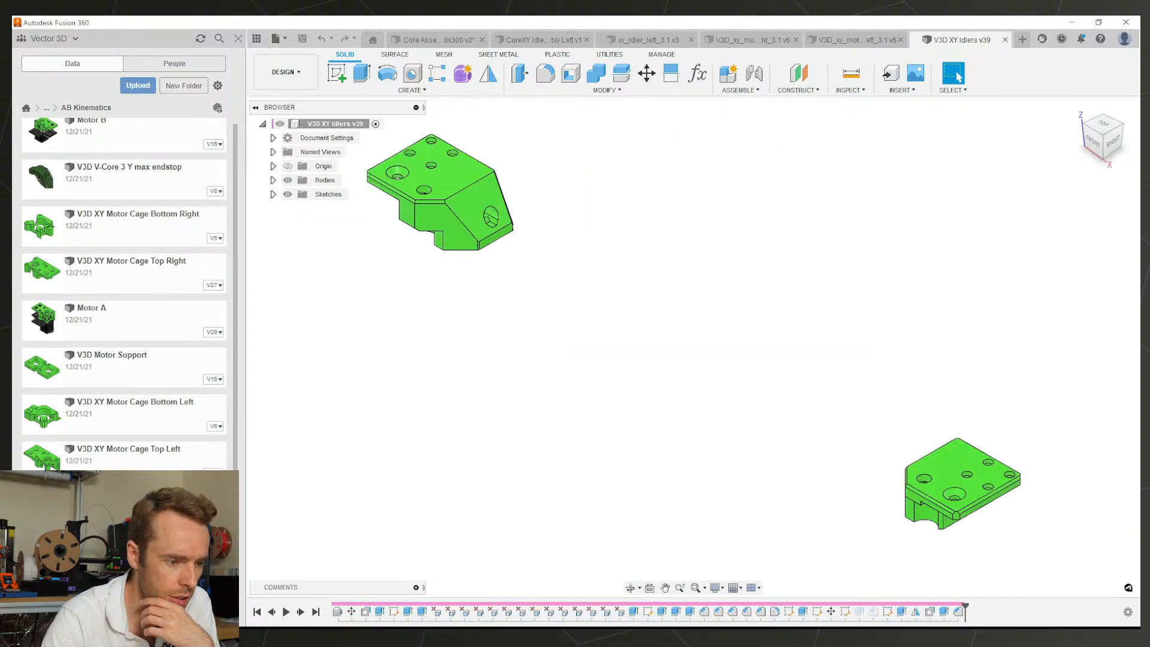
Step: Orbit and zoom around both V3D XY Idlers v39 brackets, then close that design
middle_click_drag(427, 234, 755, 257, "shift")
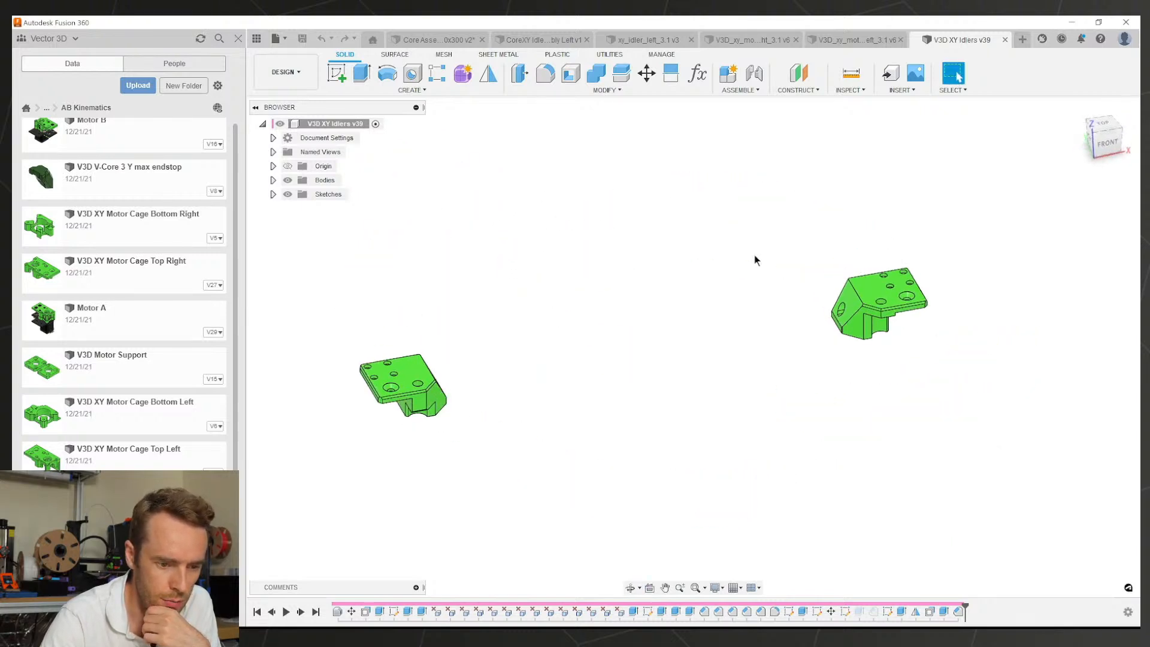
scroll(889, 309, "up", 5)
mouse_move(889, 309)
middle_mouse_down("shift")
mouse_move(943, 354)
mouse_move(589, 330)
middle_mouse_up("shift")
scroll(622, 323, "down", 6)
scroll(867, 470, "up", 5)
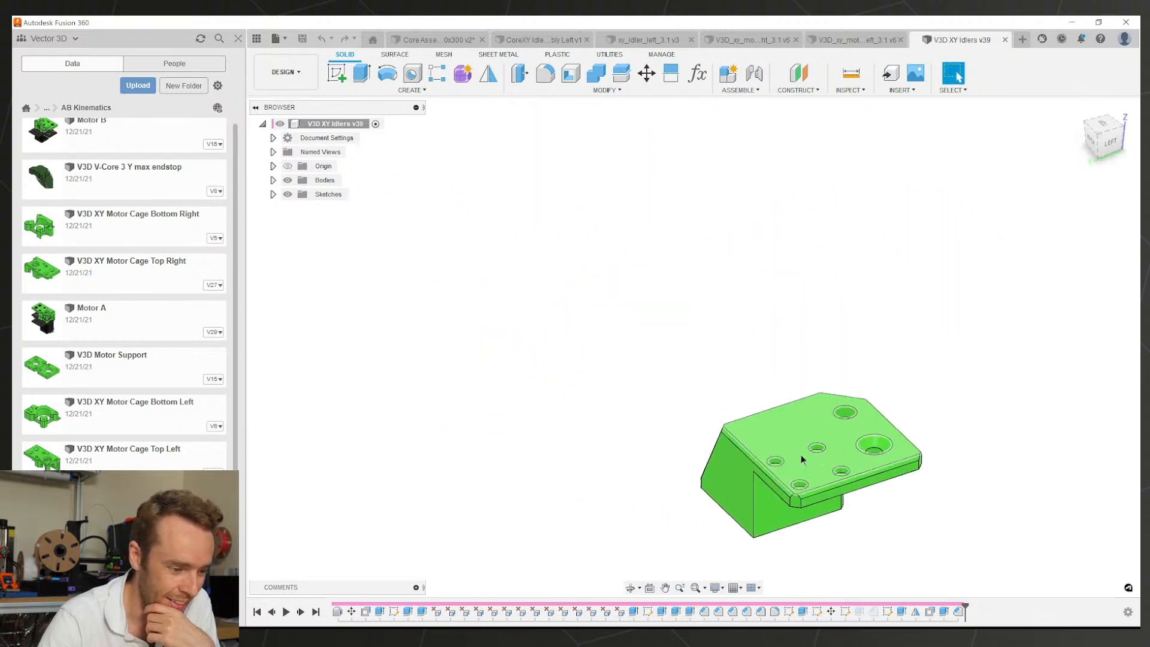
middle_click_drag(801, 458, 654, 413, "shift")
scroll(654, 410, "down", 5)
scroll(851, 227, "up", 1)
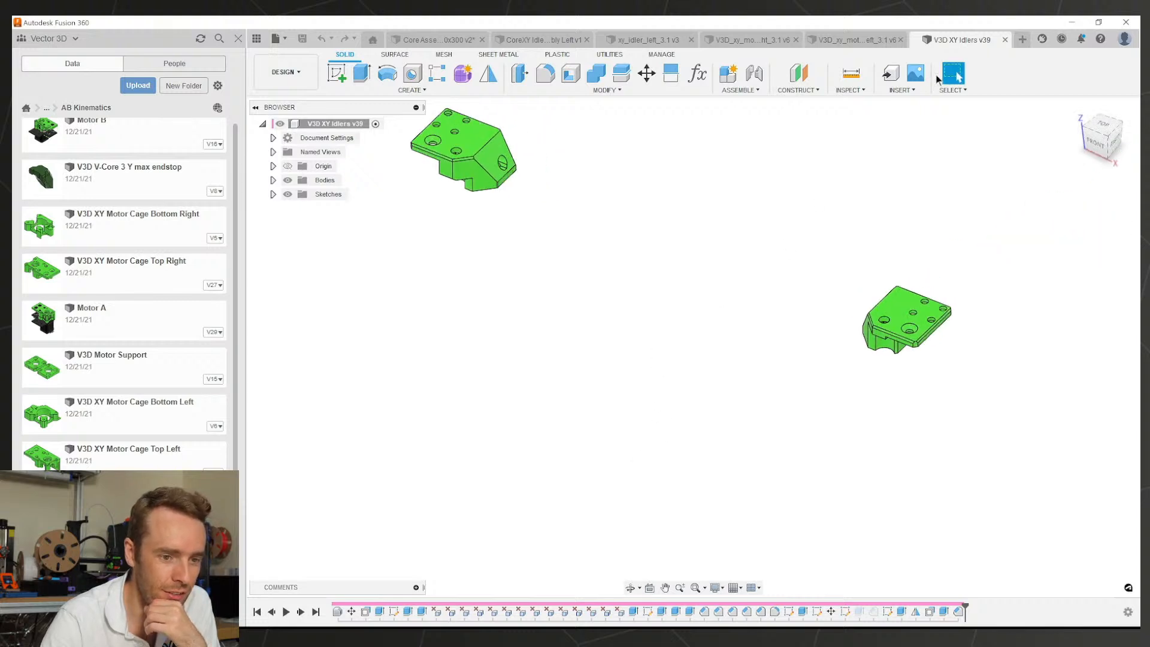
left_click(1005, 40)
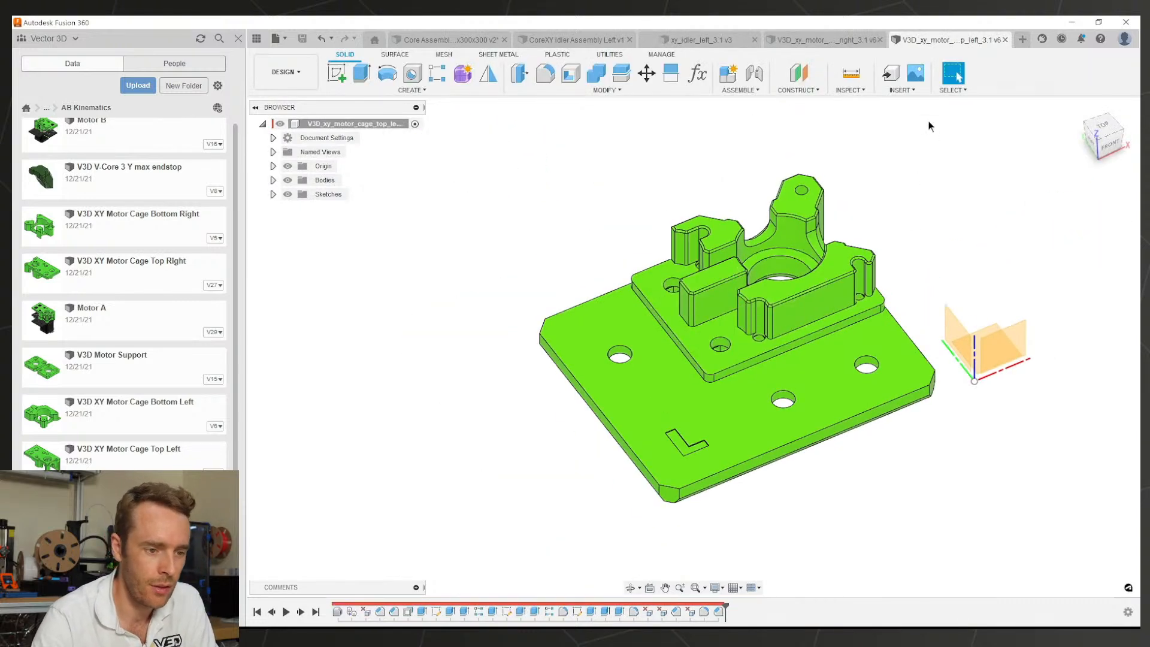
Step: Switch back to xy_idler_left_3.1 and orbit the bracket to face its side hole
left_click(823, 45)
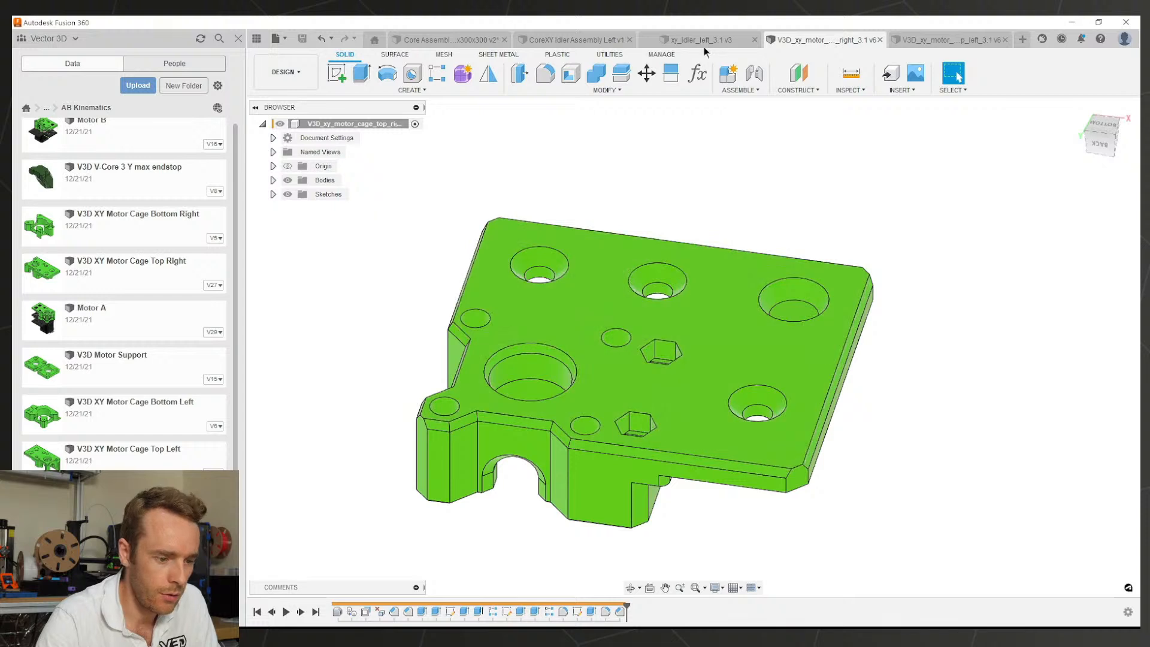
left_click(704, 46)
scroll(663, 249, "down", 6)
middle_click_drag(663, 250, 674, 329)
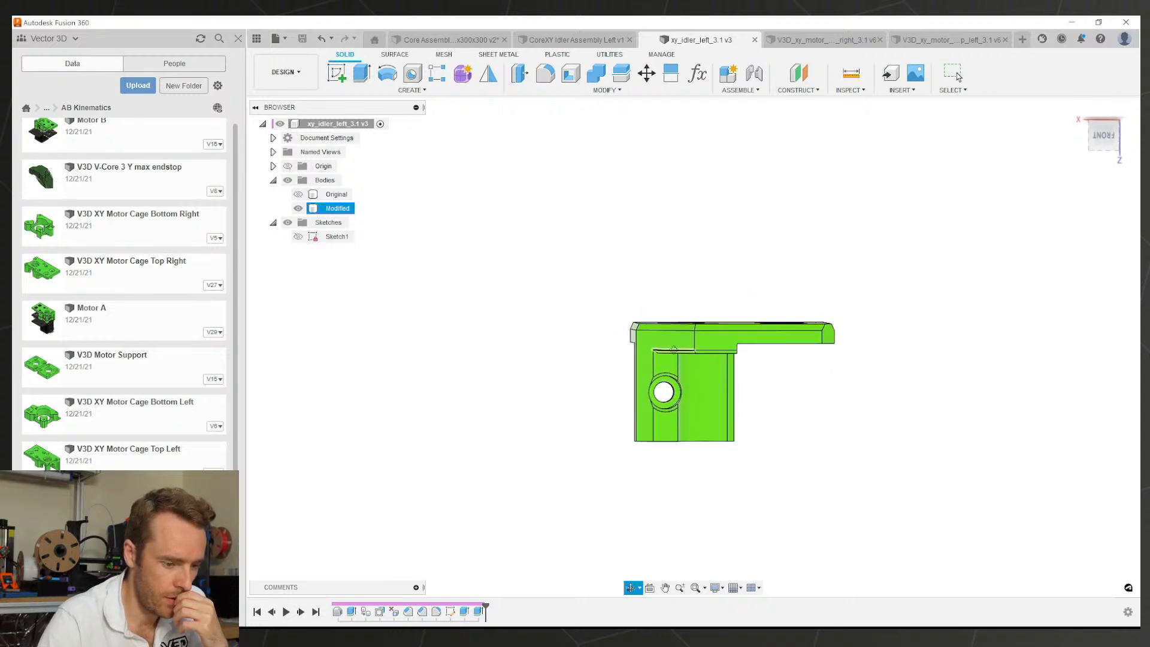
Step: Delete the raised boss ring face and the leftover sliver face around the side hole
left_click(956, 74)
scroll(625, 357, "up", 8)
scroll(660, 382, "down", 2)
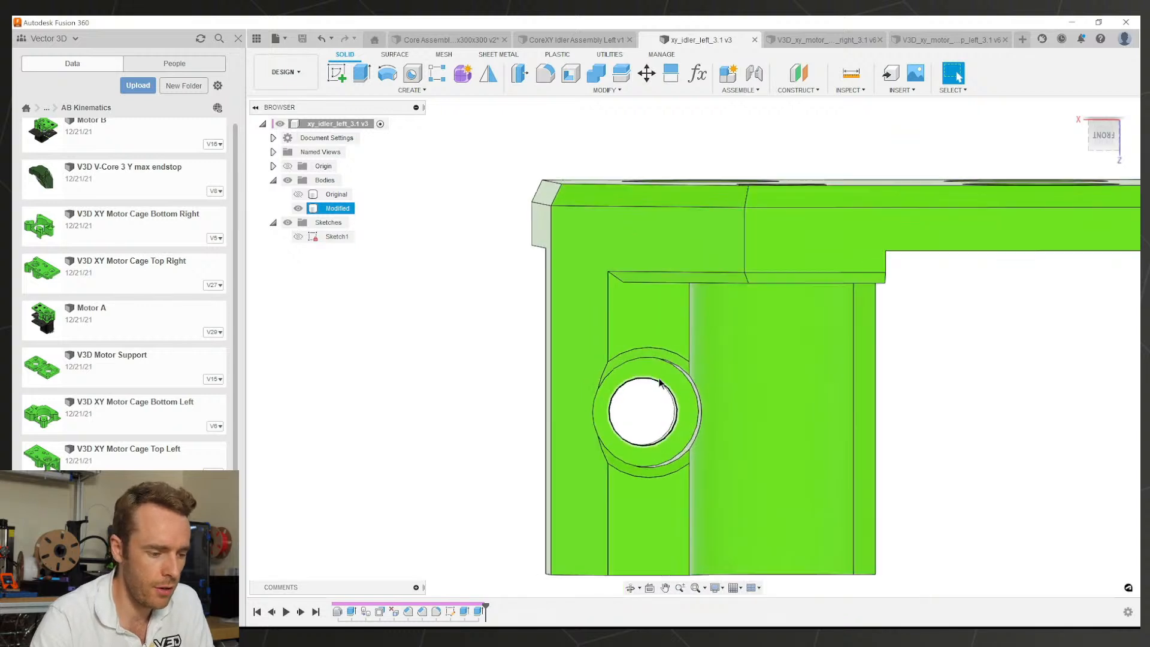
scroll(653, 382, "up", 2)
left_click(653, 375)
scroll(632, 407, "down", 4)
middle_click_drag(632, 402, 655, 370, "shift")
scroll(655, 370, "up", 4)
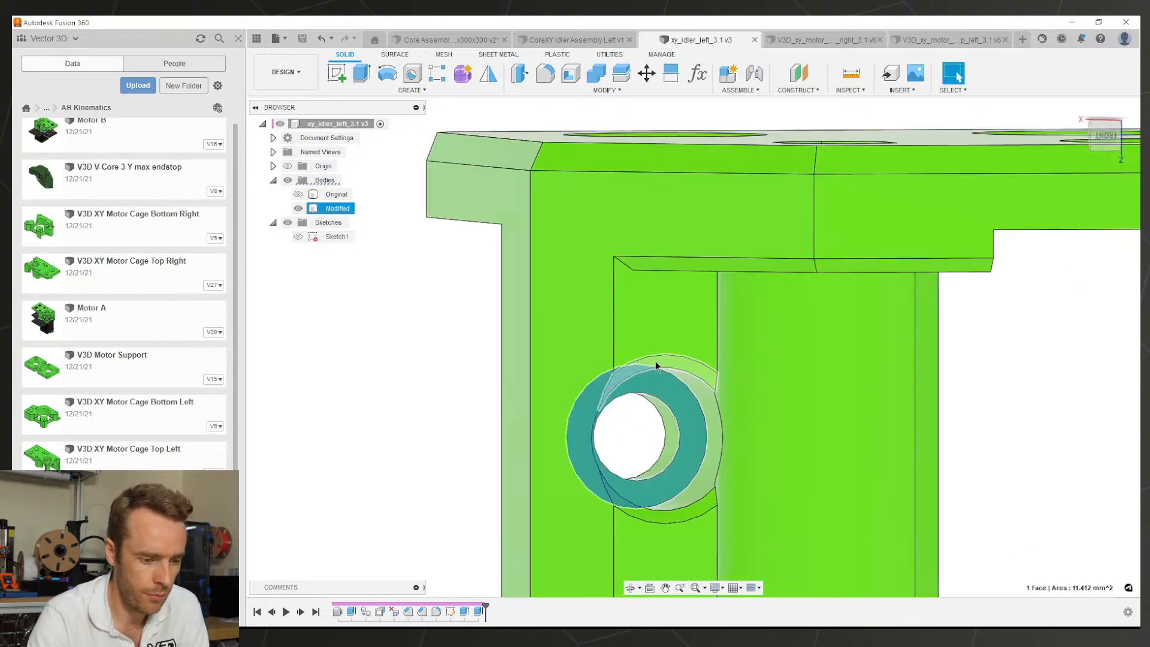
key("Delete")
left_click(691, 514)
key("Delete")
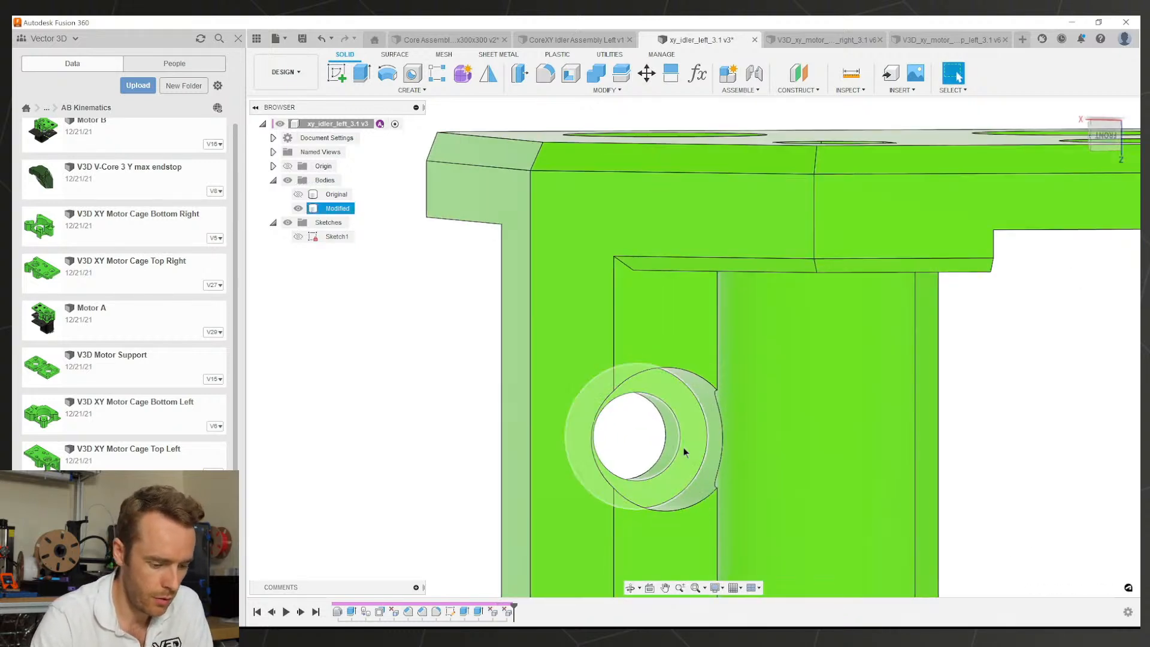
Step: Measure the upright wall behind the counterbore as 5.00 mm thick
left_click(684, 448)
scroll(684, 448, "down", 3)
key("i")
middle_click_drag(684, 448, 811, 447, "shift")
left_click(764, 476)
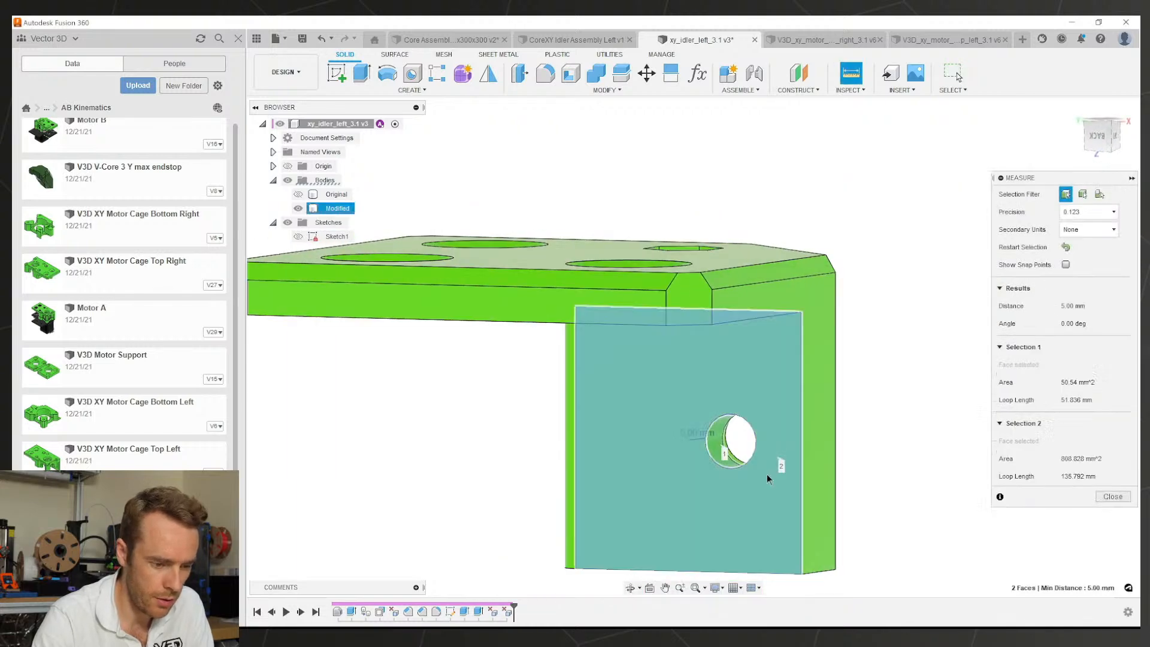
scroll(763, 477, "down", 2)
middle_click_drag(763, 477, 675, 477, "shift")
key("Escape")
Step: Extrude the counterbore ring face 10 mm as a Join to fill the recess
scroll(674, 478, "up", 3)
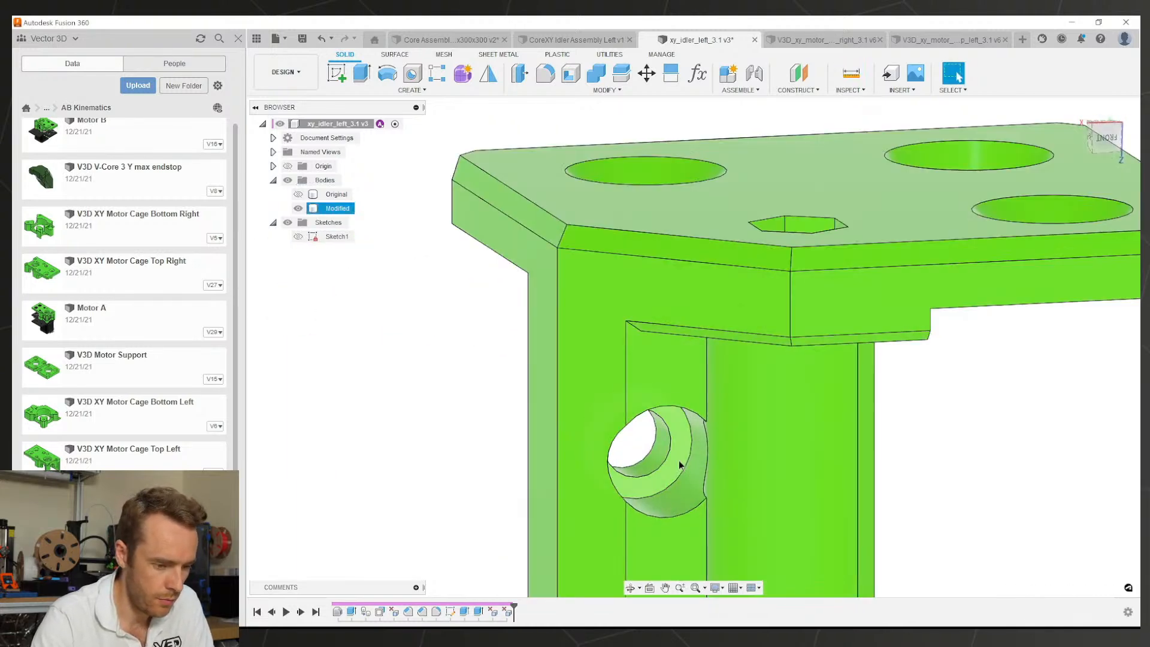
key("e")
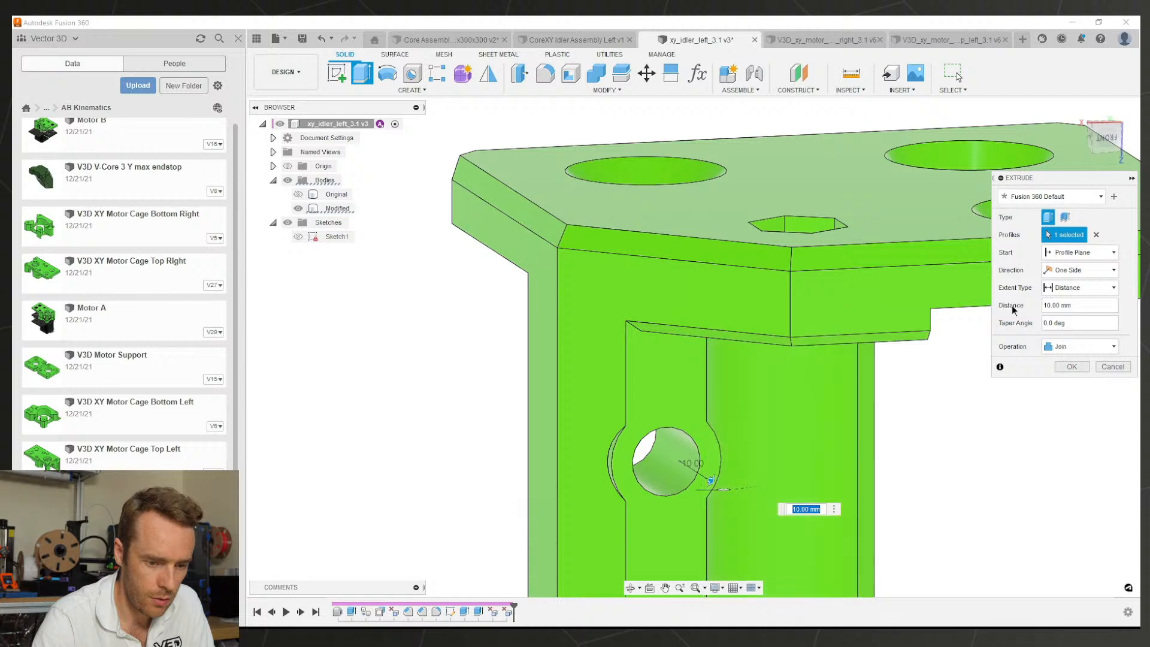
left_click(1072, 367)
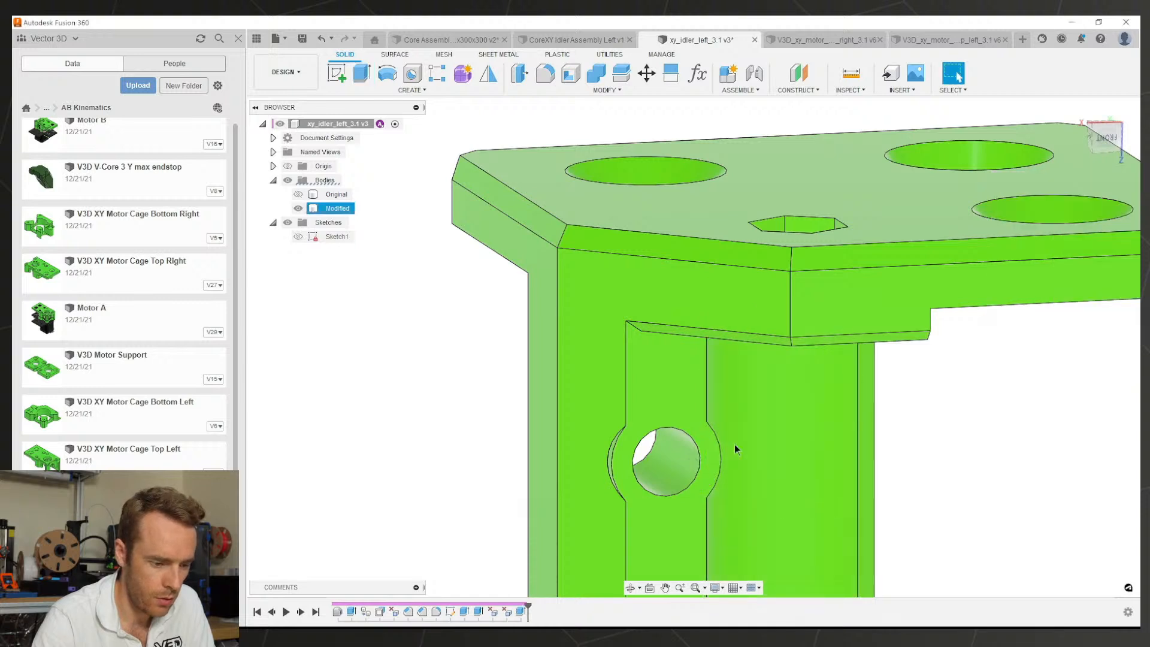
Step: Undo the fill extrusion and start a sketch on the counterbore ring face, drawing a line to the ring edge
scroll(673, 469, "down", 2)
key("ctrl+z")
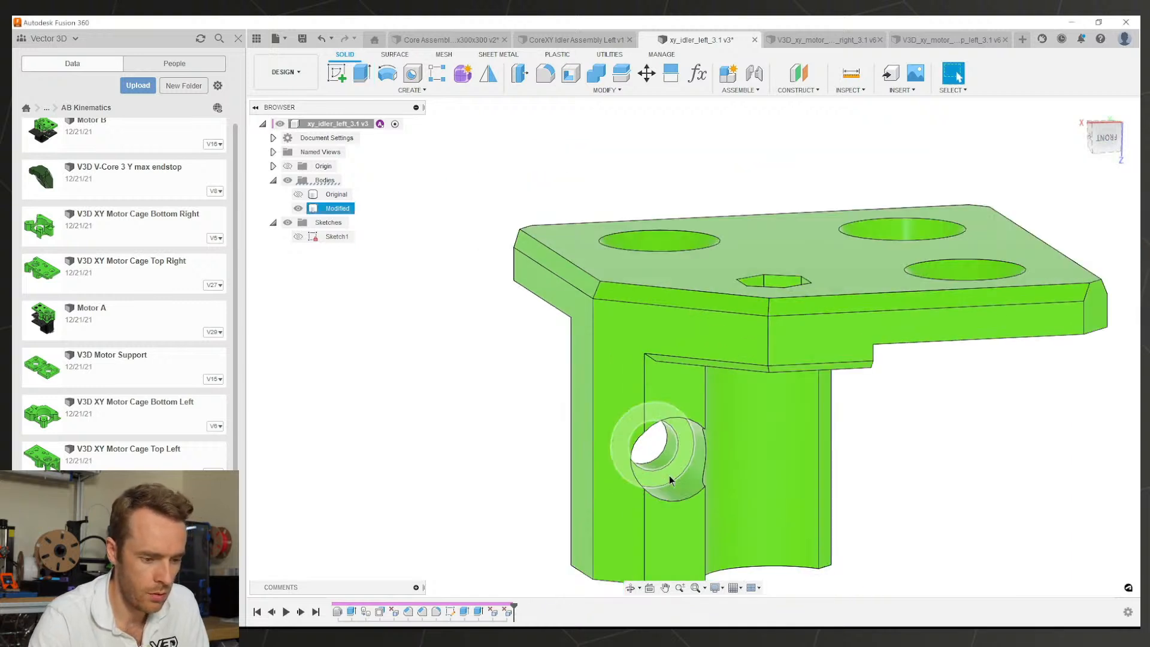
middle_click_drag(669, 478, 658, 448, "shift")
left_click(673, 430)
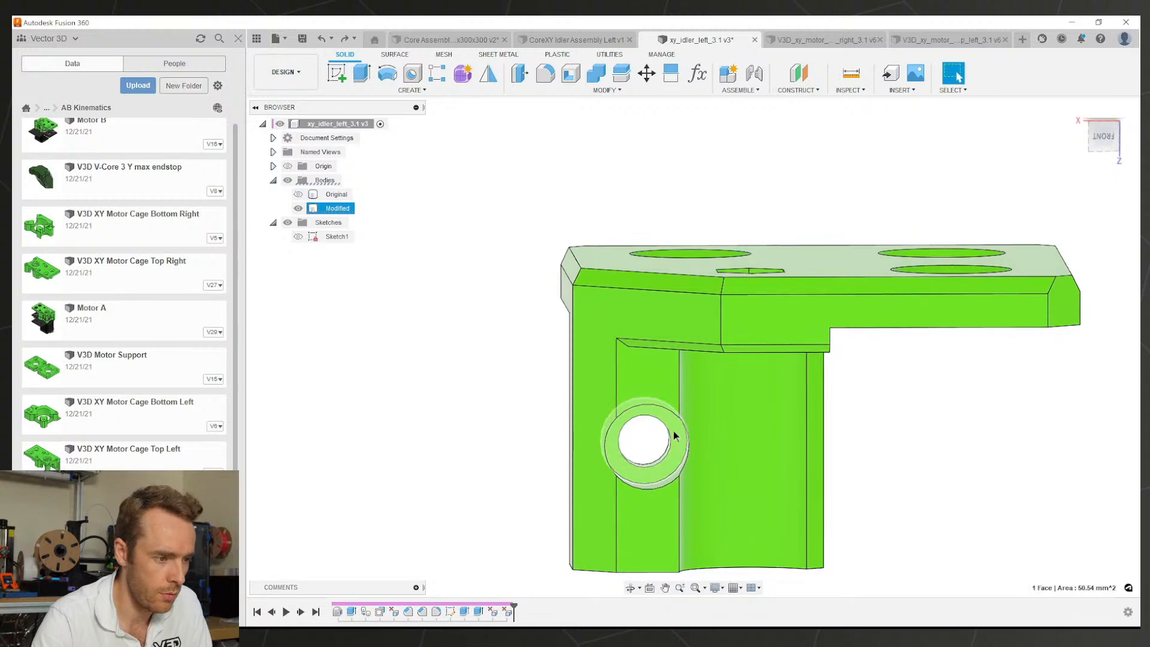
left_click(337, 73)
scroll(755, 318, "up", 3)
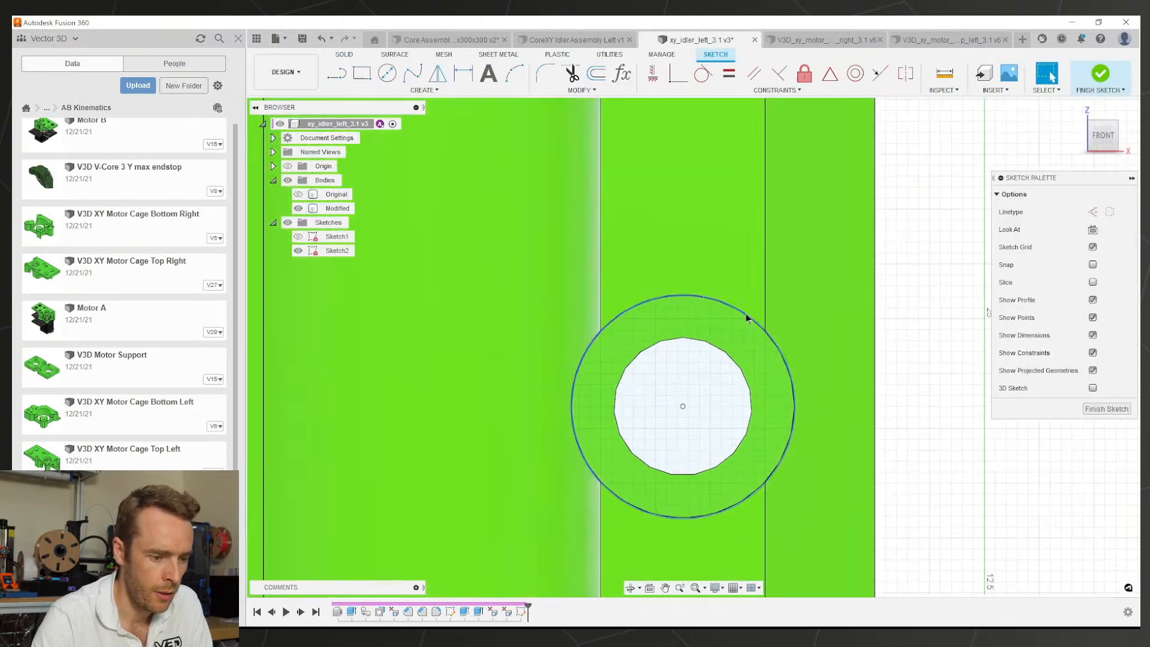
scroll(681, 277, "down", 5)
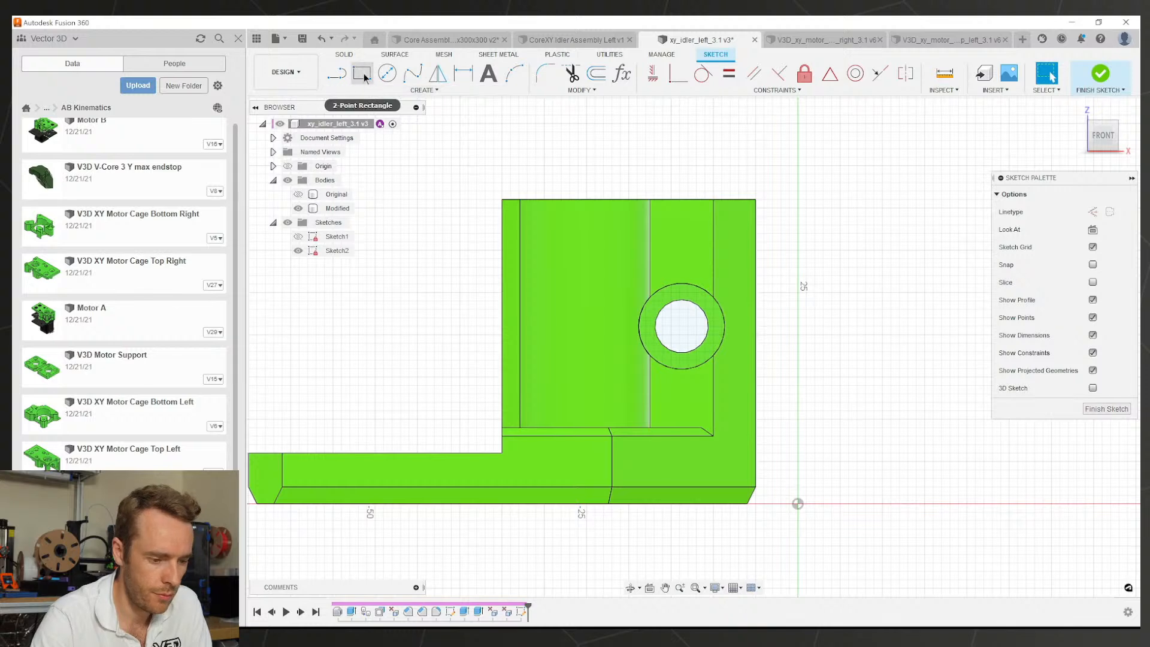
scroll(684, 408, "up", 2)
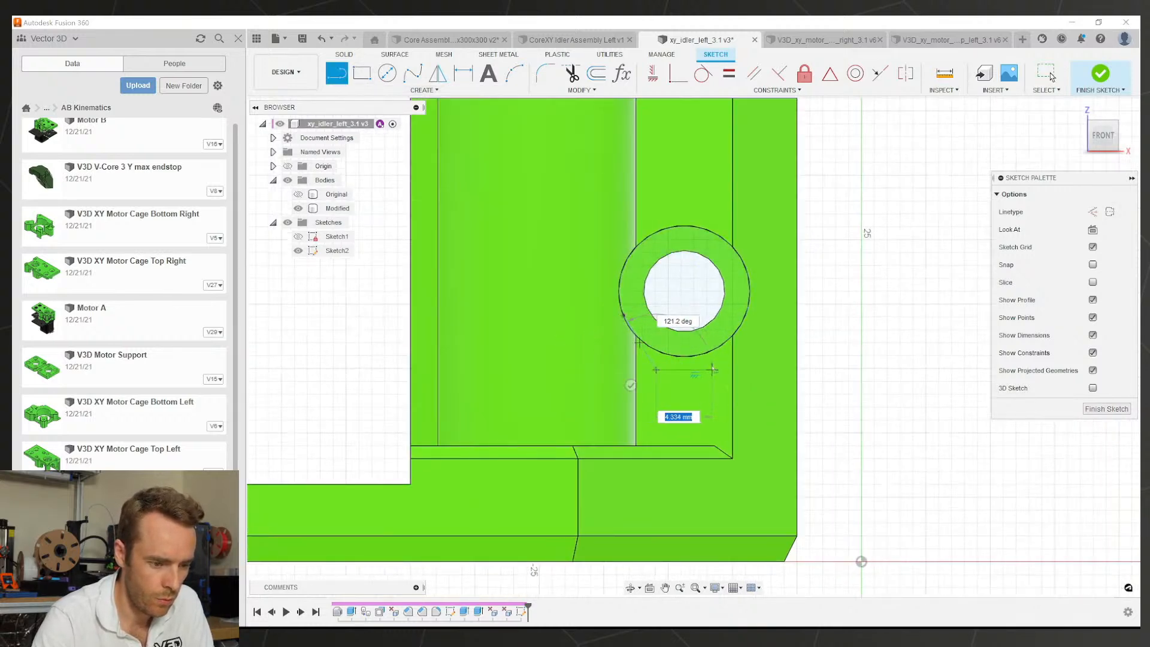
left_click(740, 325)
scroll(711, 324, "up", 2)
key("Escape")
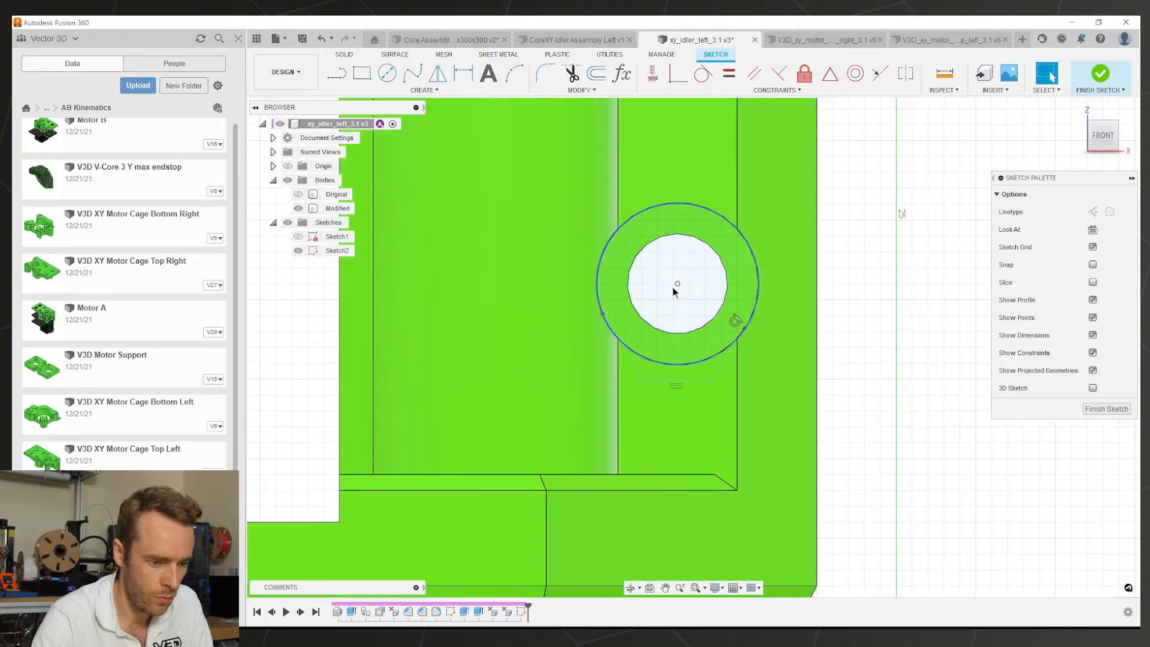
Step: Draw a vertical line from the hole centre and set its length to (d13/2)+0.5 using a driven Ø10.20 dimension
left_click(678, 283)
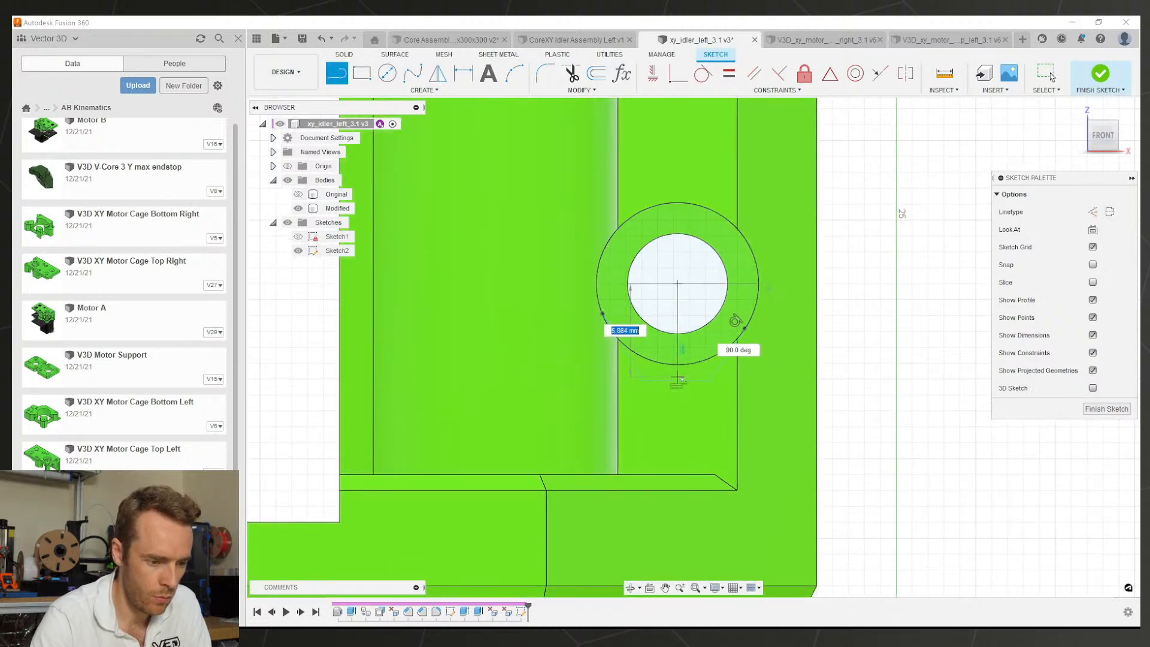
left_click(652, 75)
key("Escape")
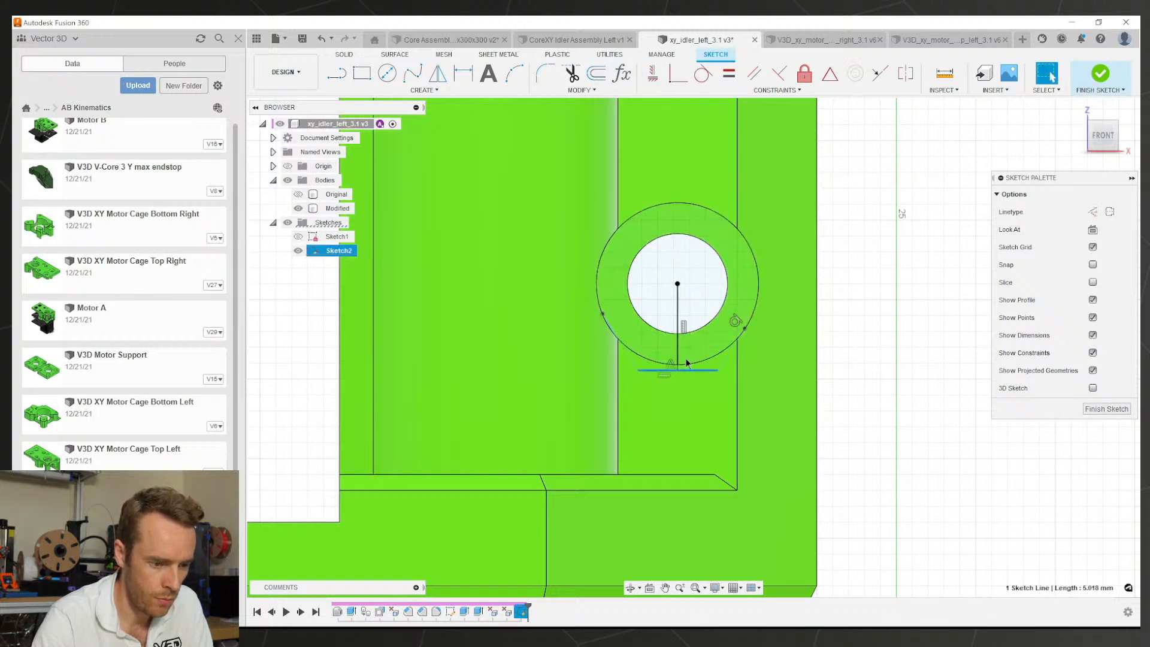
key("d")
left_click(758, 285)
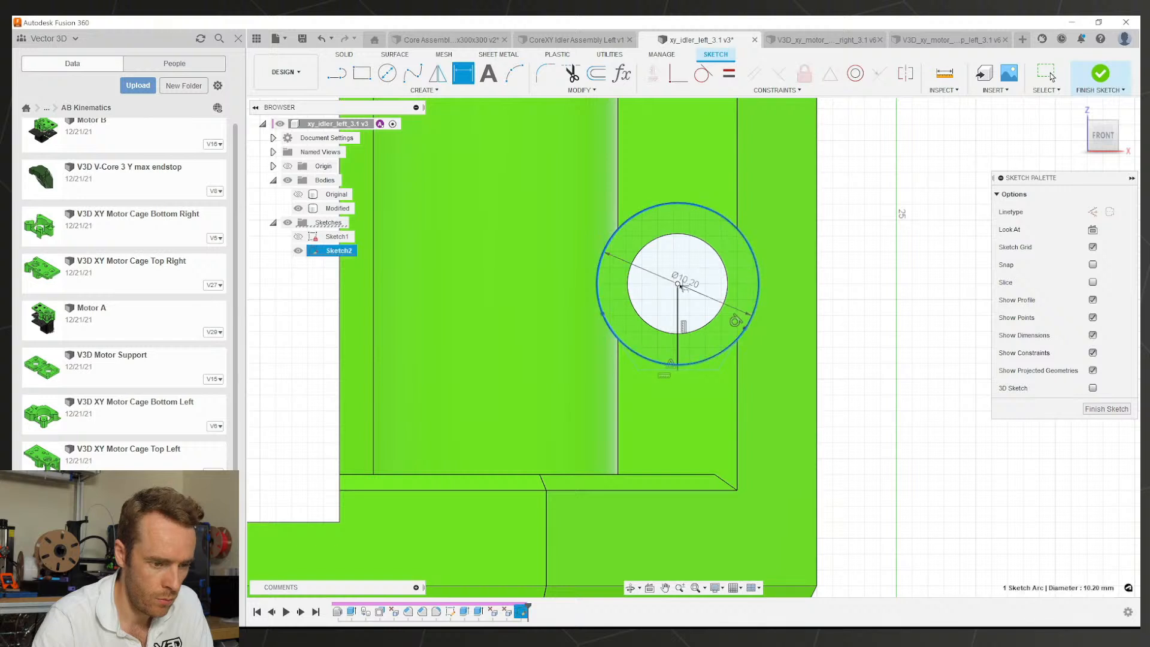
left_click(697, 274)
left_click(657, 340)
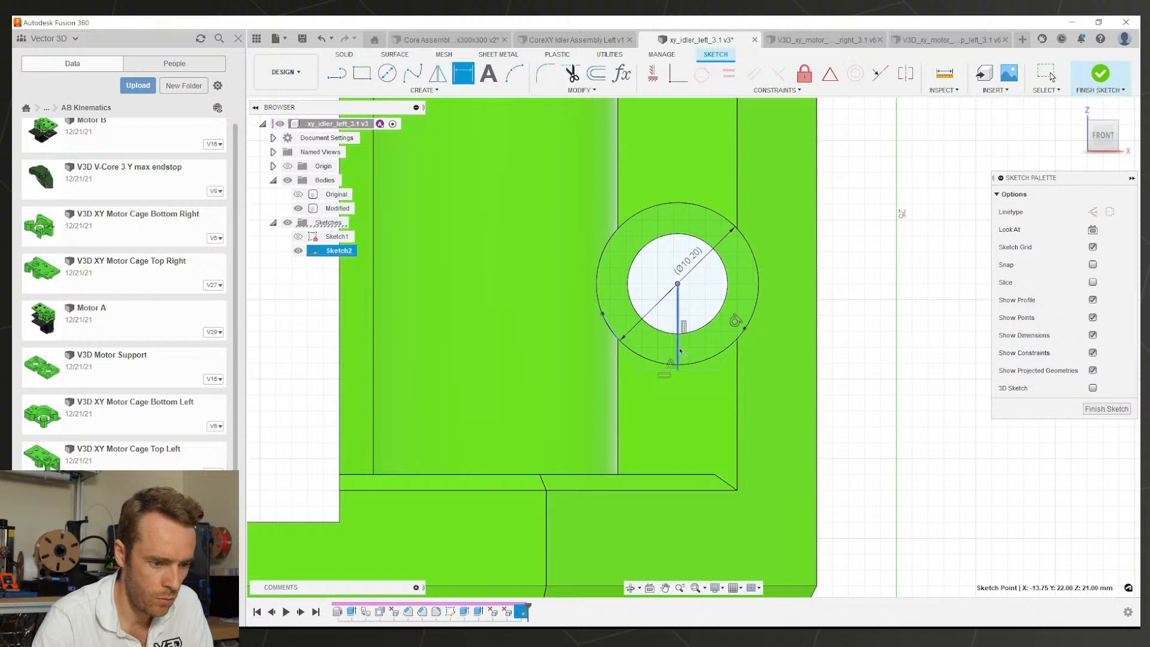
left_click(693, 306)
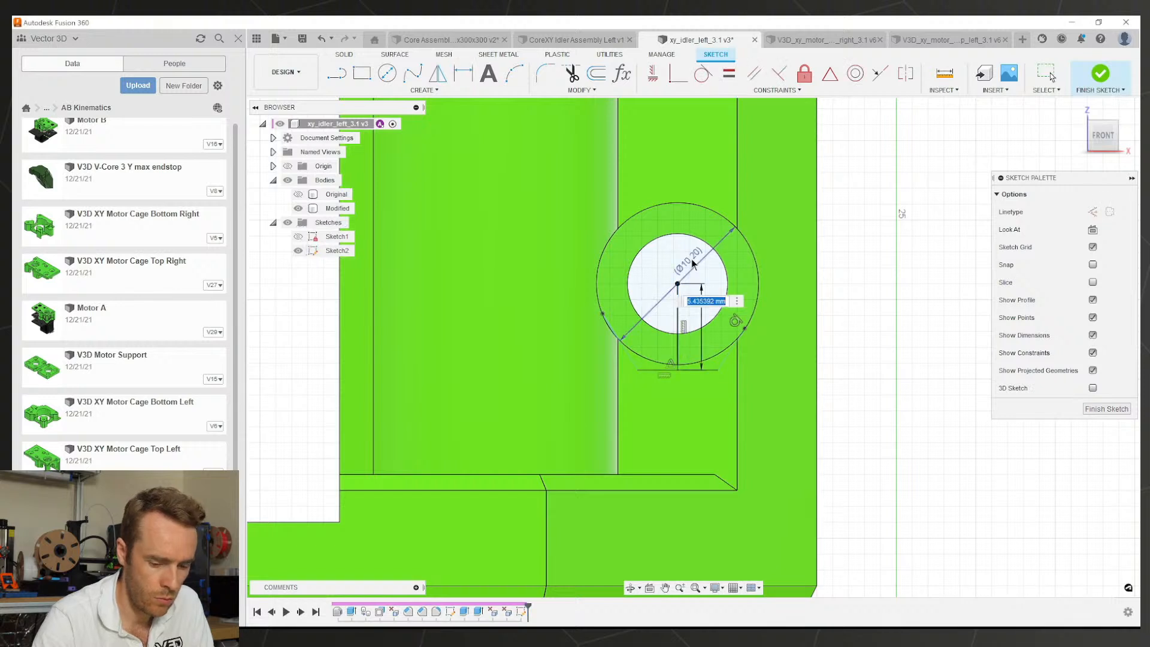
left_click(734, 267)
double_click(696, 324)
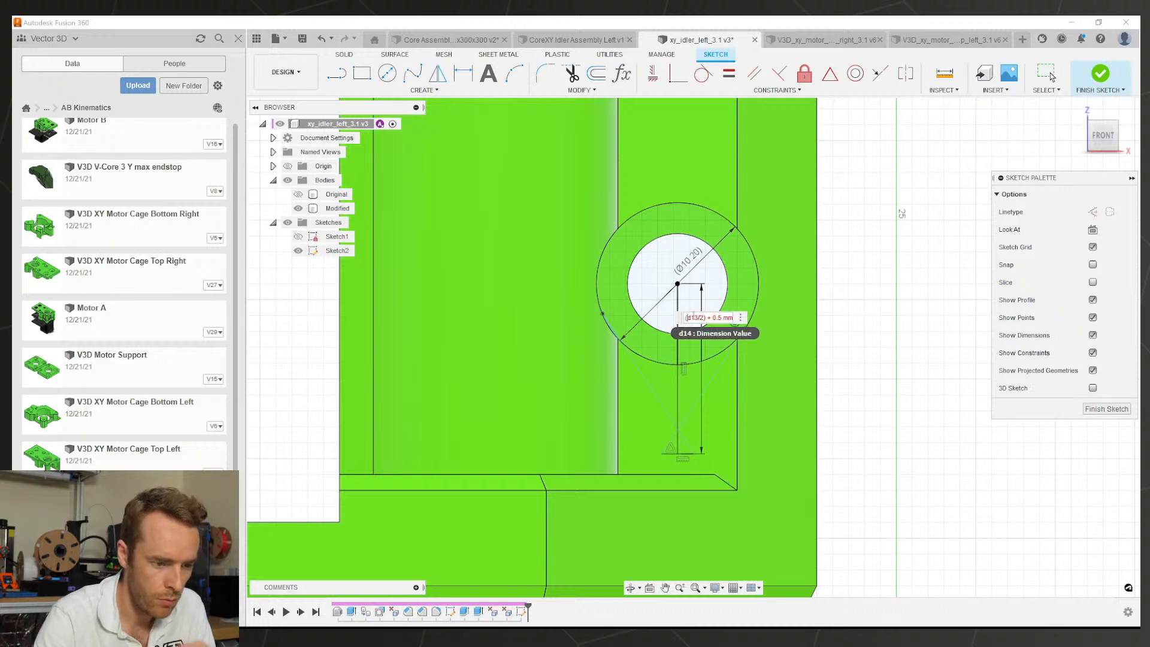
key("Return")
scroll(673, 344, "up", 2)
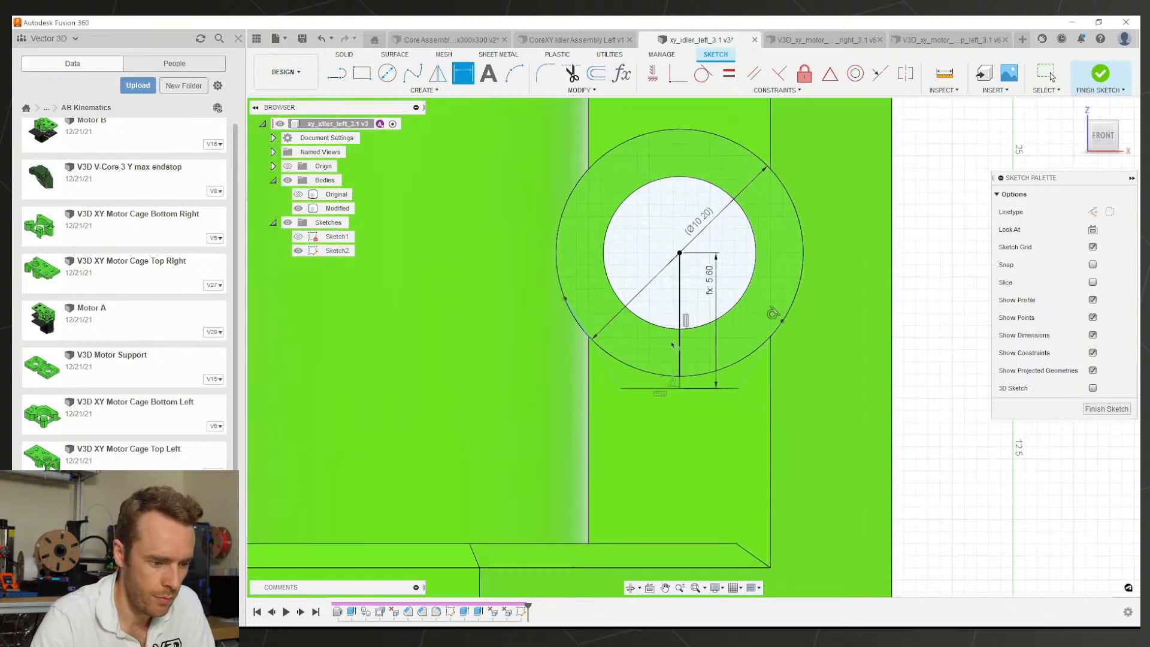
key("Escape")
Step: Make the slanted line tangent to the outer ring circle
left_click(606, 363)
left_click(609, 357)
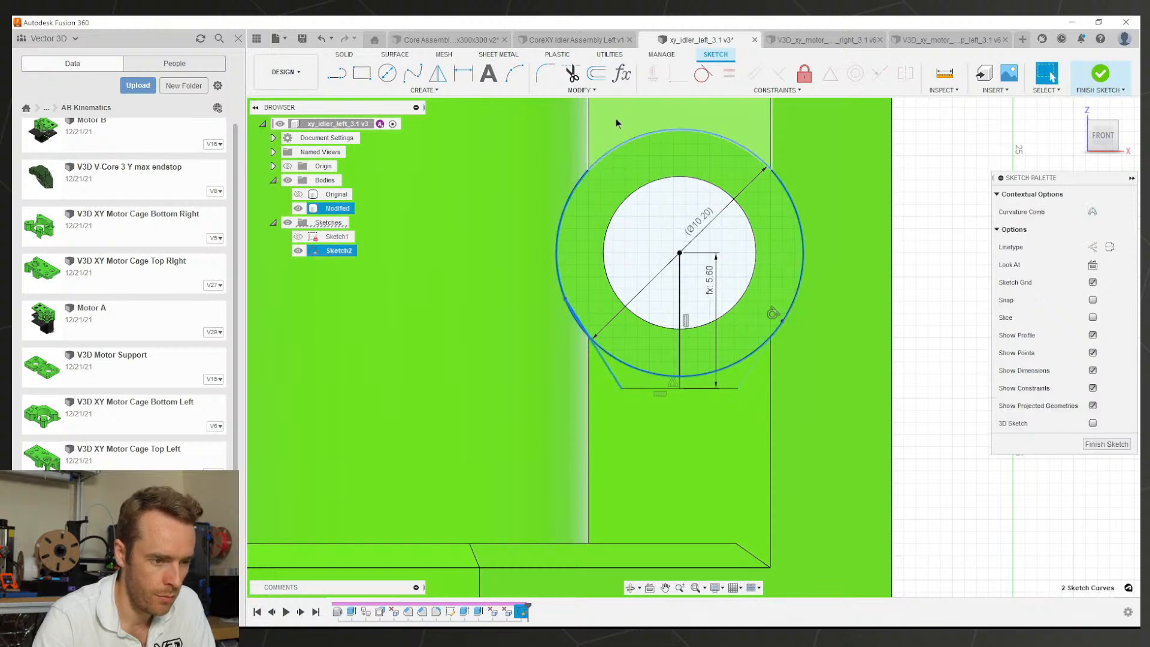
left_click(702, 74)
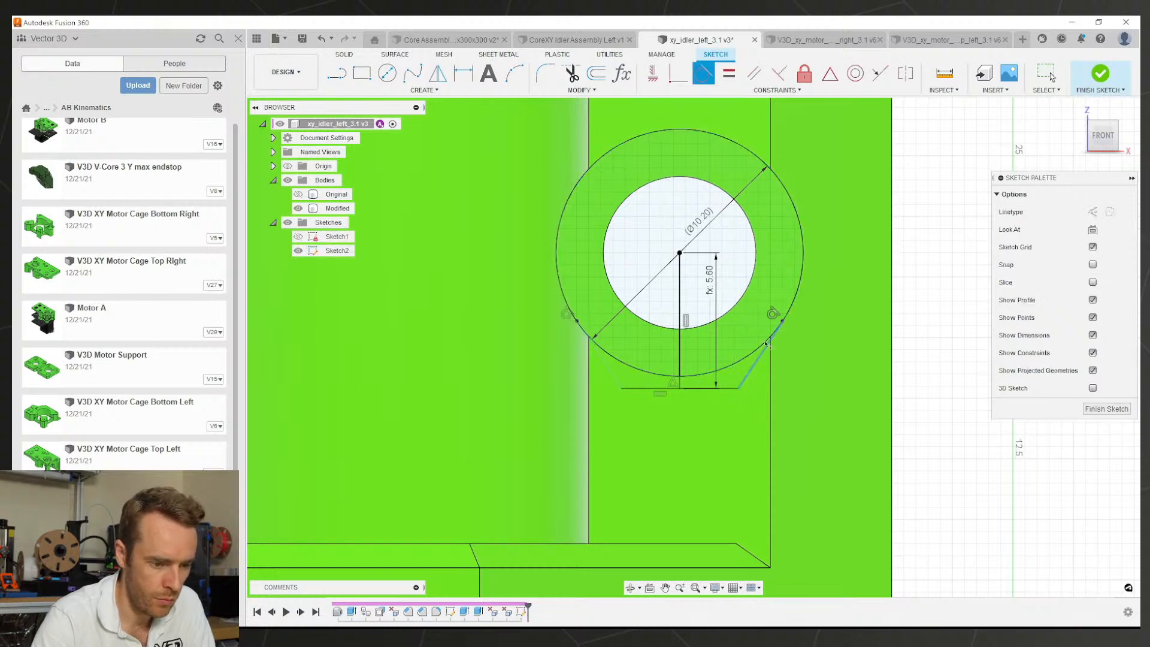
Step: Convert the vertical centre line to construction geometry
key("e")
left_click(726, 364)
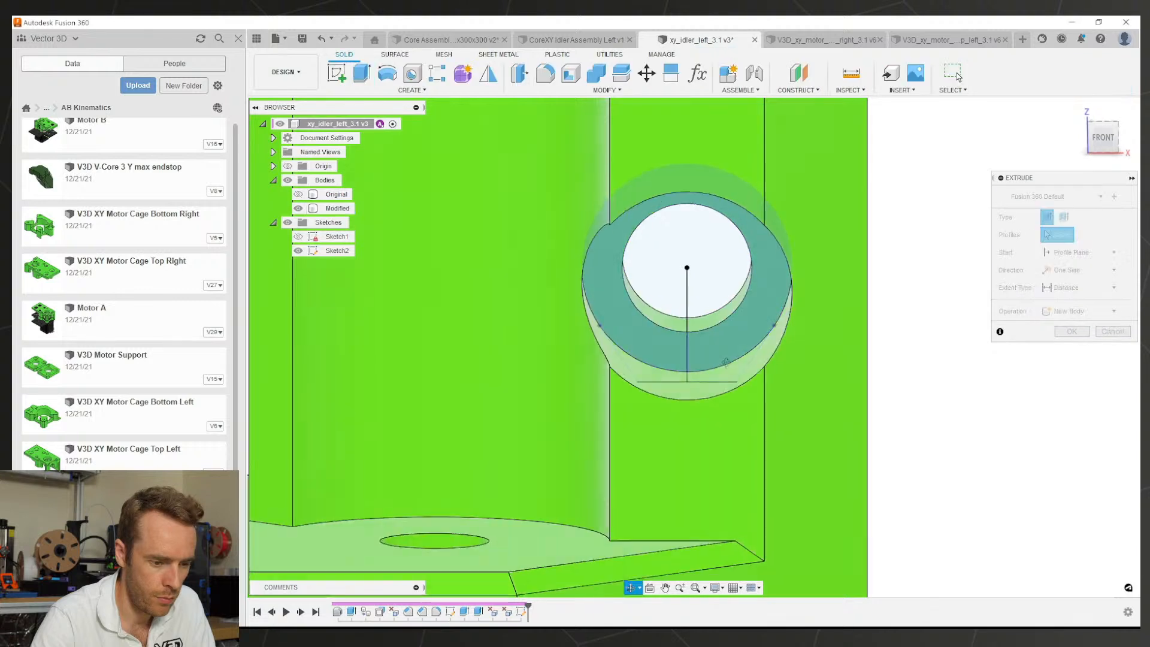
key("Escape")
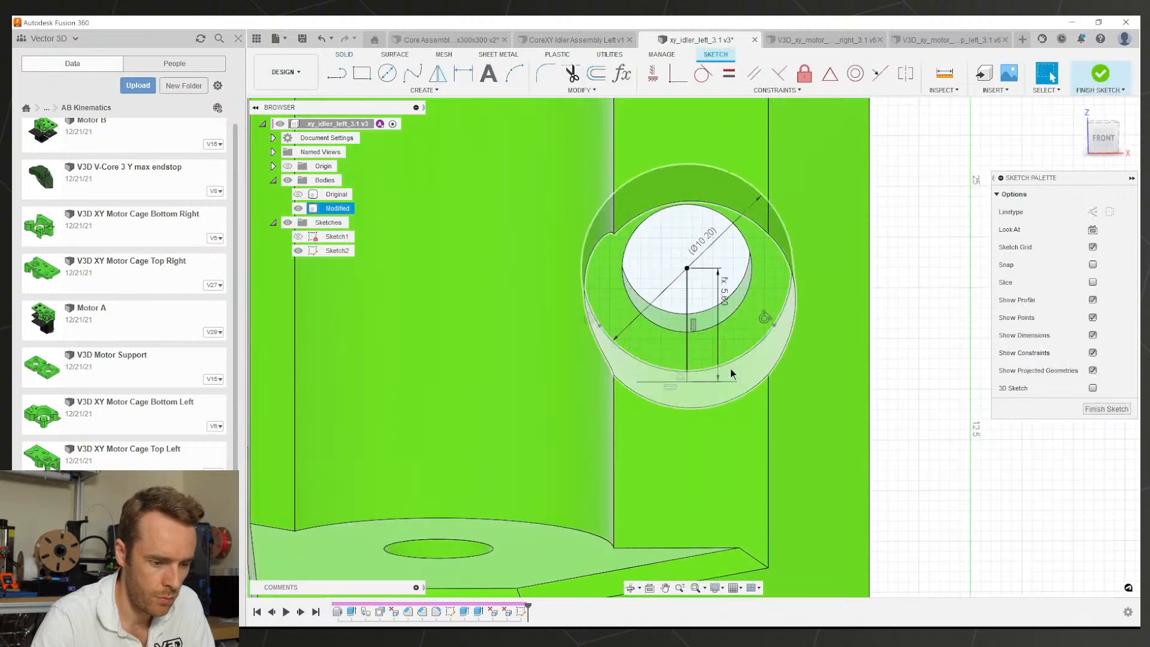
left_click(731, 369)
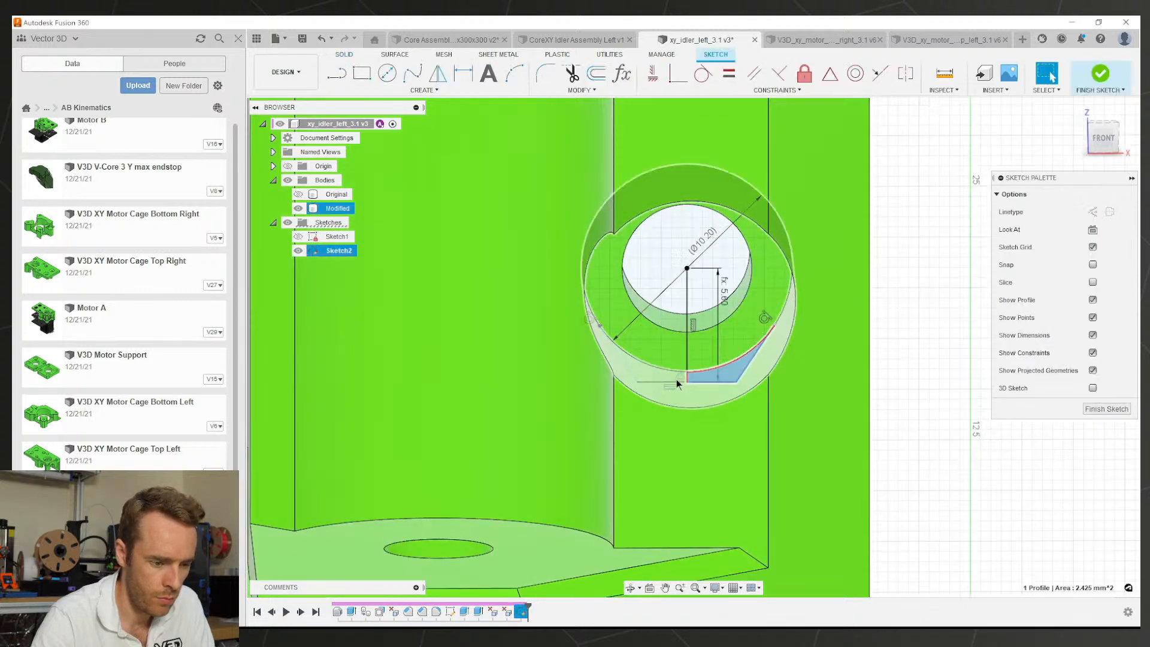
left_click(687, 350)
key("x")
key("Escape")
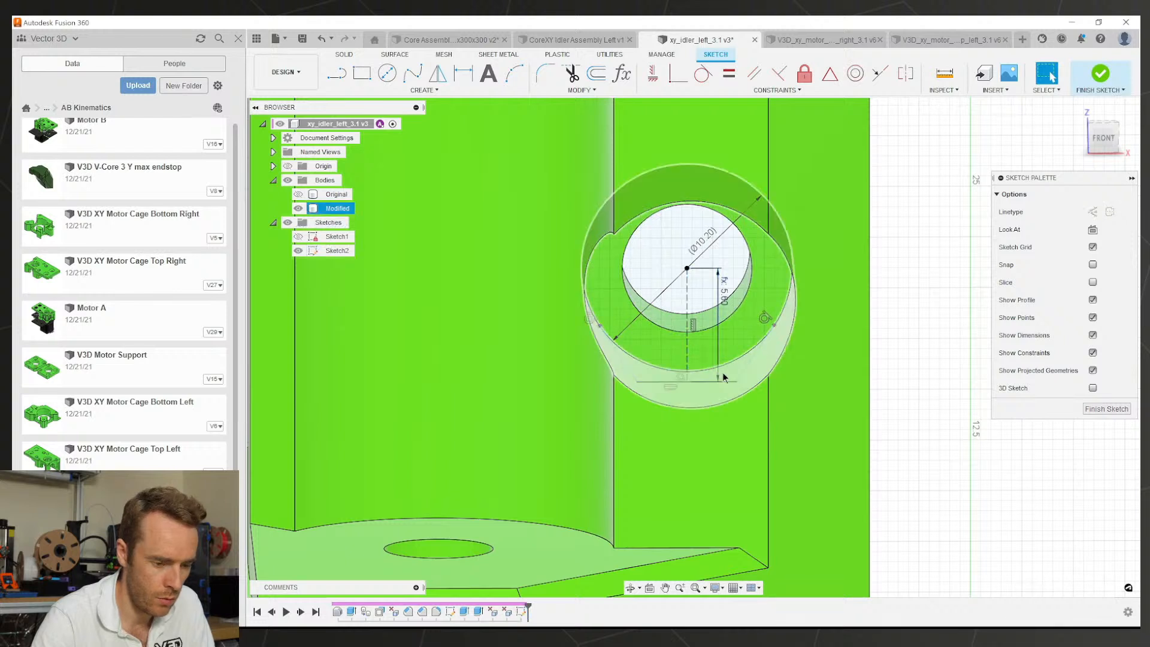
Step: Cut the region below the hole into the Modified body To Object up to the lower face
left_click(724, 376)
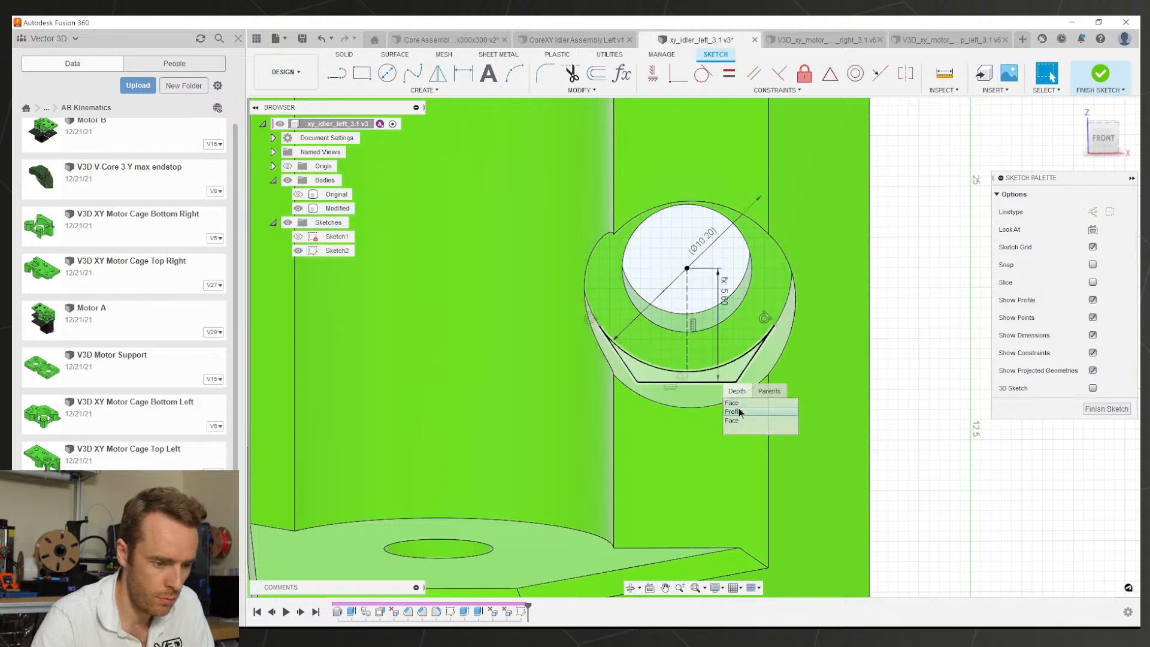
left_click(726, 398)
key("e")
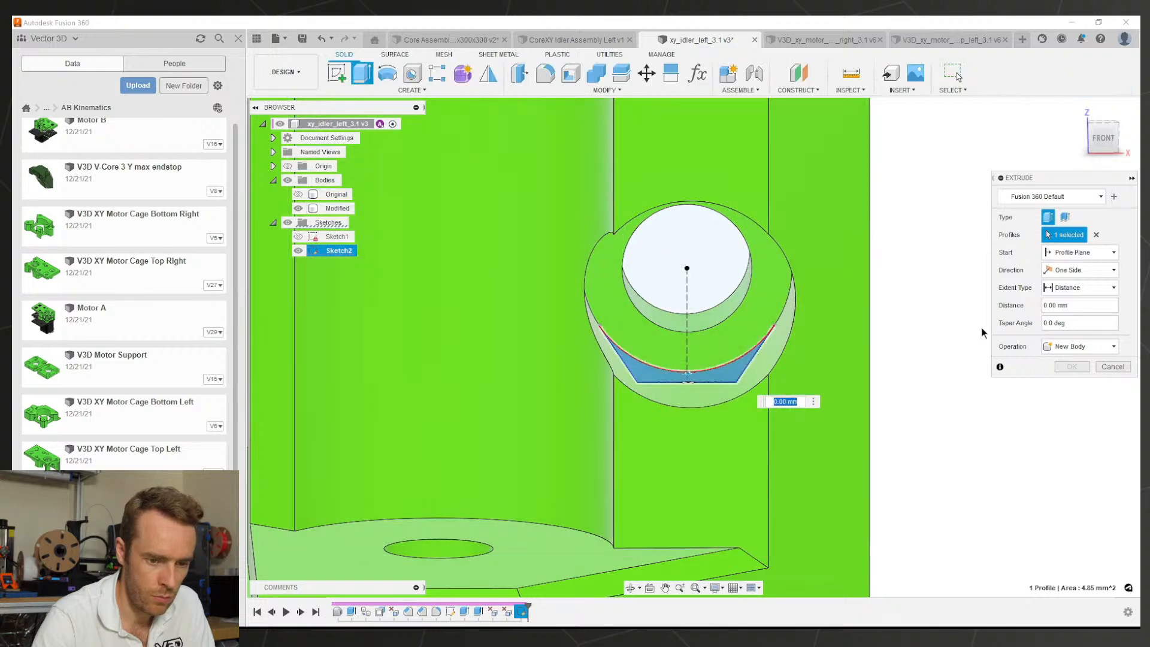
left_click(1069, 316)
left_click(743, 446)
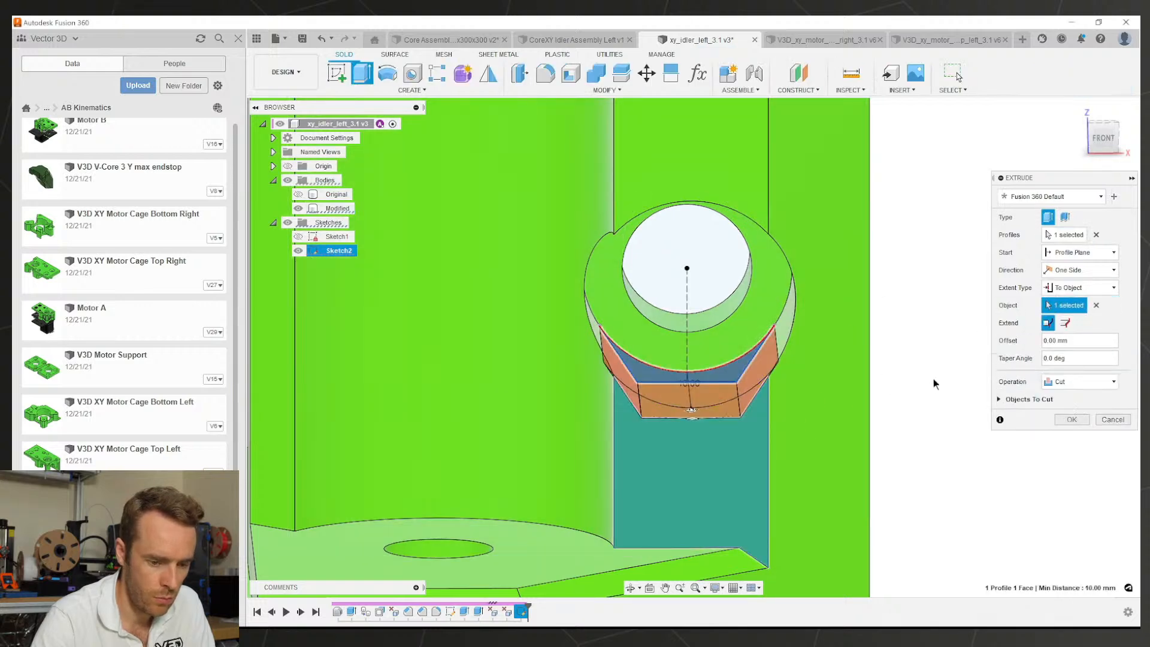
left_click(1069, 419)
Step: Inspect the new pocket from below and reopen Sketch2 for editing
middle_click_drag(734, 403, 470, 185, "shift")
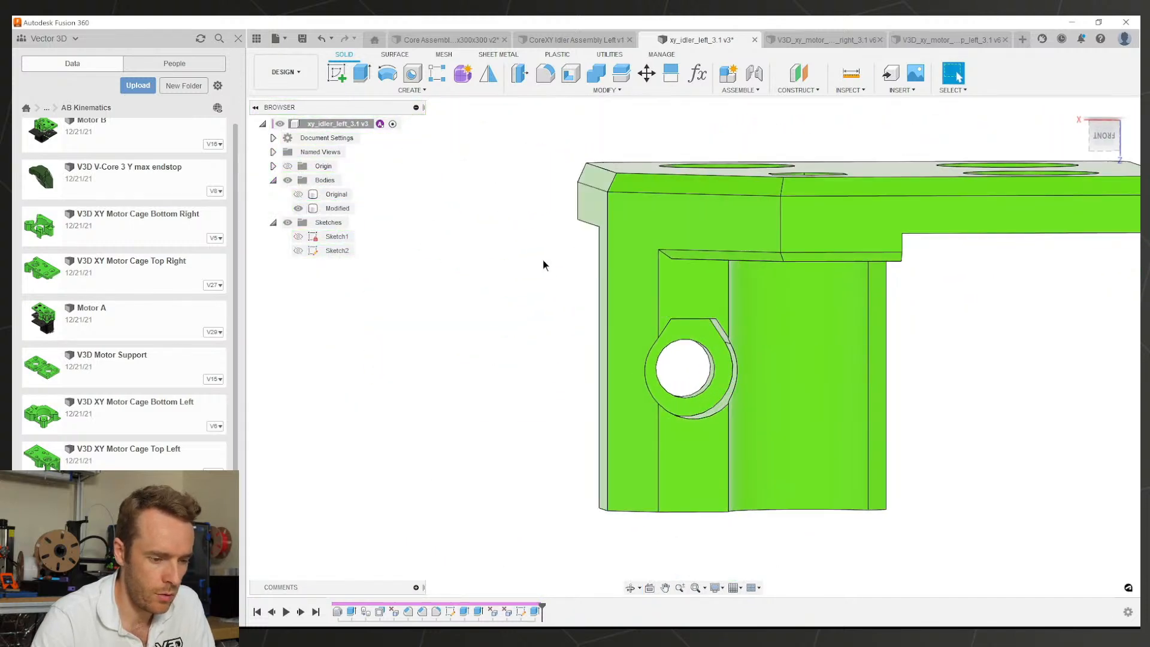
left_click(661, 341)
middle_click_drag(724, 352, 674, 512, "shift")
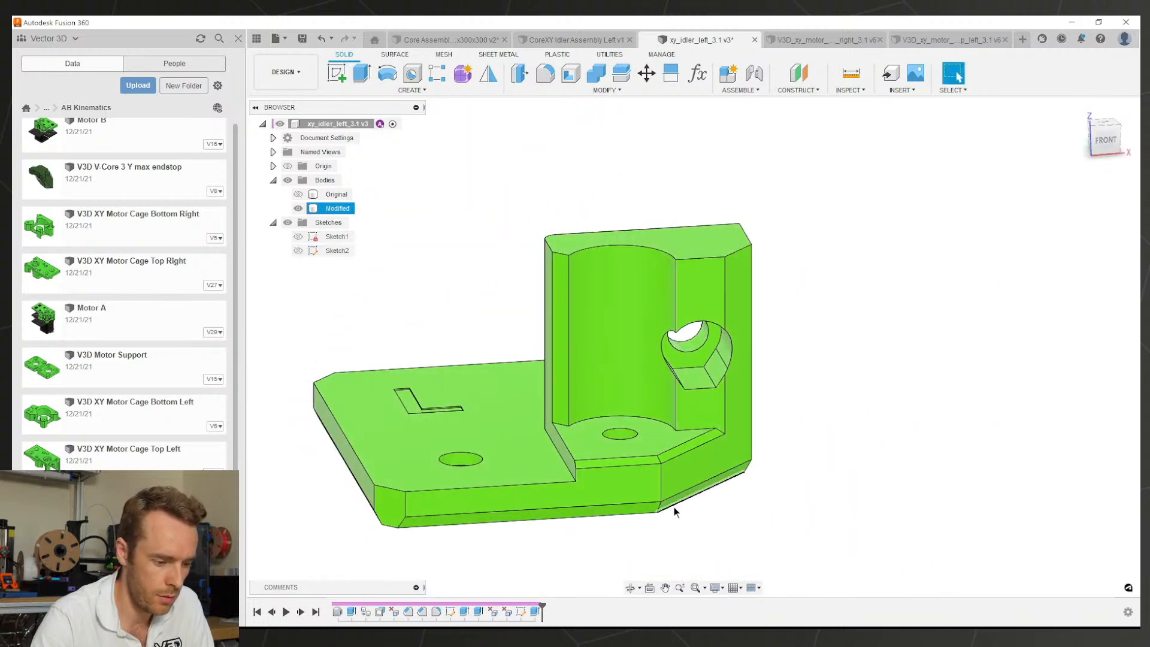
double_click(521, 612)
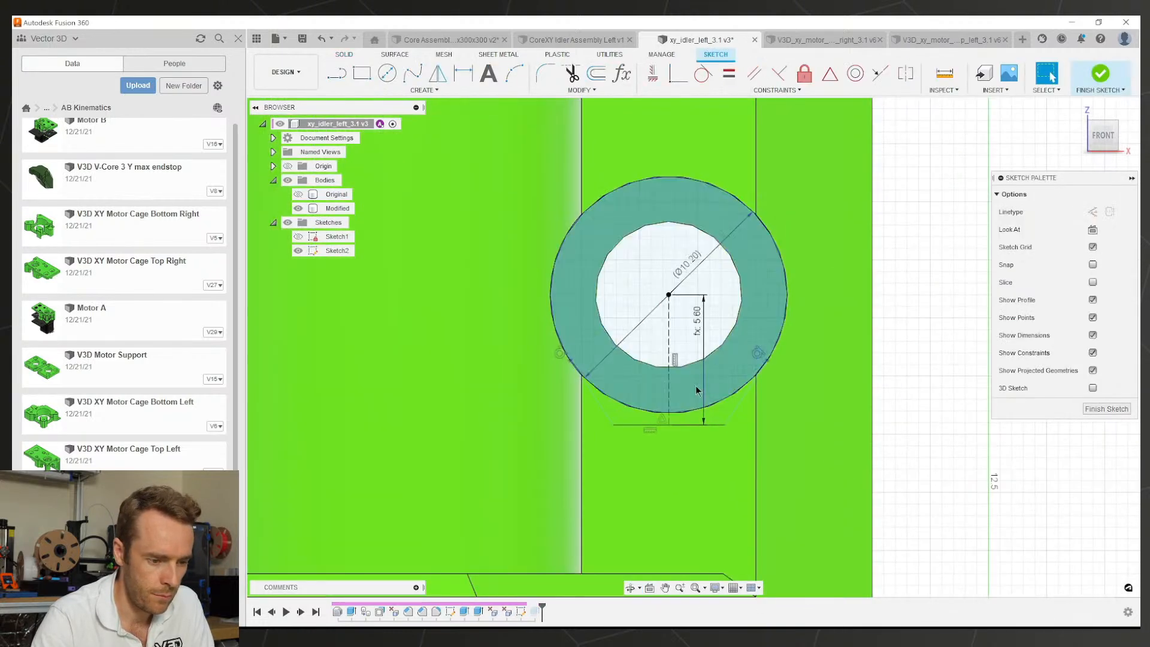
Step: Delete the old lines around the ring, keeping the Ø10.20 dimension, and begin a new flat line
left_click_drag(523, 241, 828, 448)
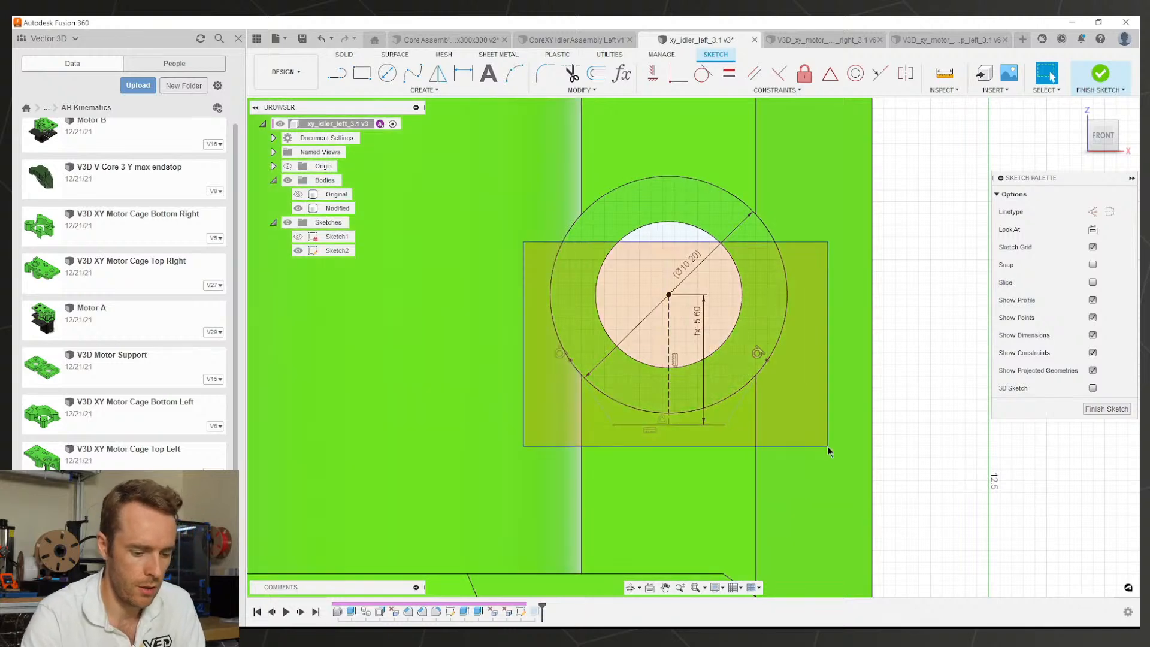
key("Delete")
scroll(752, 328, "down", 1)
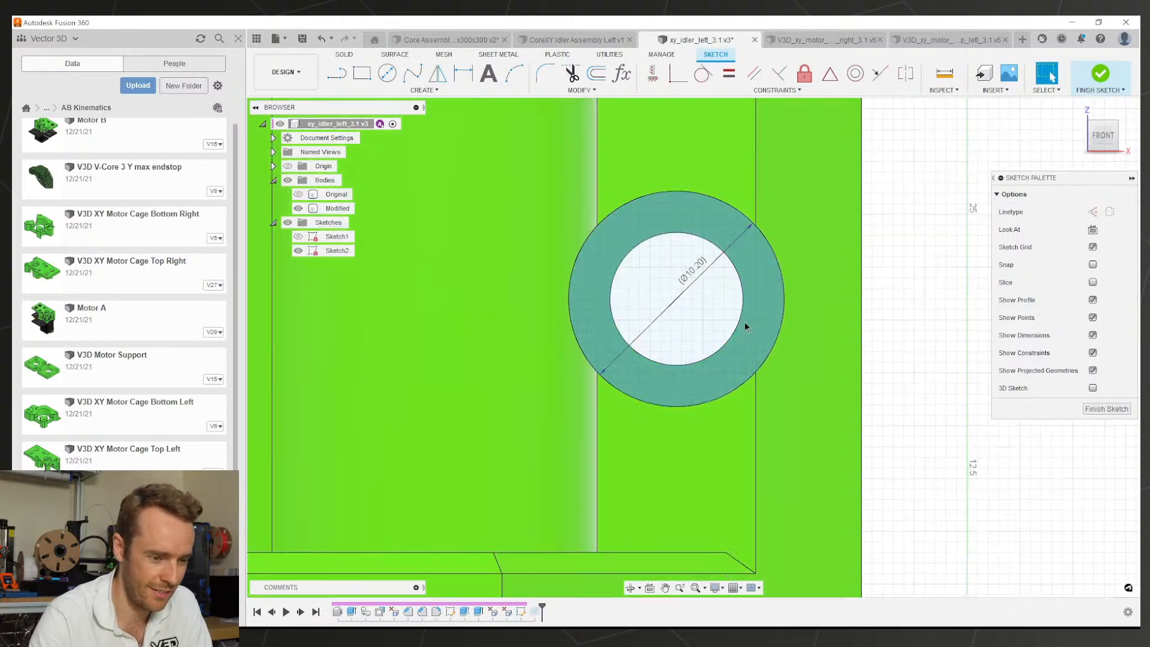
left_click(705, 264)
middle_click_drag(673, 196, 675, 205, "shift")
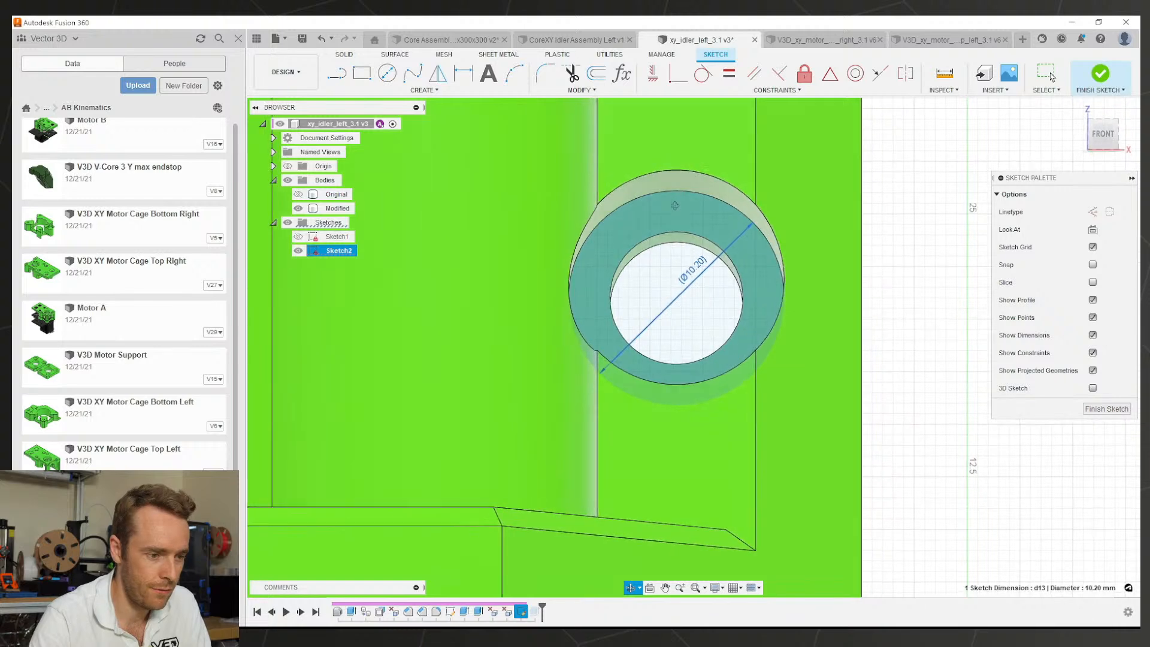
key("Escape")
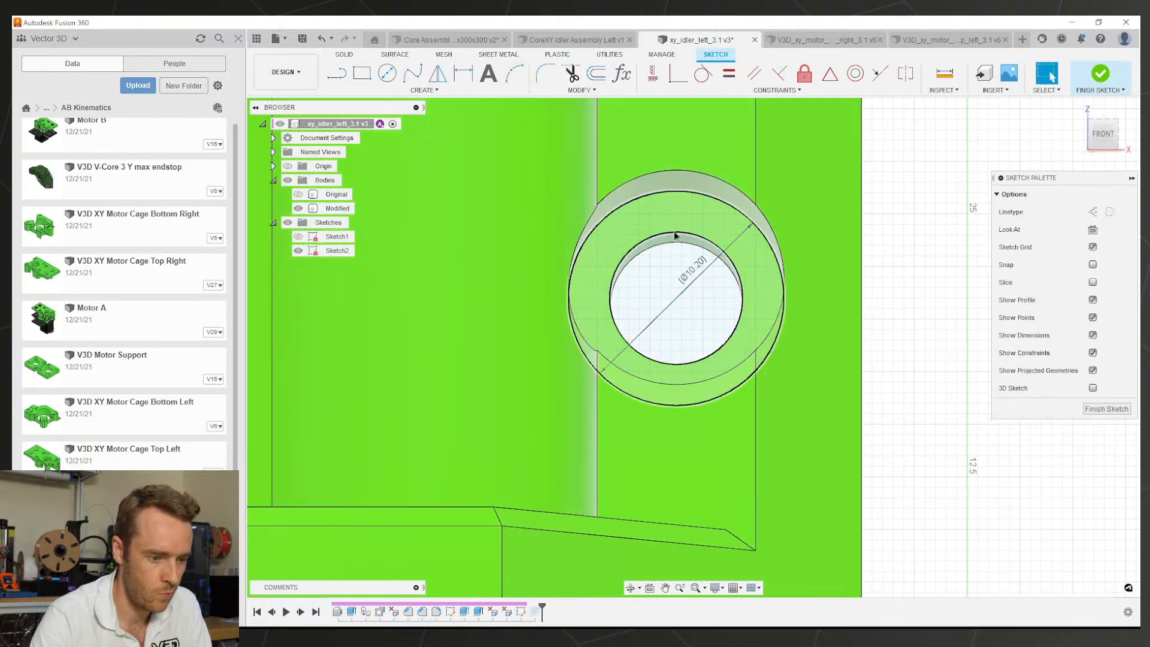
key("l")
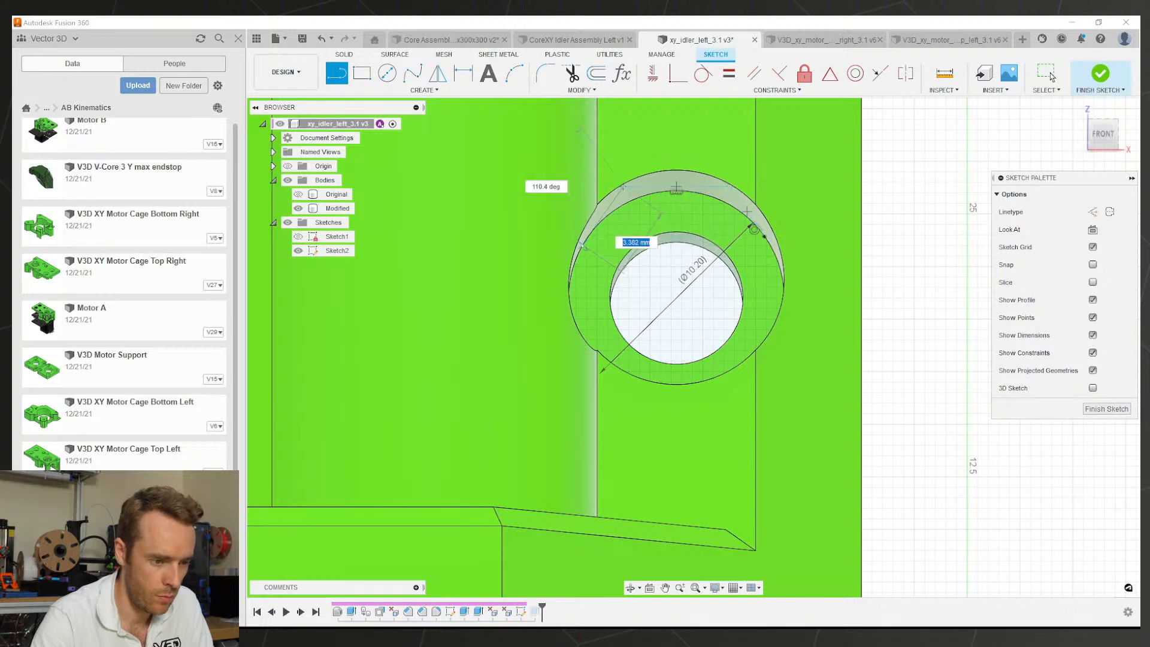
Step: Dimension the flat line to the hole centre as (d13/2)+0.5, giving 5.60 mm
left_click(682, 187)
key("d")
left_click(676, 299)
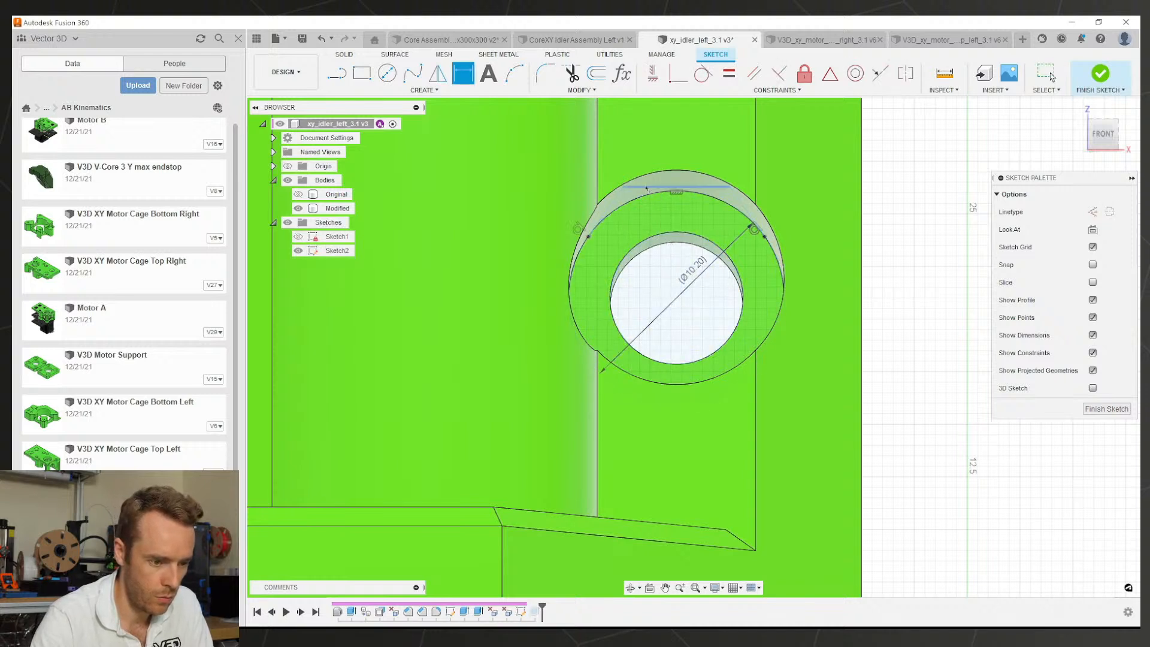
left_click(676, 299)
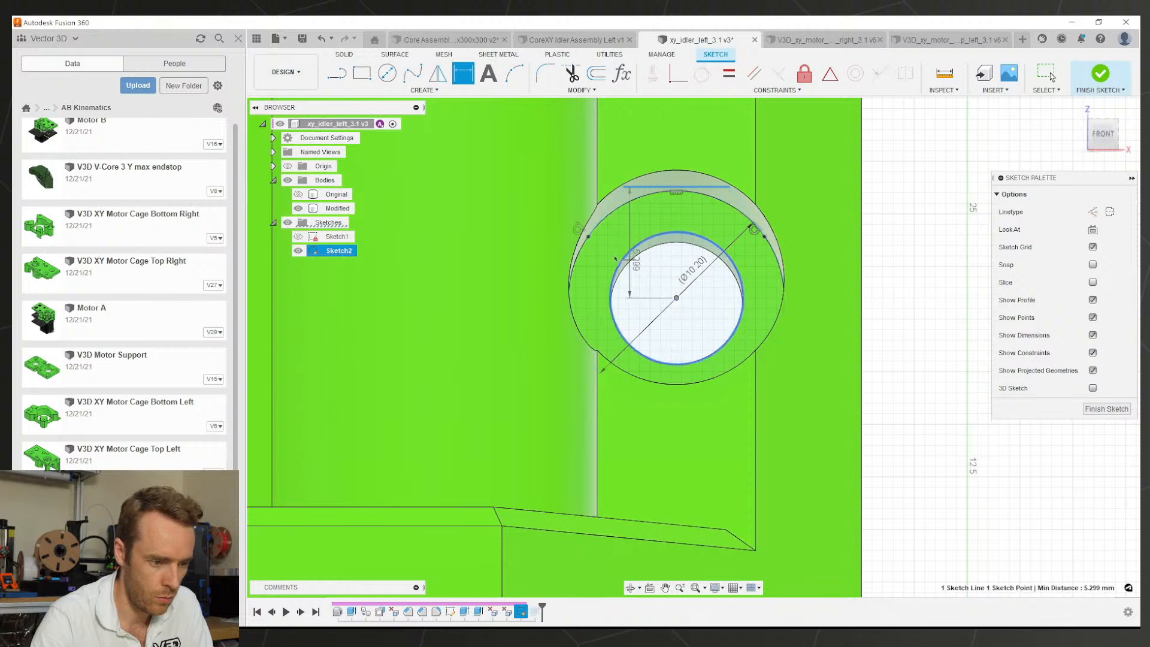
left_click(549, 237)
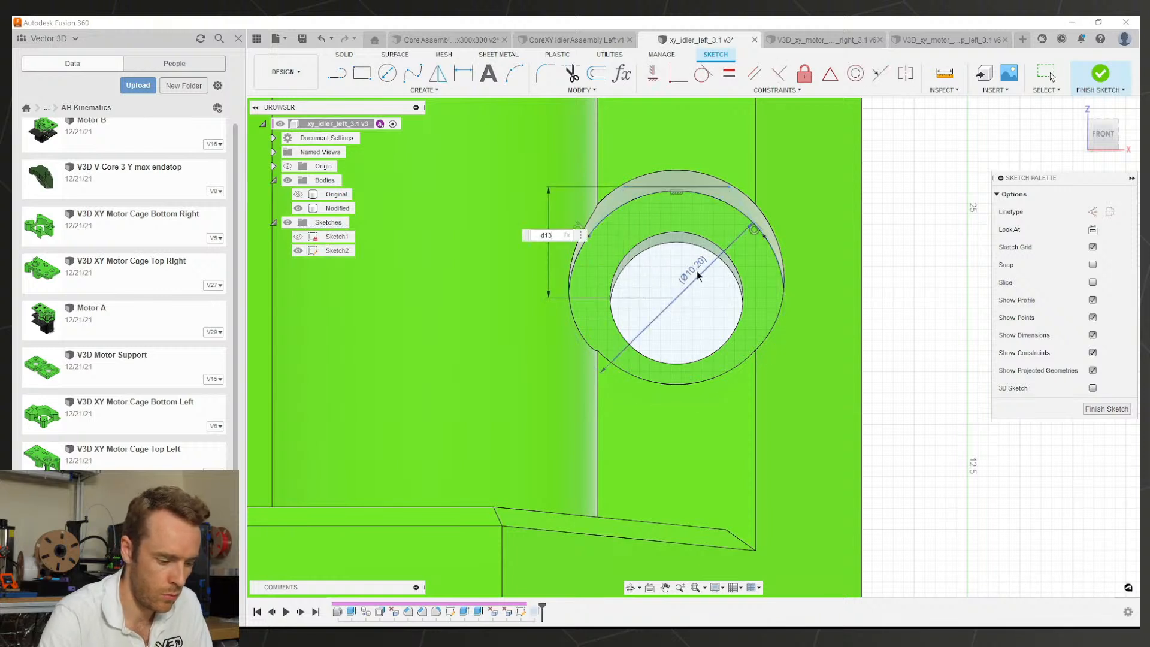
type("/2")
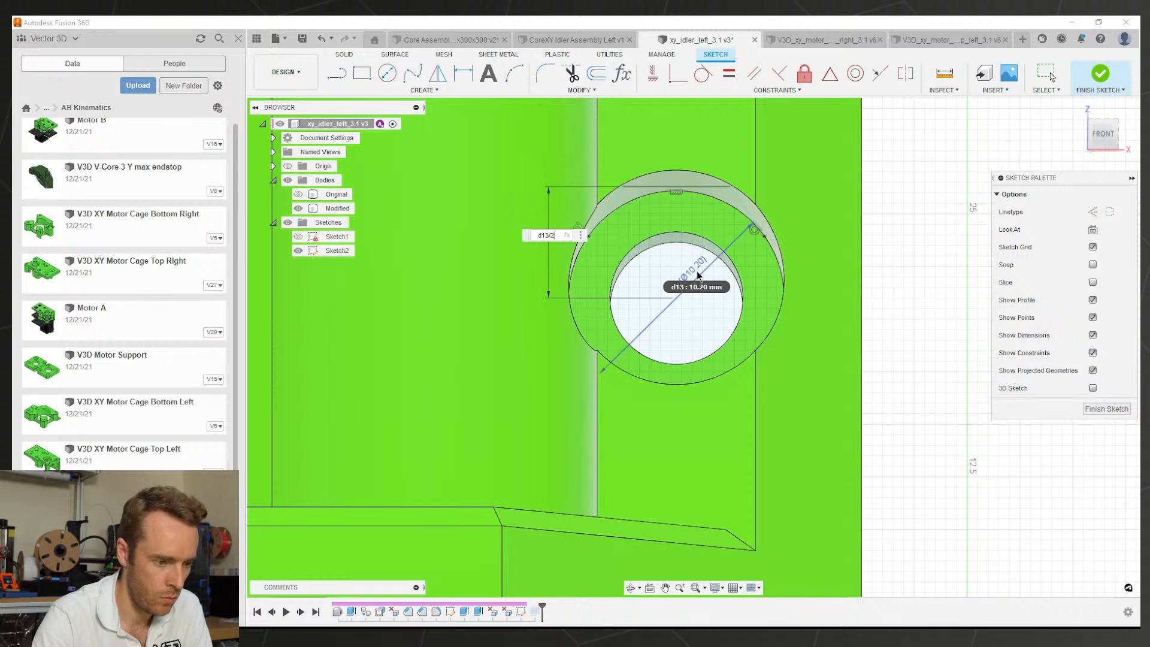
left_click(533, 235)
type(")")
left_click(562, 235)
type(")")
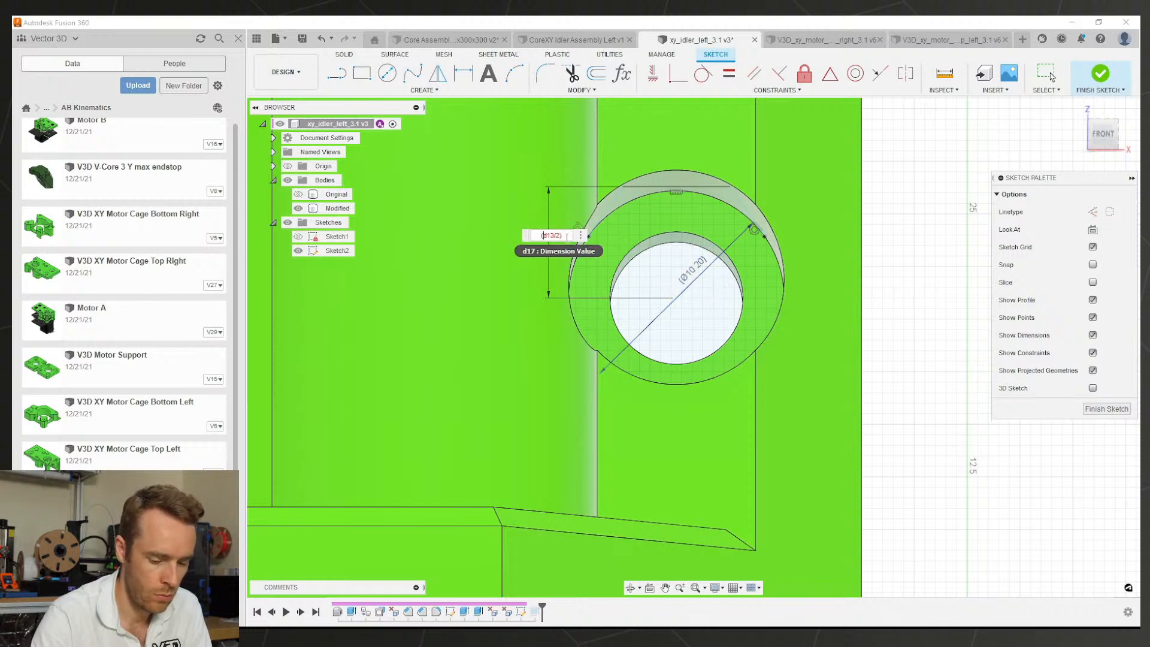
type("+0.5")
key("Return")
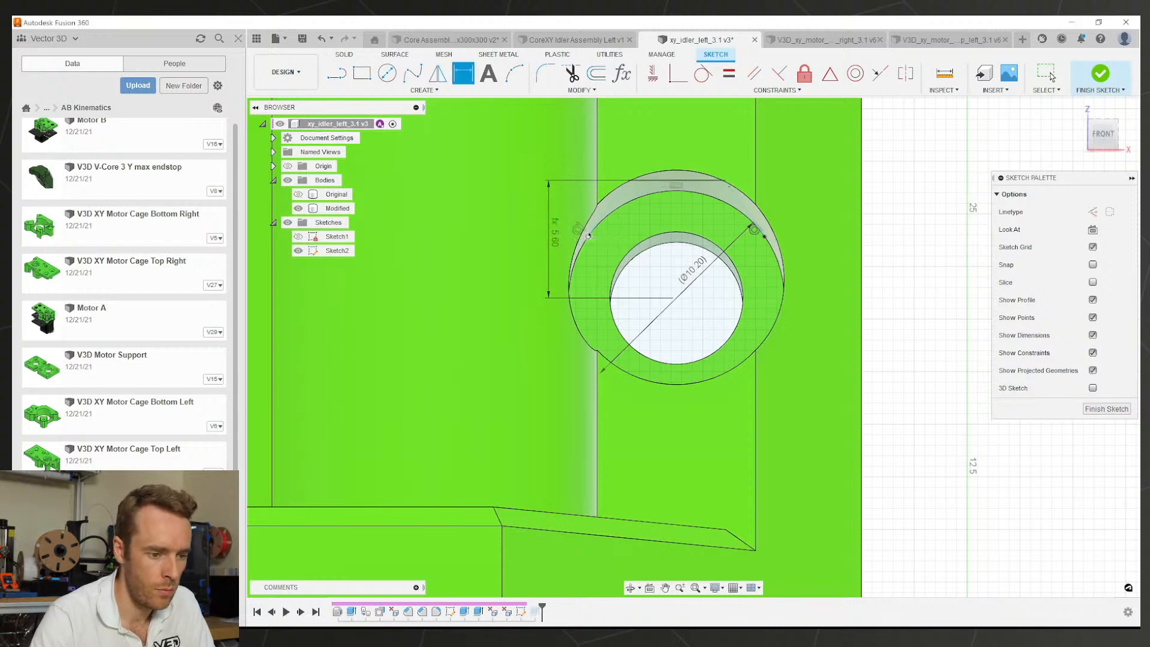
Step: Extrude the cap profile above the hole as an All-extent cut, flattening the boss recess top
key("e")
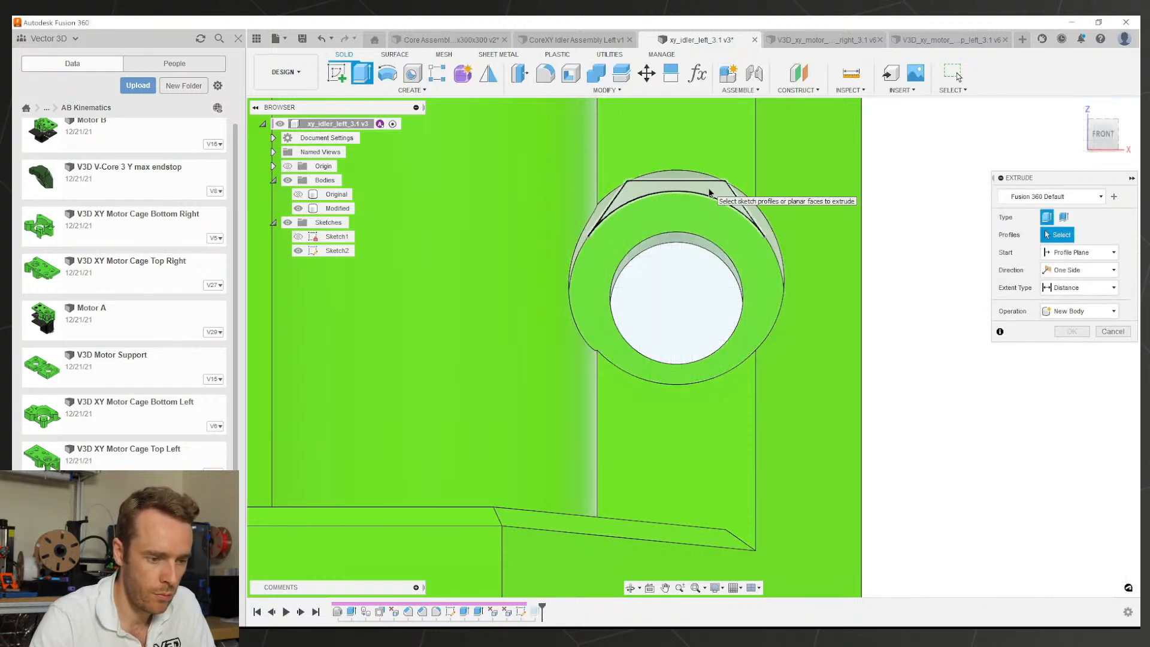
left_click(703, 188)
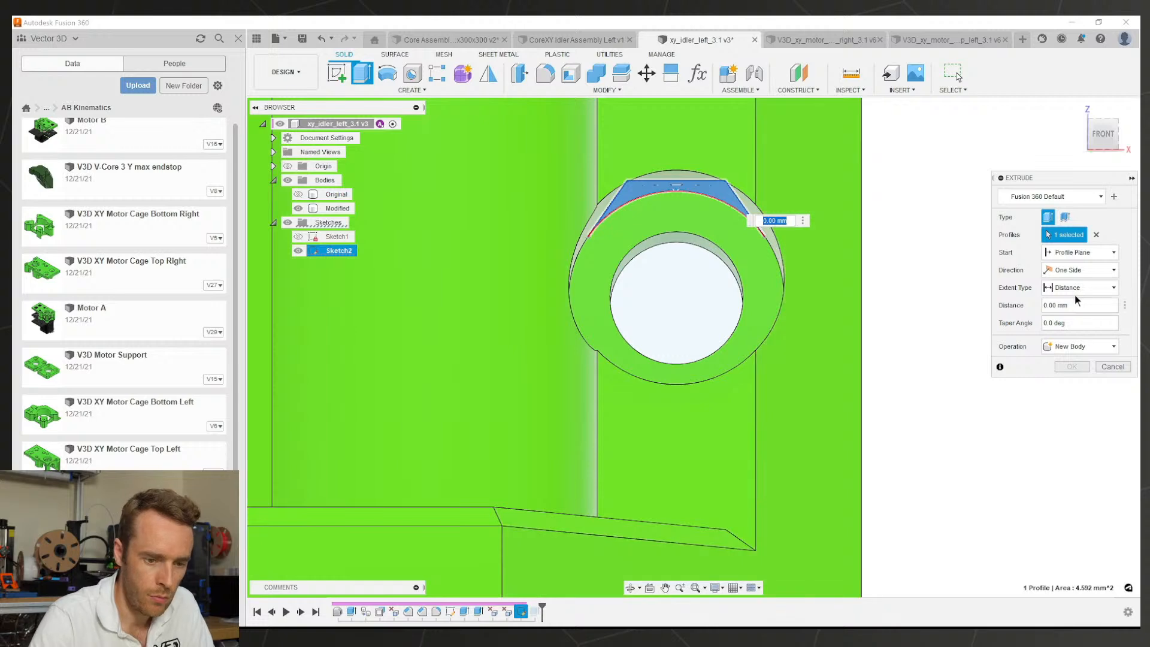
left_click(1078, 288)
left_click(1062, 324)
middle_click_drag(790, 277, 853, 308, "shift")
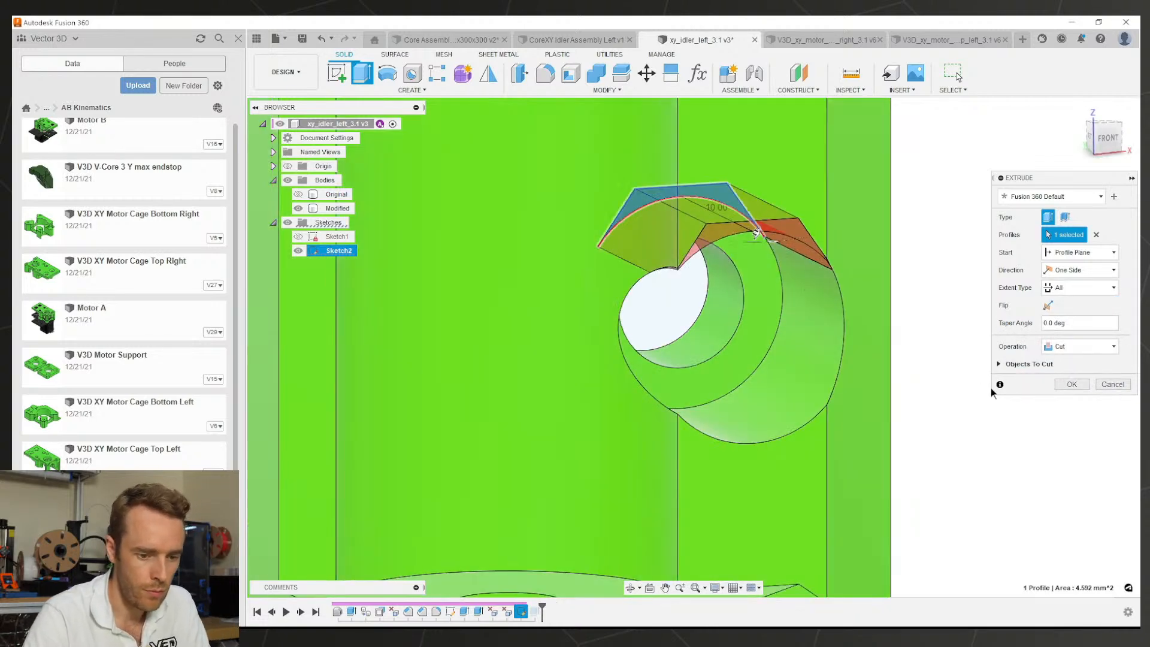
left_click(1080, 388)
scroll(745, 317, "down", 4)
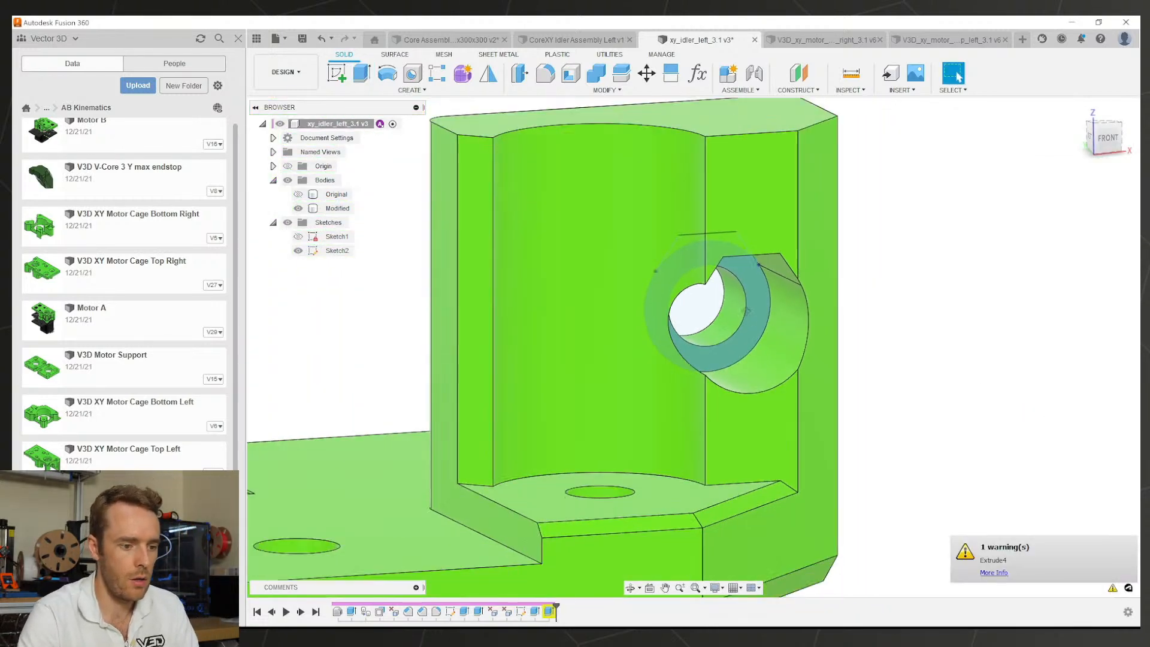
mouse_move(745, 317)
middle_mouse_down("shift")
mouse_move(711, 292)
mouse_move(752, 307)
middle_mouse_up("shift")
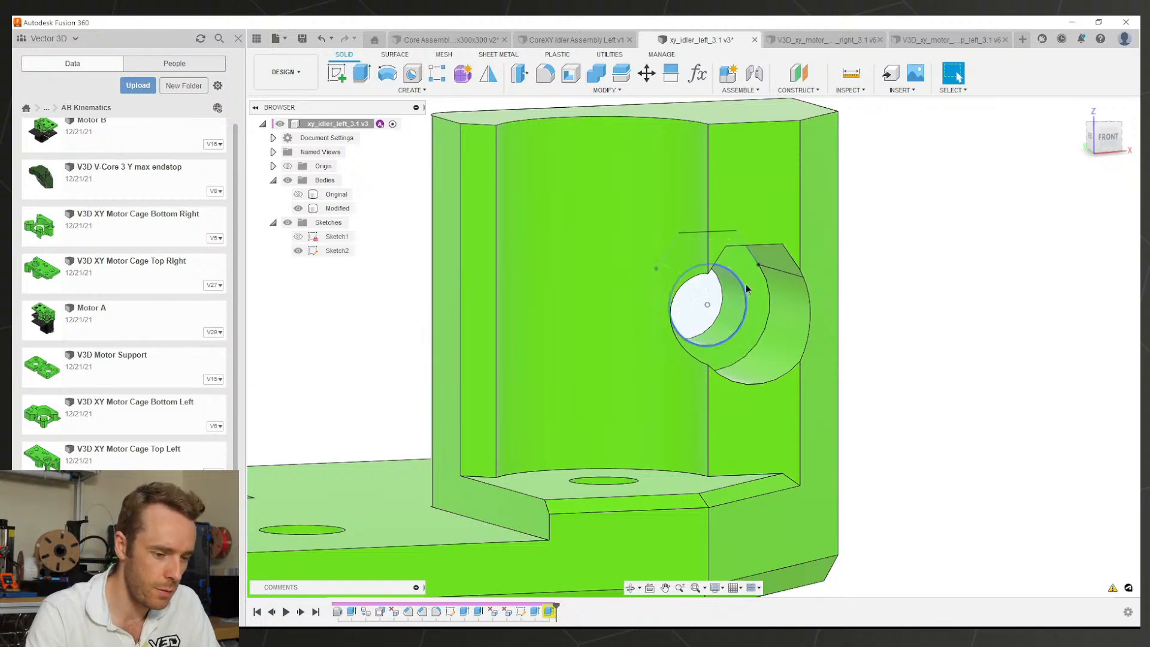
Step: Hide Sketch2 and pick the flattened boss's top edge for a fillet
scroll(786, 324, "down", 2)
mouse_move(786, 325)
middle_mouse_down()
mouse_move(792, 283)
mouse_move(695, 253)
mouse_move(718, 236)
mouse_move(680, 287)
mouse_move(710, 307)
middle_mouse_up()
left_click(298, 250)
scroll(692, 243, "up", 2)
scroll(711, 305, "down", 2)
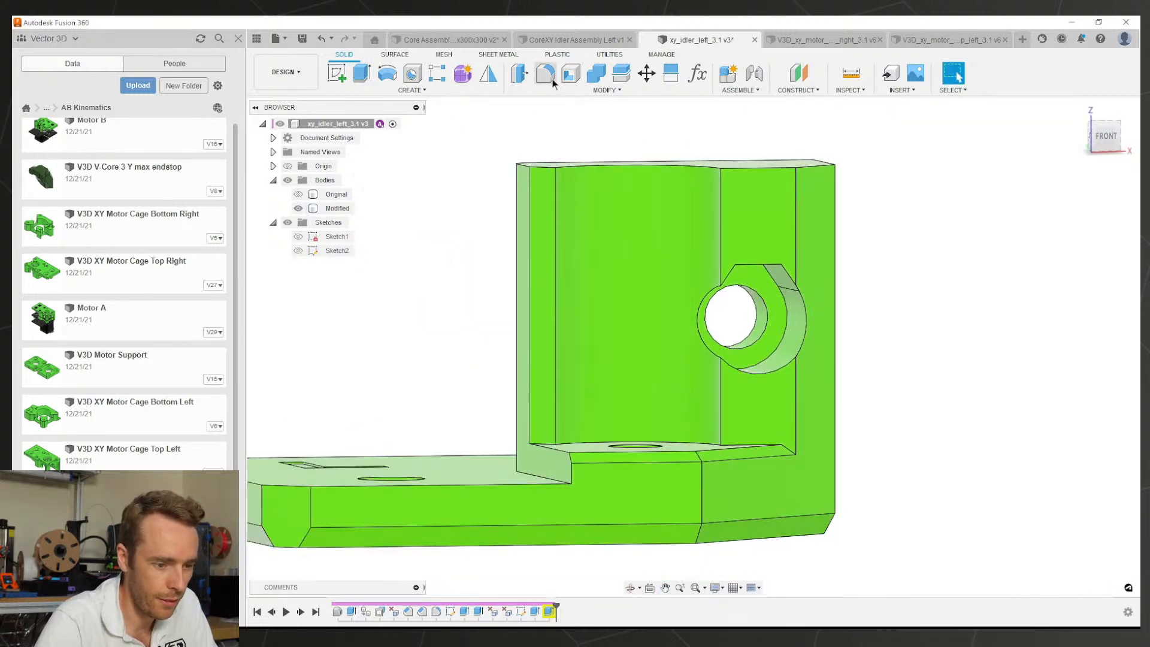
left_click(761, 265)
scroll(739, 277, "up", 3)
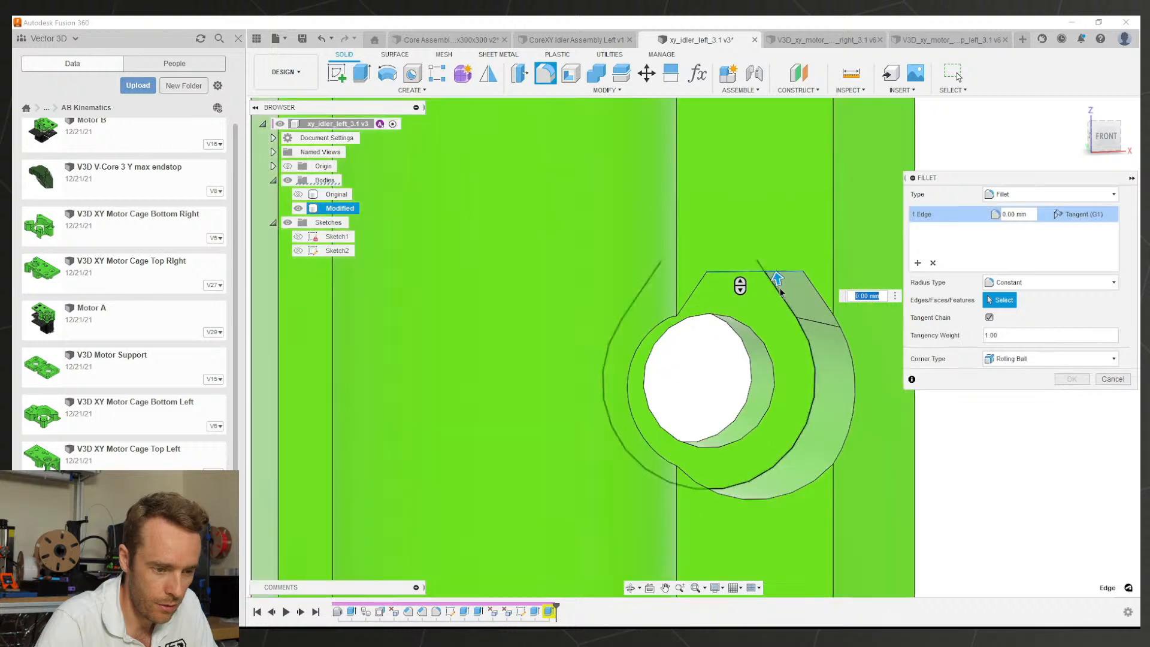
Step: Cancel the fillet and a first chamfer attempt on the boss
key("Escape")
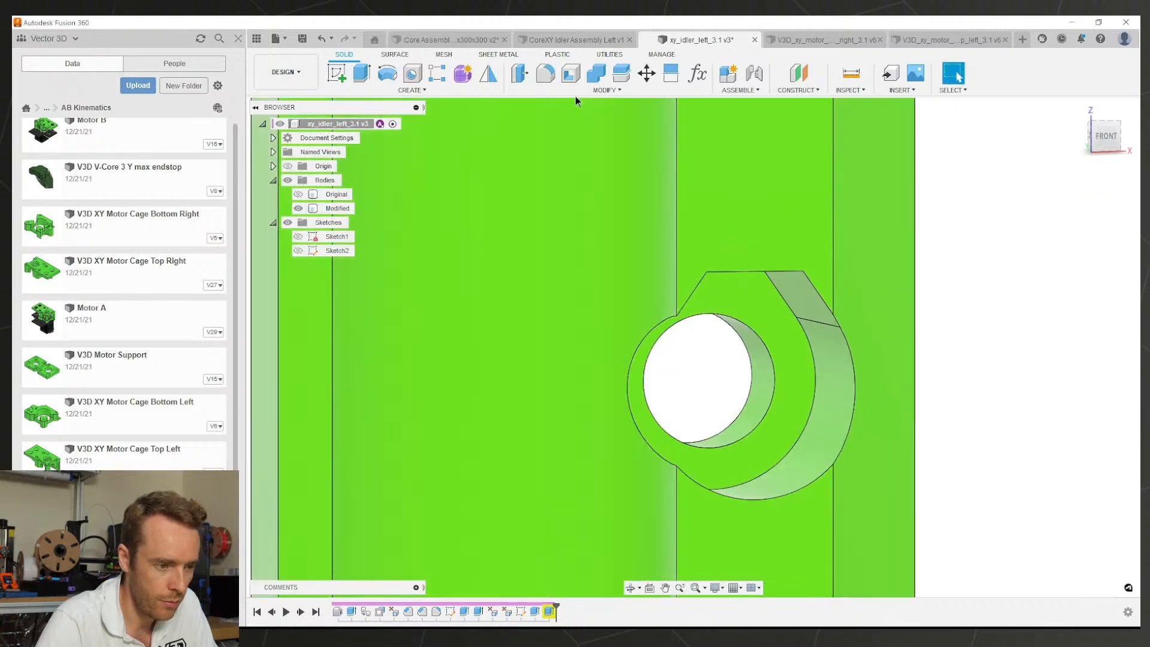
left_click(546, 90)
left_click(557, 126)
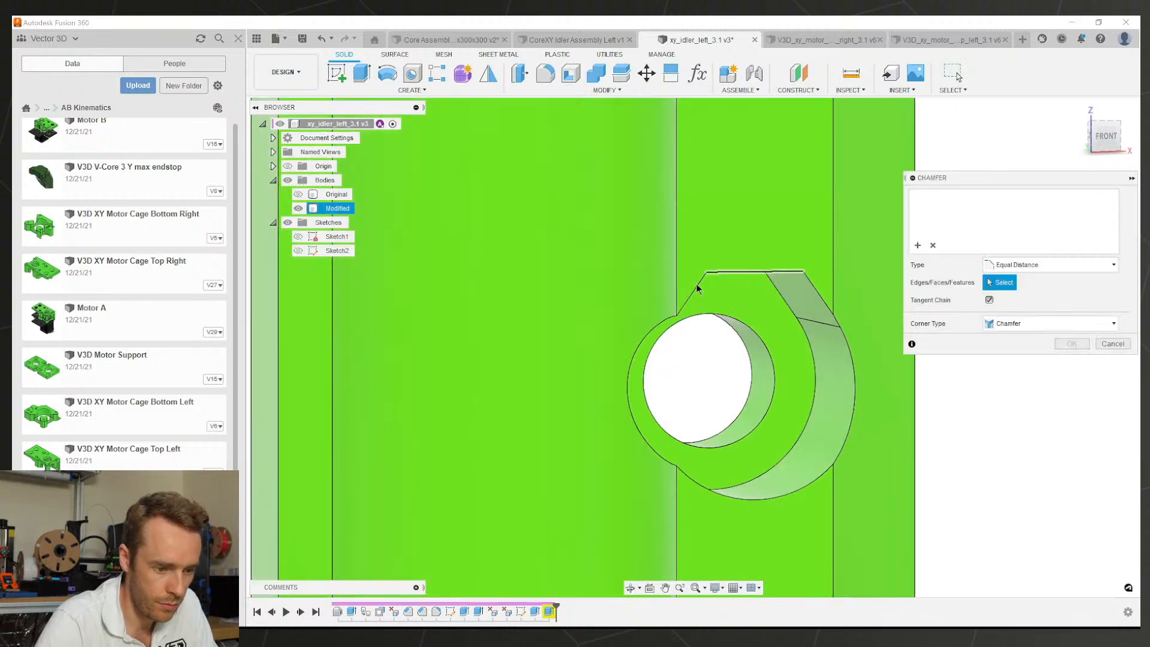
key("Escape")
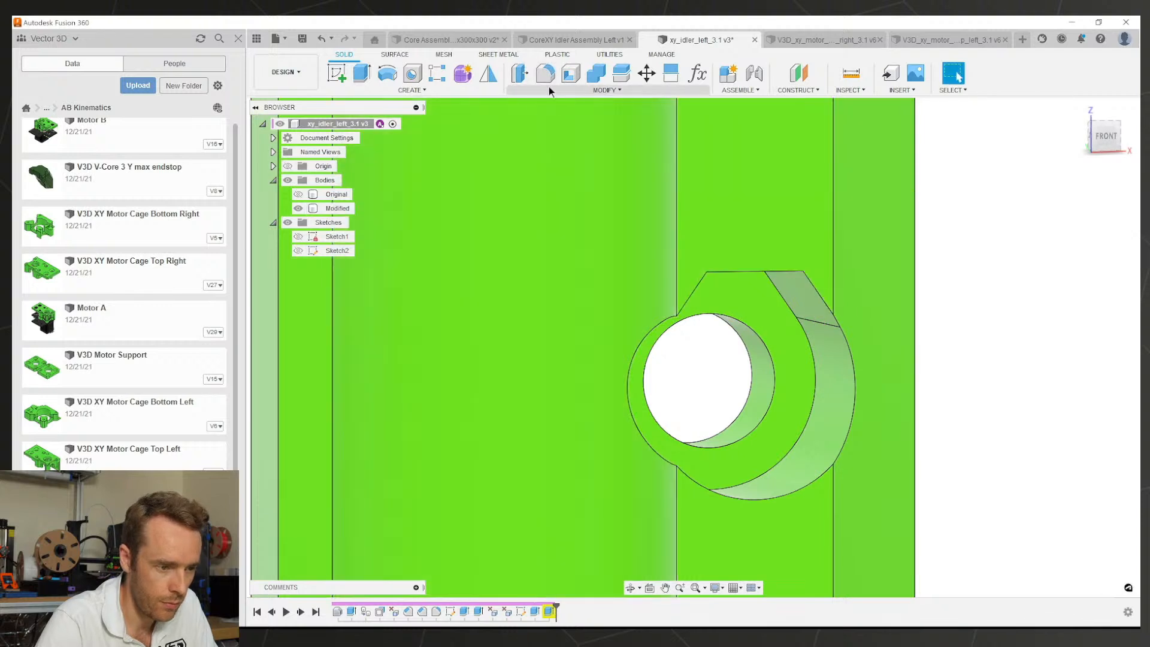
Step: Try a 1 mm chamfer on the boss's left, right and top edges, then cancel it after the error
left_click(548, 90)
left_click(536, 129)
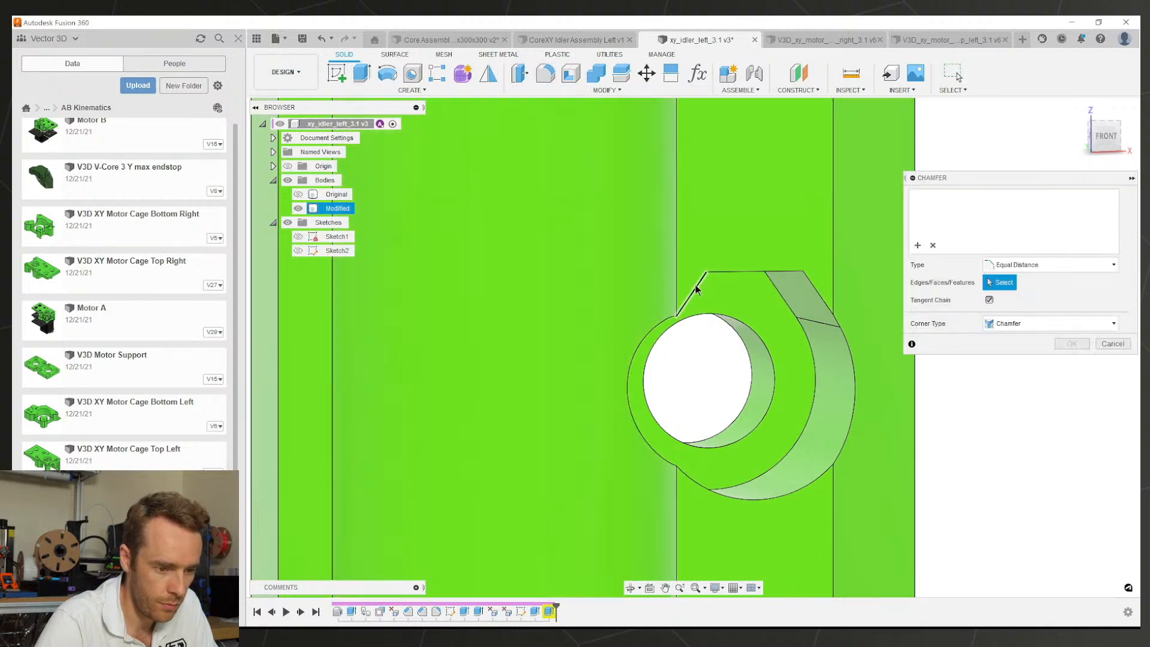
left_click(697, 288)
mouse_move(700, 291)
left_mouse_down()
mouse_move(674, 276)
mouse_move(692, 282)
left_mouse_up()
left_click(820, 294)
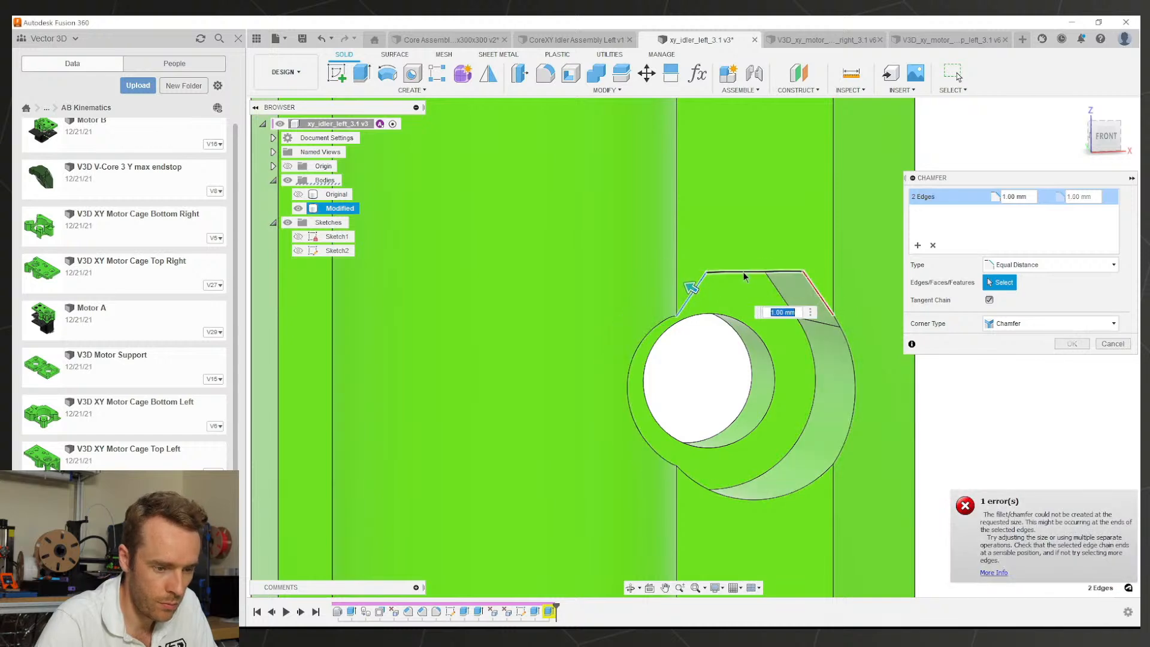
left_click(745, 273)
middle_click_drag(734, 242, 705, 303, "shift")
key("Escape")
scroll(703, 251, "down", 3)
scroll(712, 259, "down", 3)
scroll(736, 277, "up", 2)
Step: Offset the lower and upper faces beside the boss cutout by -5 mm
left_click(700, 432)
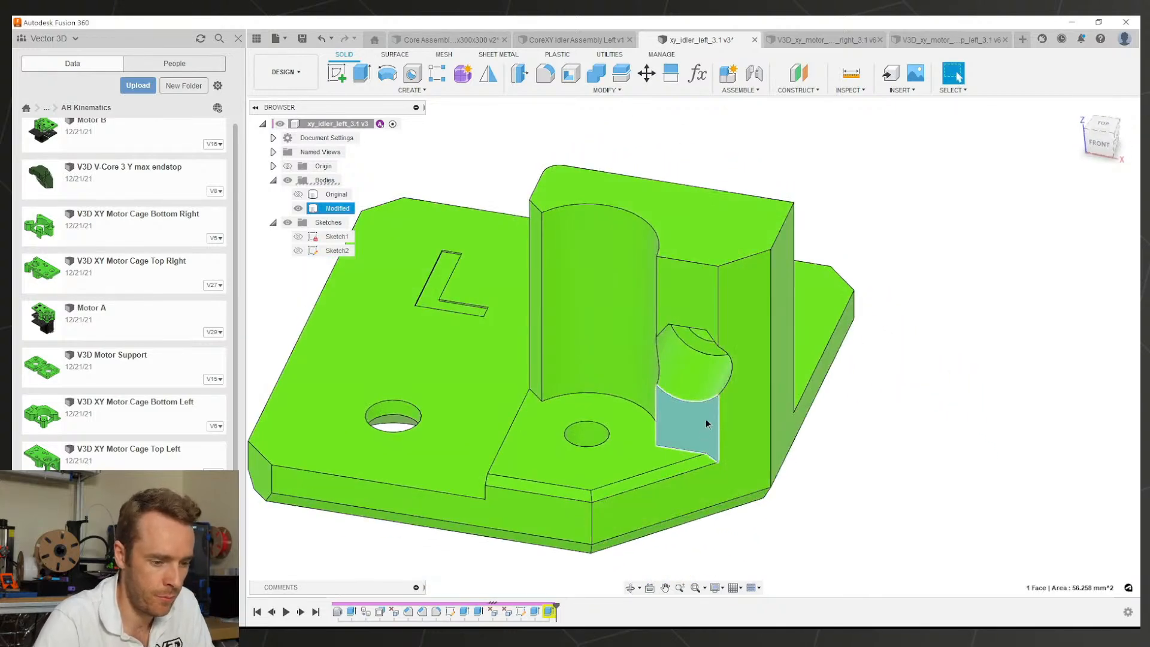
left_click(687, 308)
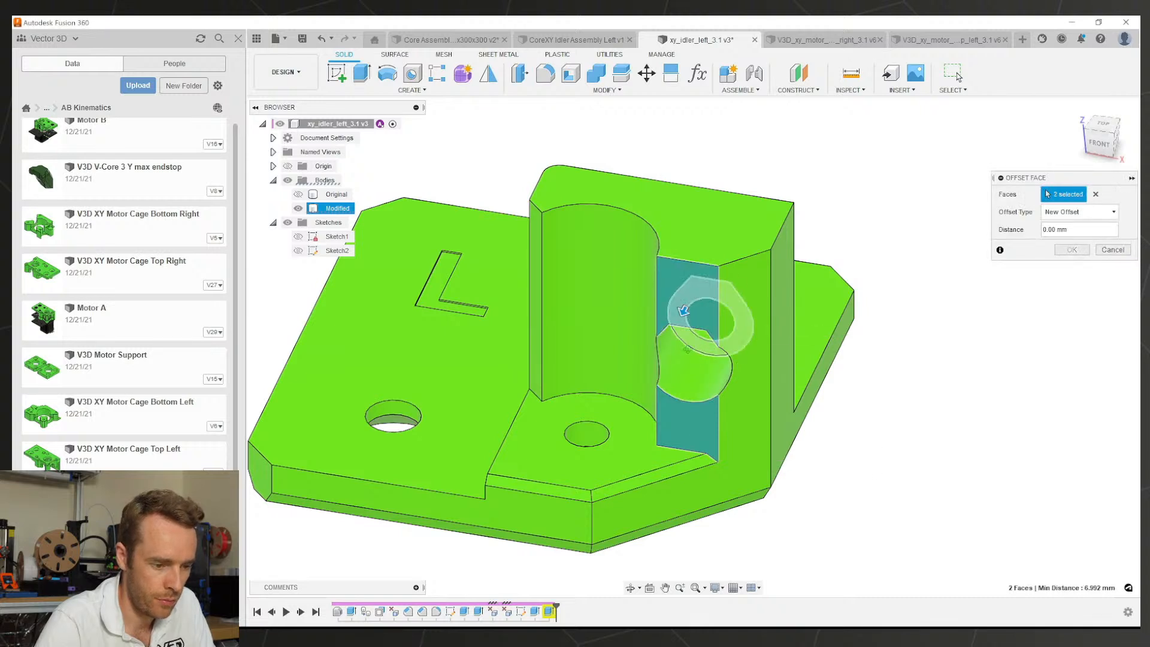
middle_click_drag(706, 312, 636, 323, "shift")
left_click_drag(638, 322, 670, 306)
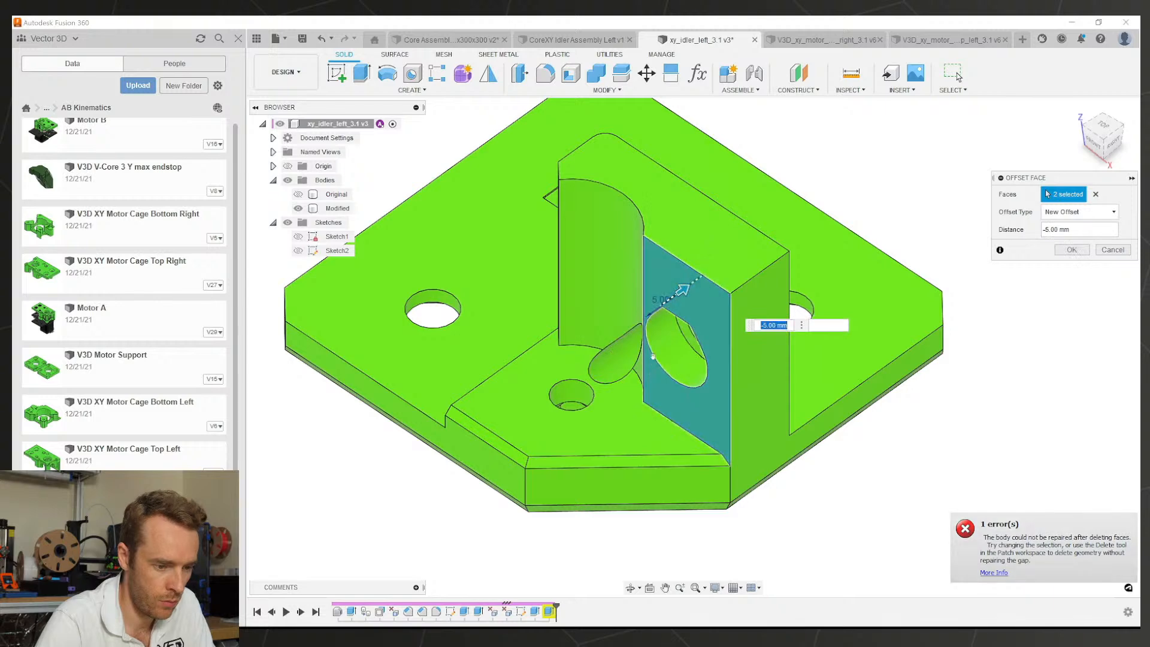
middle_click_drag(651, 356, 742, 383, "shift")
left_click(1071, 250)
scroll(688, 336, "up", 4)
scroll(777, 339, "down", 4)
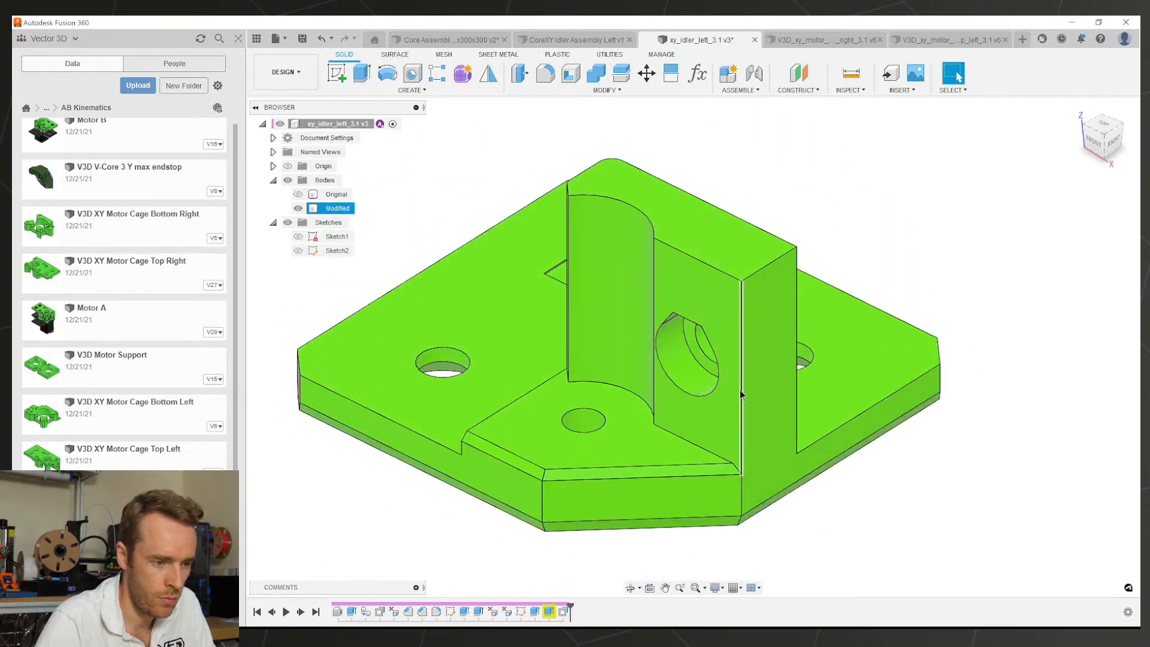
Step: Chamfer the upright block's vertical edge by 2 mm and view the part from below
left_click(545, 74)
left_click(741, 326)
key("Escape")
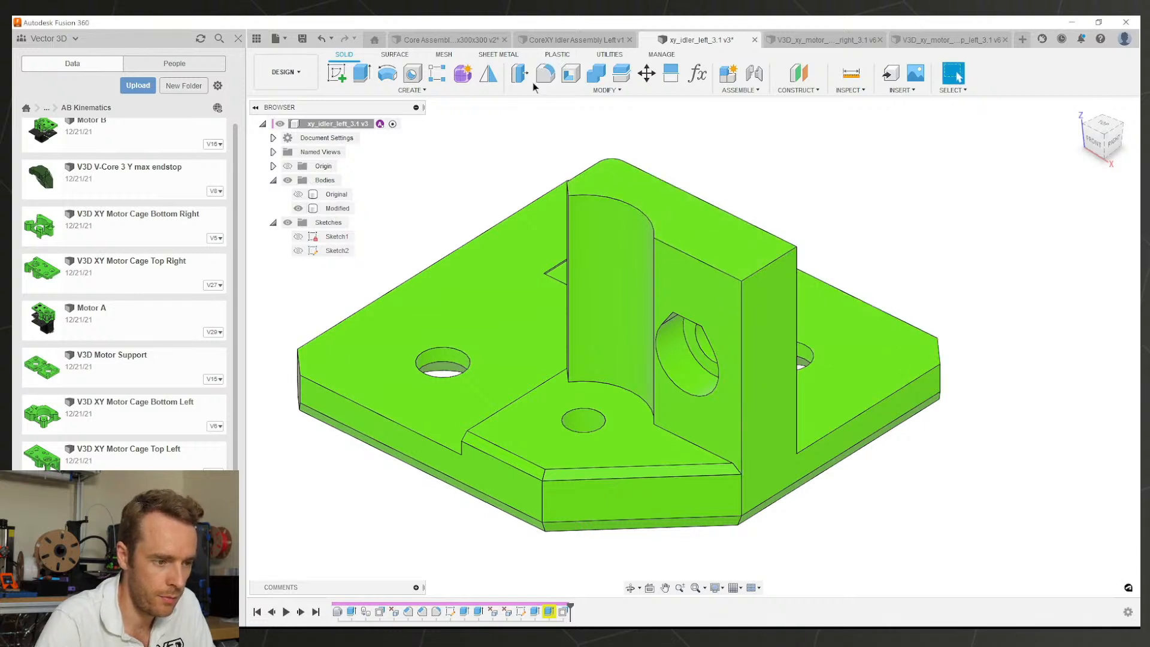
left_click(566, 89)
left_click(533, 130)
left_click(742, 333)
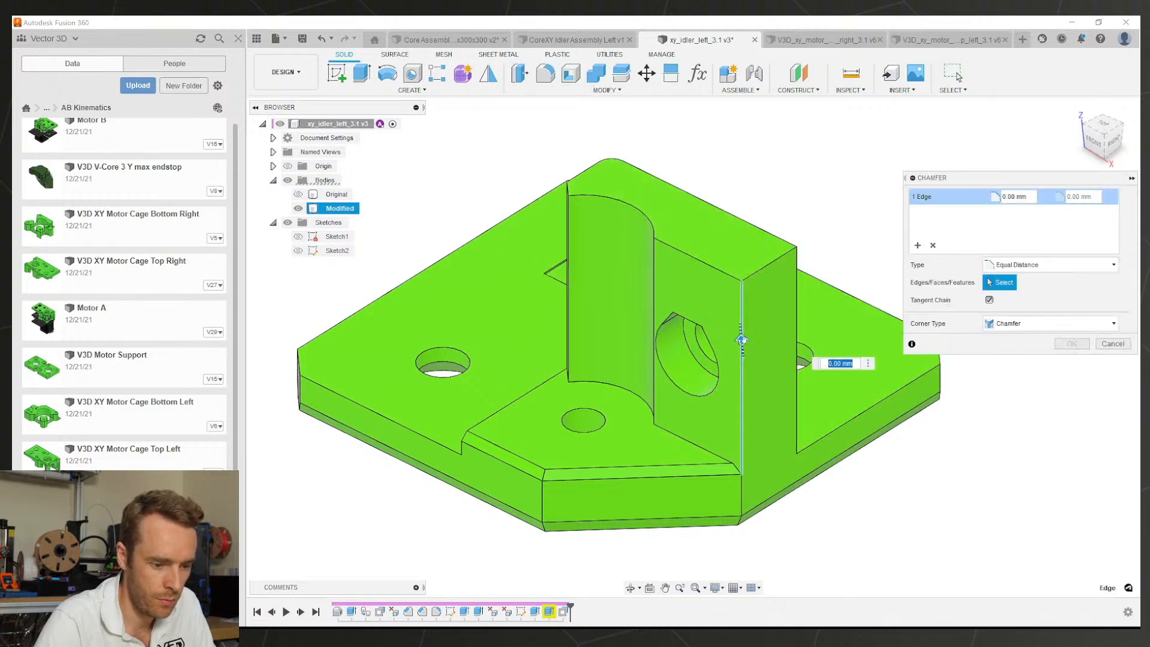
left_click_drag(741, 340, 741, 333)
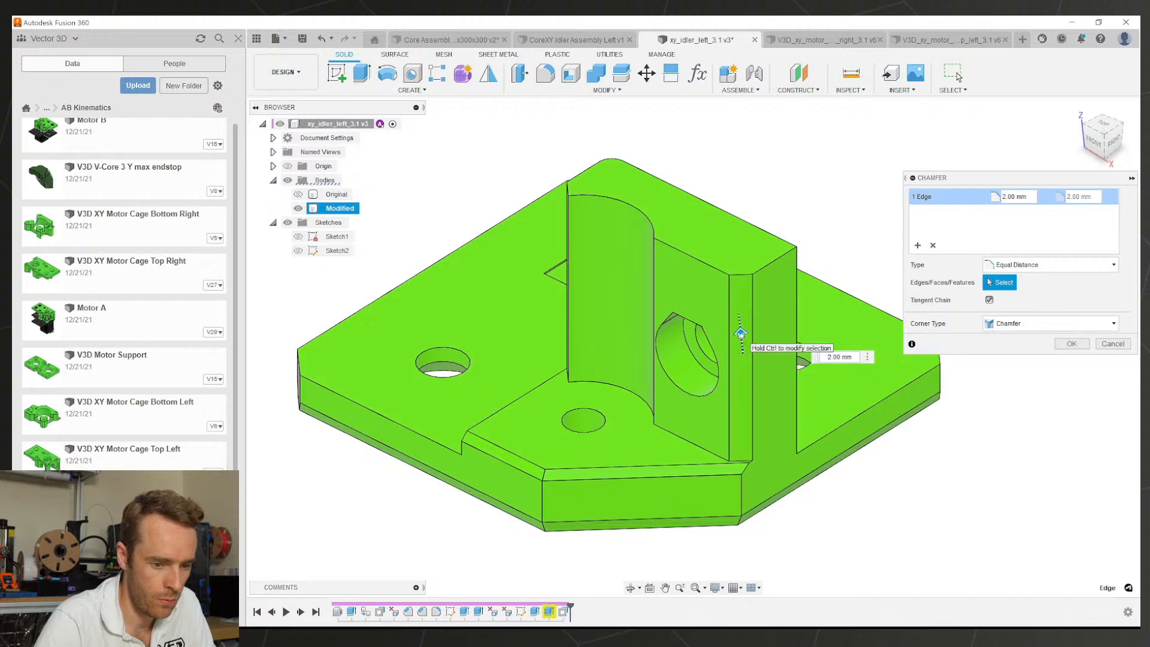
left_click(1072, 344)
middle_click_drag(777, 304, 670, 301, "shift")
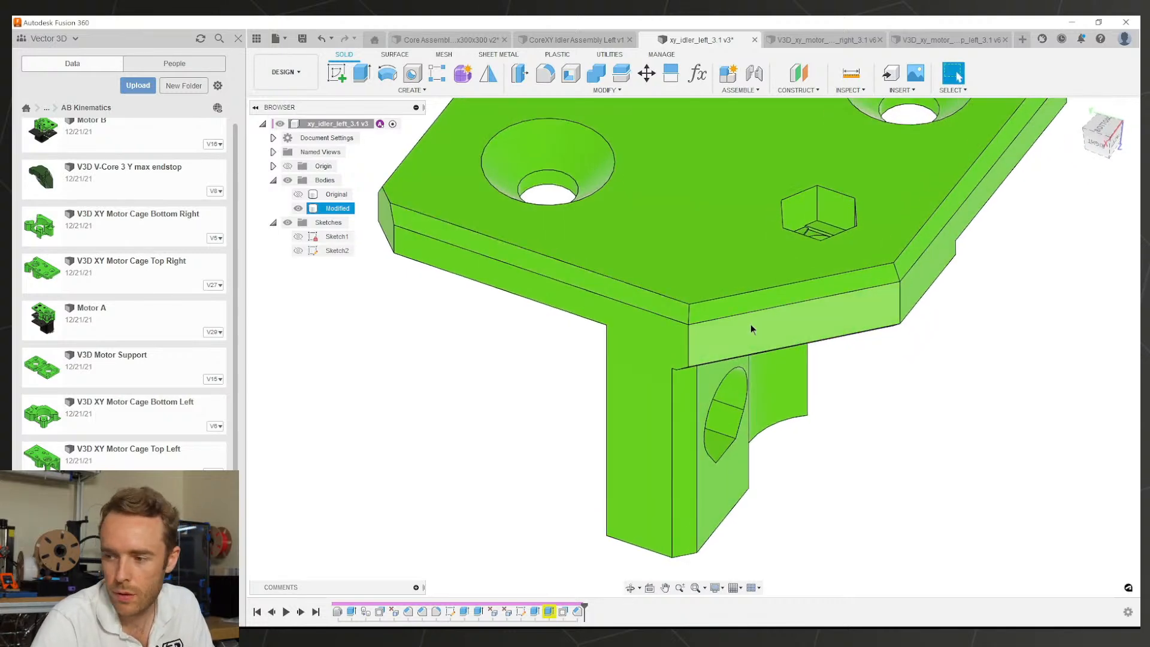
scroll(706, 361, "up", 3)
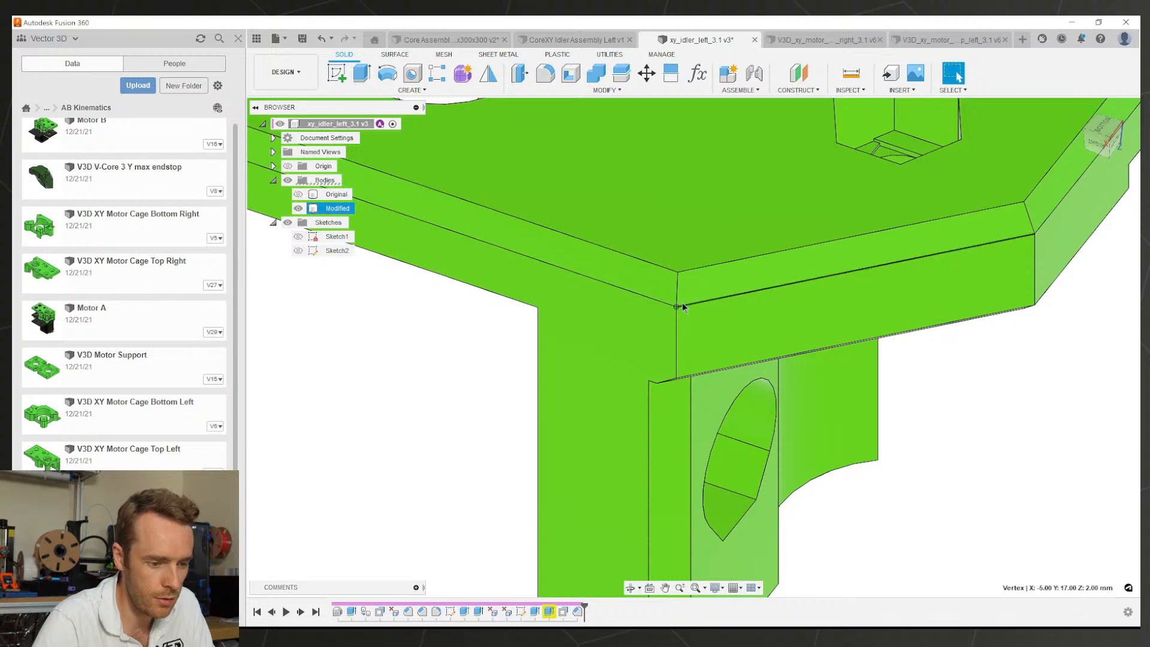
scroll(705, 299, "down", 3)
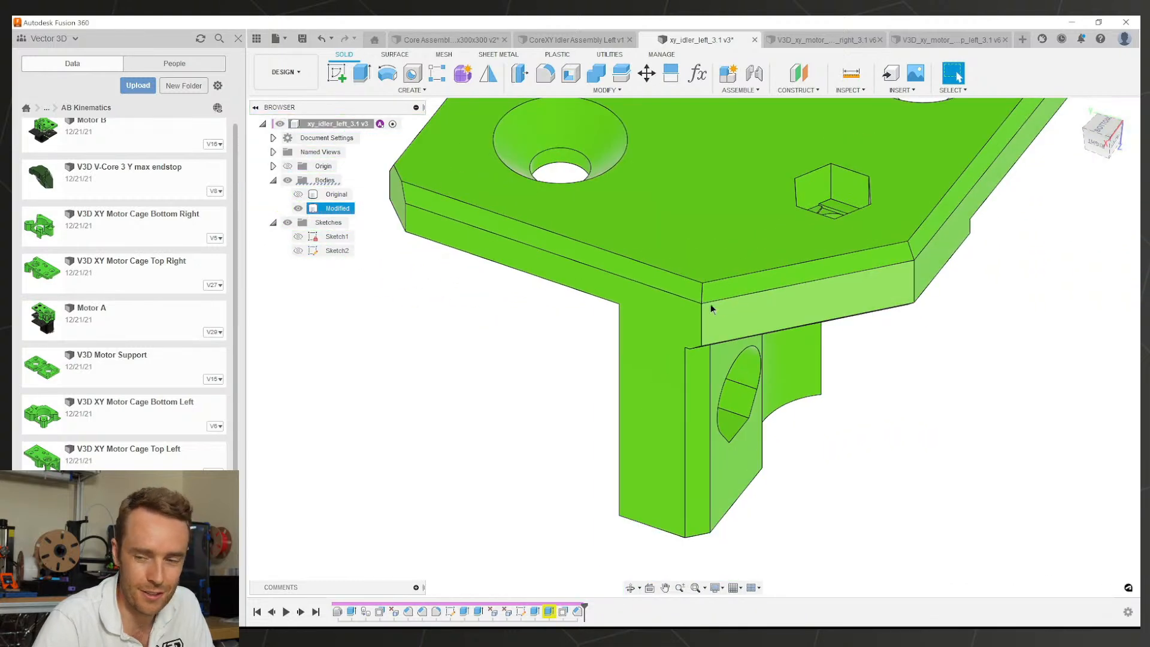
scroll(710, 303, "up", 3)
scroll(865, 287, "down", 3)
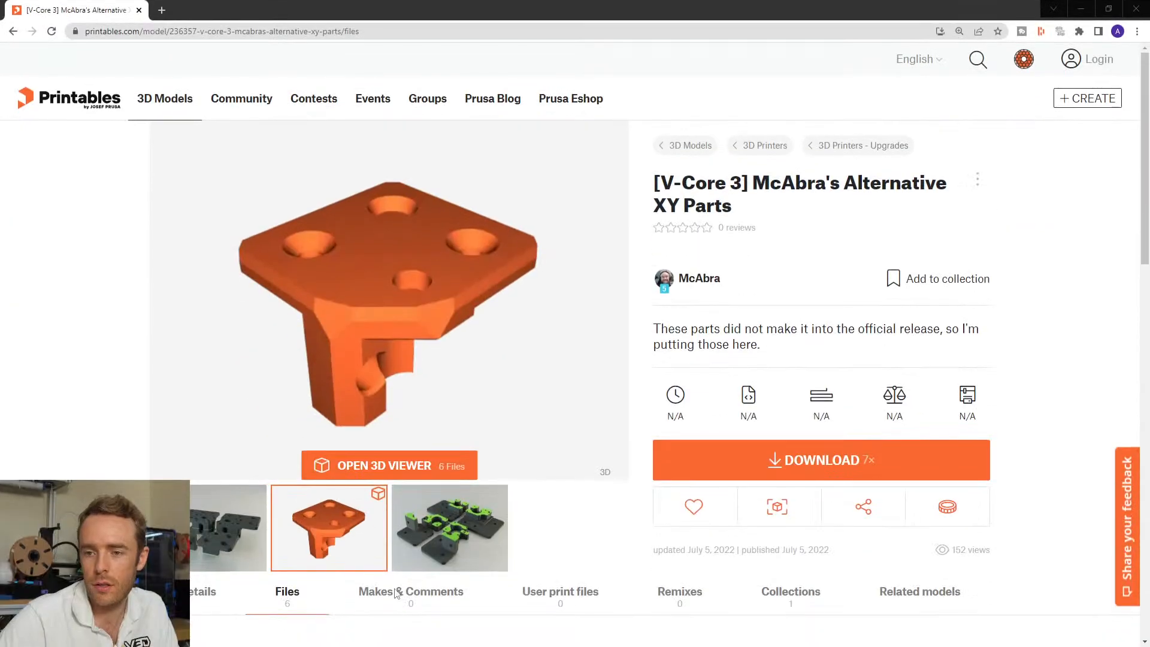
Step: Scroll the Printables Files tab to show the idler and motor cage STL files
scroll(340, 309, "down", 1)
scroll(341, 310, "down", 5)
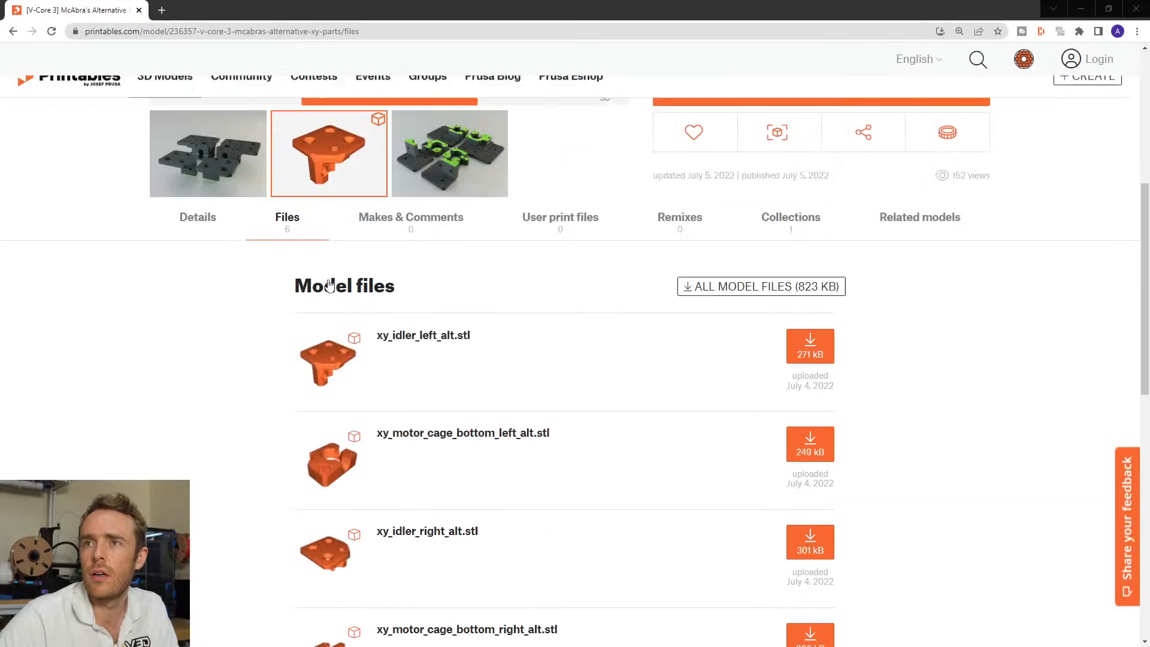
scroll(338, 318, "up", 6)
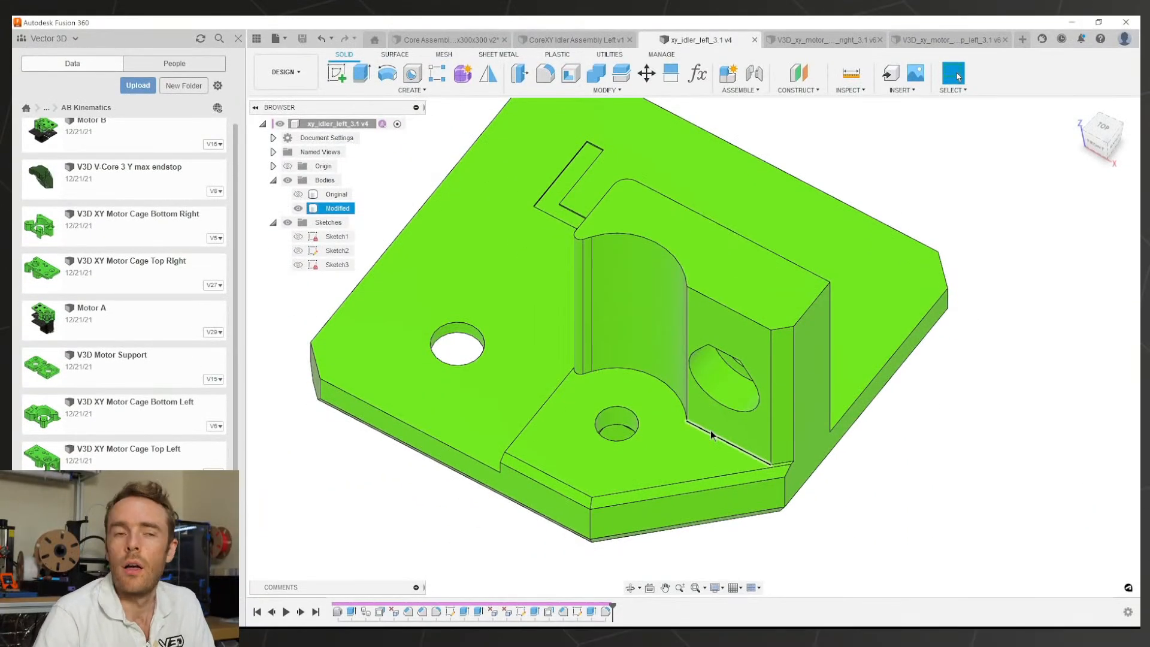
Step: Navigate the Data panel up to RatRig and into the V-Core 3.1 folder
scroll(772, 411, "down", 3)
middle_click_drag(665, 391, 723, 369, "shift")
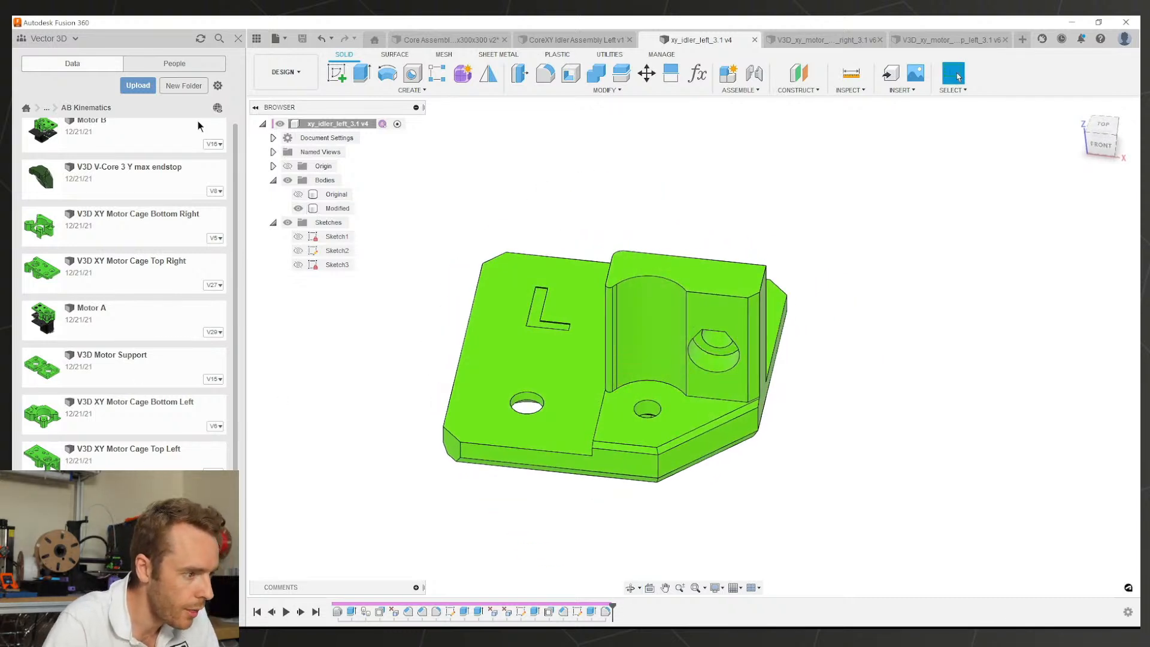
left_click(50, 110)
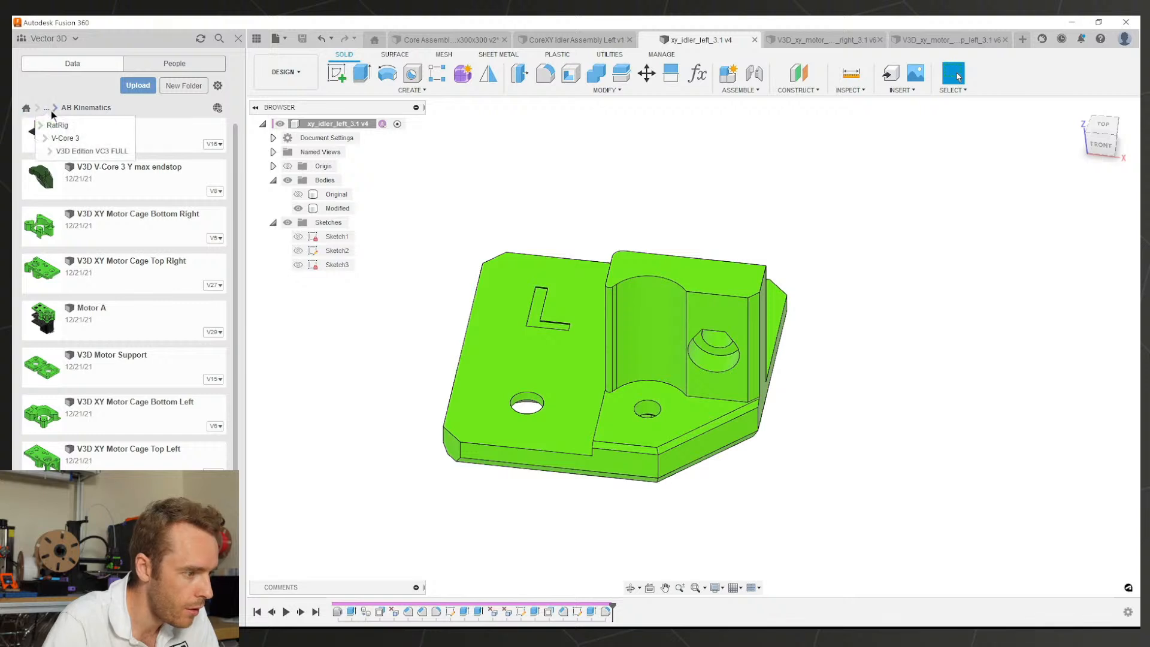
left_click(55, 126)
left_click(98, 141)
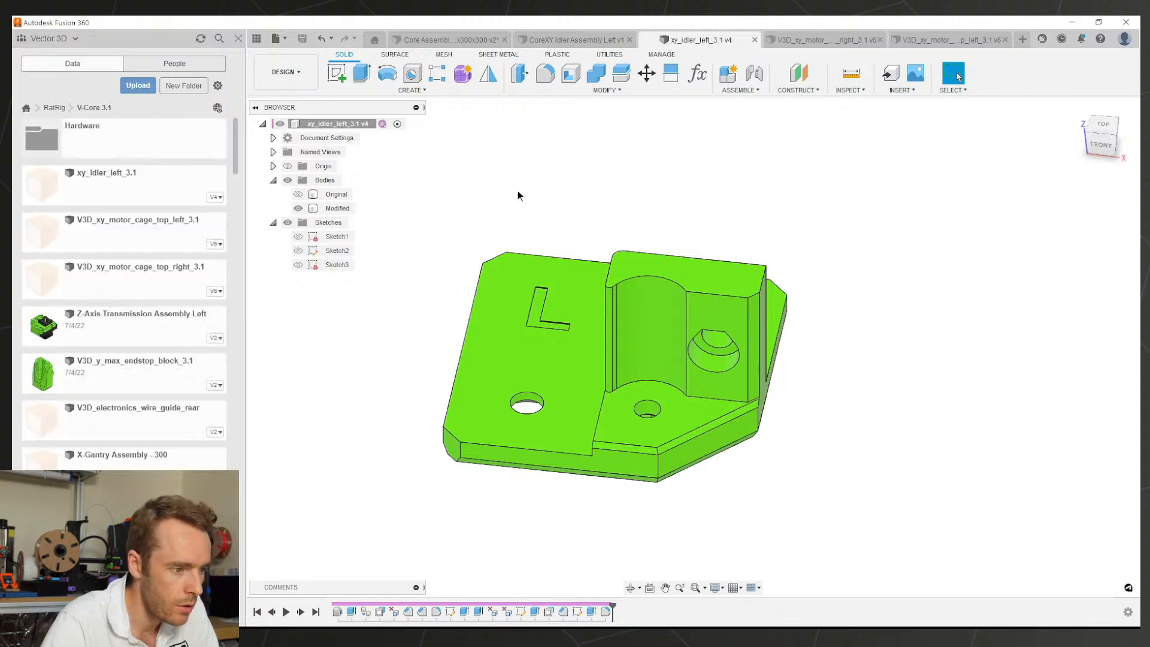
Step: Rename xy_idler_left_3.1 to V3D_xy_idler_left_3.1 by adding the V3D_ prefix, then scroll the file list
right_click(103, 178)
left_click(123, 234)
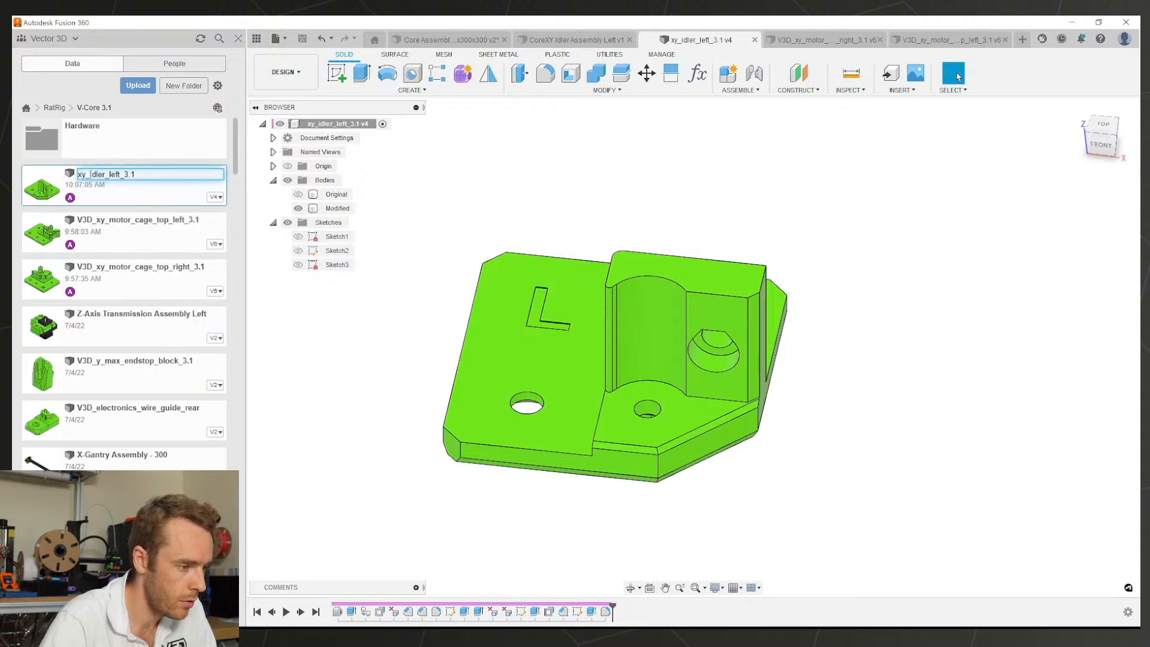
type("V3D_")
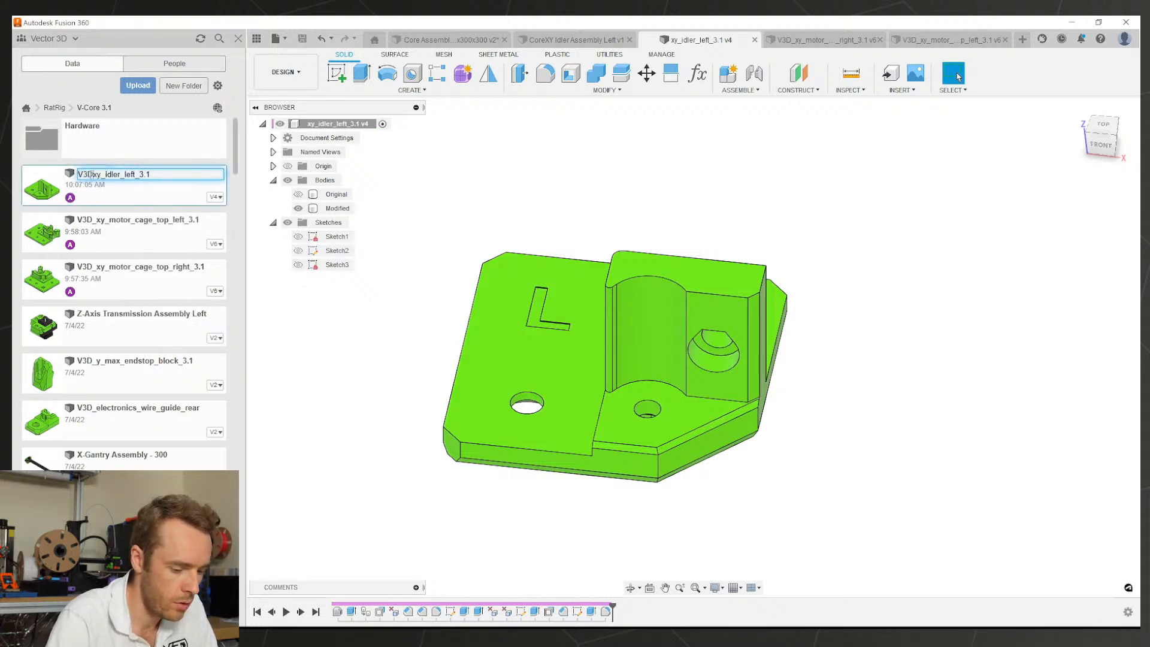
key("Return")
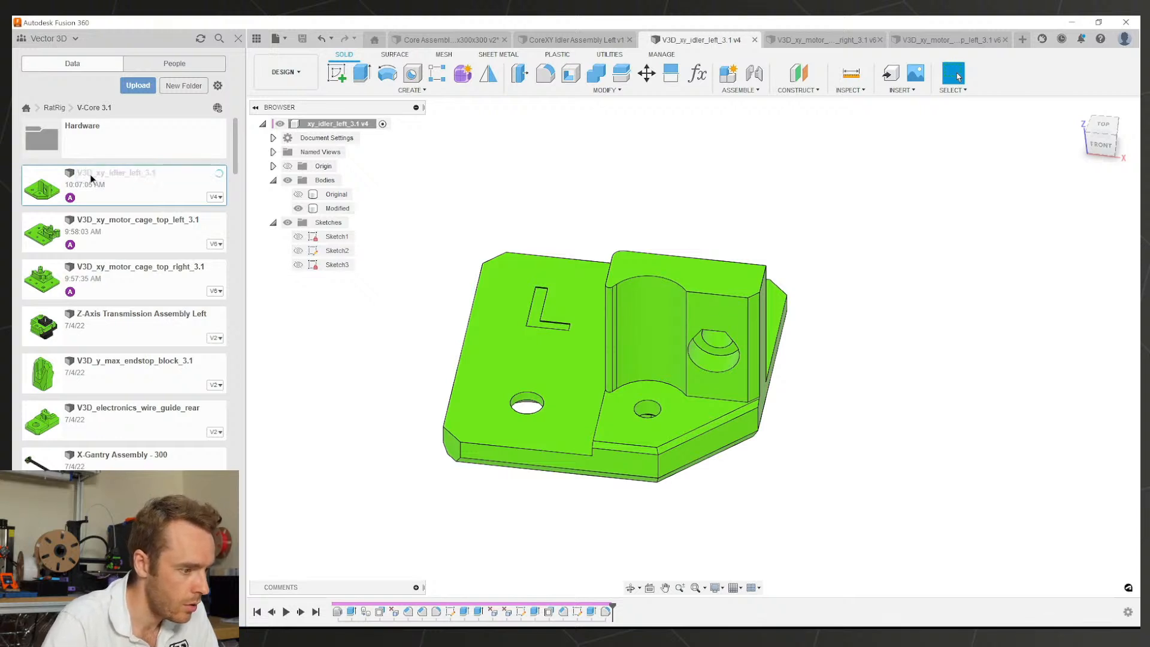
scroll(154, 300, "down", 6)
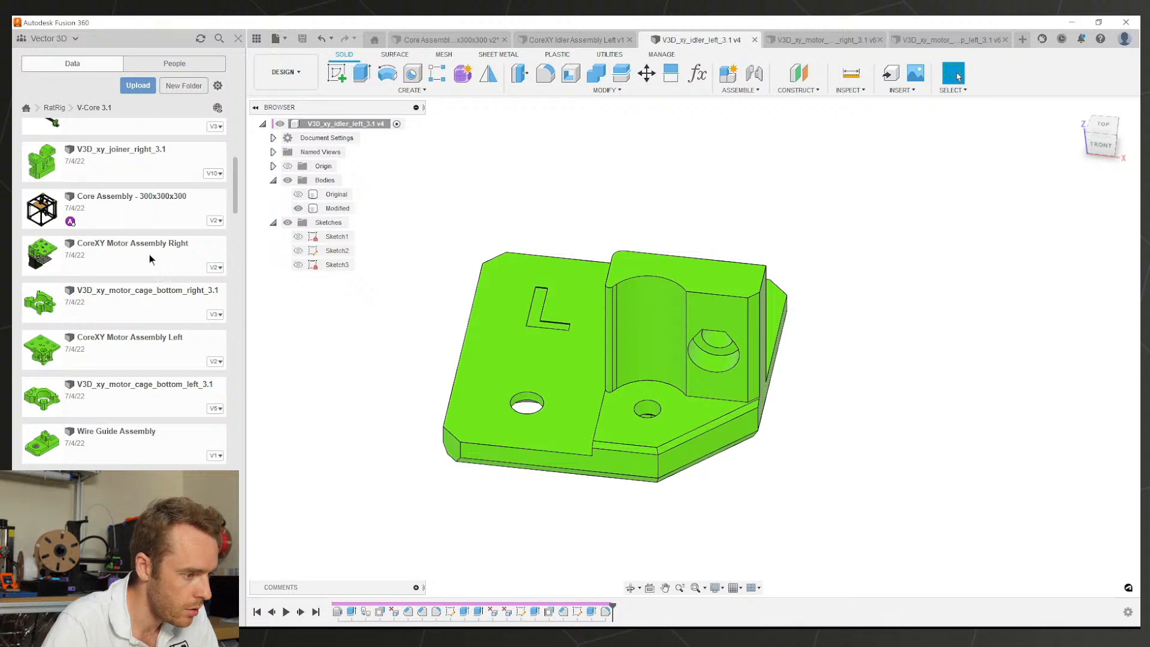
scroll(147, 270, "down", 7)
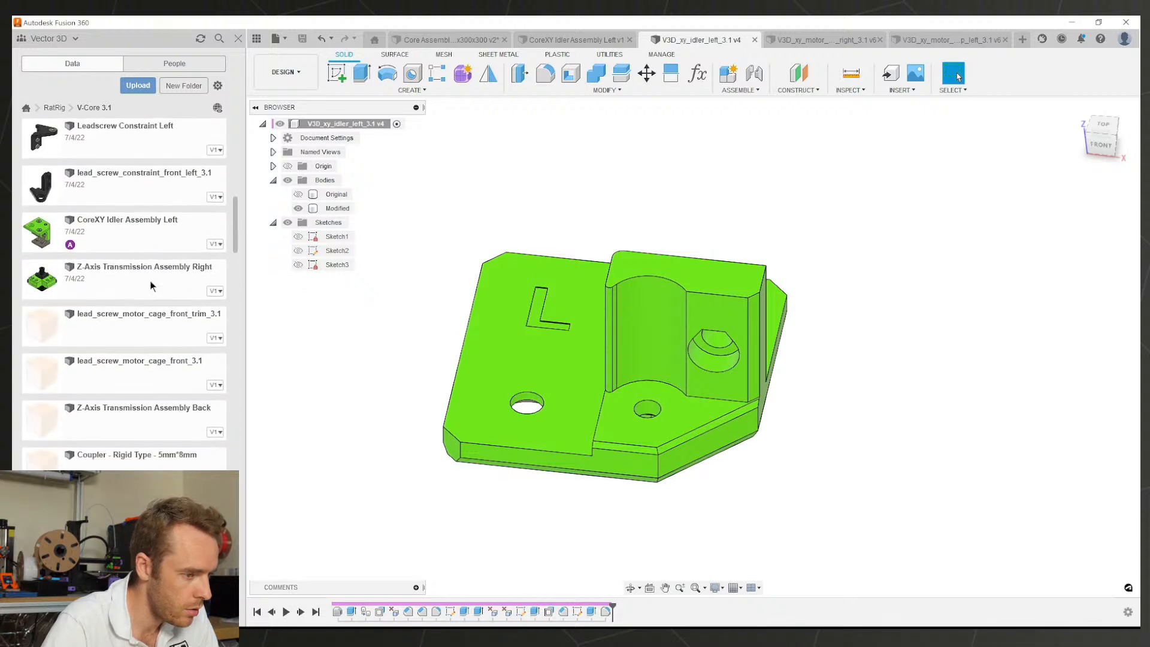
scroll(151, 287, "down", 6)
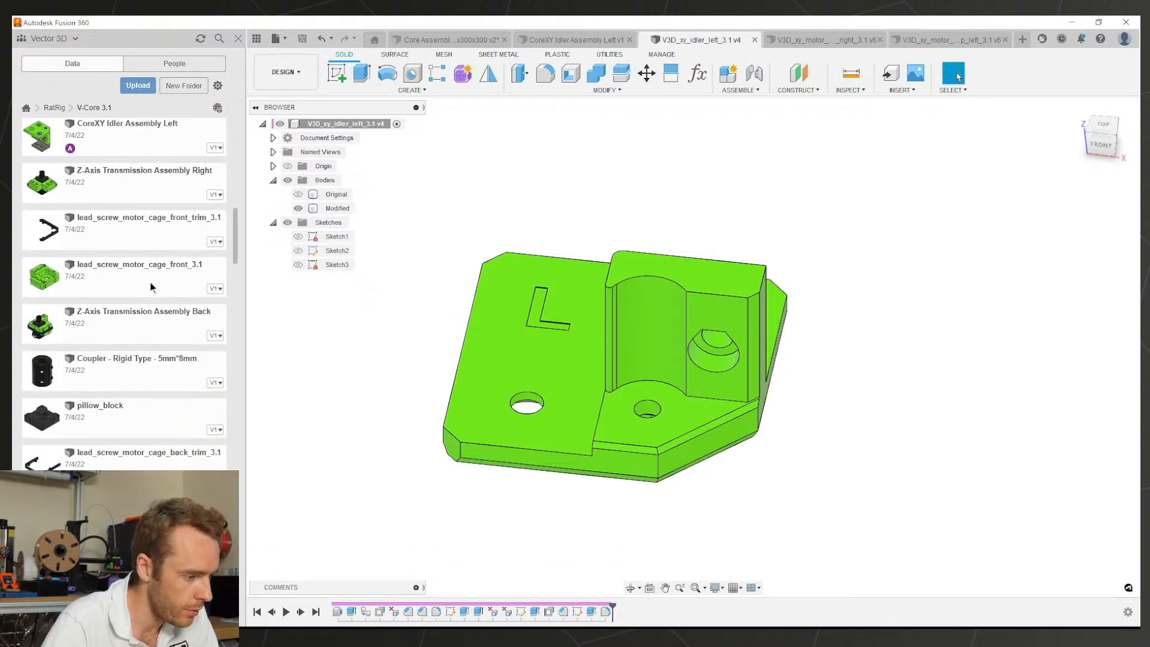
scroll(151, 287, "down", 1)
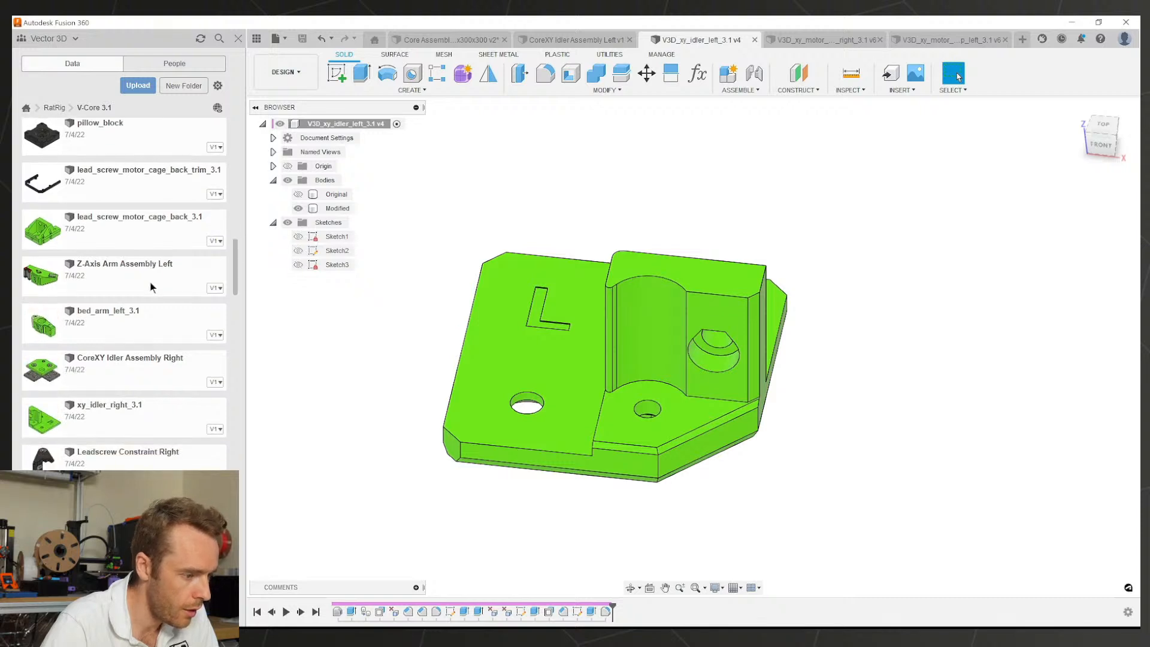
Step: Open the xy_idler_right_3.1 design and orbit to a new viewpoint
right_click(150, 369)
left_click(167, 376)
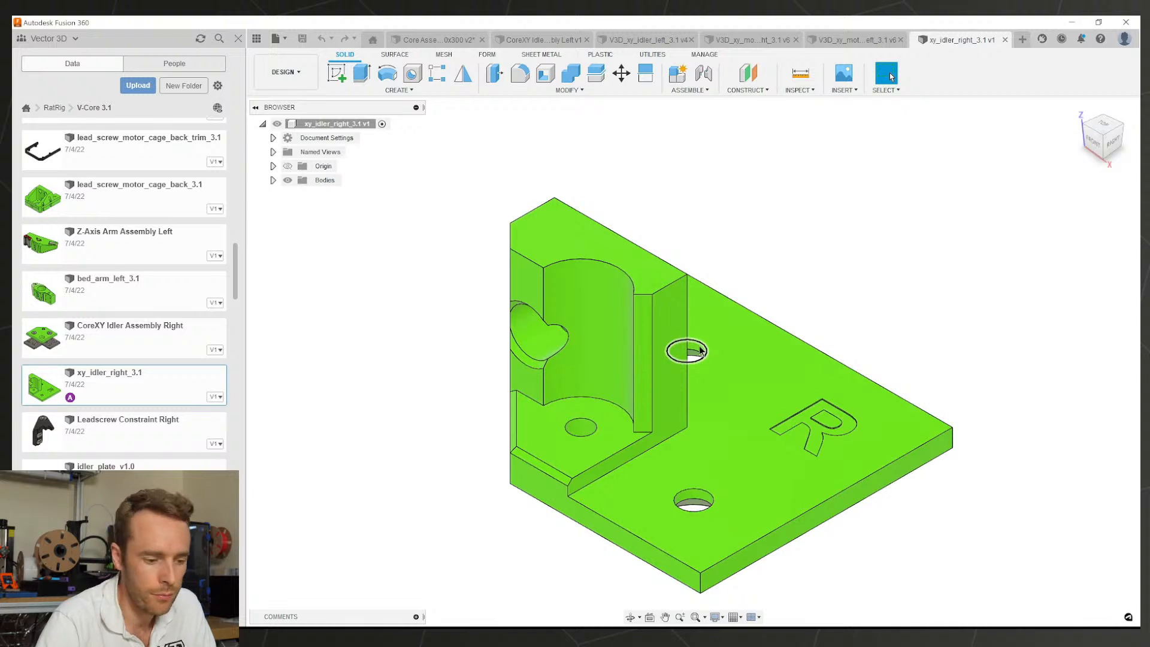
middle_click_drag(700, 350, 764, 386, "shift")
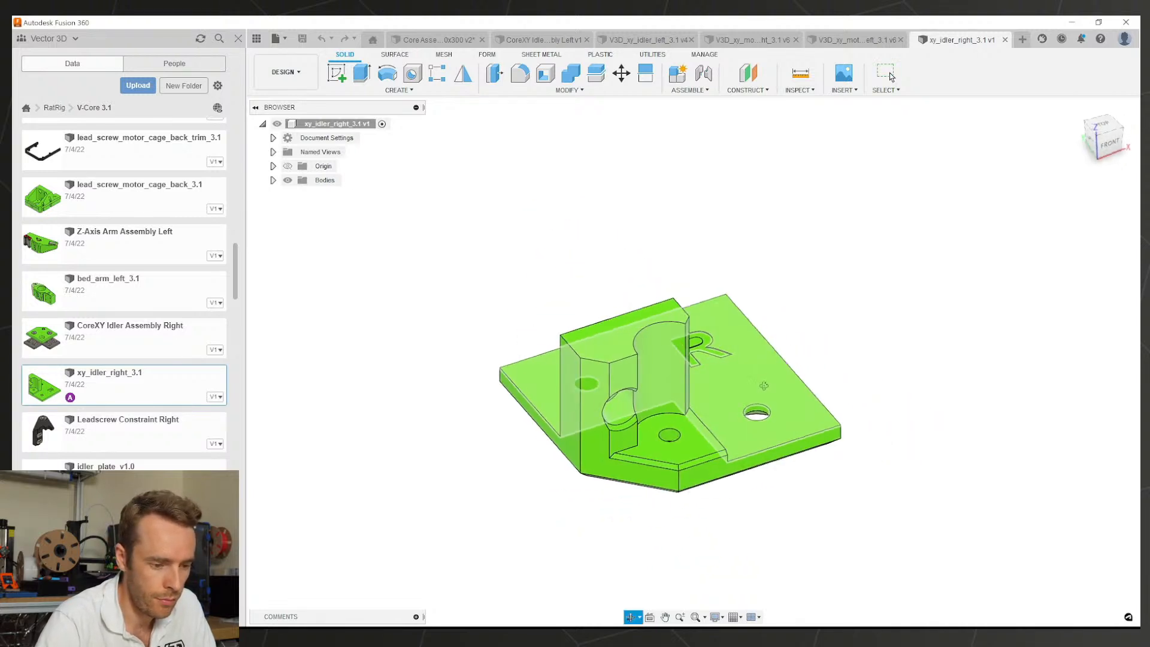
scroll(848, 408, "up", 6)
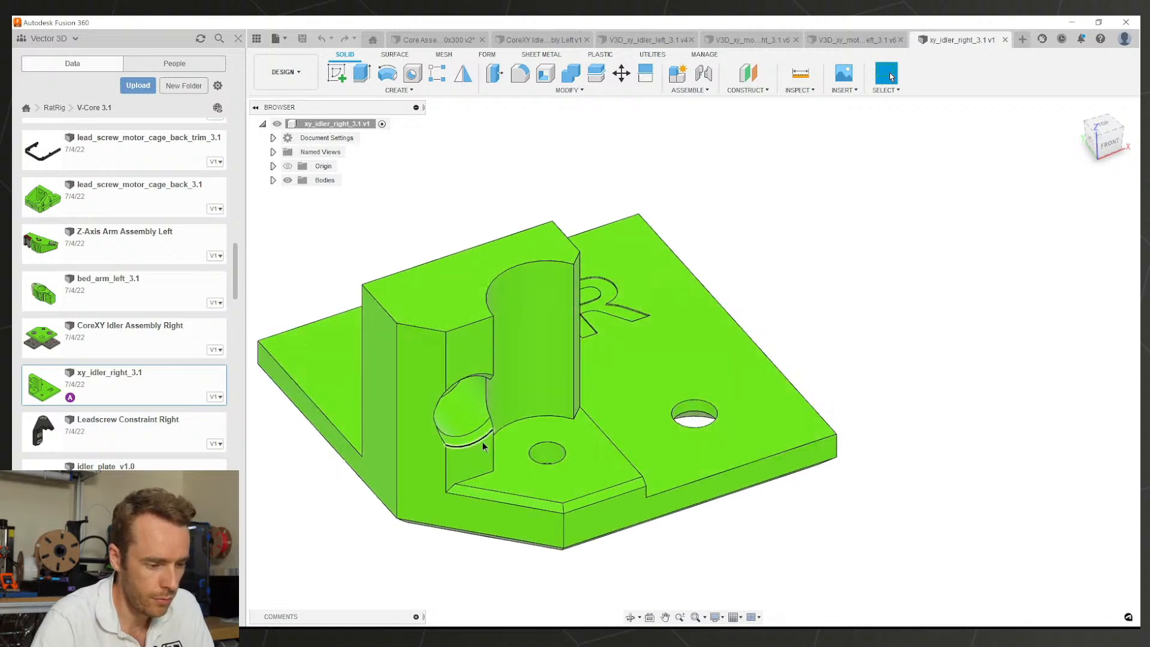
scroll(482, 443, "up", 3)
Step: Try deleting the thin face under the hole, then undo the failed removal
left_click(479, 430)
key("Delete")
middle_click_drag(477, 339, 472, 322, "shift")
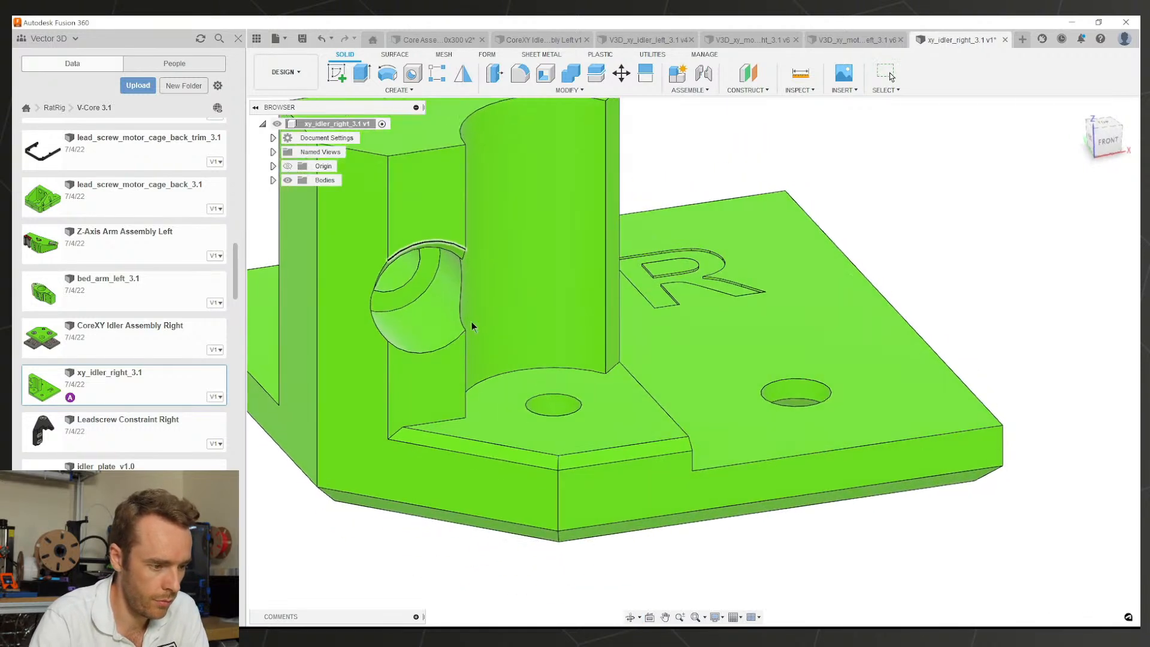
scroll(467, 299, "up", 3)
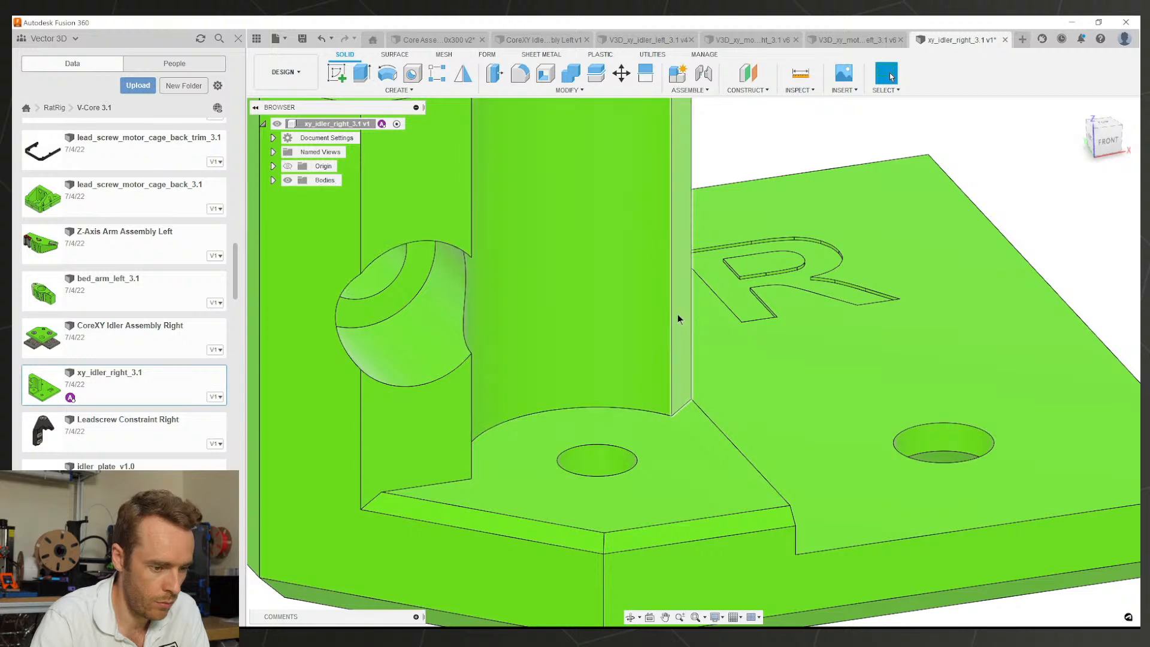
scroll(657, 322, "down", 5)
middle_click_drag(656, 325, 651, 359, "shift")
key("ctrl+z")
key("ctrl+z")
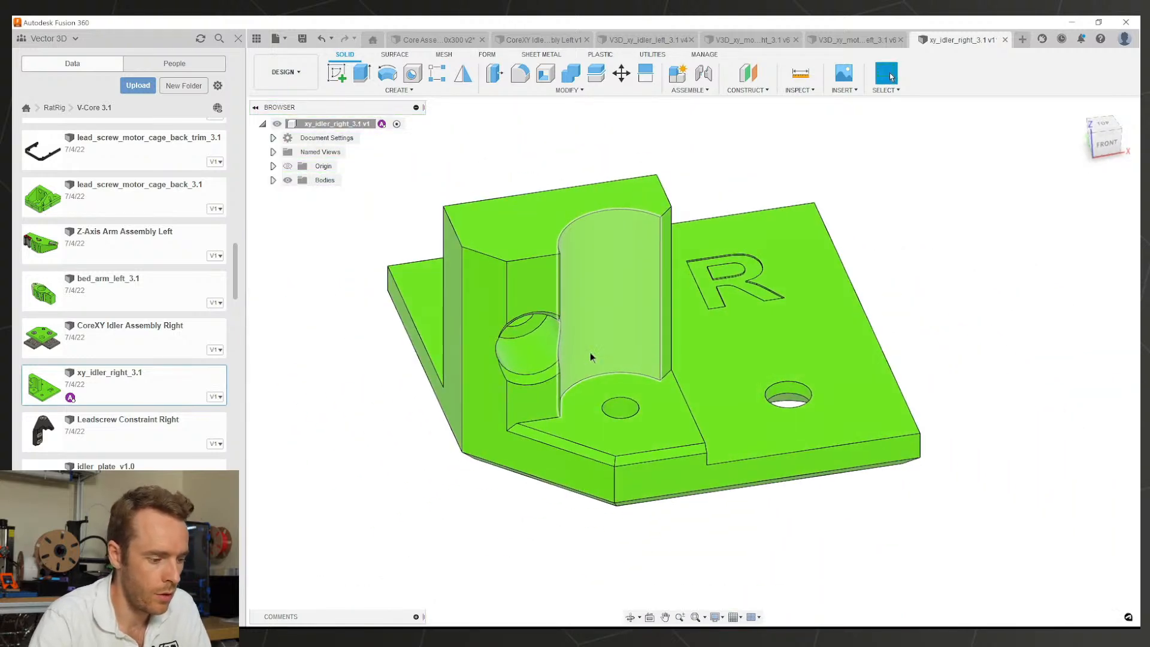
Step: Capture design history for the right idler and paste a duplicate of its body in place
right_click(329, 124)
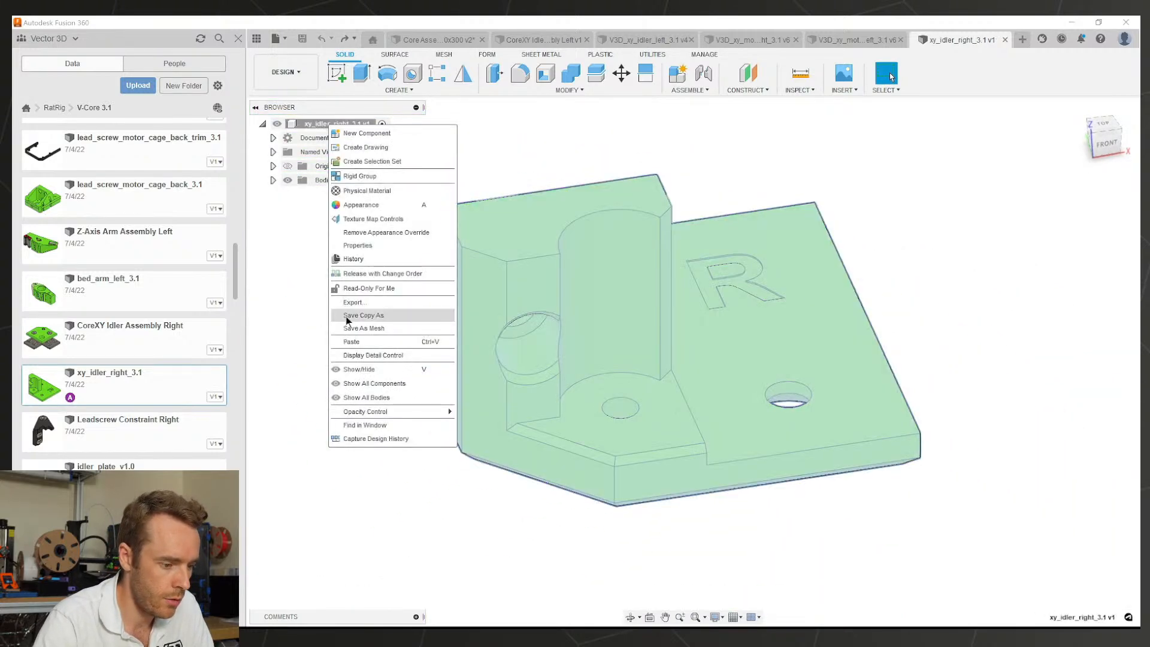
left_click(369, 437)
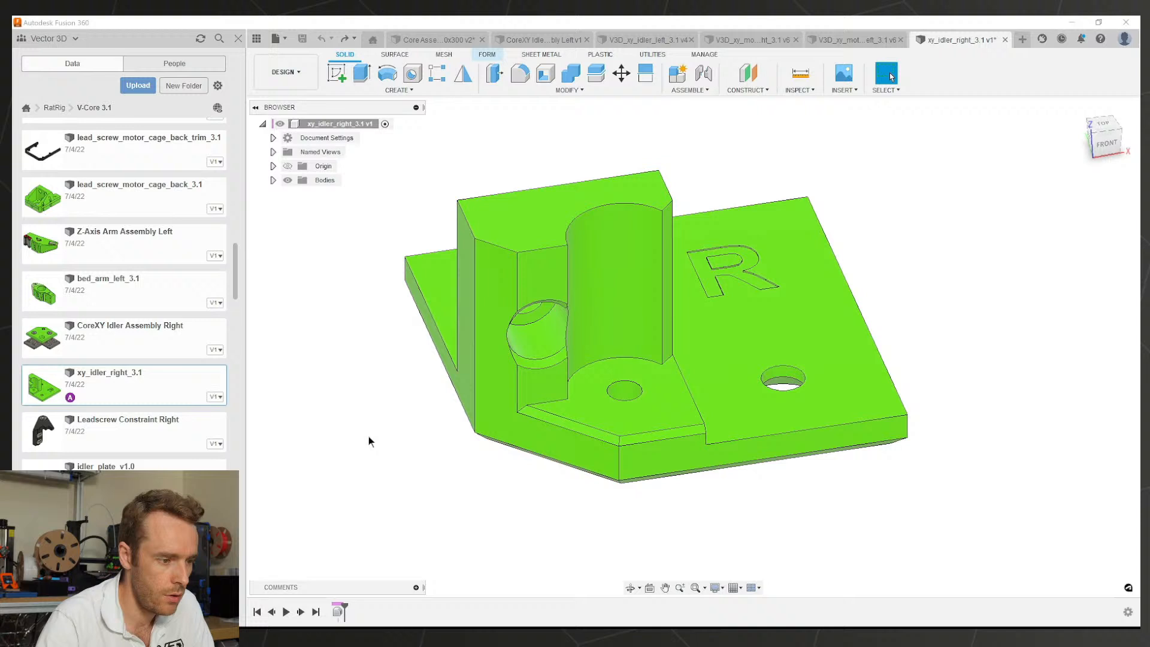
left_click(272, 180)
left_click(325, 196)
key("m")
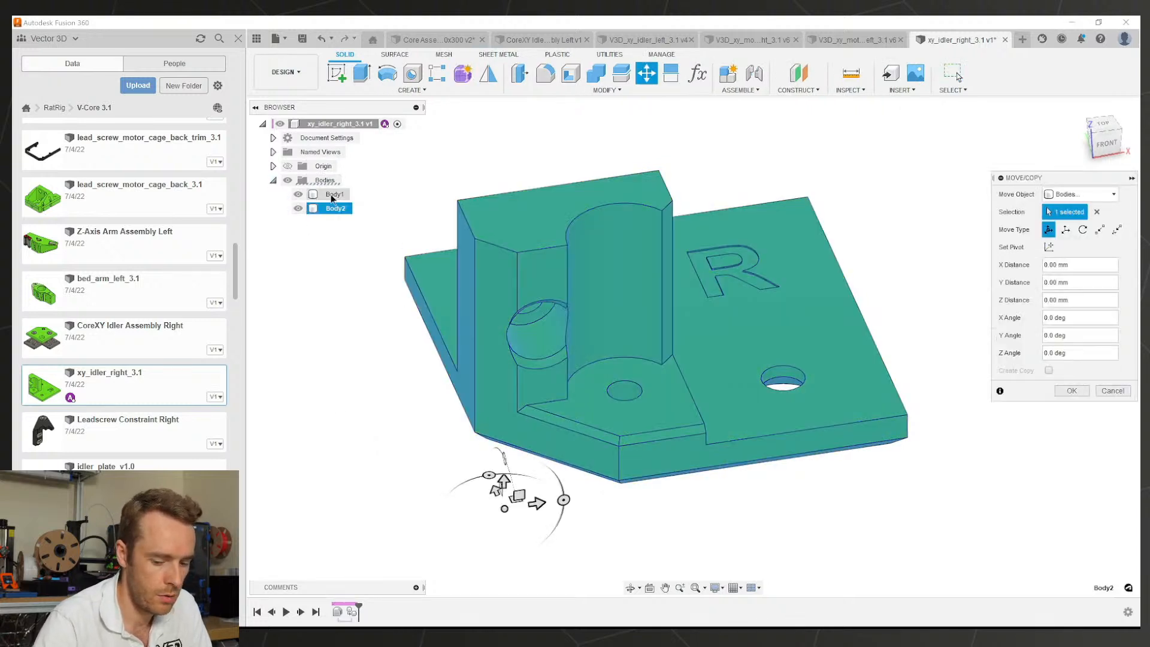
key("Escape")
Step: Rename Body1 to 'Original' and Body2 to 'Modified'
double_click(333, 194)
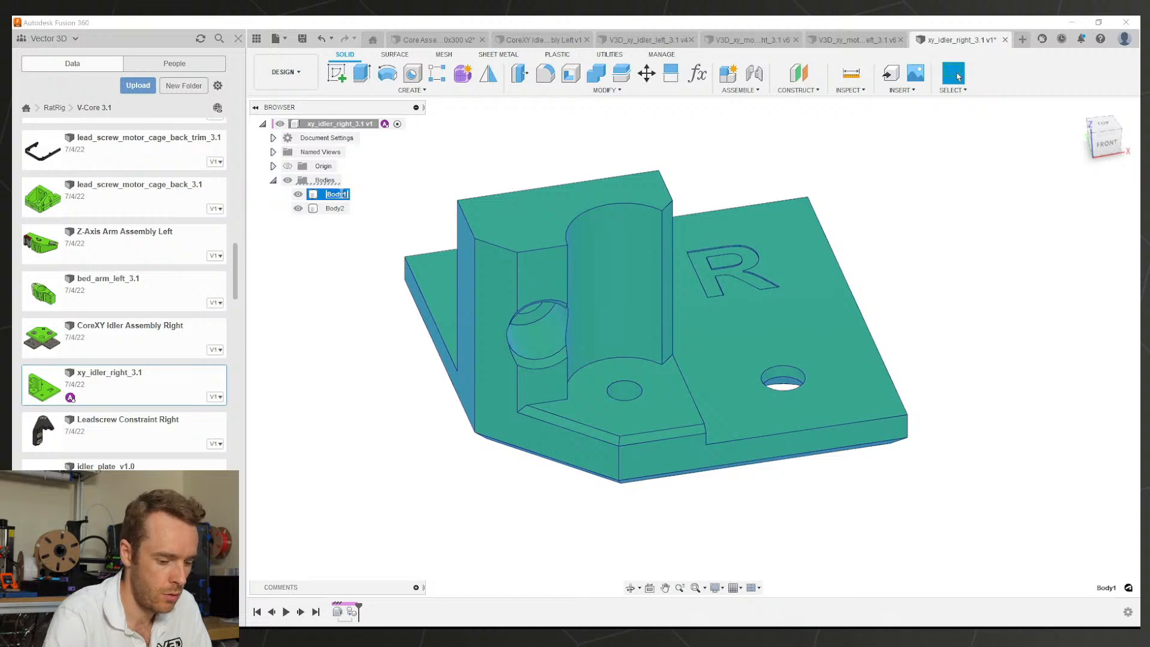
type("Original")
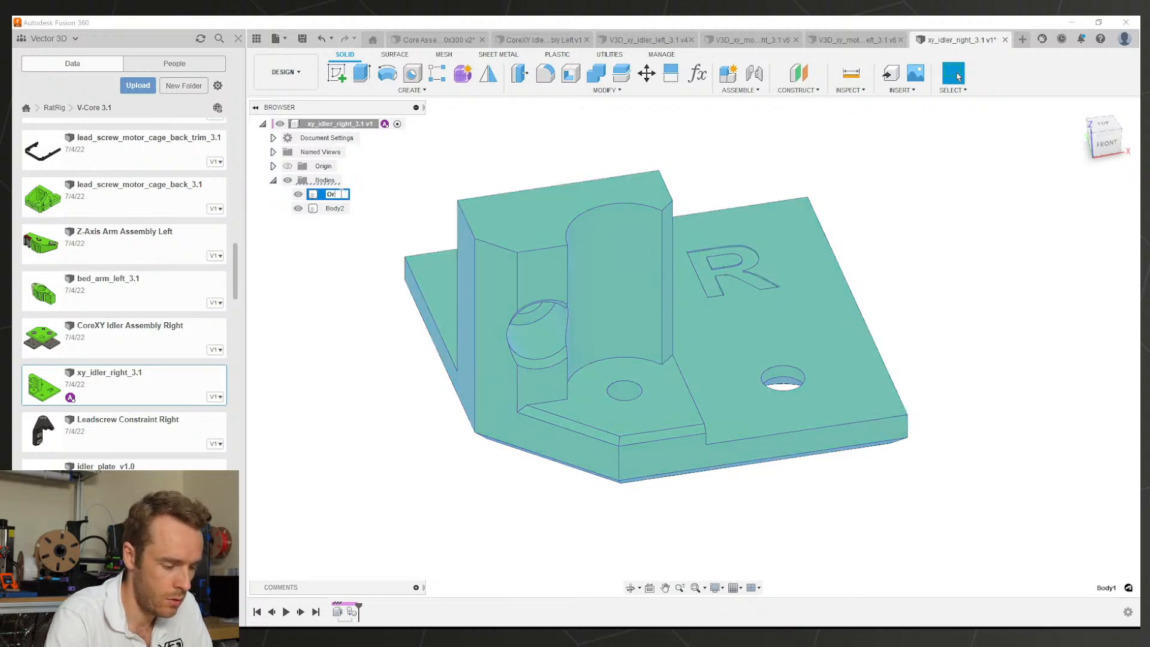
key("Return")
double_click(334, 208)
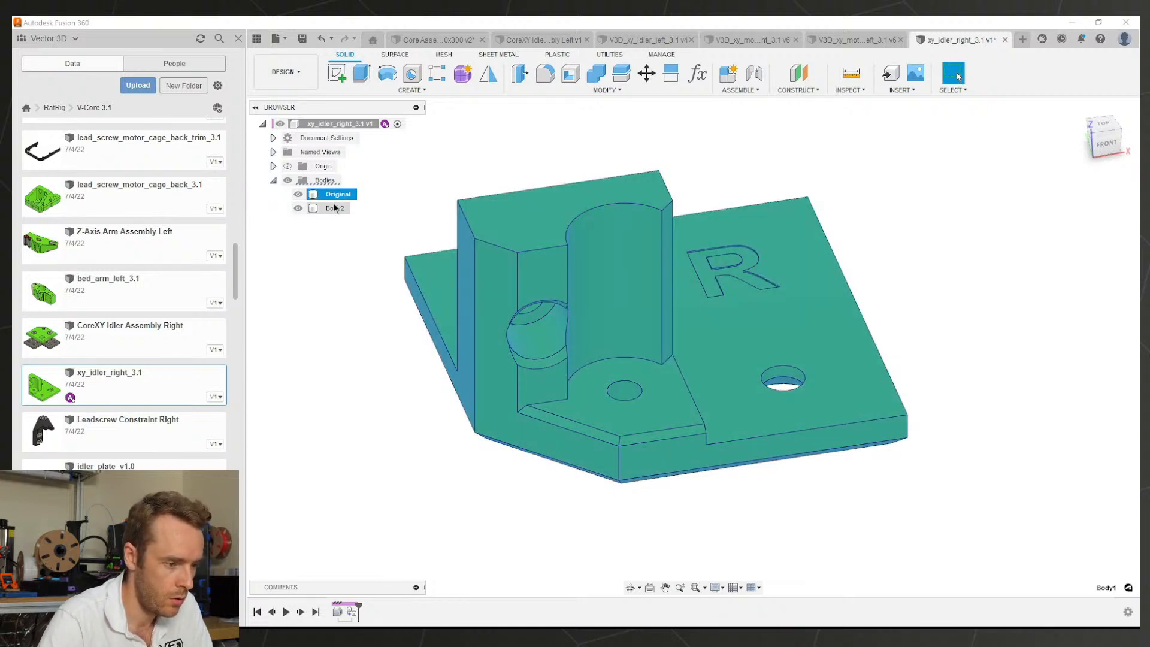
type("Mo")
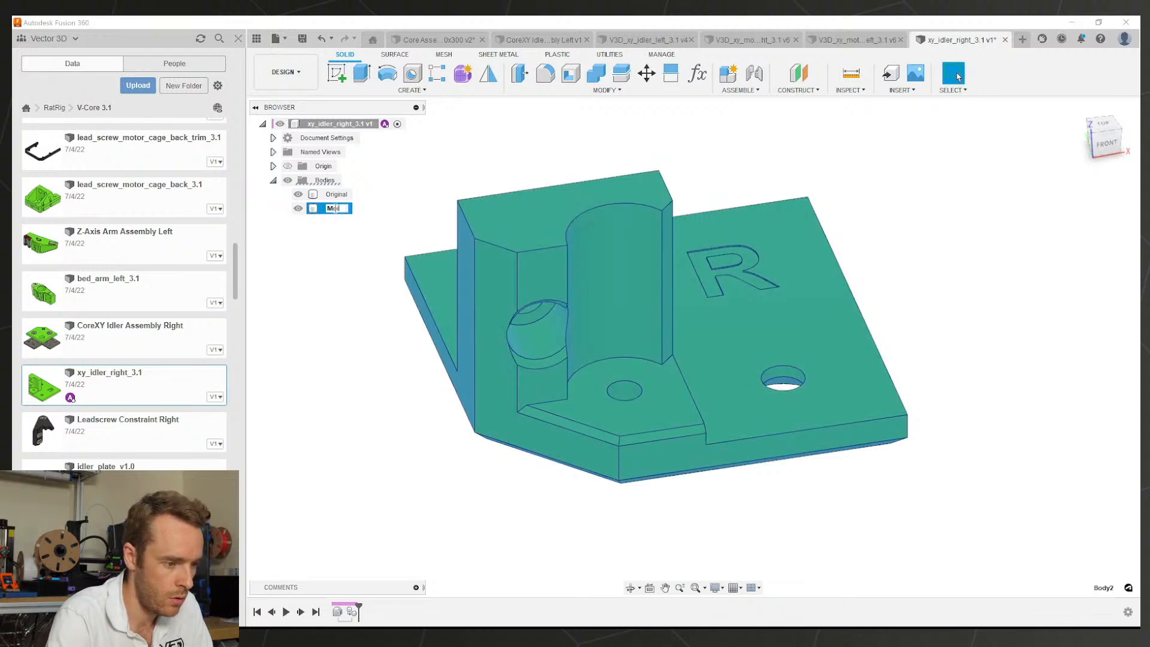
type("dified")
key("Return")
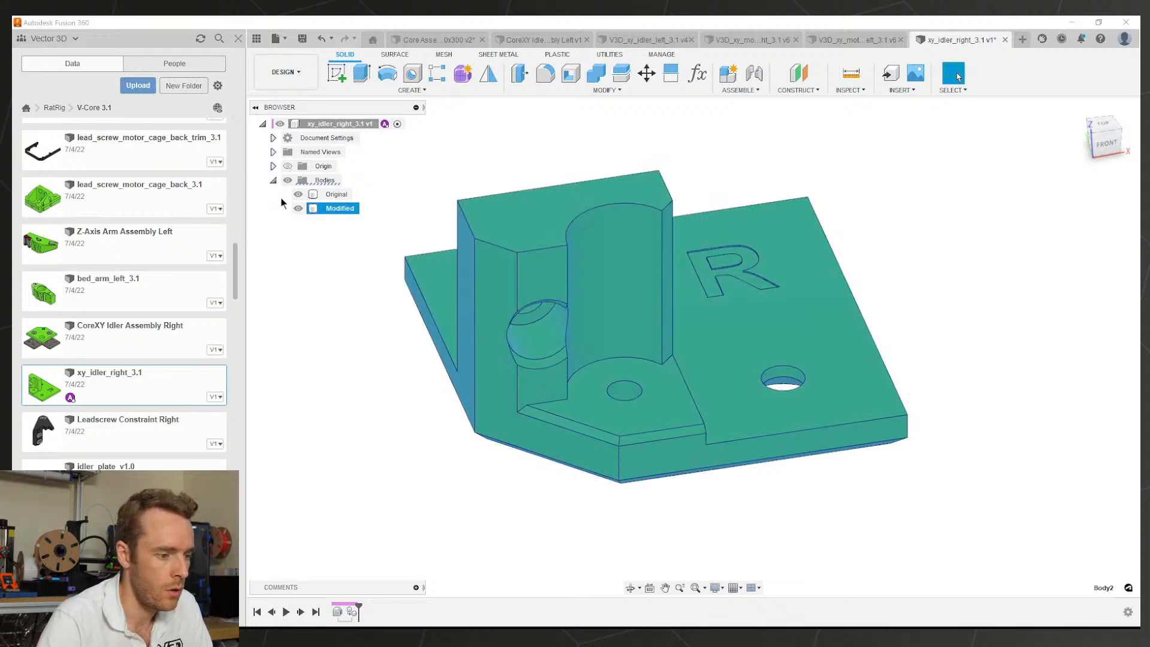
key("Escape")
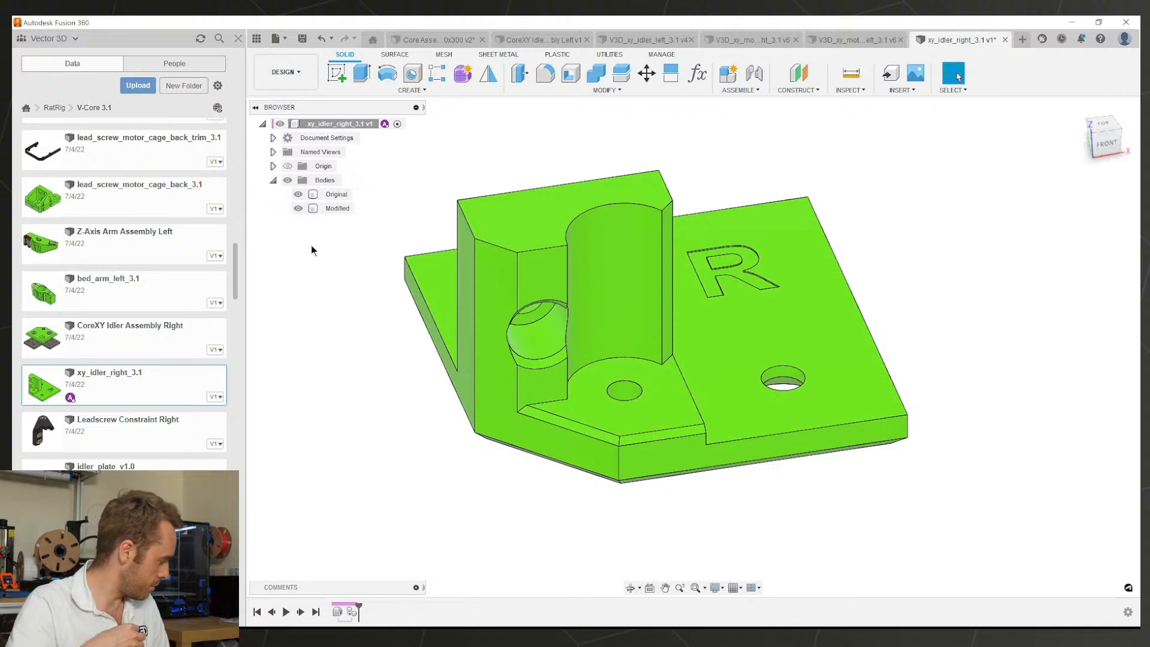
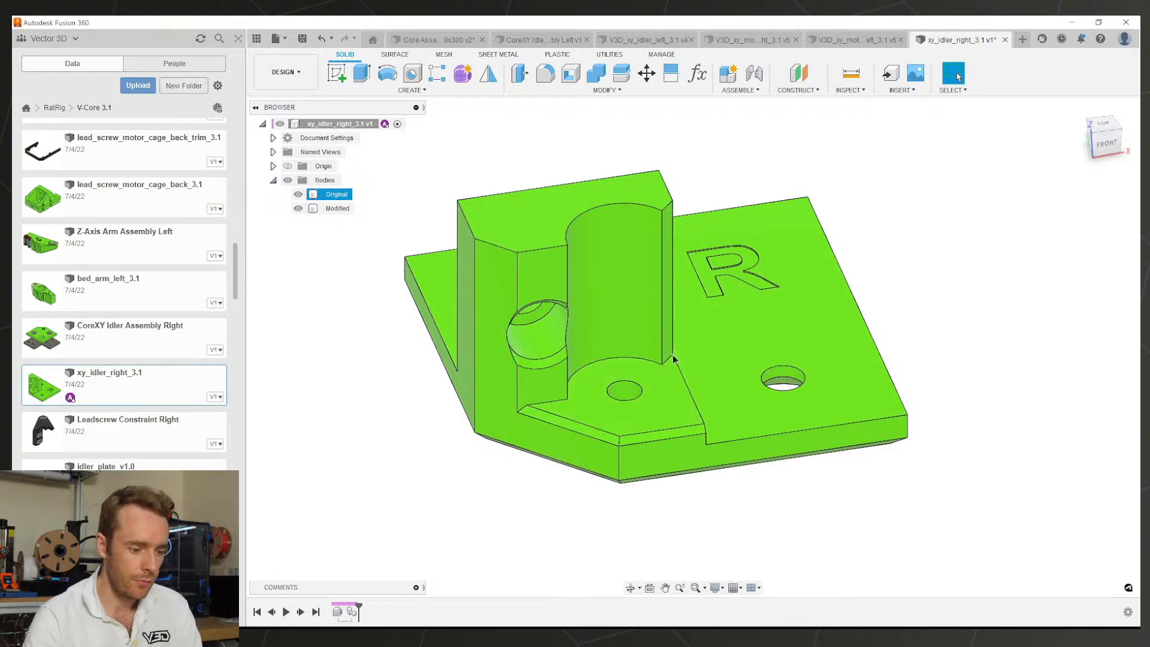
Step: Delete one chamfer face on the idler plate's edge
middle_click_drag(585, 437, 527, 419, "shift")
middle_click_drag(592, 370, 584, 379, "shift")
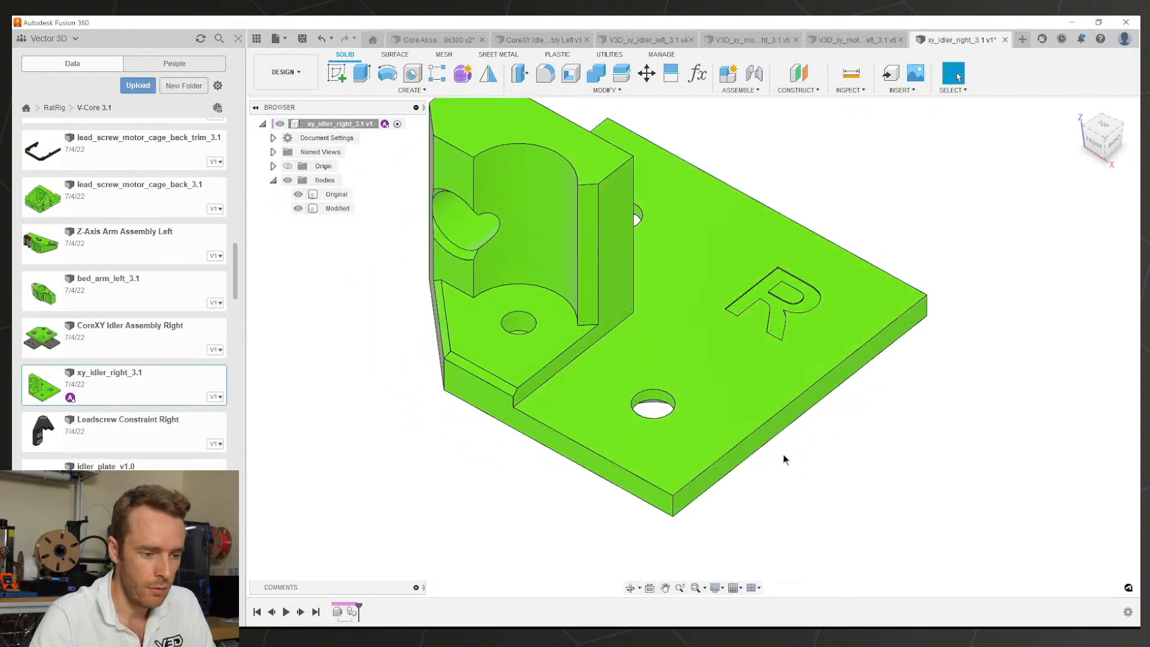
middle_click_drag(778, 436, 785, 285, "shift")
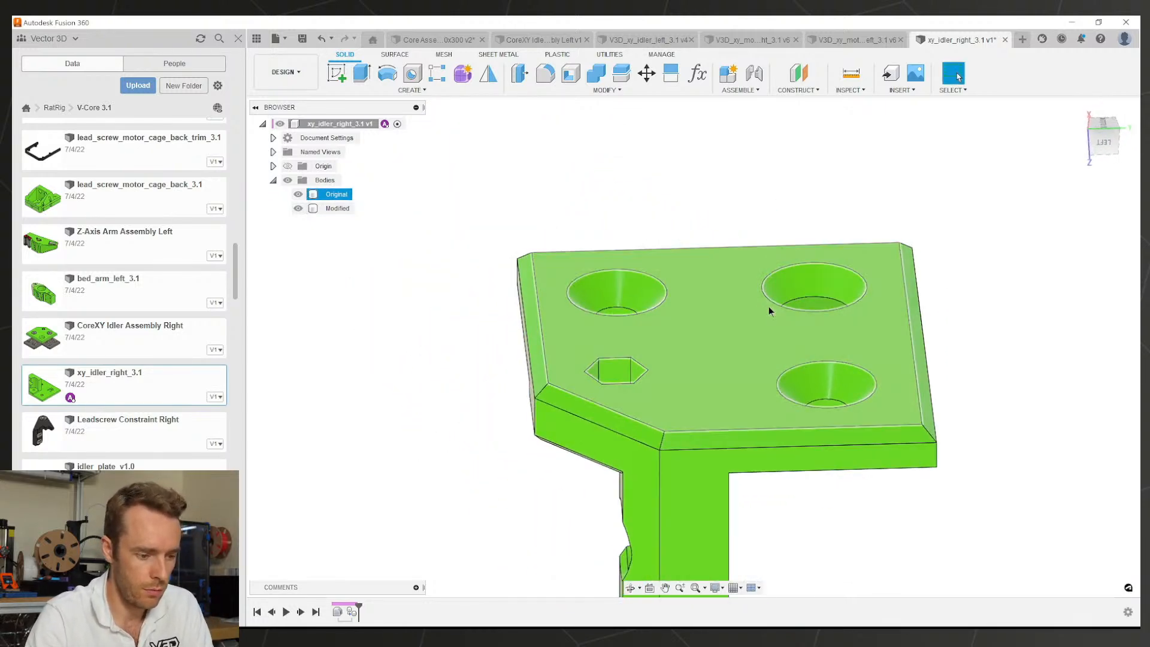
left_click(613, 418)
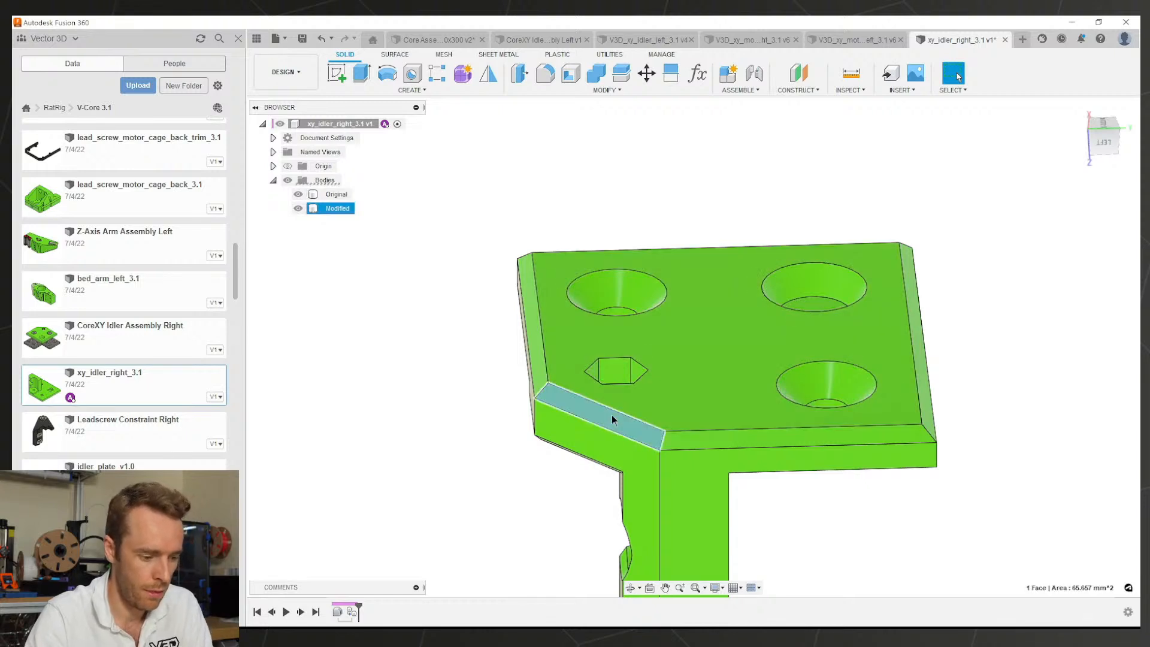
key("Delete")
Step: Edit the Delete Face feature to include the other four chamfer faces
right_click(367, 611)
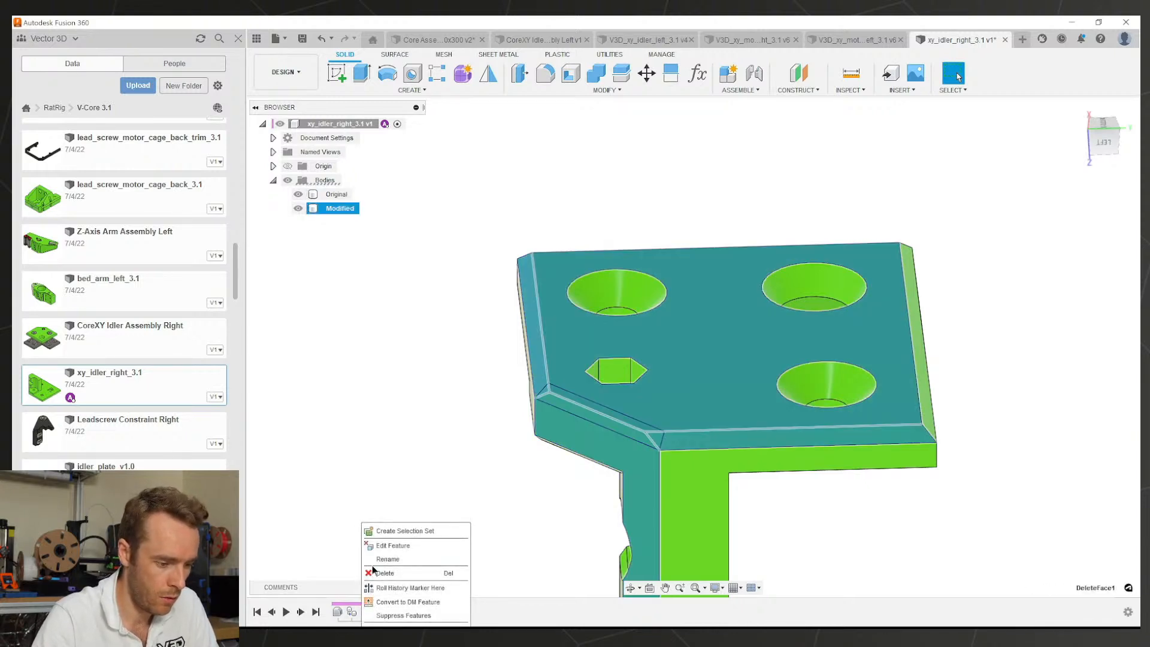
left_click(387, 546)
left_click(533, 352)
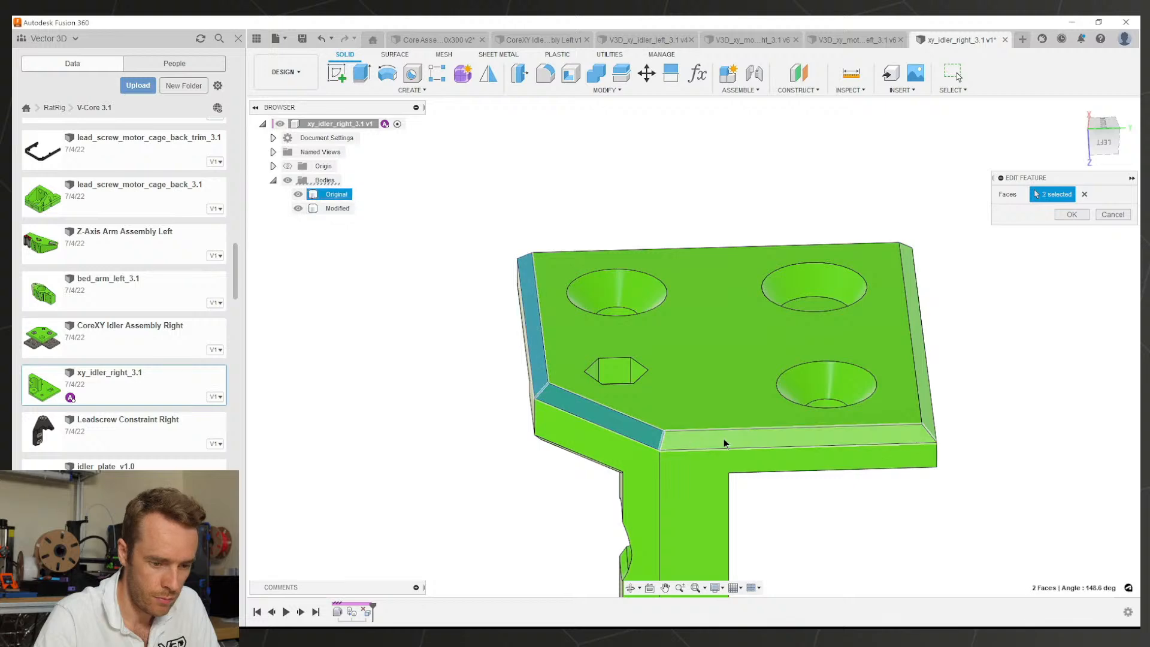
left_click(723, 439)
middle_click_drag(880, 400, 689, 414, "shift")
left_click(659, 426)
left_click(742, 383)
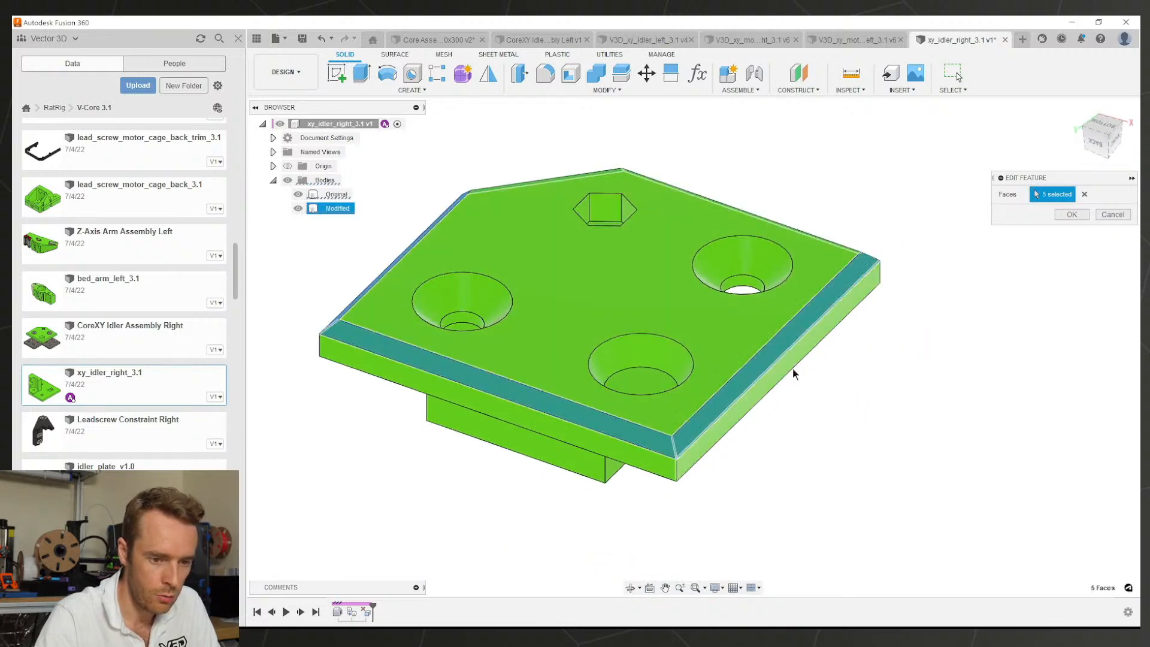
left_click(1070, 214)
Step: Undo the removal, hide the Original body, and delete the last history feature
middle_click_drag(851, 290, 693, 337, "shift")
key("ctrl+z")
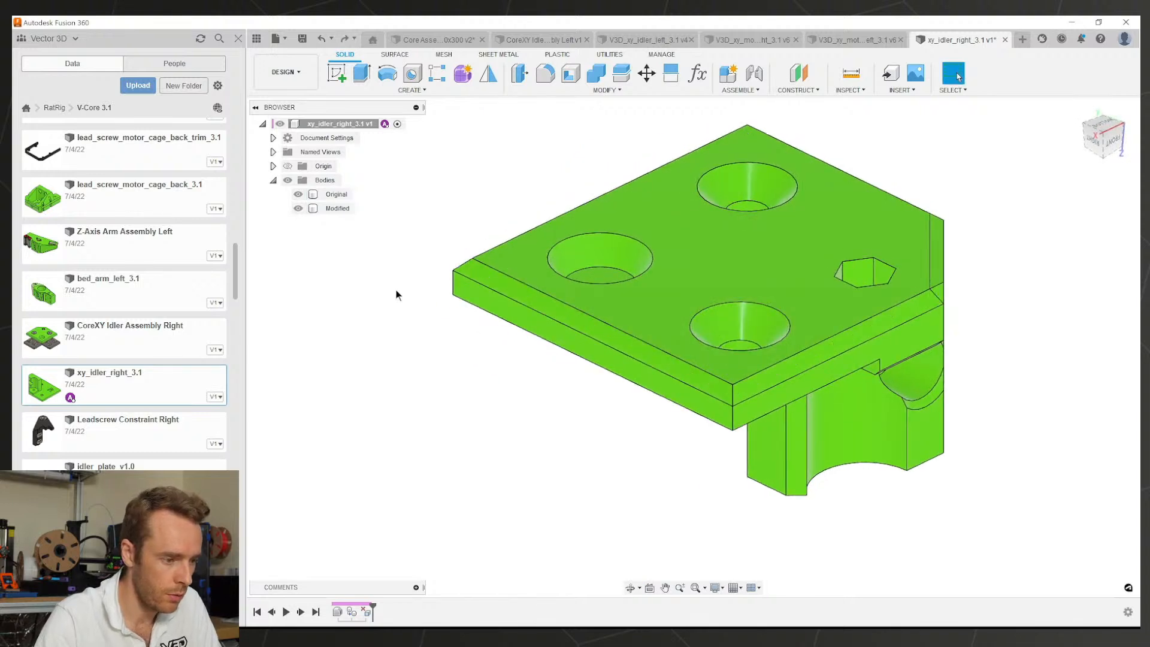
left_click(298, 194)
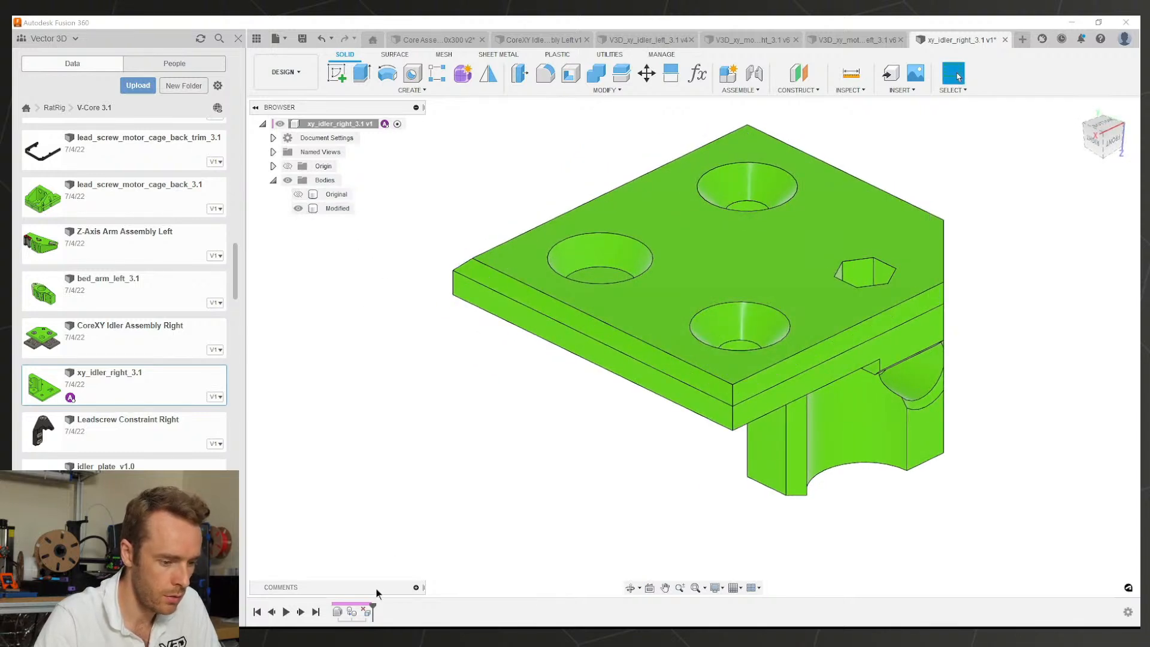
left_click(364, 609)
key("Delete")
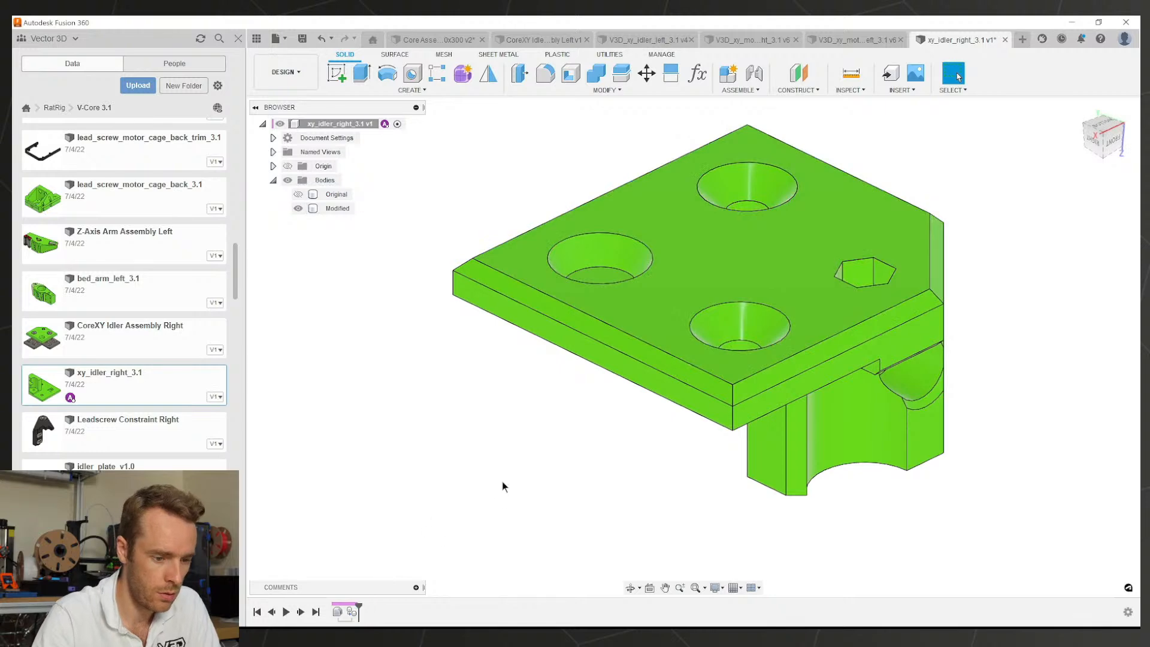
middle_click_drag(502, 480, 347, 481, "shift")
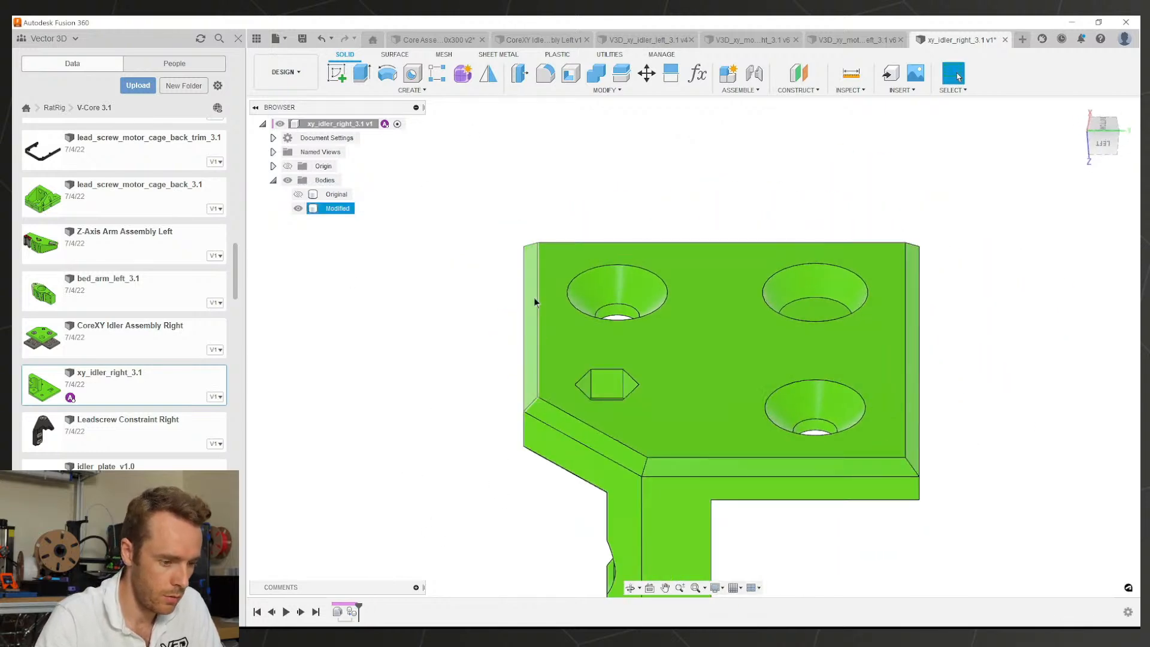
Step: On the Modified body, delete all five chamfer faces with one Delete Face feature
left_click(554, 418)
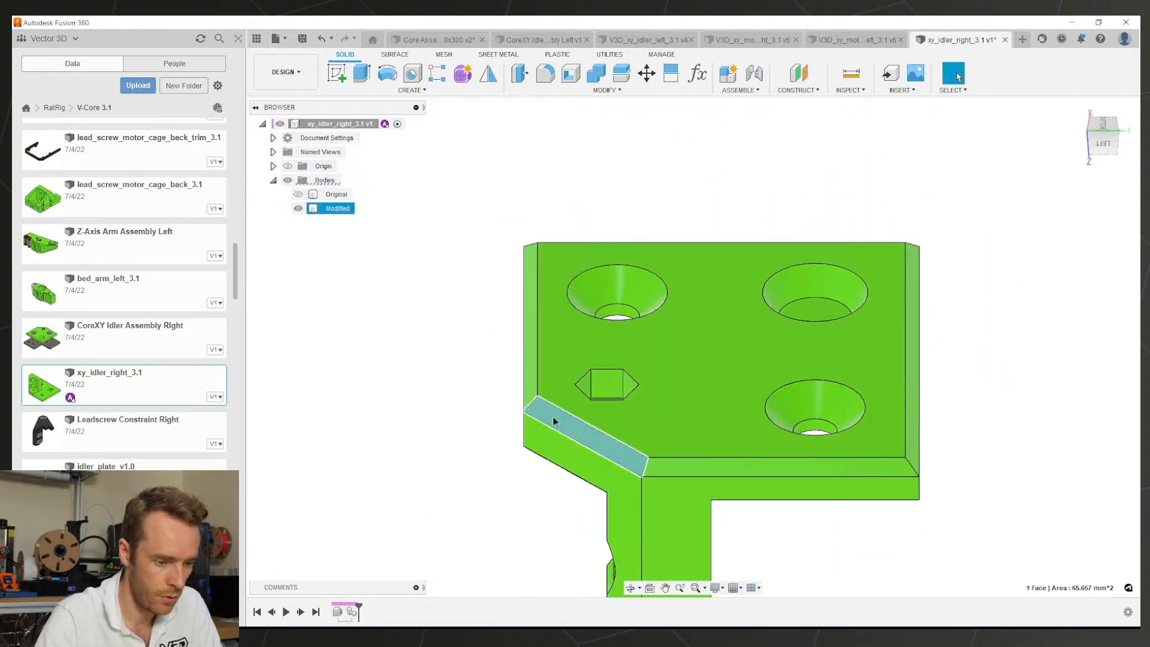
middle_click_drag(552, 415, 498, 411, "shift")
key("Delete")
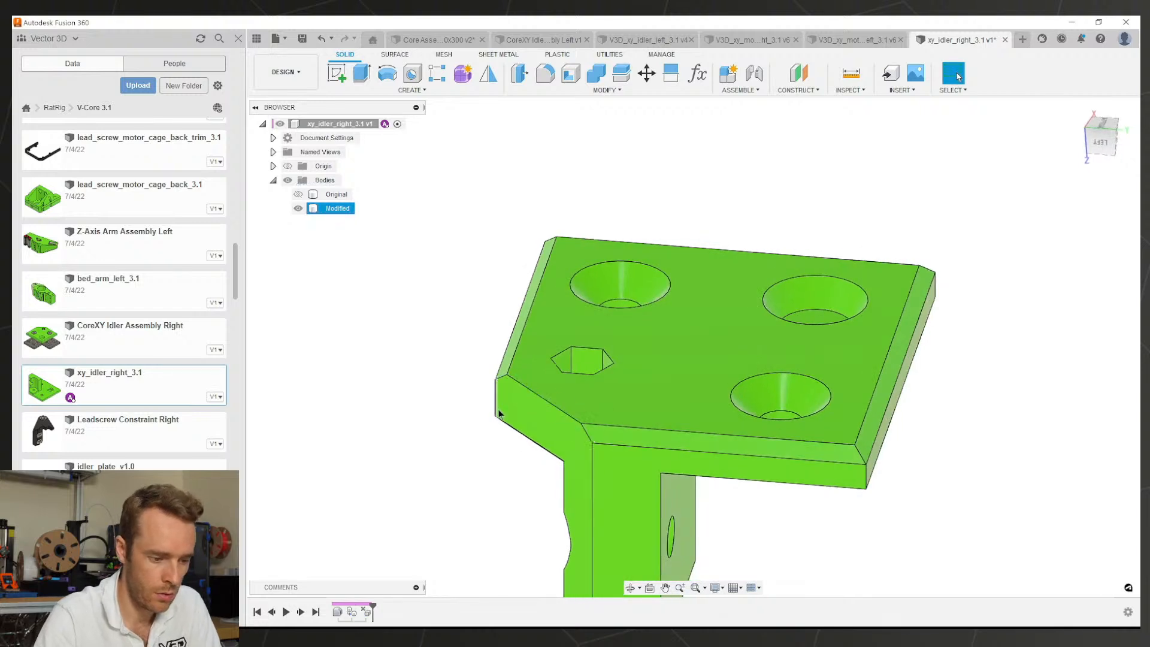
double_click(364, 610)
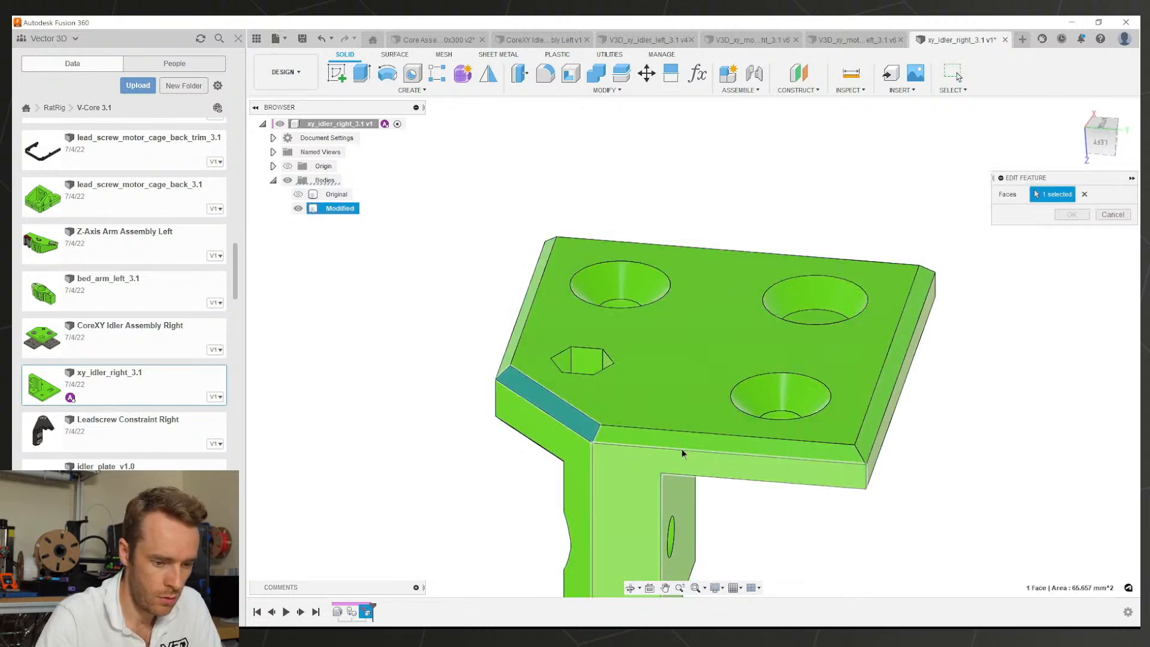
left_click(682, 446)
left_click(881, 409)
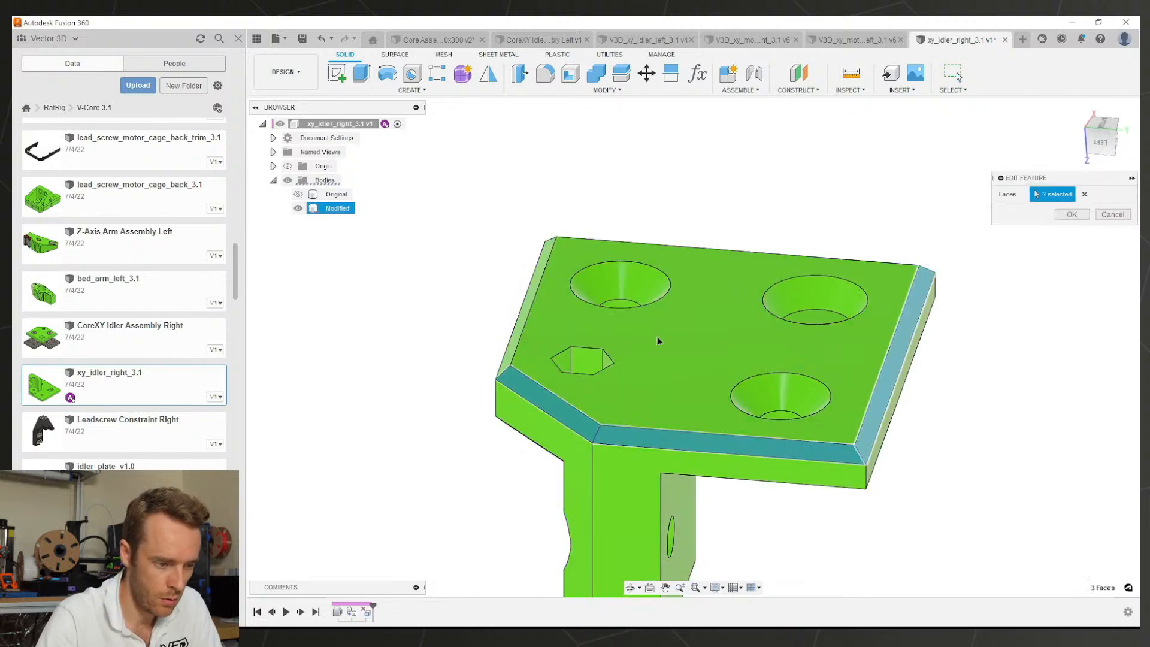
left_click(546, 265)
middle_click_drag(590, 281, 630, 339, "shift")
left_click(795, 269)
left_click(1069, 213)
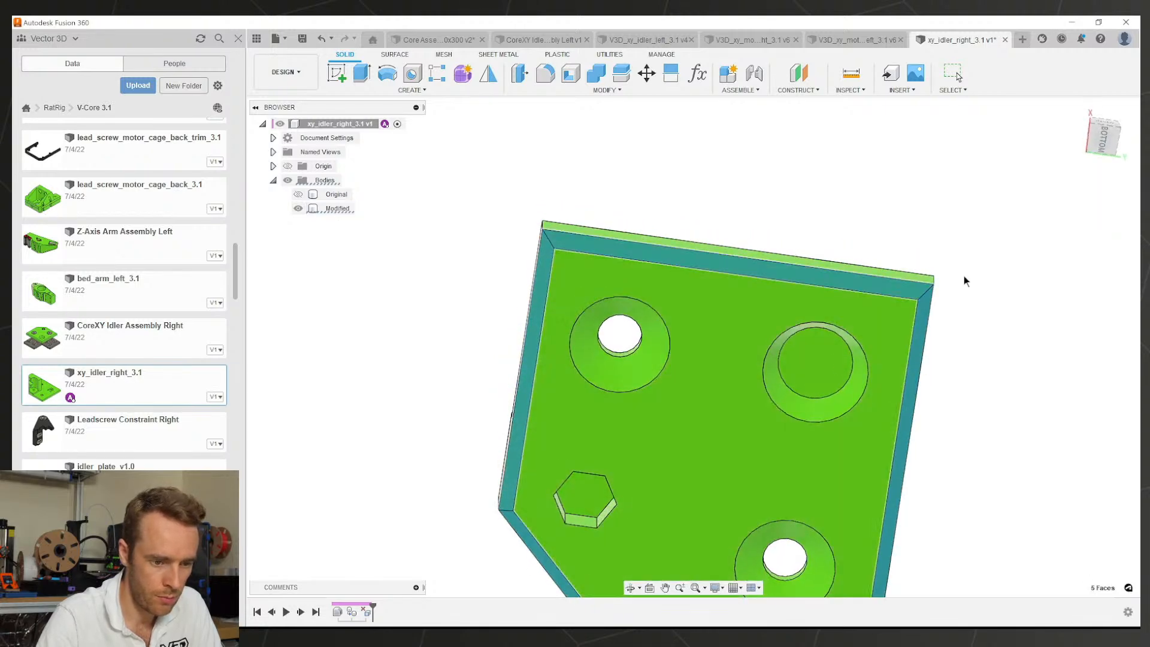
middle_click_drag(898, 353, 720, 223, "shift")
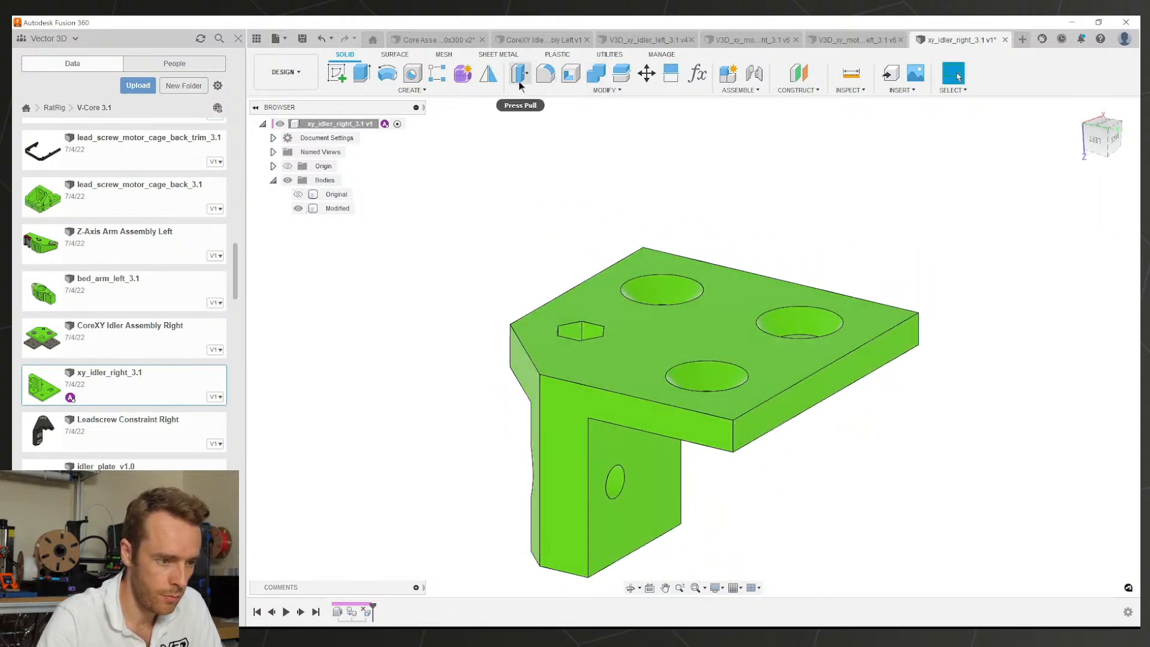
Step: Add a 1 mm by 2 mm two-distance chamfer to four plate edges
left_click(607, 89)
left_click(542, 139)
left_click(852, 354)
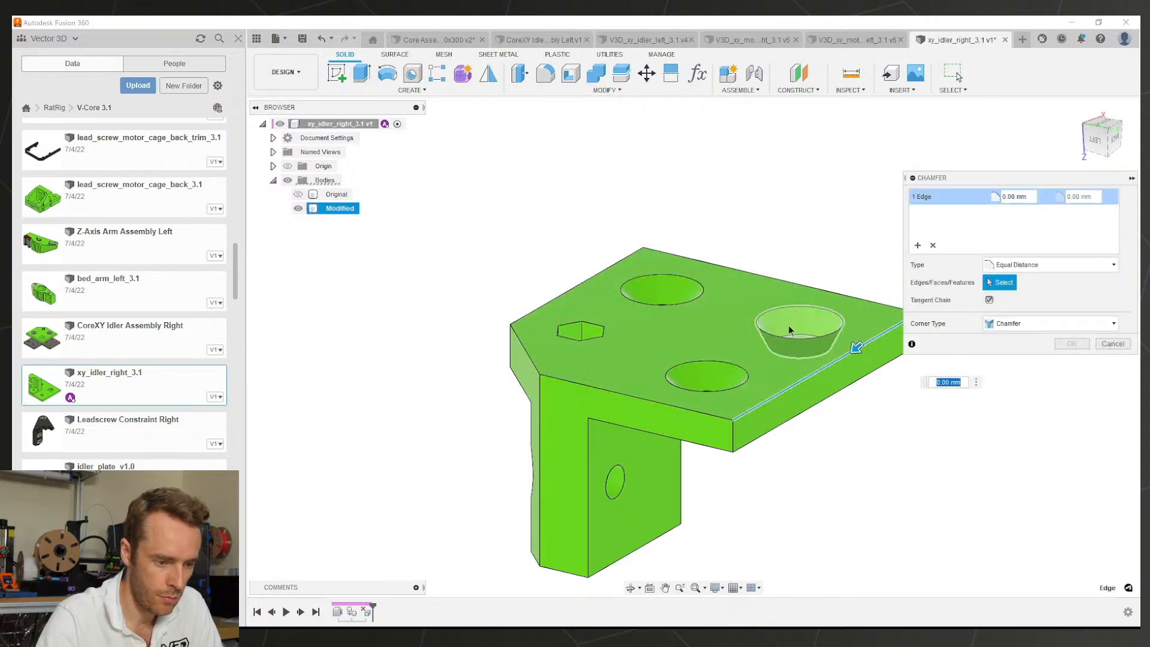
middle_click_drag(789, 330, 515, 192, "shift")
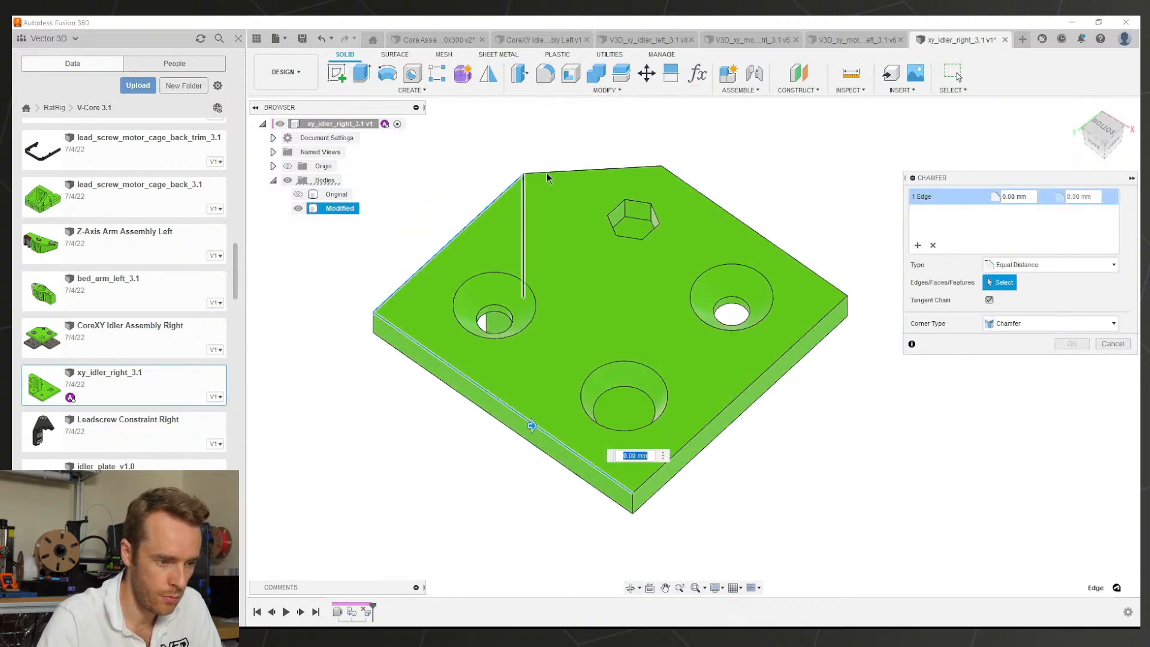
left_click(593, 171)
left_click(697, 190)
left_click(840, 304)
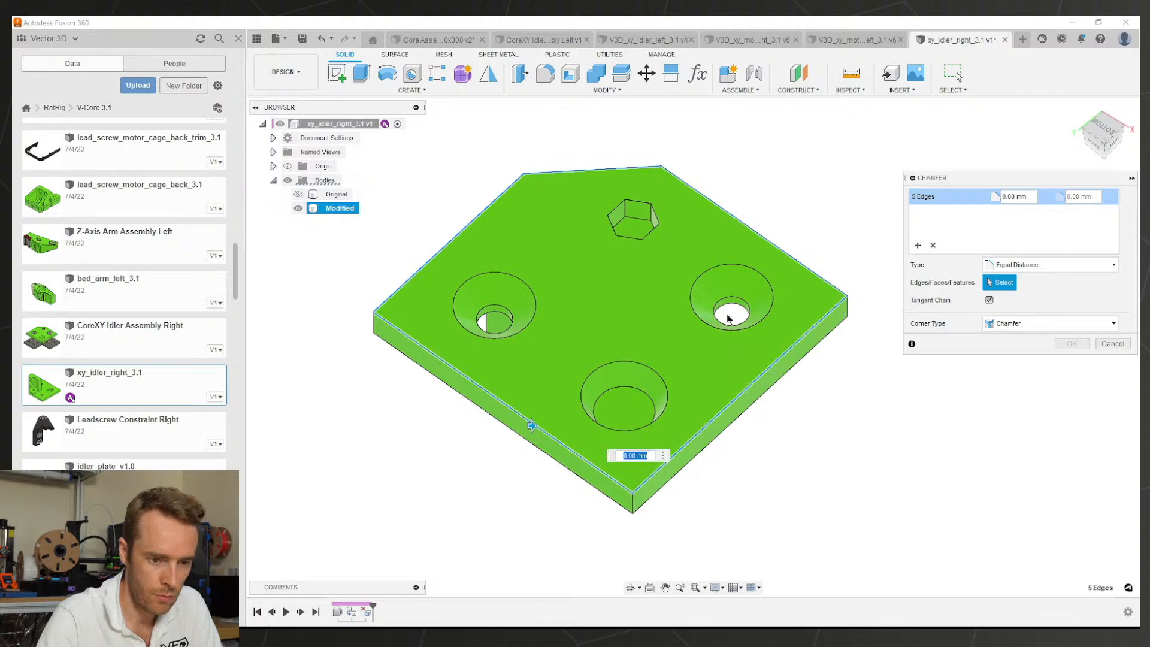
left_click(1048, 264)
left_click(1019, 278)
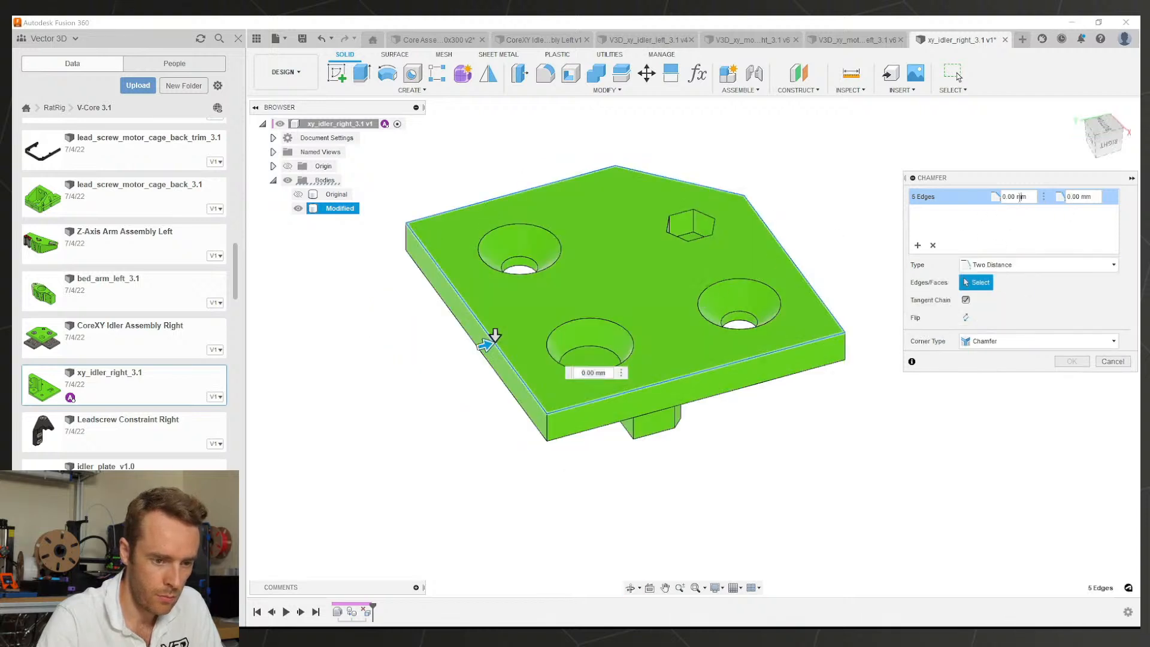
double_click(1020, 197)
type("2")
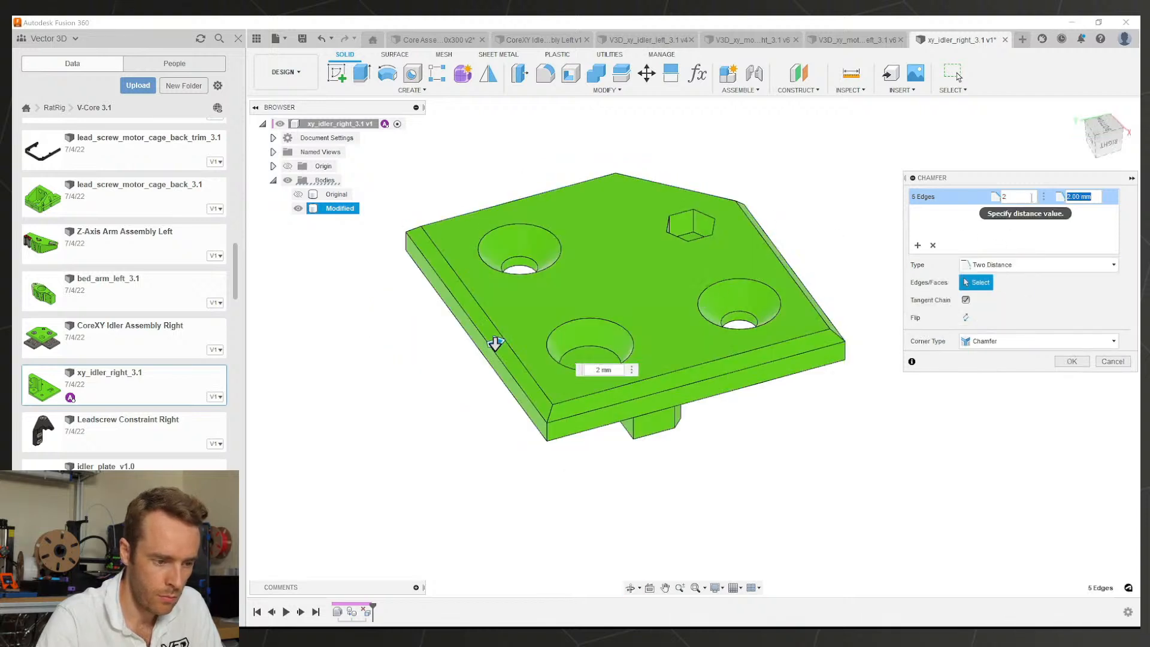
key("Tab")
type("1")
middle_click_drag(495, 336, 489, 306, "shift")
middle_click_drag(746, 317, 788, 293, "shift")
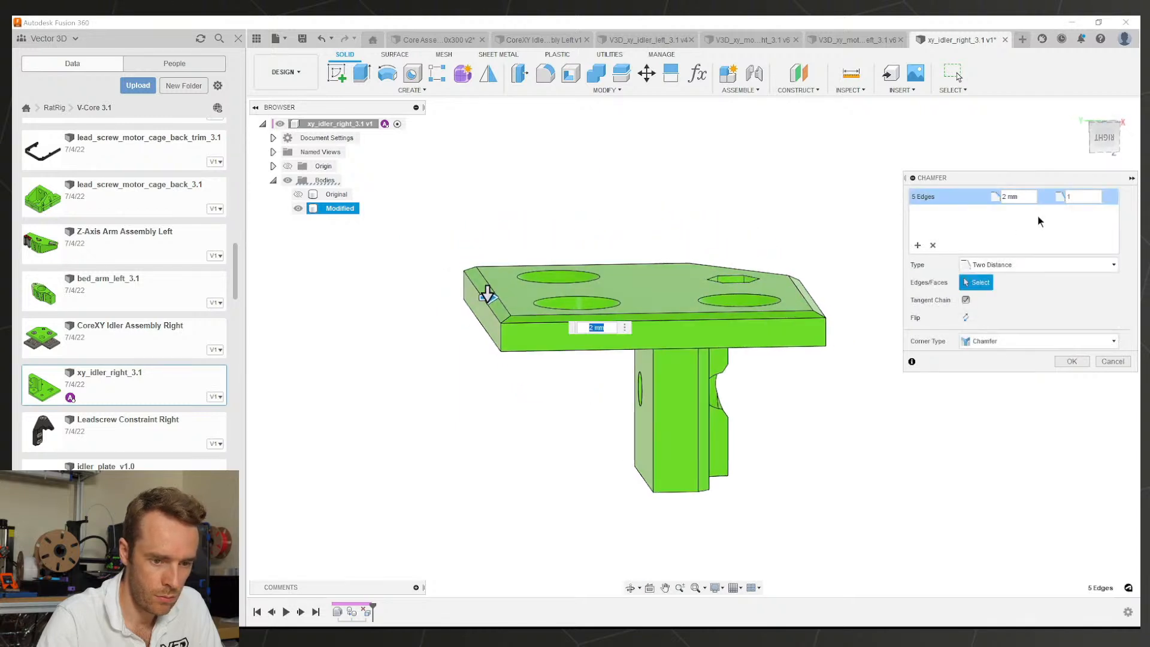
type("1")
key("Tab")
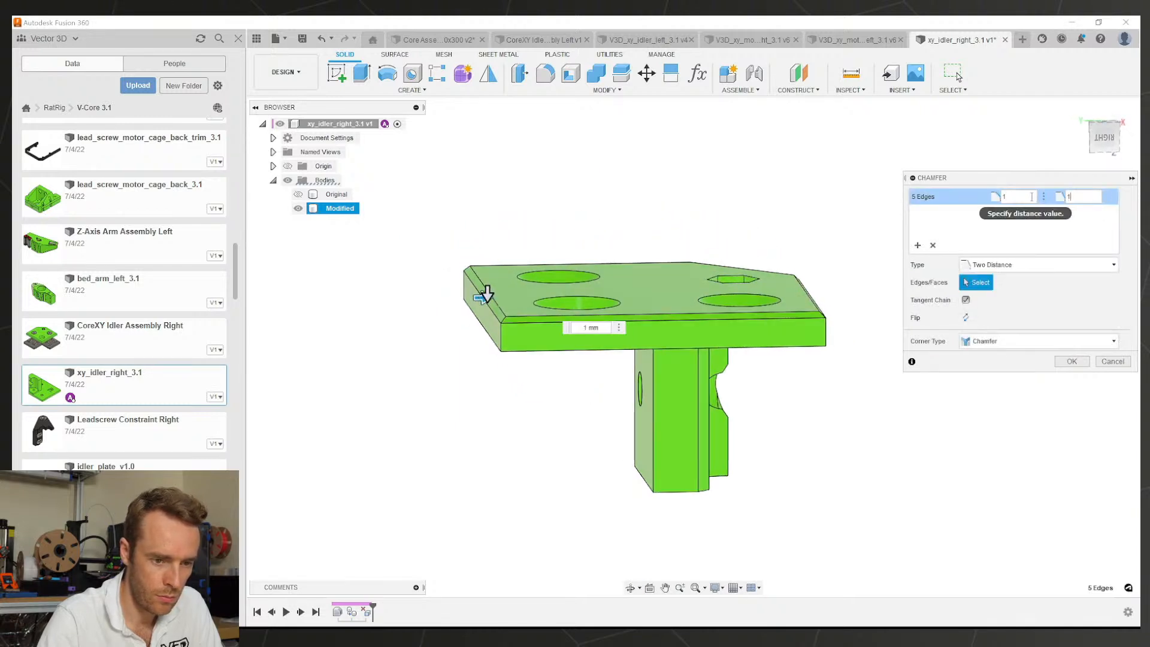
type("2")
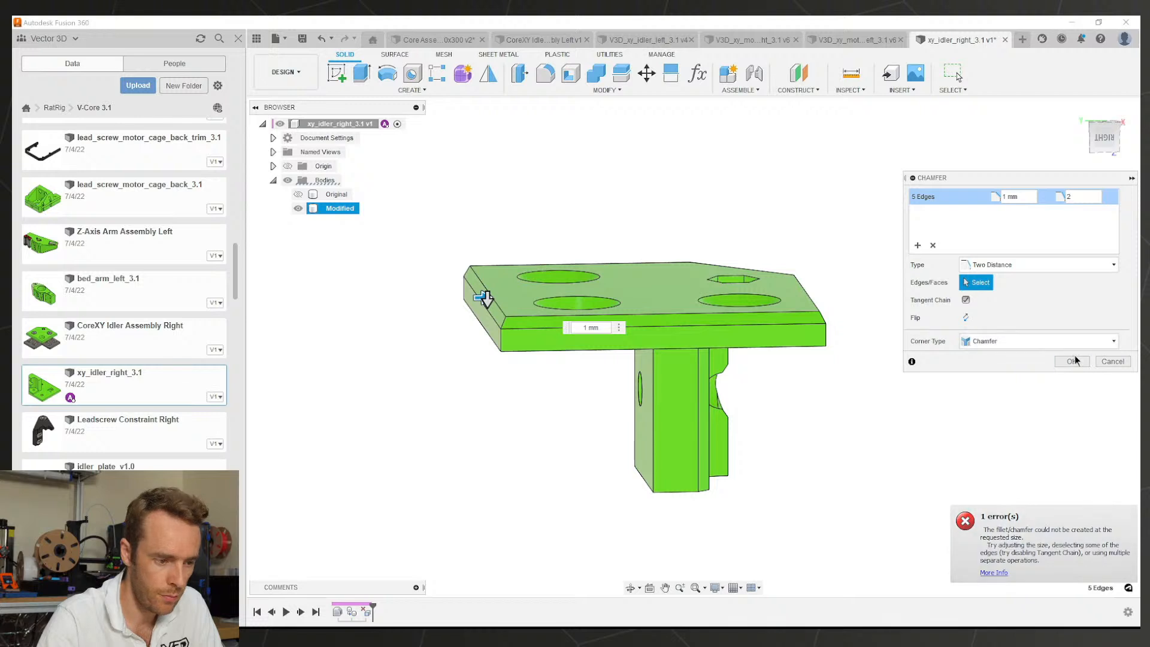
middle_click_drag(617, 219, 580, 151, "shift")
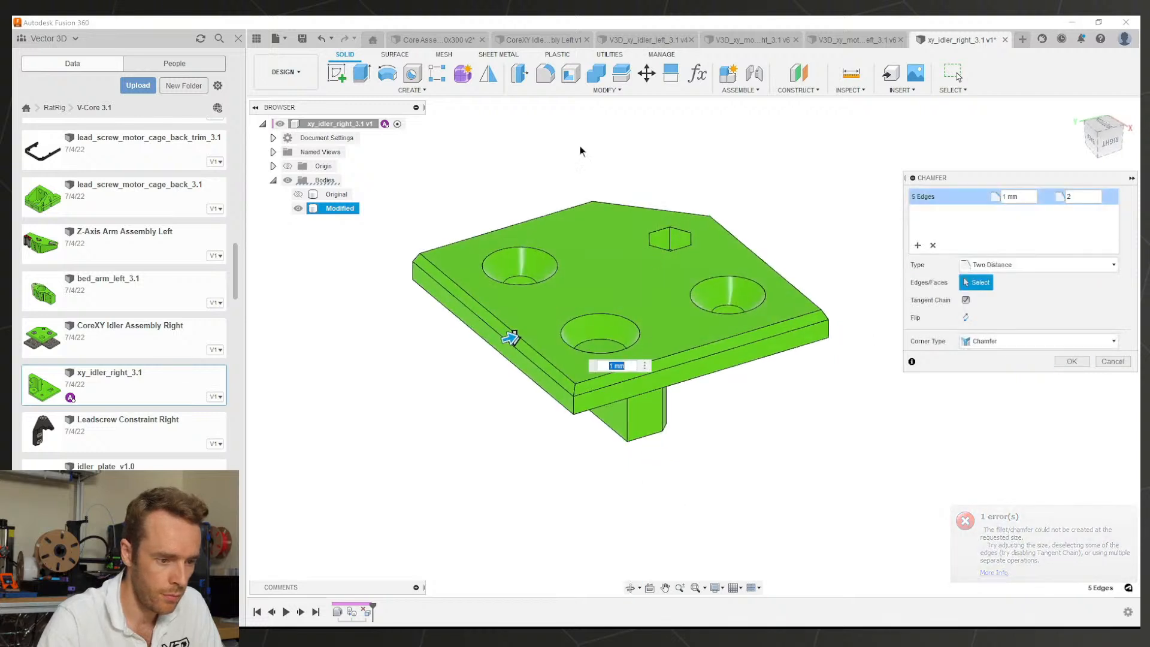
left_click(1071, 361)
Step: Chamfer two vertical corner edges of the plate by 4 mm
left_click(579, 89)
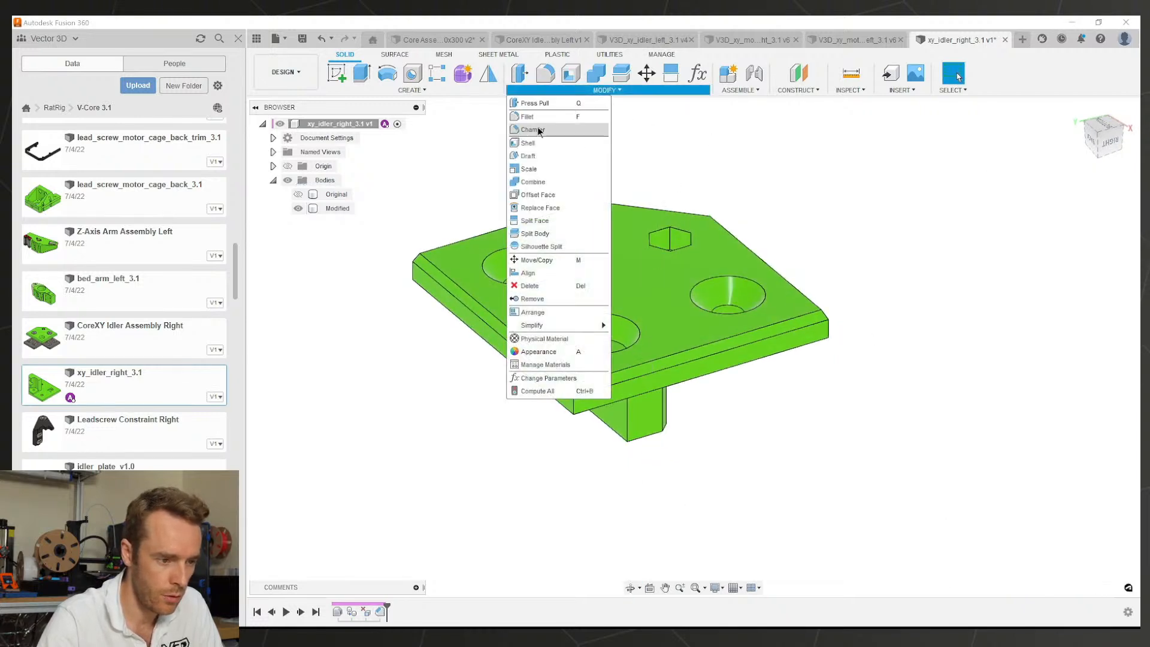
left_click(533, 130)
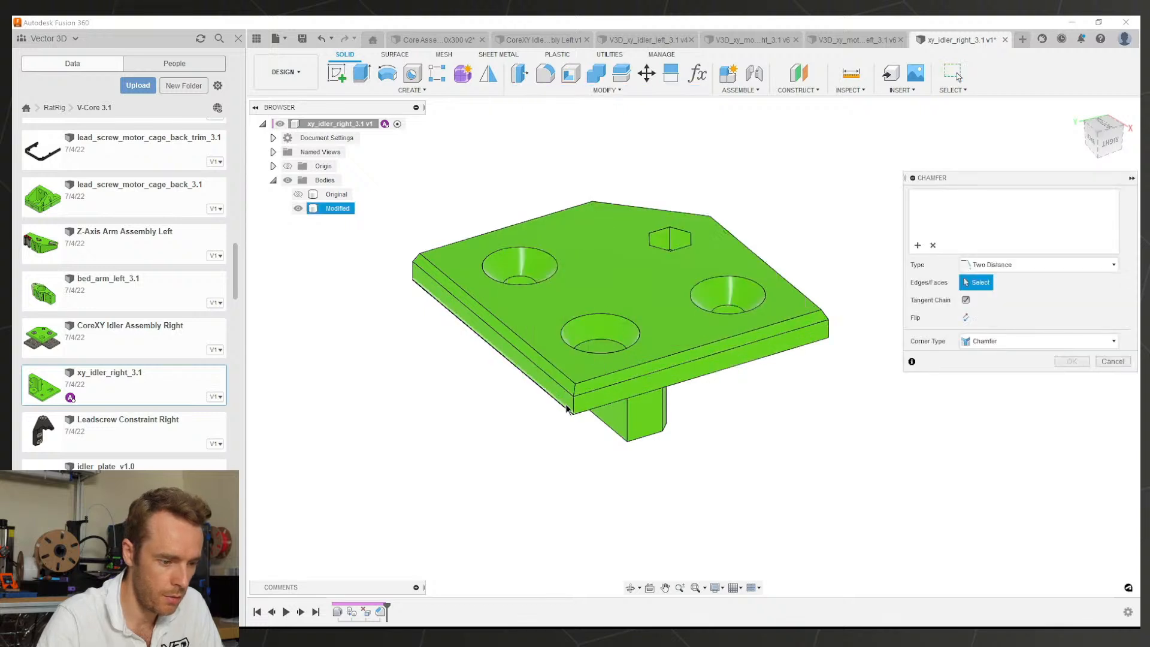
left_click(573, 408)
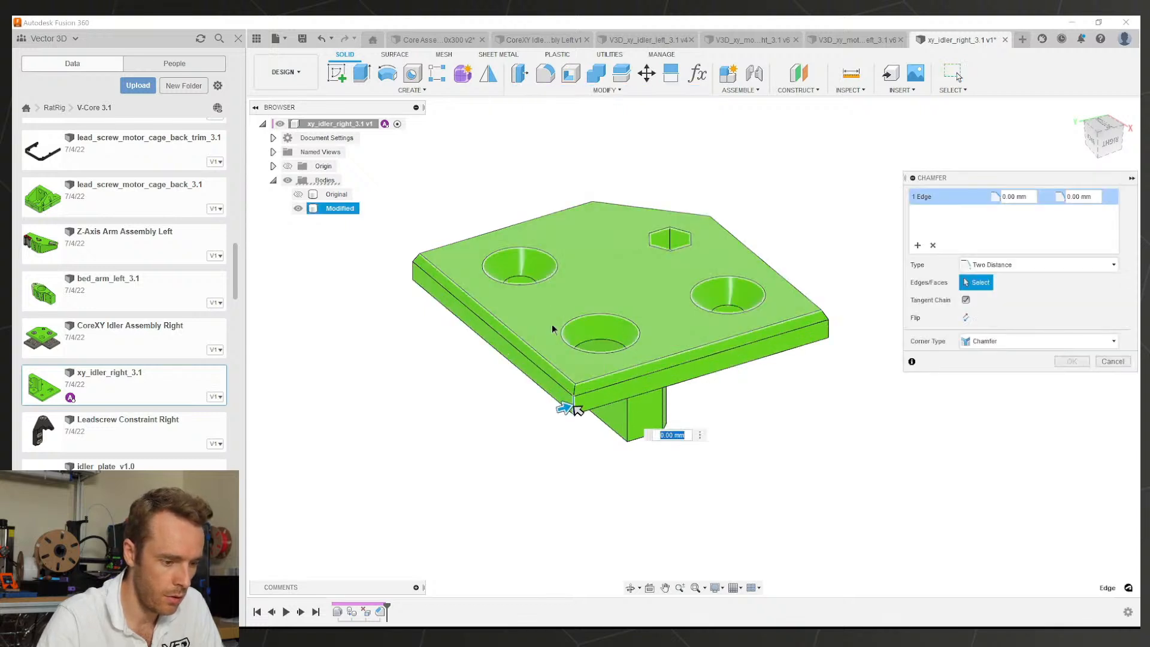
middle_click_drag(552, 324, 737, 371, "shift")
type("4")
key("Return")
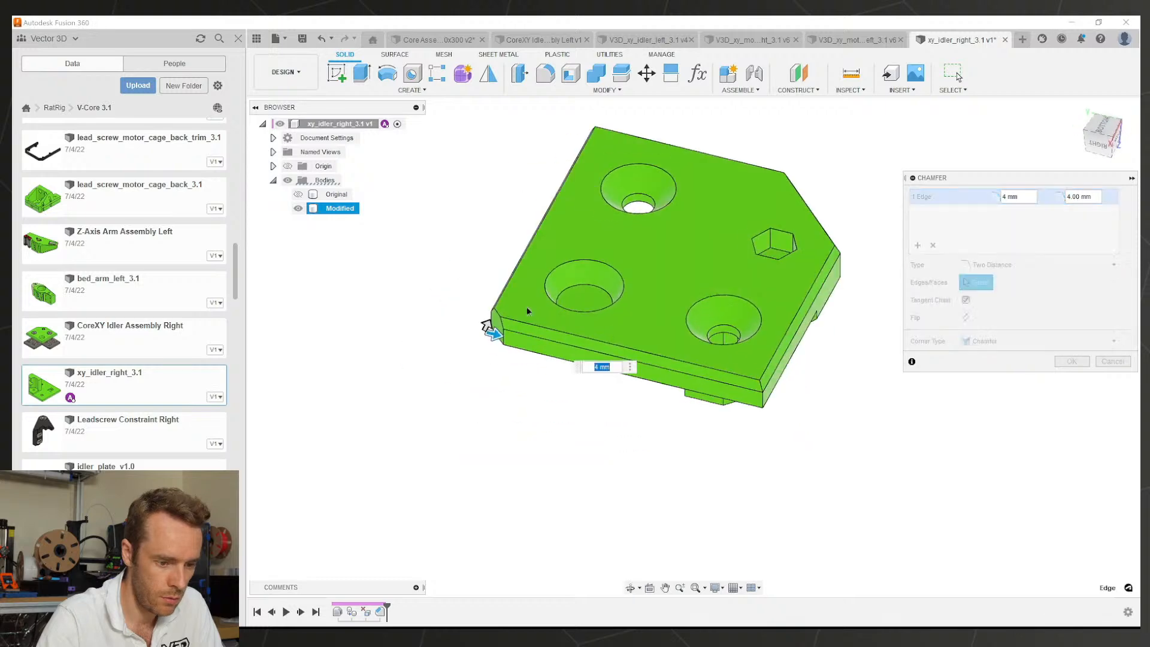
left_click(764, 404)
middle_click_drag(764, 404, 743, 317, "shift")
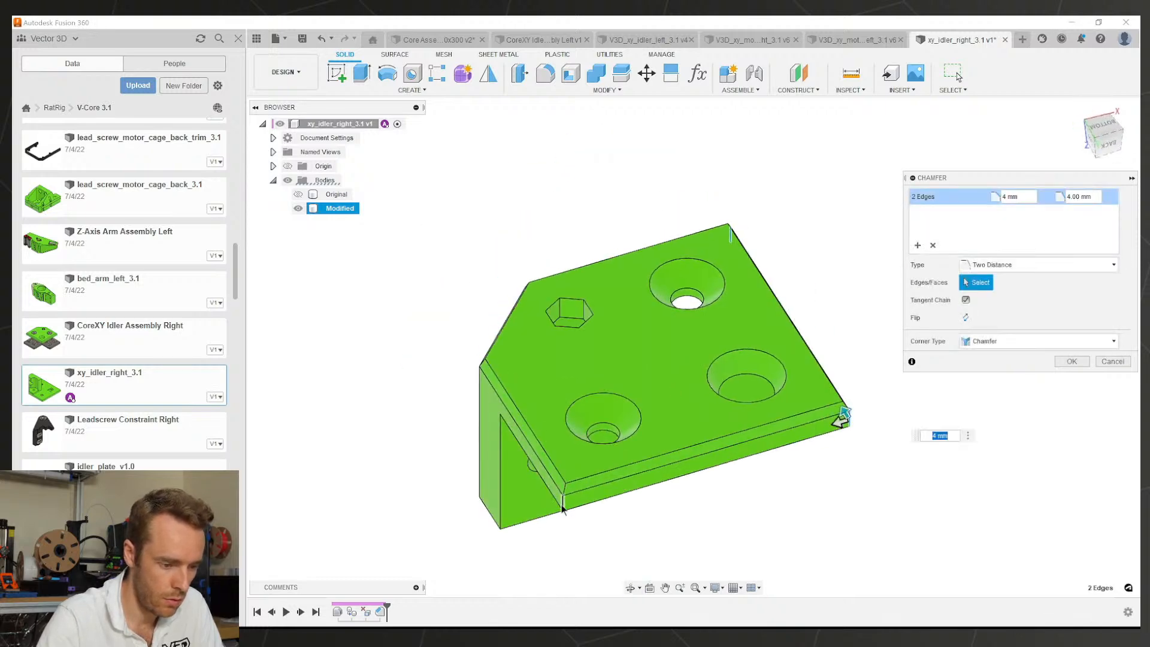
left_click(1075, 363)
scroll(719, 336, "down", 2)
middle_click_drag(719, 335, 650, 294)
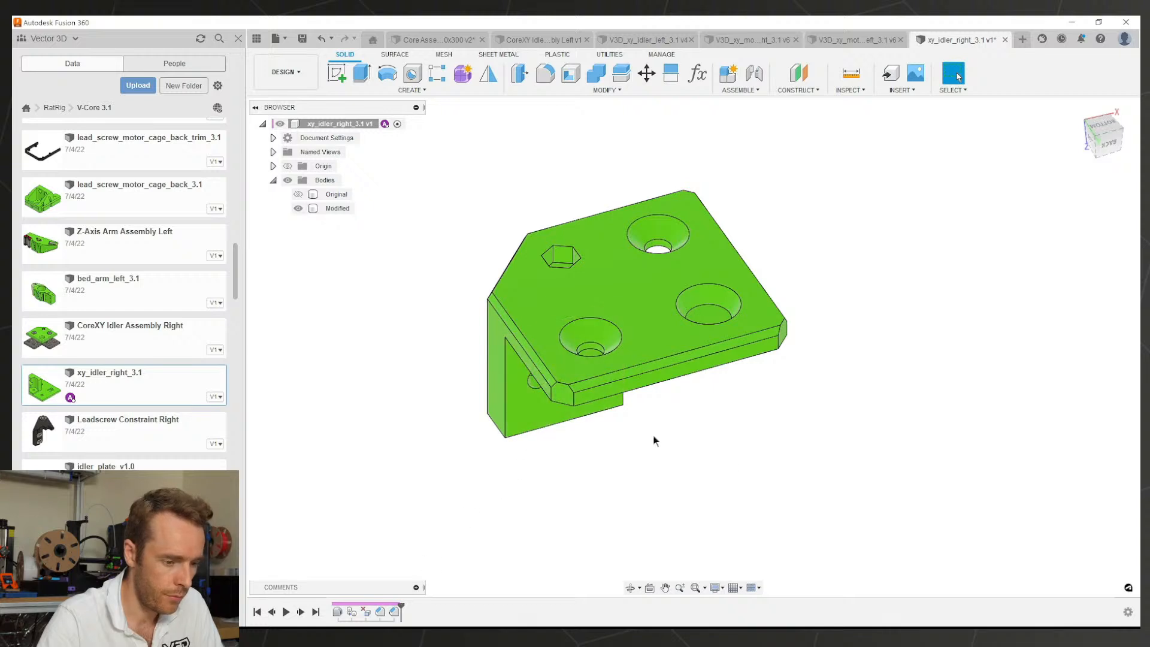
Step: Offset the countersunk, top, small, slot and pillar hole faces by -0.1 mm
key("q")
scroll(636, 324, "up", 5)
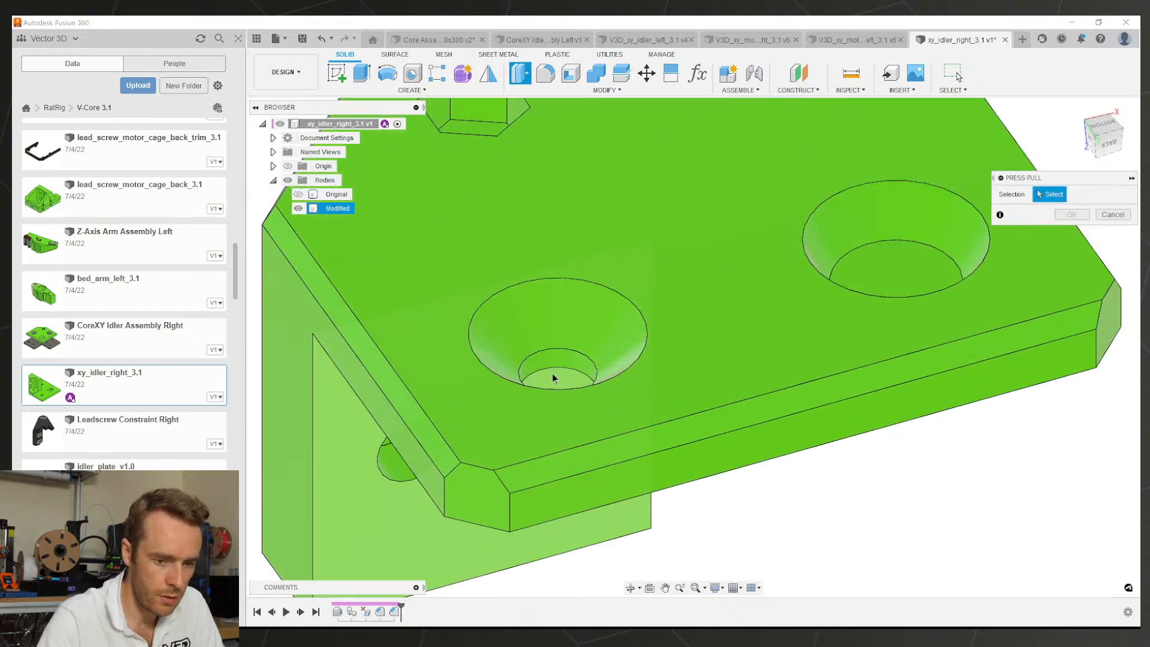
left_click(554, 376)
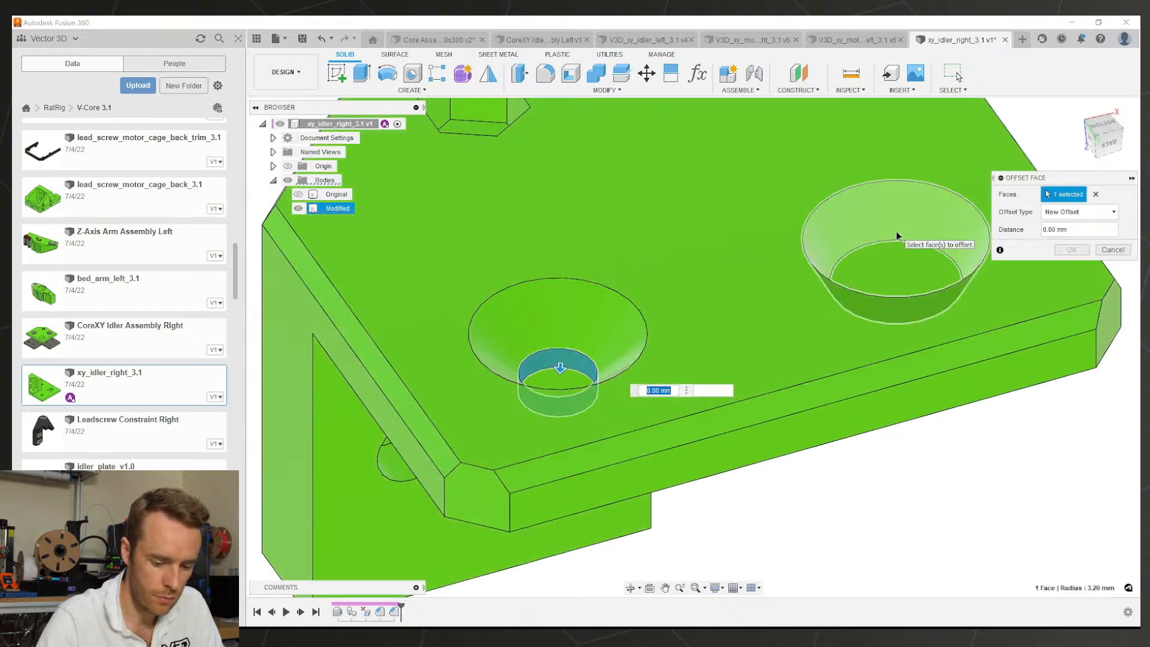
type("-0.1")
scroll(605, 210, "down", 3)
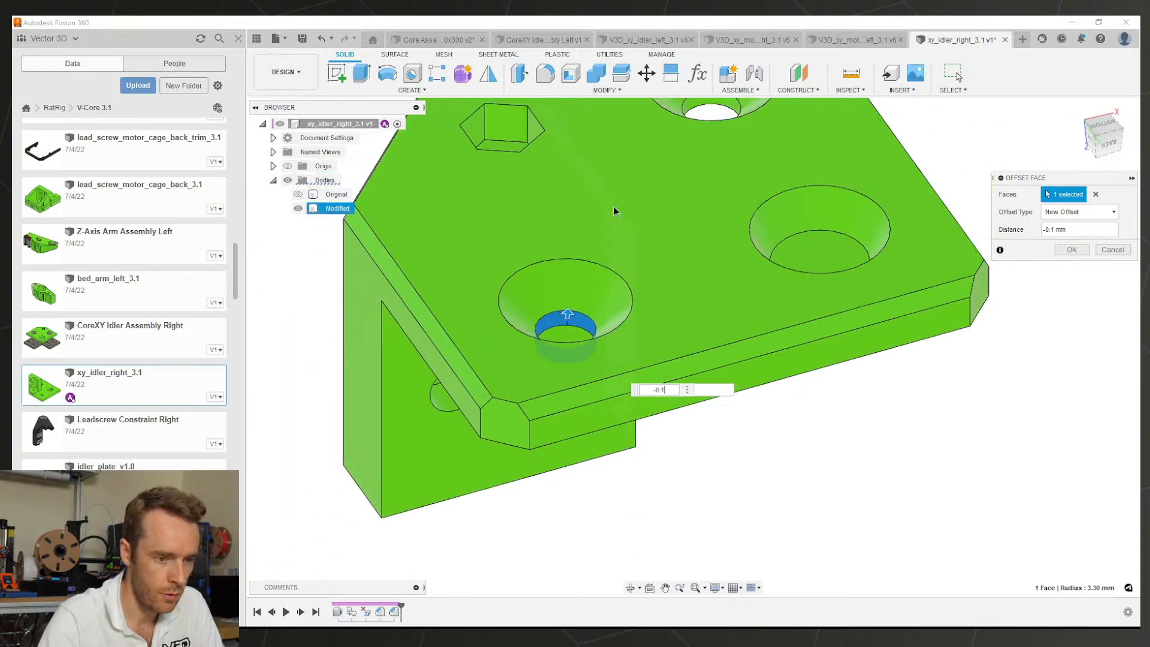
middle_click_drag(618, 198, 518, 437, "shift")
left_click(682, 124)
left_click(495, 460)
left_click(413, 374)
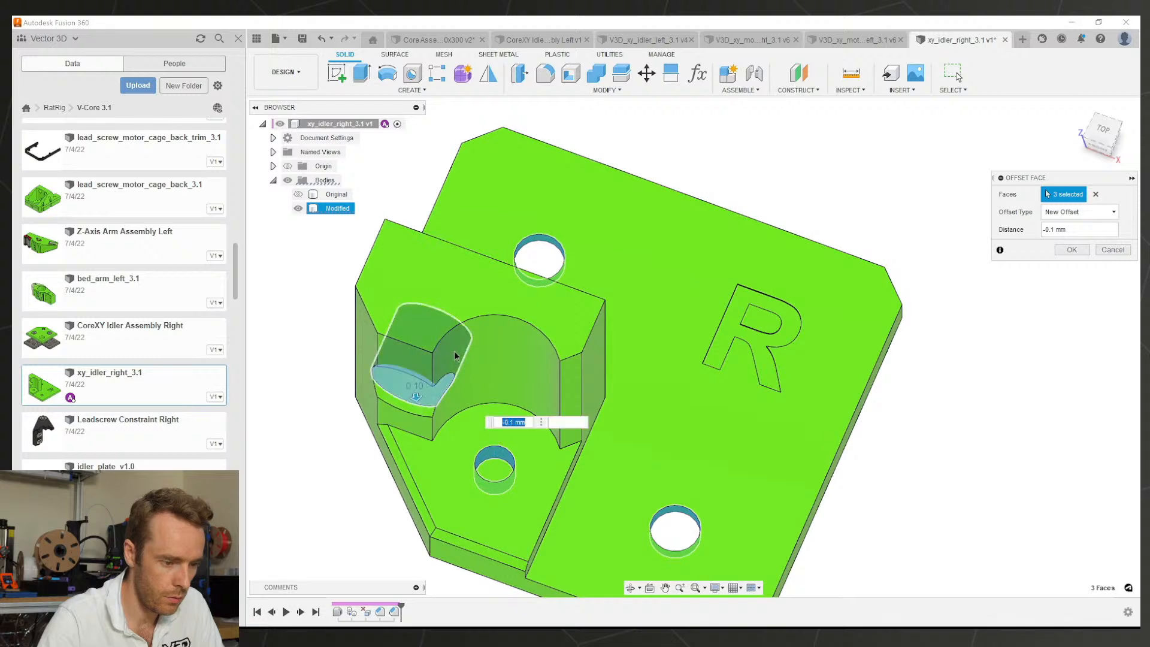
middle_click_drag(413, 374, 803, 282, "shift")
left_click(898, 249)
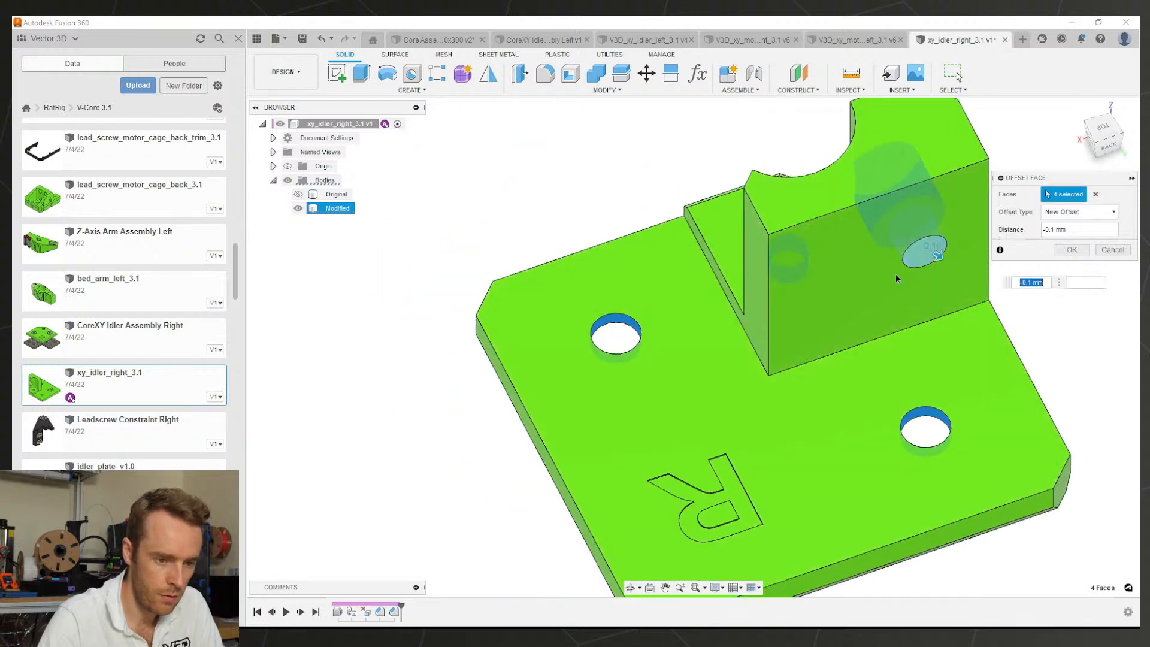
middle_click_drag(866, 383, 807, 304, "shift")
key("Return")
Step: Delete two unwanted hole faces from the part
middle_click_drag(619, 408, 675, 312)
scroll(499, 347, "up", 2)
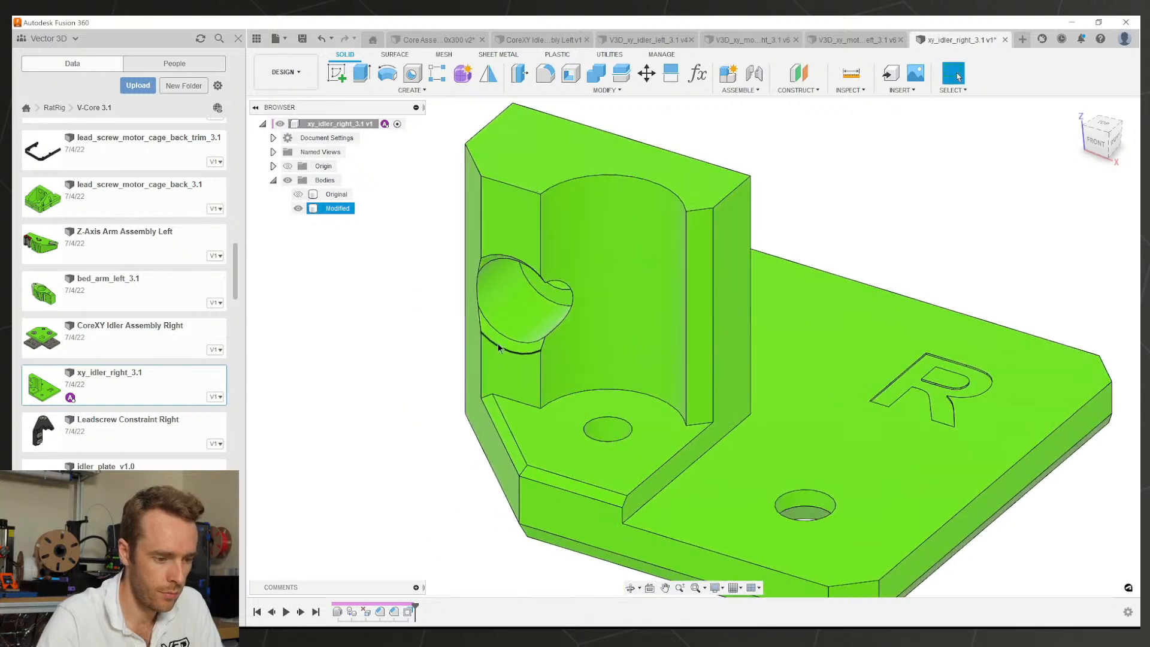
left_click(506, 344)
key("Delete")
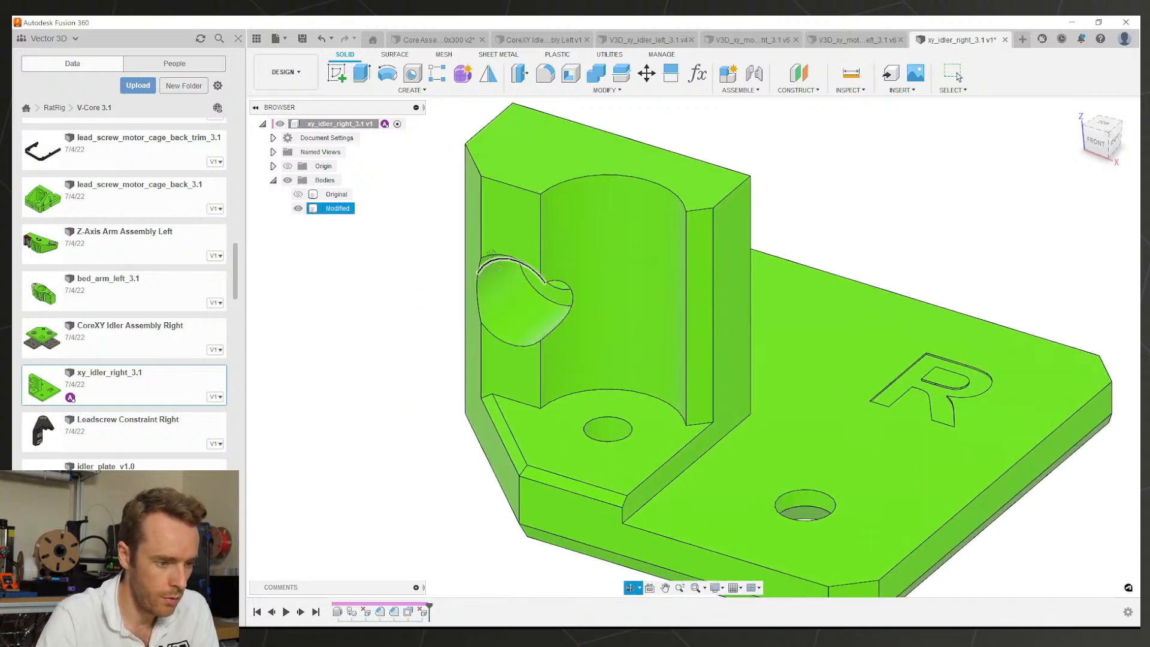
middle_click_drag(497, 269, 487, 199, "shift")
scroll(487, 201, "up", 2)
left_click(493, 195)
key("Delete")
scroll(493, 196, "down", 3)
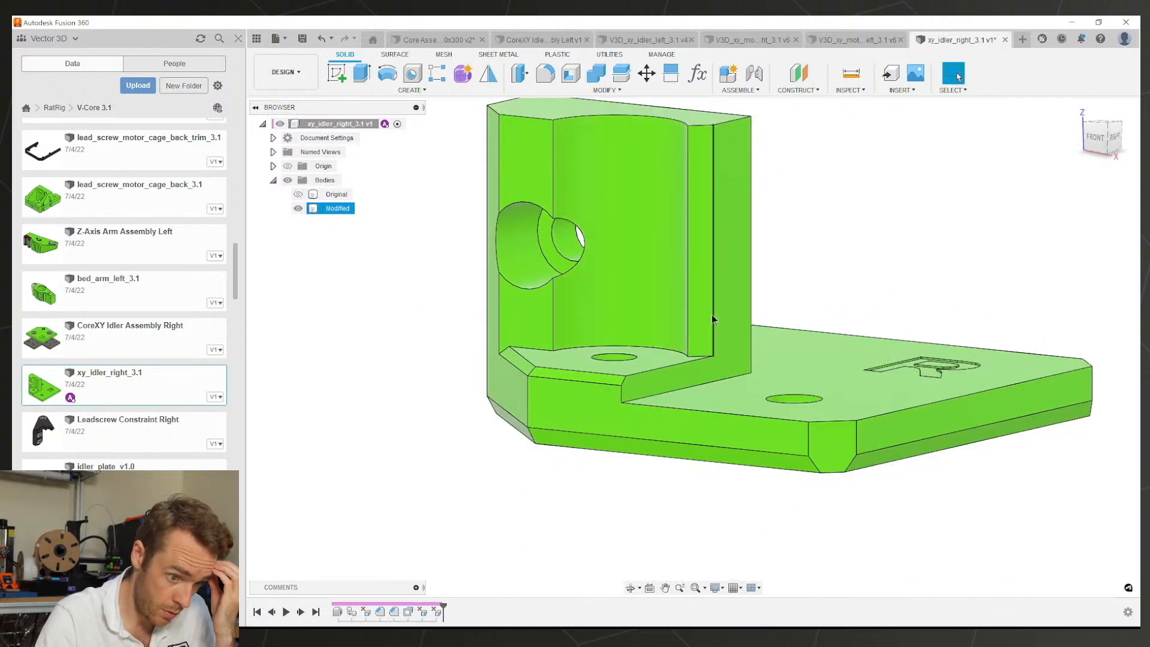
Step: Fillet an edge of the upright pillar
left_click(751, 312)
key("f")
middle_click_drag(751, 313, 768, 292, "shift")
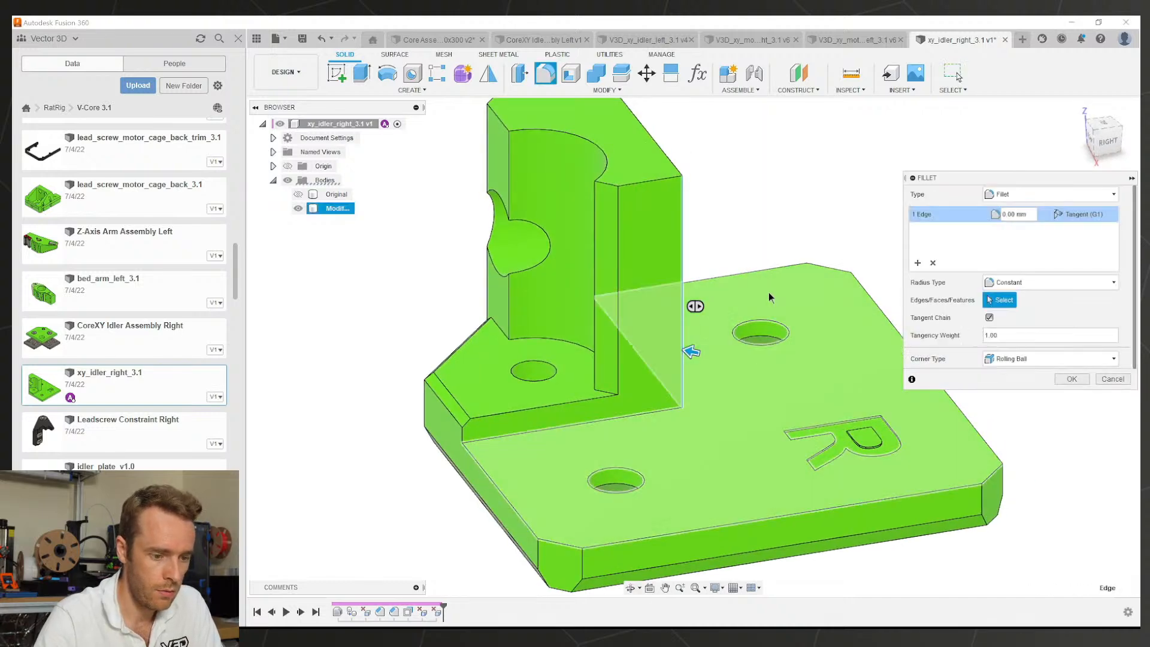
key("Return")
scroll(731, 364, "down", 3)
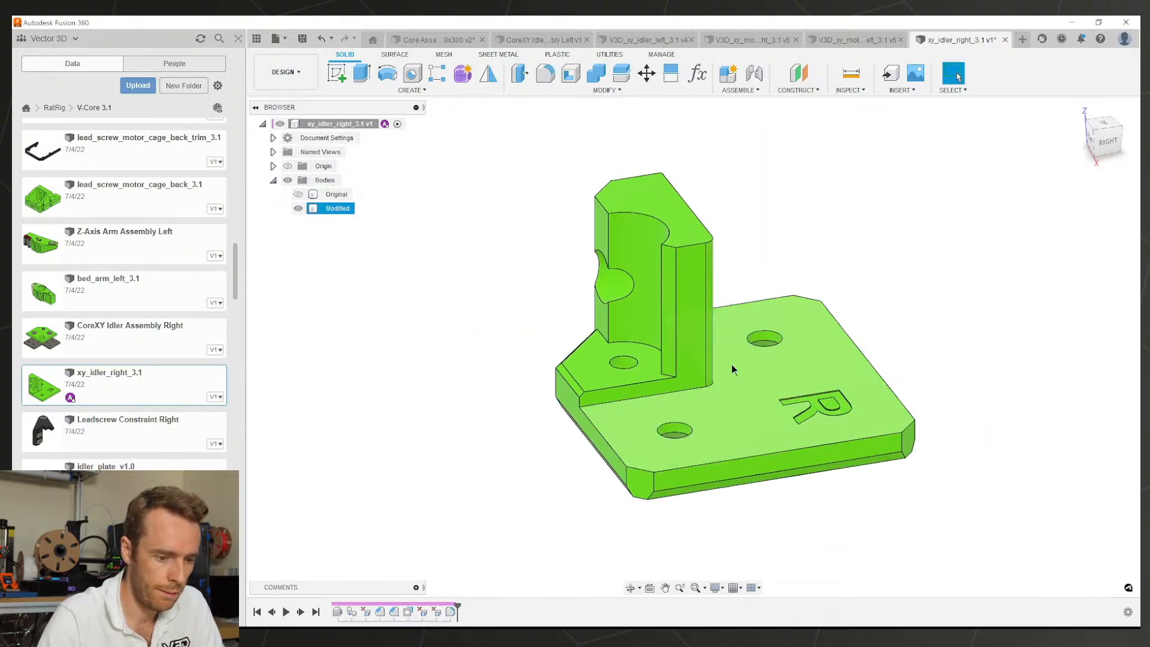
middle_click_drag(731, 364, 866, 327, "shift")
Step: Cut the small hole at the pillar base through the whole part with a flipped All extrude
scroll(602, 307, "up", 3)
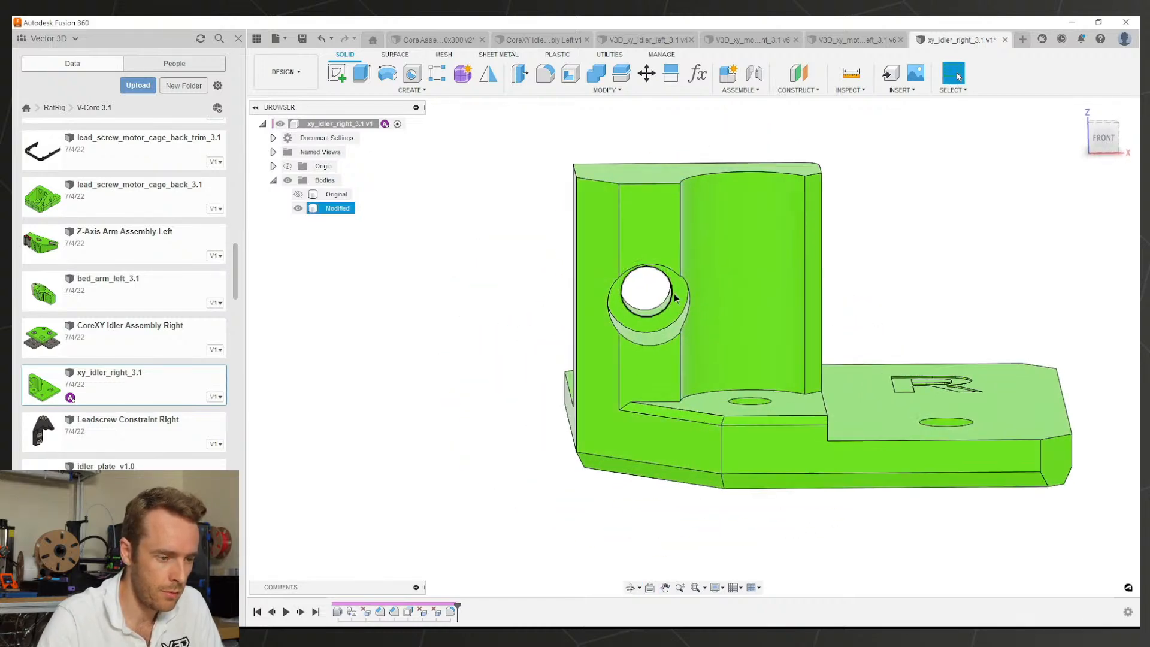
left_click(623, 257)
middle_click_drag(789, 340, 761, 409, "shift")
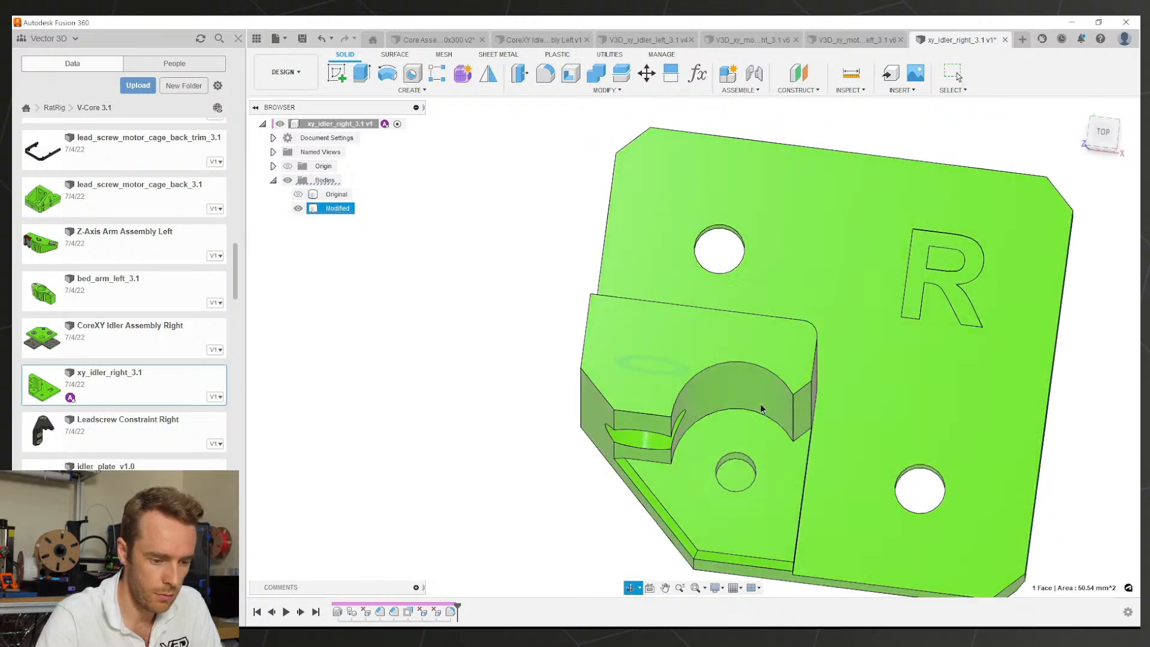
key("q")
key("Escape")
left_click(739, 474)
key("e")
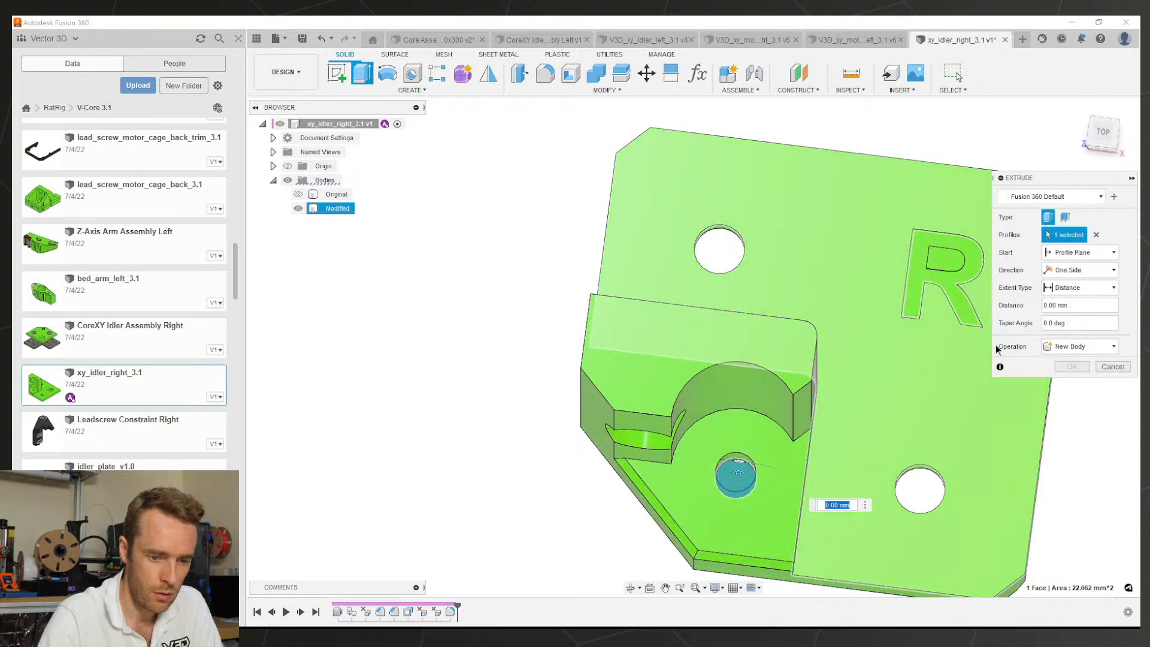
left_click(1090, 287)
left_click(1069, 325)
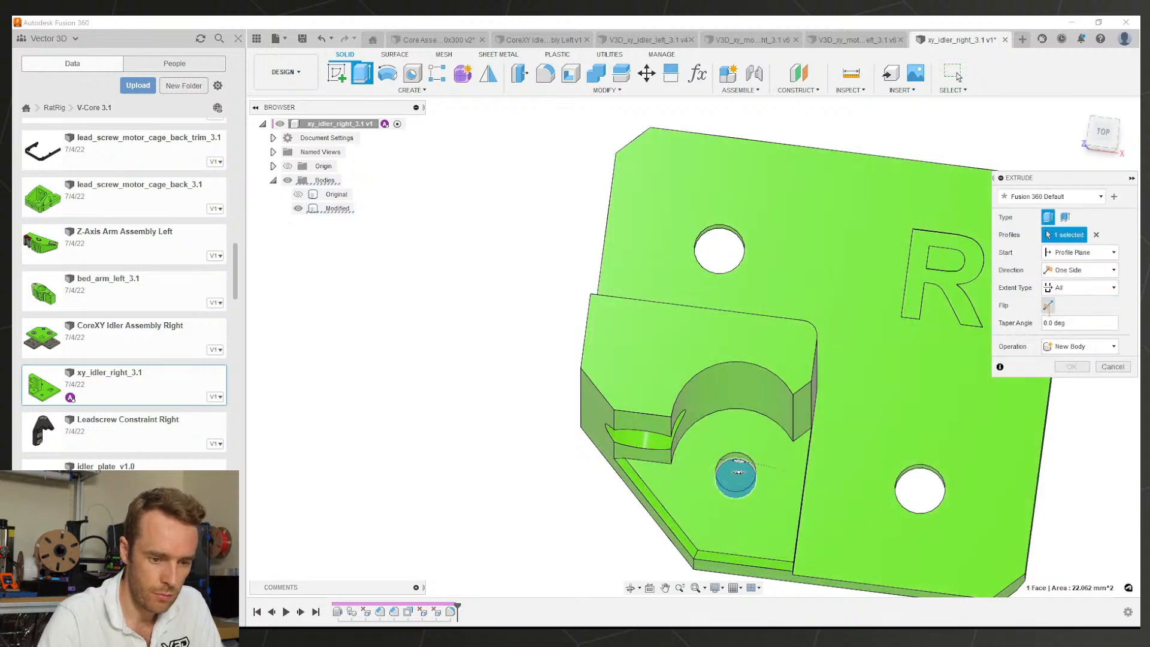
left_click(1048, 306)
left_click(1071, 386)
middle_click_drag(770, 455, 654, 407)
Step: Sketch on the hex recess face and draw a centre rectangle around the hole circle
scroll(654, 407, "up", 3)
middle_click_drag(654, 407, 657, 218, "shift")
left_click(629, 237)
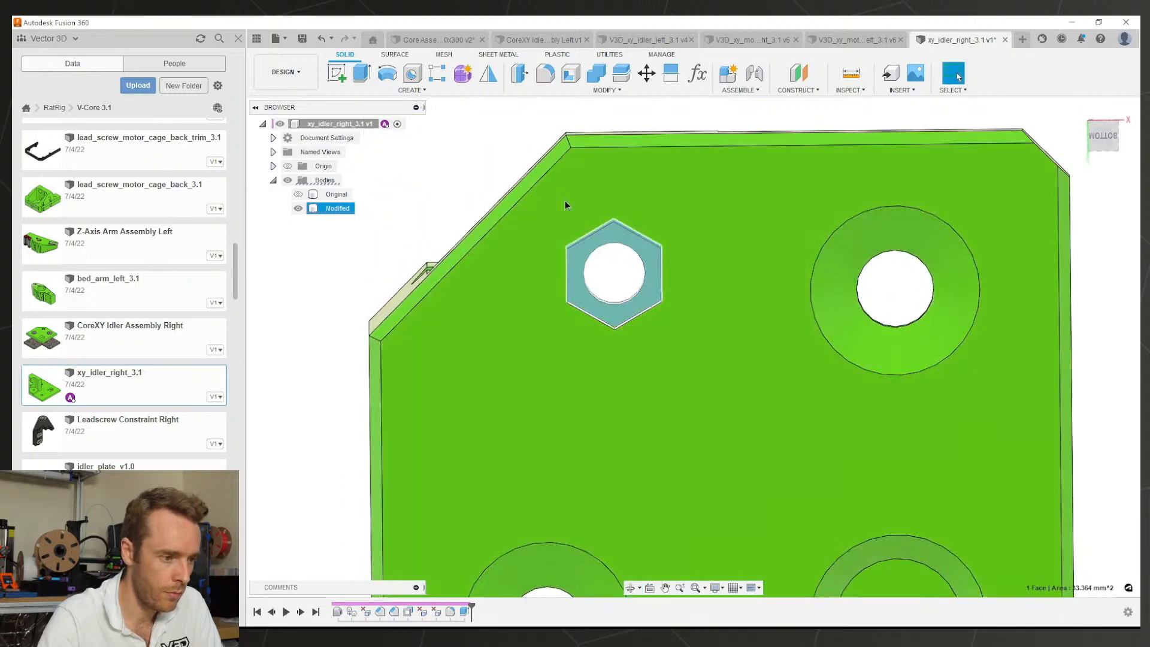
left_click(337, 73)
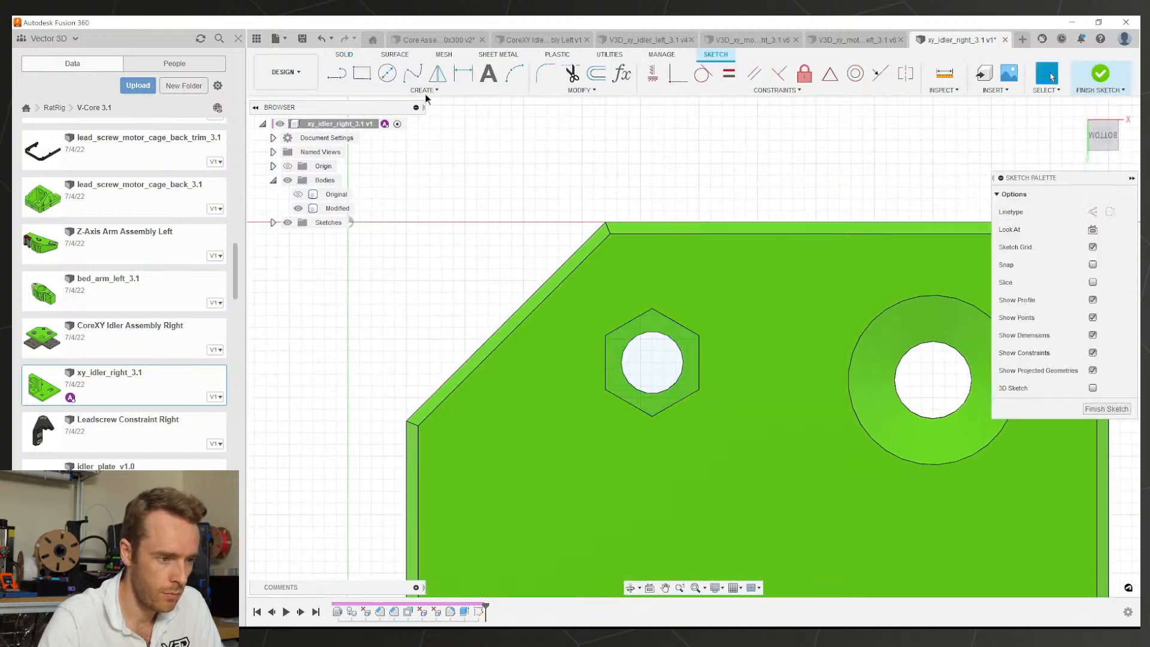
left_click(365, 76)
left_click(1093, 229)
scroll(651, 370, "up", 2)
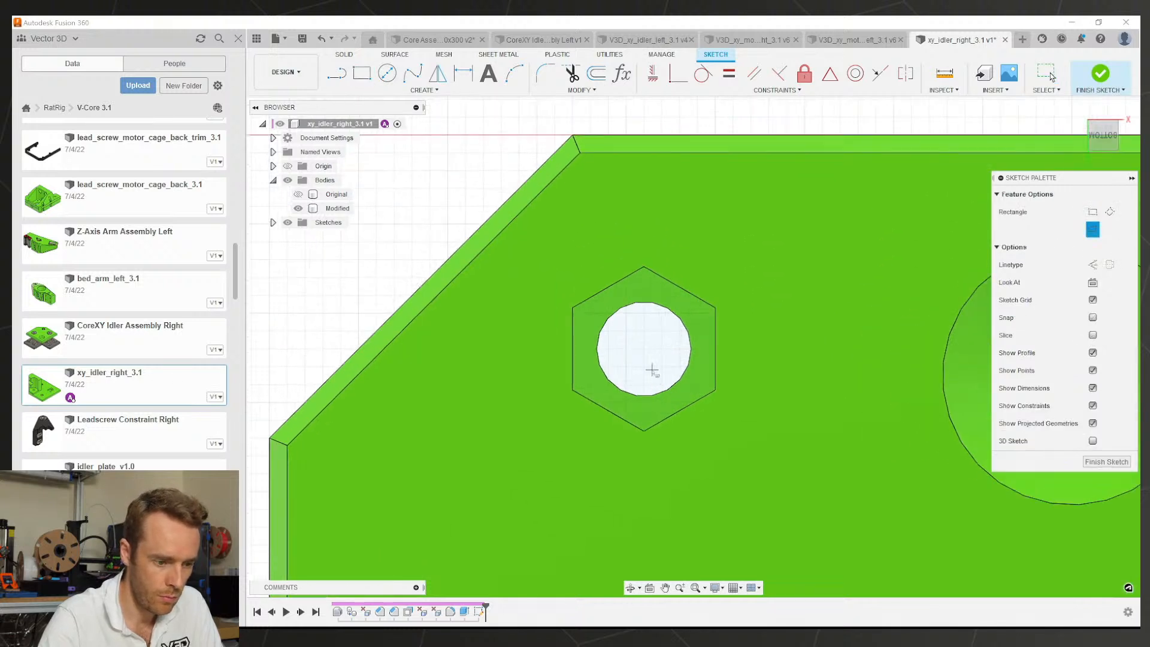
left_click(643, 350)
left_click(678, 397)
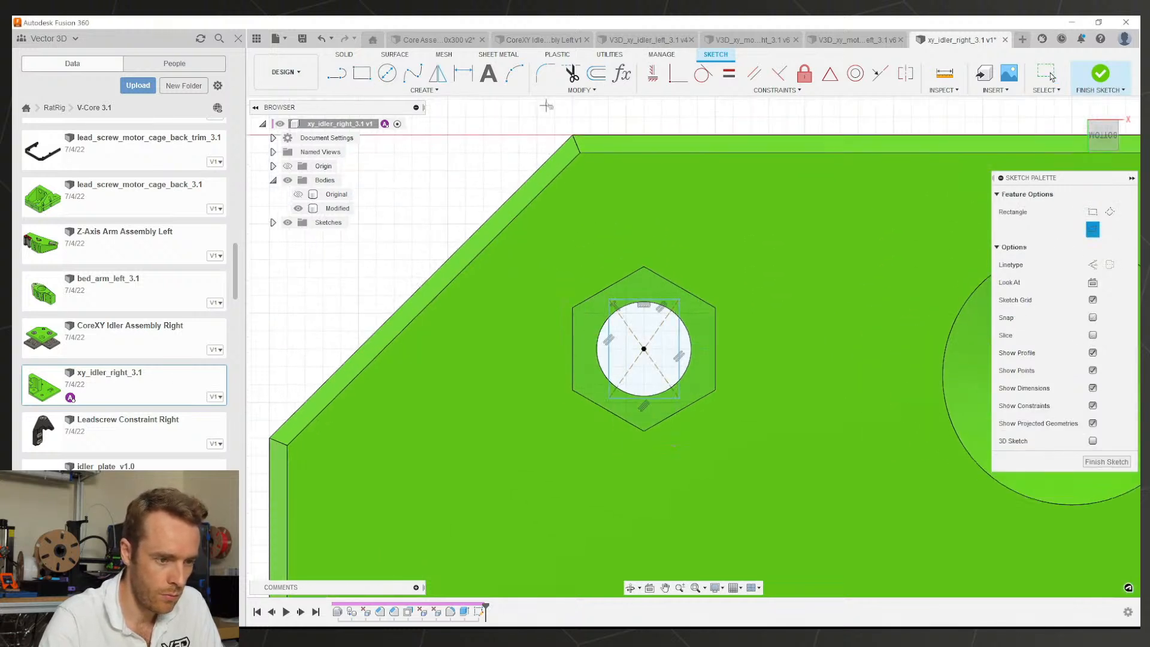
key("Escape")
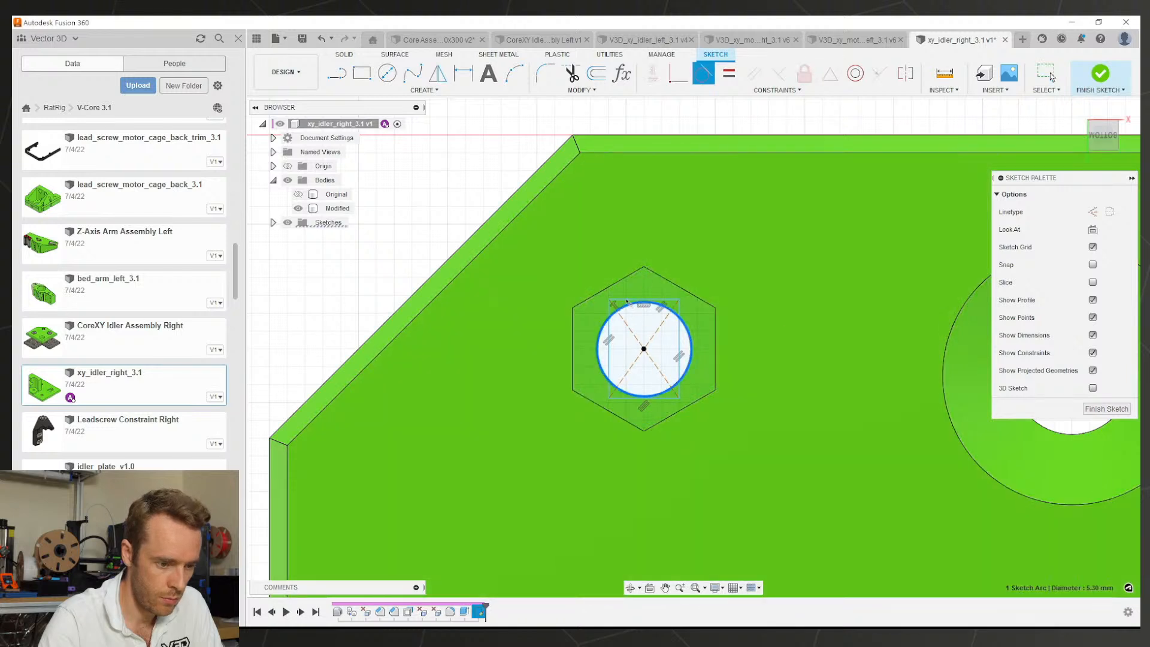
Step: Make the square tangent to the circle, extend its lines, and finish the sketch
left_click(610, 327)
left_click(607, 327)
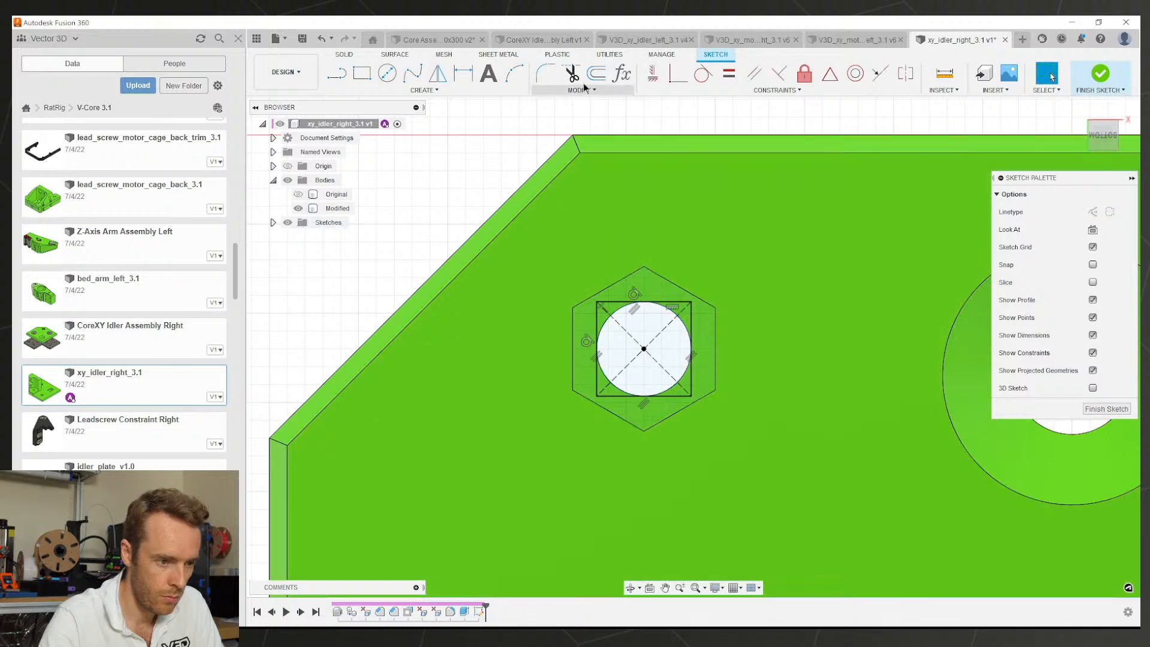
left_click(580, 90)
left_click(560, 144)
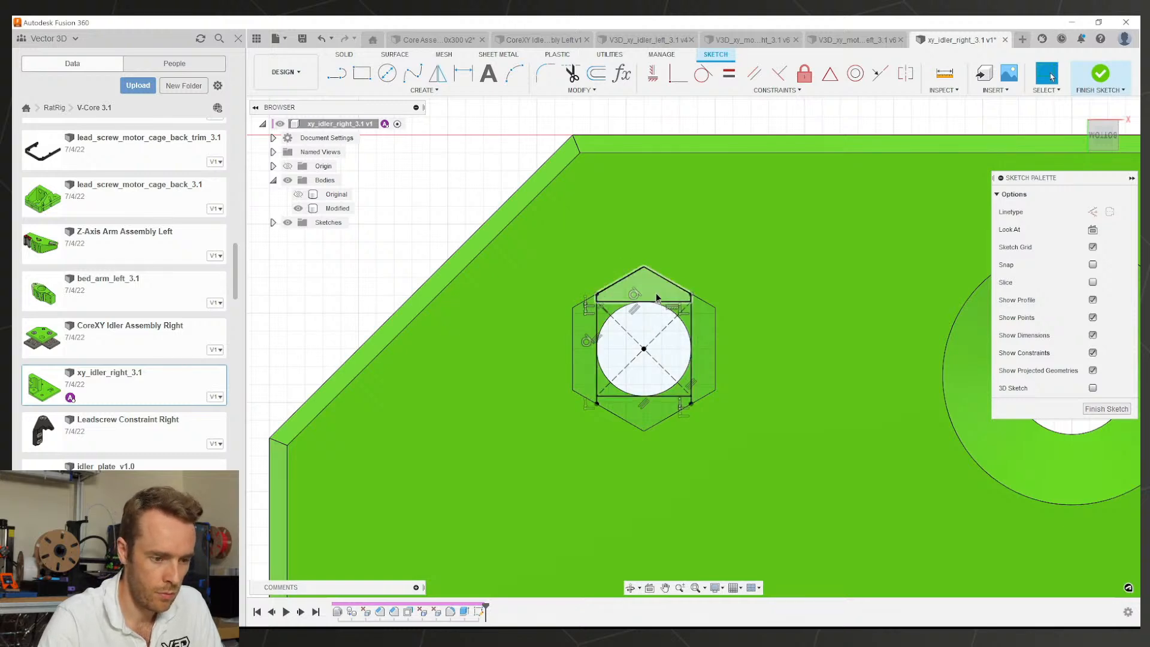
key("e")
left_click(681, 287)
Step: Cut the square and triangle profiles in the hex recess -0.4 mm deep
key("Escape")
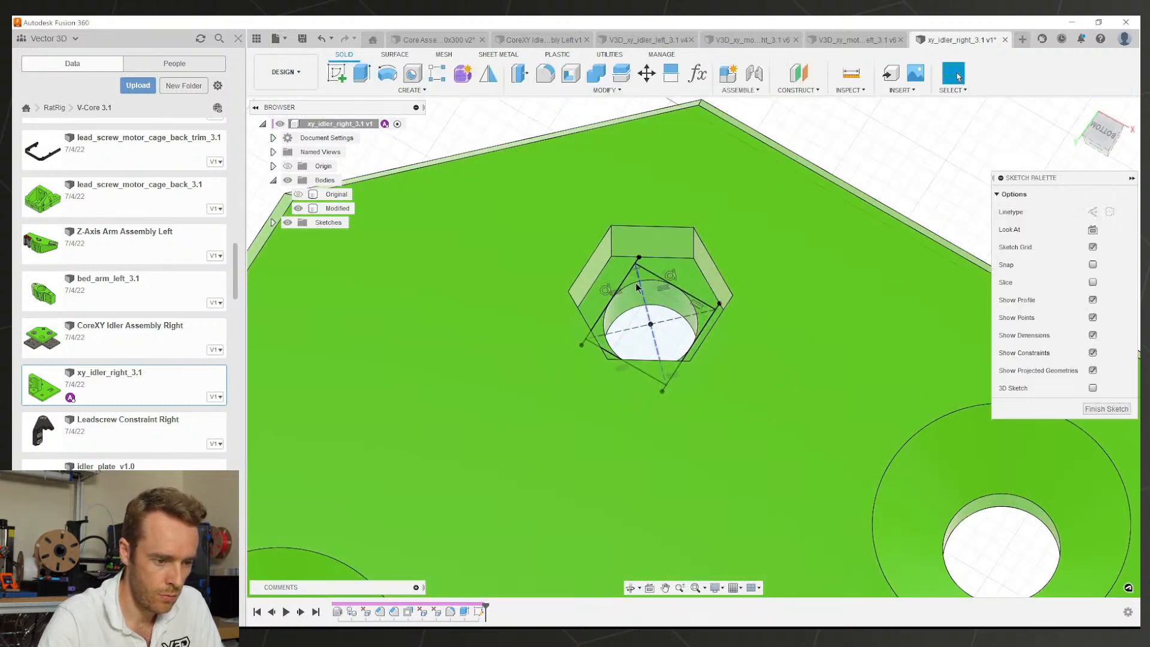
left_click(633, 284)
key("e")
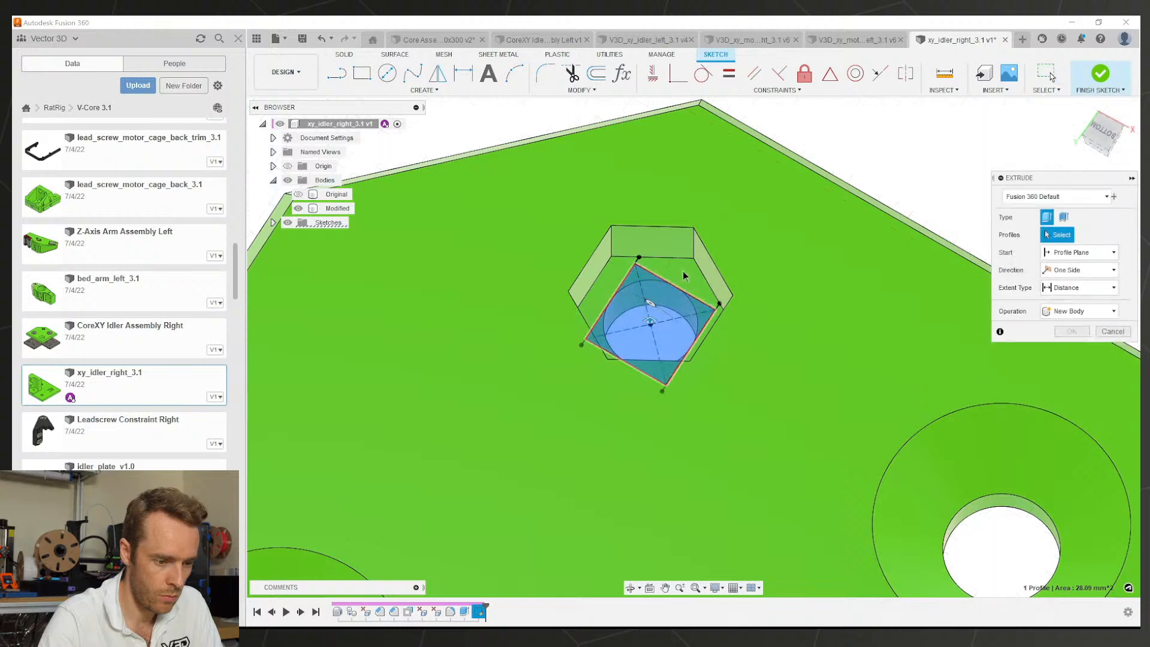
left_click(684, 278)
left_click(640, 327)
left_click(615, 349)
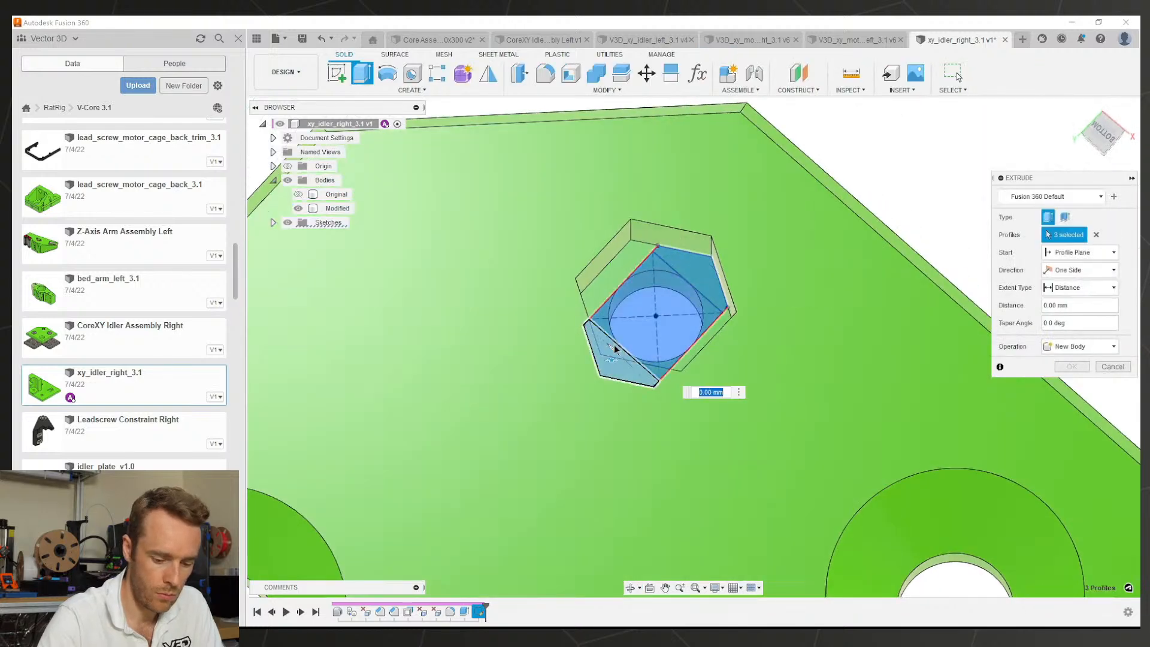
key("Return")
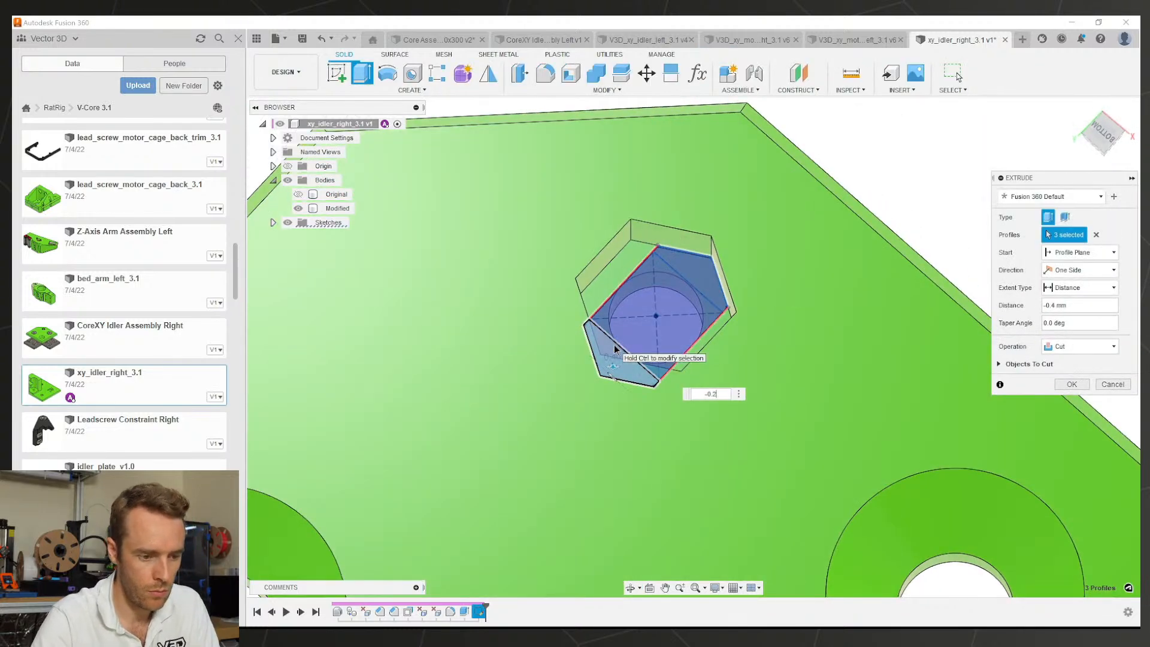
key("Return")
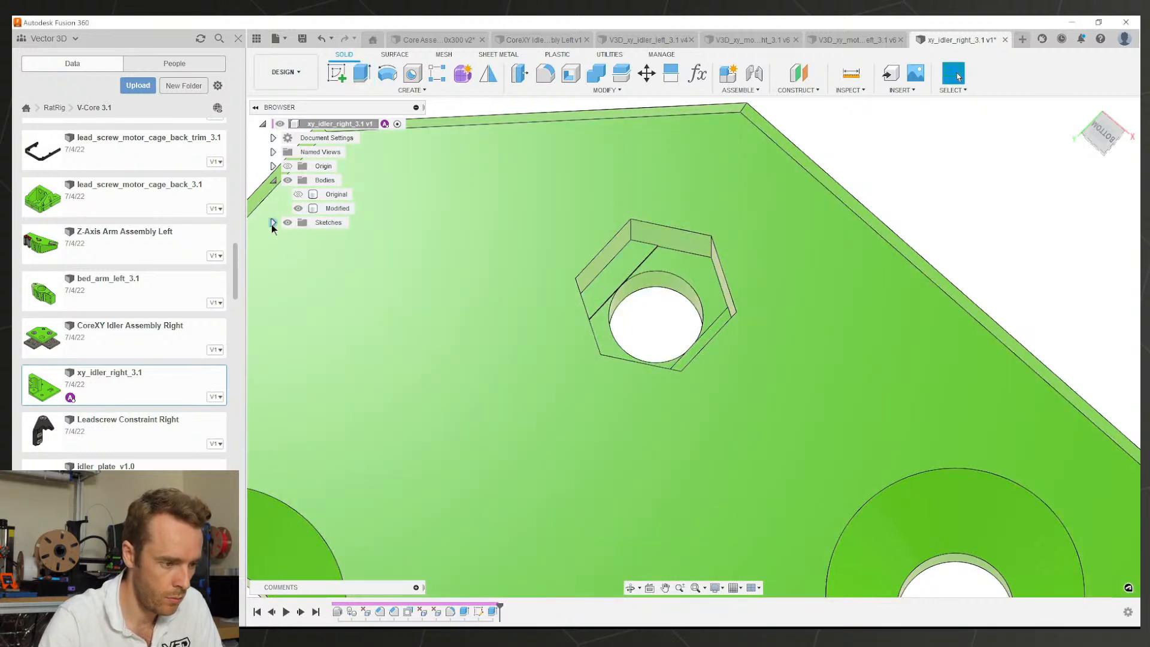
Step: Cut Sketch1's diamond profile a further 0.1 mm to open the hole
left_click(272, 223)
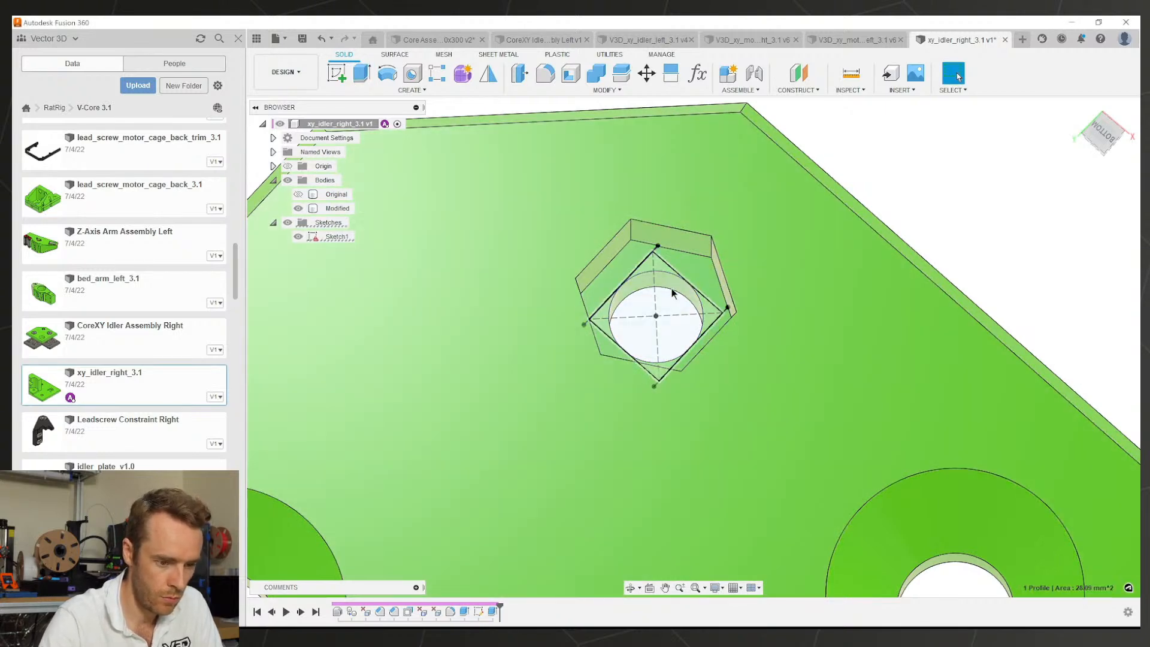
left_click(671, 288)
key("e")
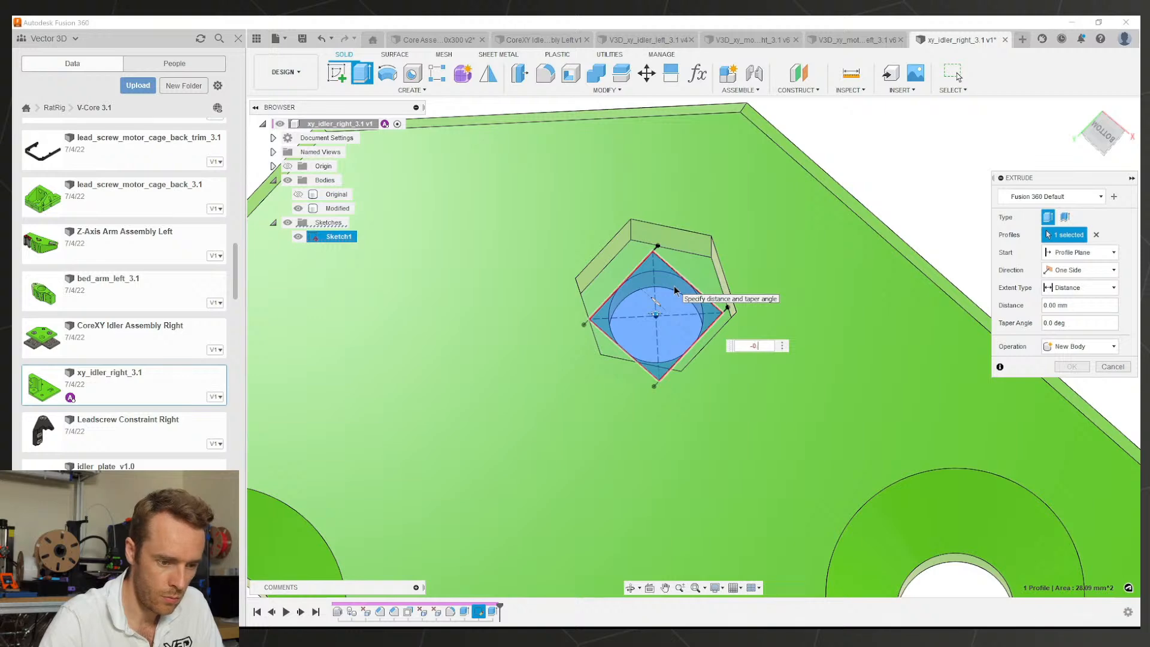
key("Return")
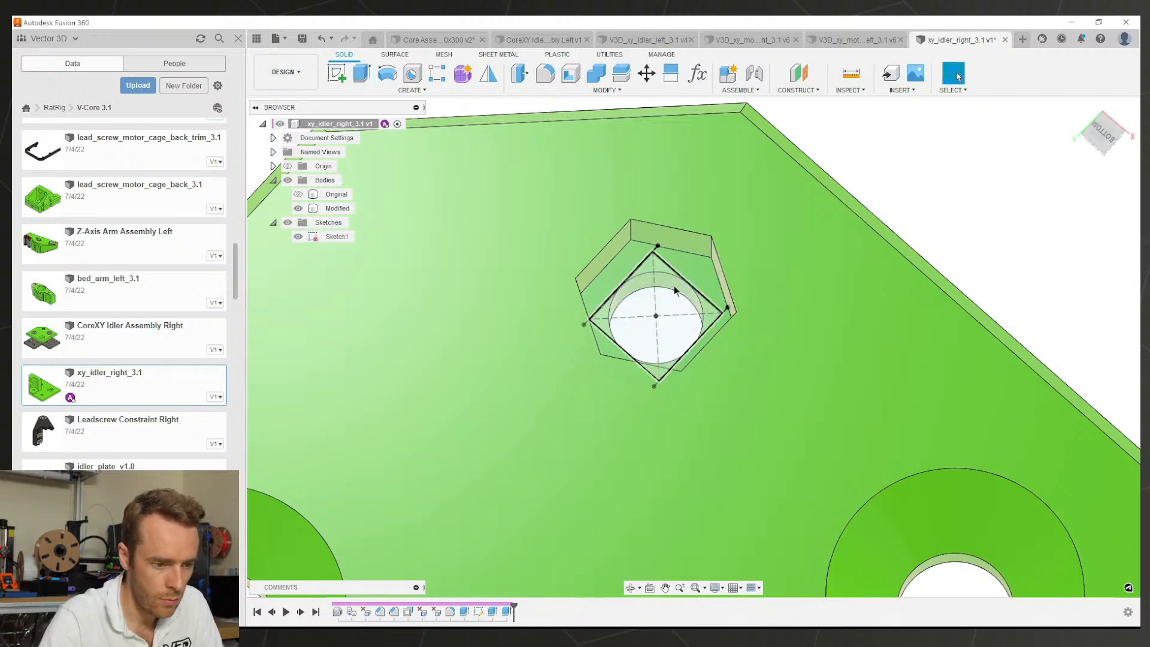
scroll(673, 287, "up", 3)
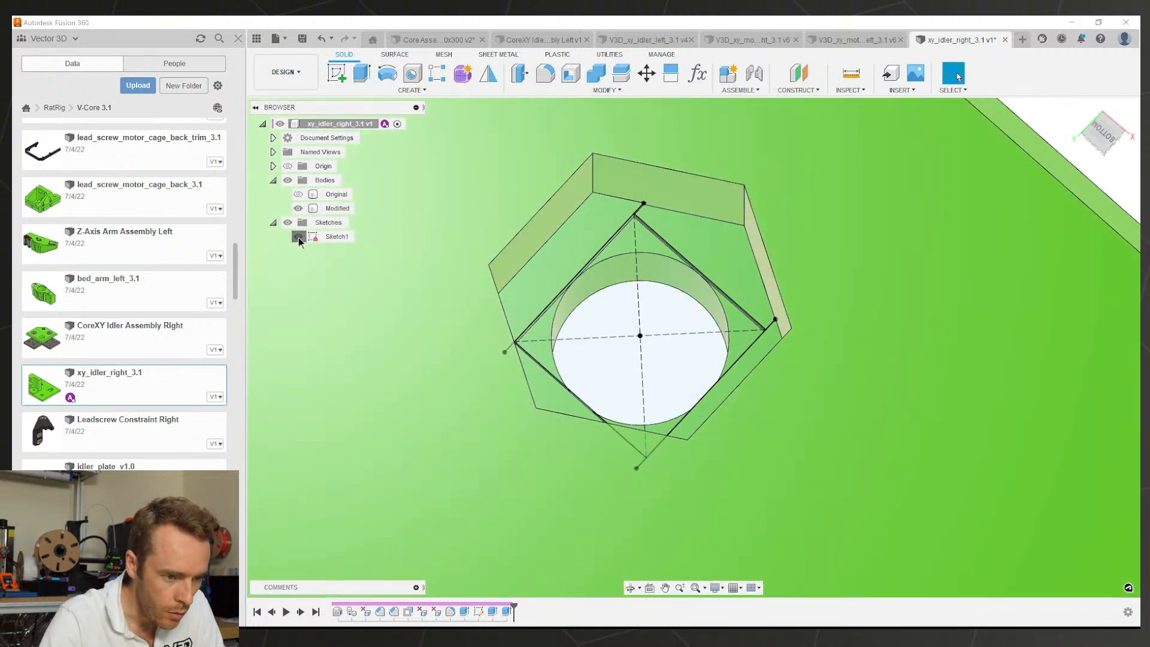
Step: Hide Sketch1 and orbit the plate around to a side view
left_click(297, 236)
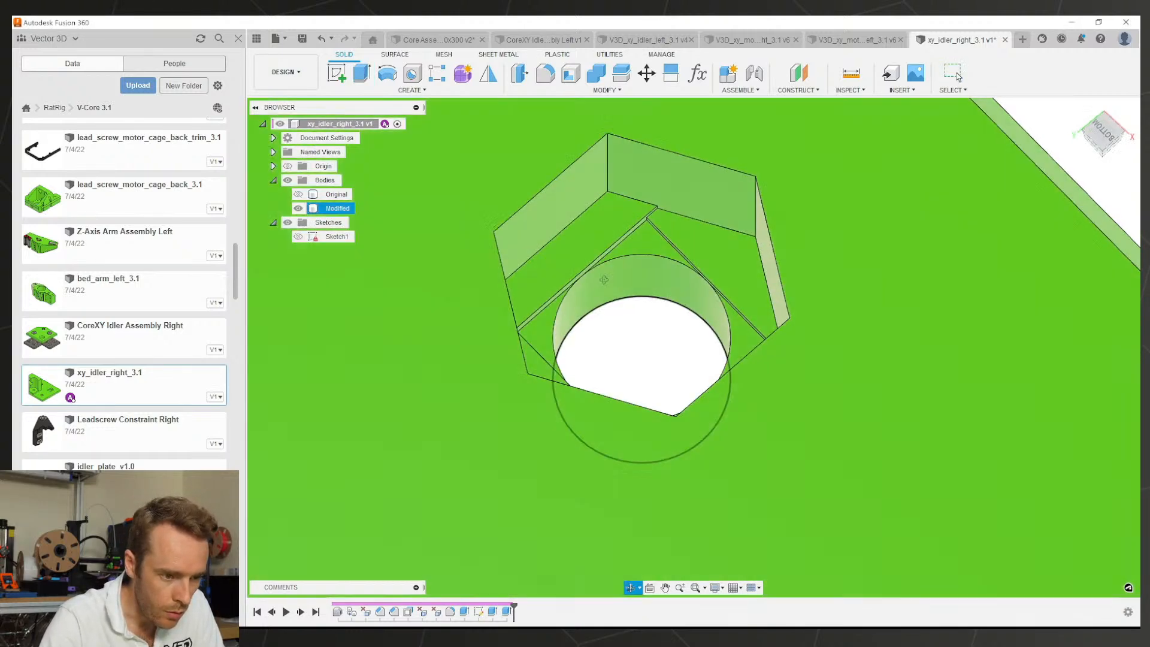
scroll(644, 308, "down", 5)
scroll(650, 309, "down", 4)
middle_click_drag(668, 316, 692, 290, "shift")
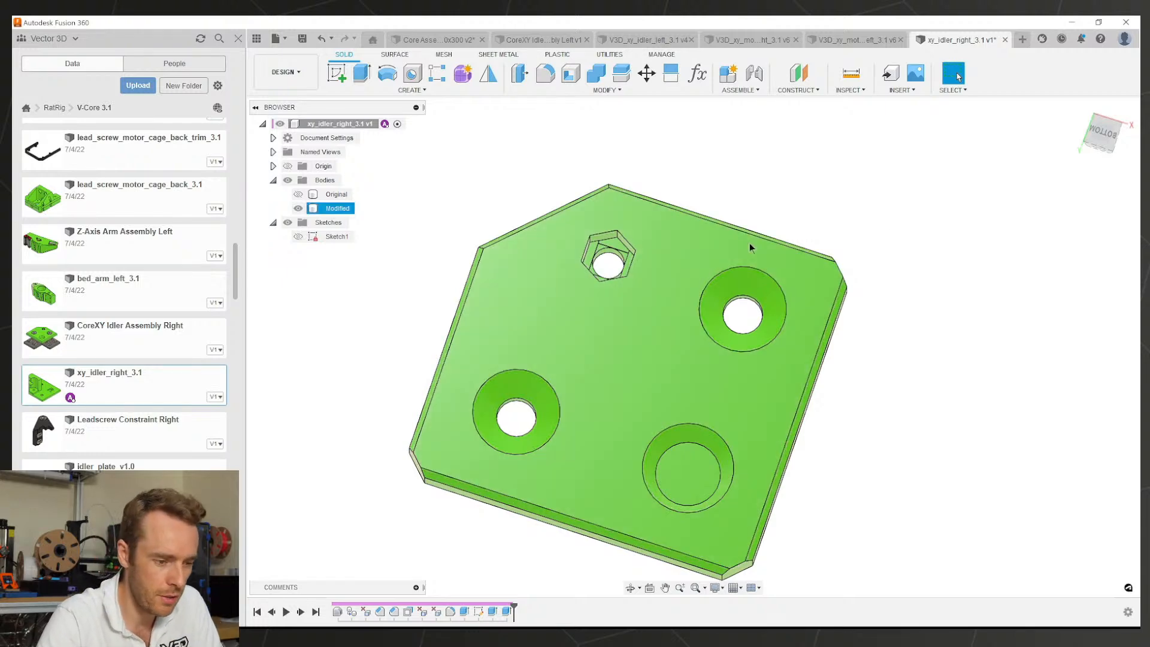
middle_click_drag(712, 401, 865, 274, "shift")
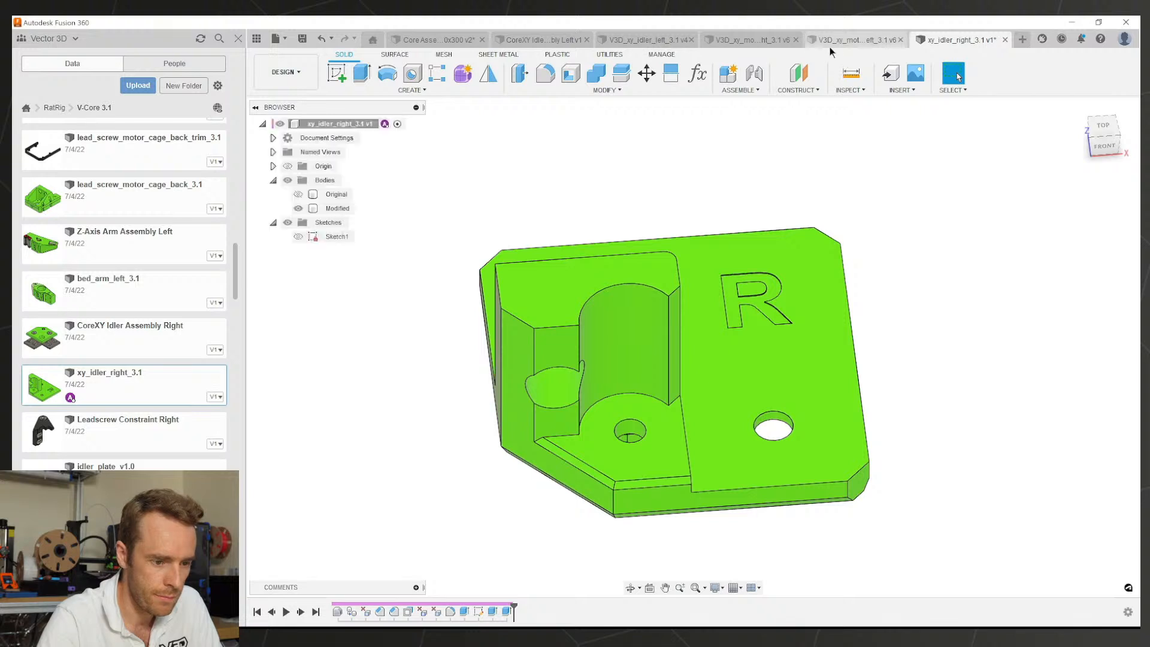
Step: Close both motor cage documents, glance at the left idler, then return to the right idler
left_click(829, 46)
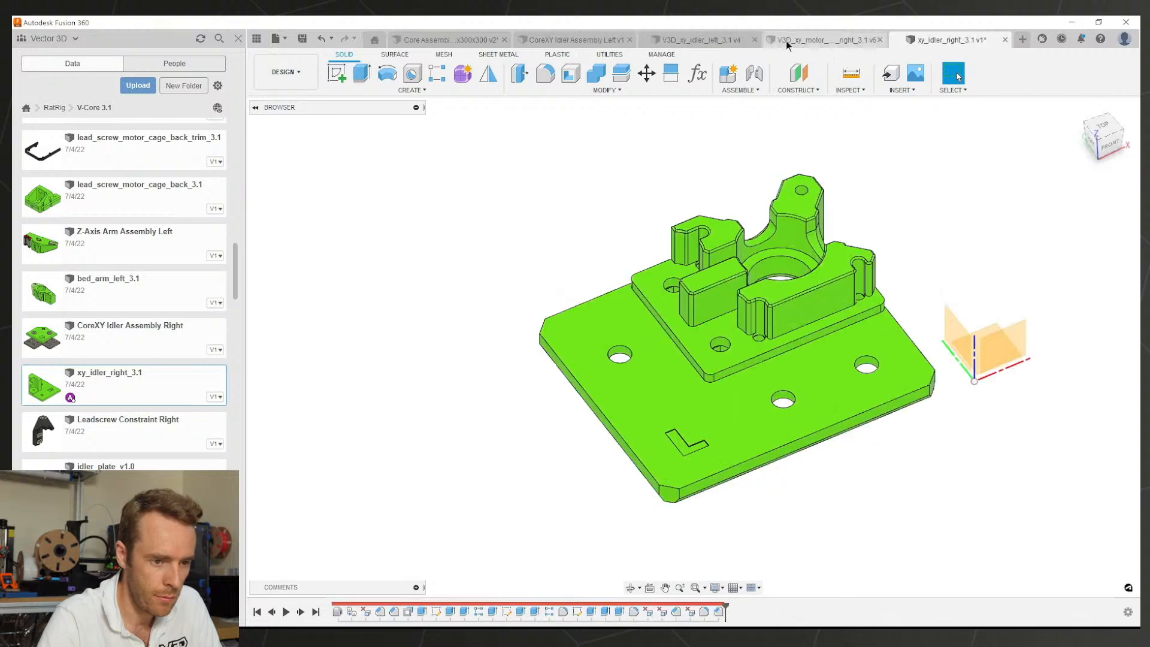
left_click(834, 38)
left_click(880, 40)
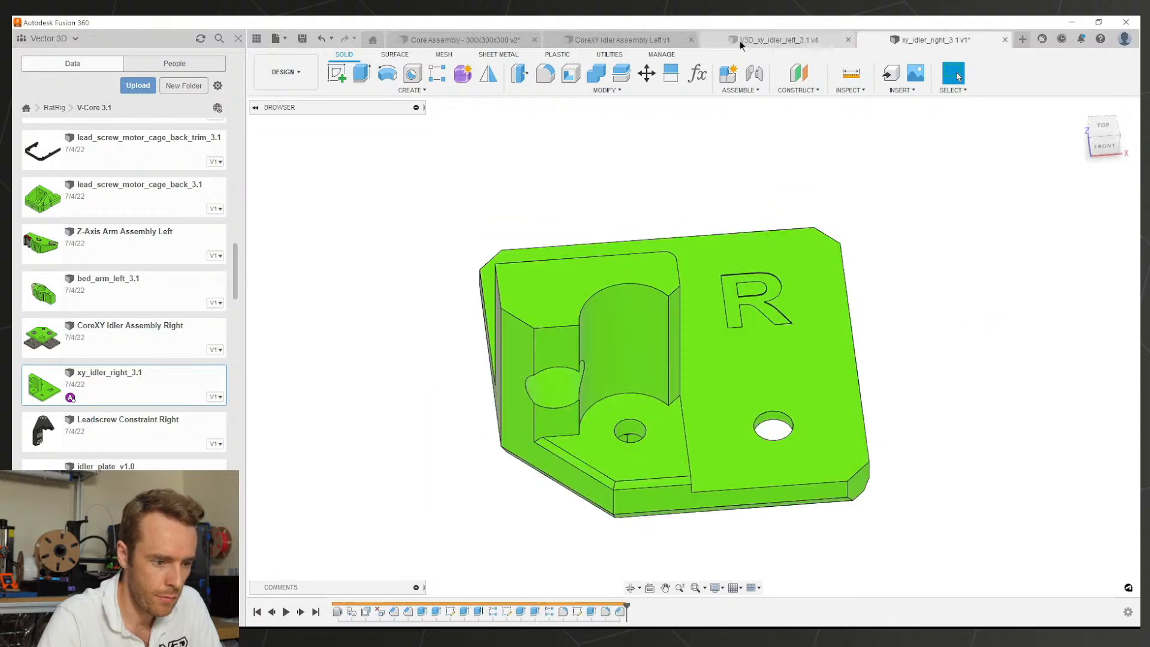
left_click(763, 38)
middle_click_drag(662, 335, 669, 343, "shift")
left_click(891, 41)
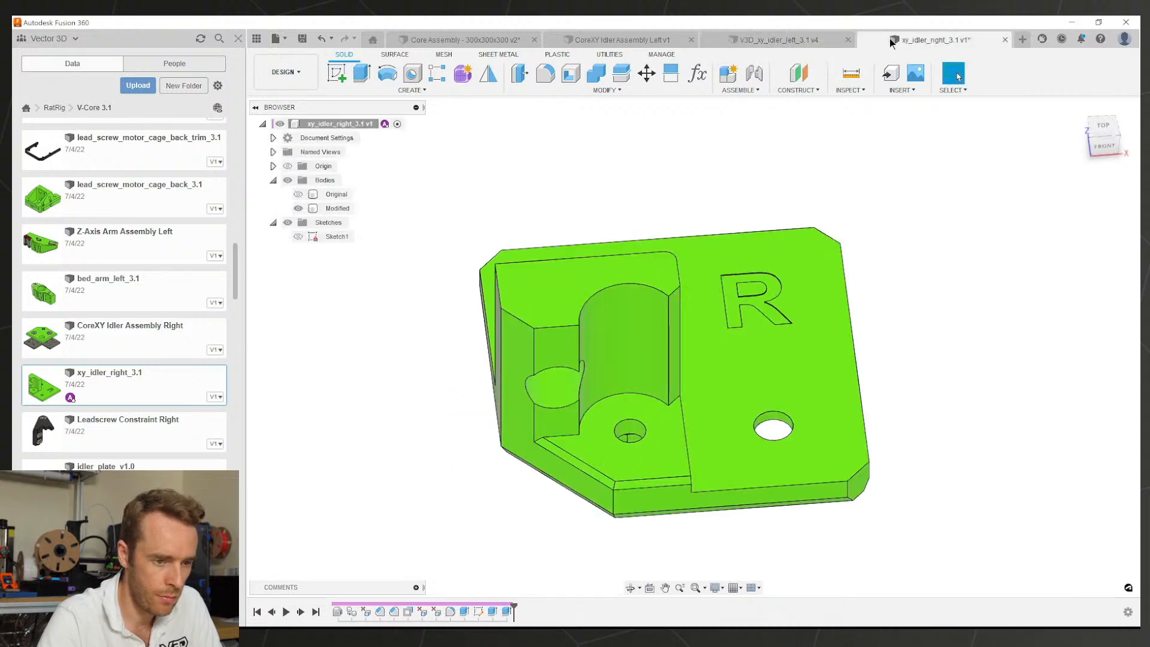
Step: Inspect the face offset in the left idler's timeline for reference
left_click(841, 40)
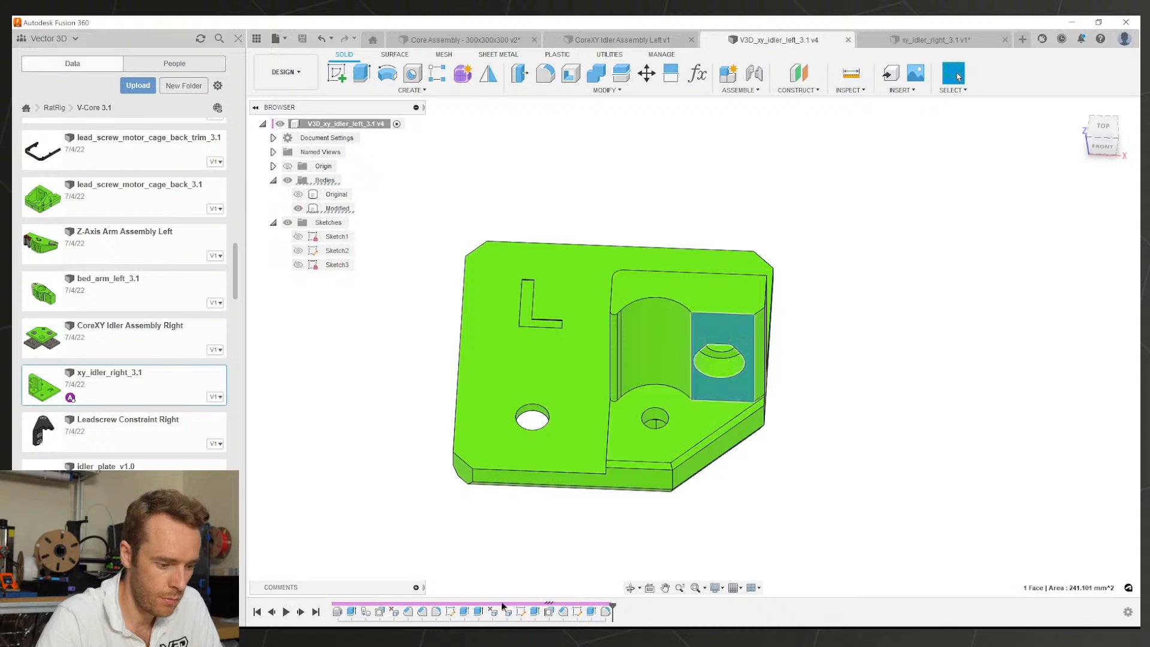
double_click(548, 612)
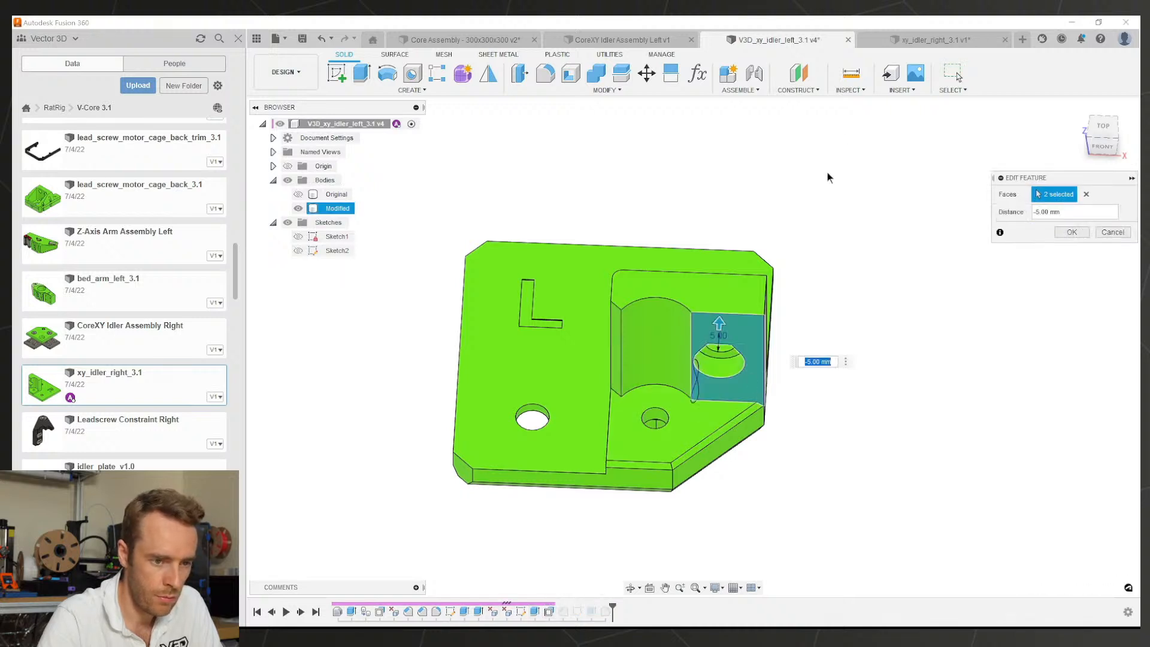
key("Escape")
left_click(884, 38)
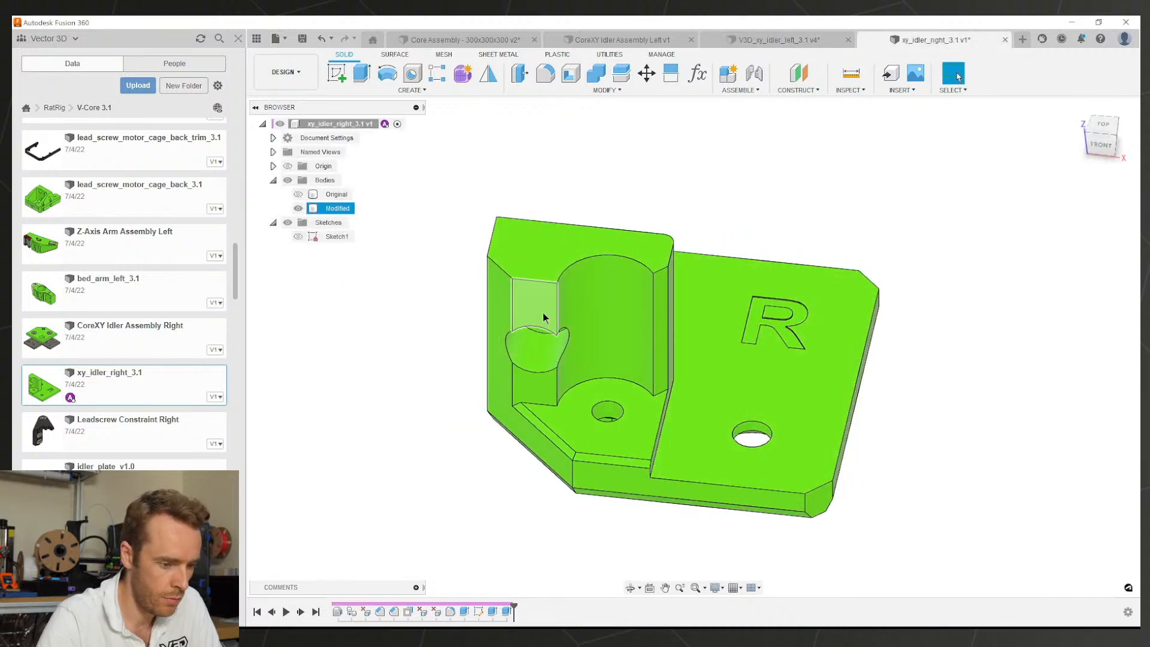
Step: Offset the upper and lower faces beside the right idler's wall hole by -5 mm
left_click(542, 312)
middle_click_drag(542, 314, 524, 355, "shift")
key("q")
left_click(527, 380)
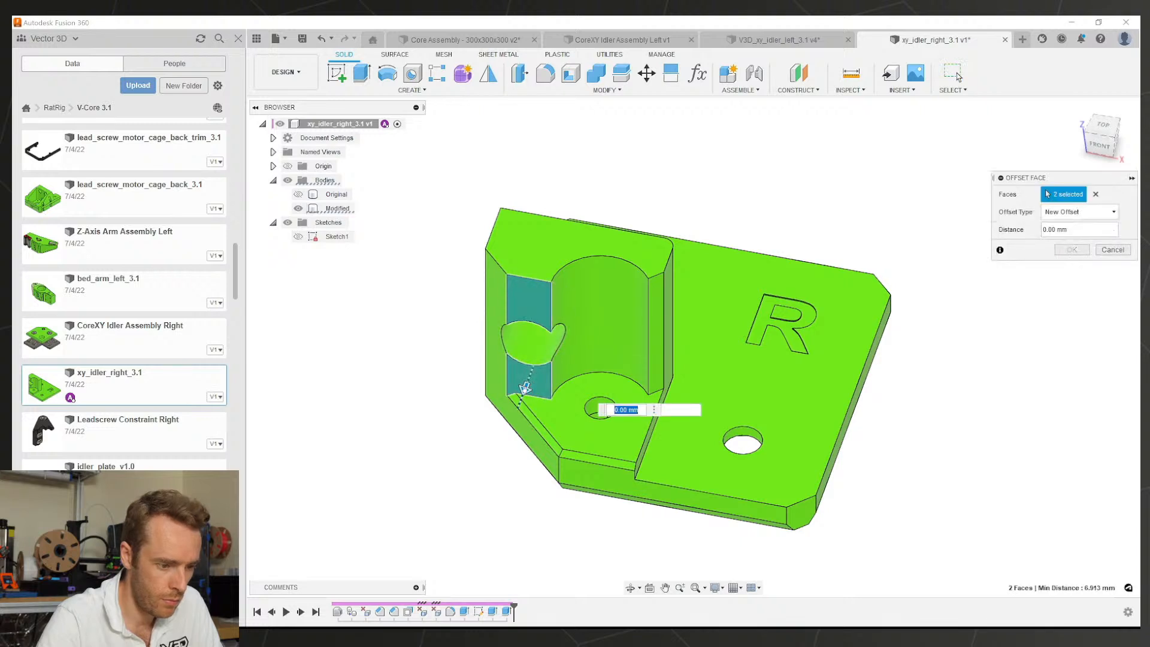
left_click_drag(524, 388, 537, 352)
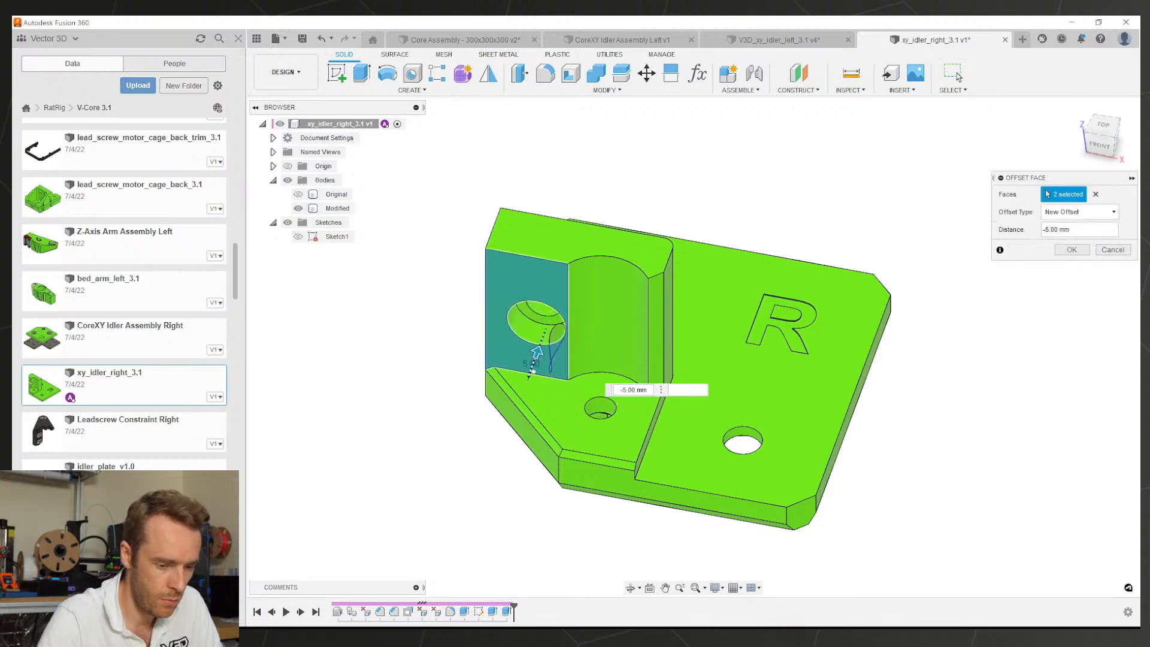
left_click(1068, 254)
Step: Orbit to a low front view and select the wall face around the hole
middle_click_drag(557, 349, 584, 333, "shift")
scroll(584, 328, "up", 3)
left_click(584, 326)
Step: Sketch on the wall face, drawing lines tangent to the hole's outer ring with a top line
left_click(336, 73)
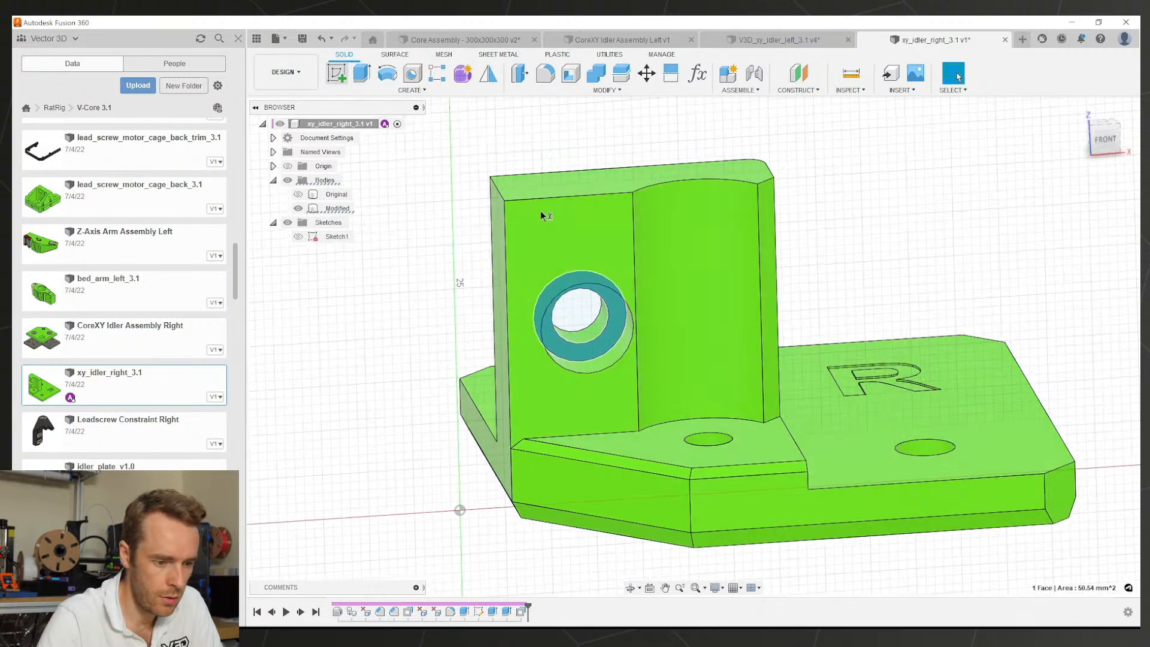
scroll(671, 327, "up", 4)
scroll(667, 316, "down", 2)
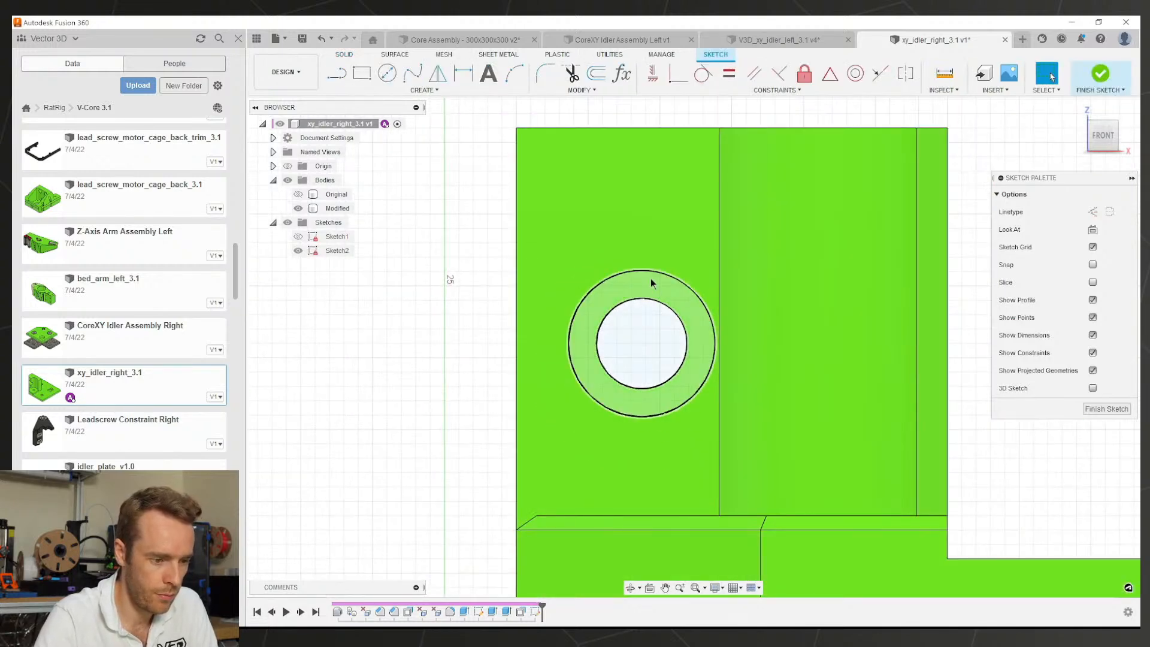
key("l")
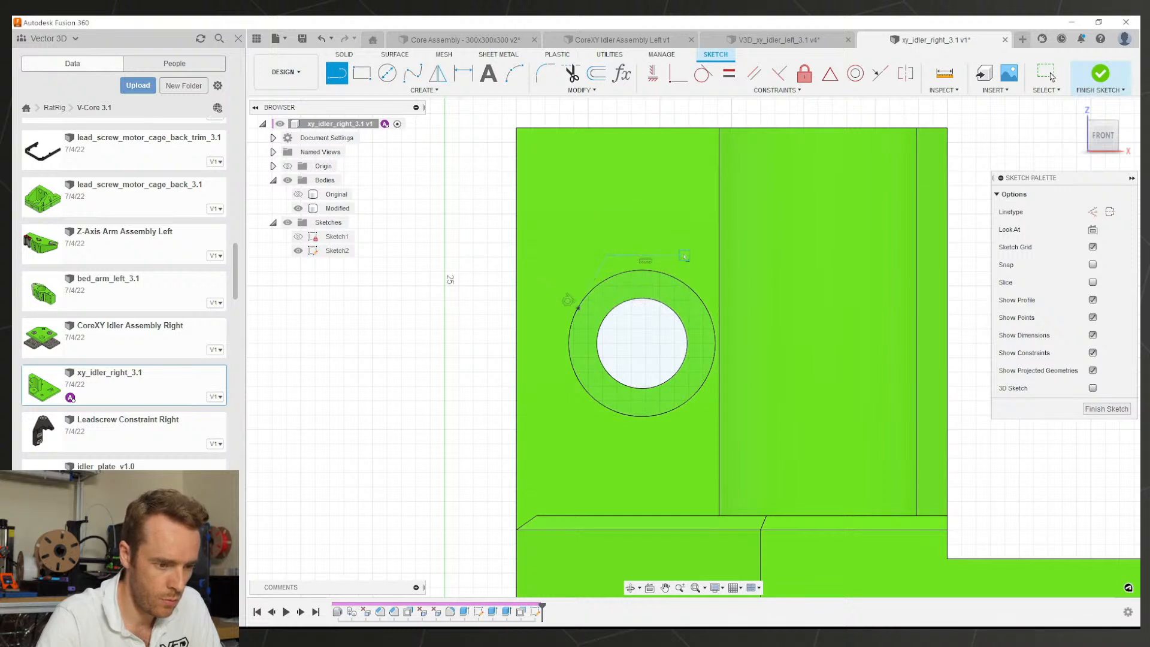
left_click(1052, 76)
scroll(652, 281, "up", 3)
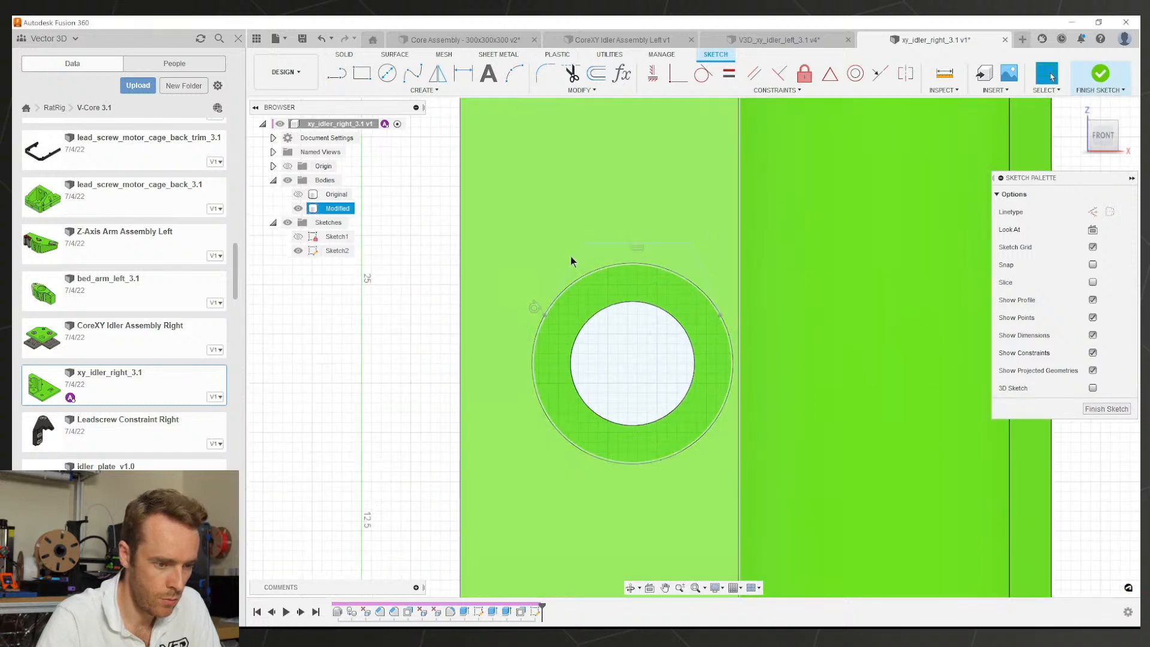
left_click(708, 298)
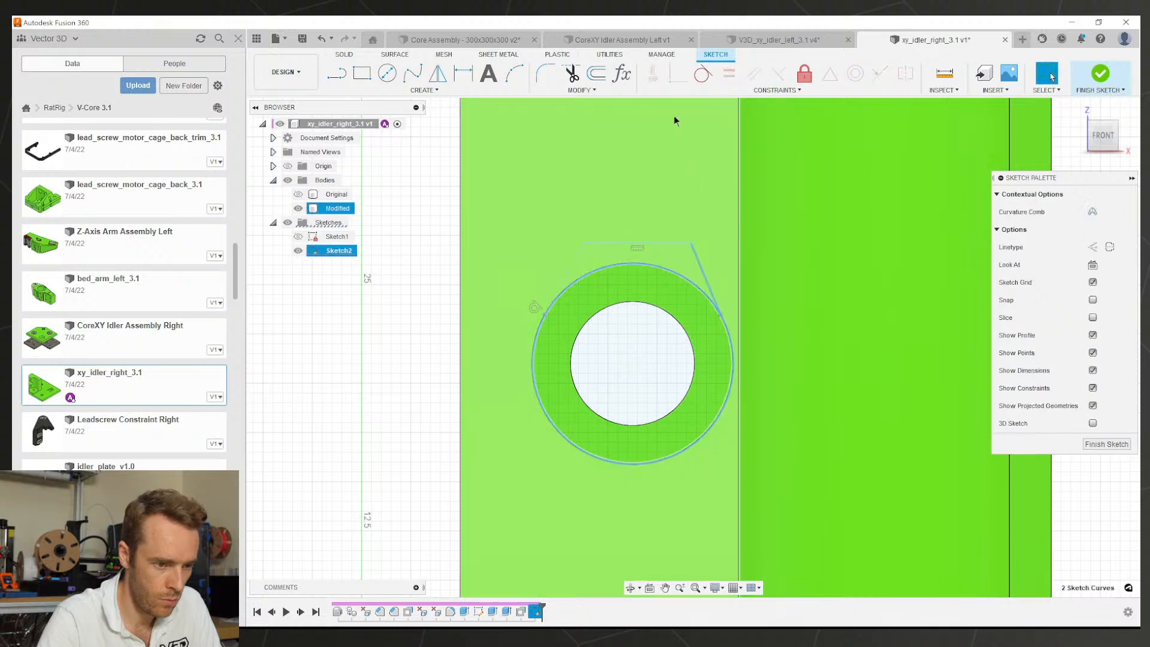
left_click(704, 73)
key("Escape")
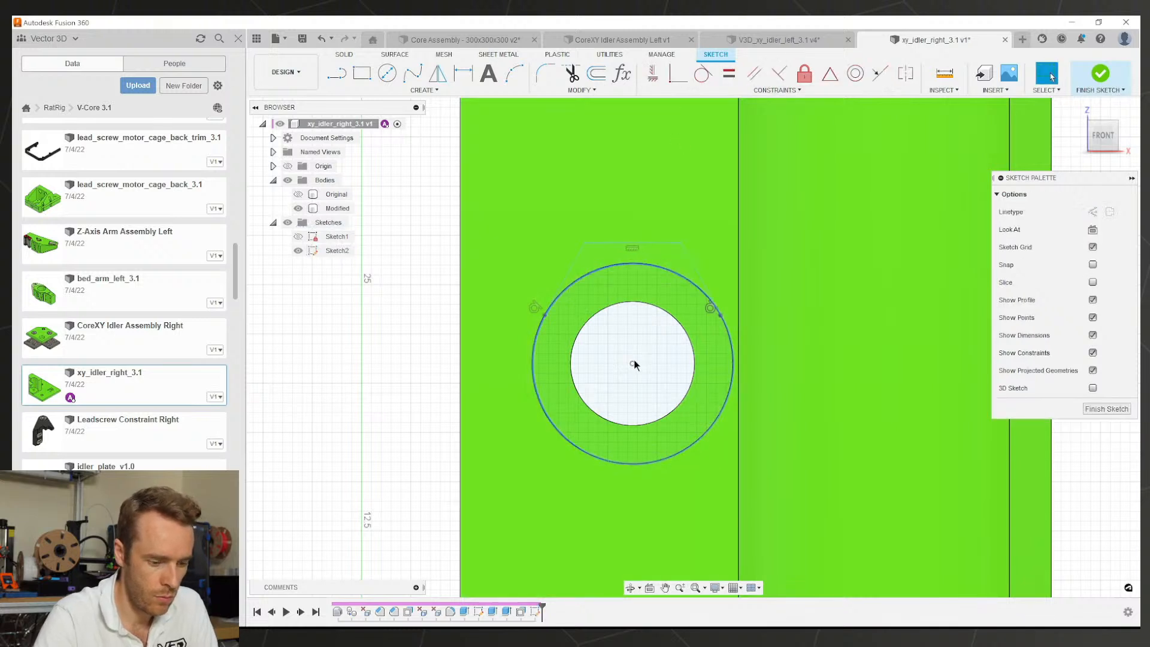
Step: Add a driven Ø10.20 ring dimension and set the top line (d14/2)+0.5 from centre
key("d")
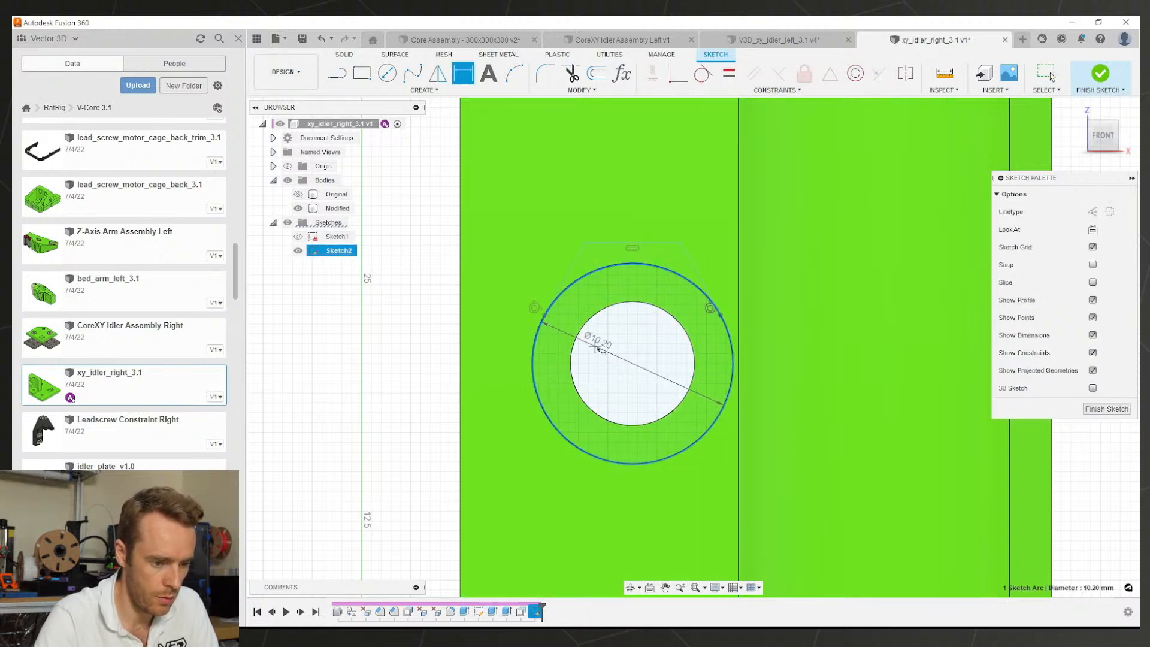
left_click(607, 358)
left_click(655, 341)
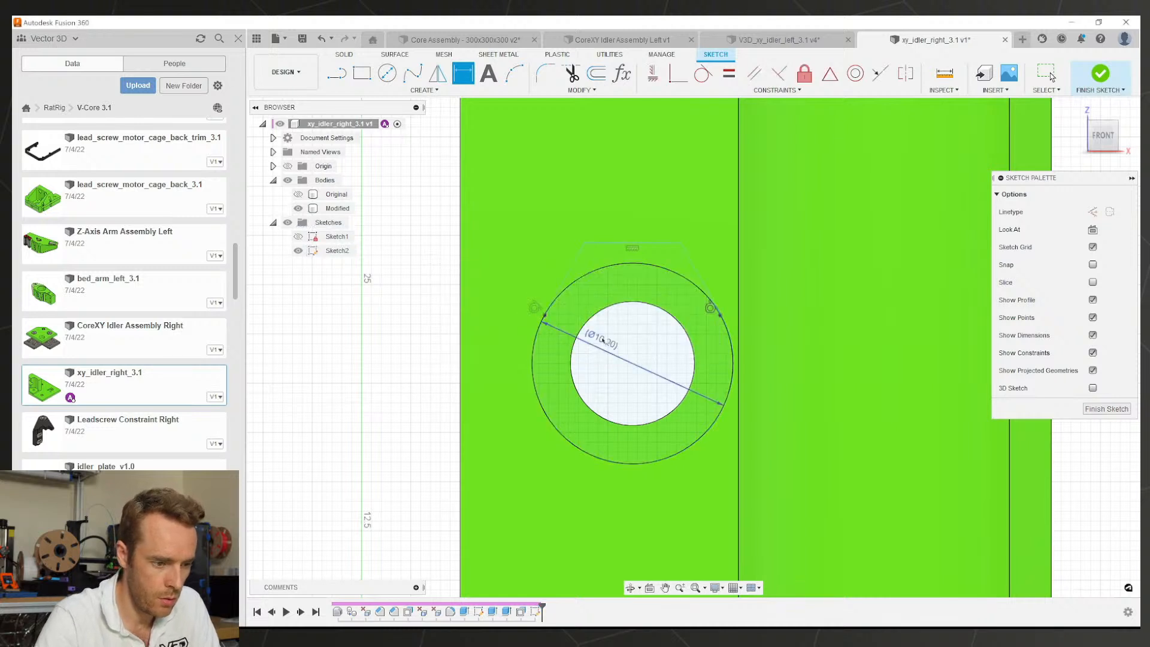
left_click(632, 364)
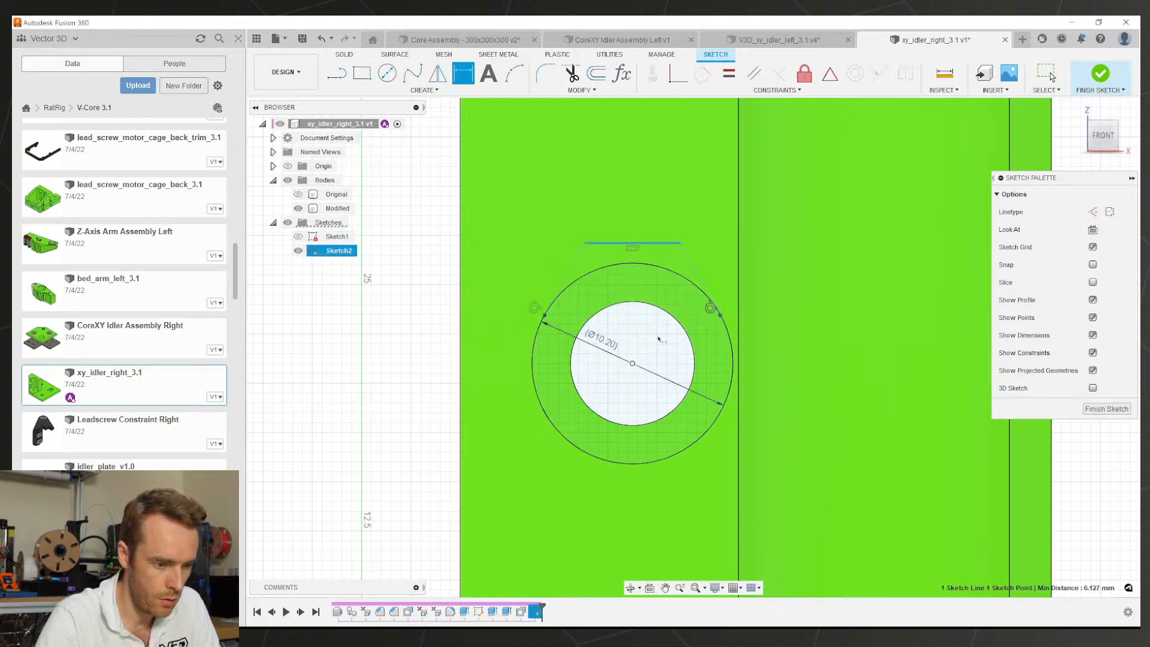
left_click(657, 311)
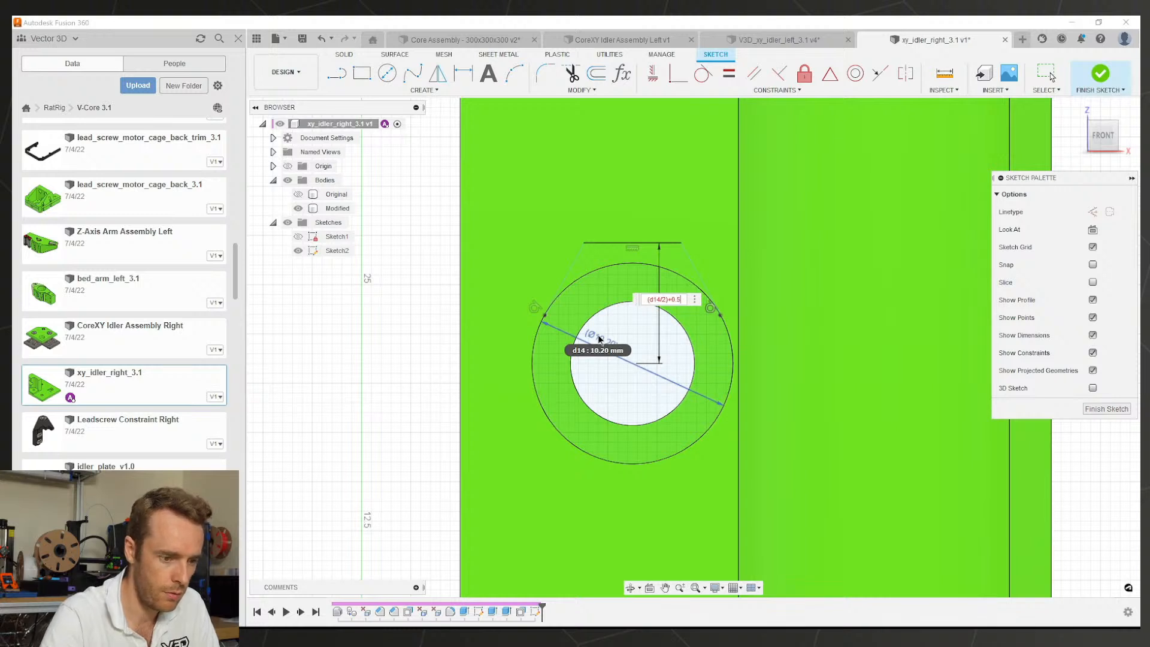
key("Return")
key("Escape")
Step: Extrude the cap profile as an All-extent cut through the wall above the hole
key("e")
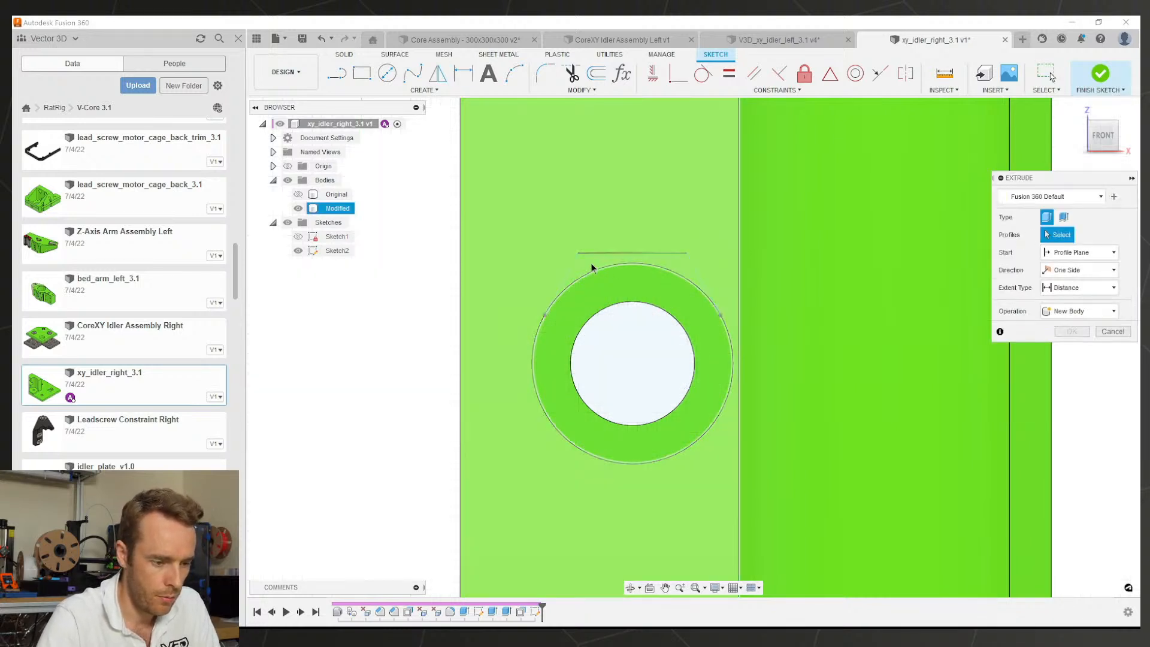
left_click(591, 265)
left_click(602, 303)
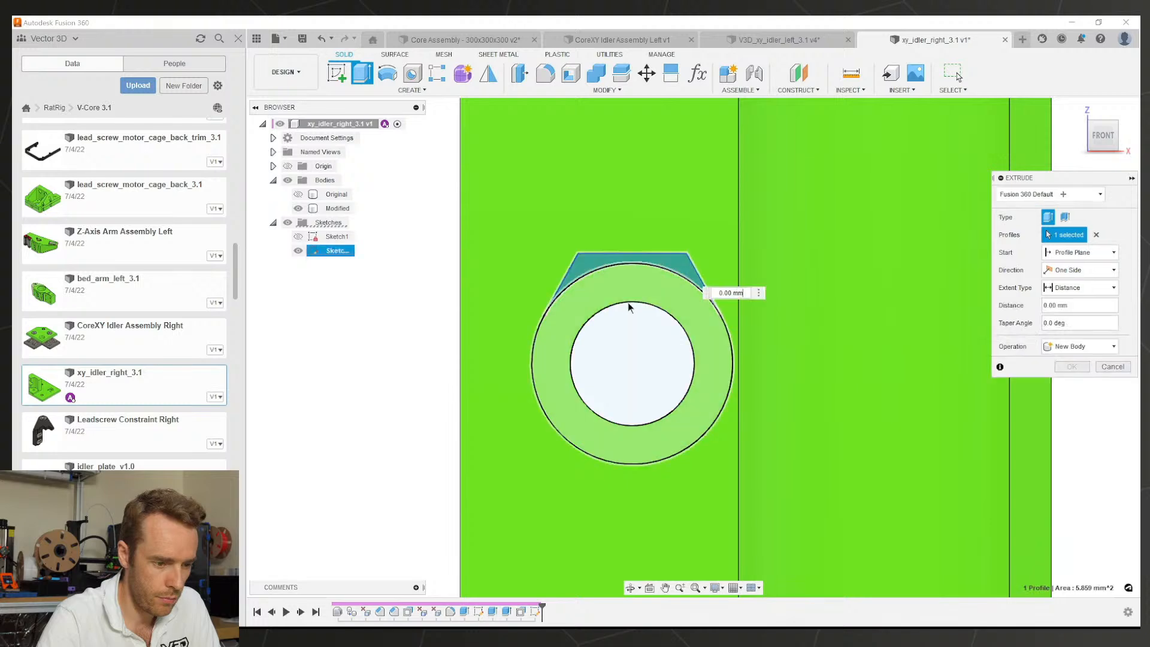
left_click(1060, 329)
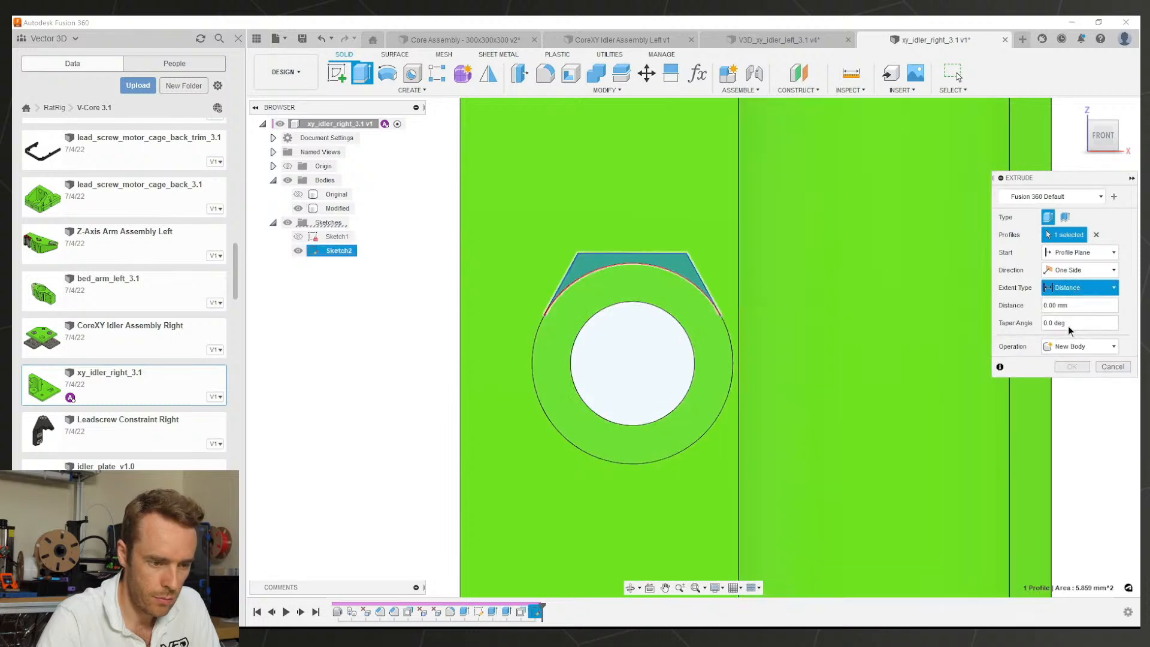
middle_click_drag(707, 335, 660, 324, "shift")
left_click(1071, 384)
scroll(632, 322, "down", 3)
Step: Compare with the left idler, then try a fillet on the wall's outer edge and delete it
left_click(751, 42)
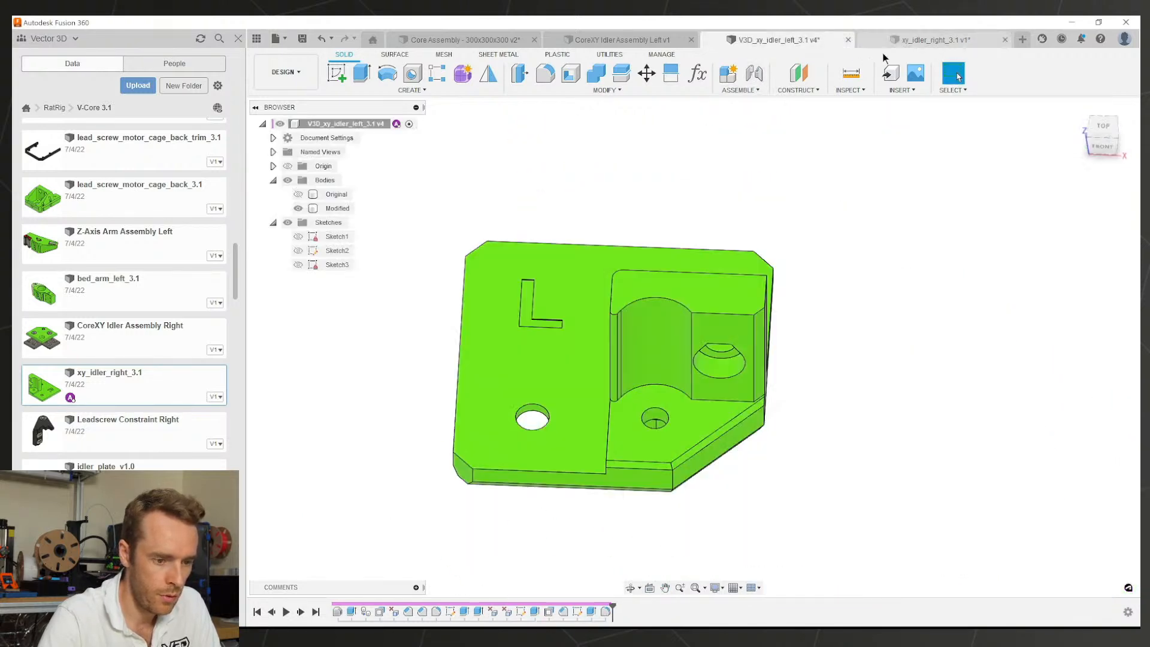
left_click(912, 41)
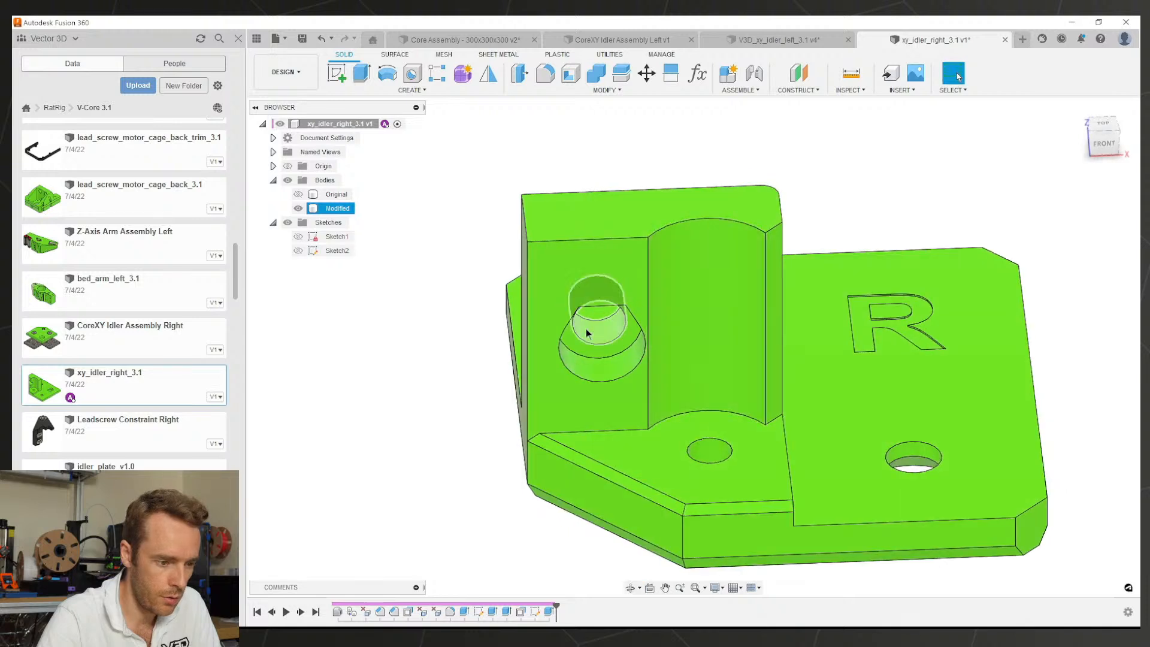
left_click(528, 276)
type("f1")
key("Return")
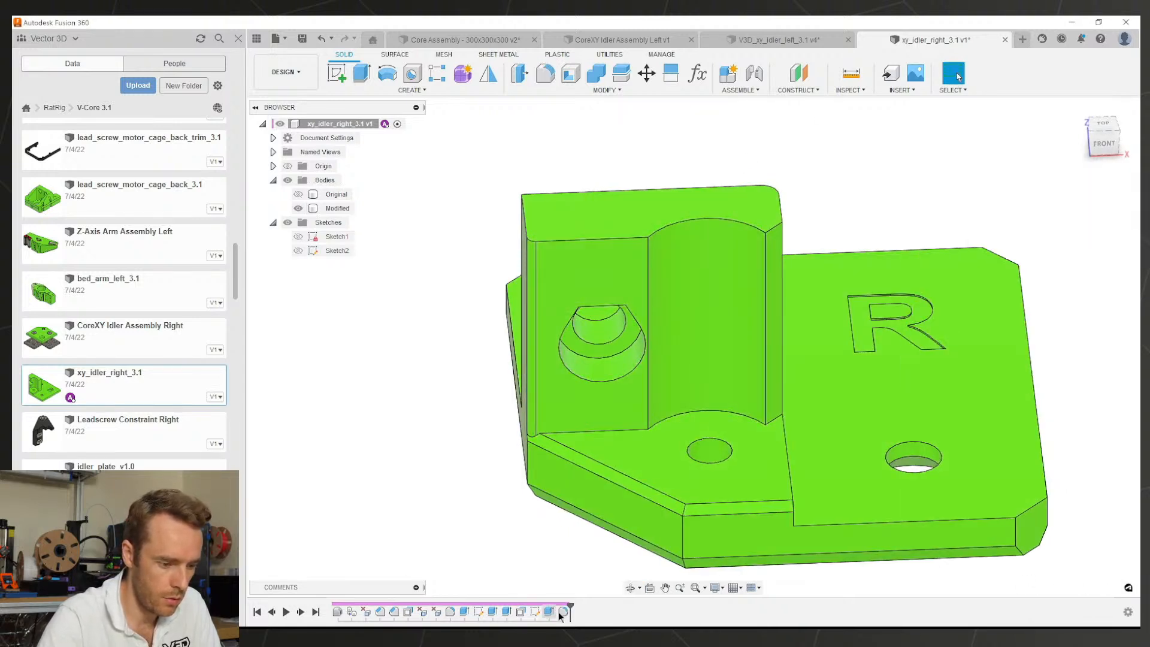
double_click(567, 609)
key("Escape")
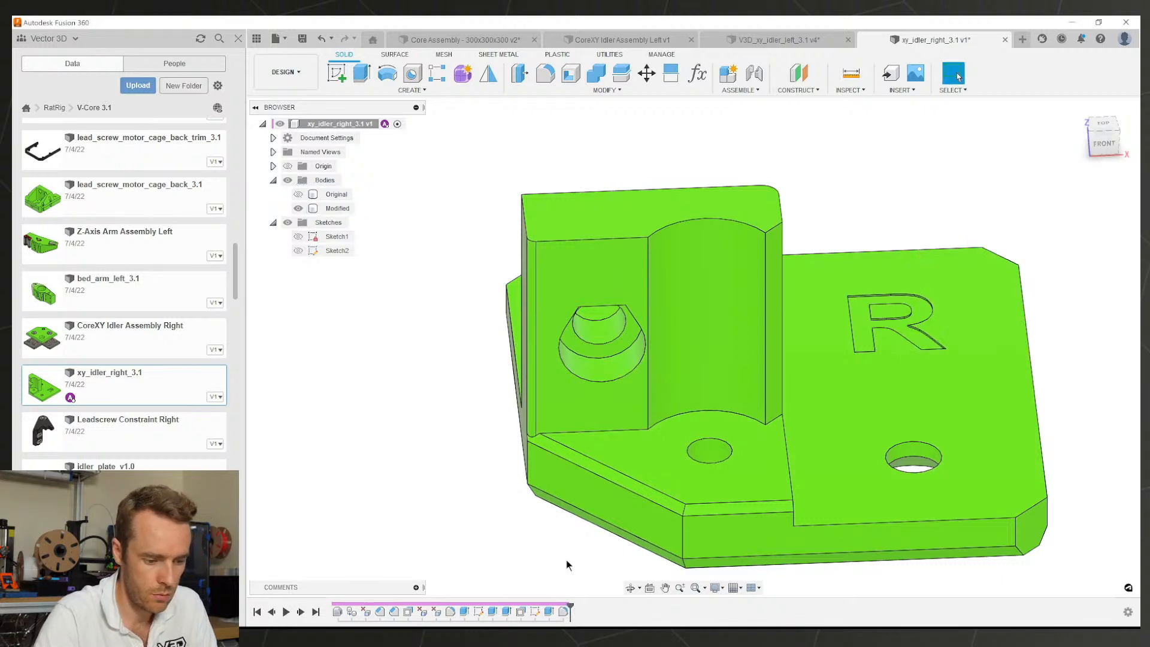
left_click(566, 612)
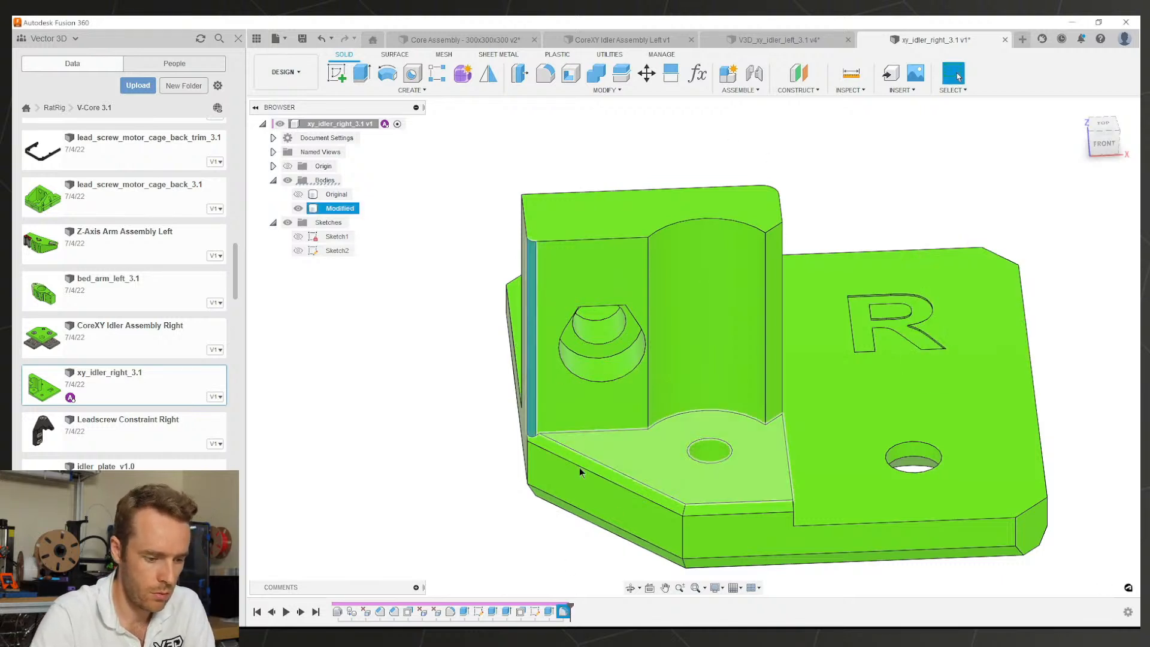
key("Delete")
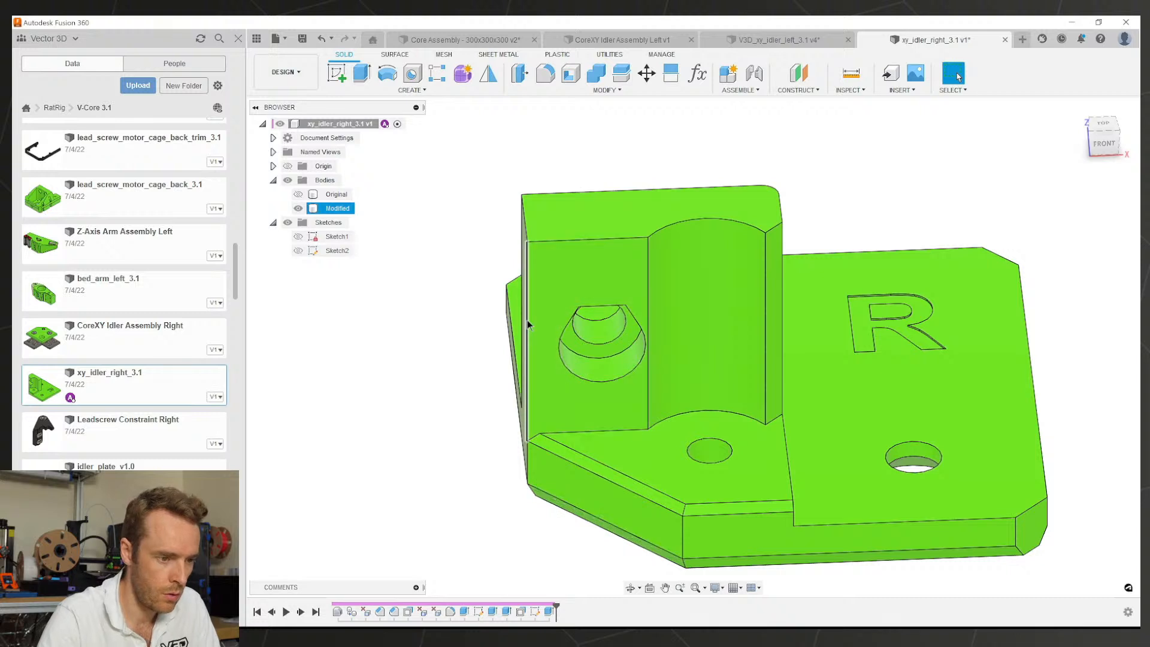
Step: Chamfer the wall's outer vertical edge by 2 mm
left_click(558, 88)
left_click(545, 131)
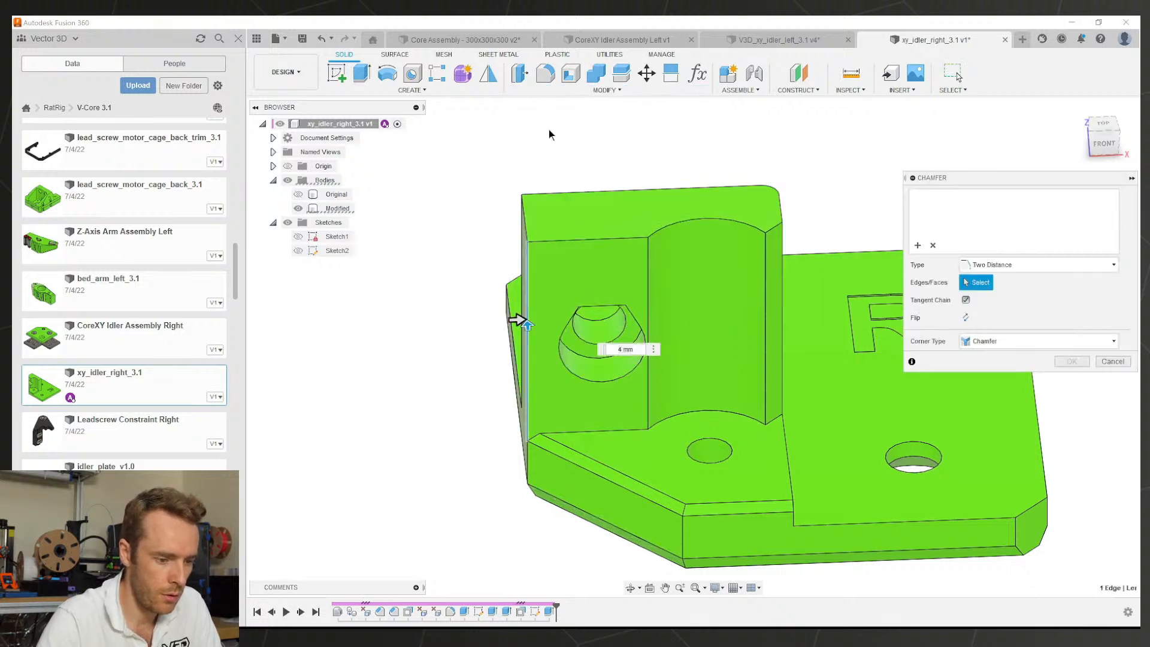
type("2")
key("Return")
Step: Sketch a triangular wedge on the inner floor face and extrude it 27 mm as a join
middle_click_drag(608, 279, 738, 289, "shift")
left_click(713, 524)
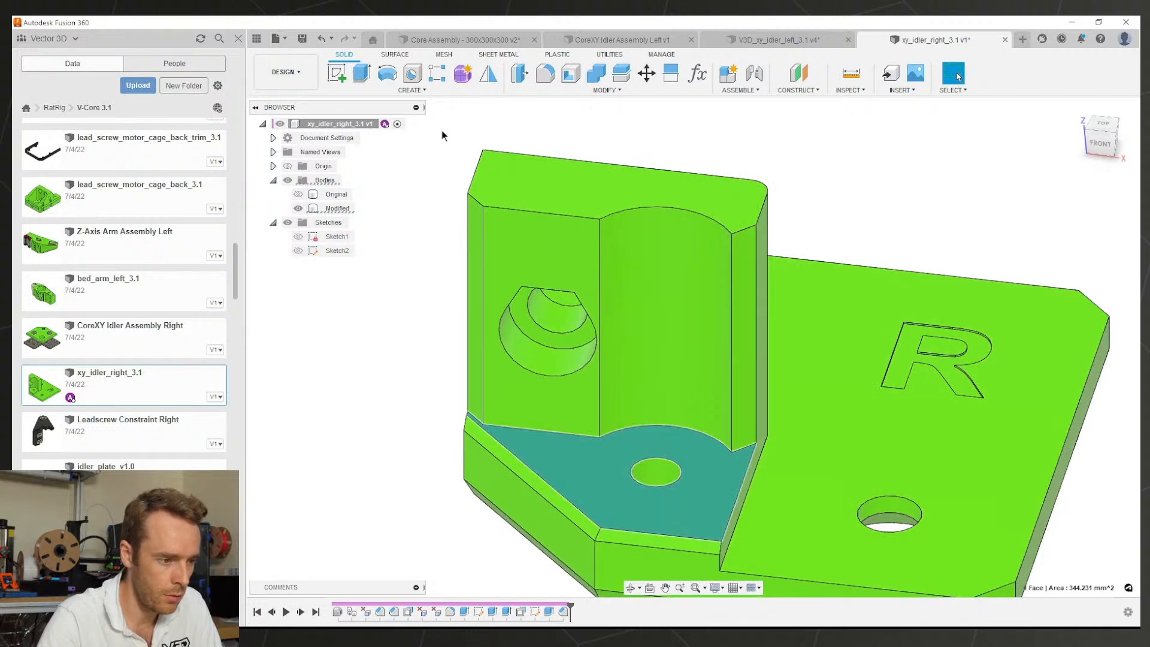
left_click(339, 74)
key("l")
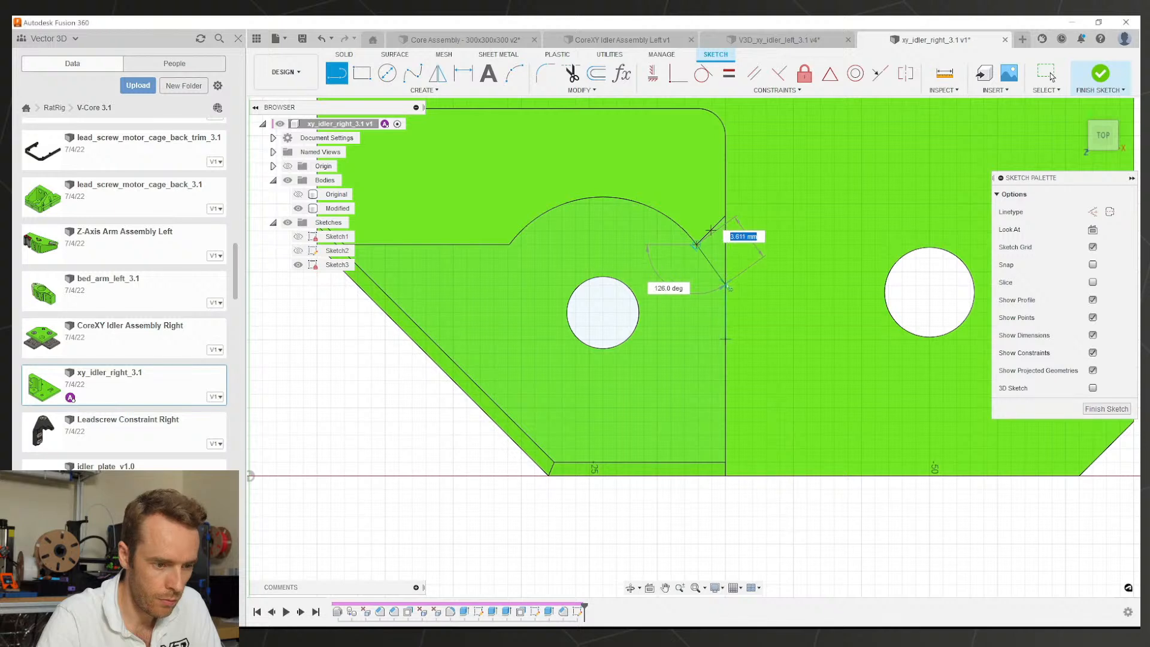
left_click(719, 256)
key("e")
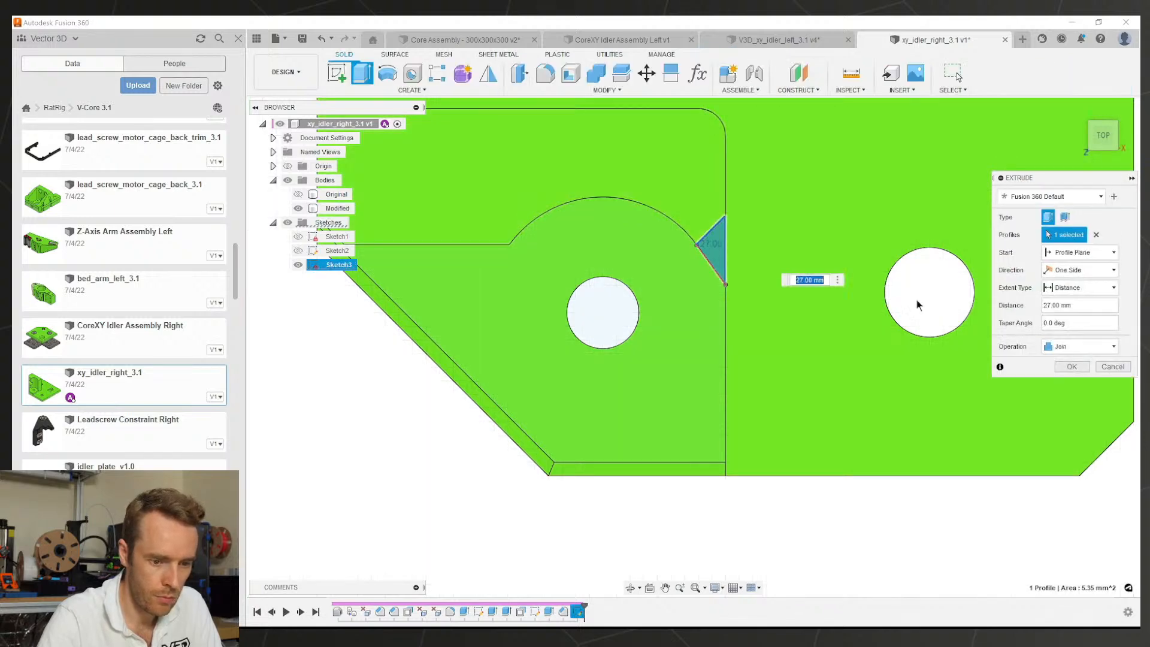
left_click(1062, 367)
middle_click_drag(731, 321, 724, 296, "shift")
Step: Apply an equal-distance 2 mm chamfer to the wedge's 27 mm vertical edge
left_click(736, 247)
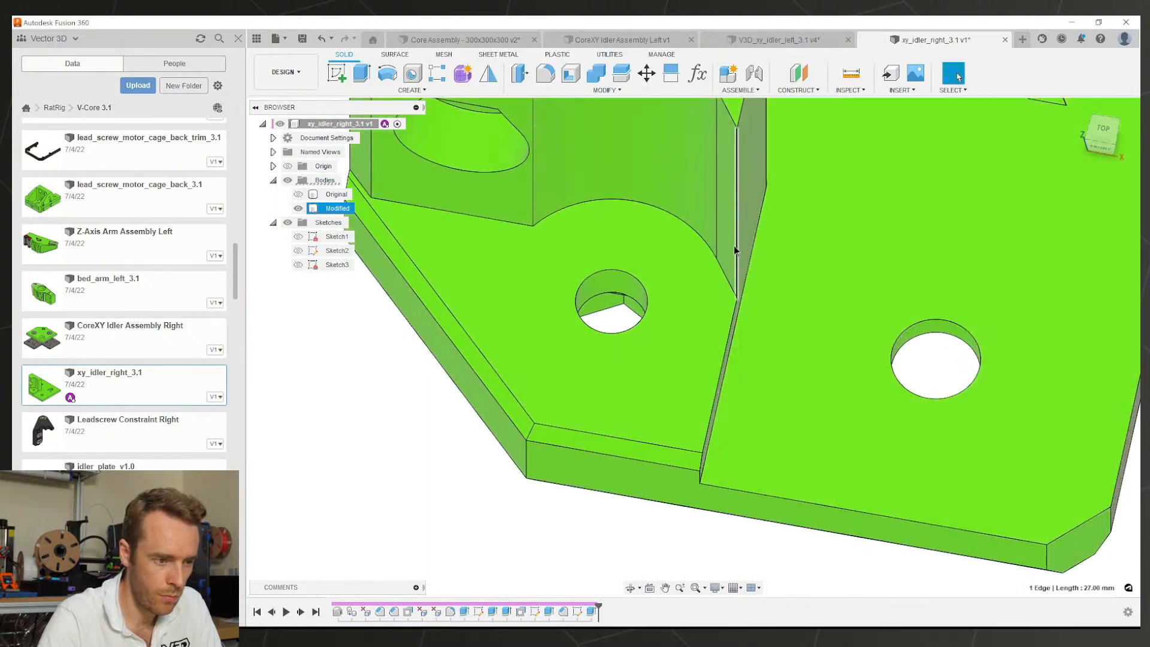
middle_click_drag(675, 207, 677, 327)
left_click(534, 94)
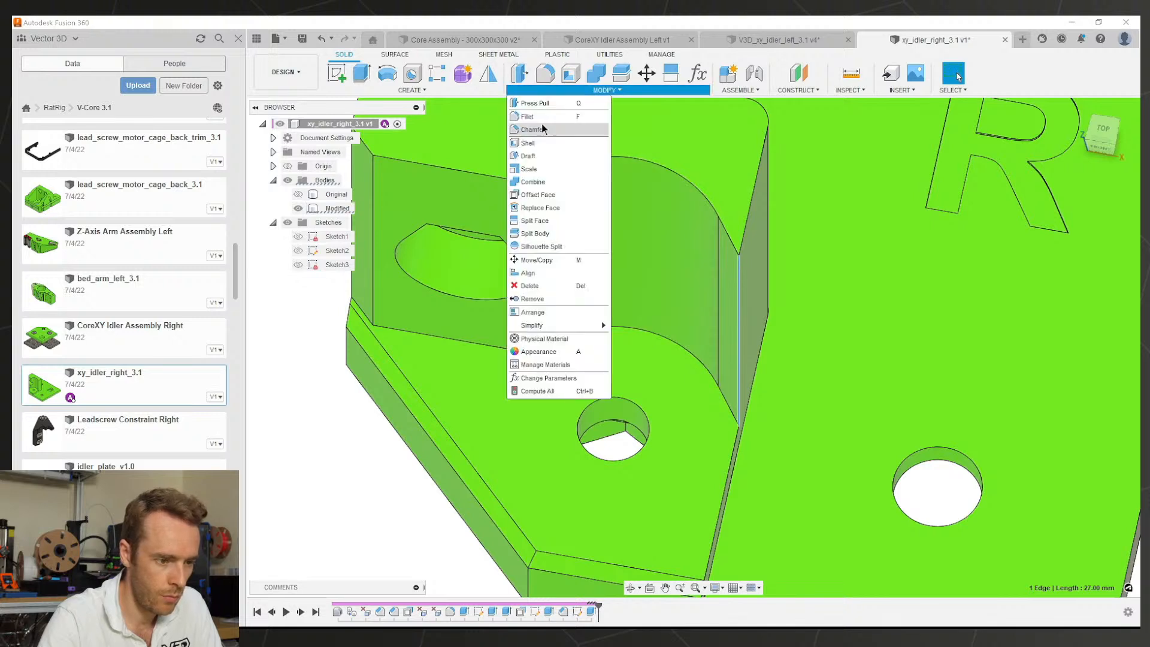
left_click(543, 131)
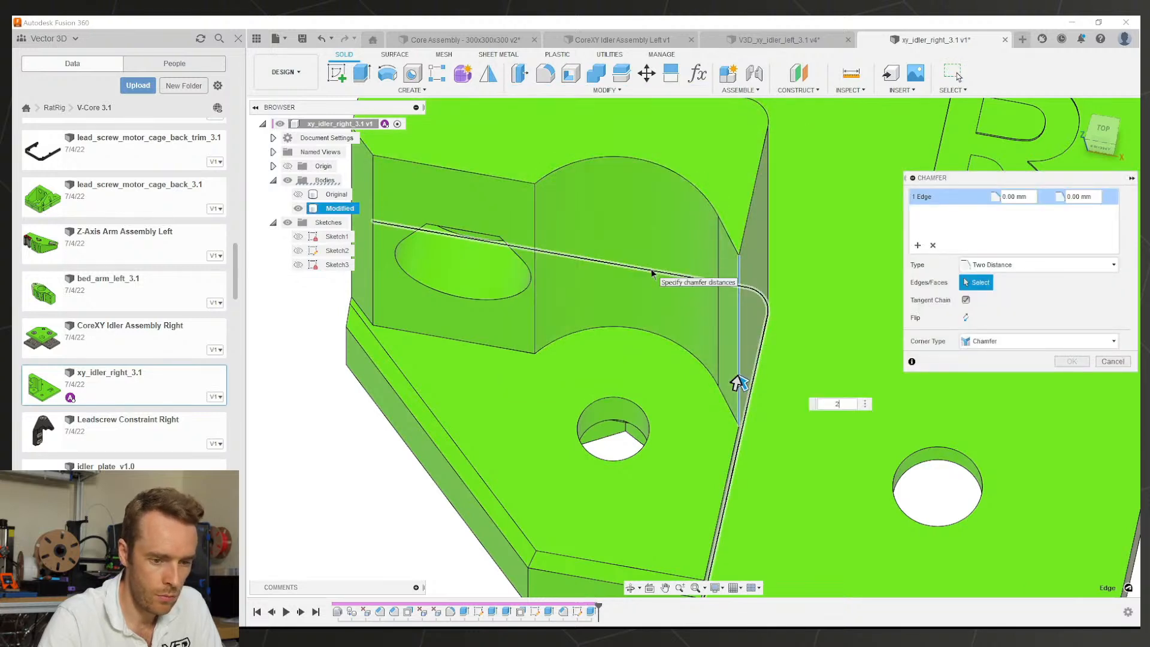
left_click(1038, 268)
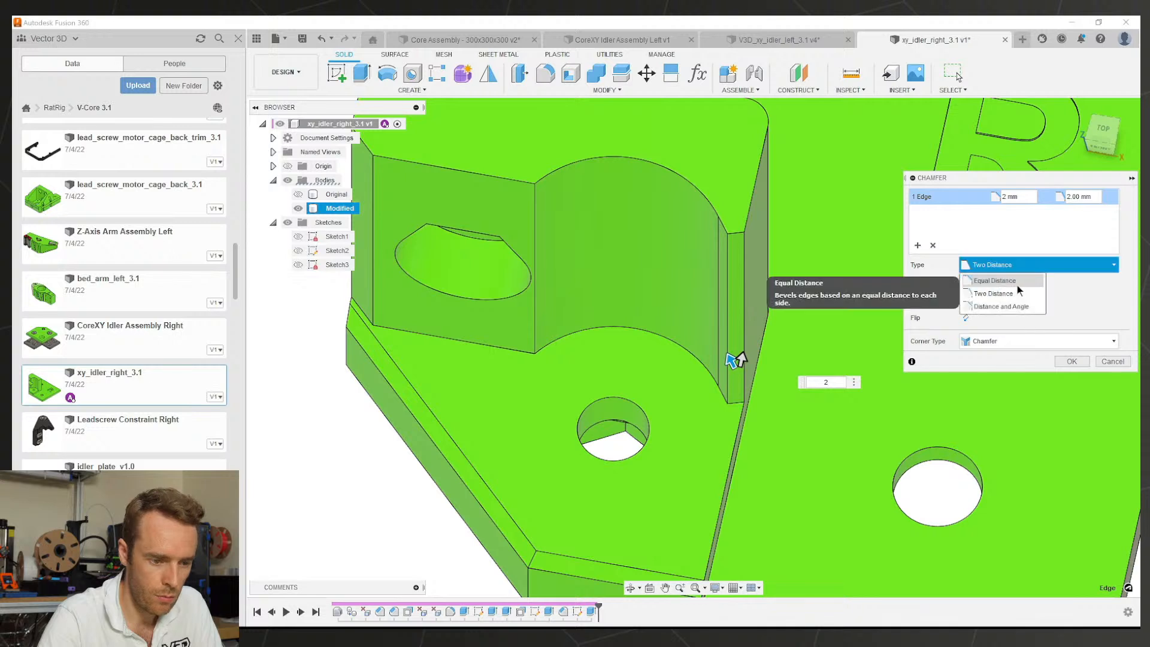
left_click(1017, 284)
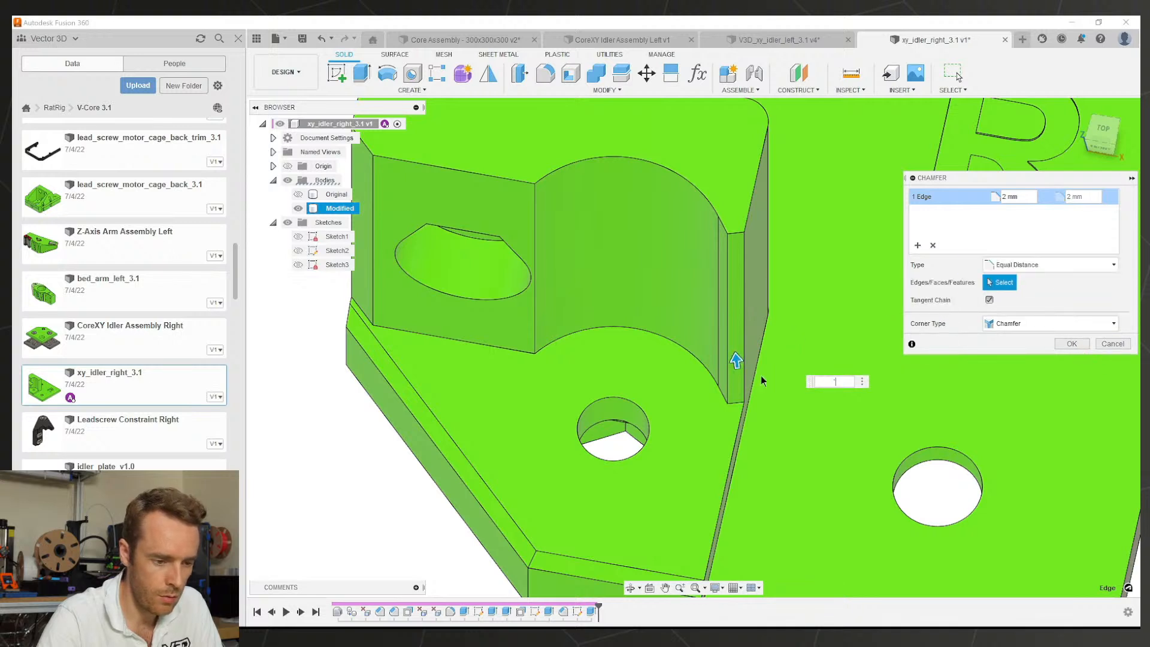
key("Return")
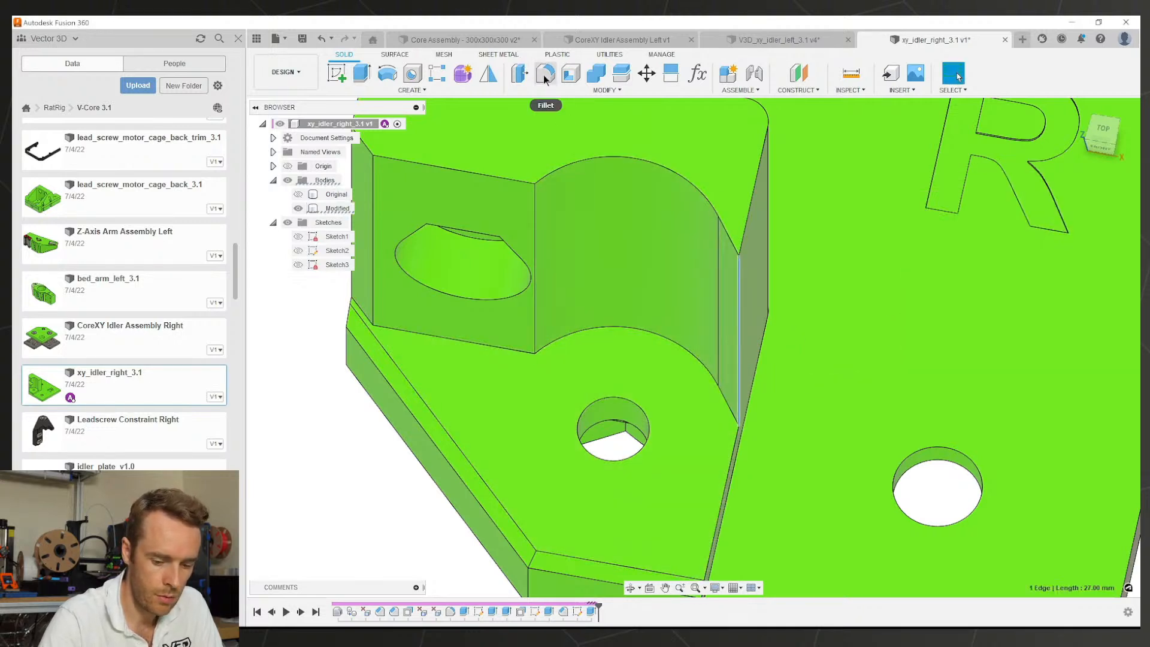
Step: Round that vertical edge with a 0.8 fillet and view the whole right idler
left_click(544, 74)
key("Return")
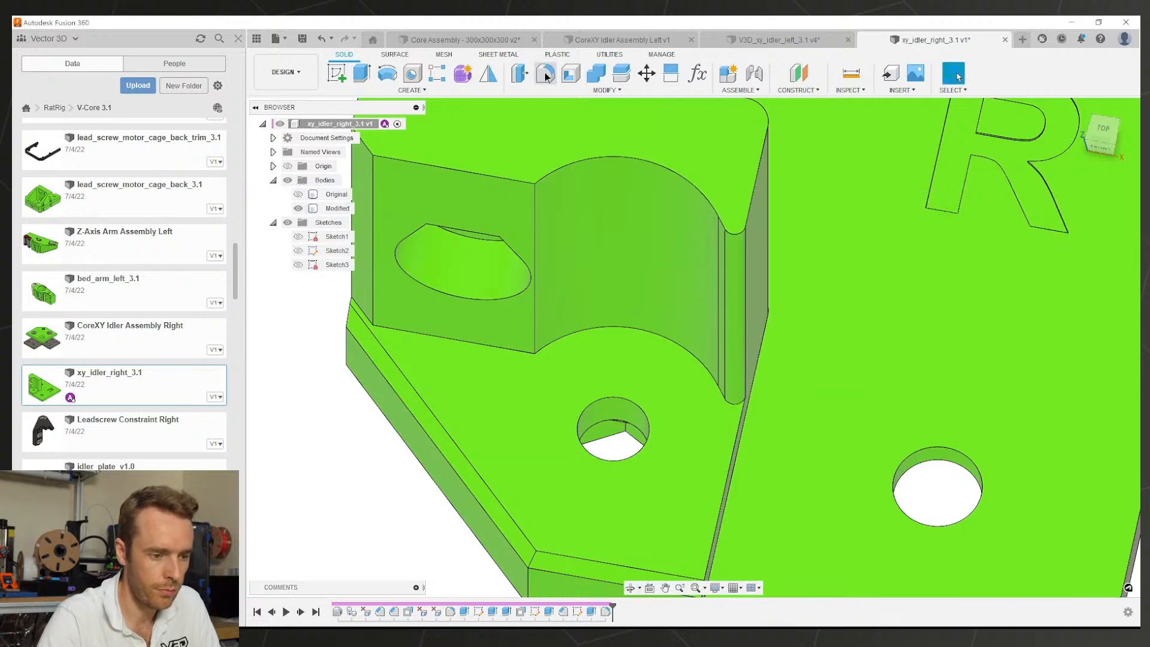
scroll(638, 293, "down", 3)
middle_click_drag(638, 293, 700, 327, "shift")
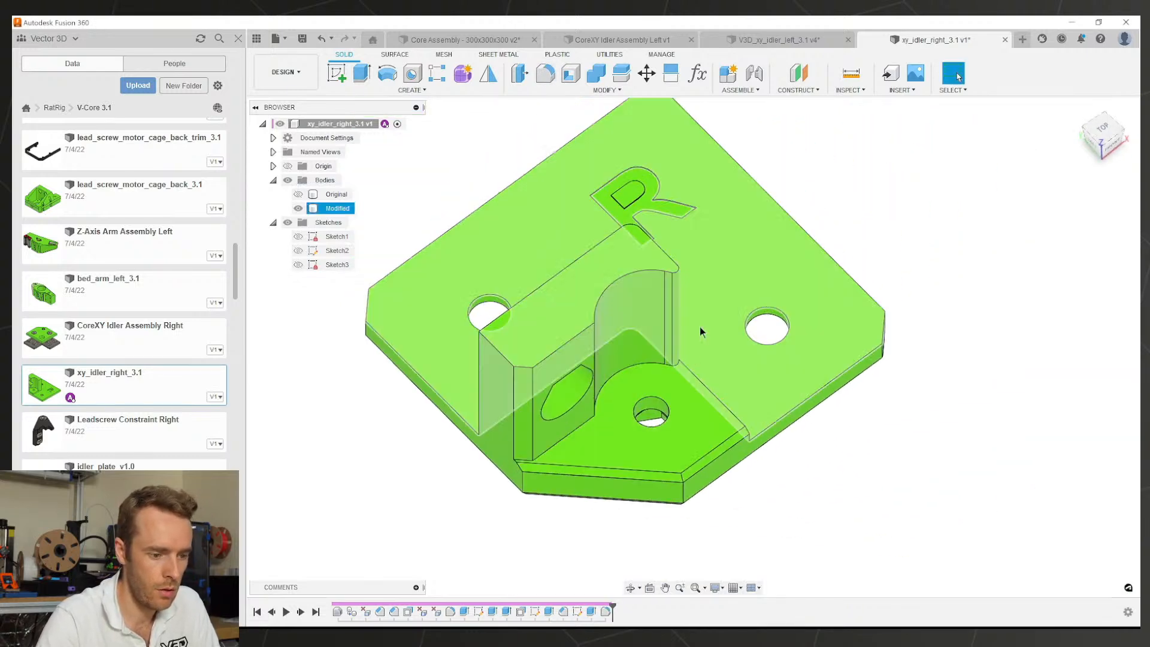
Step: Save the right idler, fillet its left vertical edge, and save it again
key("ctrl+s")
key("Return")
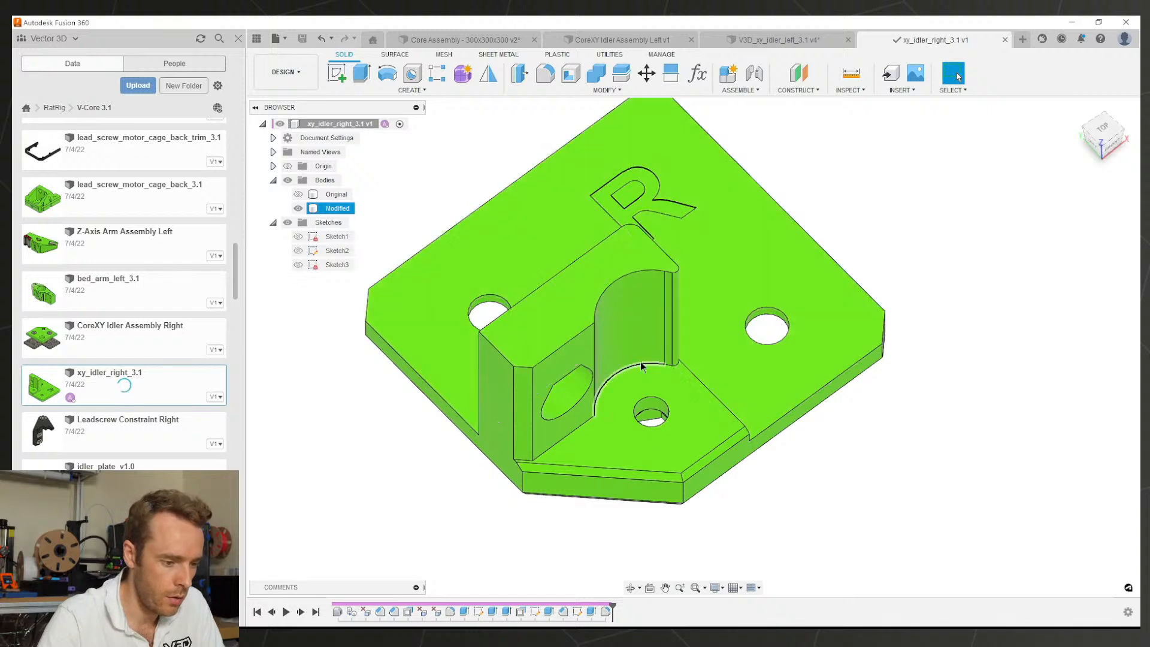
key("f")
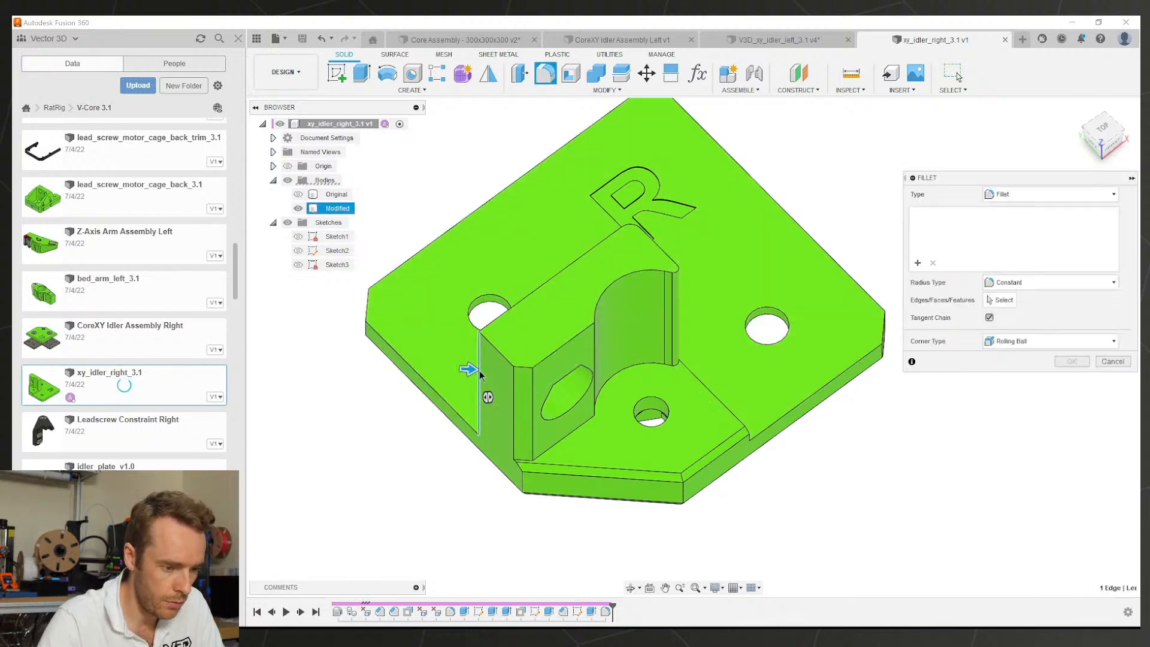
left_click(479, 374)
key("Return")
key("ctrl+s")
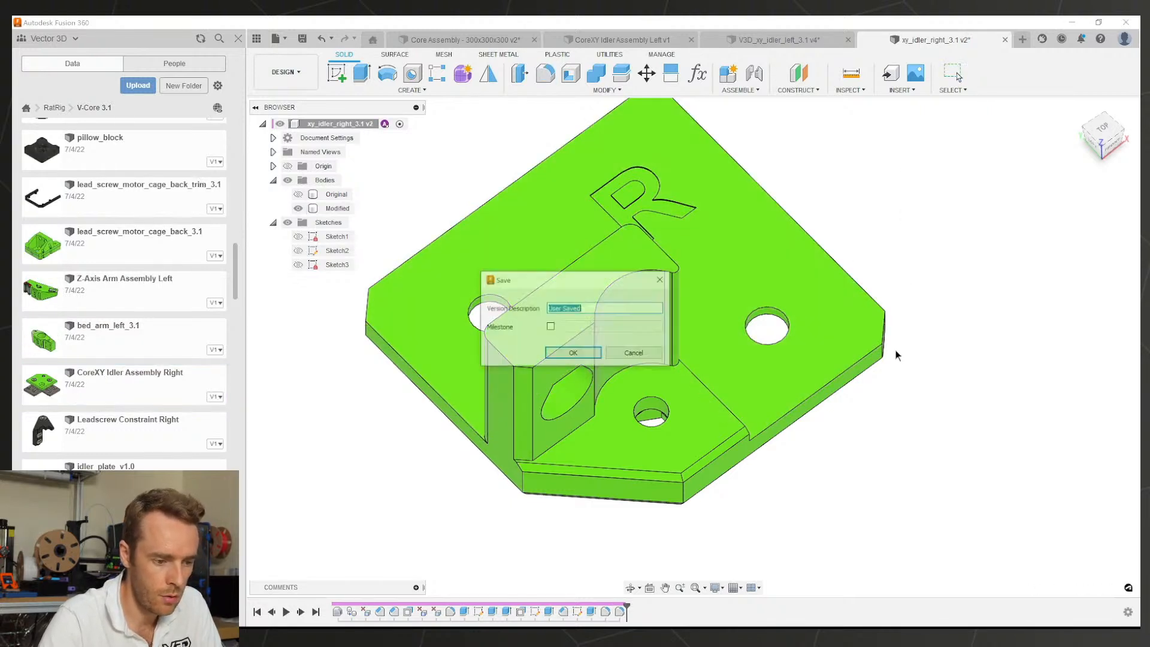
left_click(595, 357)
Step: Fillet a vertical edge on the left idler, save it, and return to the right idler
left_click(748, 44)
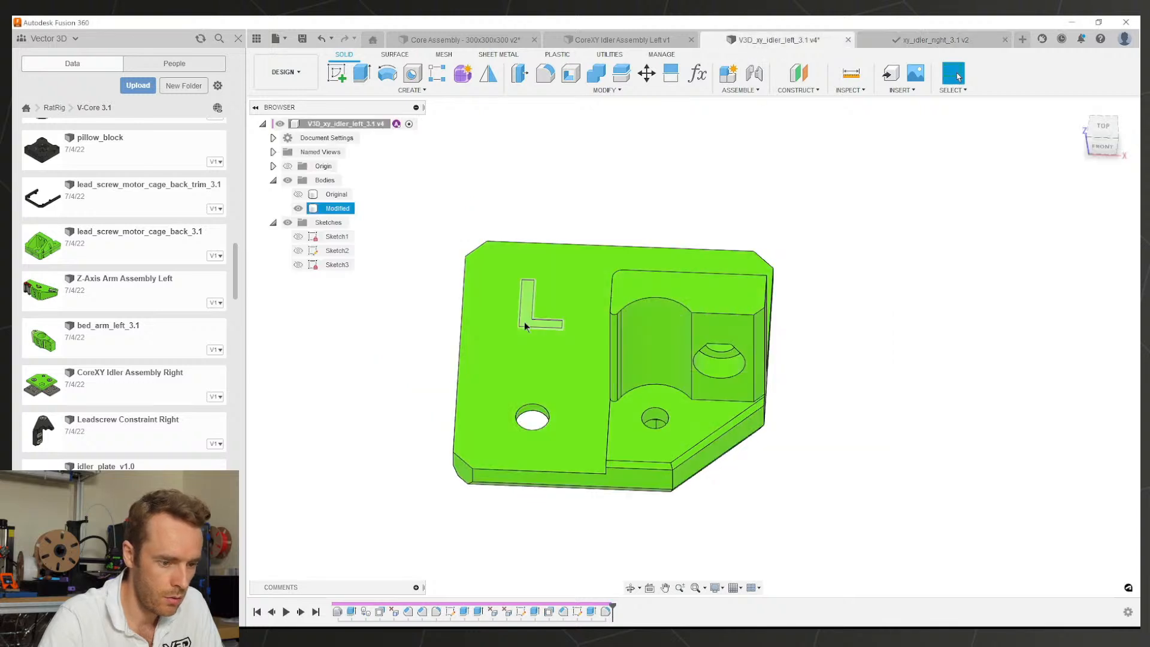
middle_click_drag(524, 321, 688, 357, "shift")
key("f")
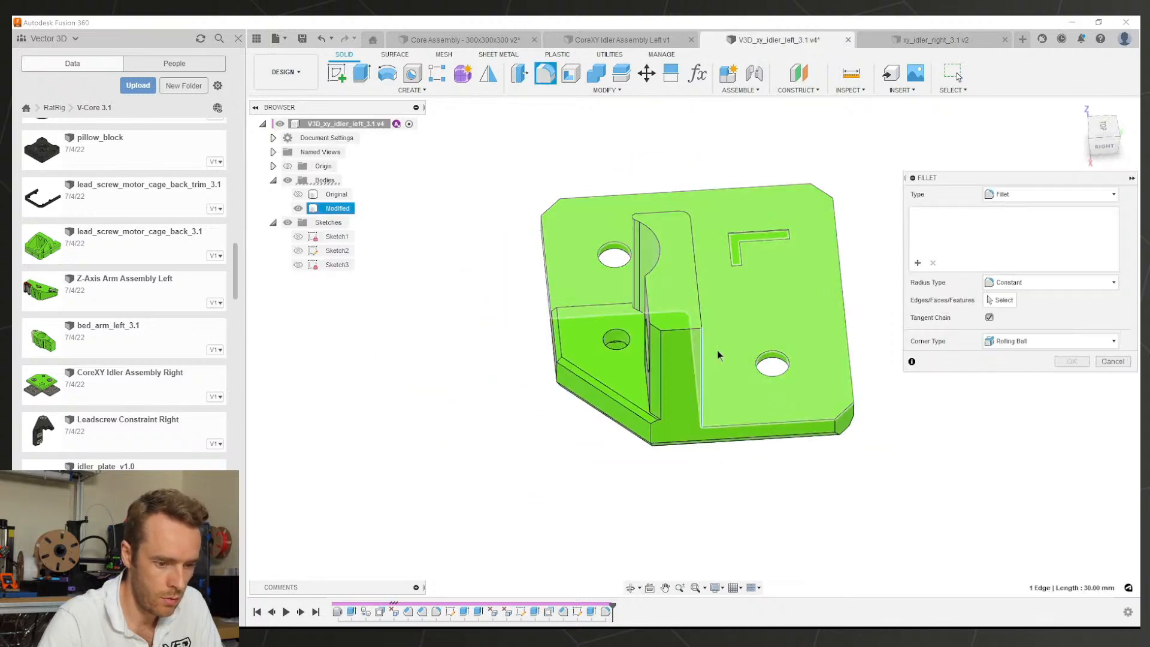
left_click(718, 354)
key("Return")
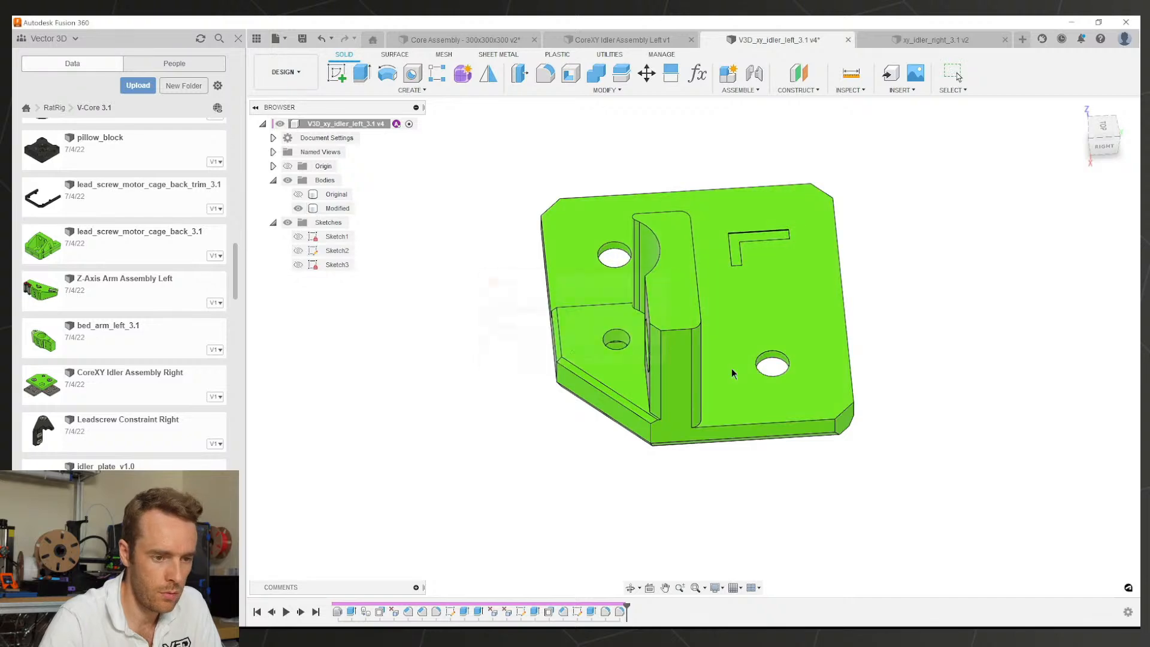
key("ctrl+s")
key("Return")
left_click(879, 37)
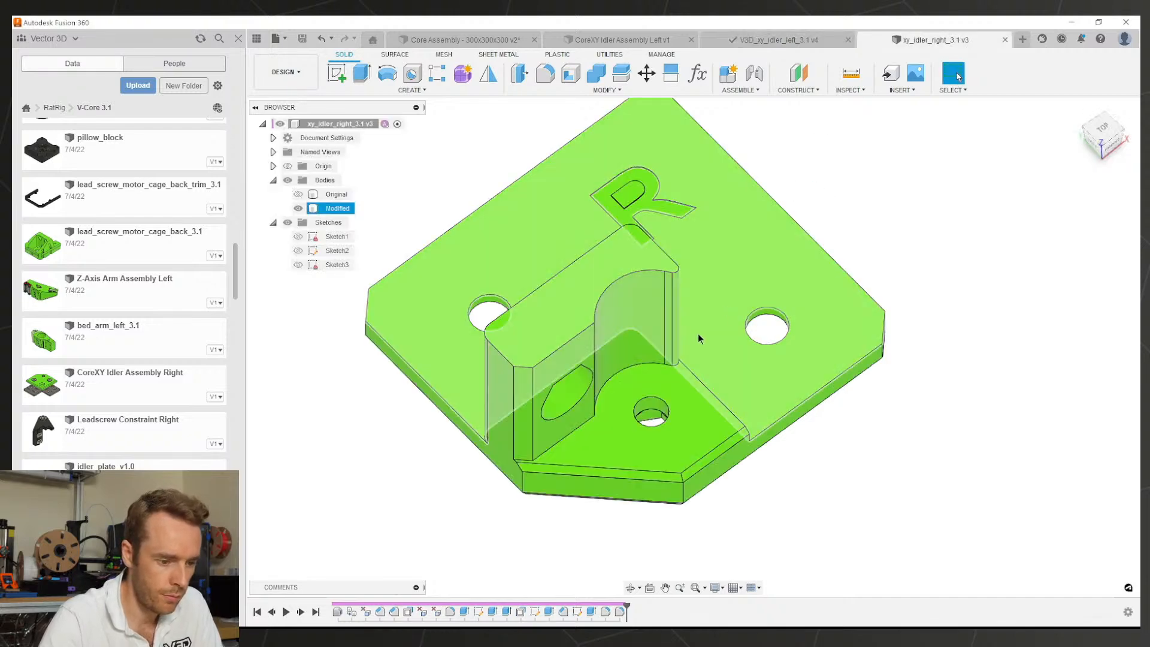
Step: Orbit the right idler part, including its underside, to check the rework
middle_click_drag(698, 334, 735, 152, "shift")
left_click(924, 351)
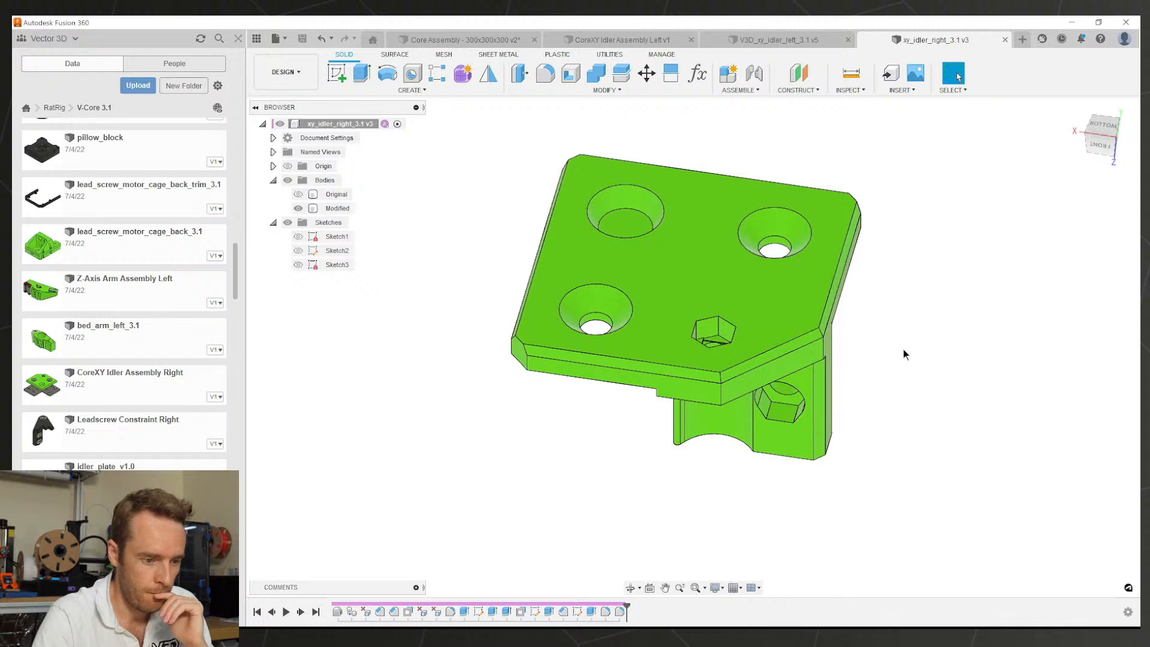
middle_click_drag(903, 353, 871, 342, "shift")
Step: Inspect the left idler from front and top views, then bring up CoreXY Idler Assembly Left
left_click(768, 44)
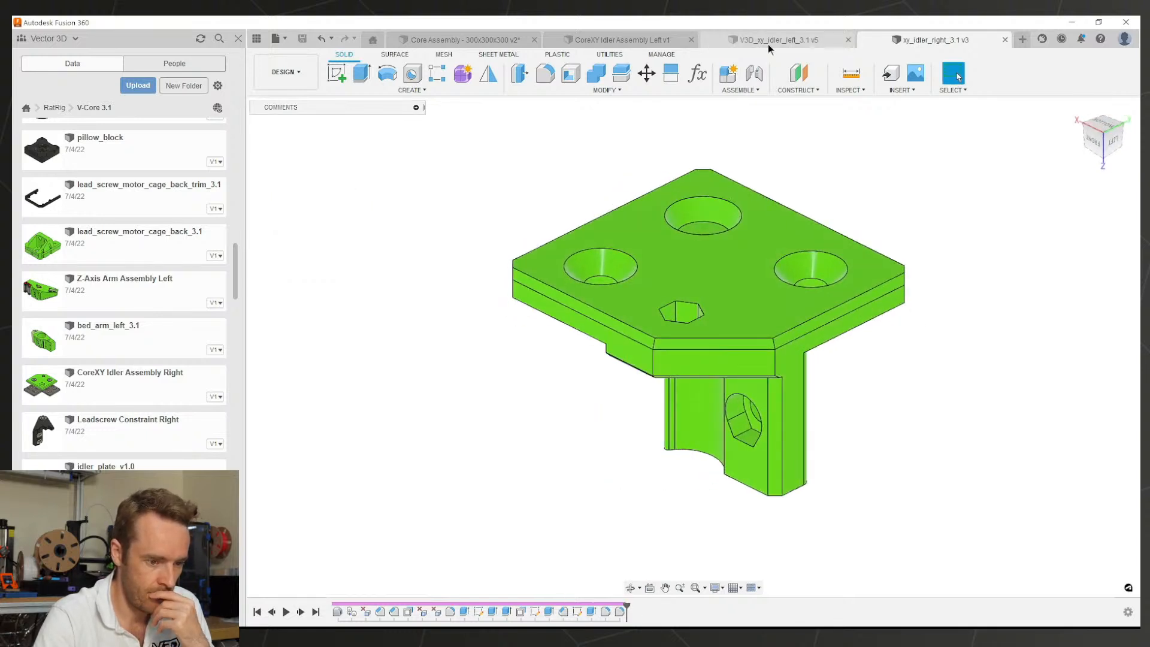
mouse_move(702, 353)
middle_mouse_down("shift")
mouse_move(757, 396)
mouse_move(776, 330)
mouse_move(707, 352)
mouse_move(706, 342)
middle_mouse_up("shift")
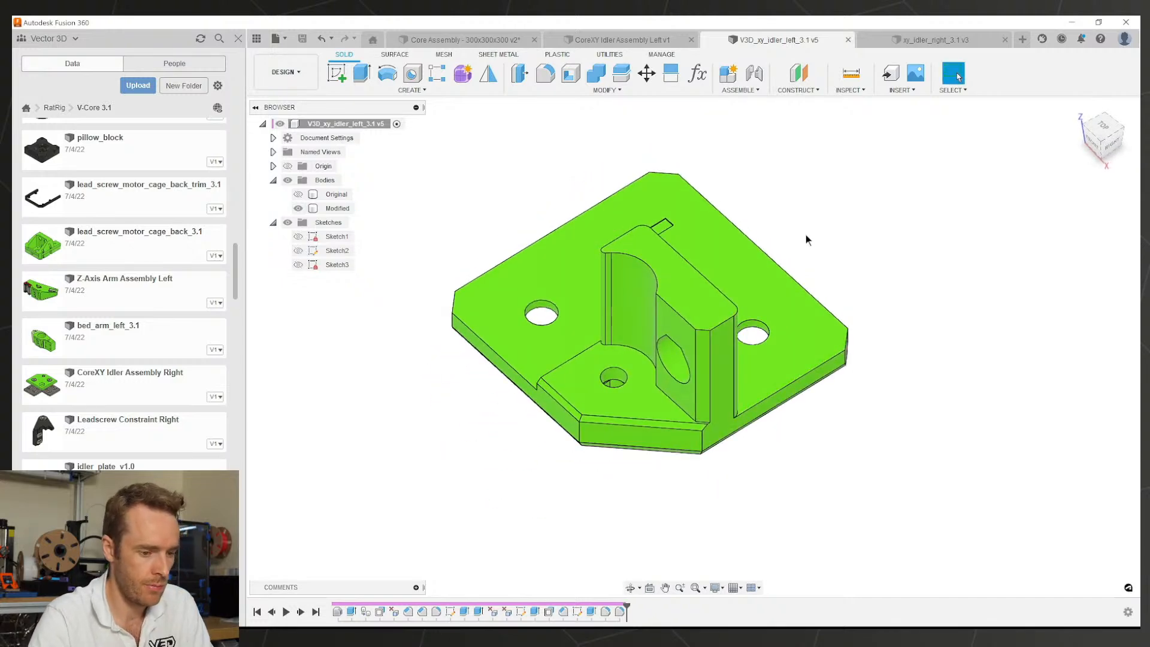
middle_click_drag(701, 385, 747, 308, "shift")
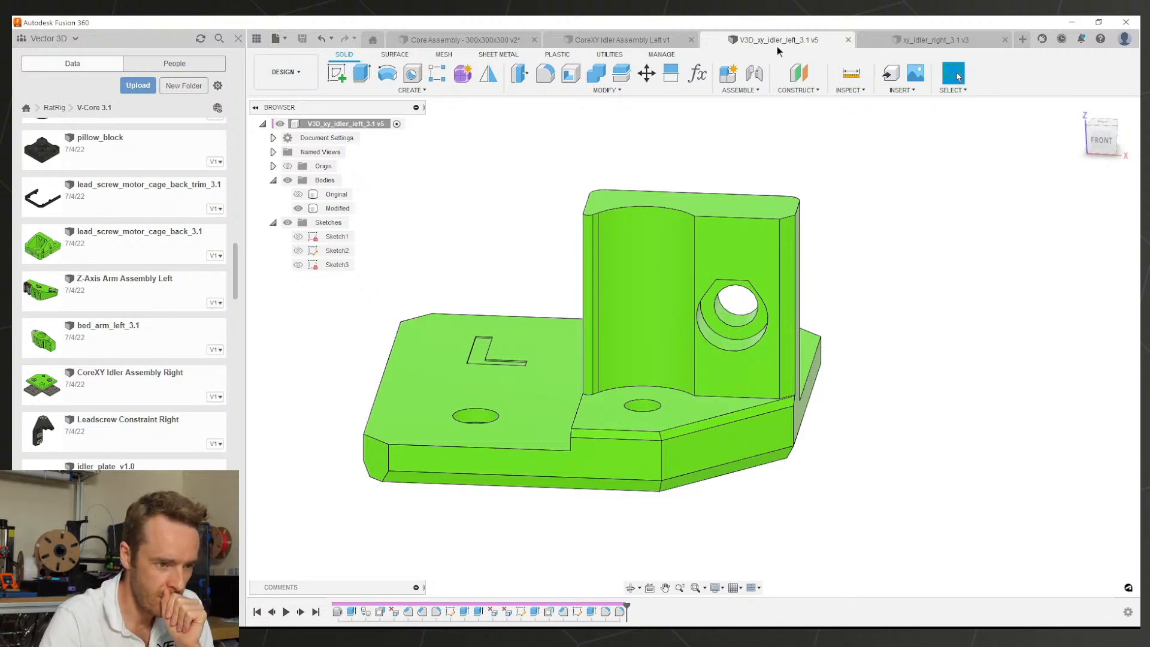
left_click(639, 39)
Step: Orbit the left idler assembly to a straight back view and scroll the Data panel
left_click(898, 287)
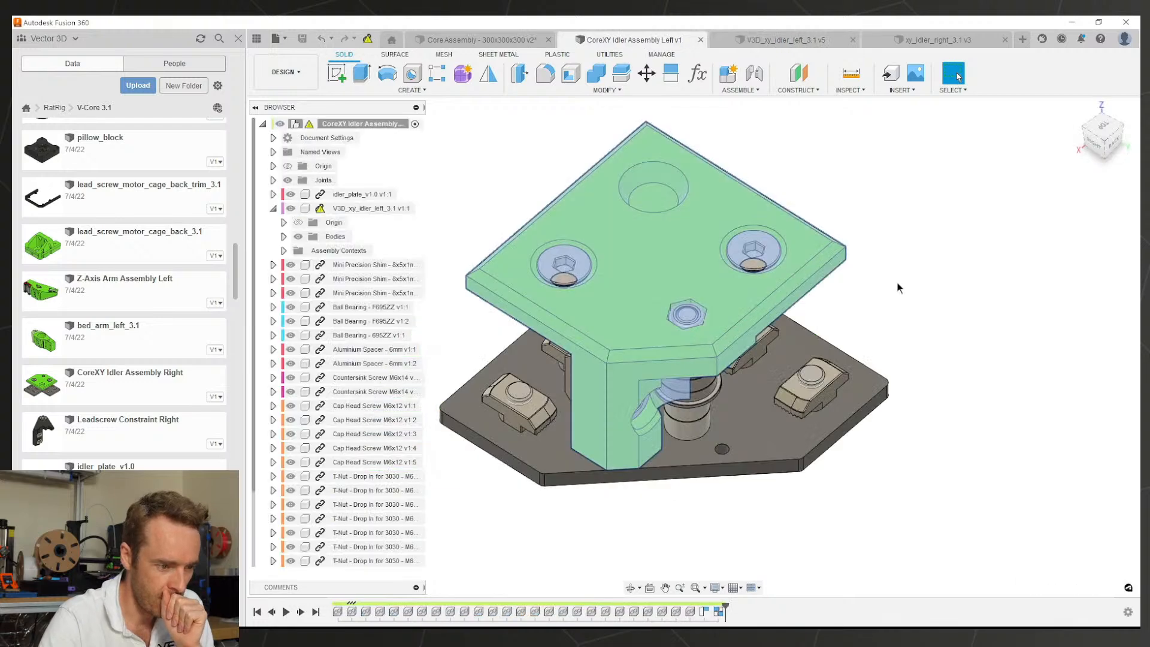
scroll(797, 275, "down", 1)
middle_click_drag(798, 275, 1022, 265, "shift")
middle_click_drag(664, 326, 666, 321, "shift")
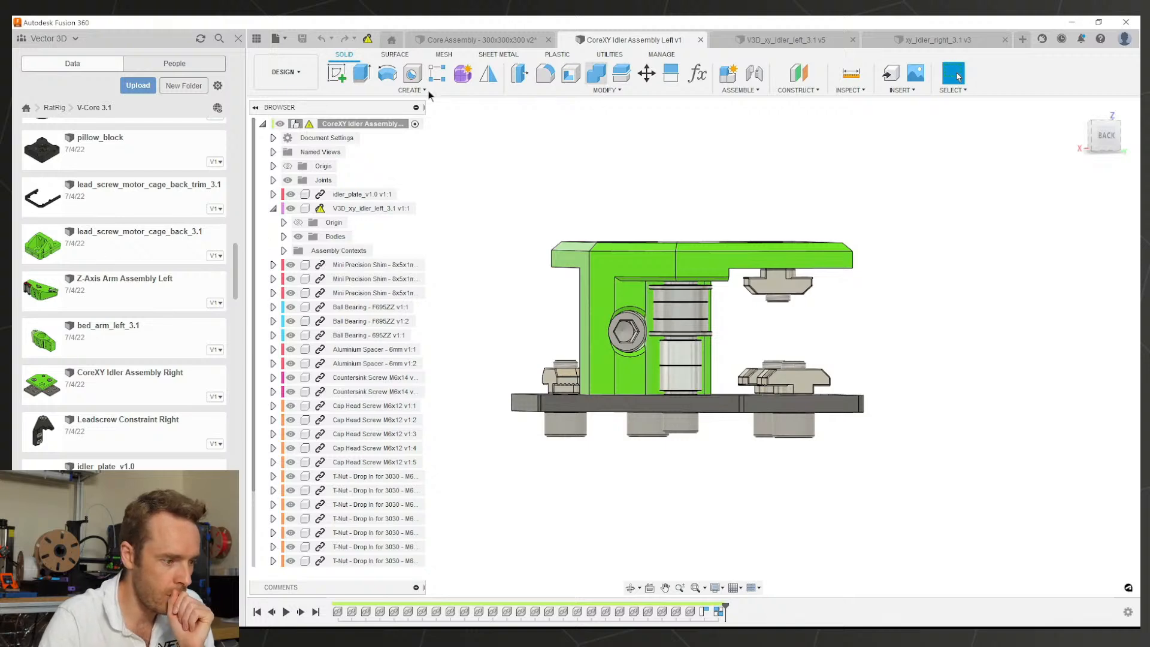
scroll(110, 457, "up", 15)
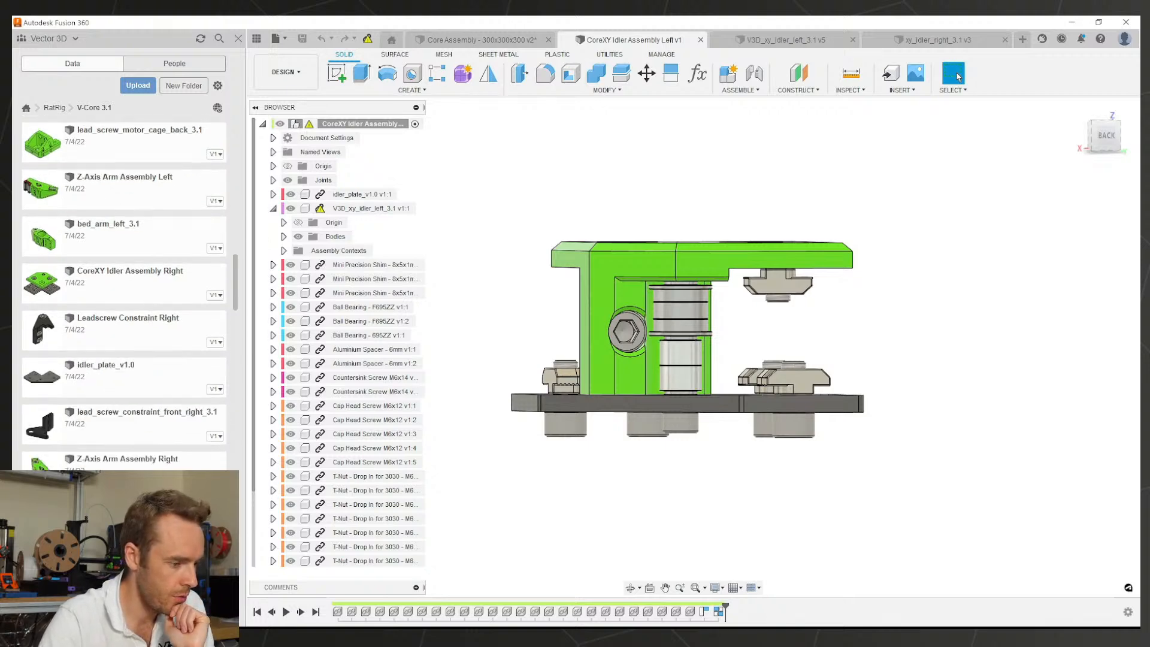
scroll(116, 384, "up", 2)
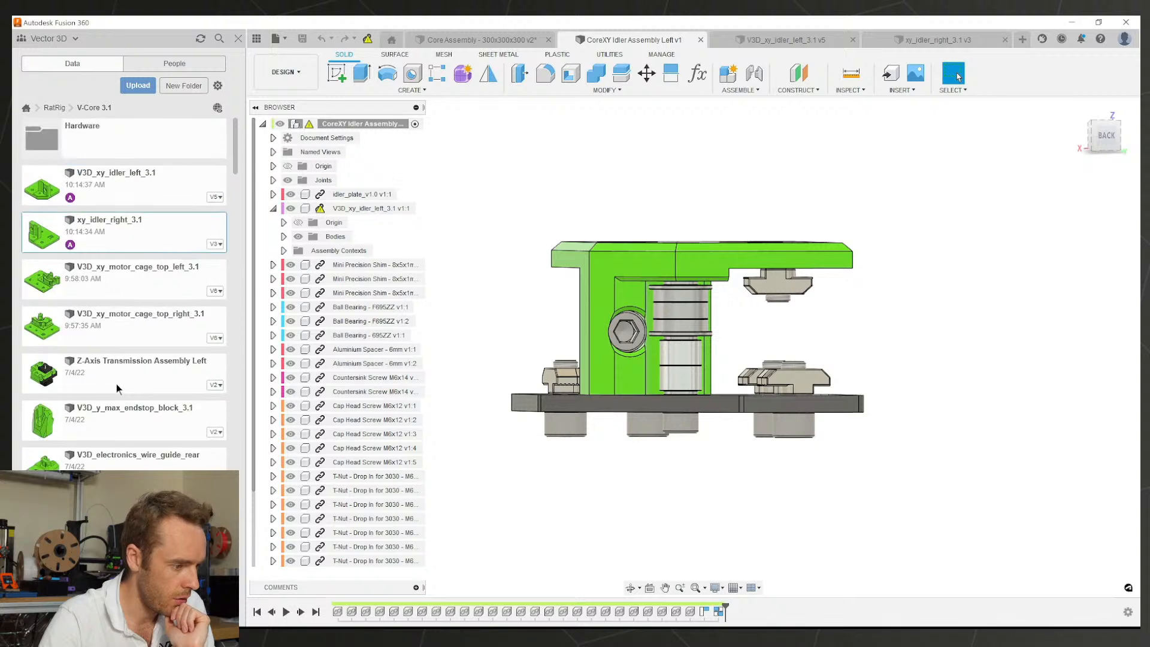
scroll(92, 429, "down", 3)
Step: Open V3D_xy_joiner_right_3.1 from the Data panel and orbit it to inspect its R logo
right_click(119, 388)
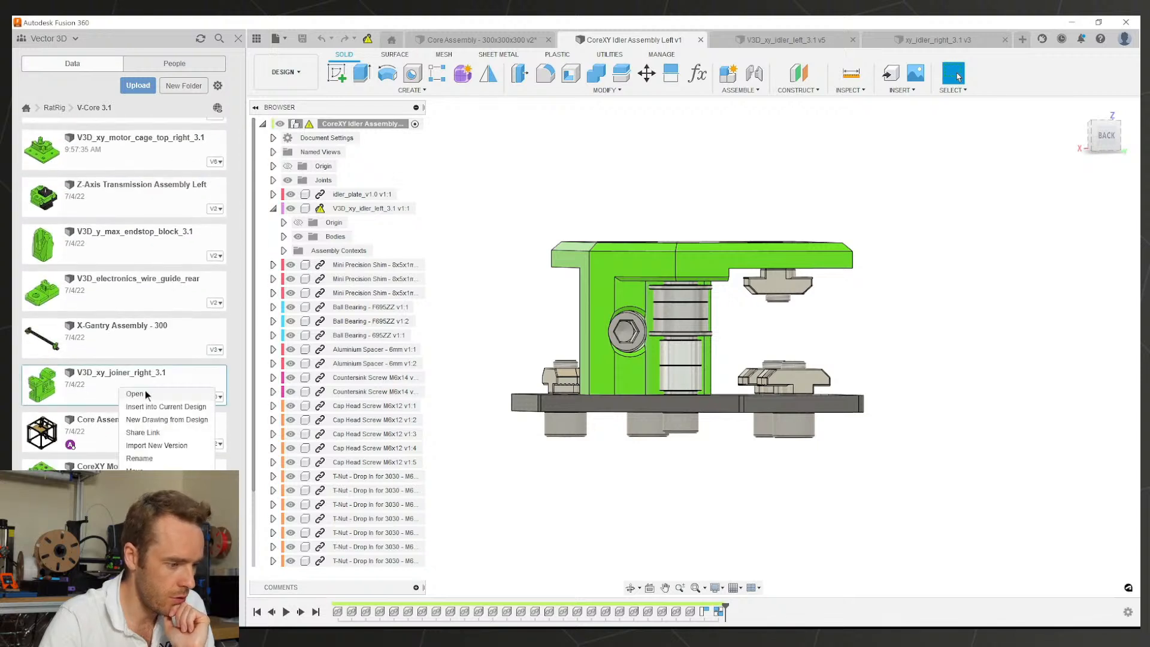
left_click(145, 392)
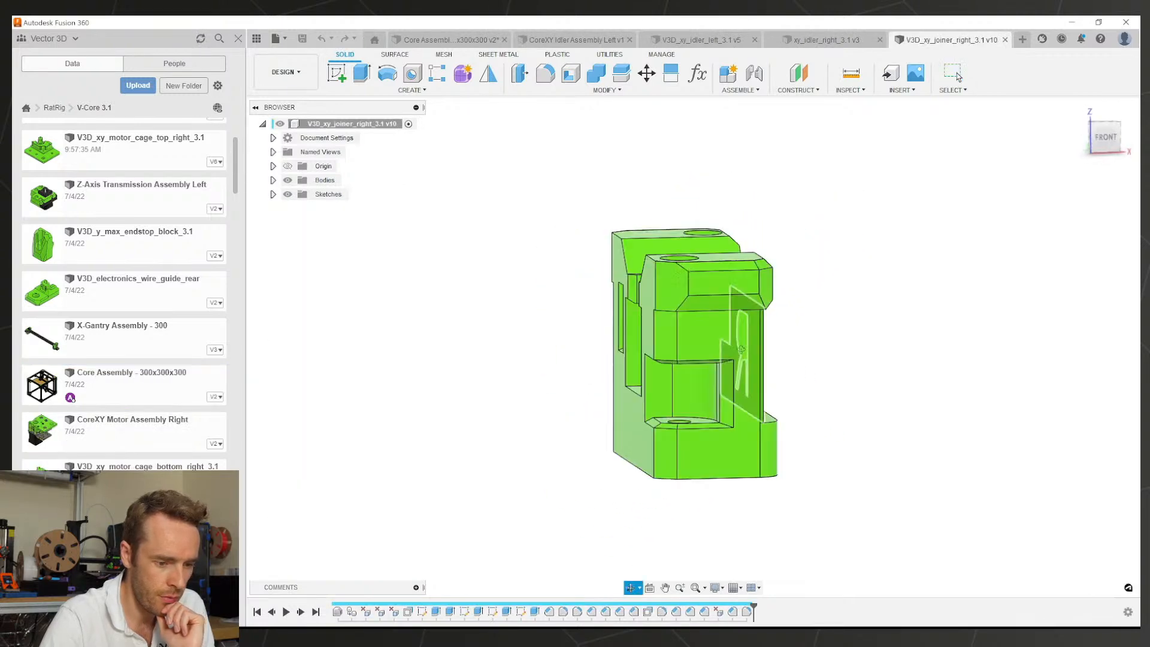
middle_click_drag(819, 341, 862, 367, "shift")
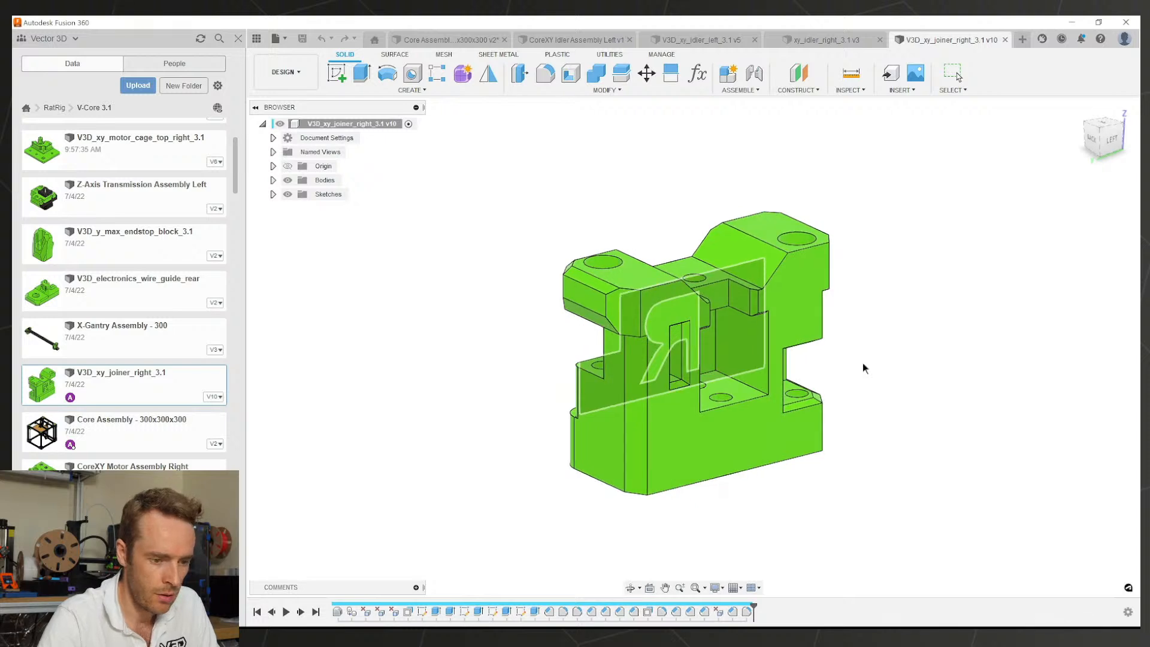
scroll(775, 366, "down", 1)
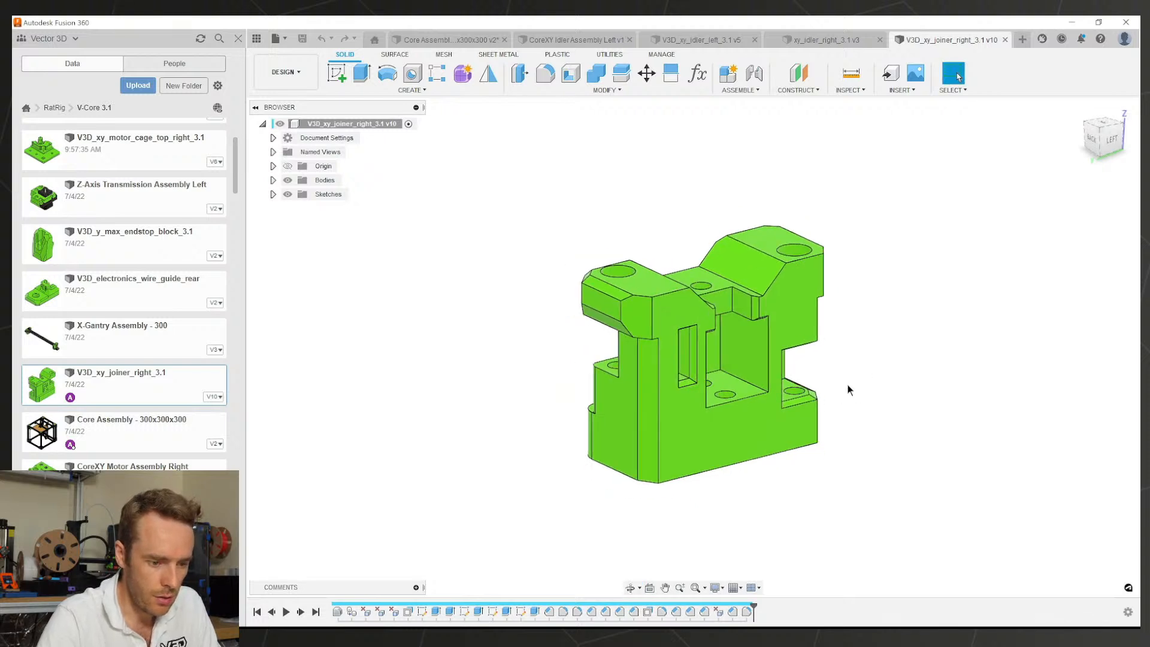
scroll(848, 389, "up", 3)
middle_click_drag(909, 395, 670, 410, "shift")
left_click_drag(694, 421, 812, 391)
middle_click_drag(812, 391, 384, 398, "shift")
Step: Cycle through the idler tabs to CoreXY Idler Assembly Left and orbit around its back
left_click(790, 40)
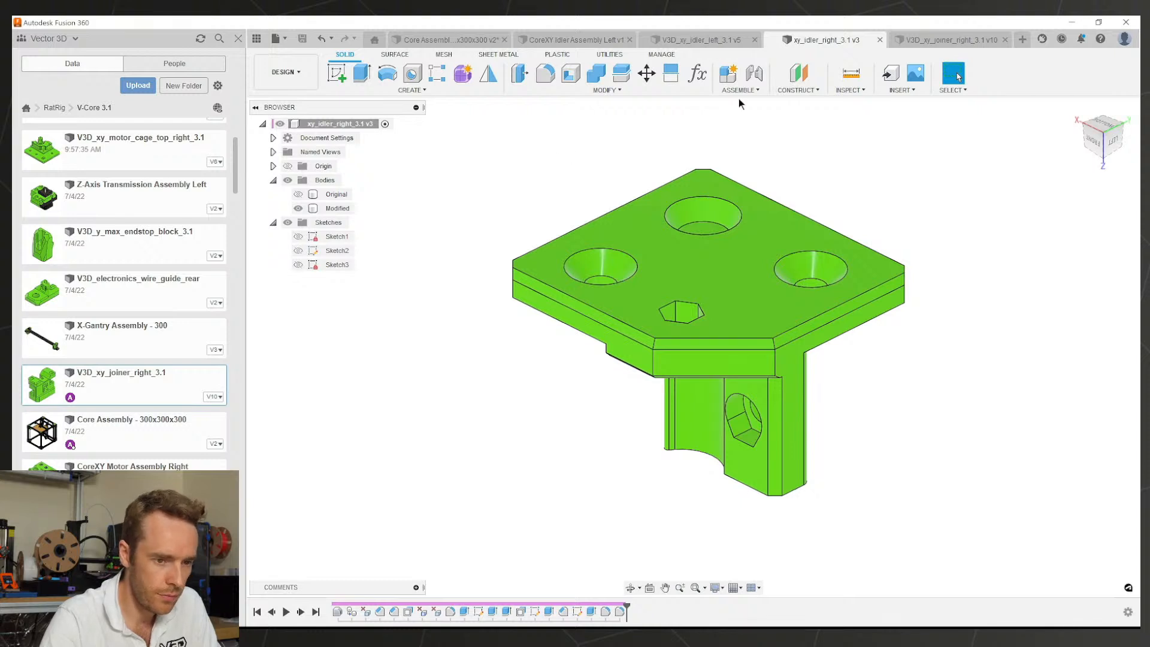
left_click(912, 43)
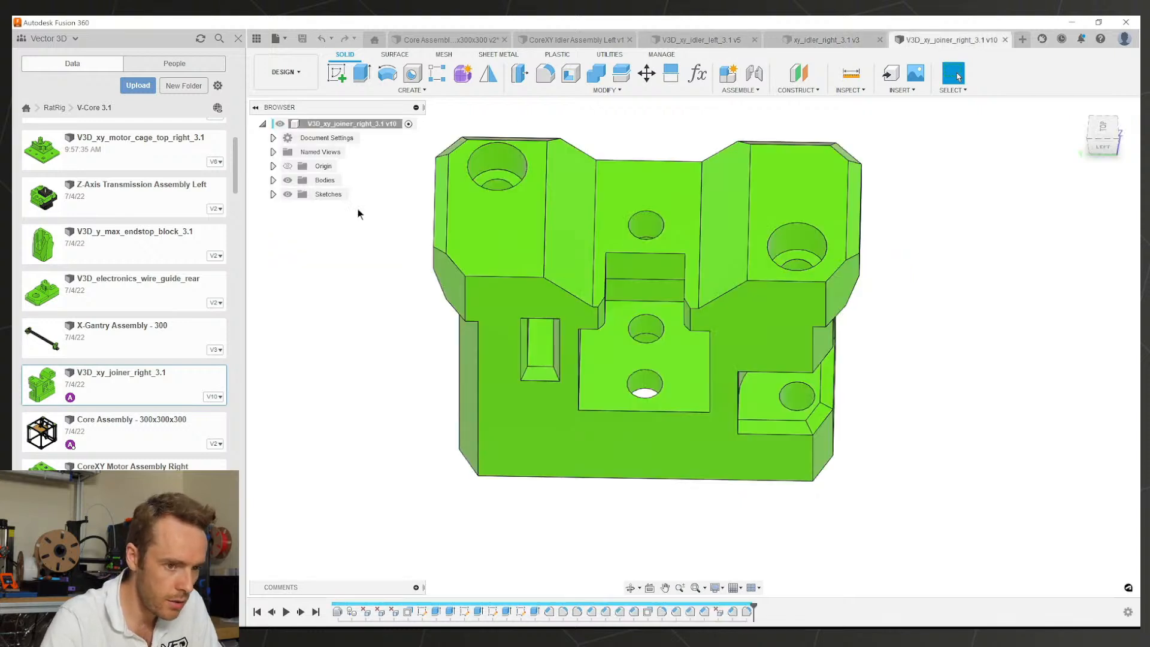
left_click(804, 40)
left_click(681, 45)
left_click(591, 43)
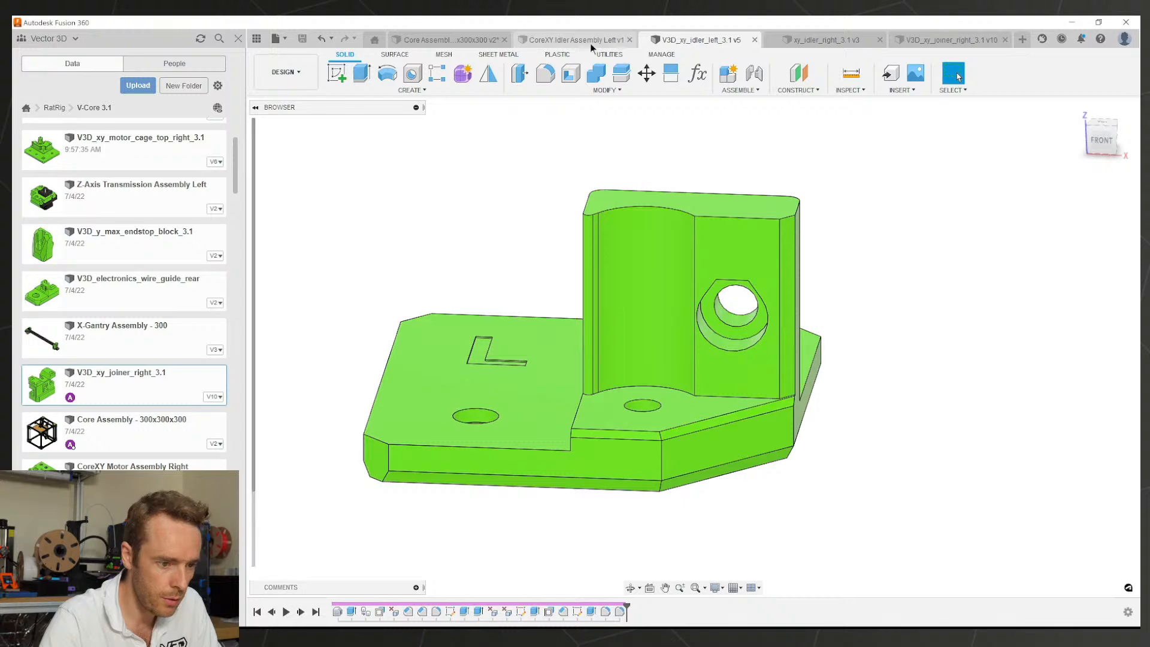
mouse_move(631, 320)
middle_mouse_down("shift")
mouse_move(668, 341)
mouse_move(575, 339)
mouse_move(625, 324)
middle_mouse_up("shift")
left_click(954, 73)
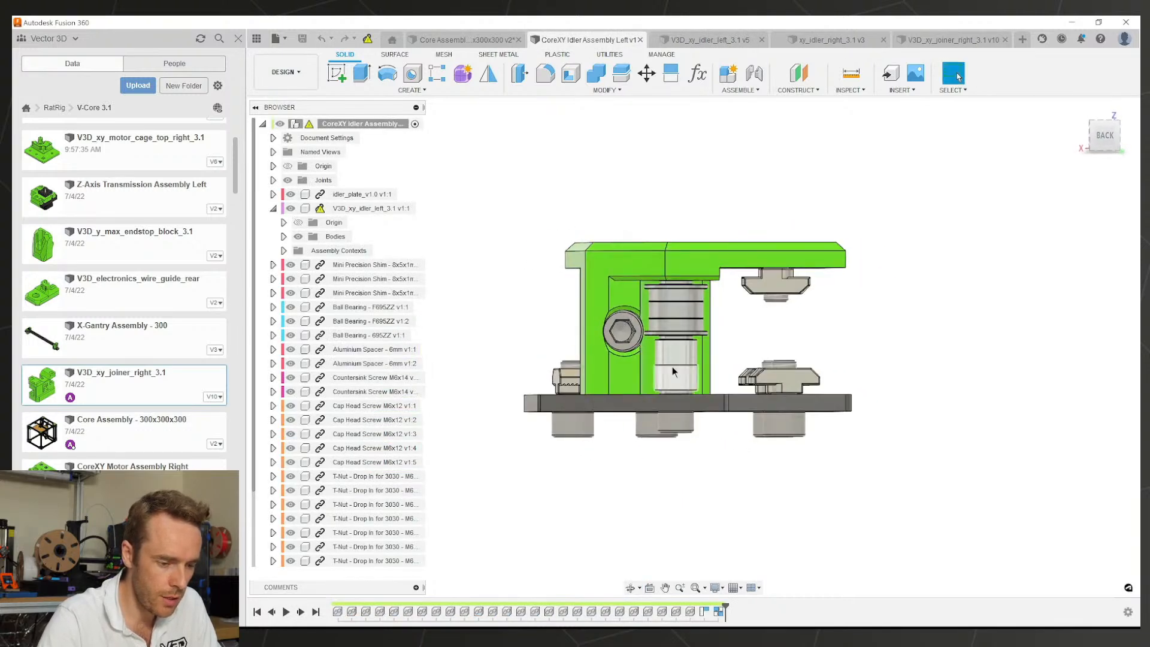
middle_click_drag(672, 366, 833, 427, "shift")
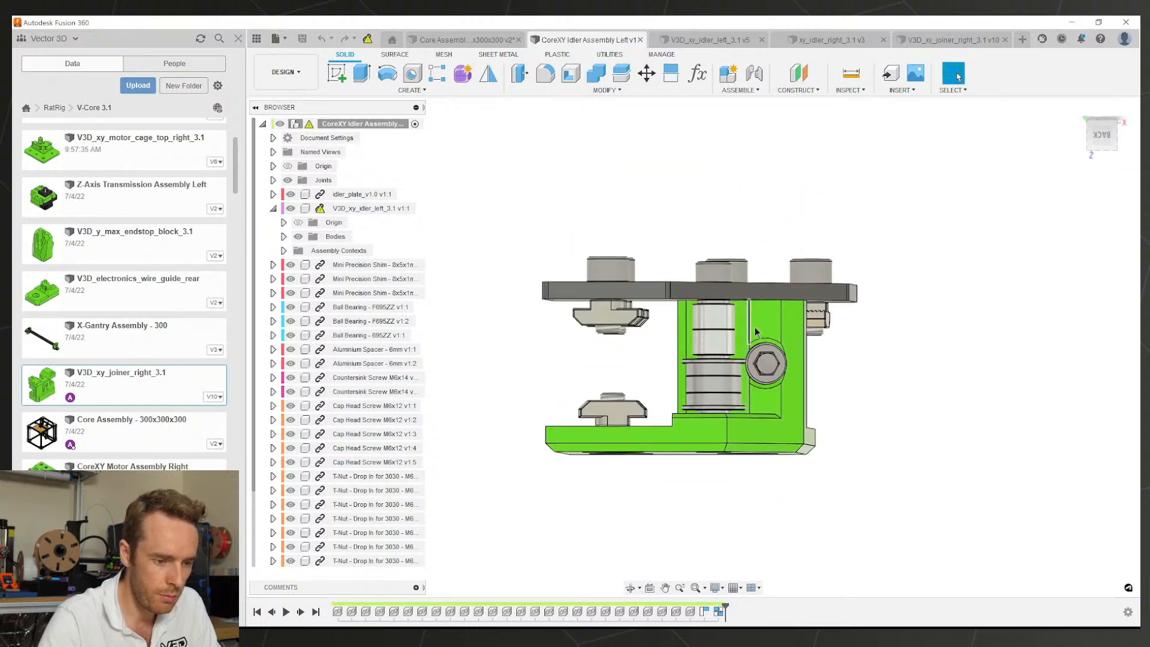
middle_click_drag(731, 348, 743, 328, "shift")
middle_click_drag(668, 432, 706, 416, "shift")
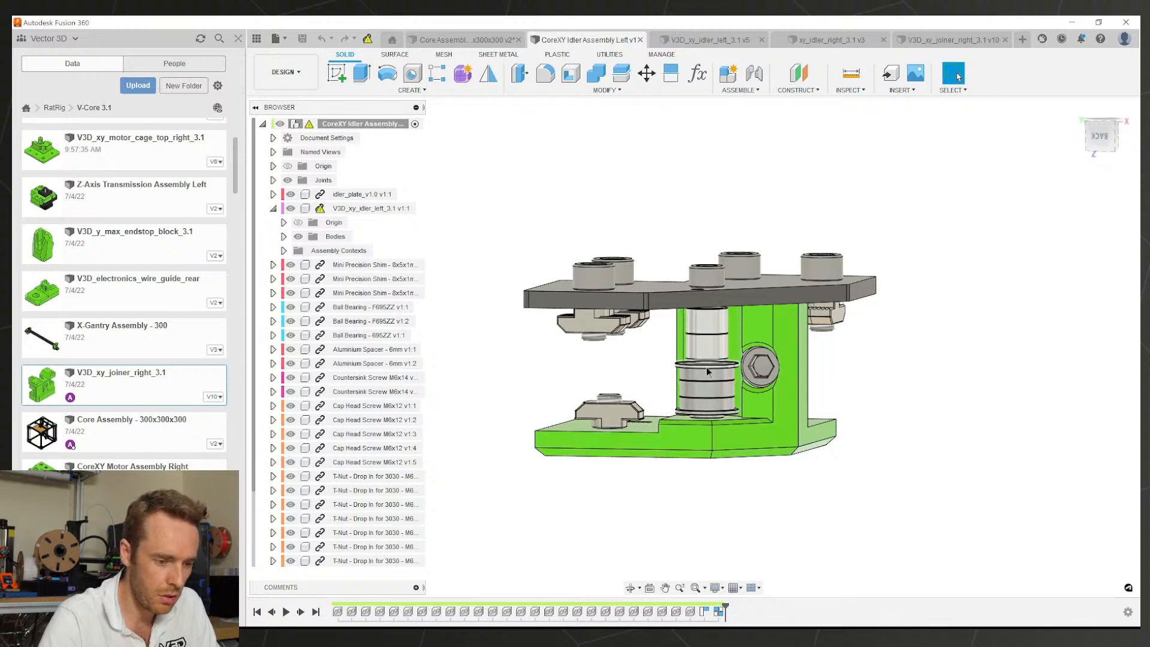
middle_click_drag(707, 372, 658, 281, "shift")
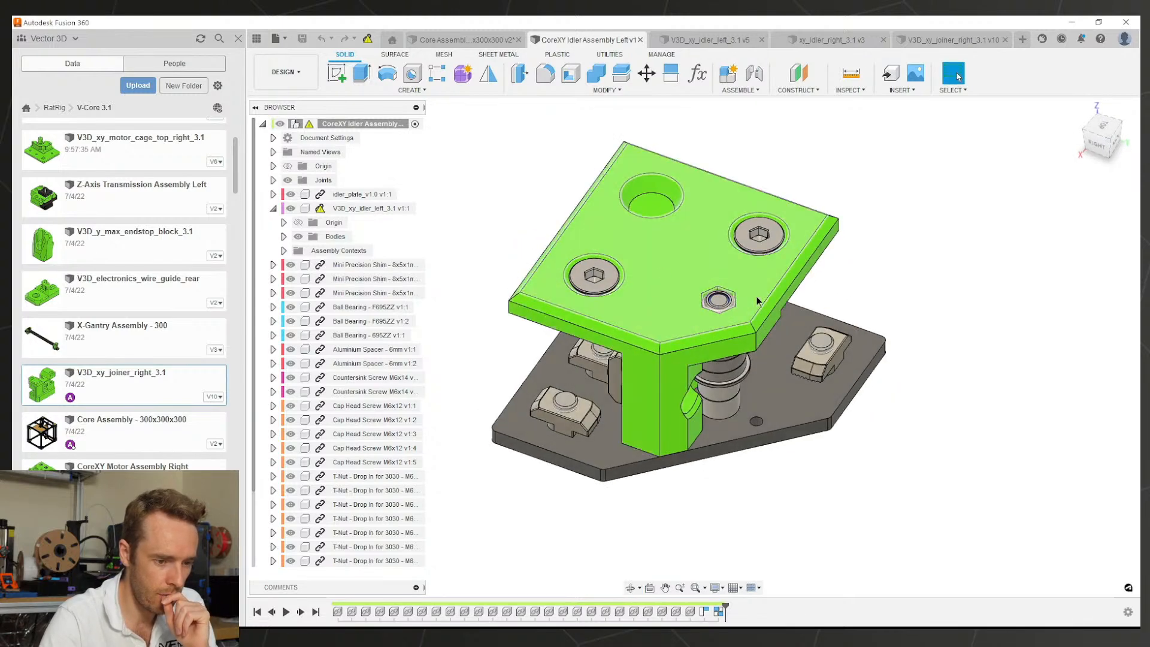
middle_click_drag(757, 301, 635, 382, "shift")
left_click(616, 327)
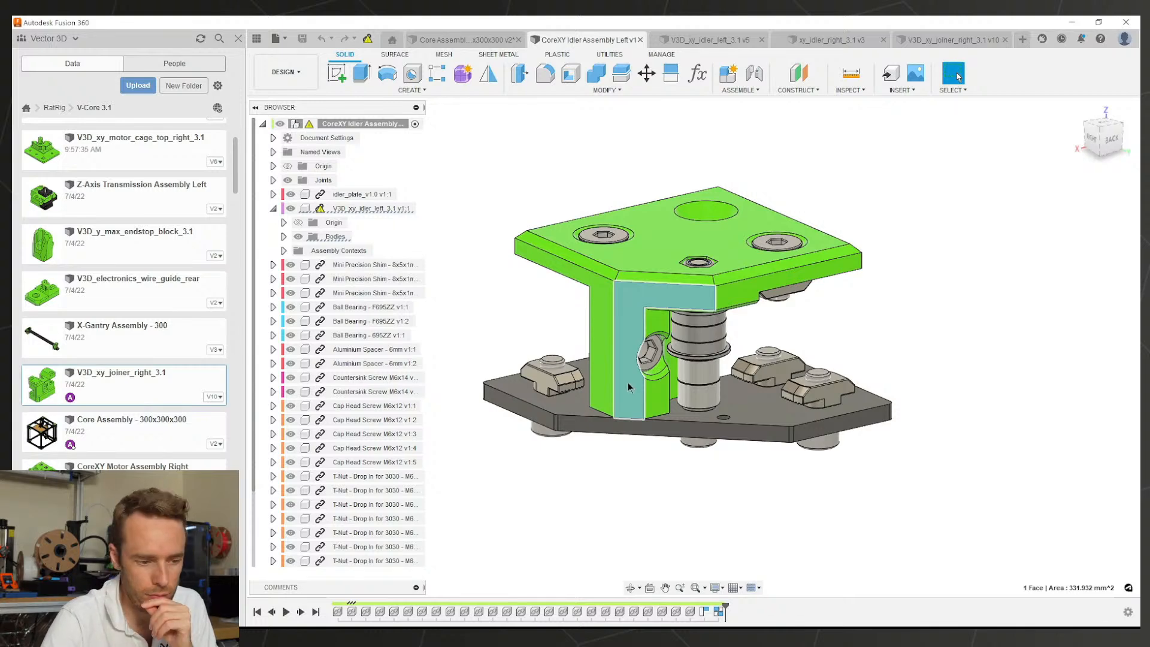
left_click(837, 311)
Step: Zoom in on xy_idler_right's hex nut pocket and roll the timeline back to just after OffsetFaces2
left_click(927, 38)
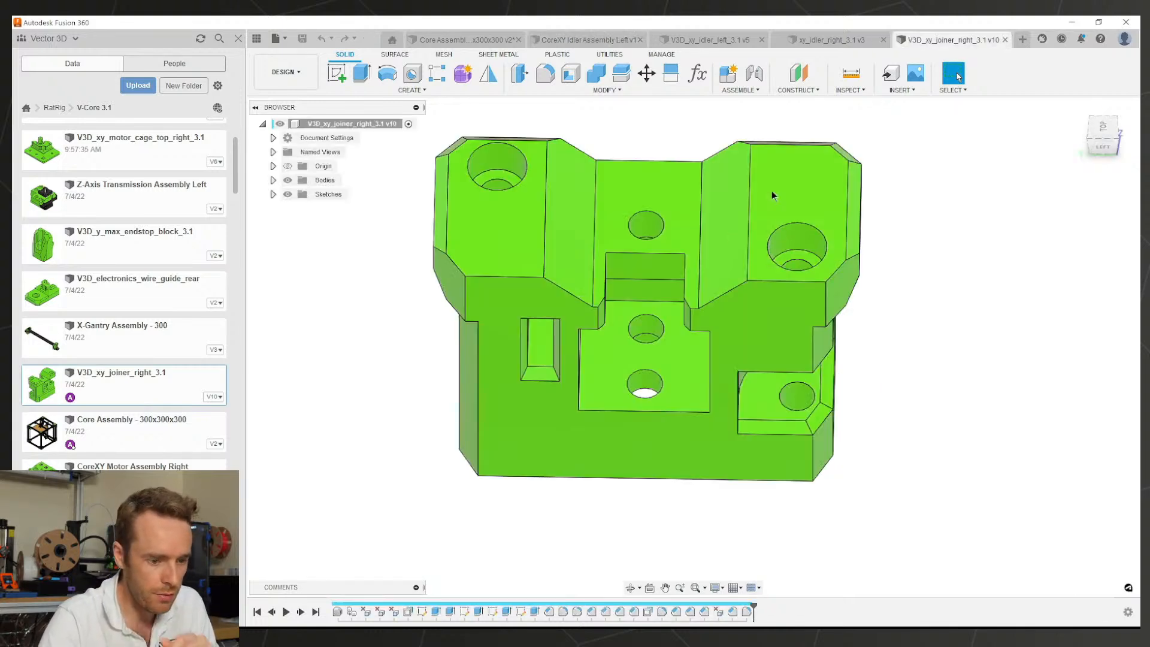
left_click(828, 38)
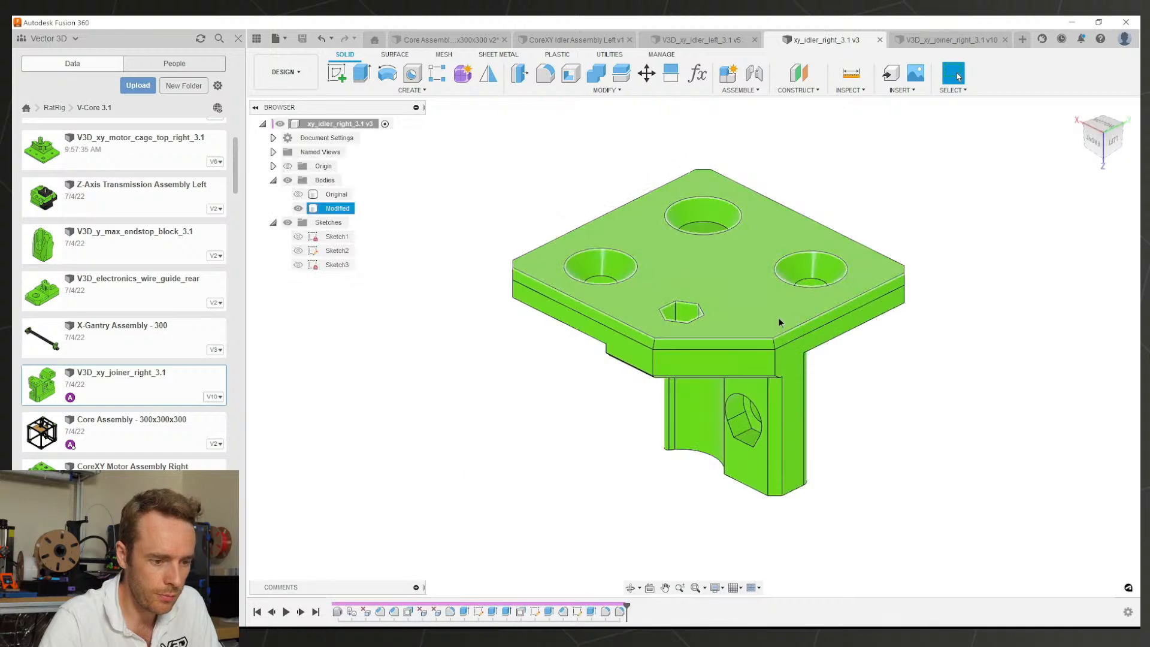
scroll(672, 278, "up", 3)
middle_click_drag(670, 276, 672, 317, "shift")
scroll(666, 323, "up", 2)
middle_click_drag(659, 370, 748, 246, "shift")
middle_click_drag(575, 421, 635, 210, "shift")
scroll(689, 312, "up", 9)
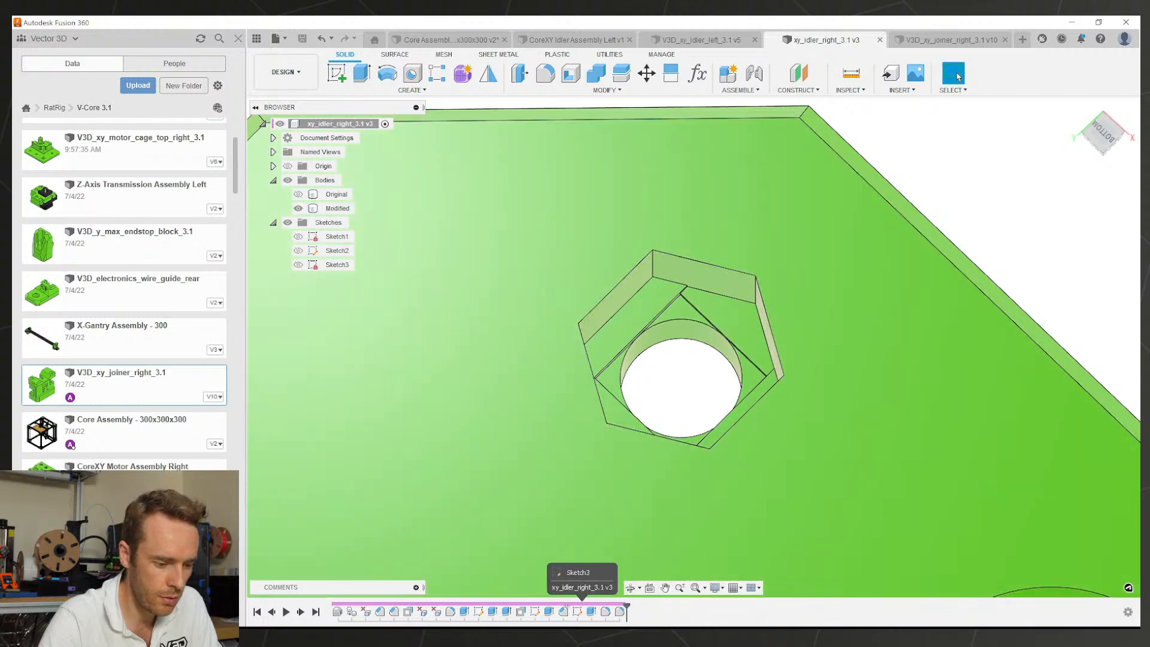
mouse_move(627, 607)
left_mouse_down()
mouse_move(455, 606)
mouse_move(471, 605)
left_mouse_up()
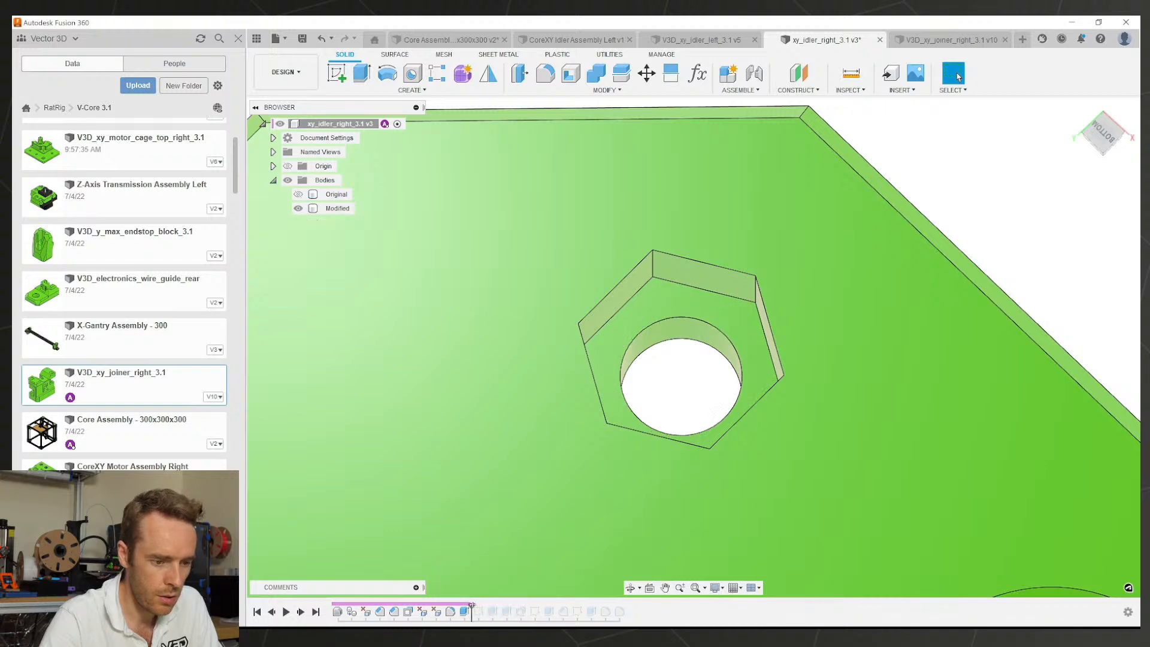
Step: Orbit to the front of xy_idler_right and select the hexagonal nut recess face
middle_click_drag(675, 311, 645, 306, "shift")
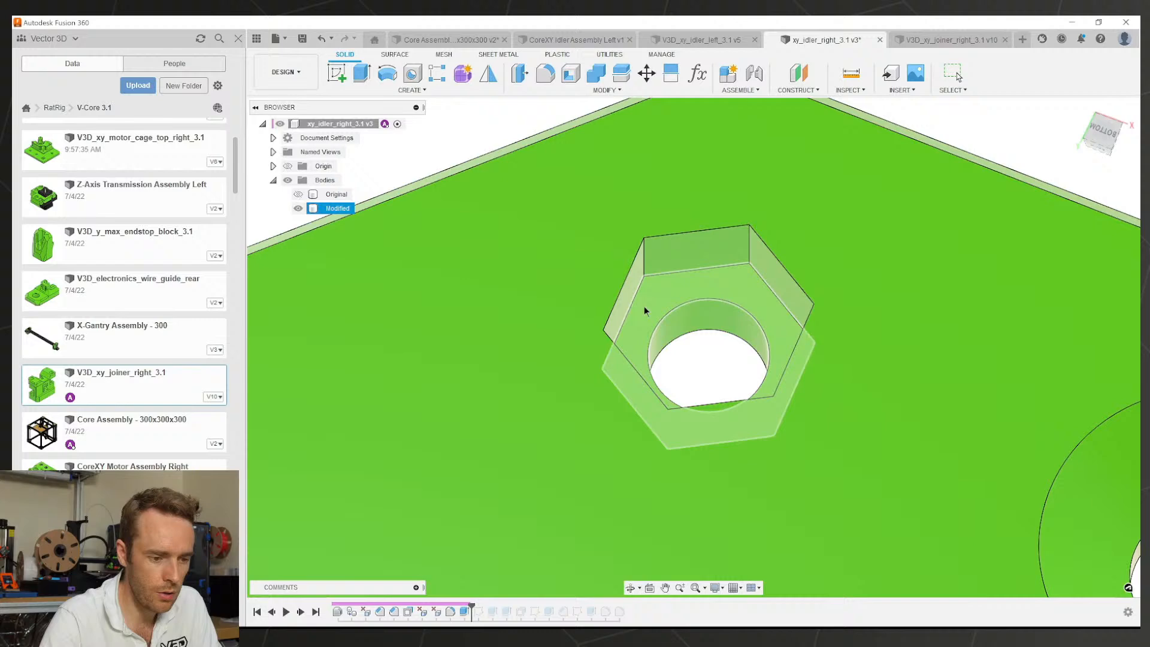
left_click(700, 282)
scroll(716, 290, "down", 5)
middle_click_drag(716, 291, 881, 225, "shift")
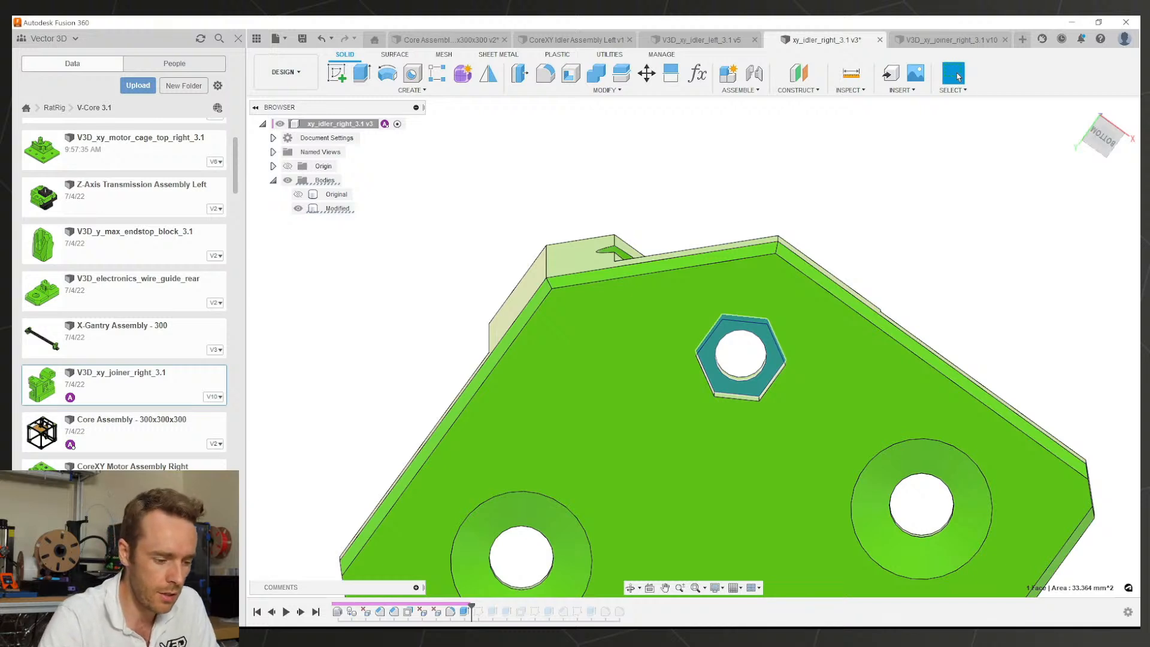
Step: Roll xy_idler_right's history forward to the end and frame the hex pocket from below
left_click_drag(473, 610, 626, 611)
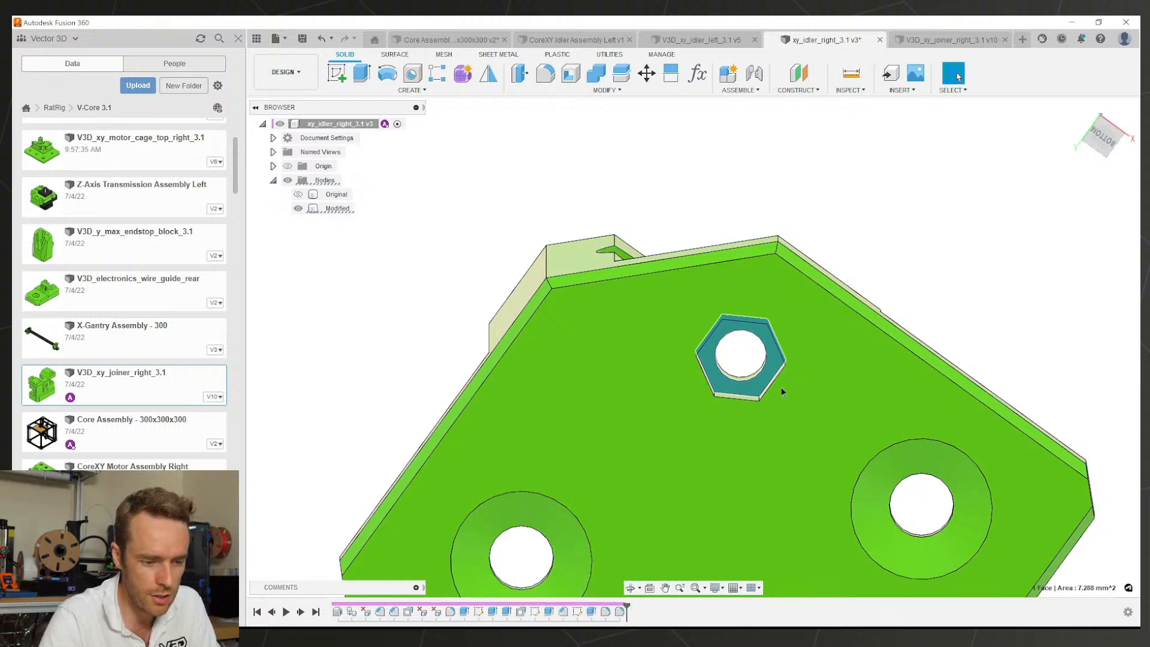
middle_click_drag(770, 358, 706, 299, "shift")
scroll(746, 221, "up", 8)
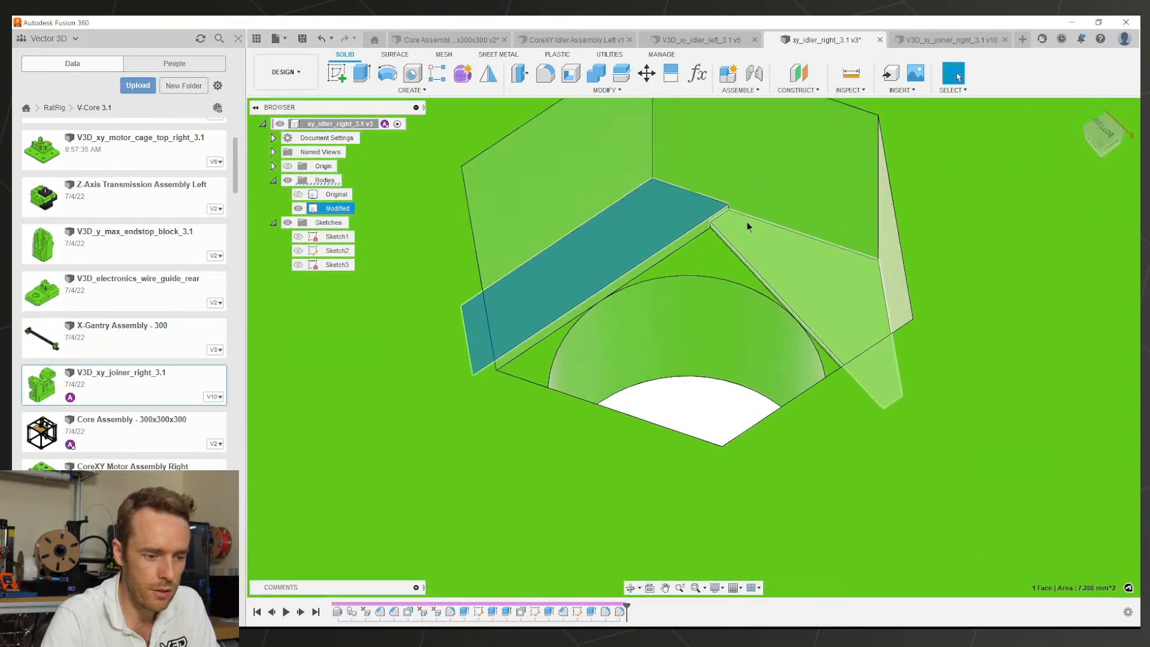
scroll(718, 212, "down", 3)
middle_click_drag(731, 207, 727, 311)
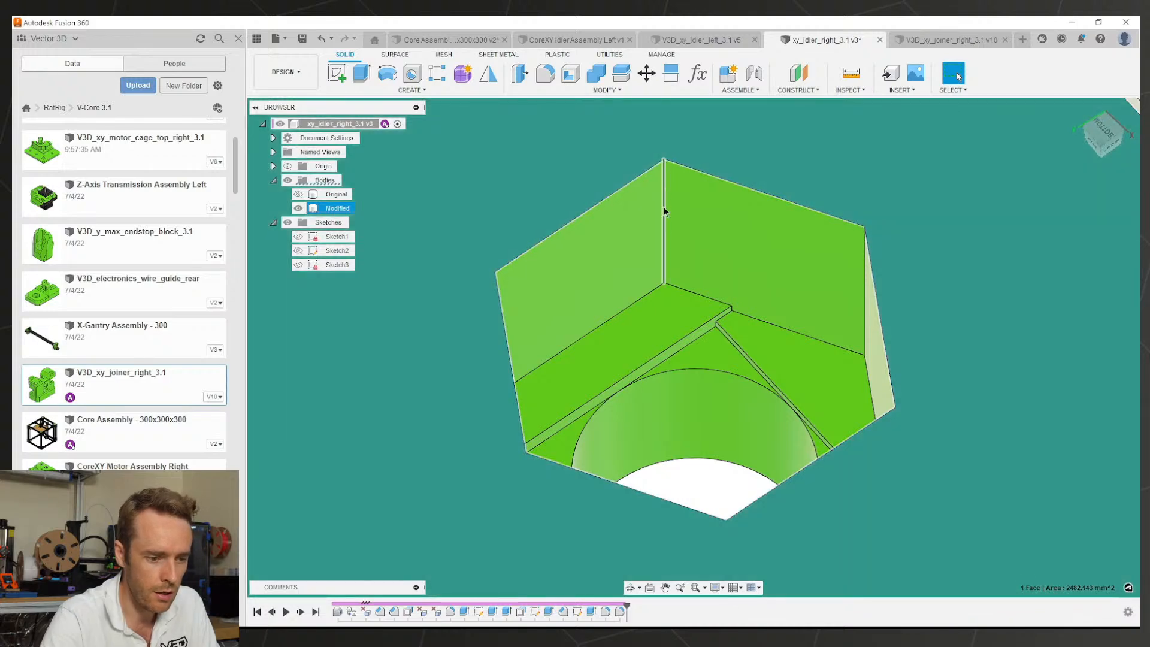
Step: Select a small face inside the hex pocket and measure the gap between opposite side faces
left_click(663, 321)
scroll(765, 358, "down", 4)
middle_click_drag(688, 308, 733, 327, "shift")
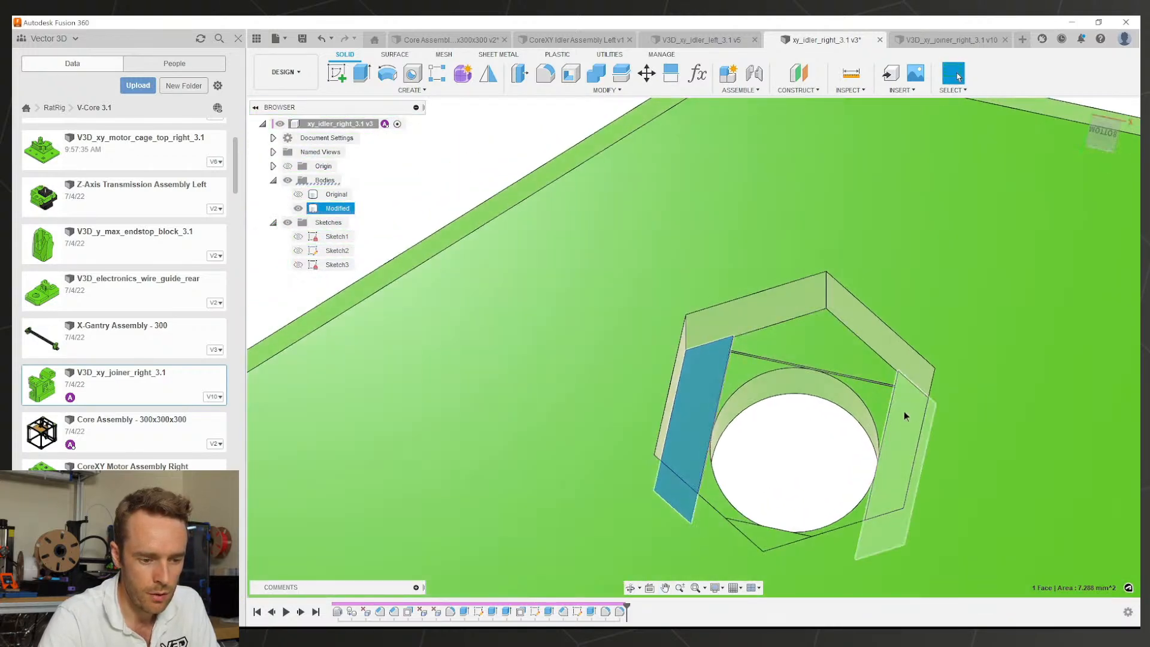
left_click(904, 412)
left_click(683, 411, "ctrl")
Step: Zoom closer around the hex pocket and read the area of an inner face
middle_click_drag(816, 412, 768, 397)
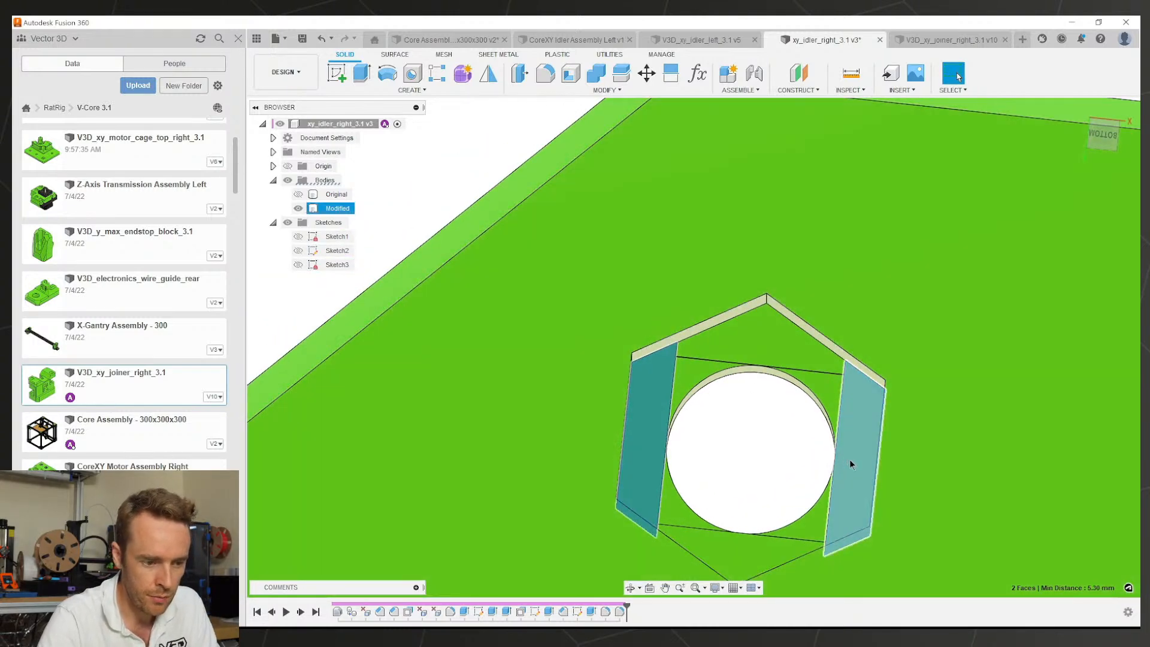
middle_click_drag(850, 460, 801, 428, "shift")
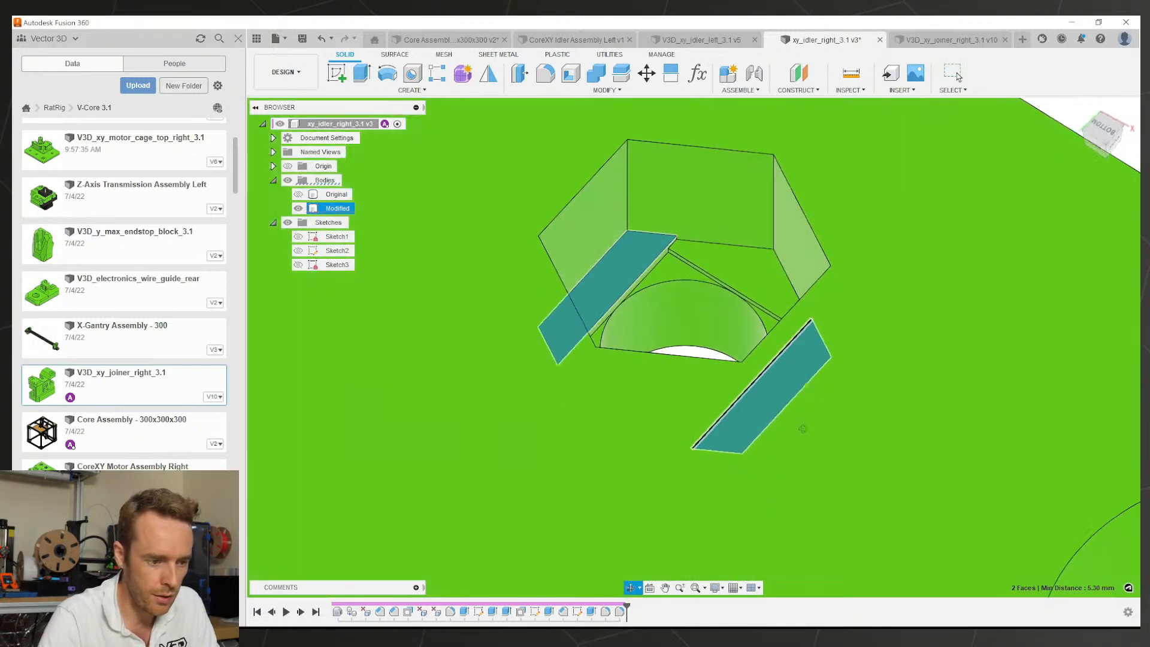
scroll(736, 300, "up", 5)
left_click(614, 169)
scroll(677, 215, "down", 5)
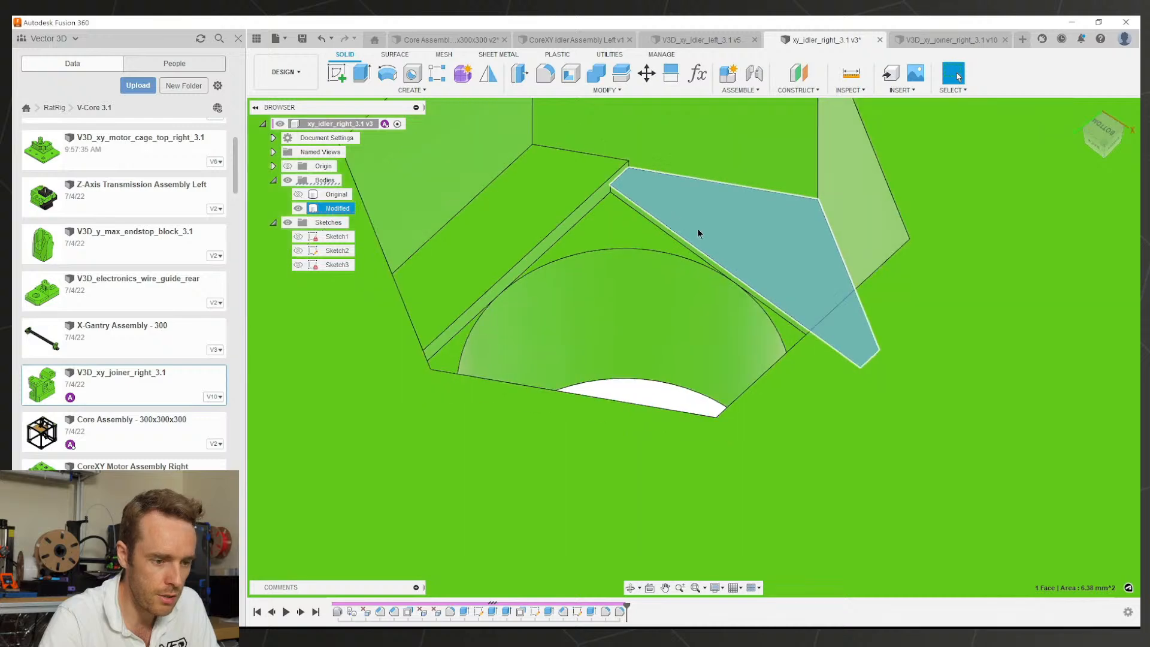
Step: From a bottom view, check the pocket's small corner face and triangular top face
middle_click_drag(697, 230, 658, 276, "shift")
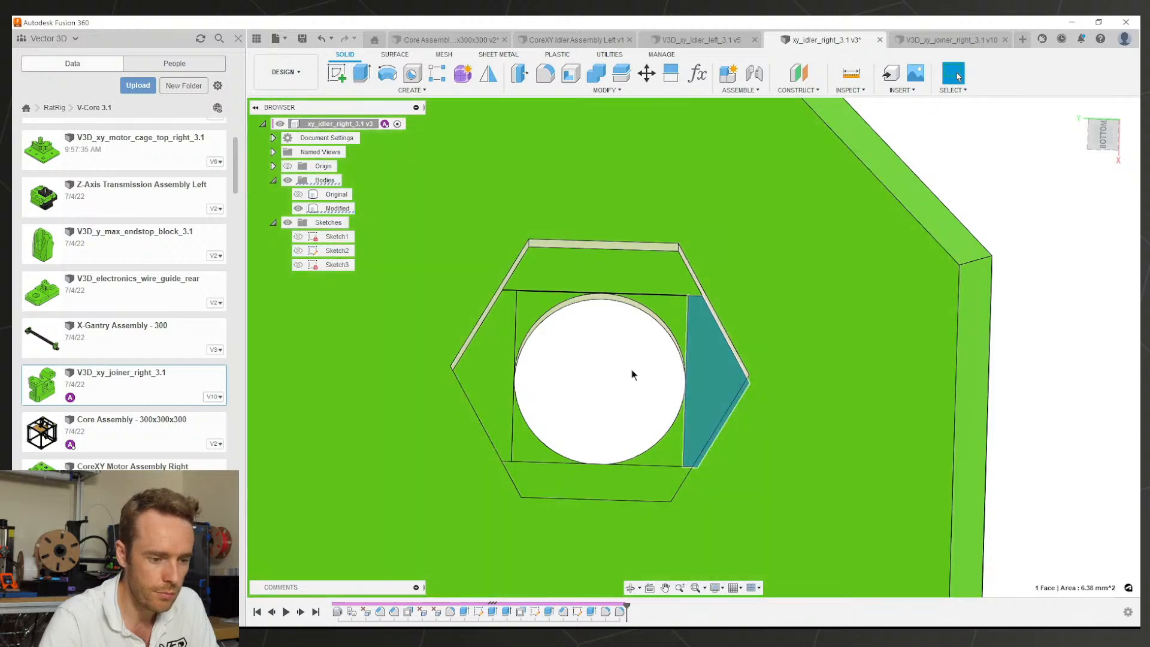
middle_click_drag(637, 374, 721, 366, "shift")
left_click(752, 407)
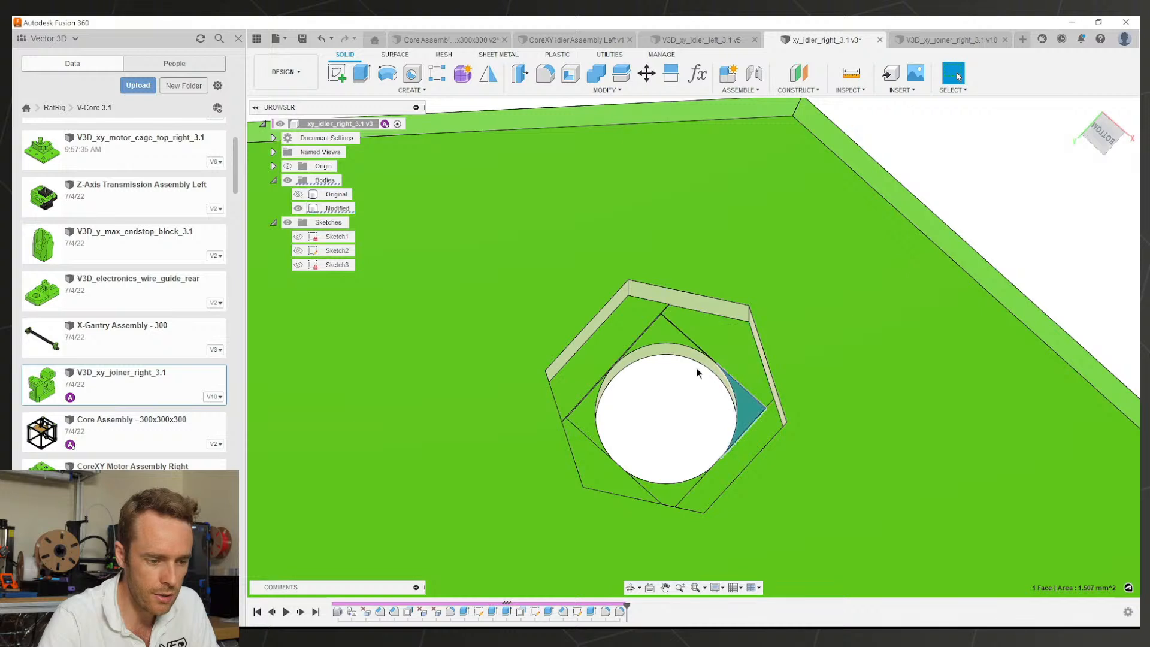
left_click(665, 337)
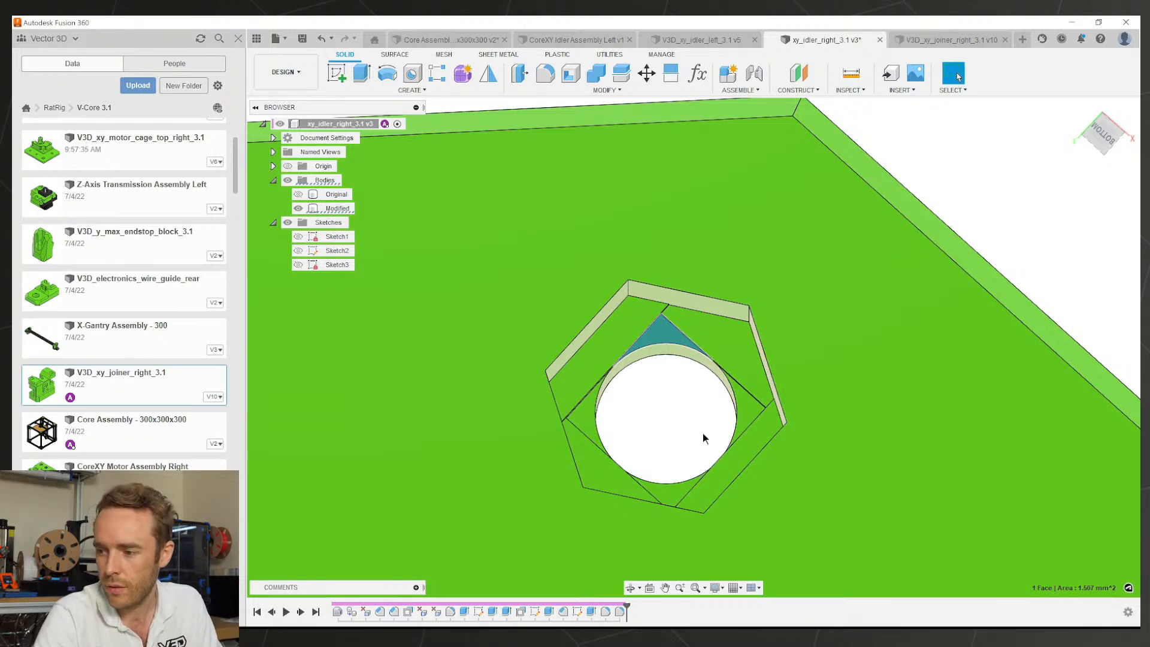
scroll(716, 468, "down", 8)
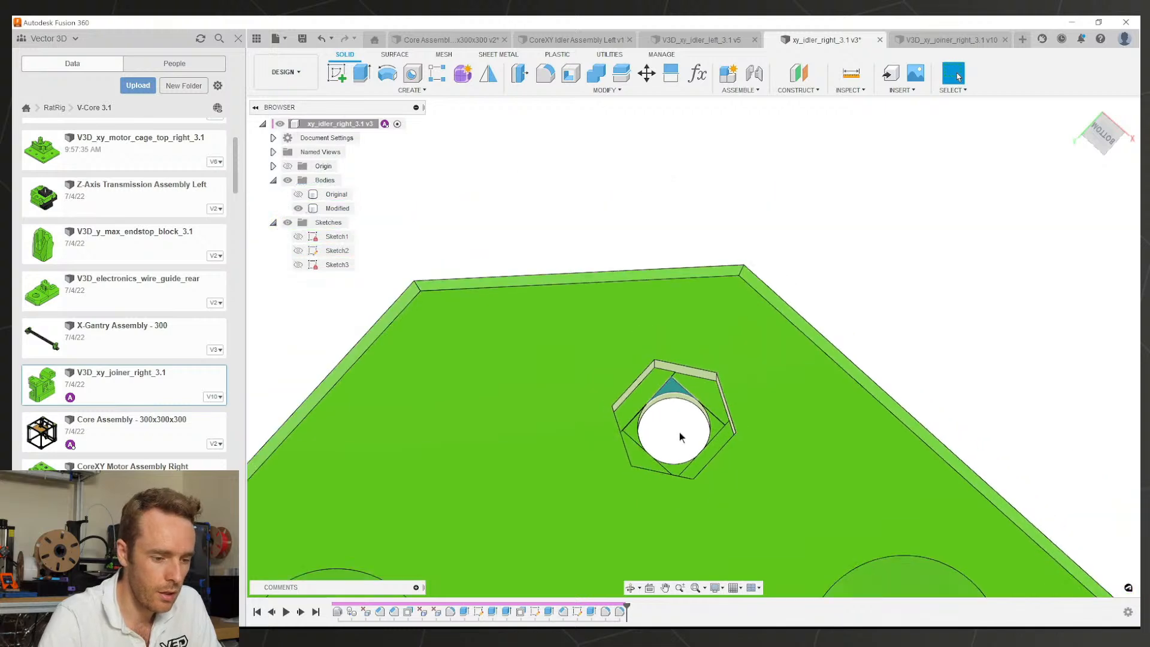
middle_click_drag(680, 437, 655, 469, "shift")
Step: Save the reworked xy_idler_right part as version 4
left_click(899, 366)
left_click_drag(898, 360, 886, 354, "shift")
middle_click_drag(886, 354, 892, 353, "shift")
key("ctrl+s")
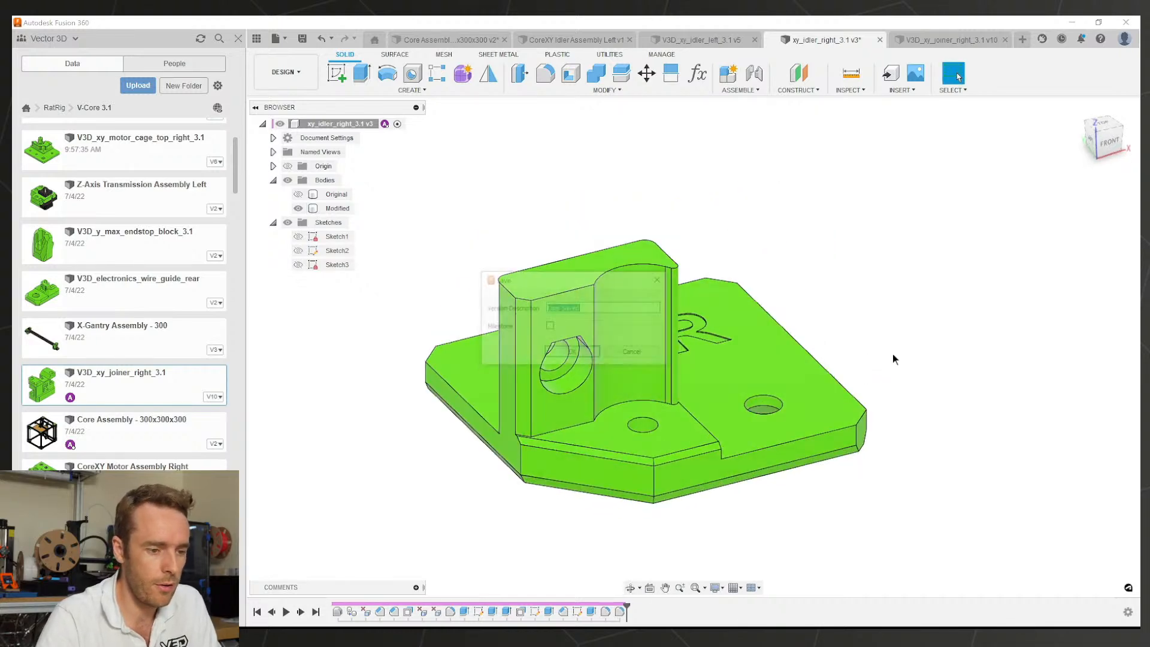
key("Return")
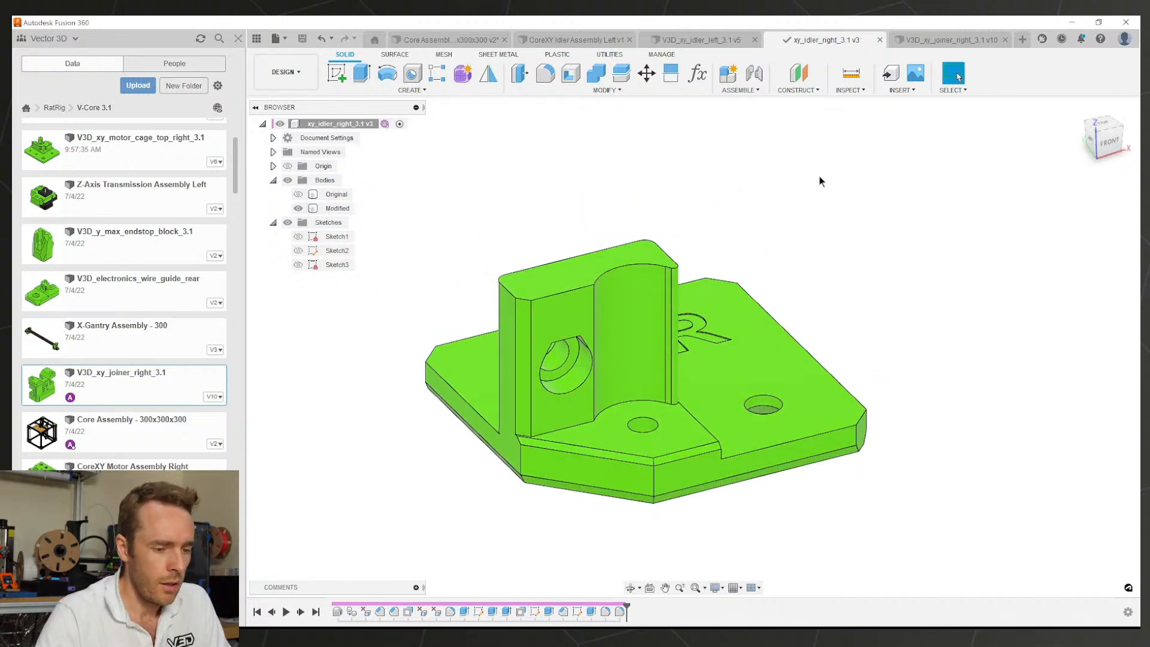
Step: Review the saved part, check the hole's radius, then switch to V3D_xy_joiner_right
mouse_move(870, 221)
middle_mouse_down("shift")
mouse_move(857, 253)
mouse_move(918, 236)
mouse_move(914, 209)
mouse_move(854, 232)
middle_mouse_up("shift")
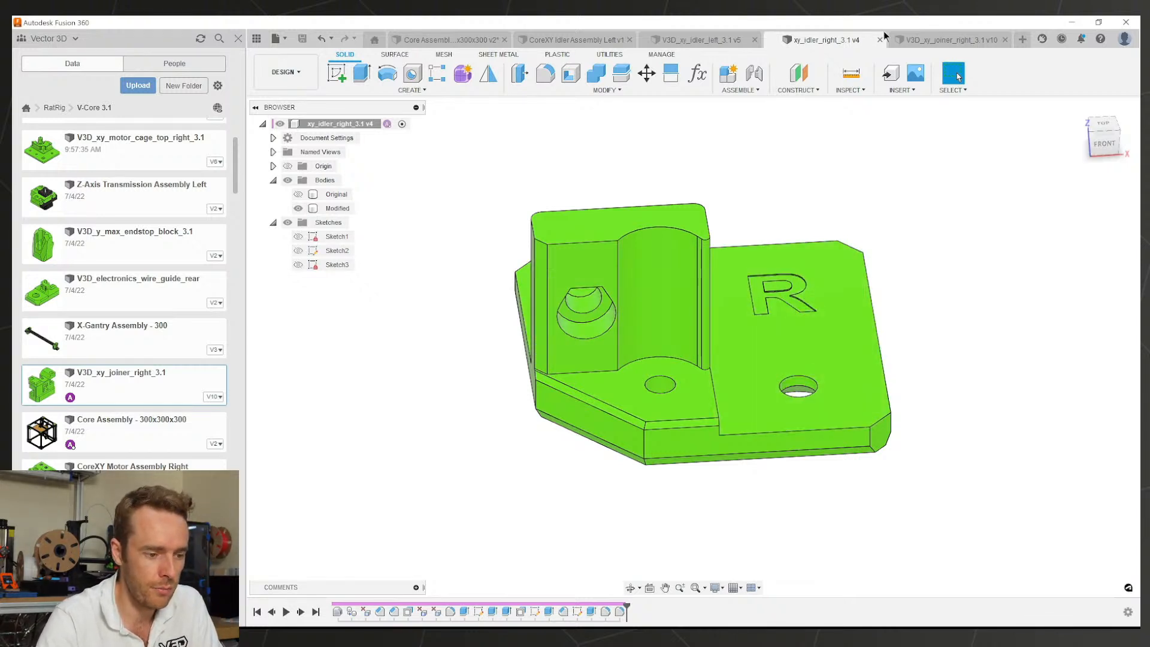
middle_click_drag(703, 245, 672, 282, "shift")
scroll(643, 317, "up", 3)
middle_click_drag(603, 349, 601, 332, "shift")
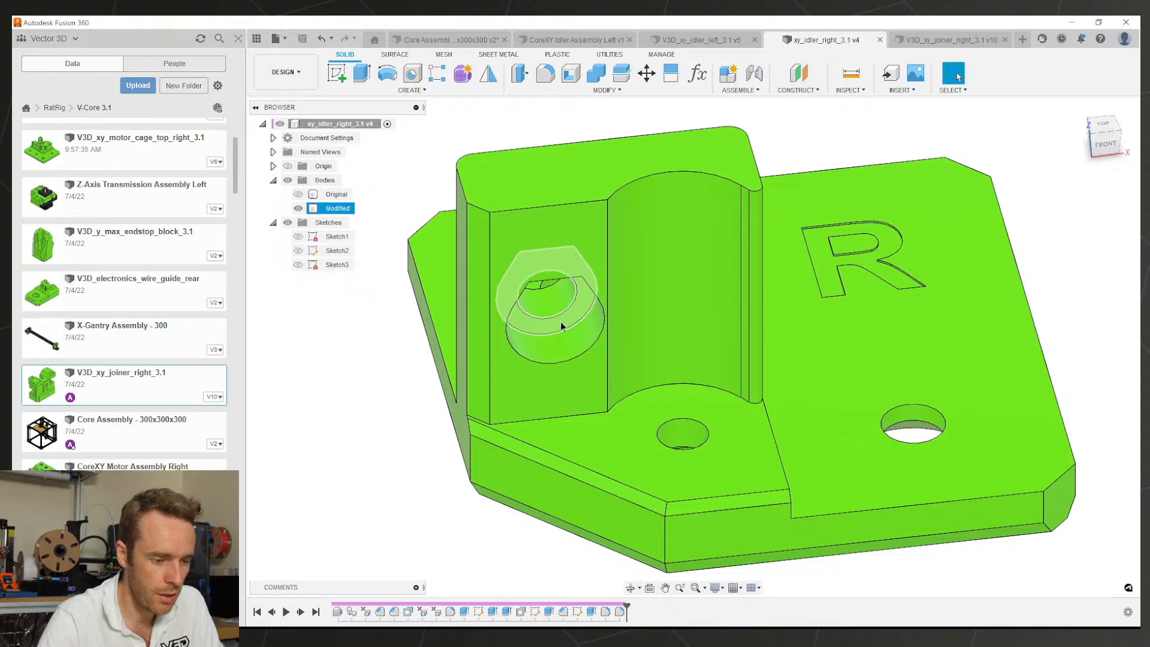
left_click(559, 337)
middle_click_drag(563, 335, 623, 332, "shift")
key("Escape")
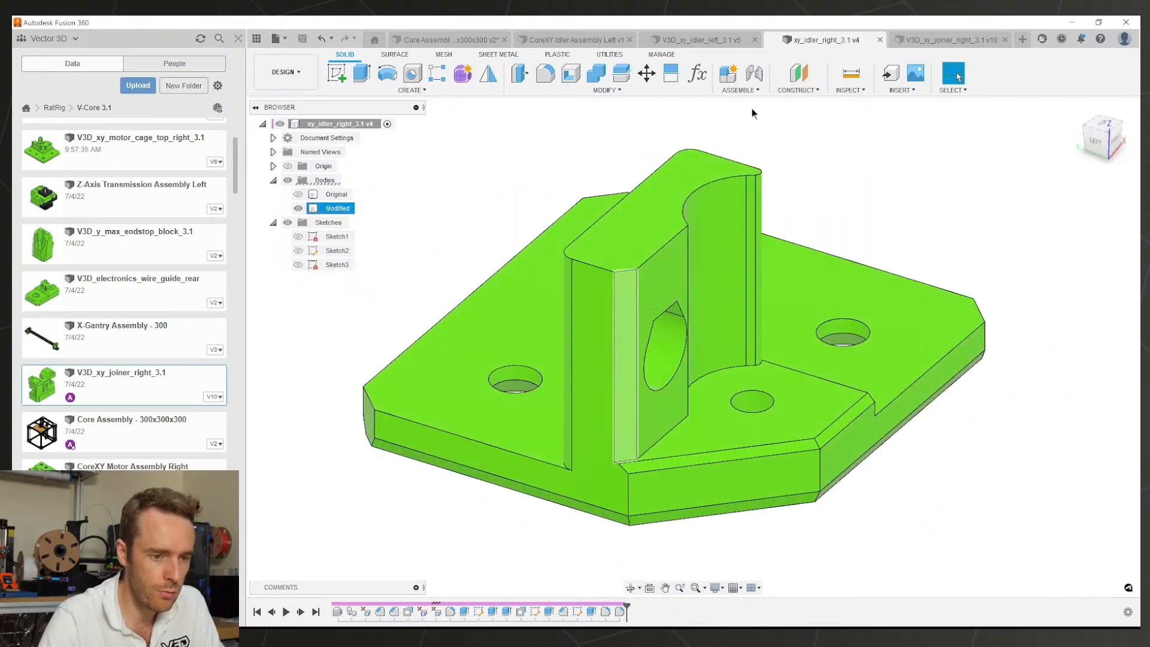
left_click(953, 37)
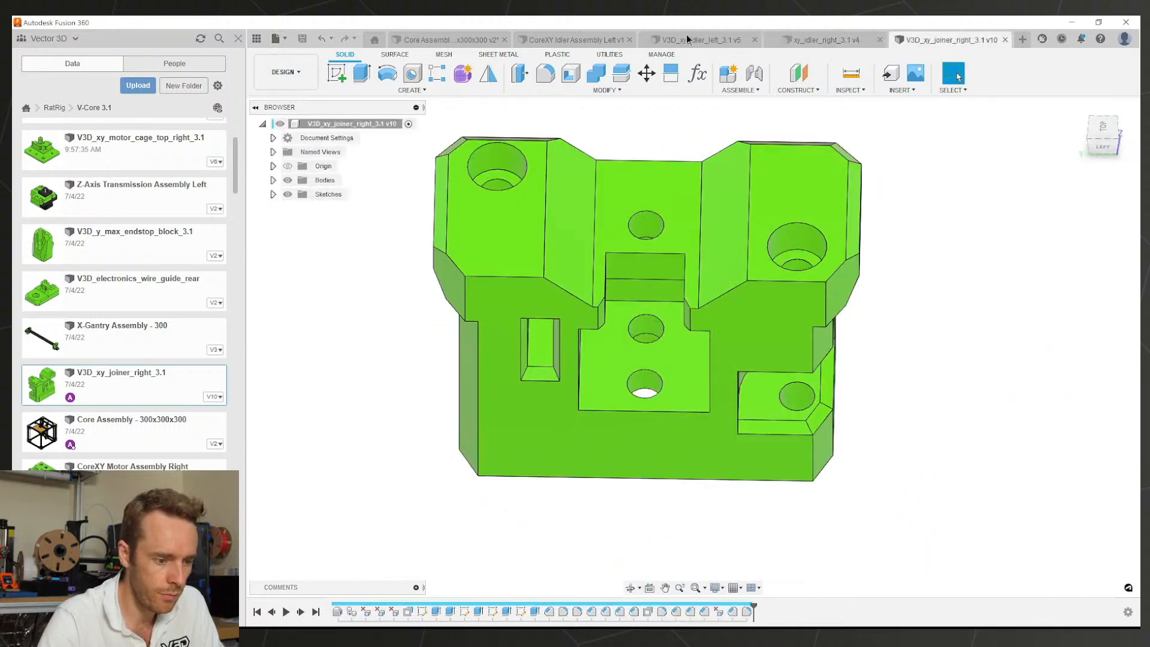
Step: Switch to the CoreXY Idler Assembly Left and view the updated left idler
left_click(686, 37)
left_click(559, 40)
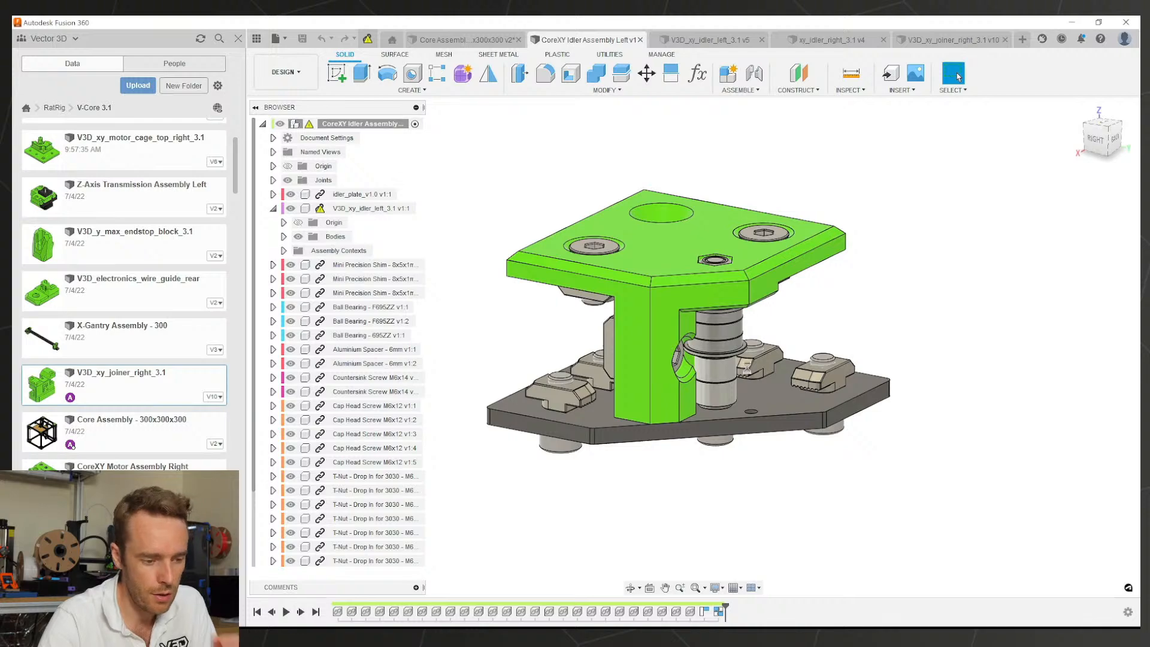
scroll(681, 378, "up", 5)
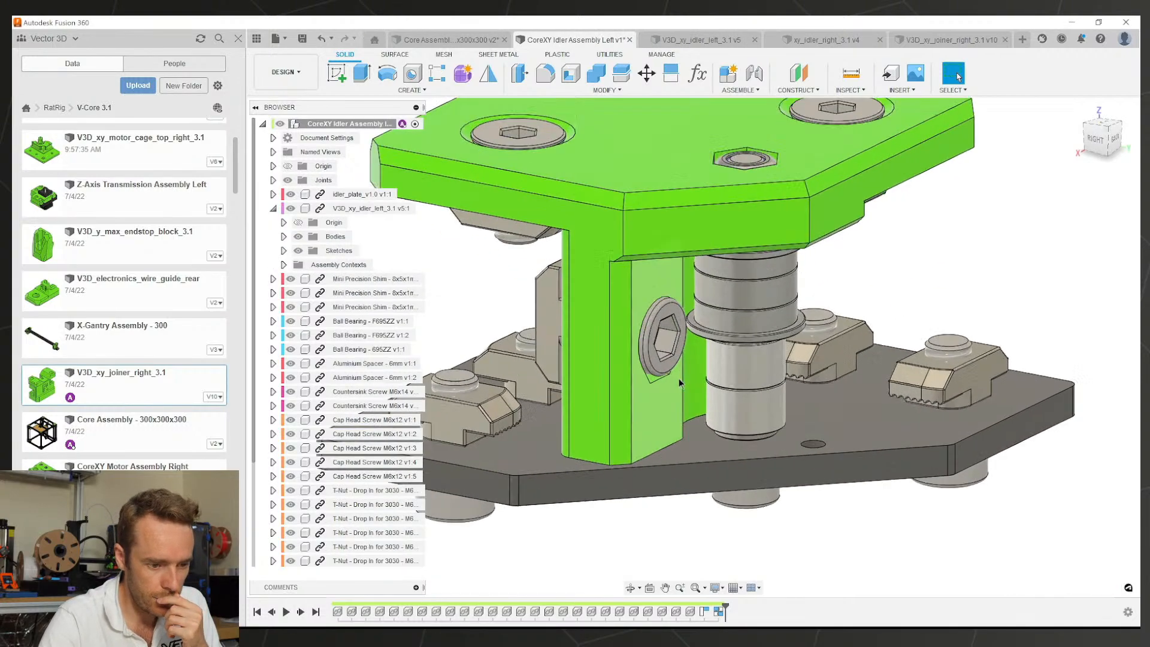
middle_click_drag(666, 389, 661, 281, "shift")
Step: Measure the 1.076 mm gap between the washer face and the idler plate face
key("i")
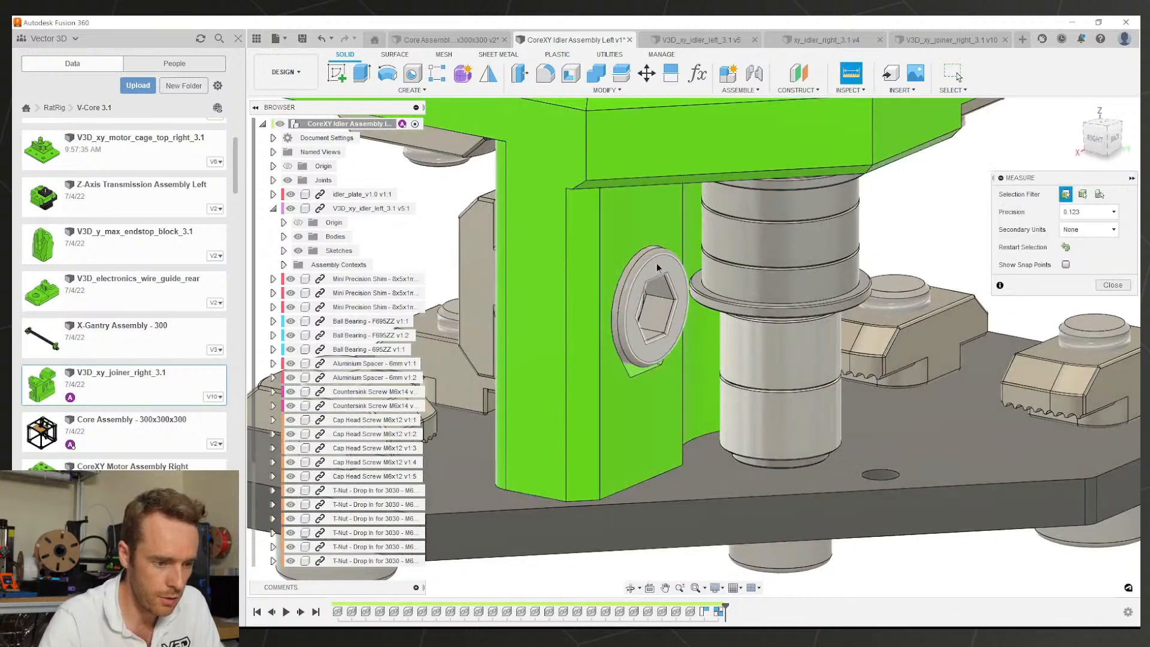
left_click(657, 273)
left_click(650, 386)
scroll(651, 388, "up", 3)
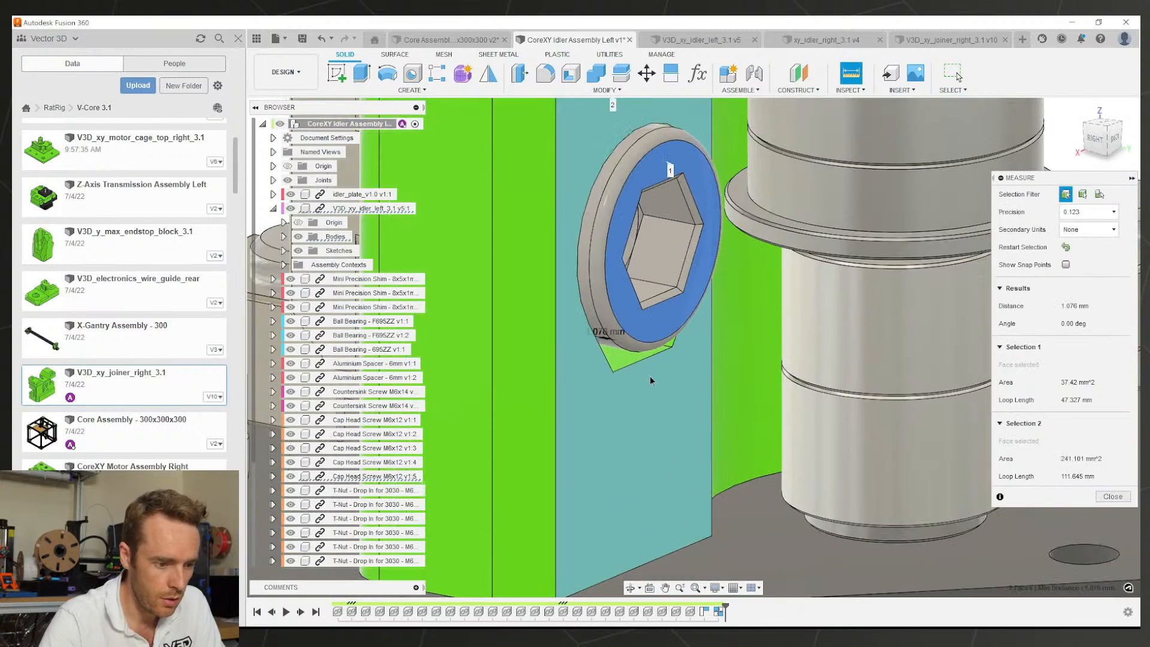
scroll(637, 375, "down", 6)
key("Escape")
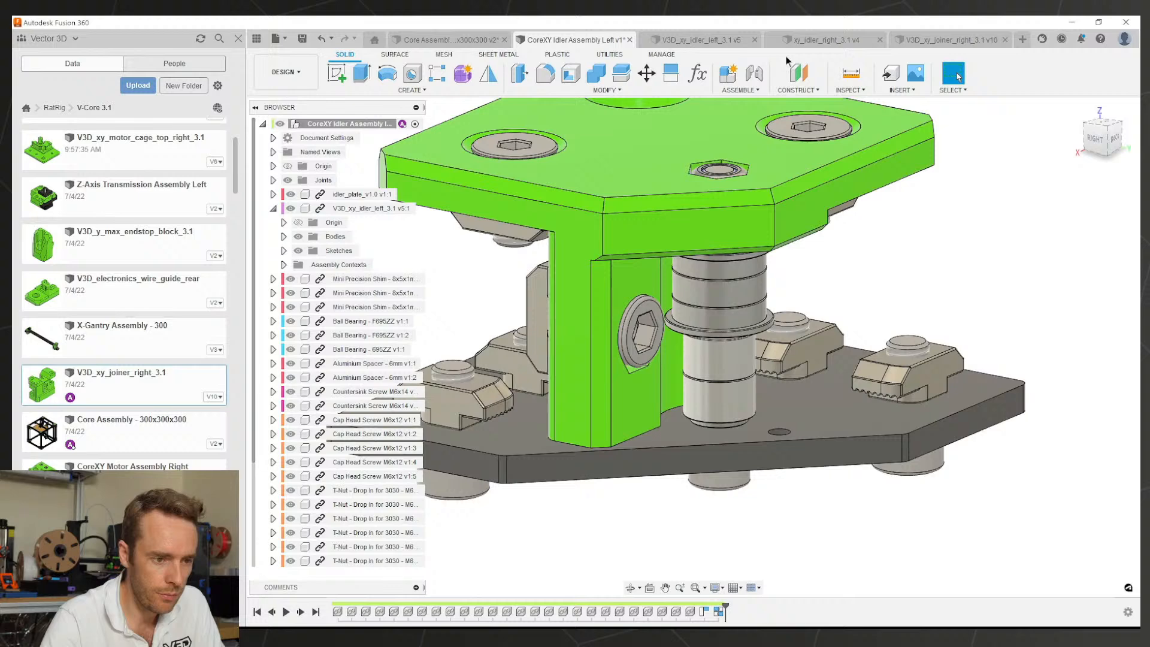
Step: Switch to the V3D_xy_idler_left_3.1 part and select the face with the nut pocket
left_click(733, 41)
scroll(713, 329, "up", 3)
left_click(712, 329)
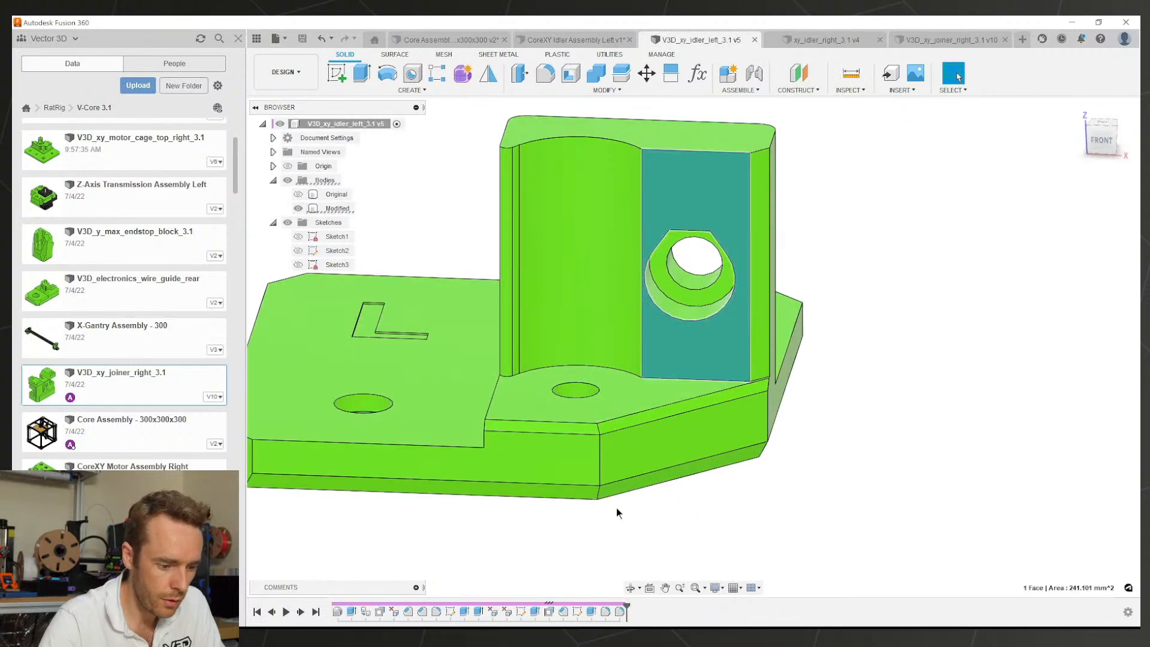
Step: Open and exit the -5.00 mm face offset feature, then inspect the pocket
double_click(549, 612)
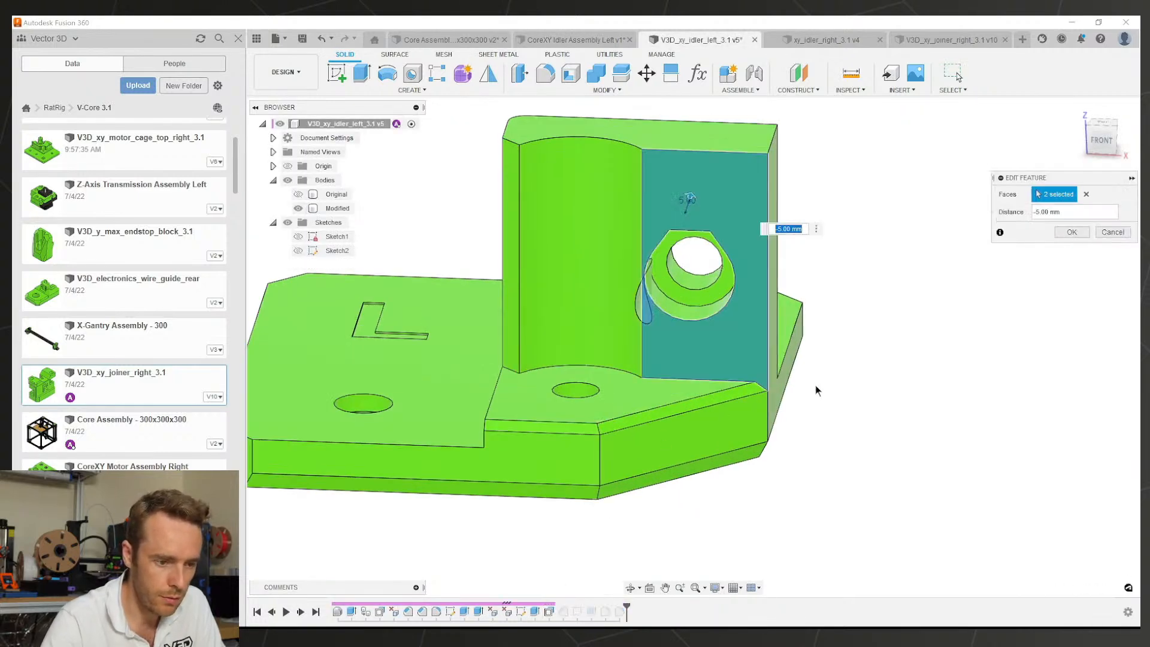
key("Return")
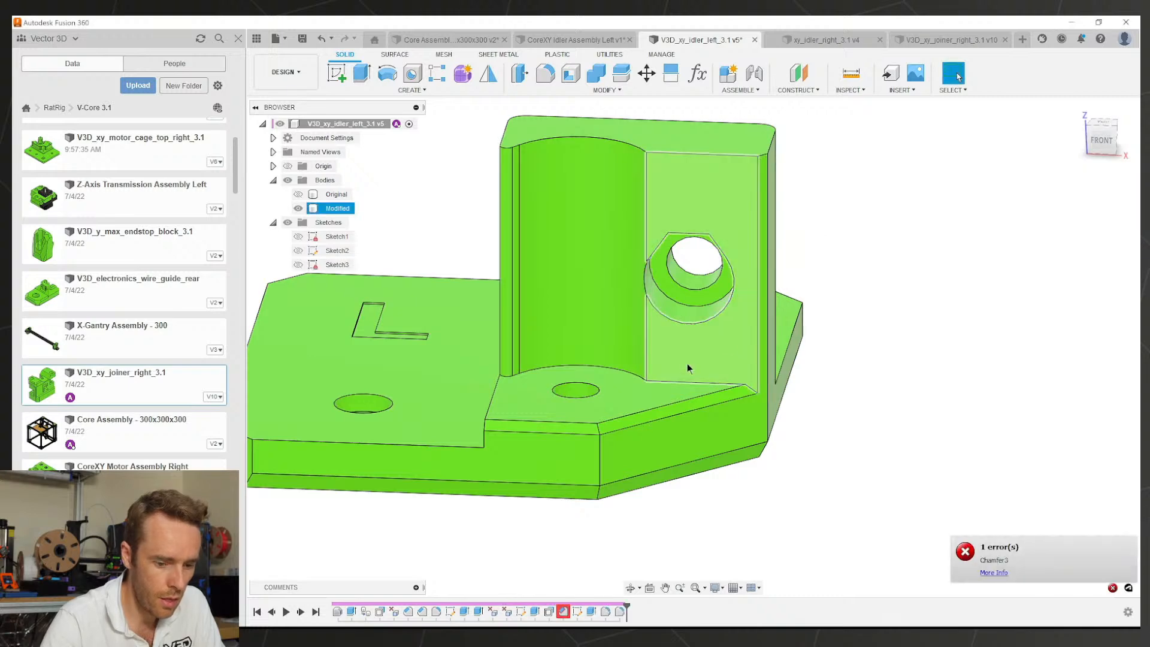
middle_click_drag(688, 365, 678, 394, "shift")
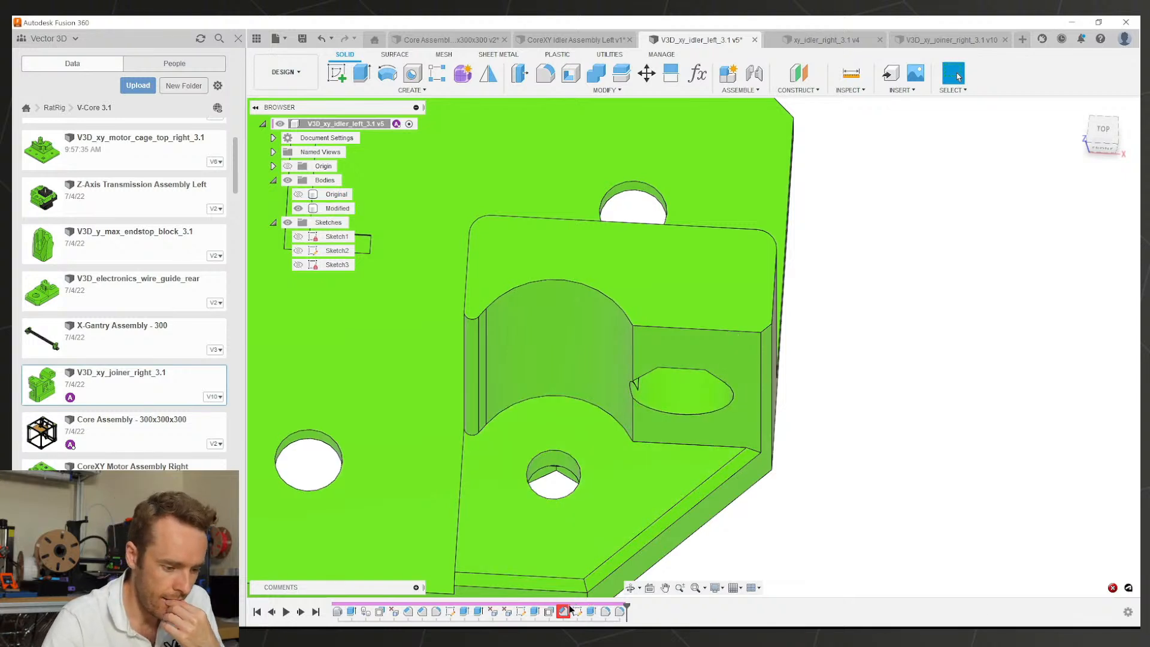
Step: Undo the change that broke Chamfer3 and roll the history back to just after Chamfer3
key("ctrl+z")
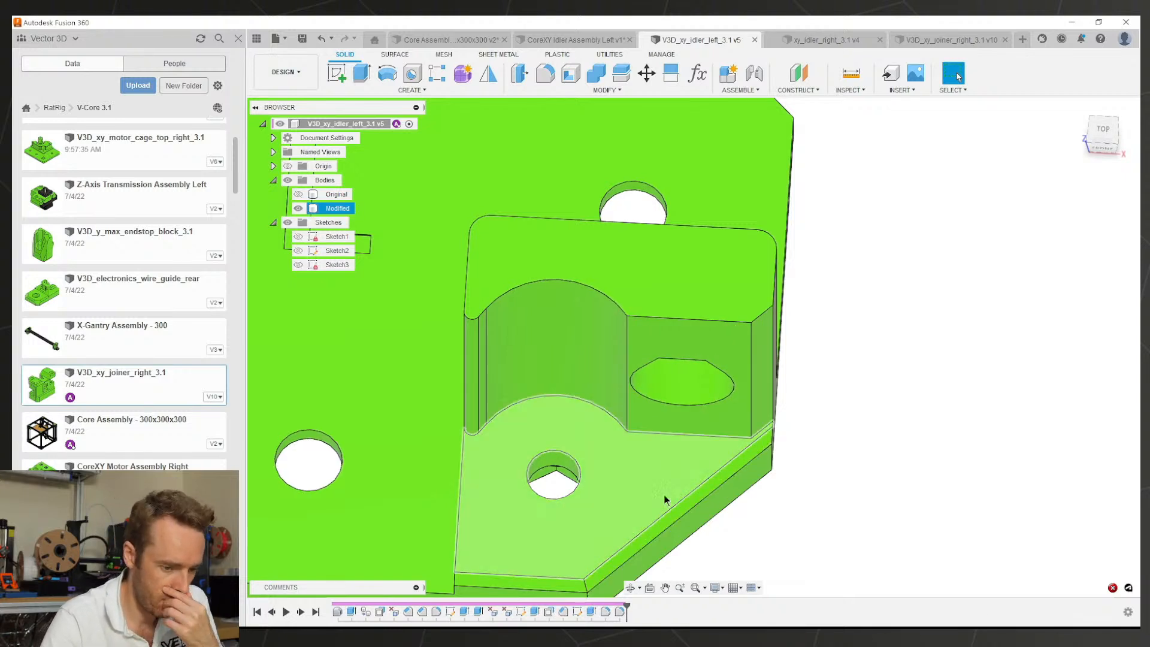
middle_click_drag(666, 456, 655, 493, "shift")
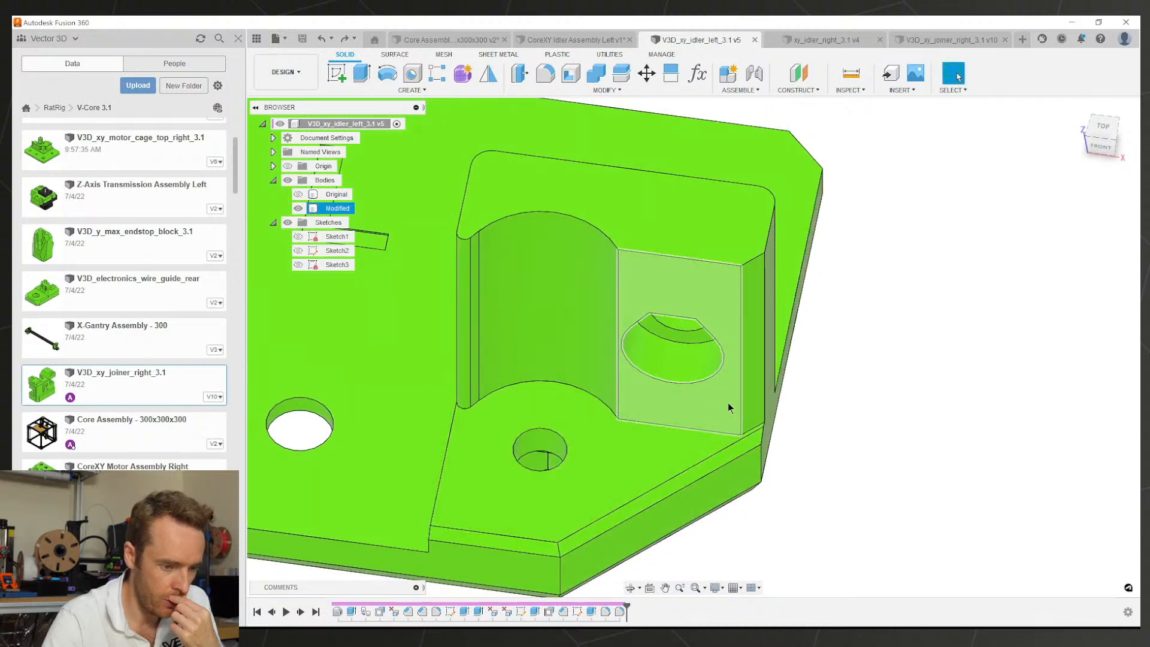
left_click(748, 403)
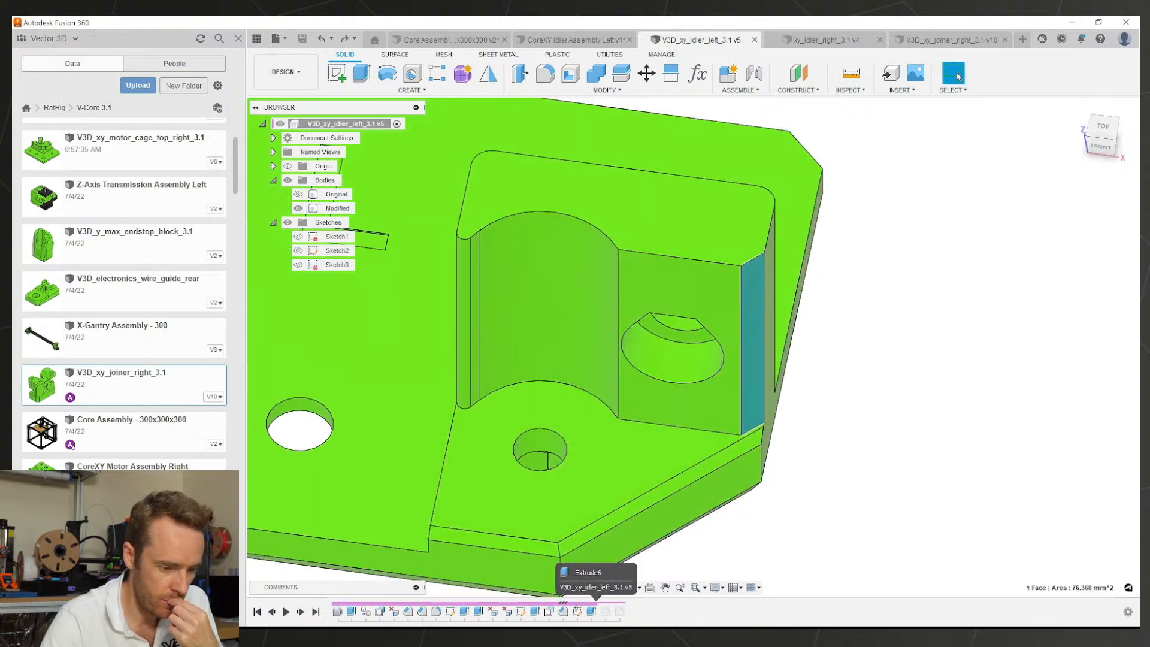
left_click_drag(569, 609, 570, 609)
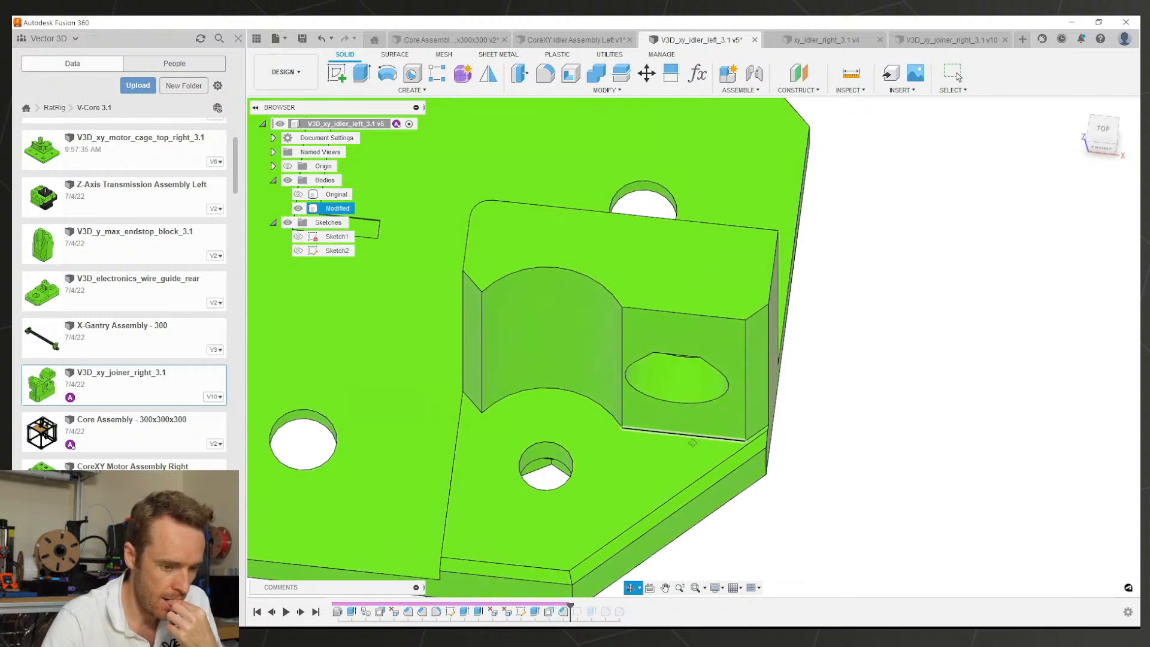
left_click(714, 425)
key("q")
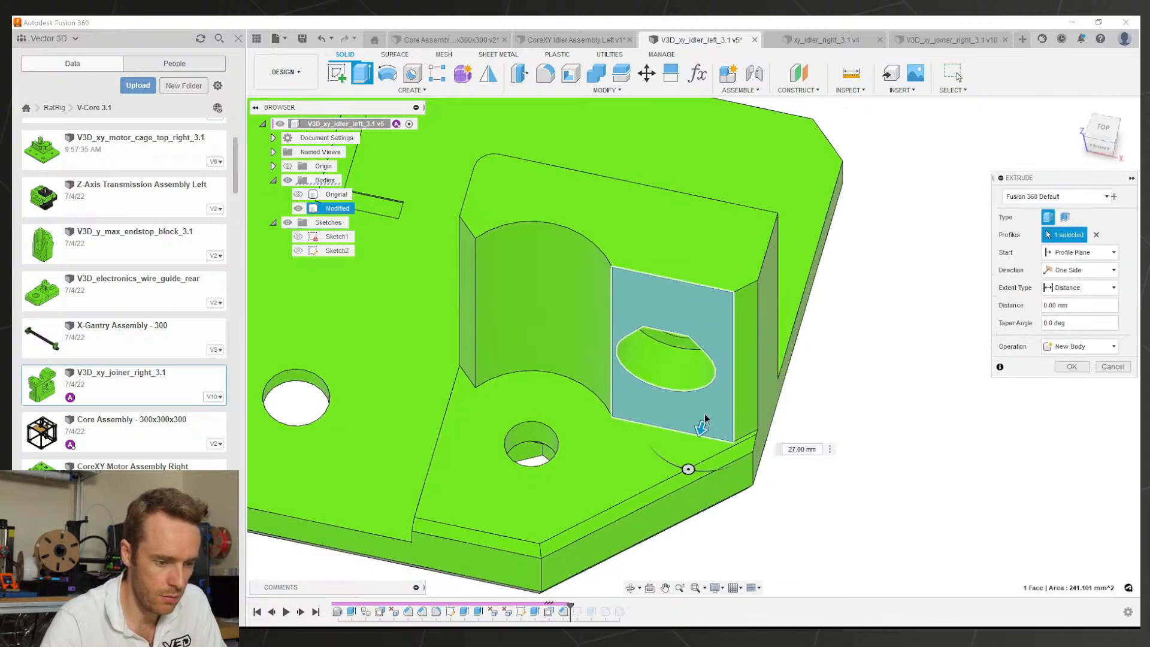
key("Escape")
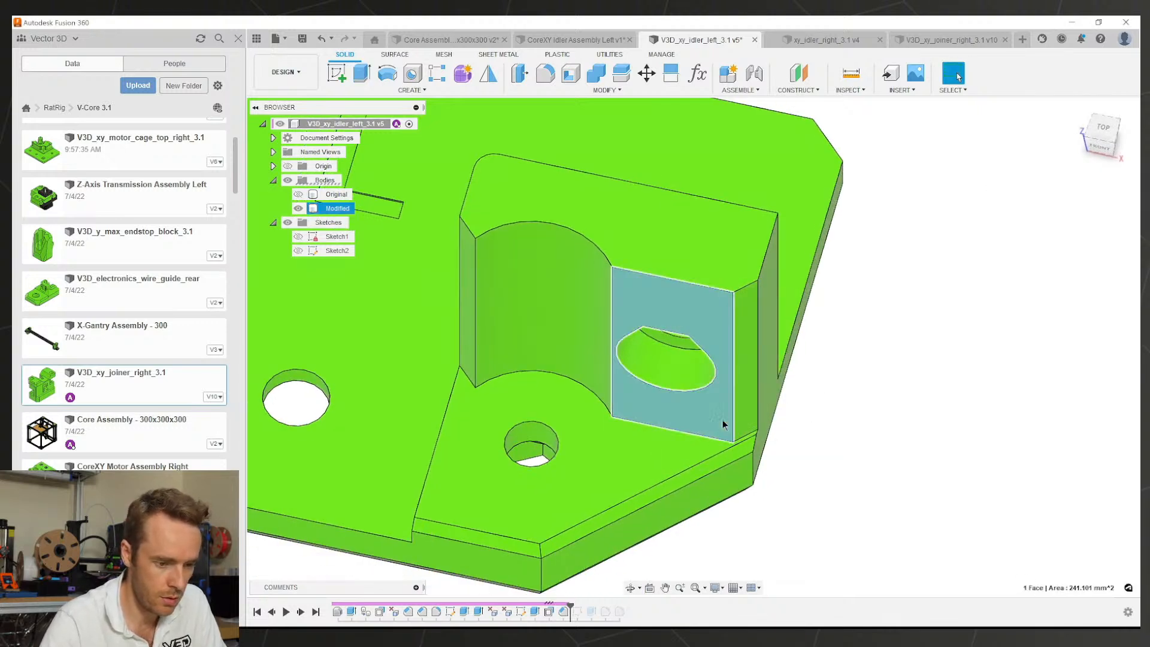
left_click(721, 419)
type("q1")
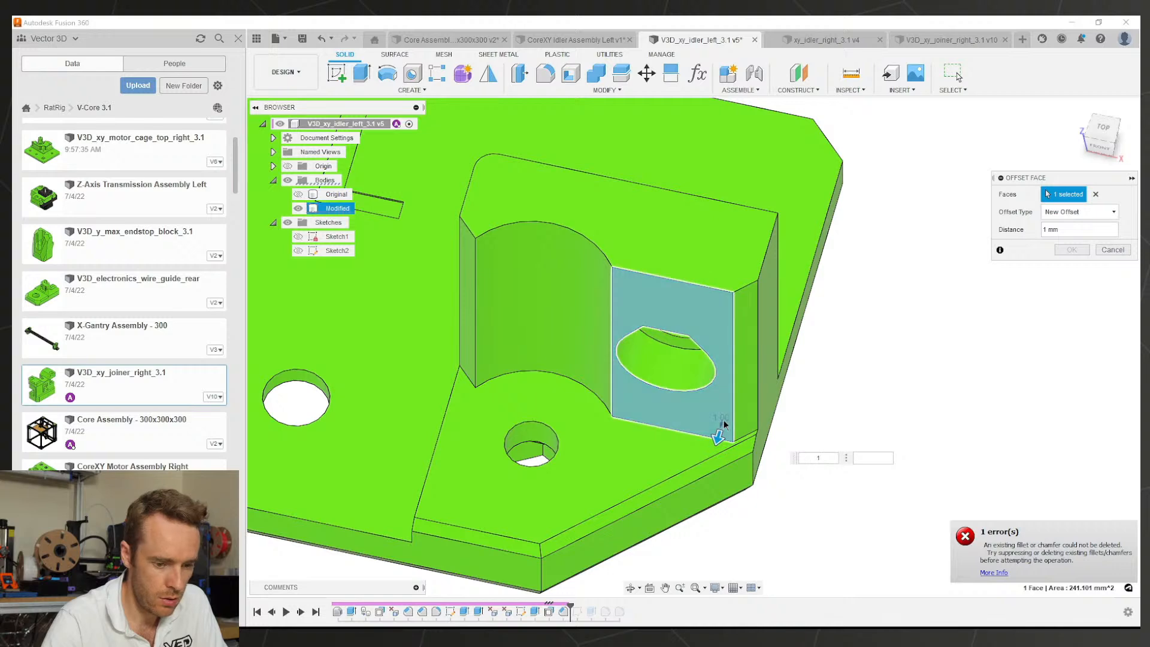
middle_click_drag(702, 409, 693, 380, "shift")
scroll(694, 399, "up", 2)
scroll(693, 400, "up", 1)
scroll(669, 404, "down", 3)
key("Escape")
scroll(626, 324, "up", 2)
scroll(635, 326, "down", 4)
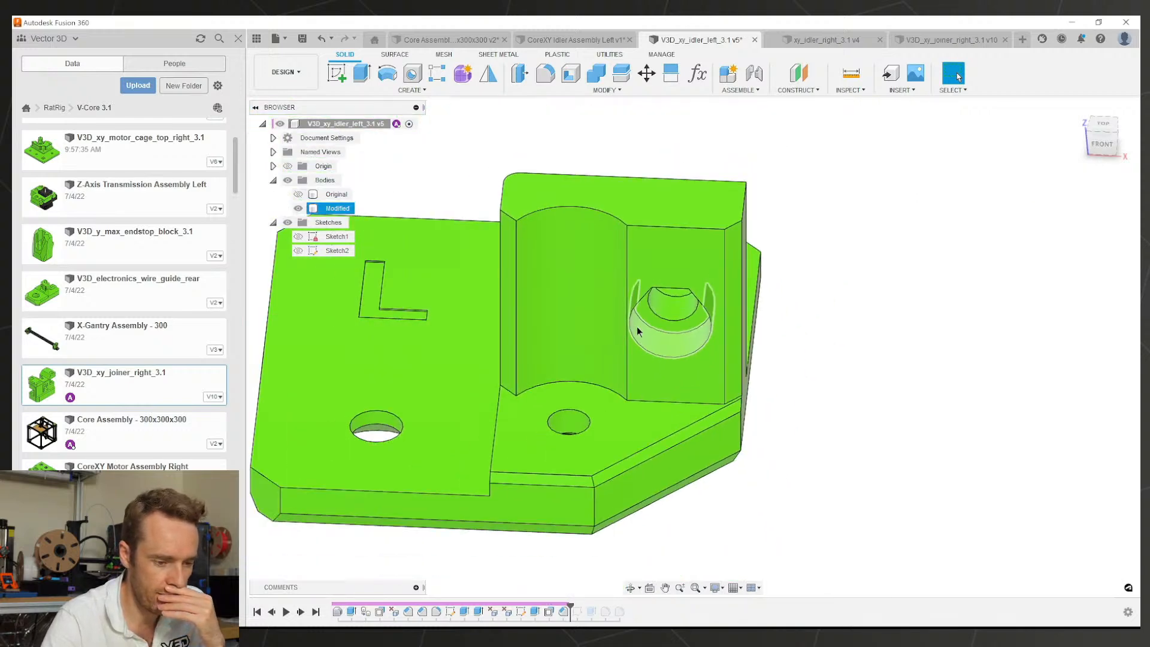
scroll(668, 326, "down", 3)
mouse_move(668, 326)
middle_mouse_down("shift")
mouse_move(671, 287)
mouse_move(599, 311)
mouse_move(671, 312)
middle_mouse_up("shift")
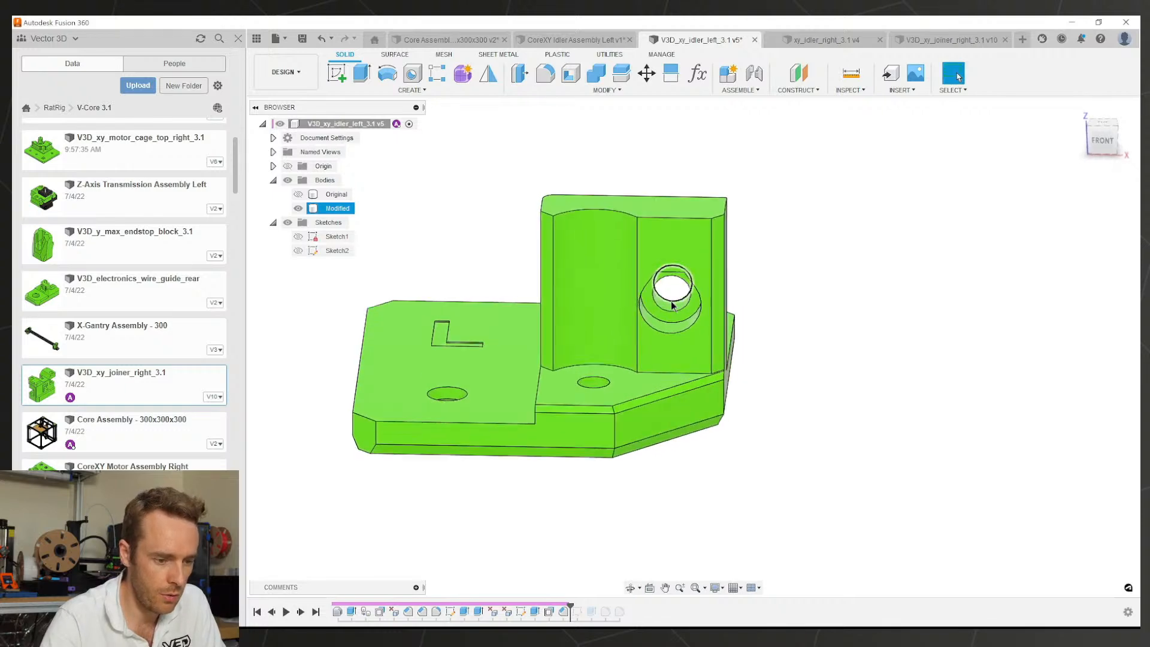
scroll(677, 314, "up", 5)
scroll(677, 314, "down", 3)
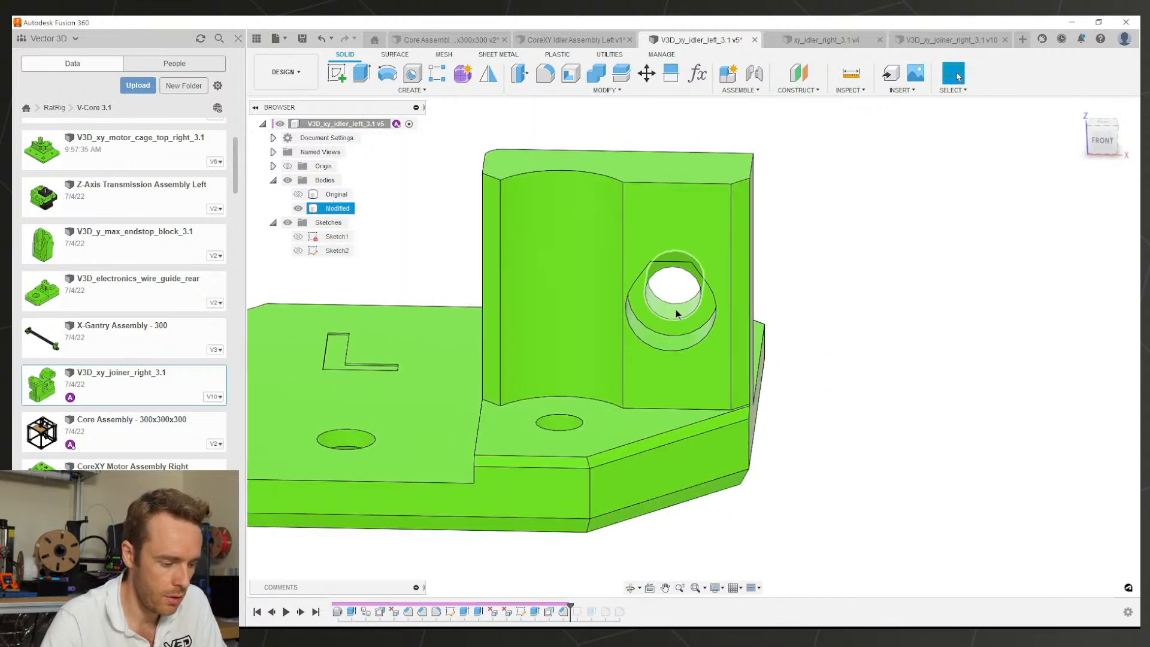
scroll(671, 311, "up", 4)
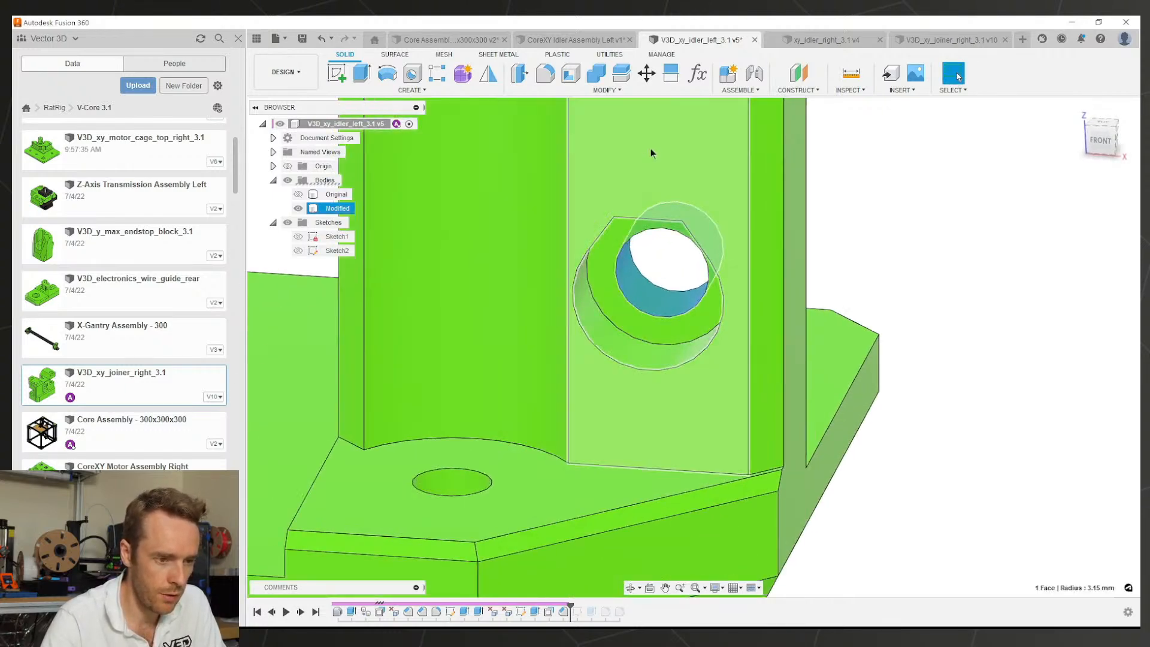
Step: Start a face move and select the counterbored hole's inner, ring and recess wall faces
left_click(647, 74)
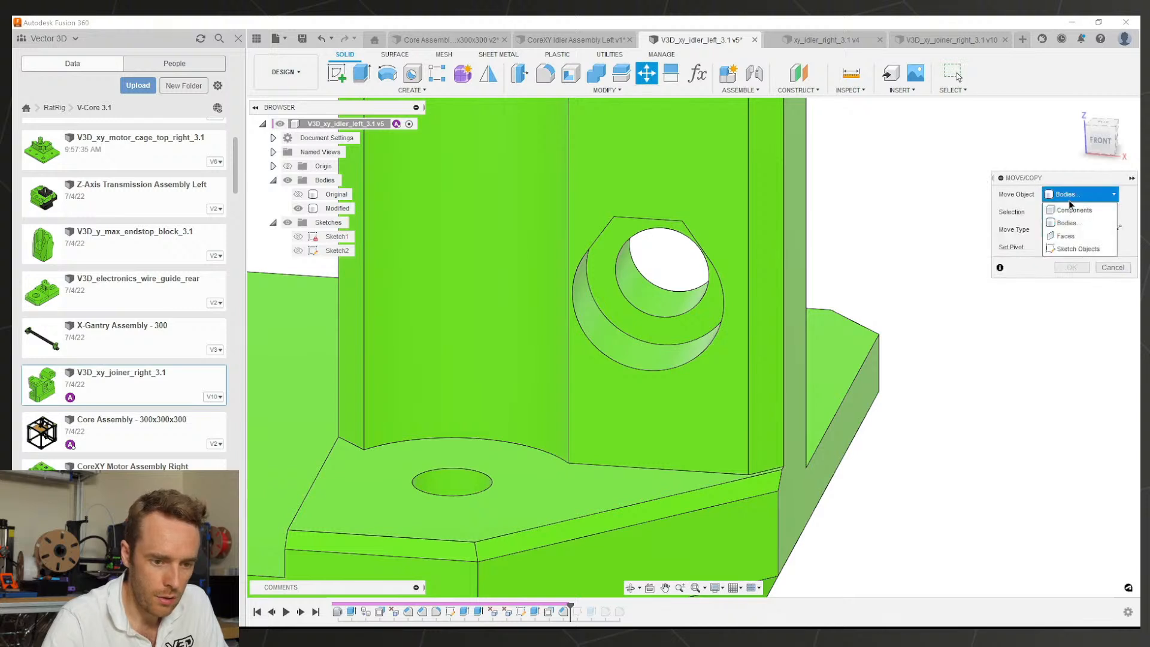
left_click(1066, 236)
left_click(637, 286)
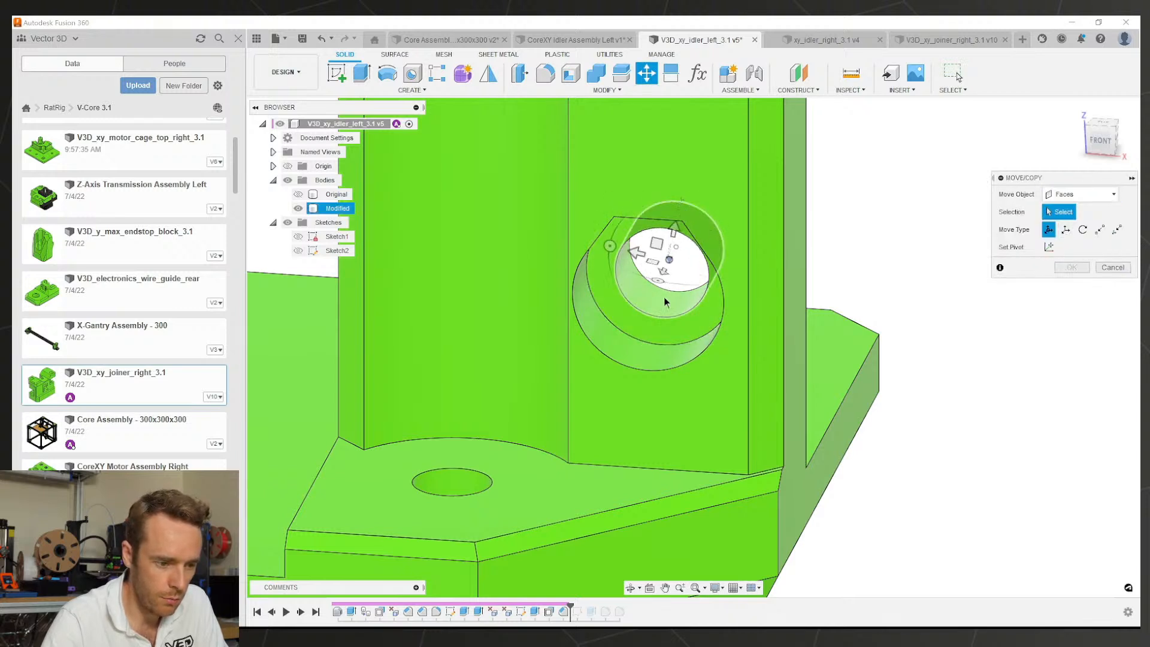
left_click(633, 320)
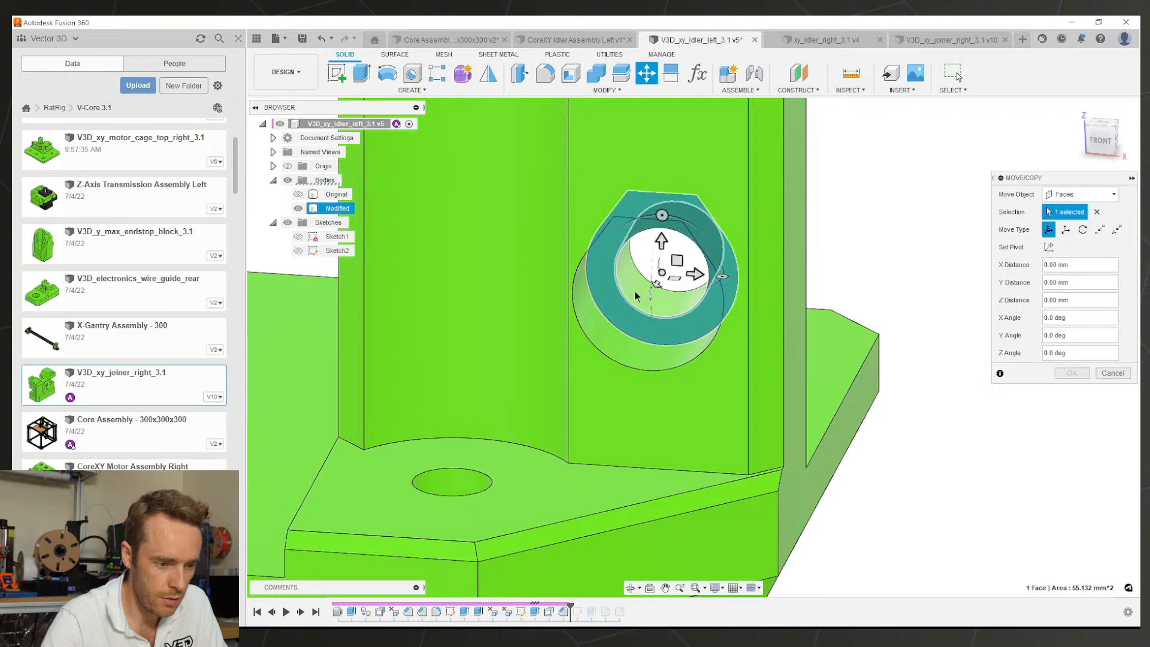
middle_click_drag(634, 290, 654, 306, "shift")
left_click(625, 290)
left_click(610, 327)
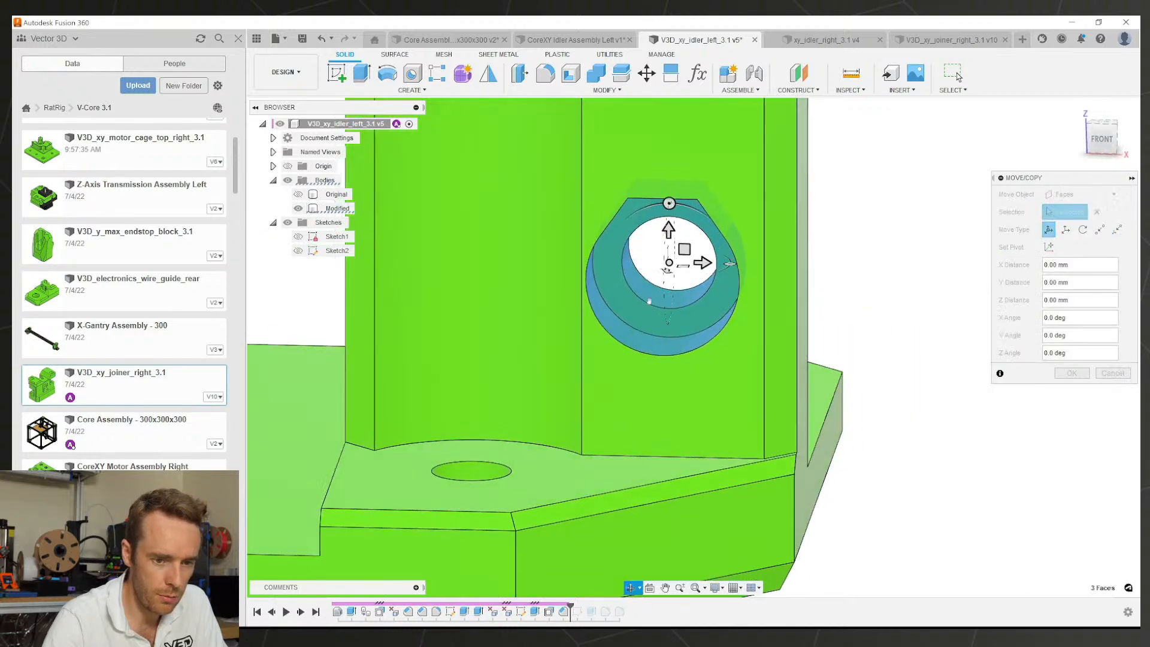
Step: Shift the selected hole faces 1 mm sideways and apply the move
scroll(701, 241, "up", 4)
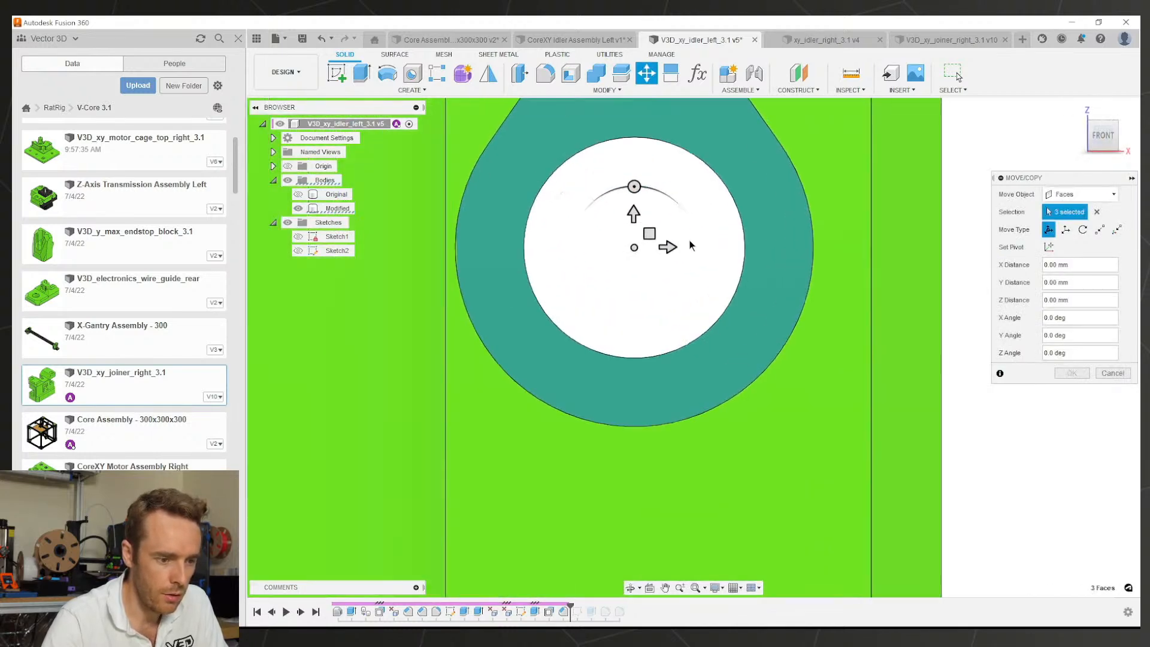
scroll(679, 244, "down", 2)
middle_click_drag(663, 225, 672, 300)
scroll(673, 300, "up", 2)
left_click_drag(673, 324, 704, 324)
scroll(778, 323, "down", 3)
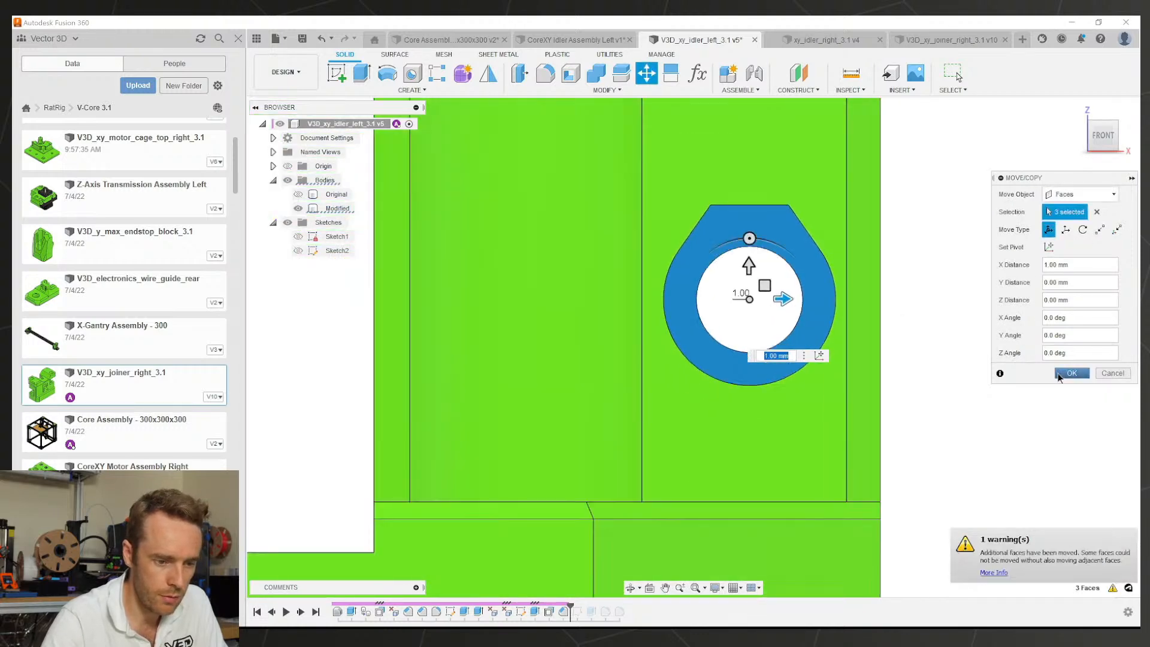
left_click(1072, 373)
Step: Try extruding, then offsetting, the face around the hole, cancelling both attempts
scroll(847, 328, "down", 2)
middle_click_drag(787, 344, 759, 369, "shift")
left_click(698, 307)
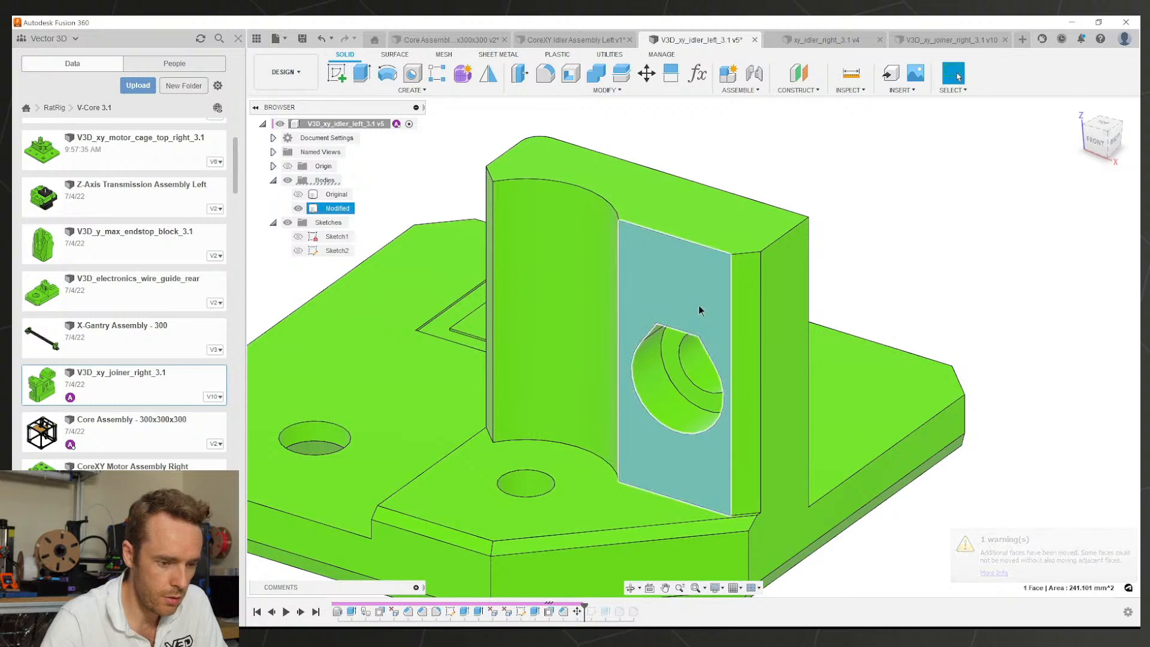
key("e")
key("Escape")
left_click(697, 306)
key("q")
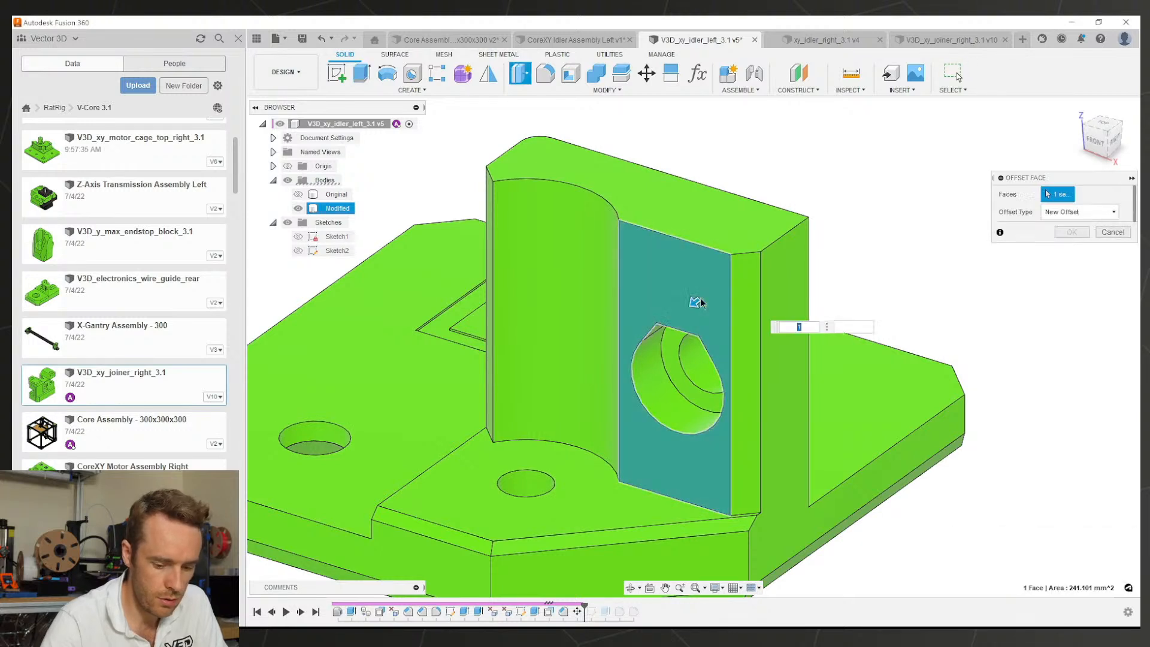
key("Escape")
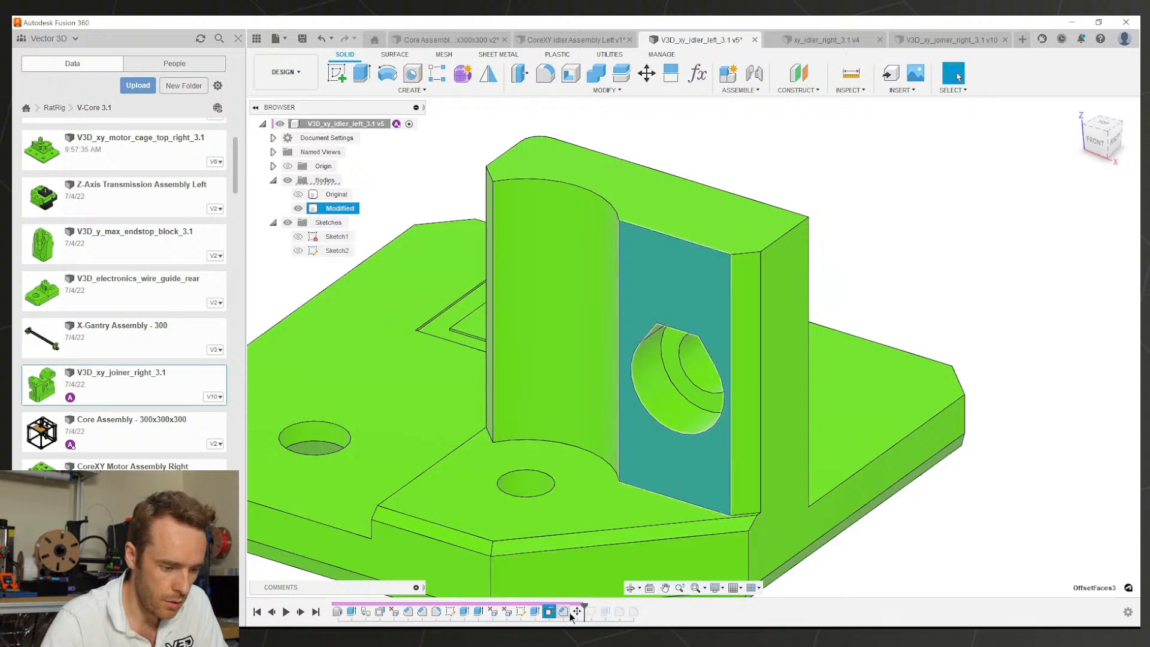
Step: Delete the 1 mm hole move feature and roll history back to after Extrude5
left_click_drag(577, 611, 543, 612)
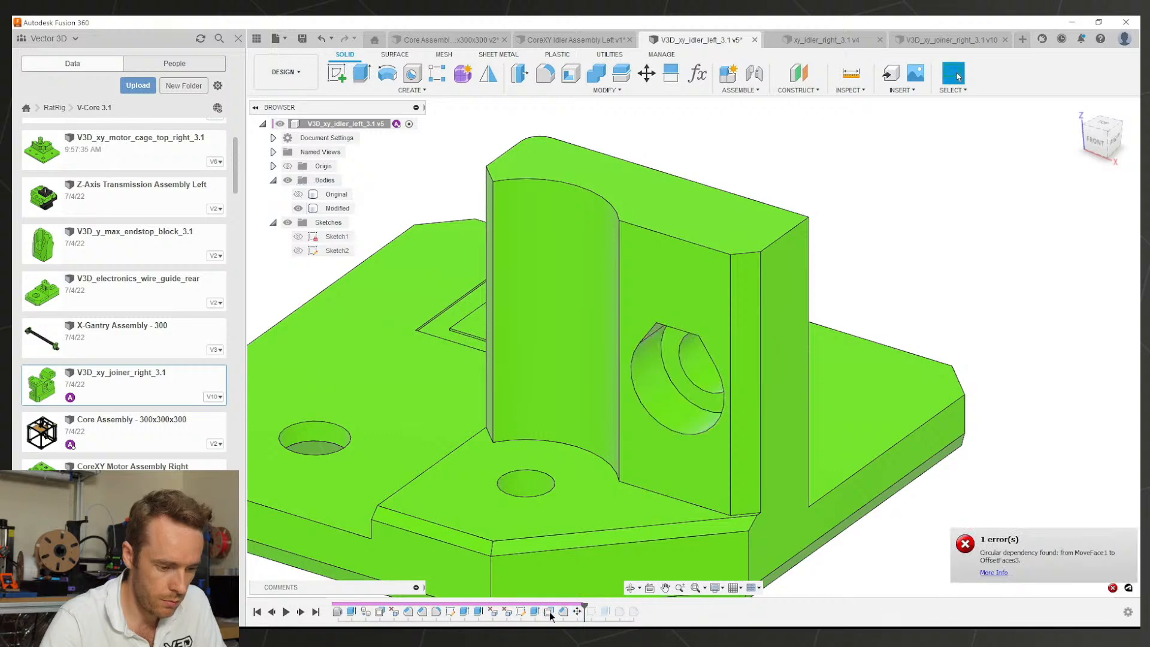
left_click(578, 612)
key("Delete")
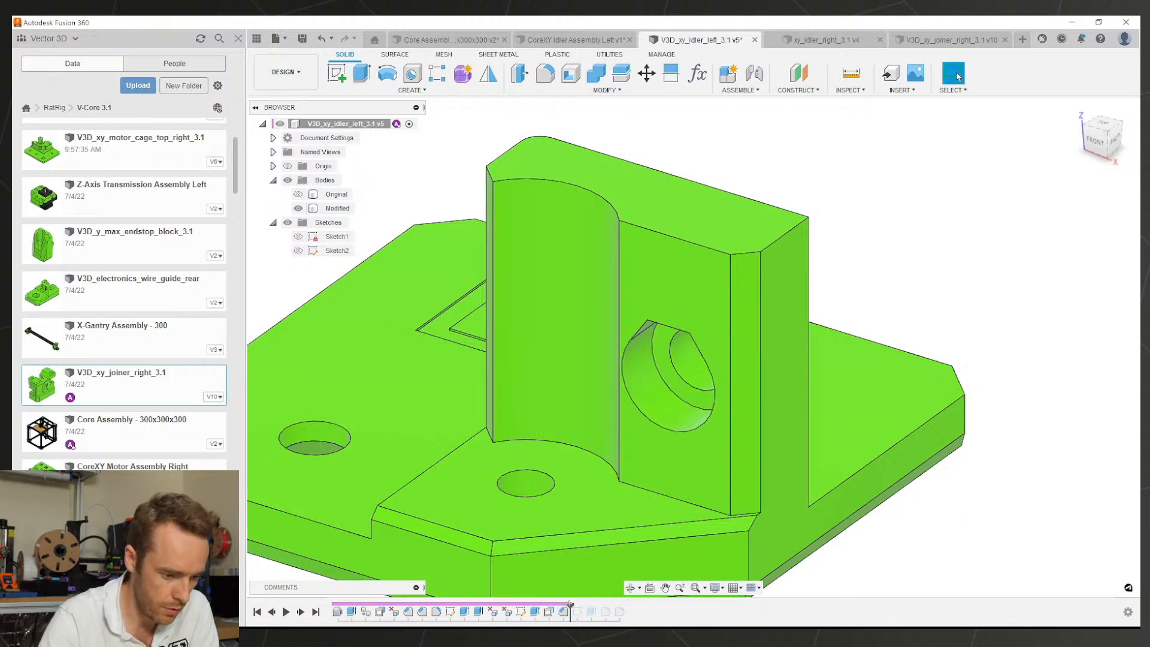
left_click_drag(542, 605, 542, 605)
scroll(723, 441, "down", 3)
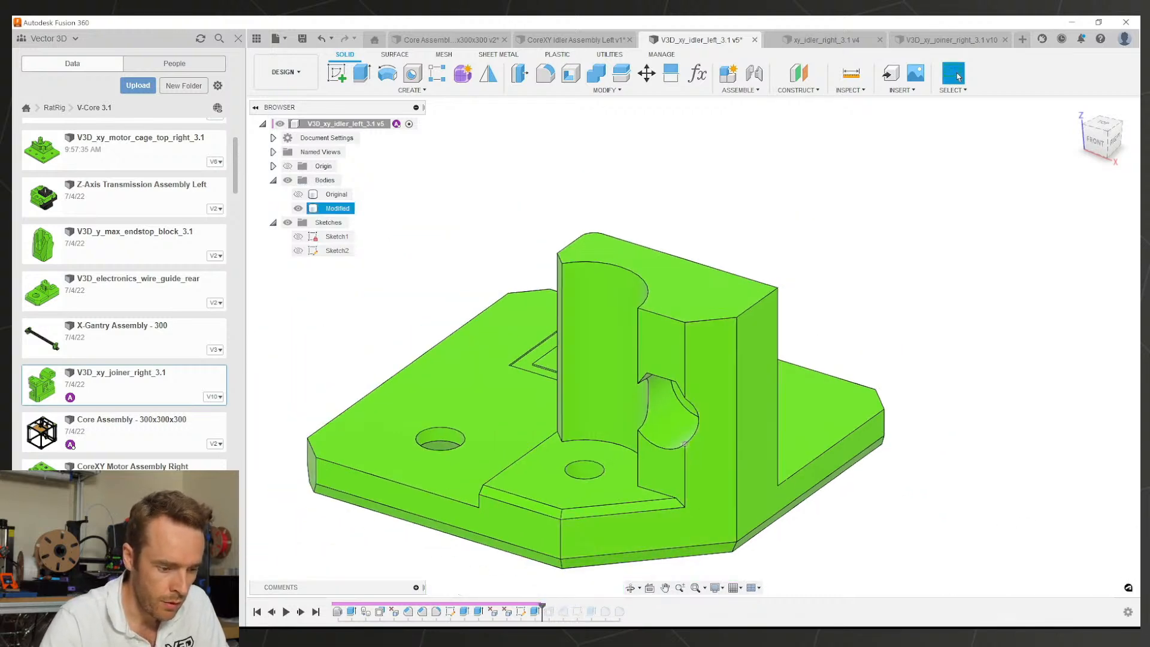
middle_click_drag(723, 441, 776, 368)
scroll(679, 472, "up", 3)
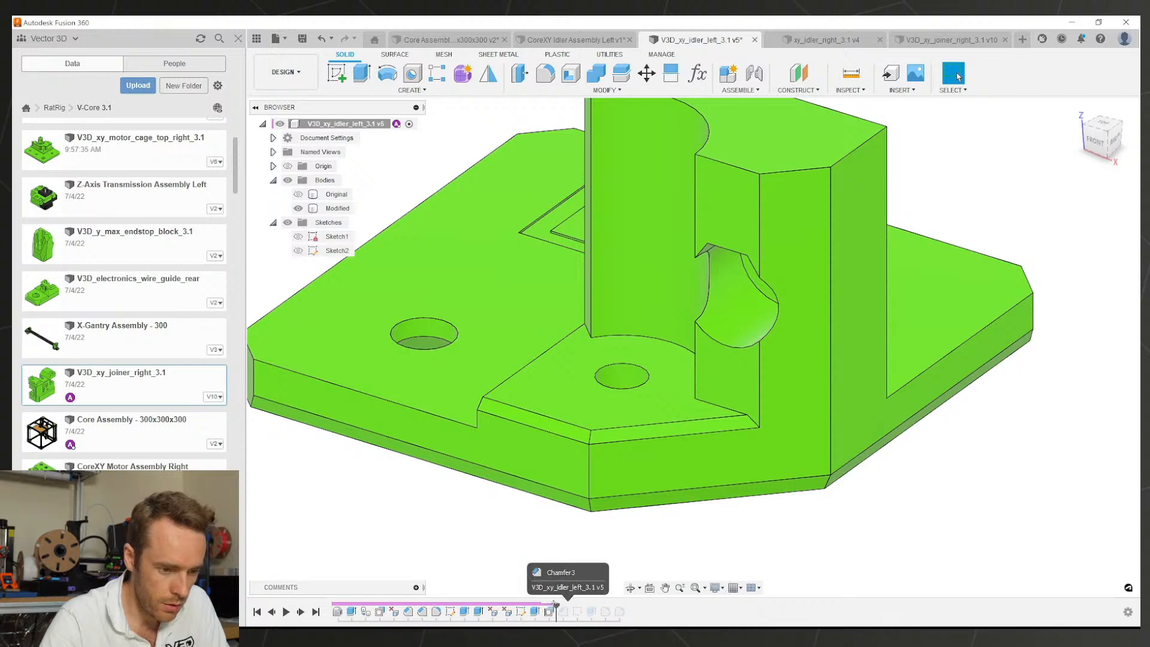
Step: Review the -5 mm face offset, then roll back to Extrude5 facing the counterbored hole
left_click_drag(555, 604, 555, 605)
double_click(549, 612)
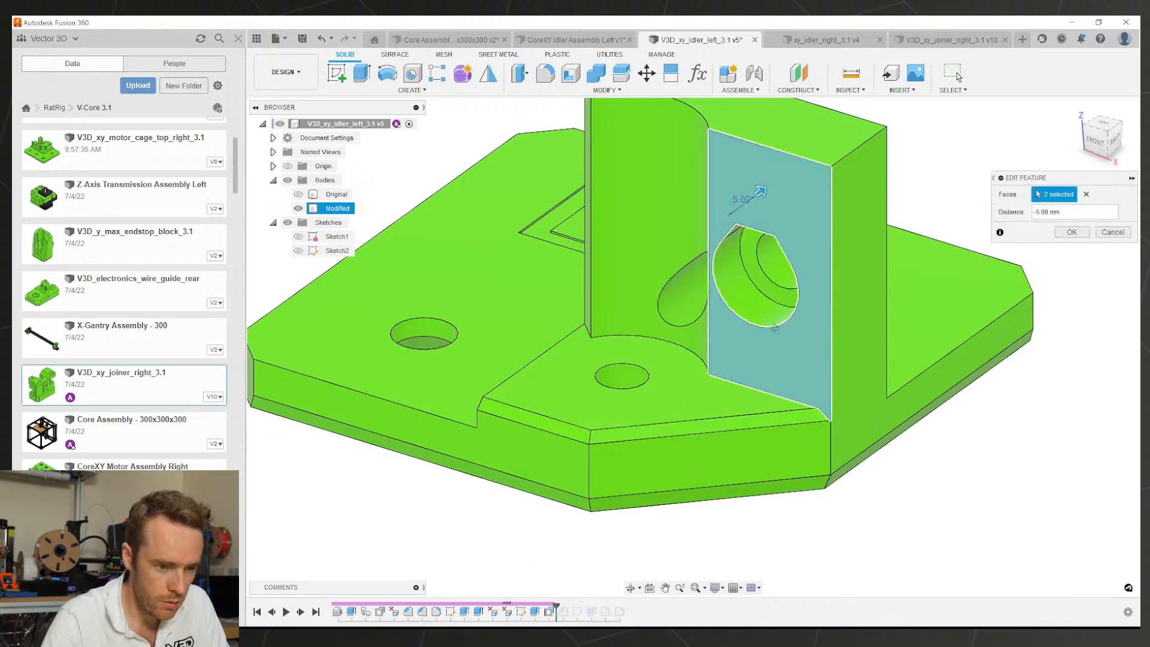
middle_click_drag(774, 328, 789, 349, "shift")
key("Escape")
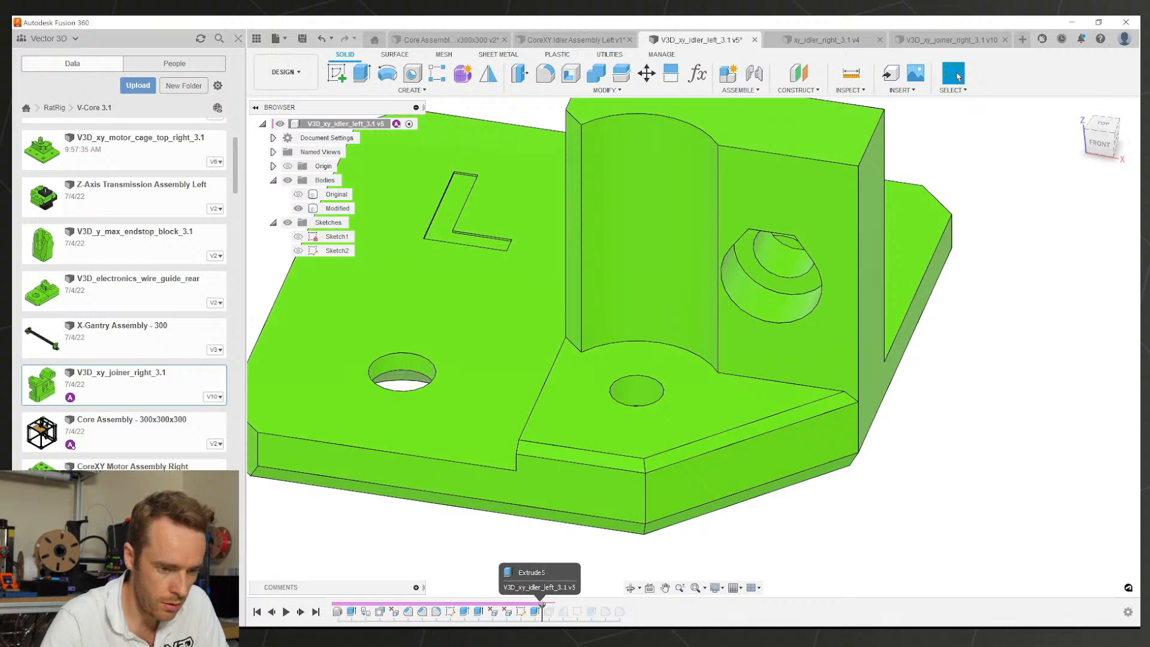
left_click_drag(542, 605, 542, 605)
middle_click_drag(760, 375, 773, 315, "shift")
scroll(782, 280, "up", 3)
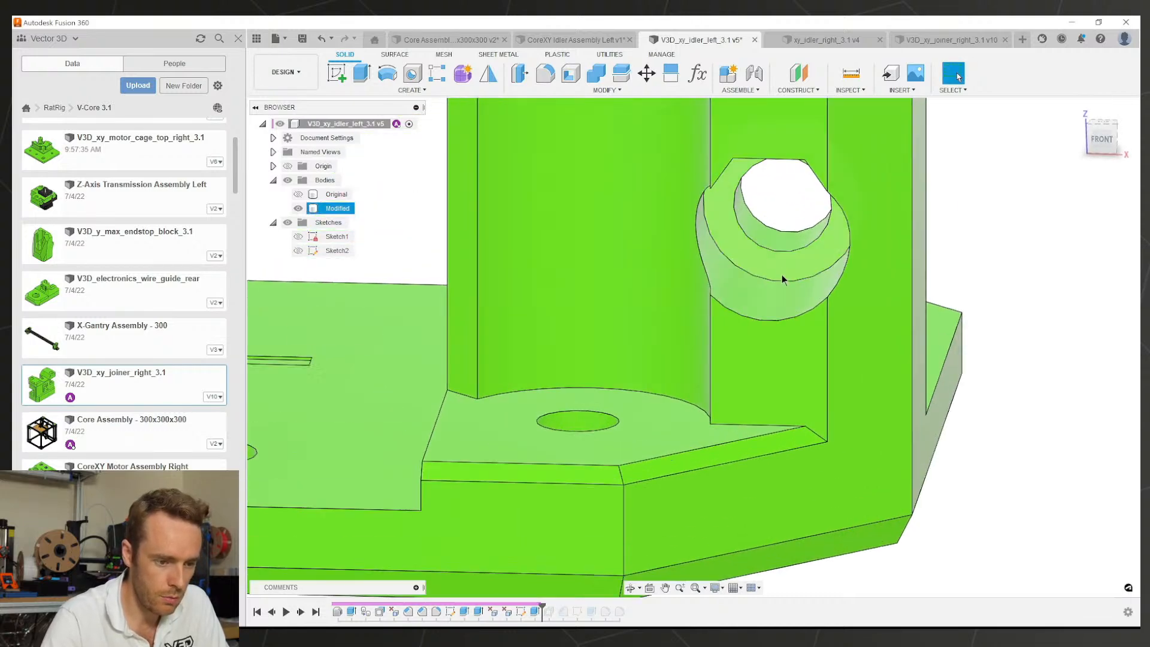
Step: Attempt moving the hole's ring, inner and outer faces 1 mm along X, cancelling the failed move
left_click(645, 78)
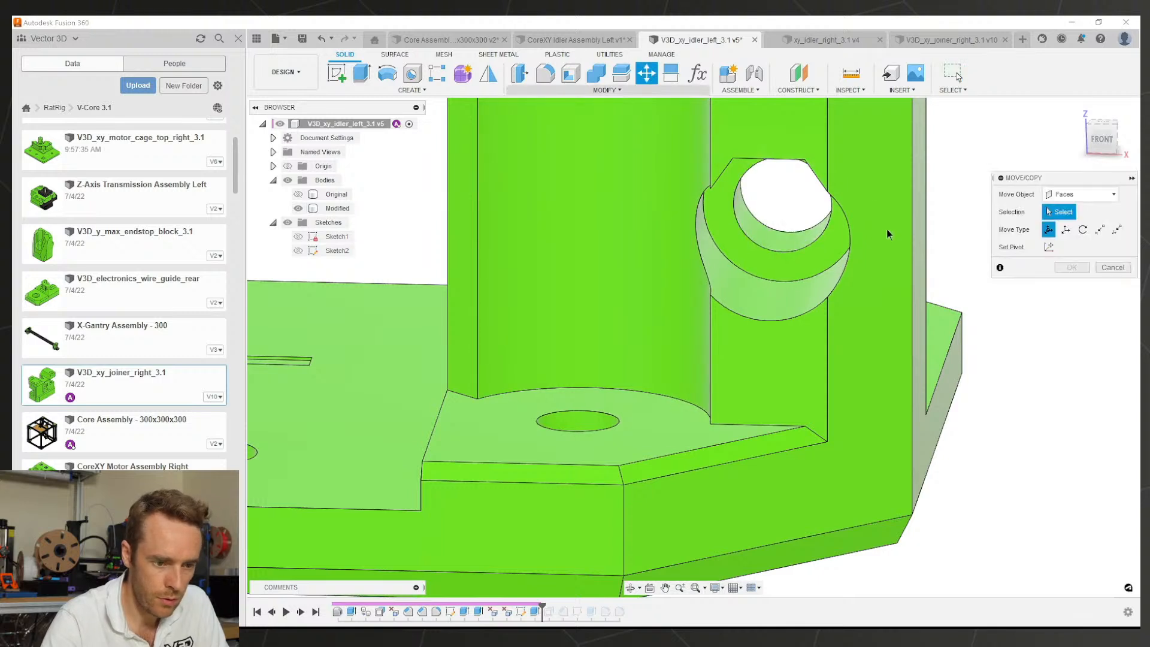
left_click(773, 260)
left_click(763, 235)
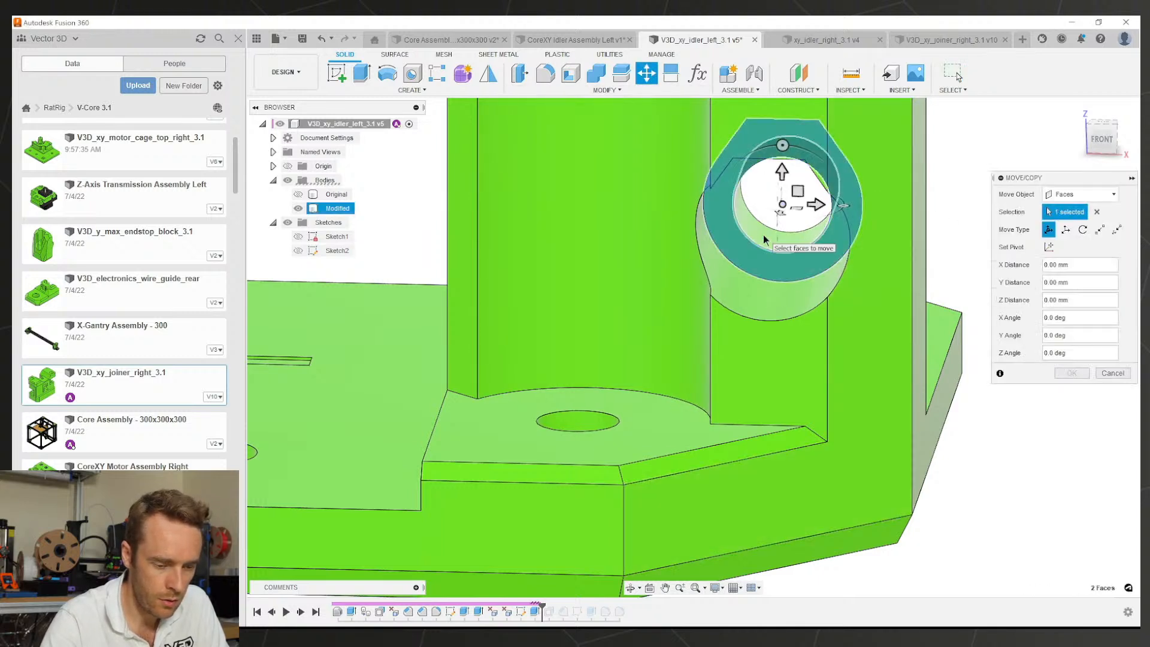
left_click(755, 282)
middle_click_drag(756, 282, 750, 250, "shift")
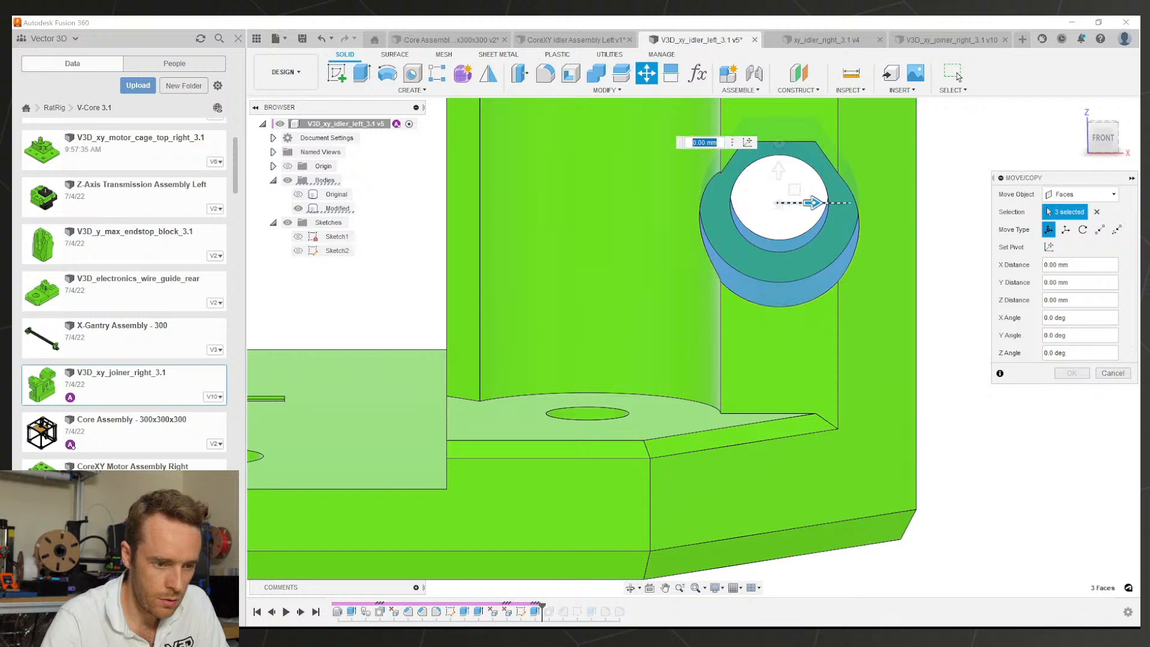
left_click_drag(813, 203, 831, 202)
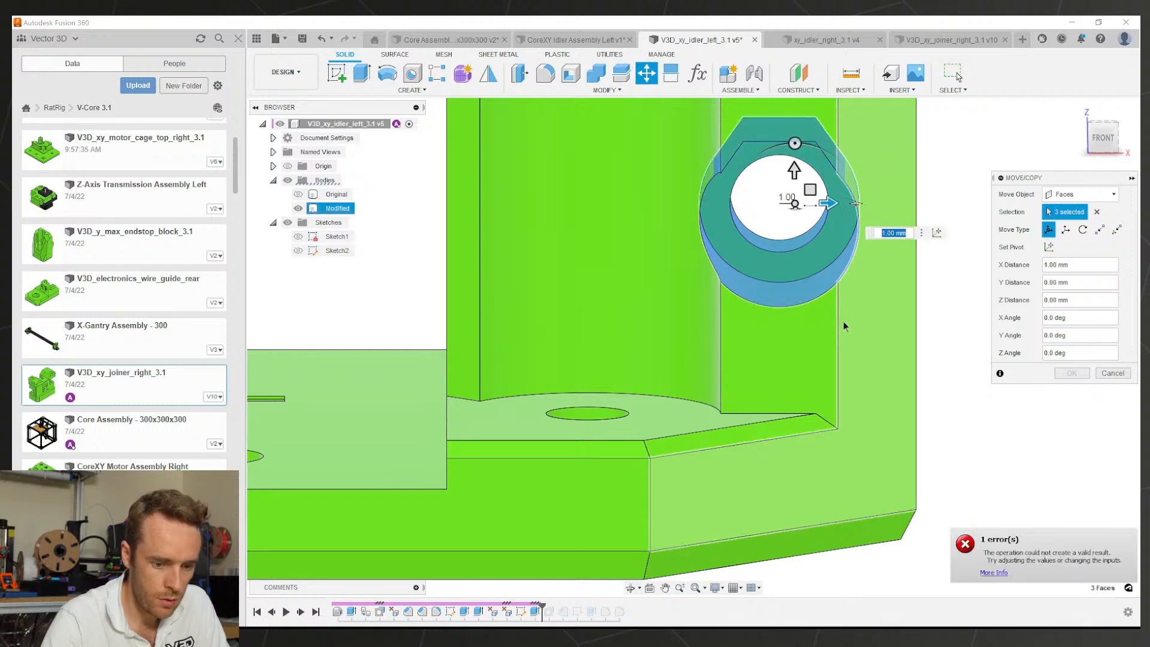
key("Escape")
Step: Move the hole's ring face and the boss's outer and inner cylinder faces 1 mm along X
scroll(800, 295, "down", 4)
scroll(789, 331, "up", 3)
mouse_move(789, 329)
middle_mouse_down("shift")
mouse_move(780, 286)
mouse_move(757, 333)
mouse_move(774, 331)
middle_mouse_up("shift")
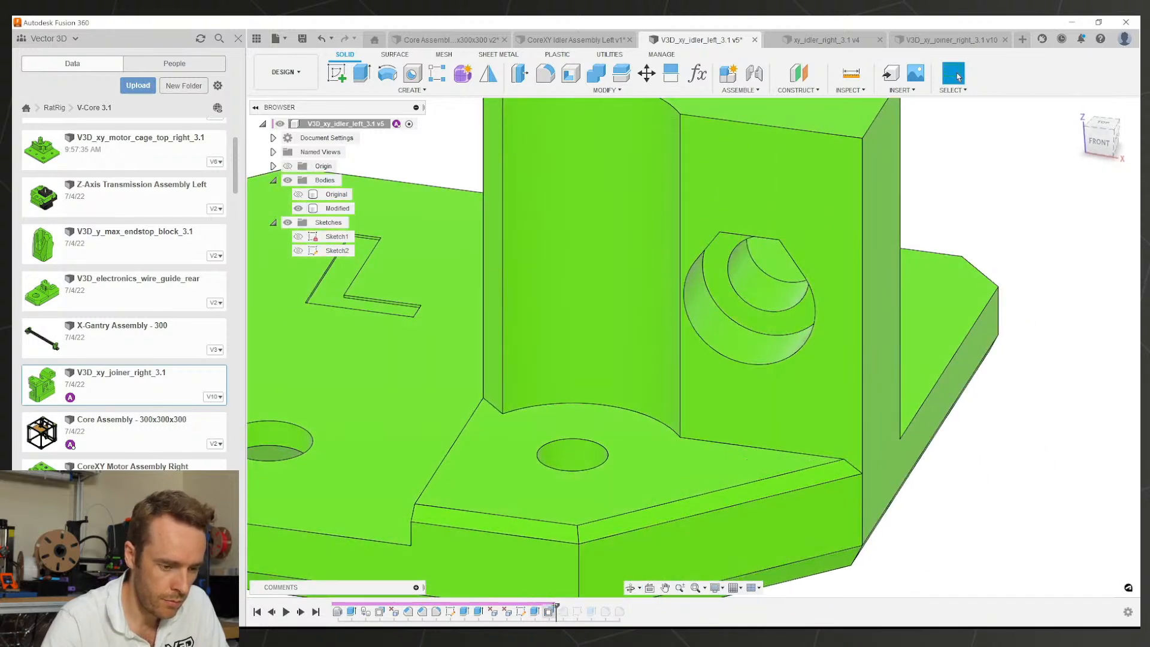
middle_click_drag(714, 364, 753, 296, "shift")
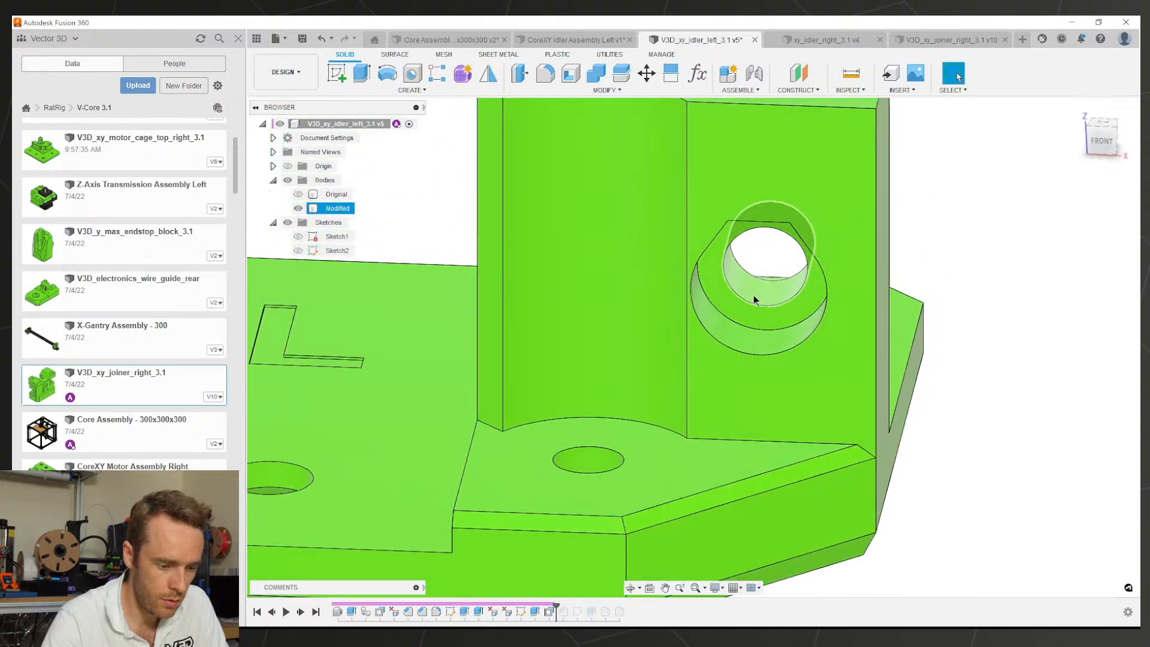
key("m")
left_click(762, 295)
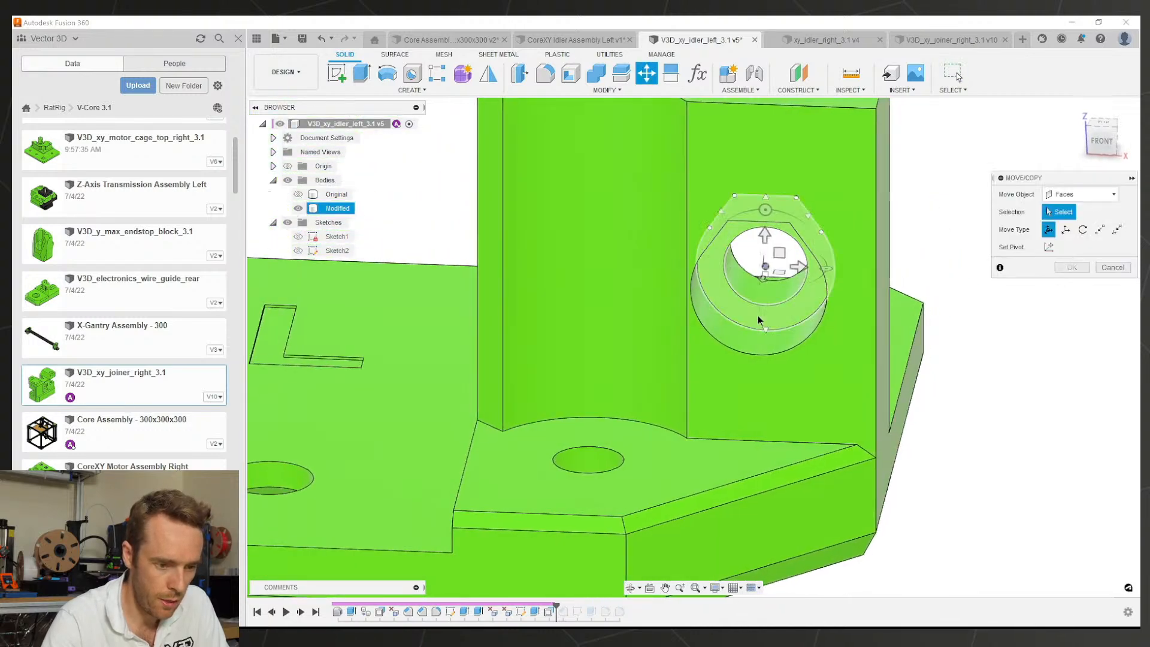
left_click(738, 326)
left_click(760, 304)
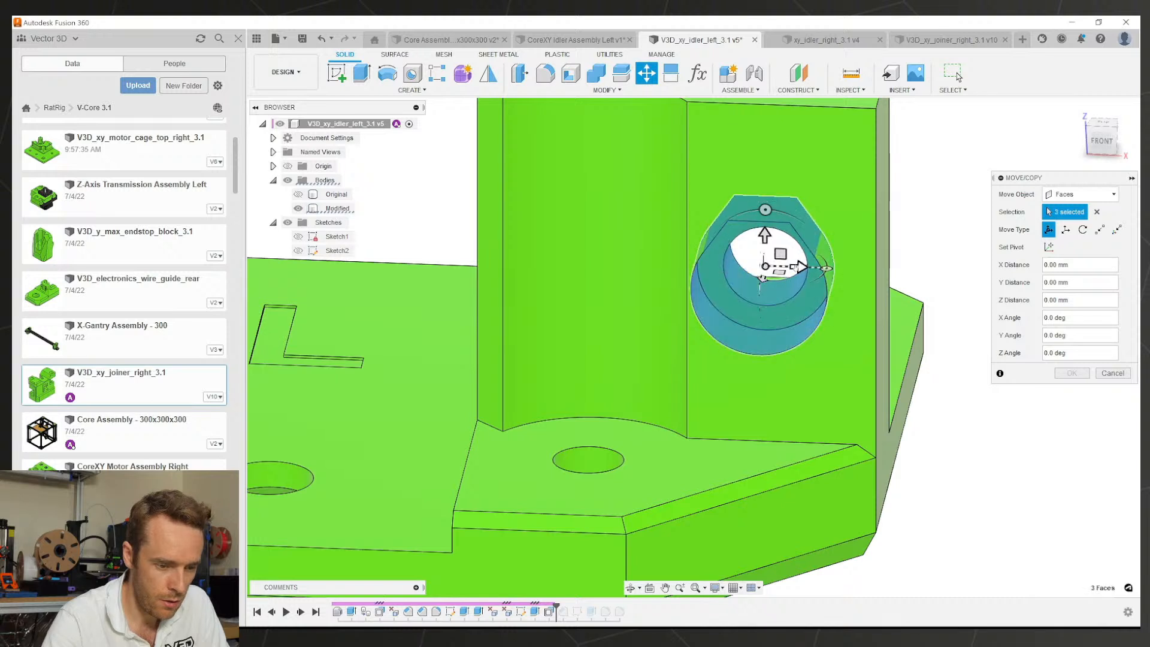
left_click_drag(802, 267, 816, 267)
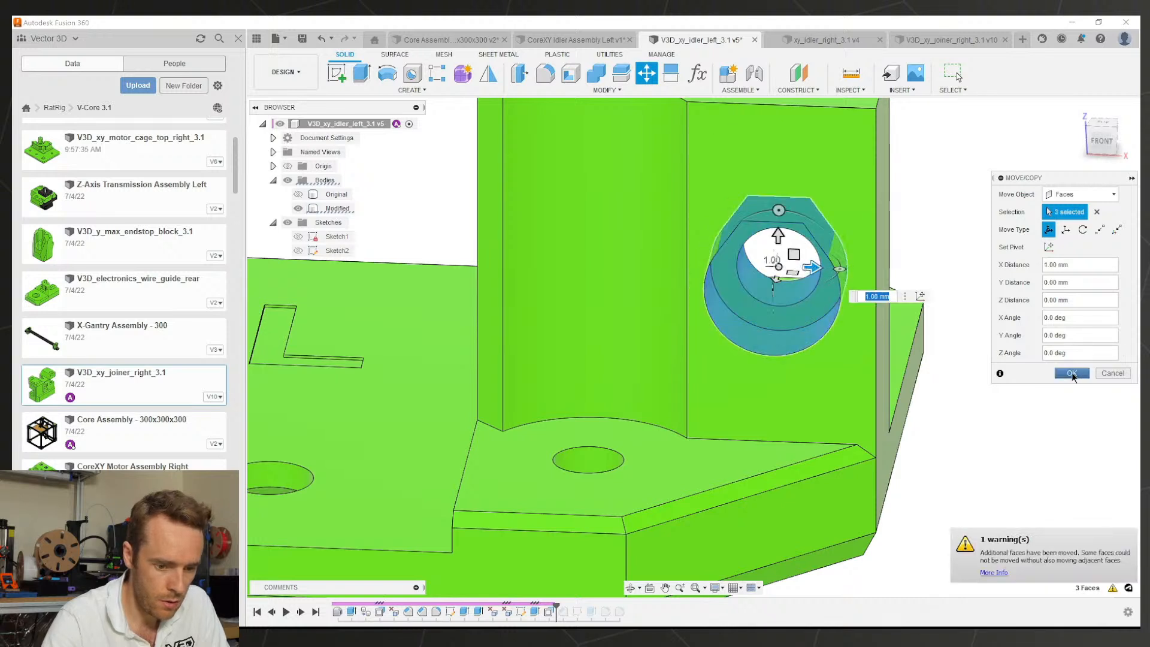
left_click(1071, 373)
Step: Try a 1 mm offset of the face around the hole, cancel, and select the bevelled base strip
middle_click_drag(839, 381, 819, 432, "shift")
left_click(814, 376)
key("q")
left_click(774, 408)
type("1")
scroll(828, 340, "up", 3)
key("Escape")
scroll(828, 339, "down", 3)
scroll(796, 407, "up", 2)
left_click(829, 472)
scroll(827, 464, "down", 1)
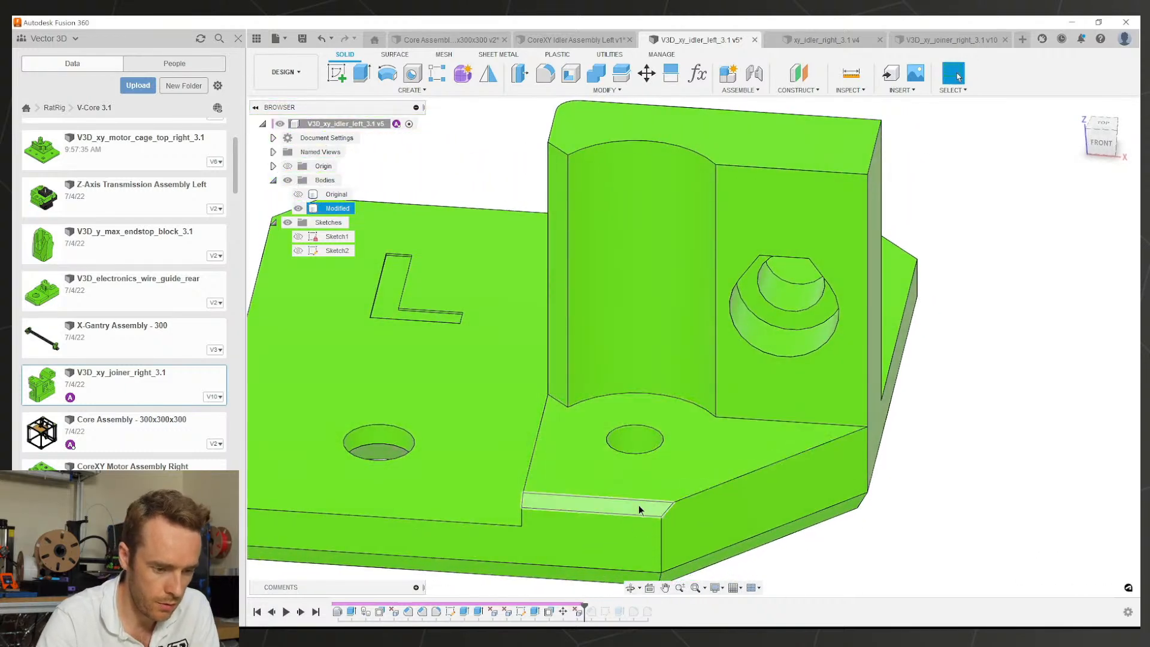
Step: Offset the counterbored vertical face of the left idler by 1 mm
left_click(768, 389)
key("e")
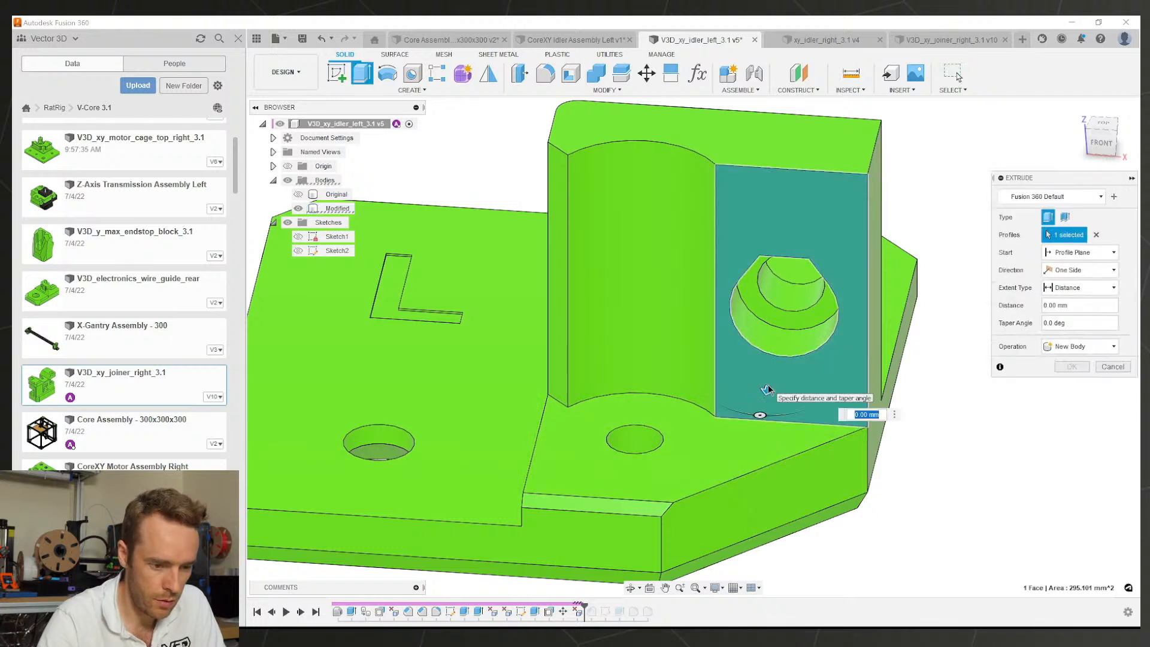
key("Escape")
left_click(803, 411)
key("e")
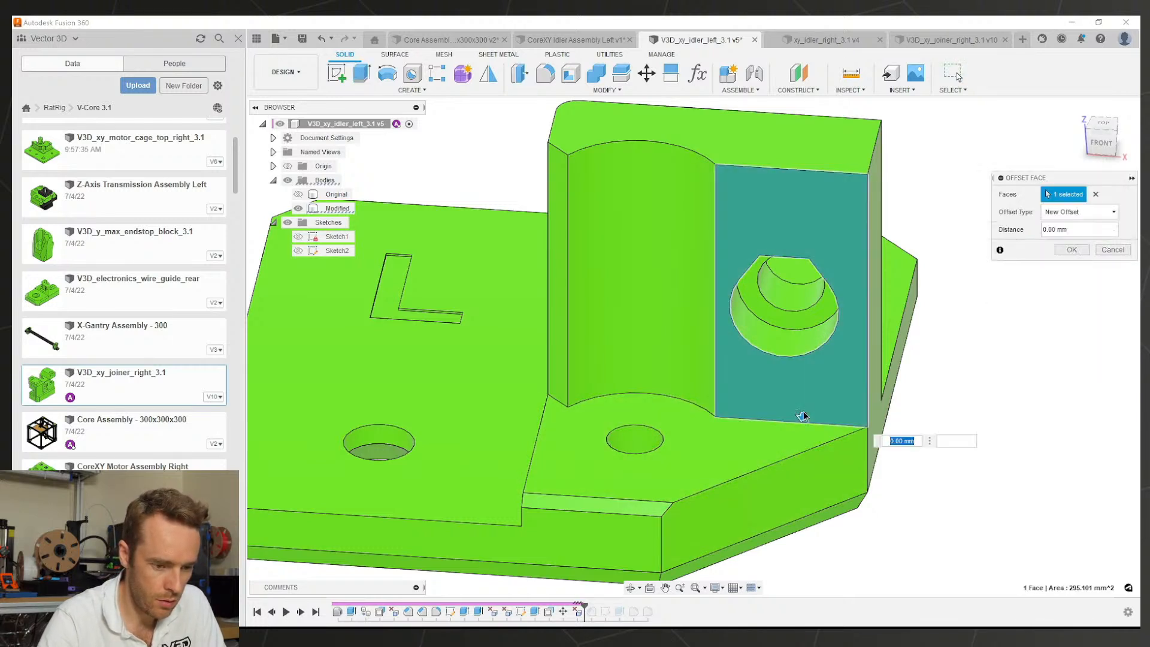
key("Escape")
left_click(799, 409)
key("q")
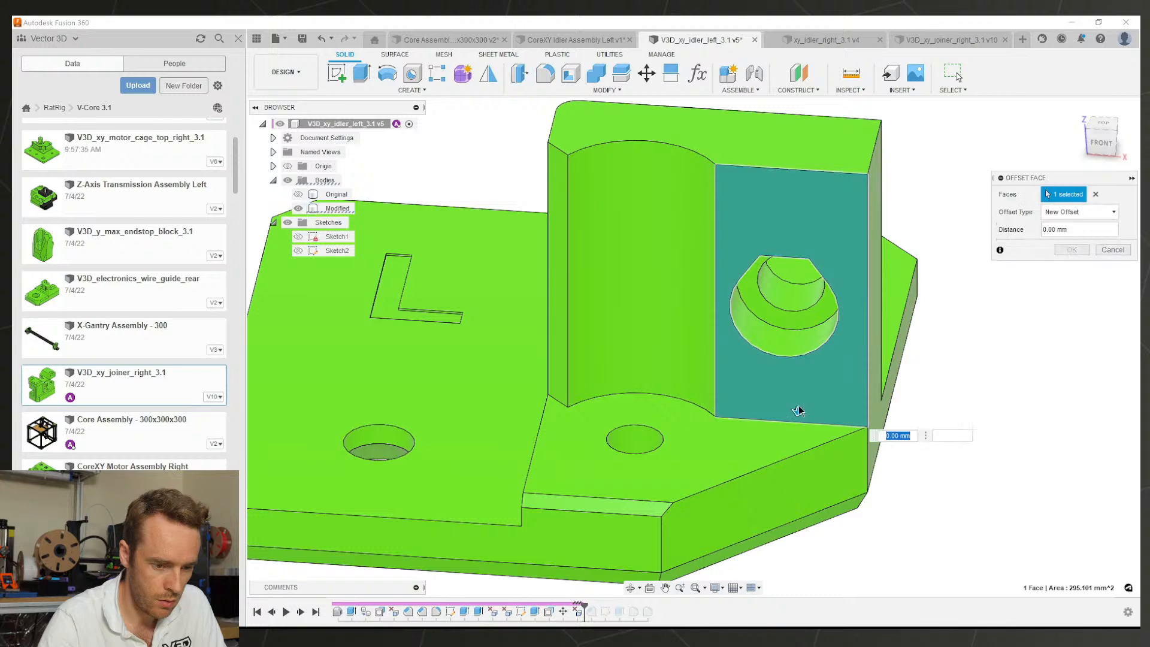
type("1")
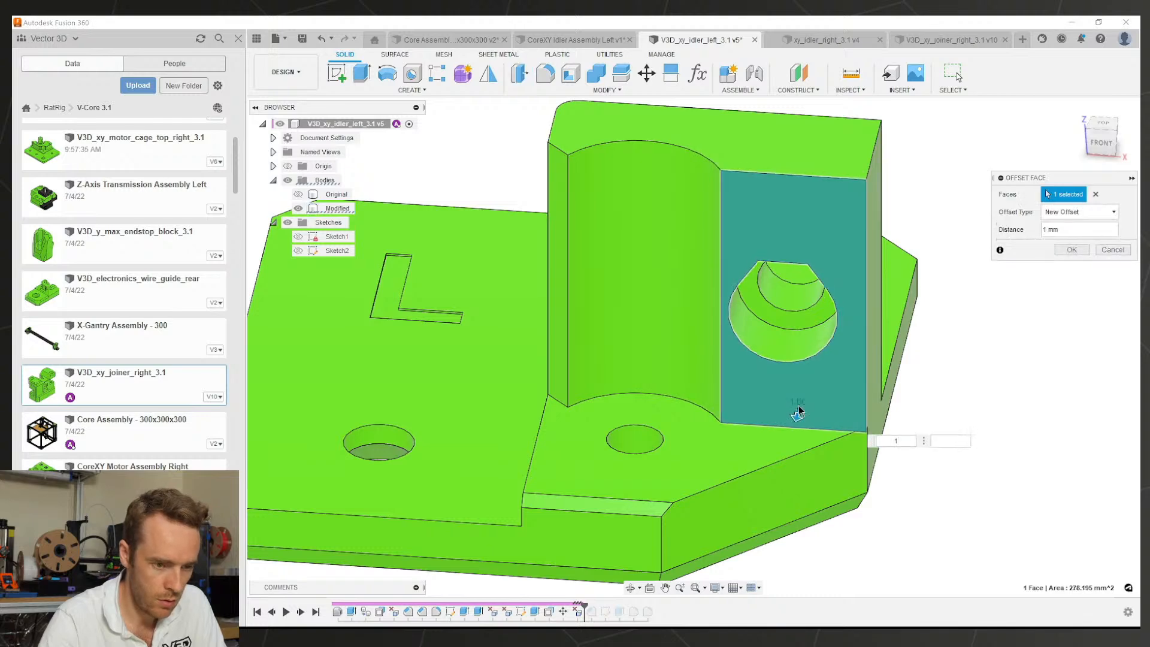
middle_click_drag(799, 411, 794, 432, "shift")
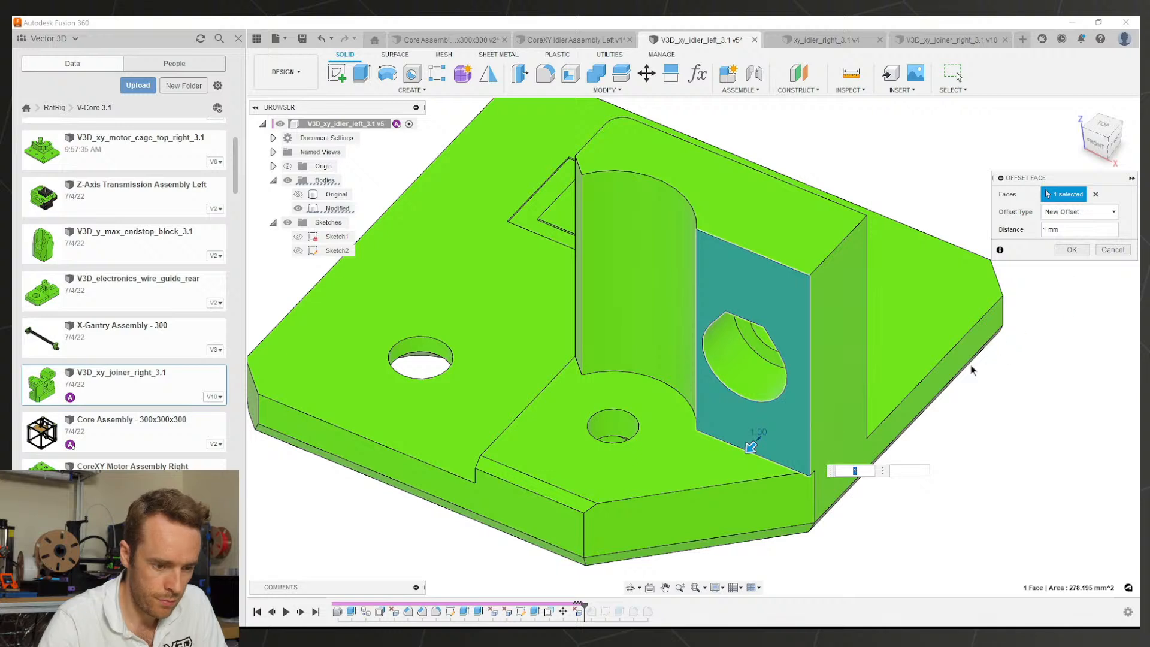
key("Return")
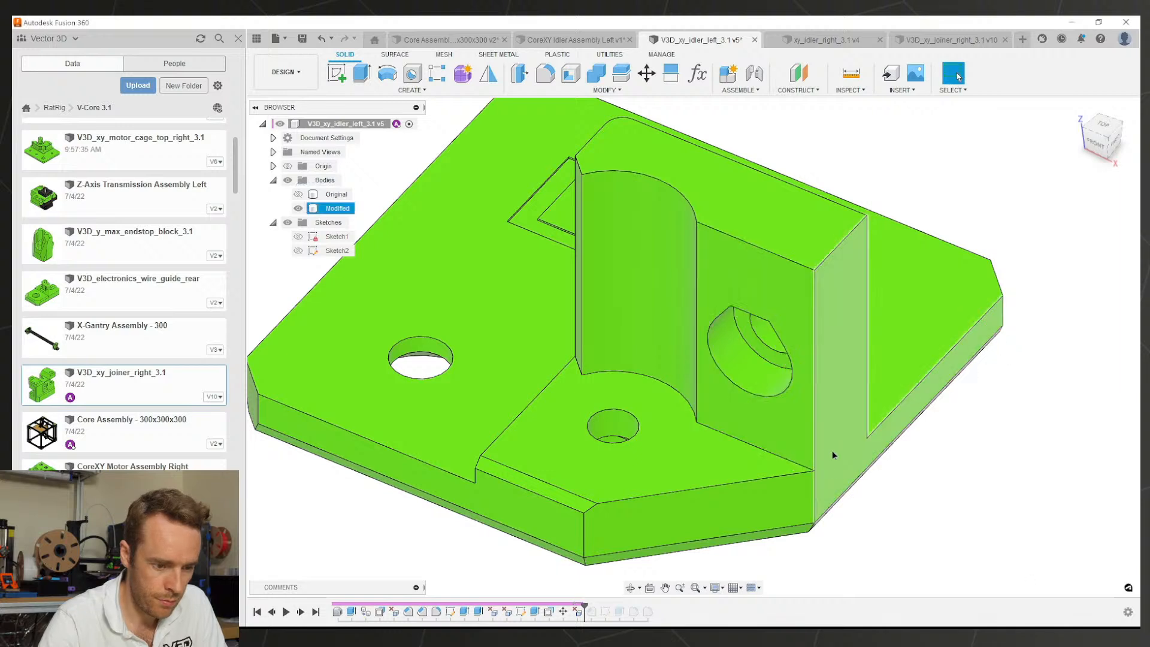
Step: Push the counterbored wall face out another 1 mm and check the underside
left_click(798, 457)
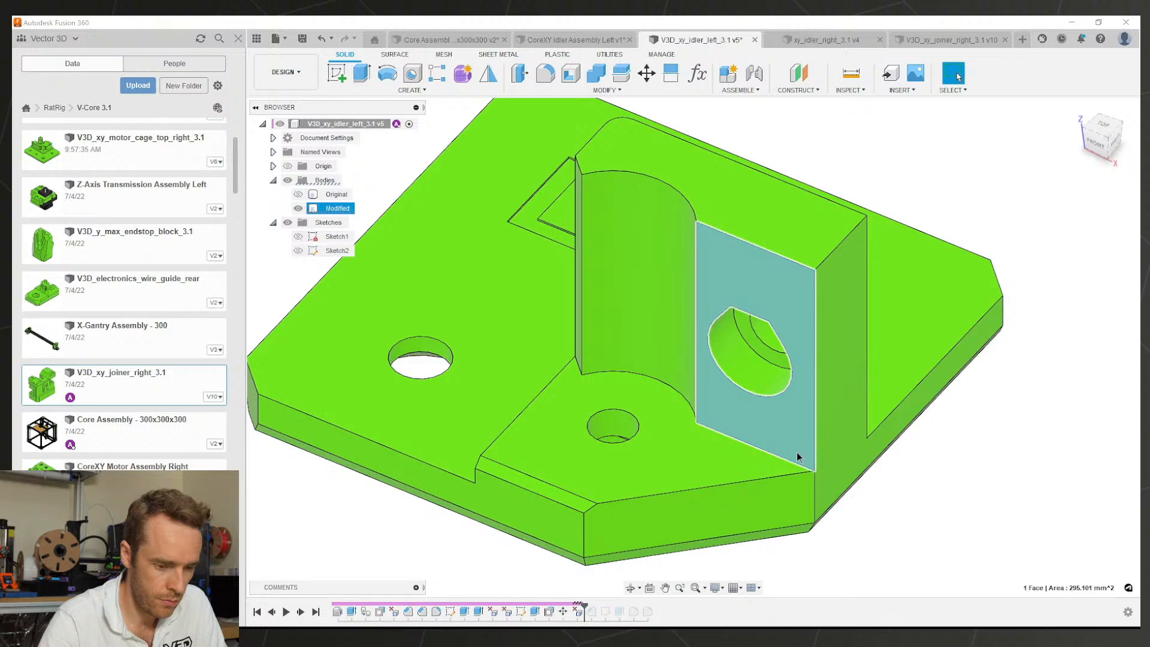
key("e")
left_click_drag(790, 462, 788, 489)
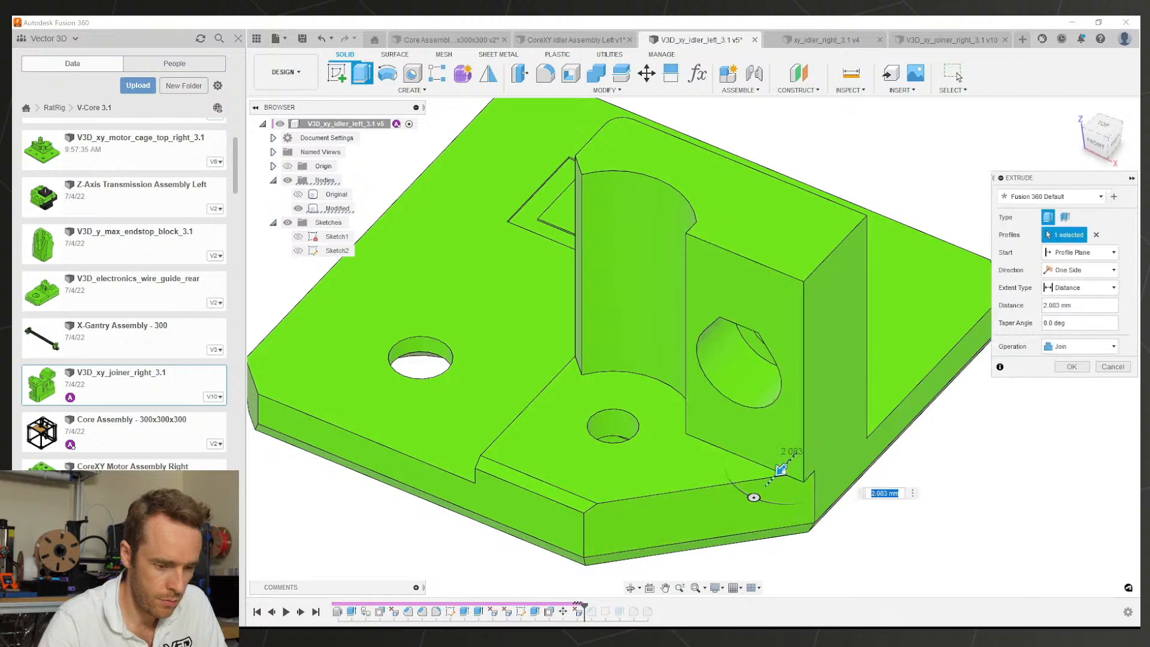
key("Escape")
left_click(795, 445)
key("q")
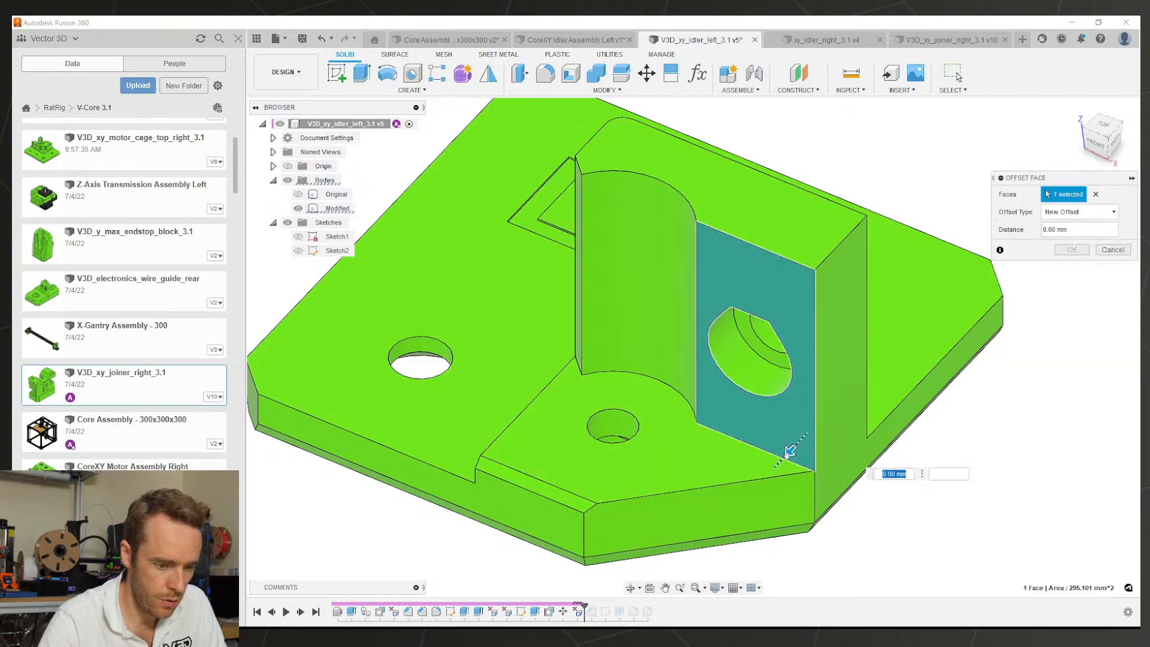
left_click_drag(788, 454, 783, 459)
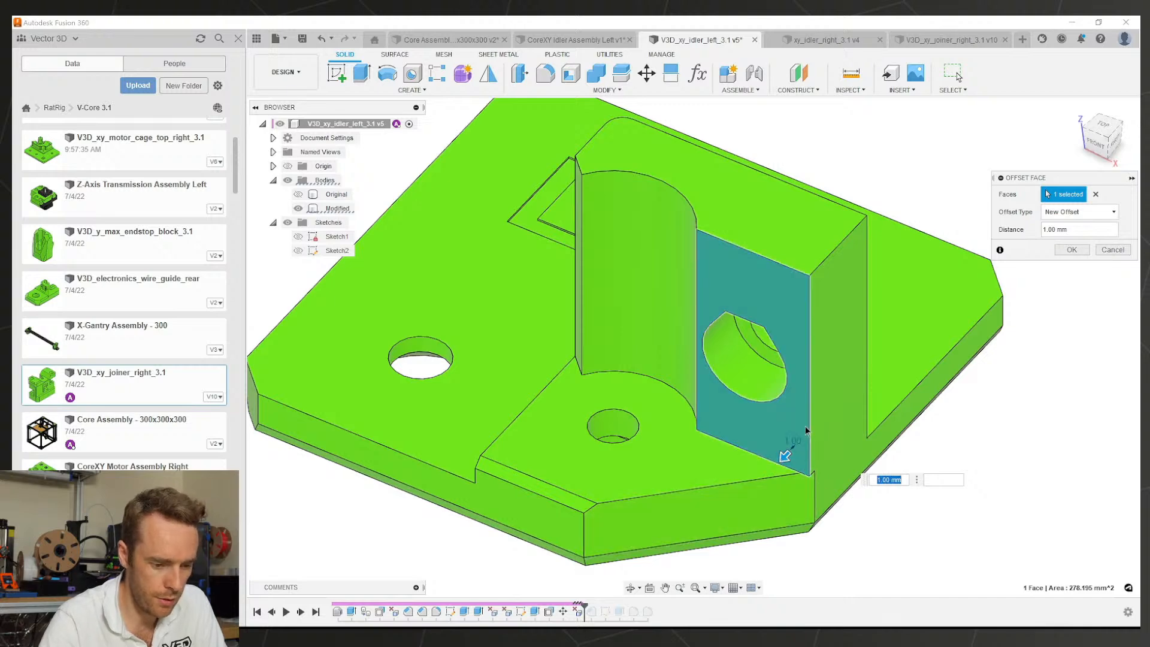
middle_click_drag(785, 501, 834, 302, "shift")
middle_click_drag(808, 412, 787, 499, "shift")
left_click(1069, 250)
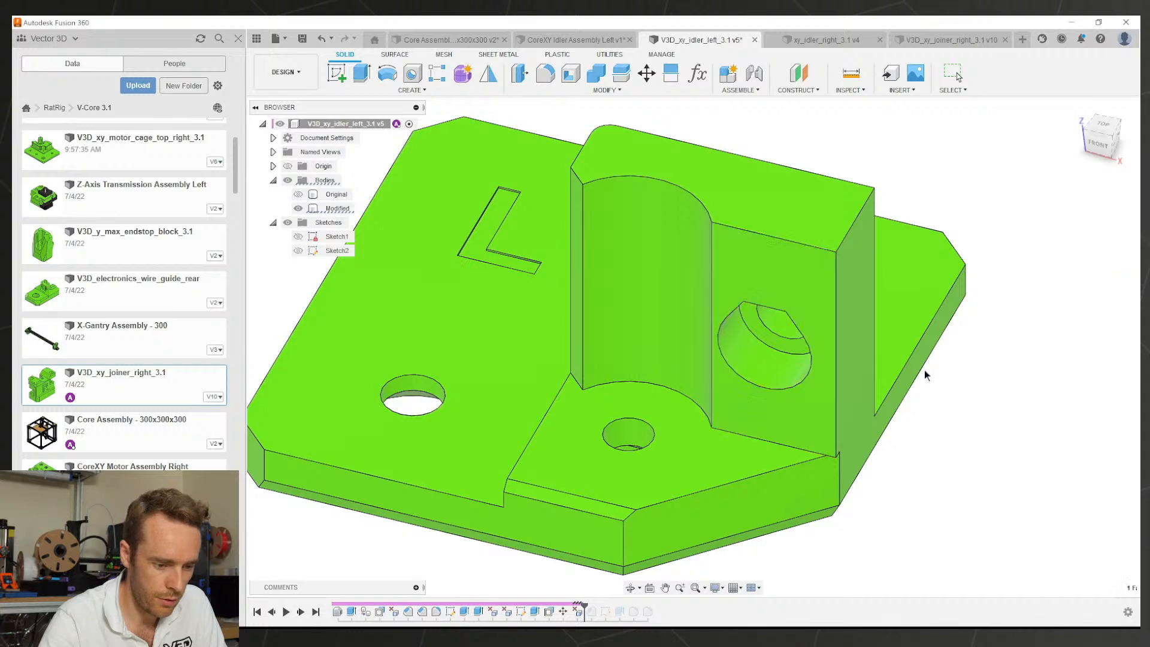
Step: Chamfer the block's bottom front 22.627 mm edge by 1 mm
left_click(558, 90)
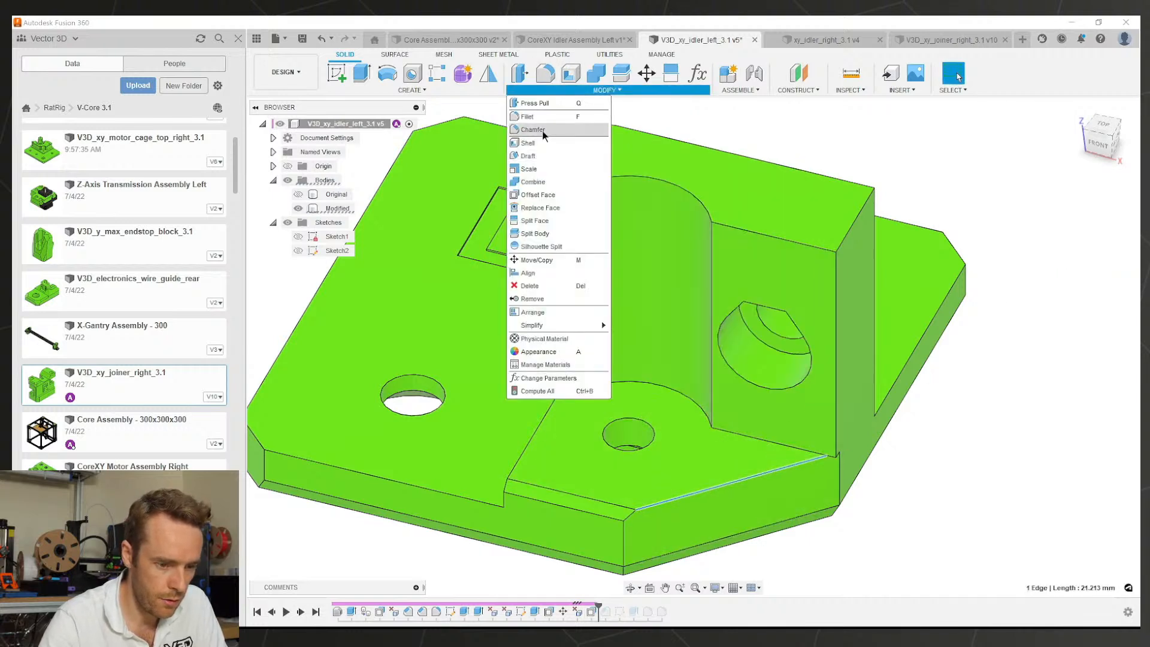
left_click(835, 312)
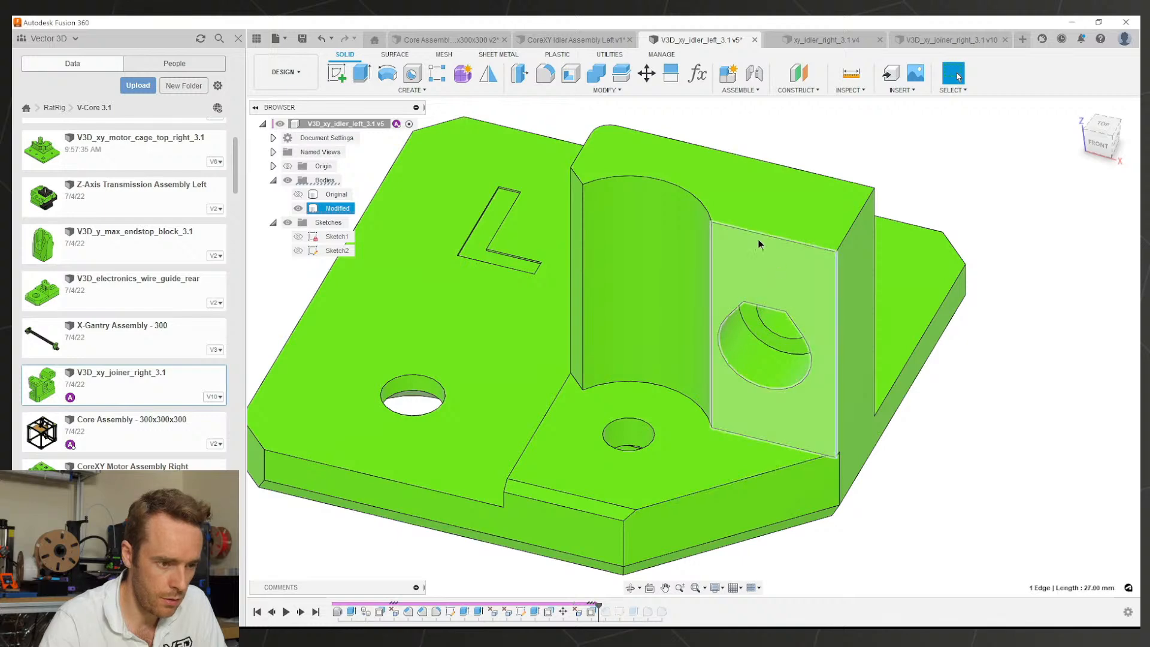
left_click(554, 87)
left_click(548, 129)
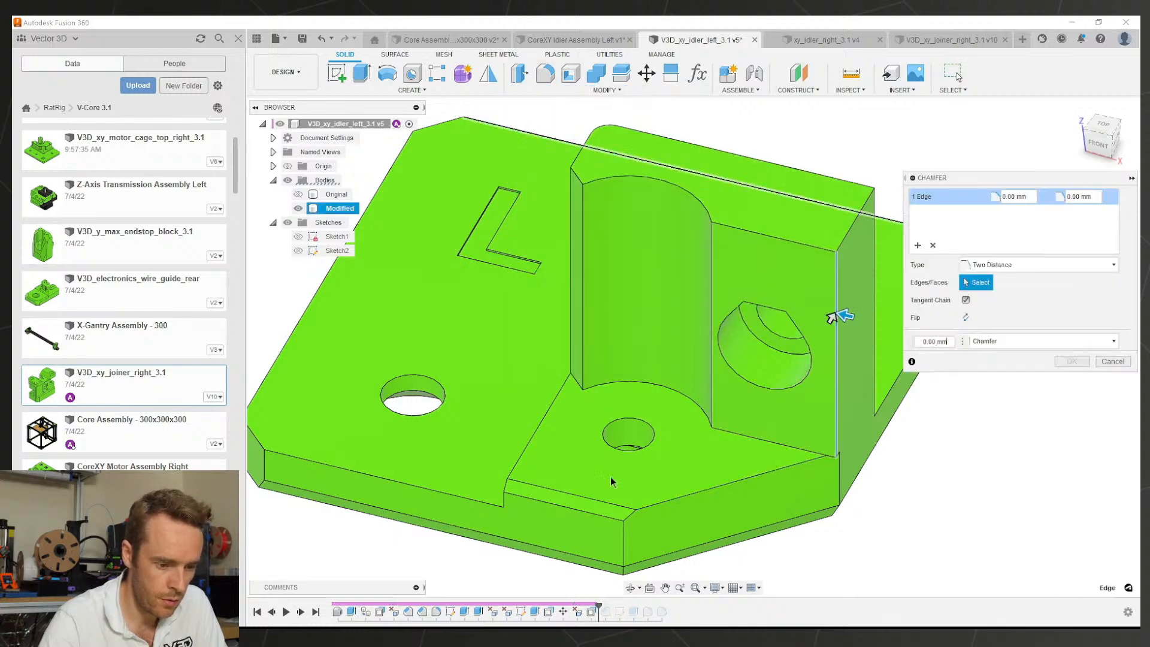
key("Escape")
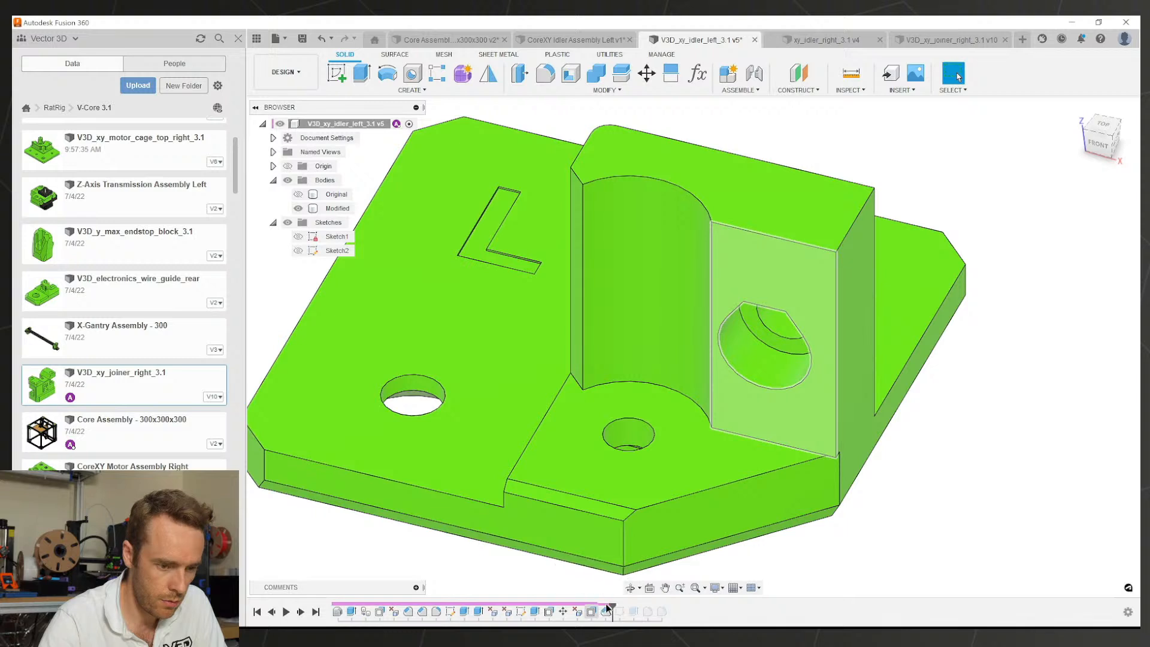
left_click(663, 506)
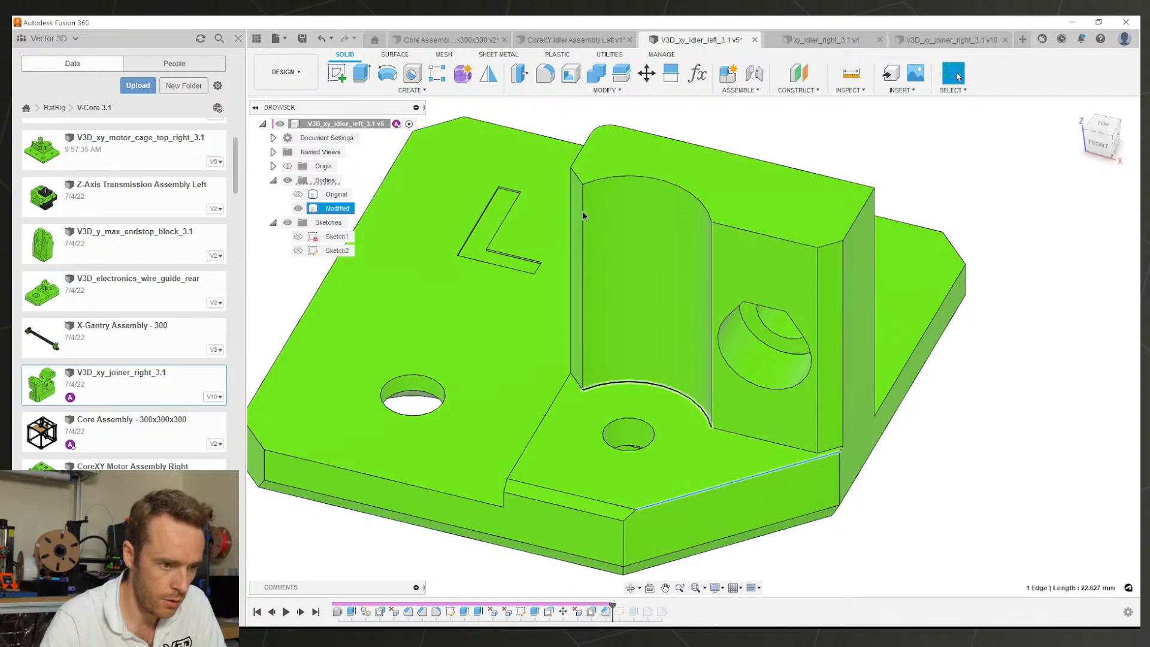
left_click(569, 91)
left_click(555, 134)
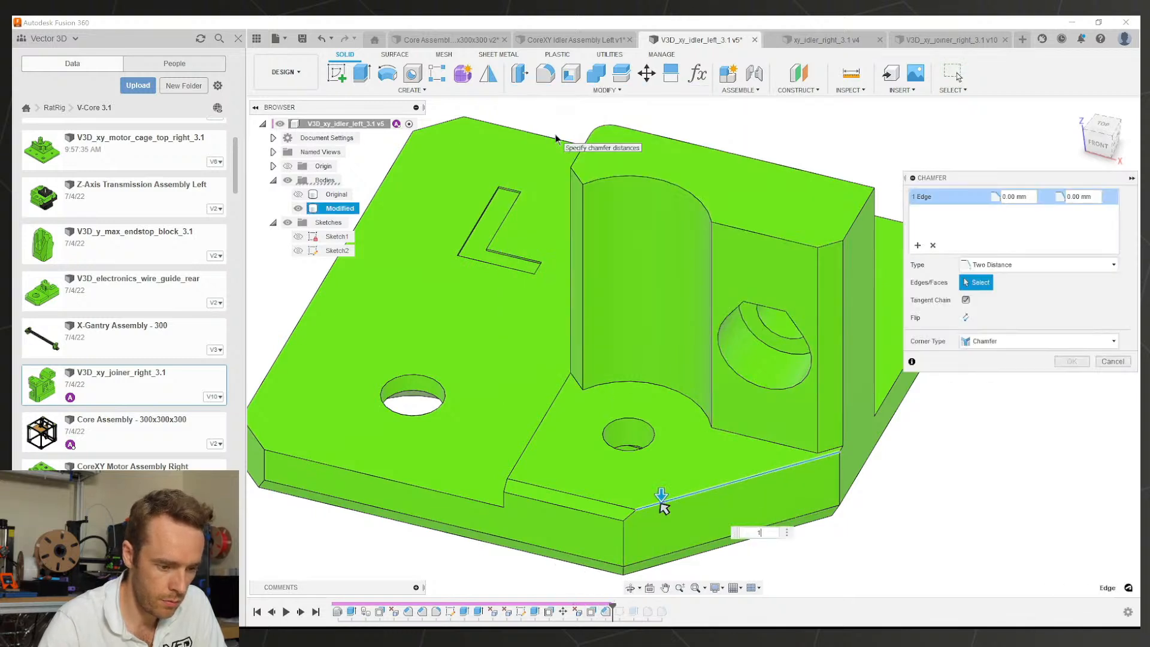
key("Return")
Step: Inspect the new chamfer up close and save the idler part
scroll(837, 456, "up", 3)
middle_click_drag(836, 457, 808, 436, "shift")
scroll(876, 410, "down", 3)
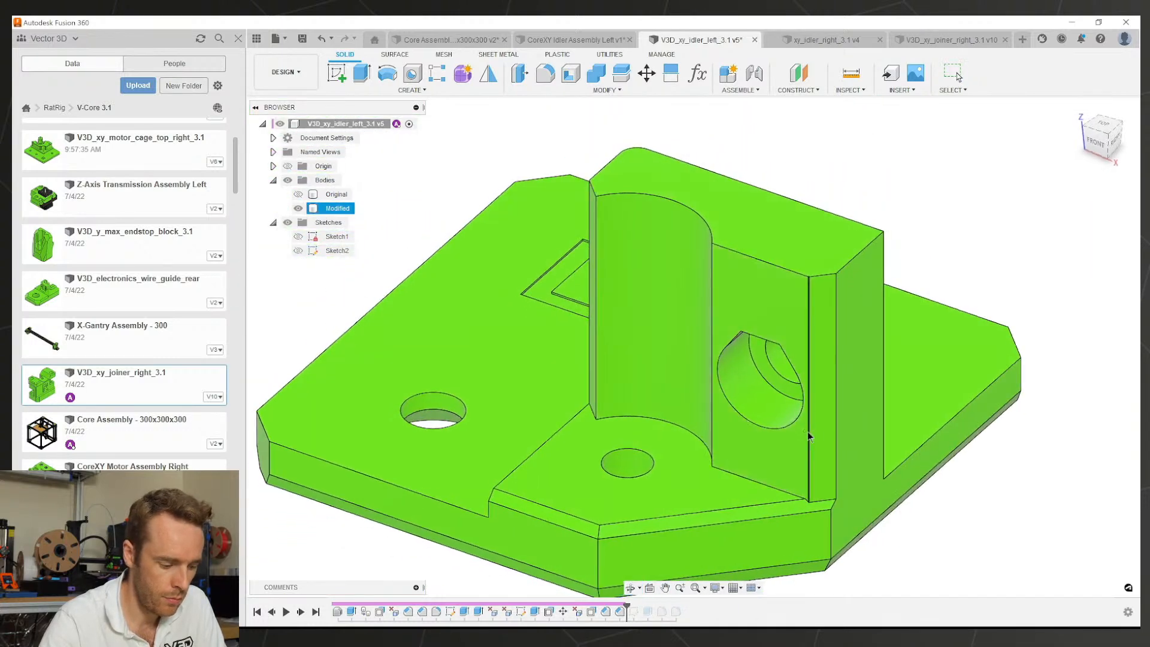
key("ctrl+s")
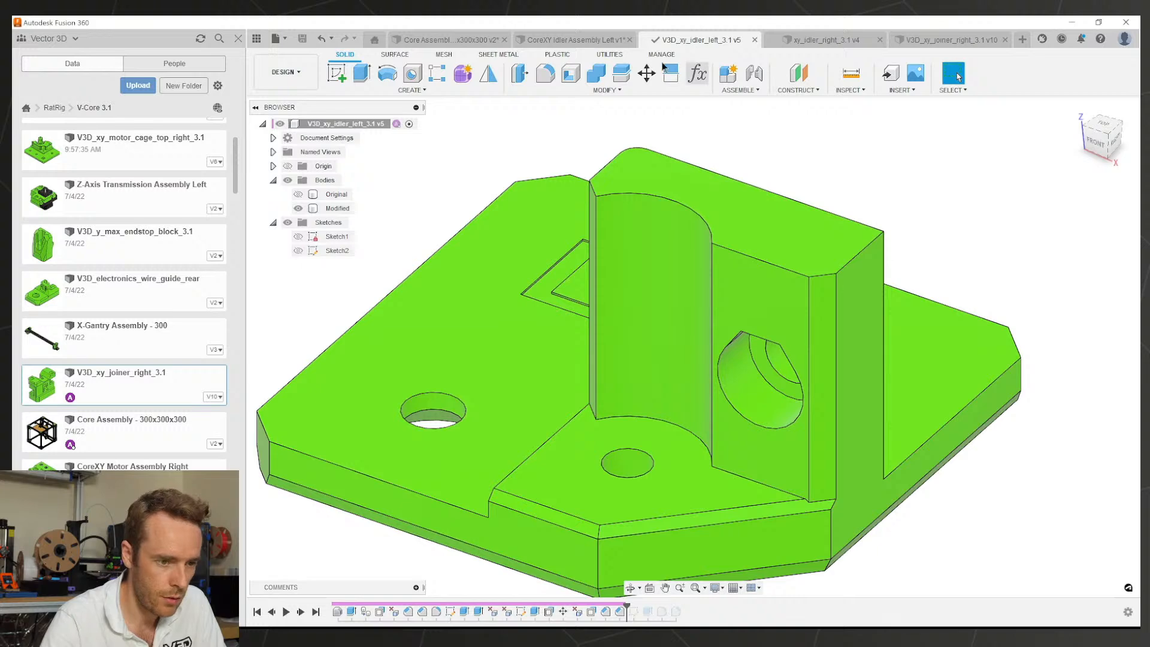
Step: On xy_idler_right_3.1, roll history back to Sketch3 and delete the thin base chamfer face
left_click(799, 47)
scroll(749, 416, "down", 2)
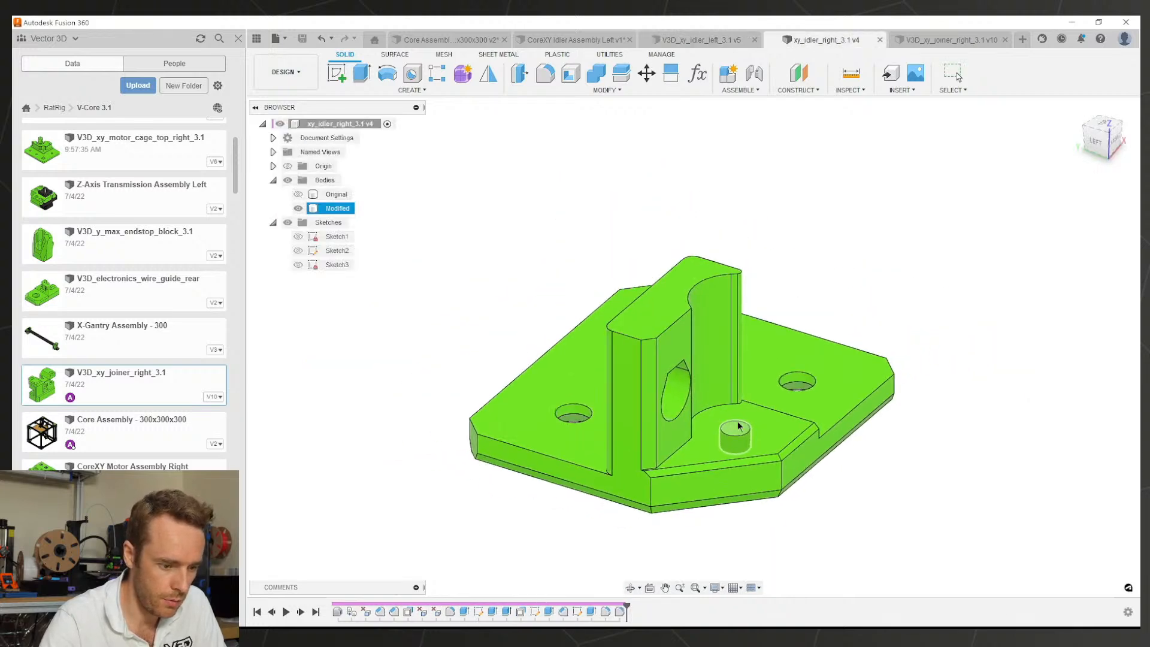
middle_click_drag(739, 426, 737, 400, "shift")
scroll(606, 432, "up", 3)
scroll(594, 428, "up", 2)
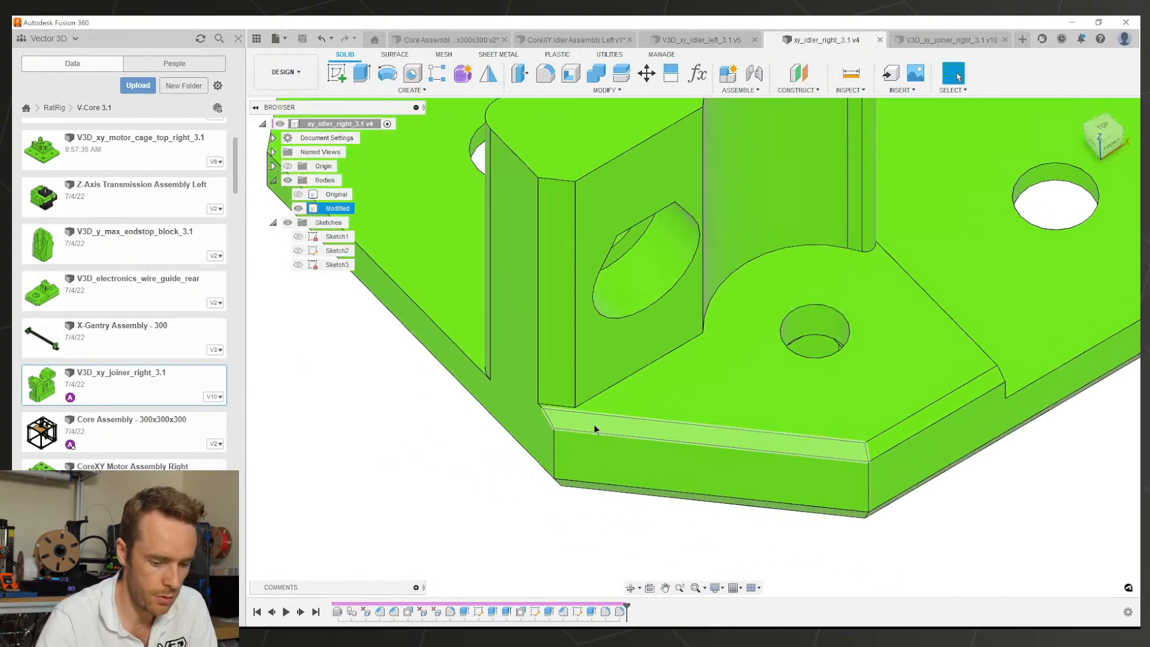
left_click(592, 424)
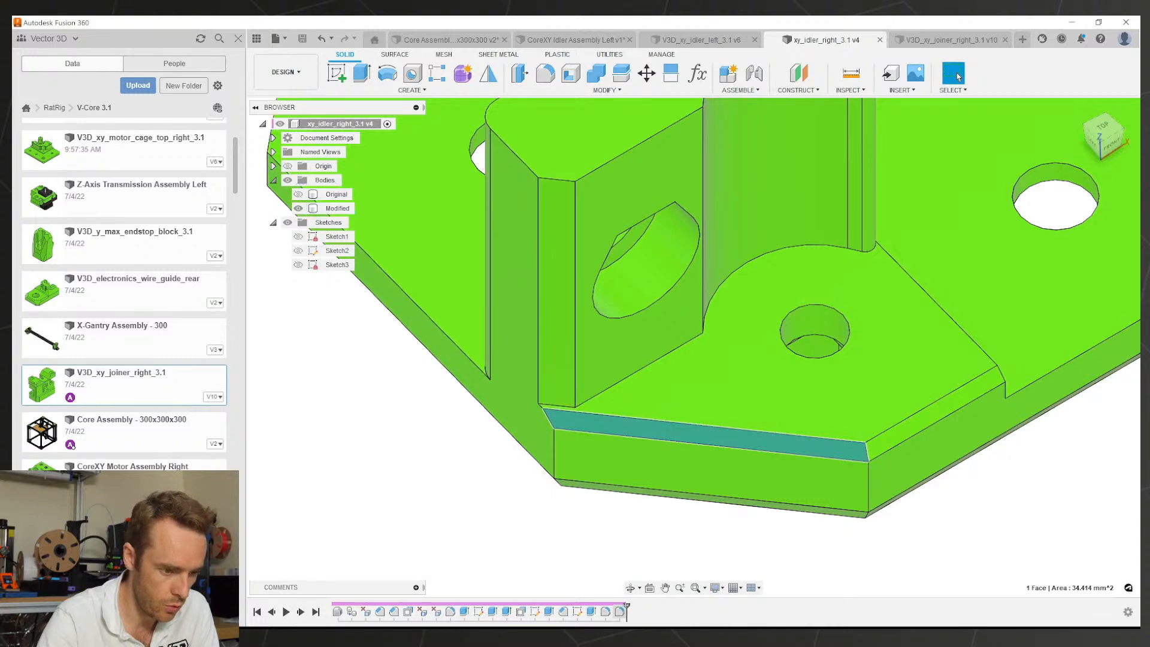
left_click(569, 398)
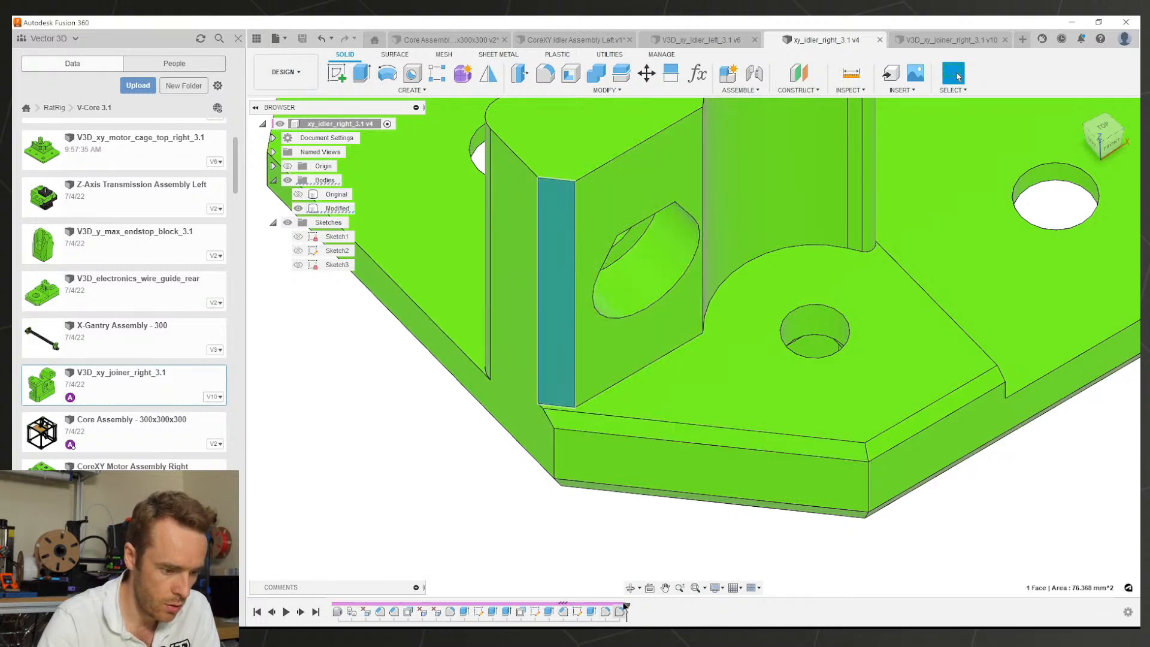
left_click_drag(627, 606, 524, 611)
left_click(548, 611)
left_click(536, 611)
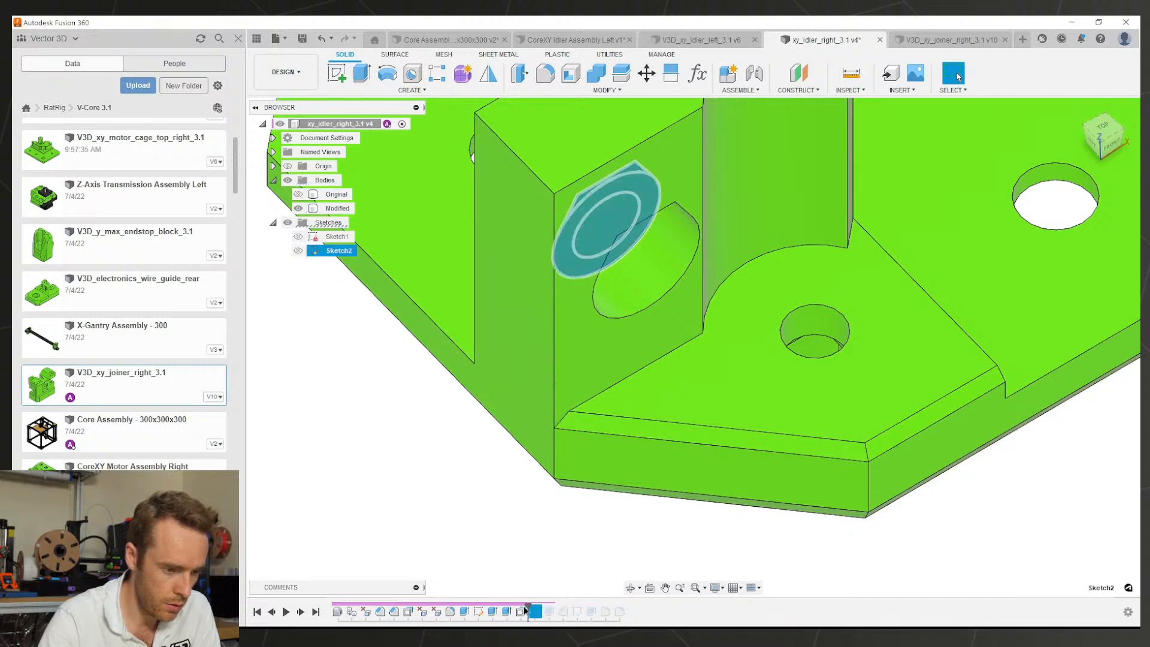
left_click(521, 611)
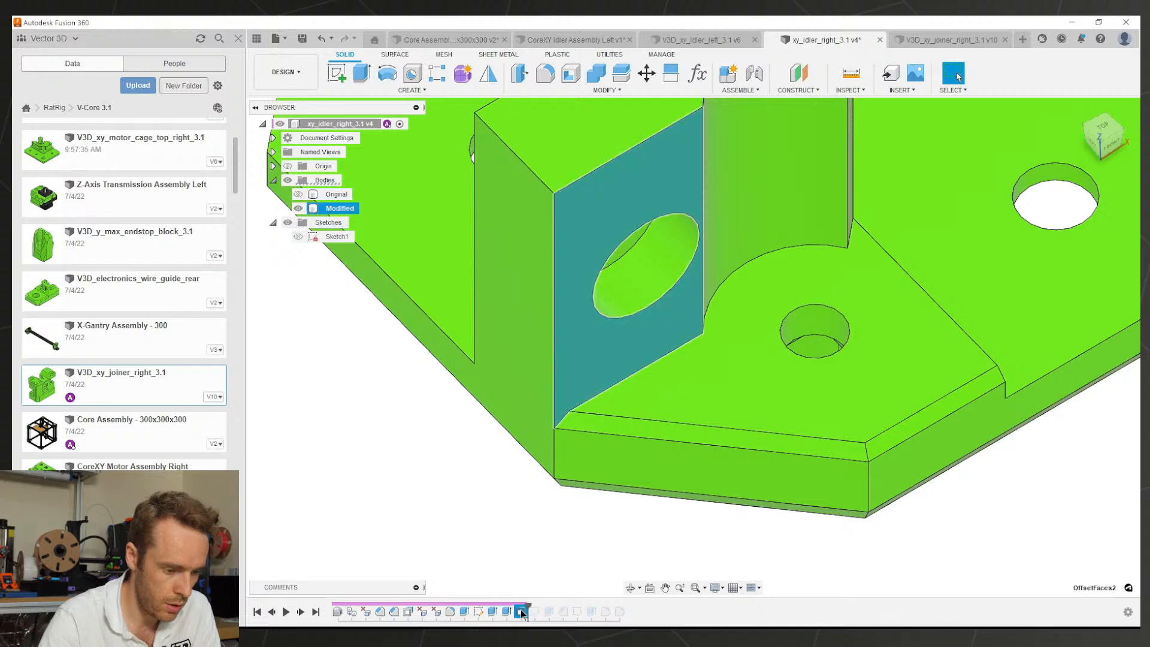
left_click(586, 430)
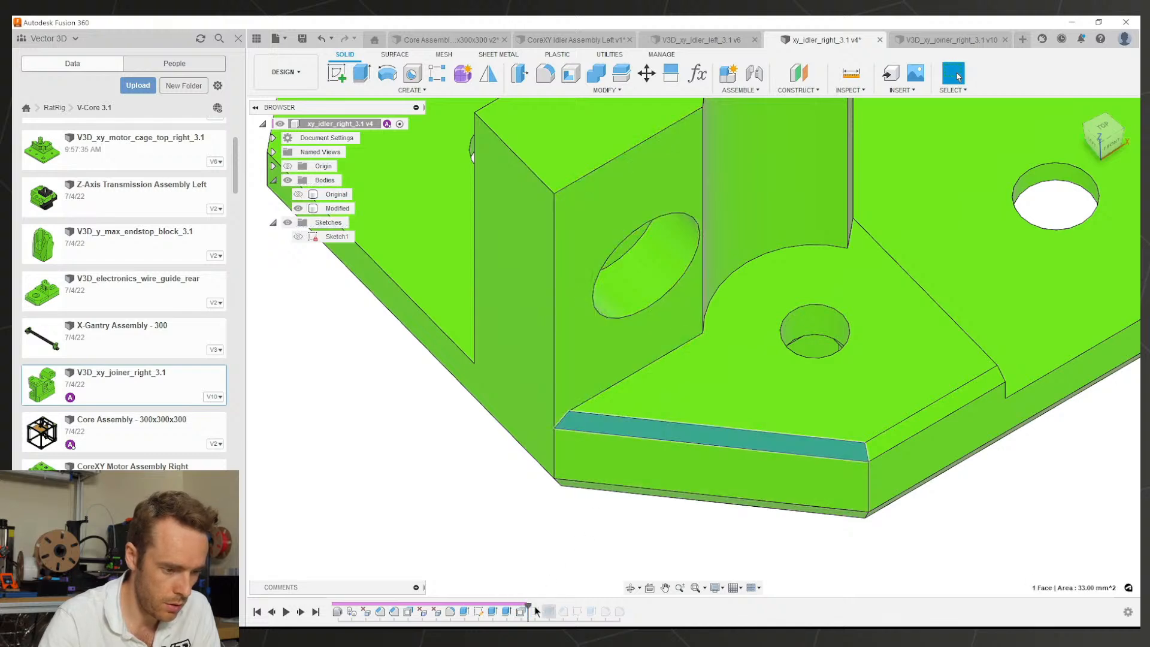
key("Delete")
Step: Move the wall hole faces -1 mm along X
middle_click_drag(658, 360, 639, 338, "shift")
left_click(647, 327)
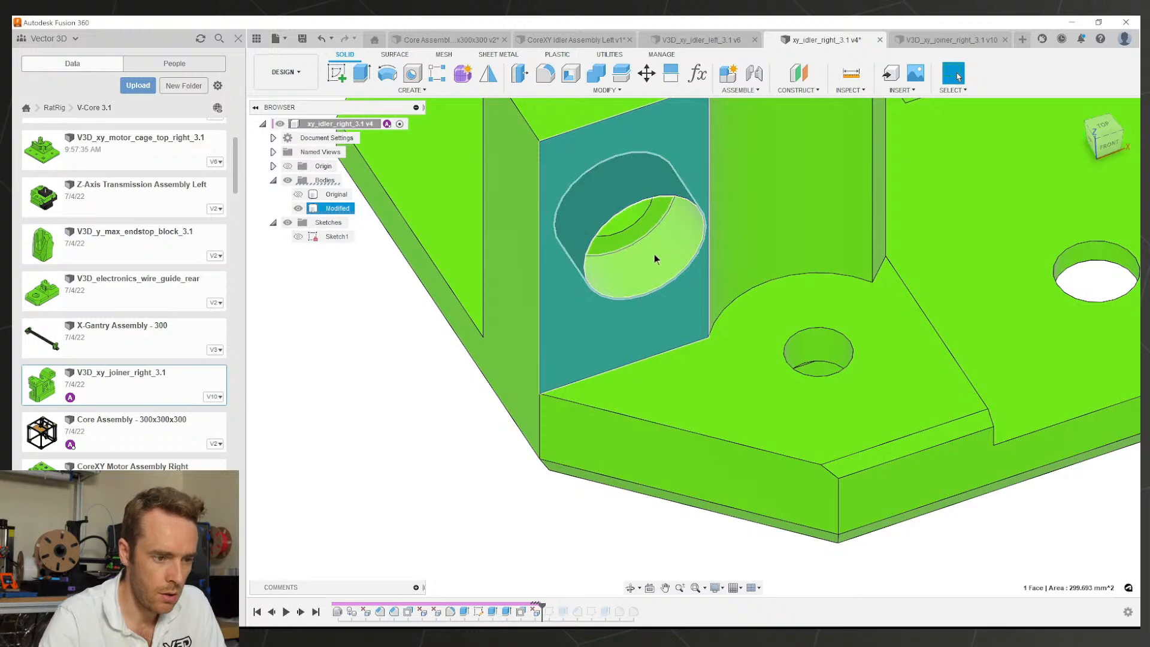
middle_click_drag(654, 259, 655, 225, "shift")
key("m")
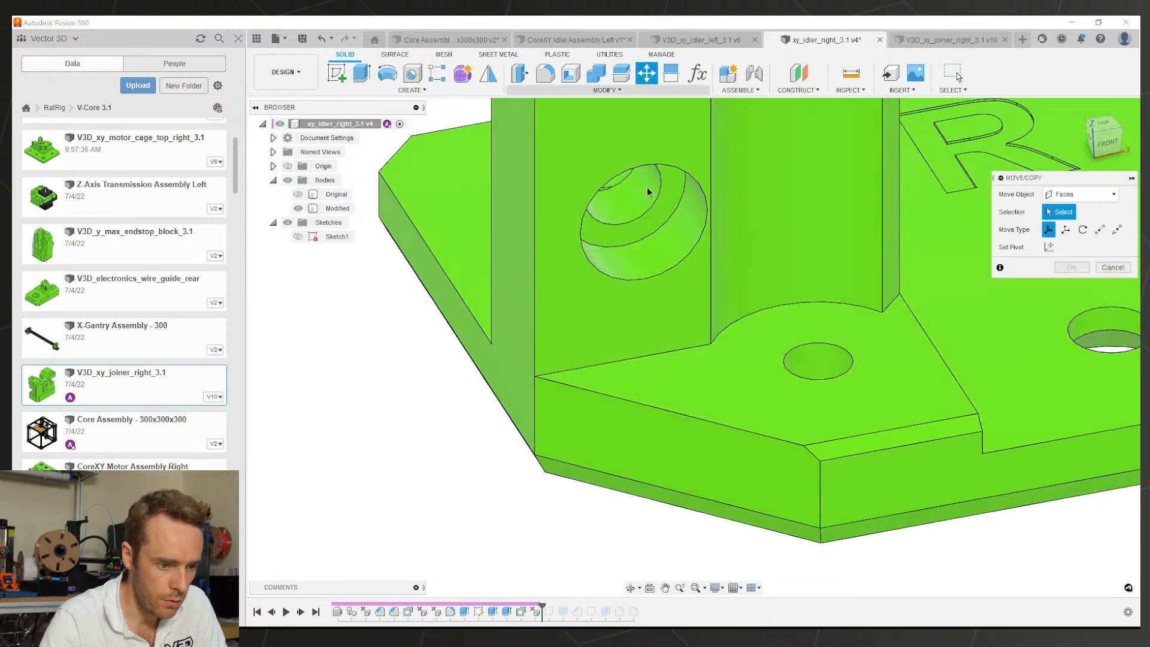
left_click(654, 224)
left_click(614, 209)
left_click(641, 258)
left_click(654, 181)
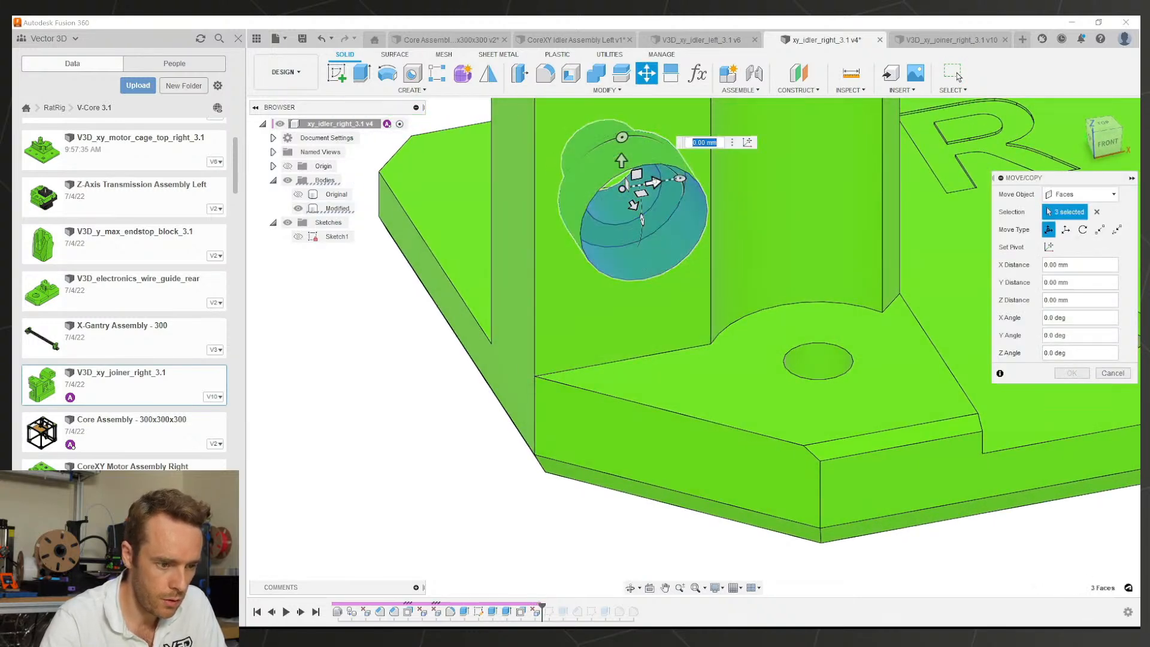
left_click_drag(655, 181, 641, 185)
left_click(1072, 373)
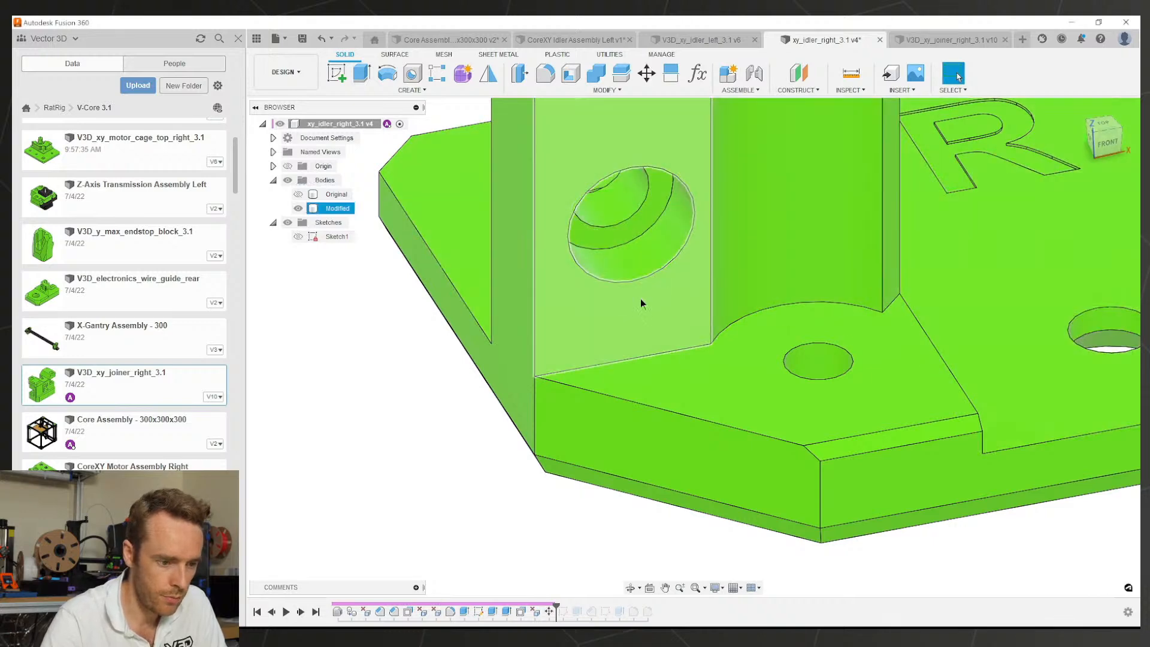
middle_click_drag(641, 303, 684, 368, "shift")
key("Escape")
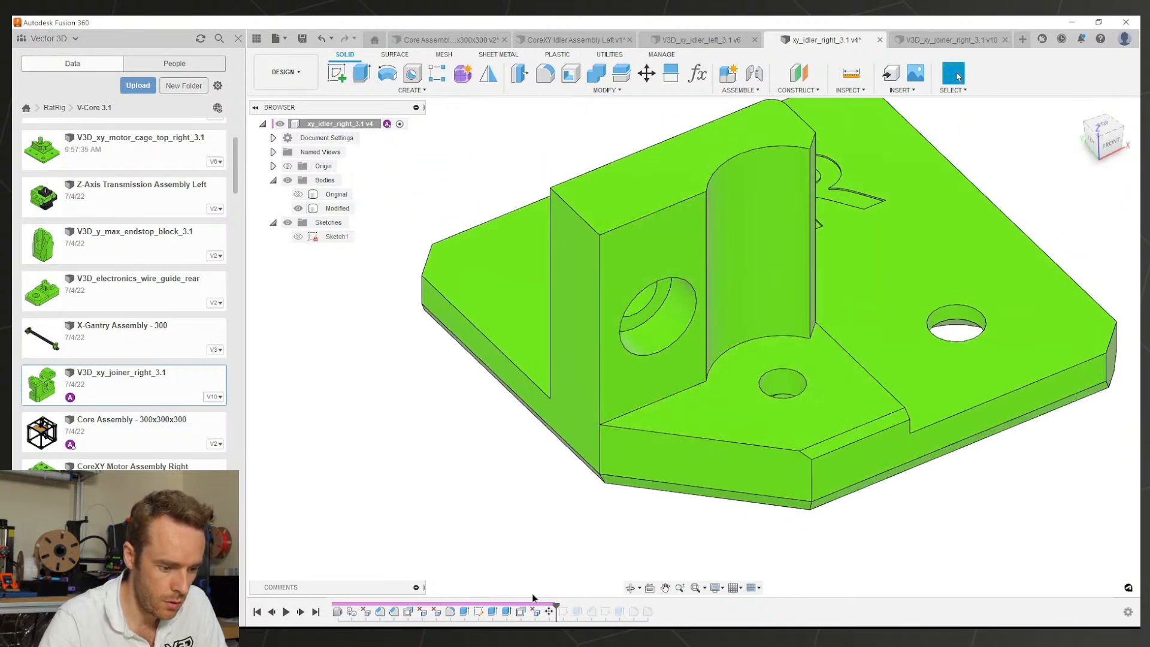
Step: Roll history forward past Extrude4 and chamfer the base step edge 1 mm
left_click_drag(556, 606, 584, 617)
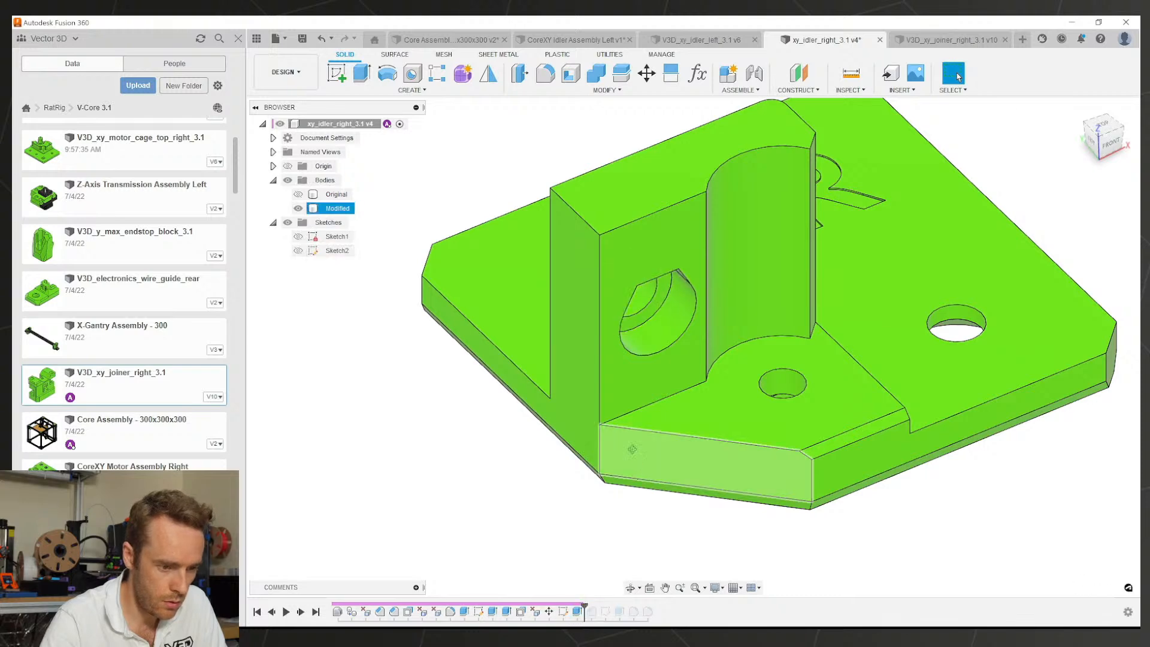
mouse_move(632, 450)
middle_mouse_down("shift")
mouse_move(619, 418)
mouse_move(633, 452)
middle_mouse_up("shift")
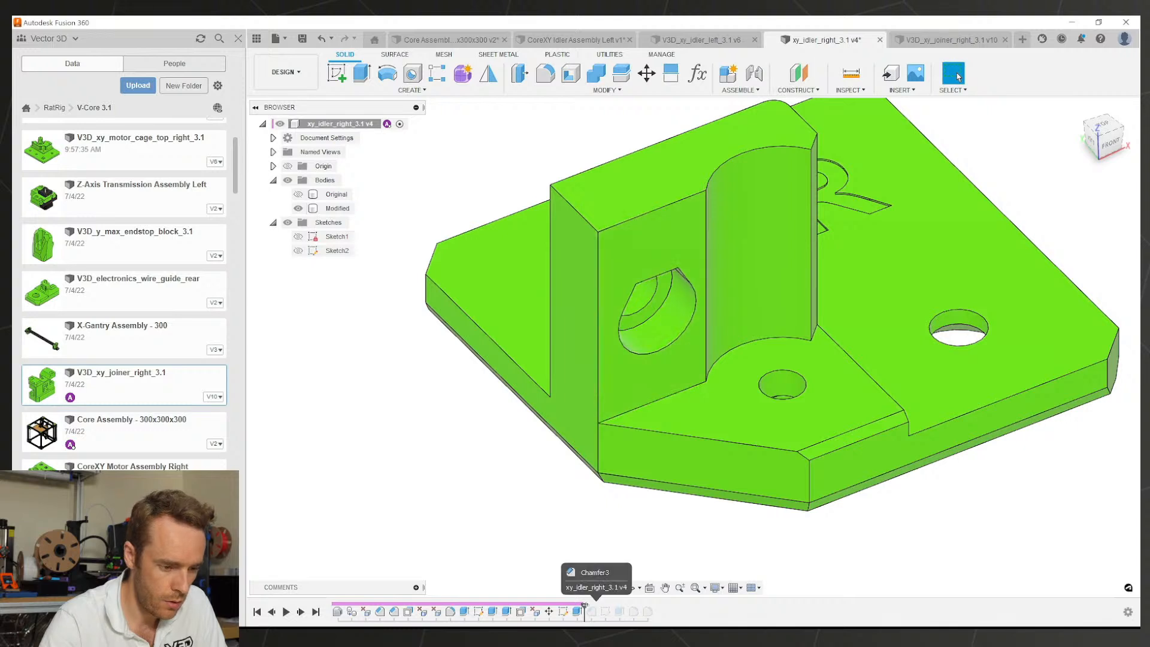
left_click_drag(590, 606, 597, 610)
left_click(643, 431)
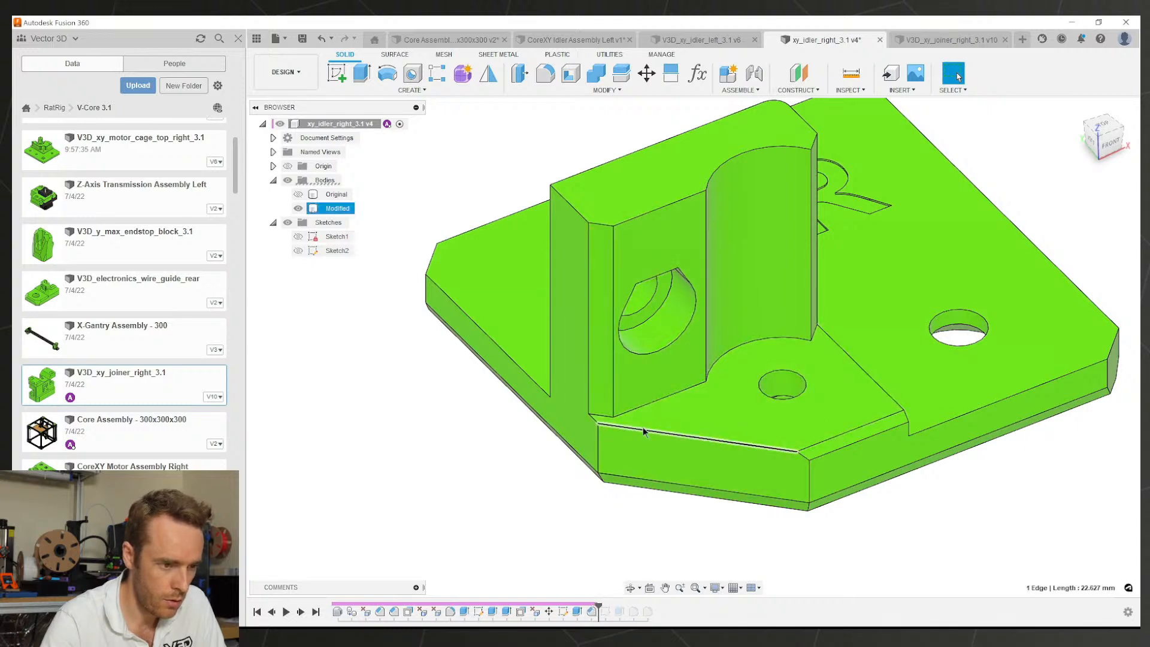
left_click(548, 85)
left_click(547, 91)
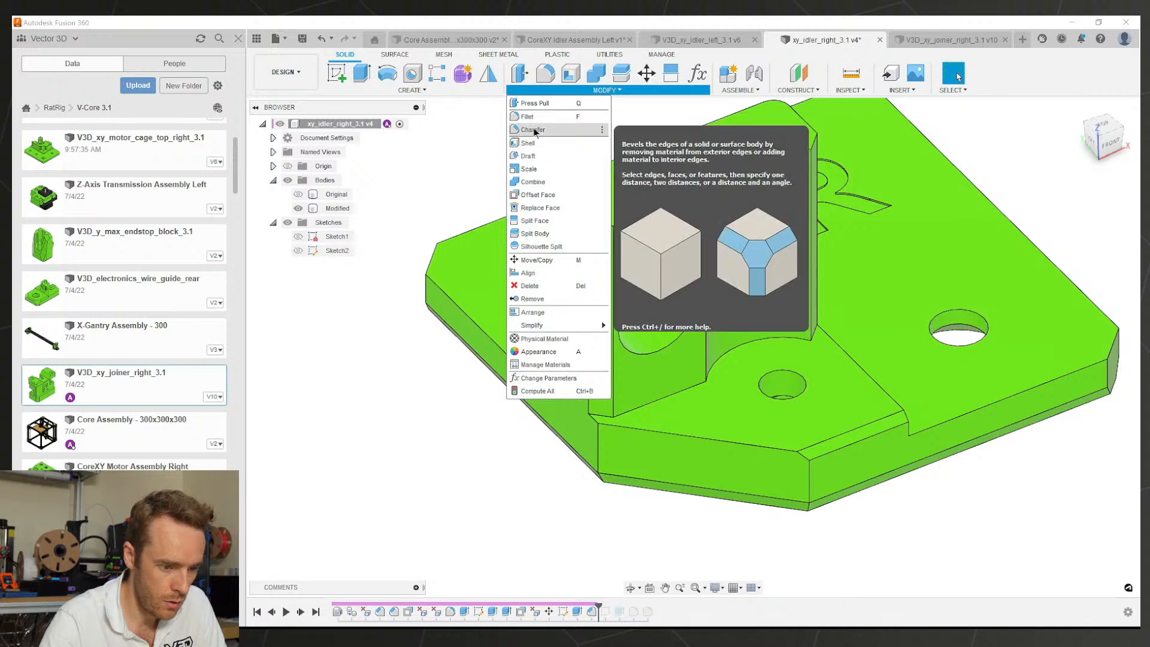
left_click(535, 131)
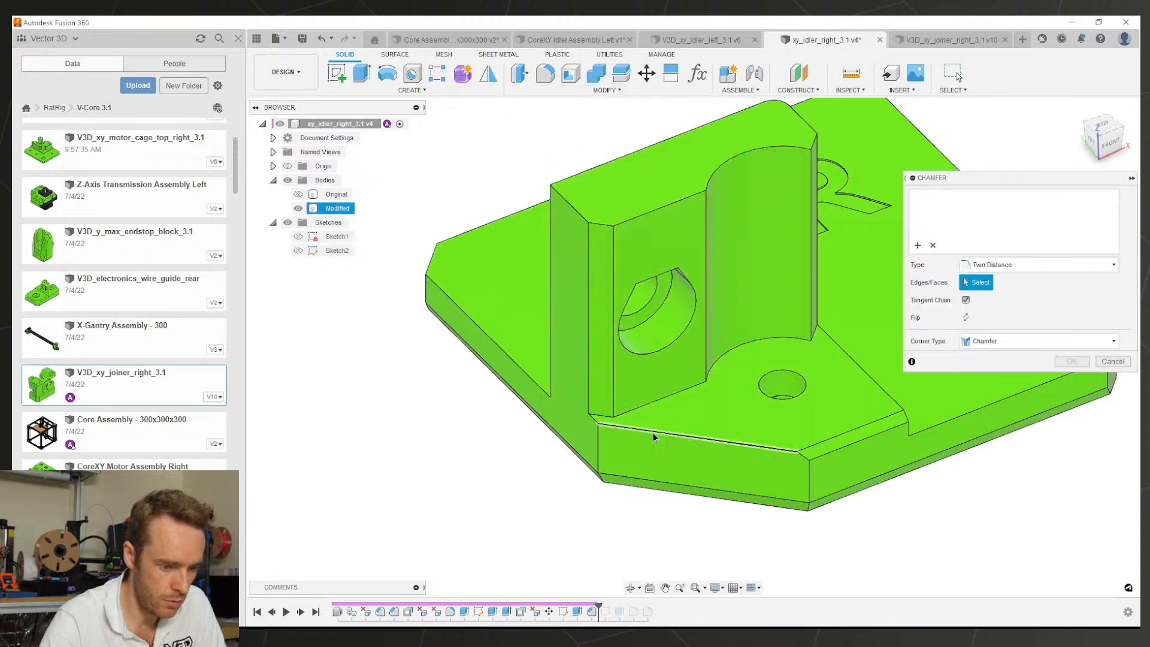
left_click(653, 433)
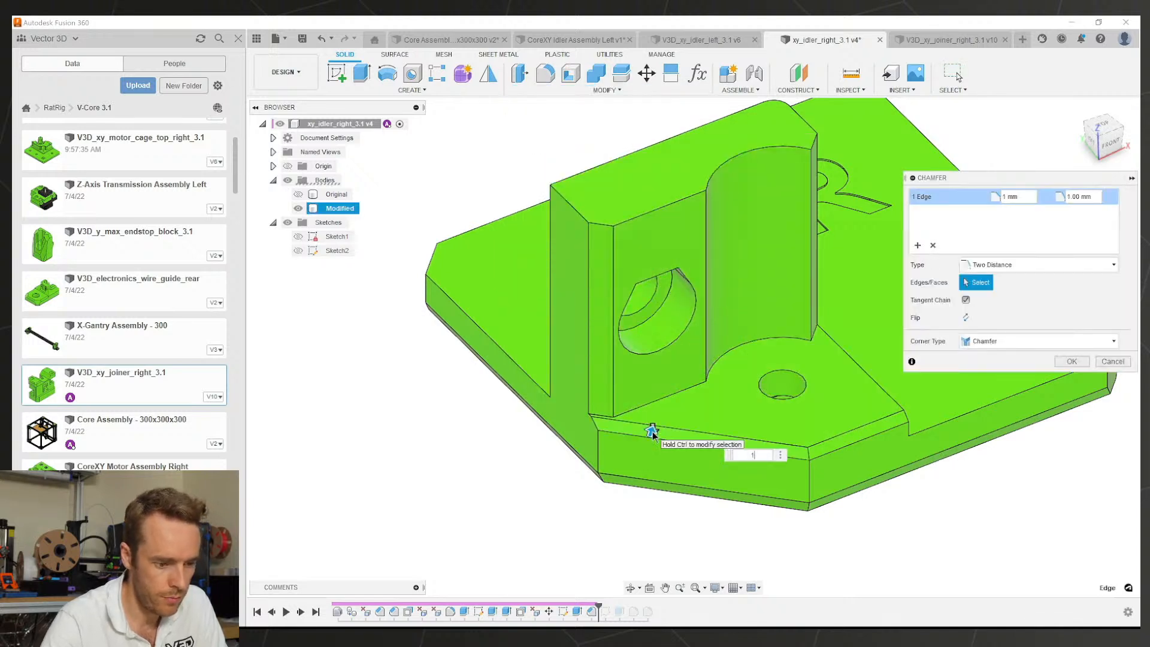
key("Return")
middle_click_drag(654, 436, 723, 405, "shift")
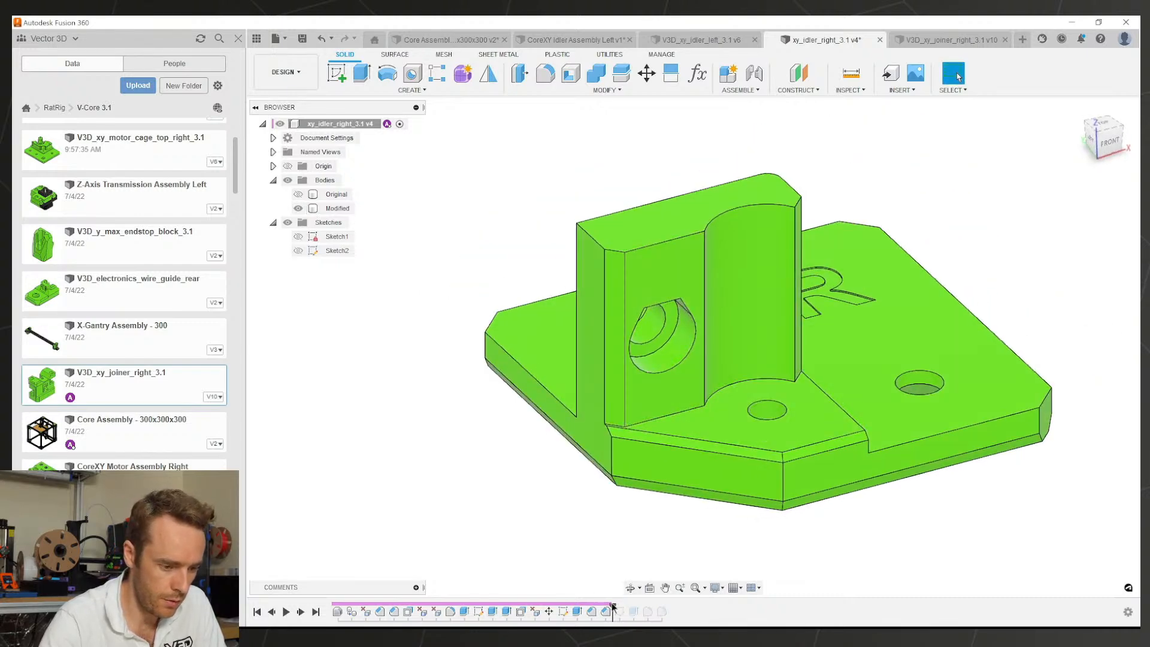
Step: After MoveFace1, offset the wall face around the hole by 1 mm
left_click(661, 393)
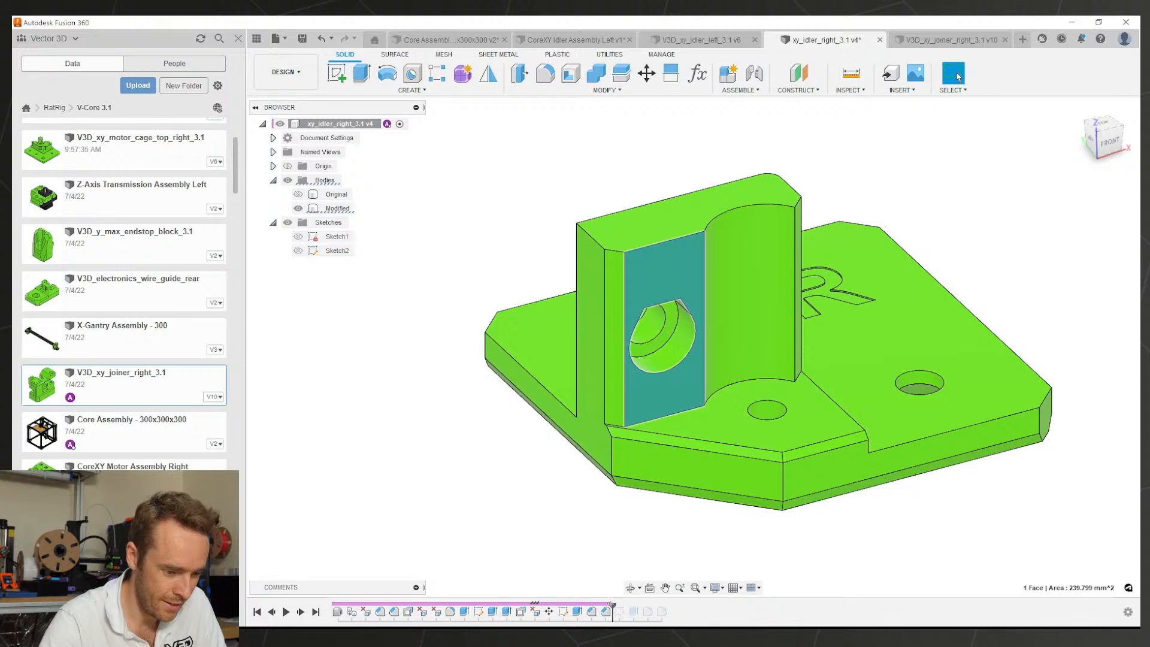
left_click_drag(611, 605, 528, 606)
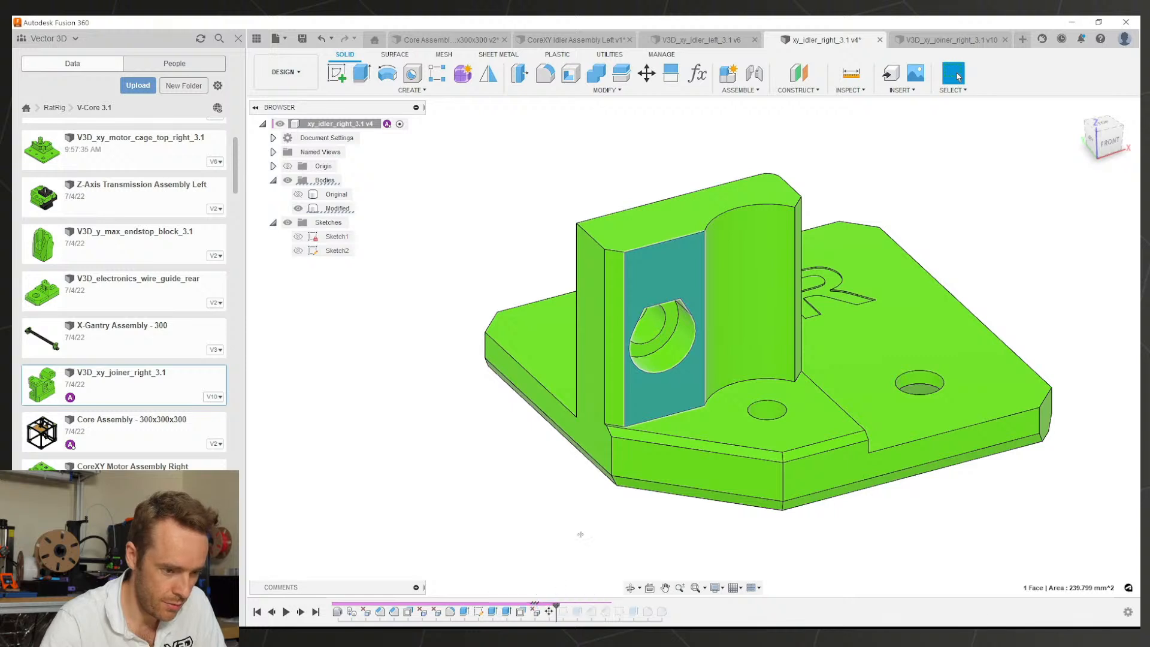
middle_click_drag(654, 395, 657, 407, "shift")
key("e")
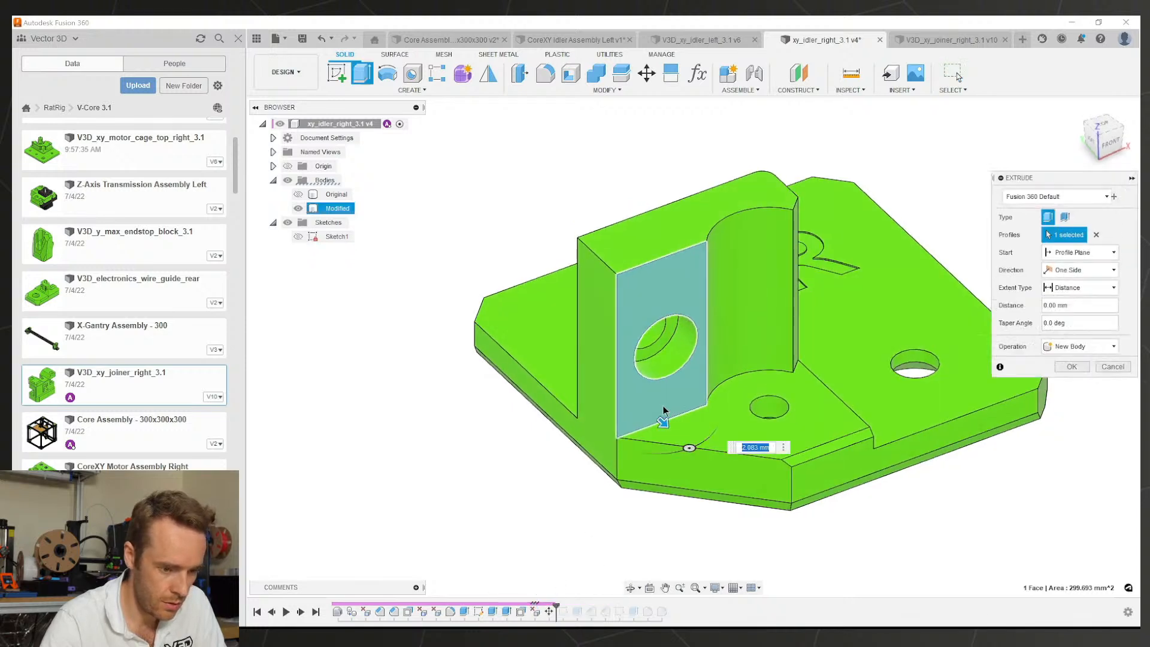
key("Escape")
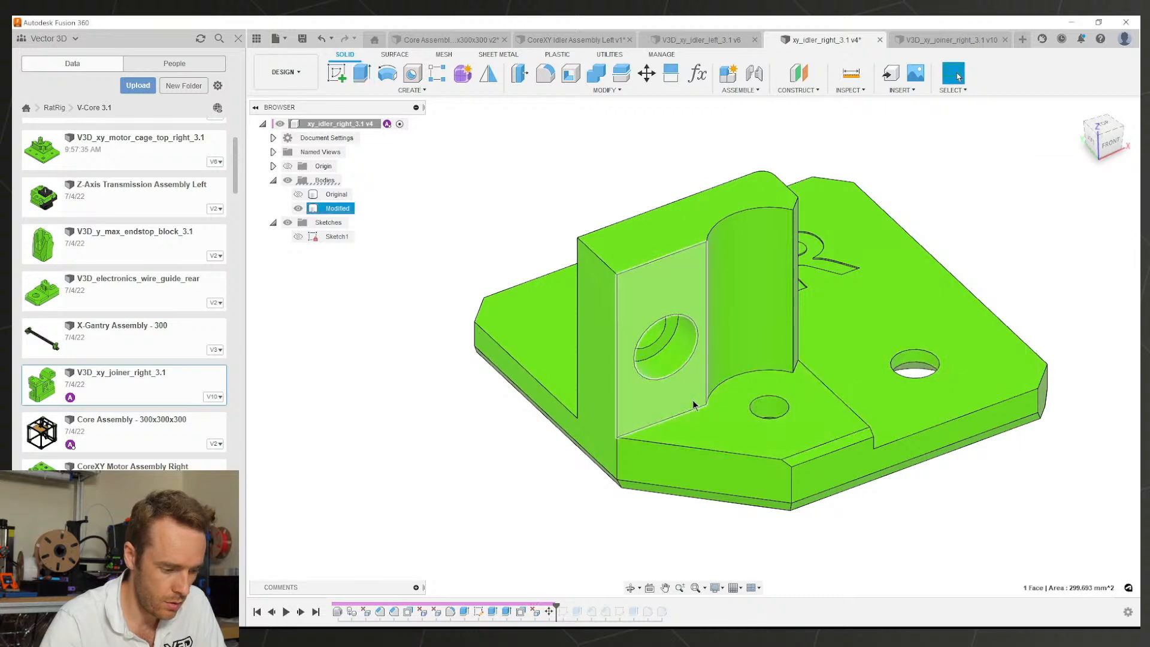
type("q")
type("1")
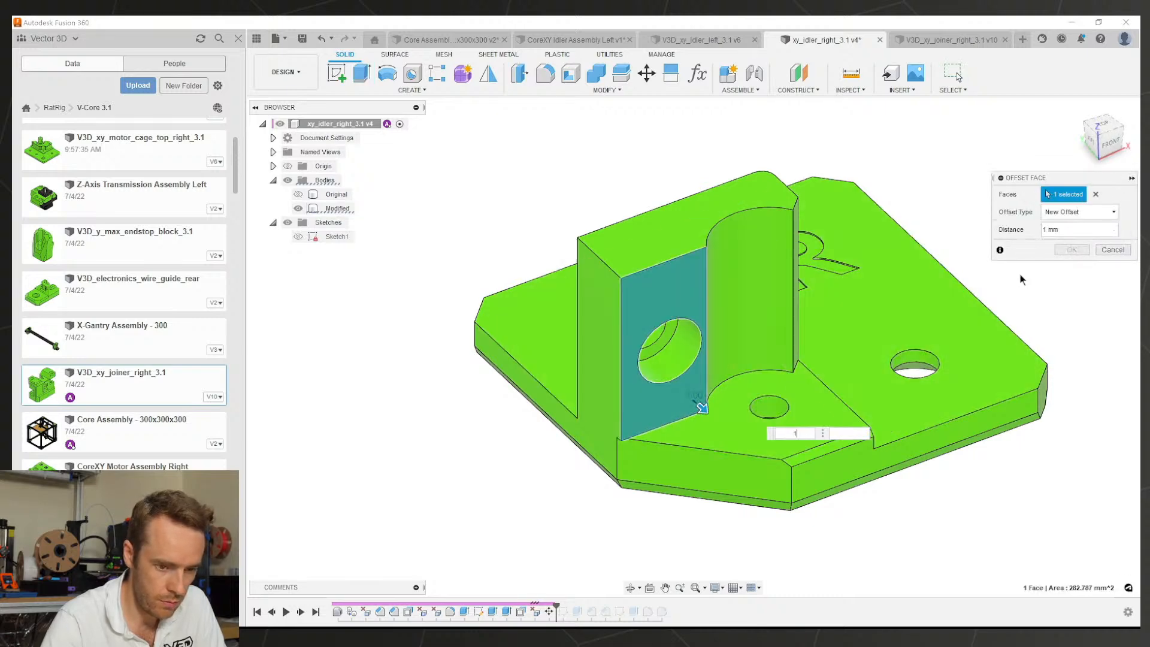
left_click(1072, 249)
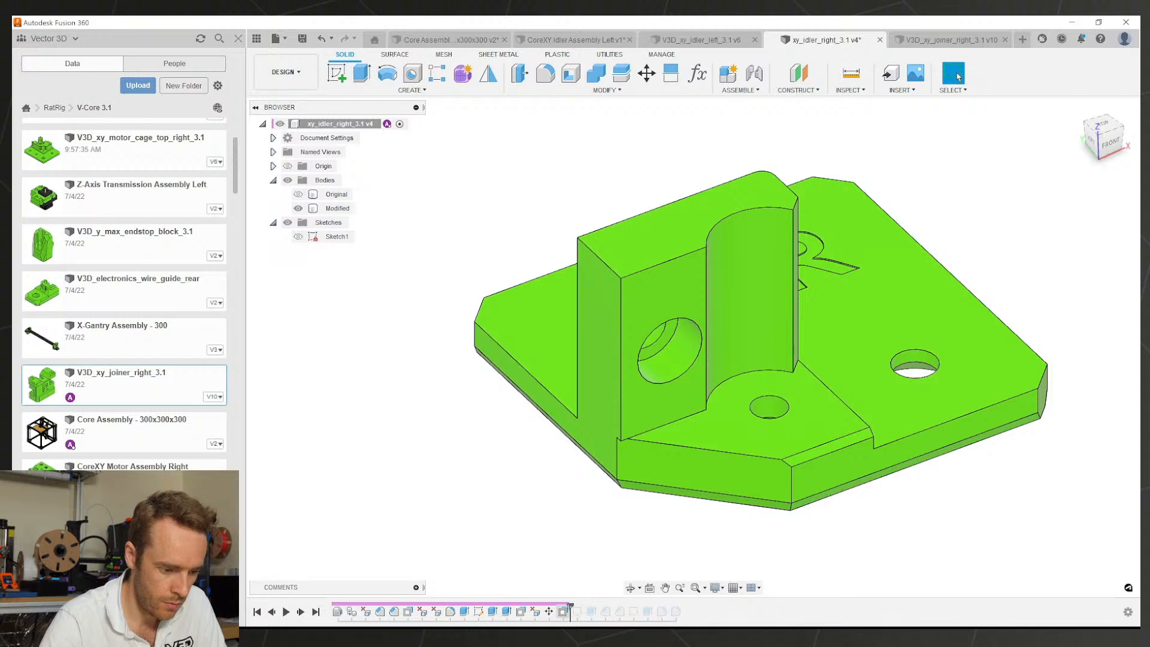
Step: Roll history to the end and save a new version of the part
left_click_drag(603, 607, 621, 611)
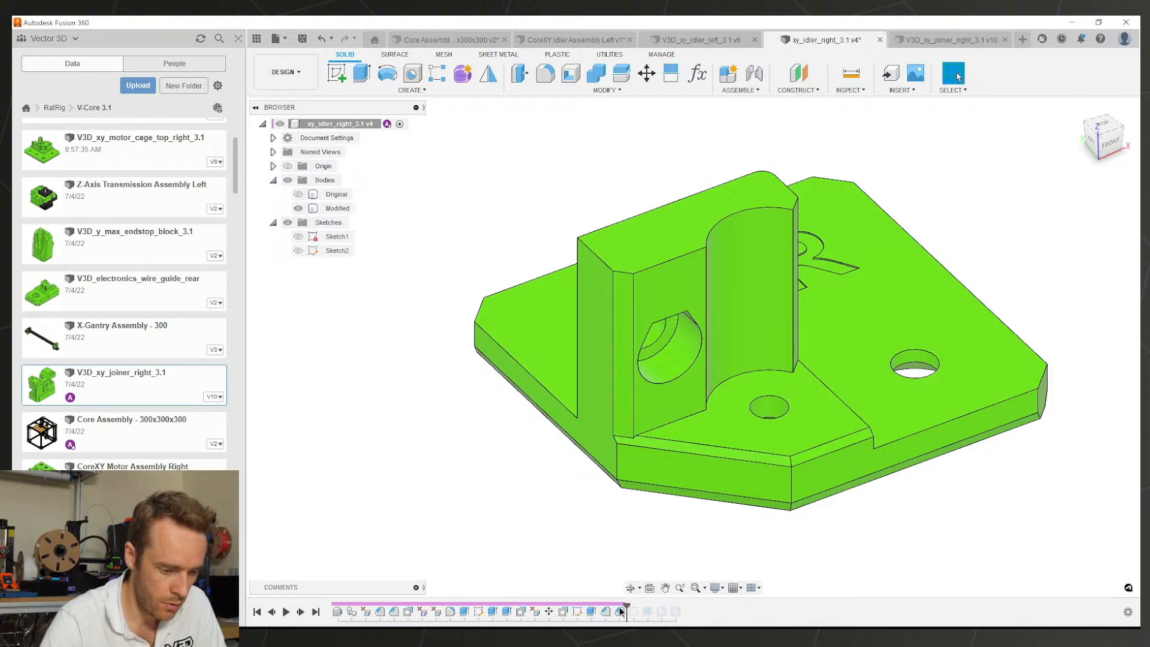
mouse_move(722, 460)
middle_mouse_down("shift")
mouse_move(692, 449)
mouse_move(707, 457)
middle_mouse_up("shift")
key("ctrl+s")
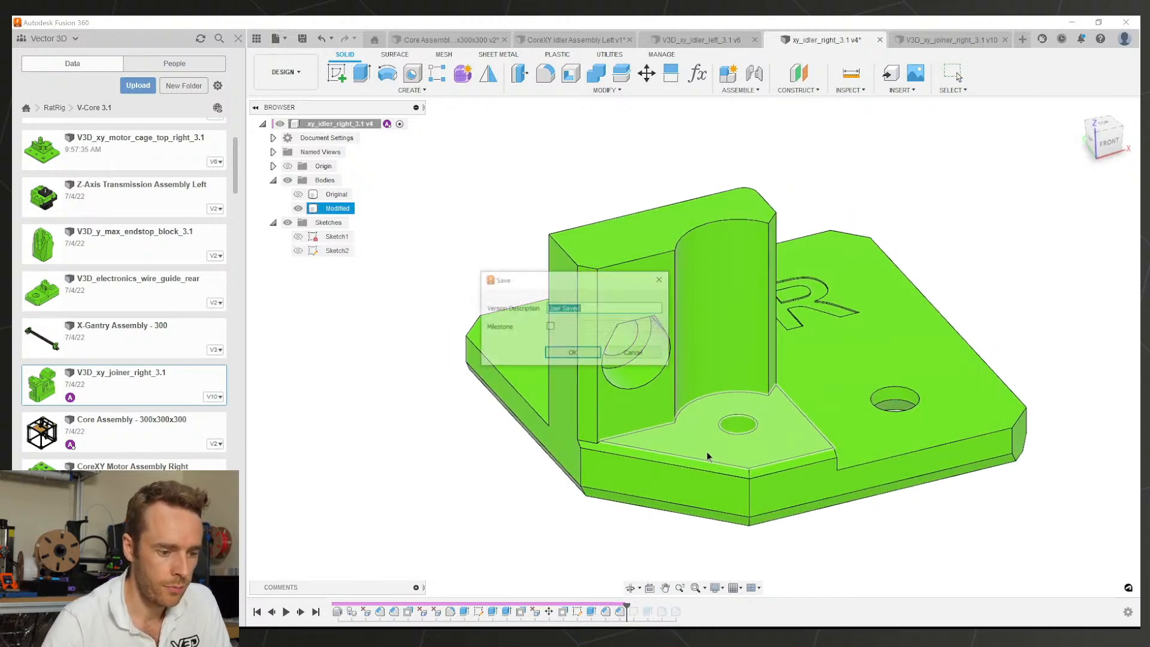
key("Return")
Step: Switch to the CoreXY Idler Assembly Left and look over the updated idler from the side
left_click(665, 40)
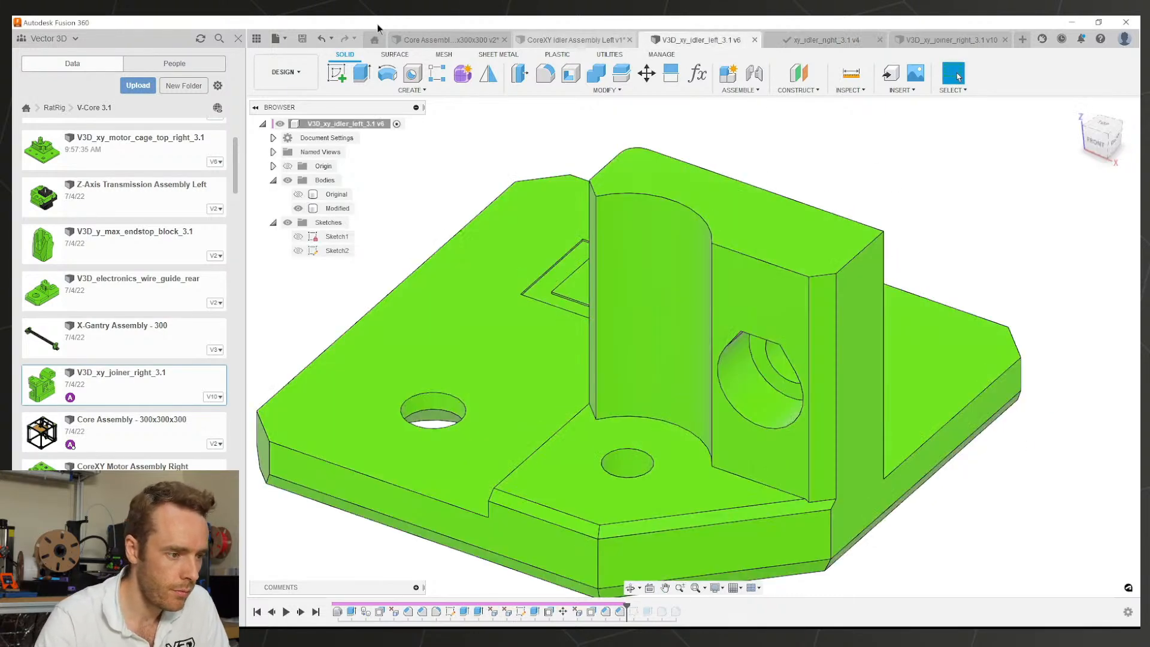
left_click(577, 40)
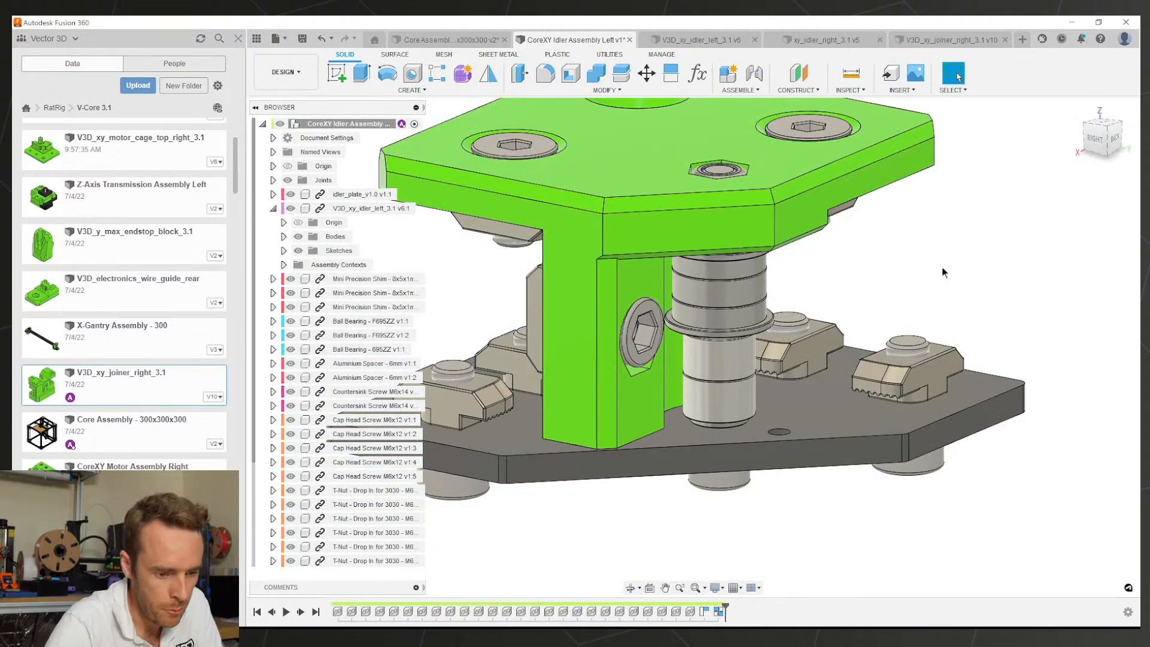
scroll(846, 346, "down", 3)
middle_click_drag(829, 356, 665, 339)
scroll(769, 351, "up", 5)
scroll(665, 339, "down", 2)
scroll(528, 351, "down", 2)
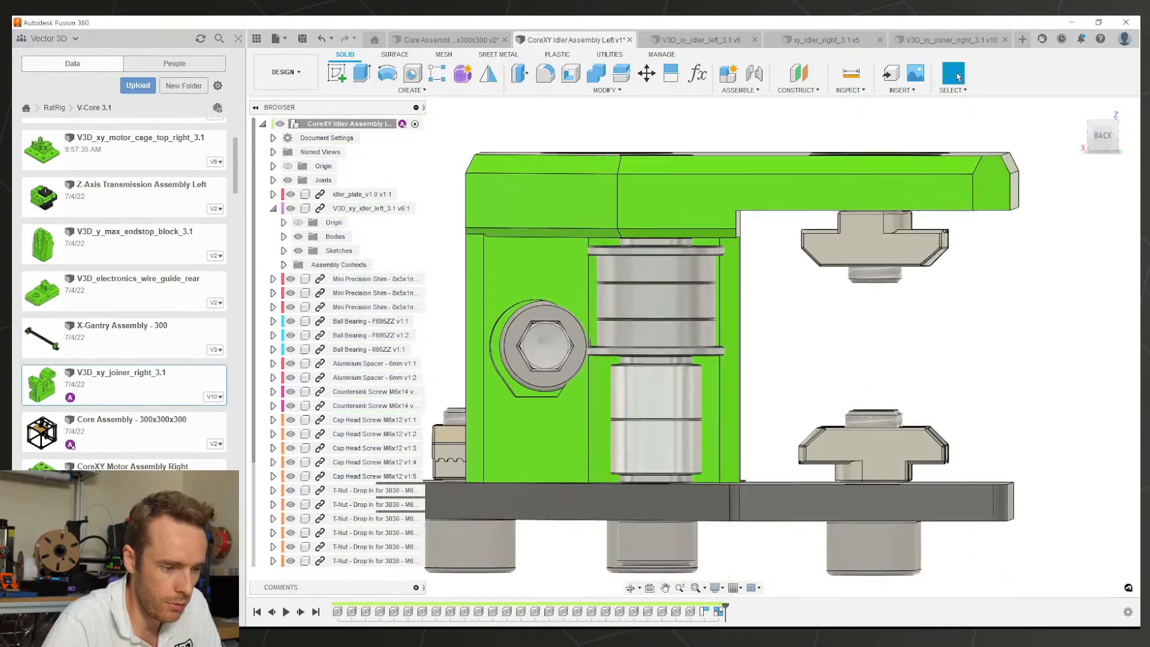
scroll(529, 351, "up", 2)
middle_click_drag(528, 351, 616, 499)
scroll(637, 347, "down", 4)
scroll(681, 334, "up", 2)
scroll(762, 355, "down", 2)
scroll(733, 400, "up", 3)
scroll(639, 503, "up", 3)
scroll(639, 503, "down", 5)
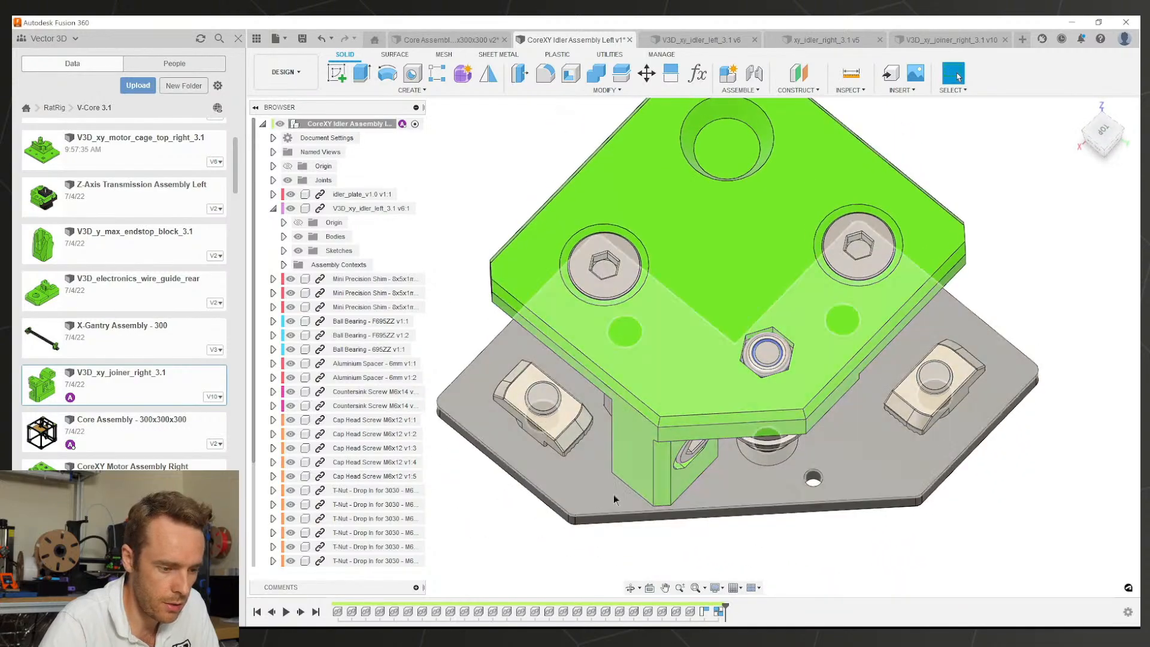
scroll(820, 407, "down", 3)
Step: Orbit to a raised corner view of the assembly and save a new version
middle_click_drag(820, 407, 718, 371, "shift")
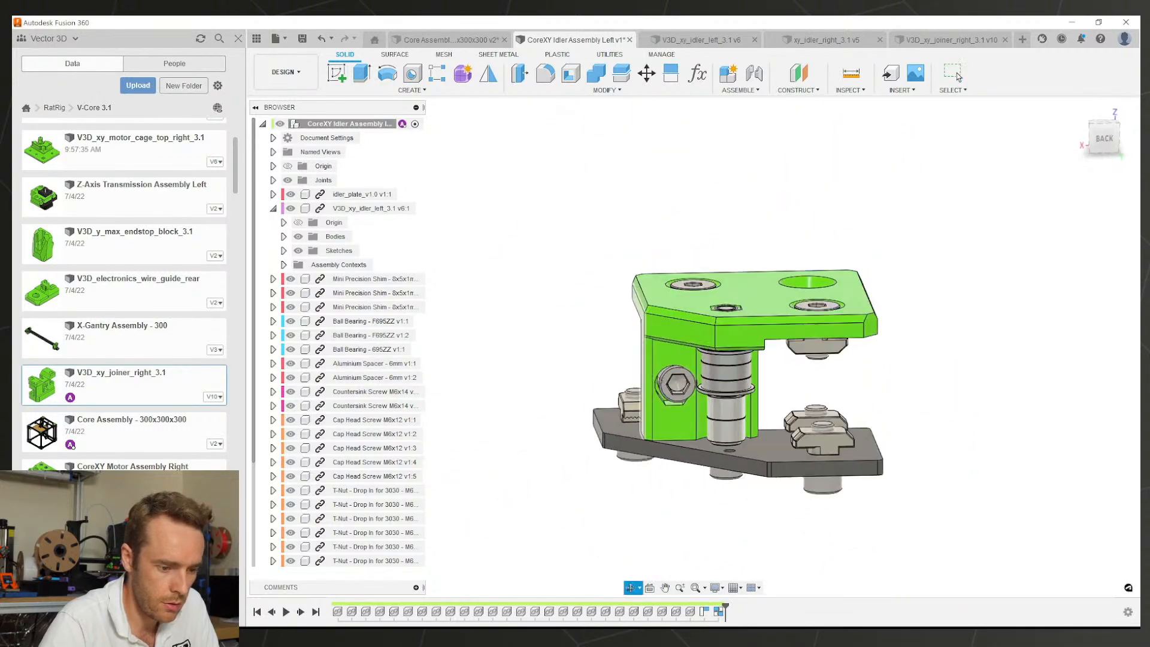
middle_click_drag(665, 407, 671, 378, "shift")
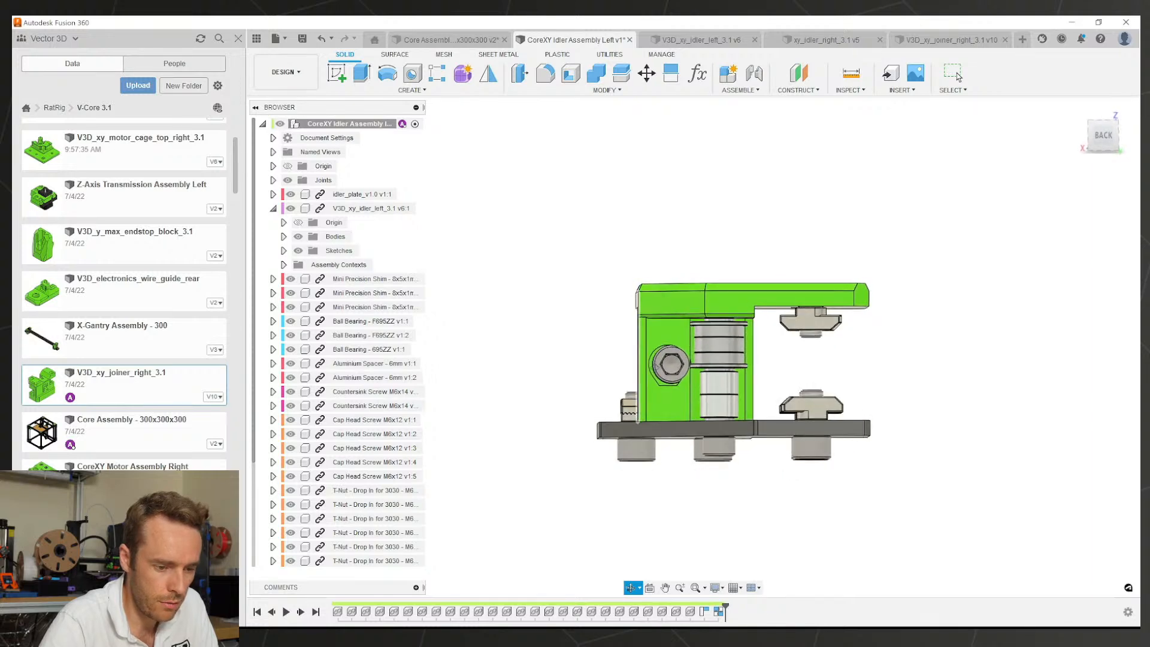
middle_click_drag(659, 380, 706, 283, "shift")
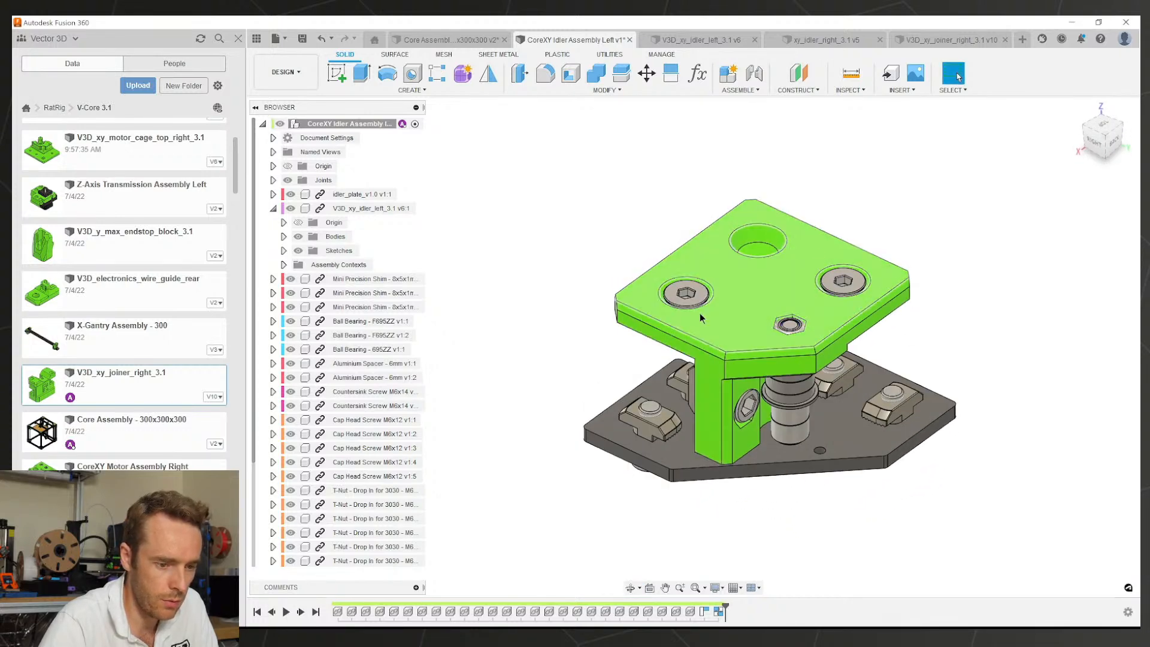
key("ctrl+s")
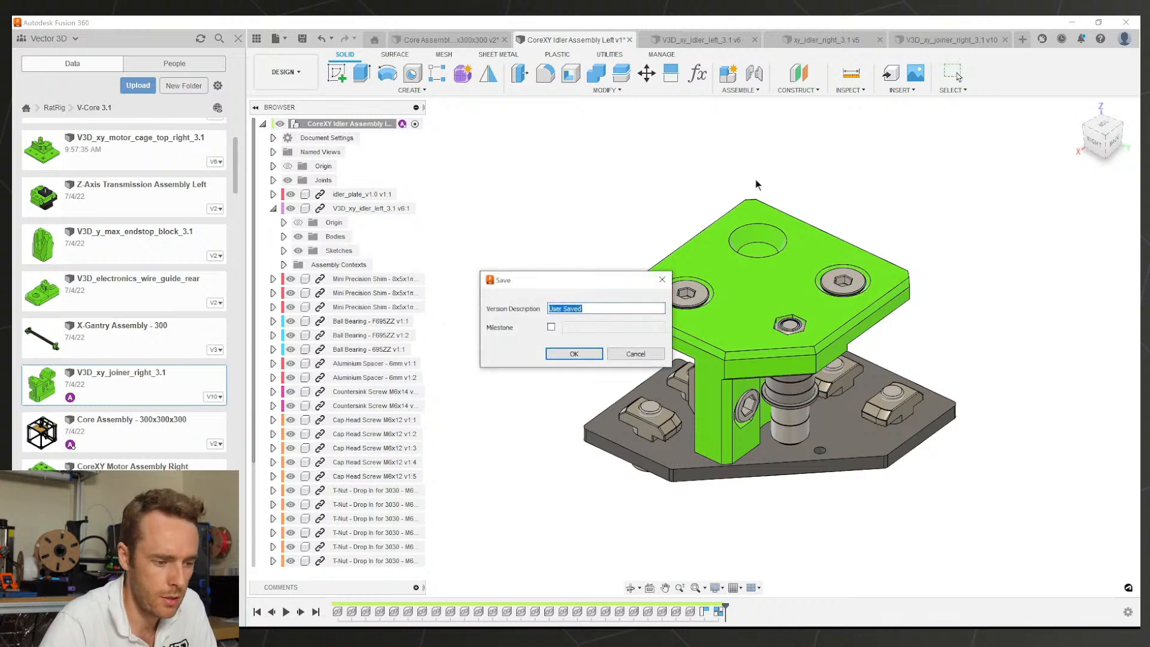
left_click(559, 354)
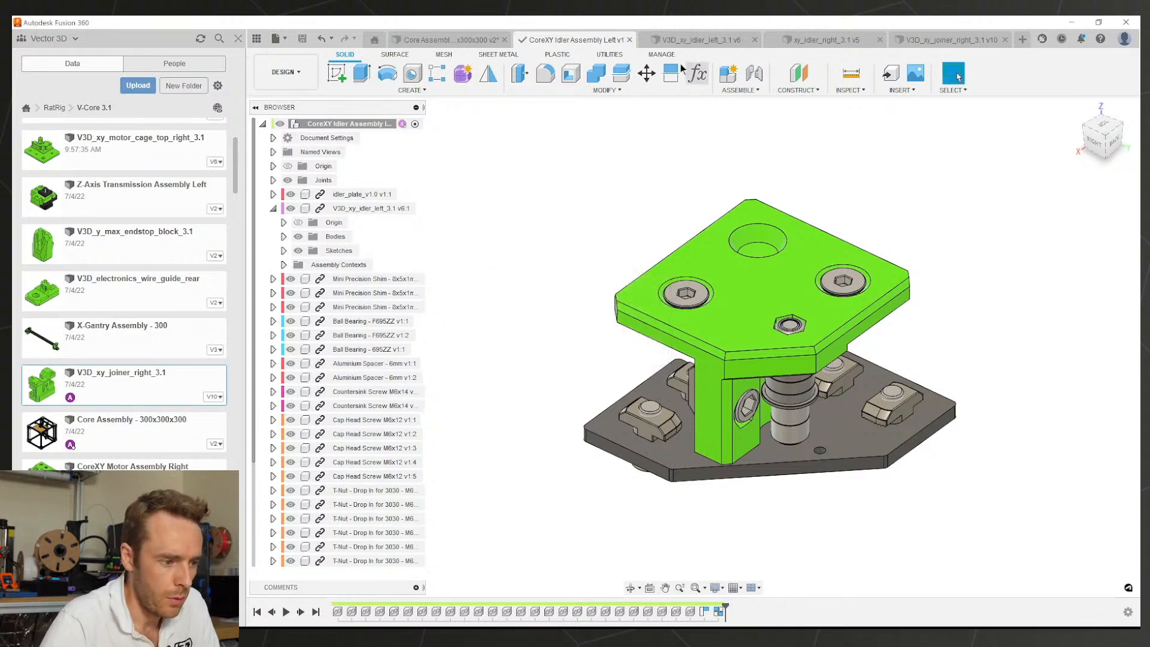
Step: Prefix the xy_idler_right_3.1 file with V3D_ in the Data panel, naming it V3D_xy_idler_right_3.1
left_click(688, 40)
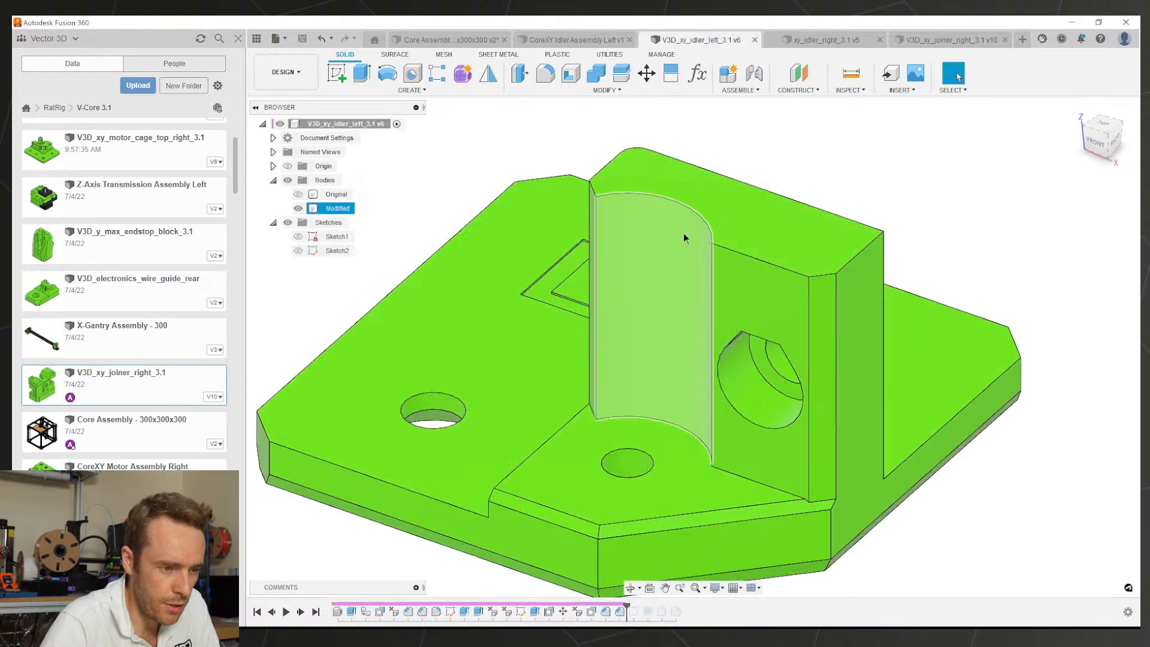
scroll(696, 283, "down", 4)
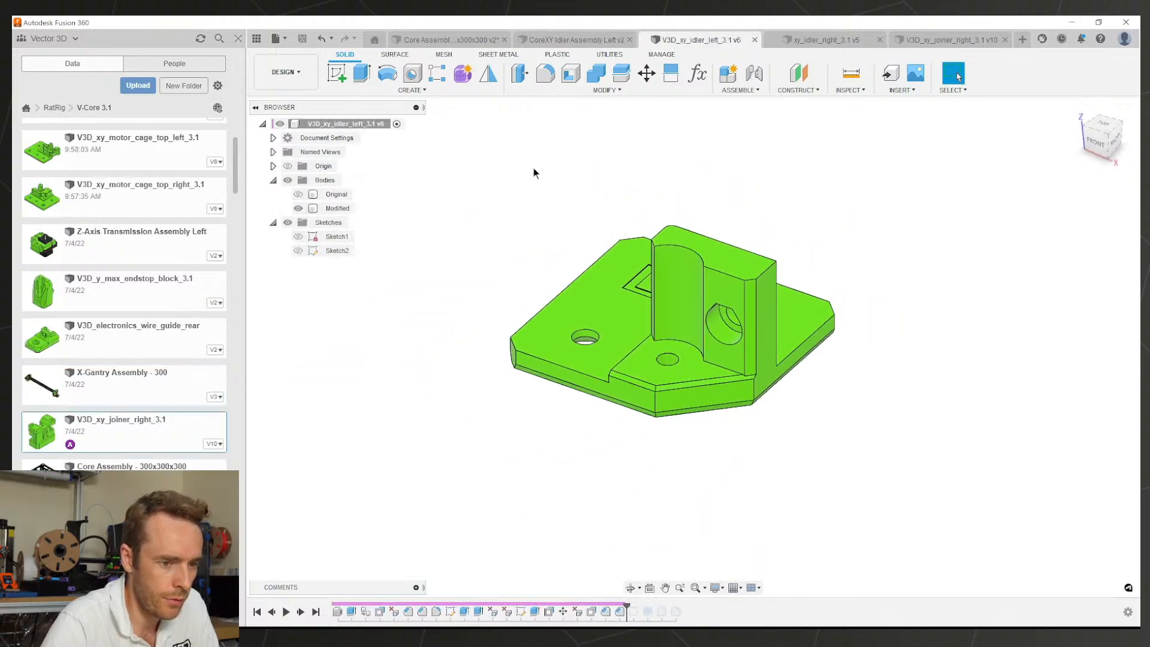
left_click(792, 40)
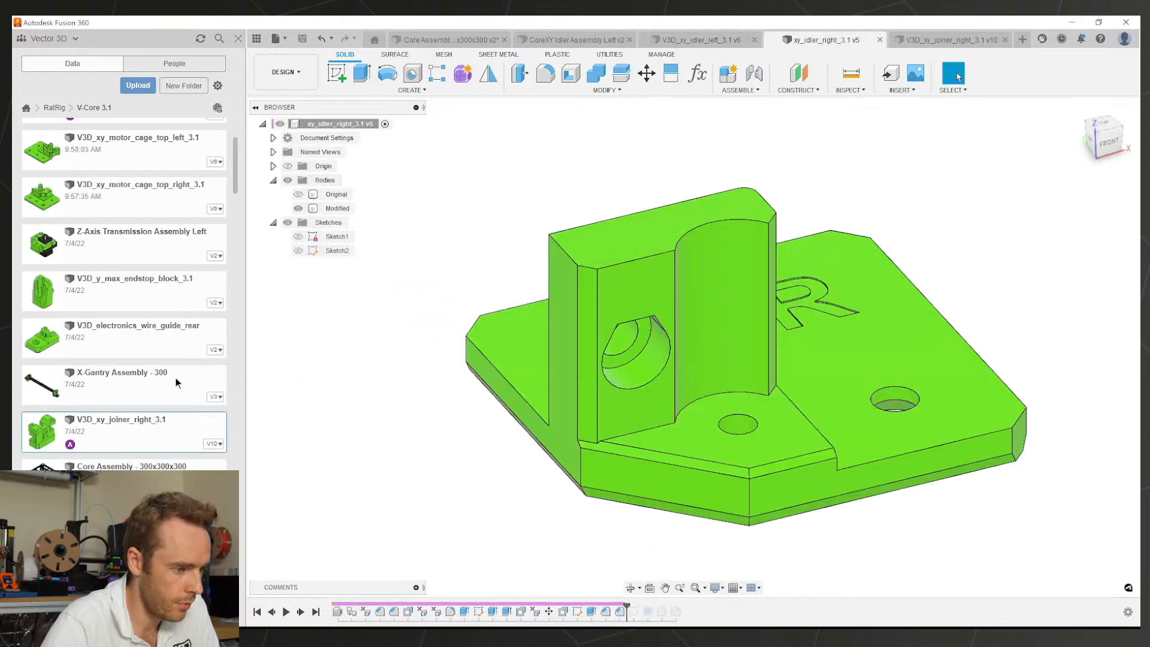
scroll(159, 360, "up", 3)
right_click(124, 224)
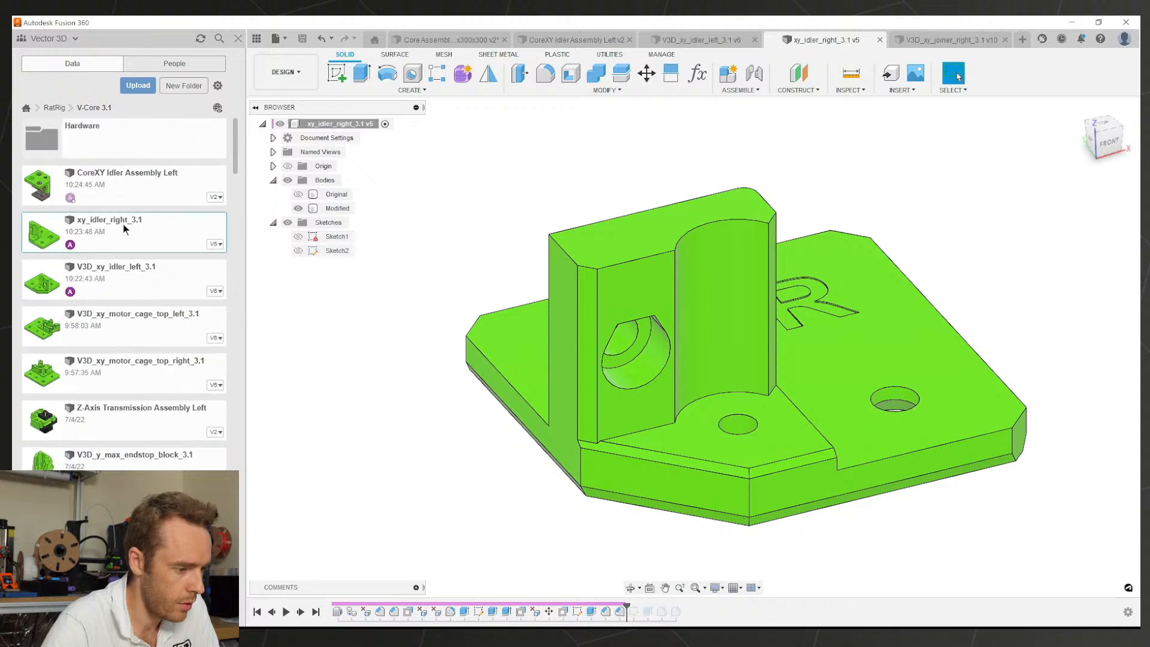
left_click(139, 297)
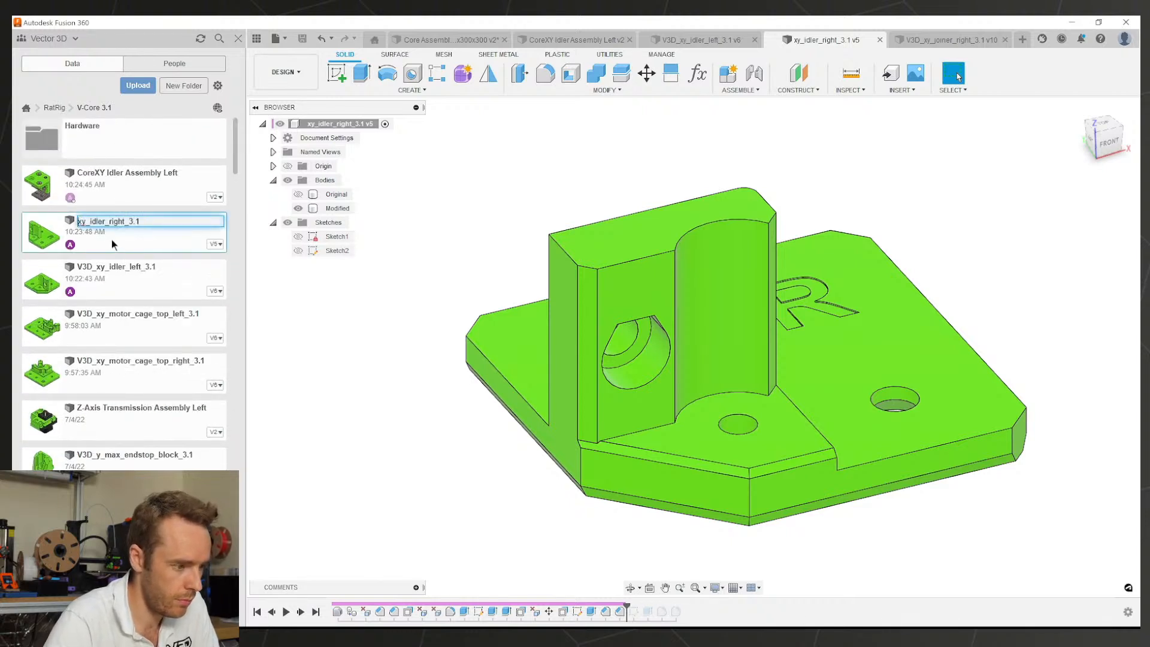
type("V3D_")
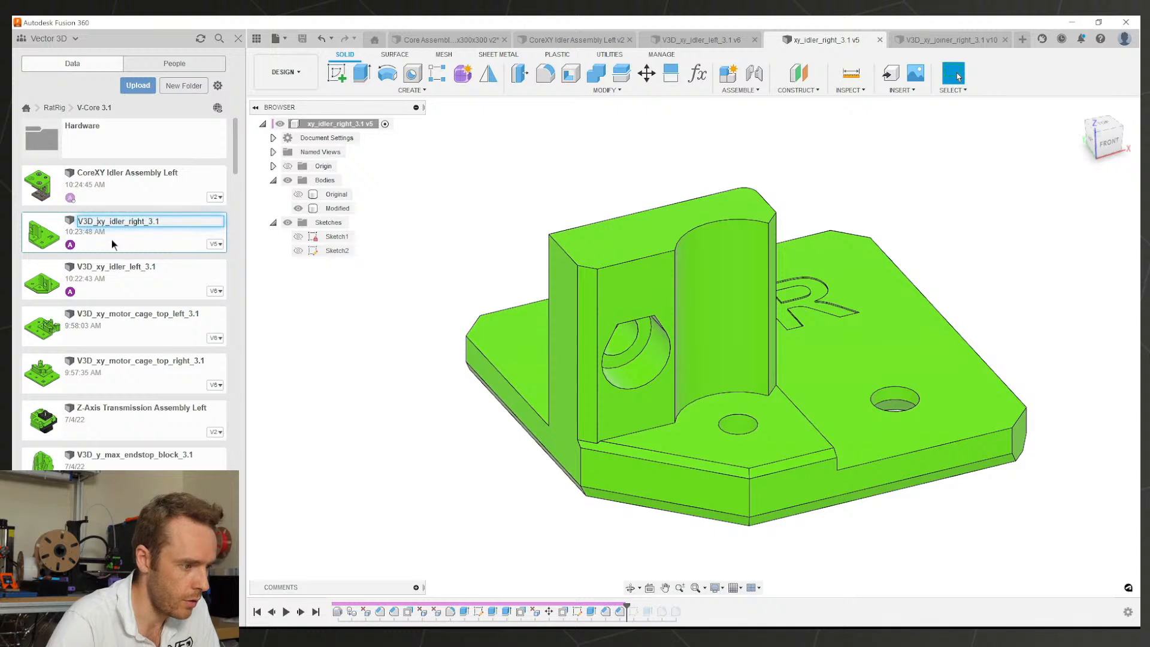
key("Return")
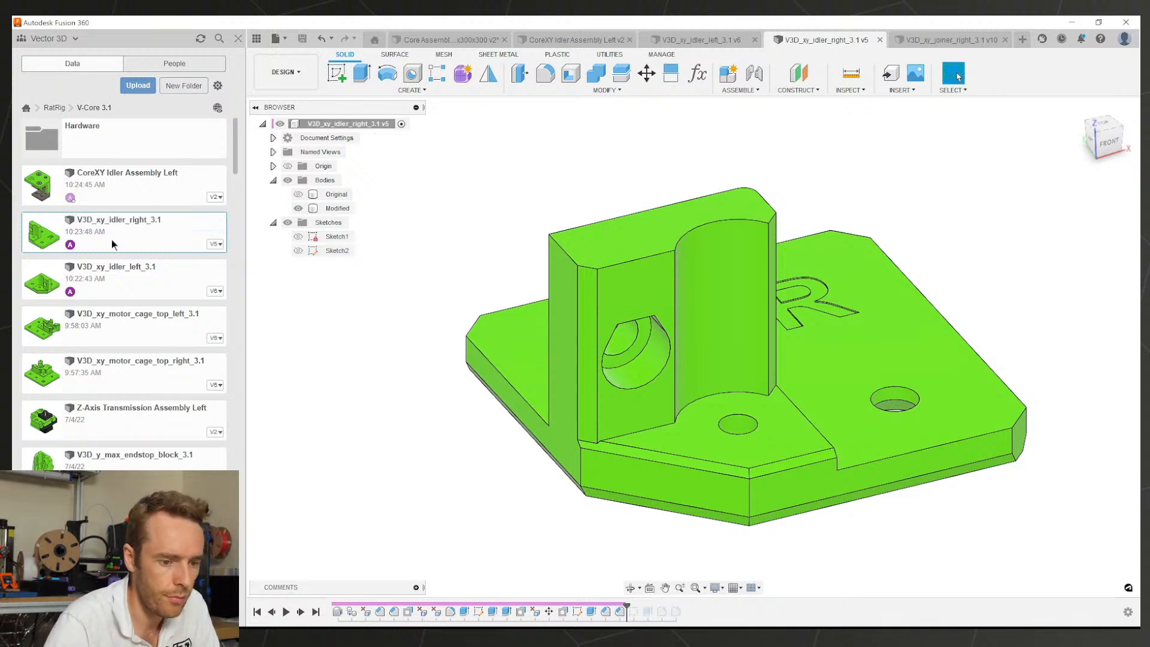
scroll(798, 121, "down", 3)
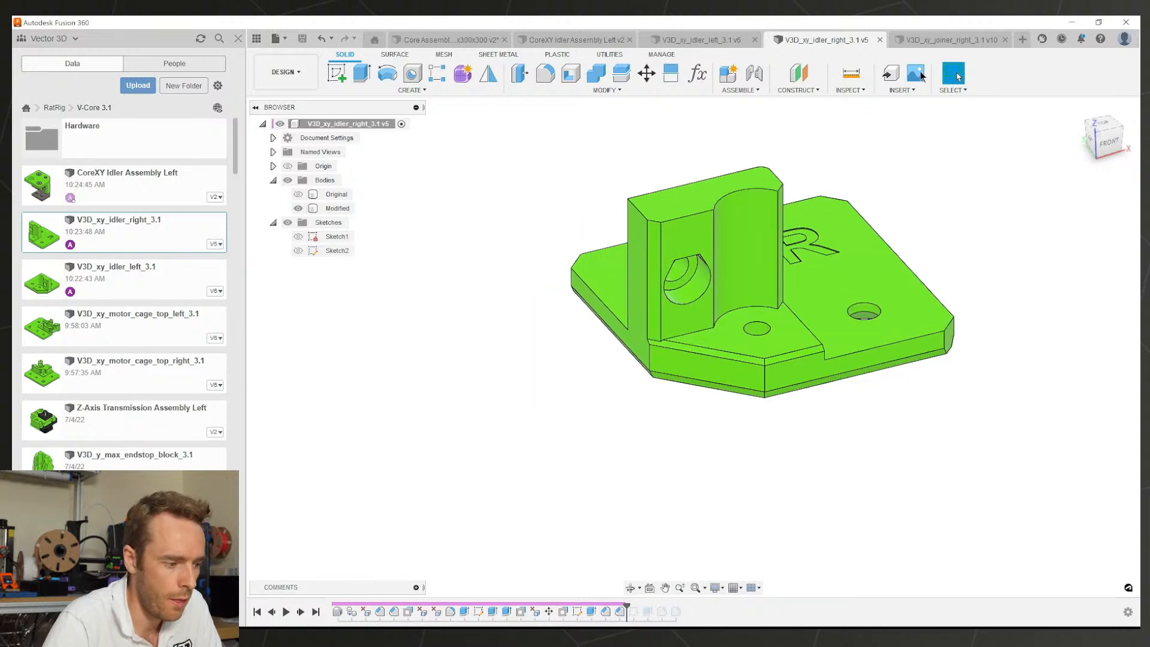
scroll(126, 383, "down", 3)
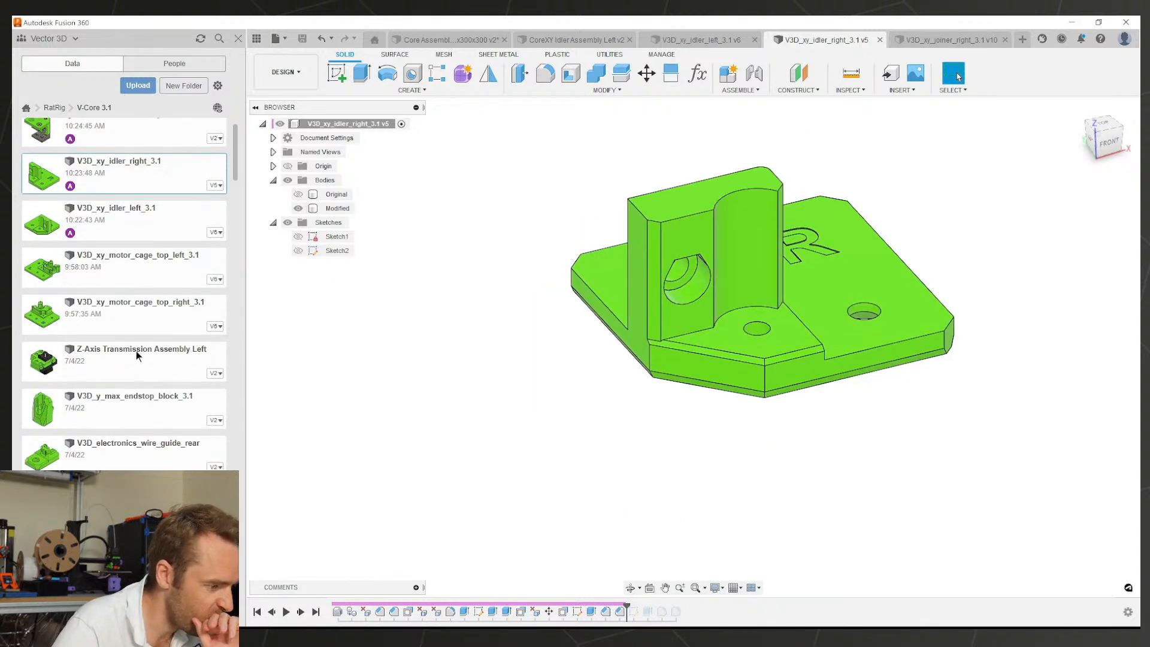
scroll(125, 346, "down", 2)
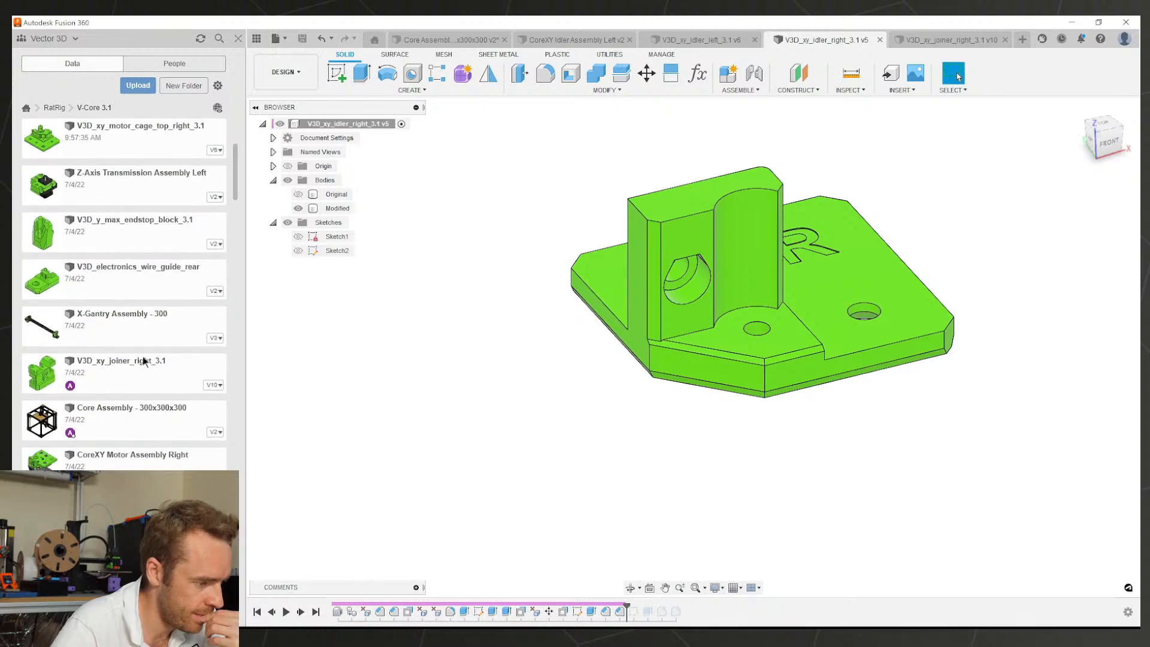
scroll(151, 327, "down", 2)
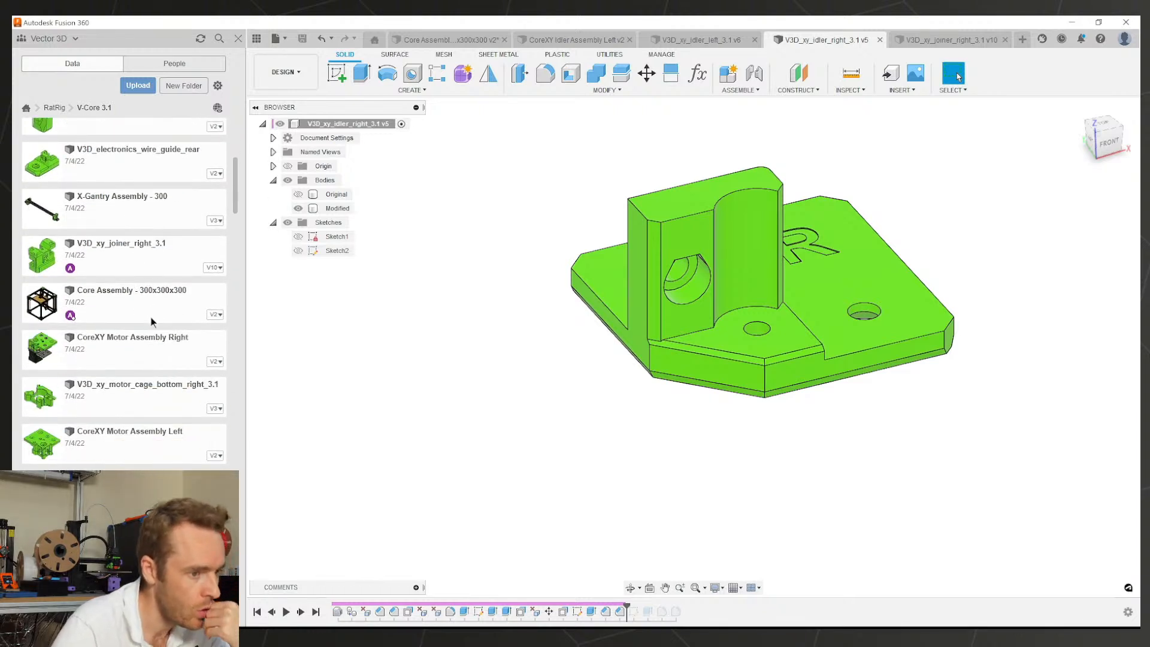
Step: Open the Core Assembly - 300x300x300 and orbit toward the far corner's green idler plate
left_click(441, 40)
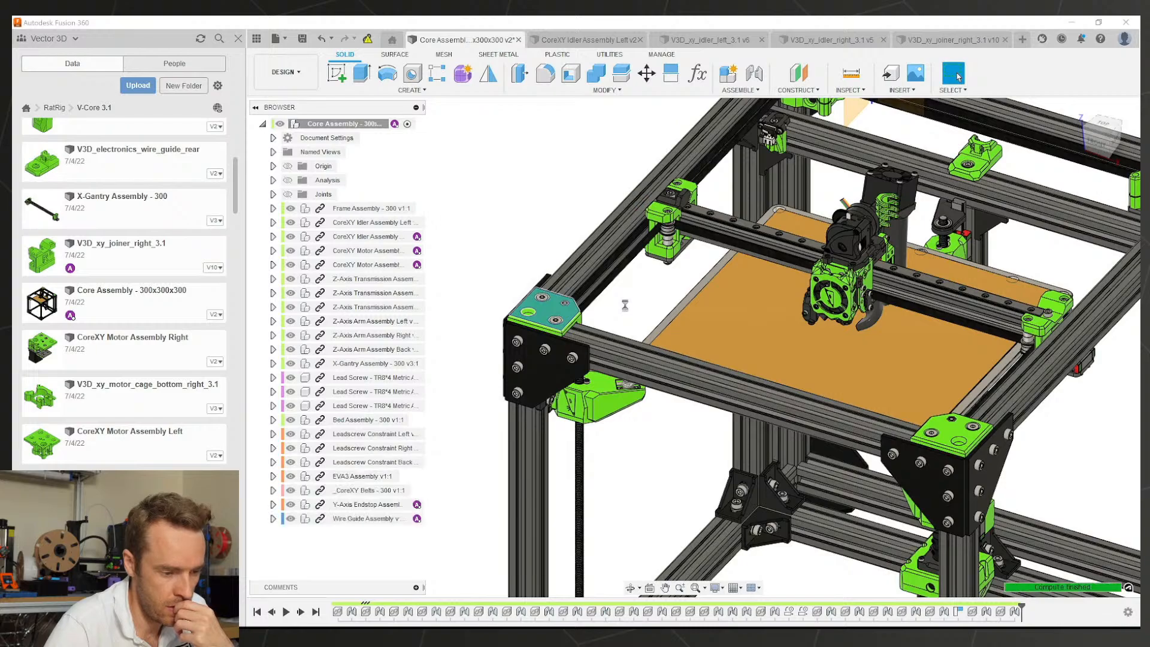
scroll(601, 339, "up", 5)
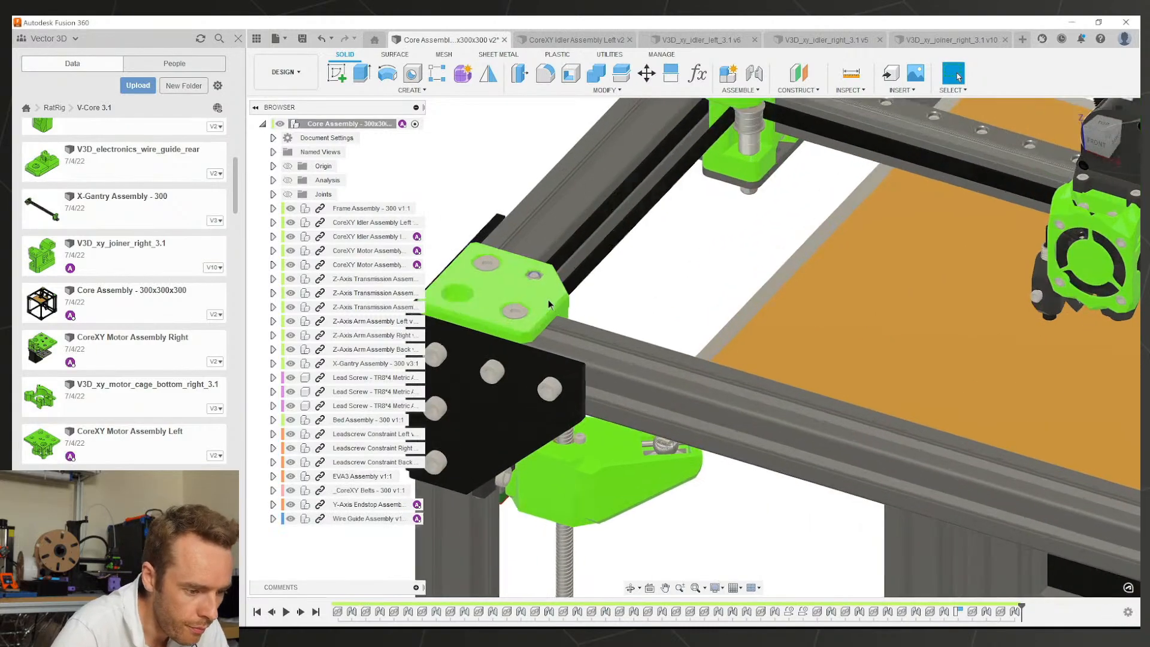
middle_click_drag(548, 299, 623, 345, "shift")
scroll(695, 353, "down", 8)
scroll(703, 411, "down", 3)
scroll(627, 192, "up", 6)
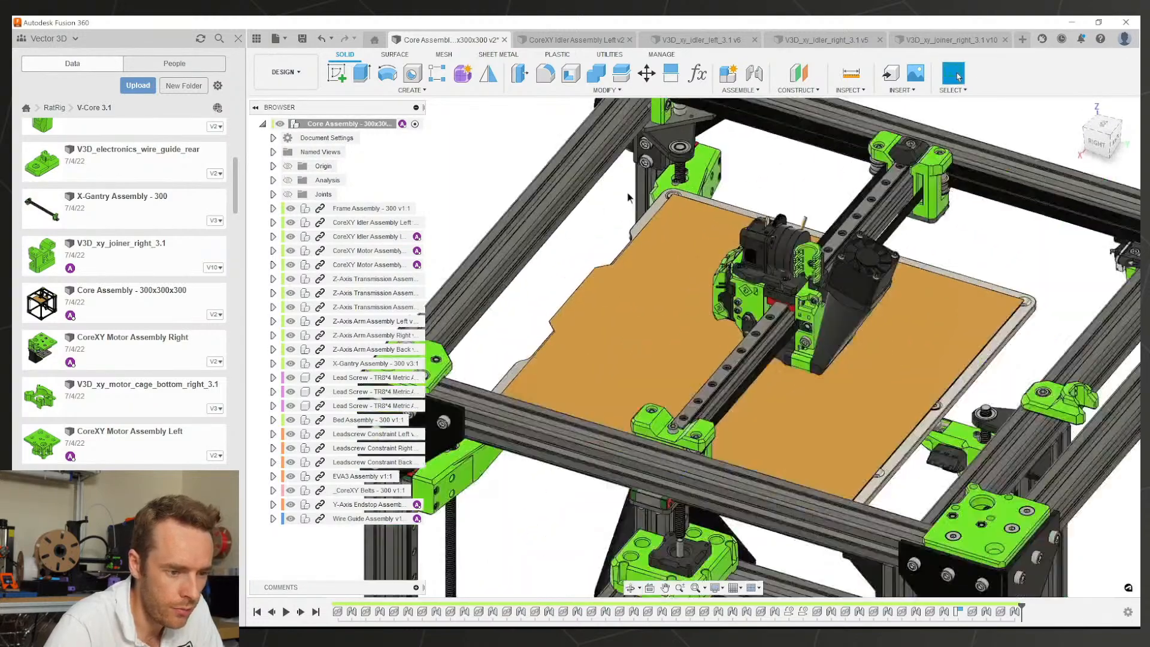
middle_click_drag(629, 195, 613, 321)
scroll(688, 189, "up", 4)
scroll(689, 189, "up", 2)
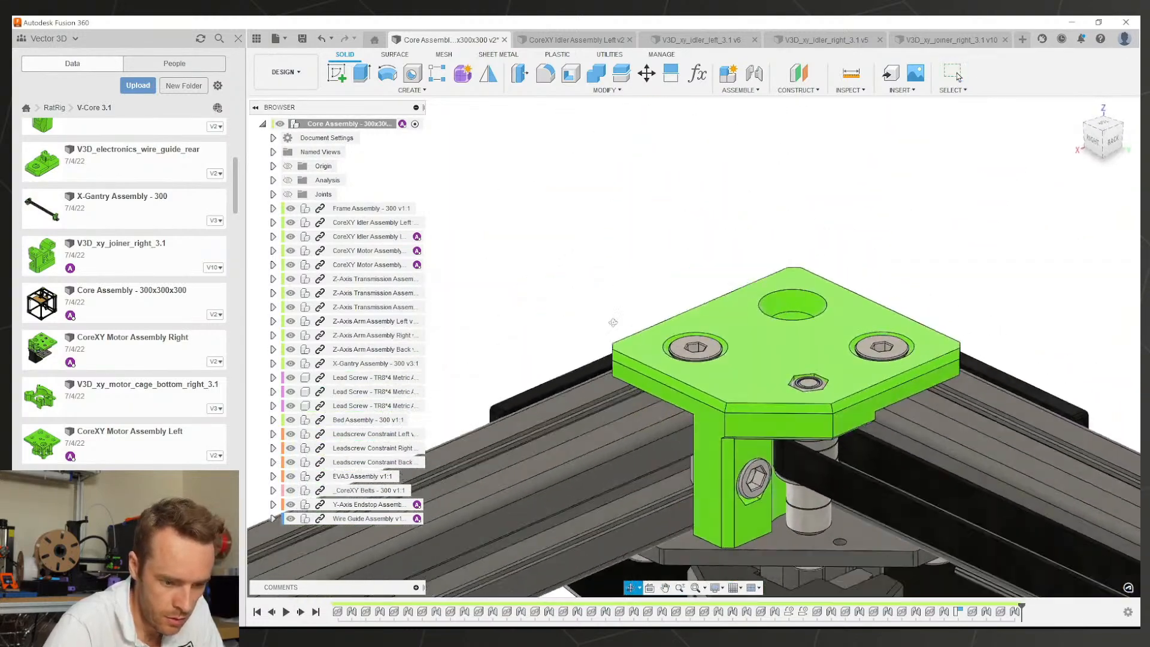
scroll(757, 415, "down", 3)
Step: Orbit beneath and around the corner idler plate, ending on a front-right printer view
middle_click_drag(757, 415, 645, 320)
scroll(645, 320, "up", 2)
scroll(645, 320, "up", 3)
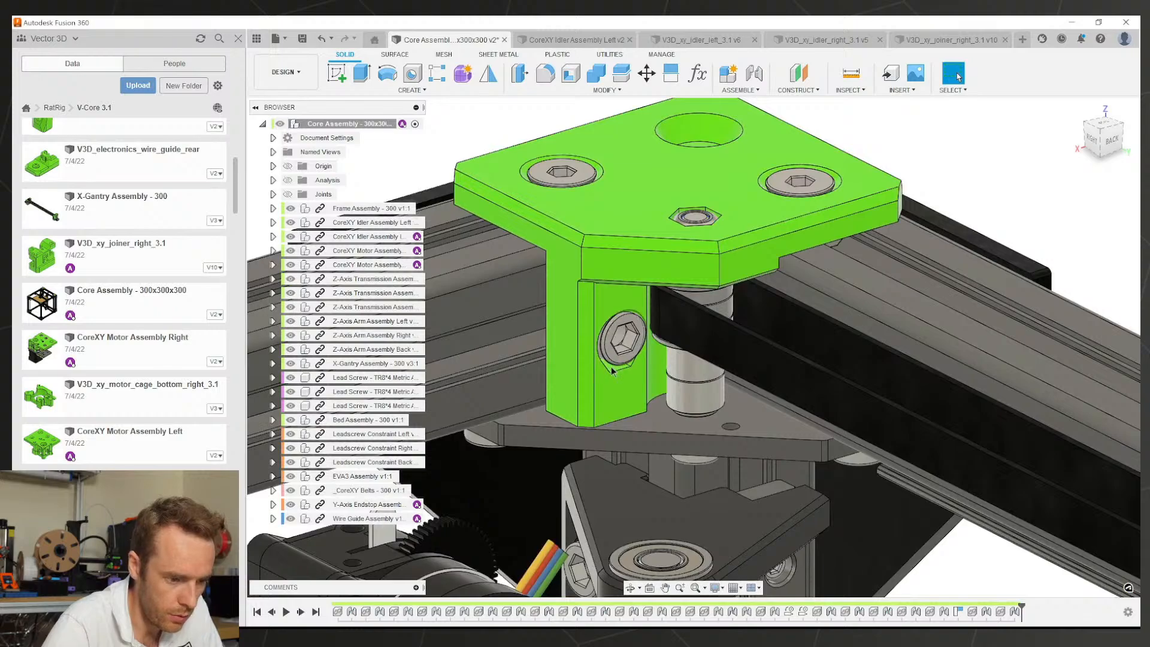
middle_click_drag(612, 371, 641, 363, "shift")
scroll(641, 364, "down", 3)
scroll(607, 360, "up", 1)
middle_click_drag(492, 359, 702, 347)
scroll(646, 262, "up", 8)
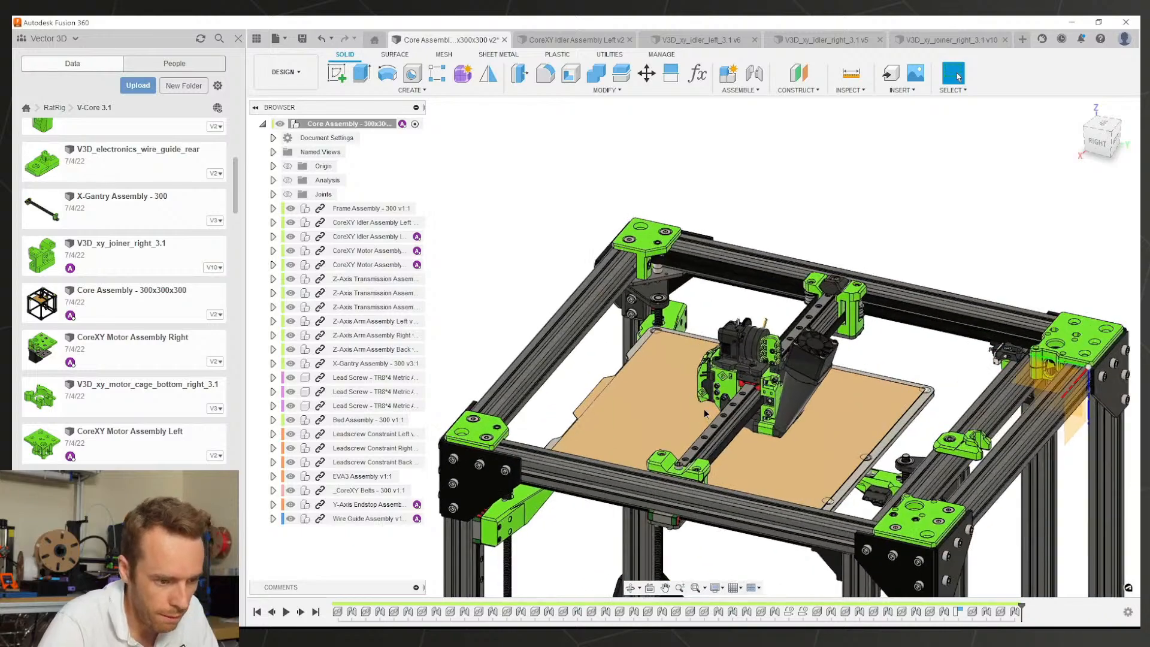
scroll(641, 288, "down", 7)
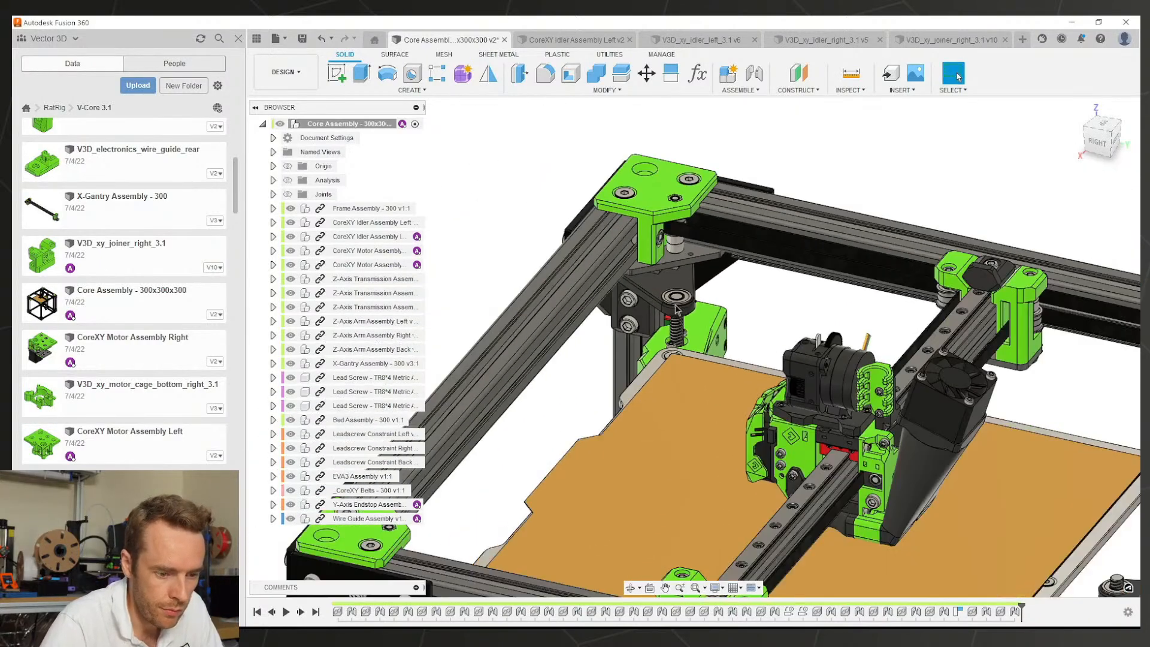
middle_click_drag(641, 288, 572, 202)
middle_click_drag(572, 202, 736, 210, "shift")
middle_click_drag(813, 262, 716, 324, "shift")
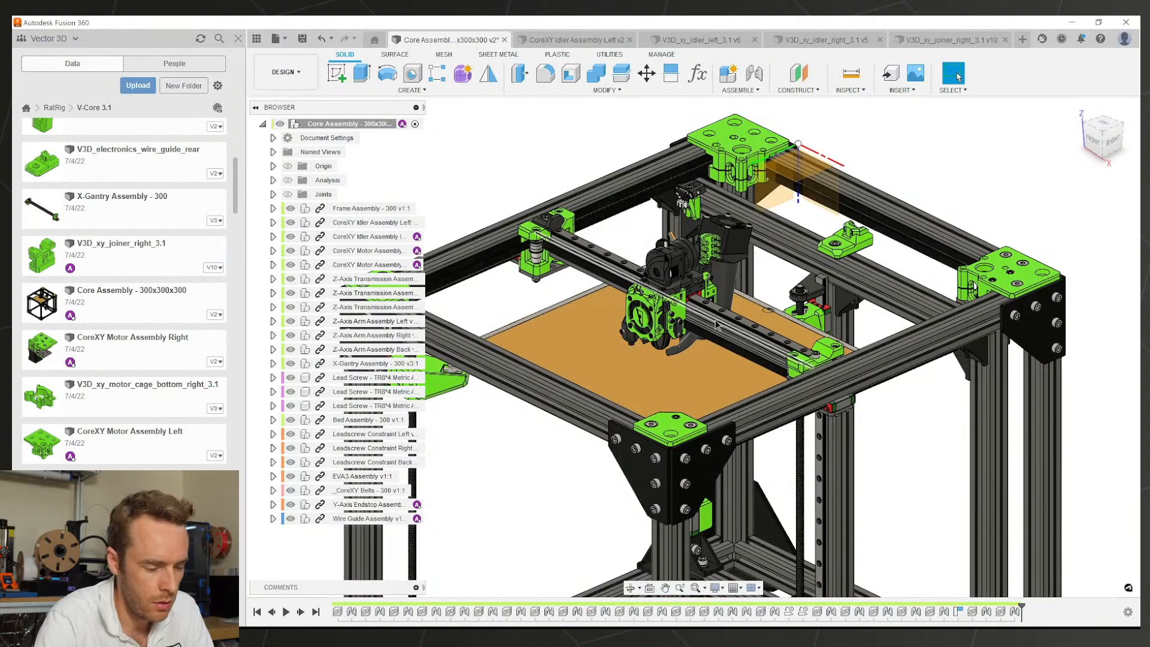
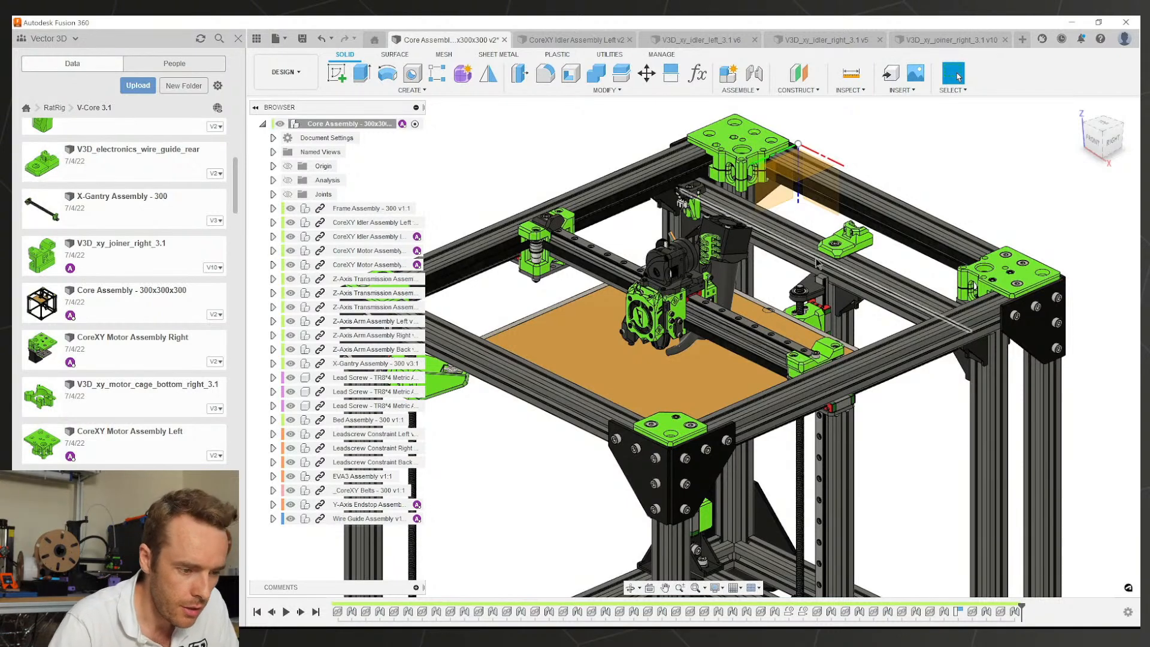
Step: Orbit, pan and zoom around the Core Assembly frame to inspect the Z-arm parts
scroll(663, 264, "down", 3)
middle_click_drag(677, 351, 687, 271)
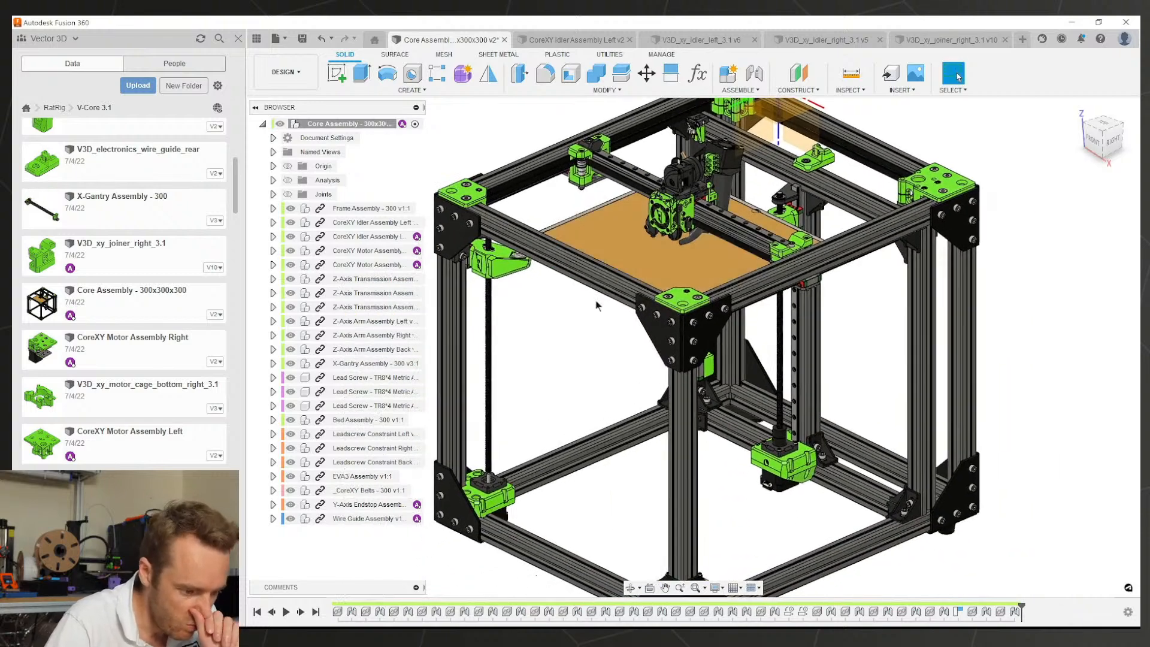
scroll(559, 282, "up", 3)
scroll(559, 283, "down", 1)
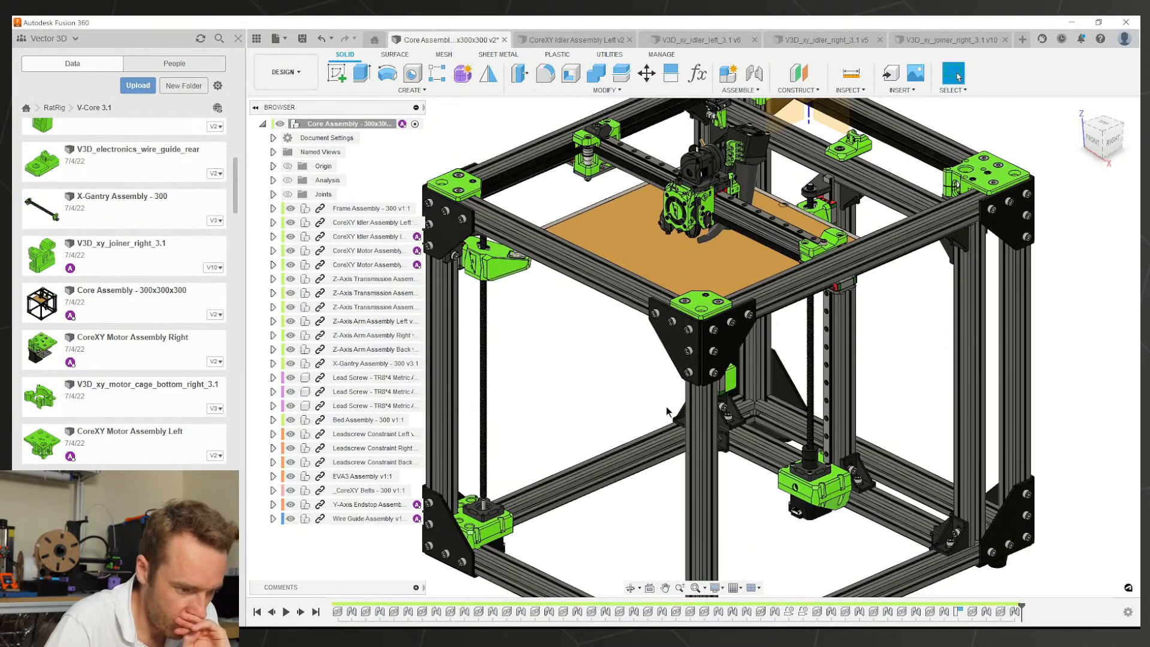
middle_click_drag(531, 478, 666, 497, "shift")
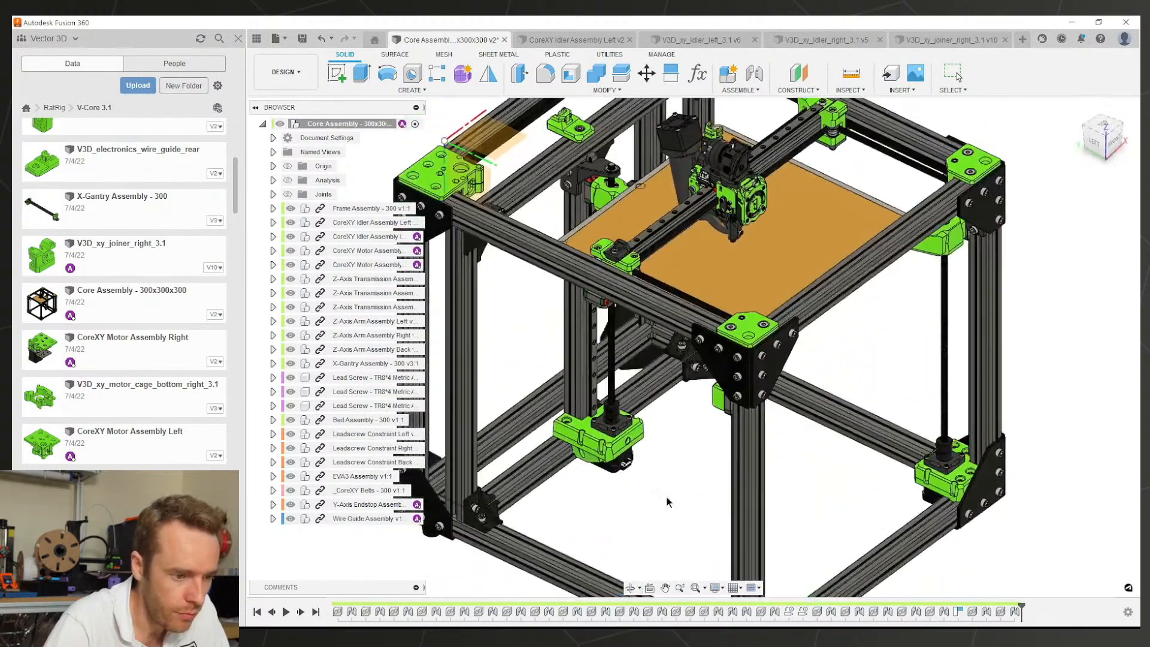
middle_click_drag(609, 316, 703, 430)
scroll(696, 314, "up", 2)
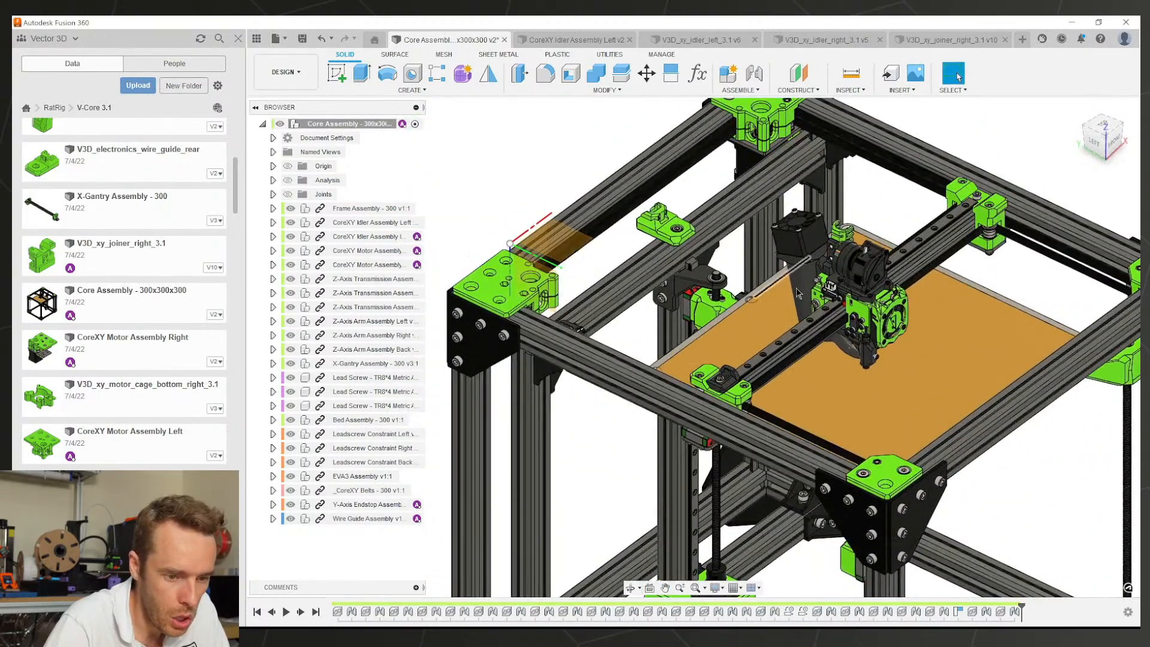
scroll(696, 317, "down", 1)
middle_click_drag(864, 303, 799, 278)
scroll(800, 278, "down", 3)
middle_click_drag(791, 366, 773, 290)
scroll(671, 281, "up", 2)
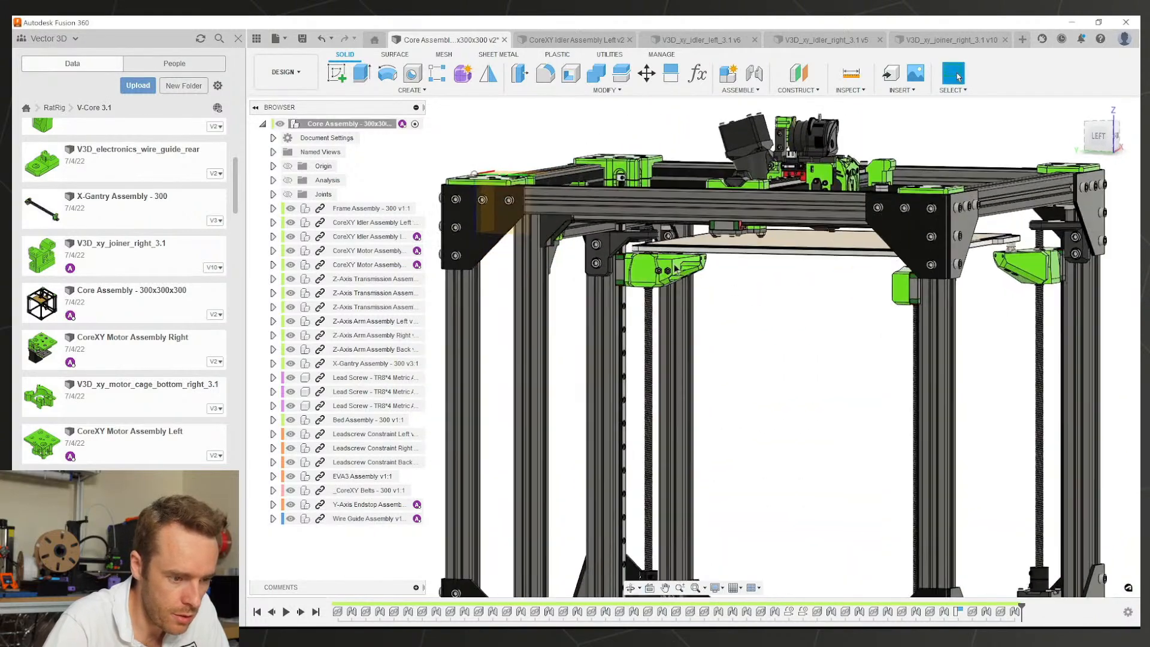
left_click(652, 267)
scroll(659, 282, "down", 2)
middle_click_drag(670, 286, 659, 419)
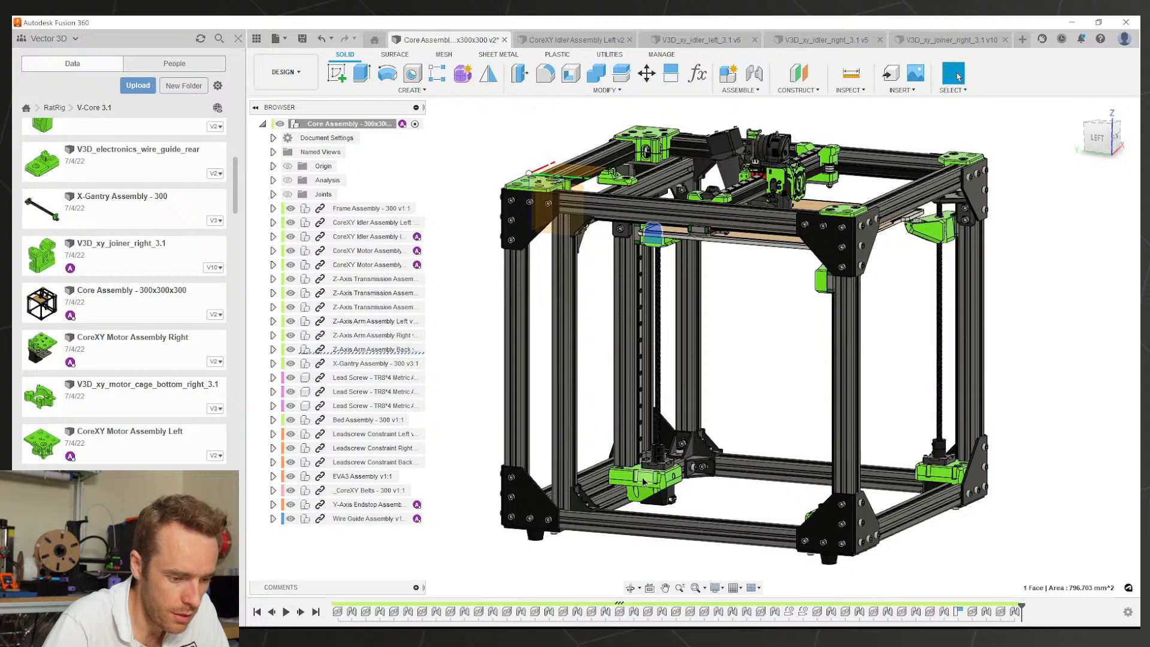
middle_click_drag(646, 477, 601, 468, "shift")
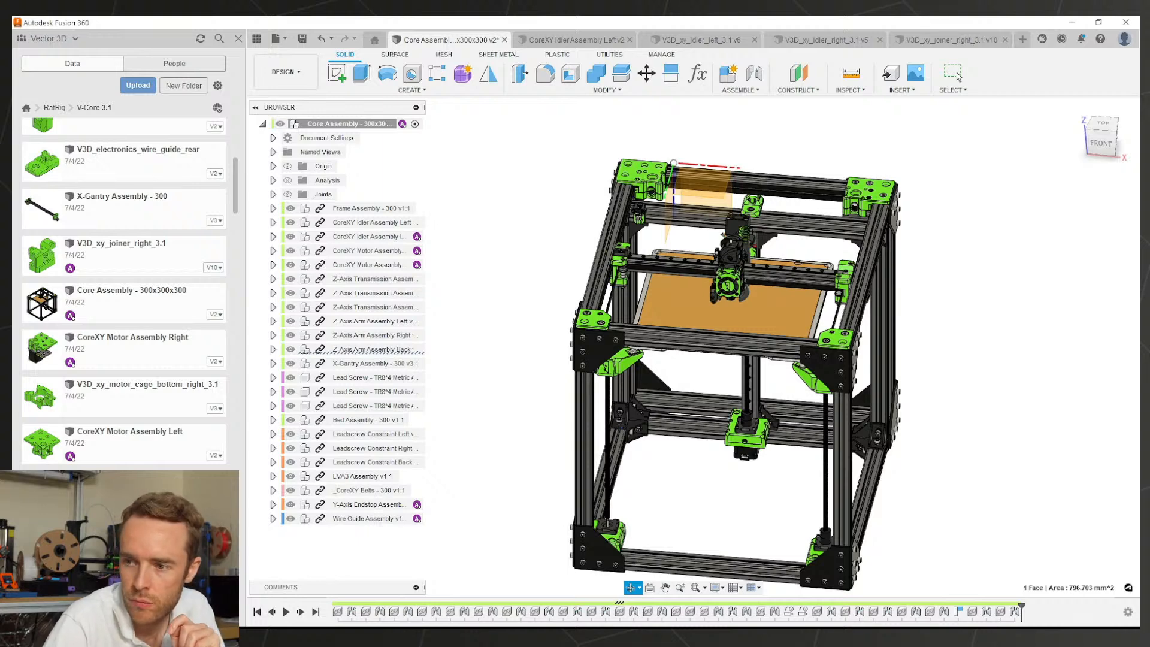
Step: Orbit and zoom in close on the frame corner around the right joiner
middle_click_drag(689, 398, 561, 448, "shift")
scroll(739, 197, "up", 7)
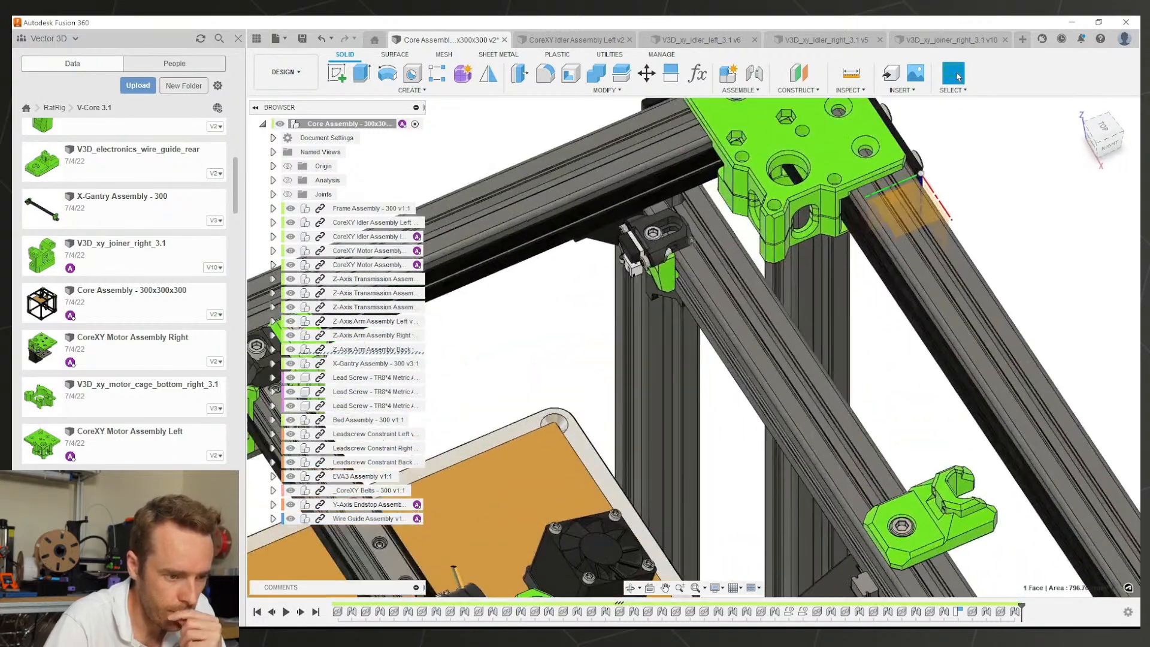
middle_click_drag(665, 254, 733, 230, "shift")
scroll(733, 230, "down", 6)
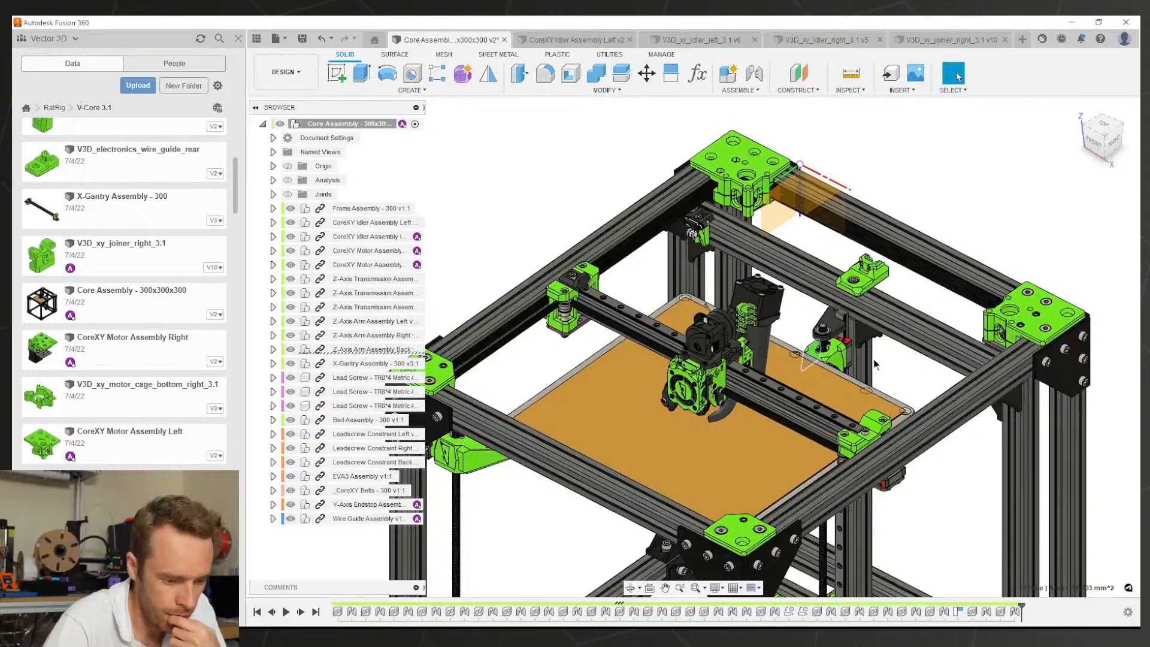
scroll(873, 359, "down", 3)
scroll(803, 470, "up", 3)
scroll(783, 479, "down", 3)
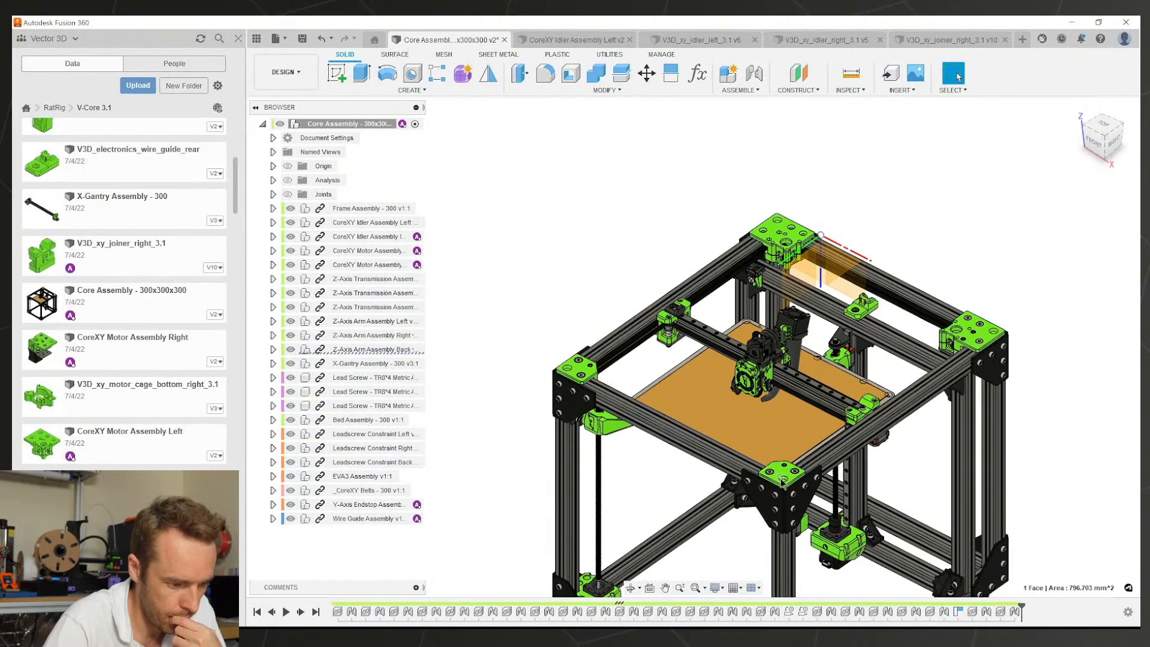
scroll(779, 491, "down", 1)
middle_click_drag(780, 486, 741, 360, "shift")
scroll(773, 345, "up", 4)
scroll(772, 346, "up", 4)
scroll(757, 356, "down", 2)
scroll(713, 361, "down", 2)
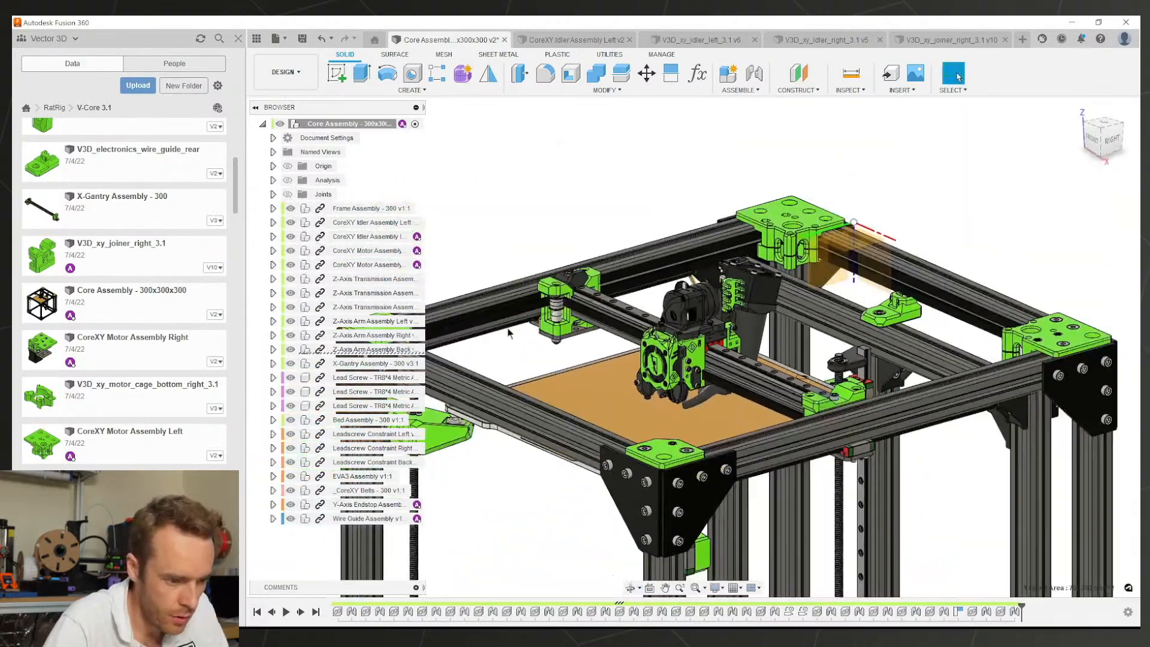
scroll(589, 327, "up", 4)
scroll(647, 339, "down", 4)
middle_click_drag(769, 397, 793, 387)
scroll(837, 394, "up", 5)
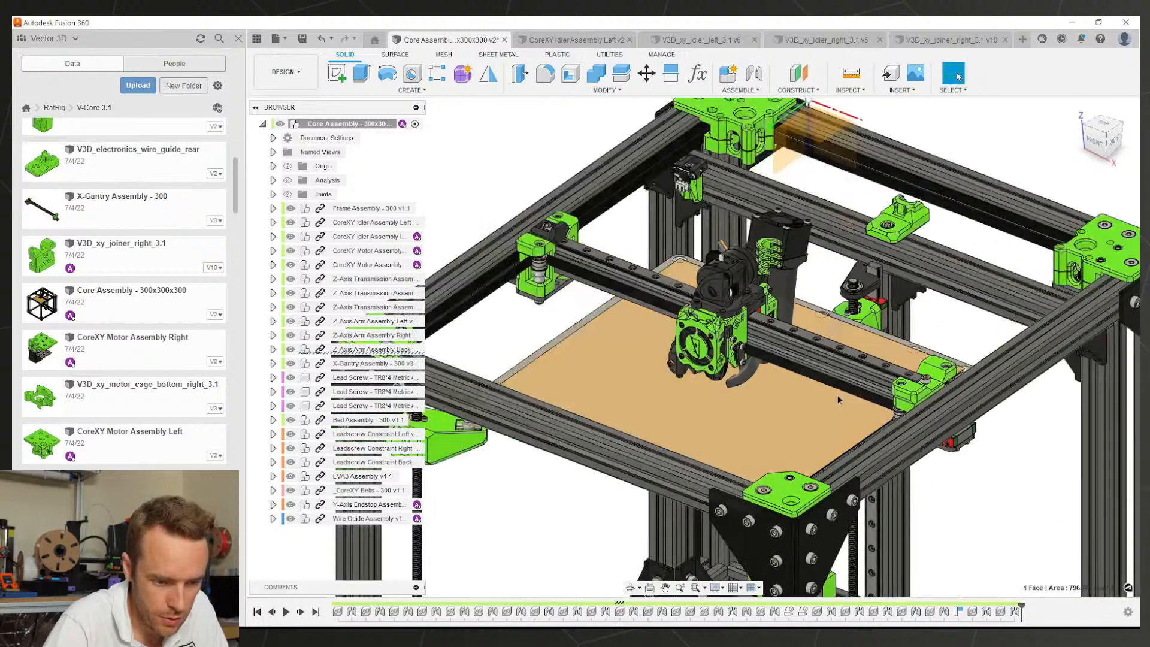
Step: Locate the right joiner face's component, V3D_xy_joiner_right_3.1, in the browser
right_click(939, 381)
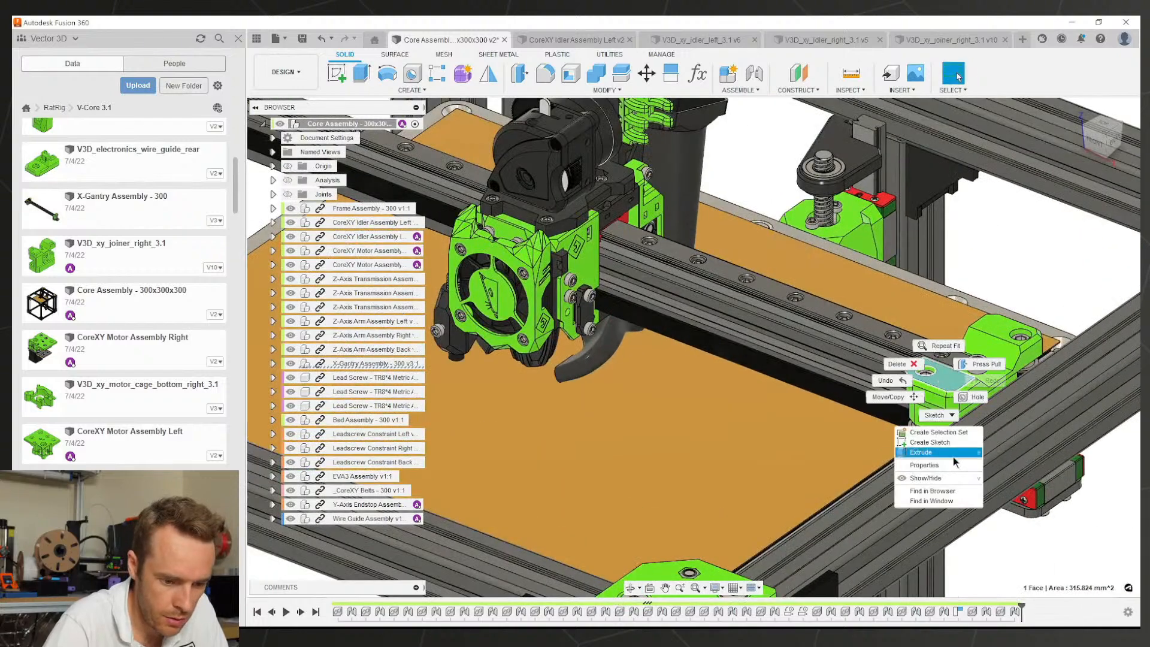
left_click(946, 489)
right_click(946, 390)
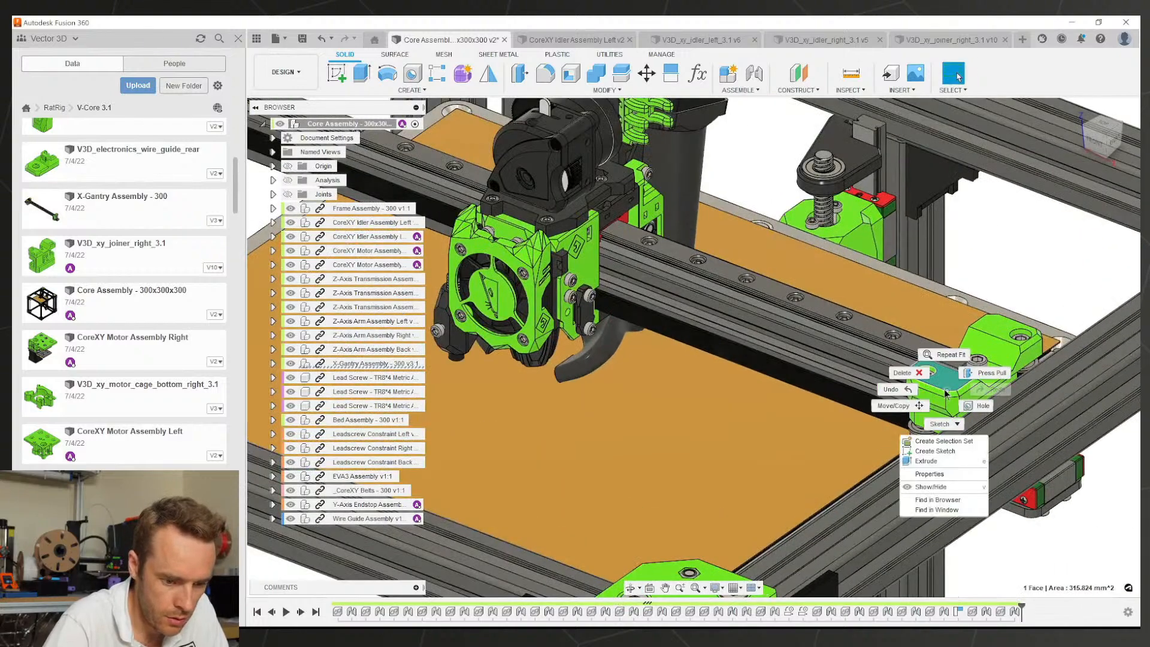
left_click(946, 501)
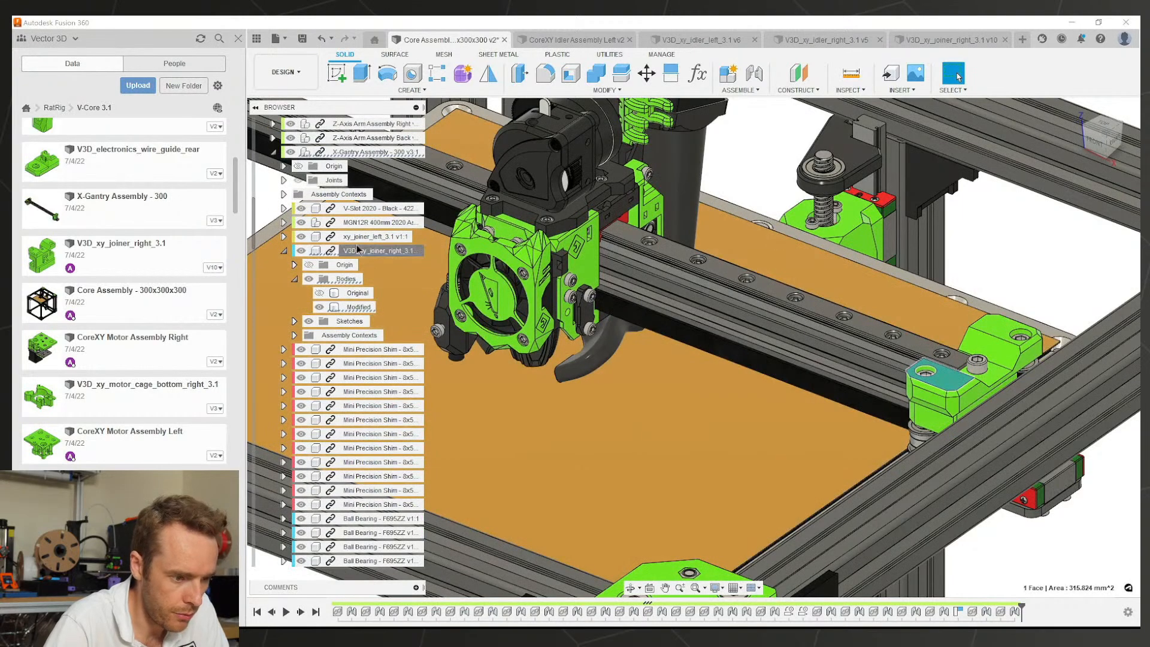
left_click(377, 250)
scroll(630, 337, "down", 5)
key("Escape")
Step: Pick the green Z motor cage and find its Z-Axis Transmission assembly in the browser
middle_click_drag(631, 337, 670, 249)
scroll(700, 302, "down", 3)
scroll(702, 257, "up", 4)
scroll(735, 433, "up", 3)
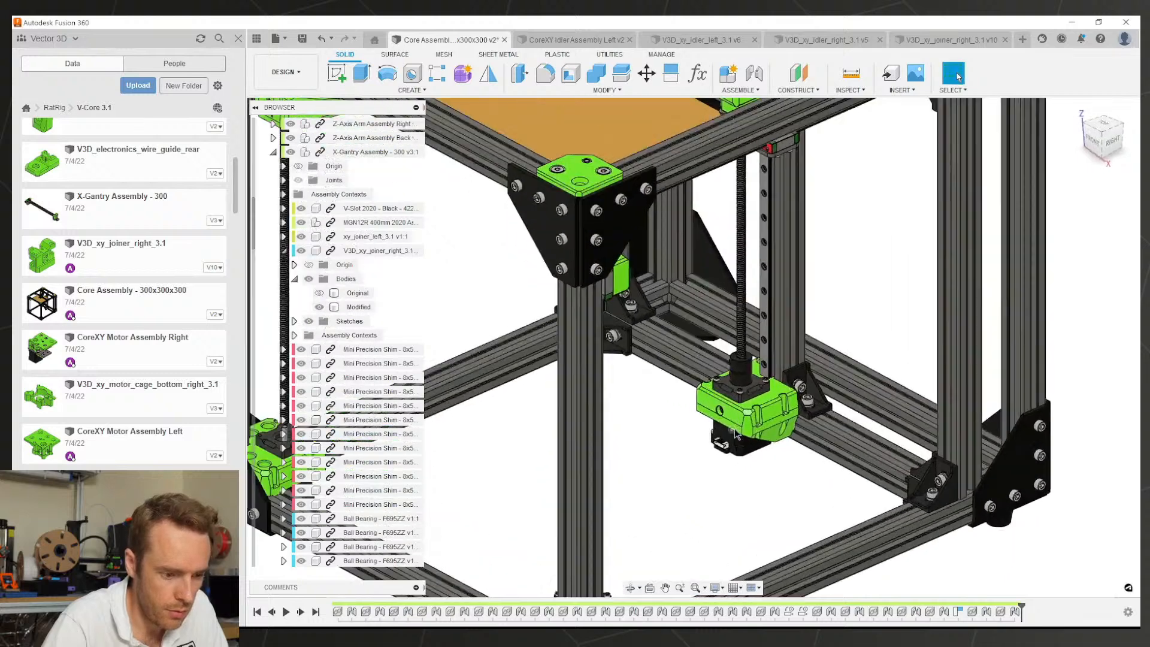
left_click(737, 414)
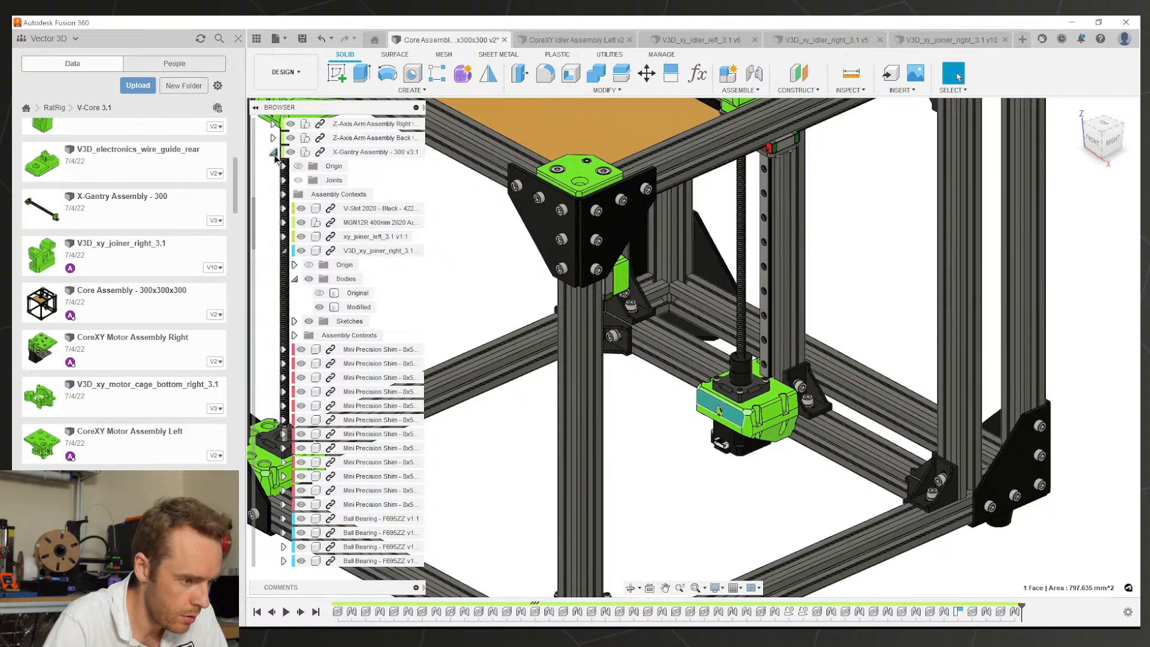
left_click(274, 153)
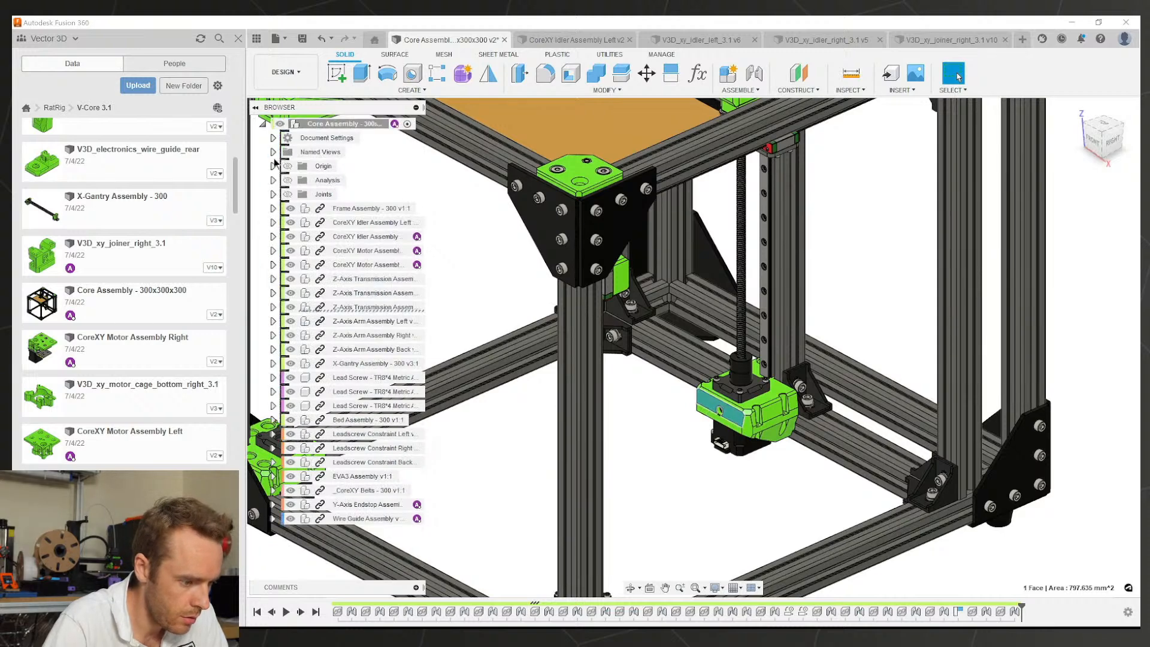
left_click(344, 308)
key("Escape")
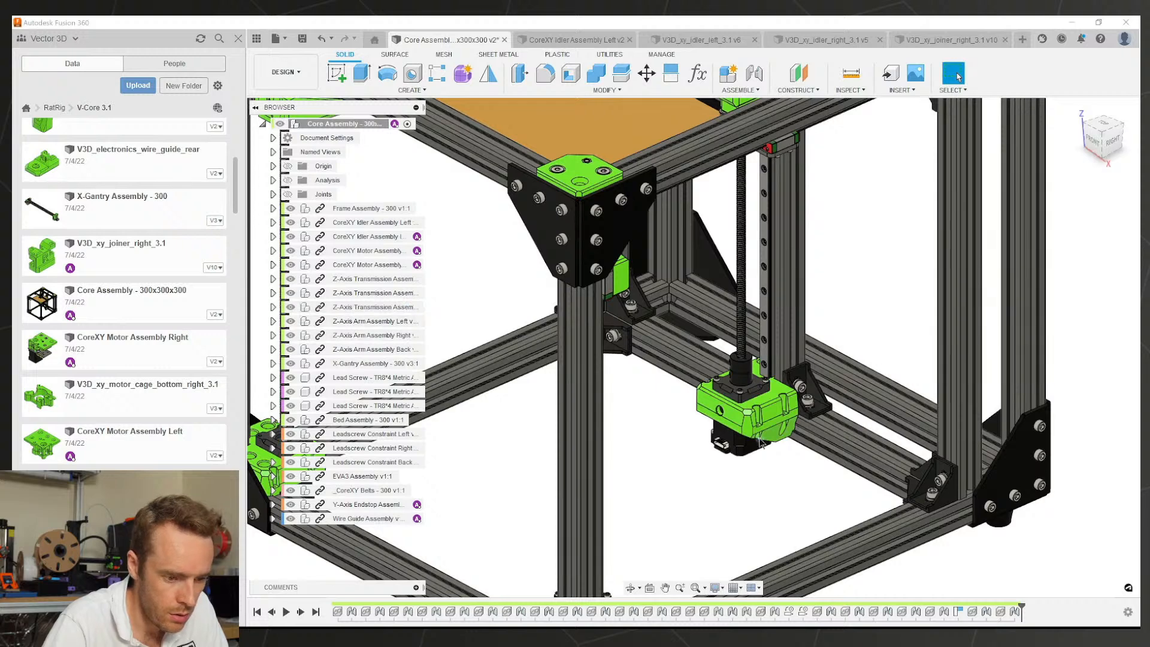
Step: Open Z-Axis Transmission Assembly Right from the Data panel
scroll(107, 384, "down", 4)
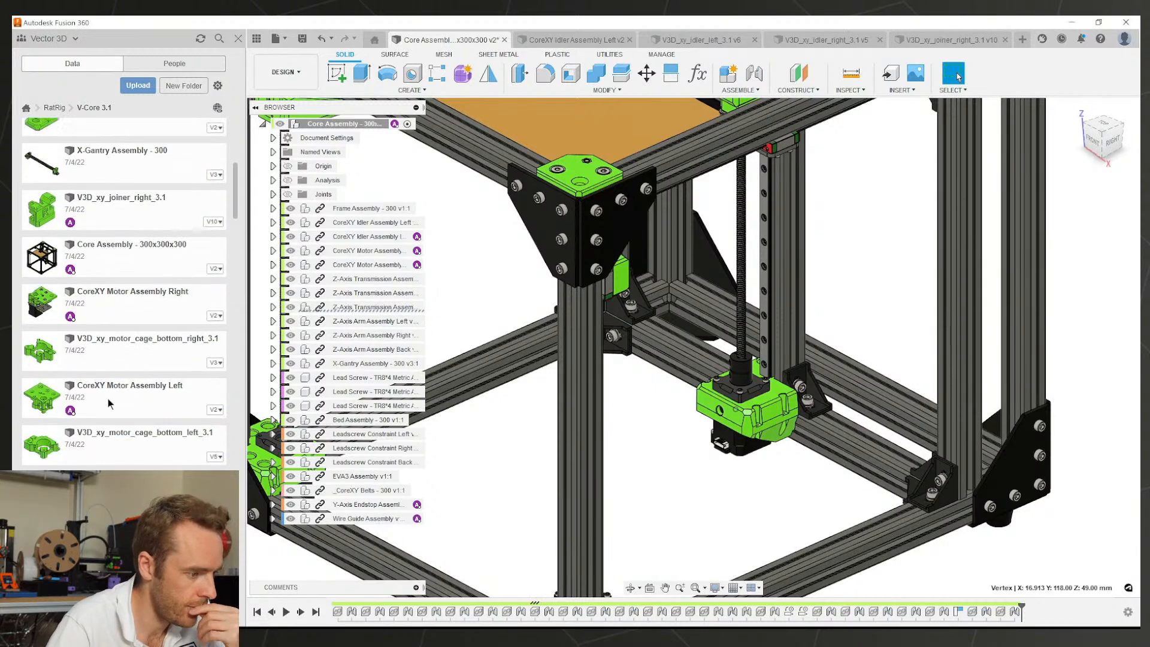
scroll(141, 325, "down", 1)
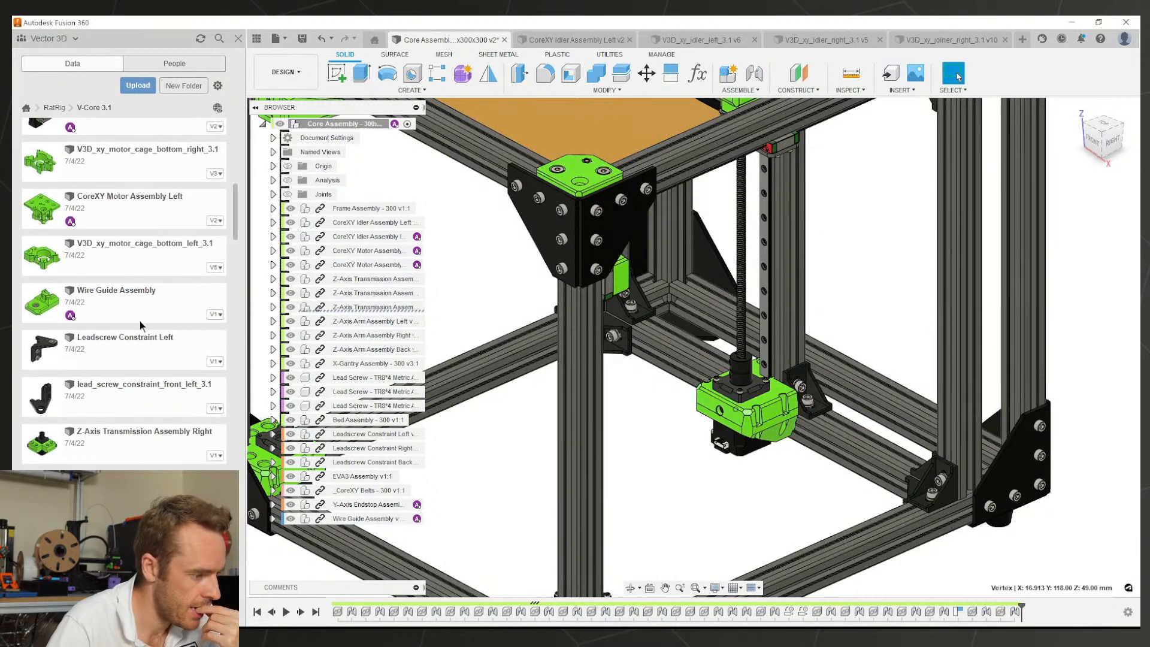
scroll(139, 321, "down", 2)
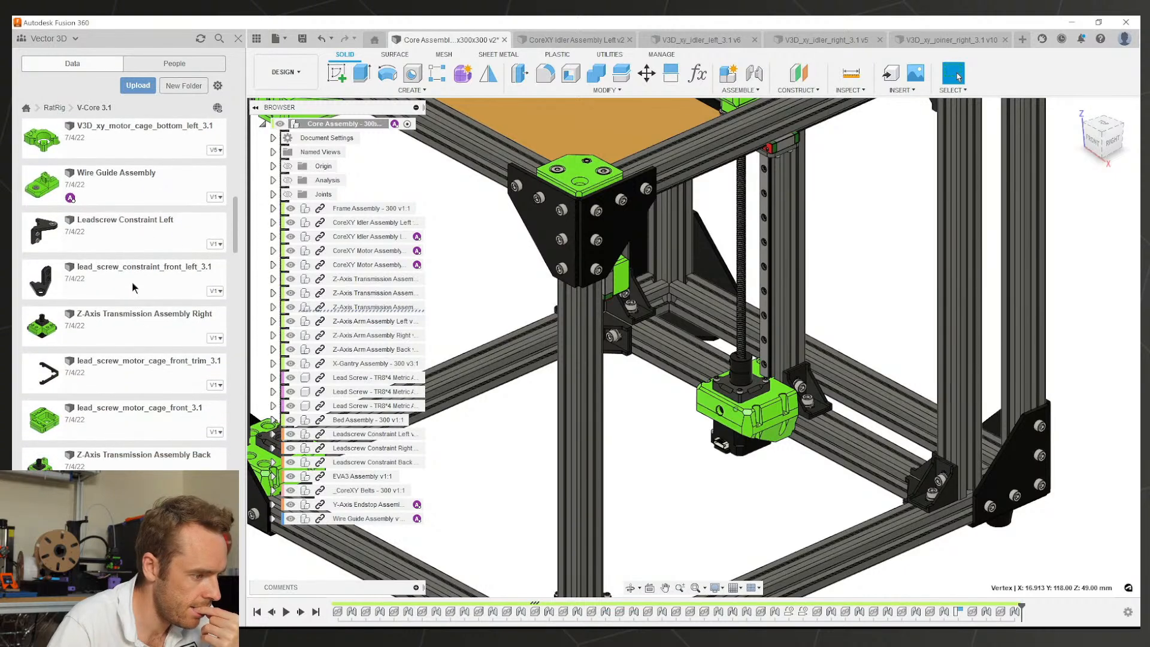
right_click(113, 317)
left_click(127, 323)
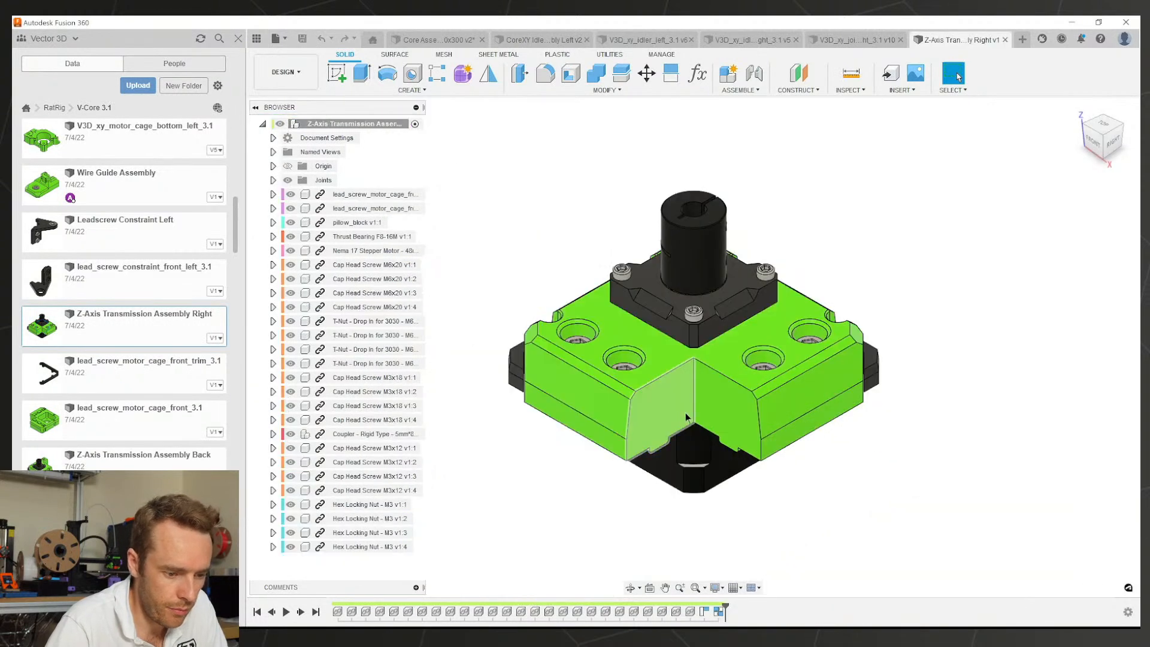
Step: Orbit the opened Z-Axis Transmission Assembly Right to a near-front view
middle_click_drag(685, 412, 913, 392, "shift")
scroll(130, 318, "down", 5)
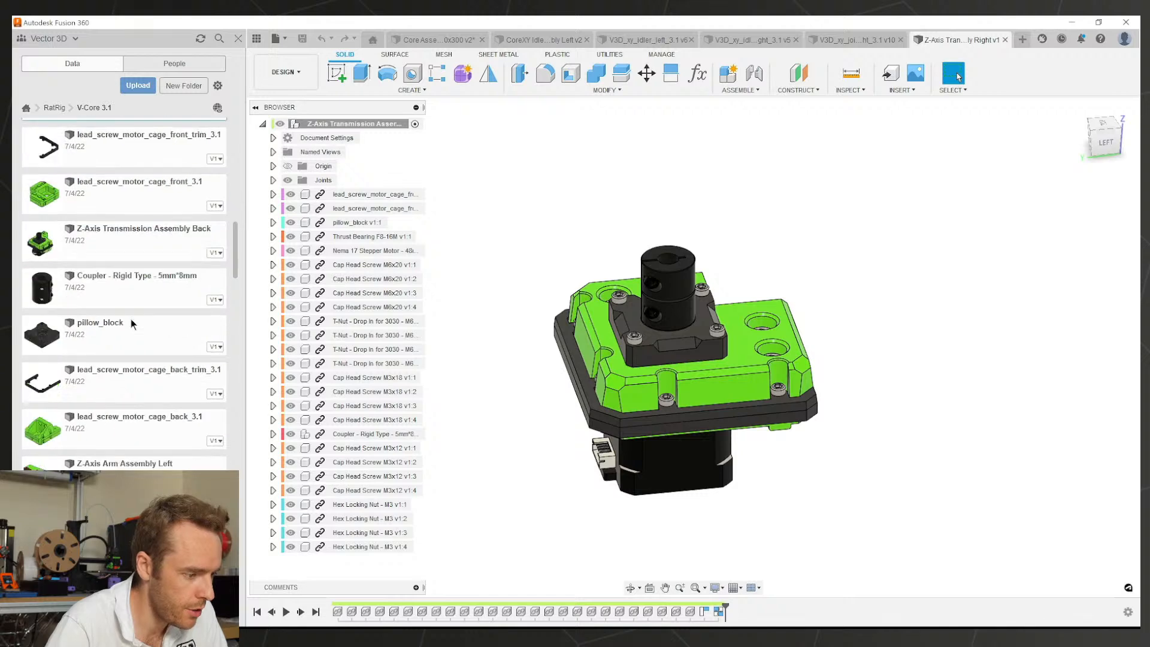
scroll(130, 326, "up", 8)
Step: Browse the V-Core 3.1 folder contents in the Data panel
left_click(54, 109)
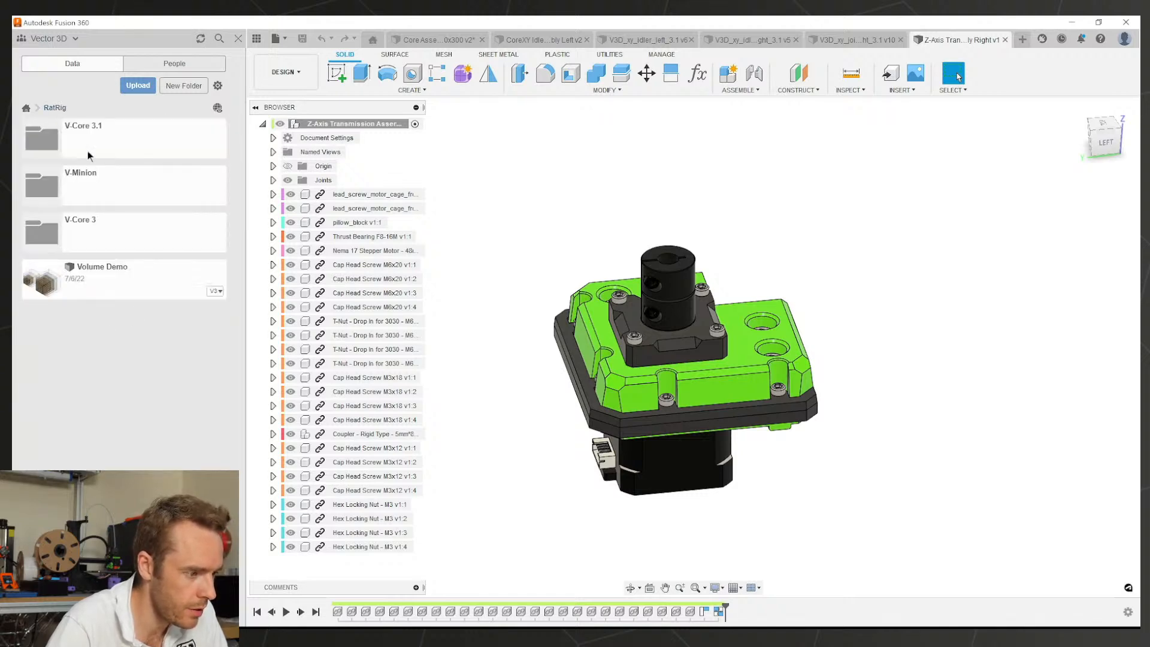
left_click(87, 150)
scroll(105, 321, "down", 1)
scroll(105, 321, "down", 15)
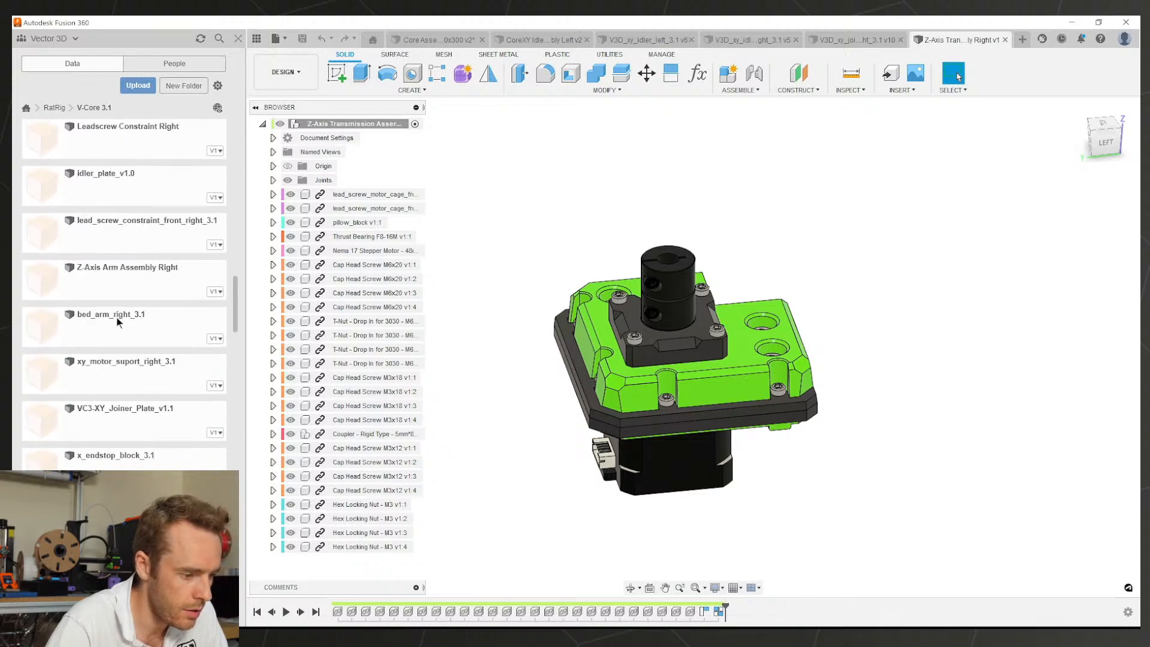
scroll(135, 448, "down", 6)
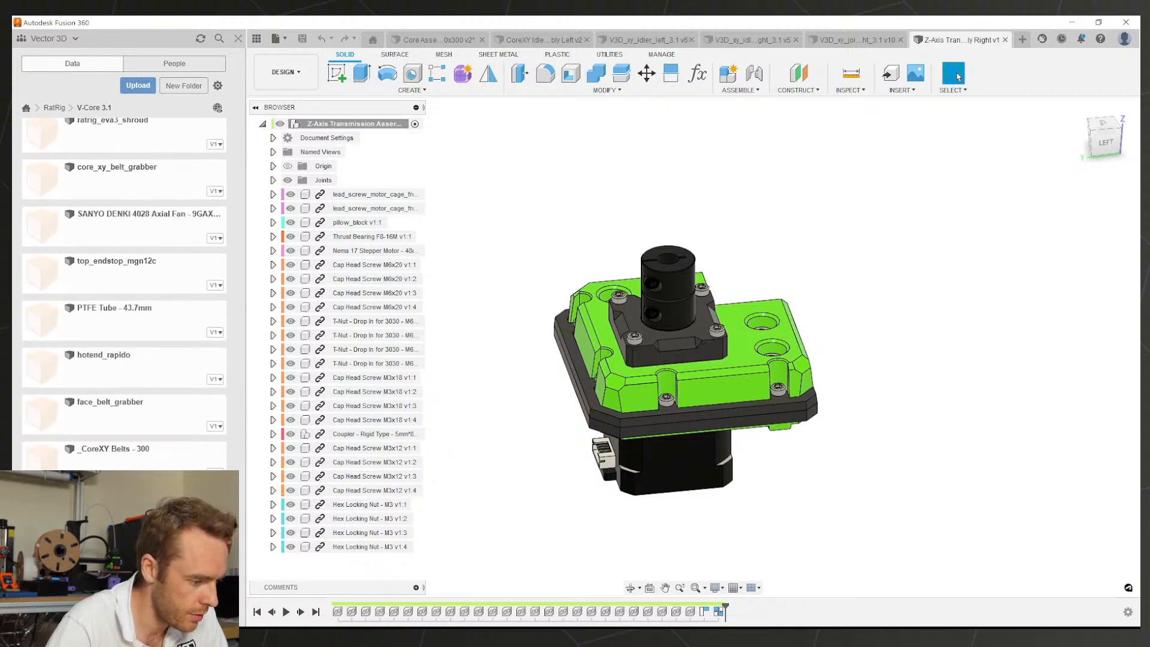
scroll(117, 296, "up", 5)
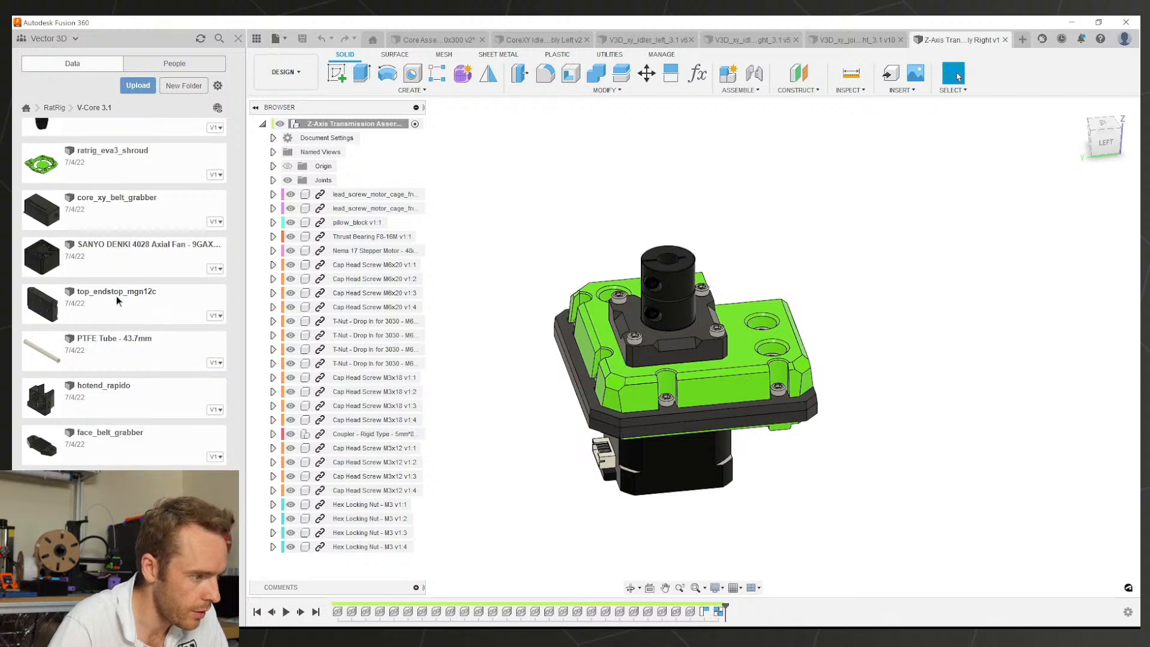
Step: Open the ALT lead-screw front plate from the V-Core 3 folder and inspect its top face
left_click(54, 108)
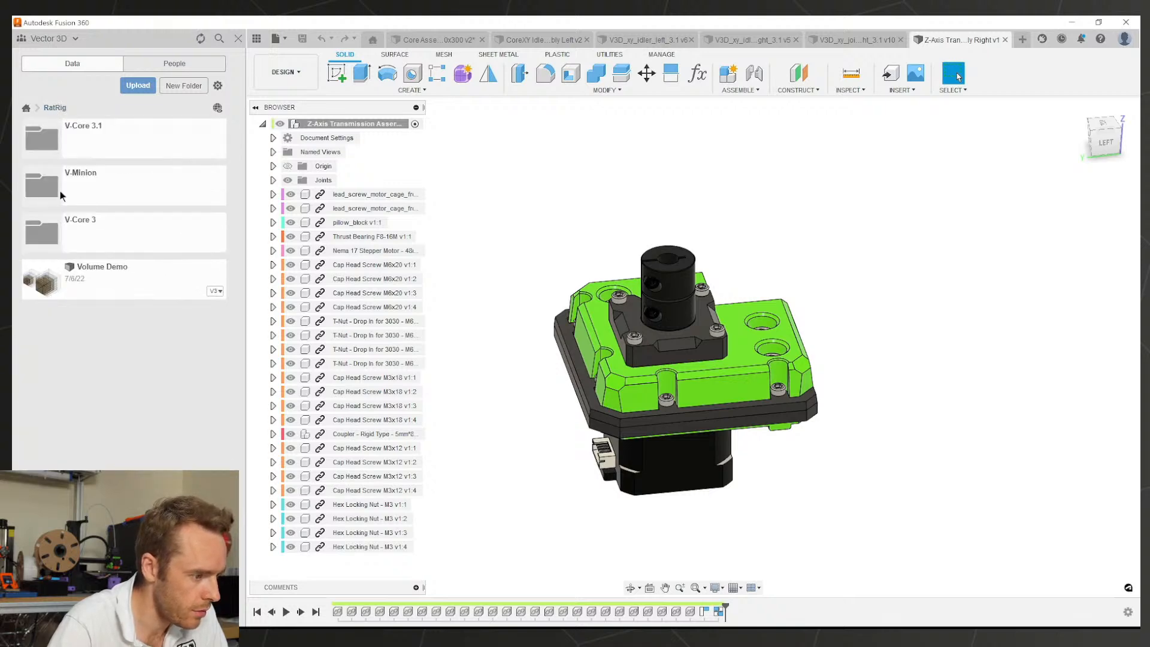
left_click(60, 228)
scroll(129, 384, "down", 10)
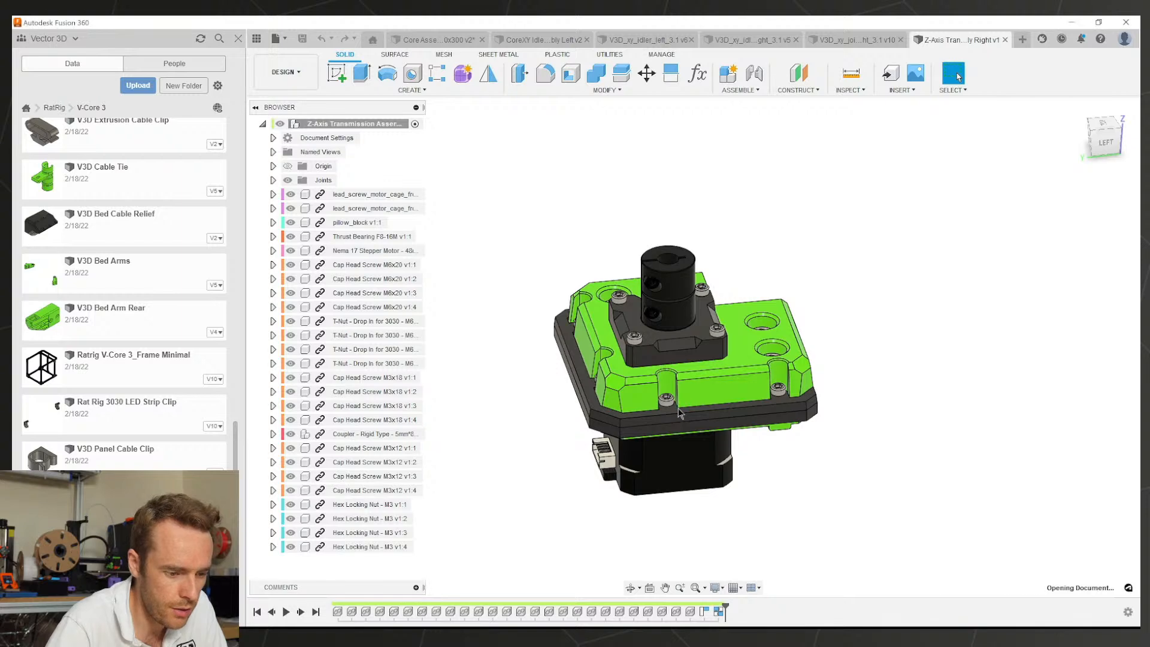
middle_click_drag(681, 412, 632, 383, "shift")
left_click(630, 376)
left_click(752, 444)
scroll(661, 355, "up", 1)
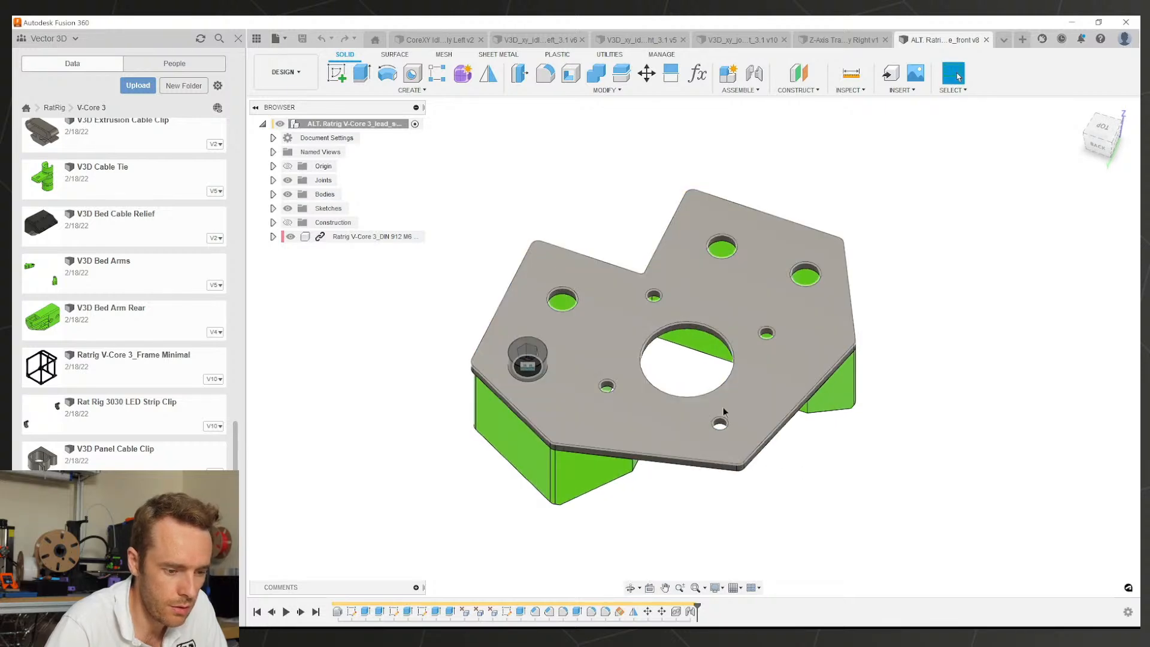
middle_click_drag(752, 412, 766, 386, "shift")
left_click(826, 437)
left_click(617, 362)
middle_click_drag(636, 384, 727, 318, "shift")
middle_click_drag(734, 353, 779, 277, "shift")
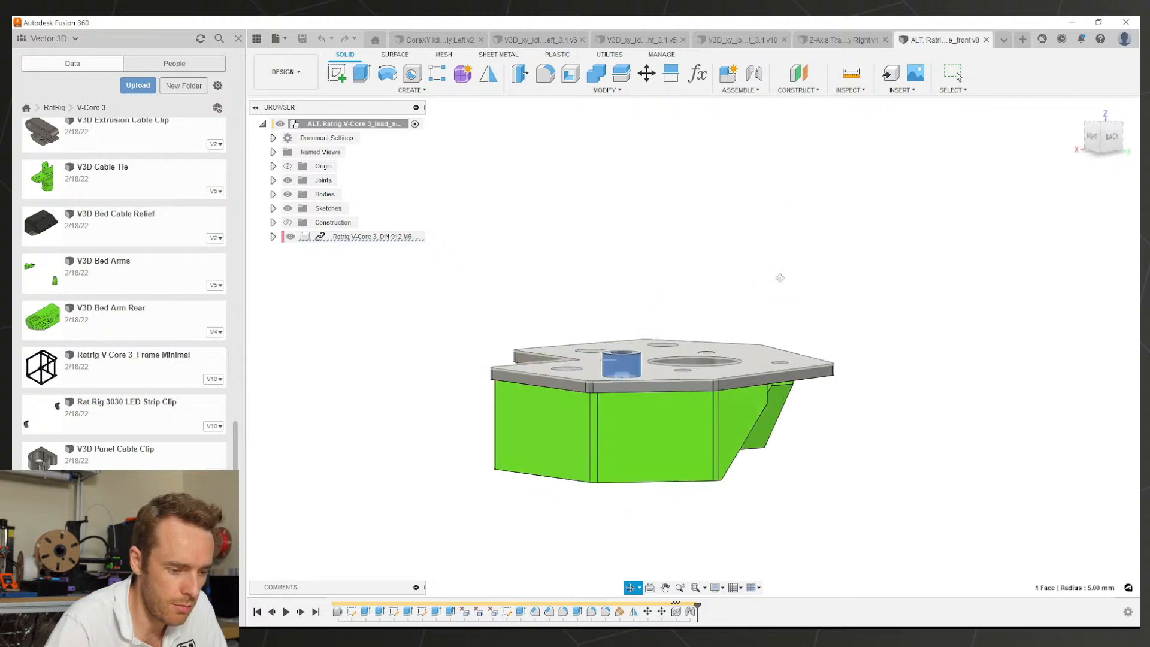
middle_click_drag(861, 284, 756, 319, "shift")
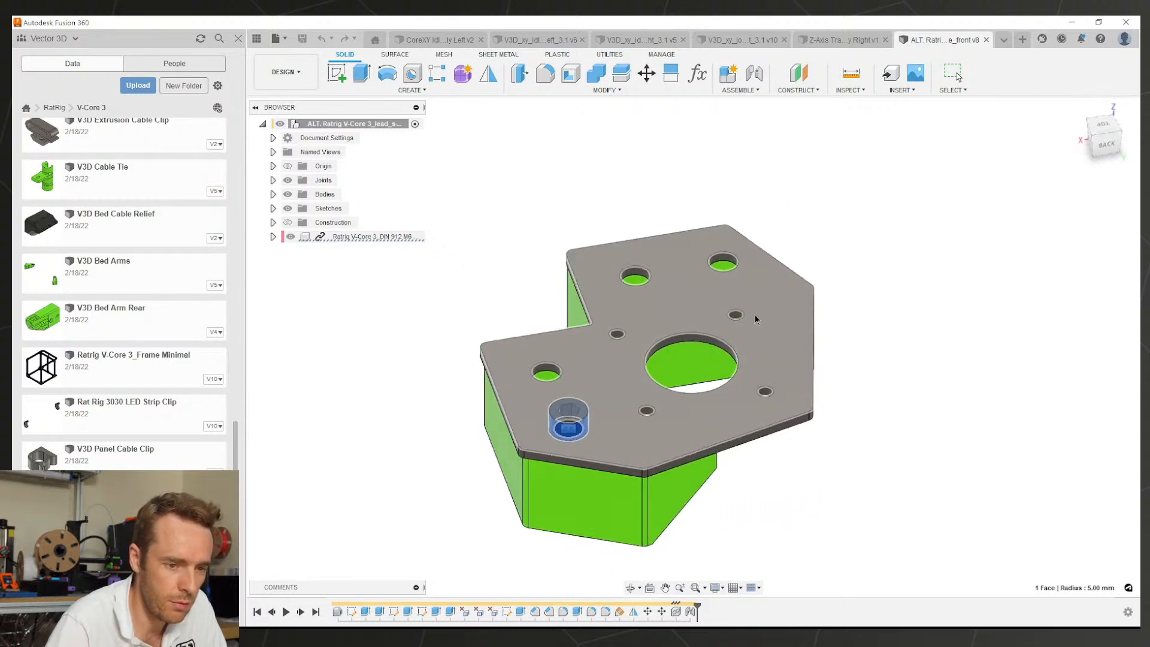
Step: Close the ALT plate and orbit the transmission assembly around its green motor cage
left_click(987, 39)
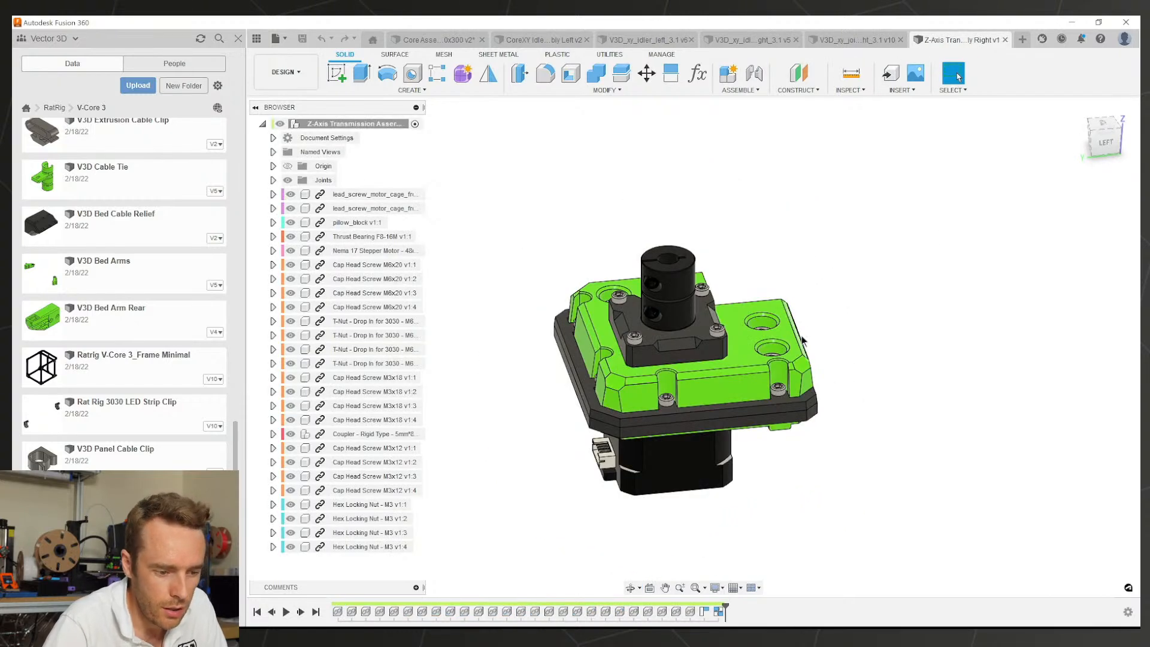
middle_click_drag(736, 373, 819, 324, "shift")
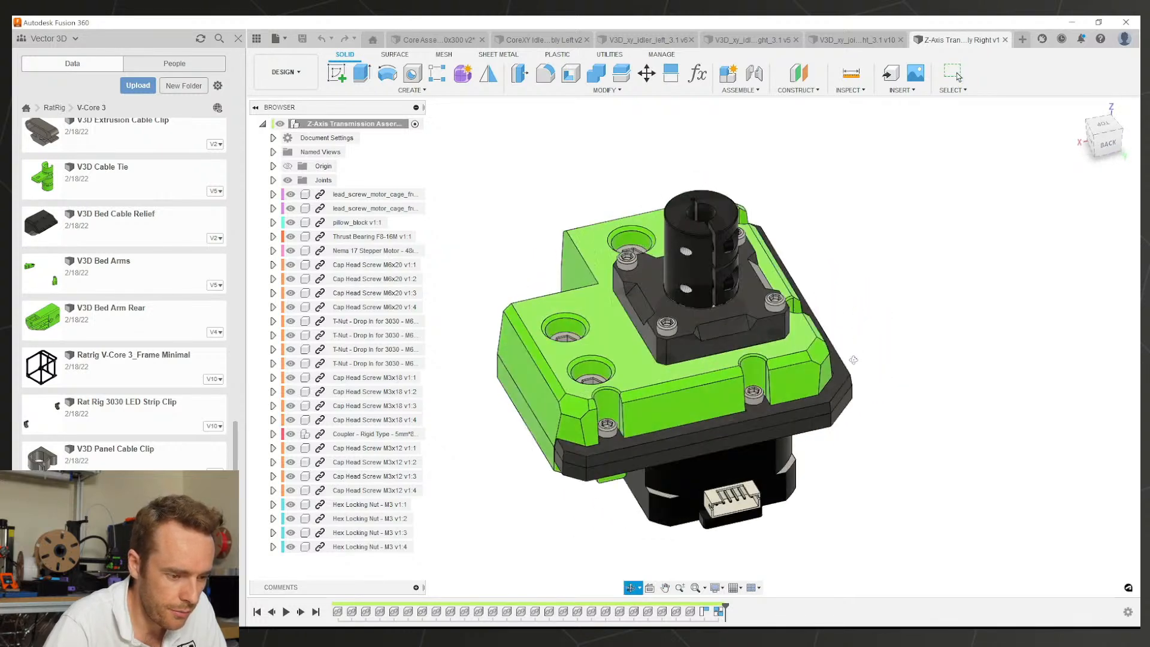
middle_click_drag(853, 359, 880, 352, "shift")
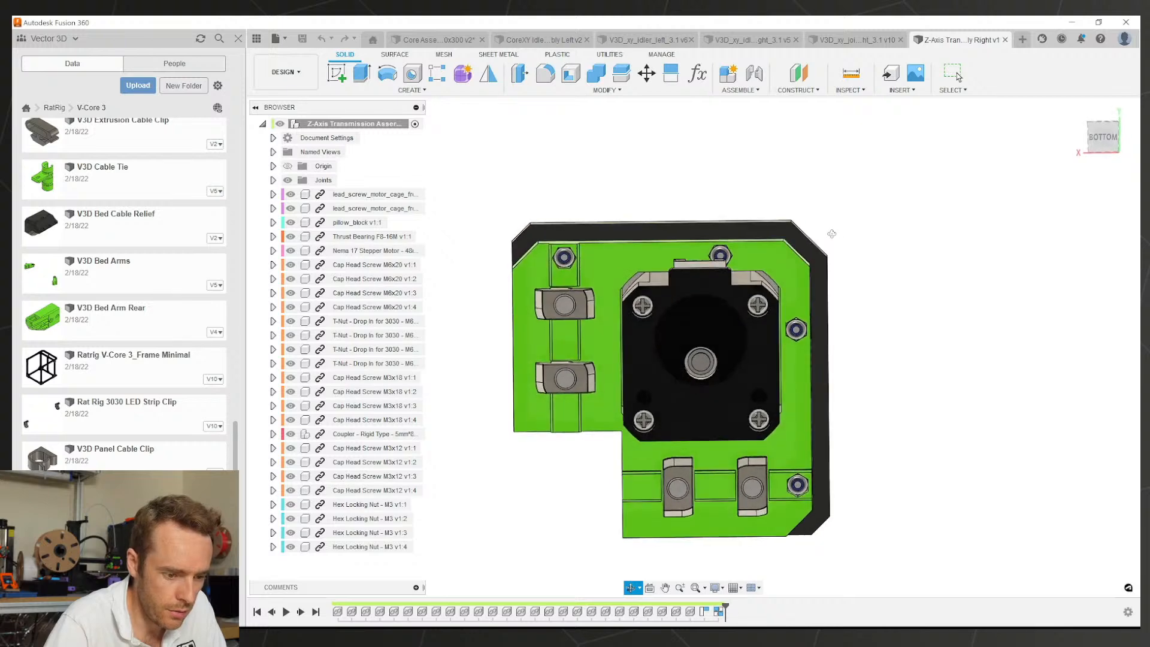
mouse_move(830, 224)
middle_mouse_down("shift")
mouse_move(728, 328)
mouse_move(856, 368)
mouse_move(986, 371)
middle_mouse_up("shift")
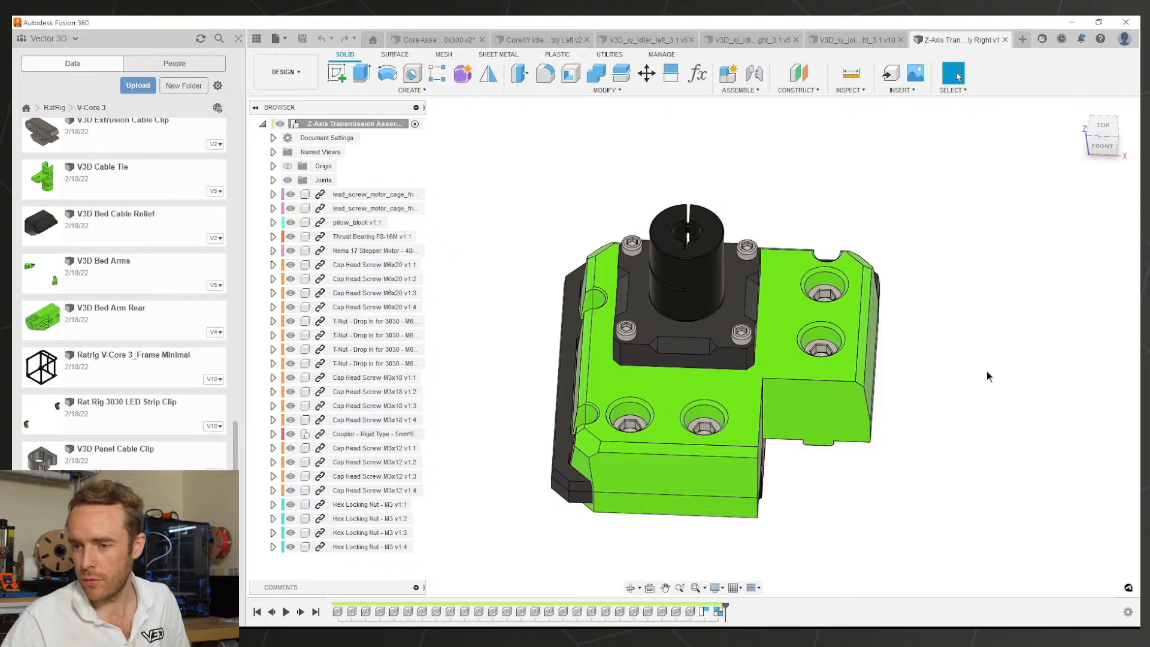
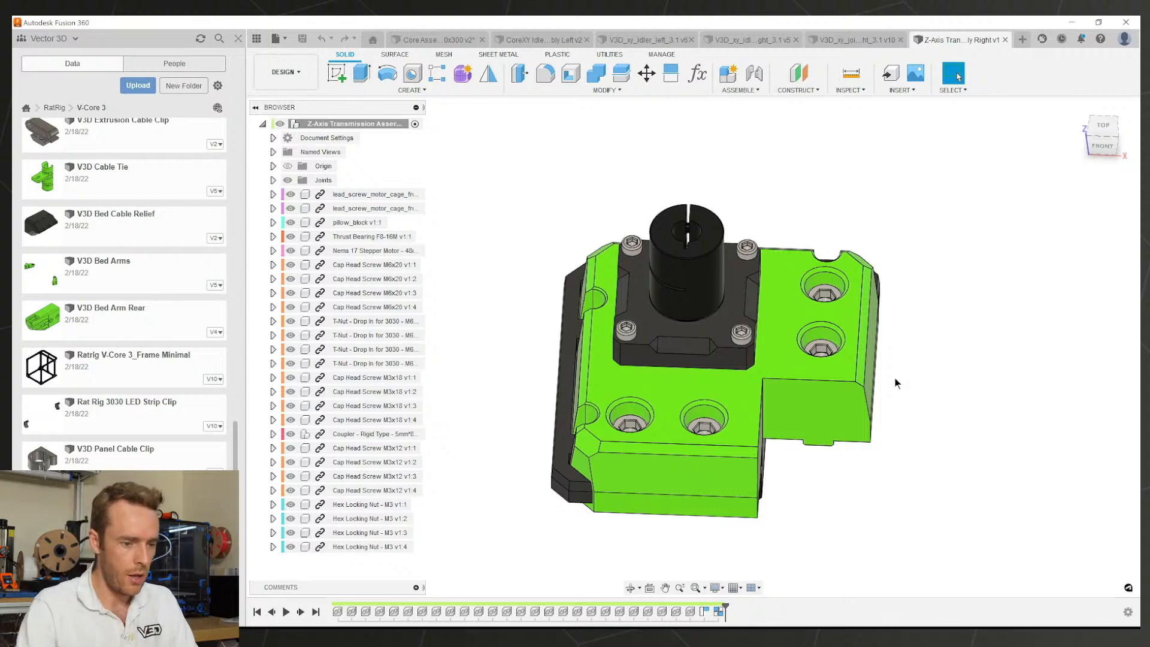
Step: Open lead_screw_motor_cage_front_3.1 from the transmission assembly browser in its own document
middle_click_drag(894, 379, 795, 326, "shift")
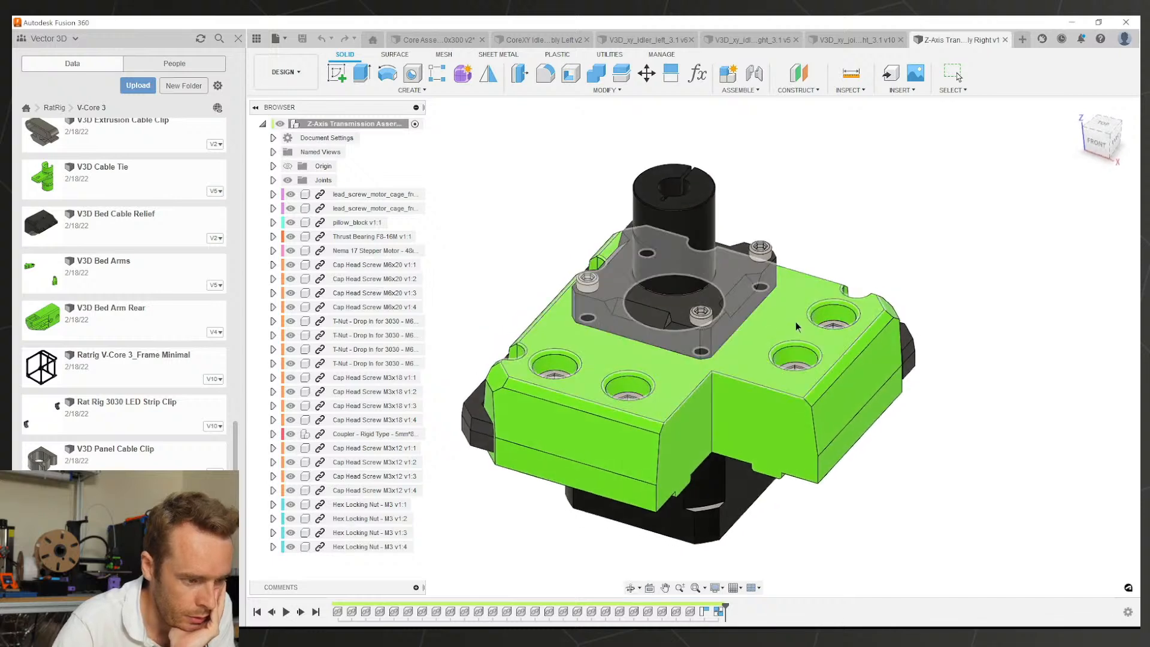
left_click(749, 393)
left_click(273, 194)
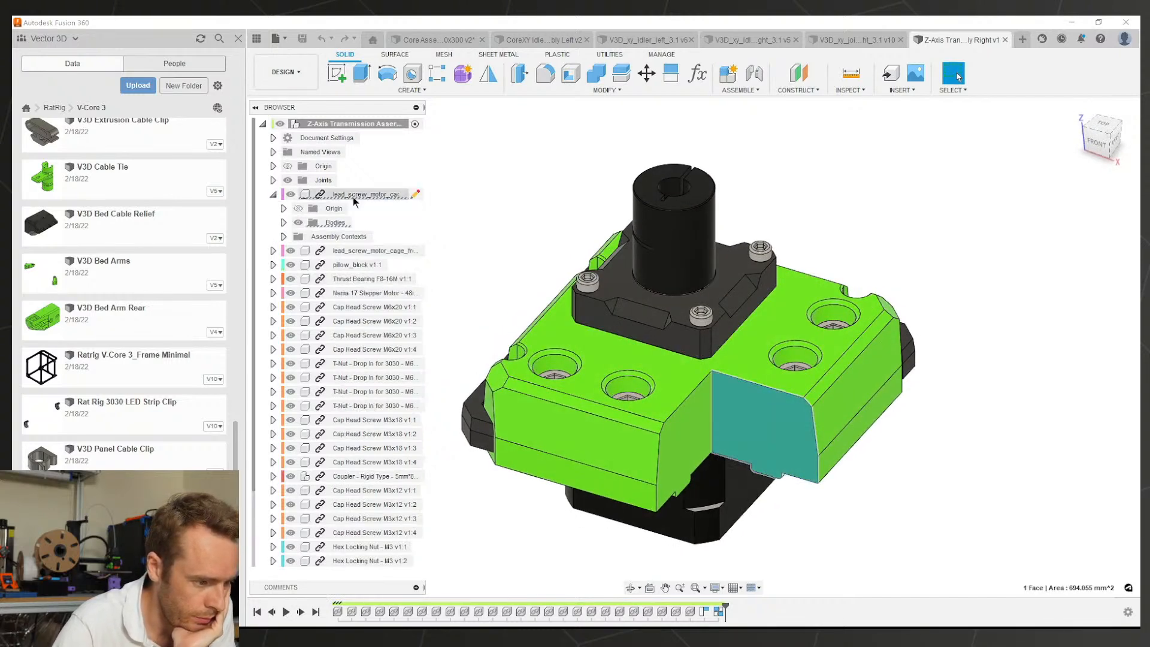
left_click(283, 222)
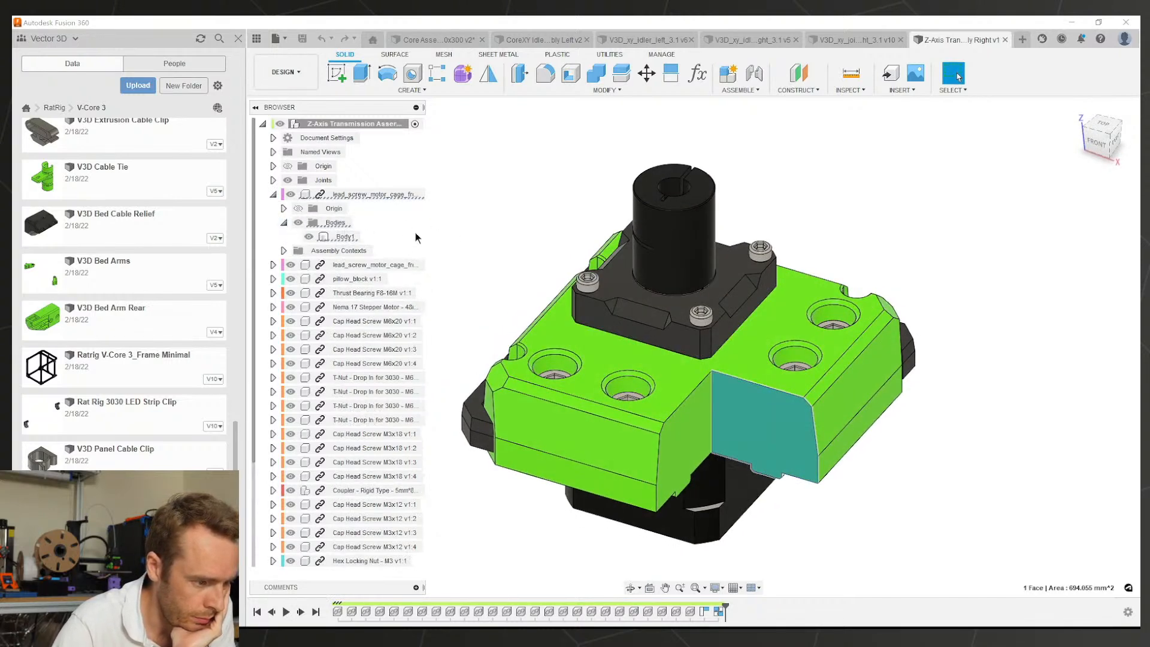
right_click(356, 194)
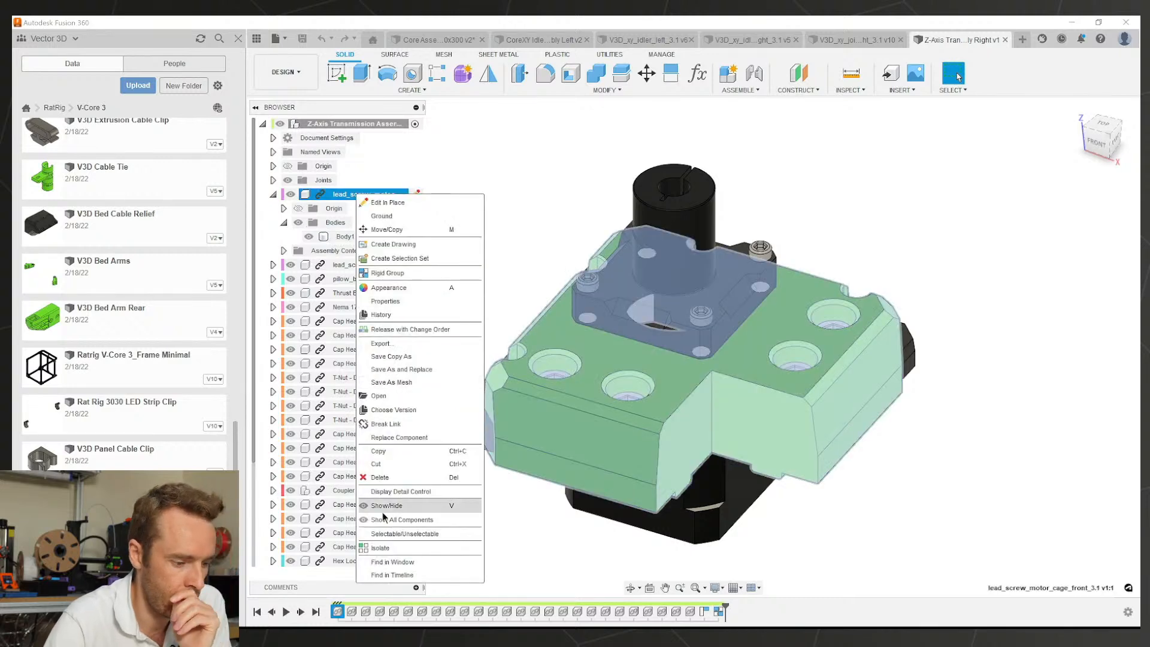
left_click(390, 396)
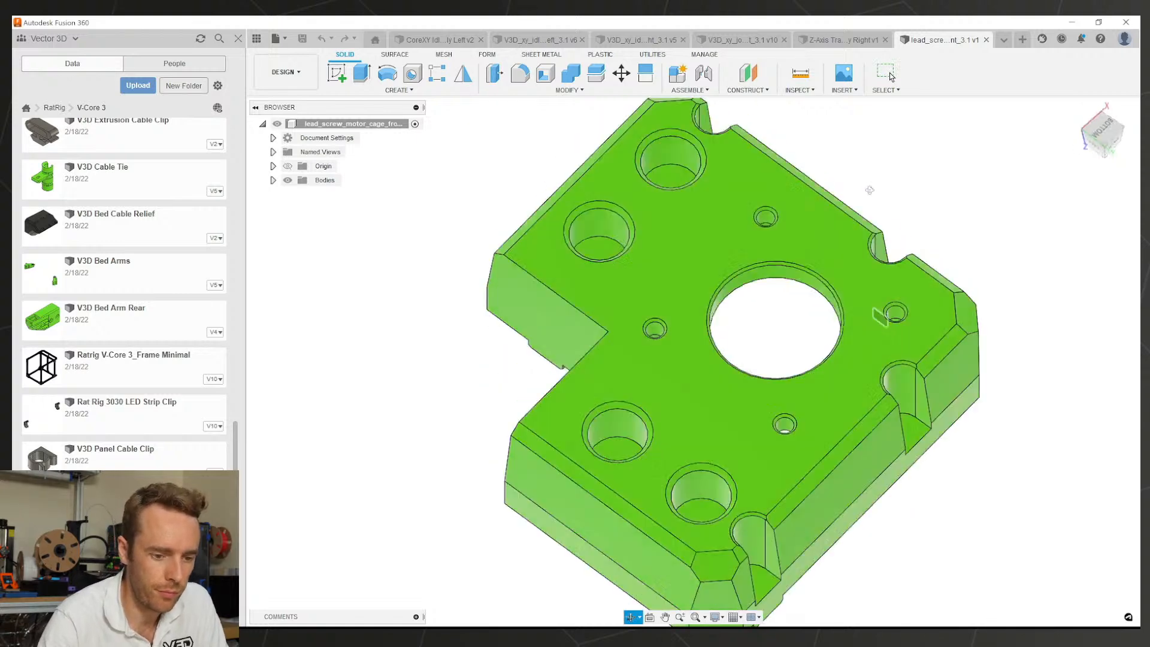
Step: Turn on design history capture for the motor cage part's root component
middle_click_drag(869, 190, 967, 377, "shift")
scroll(866, 299, "up", 3)
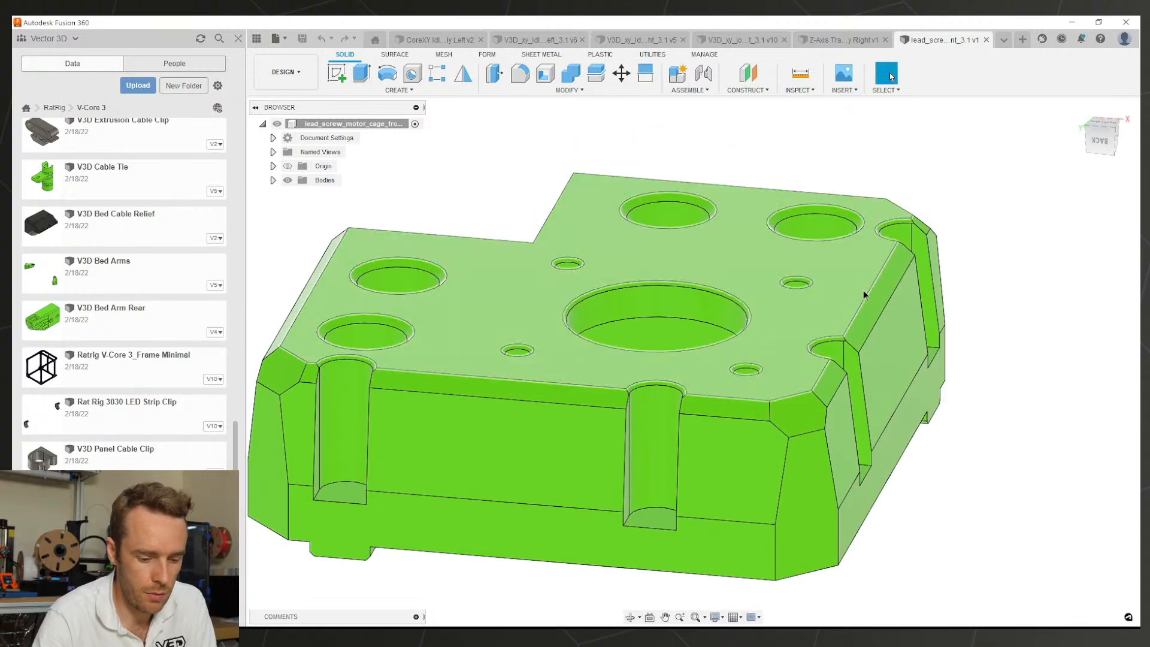
left_click(877, 298)
scroll(878, 299, "down", 1)
middle_click_drag(877, 299, 842, 307, "shift")
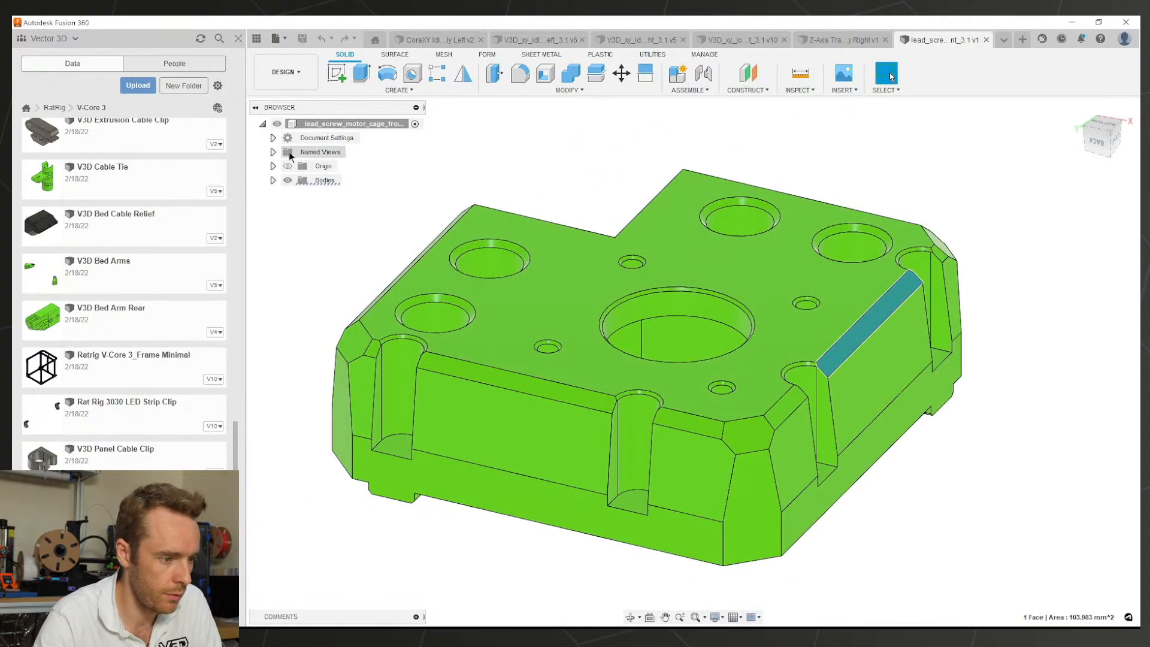
right_click(308, 126)
left_click(350, 442)
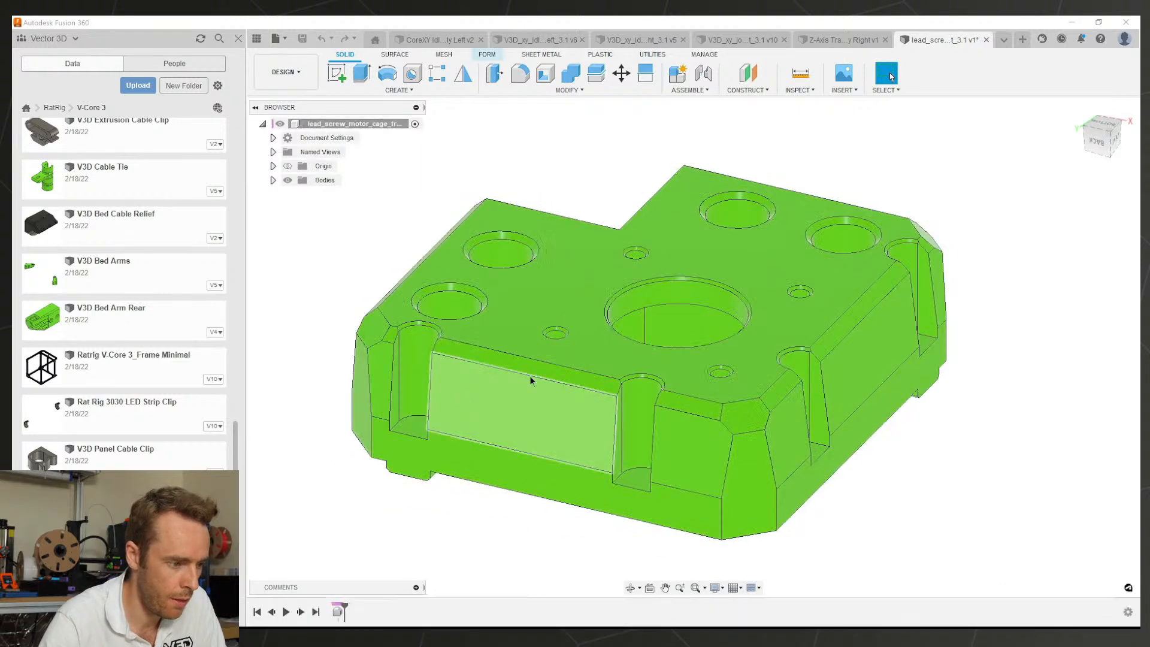
Step: Duplicate Body1, name the bodies Original and Modified, and hide Original
left_click(327, 197)
key("ctrl+c")
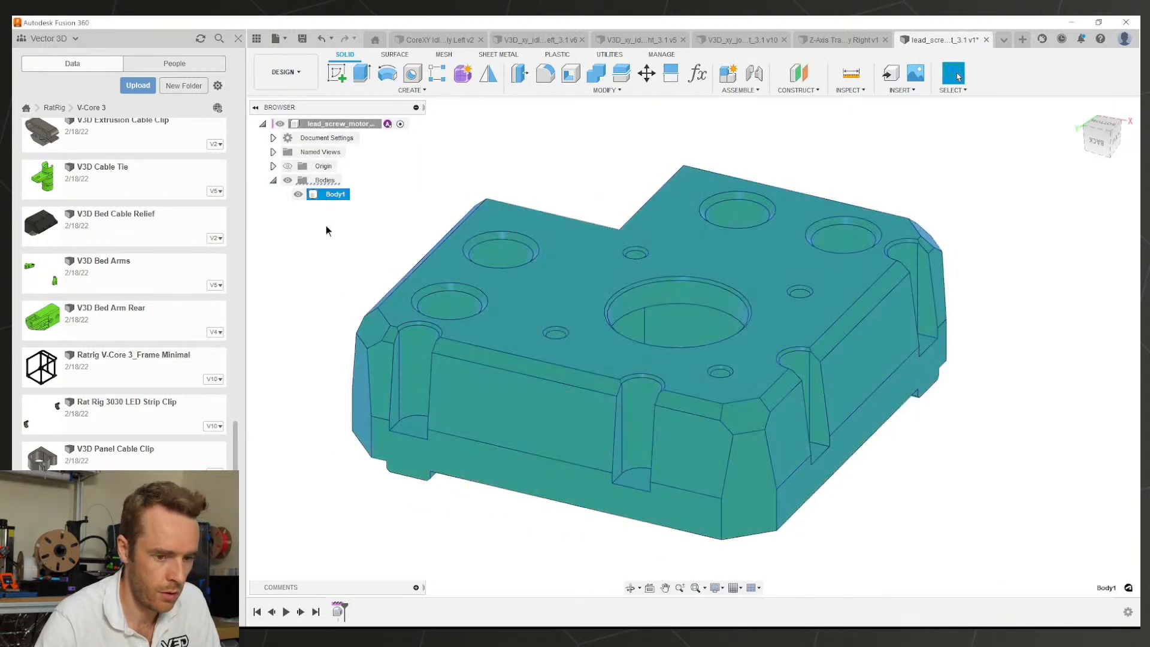
key("ctrl+v")
key("Return")
double_click(333, 195)
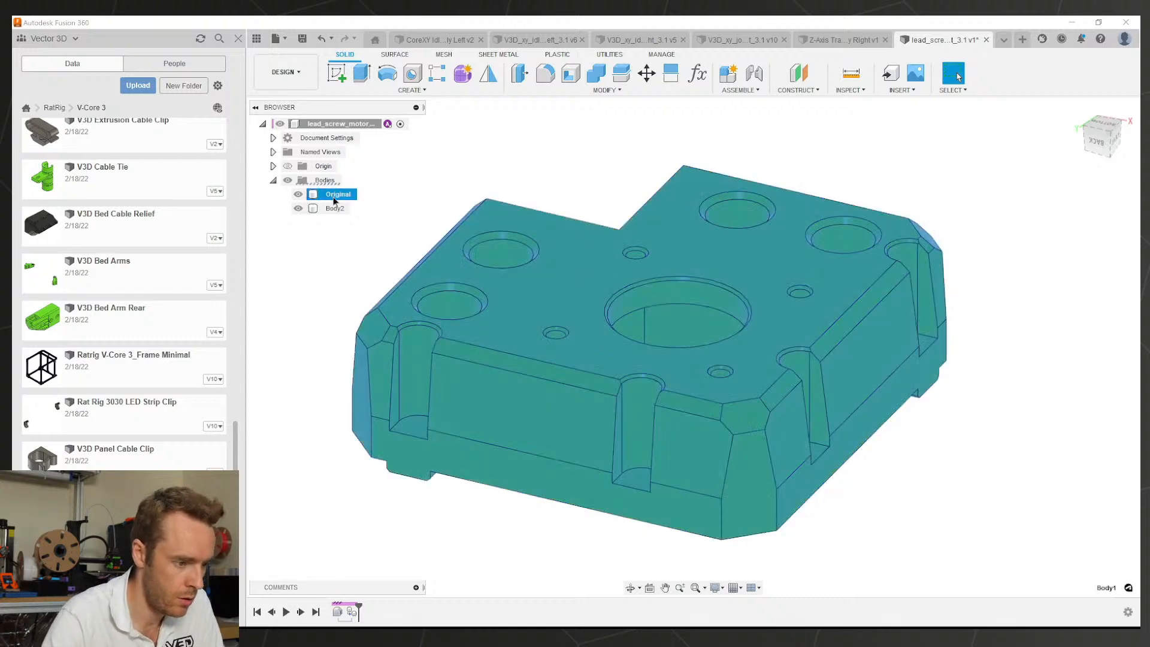
left_click(339, 213)
double_click(331, 209)
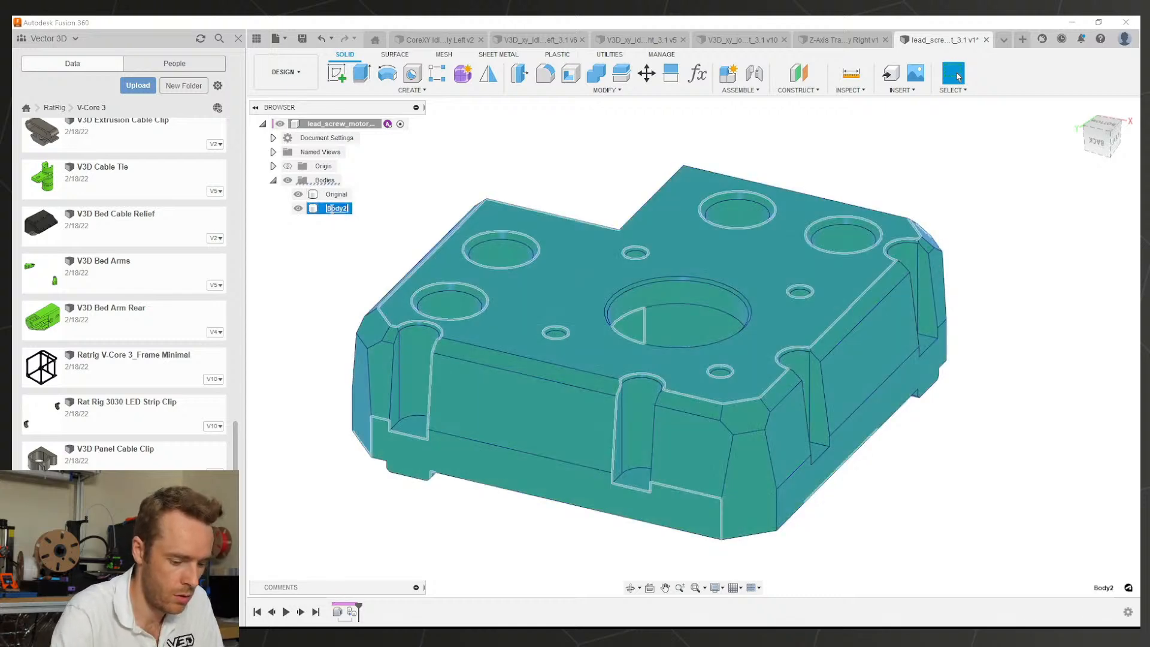
type("Modified")
key("Return")
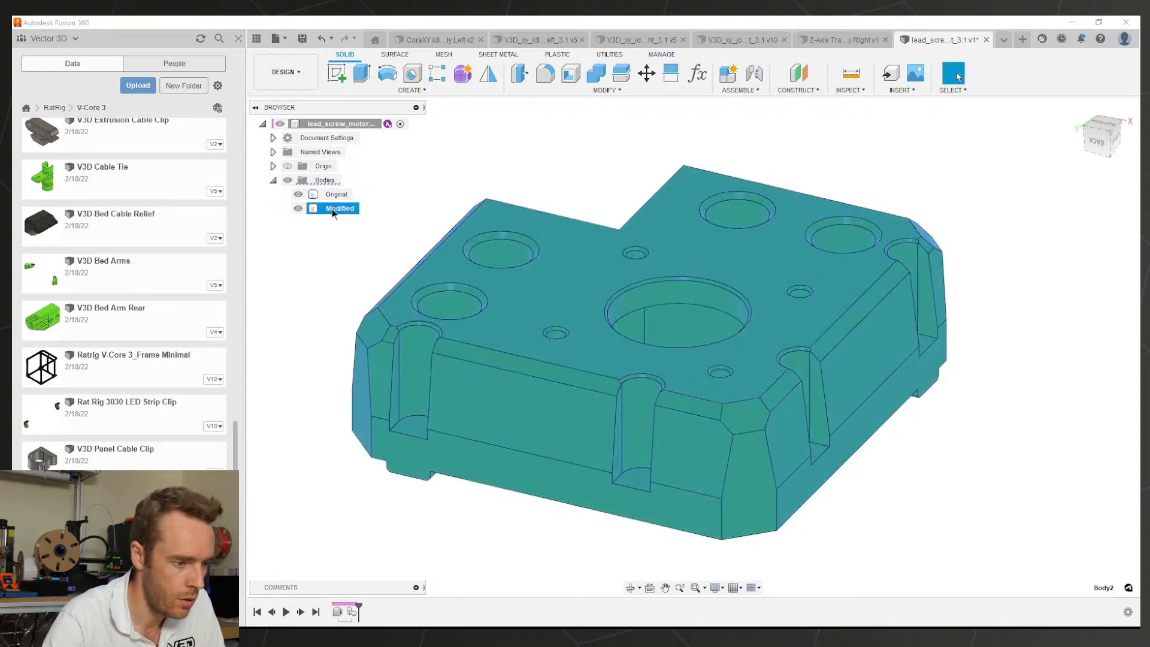
left_click(297, 195)
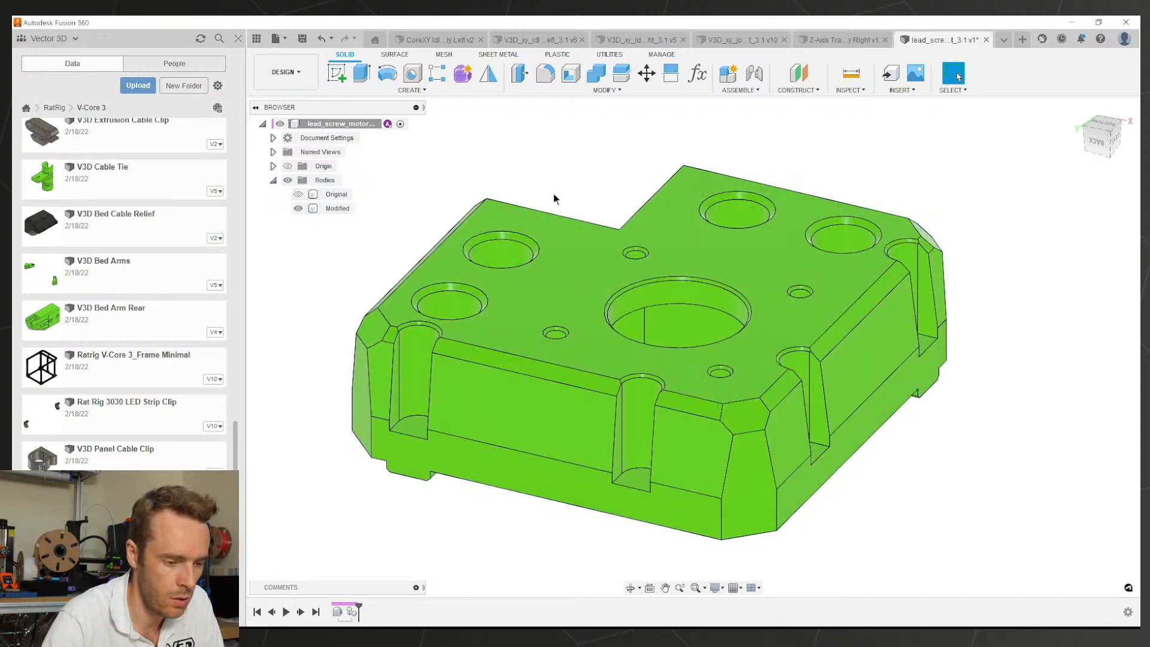
Step: Delete one top counterbore face on the Modified body
scroll(639, 229, "down", 3)
mouse_move(637, 228)
middle_mouse_down("shift")
mouse_move(628, 270)
mouse_move(632, 251)
middle_mouse_up("shift")
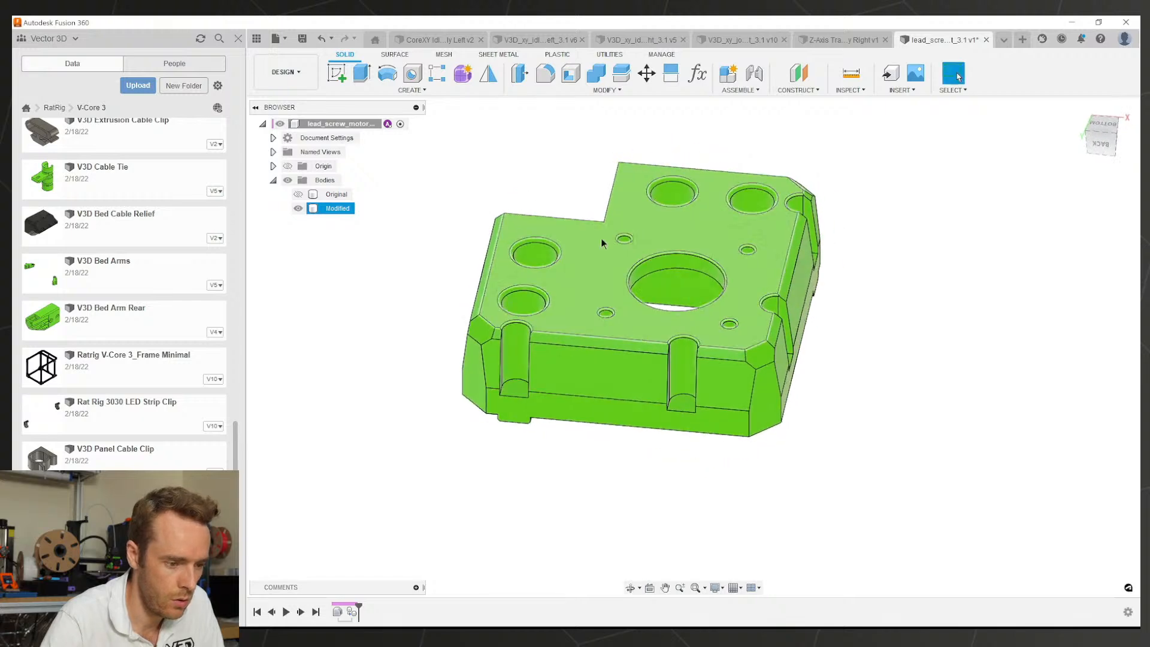
scroll(602, 239, "up", 5)
left_click(543, 249)
scroll(562, 329, "down", 2)
middle_click_drag(562, 329, 547, 313, "shift")
scroll(546, 313, "up", 2)
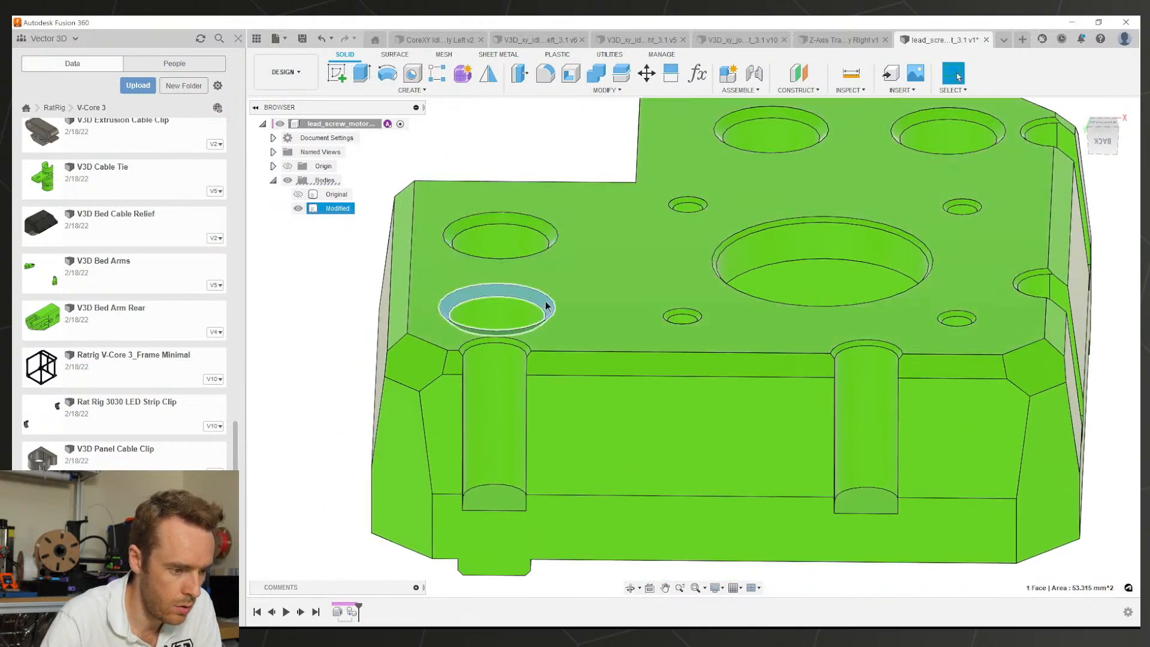
key("Delete")
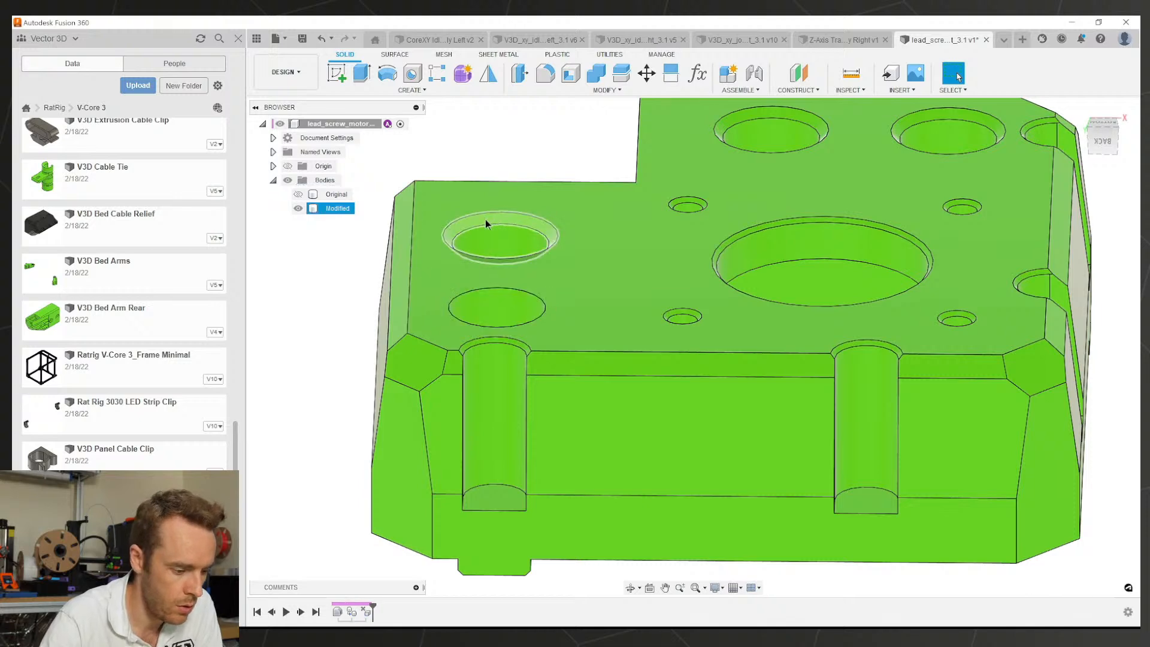
Step: Edit the Delete Face feature to include the top counterbores, hole faces and left chamfers
double_click(366, 612)
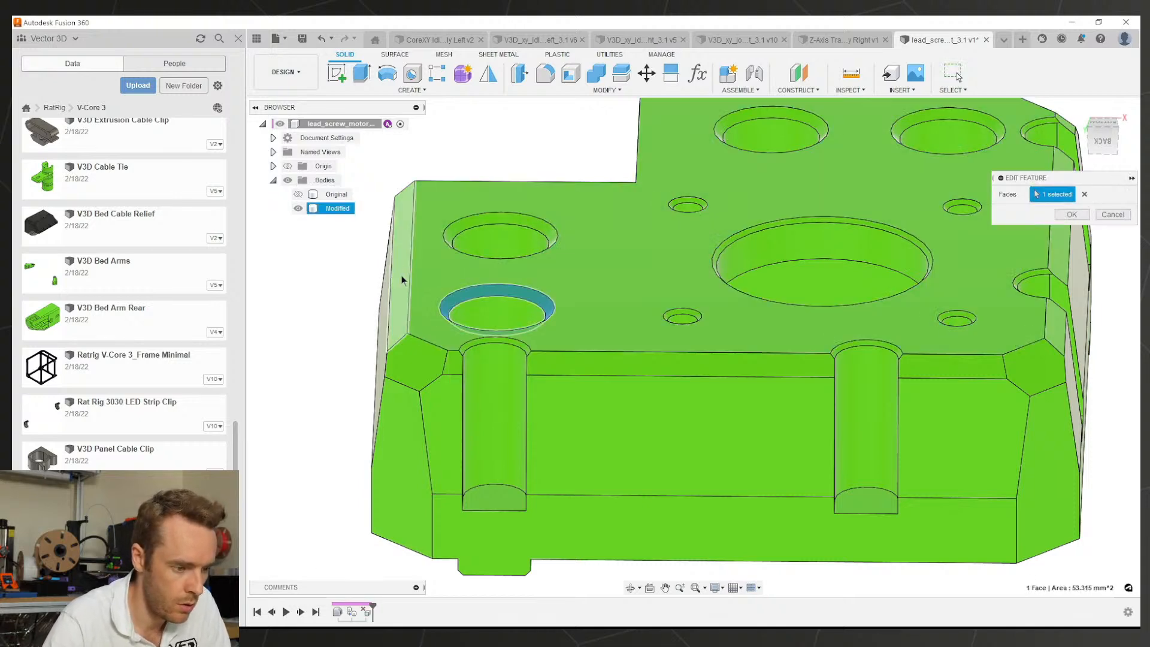
left_click(402, 280)
left_click(458, 228)
left_click(714, 124)
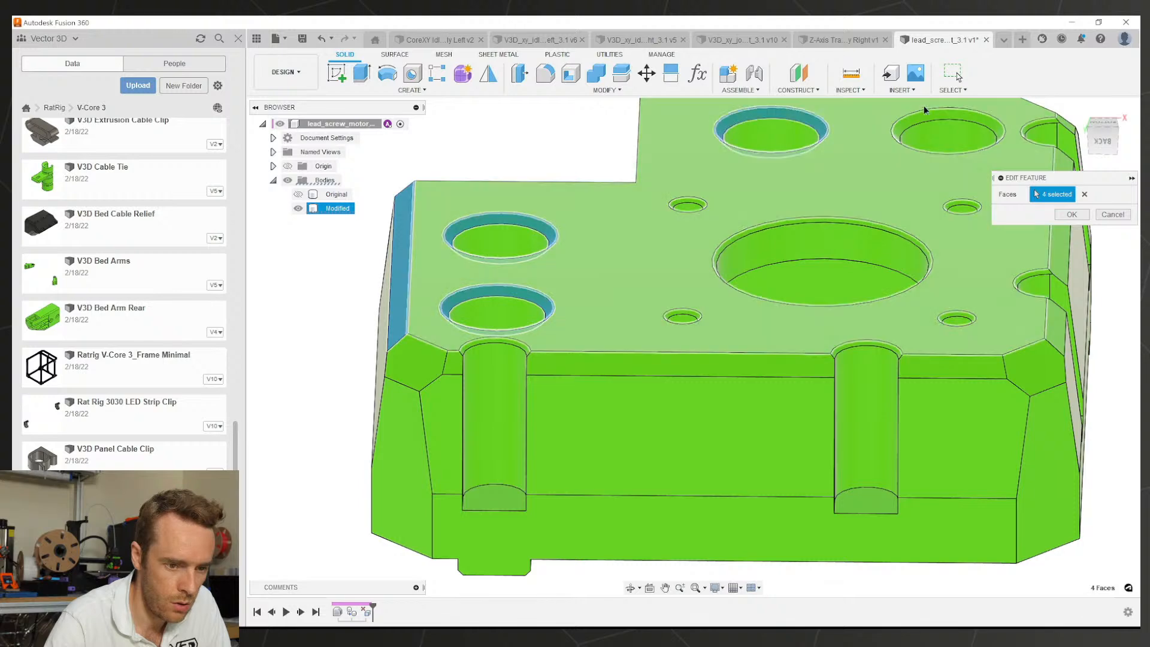
left_click(926, 109)
scroll(922, 250, "up", 2)
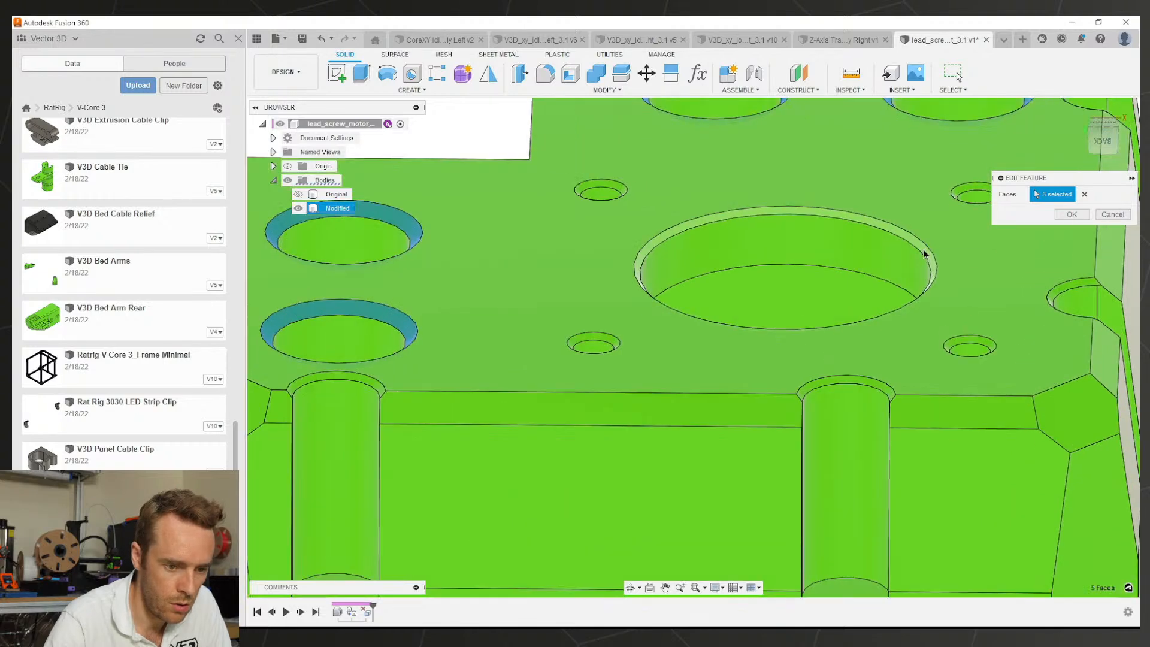
left_click(924, 254)
left_click(958, 192)
left_click(623, 188)
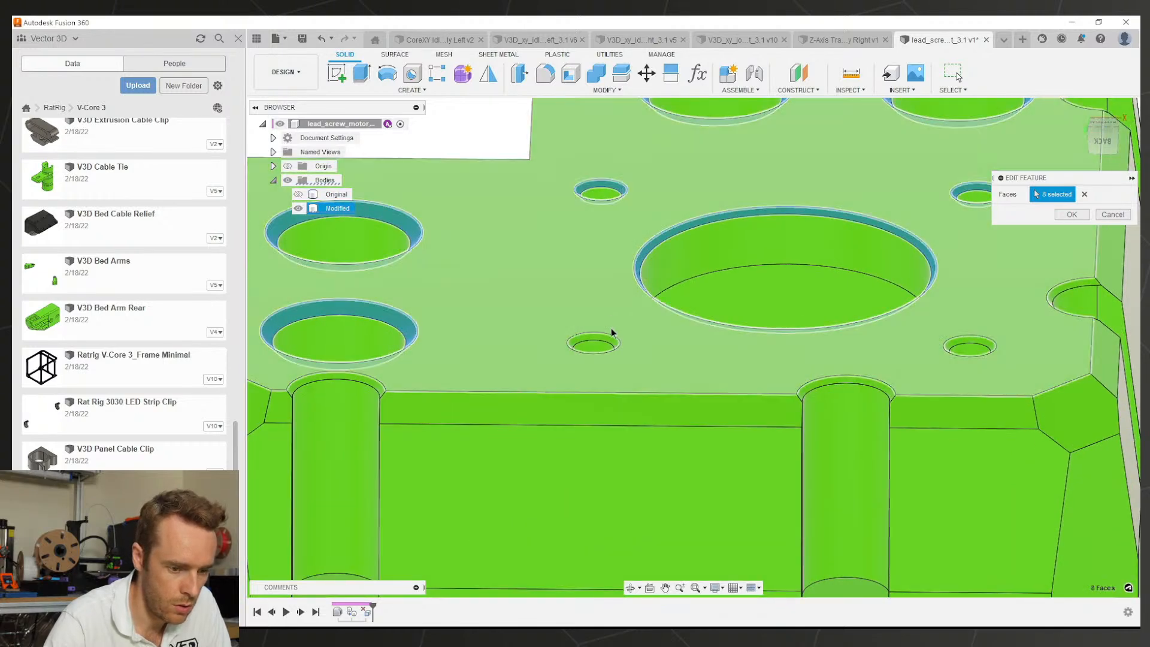
left_click(613, 343)
left_click(964, 344)
left_click(796, 413)
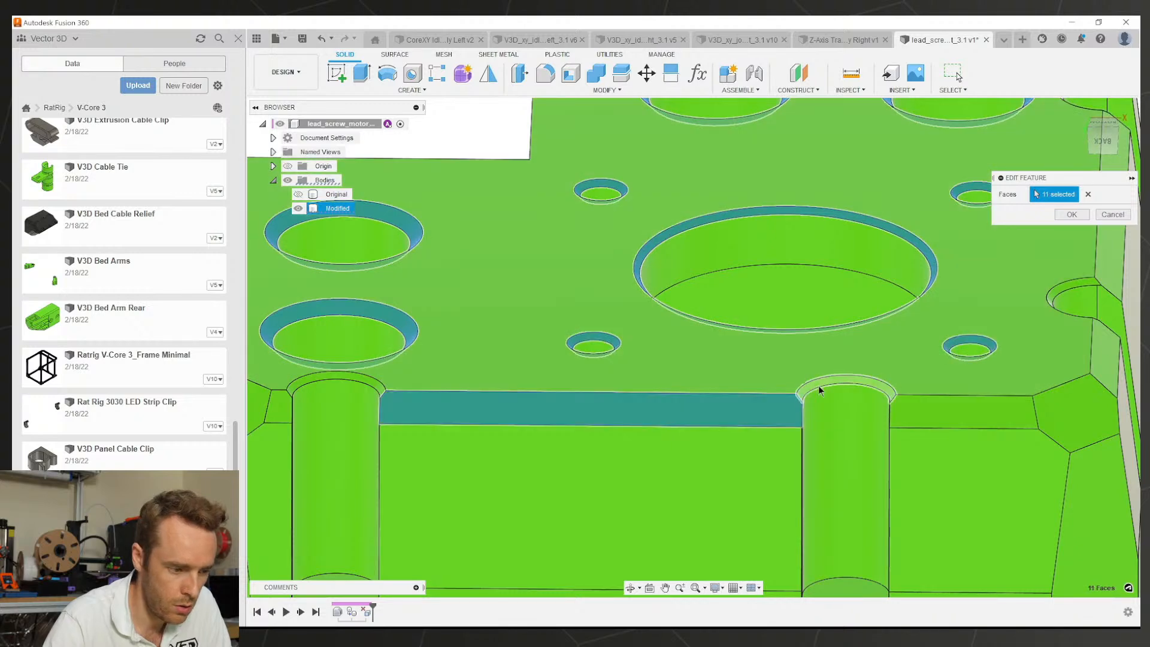
left_click(818, 386)
left_click(368, 381)
left_click(279, 406)
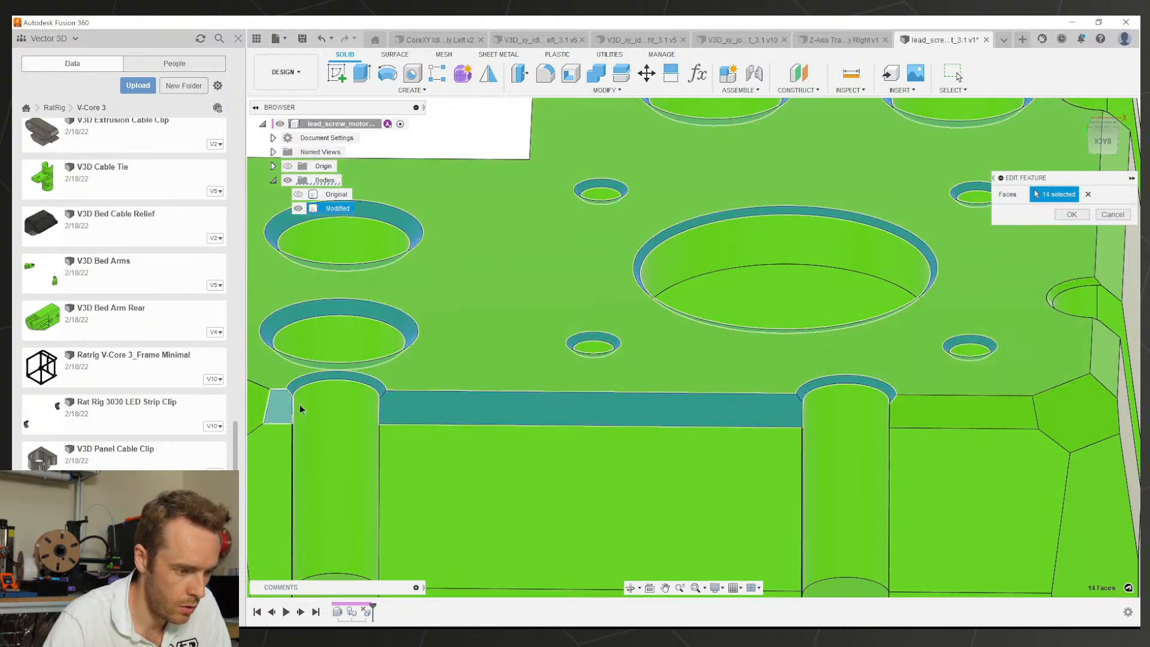
Step: Add the remaining right, front and hexagonal chamfer faces, totalling 24 deleted faces
scroll(300, 409, "down", 3)
left_click(778, 406)
left_click(860, 402)
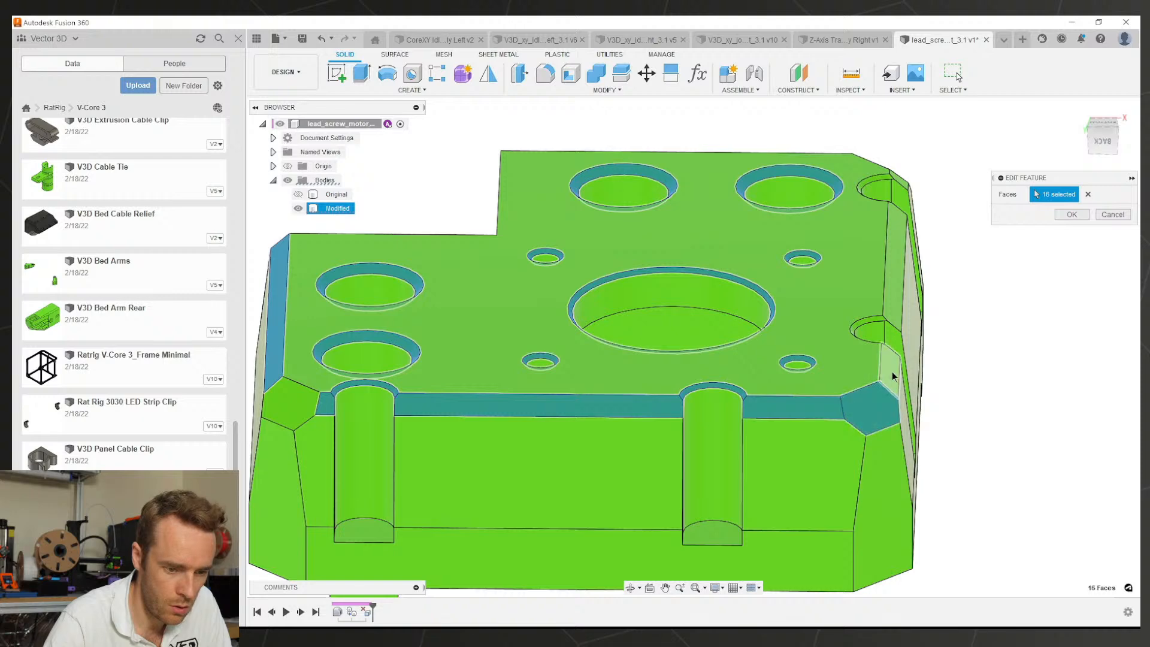
left_click(893, 372)
left_click(890, 317)
scroll(876, 319, "up", 1)
left_click(875, 319)
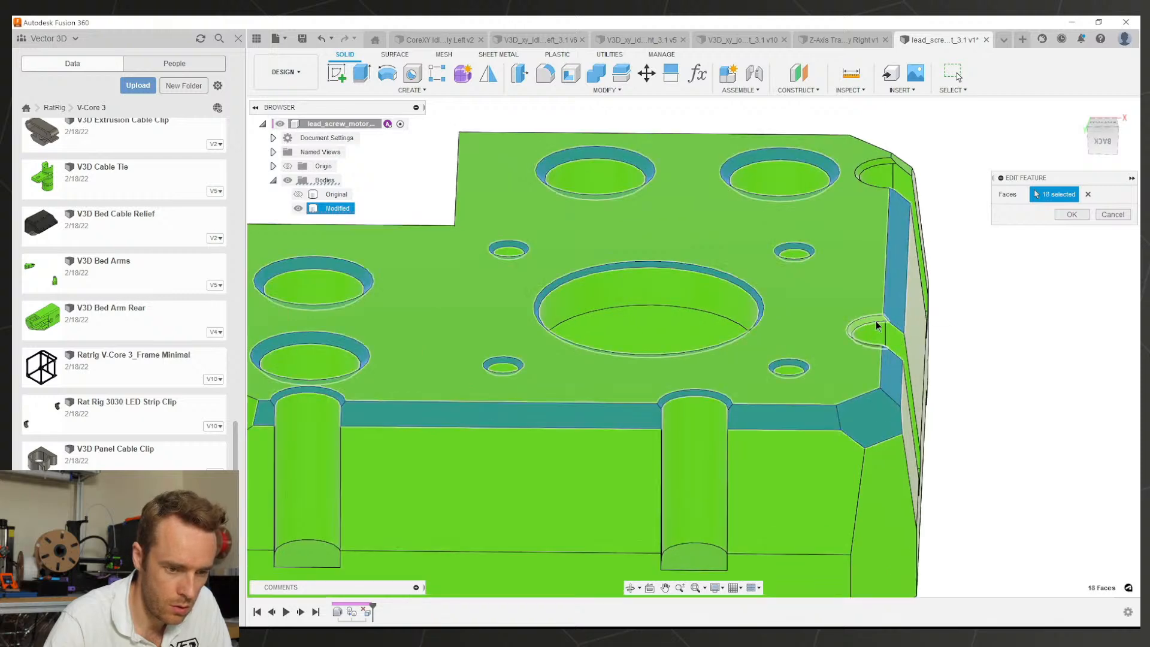
left_click(889, 159)
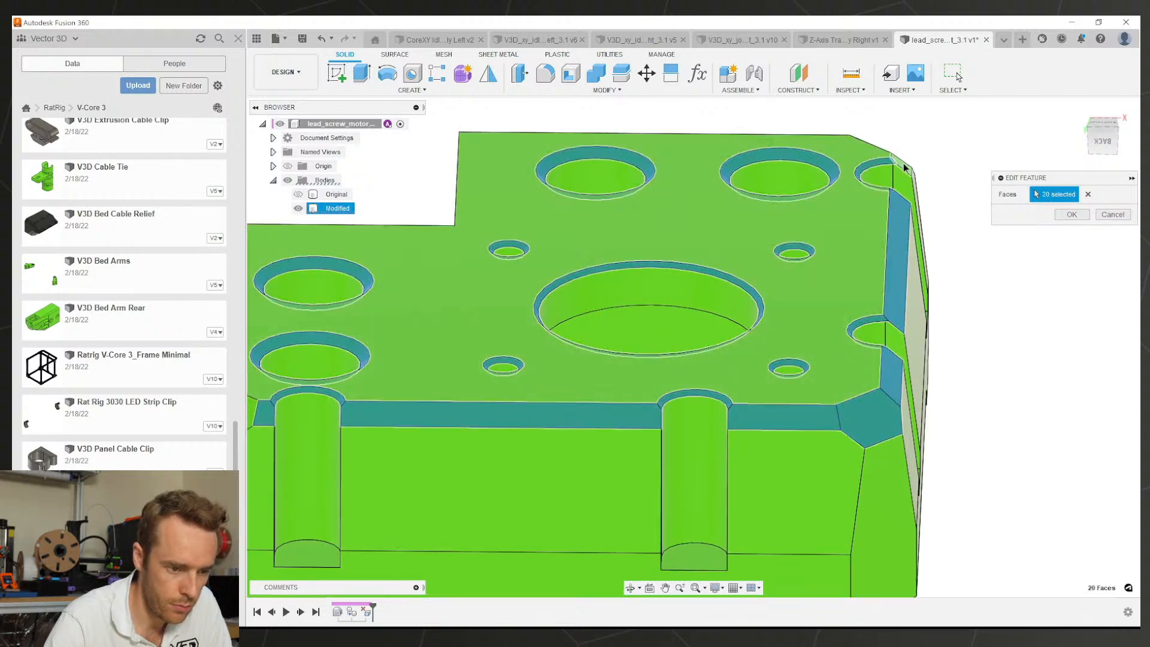
left_click(902, 164)
scroll(811, 268, "down", 3)
middle_click_drag(811, 268, 572, 287, "shift")
scroll(551, 371, "up", 2)
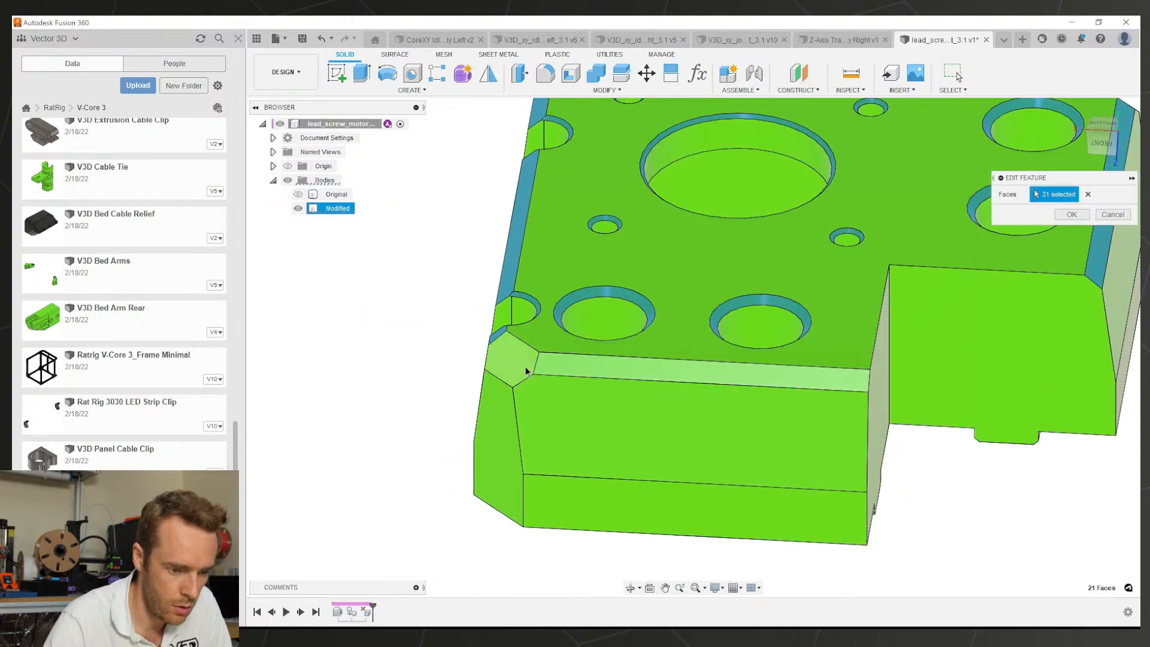
left_click(526, 369)
left_click(666, 373)
middle_click_drag(832, 373, 635, 419, "shift")
left_click(622, 509)
middle_click_drag(623, 510, 756, 381, "shift")
middle_click_drag(756, 381, 820, 410)
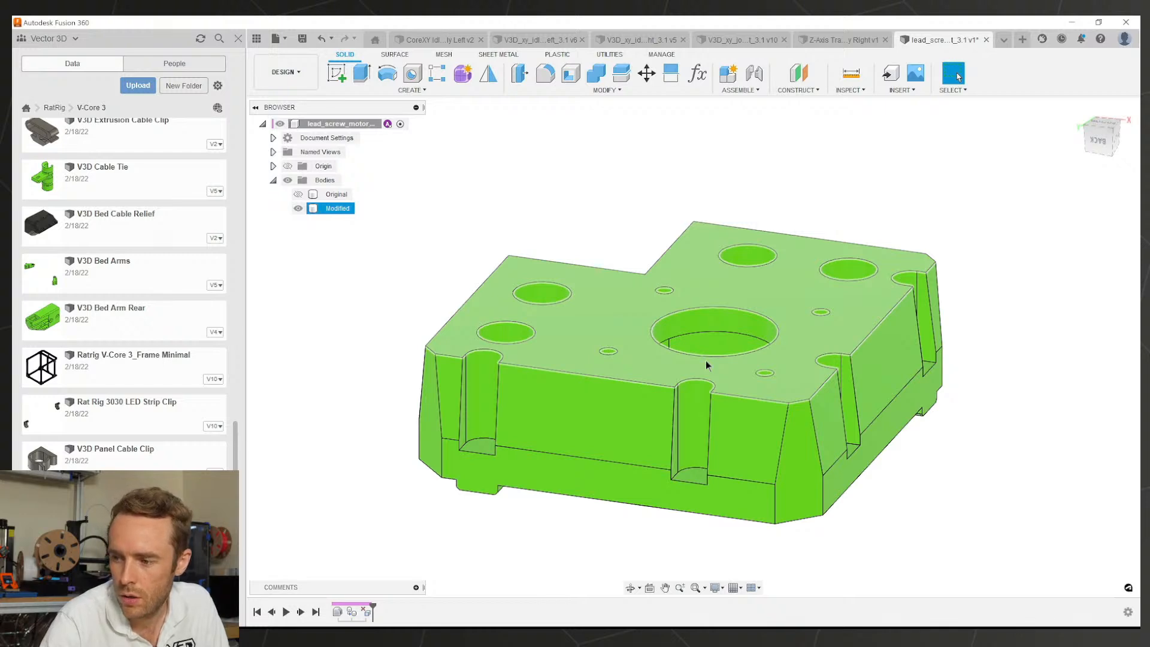
Step: Compare the Original and Modified bodies by toggling each one's visibility
scroll(727, 422, "up", 3)
middle_click_drag(713, 386, 749, 367, "shift")
scroll(727, 404, "down", 3)
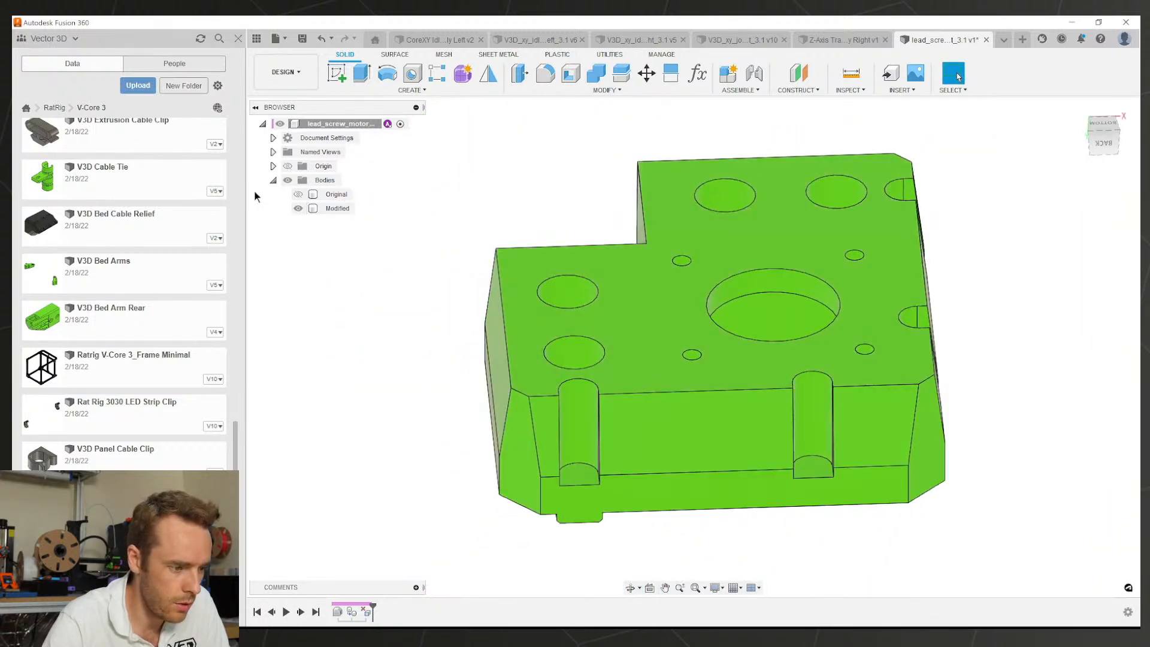
left_click(298, 194)
left_click(299, 194)
left_click(298, 208)
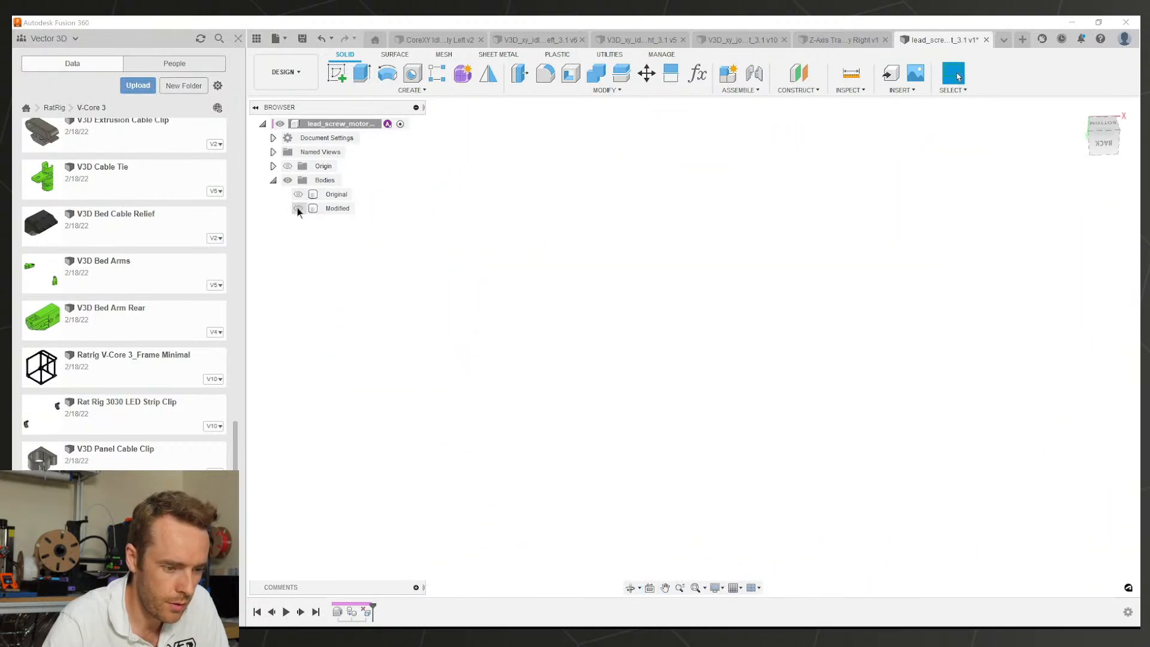
left_click(298, 208)
middle_click_drag(590, 366, 557, 141, "shift")
Step: Start a chamfer on the Modified body's front-left vertical corner edge
left_click(607, 89)
left_click(555, 139)
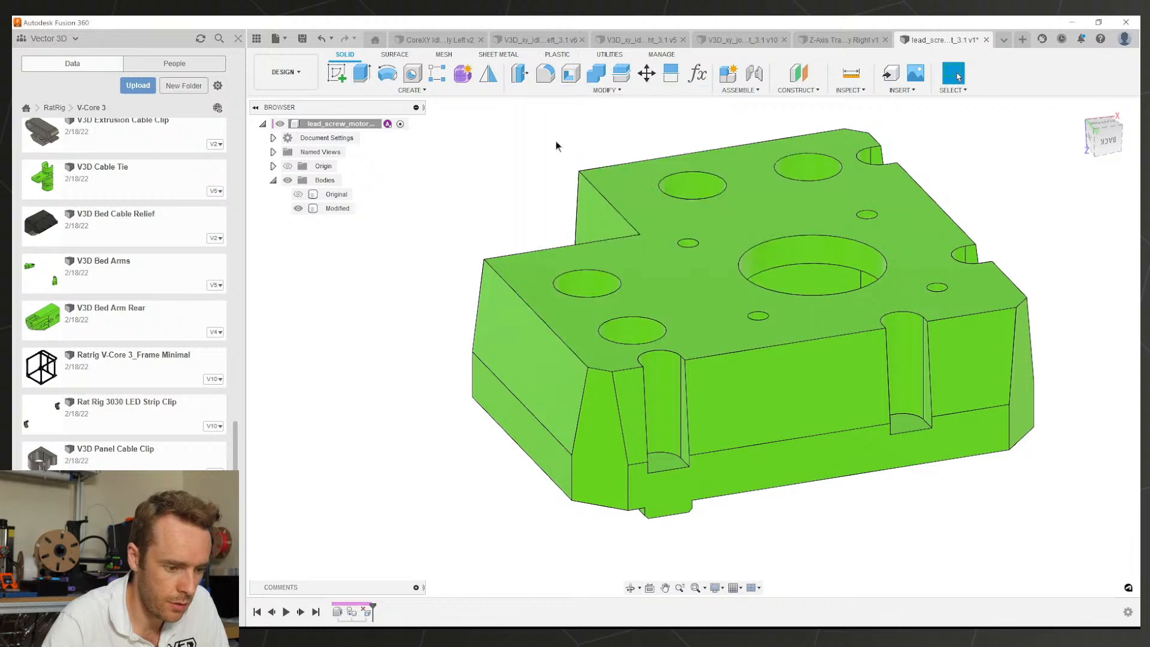
scroll(600, 370, "up", 5)
middle_click_drag(600, 383, 582, 332, "shift")
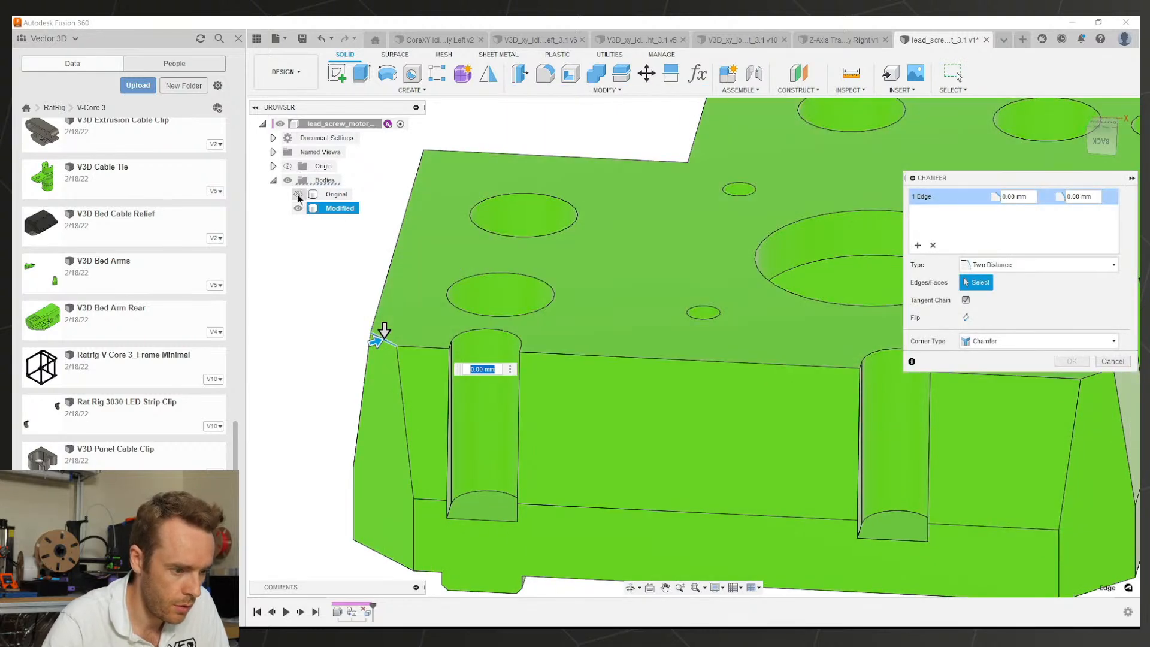
Step: Apply a 4 mm by 9 mm Two Distance chamfer to three vertical corner edges
left_click(298, 194)
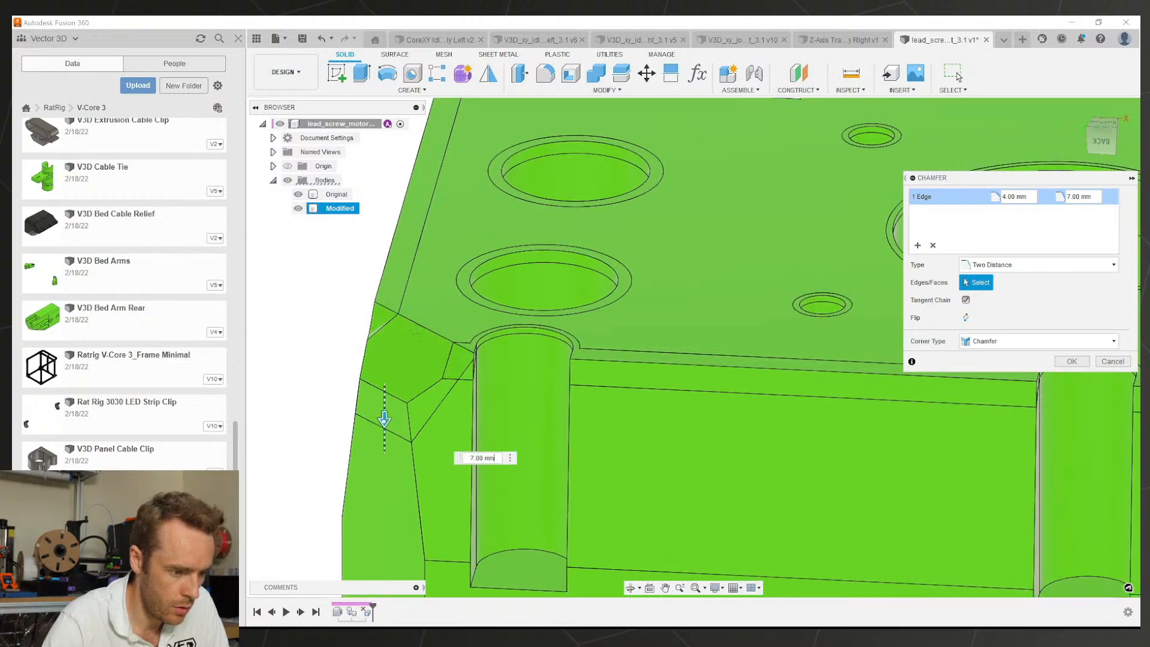
scroll(602, 388, "down", 5)
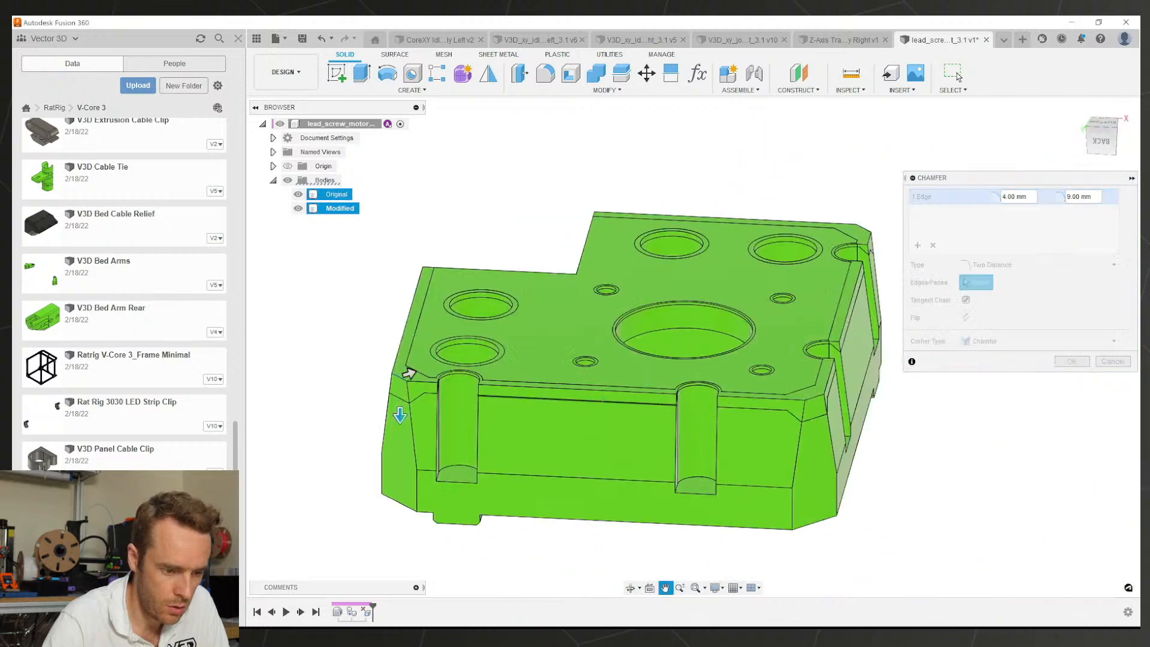
left_click(756, 401)
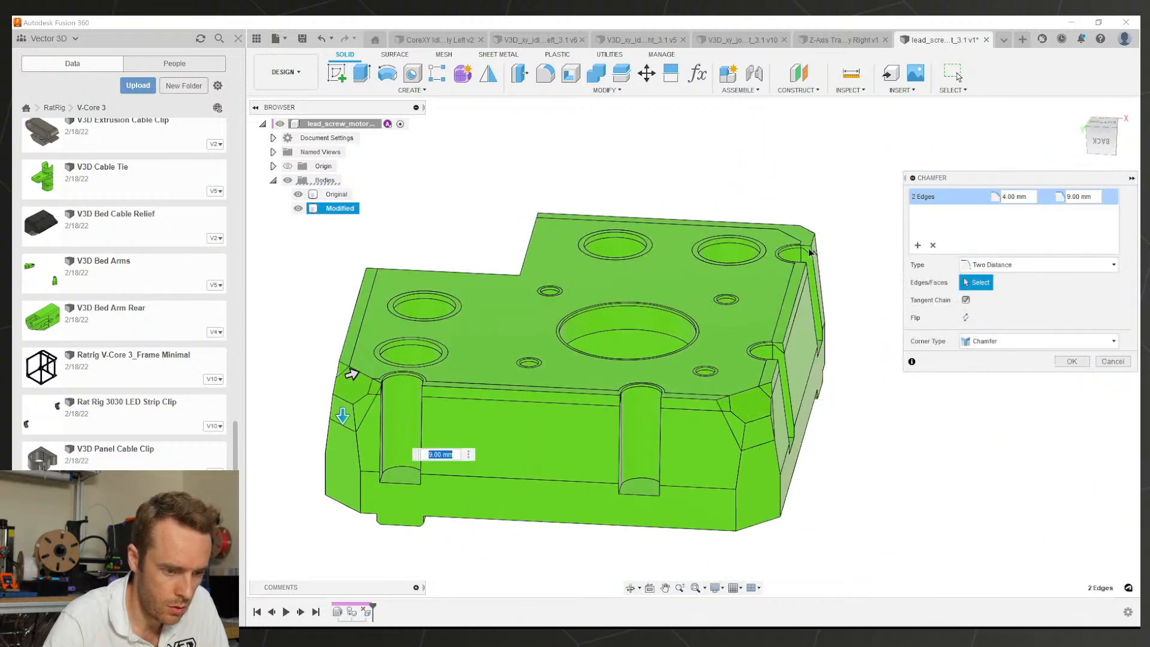
mouse_move(763, 283)
middle_mouse_down("shift")
mouse_move(665, 266)
mouse_move(634, 273)
mouse_move(751, 293)
middle_mouse_up("shift")
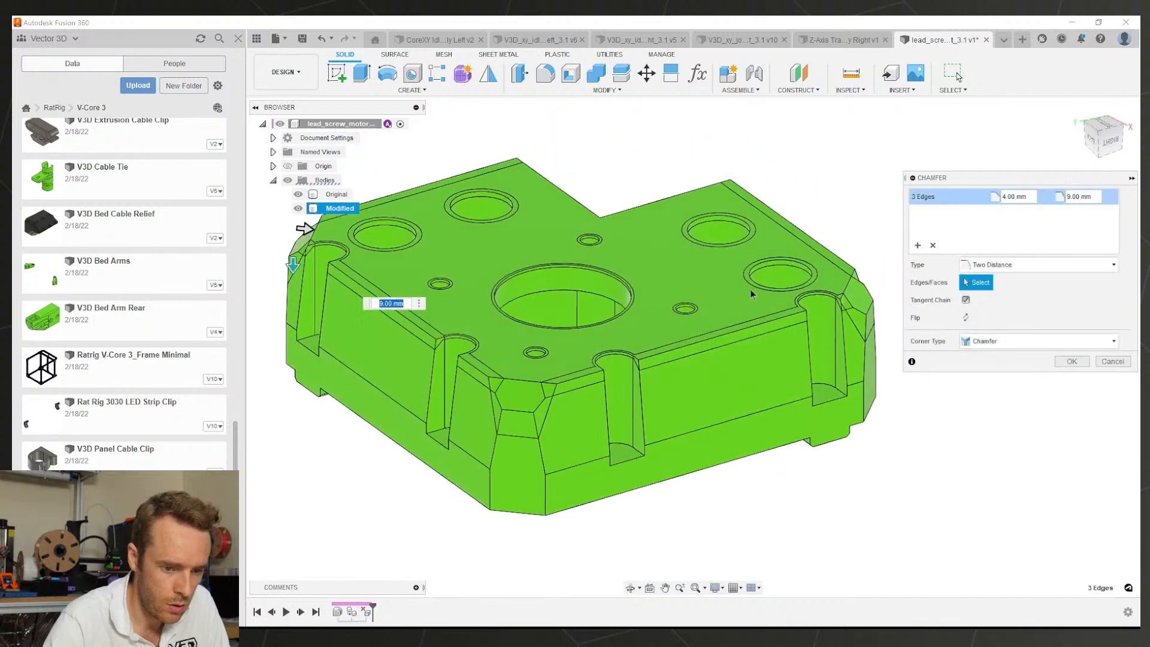
left_click(1069, 363)
left_click(300, 196)
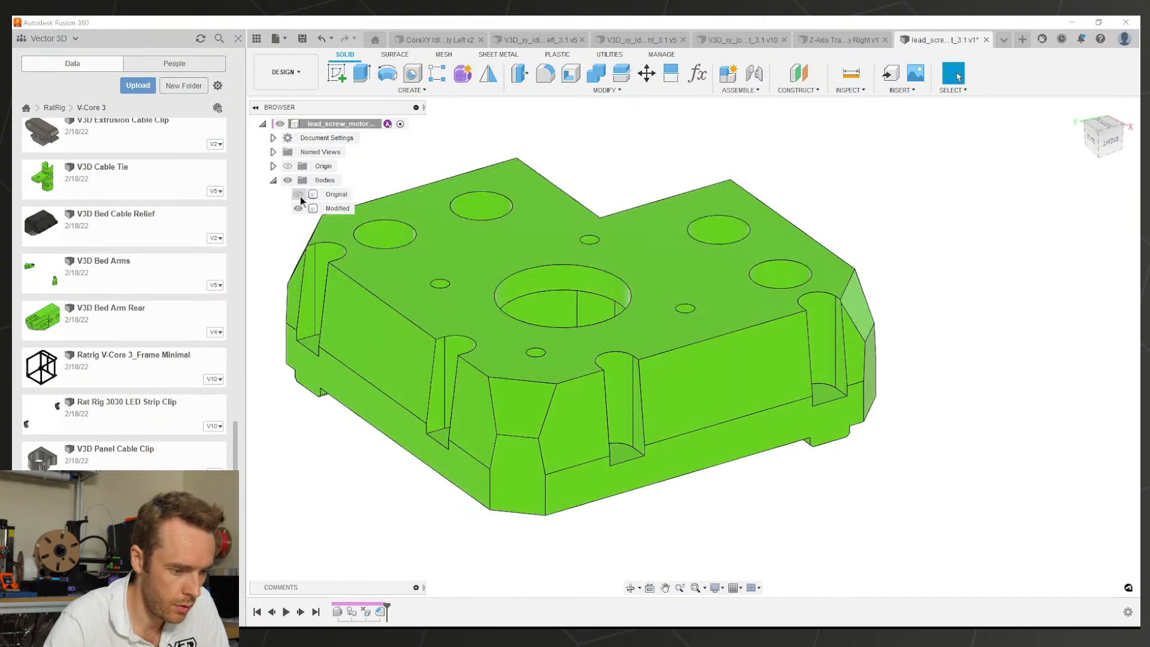
middle_click_drag(418, 287, 477, 282, "shift")
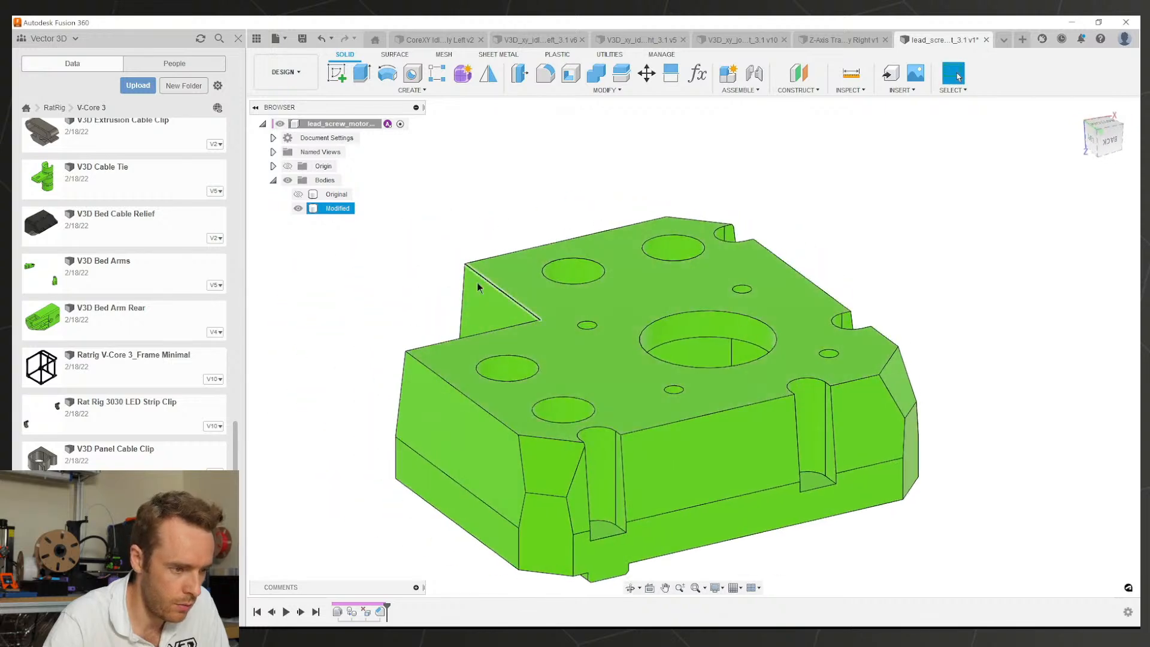
Step: Chamfer six top perimeter edges at 1 mm by 2 mm and inspect the result
left_click(550, 91)
left_click(548, 126)
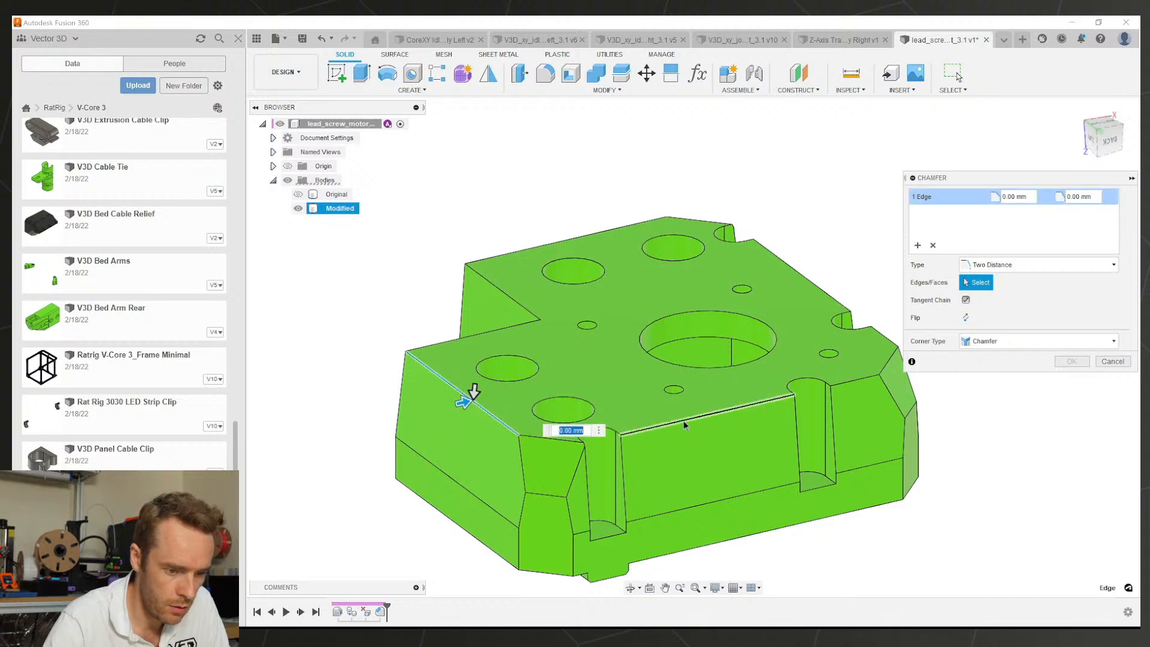
left_click(856, 386)
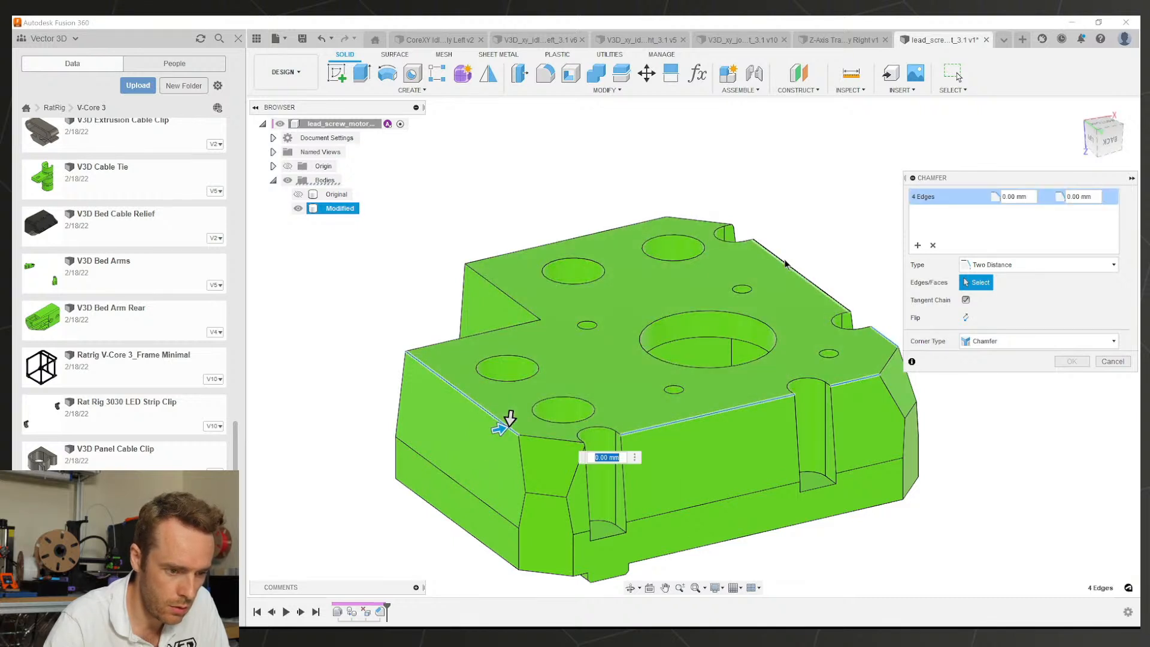
left_click(613, 231)
middle_click_drag(527, 347, 701, 378, "shift")
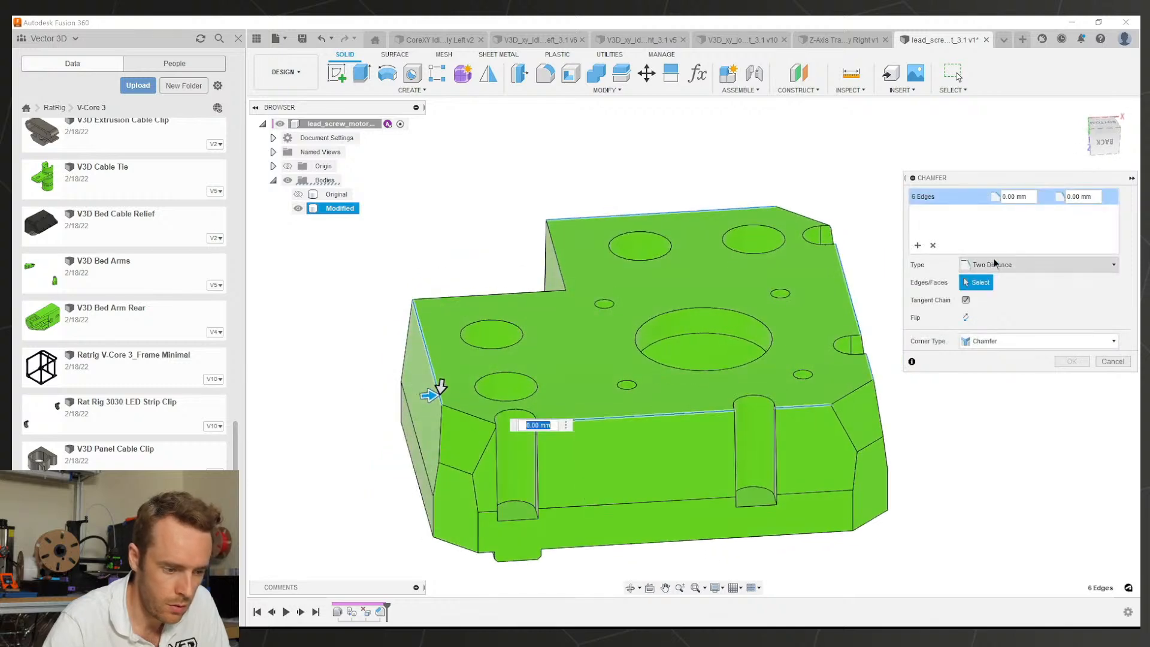
scroll(484, 357, "up", 3)
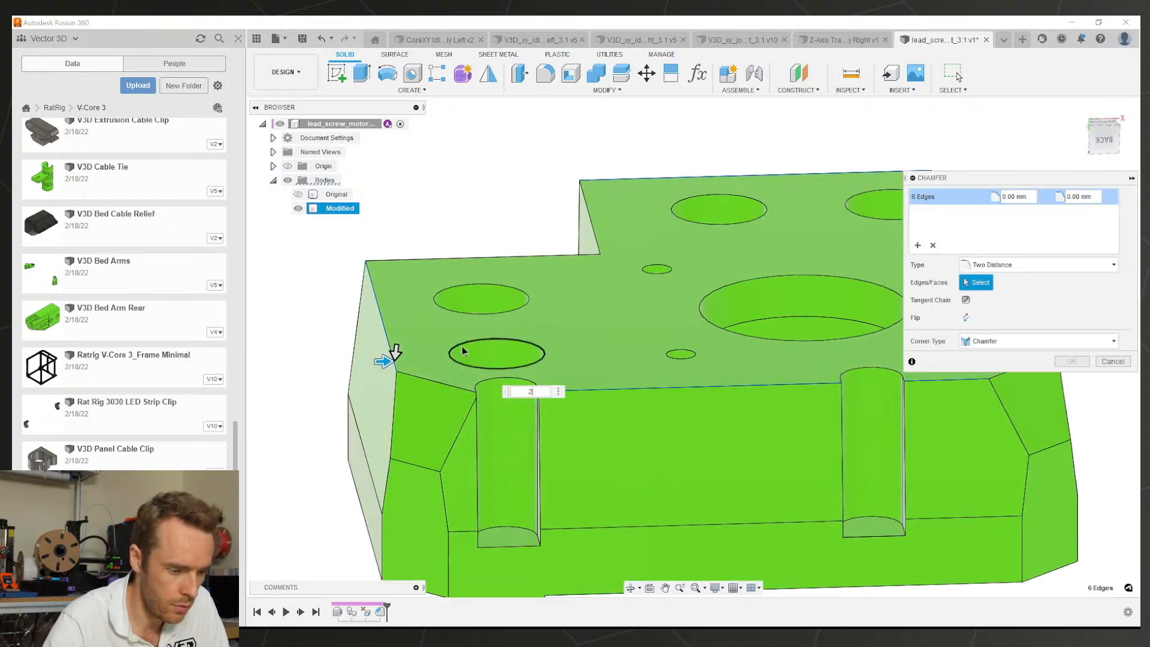
key("Return")
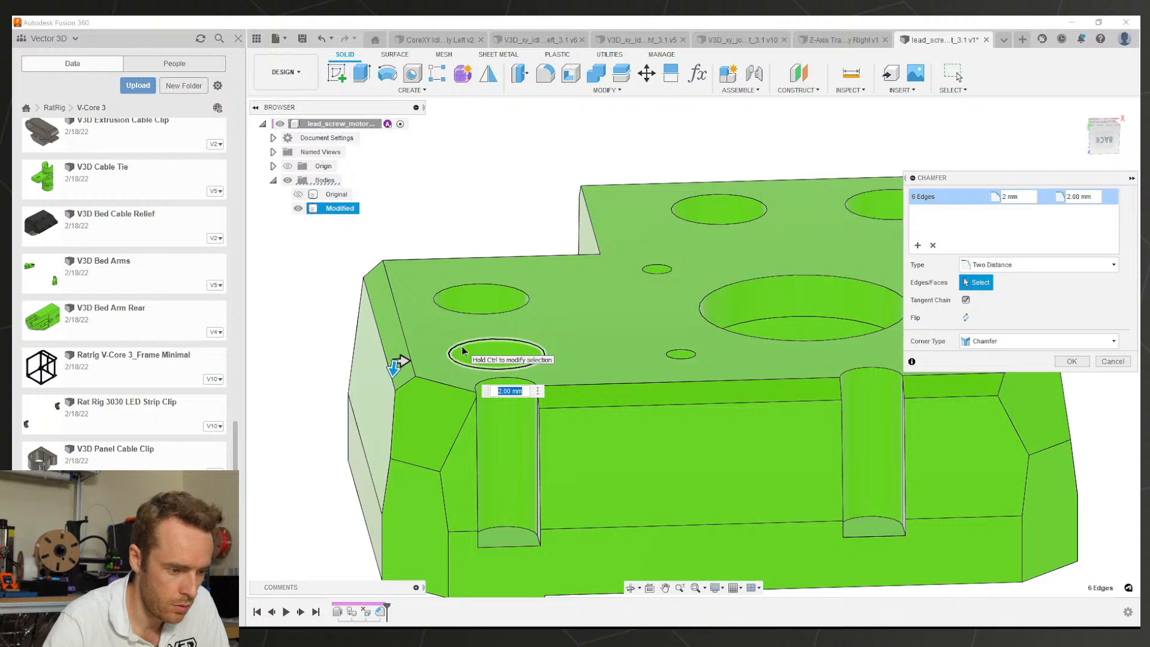
type("1")
key("Tab")
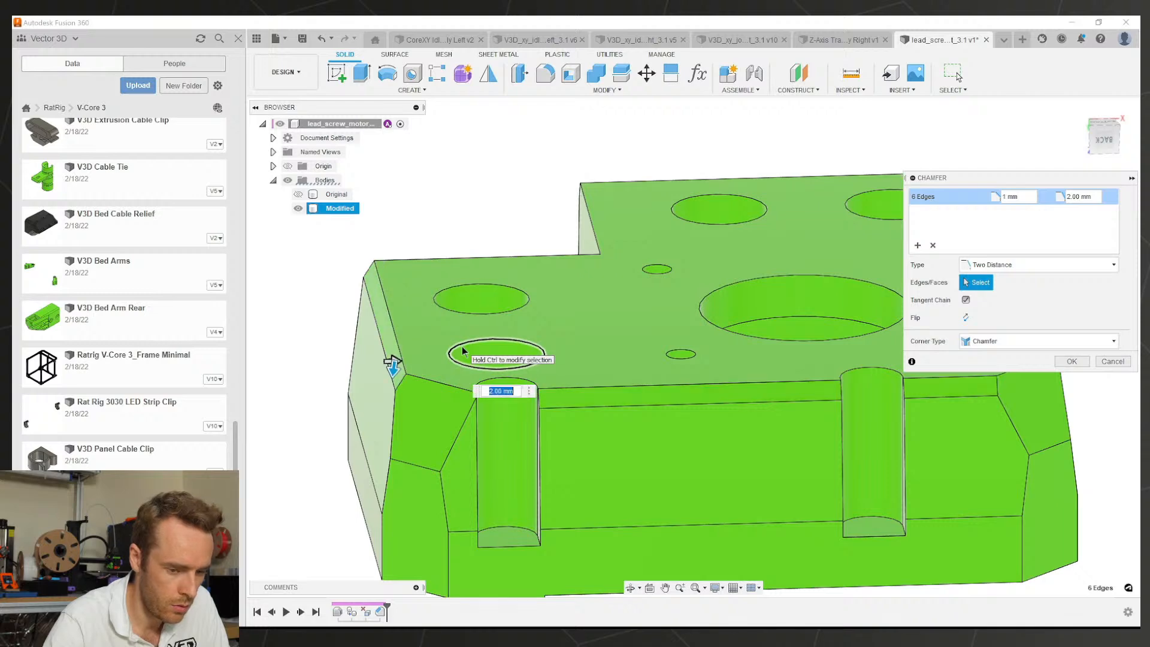
left_click(1063, 363)
scroll(781, 377, "down", 3)
mouse_move(781, 384)
middle_mouse_down()
mouse_move(787, 396)
mouse_move(702, 395)
mouse_move(781, 401)
middle_mouse_up()
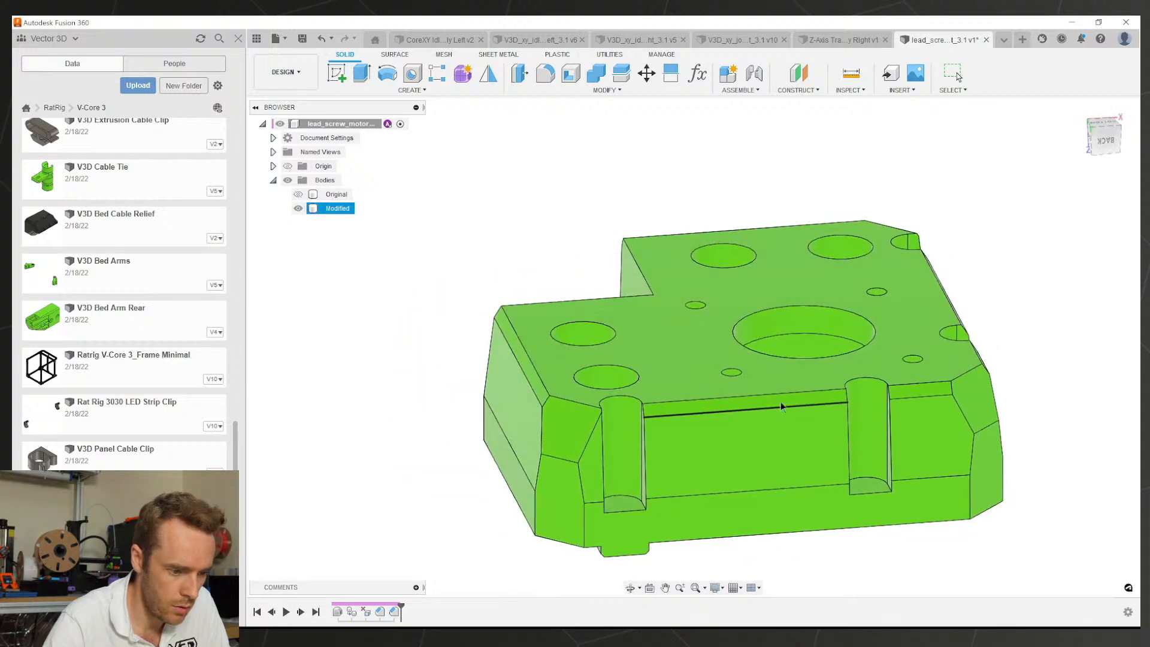
scroll(605, 400, "up", 5)
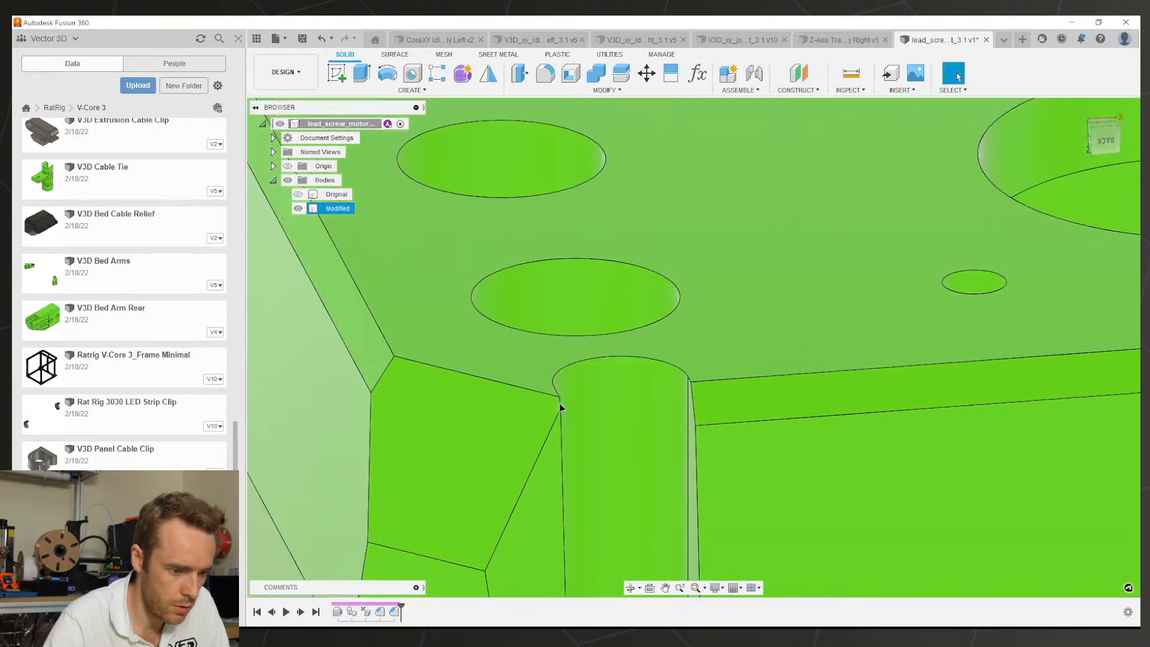
scroll(599, 398, "down", 5)
middle_click_drag(695, 398, 653, 386)
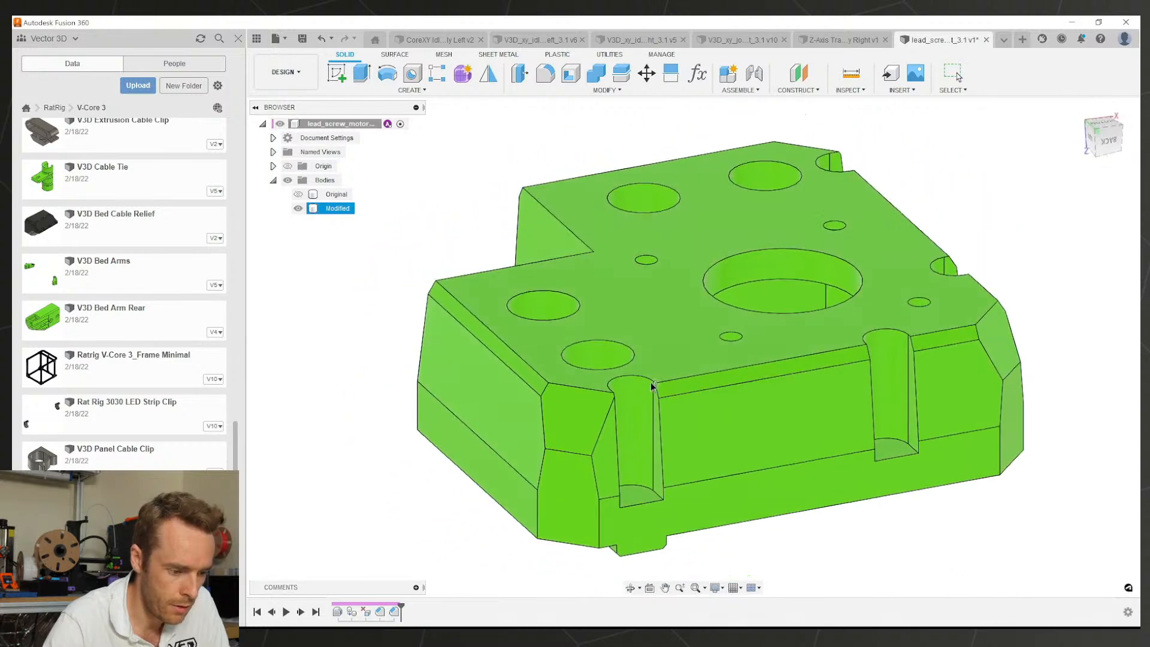
Step: Review the corner chamfer's settings and confirm it unchanged
double_click(585, 413)
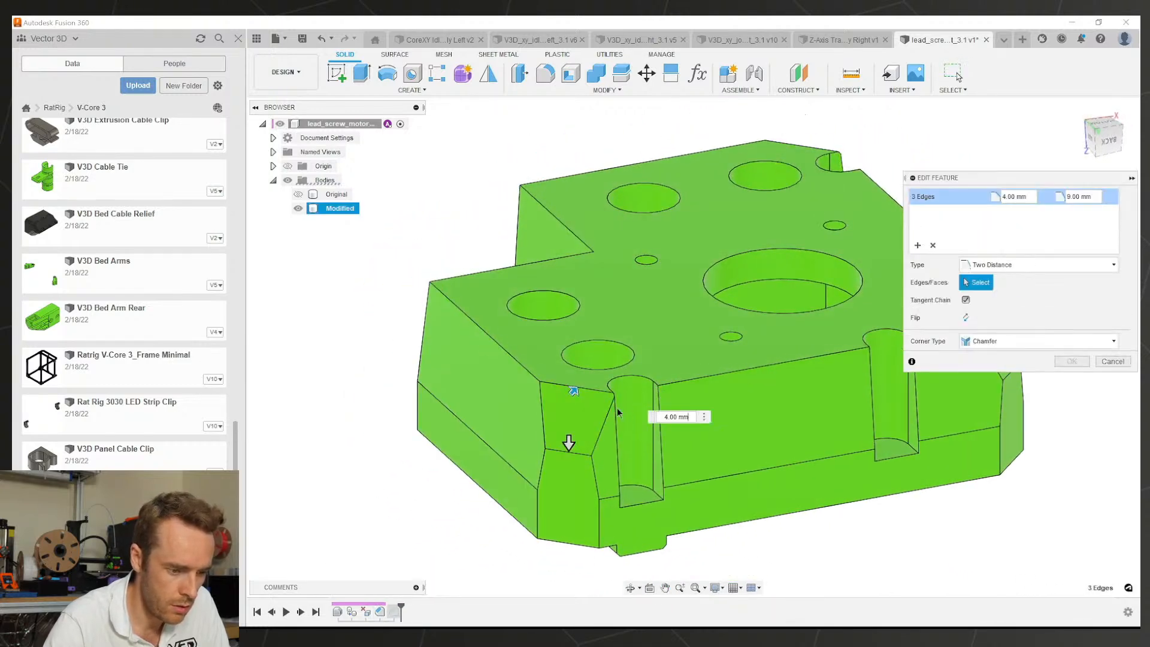
scroll(506, 377, "up", 3)
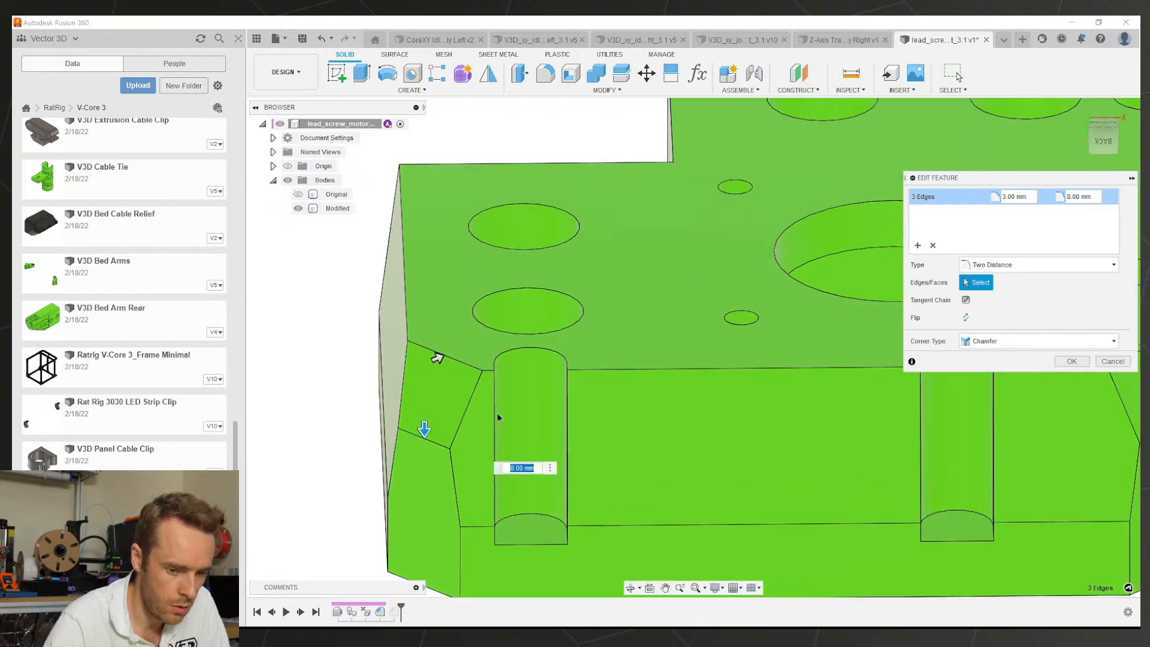
left_click(1072, 362)
scroll(735, 385, "down", 5)
scroll(692, 390, "up", 2)
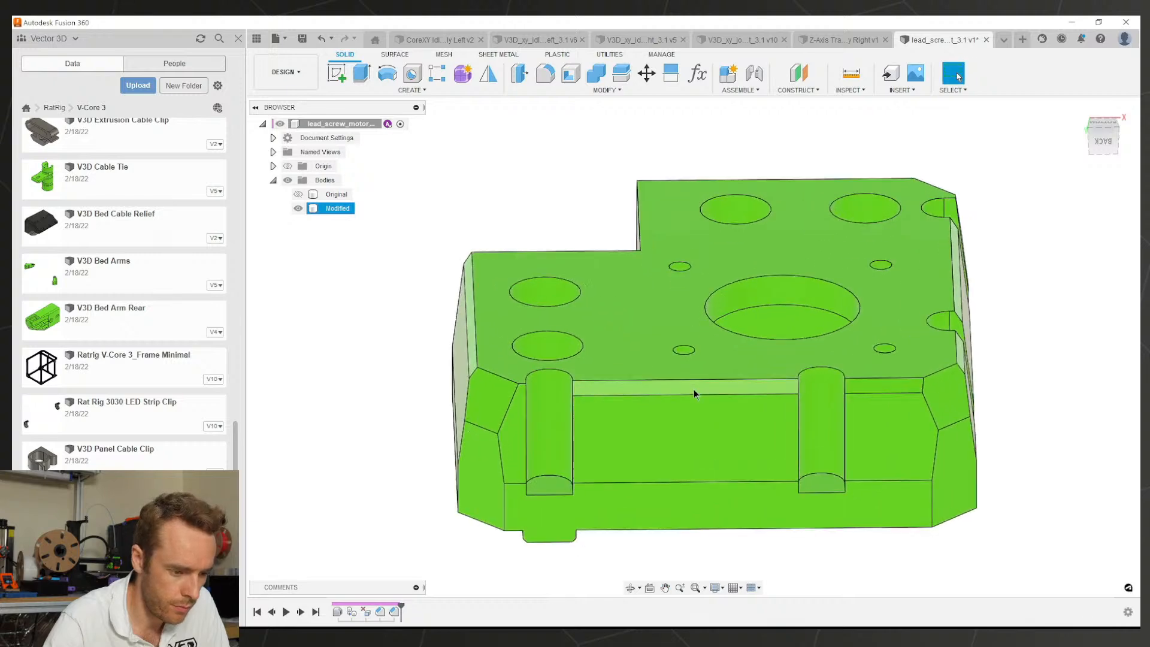
left_click(602, 385)
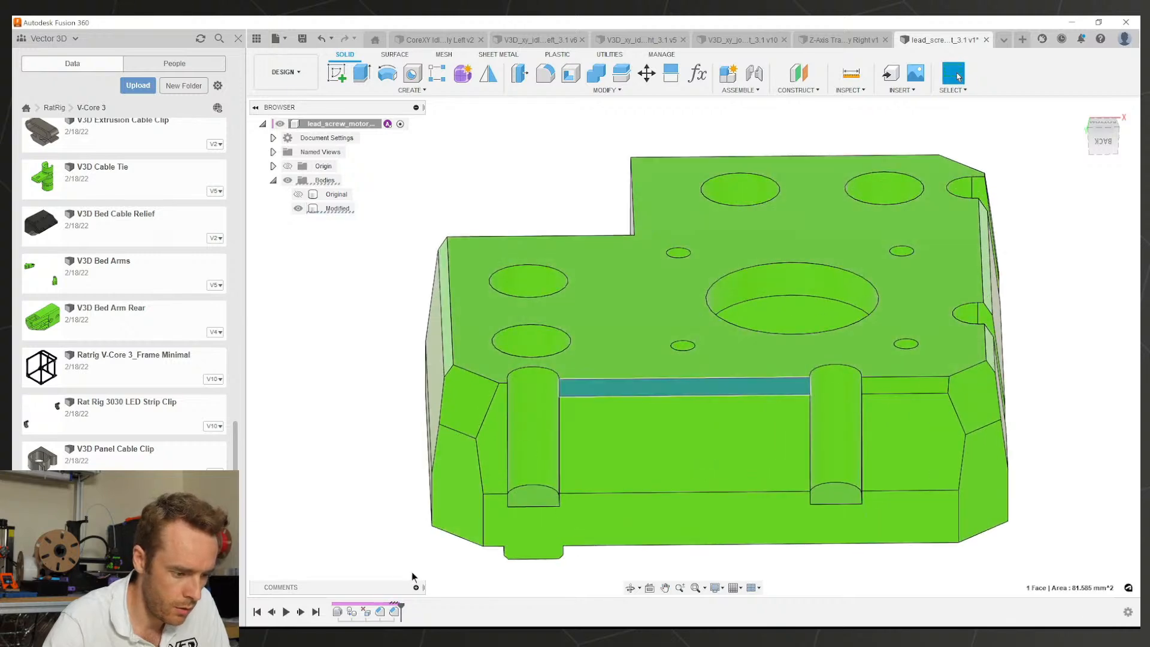
Step: Add the right-side edge to the 1 mm by 2 mm top chamfer, making eight edges
double_click(397, 611)
scroll(505, 383, "up", 3)
scroll(580, 353, "down", 4)
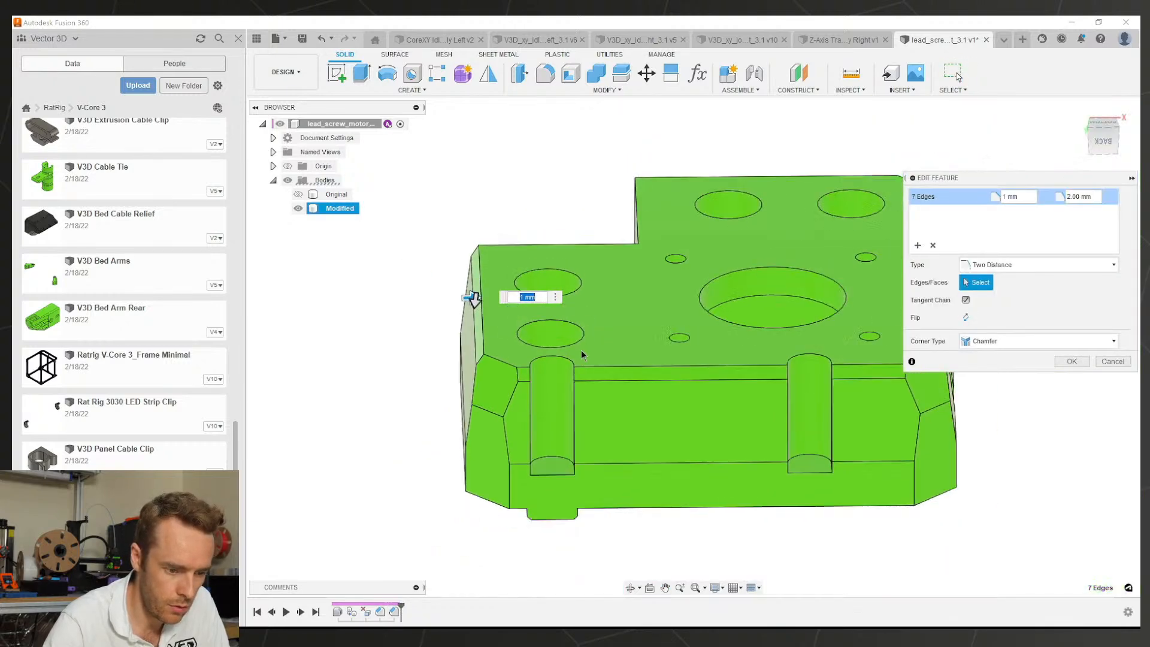
scroll(581, 355, "down", 3)
middle_click_drag(581, 355, 804, 311)
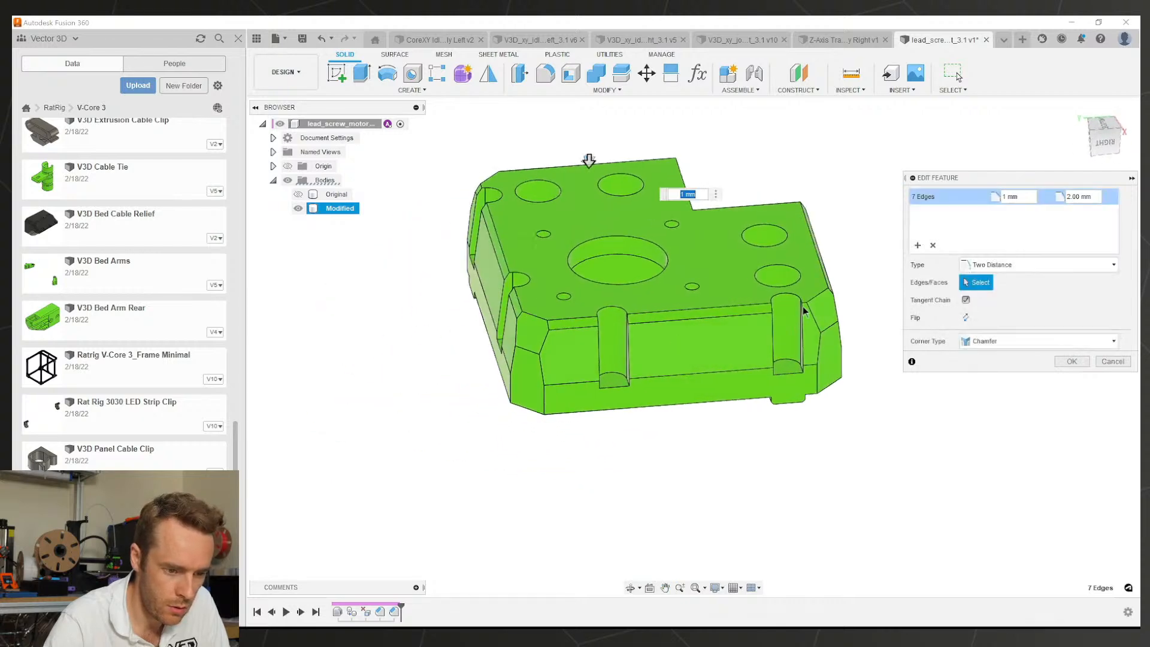
scroll(805, 311, "up", 1)
left_click(806, 307)
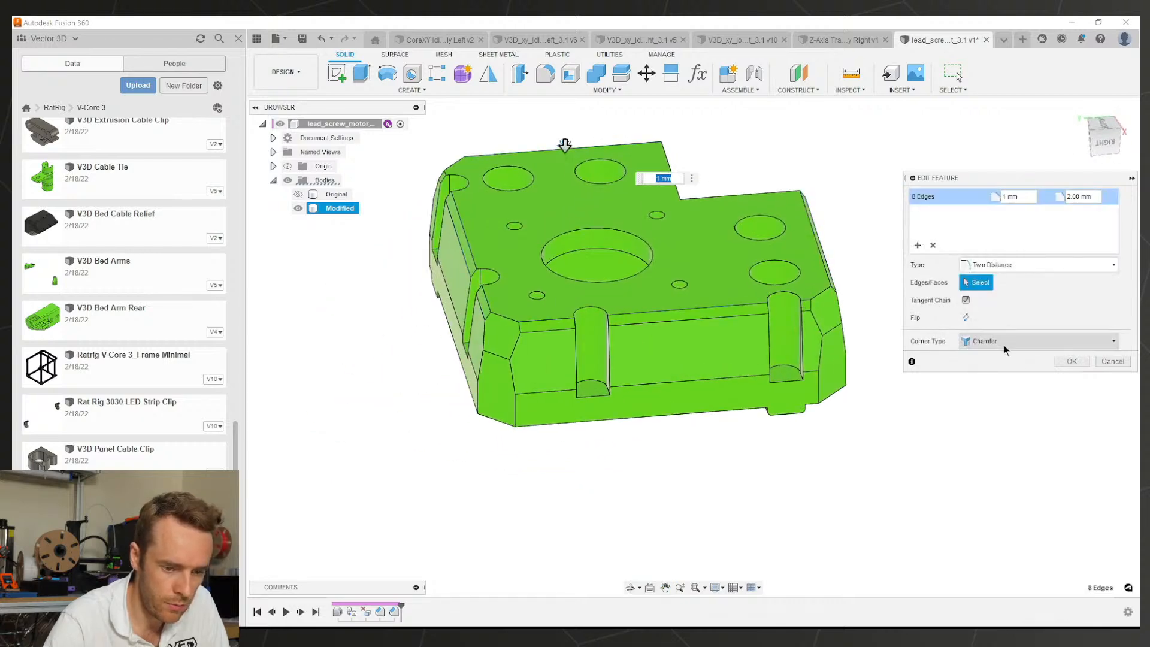
left_click(1071, 361)
middle_click_drag(706, 321, 750, 337, "shift")
middle_click_drag(685, 379, 703, 357)
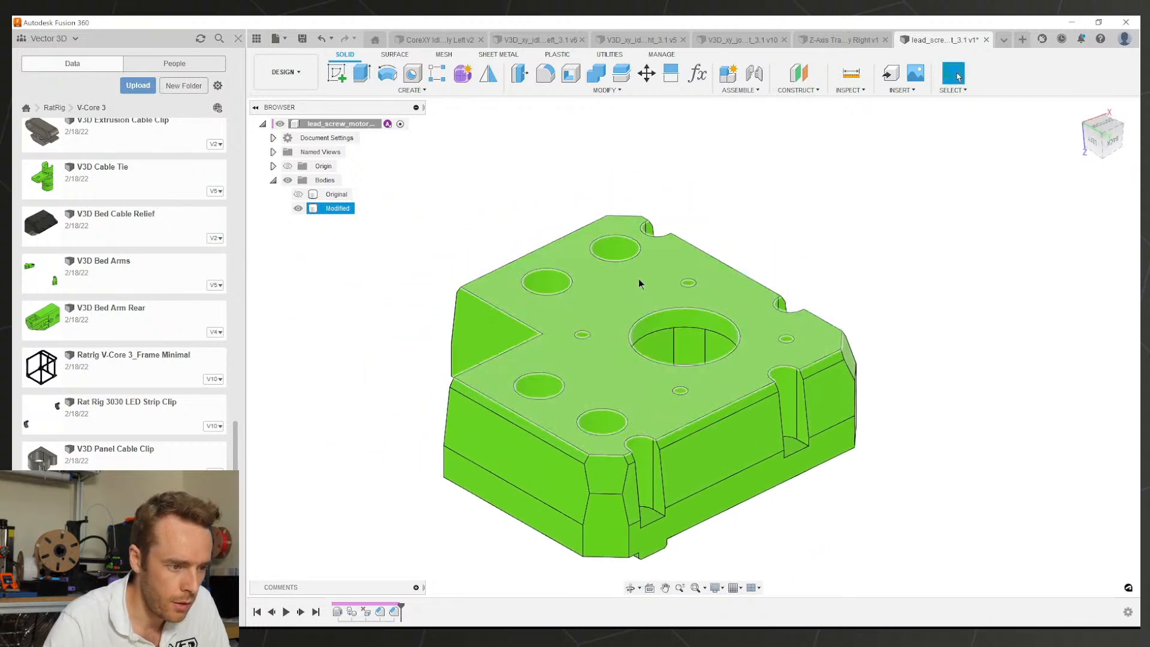
Step: Start a Two Distance chamfer on a screw hole's top edge at 0.50 mm
left_click(518, 90)
left_click(527, 89)
left_click(544, 87)
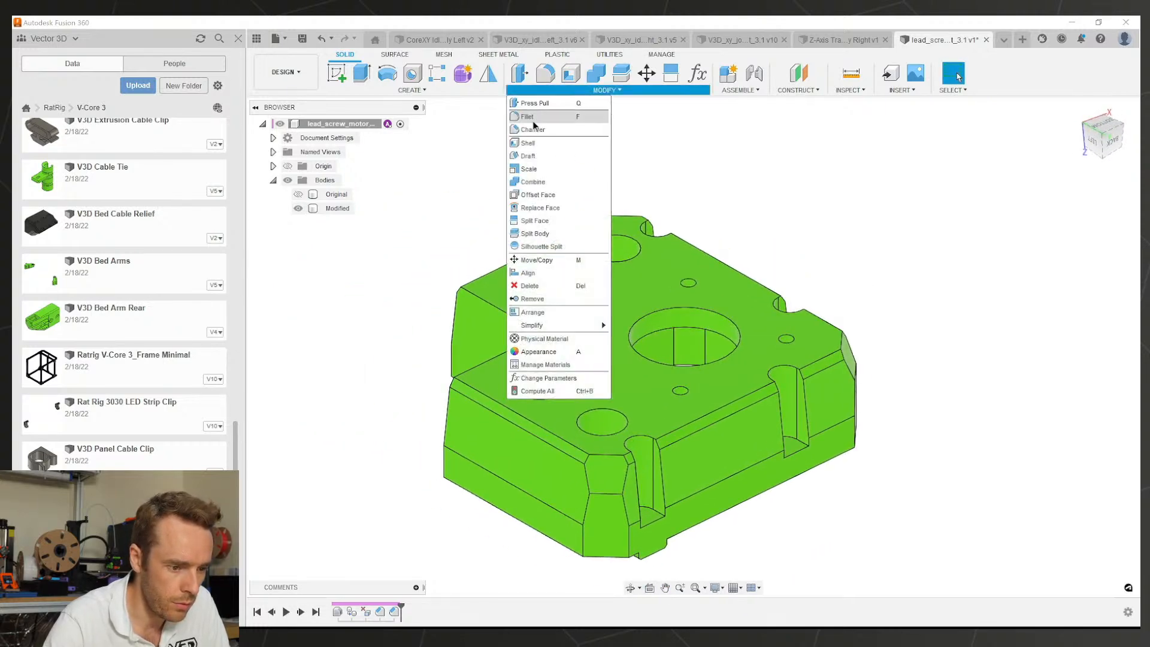
left_click(533, 129)
scroll(655, 292, "up", 5)
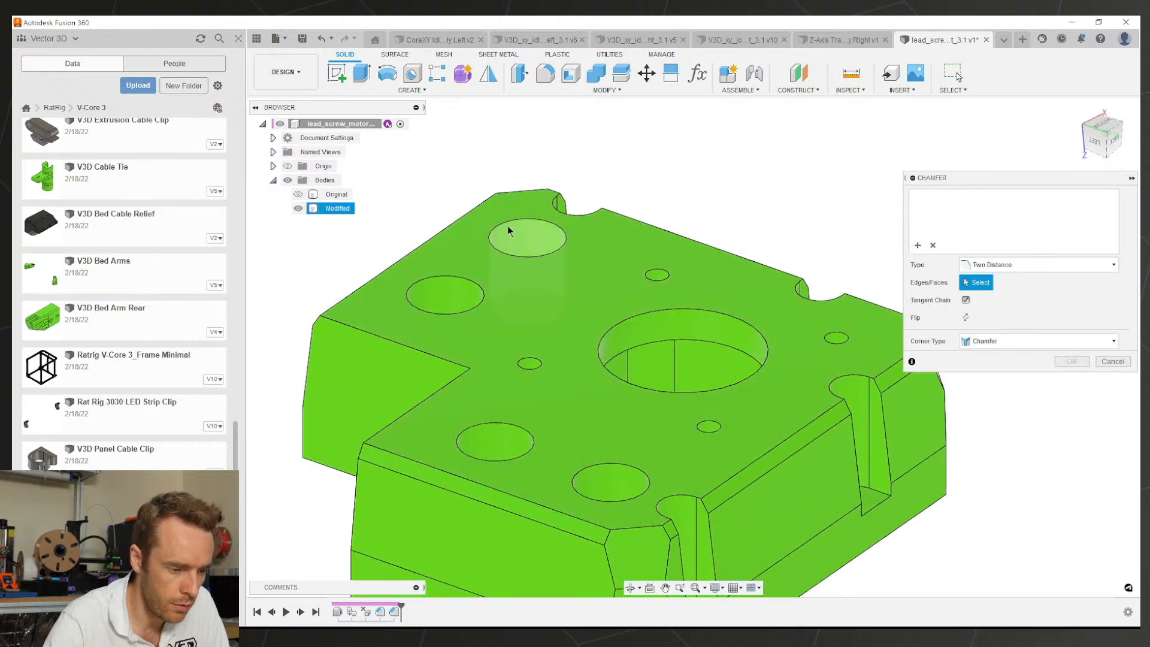
left_click(508, 225)
scroll(507, 226, "up", 3)
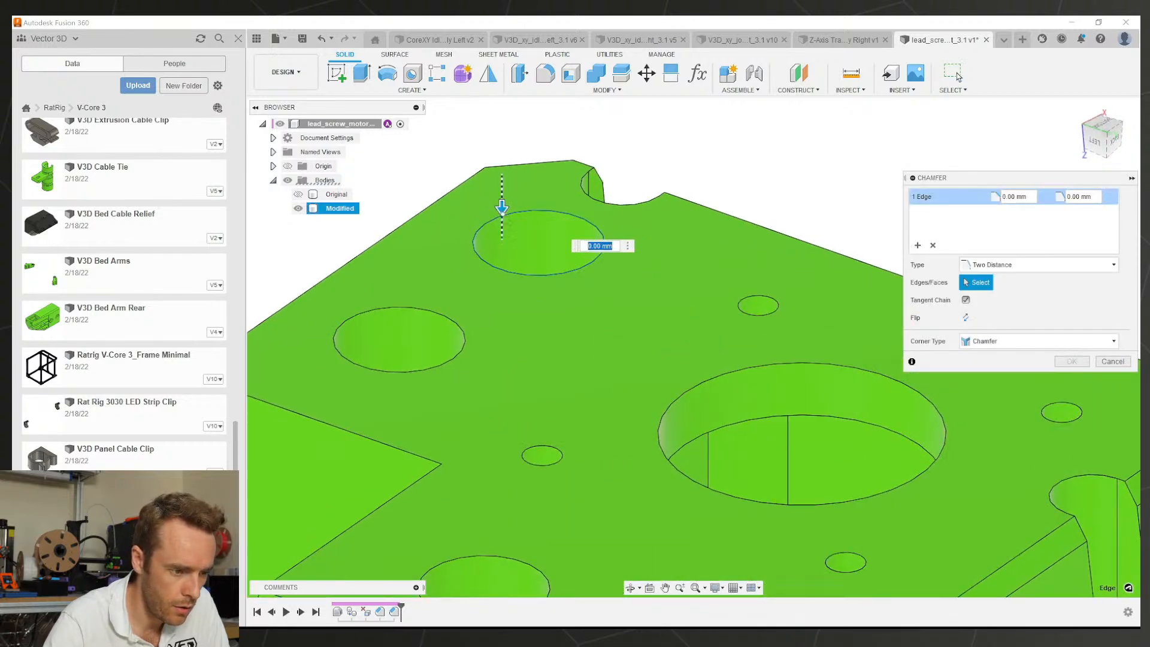
scroll(501, 219, "up", 4)
left_click_drag(502, 218, 496, 201)
scroll(489, 227, "down", 6)
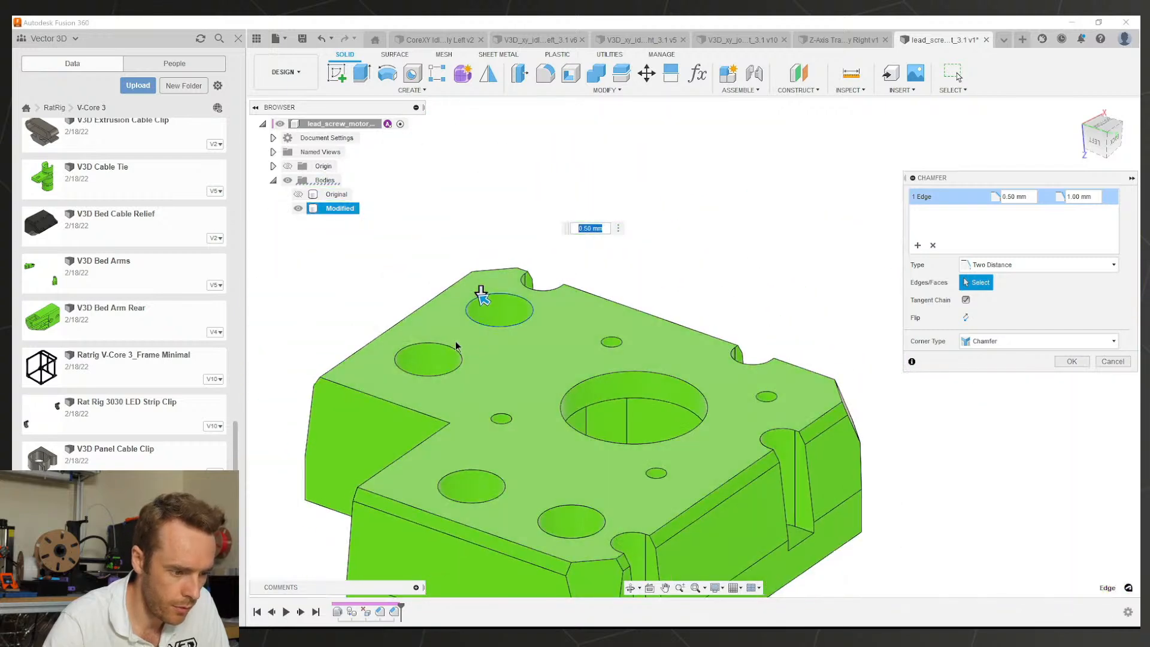
Step: Add the remaining hole edges to reach nine and apply the 0.5 mm by 1 mm chamfer
left_click(452, 371)
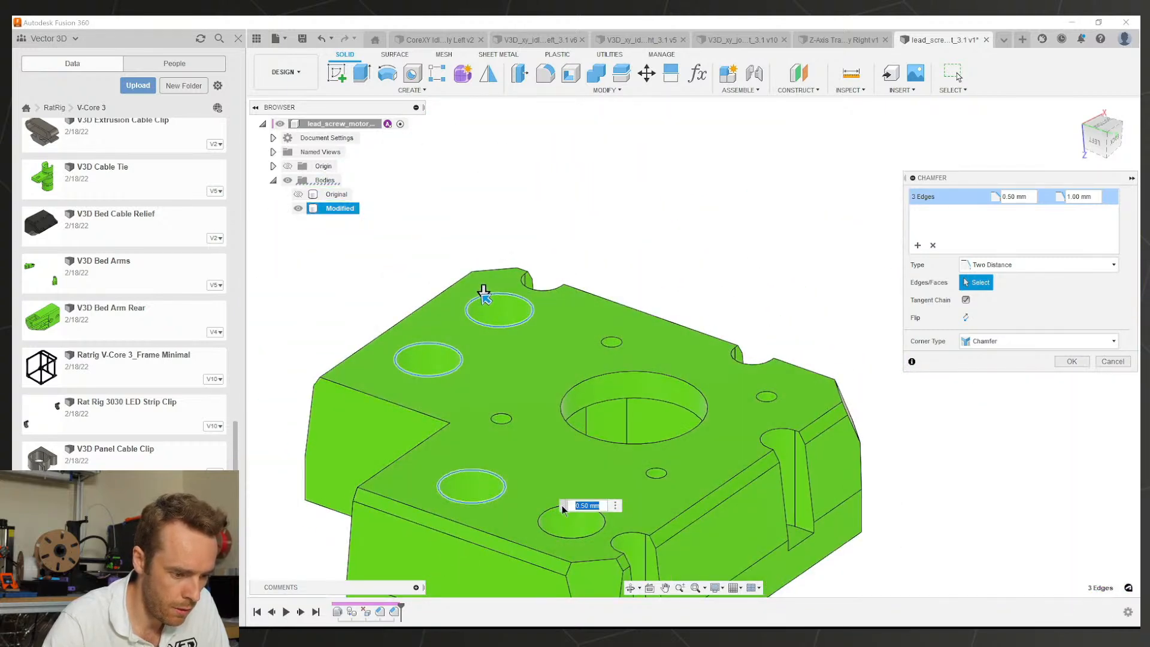
left_click(611, 373)
left_click(770, 396)
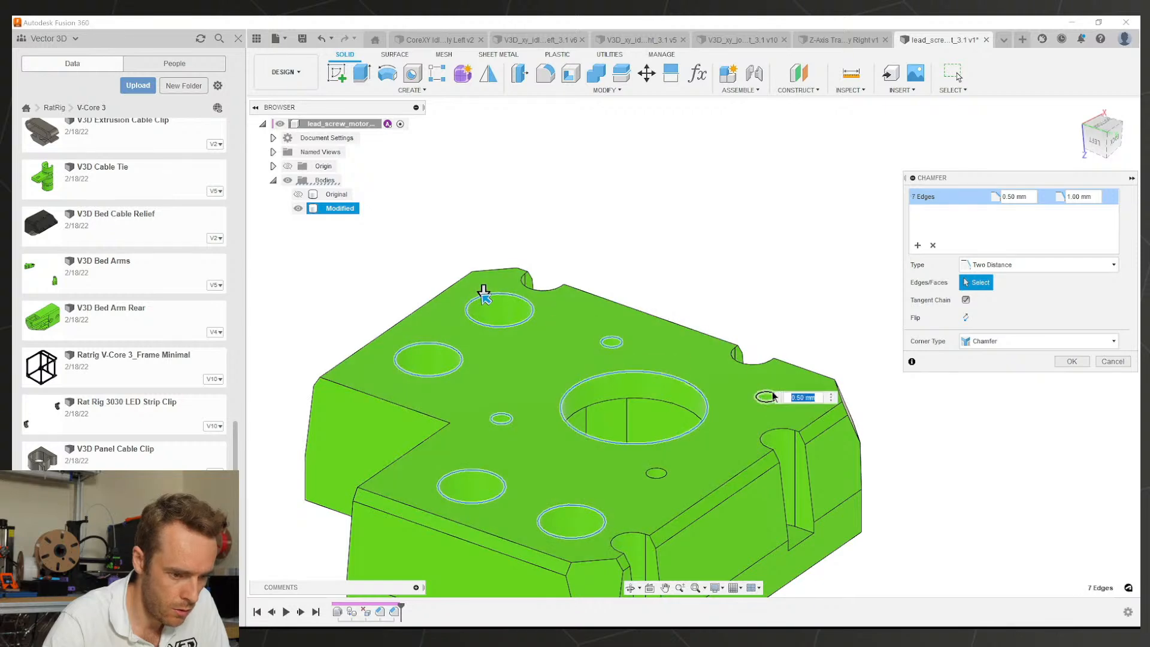
left_click(652, 474)
middle_click_drag(631, 449, 604, 423, "shift")
middle_click_drag(434, 371, 885, 293, "shift")
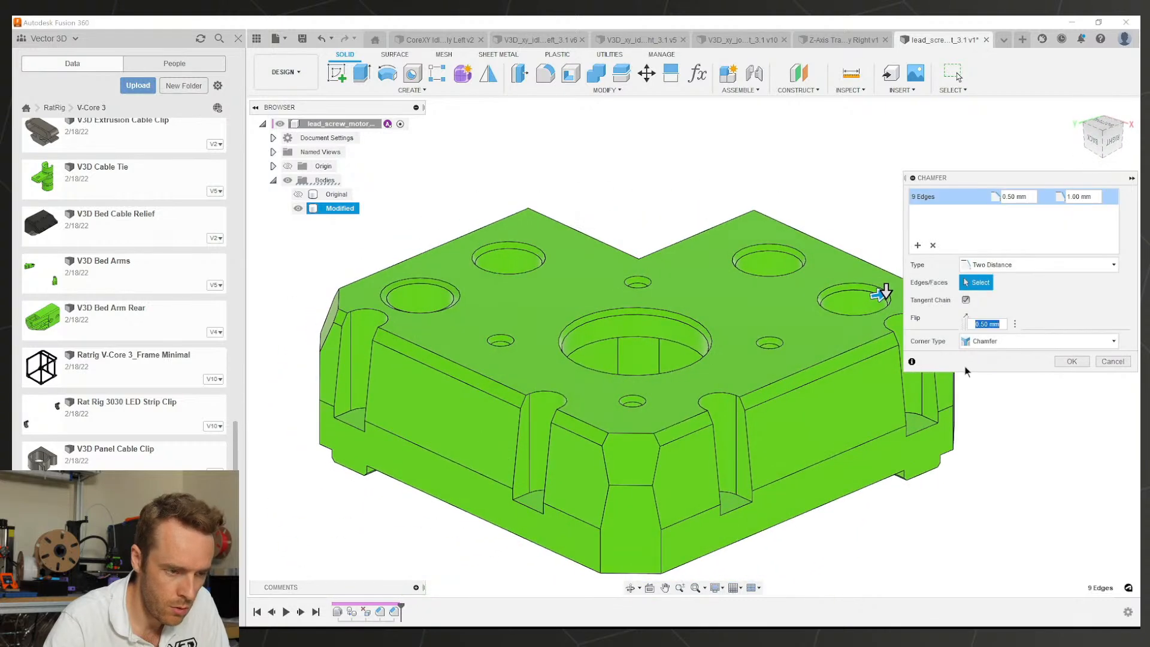
left_click(1071, 362)
scroll(392, 295, "up", 3)
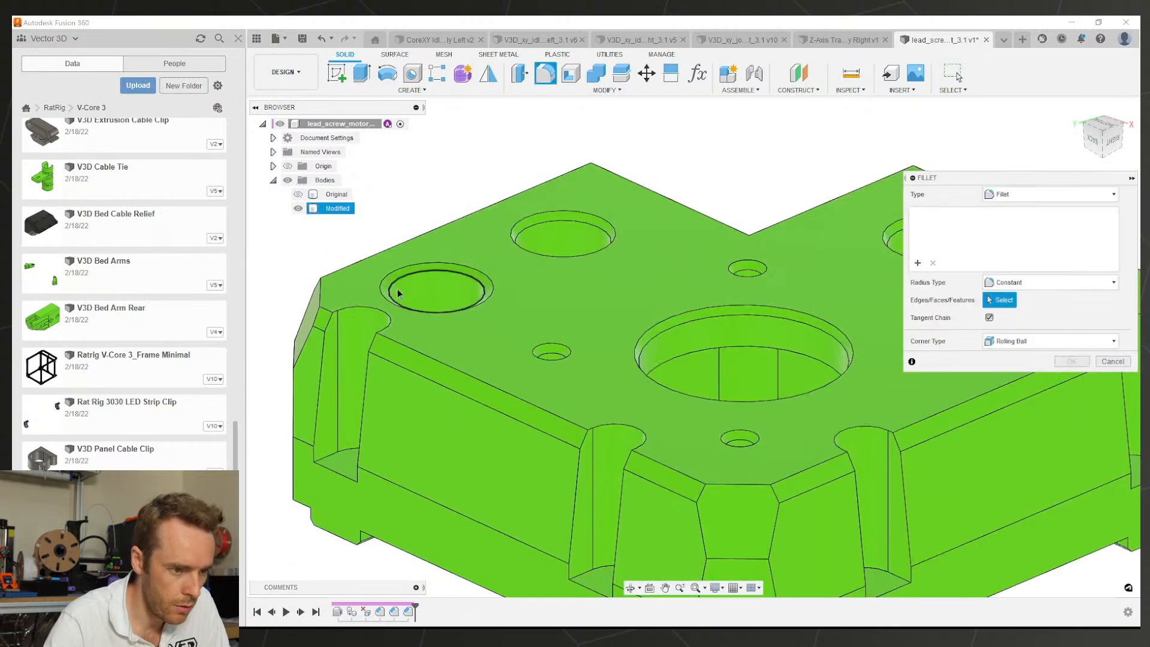
key("Escape")
left_click(547, 91)
left_click(551, 129)
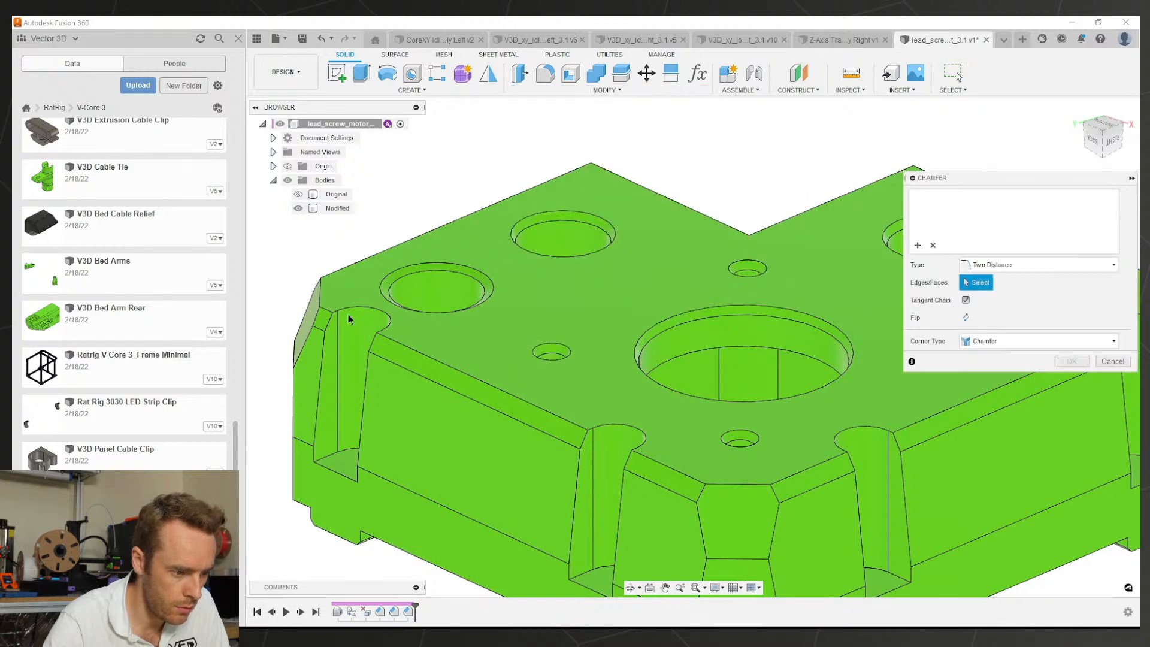
Step: Cancel the pending chamfer and start a new Chamfer on the preselected slot edge chain
key("Escape")
scroll(632, 384, "down", 4)
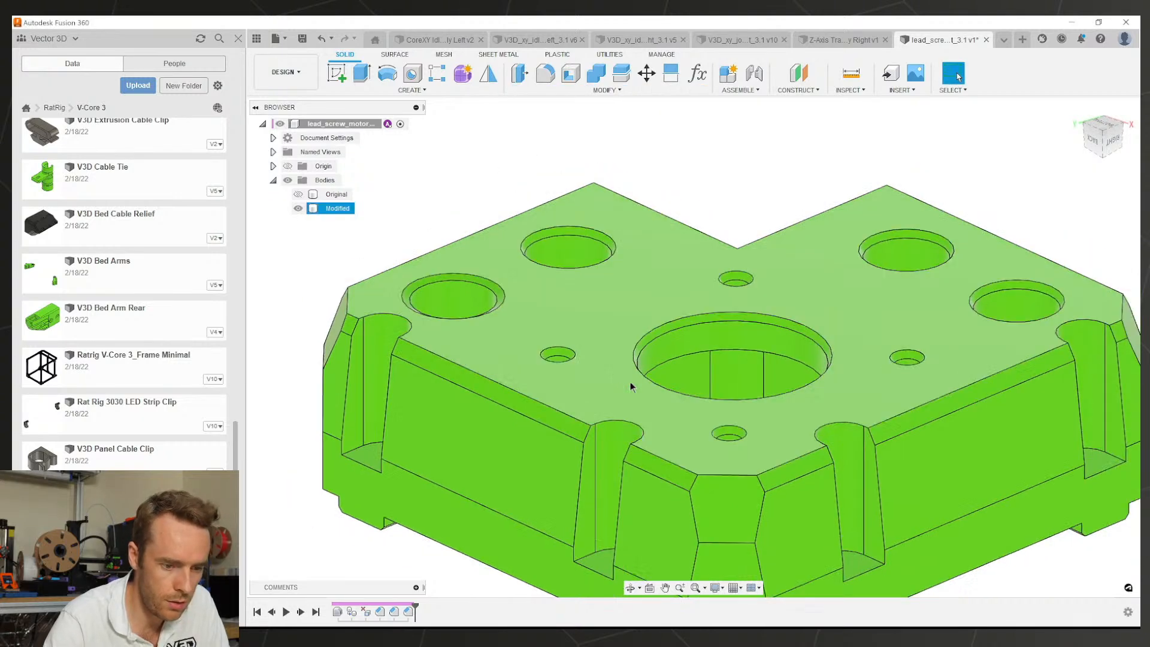
middle_click_drag(581, 381, 590, 407, "shift")
scroll(703, 409, "down", 3)
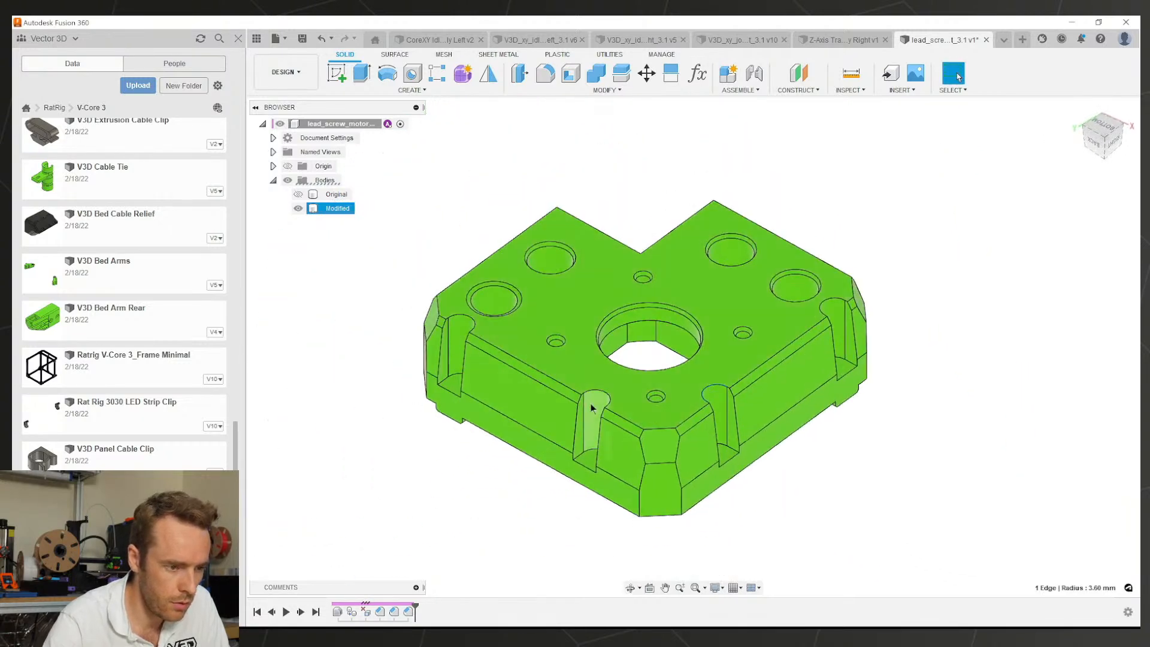
left_click(555, 95)
left_click(545, 129)
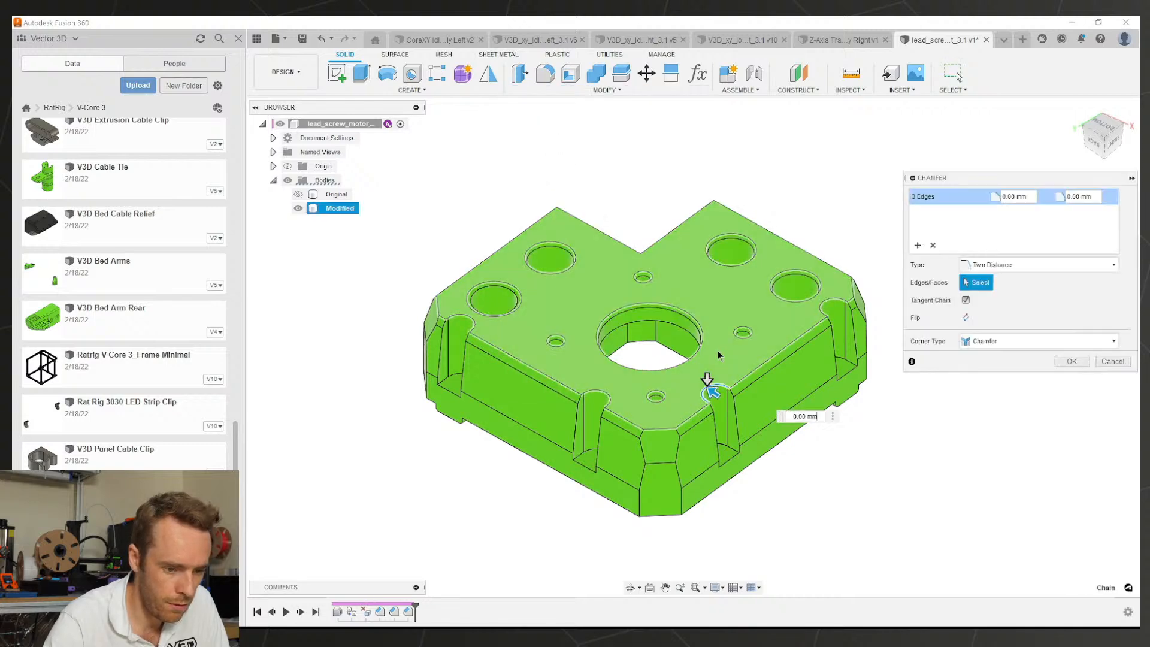
scroll(717, 351, "up", 3)
Step: Add the other three slots' edges (12 edges) and apply a 0.5 mm by 1 mm two-distance chamfer
left_click(868, 276)
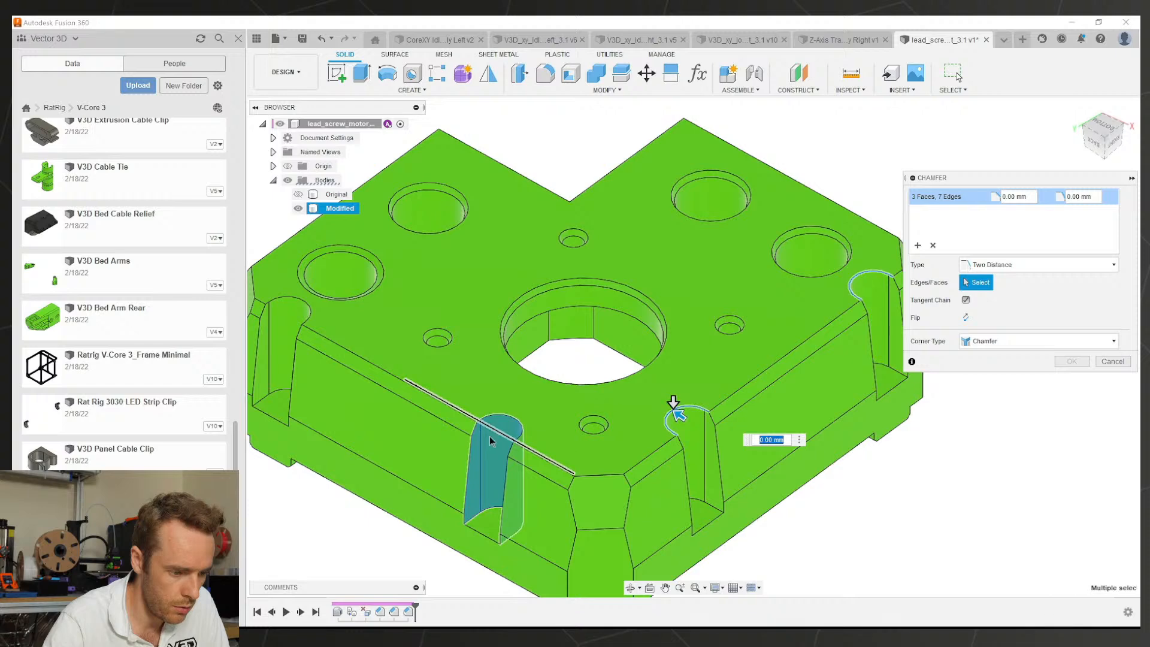
left_click(492, 416)
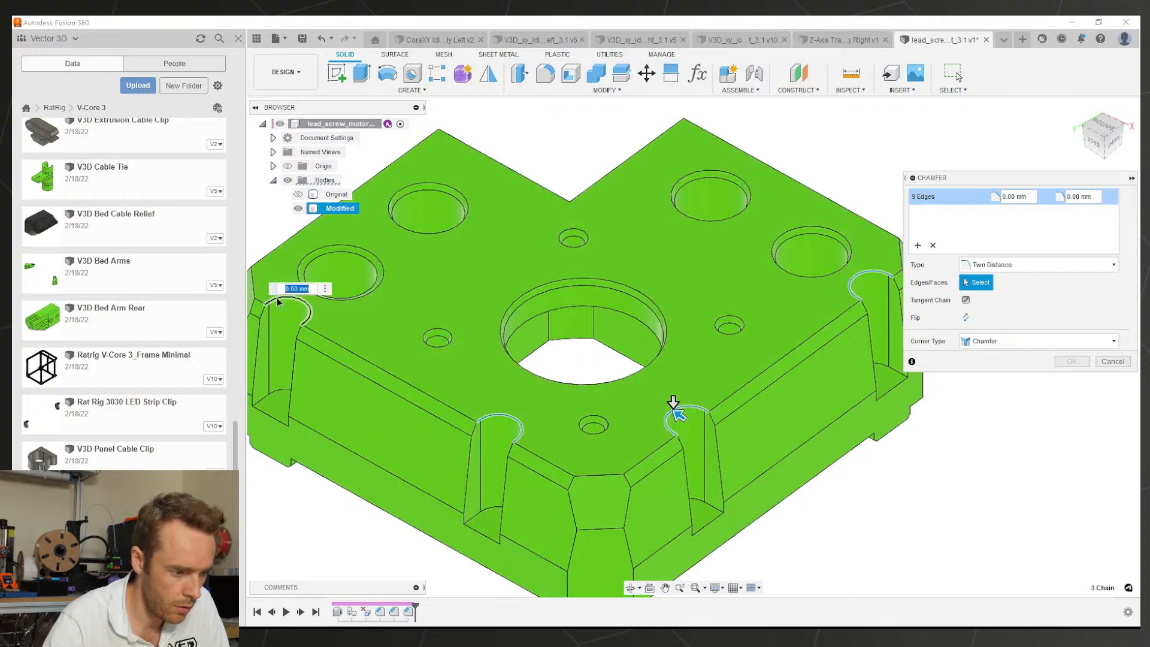
left_click(279, 300)
middle_click_drag(386, 329, 377, 316, "shift")
scroll(671, 408, "up", 6)
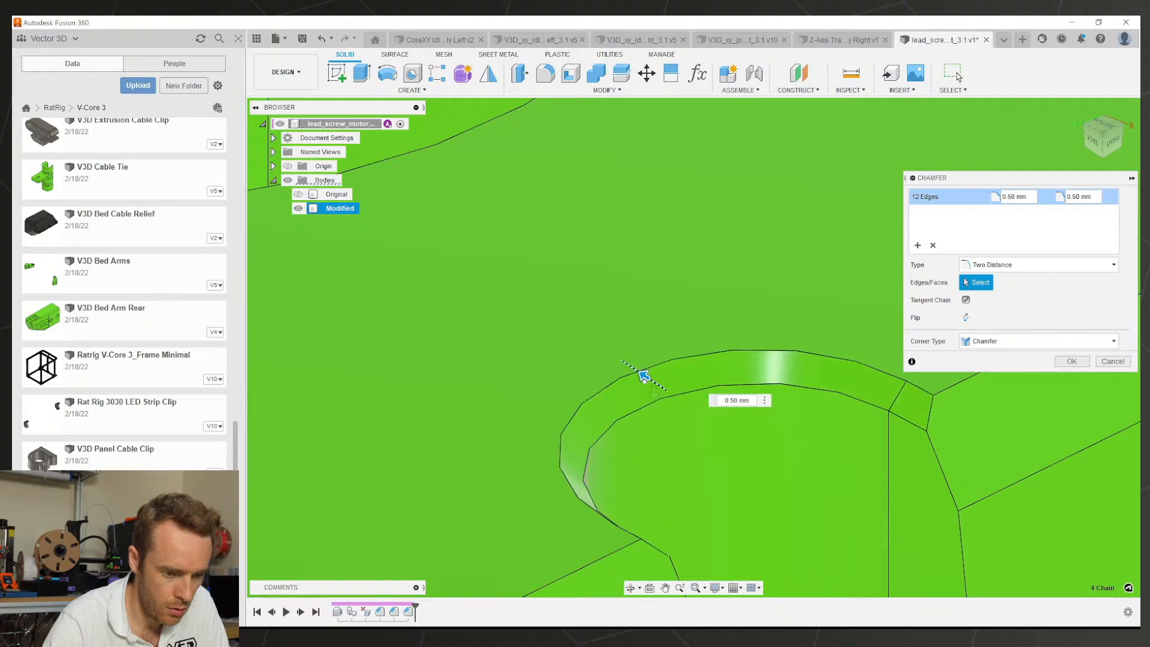
left_click_drag(653, 395, 653, 410)
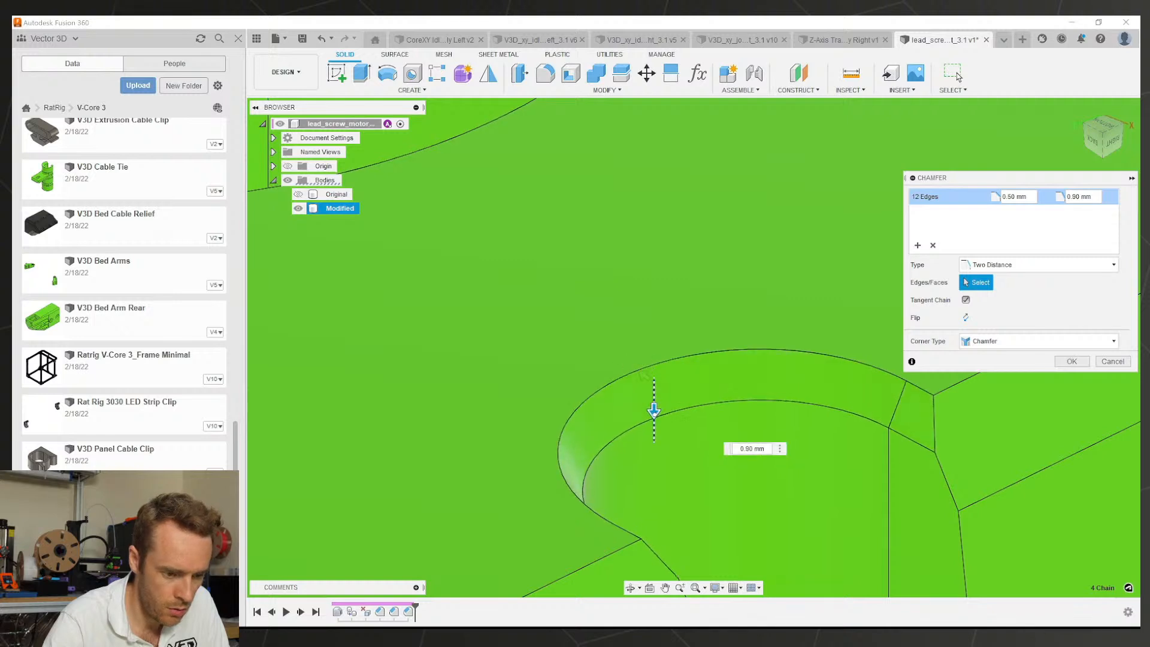
scroll(644, 376, "down", 8)
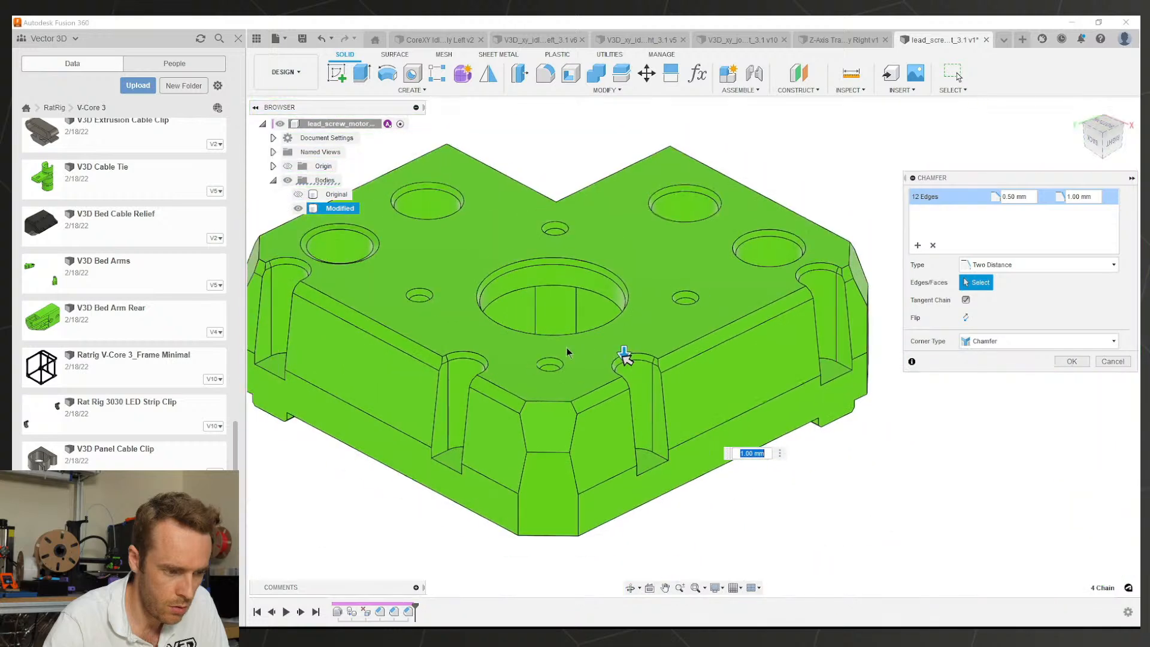
left_click(1065, 362)
middle_click_drag(678, 311, 729, 477, "shift")
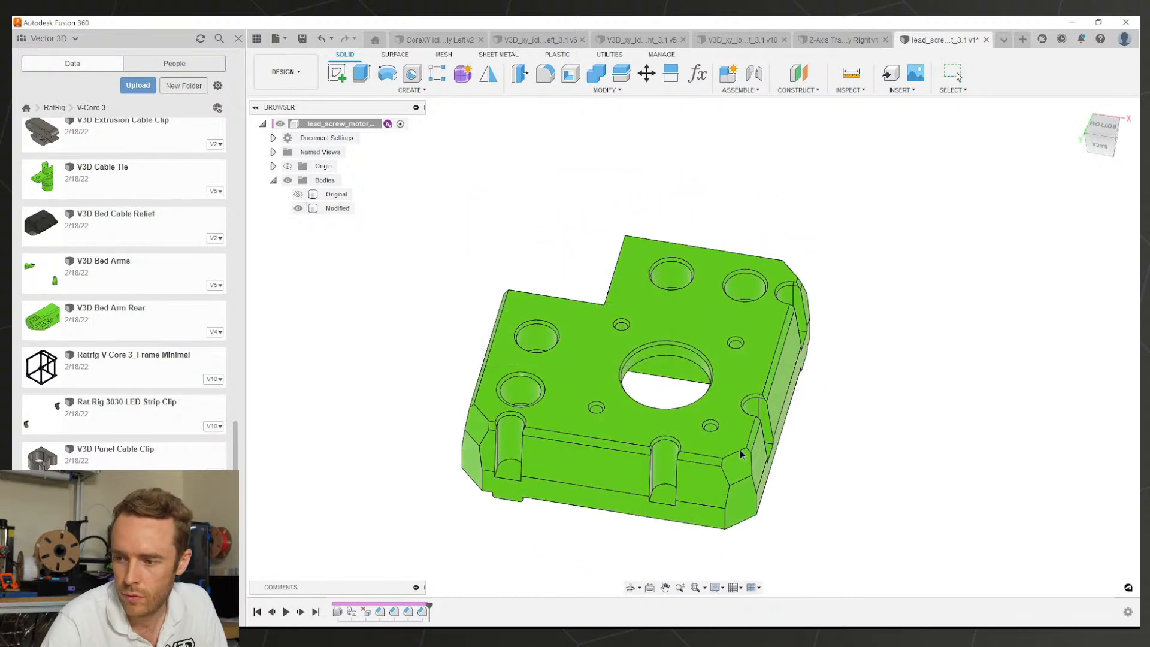
Step: Save the design and orbit around the part to check its top, sides and underside
key("ctrl+s")
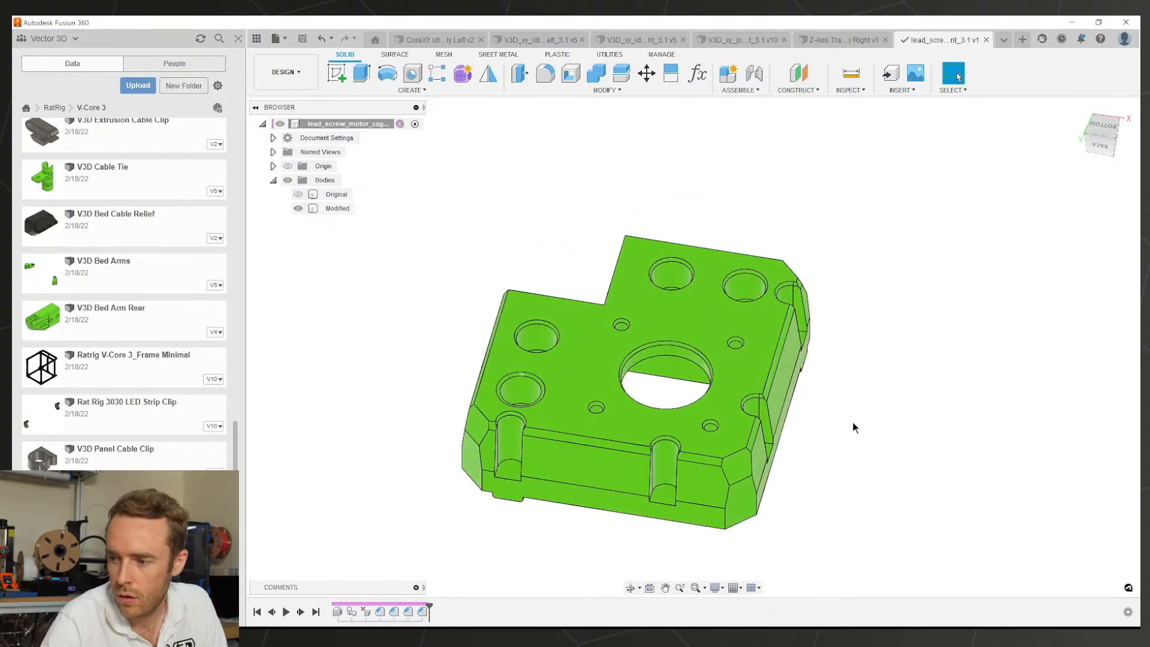
middle_click_drag(797, 362, 626, 275, "shift")
middle_click_drag(613, 330, 659, 375, "shift")
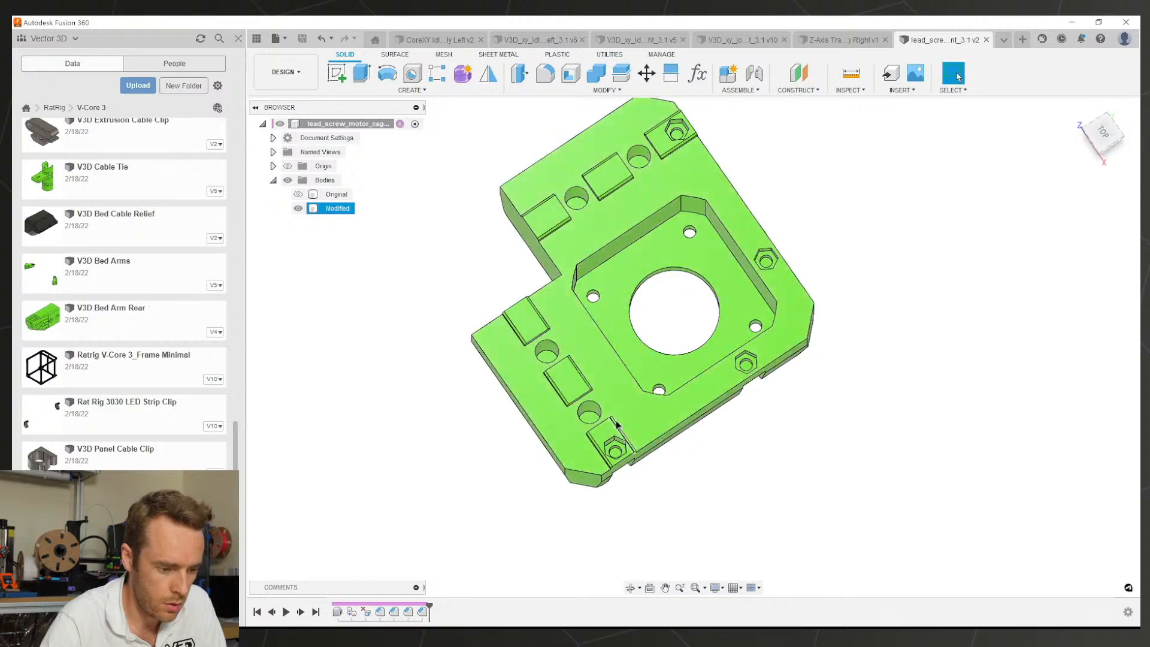
scroll(616, 434, "up", 4)
scroll(666, 304, "down", 3)
mouse_move(668, 306)
middle_mouse_down("shift")
mouse_move(670, 482)
mouse_move(669, 305)
mouse_move(646, 304)
middle_mouse_up("shift")
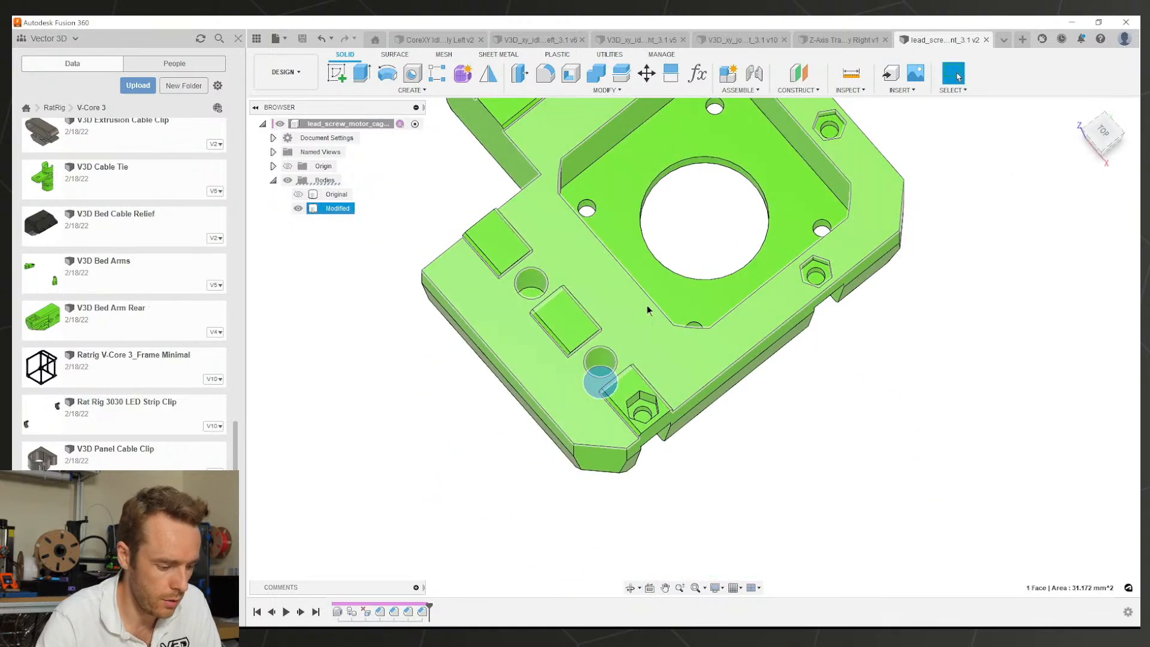
Step: Extrude the round screw-hole floor faces as a Cut with extent All, through the part
key("e")
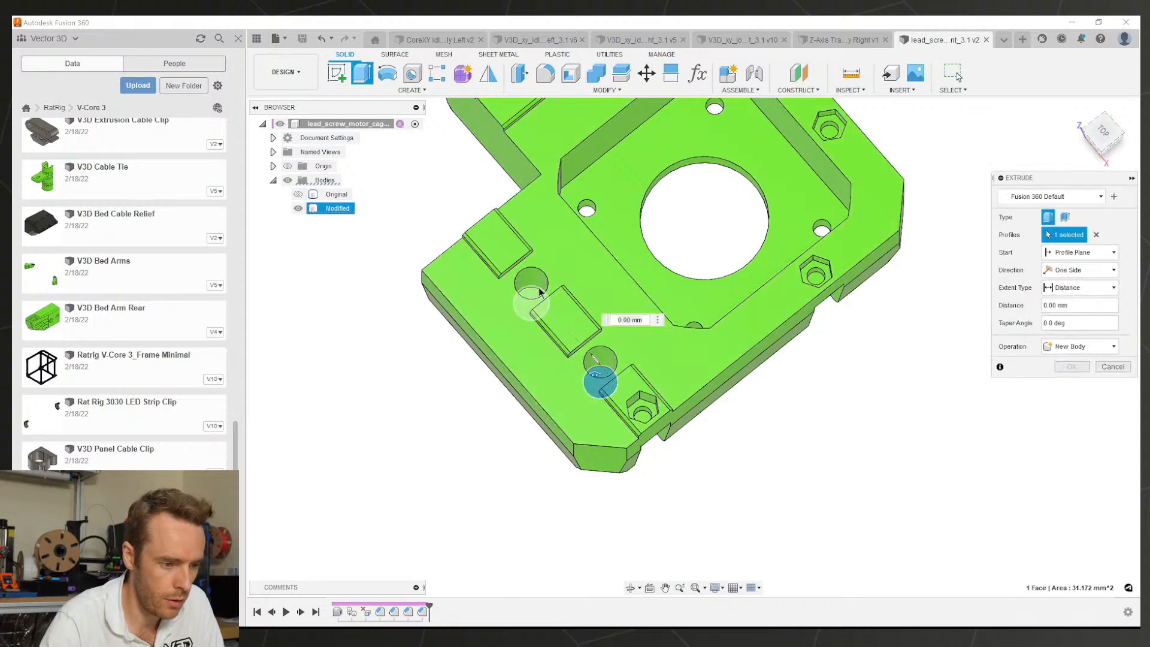
left_click(539, 292)
middle_click_drag(539, 292, 546, 472)
scroll(578, 243, "up", 1)
middle_click_drag(583, 246, 562, 273, "shift")
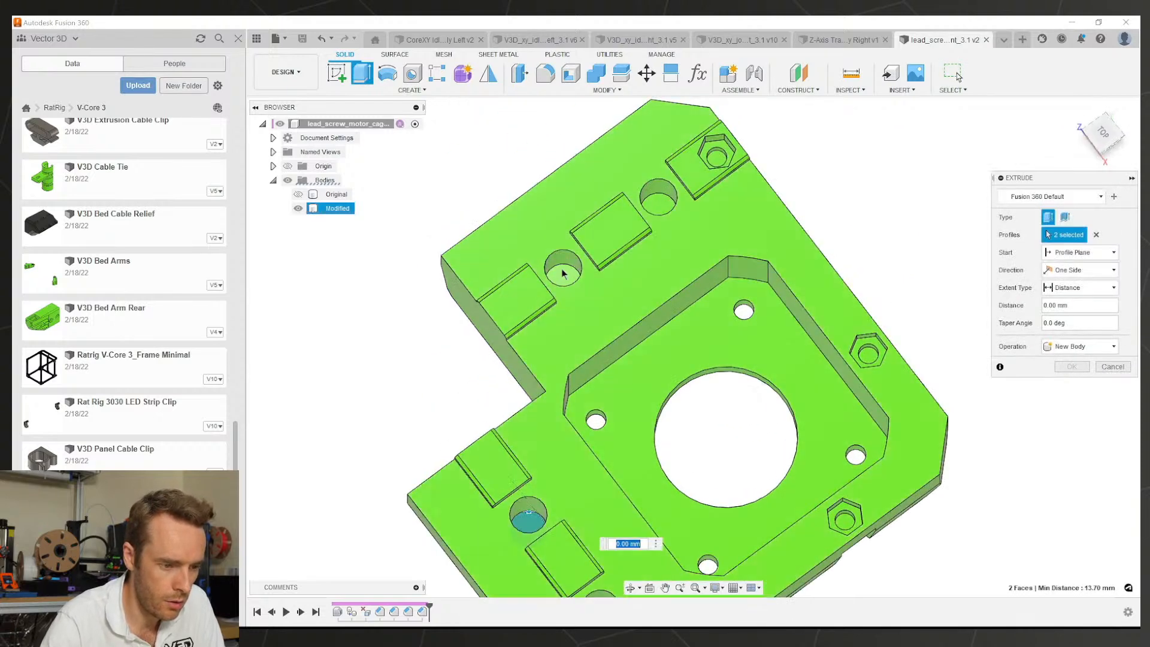
left_click(657, 205)
middle_click_drag(693, 262, 712, 211, "shift")
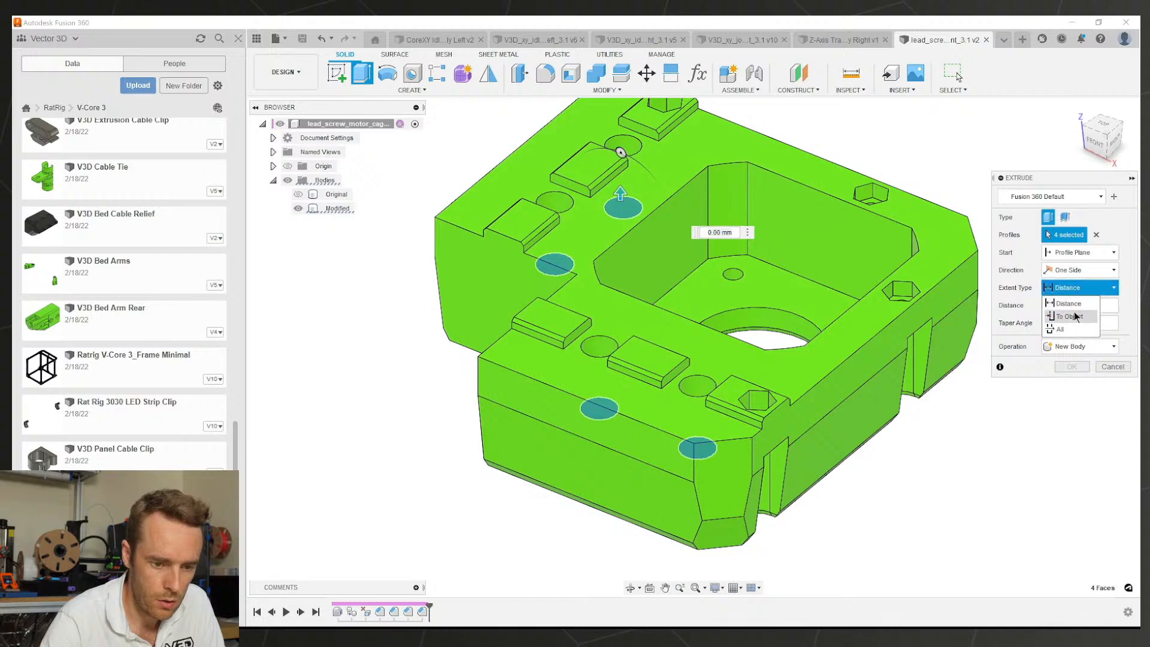
left_click(1062, 325)
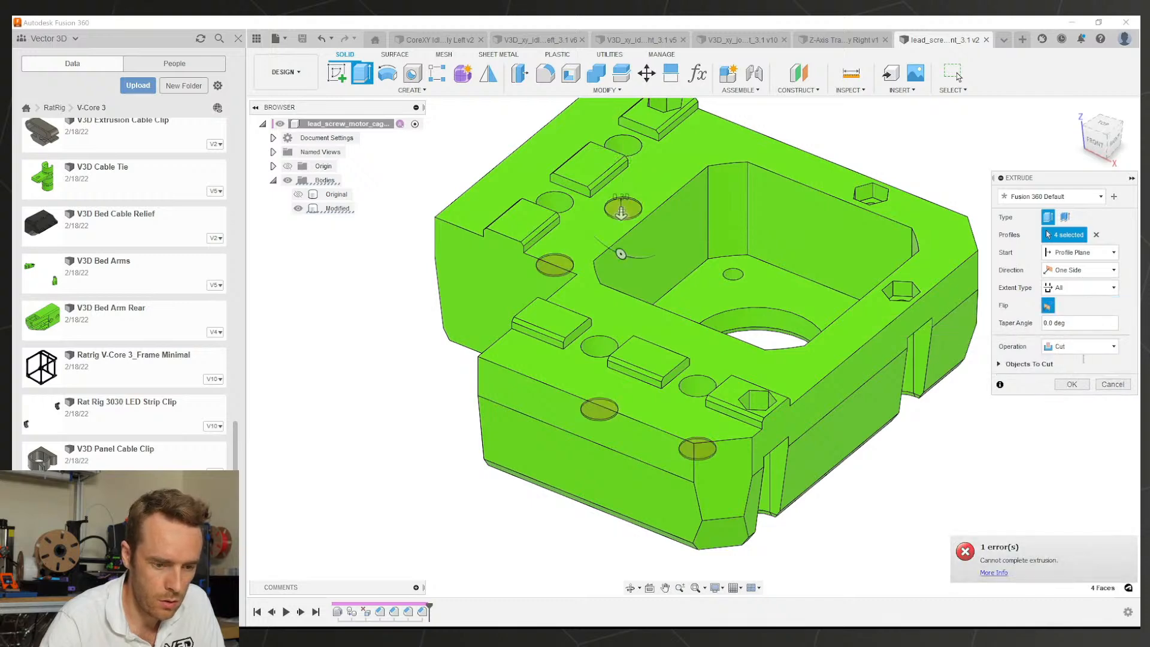
left_click(1073, 384)
Step: Cut the hex-recess hole floor faces through the whole part with an All-extent extrusion
middle_click_drag(881, 397, 782, 442, "shift")
middle_click_drag(477, 588, 573, 473)
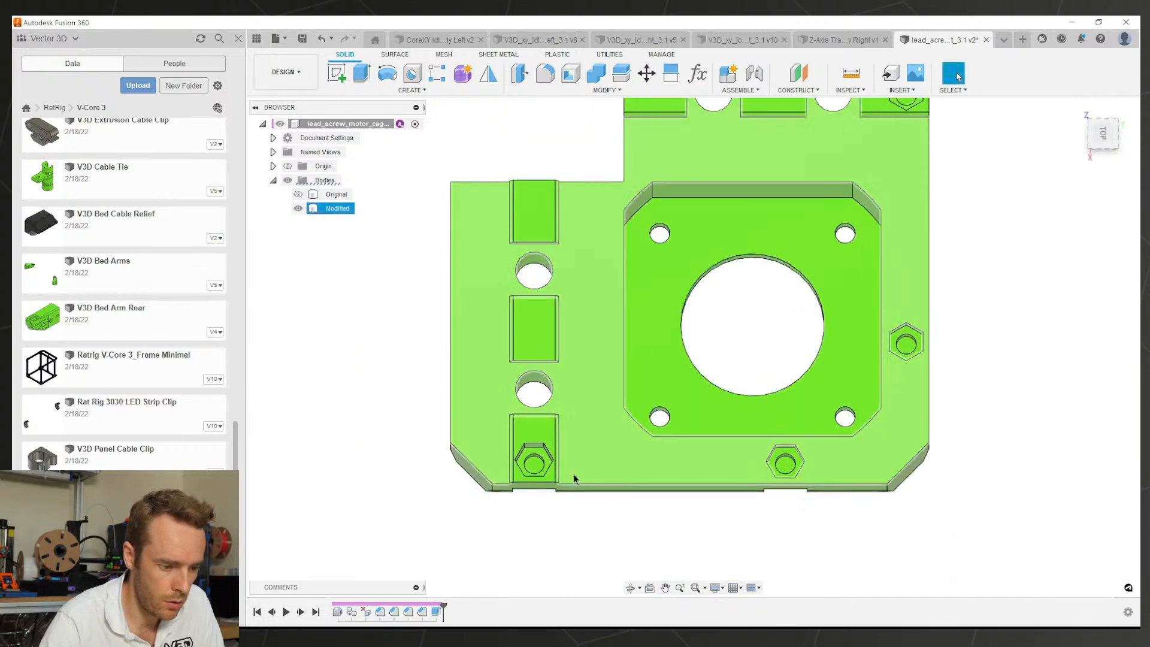
left_click(533, 464)
scroll(534, 463, "up", 2)
key("e")
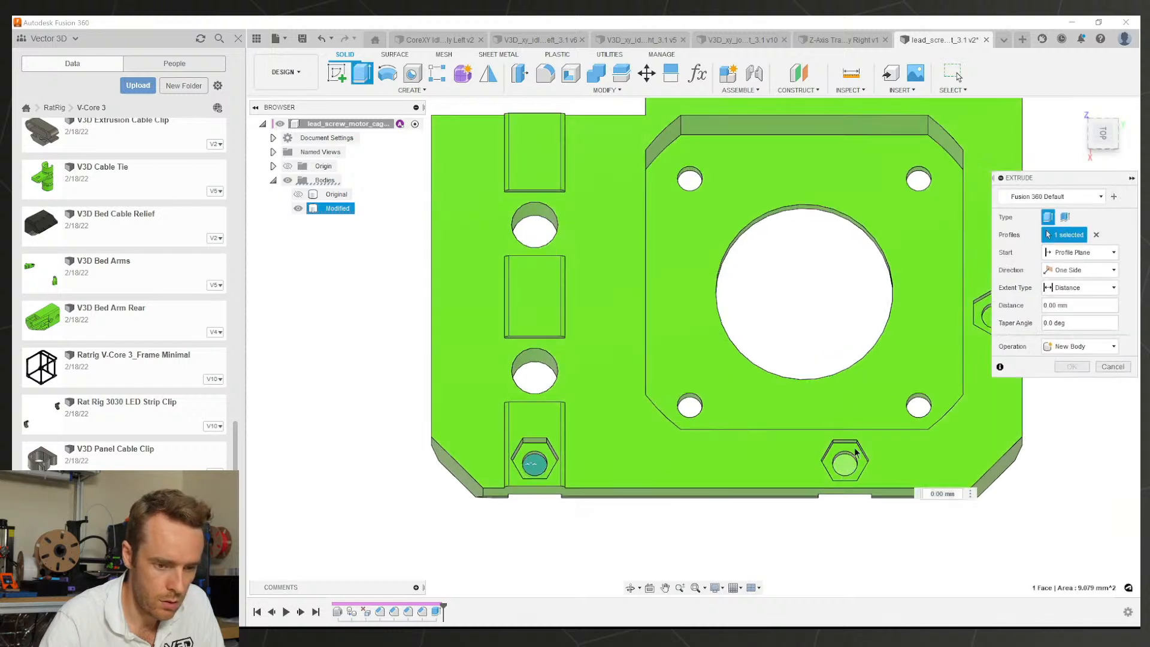
left_click(845, 463)
middle_click_drag(847, 370, 679, 506)
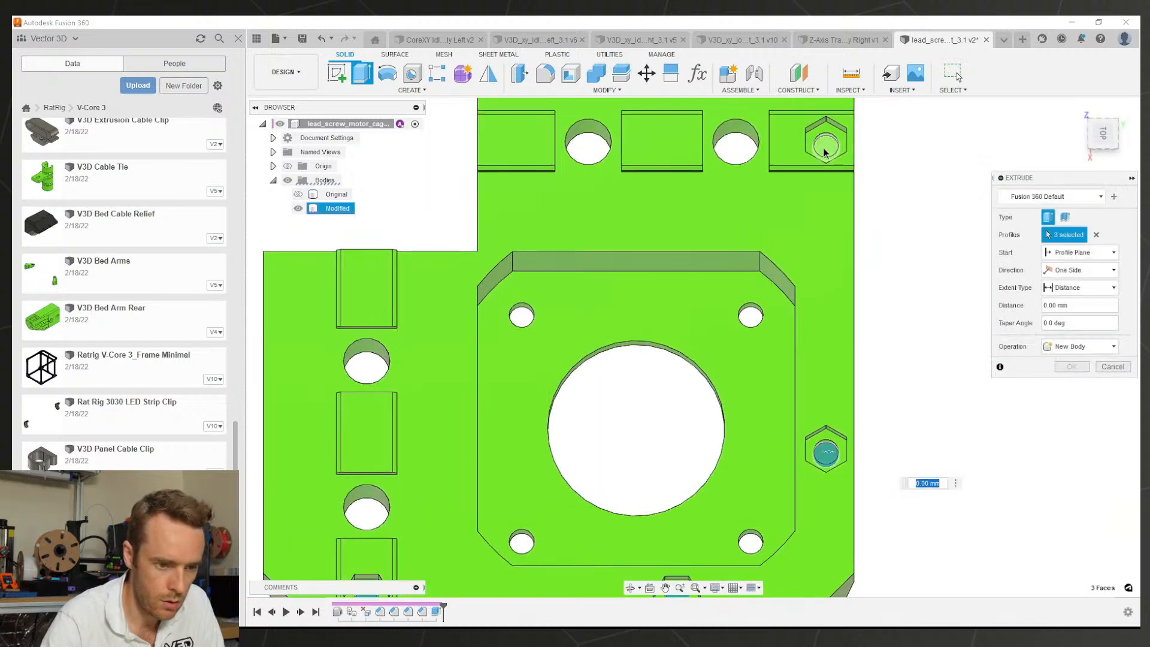
left_click(1075, 328)
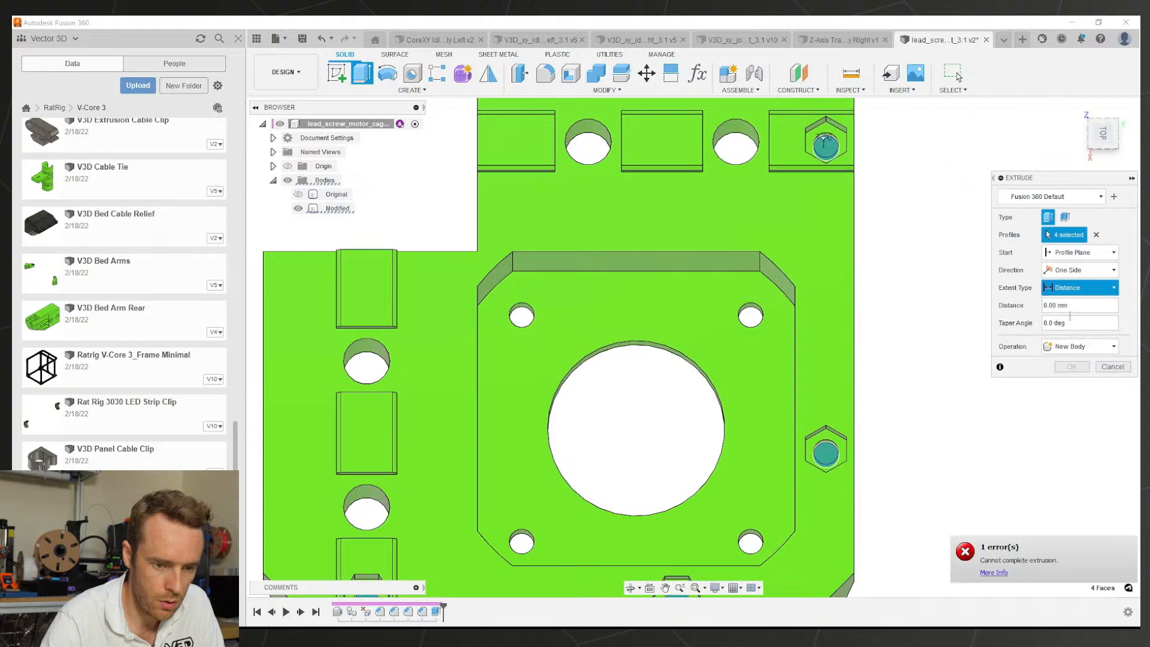
left_click(1071, 384)
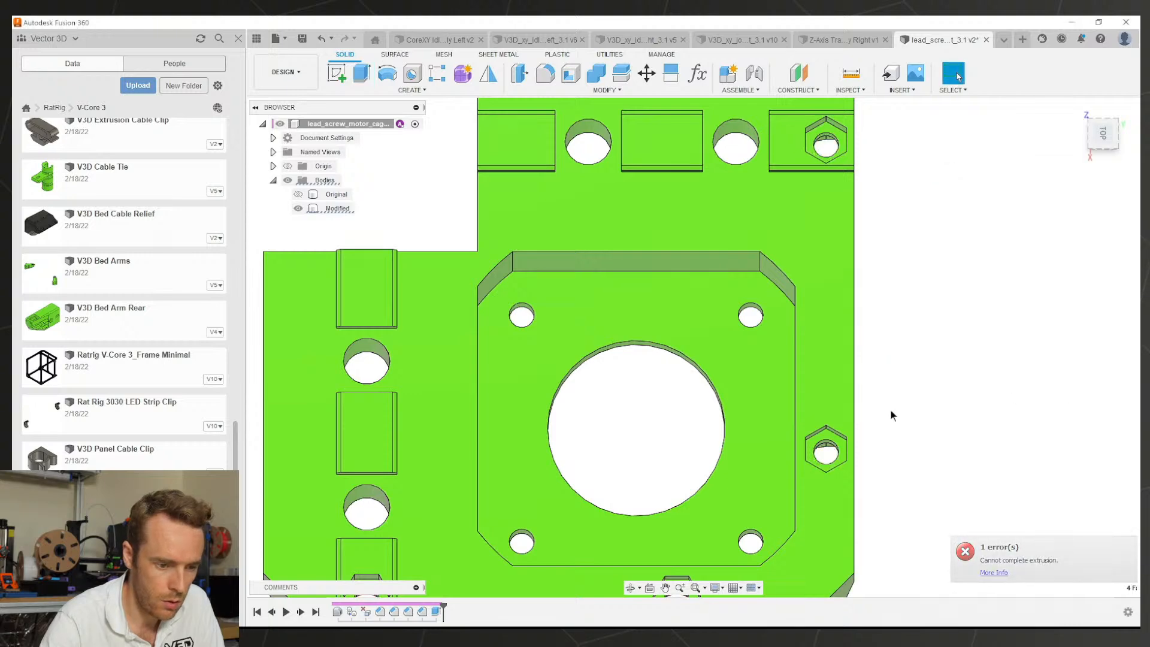
scroll(845, 410, "down", 5)
middle_click_drag(780, 413, 652, 293, "shift")
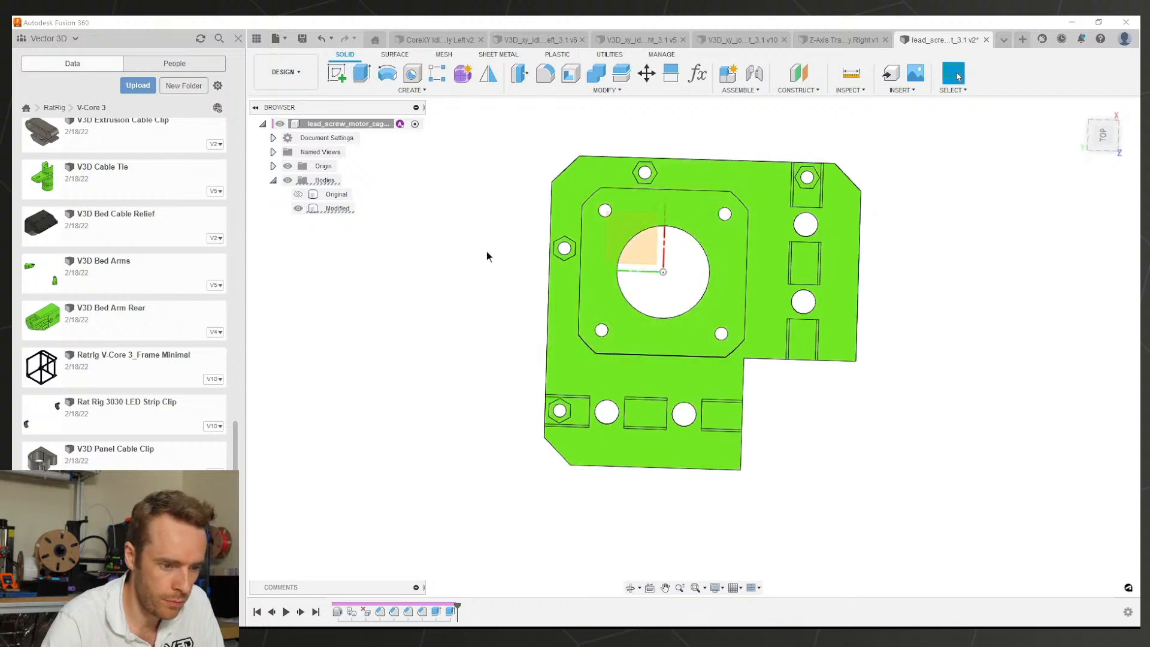
Step: Create a construction plane at 50° about the Z axis through the motor hole
scroll(670, 321, "down", 3)
scroll(672, 288, "up", 3)
key("l")
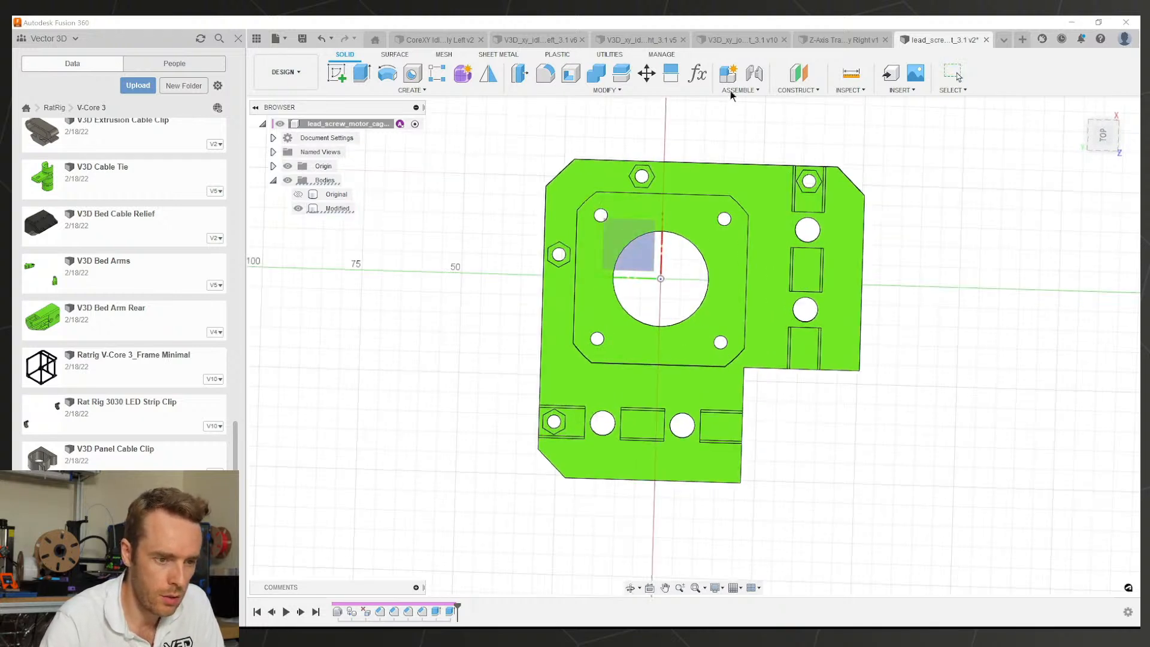
left_click(792, 89)
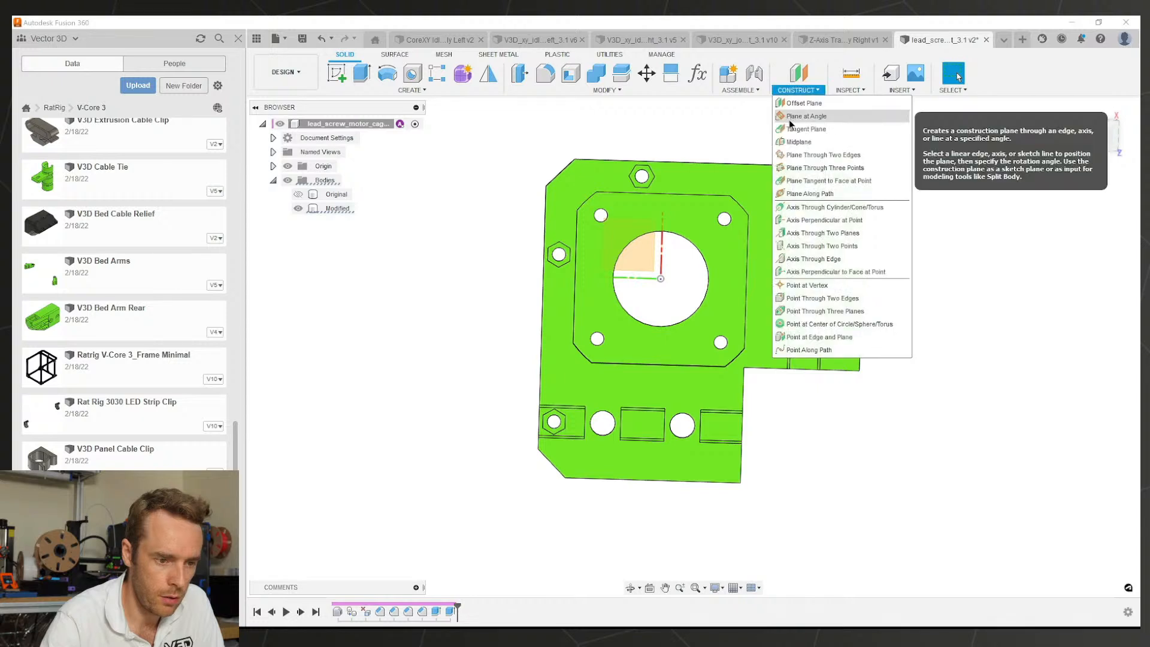
left_click(821, 119)
middle_click_drag(650, 323, 655, 269, "shift")
scroll(650, 273, "up", 3)
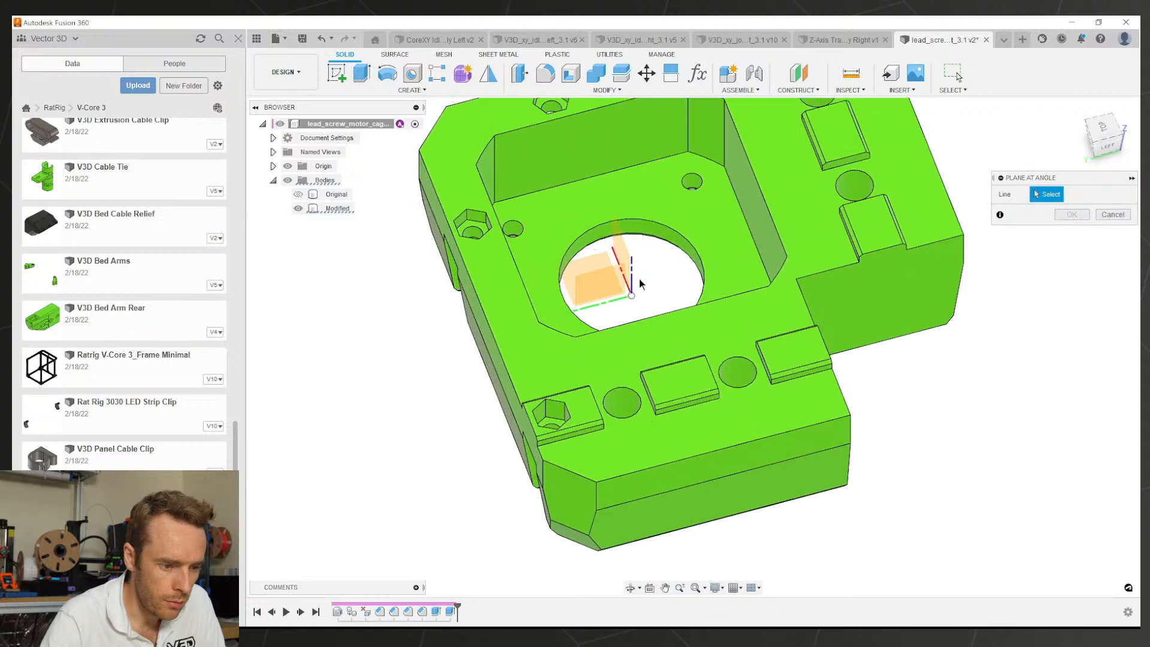
left_click(632, 281)
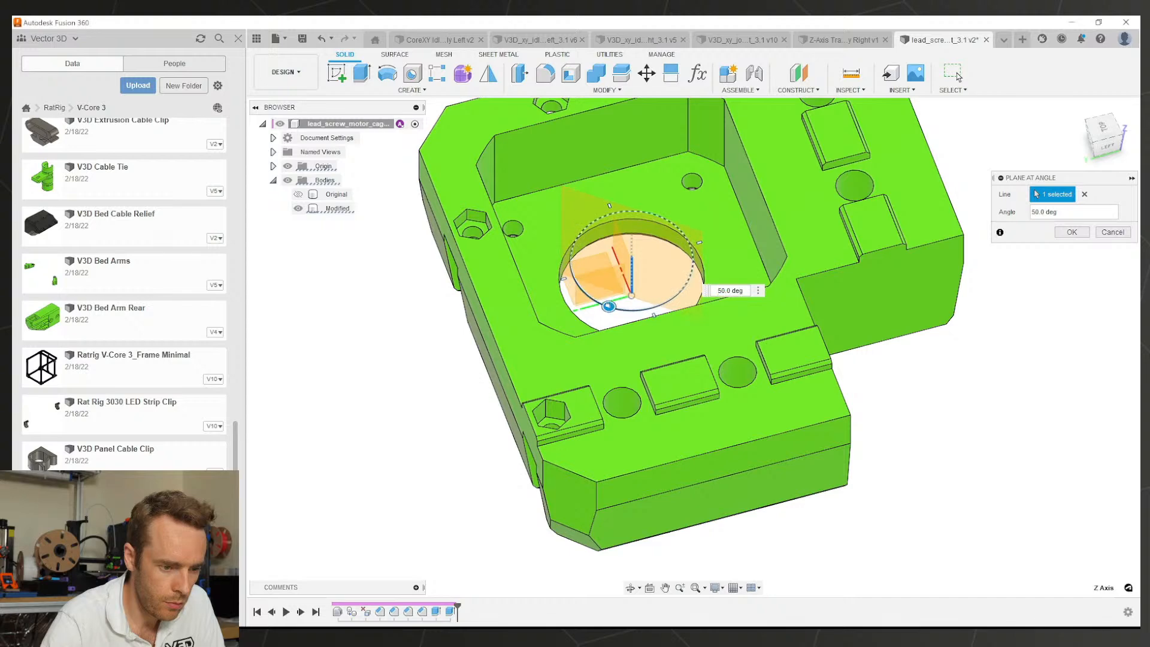
left_click(1072, 232)
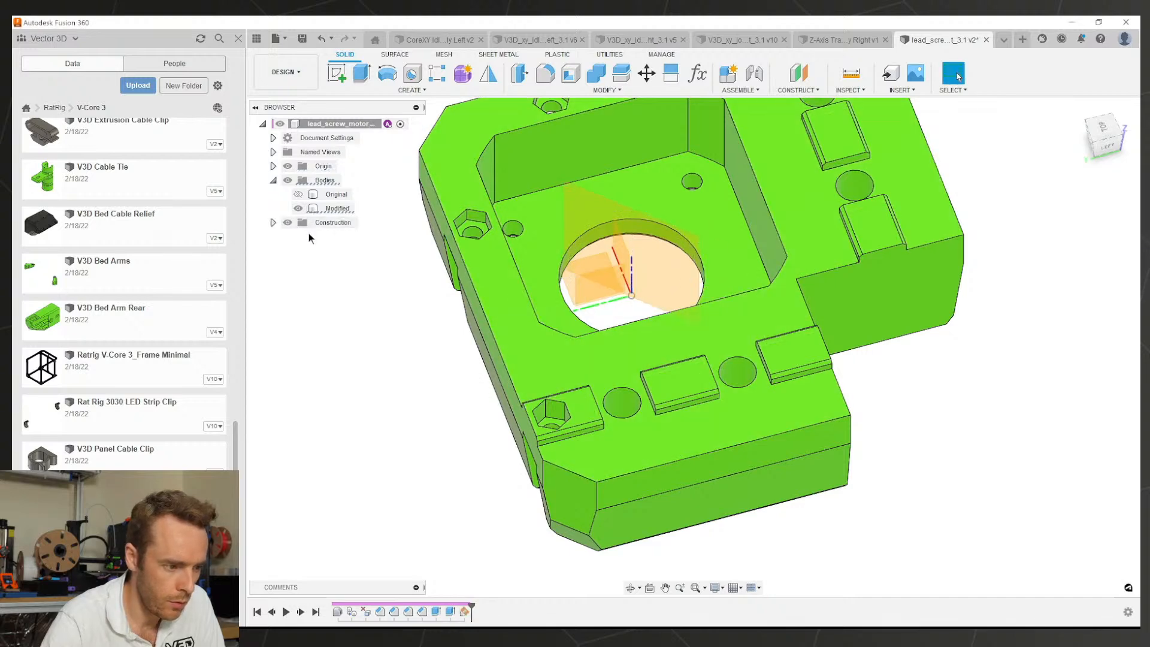
Step: Hide the Construction and Origin folders and select the hex nut pocket floor for a new sketch
left_click(288, 223)
scroll(482, 279, "down", 3)
middle_click_drag(481, 276, 496, 353)
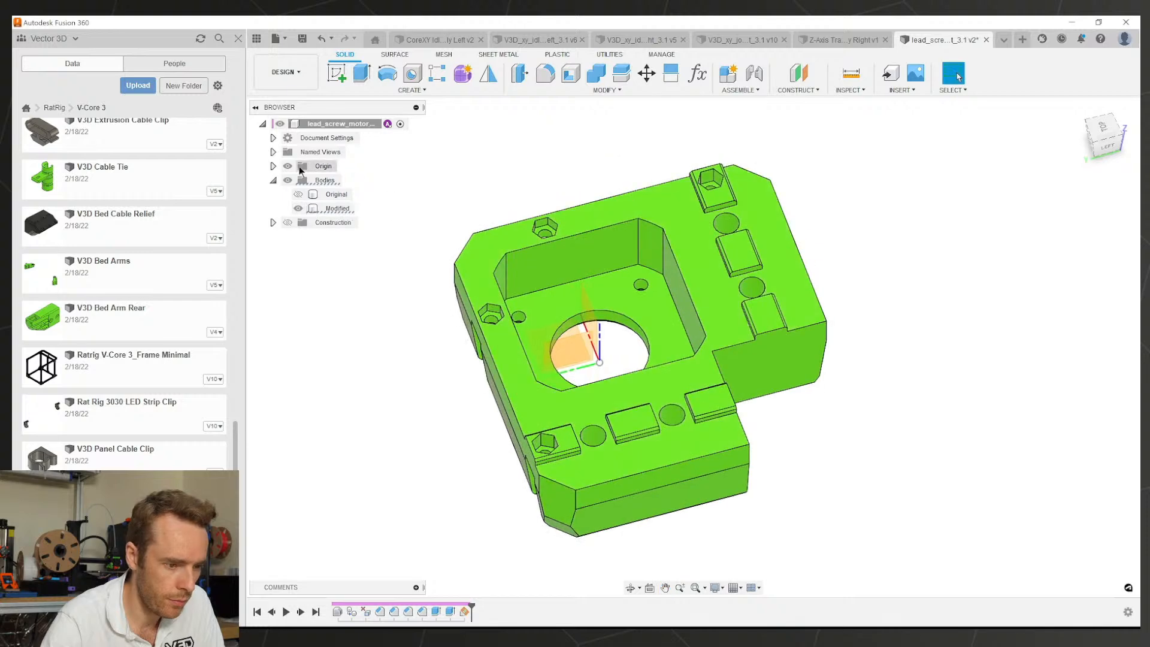
left_click(288, 166)
middle_click_drag(492, 246, 464, 327, "shift")
scroll(659, 255, "up", 6)
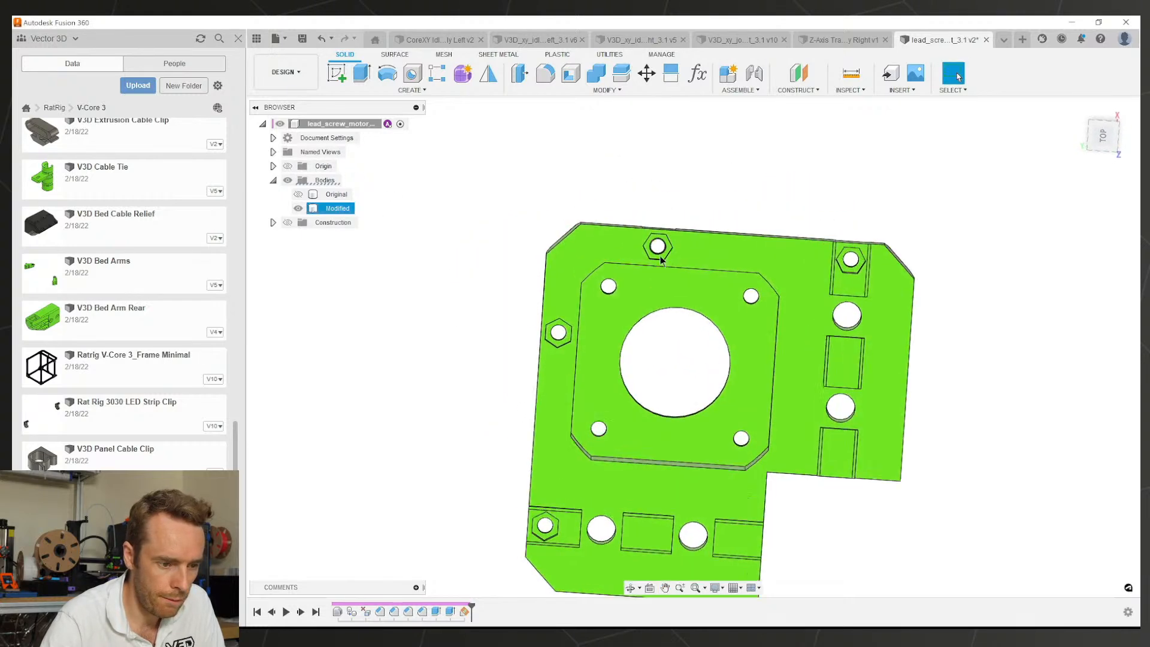
scroll(659, 242, "up", 2)
left_click(621, 207)
left_click(337, 74)
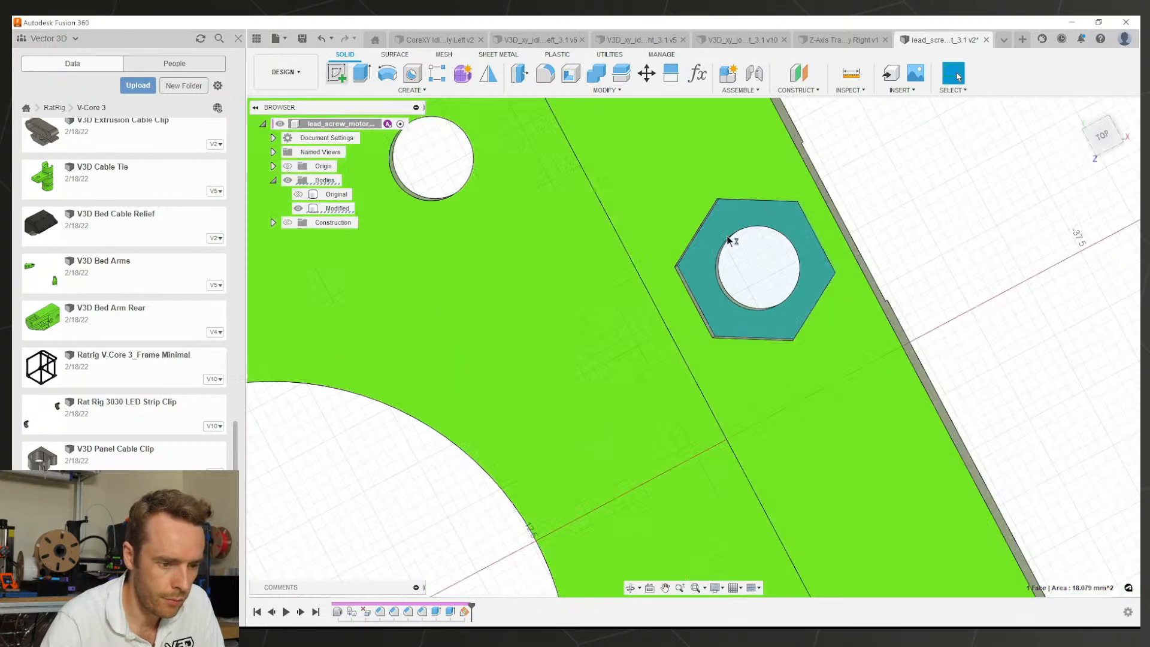
Step: On the hex pocket floor, draw a square tangent to the 3.40 mm hole, extending two sides to the hexagon
left_click(697, 320)
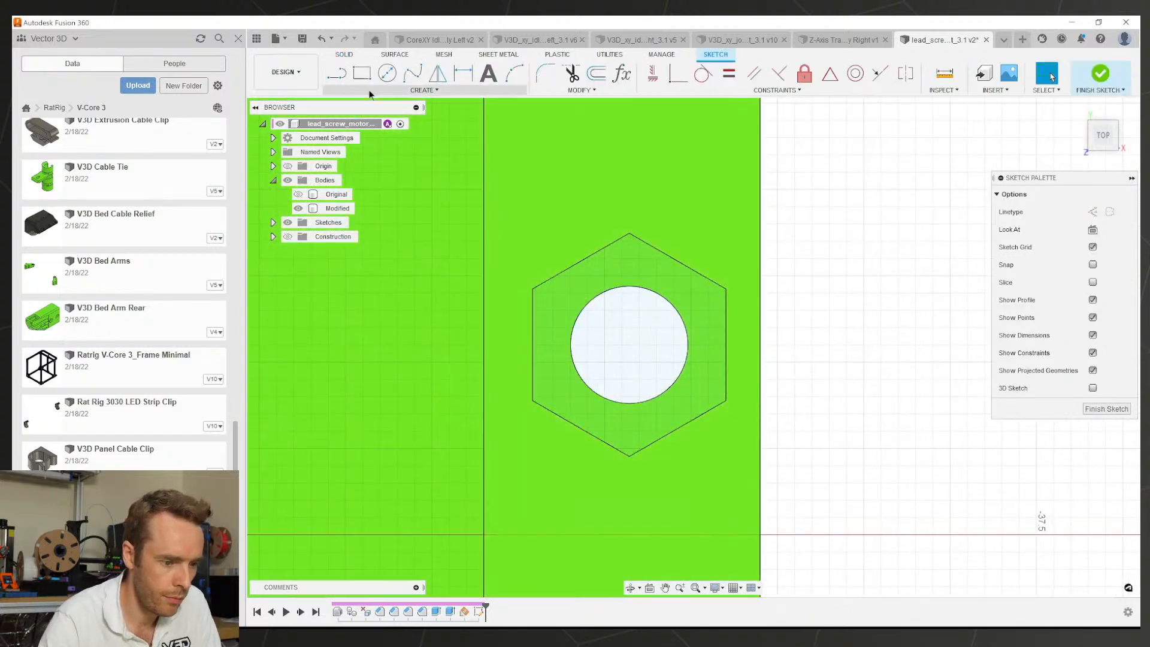
key("r")
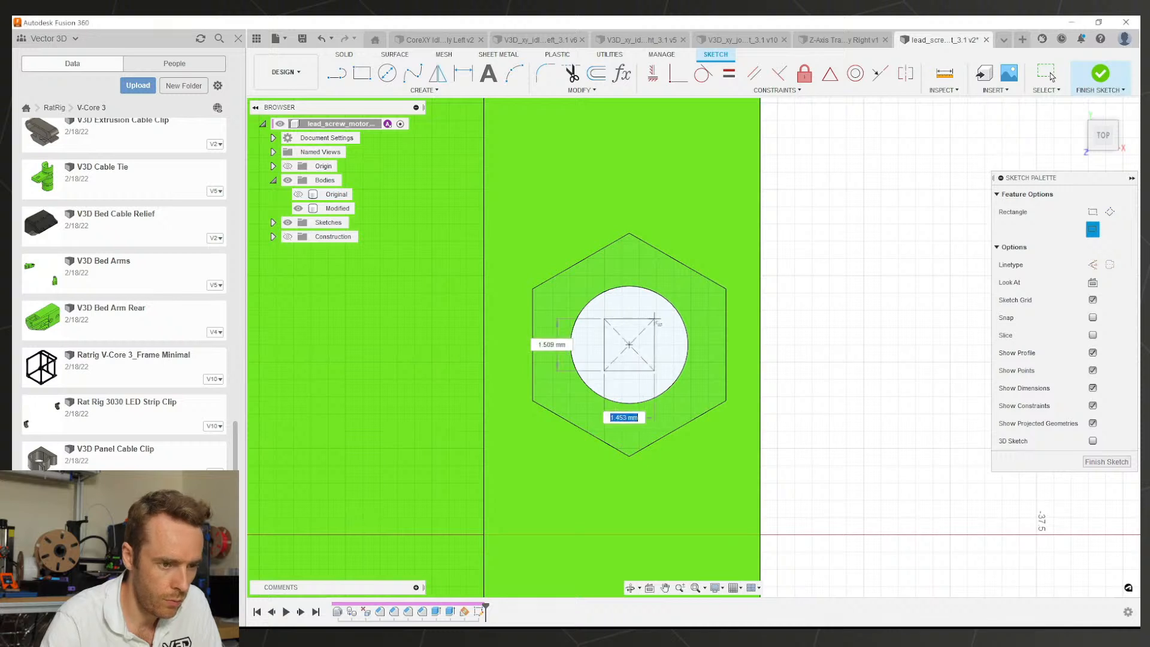
left_click(702, 73)
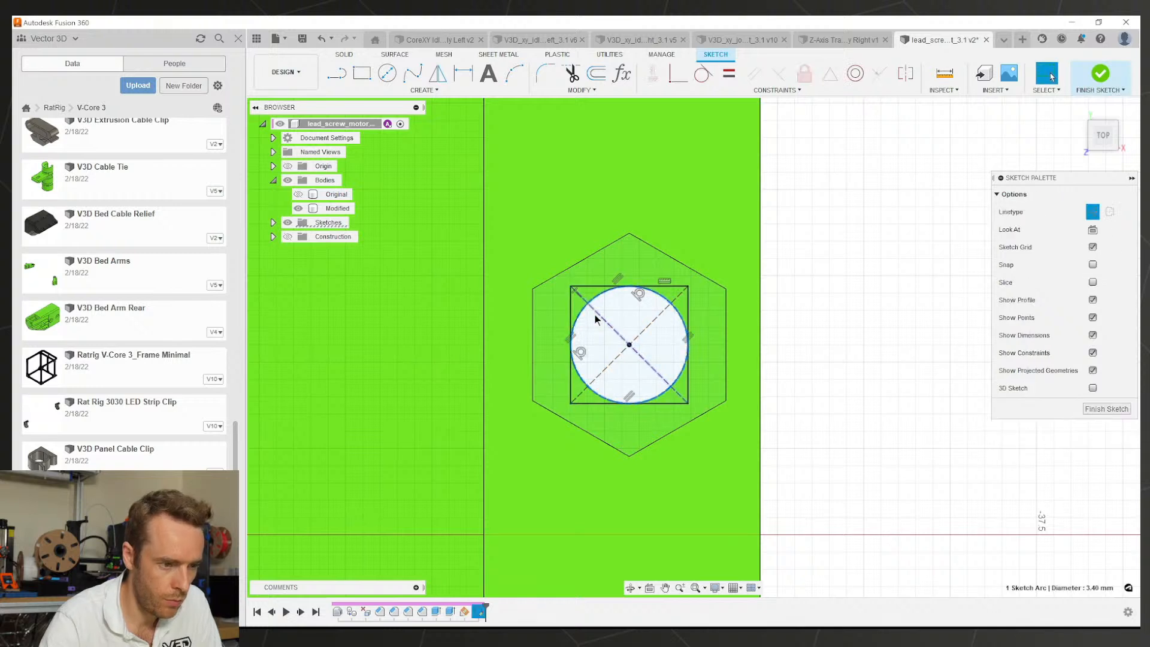
left_click(582, 90)
left_click(566, 132)
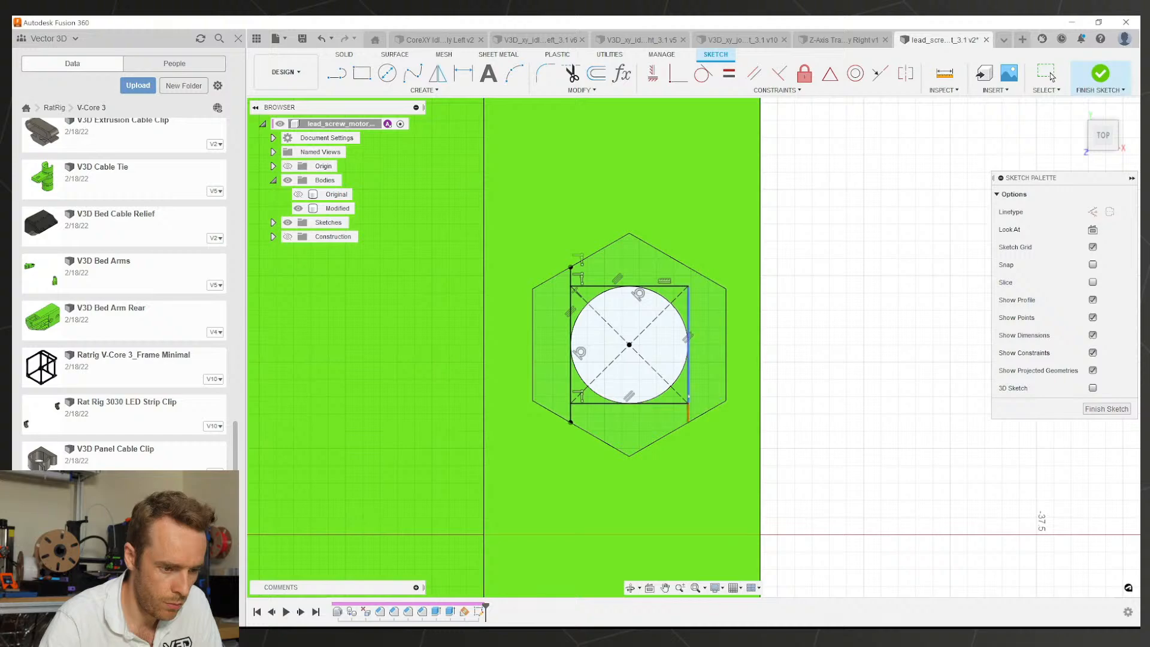
scroll(678, 304, "down", 10)
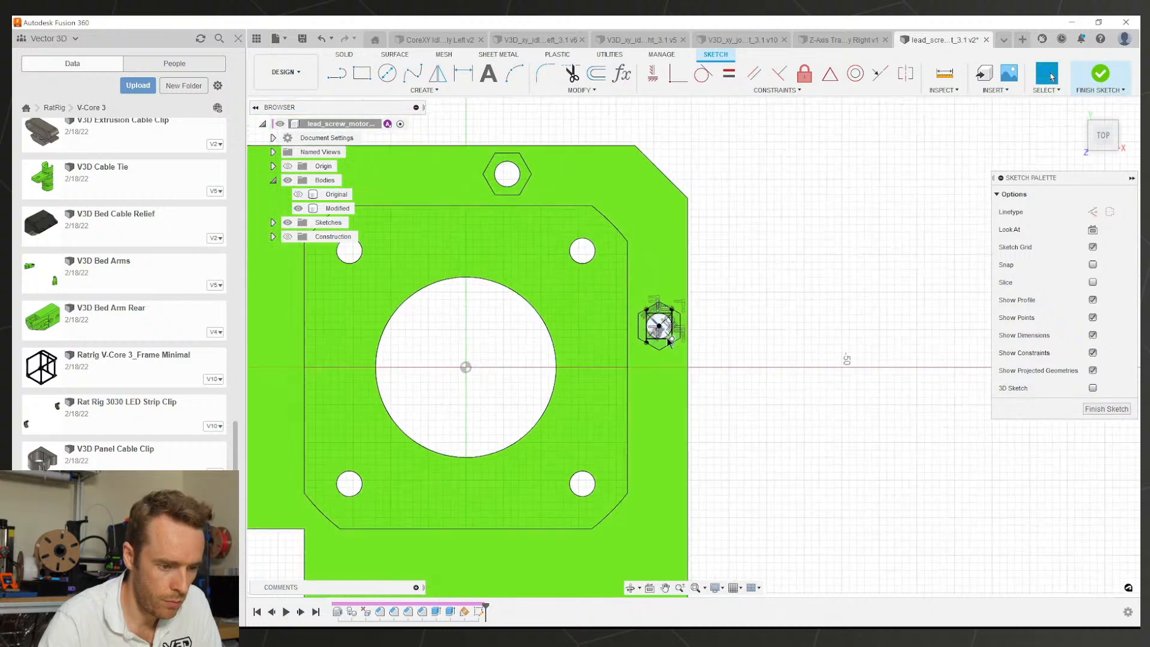
scroll(667, 328, "up", 5)
middle_click_drag(667, 328, 655, 293, "shift")
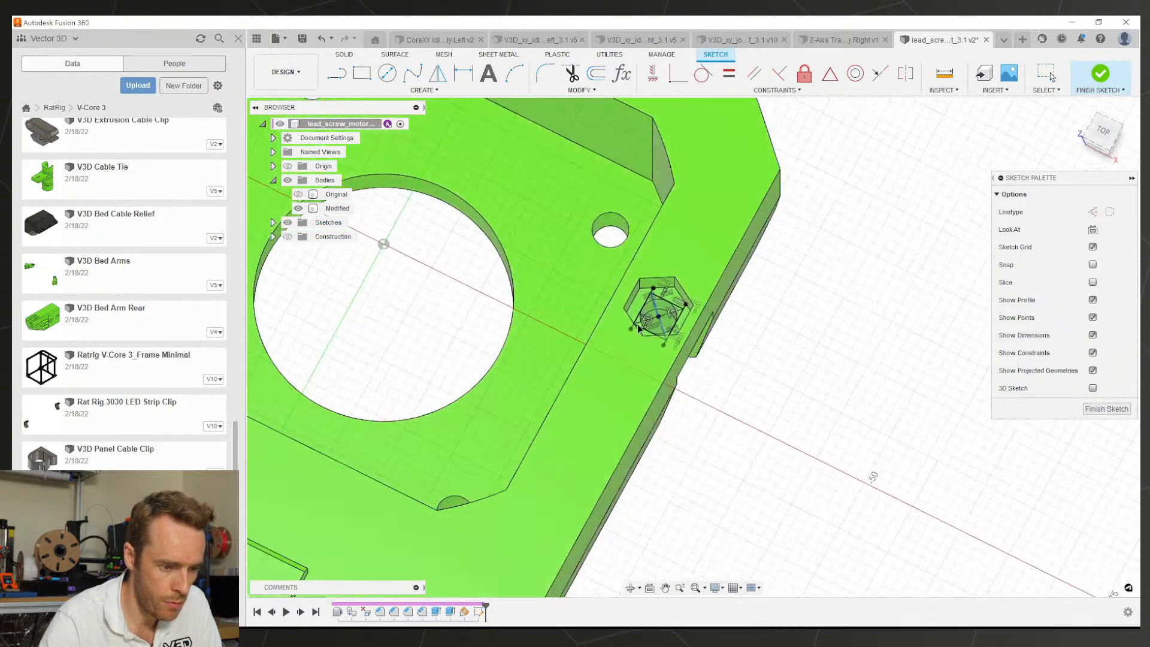
scroll(661, 293, "up", 9)
Step: Cut the strip profiles across the nut pocket floor -0.2 mm deep
key("e")
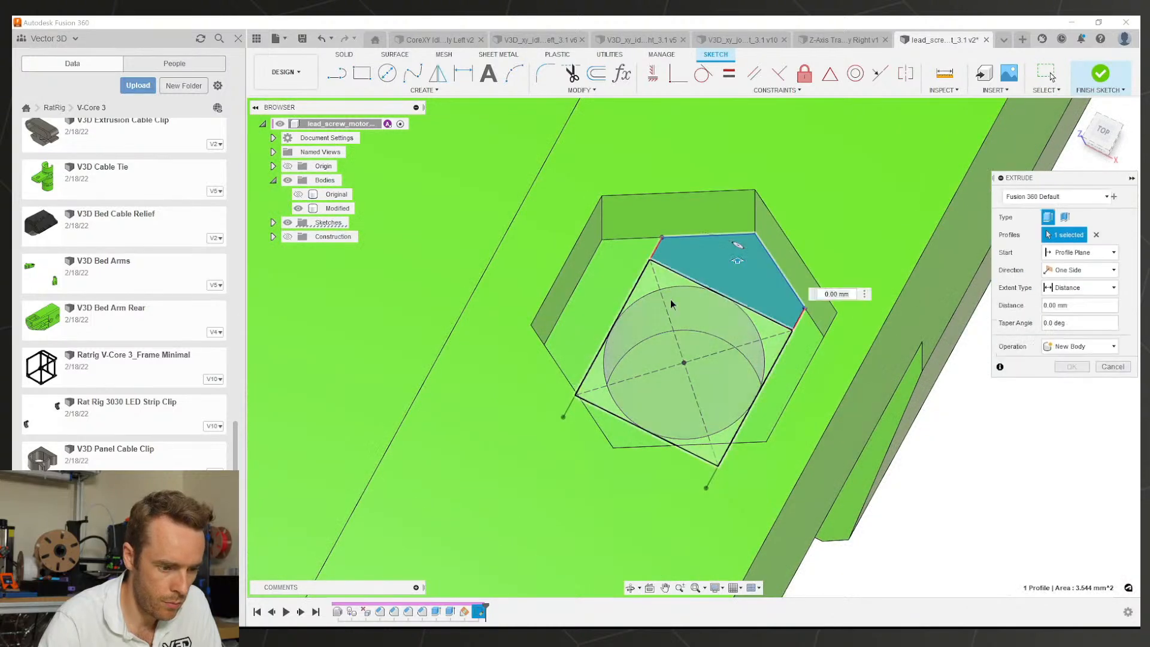
left_click(650, 359)
left_click(629, 434)
type("-0.2")
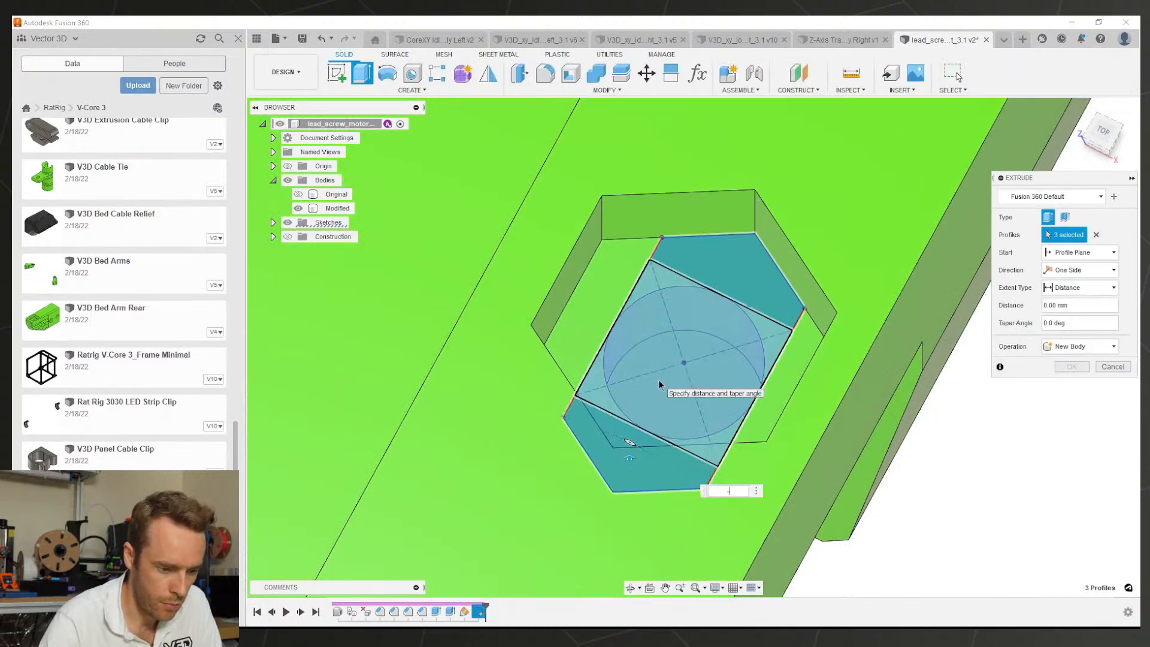
key("Return")
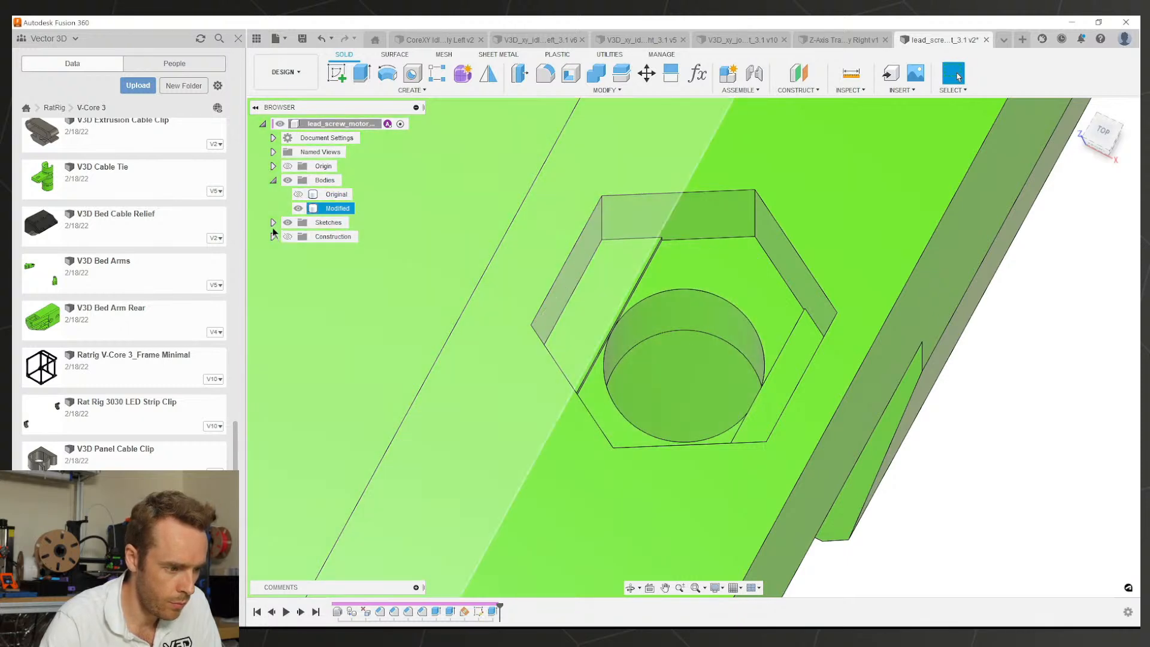
Step: Show Sketch1, cut the square profile -0.4 mm, then hide Sketch1 and select the Modified body
left_click(274, 223)
left_click(297, 237)
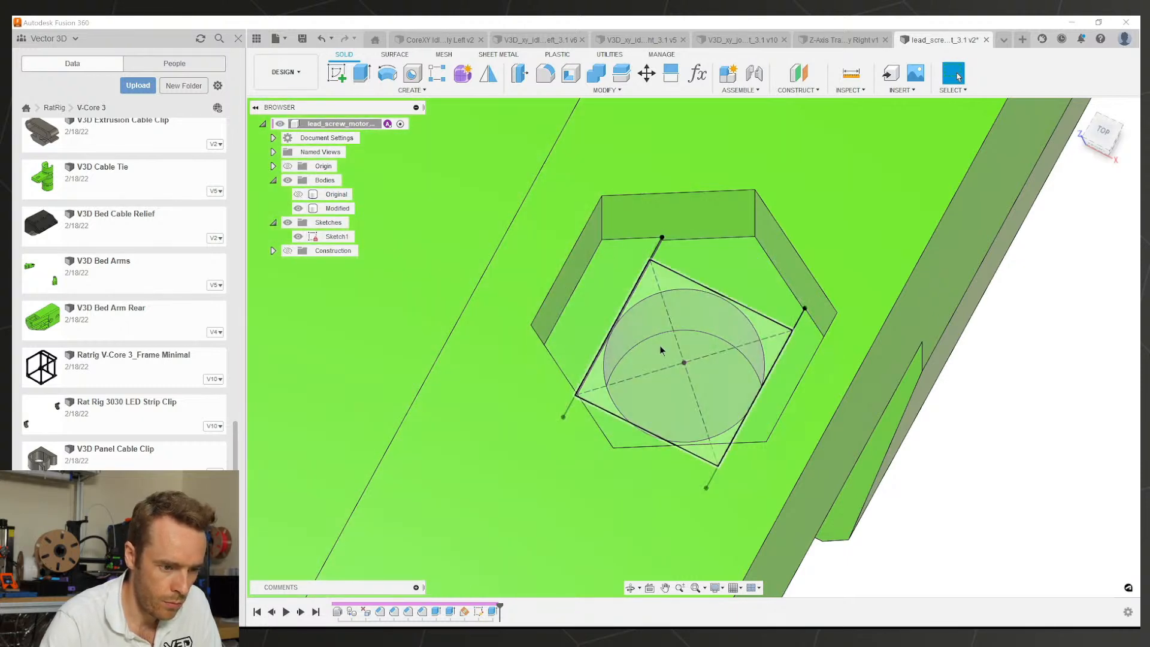
left_click(680, 321)
type("e-0.4")
key("Return")
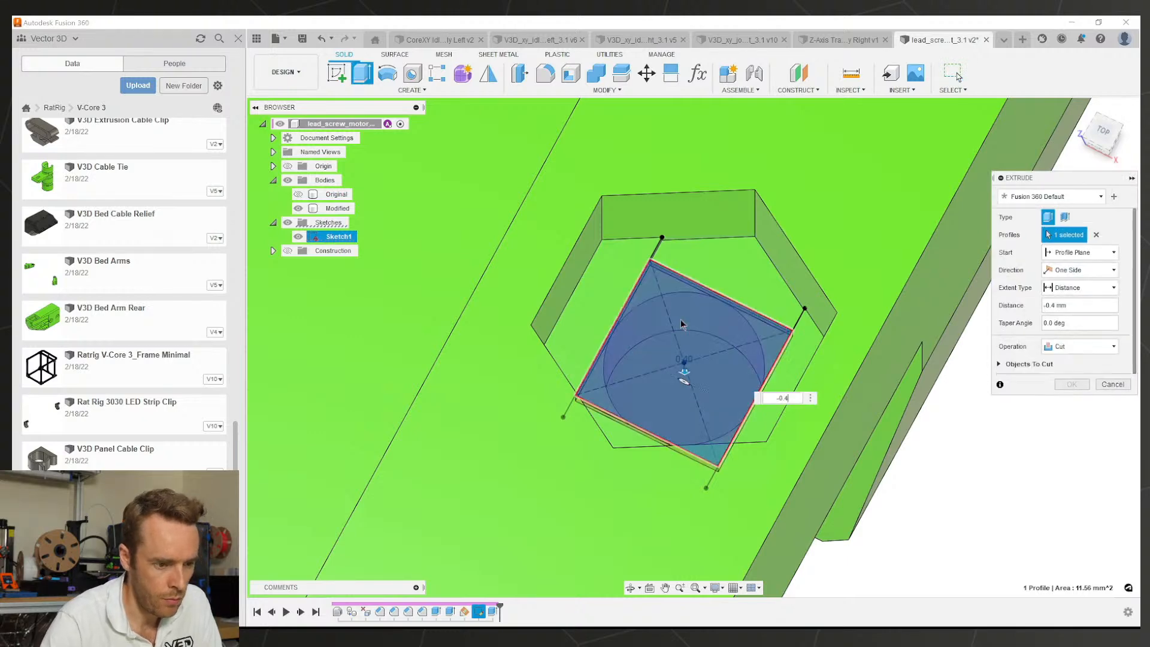
scroll(681, 321, "down", 3)
left_click(298, 237)
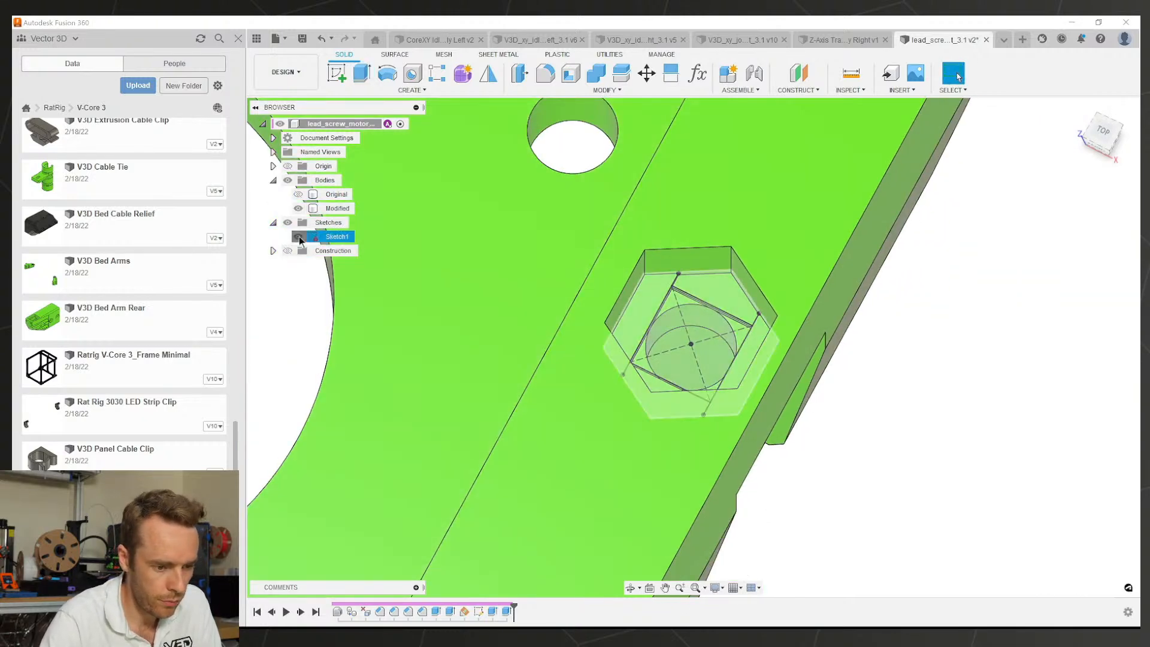
left_click(337, 208)
scroll(634, 358, "down", 3)
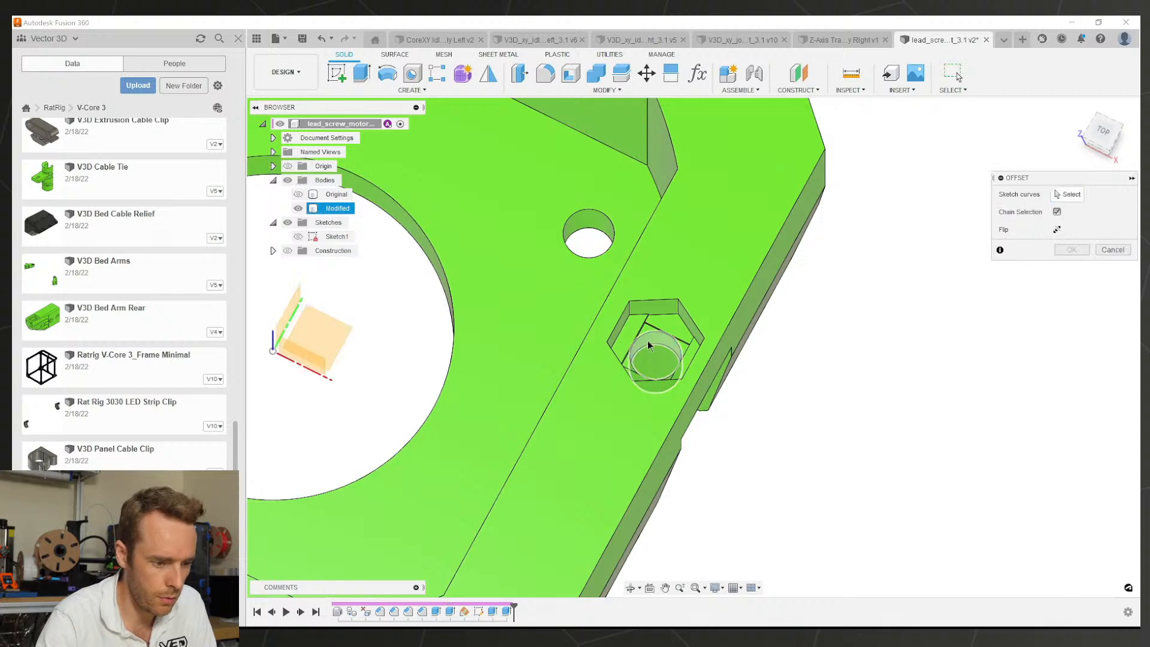
scroll(648, 342, "down", 5)
middle_click_drag(544, 482, 535, 463, "shift")
scroll(528, 320, "up", 5)
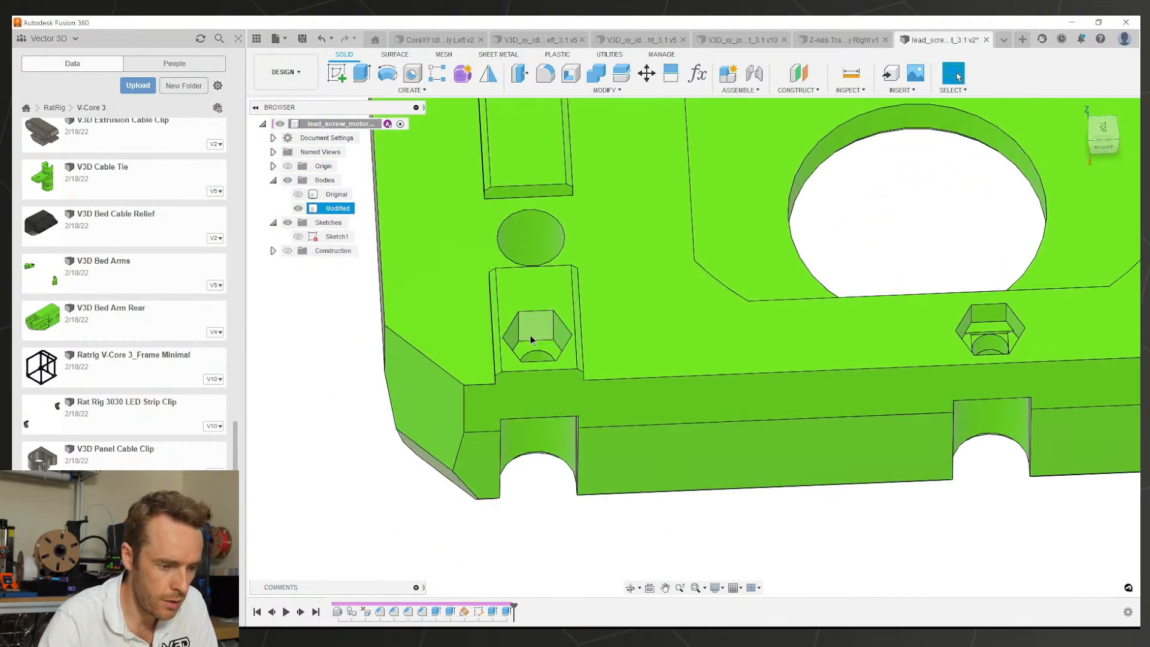
scroll(539, 345, "down", 2)
middle_click_drag(554, 354, 849, 333, "shift")
middle_click_drag(814, 376, 576, 298, "shift")
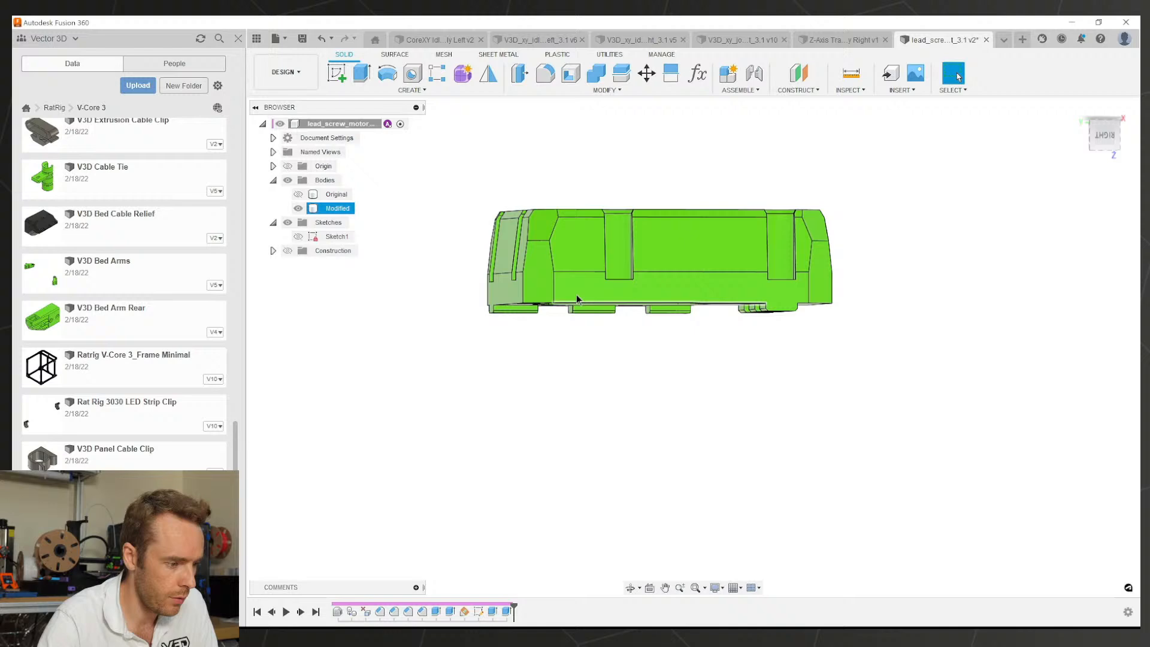
Step: Switch to the Core Assembly document and orbit around the green Z-axis motor mount to inspect its fit
left_click(431, 42)
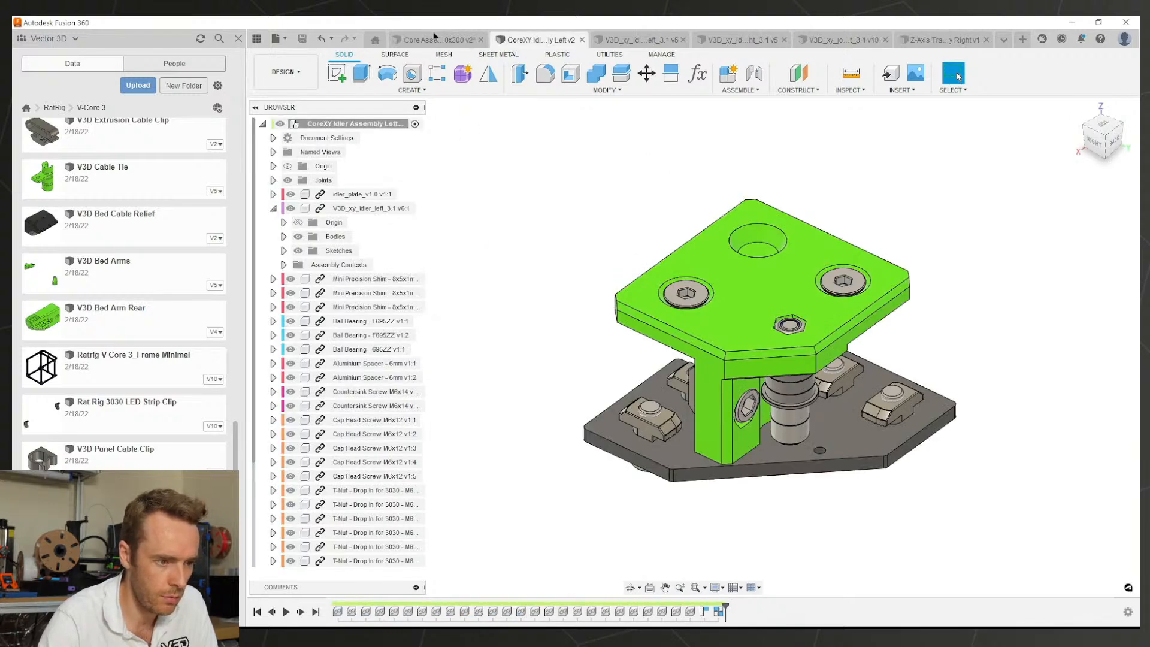
left_click(433, 37)
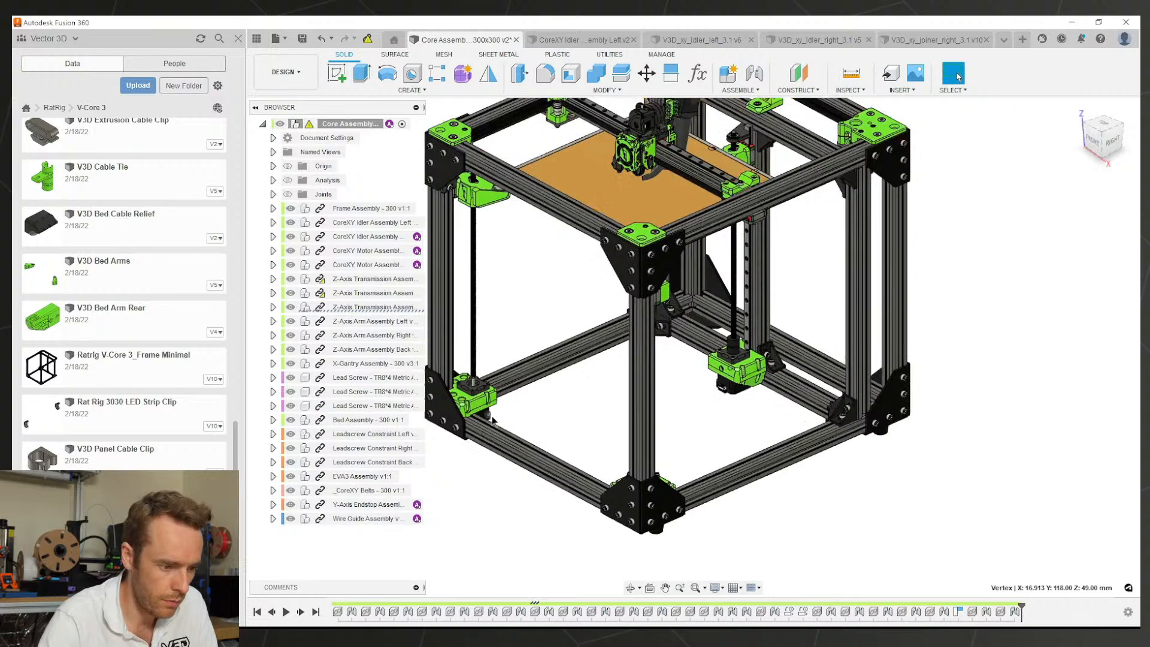
scroll(492, 420, "up", 10)
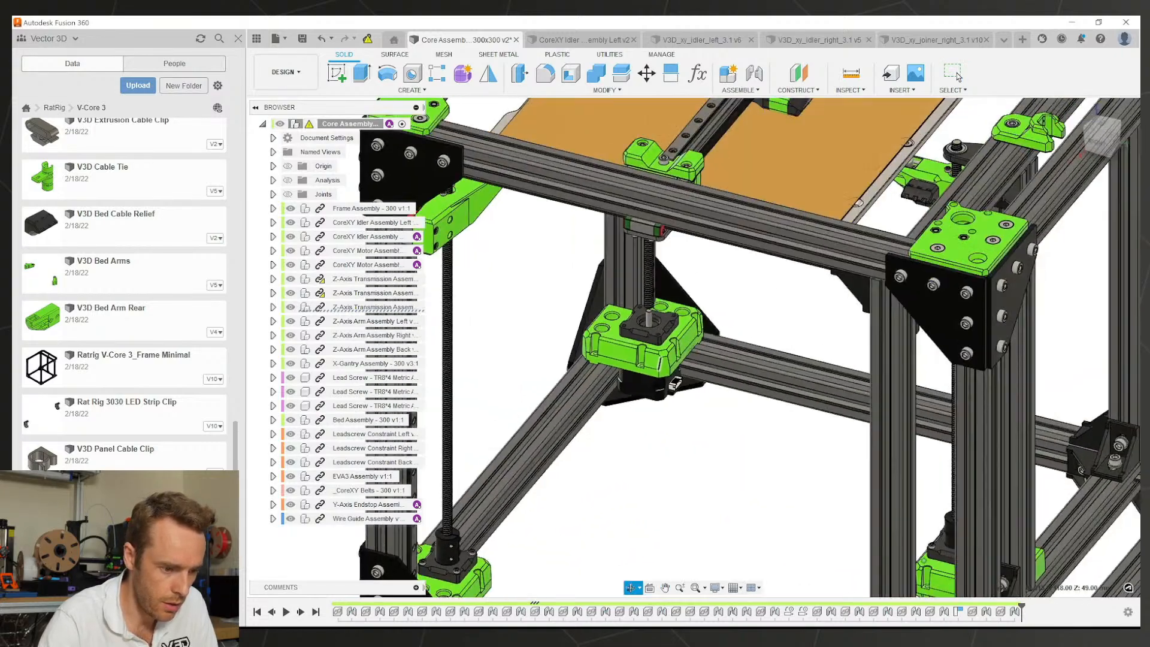
scroll(649, 333, "up", 10)
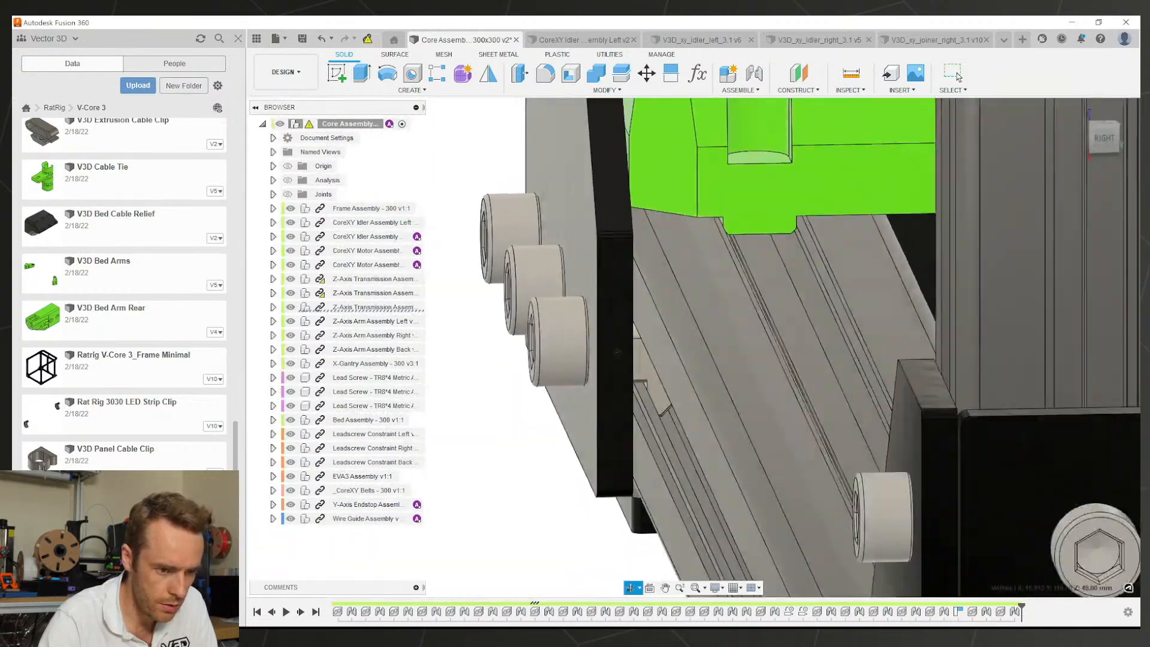
middle_click_drag(618, 352, 960, 376, "shift")
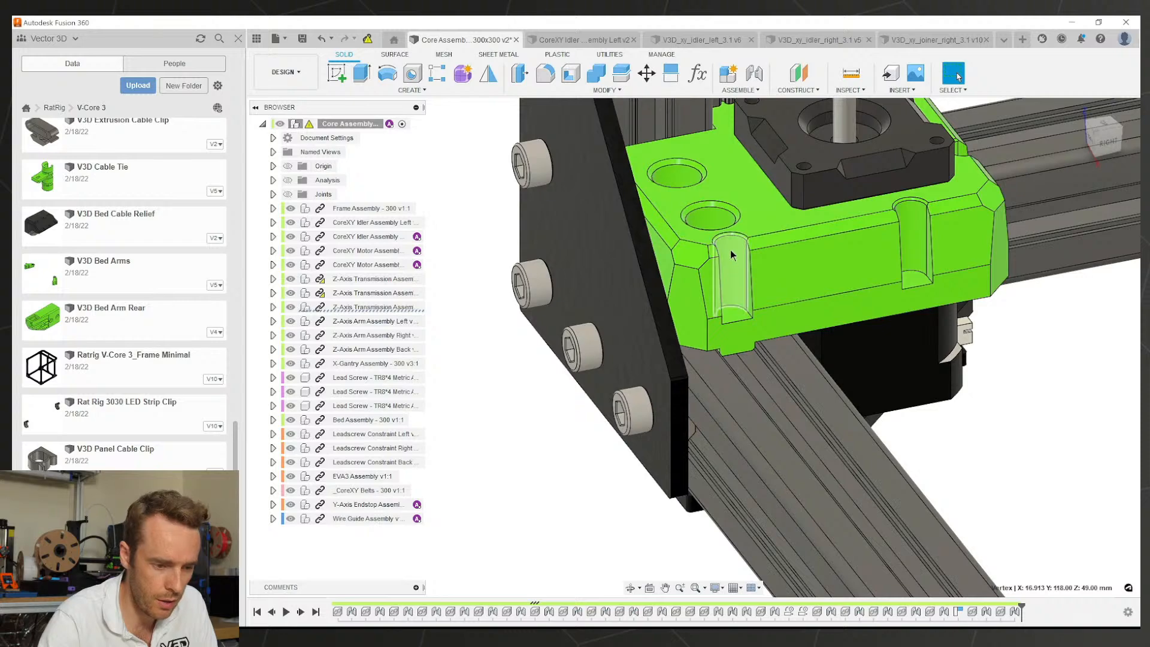
middle_click_drag(785, 328, 738, 320, "shift")
scroll(719, 233, "up", 3)
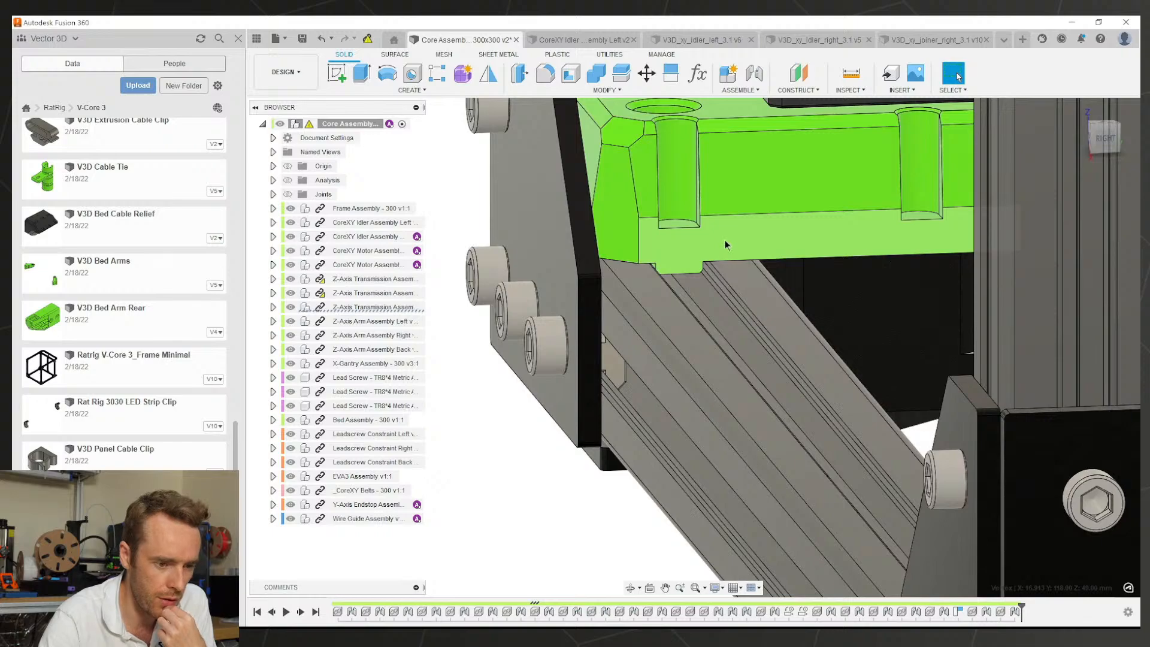
middle_click_drag(724, 240, 698, 245, "shift")
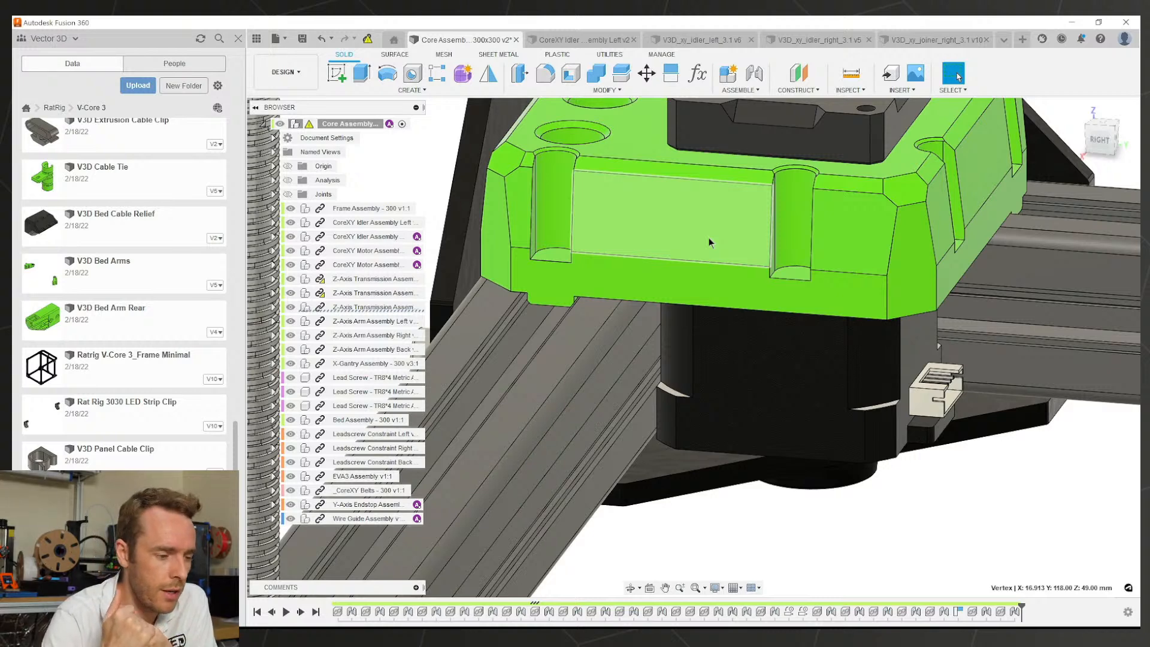
Step: Orbit and zoom around the motor block to inspect the cage's front and sides
scroll(709, 238, "down", 3)
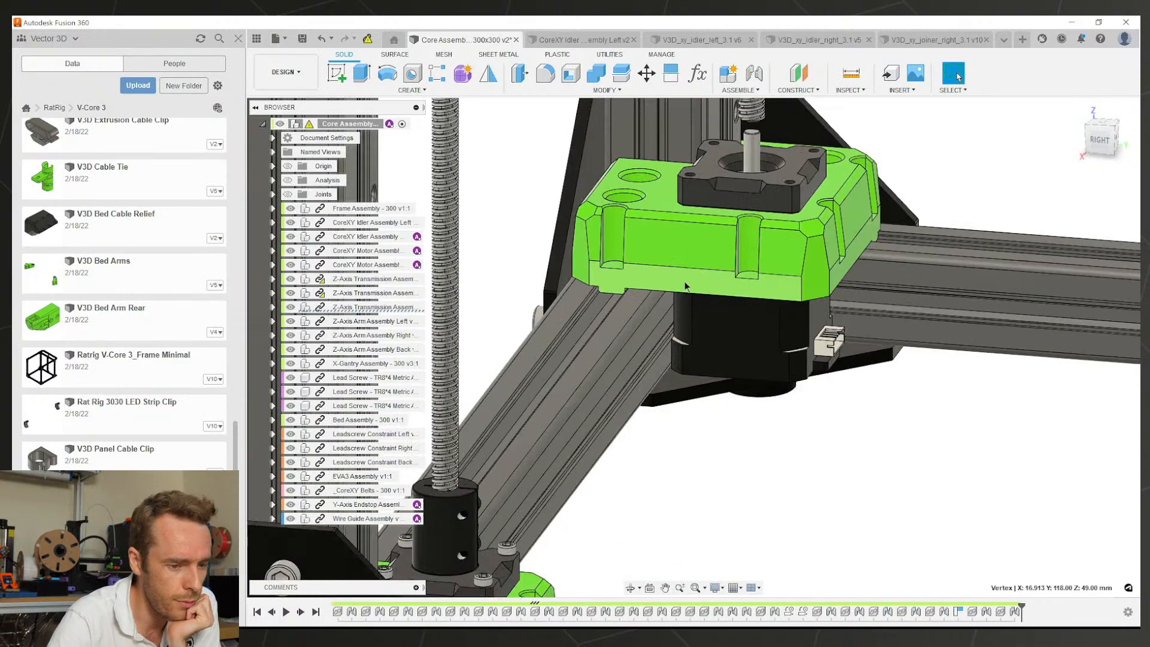
middle_click_drag(684, 282, 617, 299, "shift")
scroll(725, 180, "up", 8)
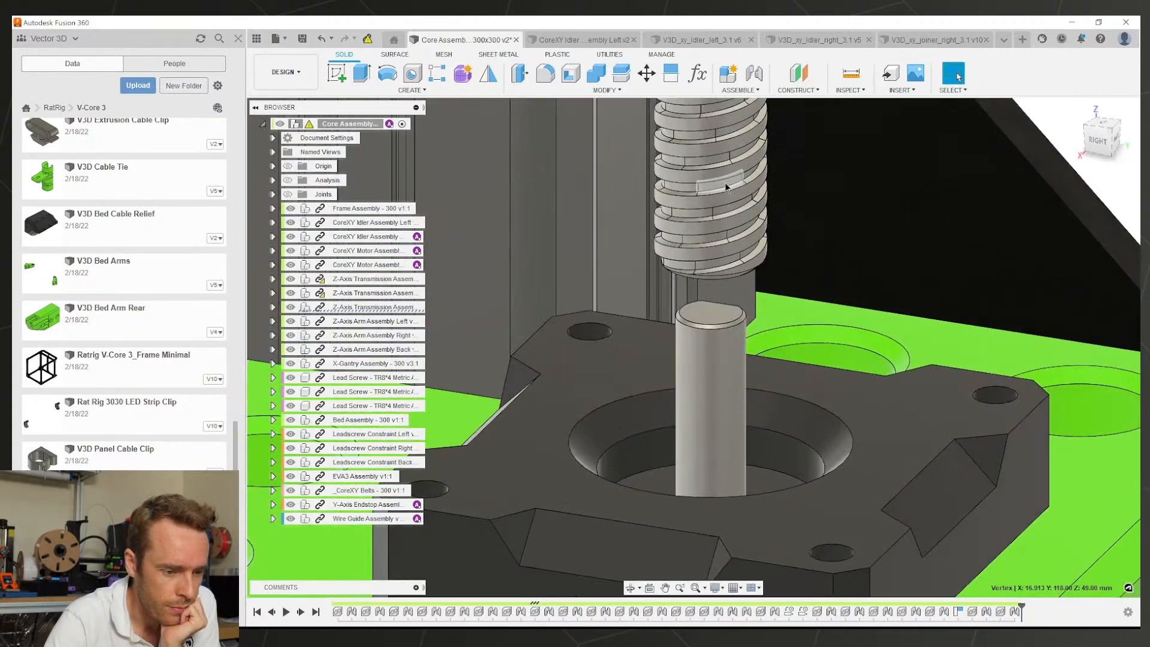
scroll(748, 203, "down", 8)
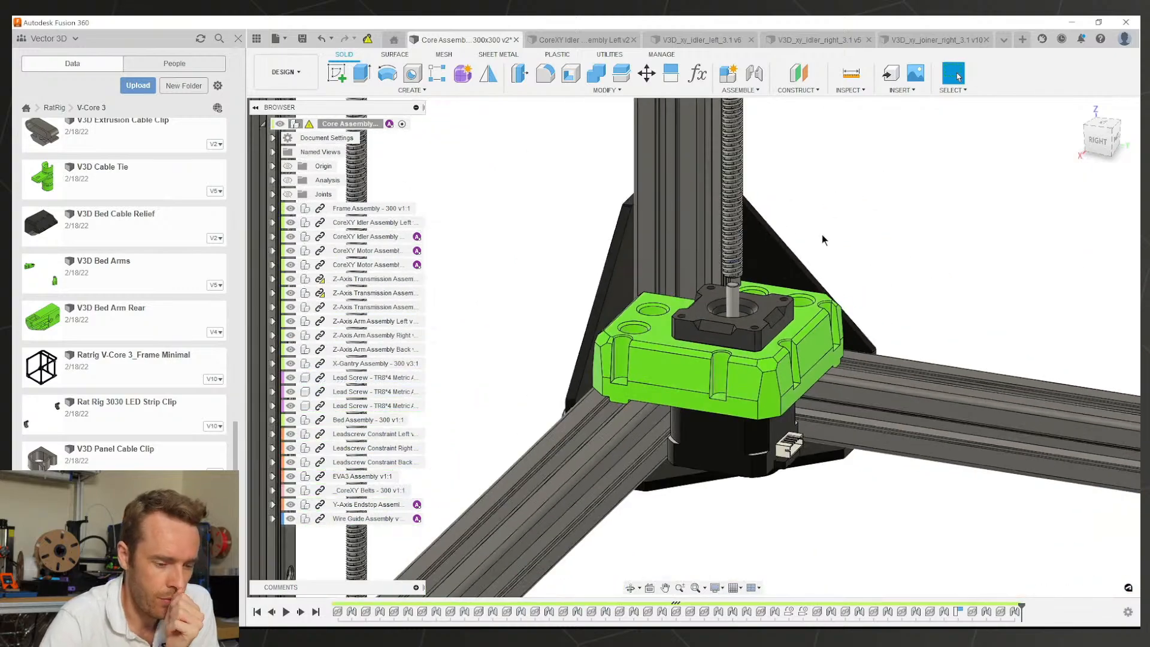
scroll(786, 324, "down", 4)
middle_click_drag(785, 323, 689, 348, "shift")
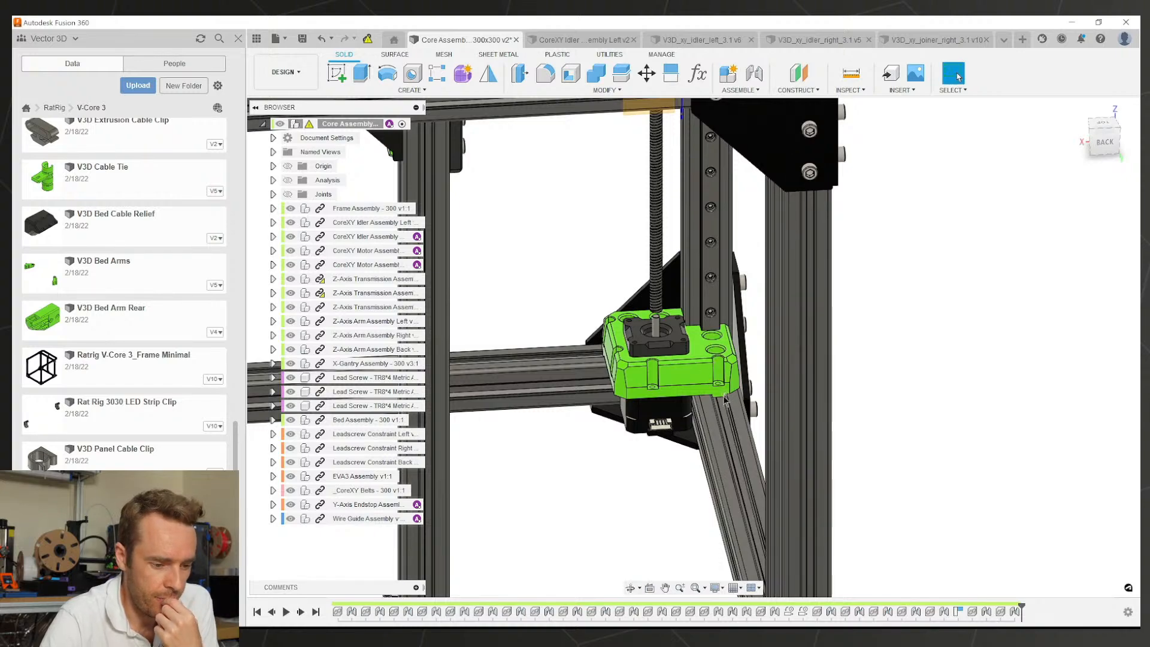
scroll(720, 392, "up", 5)
middle_click_drag(720, 390, 809, 375, "shift")
scroll(808, 375, "down", 5)
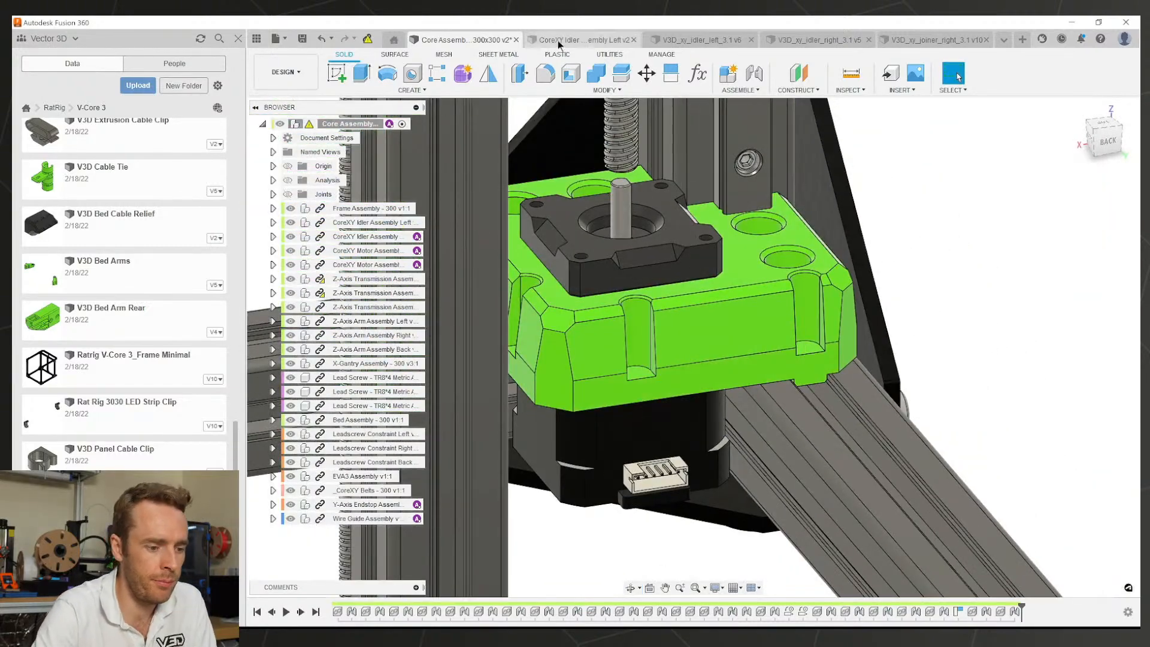
Step: Go through the CoreXY Idler and Z-Axis Transmission documents to the lead_screw_motor_cage part
left_click(580, 39)
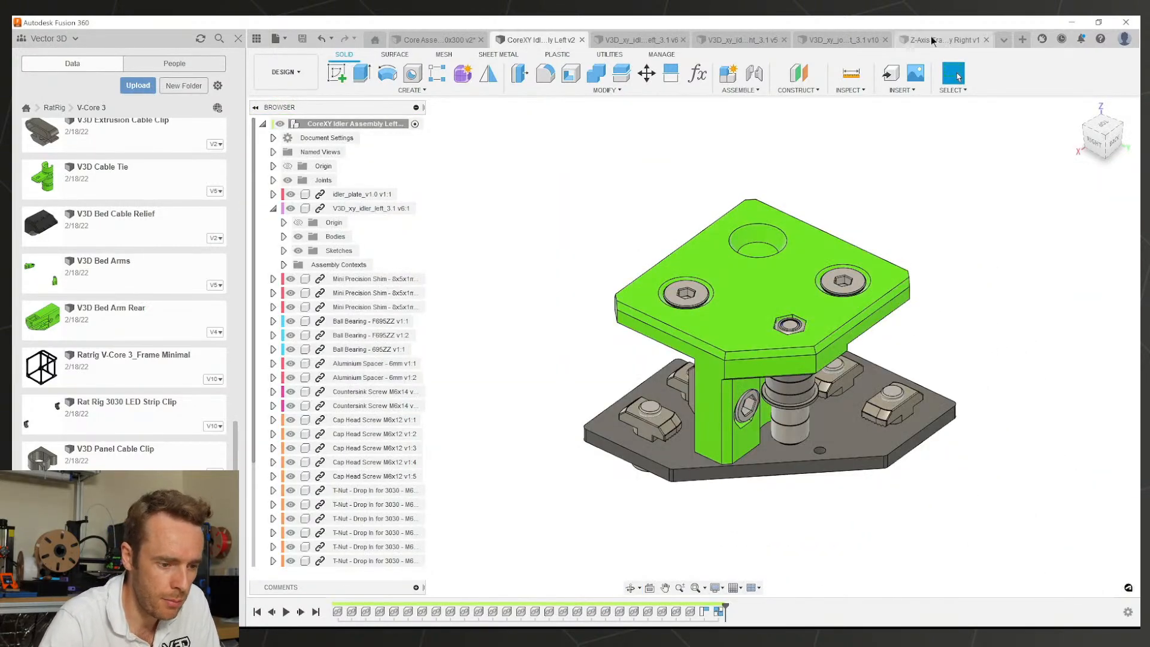
left_click(931, 39)
scroll(689, 337, "down", 5)
middle_click_drag(690, 338, 812, 378, "shift")
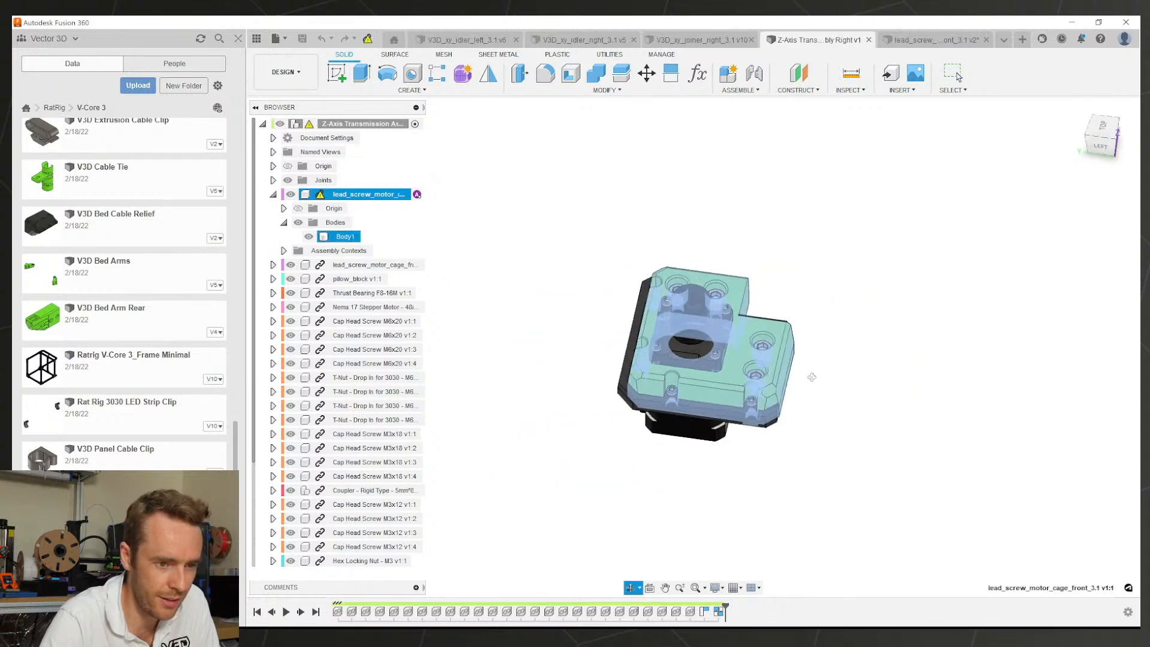
left_click(933, 39)
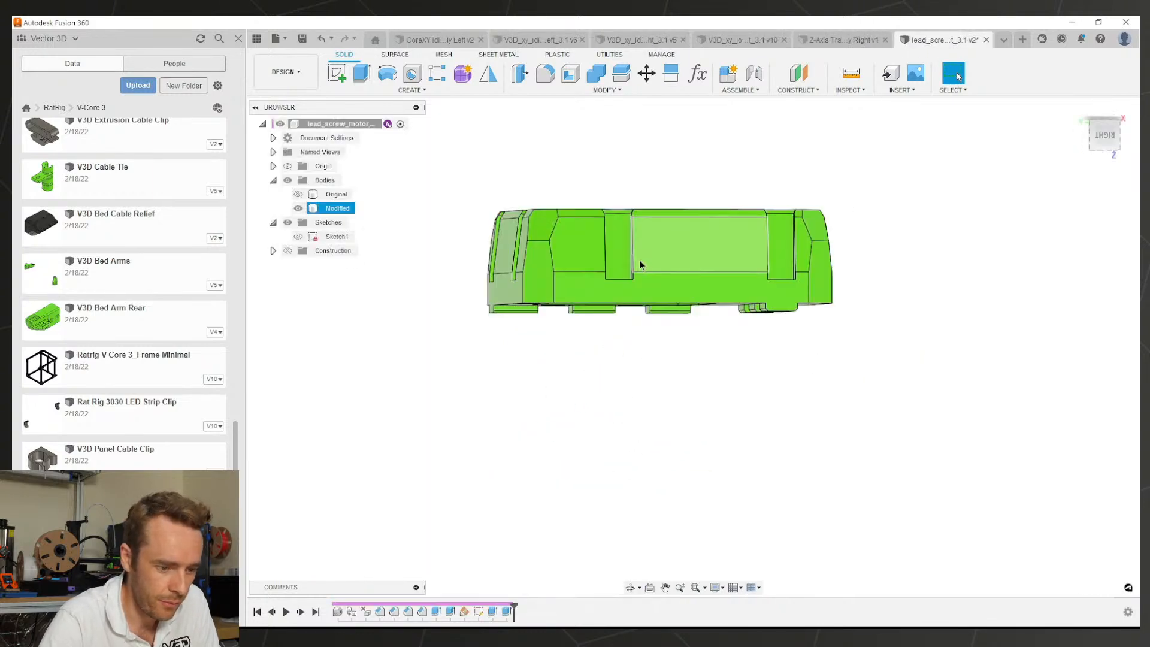
middle_click_drag(640, 264, 533, 149, "shift")
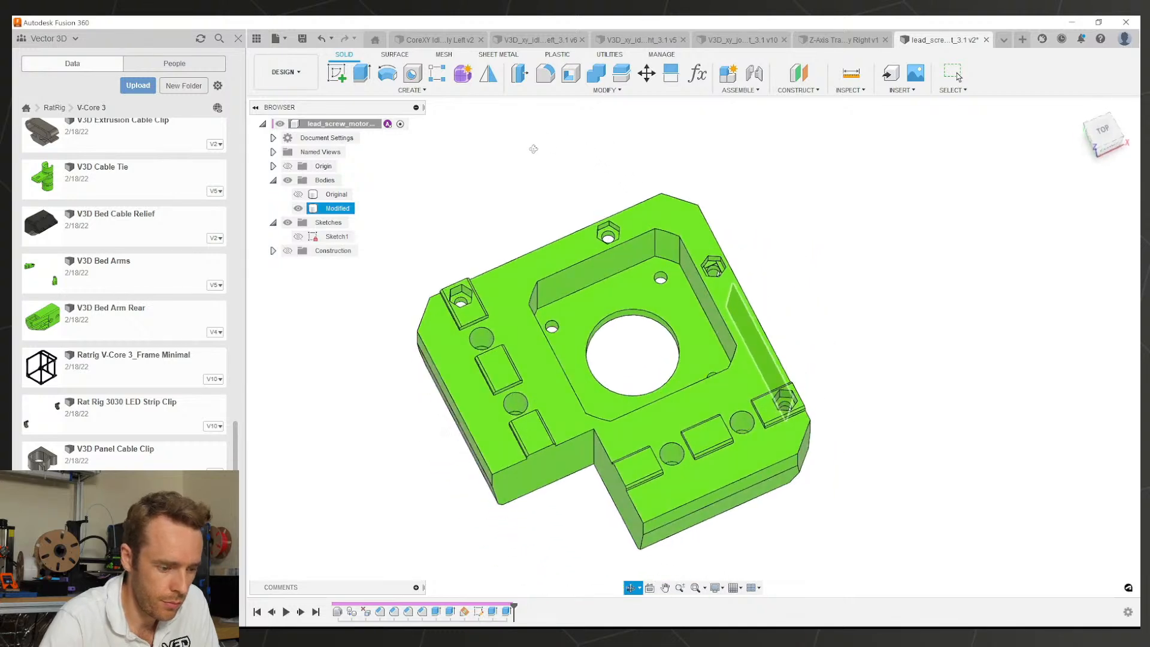
key("Escape")
scroll(716, 294, "up", 4)
middle_click_drag(712, 291, 626, 278, "shift")
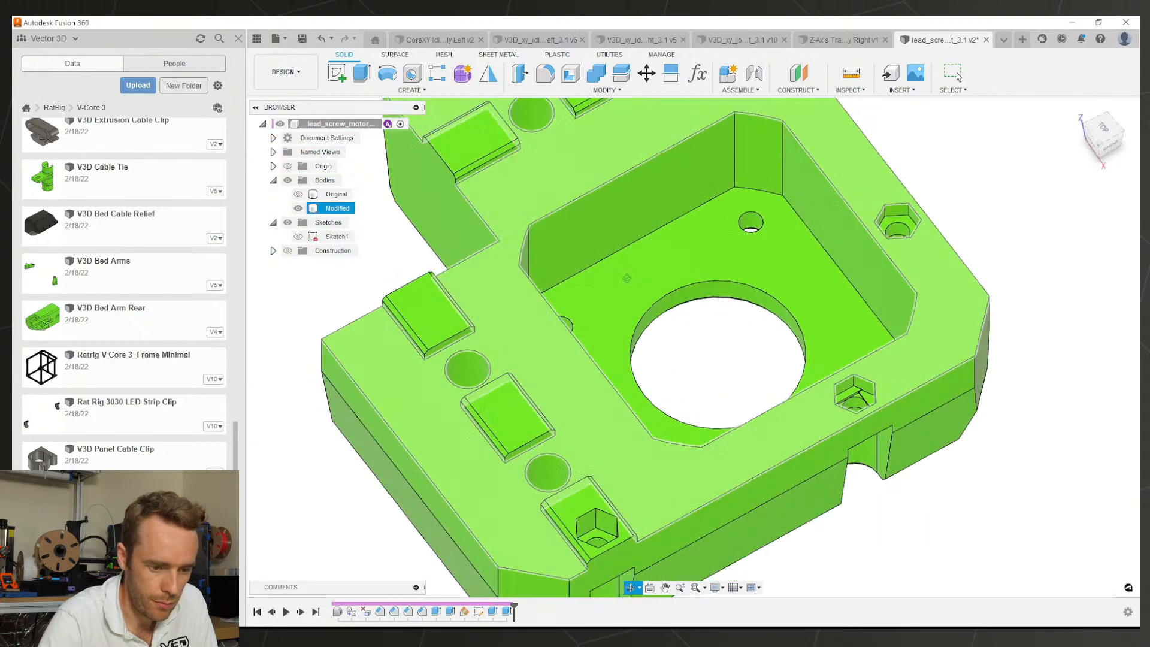
scroll(840, 400, "up", 3)
key("i")
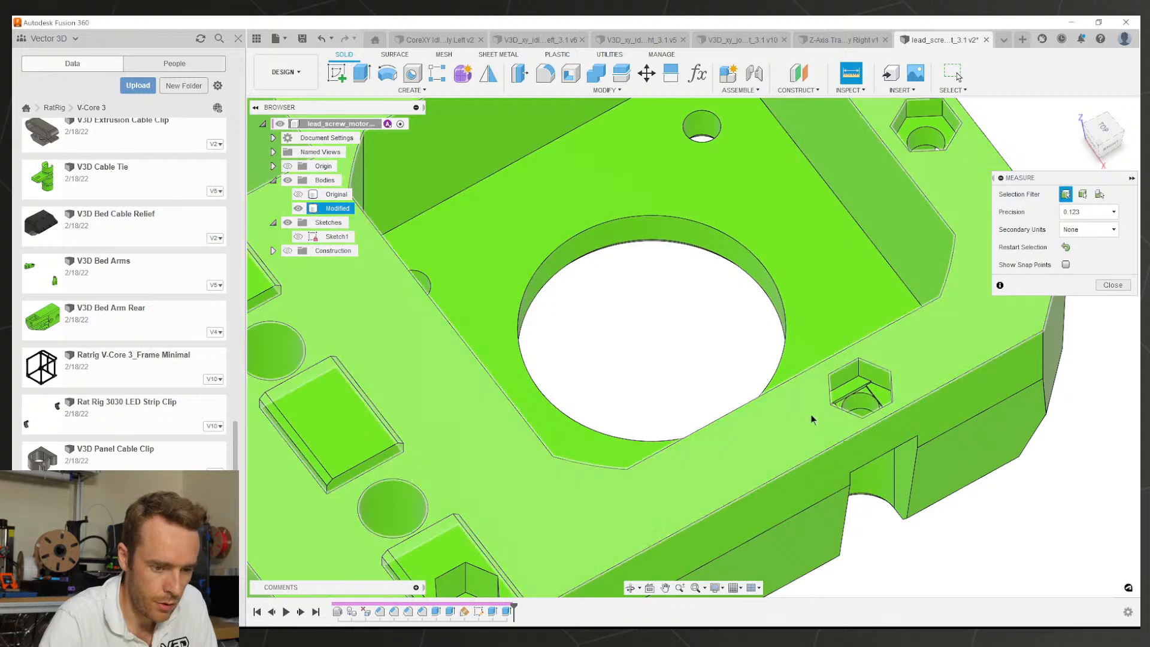
scroll(811, 413, "down", 3)
scroll(735, 506, "up", 3)
left_click(904, 341)
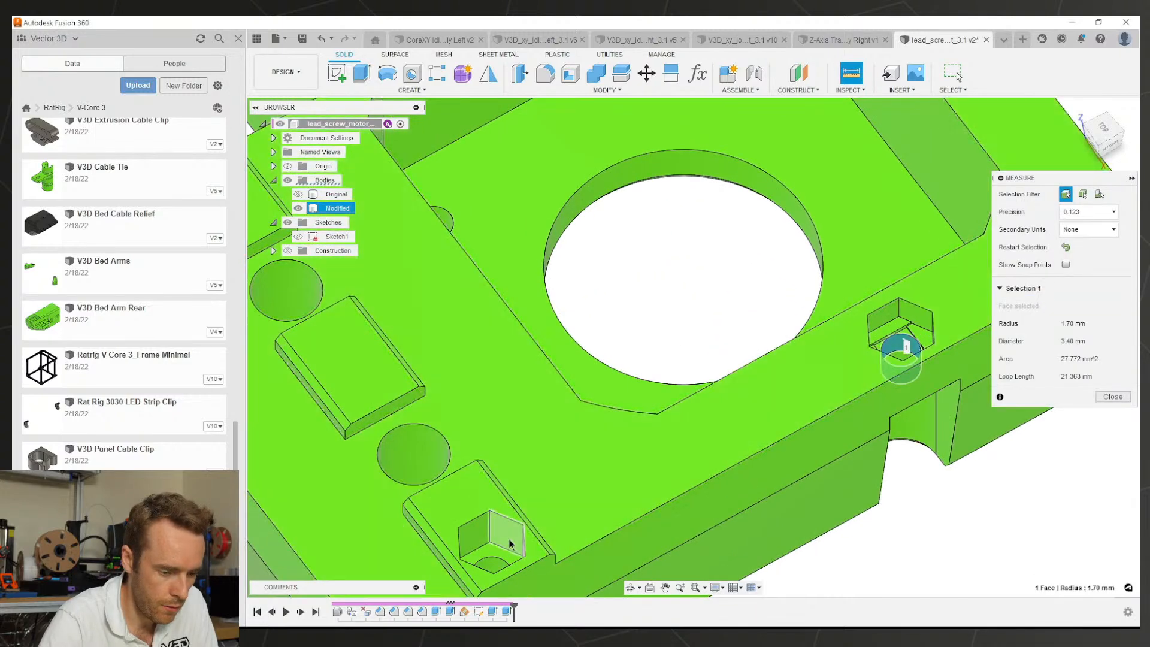
left_click(490, 560)
scroll(679, 398, "down", 2)
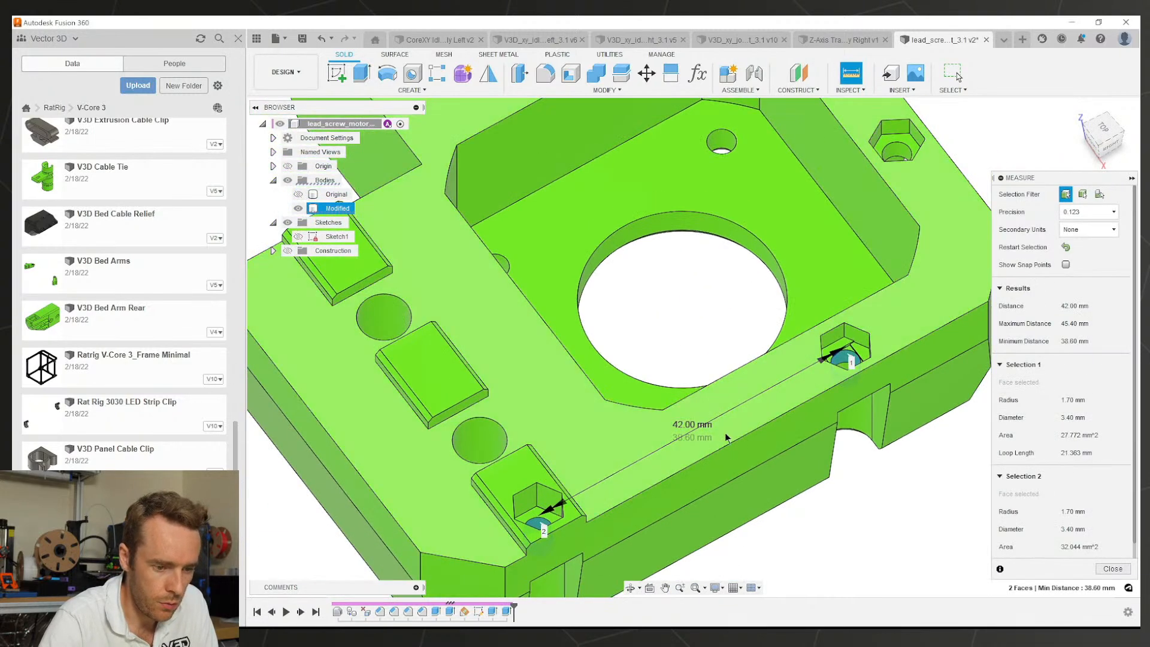
scroll(726, 436, "down", 3)
left_click(956, 74)
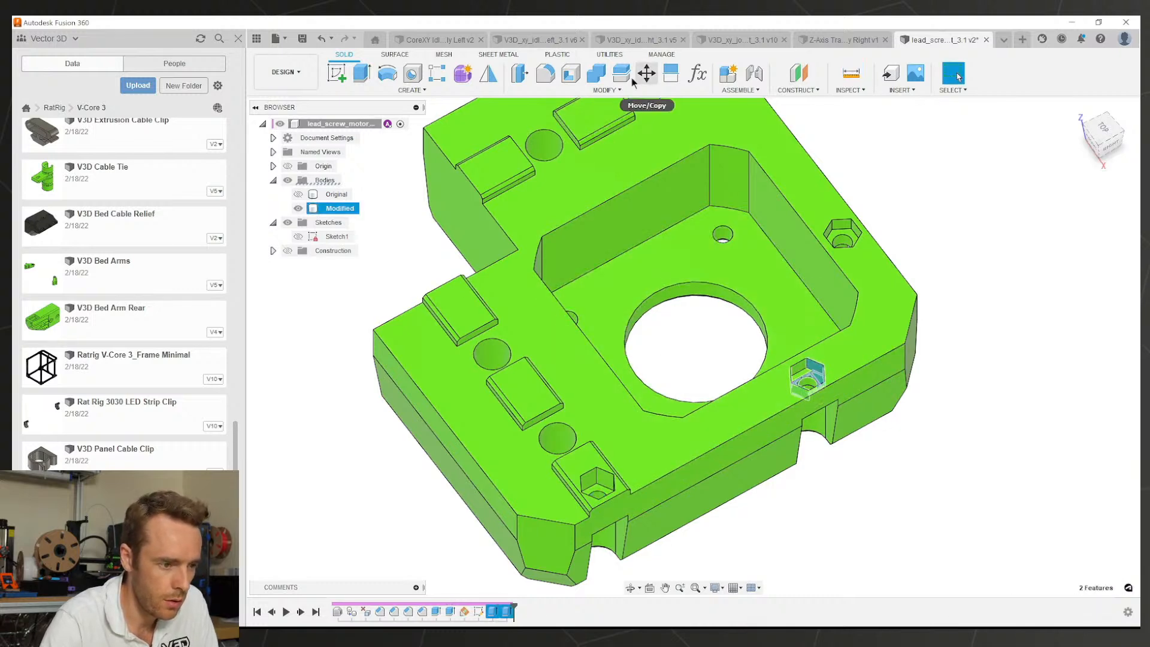
Step: Rectangular-pattern the two nut trap cuts, quantity 2, 42 mm along the axis through the motor hole
left_click(438, 73)
scroll(740, 349, "down", 3)
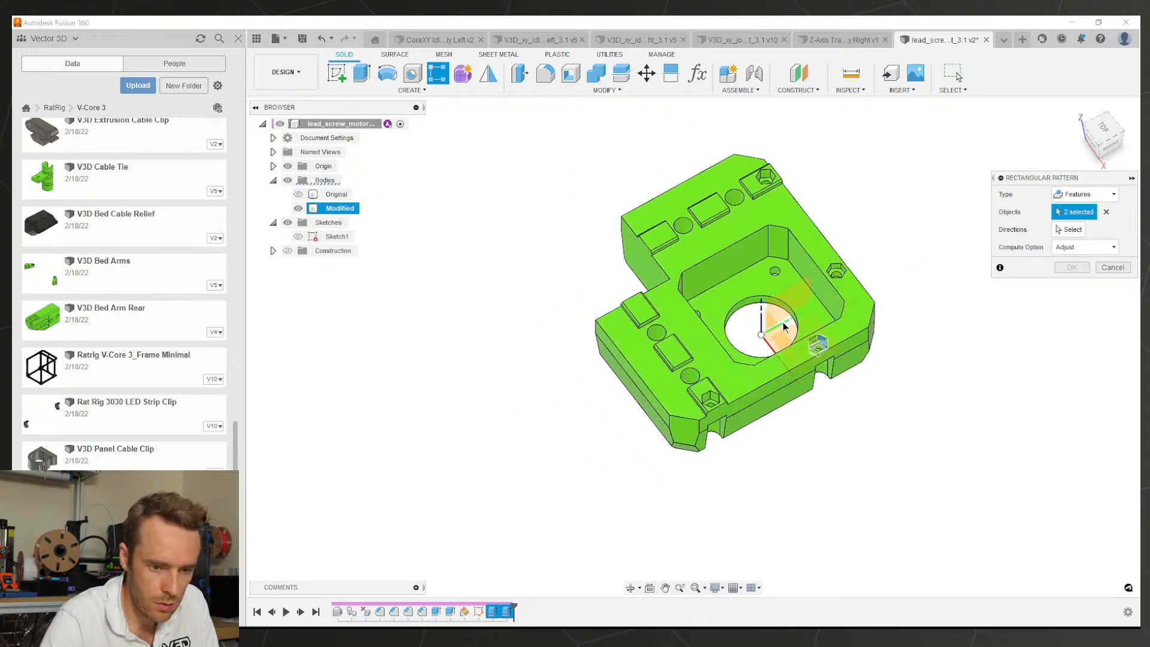
middle_click_drag(783, 327, 734, 328, "shift")
left_click(1069, 229)
scroll(847, 366, "up", 3)
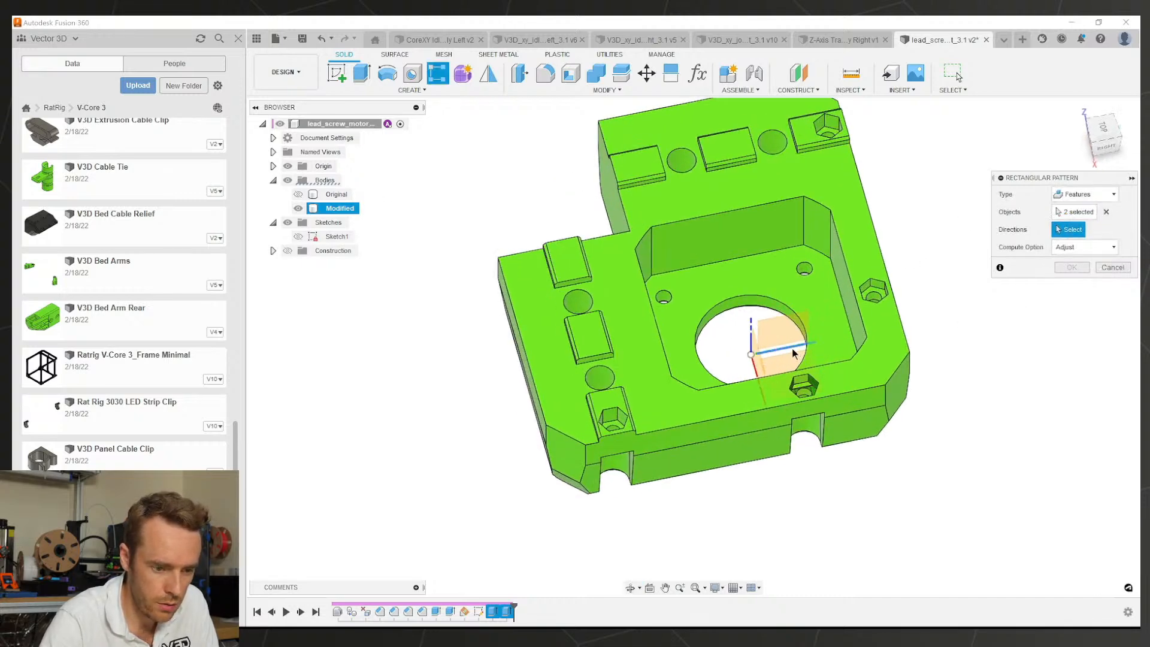
left_click(792, 352)
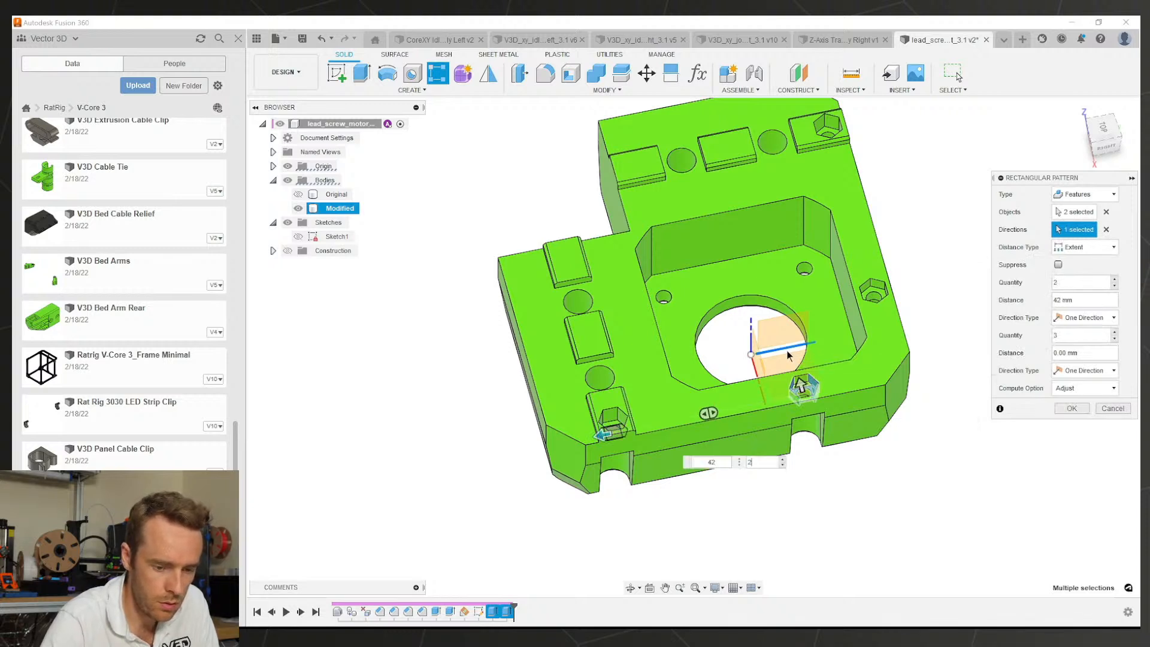
left_click(1072, 409)
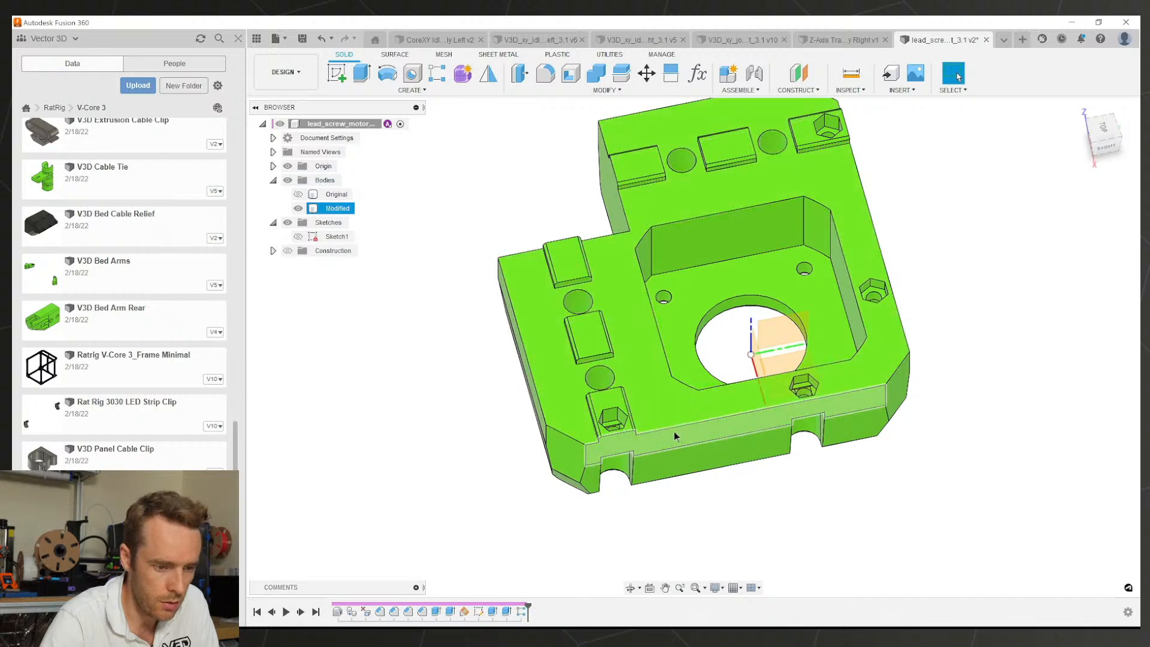
middle_click_drag(675, 437, 838, 441, "shift")
left_click(957, 76)
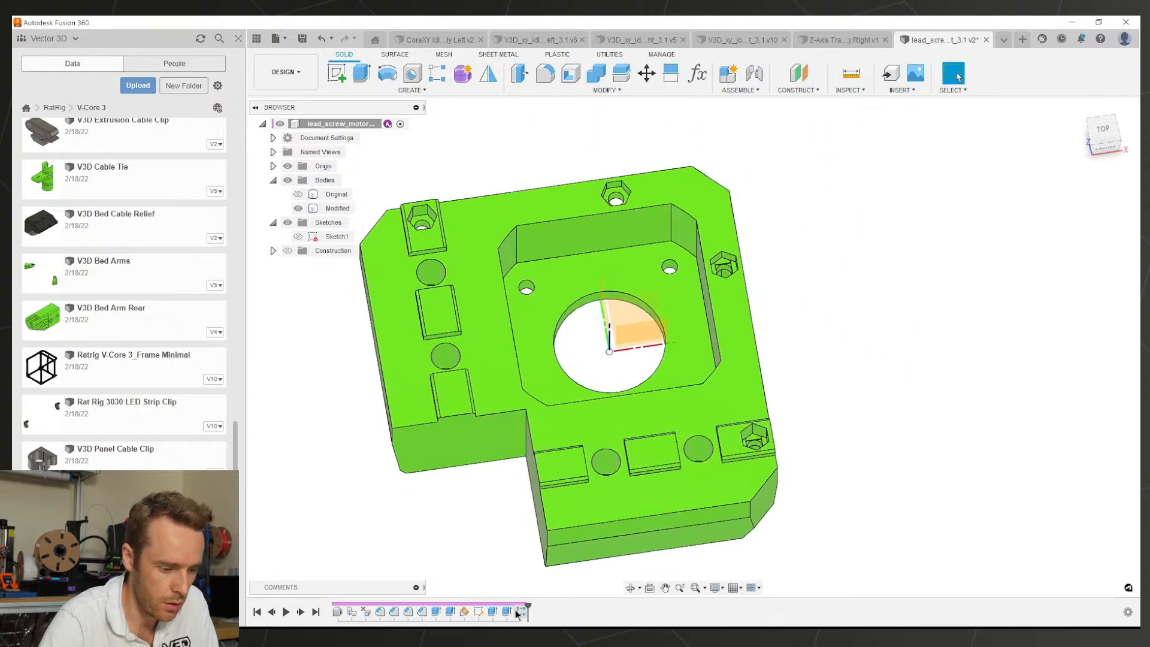
Step: Mirror the pattern and Extrude3 features across the origin plane through the motor hole
left_click(517, 611)
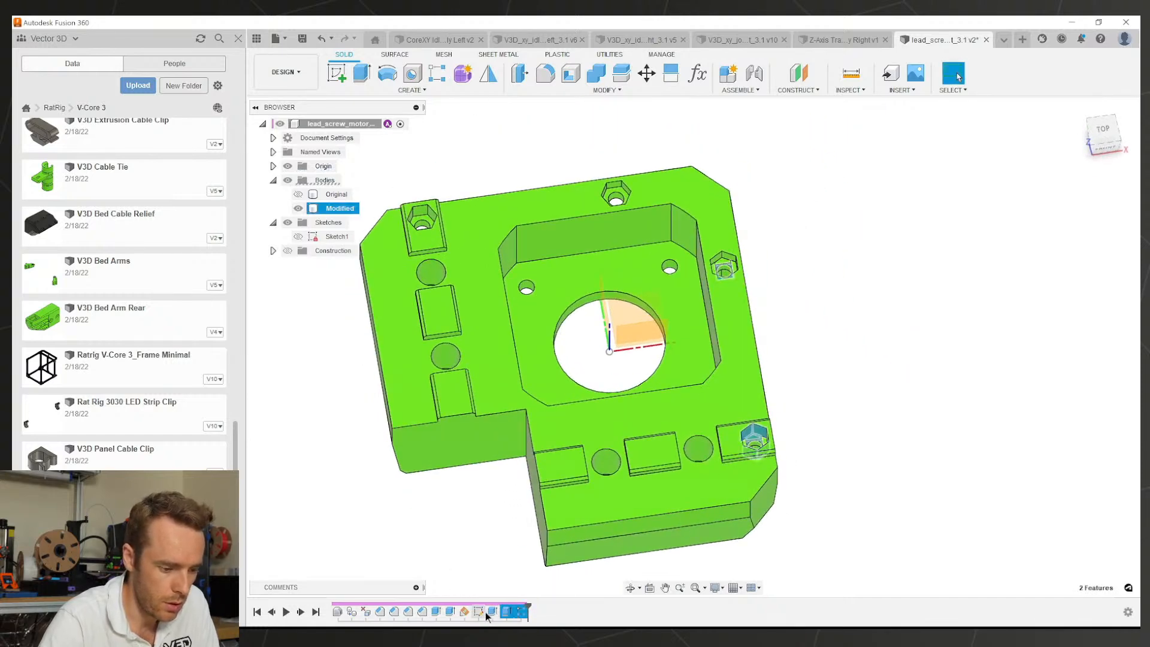
left_click(506, 611)
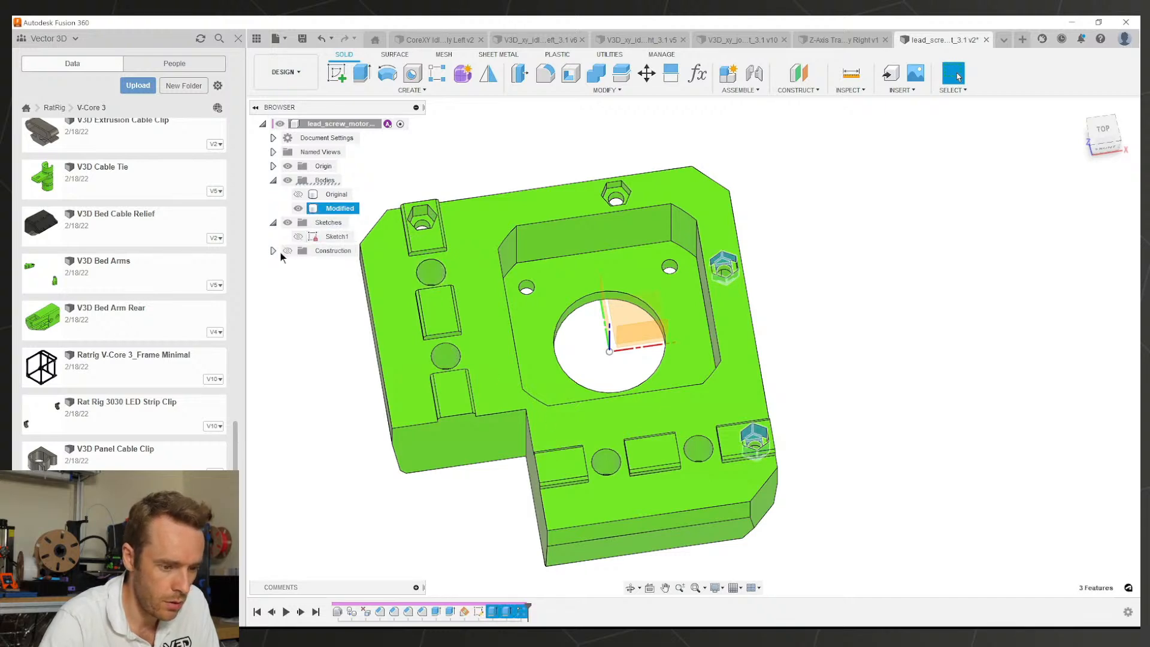
middle_click_drag(557, 290, 575, 290, "shift")
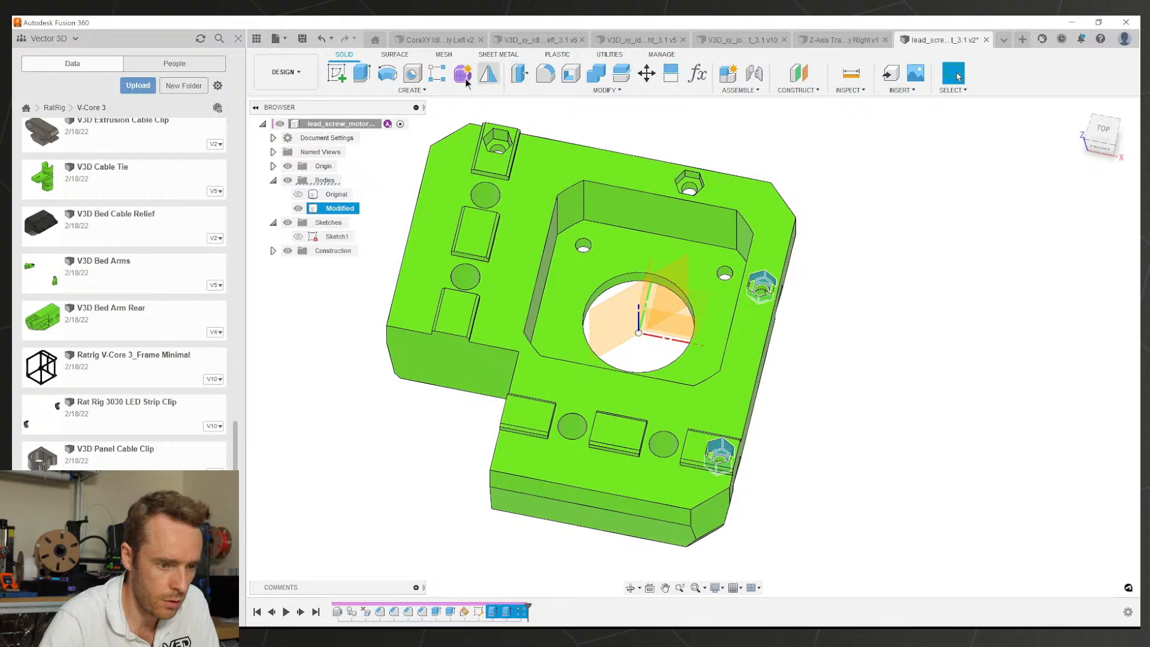
left_click(488, 73)
left_click(1070, 229)
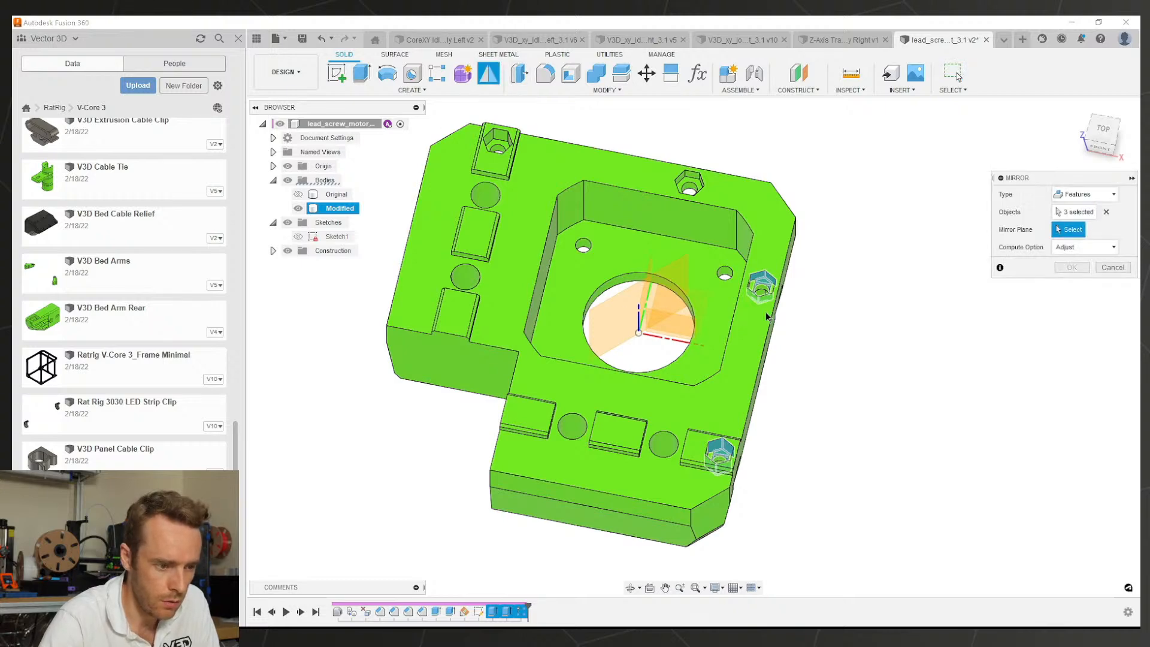
left_click(619, 321)
left_click(1071, 267)
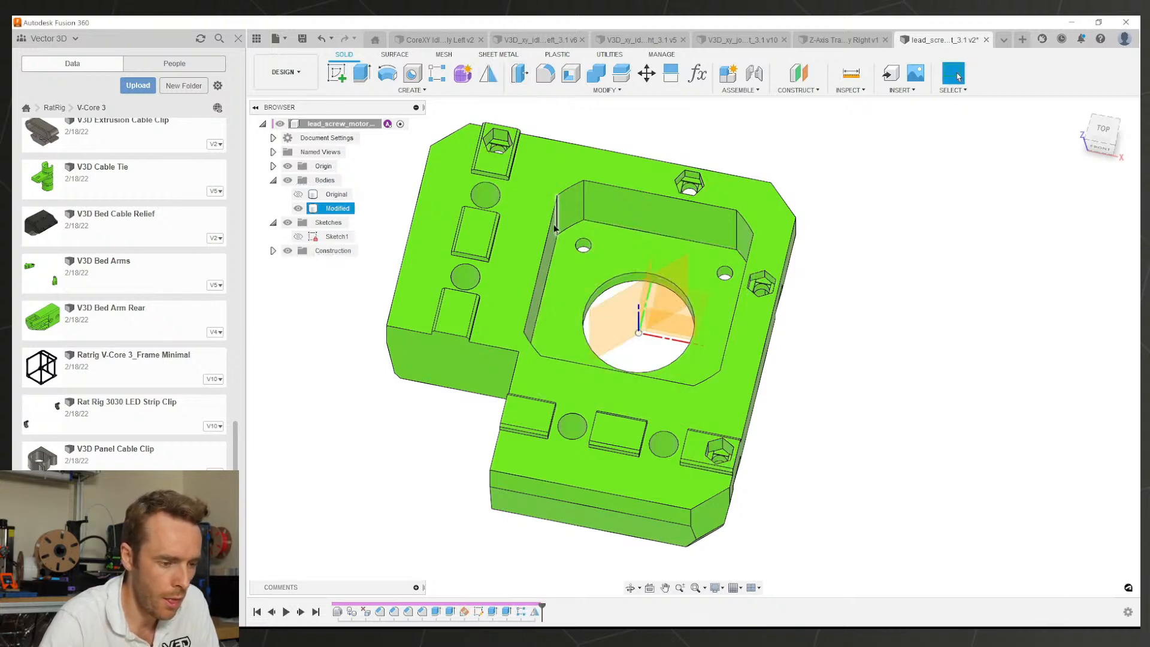
middle_click_drag(575, 240, 616, 224, "shift")
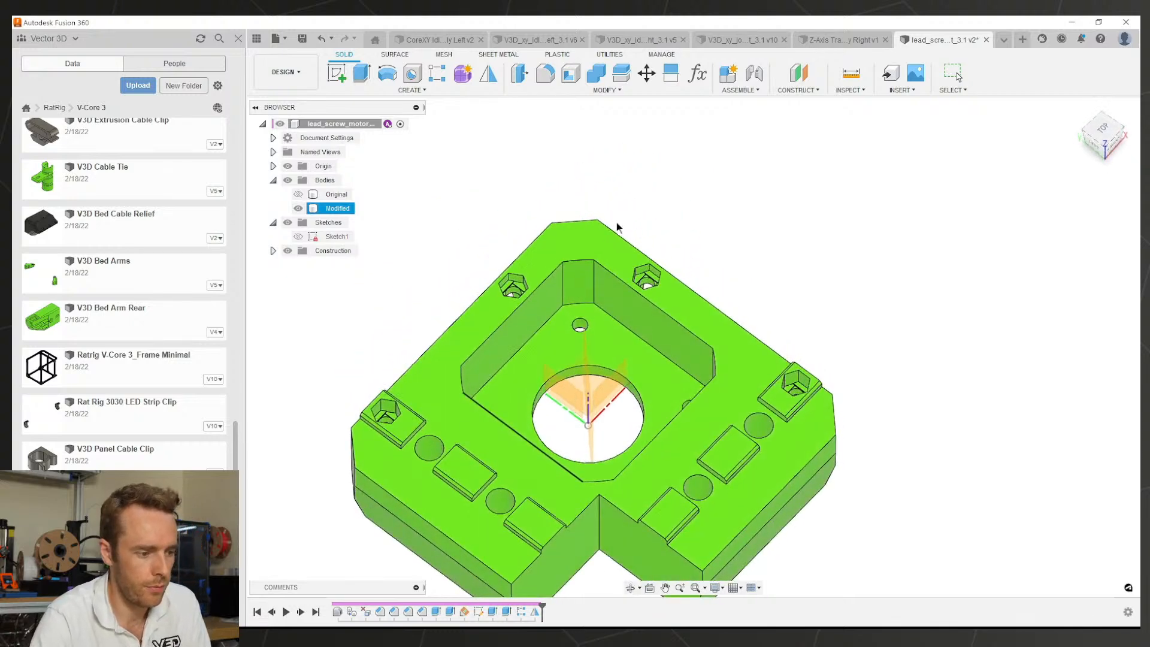
scroll(615, 224, "up", 1)
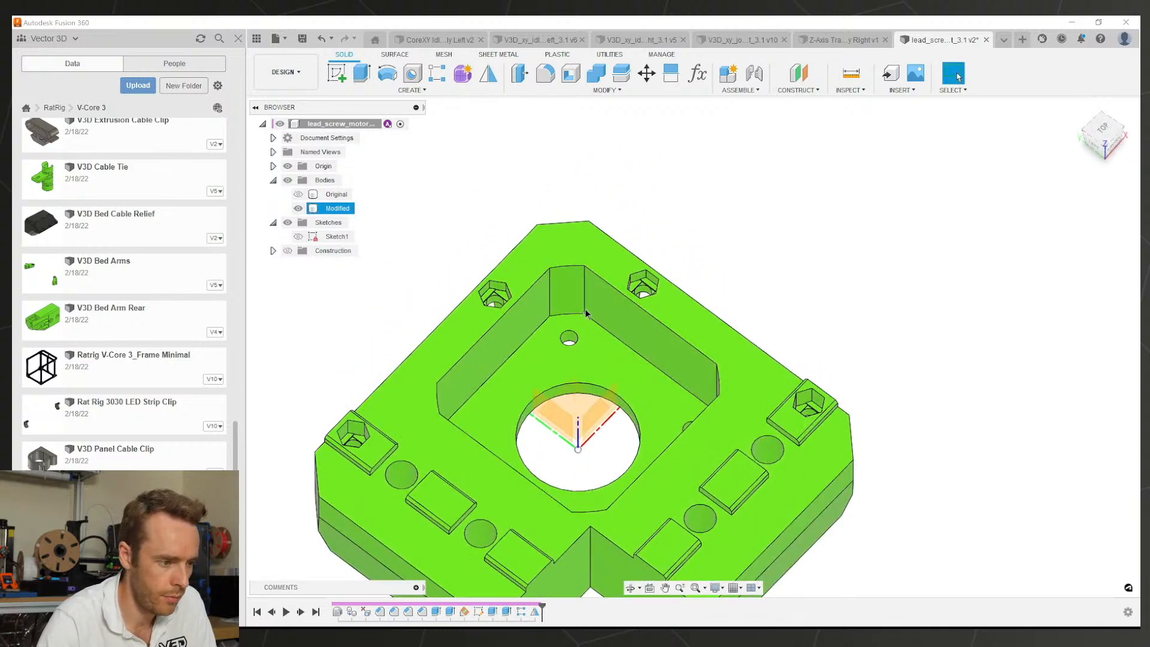
Step: Hide the origin planes, save the motor cage design, and turn the part over to its underside
middle_click_drag(585, 308, 627, 245)
left_click(288, 166)
middle_click_drag(467, 201, 637, 177, "shift")
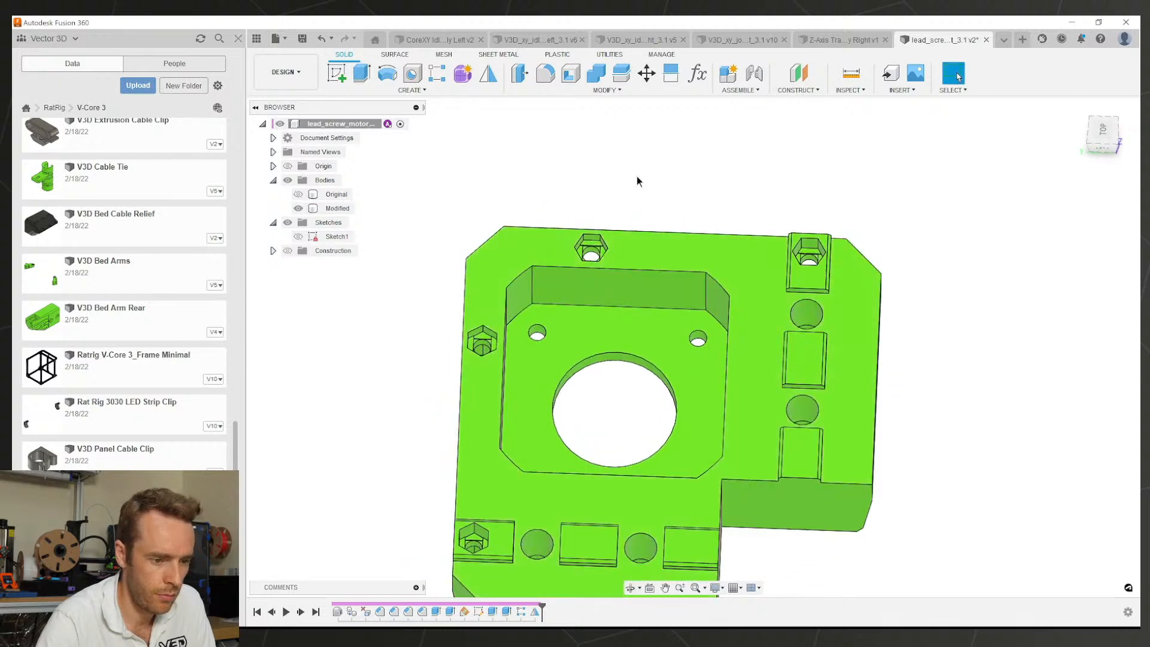
key("ctrl+s")
key("Return")
scroll(736, 354, "down", 2)
middle_click_drag(751, 377, 738, 354)
middle_click_drag(738, 355, 654, 187, "shift")
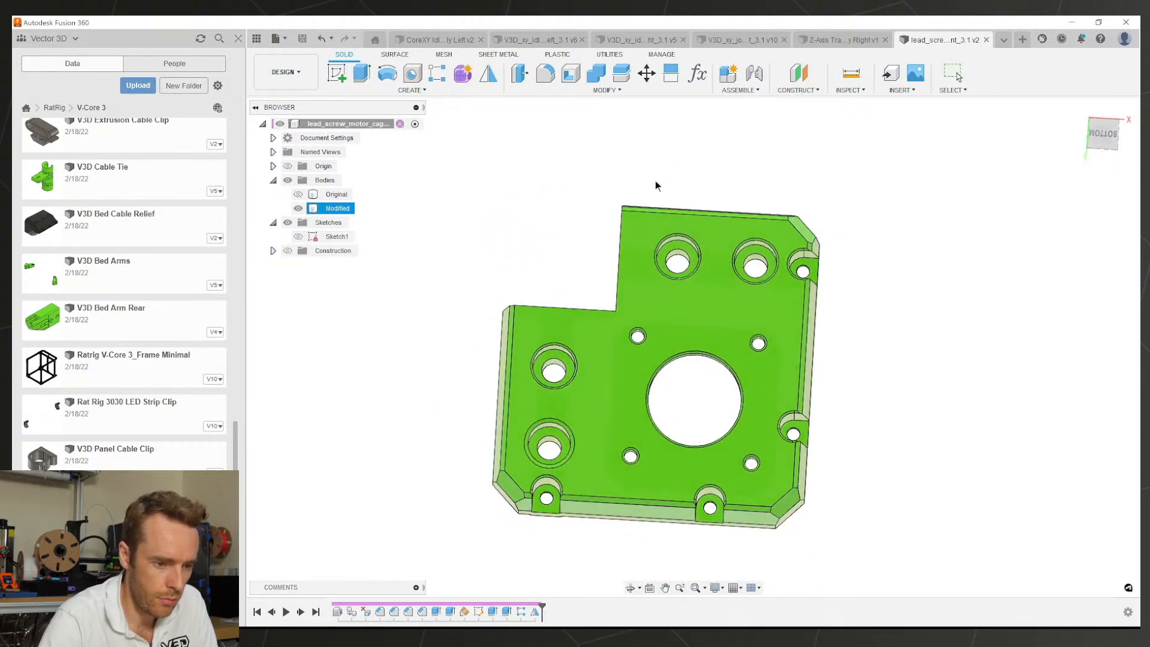
middle_click_drag(689, 345, 589, 515, "shift")
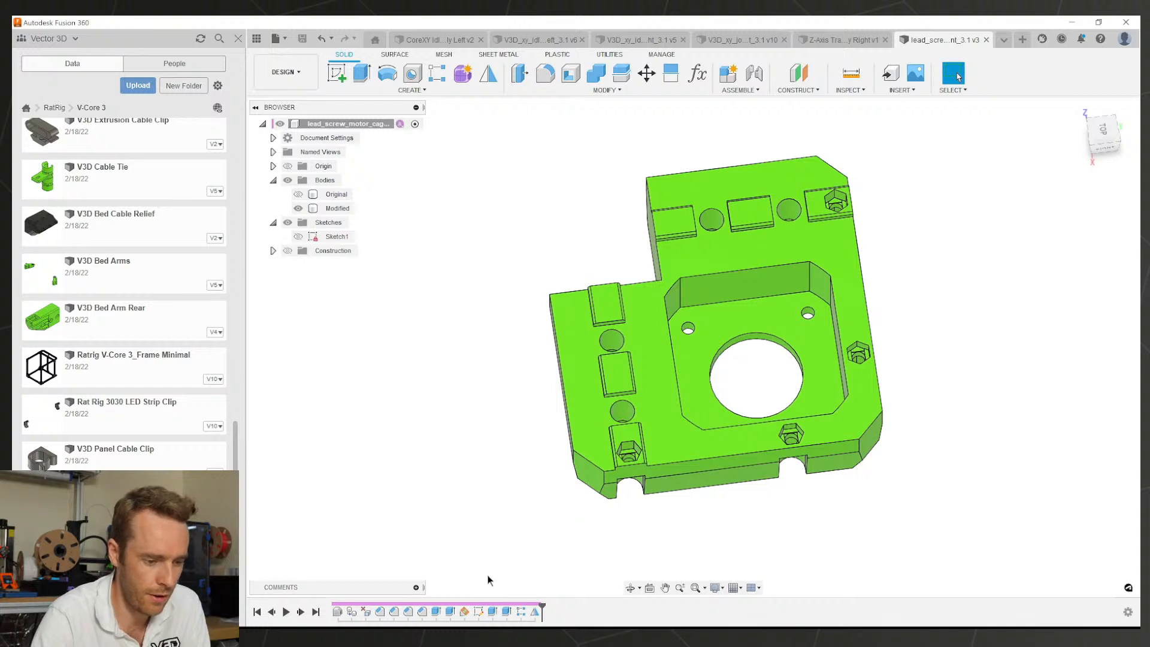
Step: Delete Mirror1, the pattern and Sketch1 from the timeline, rolling back to Plane1
left_click(536, 612)
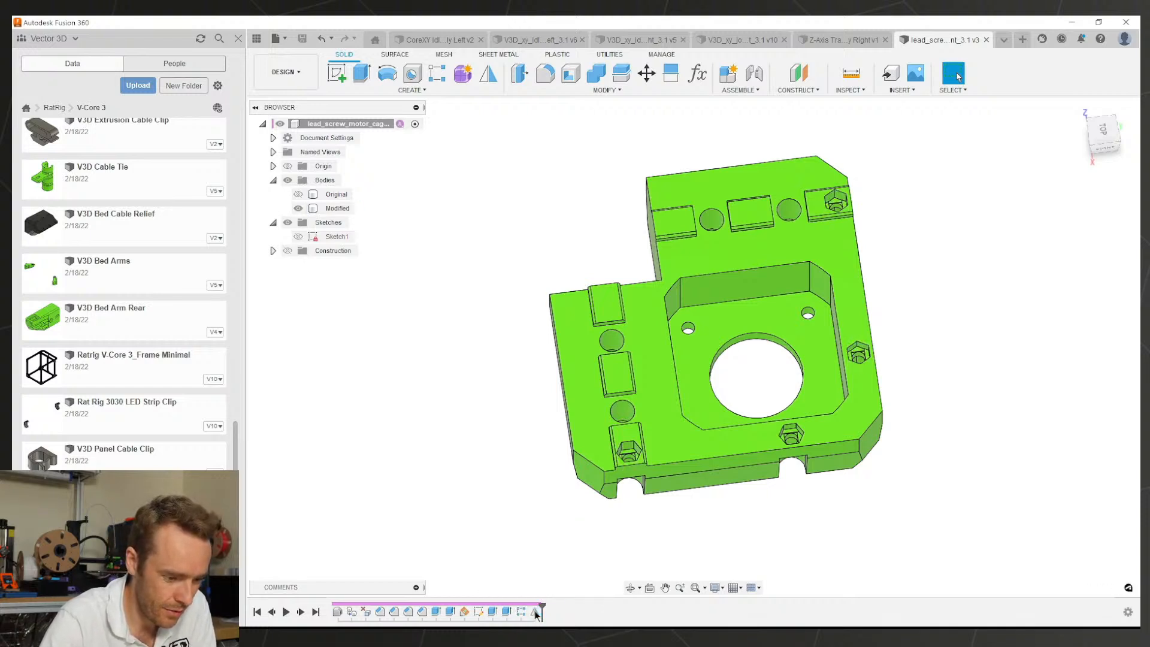
key("Delete")
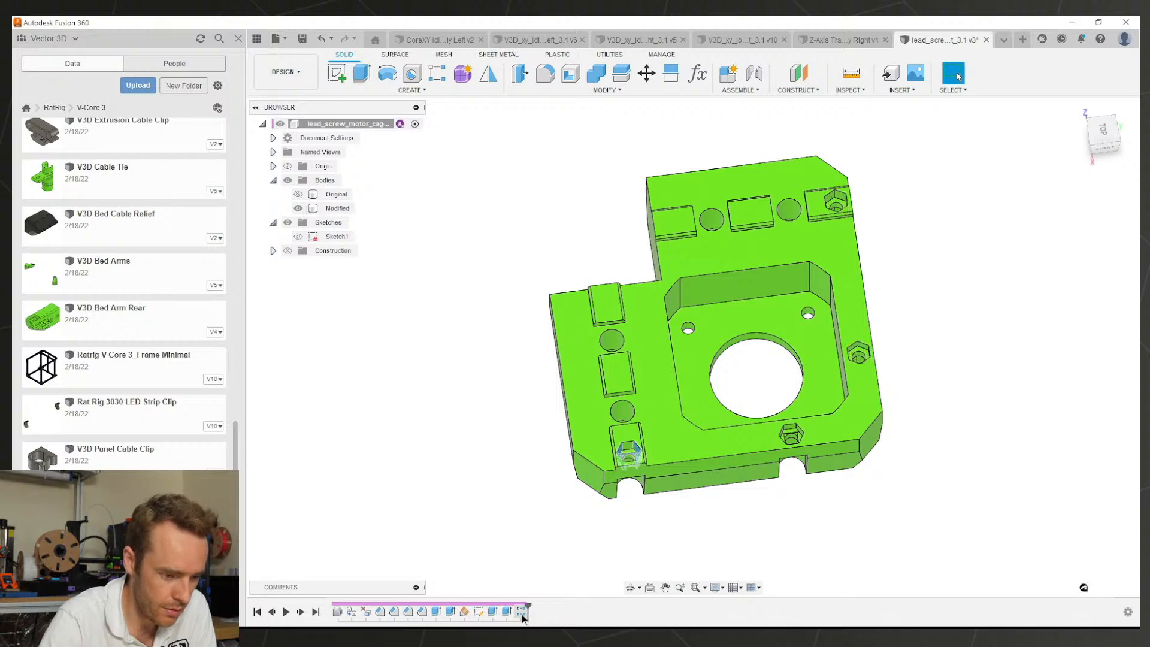
left_click(521, 613)
key("Delete")
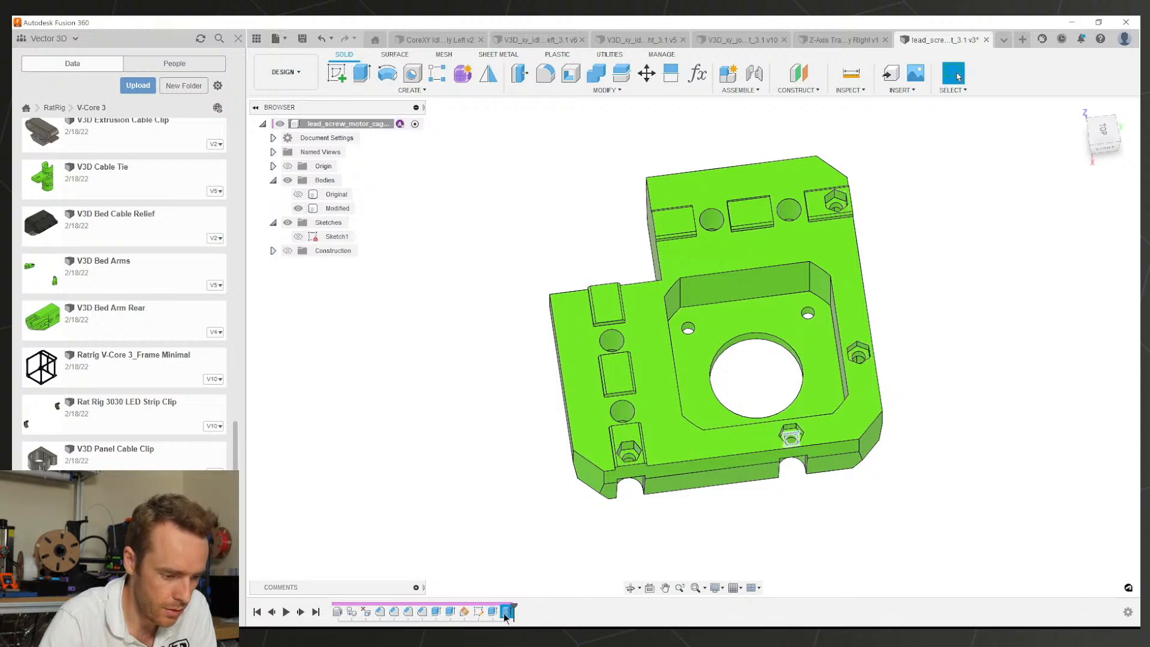
left_click(479, 612)
key("Delete")
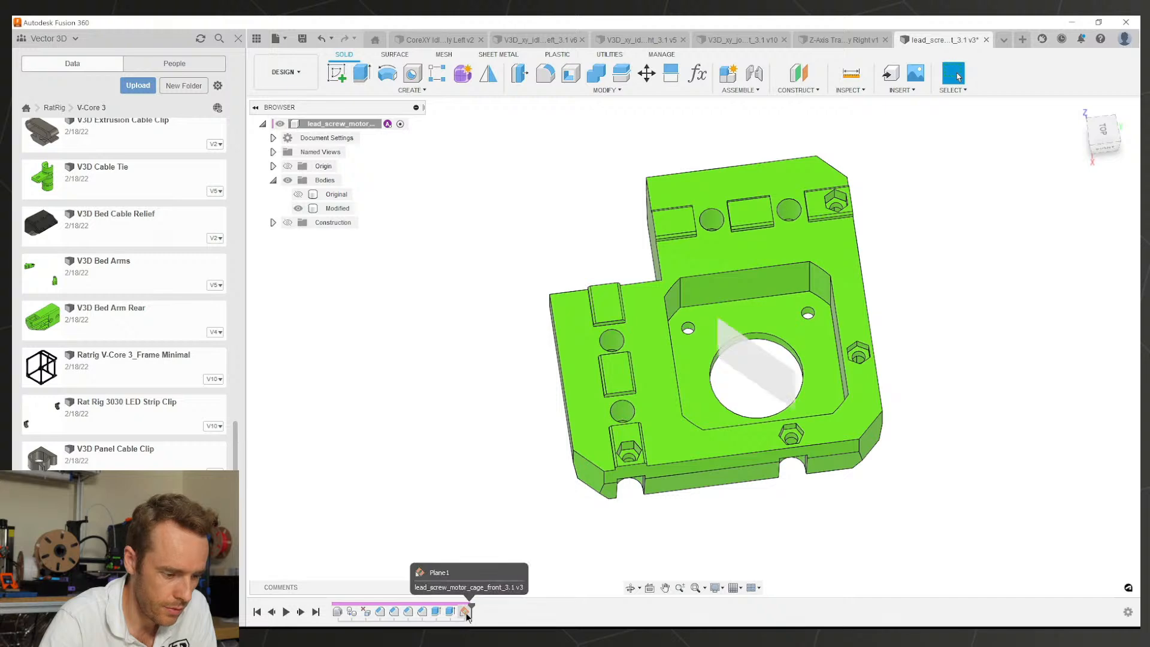
left_click(465, 611)
middle_click_drag(649, 569, 656, 385, "shift")
Step: Start a new sketch on the cage's underside face
left_click(378, 281)
scroll(650, 270, "up", 2)
middle_click_drag(659, 264, 662, 271, "shift")
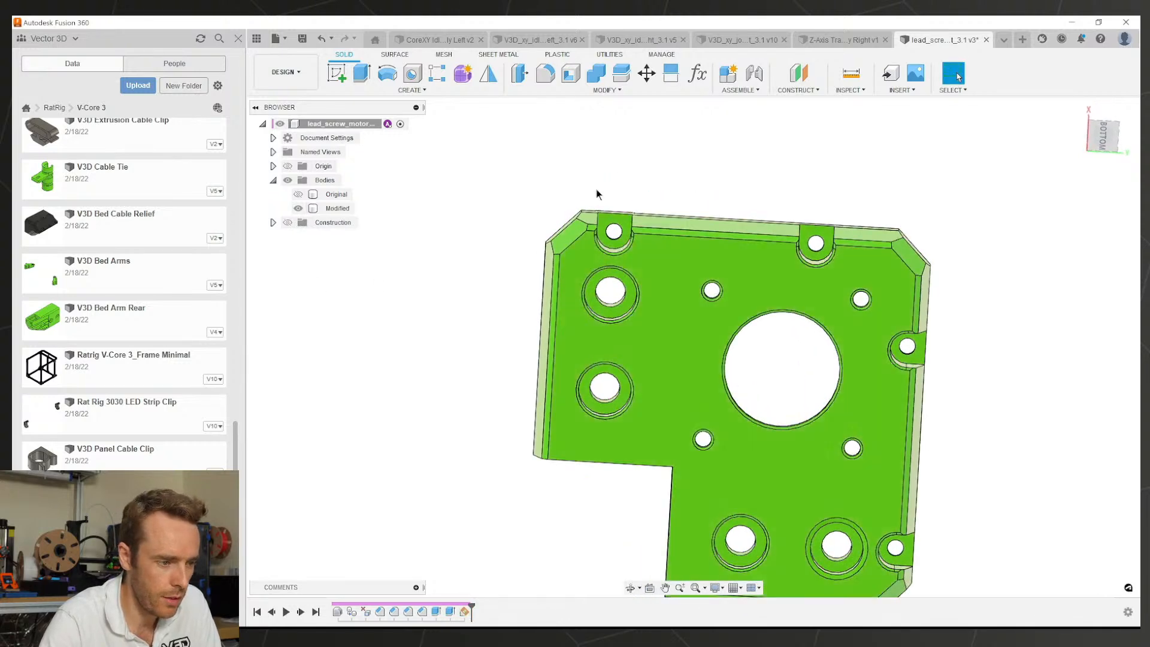
left_click(341, 81)
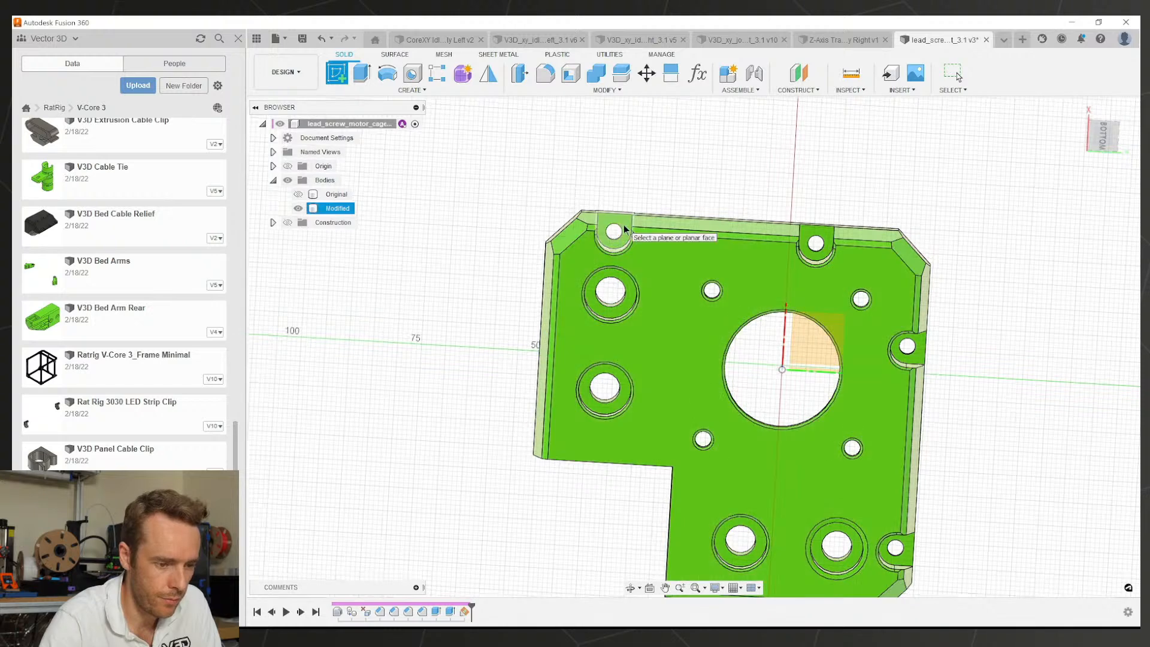
left_click(624, 228)
scroll(695, 336, "up", 5)
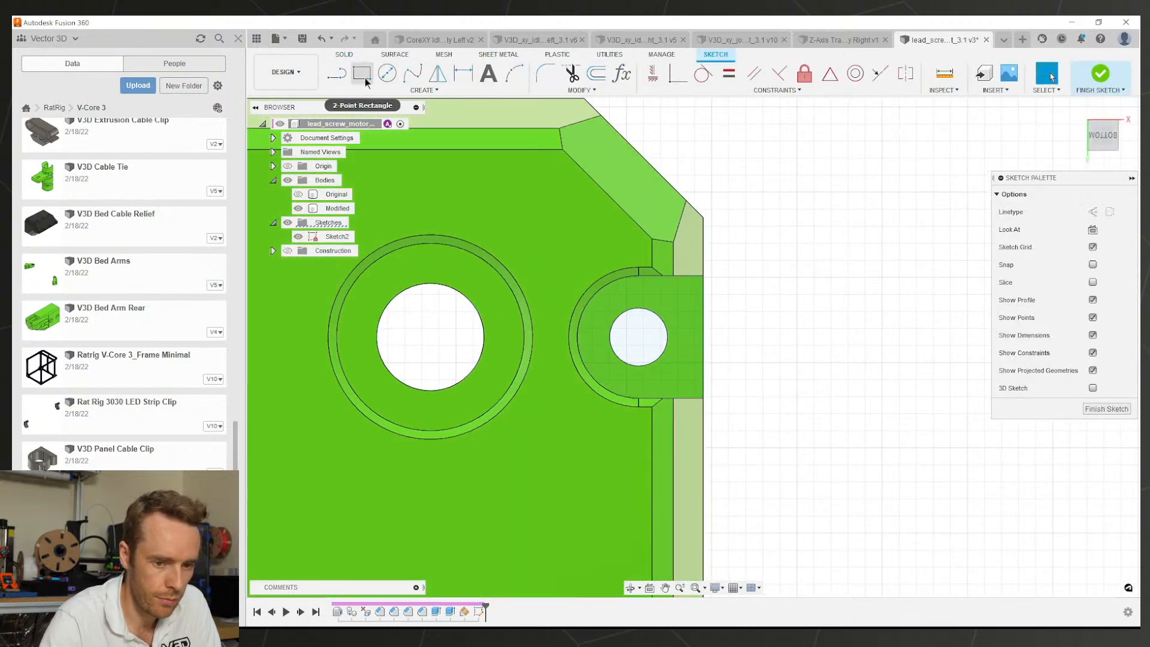
Step: Try a rectangle at the small hole with a tangent constraint, then undo the misdrawn rectangle
left_click(368, 80)
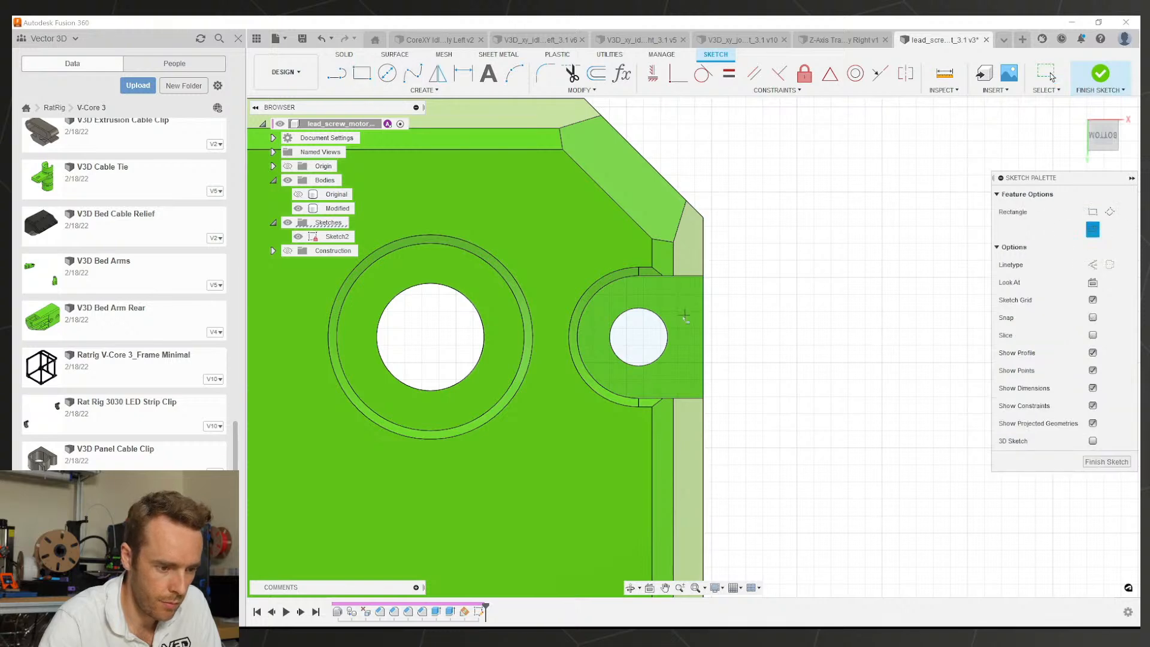
left_click(638, 337)
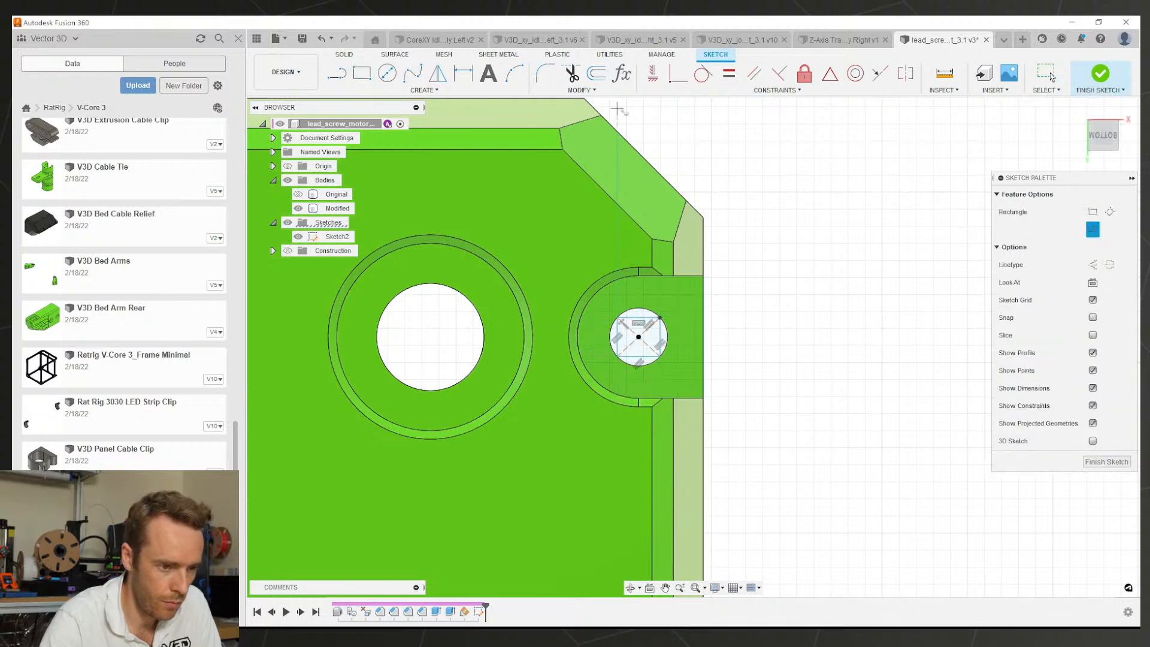
key("Escape")
left_click(702, 74)
scroll(638, 320, "up", 3)
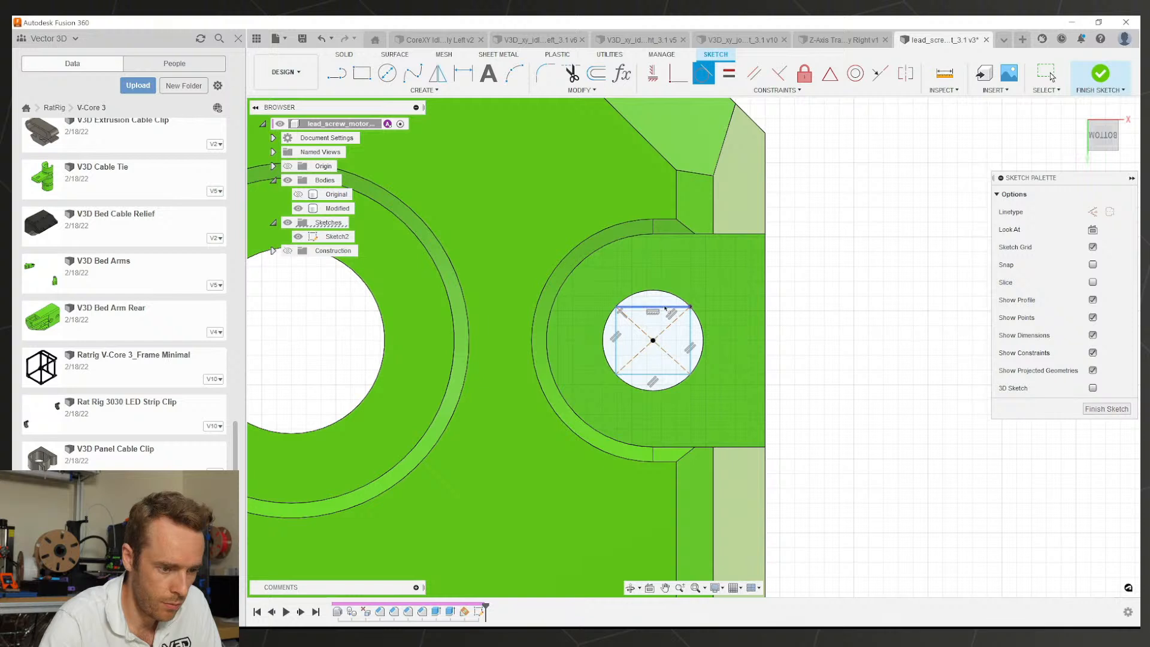
left_click(665, 308)
left_click(659, 292)
key("Escape")
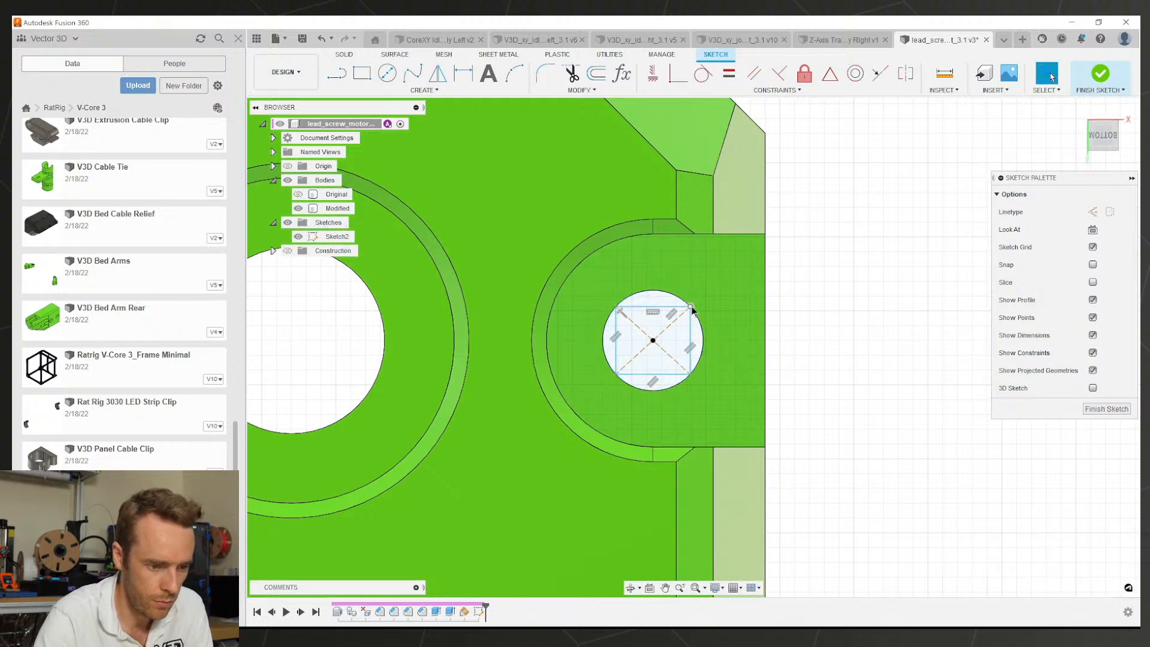
left_click(691, 308)
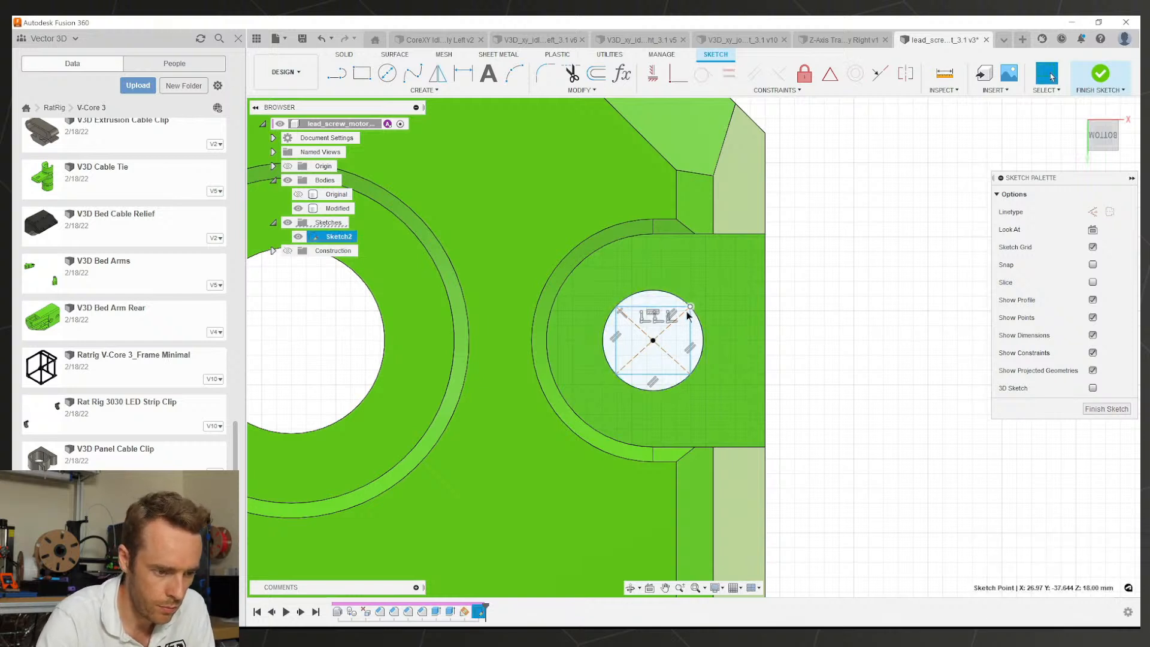
left_click(641, 319)
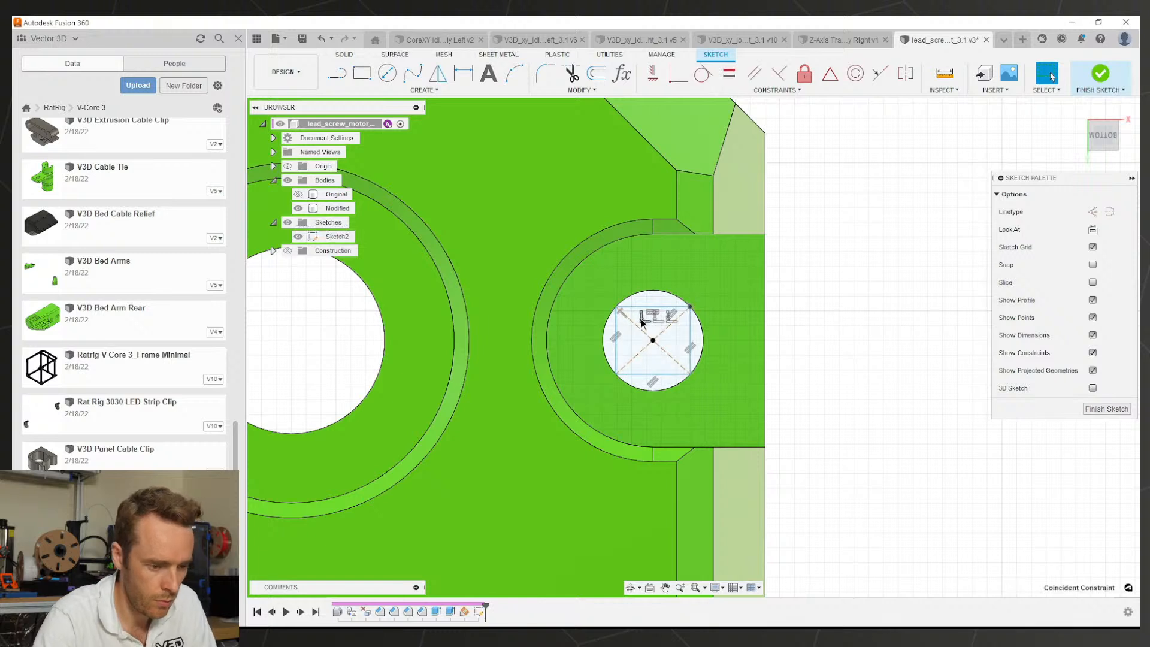
key("ctrl+z")
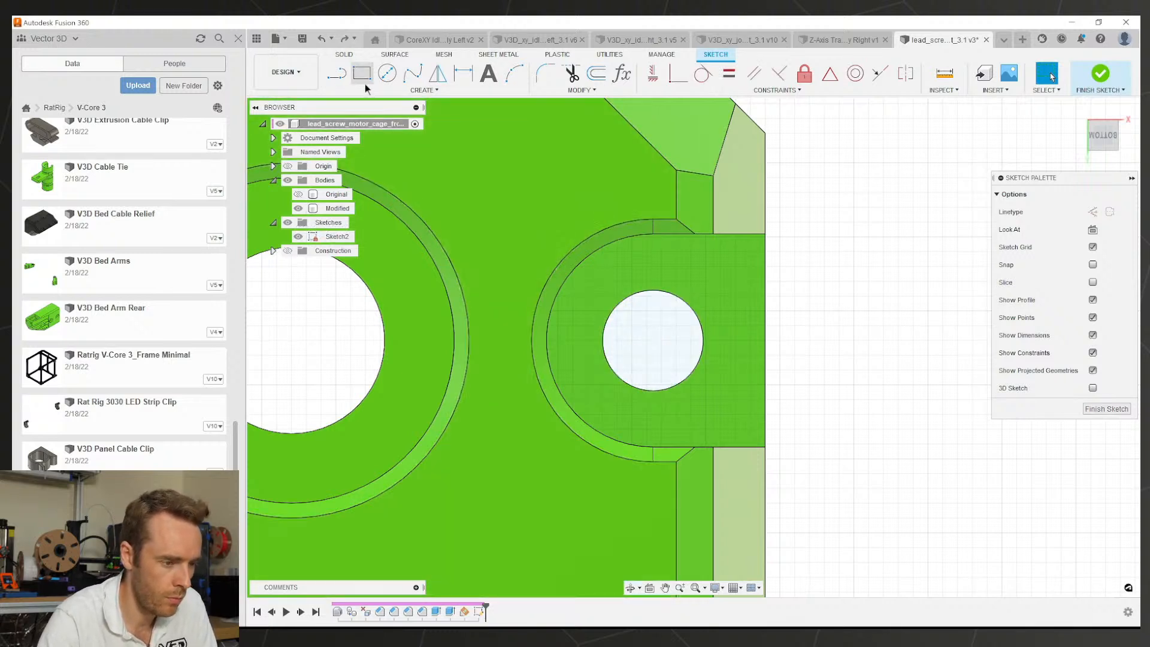
Step: Pin the Center Rectangle tool to the sketch toolbar
left_click(375, 88)
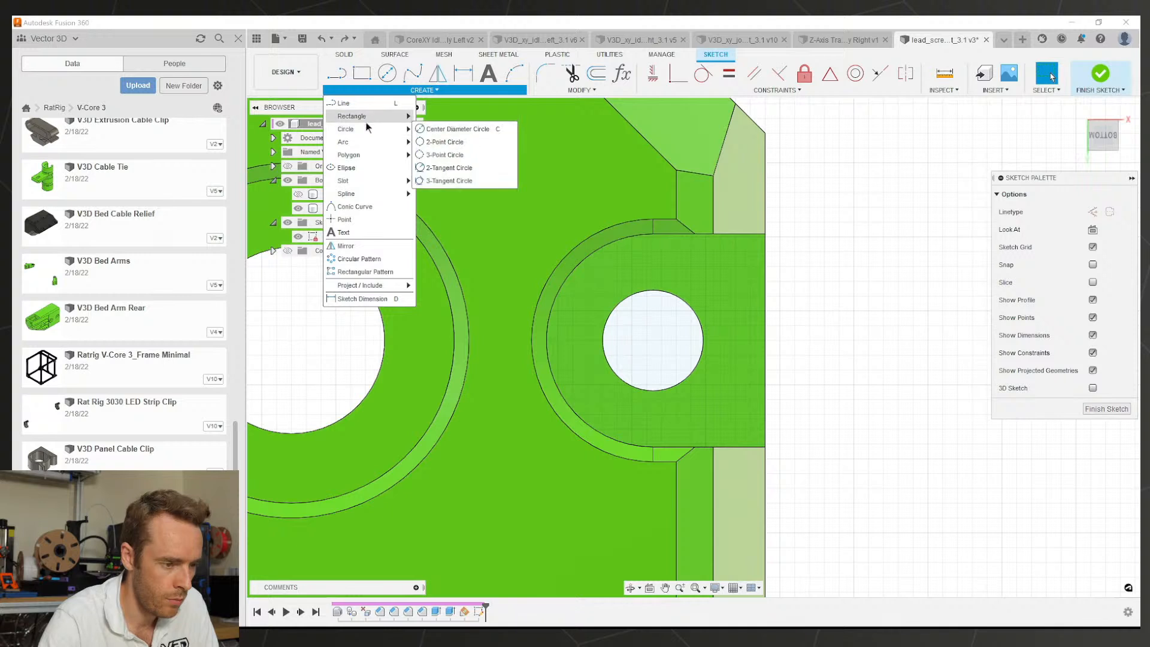
mouse_move(365, 118)
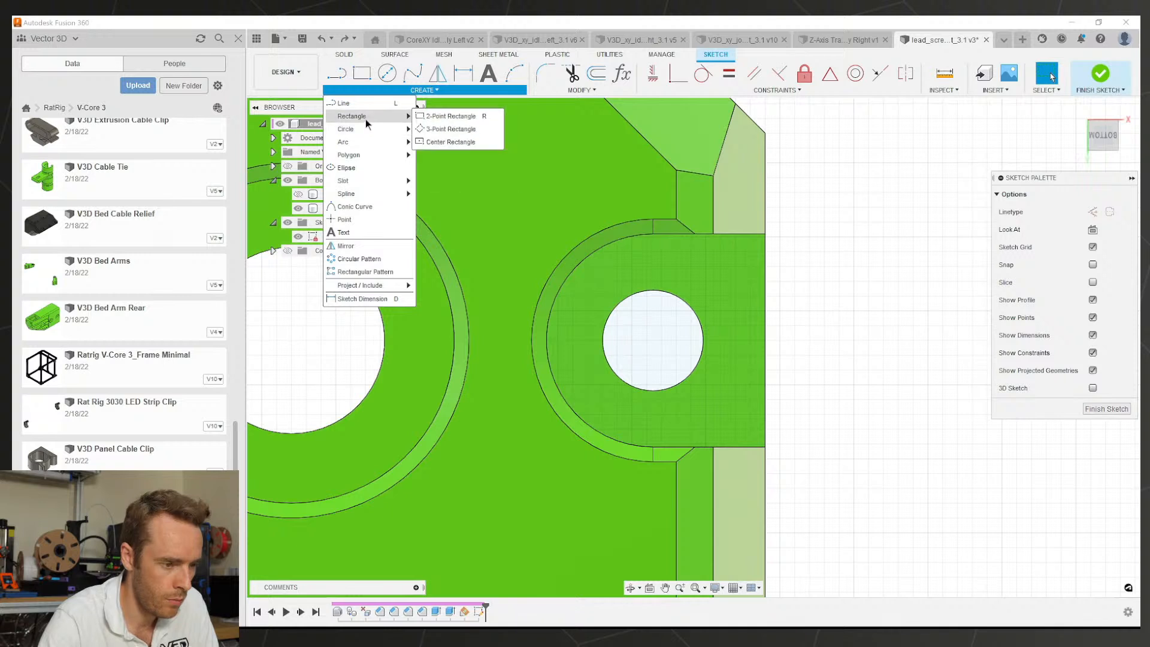
left_click(495, 142)
left_click(506, 144)
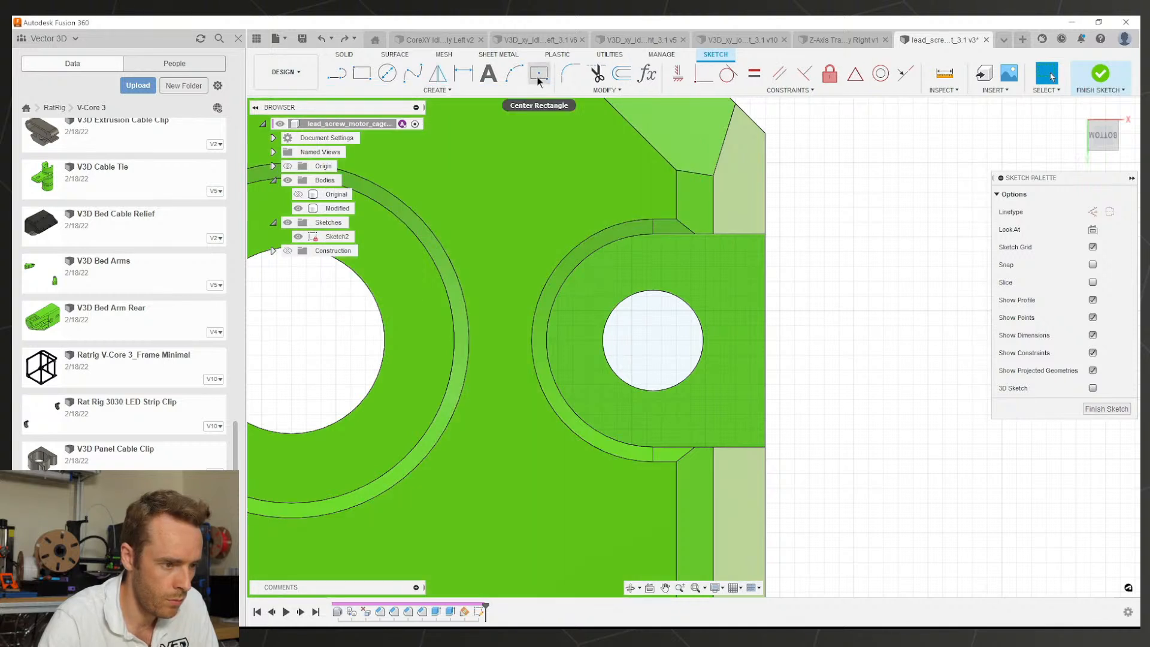
Step: Draw a centre-point square around the small hole with its top and left edges tangent to it
left_click(387, 72)
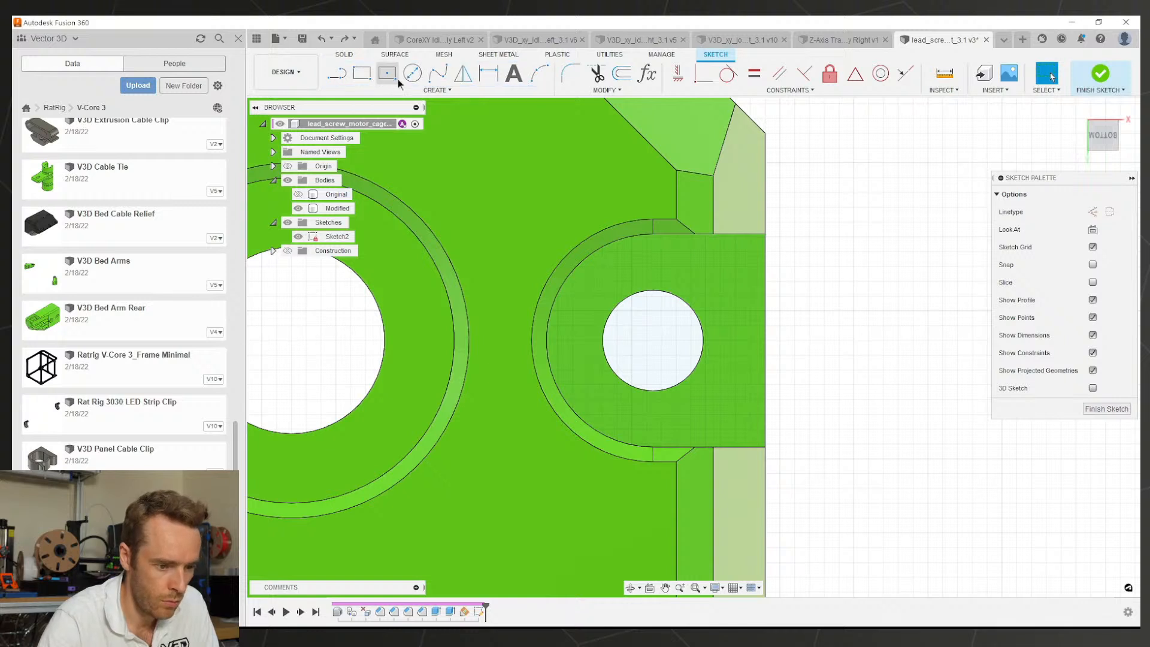
left_click(653, 341)
left_click(704, 400)
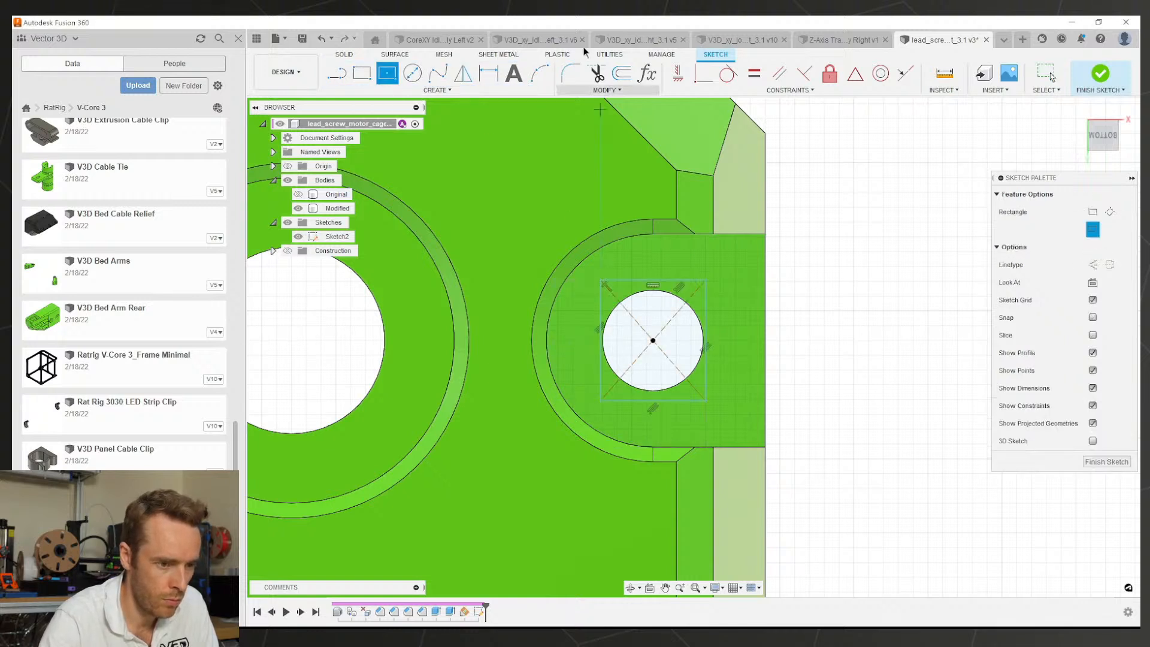
key("Escape")
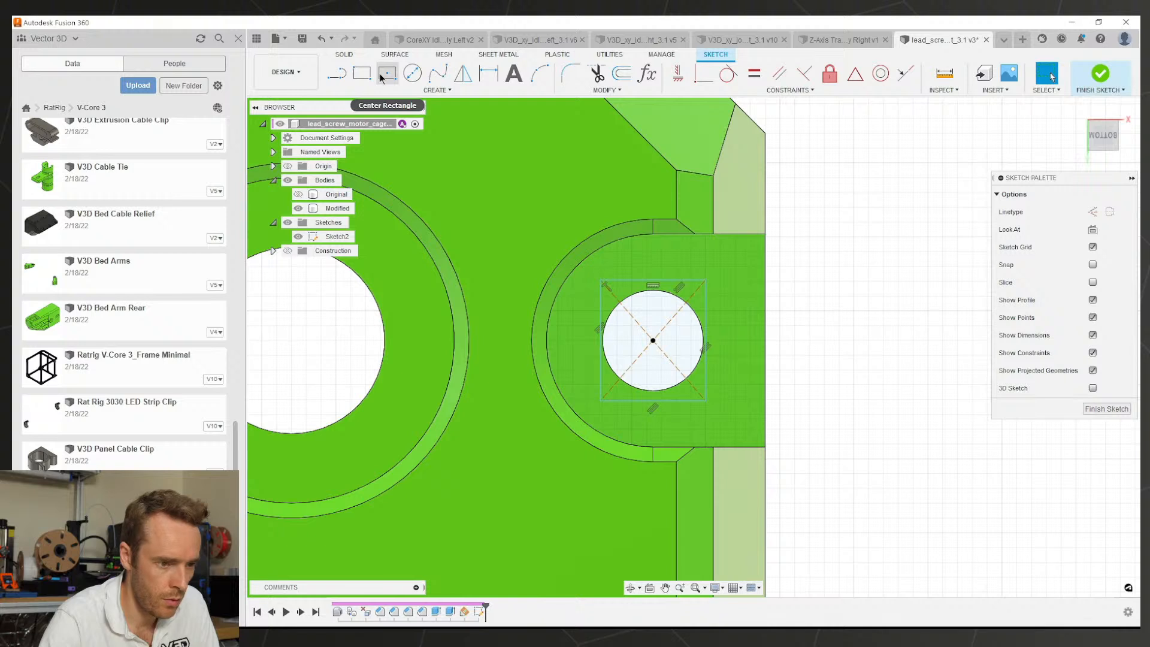
left_click(709, 78)
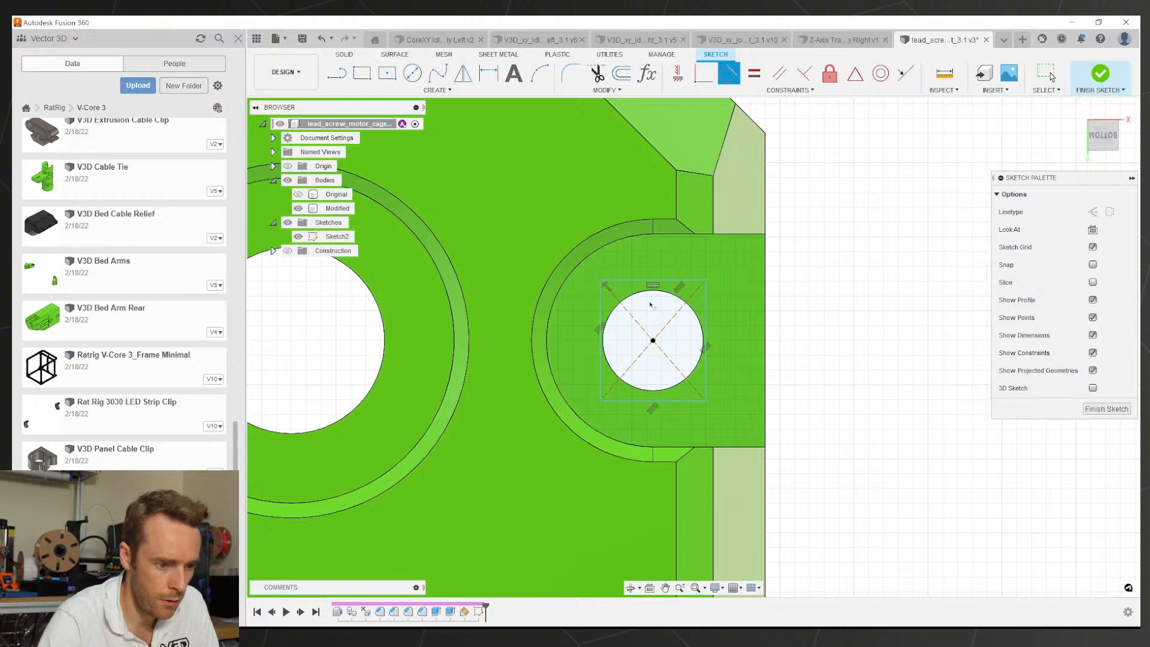
left_click(633, 294)
left_click(603, 318)
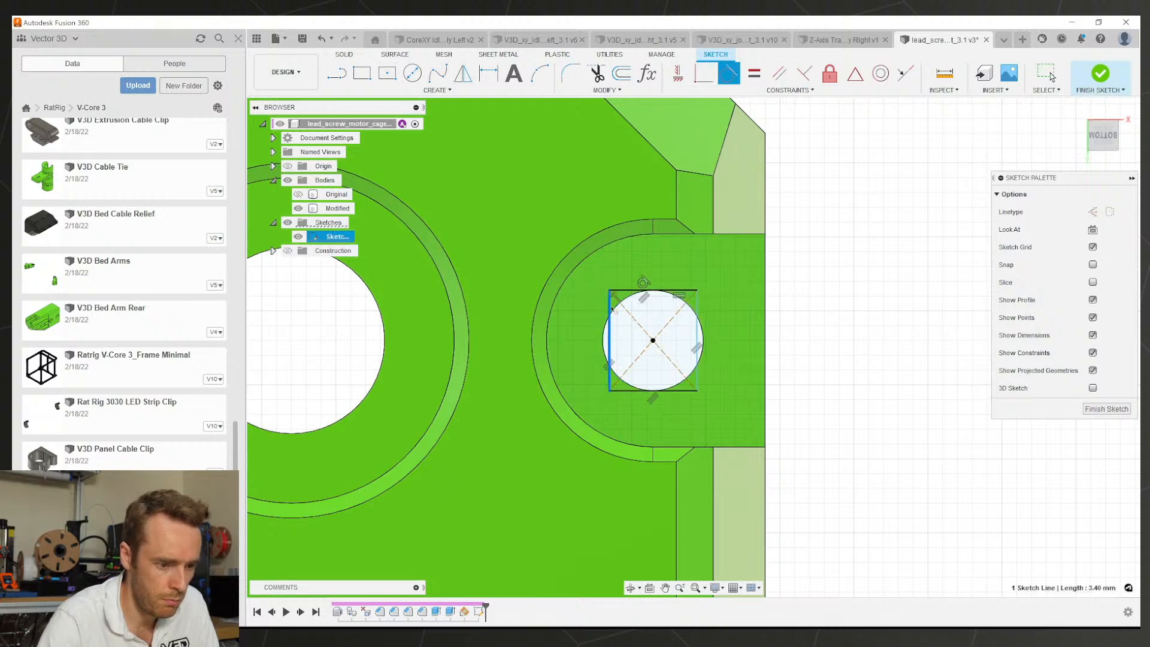
left_click(613, 309)
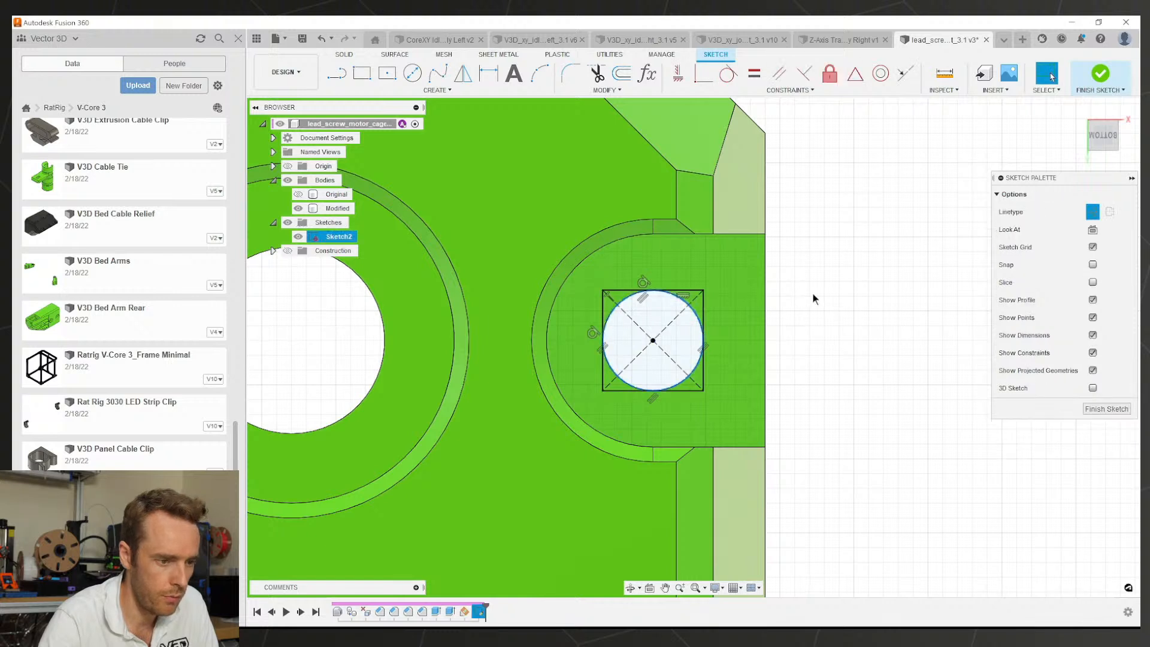
left_click(444, 92)
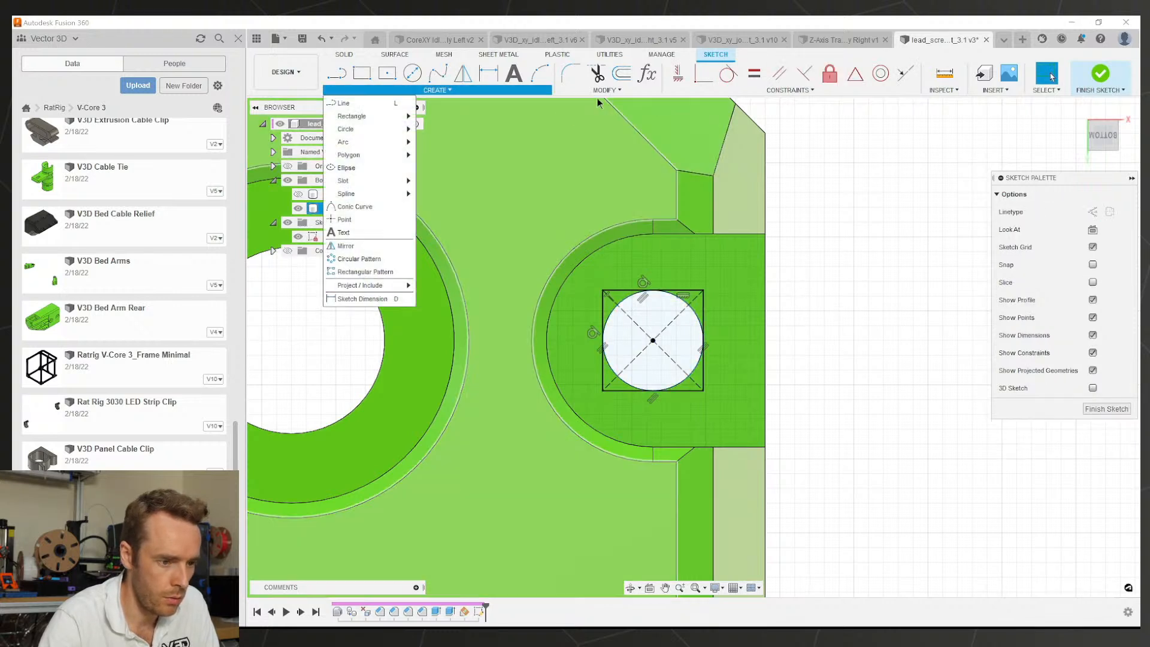
left_click(590, 91)
left_click(581, 142)
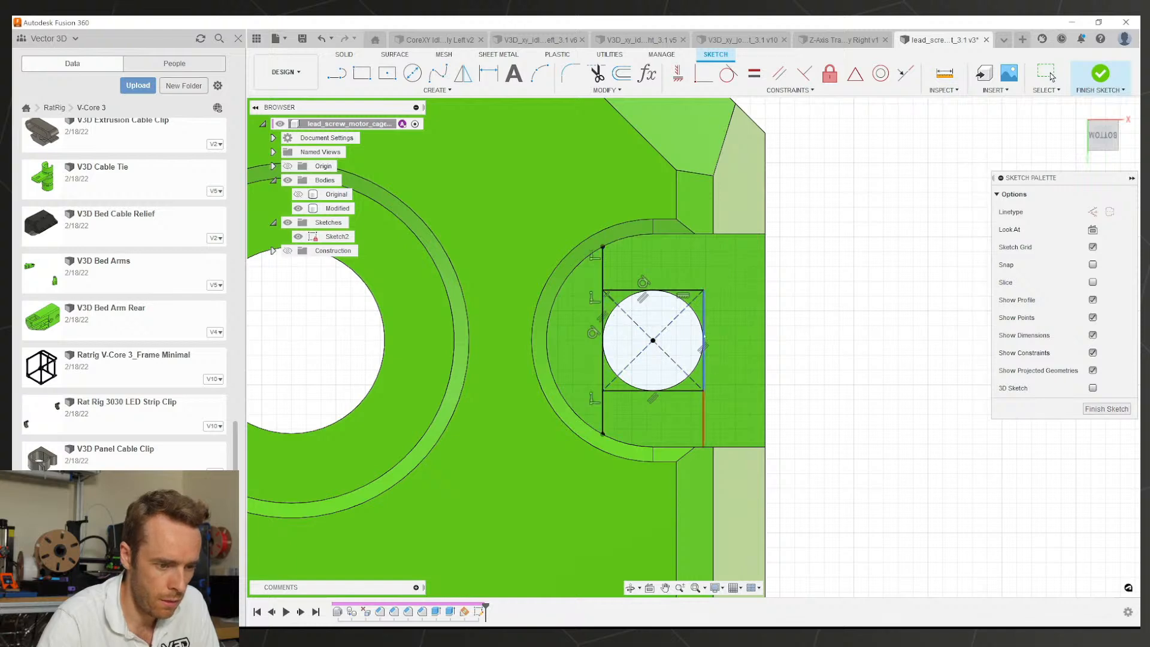
Step: Extrude the three profiles around the hole as a -0.2 mm recess
key("Escape")
scroll(664, 303, "down", 3)
mouse_move(663, 305)
middle_mouse_down("shift")
mouse_move(731, 305)
mouse_move(690, 321)
mouse_move(800, 303)
middle_mouse_up("shift")
scroll(694, 303, "up", 2)
left_click(750, 300)
left_click(690, 321)
key("e")
left_click(652, 313)
left_click(759, 320)
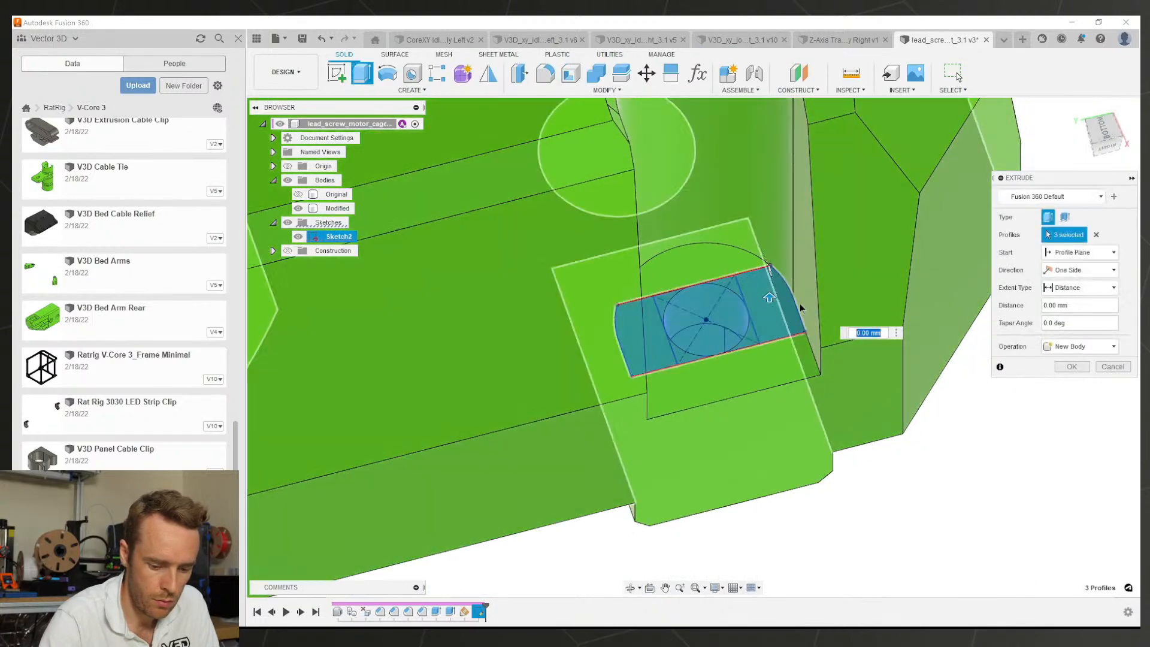
type("-0.2")
key("Return")
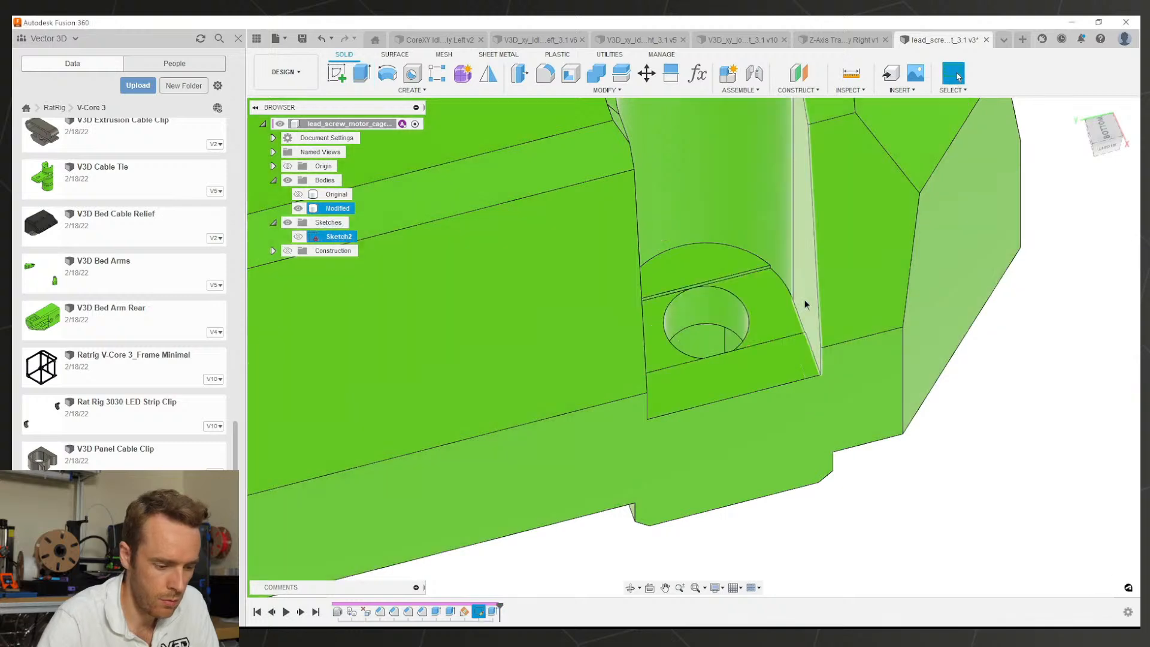
Step: Show Sketch2 and extrude the square profile over the hole 0.4 mm as the bridging layer
left_click(297, 237)
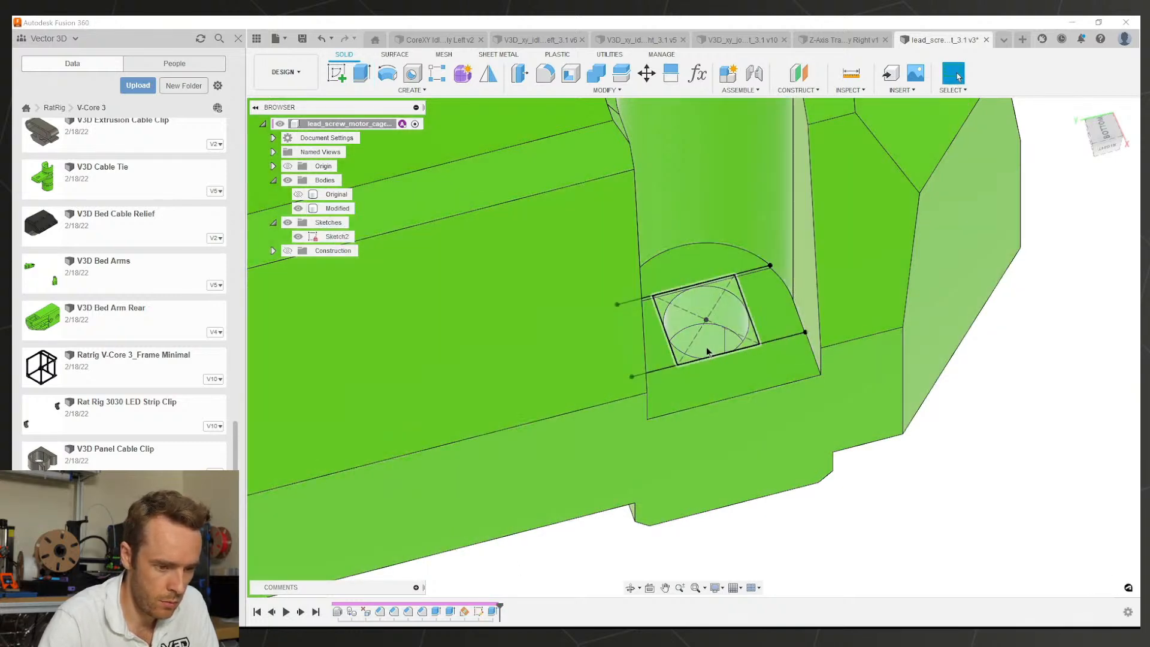
left_click(733, 330)
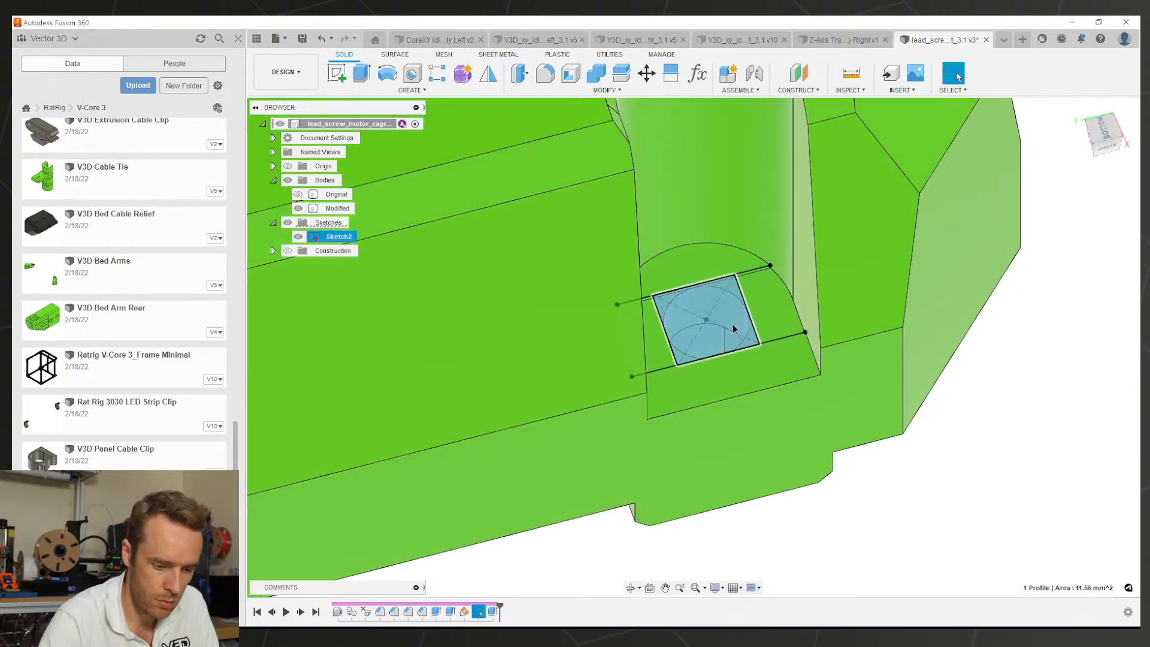
type("e")
type("0.4")
key("Return")
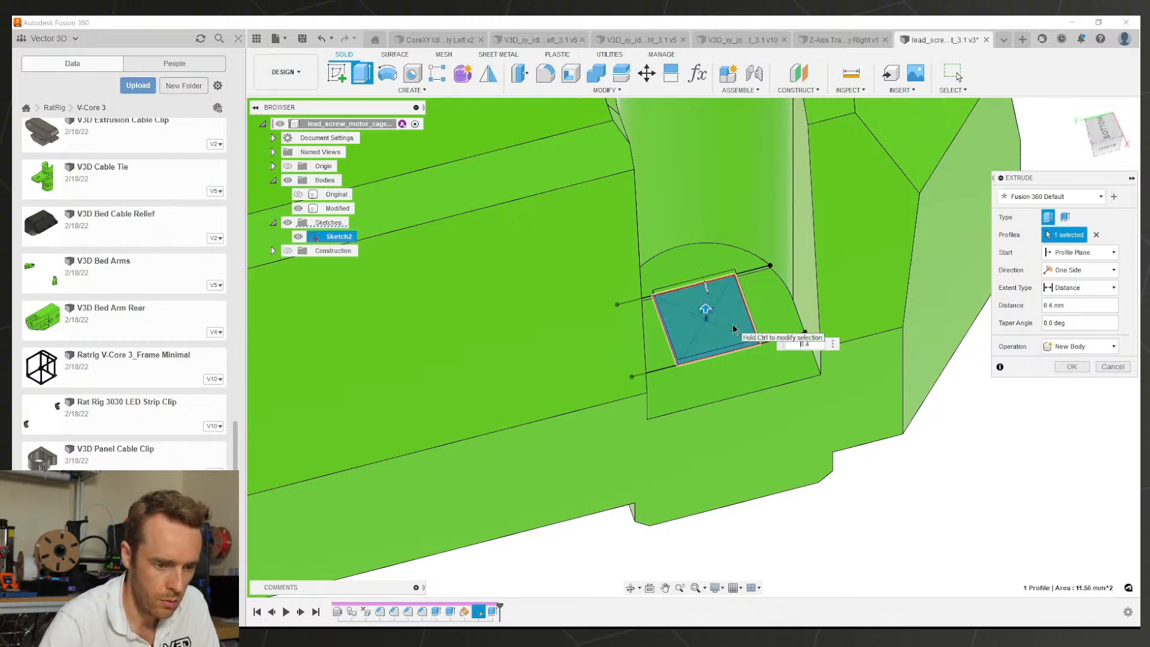
key("Return")
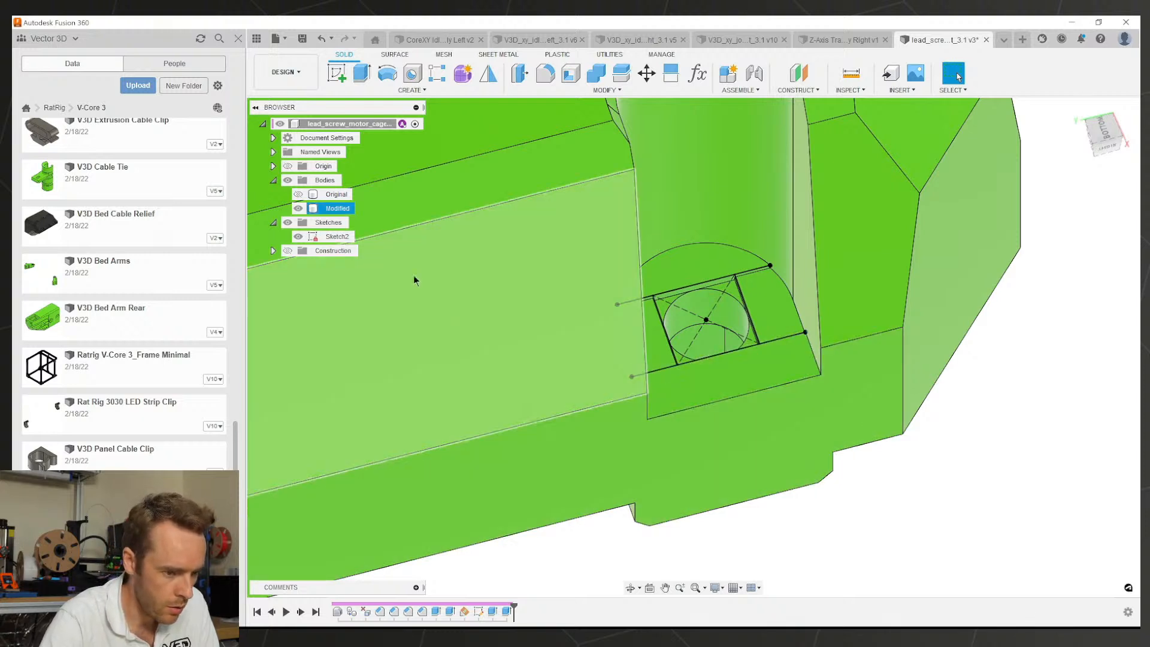
Step: Hide Sketch2 and pattern the nut trap and bridging-layer features 42 mm along the part edge
left_click(298, 236)
scroll(854, 440, "down", 5)
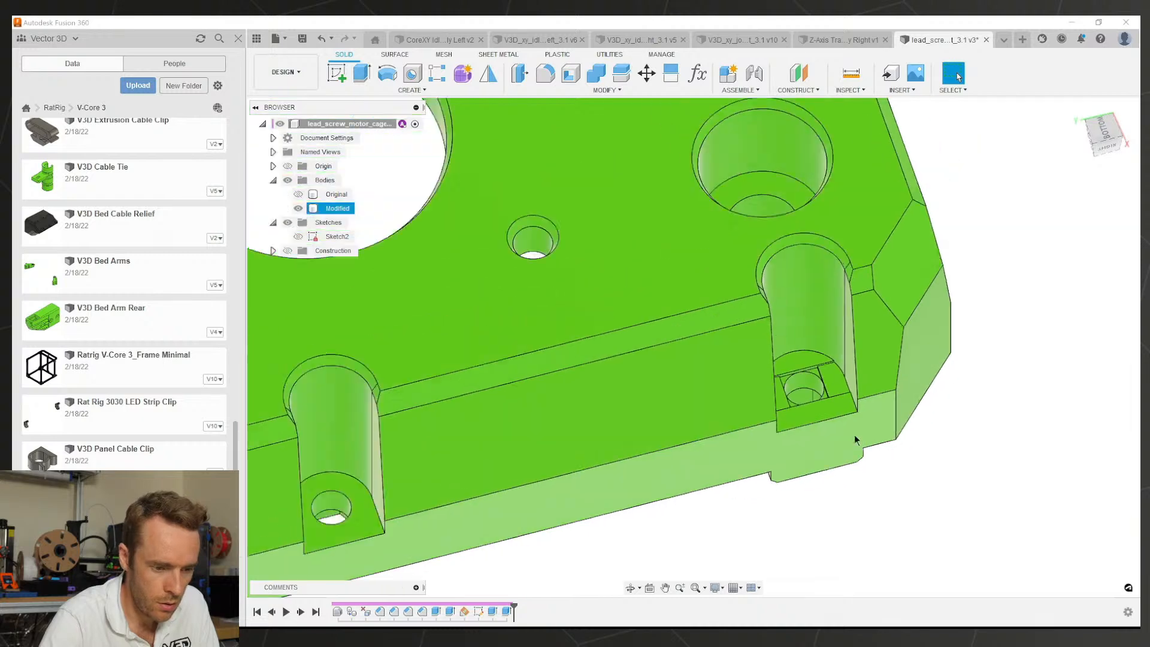
scroll(854, 439, "down", 3)
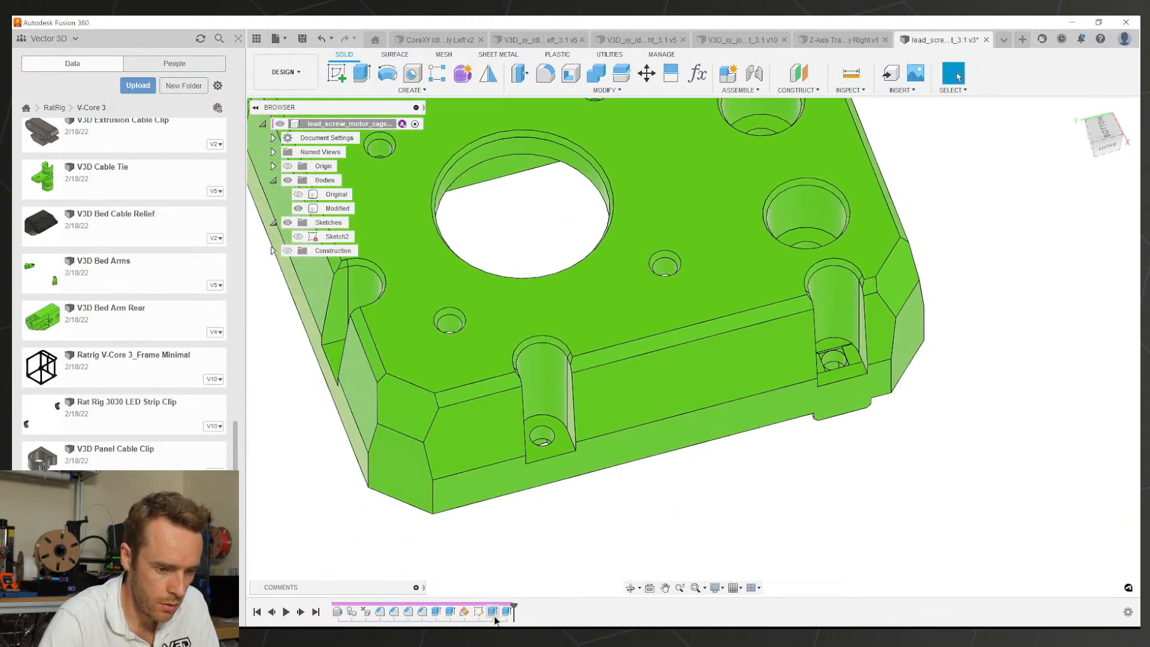
left_click(495, 614)
left_click(507, 612, "ctrl")
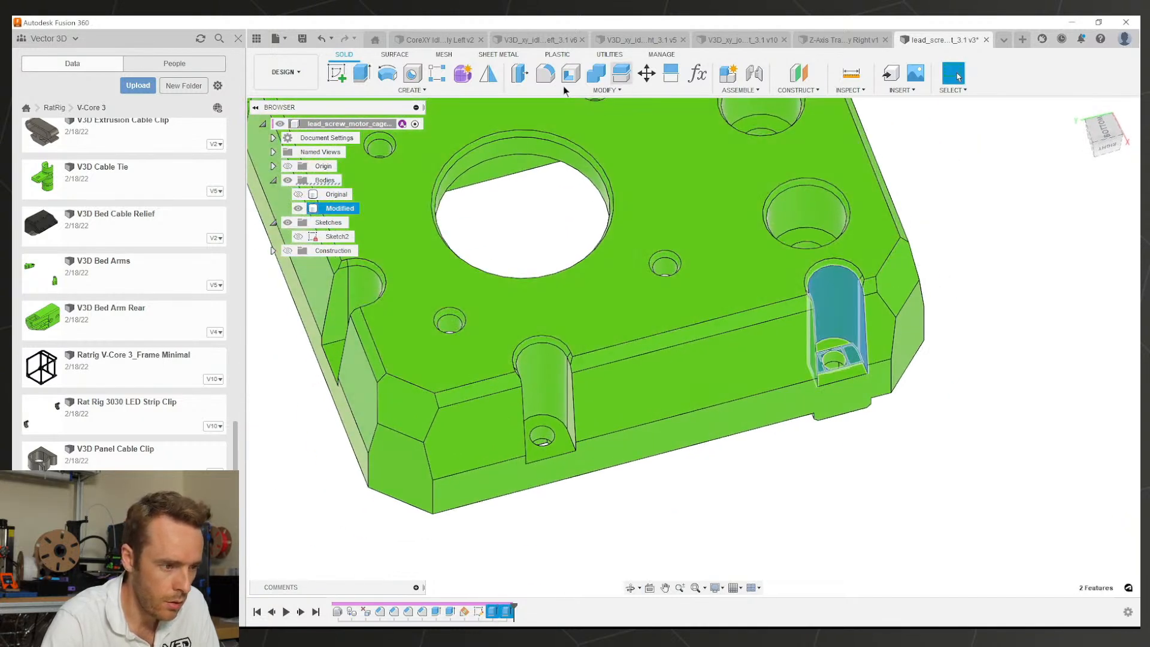
left_click(437, 74)
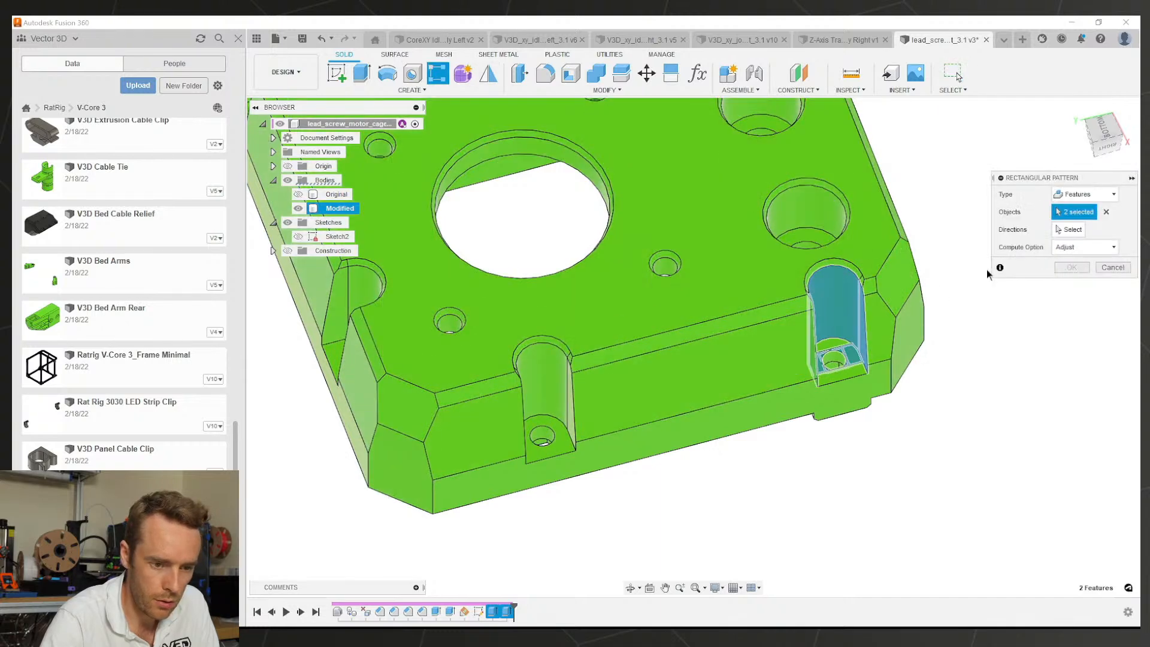
left_click(1061, 230)
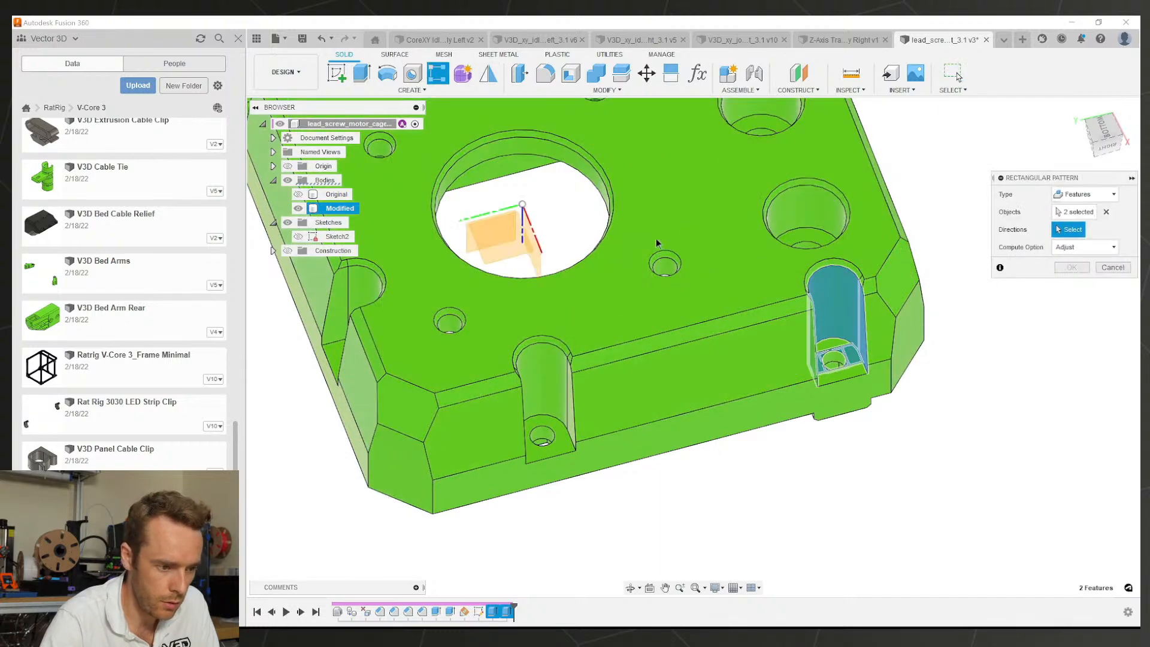
left_click(495, 217)
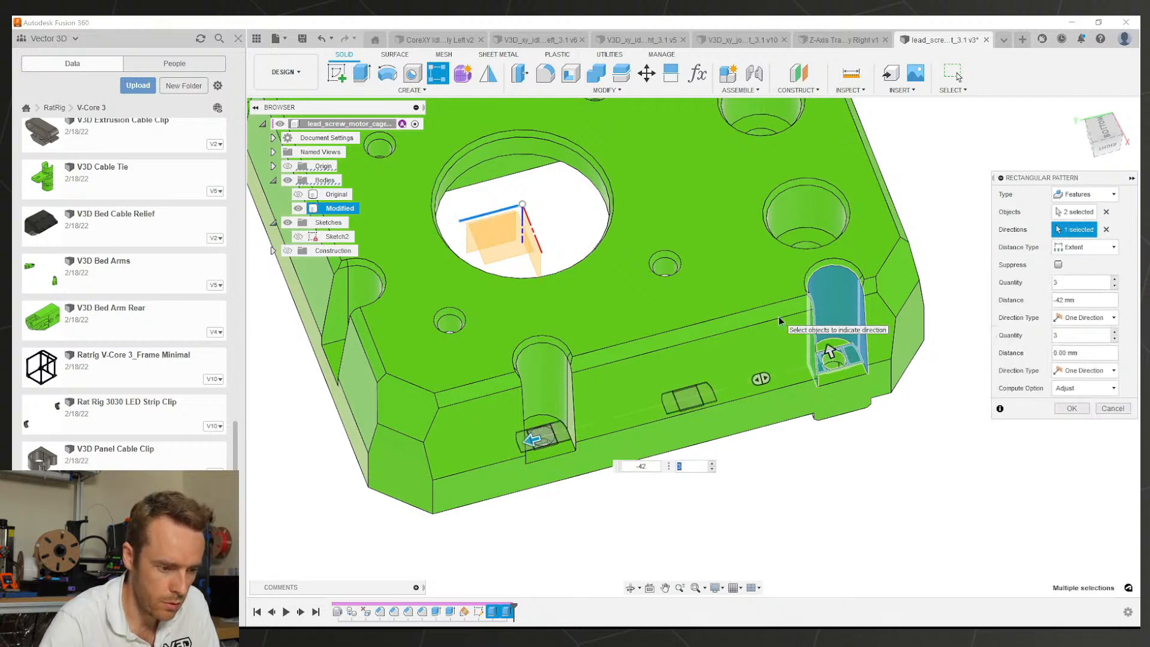
key("Return")
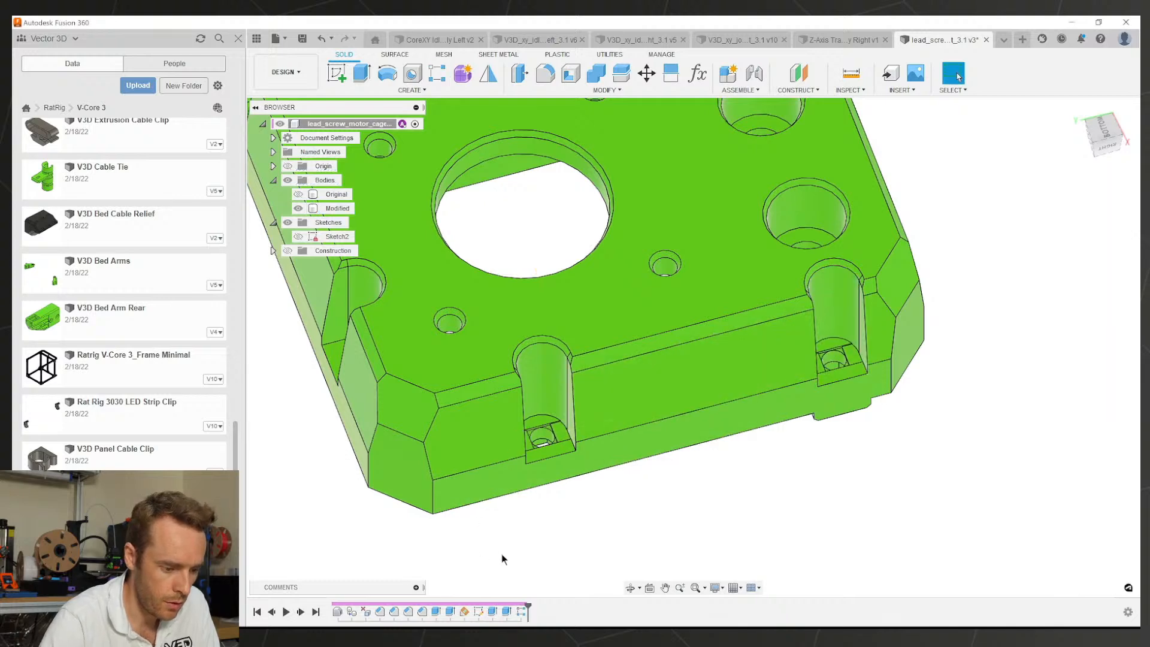
Step: Mirror the original and patterned nut trap features across the central construction plane
left_click(503, 613)
left_click(492, 614, "shift")
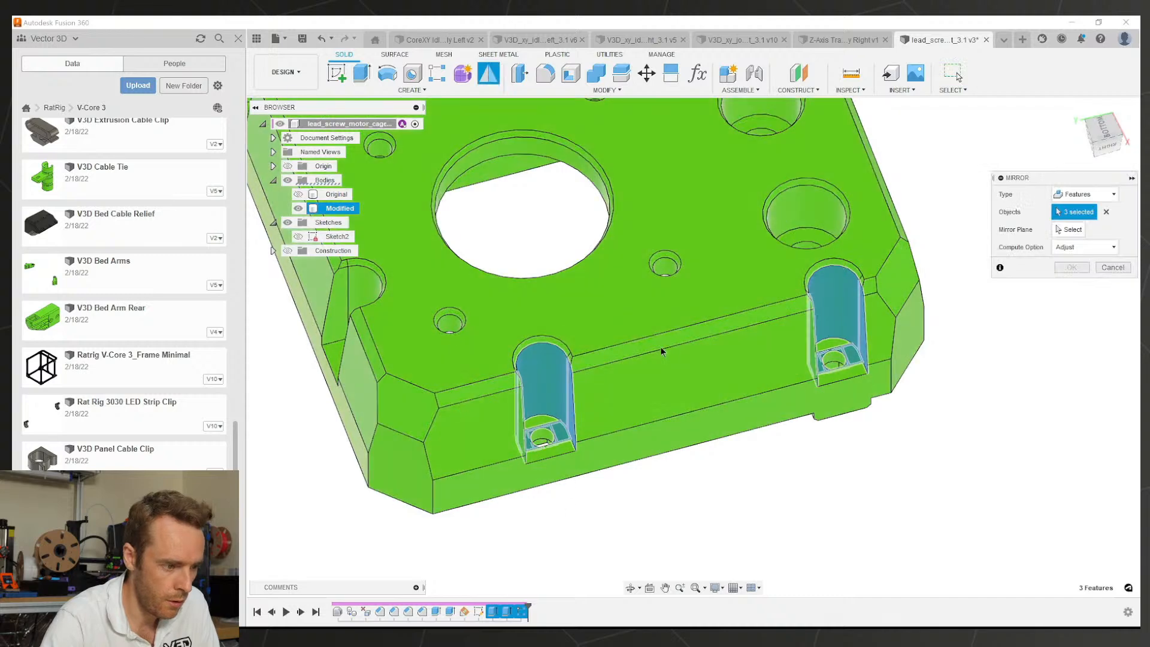
scroll(626, 335, "down", 3)
left_click(288, 251)
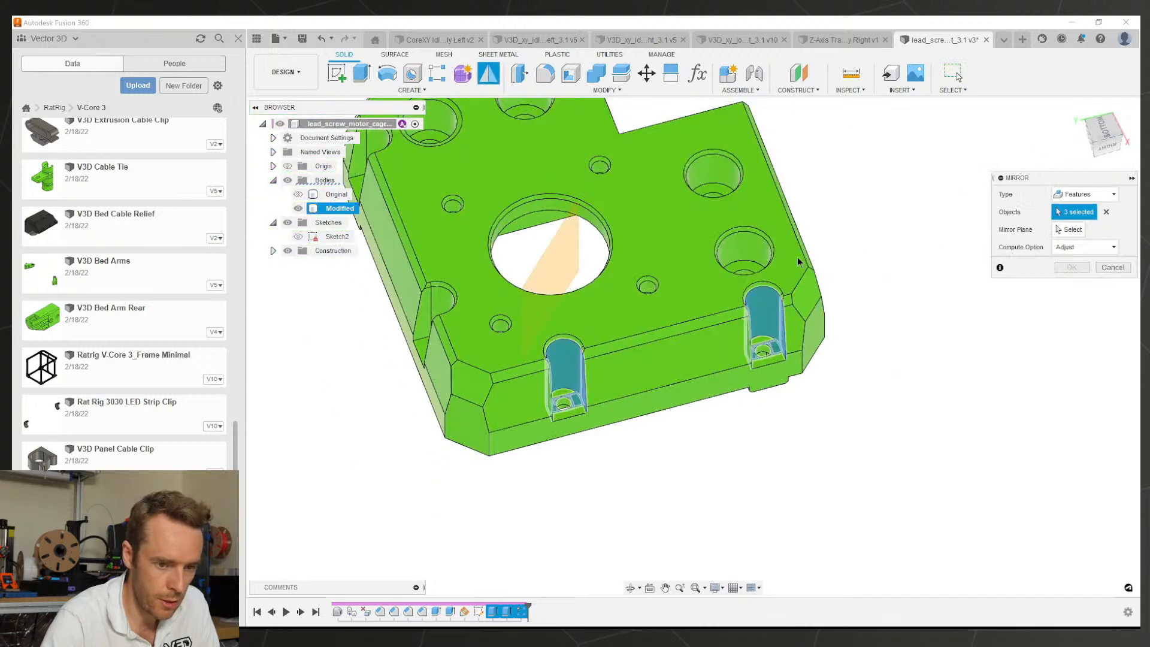
left_click(1065, 229)
left_click(576, 244)
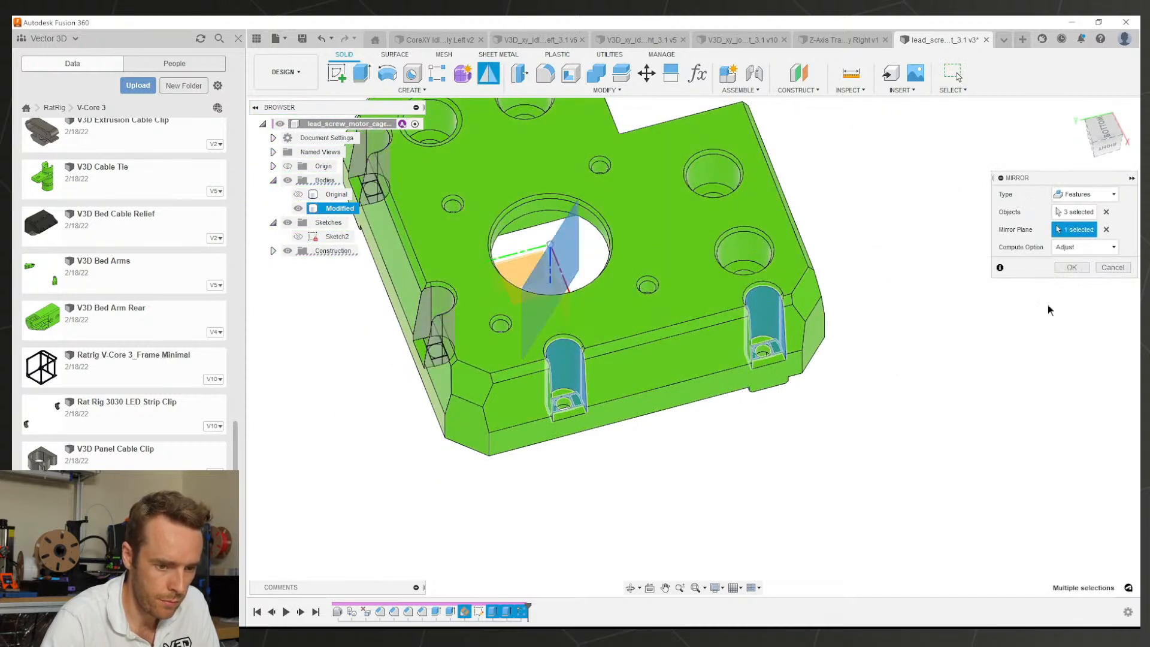
left_click(1071, 267)
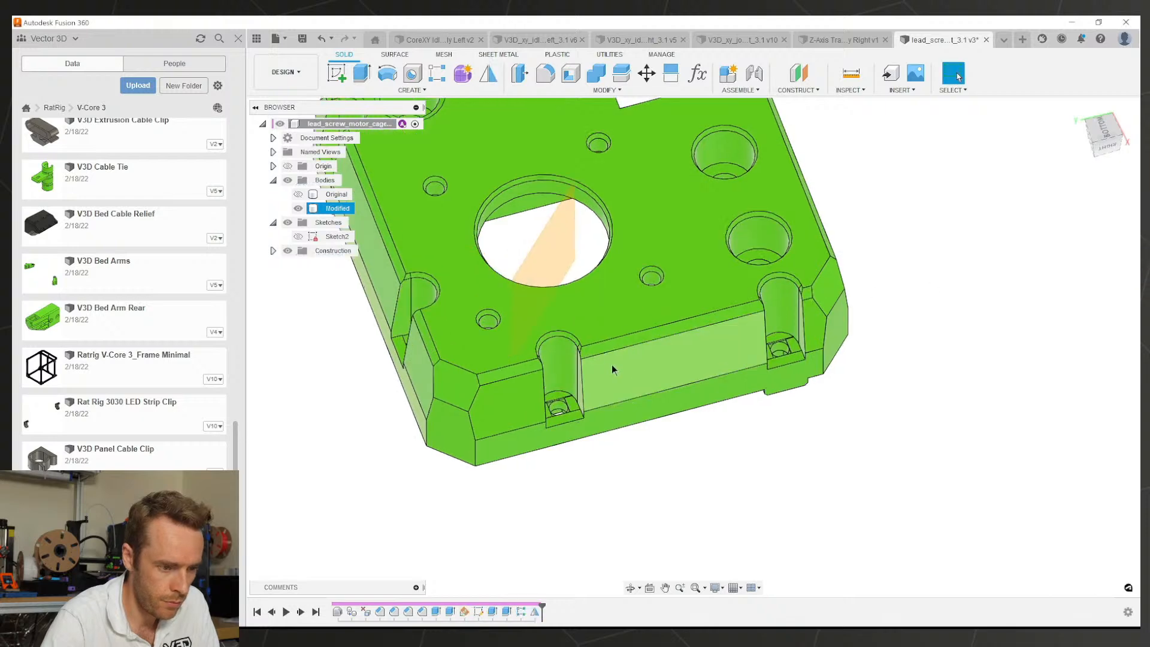
Step: Roll the timeline back before the mirror and select the underside counterbore floor face
scroll(605, 353, "up", 2)
scroll(673, 376, "down", 2)
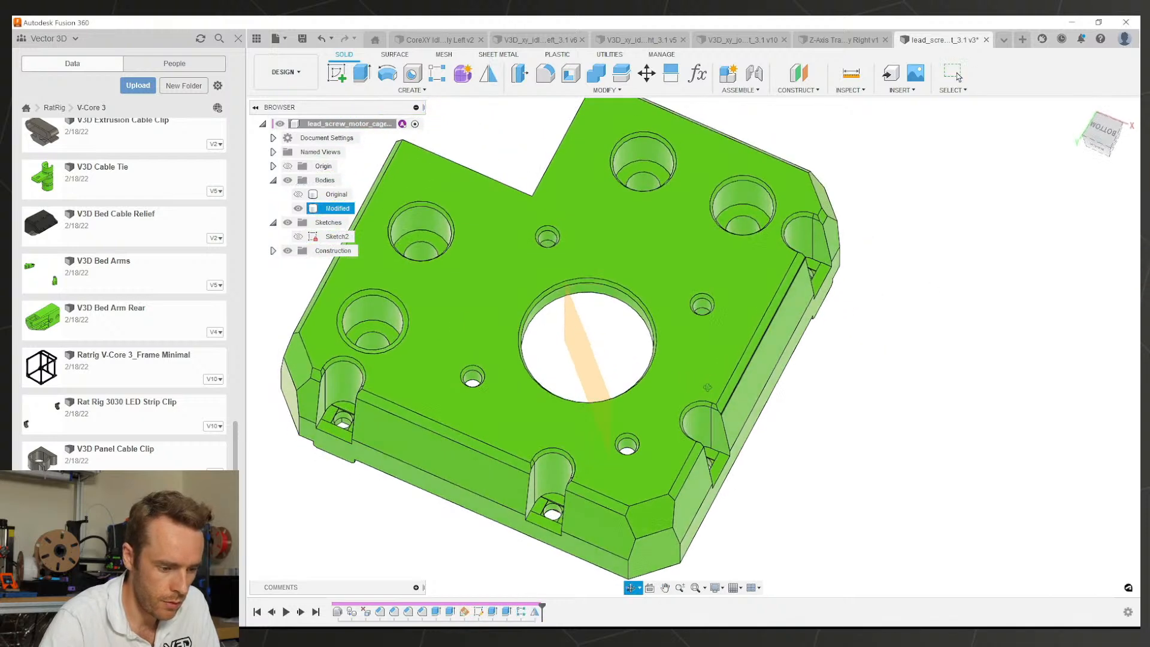
scroll(670, 376, "up", 2)
left_click_drag(541, 604, 507, 604)
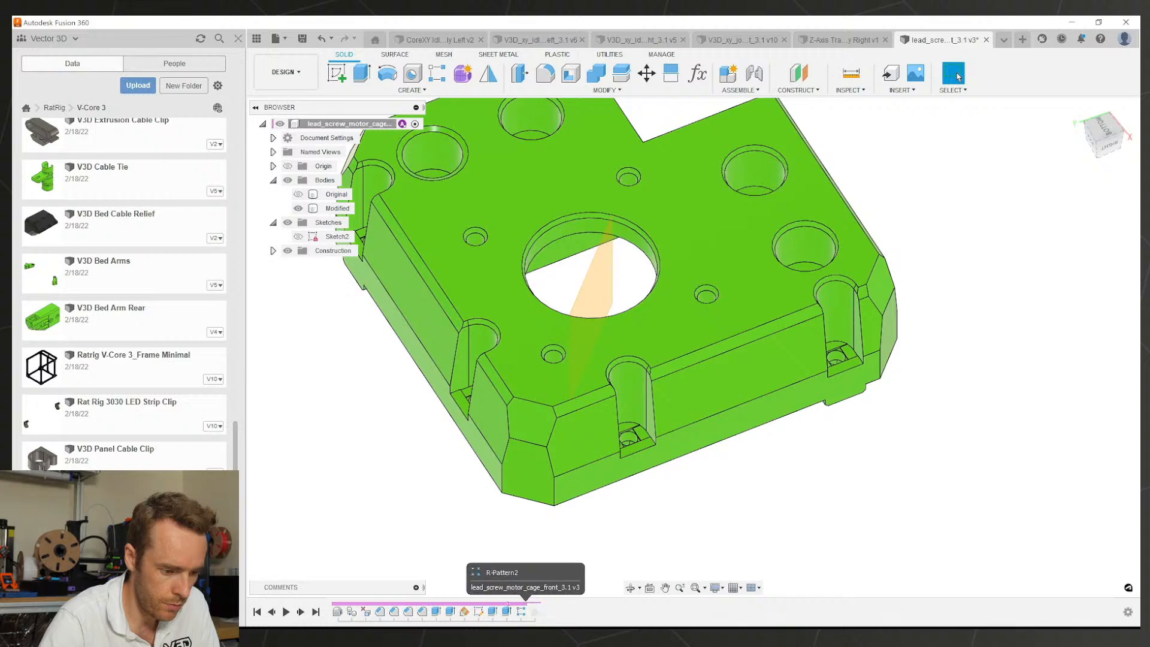
middle_click_drag(690, 383, 659, 446)
middle_click_drag(658, 445, 539, 465, "shift")
scroll(703, 421, "up", 3)
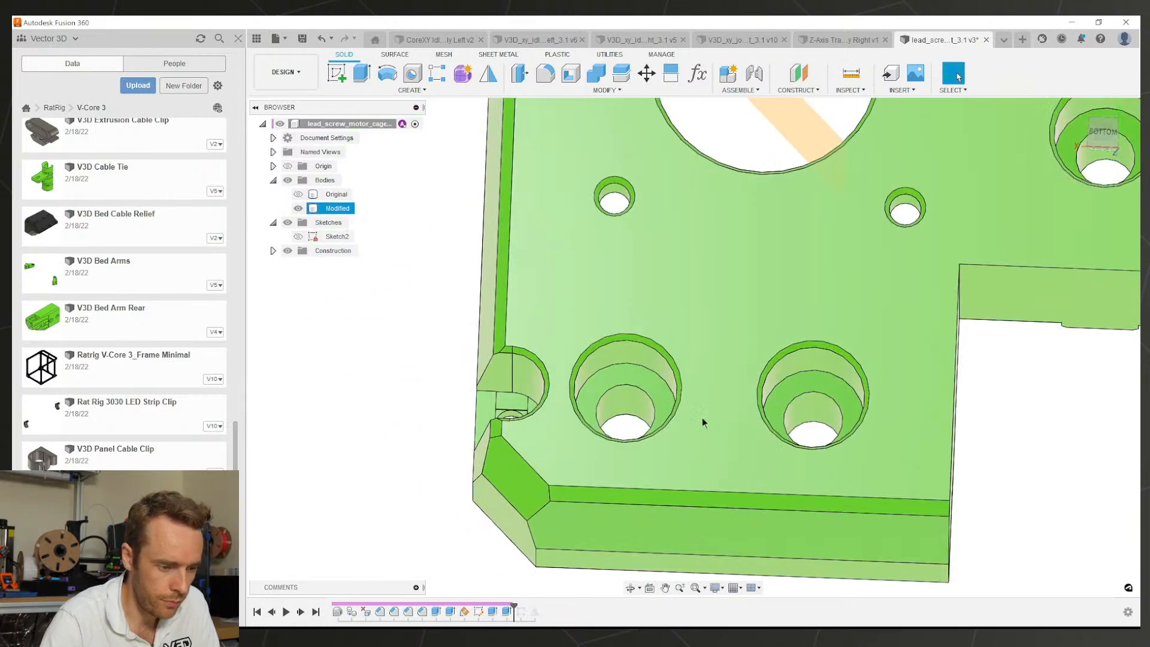
left_click(652, 381)
Step: Sketch a centre rectangle on the counterbore floor with its sides tangent to the hole
left_click(334, 73)
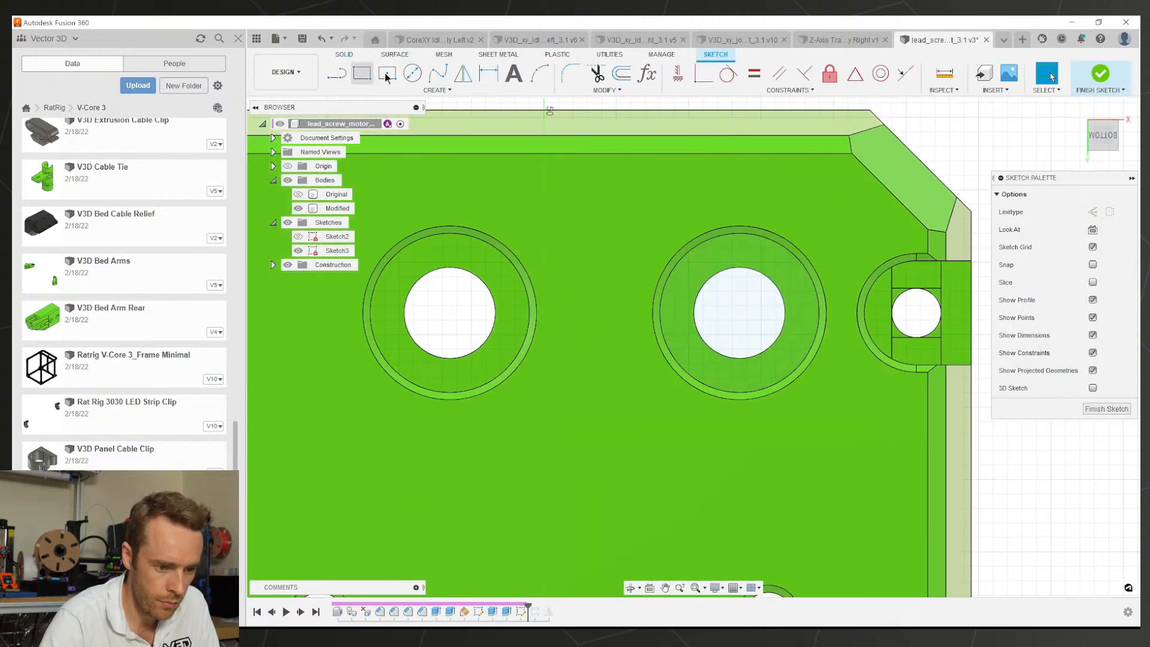
left_click(387, 75)
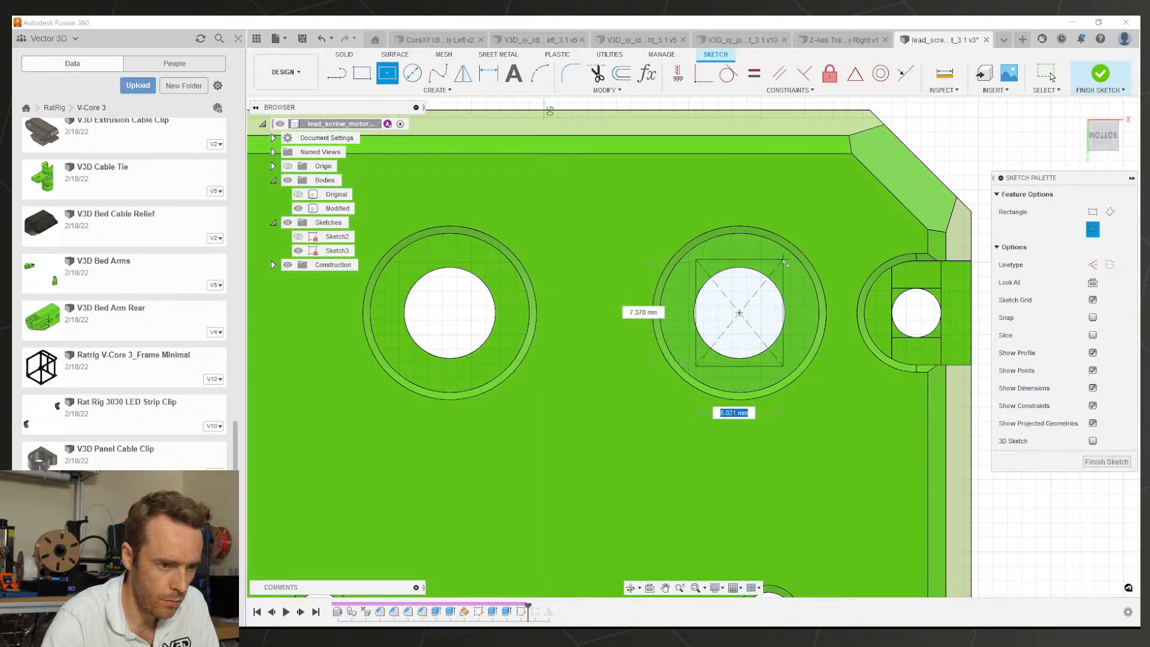
left_click(729, 73)
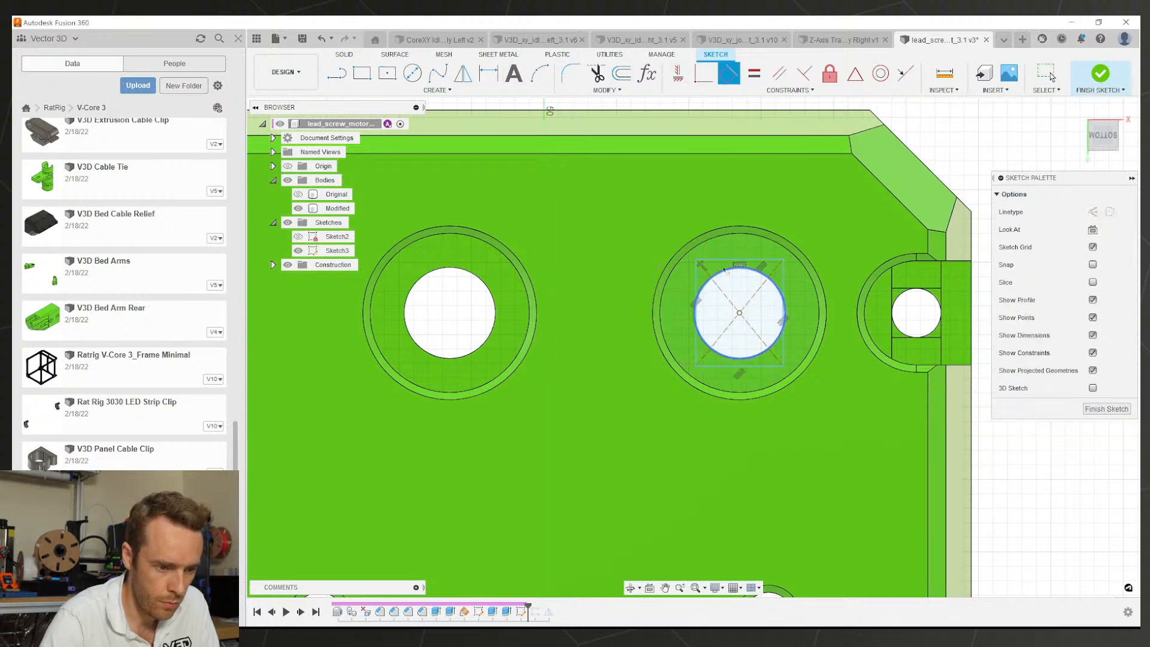
left_click(697, 296)
scroll(778, 300, "up", 4)
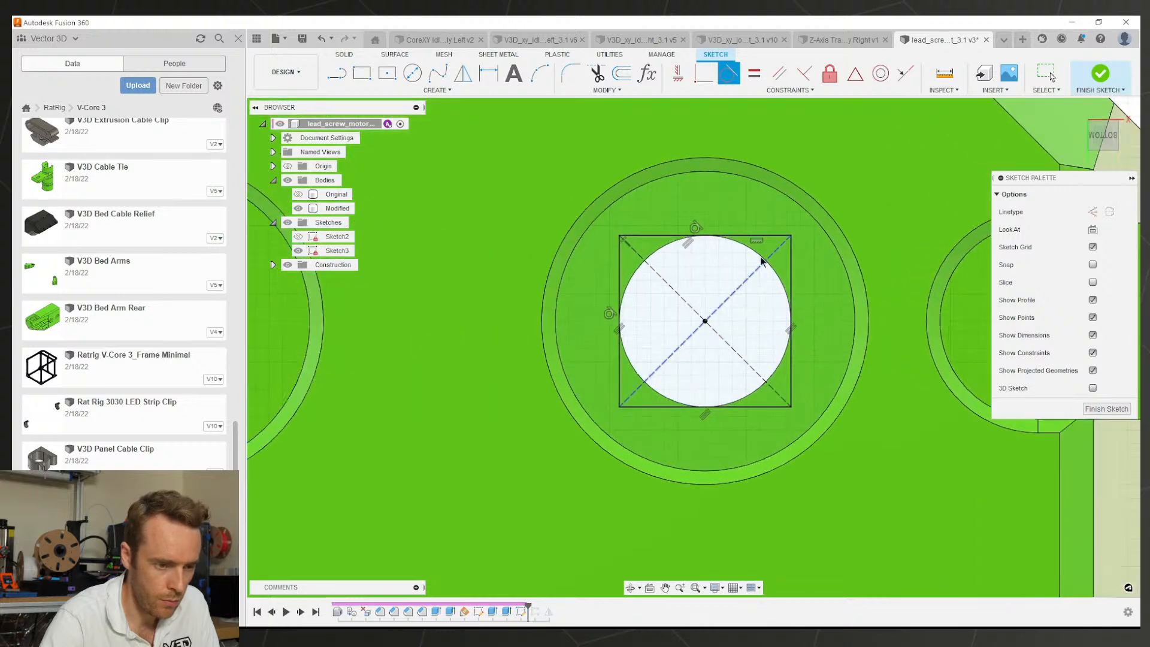
key("Escape")
left_click(756, 255)
key("Escape")
Step: Extend the square's sides out to the counterbore wall and select the upper circle-segment profile
left_click(597, 89)
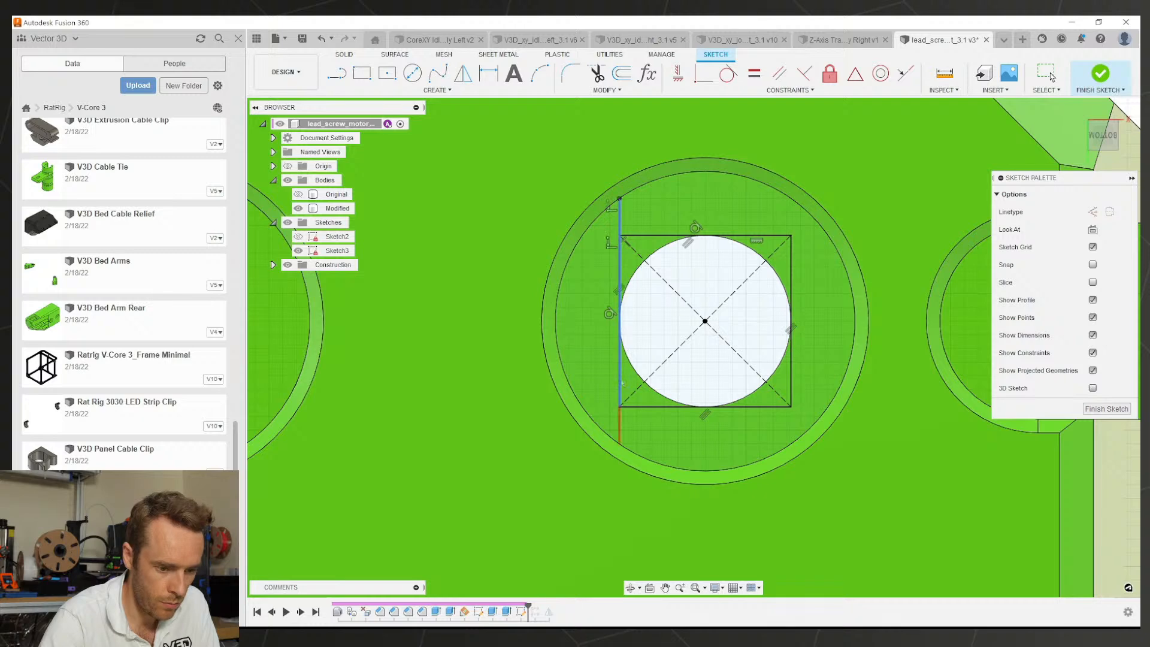
left_click(791, 253)
scroll(680, 281, "down", 3)
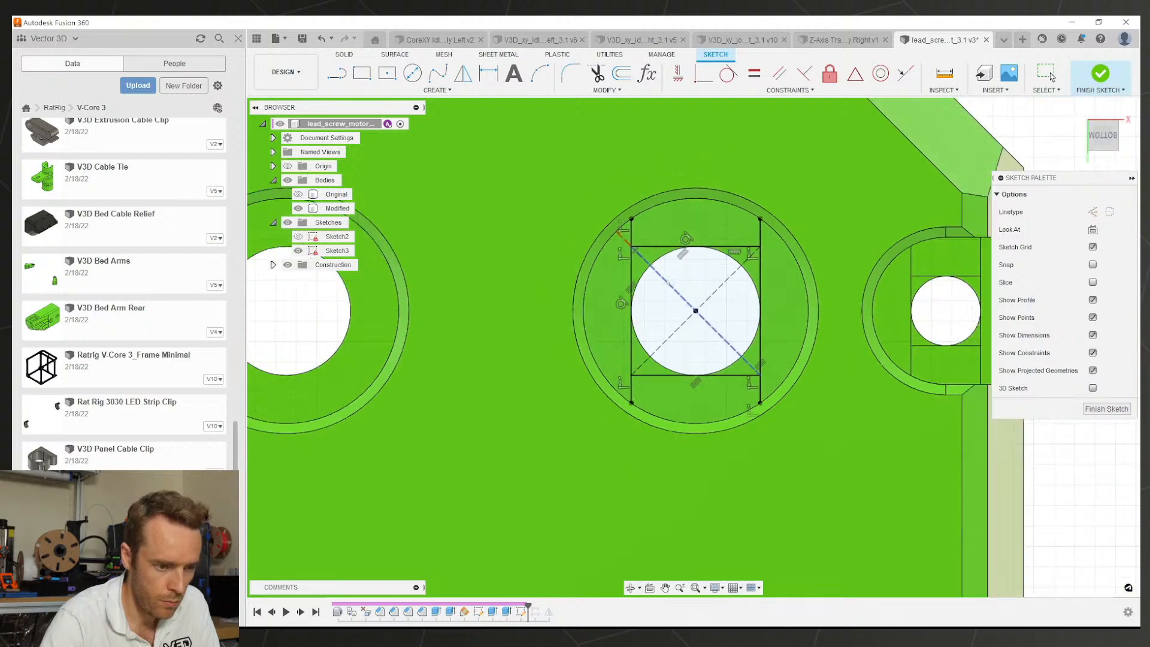
scroll(684, 278, "up", 2)
key("Escape")
scroll(684, 278, "down", 4)
middle_click_drag(684, 278, 727, 246, "shift")
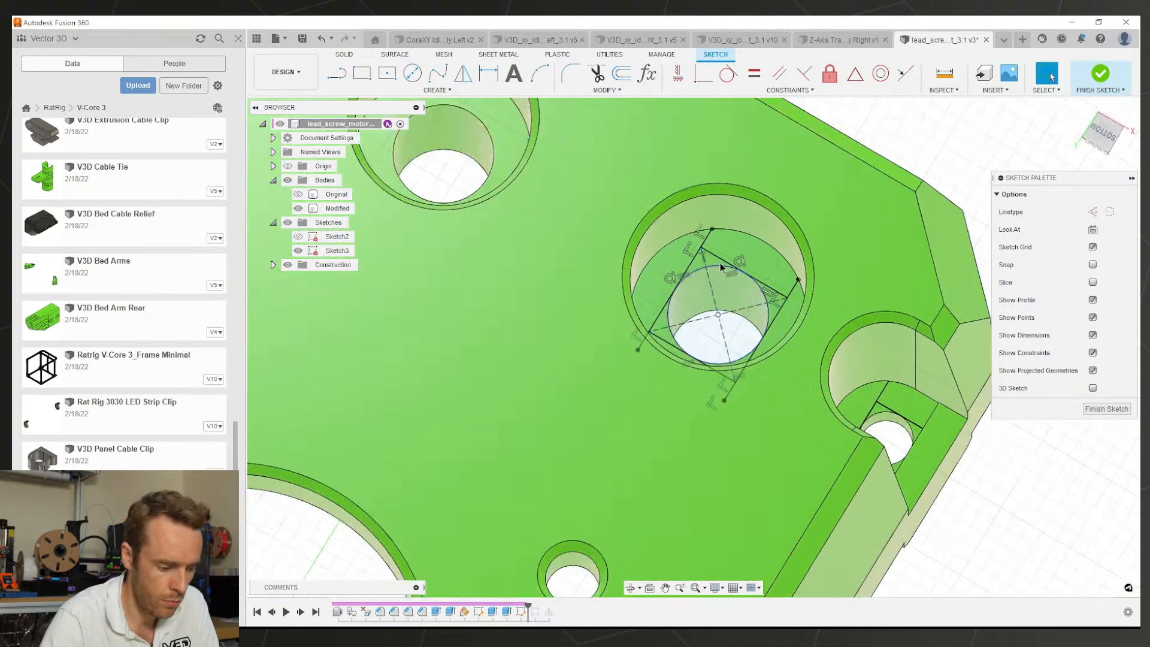
scroll(728, 246, "up", 2)
left_click(741, 253)
Step: Extrude only the square profile inside the hole 0.4 mm as the bridging layer
key("e")
left_click(688, 309)
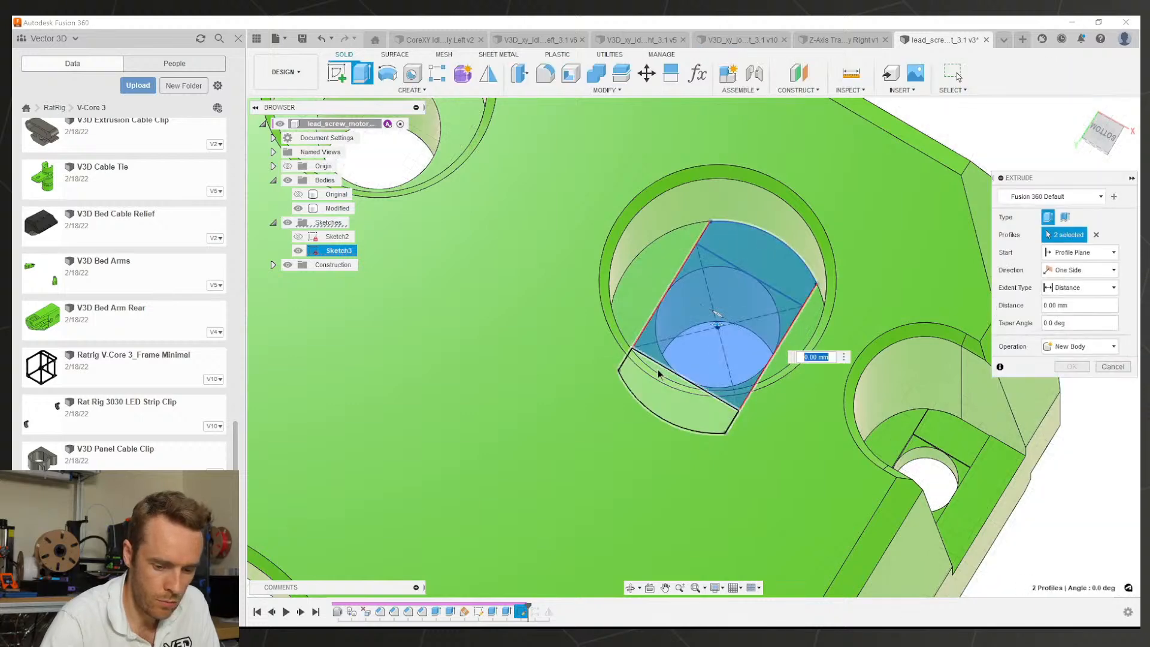
left_click(665, 378)
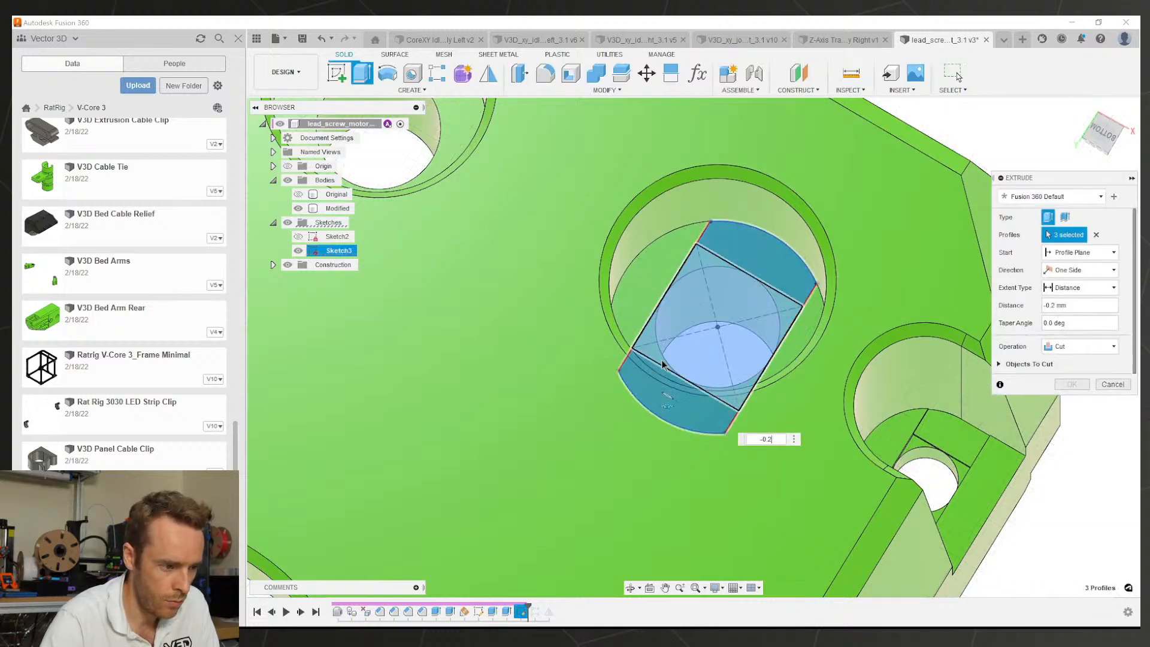
key("Escape")
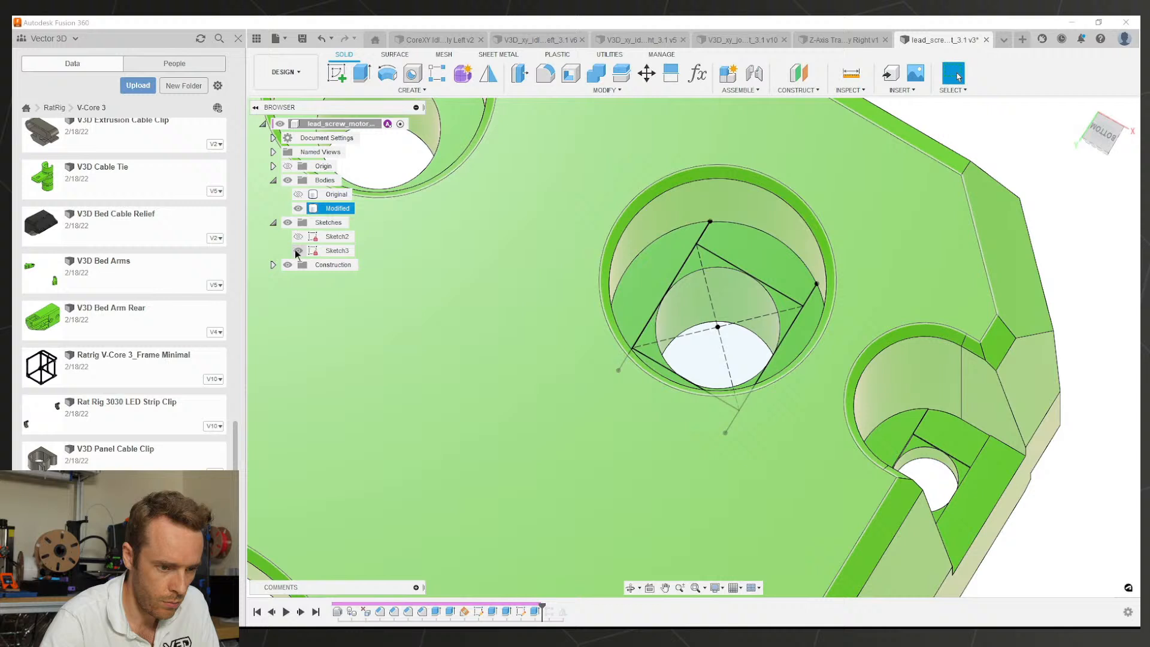
left_click(298, 250)
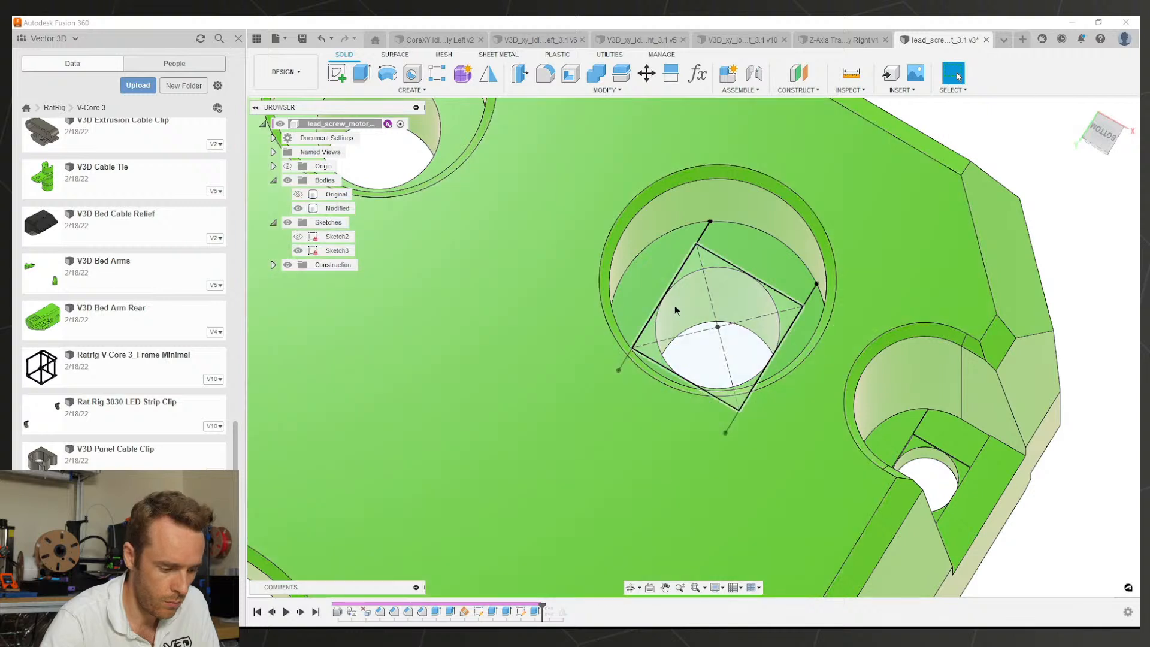
left_click(688, 306)
type("e0.4")
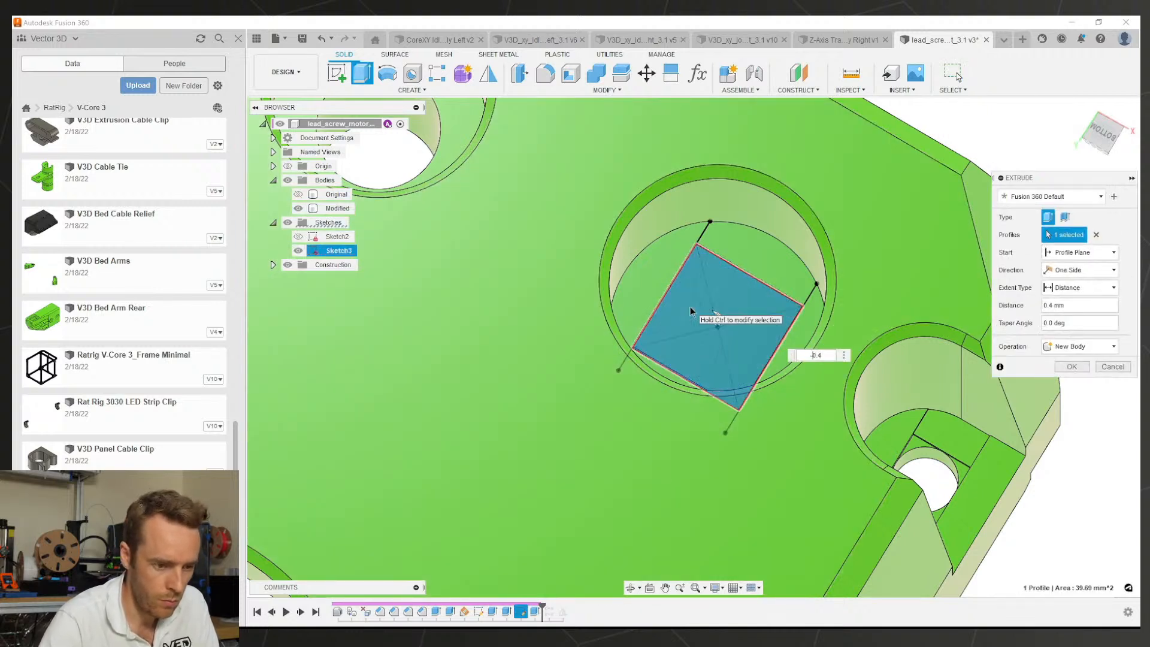
key("Return")
Step: Hide Sketch3 and pick a hole face to measure the spacing to its neighbour
scroll(689, 307, "down", 3)
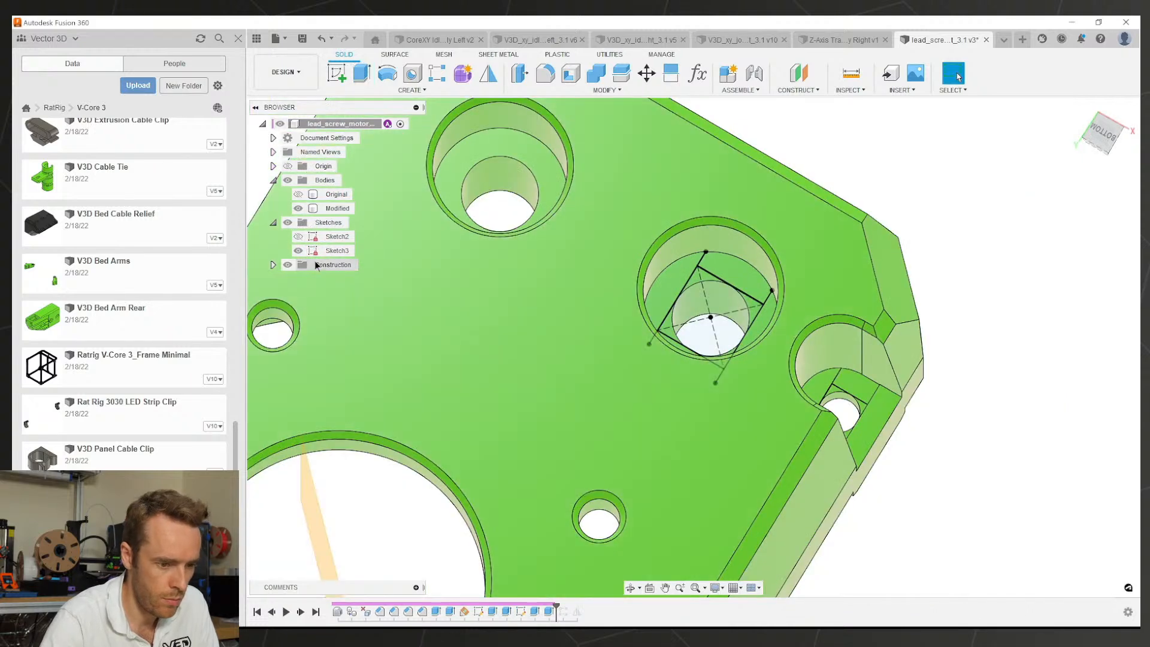
left_click(298, 250)
scroll(729, 328, "down", 4)
middle_click_drag(701, 310, 732, 309)
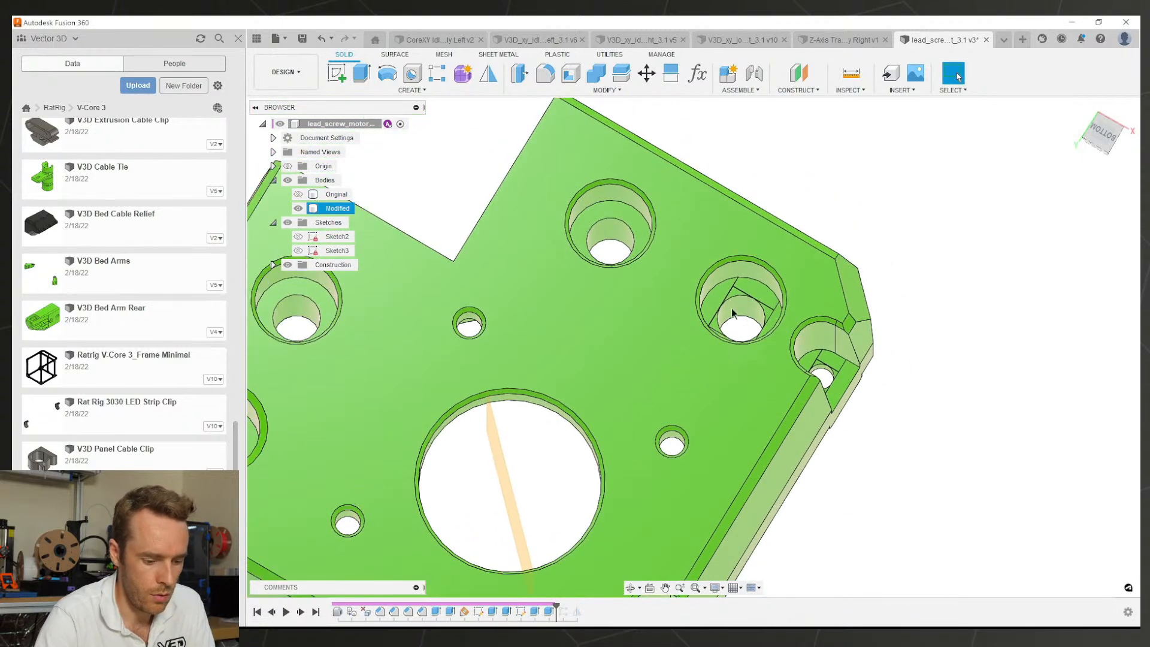
left_click(735, 305)
Step: Measure the hole spacing, then rectangular-pattern the bridging-layer features along the shown axis
key("i")
left_click(615, 238)
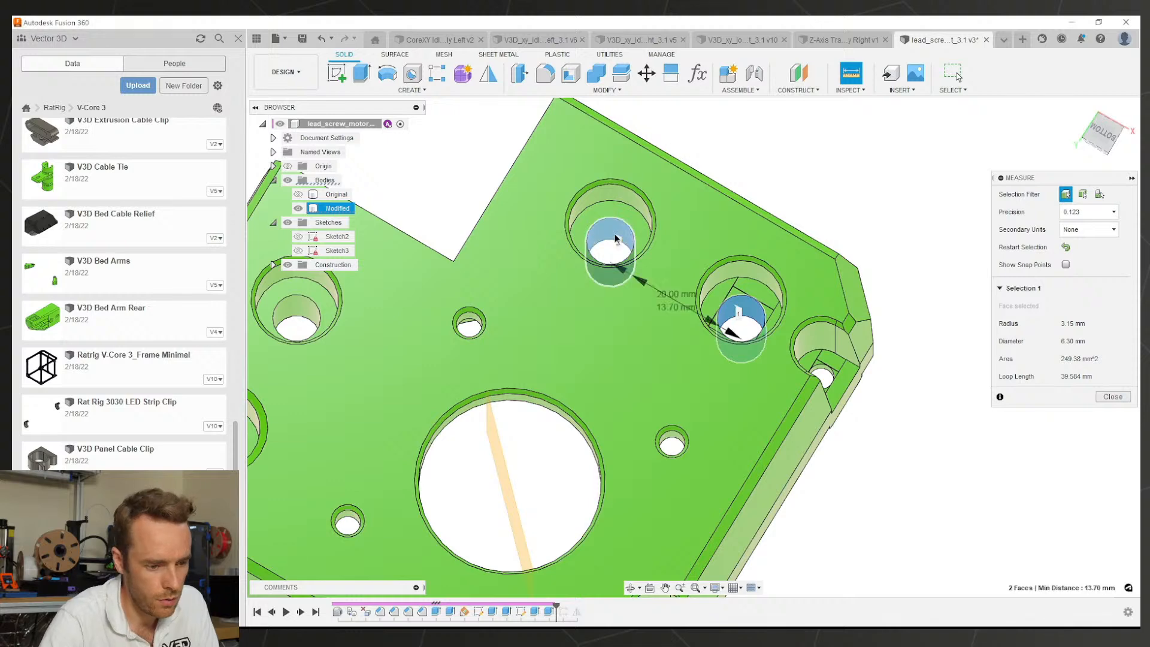
key("Escape")
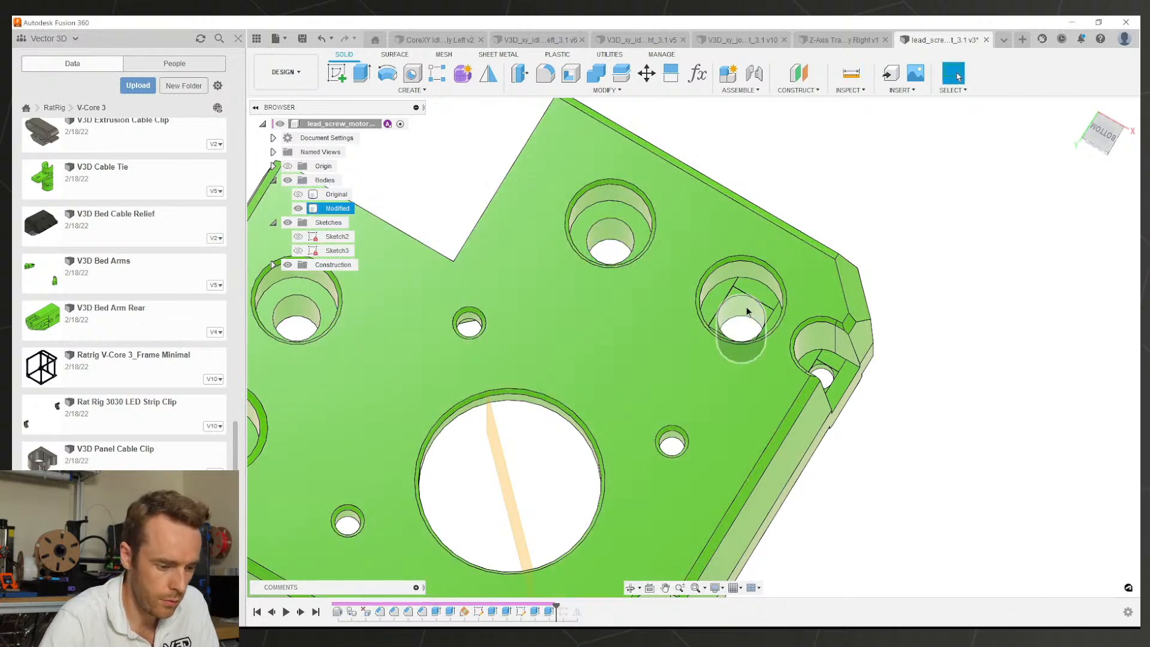
left_click(548, 611)
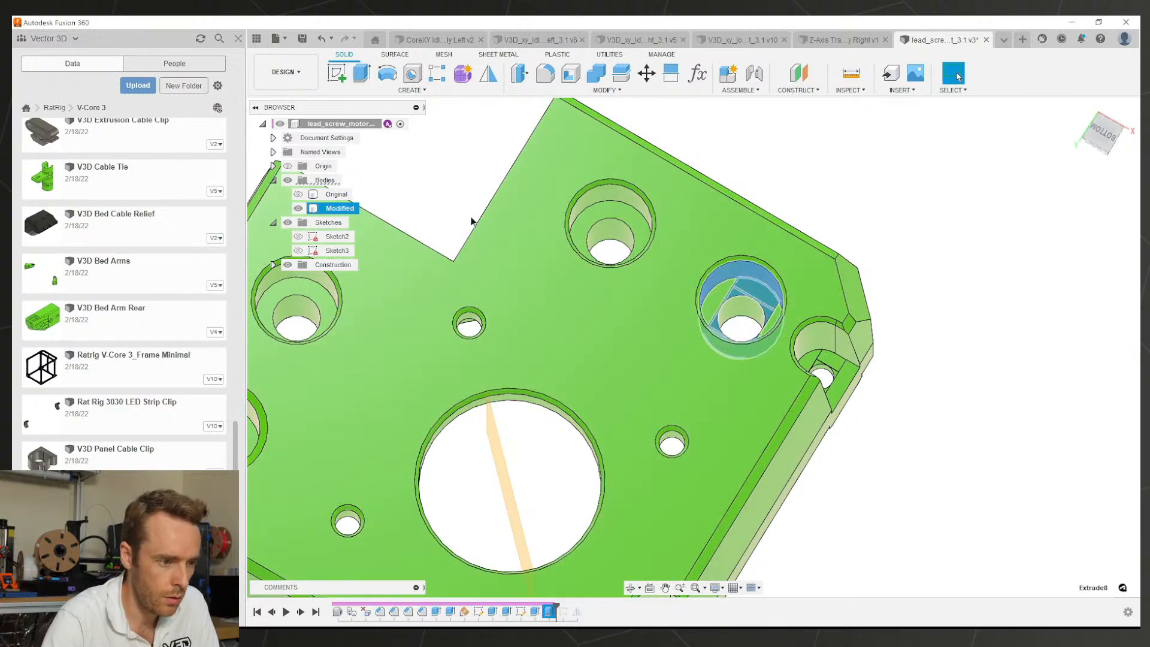
left_click(435, 73)
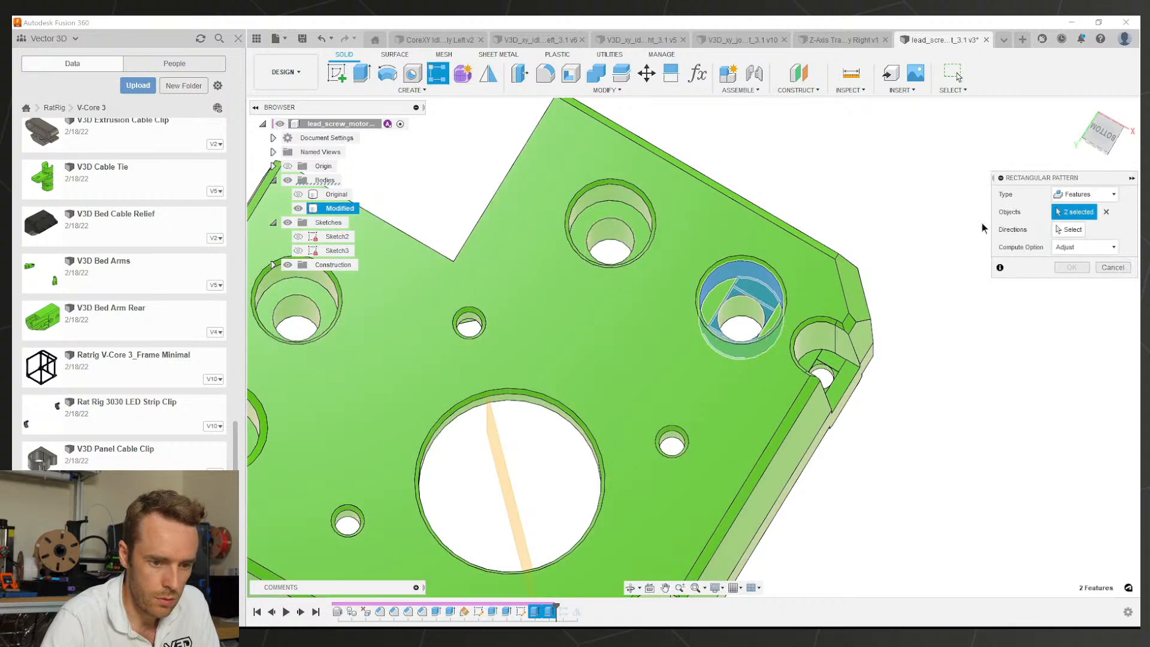
left_click(1063, 230)
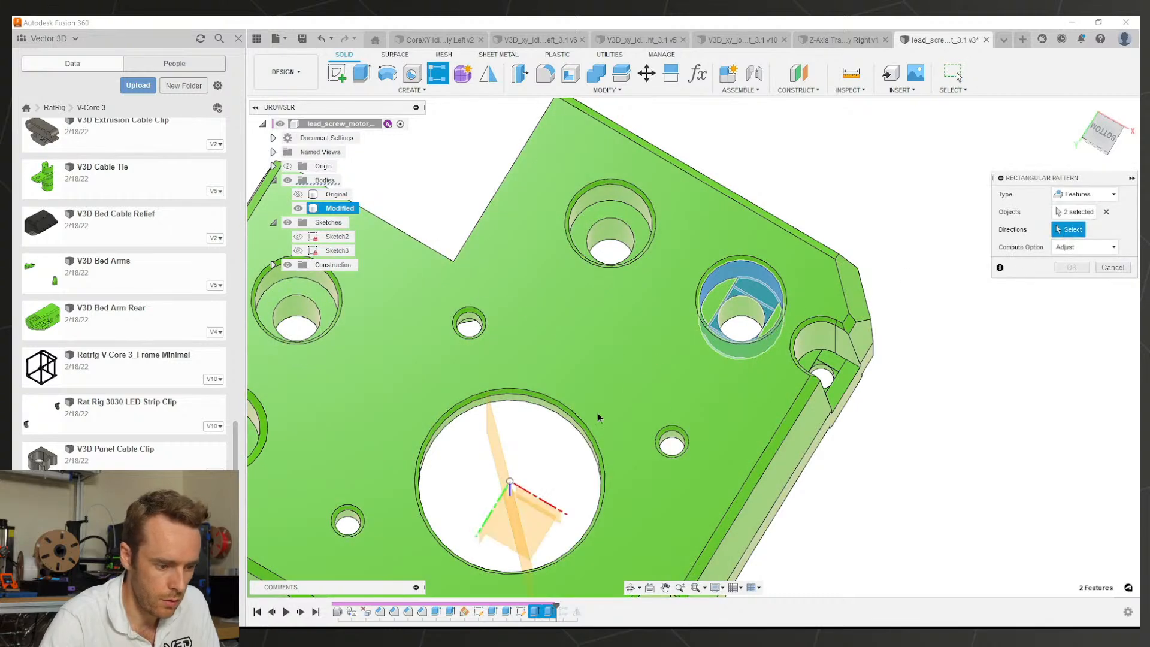
left_click(538, 501)
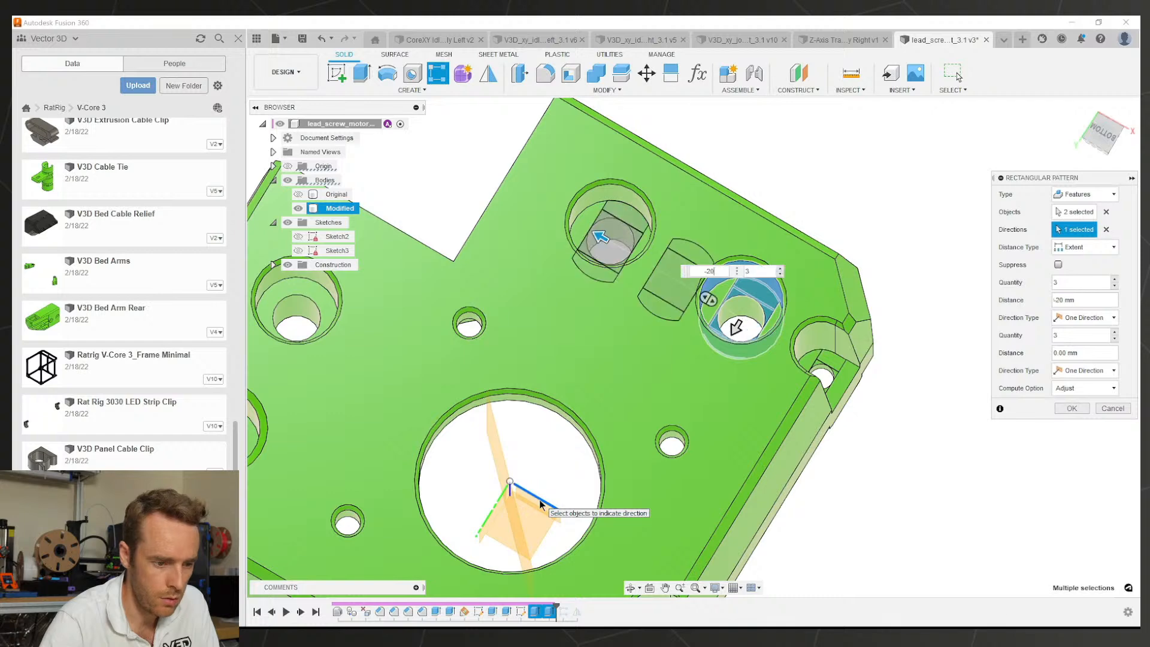
key("Return")
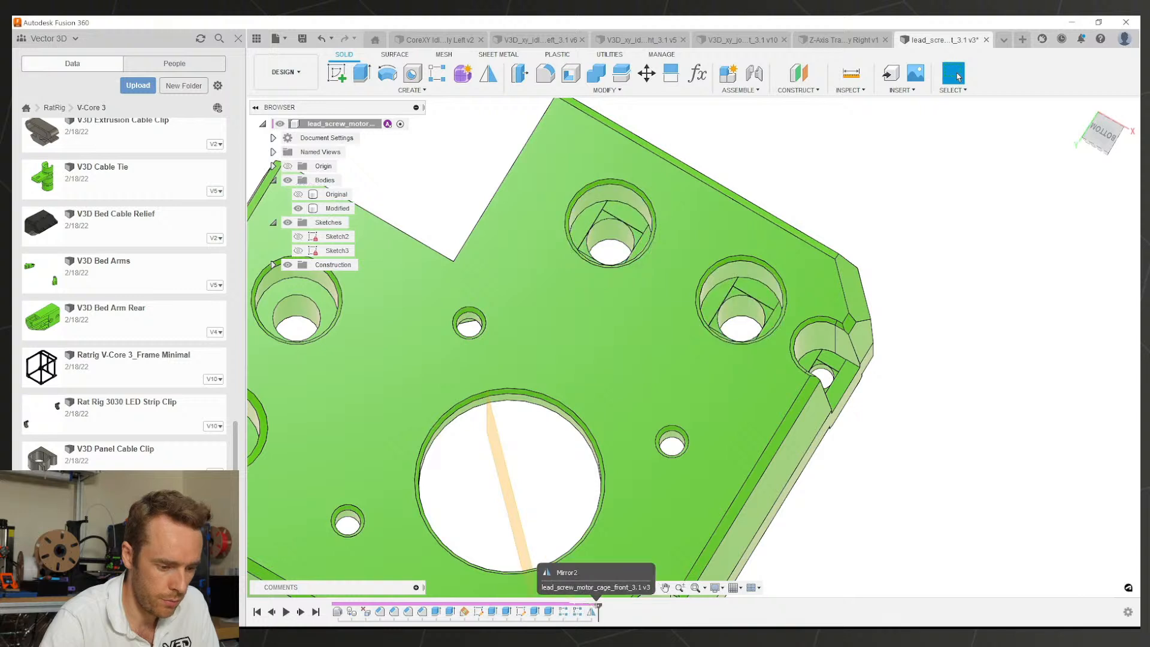
Step: Edit the Mirror feature to include the patterned bridging layers
right_click(592, 612)
left_click(621, 508)
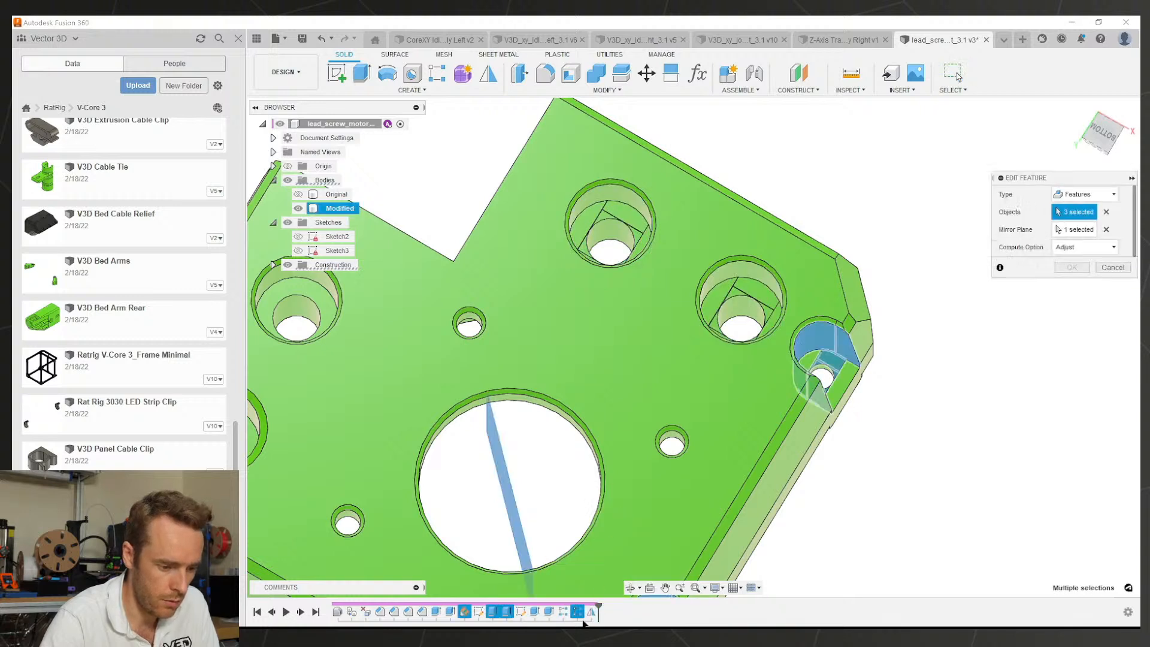
left_click(548, 612)
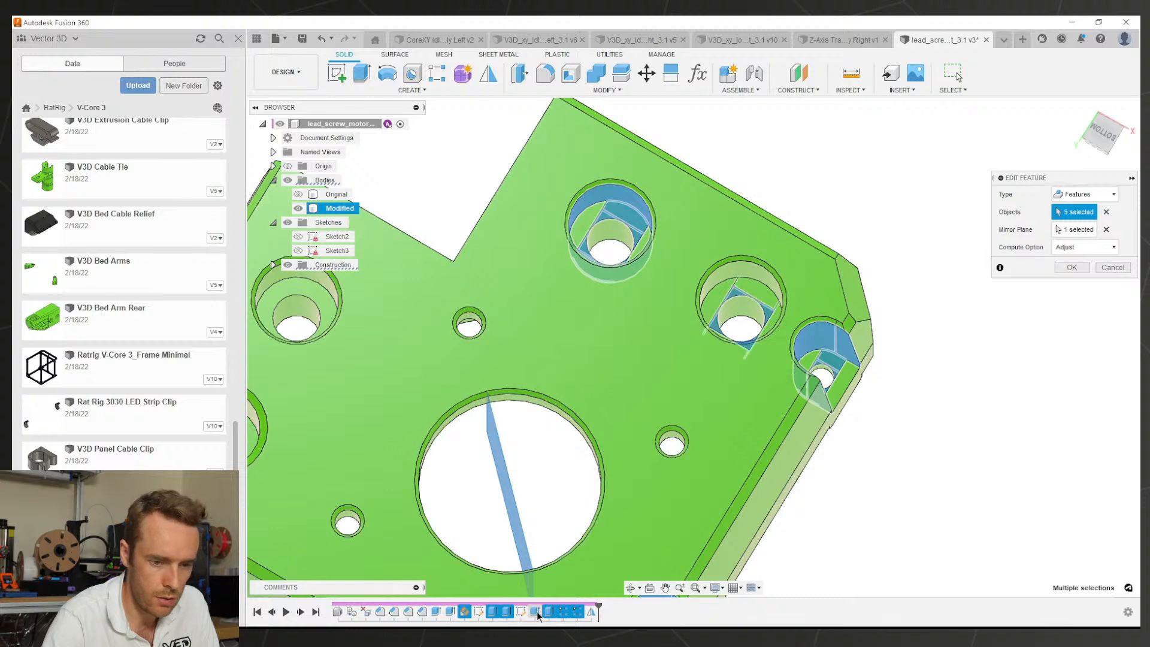
left_click(1071, 267)
Step: Measure the 15 mm spacing from the plate's lower step face to the nearby hole
scroll(613, 421, "down", 5)
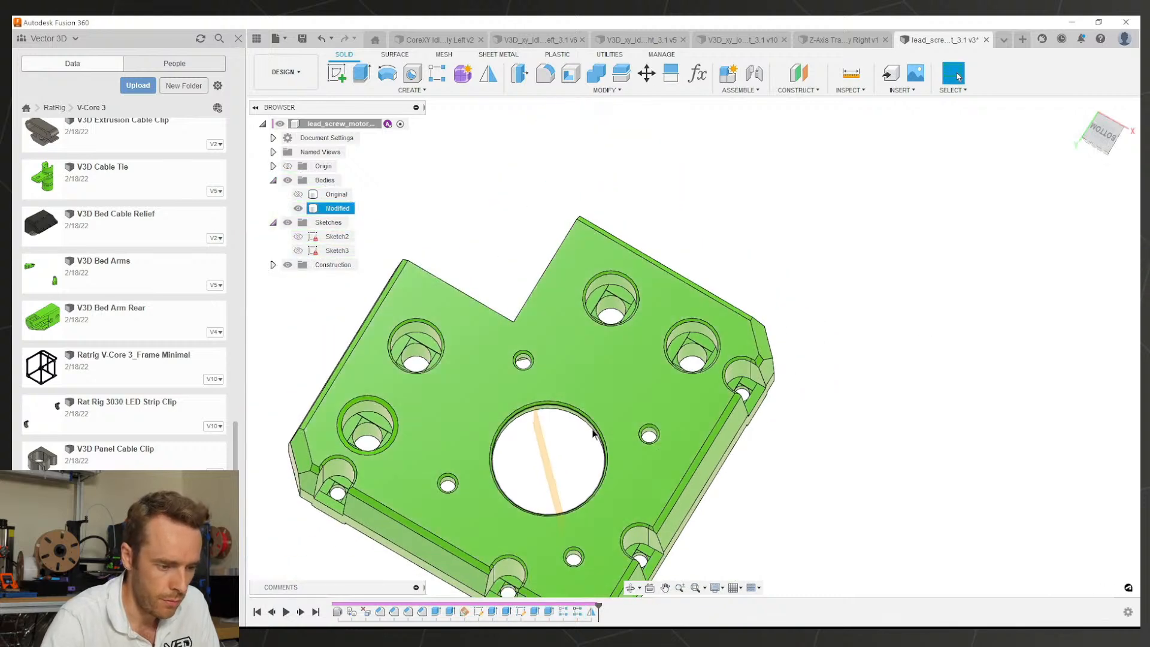
middle_click_drag(599, 431, 574, 283, "shift")
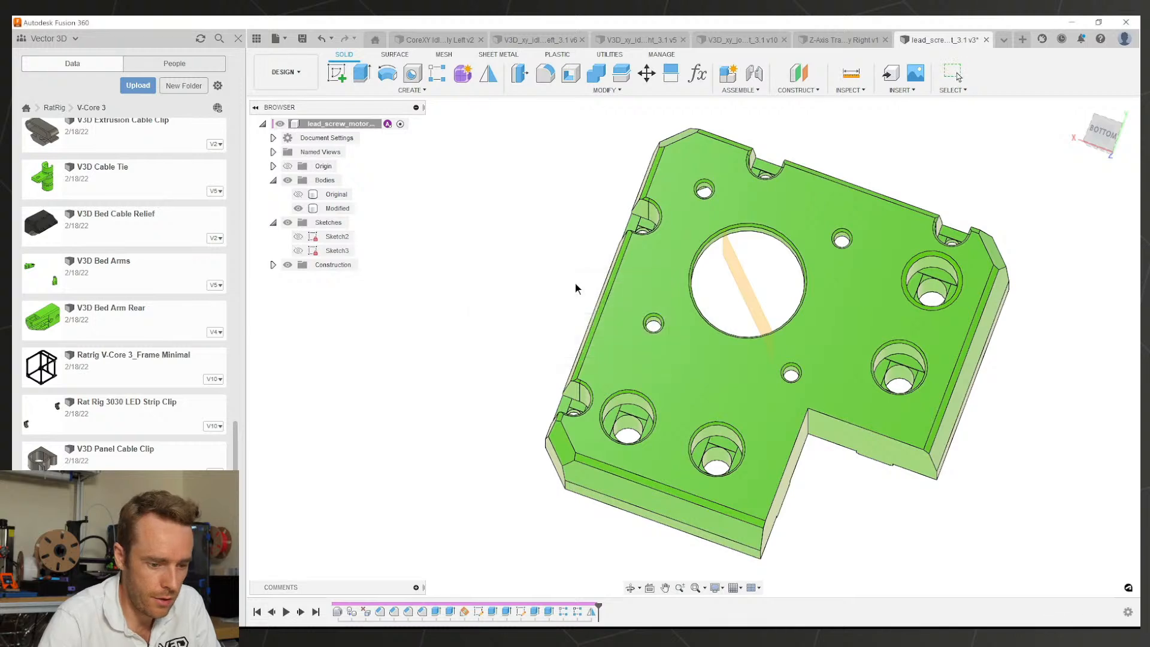
scroll(823, 438, "down", 3)
scroll(806, 430, "up", 4)
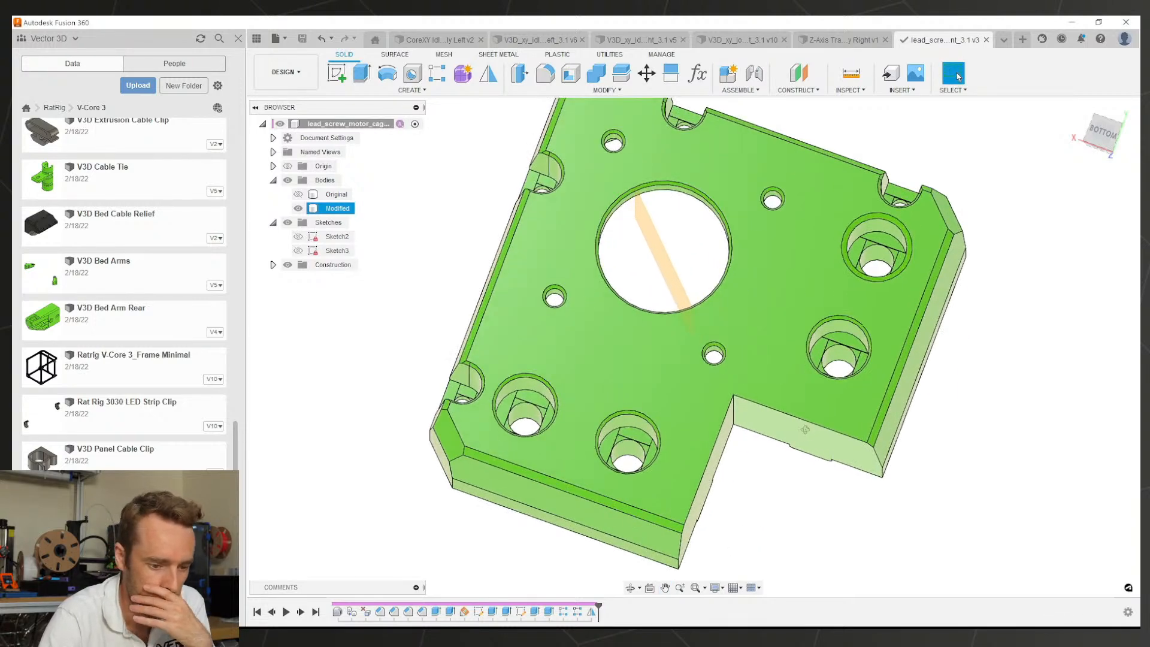
mouse_move(804, 429)
middle_mouse_down("shift")
mouse_move(827, 432)
mouse_move(824, 443)
mouse_move(822, 434)
middle_mouse_up("shift")
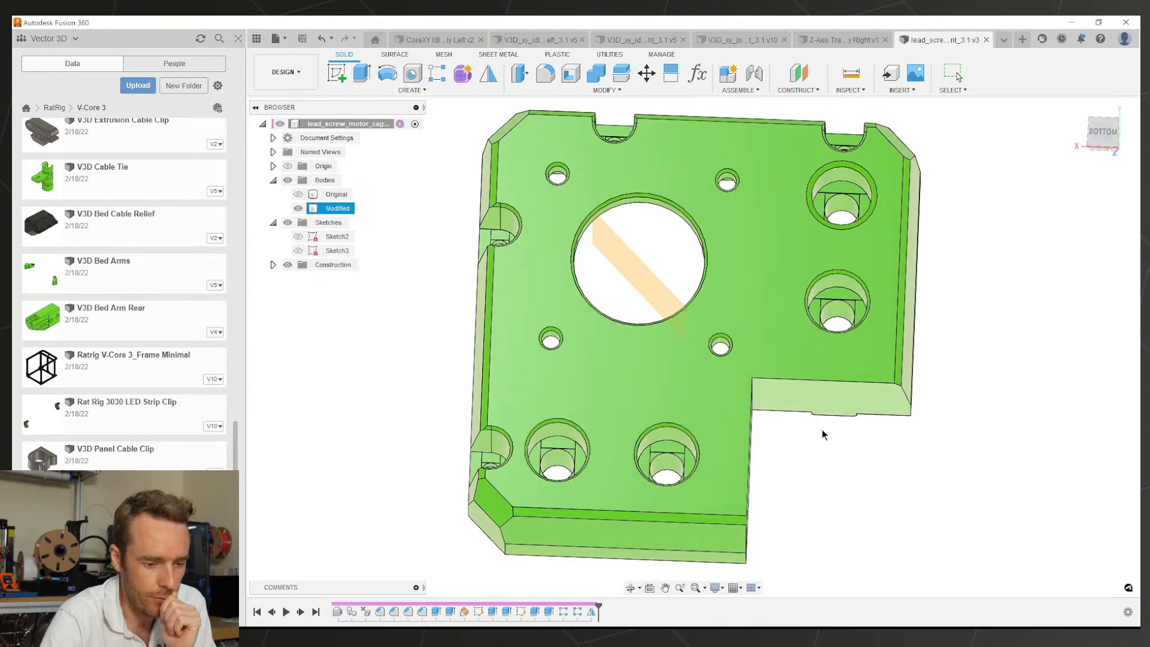
left_click(816, 404)
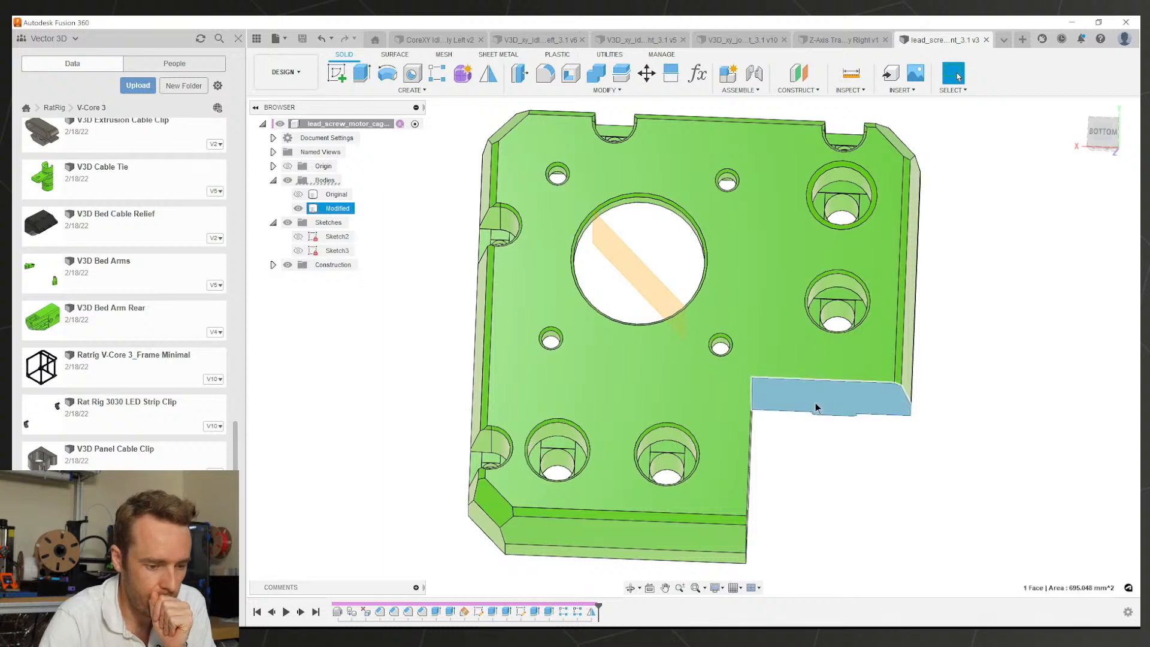
middle_click_drag(814, 401, 744, 493, "shift")
key("i")
scroll(854, 348, "up", 3)
middle_click_drag(854, 348, 826, 373, "shift")
left_click(821, 354)
scroll(822, 354, "down", 2)
middle_click_drag(786, 432, 782, 408)
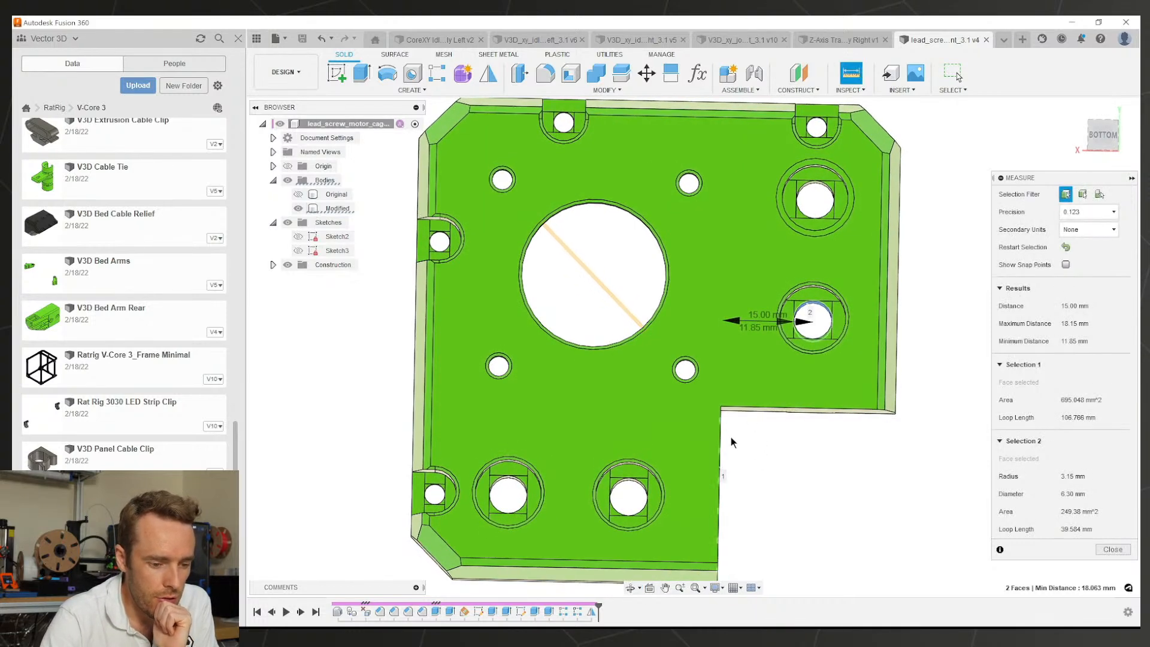
scroll(731, 442, "down", 3)
middle_click_drag(730, 442, 725, 420, "shift")
left_click(759, 455)
Step: Measure the angle between the step face and the notch face to confirm the notch is square
scroll(778, 459, "up", 3)
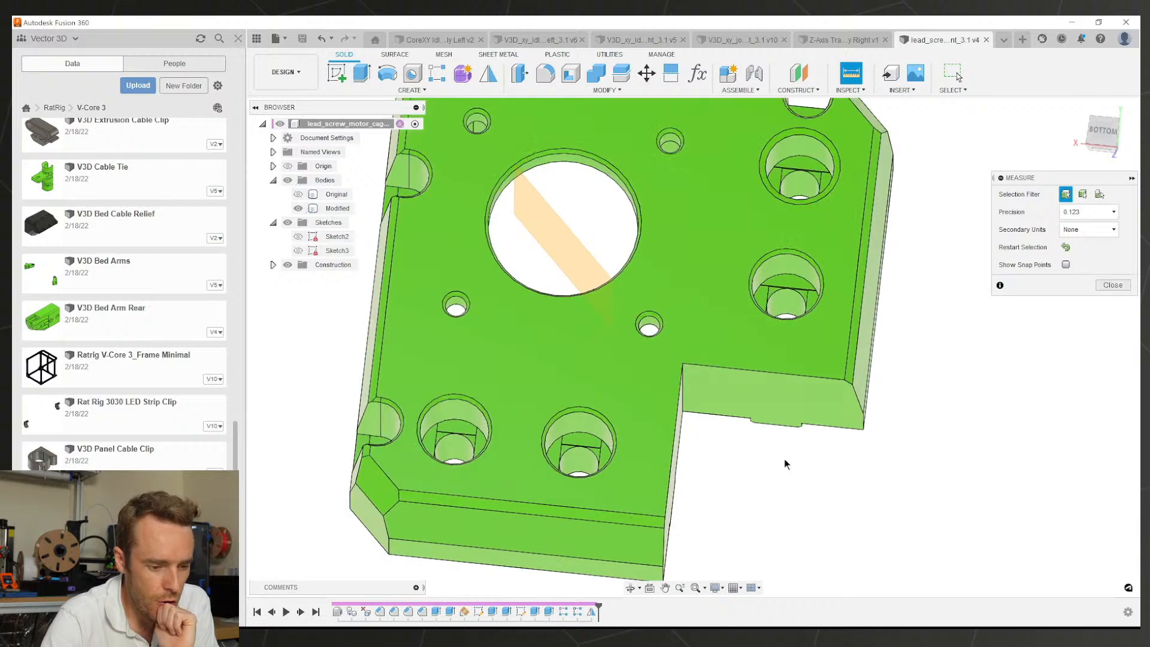
middle_click_drag(784, 460, 749, 383, "shift")
scroll(771, 428, "down", 4)
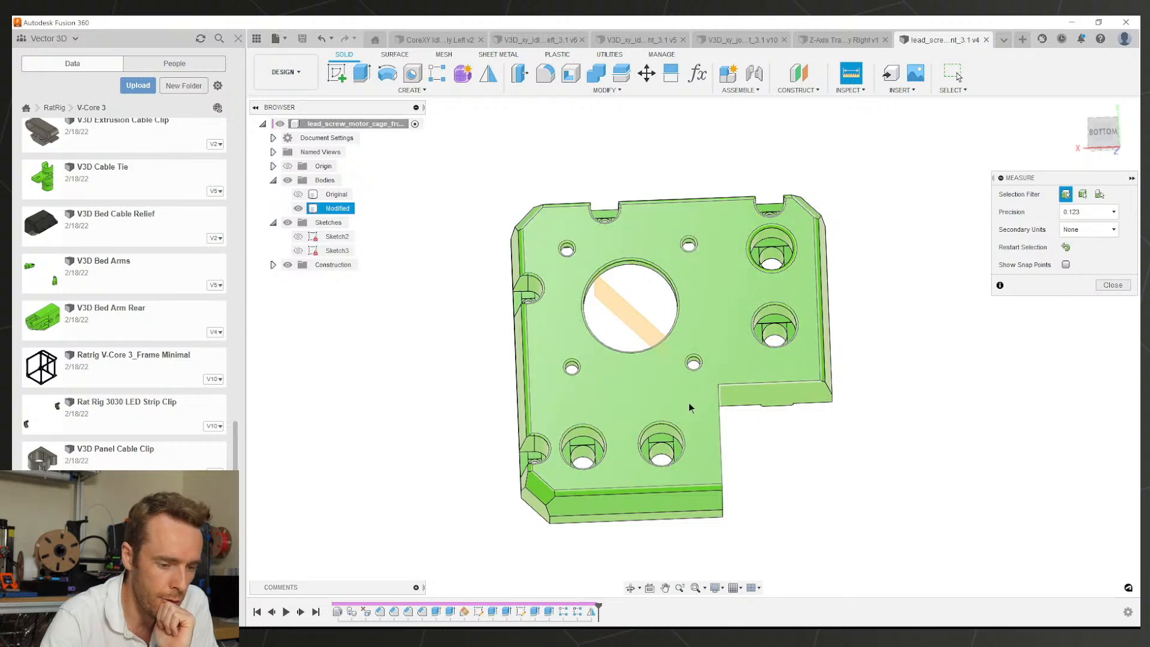
middle_click_drag(830, 435, 668, 336, "shift")
left_click(748, 317)
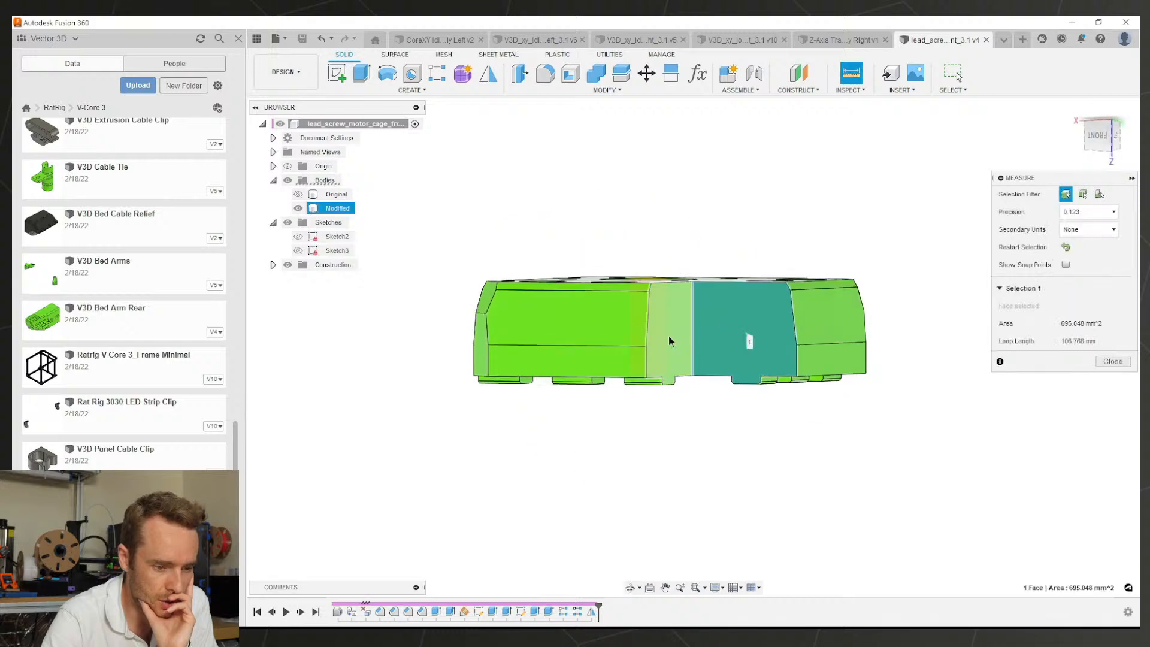
left_click(670, 336)
left_click(729, 314)
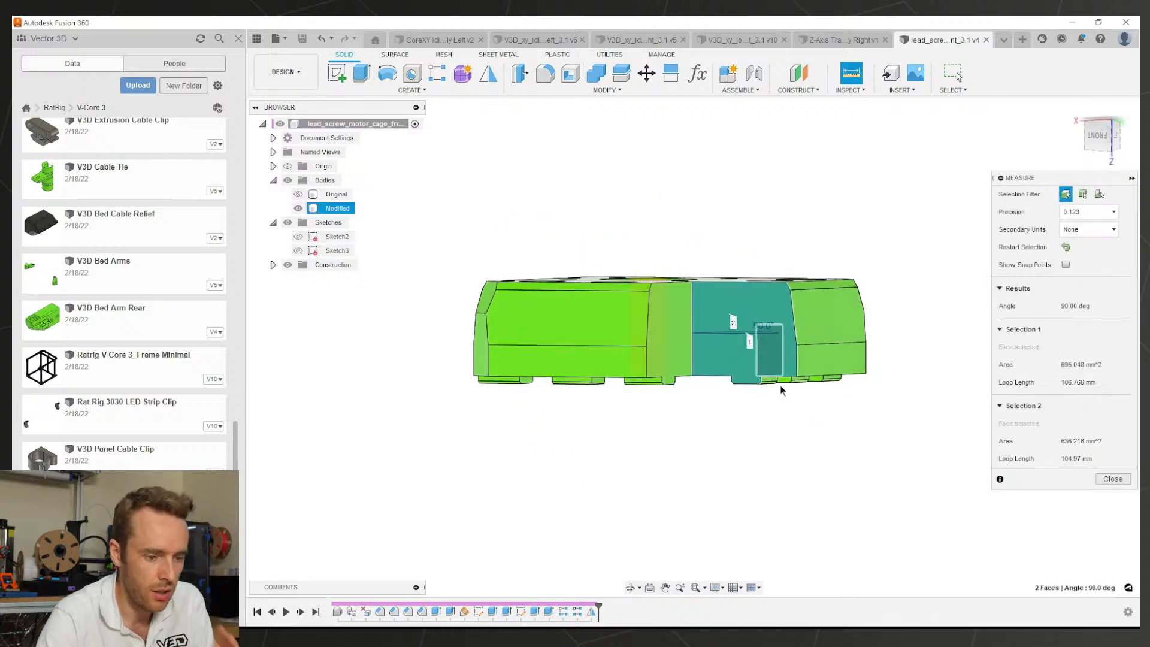
left_click(783, 391)
middle_click_drag(782, 392, 821, 389, "shift")
key("Escape")
Step: Select the notch's right and inner faces, then return to the Core Assembly 300x300 document
left_click(725, 374)
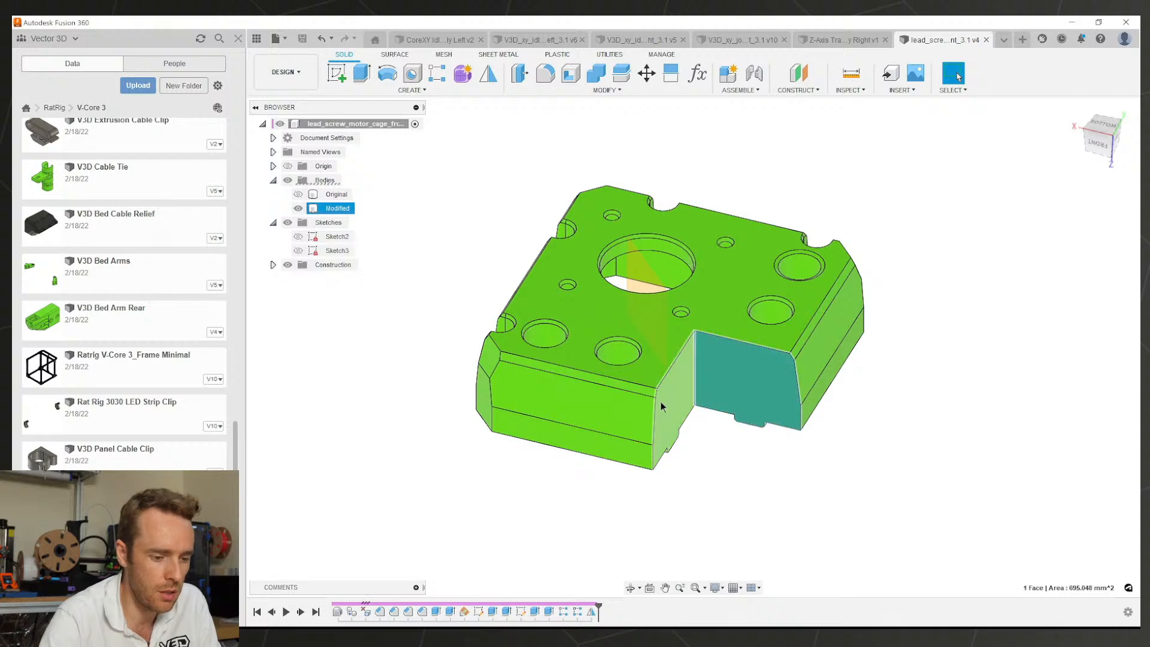
left_click(660, 402)
middle_click_drag(731, 369, 714, 396, "shift")
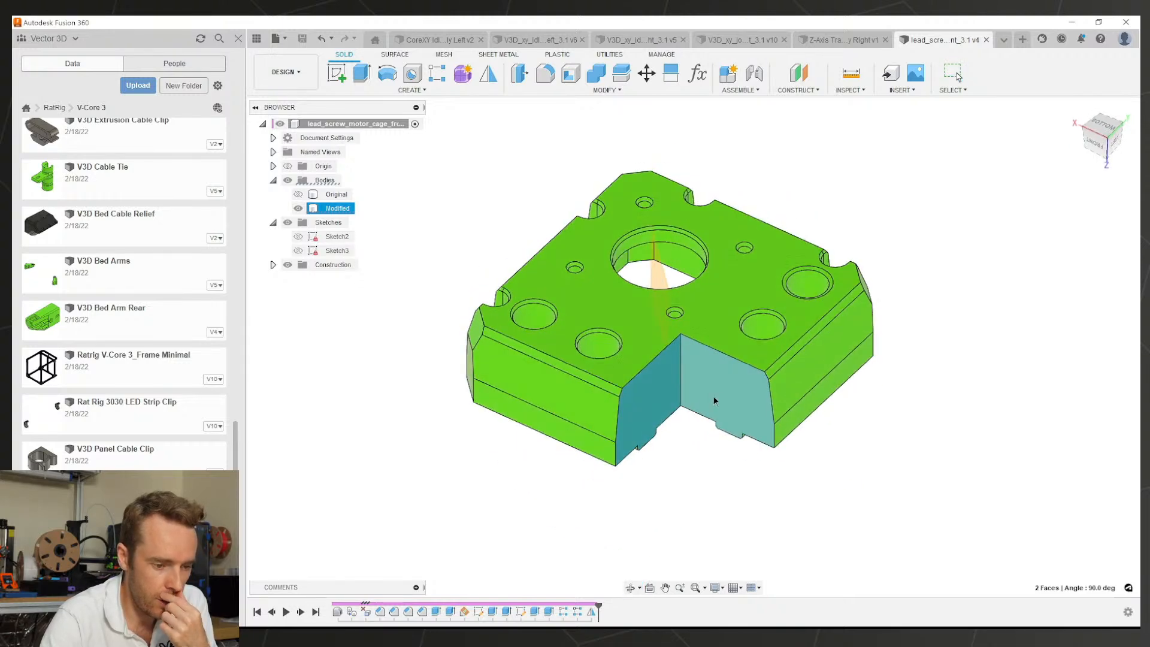
left_click(417, 41)
scroll(700, 392, "down", 5)
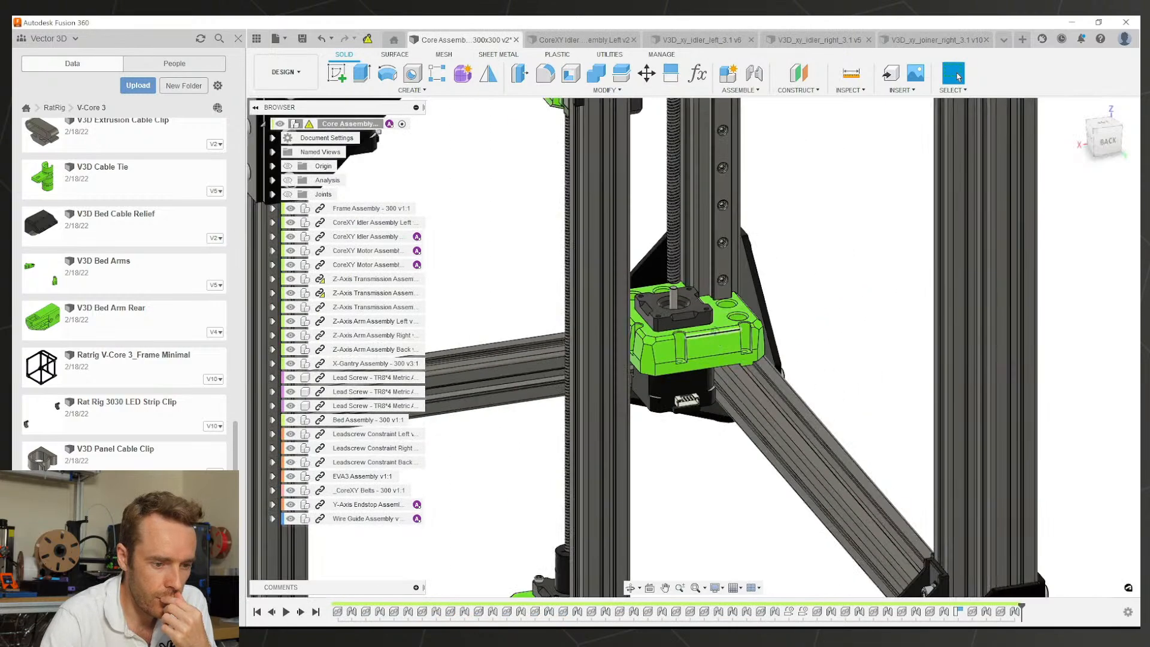
middle_click_drag(699, 389, 557, 398, "shift")
scroll(710, 296, "down", 4)
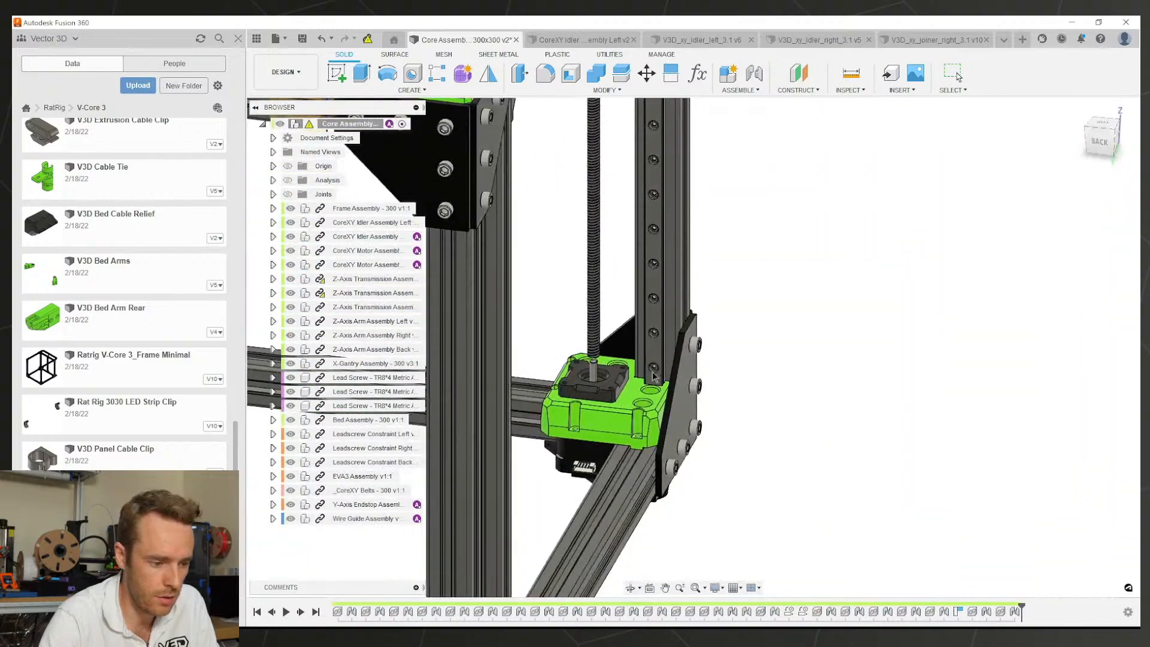
scroll(629, 365, "down", 4)
middle_click_drag(644, 359, 628, 443)
scroll(729, 313, "down", 2)
scroll(954, 323, "up", 2)
scroll(665, 168, "up", 6)
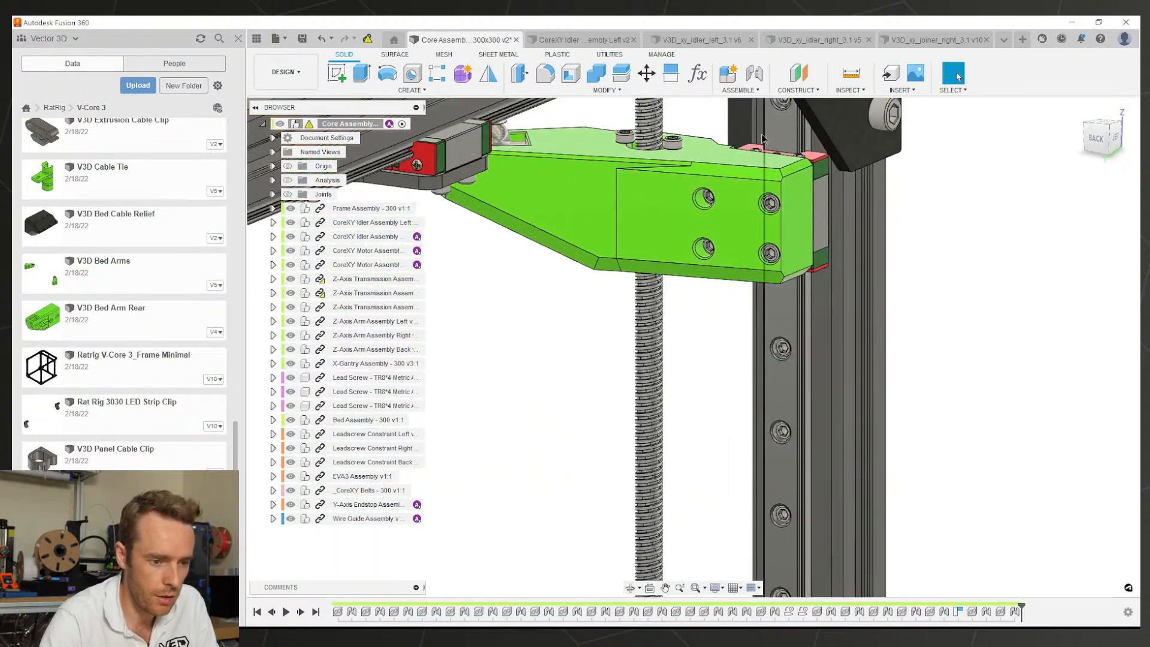
scroll(762, 139, "down", 4)
scroll(742, 256, "up", 3)
scroll(777, 165, "down", 2)
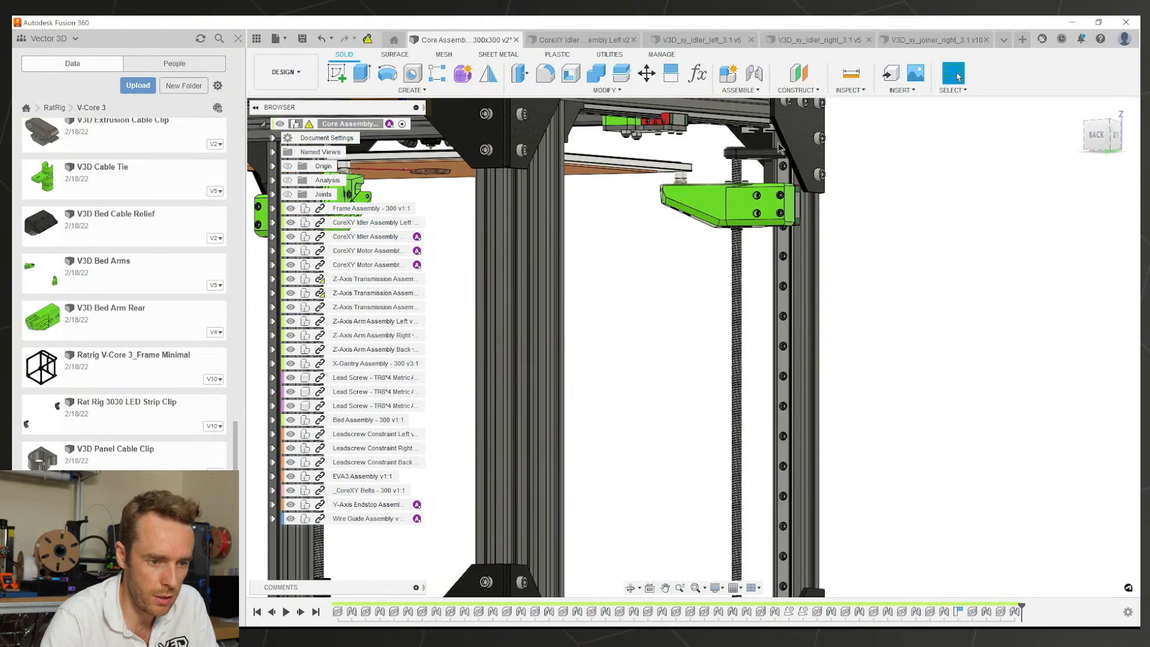
left_click(778, 142)
middle_click_drag(778, 142, 774, 200, "shift")
scroll(877, 188, "up", 4)
scroll(878, 188, "up", 3)
left_click(895, 174)
scroll(895, 179, "down", 5)
middle_click_drag(774, 200, 707, 162, "shift")
scroll(711, 324, "down", 4)
scroll(777, 362, "up", 2)
middle_click_drag(689, 551, 755, 478)
scroll(756, 360, "up", 4)
scroll(756, 478, "up", 1)
scroll(756, 478, "up", 5)
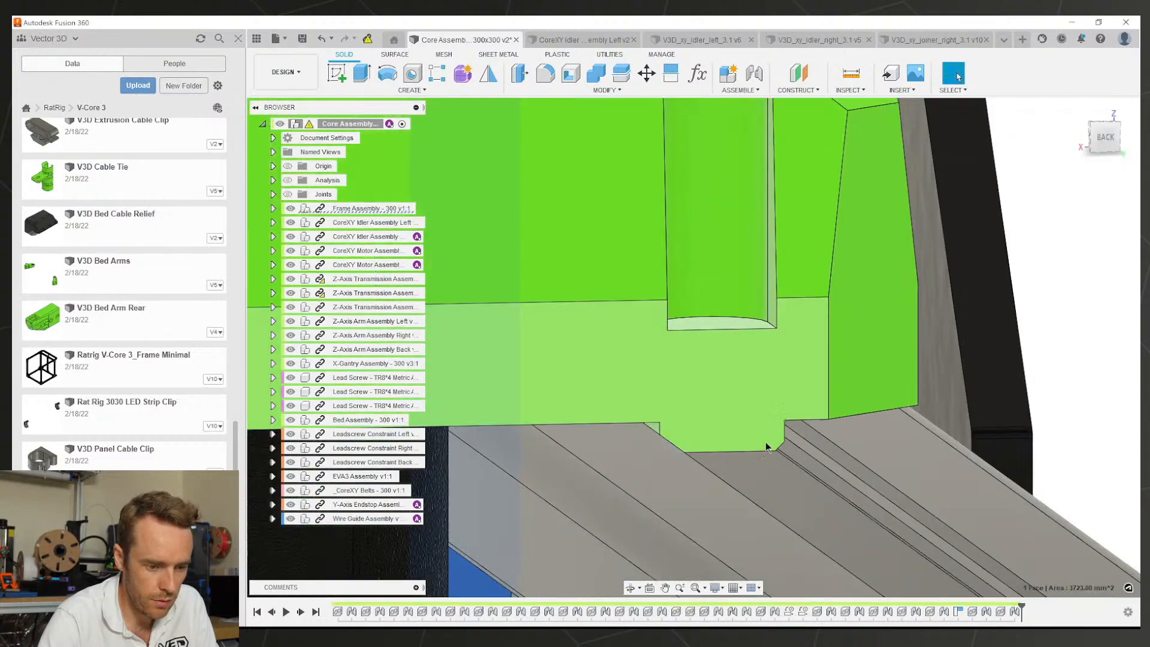
scroll(801, 431, "up", 1)
scroll(744, 418, "down", 6)
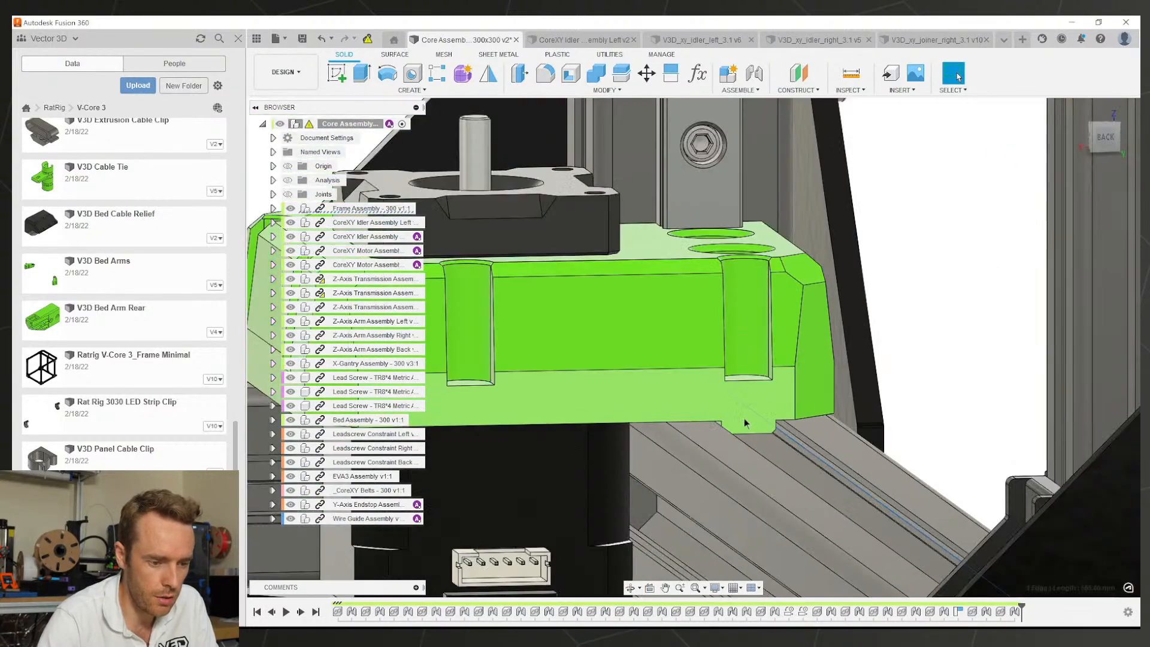
middle_click_drag(736, 397, 806, 390, "shift")
middle_click_drag(783, 412, 785, 412, "shift")
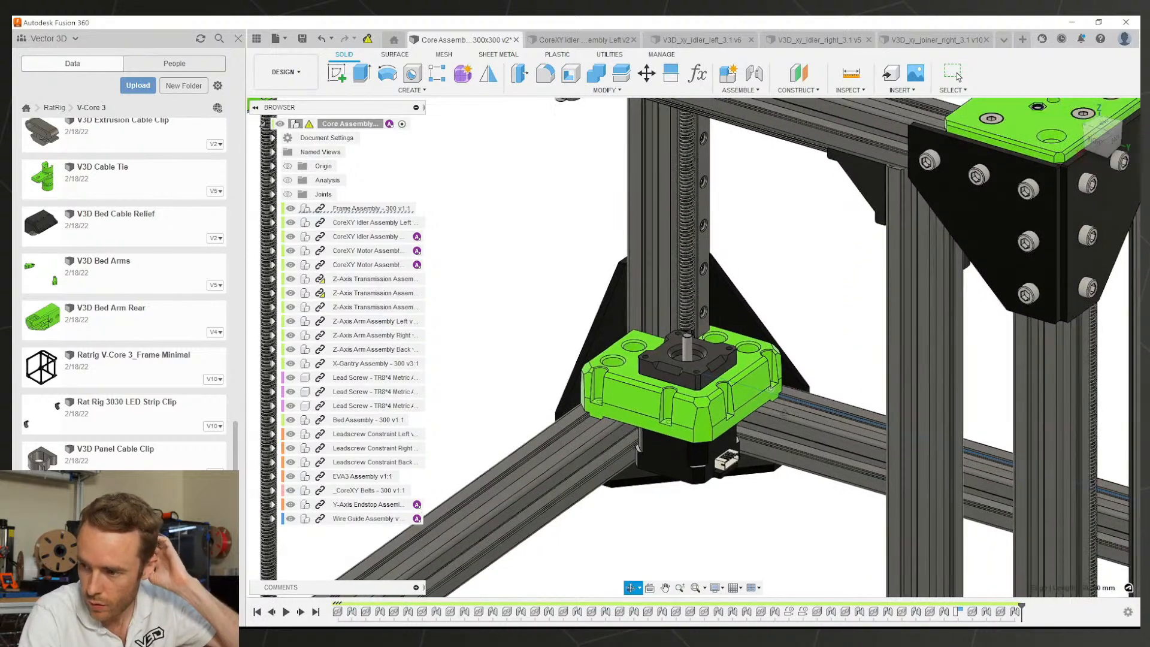
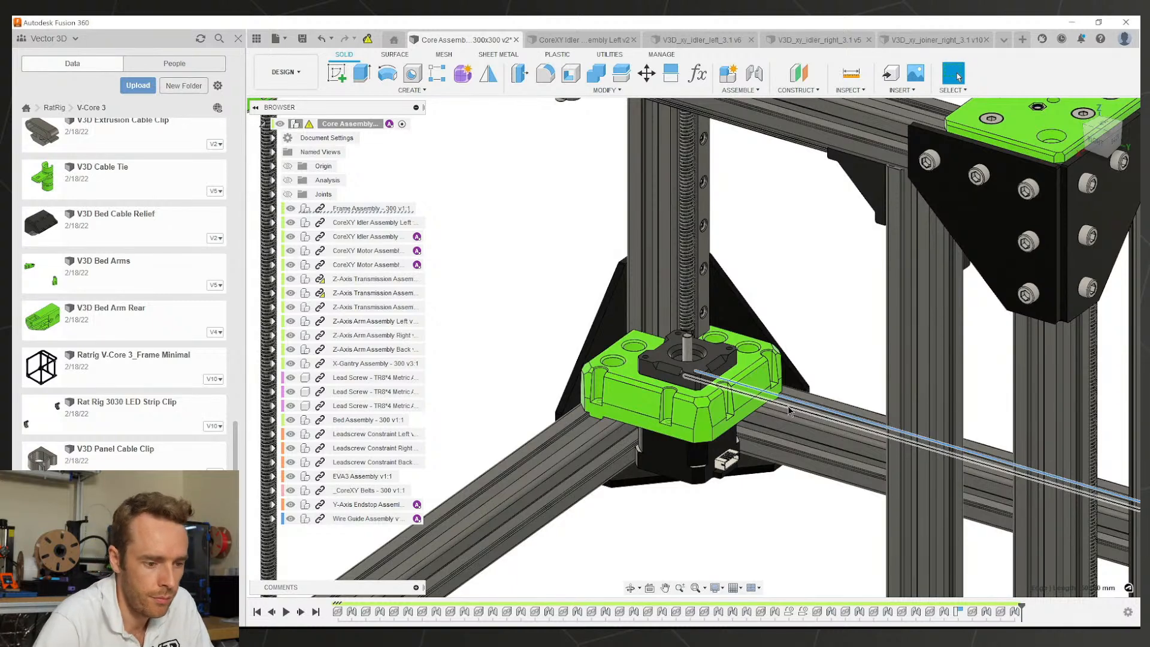
Step: Zoom, pan and orbit the Core Assembly to view the printer's side, angled perspective and top
scroll(743, 326, "down", 7)
middle_click_drag(736, 322, 806, 317, "shift")
scroll(764, 347, "up", 3)
scroll(785, 345, "down", 3)
scroll(756, 384, "up", 4)
scroll(879, 218, "down", 1)
scroll(867, 230, "up", 6)
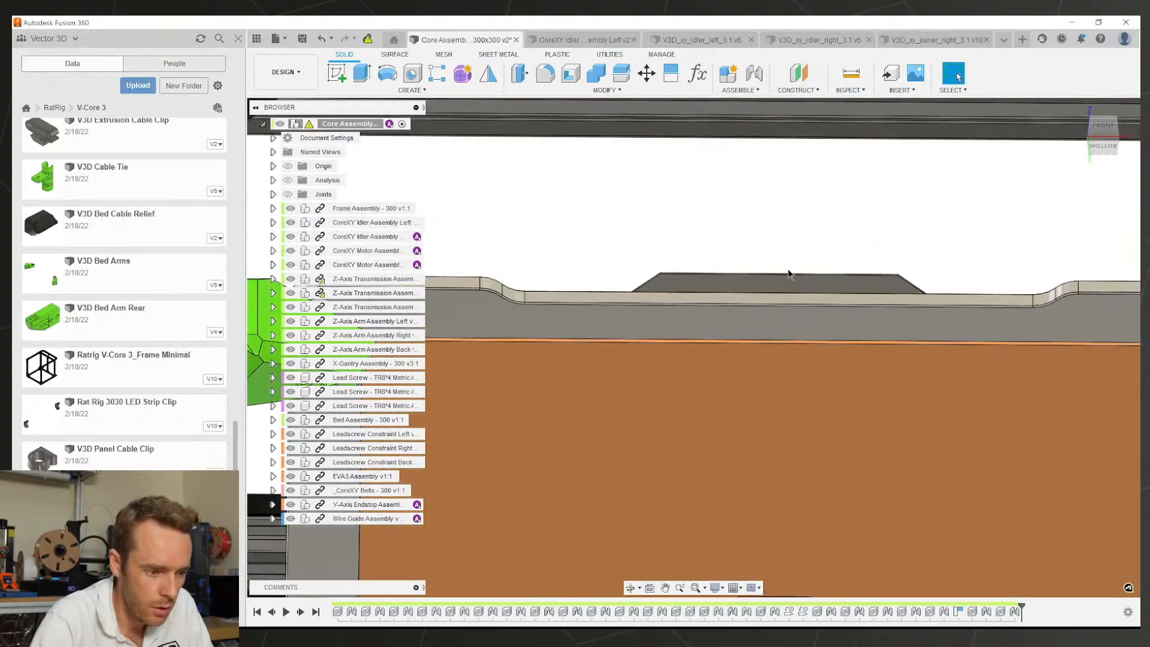
scroll(617, 300, "down", 6)
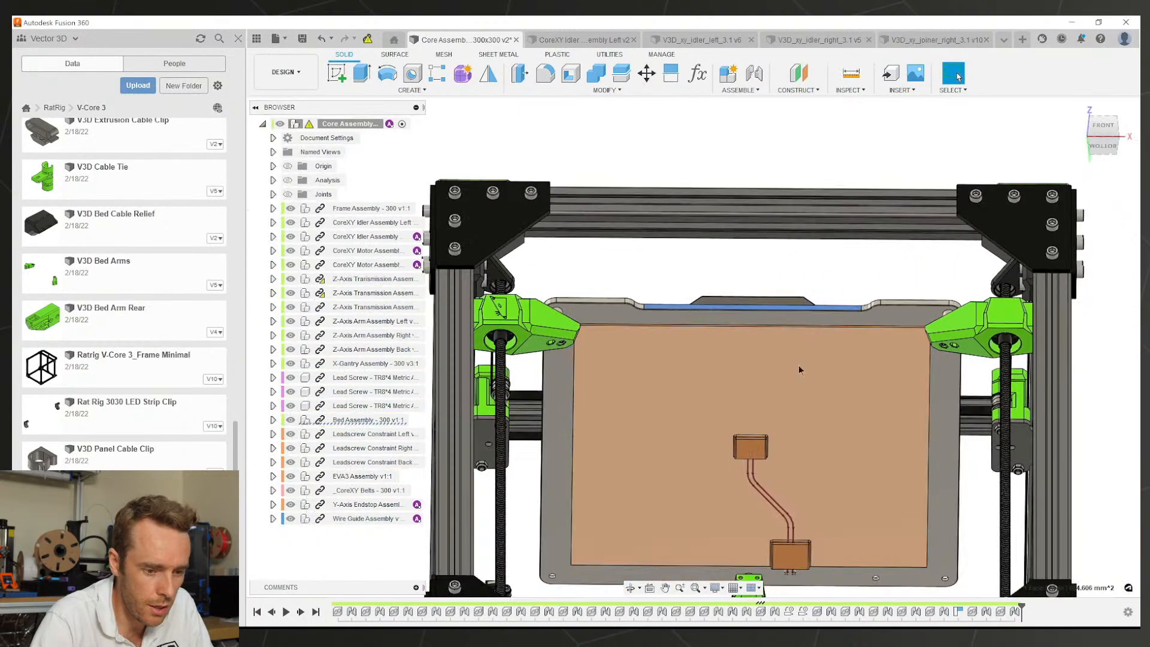
middle_click_drag(799, 367, 799, 295)
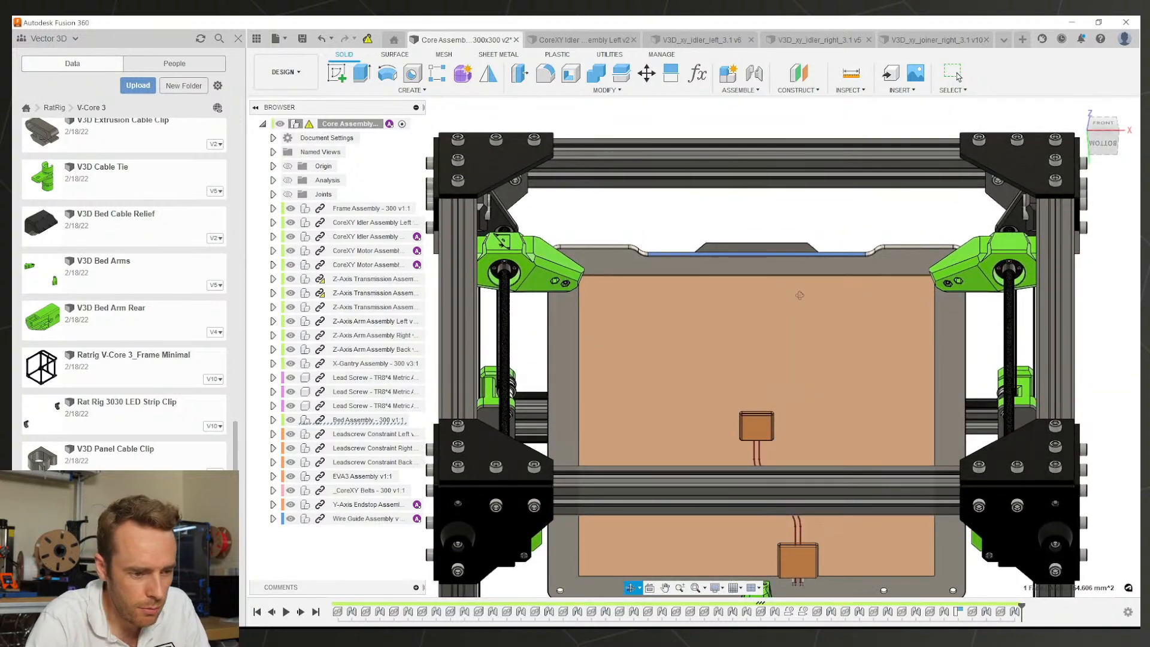
middle_click_drag(799, 295, 784, 258, "shift")
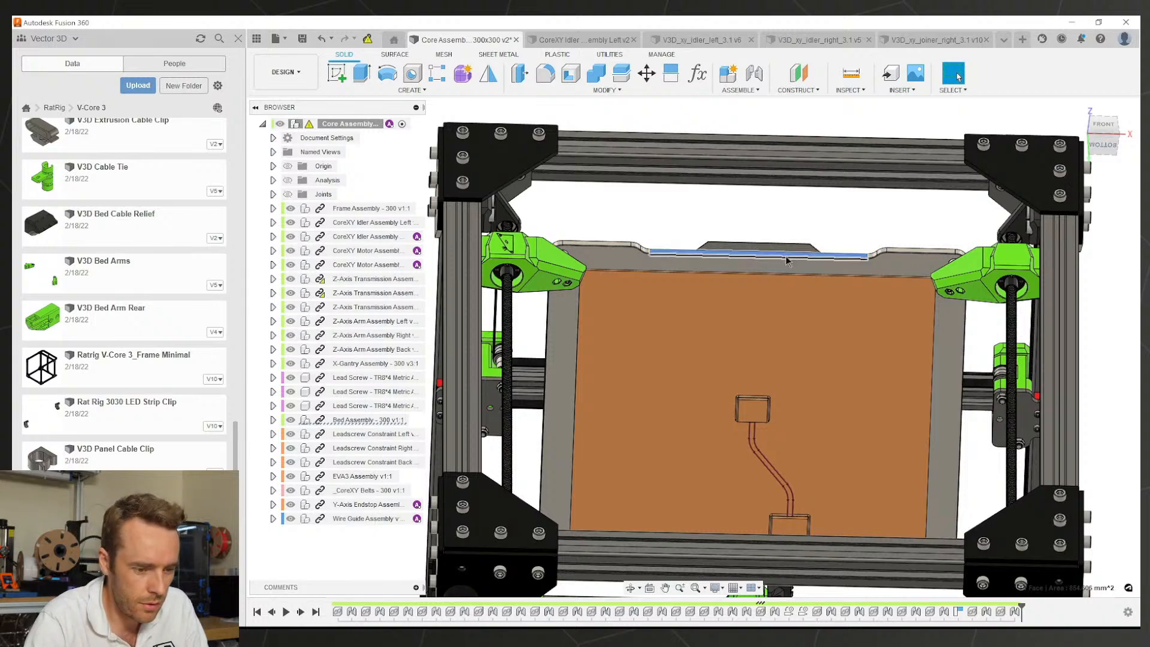
middle_click_drag(786, 261, 791, 404, "shift")
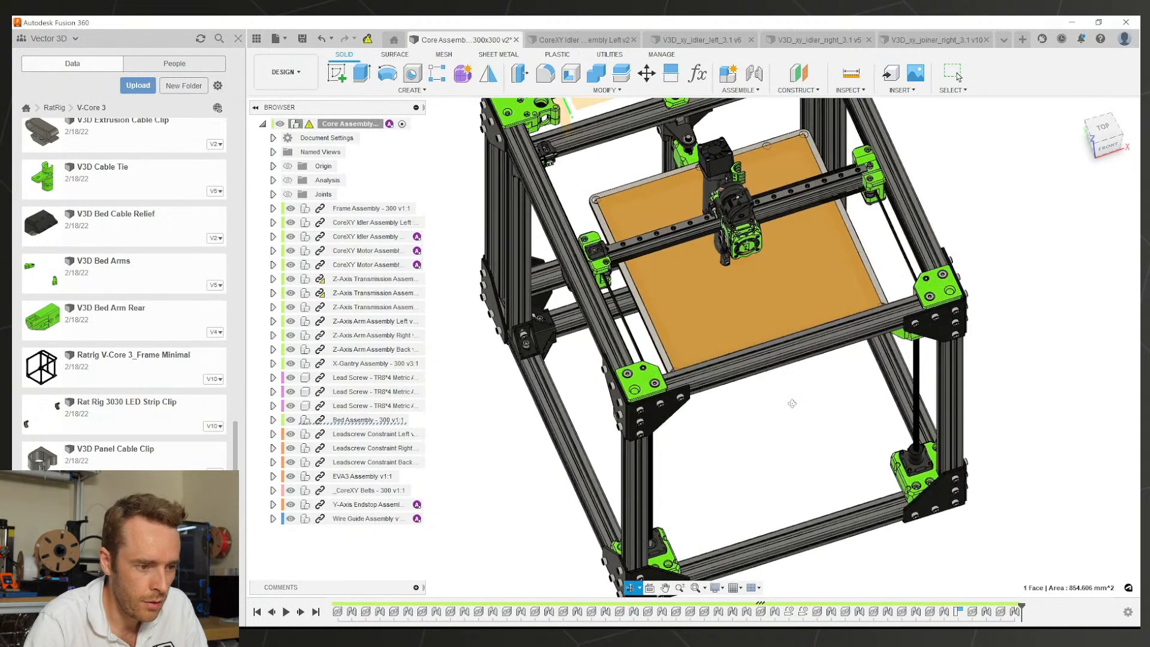
scroll(697, 264, "up", 5)
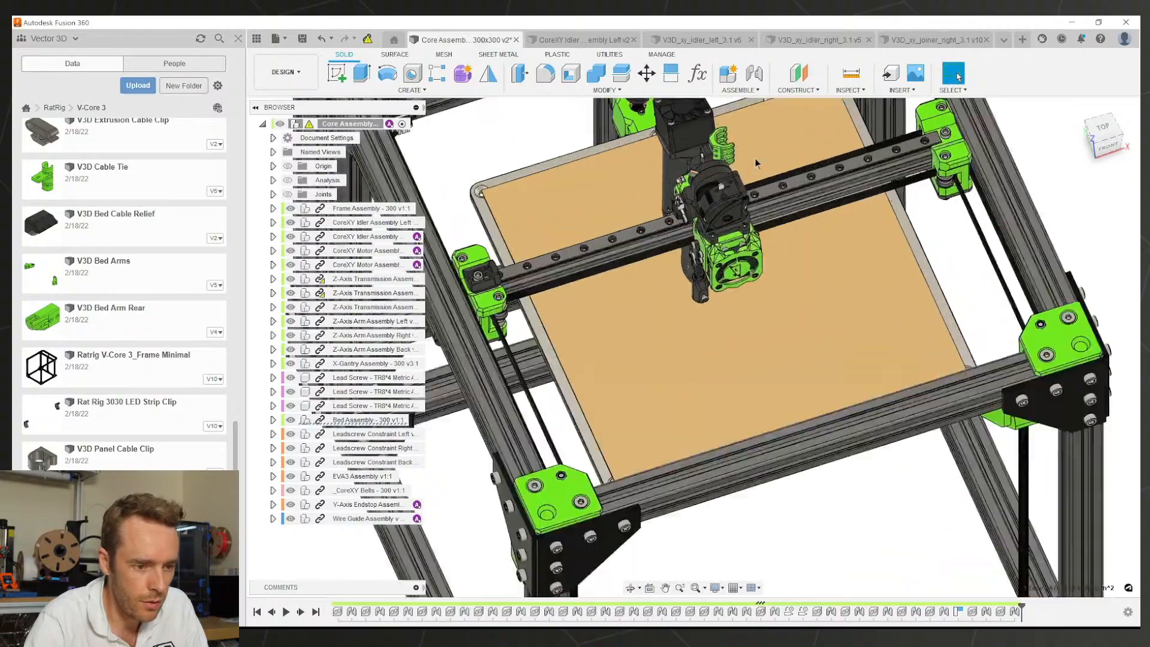
Step: Orbit to low views under the bed and frame's right side, clearing the bed face selection
middle_click_drag(755, 162, 696, 240, "shift")
scroll(587, 308, "up", 5)
scroll(695, 329, "down", 5)
scroll(696, 239, "up", 3)
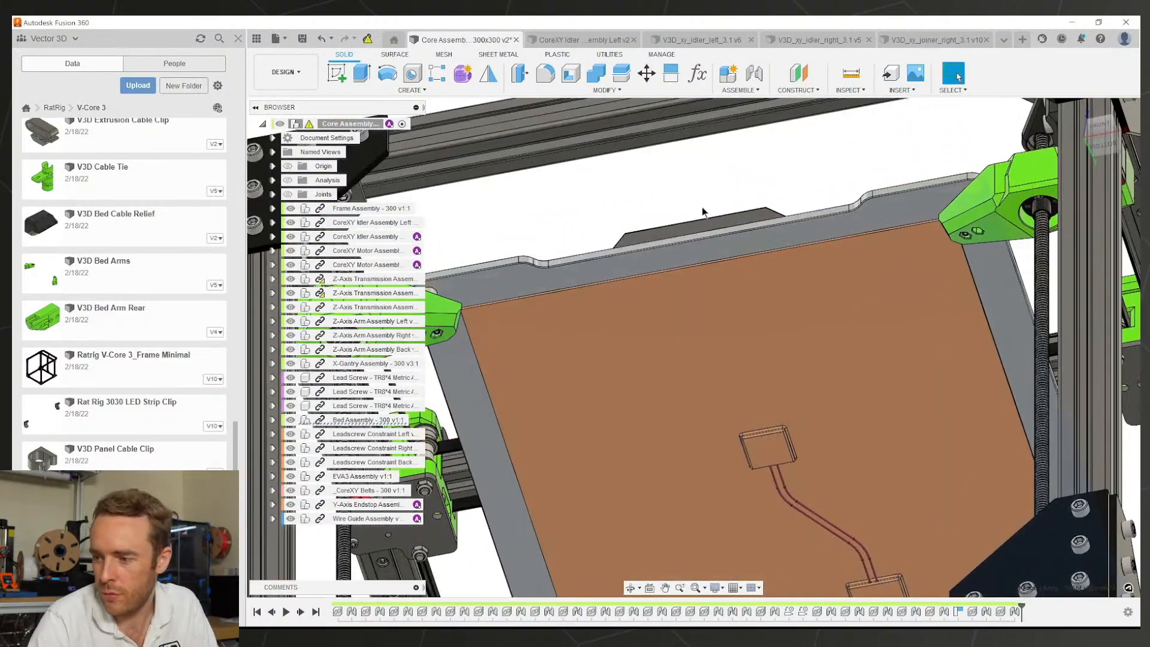
left_click(704, 210)
scroll(717, 230, "down", 2)
scroll(739, 290, "down", 2)
middle_click_drag(758, 351, 732, 351)
scroll(762, 250, "down", 2)
scroll(734, 324, "up", 4)
scroll(736, 302, "down", 2)
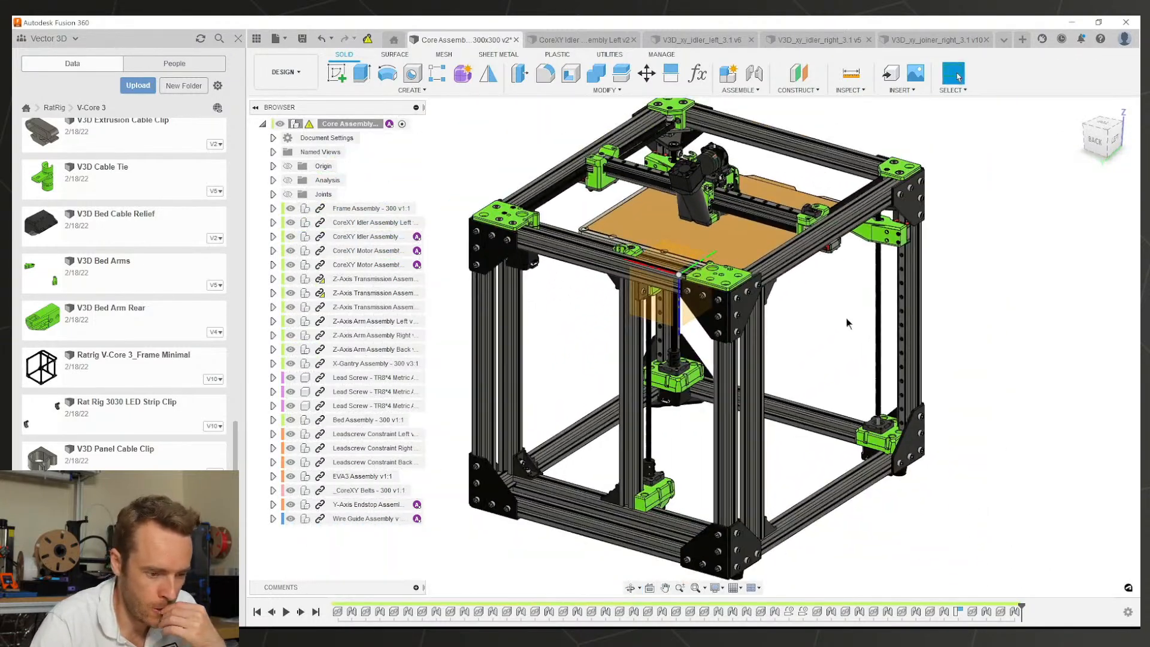
middle_click_drag(700, 431, 464, 463, "shift")
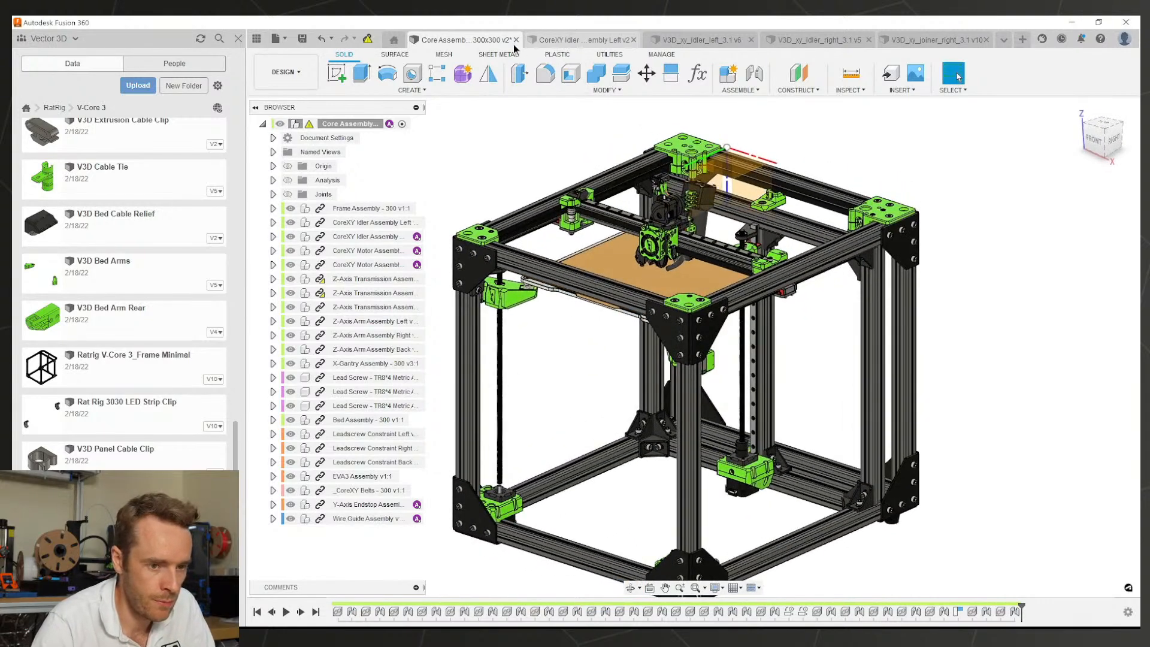
Step: Close CoreXY Idler Assembly Left, both xy idler parts and V3D_xy_joiner_right_3.1, ending on Z-Axis Transmission Assembly Right
left_click(1003, 40)
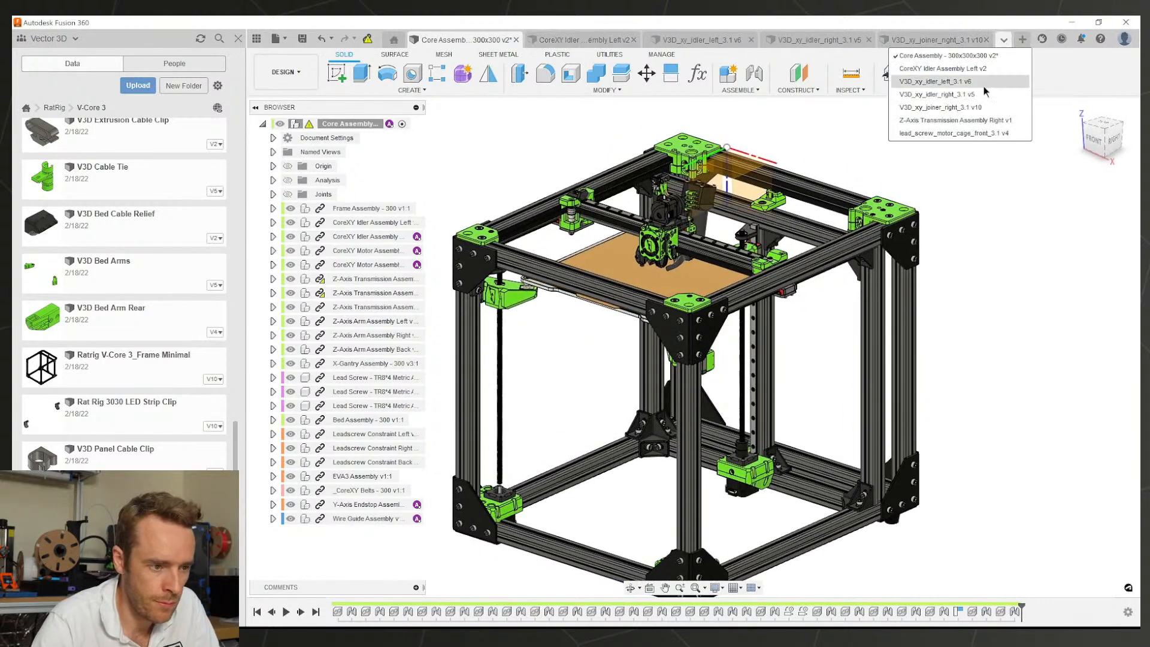
left_click(587, 40)
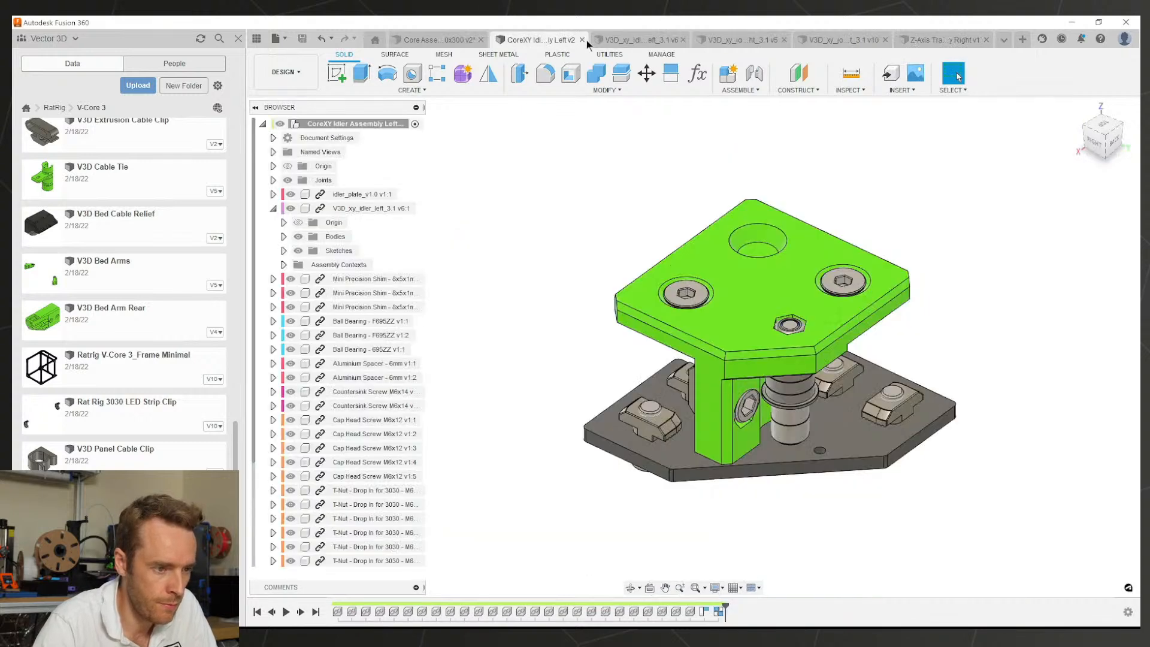
left_click(587, 41)
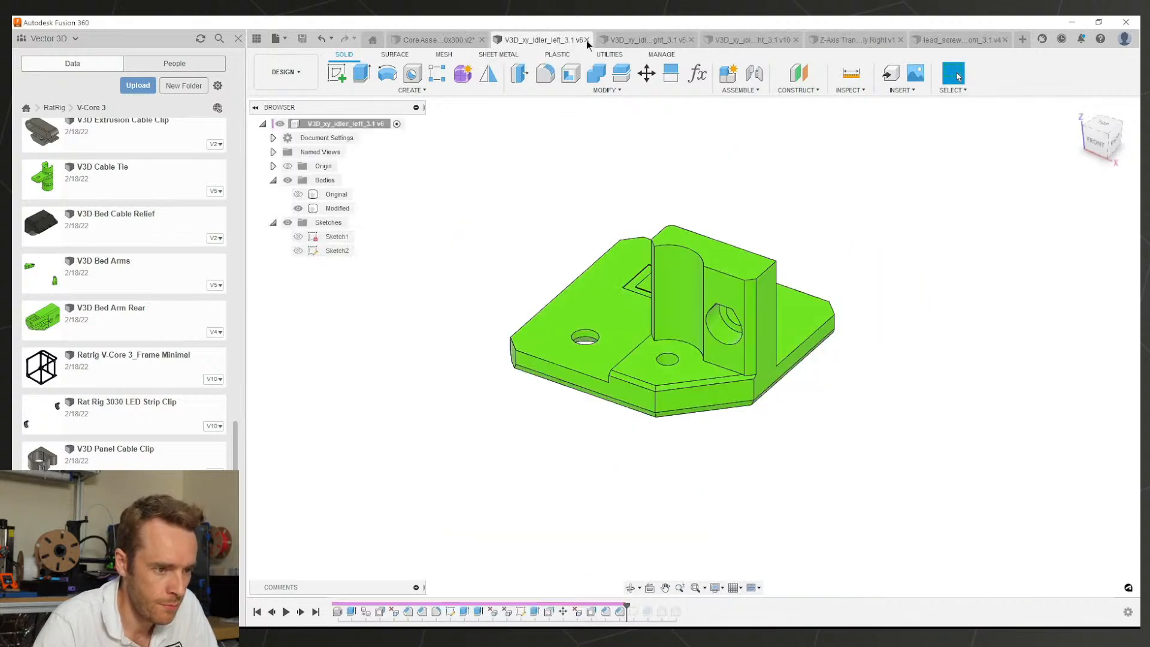
left_click(587, 41)
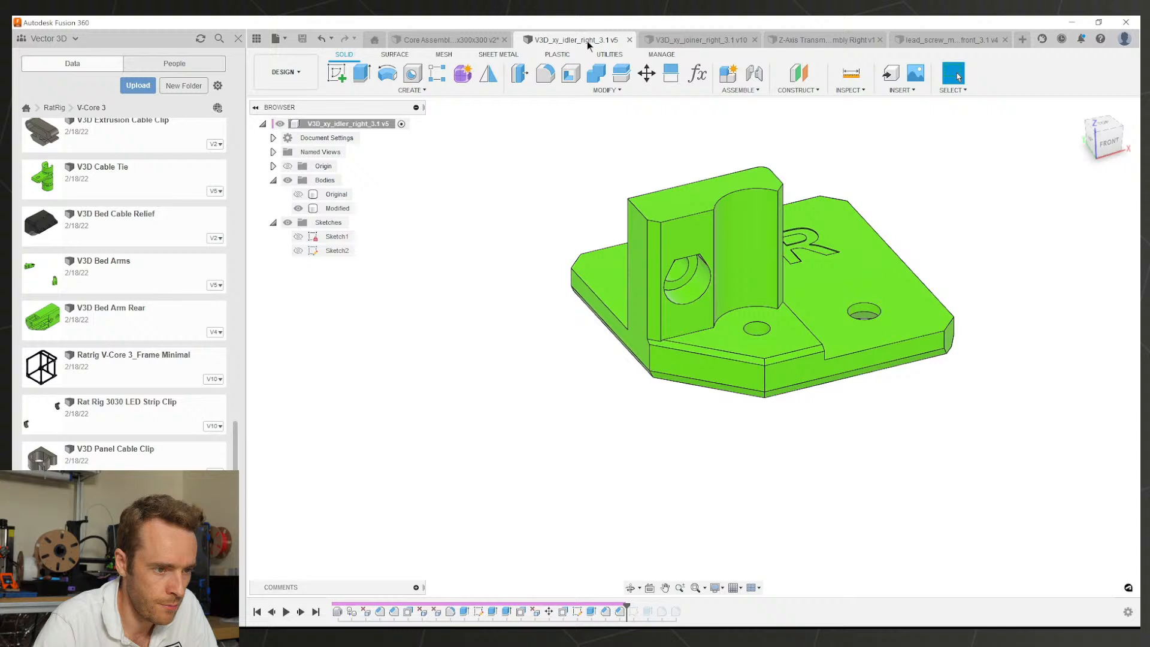
left_click(626, 40)
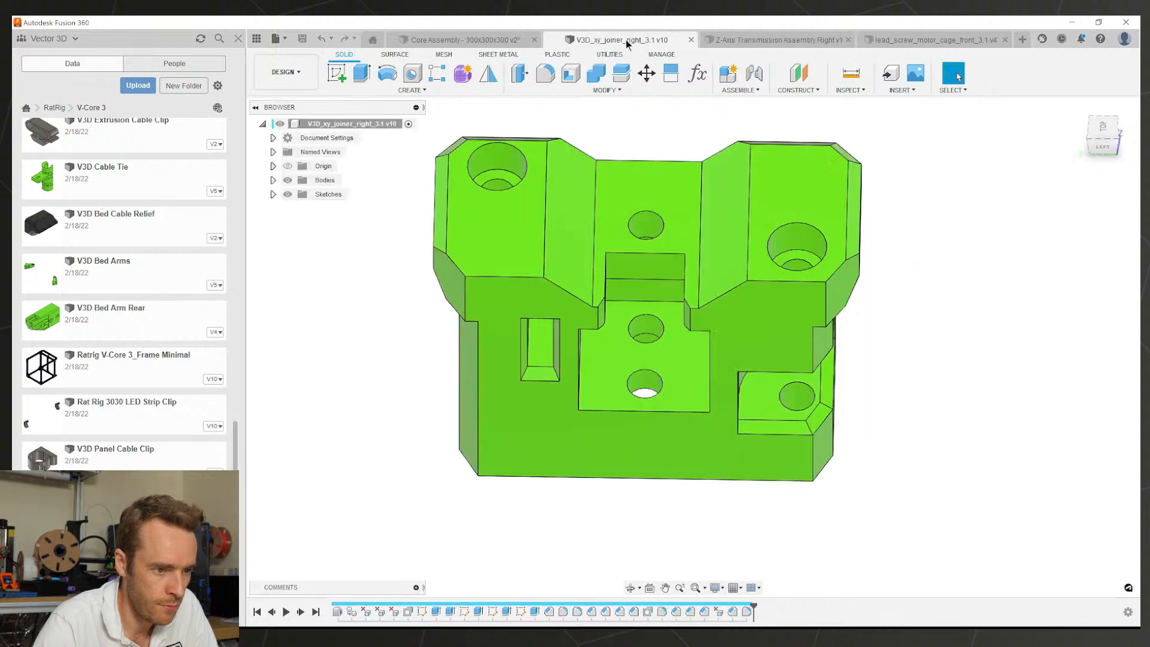
left_click(690, 40)
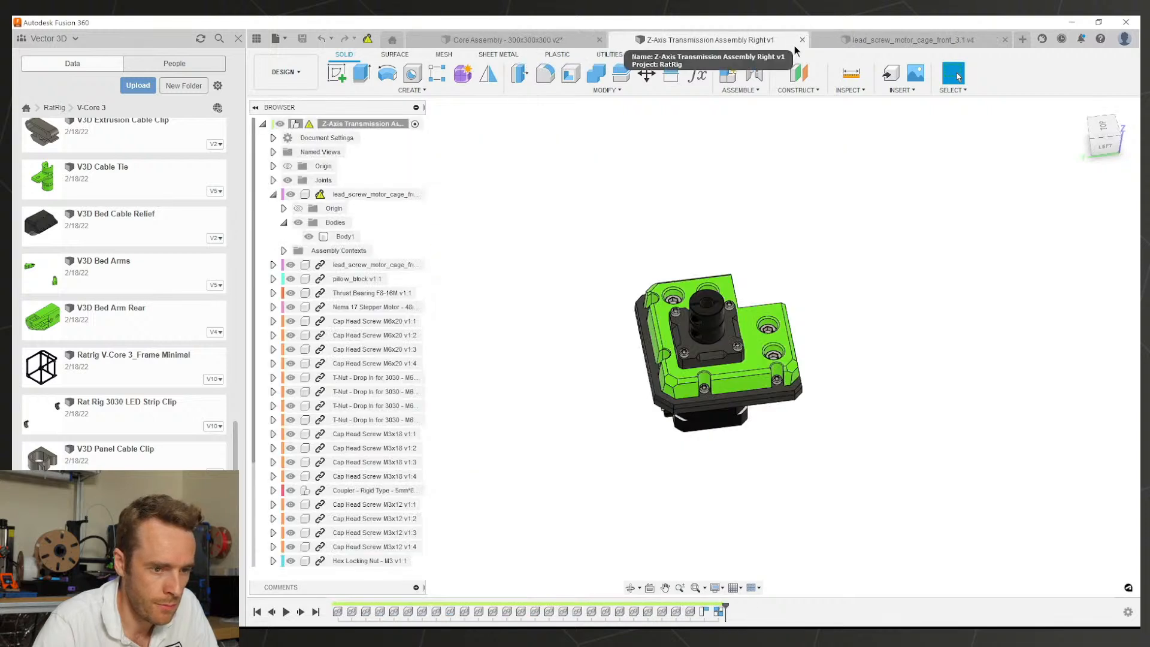
left_click(898, 40)
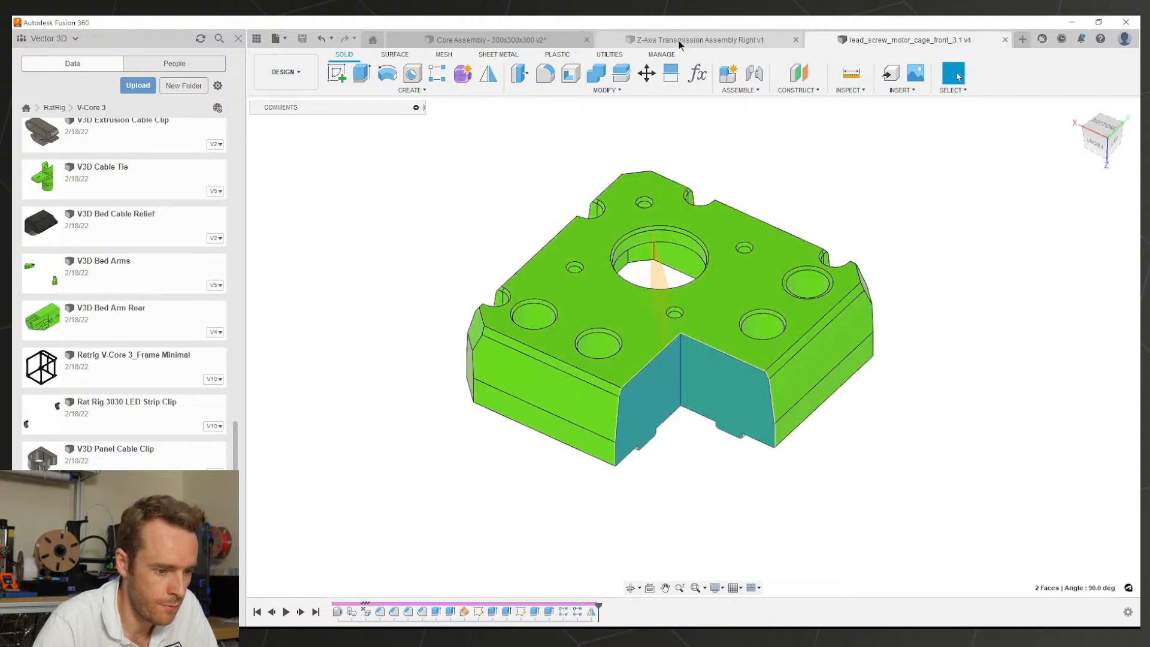
left_click(678, 41)
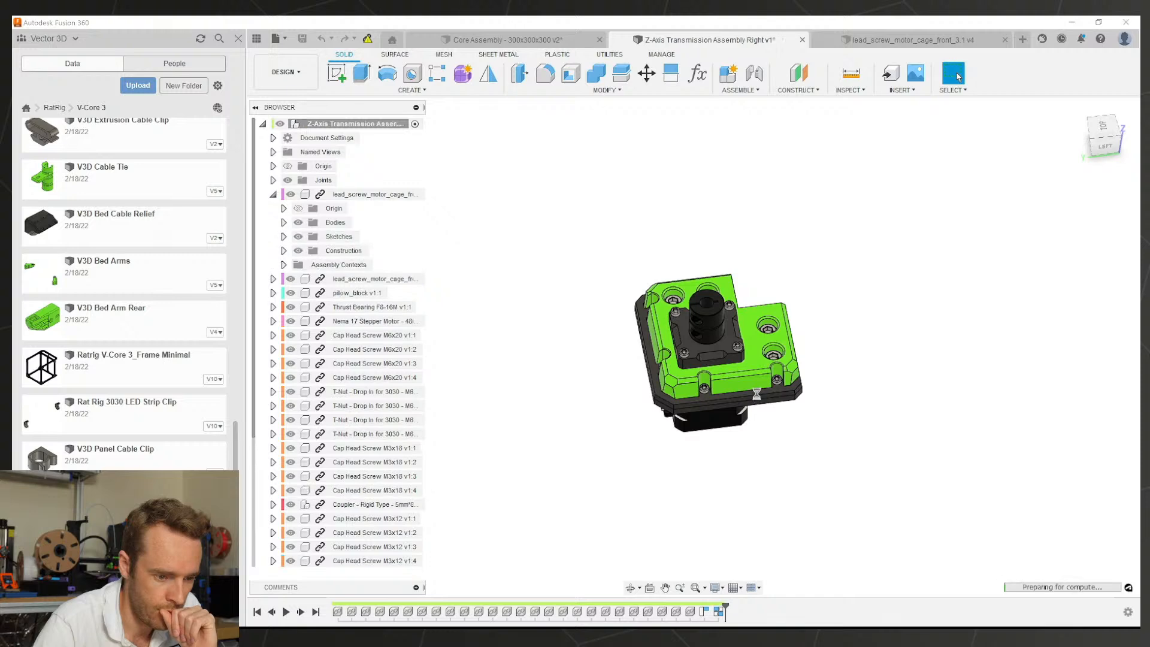
Step: View the motor cage from low back-left and above, then collapse its browser node
scroll(757, 395, "up", 5)
mouse_move(732, 359)
middle_mouse_down("shift")
mouse_move(779, 314)
mouse_move(811, 319)
mouse_move(715, 403)
mouse_move(743, 345)
middle_mouse_up("shift")
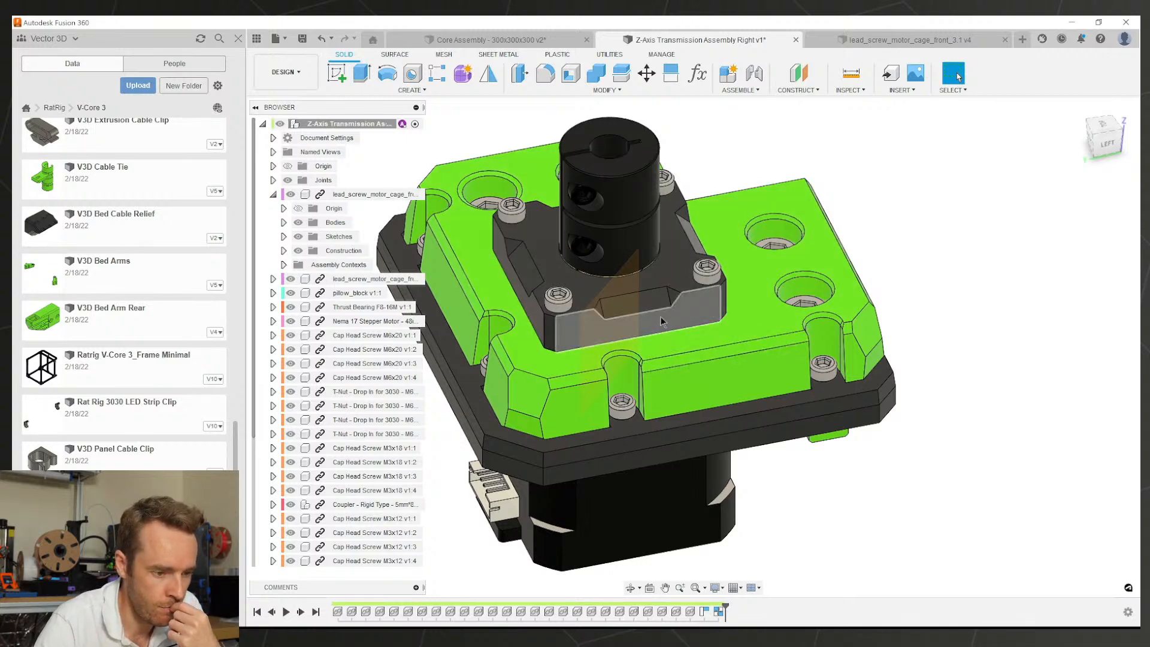
middle_click_drag(661, 323, 634, 325, "shift")
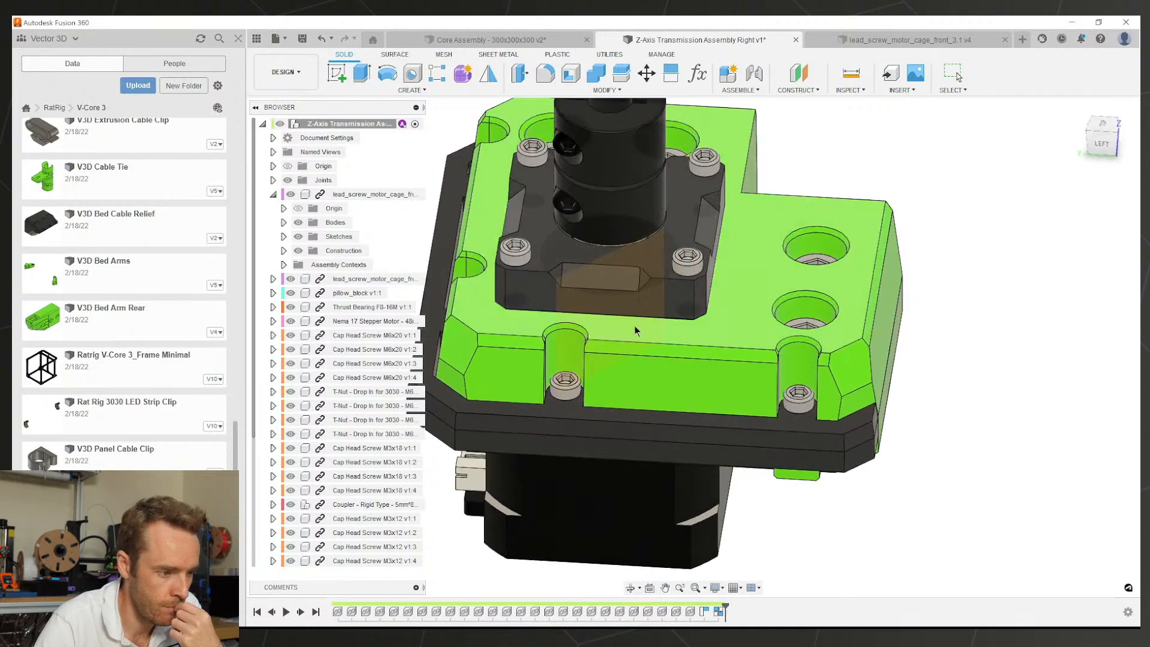
left_click(273, 194)
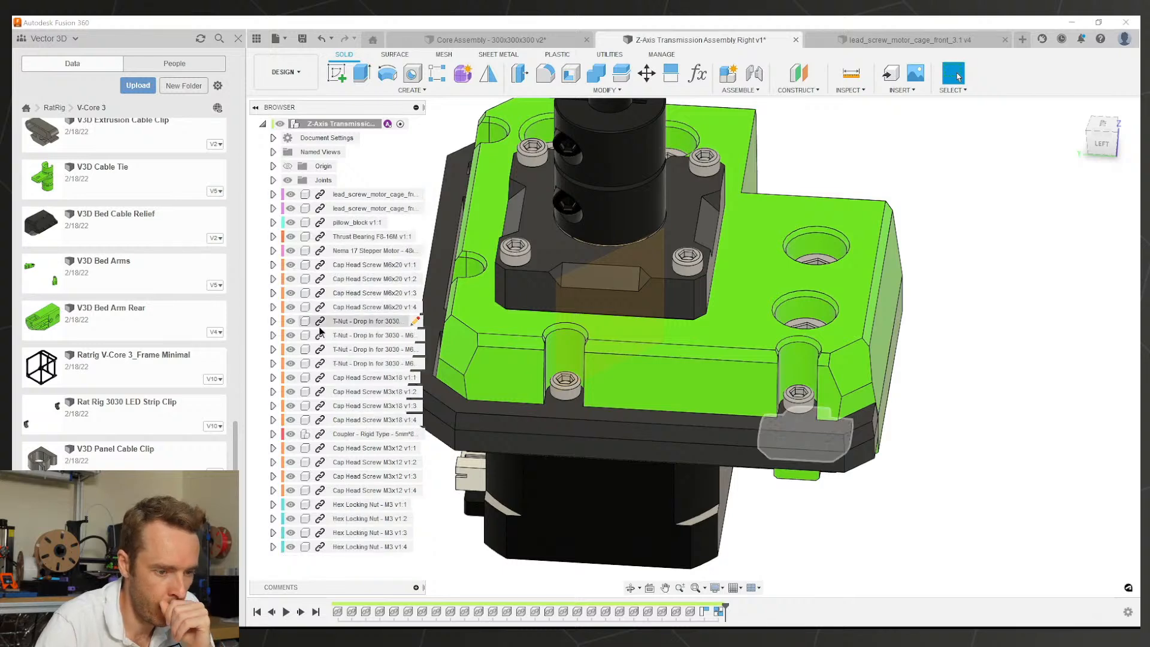
scroll(882, 311, "down", 4)
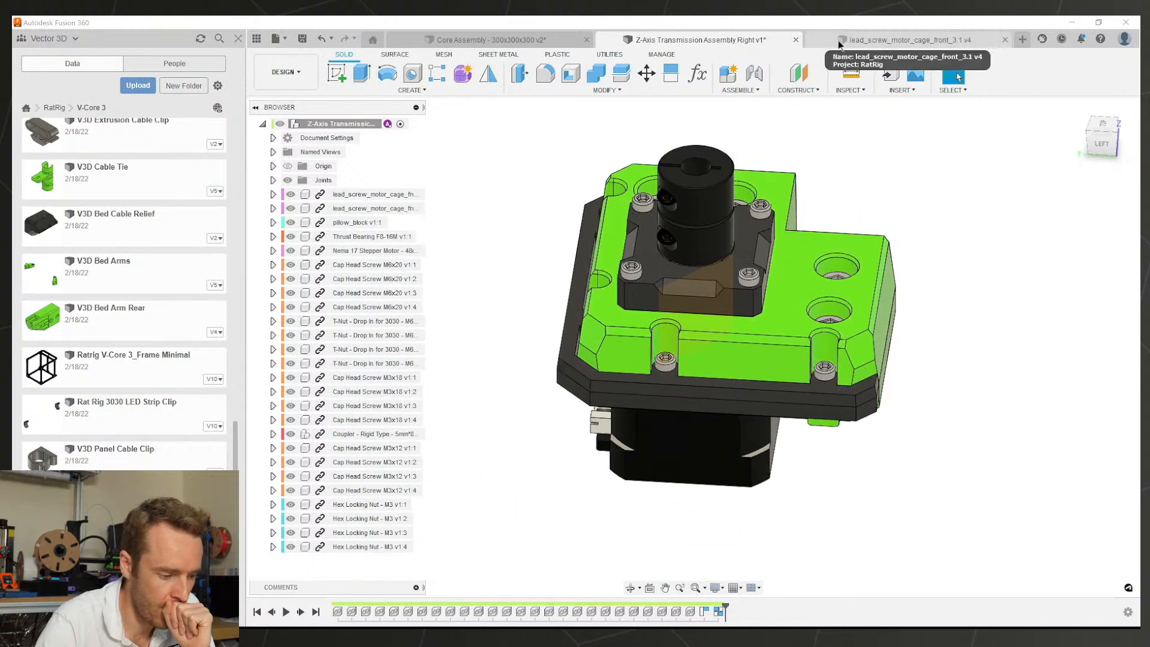
Step: Inspect the plate from the front, underside, top and motor side, then switch to the front motor cage part
middle_click_drag(818, 236, 916, 220, "shift")
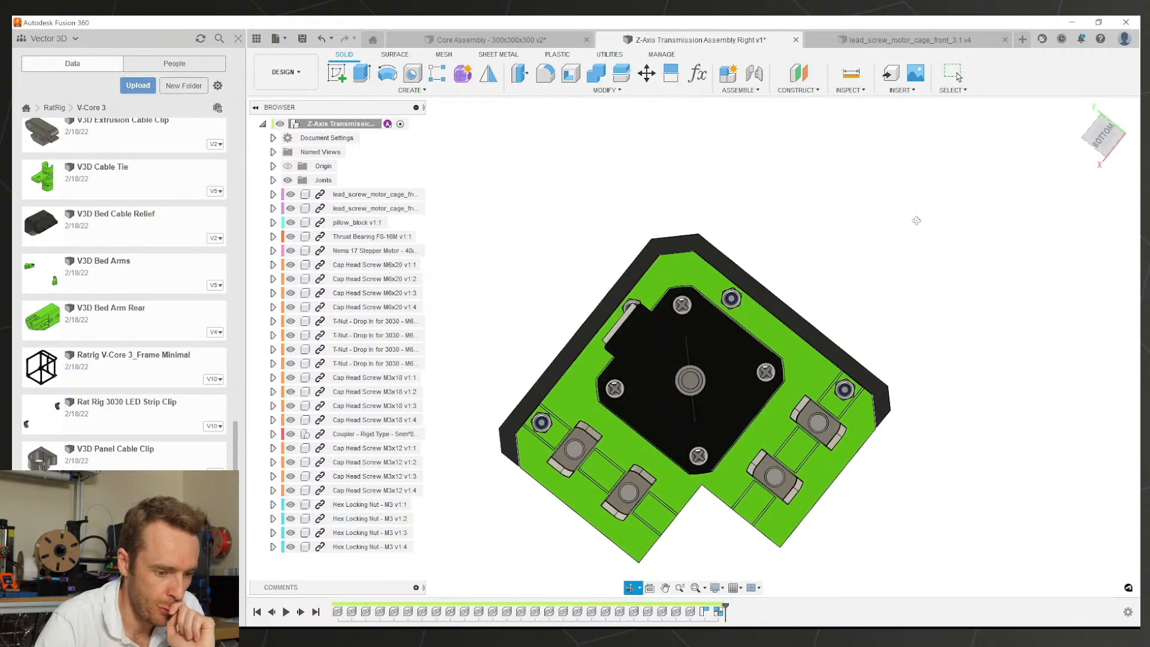
middle_click_drag(916, 220, 924, 373, "shift")
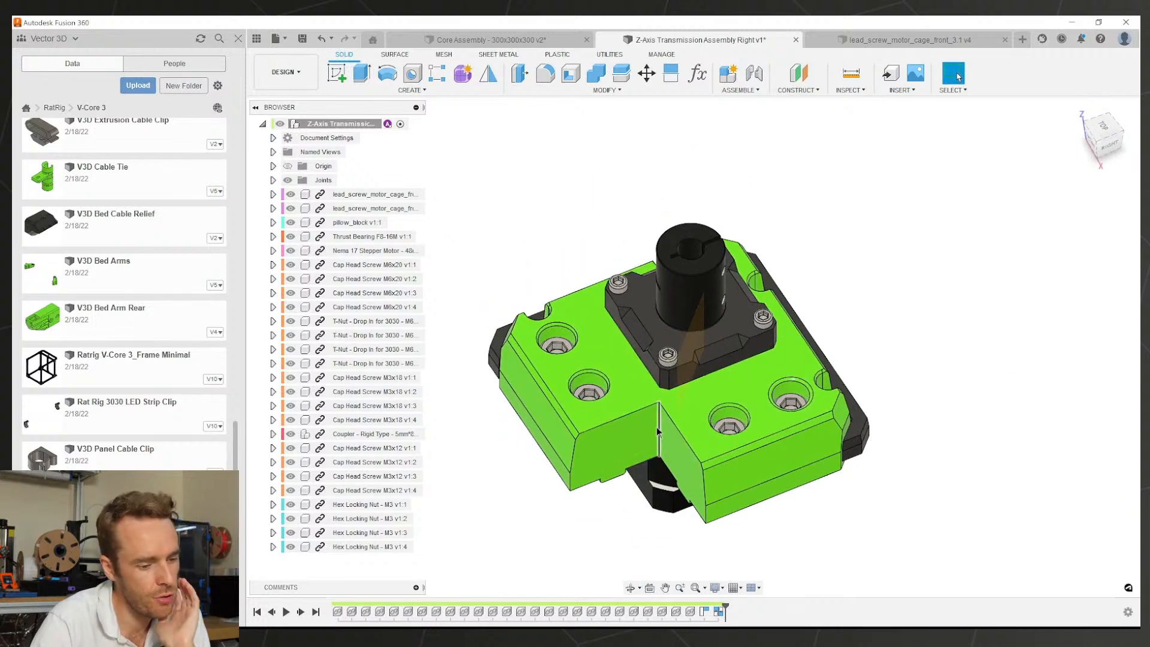
middle_click_drag(658, 426, 711, 494, "shift")
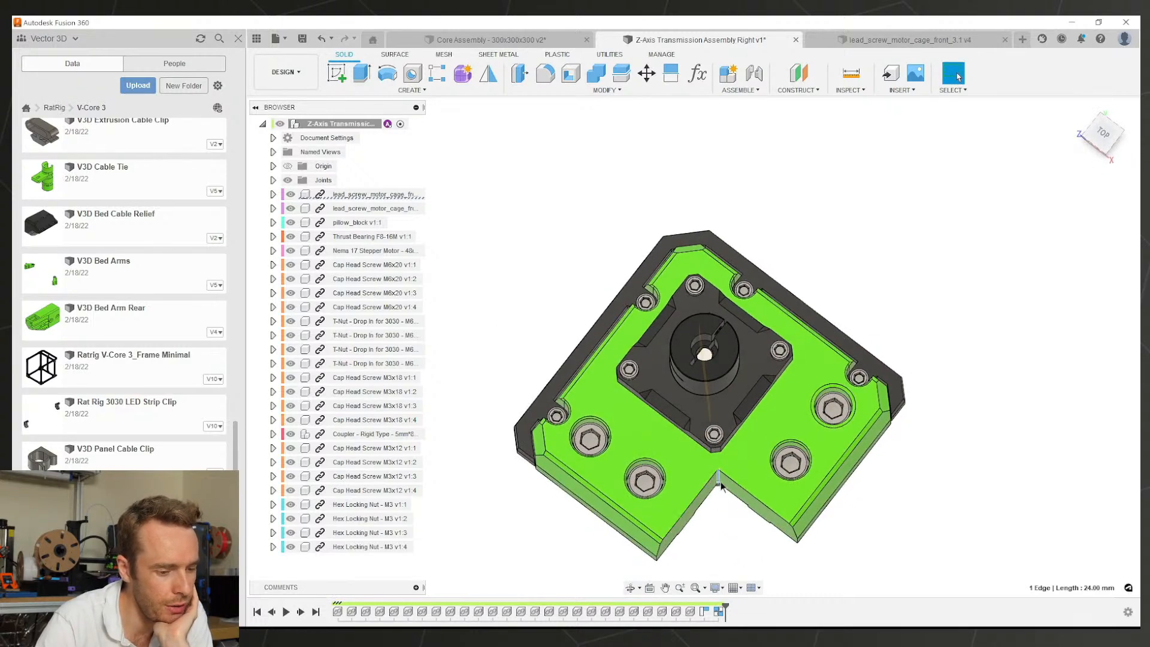
scroll(719, 455, "down", 3)
scroll(719, 484, "up", 3)
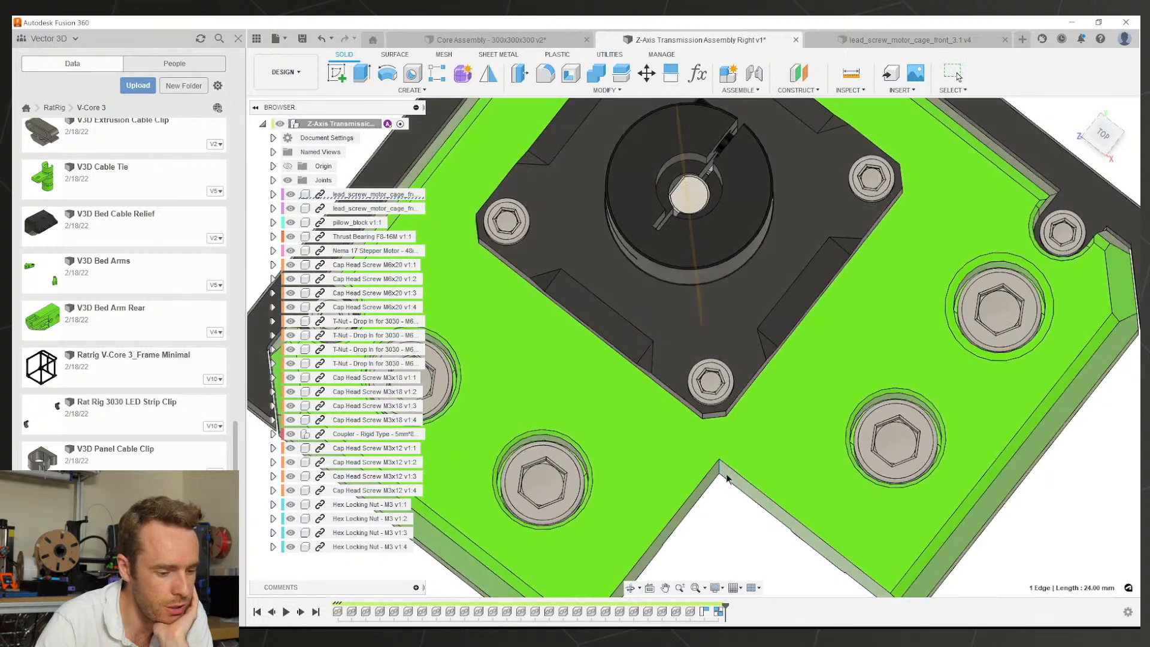
scroll(732, 468, "down", 2)
middle_click_drag(739, 464, 732, 455, "shift")
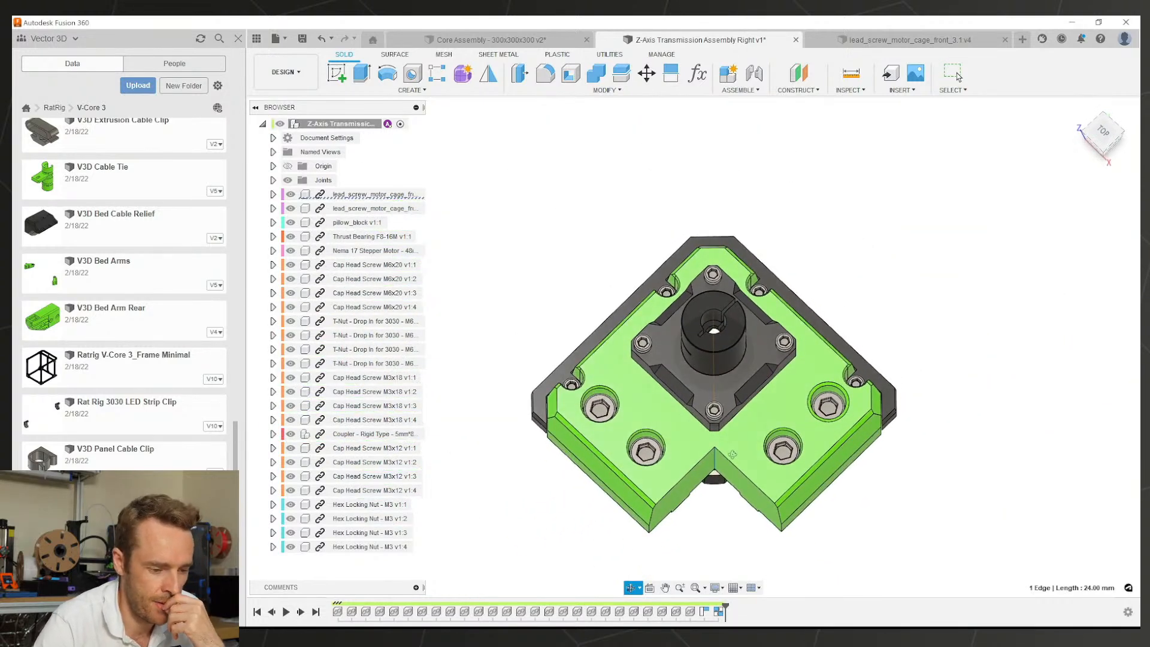
middle_click_drag(732, 454, 653, 405, "shift")
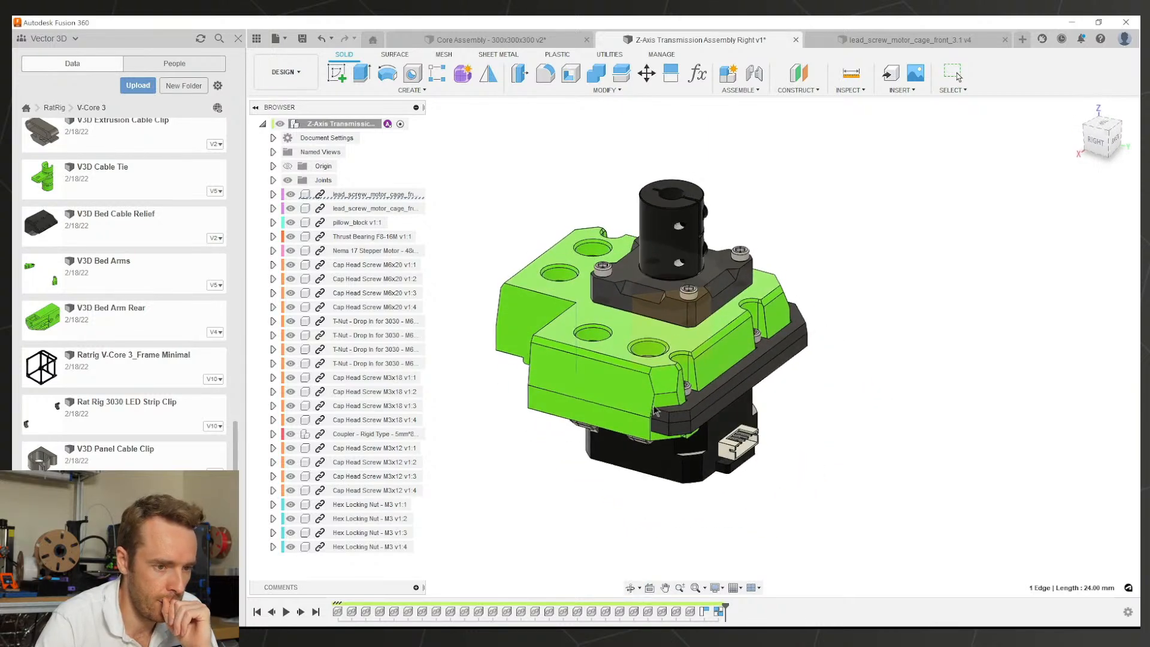
left_click(851, 41)
Step: Roll the history back to just after Chamfer1 and Press Pull the first counterbore hole face
middle_click_drag(783, 263, 707, 324, "shift")
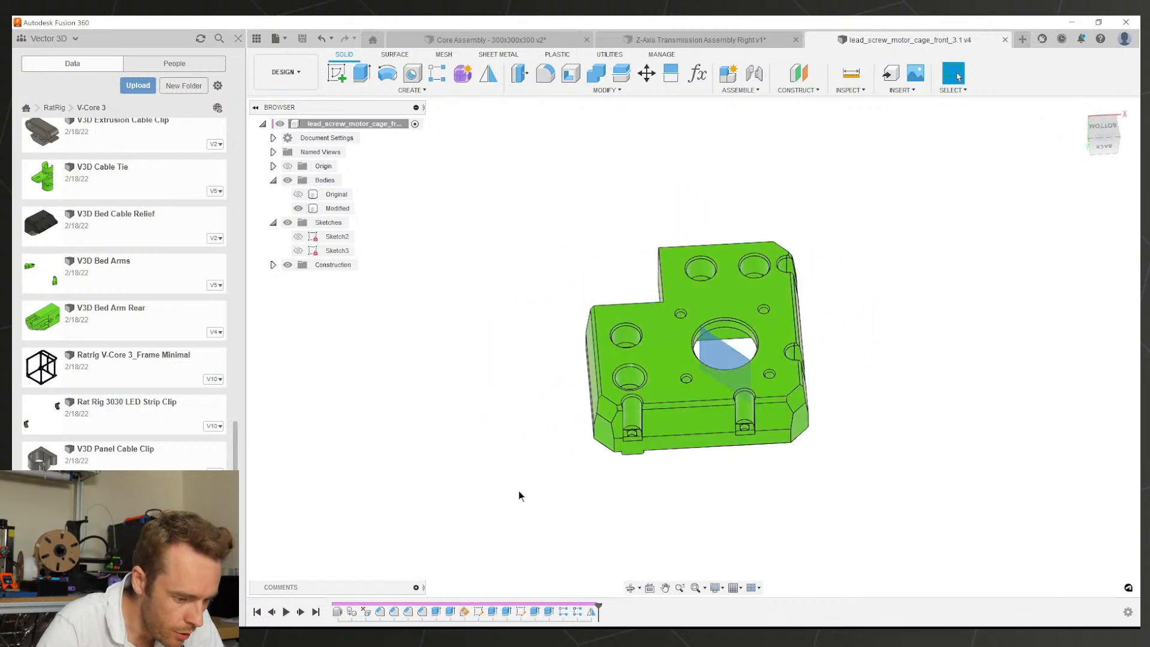
middle_click_drag(630, 555, 650, 538, "shift")
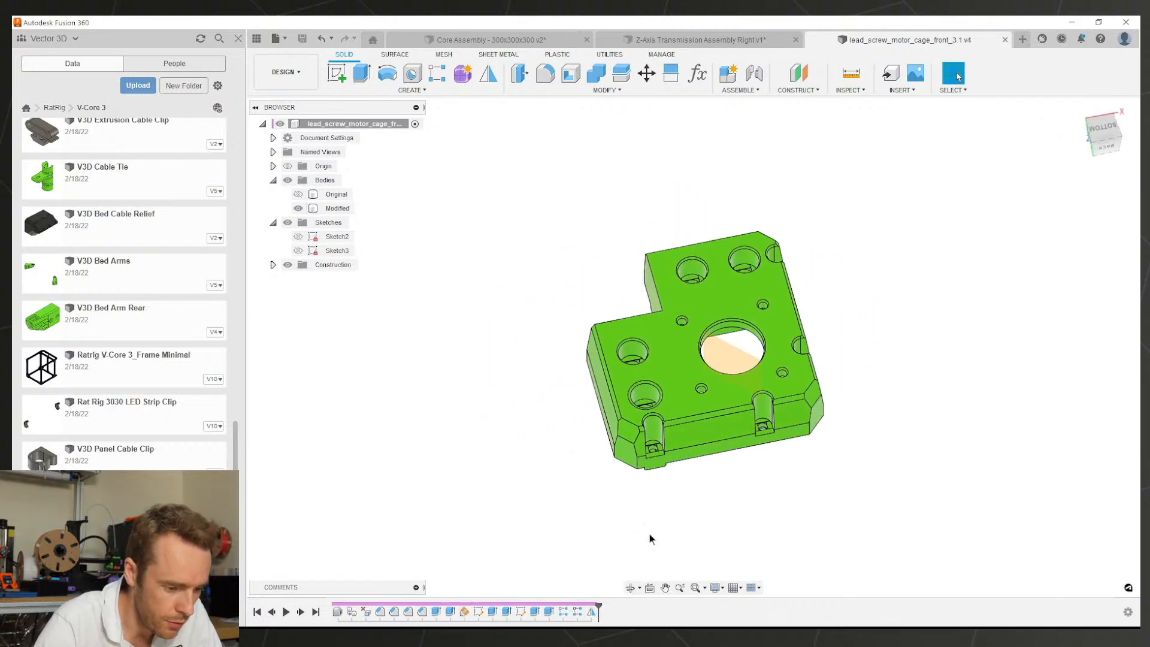
left_click_drag(598, 610, 415, 610)
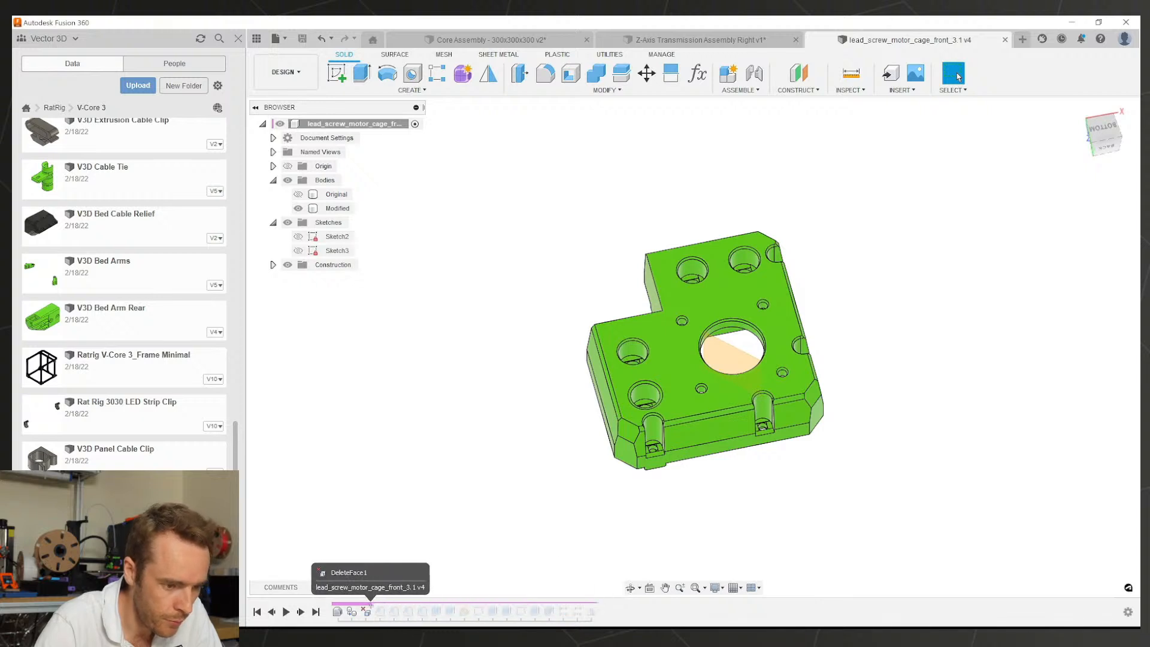
scroll(708, 408, "up", 3)
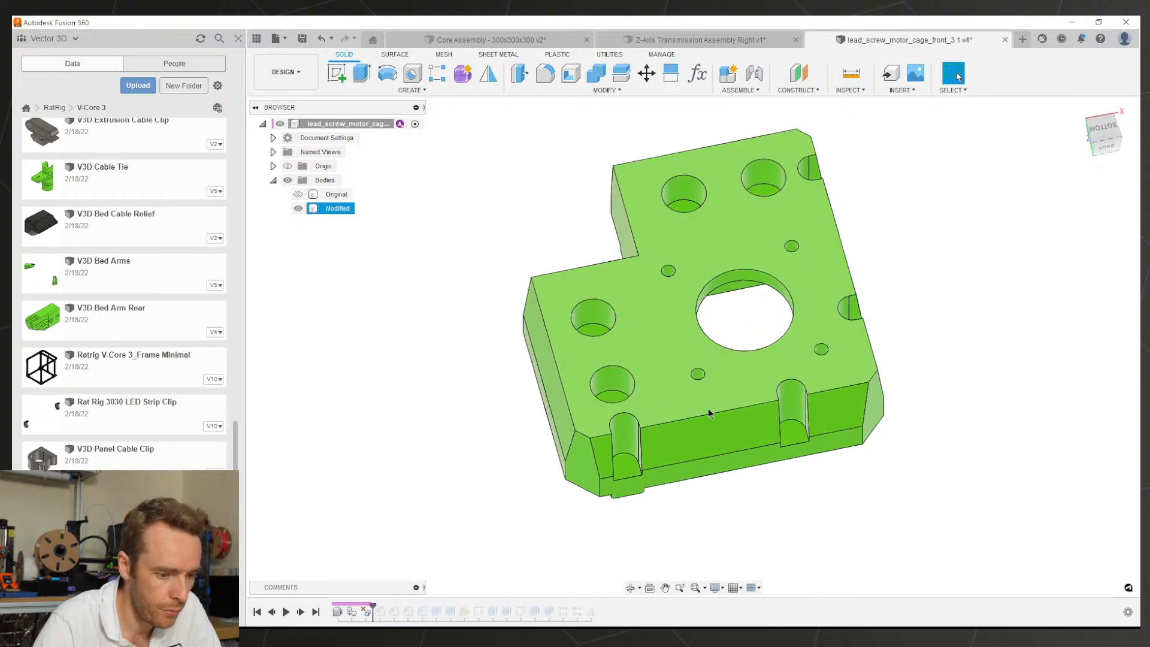
key("q")
left_click(614, 383)
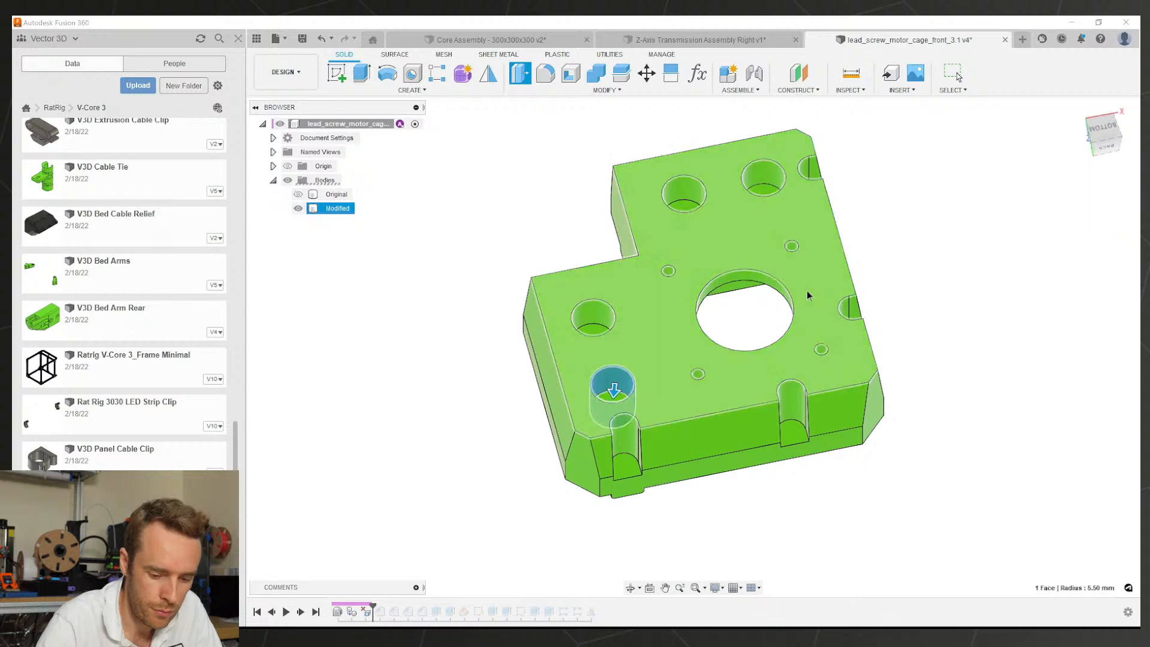
Step: Set the offset to -0.1 mm and add the surrounding hole and slot faces
type("-0.1")
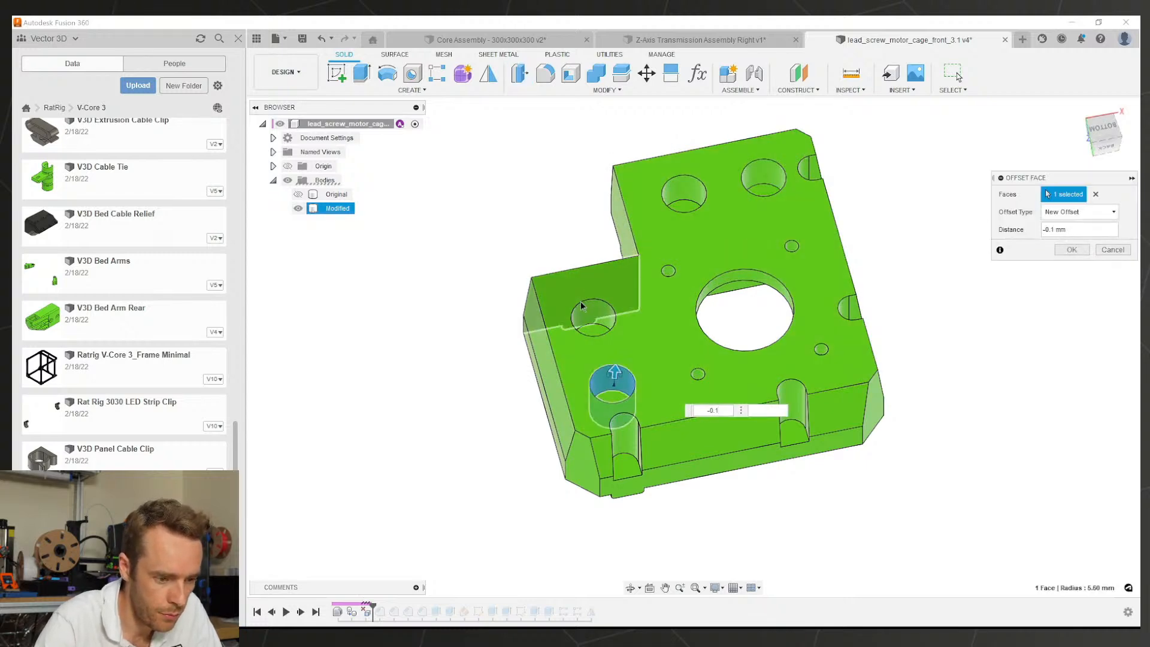
scroll(603, 326, "up", 3)
left_click(599, 323)
left_click(710, 247)
left_click(754, 405)
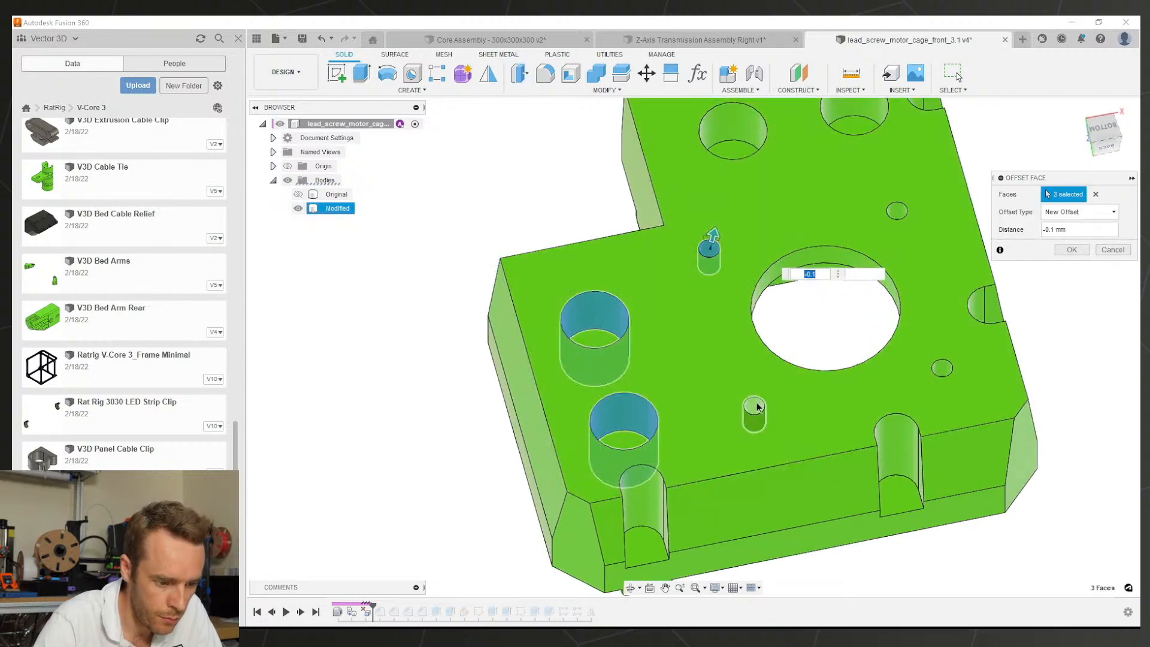
left_click(645, 517)
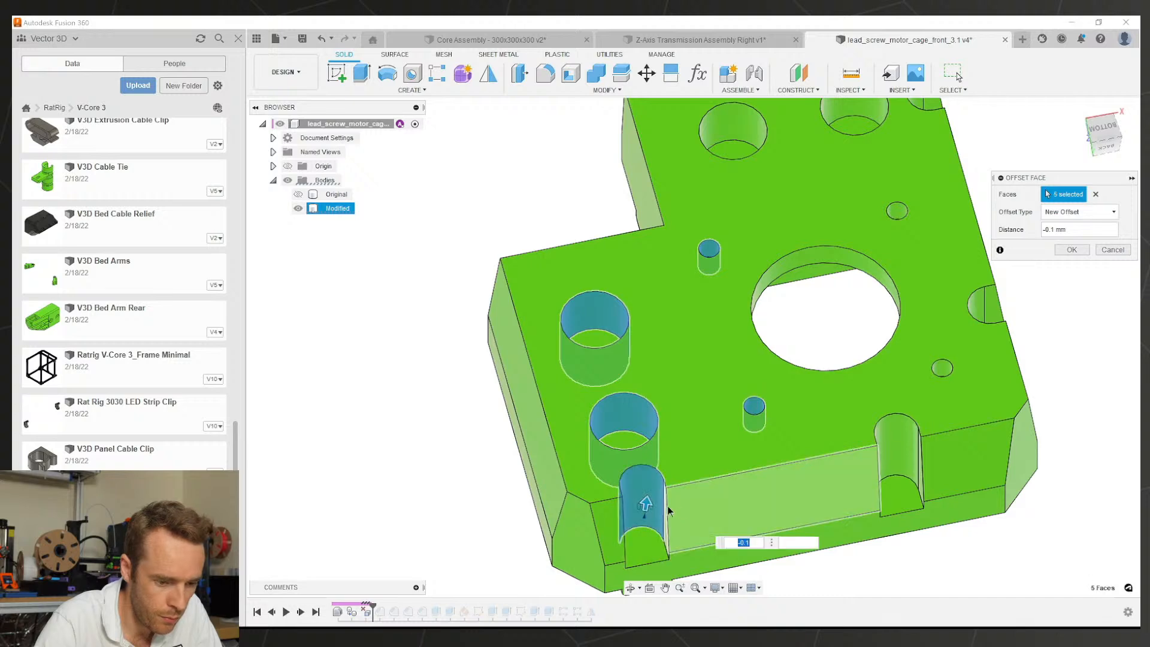
left_click(897, 461)
left_click(985, 318)
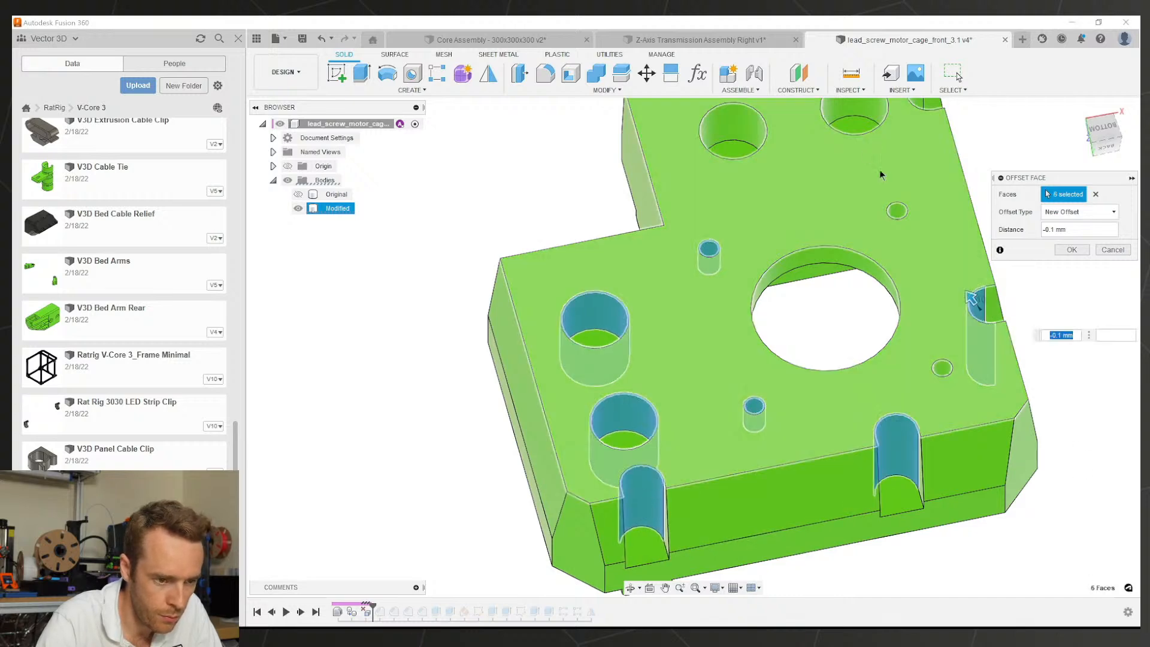
left_click(761, 137)
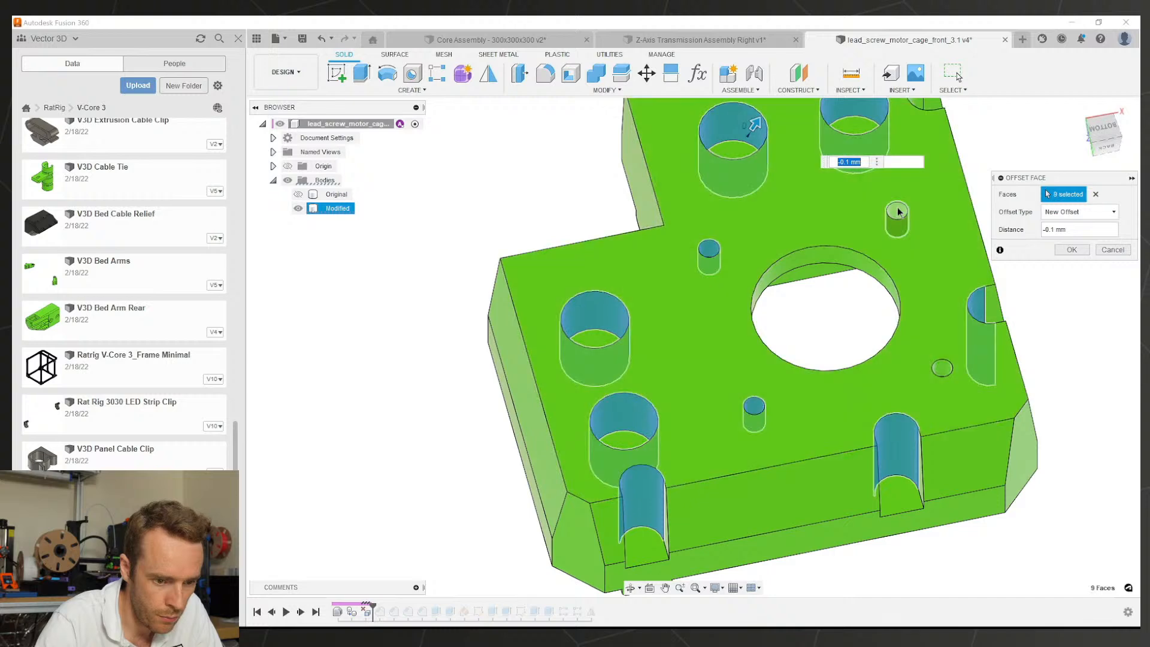
left_click(896, 213)
left_click(943, 367)
left_click(921, 105)
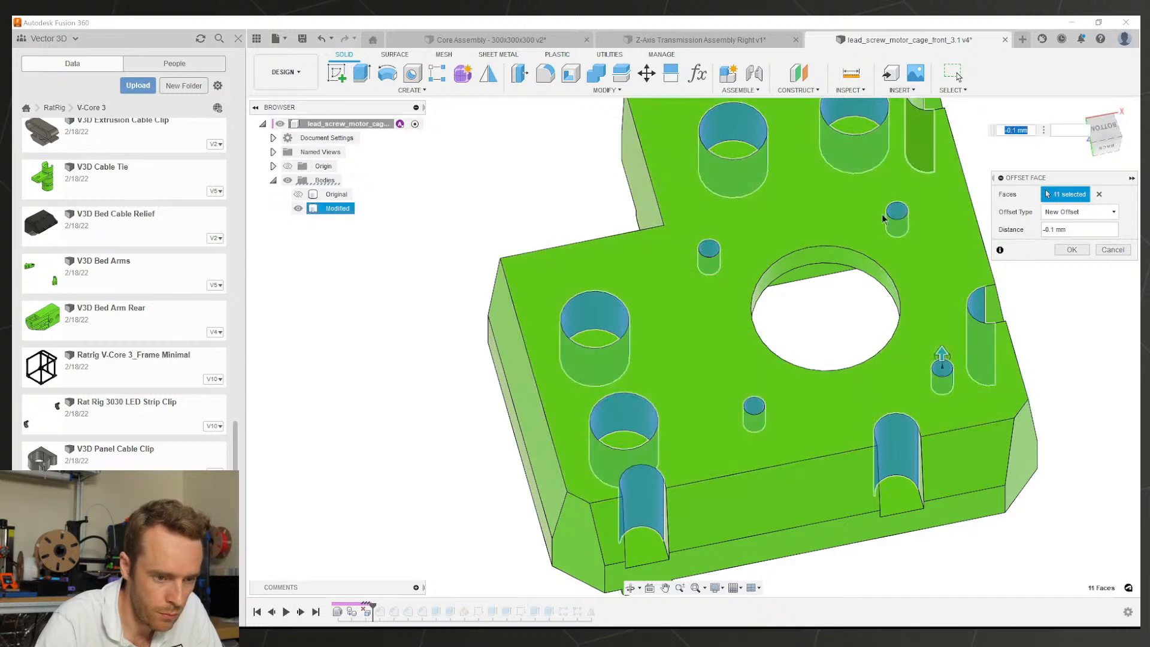
Step: Add the centre hole, small holes, hex pockets and right counterbore, applying the -0.1 mm offset to 21 faces
scroll(871, 324, "down", 3)
left_click(841, 275)
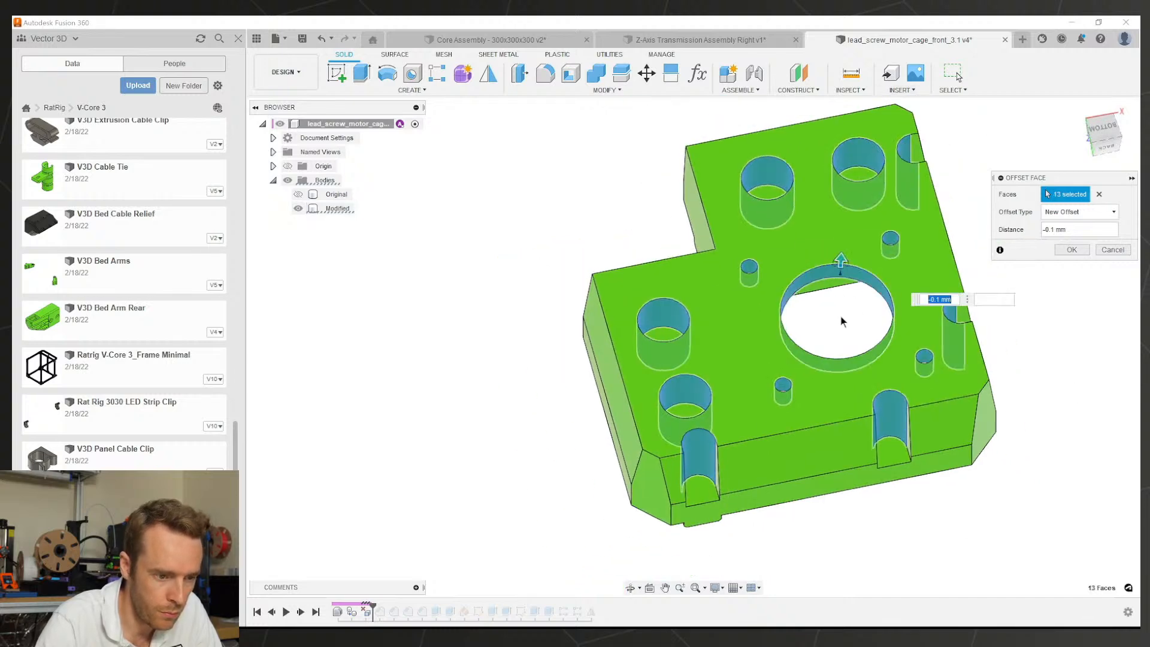
middle_click_drag(841, 275, 757, 215, "shift")
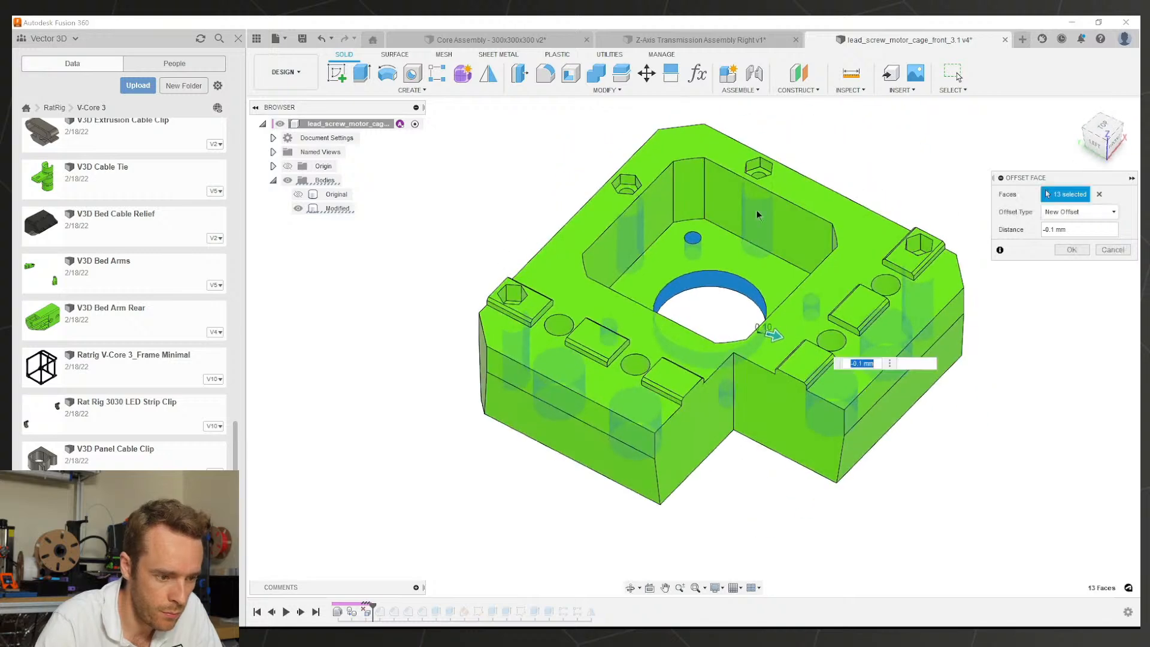
left_click(565, 329)
left_click(633, 363)
scroll(626, 183, "up", 4)
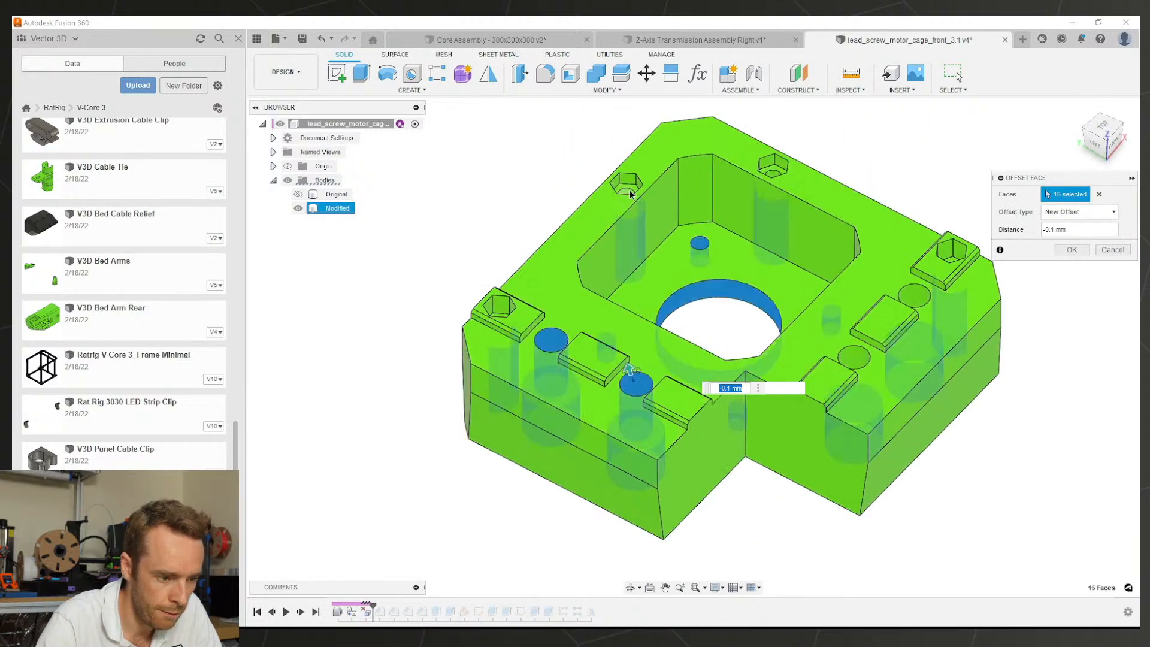
middle_click_drag(456, 368, 436, 347, "shift")
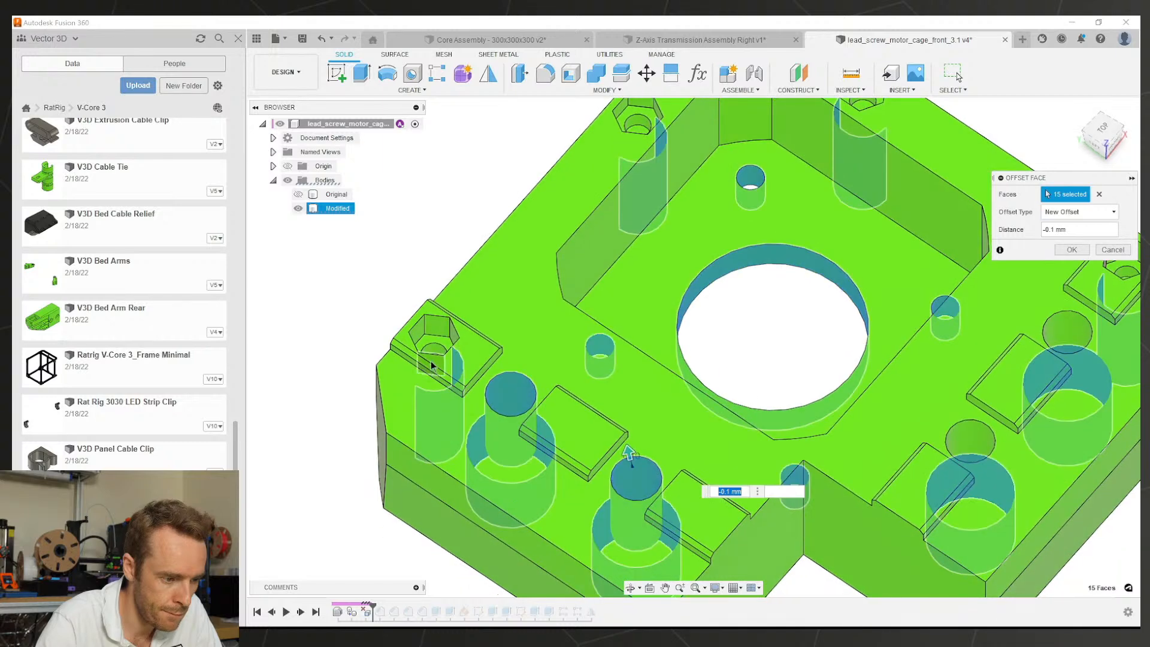
left_click(434, 340)
scroll(760, 218, "down", 3)
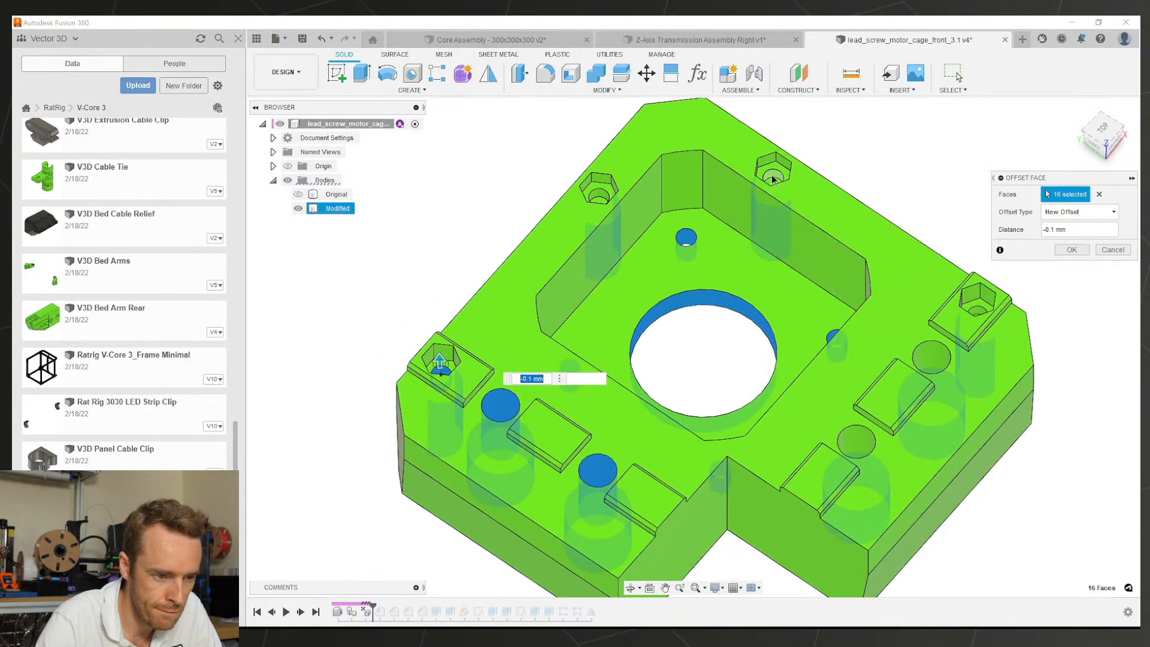
left_click(767, 183)
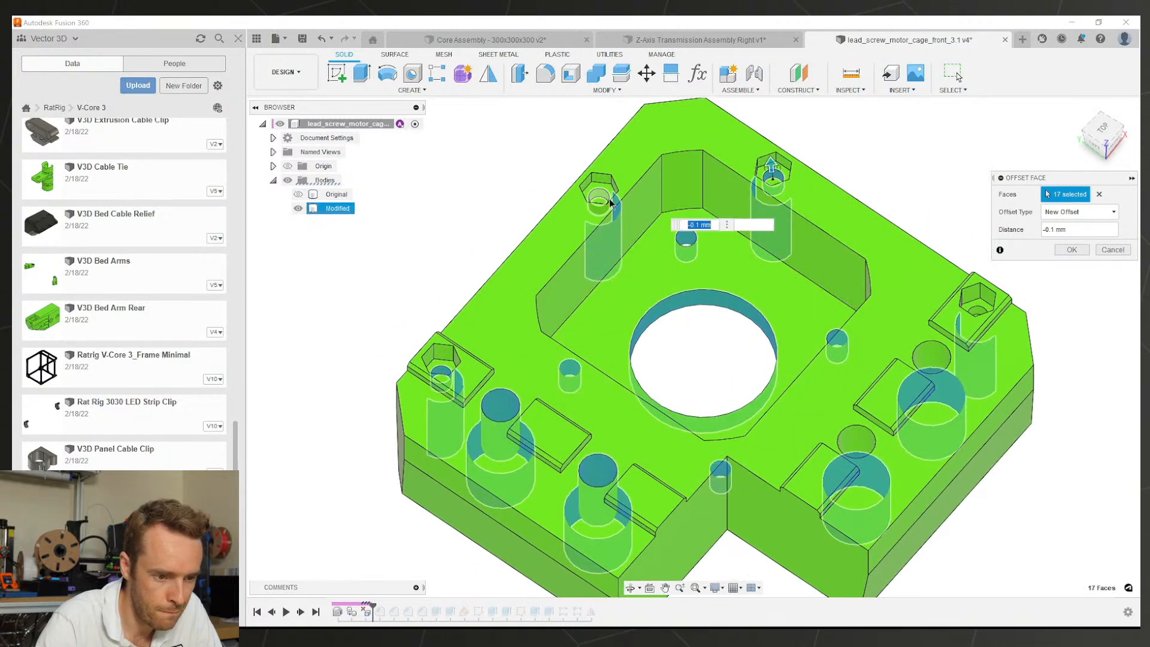
left_click(929, 351)
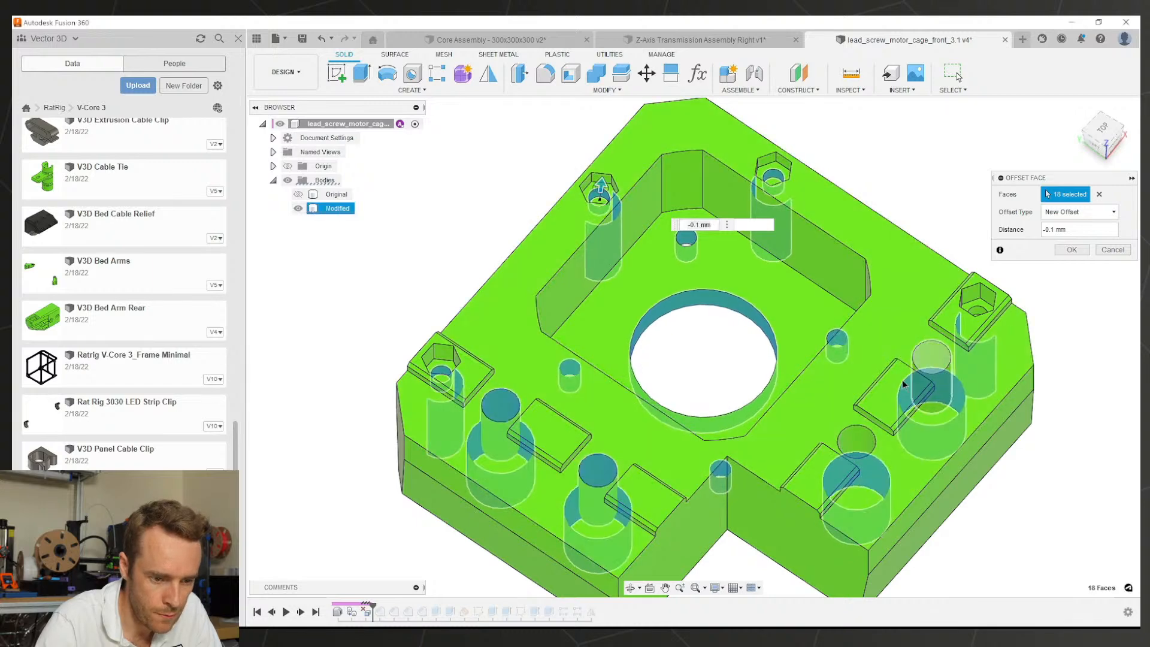
left_click(904, 384)
left_click(974, 311)
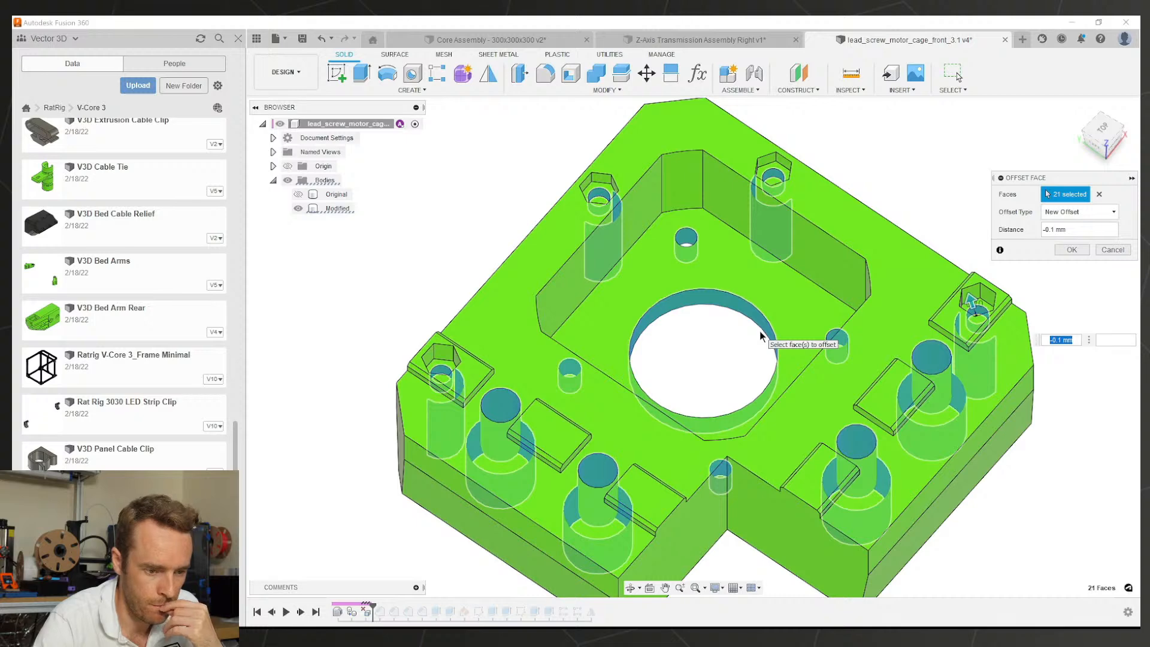
scroll(857, 367, "down", 3)
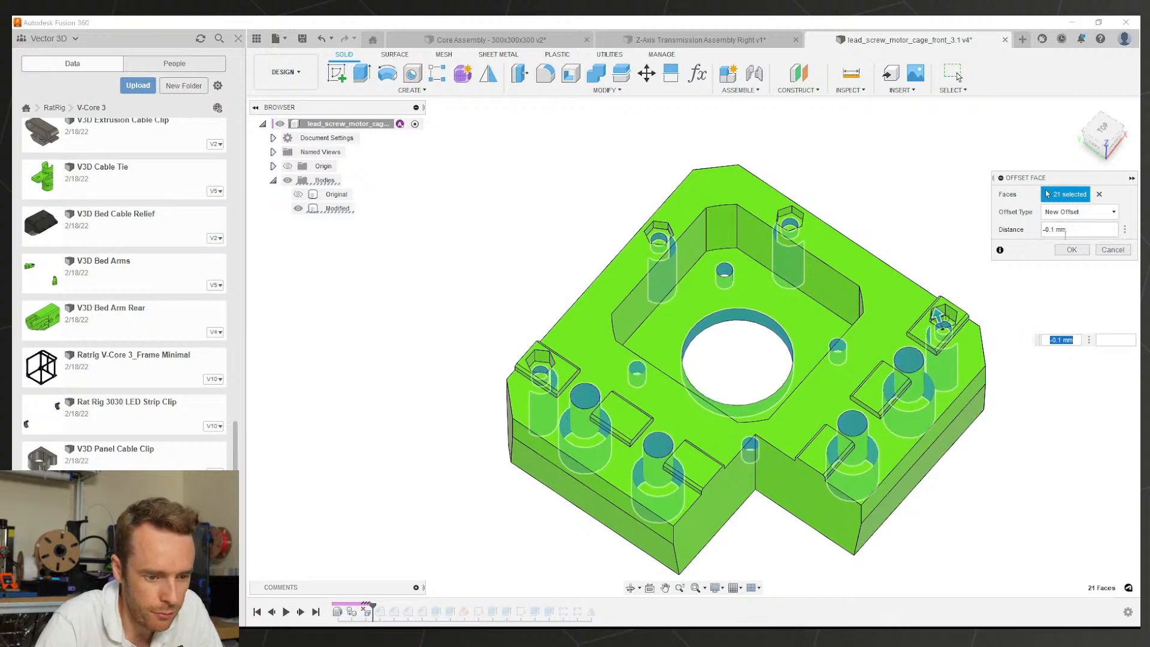
key("Return")
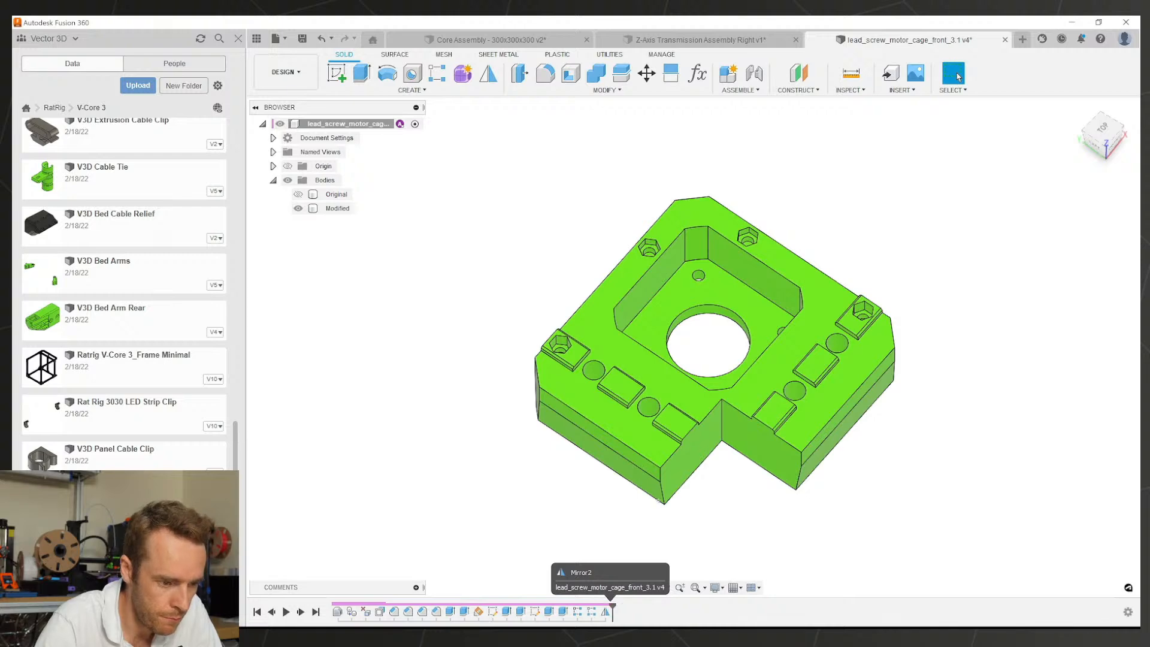
Step: Inspect the underside and the thin slot face near the front slot
middle_click_drag(718, 377, 727, 461, "shift")
scroll(731, 293, "up", 4)
middle_click_drag(732, 293, 744, 345, "shift")
scroll(748, 495, "up", 3)
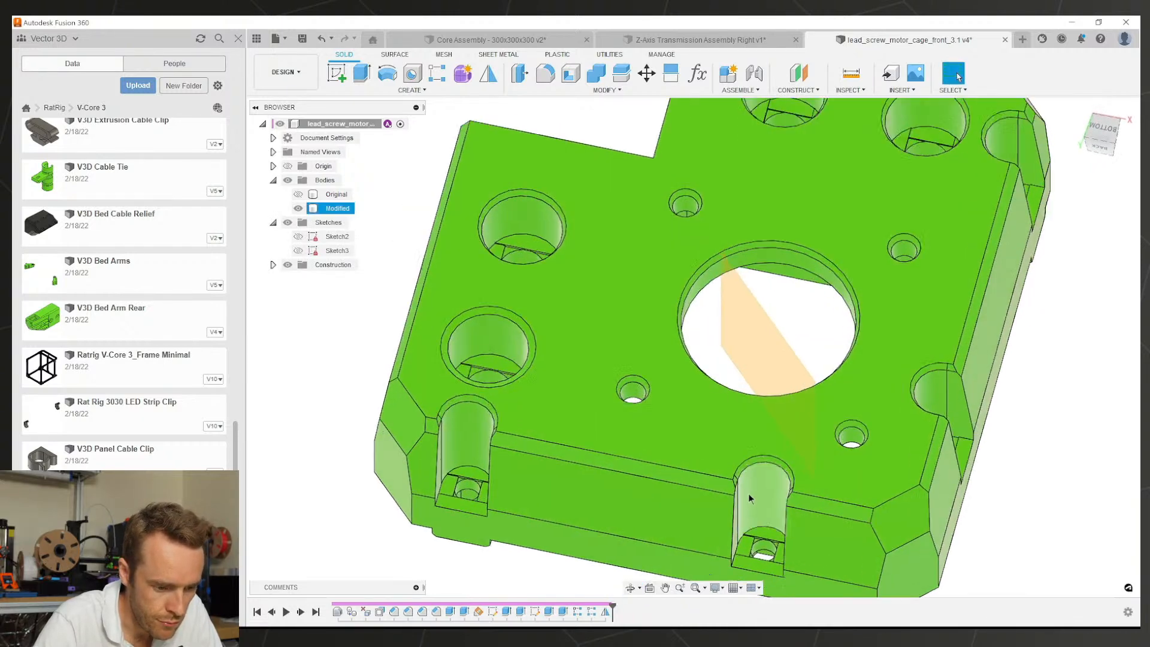
scroll(764, 493, "up", 10)
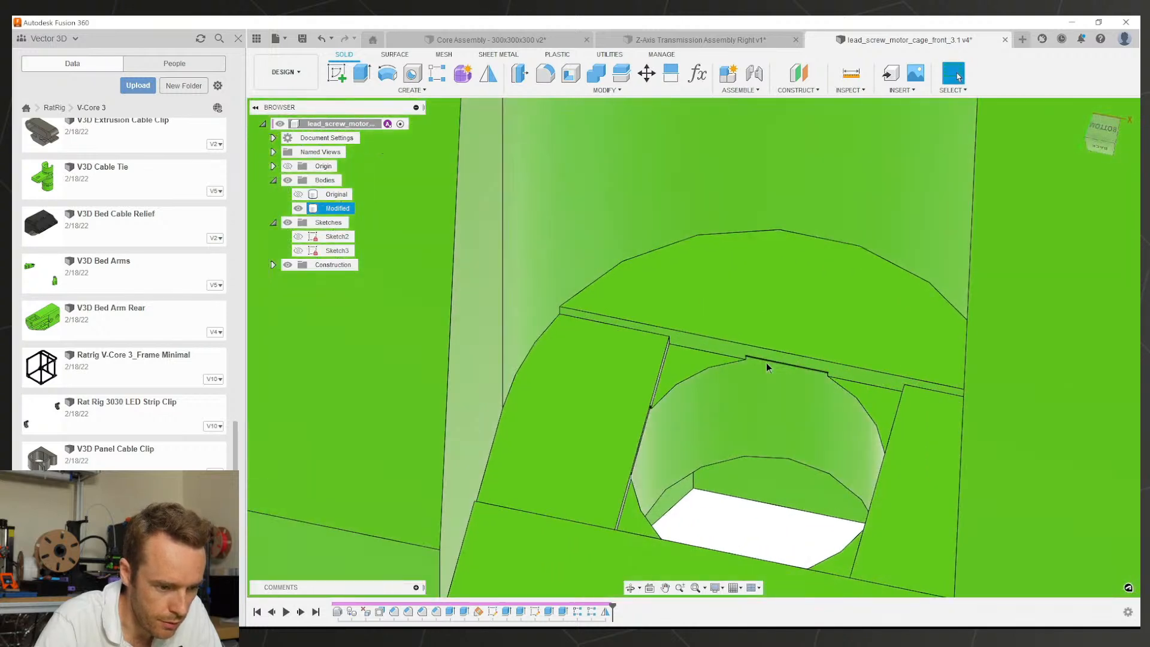
left_click(729, 353)
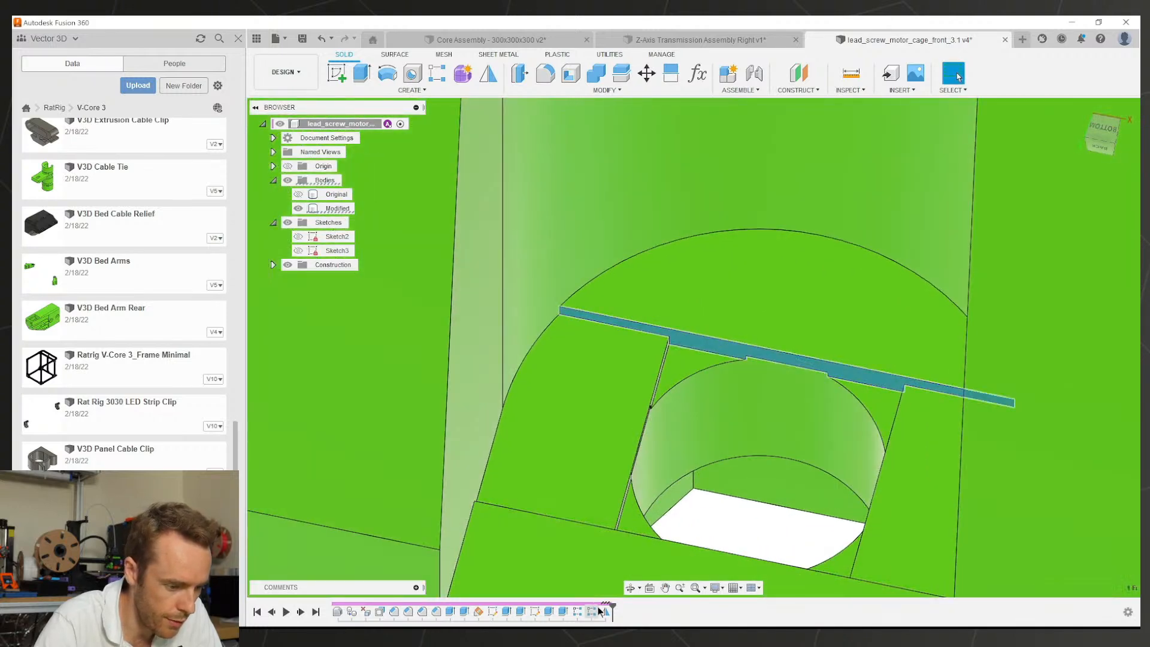
scroll(585, 500, "down", 6)
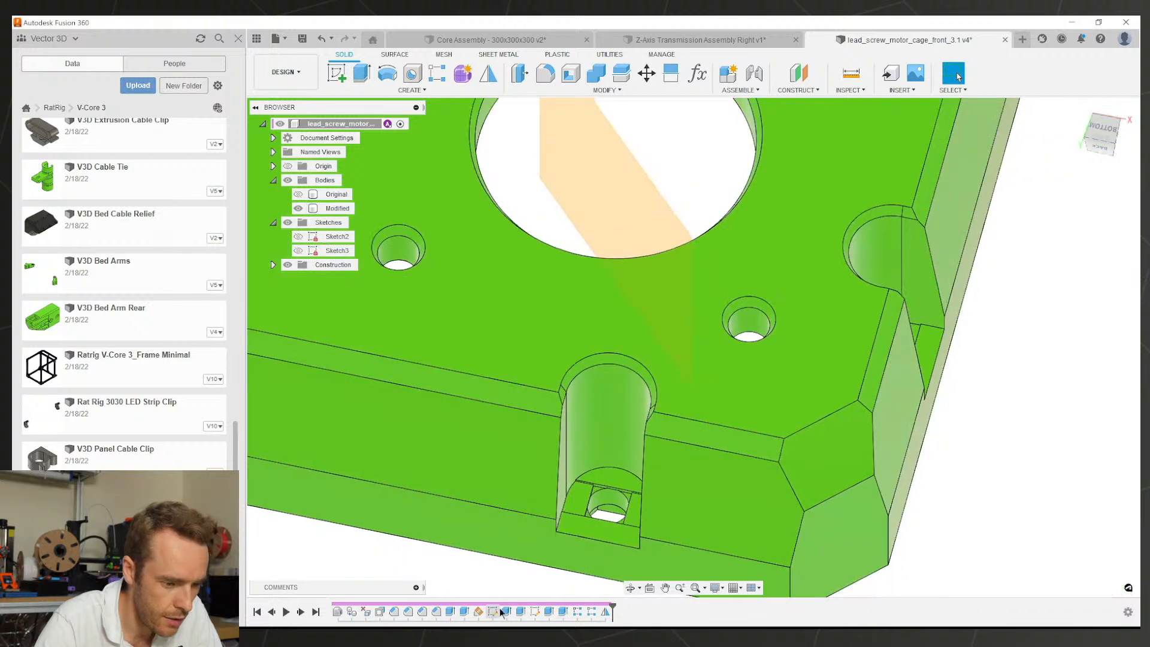
Step: Open and finish two earlier sketches unchanged, then roll the history to OffsetFaces1
double_click(493, 611)
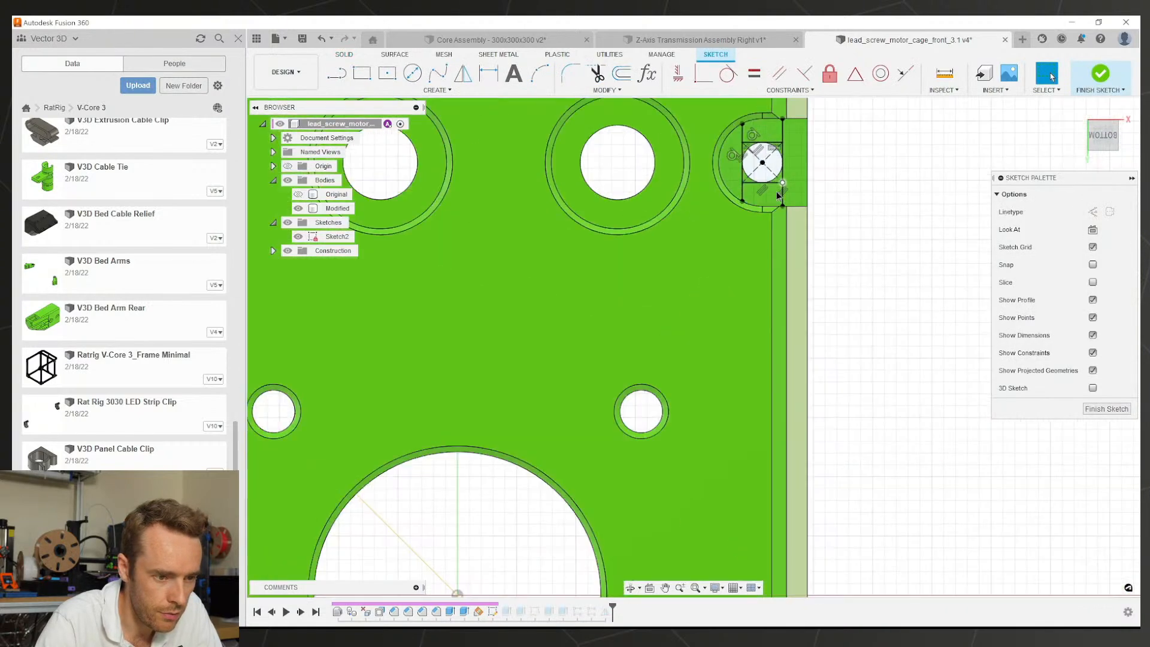
scroll(778, 196, "up", 5)
left_click(1106, 408)
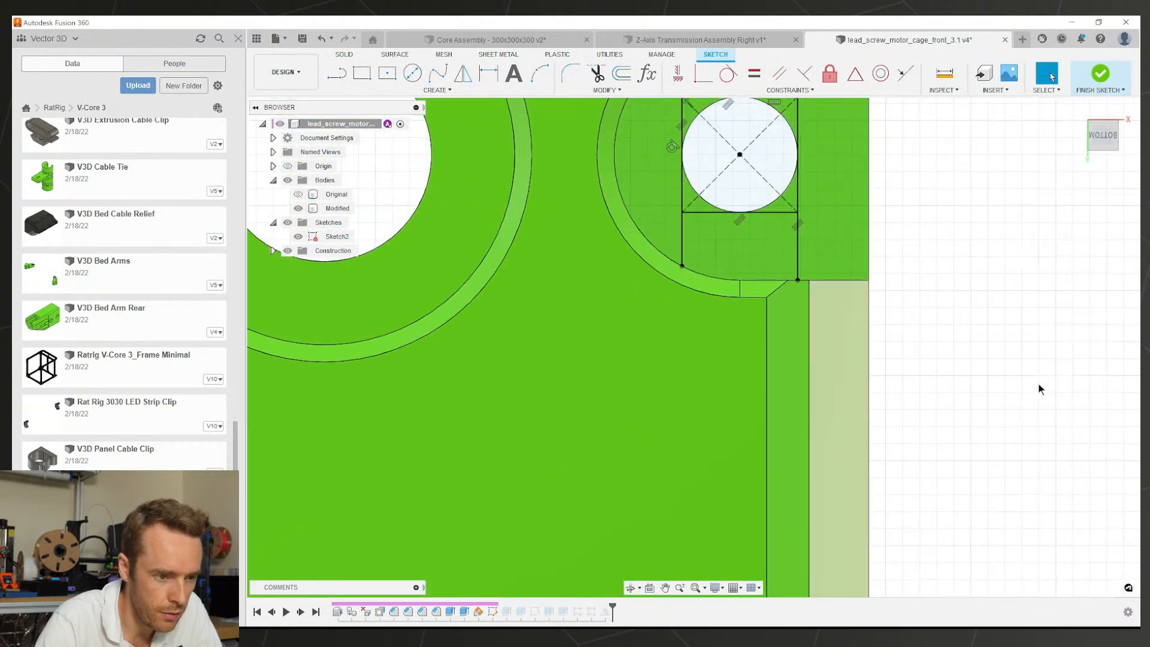
scroll(772, 228, "down", 3)
scroll(759, 211, "up", 2)
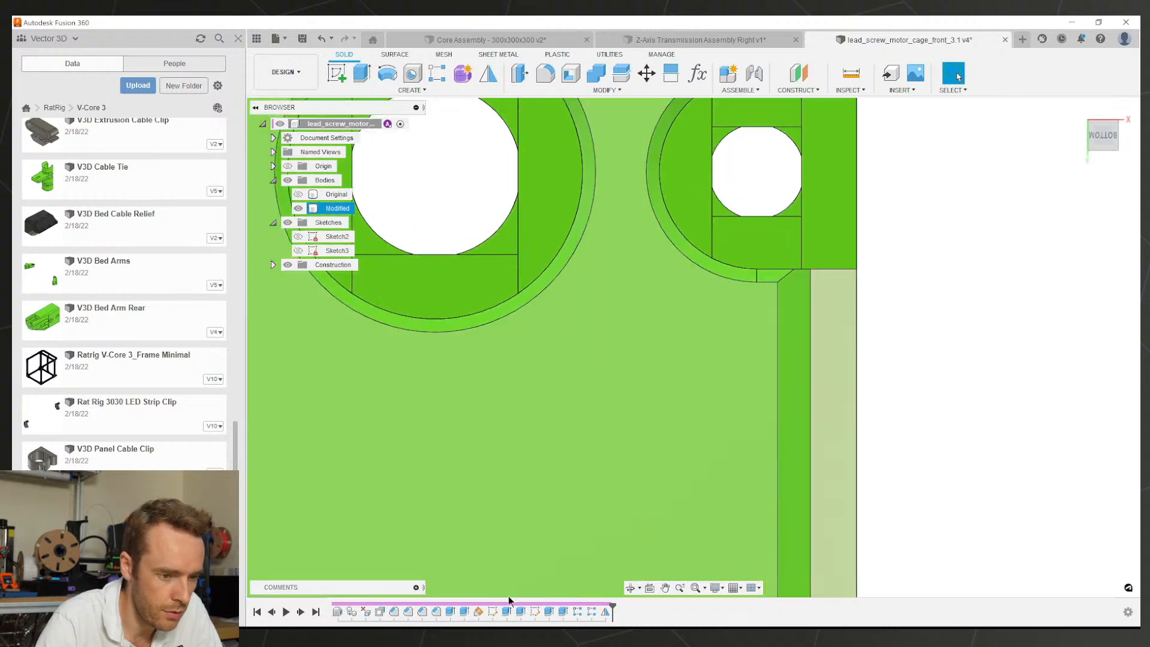
scroll(745, 309, "down", 2)
scroll(724, 379, "up", 3)
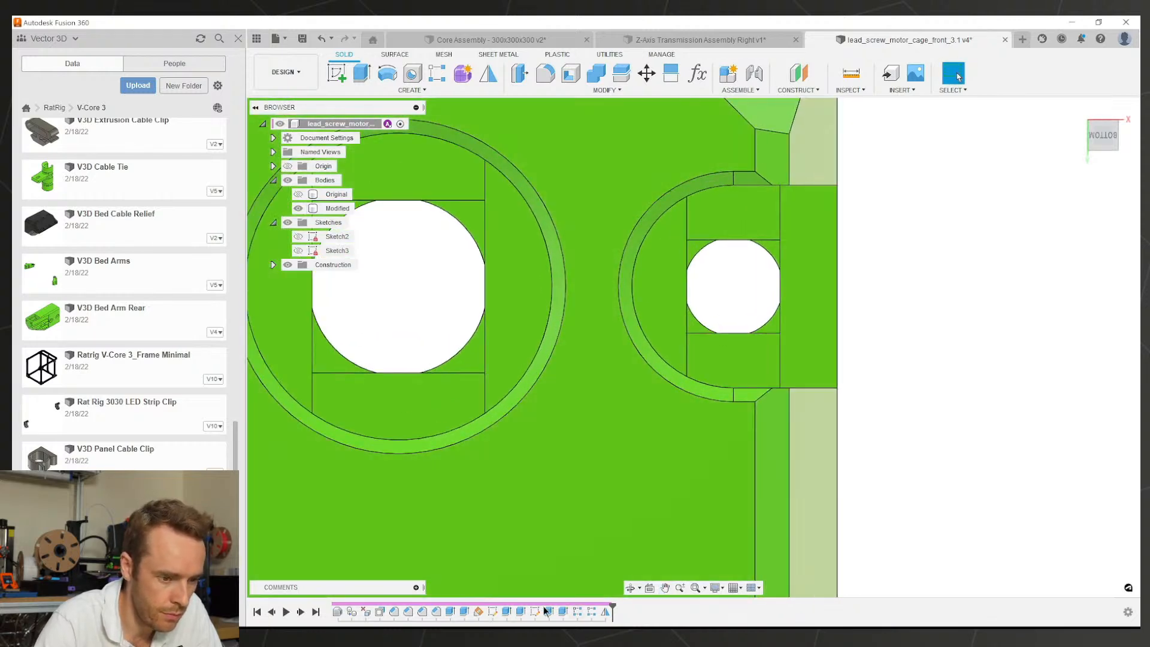
double_click(492, 611)
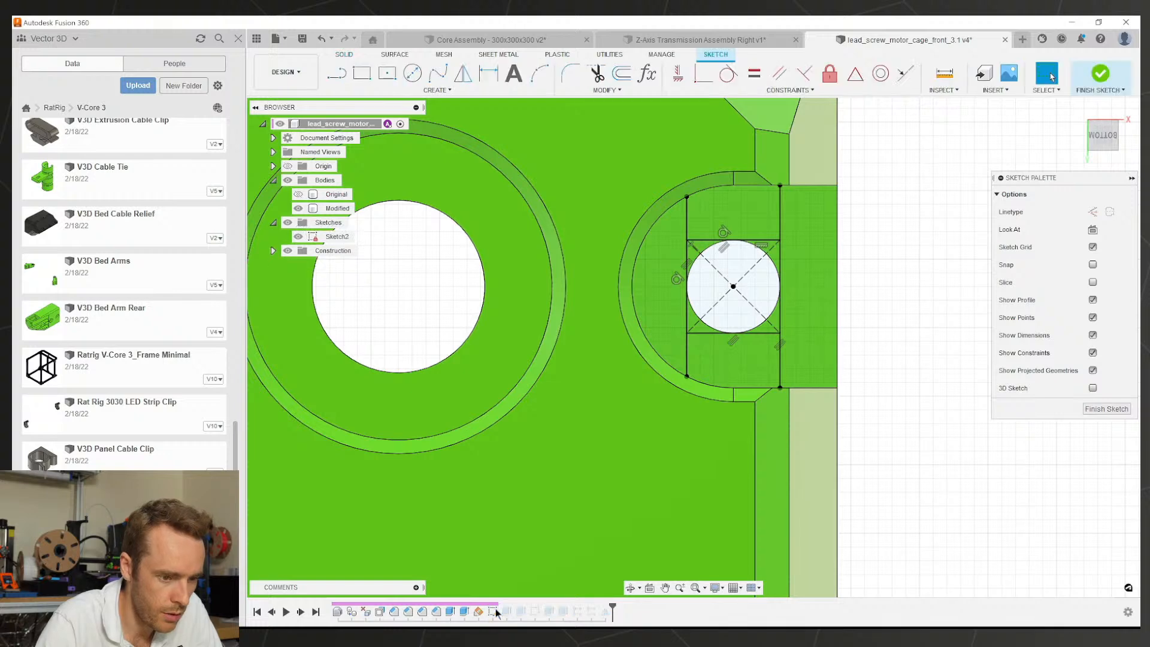
left_click(1105, 409)
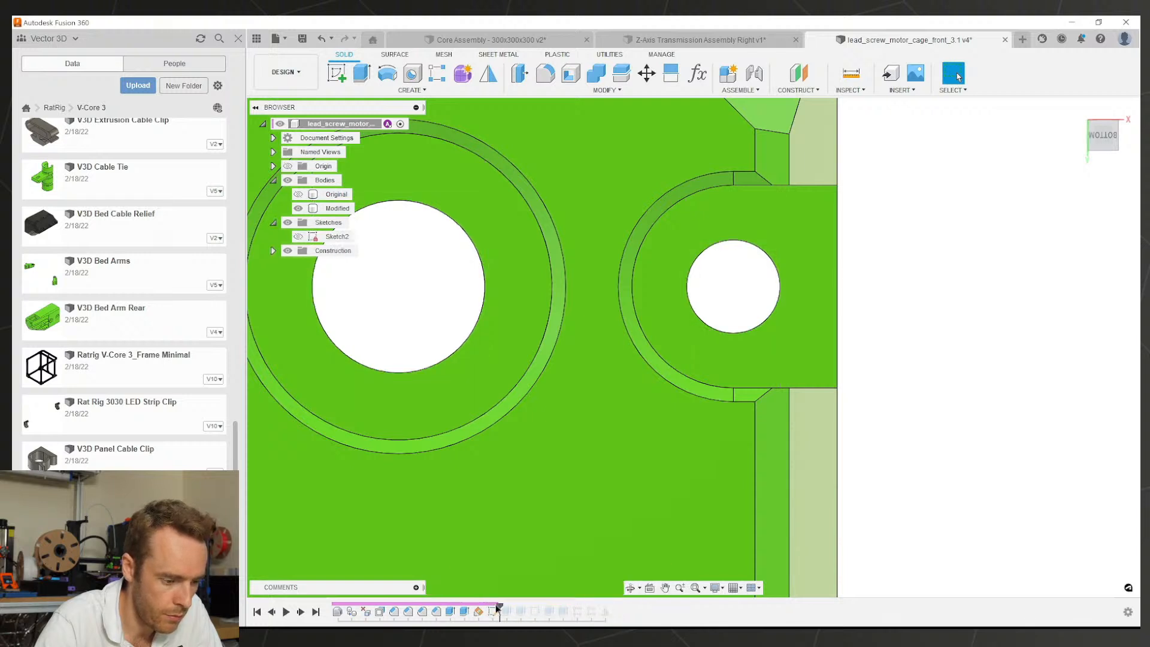
left_click(380, 611)
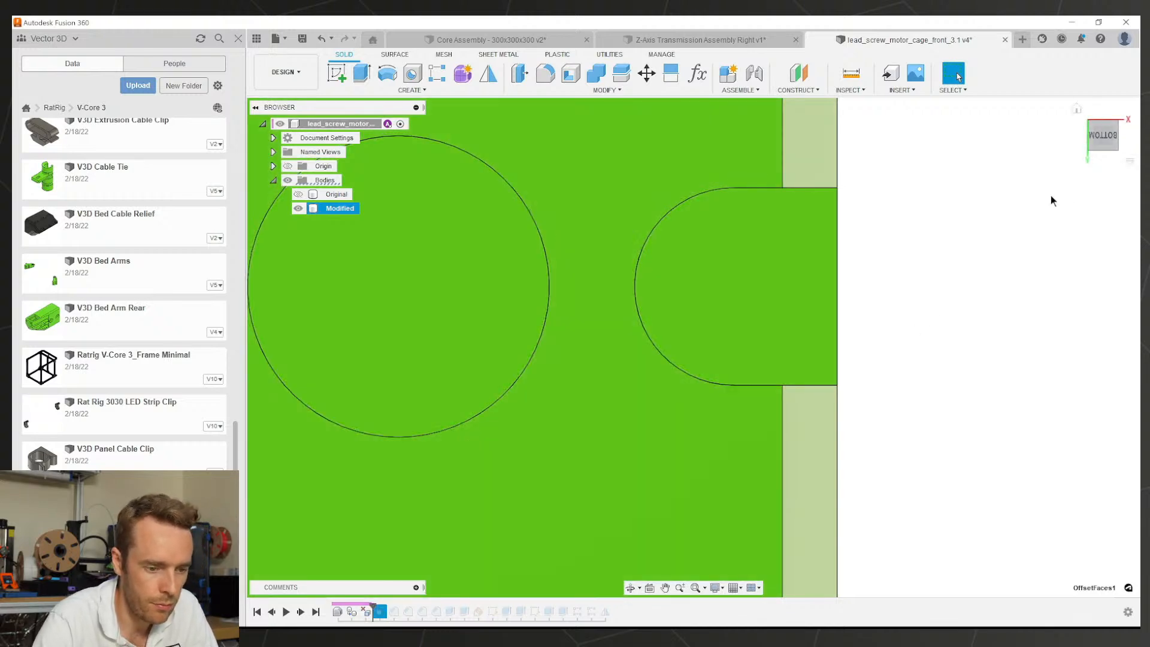
Step: Snap to a top view and inspect the hex pocket's inner hole face
scroll(869, 331, "down", 5)
middle_click_drag(868, 333, 863, 495, "shift")
left_click(1104, 136)
scroll(907, 375, "up", 6)
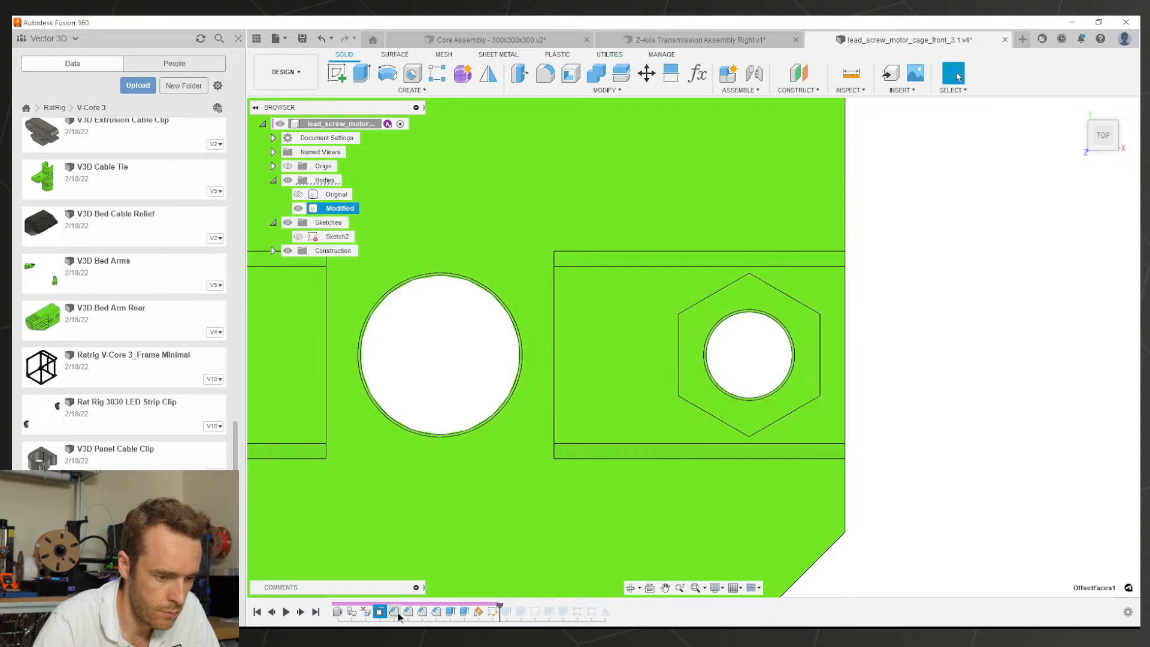
middle_click_drag(617, 418, 735, 419, "shift")
scroll(737, 416, "up", 5)
left_click(747, 390)
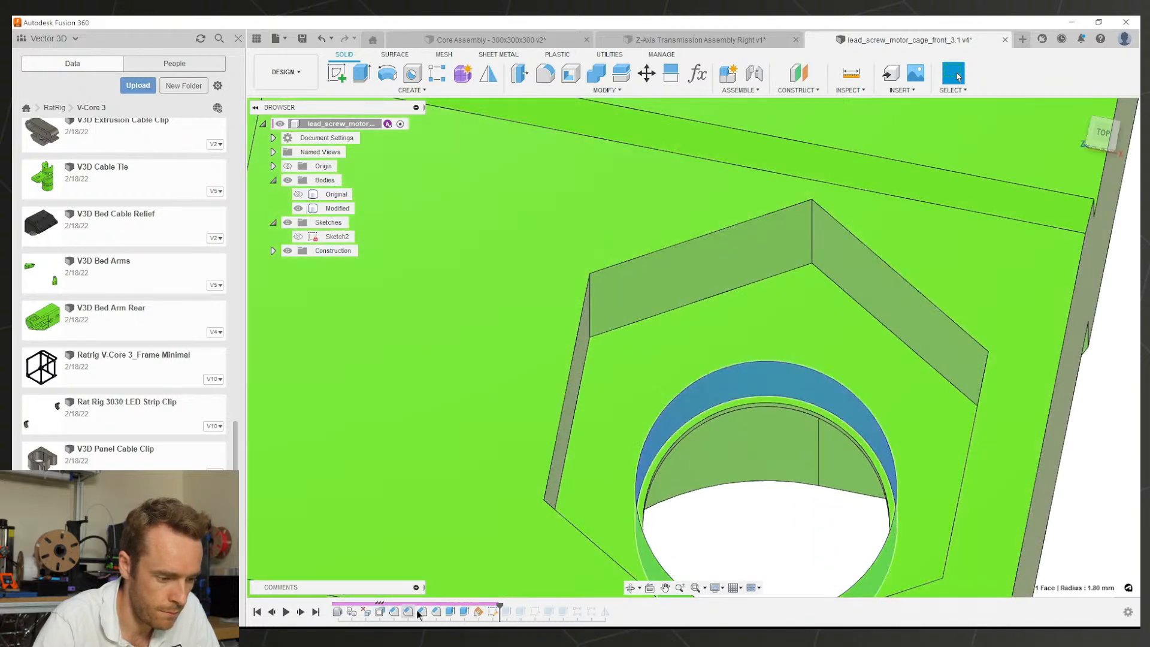
Step: Re-confirm the round-hole and hex-pocket hole cut extrusions from the timeline
left_click(449, 611)
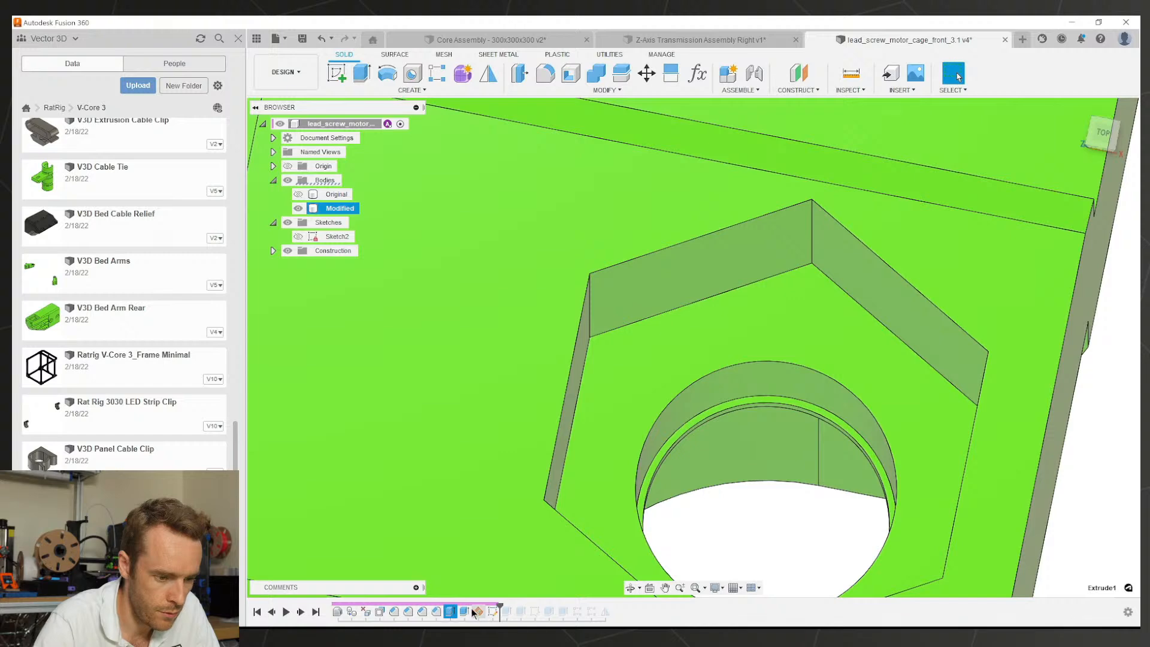
scroll(721, 404, "up", 3)
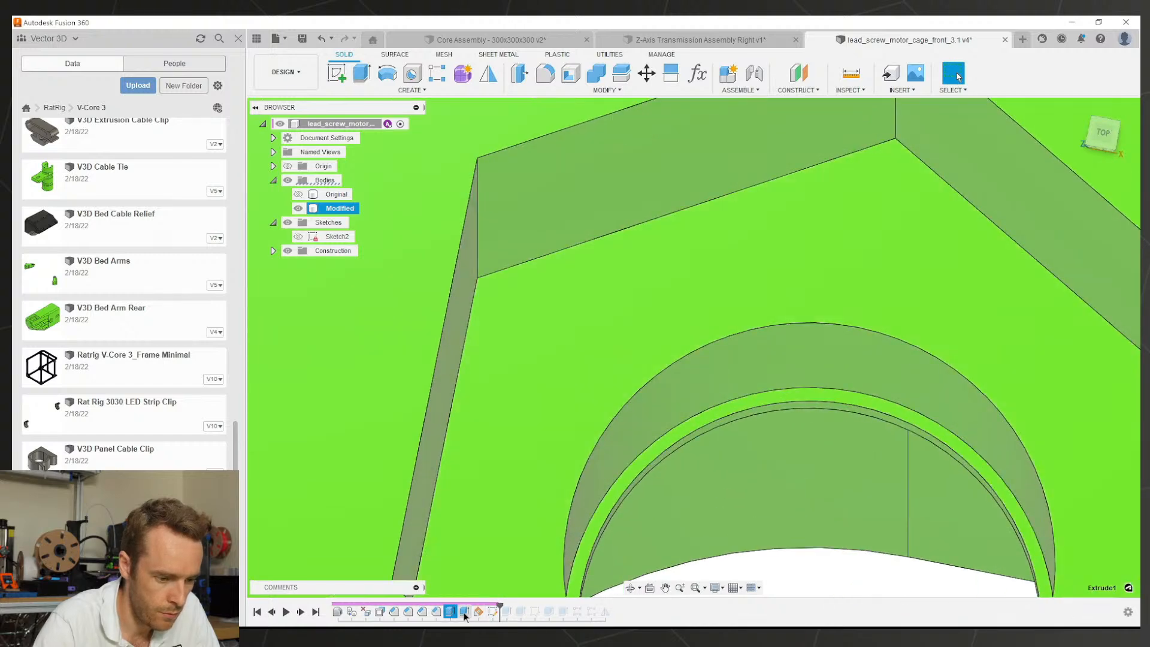
double_click(454, 612)
scroll(708, 438, "down", 4)
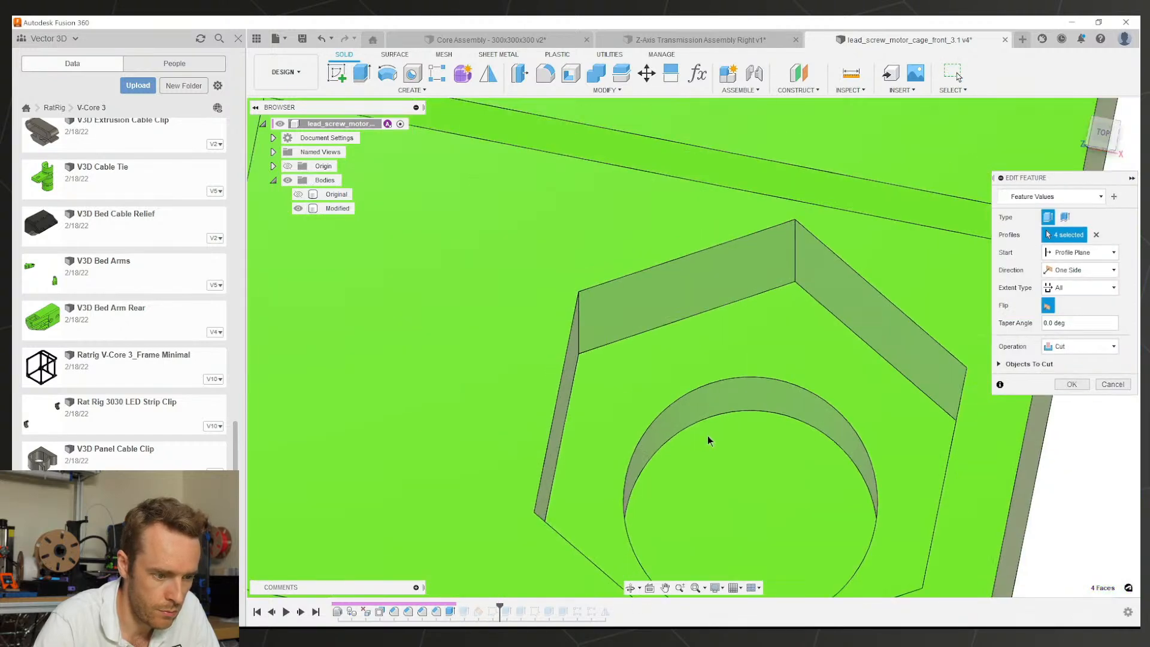
scroll(710, 440, "down", 2)
scroll(636, 449, "down", 3)
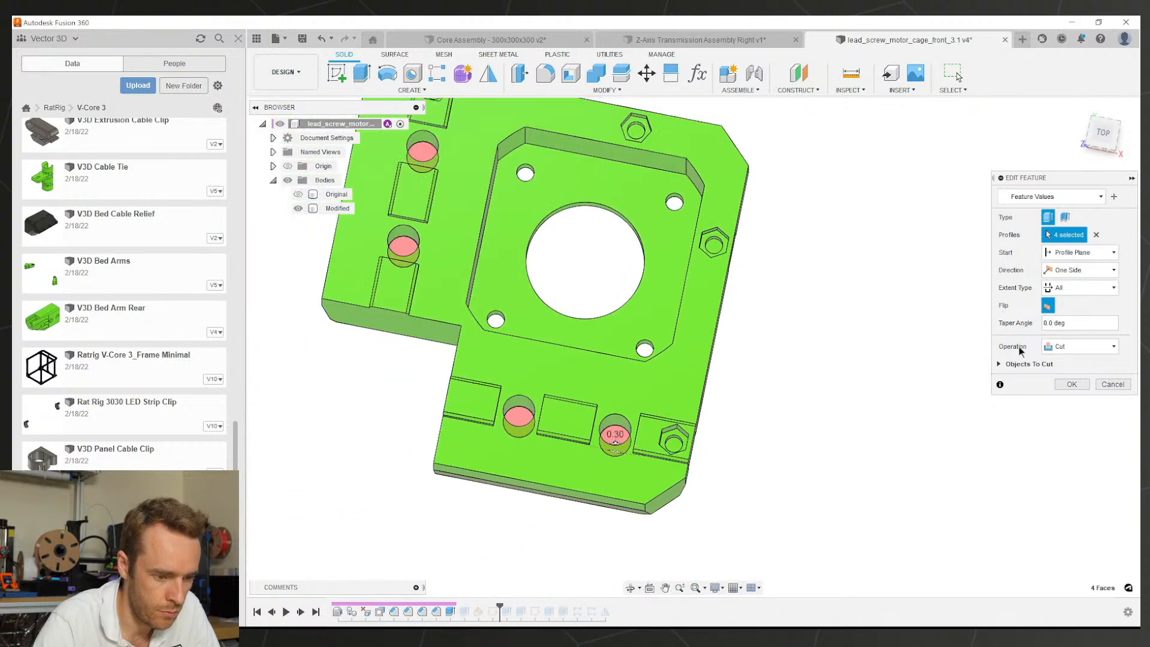
left_click(1071, 385)
scroll(619, 475, "up", 5)
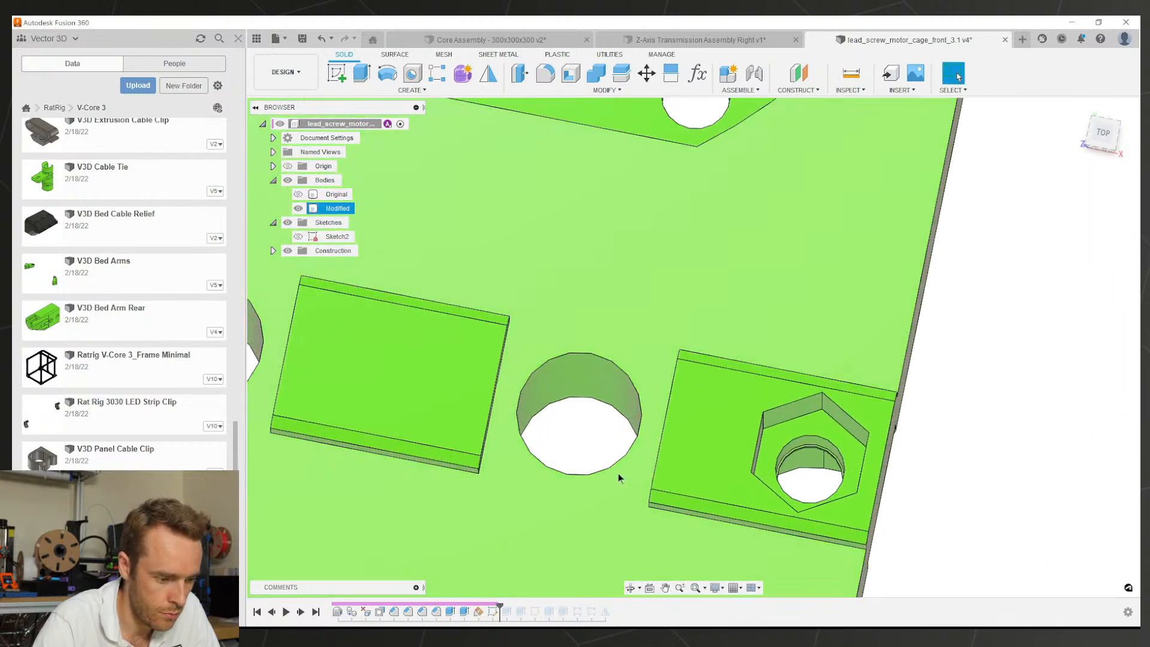
double_click(465, 611)
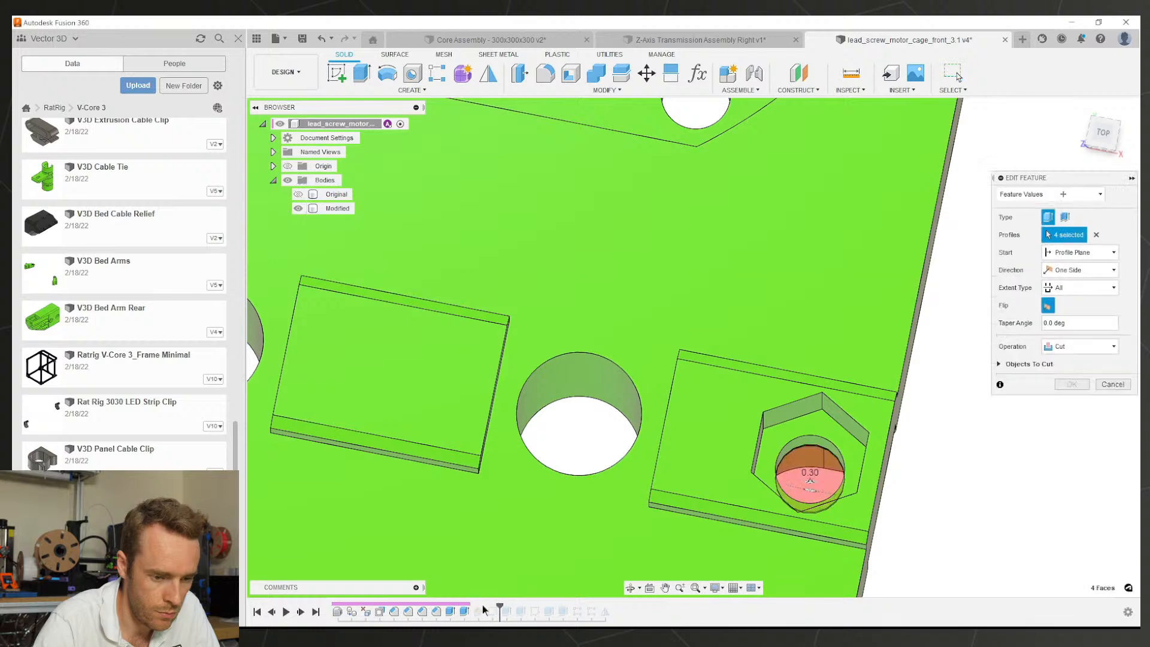
left_click(1071, 385)
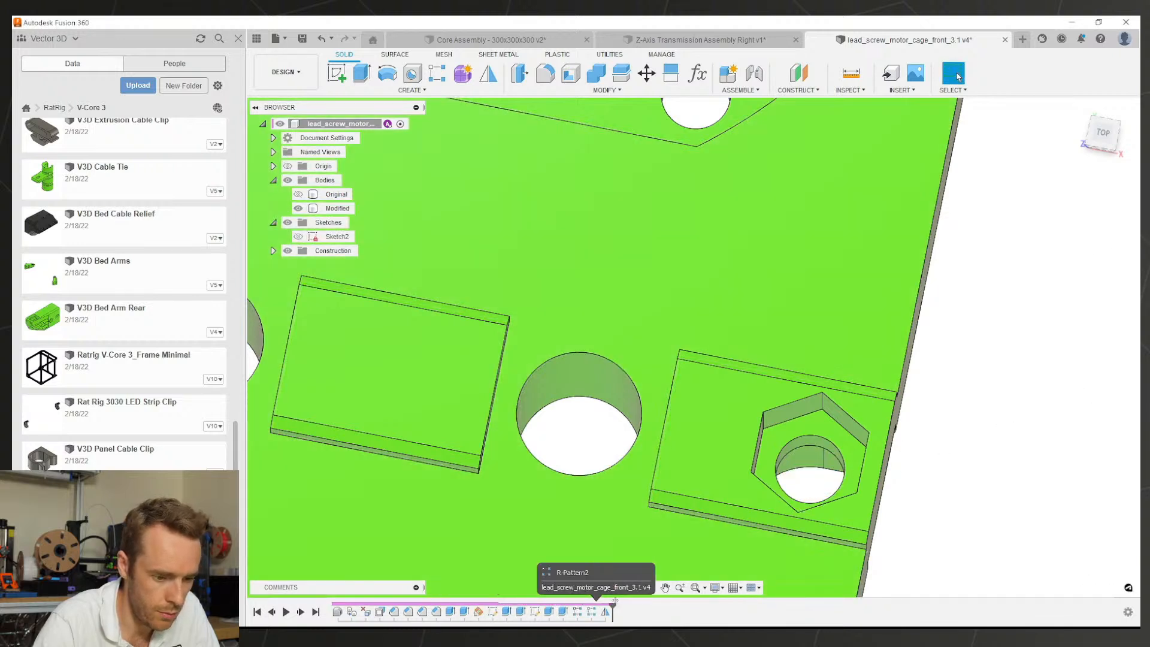
Step: Orbit the reworked part to check its underside, corners and side walls from a low front view
middle_click_drag(826, 444, 753, 341, "shift")
scroll(753, 341, "up", 5)
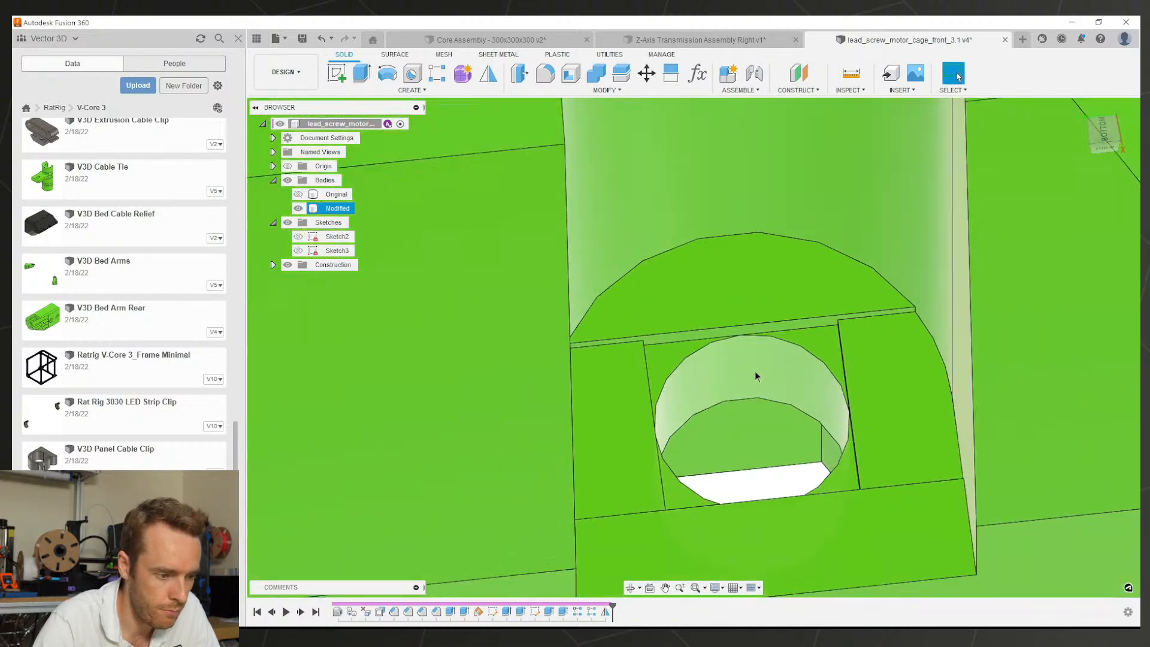
scroll(754, 371, "down", 8)
scroll(512, 392, "up", 4)
scroll(531, 389, "down", 2)
middle_click_drag(550, 372, 699, 418)
scroll(654, 394, "down", 4)
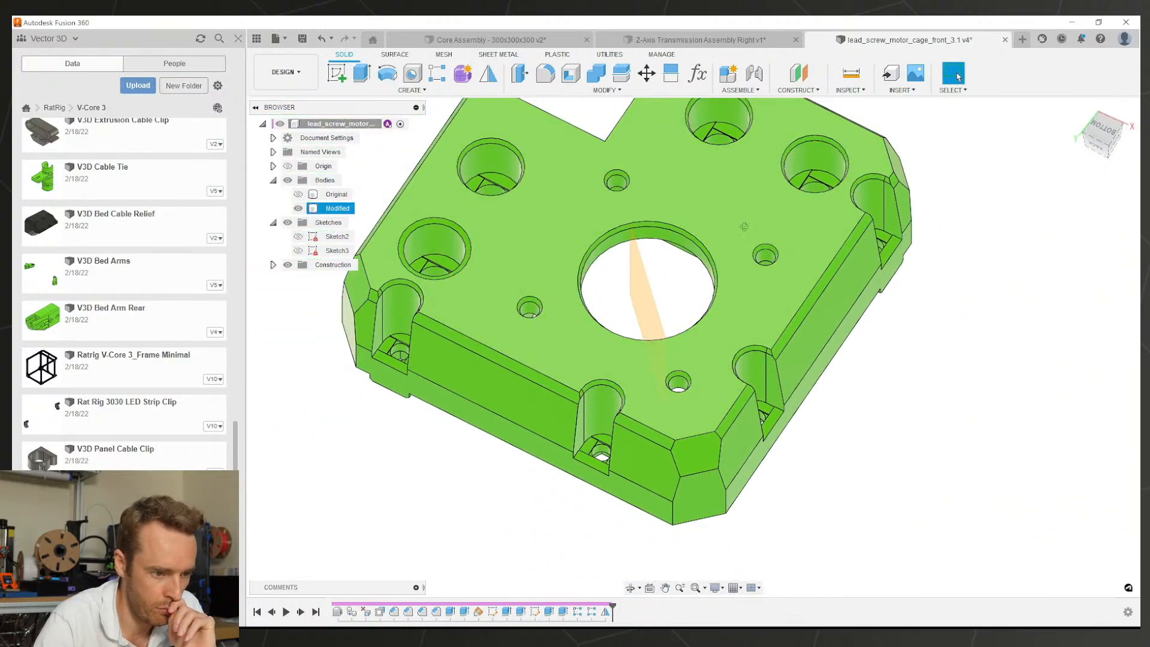
middle_click_drag(744, 227, 580, 358, "shift")
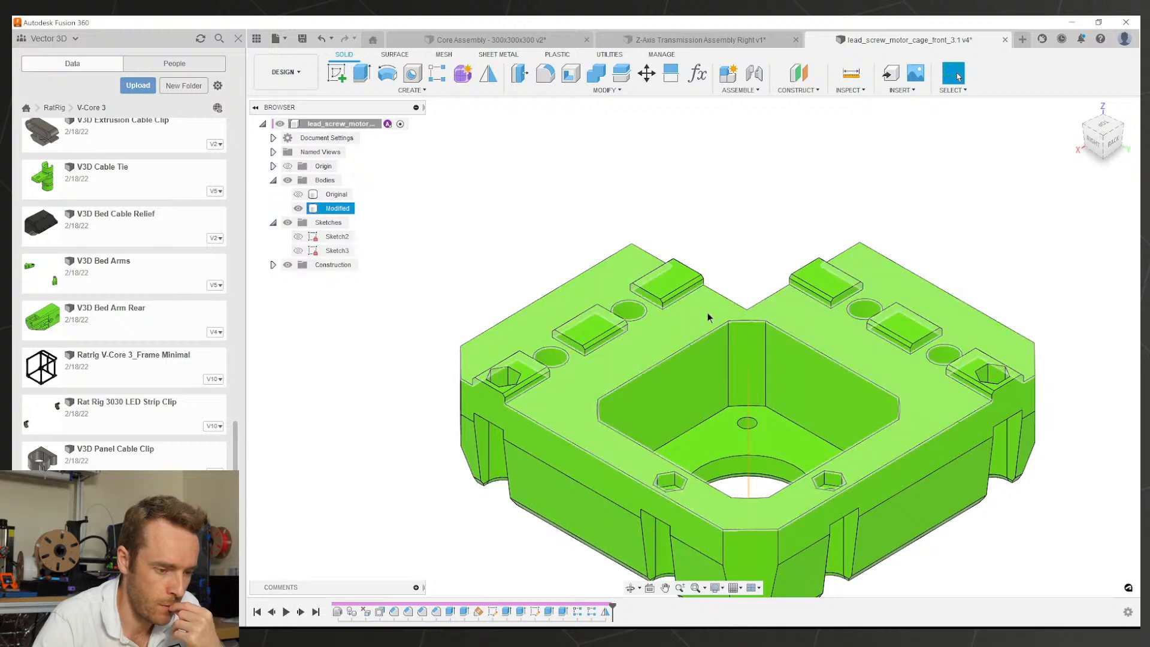
middle_click_drag(602, 348, 675, 321, "shift")
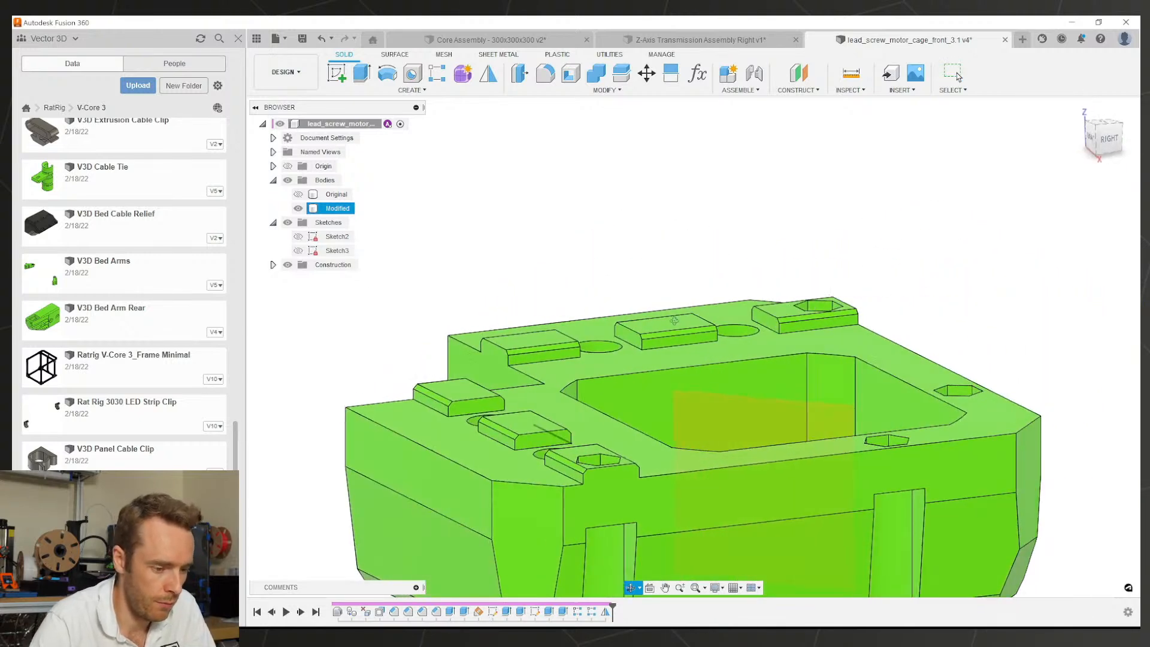
scroll(569, 479, "up", 5)
Step: Start an Offset Face on the side walls of the first raised rectangular bosses
key("q")
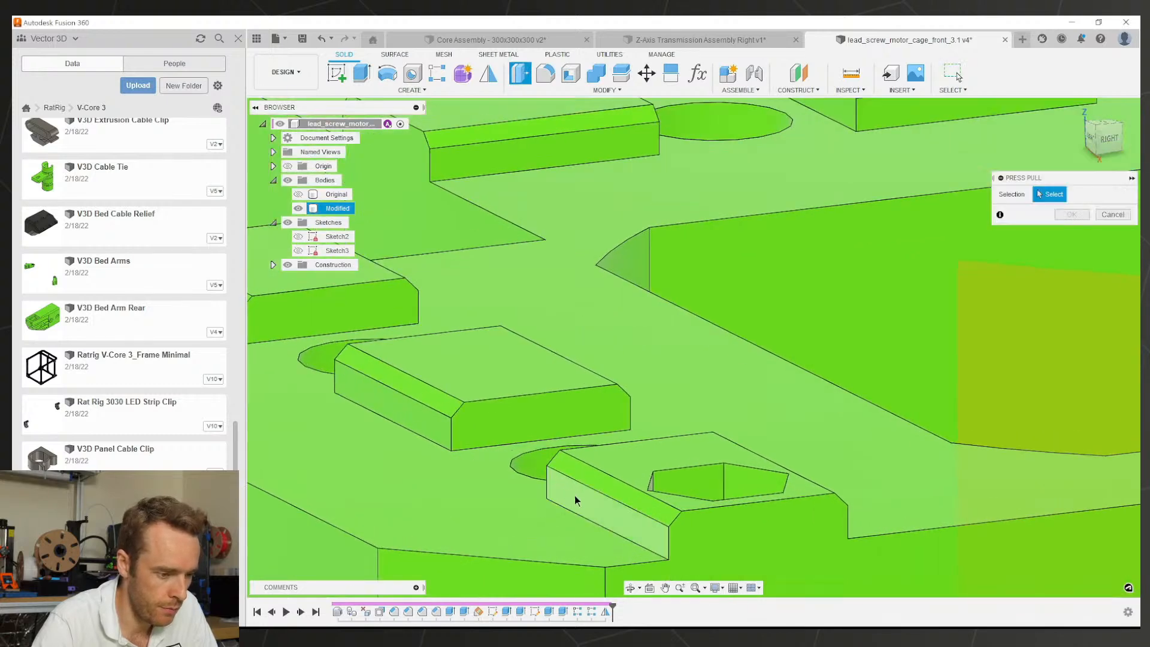
left_click(574, 495)
scroll(514, 440, "down", 3)
scroll(419, 368, "down", 3)
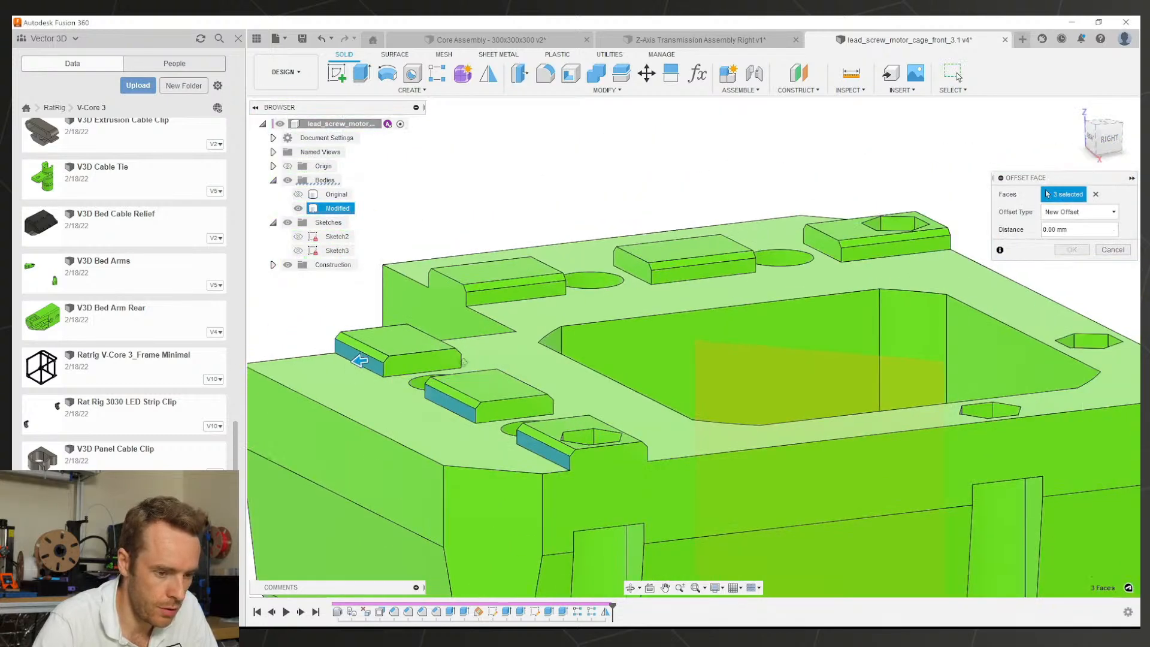
middle_click_drag(821, 345, 659, 332, "shift")
scroll(660, 332, "up", 3)
left_click(815, 324)
left_click(619, 343)
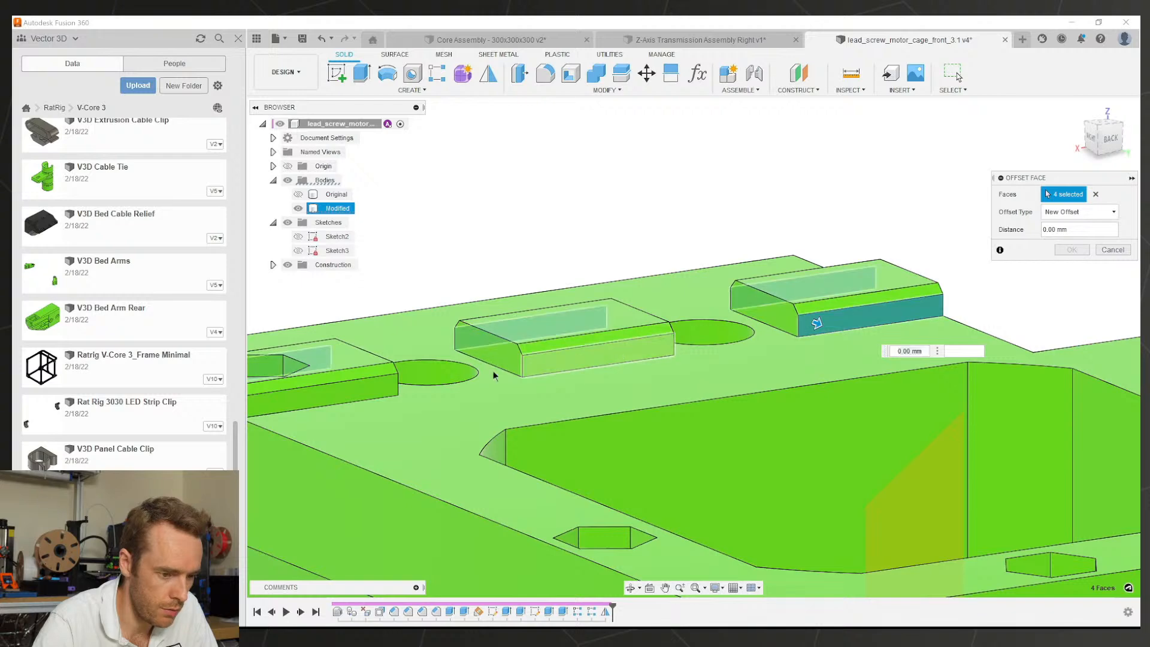
left_click(360, 392)
middle_click_drag(361, 392, 518, 348, "shift")
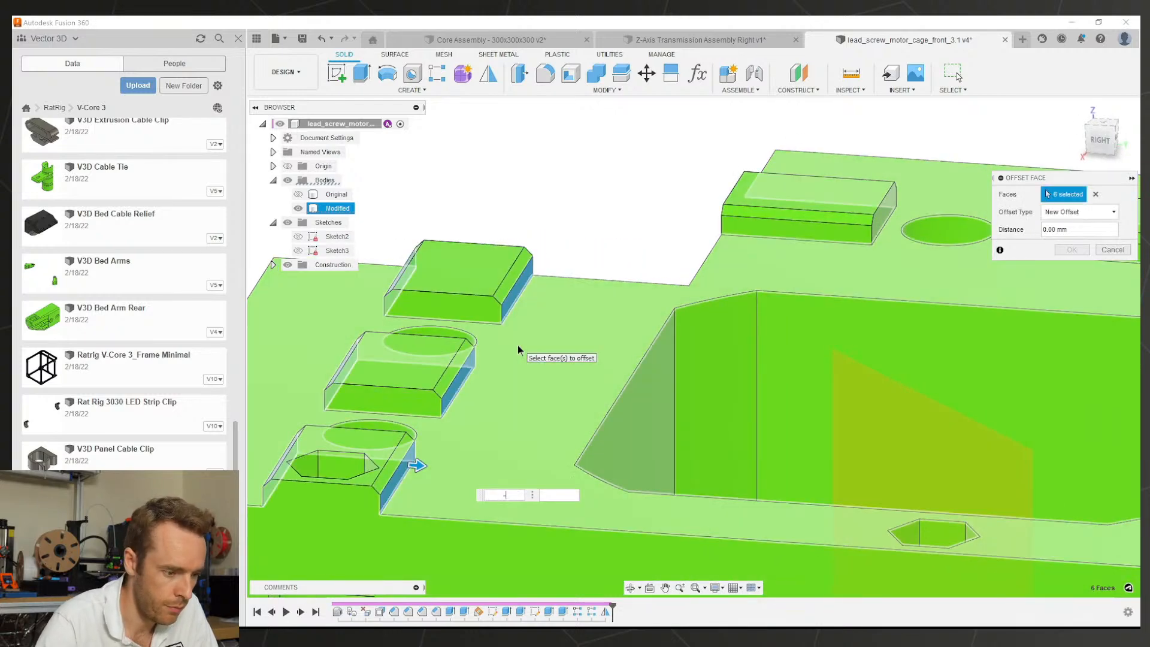
Step: Enter a -0.1 mm distance and add the remaining boss side faces, 11 in total
type("-0.1")
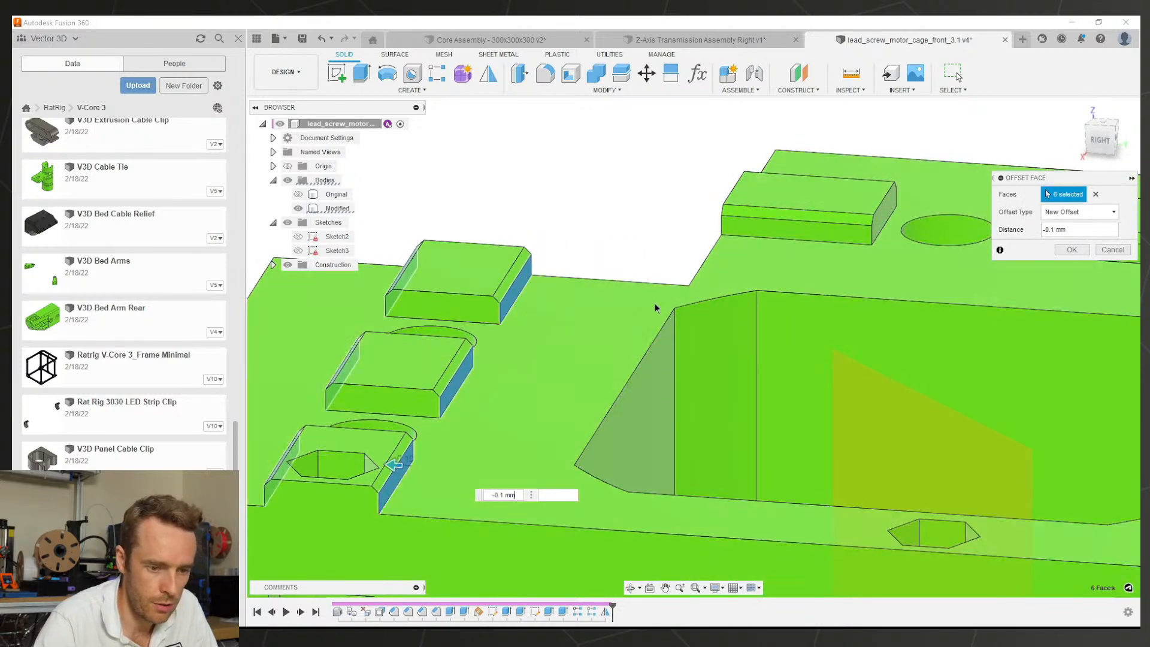
scroll(657, 307, "down", 3)
middle_click_drag(657, 307, 521, 313, "shift")
scroll(868, 314, "down", 3)
scroll(1026, 318, "up", 4)
scroll(627, 279, "up", 3)
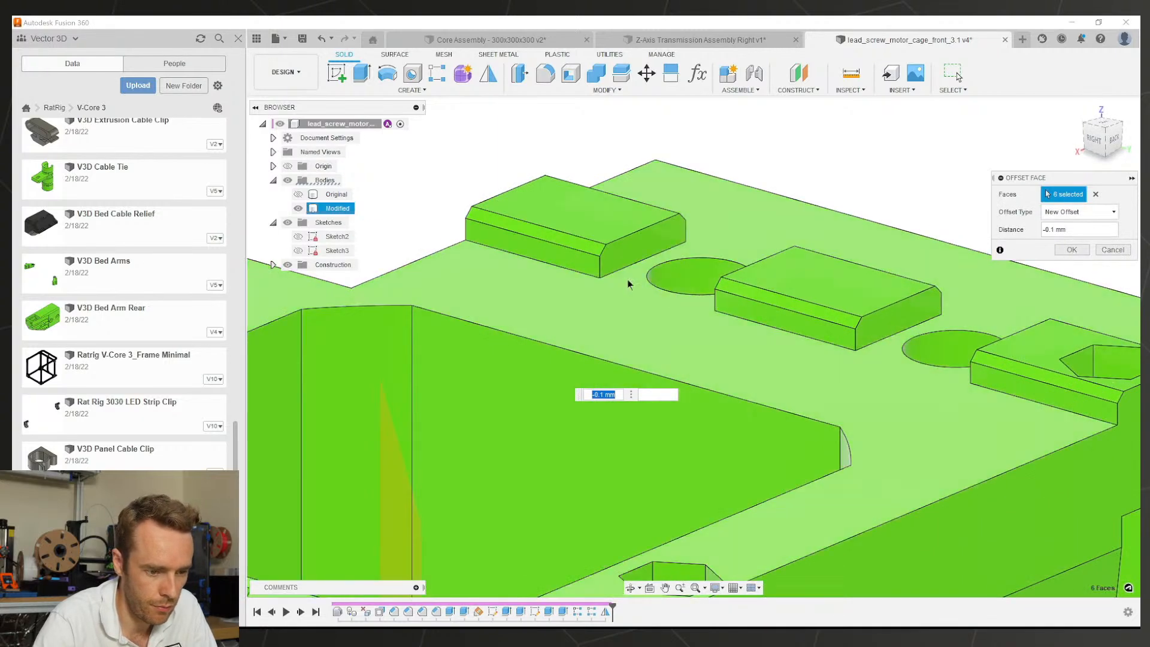
left_click(594, 266)
left_click(982, 376)
scroll(850, 390, "down", 2)
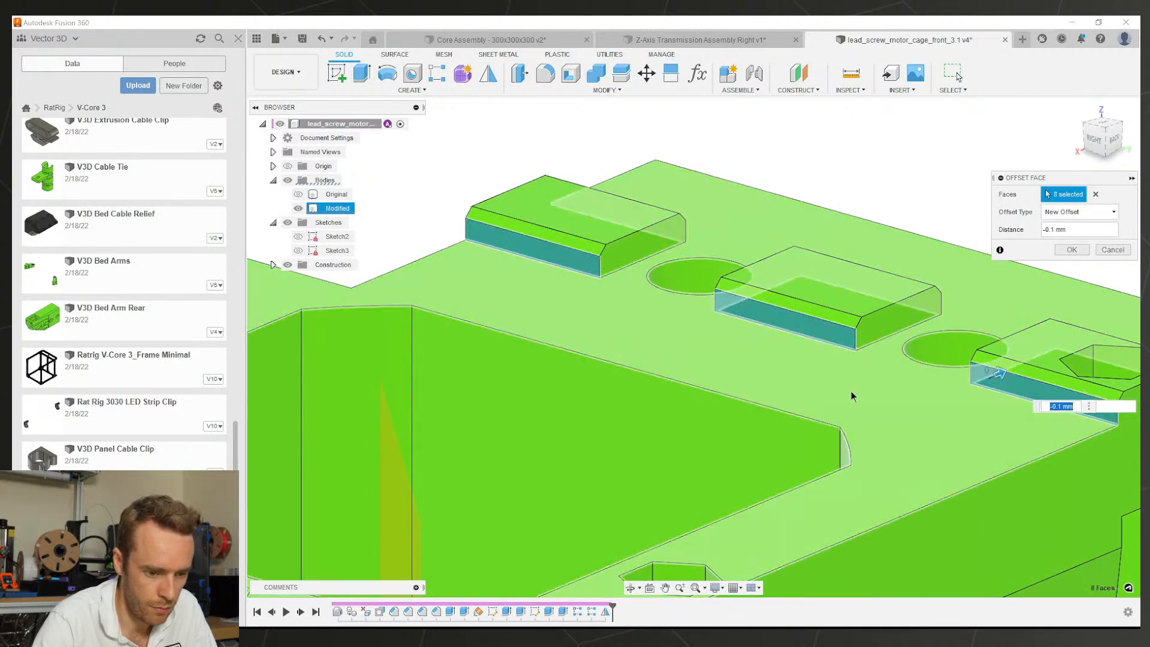
middle_click_drag(850, 391, 821, 487, "shift")
scroll(813, 520, "up", 3)
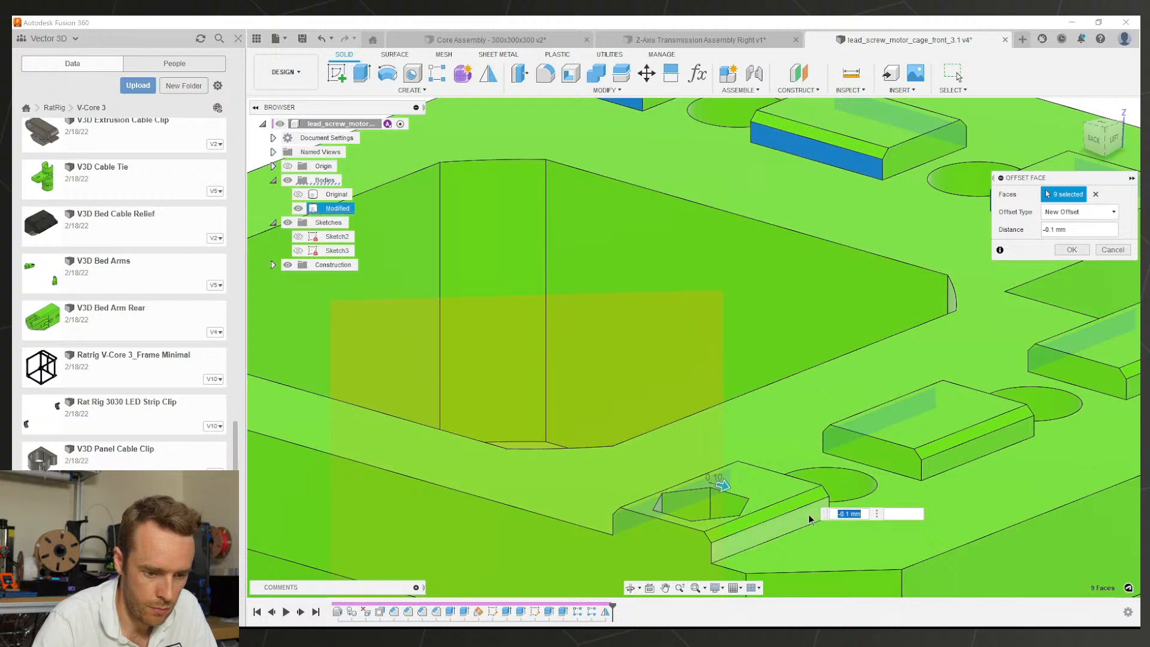
left_click(810, 518)
left_click(983, 447)
scroll(808, 390, "down", 2)
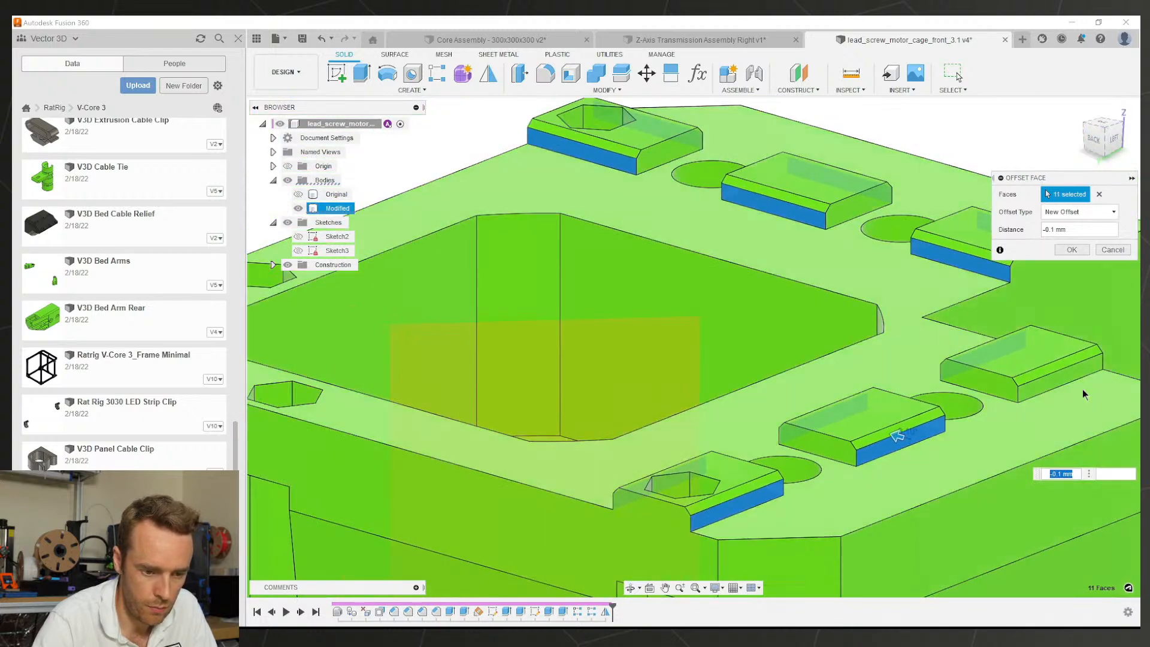
Step: Apply the -0.1 mm face offset and save the design
left_click(1071, 250)
scroll(872, 357, "down", 3)
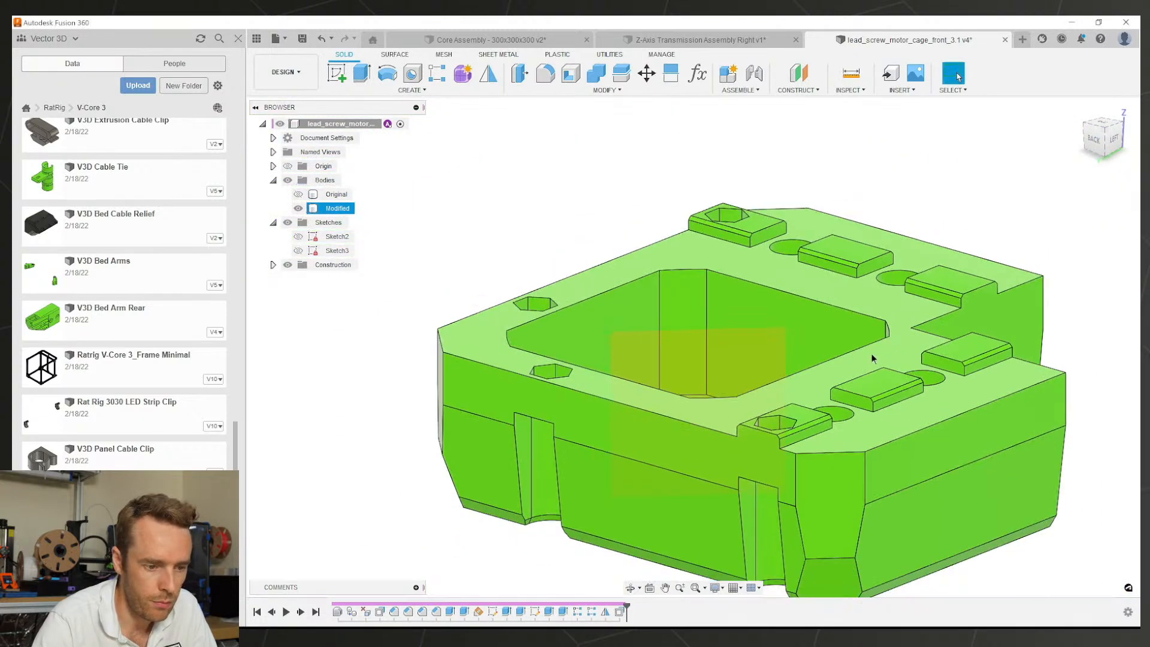
middle_click_drag(872, 358, 967, 343, "shift")
key("ctrl+s")
key("Return")
scroll(869, 359, "up", 2)
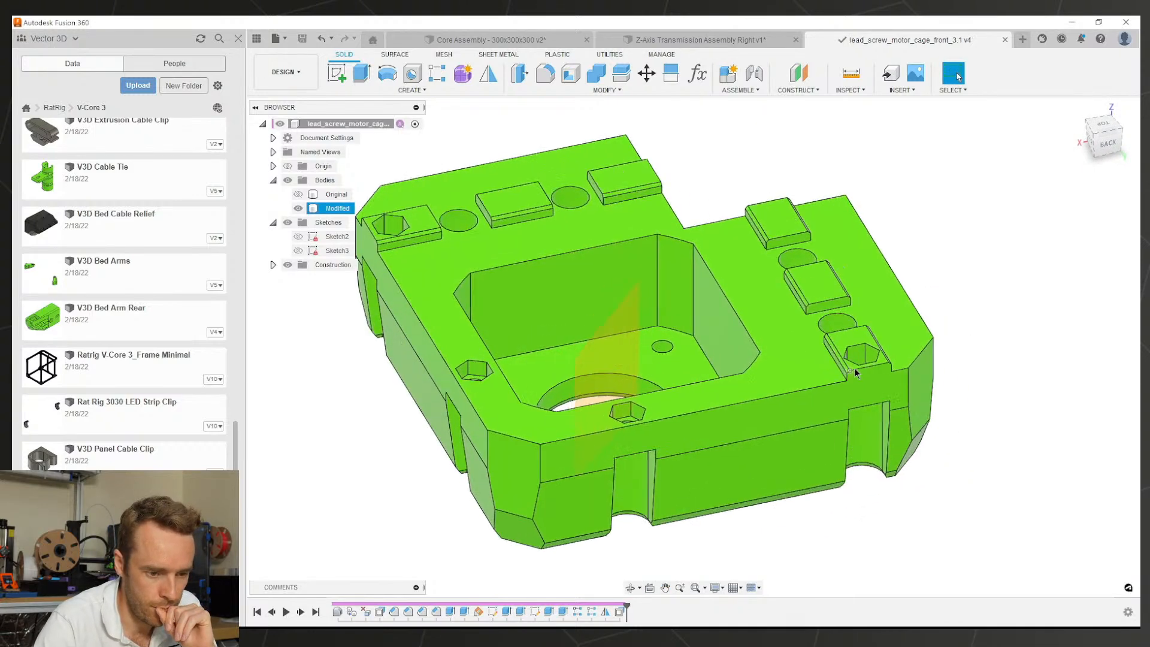
scroll(855, 373, "up", 8)
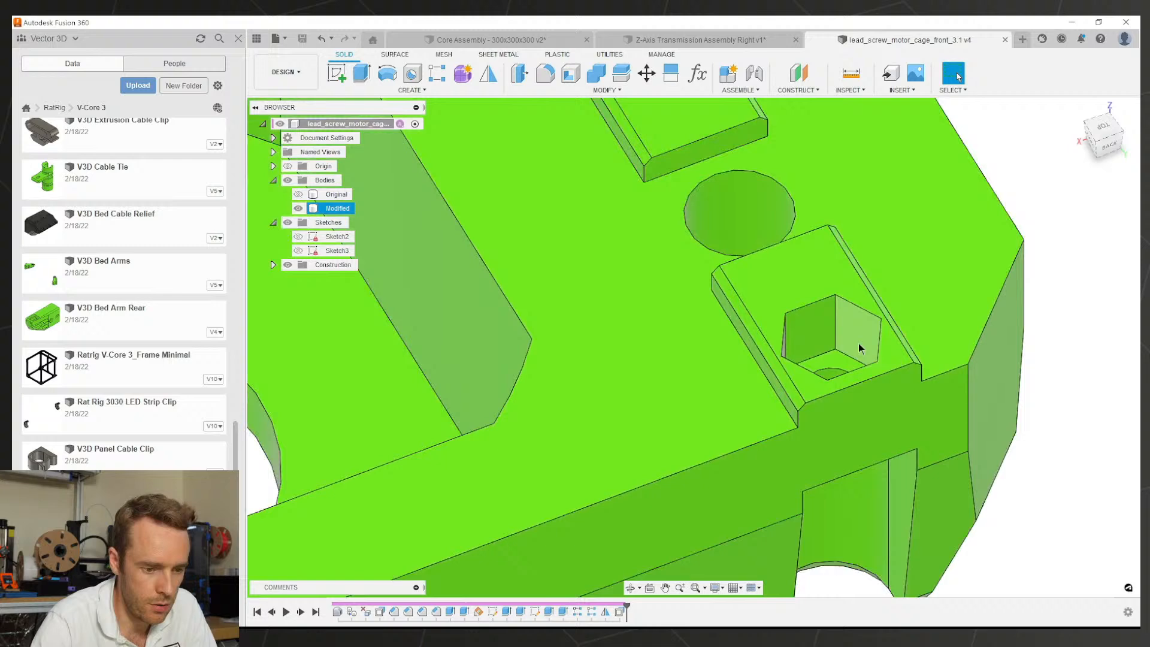
Step: Select the six walls of the first hex nut pocket for a Move/Copy
left_click(845, 348)
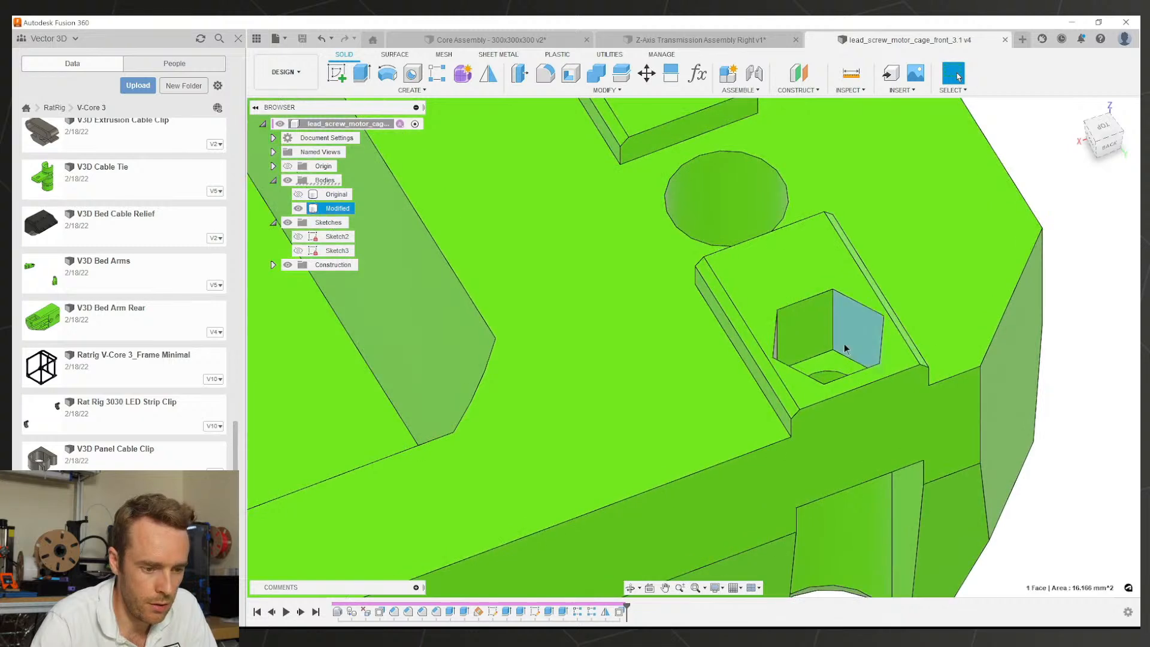
scroll(844, 348, "down", 5)
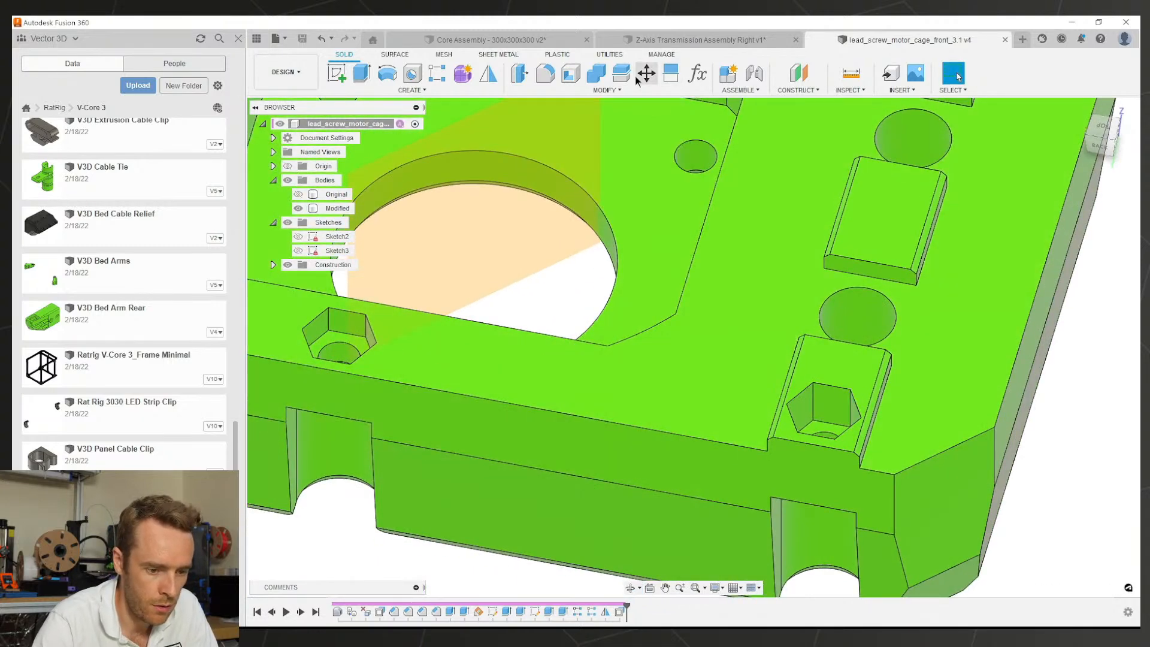
left_click(646, 73)
scroll(788, 333, "up", 5)
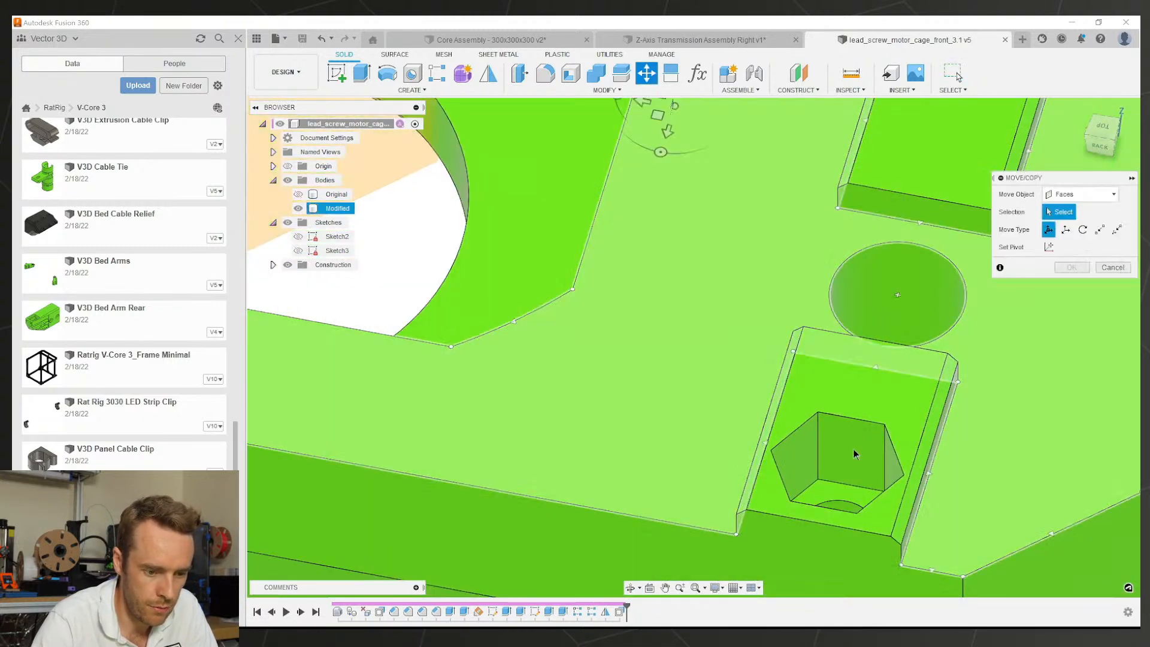
scroll(855, 454, "up", 1)
left_click(850, 458)
middle_click_drag(828, 488, 798, 337, "shift")
scroll(798, 337, "up", 2)
left_click(787, 336)
left_click(692, 386)
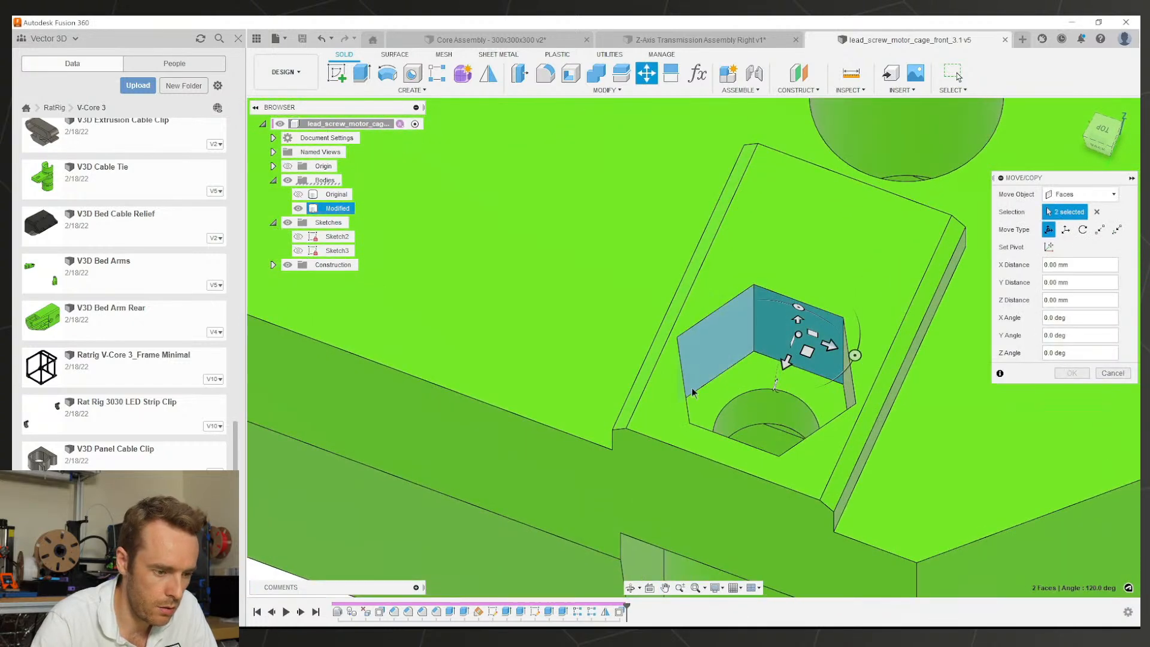
middle_click_drag(692, 387, 596, 287, "shift")
left_click(620, 280)
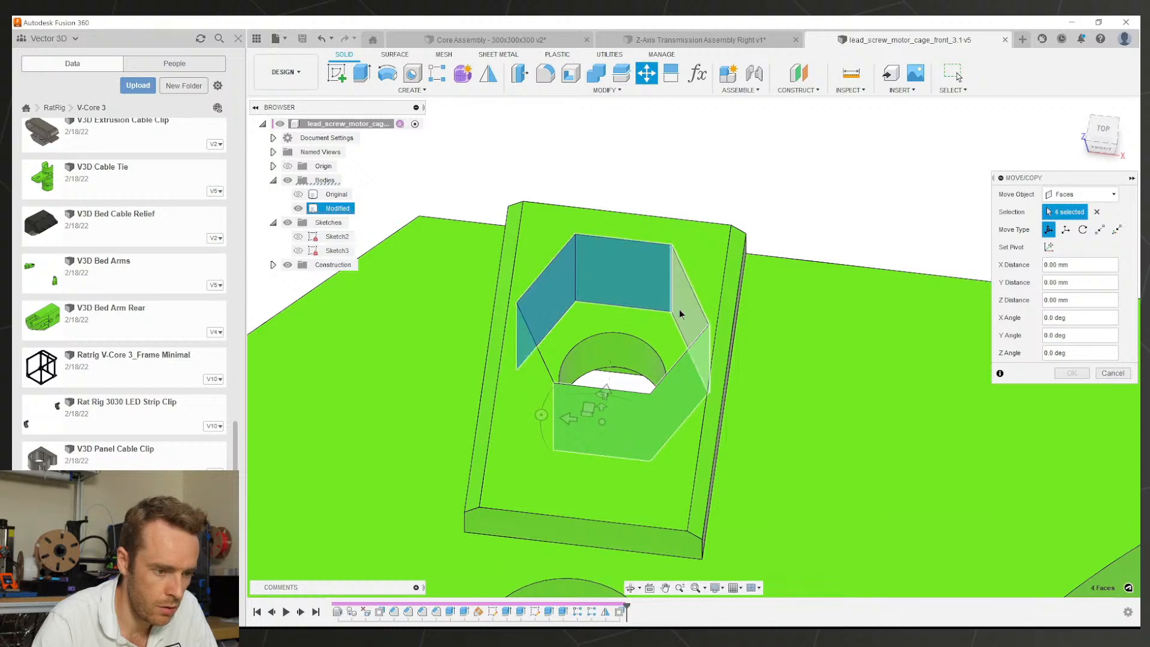
left_click(680, 313)
middle_click_drag(680, 313, 548, 300, "shift")
left_click(705, 240)
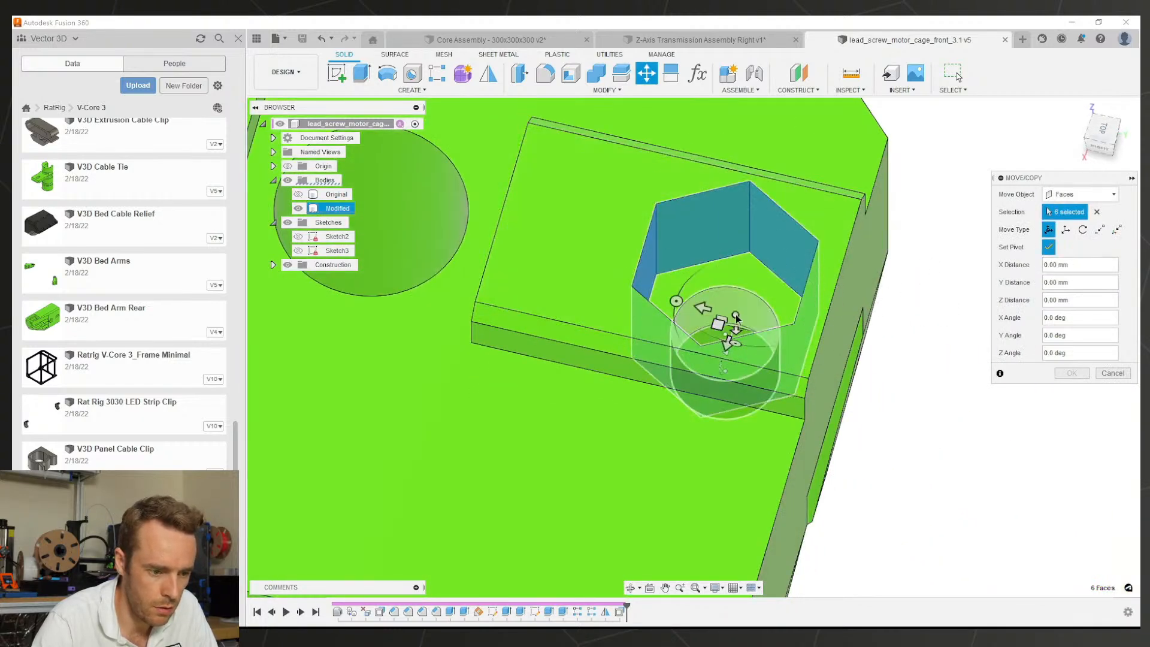
Step: Pivot at the hole centre and rotate the first pocket's faces 30° about Z
middle_click_drag(731, 310, 733, 323, "shift")
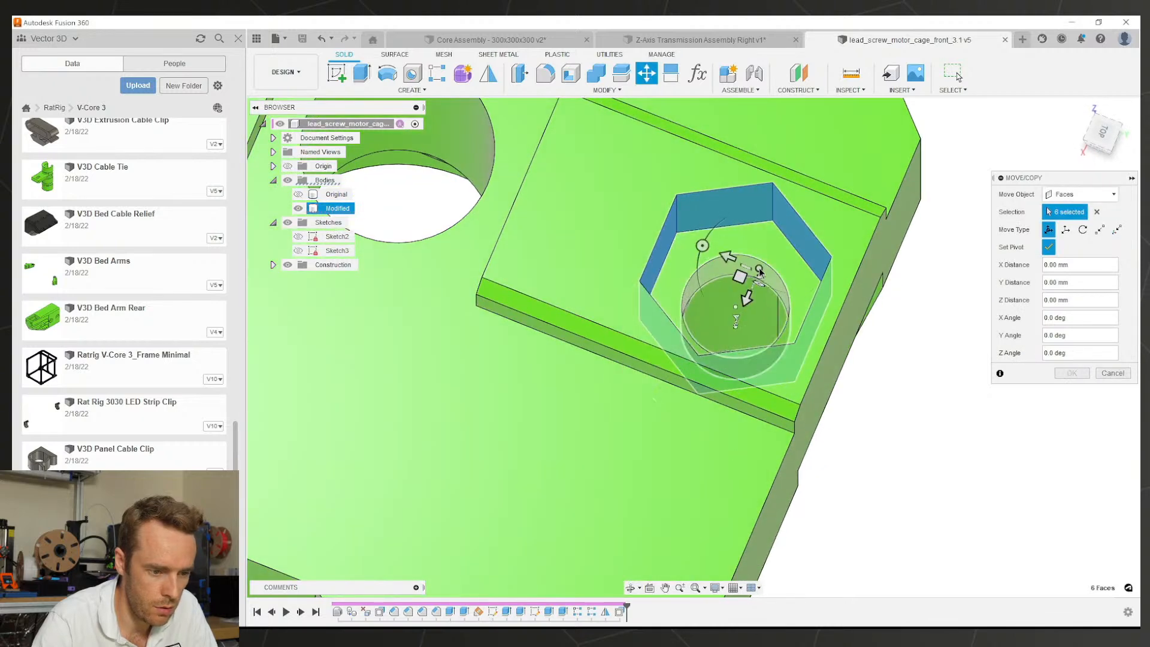
middle_click_drag(759, 261, 764, 289, "shift")
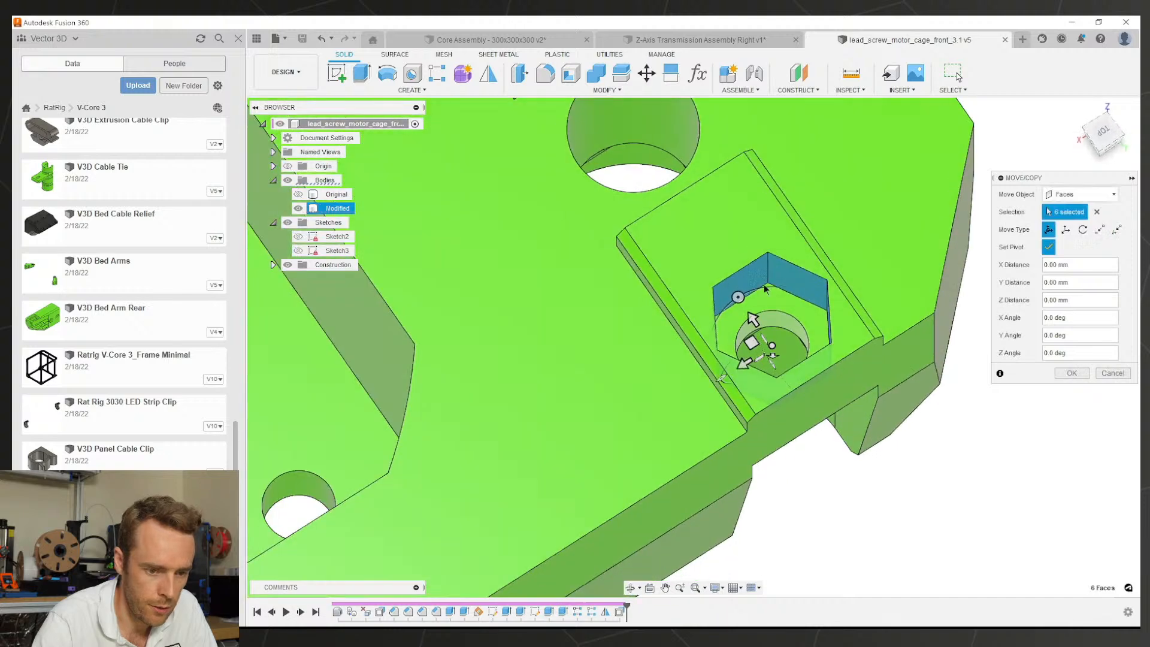
left_click(1048, 248)
left_click_drag(834, 304, 820, 322, "shift")
middle_click_drag(820, 321, 809, 339, "shift")
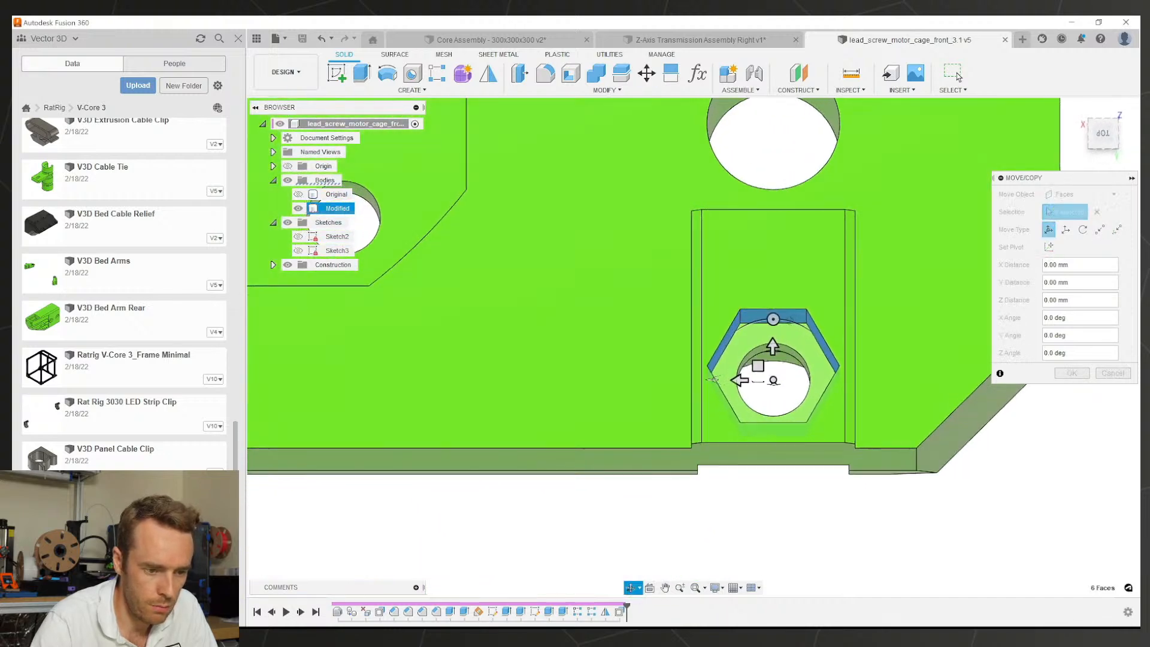
scroll(809, 339, "up", 3)
left_click_drag(760, 342, 766, 343)
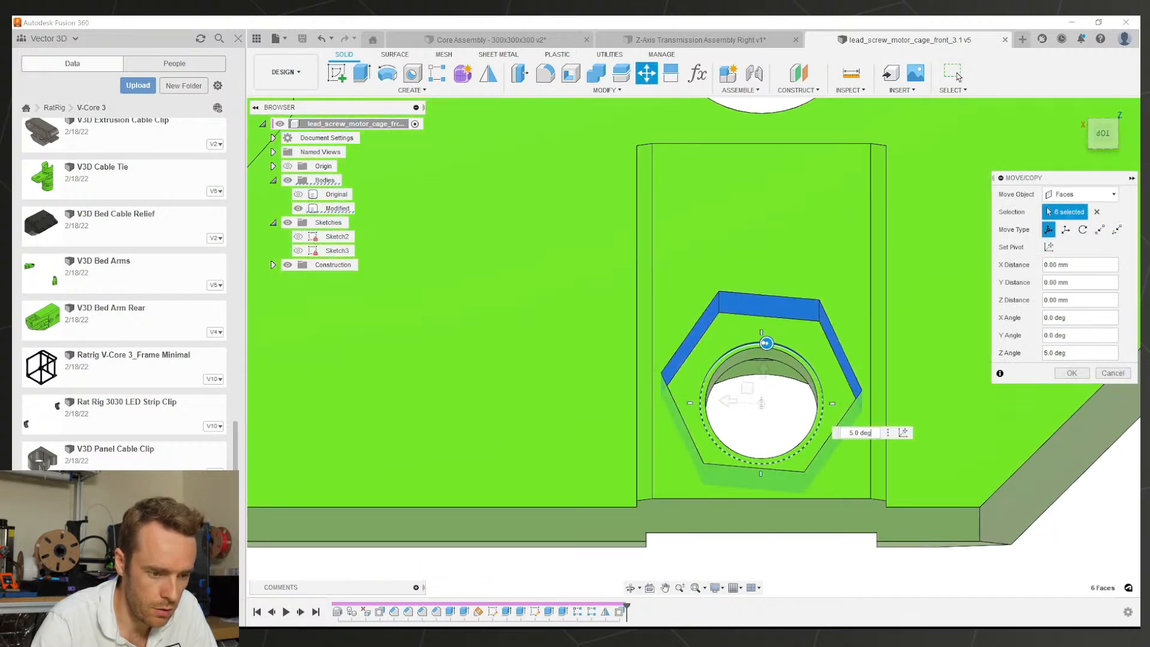
scroll(767, 327, "down", 5)
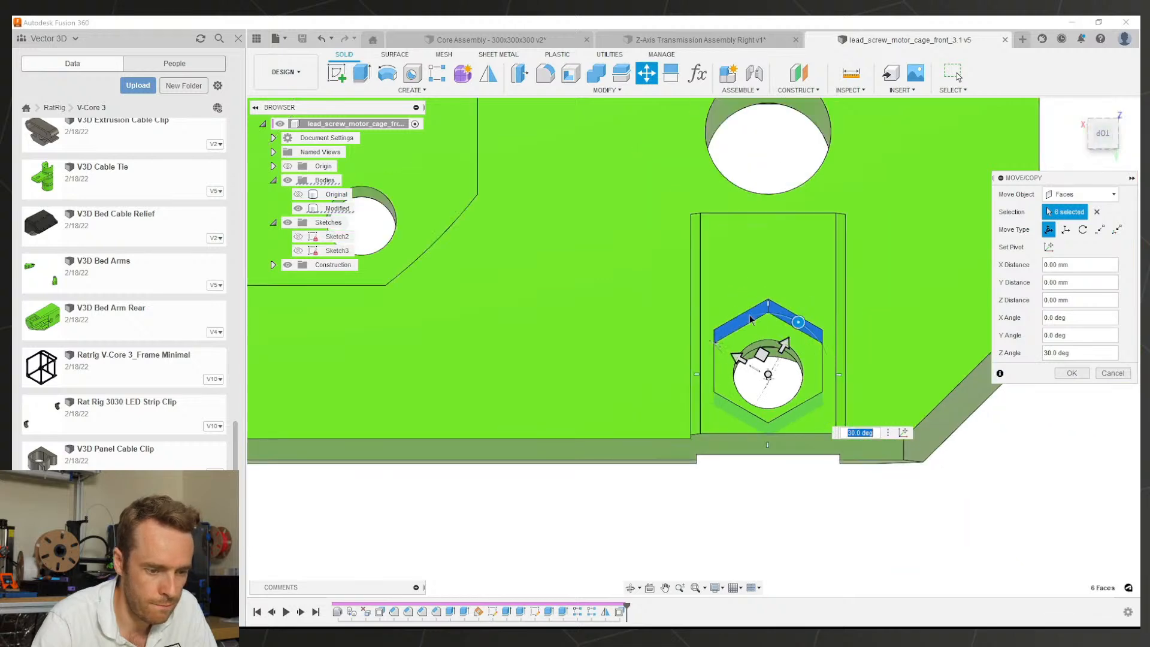
middle_click_drag(753, 314, 773, 285, "shift")
left_click(1076, 376)
scroll(761, 329, "up", 4)
middle_click_drag(760, 329, 809, 335, "shift")
scroll(728, 336, "down", 6)
scroll(729, 333, "down", 4)
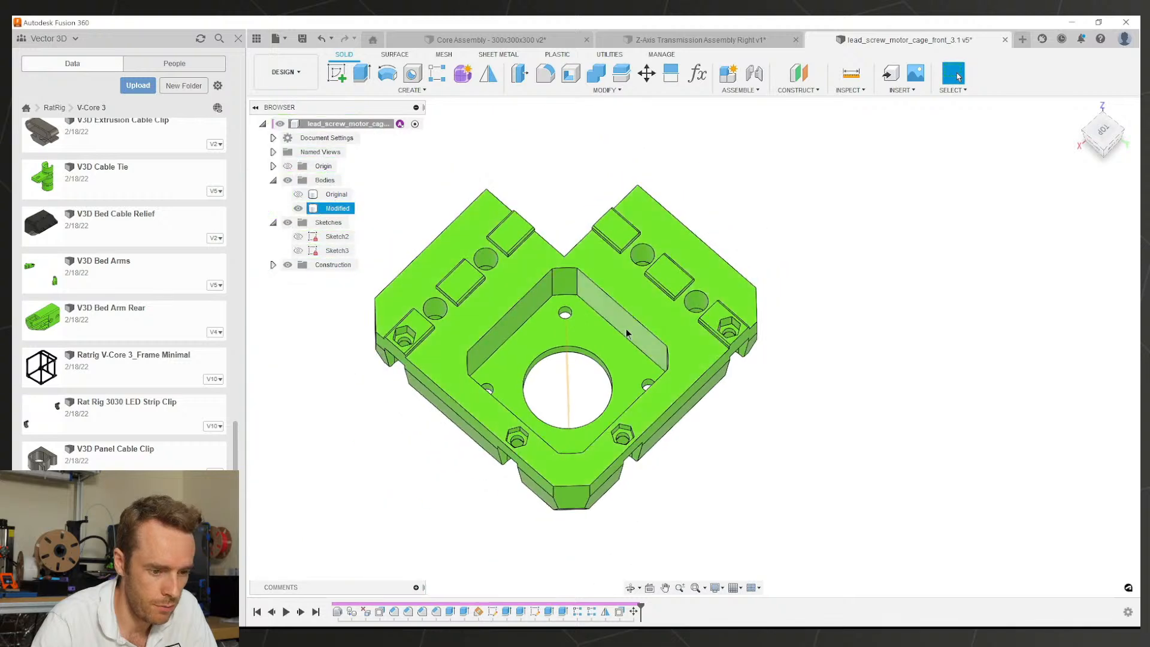
scroll(704, 337, "up", 5)
scroll(661, 347, "down", 5)
Step: Start another Move/Copy and select the six faces of the left hex pocket
middle_click_drag(533, 343, 759, 348)
scroll(608, 340, "up", 6)
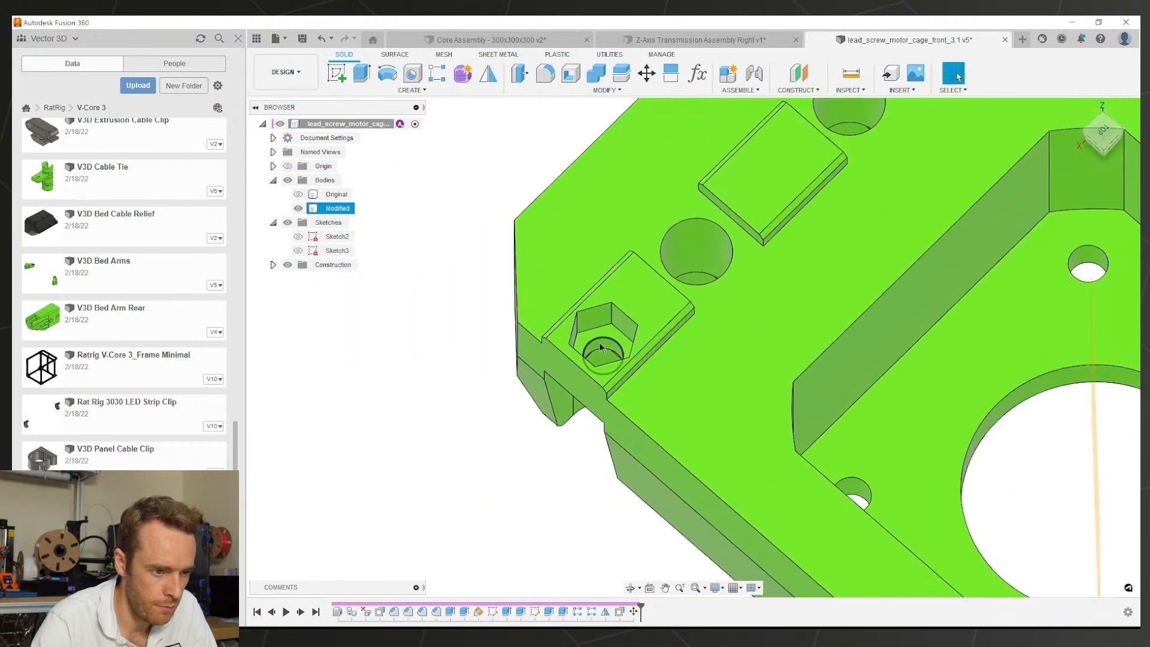
middle_click_drag(611, 339, 648, 333, "shift")
scroll(638, 345, "up", 3)
left_click(644, 77)
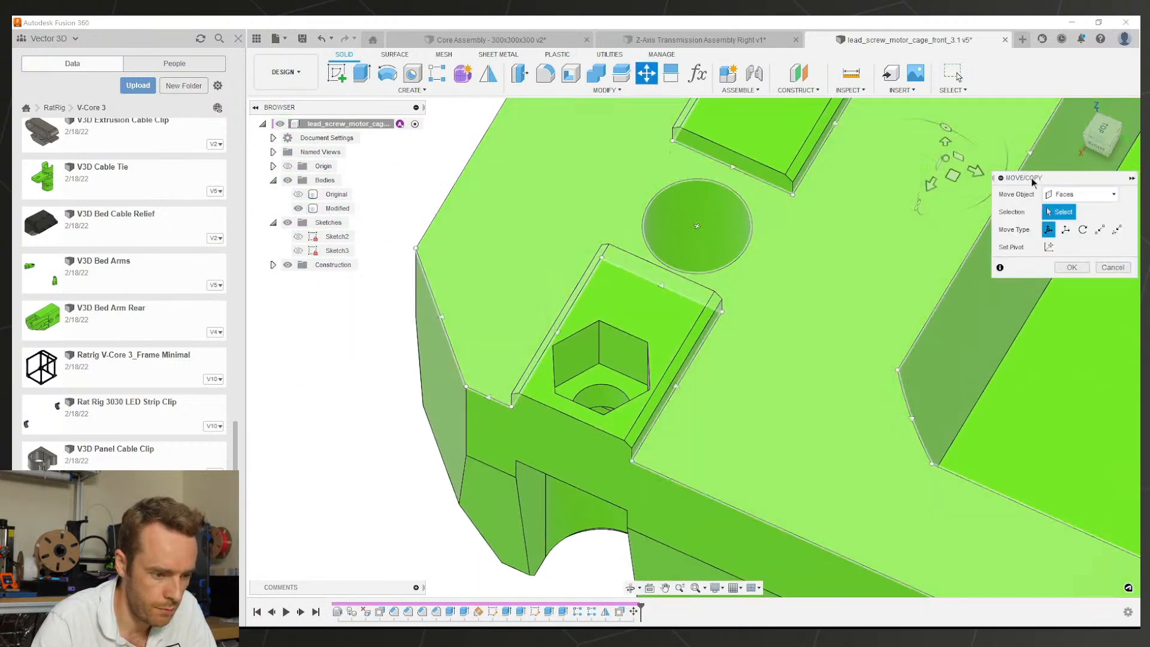
scroll(598, 359, "up", 3)
left_click(557, 365)
left_click(660, 353)
middle_click_drag(660, 353, 662, 251, "shift")
left_click(784, 248)
left_click(731, 247)
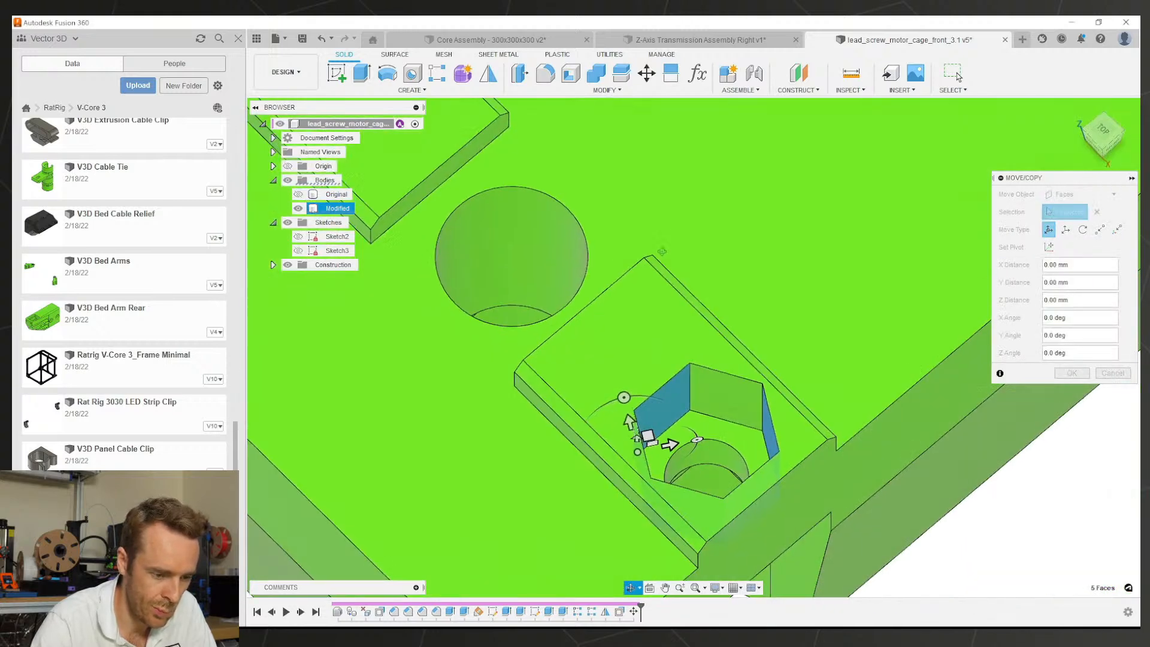
left_click(739, 411)
Step: Set the pivot at the left hole's centre and rotate the pocket 30° about Z
left_click(1102, 129)
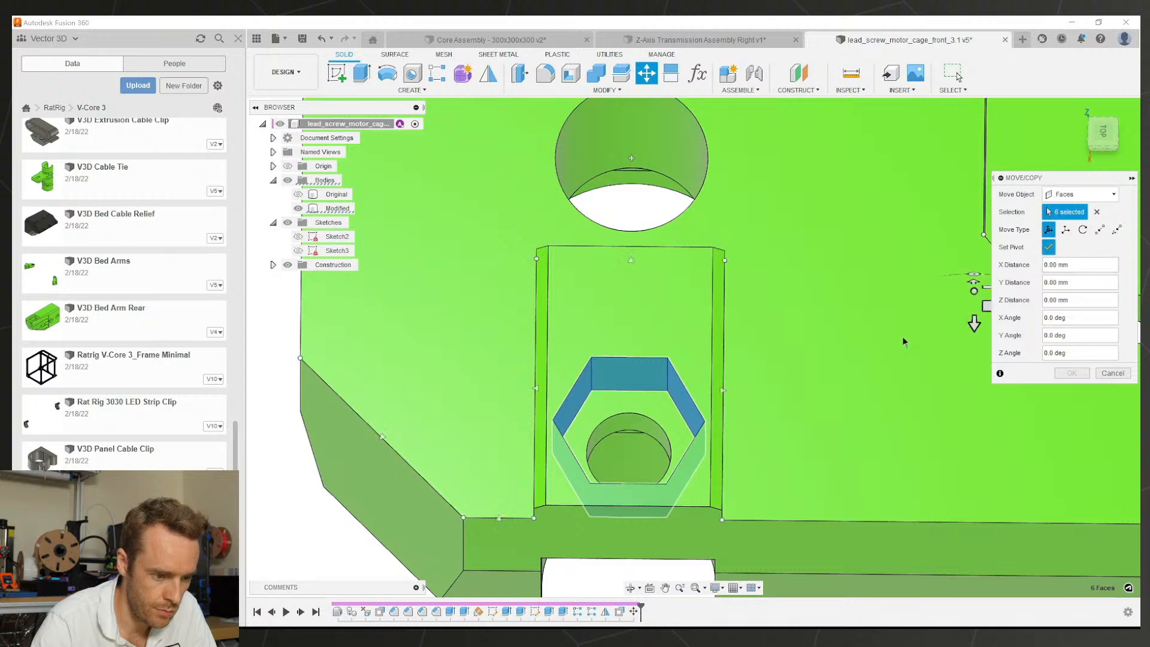
left_click(646, 424)
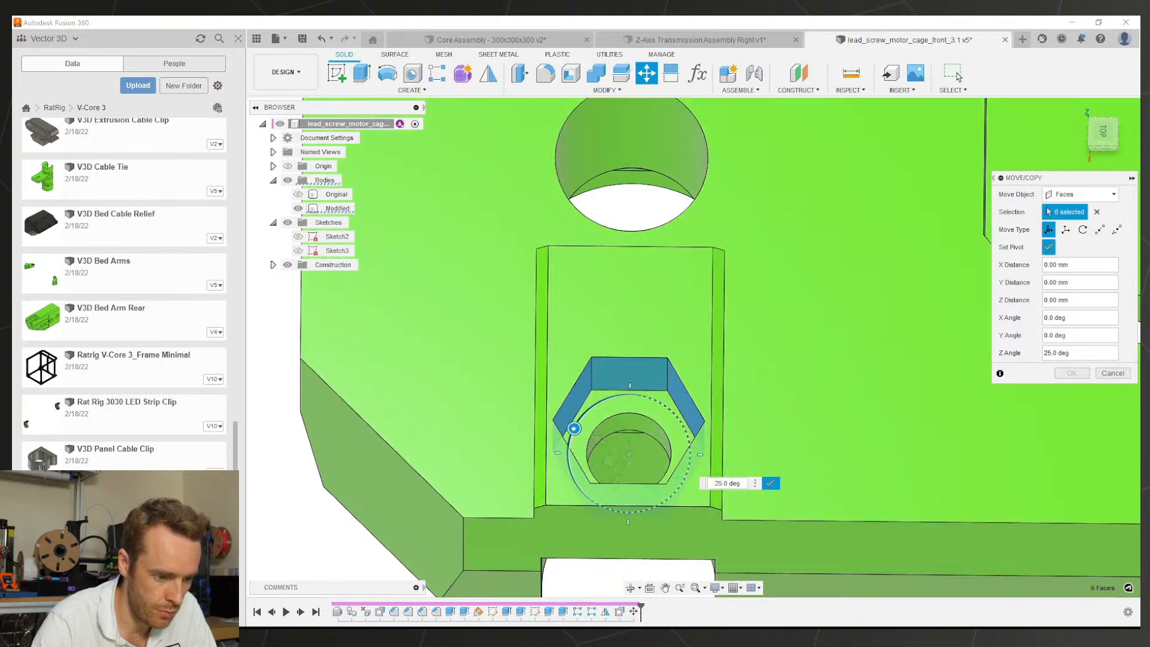
left_click(770, 482)
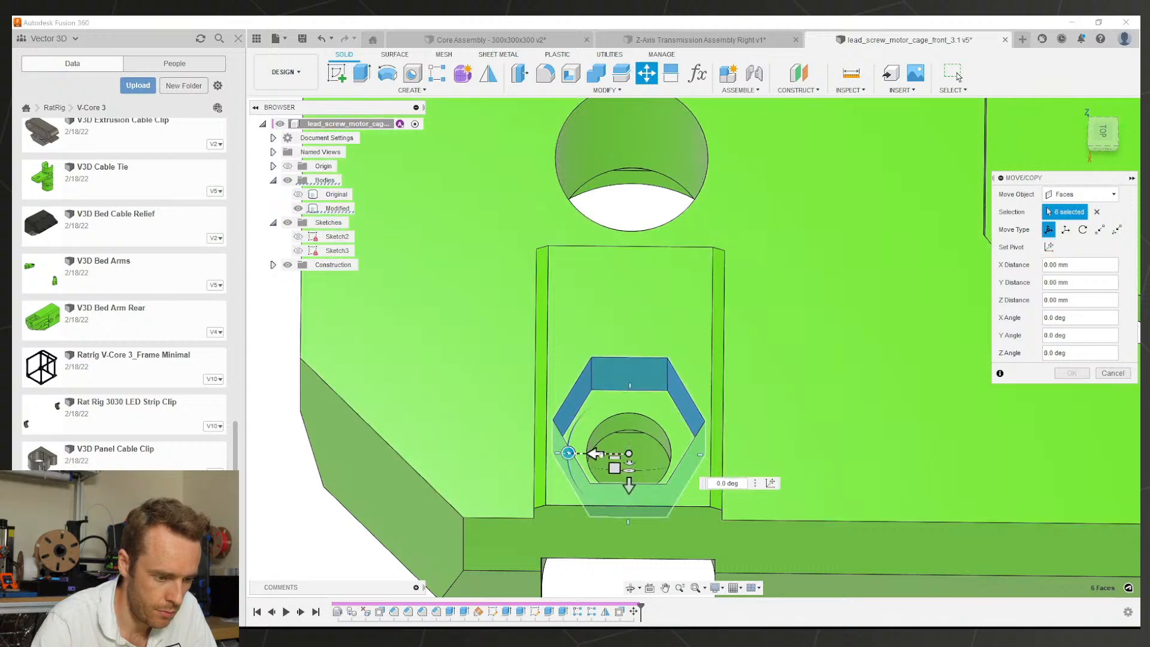
left_click_drag(568, 453, 569, 442)
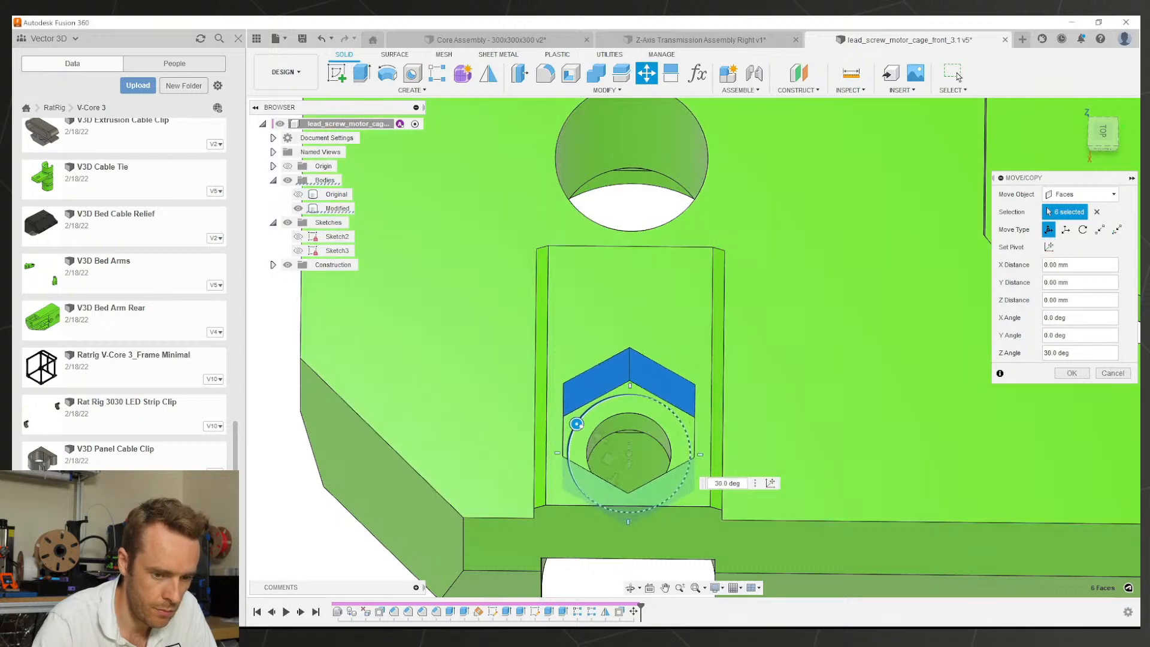
left_click(1071, 372)
scroll(908, 379, "down", 3)
middle_click_drag(908, 379, 731, 398, "shift")
Step: Inspect the finished cage and hide the construction plane in the browser
scroll(732, 399, "down", 4)
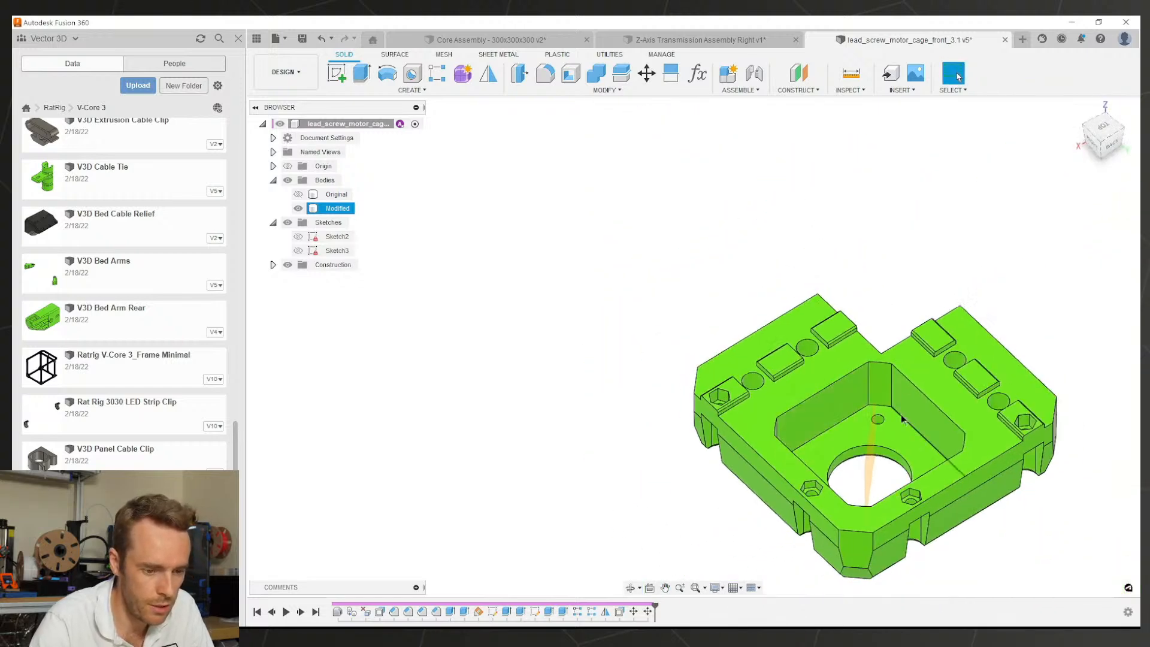
middle_click_drag(926, 443, 770, 387)
scroll(770, 387, "up", 1)
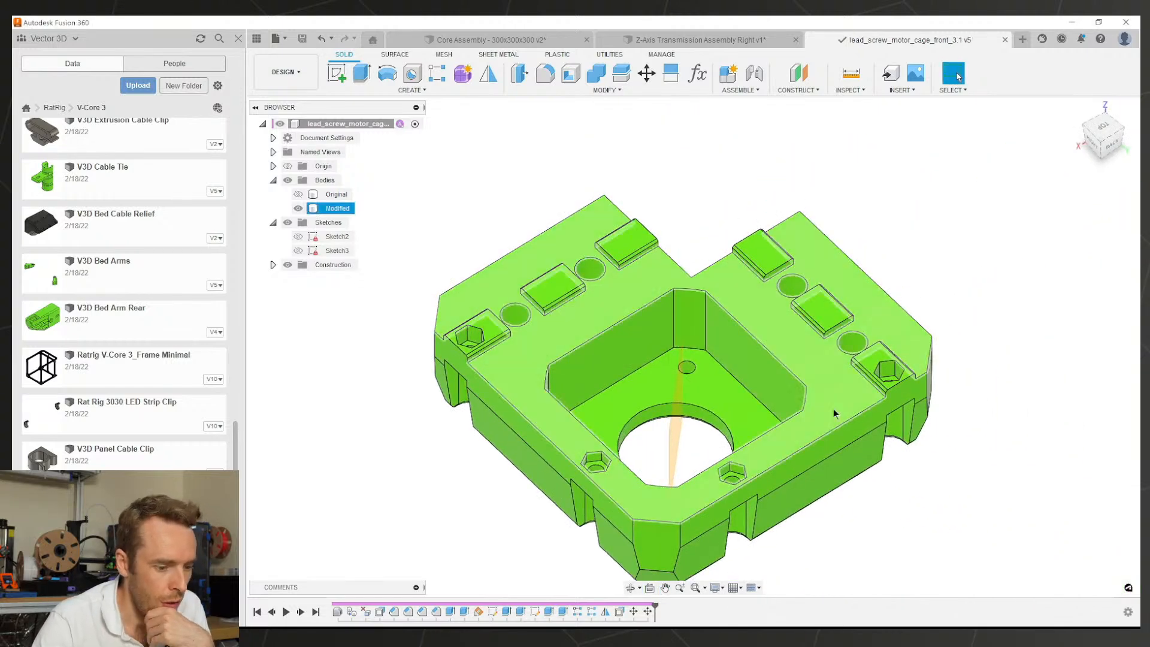
middle_click_drag(548, 397, 575, 503, "shift")
mouse_move(541, 276)
middle_mouse_down("shift")
mouse_move(552, 256)
mouse_move(556, 293)
middle_mouse_up("shift")
middle_click_drag(557, 406, 775, 328, "shift")
scroll(610, 250, "down", 2)
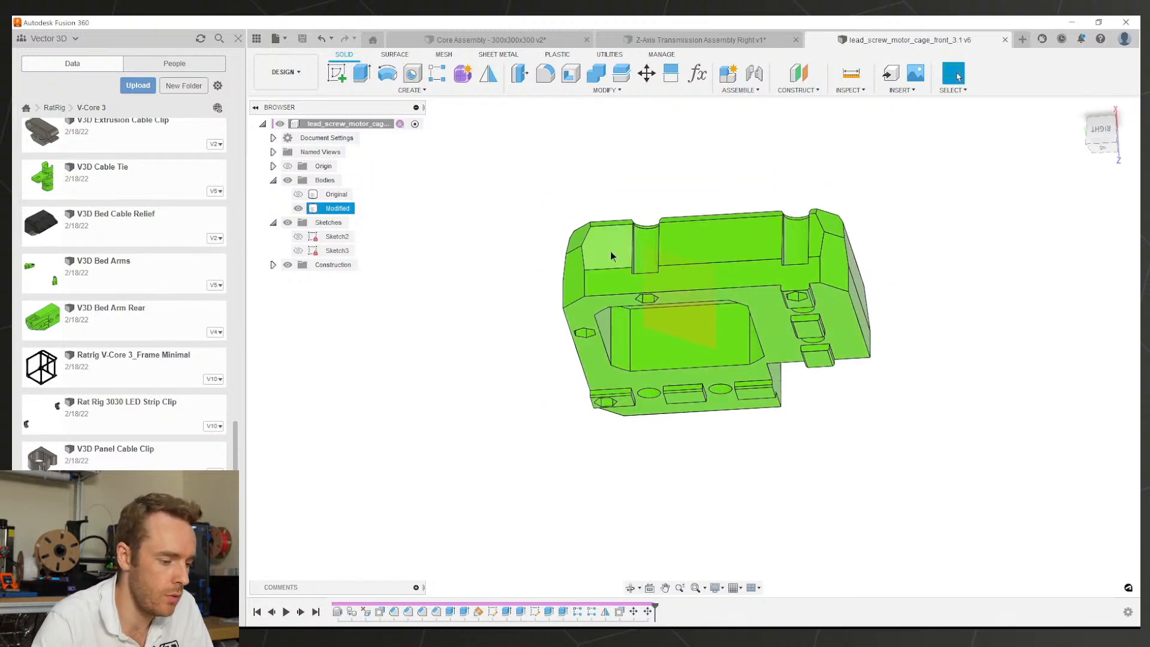
scroll(584, 348, "down", 3)
middle_click_drag(657, 389, 672, 449)
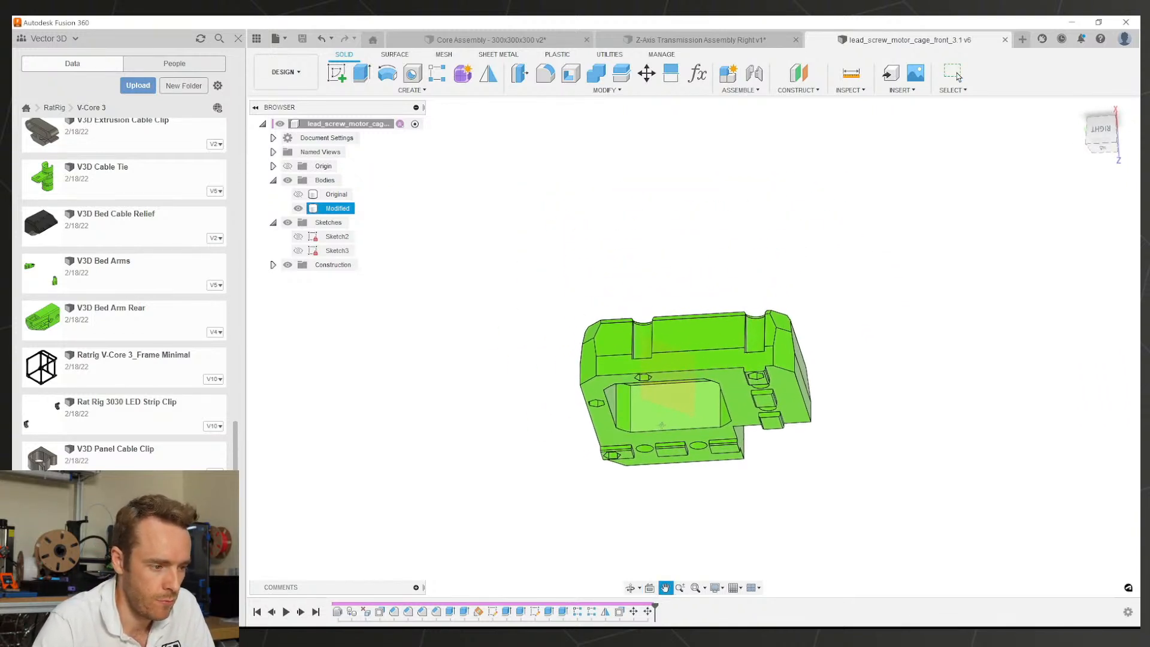
left_click(670, 398)
left_click(288, 265)
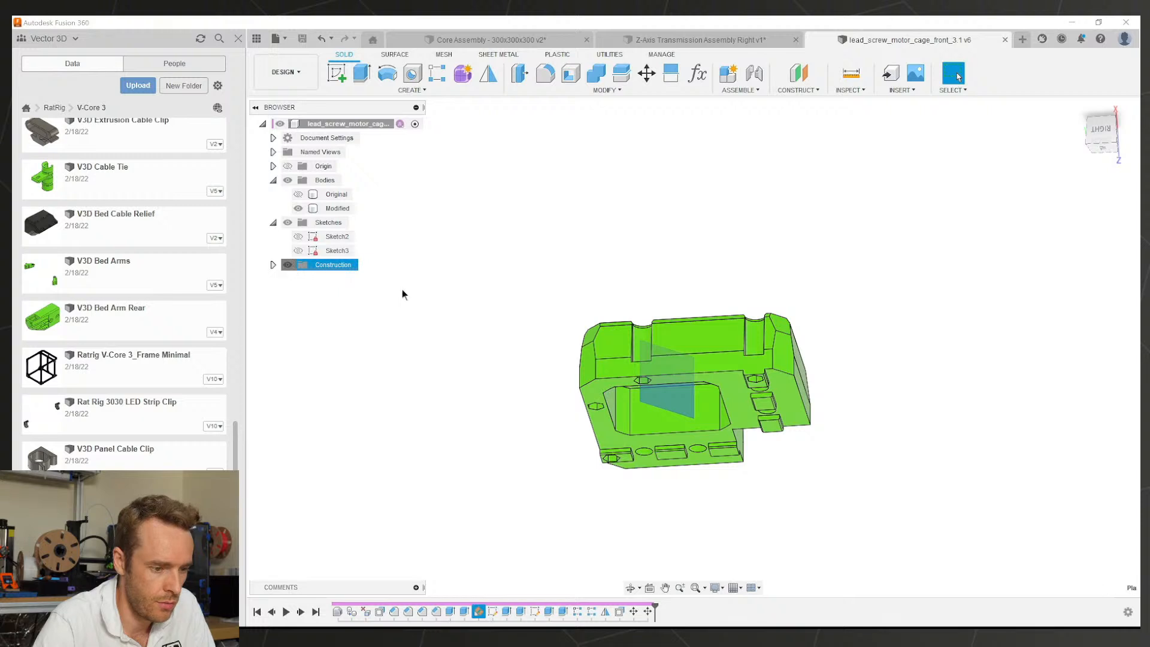
middle_click_drag(508, 267, 552, 265, "shift")
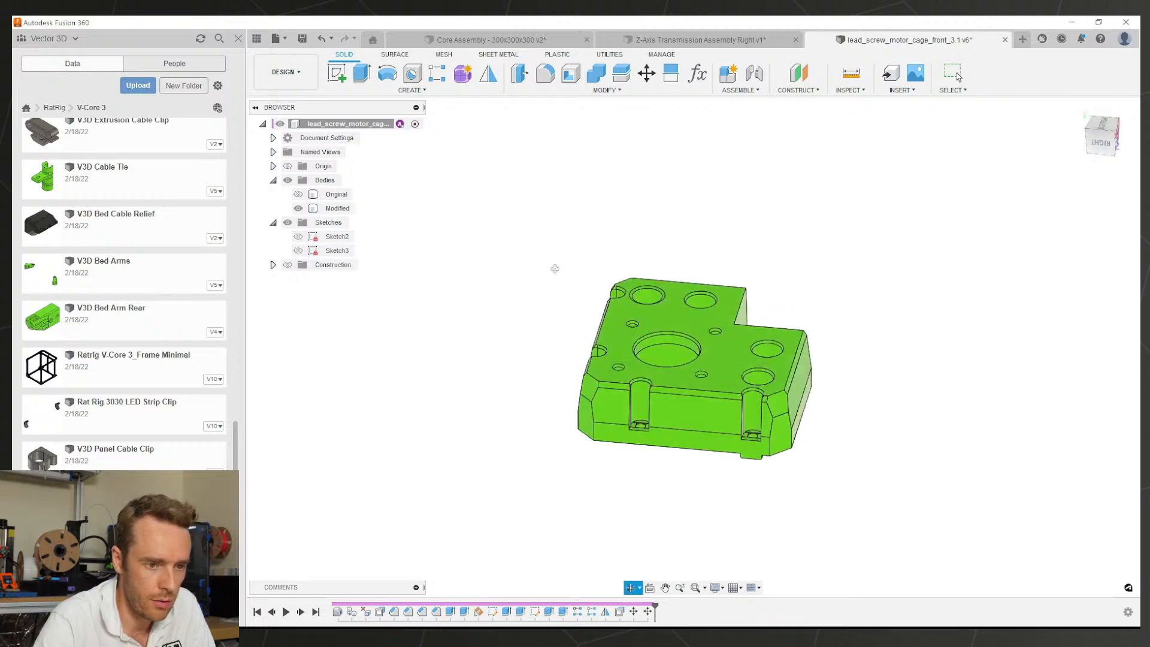
Step: Save the motor cage as version 6 and close its document
key("ctrl+s")
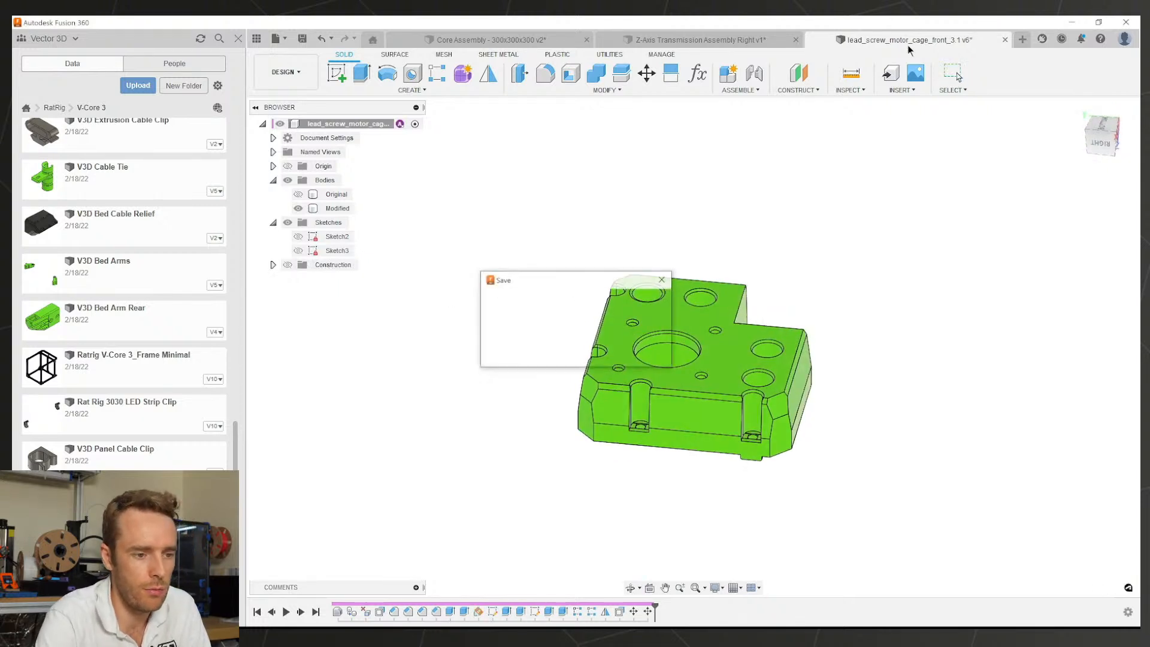
key("Return")
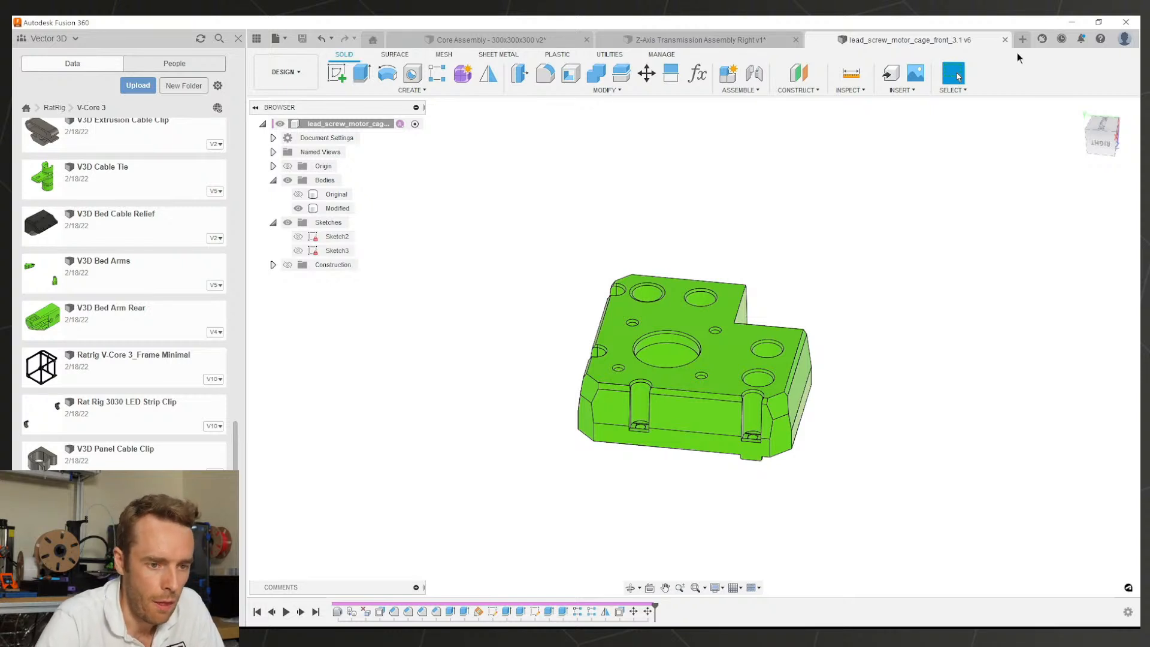
left_click(1005, 40)
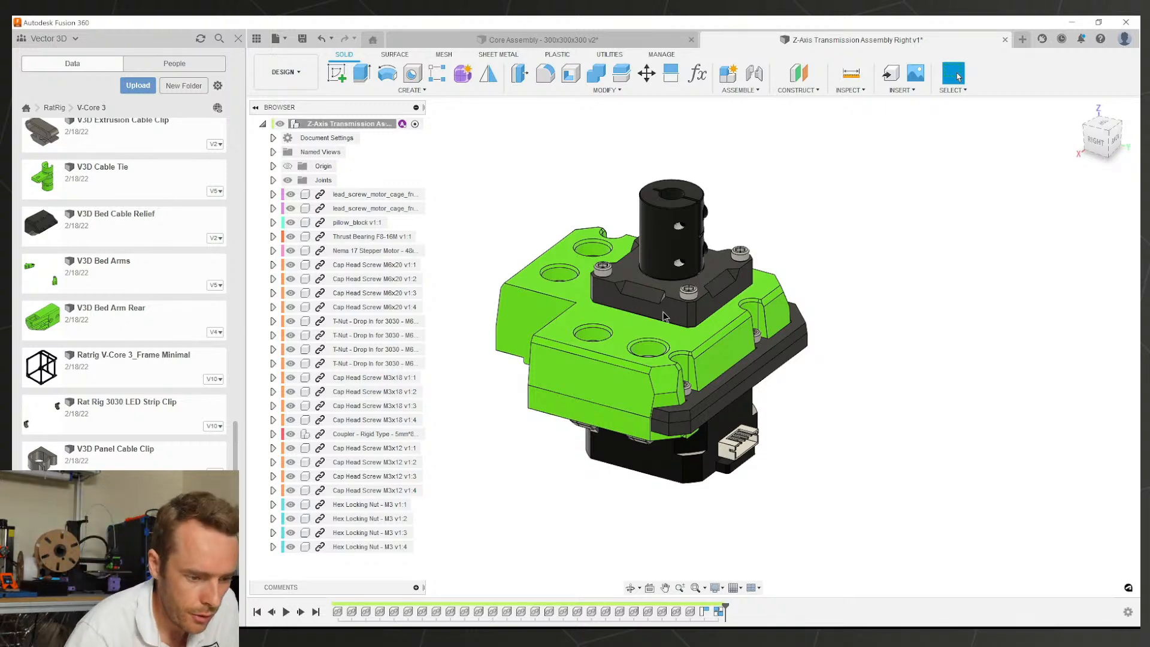
Step: Orbit the assembly and select the dark trim plate's side face under the motor cage
middle_click_drag(662, 294, 557, 327, "shift")
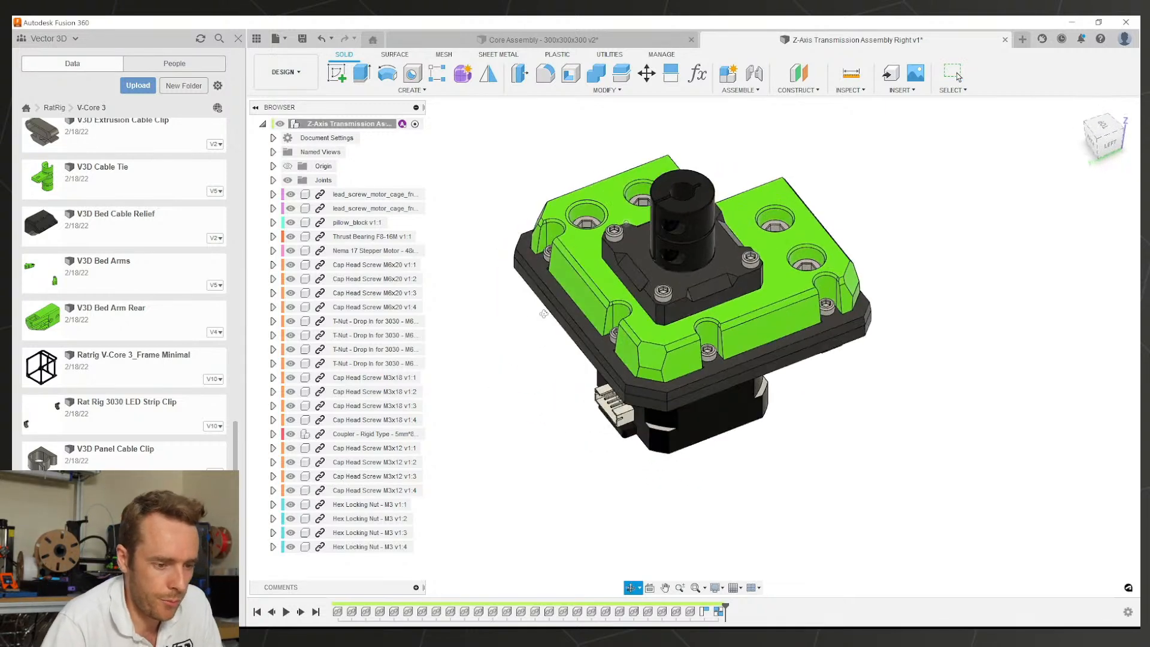
middle_click_drag(653, 306, 648, 355)
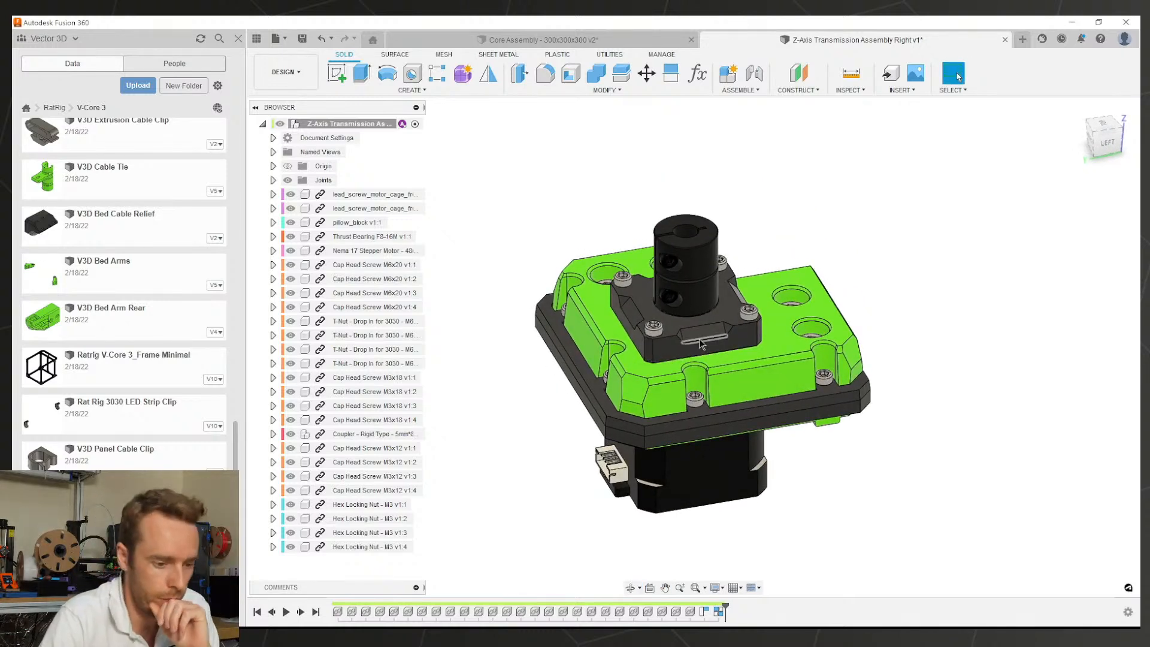
scroll(721, 321, "up", 3)
left_click(721, 320)
scroll(721, 320, "down", 1)
middle_click_drag(720, 320, 930, 269, "shift")
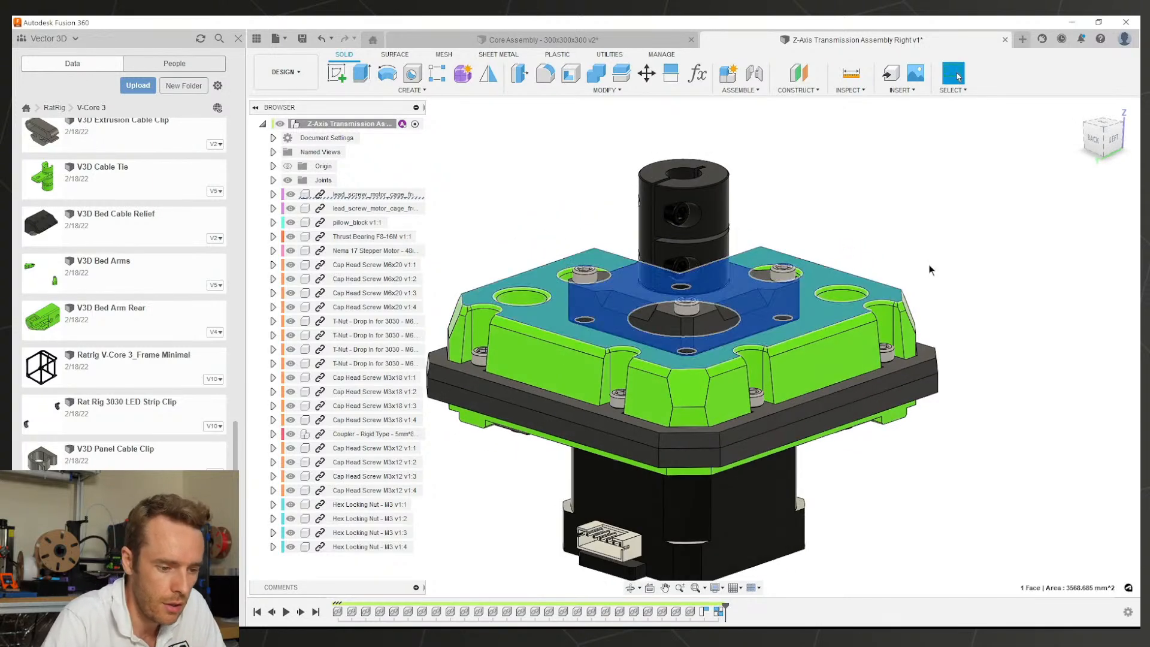
left_click(930, 270)
scroll(934, 270, "down", 3)
scroll(784, 364, "up", 3)
left_click(790, 373)
left_click(791, 378)
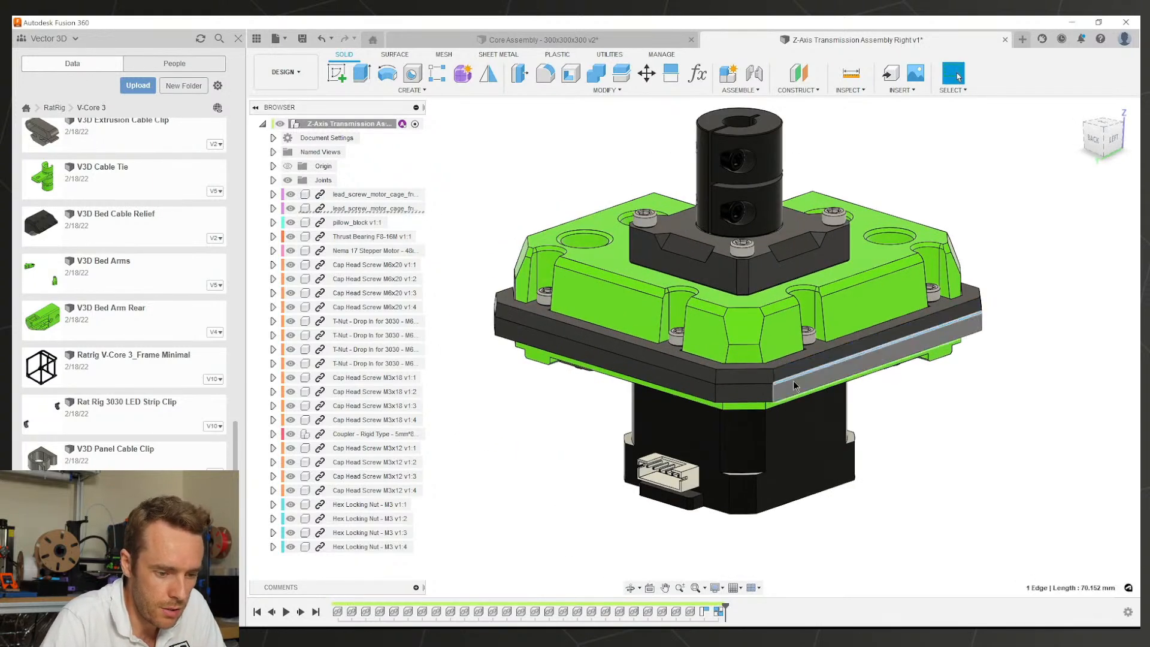
left_click(794, 386)
left_click(869, 423)
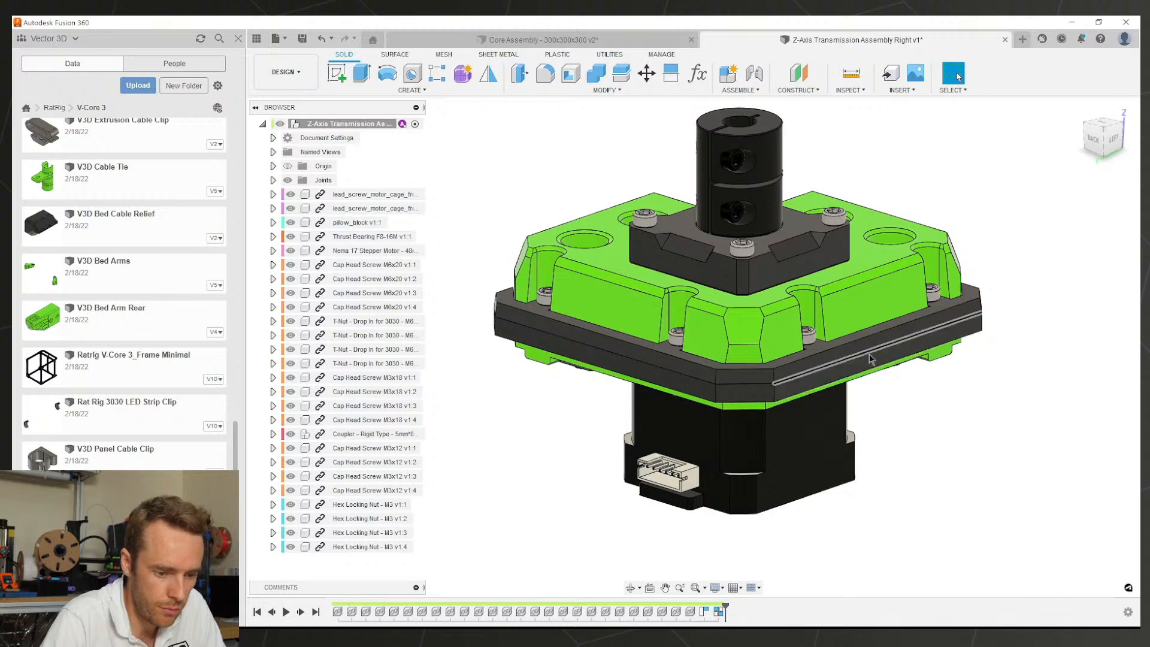
left_click(873, 362)
Step: Use Find in Browser to reveal the plate's component and its Body1
right_click(873, 362)
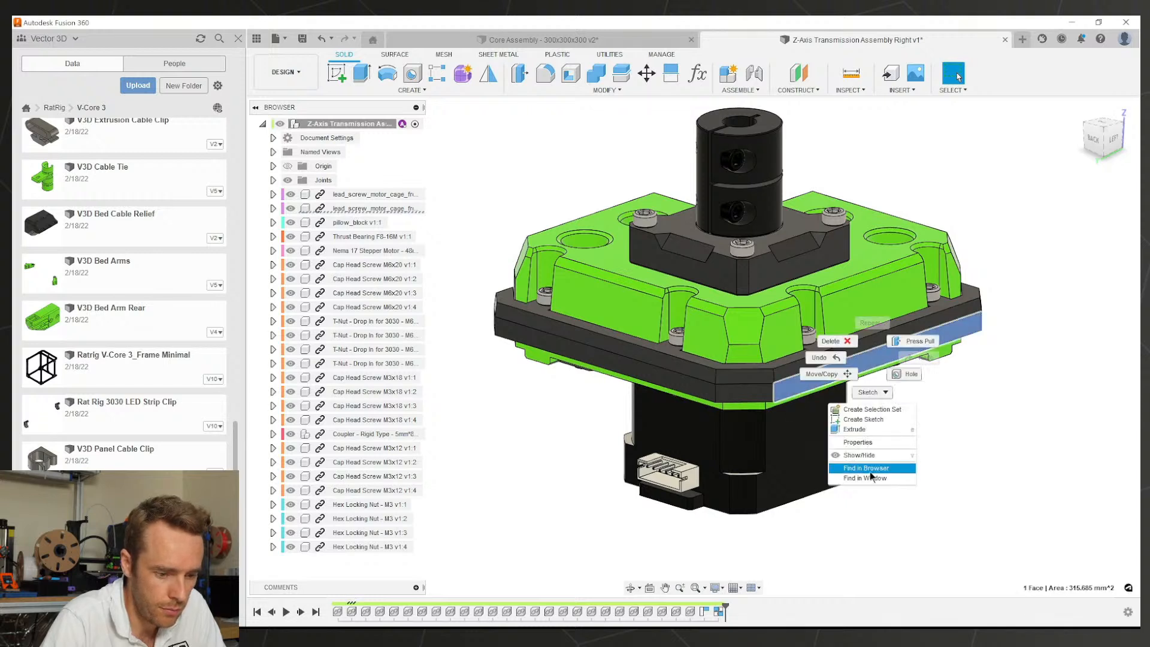
left_click(870, 470)
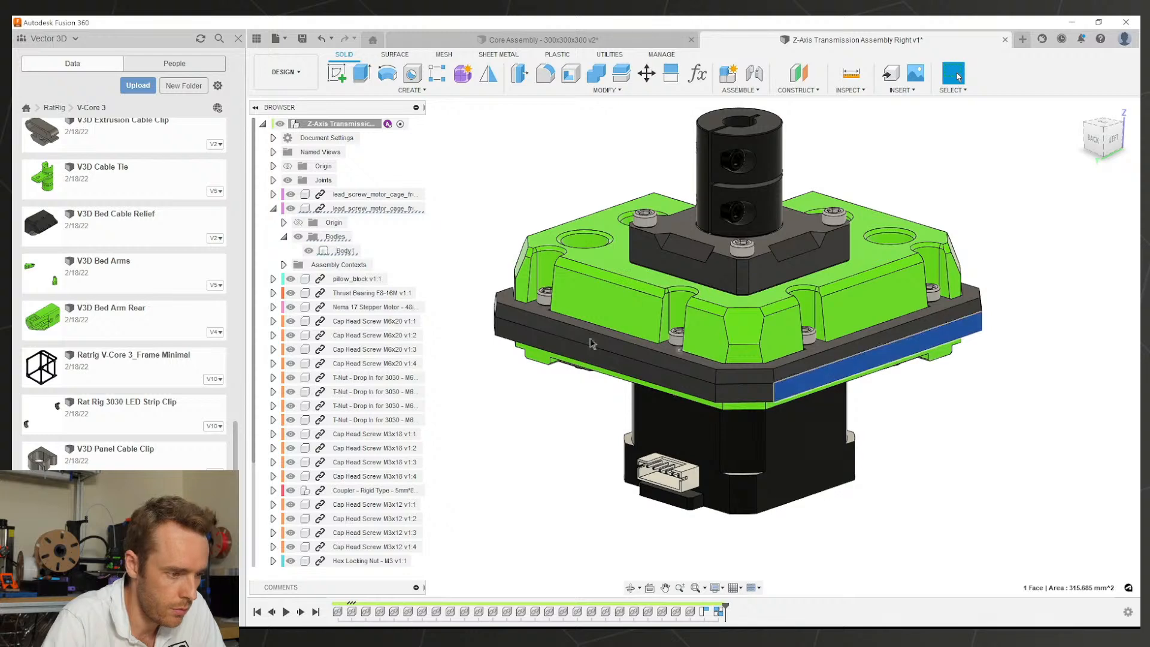
right_click(341, 209)
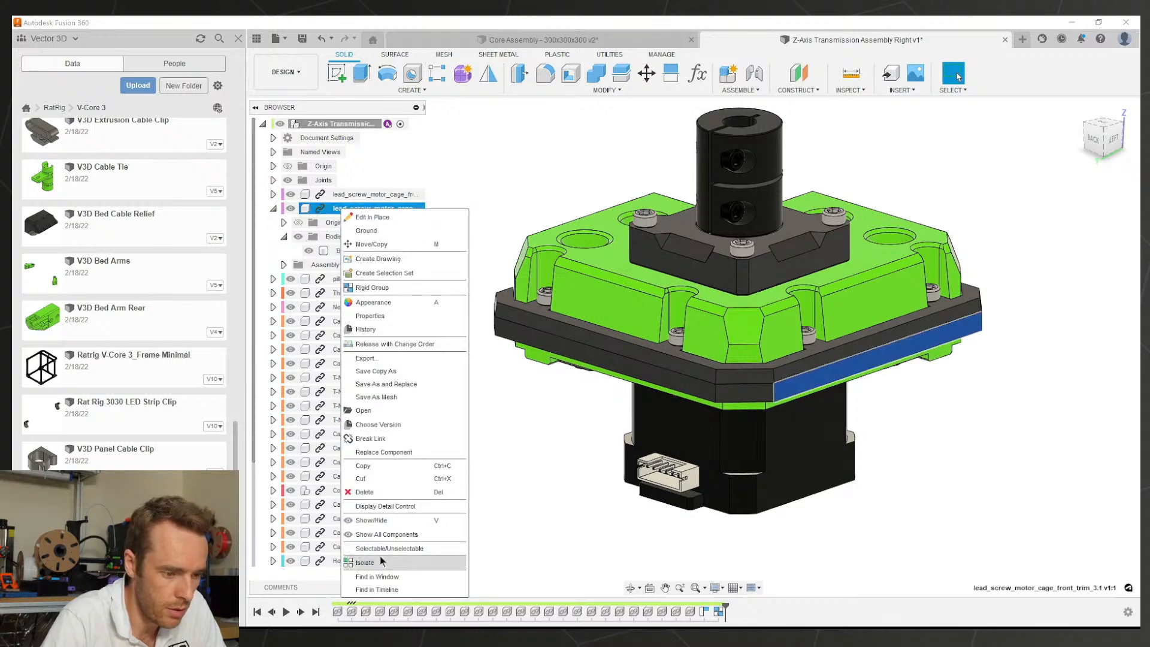
Step: Isolate the trim plate to inspect it, then restore the full assembly
left_click(379, 559)
left_click(559, 441)
middle_click_drag(640, 379, 449, 399, "shift")
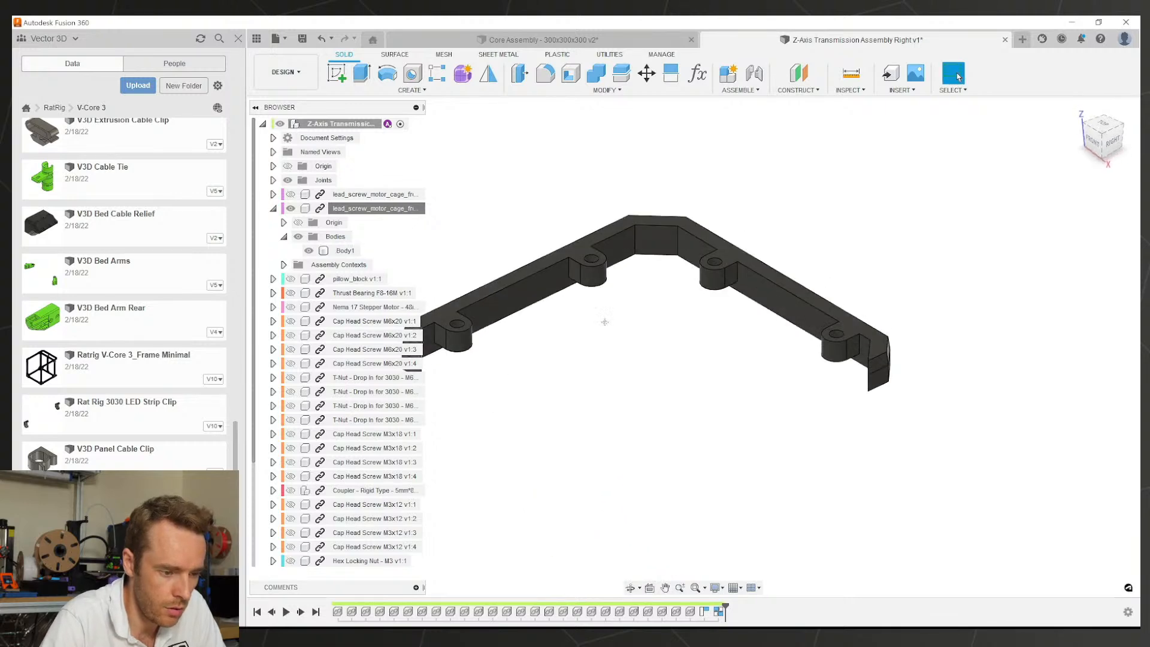
middle_click_drag(605, 322, 707, 360, "shift")
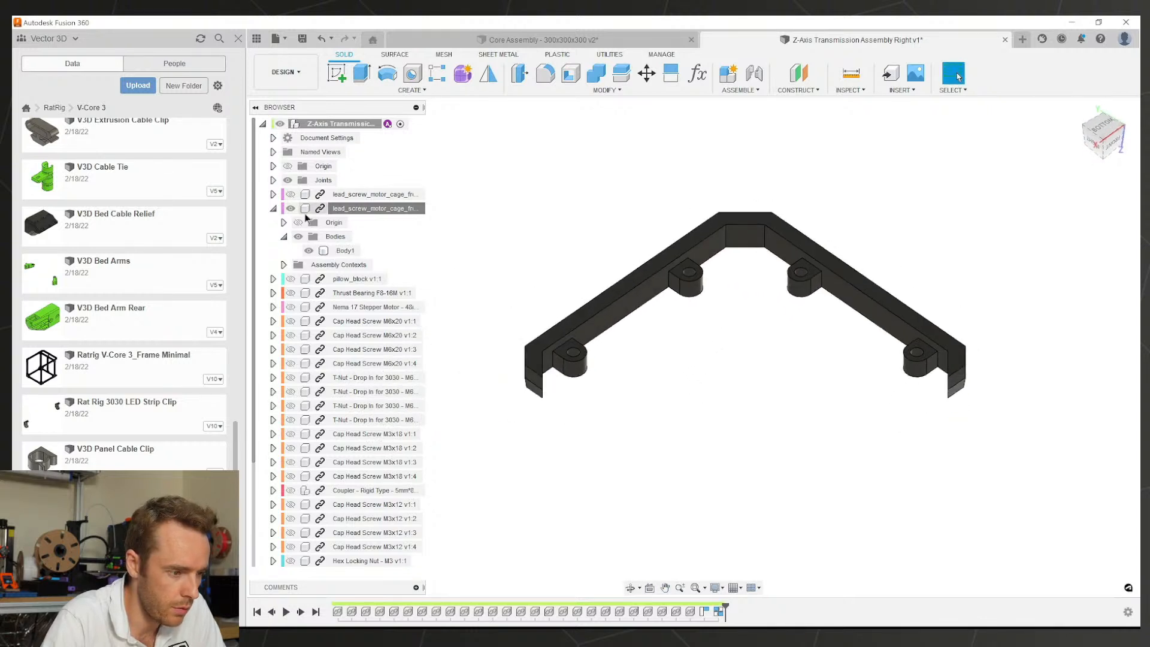
left_click(351, 208)
right_click(343, 209)
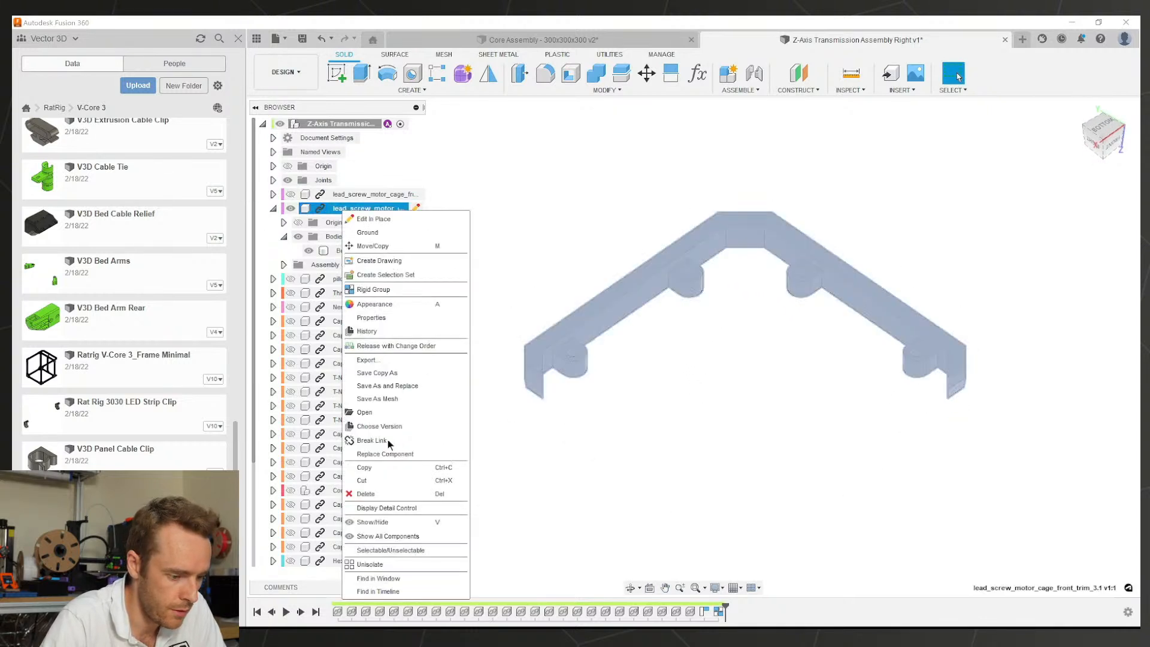
left_click(384, 565)
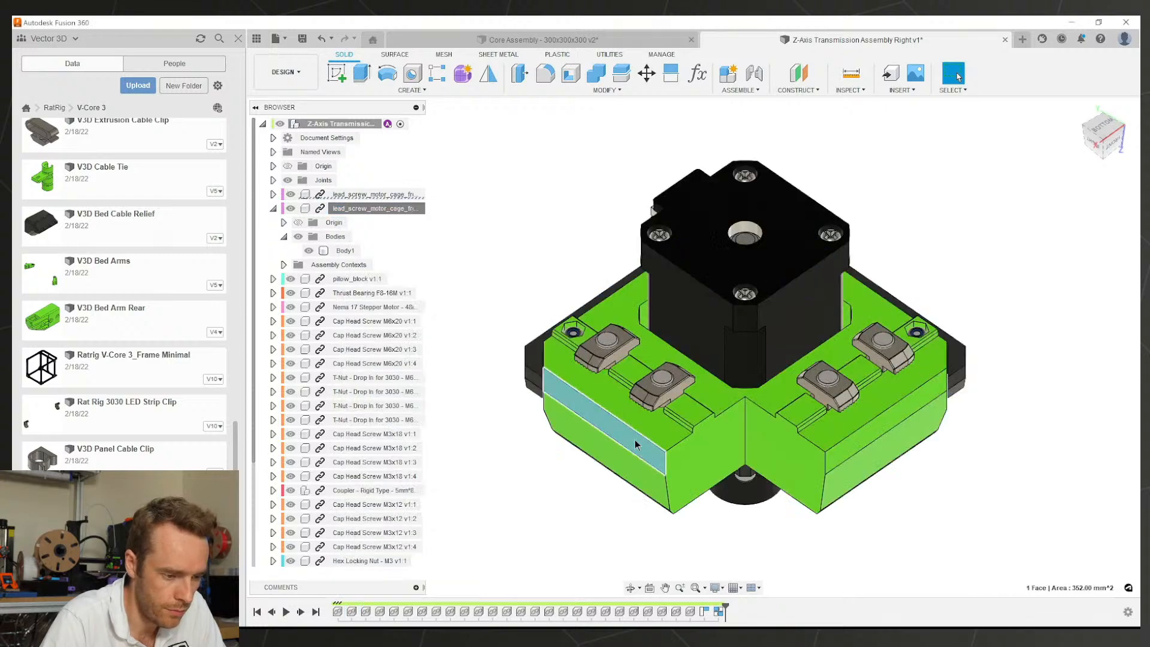
Step: Open lead_screw_motor_cage_front_trim_3.1 in its own document from the browser
middle_click_drag(635, 444, 671, 399)
scroll(623, 383, "up", 4)
middle_click_drag(605, 390, 767, 277, "shift")
scroll(606, 459, "down", 2)
right_click(352, 208)
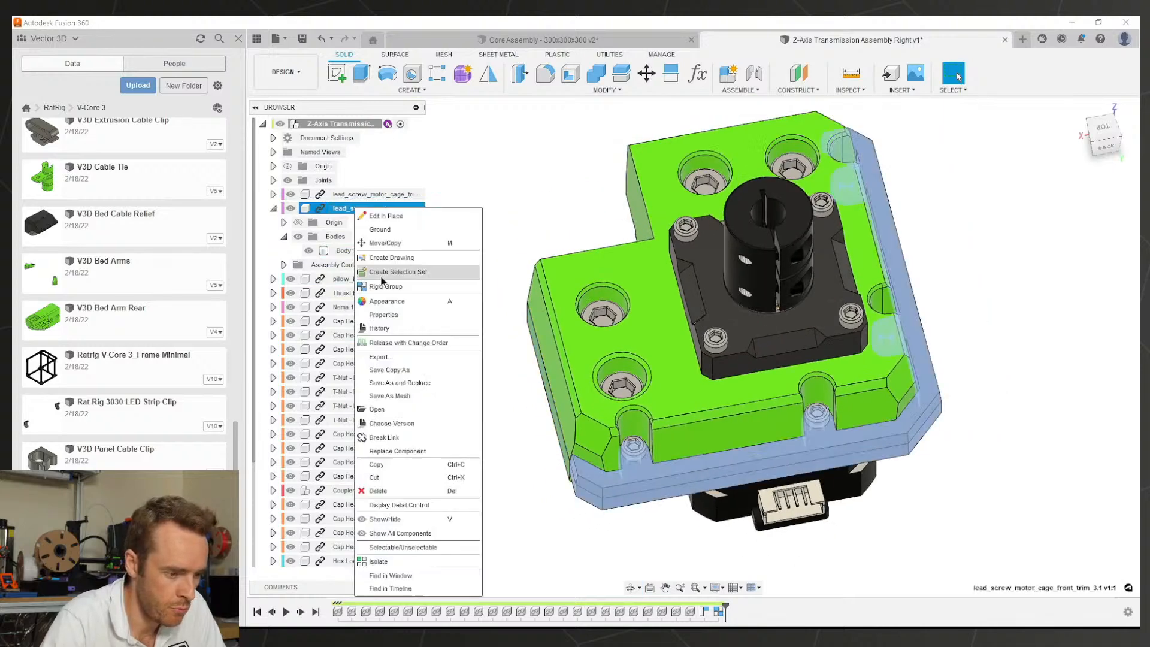
left_click(374, 409)
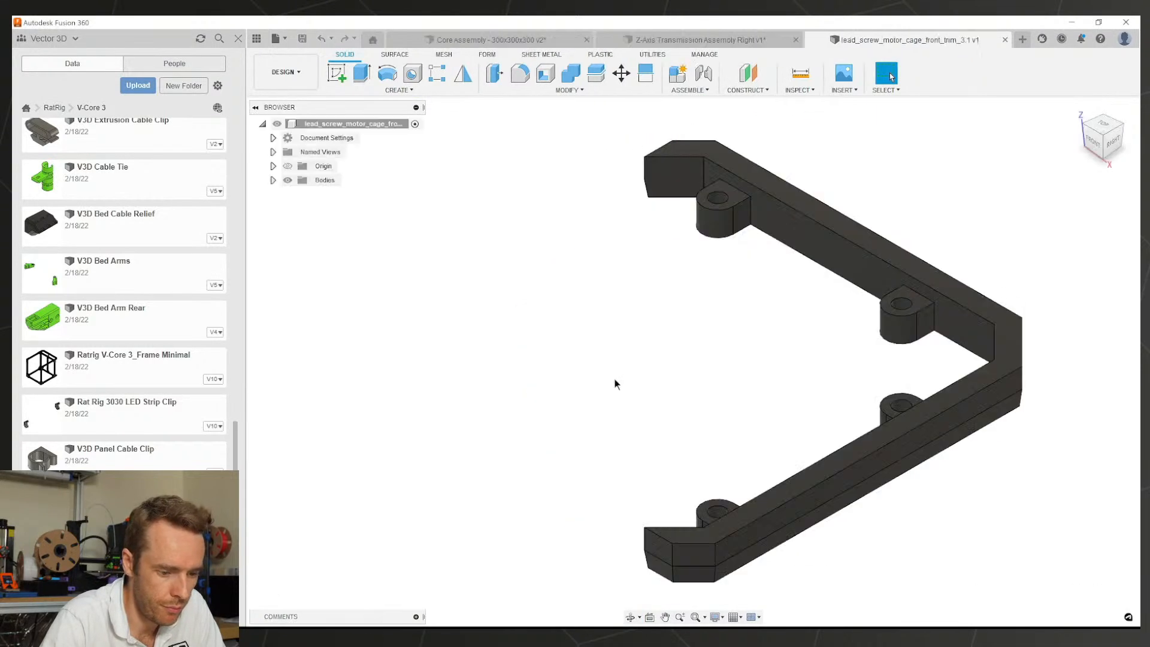
Step: Duplicate Body1 of the trim part by copying it and pasting the copy in place
middle_click_drag(727, 484, 783, 387, "shift")
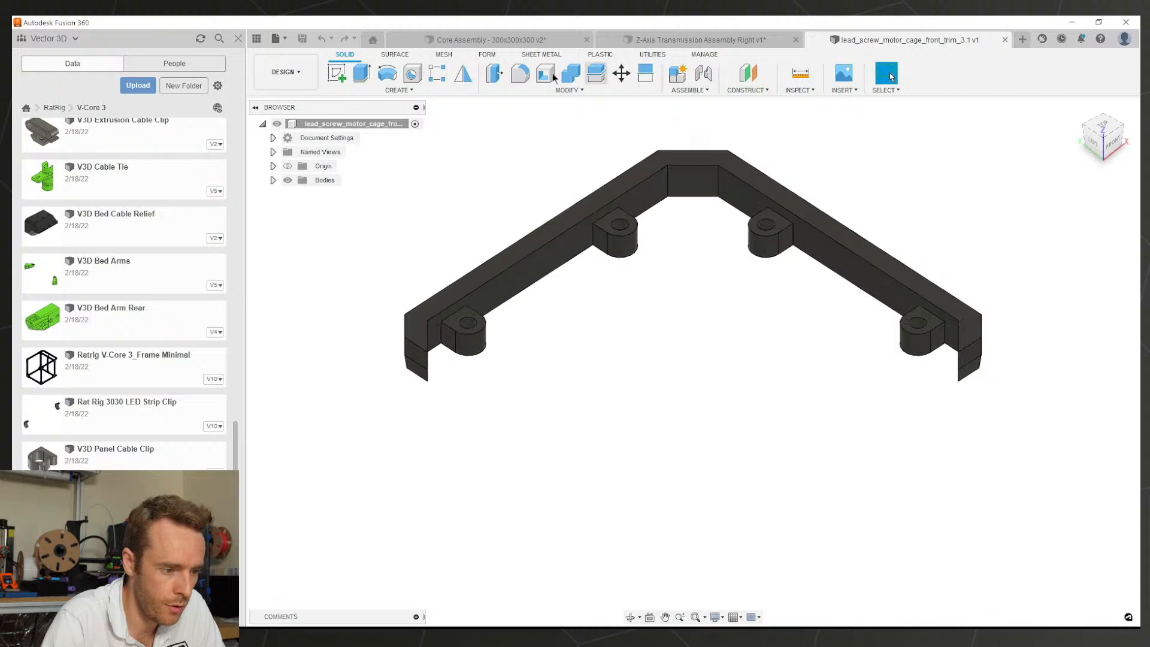
left_click(519, 73)
scroll(413, 371, "up", 3)
left_click(438, 353)
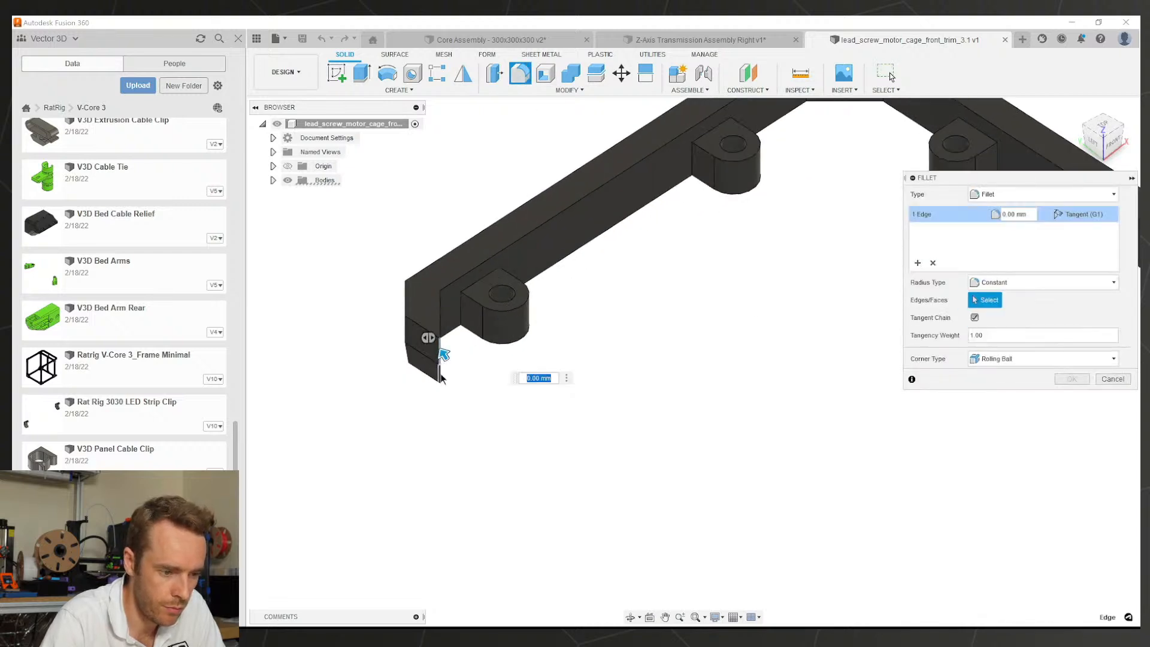
scroll(719, 299, "down", 4)
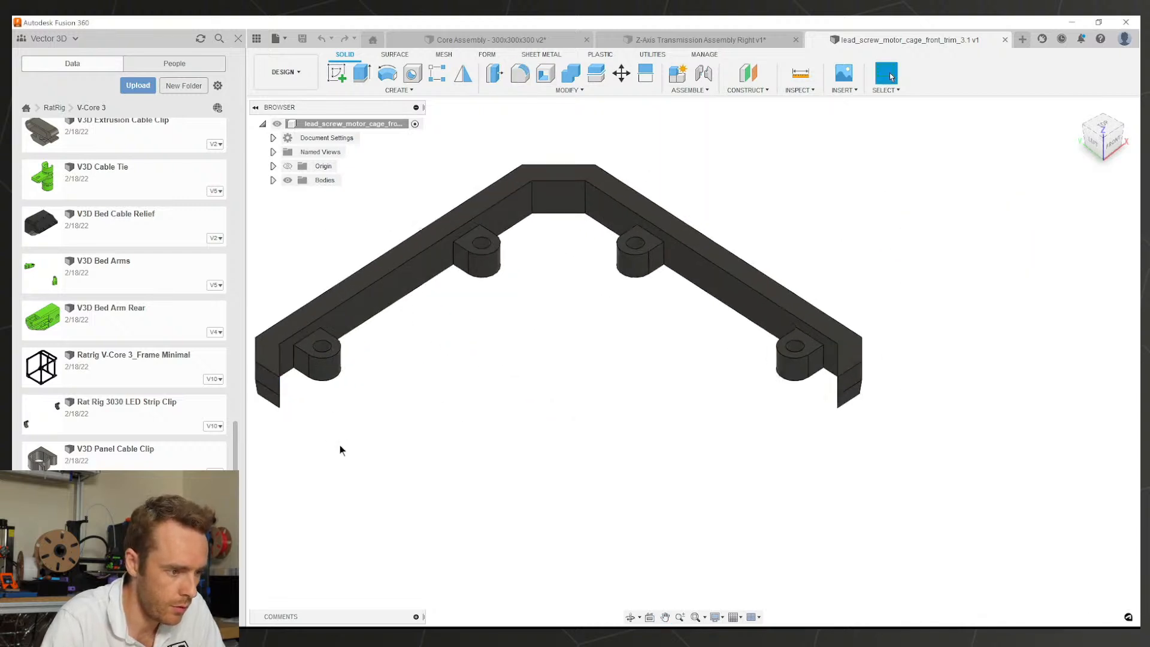
right_click(339, 123)
left_click(361, 418)
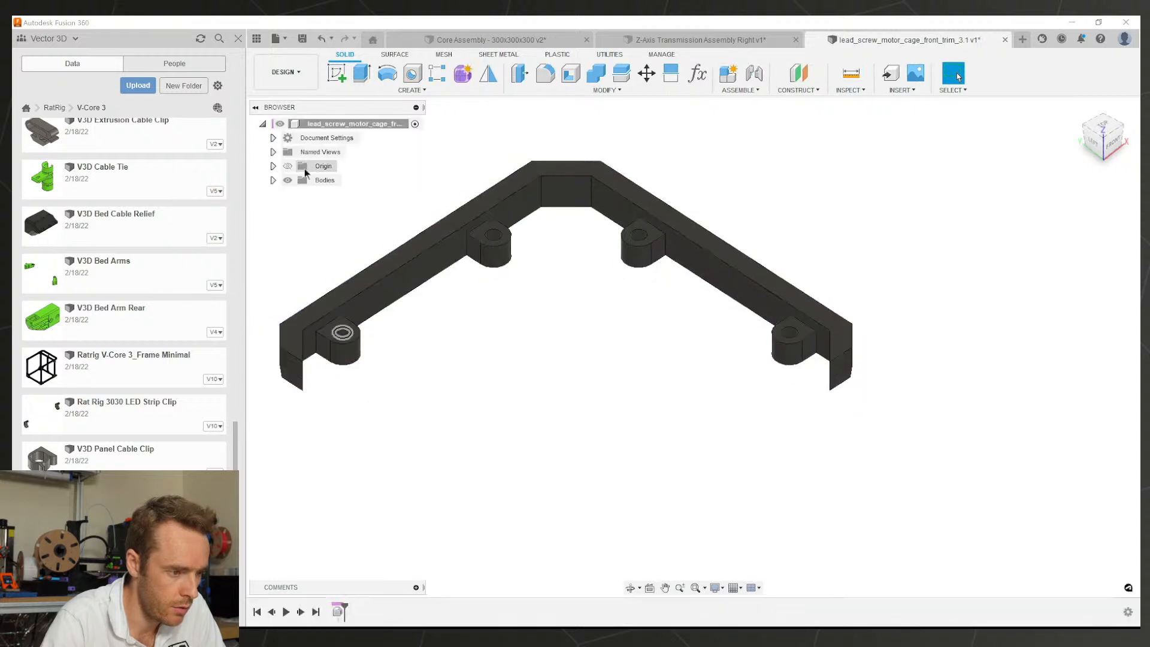
right_click(324, 195)
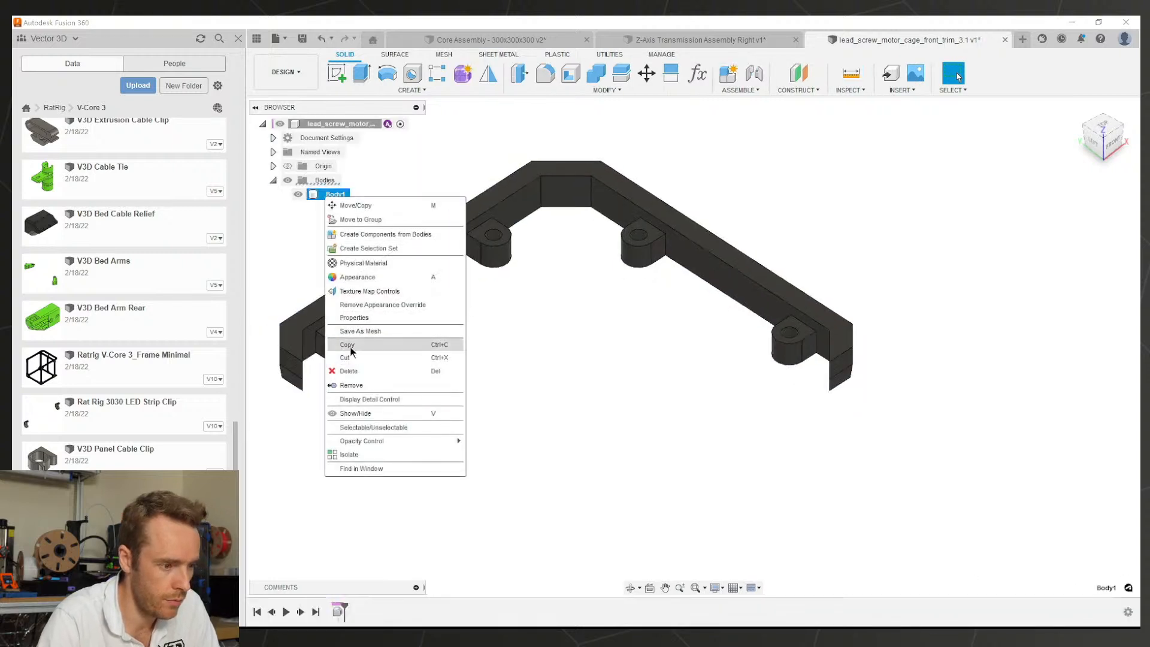
left_click(365, 349)
left_click(329, 195)
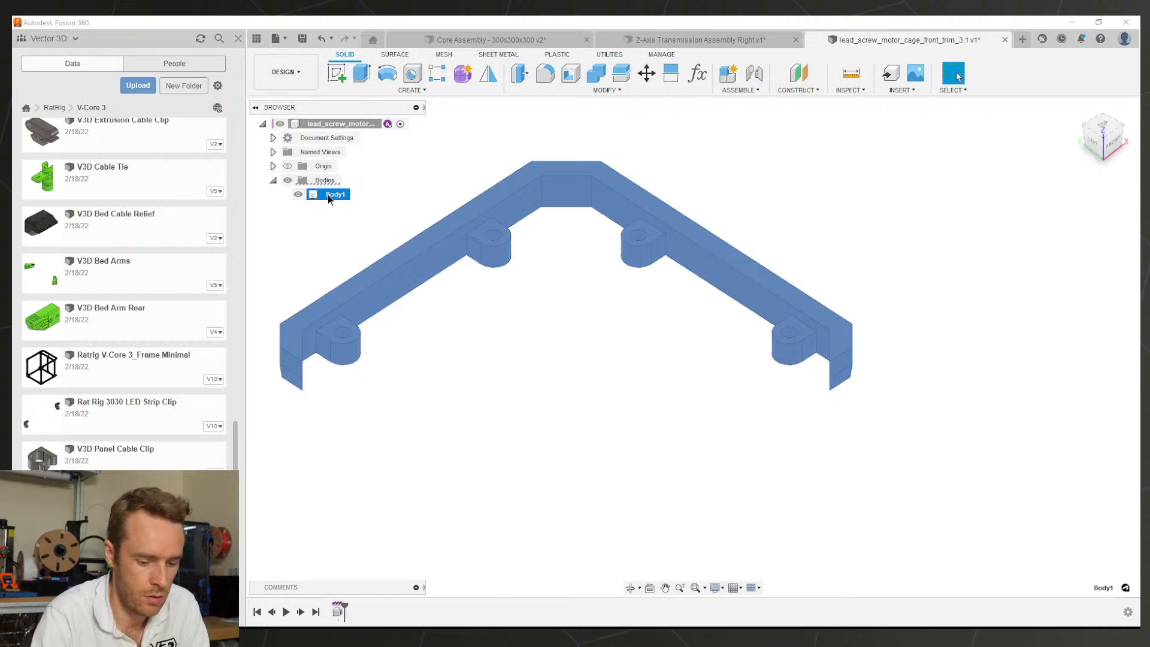
key("ctrl+v")
left_click(334, 194)
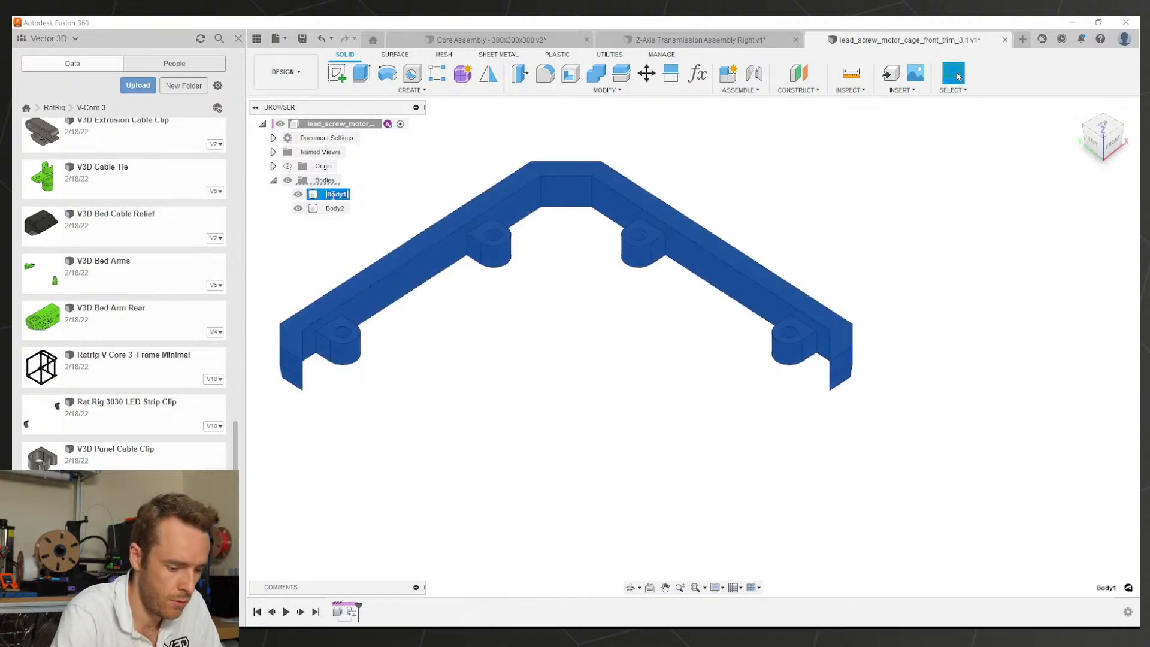
Step: Rename the two bodies Original and Modified
double_click(334, 194)
type("Orig")
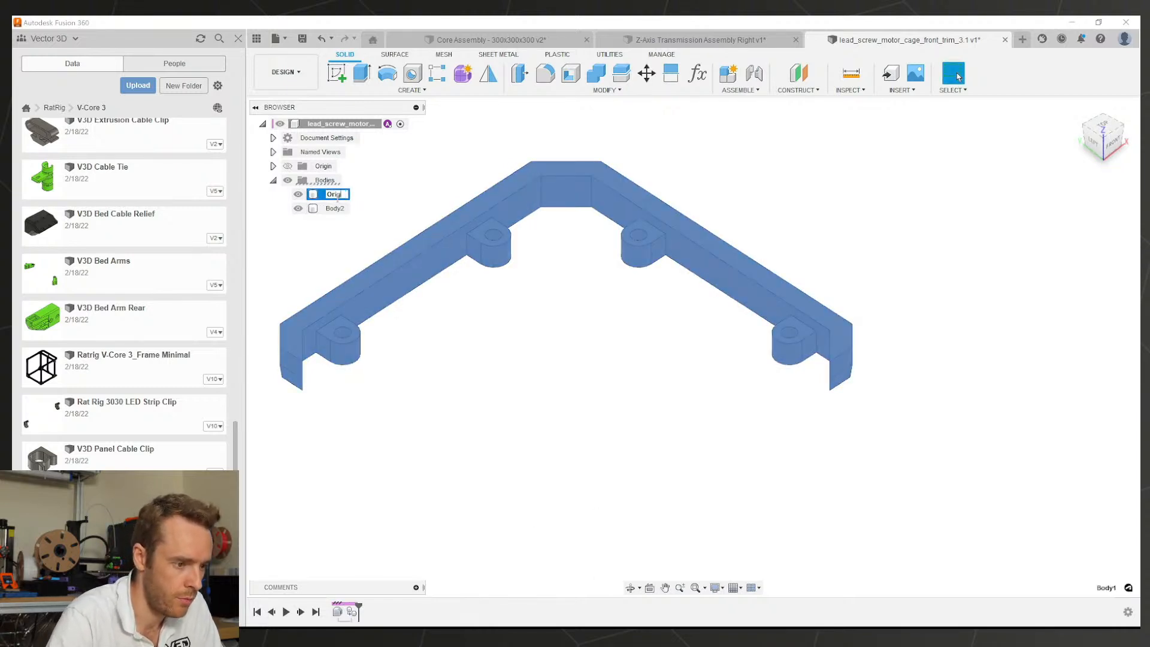
type("inal")
key("Return")
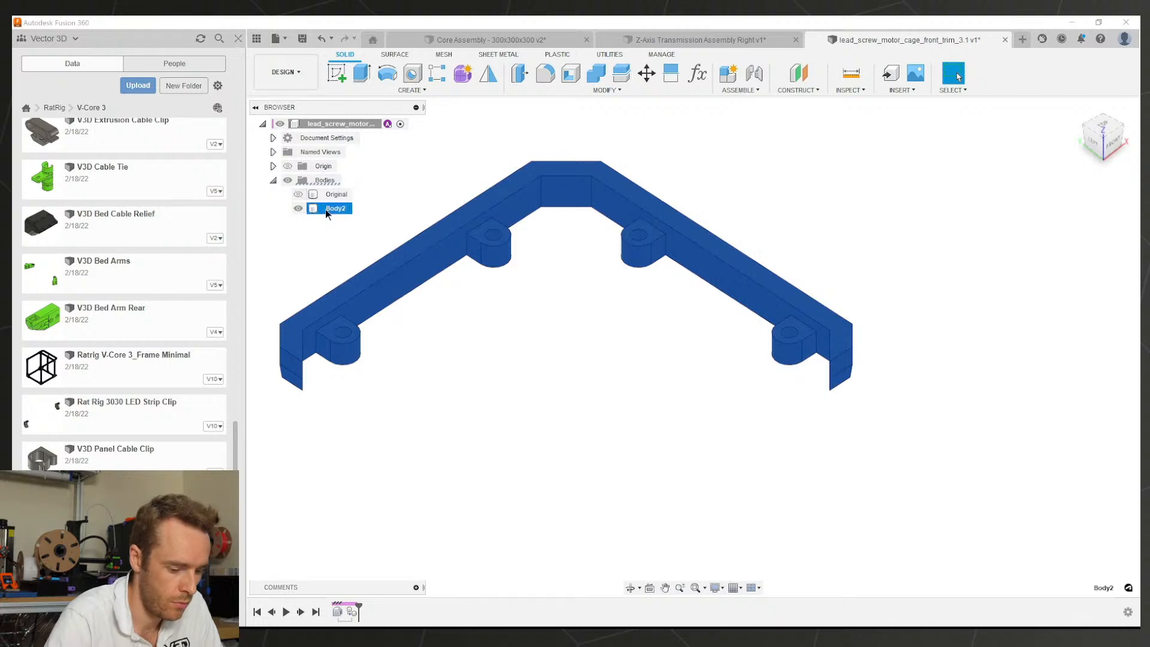
double_click(328, 209)
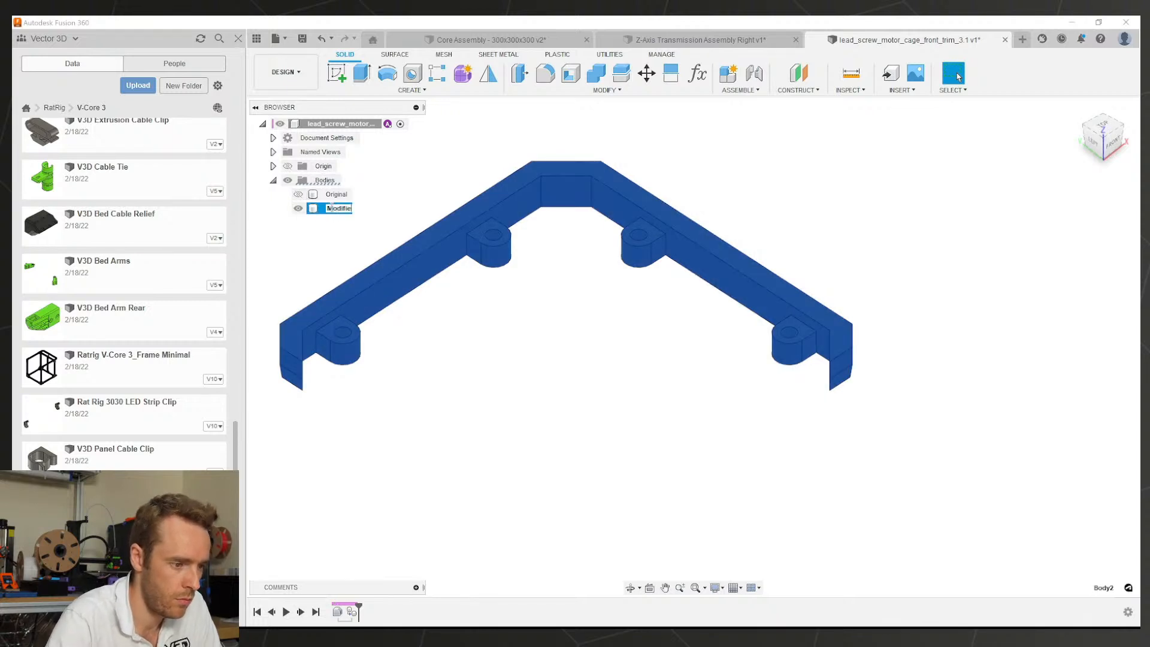
left_click(454, 366)
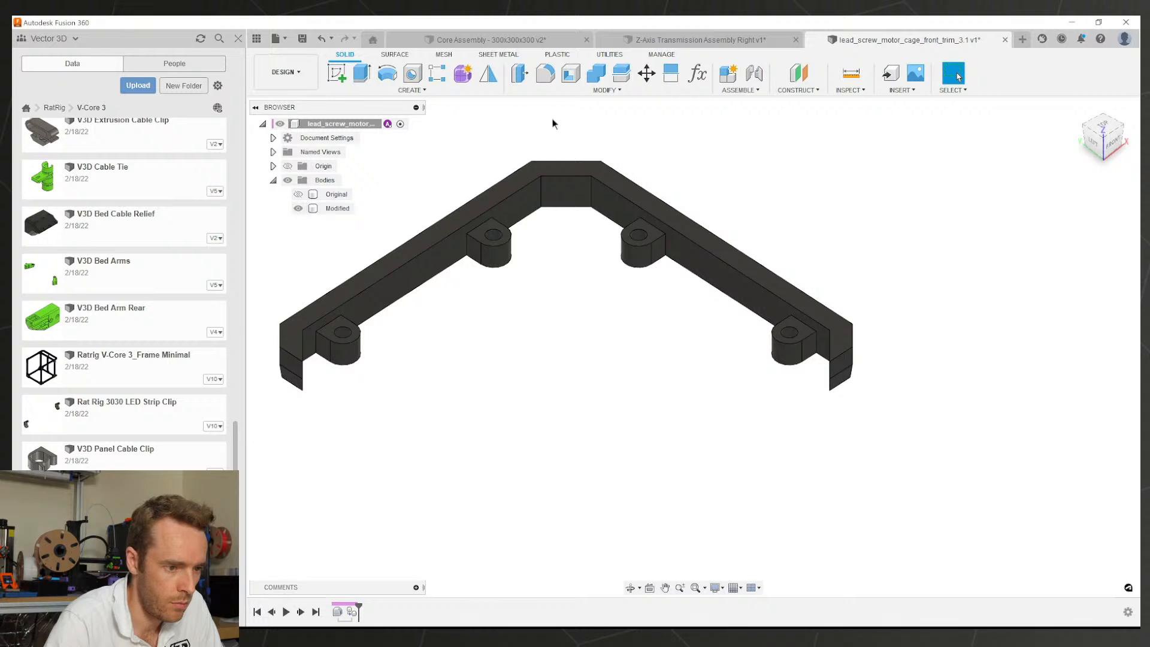
Step: Fillet the left and right outer end edges of the Modified body, entering 0.5
middle_click_drag(550, 118, 590, 138)
left_click(548, 75)
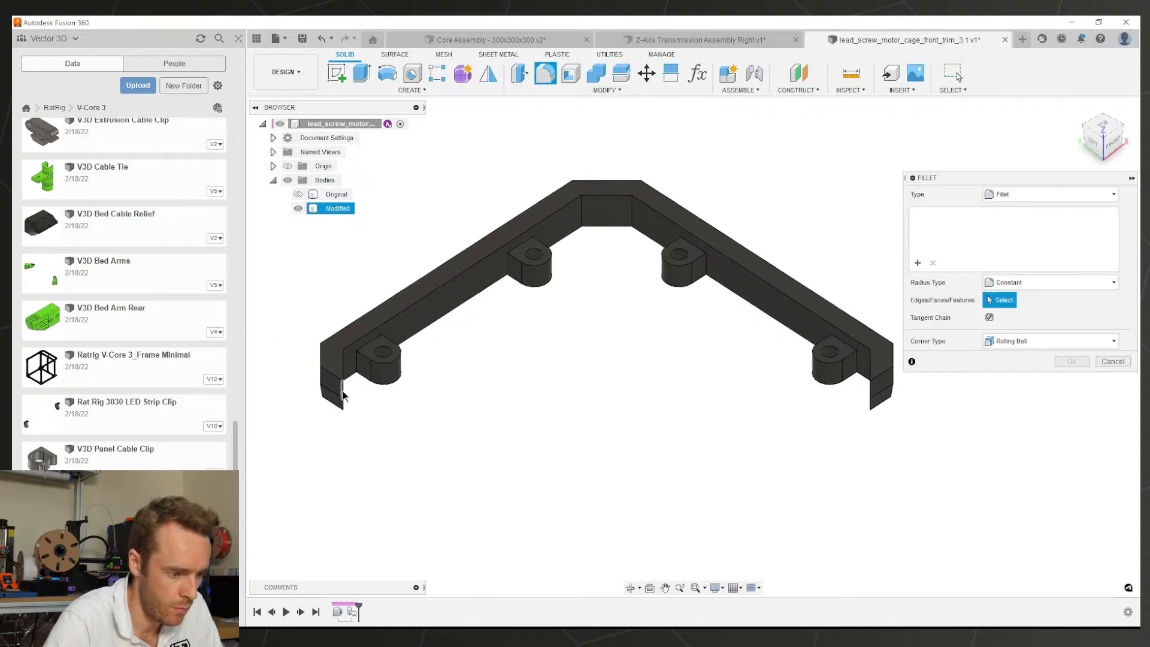
left_click(342, 393)
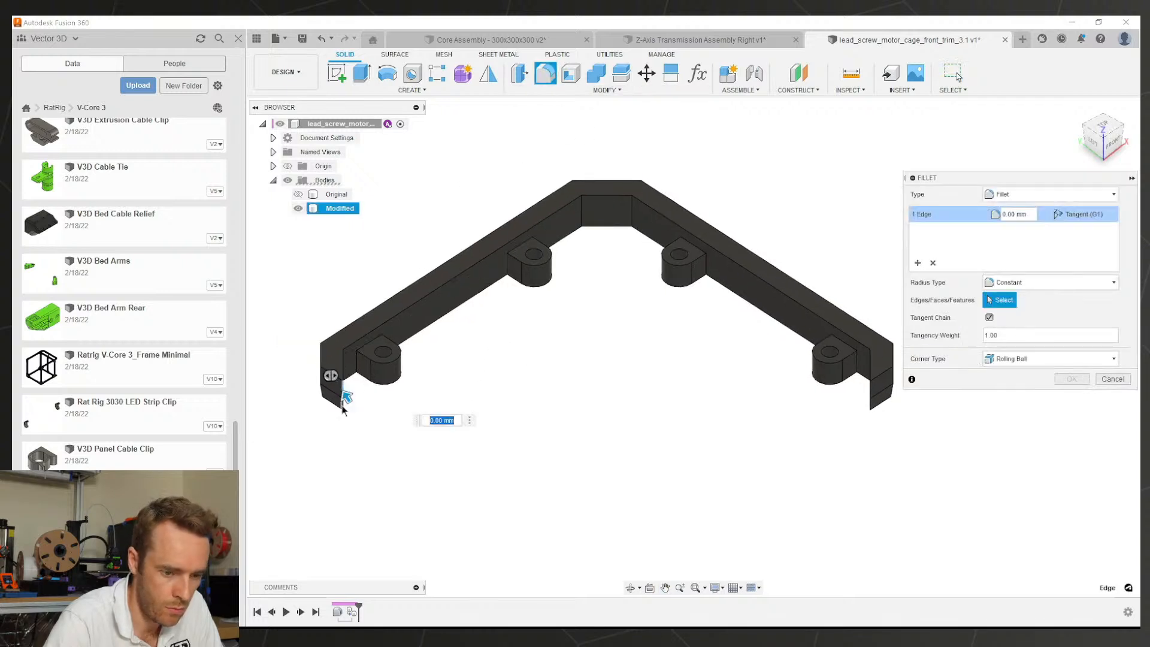
left_click(872, 389)
type("0.5")
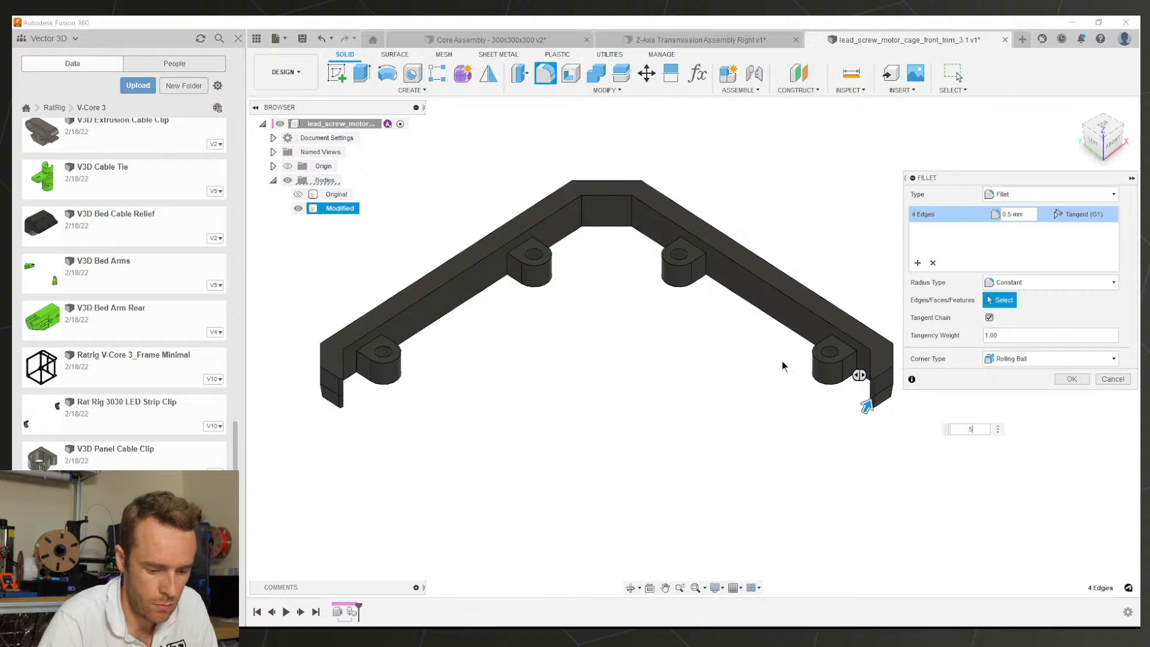
key("Return")
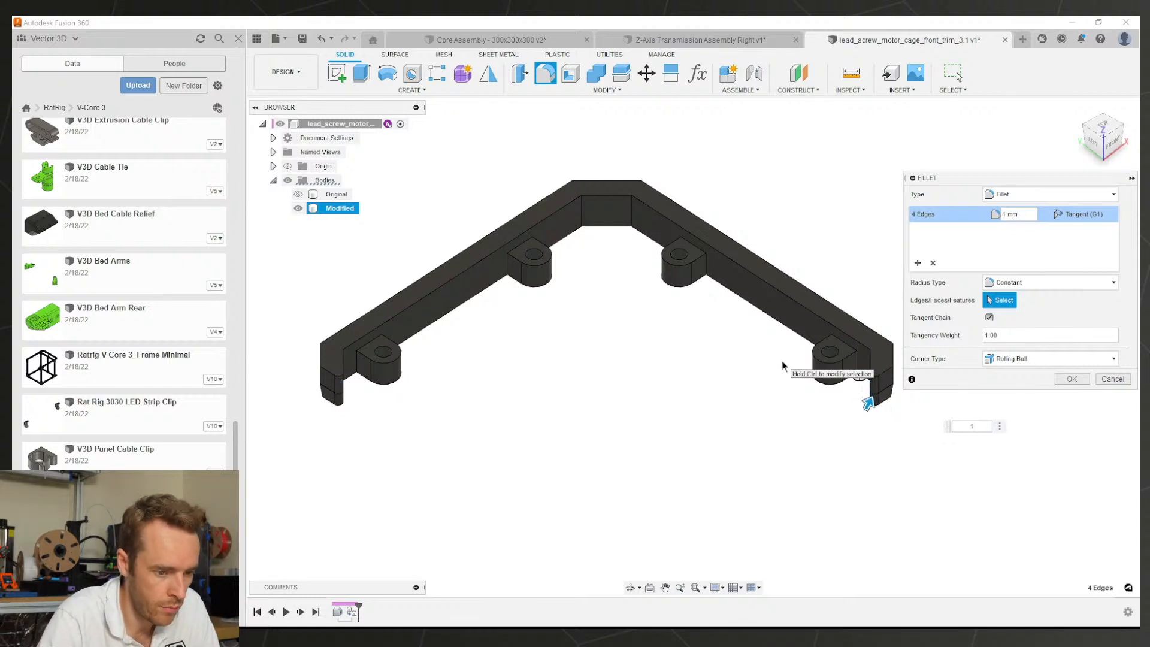
Step: Save the trim part as version 2 and select the Modified body
middle_click_drag(672, 300, 727, 356, "shift")
key("Return")
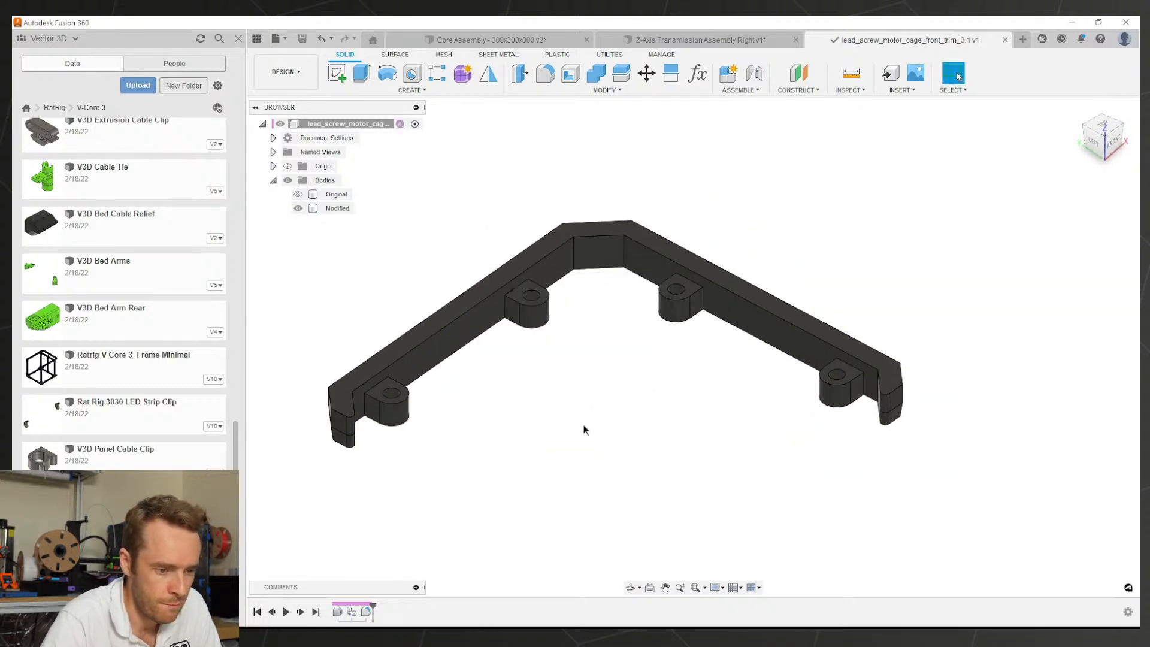
middle_click_drag(585, 429, 432, 499, "shift")
left_click(386, 425)
Step: Use Press Pull to offset all four boss hole faces by a negative distance
left_click(432, 499)
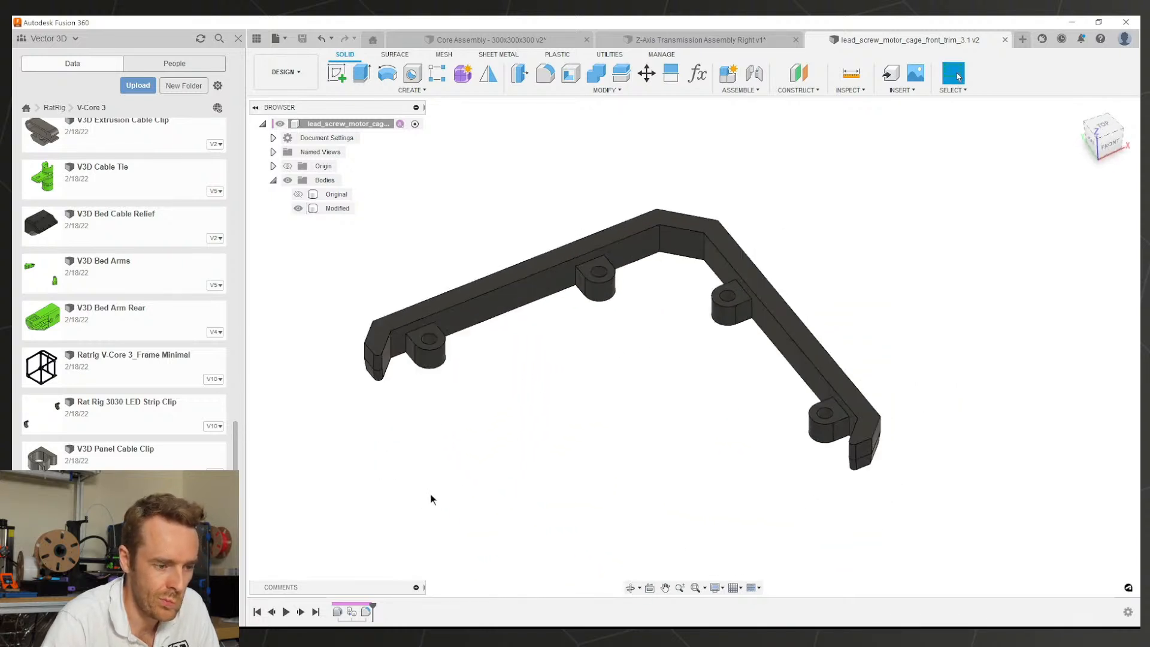
middle_click_drag(547, 418, 618, 362, "shift")
left_click(401, 419)
key("q")
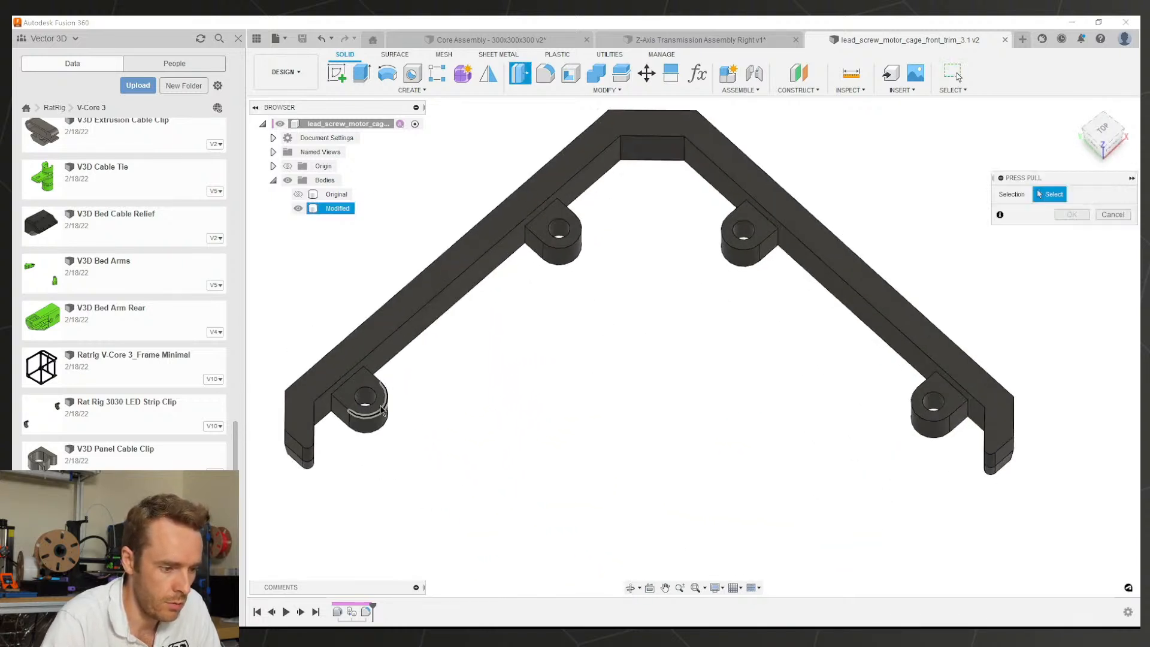
left_click(367, 401)
left_click(559, 231)
left_click(743, 237)
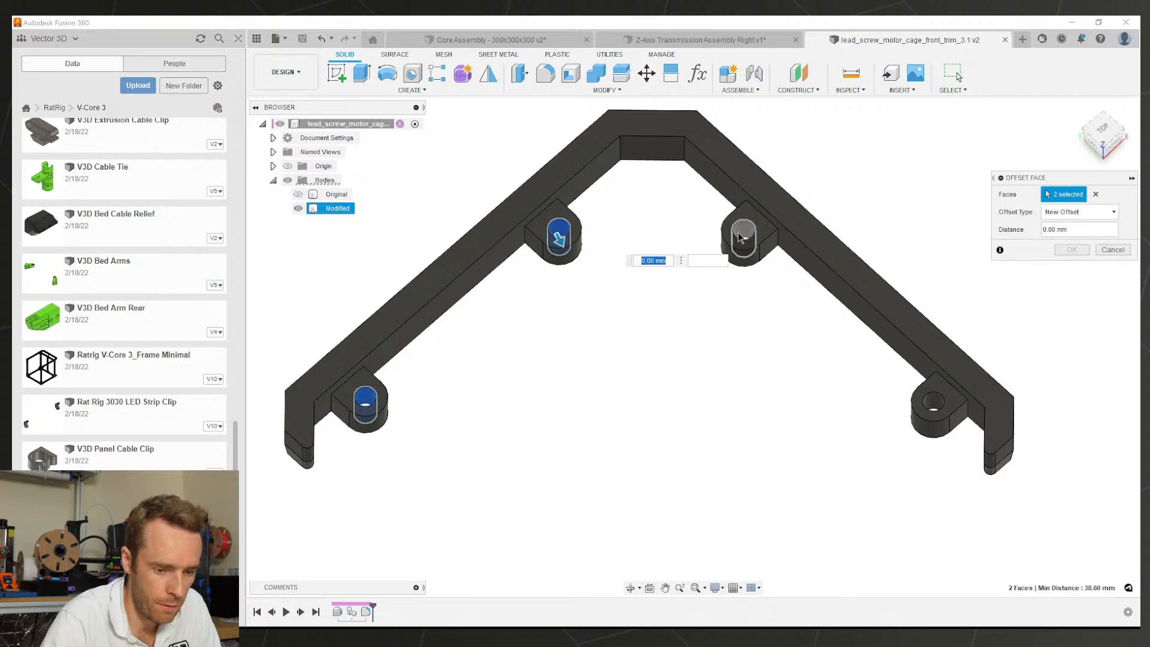
left_click(932, 406)
type("-0.1")
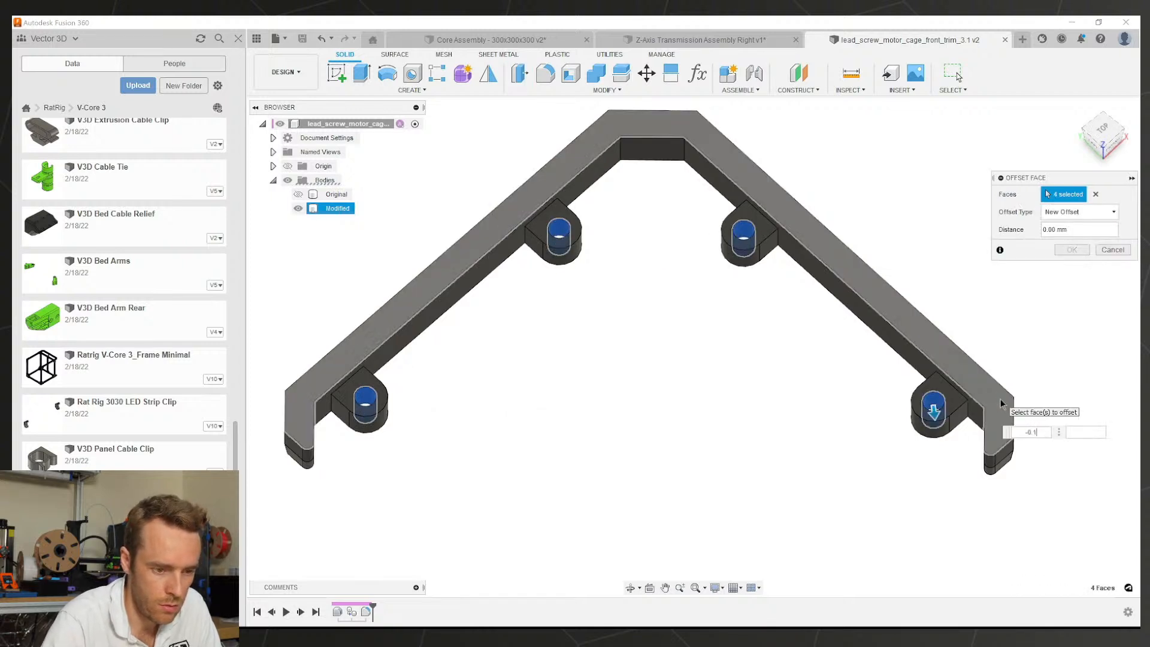
key("Return")
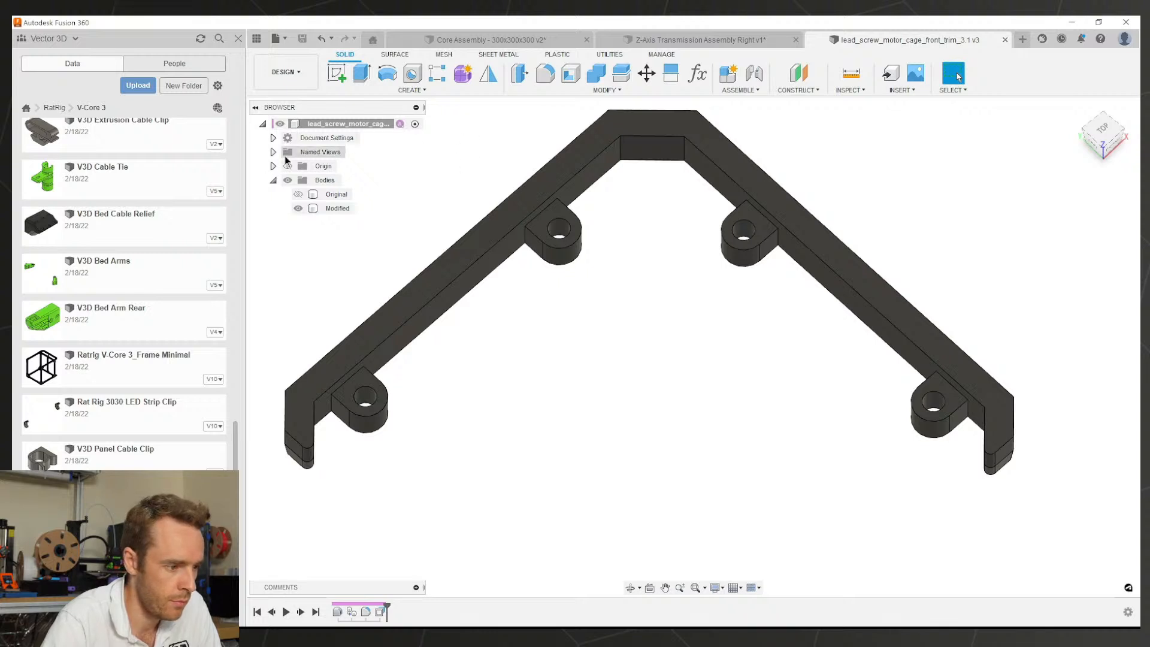
Step: In the V-Core 3.1 folder, add a V3D_ prefix to the front trim file's name
scroll(153, 204, "up", 10)
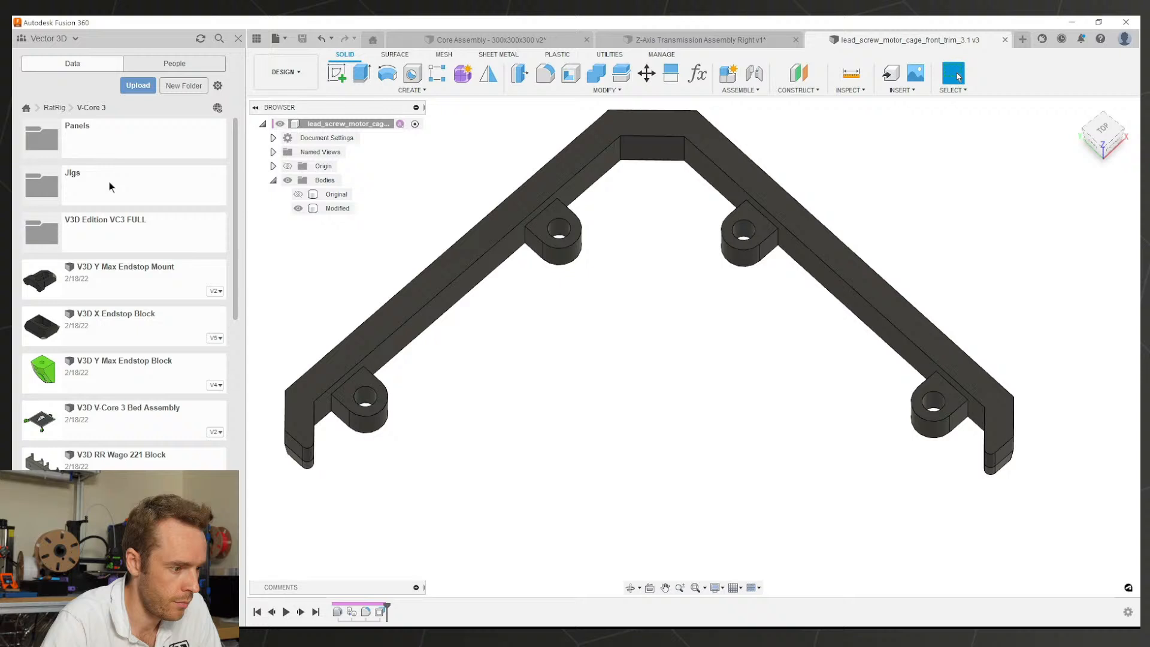
left_click(102, 271)
left_click(55, 108)
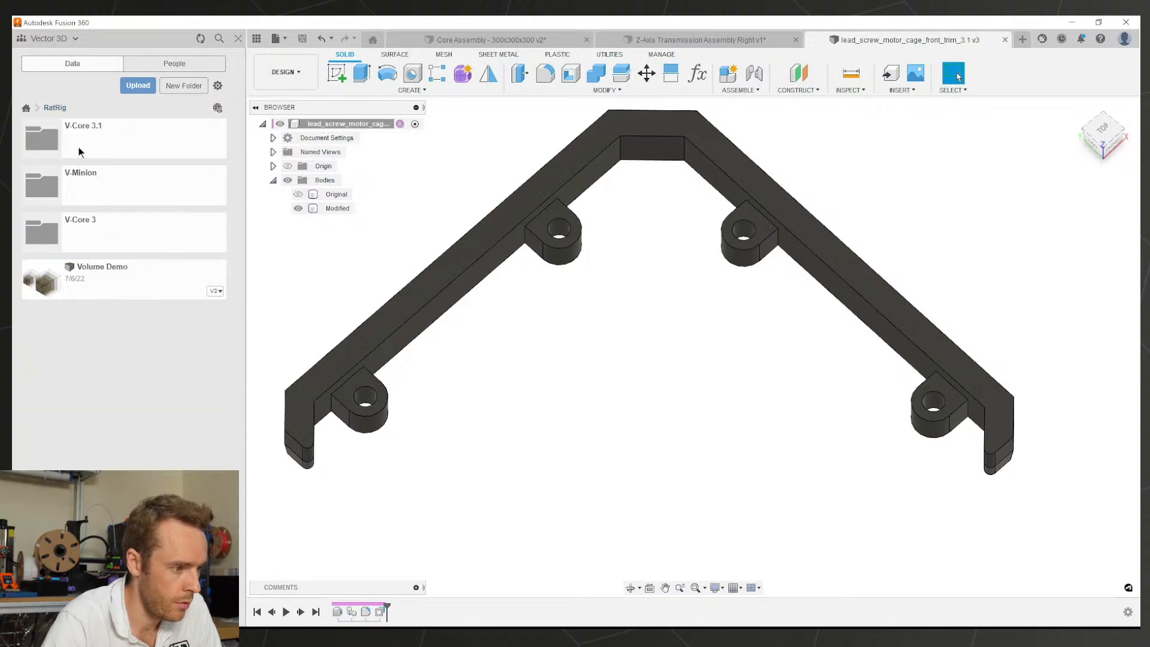
left_click(83, 137)
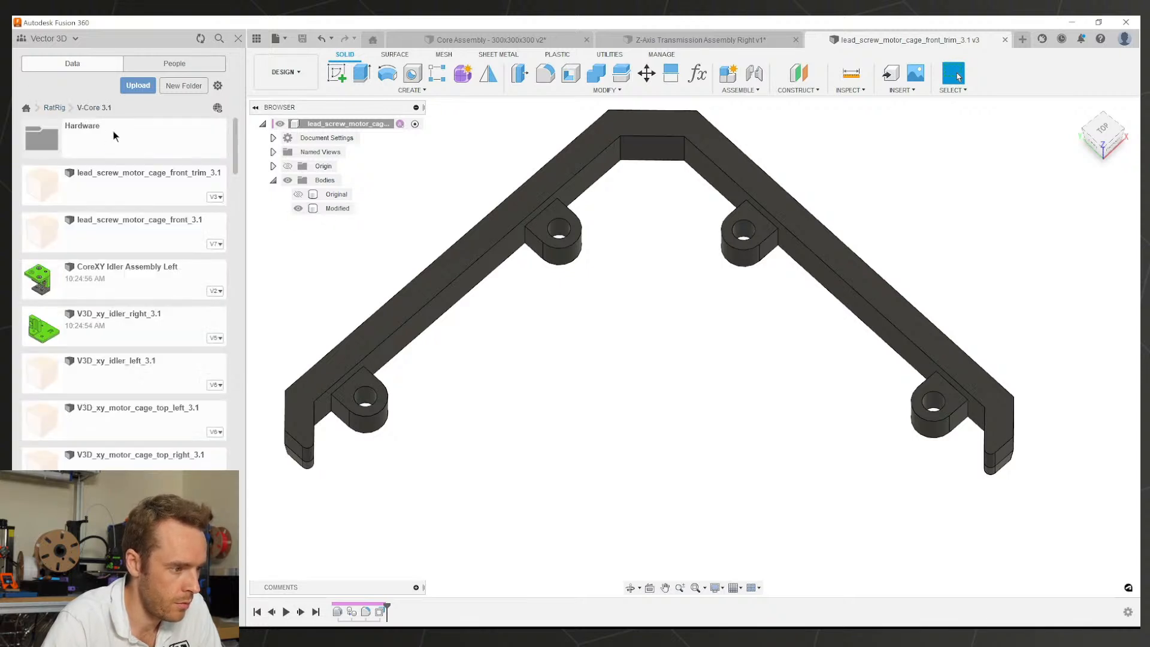
right_click(114, 178)
left_click(147, 250)
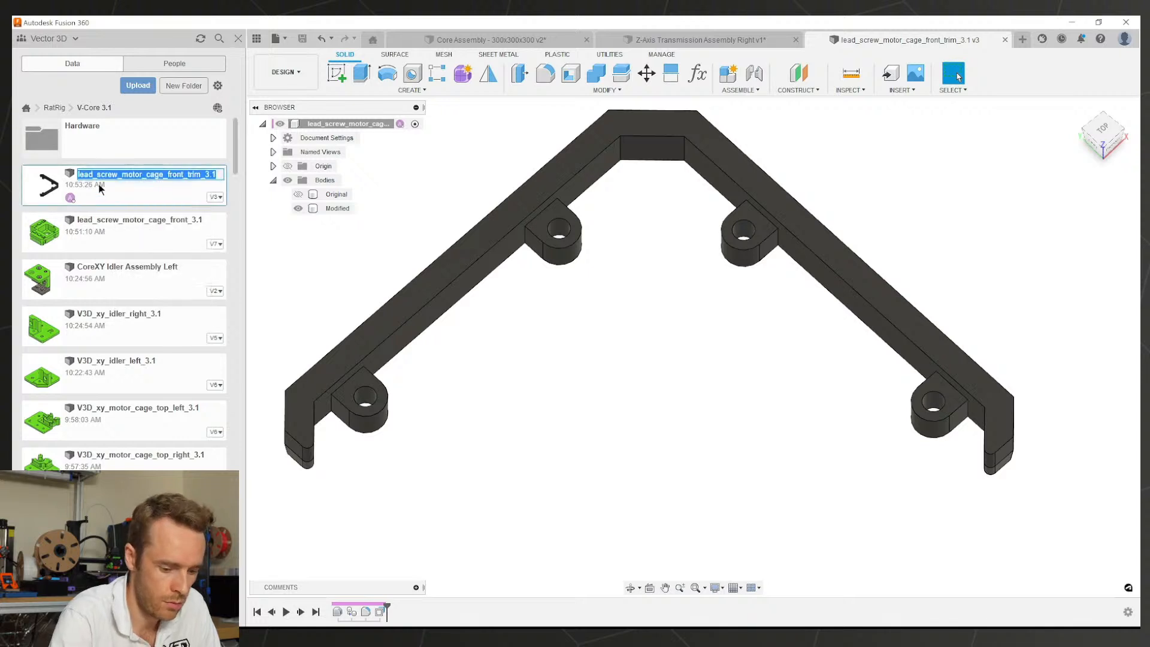
key("Home")
type("V3D_")
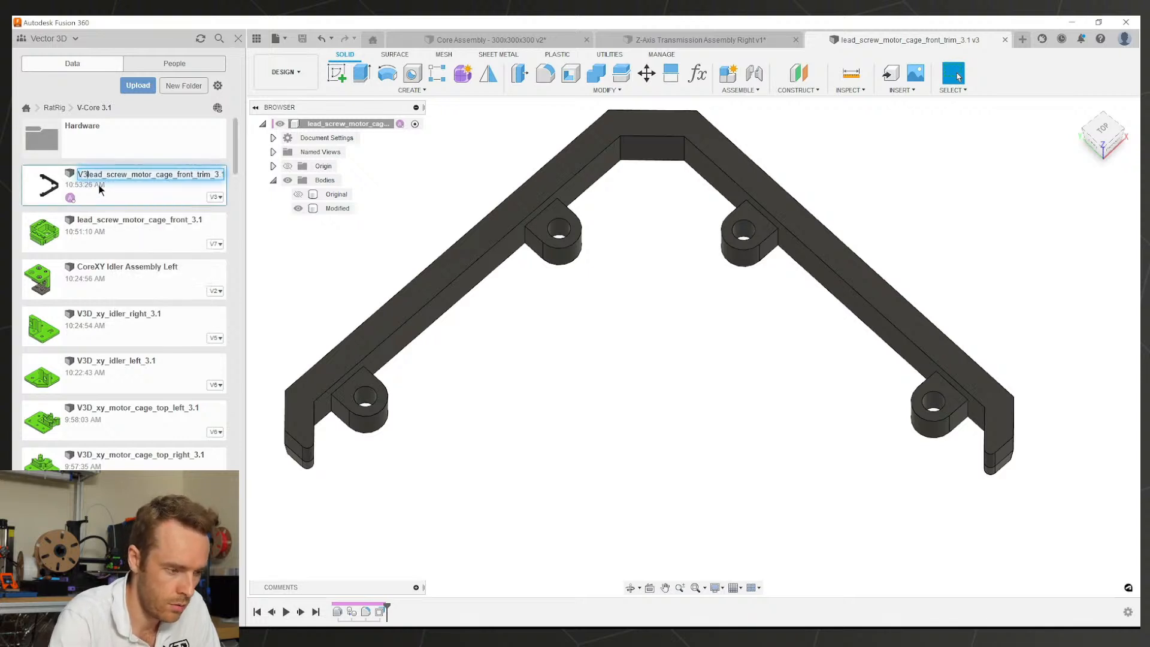
key("Return")
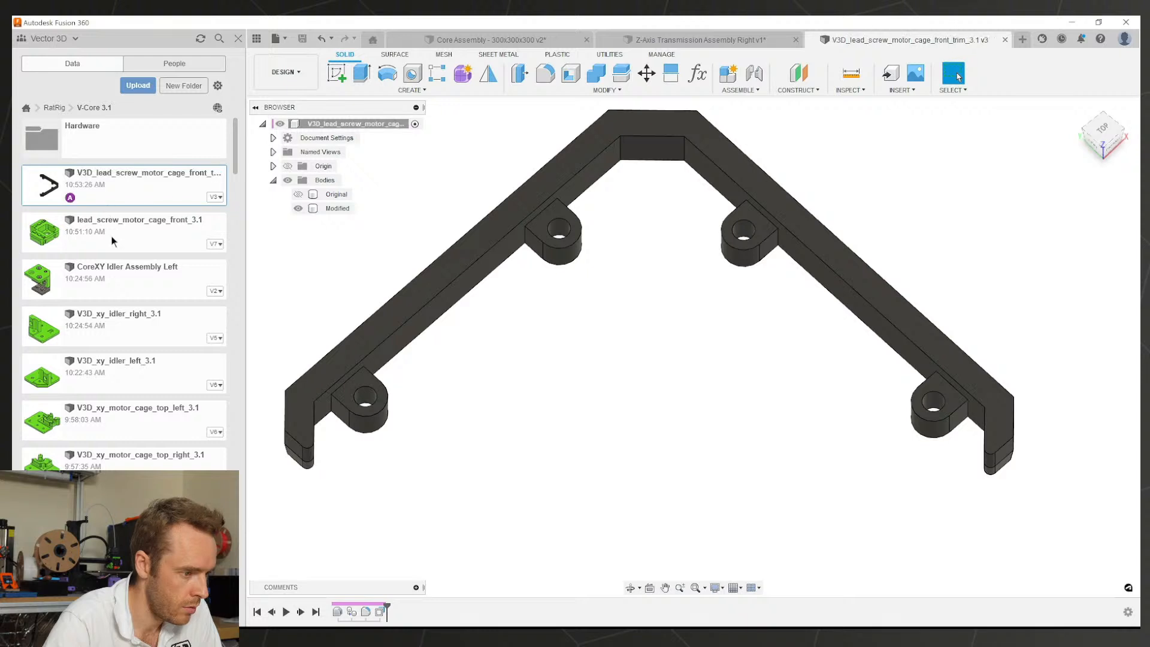
Step: Rename lead_screw_motor_cage_front_3.1 to V3D_lead_screw_motor_cage_front_3.1
right_click(113, 228)
left_click(138, 301)
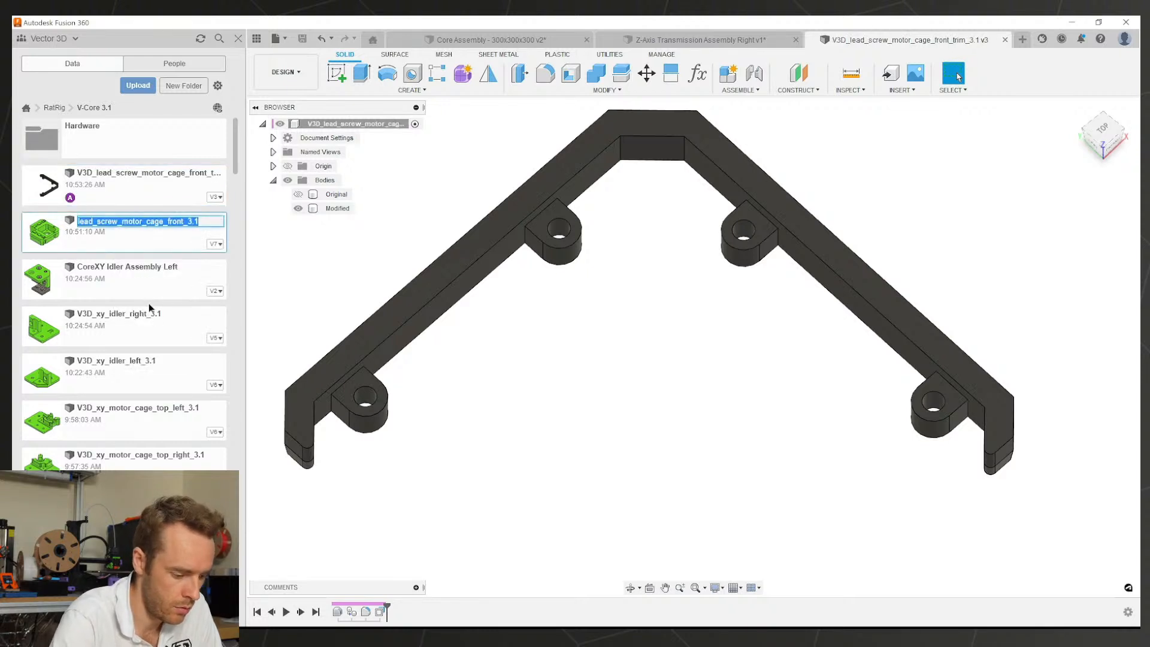
key("Home")
type("V3D_")
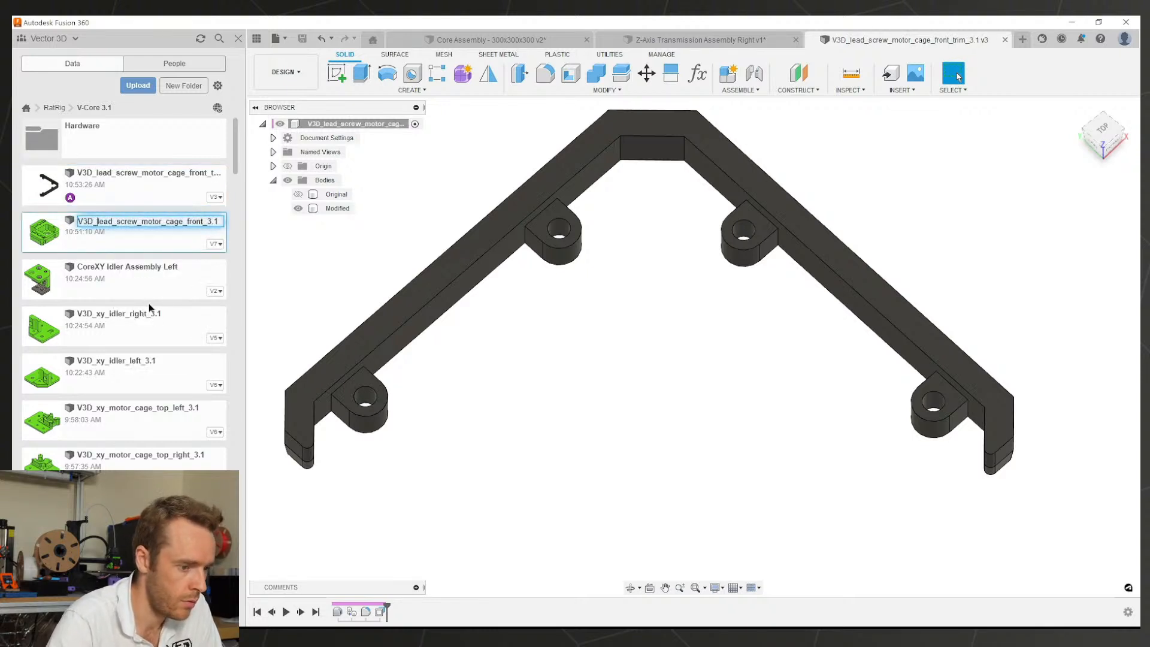
key("Return")
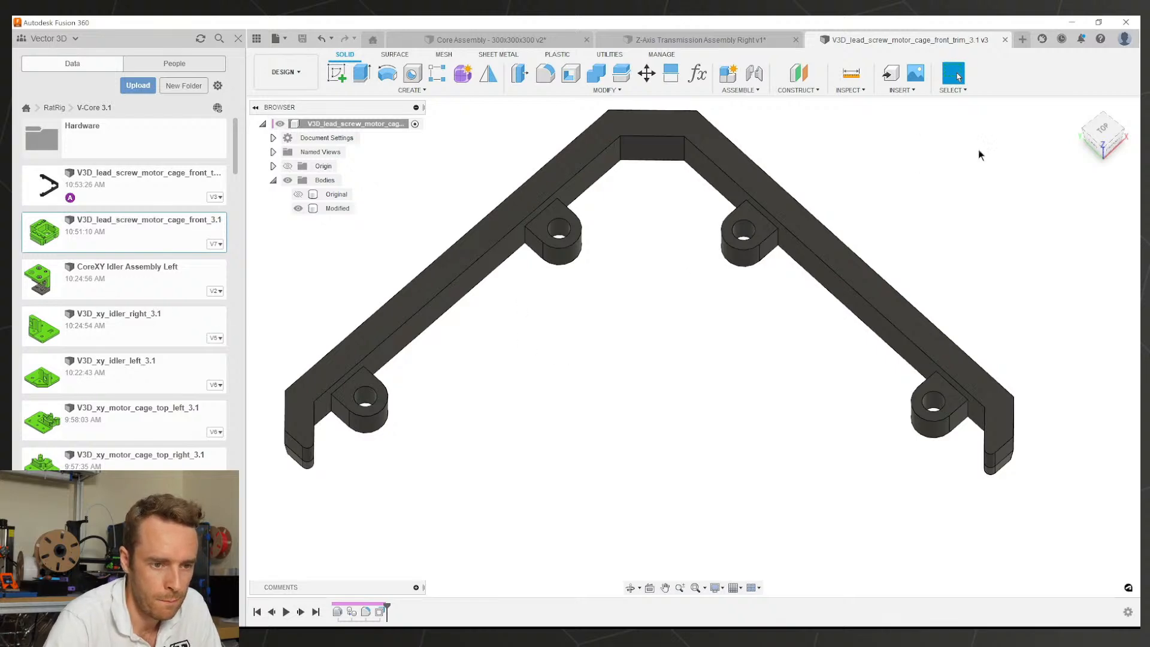
Step: Close the front trim part and update the assembly to the latest motor cage version
left_click(1006, 40)
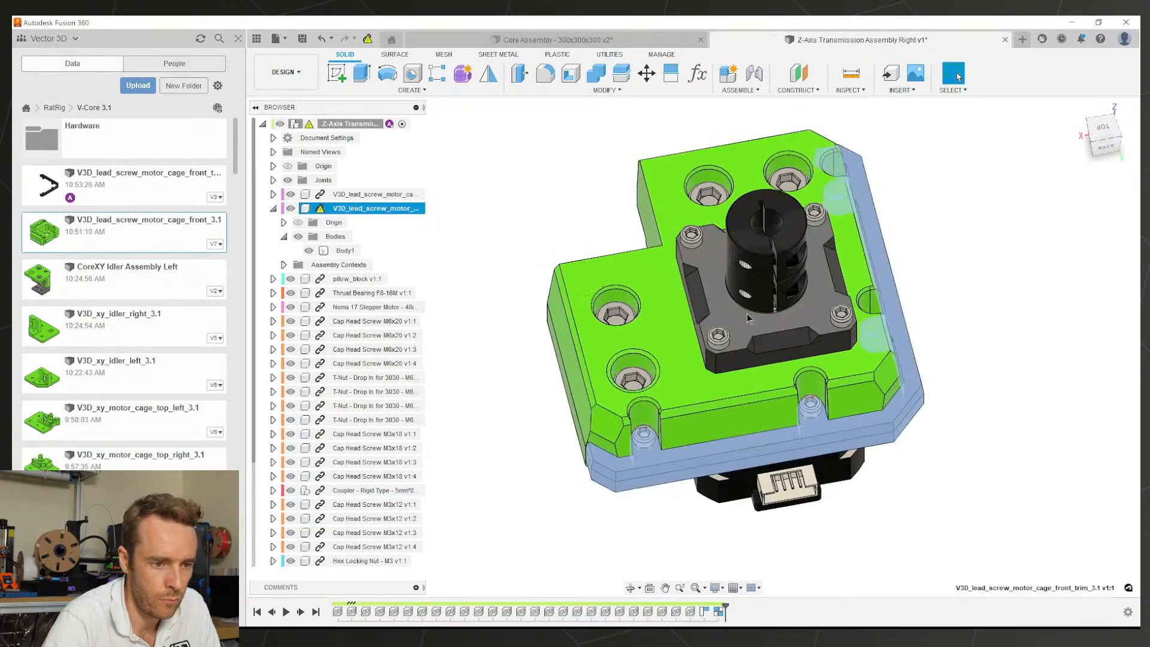
middle_click_drag(919, 305, 713, 239, "shift")
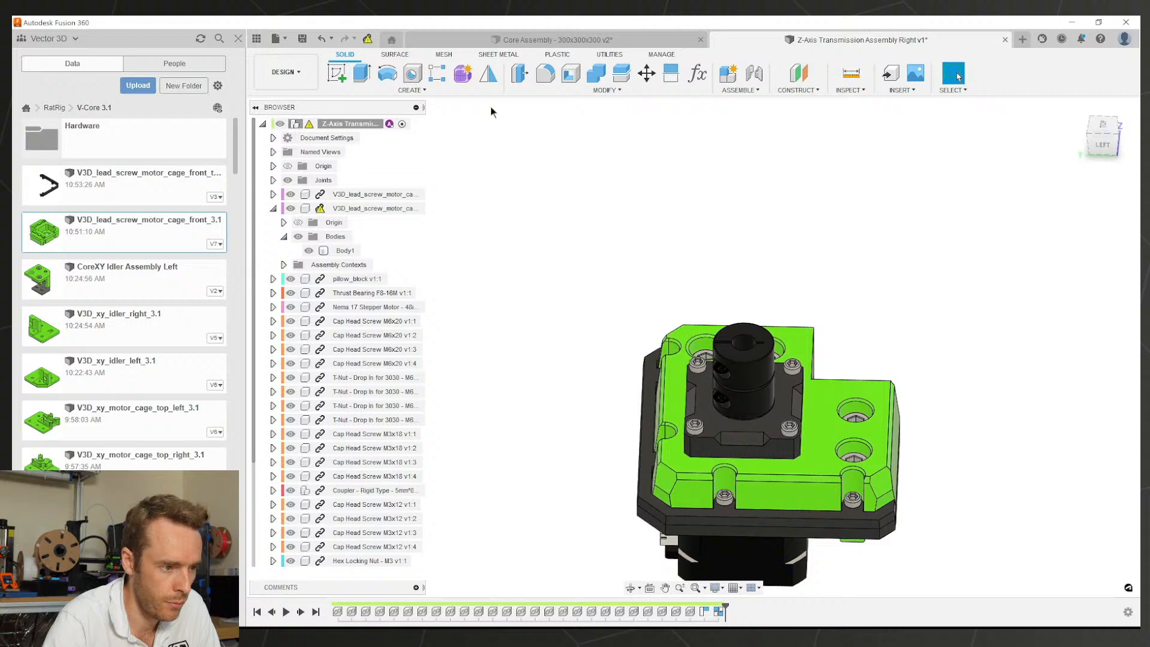
left_click(370, 39)
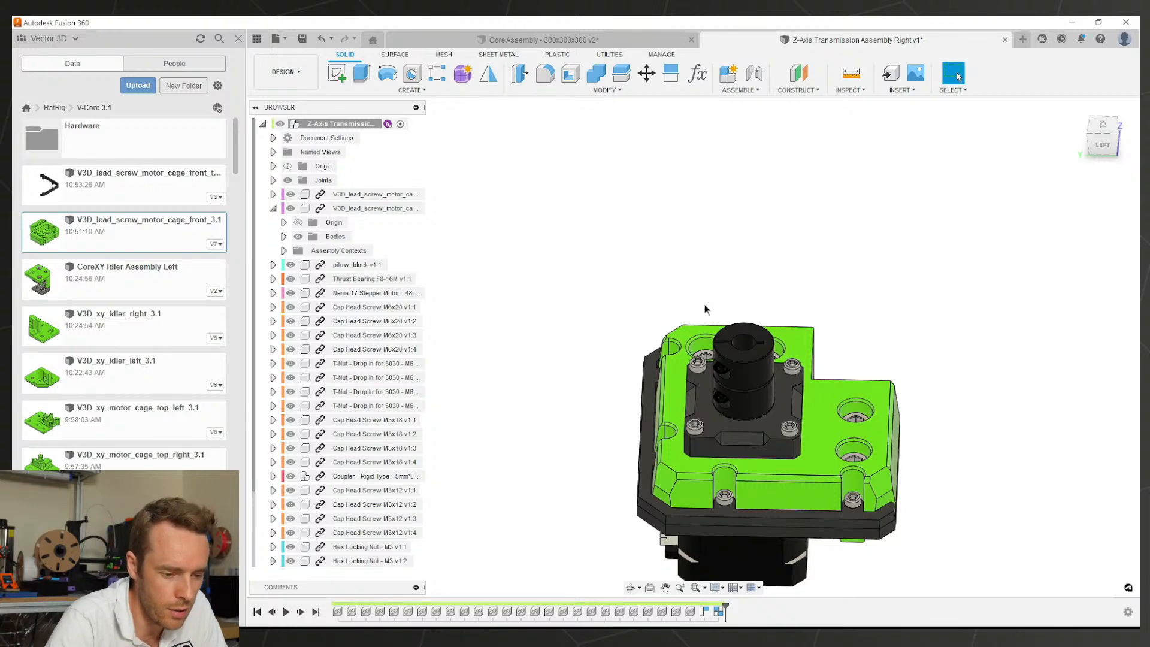
Step: Inspect the updated assembly's underside and cap screw, then save a new version and close it
middle_click_drag(762, 429, 714, 370)
middle_click_drag(719, 359, 788, 294, "shift")
scroll(761, 336, "up", 10)
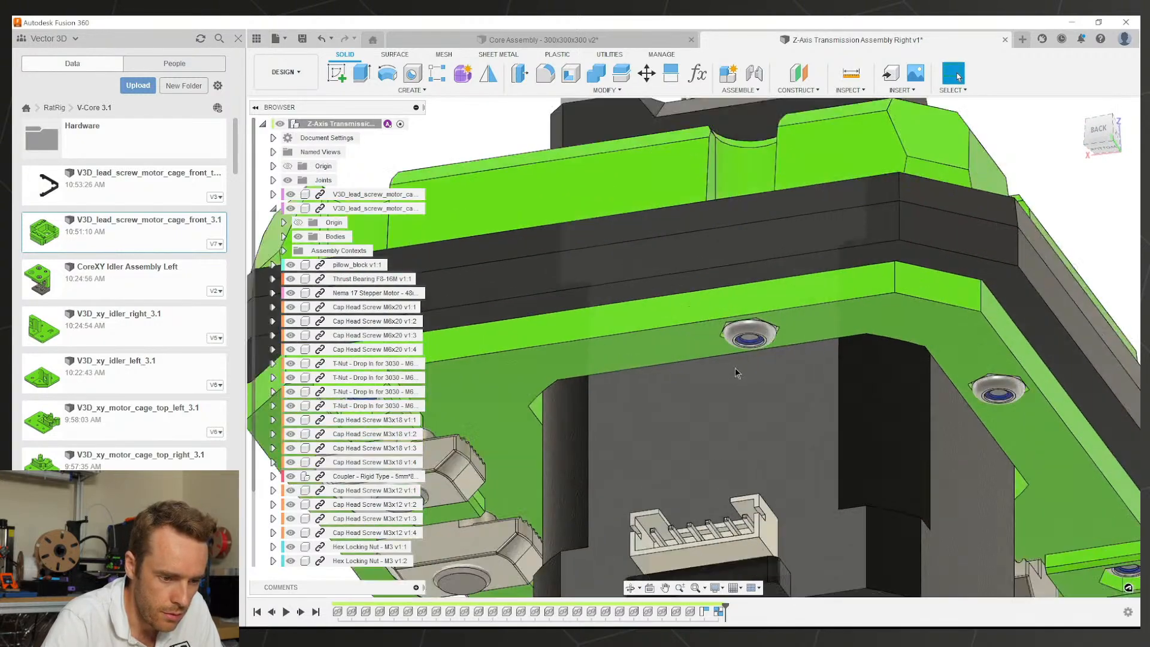
left_click(752, 342)
scroll(752, 343, "down", 10)
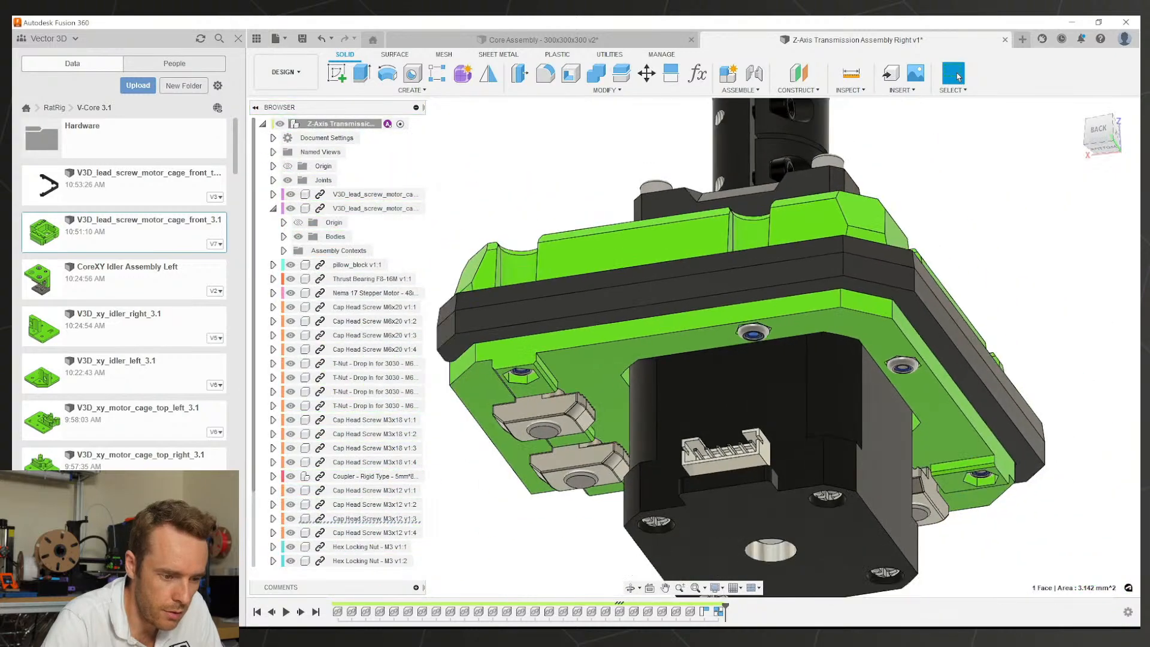
middle_click_drag(757, 367, 753, 397, "shift")
middle_click_drag(753, 344, 780, 262, "shift")
scroll(740, 395, "down", 3)
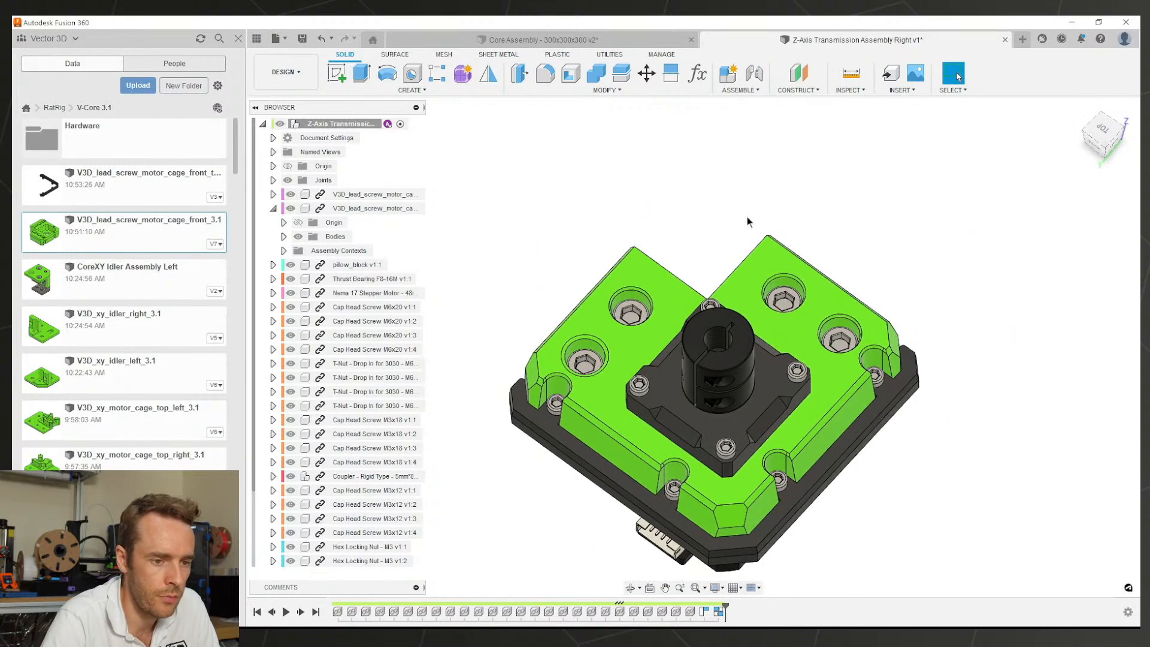
scroll(705, 131, "down", 2)
key("ctrl+s")
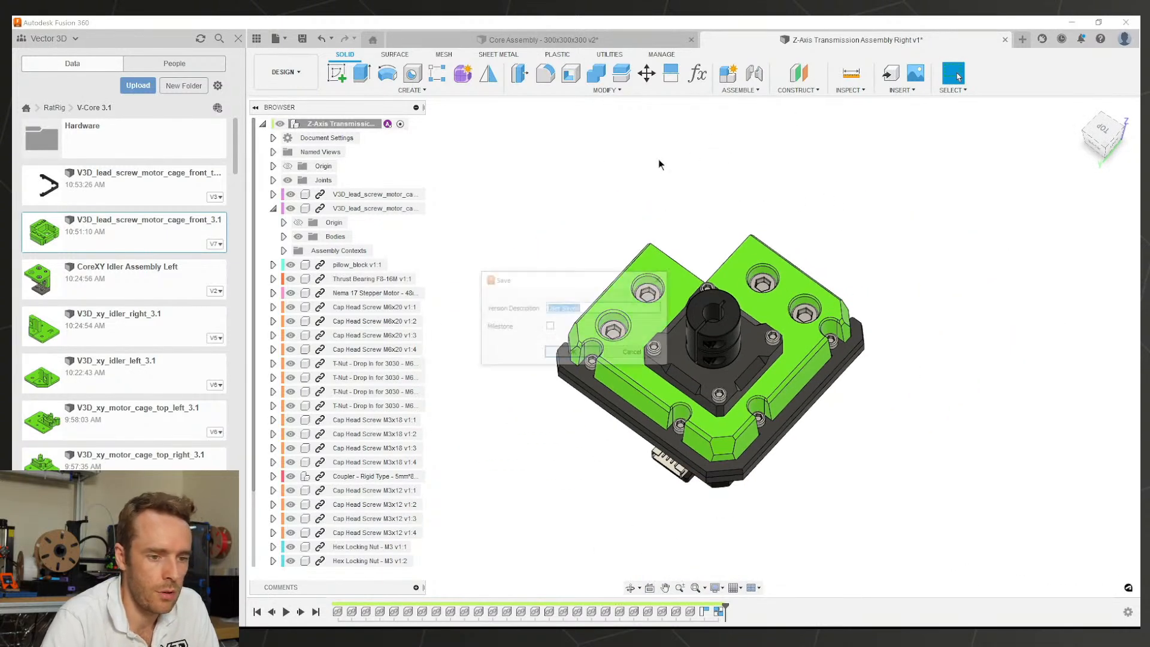
key("Return")
left_click(1005, 40)
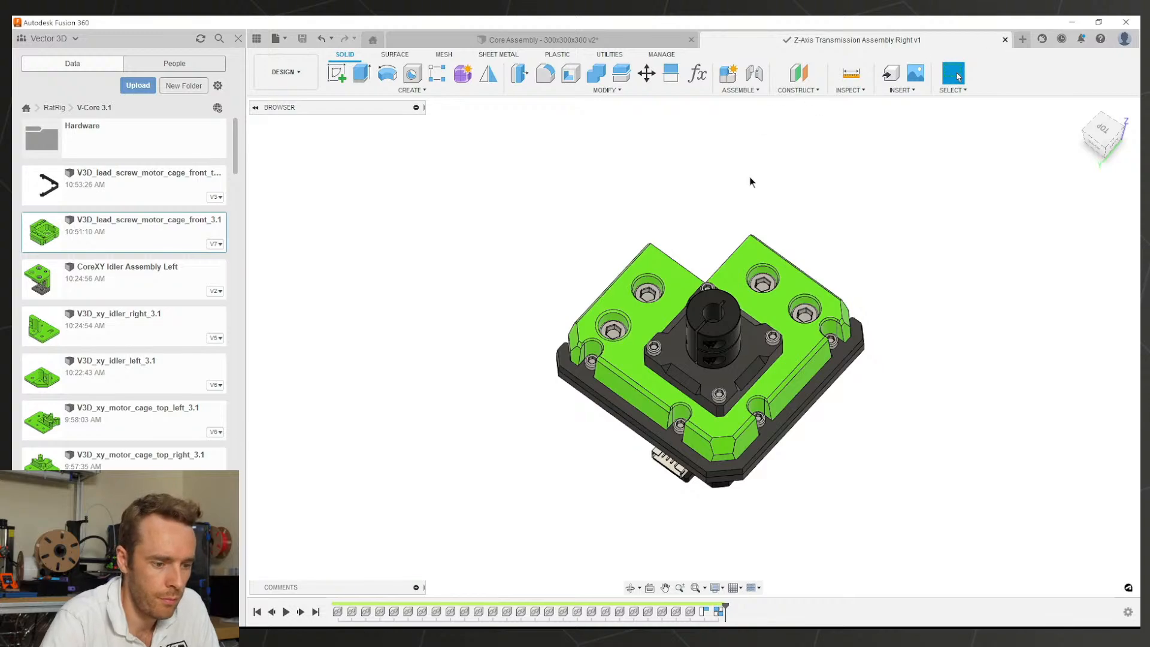
Step: Expand the Z-Axis Transmission assembly and show all its screws and nuts
middle_click_drag(686, 462, 720, 372)
middle_click_drag(720, 373, 691, 383, "shift")
scroll(507, 370, "up", 6)
scroll(502, 369, "up", 3)
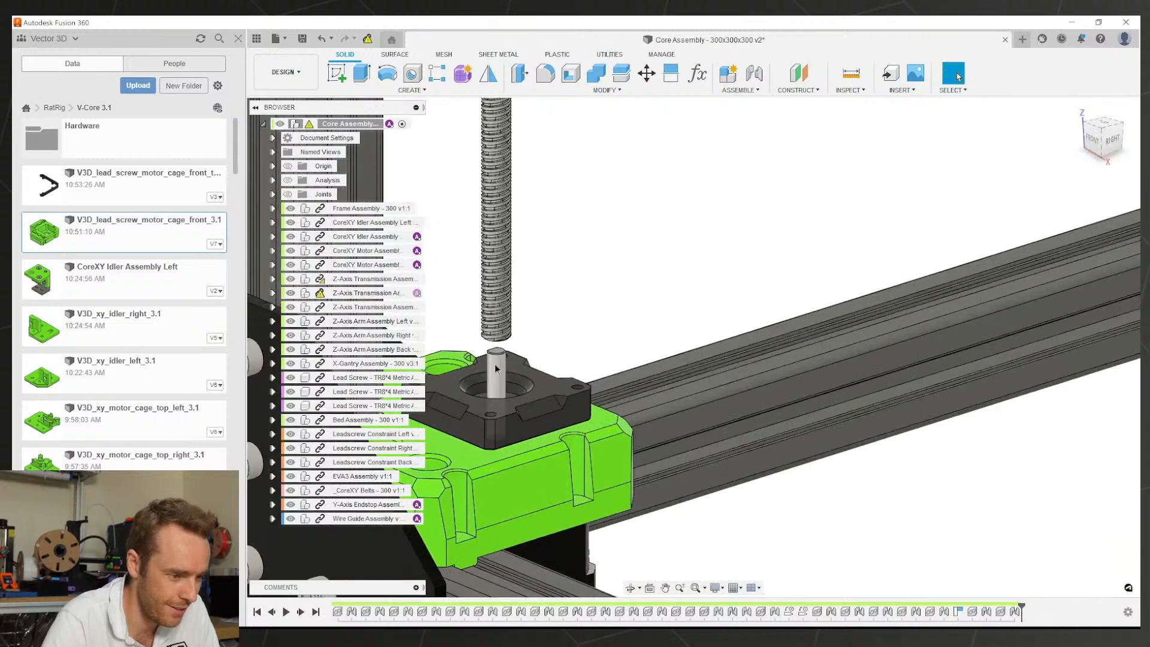
left_click(497, 370)
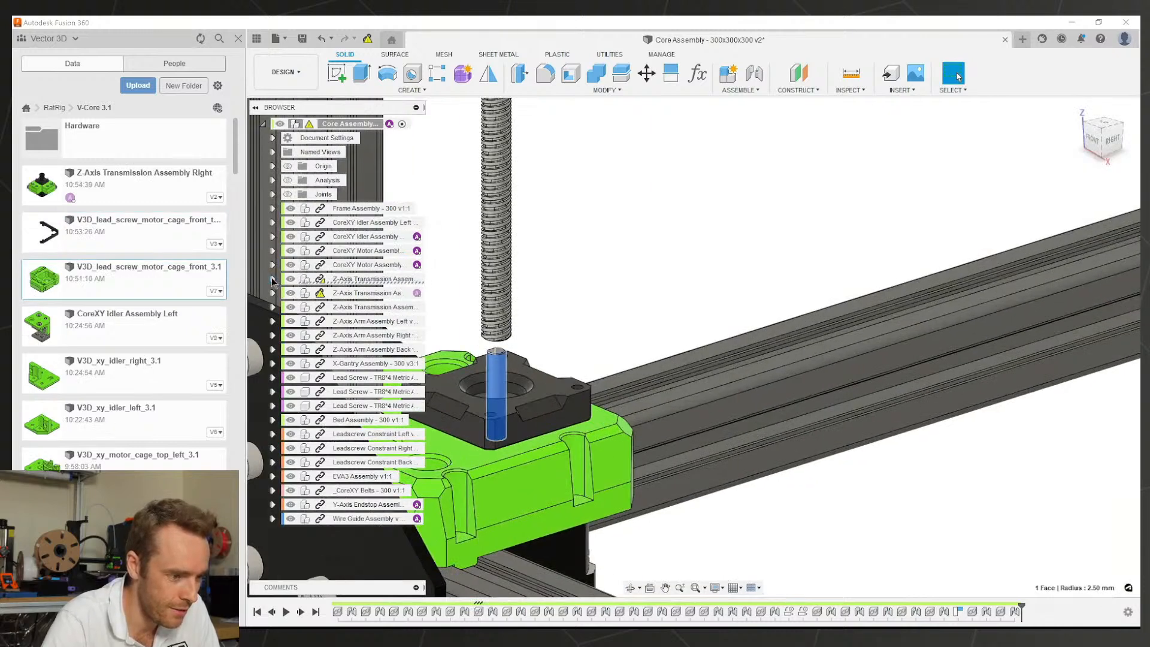
left_click(273, 279)
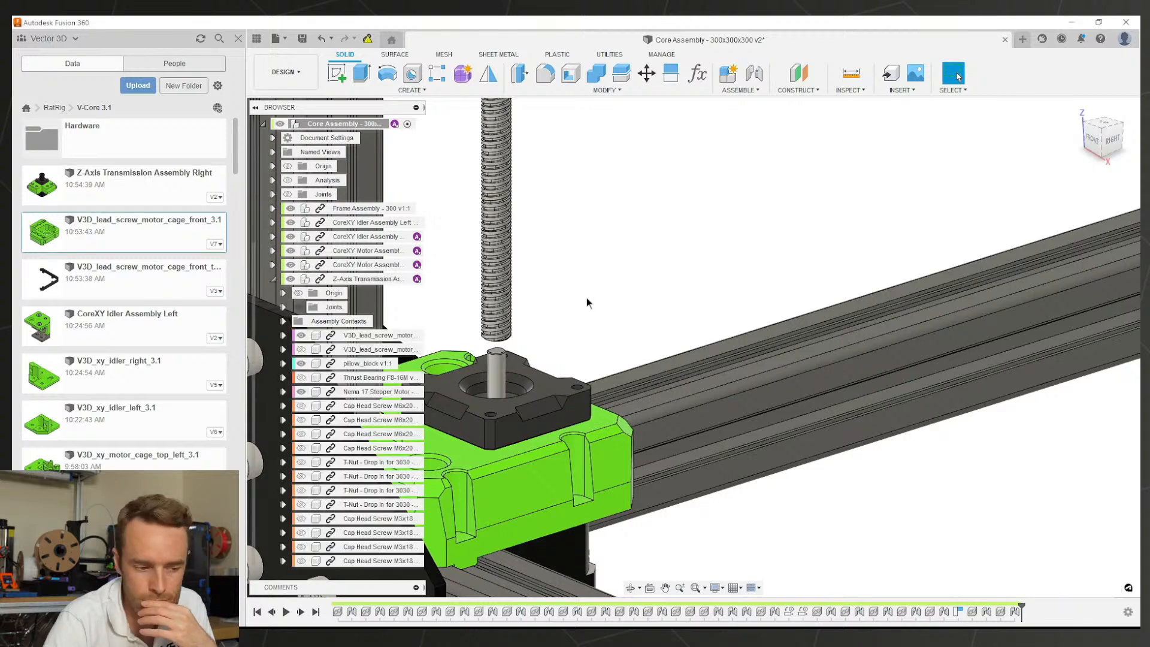
scroll(616, 318, "down", 2)
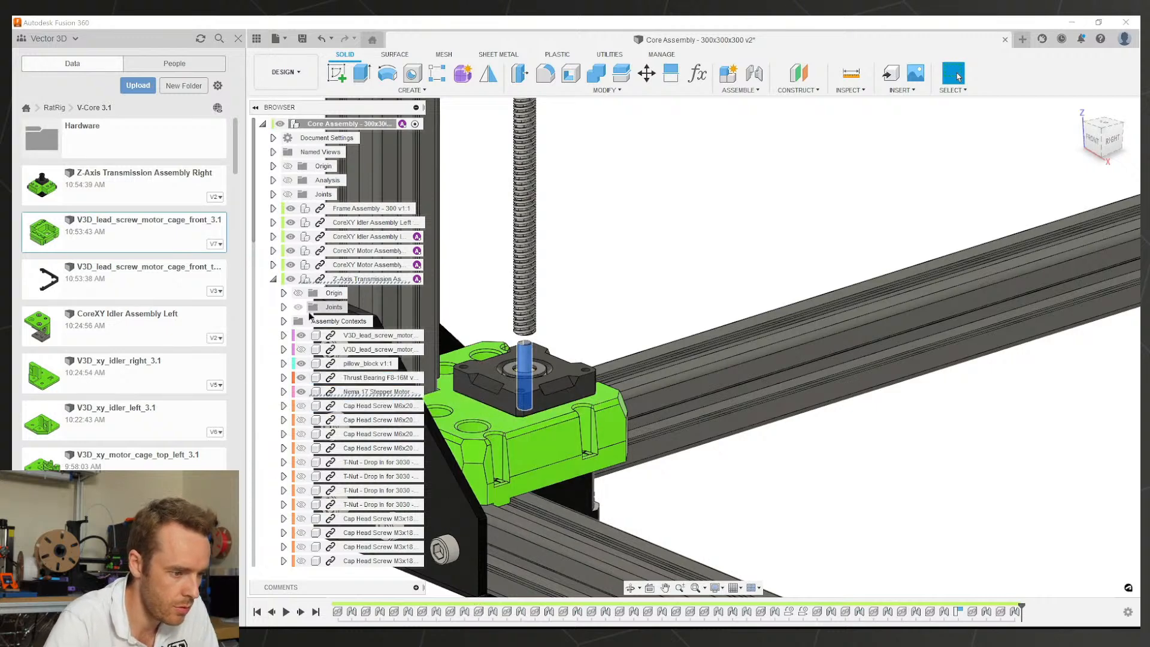
scroll(368, 515, "down", 4)
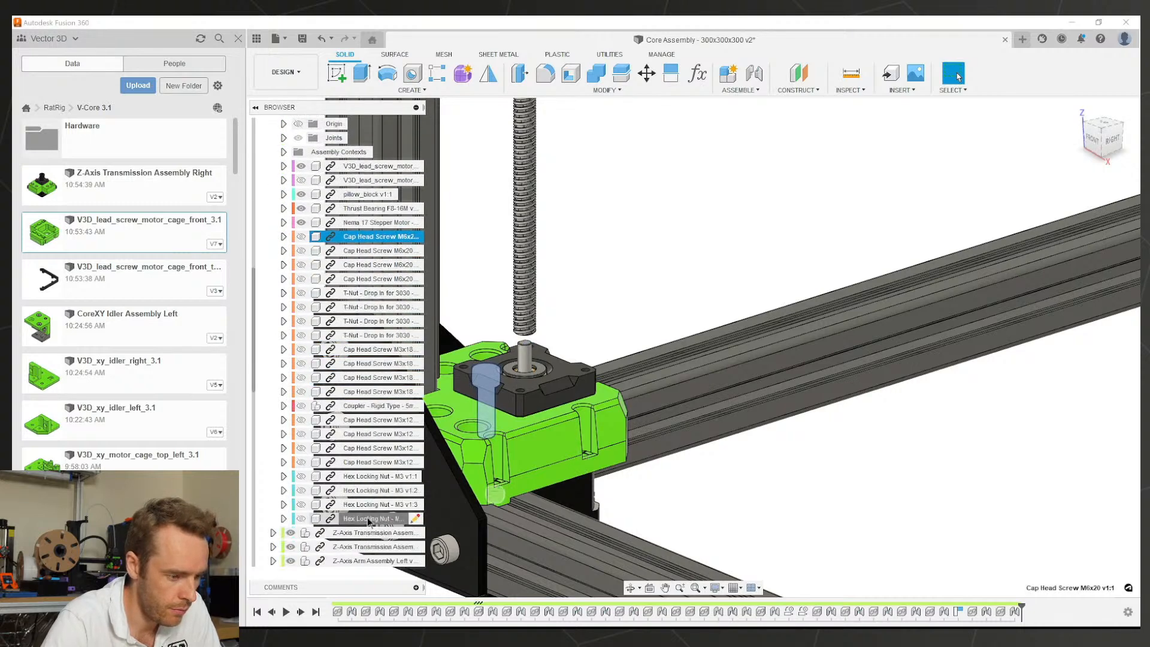
left_click(368, 519, "shift")
key("v")
key("Escape")
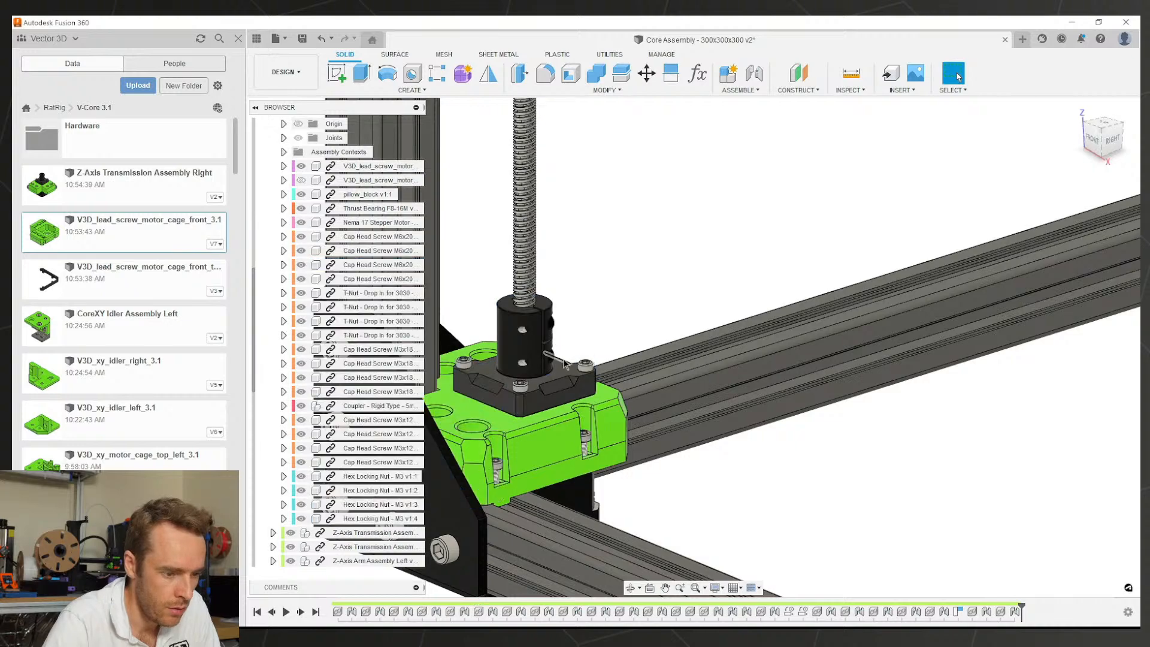
Step: Show the second cage part under the green motor cage and save the Core Assembly
scroll(557, 365, "down", 4)
scroll(548, 362, "up", 5)
middle_click_drag(549, 363, 506, 362, "shift")
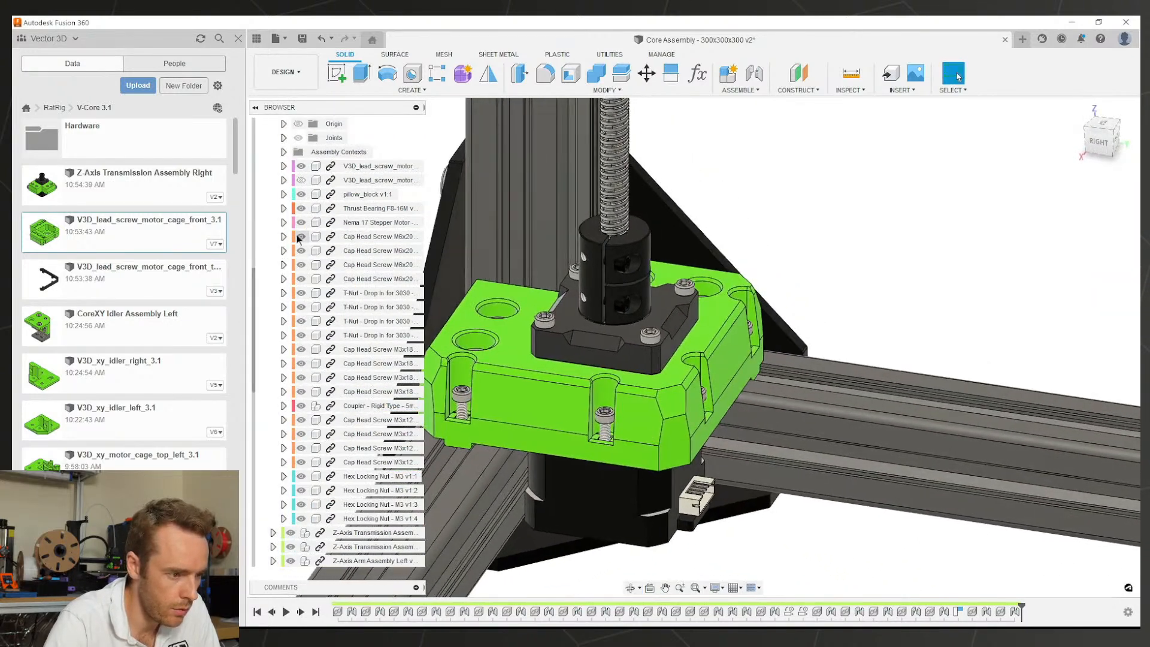
left_click(301, 181)
scroll(818, 298, "down", 5)
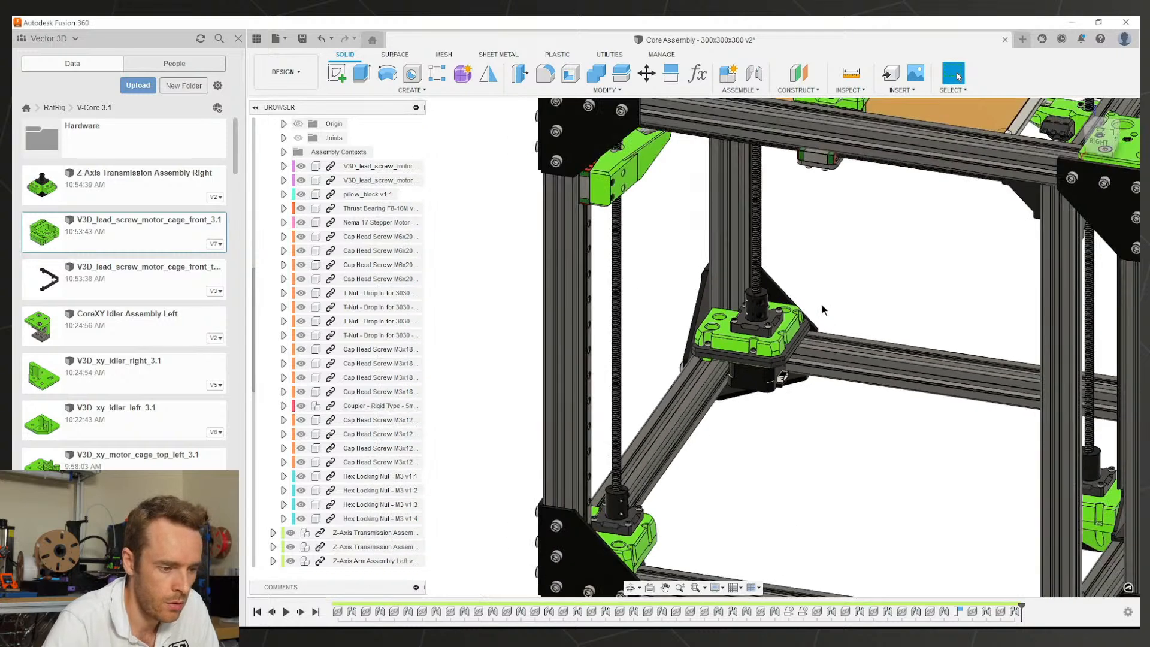
key("ctrl+s")
key("Return")
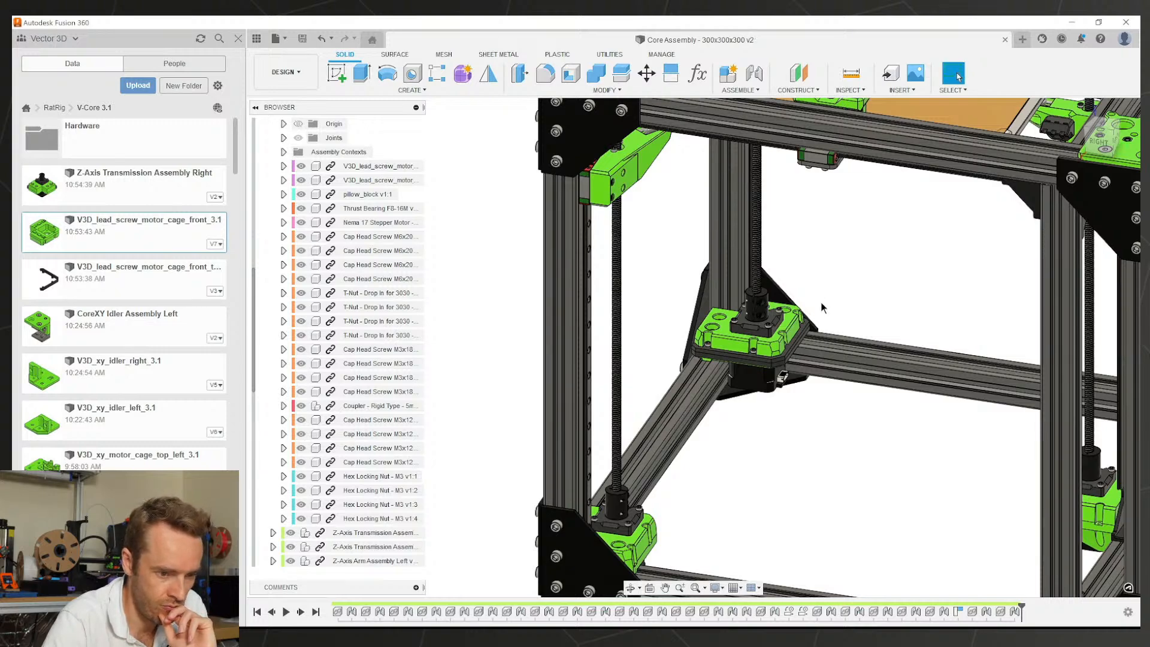
Step: Orbit and zoom around the motor mount to inspect the fitted cage
middle_click_drag(821, 301, 831, 427, "shift")
scroll(771, 329, "up", 5)
scroll(771, 329, "up", 3)
scroll(885, 410, "up", 3)
scroll(718, 395, "down", 3)
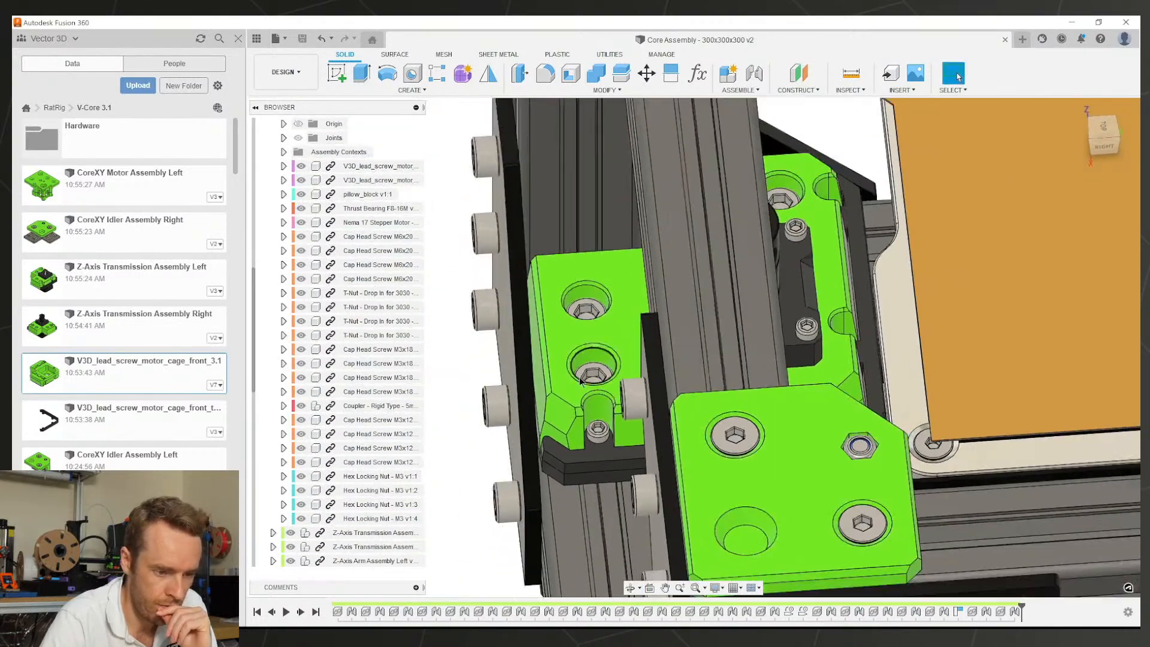
middle_click_drag(707, 390, 608, 317, "shift")
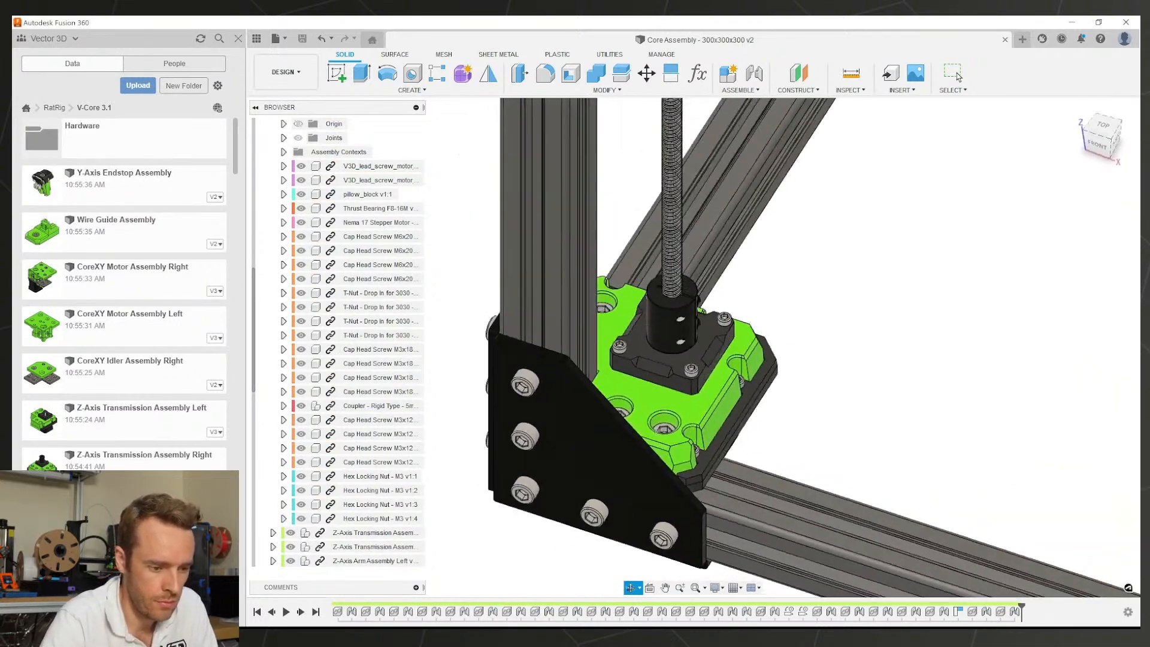
Step: Fit the printer into view and orbit down onto the green motor mount at the corner post
middle_click(848, 376)
middle_click(848, 376)
left_click(845, 379)
mouse_move(680, 459)
middle_mouse_down("shift")
mouse_move(689, 448)
mouse_move(674, 446)
middle_mouse_up("shift")
left_click(673, 445)
scroll(674, 446, "up", 4)
scroll(781, 451, "up", 2)
middle_click_drag(782, 446, 843, 407, "shift")
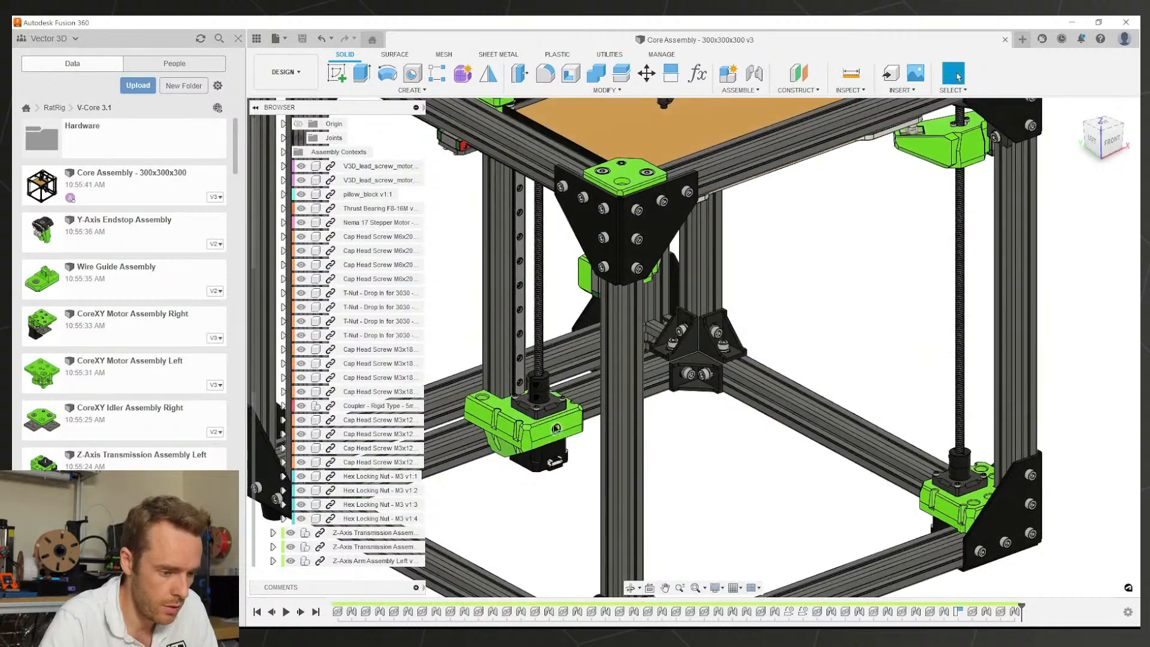
scroll(520, 414, "up", 4)
middle_click_drag(518, 415, 674, 402, "shift")
left_click(675, 400)
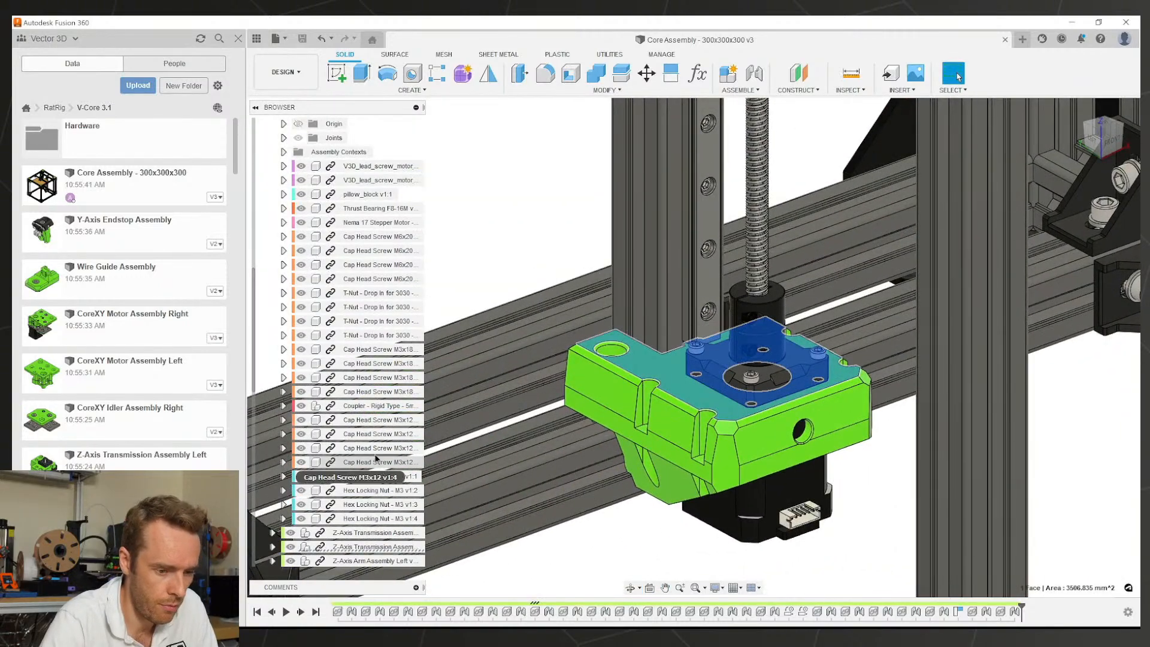
Step: Open the Z-Axis Transmission Assembly Back in its own tab from the browser
scroll(720, 424, "down", 5)
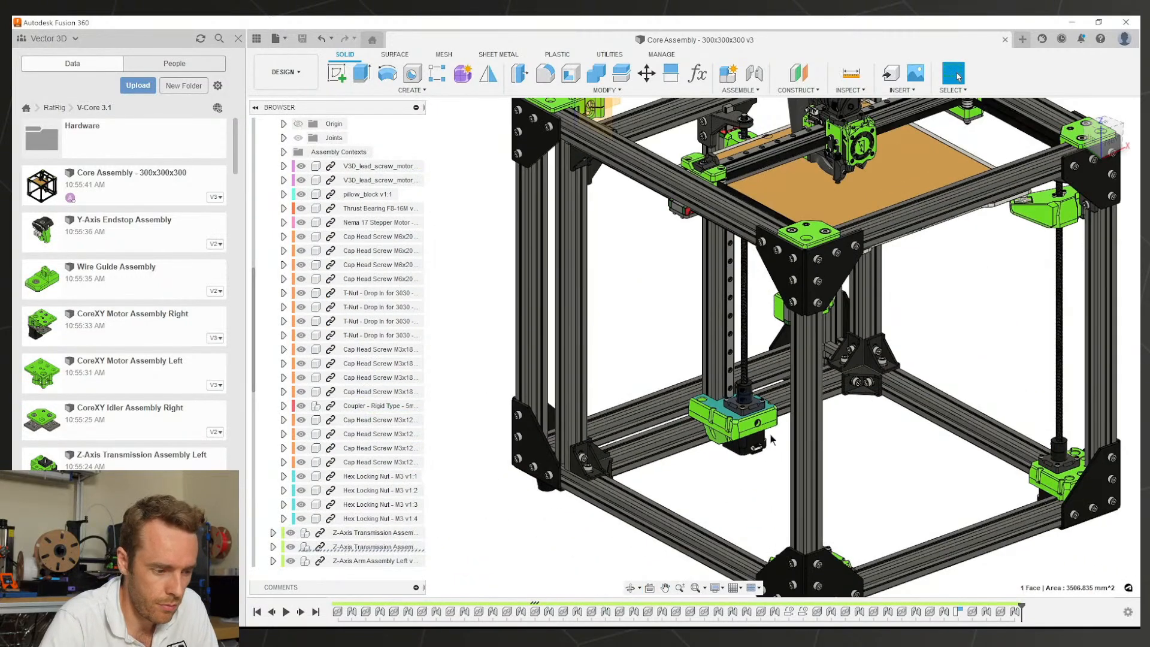
scroll(745, 412, "up", 4)
scroll(356, 450, "down", 3)
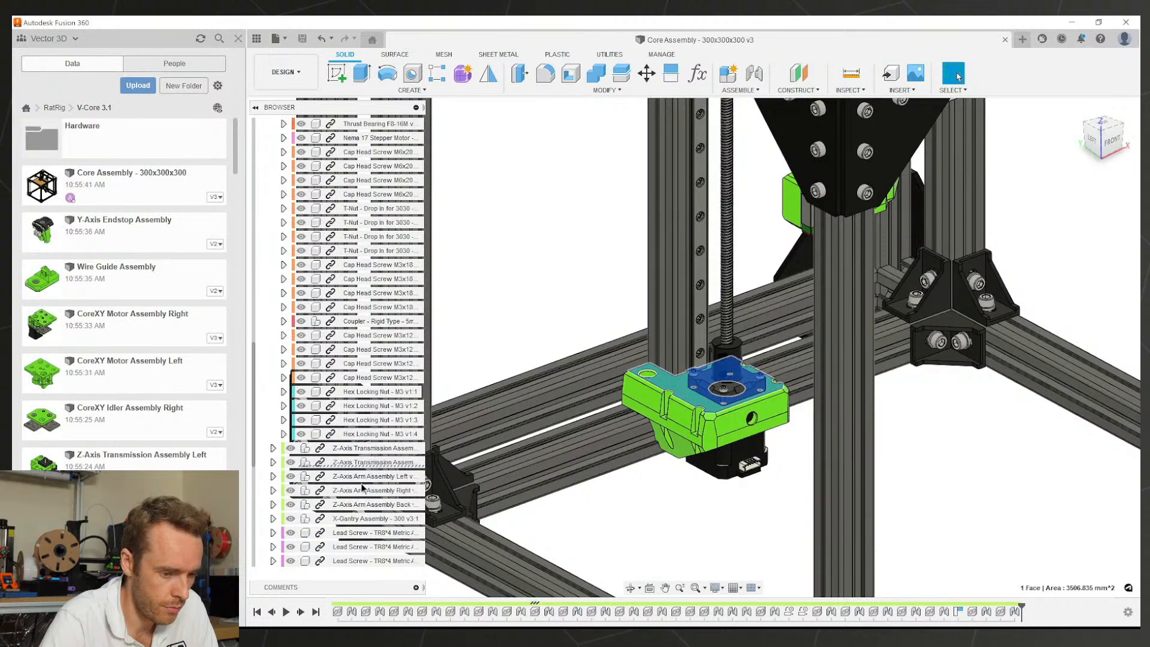
right_click(356, 462)
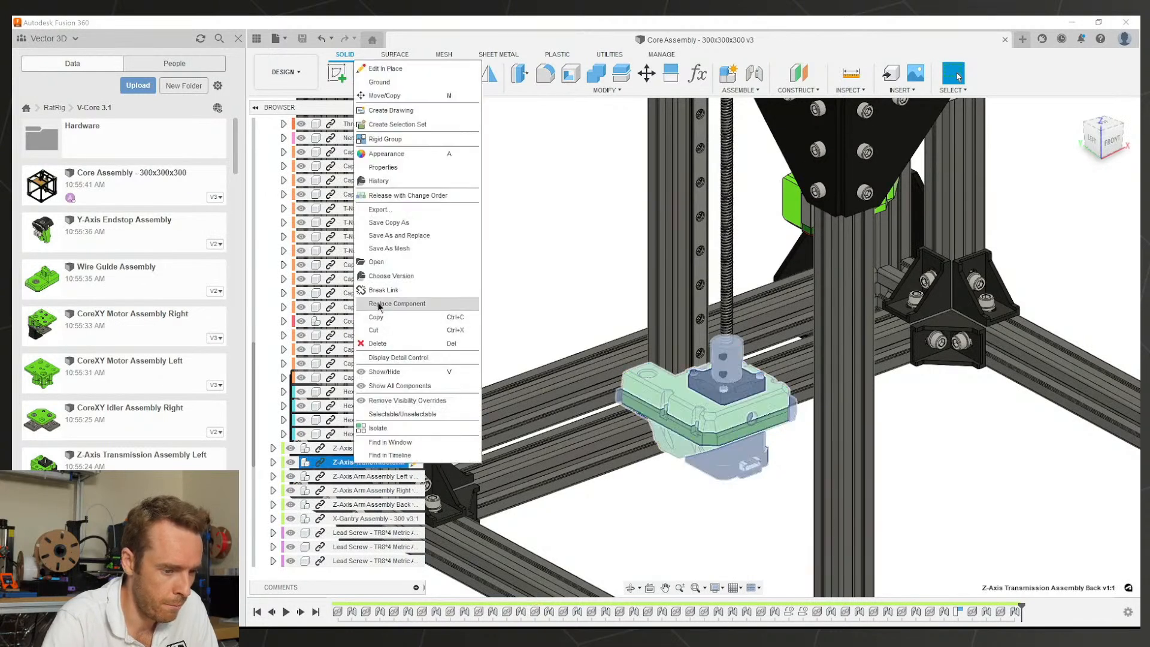
left_click(380, 266)
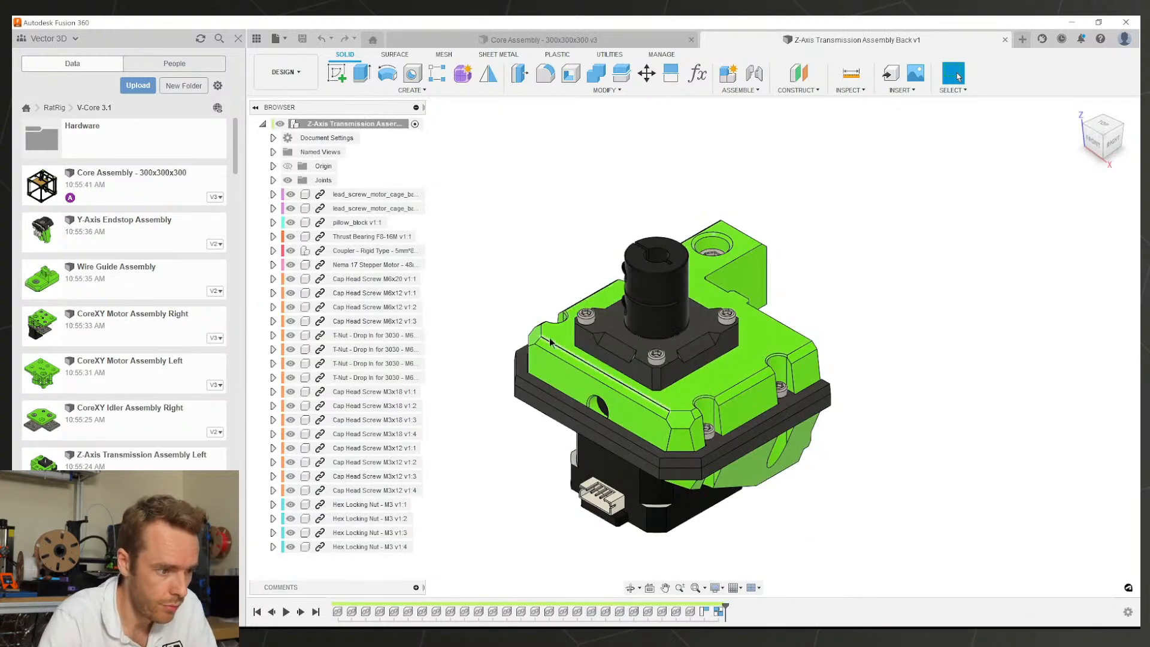
Step: Open lead_screw_motor_cage_back_3.1 in its own tab and orbit to show its back face
right_click(343, 193)
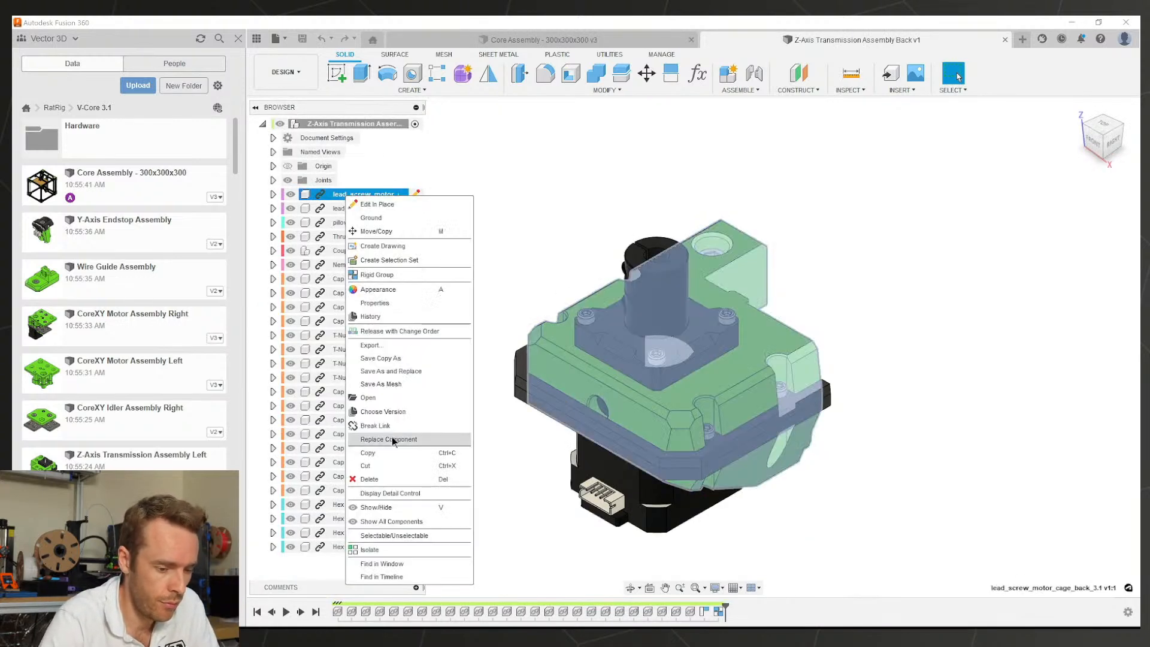
left_click(370, 398)
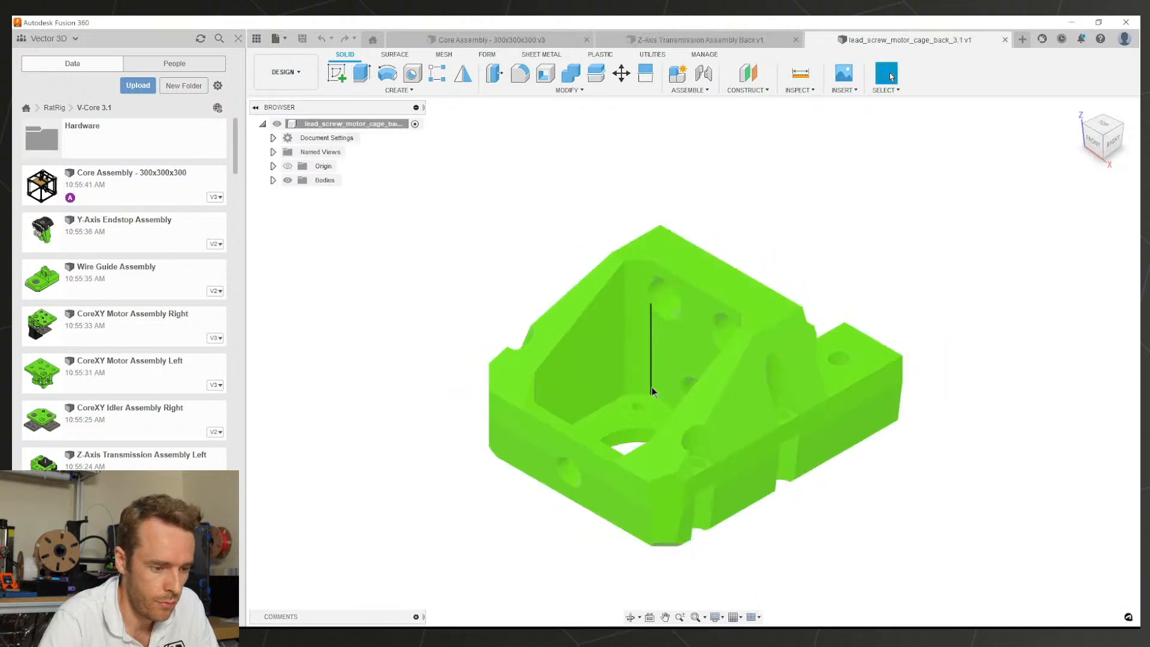
middle_click_drag(356, 232, 646, 470, "shift")
right_click(318, 124)
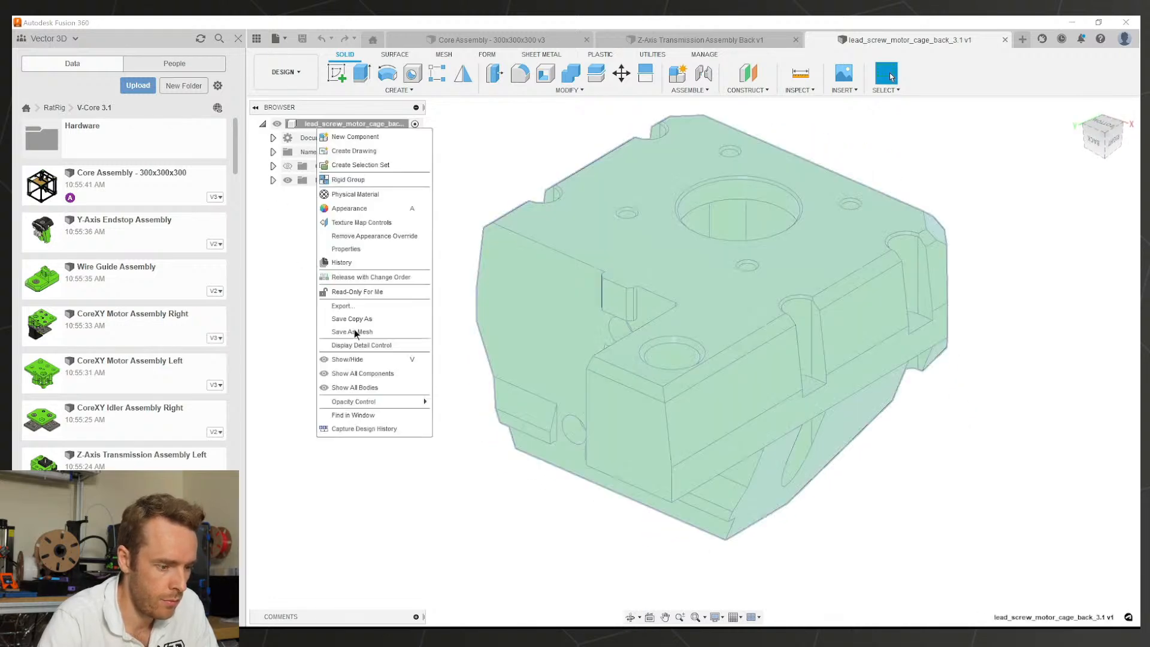
Step: Turn on design history and duplicate Body1 in place as Body2
left_click(362, 427)
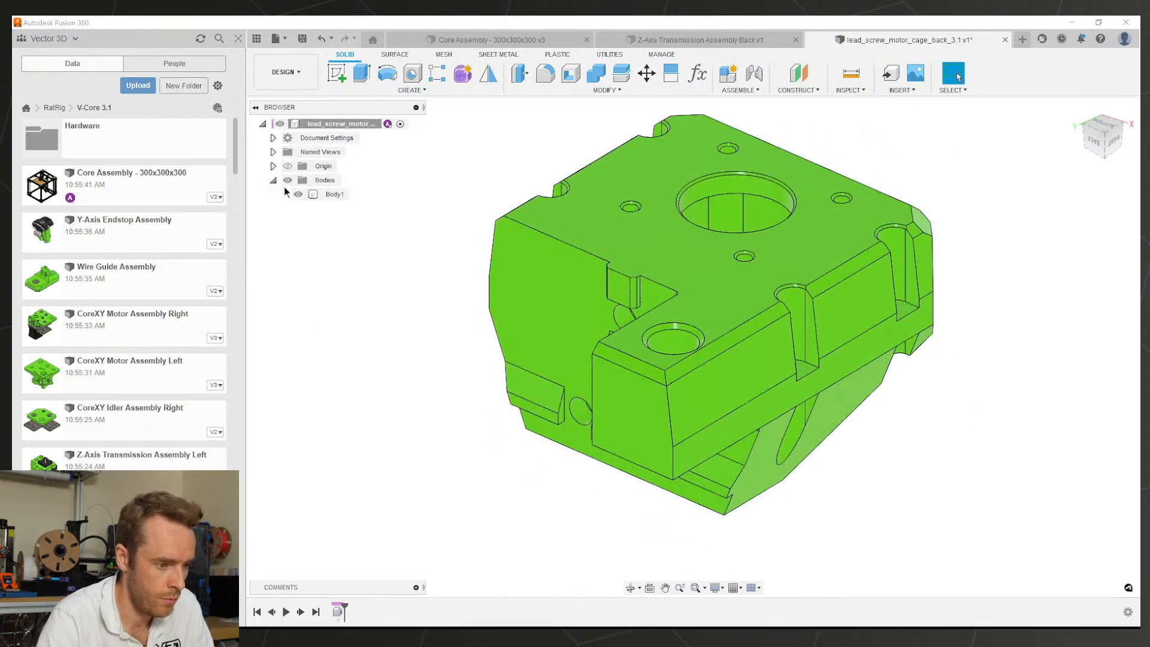
left_click(326, 194)
key("ctrl+c")
key("ctrl+v")
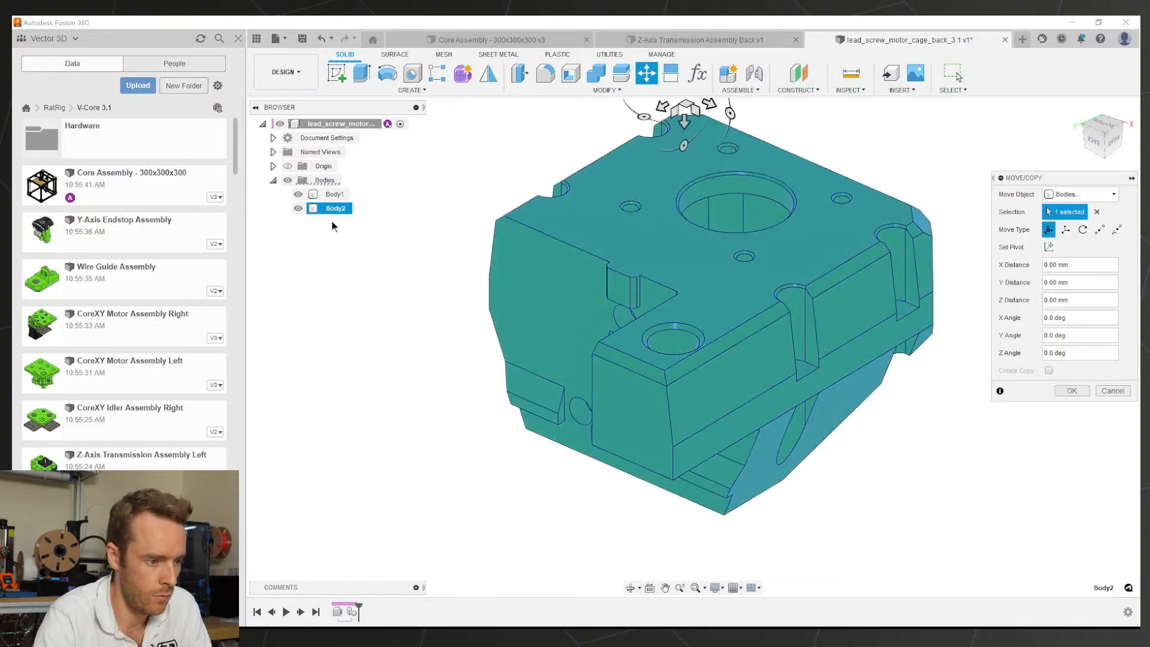
key("Return")
Step: Rename the bodies Original and Modified, hiding the Original body
double_click(329, 196)
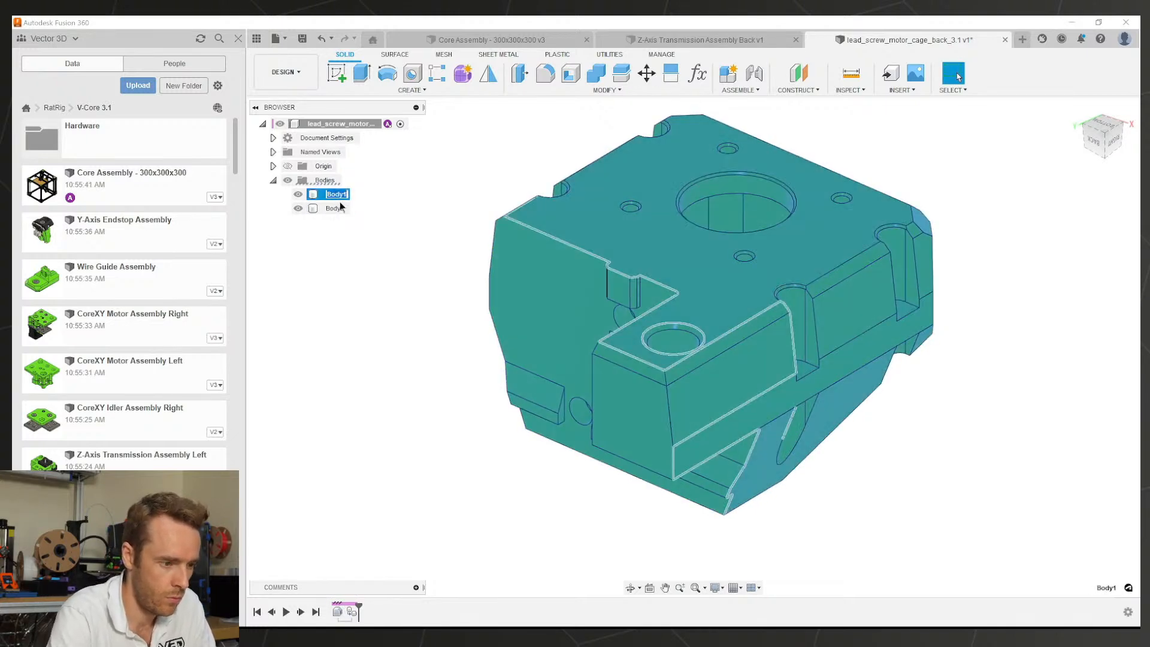
key("Return")
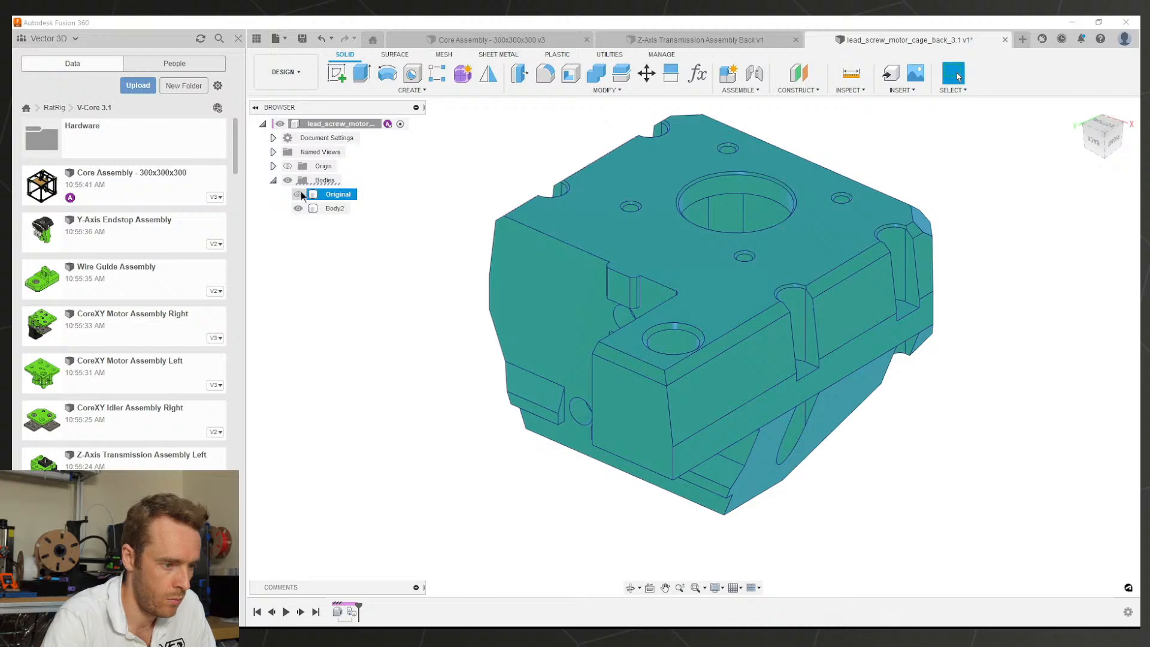
left_click(298, 194)
double_click(336, 209)
type("Modified")
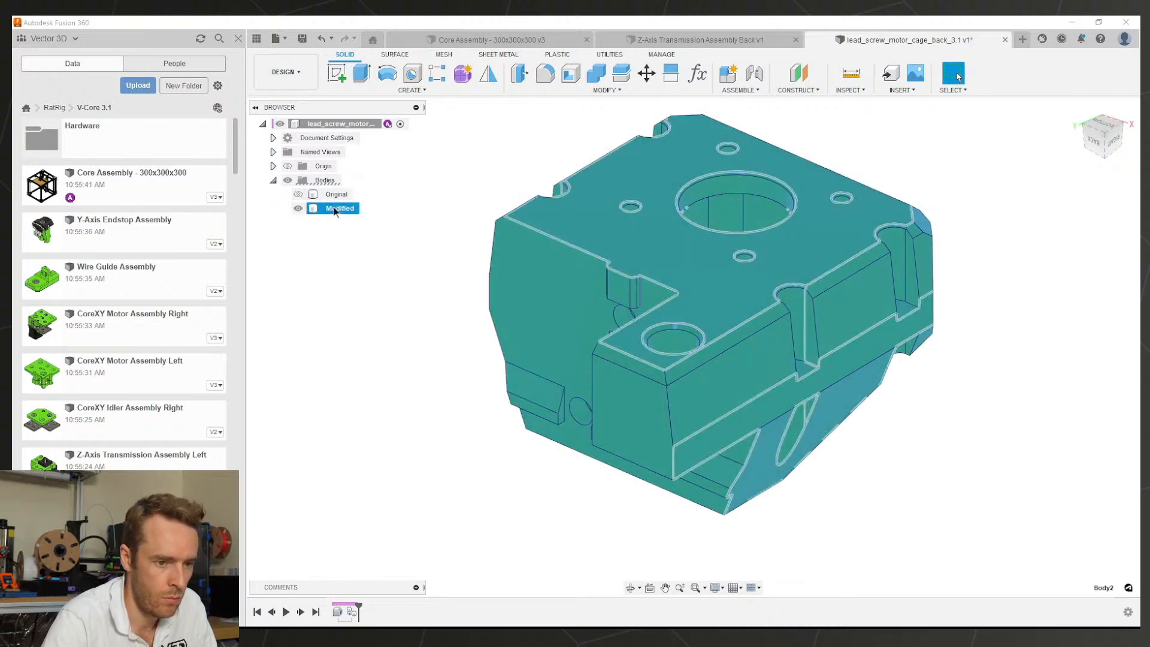
left_click(347, 296)
Step: Save the back cage as version 2 and orbit to view its right side
key("ctrl+s")
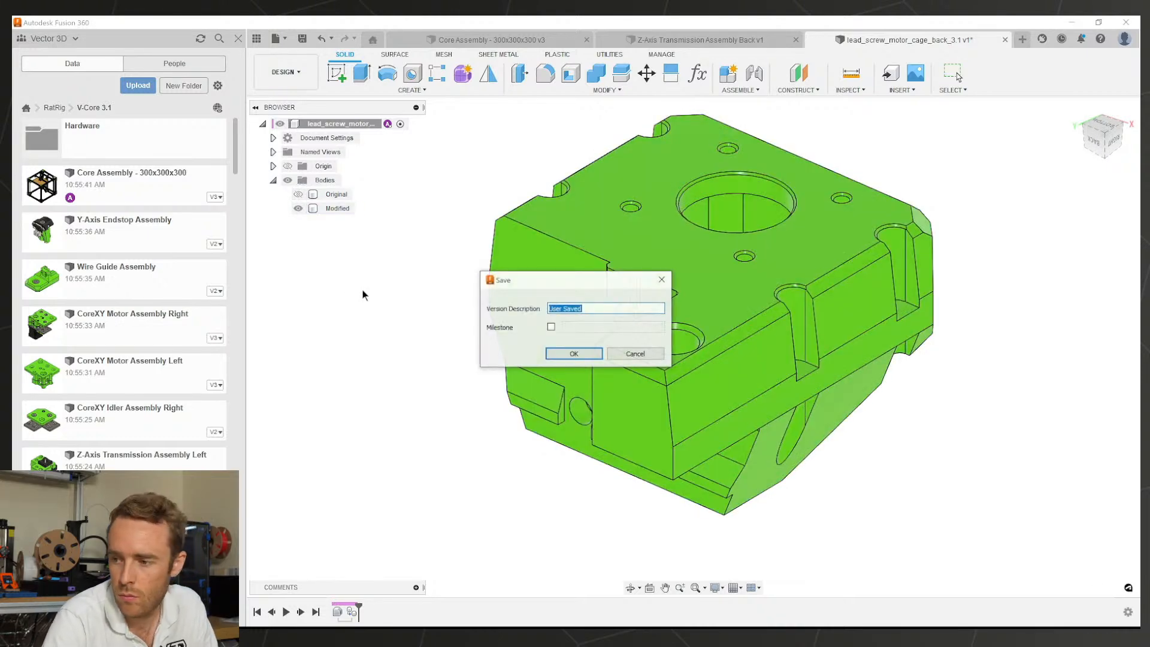
key("Return")
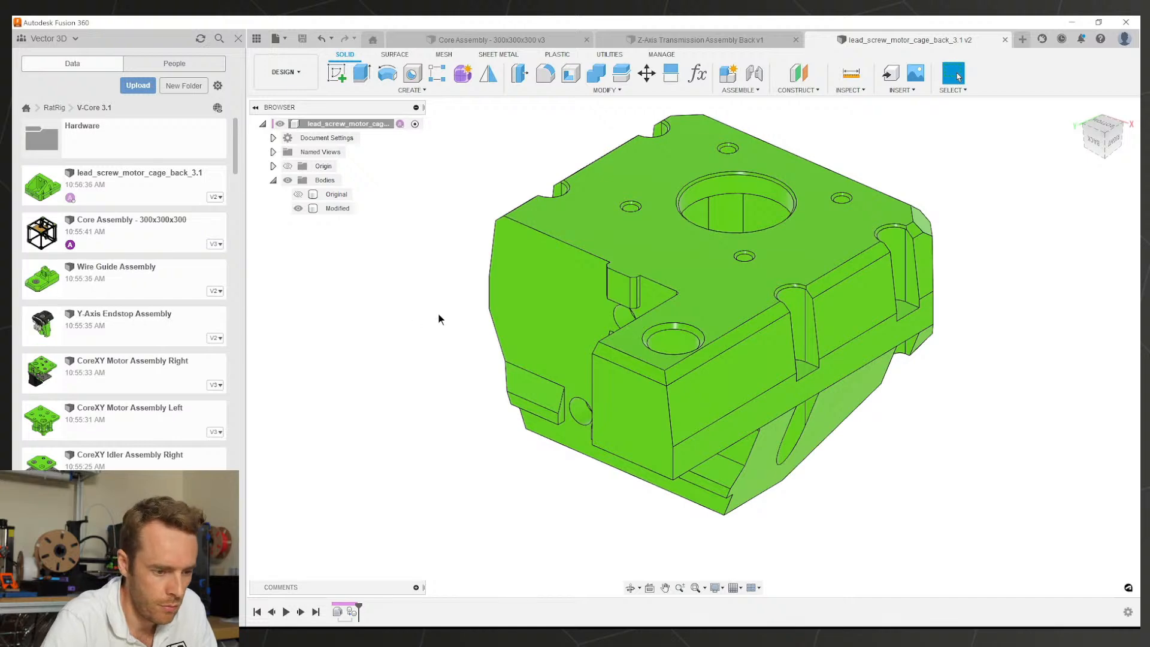
scroll(699, 329, "down", 1)
middle_click_drag(794, 334, 662, 351, "shift")
Step: Reopen the DeleteFace feature and add the first edge, hole, slot and corner chamfer faces
left_click(466, 381)
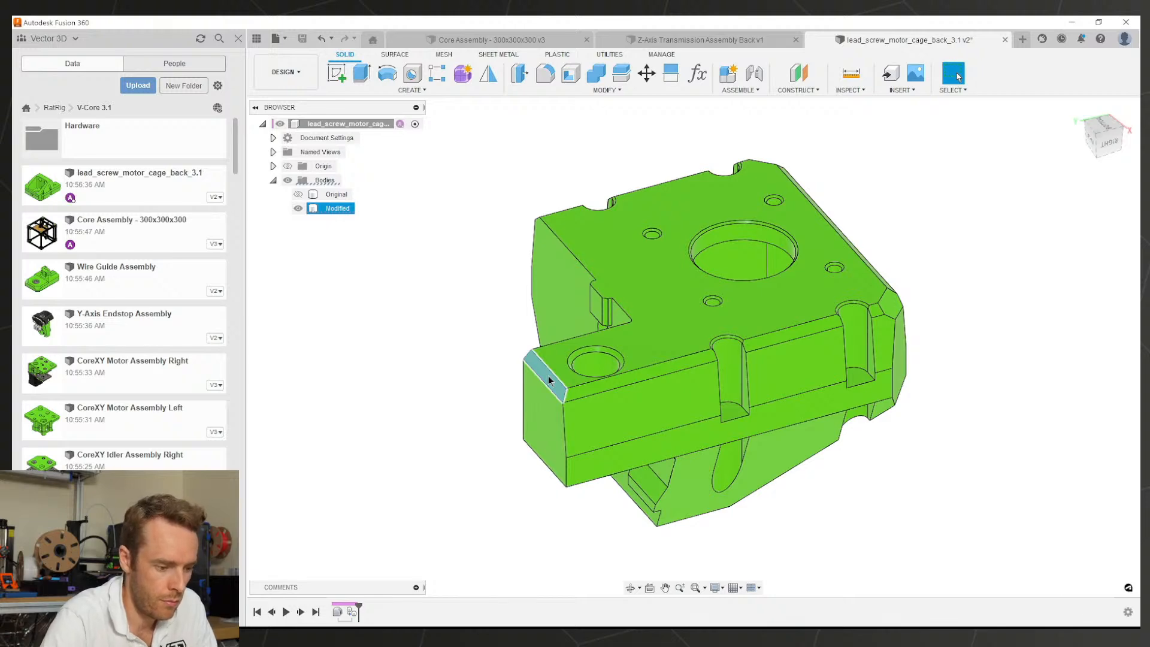
double_click(364, 611)
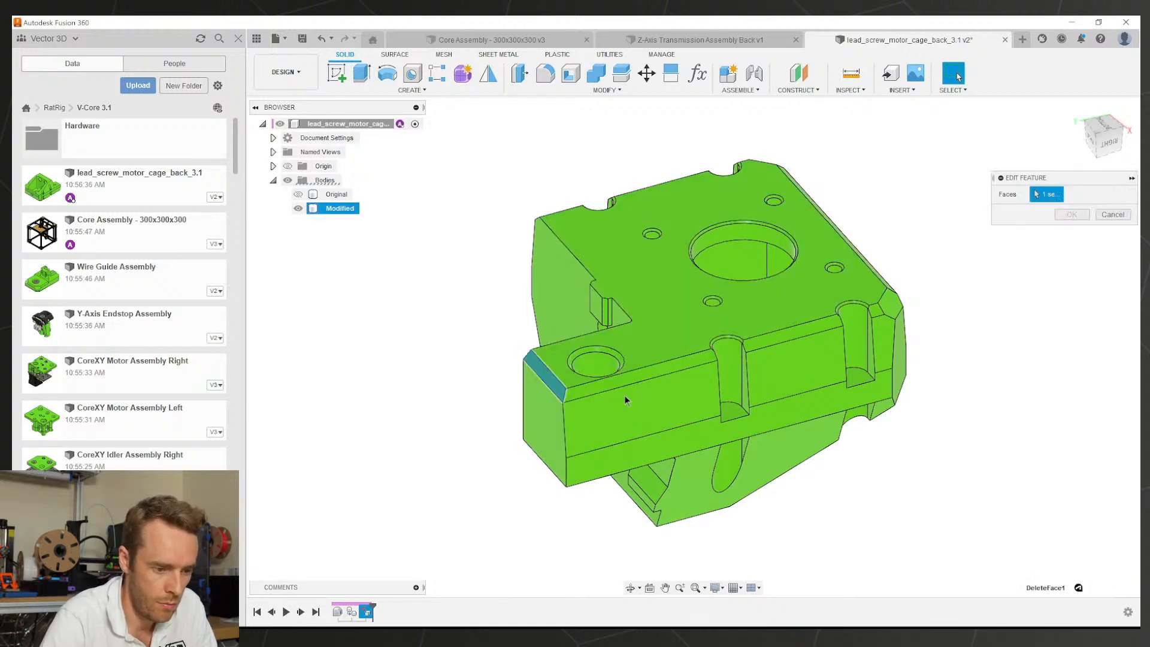
left_click(676, 365)
scroll(593, 367, "up", 3)
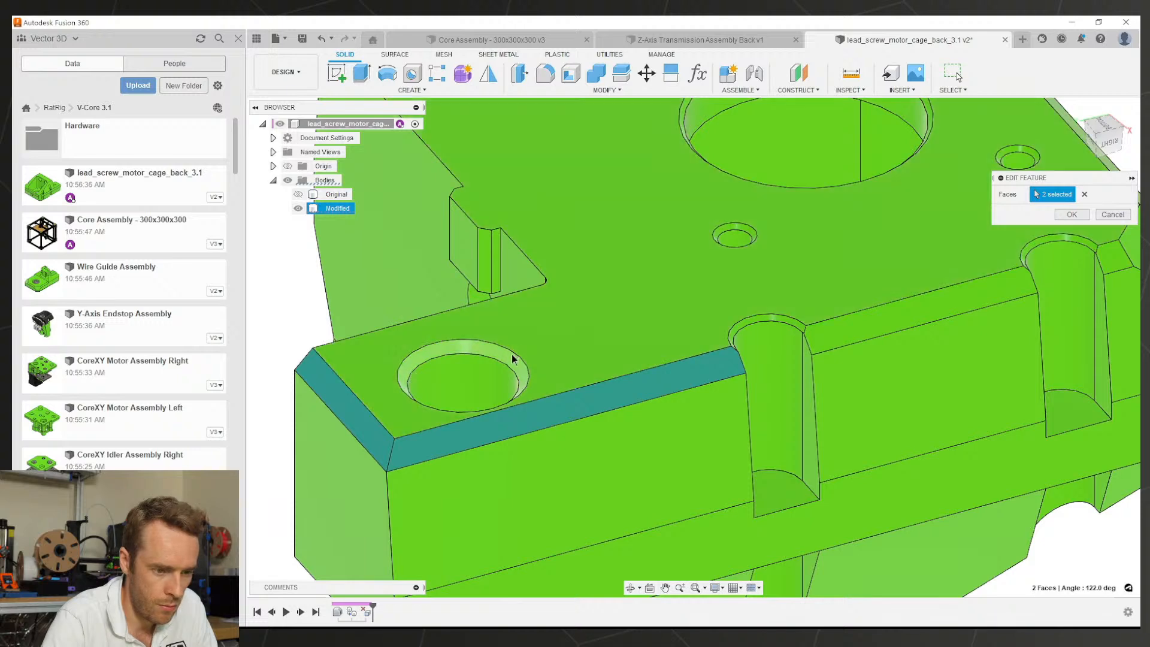
left_click(510, 359)
scroll(690, 267, "up", 3)
left_click(752, 207)
left_click(829, 344)
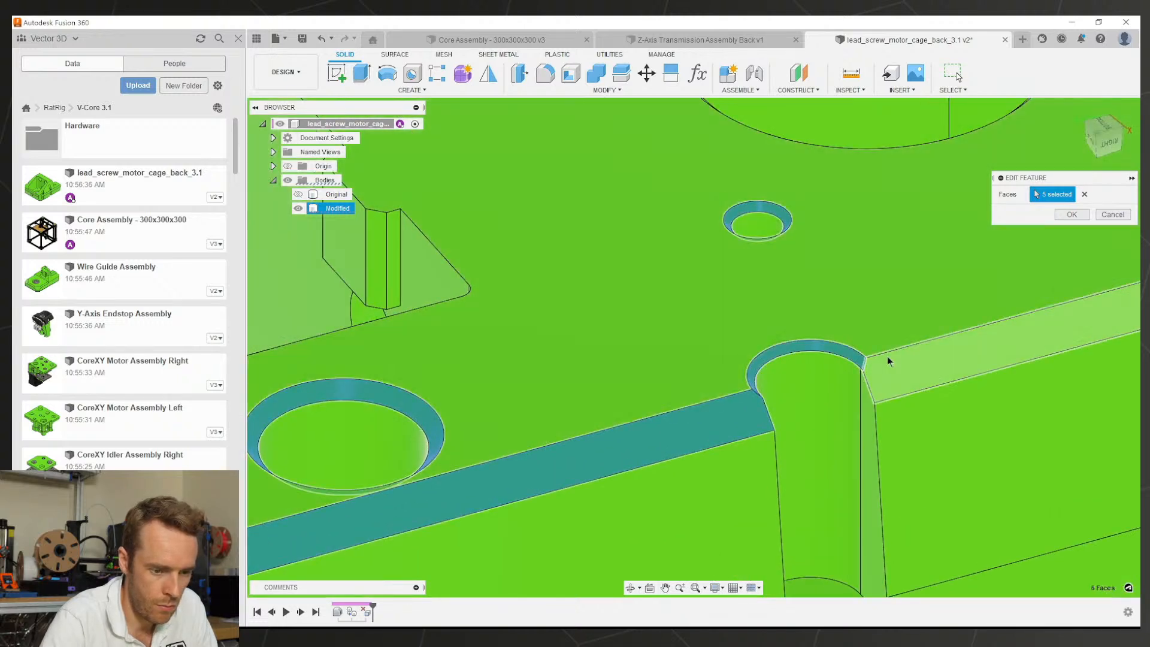
left_click(887, 359)
middle_click_drag(843, 299, 430, 407)
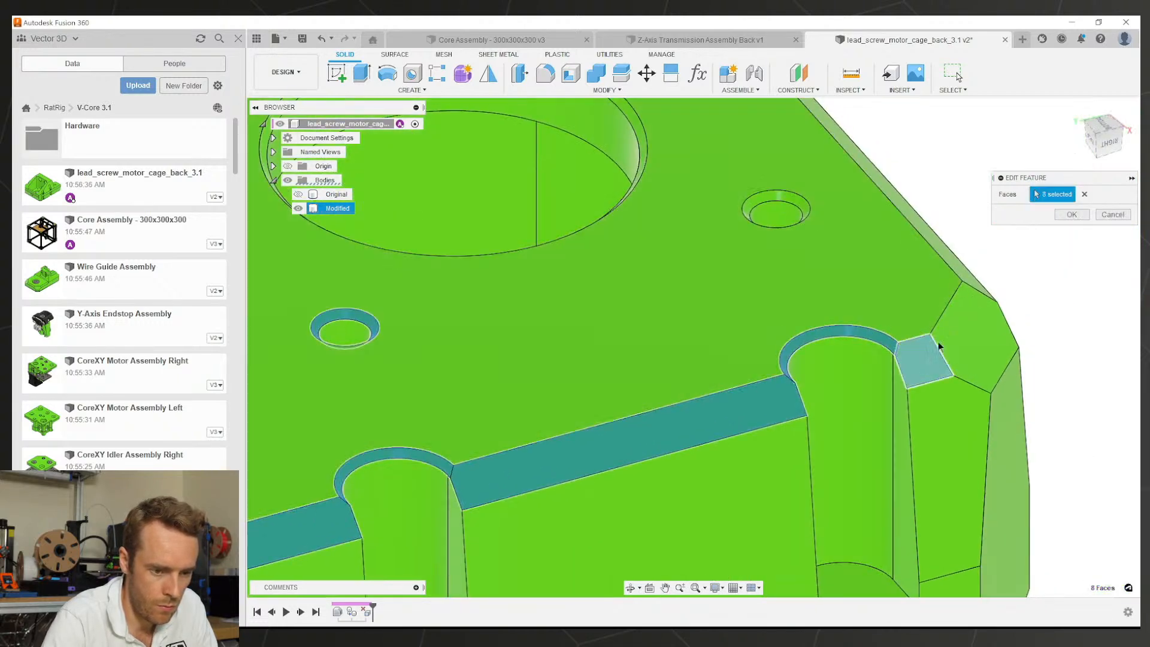
left_click(927, 359)
left_click(967, 317)
left_click(893, 197)
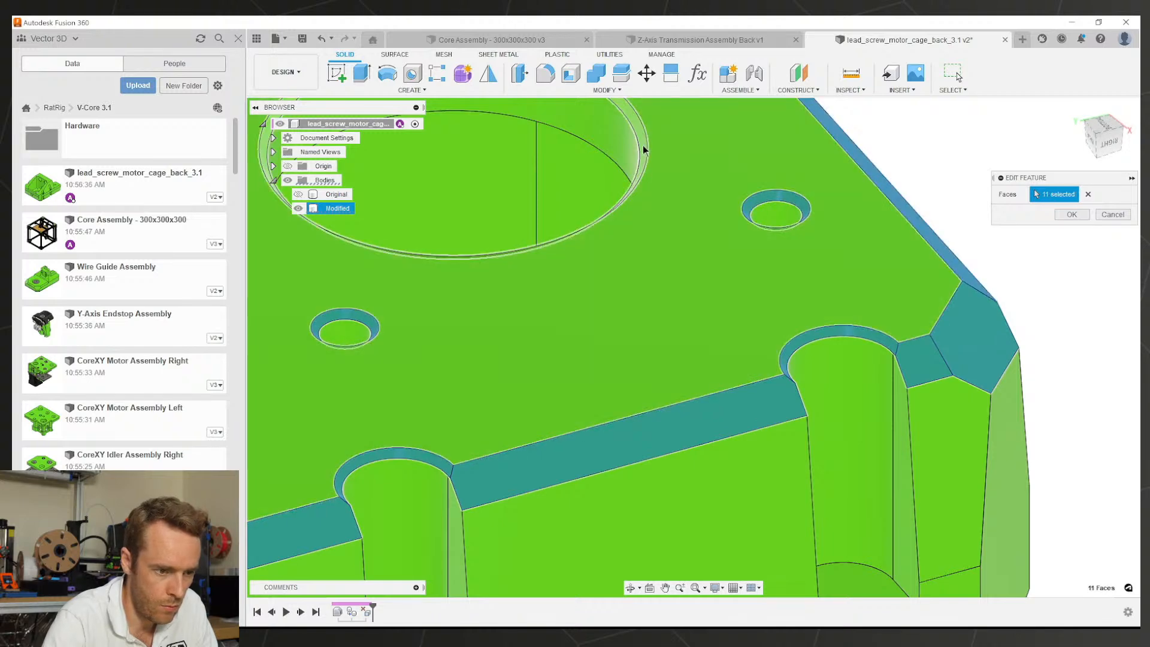
Step: Add the remaining hole rings, corner and edge chamfers, about 20 in total, and apply
left_click(644, 150)
scroll(660, 211, "down", 5)
middle_click_drag(658, 211, 633, 385)
scroll(530, 288, "up", 5)
left_click(502, 299)
scroll(766, 303, "down", 5)
scroll(673, 492, "up", 5)
left_click(528, 532)
left_click(577, 517)
left_click(648, 448)
left_click(723, 451)
left_click(750, 342)
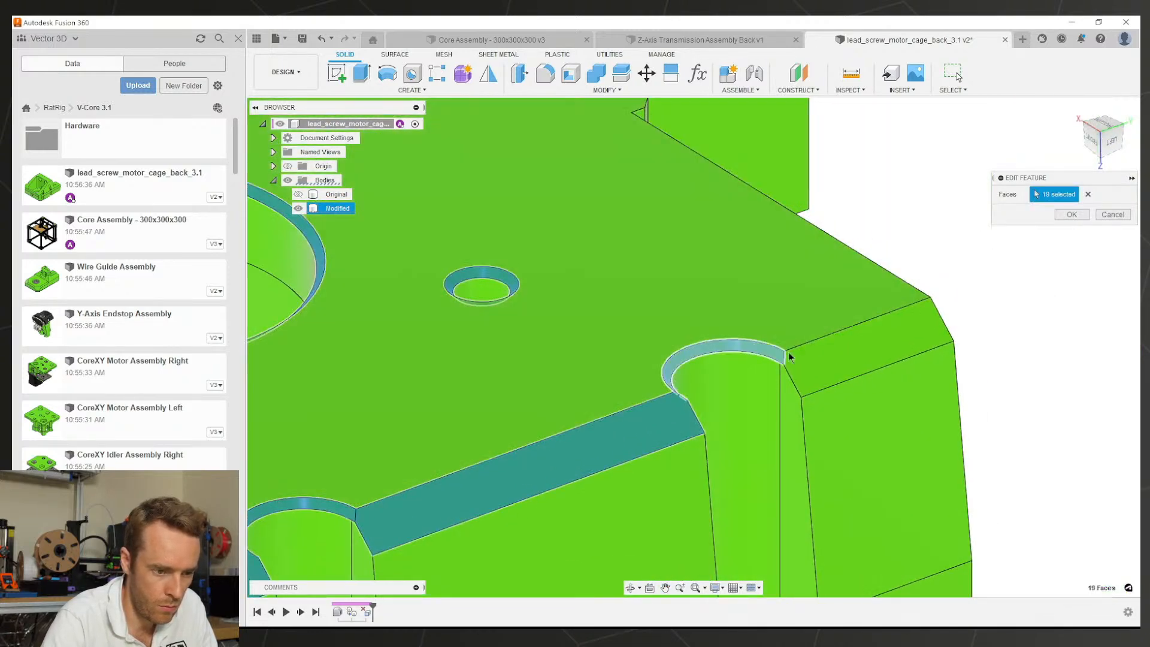
left_click(809, 345)
scroll(807, 343, "down", 5)
middle_click_drag(807, 343, 653, 407, "shift")
left_click(1072, 214)
middle_click_drag(782, 358, 812, 370, "shift")
key("Escape")
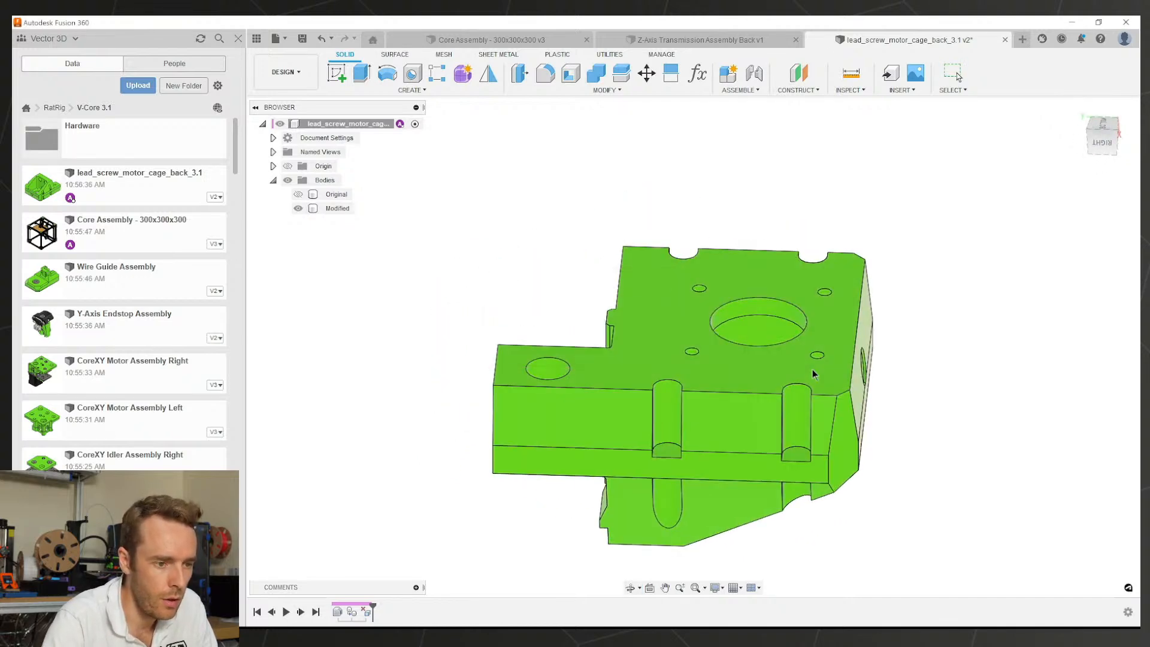
Step: Switch to the Core Assembly document and clear the component selection
left_click(630, 37)
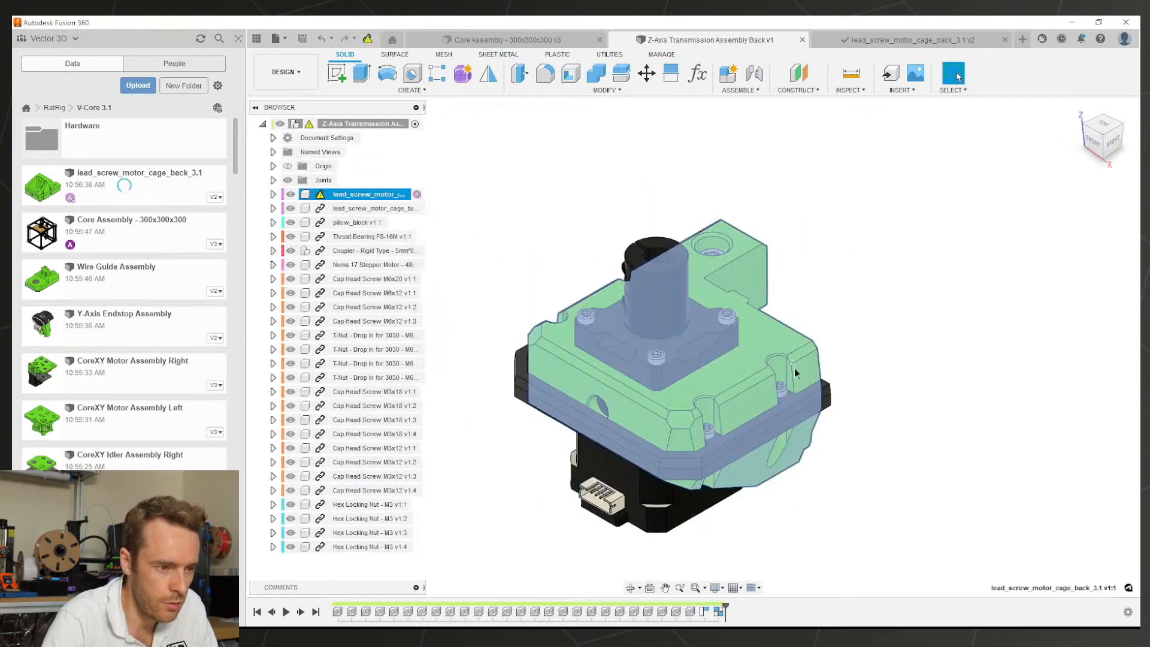
left_click(527, 40)
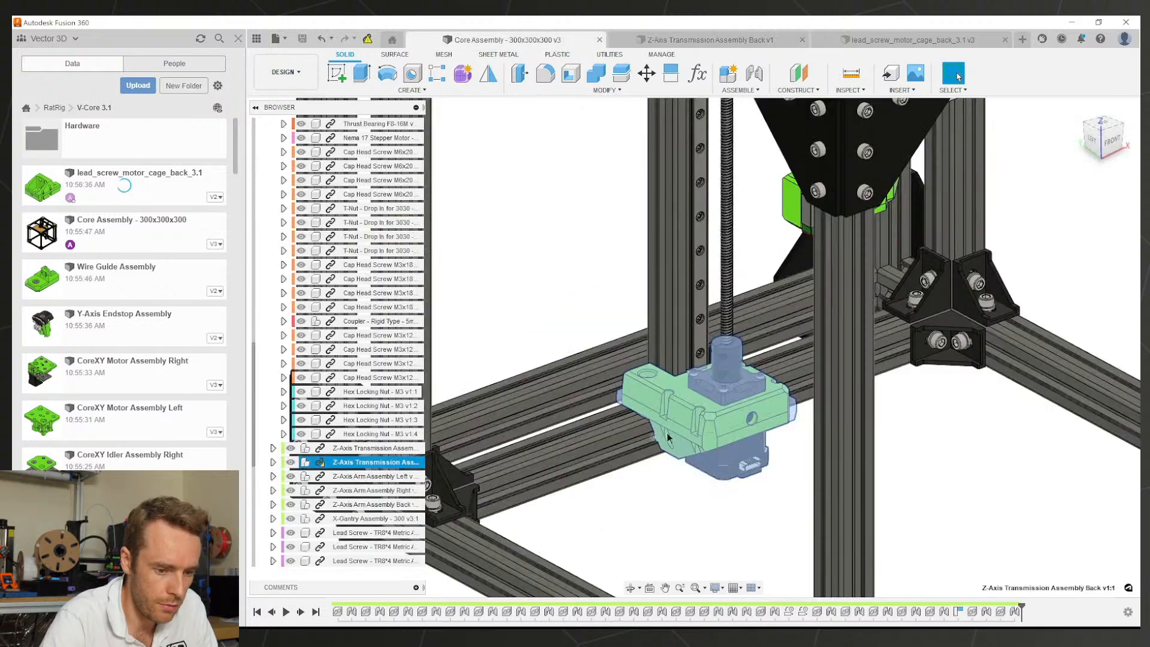
scroll(729, 473, "down", 5)
middle_click_drag(729, 473, 657, 371)
left_click(927, 420)
scroll(1012, 388, "up", 5)
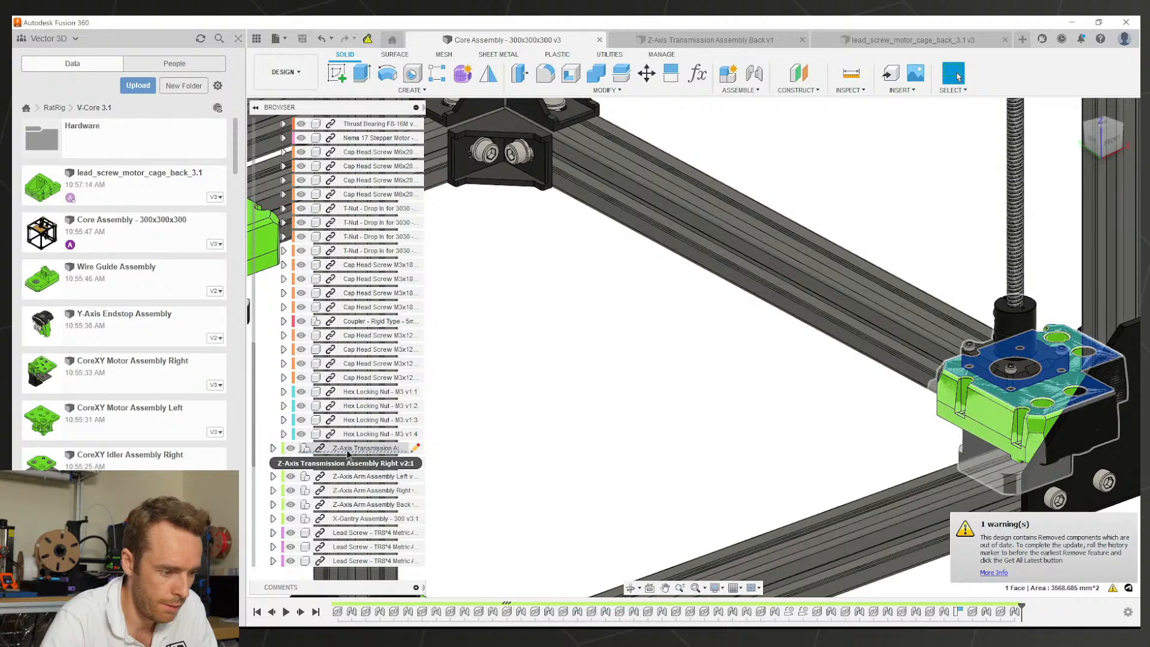
Step: Open V3D_lead_screw_motor_cage_front from the Z-Axis Transmission Assembly in its own document
left_click(273, 448)
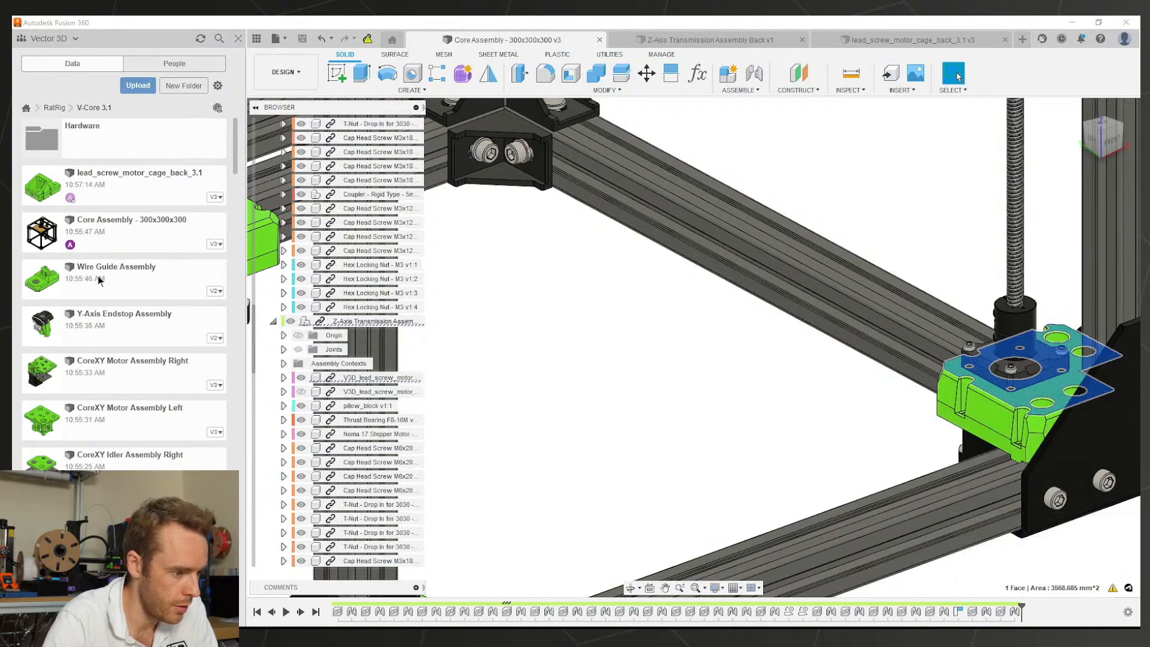
scroll(122, 203, "down", 3)
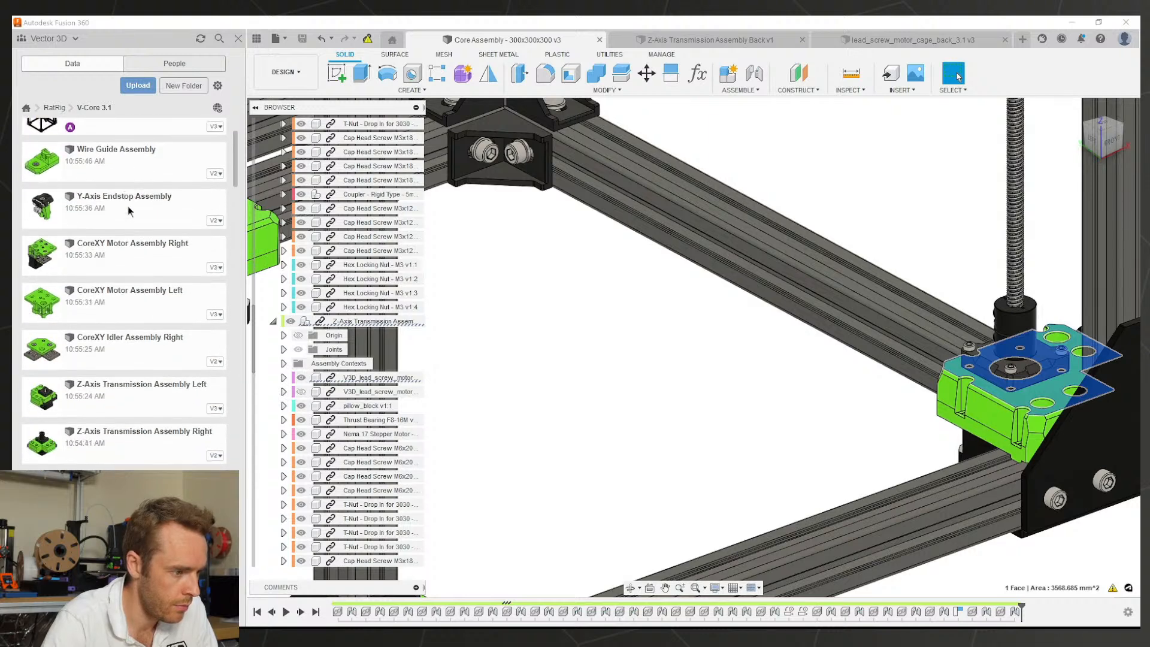
scroll(133, 298, "up", 3)
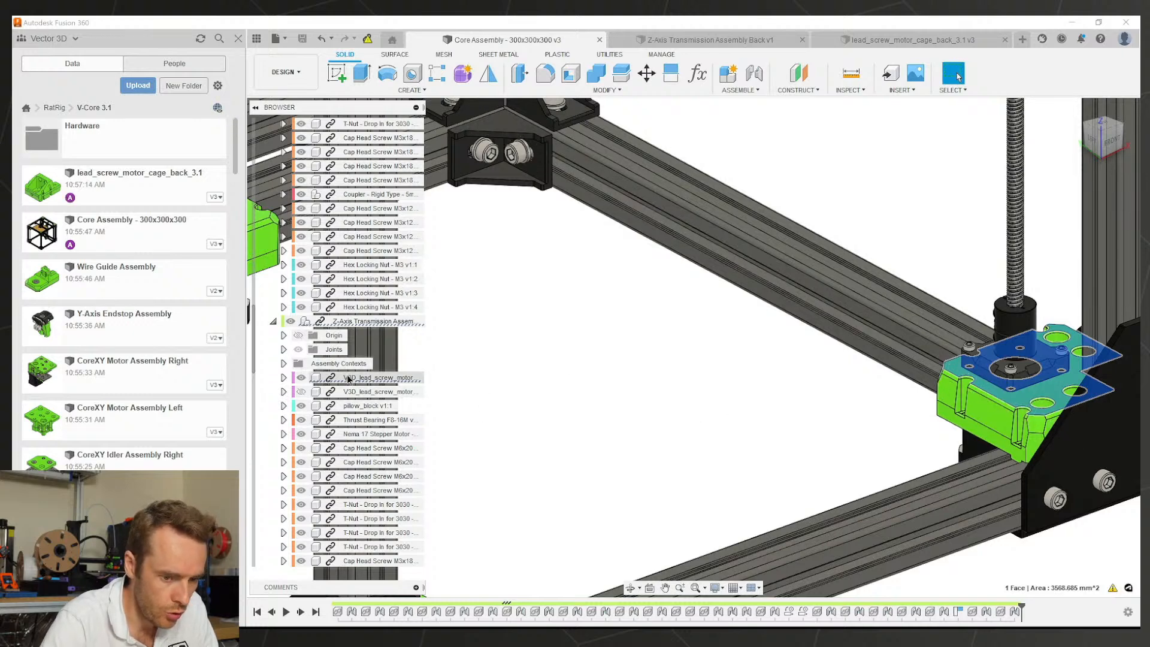
left_click(348, 379)
left_click(284, 378)
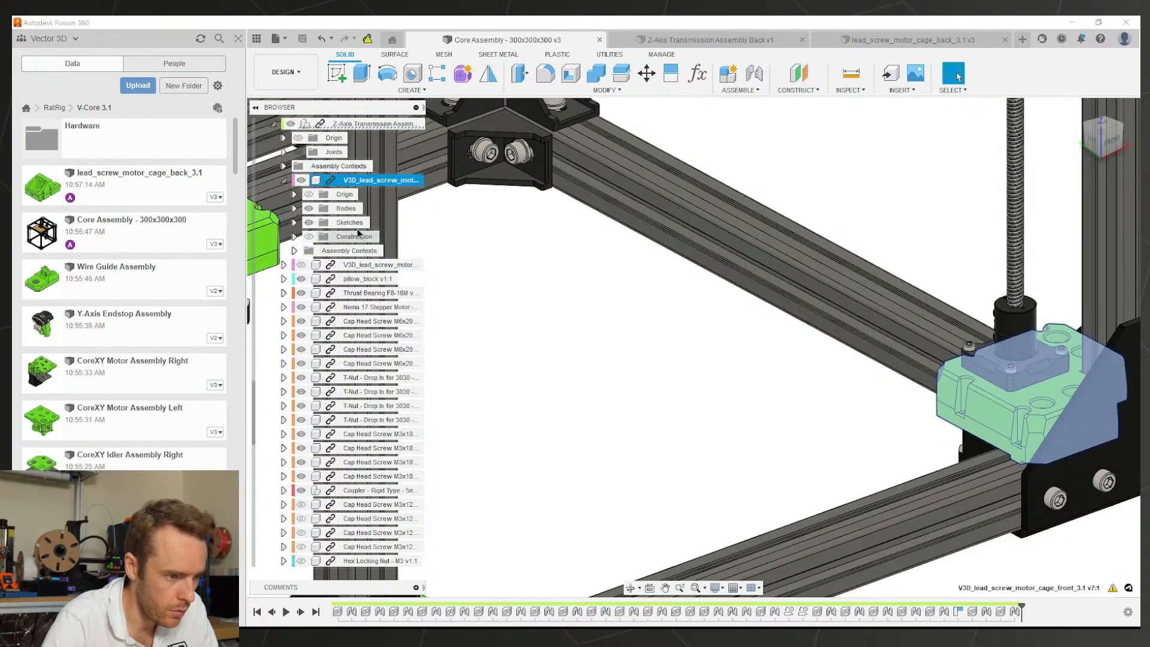
right_click(355, 179)
left_click(377, 326)
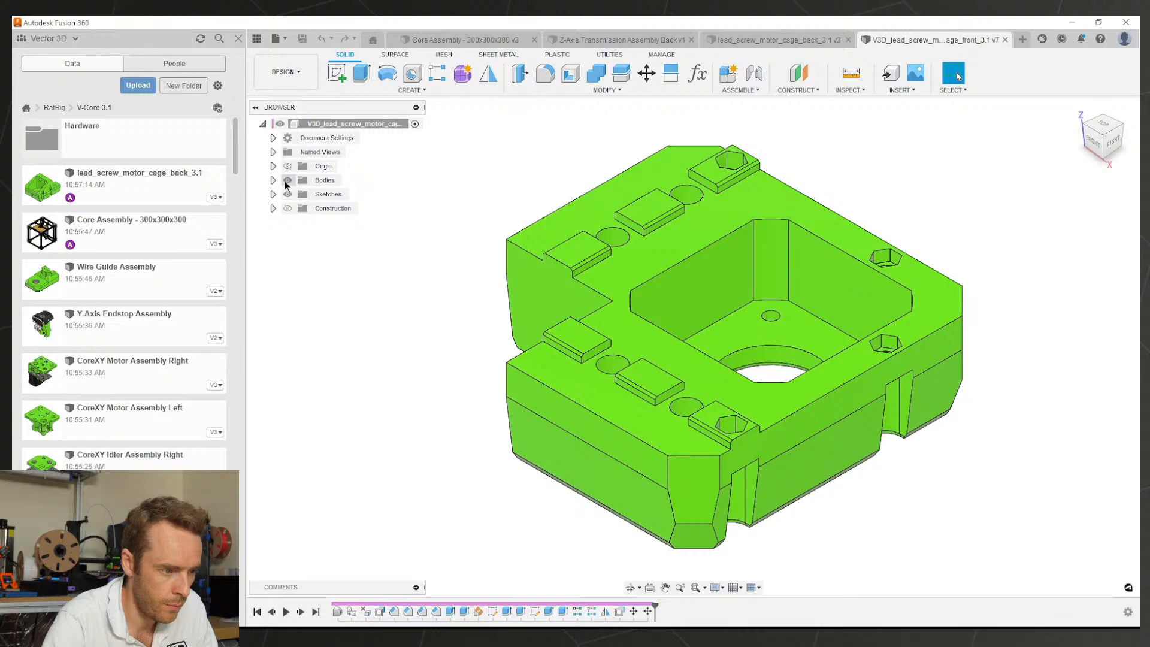
left_click(274, 180)
middle_click_drag(443, 341, 468, 210, "shift")
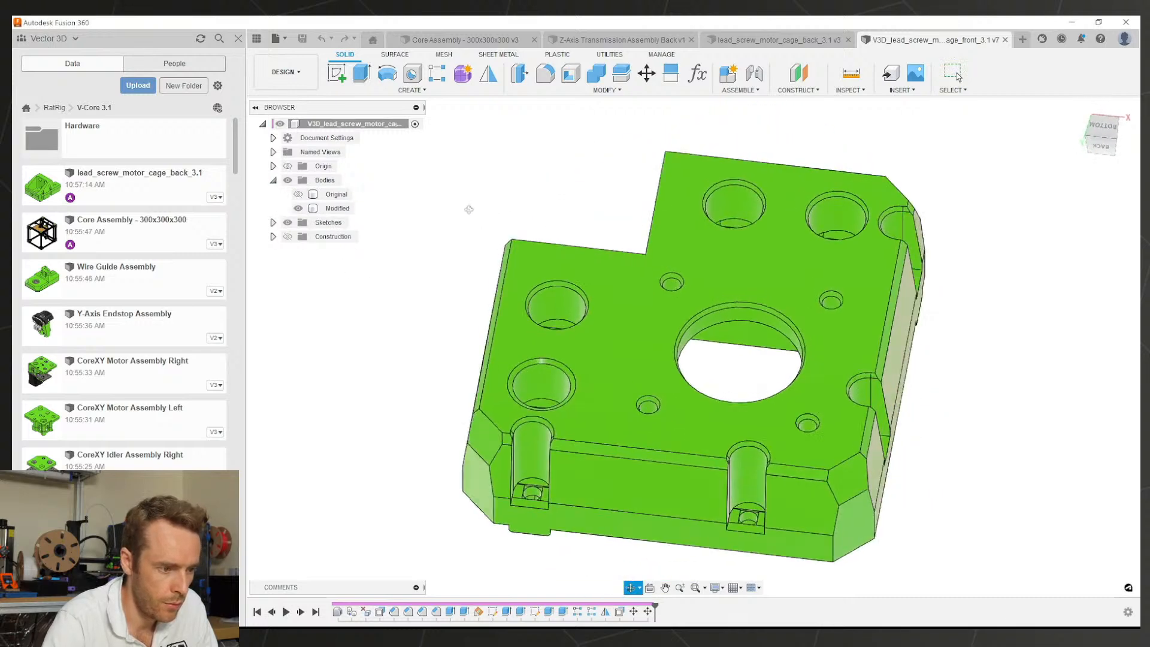
left_click(294, 194)
left_click(294, 193)
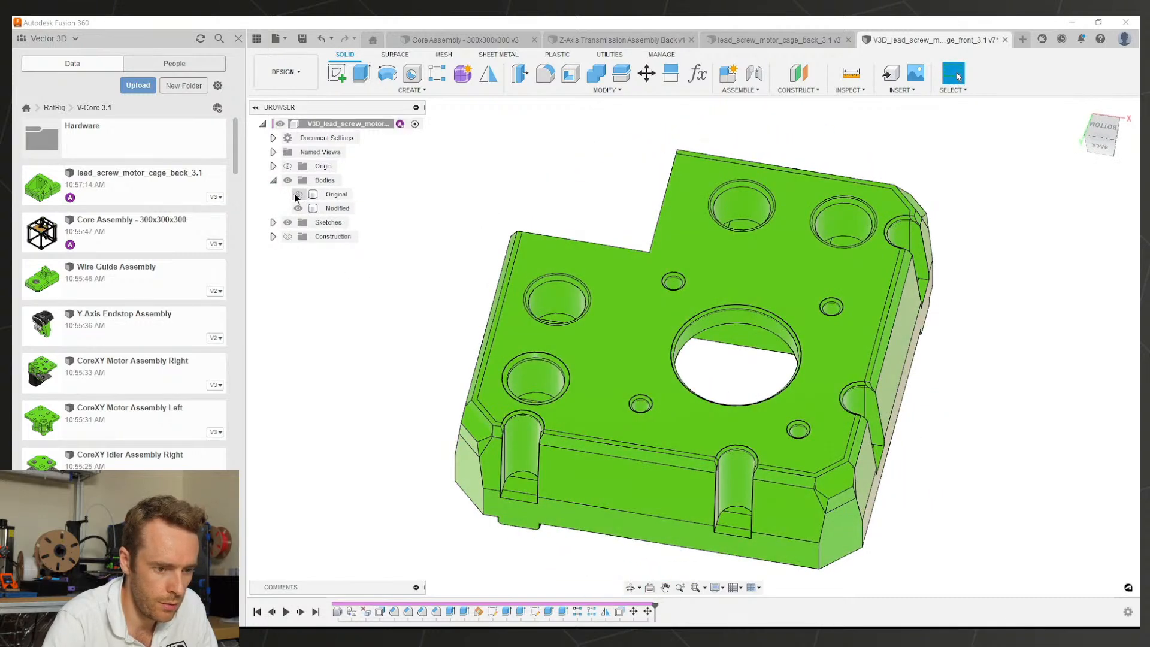
left_click(297, 195)
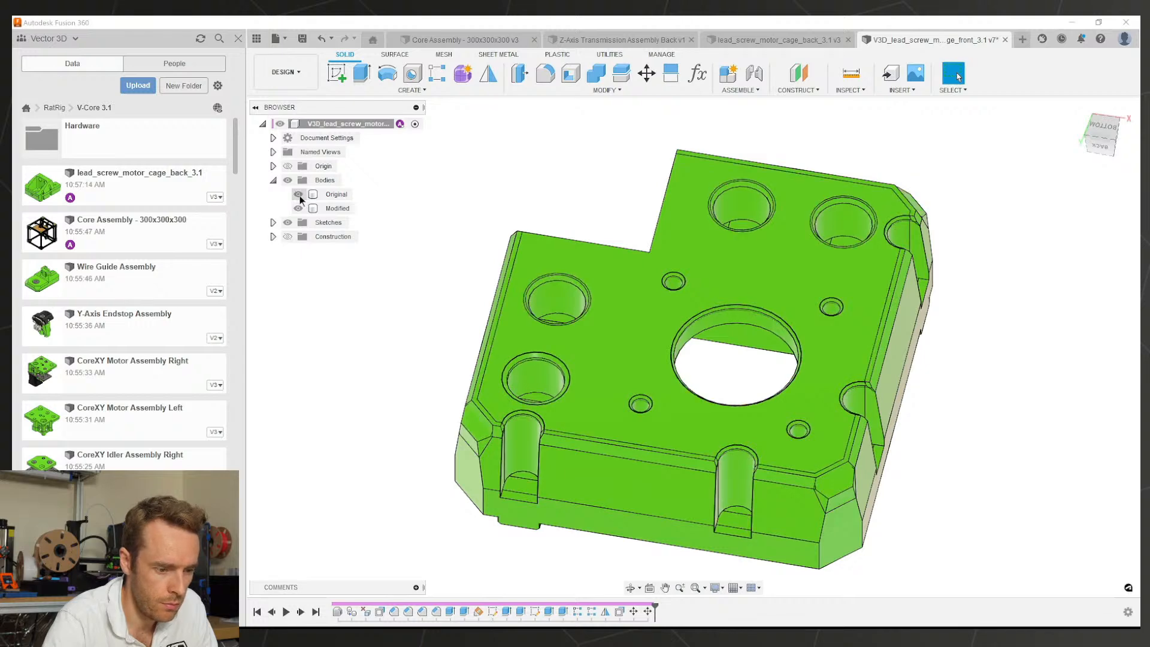
left_click(299, 195)
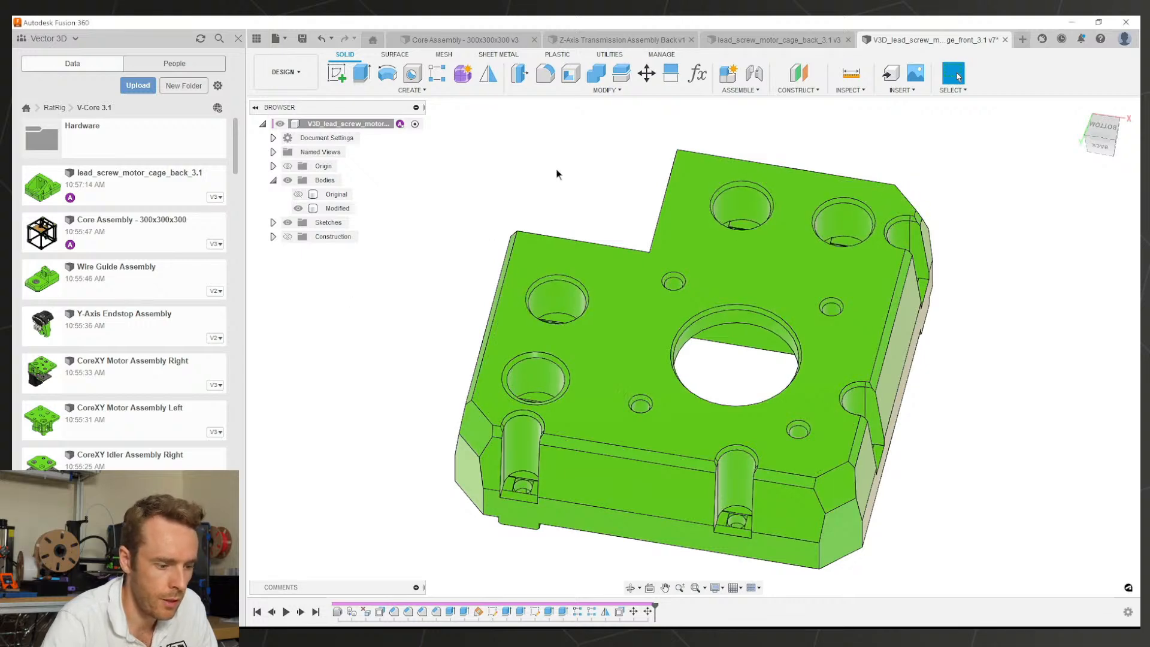
left_click(796, 41)
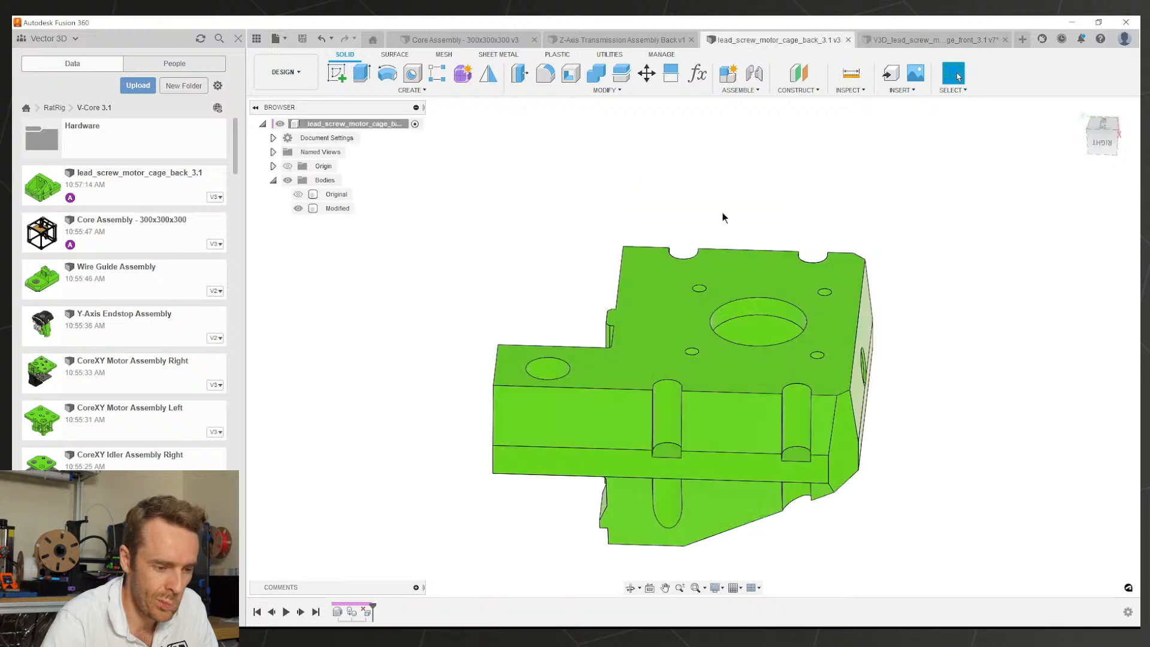
middle_click_drag(764, 340, 695, 342)
middle_click_drag(696, 342, 921, 304, "shift")
left_click(921, 304)
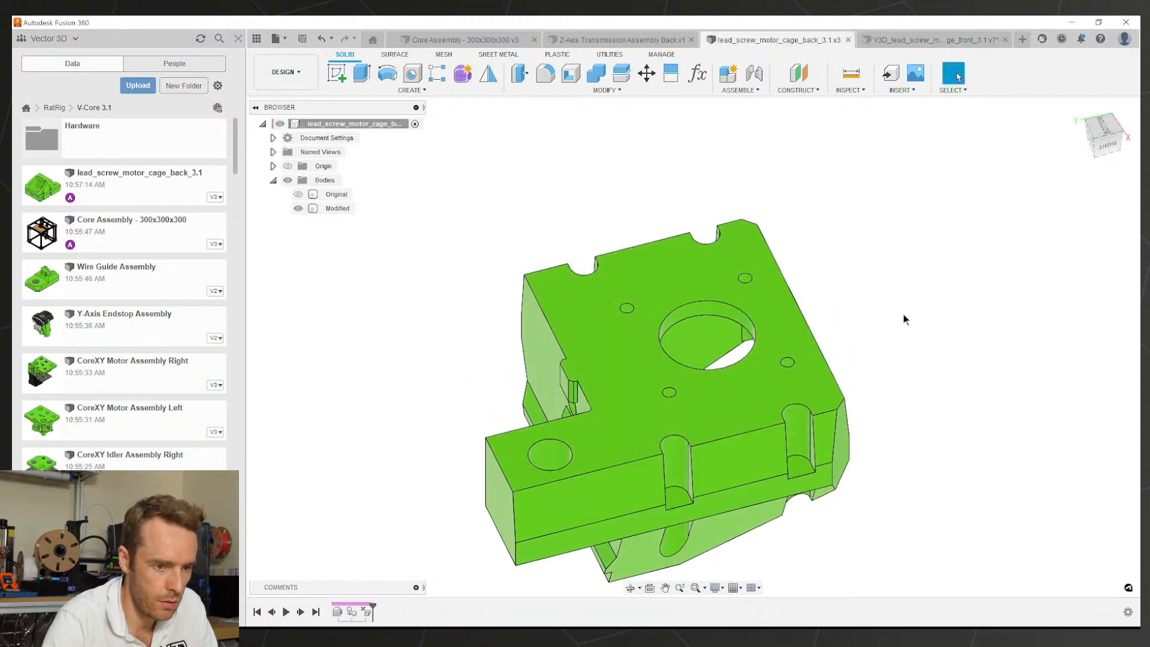
left_click(890, 38)
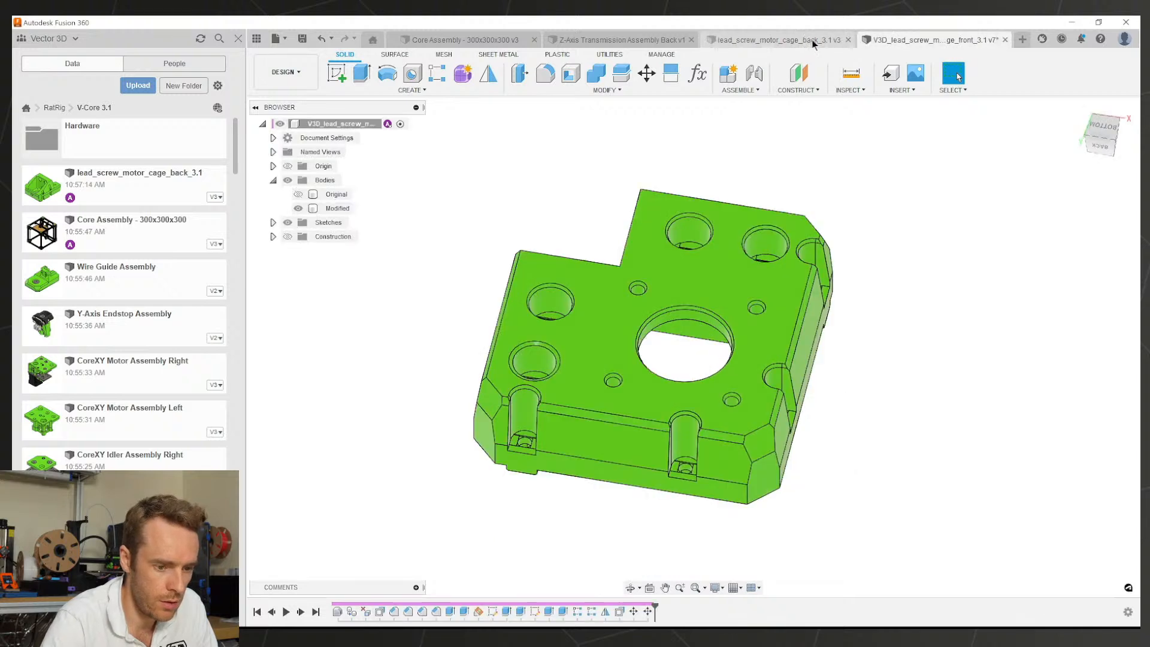
left_click(813, 42)
Step: Start Offset Face with Q and select the round hole faces and an internal flat face
key("q")
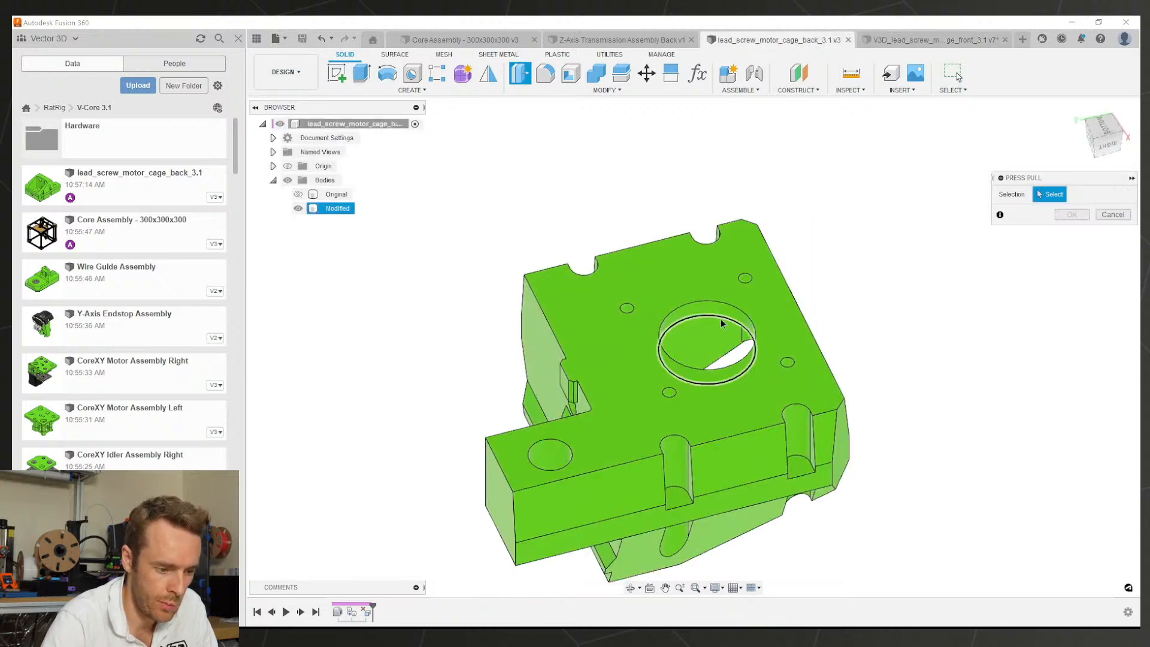
scroll(544, 493, "up", 1)
left_click(550, 453)
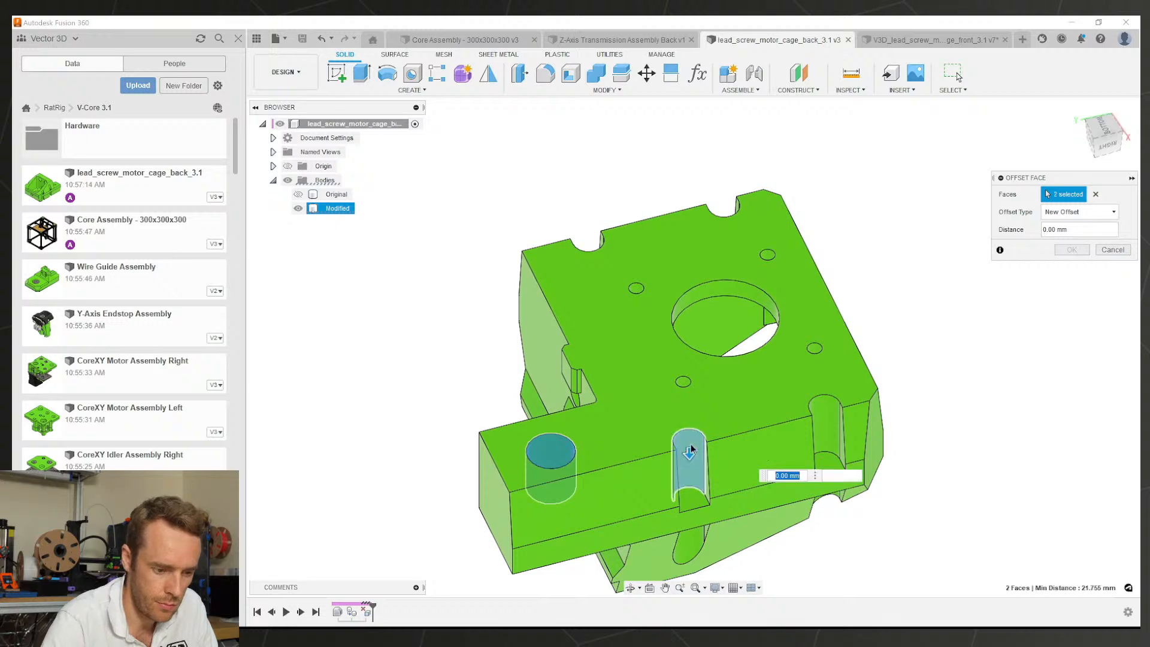
left_click(827, 419)
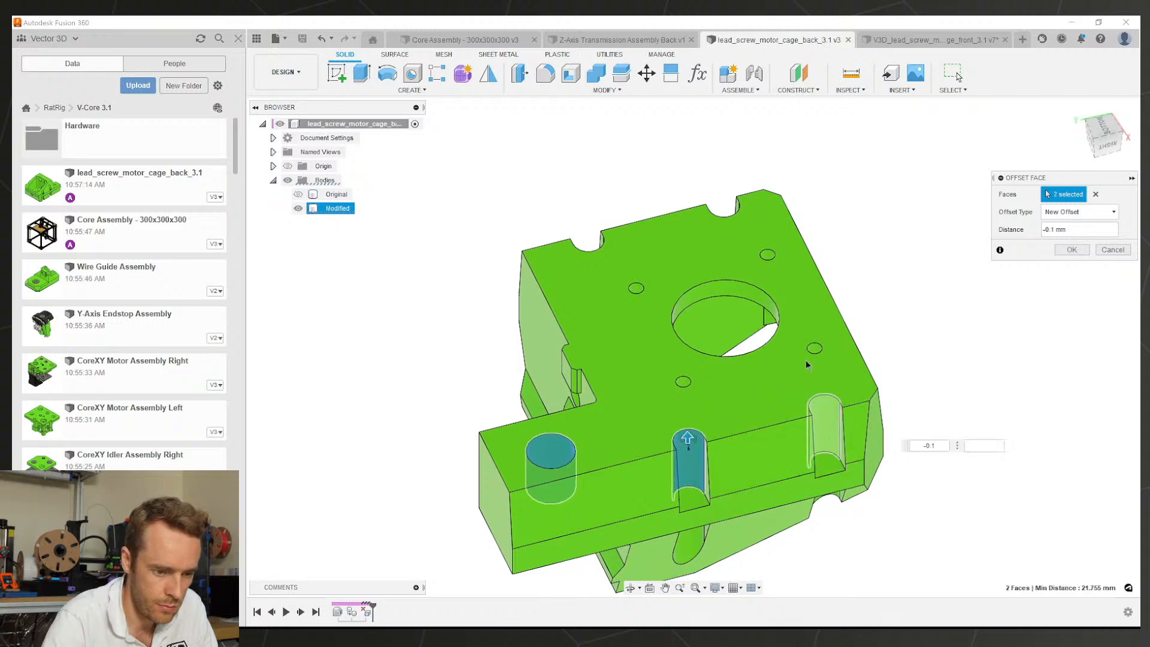
scroll(809, 356, "up", 2)
left_click(600, 409)
left_click(520, 251)
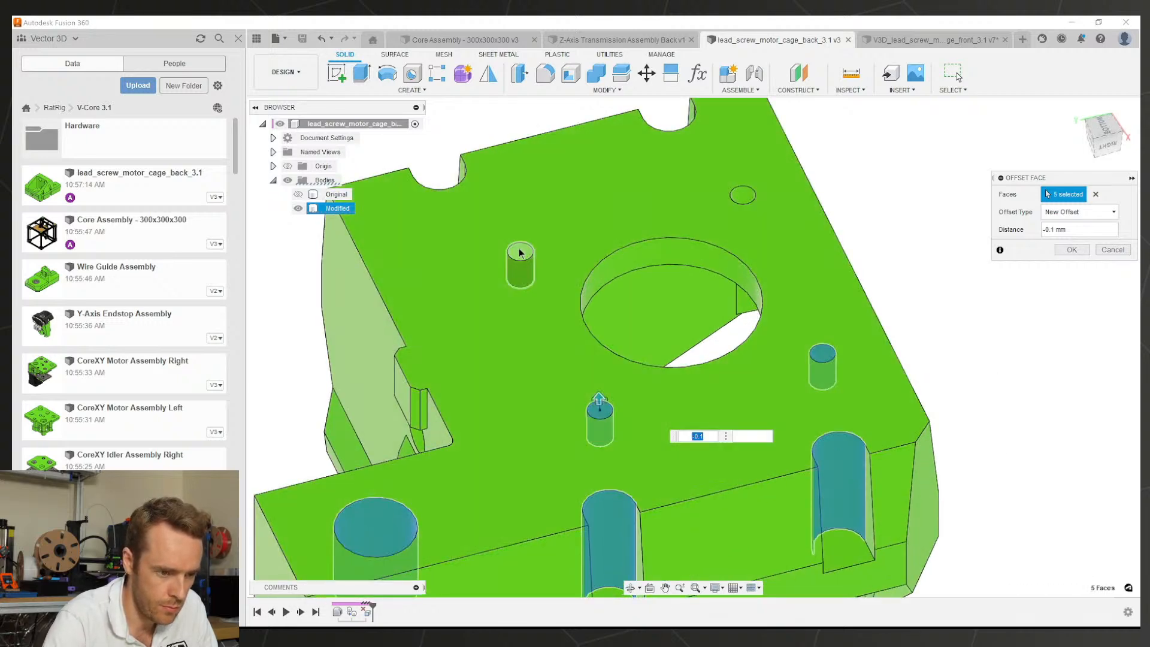
left_click(742, 194)
left_click(694, 273)
left_click(691, 254)
Step: Add the slot faces and further hole faces to the offset selection
scroll(775, 342, "down", 2)
middle_click_drag(775, 341, 654, 343, "shift")
middle_click_drag(701, 400, 602, 400, "shift")
scroll(680, 398, "up", 2)
left_click(681, 393)
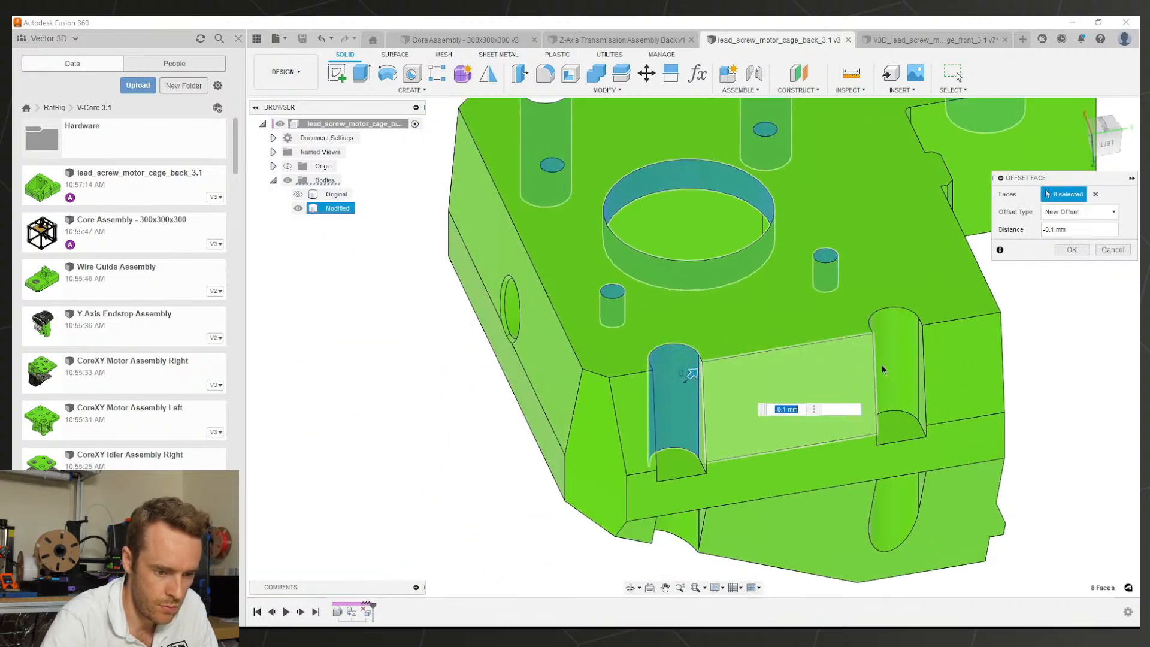
left_click(887, 370)
scroll(898, 454, "down", 2)
middle_click_drag(888, 384, 727, 353, "shift")
left_click(783, 359)
left_click(625, 368)
scroll(727, 362, "up", 2)
left_click(724, 404)
left_click(829, 219)
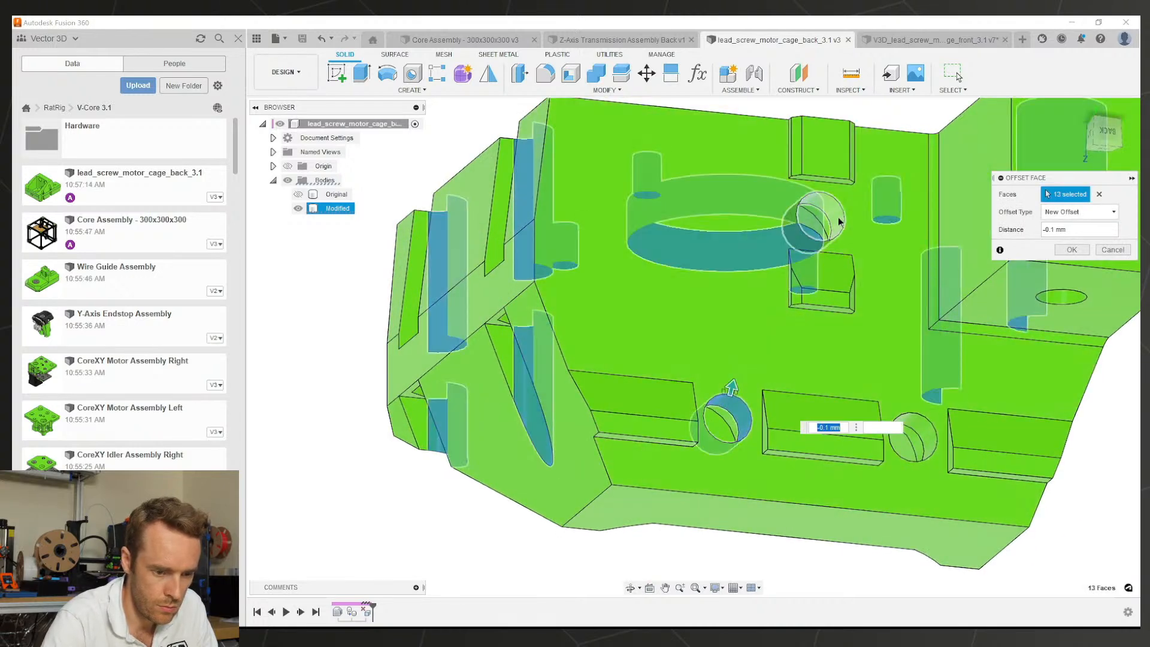
left_click(901, 403)
middle_click_drag(894, 376, 738, 240, "shift")
left_click(731, 227)
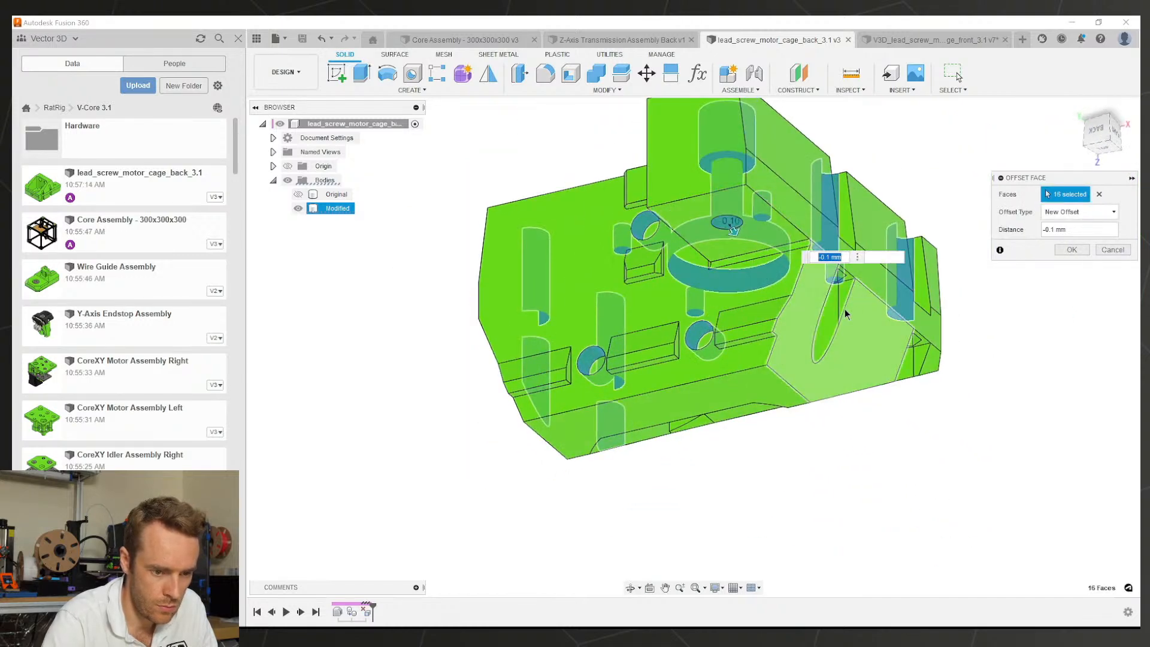
left_click(830, 313)
Step: Add the two nut-recess faces and apply the -0.1 mm offset to all 22 faces
middle_click_drag(908, 365, 796, 310, "shift")
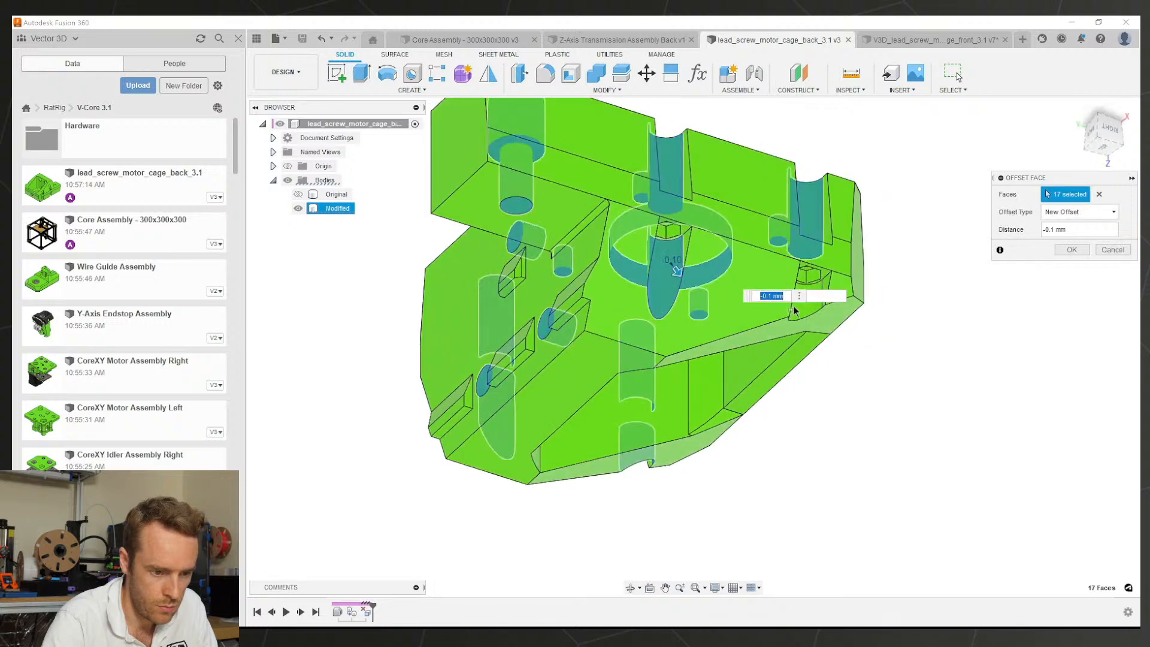
middle_click_drag(731, 334, 674, 248, "shift")
scroll(724, 383, "up", 5)
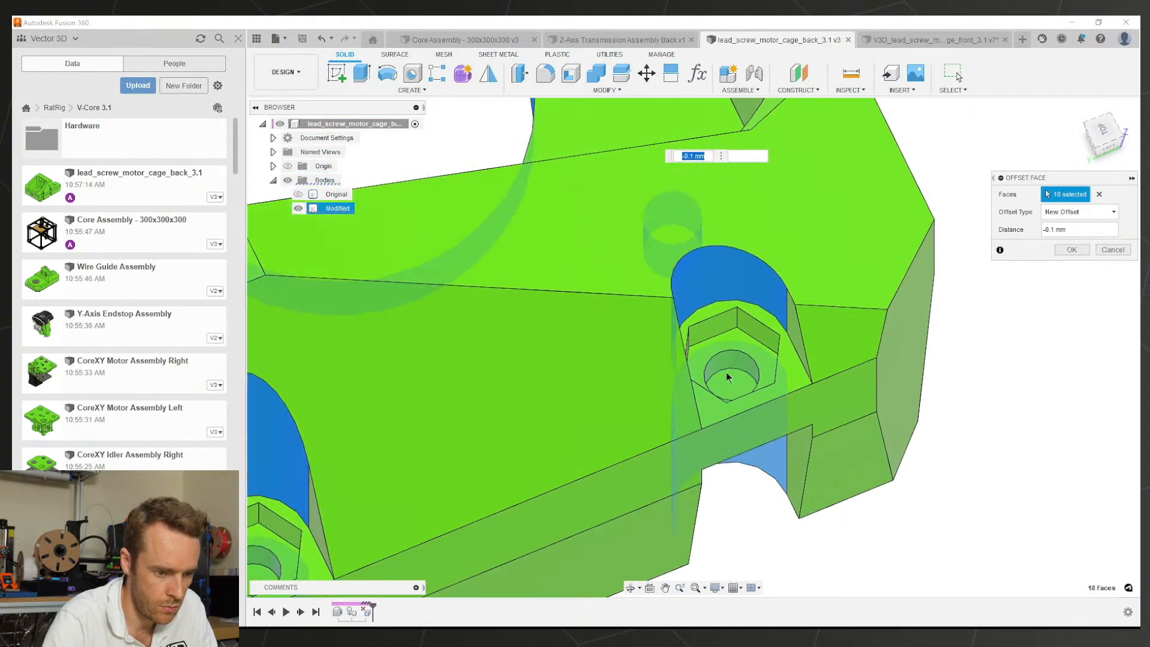
left_click(727, 367)
scroll(765, 411, "down", 5)
scroll(557, 484, "up", 5)
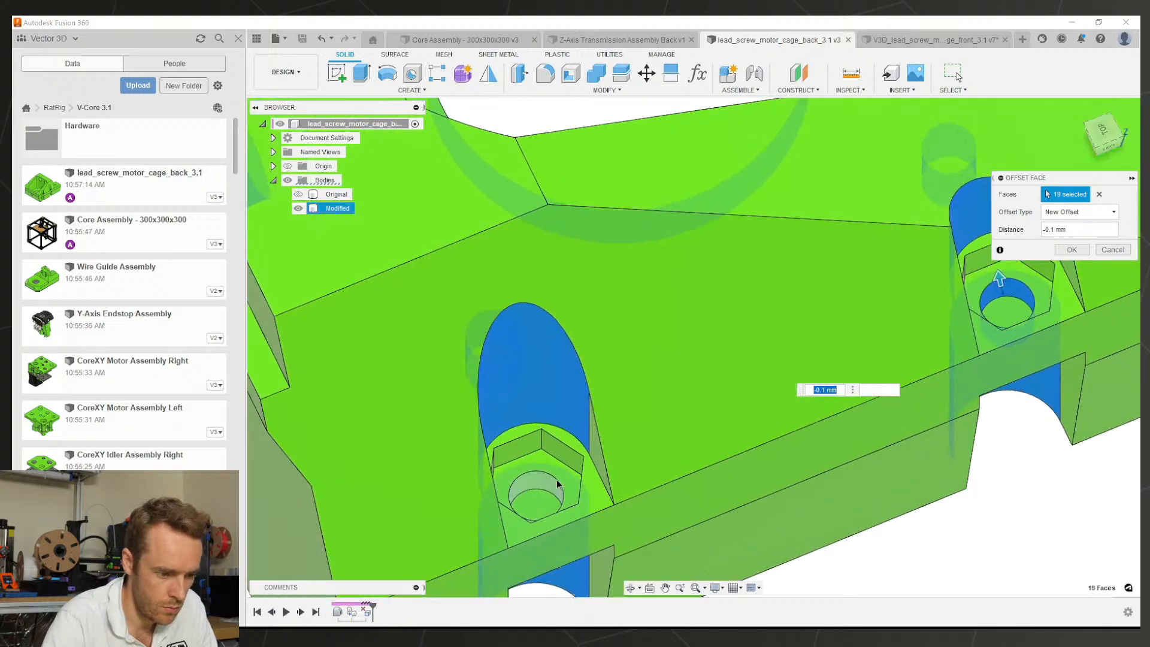
scroll(573, 446, "down", 4)
middle_click_drag(577, 372, 716, 346, "shift")
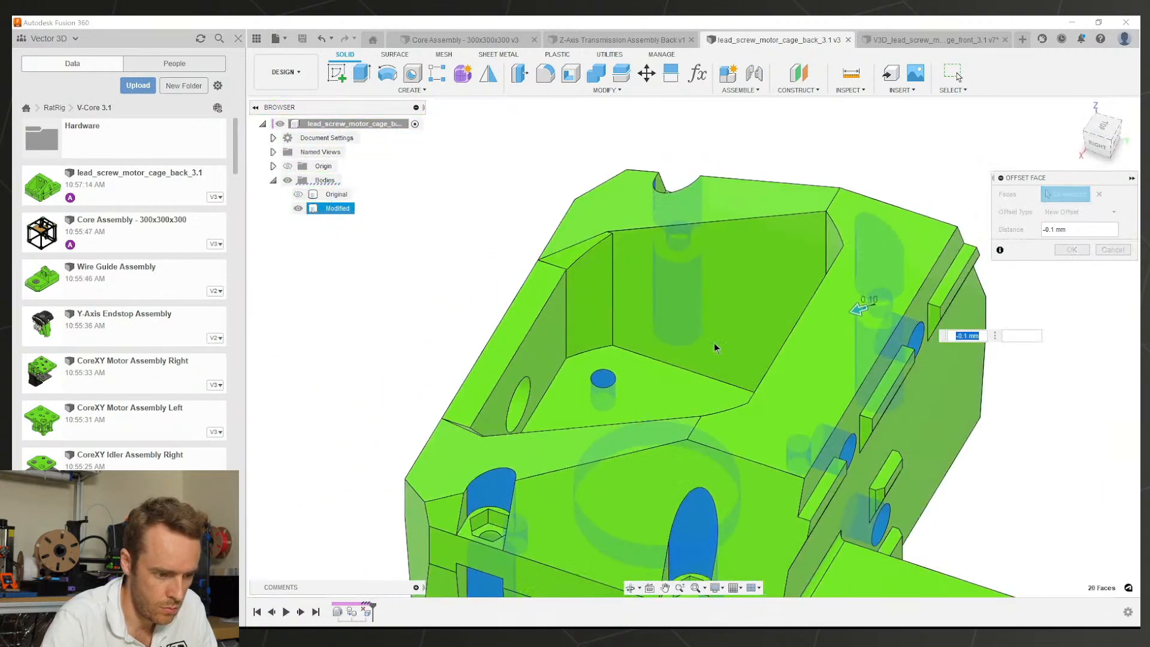
scroll(689, 354, "down", 3)
scroll(579, 471, "up", 3)
scroll(557, 464, "up", 5)
scroll(488, 380, "down", 4)
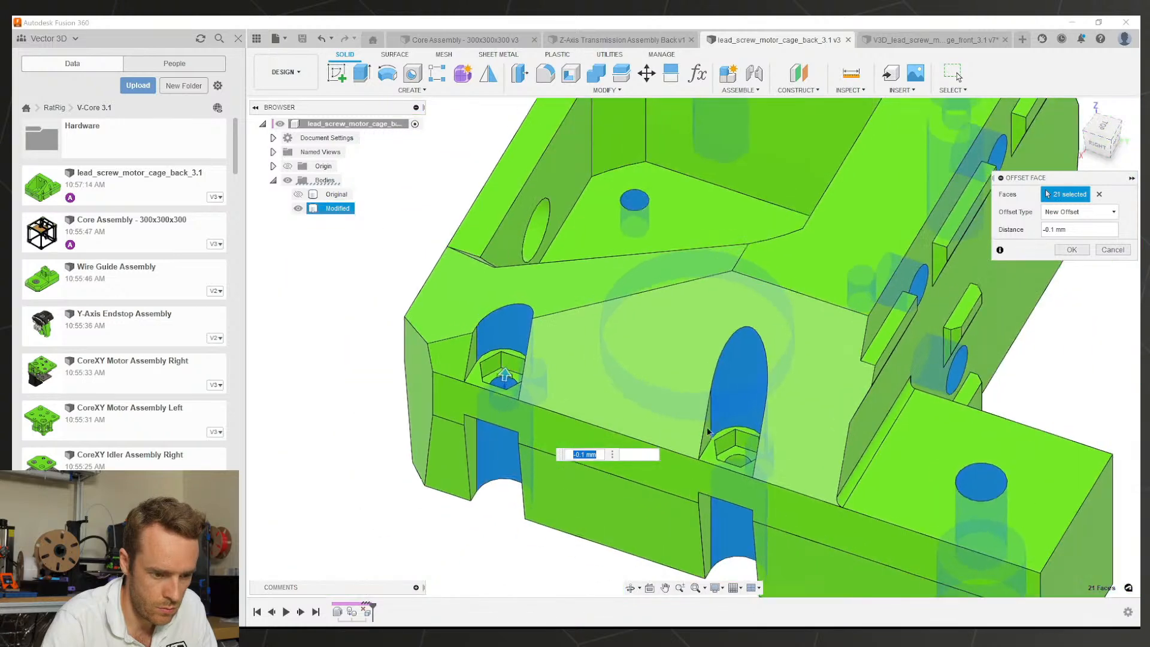
scroll(748, 473, "up", 4)
left_click(748, 475)
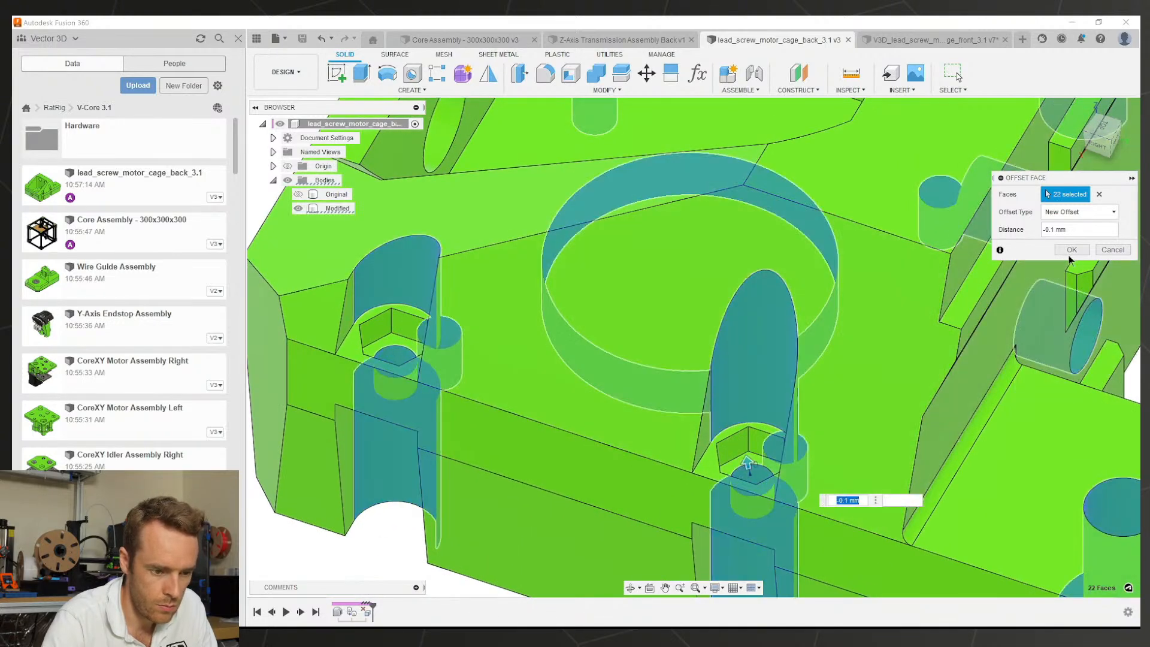
left_click(1071, 251)
scroll(800, 440, "down", 3)
scroll(799, 437, "down", 3)
middle_click_drag(799, 438, 689, 436, "shift")
middle_click_drag(689, 437, 833, 462)
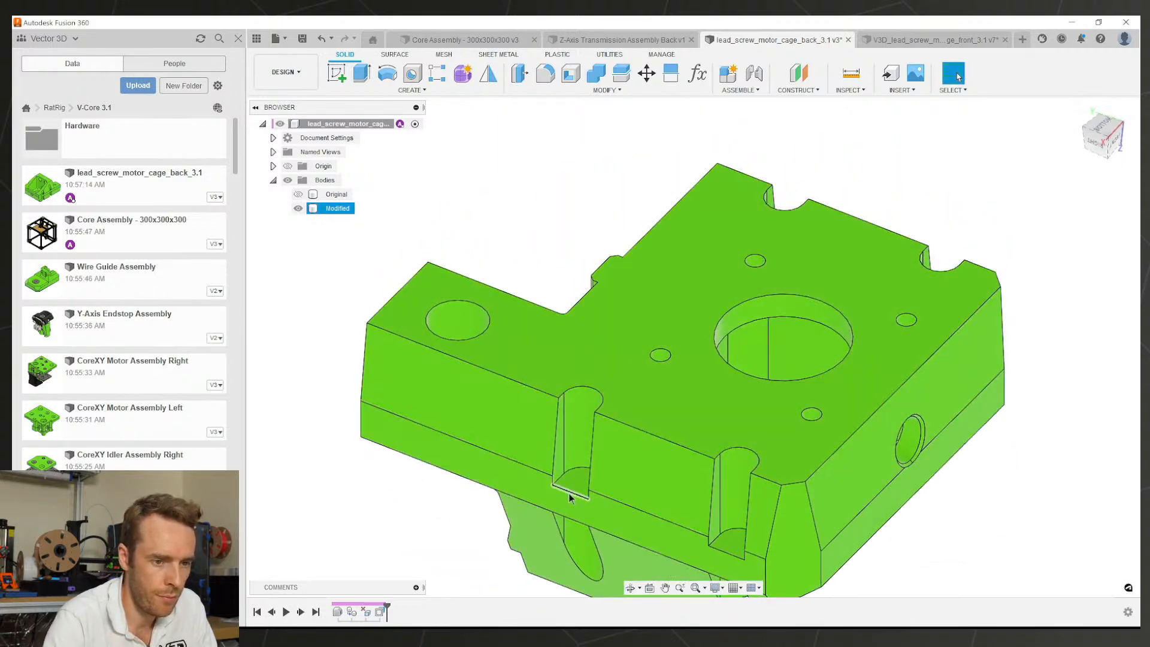
left_click(925, 39)
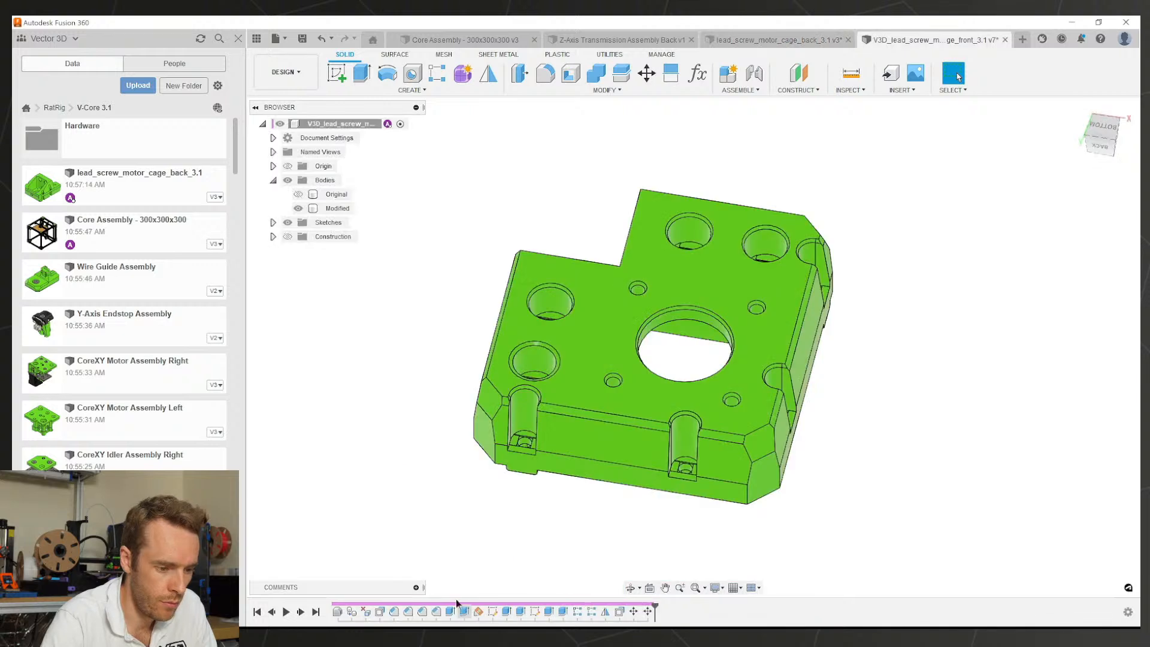
double_click(394, 611)
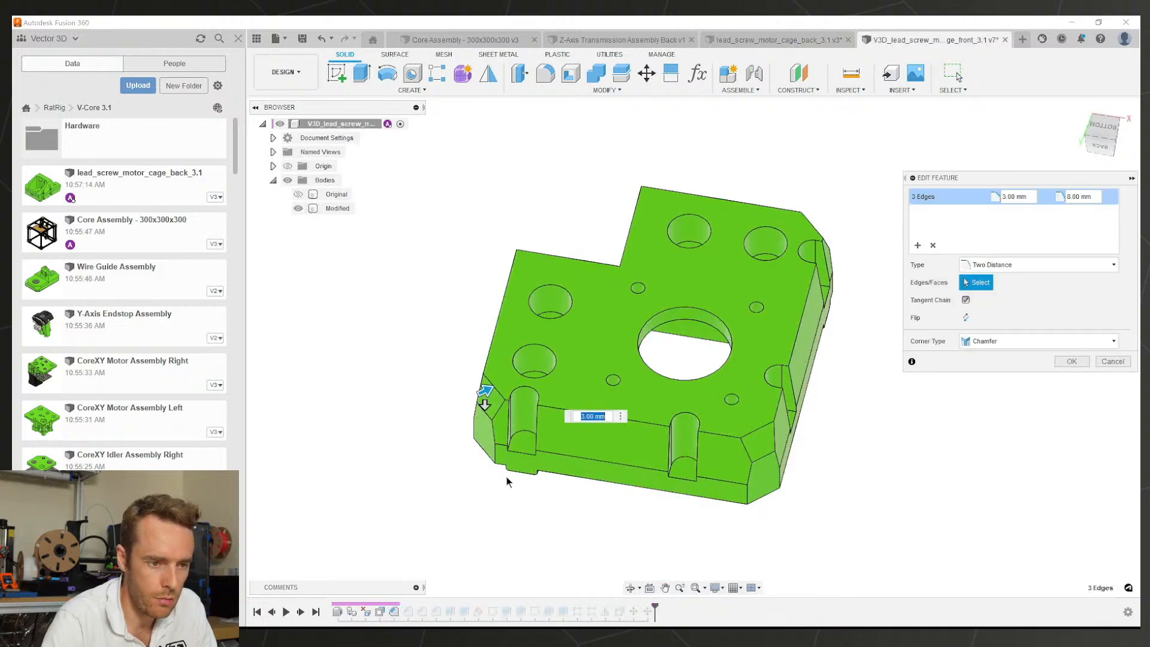
key("Return")
left_click(762, 45)
middle_click_drag(605, 382, 590, 348, "shift")
Step: Apply a 3 mm two-distance chamfer to two opposite vertical corner edges of the Modified body
scroll(781, 509, "down", 3)
middle_click_drag(781, 505, 668, 422, "shift")
left_click(558, 90)
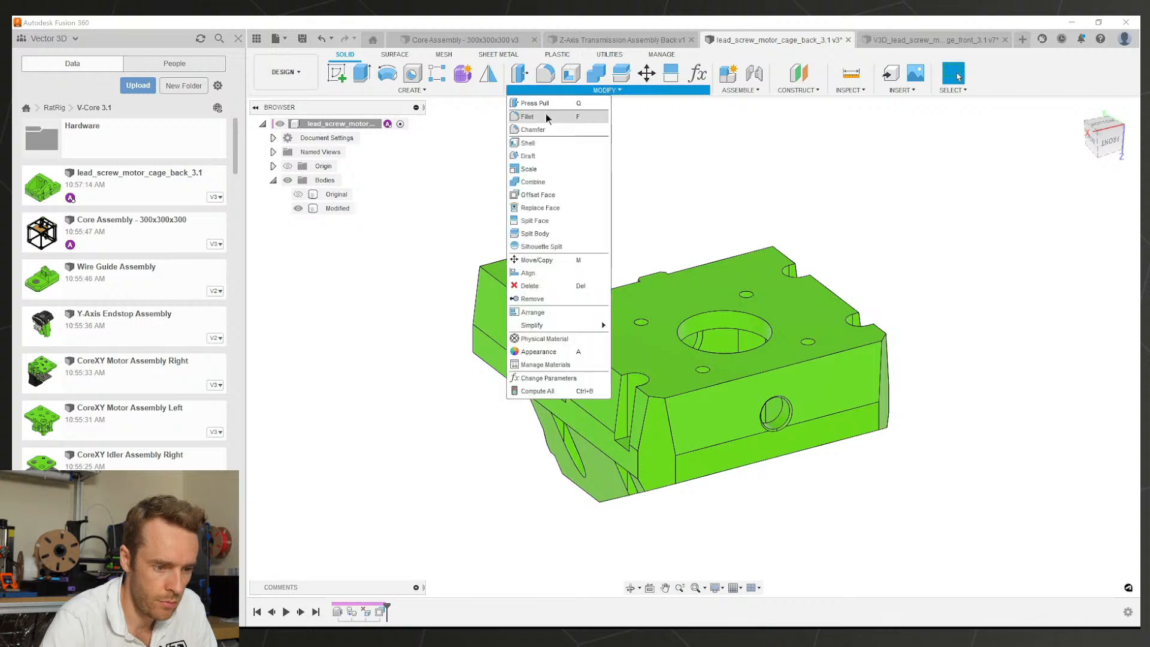
left_click(548, 130)
scroll(659, 383, "up", 3)
left_click(646, 390)
type("3")
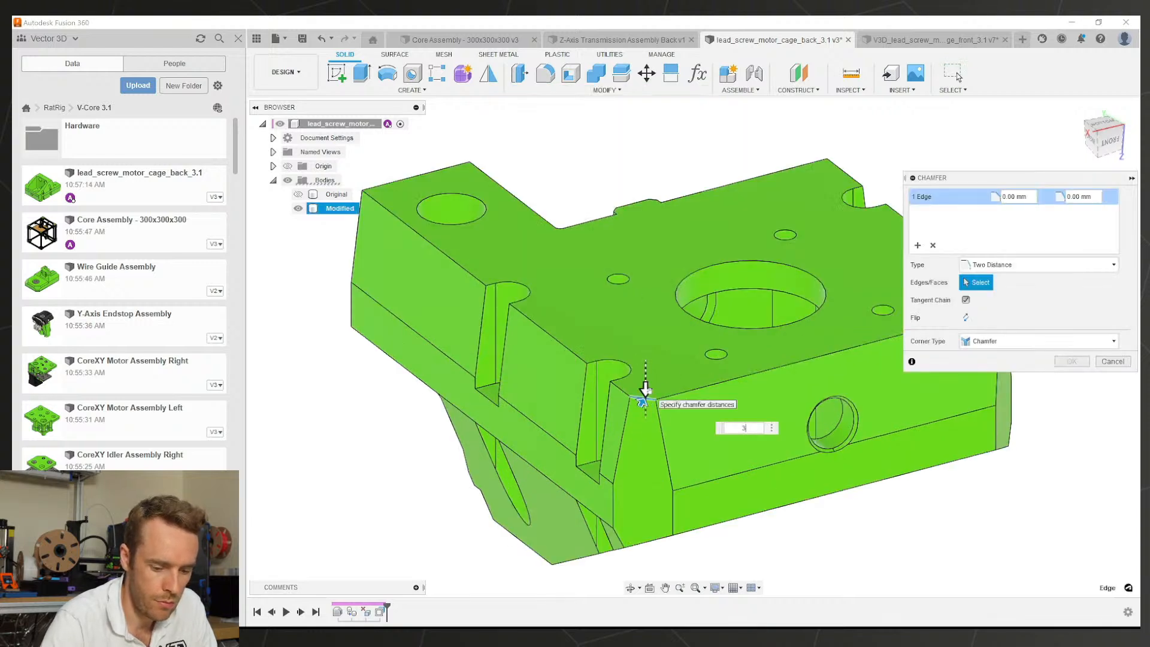
middle_click_drag(647, 393, 744, 377, "shift")
left_click(804, 412)
scroll(708, 325, "down", 3)
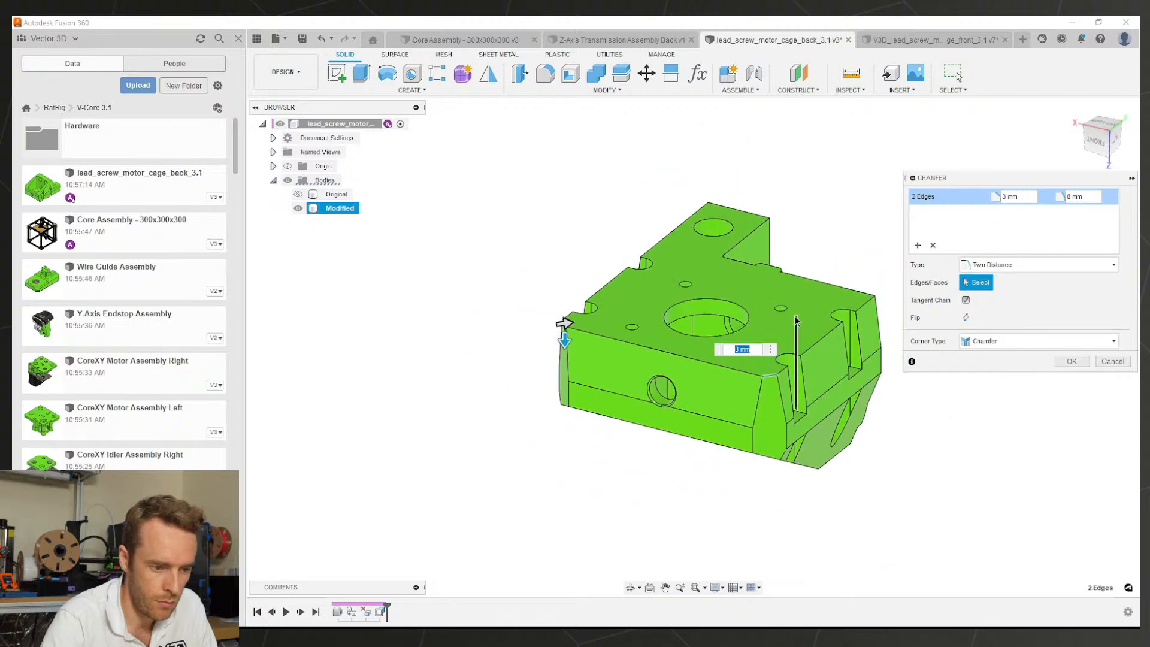
middle_click_drag(796, 321, 777, 360)
left_click(1072, 361)
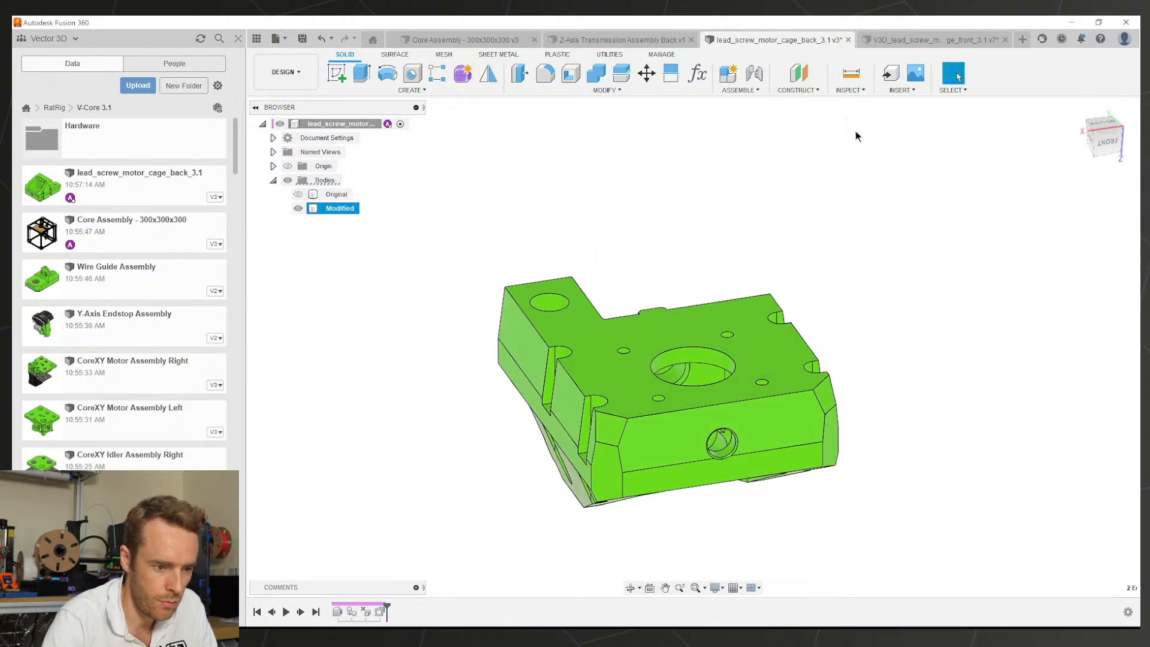
Step: Check the front cage's edge chamfer sizes without changing them
left_click(881, 41)
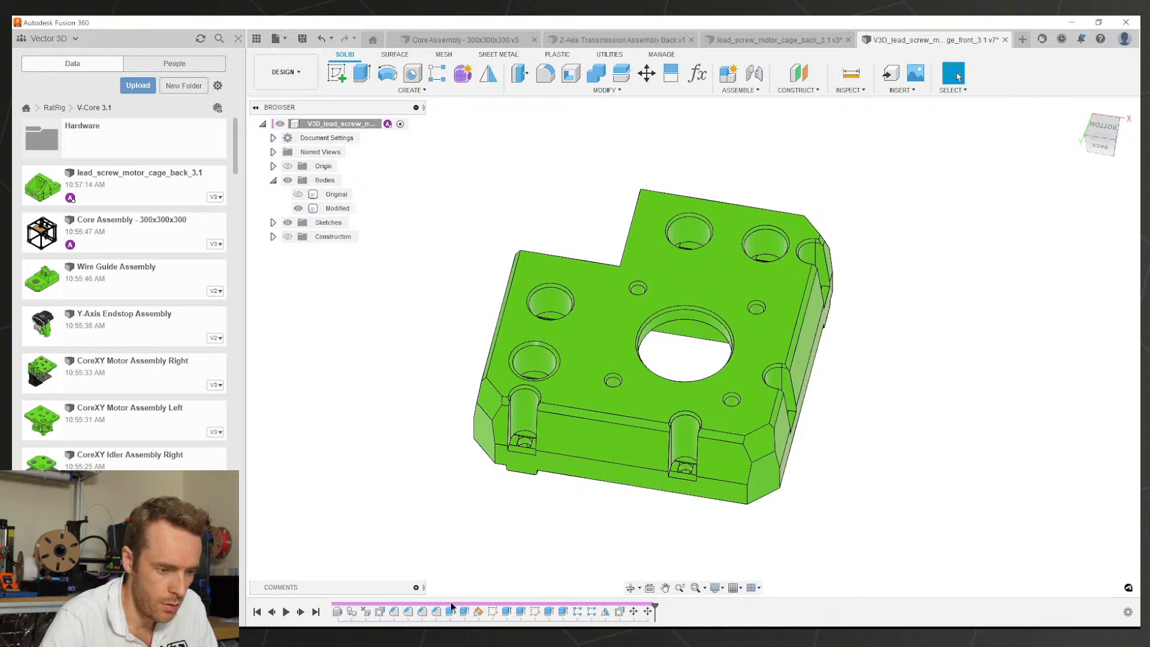
double_click(411, 609)
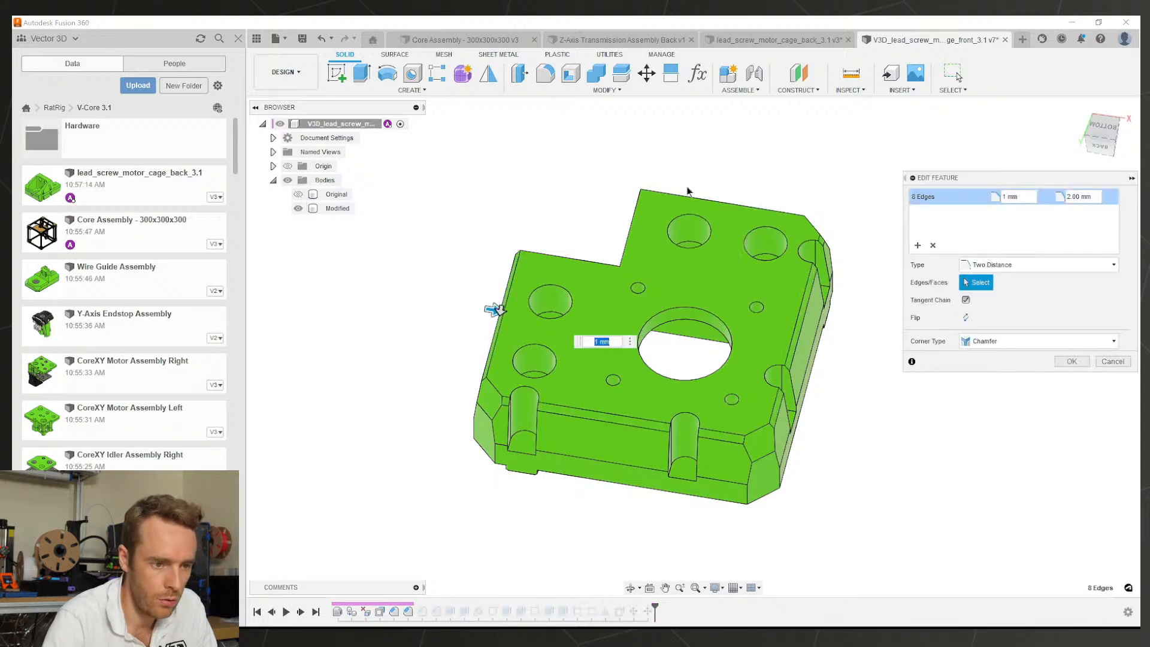
key("Escape")
left_click(764, 41)
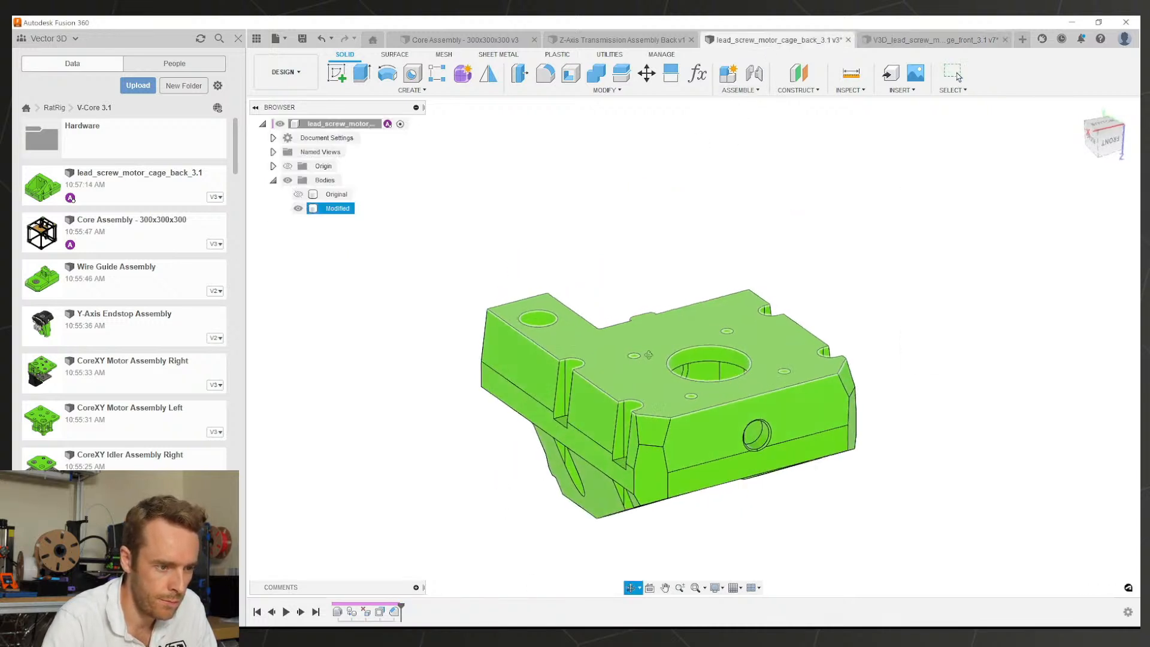
Step: Start a chamfer on the back cage and select the nine top perimeter edges
middle_click_drag(648, 356, 673, 368, "shift")
left_click(545, 87)
left_click(539, 130)
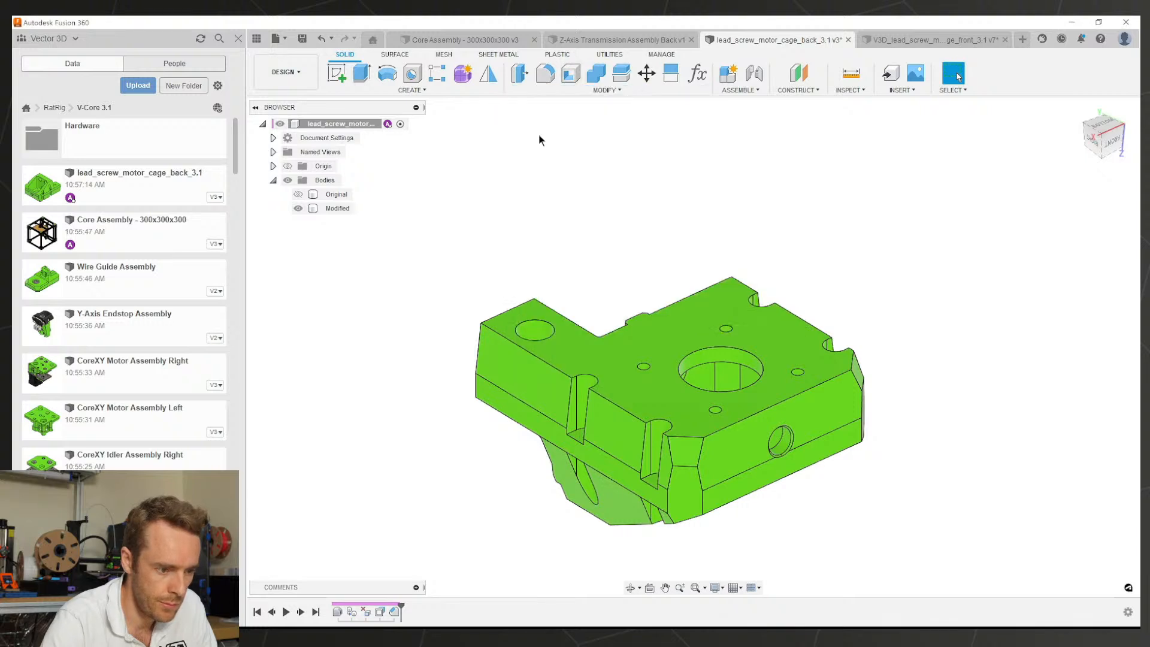
left_click(535, 358)
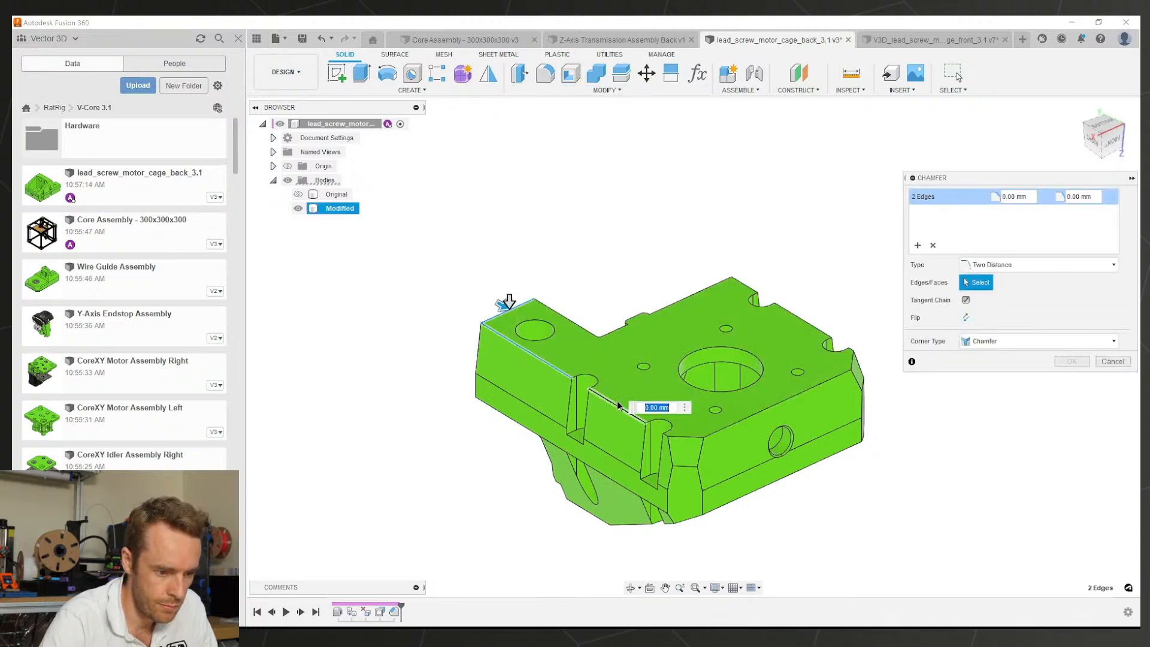
left_click(668, 436)
scroll(667, 437, "up", 3)
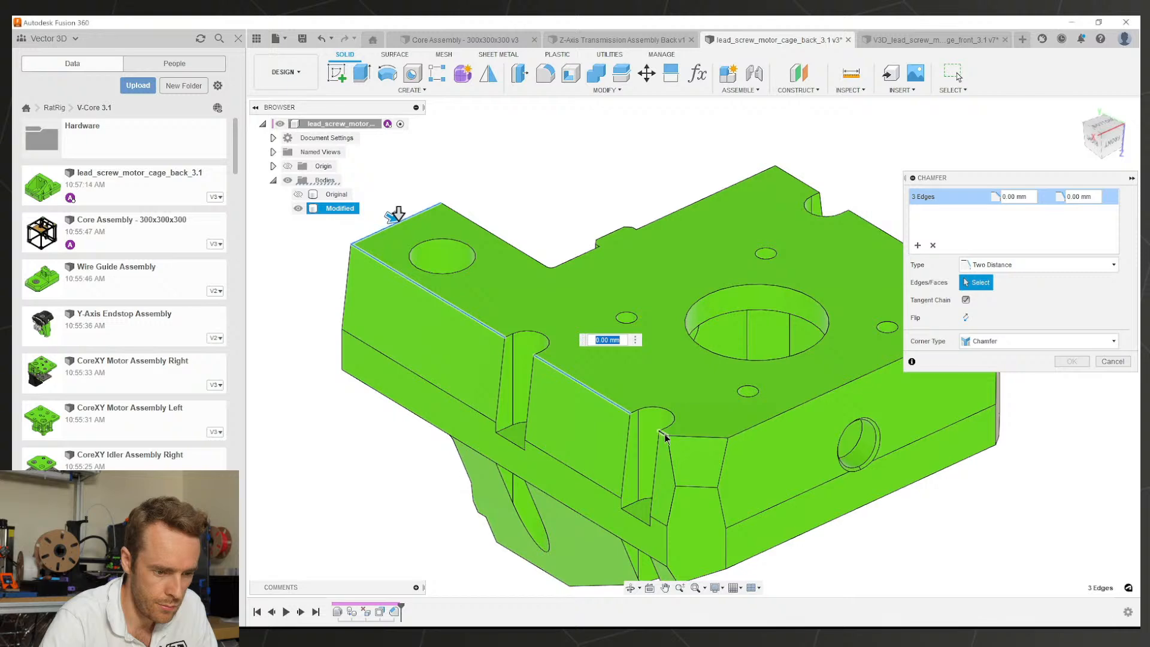
left_click(664, 437)
left_click(783, 413)
middle_click_drag(788, 319, 615, 395)
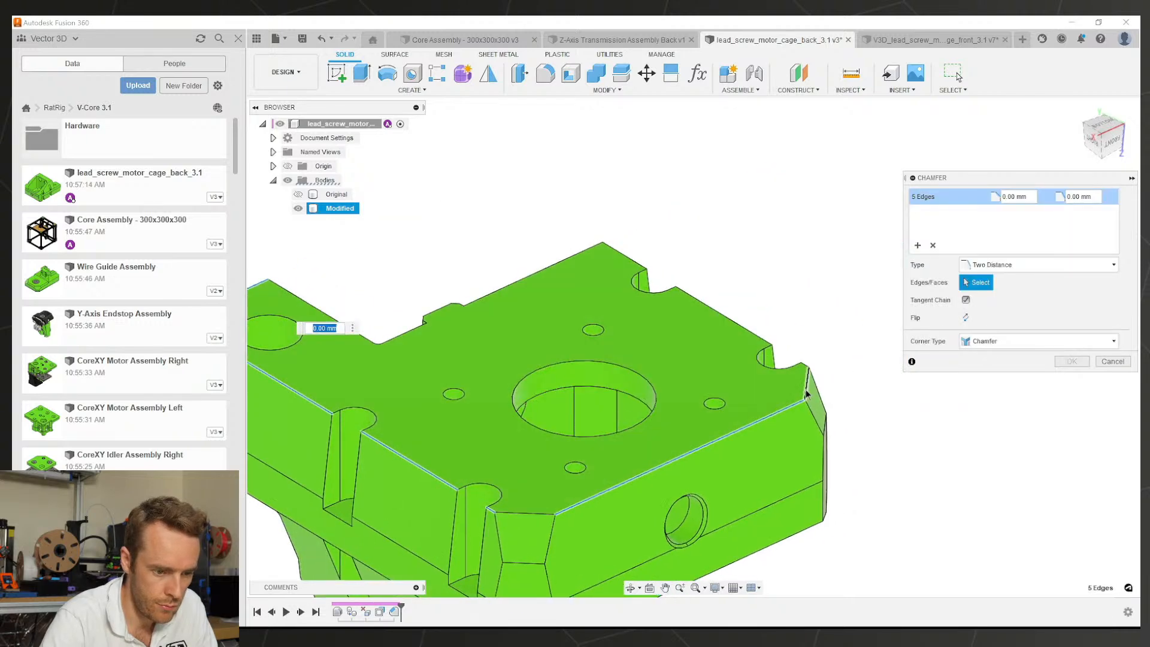
left_click(614, 252)
Step: Set the chamfer distances to 1 mm and 2 mm and apply it
type("1")
key("Tab")
type("2")
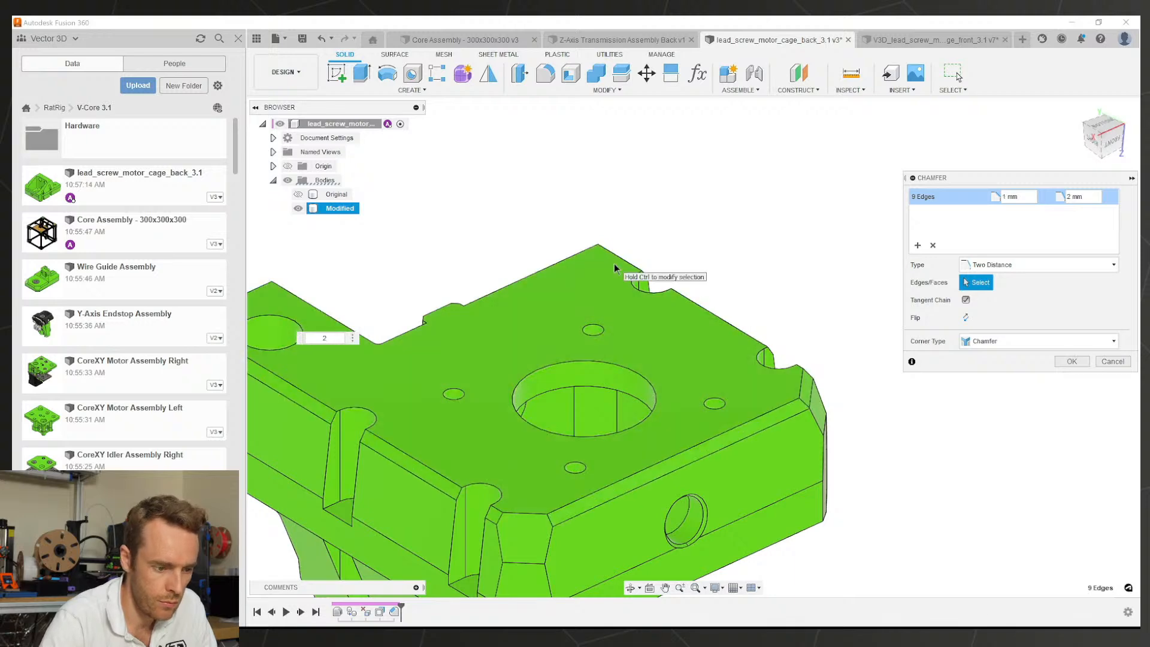
scroll(580, 479, "down", 3)
middle_click_drag(580, 477, 606, 406, "shift")
middle_click_drag(530, 388, 326, 361, "shift")
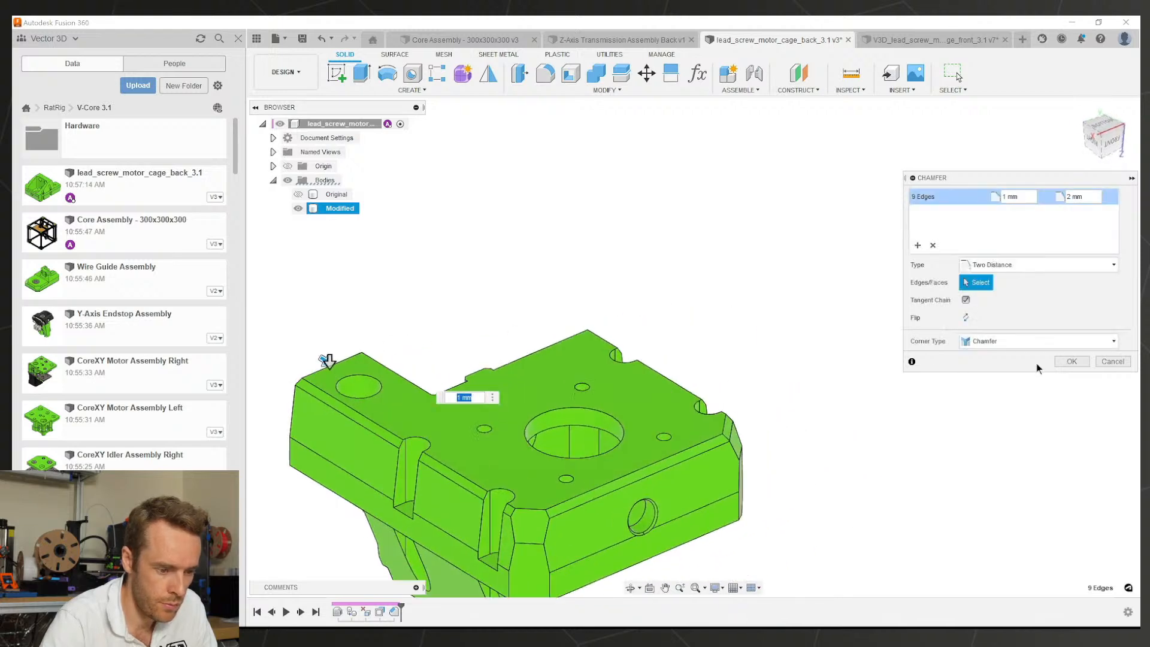
key("Return")
scroll(774, 412, "down", 3)
scroll(717, 402, "up", 3)
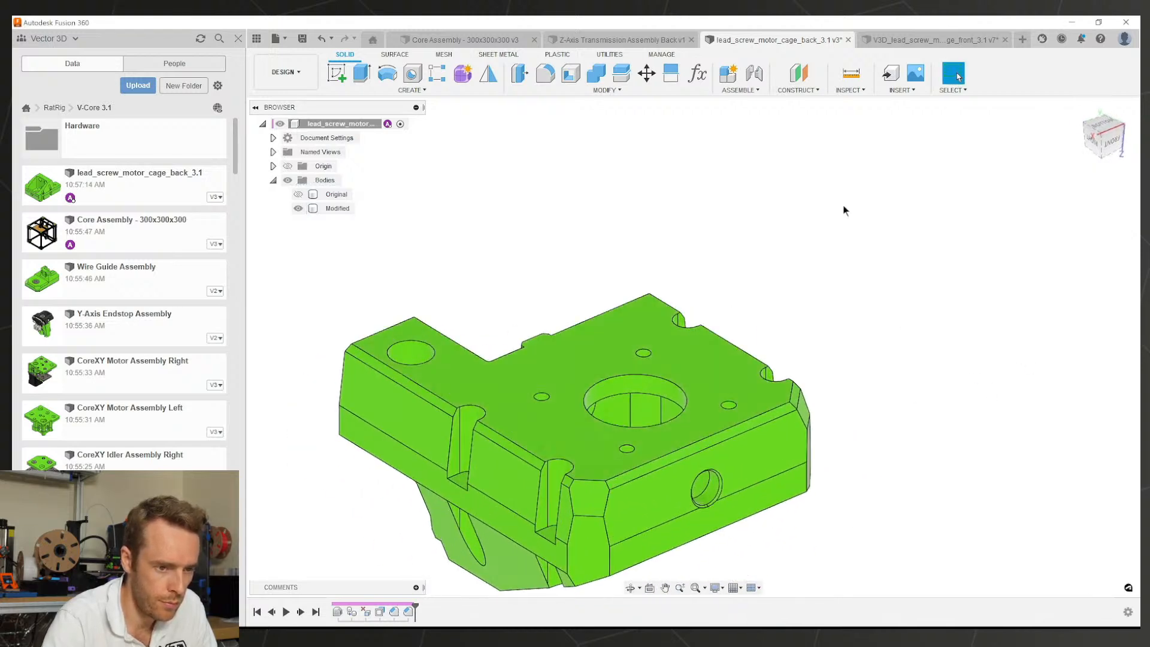
left_click(886, 44)
Step: Open the front cage's Chamfer3 for editing and remove one hole edge from it
left_click(419, 613)
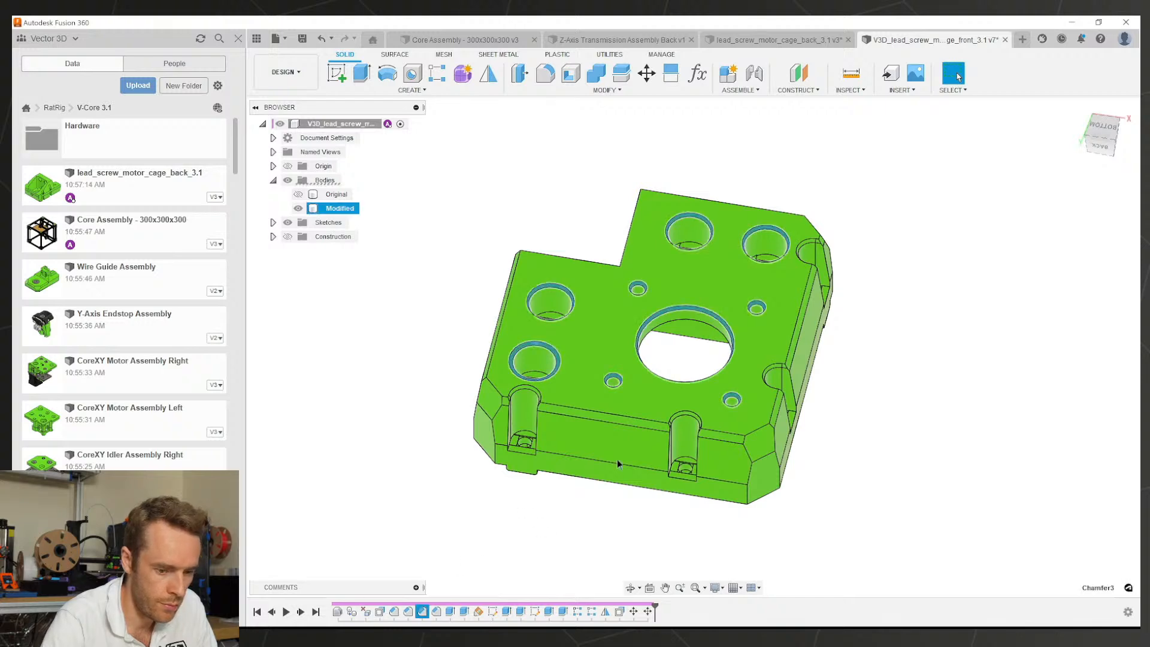
scroll(626, 447, "up", 3)
middle_click_drag(625, 446, 698, 413, "shift")
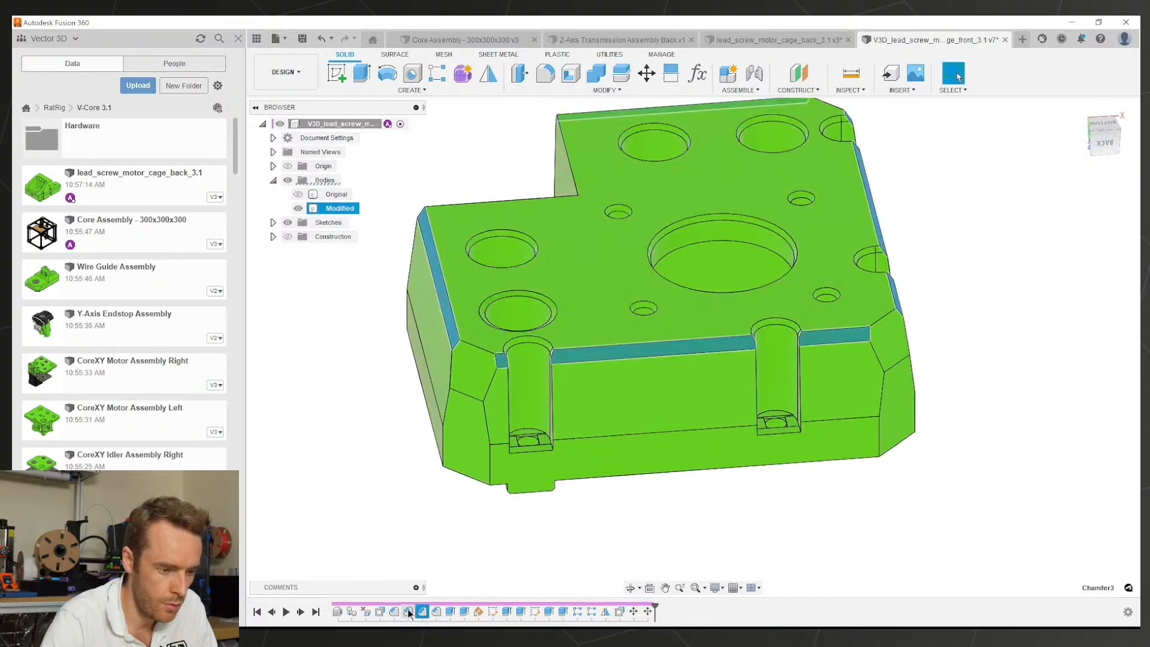
double_click(421, 611)
middle_click_drag(603, 398, 770, 249, "shift")
scroll(662, 259, "up", 5)
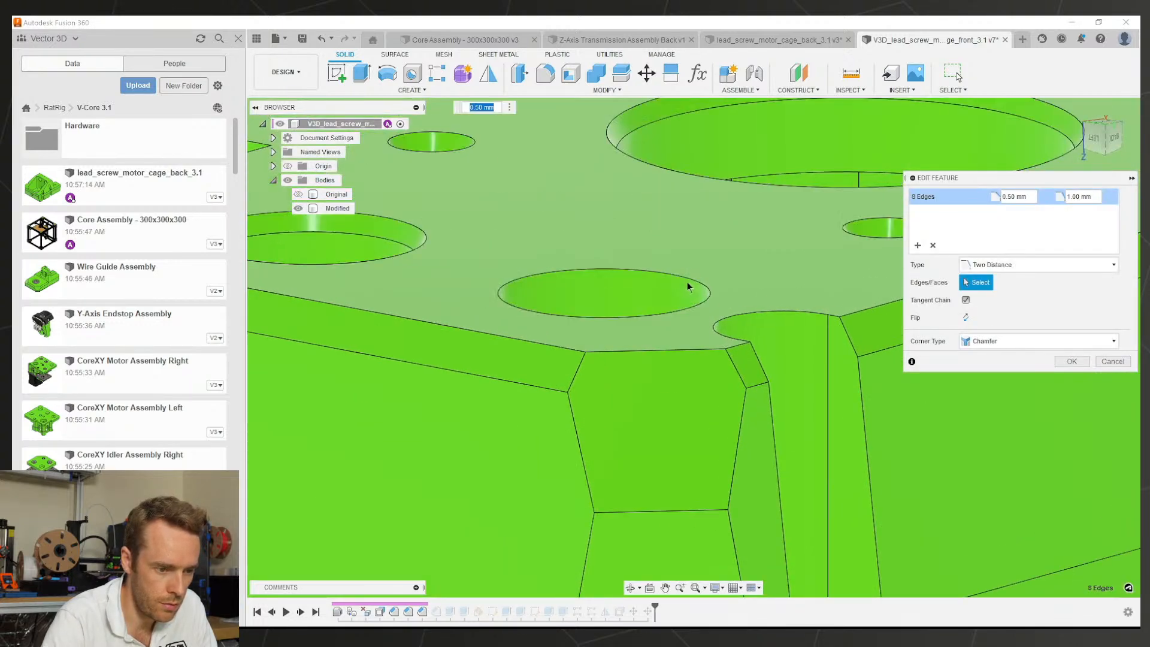
scroll(623, 291, "down", 1)
left_click(621, 292)
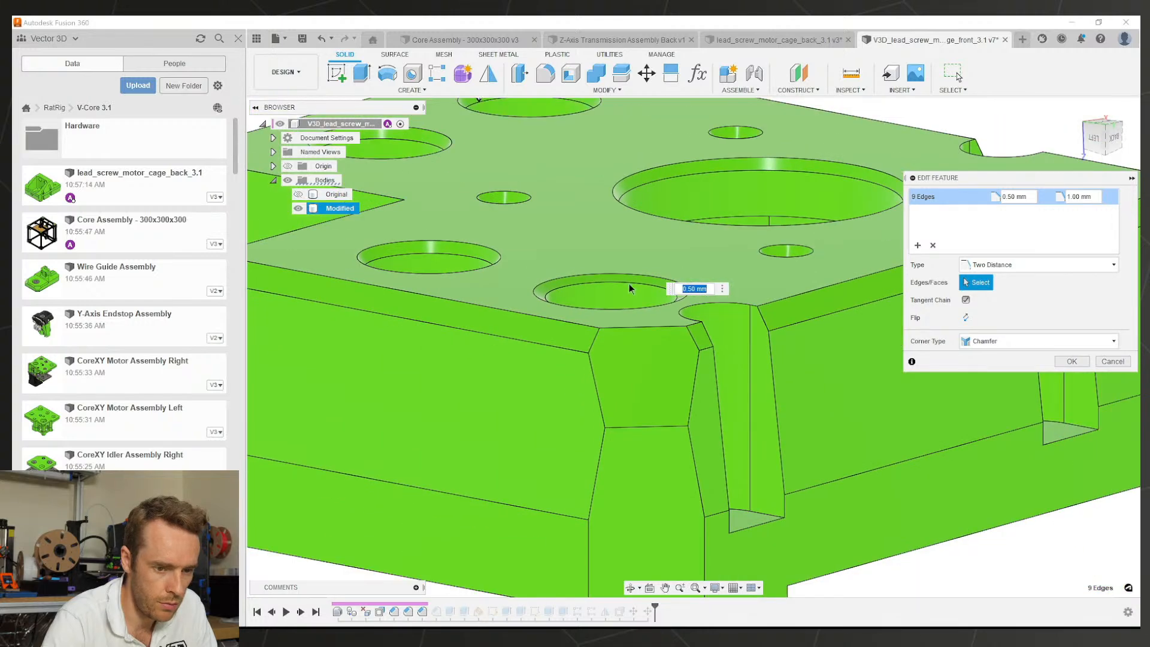
Step: Add a new chamfer set on that hole edge at 1 mm by 0.5 mm and confirm
left_click(917, 246)
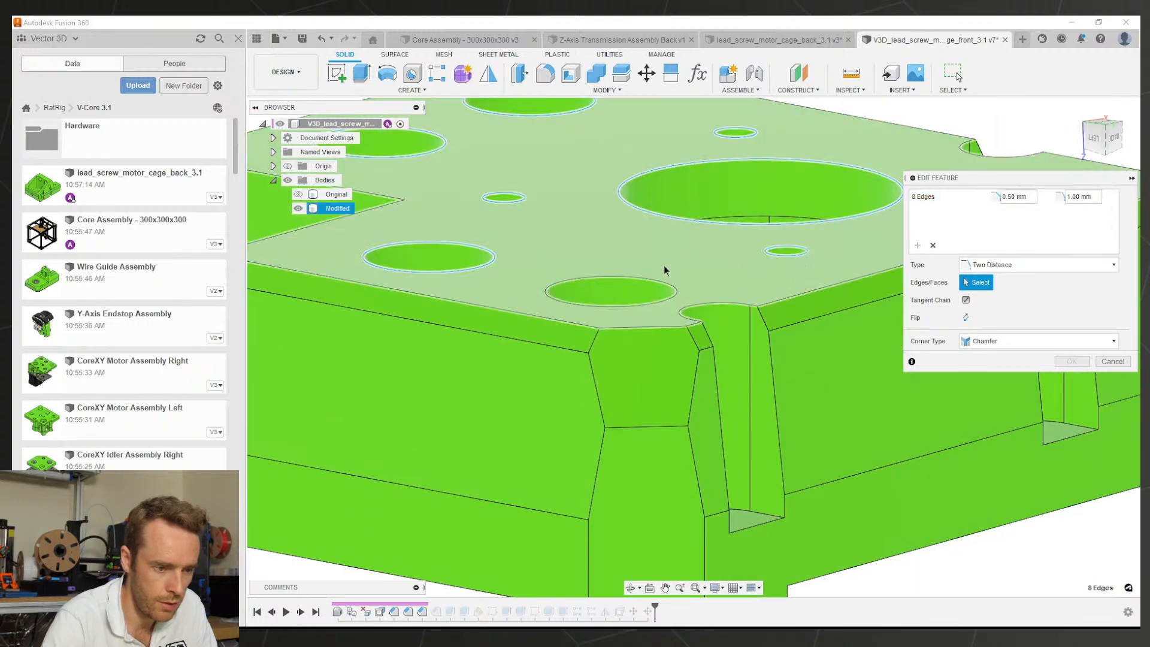
left_click(632, 278)
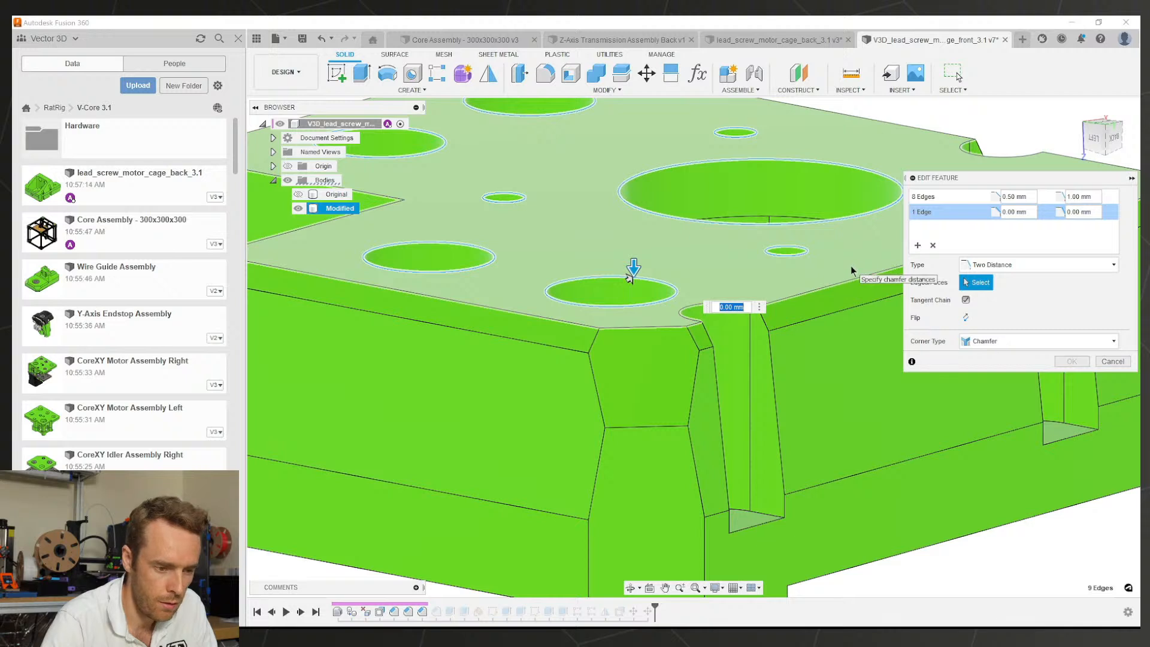
type("0.5")
key("Tab")
type("1")
key("Tab")
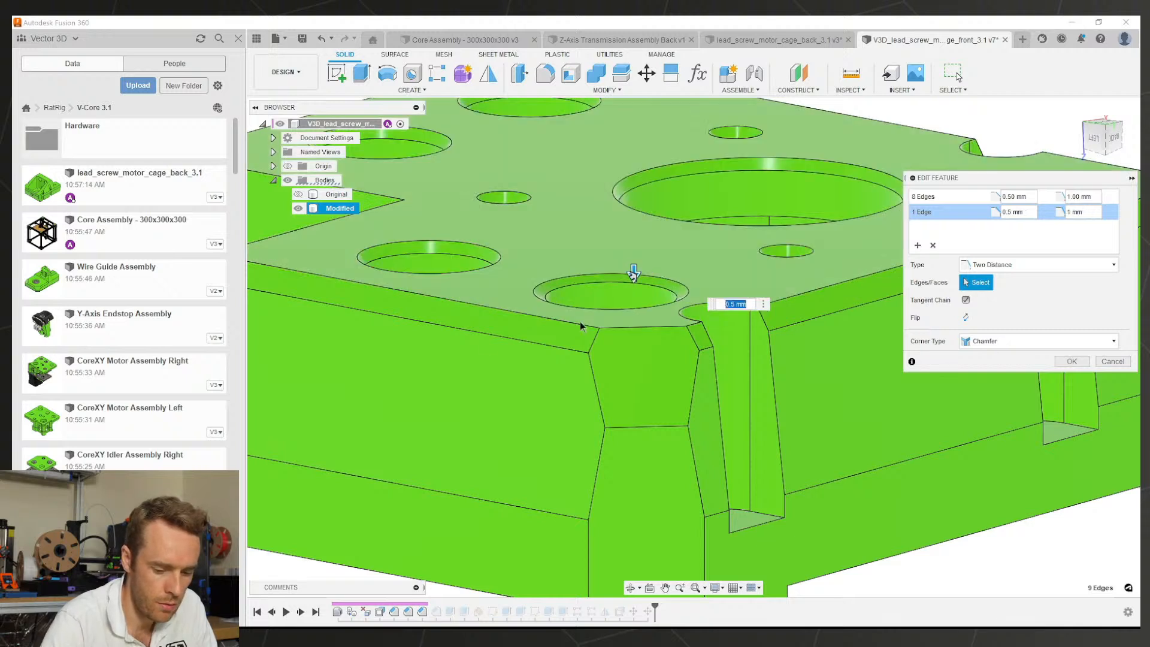
type("1")
key("Tab")
type("0.5")
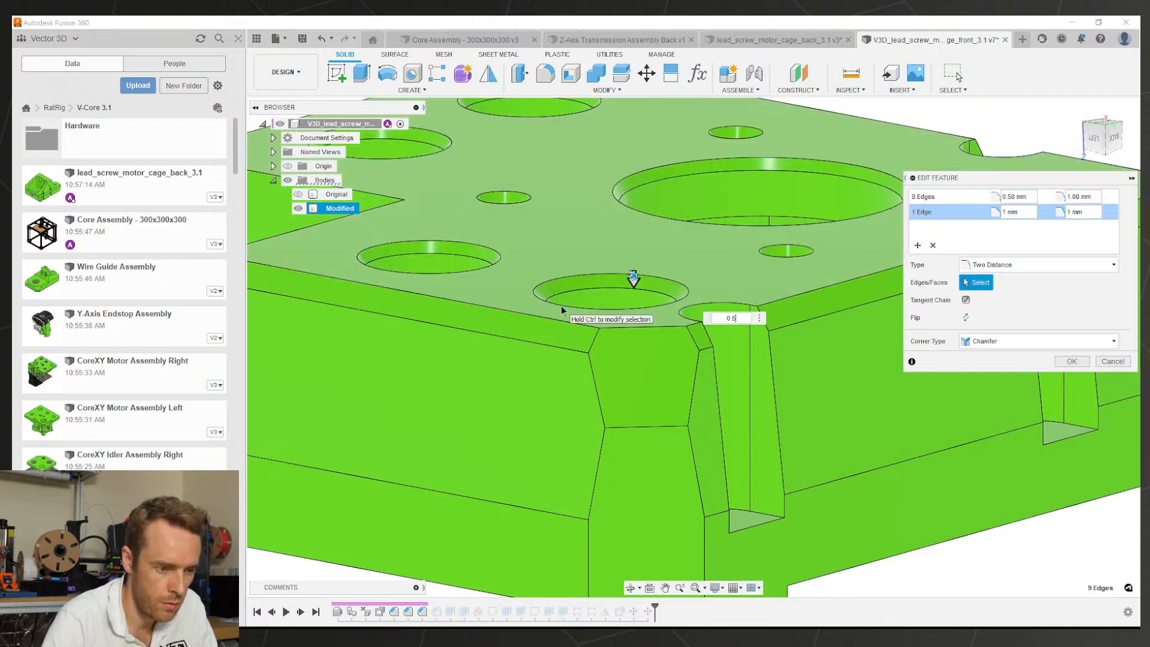
scroll(562, 282, "down", 3)
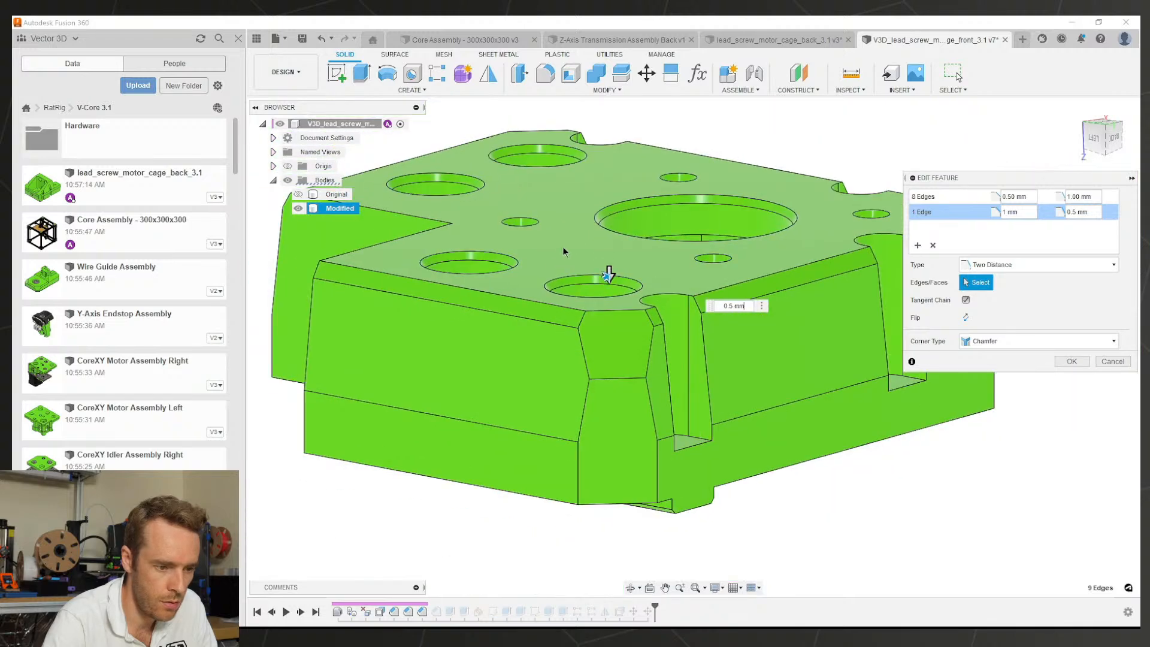
middle_click_drag(607, 274, 567, 312, "shift")
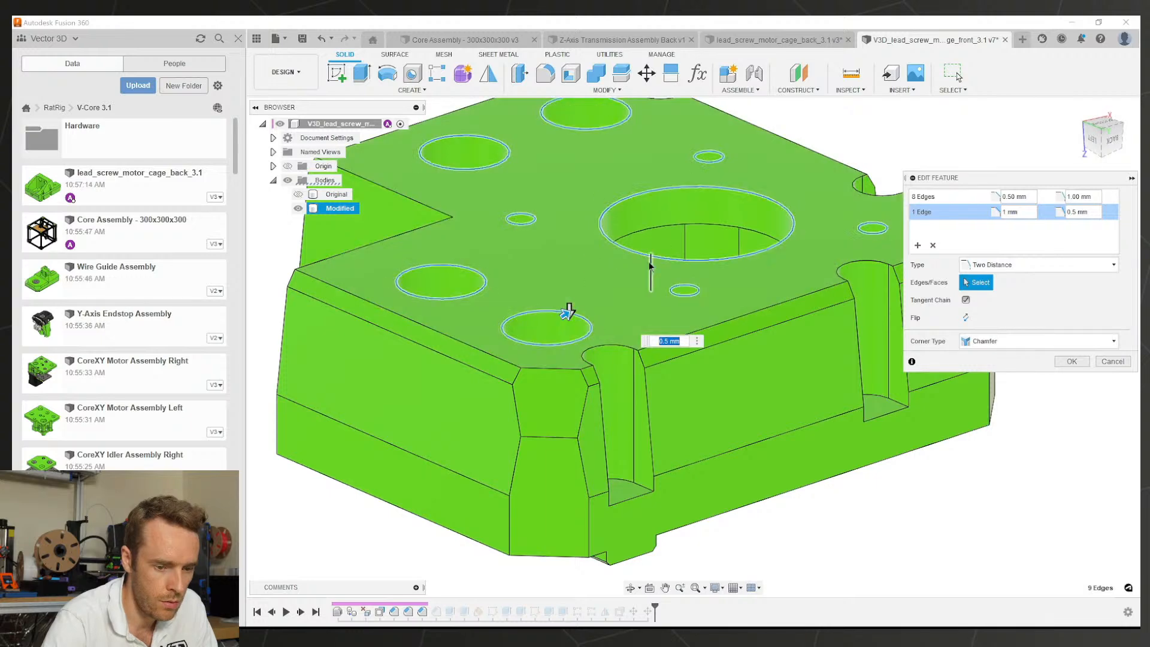
left_click(1066, 360)
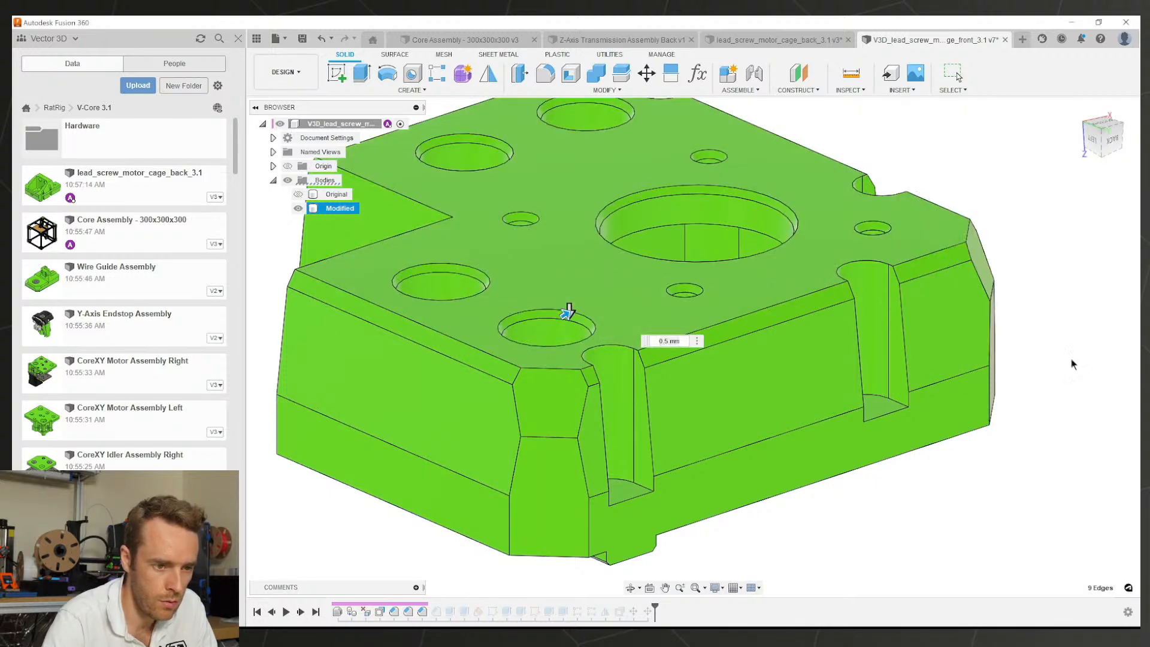
Step: On the back cage, start a chamfer and select the top-face hole edges including the large central hole
left_click(767, 39)
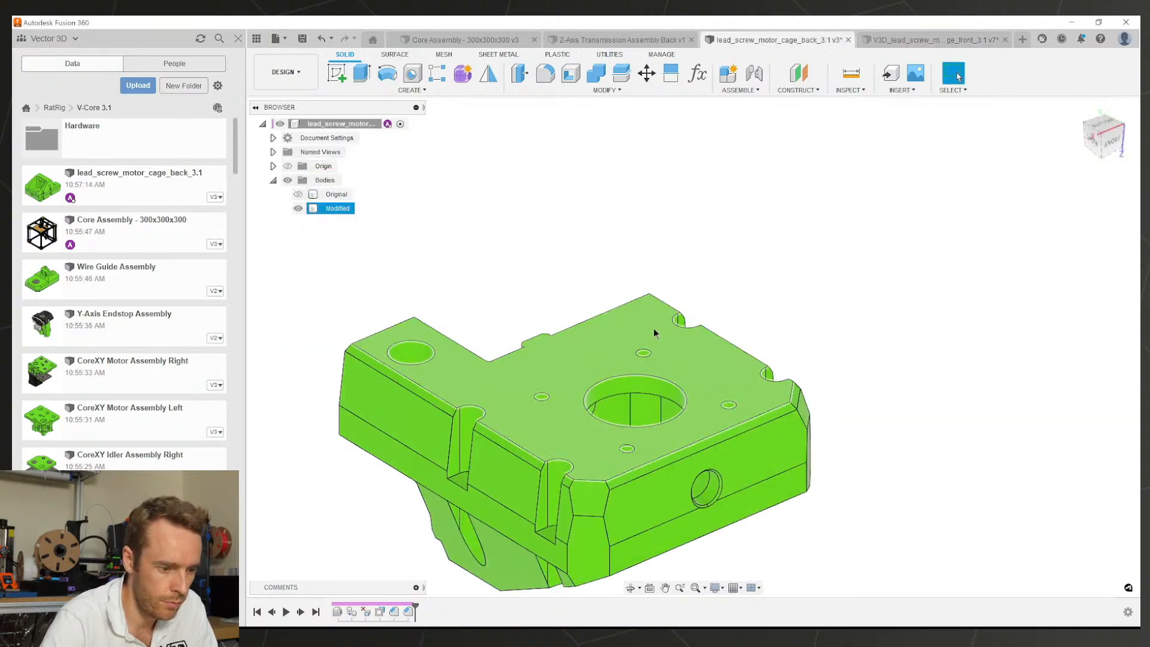
middle_click_drag(645, 412, 839, 281)
scroll(707, 239, "up", 2)
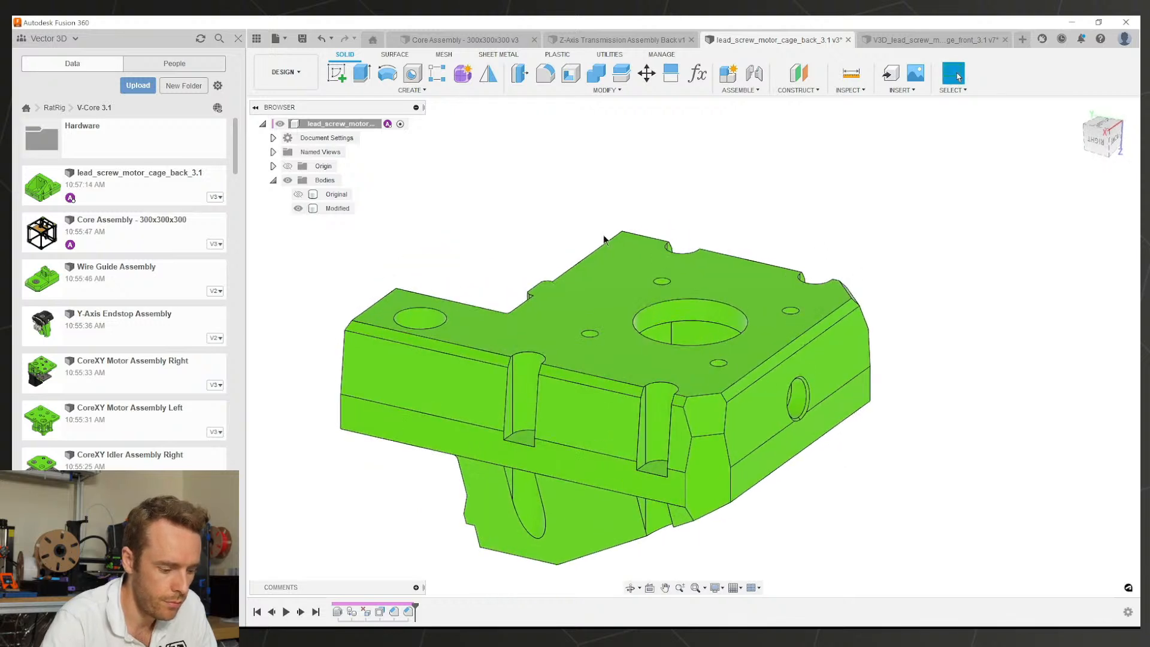
key("s")
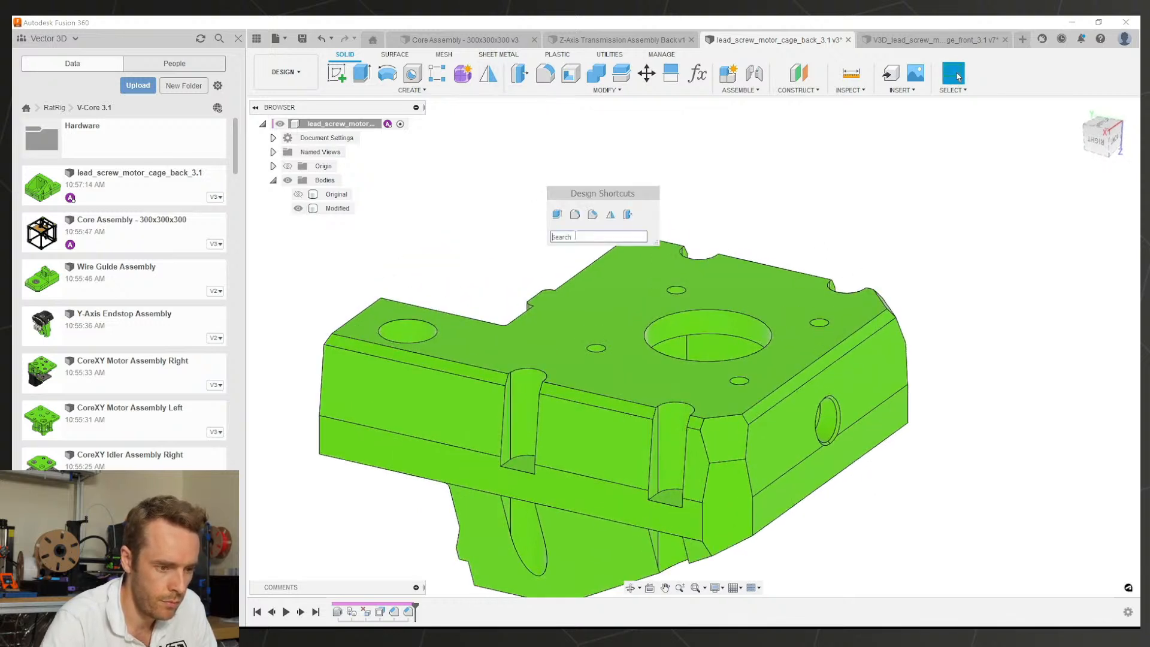
left_click(591, 215)
left_click(429, 319)
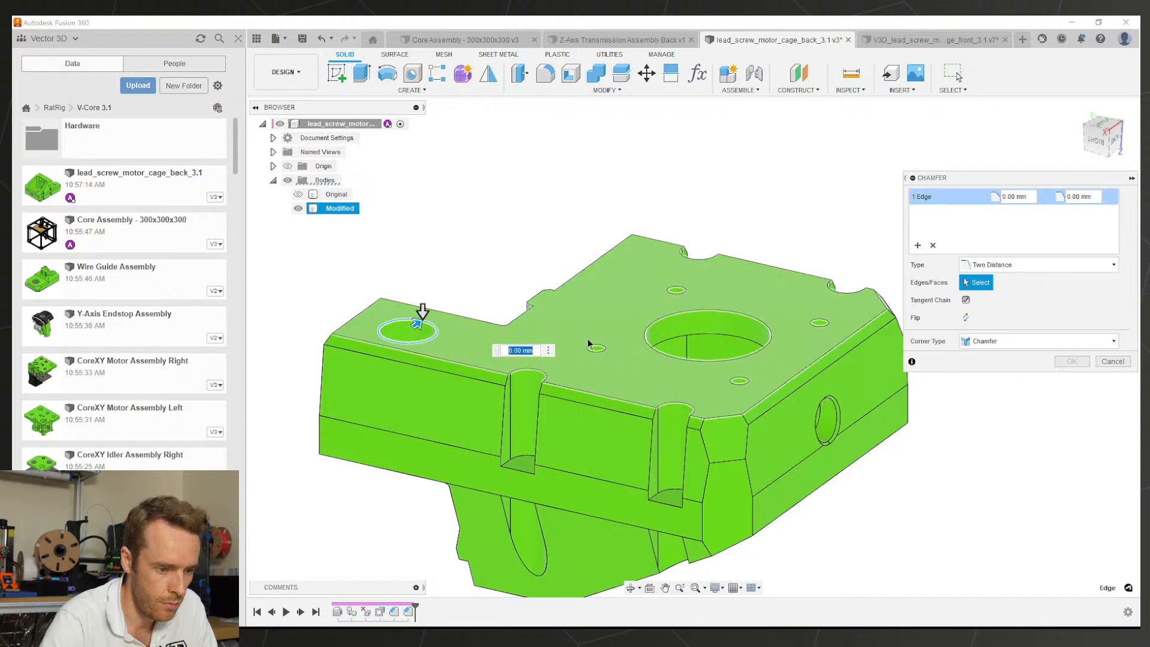
left_click(687, 292)
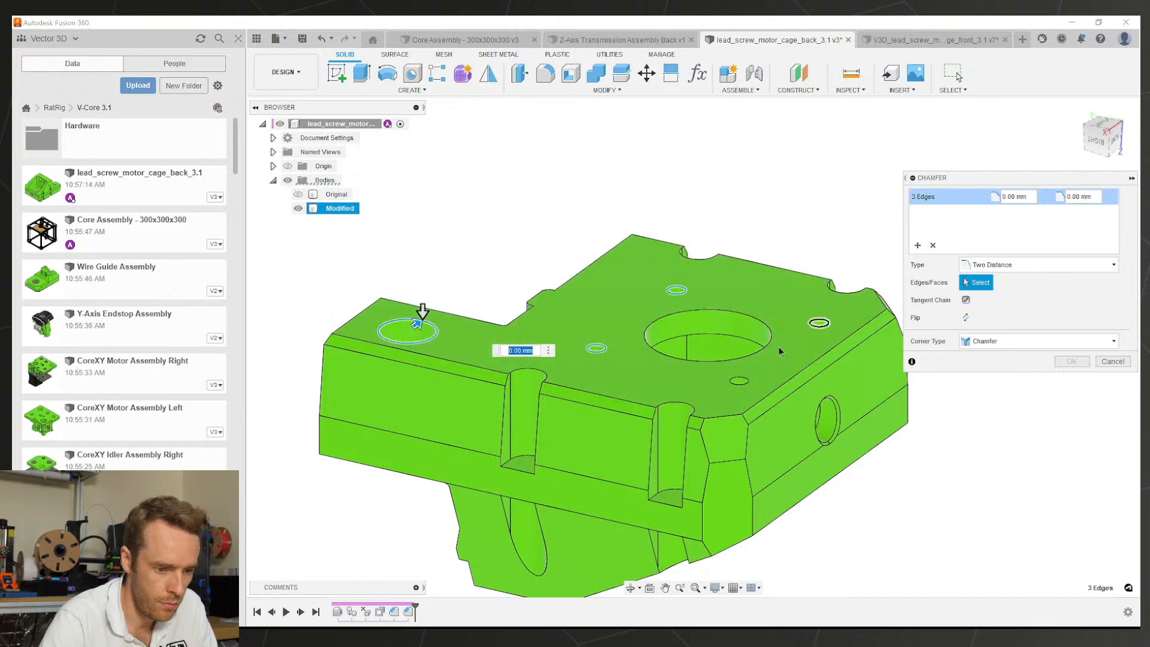
left_click(738, 381)
left_click(762, 327)
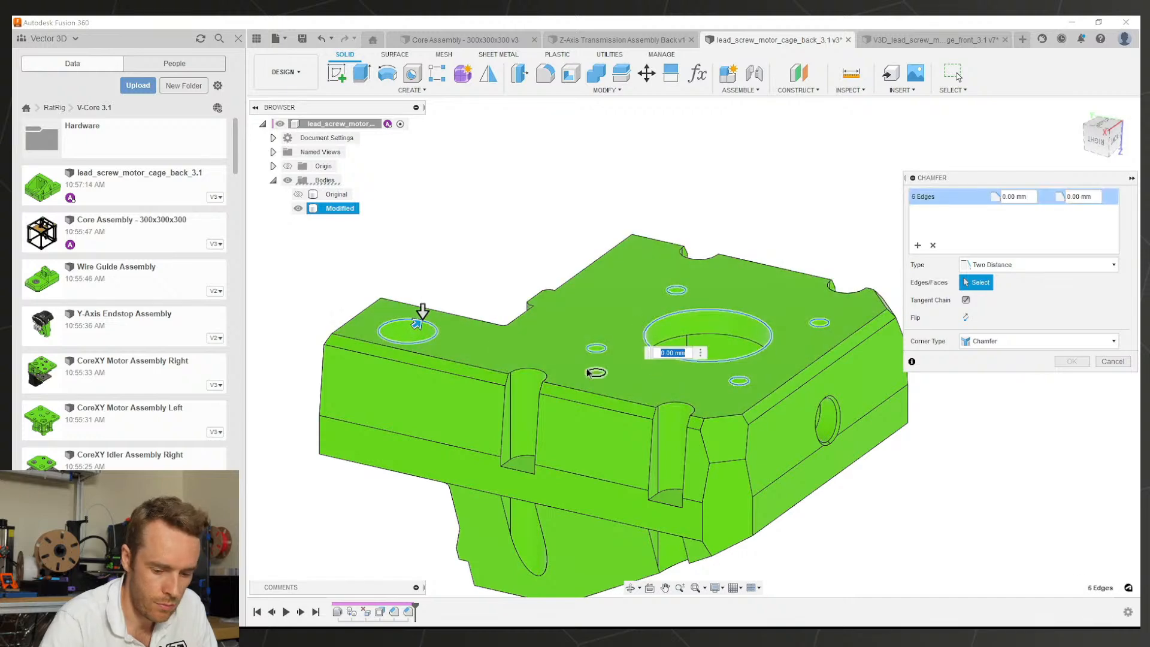
Step: Set the hole chamfer distances to 0.5 mm and 1 mm and apply it
type("1")
key("Tab")
type("0.5")
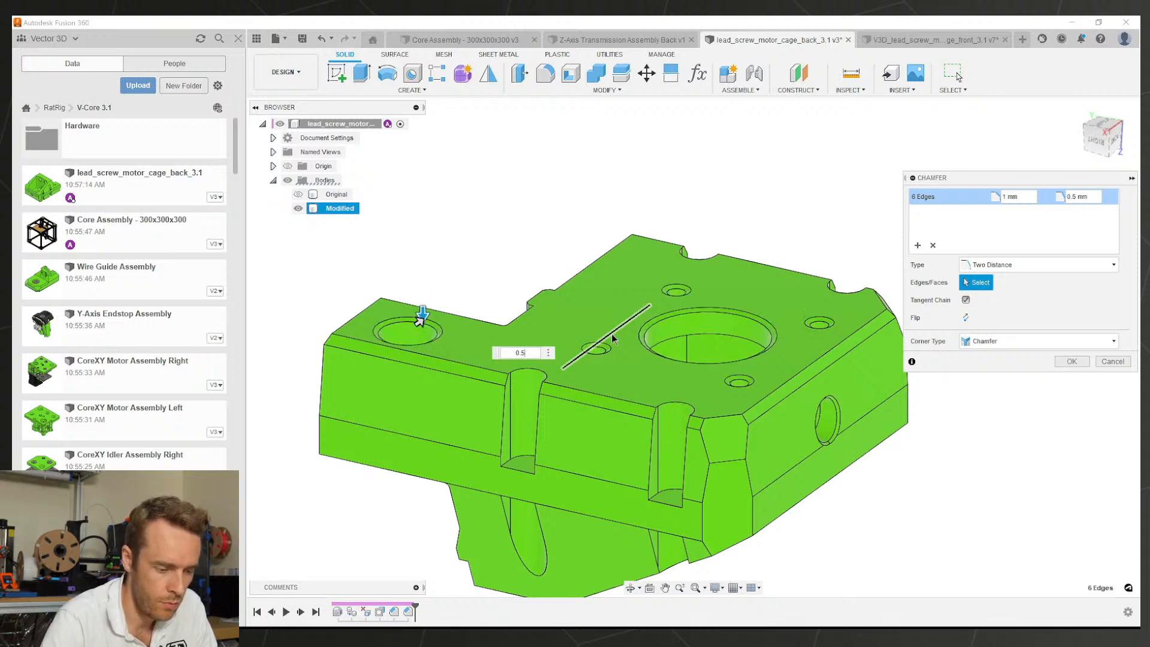
type(".5")
key("Tab")
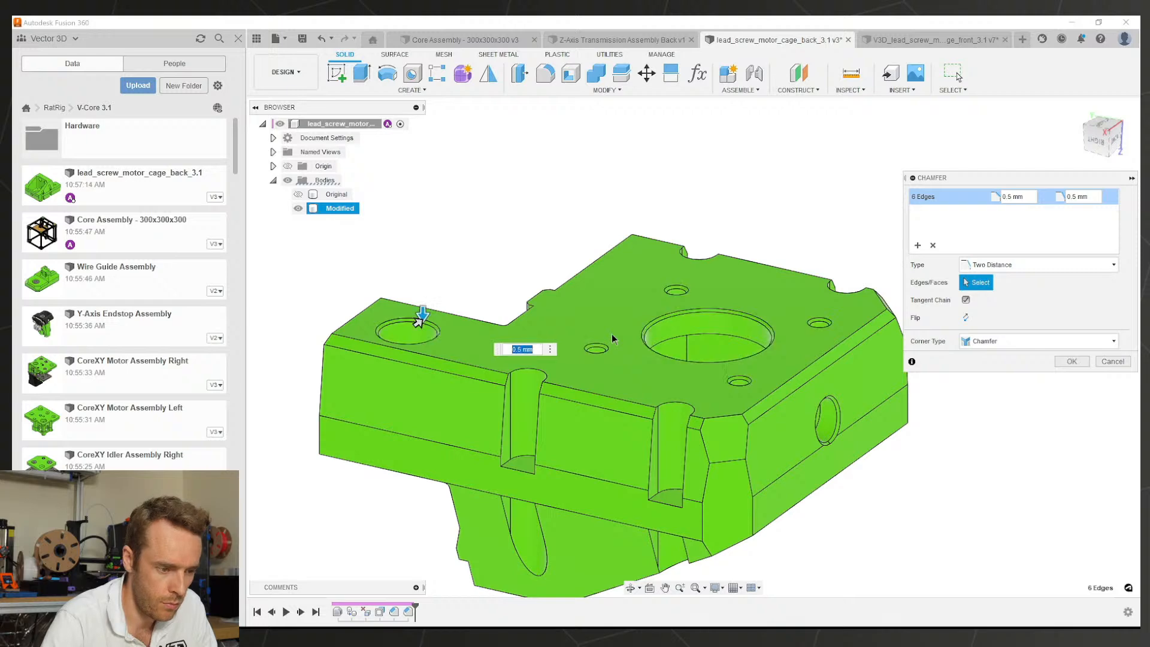
scroll(740, 329, "up", 2)
middle_click_drag(764, 327, 743, 312, "shift")
left_click(1071, 361)
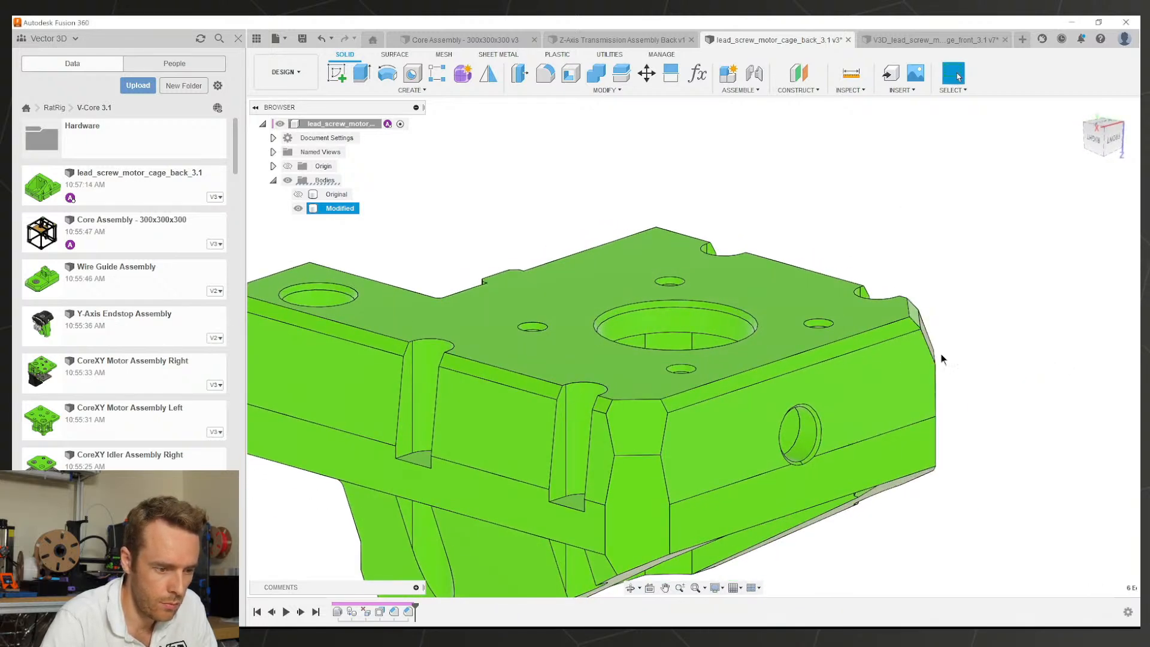
scroll(626, 358, "down", 2)
Step: Check the front cage chamfer's distance values, then return to the back cage design
left_click(882, 38)
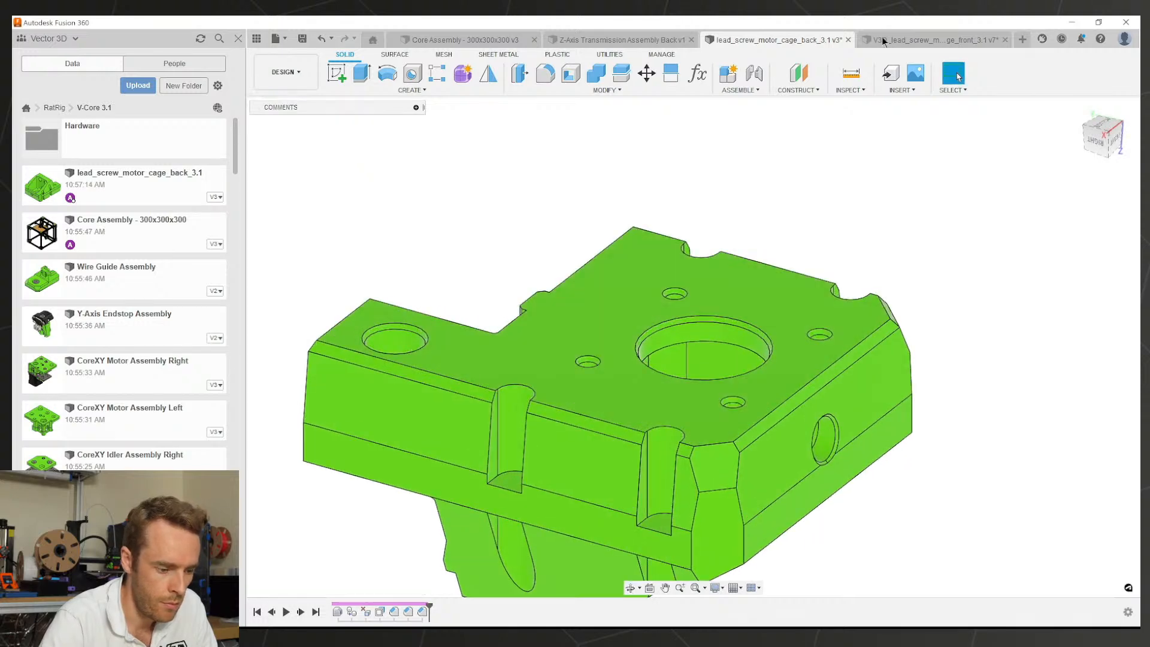
scroll(580, 530, "down", 2)
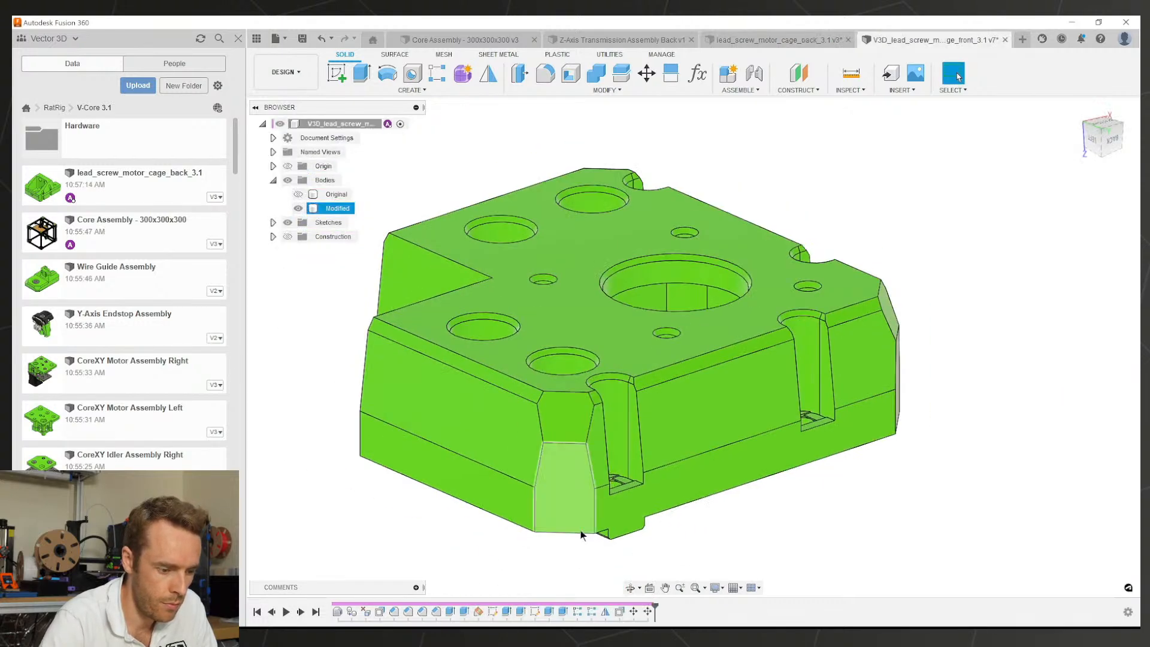
double_click(438, 610)
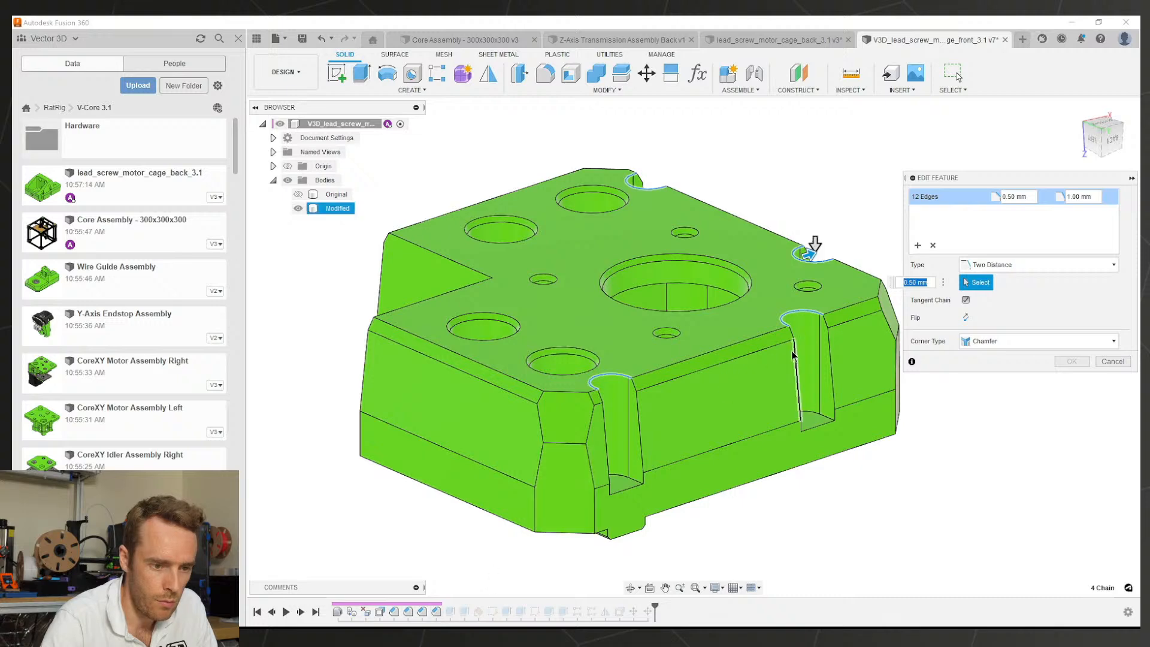
left_click(735, 41)
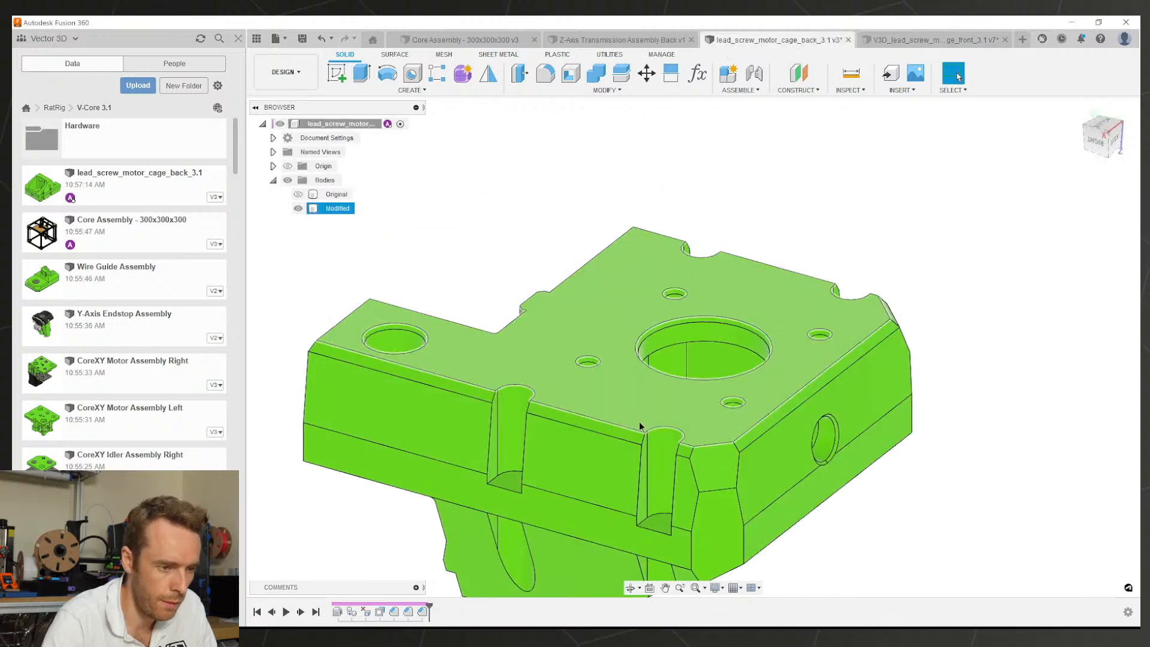
Step: Chamfer the back cage's slot and notch edges 0.5 mm by 1 mm and save the design
left_click(605, 90)
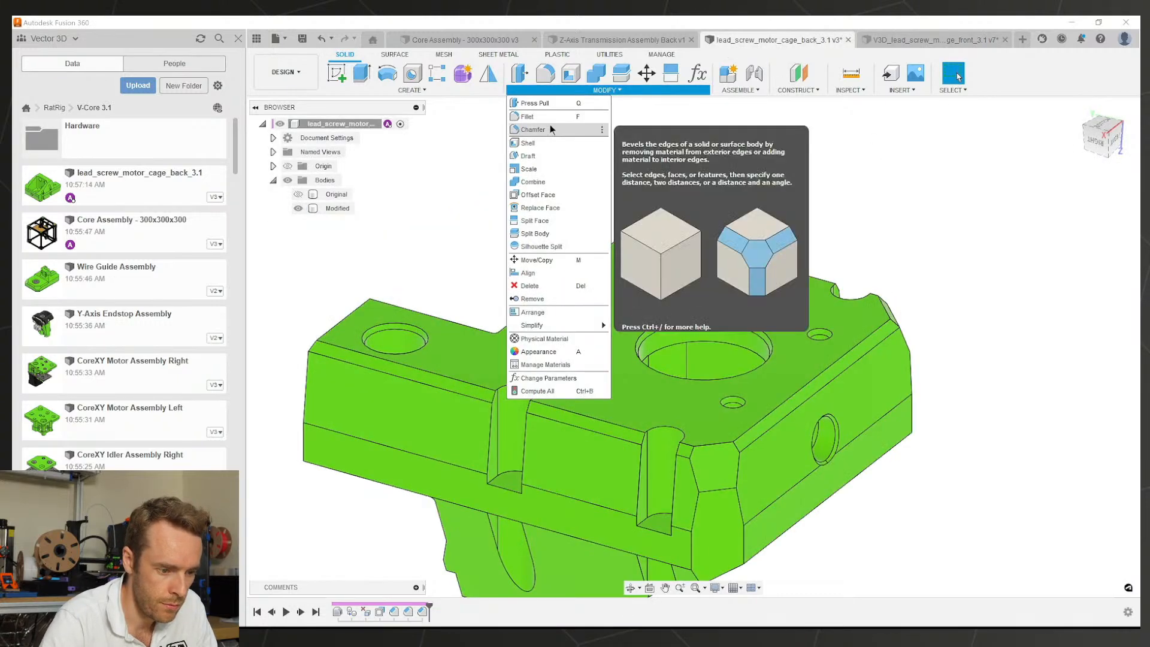
left_click(550, 124)
left_click(522, 388)
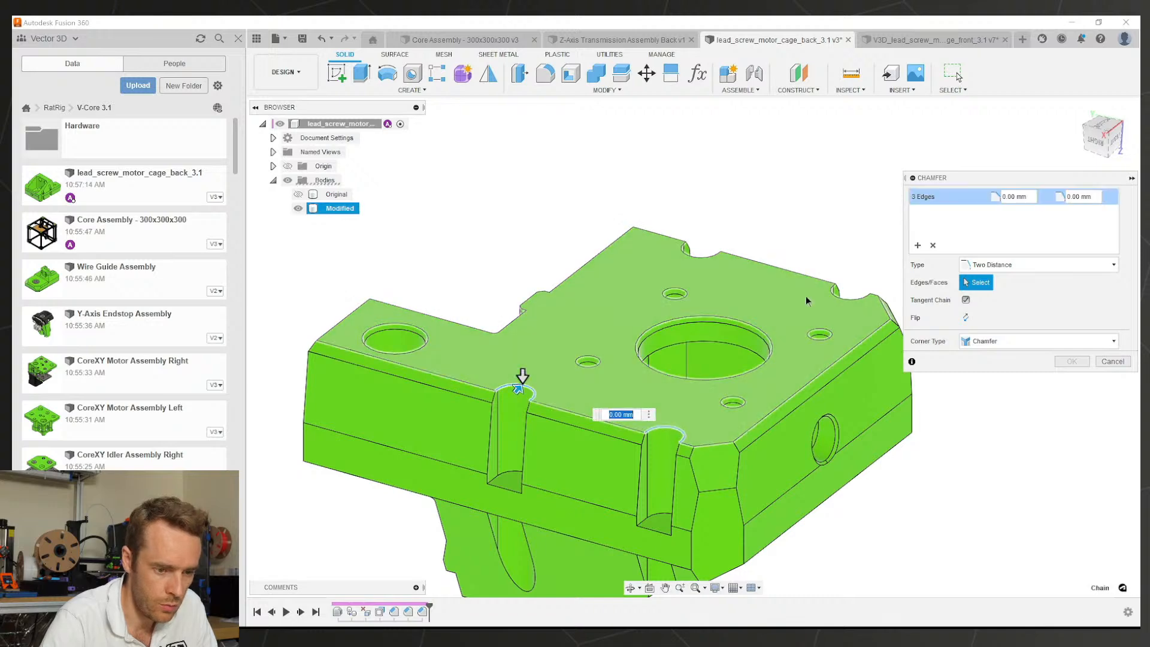
left_click(707, 253)
middle_click_drag(707, 253, 723, 212, "shift")
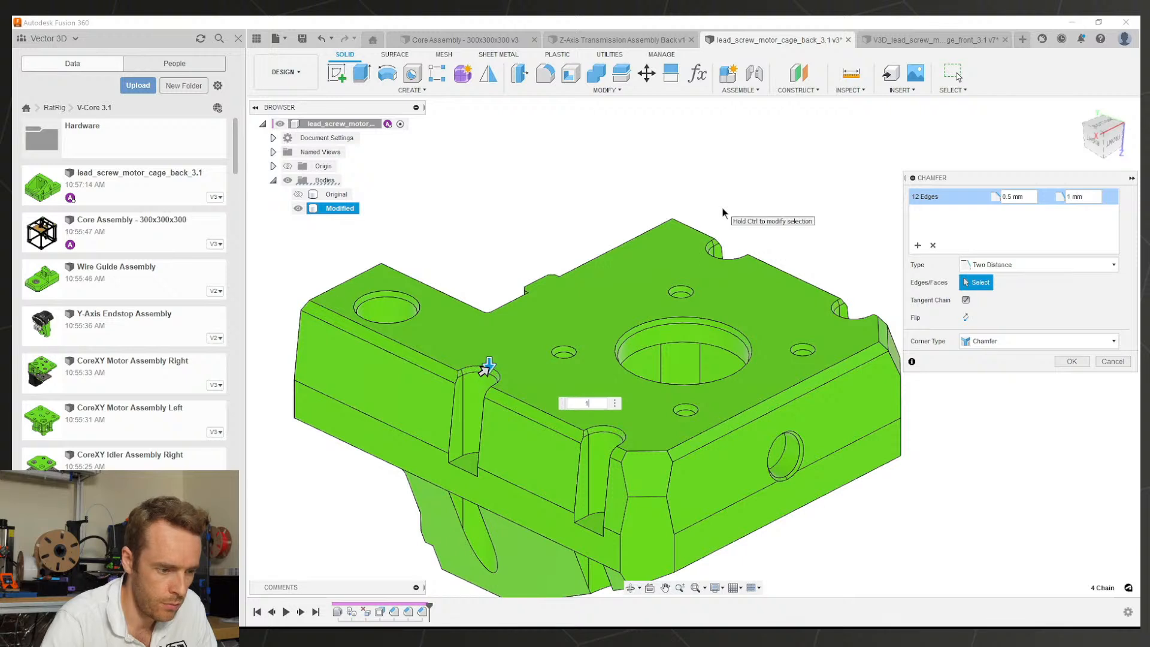
key("Return")
key("ctrl+s")
key("Return")
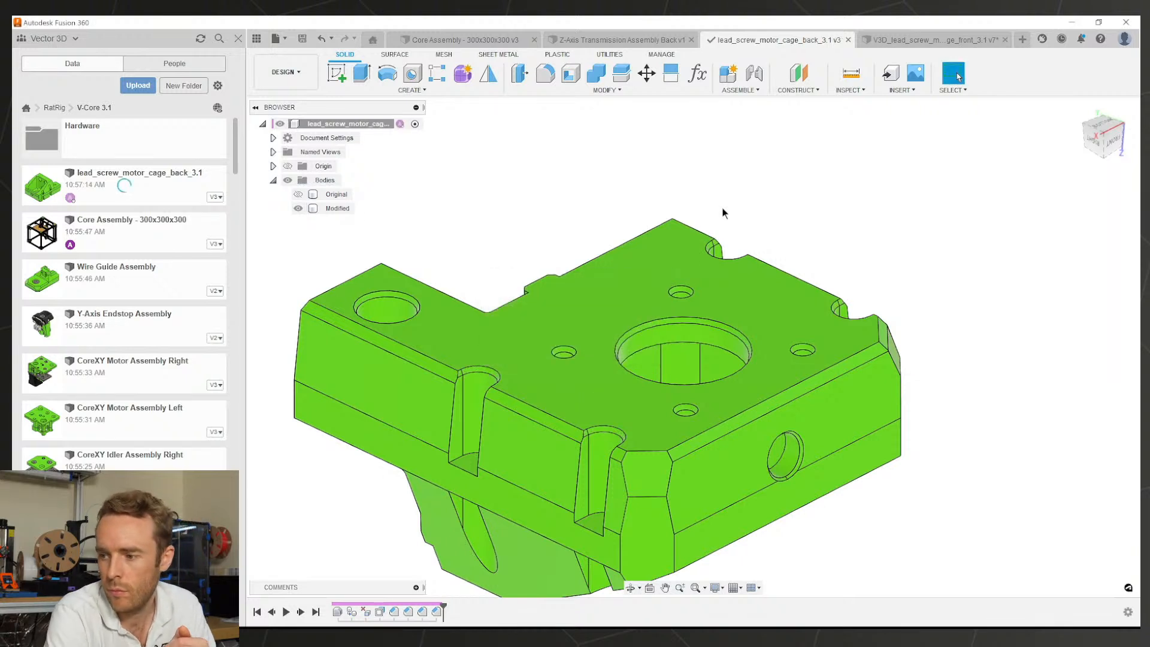
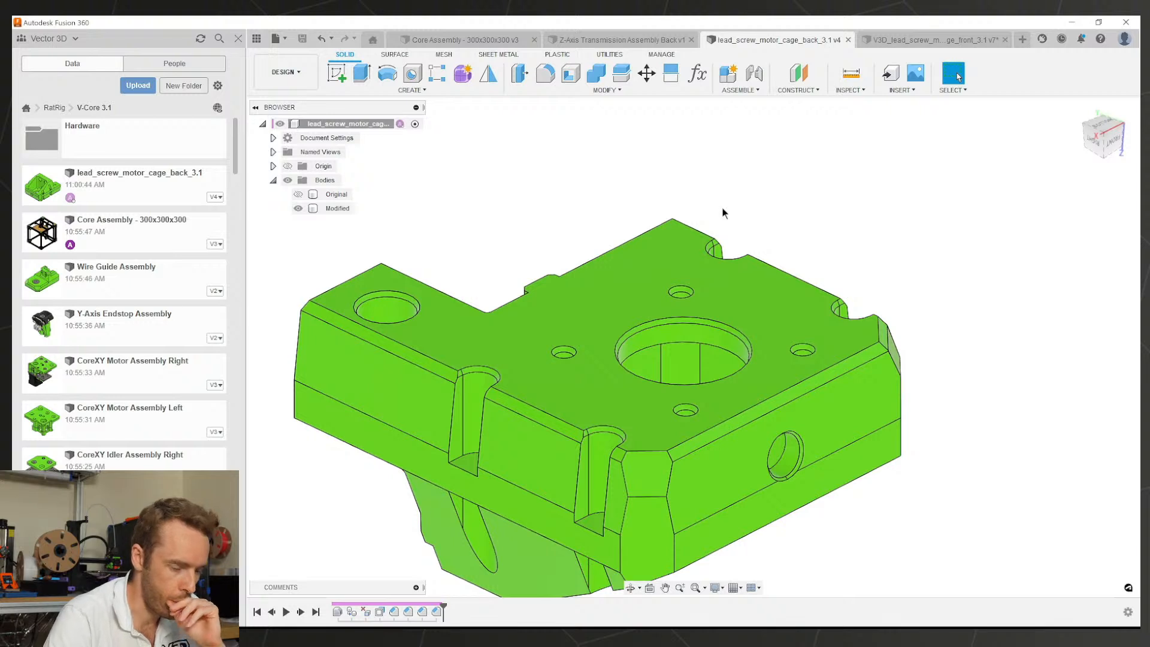
Step: Compare with the front motor cage design, then return to the back cage's underside
left_click(900, 40)
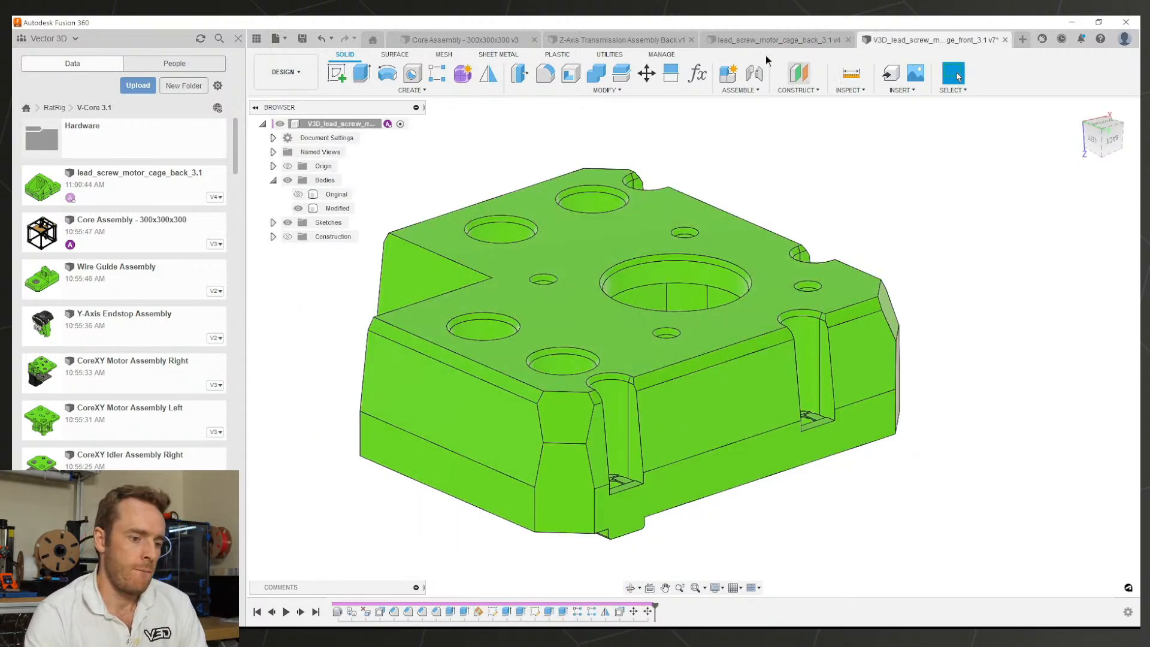
left_click(748, 44)
scroll(720, 391, "down", 1)
middle_click_drag(717, 405, 776, 446, "shift")
scroll(795, 478, "up", 5)
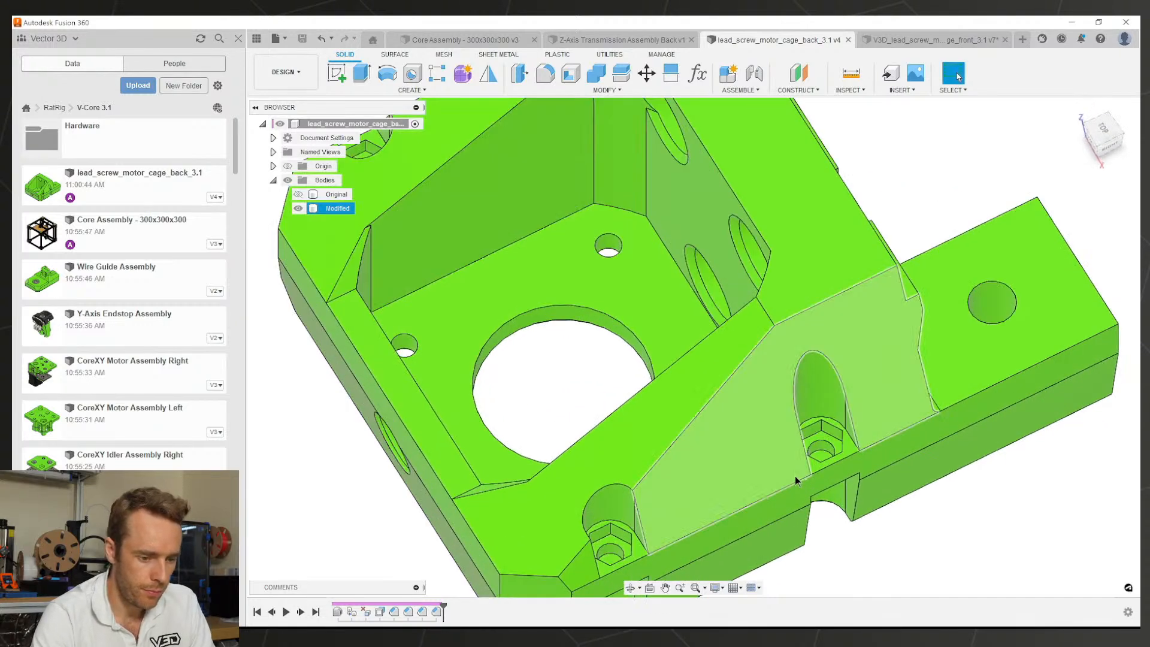
Step: Extrude the four counterbore hole faces with extent type All
key("e")
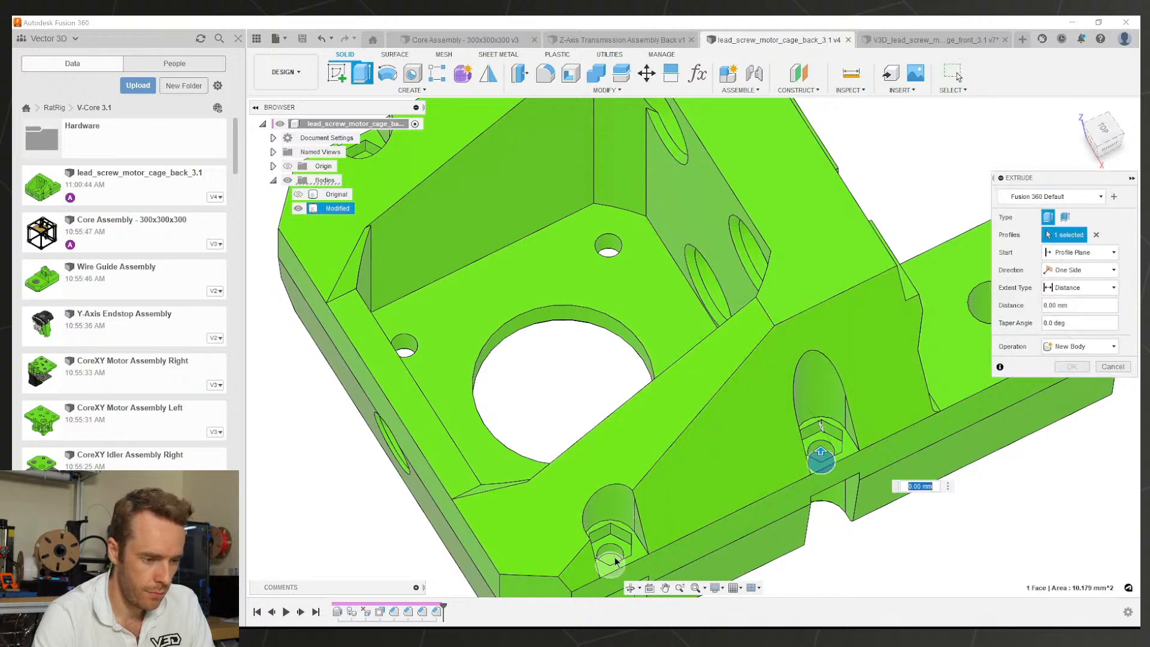
left_click(614, 562)
scroll(615, 357, "down", 3)
middle_click_drag(617, 357, 724, 372, "shift")
middle_click_drag(698, 454, 665, 343)
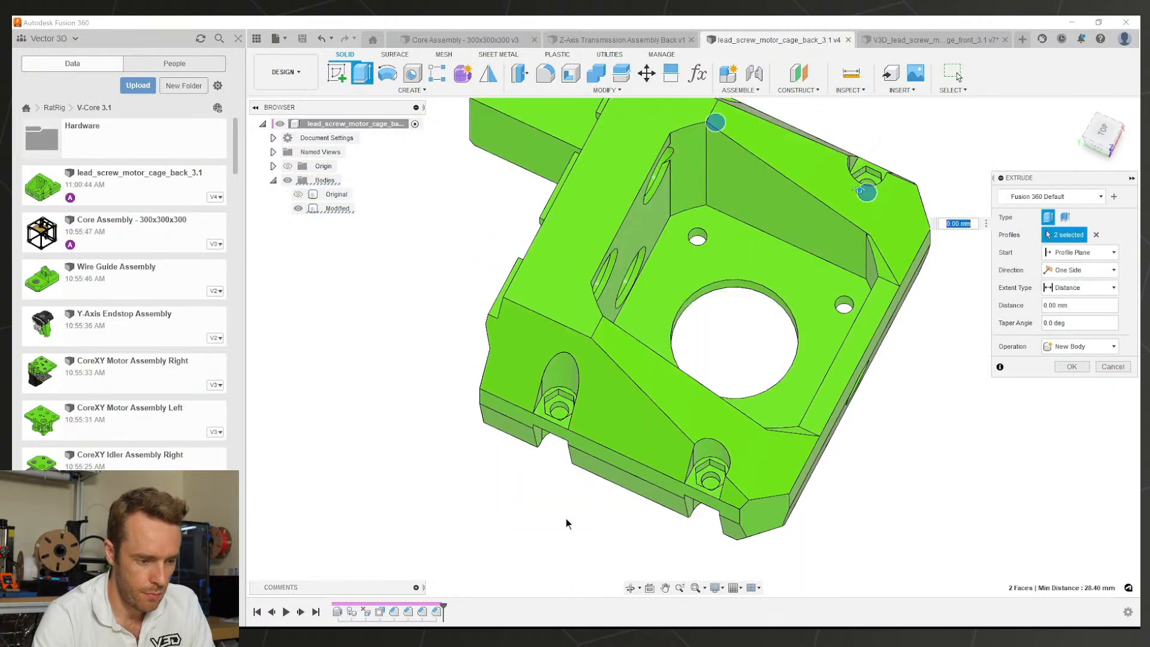
left_click(563, 418)
left_click(711, 486)
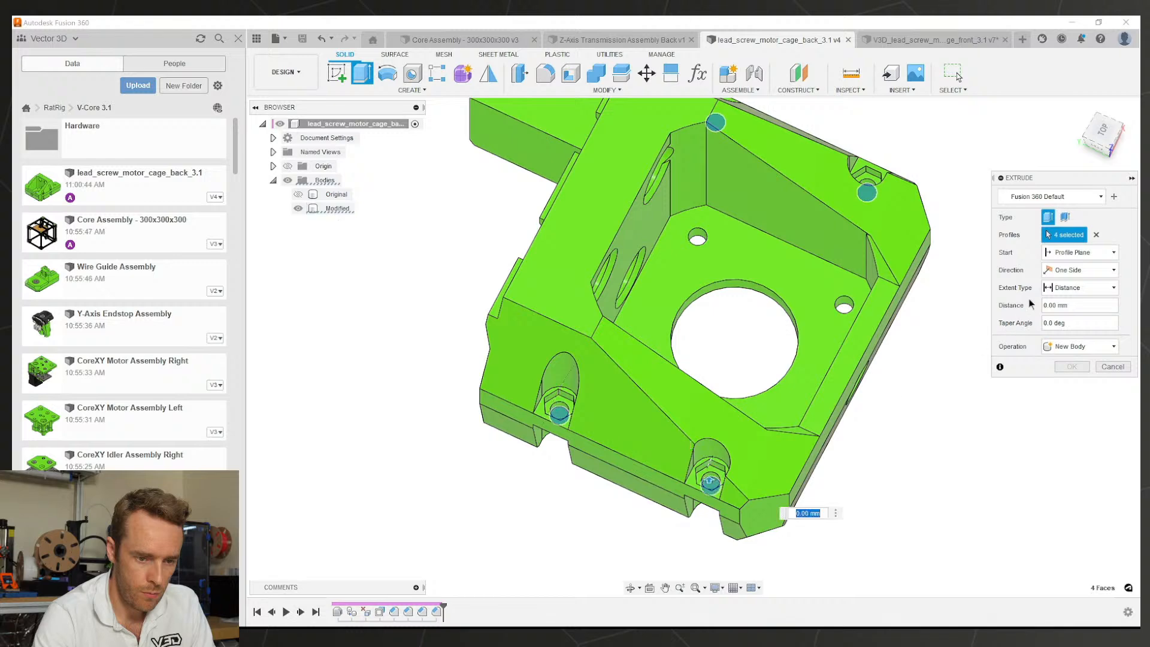
left_click(1065, 289)
left_click(1067, 331)
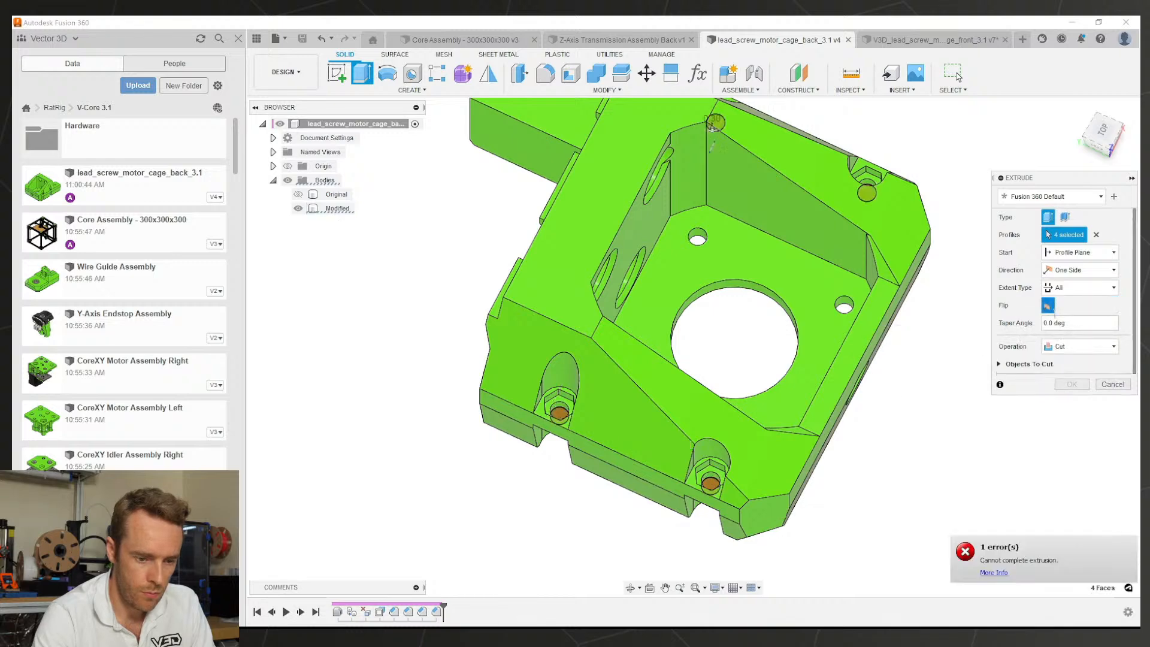
left_click(1072, 384)
Step: Extrude the side tab's circular hole face through All
middle_click_drag(757, 375, 893, 347, "shift")
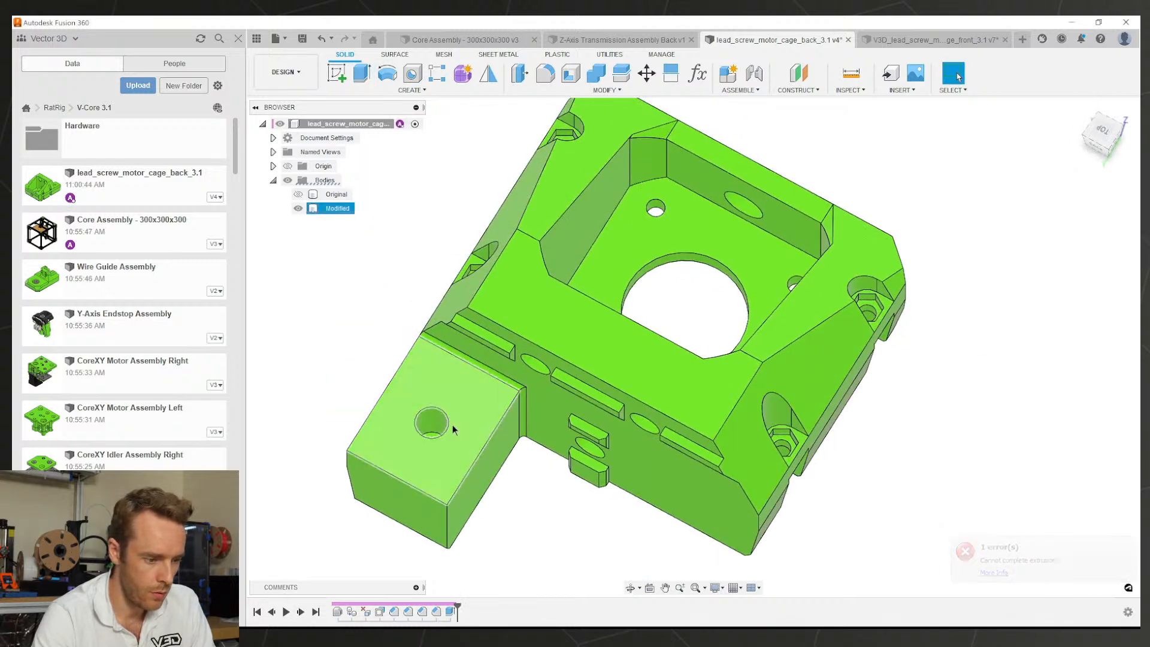
middle_click_drag(454, 429, 436, 444, "shift")
left_click(433, 446)
key("e")
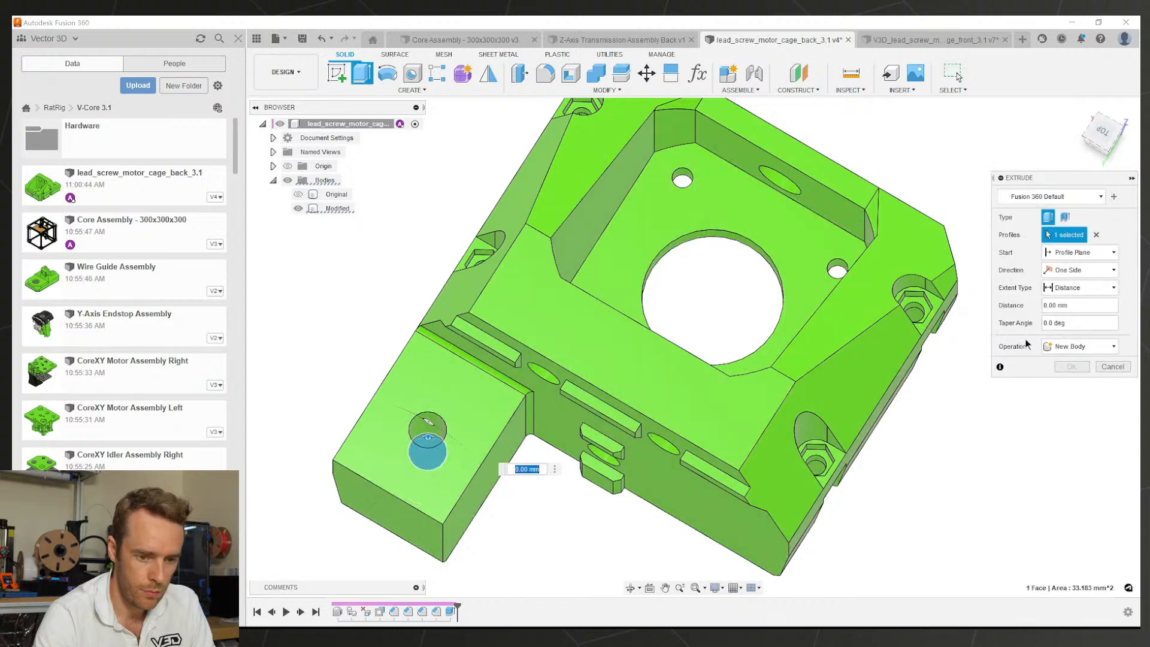
left_click(1084, 286)
left_click(1069, 322)
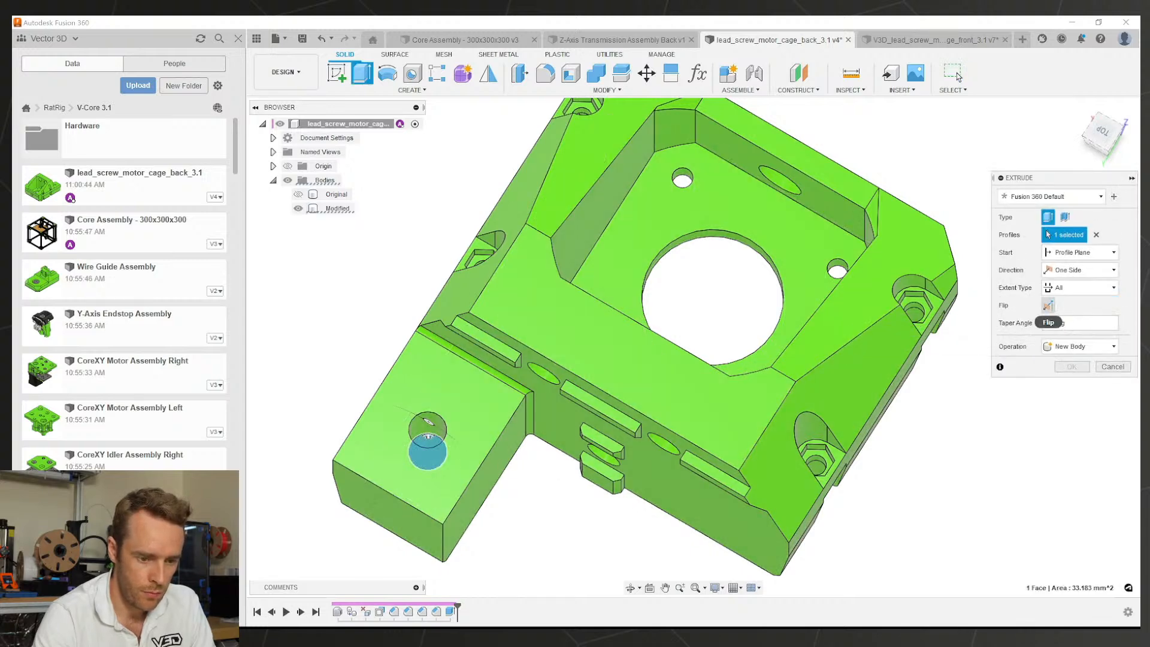
left_click(1072, 366)
middle_click_drag(729, 414, 780, 270, "shift")
key("Escape")
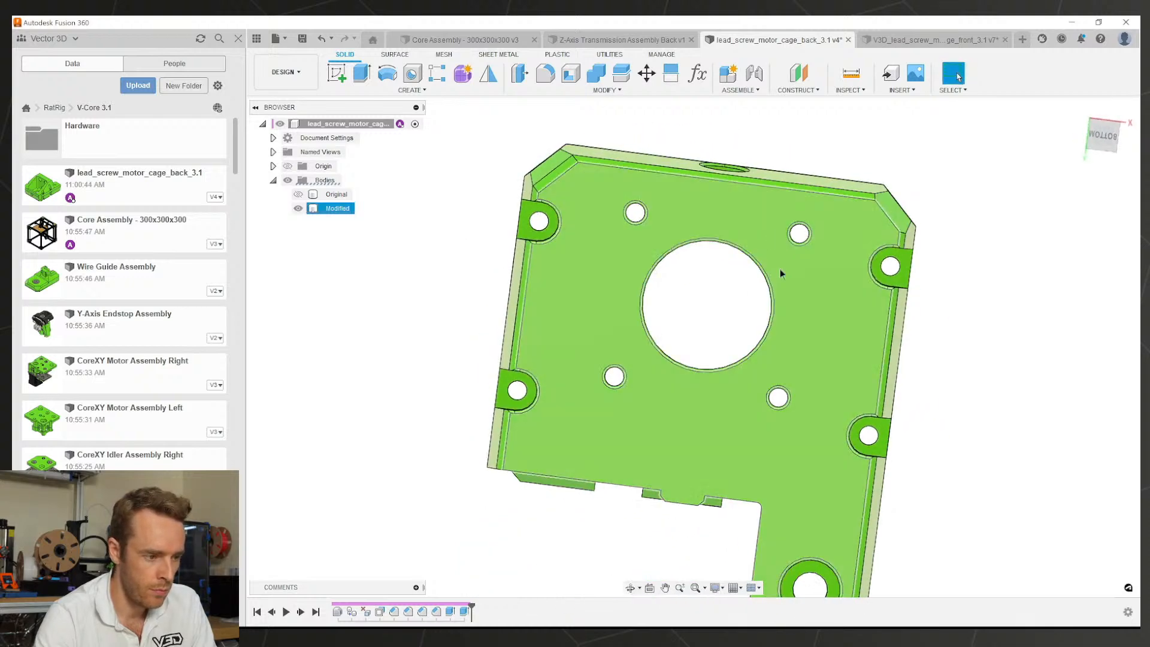
Step: Hide the Original body and orbit to the part's bottom face
left_click(298, 194)
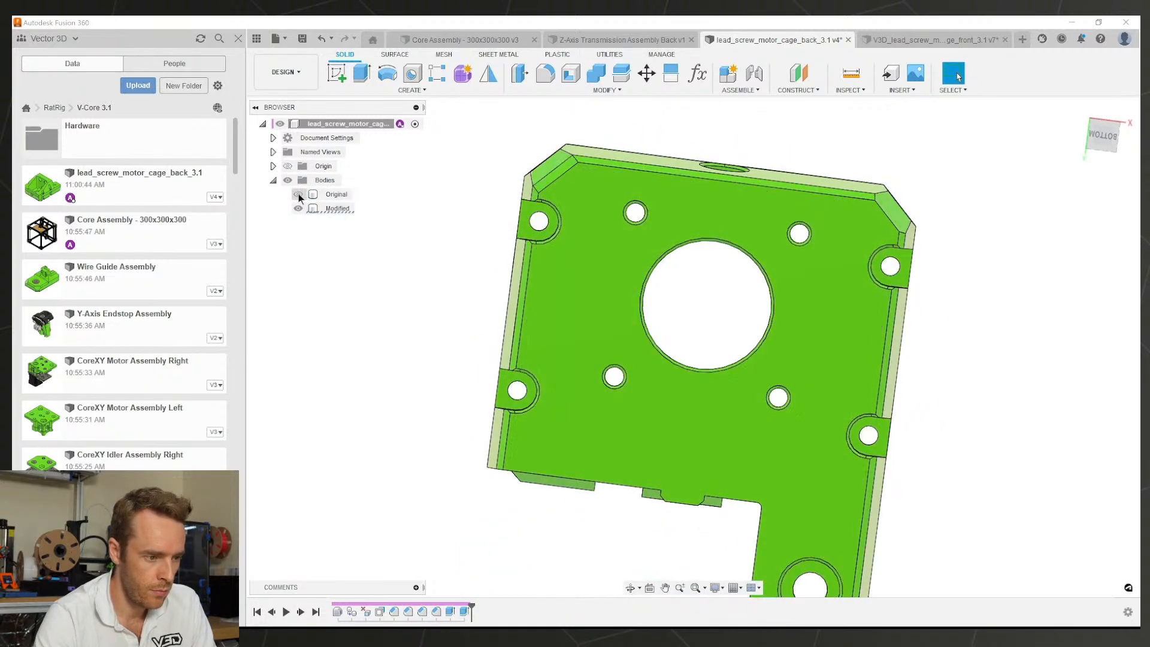
left_click(286, 166)
left_click(286, 167)
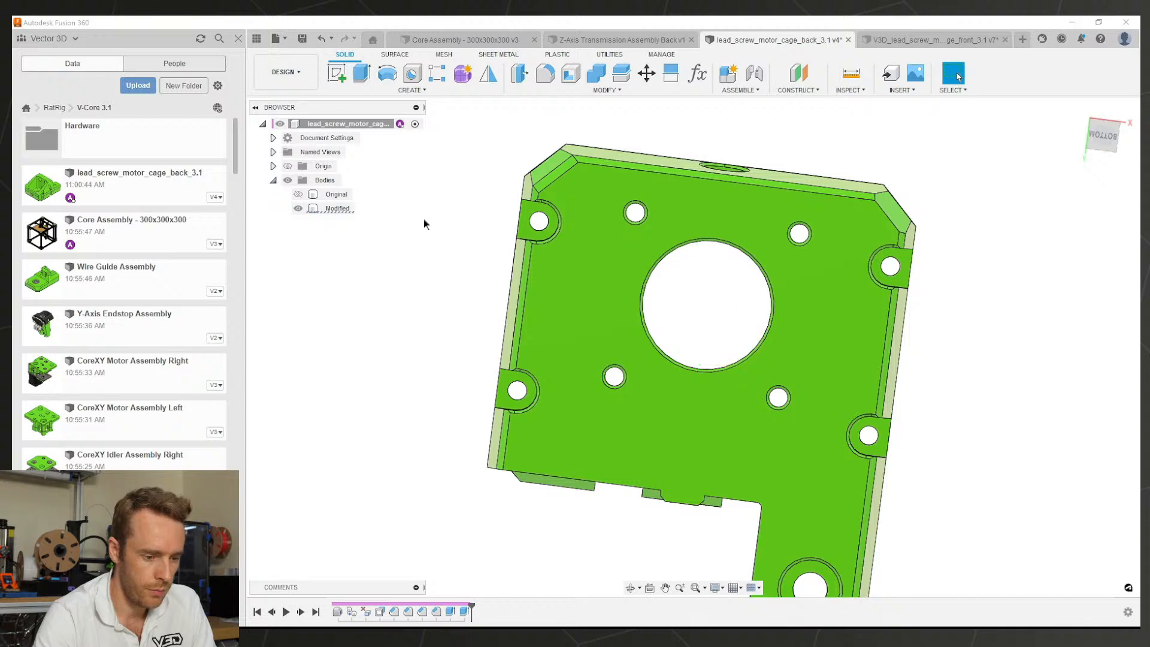
middle_click_drag(682, 367, 642, 395, "shift")
scroll(641, 397, "up", 4)
Step: Sketch a centre rectangle on the corner counterbore floor, tangent to the hole's top and left
left_click(618, 520)
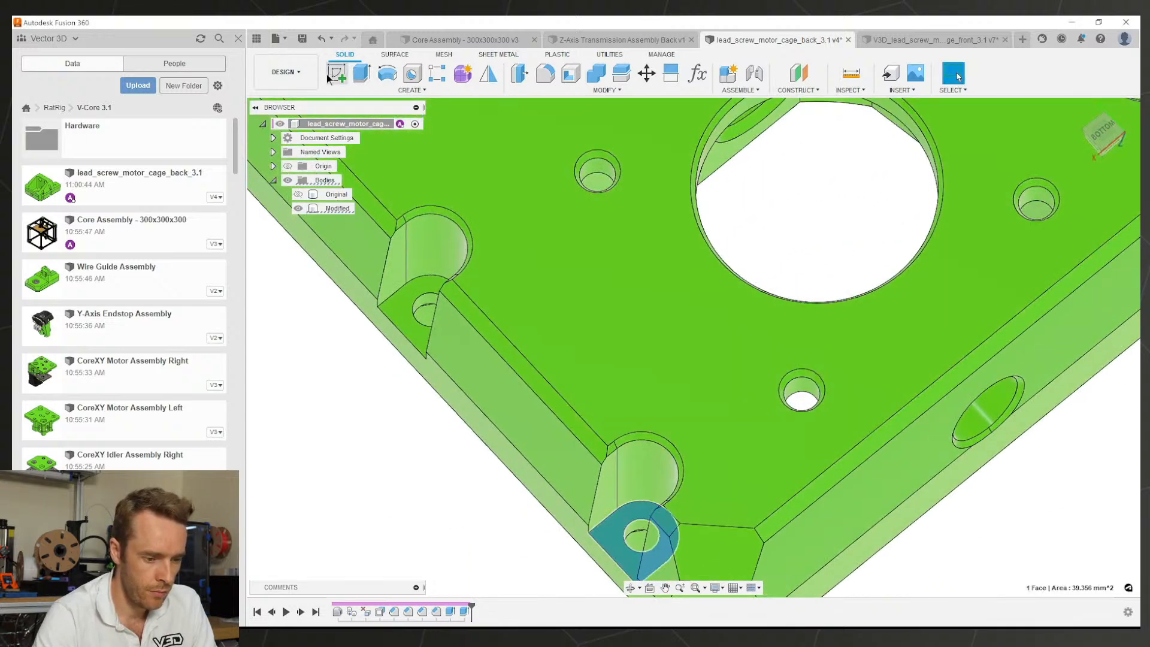
scroll(661, 312, "up", 4)
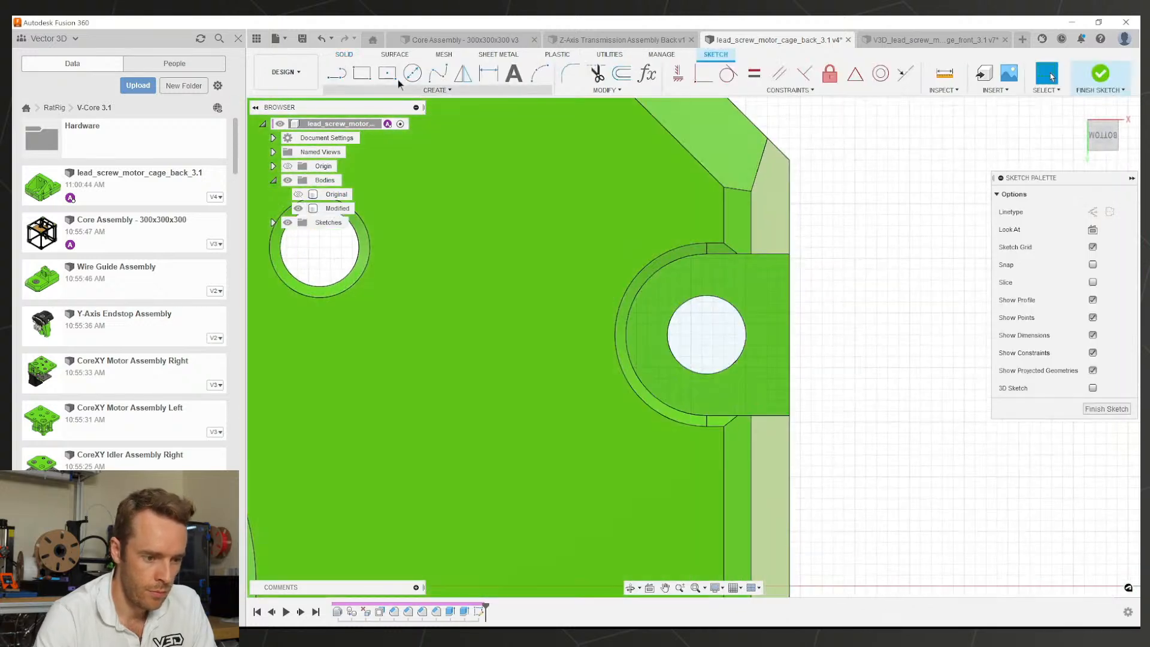
left_click(389, 75)
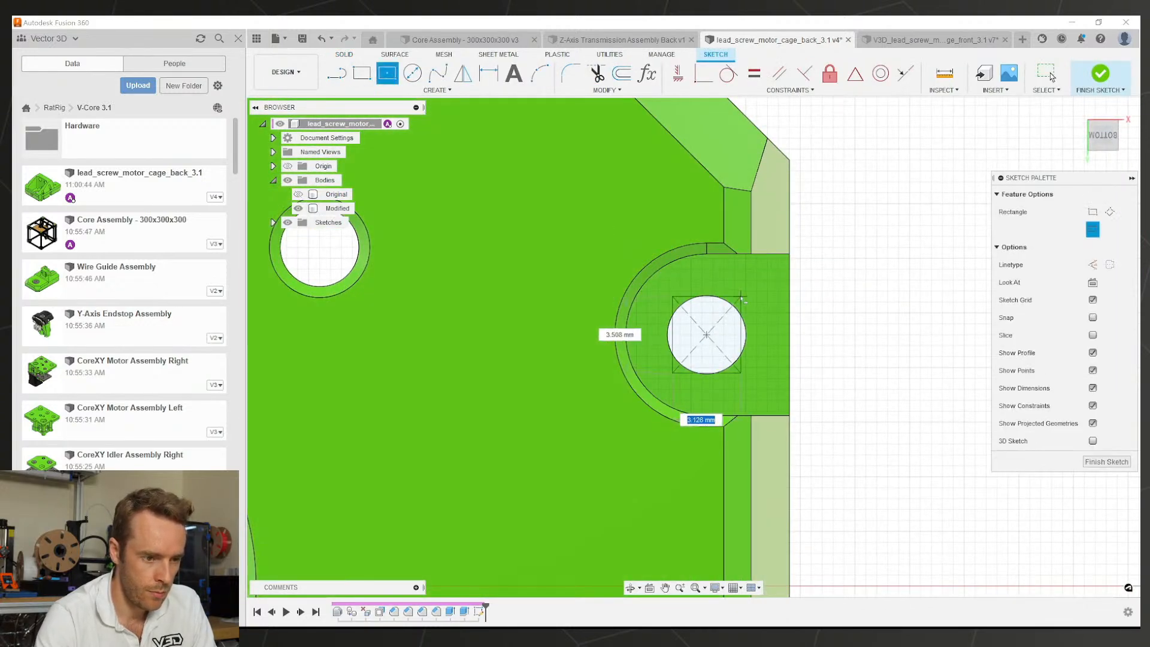
left_click(741, 294)
left_click(728, 77)
left_click(711, 301)
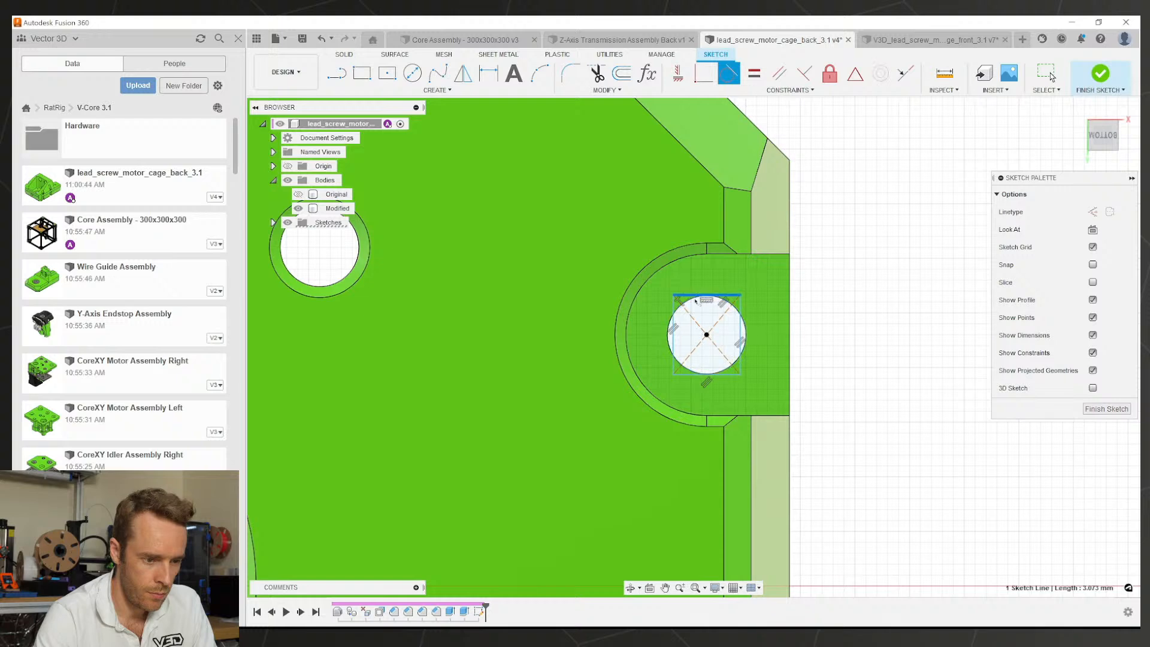
left_click(679, 315)
left_click(669, 324)
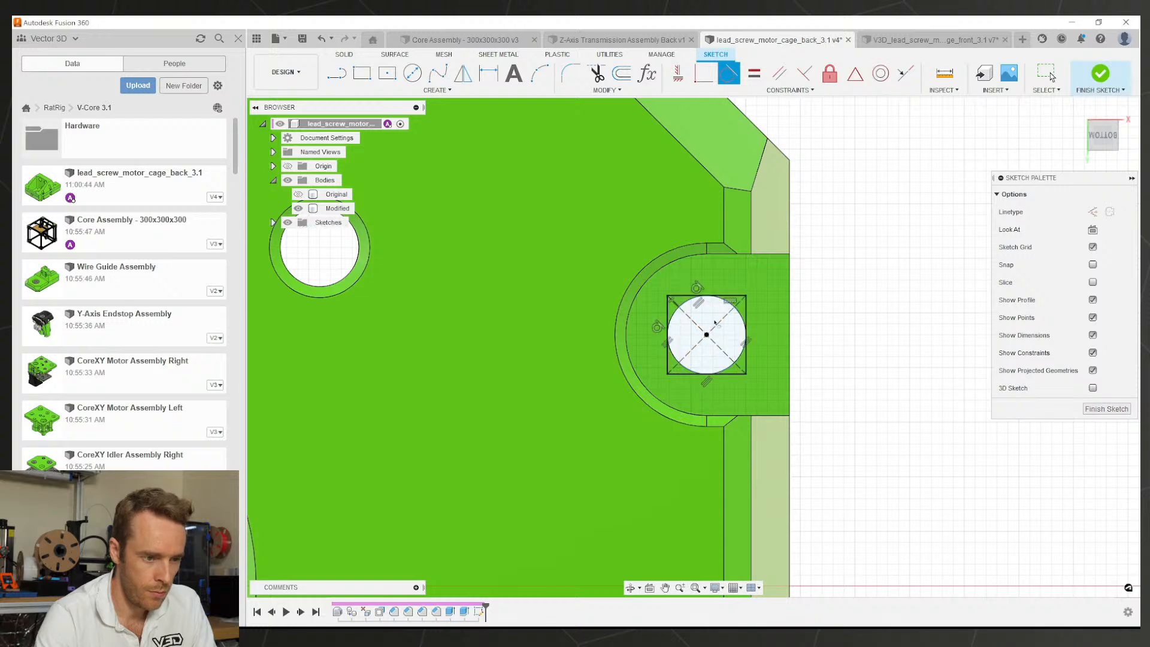
left_click(604, 89)
left_click(582, 128)
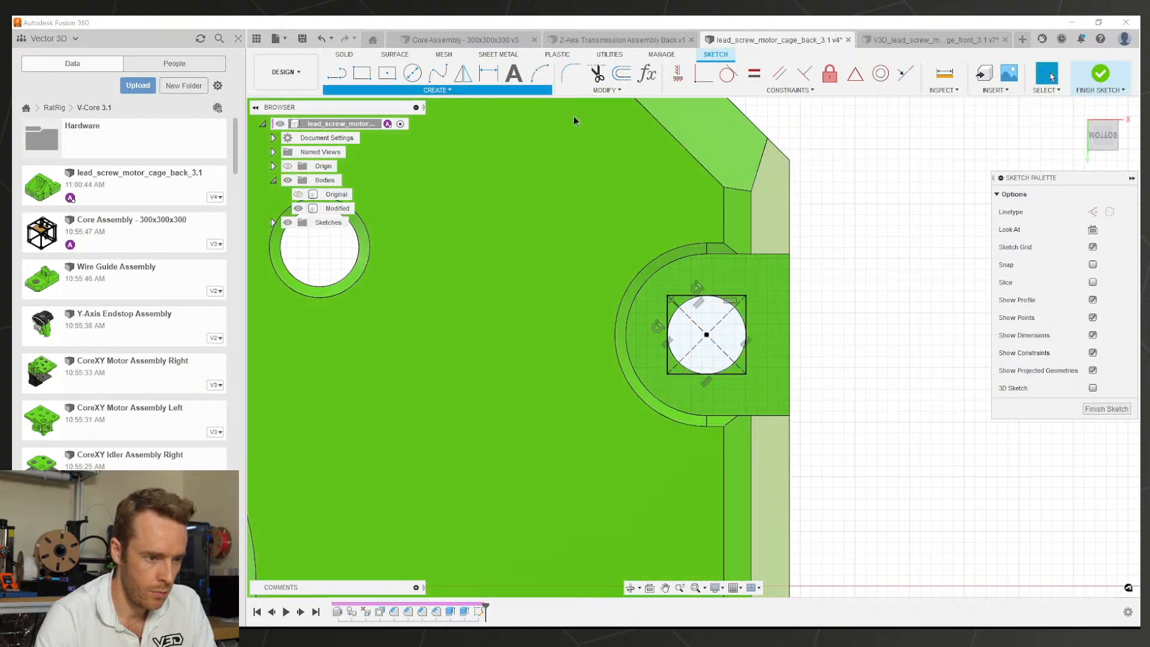
left_click(584, 91)
left_click(581, 92)
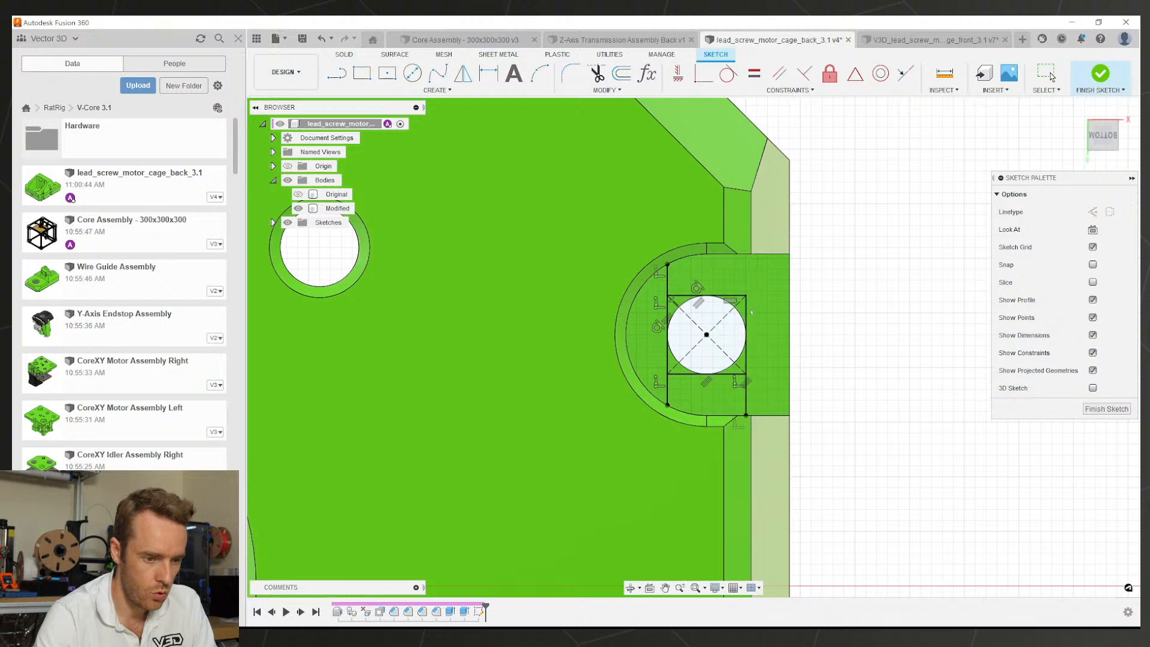
Step: Finish the sketch and select the square and both strip profiles for extrusion
key("e")
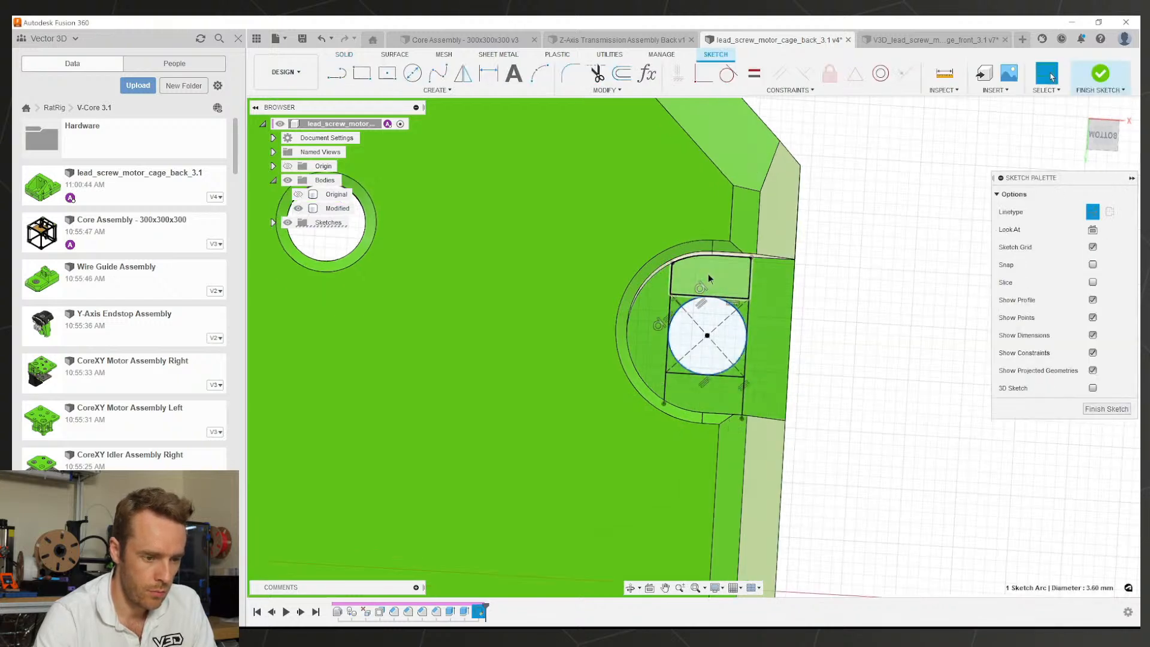
left_click(708, 276)
left_click(708, 321)
left_click(708, 385)
Step: Confirm the three-profile extrusion, then extrude the square profile 0.4 mm
middle_click_drag(713, 332, 675, 316, "shift")
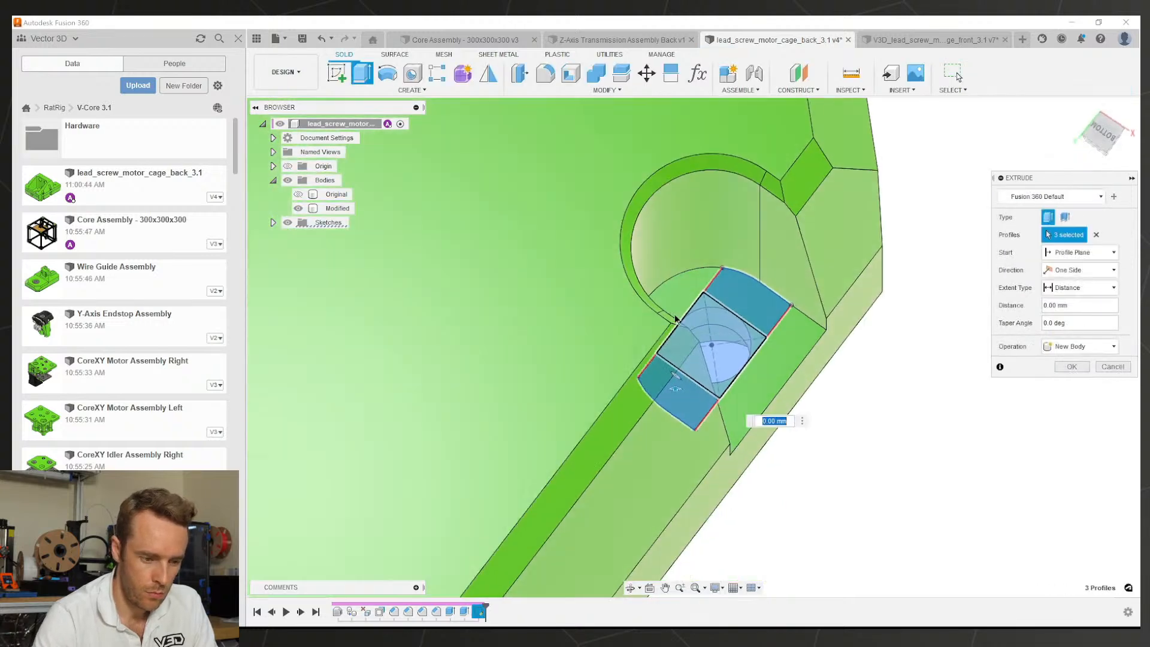
type("-0.2")
key("Return")
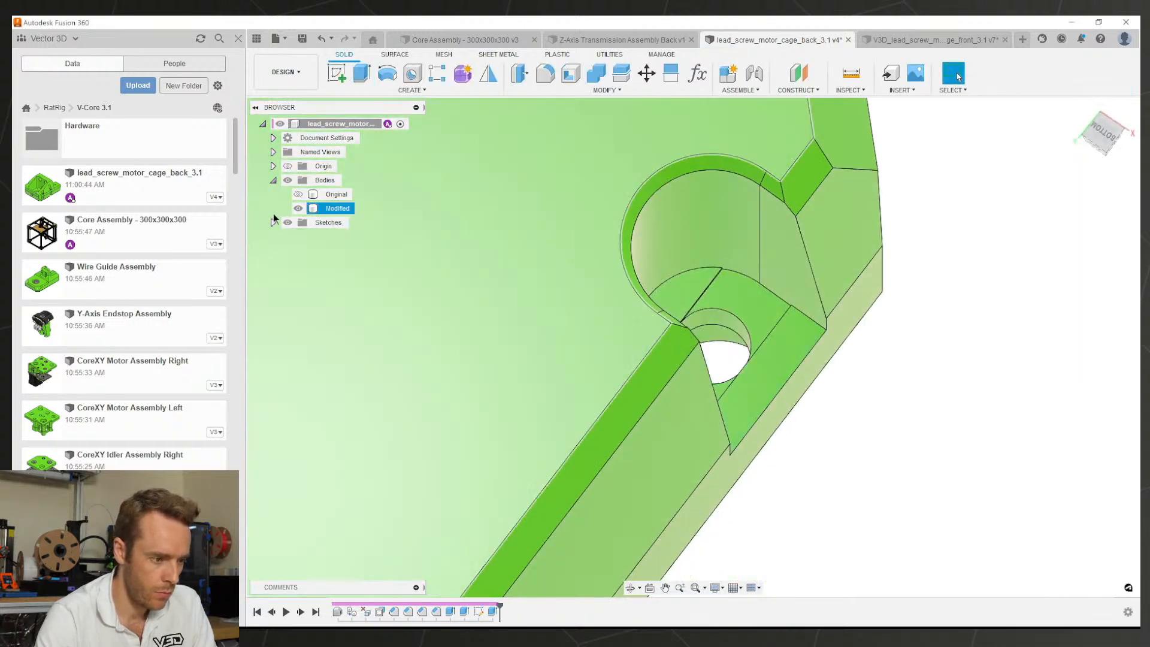
left_click(274, 222)
left_click(731, 328)
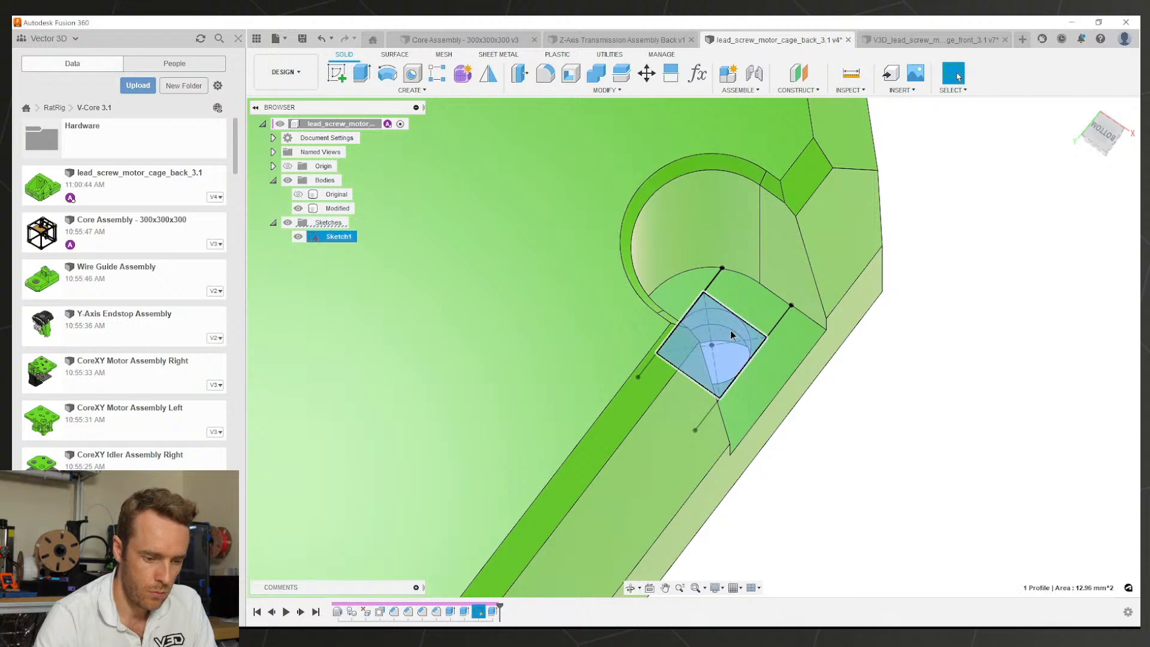
type("e0.4")
key("Return")
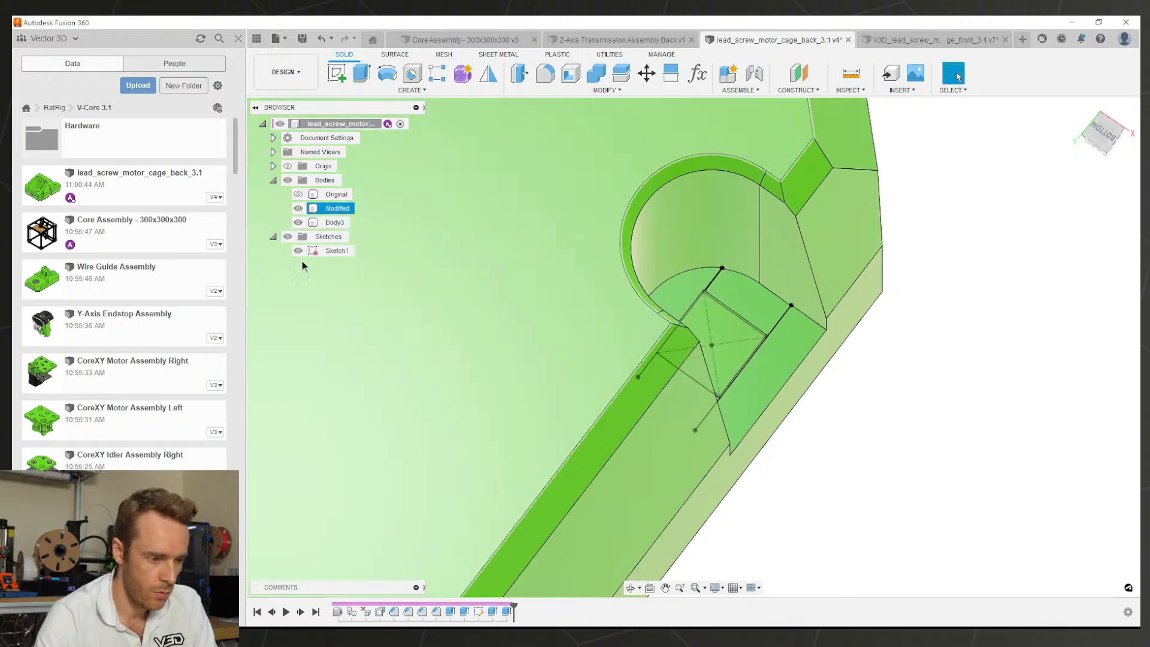
Step: Change the 0.40 mm extrude to a Cut operation and hide Sketch1
double_click(507, 611)
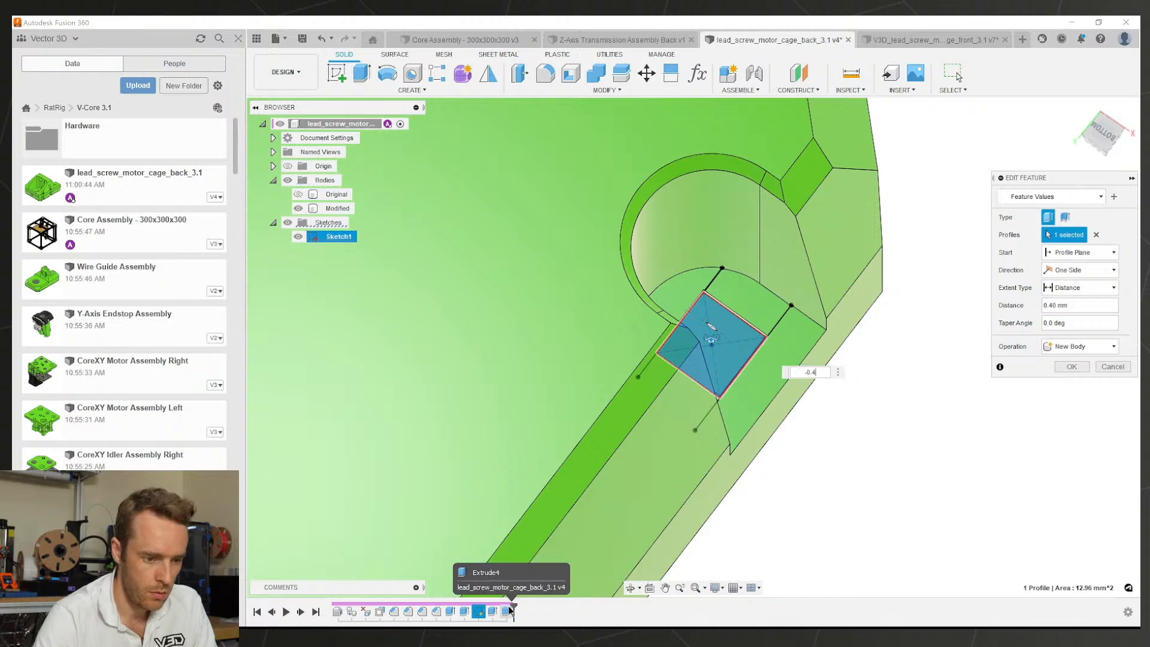
key("Return")
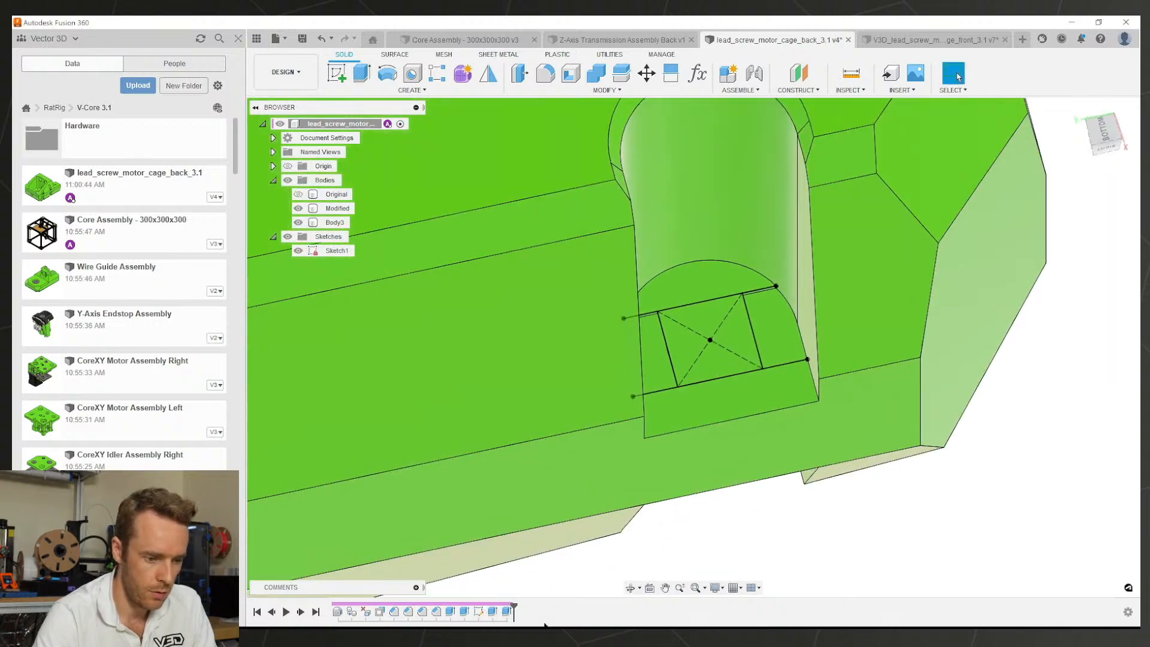
double_click(509, 611)
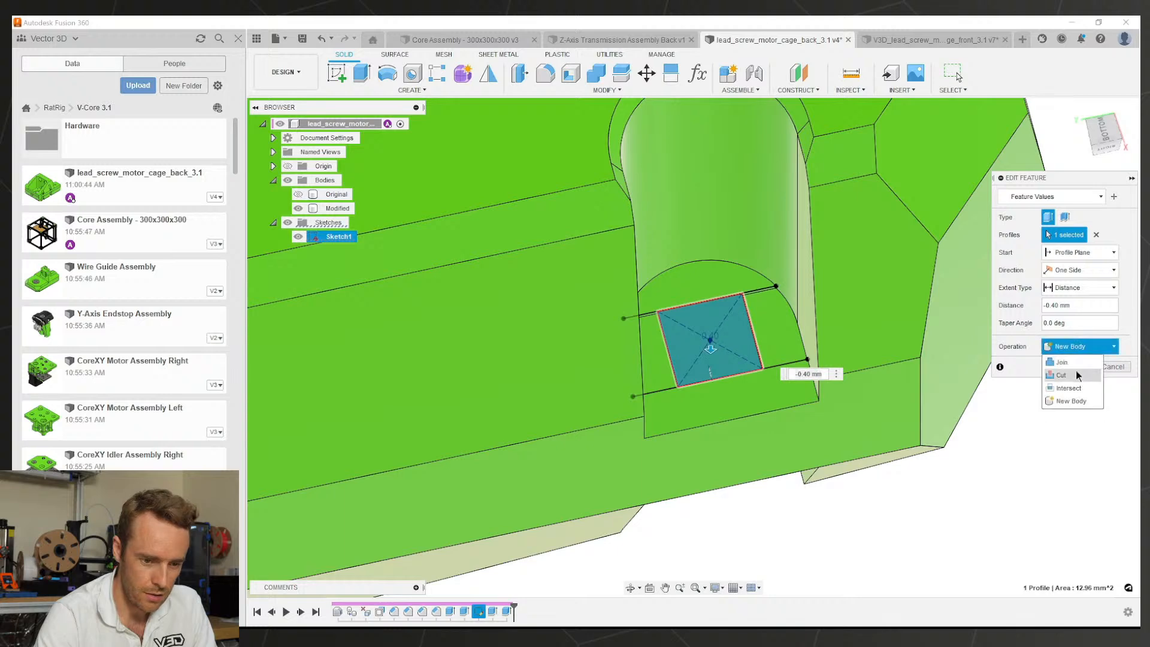
left_click(1071, 384)
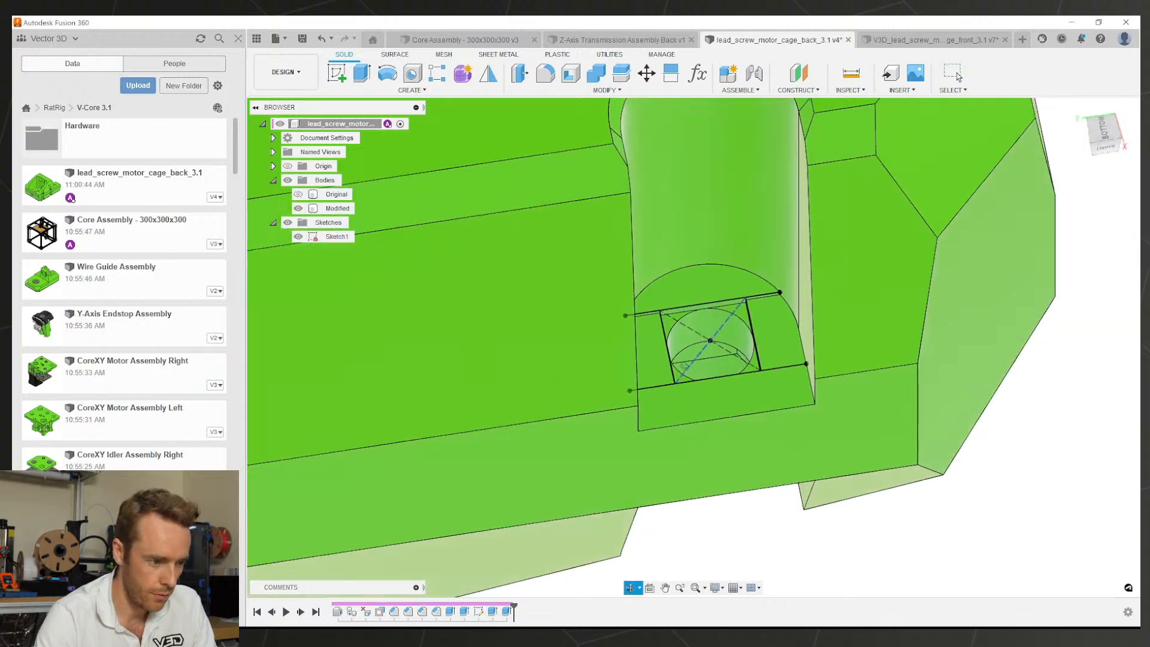
left_click(298, 236)
scroll(737, 390, "down", 5)
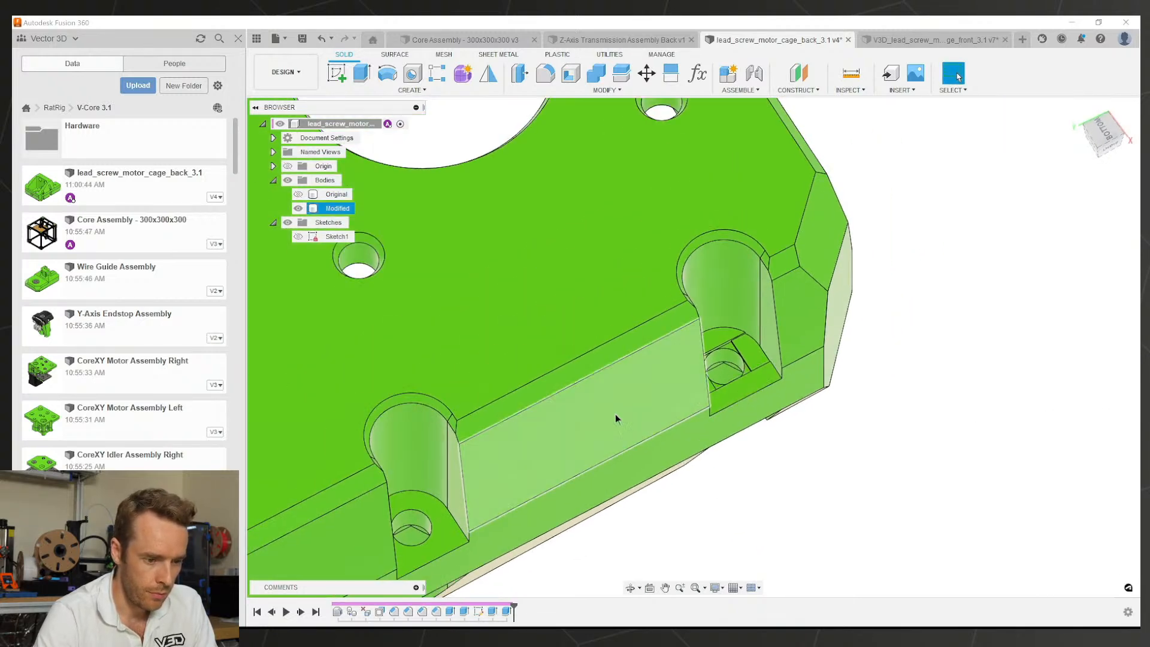
middle_click_drag(609, 453, 656, 418)
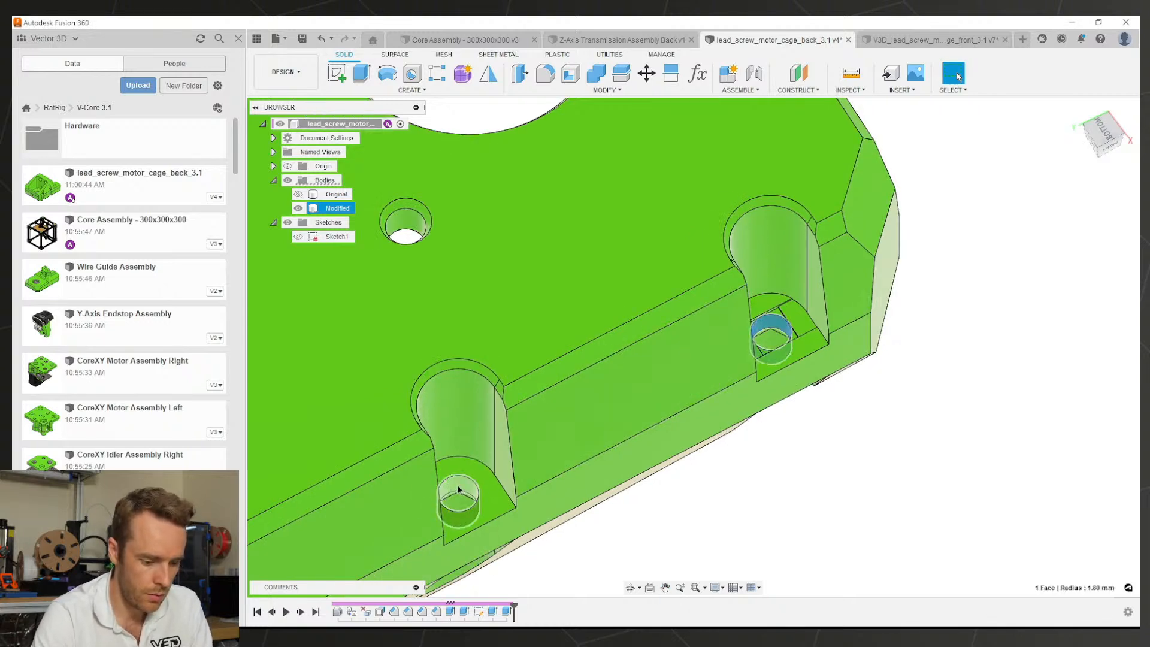
Step: Measure the spacing between the two neighbouring counterbore holes
key("i")
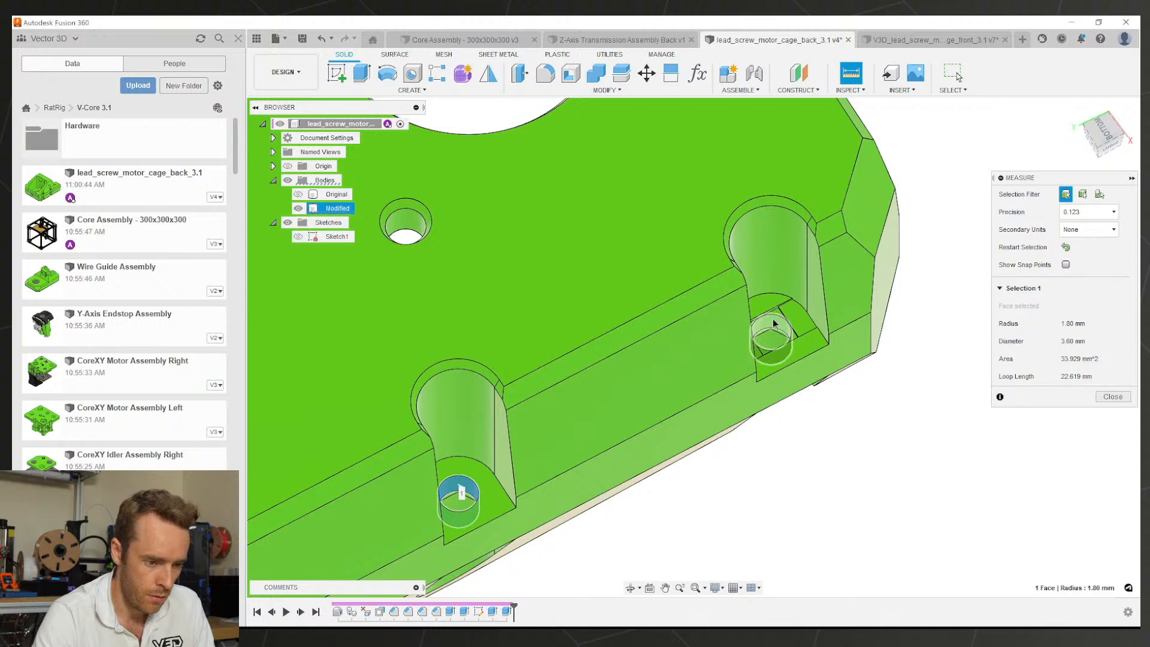
left_click(774, 327)
scroll(743, 418, "down", 2)
middle_click_drag(742, 418, 597, 594, "shift")
key("Escape")
Step: Rectangular-pattern both bridge-layer extrudes along the part edge, 32 mm apart, quantity 2
left_click(507, 612)
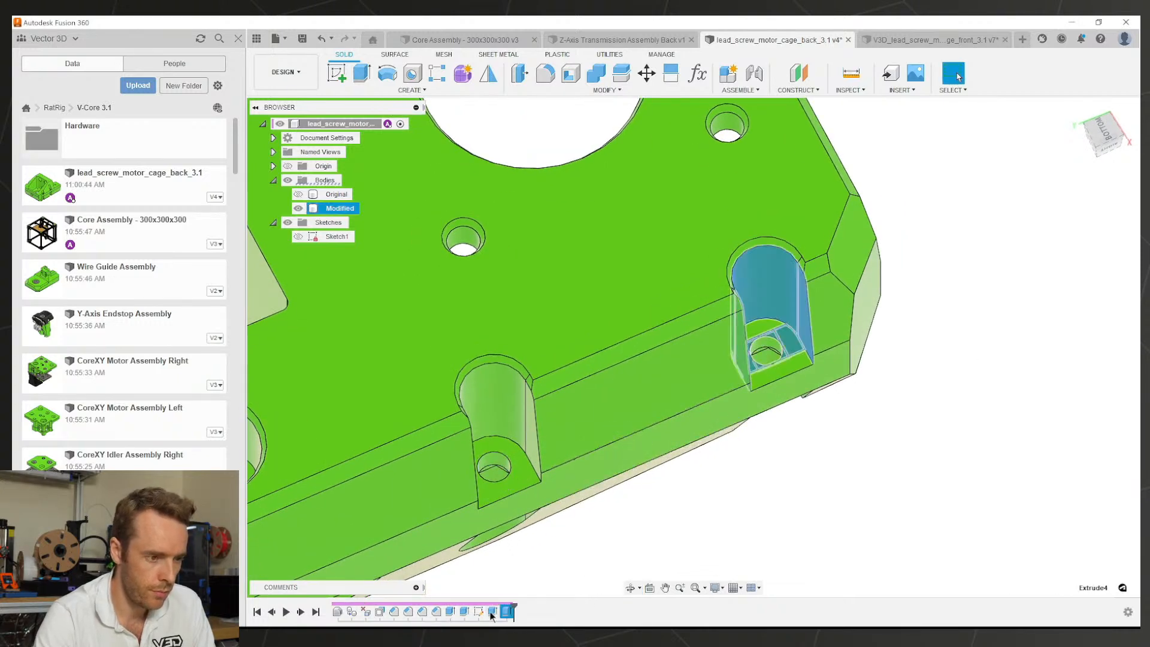
left_click(492, 615, "ctrl")
left_click(442, 77)
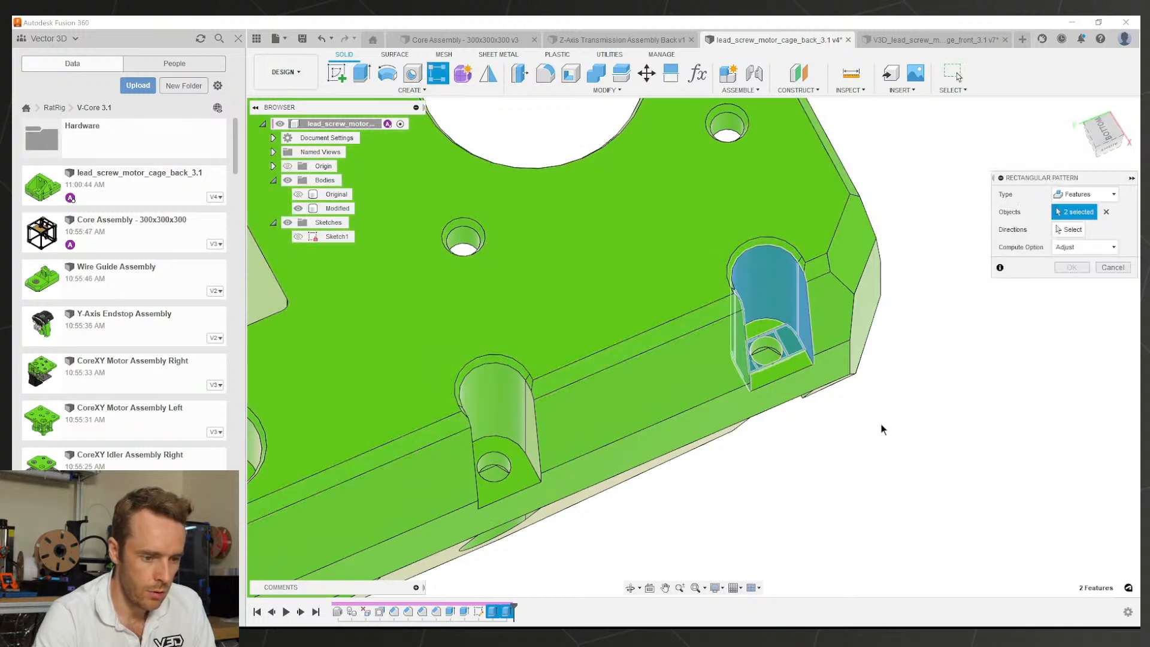
scroll(773, 383, "down", 3)
middle_click_drag(742, 353, 749, 384, "shift")
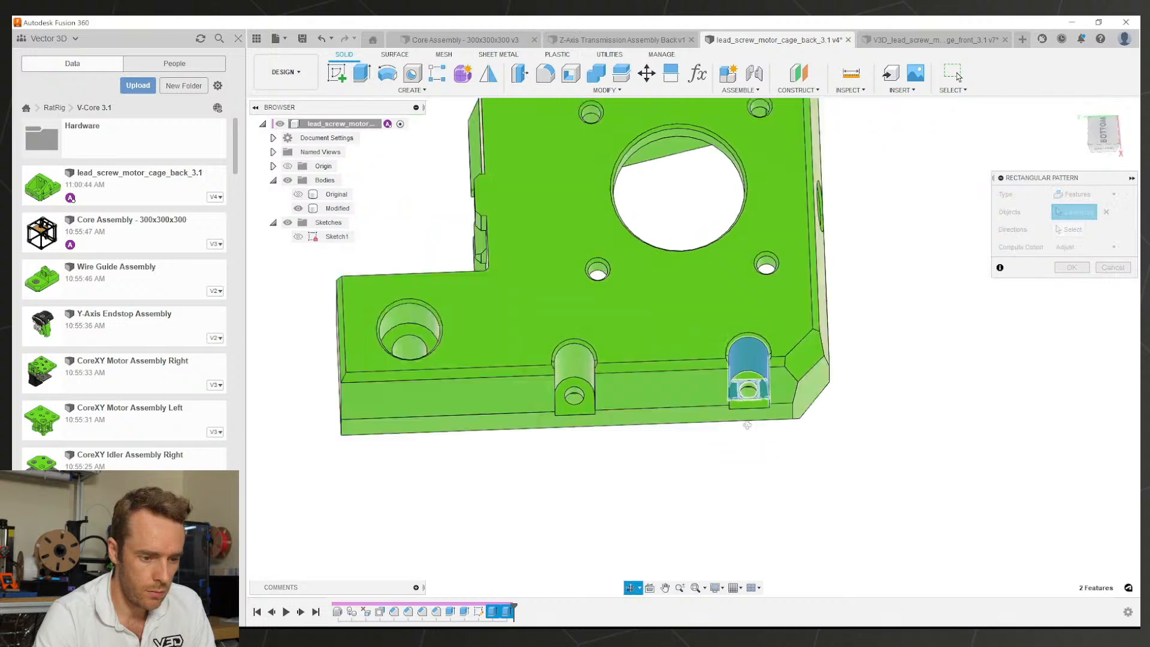
scroll(760, 416, "up", 5)
scroll(760, 366, "down", 3)
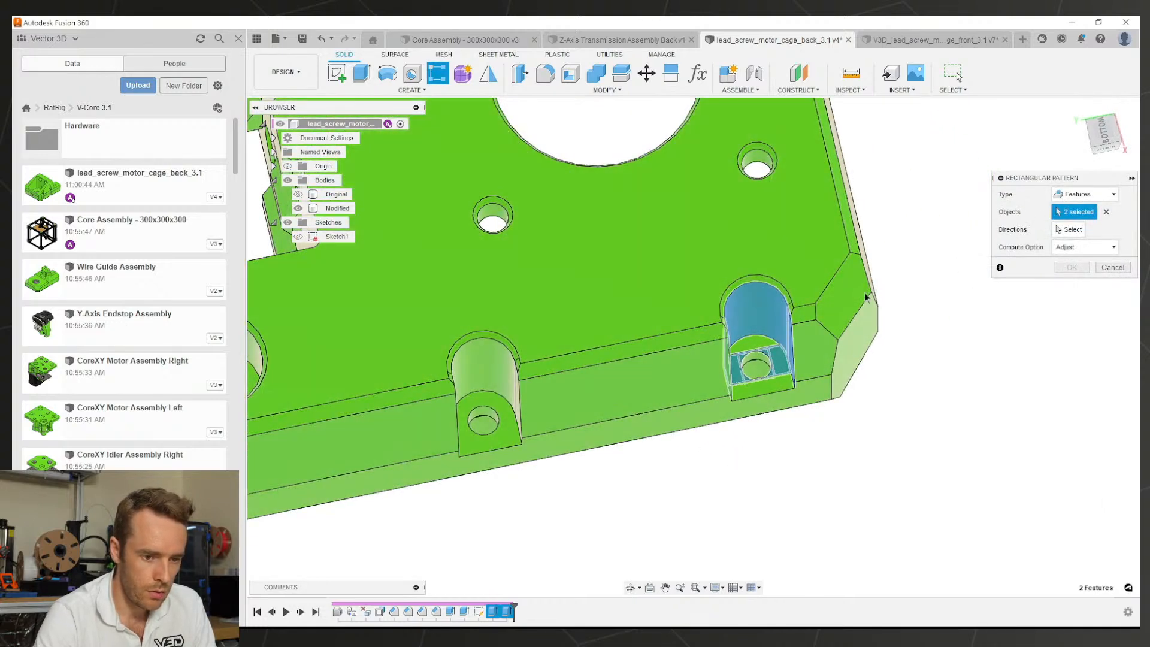
scroll(864, 297, "down", 4)
left_click(1072, 231)
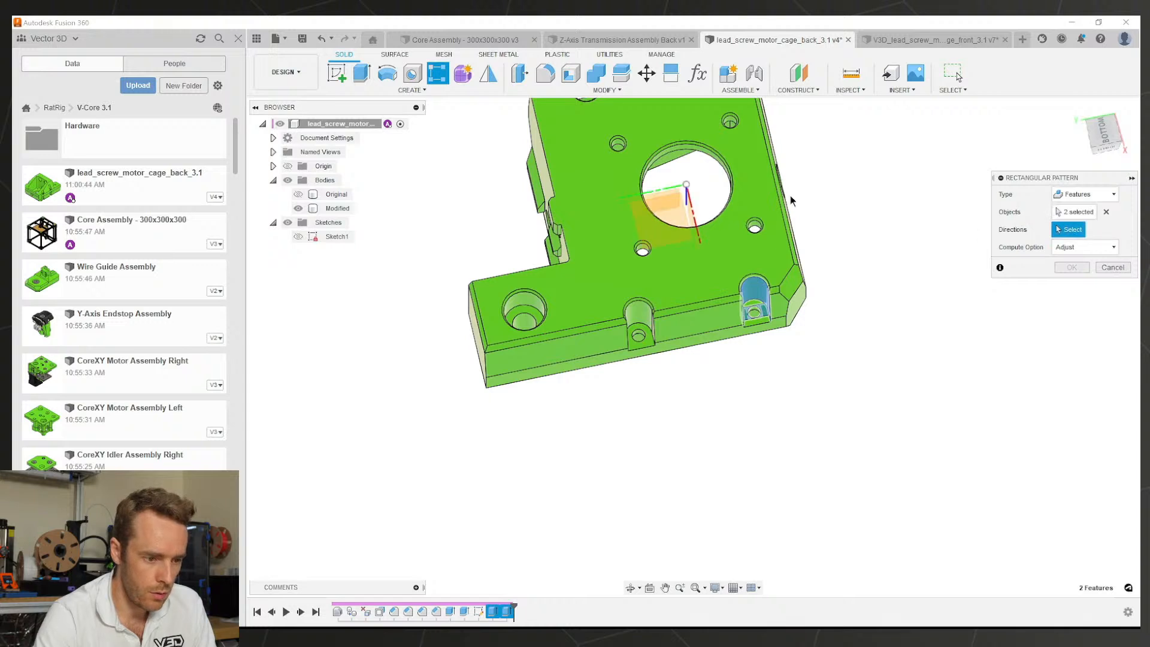
left_click(664, 191)
key("Tab")
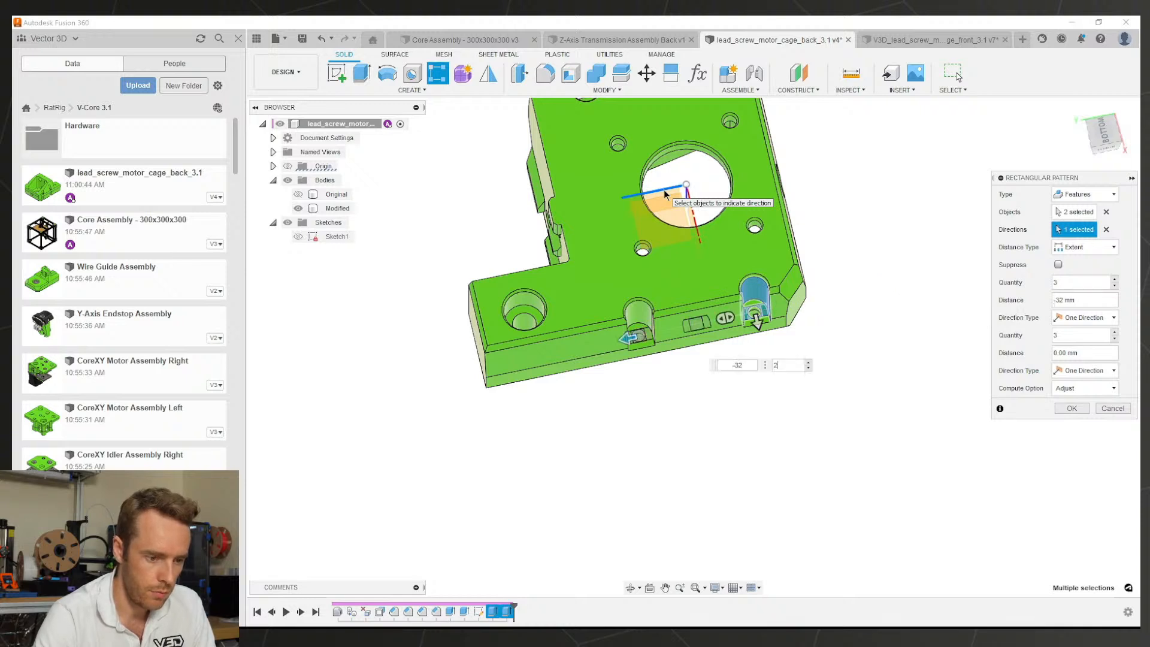
type("2")
key("Return")
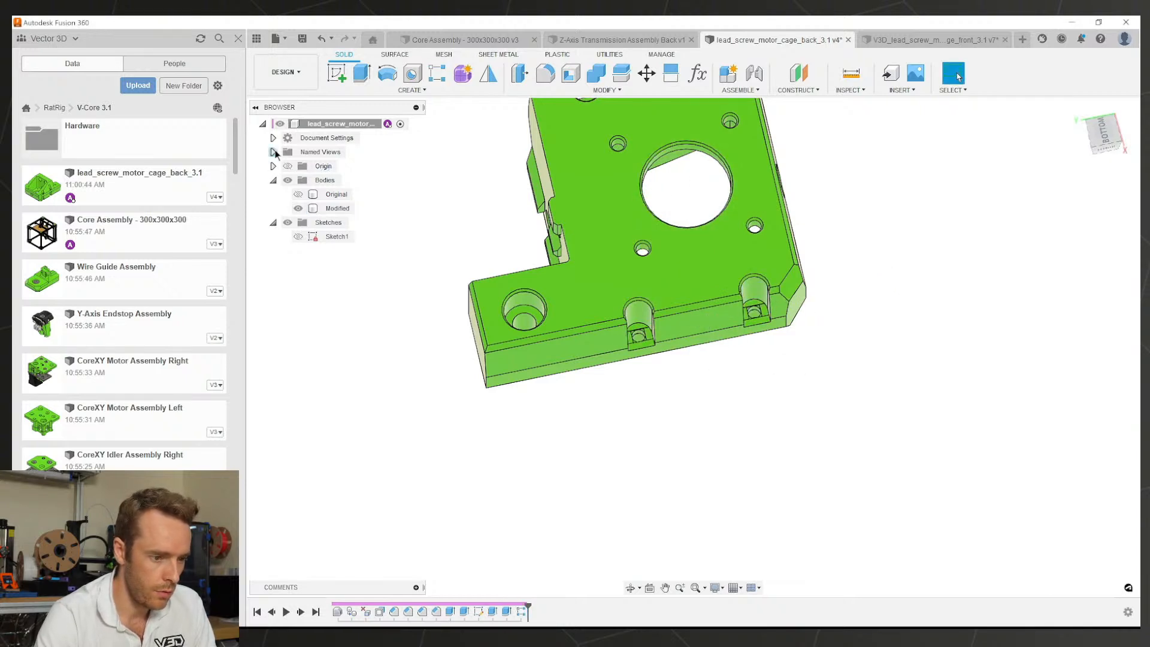
Step: Mirror the pattern and both bridge extrudes as Features across the part's mid plane
mouse_move(586, 258)
middle_mouse_down("shift")
mouse_move(602, 267)
mouse_move(695, 246)
mouse_move(698, 193)
mouse_move(719, 184)
middle_mouse_up("shift")
left_click(488, 74)
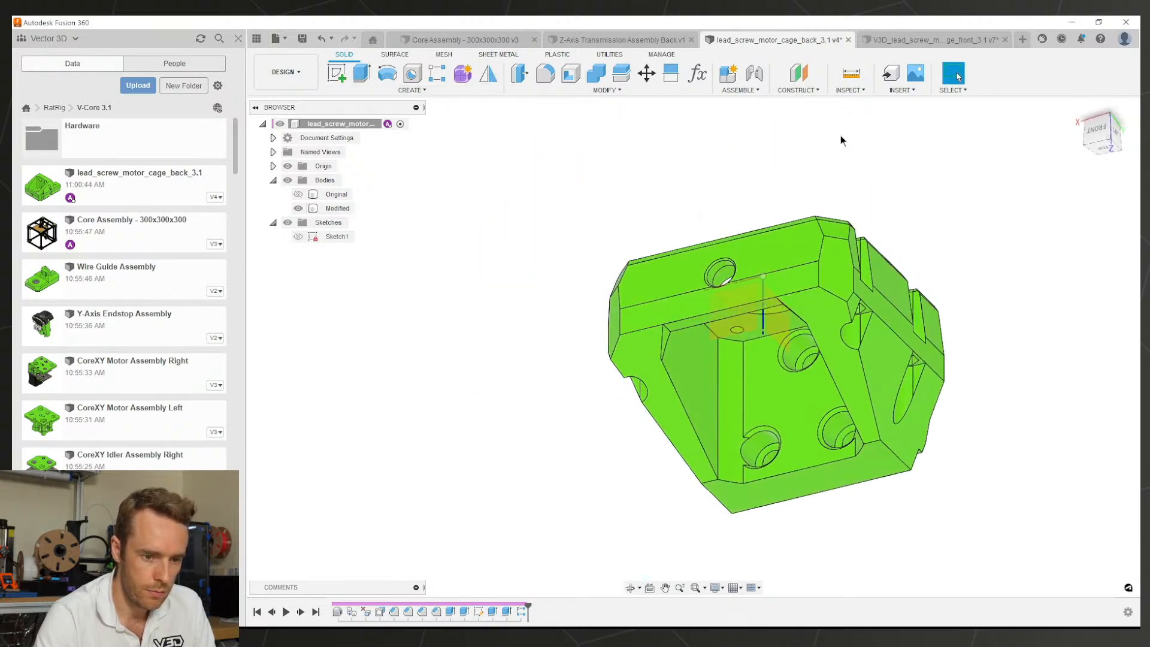
middle_click_drag(749, 287, 865, 325, "shift")
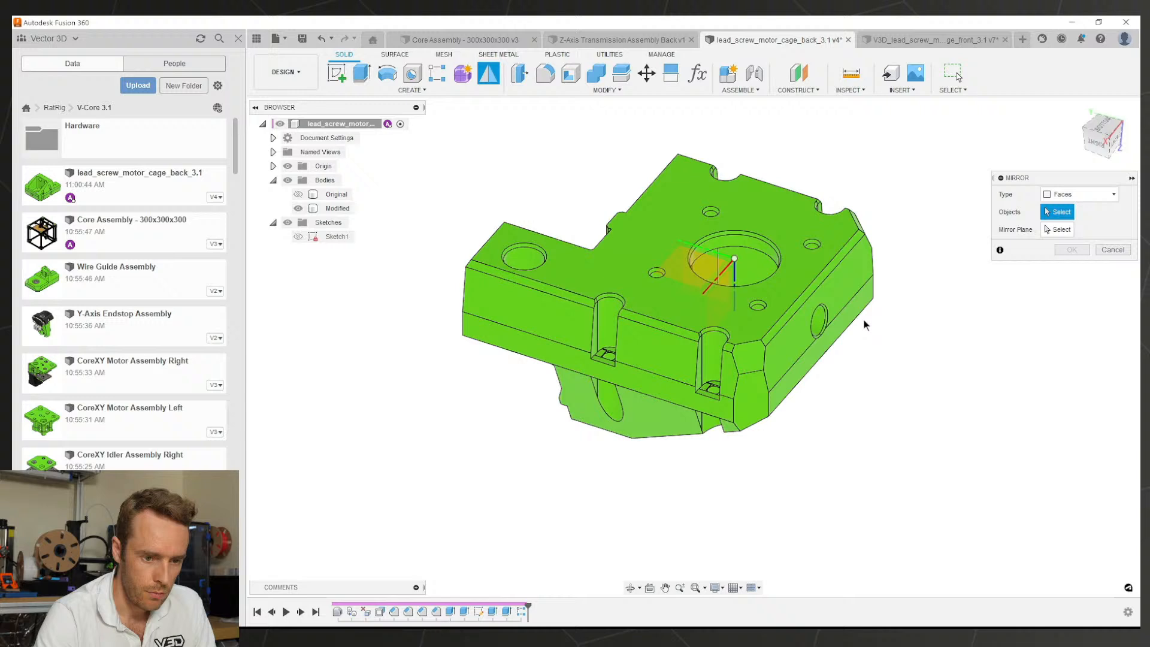
left_click(1064, 198)
left_click(1062, 223)
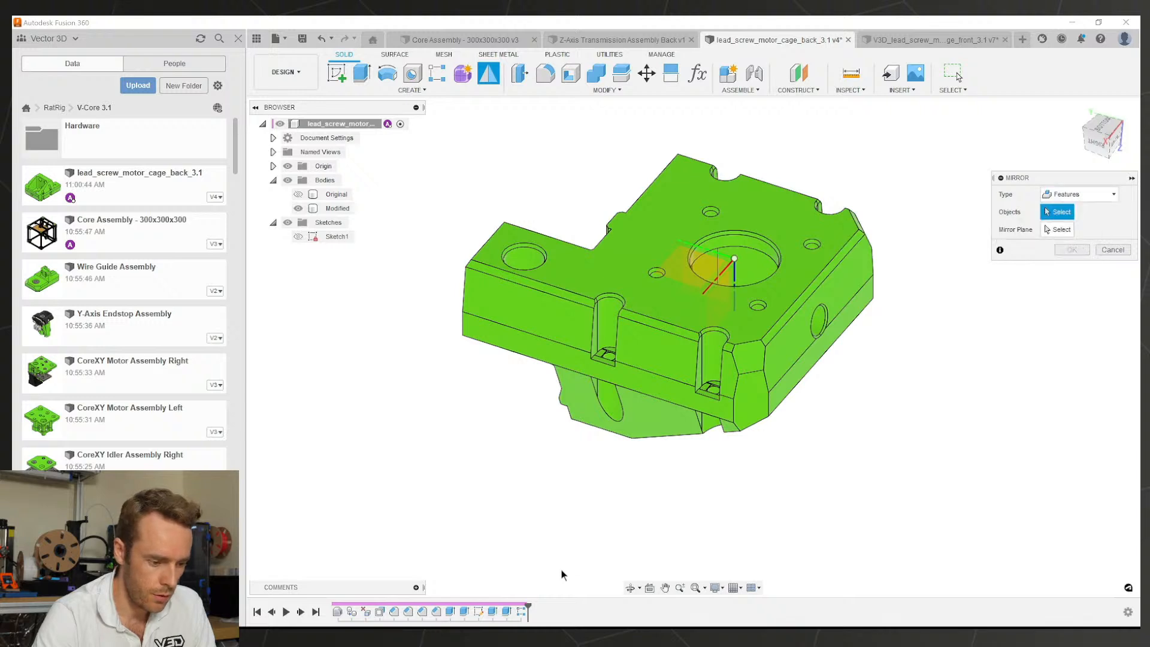
left_click(520, 613)
left_click(507, 612)
left_click(494, 613)
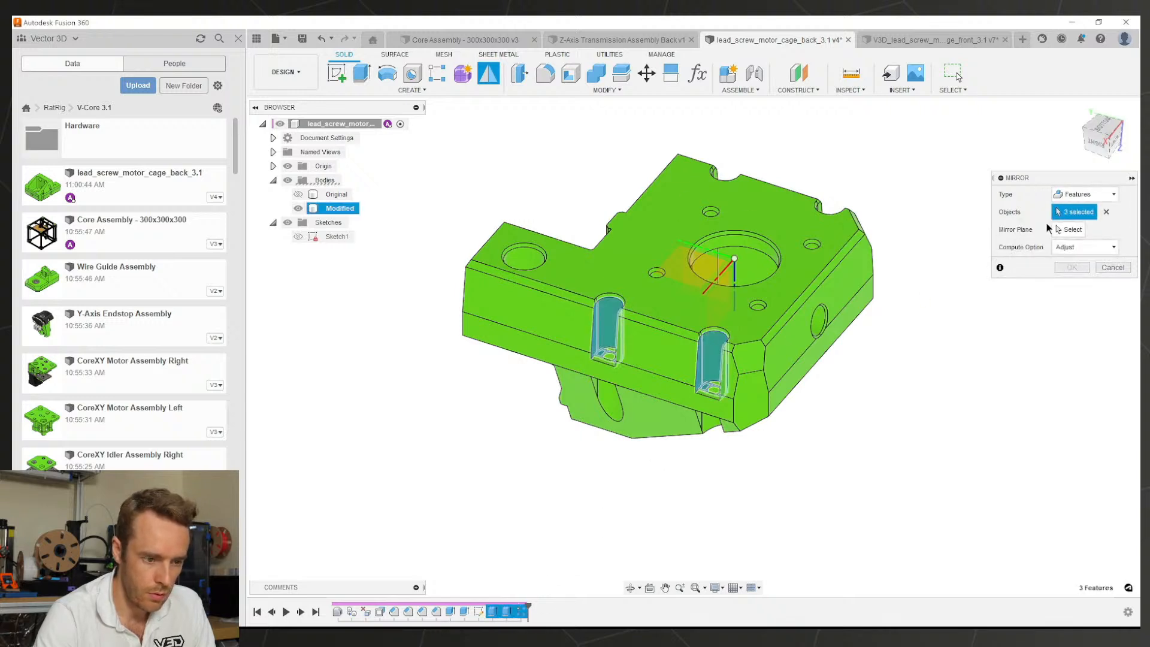
left_click(1069, 230)
middle_click_drag(713, 264, 766, 370, "shift")
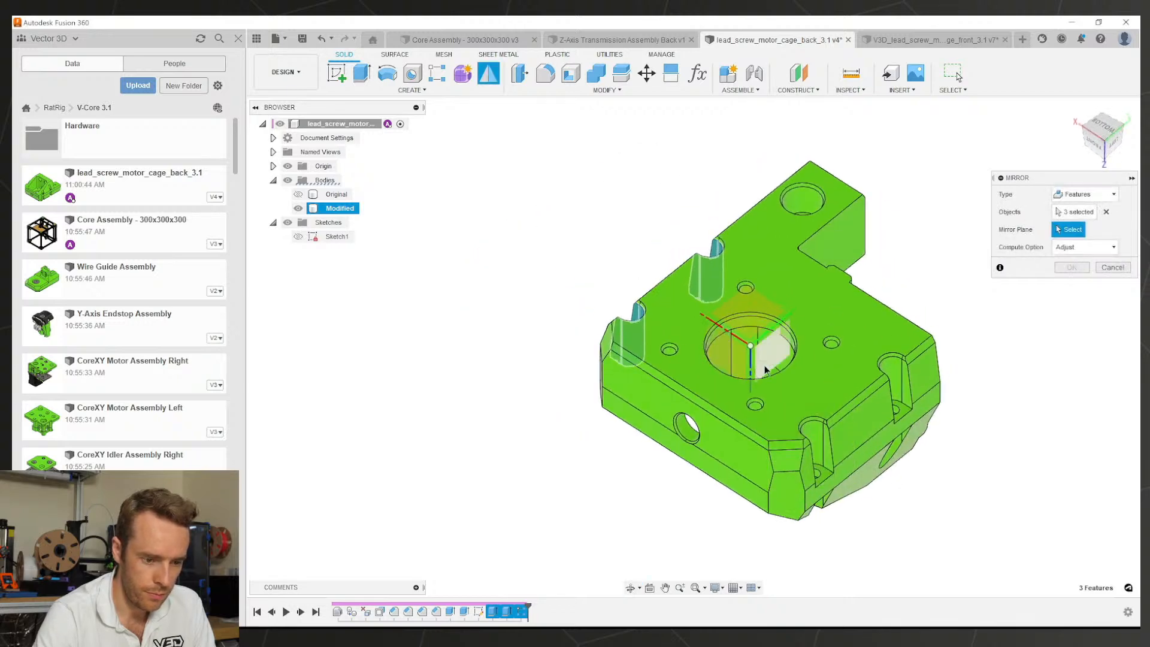
left_click(1071, 271)
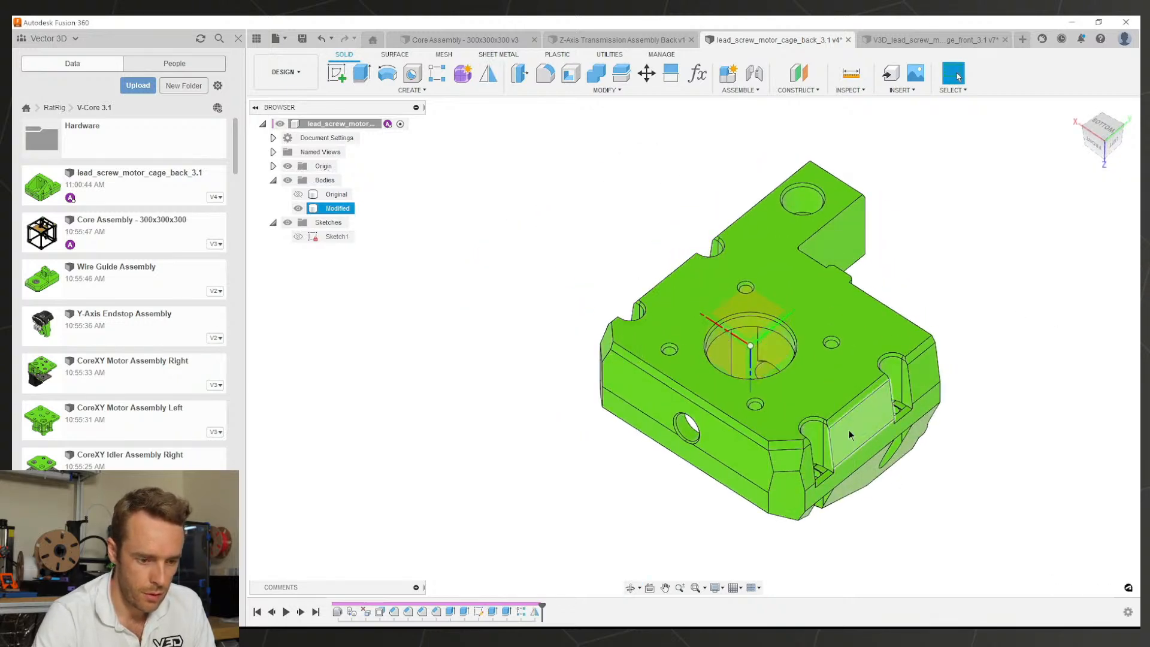
Step: Briefly compare with the Original body, leave only Modified visible, and save
scroll(898, 407, "up", 3)
middle_click_drag(898, 407, 894, 439, "shift")
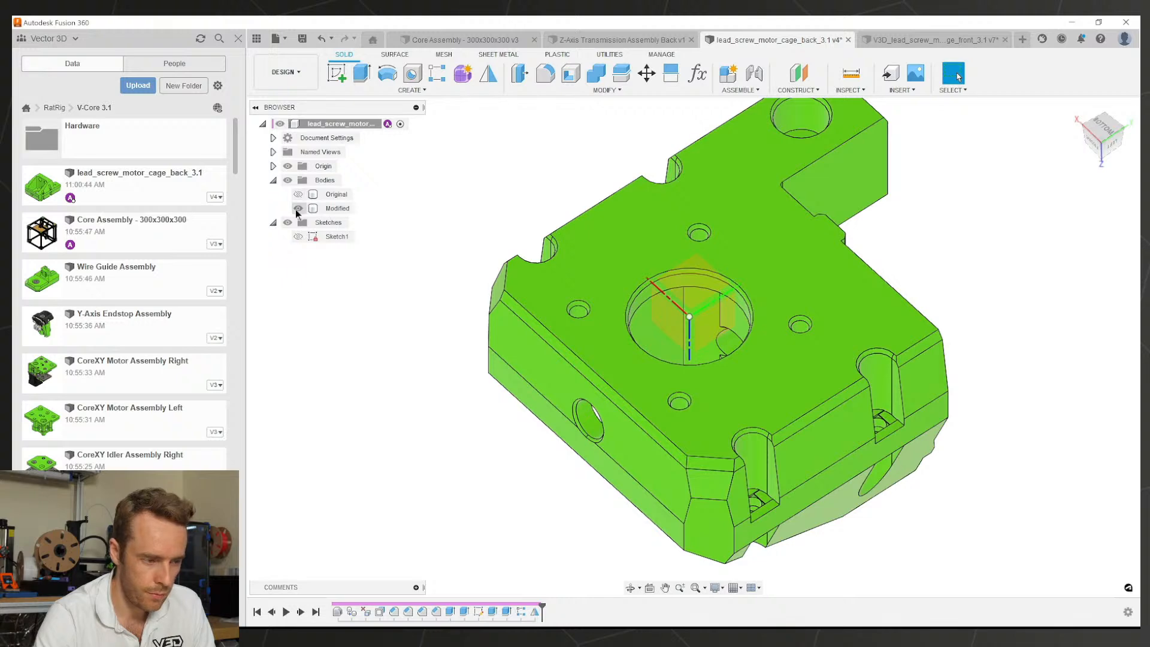
left_click(296, 210)
left_click(298, 195)
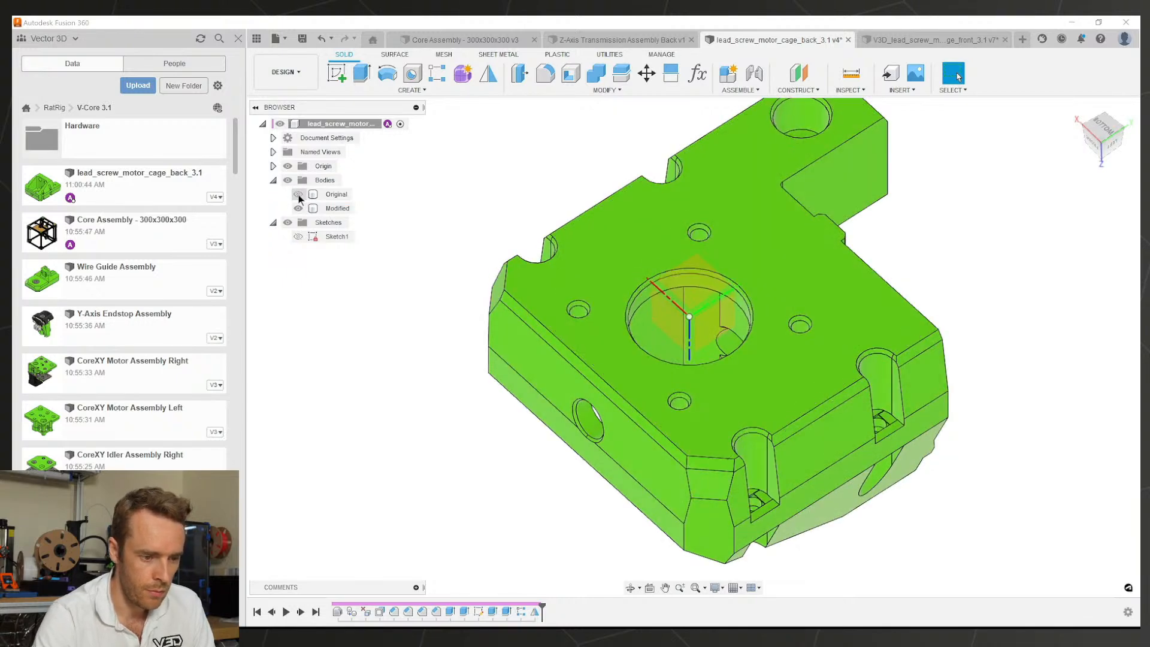
left_click(299, 195)
left_click(337, 207)
middle_click_drag(688, 370, 979, 323, "shift")
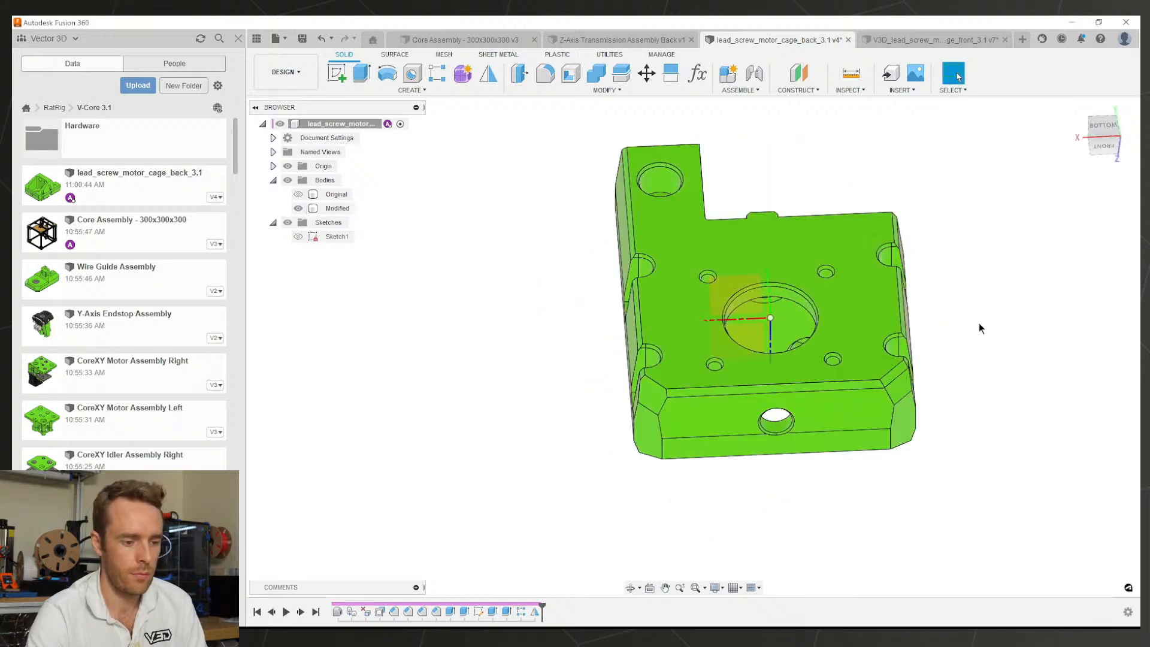
key("ctrl+s")
key("Return")
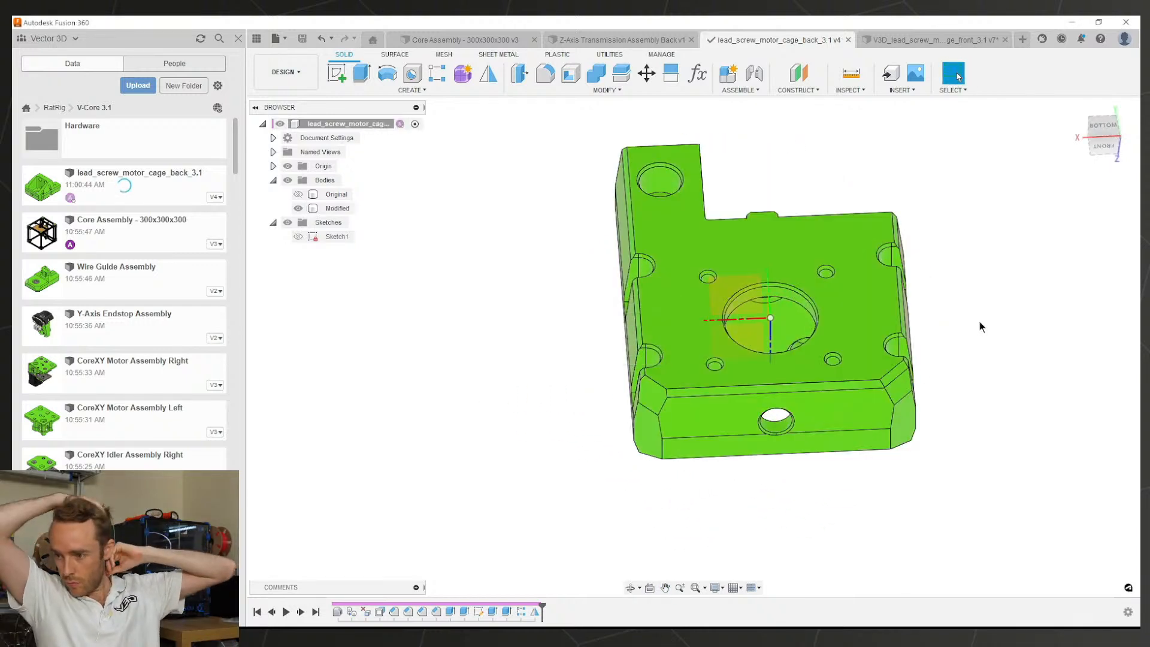
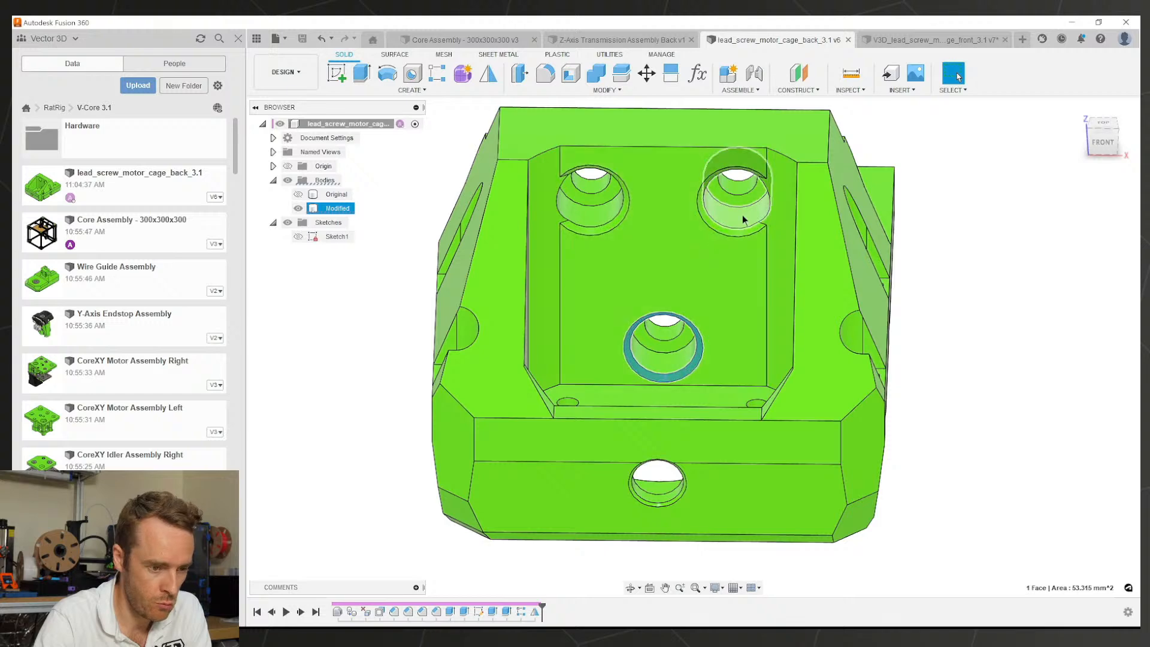
Step: Delete the crescent faces in the upper-right and upper-left holes to heal them
left_click(736, 222)
scroll(728, 232, "up", 2)
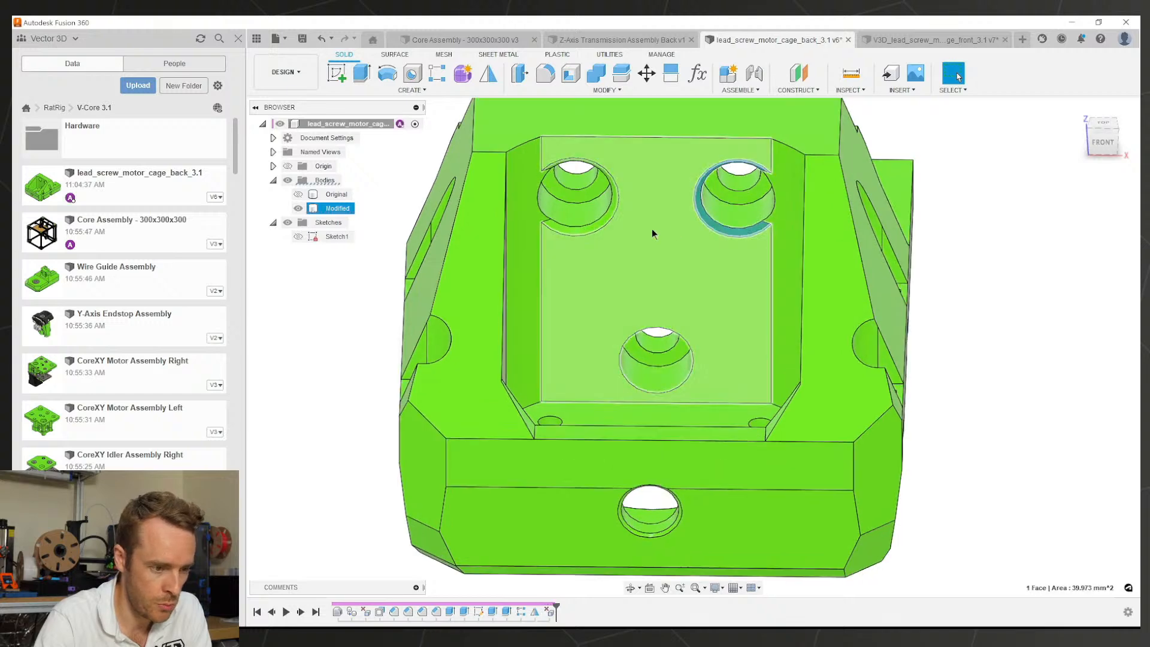
key("Delete")
left_click(604, 222)
scroll(601, 227, "up", 2)
key("Delete")
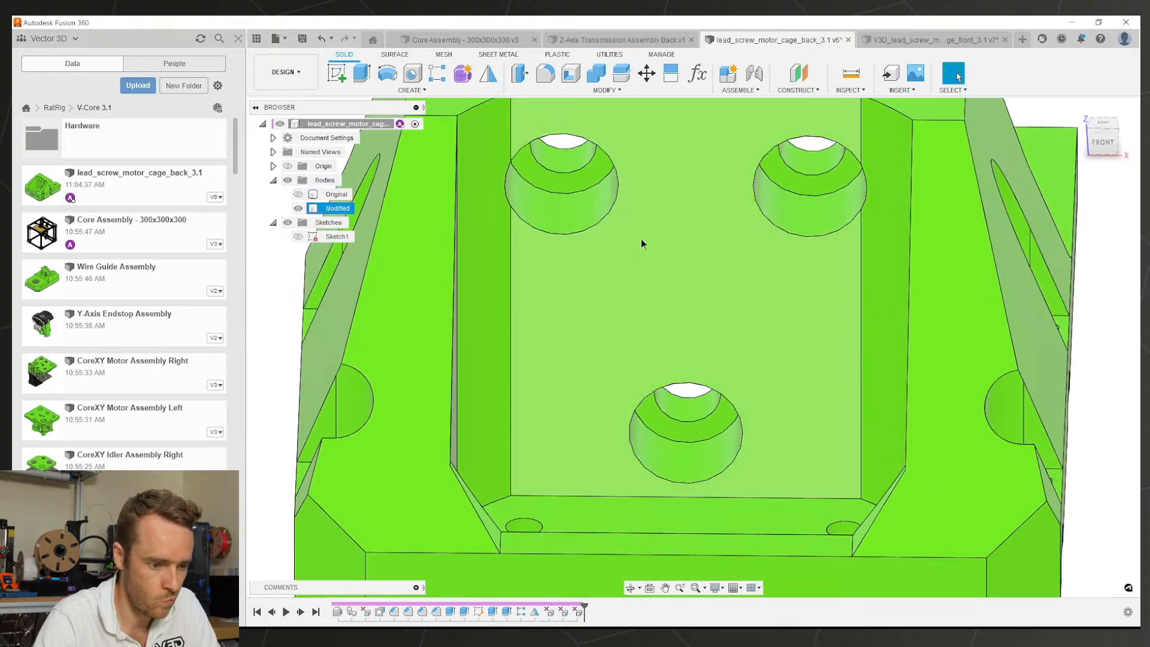
Step: Start Sketch2 on the ring face around the middle counterbored hole
scroll(641, 241, "down", 2)
left_click(701, 378)
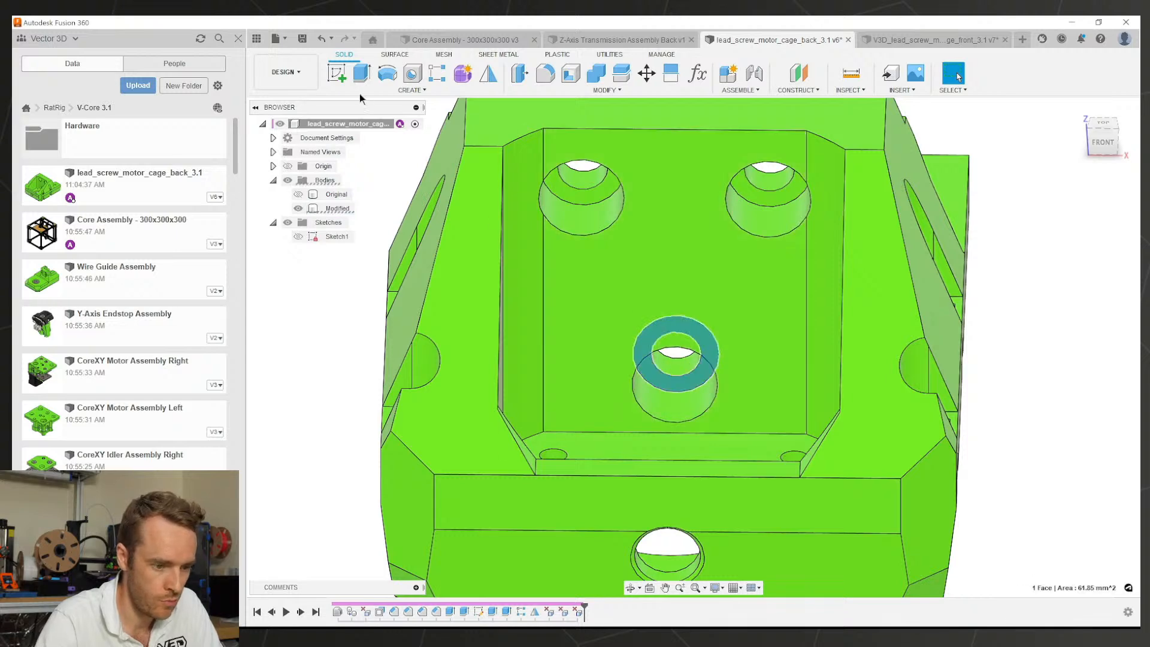
left_click(337, 72)
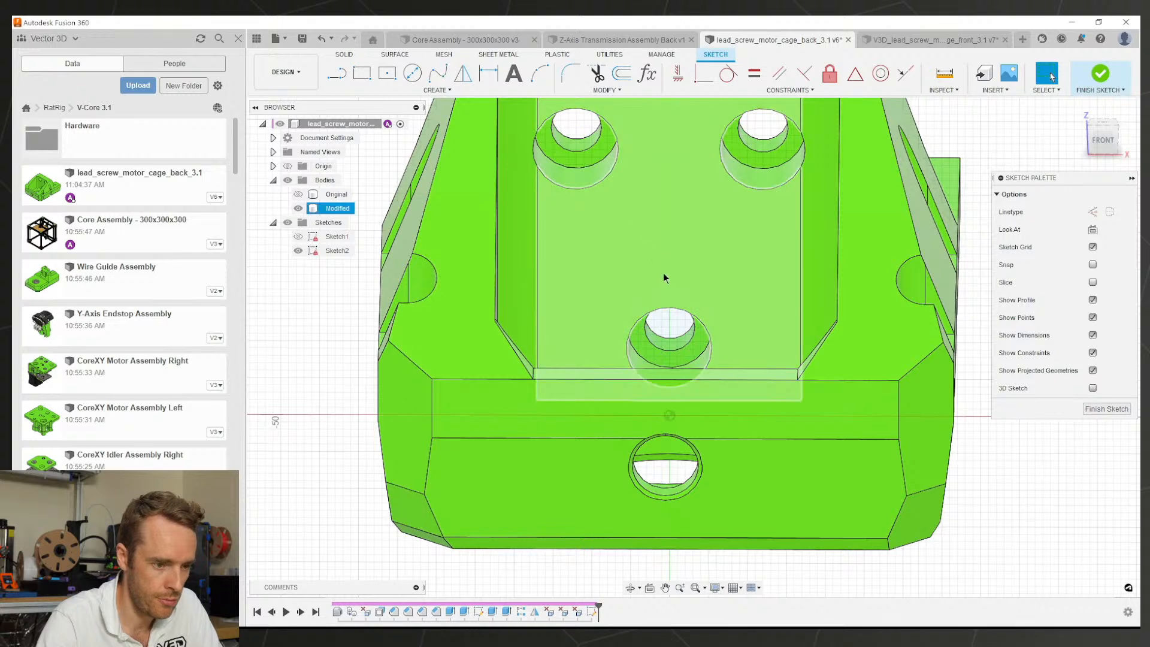
Step: Run a Section Analysis on the front face, offset -35 mm into the part
scroll(732, 275, "down", 3)
scroll(905, 222, "down", 1)
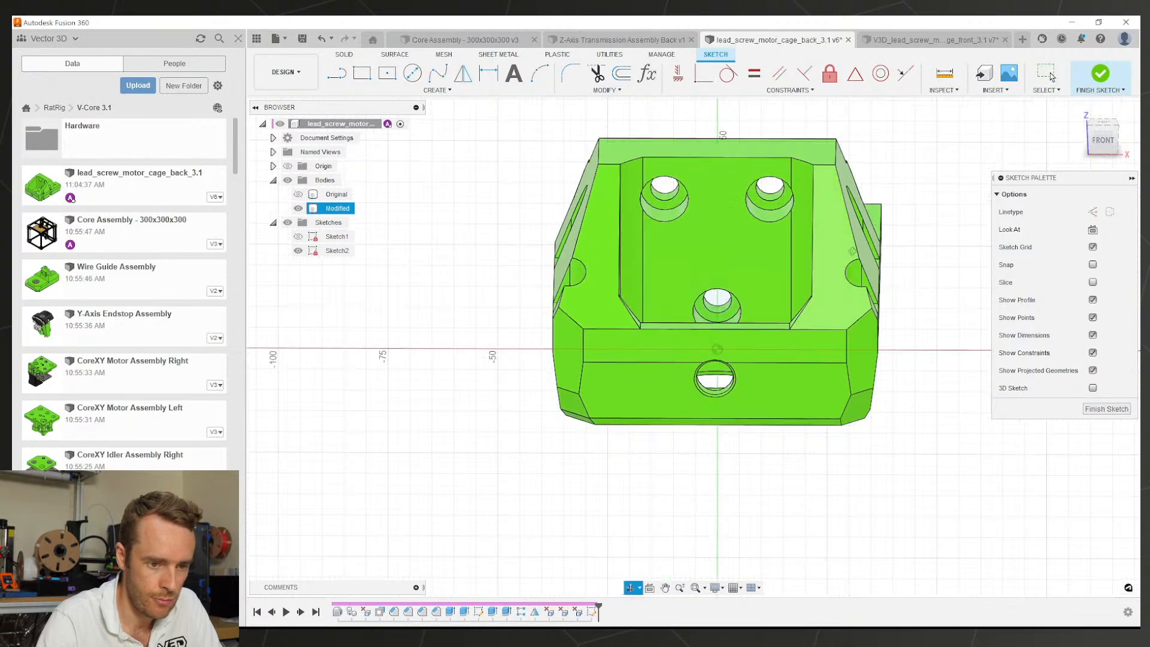
middle_click_drag(850, 245, 910, 282, "shift")
left_click(944, 90)
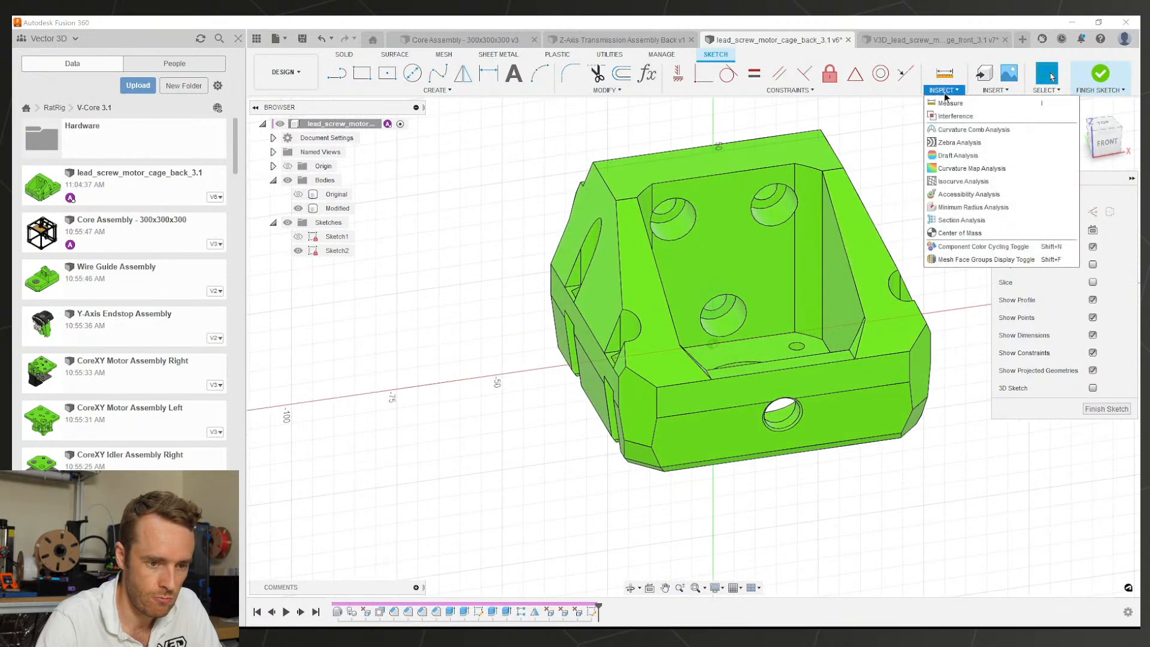
left_click(959, 218)
left_click(842, 413)
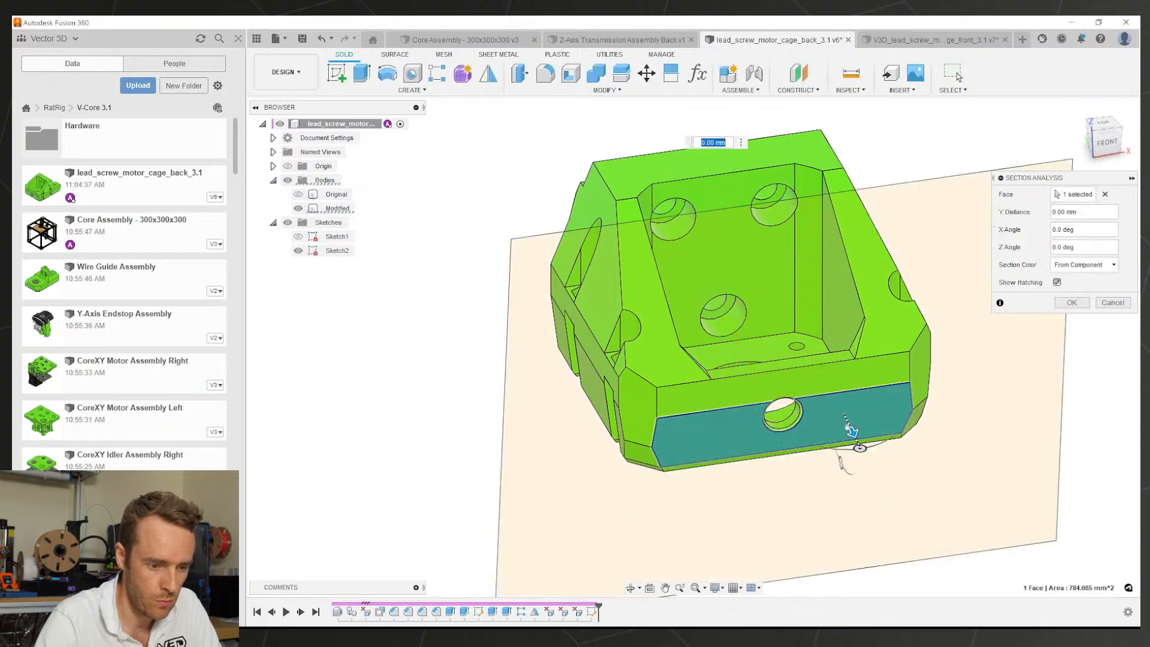
left_click_drag(845, 435, 810, 343)
left_click(1071, 302)
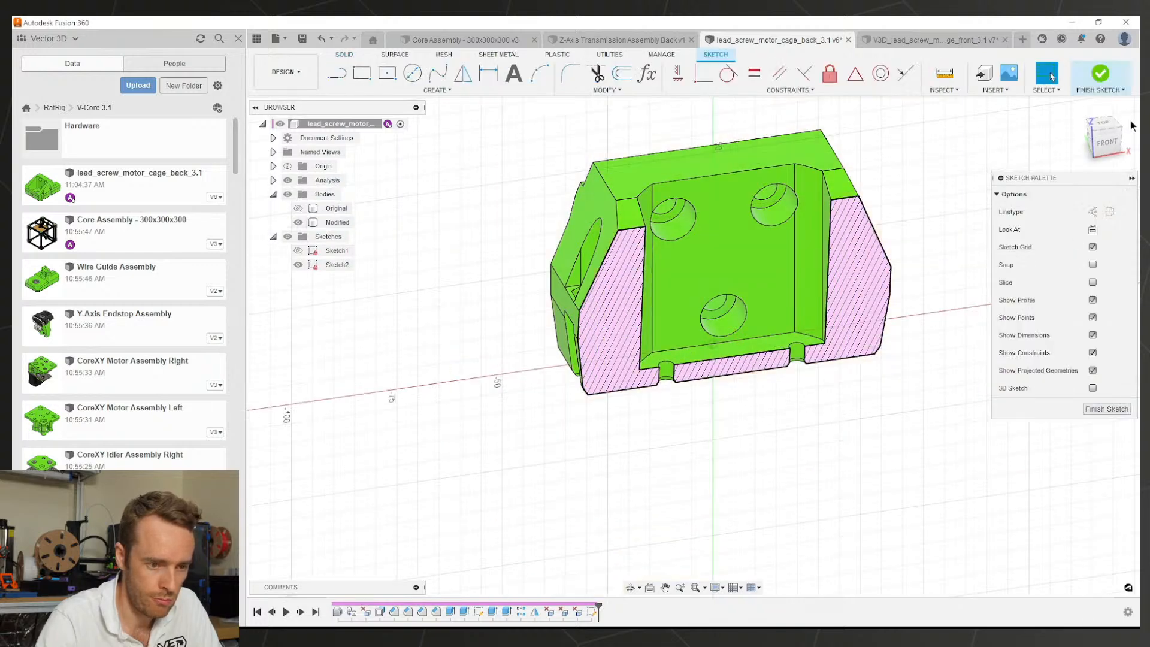
Step: In front view, draw a horizontal top line and slanted side lines around the middle hole
left_click(1107, 142)
scroll(735, 281, "up", 5)
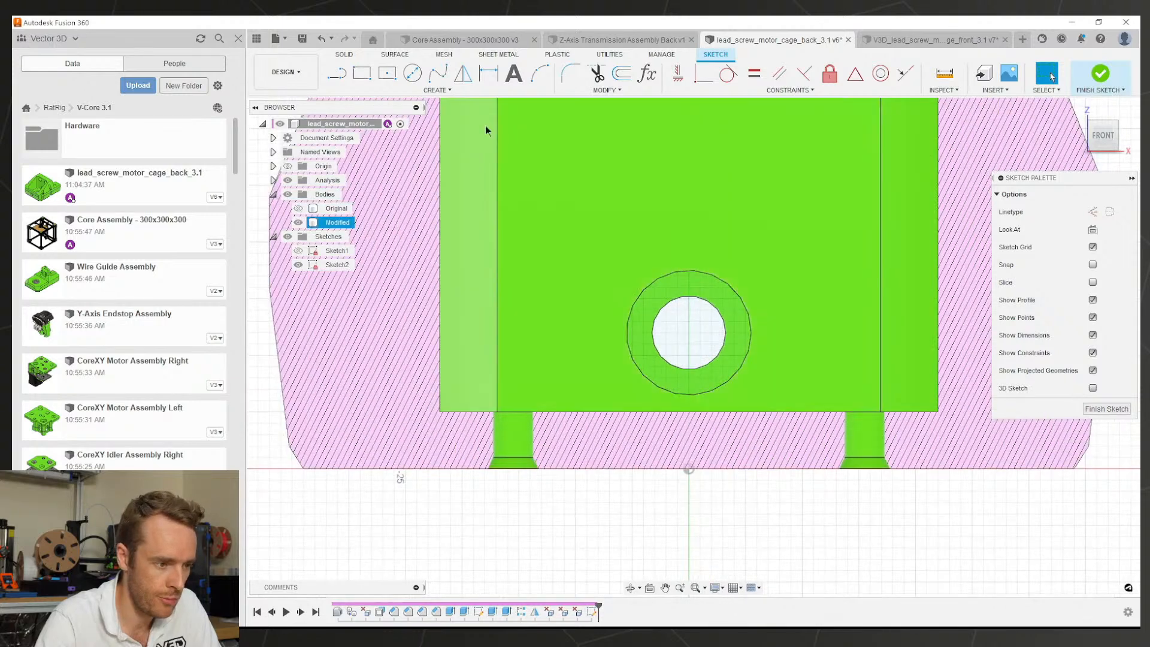
left_click(337, 74)
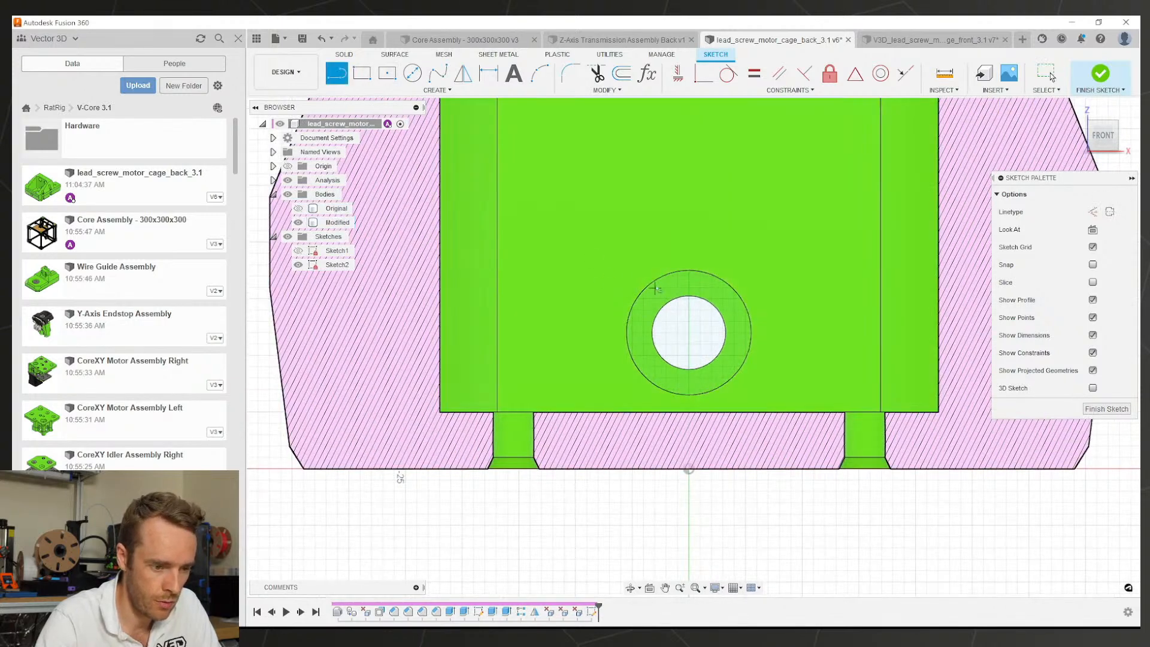
left_click(650, 257)
left_click(737, 256)
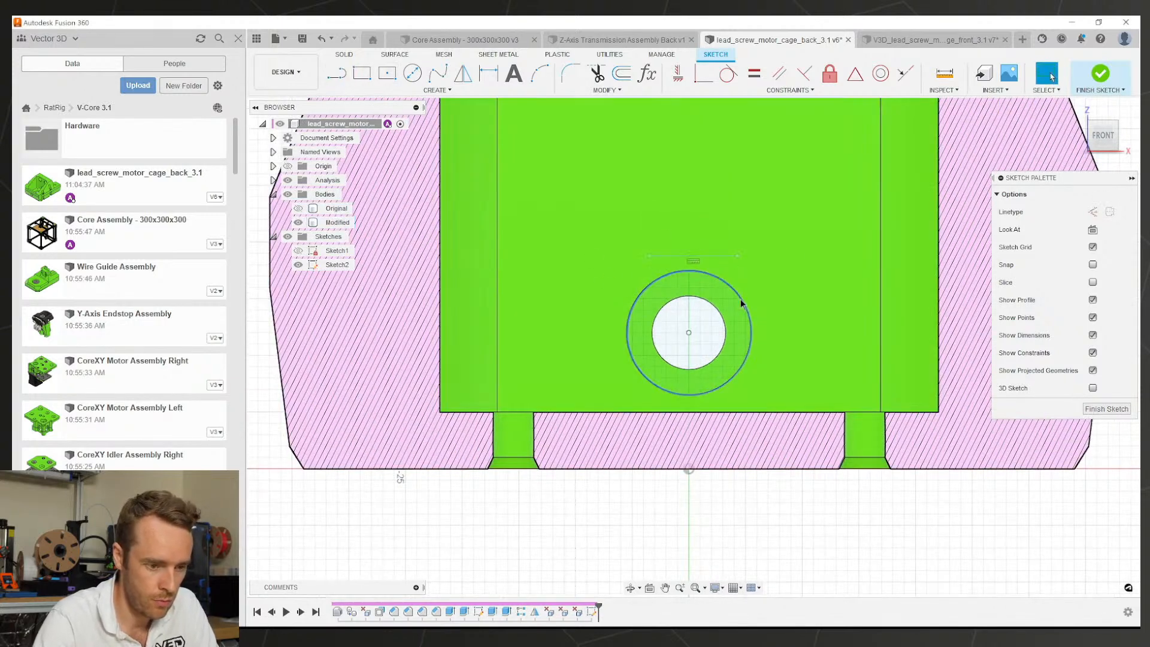
left_click(741, 298)
key("Escape")
key("l")
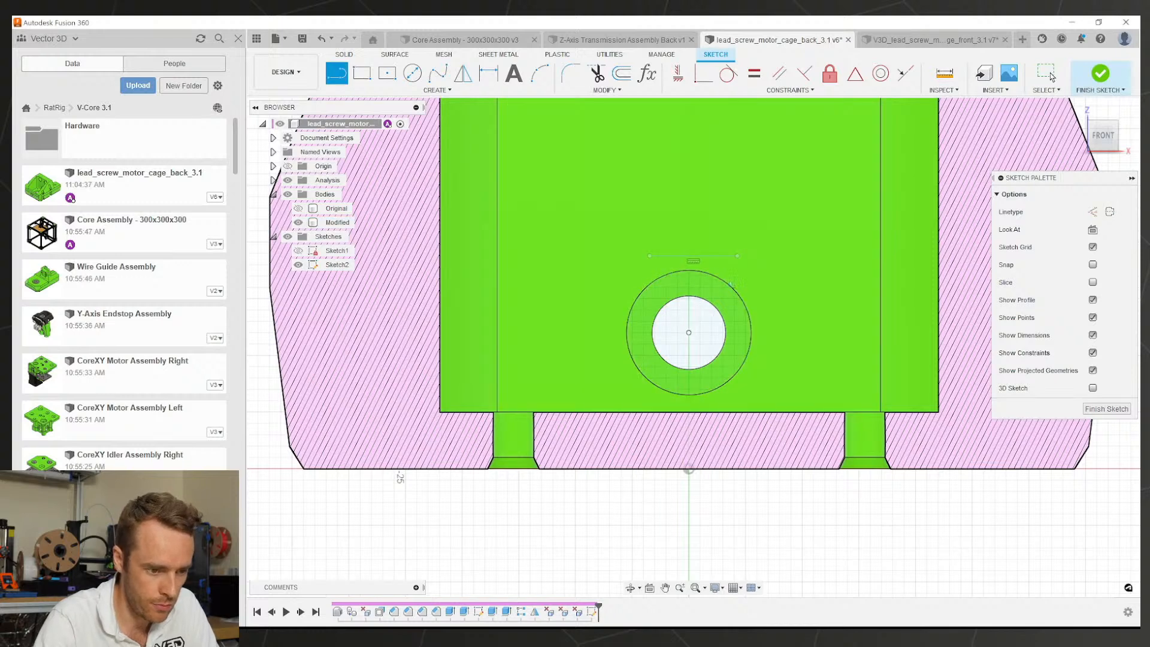
left_click(737, 257)
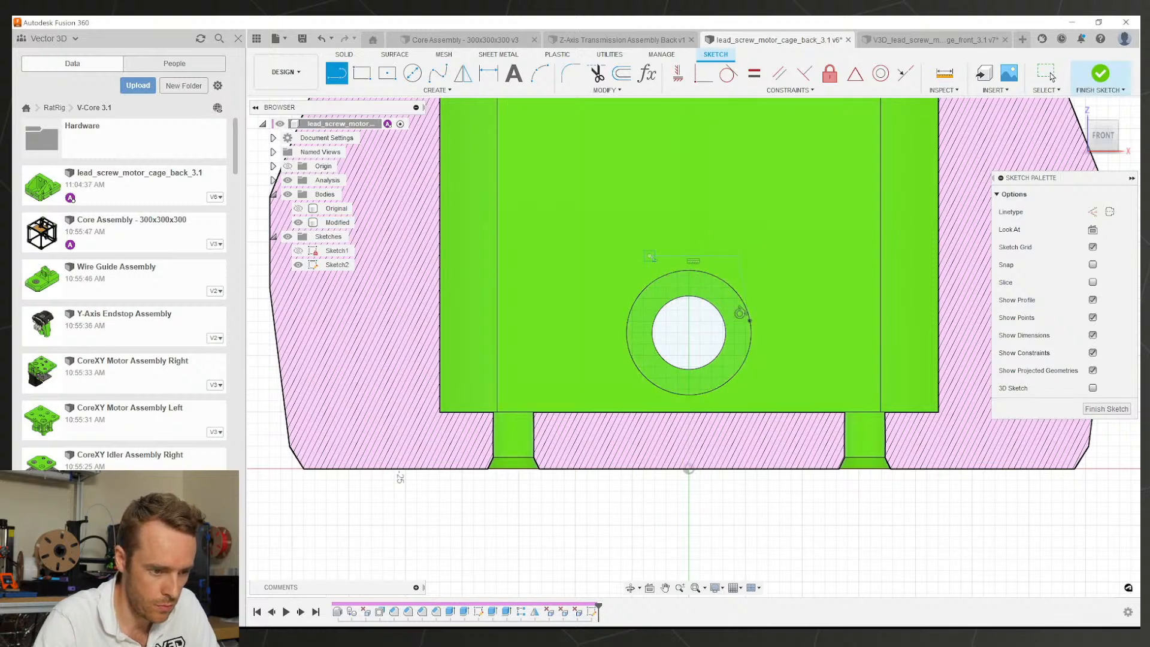
key("Escape")
Step: Make the two slanted lines equal and shift the top line's left end
left_click(736, 274)
left_click(740, 272)
left_click(644, 273, "ctrl")
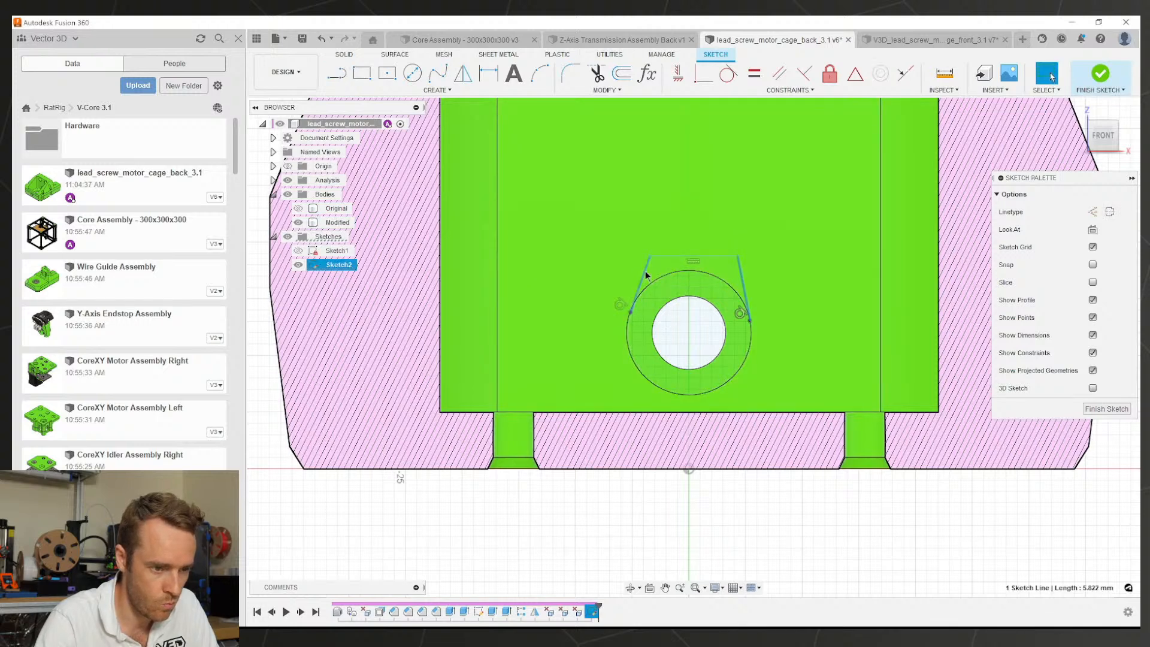
left_click(755, 75)
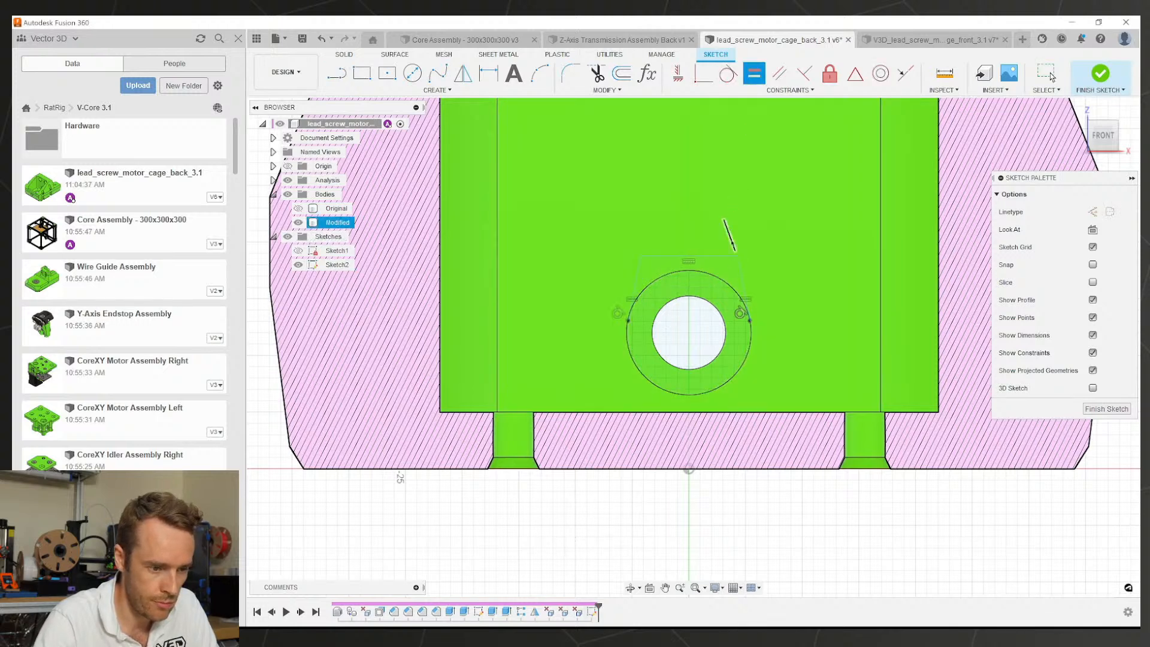
scroll(719, 251, "up", 2)
left_click_drag(620, 255, 657, 259)
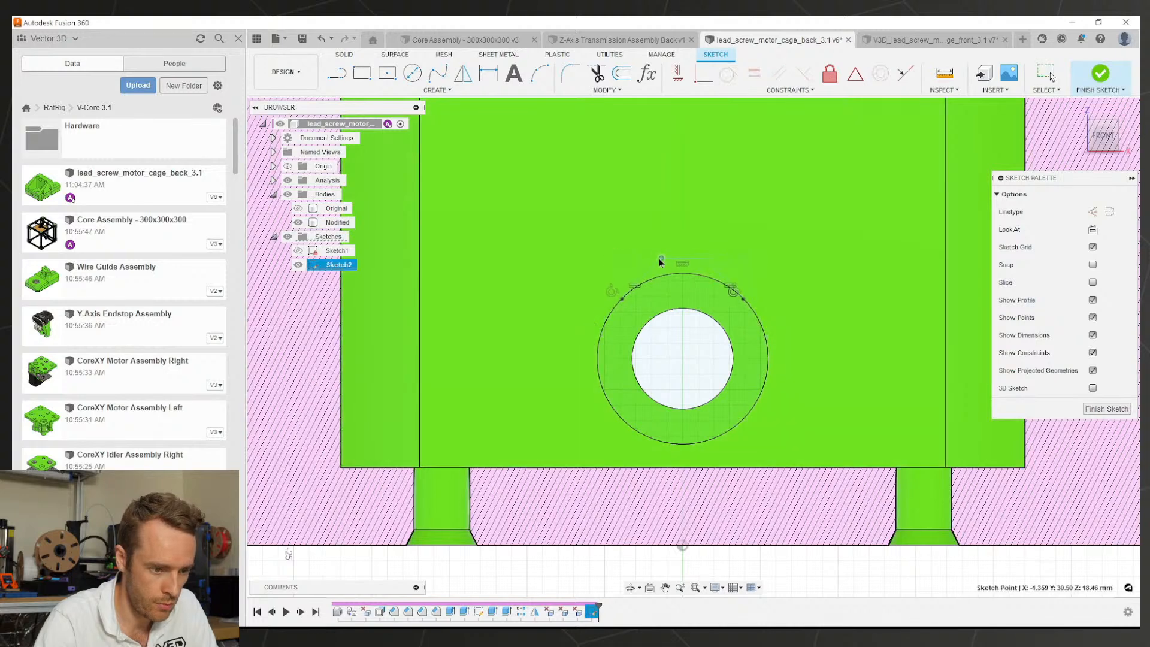
Step: Draw a construction centre line from the circle centre to the top line's midpoint
key("d")
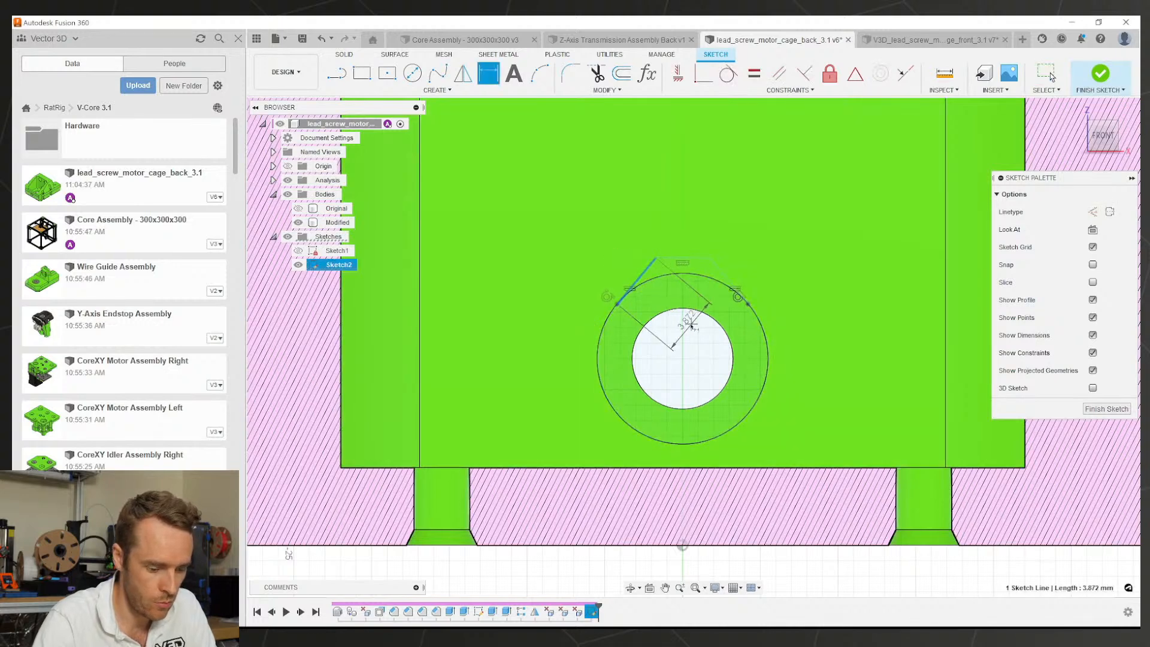
key("Escape")
key("l")
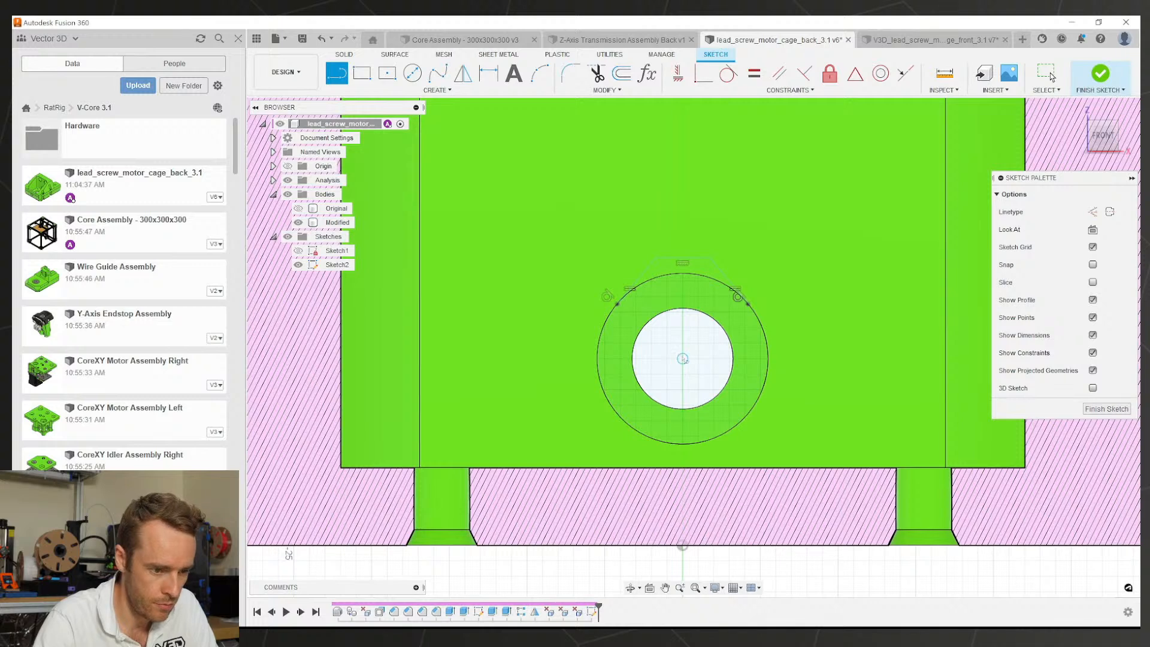
left_click(683, 358)
left_click(683, 258)
key("Escape")
left_click(683, 292)
key("x")
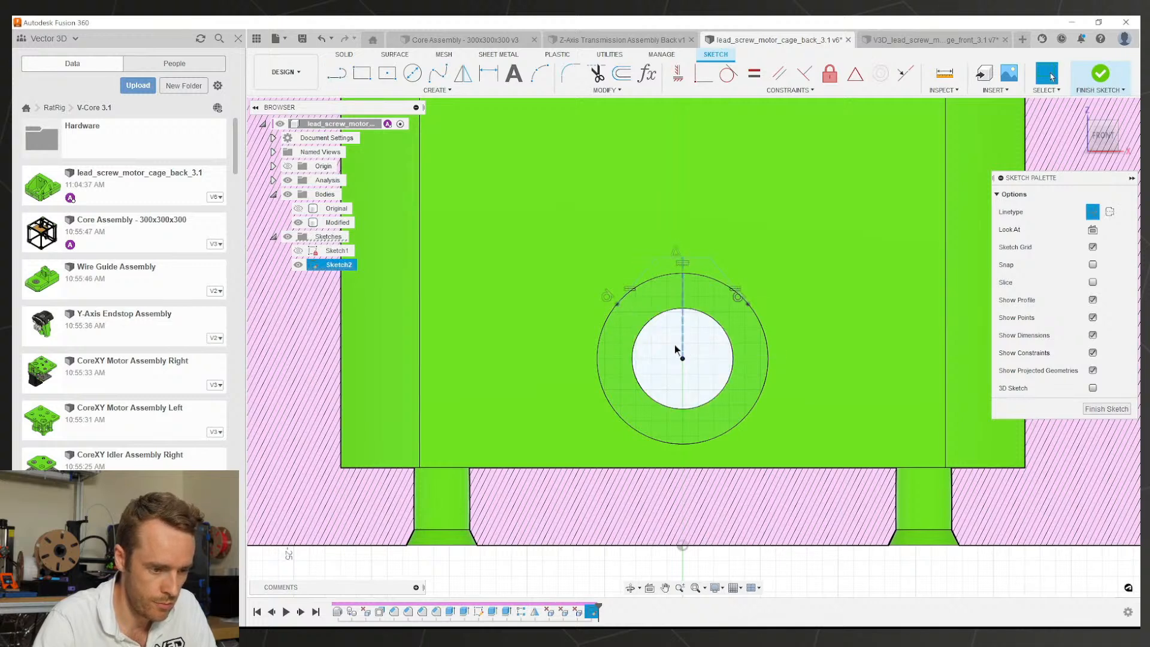
Step: Add a driven Ø11.00 diameter dimension to the outer circle
key("d")
left_click(598, 352)
left_click(563, 332)
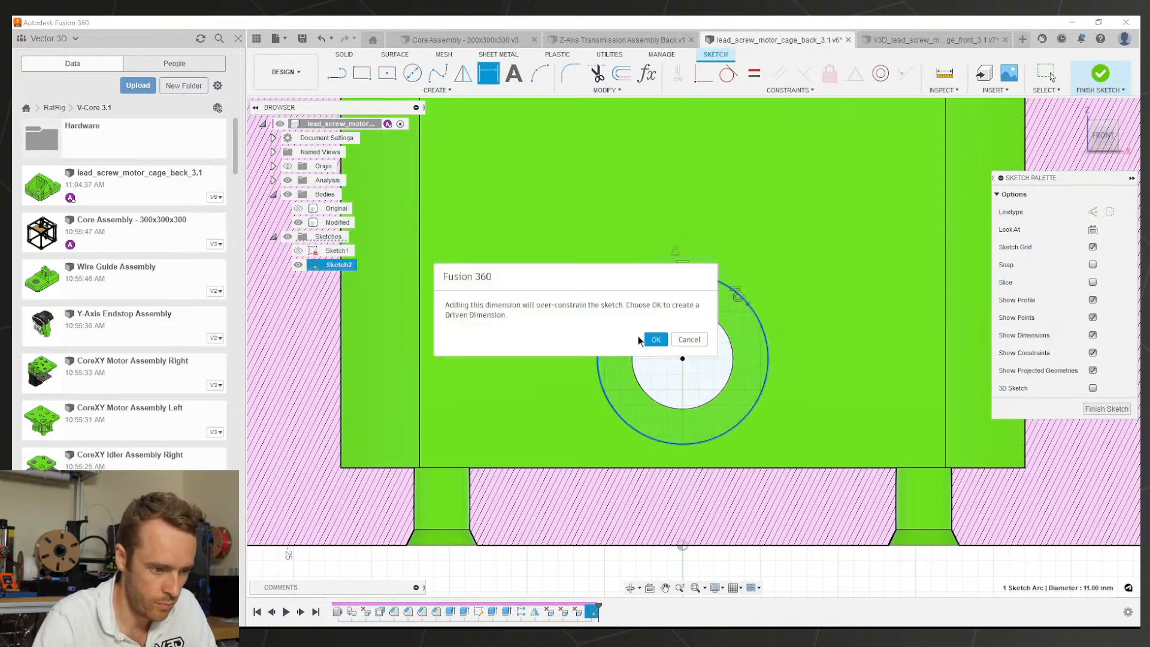
left_click(654, 339)
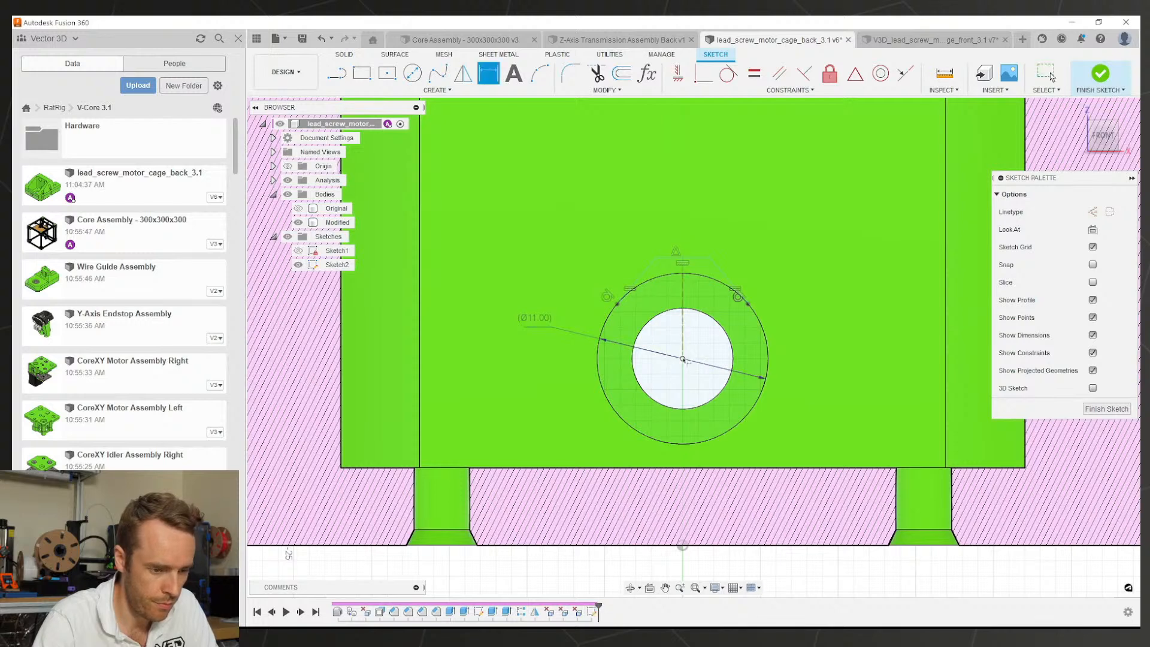
key("Escape")
Step: Dimension the centre line with the formula (Ø11.00/2)+0.5, giving 6.00
left_click(683, 333)
key("d")
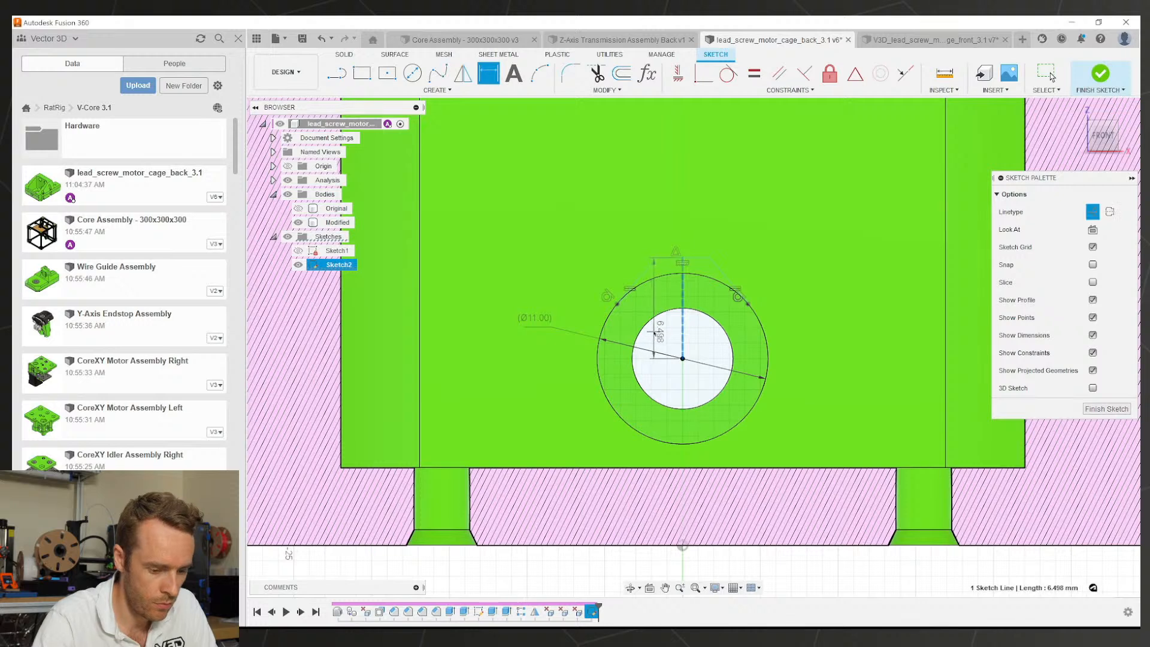
left_click(652, 333)
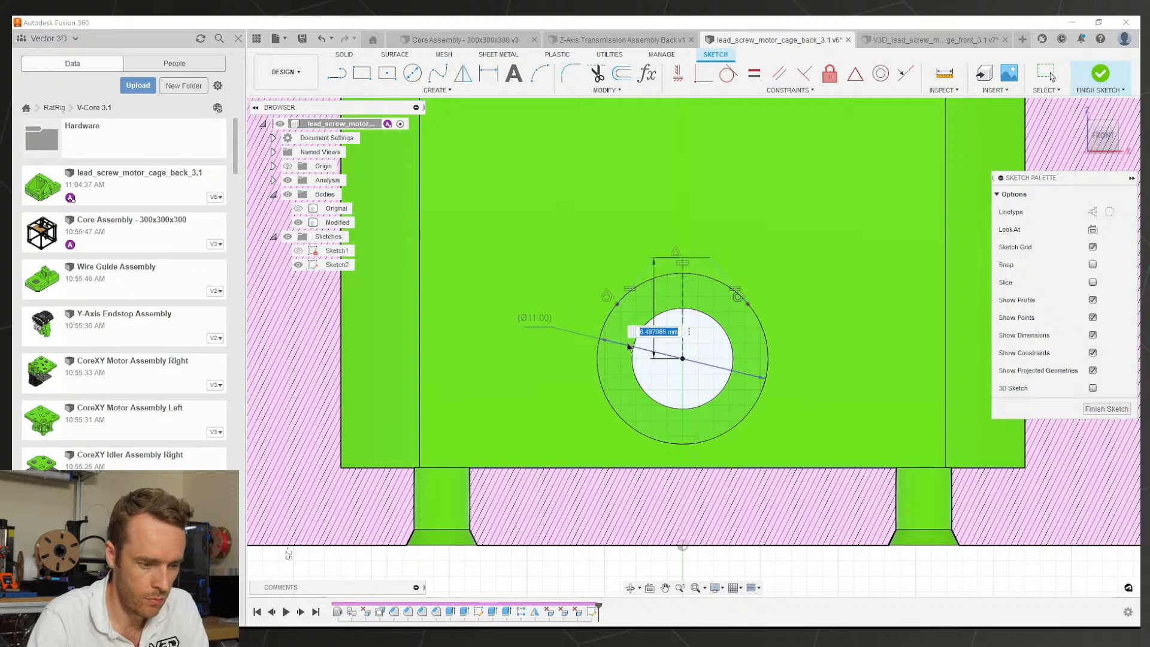
type("(")
left_click(533, 316)
type("/")
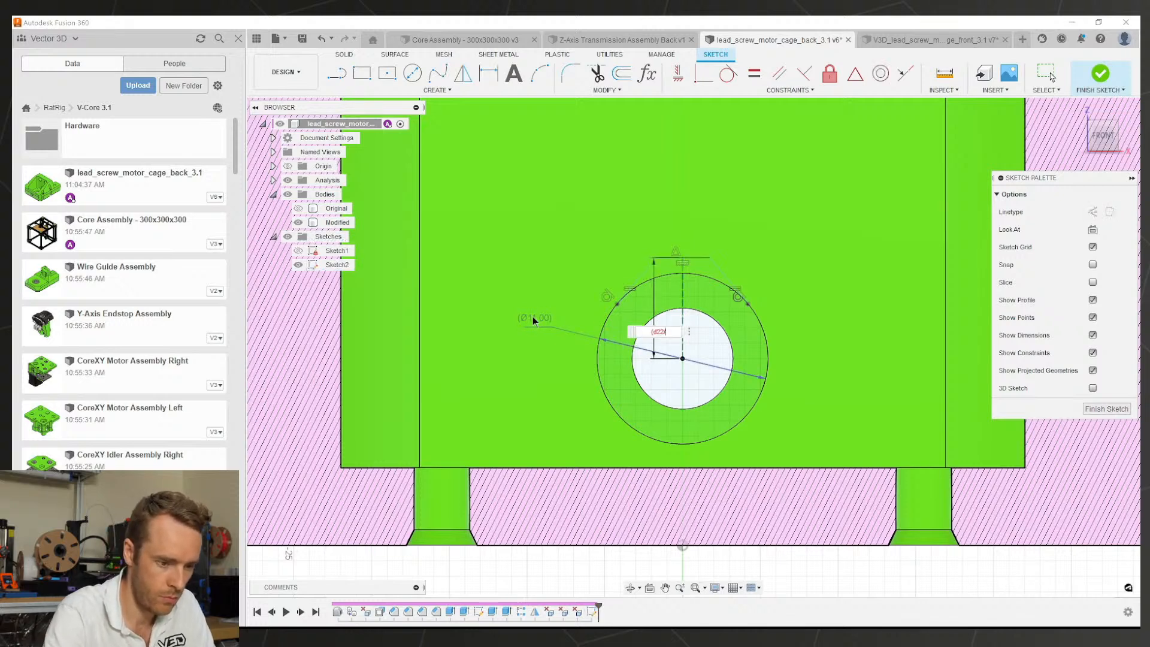
type("2)+0")
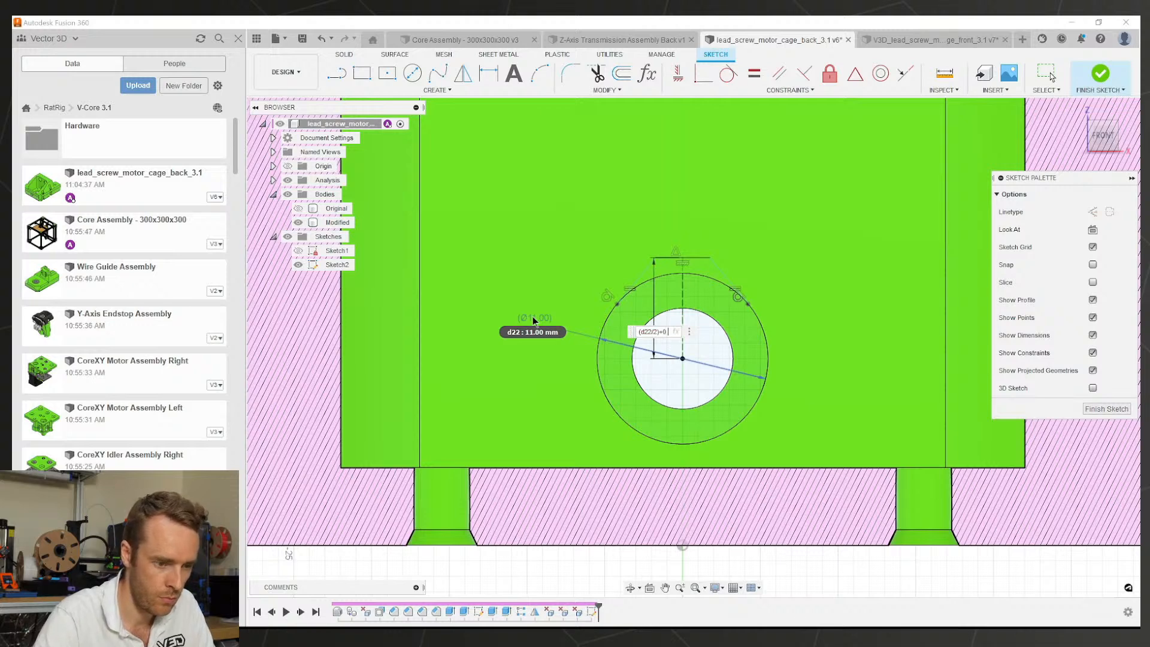
type(".5")
key("Return")
scroll(683, 287, "up", 2)
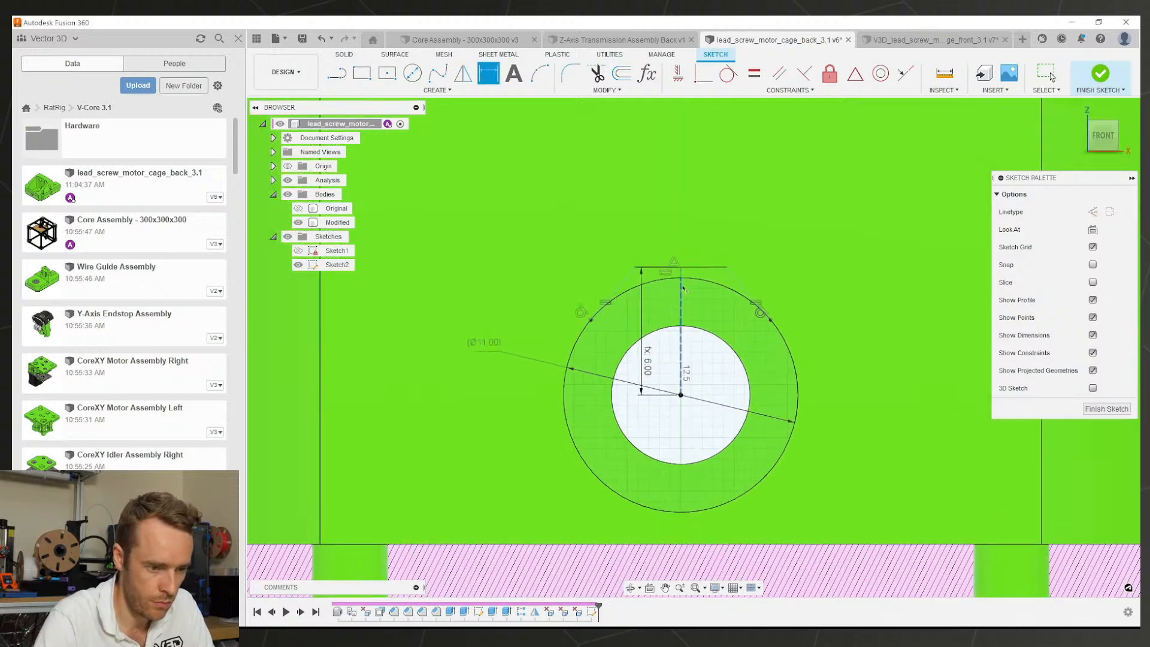
scroll(683, 288, "up", 2)
key("Escape")
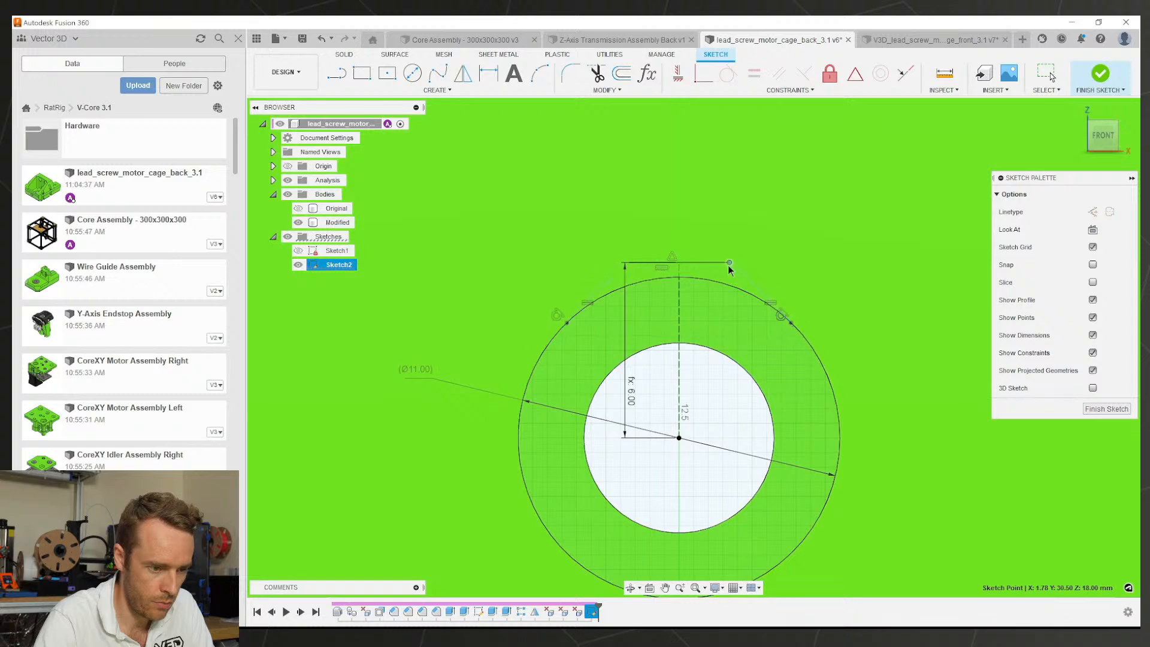
Step: Widen the top line and set the slanted-line angle to the centre line at 45°
left_click_drag(728, 266, 738, 265)
key("d")
left_click(597, 288)
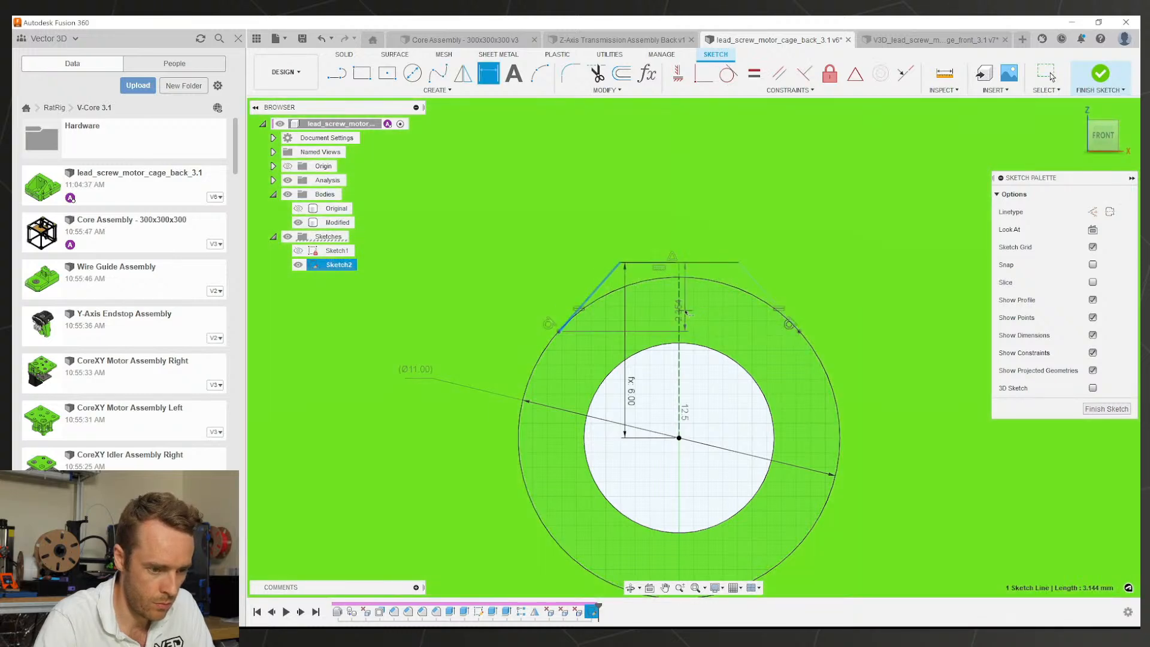
left_click(680, 306)
left_click(626, 326)
type("45")
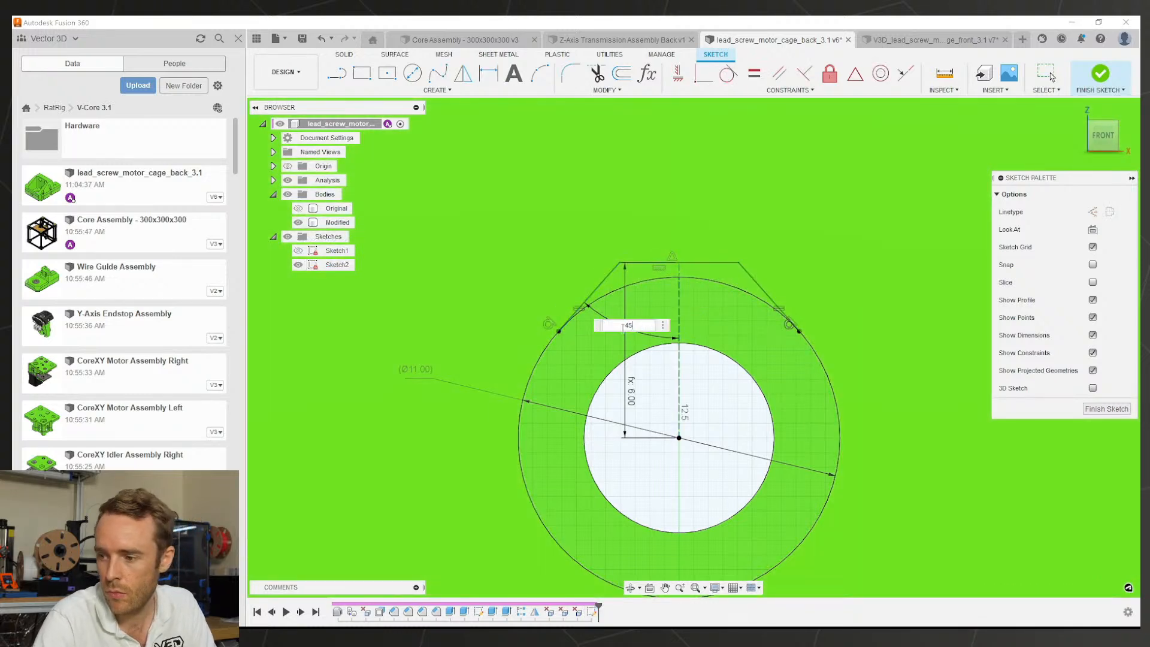
key("Return")
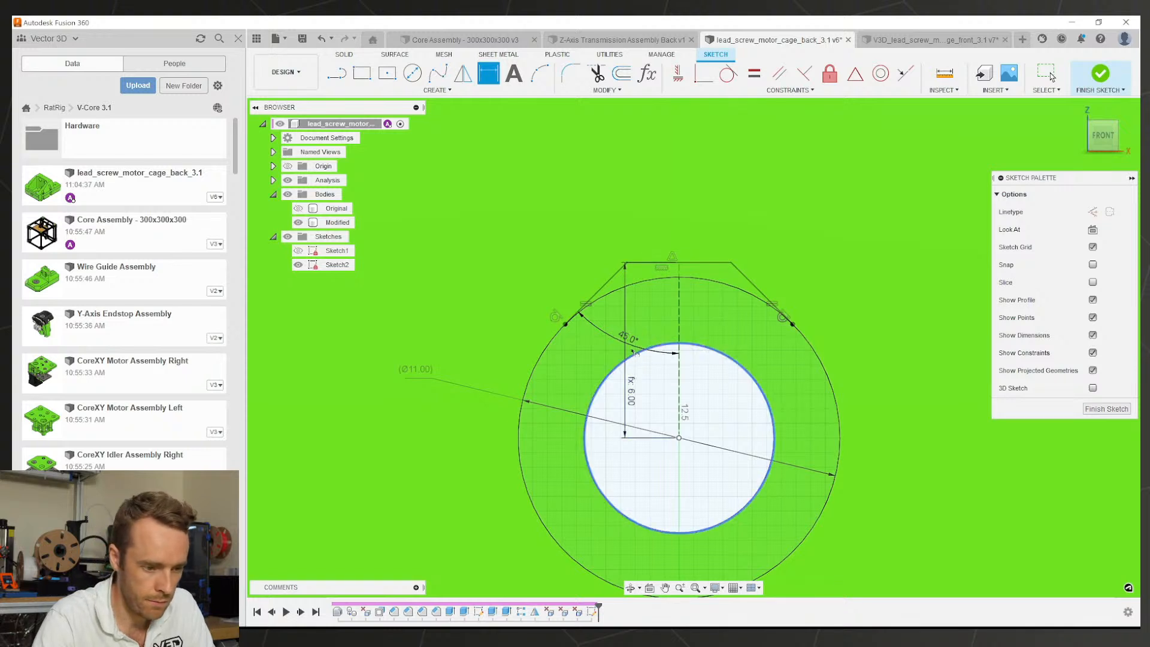
Step: Re-edit the angle dimension, trying 50° and then 45°
double_click(628, 338)
key("Return")
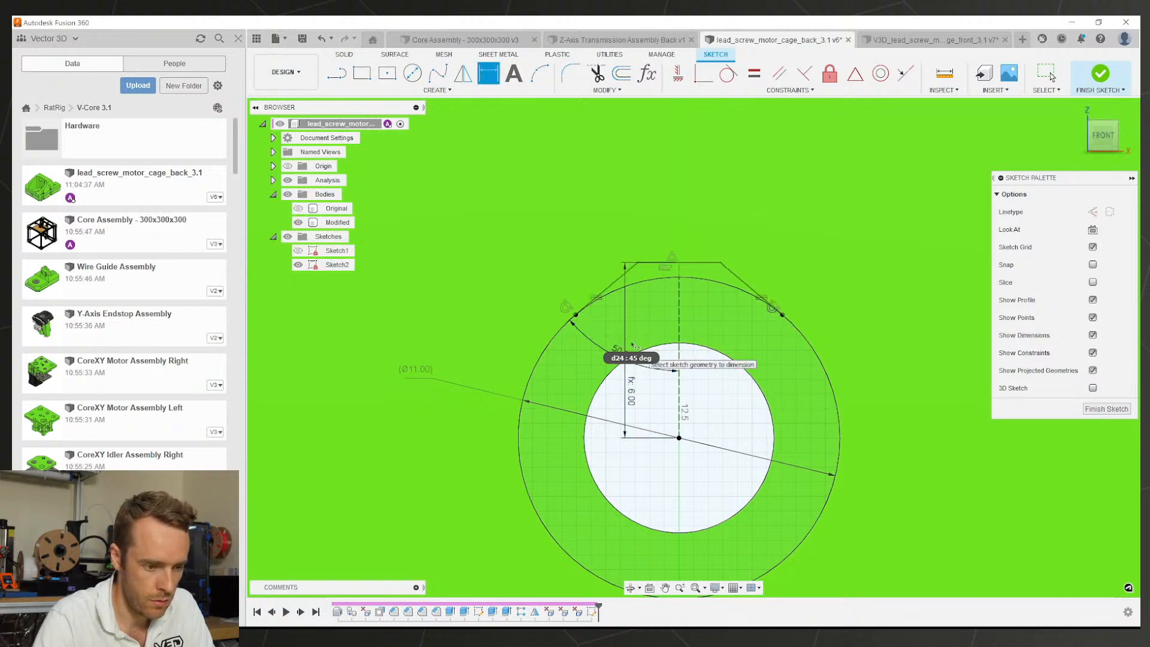
double_click(621, 354)
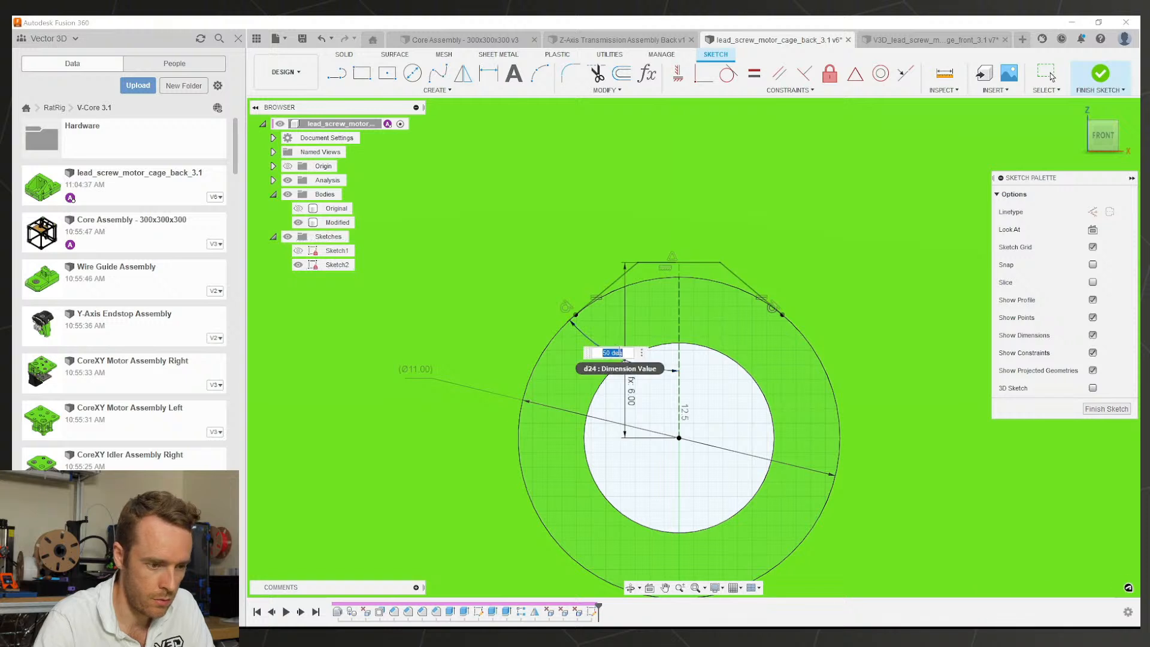
type("45")
key("Return")
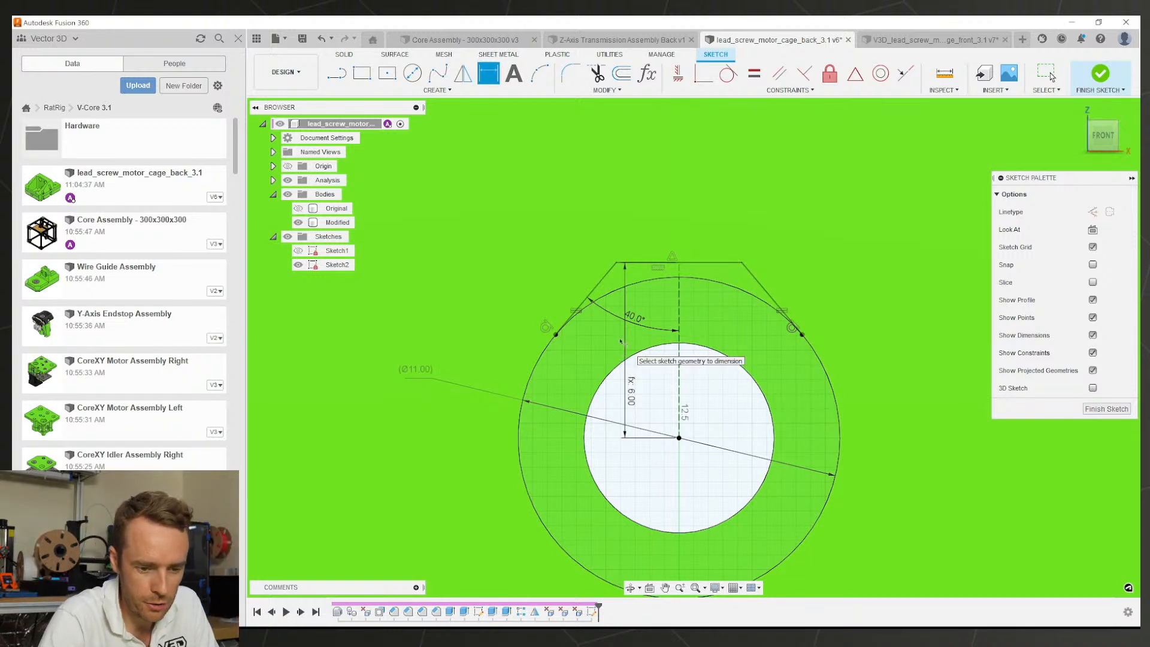
Step: Finish the sketch, view the whole cage part, and reopen Sketch2 from the timeline
left_click(1106, 409)
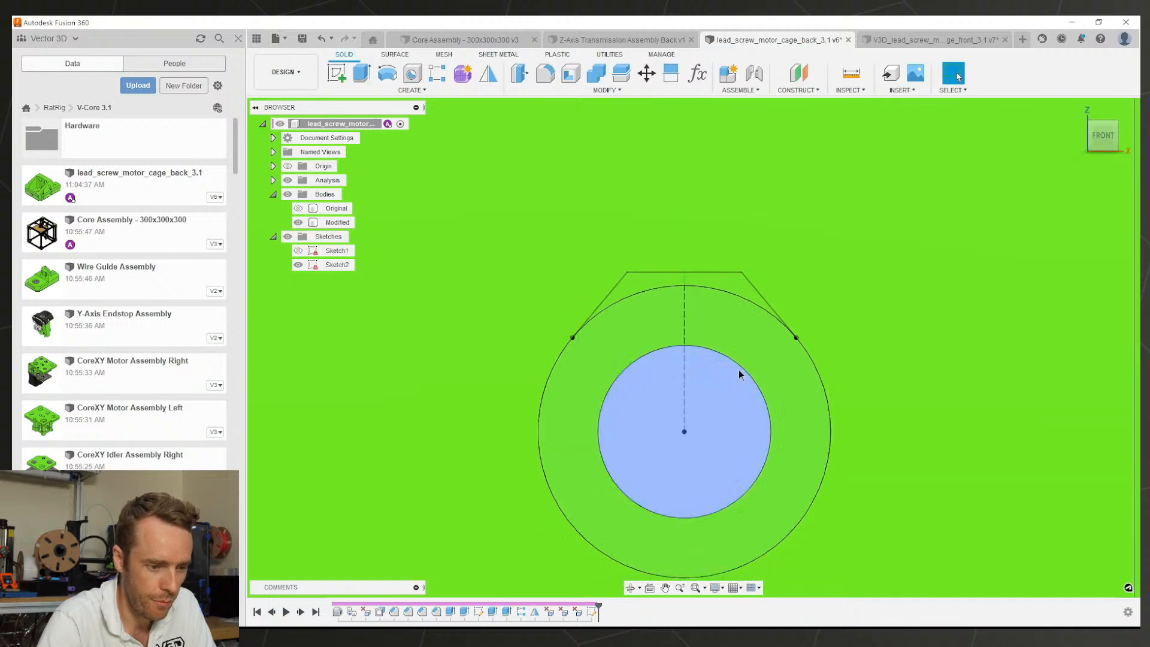
scroll(739, 373, "down", 5)
middle_click_drag(731, 325, 681, 401)
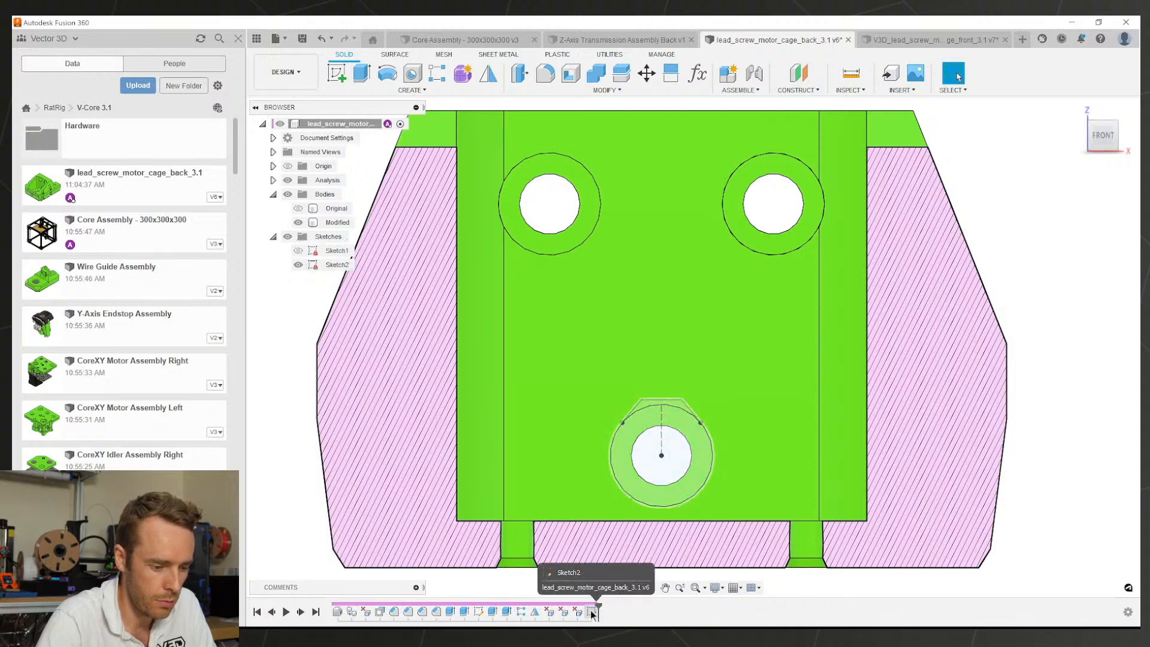
left_click(592, 612)
key("Escape")
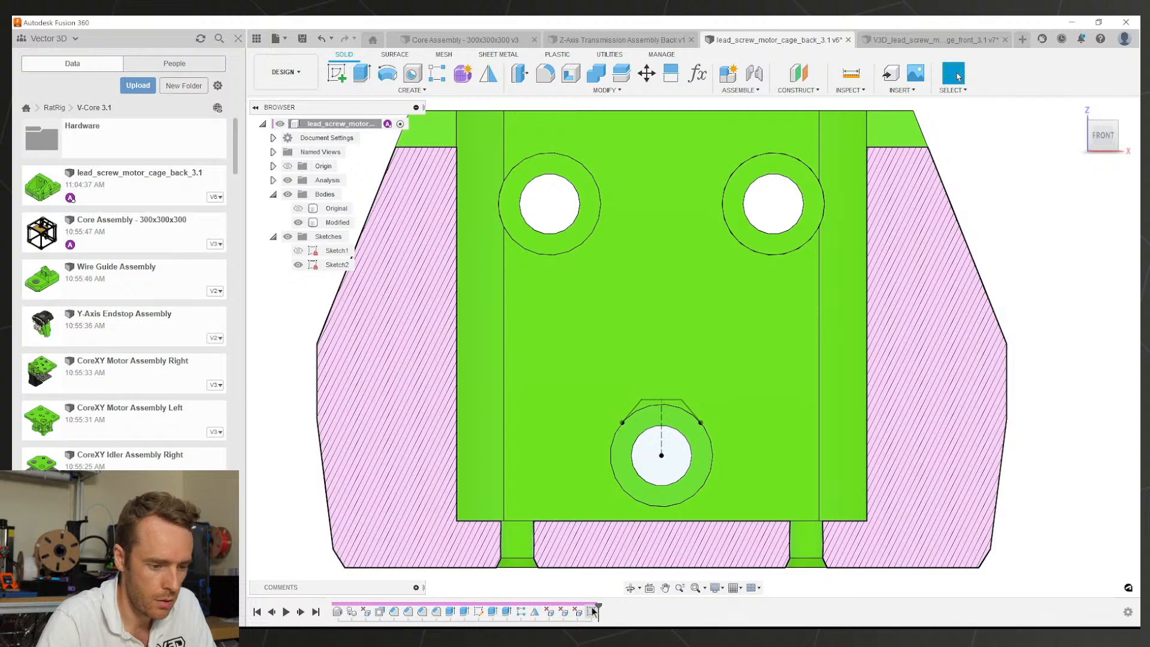
double_click(592, 612)
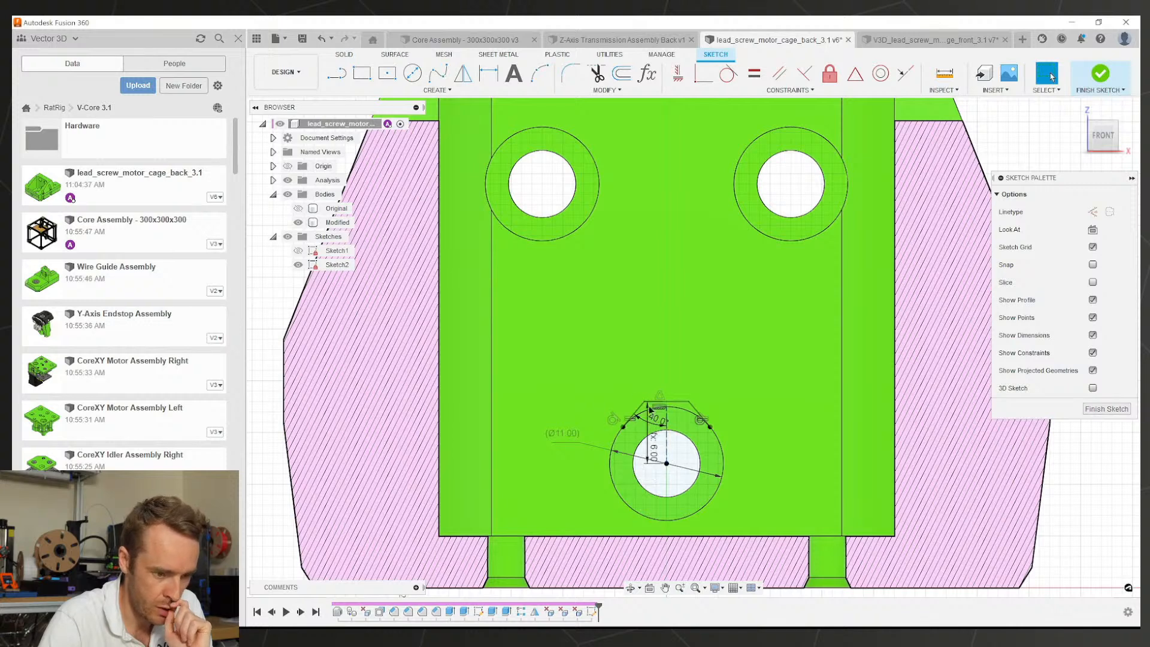
Step: Delete the lower hole's outline lines and dimensions, finish the sketch, and undo a history deletion
left_click_drag(608, 388, 771, 503)
key("Delete")
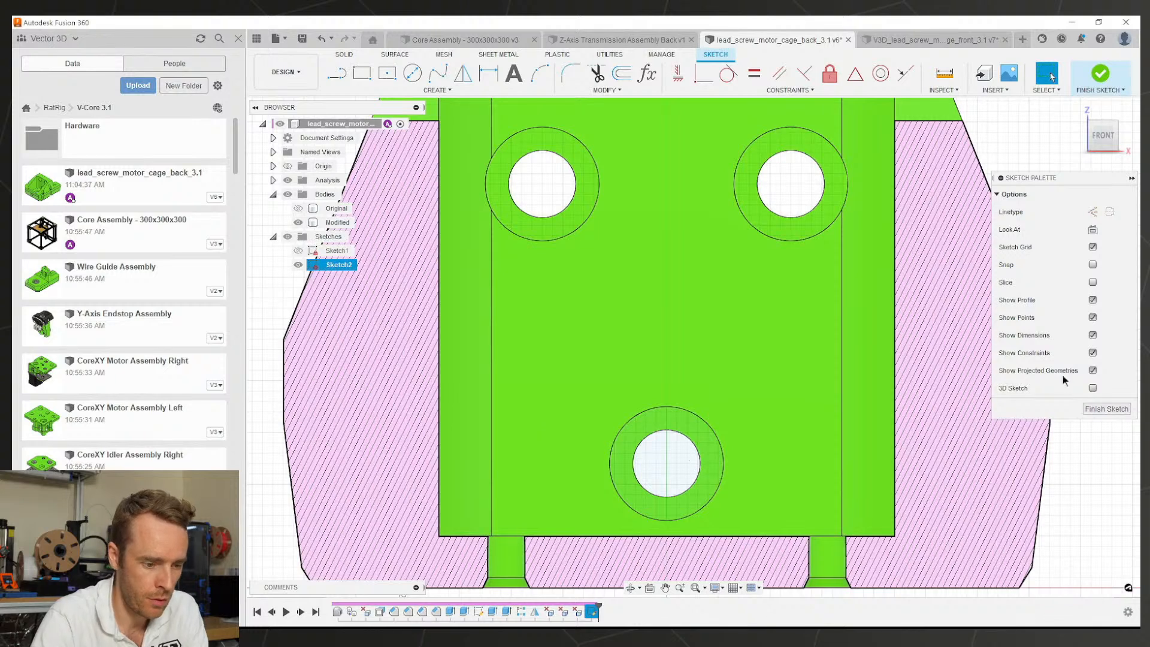
left_click(1100, 409)
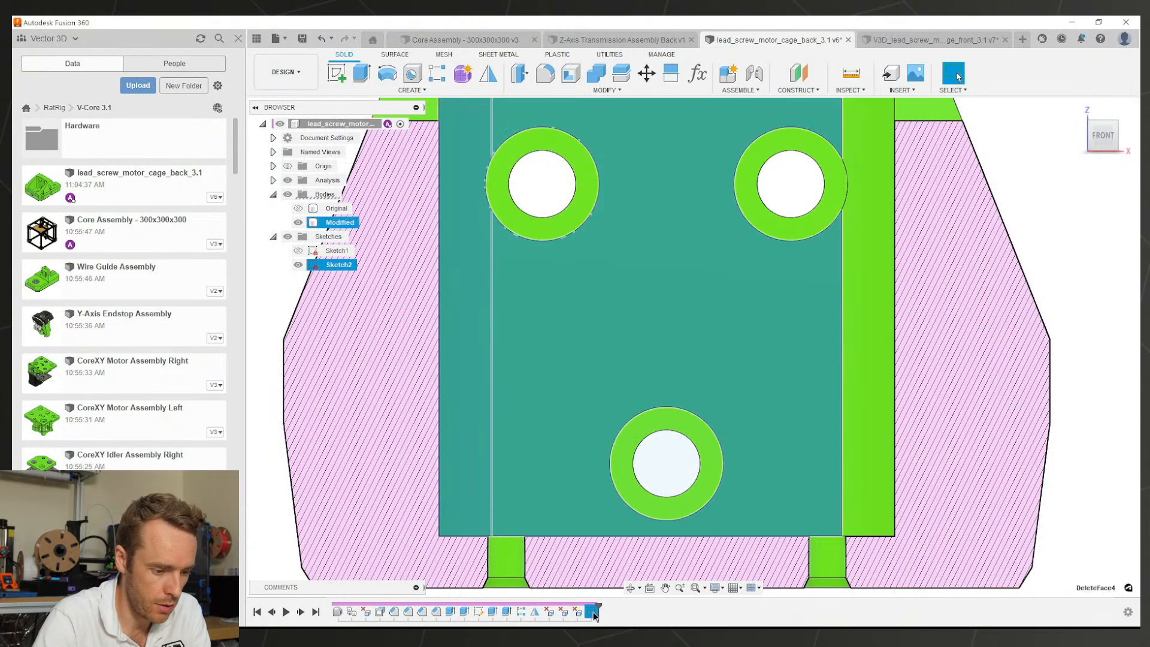
key("Delete")
key("ctrl+z")
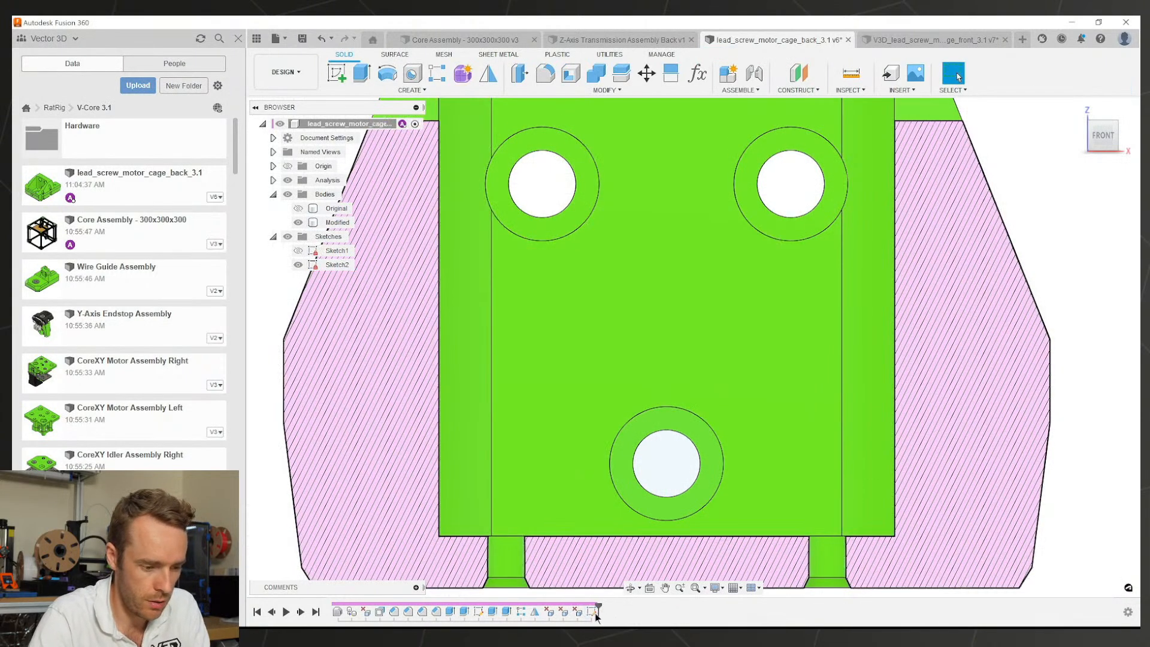
Step: Delete Sketch2 and start a new sketch on the upper-left hole's ring face
left_click(593, 613)
key("Delete")
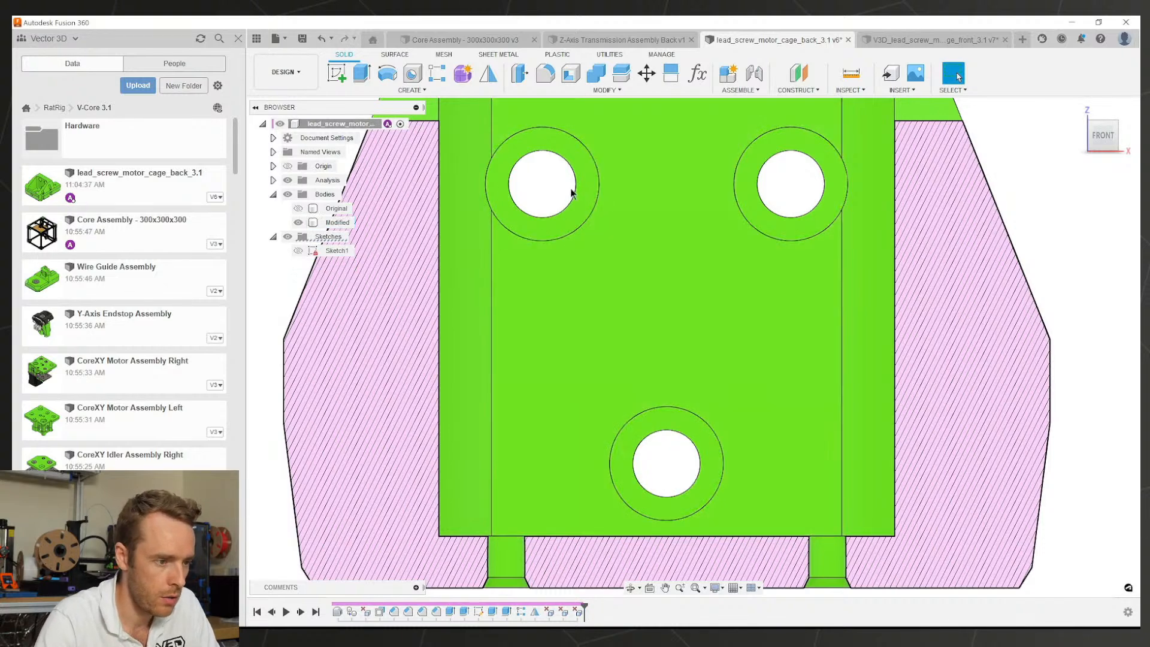
left_click(564, 156)
left_click(336, 73)
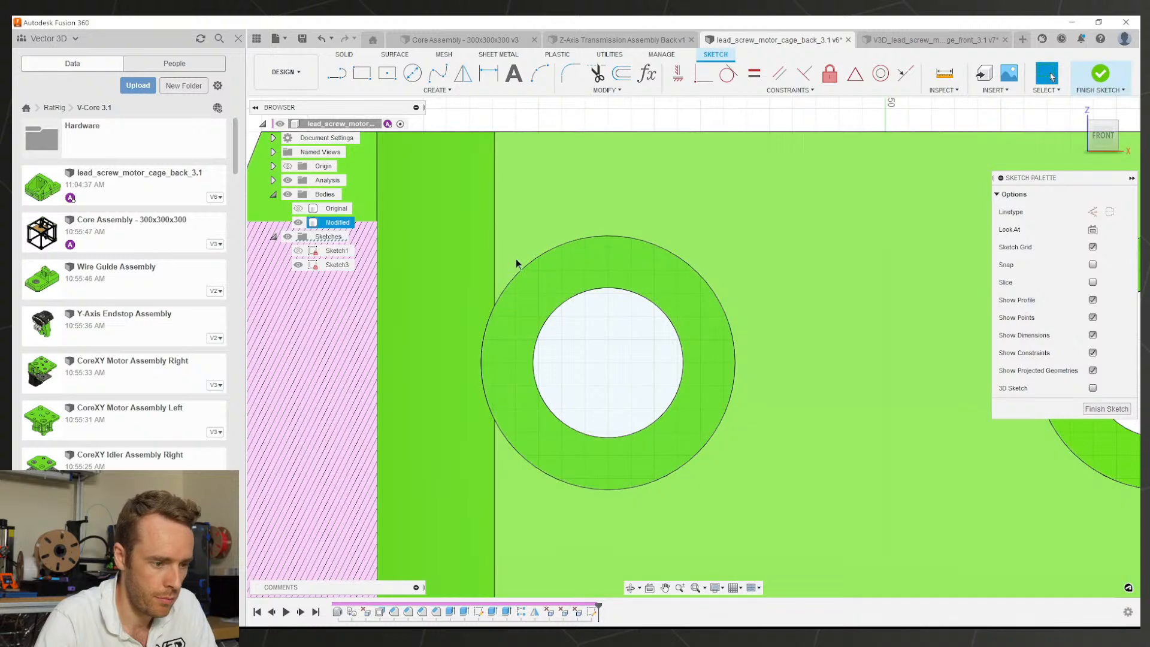
Step: Draw a top line, two lines tangent to the ring, and a line toward the hole centre
key("l")
left_click(544, 216)
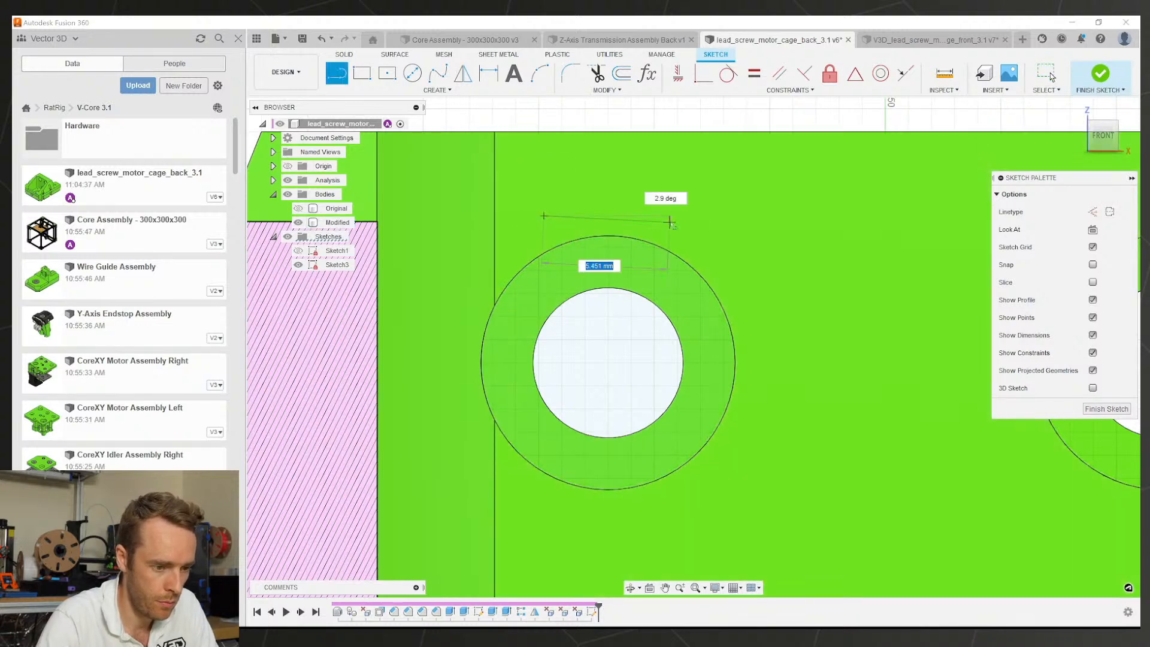
left_click(662, 216)
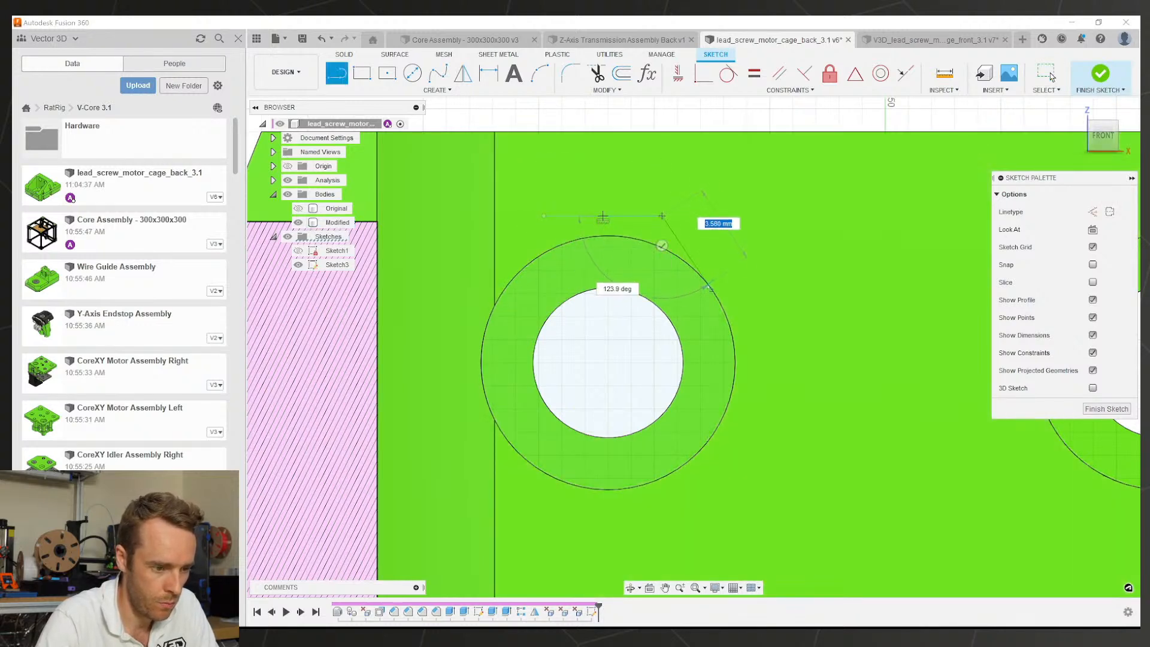
left_click(712, 292)
left_click(543, 216)
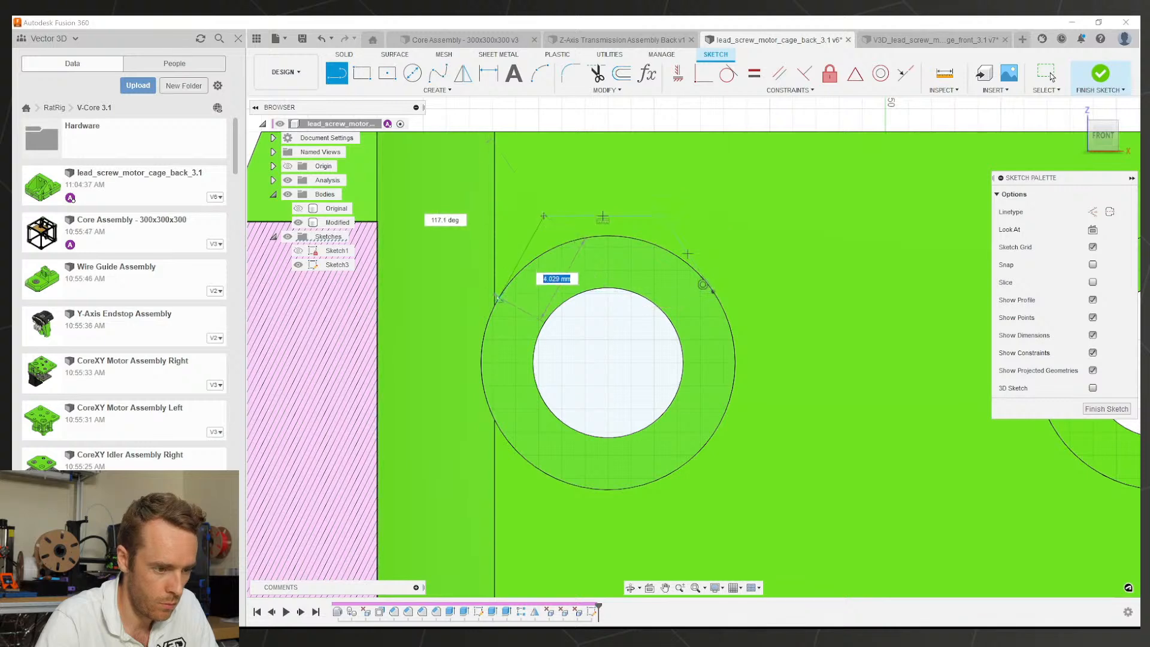
left_click(498, 301)
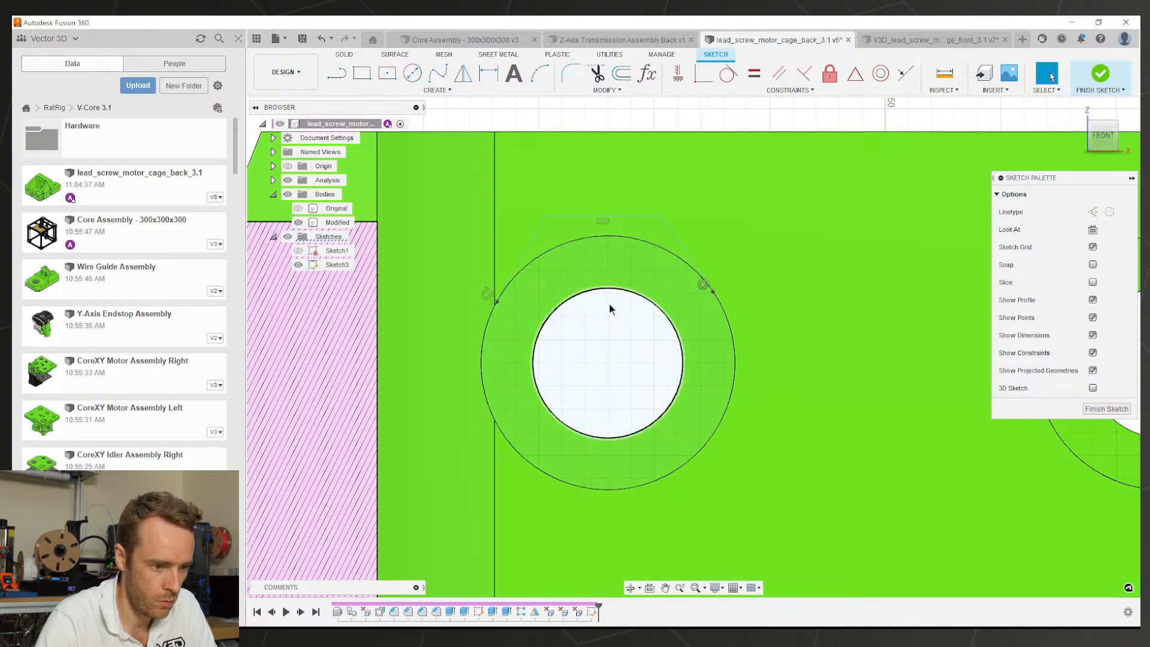
left_click(603, 218)
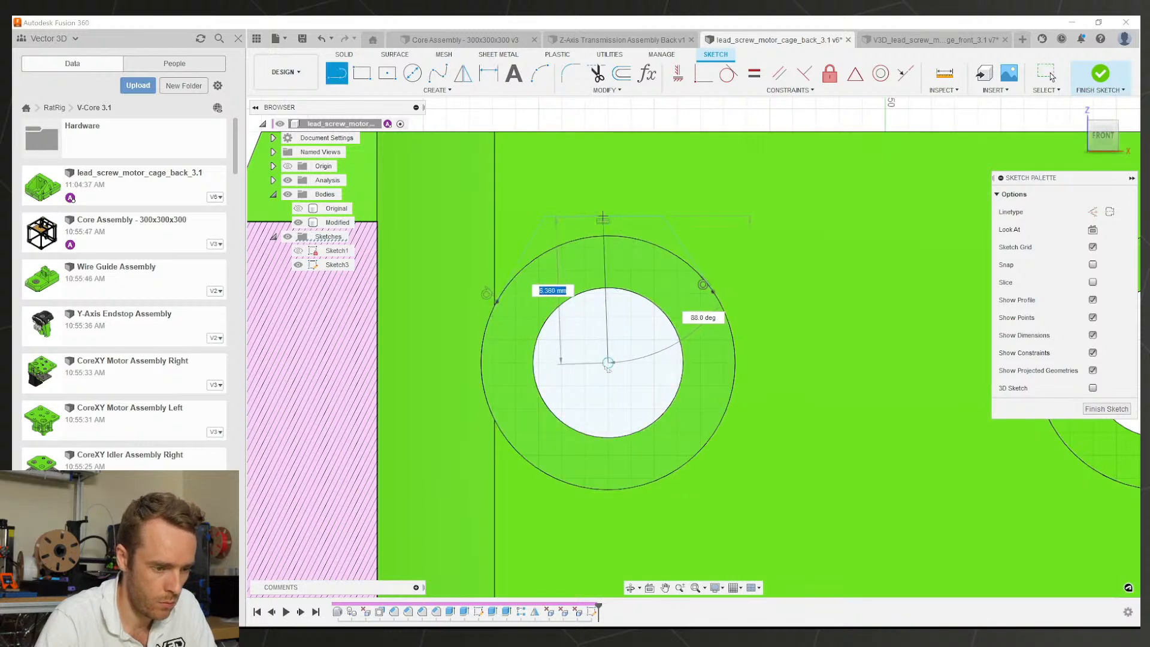
key("Escape")
Step: Make the centre line vertical, raise the top line, and convert both to construction lines
left_click(608, 324)
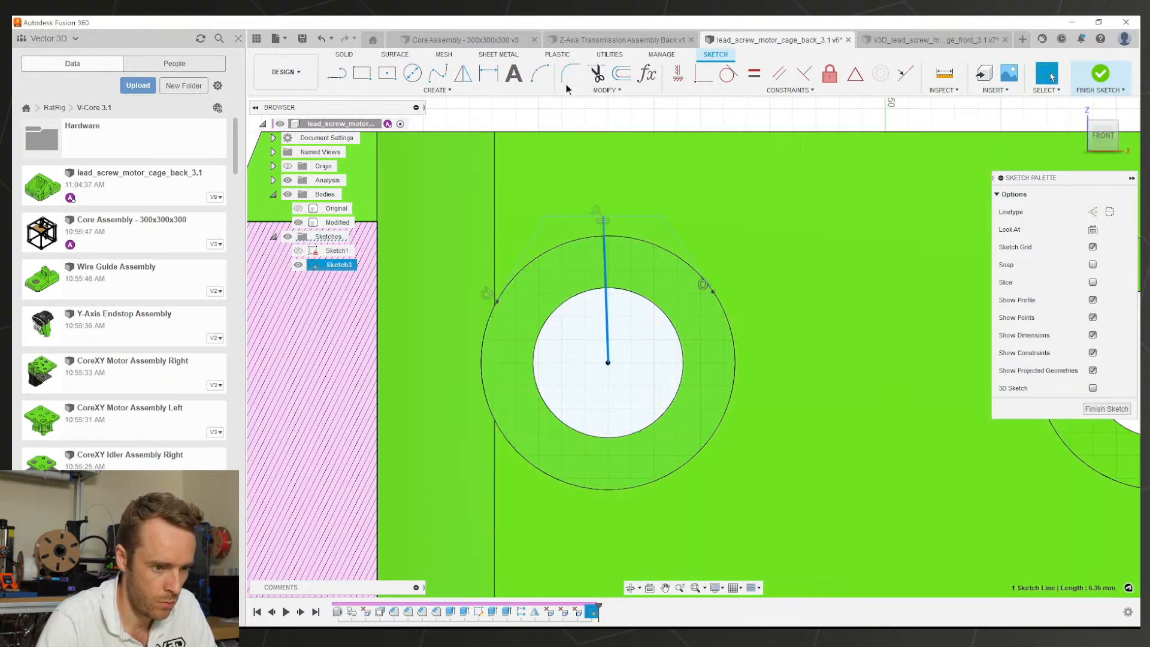
left_click(684, 75)
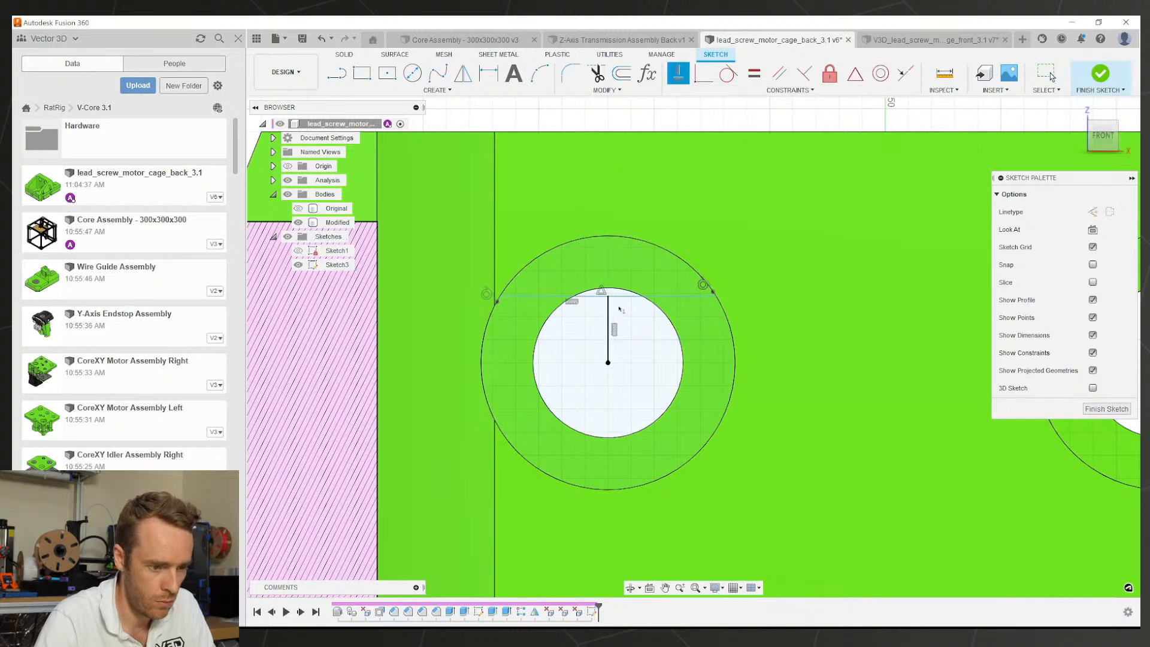
key("Escape")
left_click_drag(621, 295, 623, 217)
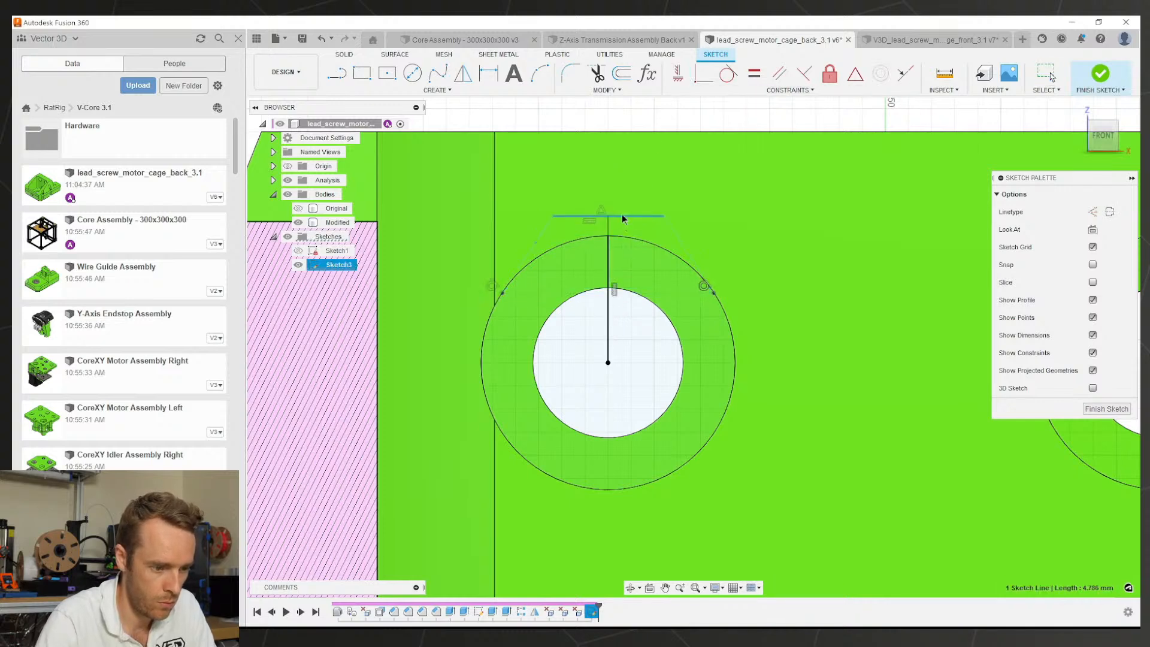
key("x")
left_click(609, 308)
key("x")
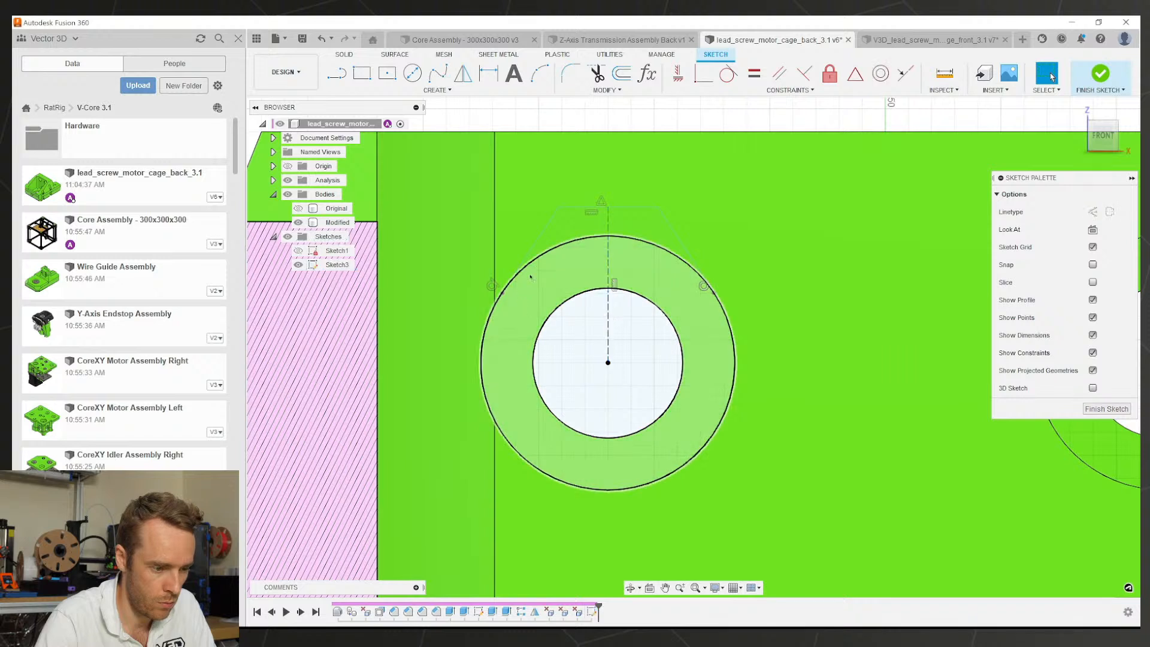
Step: Dimension the ring's outer circle diameter
key("d")
left_click(516, 274)
left_click(511, 337)
Step: Keep Ø11.00 as driven and dimension the centre line from the diameter, giving 6.00
key("Return")
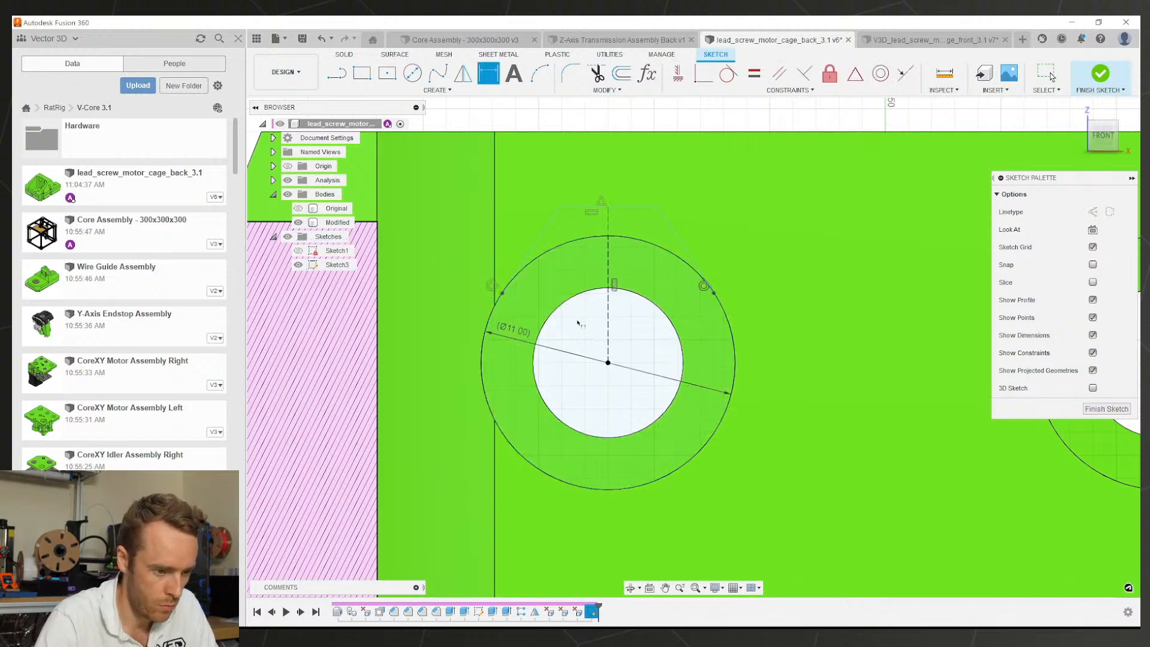
left_click(608, 320)
left_click(576, 329)
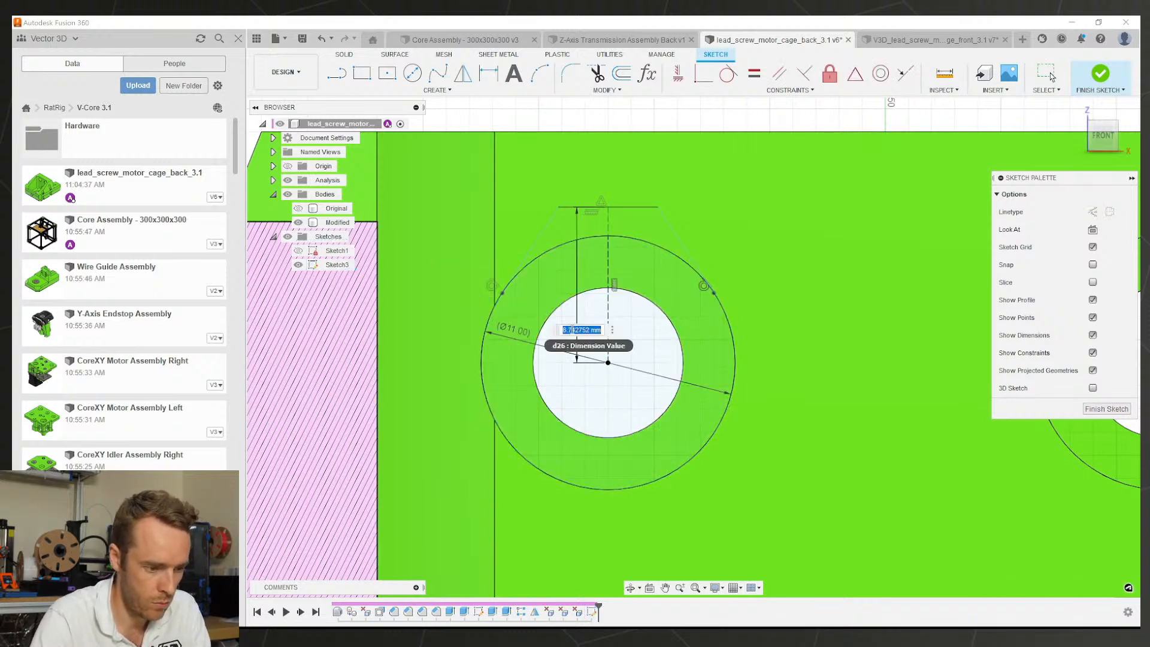
left_click(521, 333)
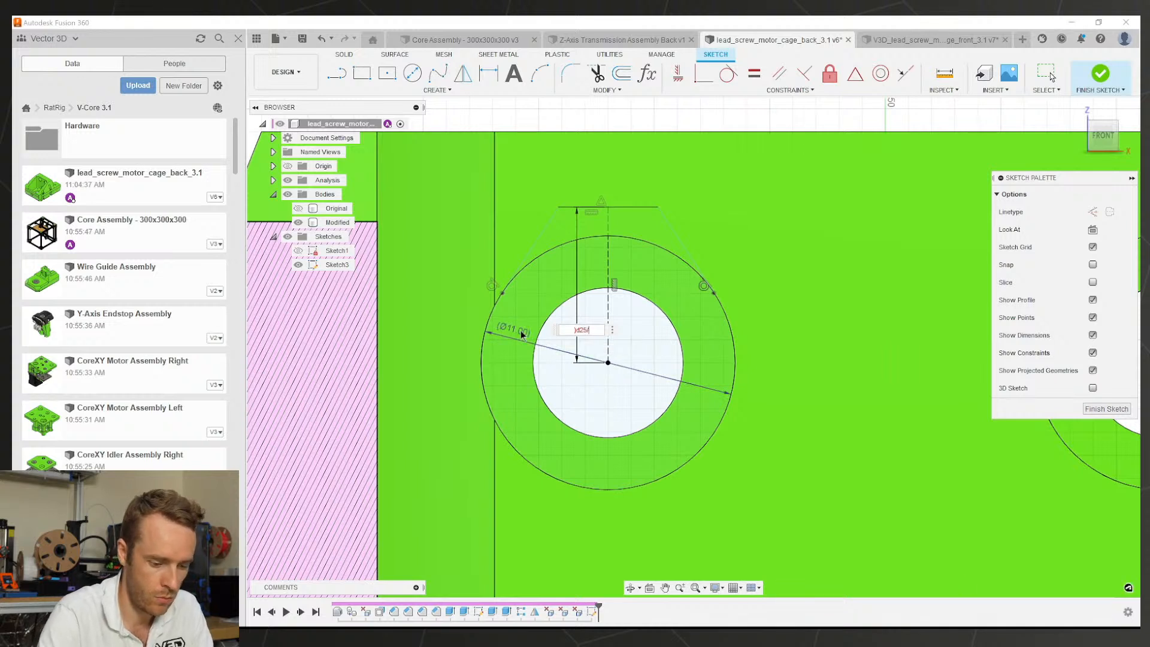
type("/2)+0.5")
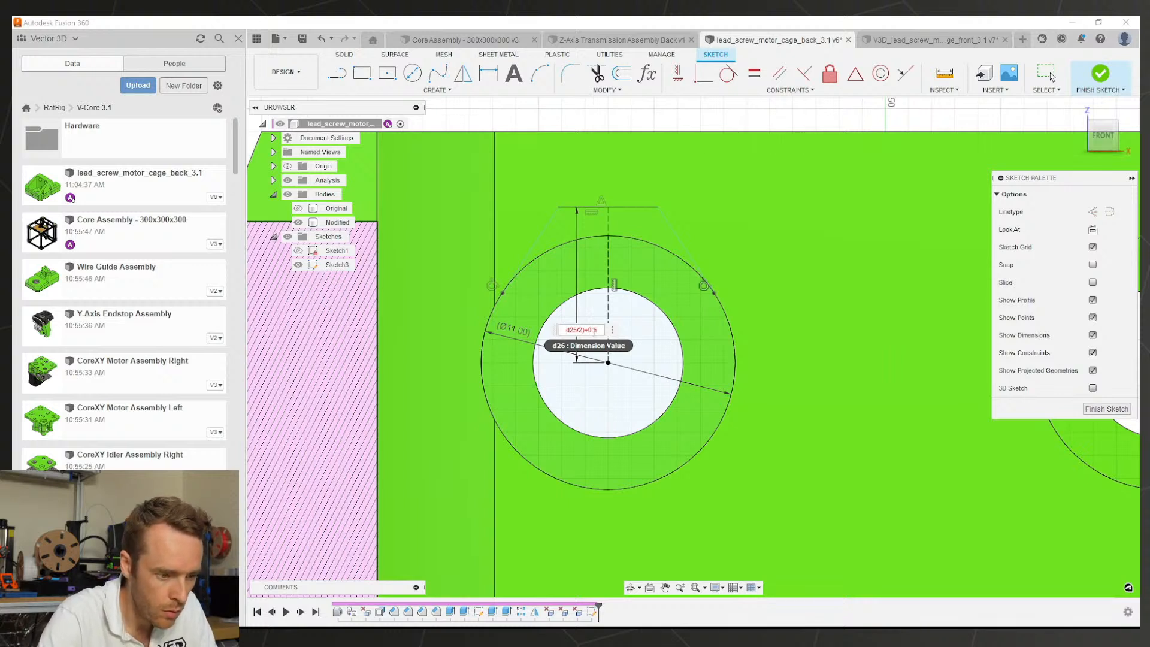
key("Return")
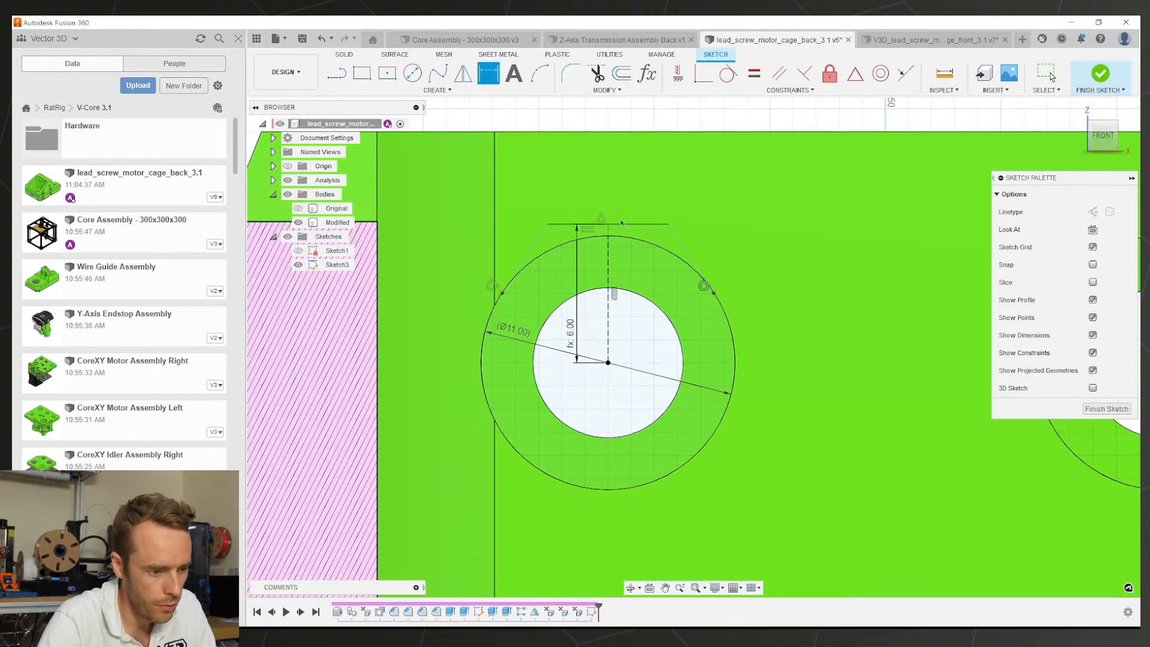
key("Escape")
Step: Dimension the slanted line's angle to the centre line, adjusting 50° to 45° and finally 40°
key("d")
left_click(532, 248)
left_click(609, 267)
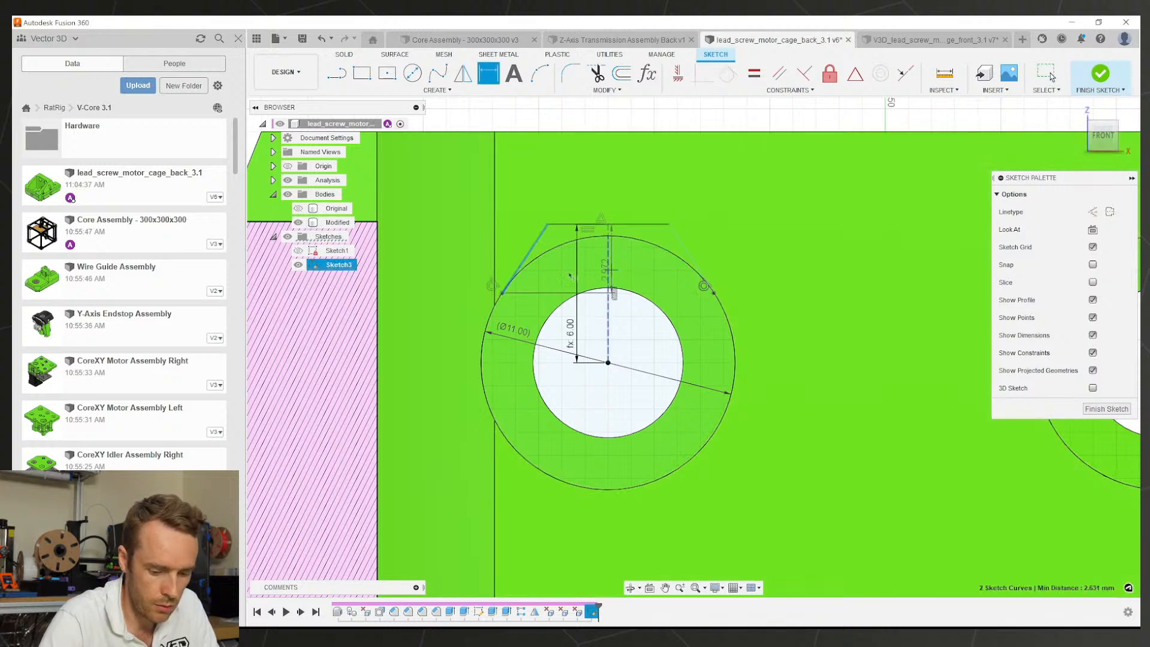
left_click(562, 281)
type("50")
key("Return")
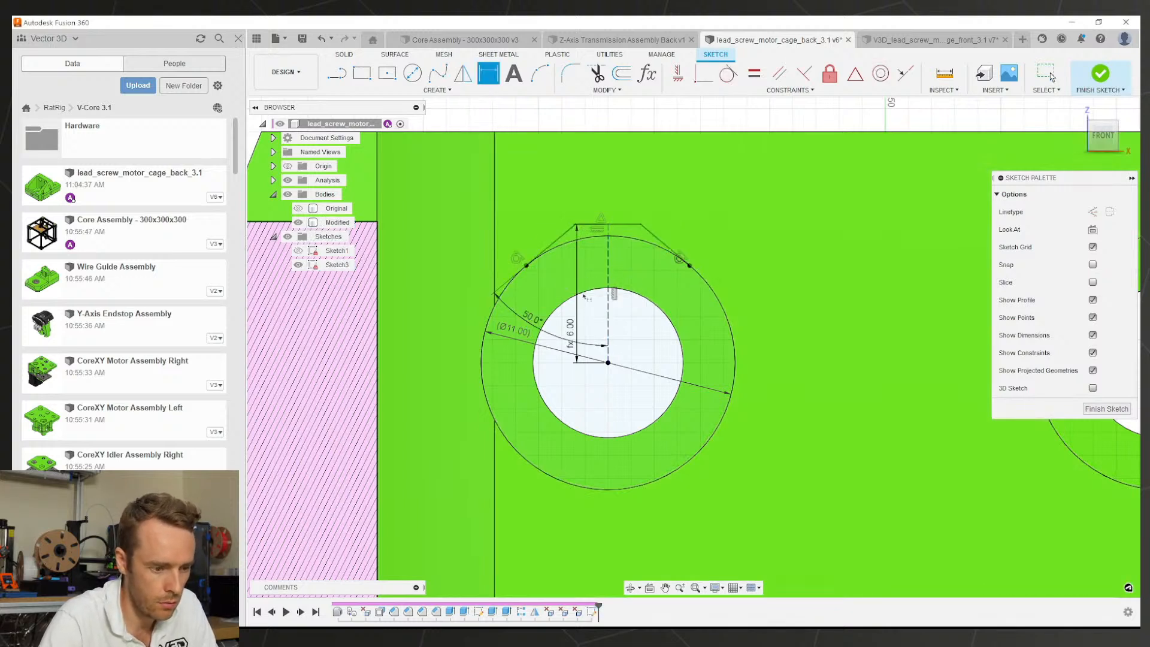
double_click(536, 318)
type("45")
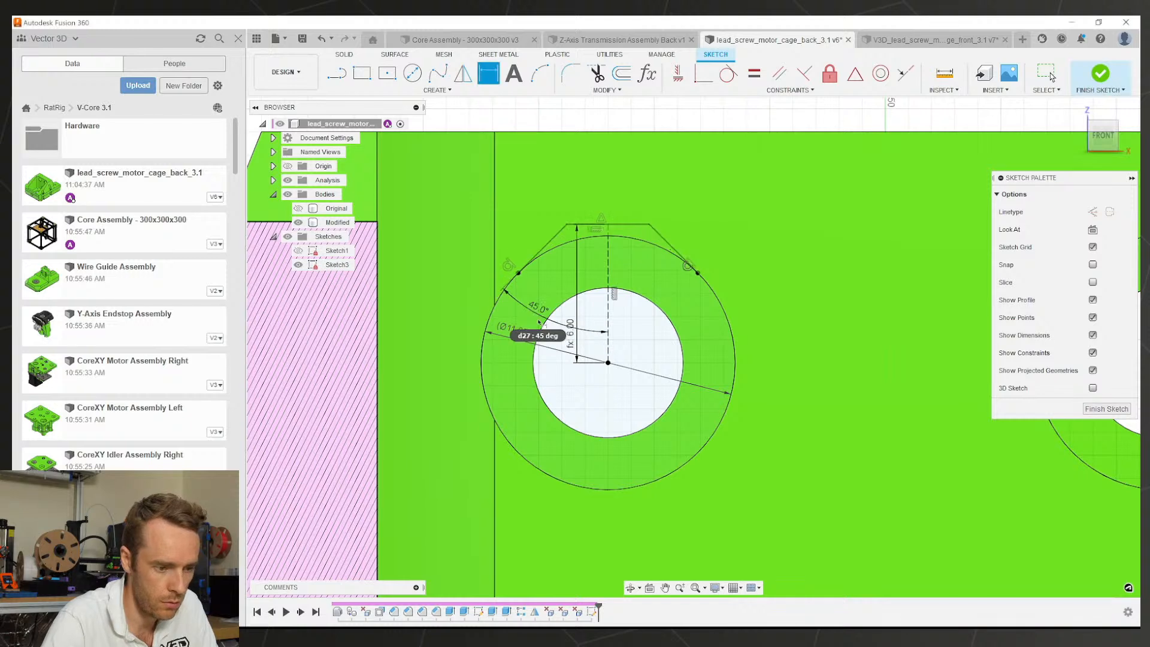
key("Return")
double_click(539, 311)
type("40")
key("Return")
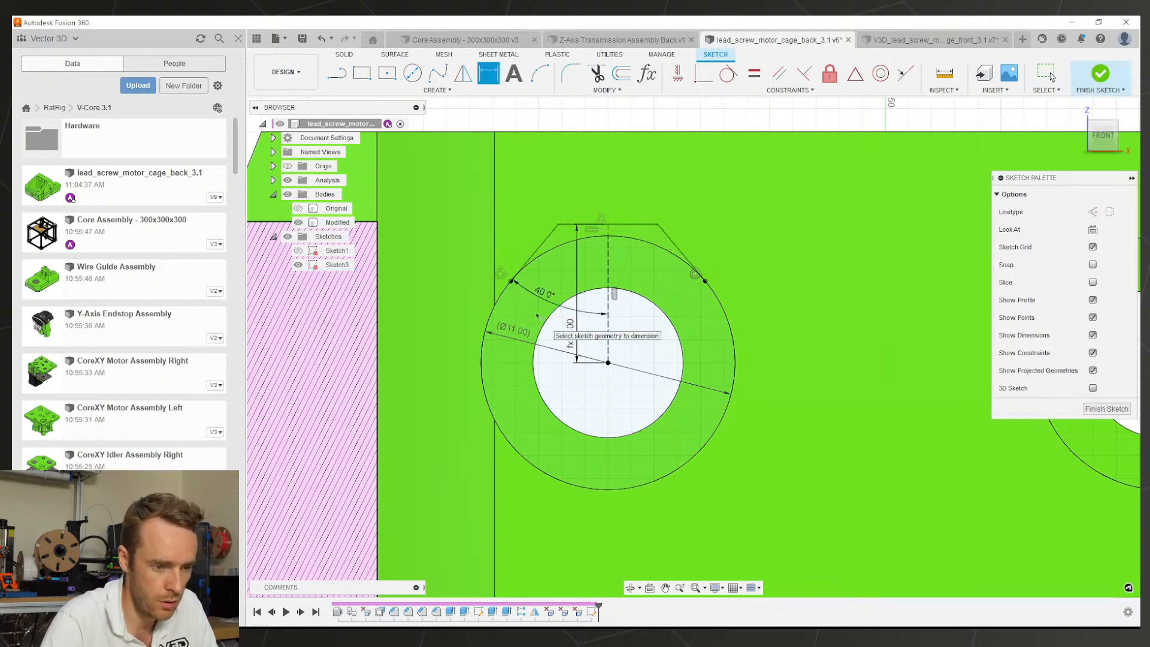
key("Escape")
scroll(641, 238, "down", 5)
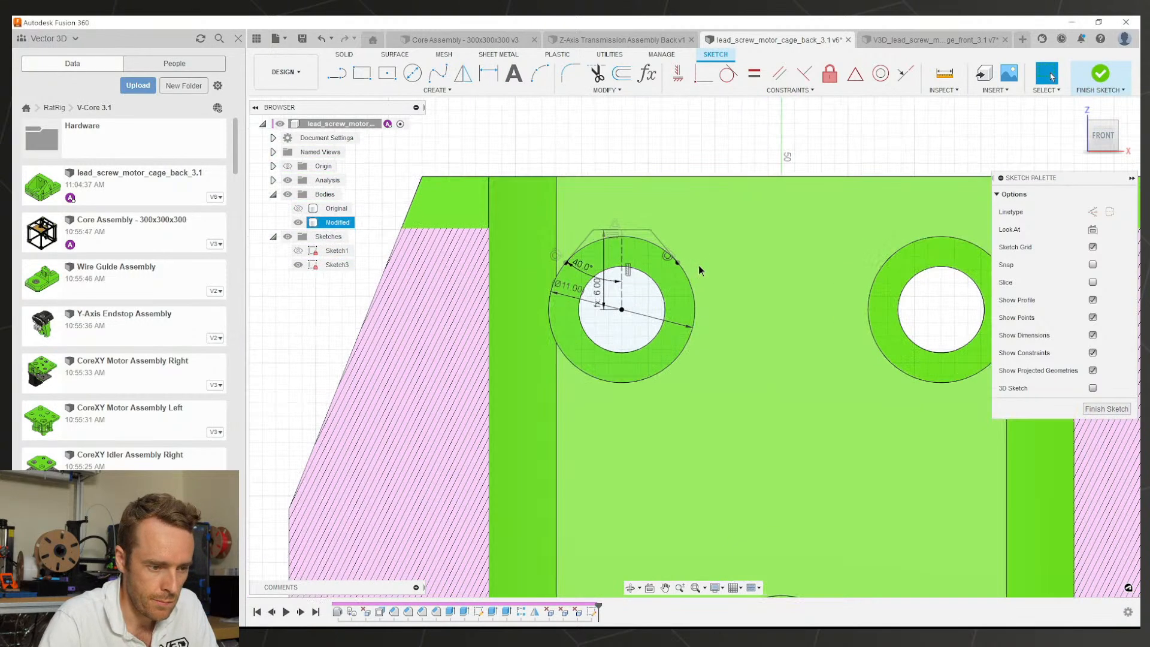
Step: Extrude-cut the tapered Sketch3 profile 8.50 mm into the upper-left ring as Extrude5
key("e")
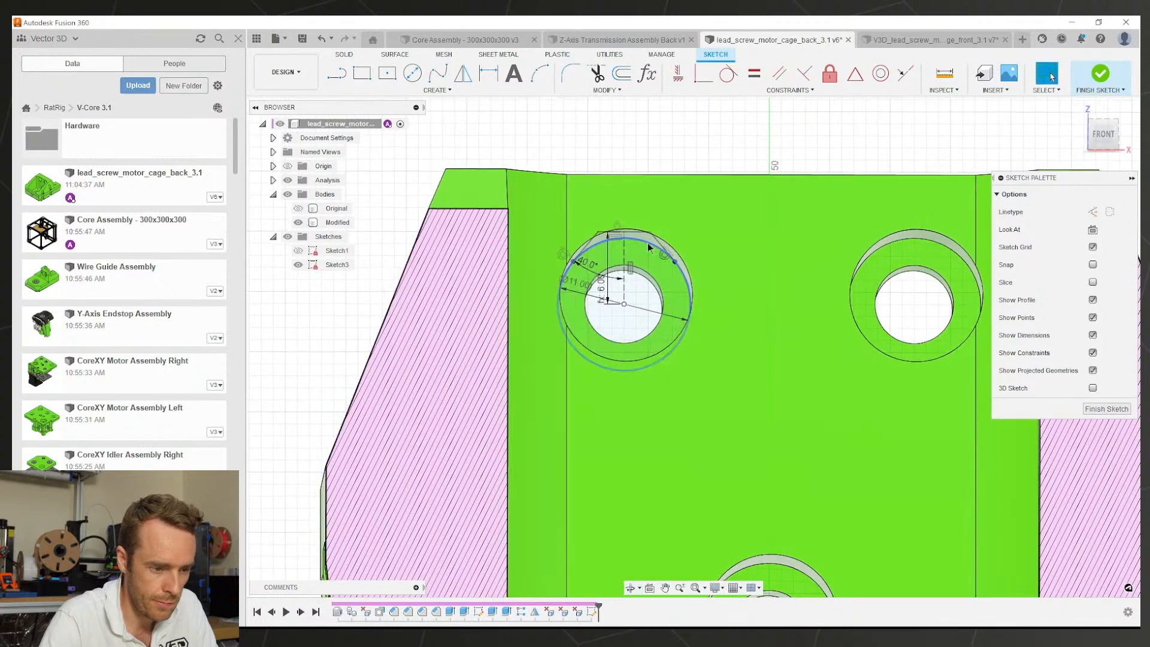
left_click(648, 242)
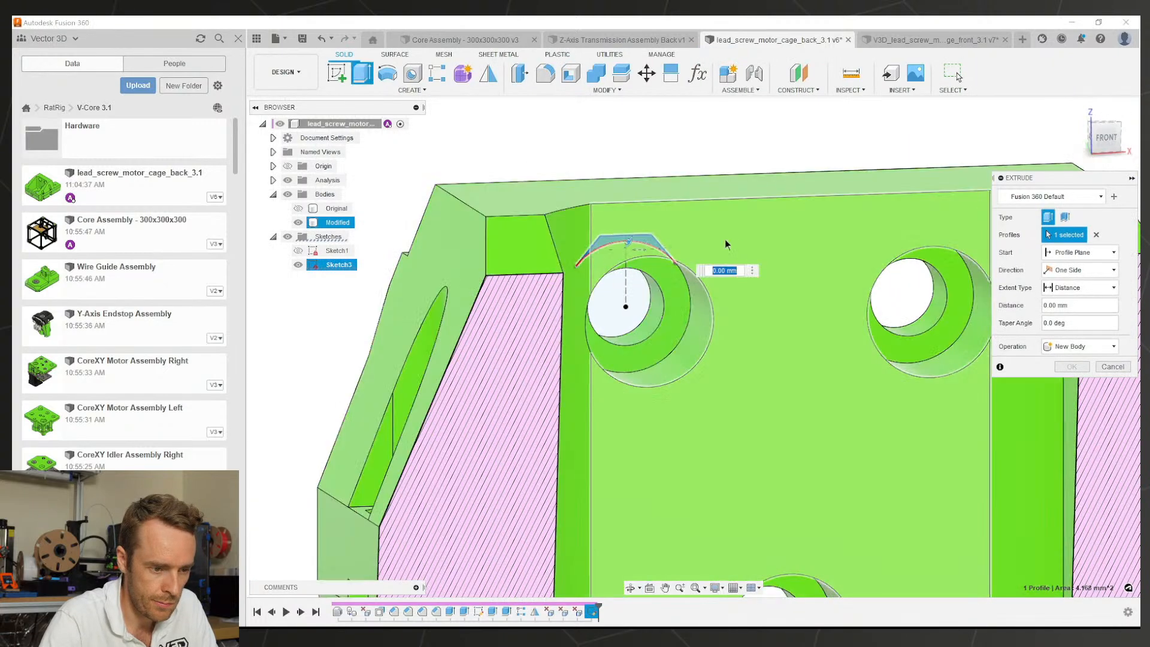
left_click_drag(753, 253, 756, 327)
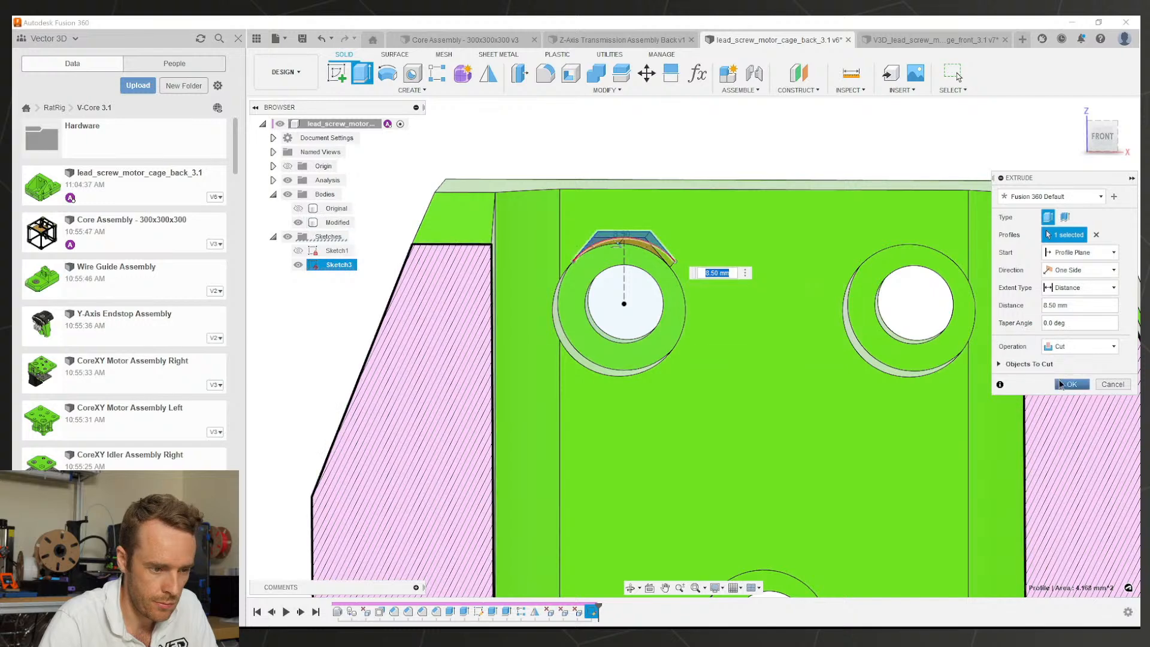
left_click(1072, 384)
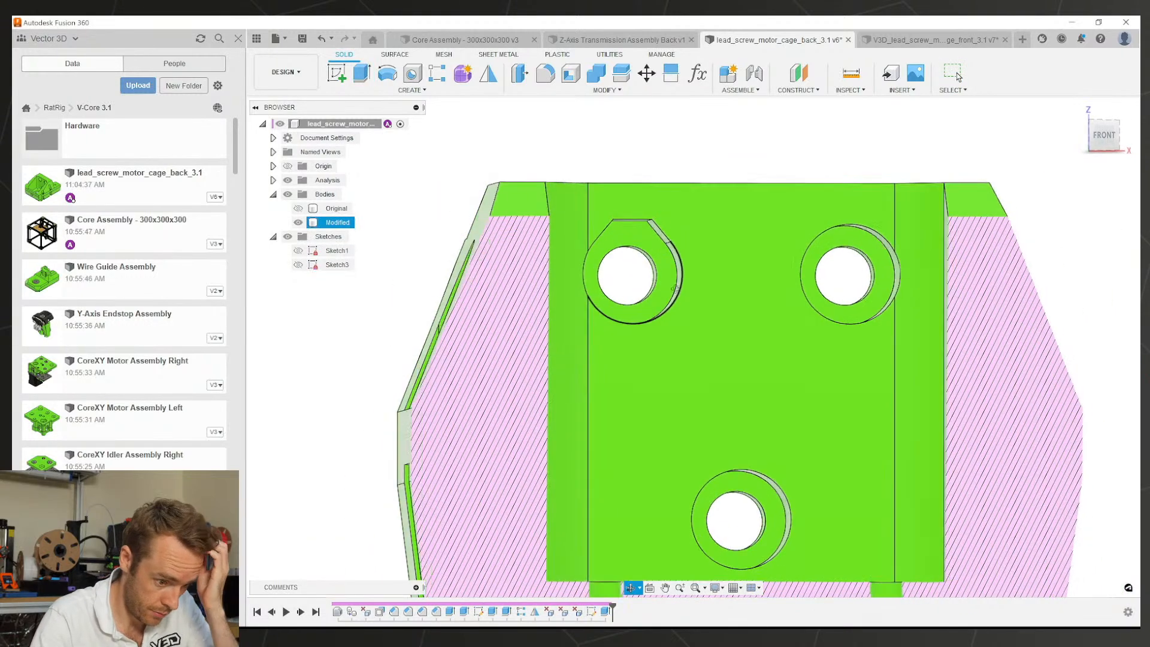
left_click(605, 611)
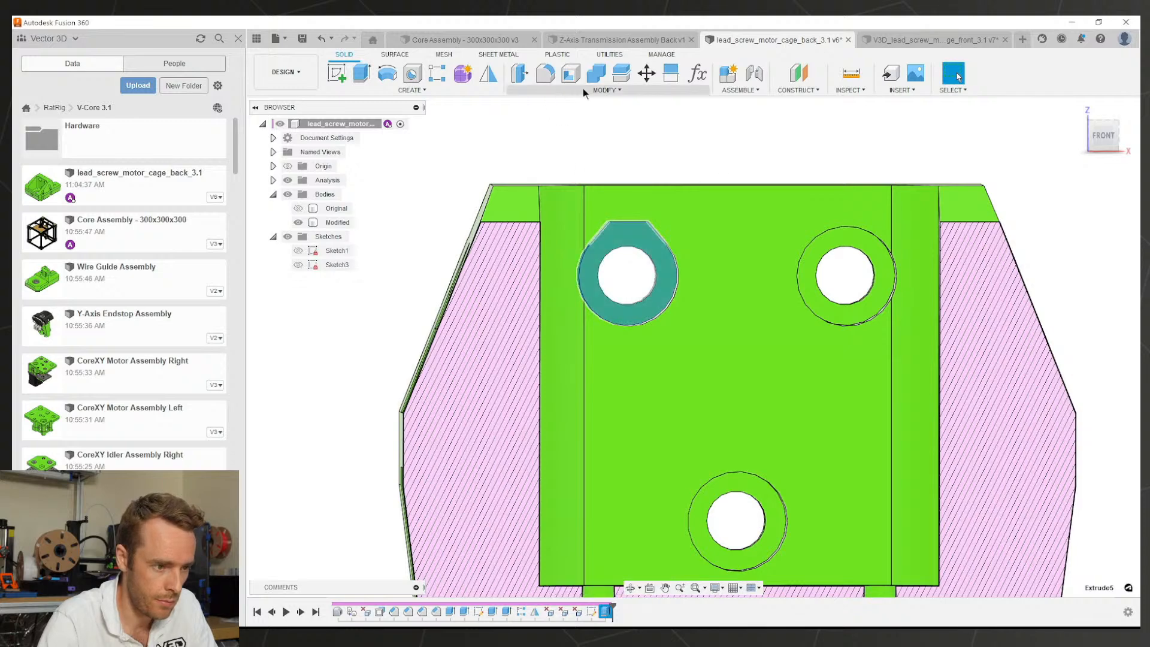
Step: Pattern Extrude5 in a 3x3 grid spaced 24 mm sideways and -27 mm down
left_click(438, 72)
scroll(730, 304, "down", 4)
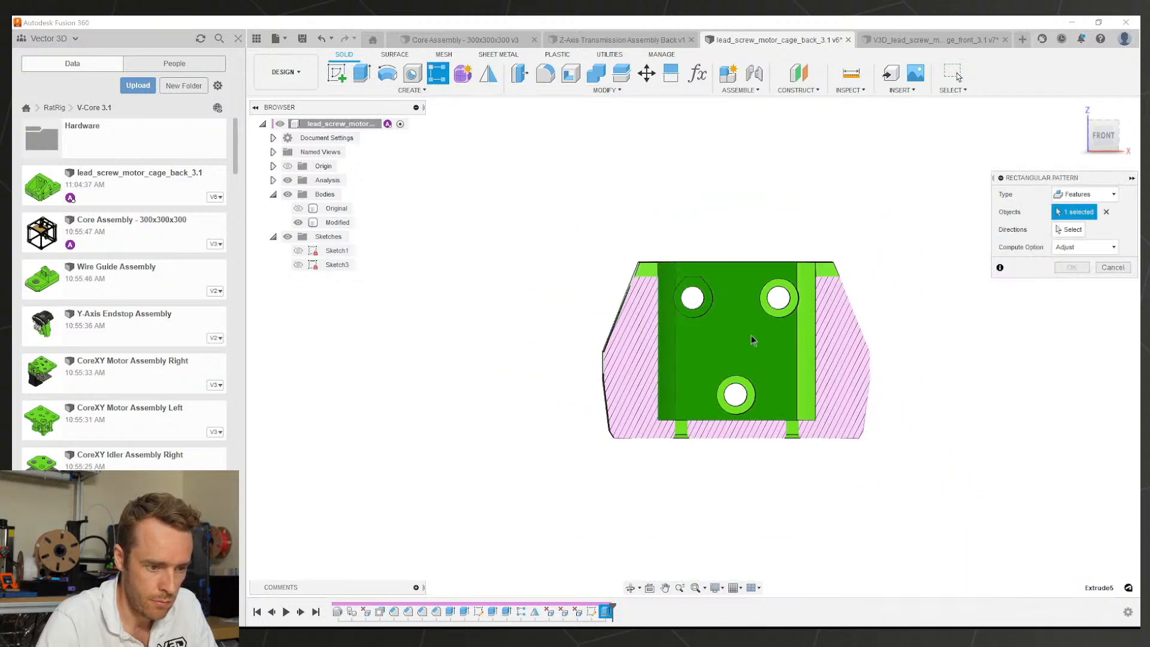
middle_click_drag(750, 336, 678, 327, "shift")
left_click(1067, 231)
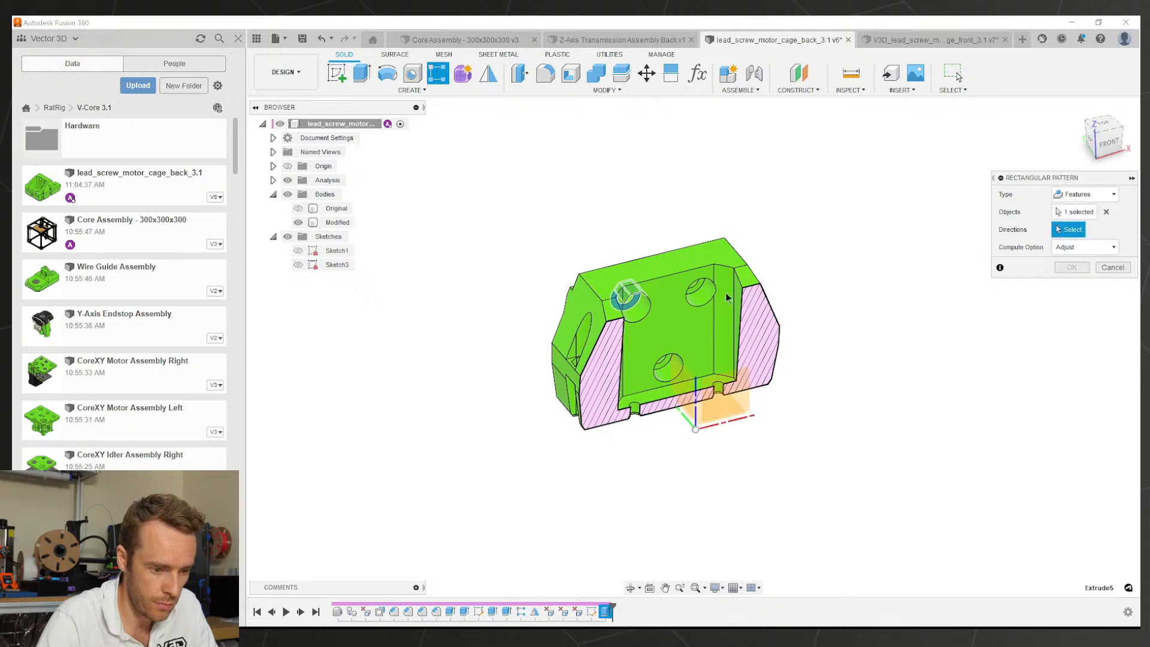
left_click(732, 424)
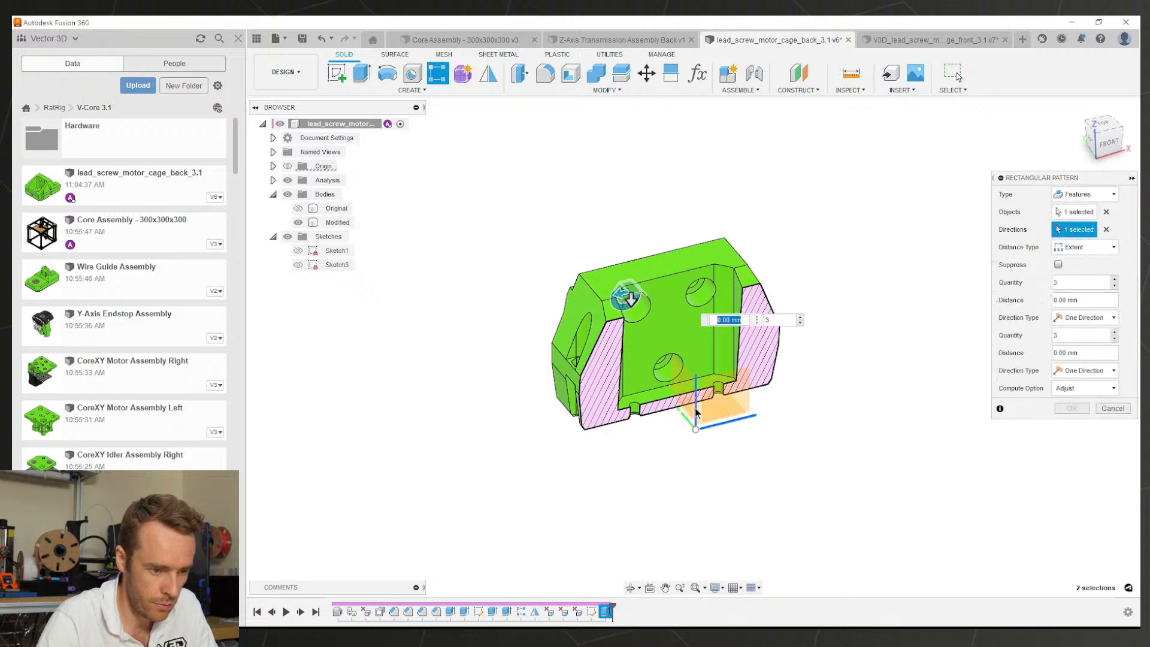
left_click(696, 413)
middle_click_drag(678, 334, 647, 307, "shift")
scroll(642, 294, "up", 2)
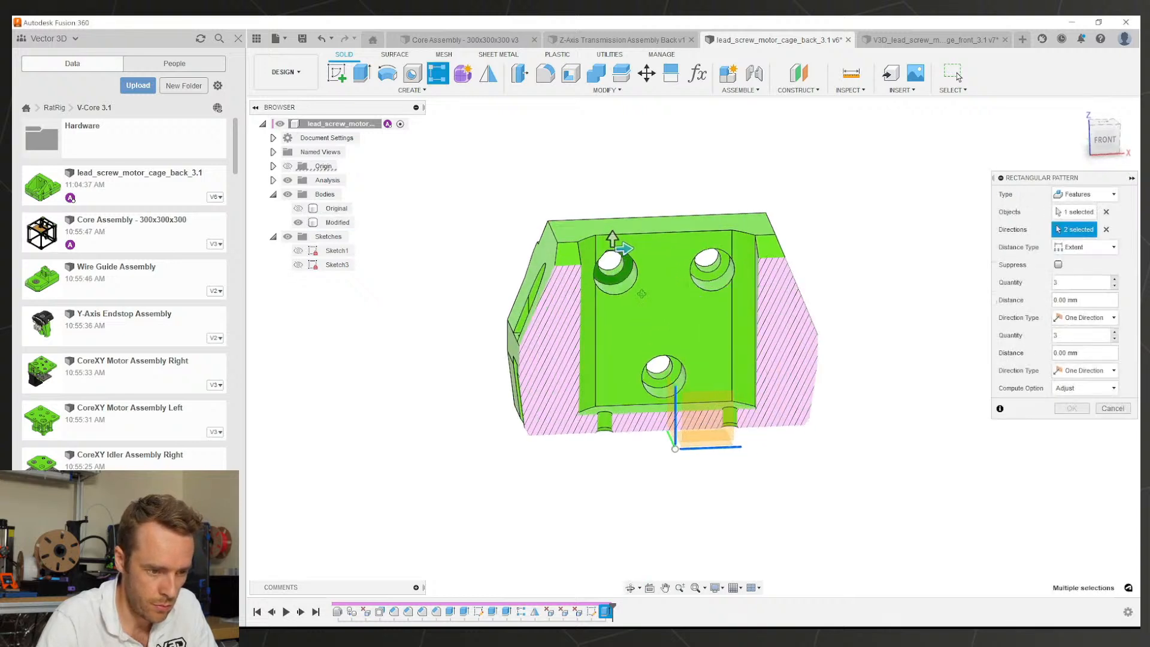
scroll(642, 293, "up", 3)
left_click_drag(621, 240, 754, 237)
left_click_drag(607, 230, 608, 397)
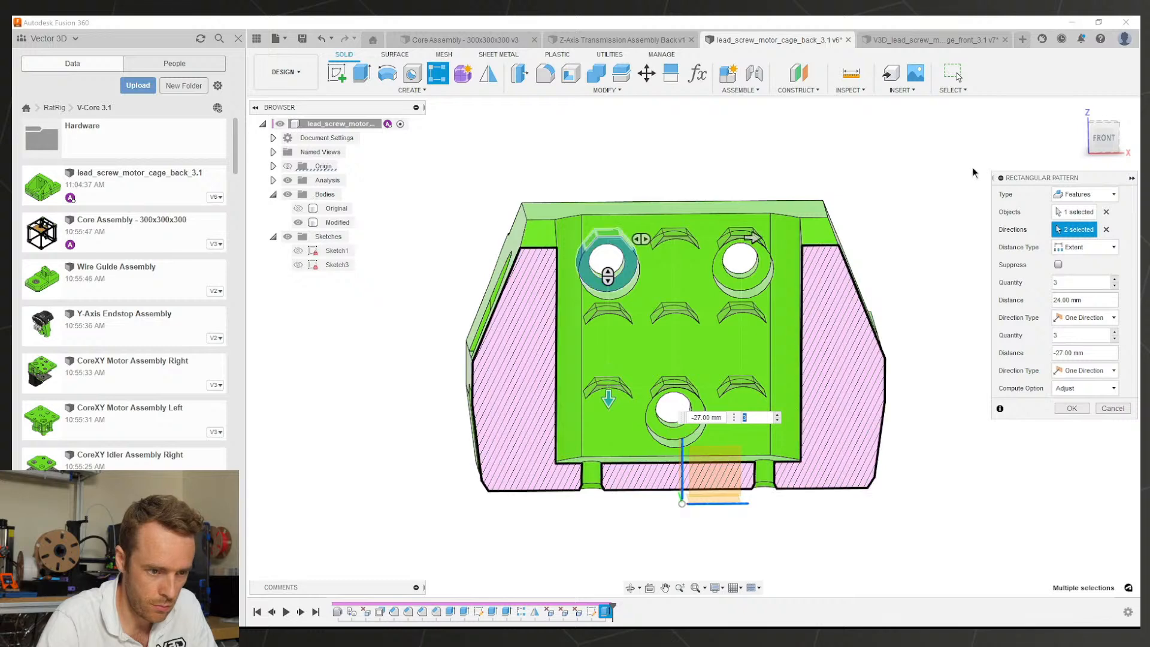
Step: Suppress the five unwanted copies, keeping only the upper-right and bottom hole copies
left_click(1104, 138)
scroll(747, 284, "up", 3)
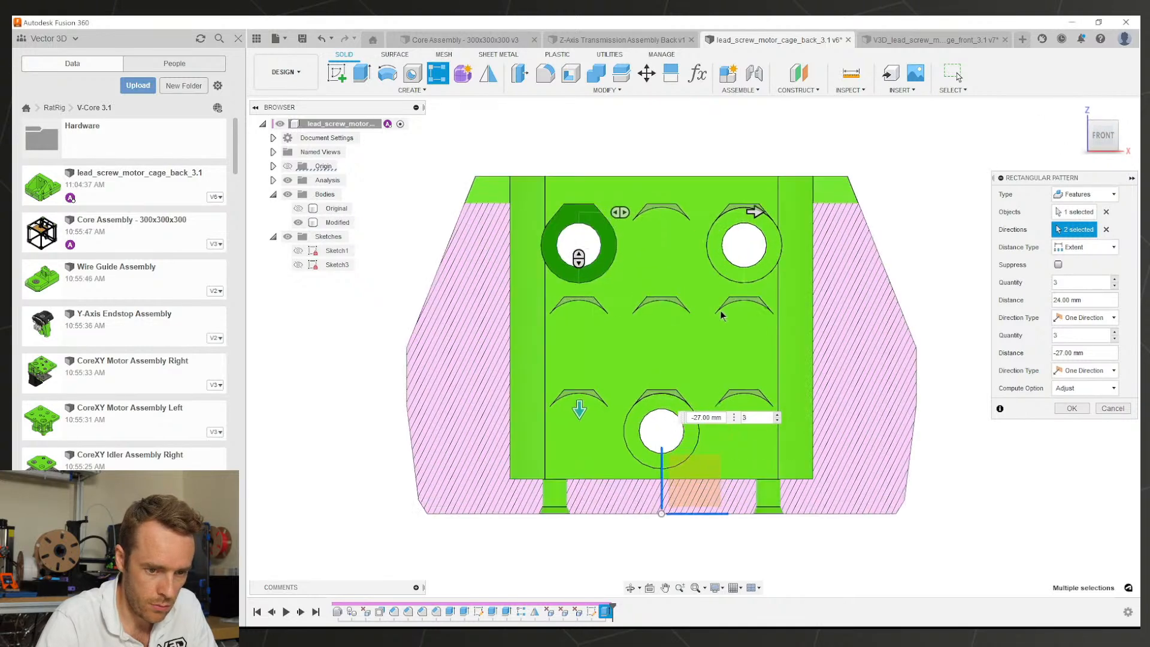
left_click(1058, 265)
left_click(546, 304)
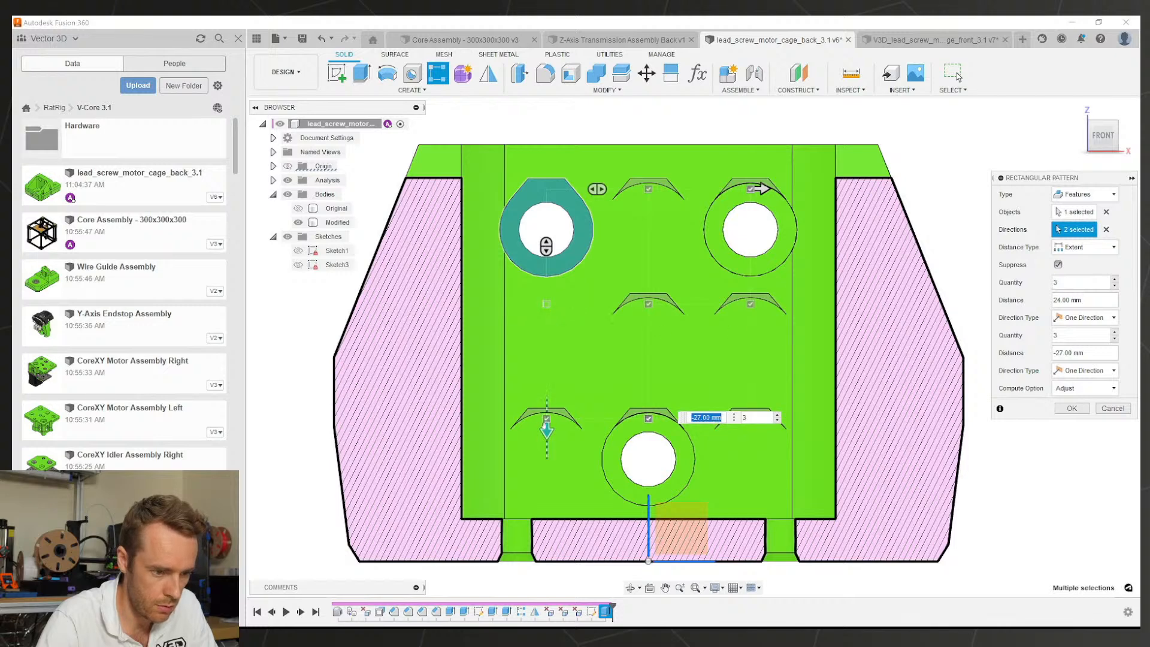
left_click(545, 418)
left_click(649, 304)
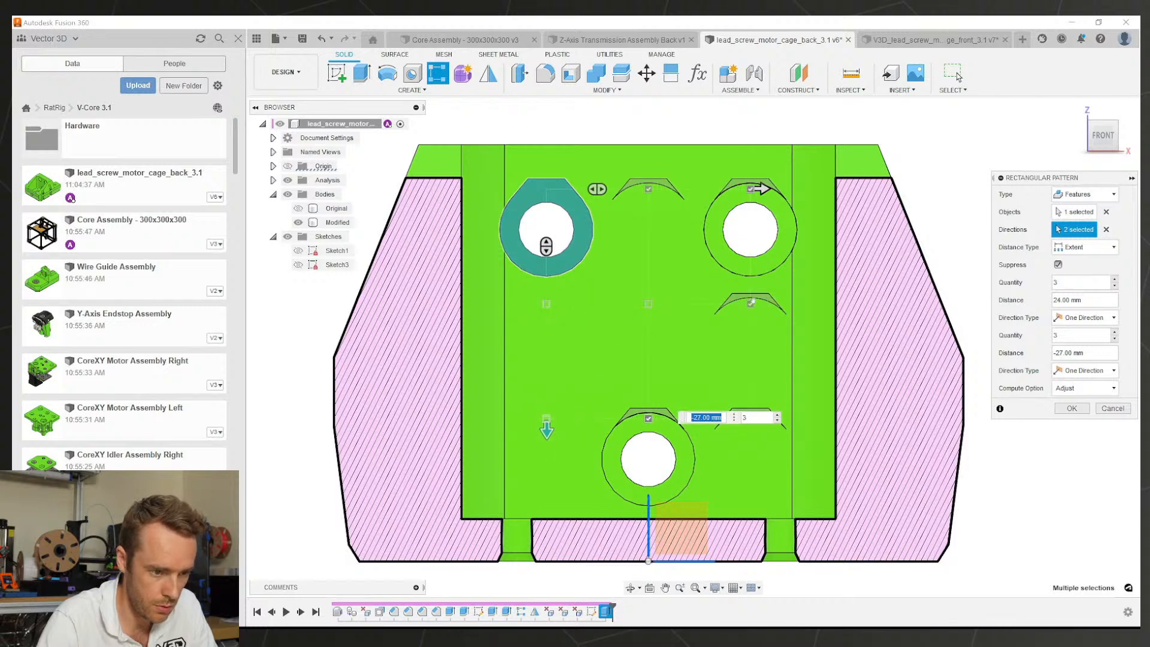
left_click(751, 303)
left_click(649, 189)
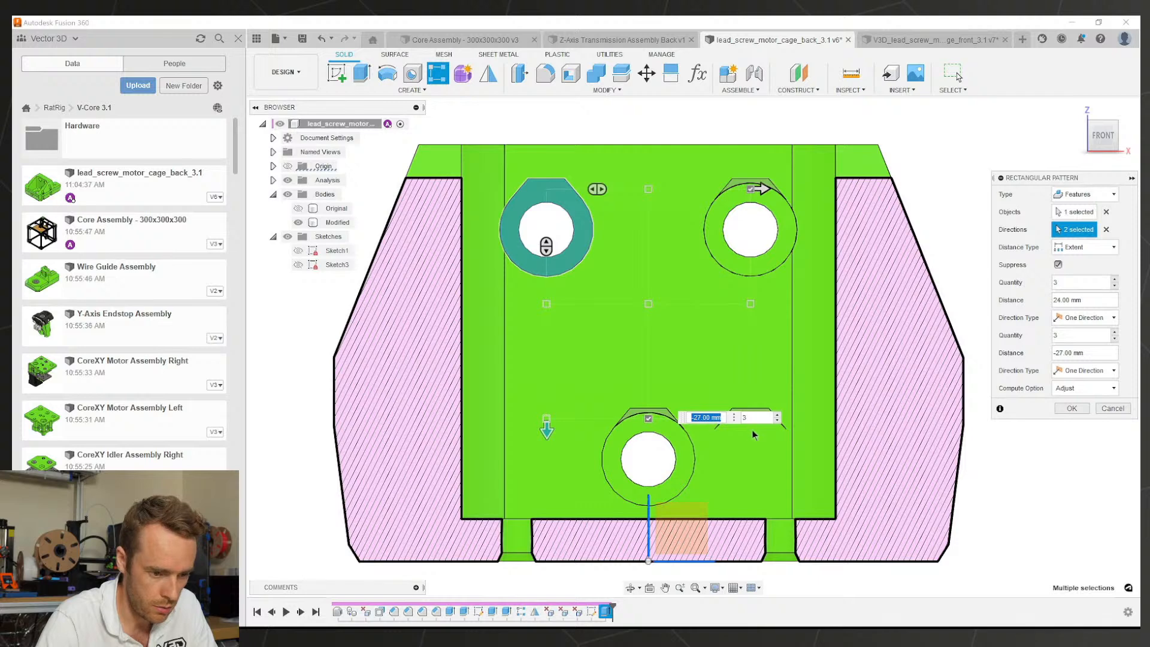
scroll(754, 434, "up", 5)
scroll(613, 246, "down", 3)
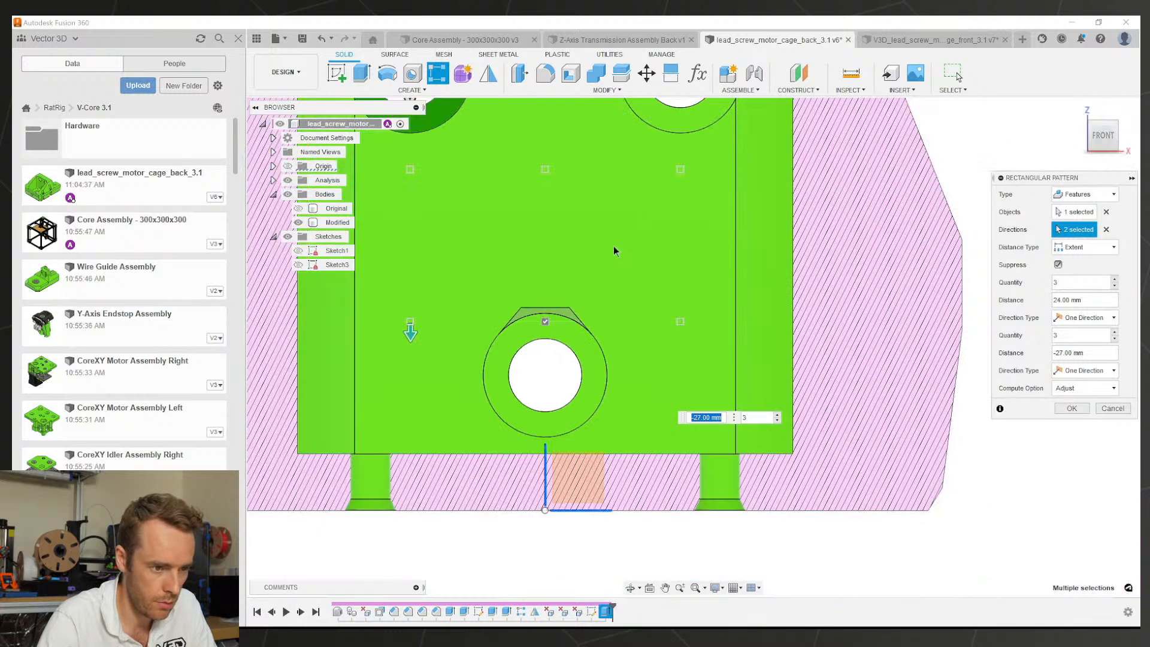
scroll(613, 245, "down", 5)
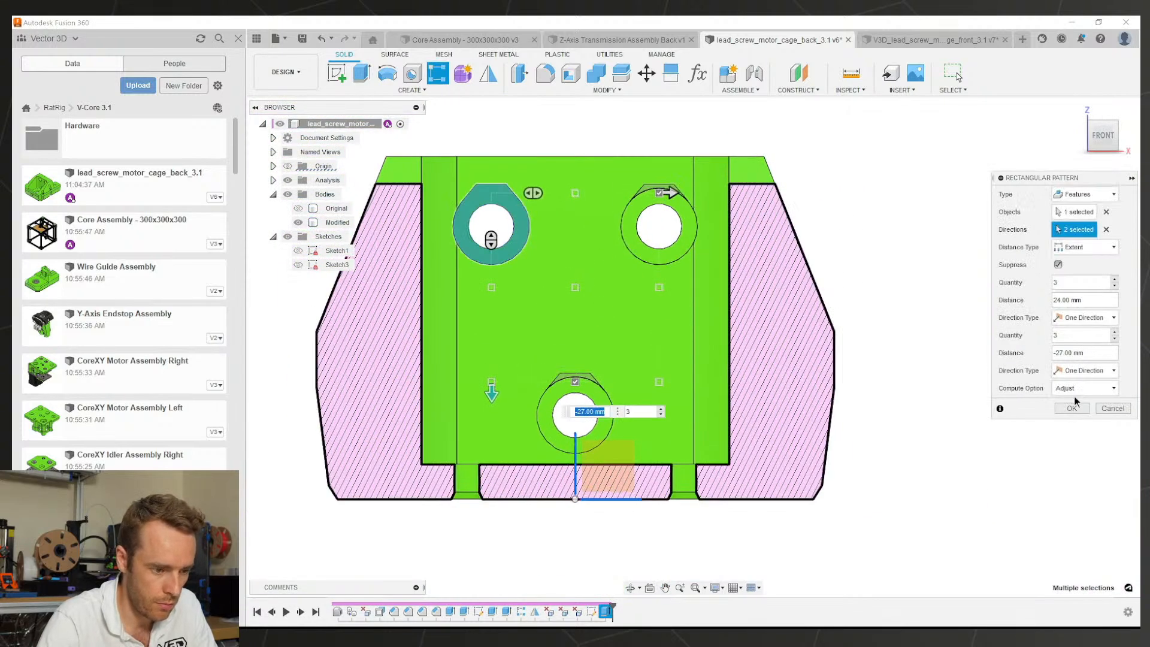
Step: Confirm the rectangular pattern and inspect the patterned cuts in 3D
left_click(1072, 408)
left_click(576, 314)
middle_click_drag(576, 315, 619, 340, "shift")
scroll(619, 340, "down", 3)
Step: Turn off the section analysis so the whole cage back is visible
key("Escape")
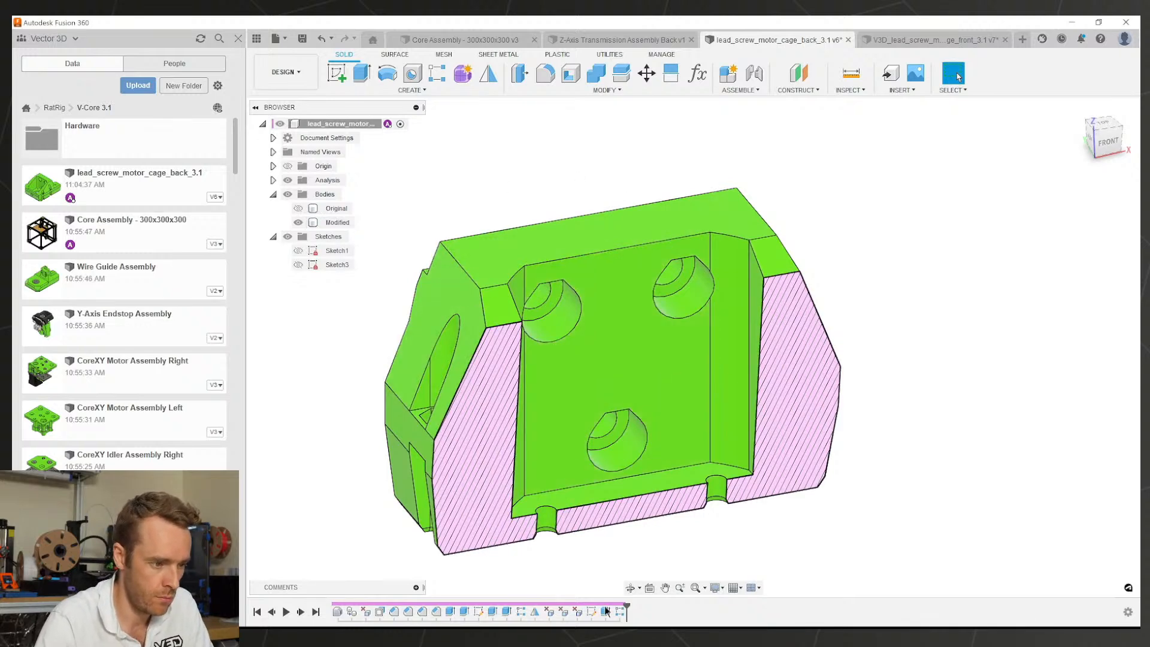
left_click(289, 182)
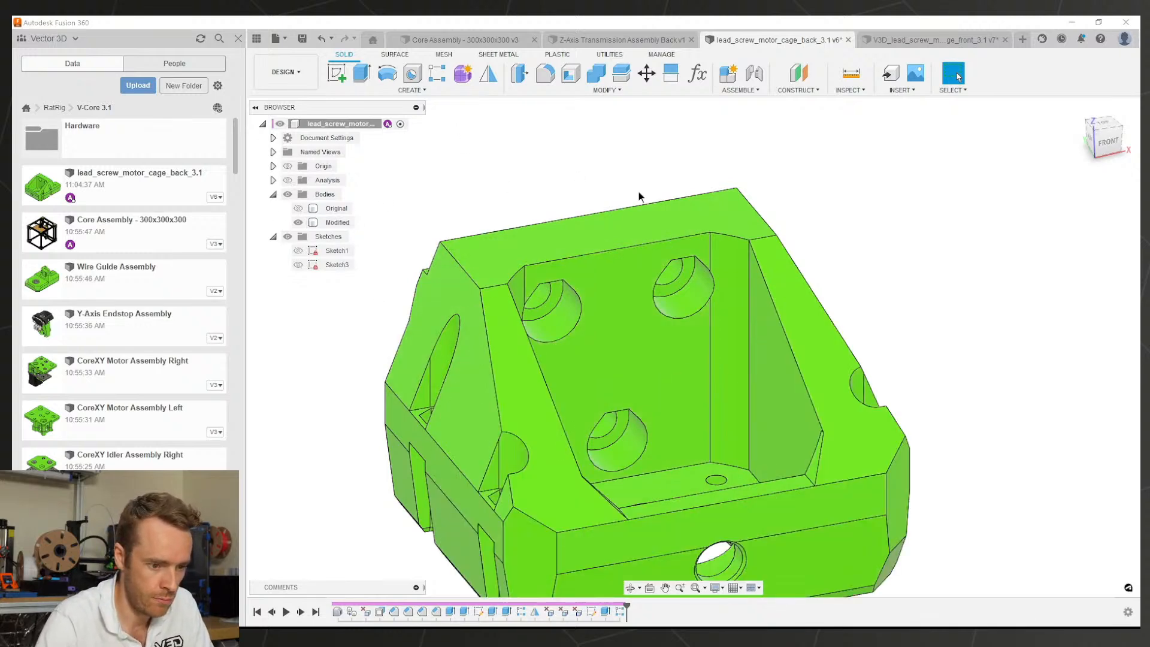
scroll(642, 196, "down", 3)
middle_click_drag(788, 304, 785, 219, "shift")
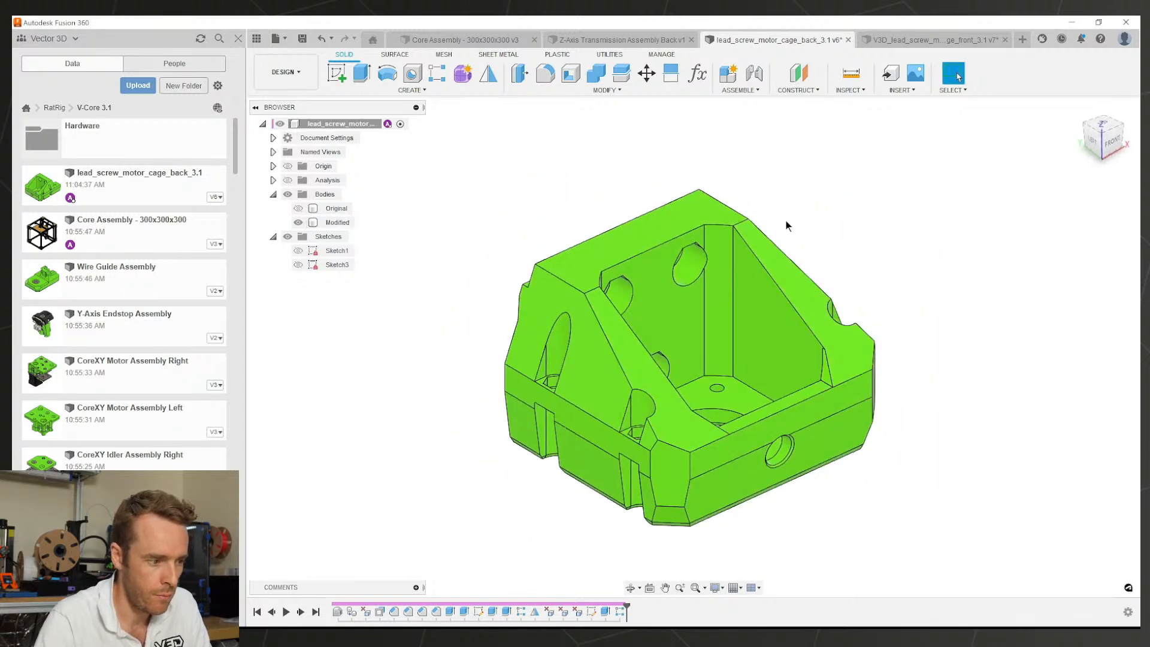
Step: Save the cage back design as version 7
key("ctrl+s")
key("Return")
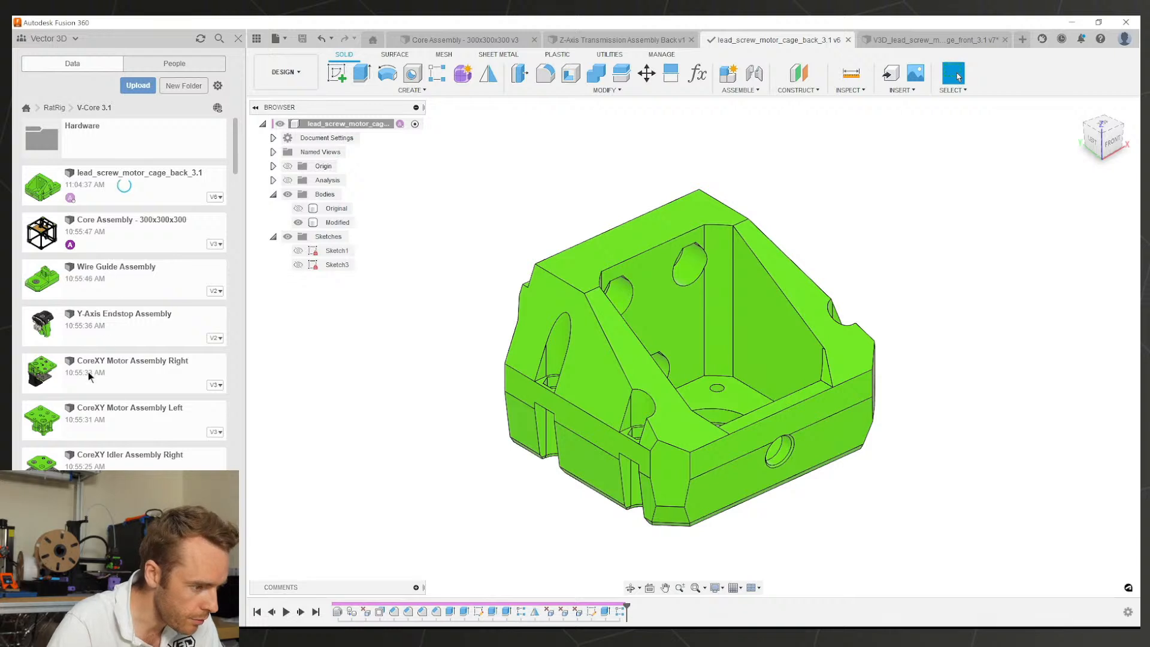
scroll(133, 397, "down", 3)
scroll(119, 413, "down", 3)
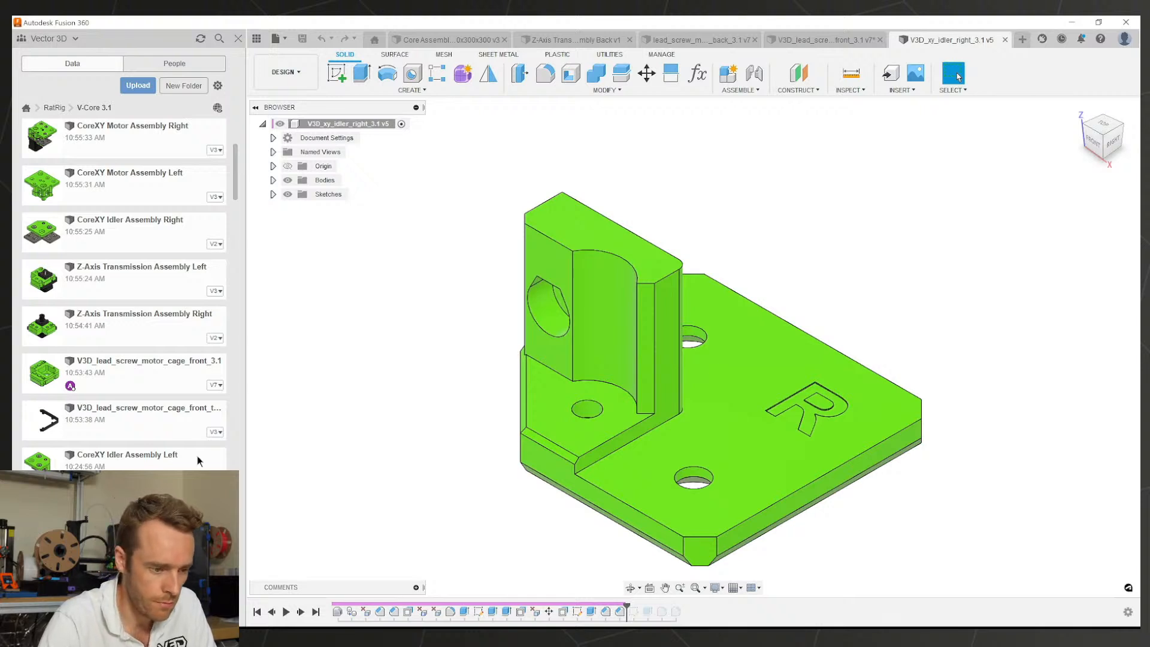
Step: Open the right idler's hole sketch for editing
middle_click_drag(651, 388, 702, 338, "shift")
scroll(472, 329, "up", 5)
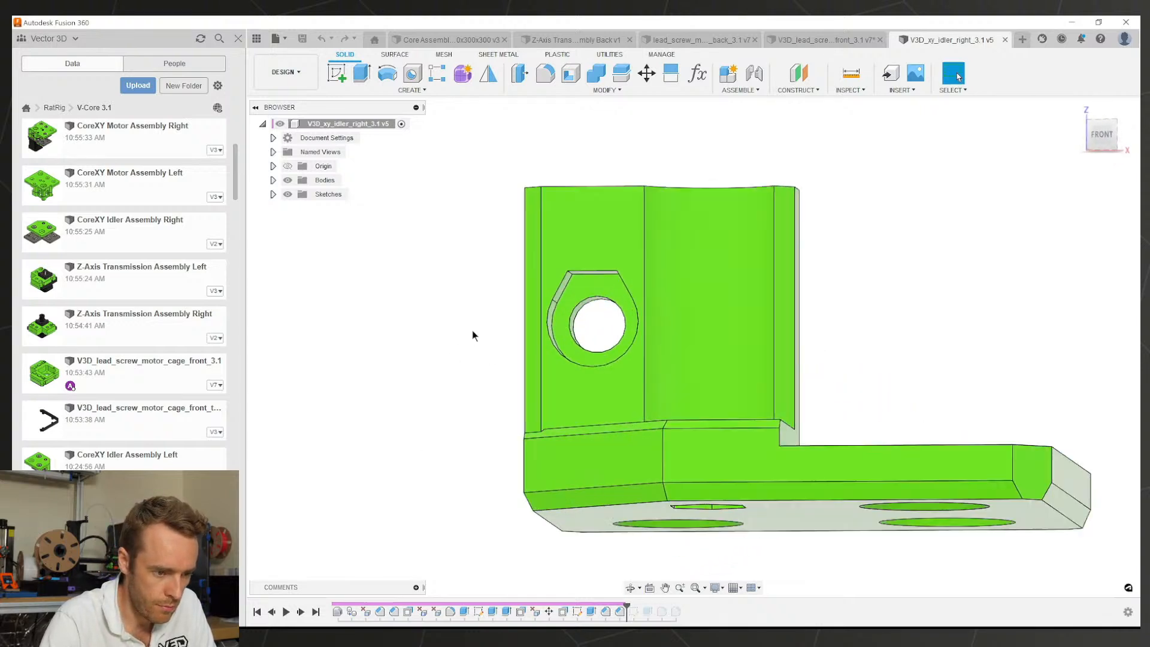
left_click(589, 264)
double_click(577, 611)
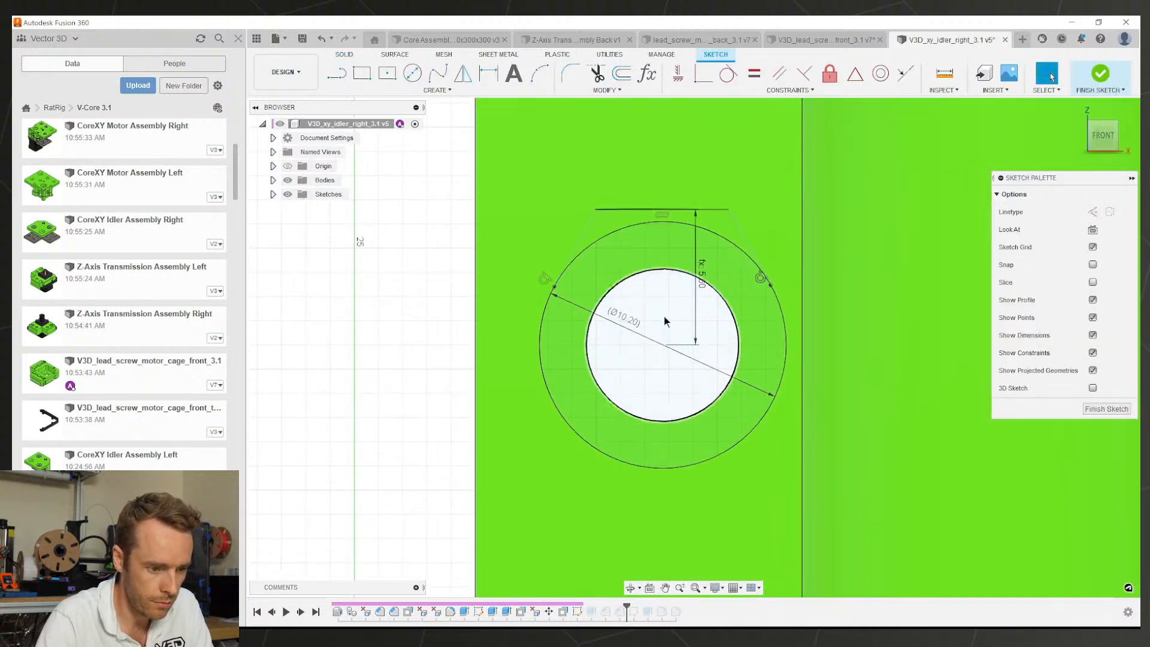
Step: Draw a vertical construction line from the hole centre to the top edge
key("l")
left_click(662, 346)
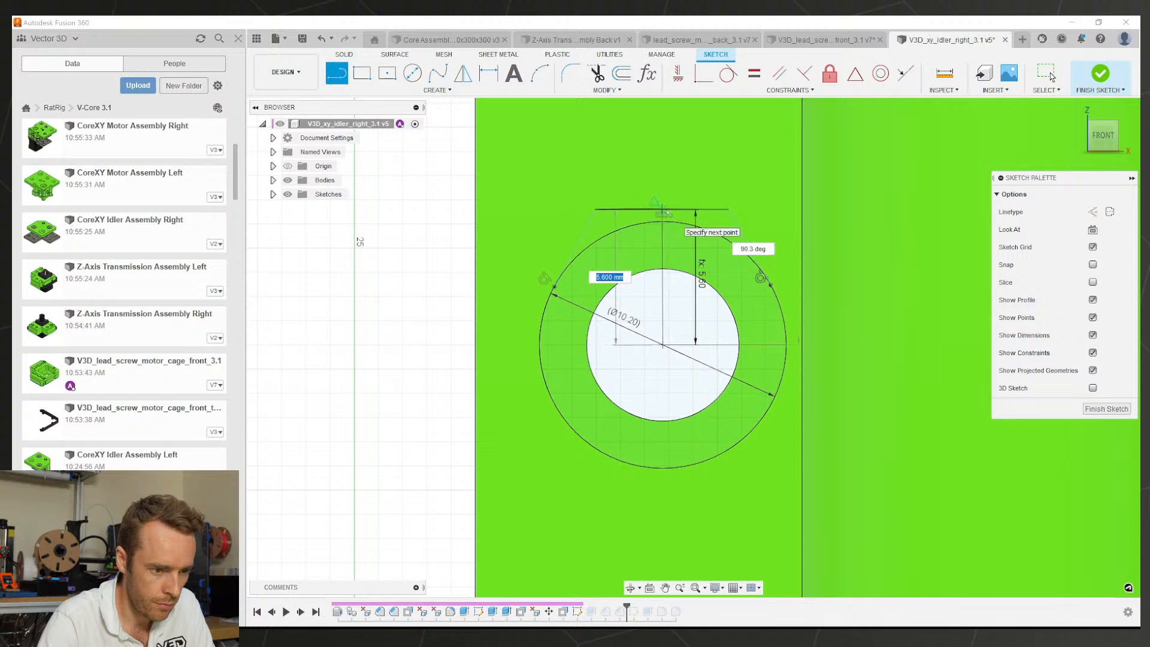
left_click(662, 212)
key("Escape")
left_click(662, 239)
key("x")
key("d")
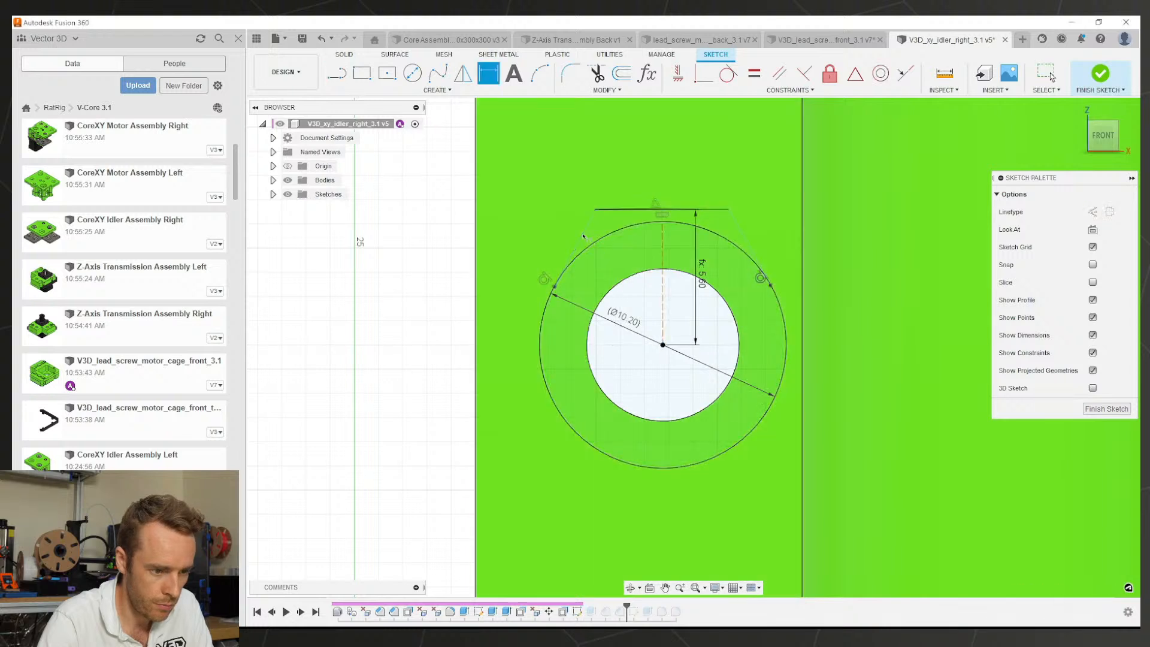
key("Escape")
left_click(662, 263)
left_click(678, 74)
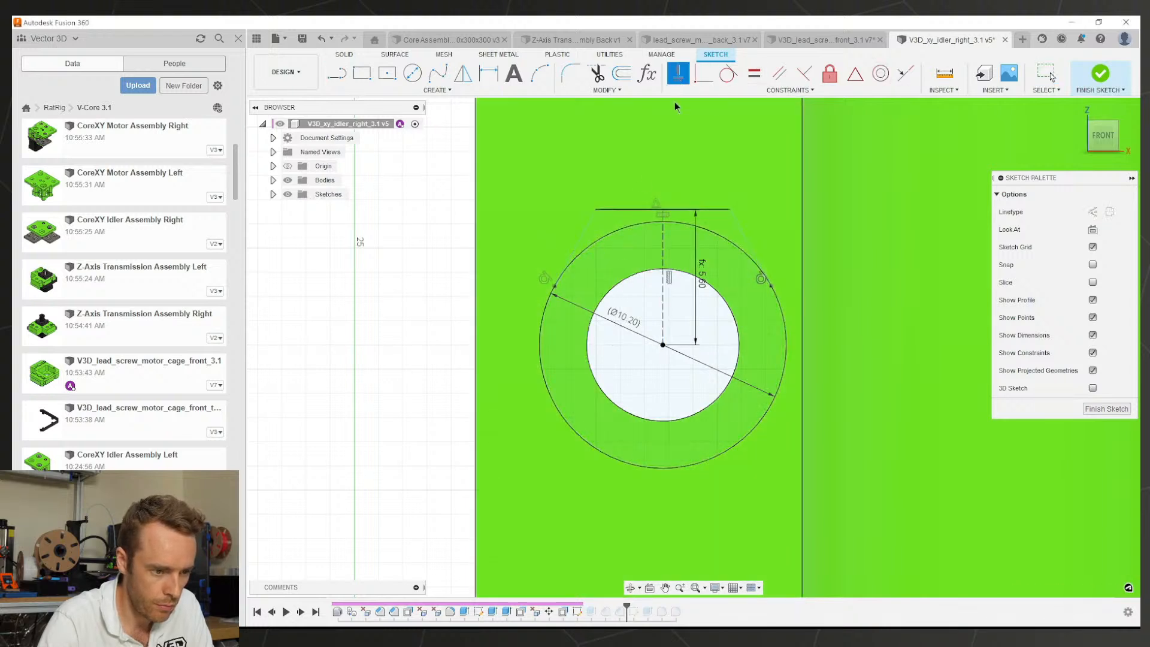
Step: Dimension the left tapered side at 40° to the construction line
key("d")
left_click(584, 231)
left_click(662, 264)
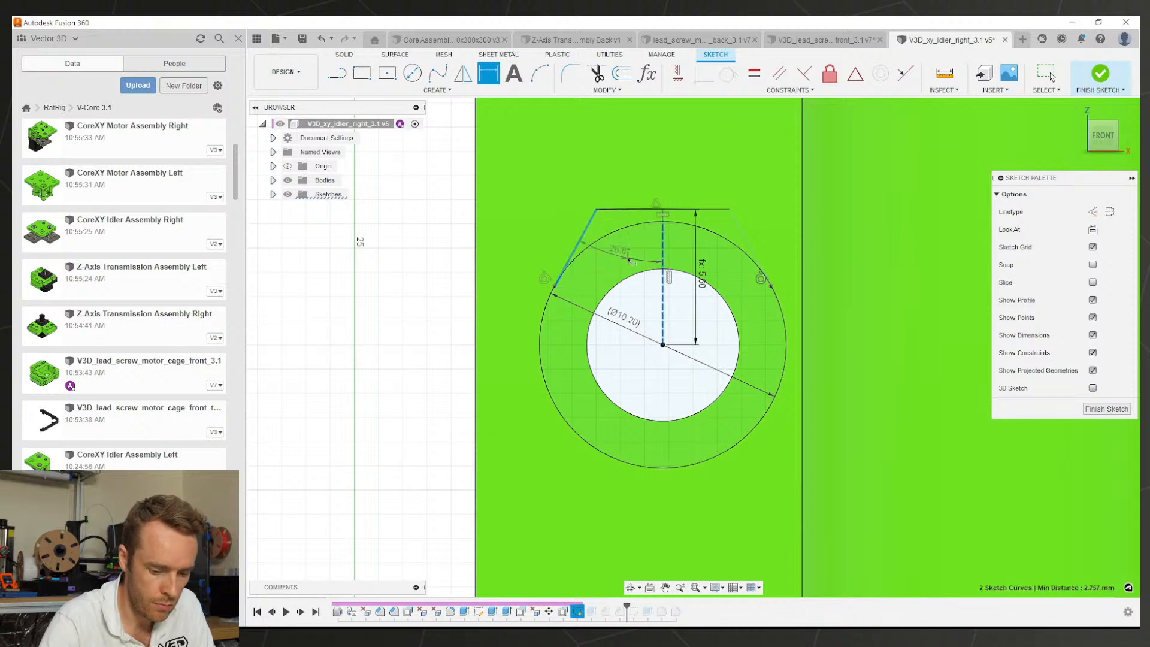
left_click(629, 258)
type("40")
key("Return")
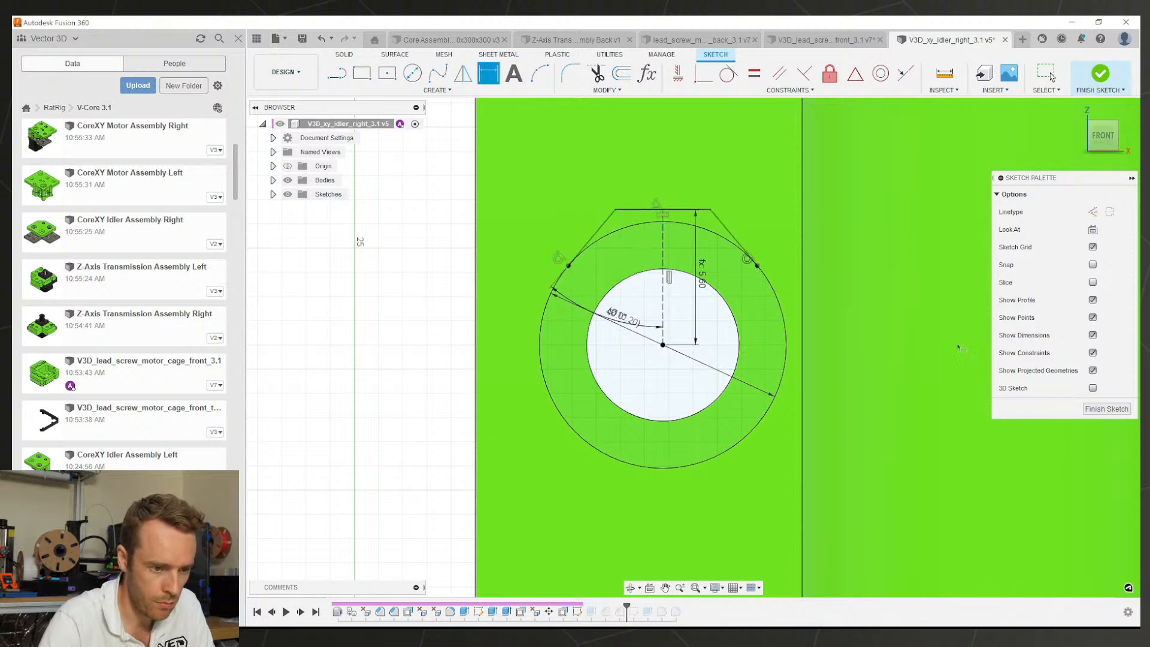
Step: Finish the sketch and save the right idler
left_click(1107, 408)
scroll(770, 327, "down", 5)
key("ctrl+s")
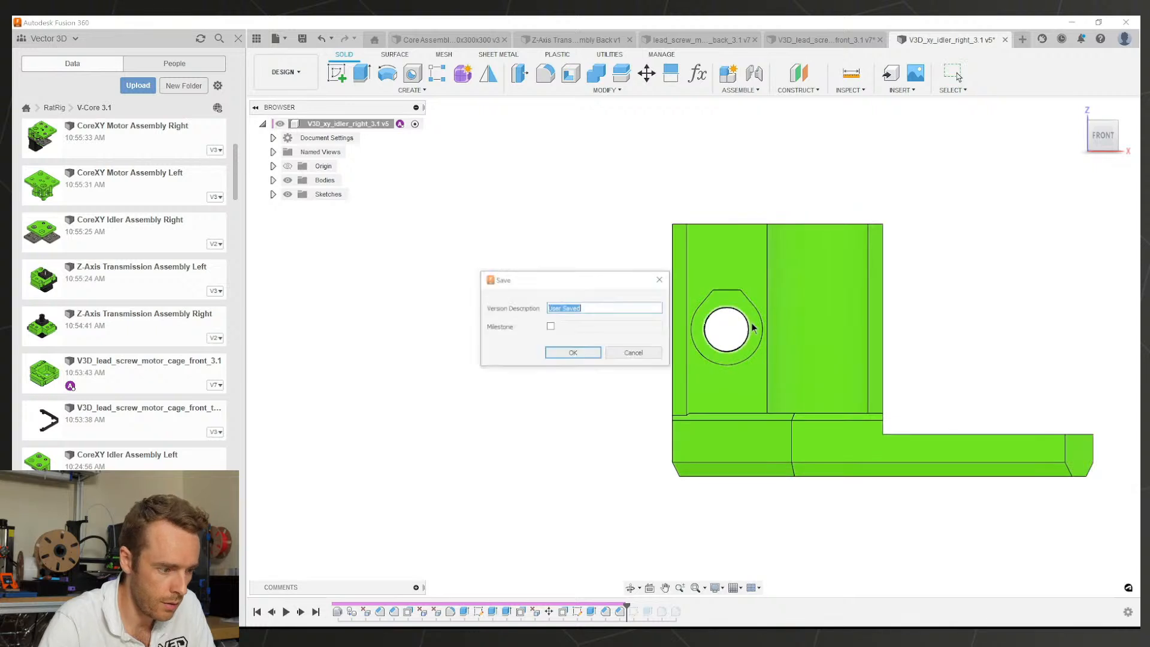
key("Return")
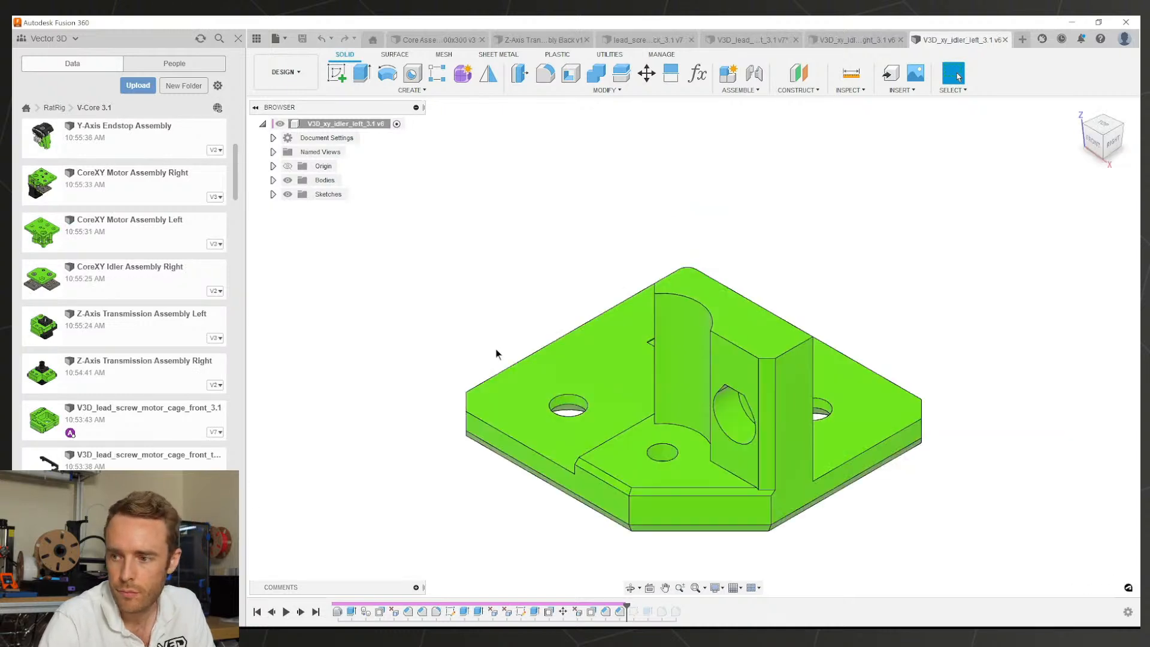
Step: Roll the left idler's timeline to the end and open Sketch2 for editing
left_click(1094, 141)
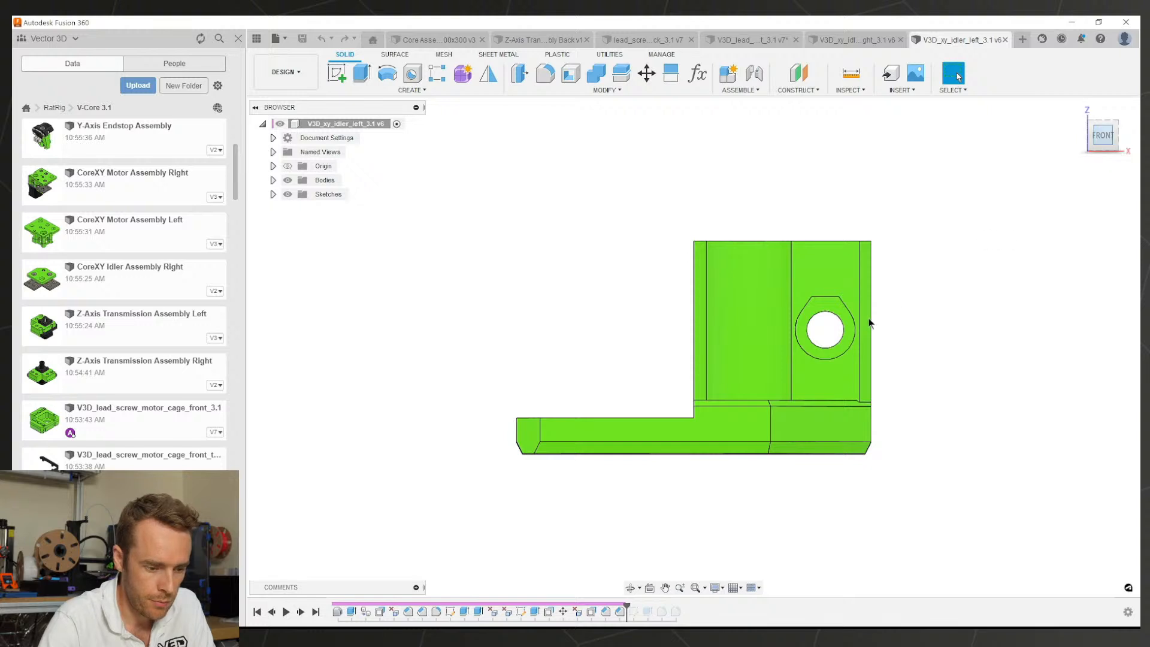
scroll(868, 318, "up", 4)
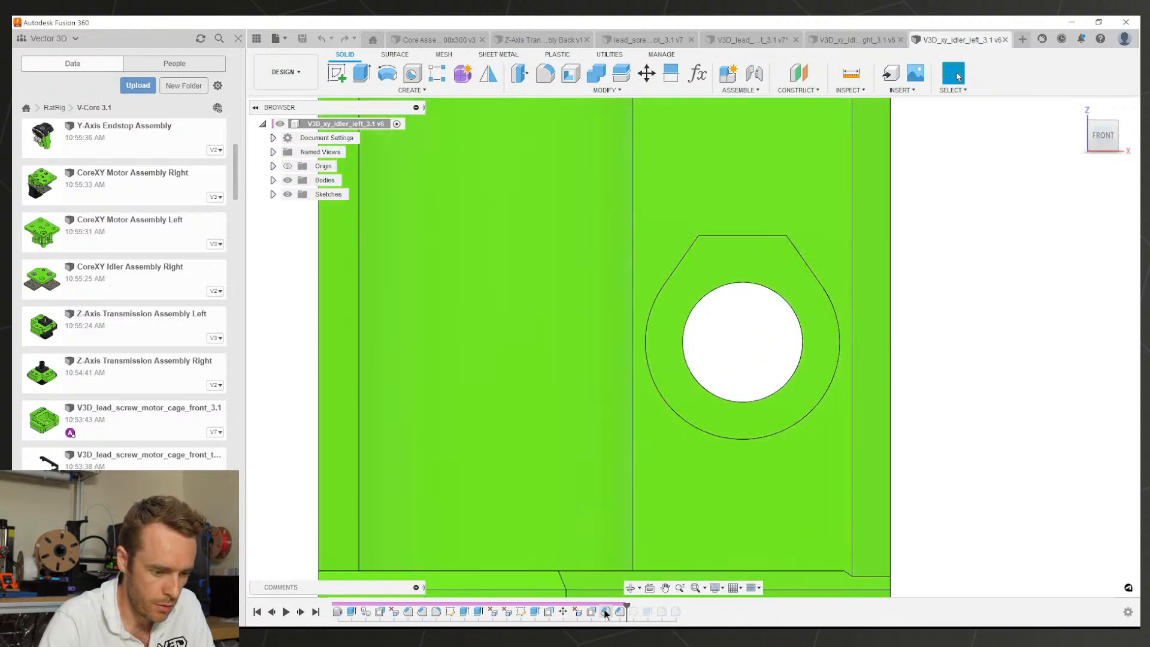
left_click_drag(632, 610, 683, 610)
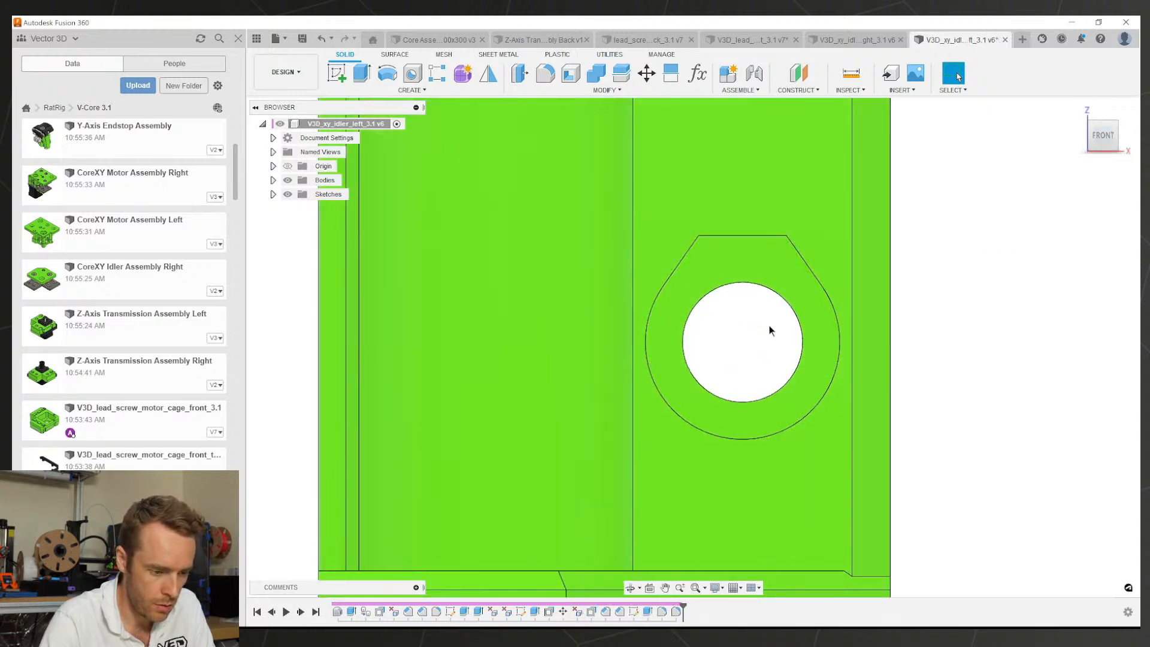
left_click(720, 276)
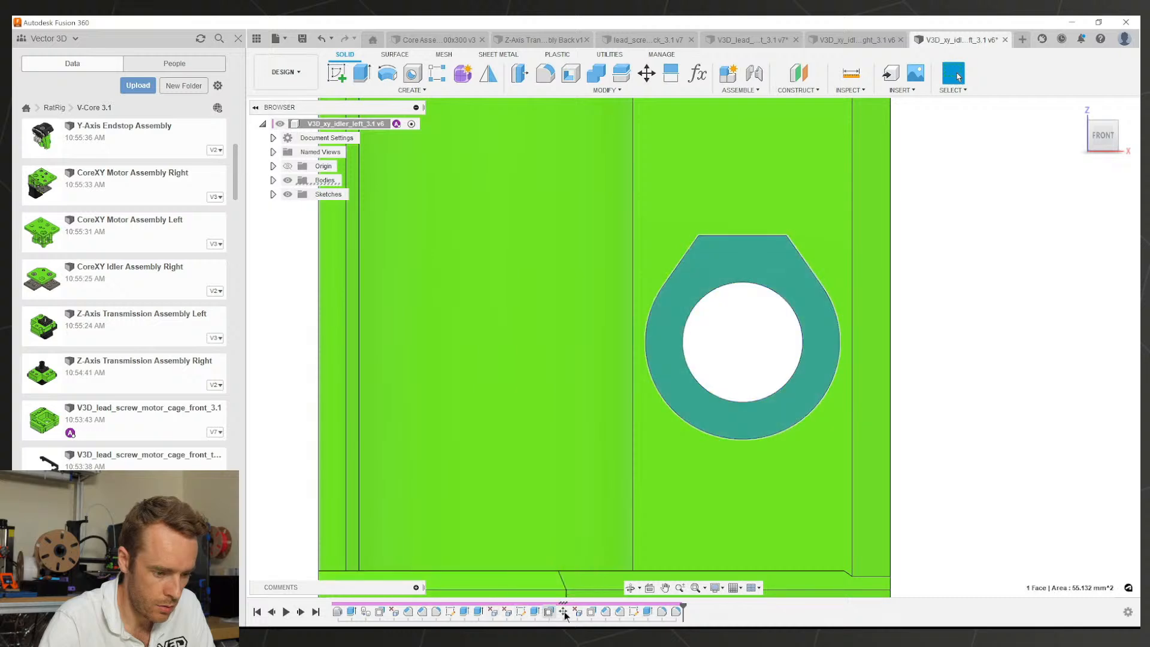
left_click(518, 614)
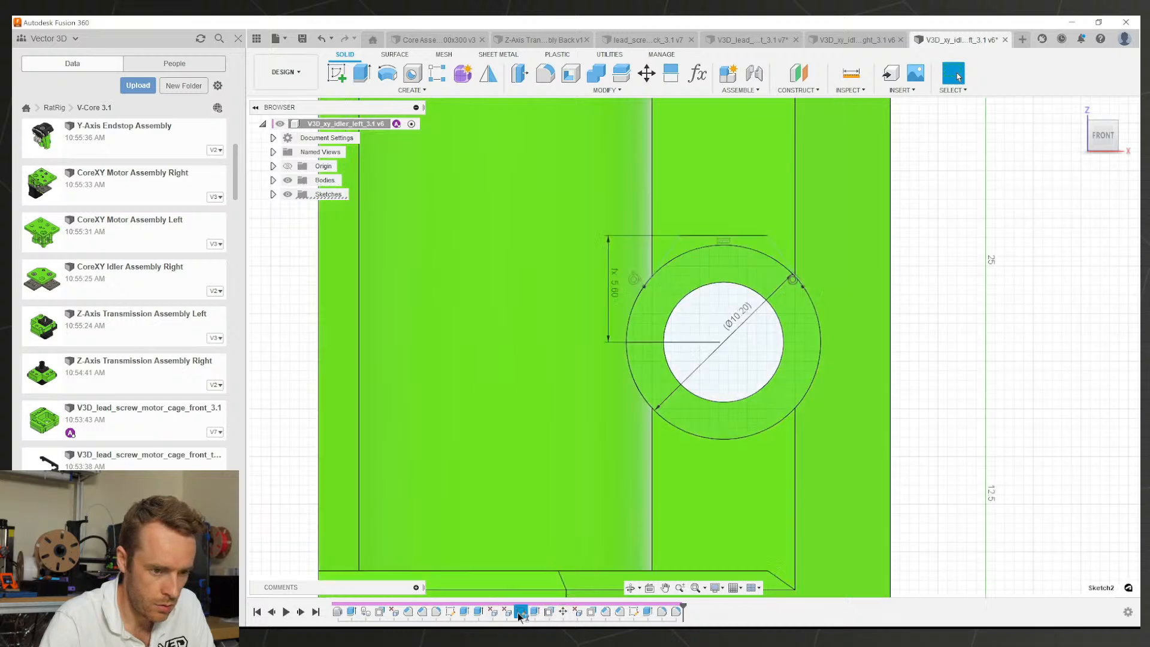
double_click(742, 331)
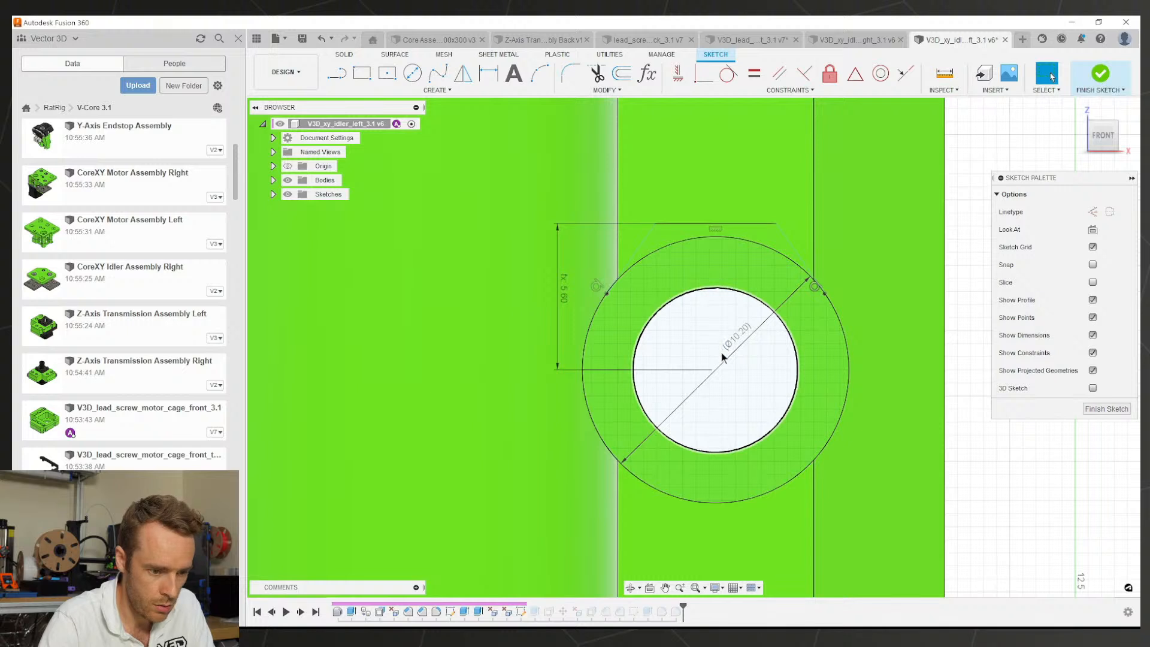
Step: Draw a vertical construction centreline from the circle centre to the top edge midpoint
key("l")
left_click(715, 370)
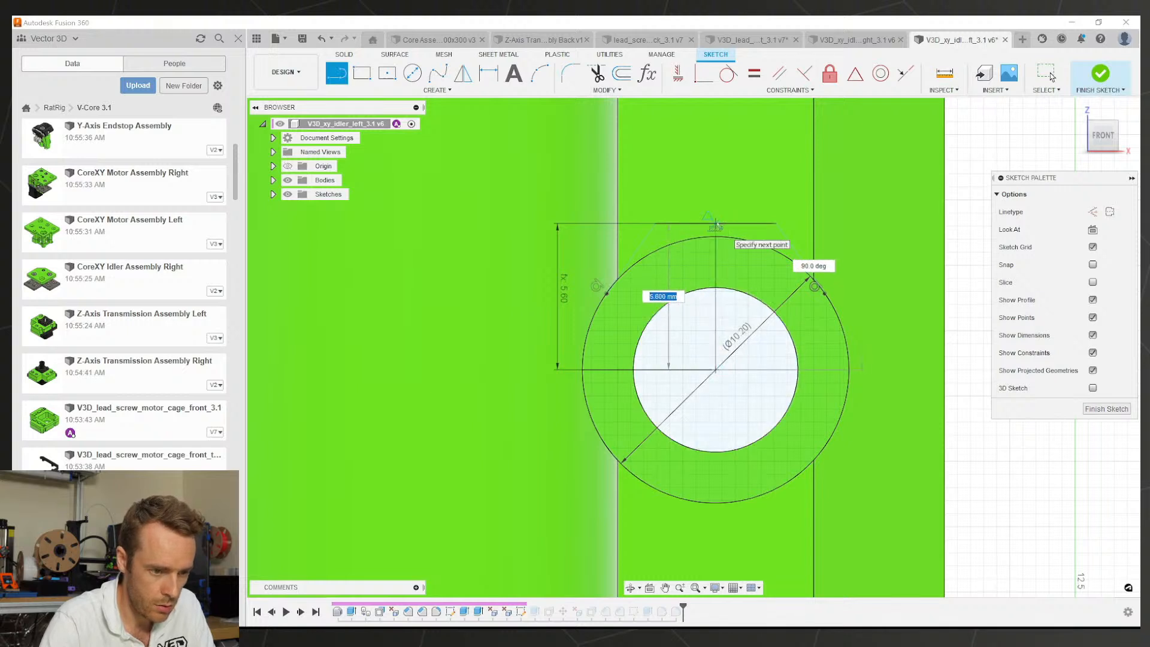
left_click(715, 224)
key("Escape")
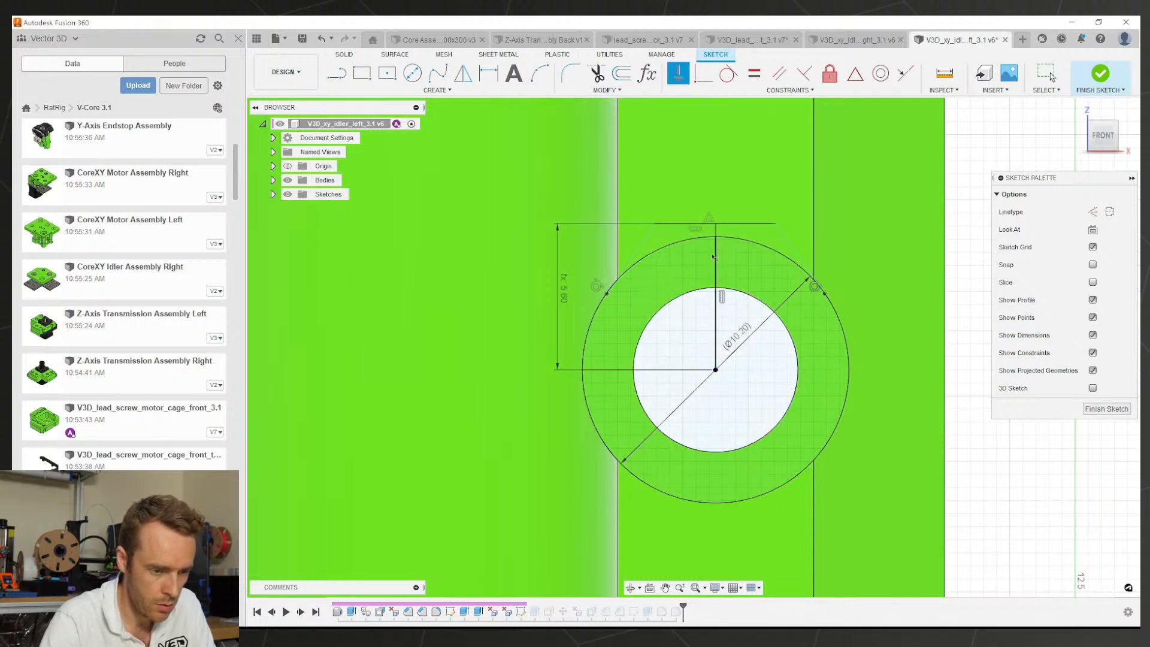
key("x")
Step: Add a vertical dimension to the left slanted line, then delete the 2.675 dimension
key("d")
left_click(635, 252)
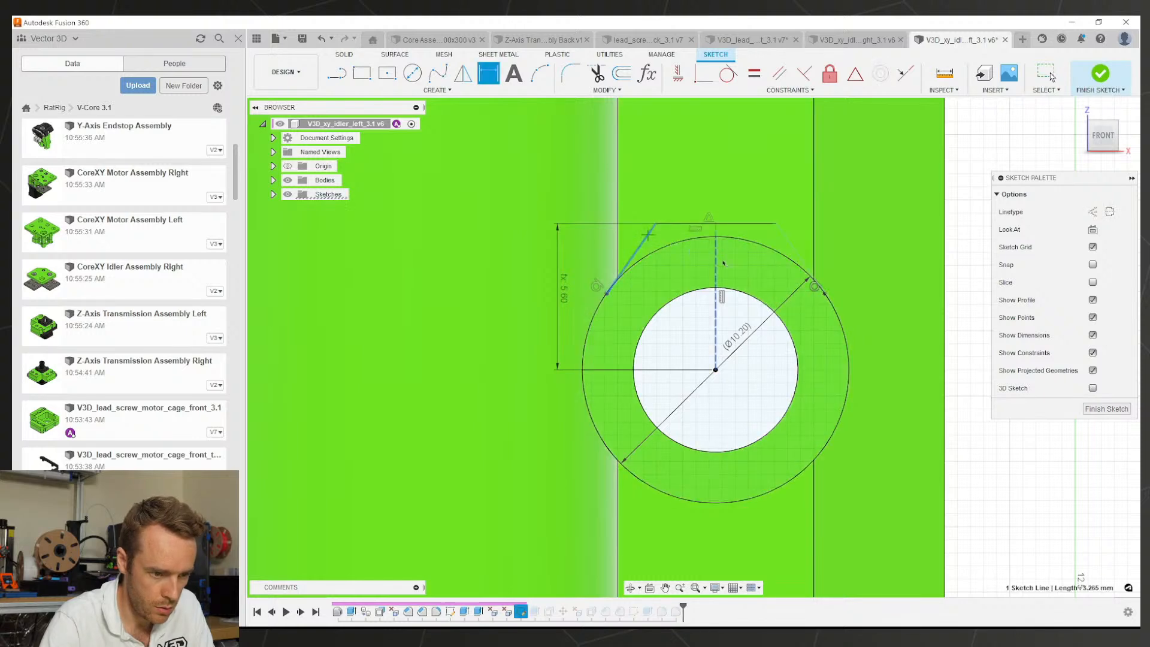
left_click(718, 267)
key("d")
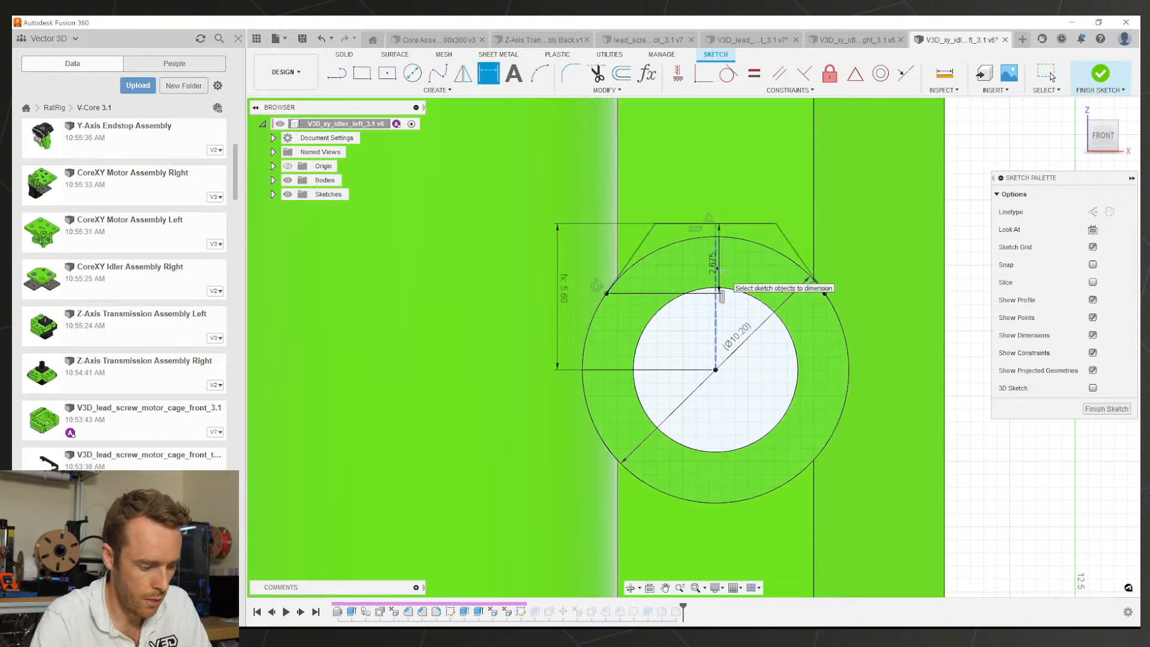
key("Escape")
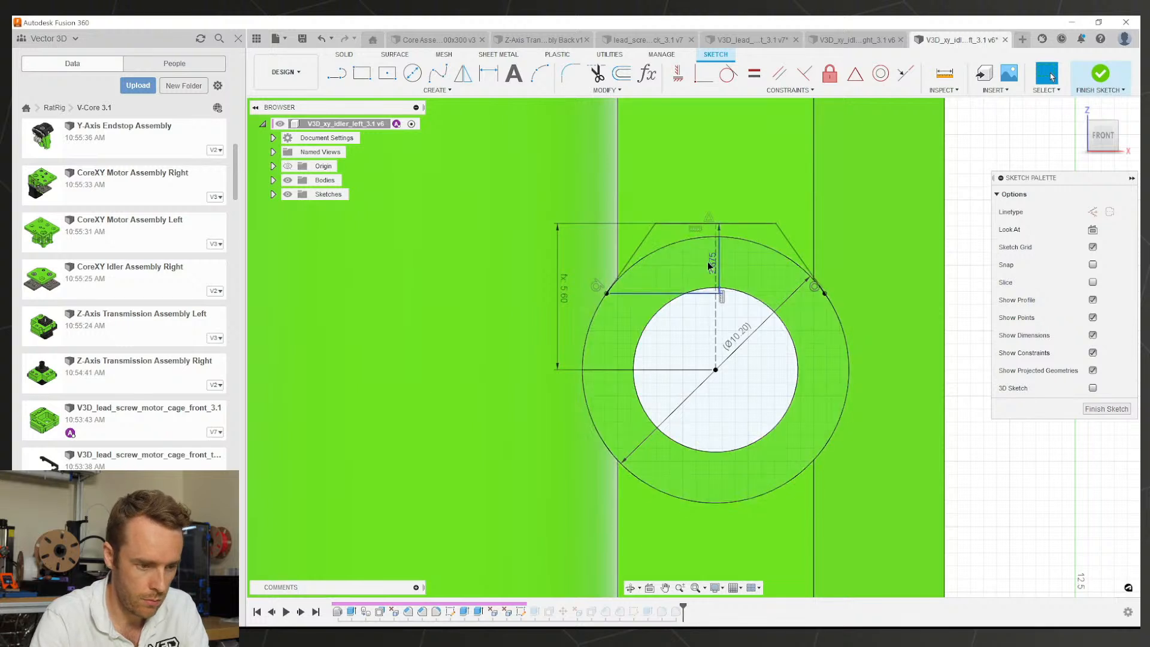
left_click(709, 266)
key("Delete")
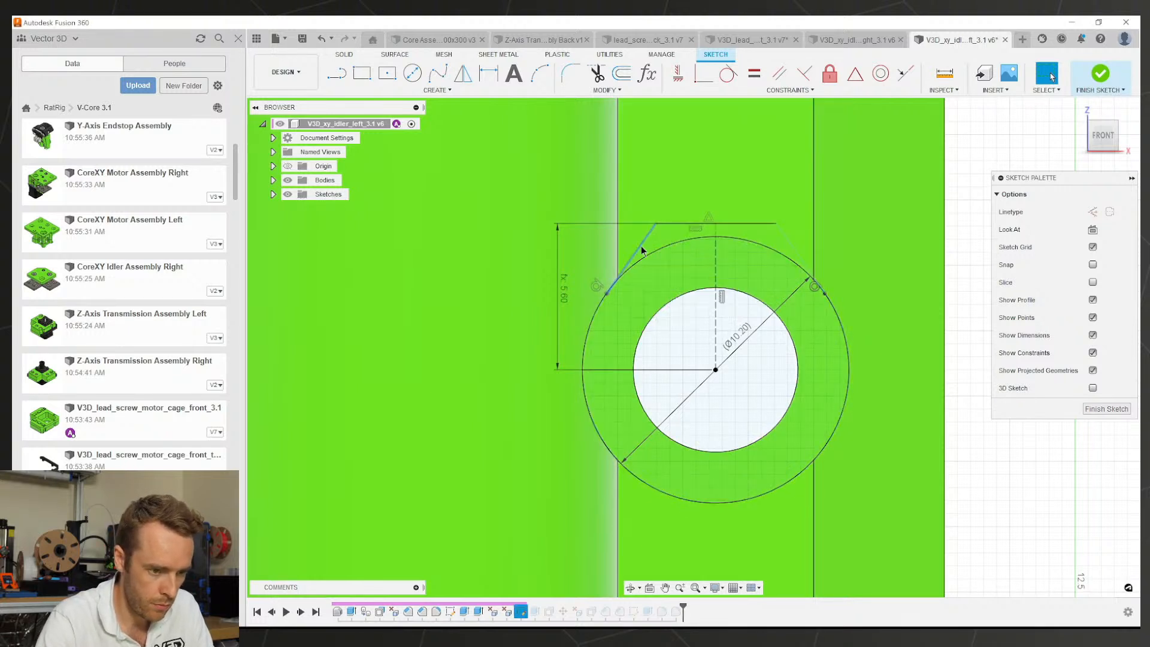
Step: Dimension the left slanted line at 40° to the centreline
key("d")
left_click(643, 244)
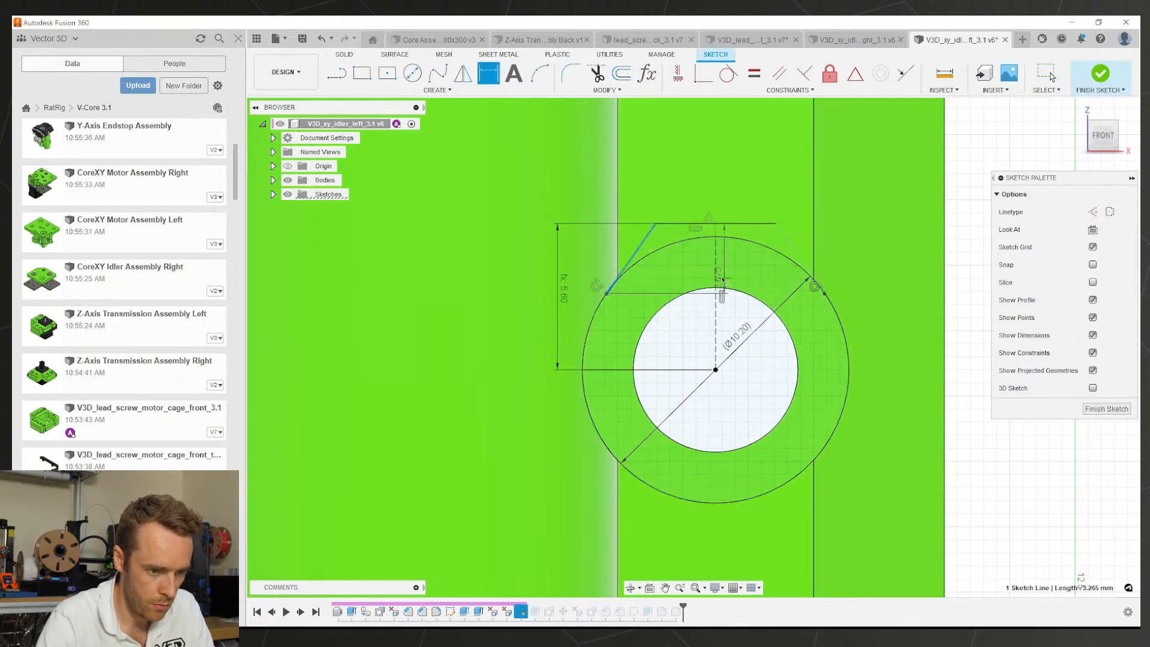
left_click(716, 267)
left_click(680, 286)
type("40")
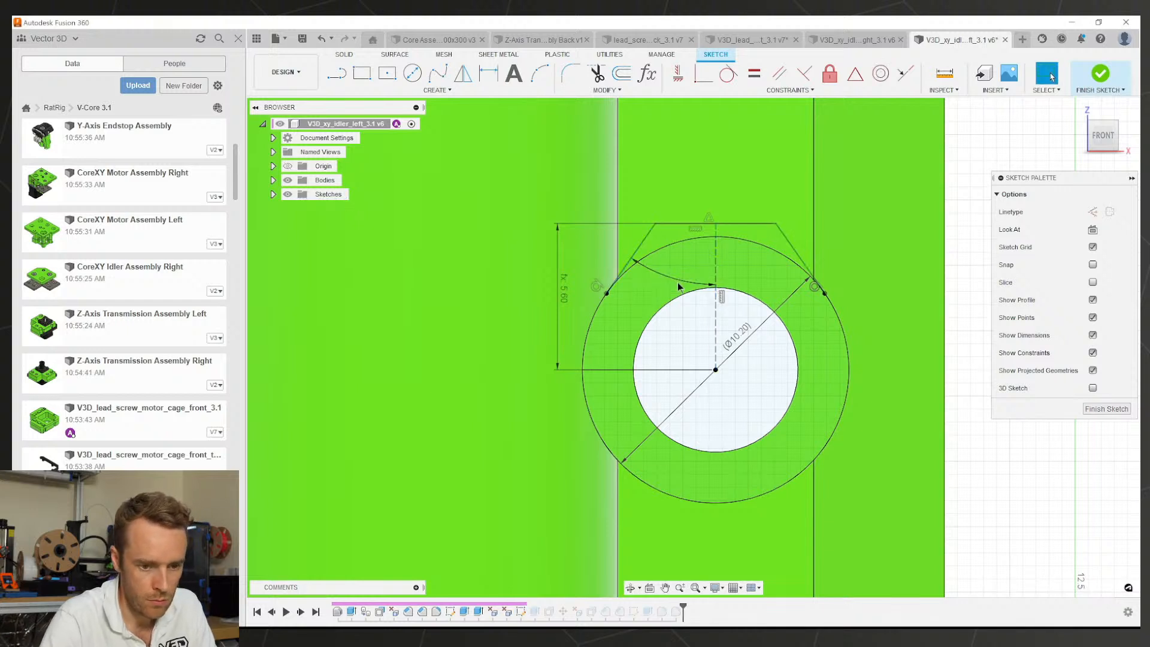
key("Return")
key("Escape")
Step: Finish the sketch and save the left idler
left_click(1106, 409)
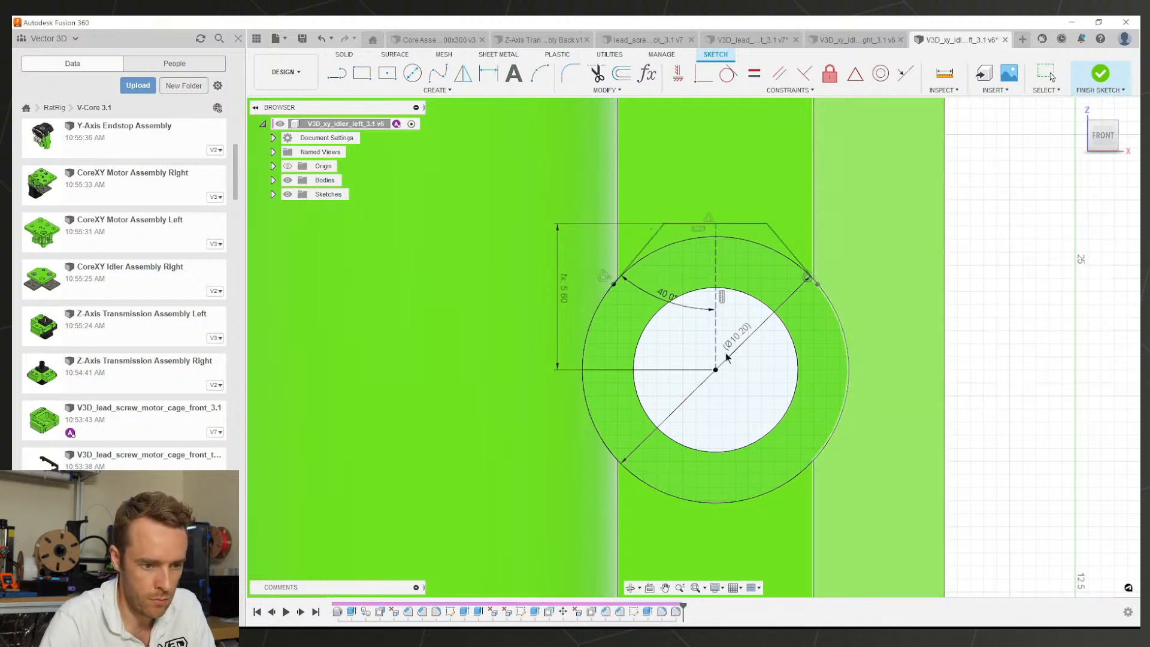
key("ctrl+s")
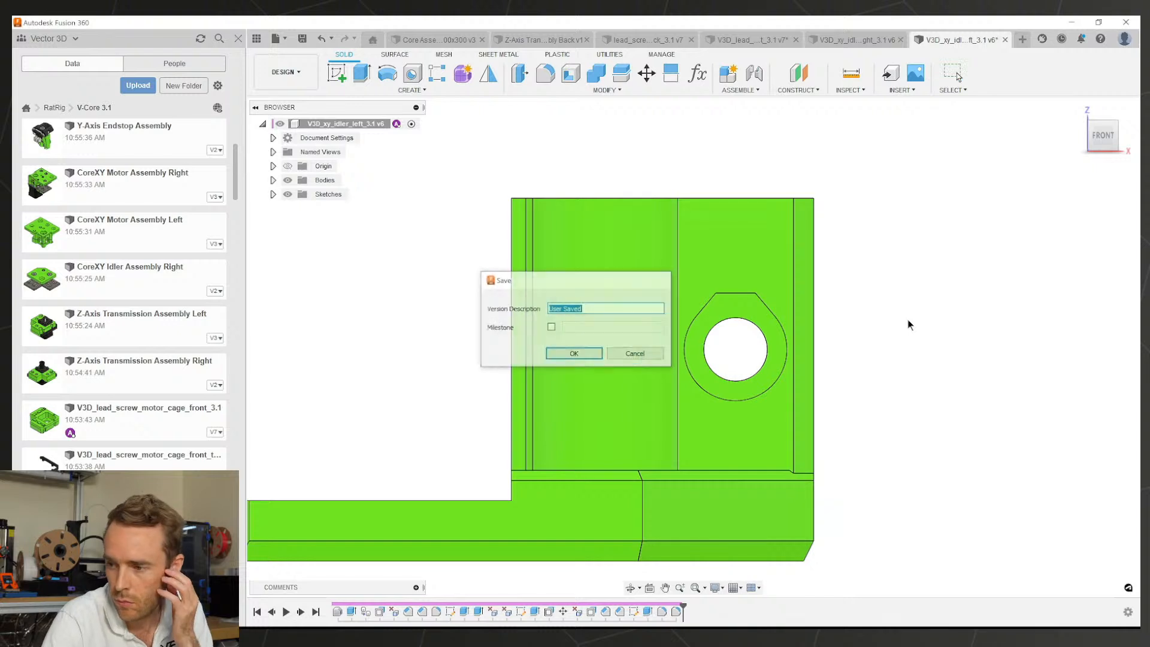
key("Return")
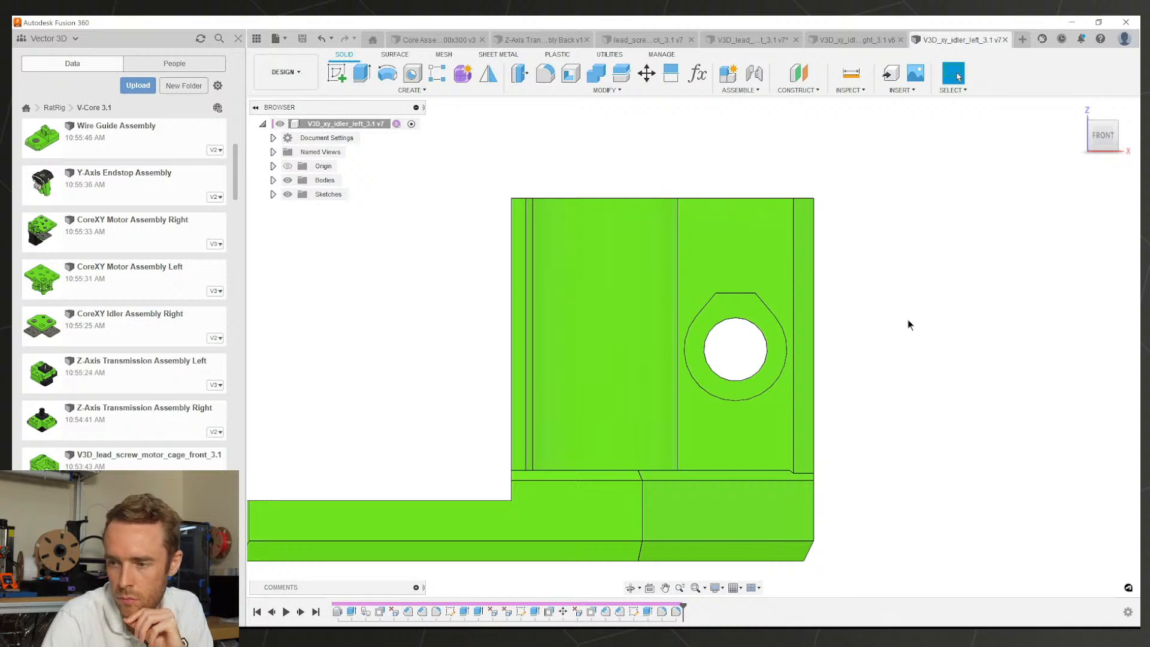
Step: Roll the right idler's timeline to the end and compare both idlers' recesses in 3D
scroll(743, 408, "down", 3)
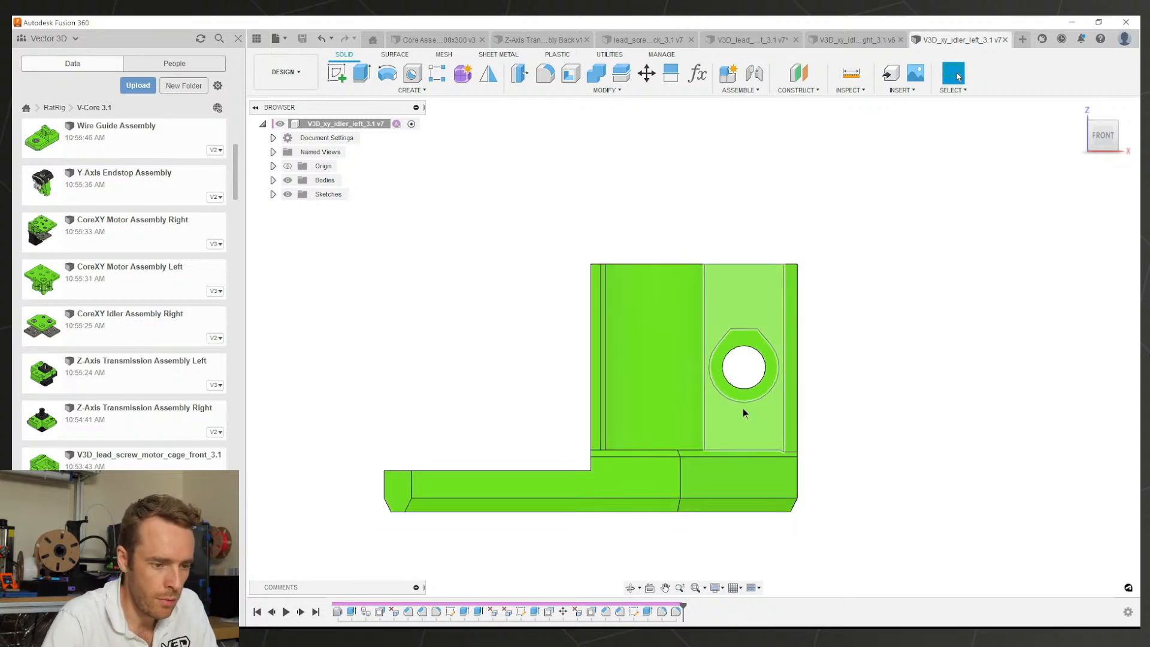
middle_click_drag(717, 409, 897, 443)
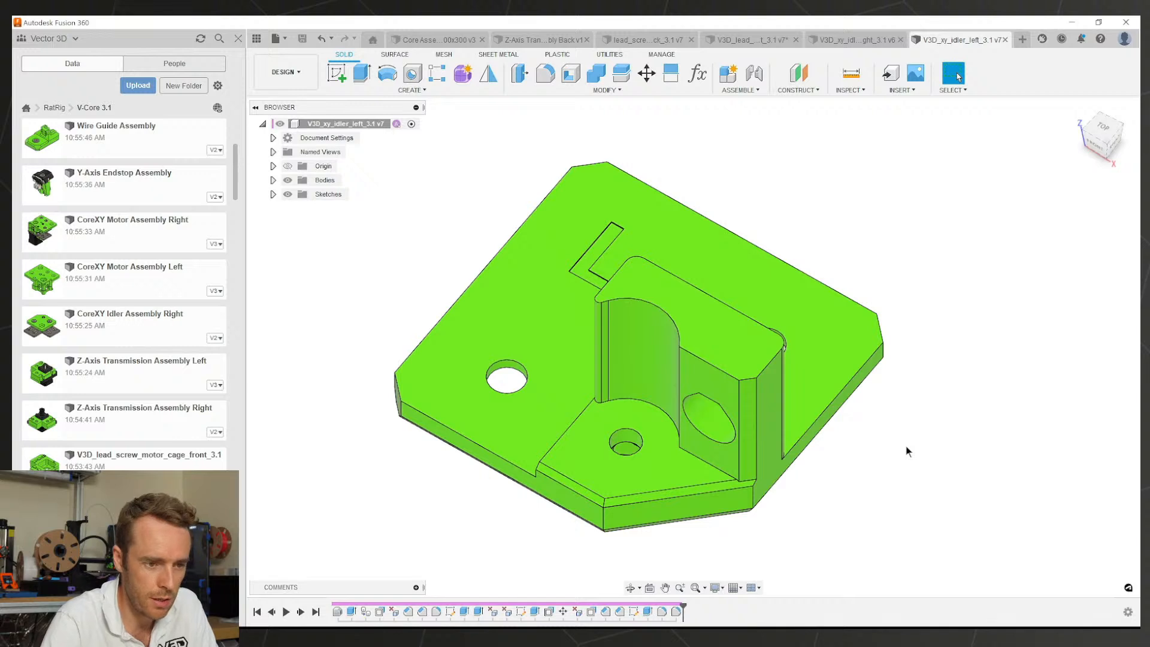
left_click(858, 39)
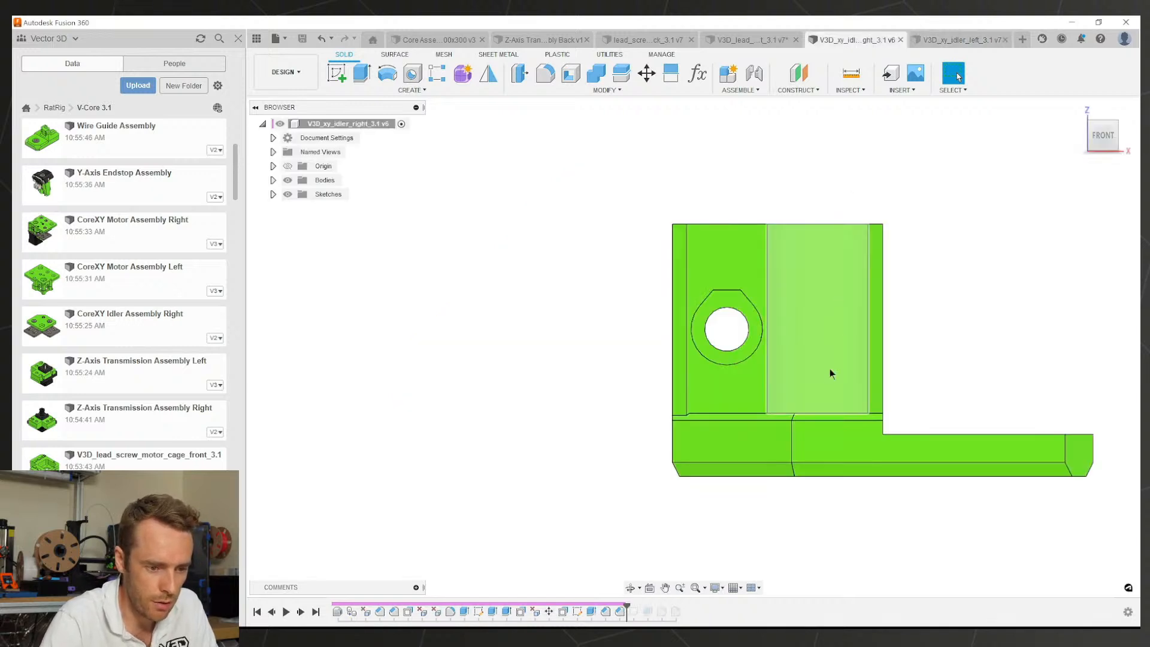
middle_click_drag(830, 373, 936, 81, "shift")
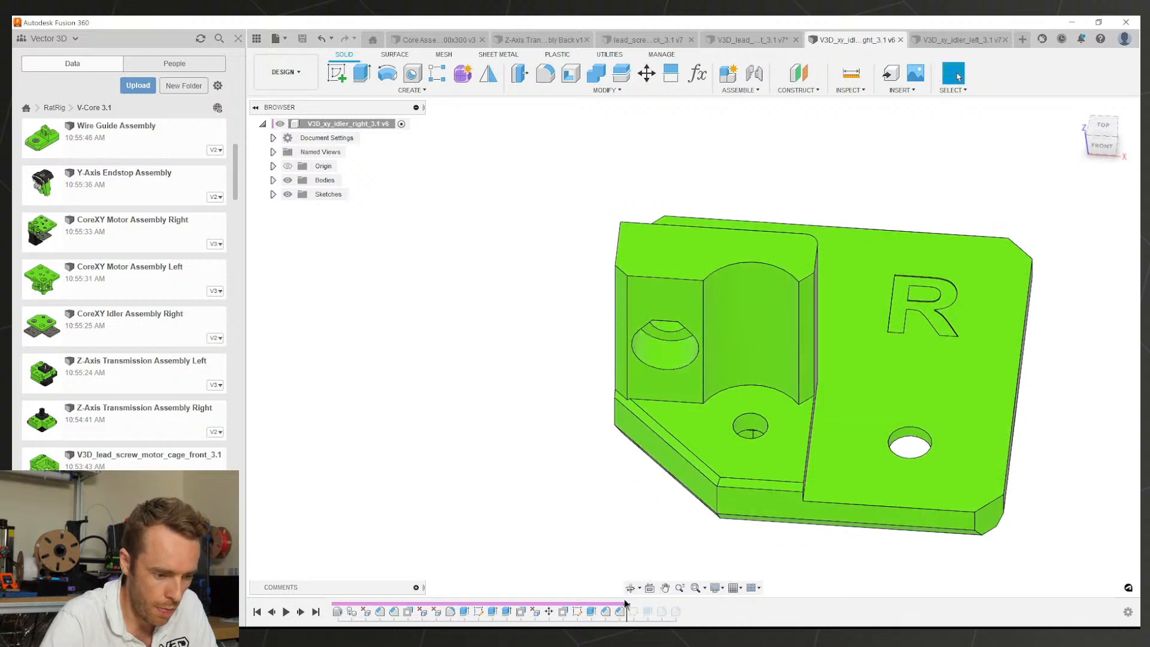
left_click_drag(626, 606, 681, 607)
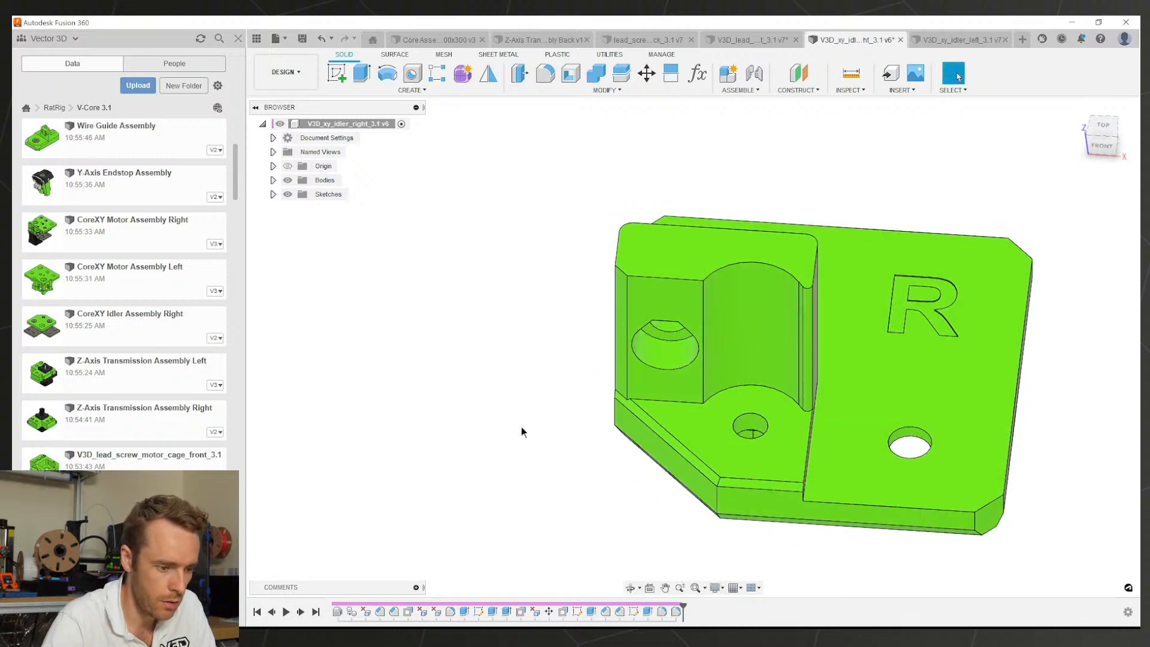
left_click(932, 42)
middle_click_drag(867, 190, 559, 299, "shift")
left_click(847, 41)
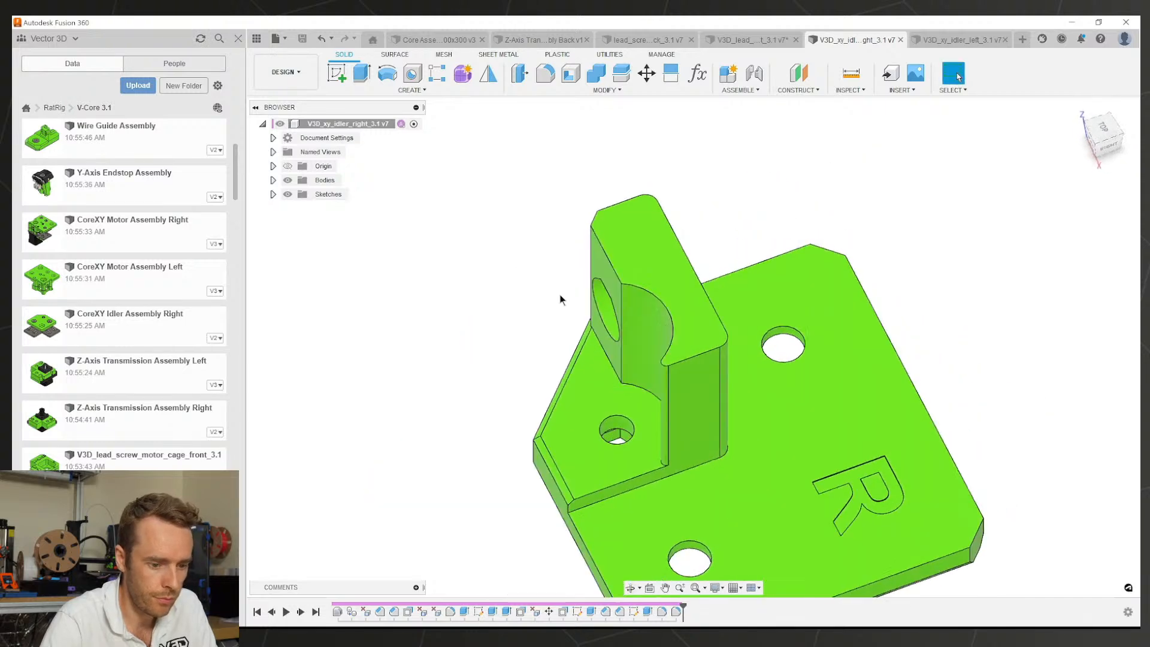
middle_click(779, 362)
scroll(777, 364, "down", 3)
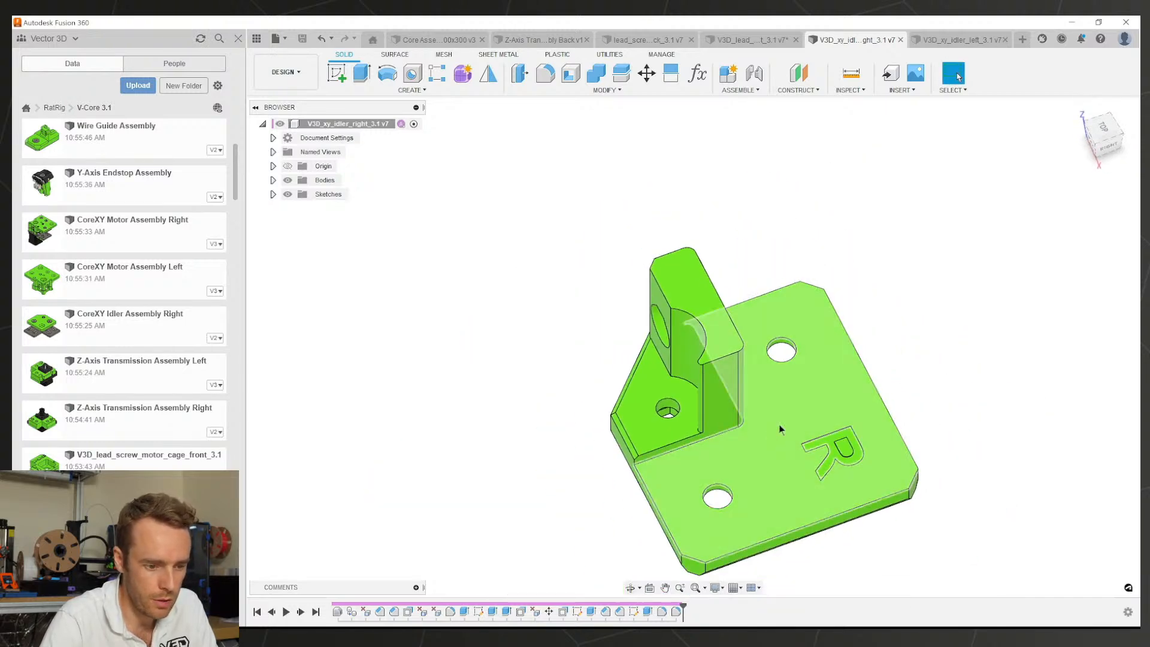
mouse_move(780, 426)
middle_mouse_down("shift")
mouse_move(858, 422)
mouse_move(792, 434)
middle_mouse_up("shift")
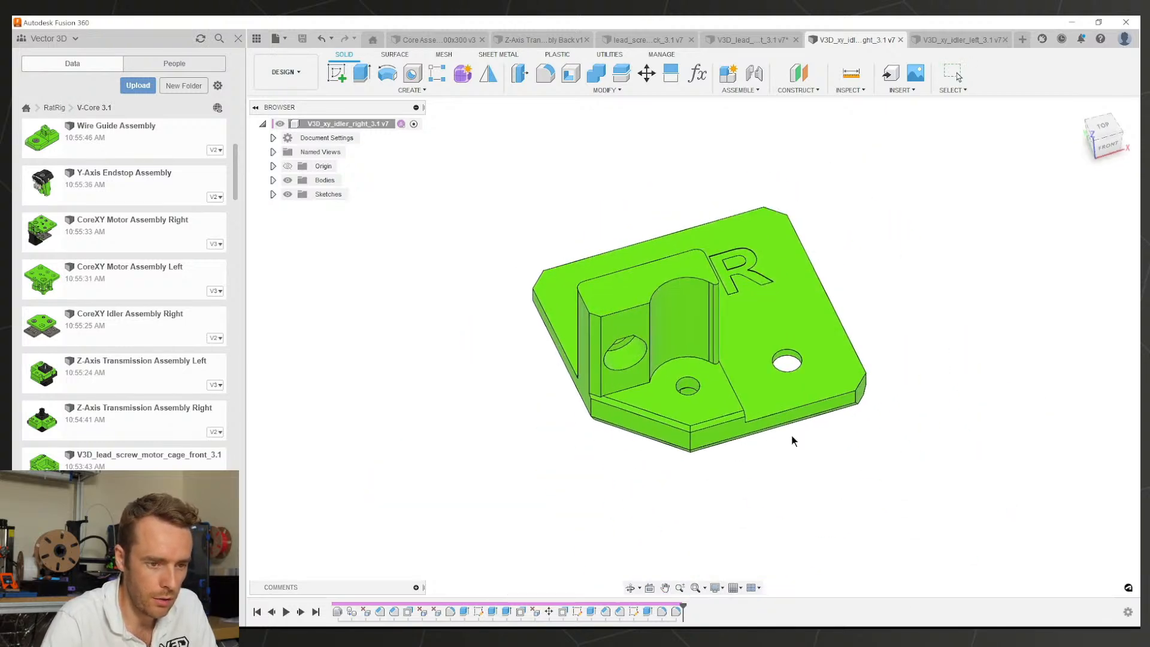
Step: Close both idler documents and save the front motor cage as version 8
left_click(900, 40)
left_click(1006, 40)
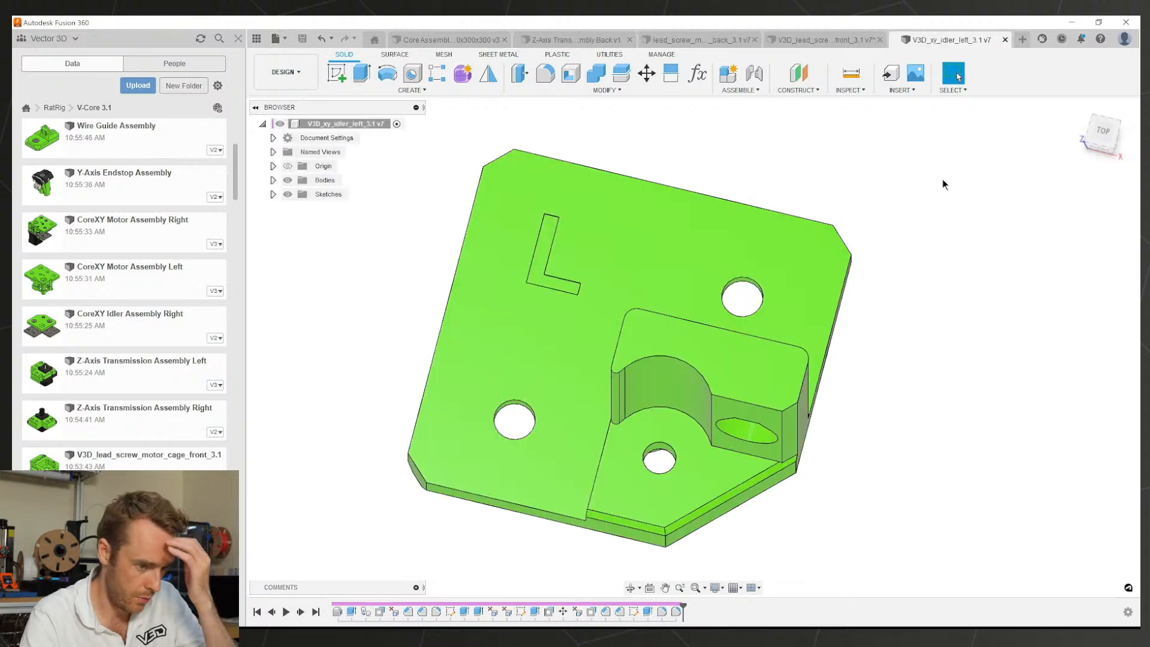
left_click(830, 307)
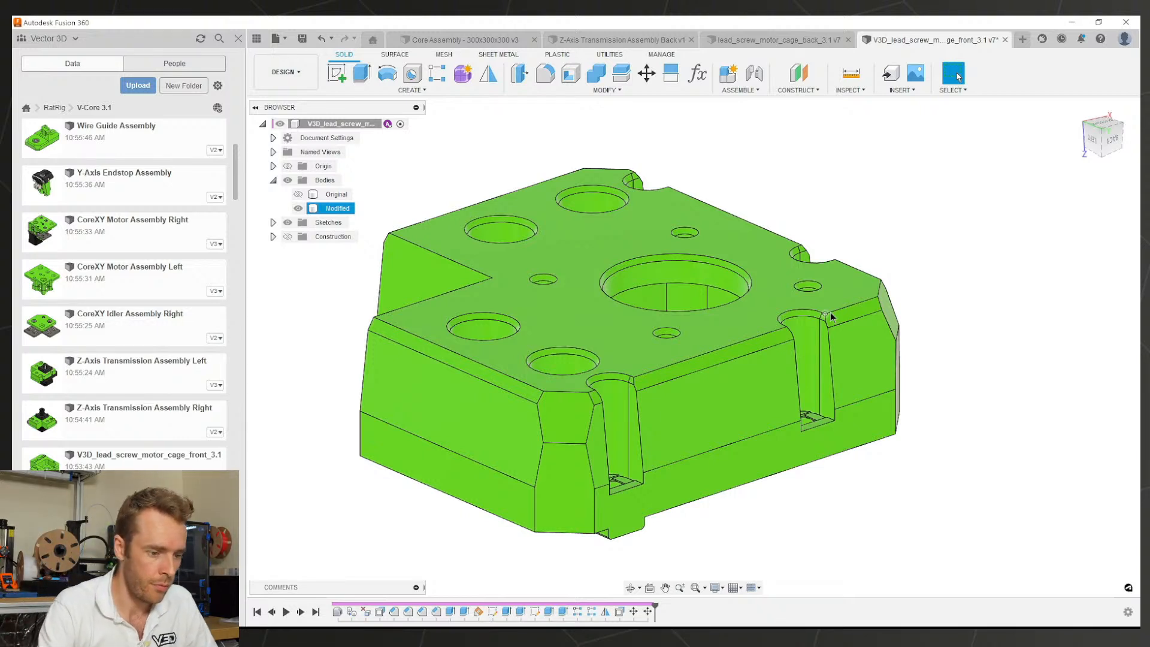
scroll(748, 383, "down", 3)
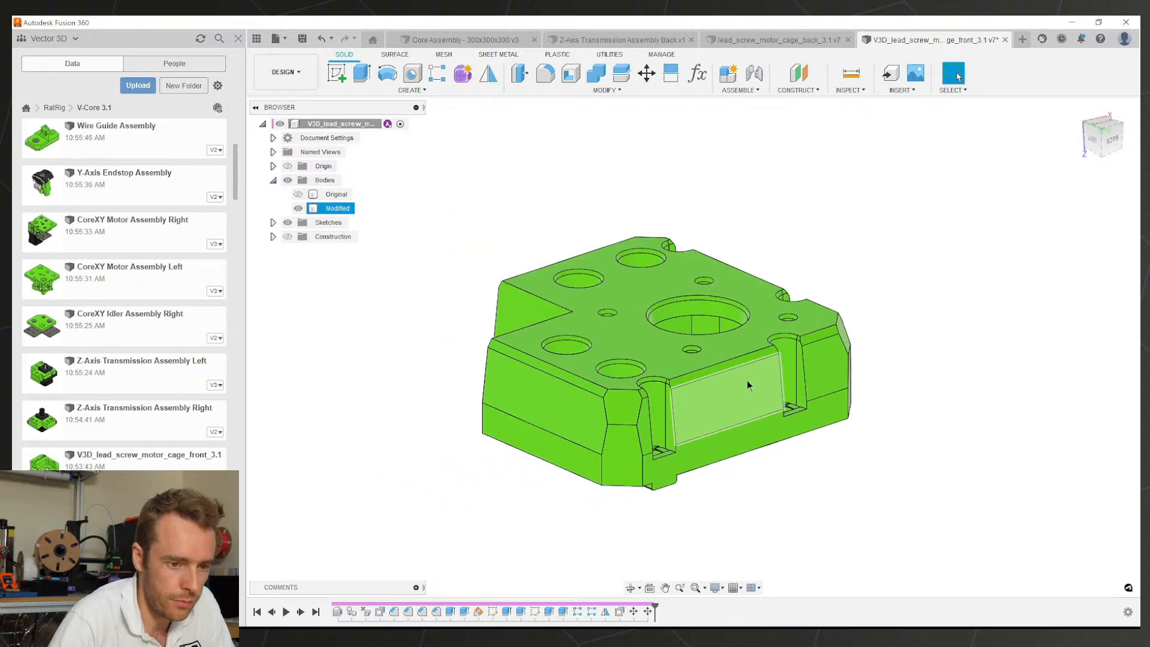
middle_click_drag(747, 384, 662, 426, "shift")
key("Escape")
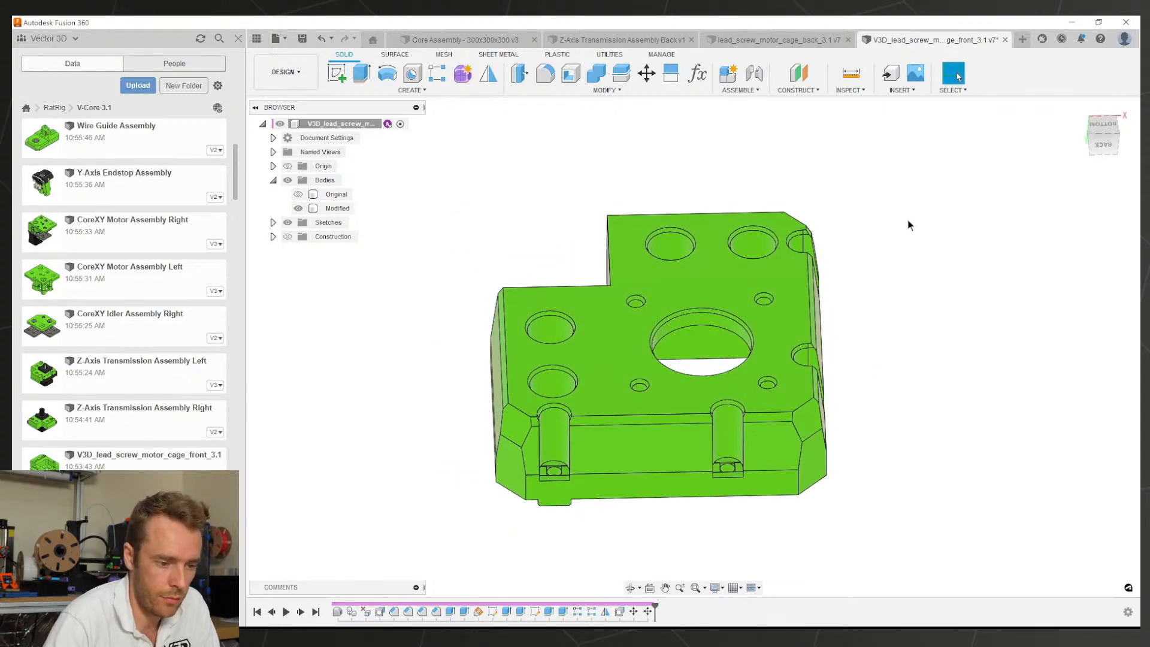
key("ctrl+s")
key("Return")
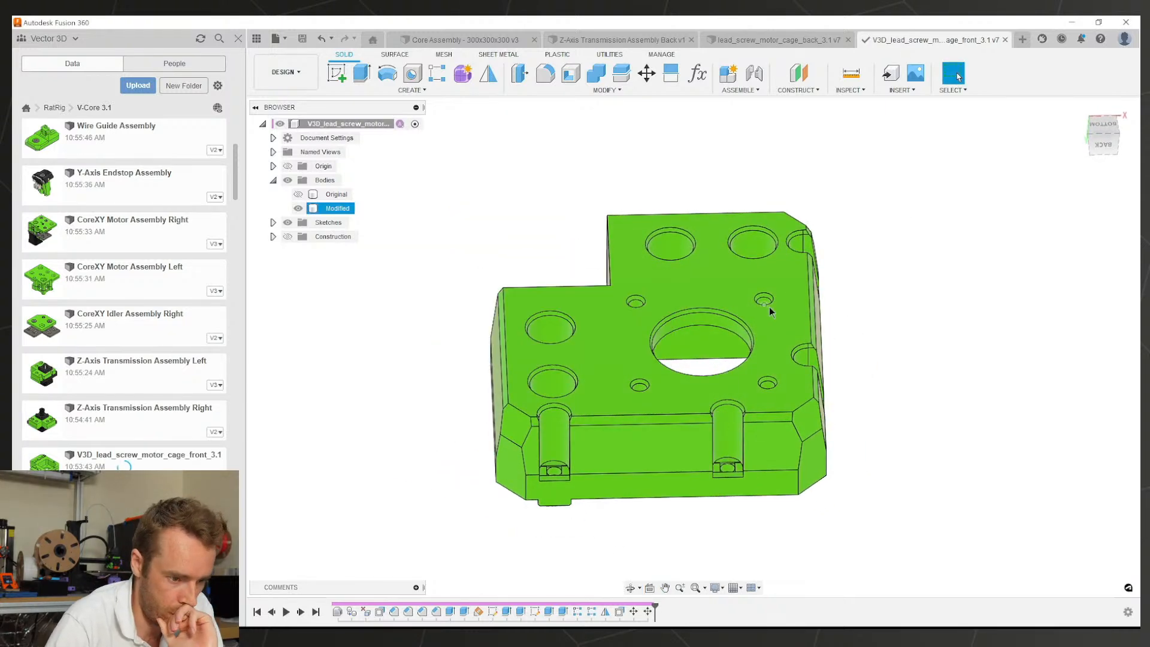
Step: Switch to the lead screw motor cage back document and orbit it
middle_click_drag(769, 307, 813, 469, "shift")
left_click(814, 470)
left_click(742, 46)
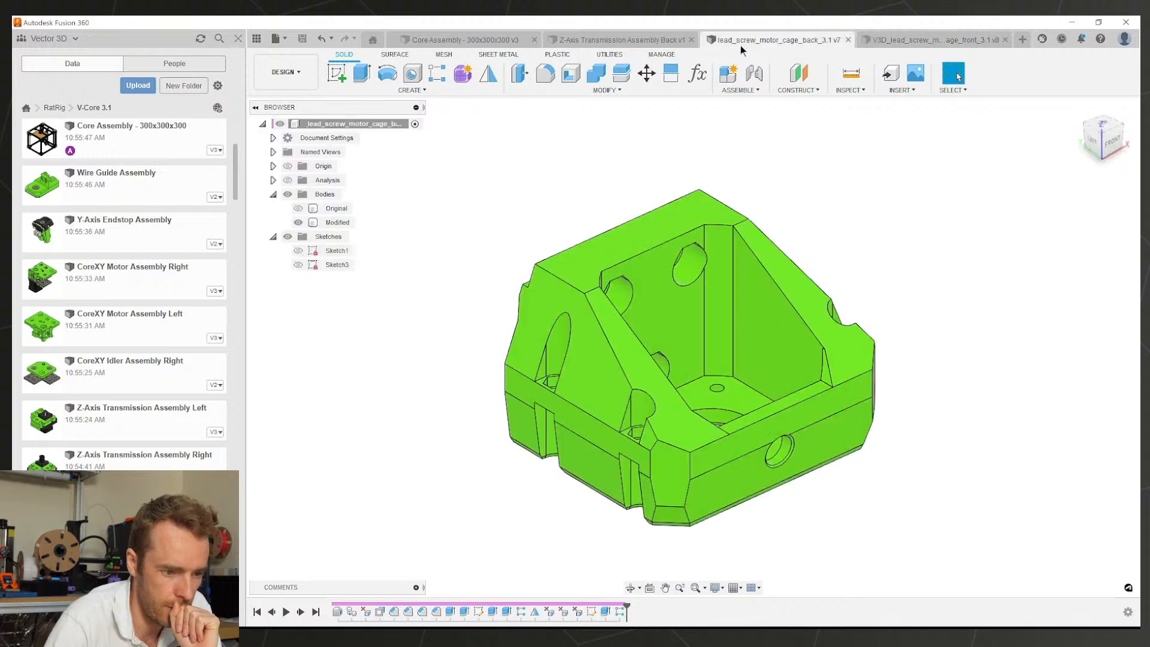
middle_click_drag(796, 418, 662, 307, "shift")
Step: Sketch a centred rectangle on the counterbore face, tangent to the hole
scroll(662, 307, "up", 5)
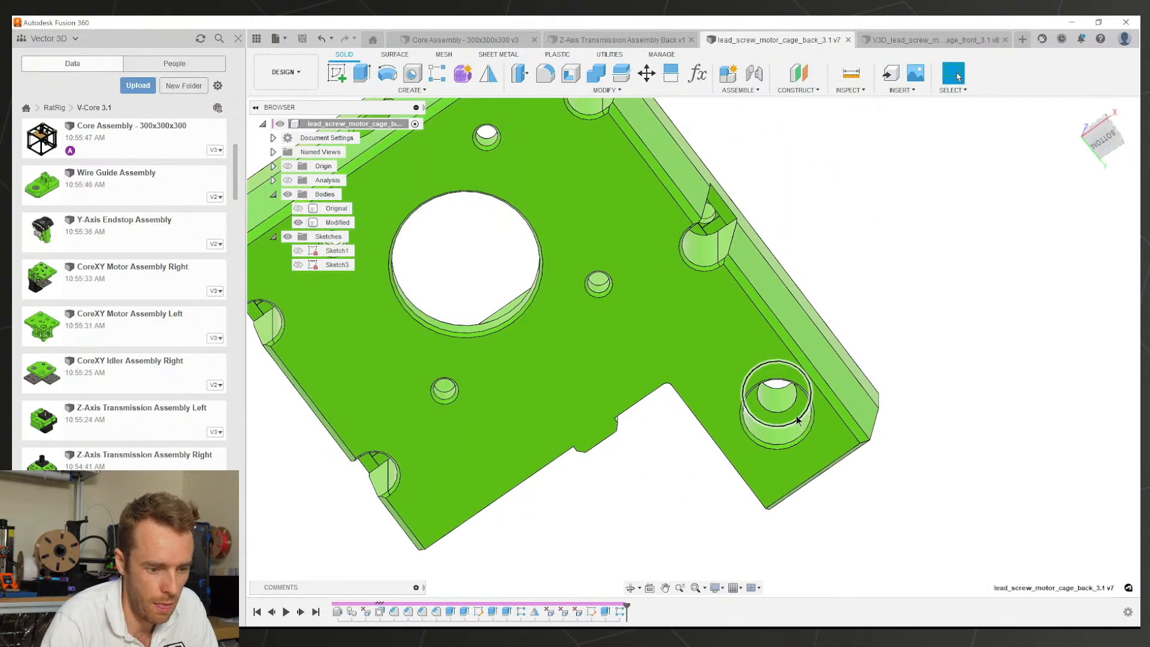
scroll(796, 419, "up", 3)
left_click(796, 413)
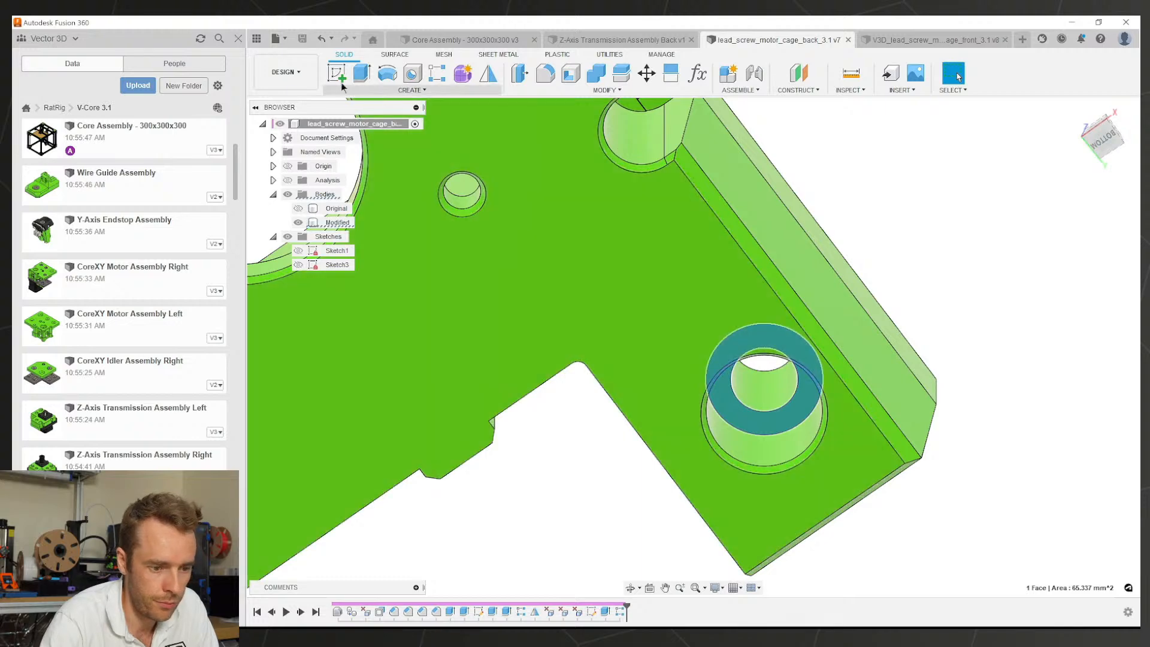
left_click(731, 342)
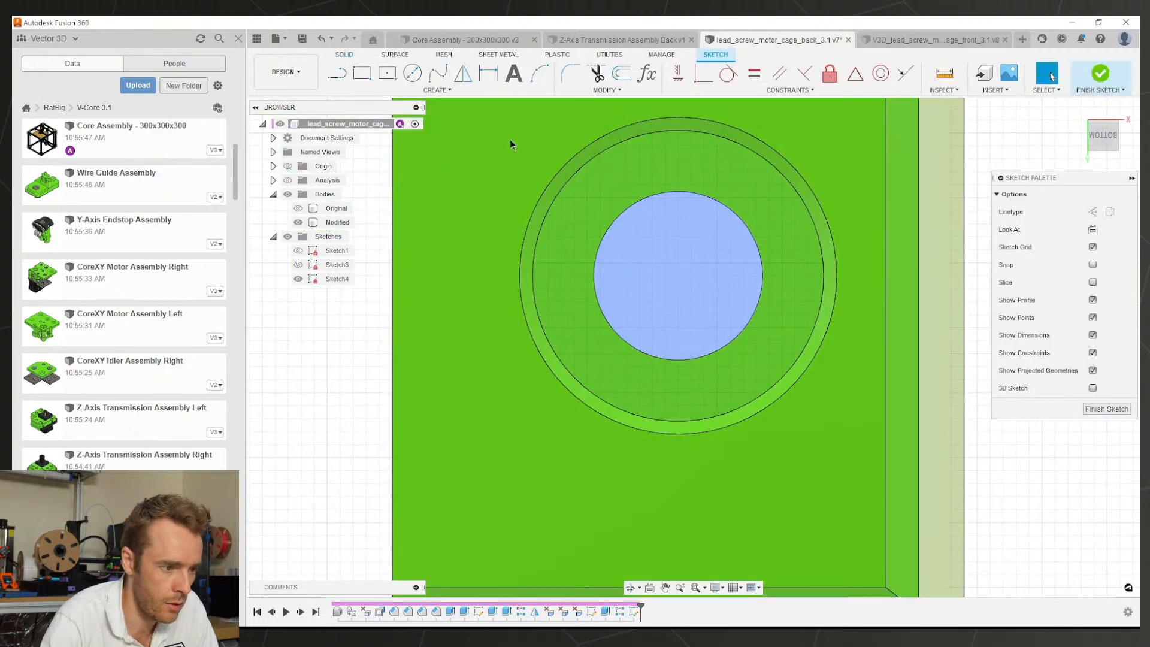
key("r")
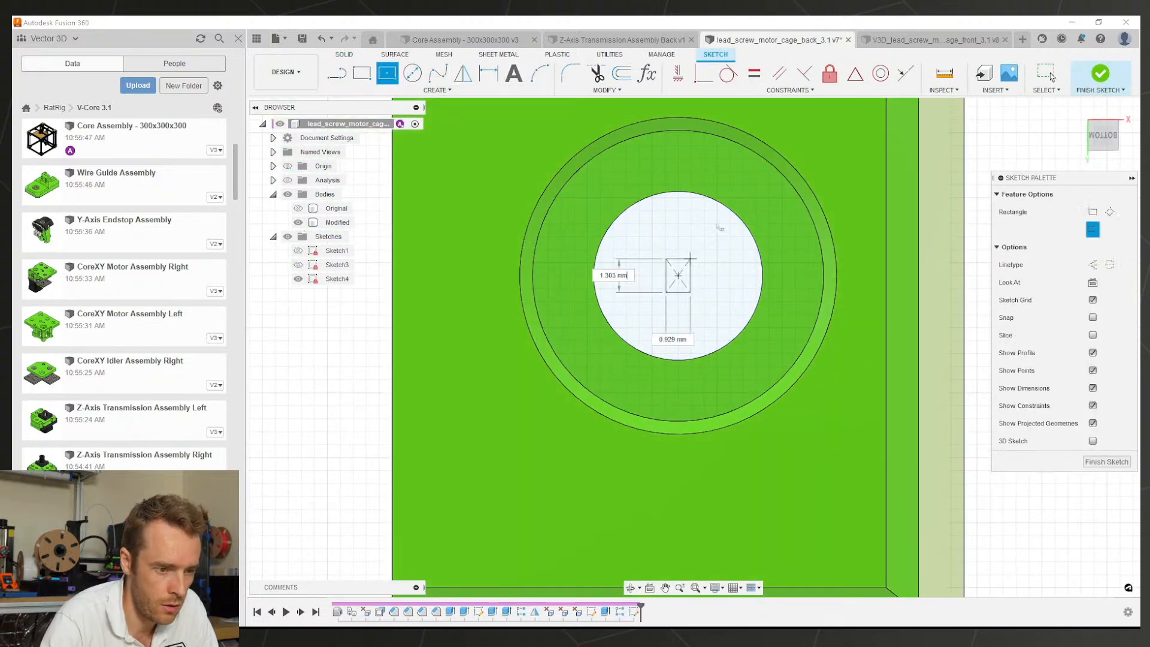
key("Escape")
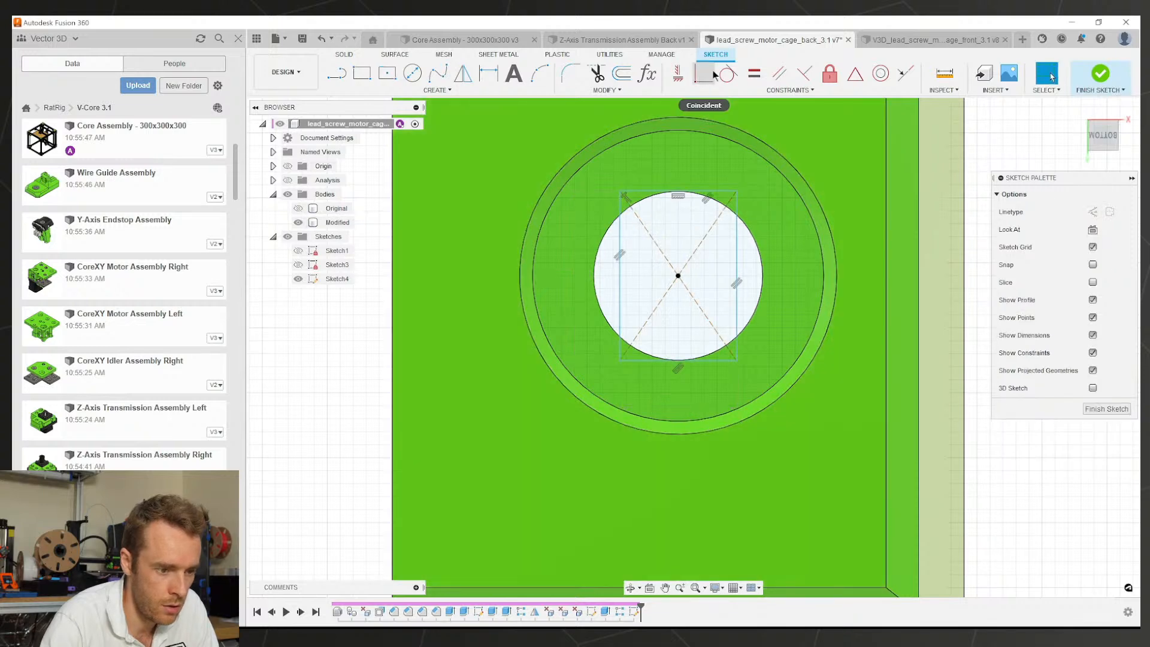
left_click(611, 227)
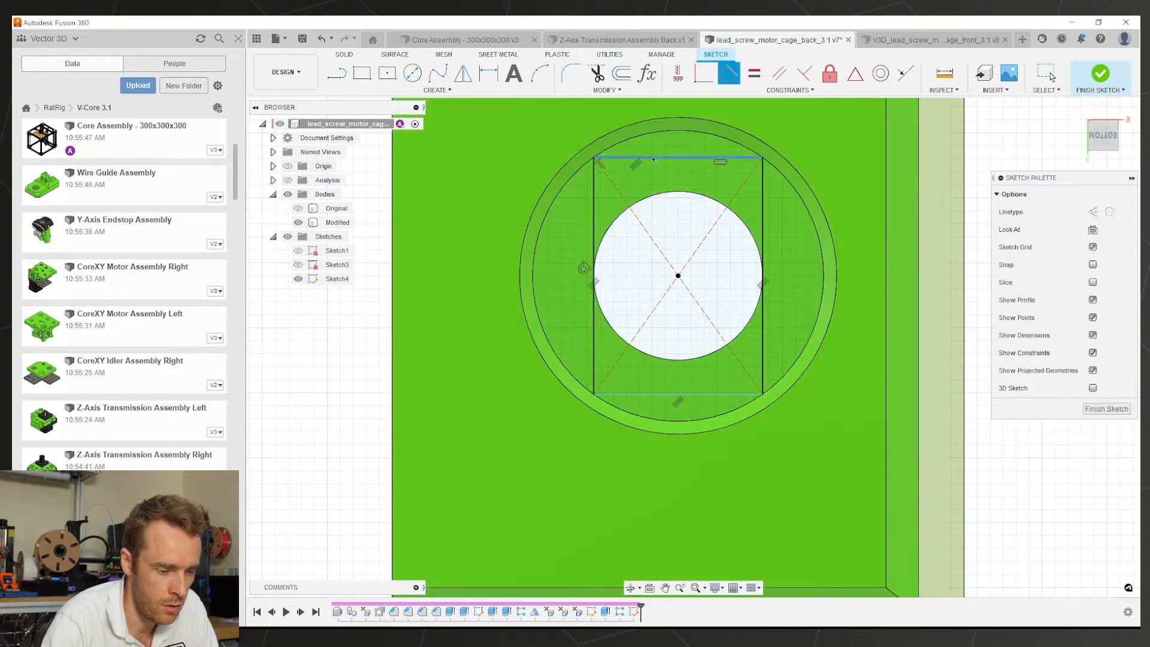
Step: Extend the rectangle's lines across the counterbore
left_click(604, 91)
left_click(593, 142)
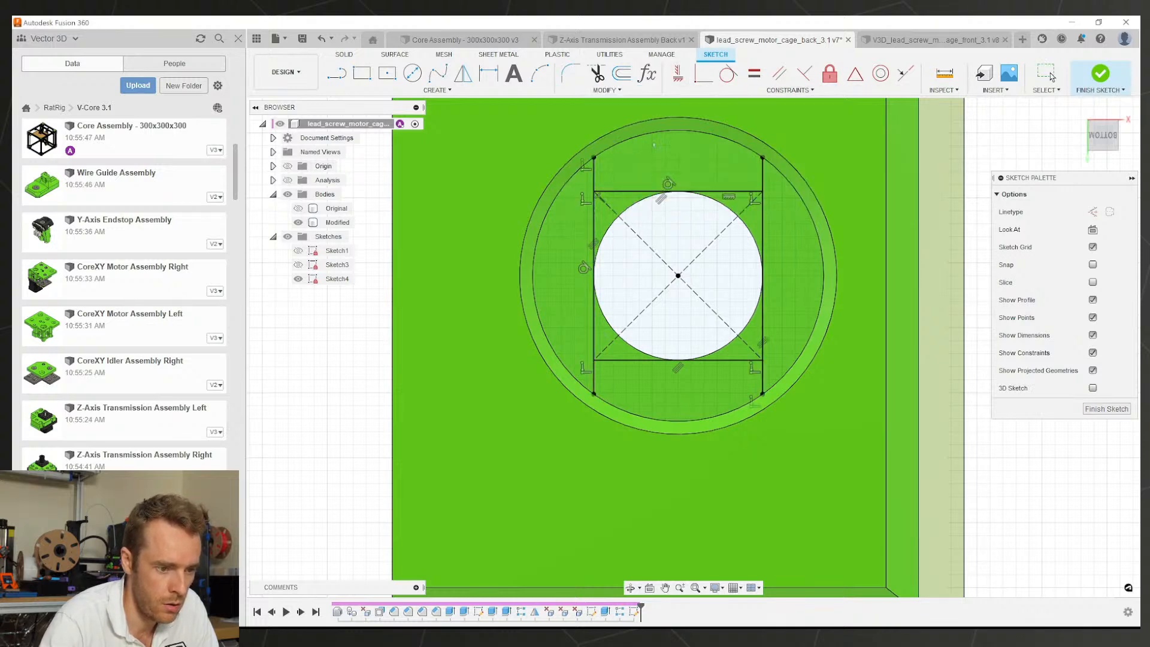
key("Escape")
scroll(677, 242, "down", 3)
middle_click_drag(677, 248, 587, 195, "shift")
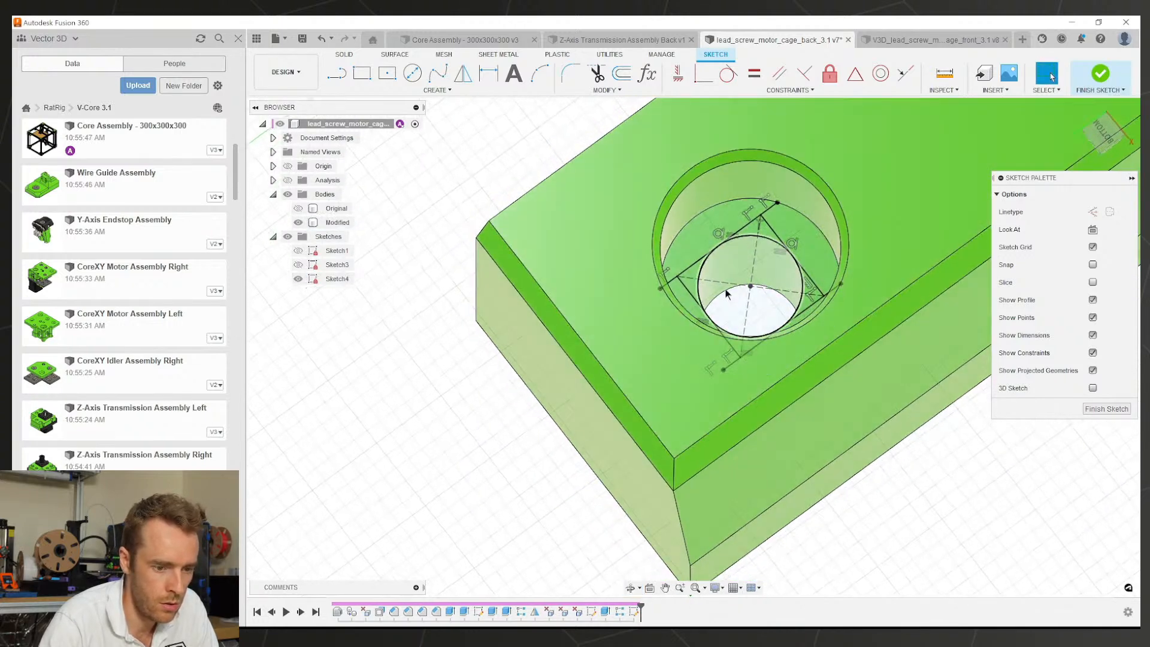
Step: Cut the square and side-segment profiles -0.2 mm deep
key("e")
key("ctrl+z")
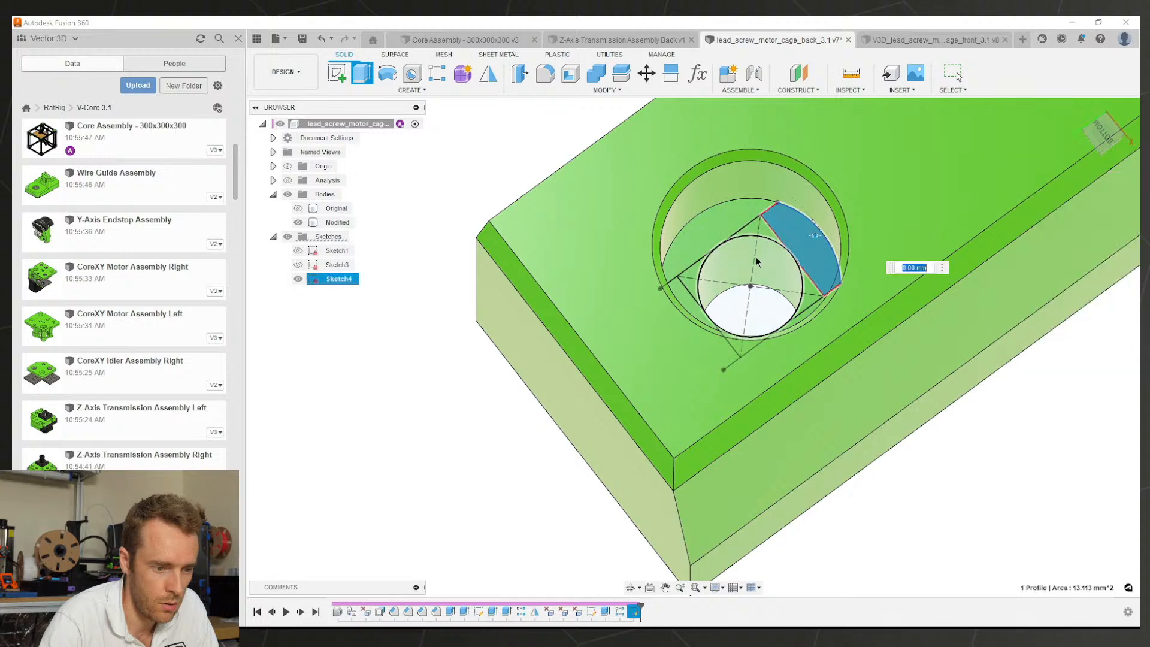
left_click(748, 239)
left_click(801, 238)
key("e")
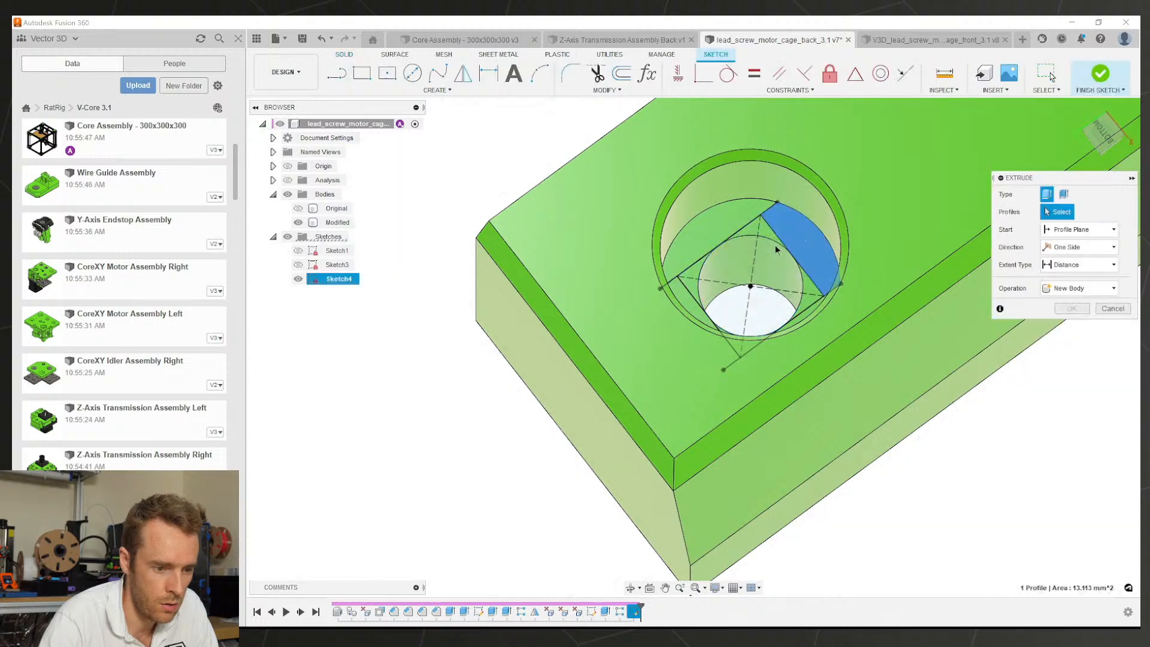
left_click(746, 263)
left_click(677, 294)
type("-0.2")
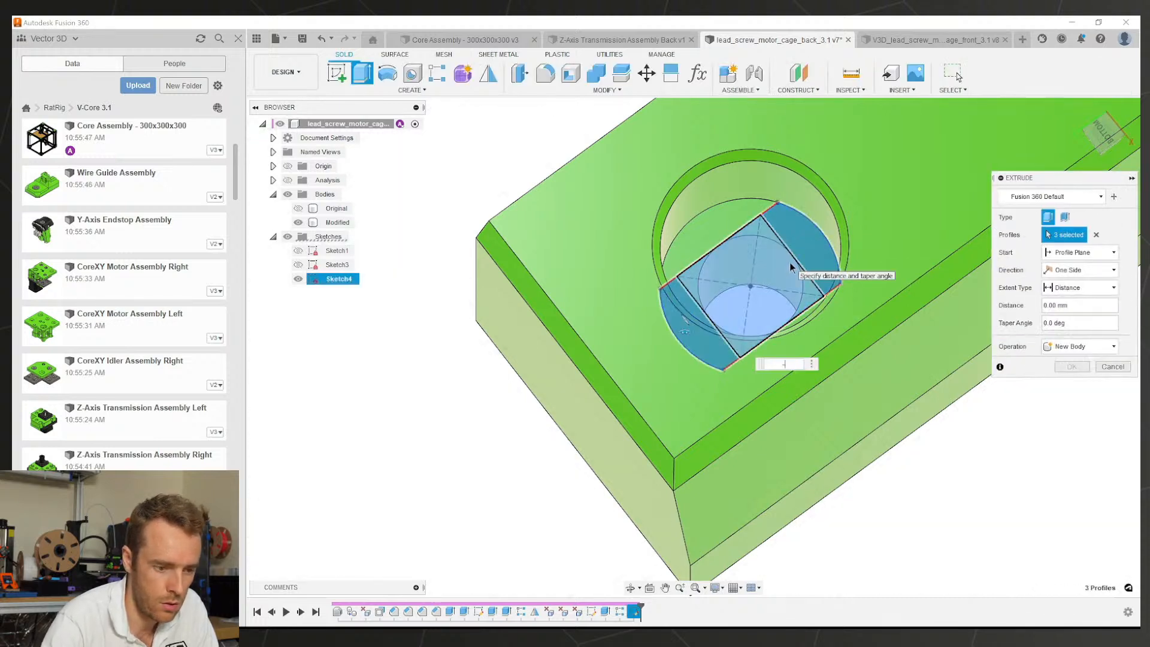
key("Return")
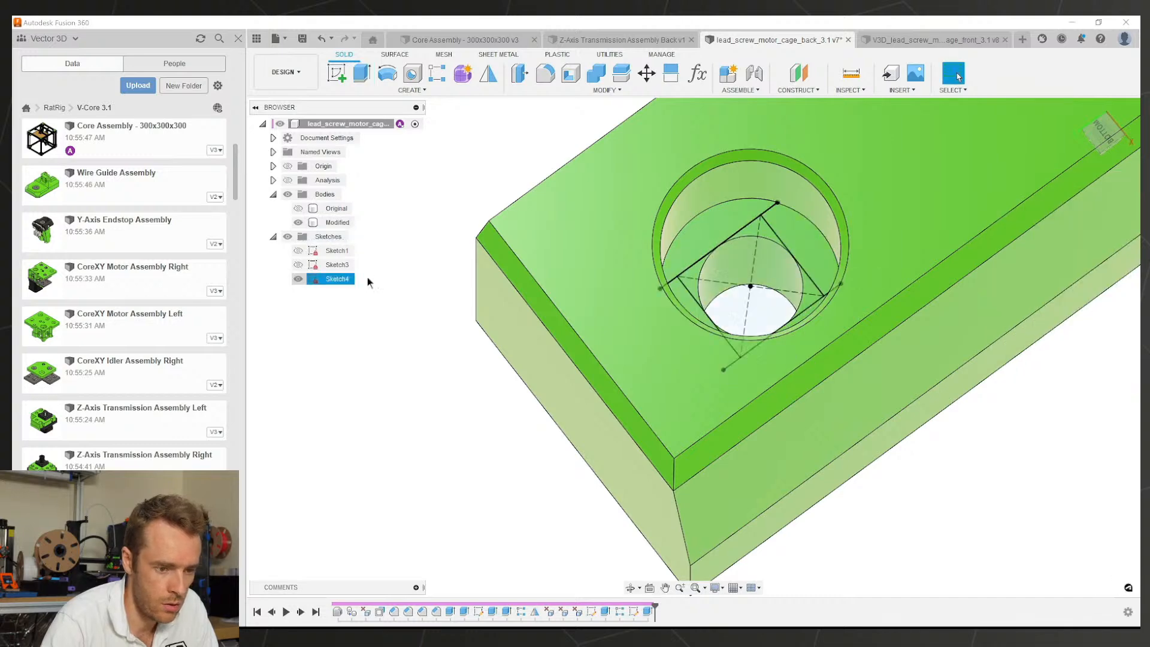
left_click(731, 266)
key("e")
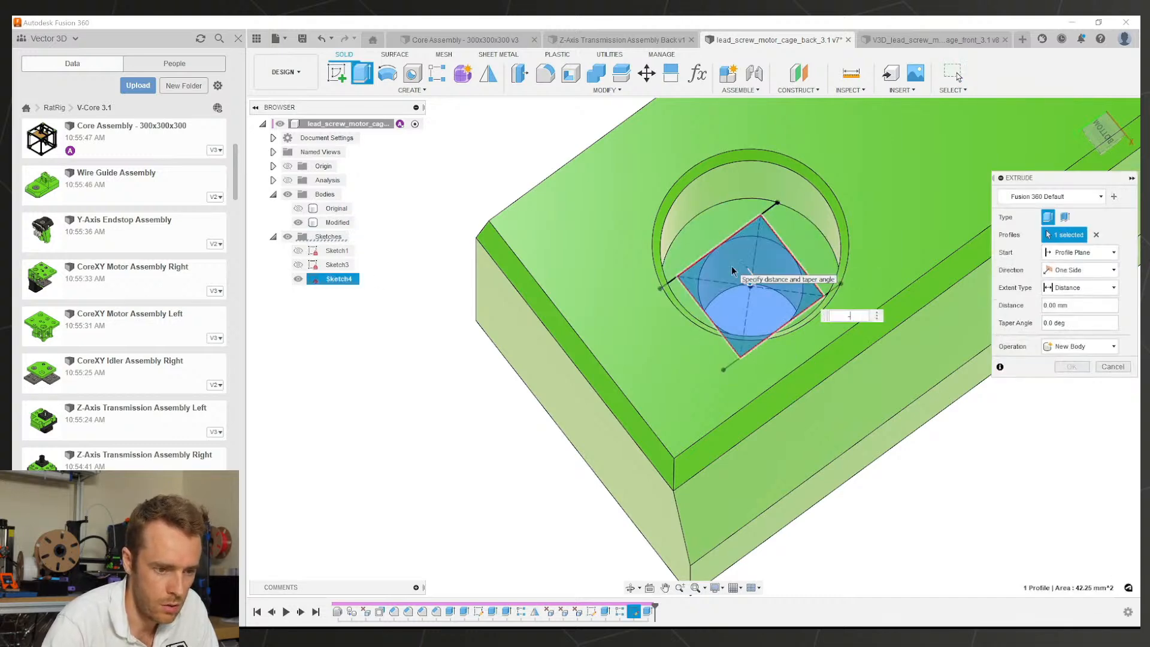
key("Escape")
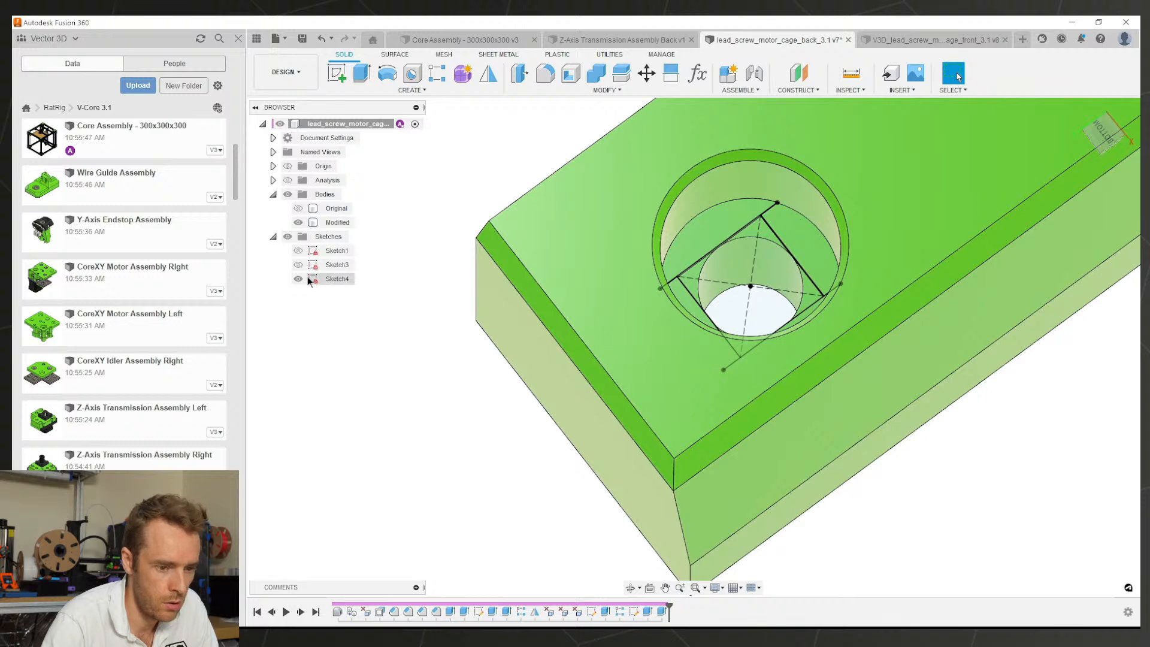
scroll(463, 369, "down", 6)
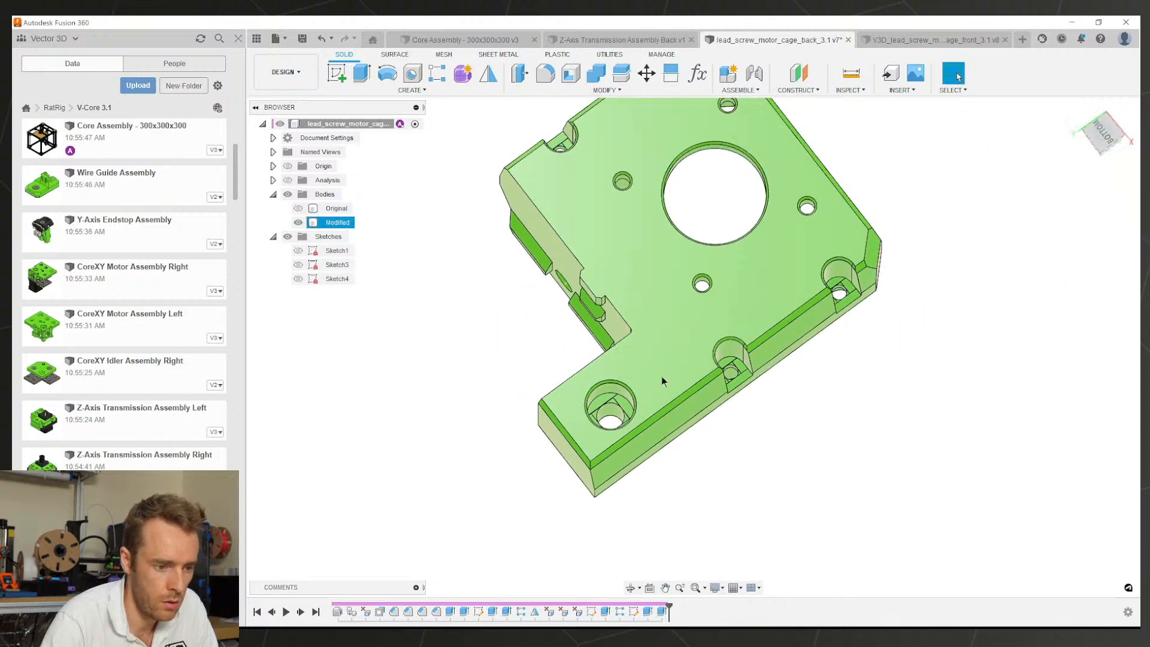
Step: Delete the thin step face at the raised block's corner
middle_click_drag(687, 372, 735, 326, "shift")
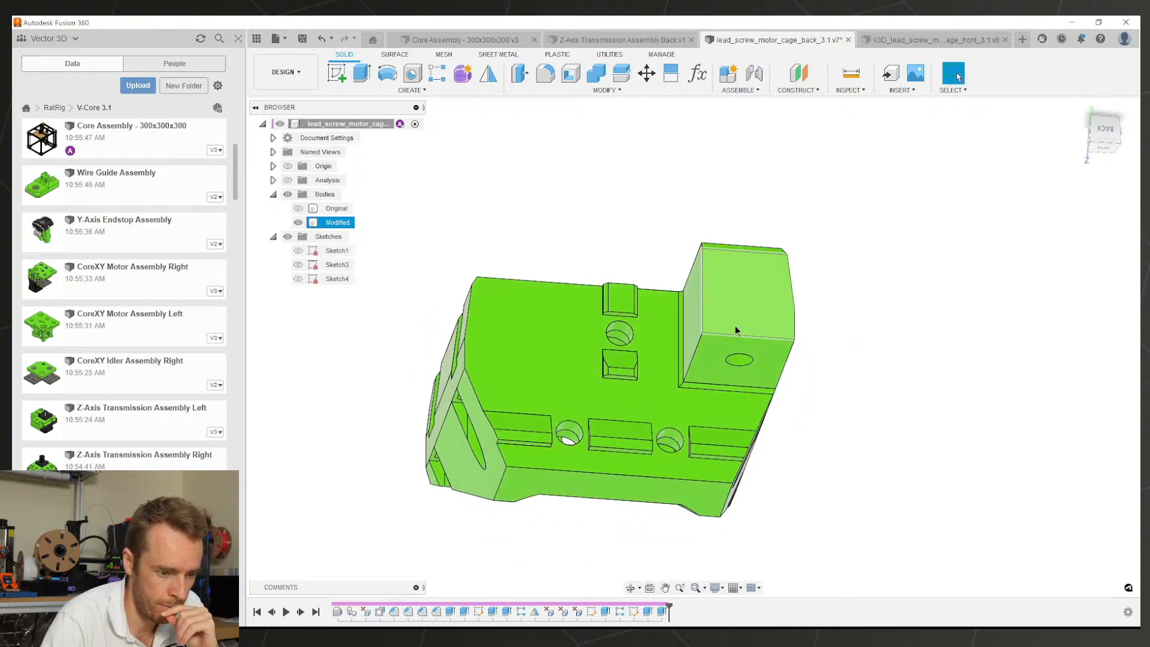
scroll(689, 381, "up", 5)
scroll(689, 380, "up", 1)
left_click(685, 376)
key("Delete")
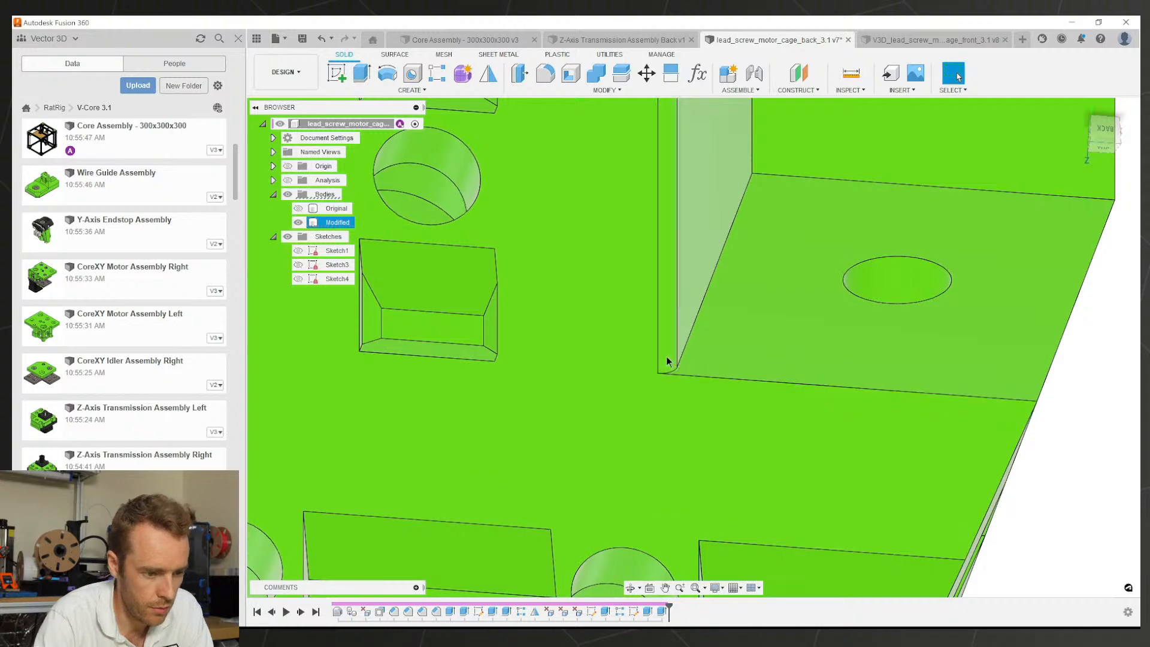
Step: Apply a 2 mm fillet to the raised block's vertical corner edge
scroll(694, 344, "down", 6)
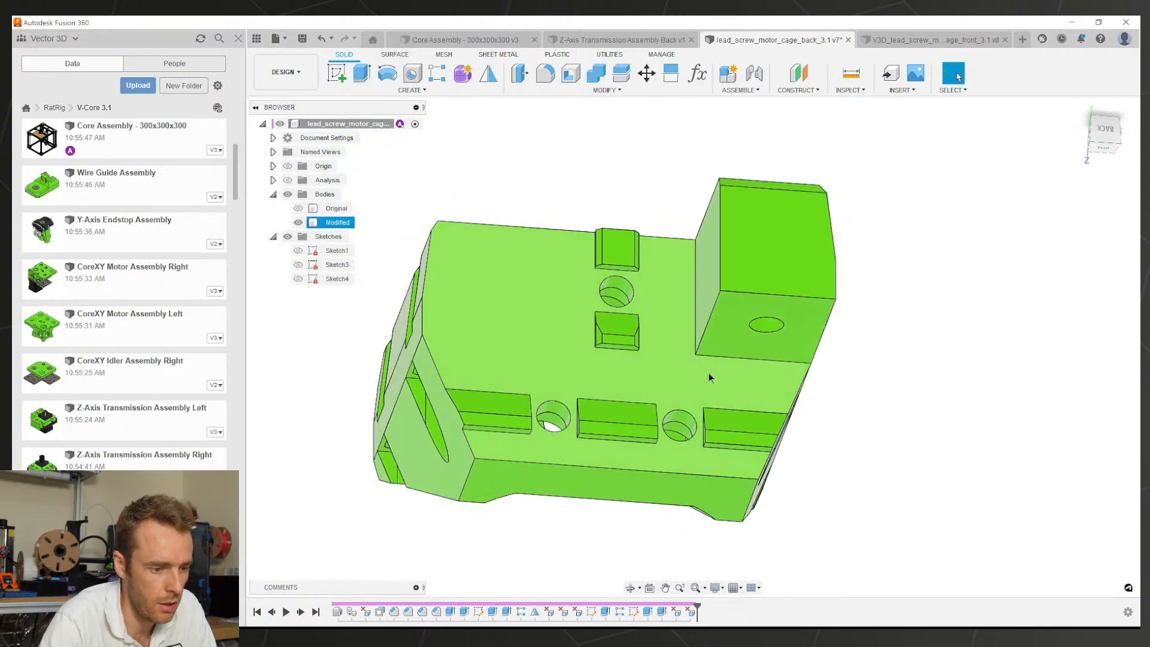
scroll(709, 373, "up", 2)
middle_click_drag(709, 373, 666, 229, "shift")
scroll(677, 252, "down", 3)
middle_click_drag(745, 344, 692, 328, "shift")
scroll(659, 335, "up", 3)
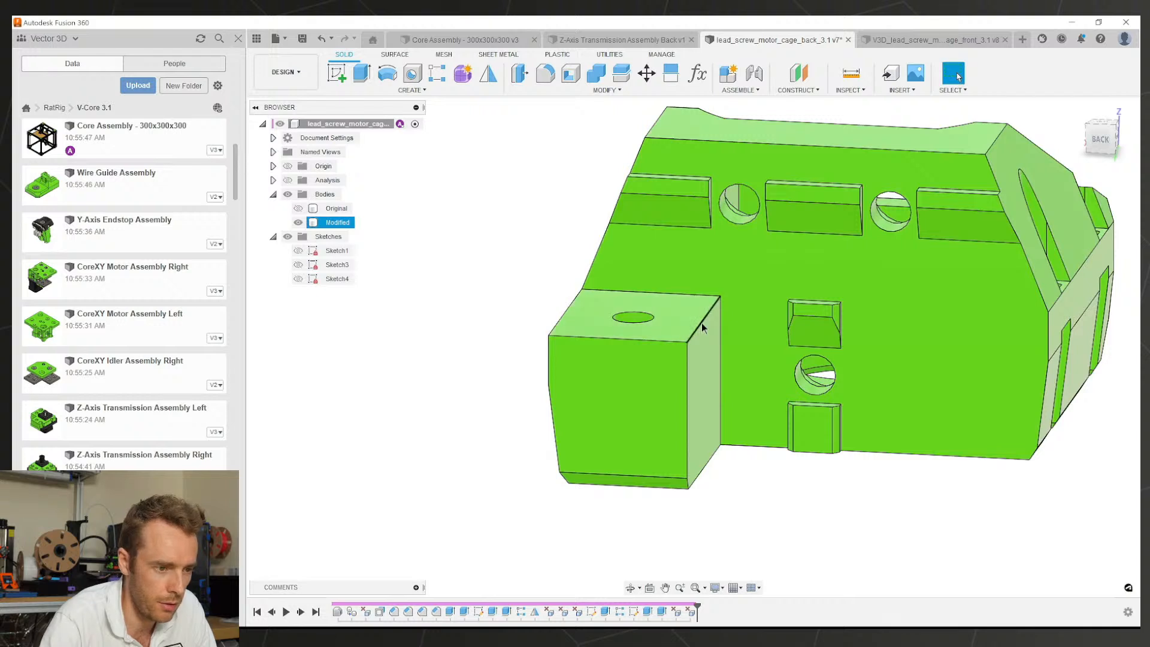
left_click(550, 83)
left_click(711, 307)
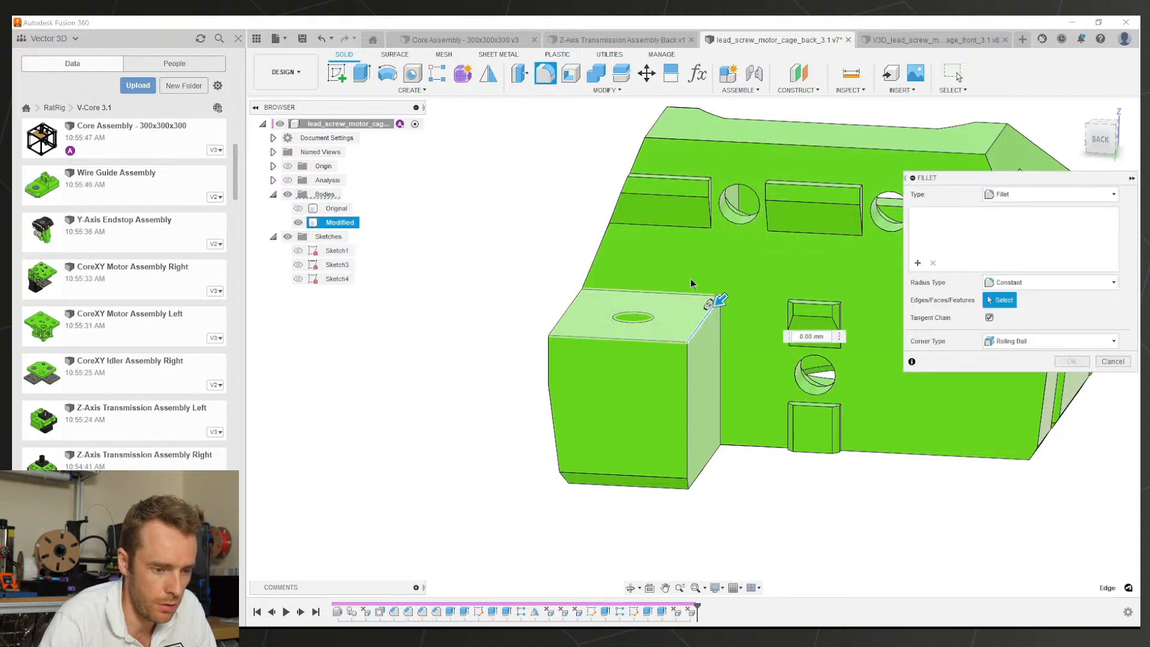
left_click(1072, 375)
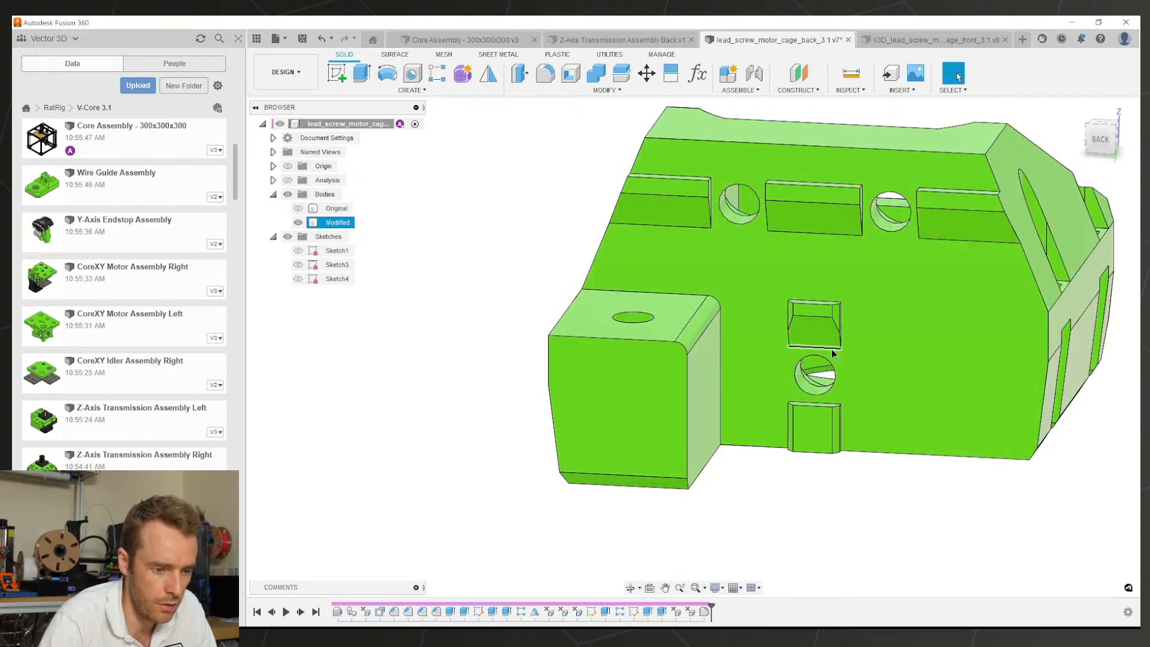
Step: Save the lead screw motor cage back part
middle_click_drag(832, 349, 885, 271, "shift")
key("ctrl+s")
key("Return")
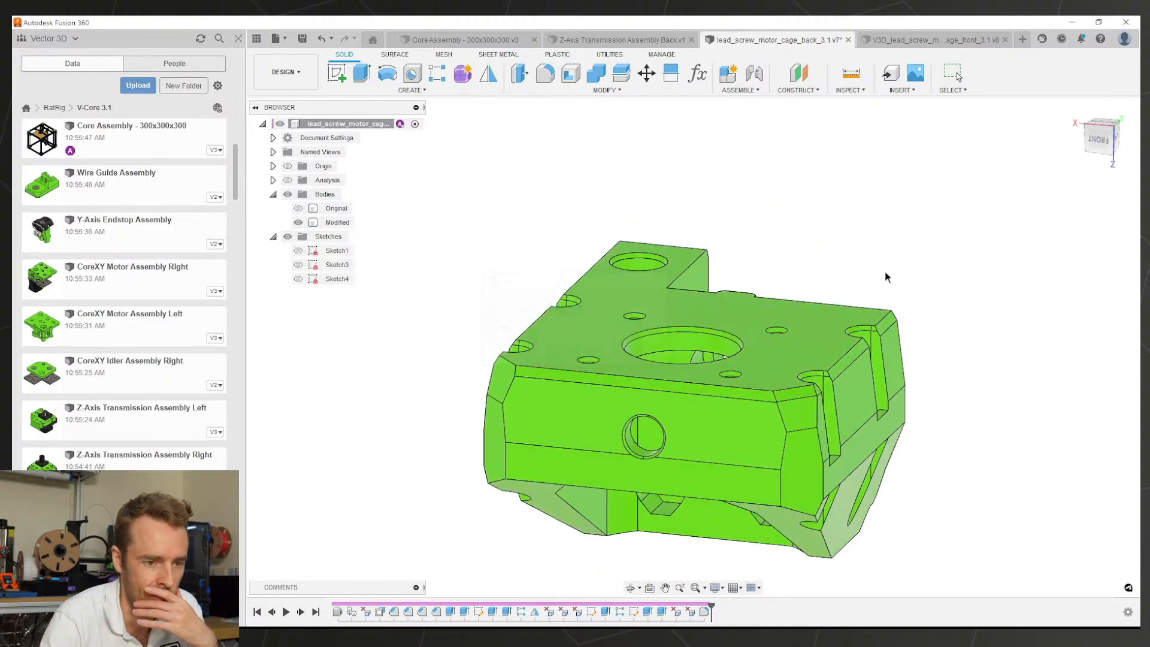
Step: Bring up the Z-Axis Transmission Assembly Back and view its underside and front
left_click(911, 43)
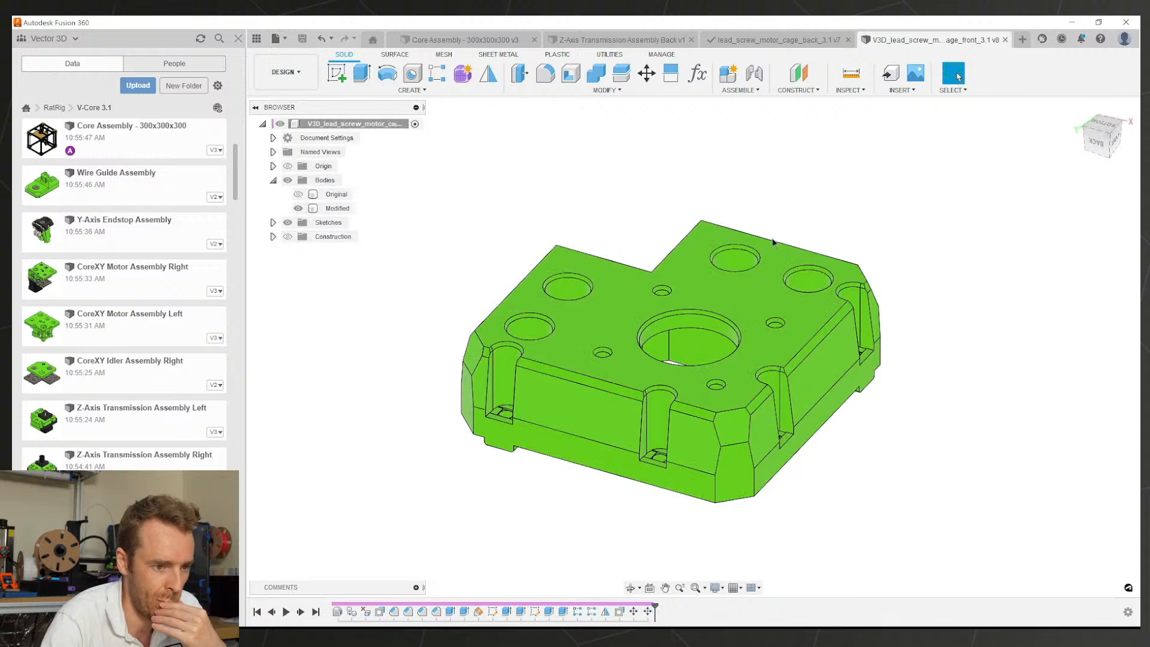
left_click(627, 41)
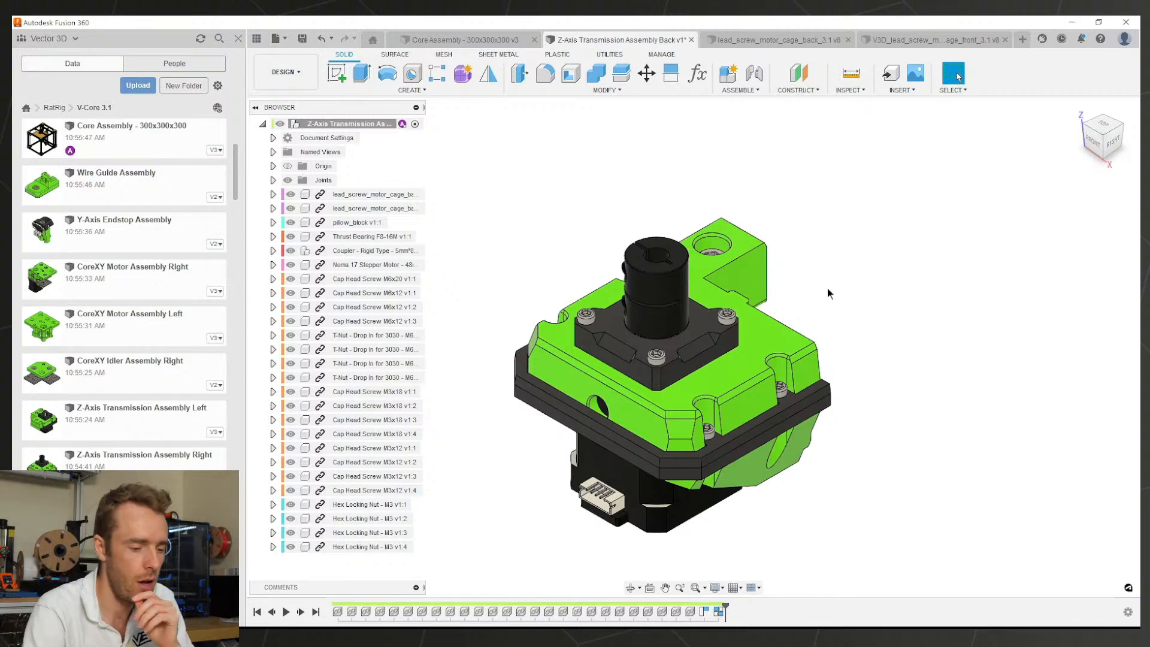
middle_click_drag(617, 449, 601, 326, "shift")
scroll(600, 327, "up", 3)
middle_click_drag(609, 279, 694, 419, "shift")
Step: Inspect the updated cage with motor and coupler from above right, then save the assembly
scroll(721, 408, "up", 3)
scroll(762, 393, "down", 2)
scroll(762, 393, "down", 3)
scroll(649, 437, "down", 3)
scroll(750, 412, "up", 3)
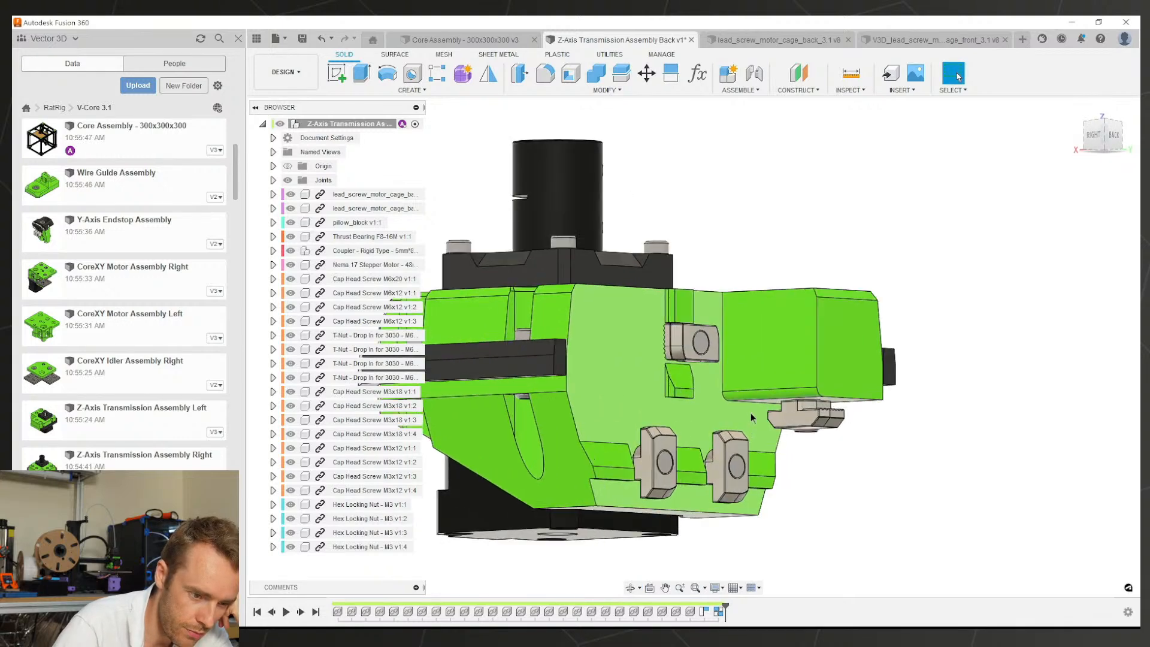
scroll(785, 367, "down", 1)
middle_click_drag(784, 367, 820, 371, "shift")
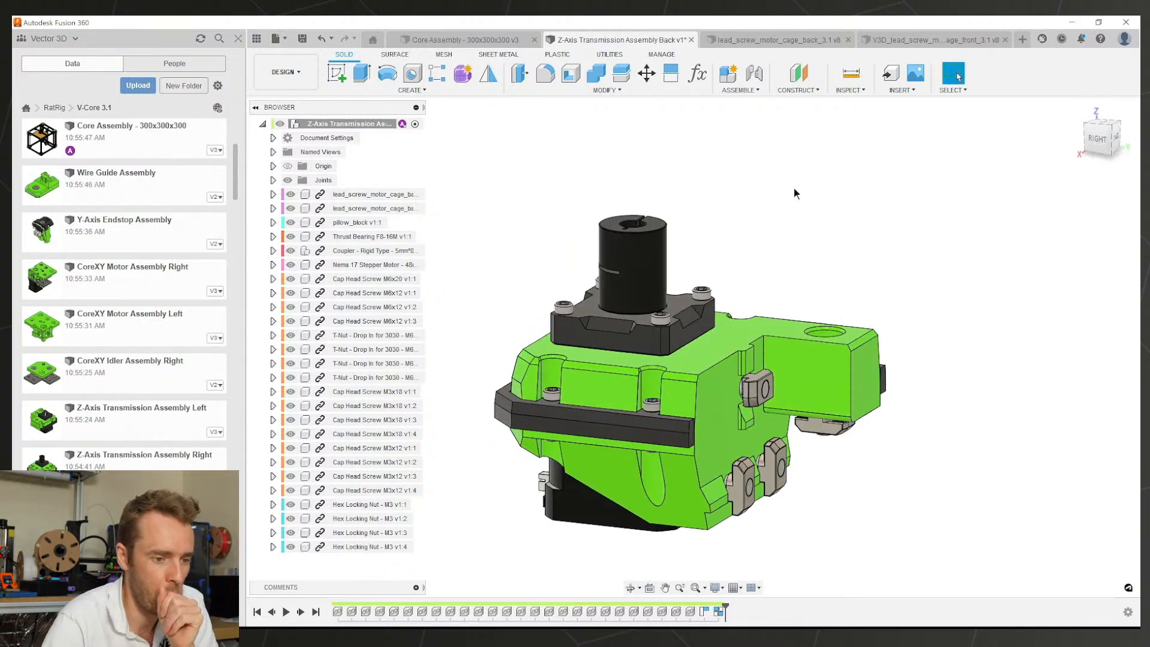
key("ctrl+s")
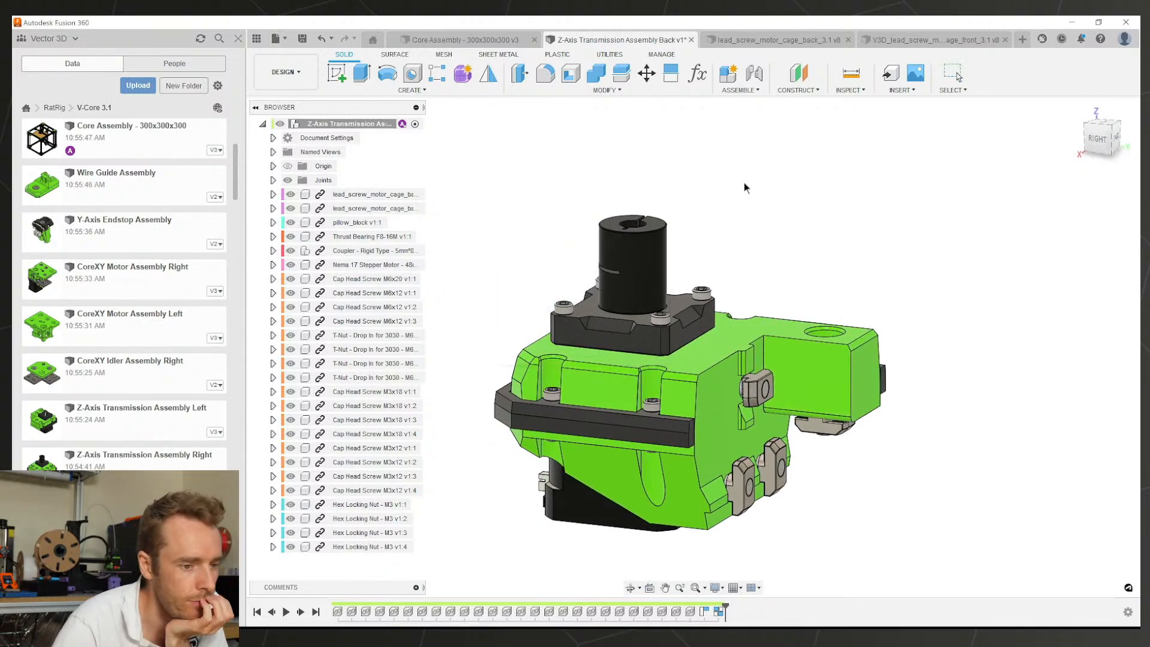
Step: Rename the lead screw cage back file to V3D_lead_screw_motor_cage_back_3.1
left_click(744, 40)
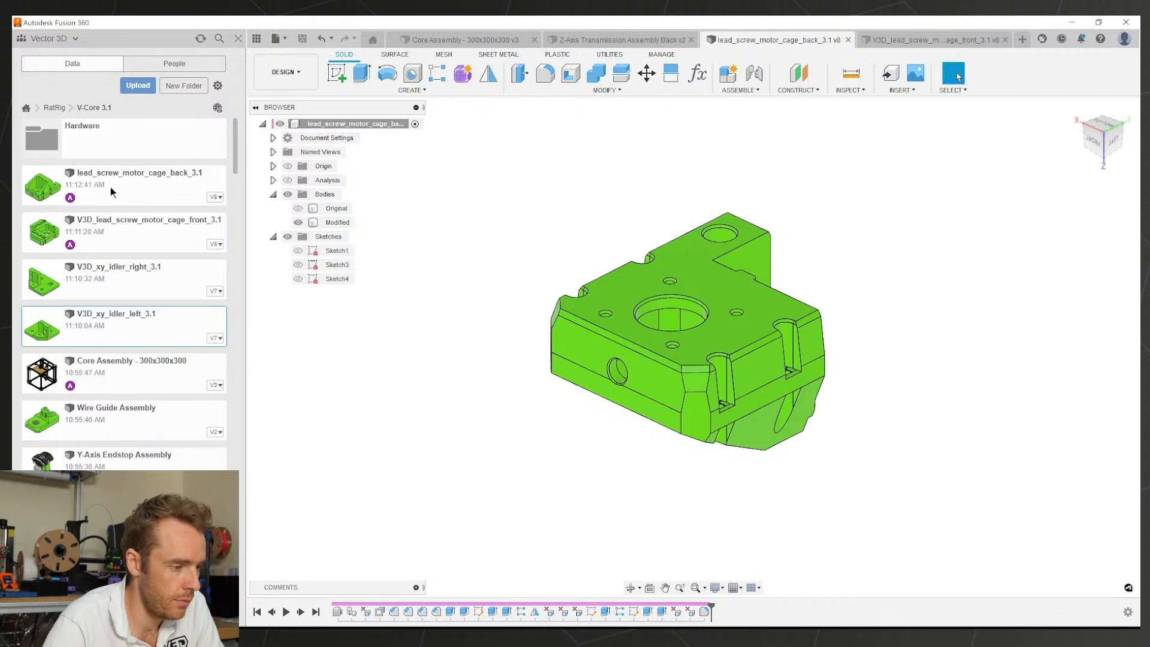
right_click(72, 188)
left_click(98, 225)
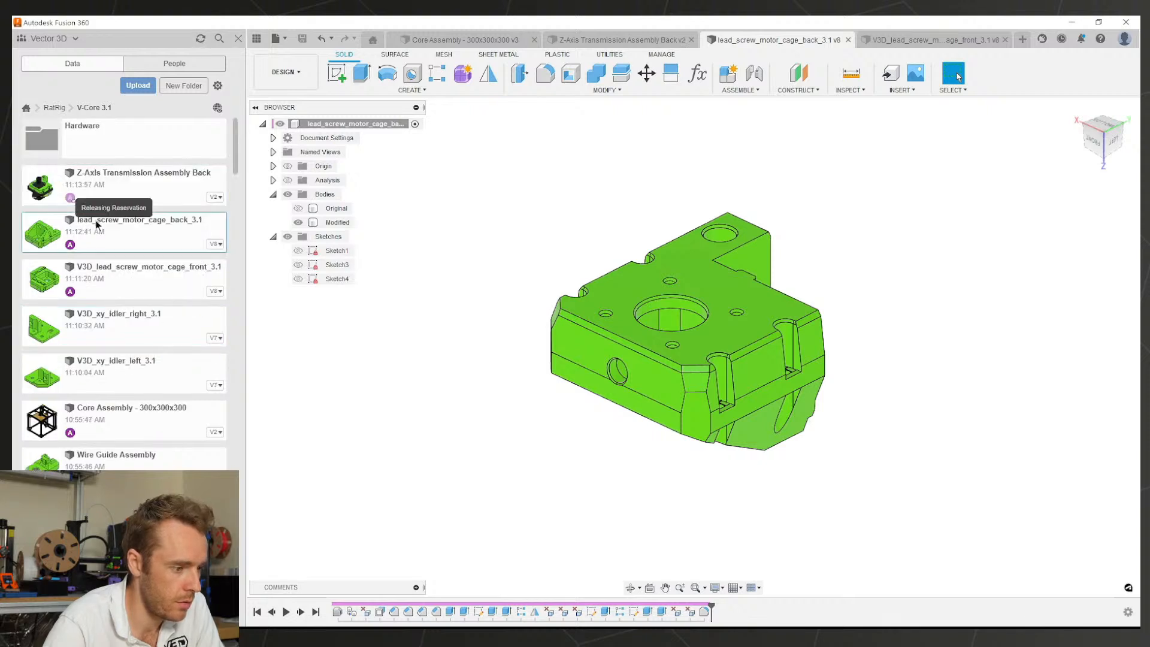
right_click(107, 221)
left_click(123, 292)
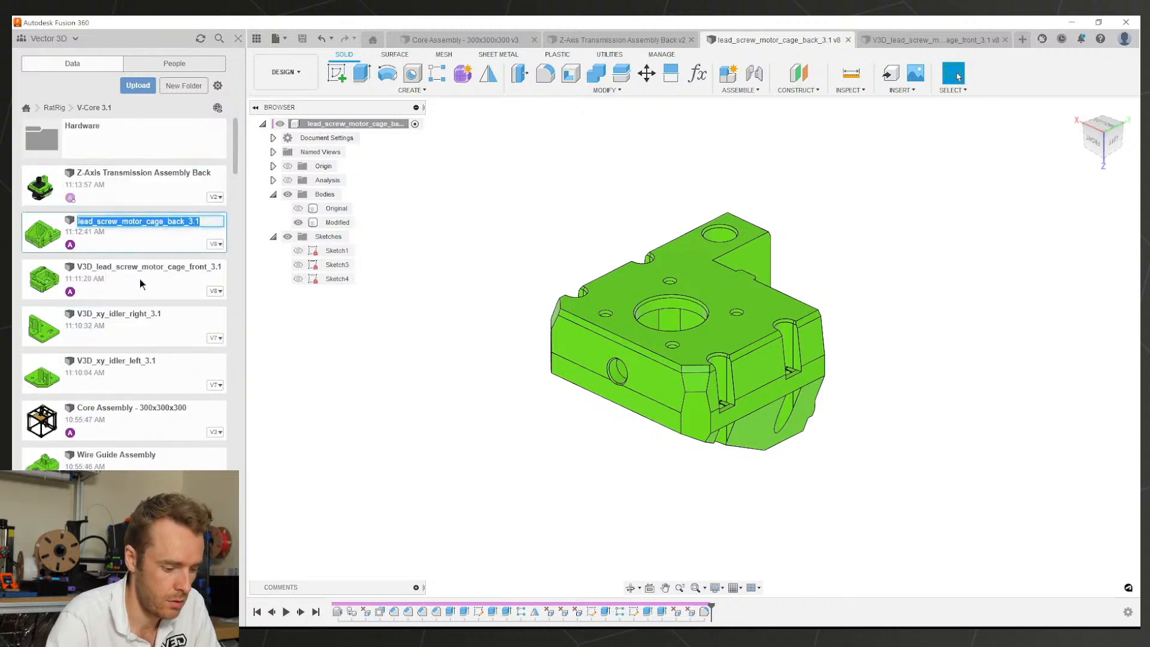
key("Home")
type("V3D_")
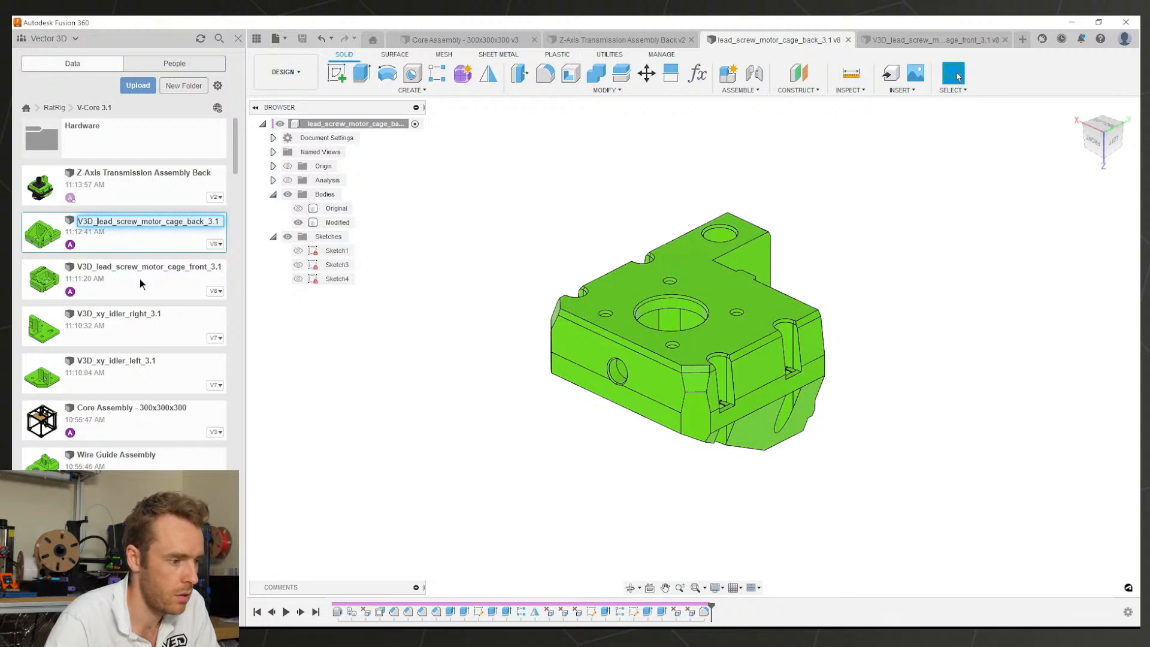
key("Return")
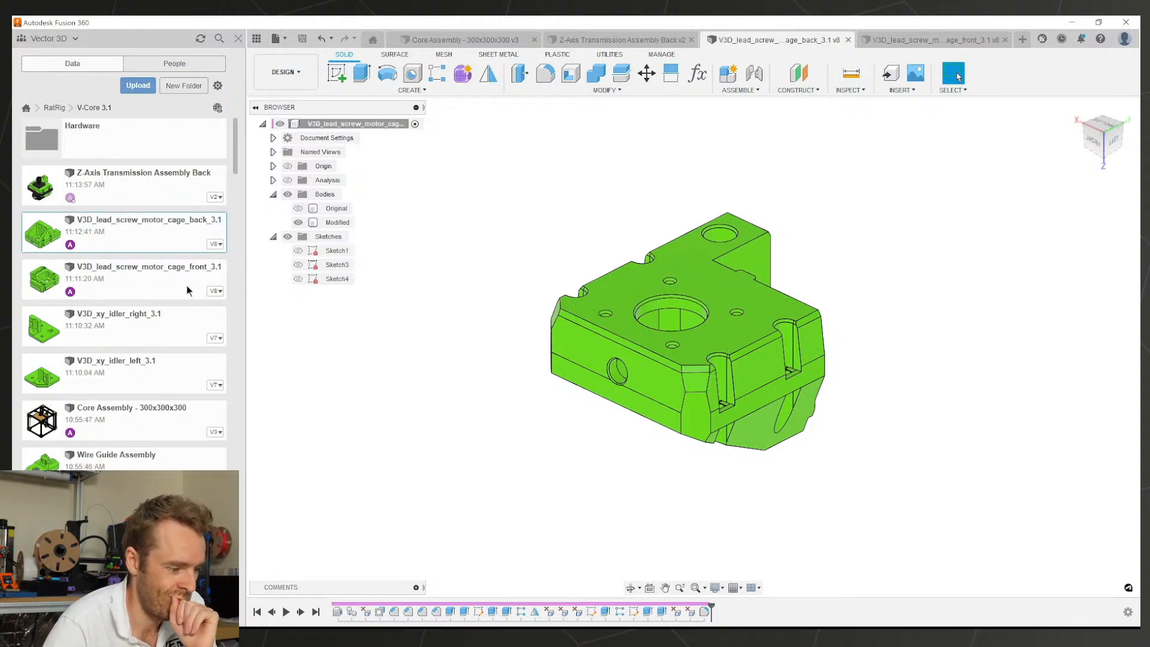
Step: Locate Z-Axis Arm Assembly Left in the Data panel and close the motor cage back document
scroll(163, 335, "down", 2)
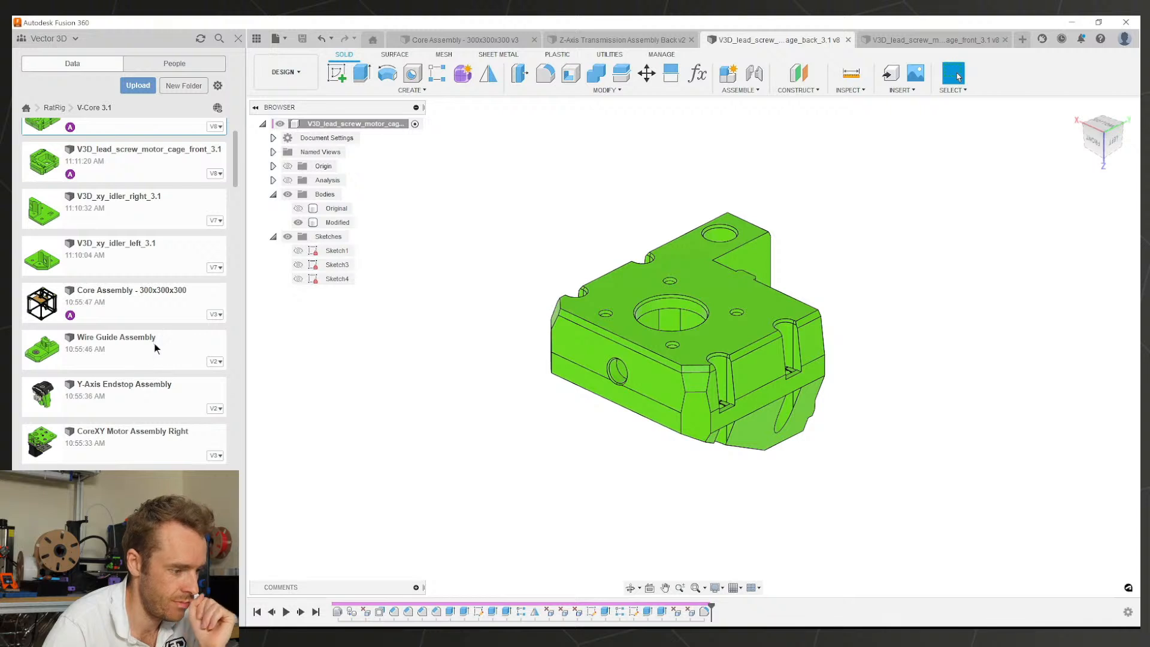
scroll(157, 349, "down", 3)
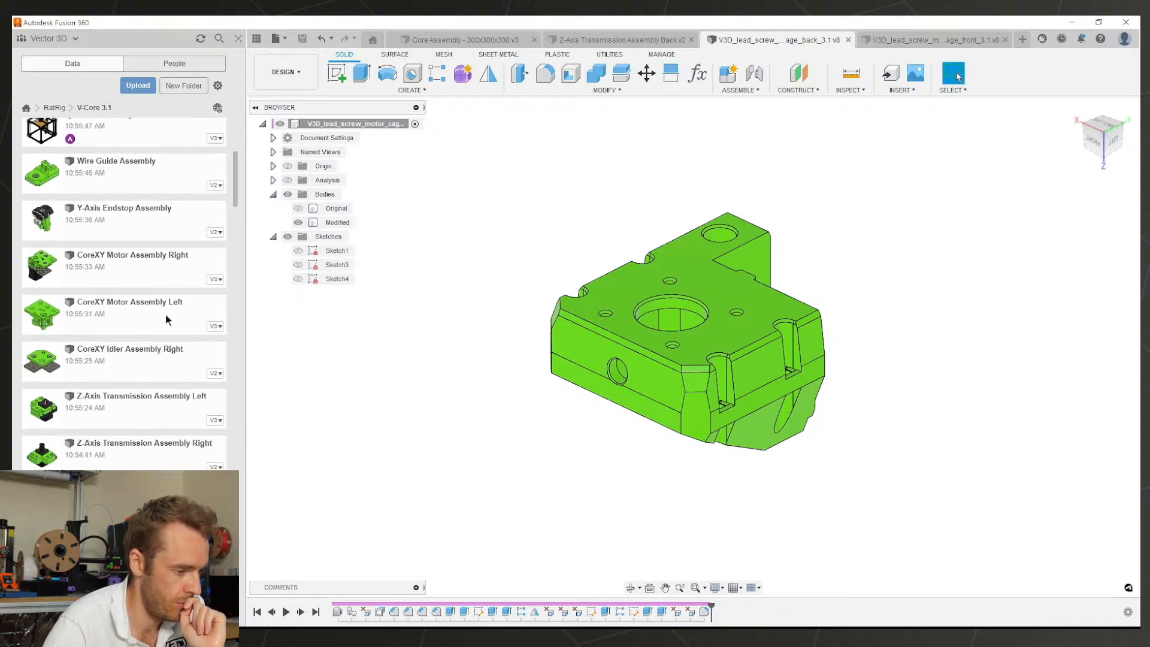
scroll(166, 315, "down", 2)
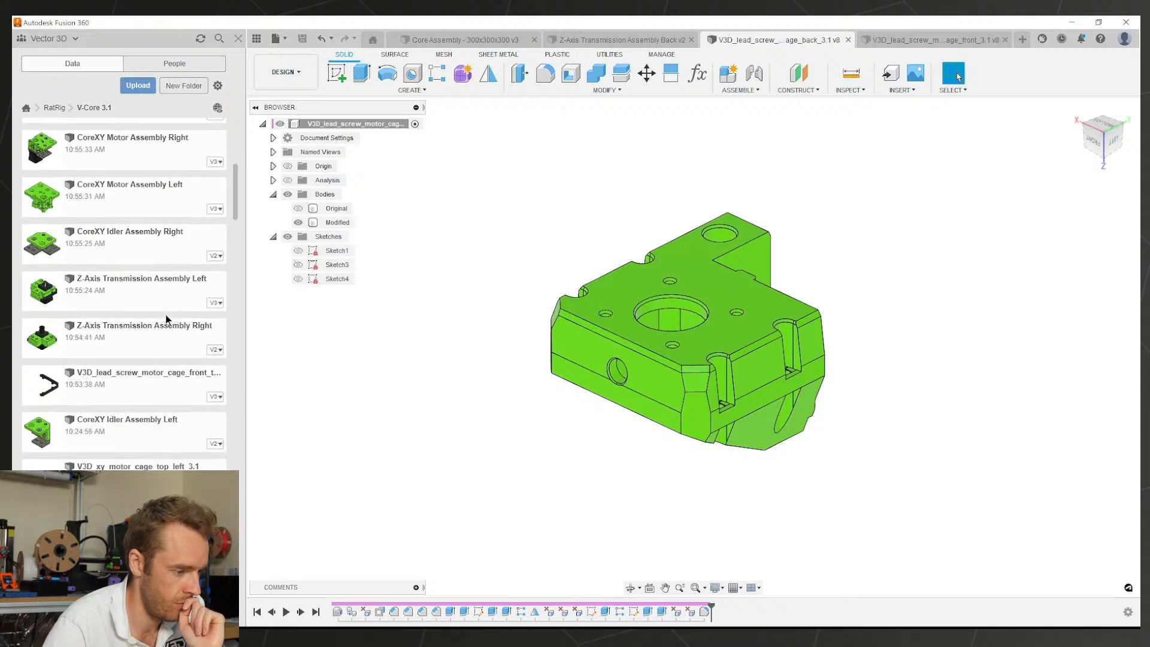
scroll(165, 319, "down", 4)
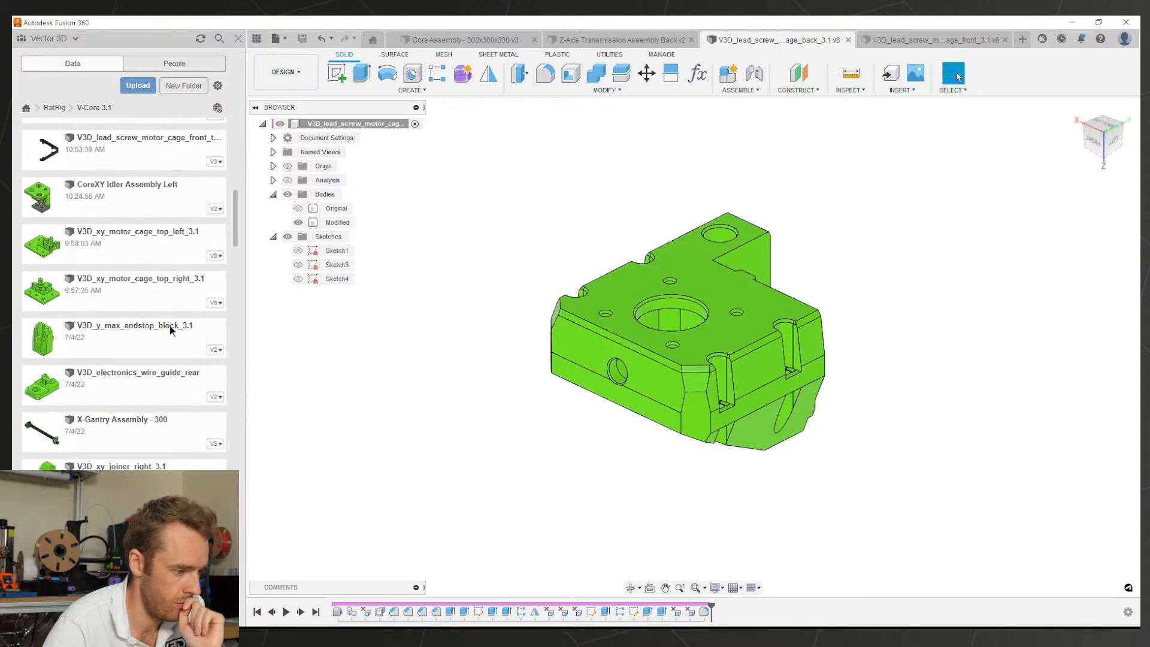
scroll(168, 333, "down", 3)
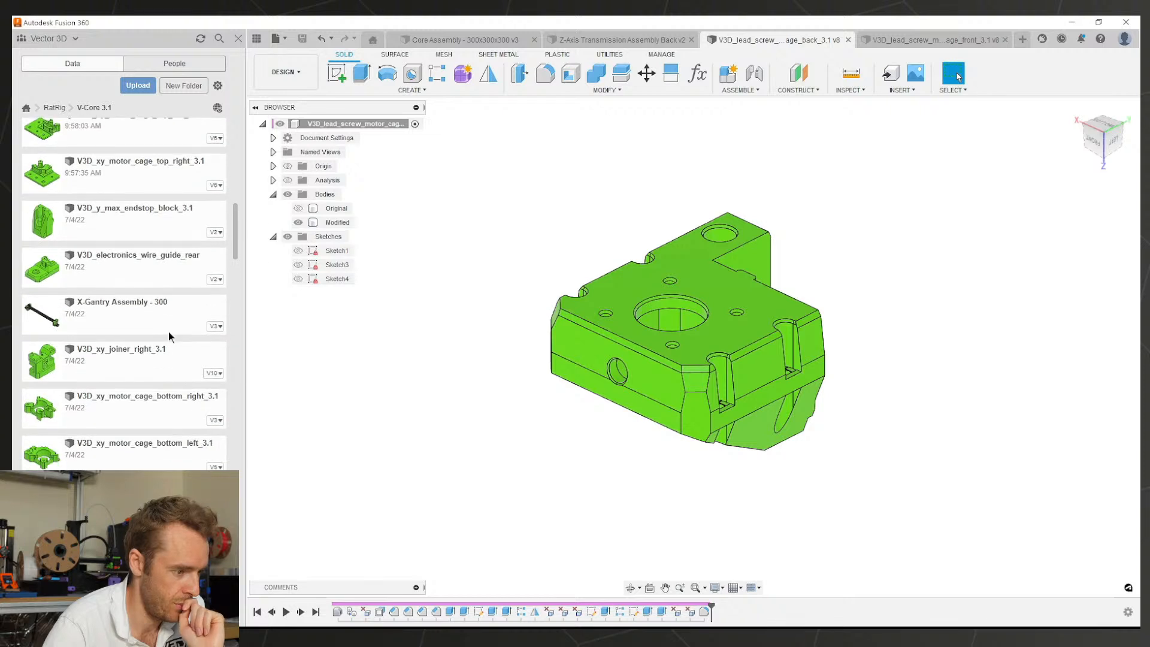
scroll(167, 341, "down", 5)
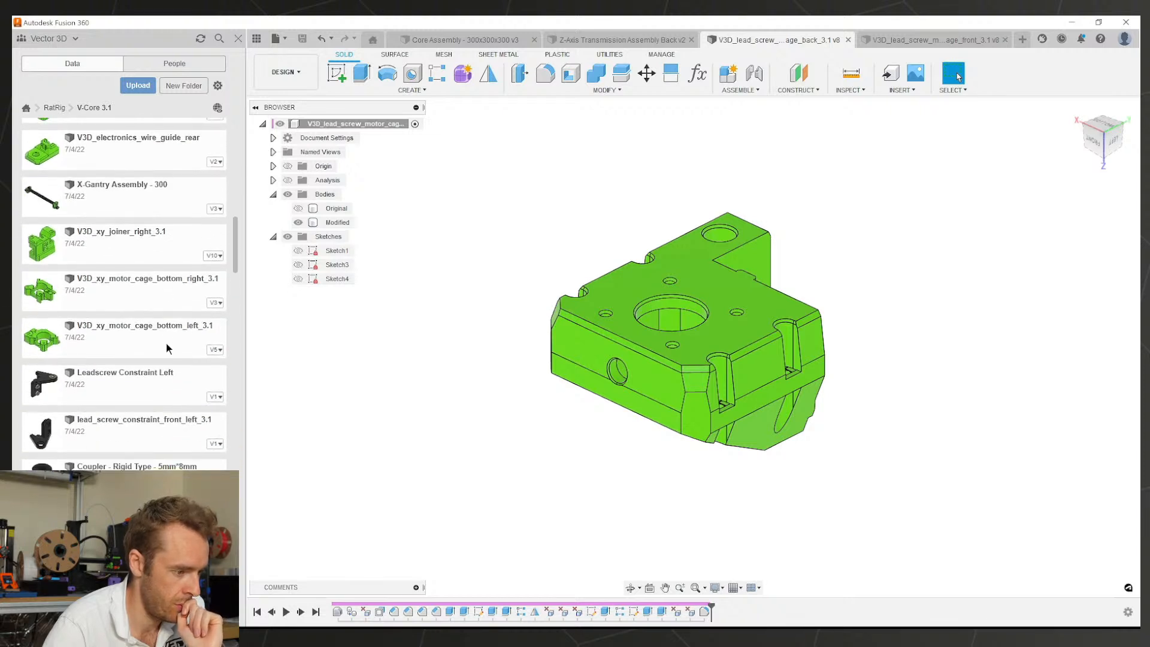
scroll(168, 344, "down", 2)
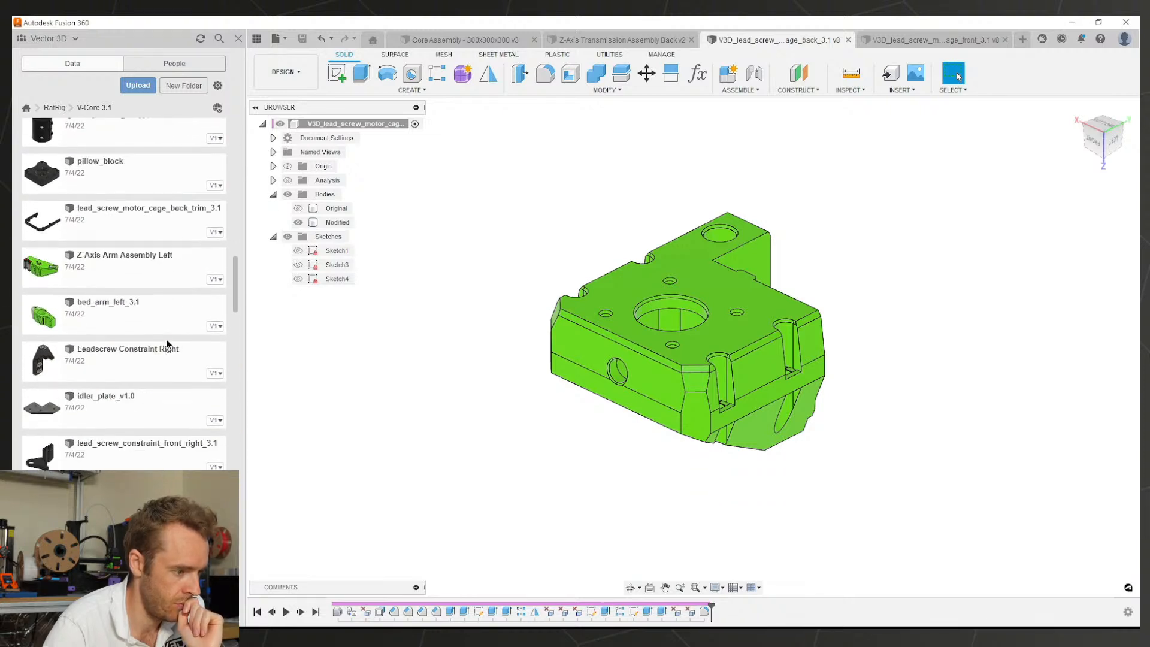
right_click(151, 262)
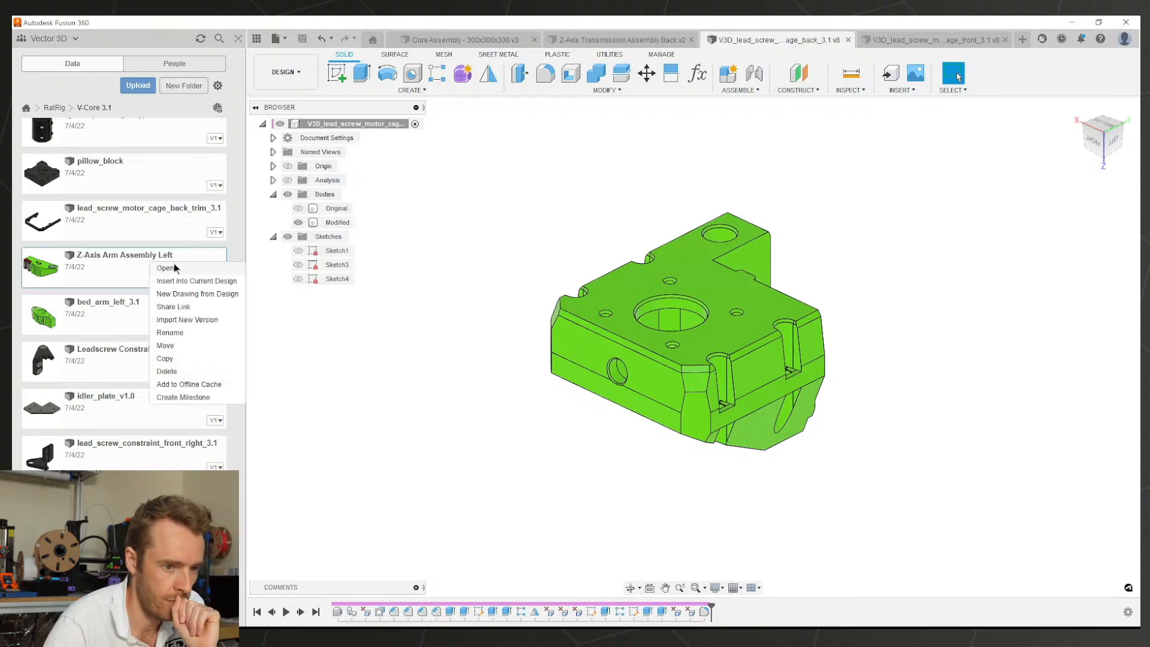
left_click(198, 268)
left_click(849, 40)
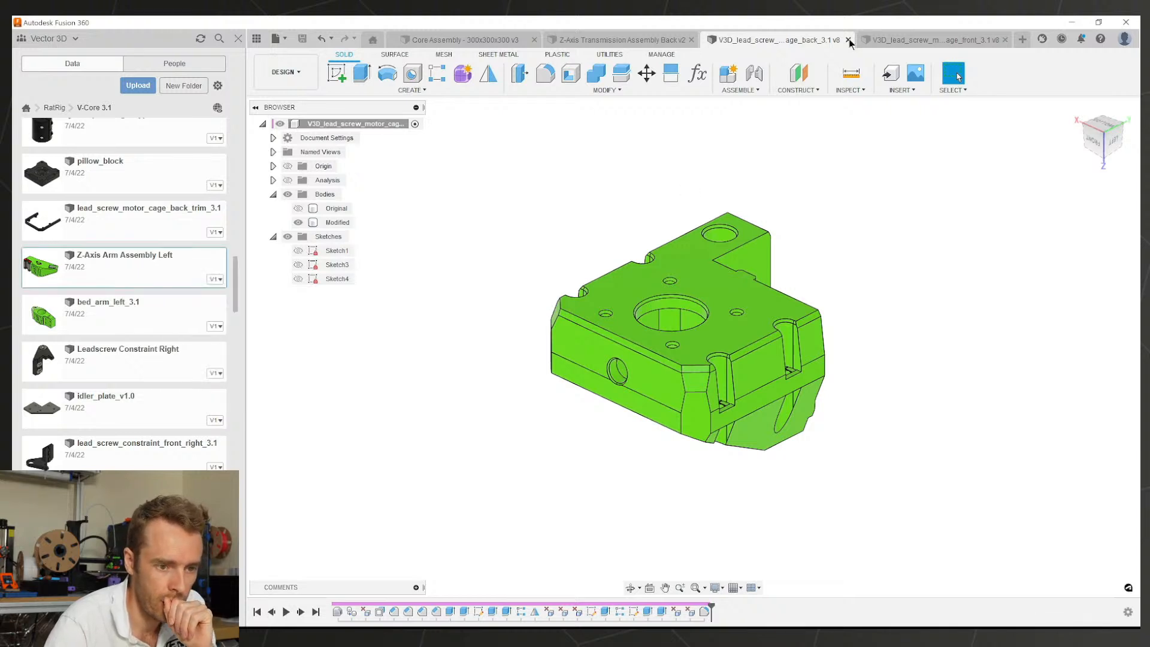
Step: Close the front cage document and open the back trim component as its own document
left_click(1005, 39)
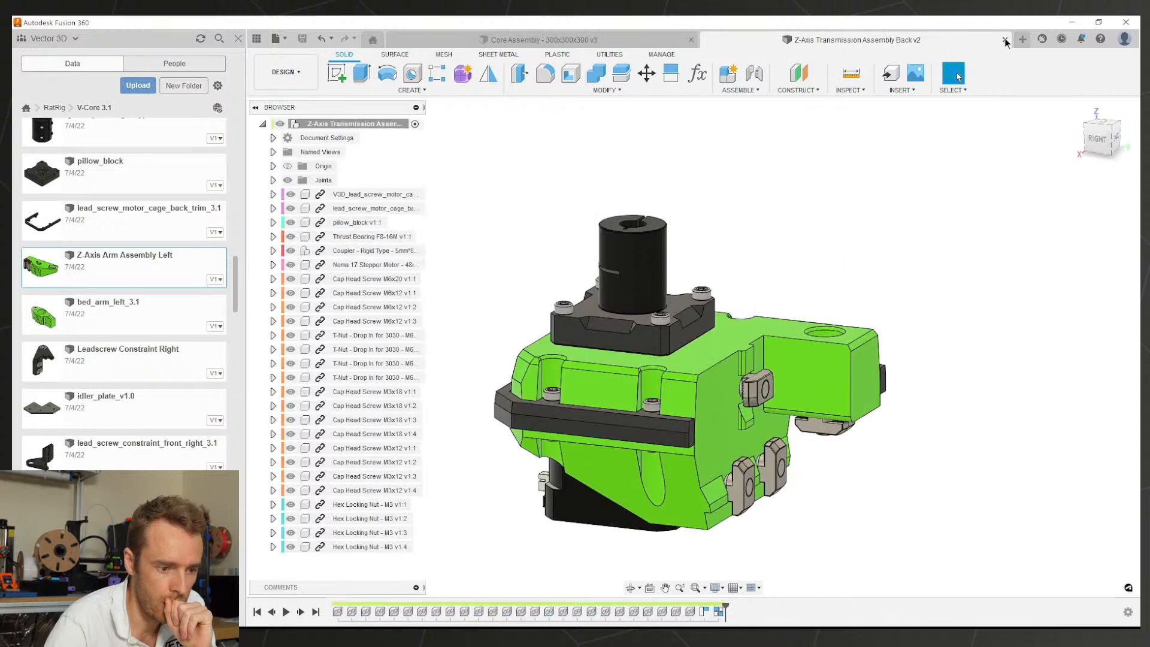
scroll(699, 344, "down", 2)
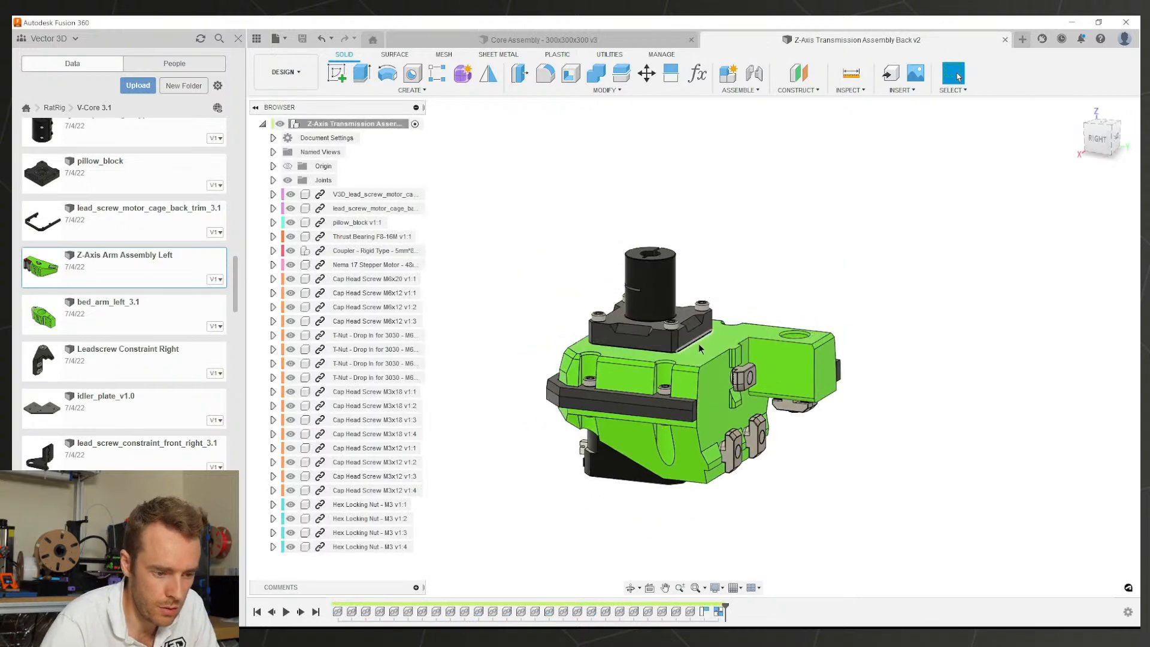
middle_click_drag(700, 345, 756, 387, "shift")
scroll(752, 398, "up", 4)
left_click(684, 411)
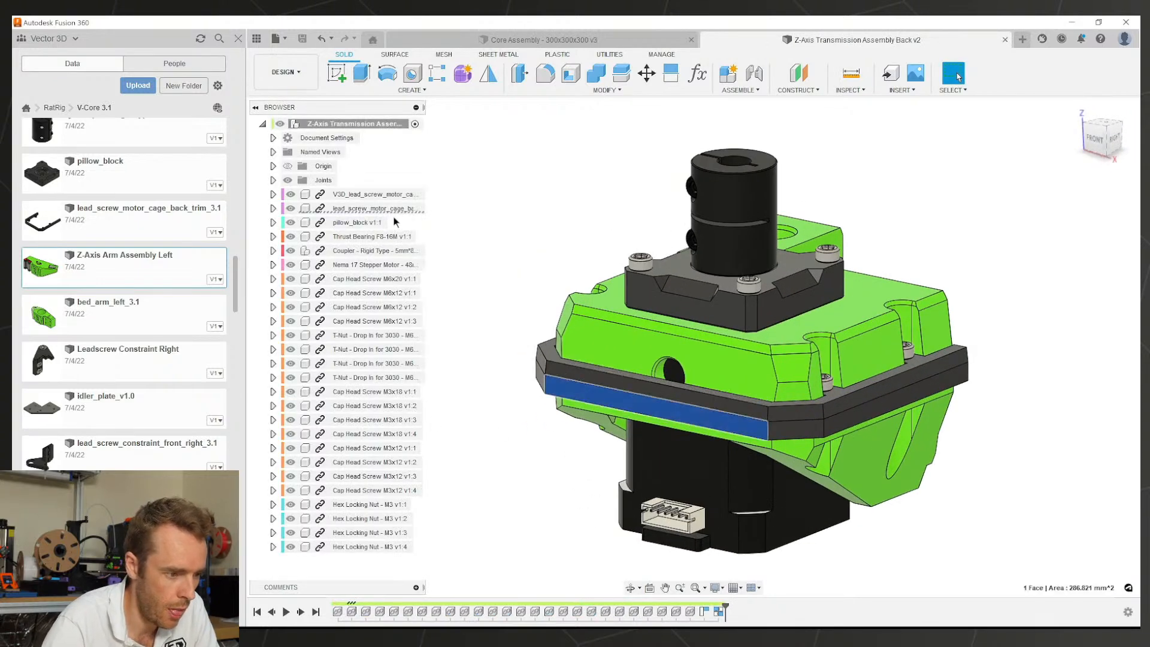
right_click(358, 210)
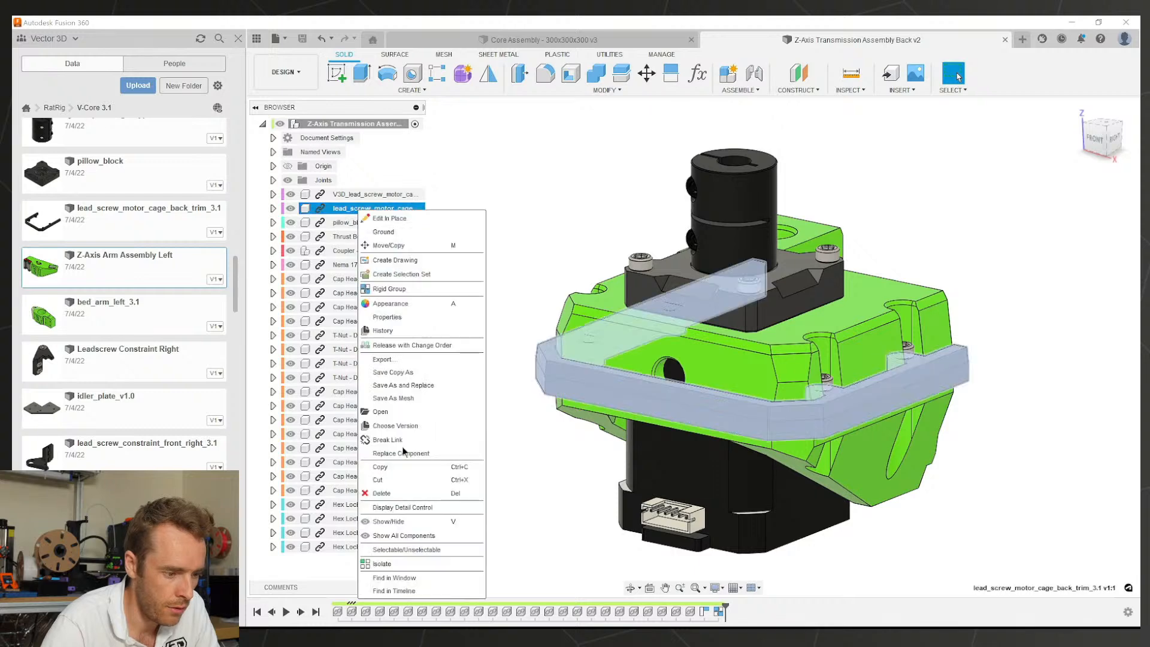
left_click(390, 412)
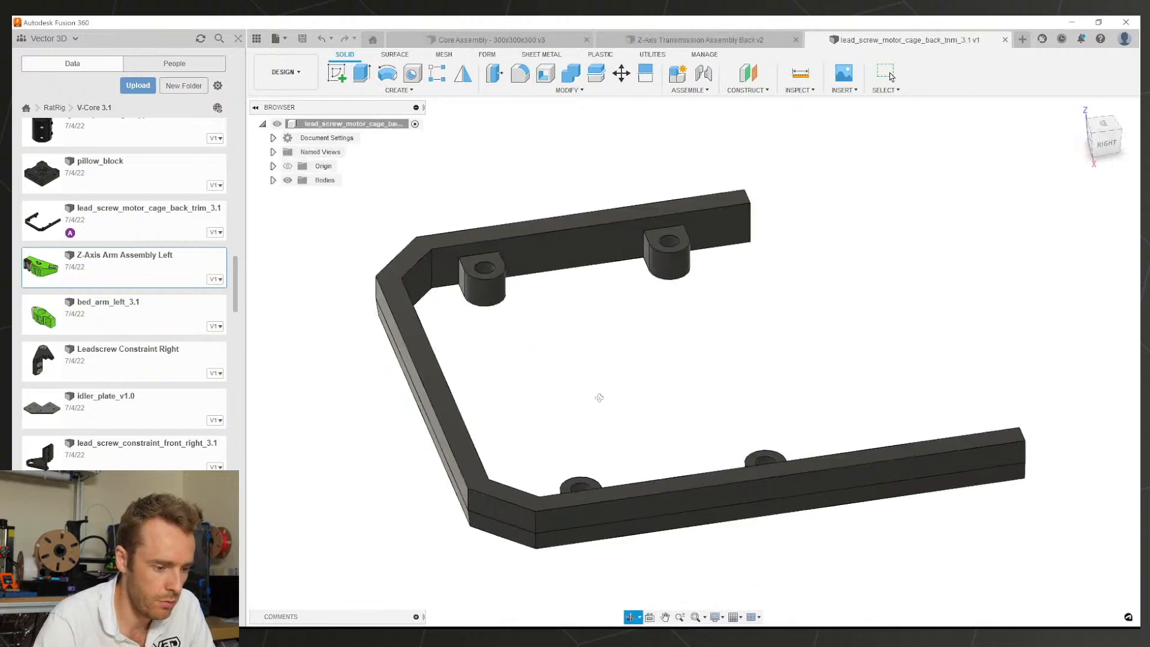
middle_click_drag(599, 398, 509, 408, "shift")
middle_click_drag(719, 386, 622, 388, "shift")
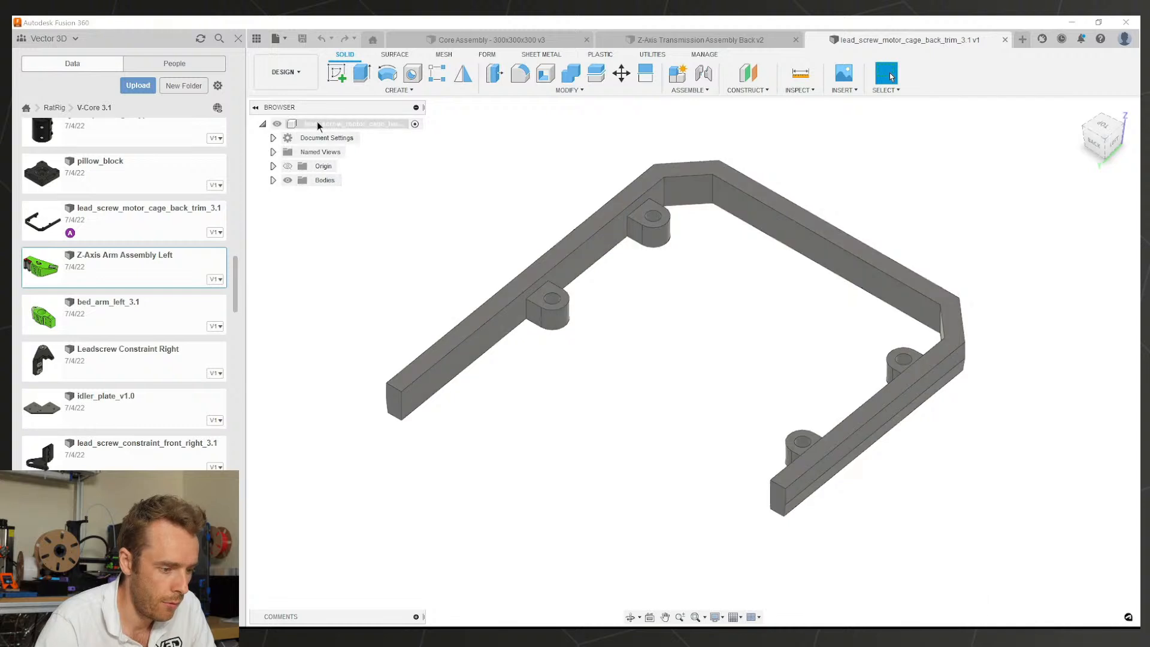
Step: Capture design history for the trim part and duplicate Body1 as Body2
right_click(350, 123)
left_click(359, 411)
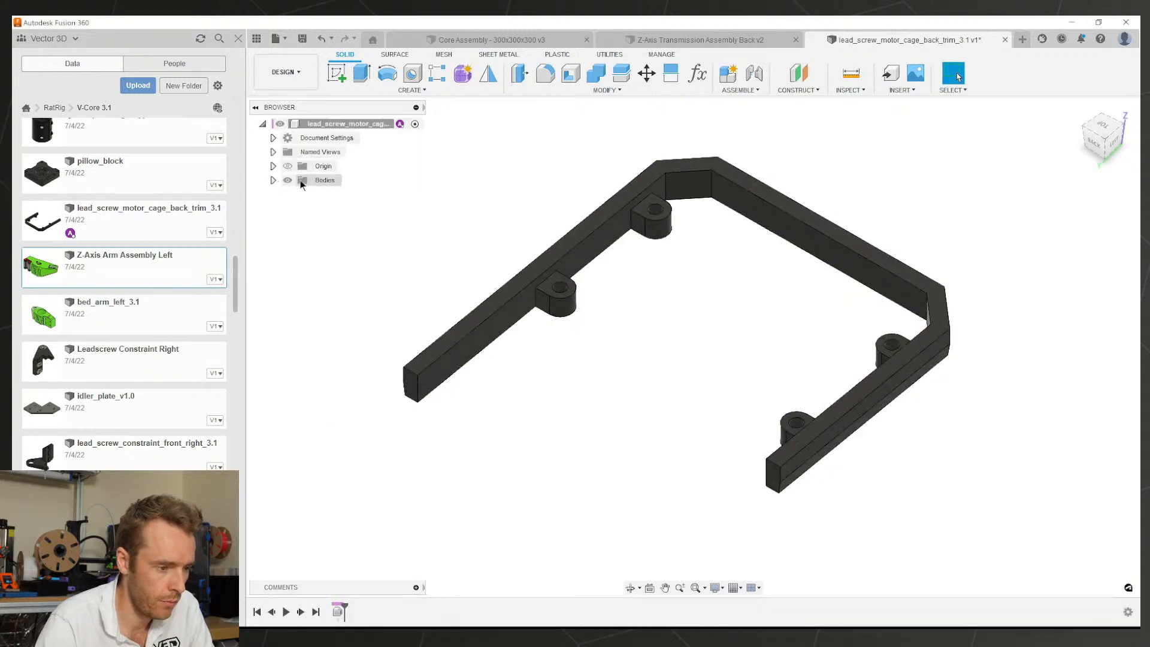
right_click(320, 182)
left_click(322, 195)
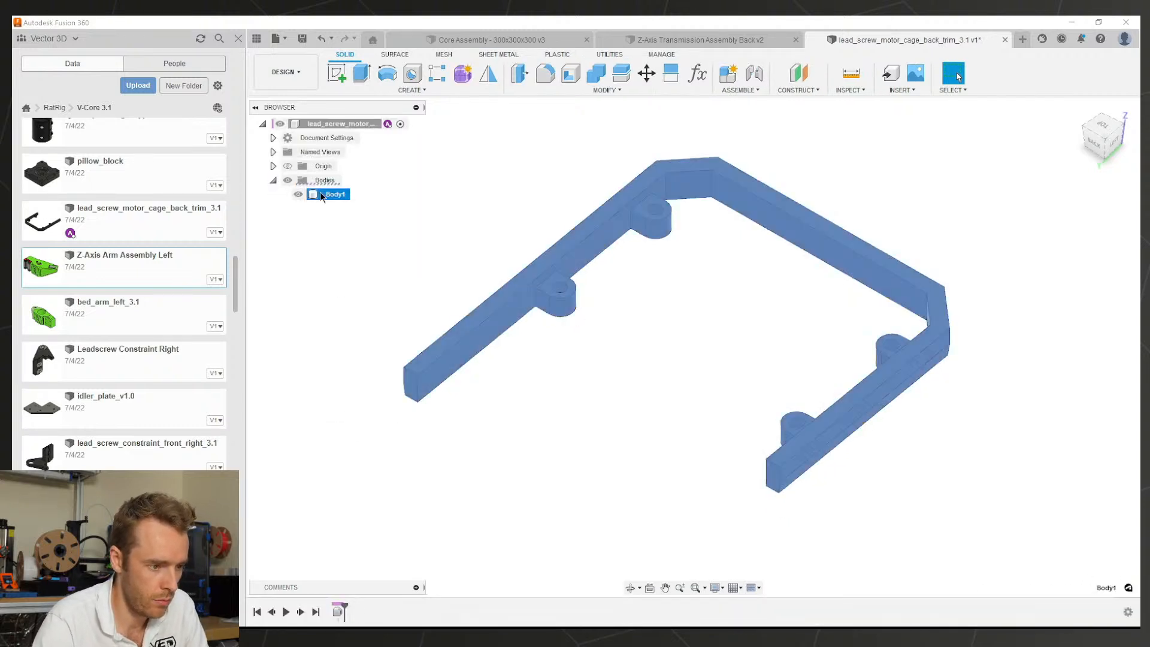
key("ctrl+c")
key("ctrl+v")
key("Return")
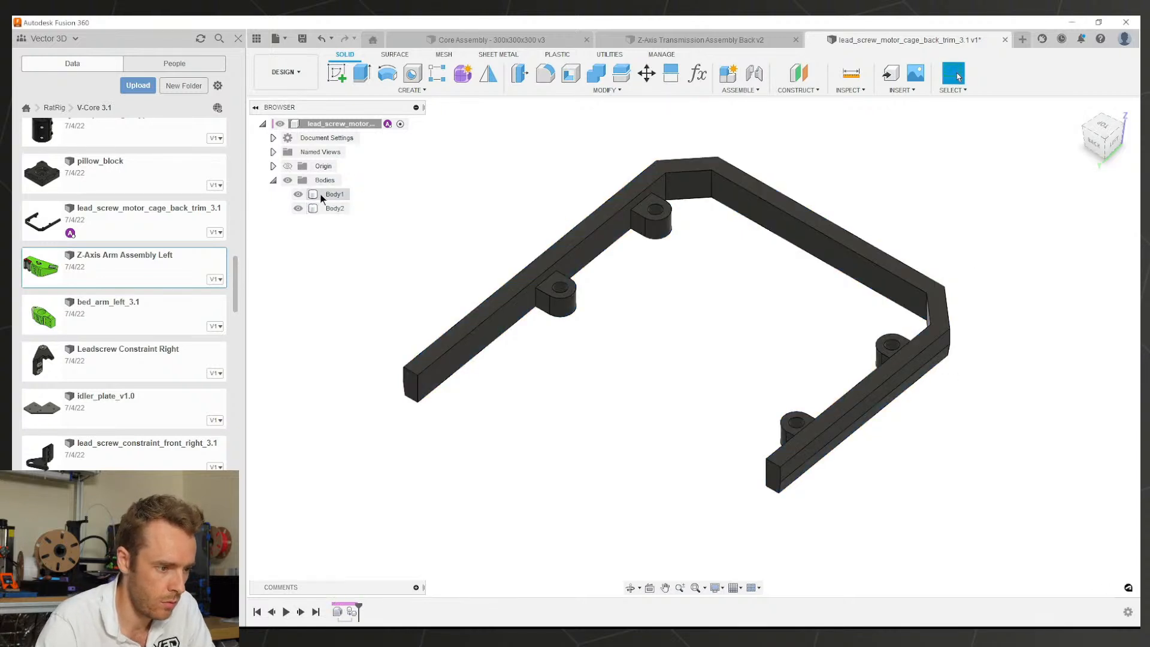
Step: Rename the bodies Original and Modified, hide Original, and save the trim part
double_click(333, 195)
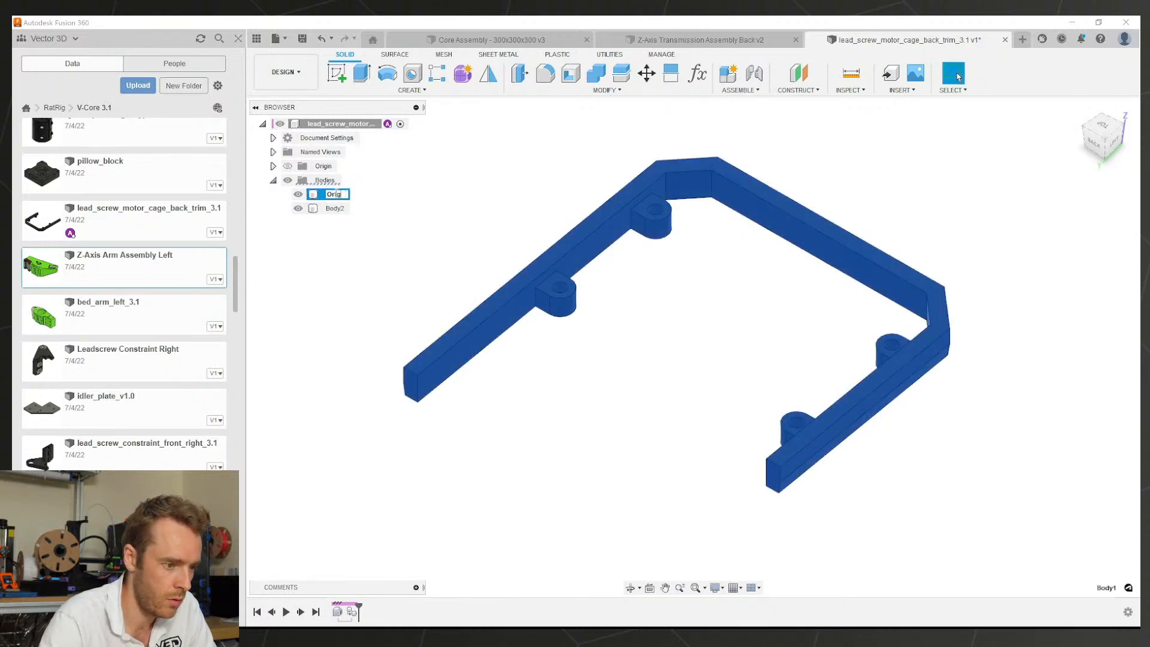
double_click(335, 208)
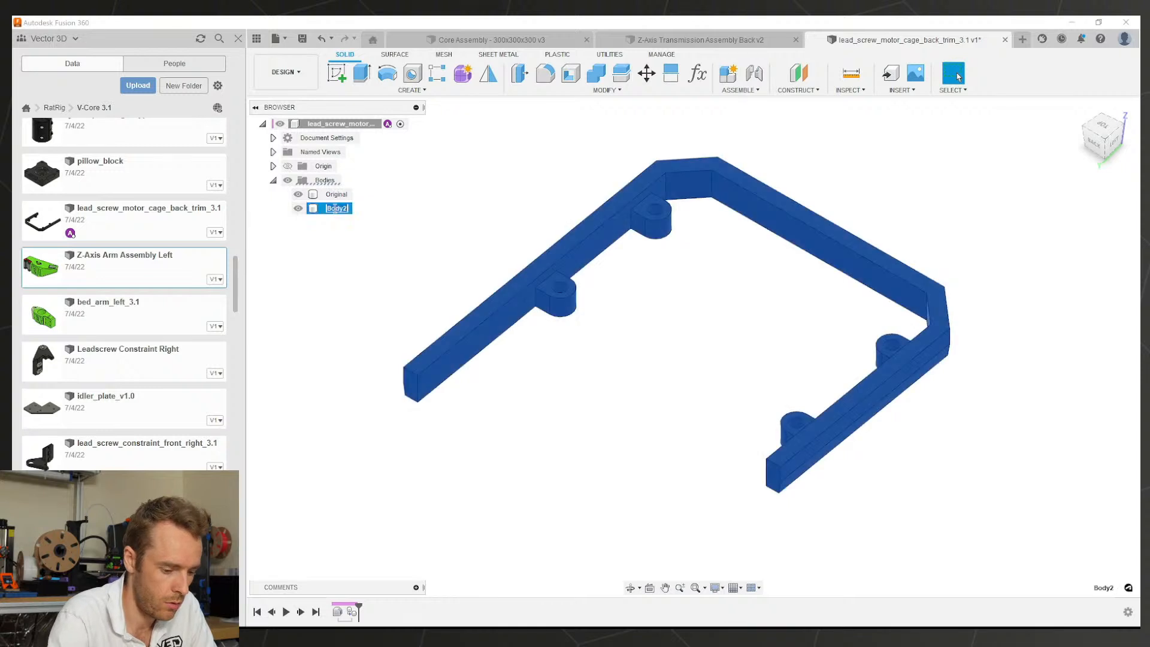
key("Return")
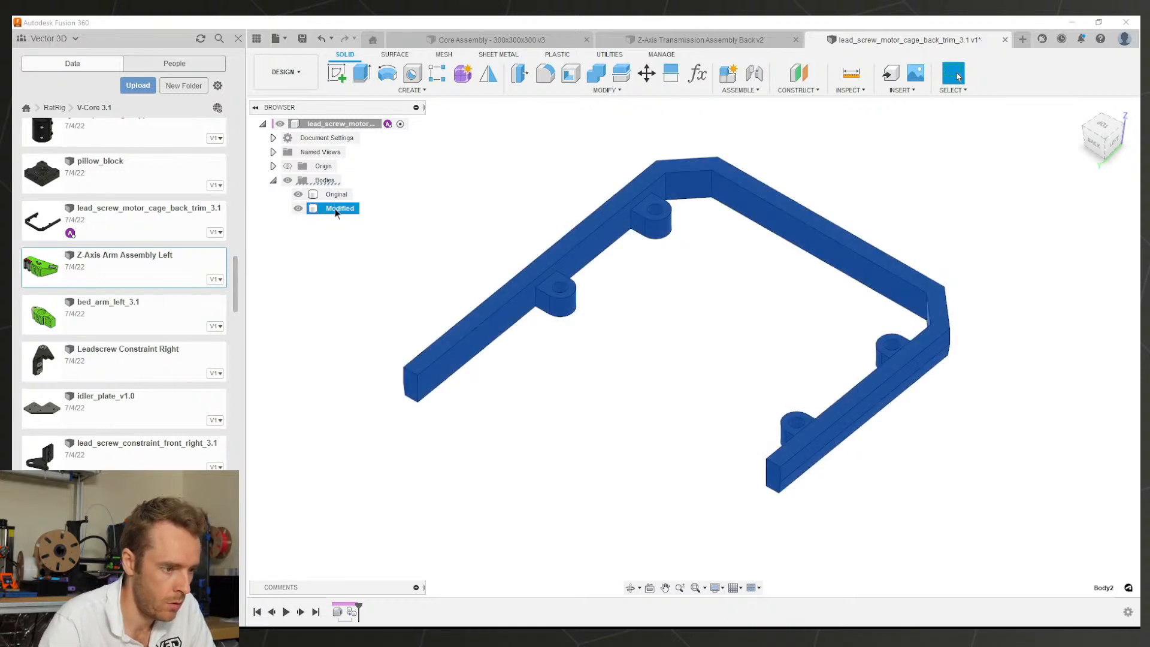
left_click(298, 194)
left_click(422, 197)
key("ctrl+s")
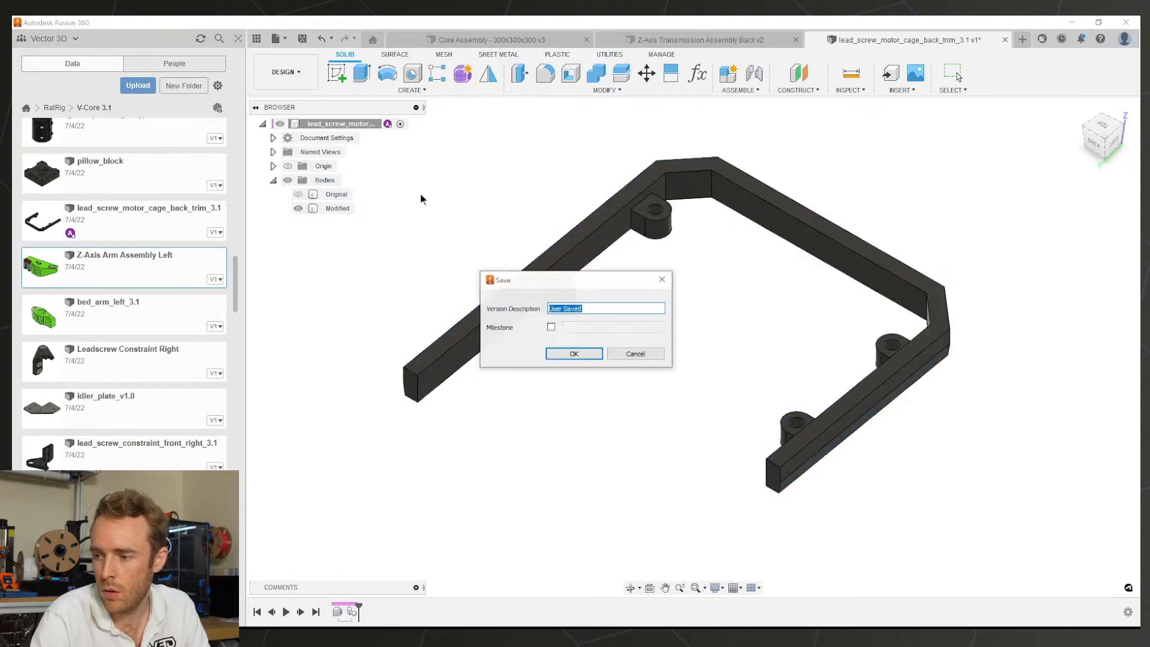
key("Return")
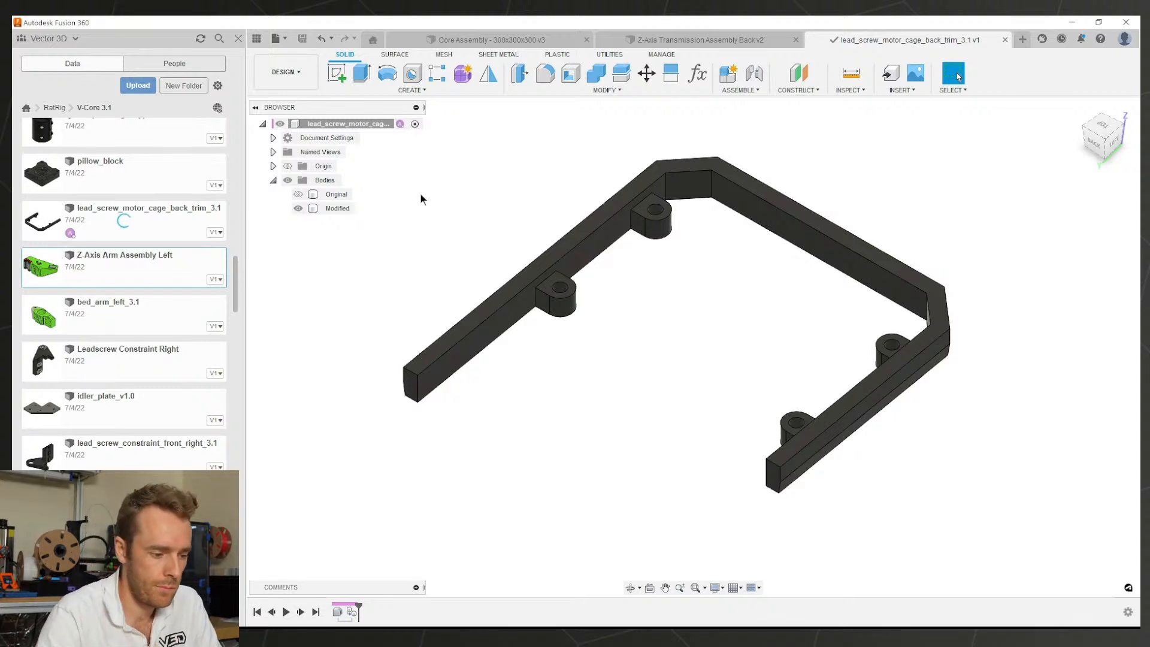
Step: Offset the four boss hole faces of the trim by -0.1 mm
key("q")
left_click(560, 289)
scroll(560, 290, "up", 5)
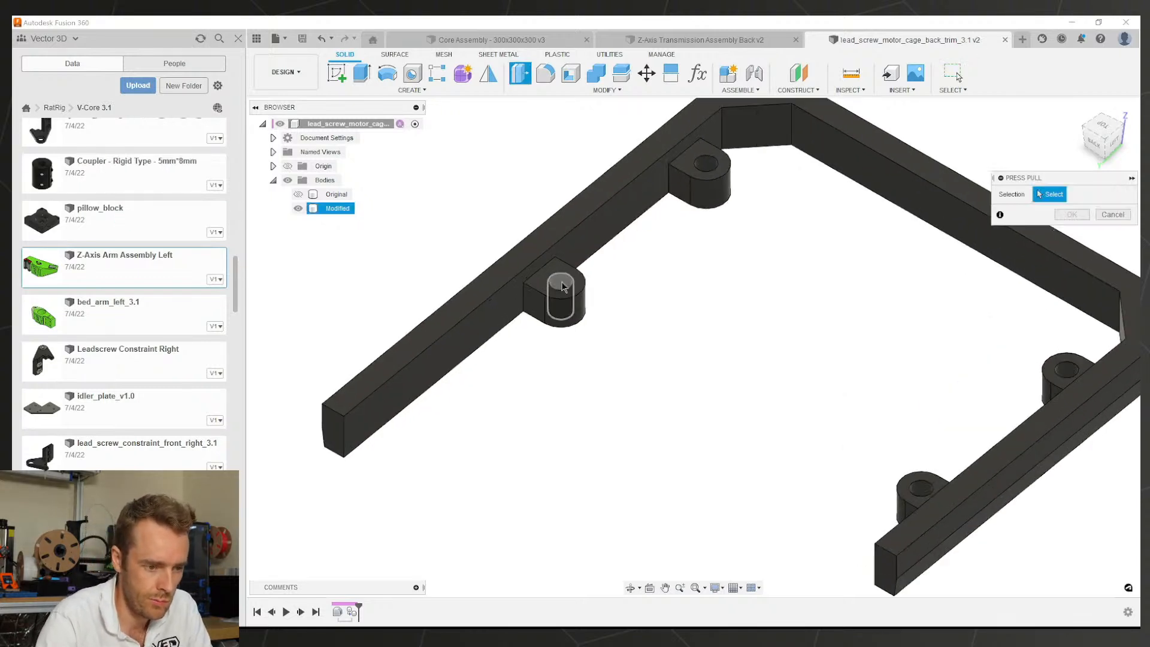
left_click(709, 166)
scroll(731, 227, "down", 2)
middle_click_drag(734, 246, 947, 240, "shift")
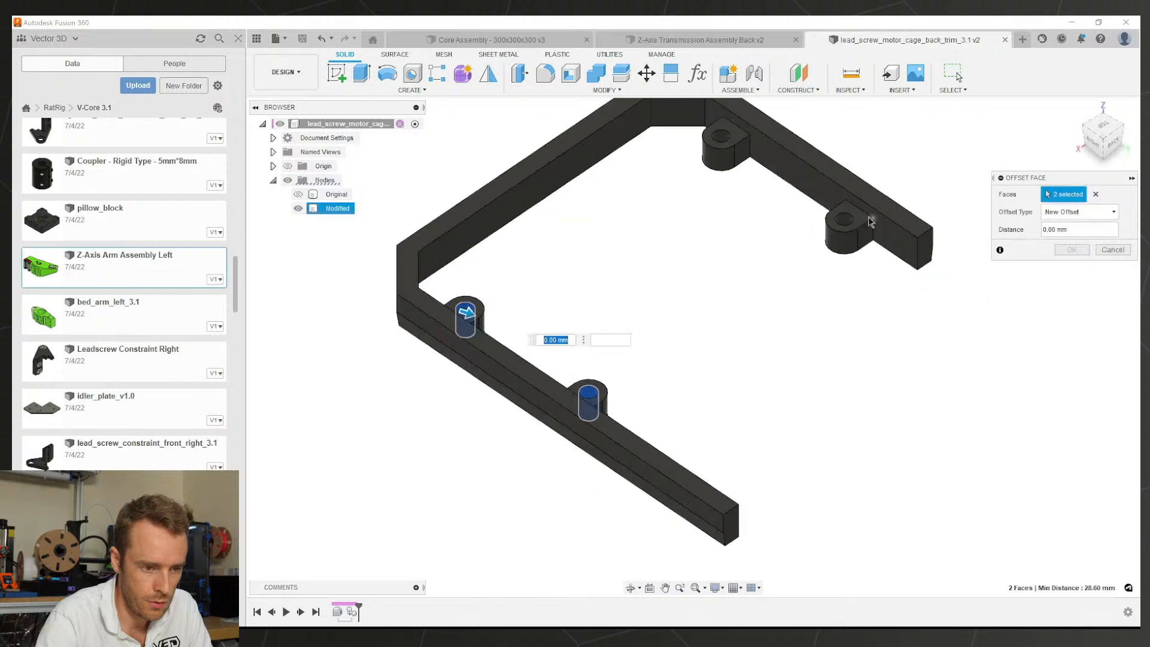
scroll(856, 223, "up", 2)
left_click(844, 225)
left_click(687, 127)
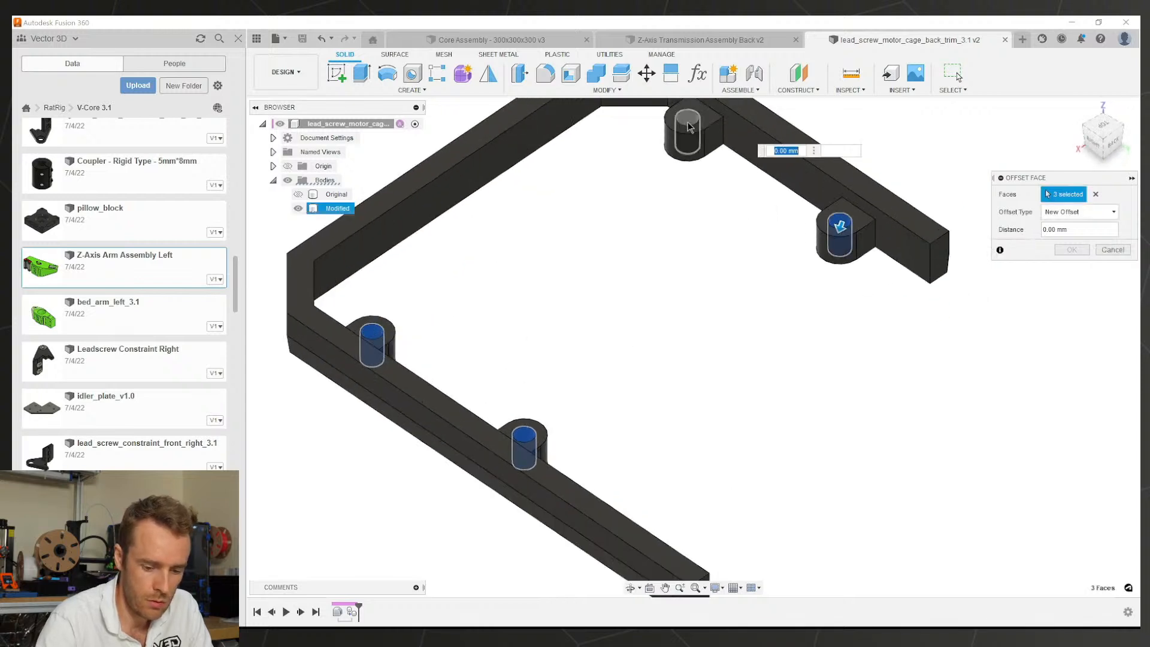
type("-0.1")
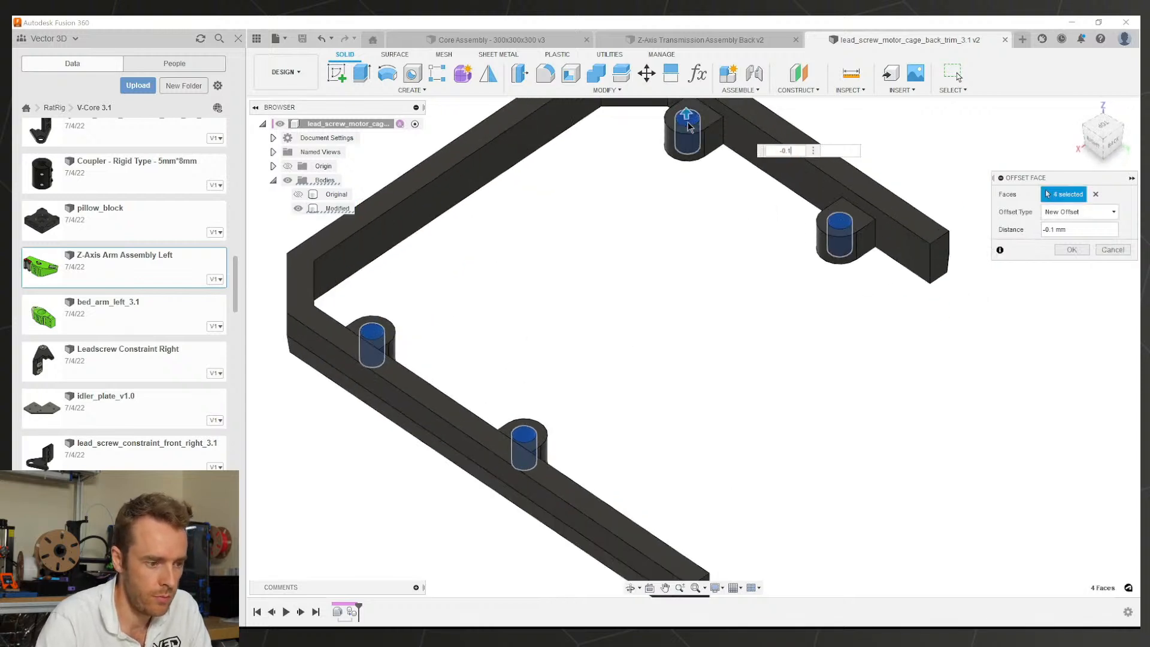
key("Return")
Step: Save a new version of the trim part
key("ctrl+s")
key("Return")
middle_click_drag(665, 330, 547, 382, "shift")
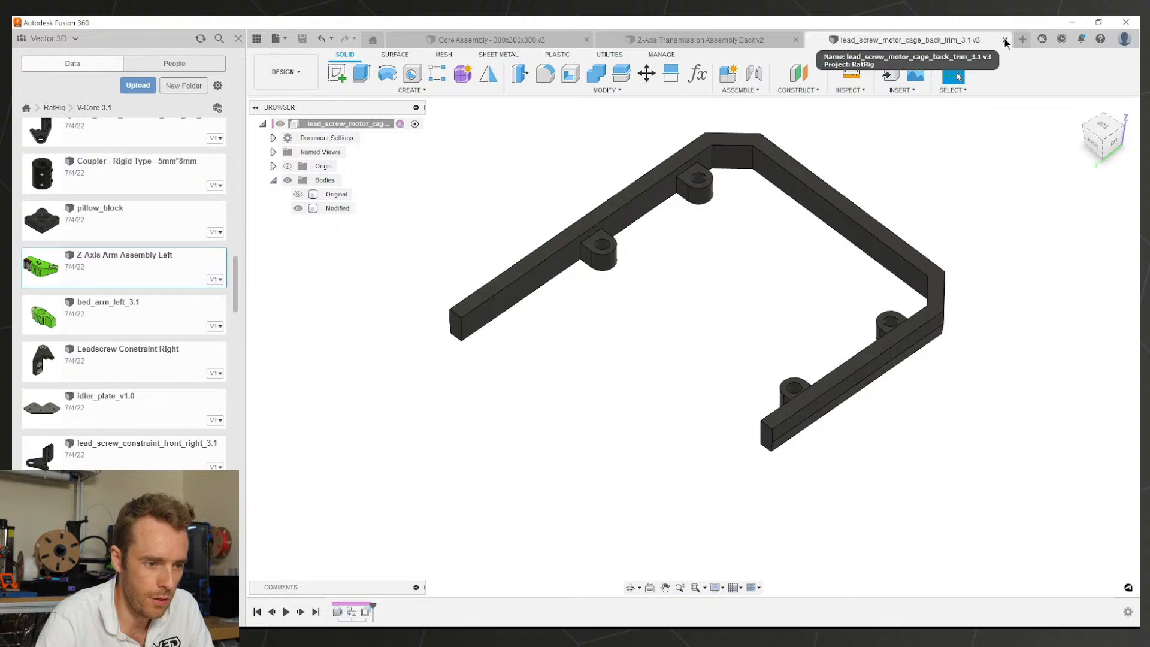
Step: Close the trim part and tilt the assembly to see the corner wall
left_click(958, 279)
scroll(924, 306, "down", 3)
middle_click_drag(924, 304, 676, 442, "shift")
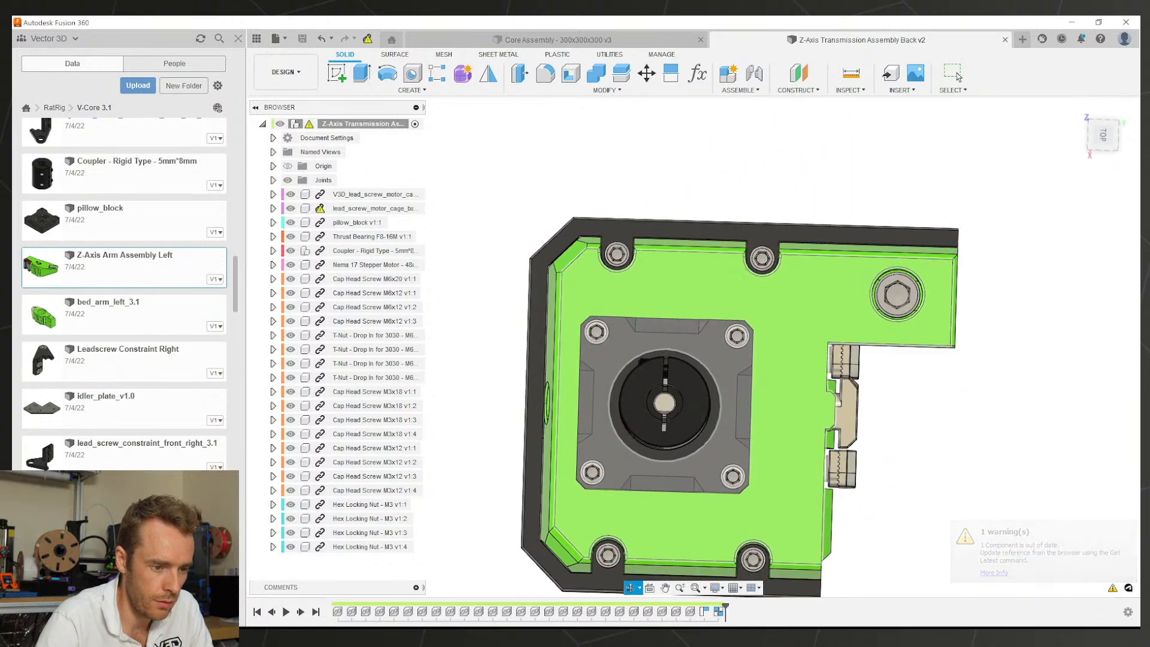
scroll(621, 201, "up", 5)
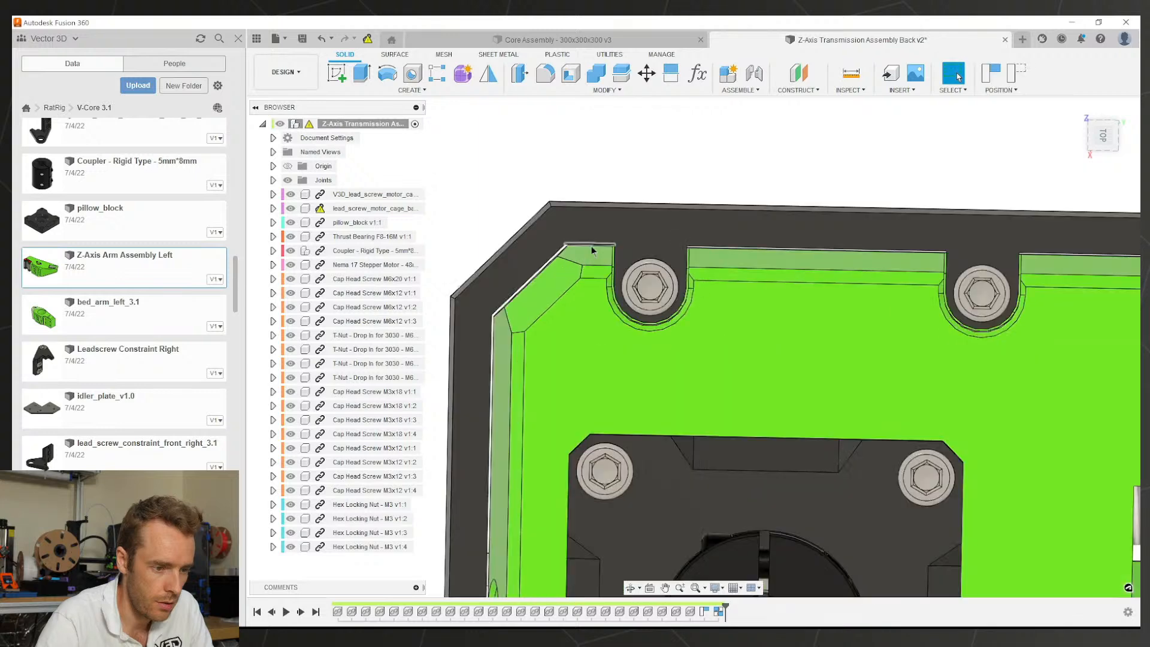
scroll(592, 247, "up", 5)
scroll(593, 251, "down", 2)
scroll(610, 260, "up", 1)
middle_click_drag(620, 266, 697, 224, "shift")
scroll(659, 221, "up", 2)
Step: Measure the 0.20 mm gap between the blue cage face and the neighbouring edge
left_click(661, 223)
key("i")
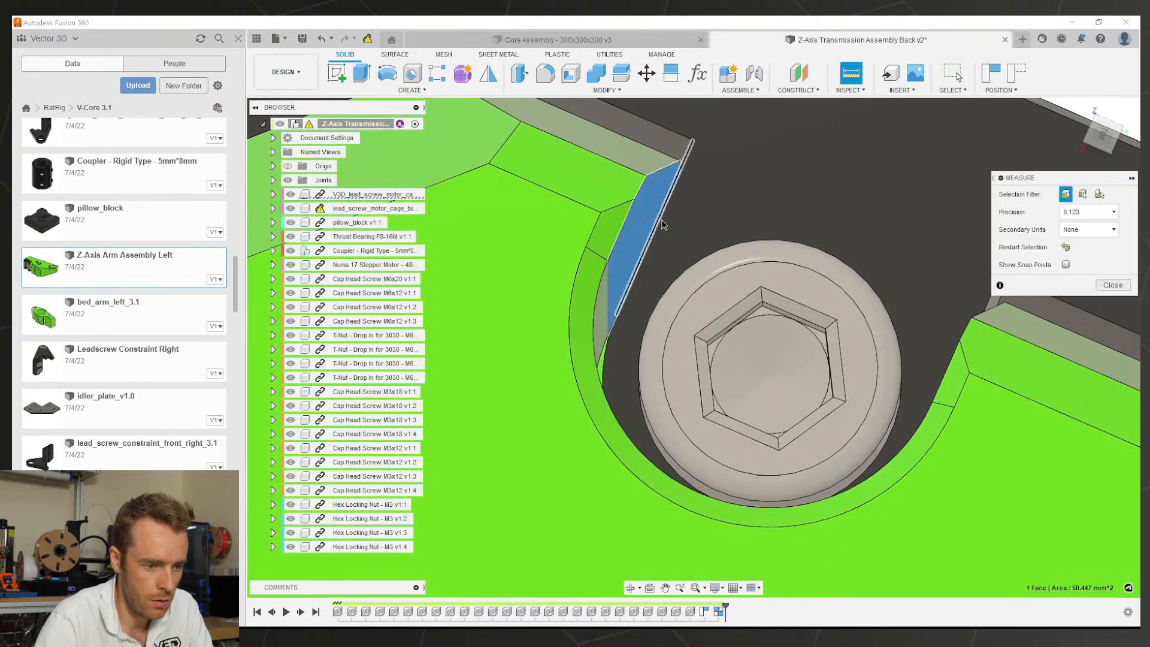
left_click(661, 220)
scroll(665, 198, "up", 3)
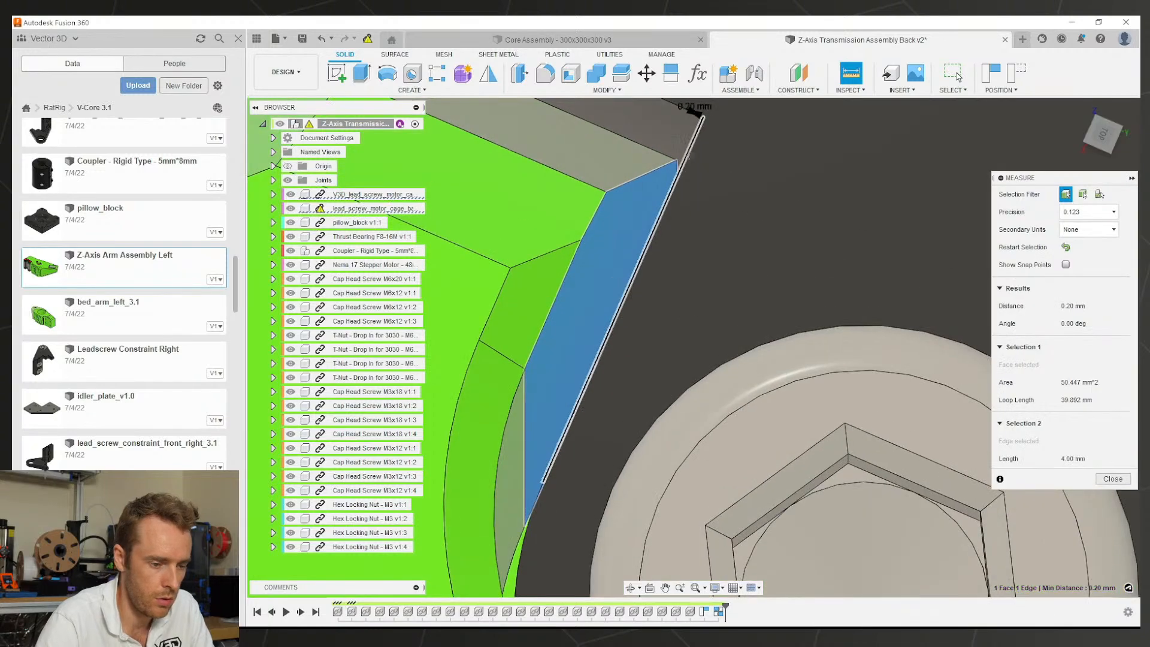
scroll(679, 253, "down", 10)
key("Escape")
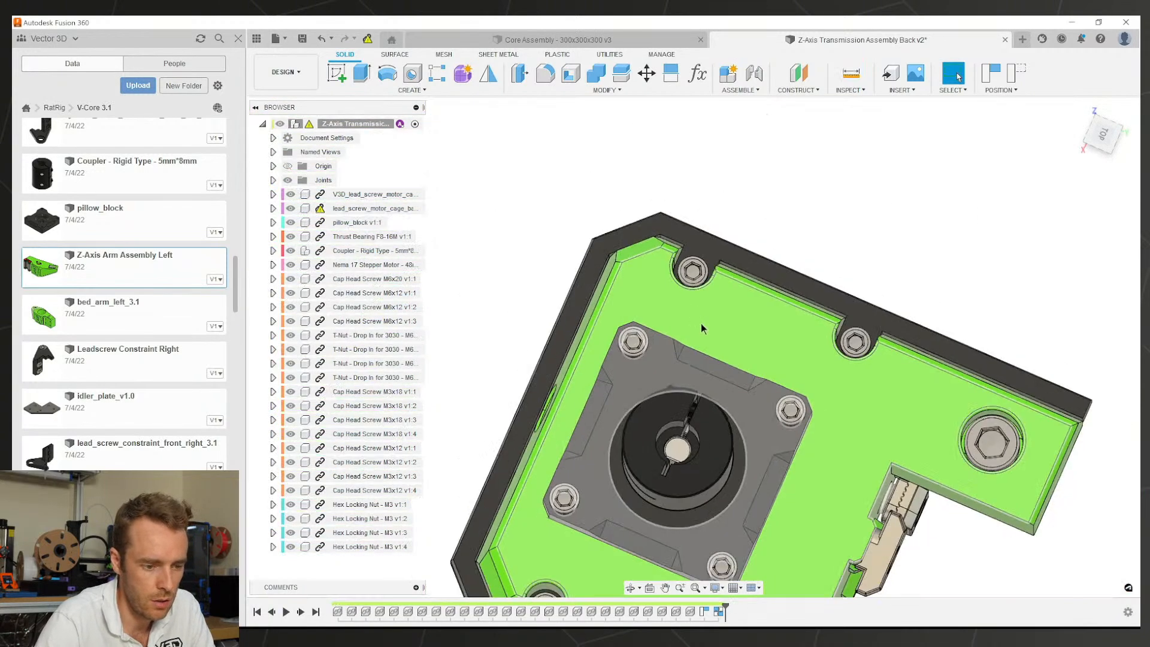
Step: Orbit around the motor cage assembly to inspect the fitted green trim
middle_click_drag(702, 328, 705, 139, "shift")
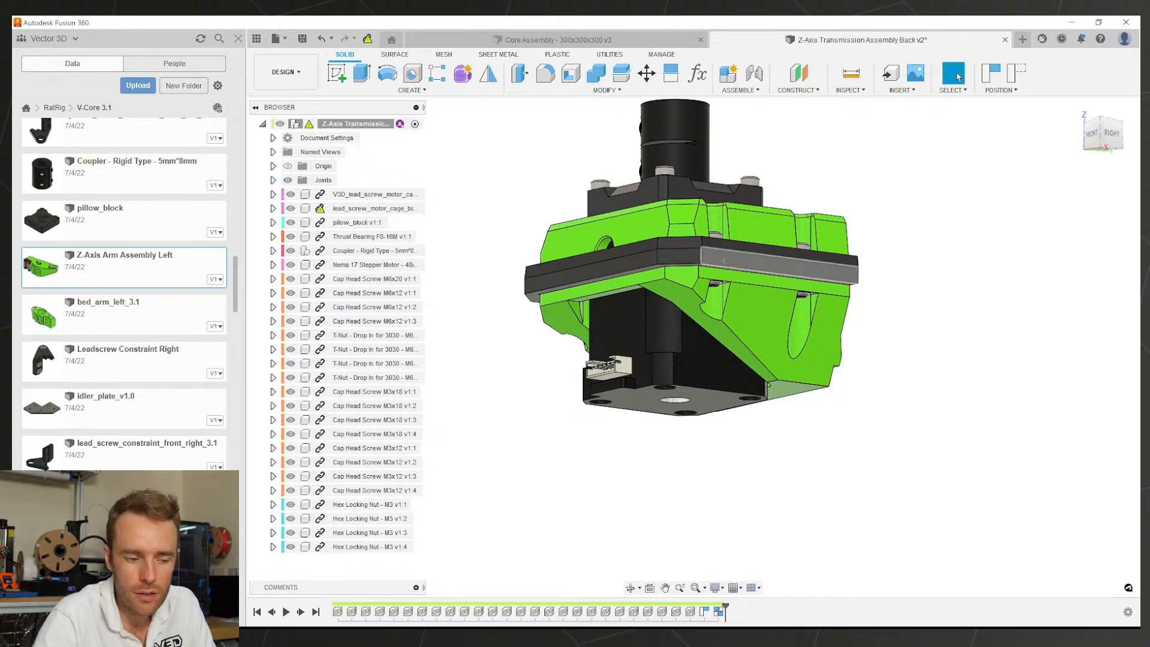
middle_click_drag(725, 260, 693, 325)
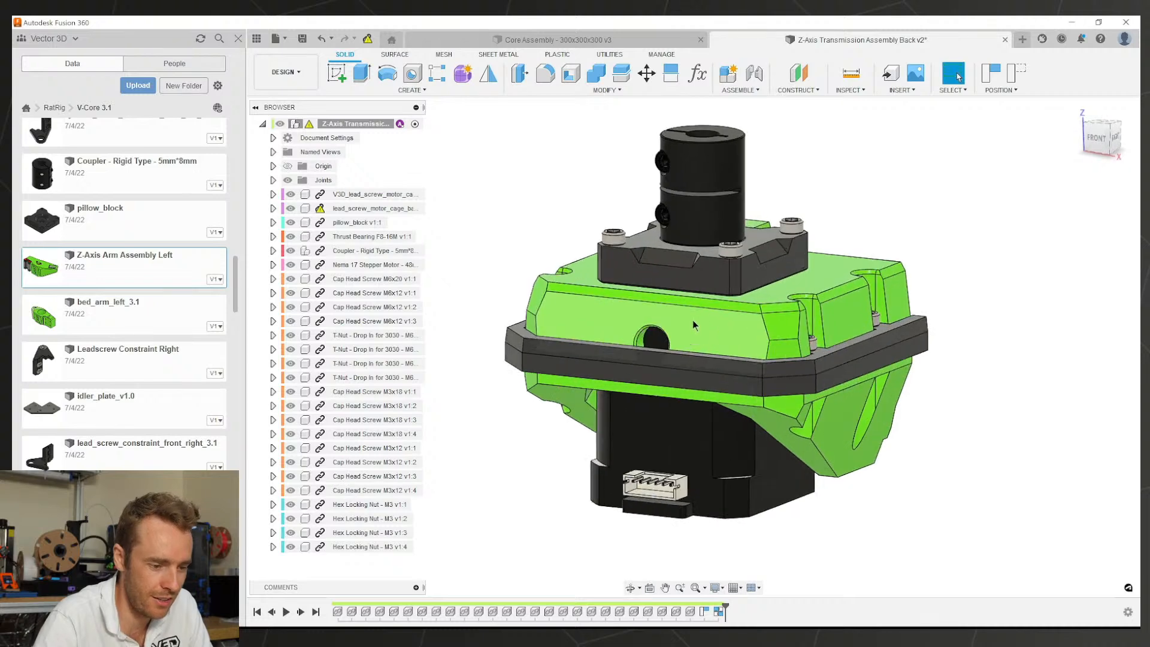
scroll(692, 324, "up", 3)
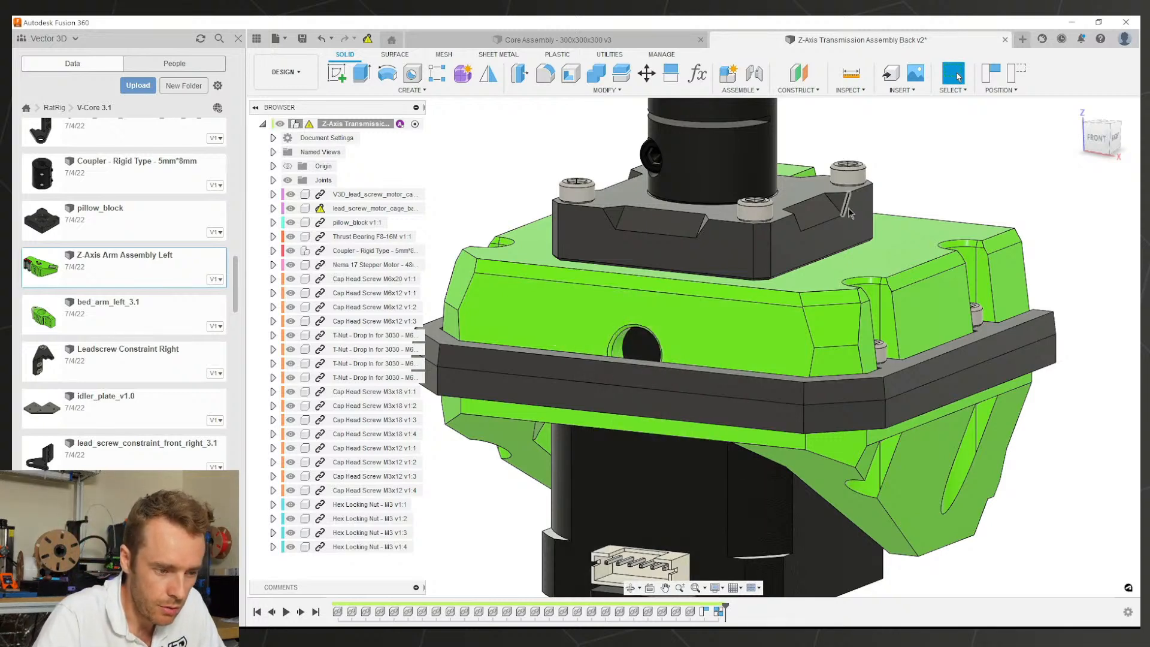
Step: Open the motor cage back component from the assembly tree as its own document
left_click(812, 303)
middle_click_drag(757, 335, 761, 337, "shift")
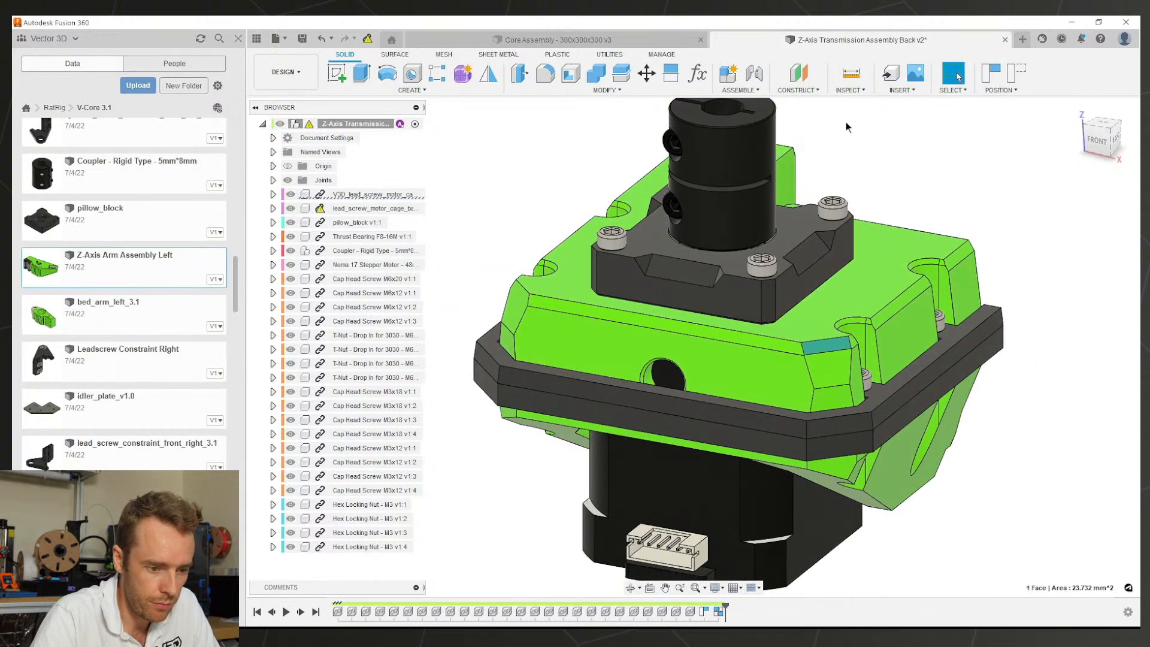
left_click(825, 309)
right_click(825, 311)
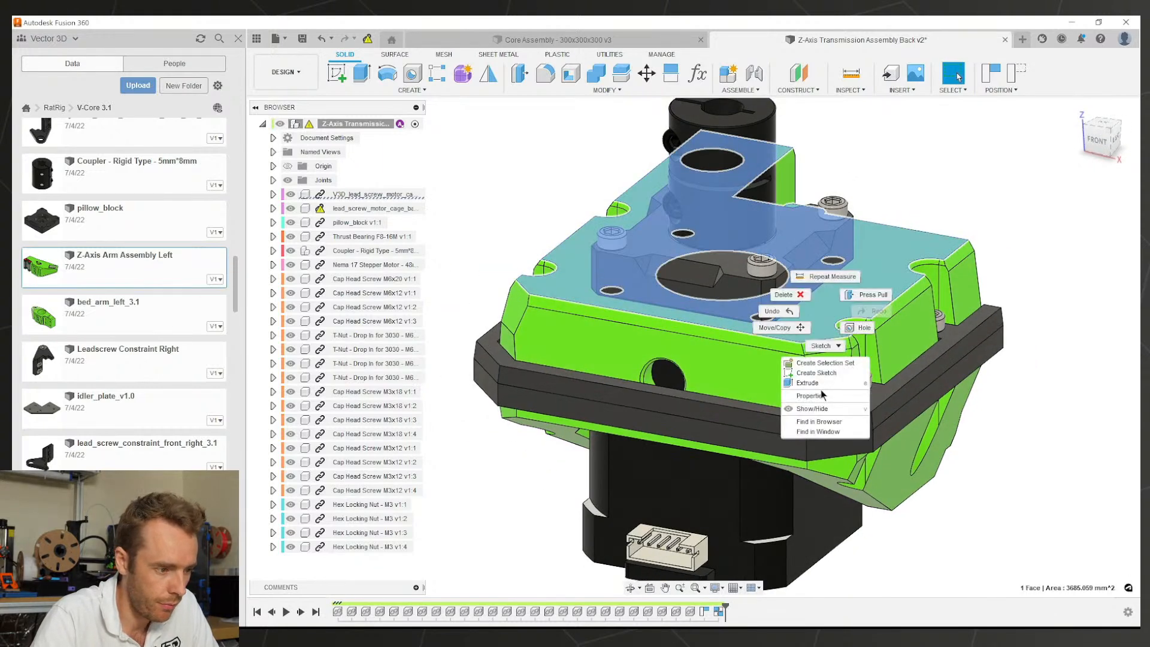
left_click(819, 421)
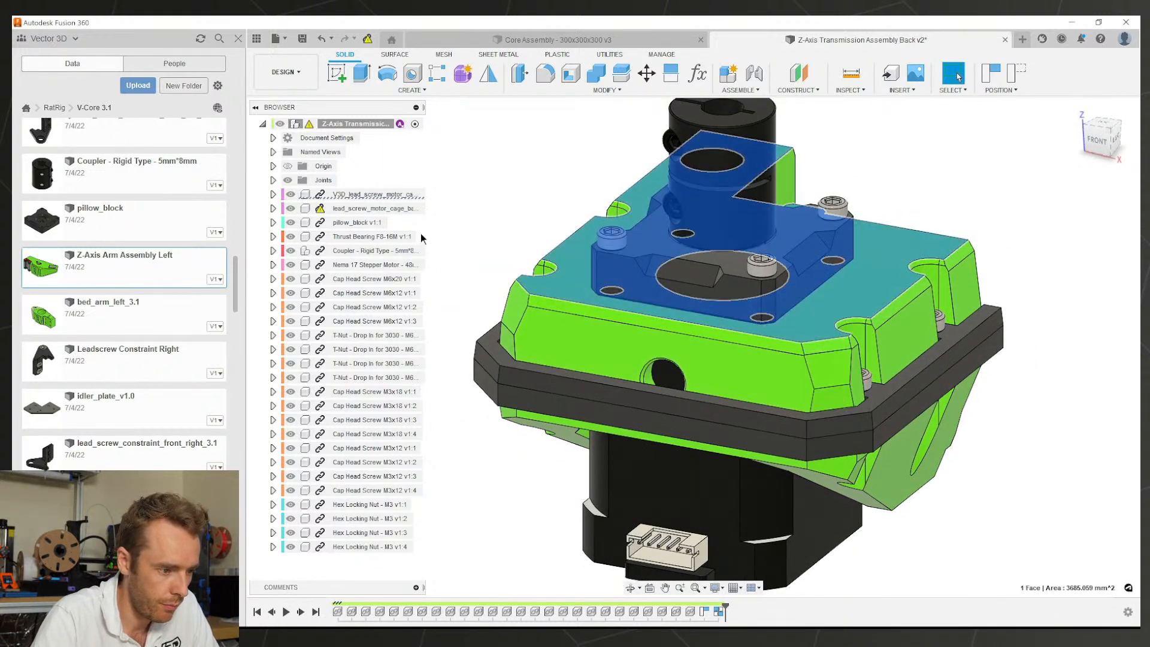
left_click(363, 194)
right_click(356, 196)
left_click(390, 395)
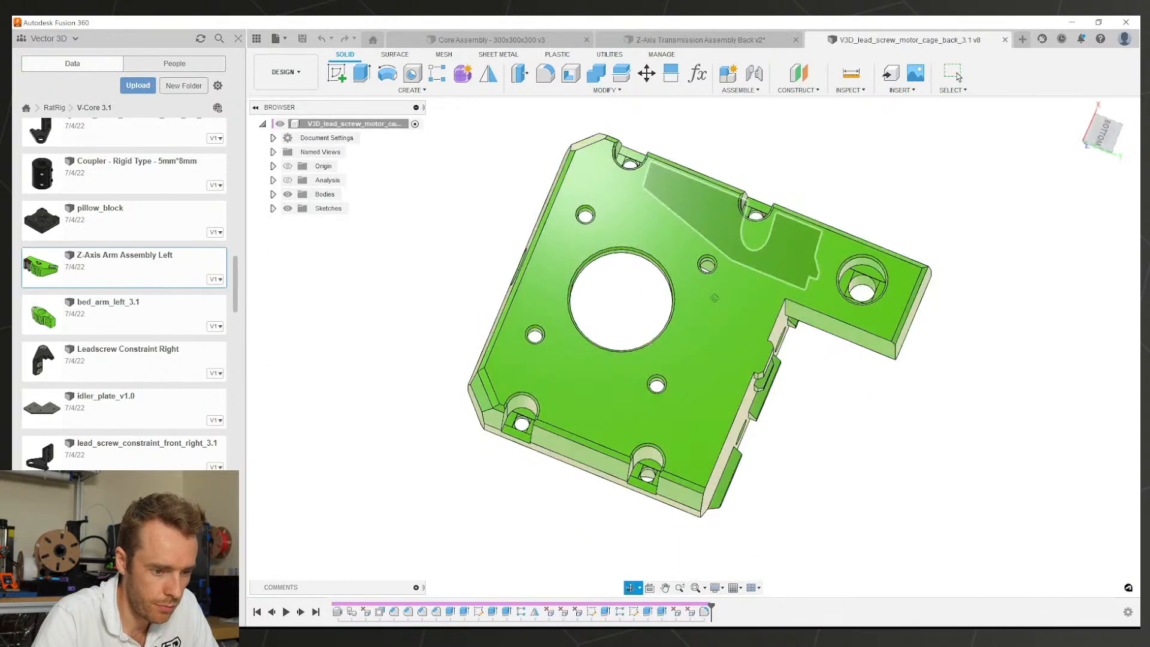
Step: Edit the chamfer to remove one edge, leaving 8 edges
middle_click_drag(833, 255, 822, 261, "shift")
scroll(791, 363, "up", 3)
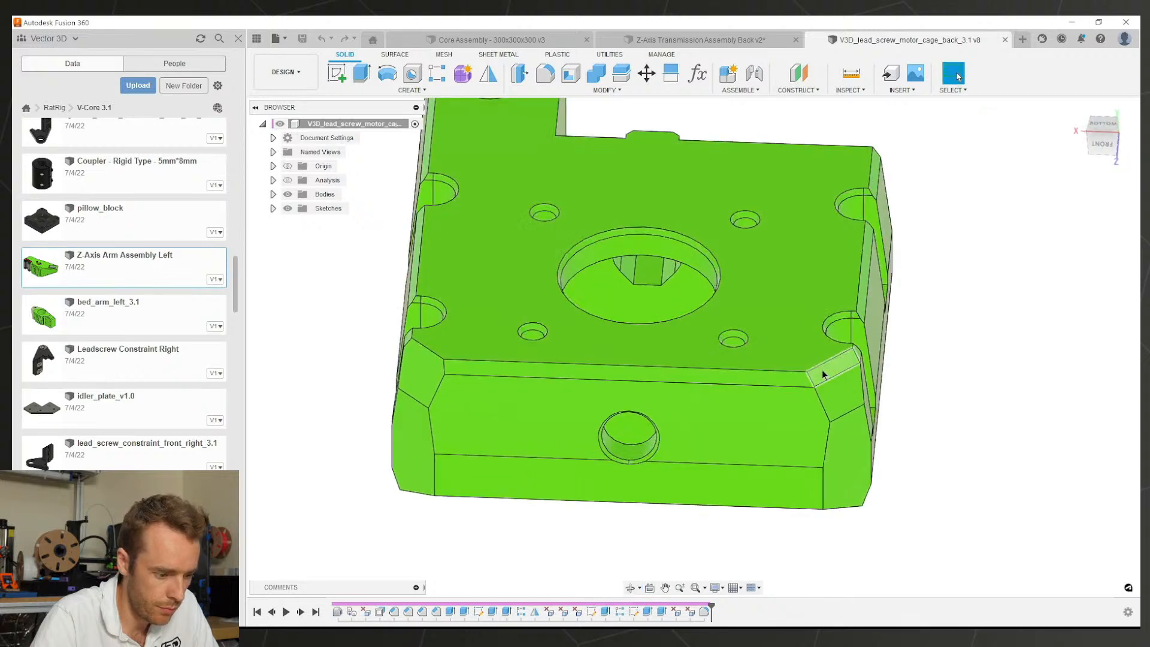
left_click(825, 372)
double_click(409, 611)
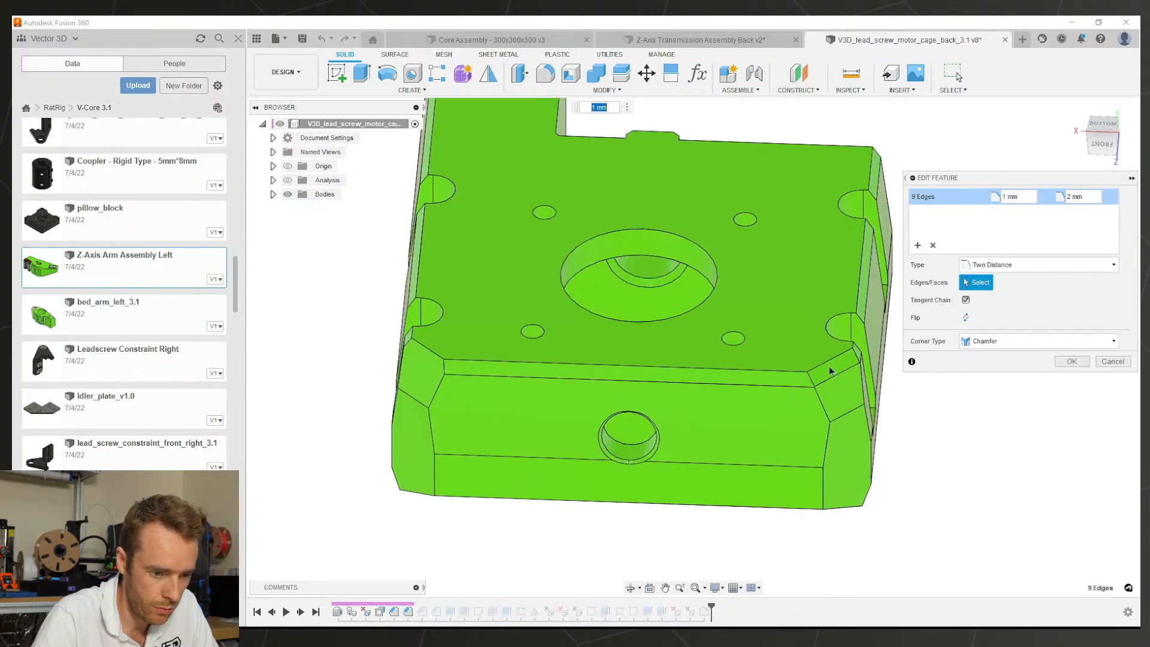
left_click(832, 370)
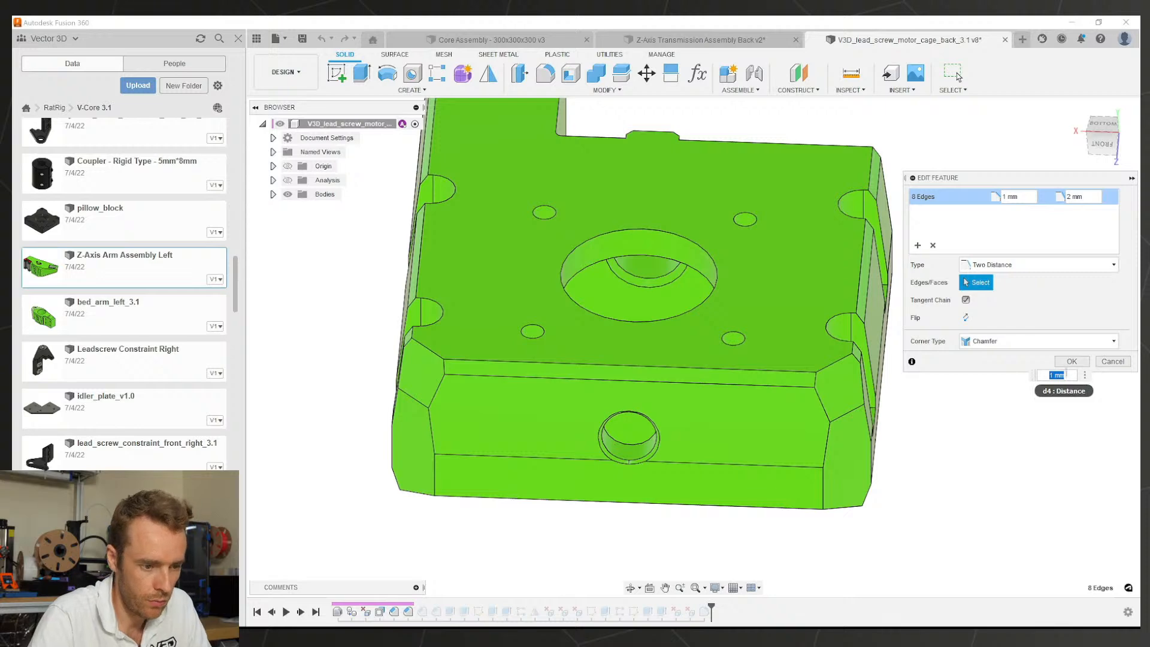
left_click(1071, 361)
Step: Save the motor cage part as v9 and close its document
key("ctrl+s")
key("Return")
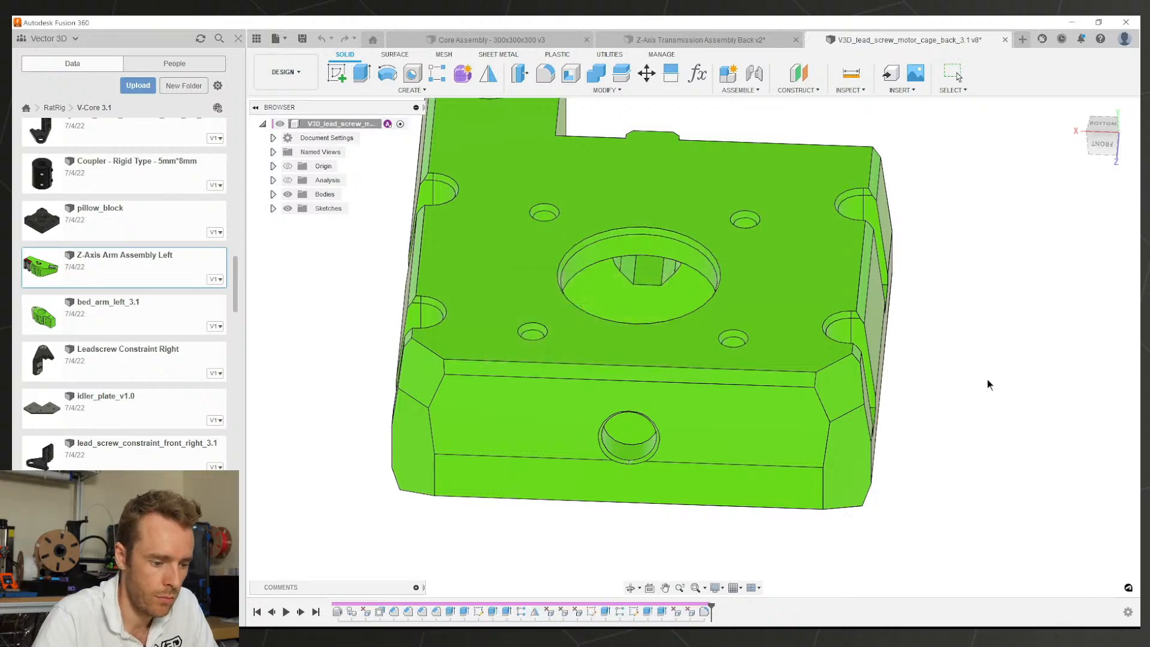
scroll(890, 343, "down", 3)
middle_click_drag(712, 388, 827, 326, "shift")
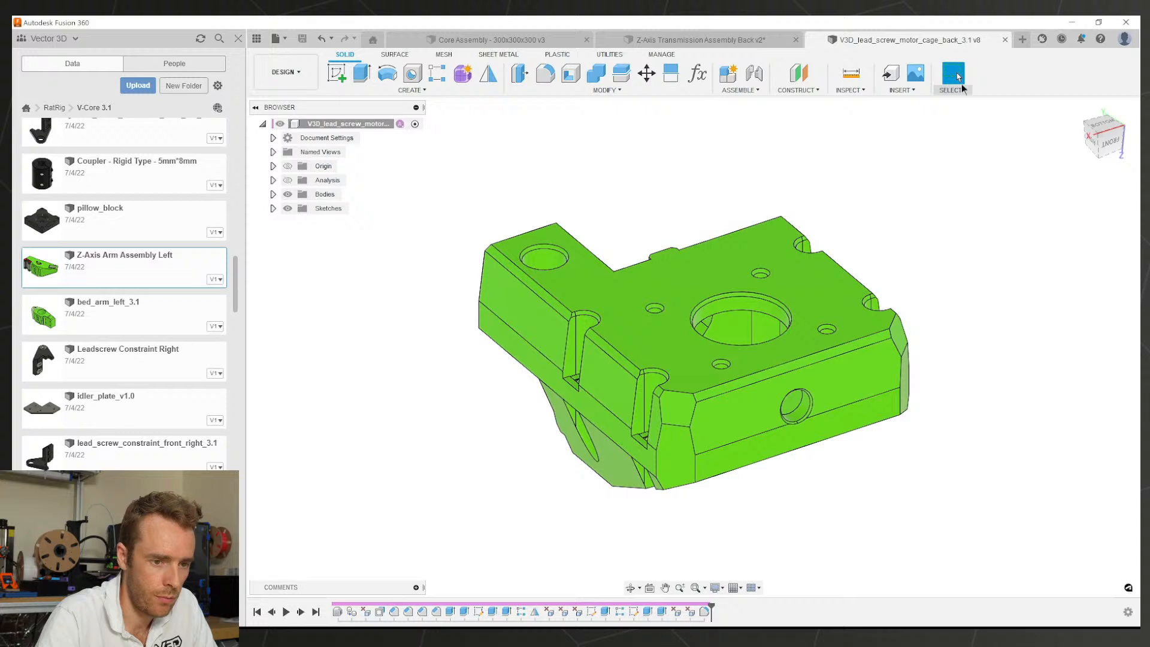
left_click(1004, 39)
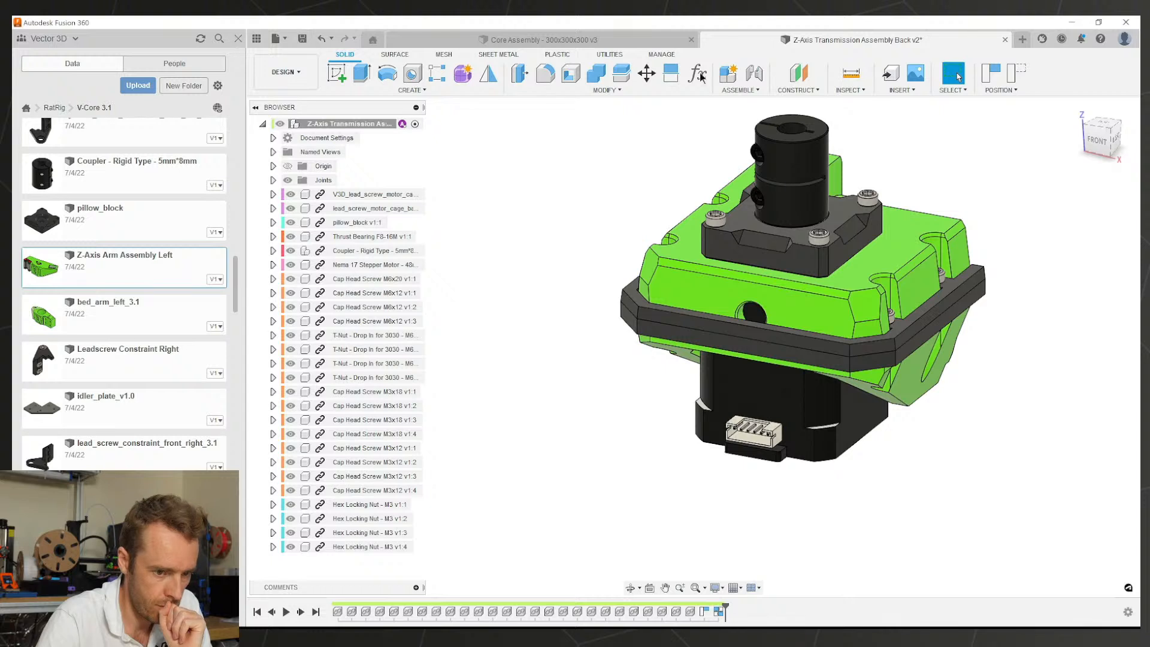
Step: Revert component positions, save the transmission assembly as v3, and check it from above
left_click(1013, 77)
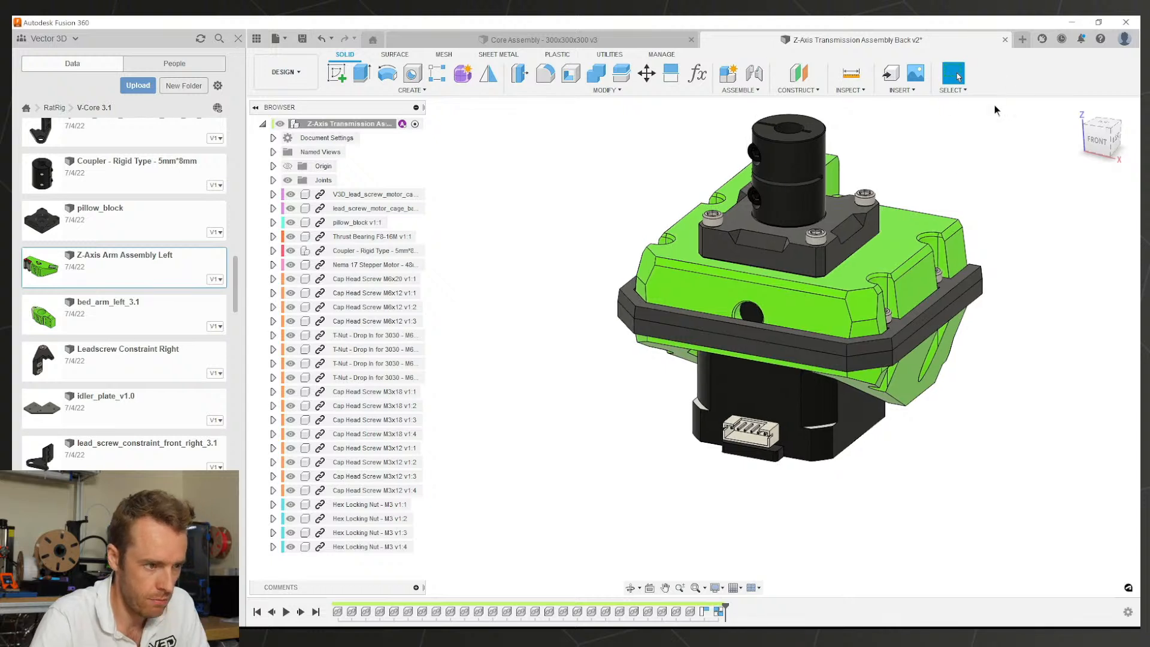
key("ctrl+s")
key("Return")
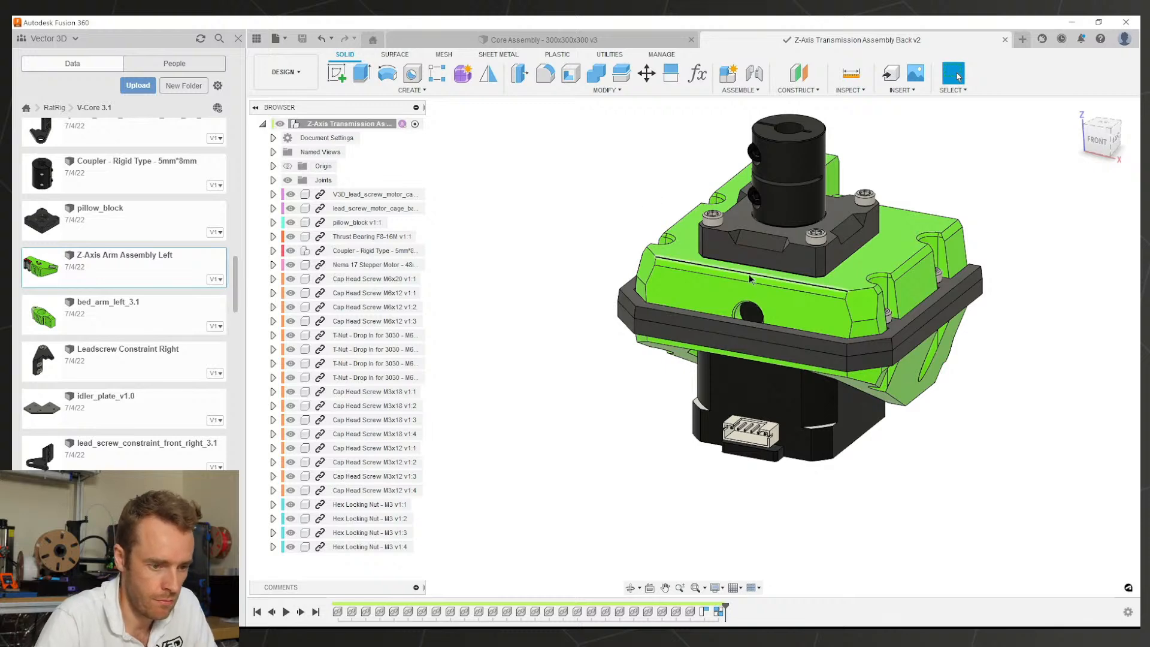
scroll(749, 311, "down", 1)
scroll(749, 311, "up", 2)
middle_click_drag(749, 311, 617, 473)
middle_click_drag(726, 361, 862, 383, "shift")
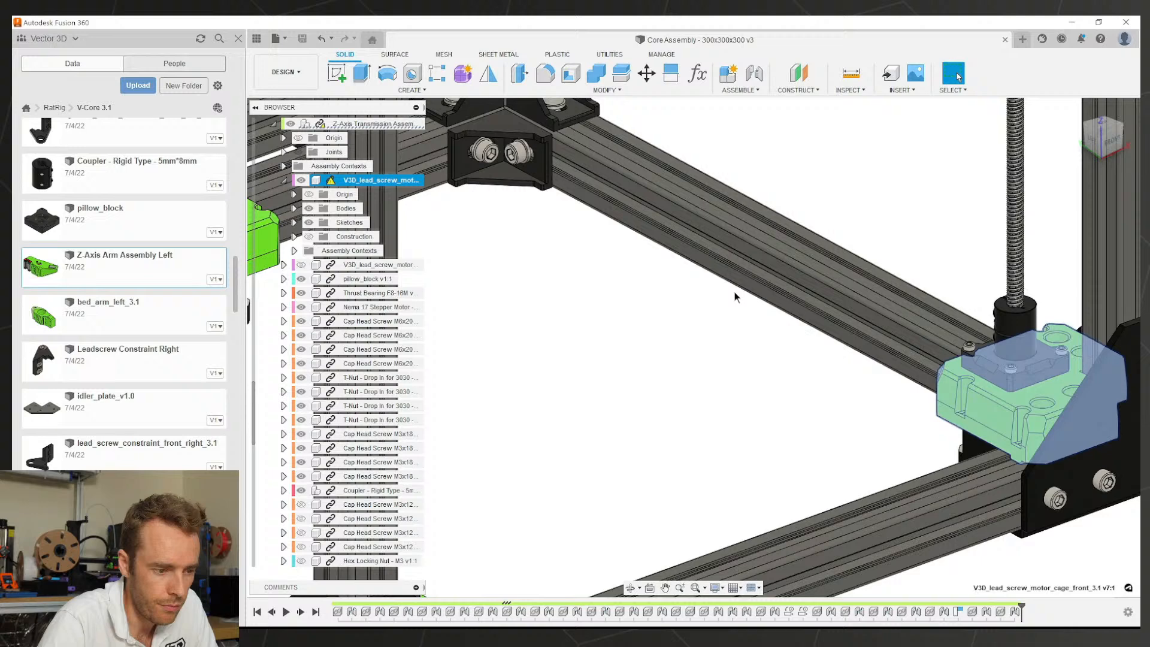
scroll(752, 322, "down", 6)
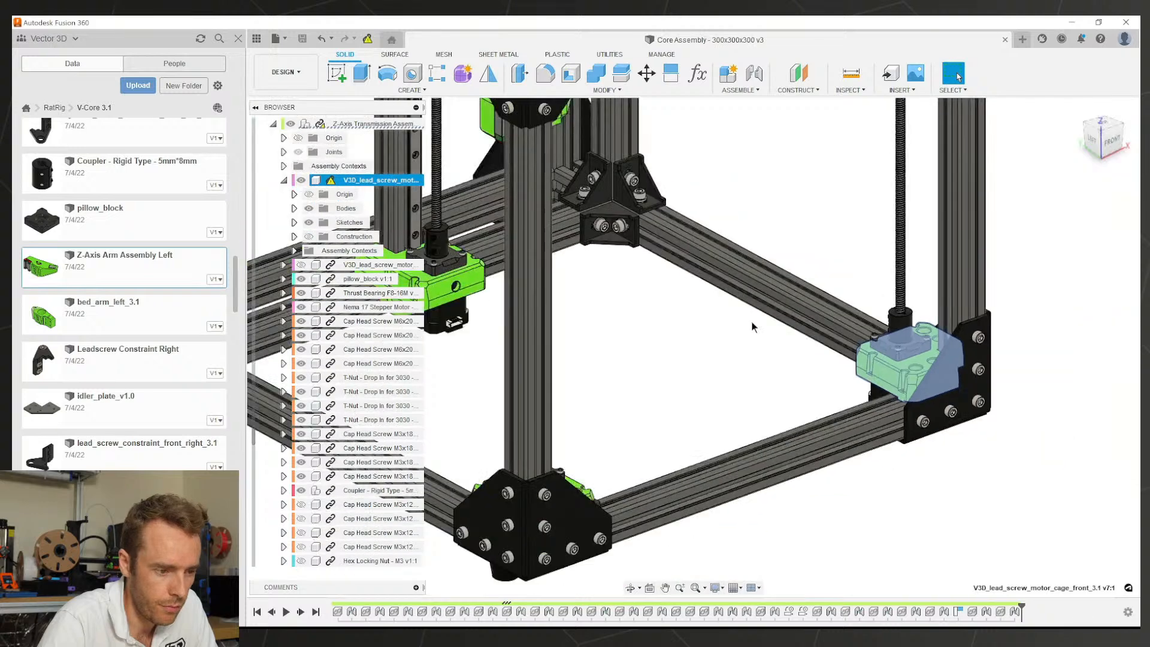
Step: Open Z-Axis Arm Assembly Left from the Data panel and view the arm top-down
left_click(666, 340)
middle_click_drag(666, 341, 664, 299, "shift")
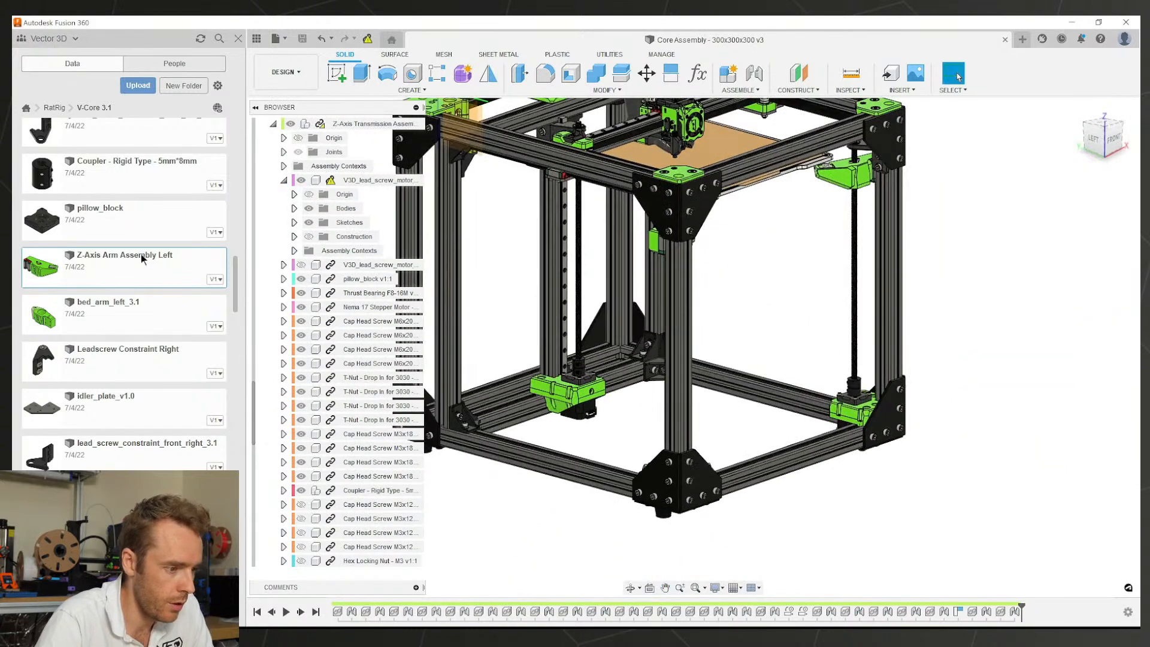
right_click(144, 259)
left_click(171, 270)
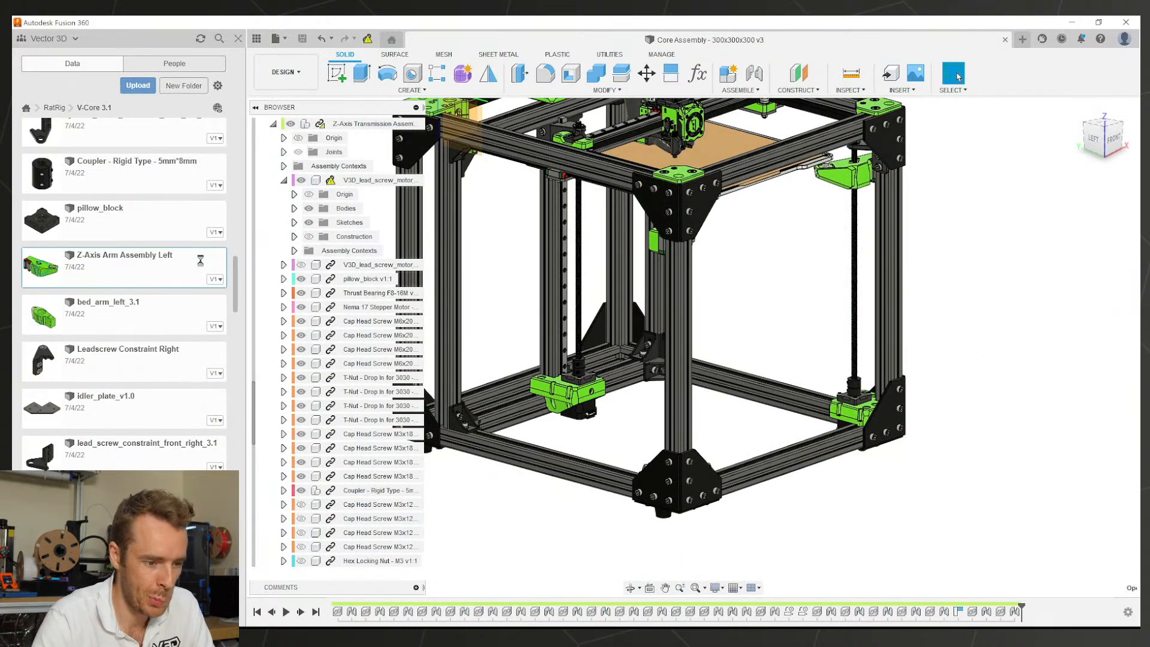
middle_click_drag(653, 195, 617, 210, "shift")
scroll(754, 383, "up", 3)
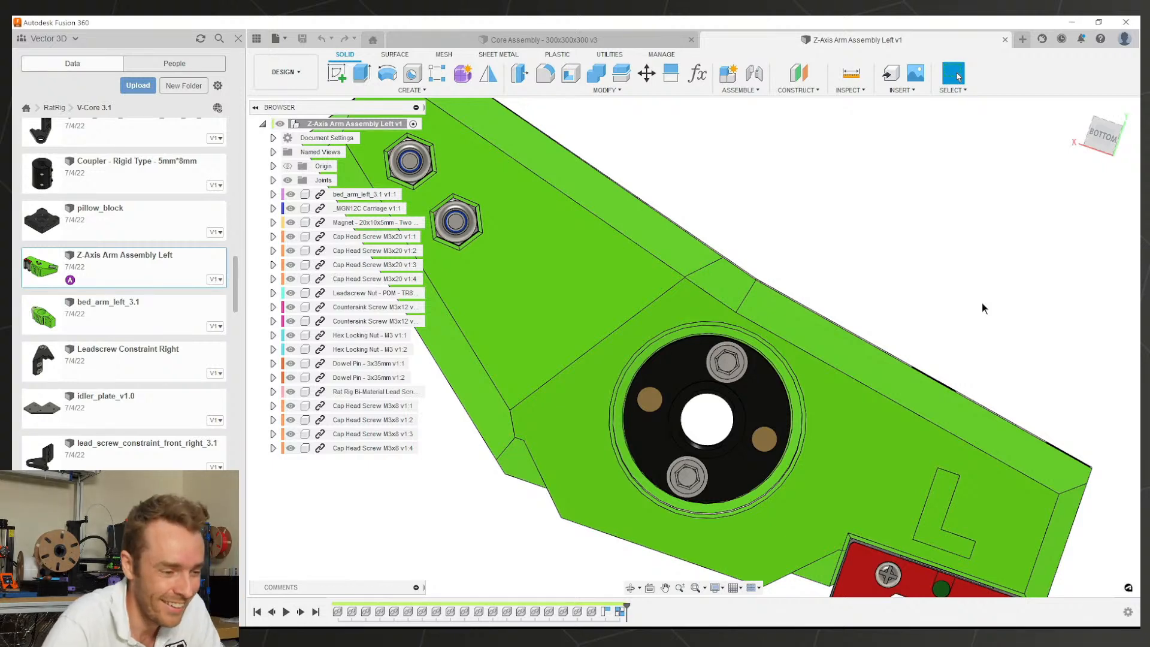
Step: Orbit the arm to an angled front view and measure from the rail-pocket face to a second face
middle_click_drag(983, 303, 844, 232, "shift")
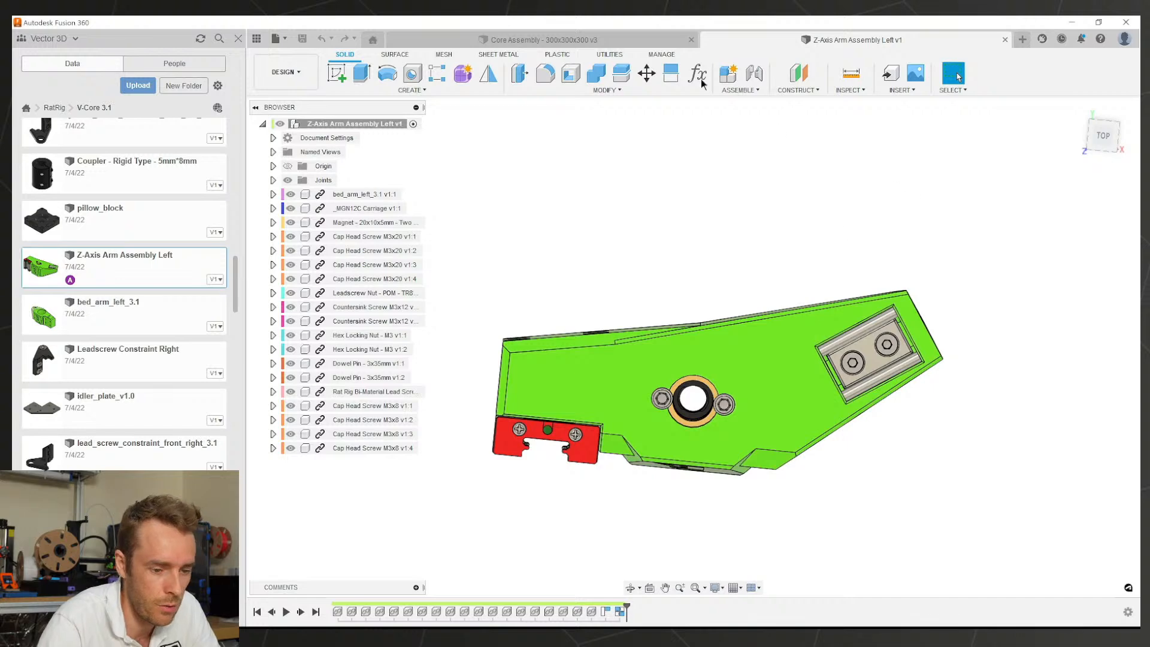
middle_click_drag(786, 382, 678, 464, "shift")
key("i")
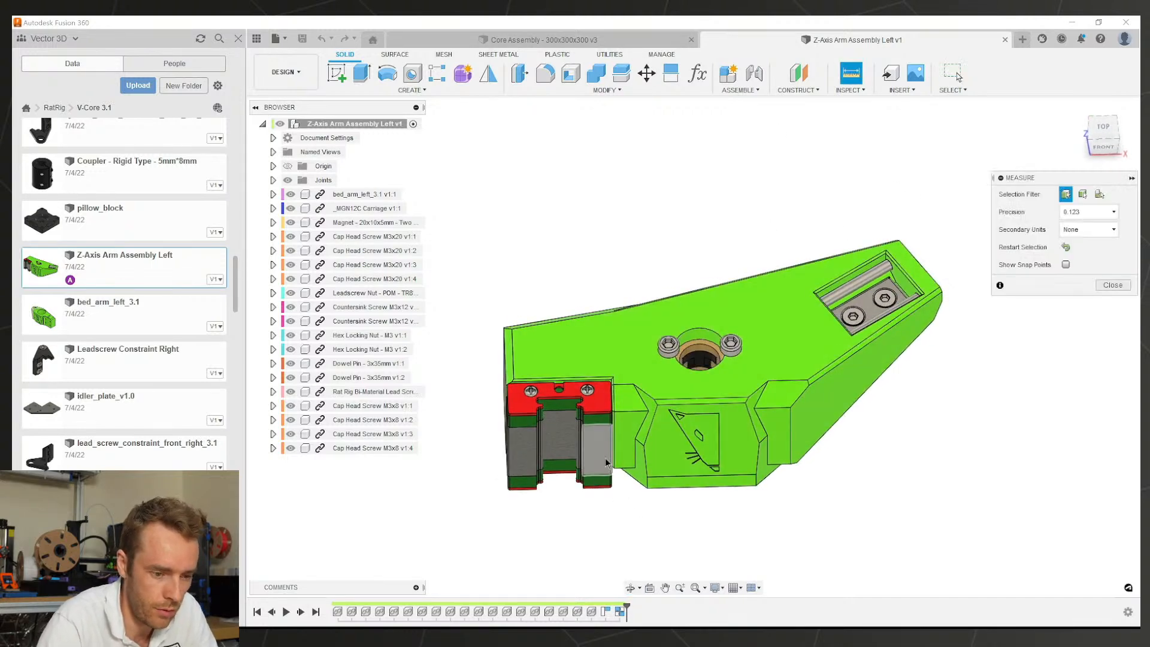
left_click(605, 457)
scroll(876, 269, "up", 5)
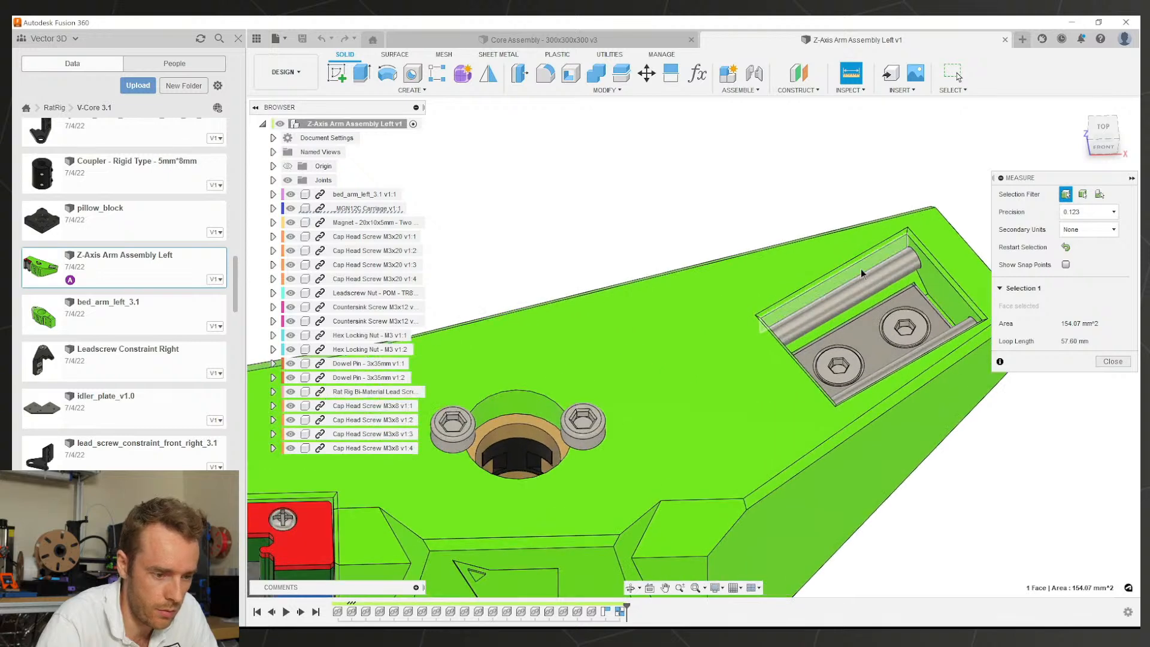
left_click(787, 296)
scroll(786, 296, "down", 6)
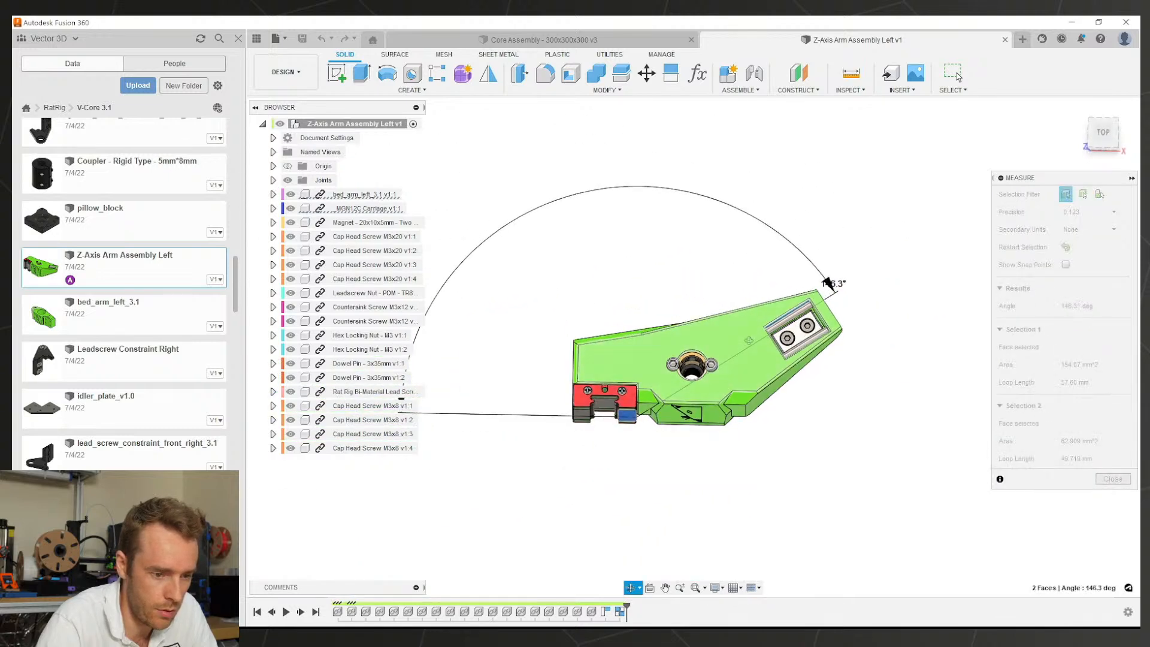
scroll(839, 283, "up", 1)
Step: Clear the selections and measure the rail-pocket face against the carriage-side face, reading 146.3°
left_click(815, 267)
scroll(815, 267, "down", 4)
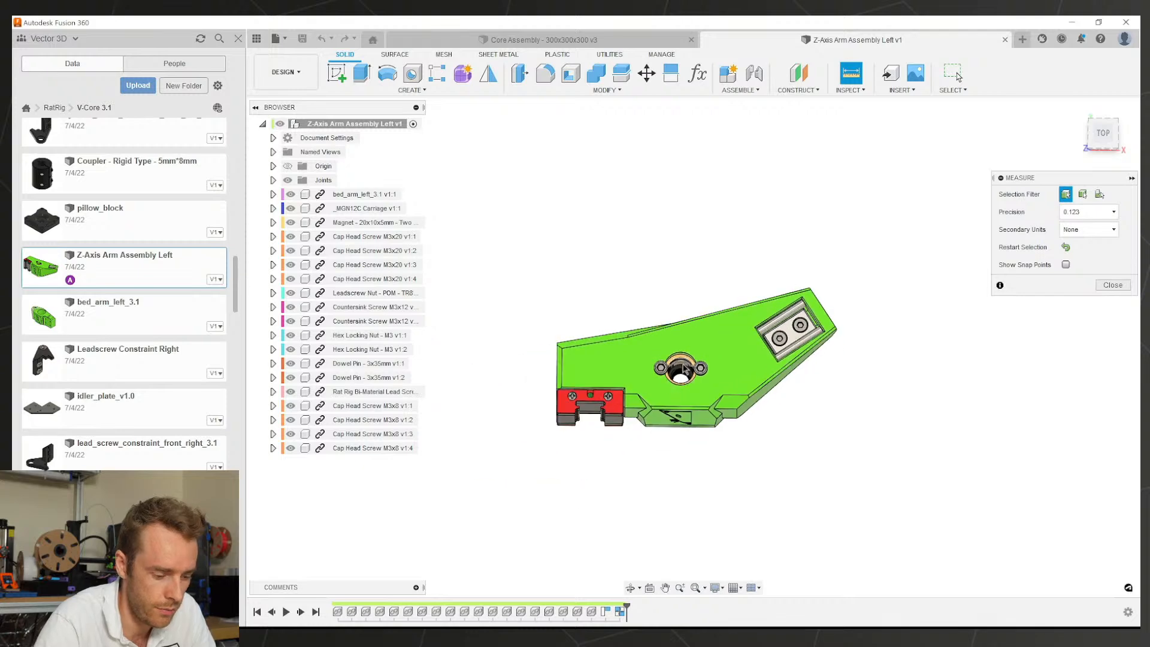
middle_click_drag(665, 488, 659, 436, "shift")
left_click(791, 311)
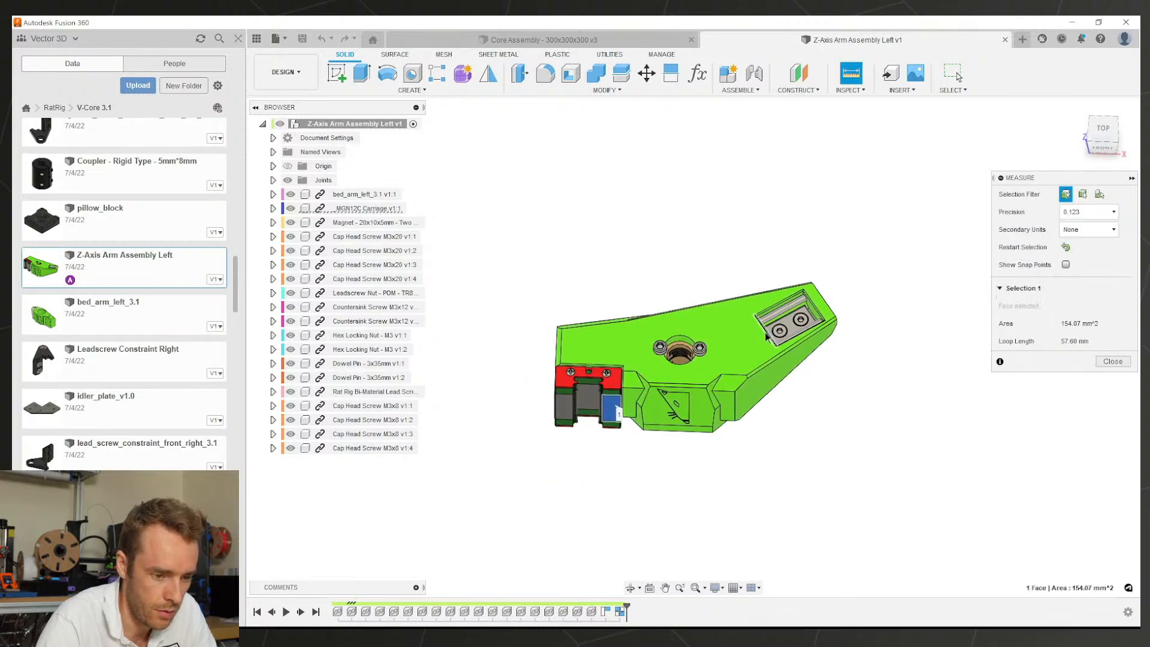
scroll(792, 310, "up", 4)
left_click(772, 302)
scroll(770, 303, "up", 2)
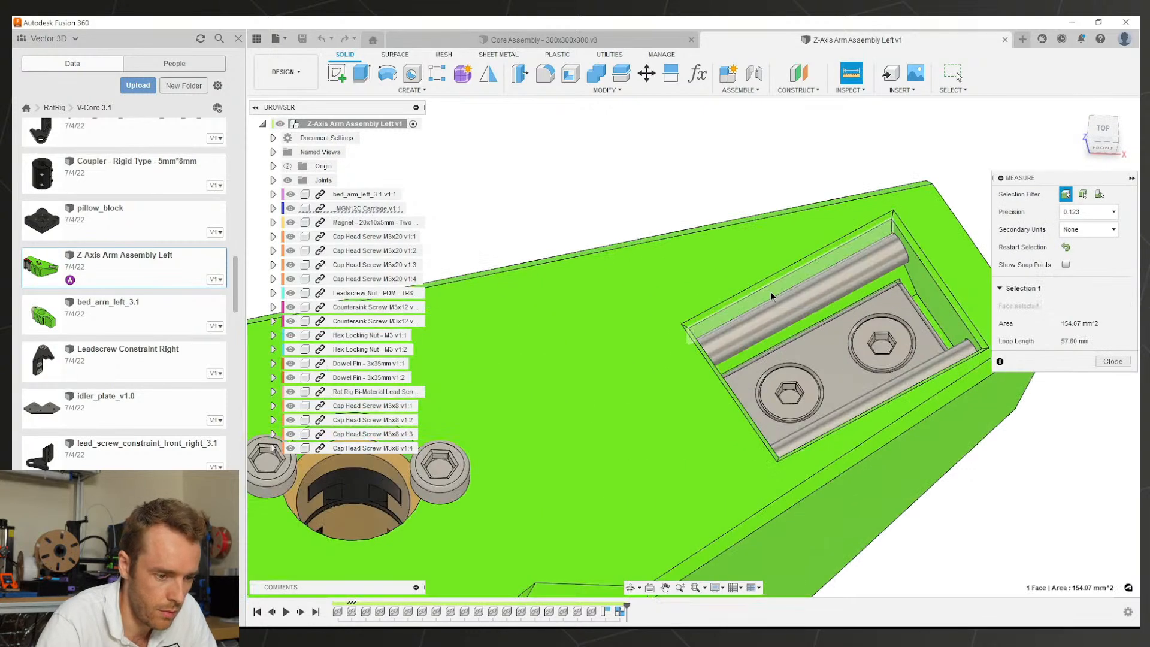
scroll(744, 311, "down", 2)
scroll(744, 311, "down", 5)
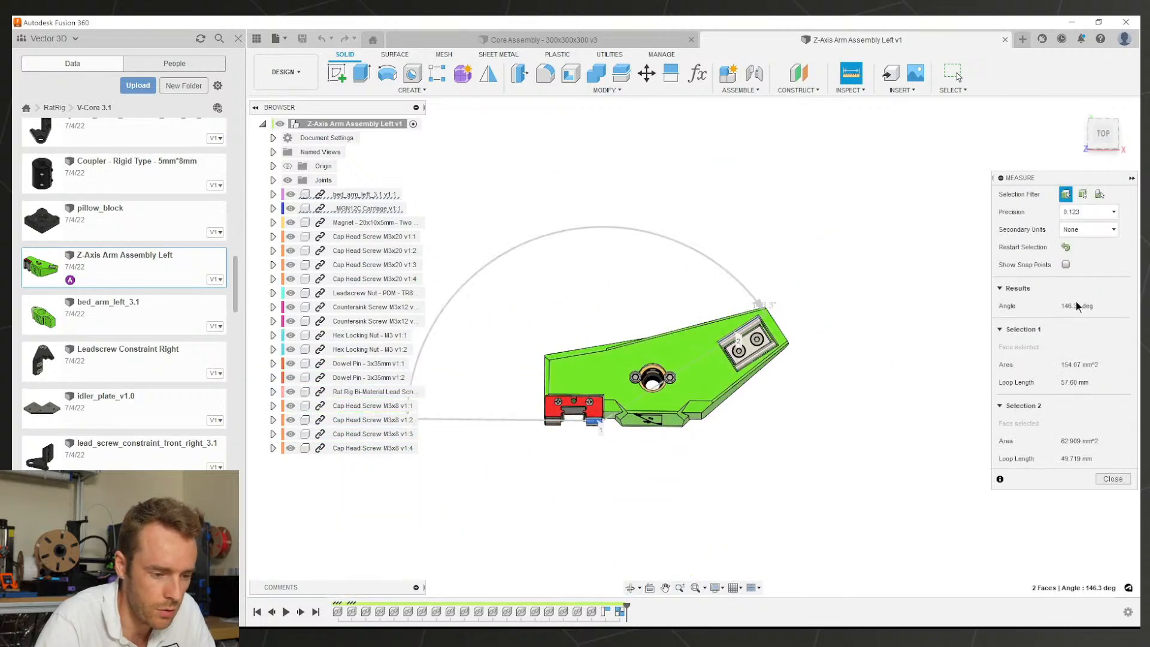
middle_click_drag(710, 367, 774, 371)
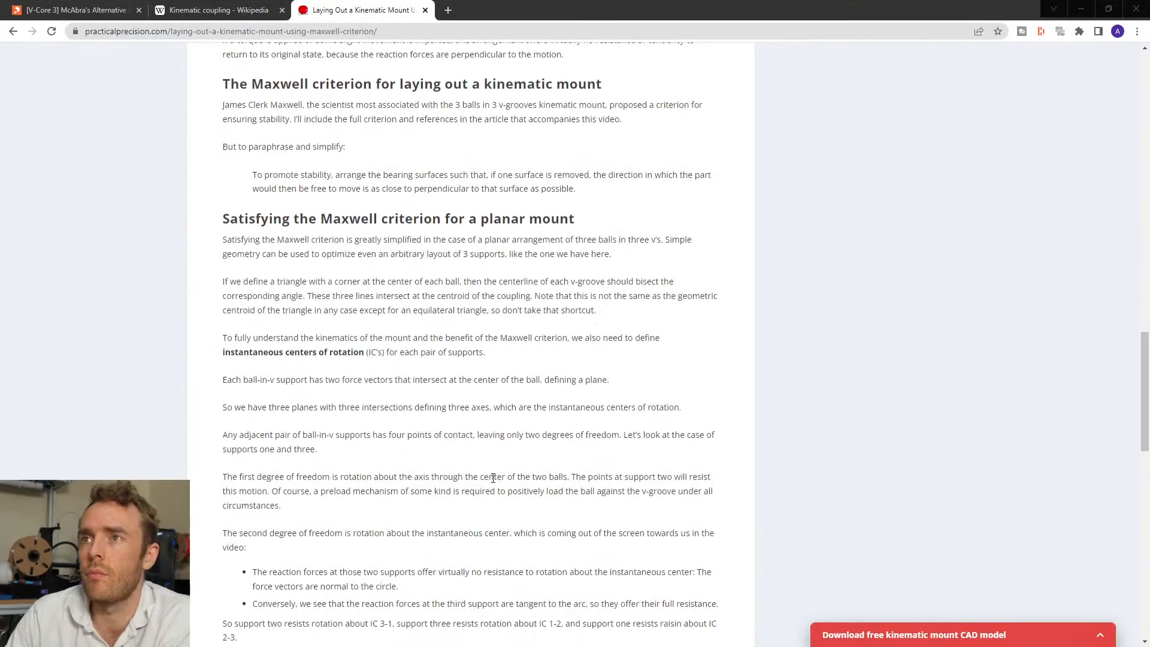
Step: Read through the Maxwell-criterion kinematic mount article and follow its Kinematic Mount Design series link
scroll(493, 488, "up", 2, "ctrl")
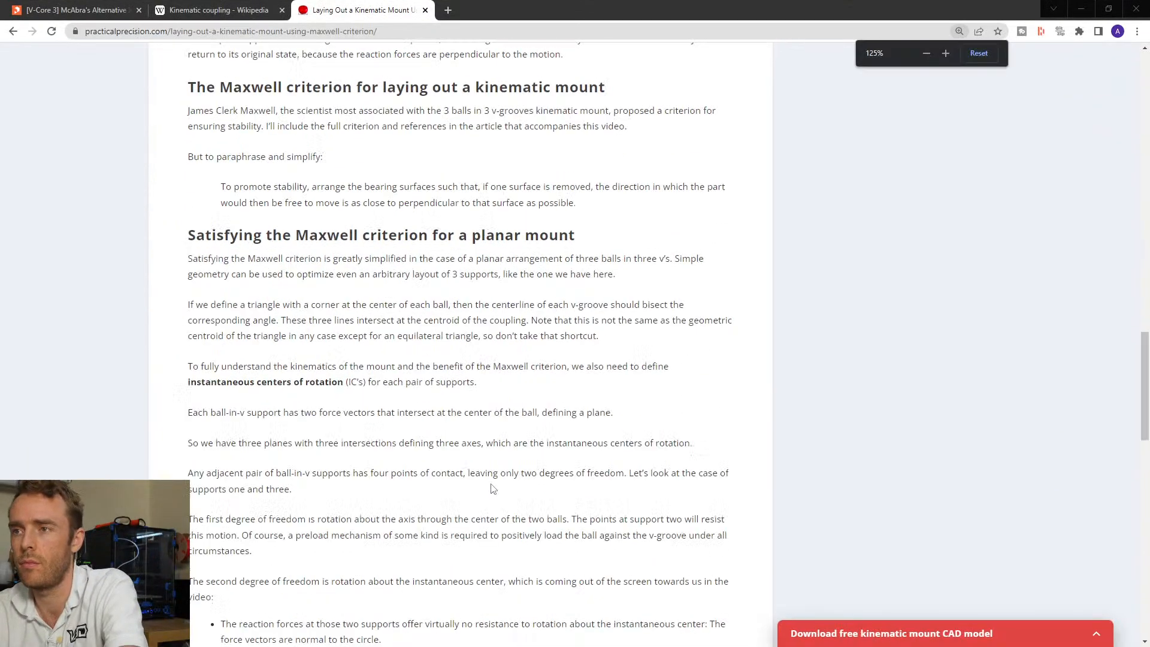
scroll(493, 489, "down", 1, "ctrl")
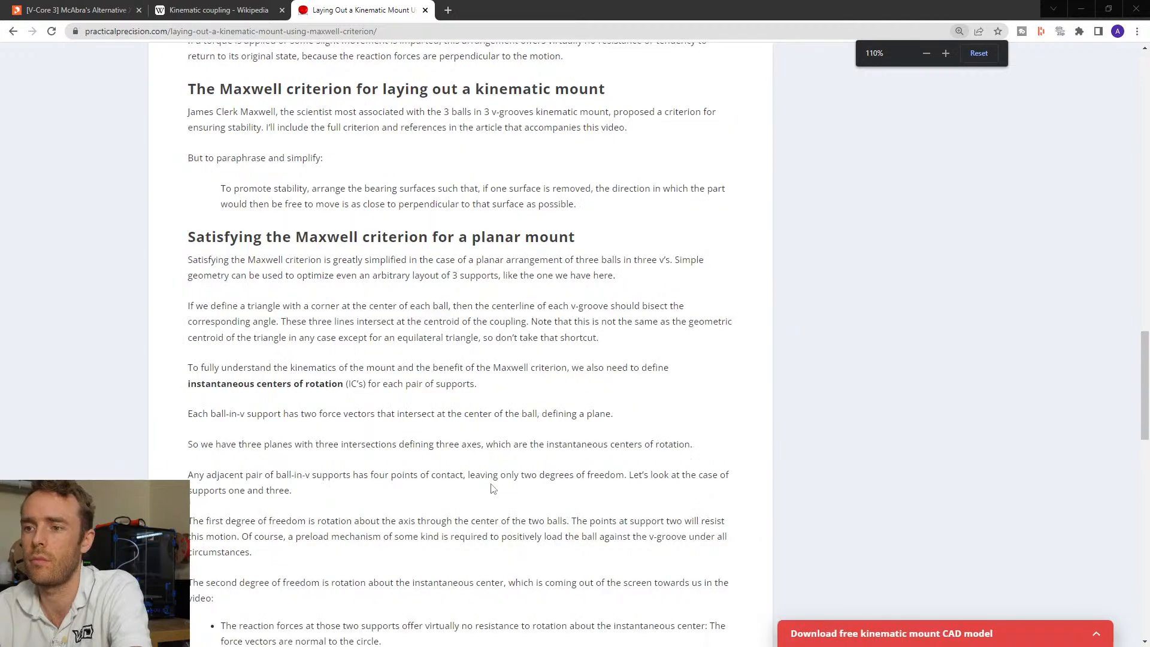
scroll(856, 364, "up", 15)
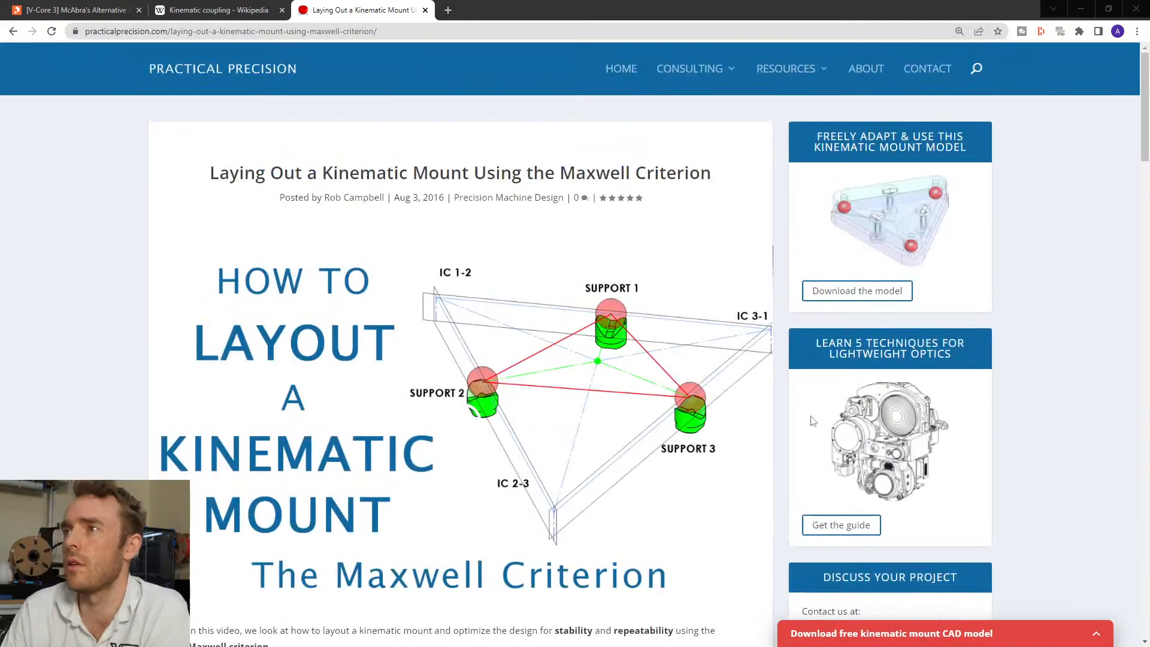
scroll(779, 422, "down", 3)
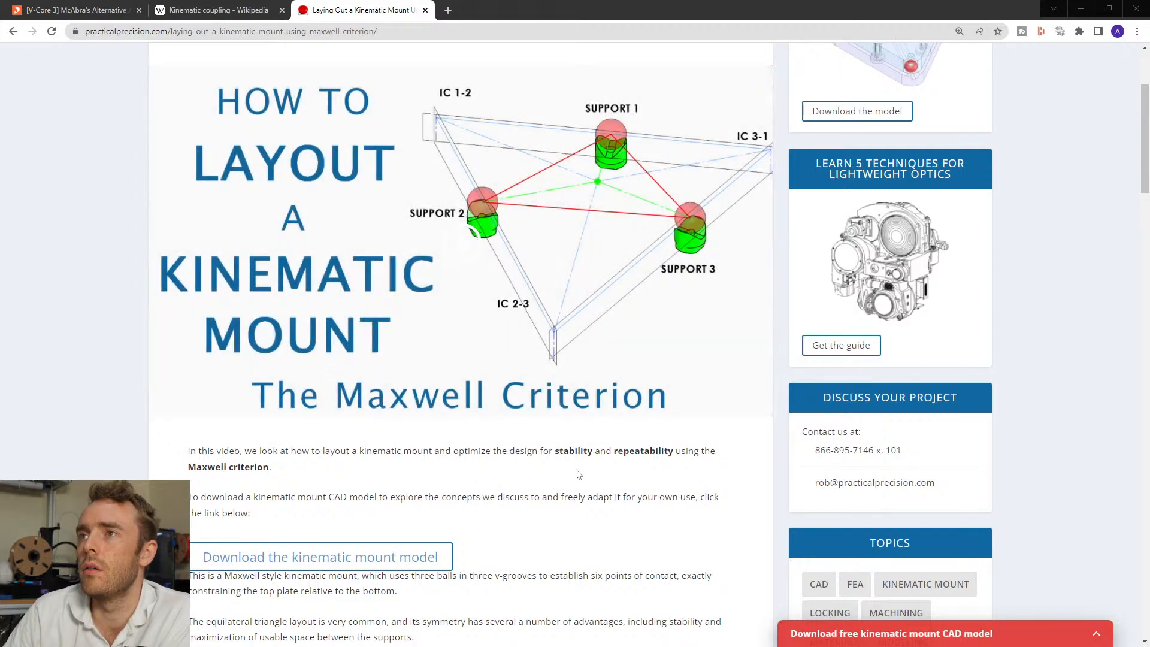
scroll(419, 336, "down", 4)
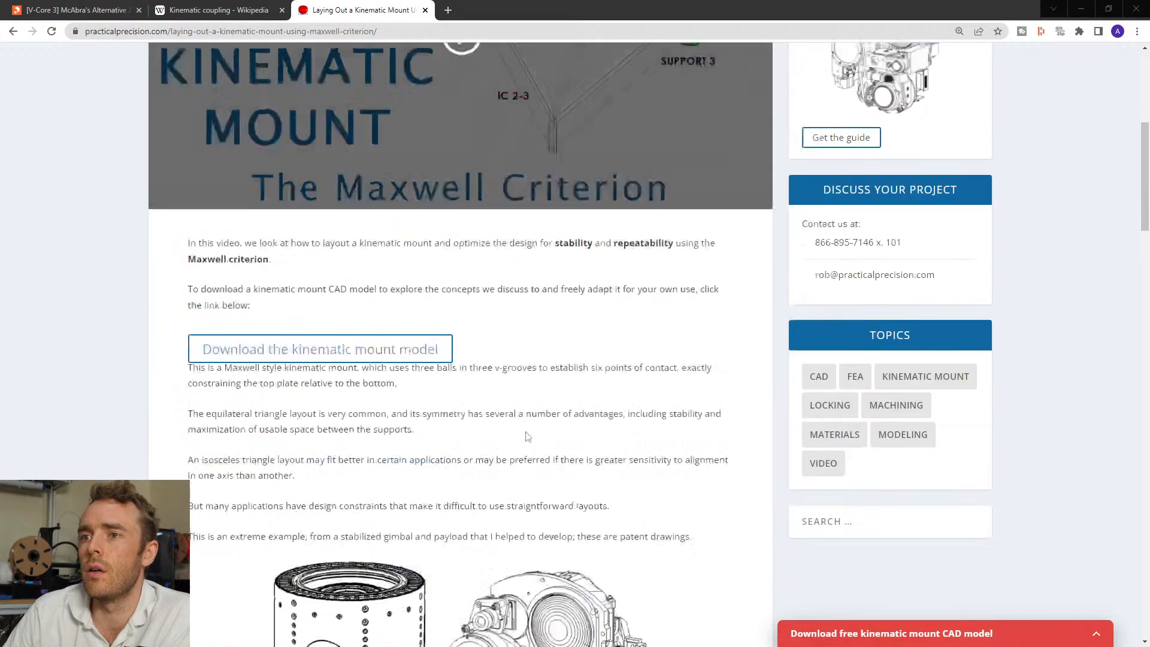
scroll(548, 379, "down", 3)
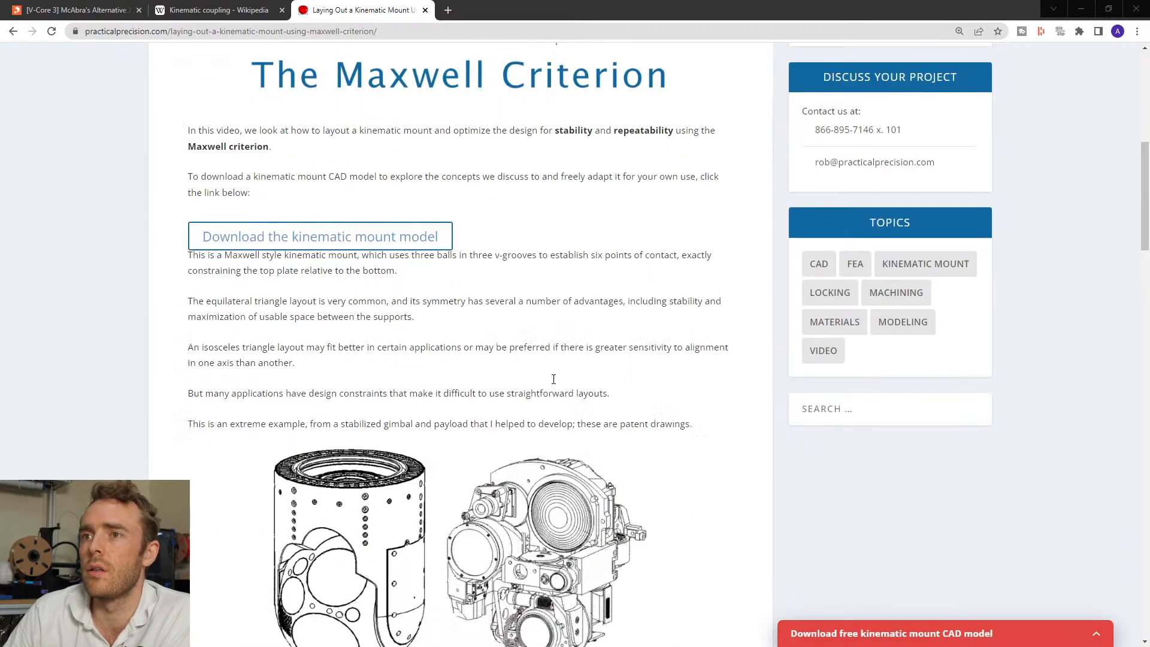
scroll(695, 413, "down", 8)
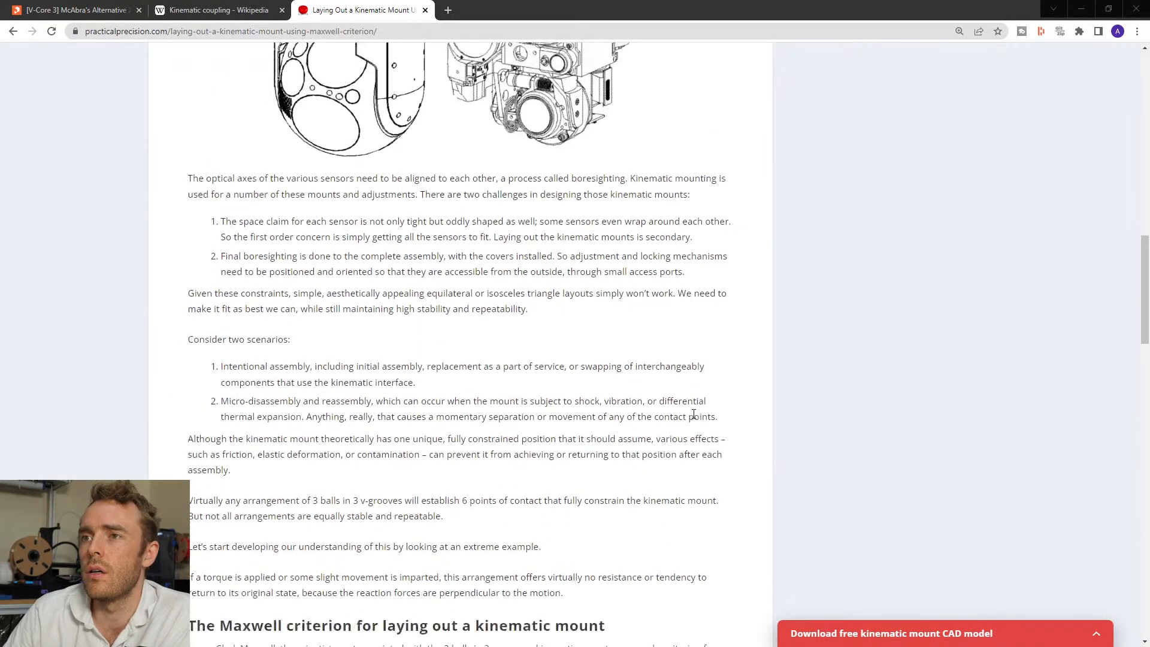
scroll(659, 402, "down", 4)
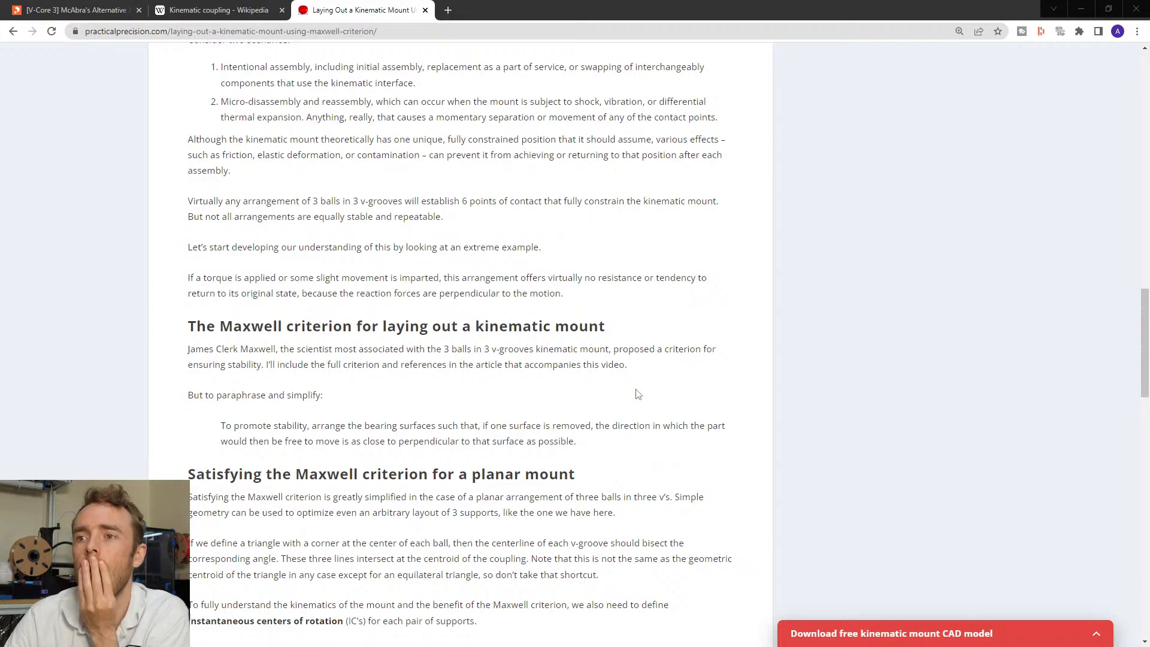
scroll(546, 467, "down", 7)
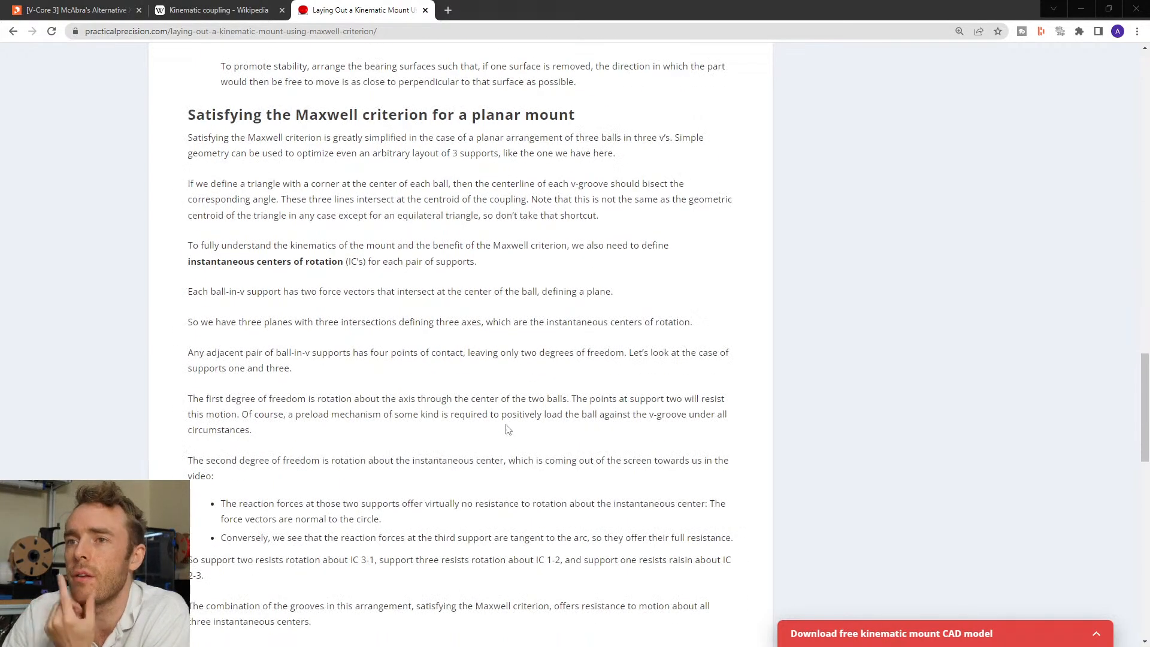
scroll(507, 429, "down", 5)
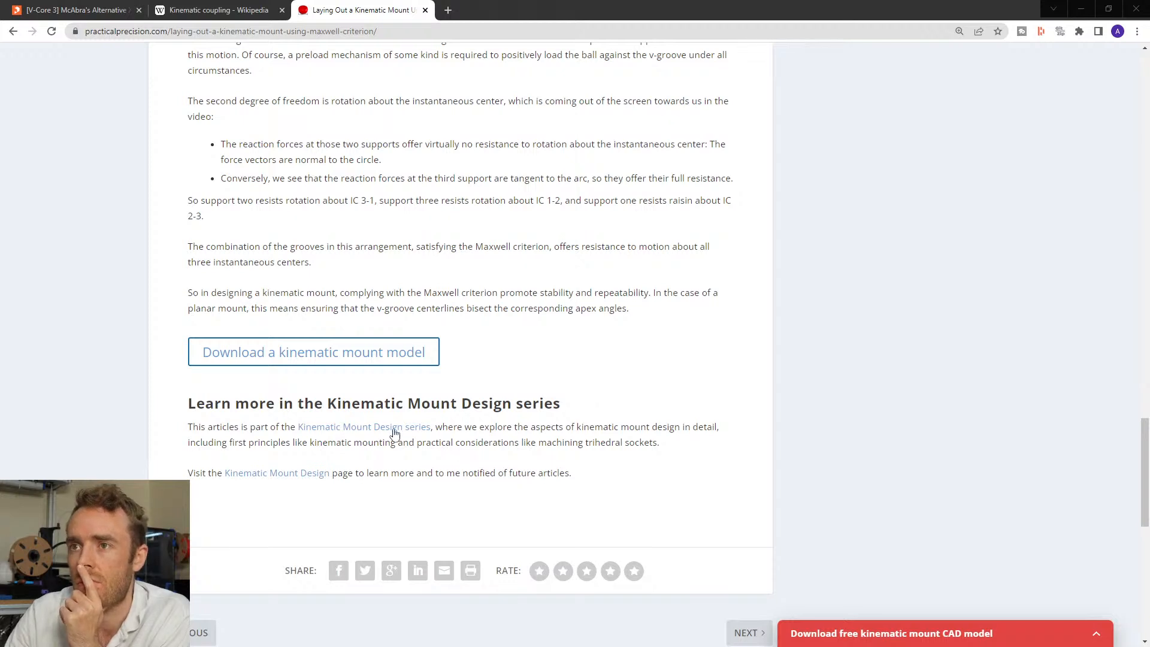
left_click(412, 431)
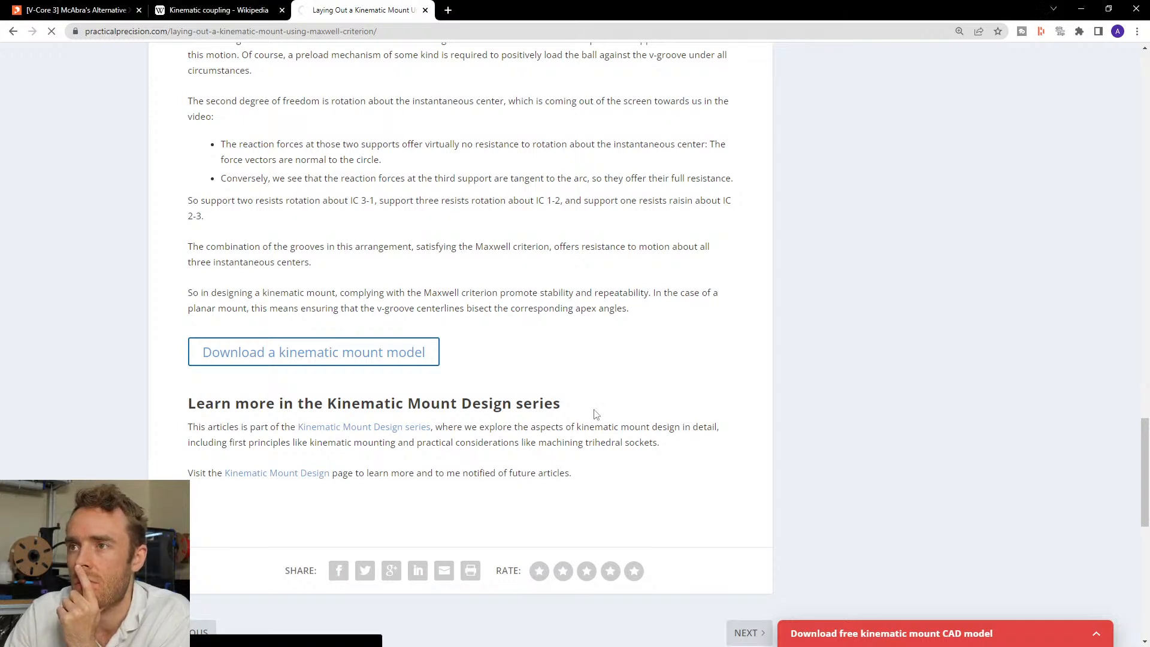
Step: Browse the Kinematic Mount Design course page to its 17-article list, then go to the Kinematic coupling tab
scroll(562, 411, "down", 4)
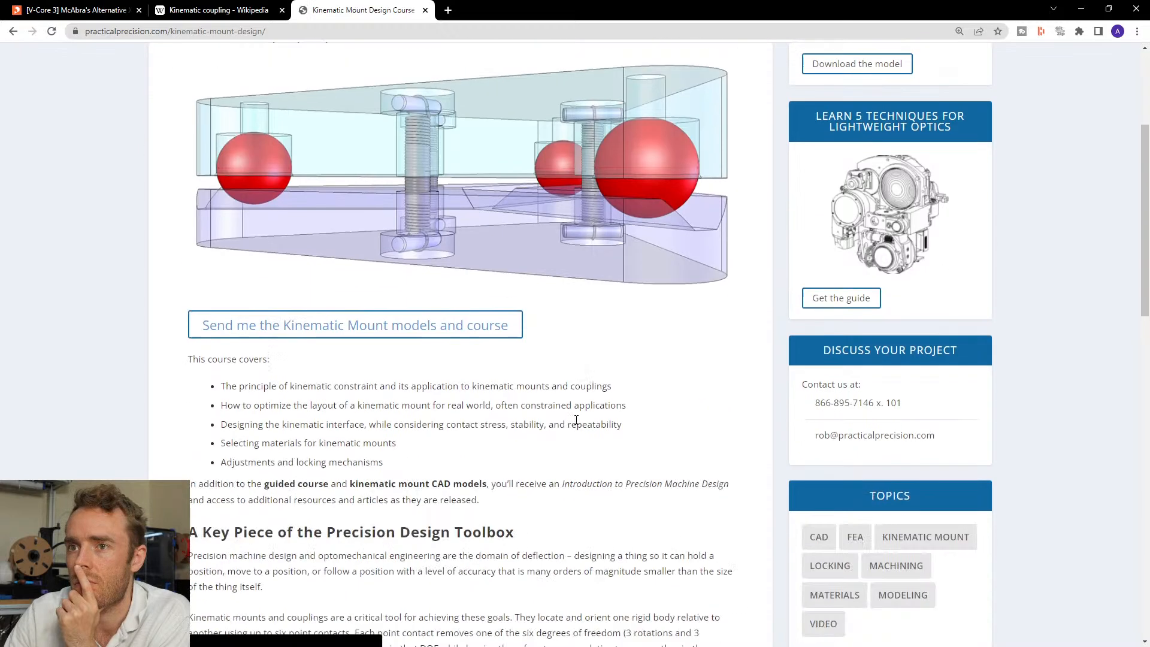
scroll(648, 441, "down", 4)
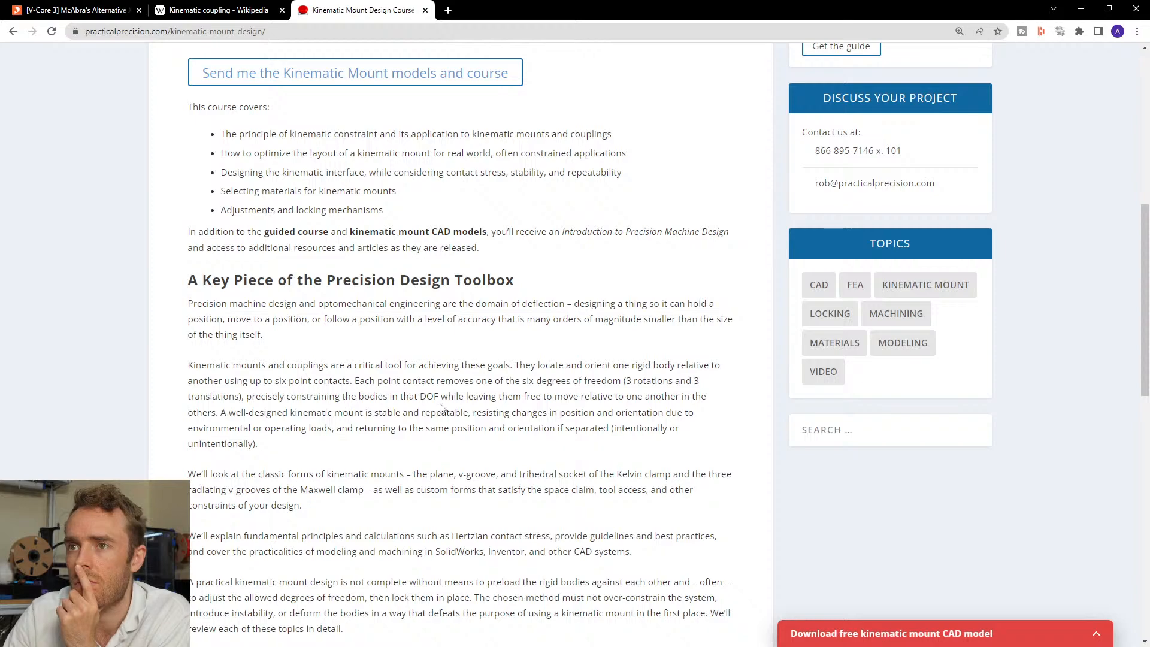
middle_click(437, 426)
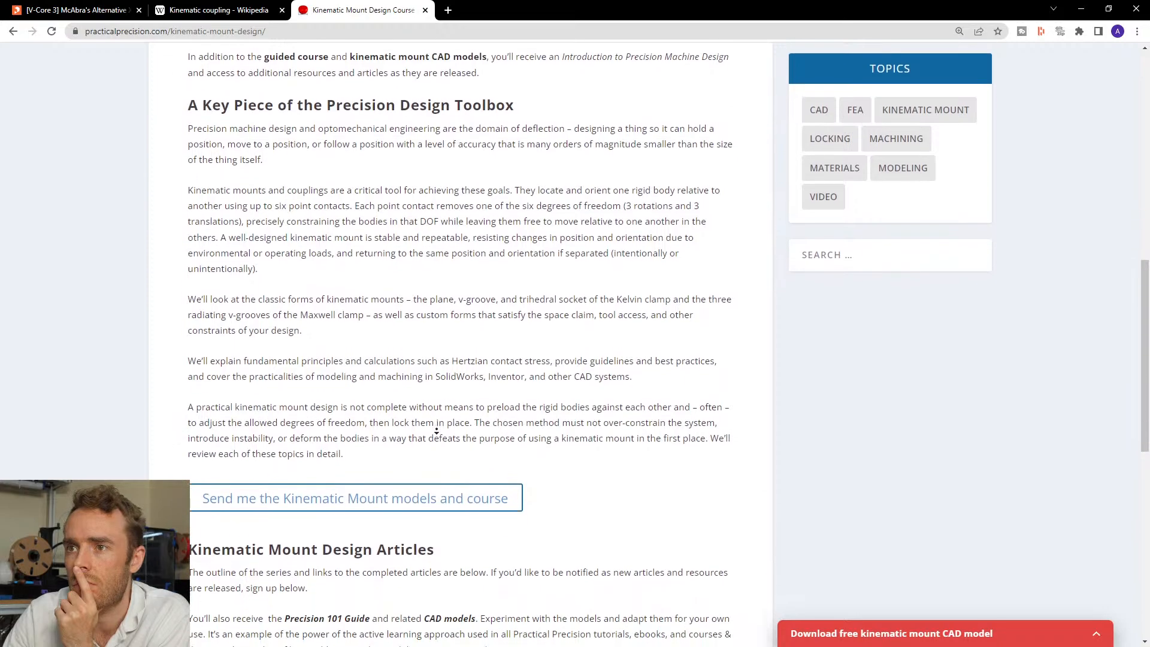
middle_click(437, 432)
scroll(437, 432, "down", 4)
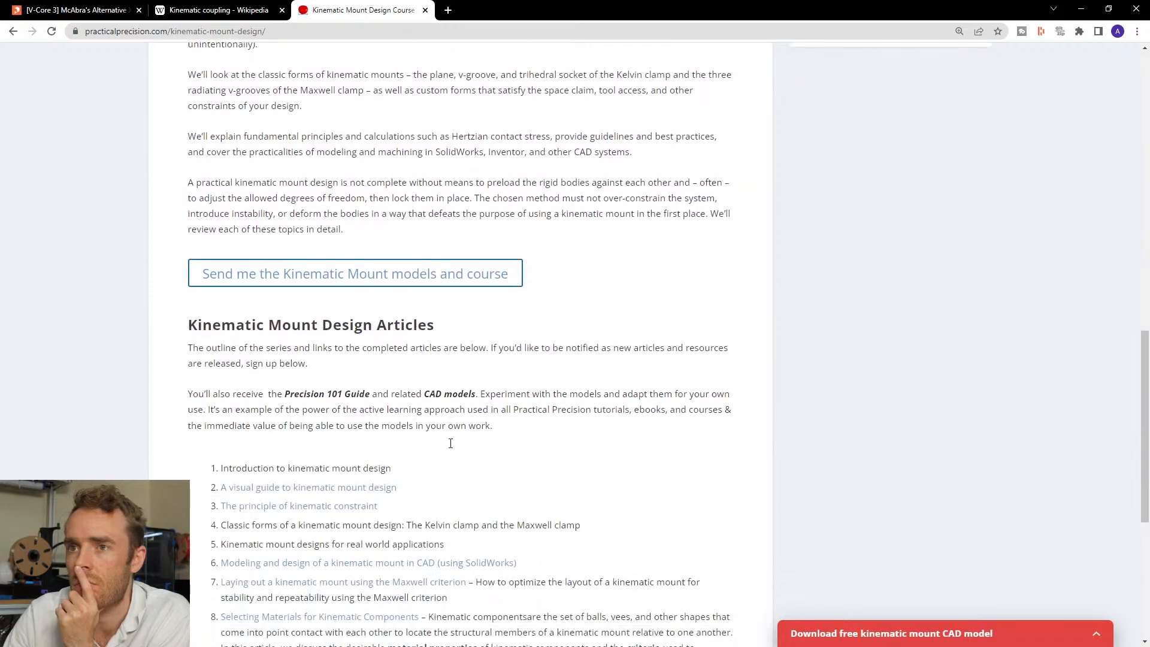
scroll(450, 443, "down", 2)
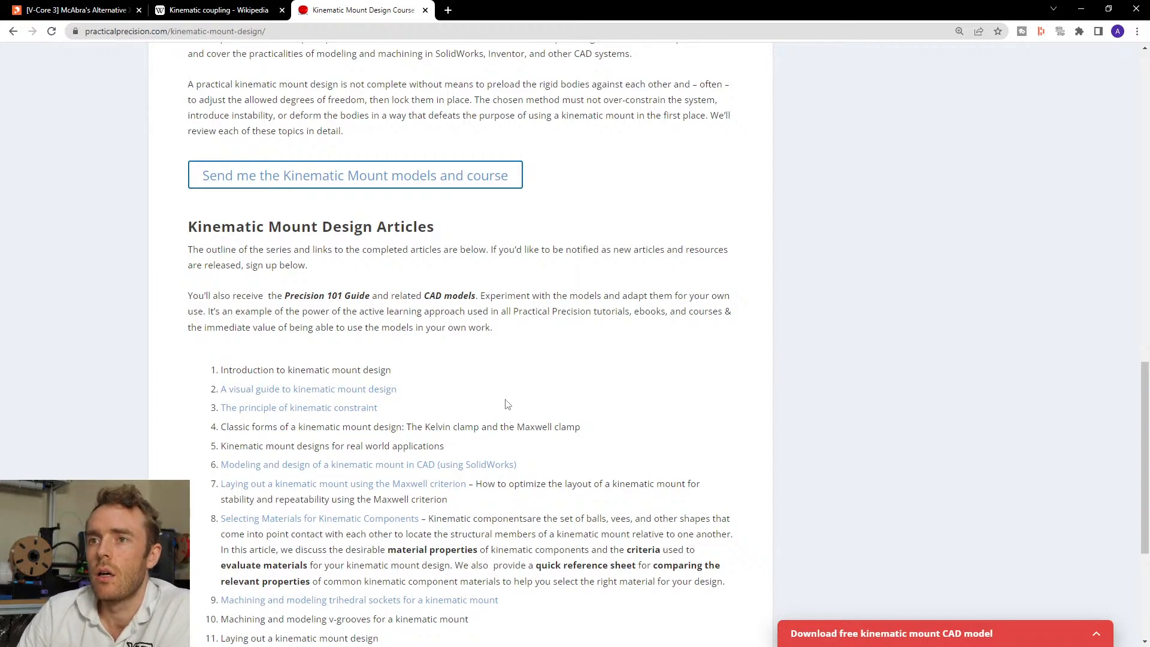
scroll(510, 407, "down", 4)
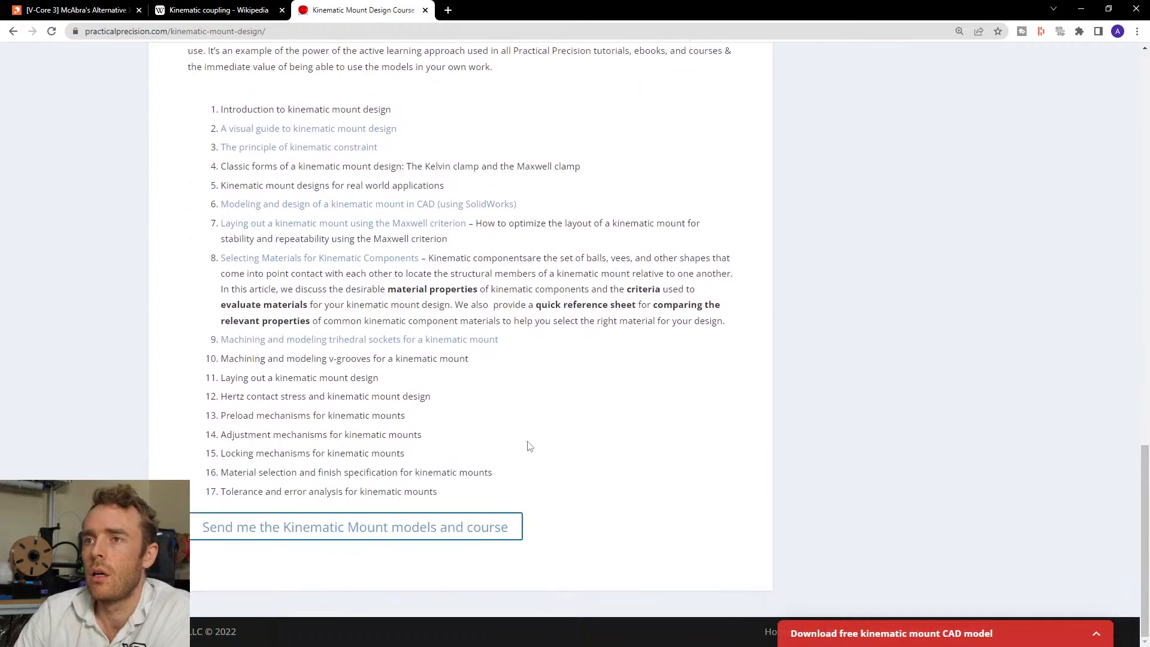
scroll(528, 443, "up", 20)
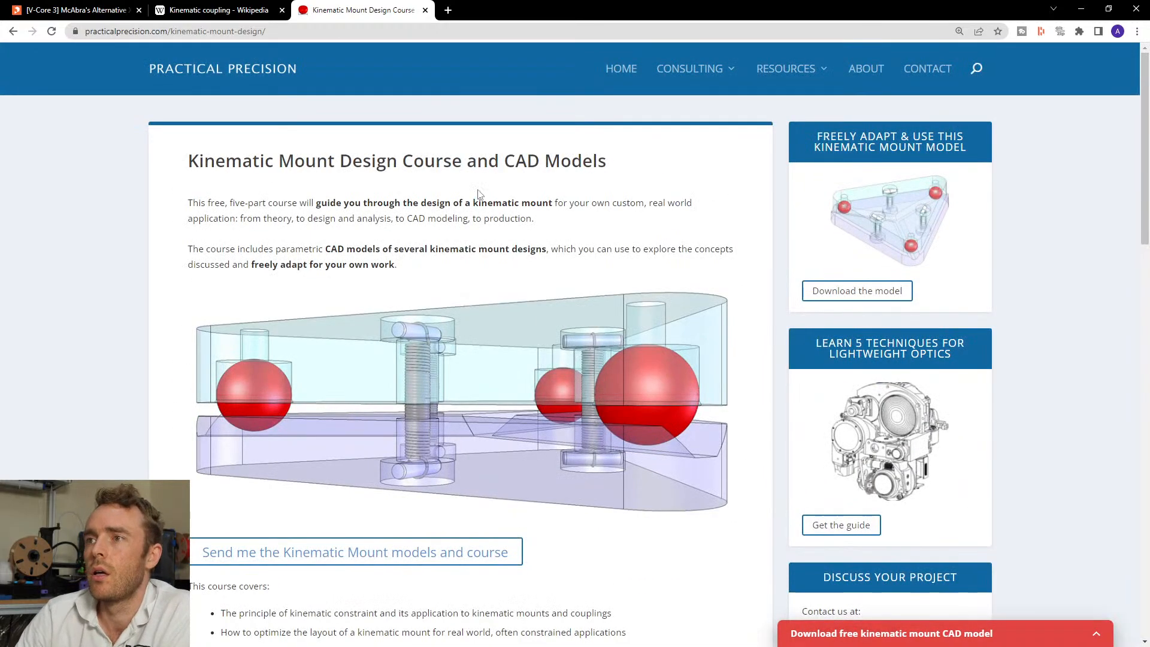
left_click(234, 10)
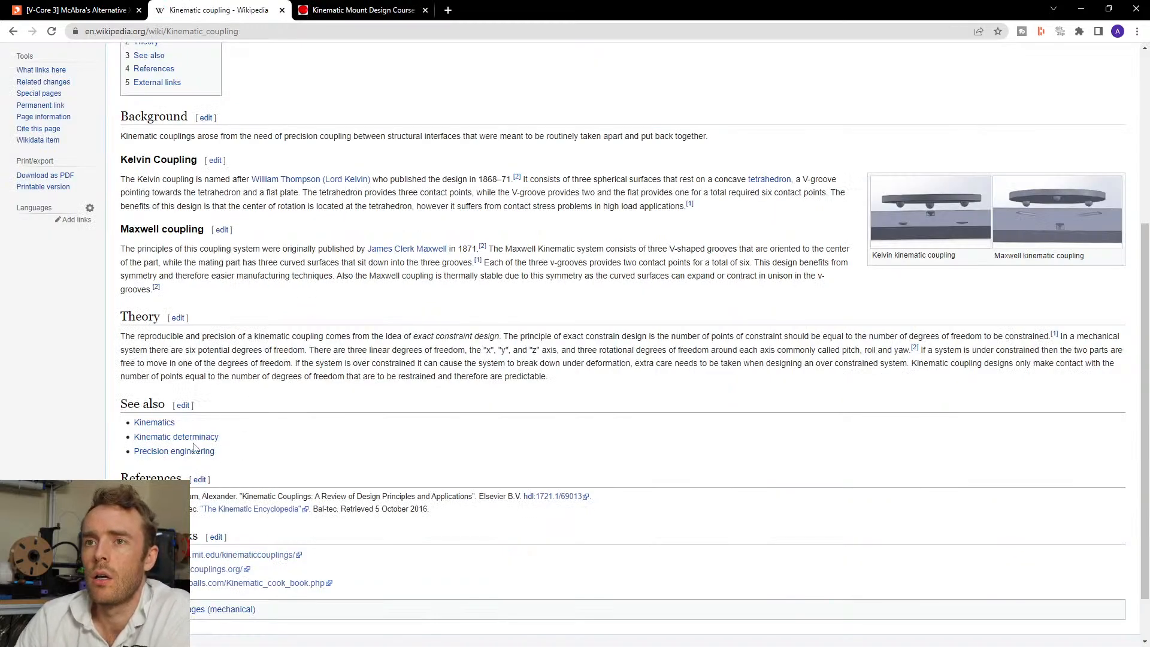
Step: Return from the Wikipedia article to the kinematic coupling Google results and scroll down through them
key("alt+Left")
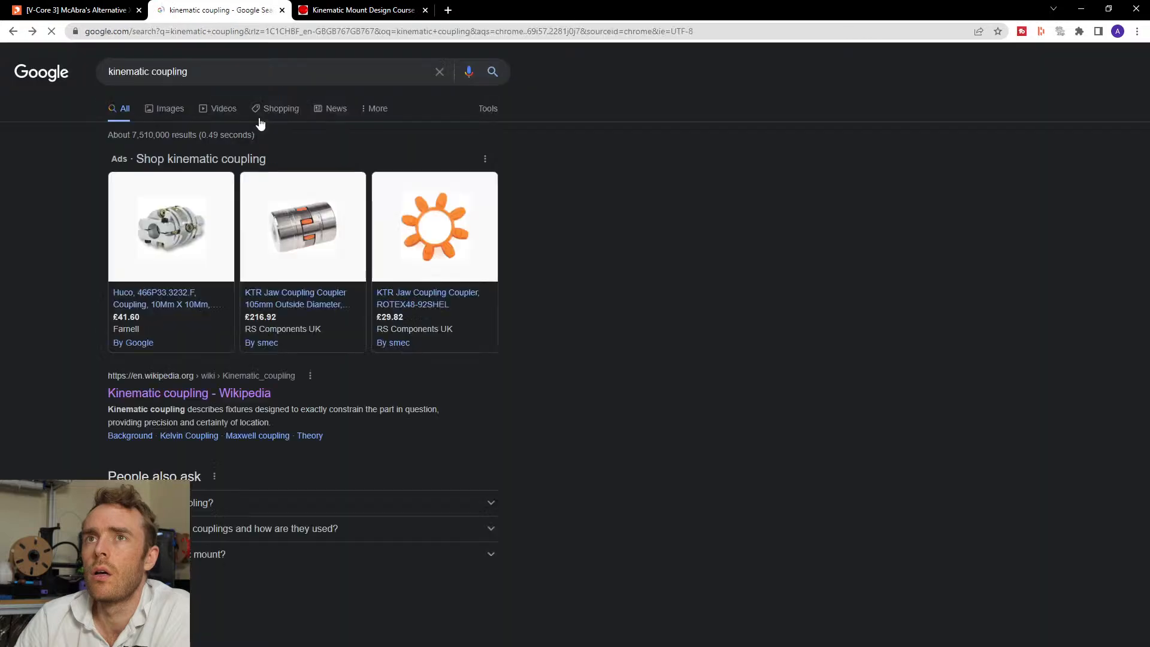
scroll(487, 353, "down", 5)
scroll(496, 359, "down", 5)
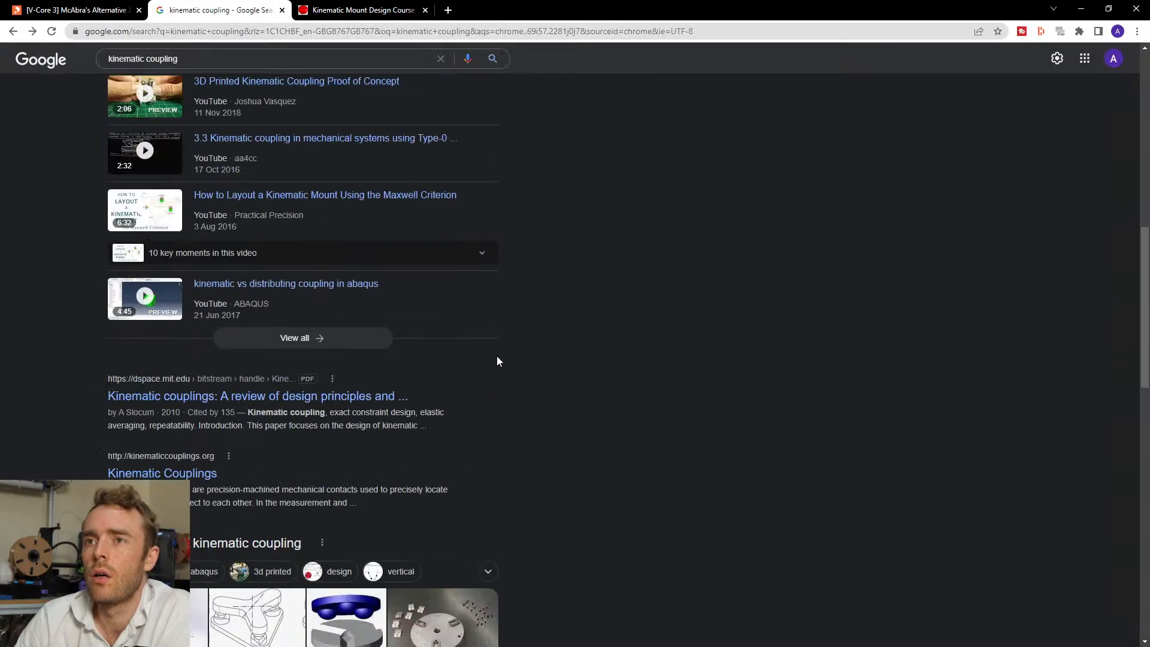
scroll(465, 376, "down", 5)
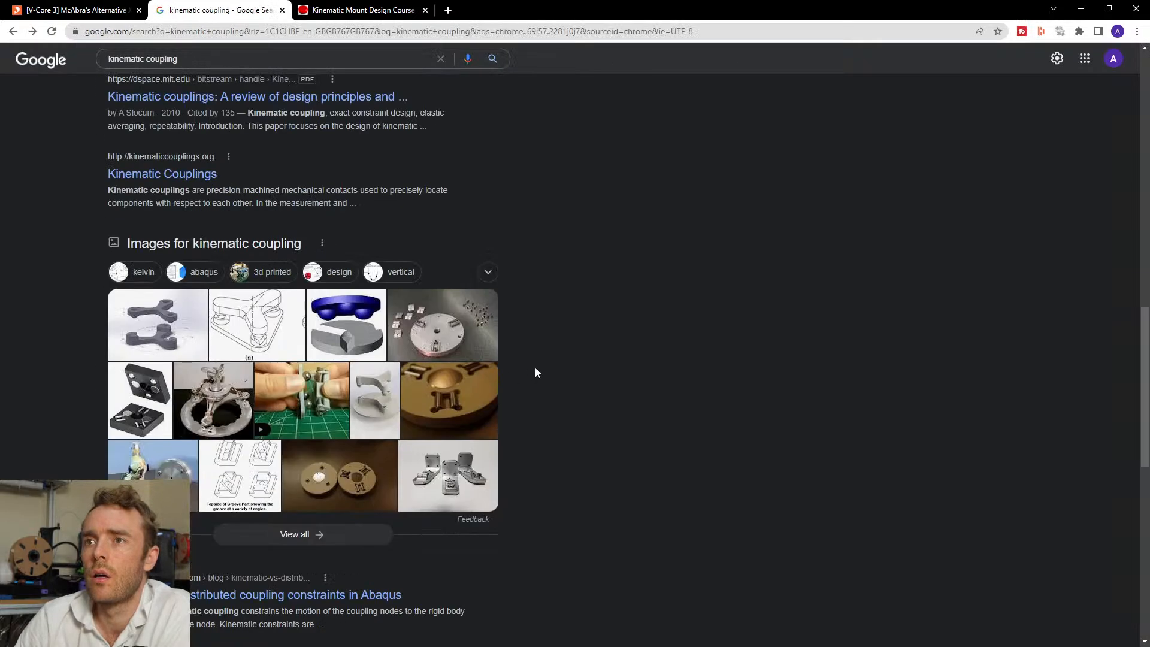
scroll(534, 368, "down", 3)
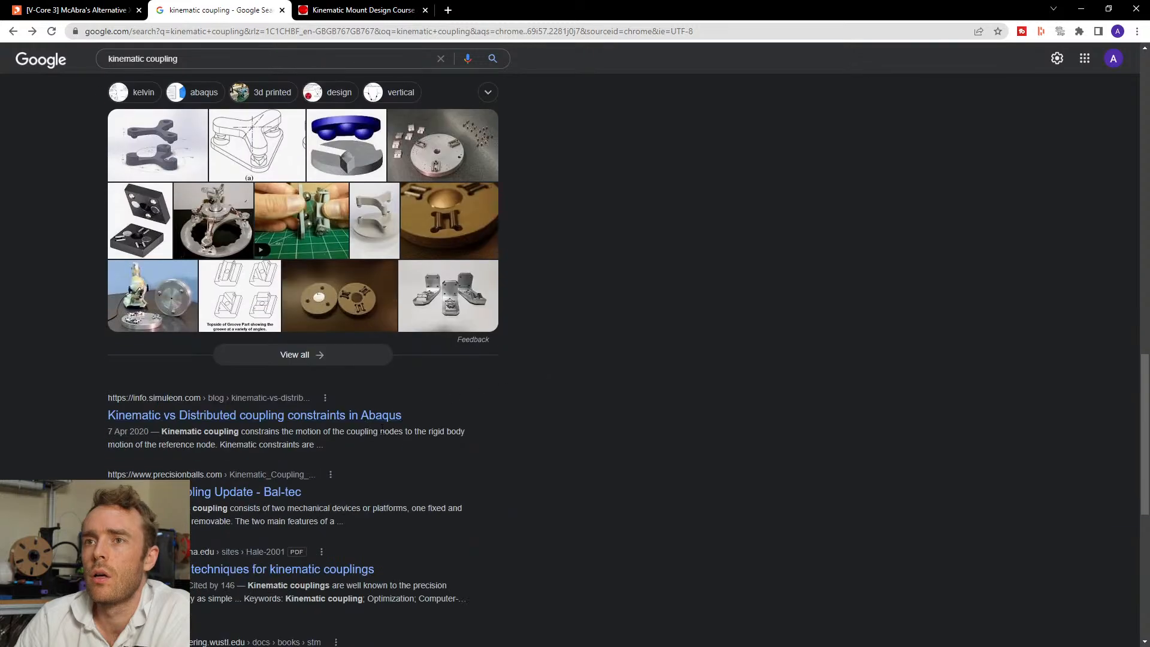
scroll(444, 429, "down", 4)
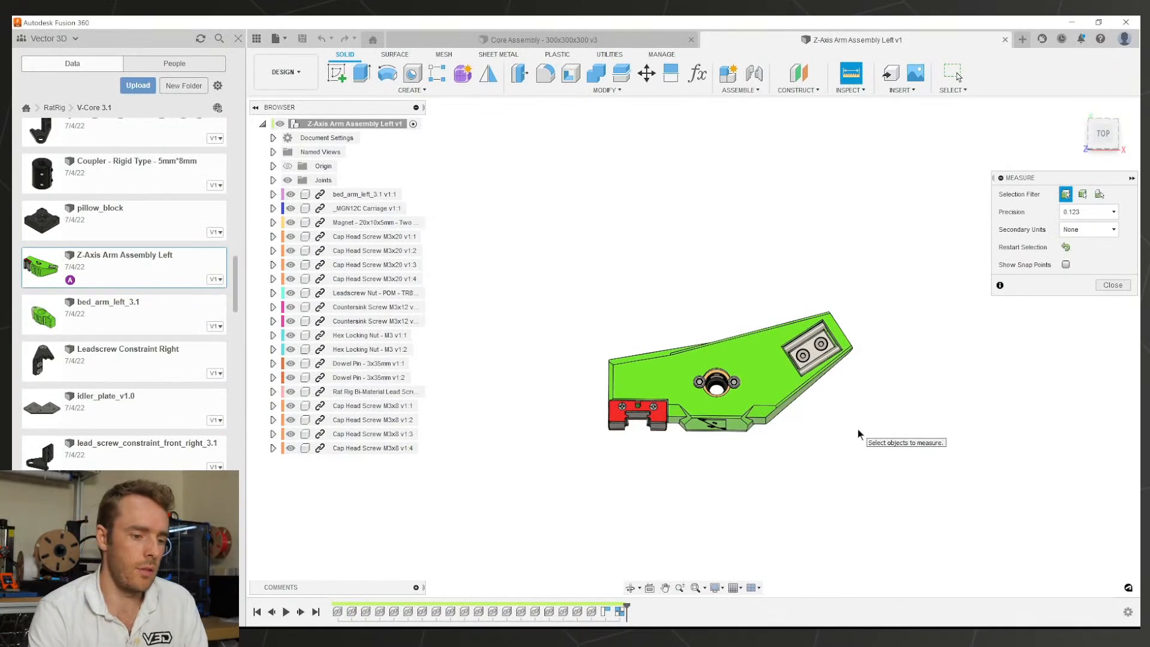
Step: Close the Measure dialog and orbit the Z-Axis Arm Assembly Left into an angled 3D view
left_click(1114, 284)
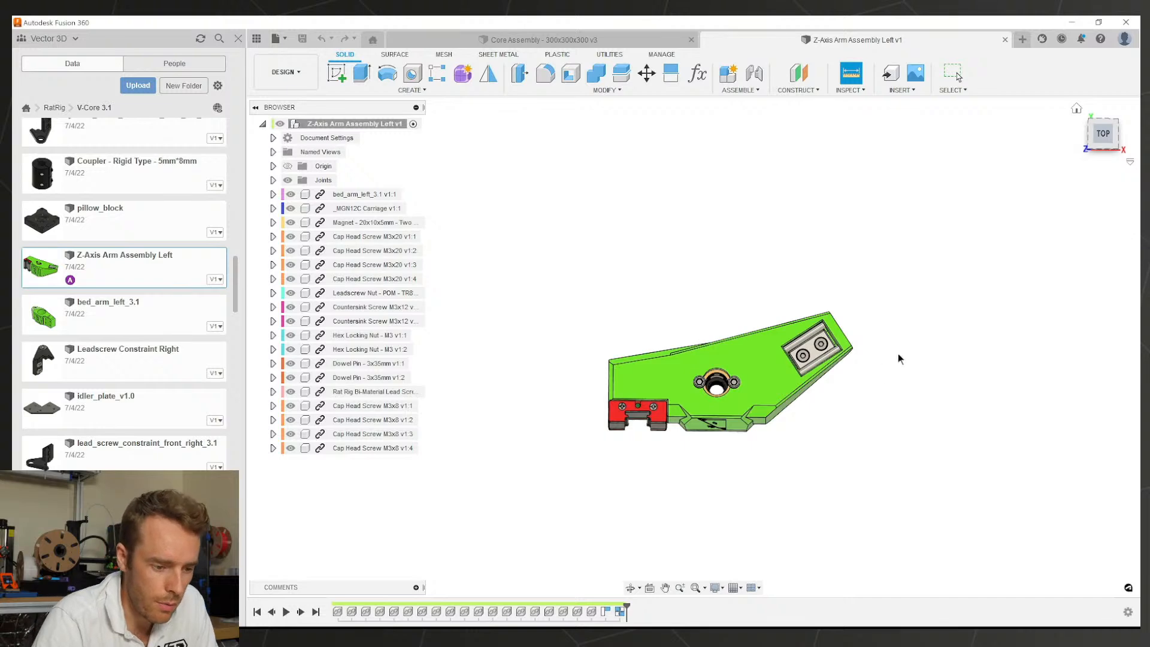
middle_click_drag(771, 401, 820, 369, "shift")
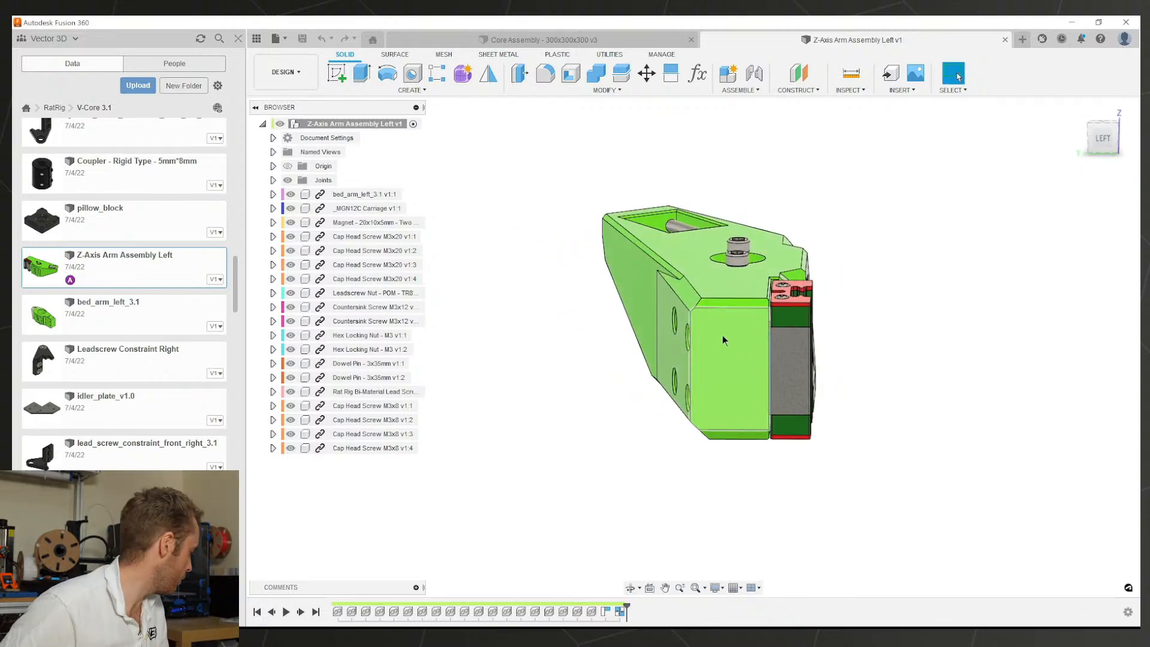
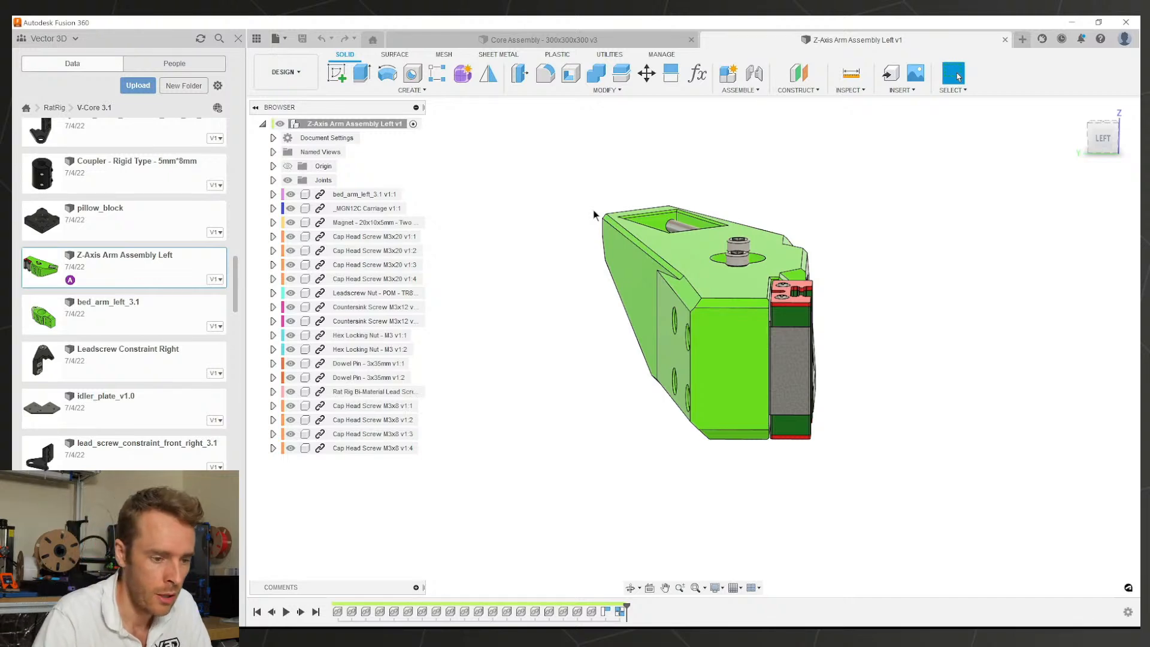
Step: Orbit and zoom around the Z-Axis Arm Assembly Left to inspect it from several sides
mouse_move(788, 262)
middle_mouse_down("shift")
mouse_move(836, 304)
mouse_move(797, 274)
middle_mouse_up("shift")
scroll(708, 235, "up", 5)
middle_click_drag(717, 248, 743, 246, "shift")
scroll(720, 257, "down", 4)
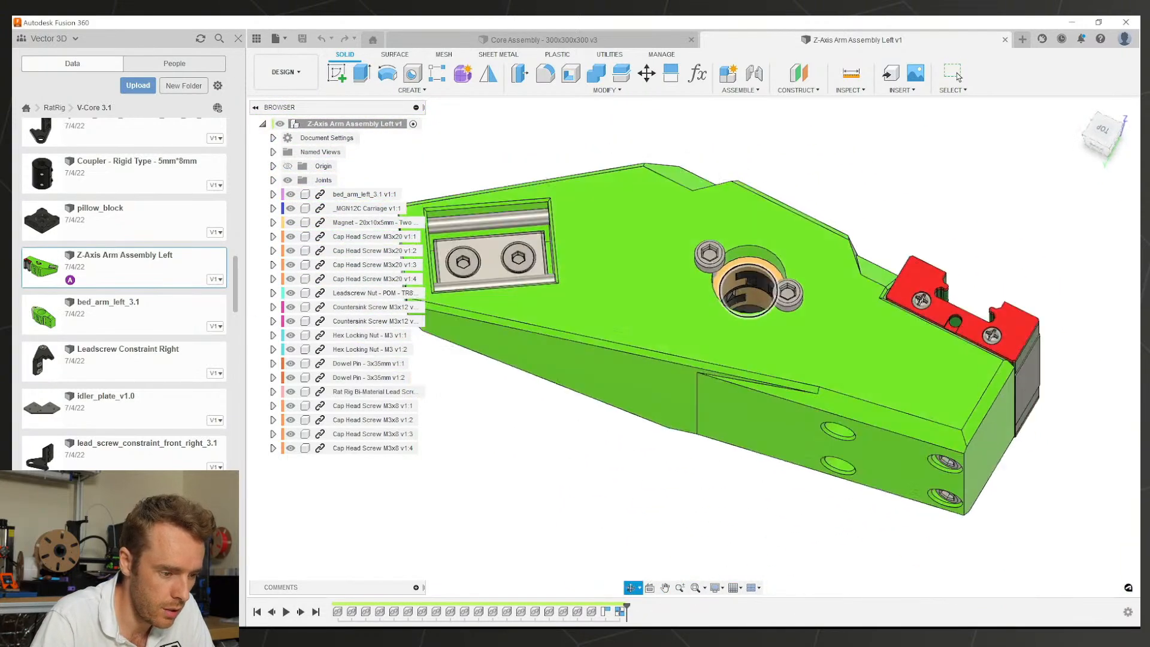
middle_click_drag(663, 349, 722, 231, "shift")
scroll(849, 204, "up", 5)
scroll(745, 326, "down", 3)
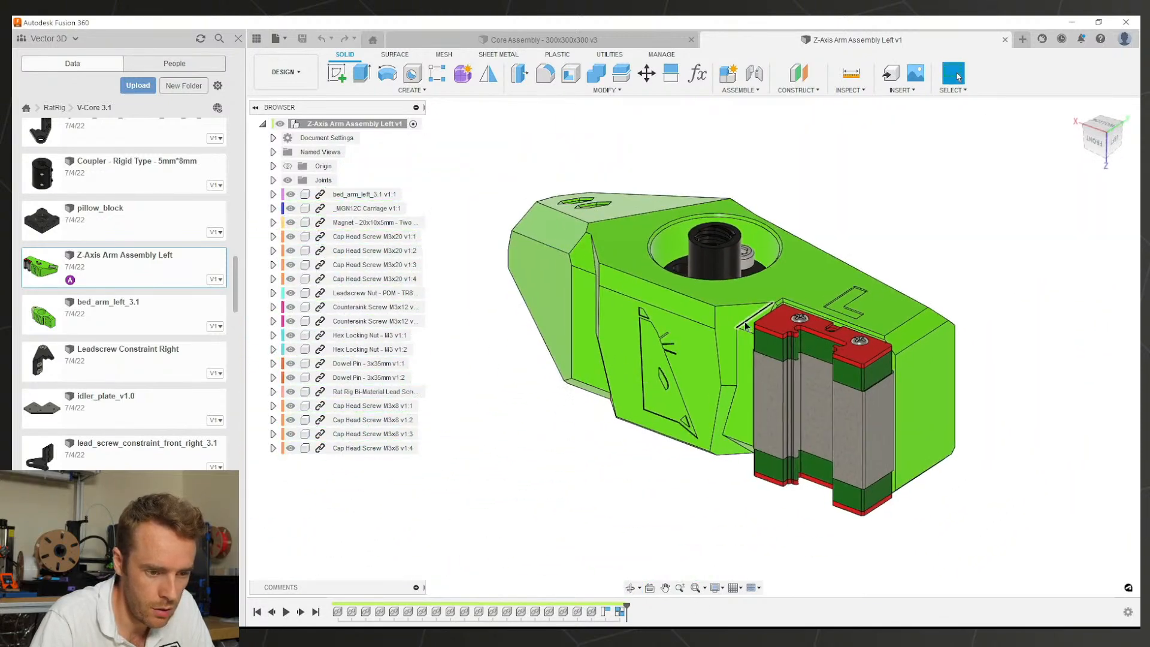
middle_click_drag(745, 326, 854, 262, "shift")
scroll(854, 263, "up", 5)
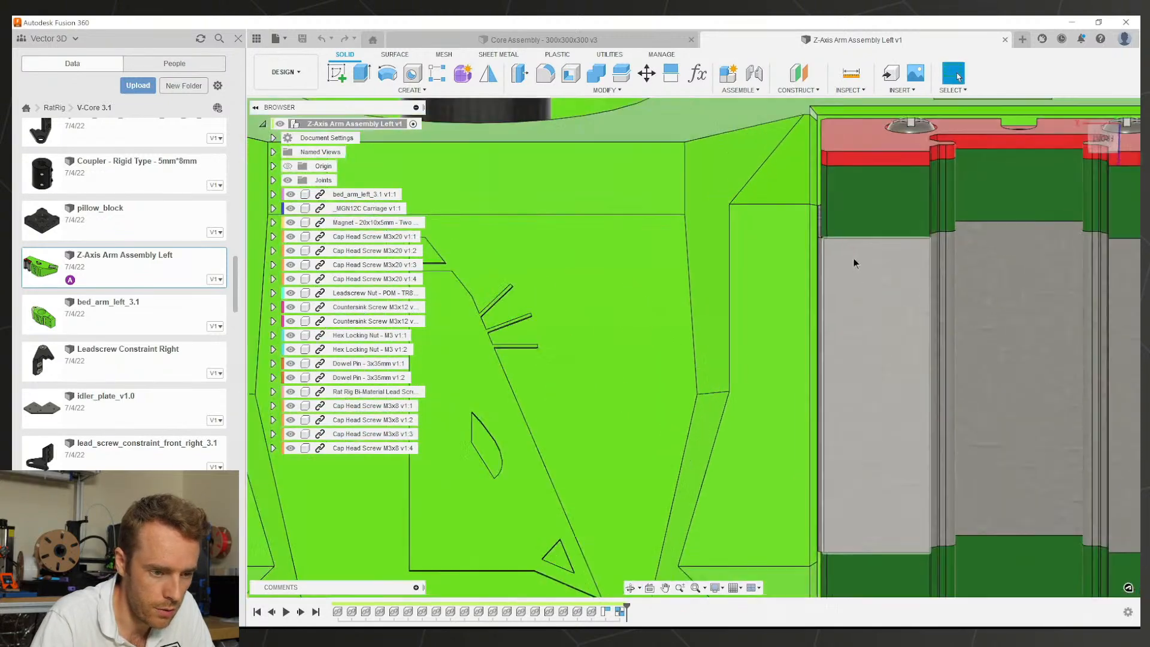
scroll(854, 262, "down", 10)
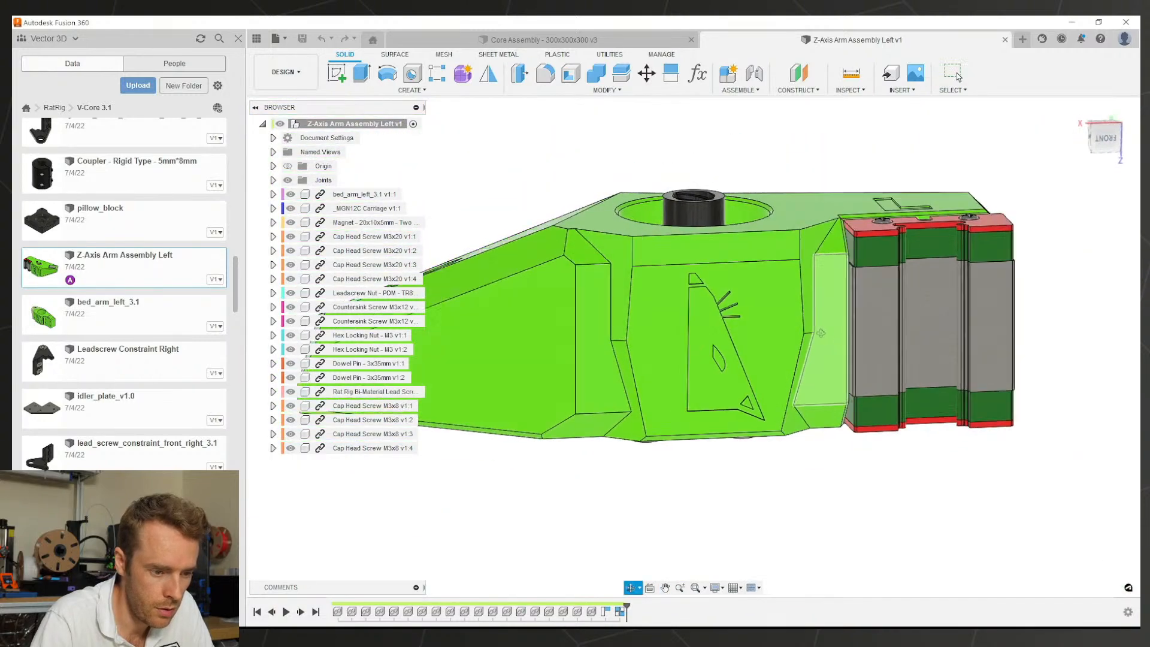
middle_click_drag(821, 333, 622, 149, "shift")
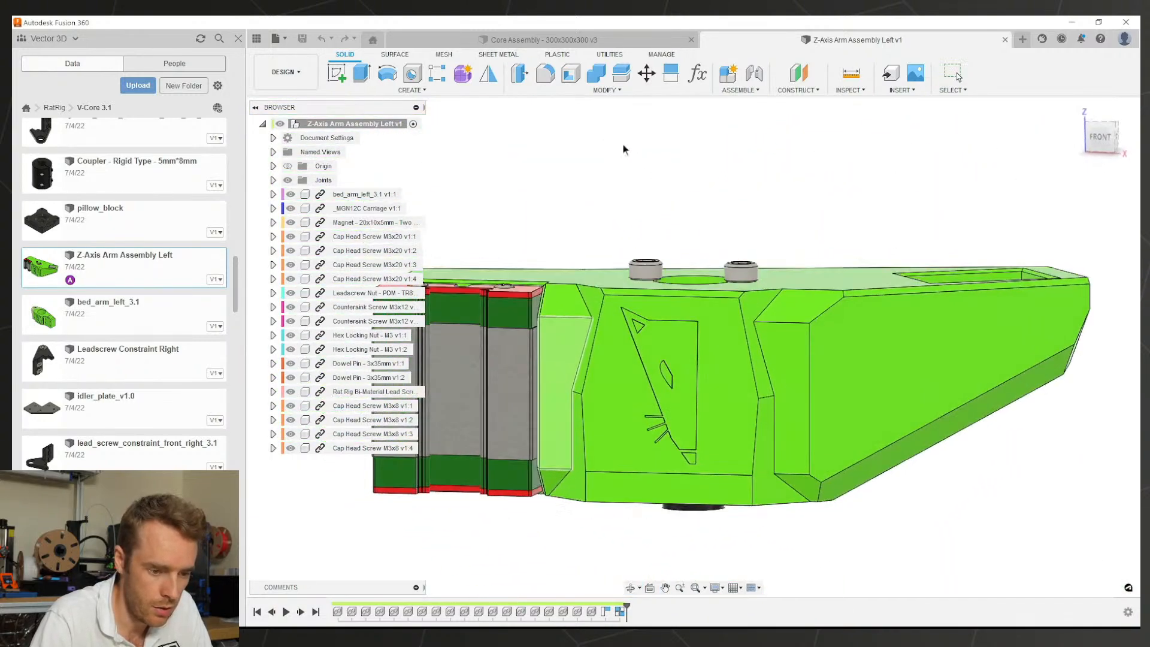
scroll(710, 370, "down", 1)
middle_click_drag(710, 370, 764, 352)
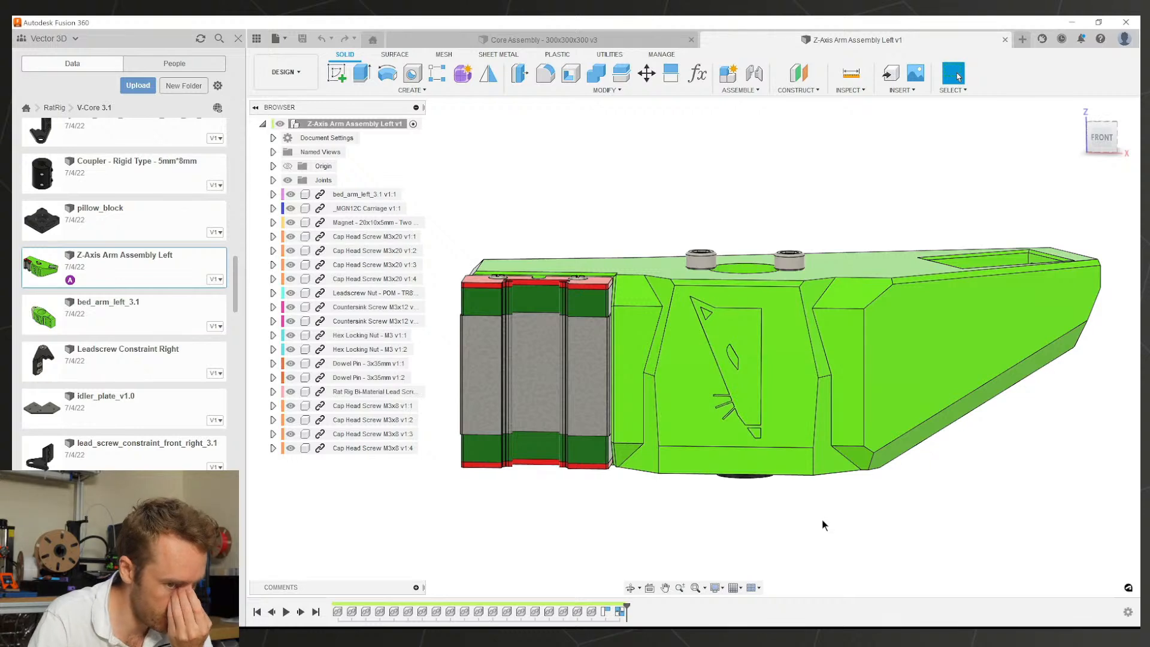
middle_click_drag(847, 494, 754, 352, "shift")
left_click_drag(750, 310, 761, 310)
mouse_move(760, 310)
middle_mouse_down("shift")
mouse_move(668, 347)
mouse_move(756, 323)
middle_mouse_up("shift")
scroll(610, 246, "down", 2)
Step: Open the bed_arm_left_3.1 component in its own design document
left_click(617, 249)
right_click(616, 249)
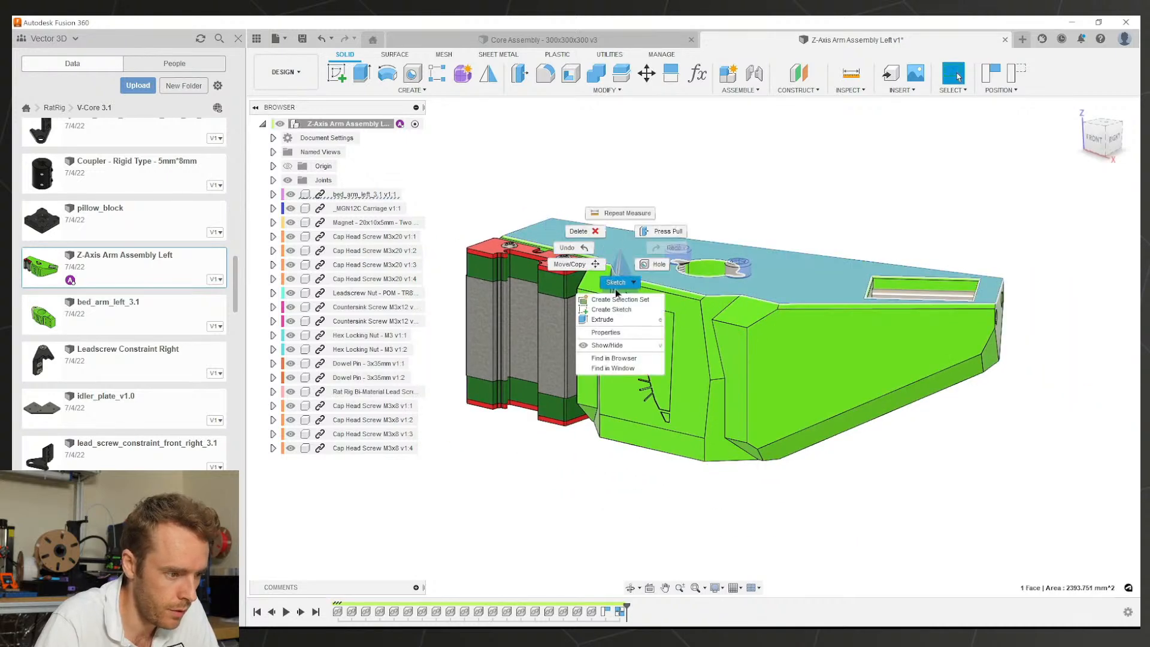
right_click(351, 197)
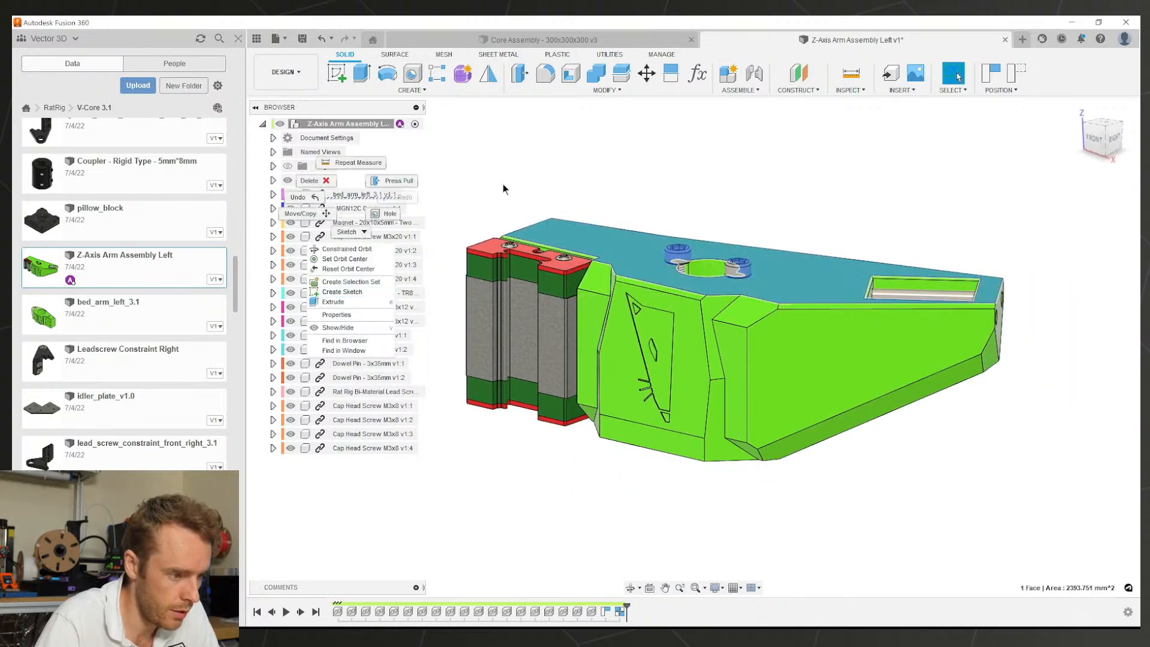
left_click(503, 186)
left_click(361, 194)
right_click(362, 194)
left_click(387, 400)
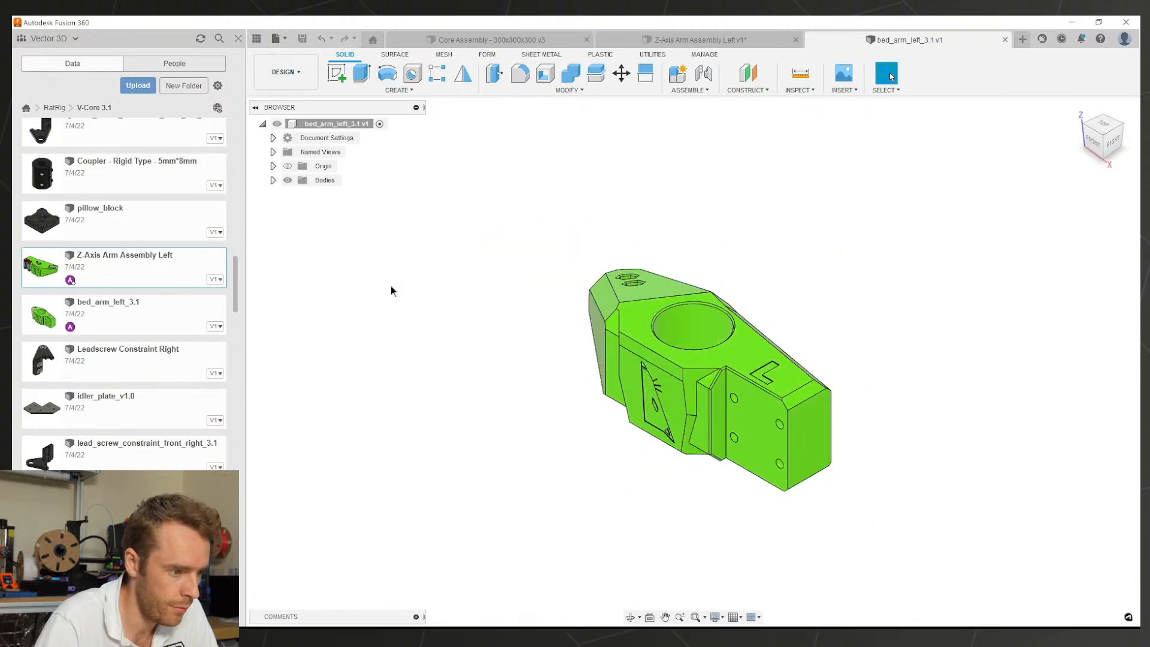
Step: Turn on Capture Design History and copy-paste Body1 to create a duplicate body
right_click(336, 124)
left_click(359, 426)
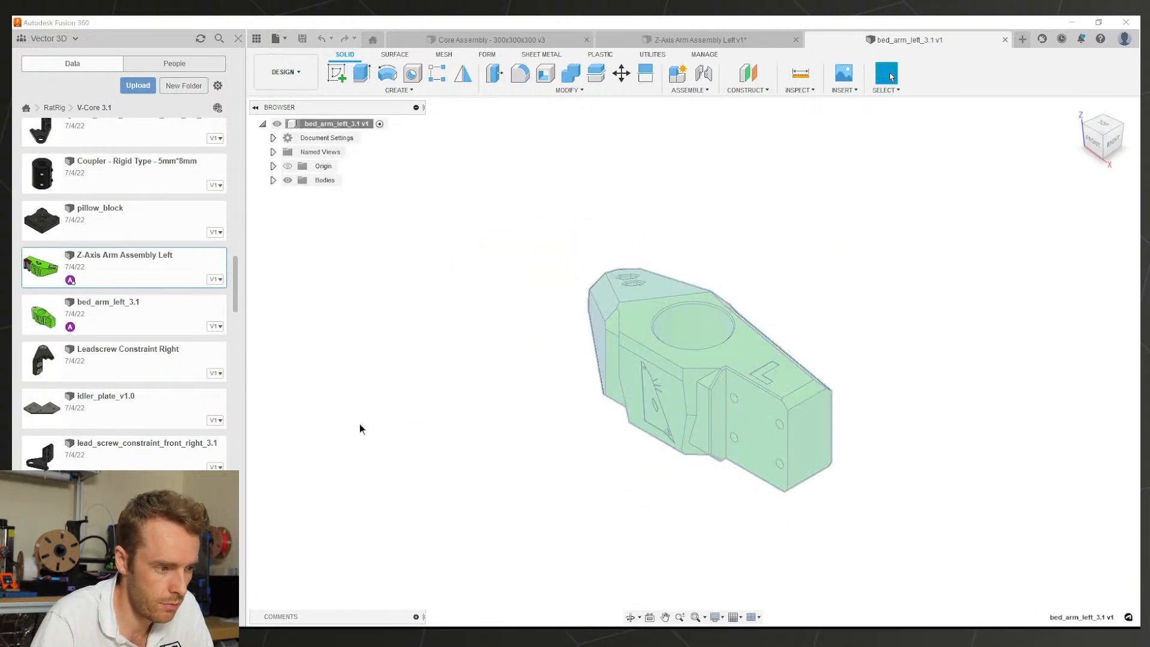
left_click(328, 193)
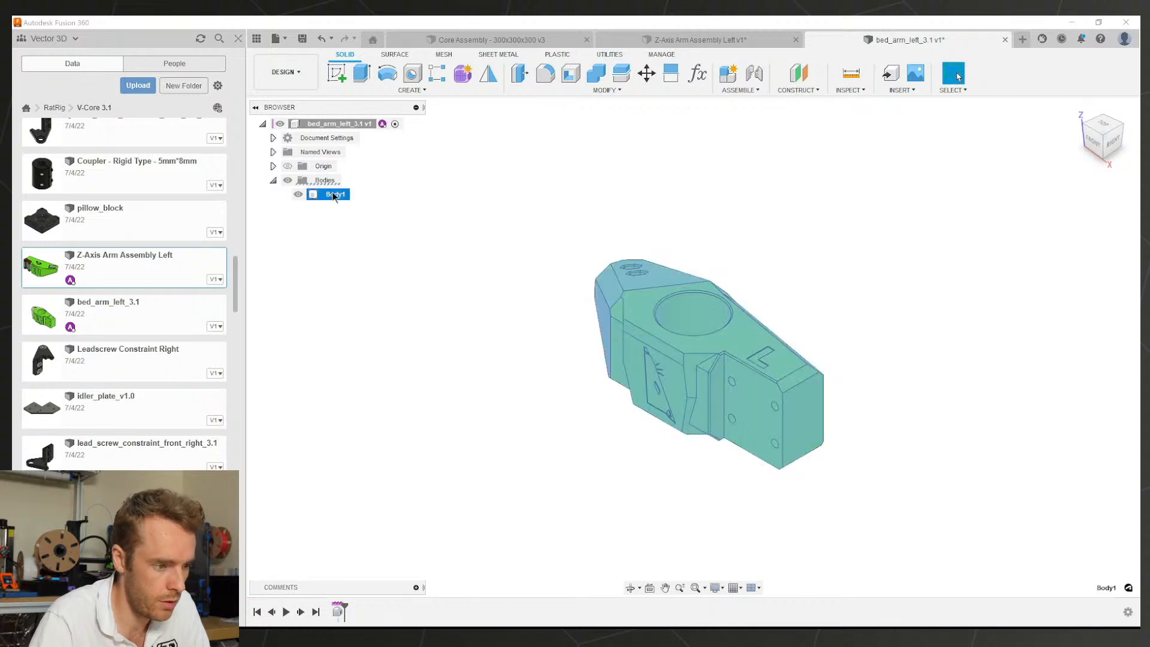
key("ctrl+c")
key("ctrl+v")
Step: Rename the bodies Original and Modified, then hide Original and inspect Modified
double_click(334, 194)
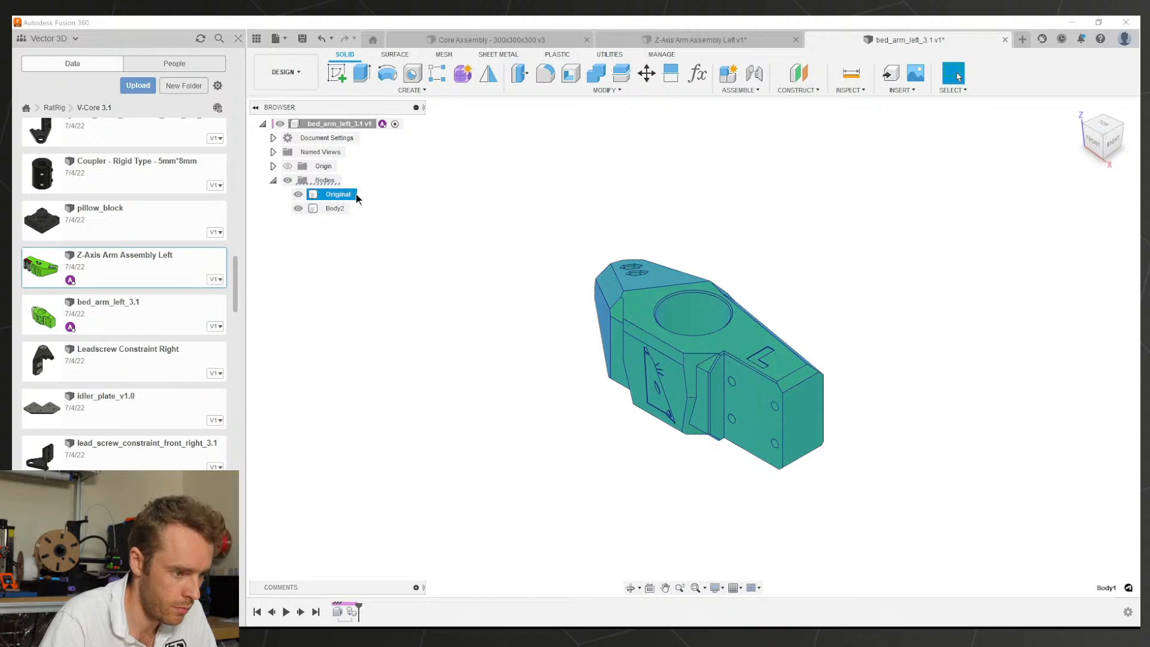
double_click(334, 208)
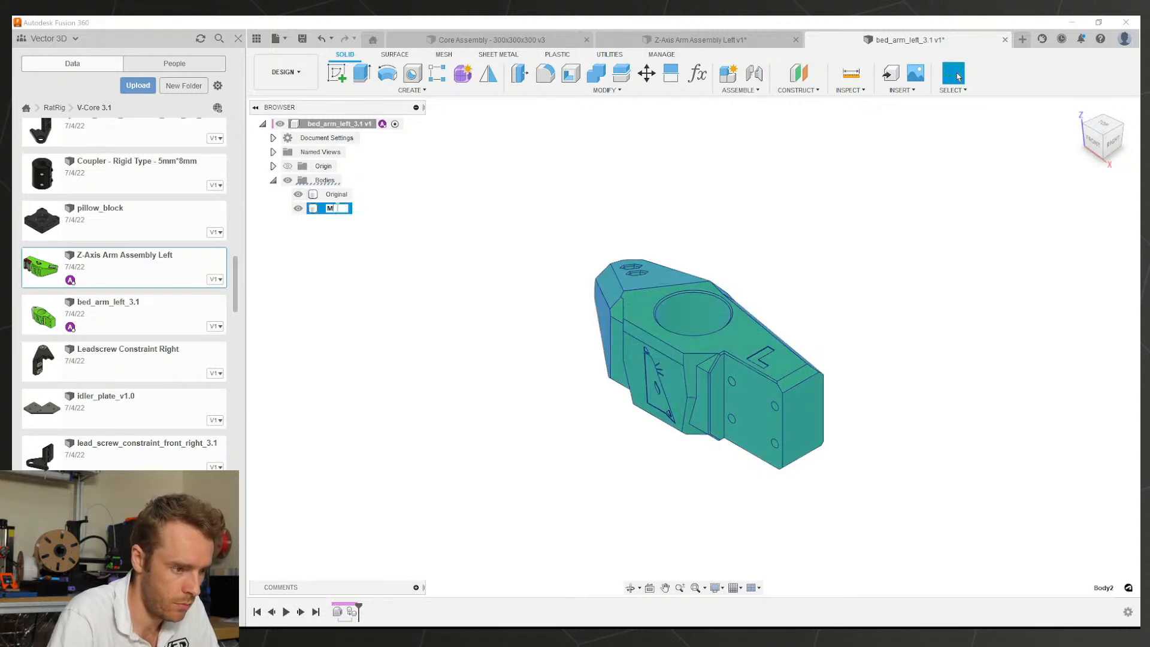
left_click(298, 195)
scroll(714, 362, "up", 3)
middle_click_drag(713, 362, 877, 377, "shift")
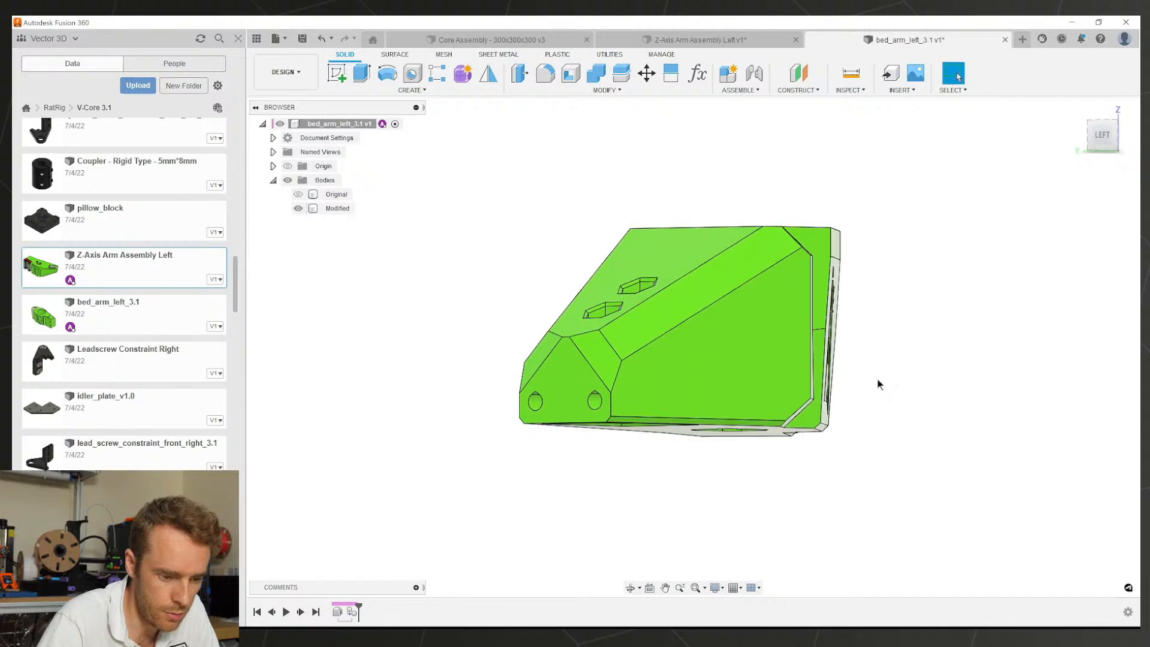
scroll(790, 421, "up", 5)
middle_click_drag(796, 416, 451, 257, "shift")
scroll(668, 417, "down", 3)
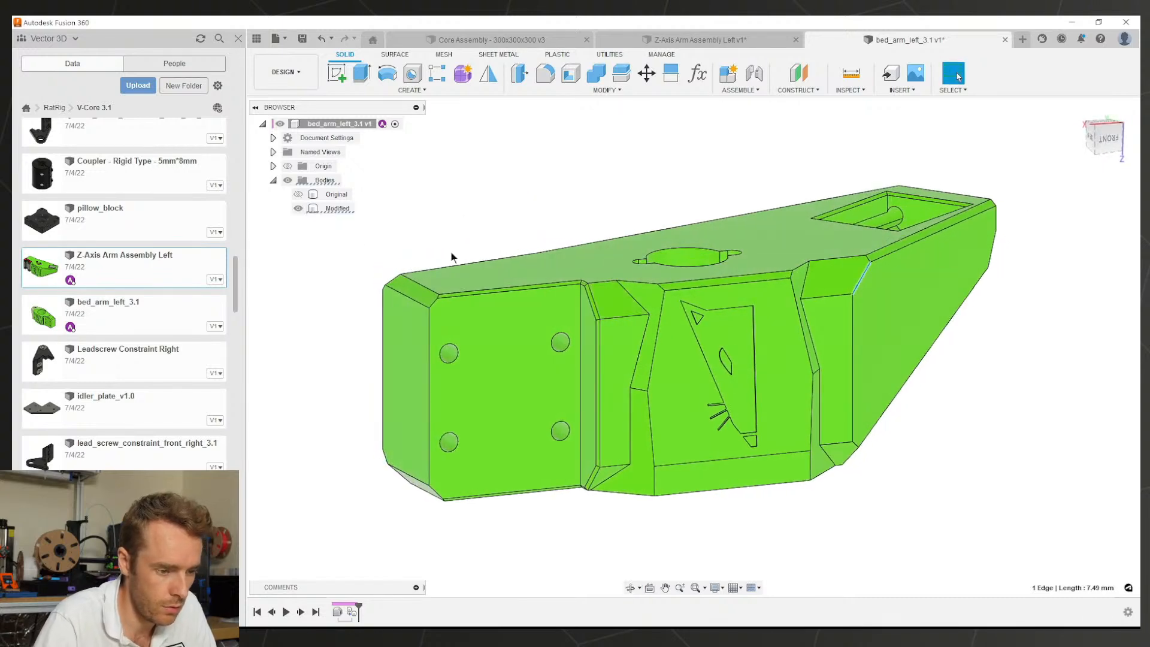
Step: Delete the small chamfer faces along the right side of the Modified body
left_click(616, 296)
scroll(620, 300, "up", 4)
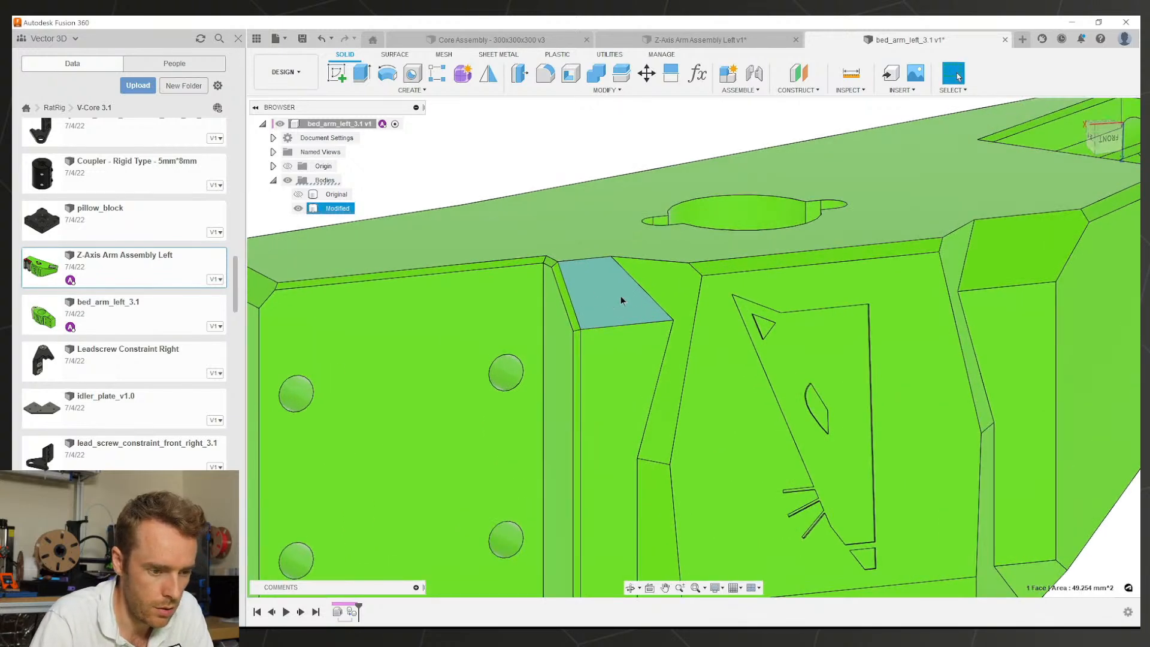
key("Escape")
scroll(794, 268, "down", 4)
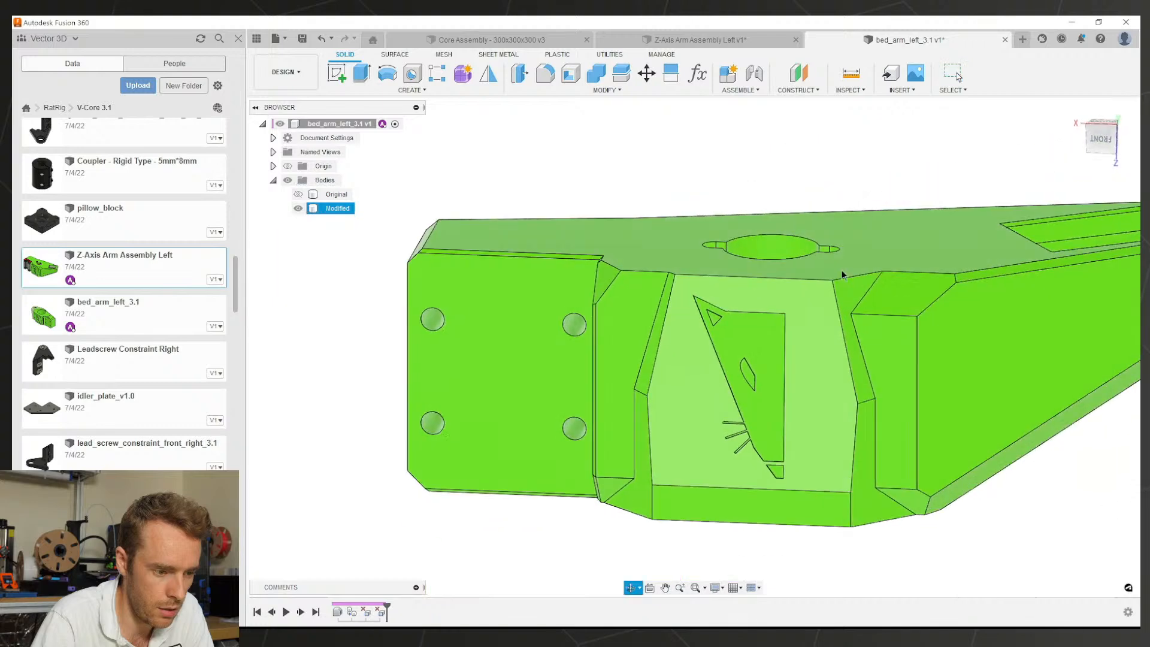
left_click(609, 278)
key("Delete")
left_click(918, 285)
key("Delete")
scroll(959, 280, "up", 2)
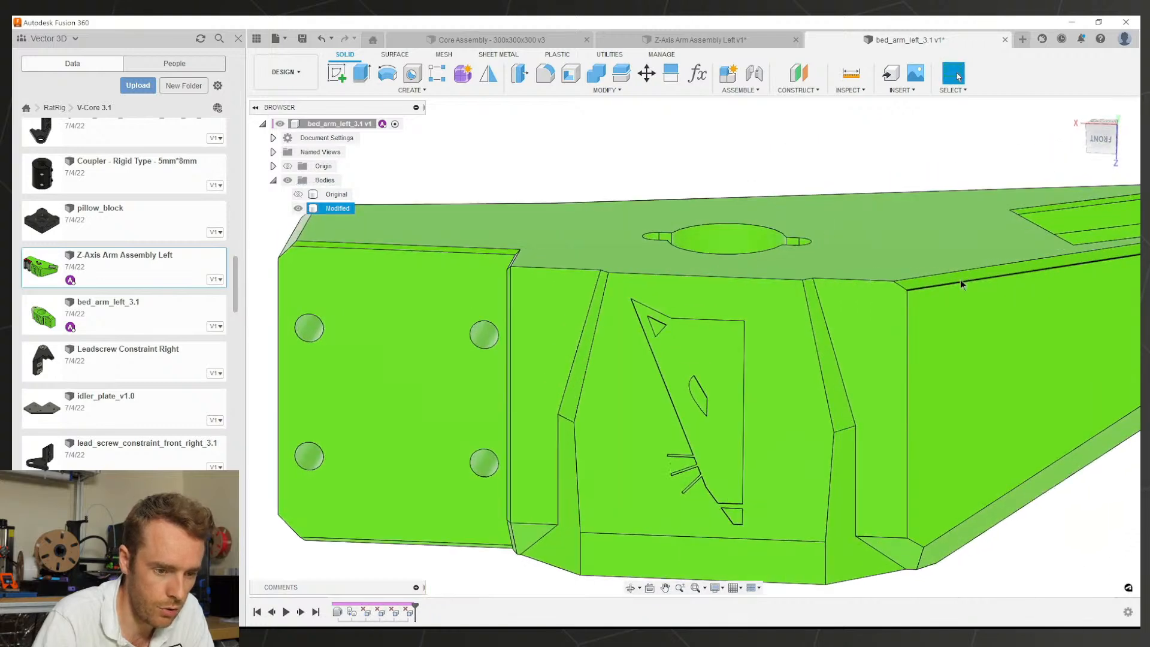
left_click(919, 281)
key("Delete")
scroll(921, 283, "down", 3)
middle_click_drag(920, 284, 723, 290, "shift")
left_click(743, 265)
key("Delete")
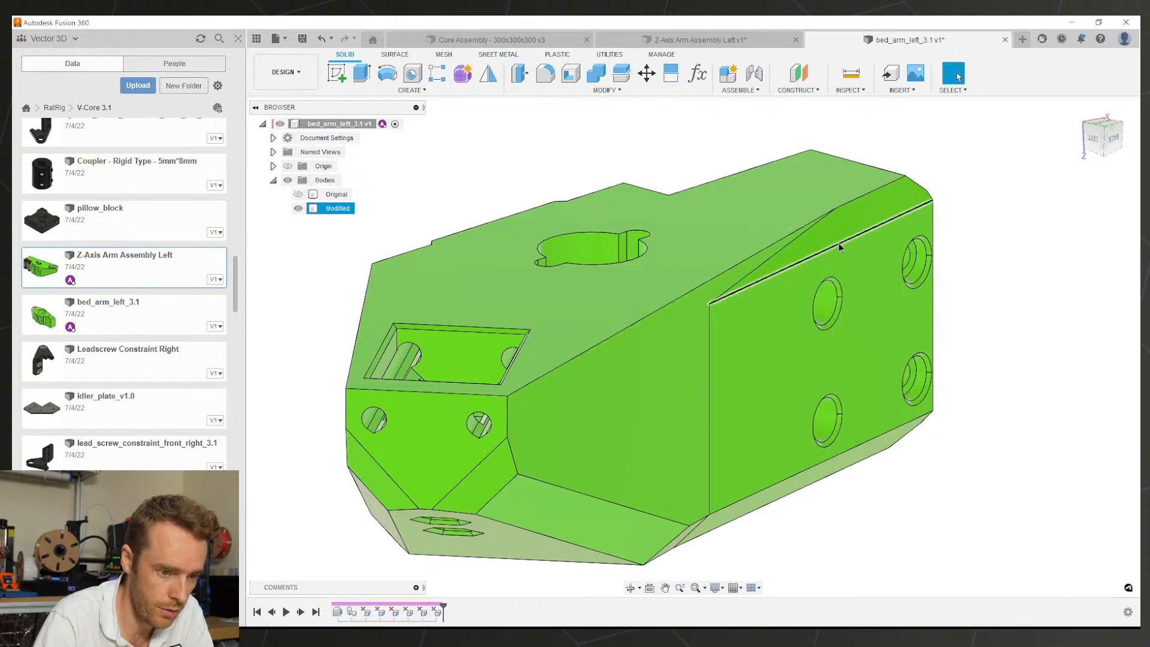
Step: Delete the remaining top and left chamfer faces on the arm
left_click(837, 243)
left_click(838, 241)
middle_click_drag(837, 241, 662, 230, "shift")
key("Delete")
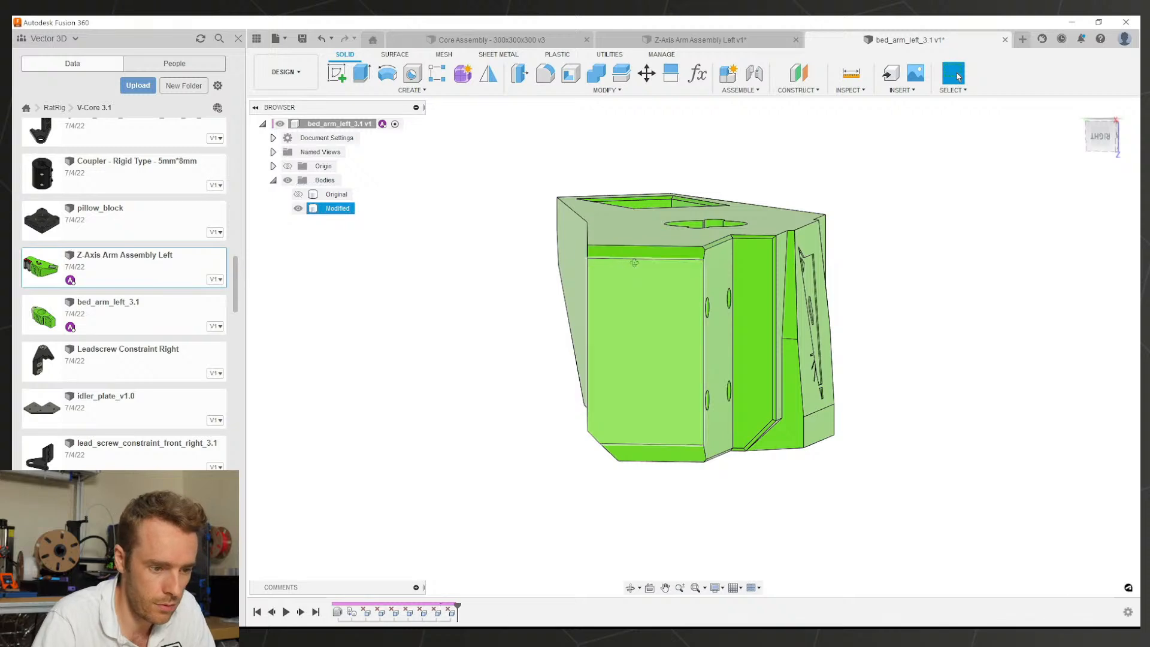
middle_click_drag(635, 259, 587, 275, "shift")
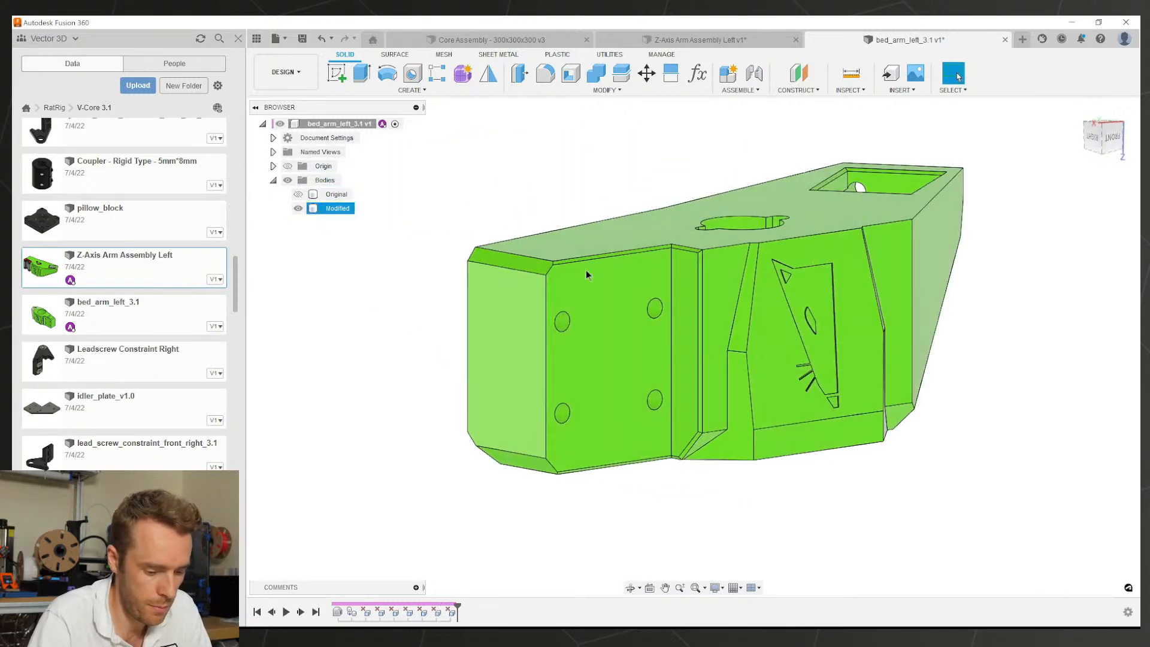
left_click(522, 261)
scroll(624, 264, "up", 6)
key("Delete")
scroll(742, 233, "up", 1)
left_click(741, 234)
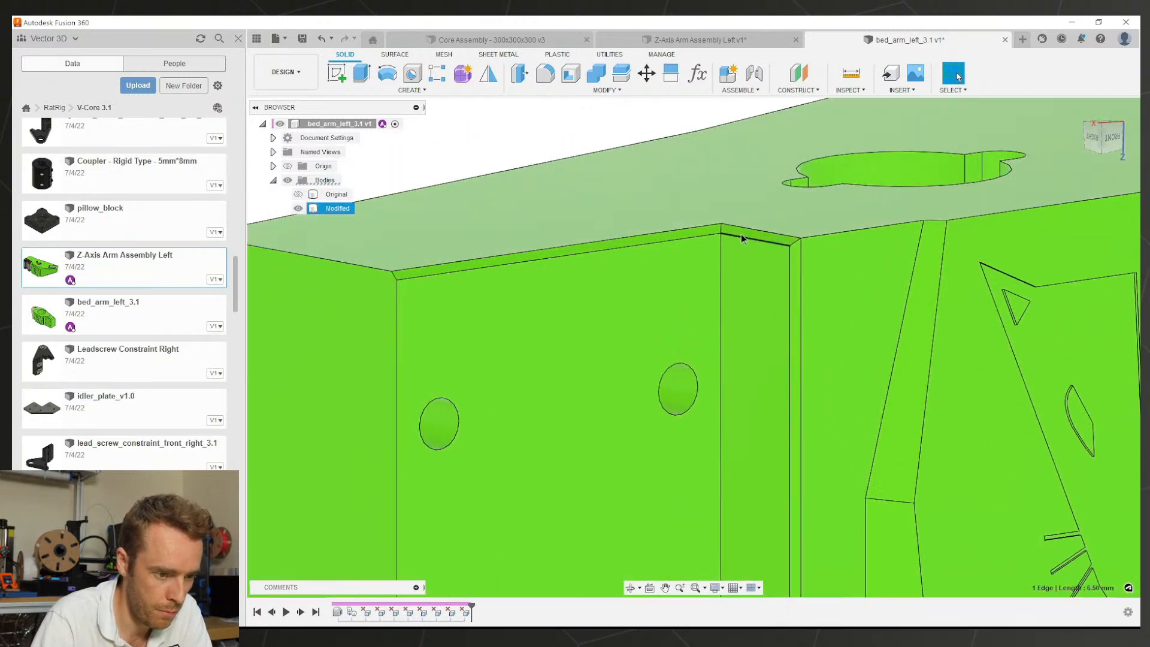
scroll(740, 233, "up", 3)
left_click(736, 232)
key("Delete")
left_click(695, 234)
key("Delete")
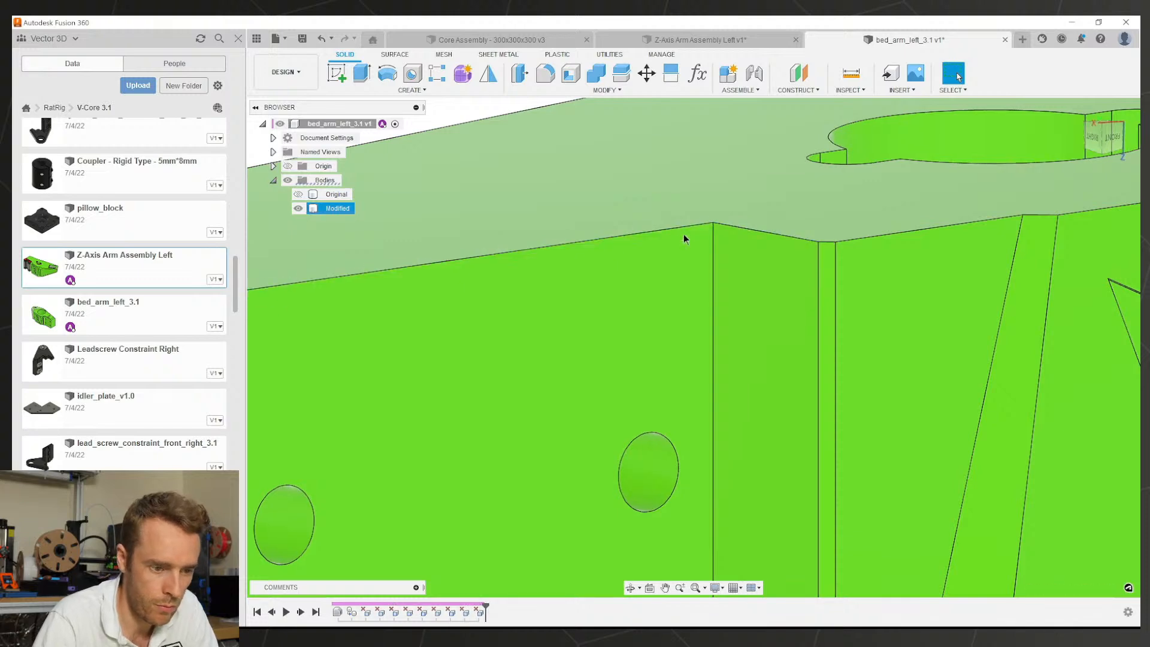
scroll(682, 236, "down", 6)
Step: Delete the rectangular pocket's top wall face and its chamfer face
middle_click_drag(785, 310, 607, 320, "shift")
scroll(575, 396, "up", 8)
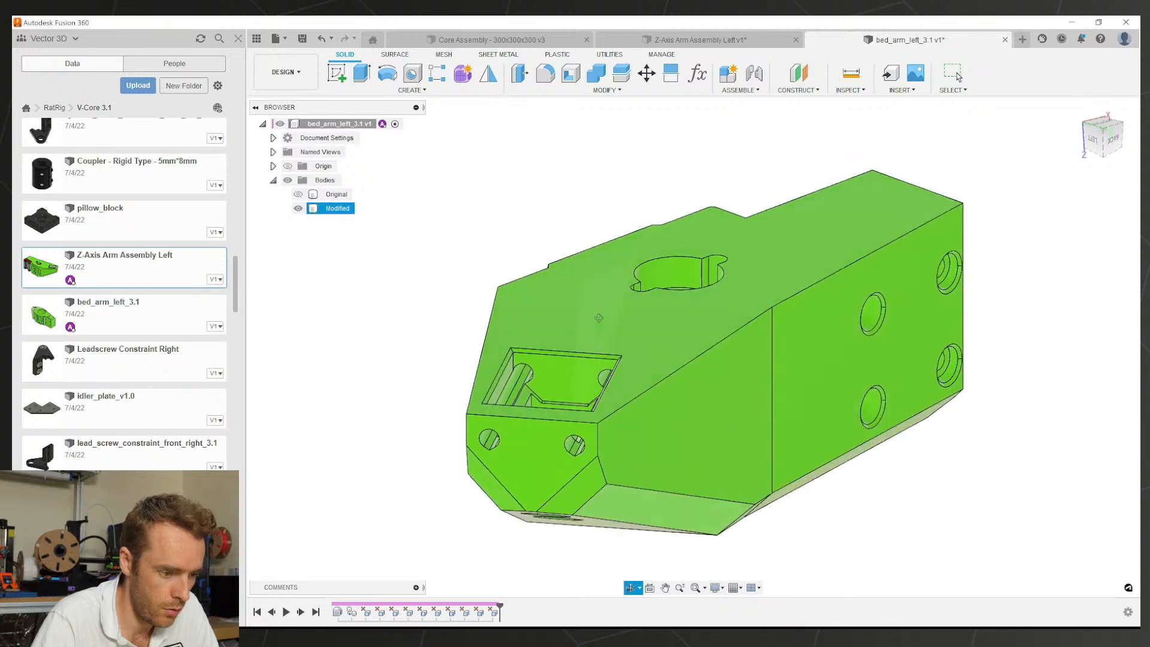
left_click(487, 306)
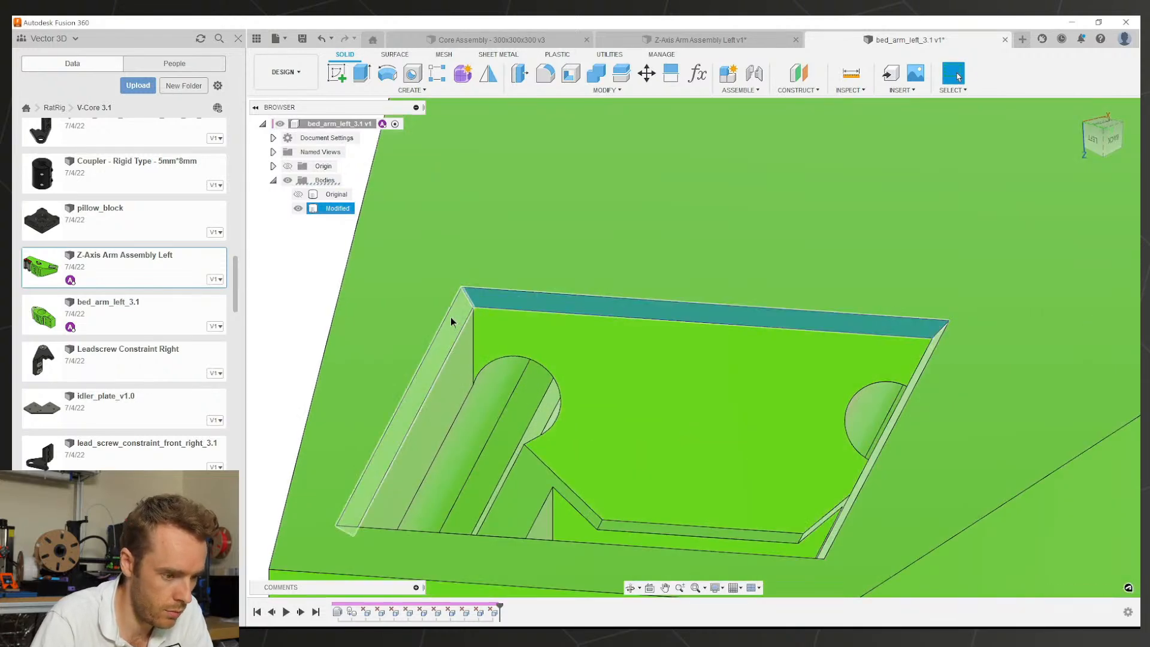
key("Delete")
scroll(473, 323, "down", 5)
middle_click_drag(641, 398, 784, 395, "shift")
scroll(784, 395, "down", 3)
scroll(958, 245, "up", 6)
left_click(898, 195)
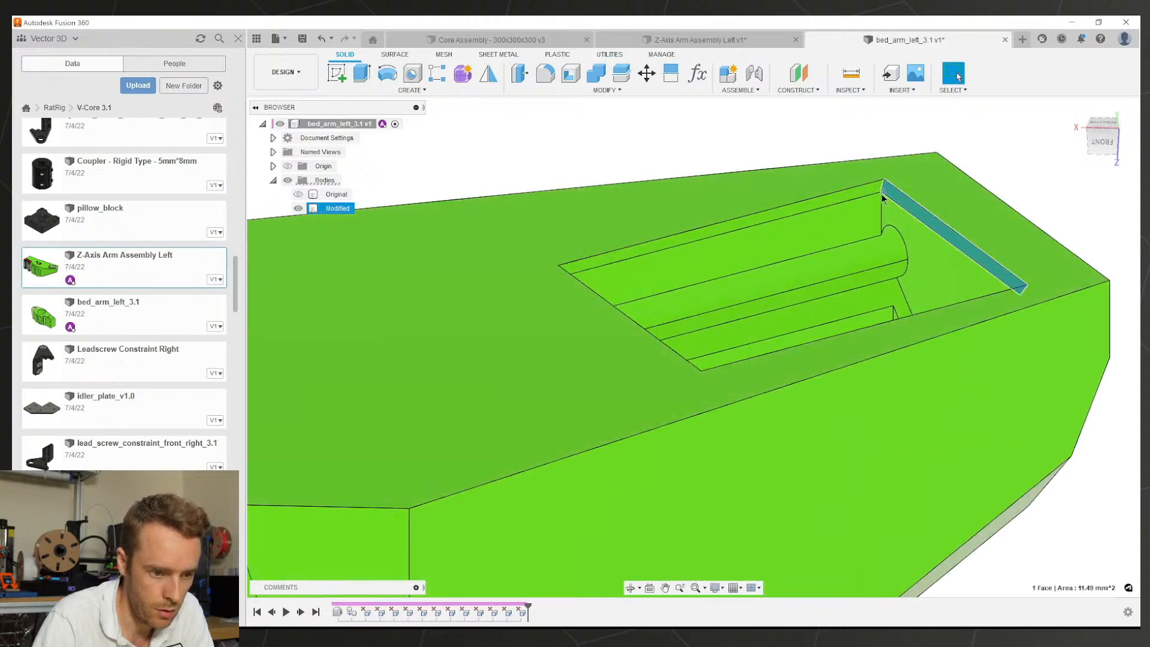
key("Delete")
Step: Group the delete-face features in the timeline into one collapsed group
middle_click_drag(853, 243, 843, 271, "shift")
left_click(803, 212)
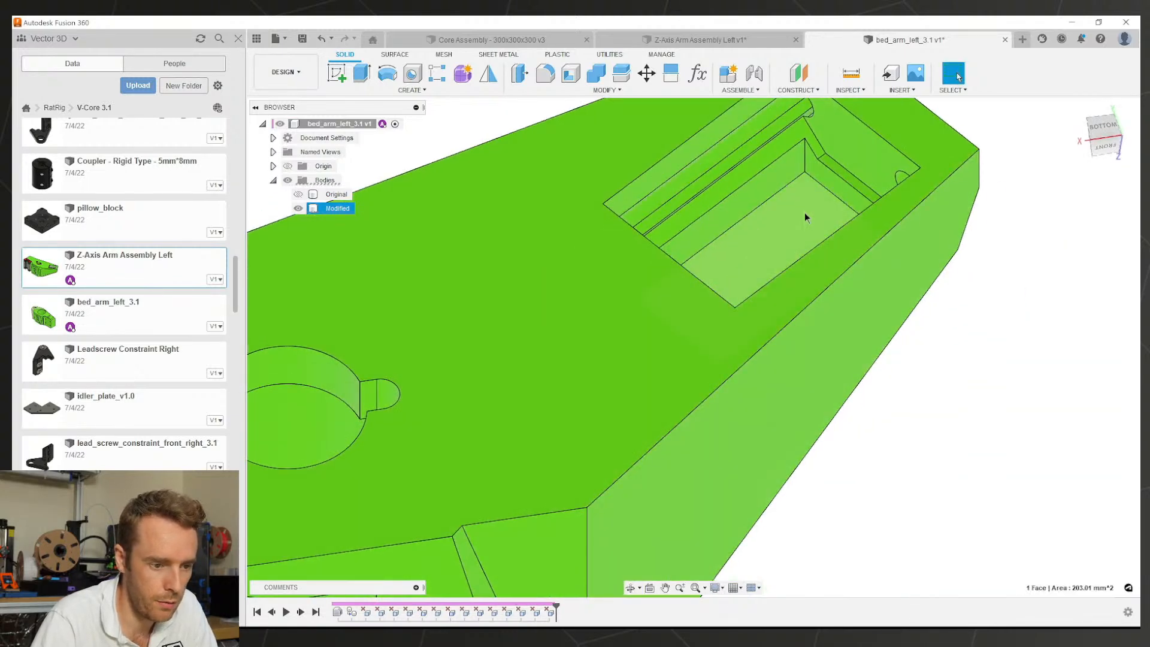
middle_click_drag(804, 212, 740, 448, "shift")
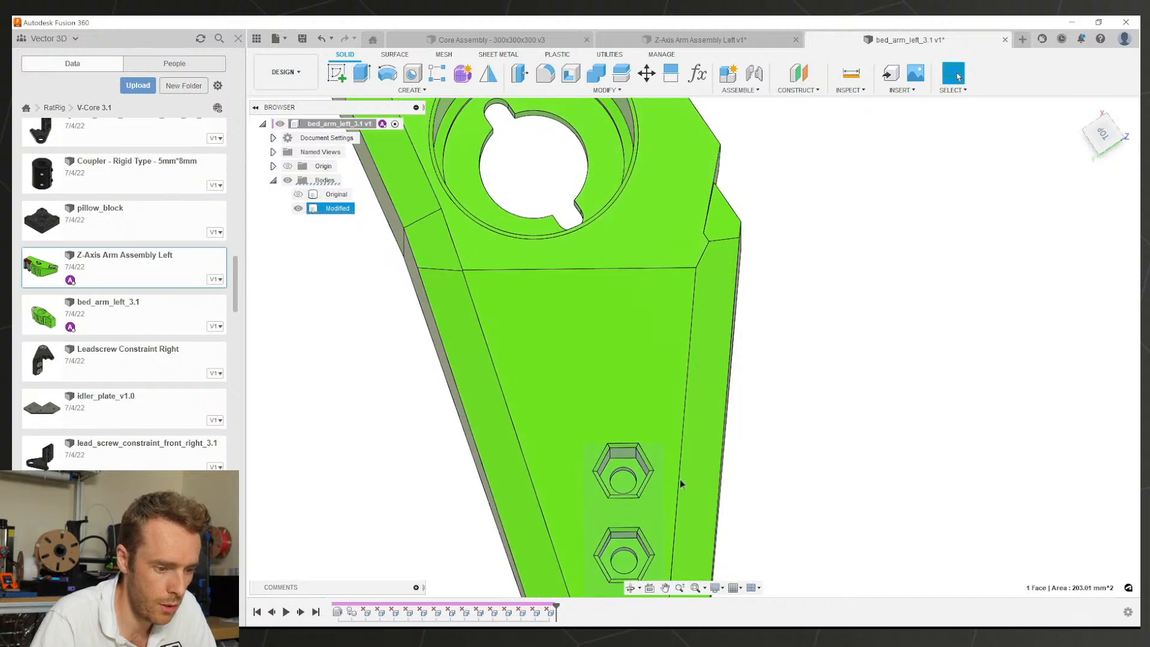
middle_click_drag(618, 491, 674, 353)
scroll(676, 347, "up", 3)
left_click(688, 336)
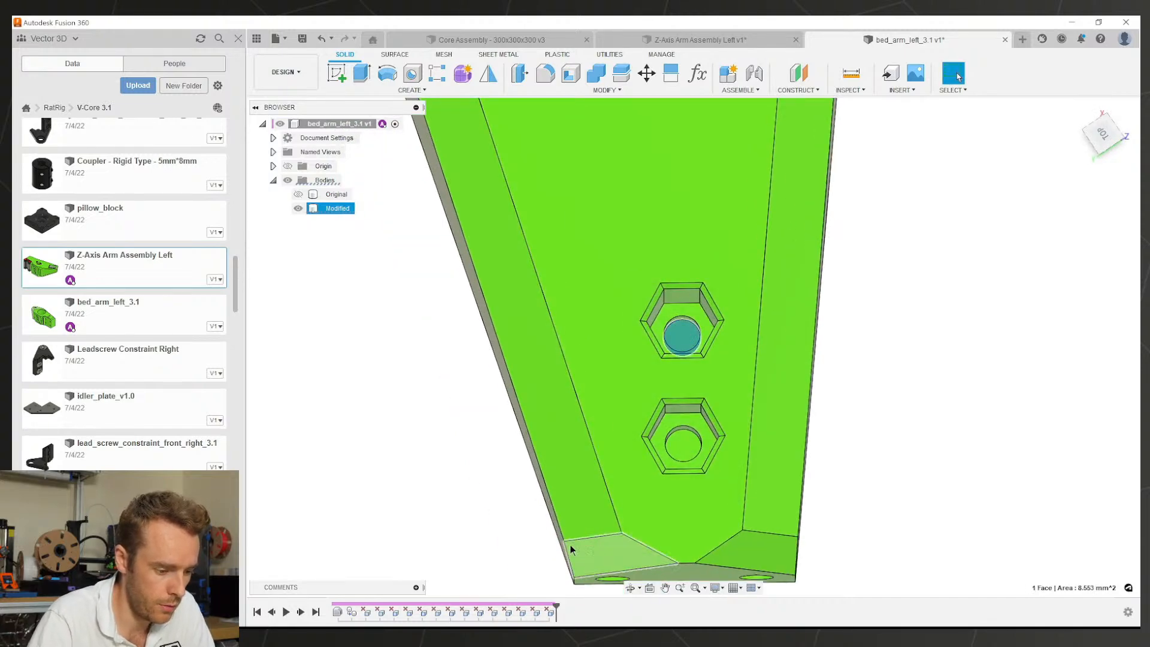
scroll(564, 566, "down", 2)
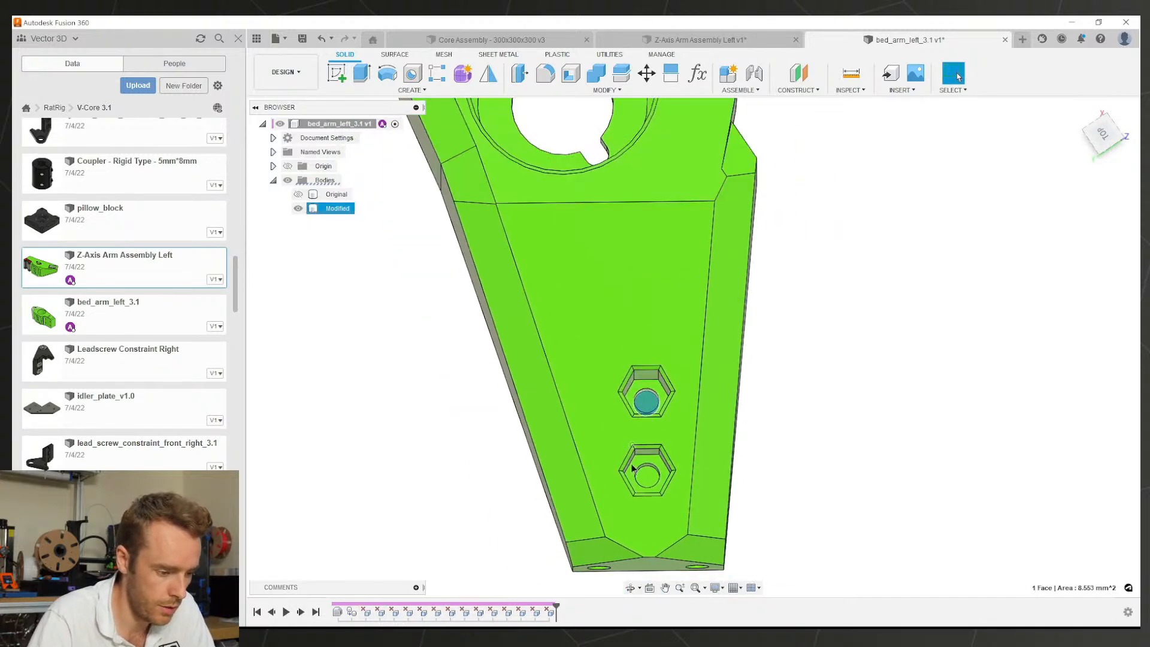
left_click(550, 611)
right_click(364, 610)
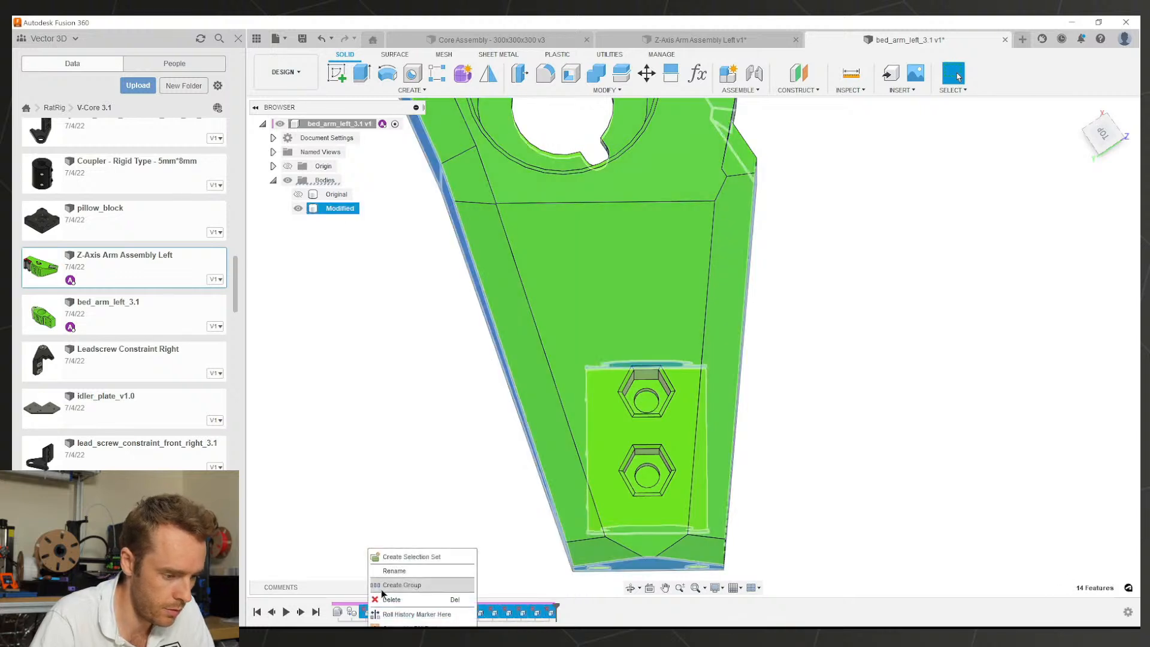
left_click(397, 587)
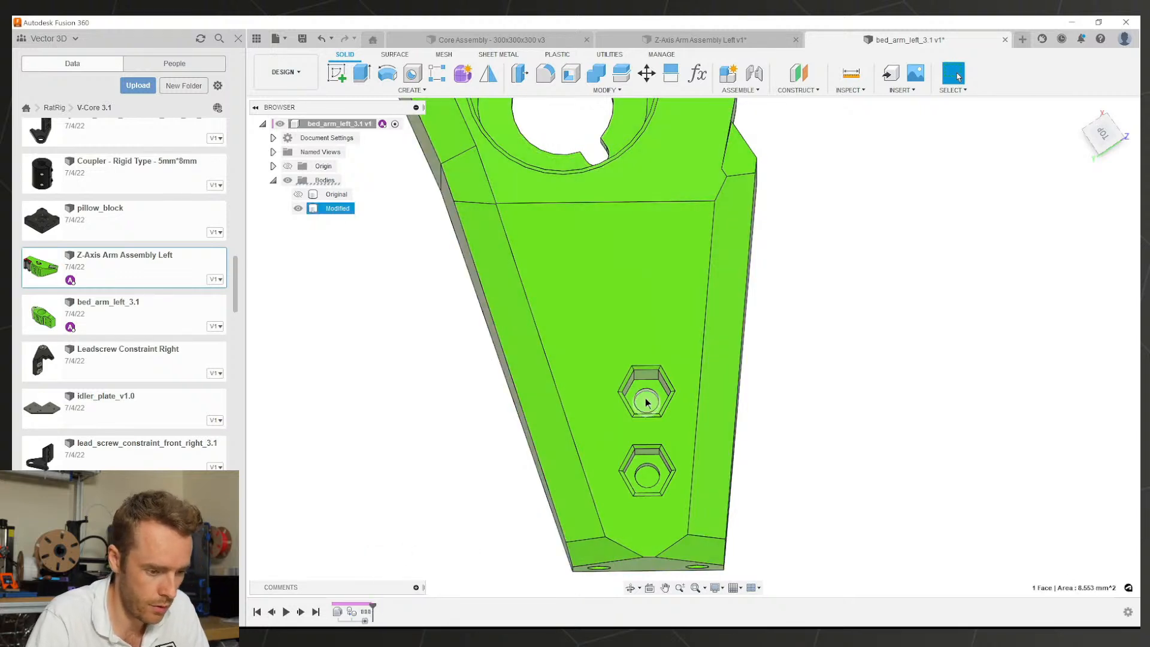
Step: Extrude the hex pocket hole profiles as a flipped Cut with Extent set to All
key("e")
left_click(646, 477)
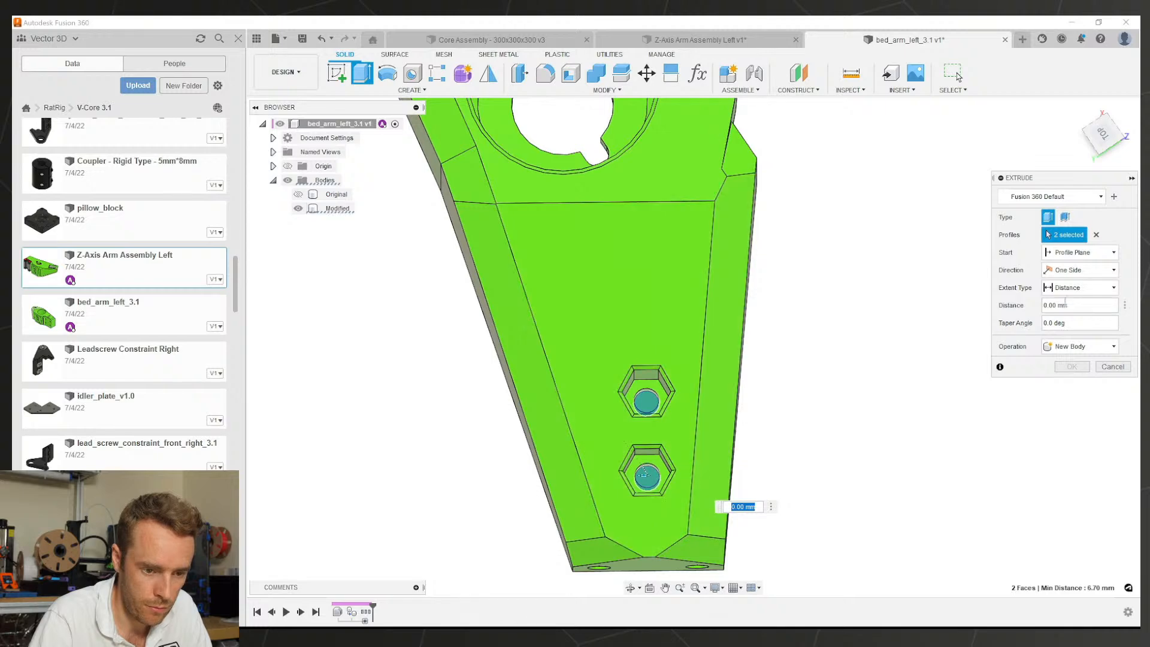
left_click(1061, 329)
left_click(1047, 306)
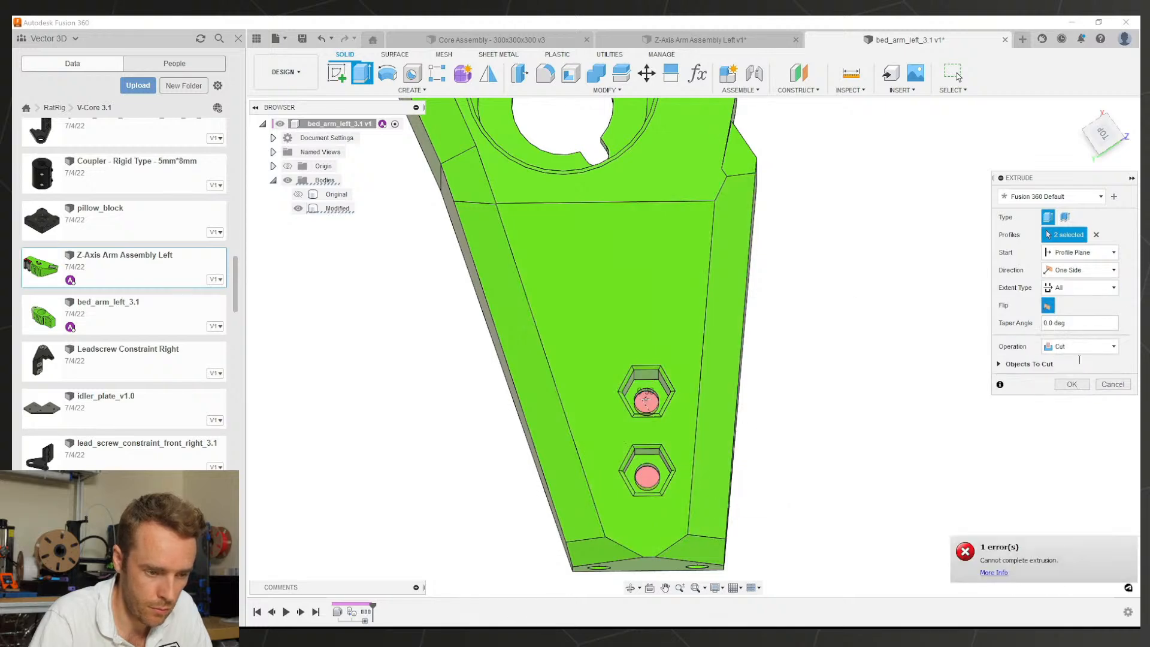
left_click(1072, 383)
middle_click_drag(688, 456, 803, 269, "shift")
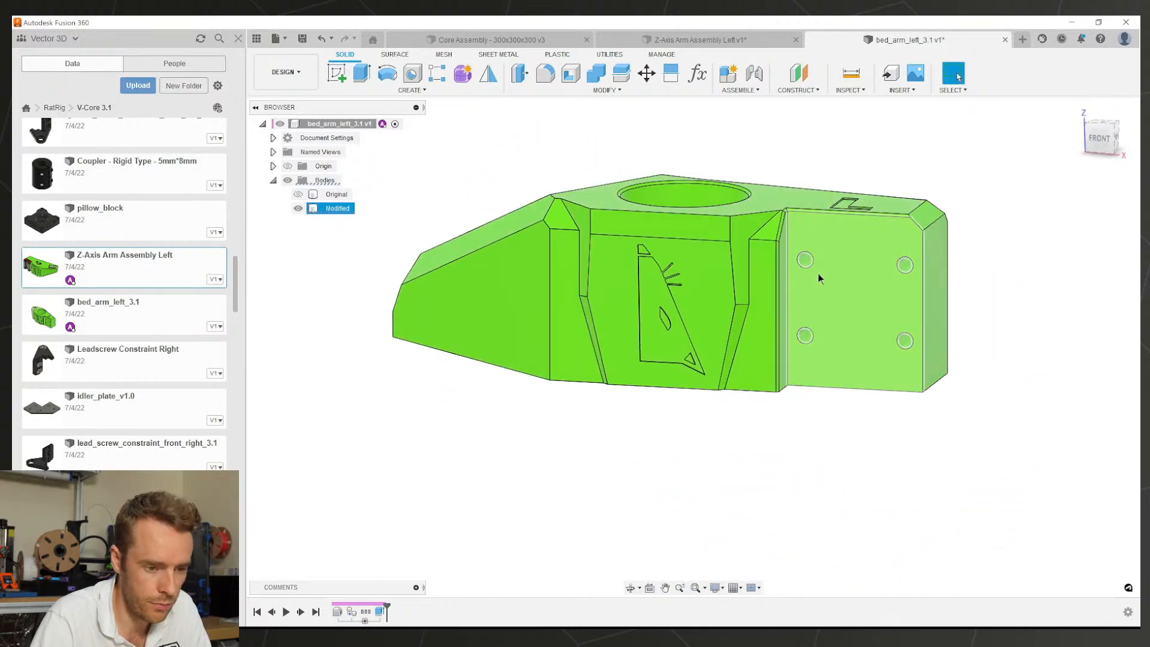
Step: Press Pull the four bolt hole faces with an offset of -0.1 mm
key("q")
scroll(823, 263, "up", 3)
left_click(796, 257)
left_click(794, 386)
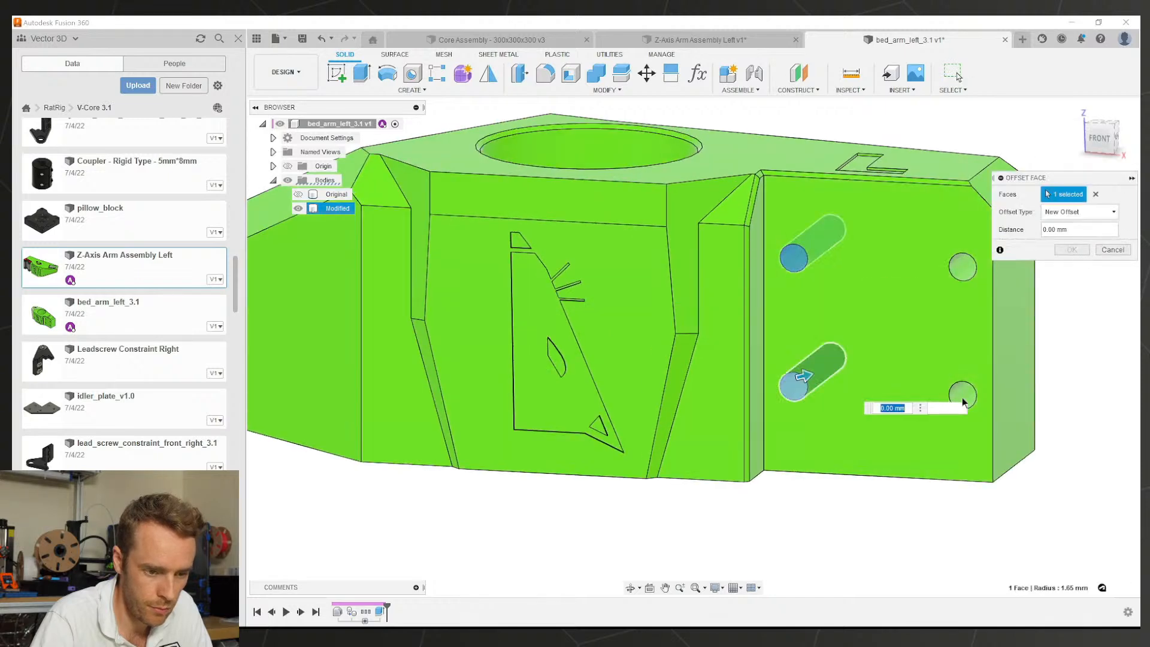
left_click(962, 392)
left_click(966, 272)
type("-0.")
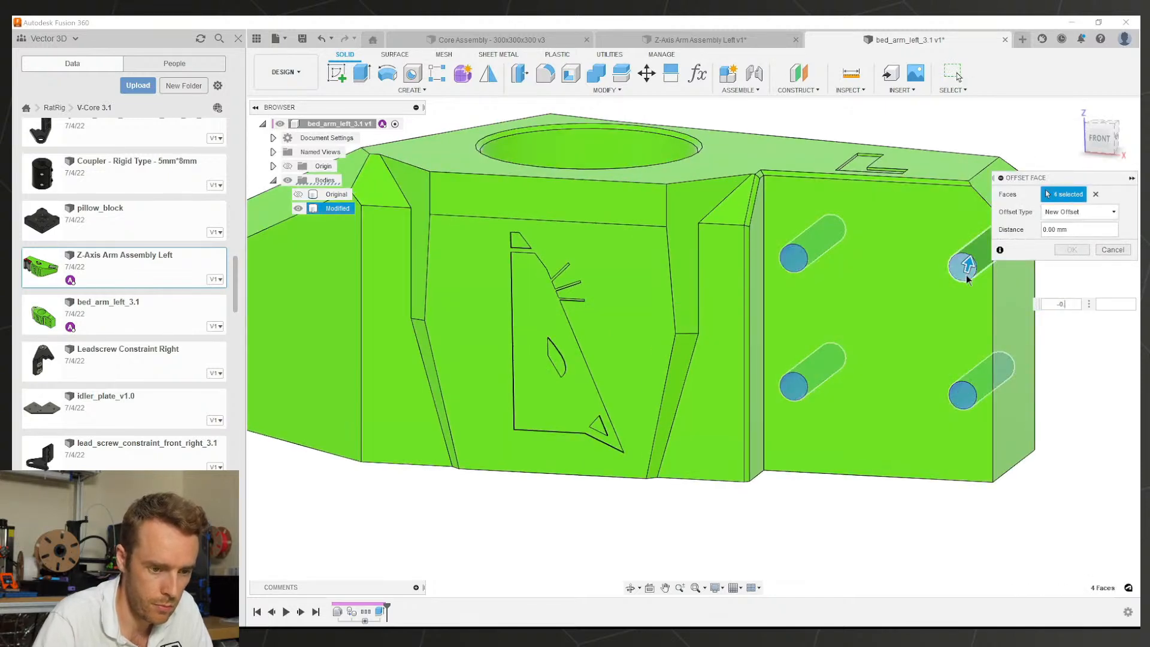
type("1")
scroll(903, 318, "down", 2)
Step: Add the four counterbore faces to the -0.1 mm offset selection
left_click_drag(902, 317, 695, 318, "shift")
middle_click_drag(694, 318, 636, 319, "shift")
scroll(636, 319, "up", 4)
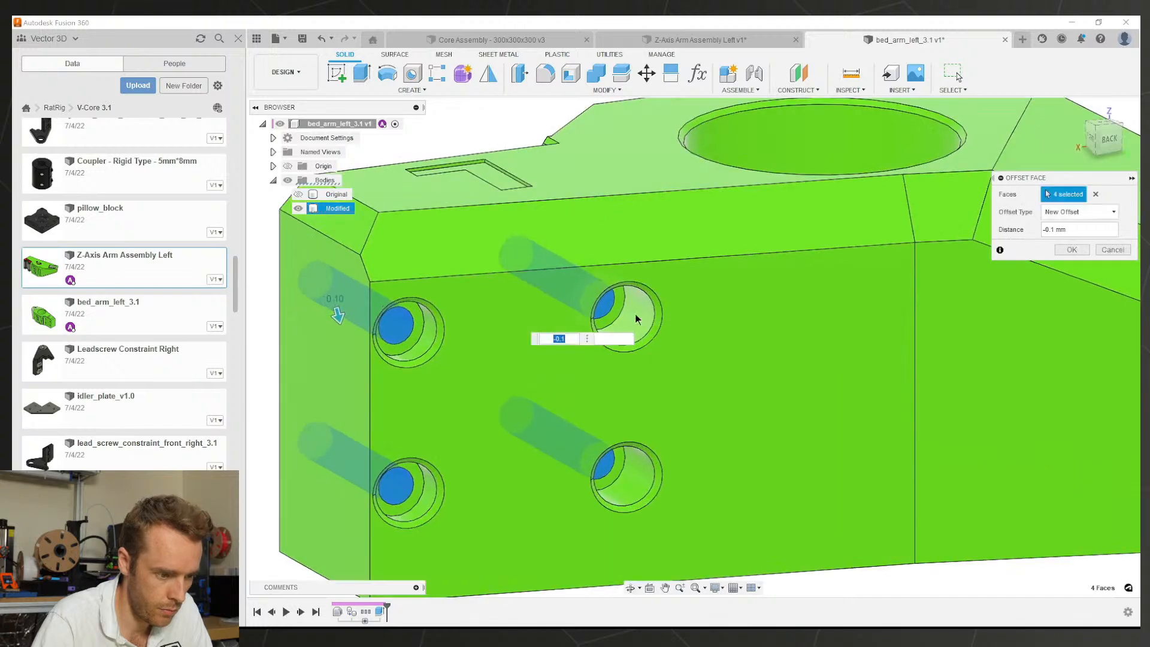
left_click(426, 333)
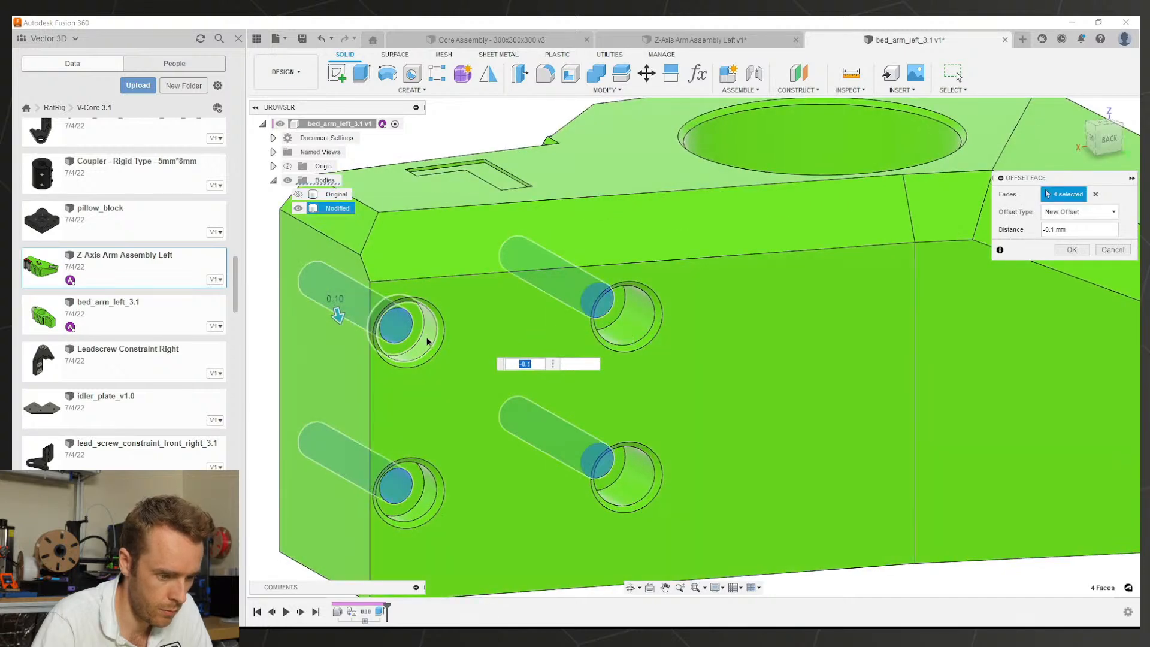
left_click(422, 501)
left_click(623, 483)
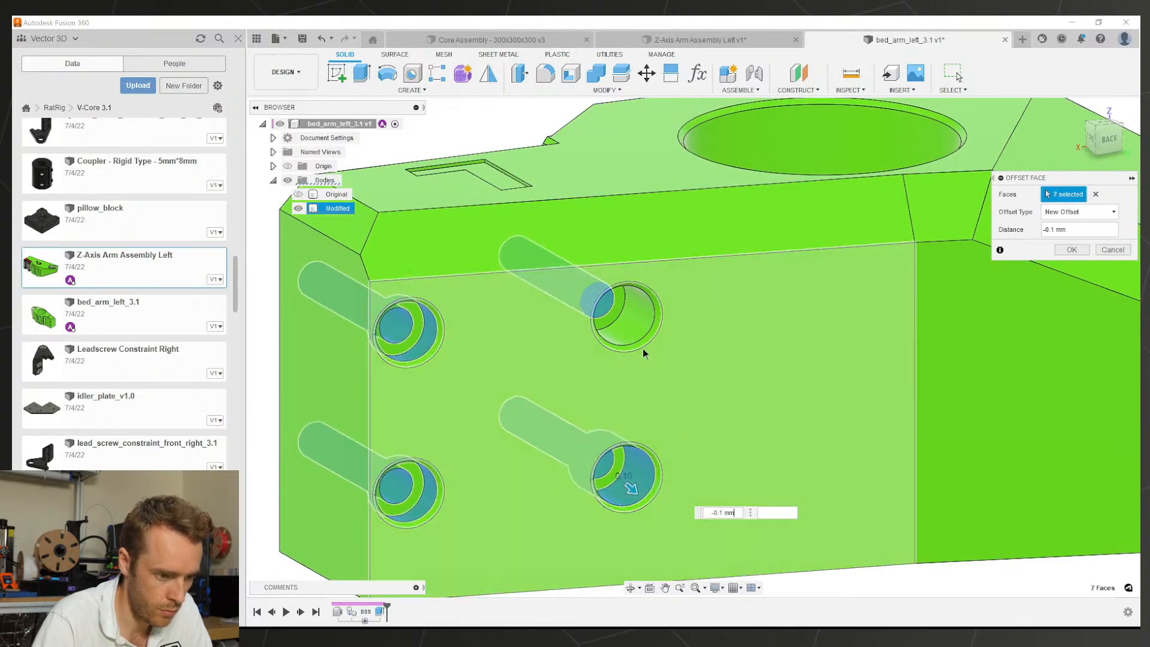
left_click(635, 331)
scroll(819, 437, "down", 4)
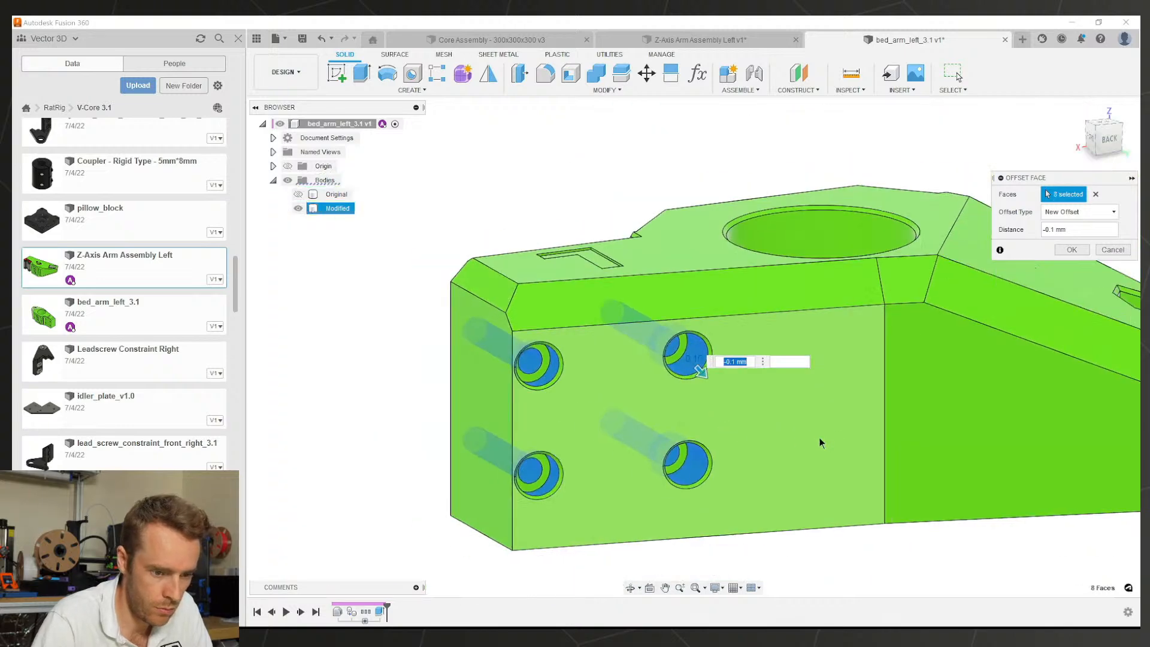
Step: Add both nut hole faces and apply the -0.1 mm offset to all ten faces
middle_click_drag(958, 420, 630, 467)
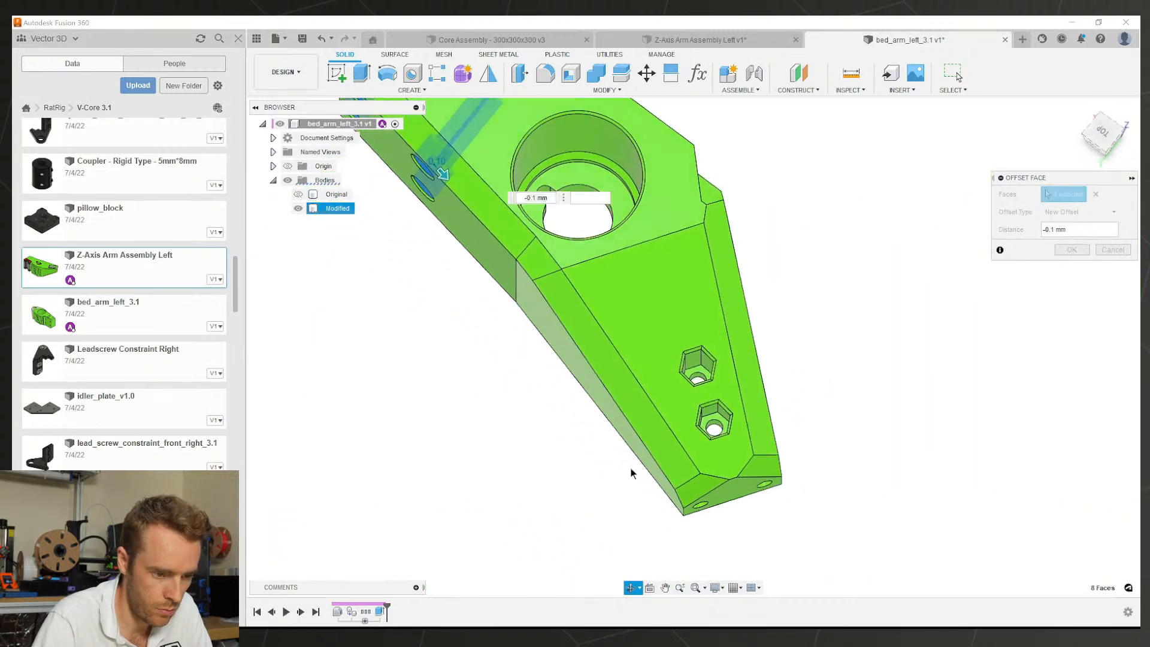
scroll(695, 392, "up", 5)
left_click(706, 339)
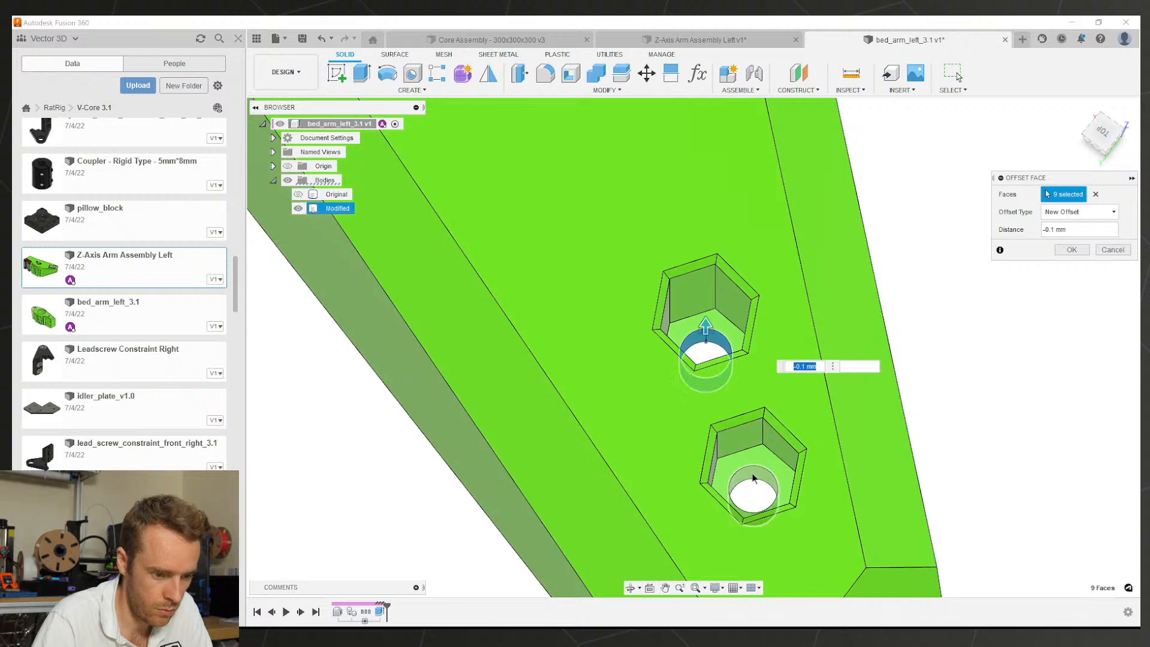
scroll(724, 323, "down", 3)
scroll(727, 426, "up", 3)
left_click(726, 427)
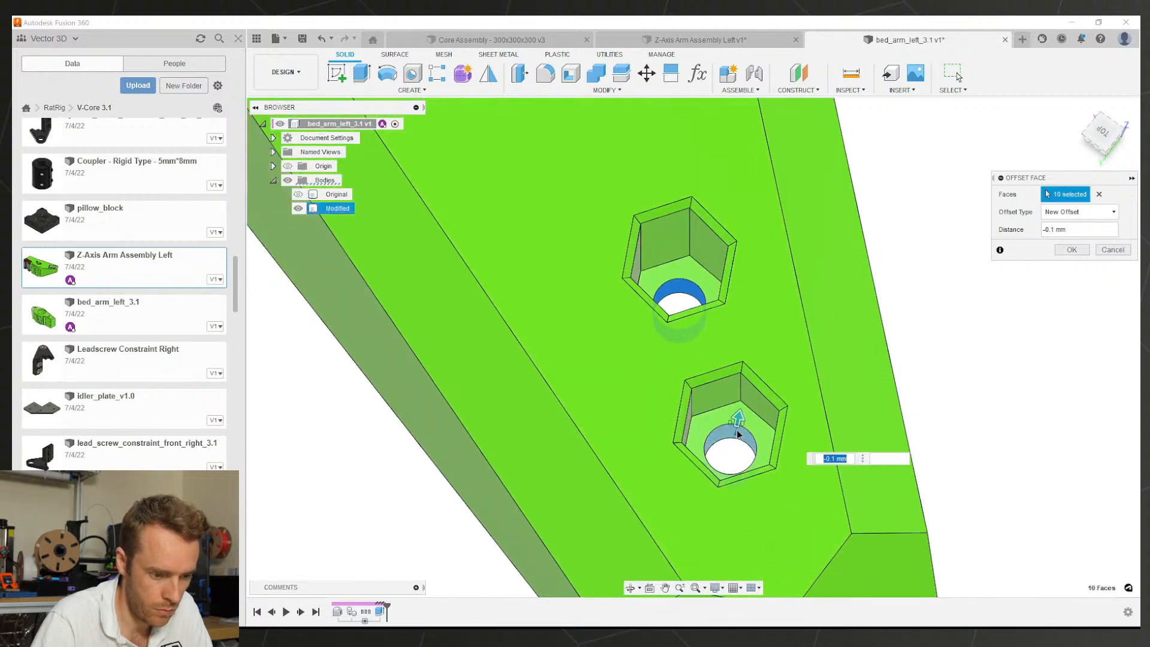
scroll(774, 443, "down", 3)
scroll(774, 444, "down", 2)
scroll(768, 467, "up", 4)
middle_click_drag(768, 468, 799, 297, "shift")
scroll(824, 390, "down", 4)
scroll(877, 315, "up", 2)
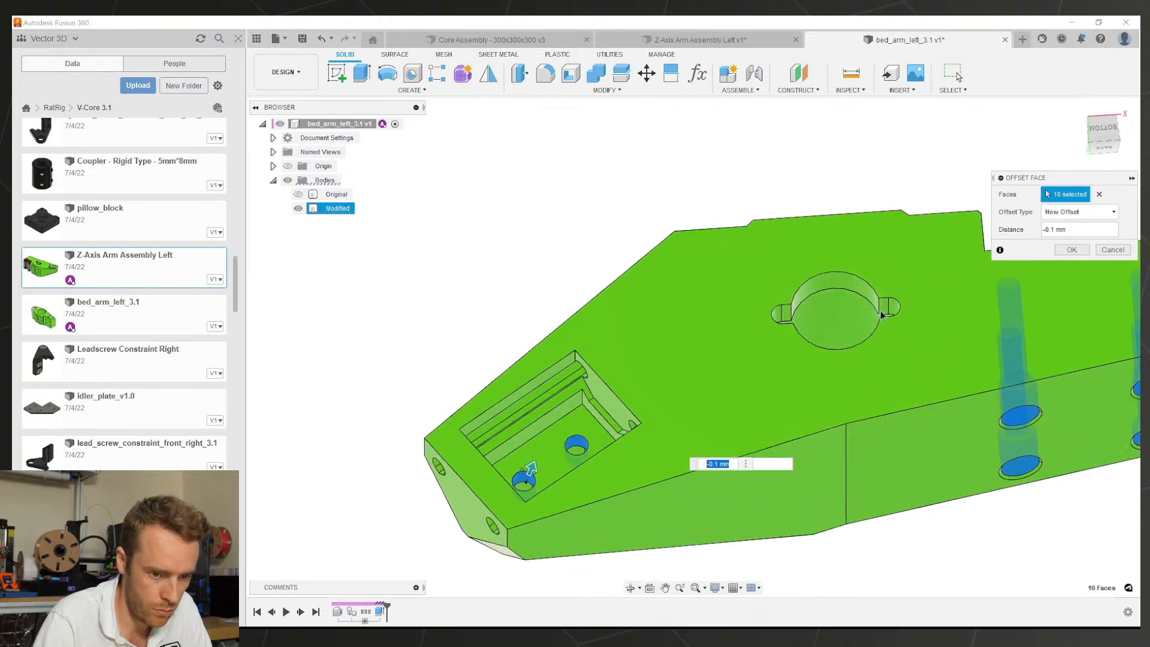
left_click(1076, 249)
scroll(715, 386, "down", 2)
mouse_move(712, 385)
middle_mouse_down("shift")
mouse_move(724, 375)
mouse_move(896, 400)
middle_mouse_up("shift")
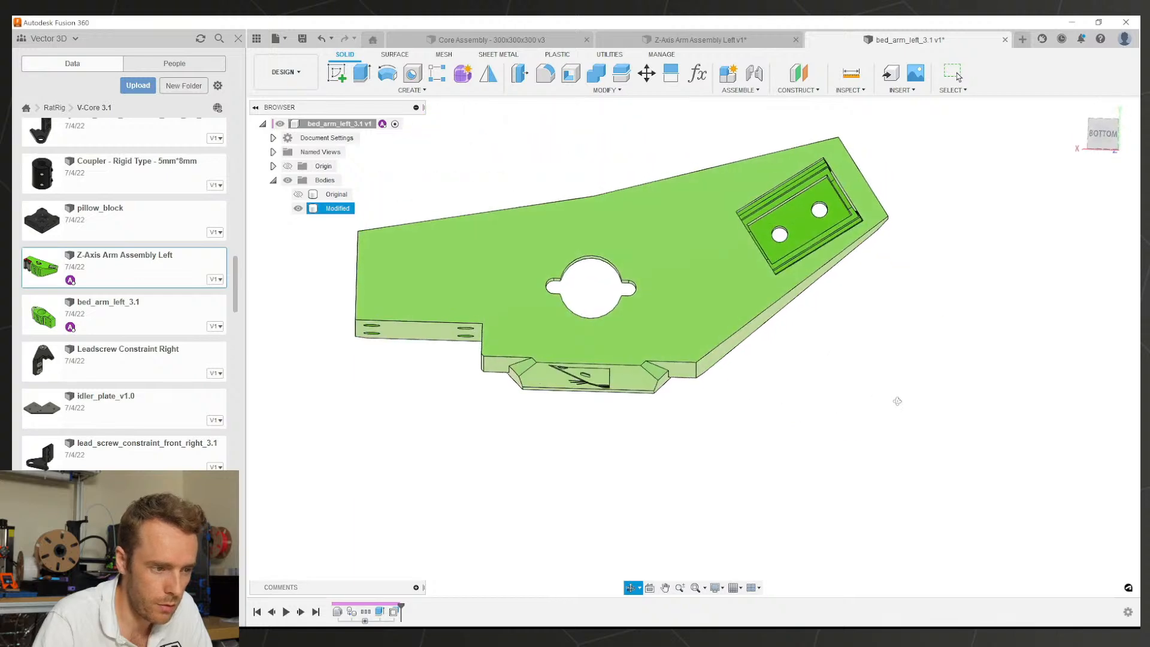
Step: Start a sketch on the underside pocket floor and draw lines across it
left_click(801, 231)
left_click(337, 74)
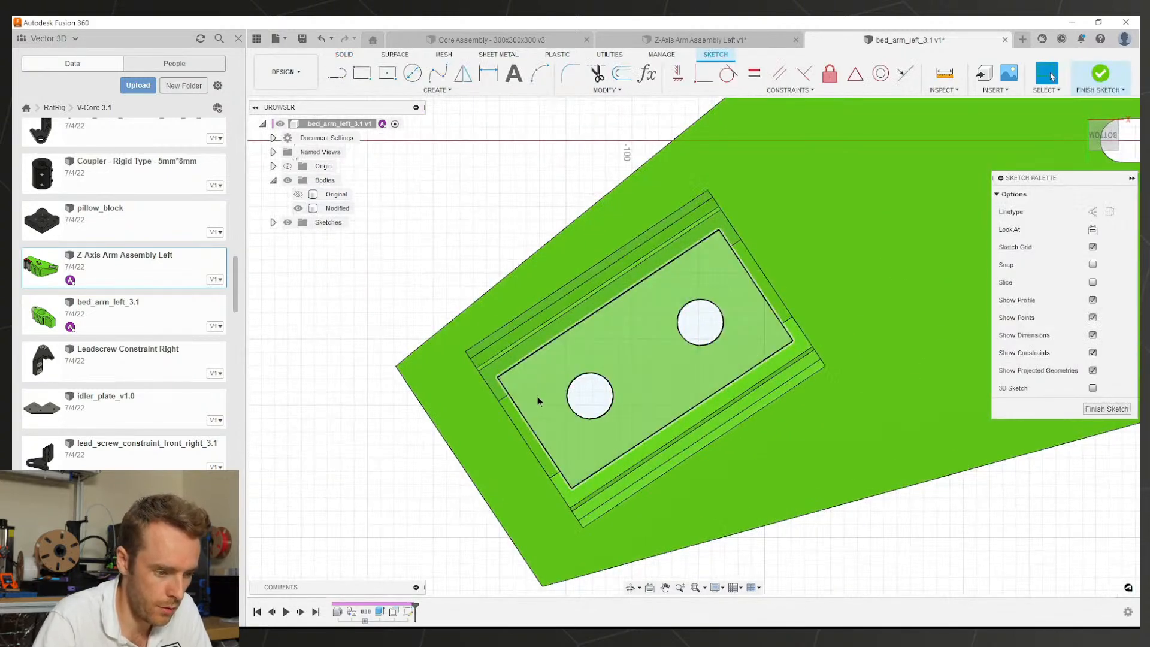
key("l")
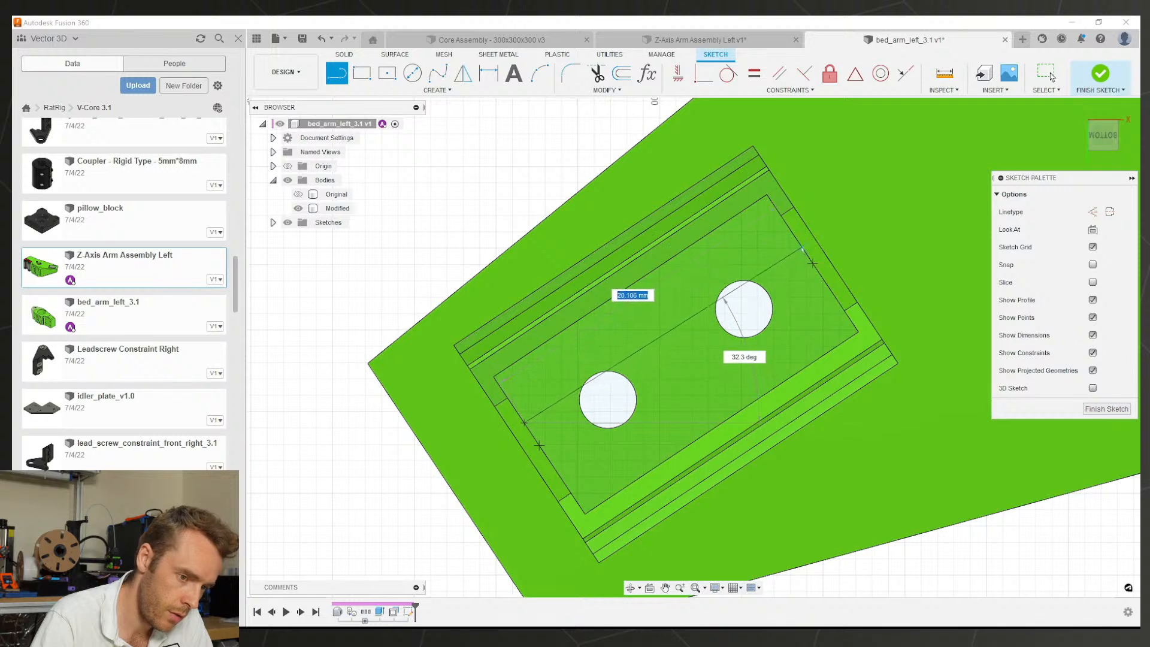
key("Escape")
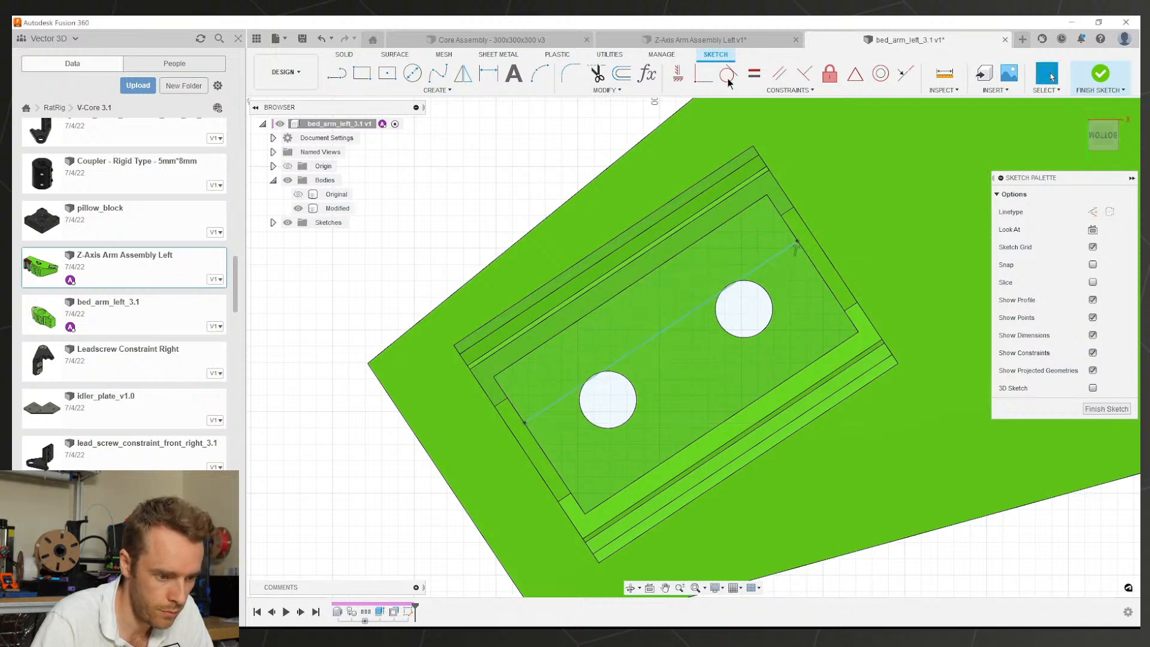
Step: Try making the diagonal line tangent to both holes, then delete it and redraw lines
left_click(626, 354)
left_click(619, 373)
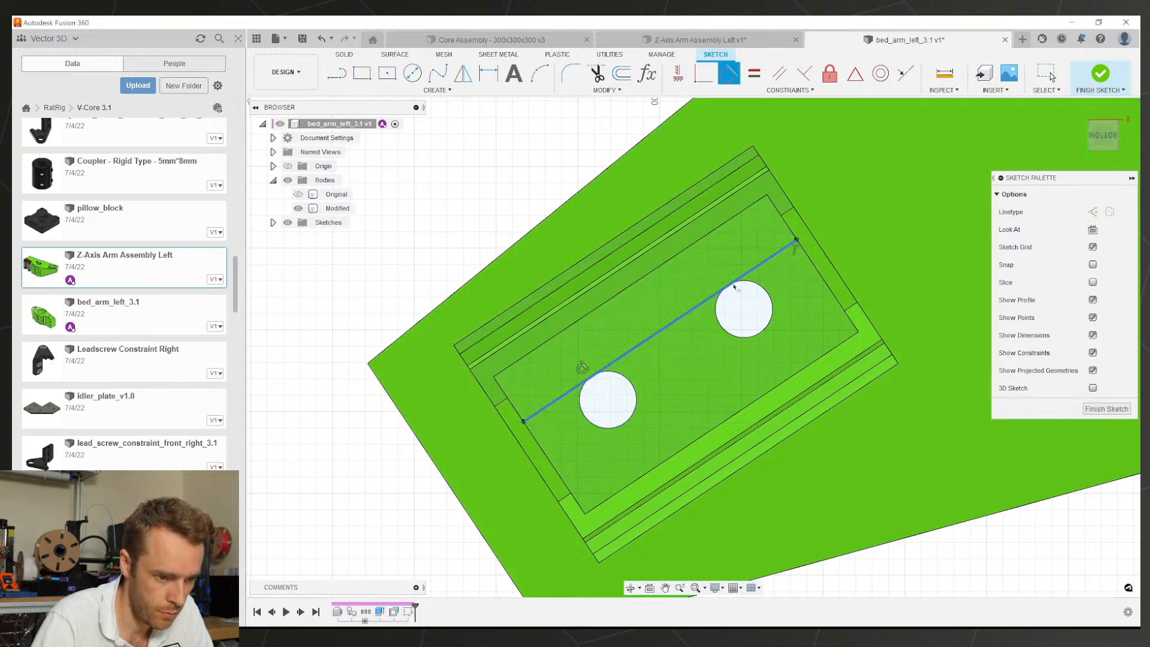
left_click(749, 271)
left_click(754, 283)
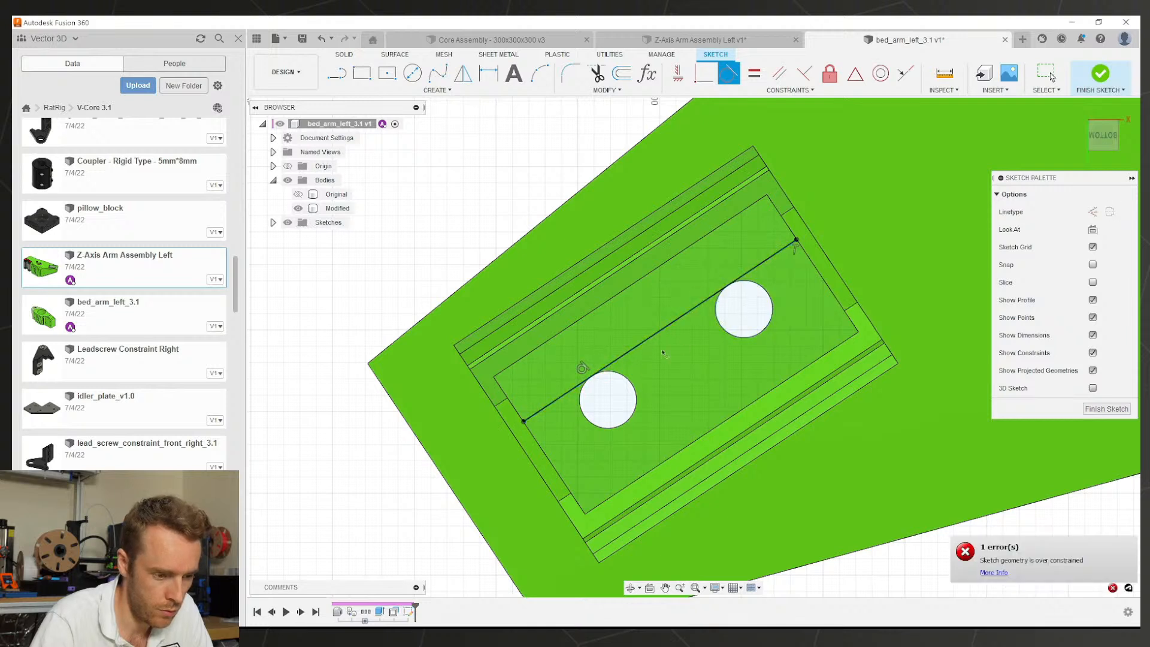
key("Escape")
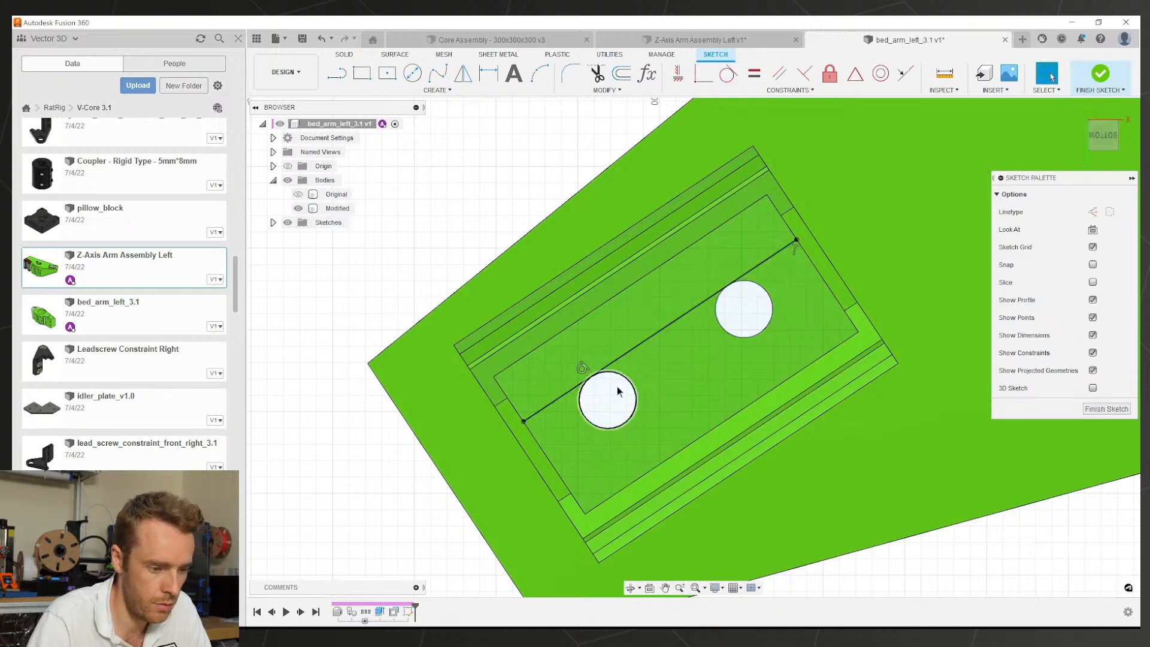
key("Delete")
key("l")
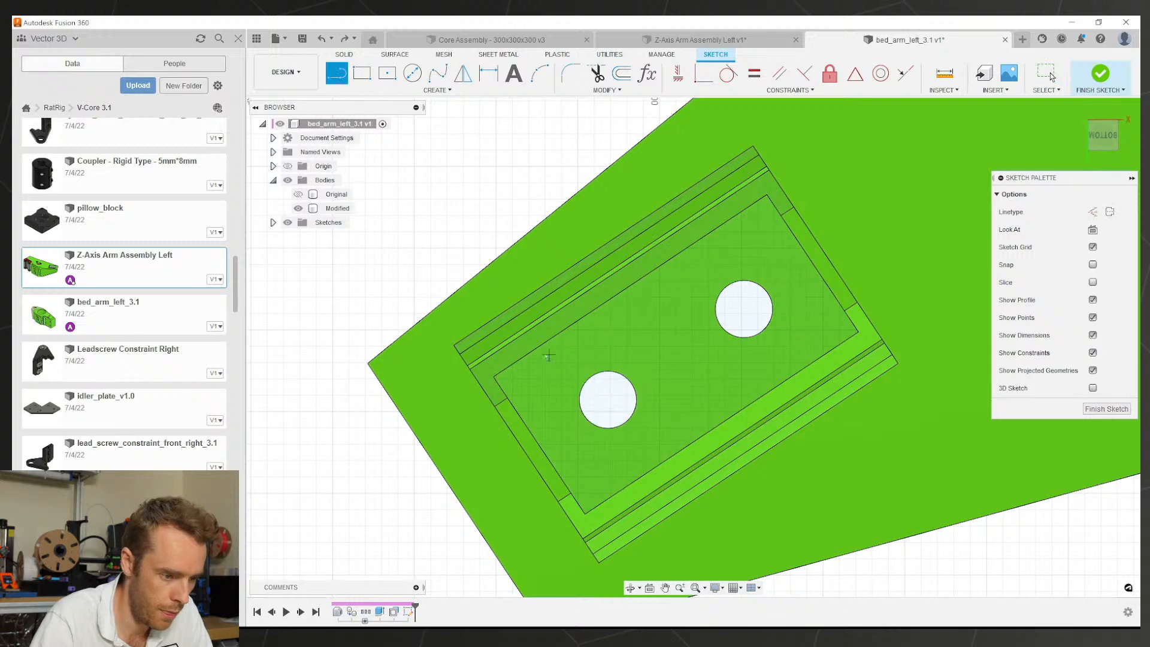
key("Escape")
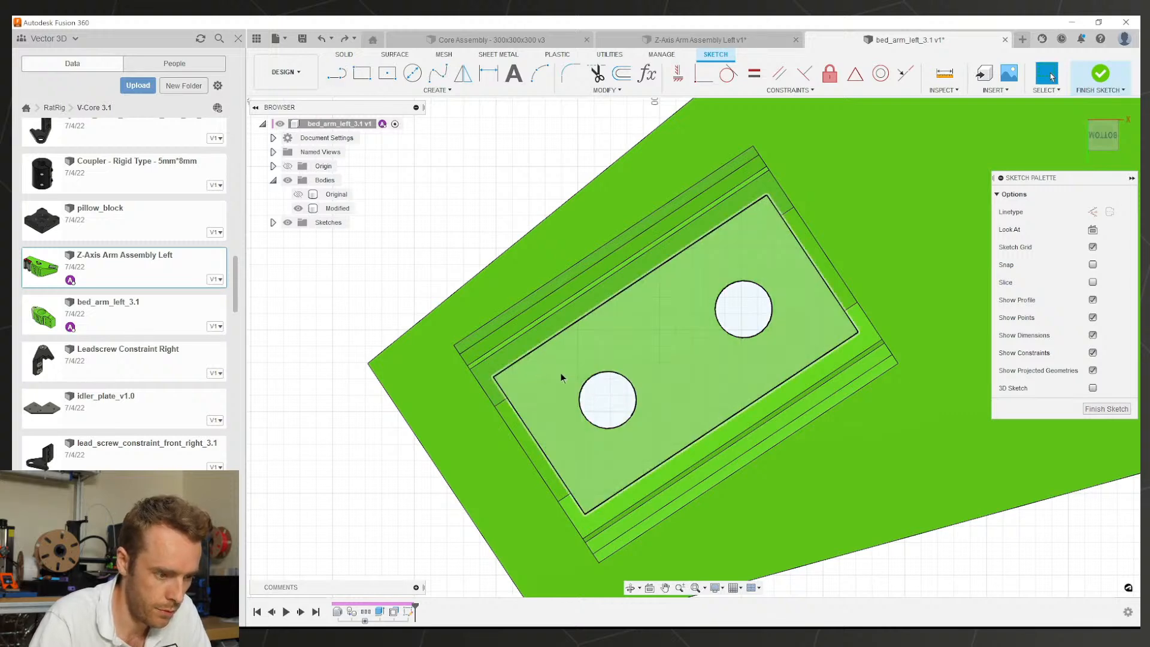
Step: Finish a line across the pocket floor and make the left line tangent to the left hole
middle_click_drag(560, 373, 553, 354, "shift")
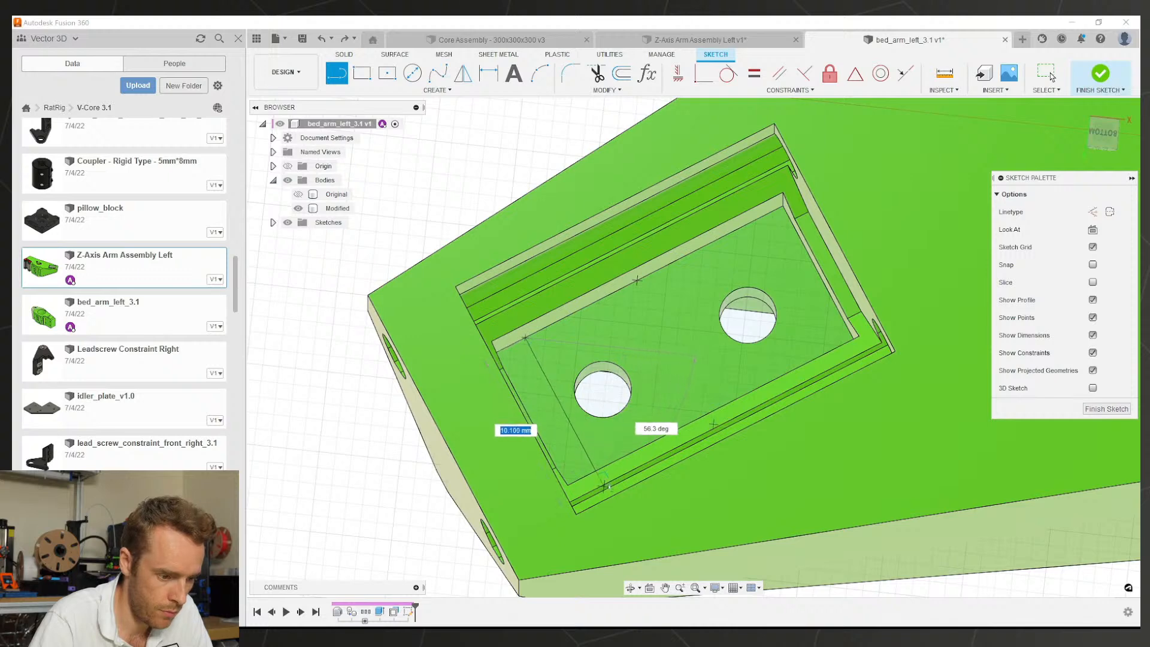
left_click(608, 486)
scroll(607, 486, "down", 2)
scroll(624, 375, "up", 1)
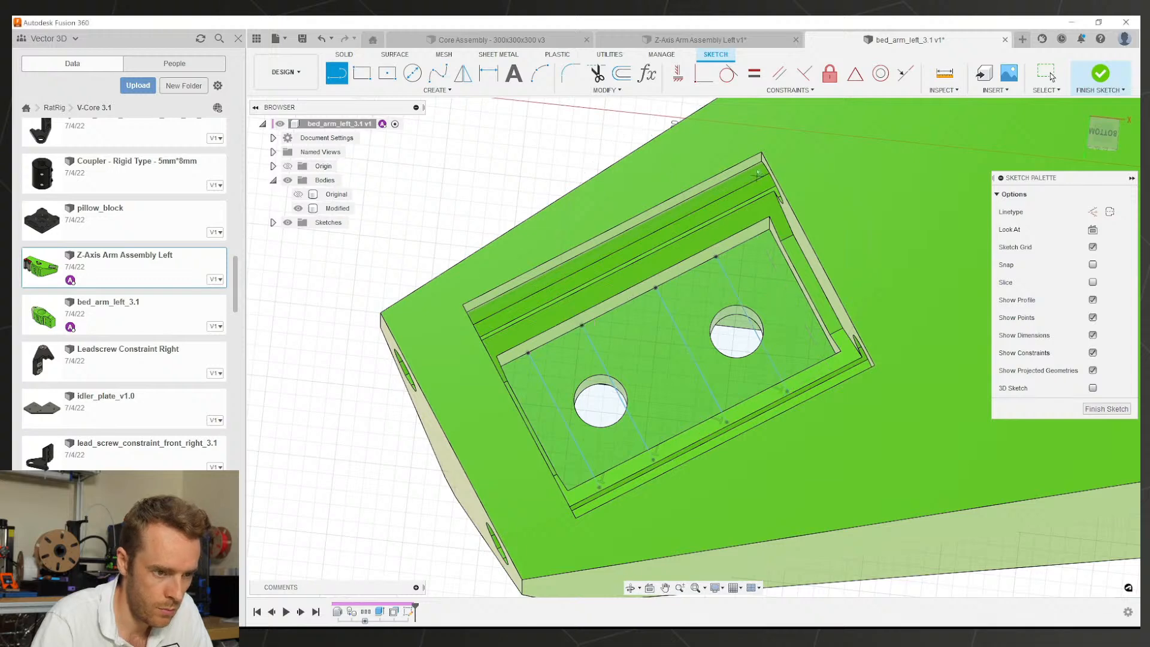
left_click(728, 75)
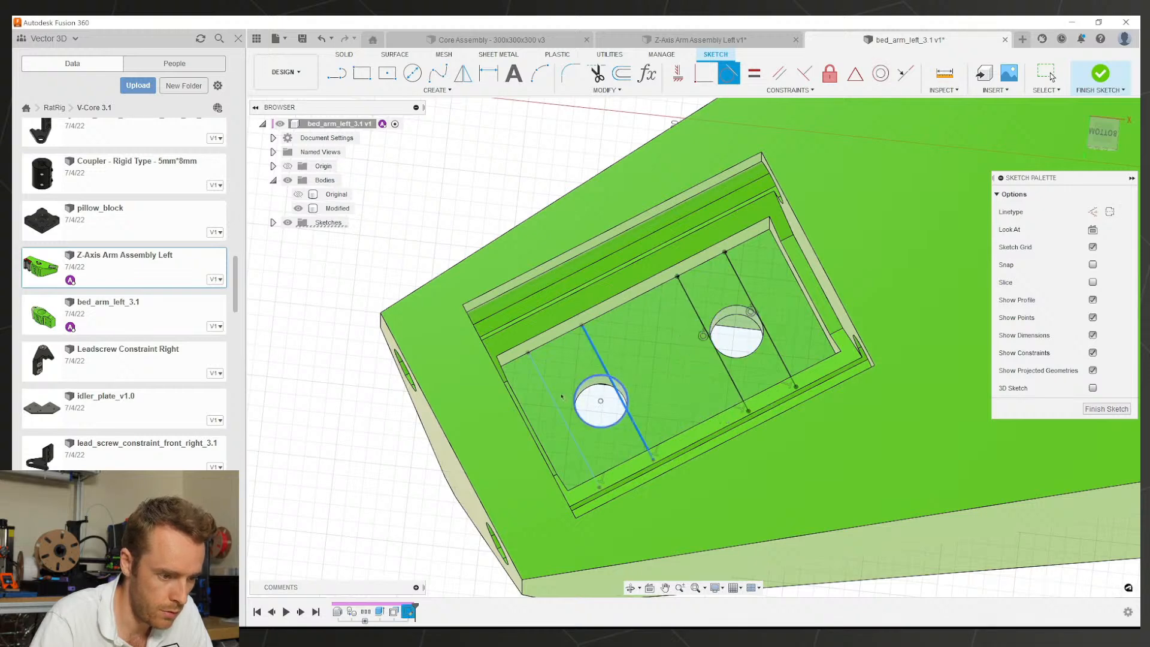
left_click(574, 393)
scroll(643, 396, "down", 2)
key("Escape")
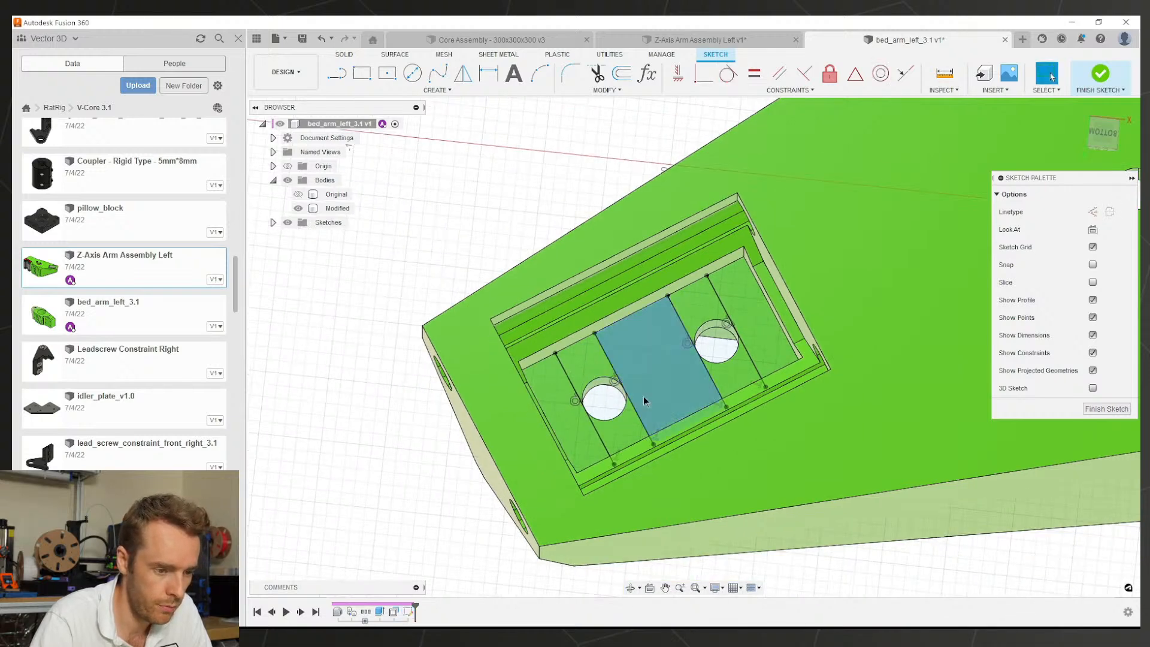
middle_click_drag(644, 397, 665, 329)
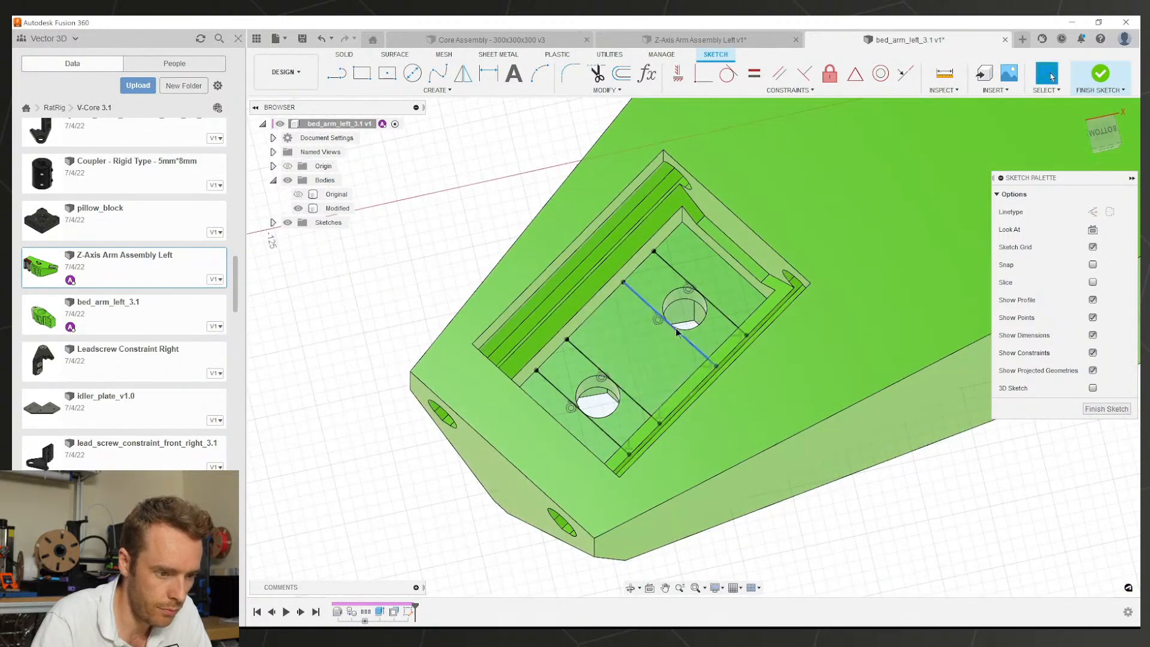
scroll(667, 335, "up", 3)
Step: Add another line and constrain the lines beside the holes tangent to the hole circles
key("l")
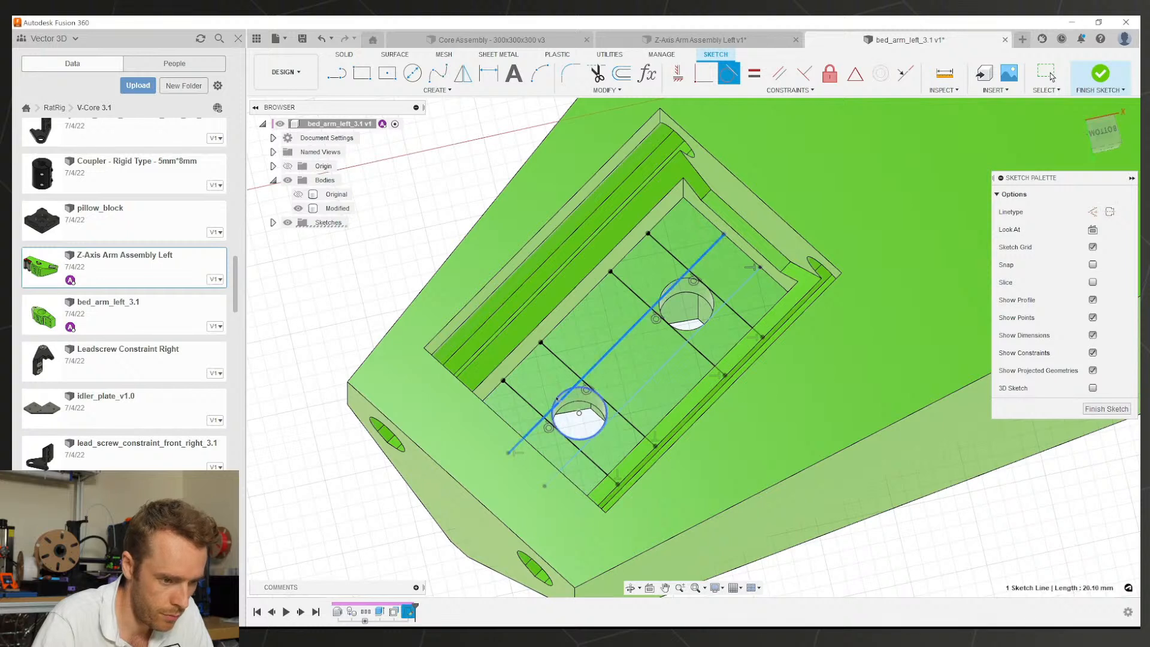
key("Escape")
left_click(715, 318)
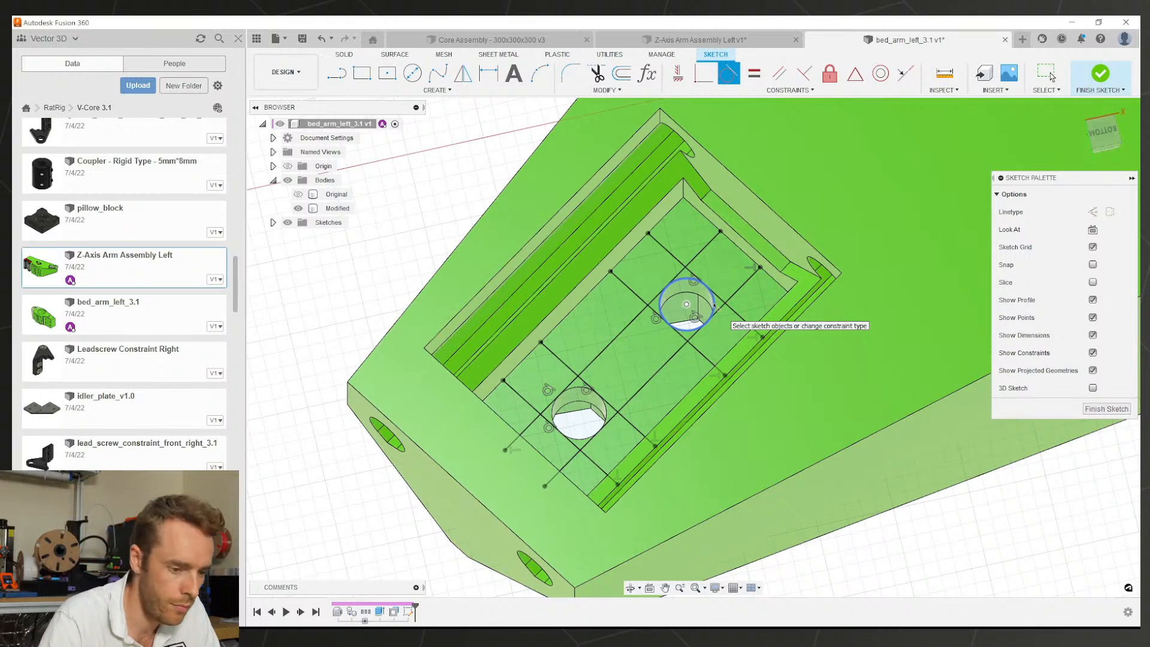
key("Escape")
middle_click_drag(601, 385, 617, 383, "shift")
left_click(714, 302)
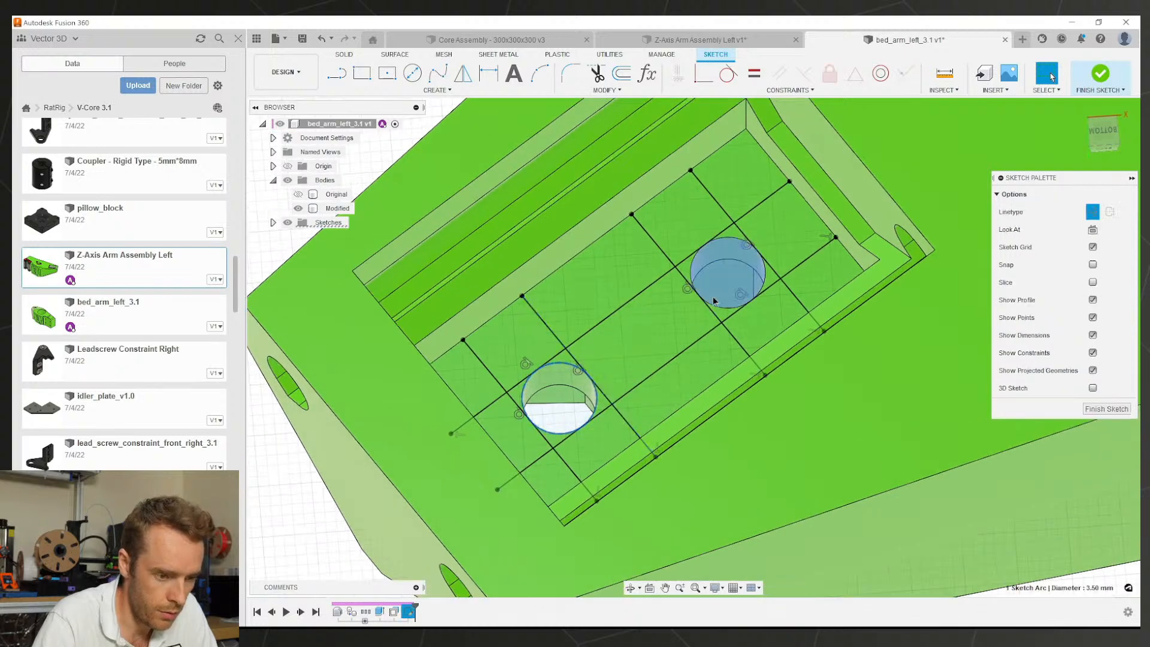
key("Escape")
scroll(601, 357, "down", 1)
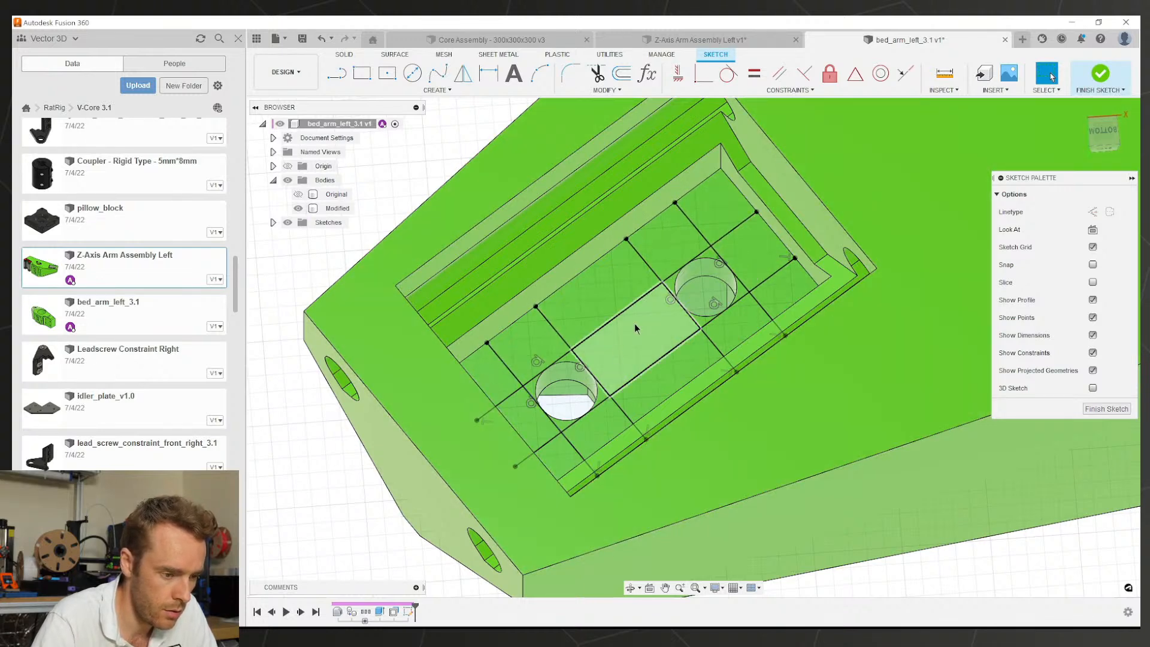
Step: Cut the six pocket-floor profiles down by 0.2 mm with an extrusion
left_click(548, 346)
key("e")
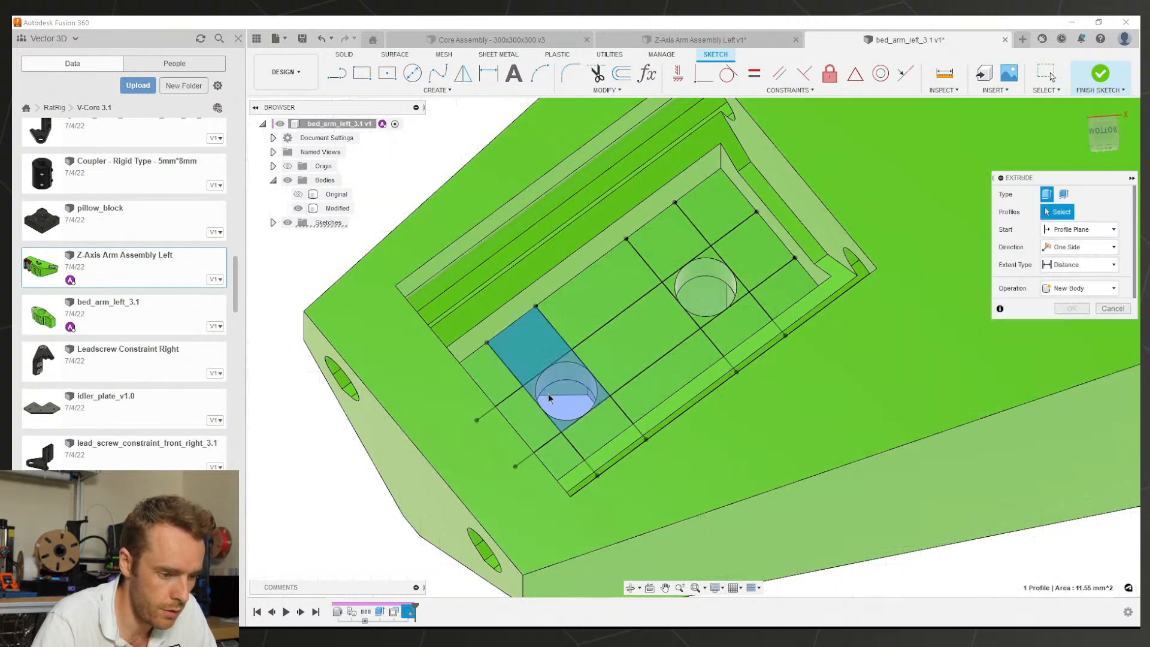
left_click(566, 402)
left_click(596, 423)
left_click(745, 321)
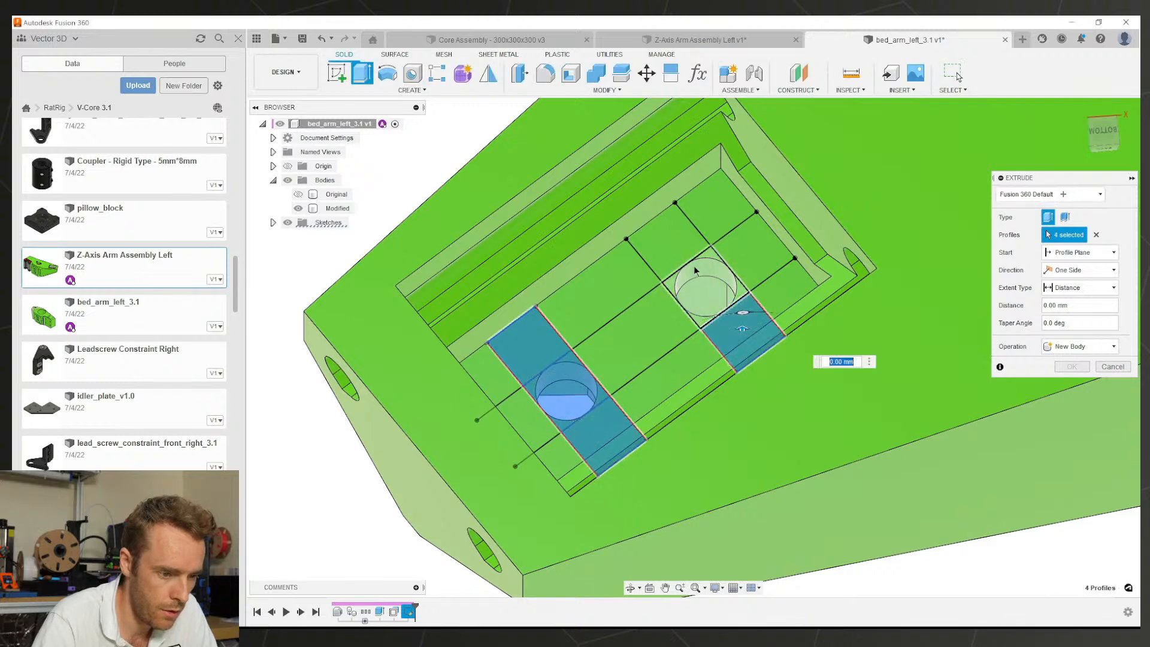
left_click(695, 267)
left_click(669, 242)
middle_click_drag(665, 339, 691, 309, "shift")
type("-0.2")
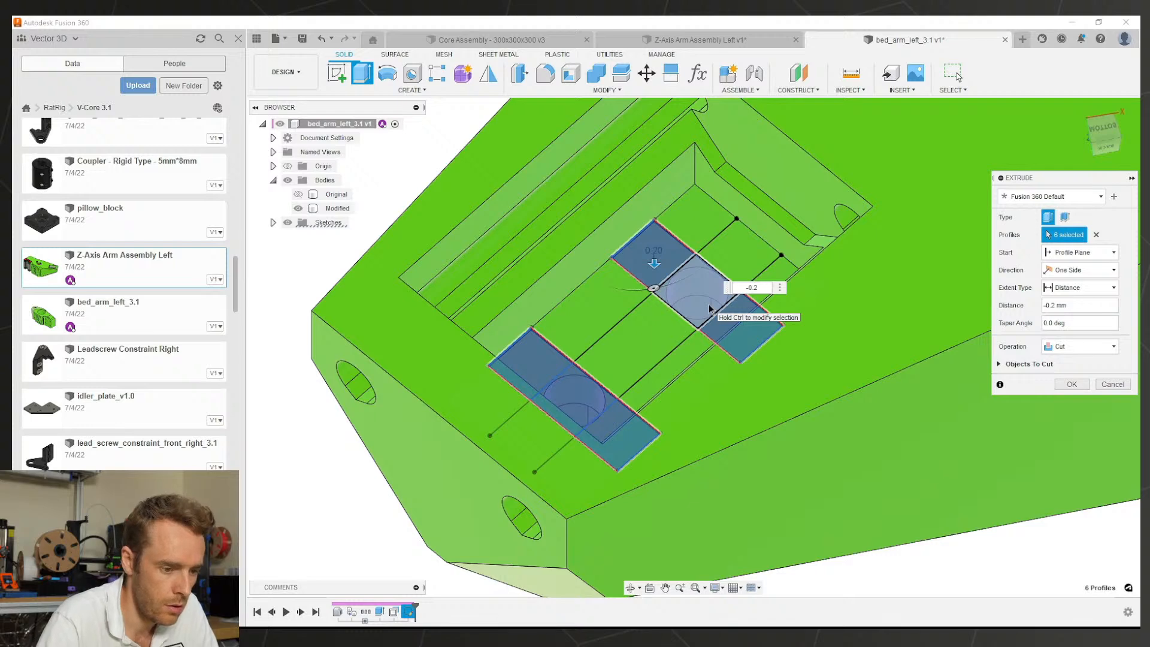
key("Return")
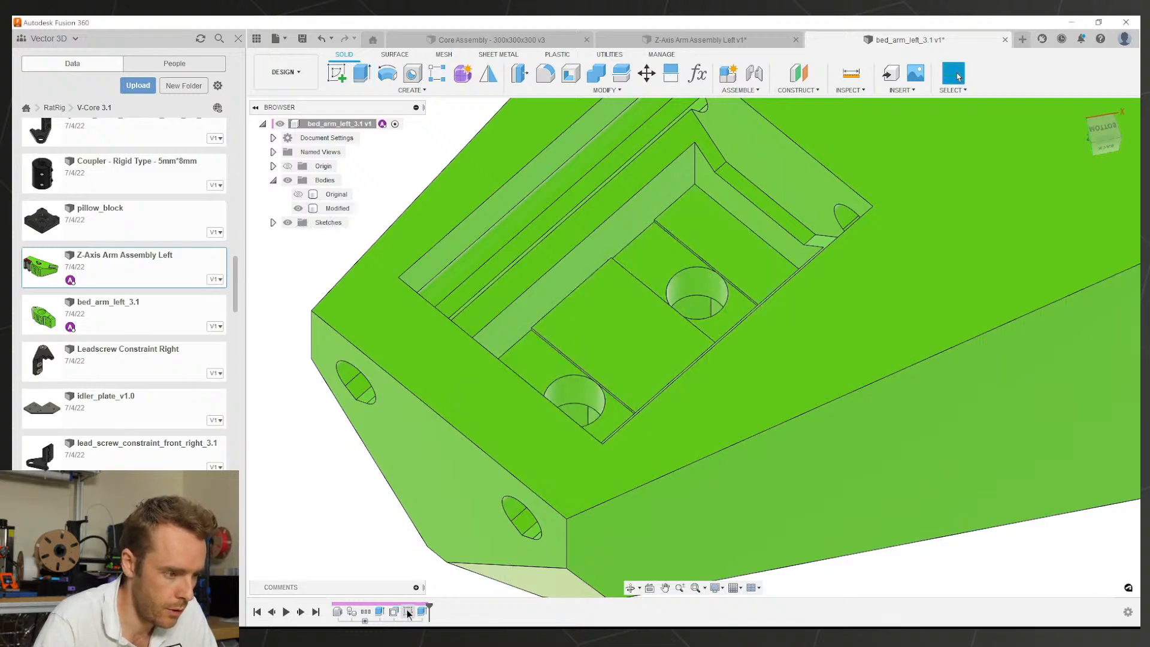
Step: Cut the two square profiles around the holes -0.4 mm, then hide Sketch1
left_click(333, 237)
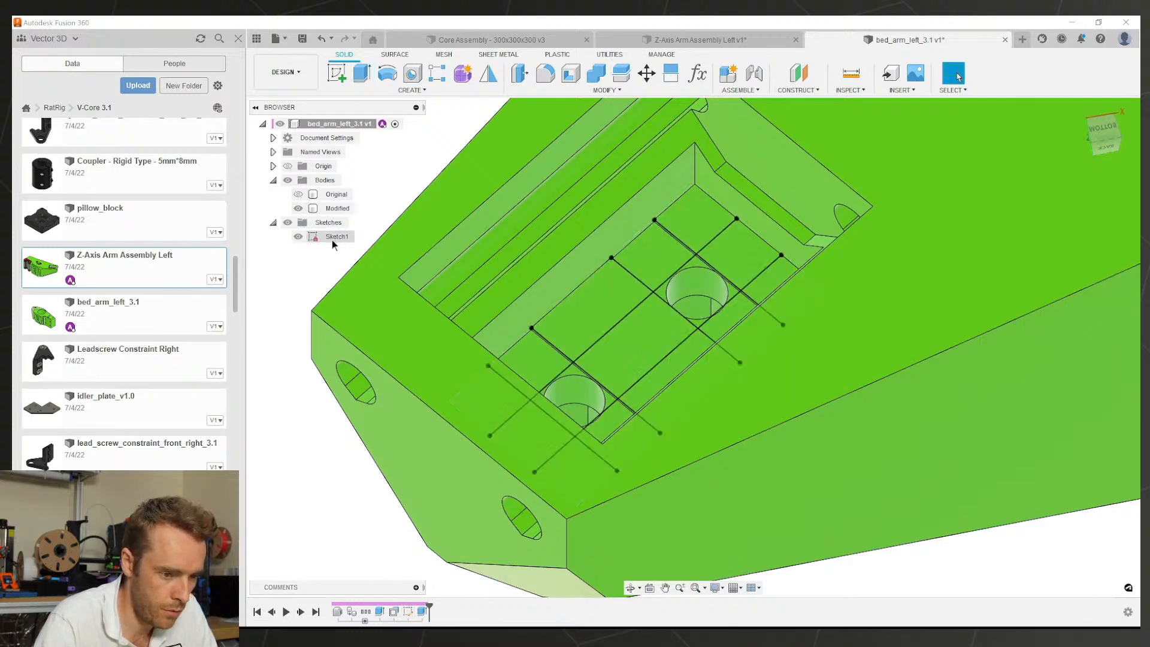
key("e")
left_click(684, 276)
left_click(585, 388)
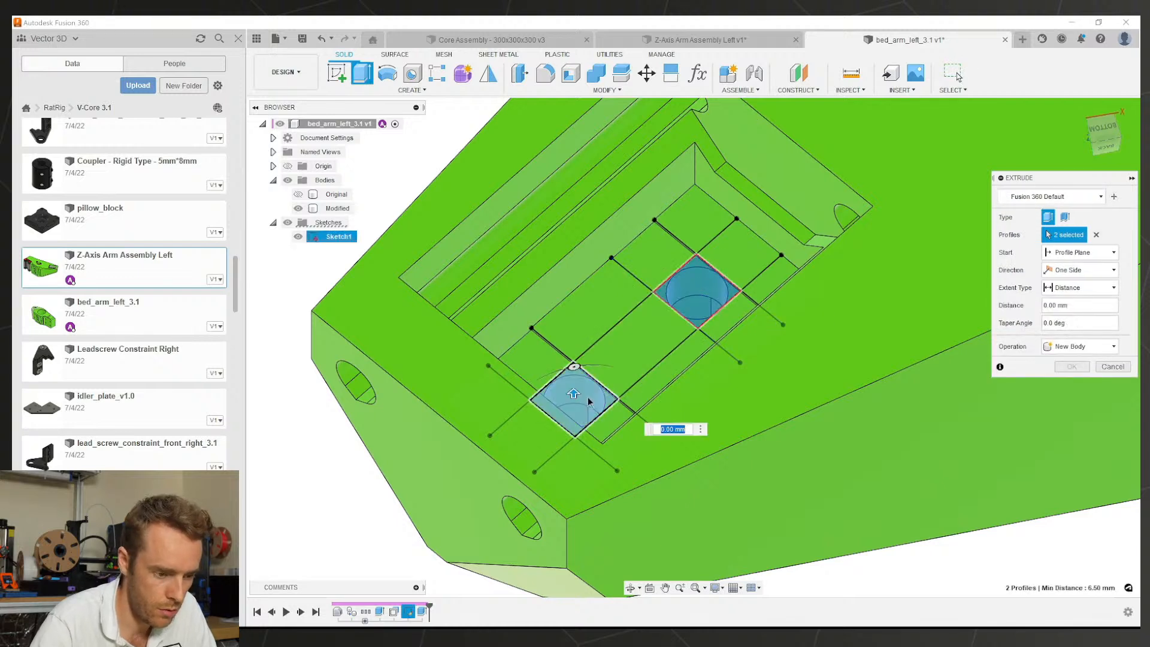
type("-0.4")
key("Return")
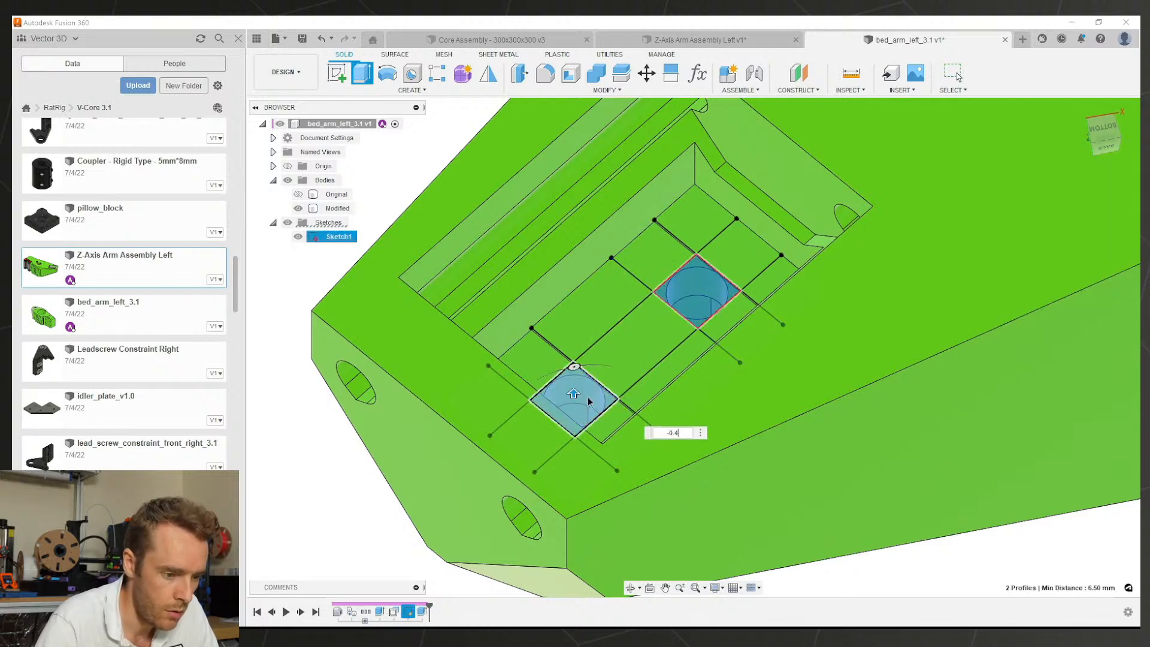
left_click(297, 236)
scroll(605, 303, "down", 2)
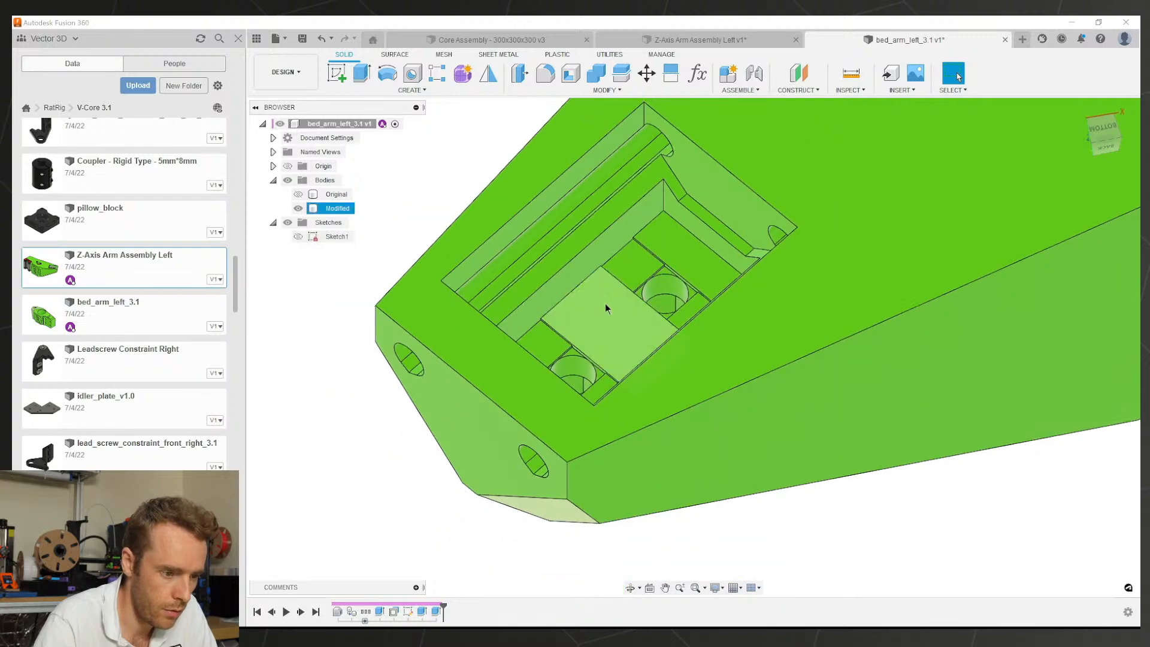
scroll(602, 300, "up", 2)
mouse_move(595, 282)
middle_mouse_down("shift")
mouse_move(639, 285)
mouse_move(671, 263)
mouse_move(653, 288)
mouse_move(674, 252)
mouse_move(675, 174)
mouse_move(775, 149)
mouse_move(752, 167)
mouse_move(827, 242)
mouse_move(722, 293)
mouse_move(694, 282)
mouse_move(682, 243)
mouse_move(759, 324)
mouse_move(690, 356)
middle_mouse_up("shift")
middle_click_drag(640, 319, 572, 361, "shift")
scroll(573, 361, "up", 2)
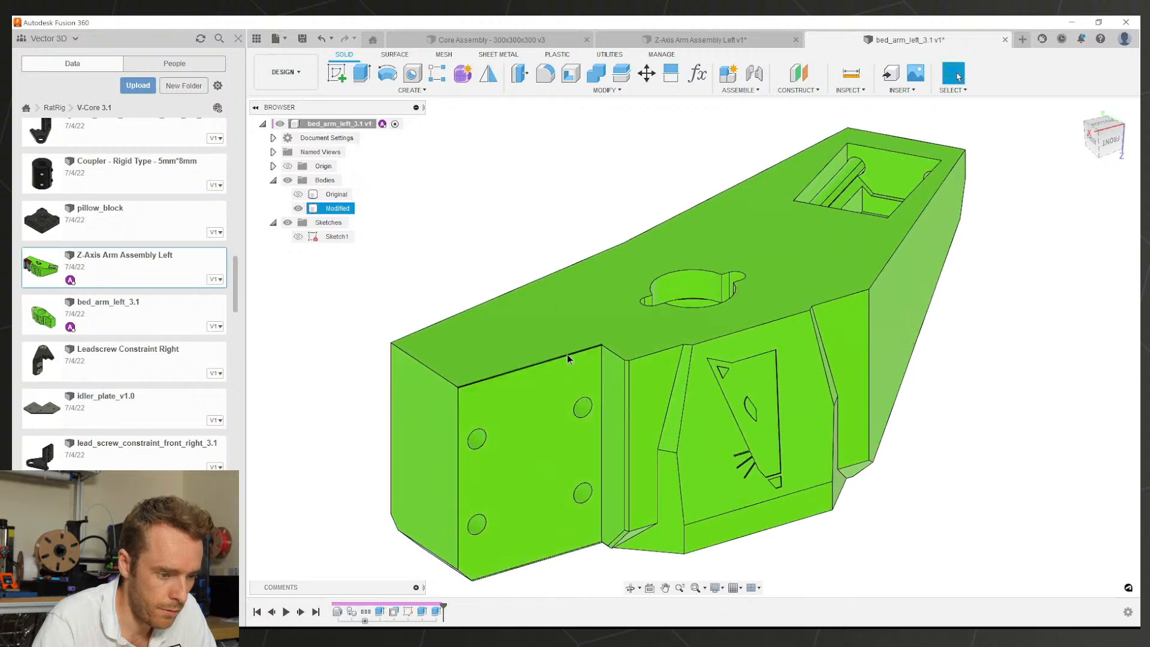
Step: Chamfer the front upper edges with a first distance of 6 mm and 3.5 mm second
left_click(578, 90)
left_click(548, 127)
scroll(656, 346, "up", 2)
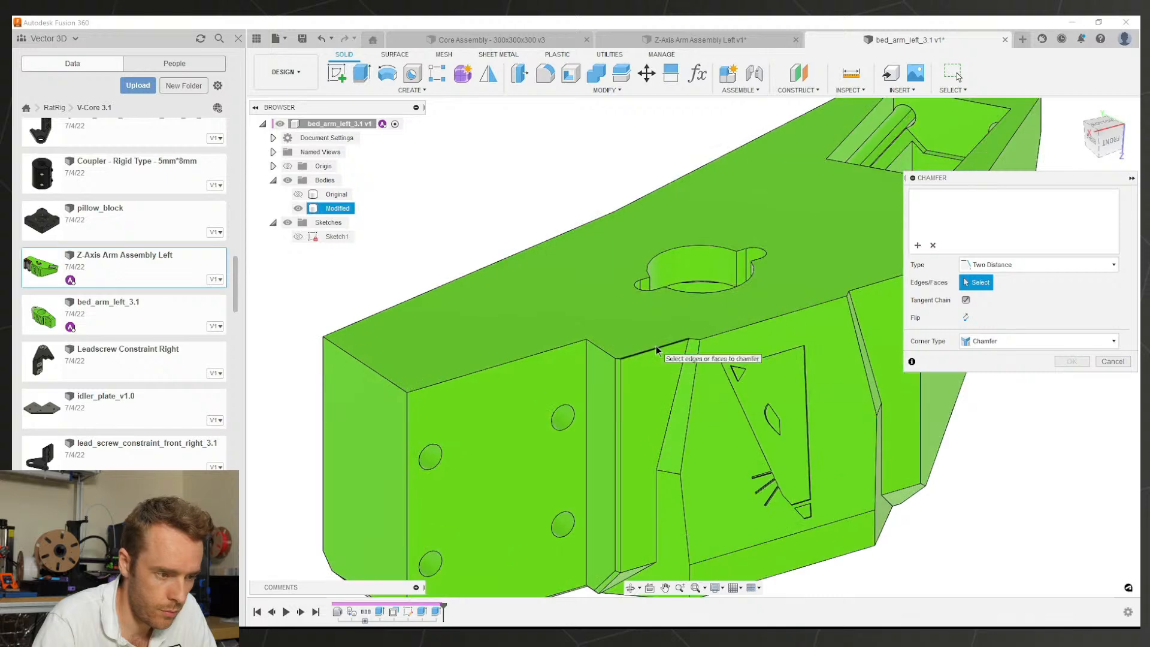
left_click(656, 346)
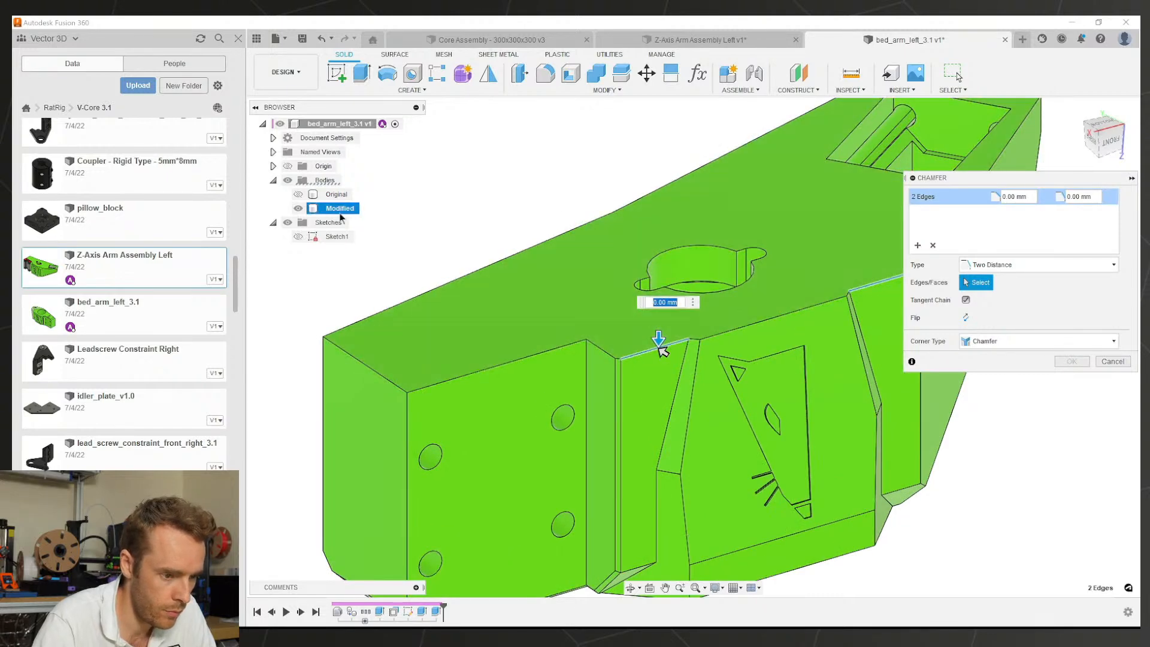
scroll(661, 347, "up", 3)
middle_click_drag(660, 334, 771, 225)
left_click_drag(775, 238, 697, 236)
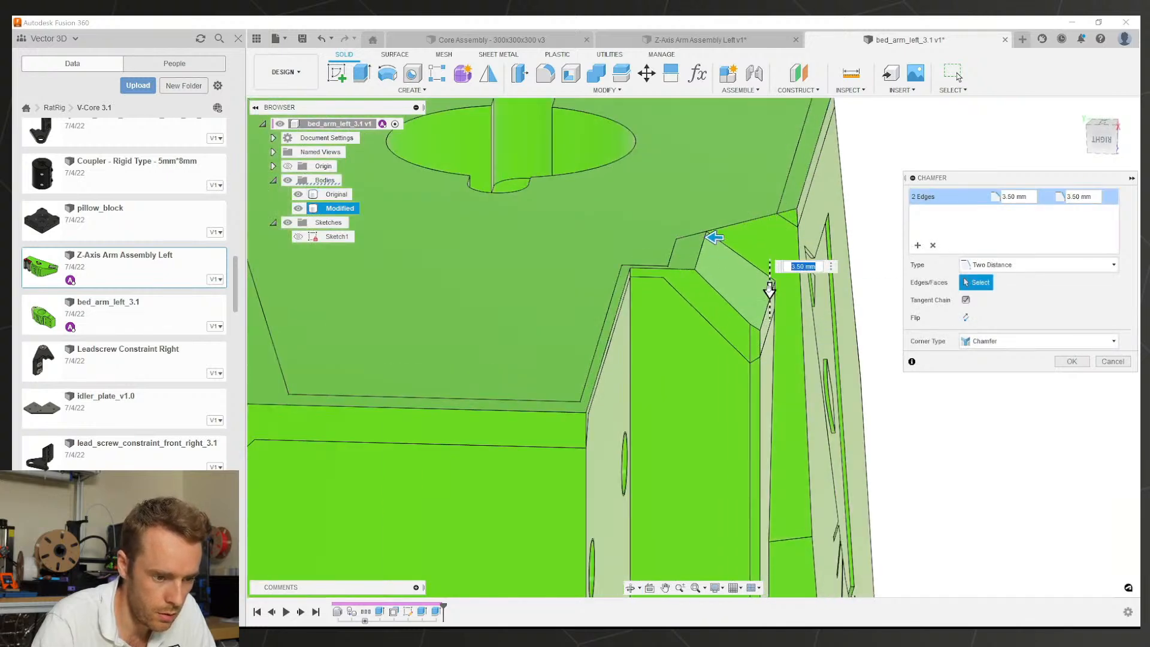
left_click_drag(769, 290, 770, 335)
middle_click_drag(762, 332, 706, 227, "shift")
scroll(705, 227, "down", 2)
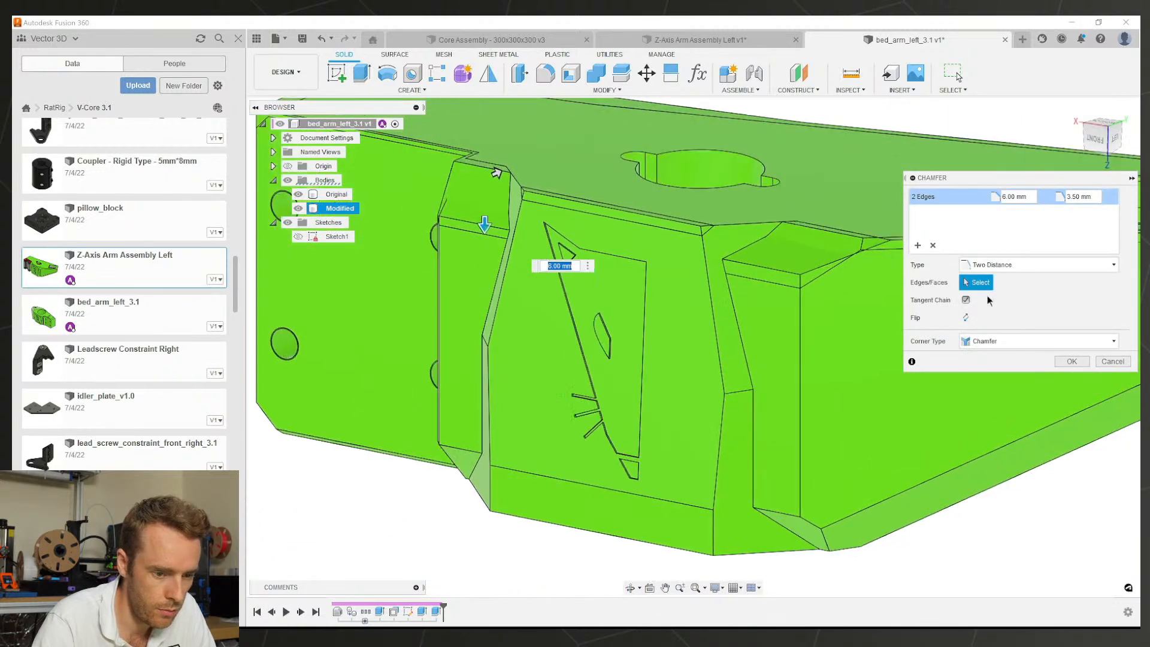
Step: Add a second chamfer set on the middle edge at 0.5 × 1.5 mm, hiding the Original body
left_click(917, 244)
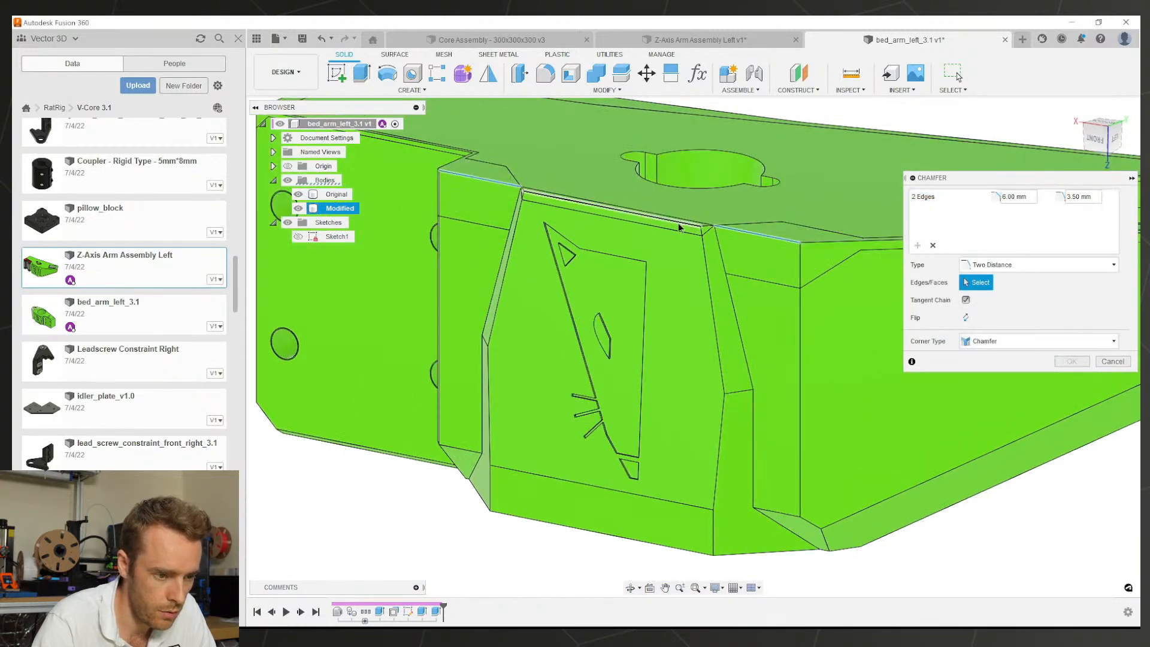
left_click(678, 226)
scroll(677, 222, "up", 3)
middle_click_drag(678, 223, 567, 199, "shift")
scroll(567, 199, "up", 2)
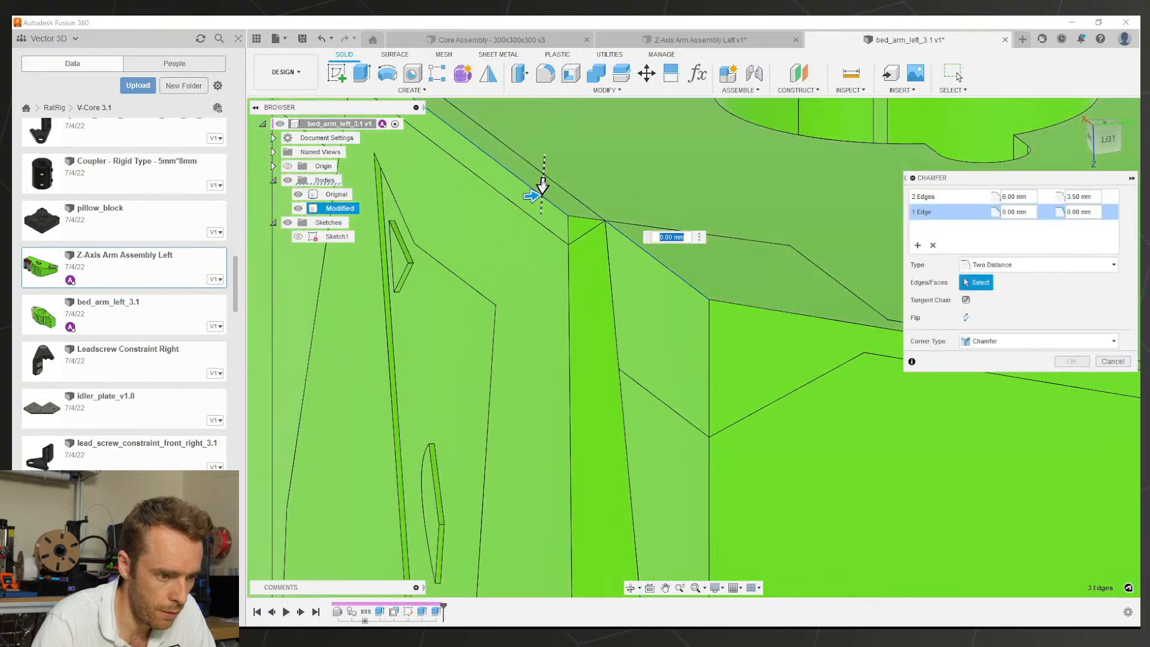
left_click_drag(542, 186, 540, 229)
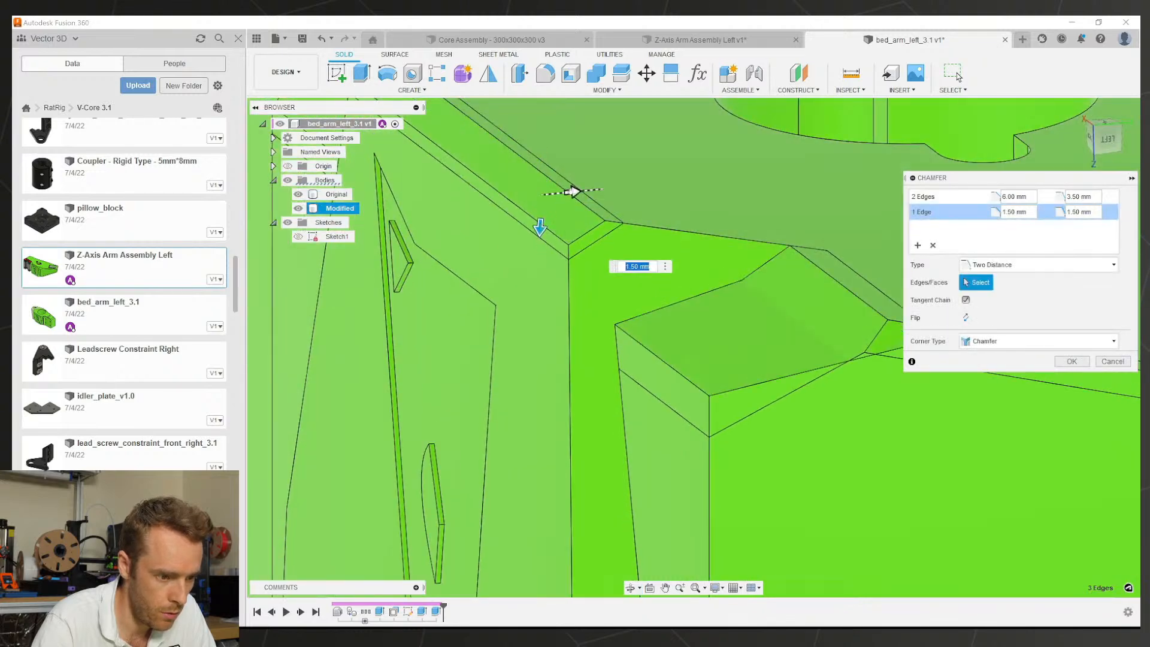
left_click_drag(573, 191, 545, 194)
scroll(666, 277, "down", 5)
middle_click_drag(666, 278, 372, 240, "shift")
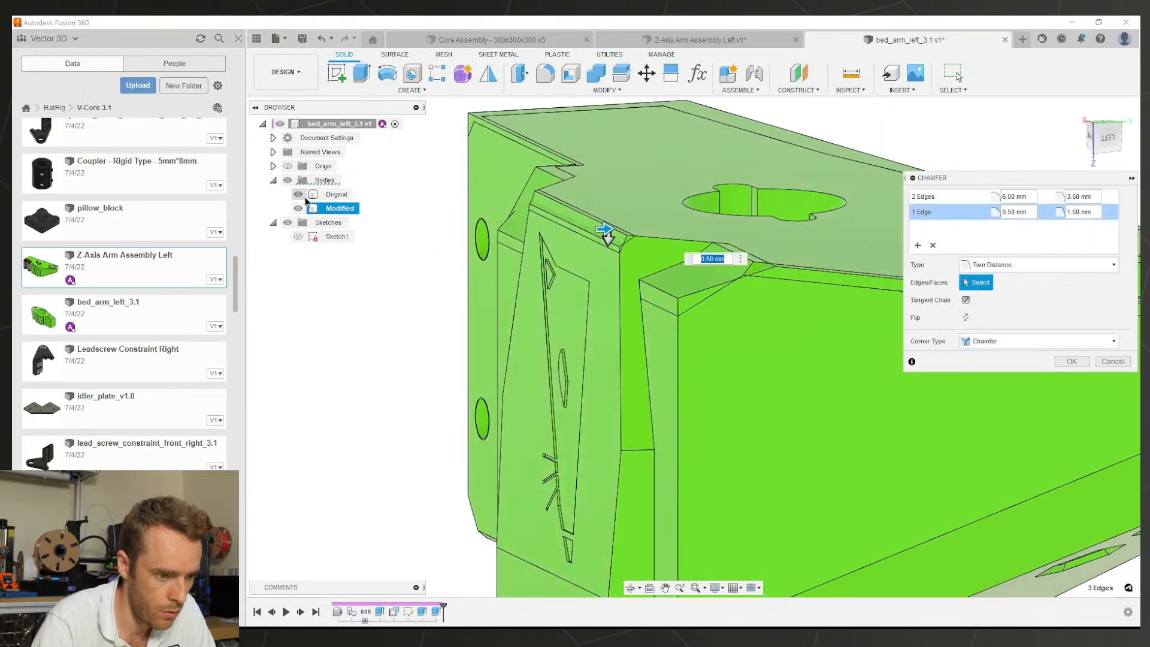
left_click(303, 196)
middle_click_drag(662, 301, 762, 288, "shift")
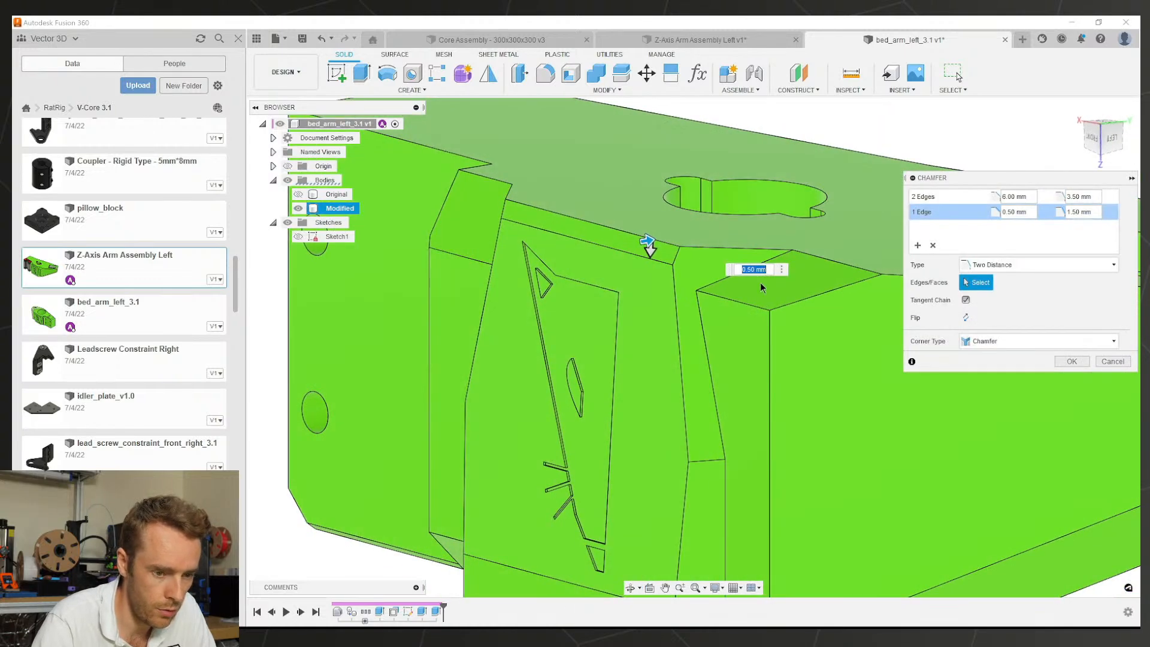
Step: Trim the first set's edges, add a 3 × 5 mm chamfer on the top edge, and apply all three
left_click(920, 201)
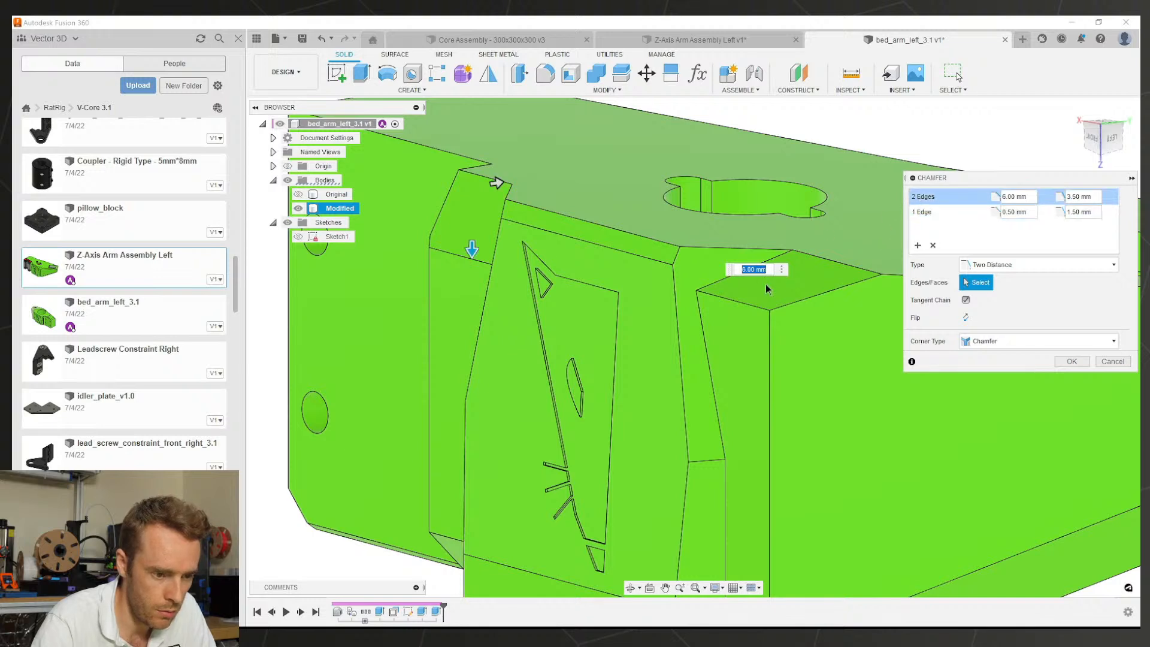
left_click(727, 257)
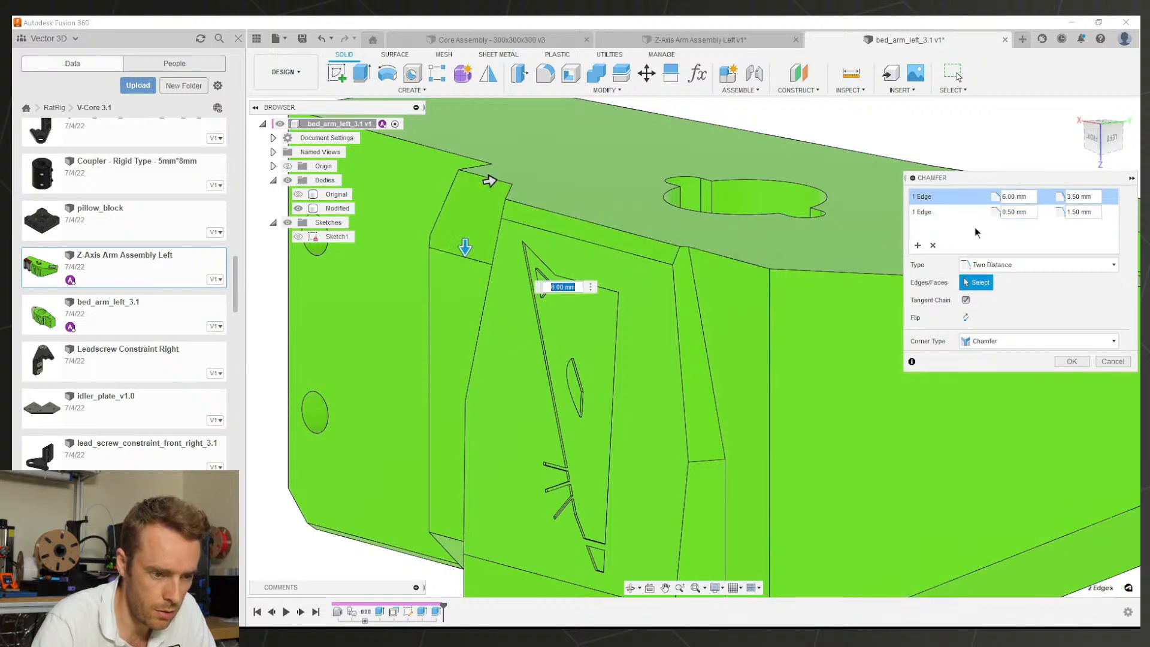
left_click(918, 246)
left_click(723, 259)
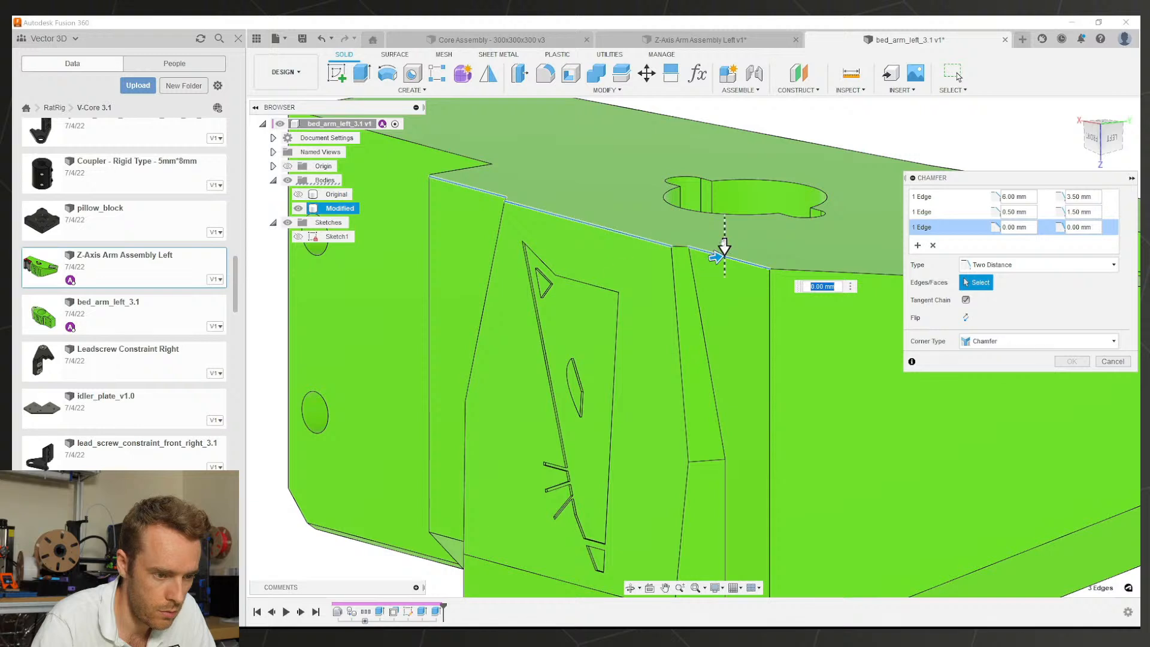
left_click_drag(724, 247, 731, 286)
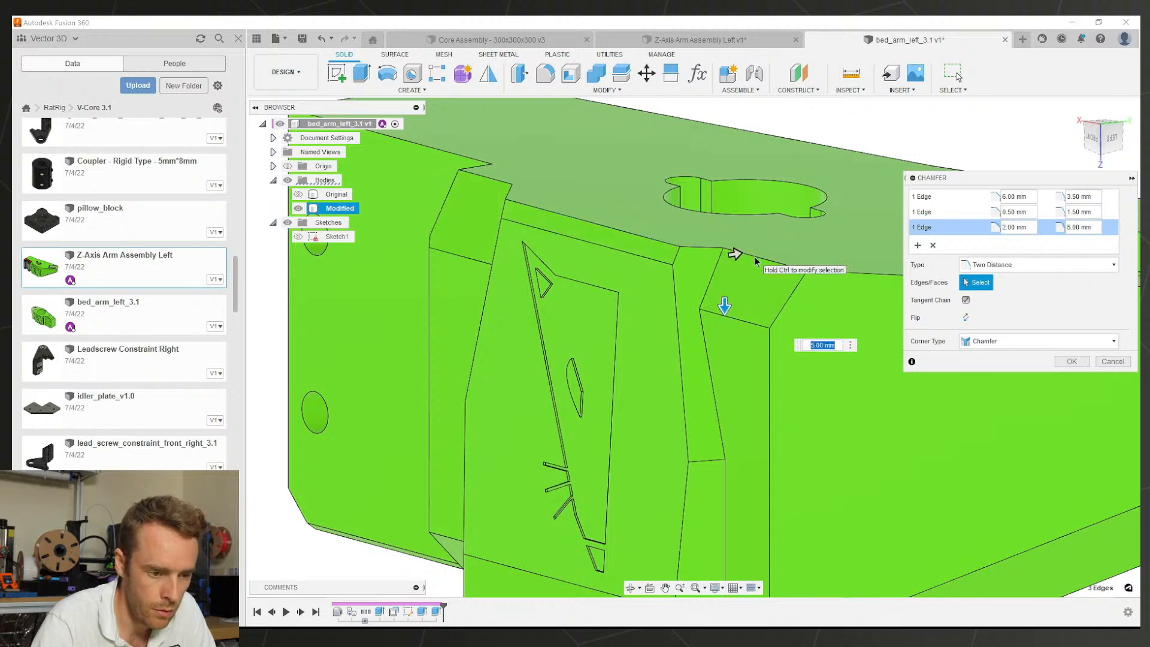
left_click_drag(735, 254, 744, 252)
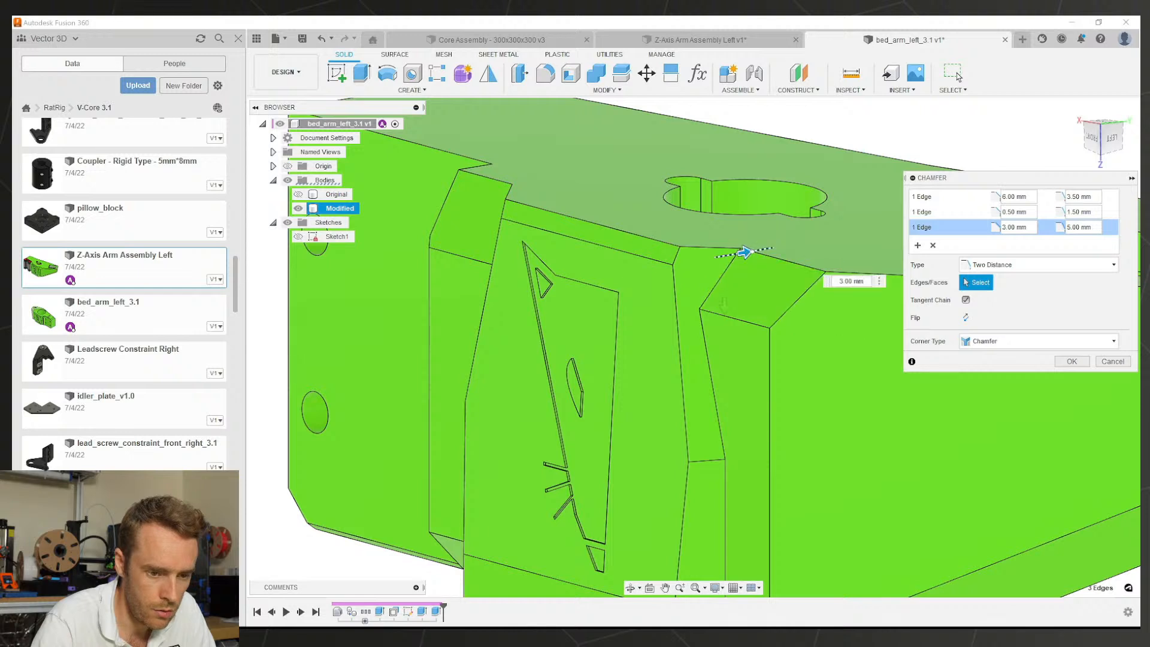
left_click(1082, 195)
scroll(660, 284, "down", 2)
mouse_move(660, 283)
middle_mouse_down("shift")
mouse_move(804, 271)
mouse_move(648, 282)
middle_mouse_up("shift")
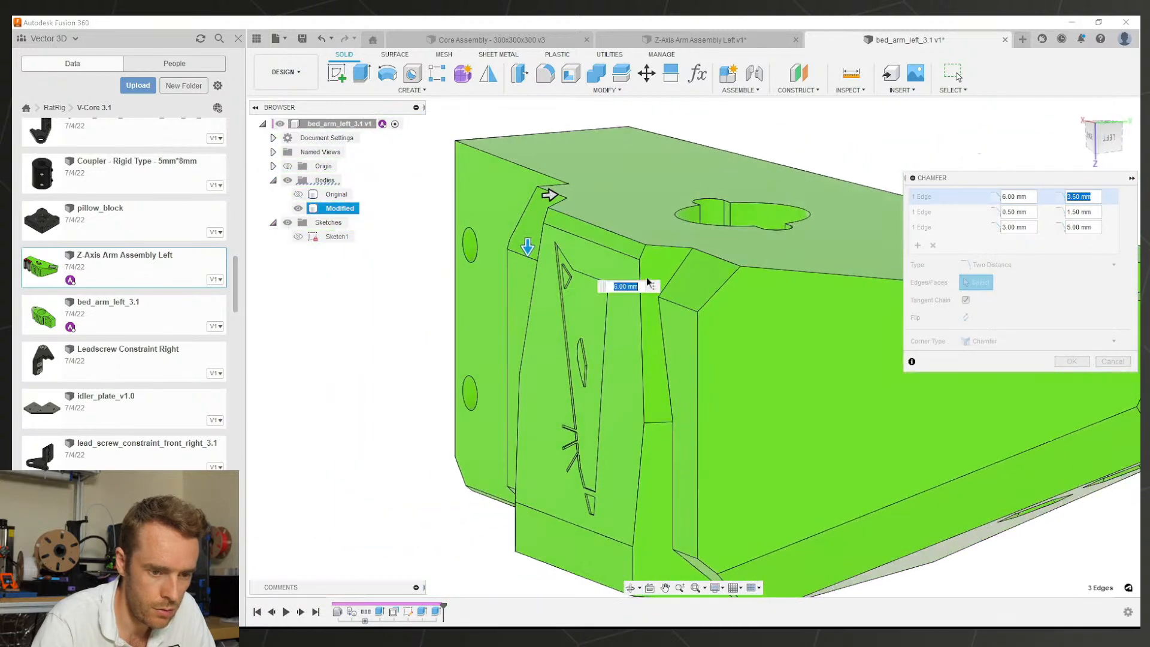
left_click(1024, 227)
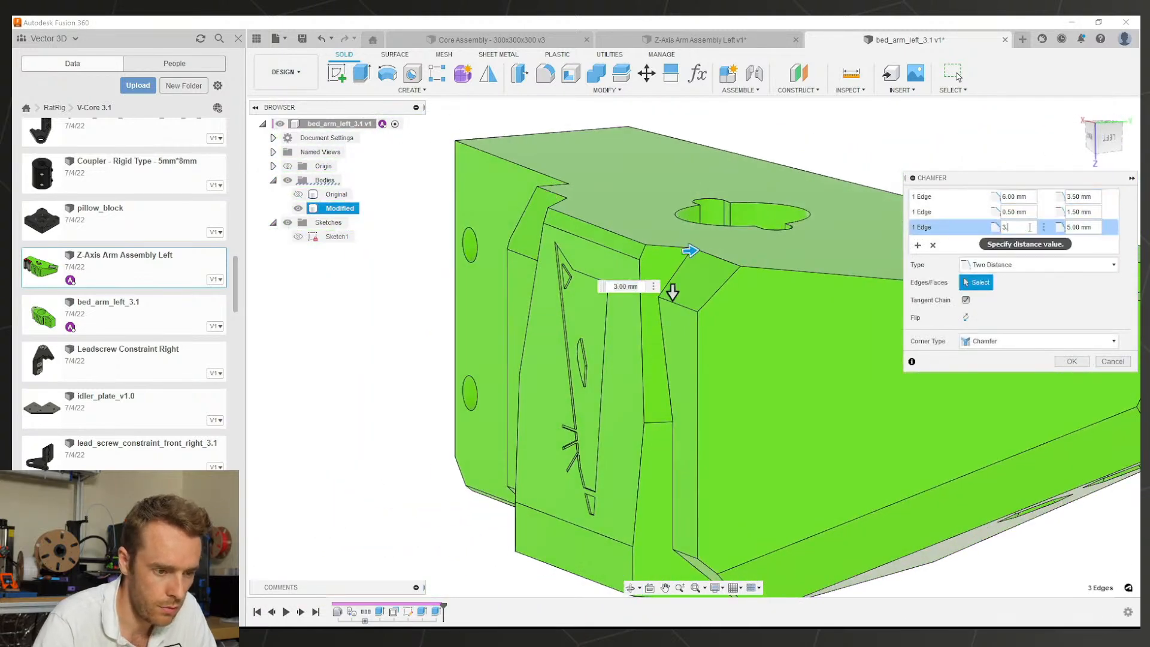
scroll(690, 324, "down", 3)
middle_click_drag(760, 313, 807, 318, "shift")
left_click(1055, 361)
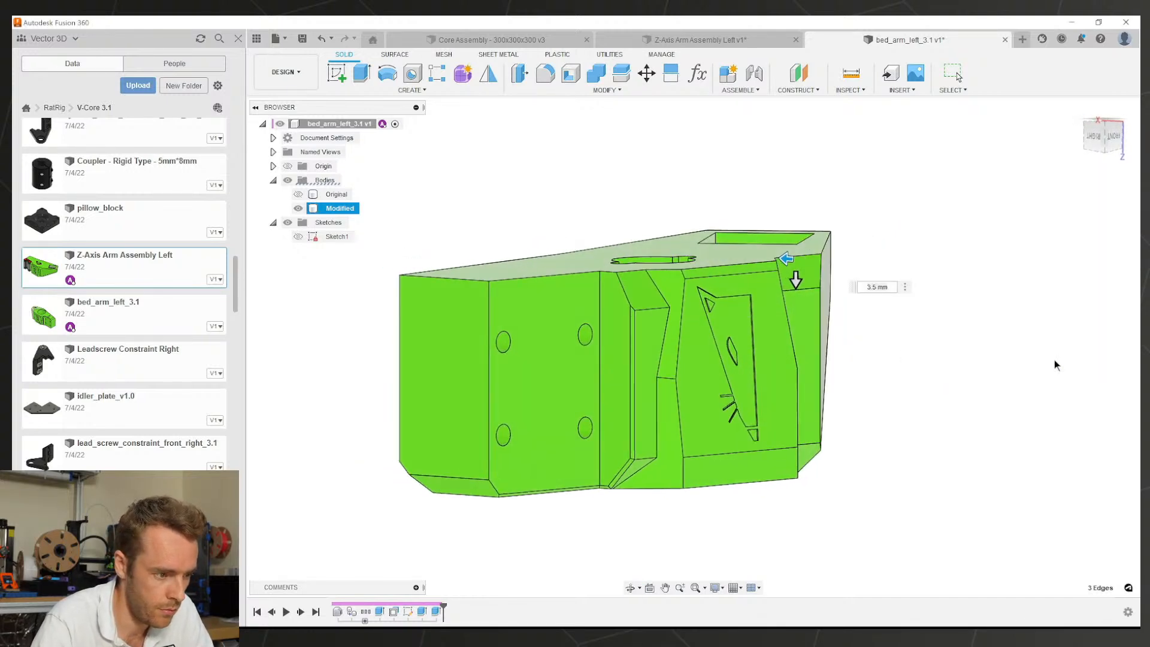
left_click(298, 208)
Step: Compare the Original body against the Modified body, leaving only Modified visible
left_click(298, 206)
left_click(297, 195)
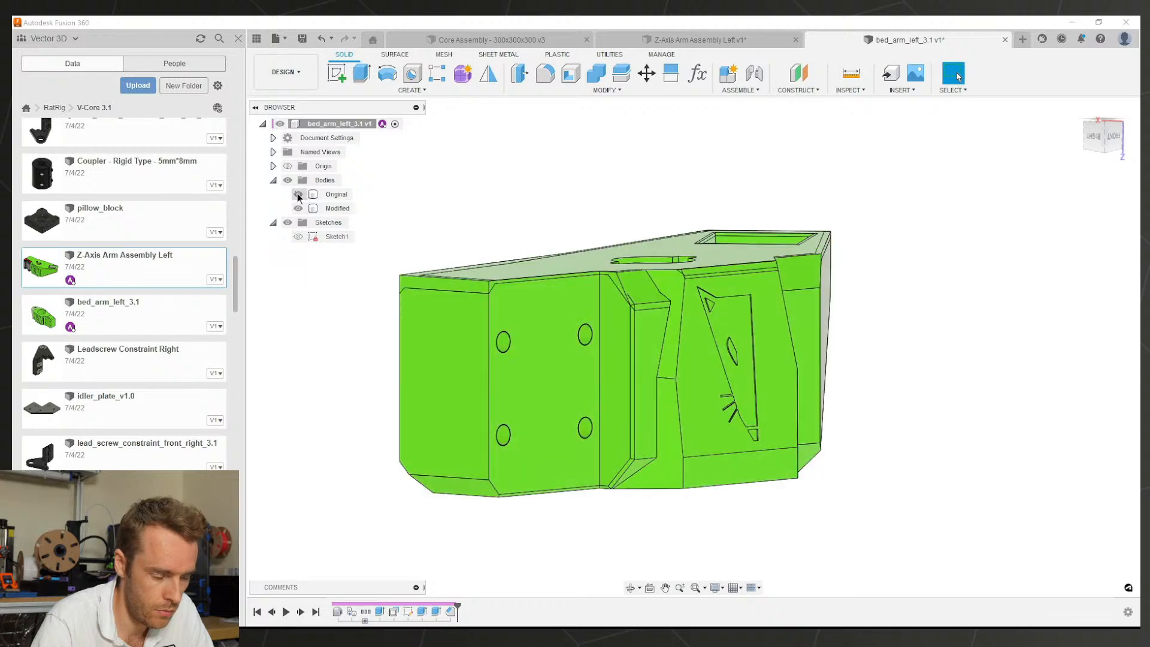
left_click(297, 196)
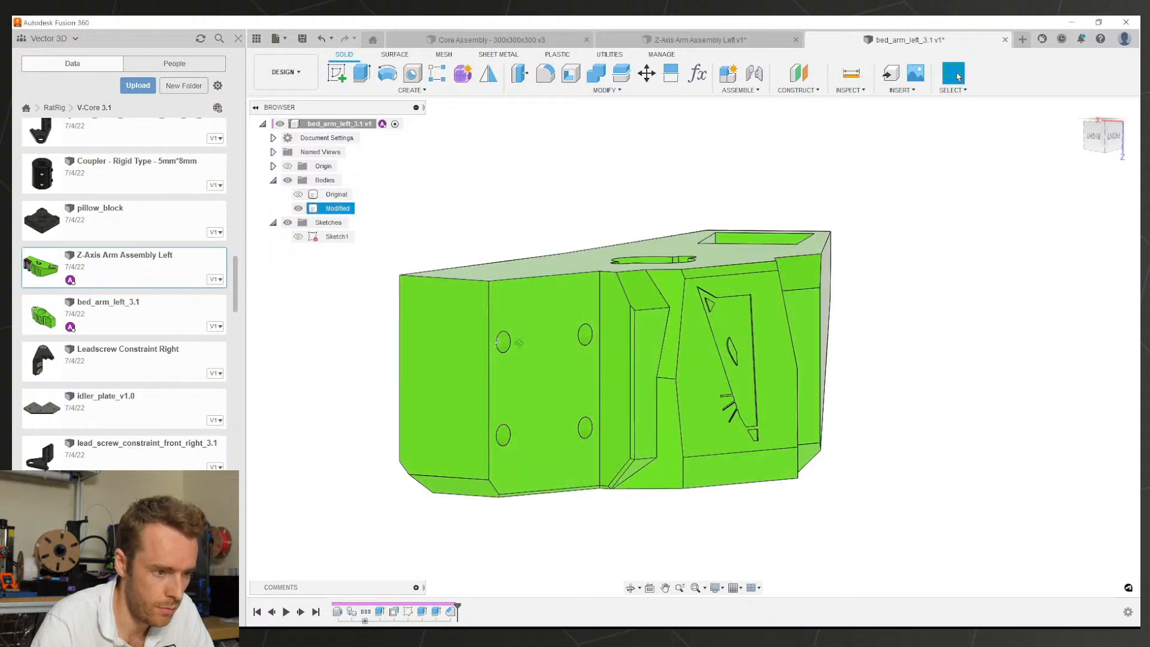
middle_click_drag(519, 343, 825, 396, "shift")
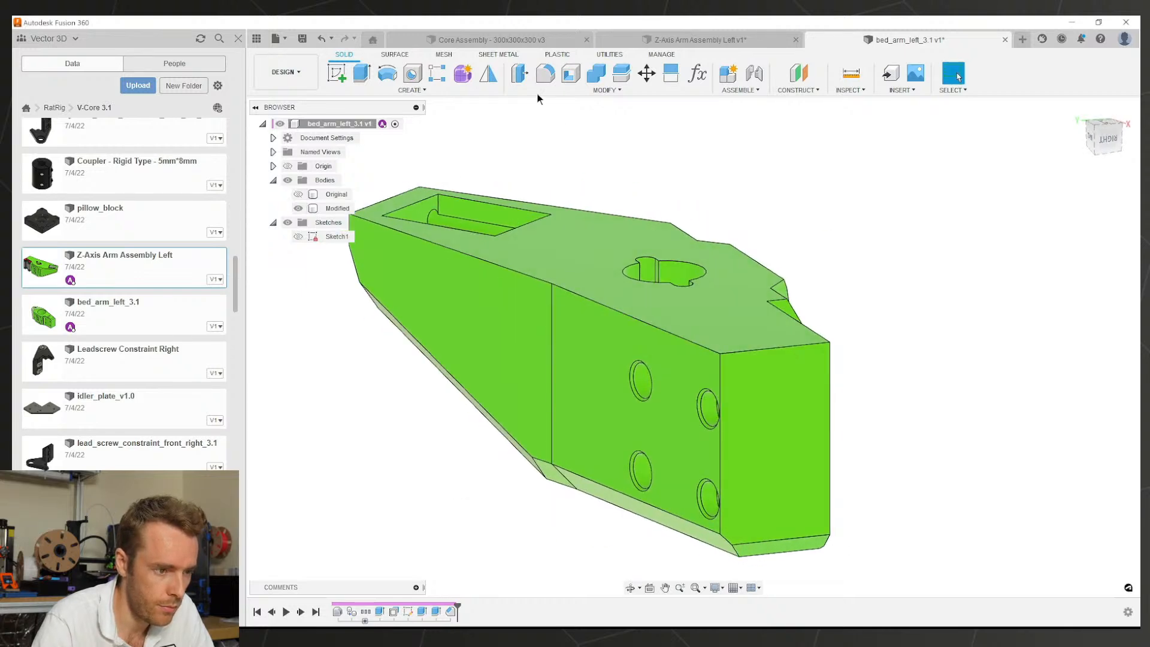
Step: Chamfer the upper edge on the part's far side at about 4 mm, reducing the second distance
left_click(574, 91)
left_click(559, 132)
left_click(675, 337)
scroll(672, 336, "up", 5)
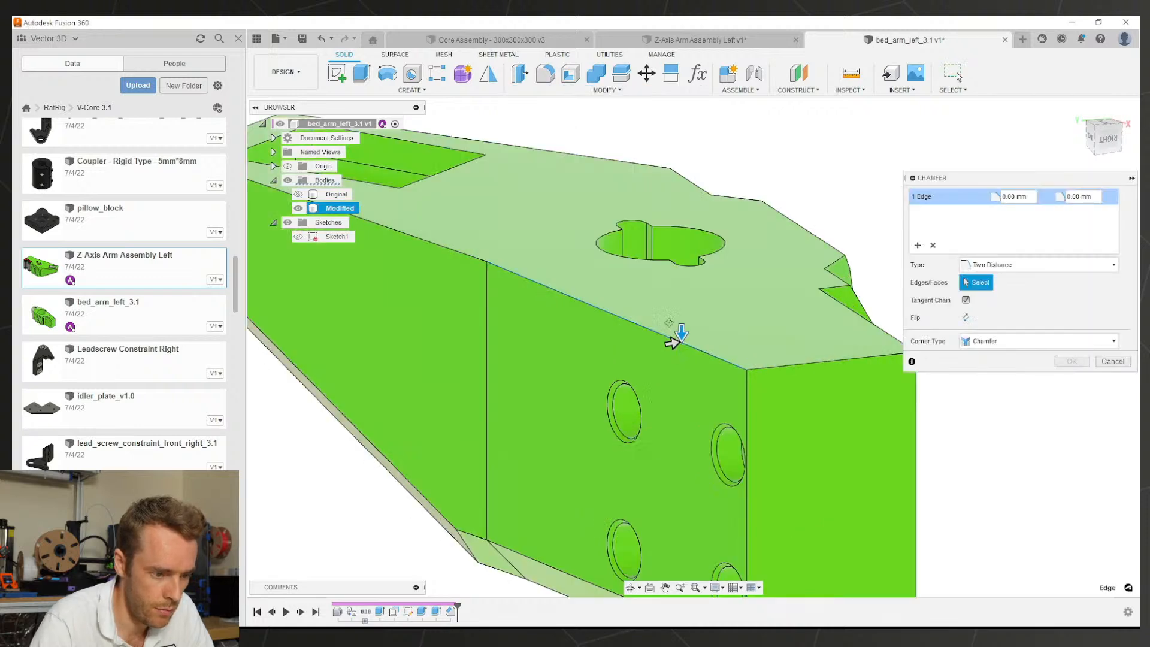
left_click_drag(588, 328, 587, 356)
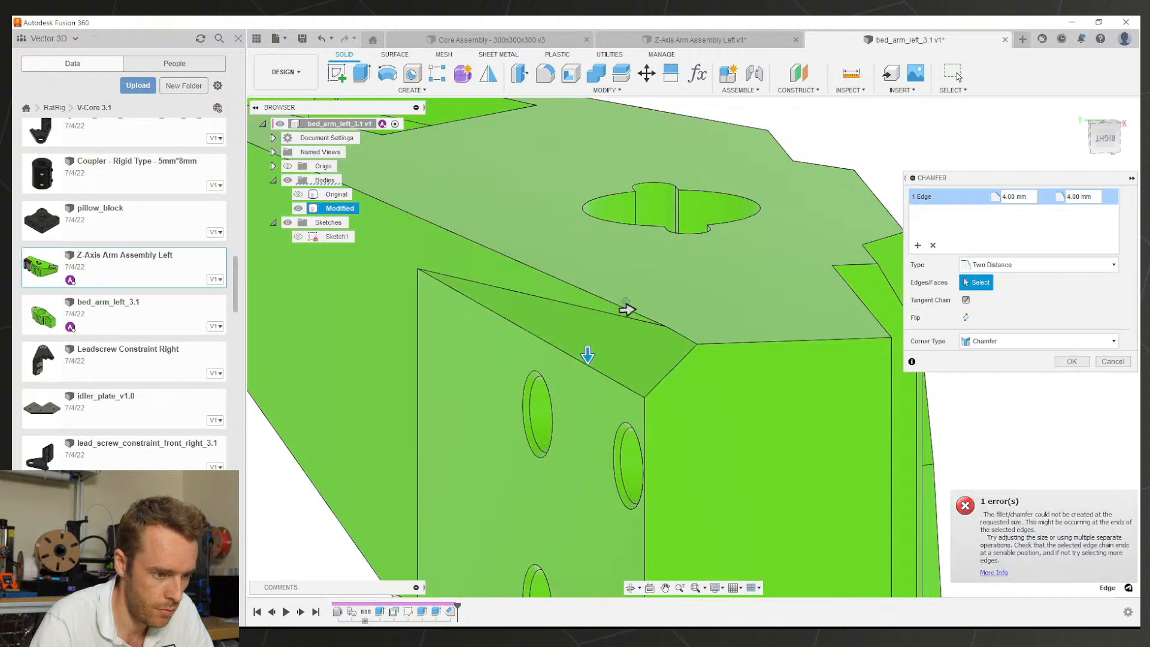
middle_click_drag(625, 301, 519, 259, "shift")
left_click_drag(488, 239, 477, 240)
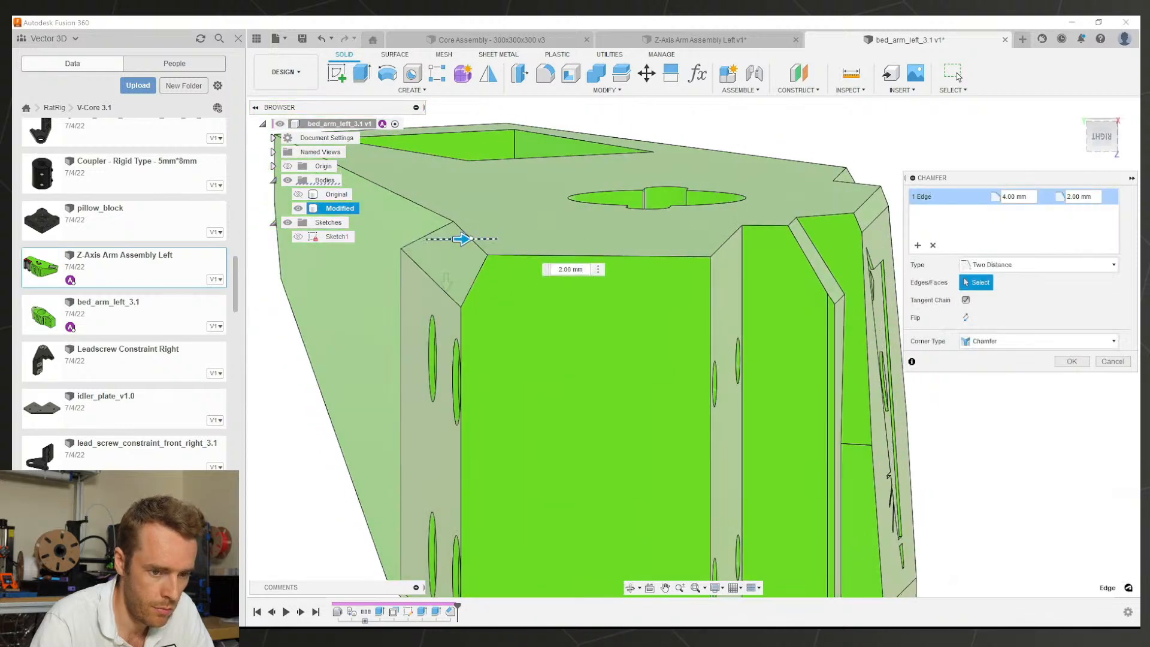
scroll(799, 270, "down", 3)
left_click(1072, 362)
Step: Start a two-distance chamfer on two long top edges at 2 mm and 1 mm
middle_click_drag(676, 265, 735, 215, "shift")
left_click(606, 89)
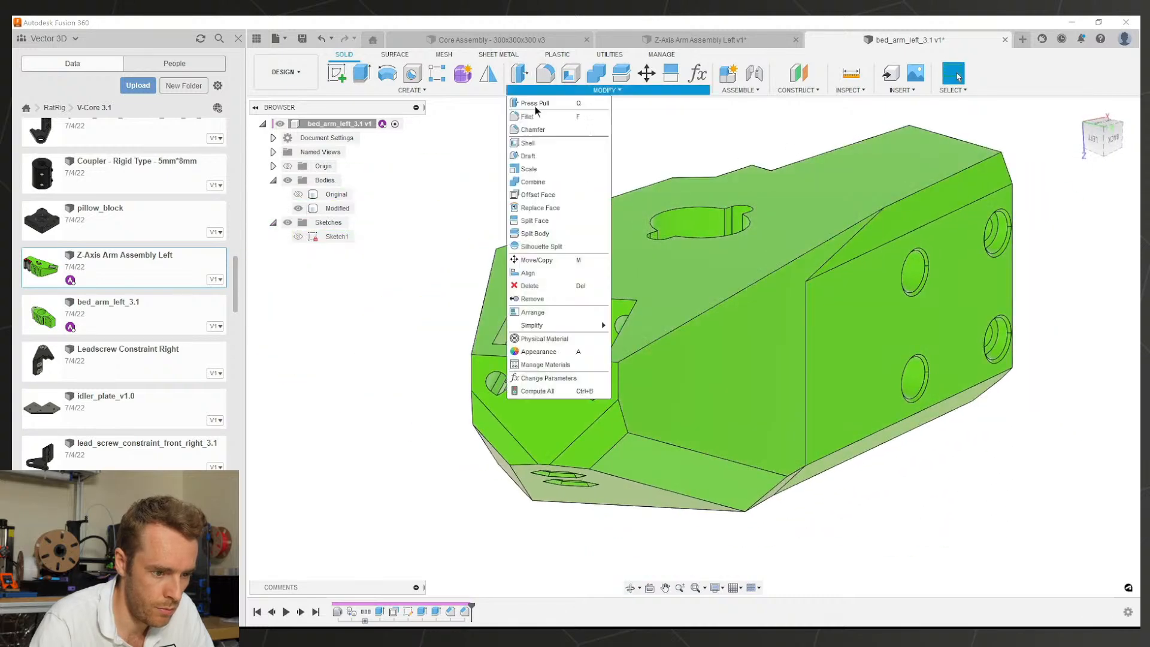
left_click(542, 130)
left_click(718, 303)
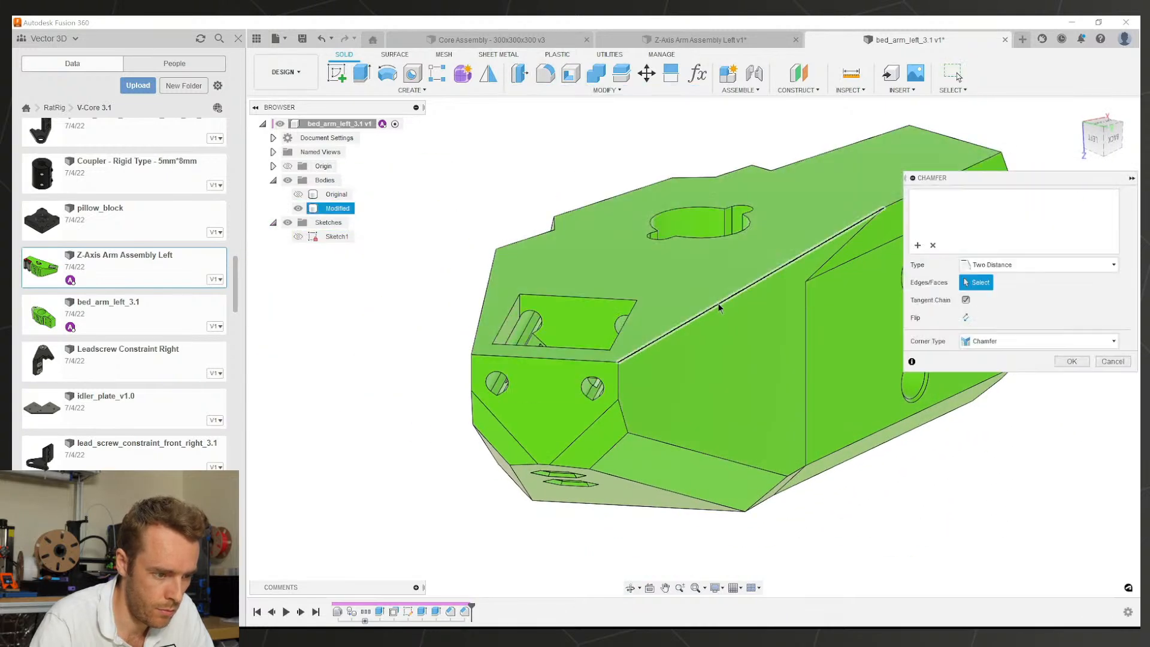
left_click(484, 300)
type("2")
key("Tab")
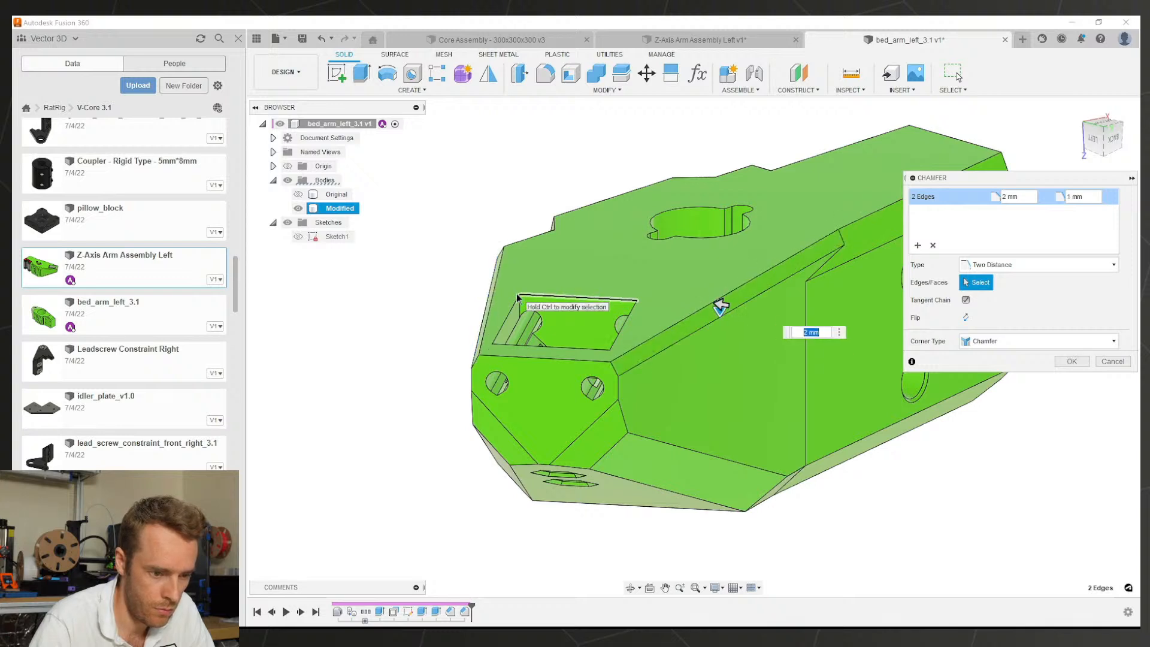
type("1")
key("Tab")
type("2")
key("Tab")
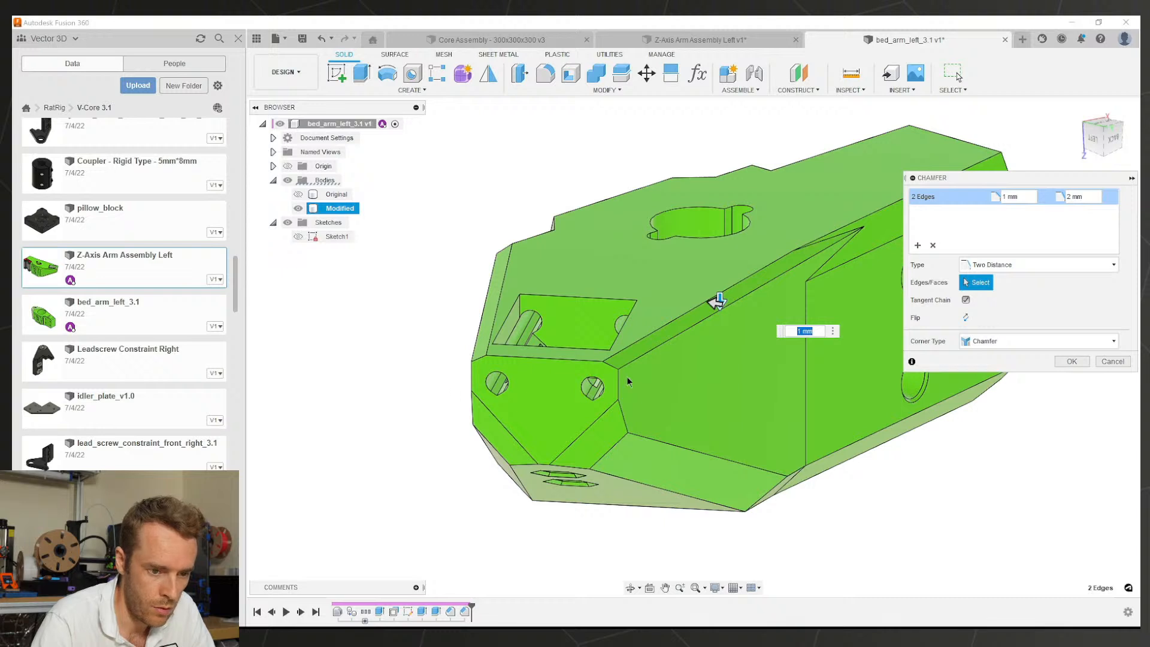
Step: Split the diagonal edge into its own chamfer set with 1 mm and 2 mm distances, then apply
middle_click_drag(767, 321, 696, 365, "shift")
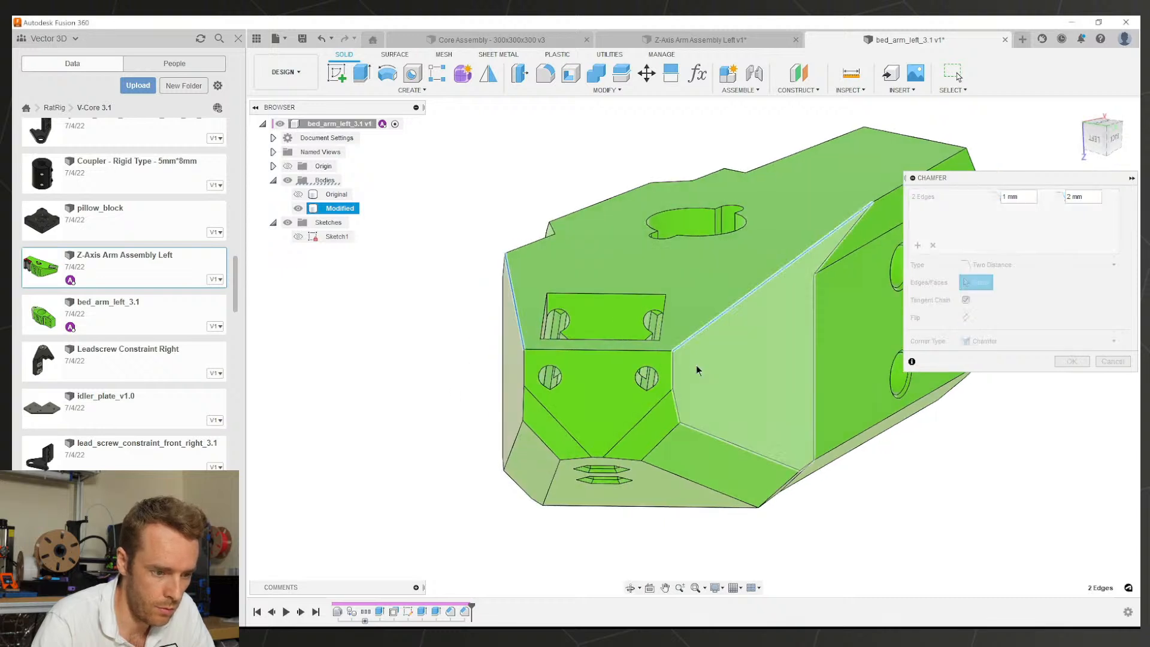
left_click(716, 321)
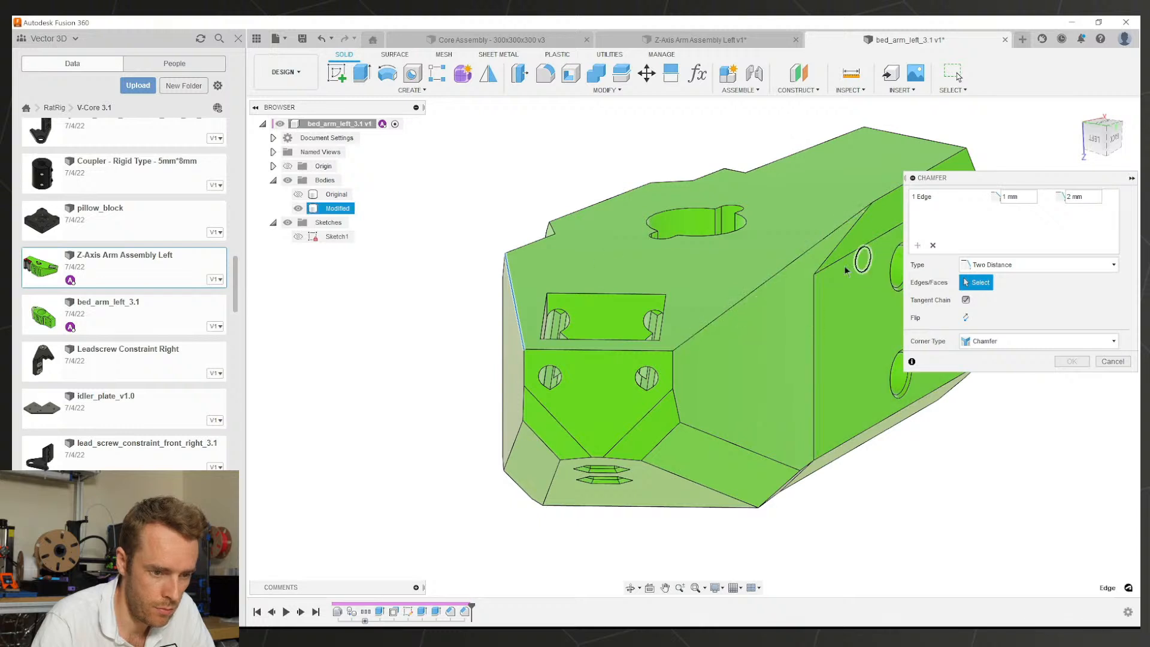
left_click(741, 301)
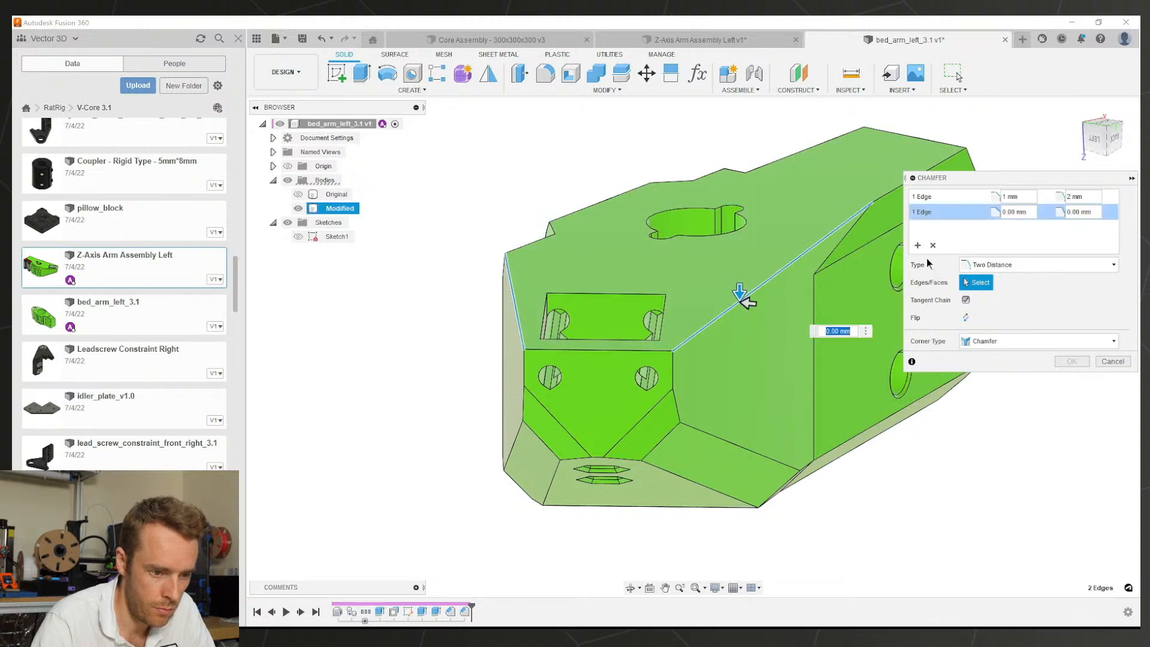
type("1")
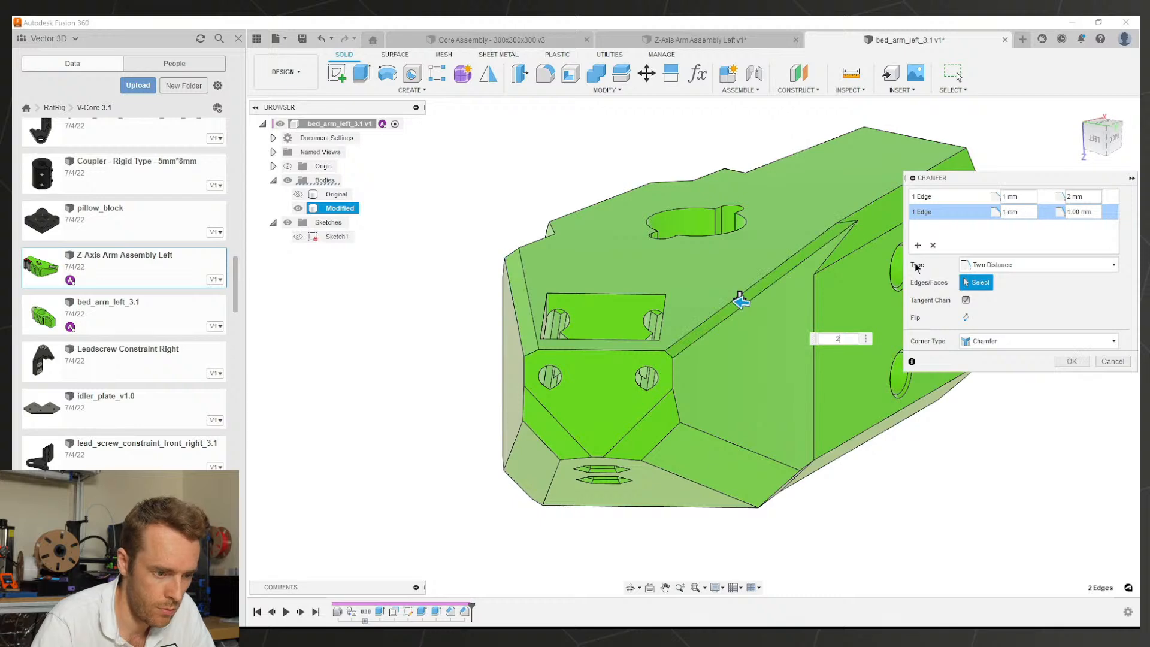
key("Tab")
type("2")
middle_click_drag(731, 361, 740, 343, "shift")
left_click(536, 239)
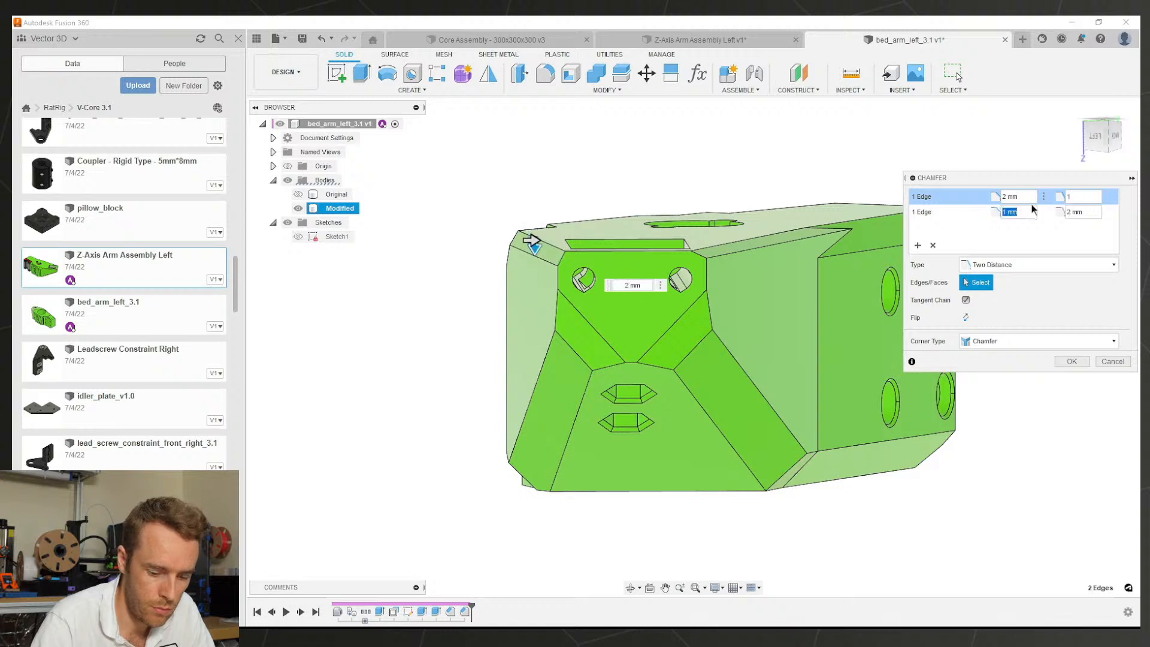
left_click(758, 236)
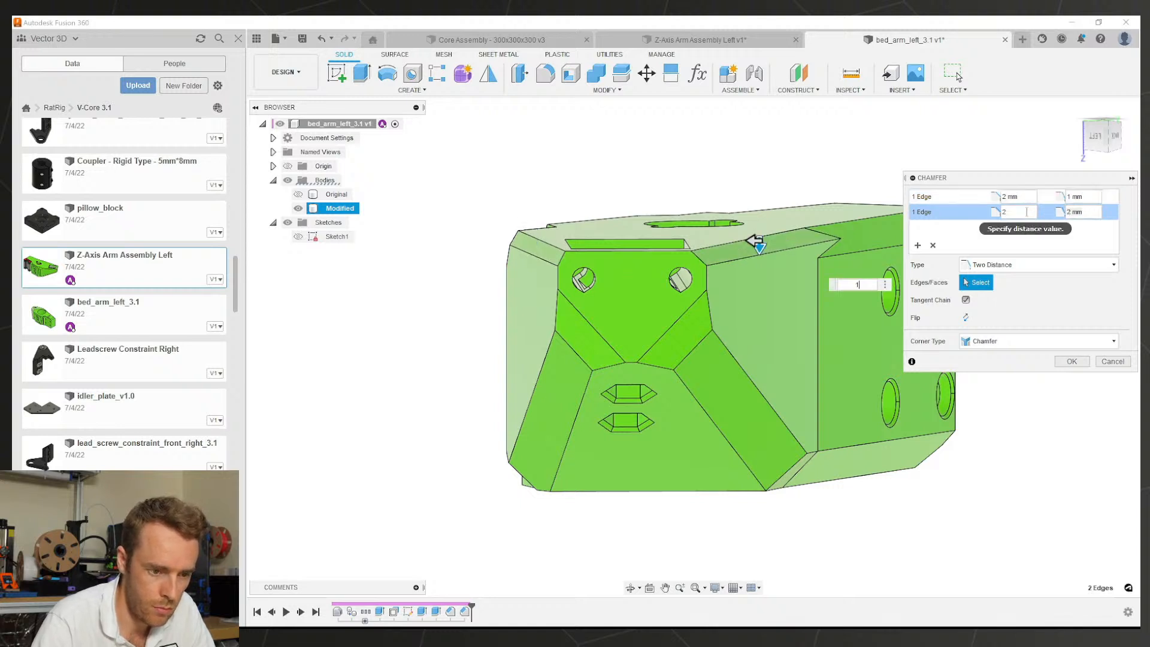
type("1")
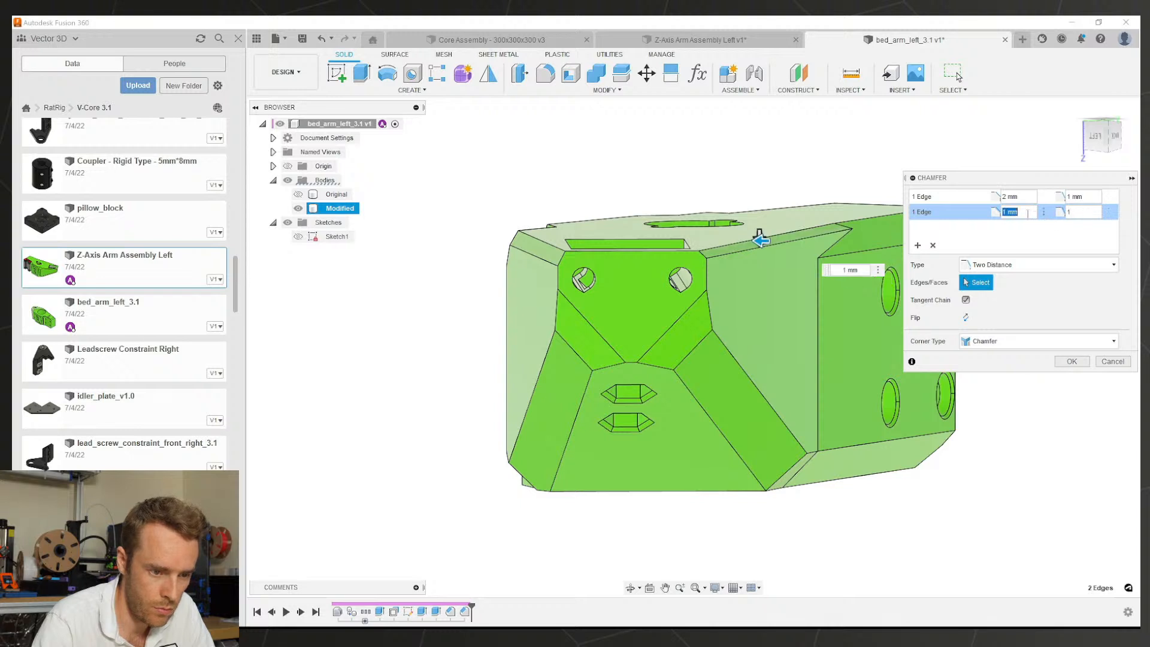
middle_click_drag(759, 236, 654, 264, "shift")
key("Return")
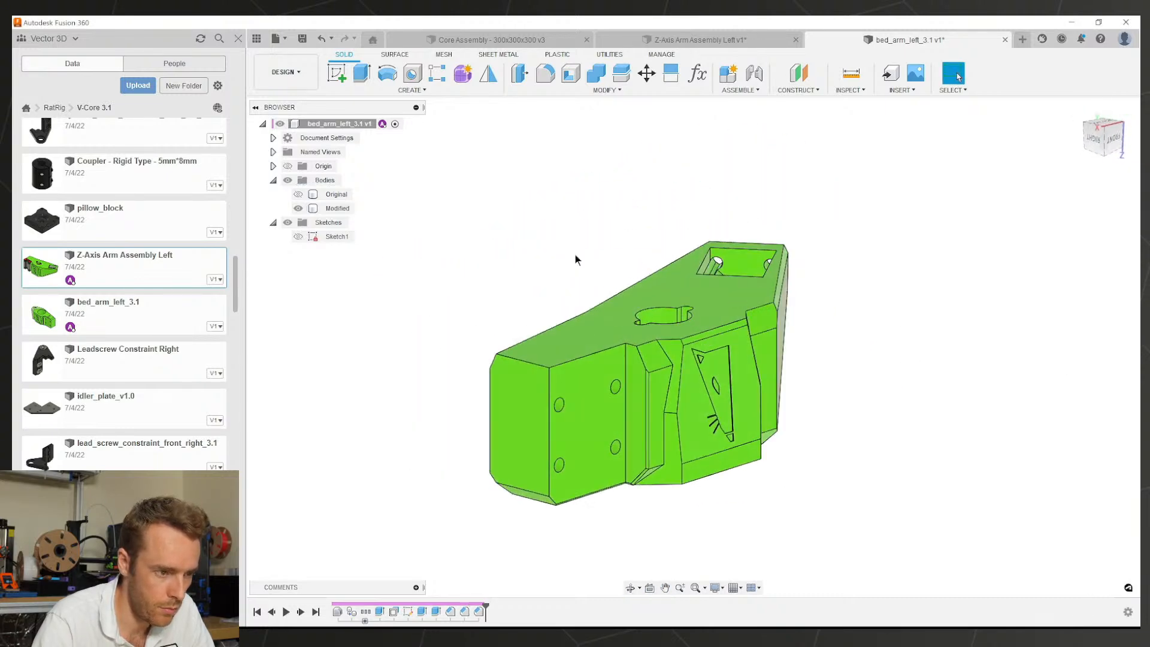
Step: Review the chamfer feature from the timeline and close it unchanged
scroll(498, 356, "up", 1)
middle_click_drag(498, 356, 546, 445, "shift")
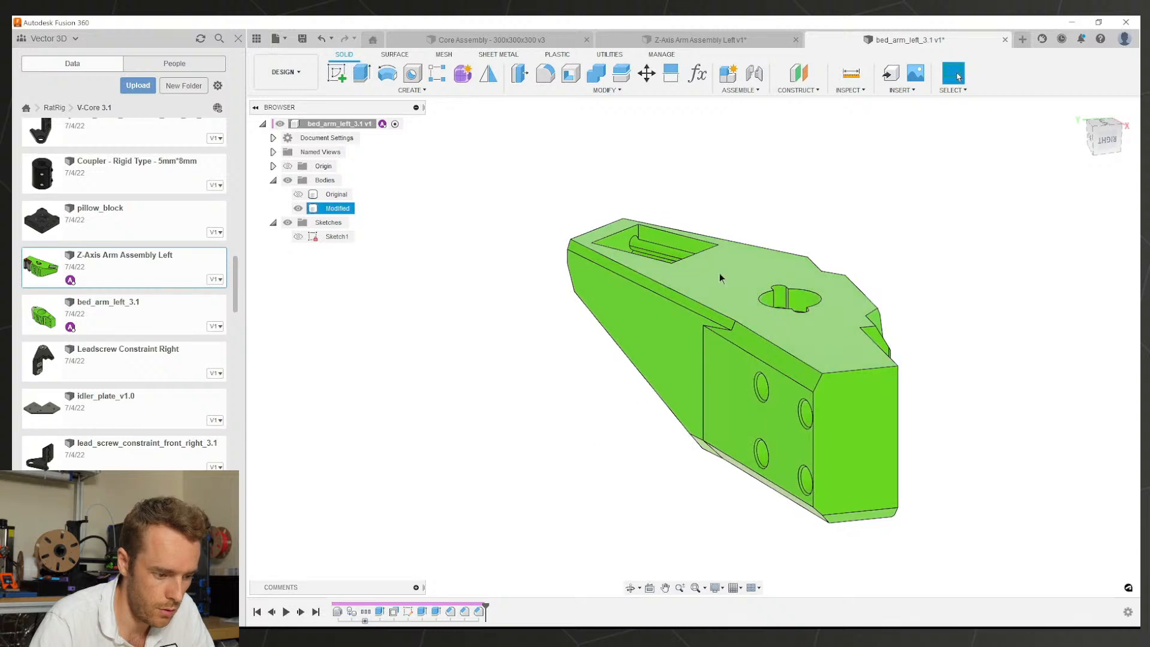
scroll(719, 275, "up", 1)
double_click(479, 611)
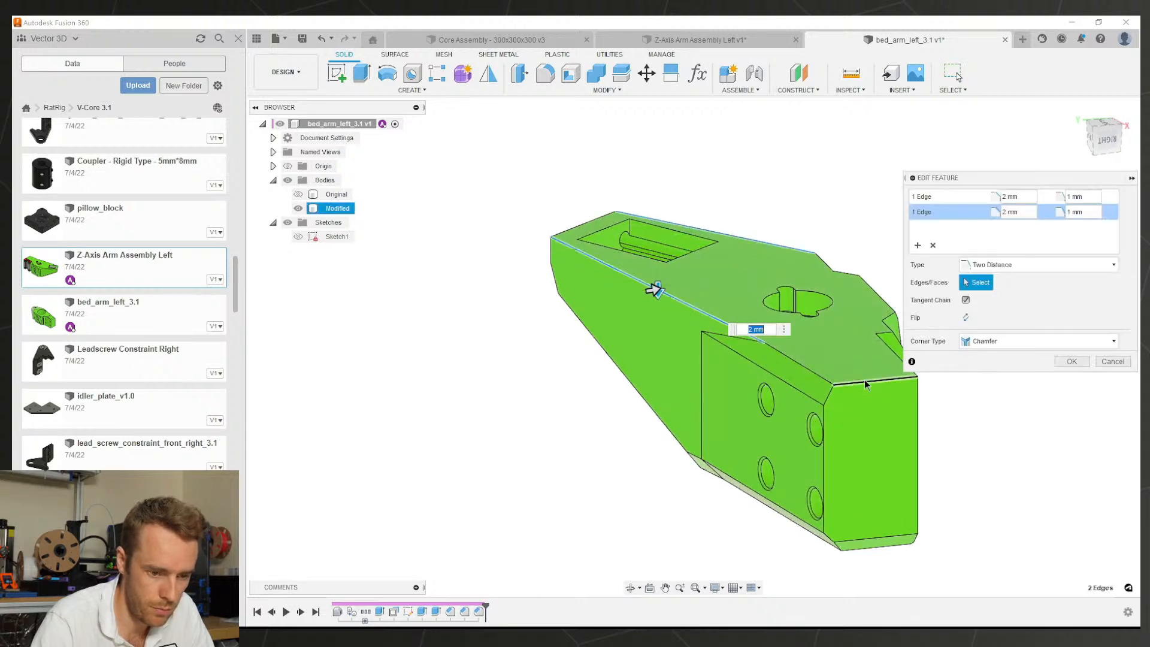
left_click(1073, 363)
middle_click_drag(958, 371, 591, 419, "shift")
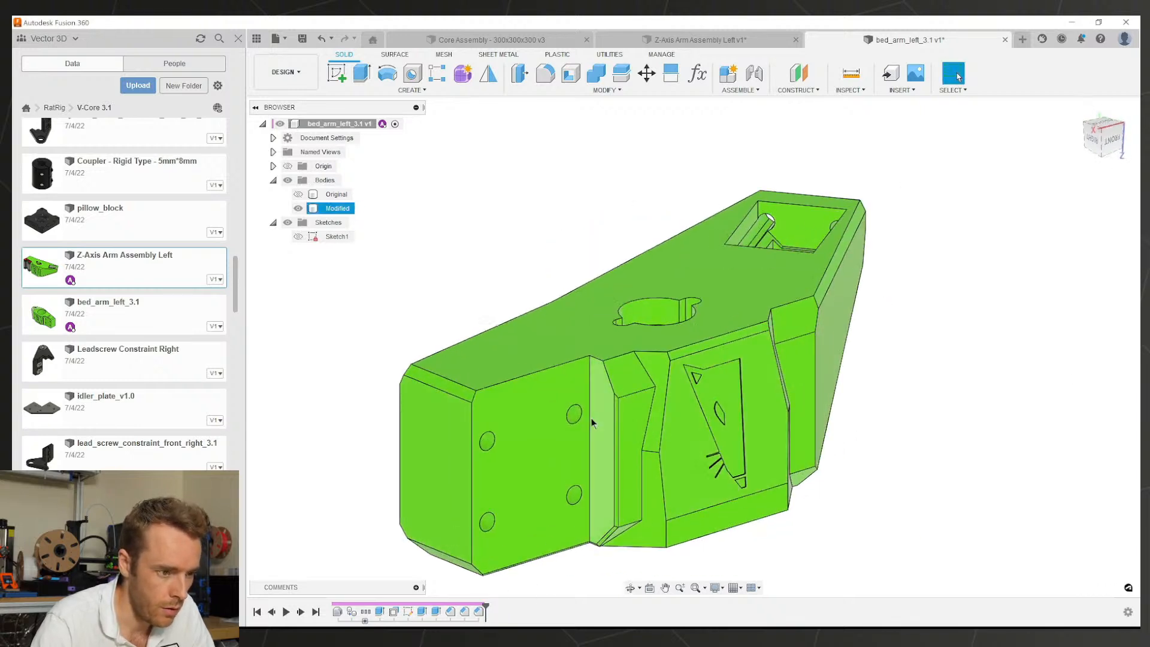
scroll(582, 377, "up", 2)
Step: Add a 0.5 mm chamfer to the front top edge
left_click(560, 89)
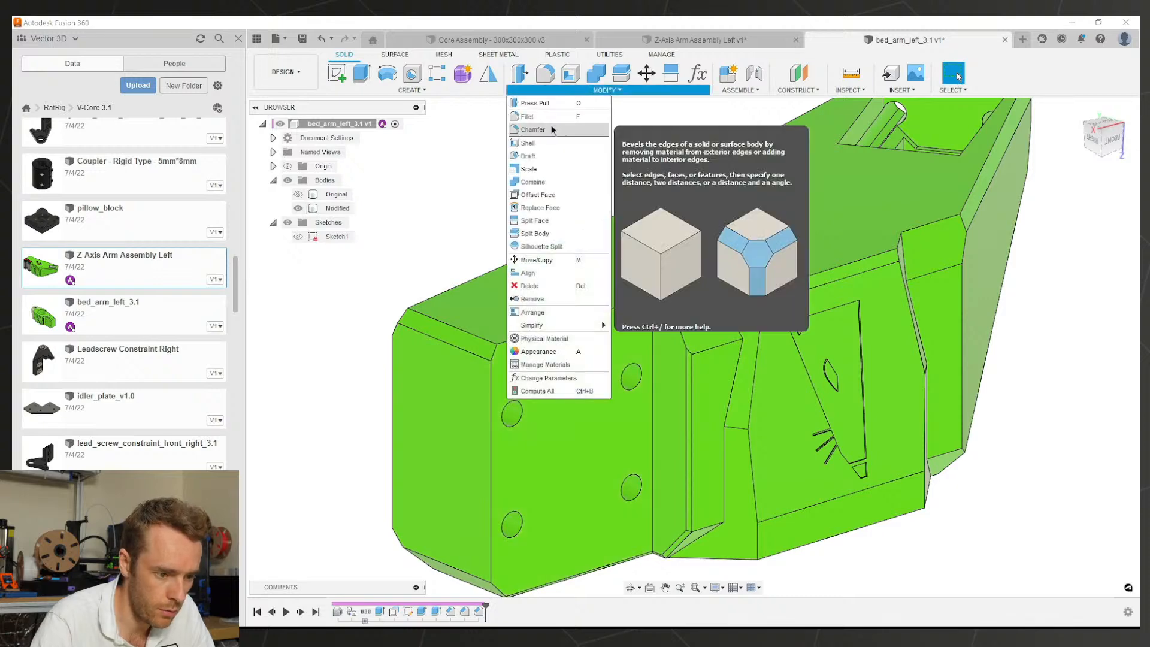
left_click(551, 125)
scroll(604, 306, "up", 3)
left_click(622, 305)
left_click(618, 300)
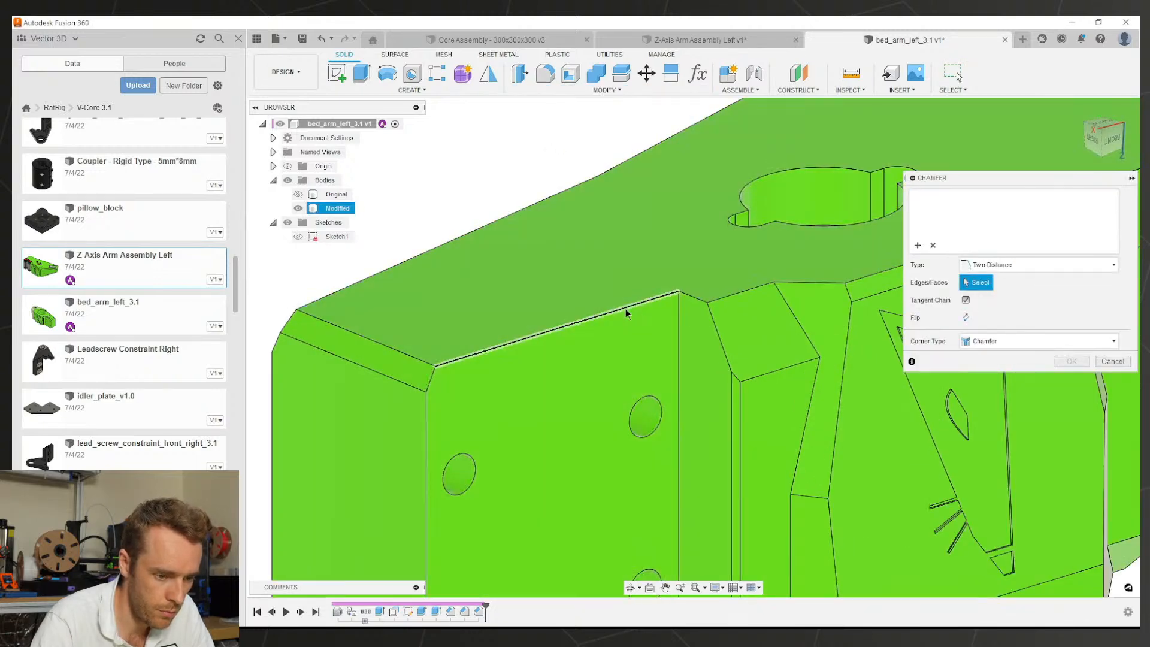
left_click(625, 308)
type("0.5")
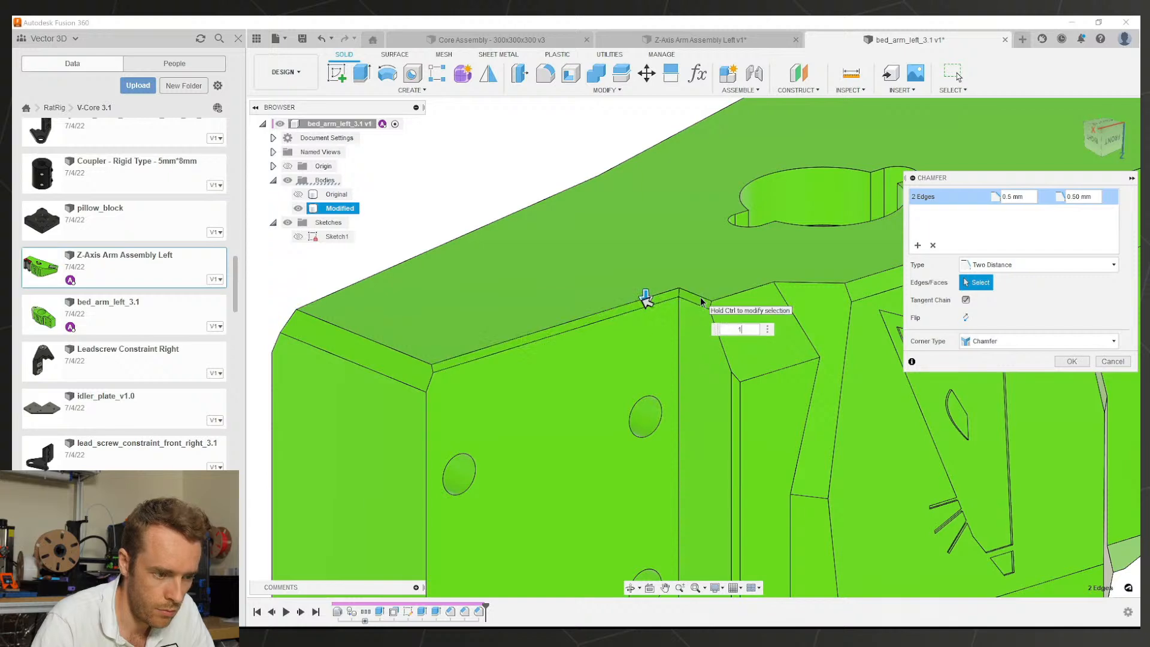
left_click(1071, 361)
scroll(763, 353, "down", 5)
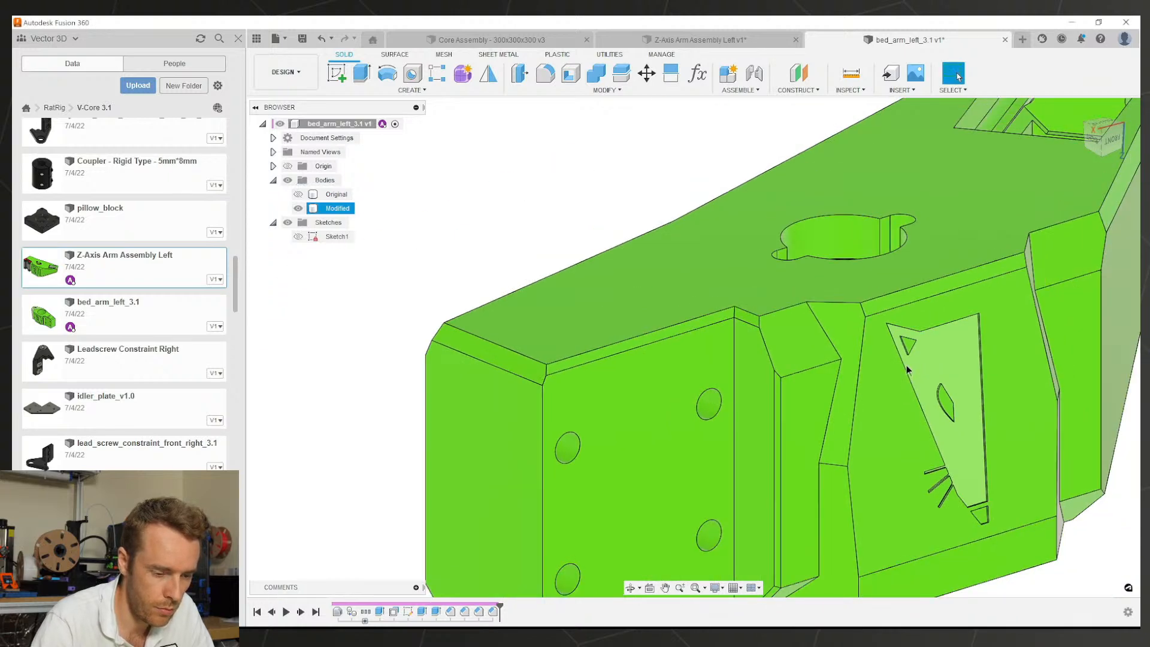
middle_click_drag(764, 353, 824, 354)
Step: Clear the selection and save the design as a new version
left_click(969, 306)
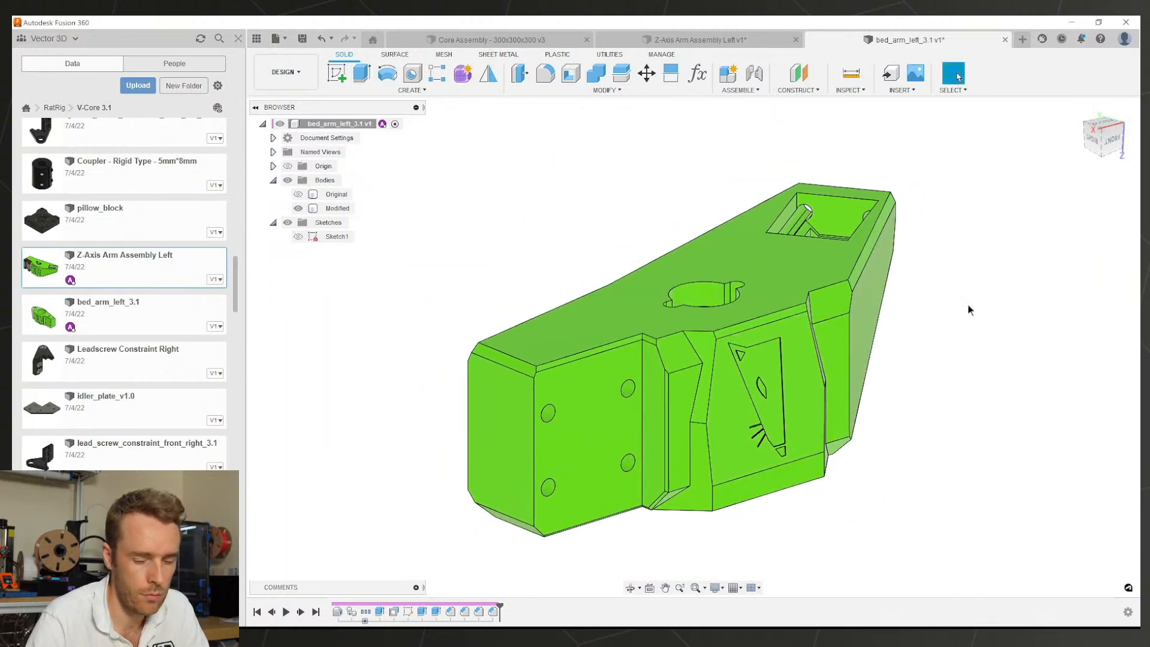
key("ctrl+s")
key("Return")
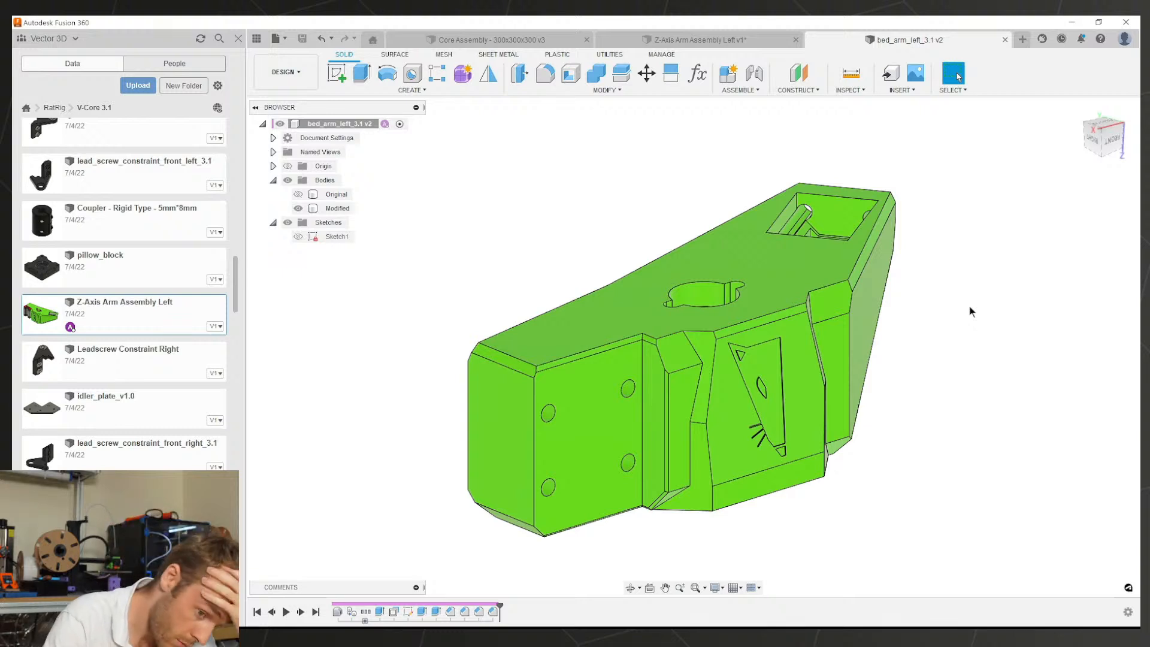
Step: Check a mounting hole's size, then remove hole faces from the -0.1 mm offset feature
middle_click_drag(869, 371, 611, 413, "shift")
scroll(820, 342, "up", 3)
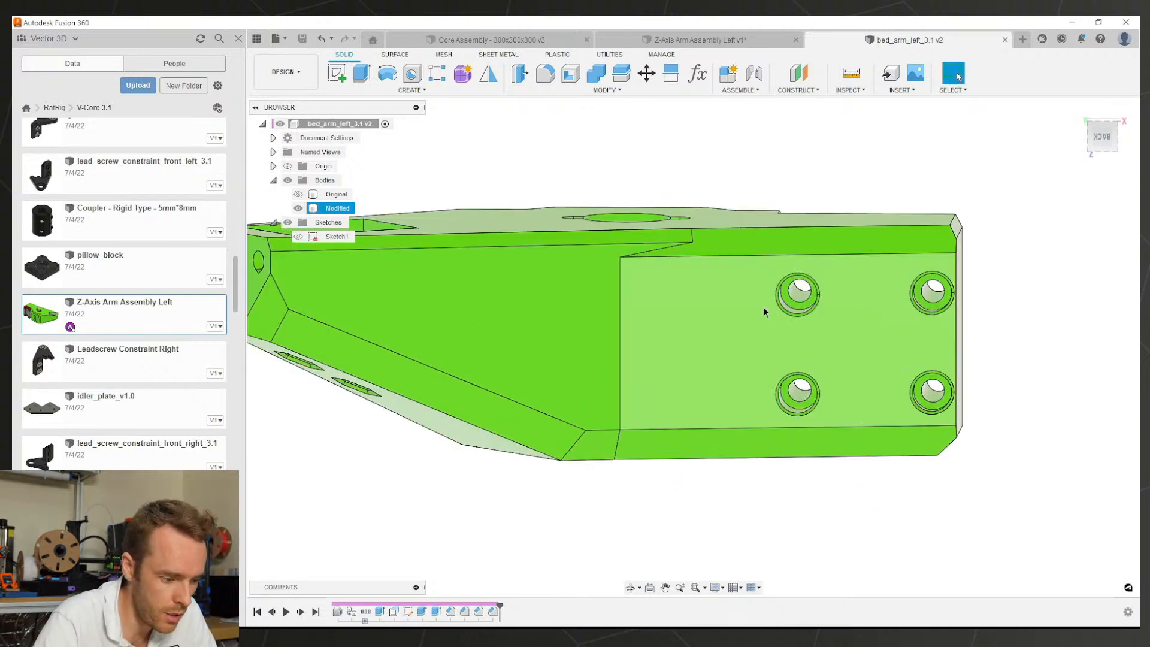
left_click(800, 293)
double_click(393, 611)
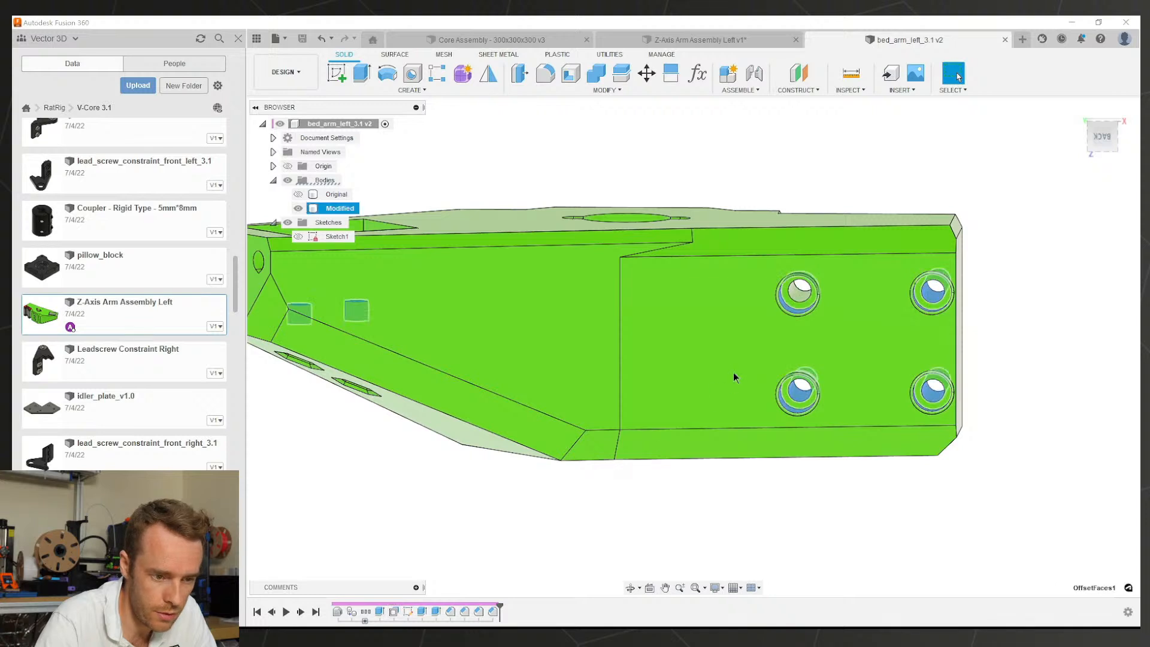
left_click(809, 409)
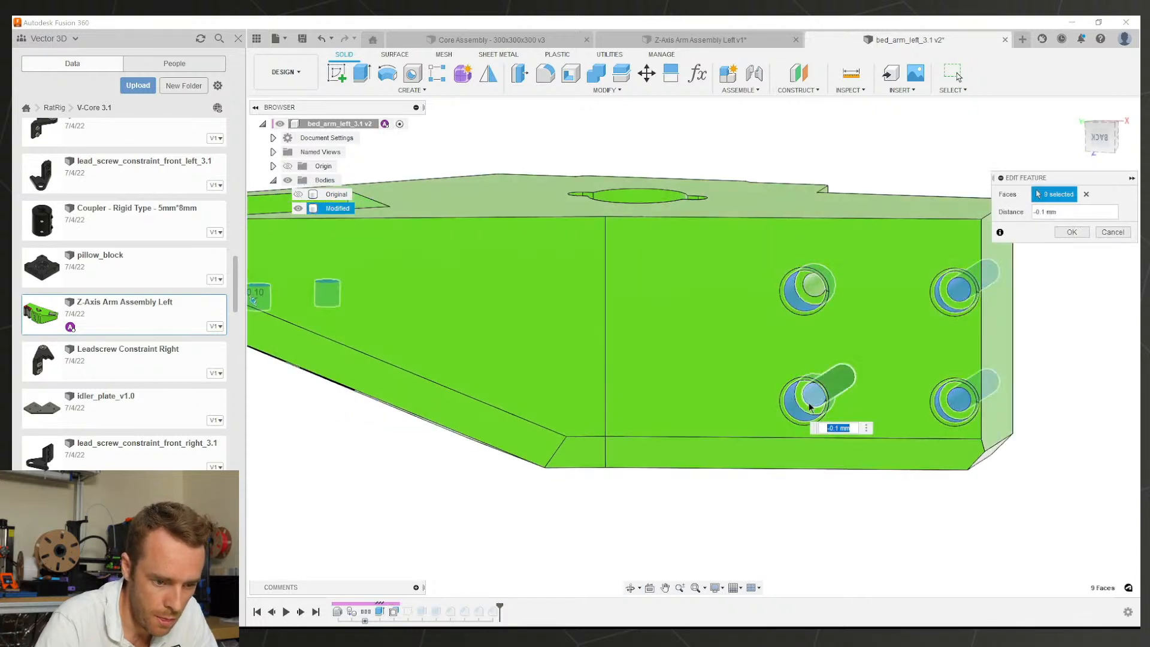
left_click(959, 295)
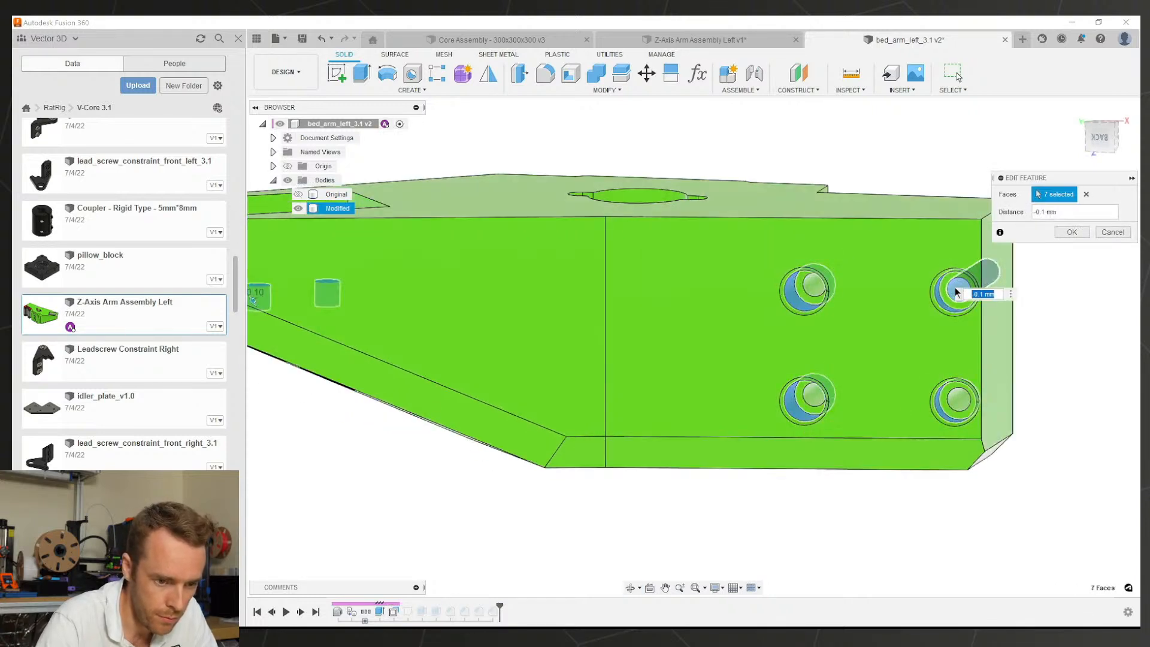
left_click(1070, 233)
mouse_move(940, 296)
middle_mouse_down("shift")
mouse_move(860, 323)
mouse_move(671, 324)
mouse_move(859, 341)
middle_mouse_up("shift")
Step: Save a new version, then select the Modified body and orbit to inspect it
key("ctrl+s")
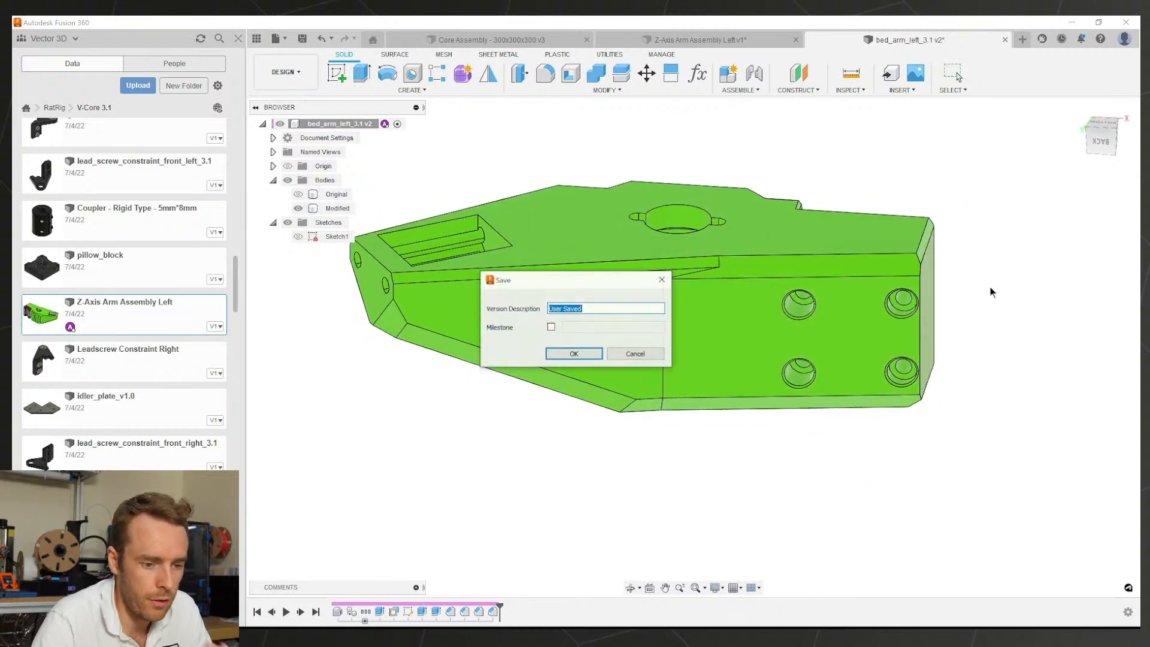
key("Return")
middle_click_drag(786, 327, 1105, 315, "shift")
key("Escape")
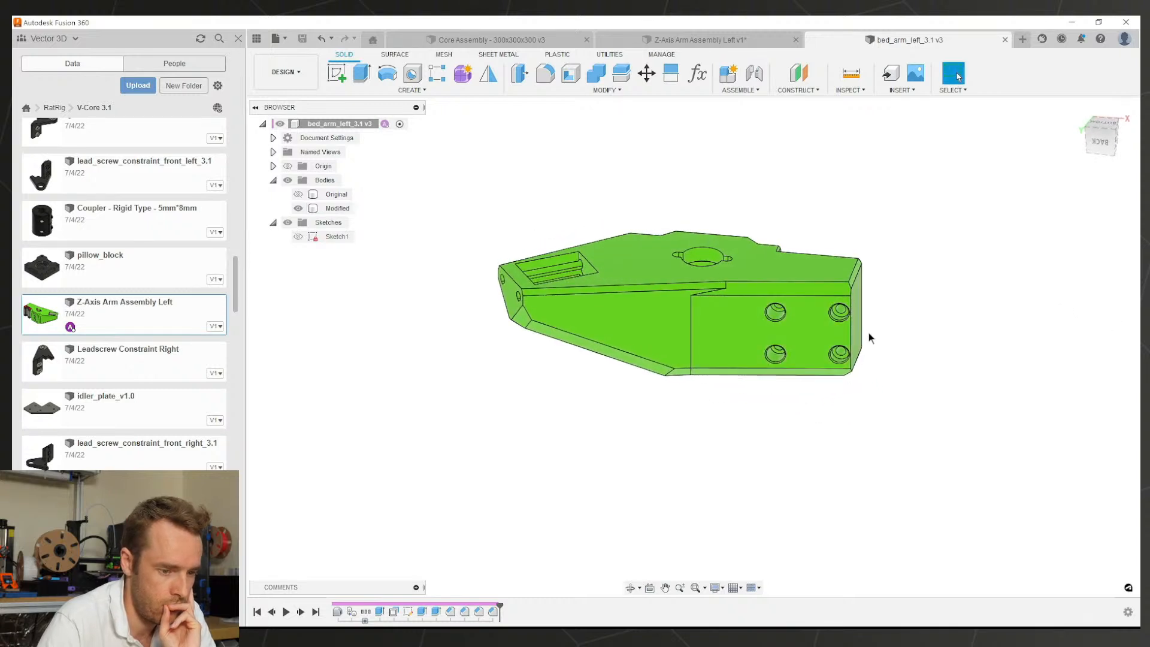
left_click(862, 331)
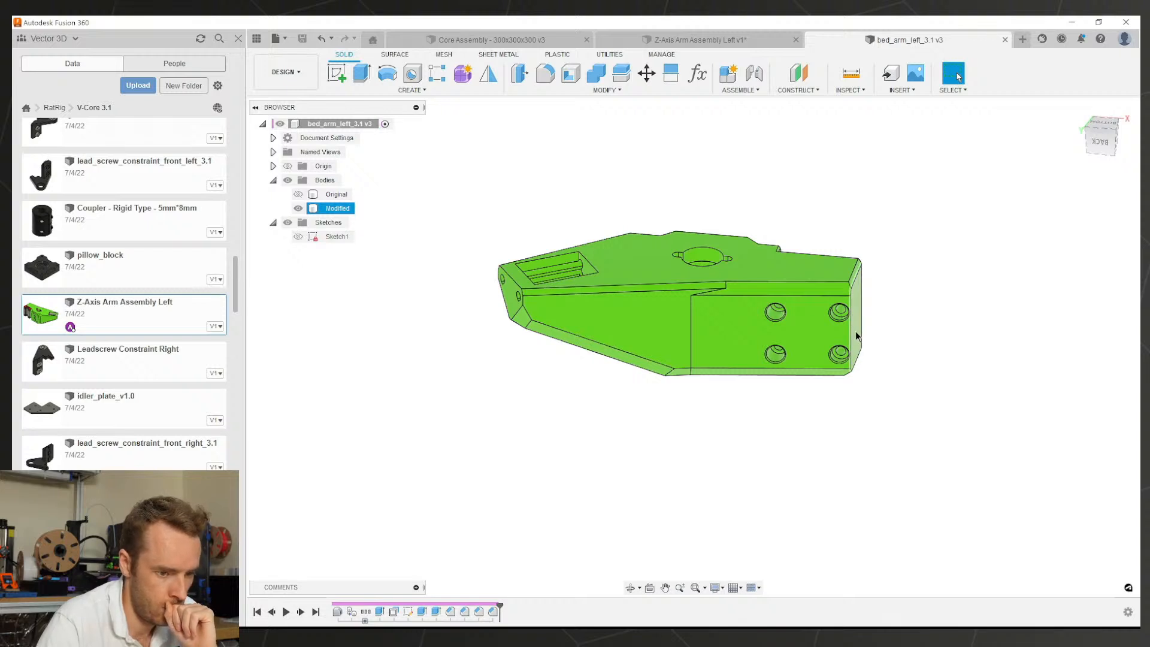
middle_click_drag(833, 331, 668, 317, "shift")
Step: Overlay the Original body on the Modified body to compare, then hide Original again
left_click(298, 194)
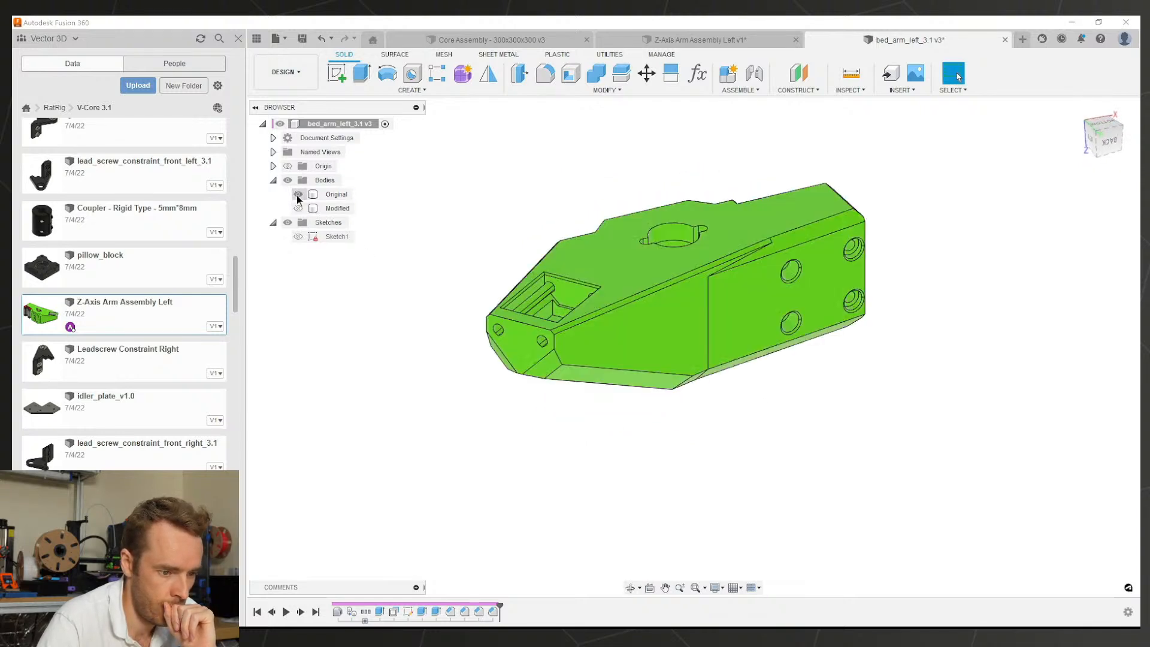
left_click(297, 195)
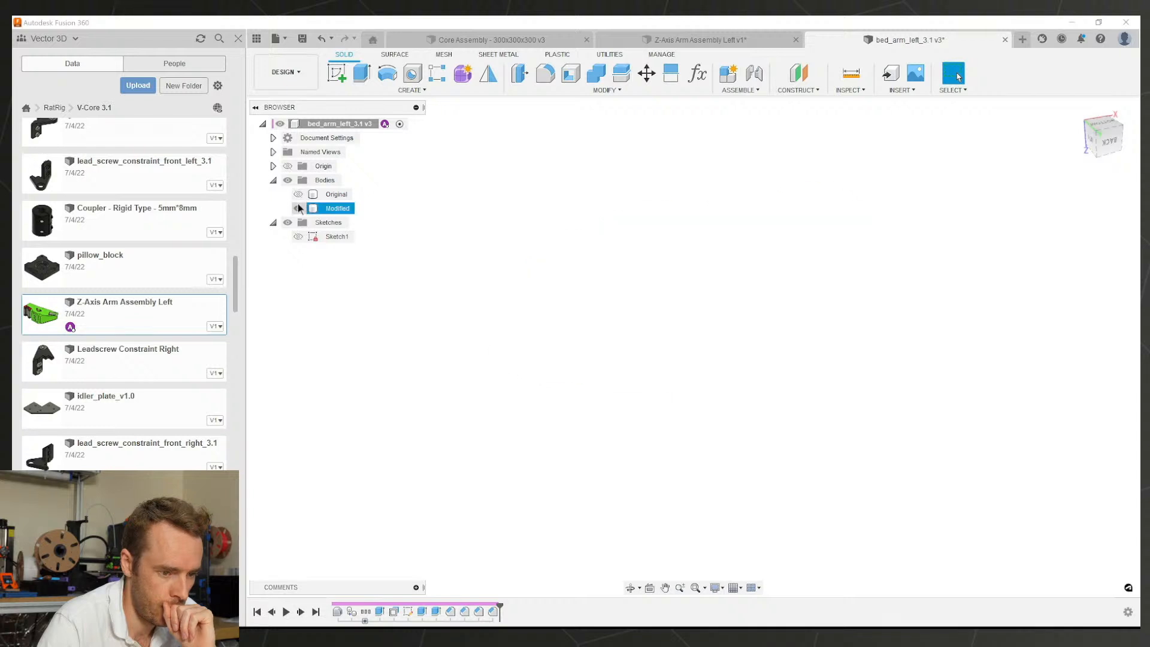
left_click(297, 207)
left_click(297, 194)
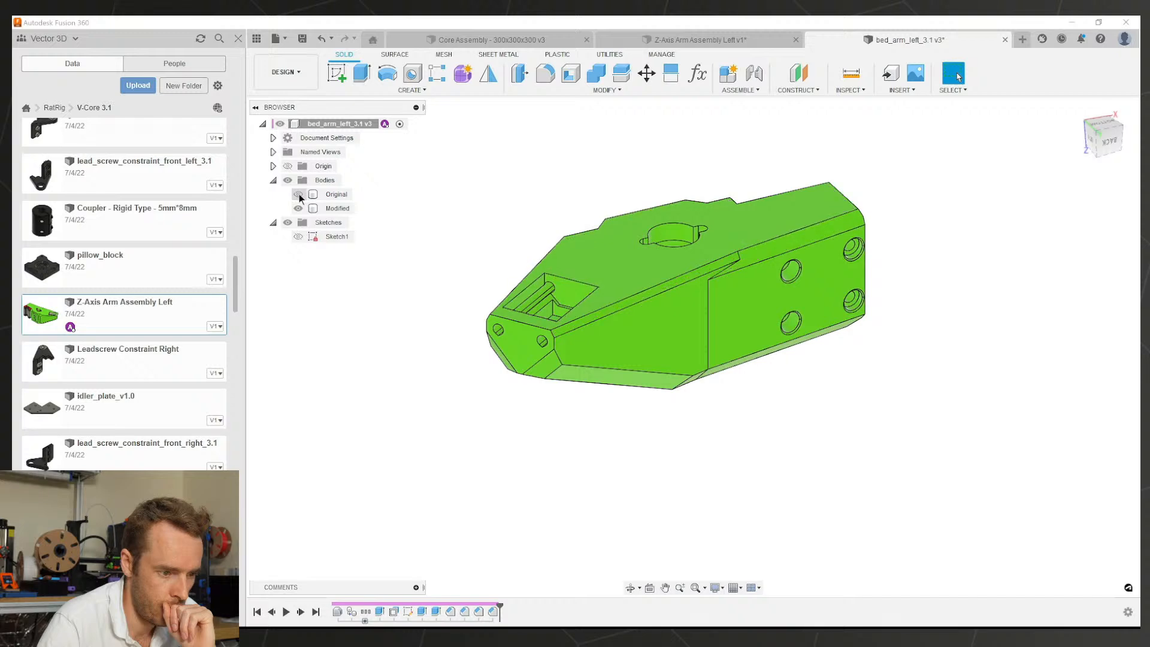
left_click(333, 194)
middle_click_drag(599, 299, 637, 303, "shift")
left_click(298, 194)
scroll(672, 280, "down", 2)
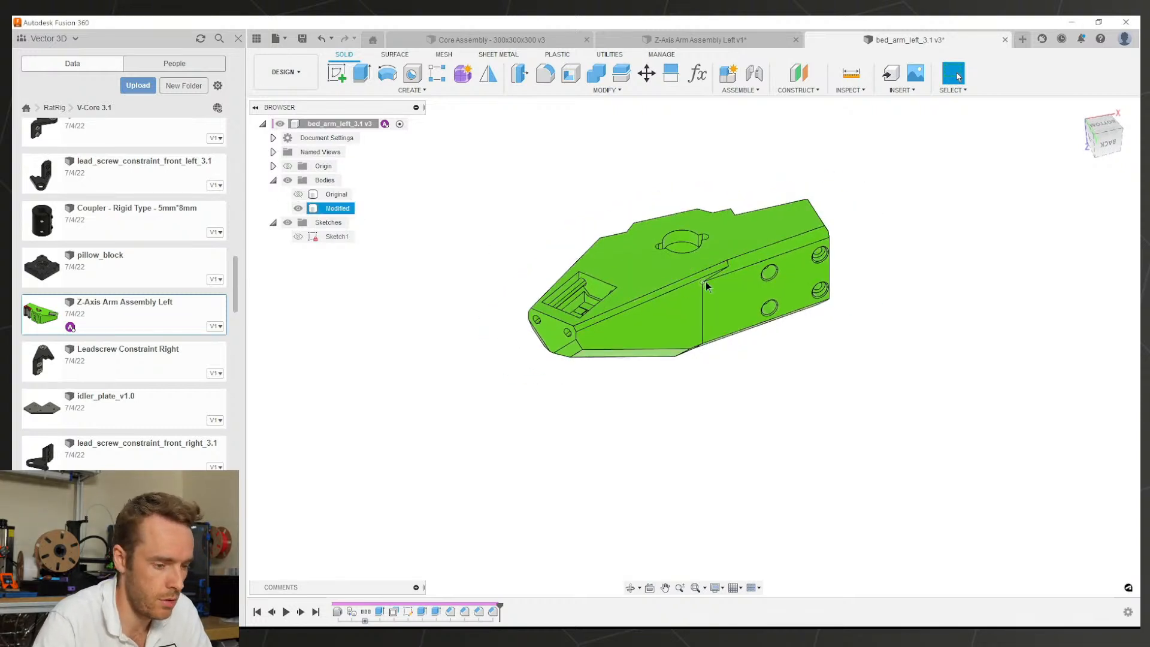
Step: Save bed_arm_left_3.1 as a new version
key("ctrl+s")
middle_click_drag(699, 249, 562, 250)
key("Return")
left_click(732, 40)
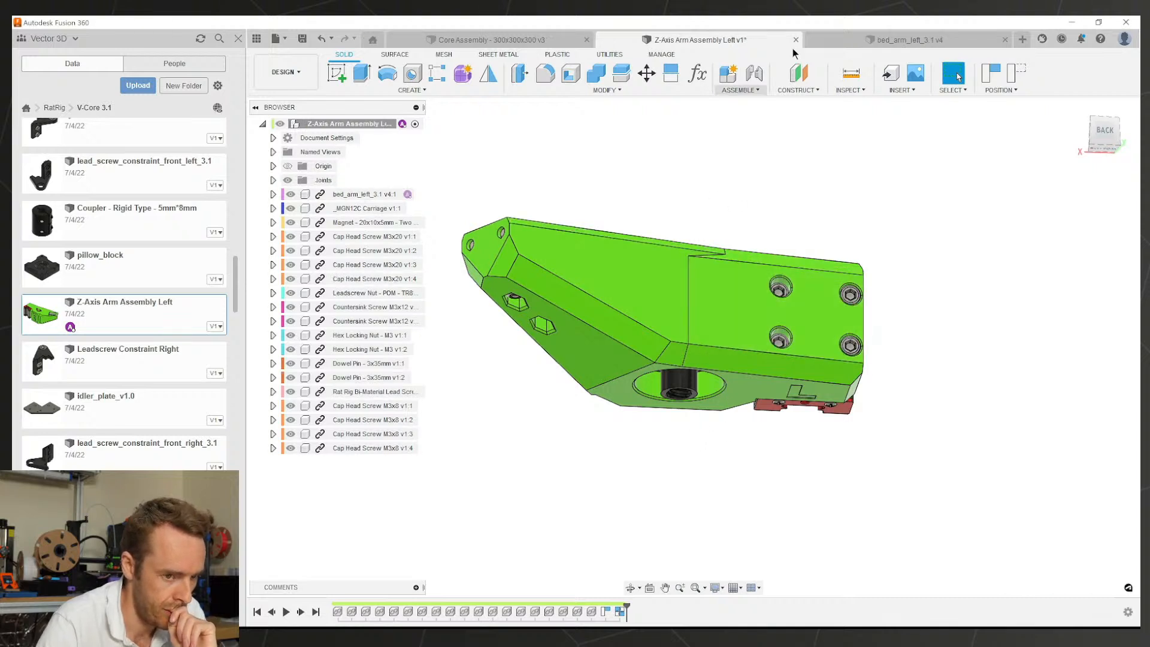
Step: Switch to bed_arm_left_3.1 and show its origin planes and axes
left_click(818, 42)
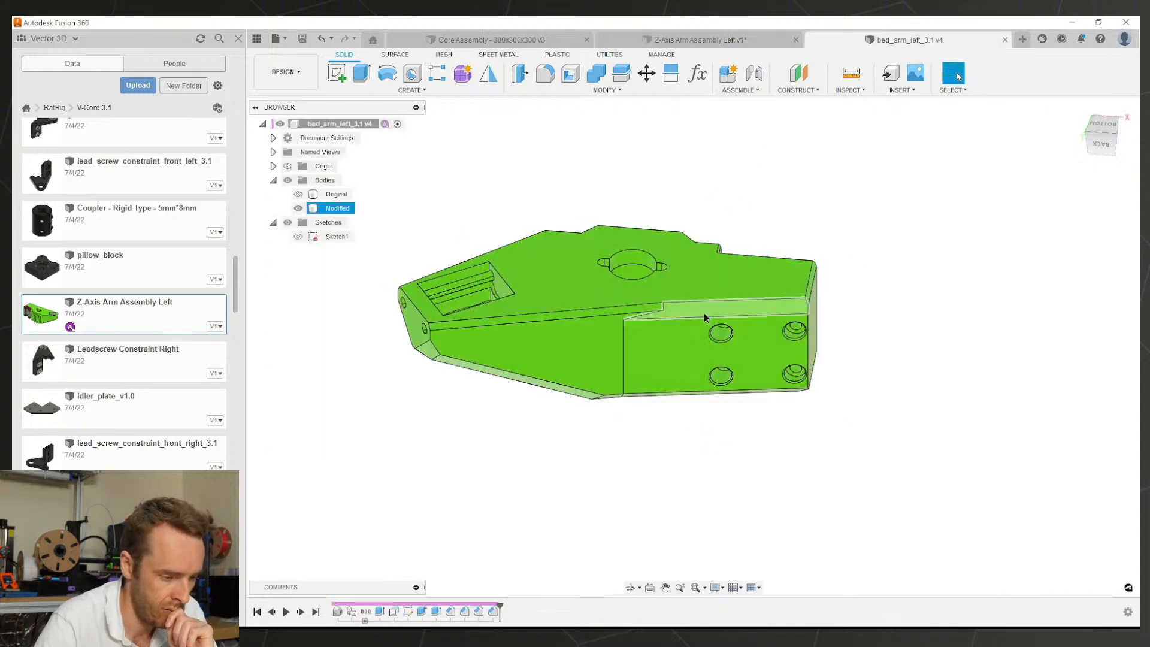
middle_click_drag(650, 270, 862, 281, "shift")
left_click(495, 177)
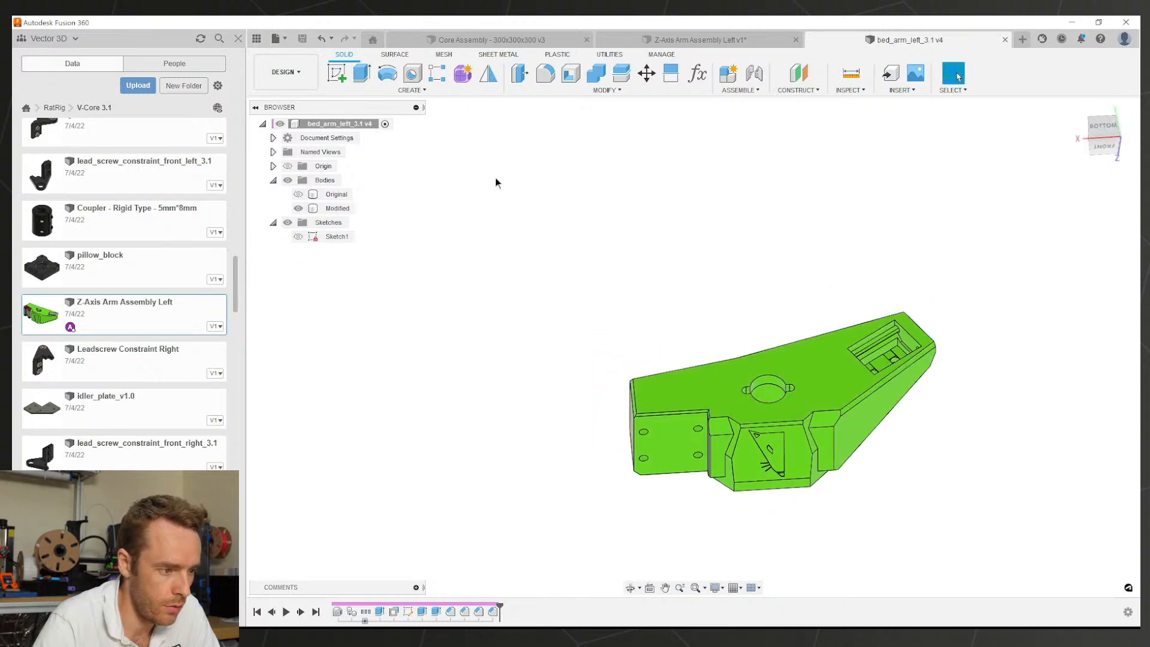
left_click(288, 166)
middle_click_drag(480, 228, 762, 237, "shift")
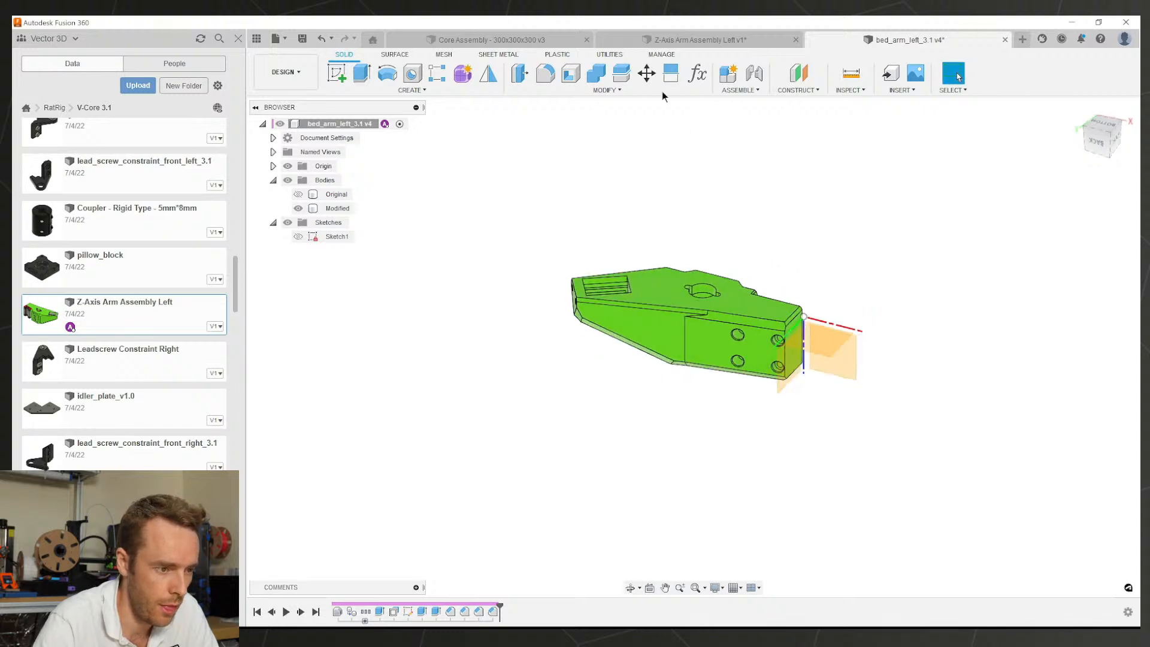
Step: Mirror the Modified body across the arm's end plane, creating Modified (1)
left_click(490, 75)
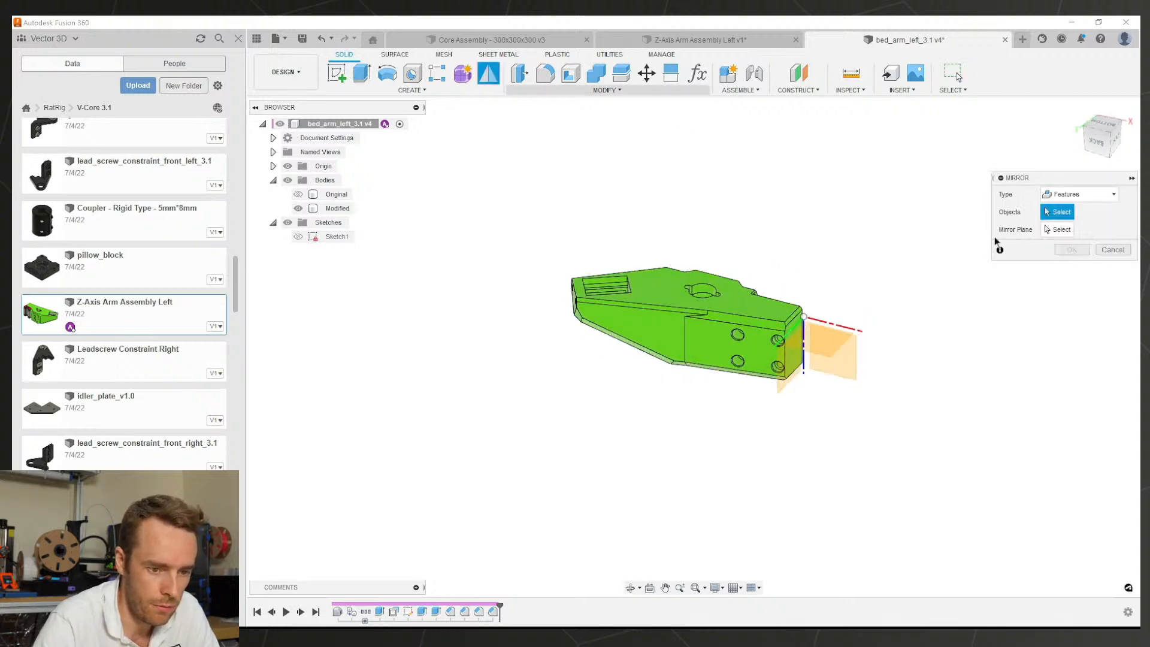
left_click(1078, 194)
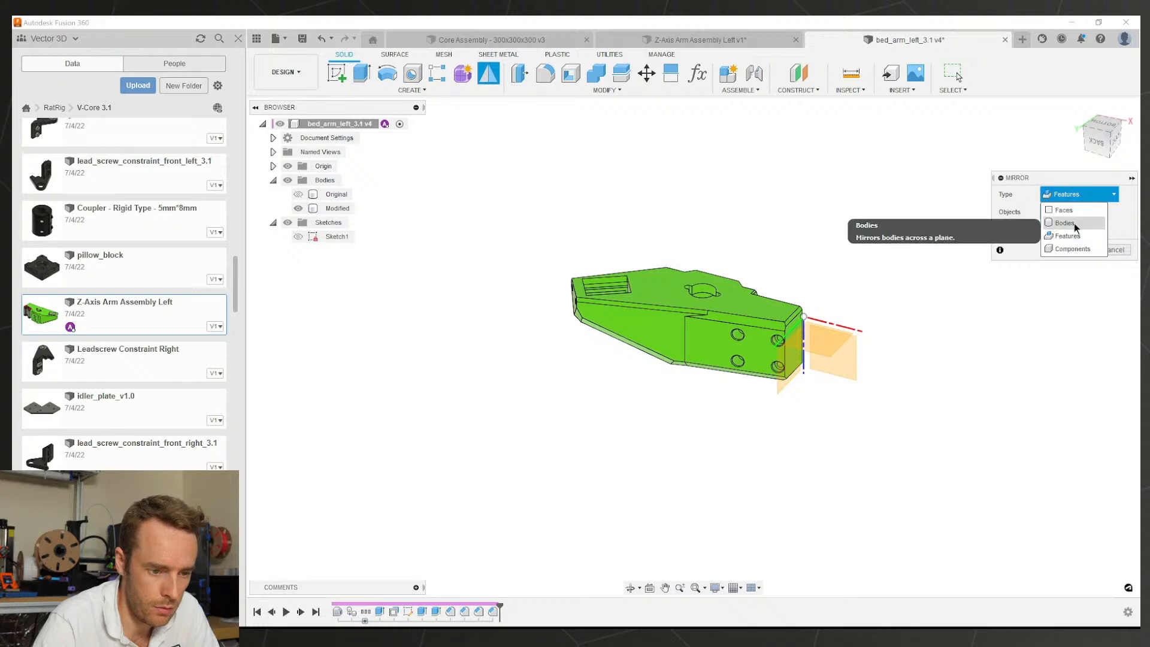
left_click(1069, 223)
left_click(737, 317)
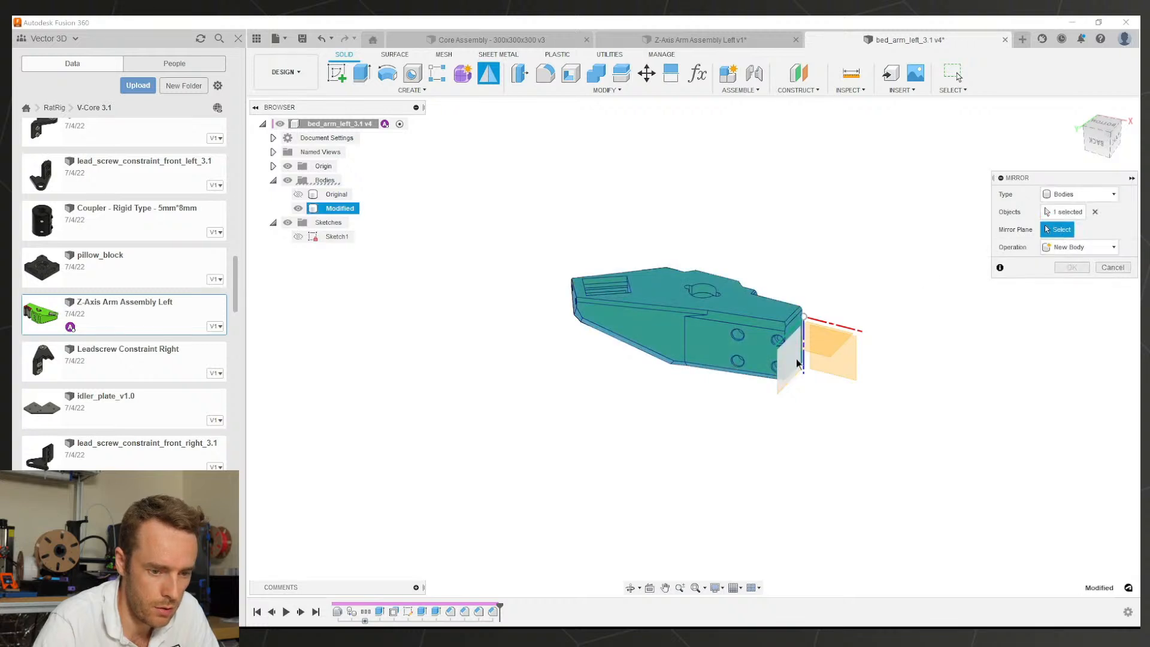
left_click(789, 373)
left_click(1076, 266)
scroll(846, 362, "up", 3)
middle_click_drag(846, 362, 847, 228)
scroll(862, 353, "up", 2)
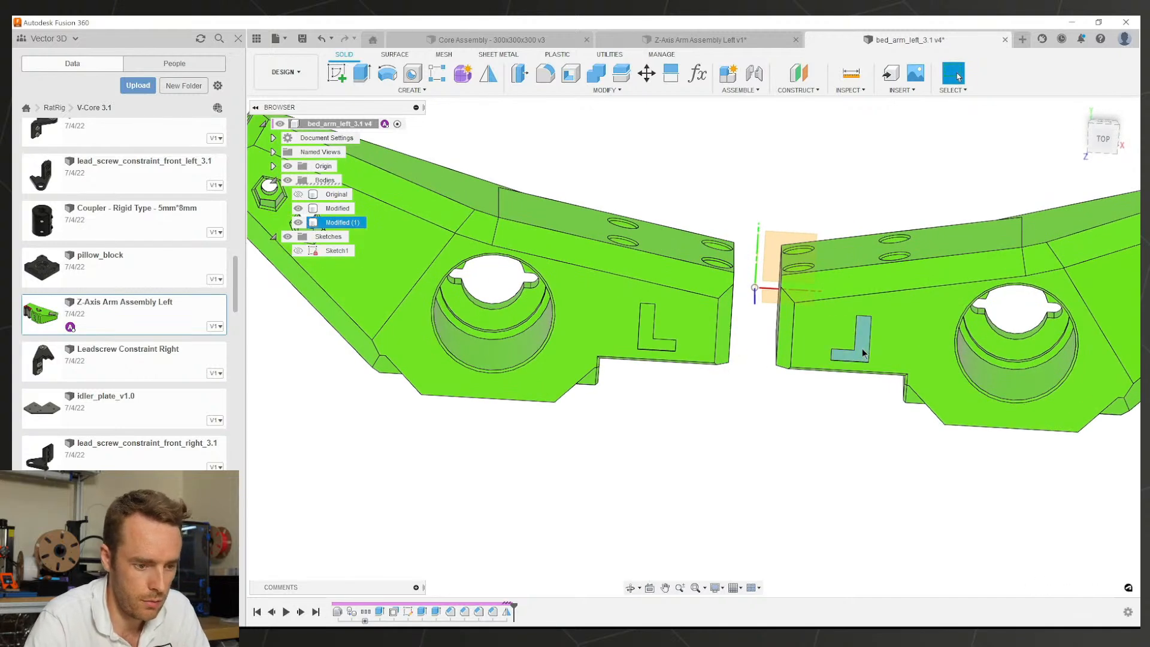
Step: Extrude the mirrored arm's L marking profile 0.30 mm as a Join
left_click(850, 353)
key("e")
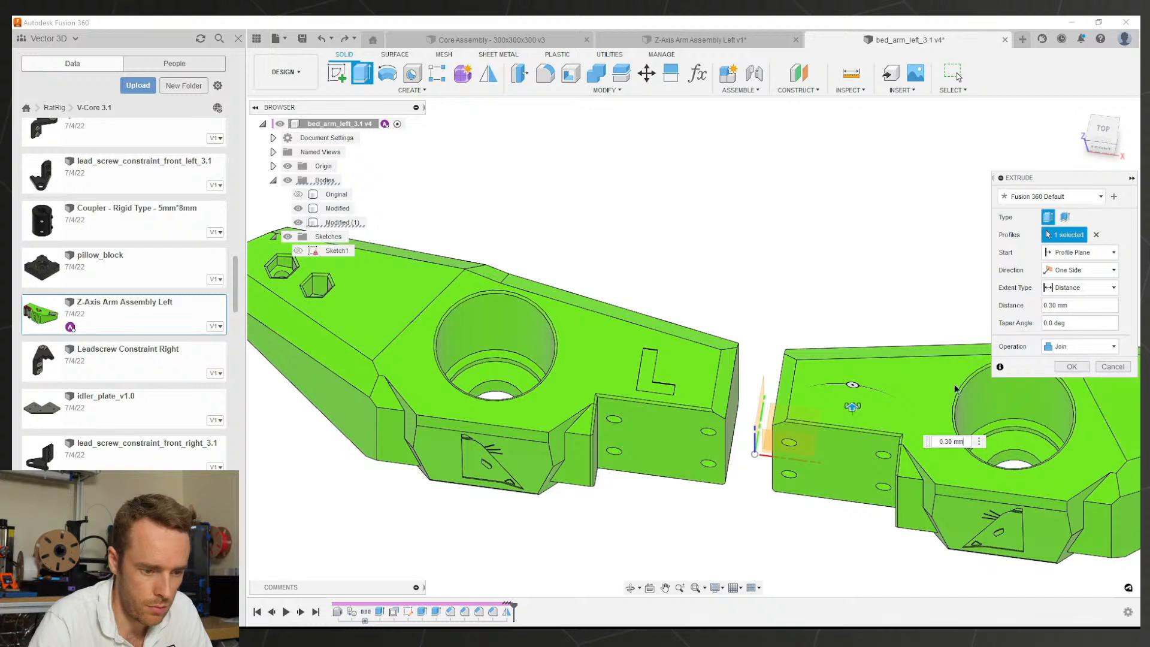
left_click(1072, 366)
scroll(916, 362, "down", 3)
middle_click_drag(915, 362, 851, 319)
middle_click_drag(851, 320, 831, 282, "shift")
Step: Save the part as a new version
key("ctrl+s")
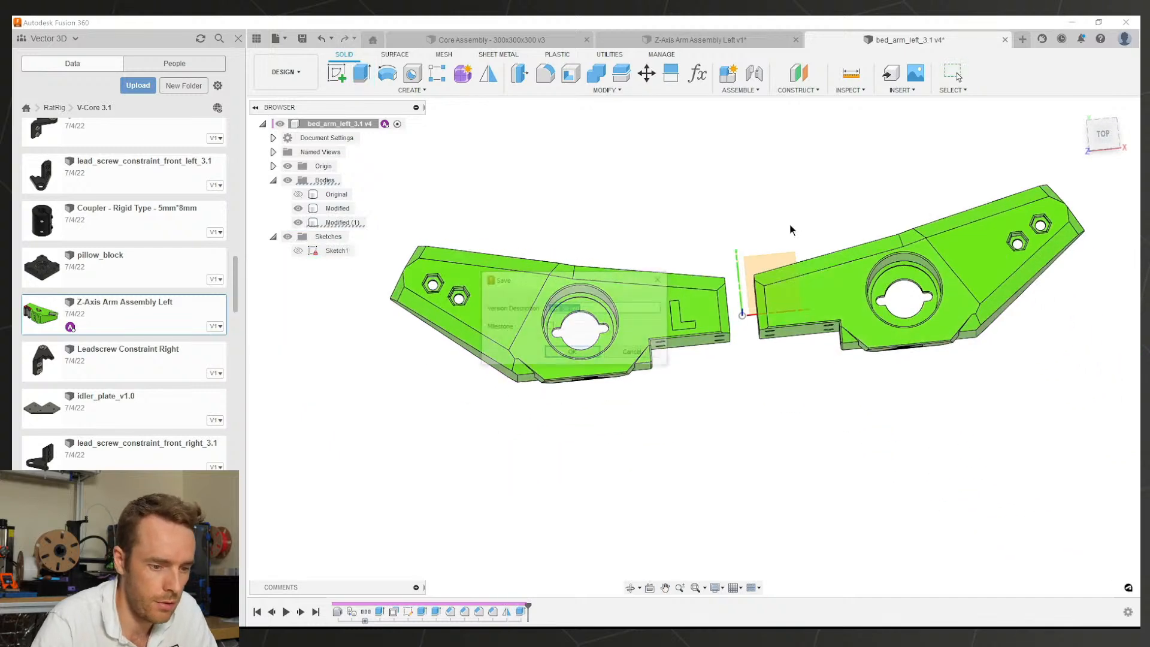
key("Return")
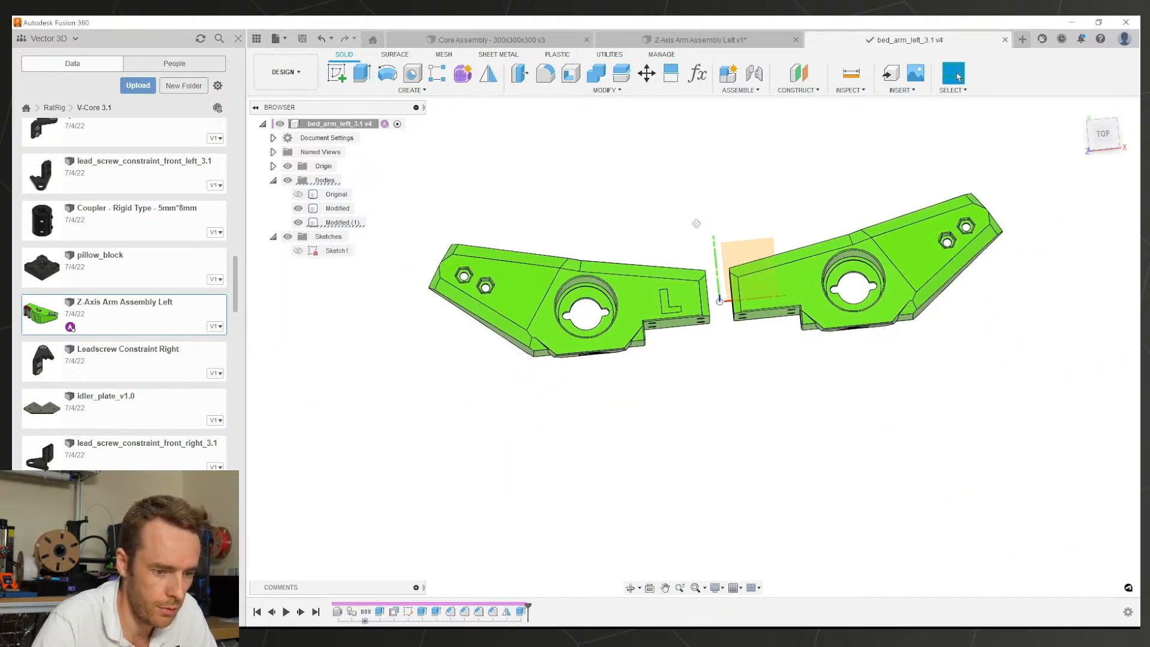
middle_click_drag(695, 224, 688, 306, "shift")
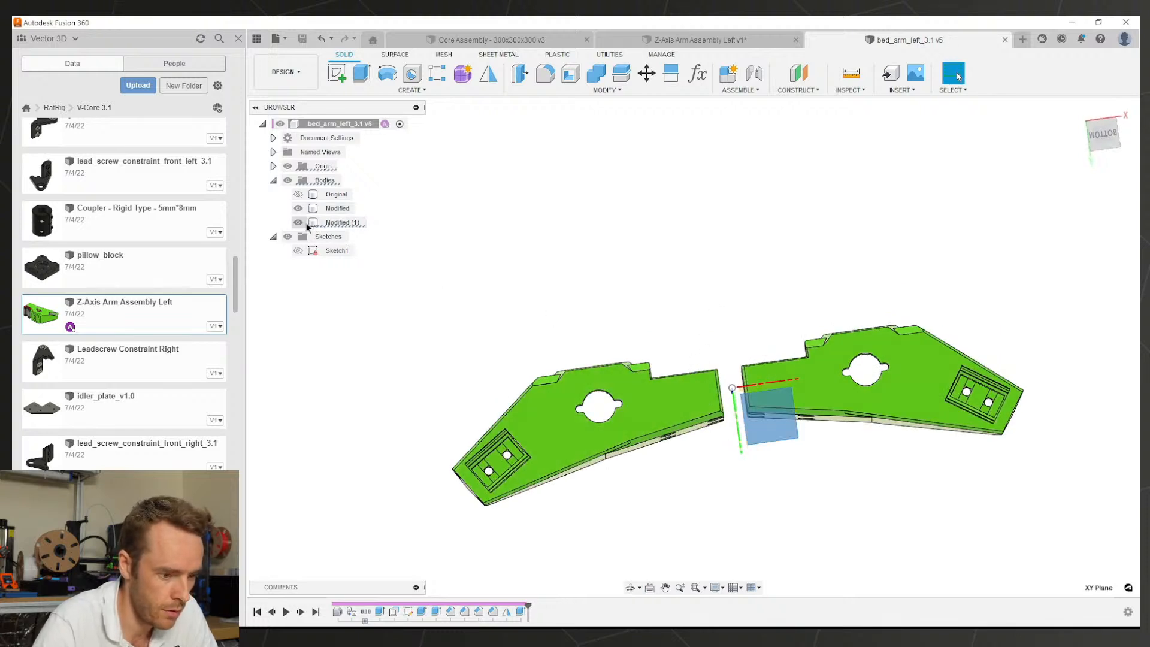
Step: Rename the mirrored body Modified (1) to Modified R and save
left_click(335, 223)
double_click(335, 223)
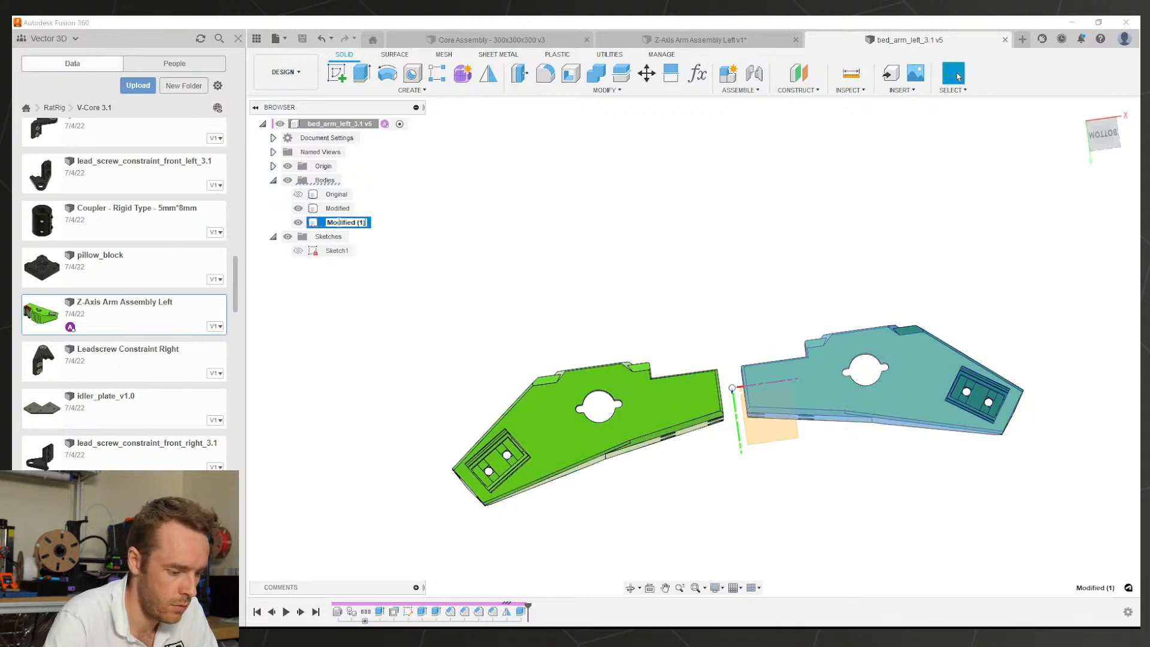
type("R")
key("Return")
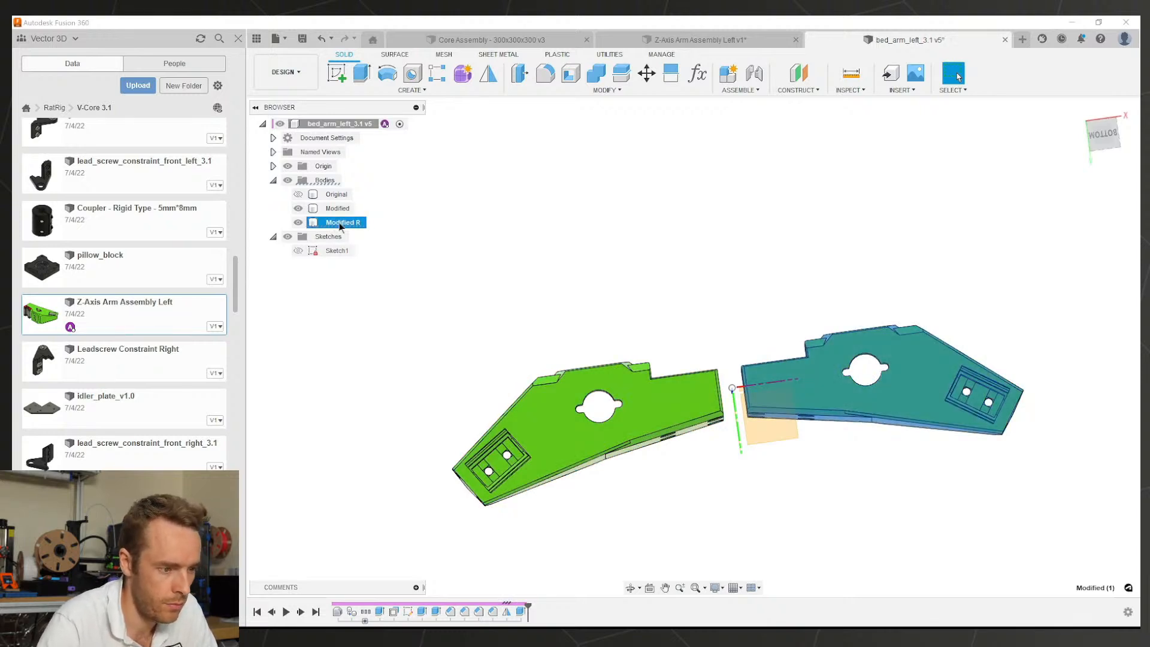
left_click(459, 197)
key("ctrl+s")
left_click(576, 351)
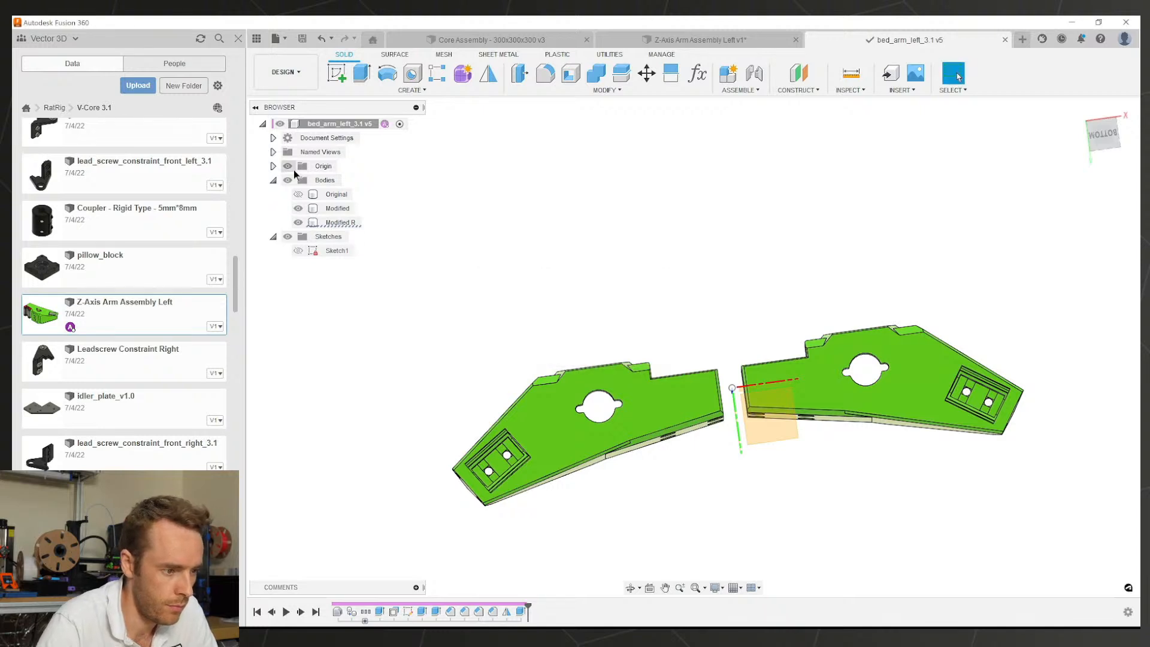
Step: Hide the Modified R body and the origin planes and axes
middle_click_drag(464, 225, 530, 213, "shift")
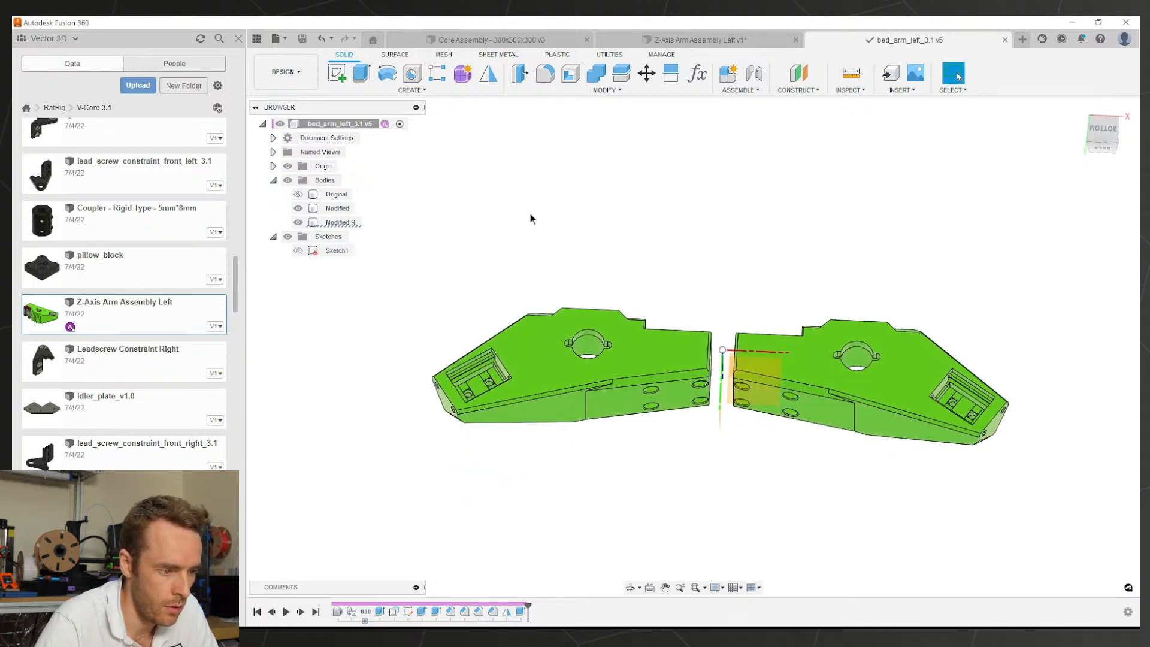
left_click(824, 329)
left_click(299, 223)
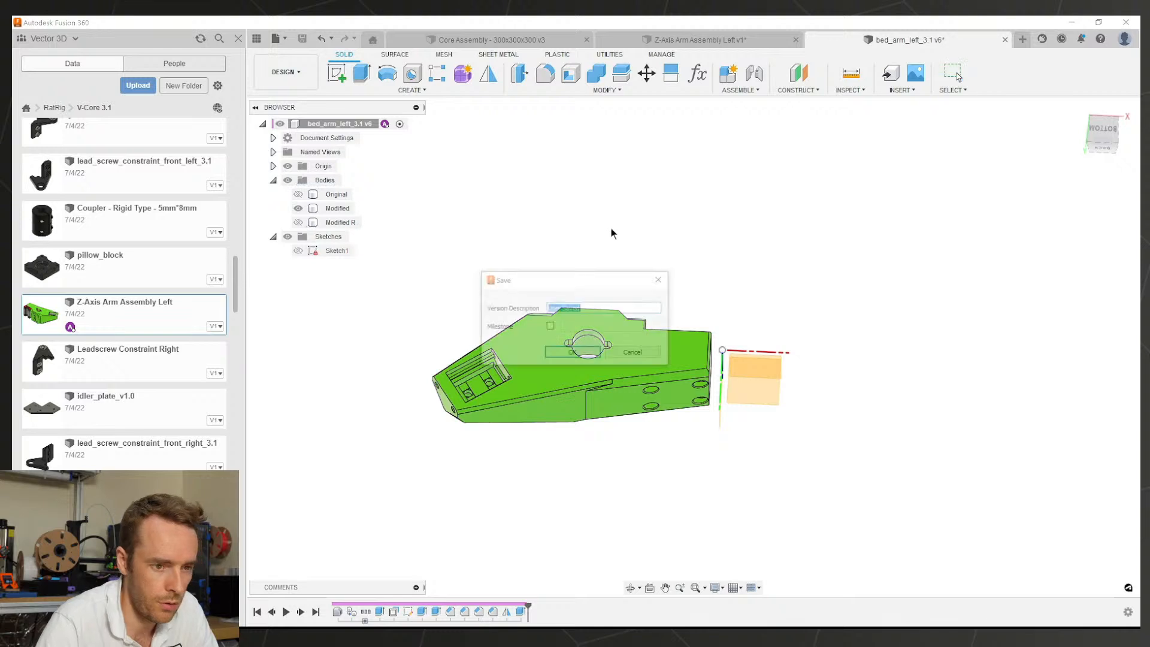
left_click(697, 40)
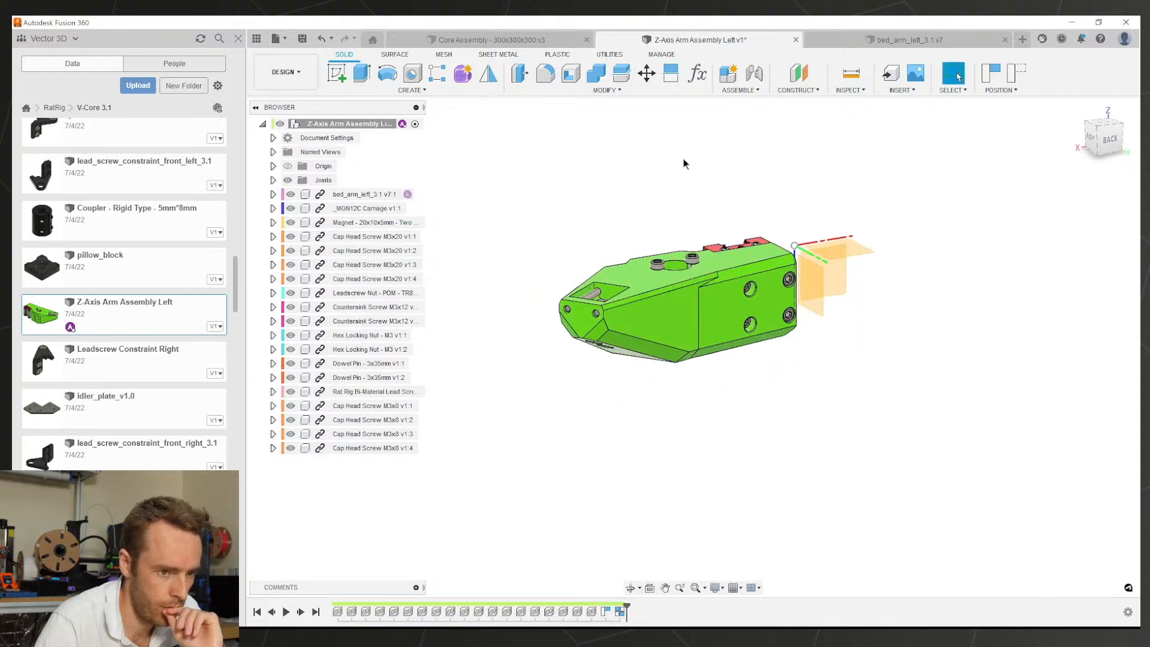
left_click(861, 44)
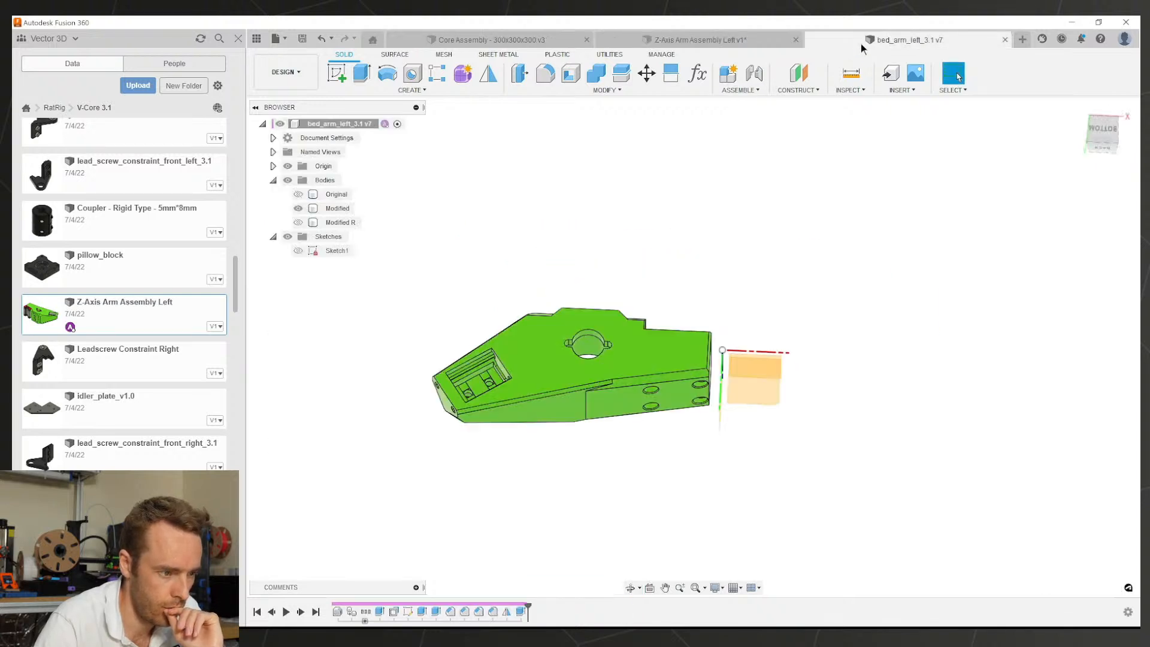
left_click(288, 166)
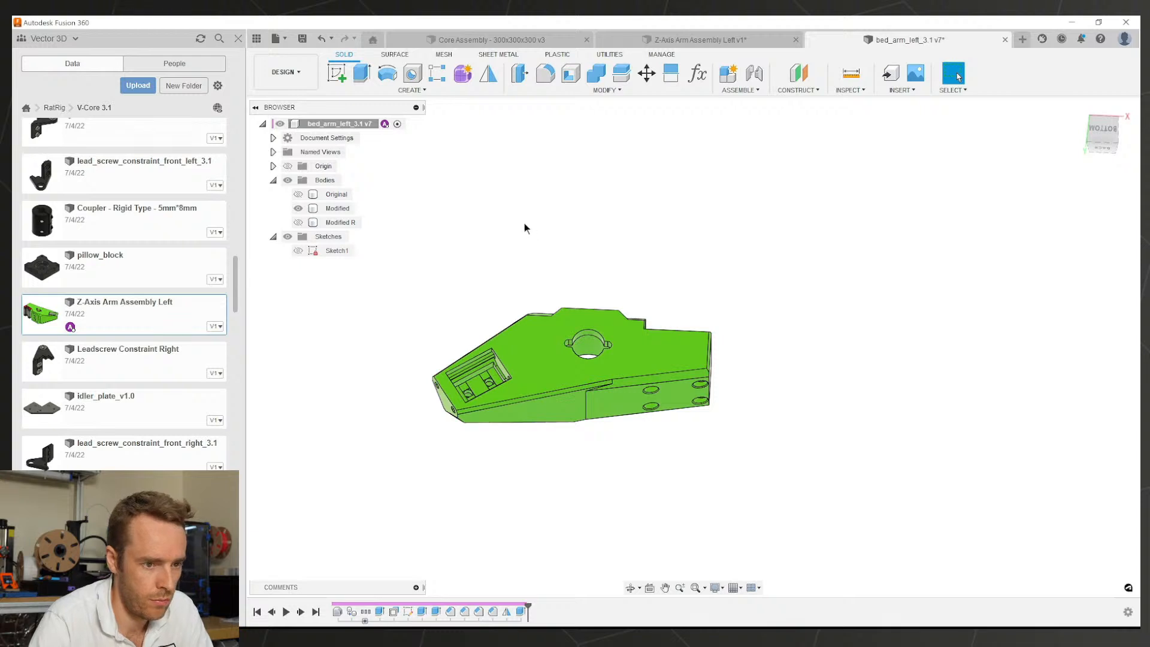
Step: Save bed_arm_left_3.1 and check it in the Z-Axis Arm Assembly Left
key("ctrl+s")
key("Return")
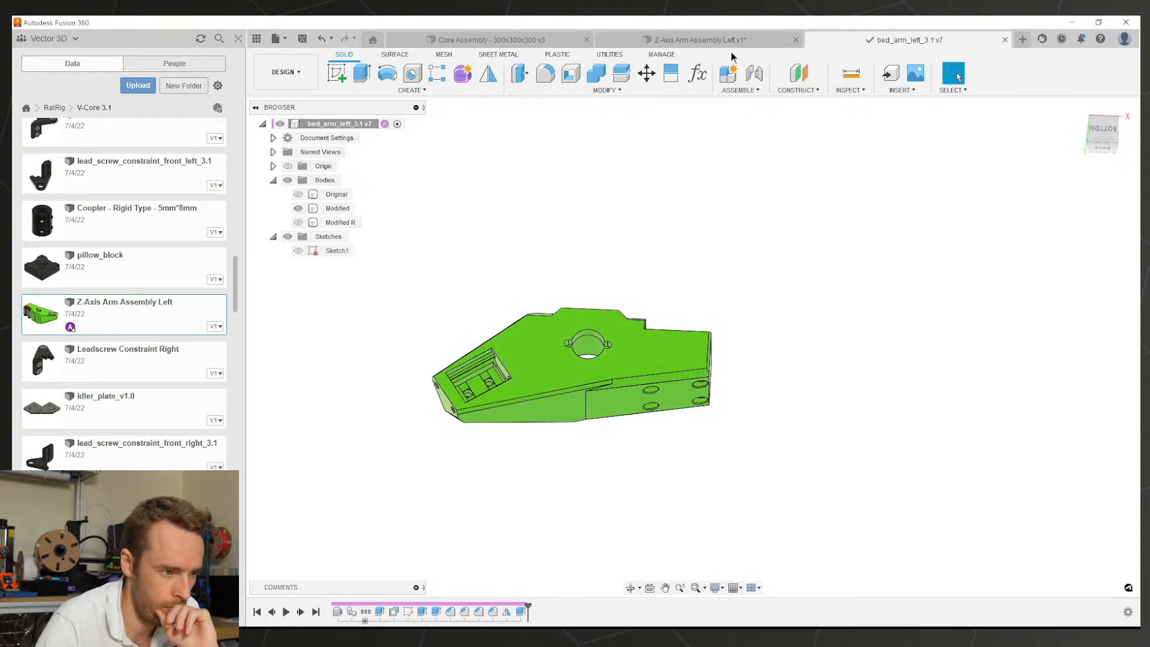
left_click(744, 41)
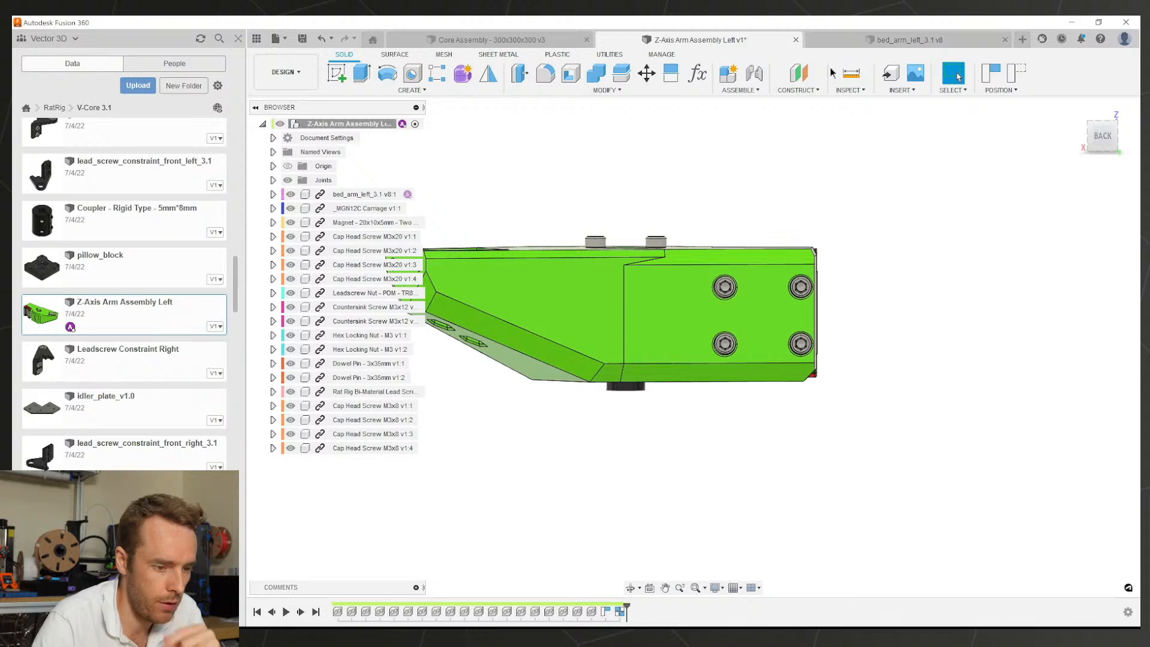
left_click(868, 40)
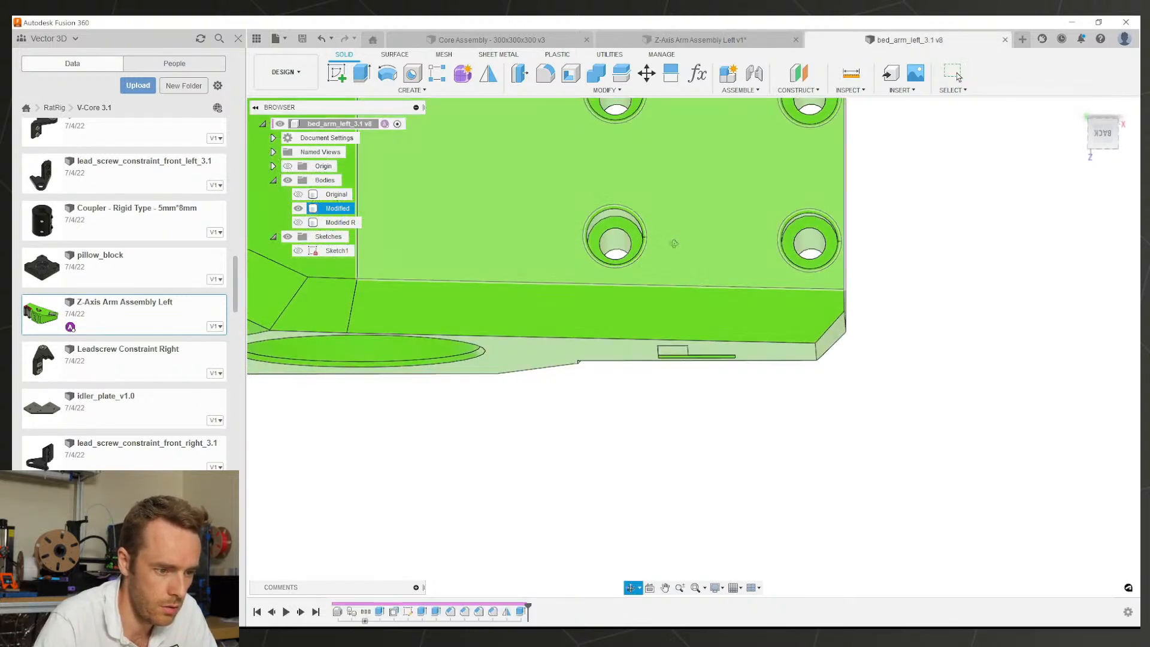
Step: Bring the four screw holes into view and delete the upper-right hole's counterbore ring
middle_click_drag(651, 220, 676, 171, "shift")
middle_click_drag(676, 170, 689, 257)
scroll(710, 184, "up", 3)
left_click(584, 200)
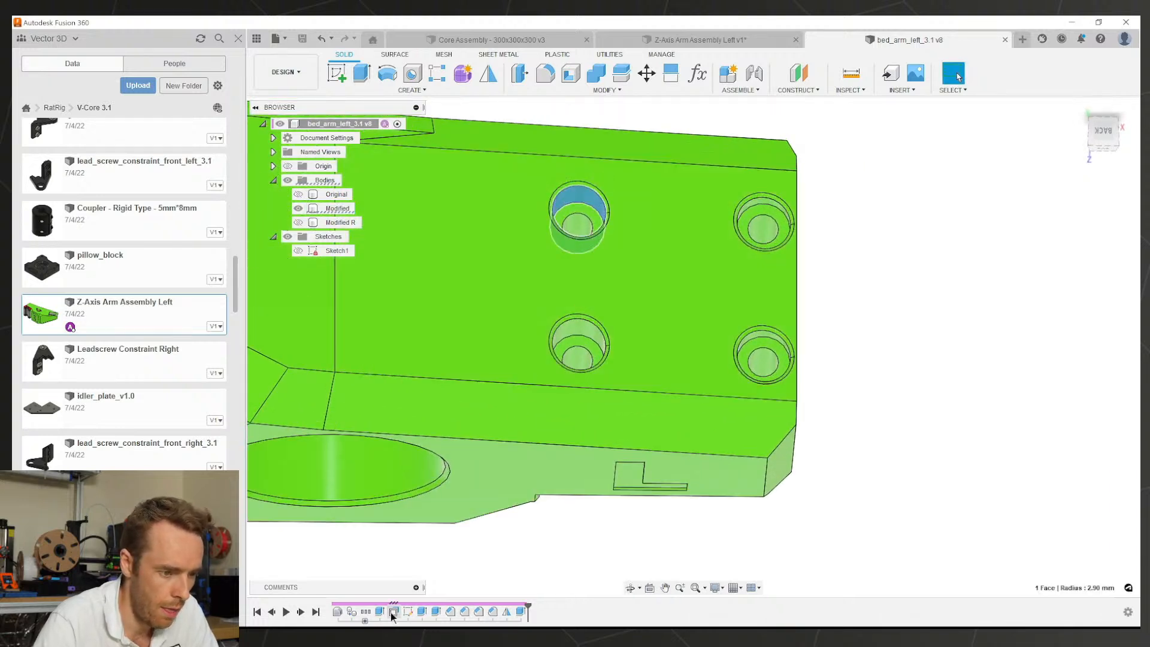
key("Escape")
scroll(604, 329, "down", 1)
scroll(610, 191, "up", 6)
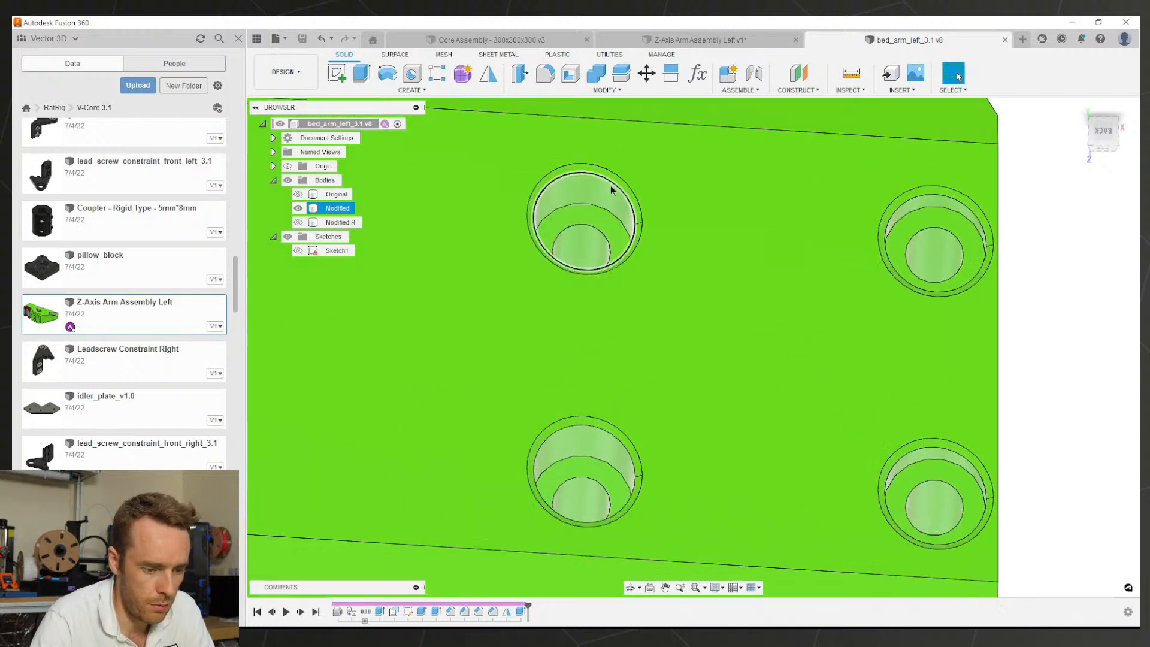
scroll(641, 201, "down", 4)
scroll(821, 208, "up", 4)
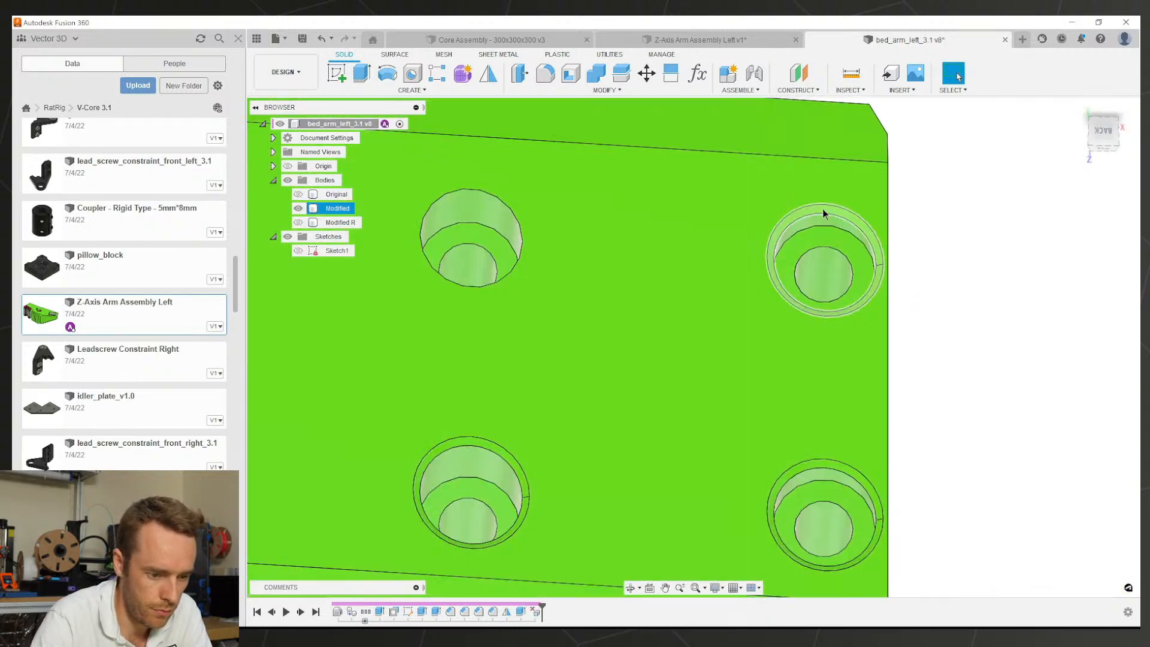
left_click(822, 210)
key("Delete")
Step: Delete the lower-right and lower-left counterbore rings, then select a hole's ring face for the sketch
left_click(823, 461)
scroll(824, 462, "up", 2)
left_click(825, 463)
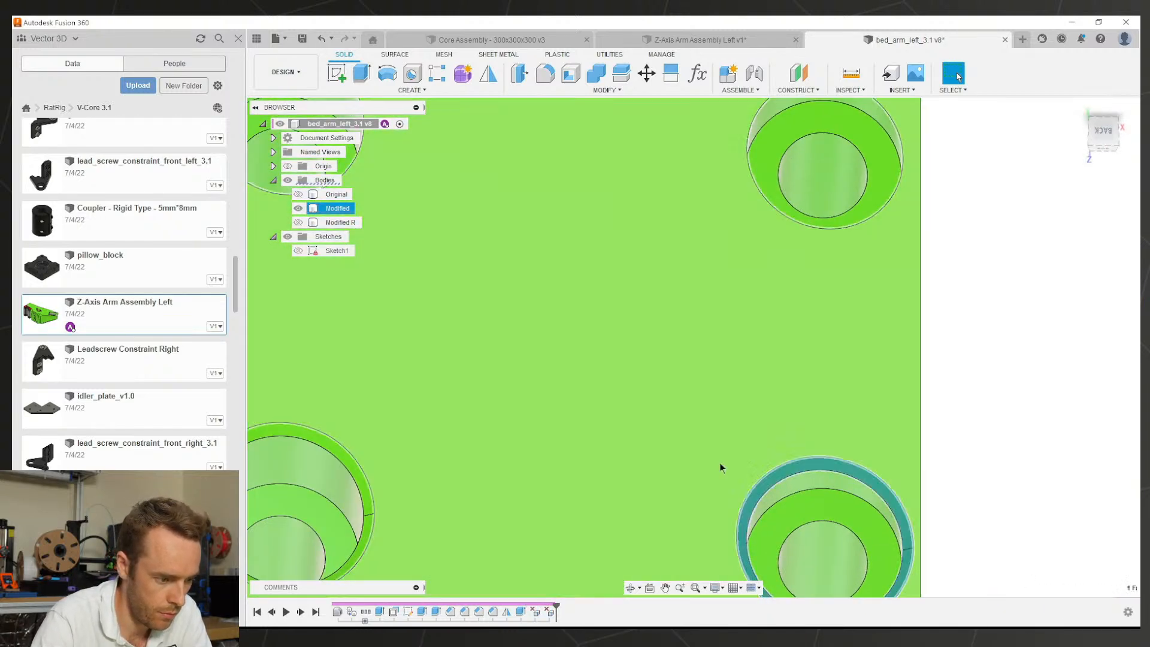
key("Delete")
left_click(333, 449)
key("Delete")
scroll(433, 433, "down", 5)
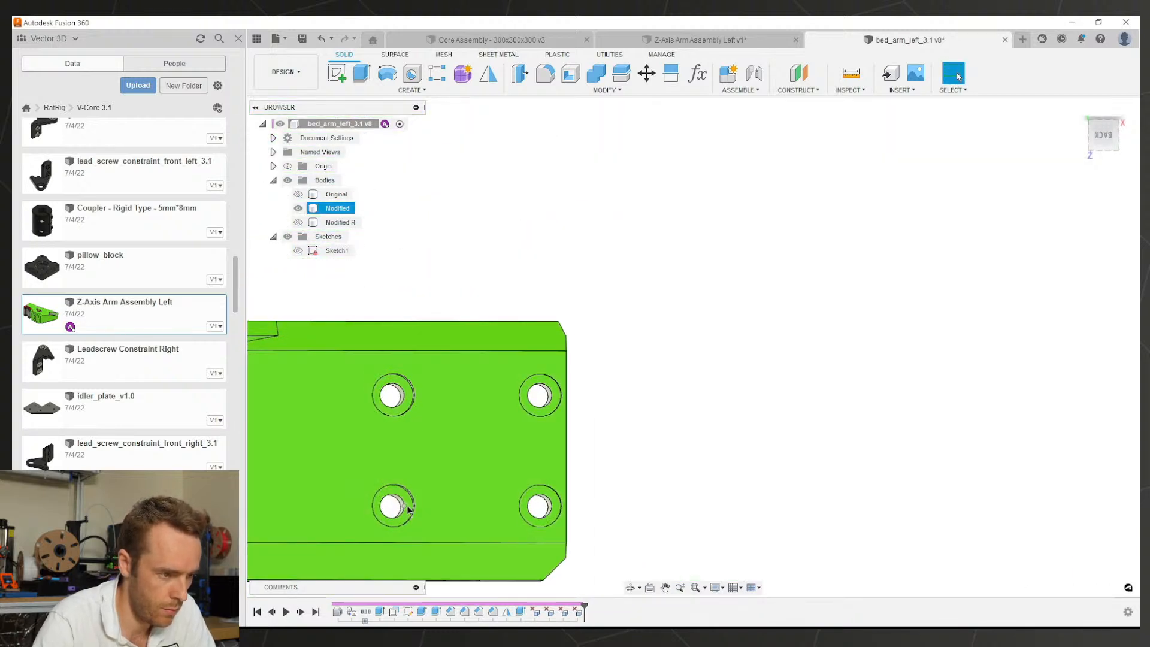
left_click(409, 506)
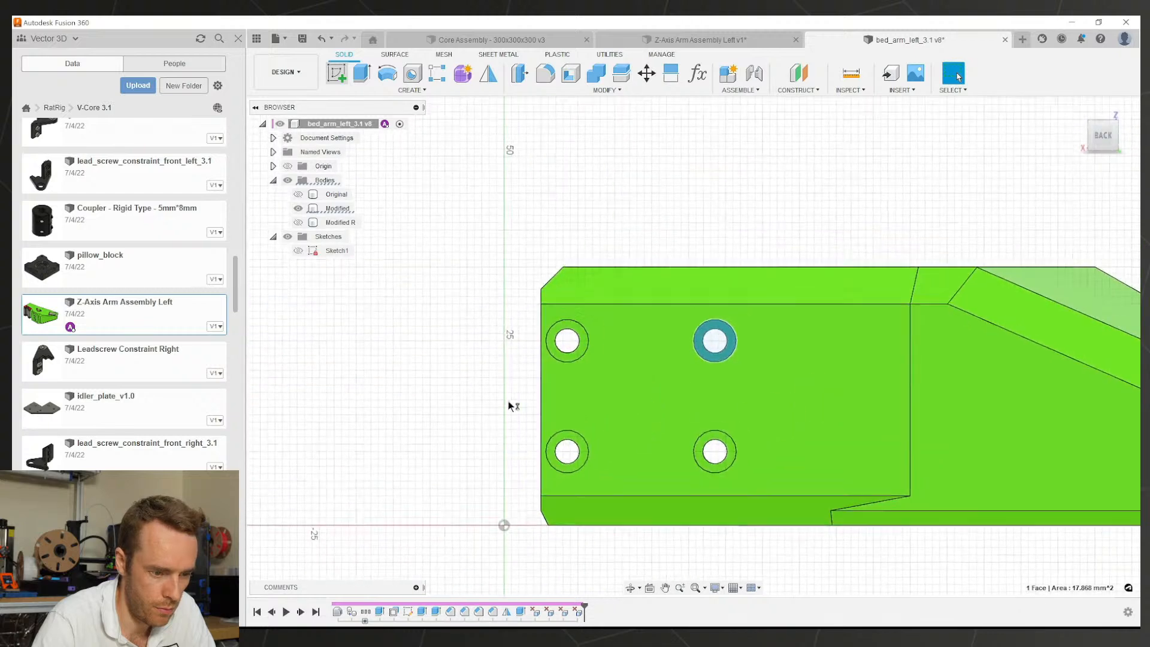
scroll(793, 393, "down", 5)
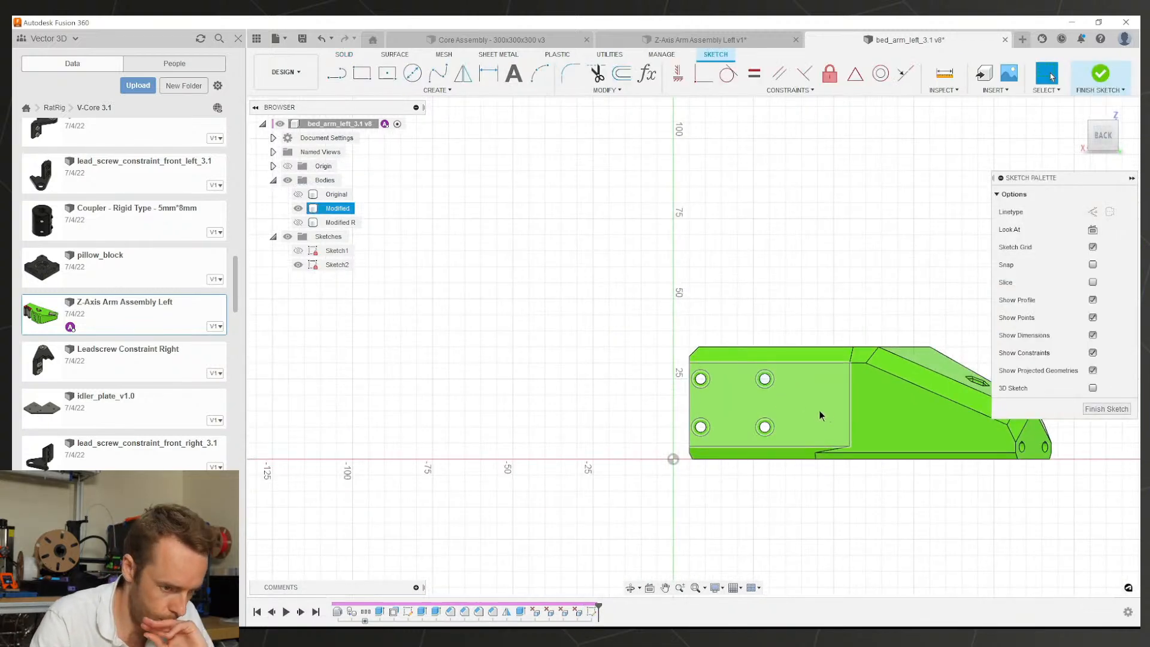
Step: Open Sketch2 and draw a vertical line from the circle's centre to the outer circle's top
scroll(774, 417, "up", 5)
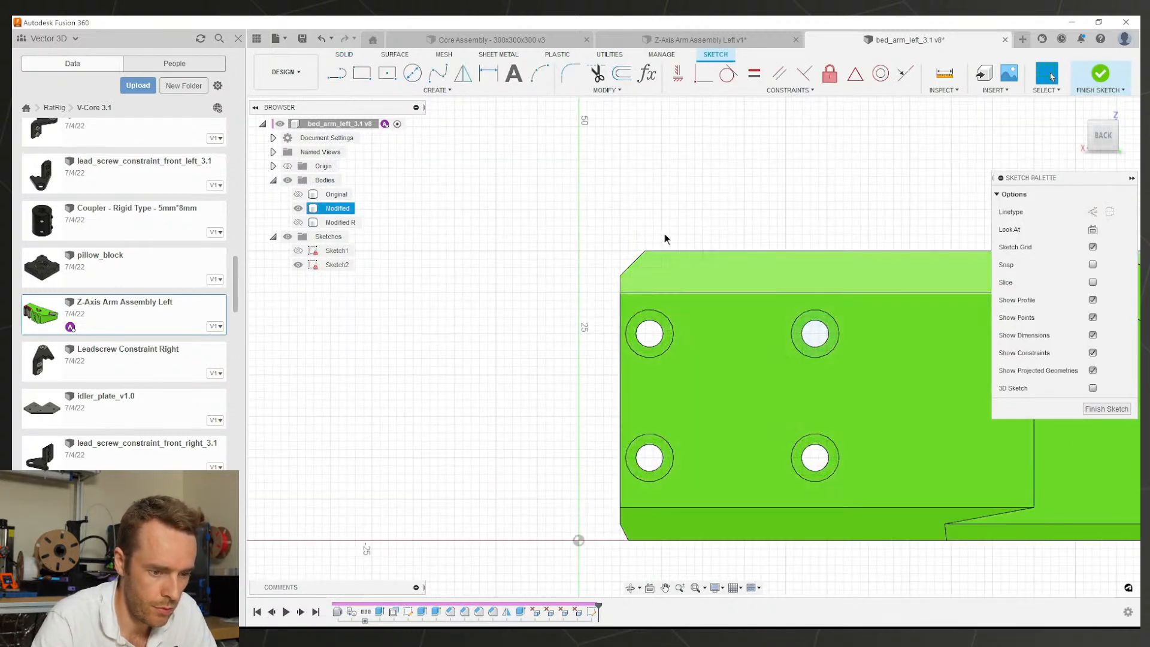
left_click(1106, 408)
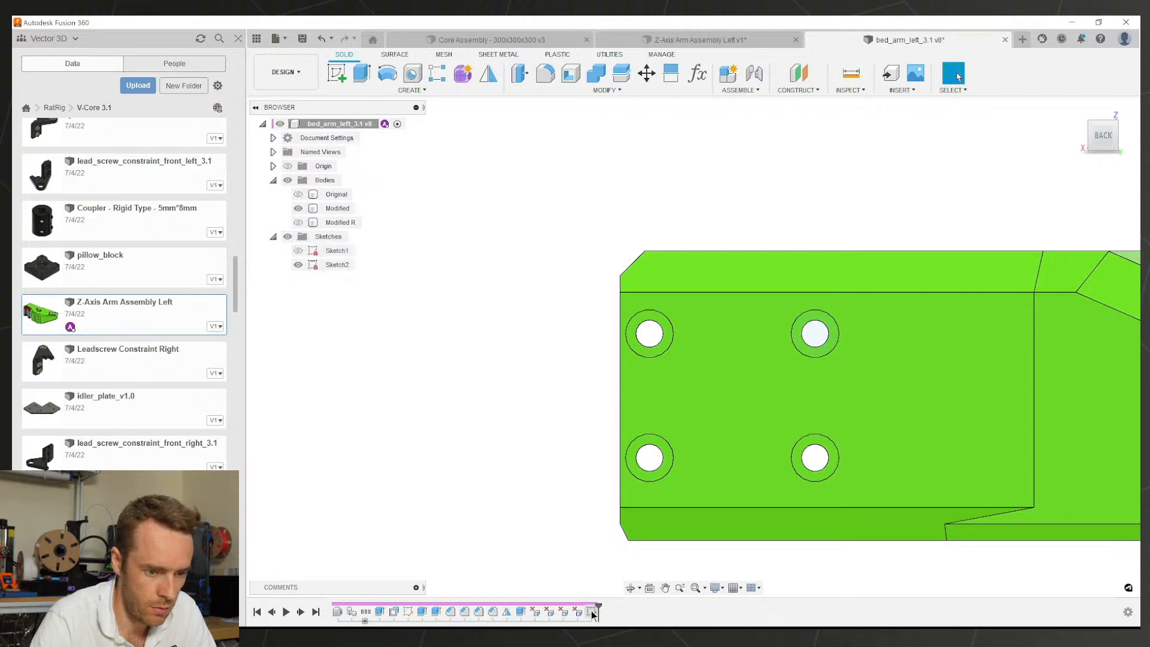
double_click(591, 610)
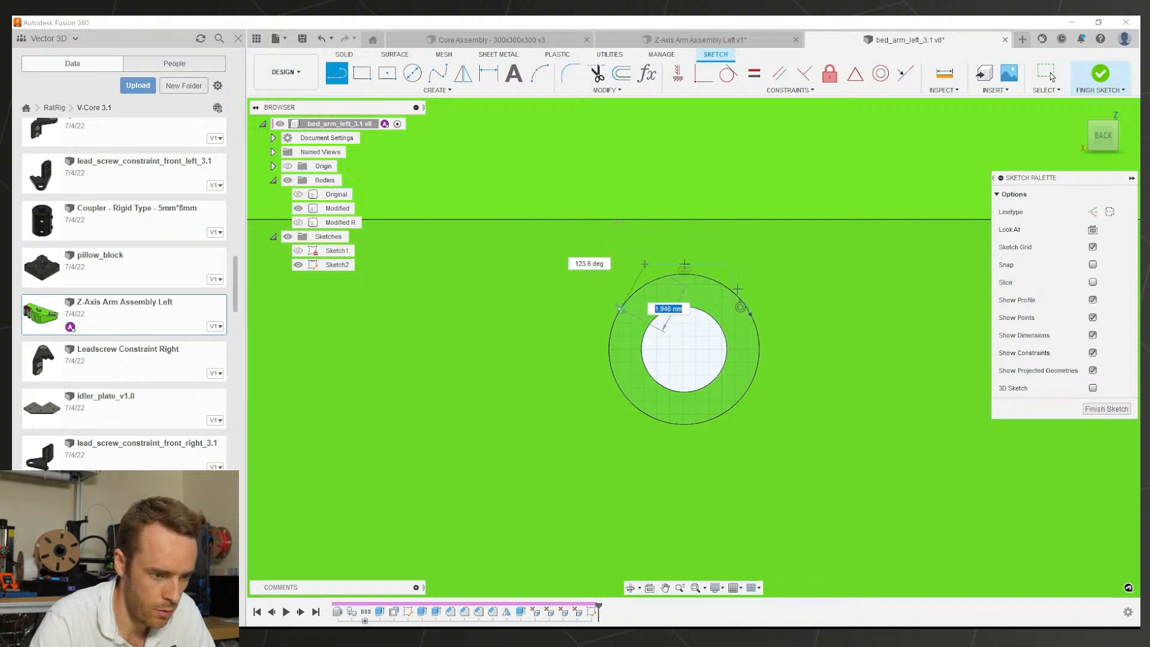
key("Escape")
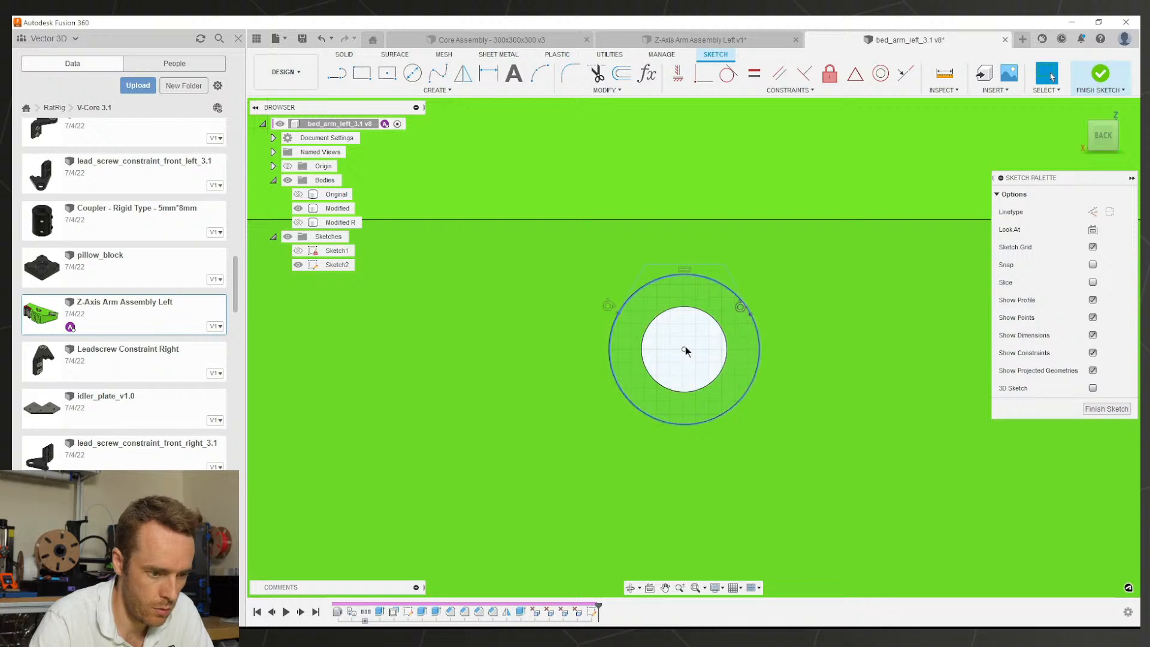
key("l")
left_click(684, 347)
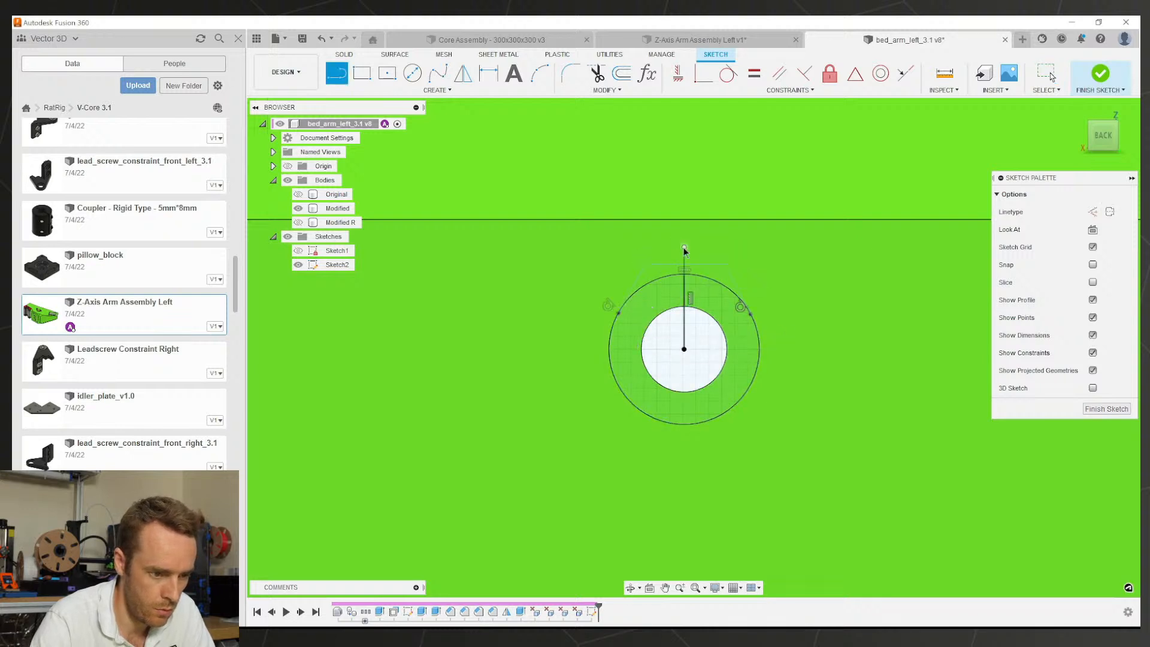
left_click(685, 273)
key("Escape")
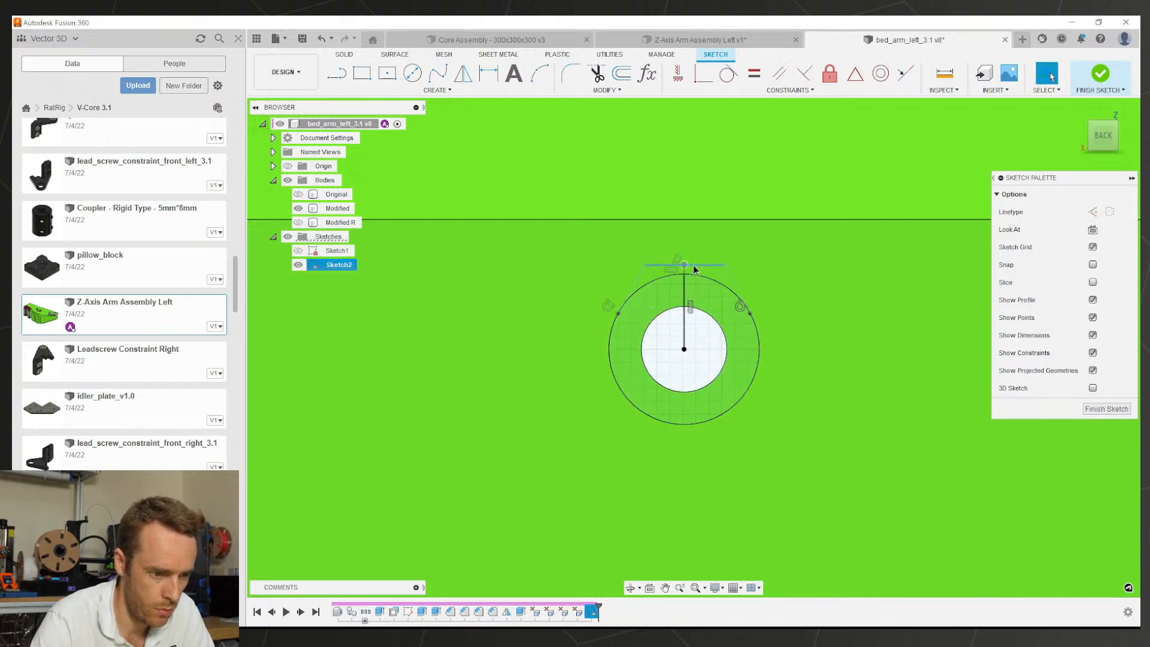
Step: Add a 40° angle dimension between the two wedge lines
left_click_drag(653, 265, 657, 264)
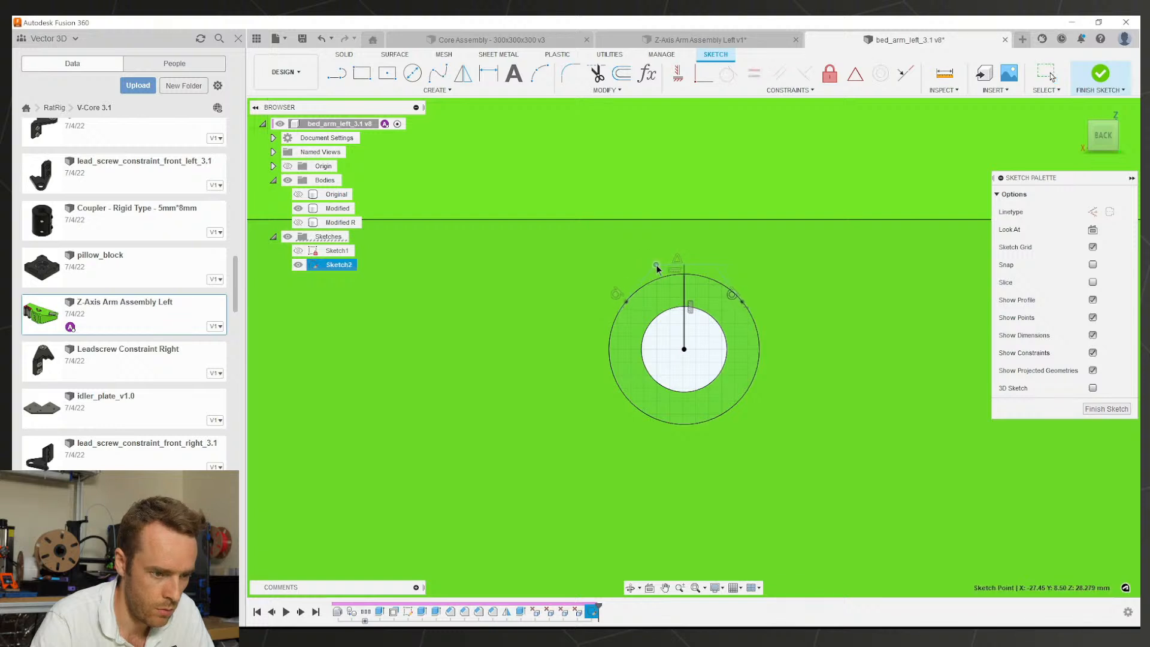
key("d")
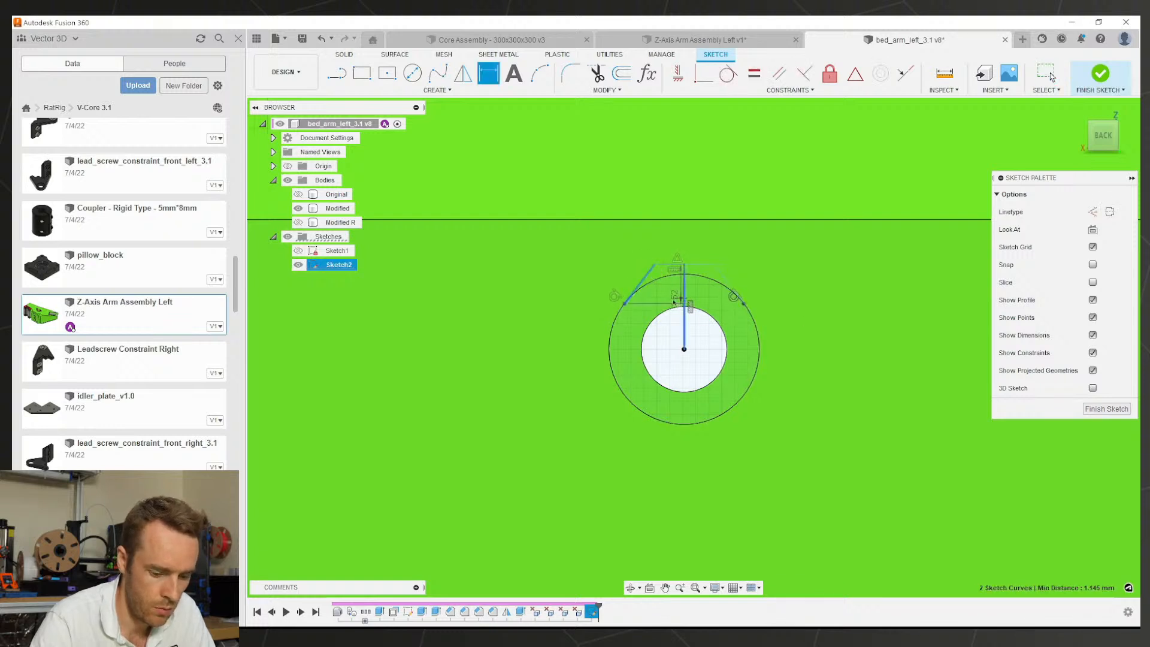
left_click(683, 301)
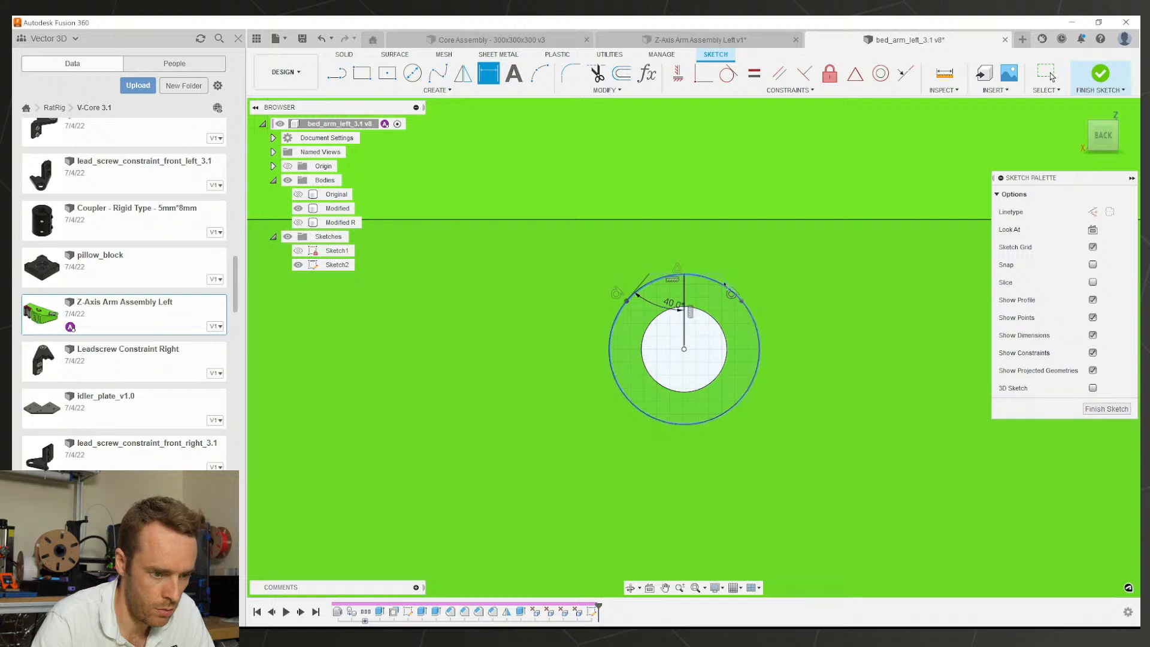
scroll(682, 293, "up", 2)
left_click_drag(685, 271, 685, 261)
Step: Dimension the wedge height as (d26/2) plus an offset, ending at 3.20 mm
key("d")
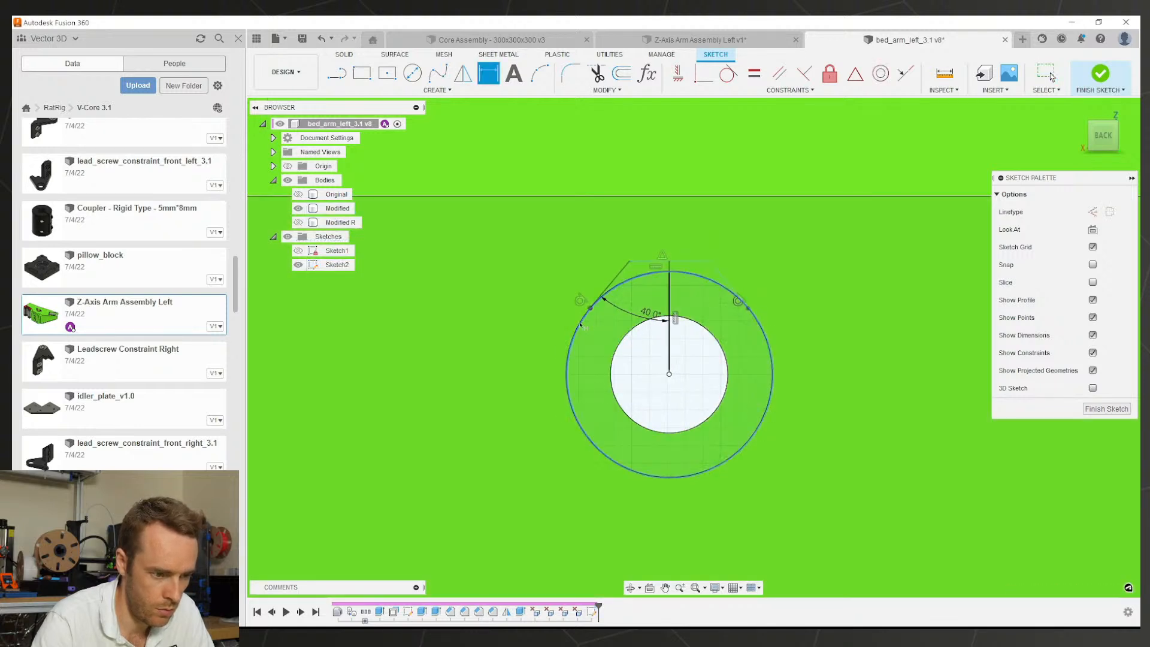
left_click(603, 297)
left_click(532, 313)
key("Escape")
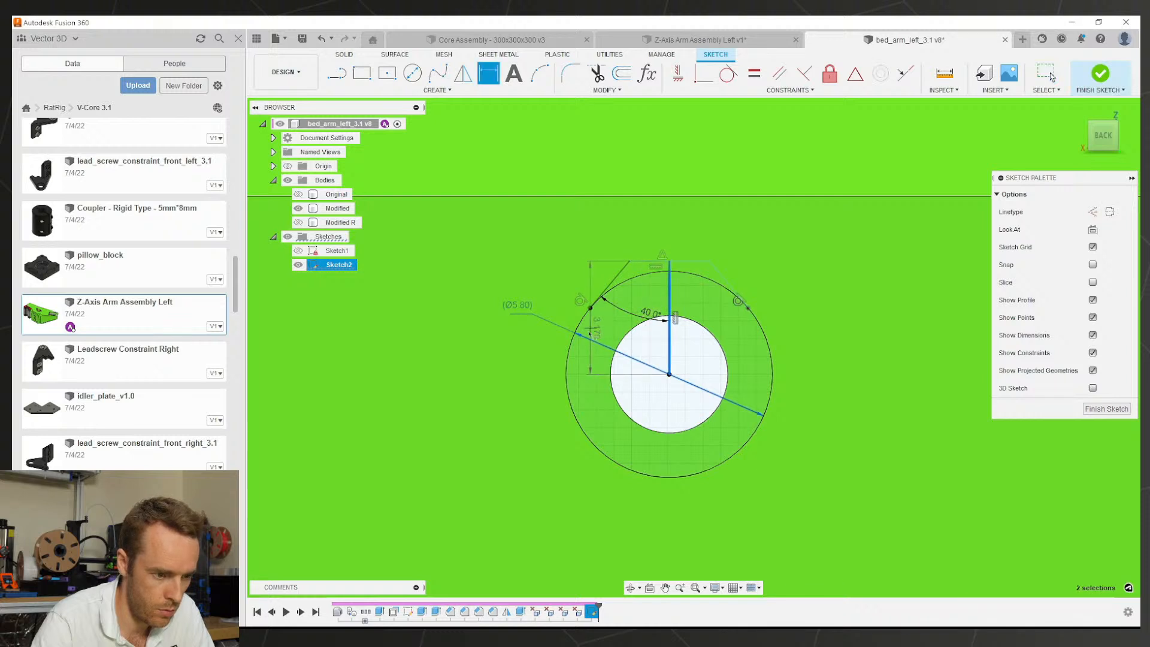
left_click(549, 362)
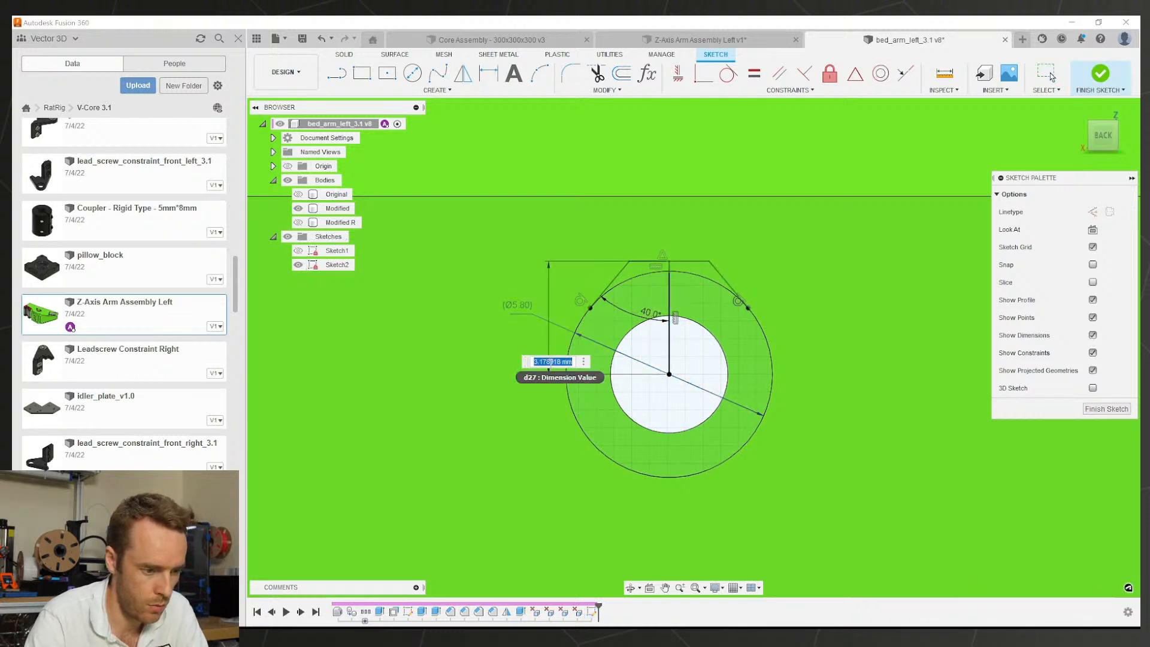
type("(d26")
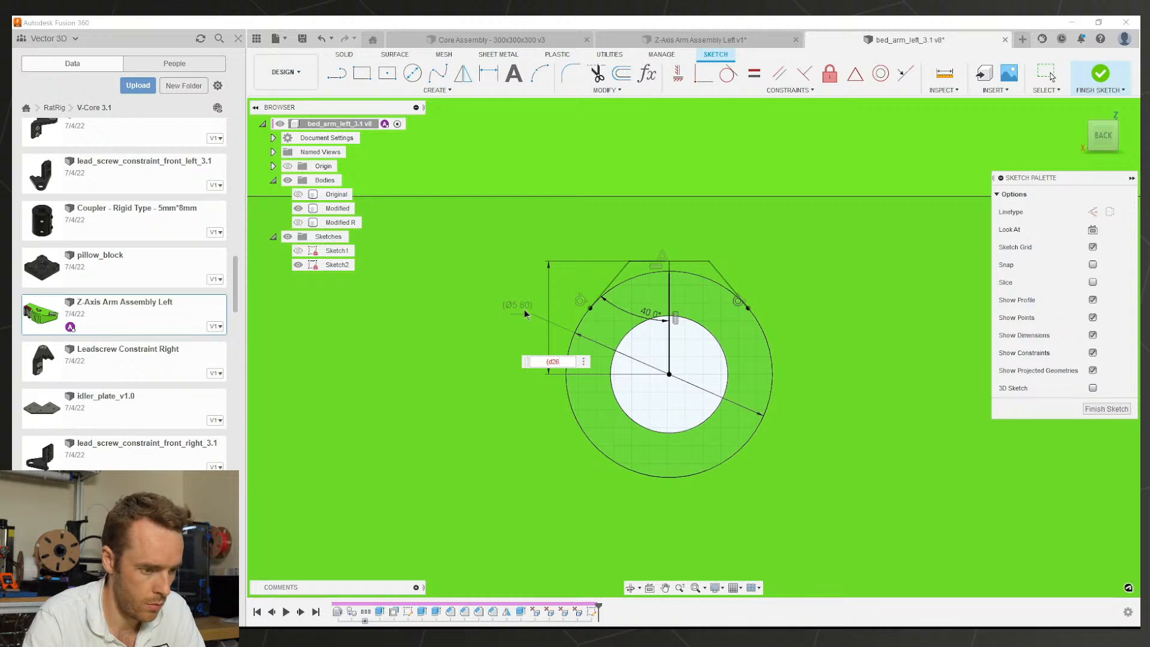
type("/2")
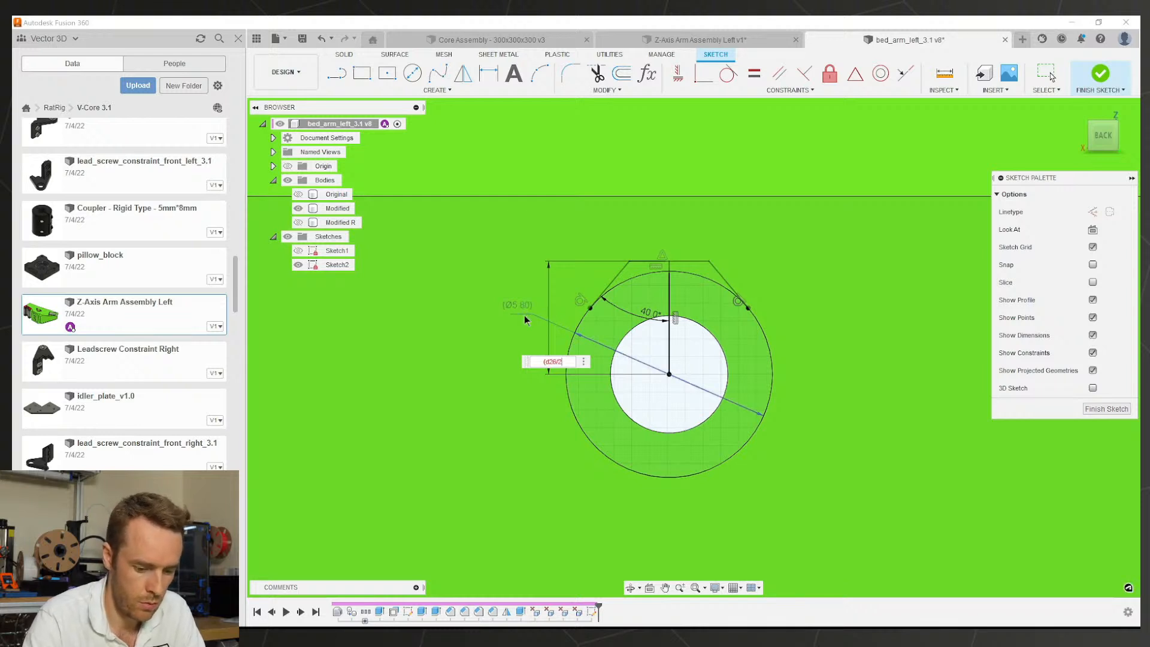
type(")+0.5")
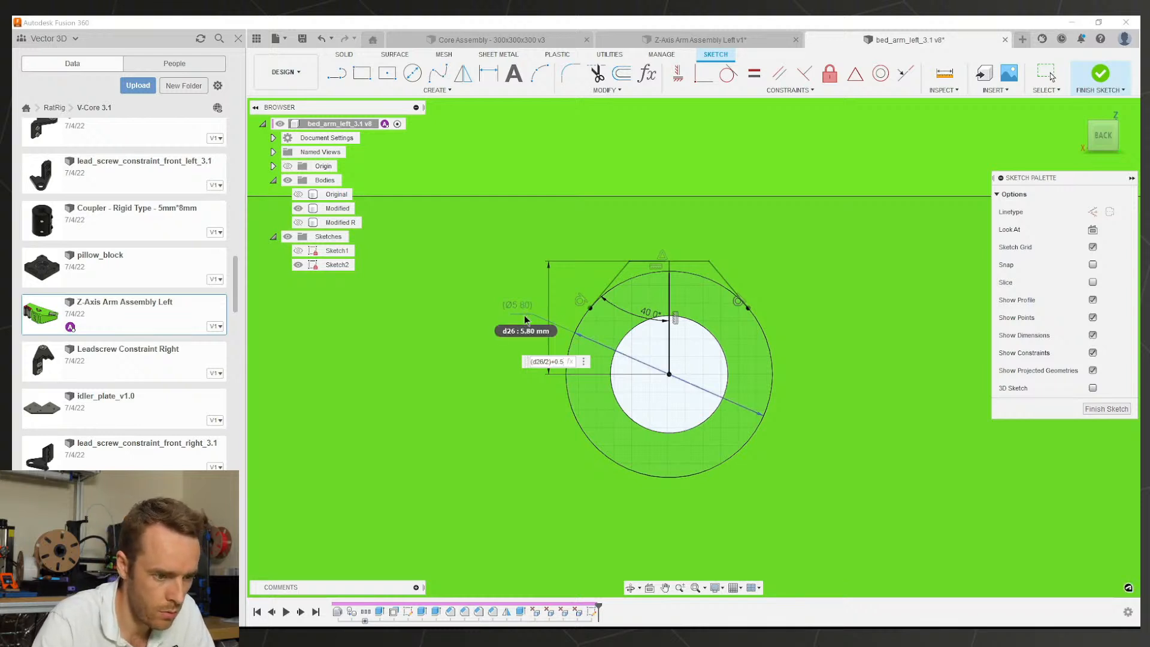
key("Return")
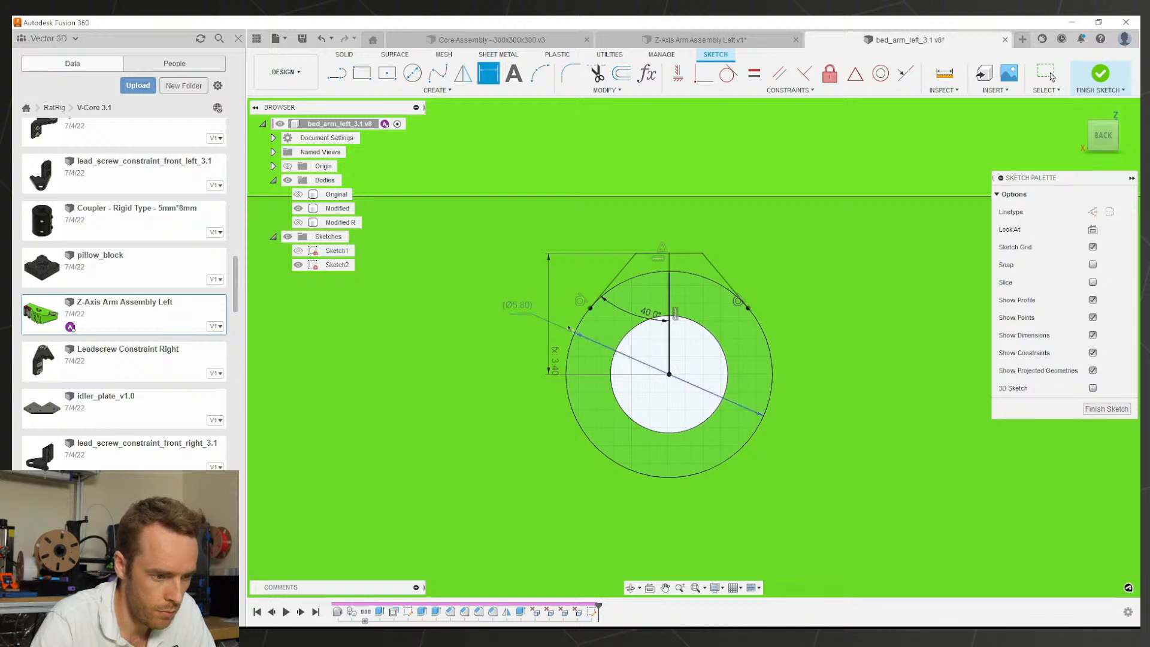
double_click(555, 368)
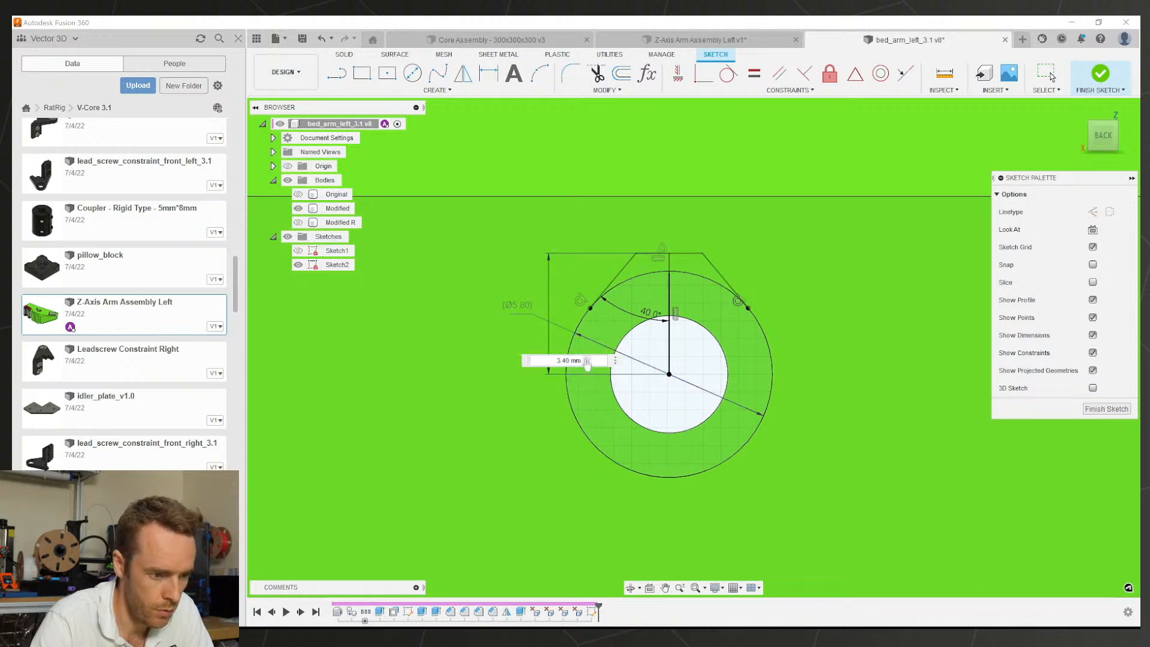
key("Return")
double_click(564, 370)
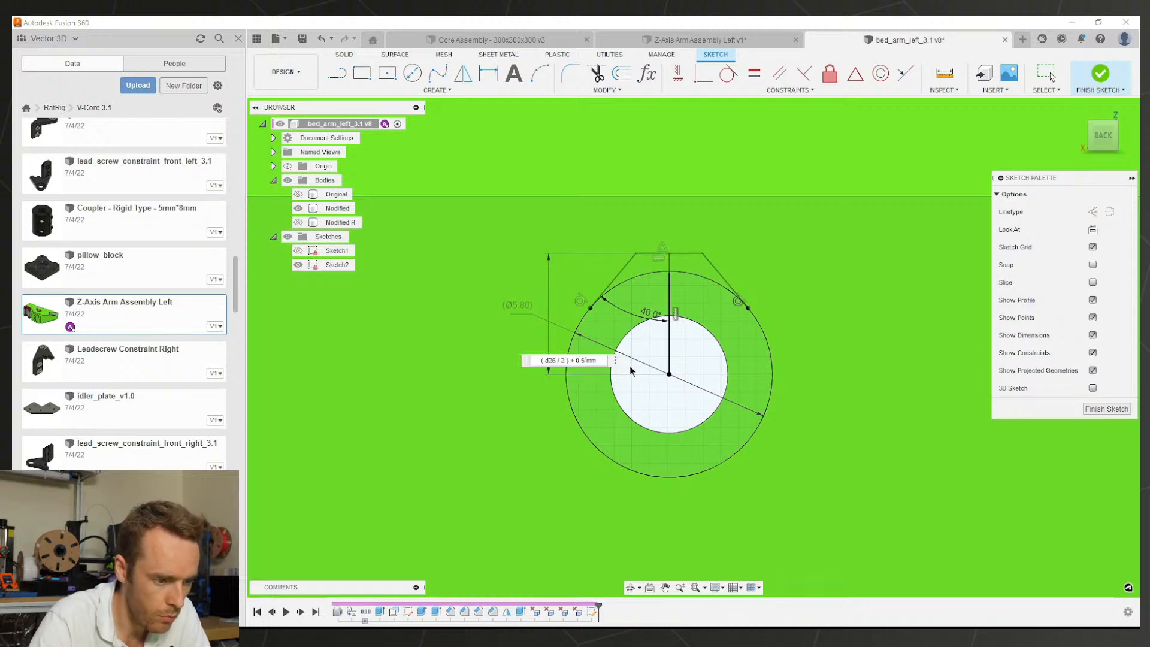
type("2")
key("Return")
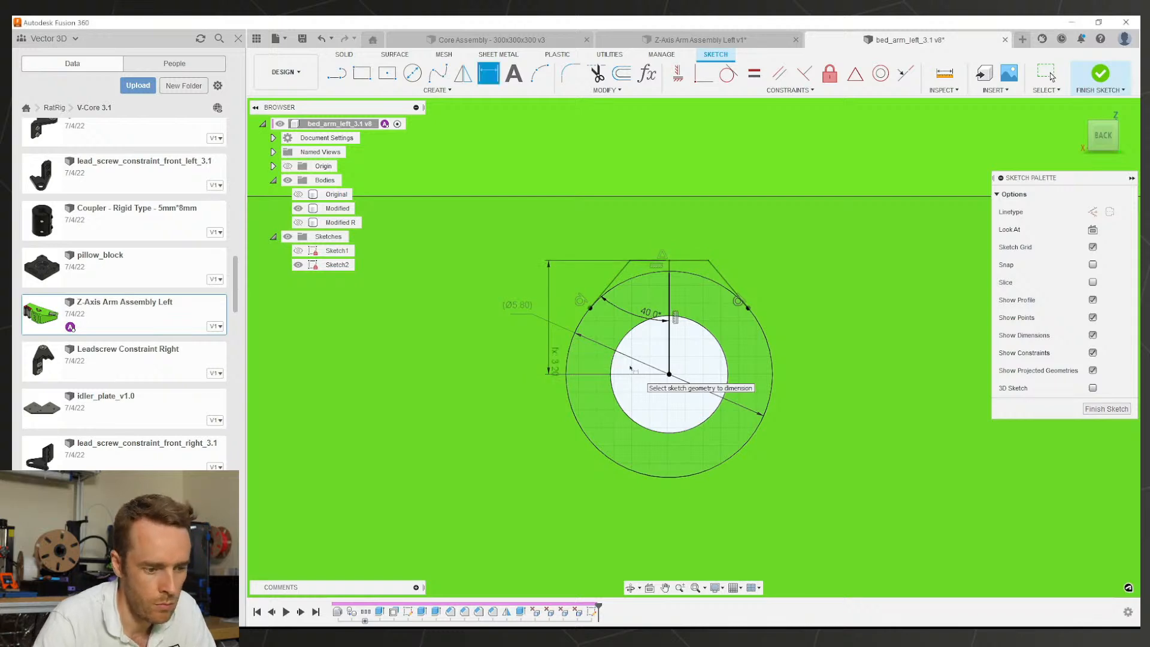
scroll(713, 317, "down", 3)
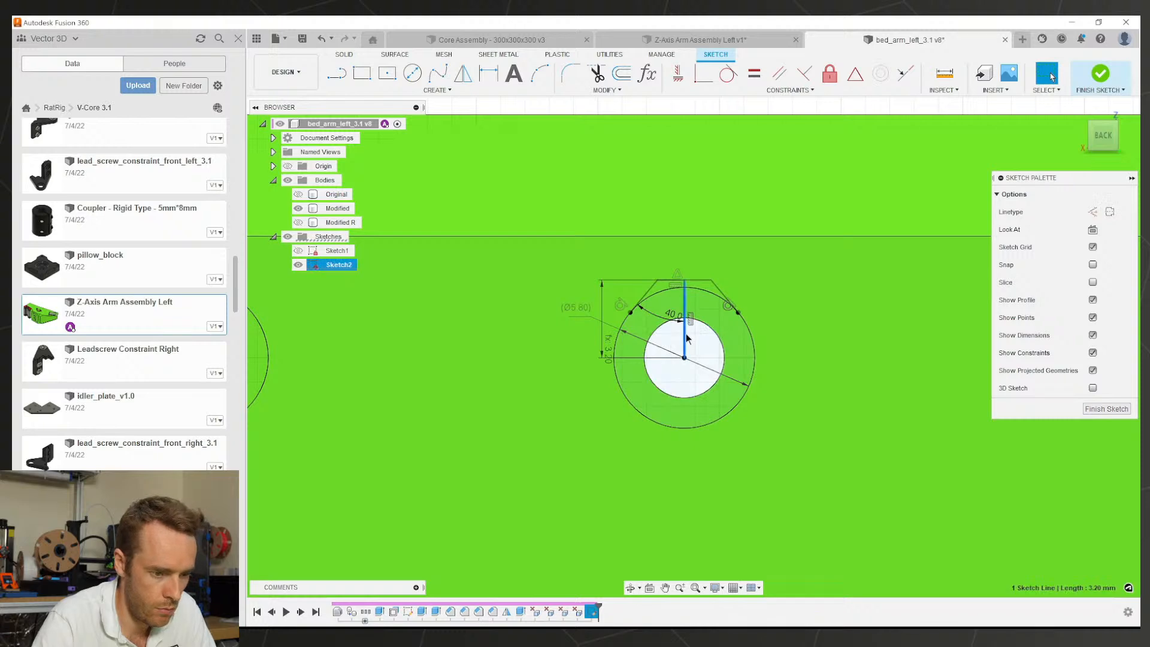
Step: Finish the sketch and start extruding the small 40° wedge profile
key("Escape")
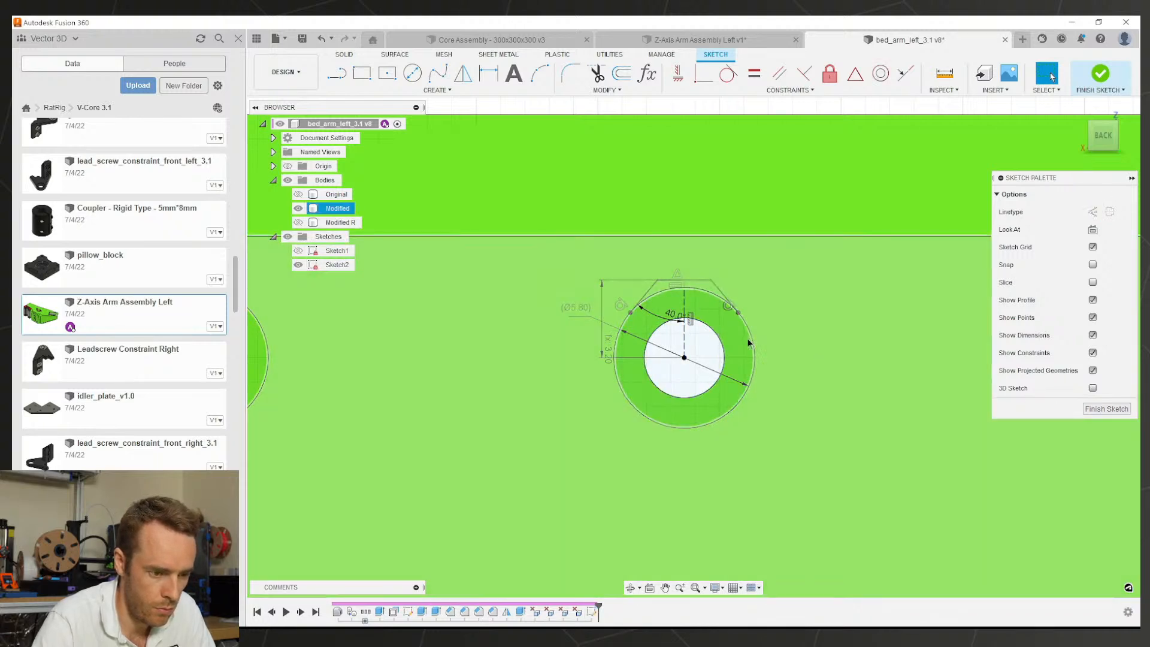
mouse_move(796, 322)
middle_mouse_down("shift")
mouse_move(706, 286)
mouse_move(817, 303)
middle_mouse_up("shift")
key("e")
left_click(706, 286)
scroll(706, 286, "down", 5)
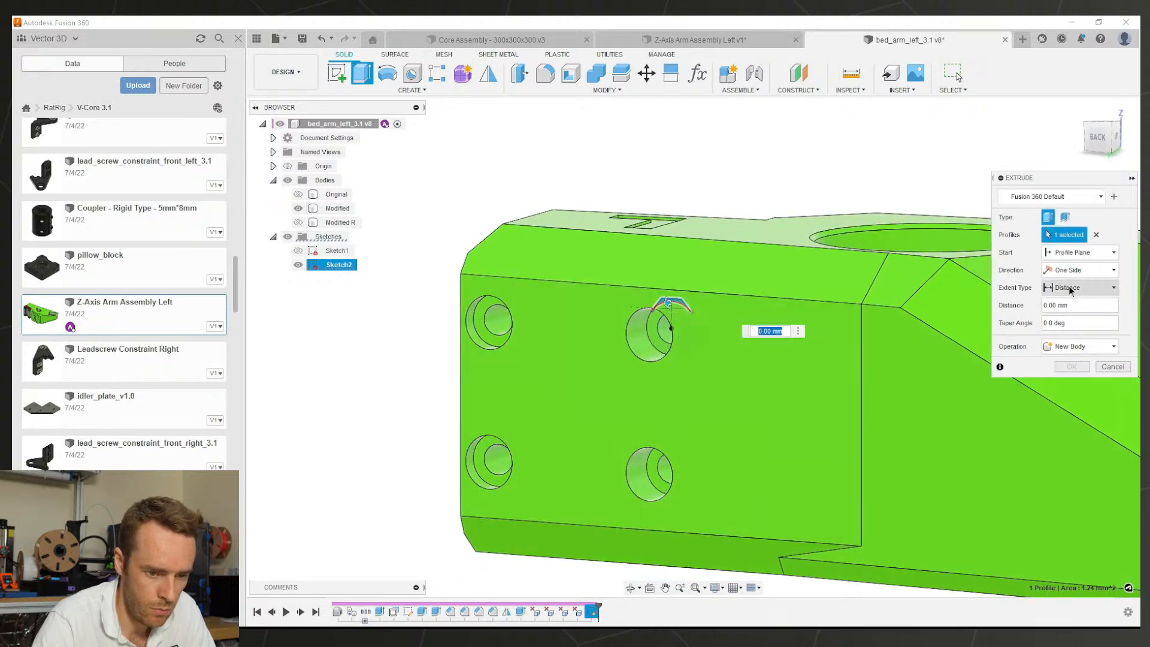
Step: Cut the wedge through the whole part with extent All, then inspect the teardrop hole
left_click(1081, 288)
left_click(1069, 325)
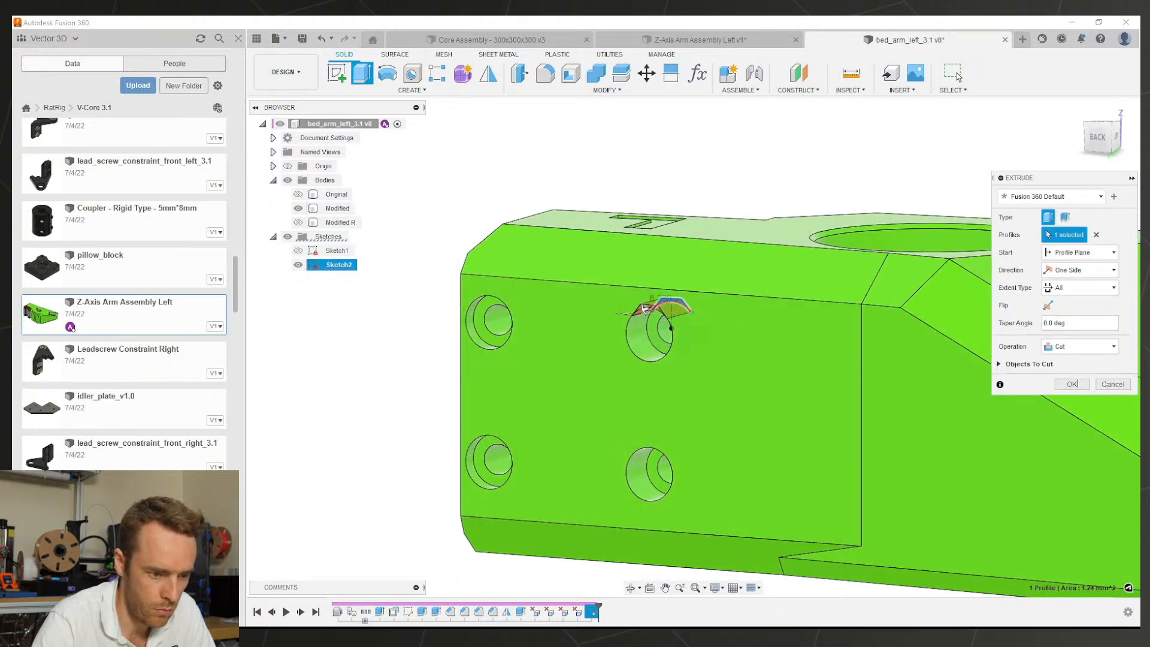
left_click(1071, 384)
middle_click_drag(725, 360, 677, 342, "shift")
mouse_move(669, 420)
middle_mouse_down("shift")
mouse_move(688, 318)
mouse_move(676, 431)
middle_mouse_up("shift")
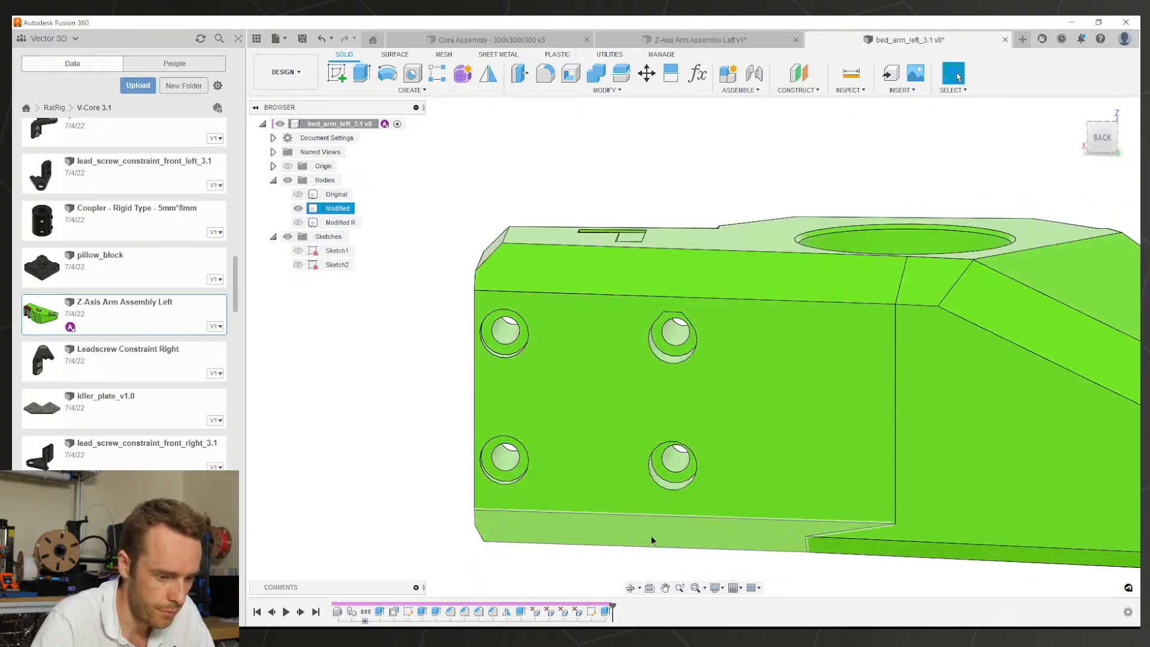
Step: Set up a rectangular pattern of the wedge cut feature along two direction axes
double_click(592, 612)
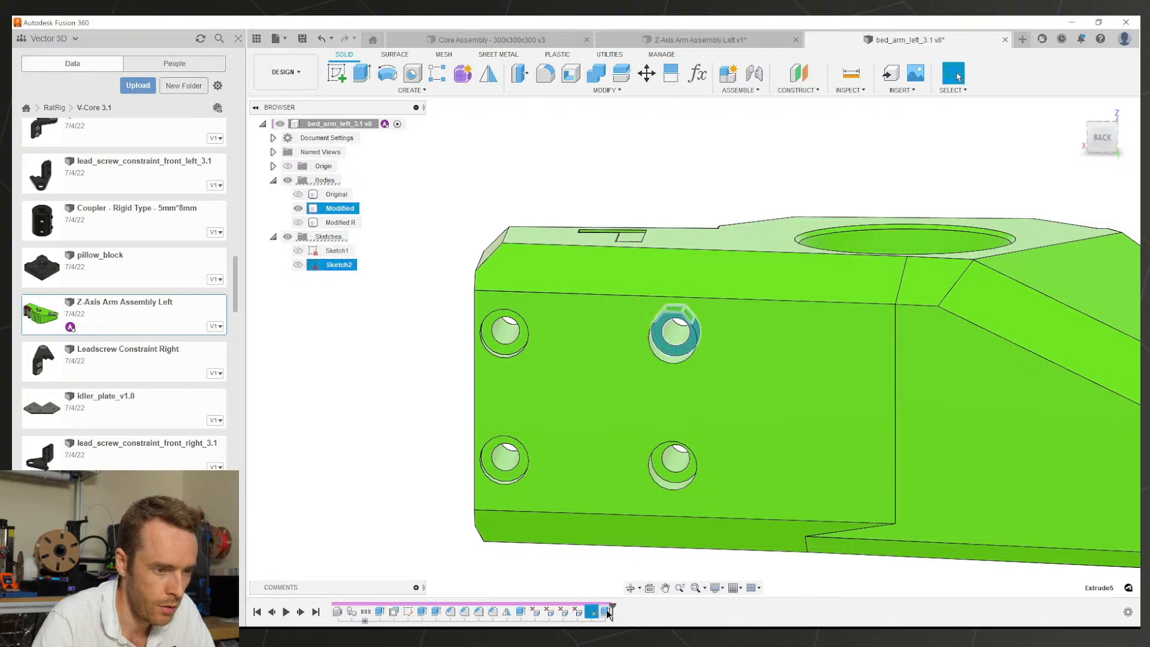
left_click(604, 90)
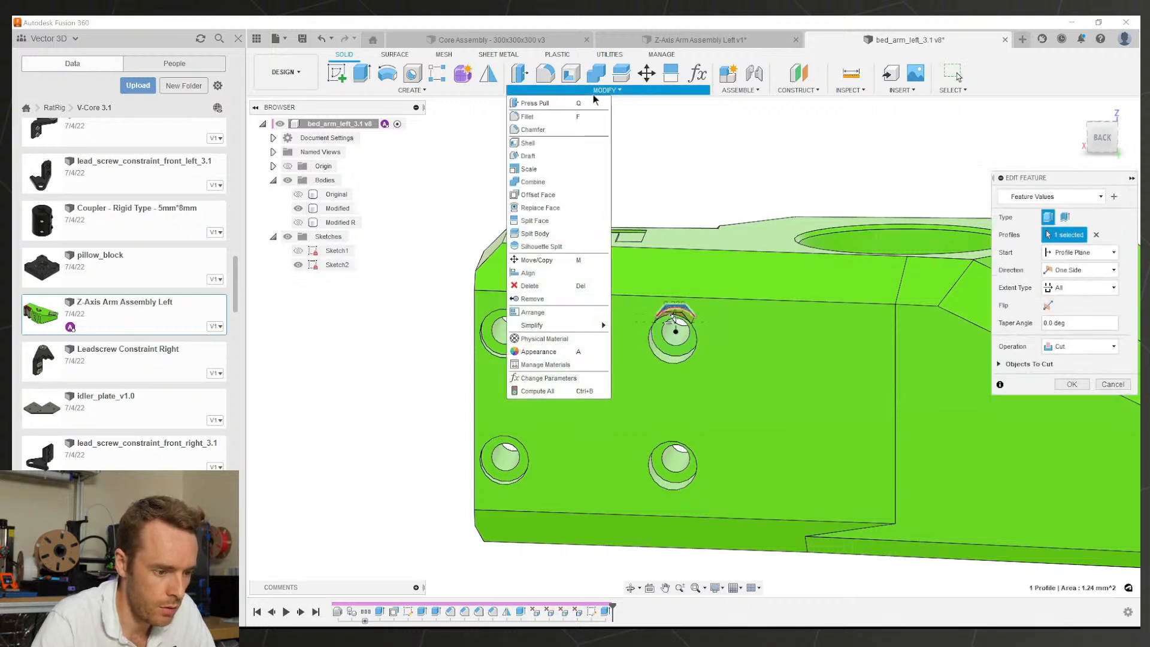
mouse_move(550, 329)
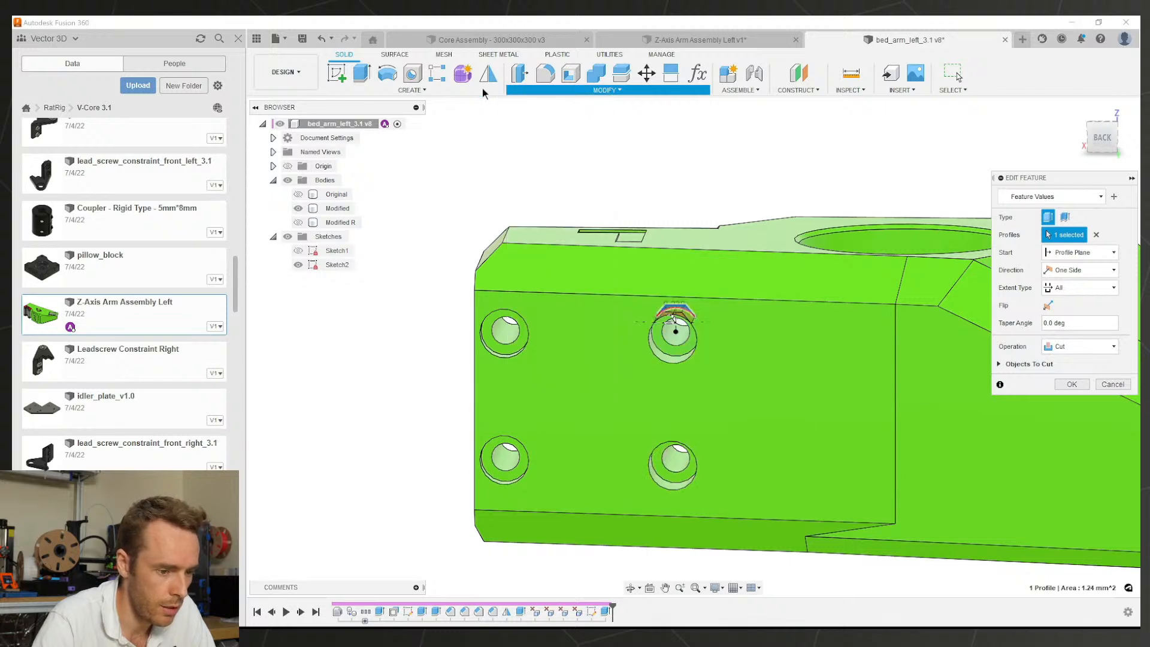
key("Escape")
key("Escape")
scroll(704, 315, "down", 5)
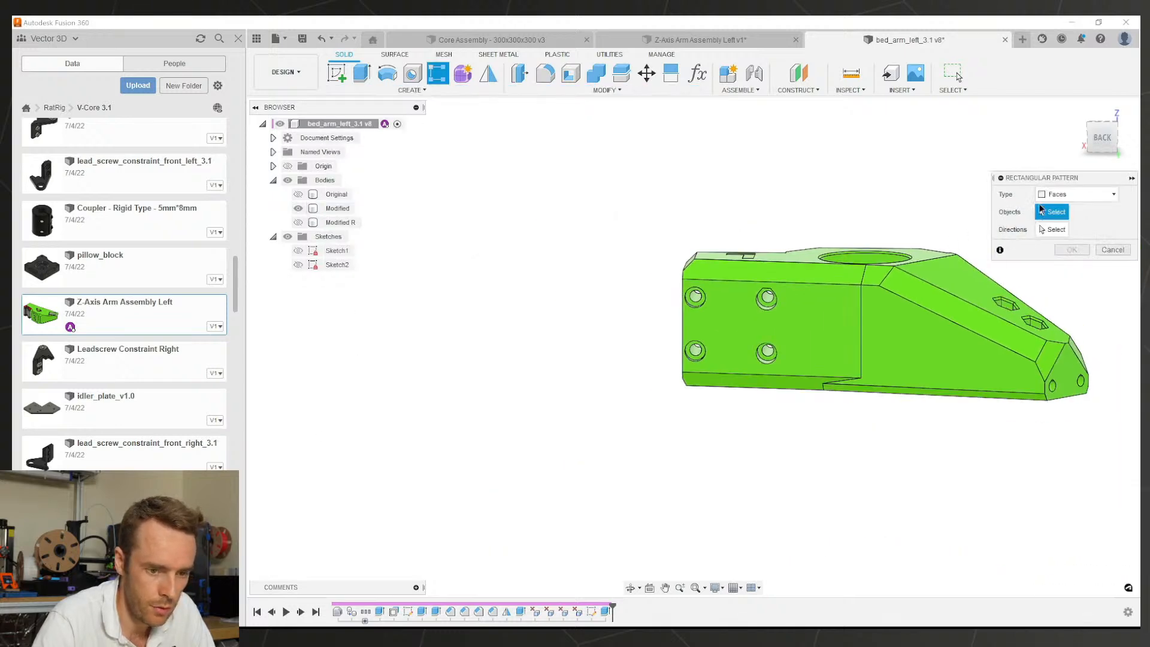
left_click(1074, 194)
left_click(1063, 236)
left_click(605, 611)
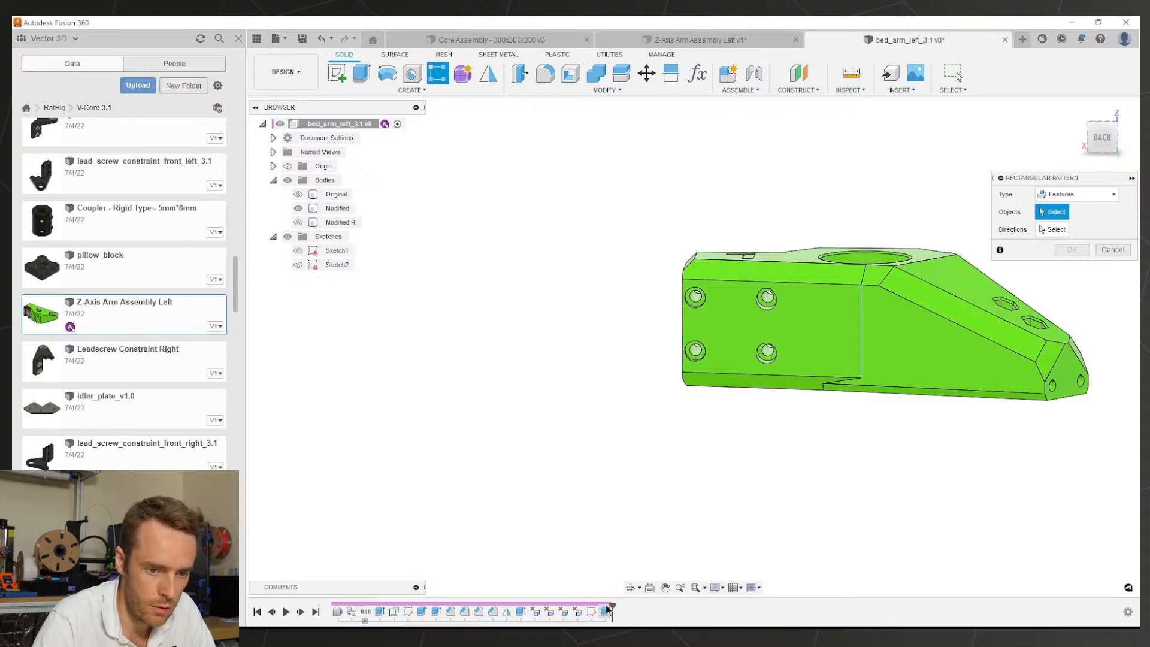
left_click(1073, 229)
scroll(669, 352, "up", 5)
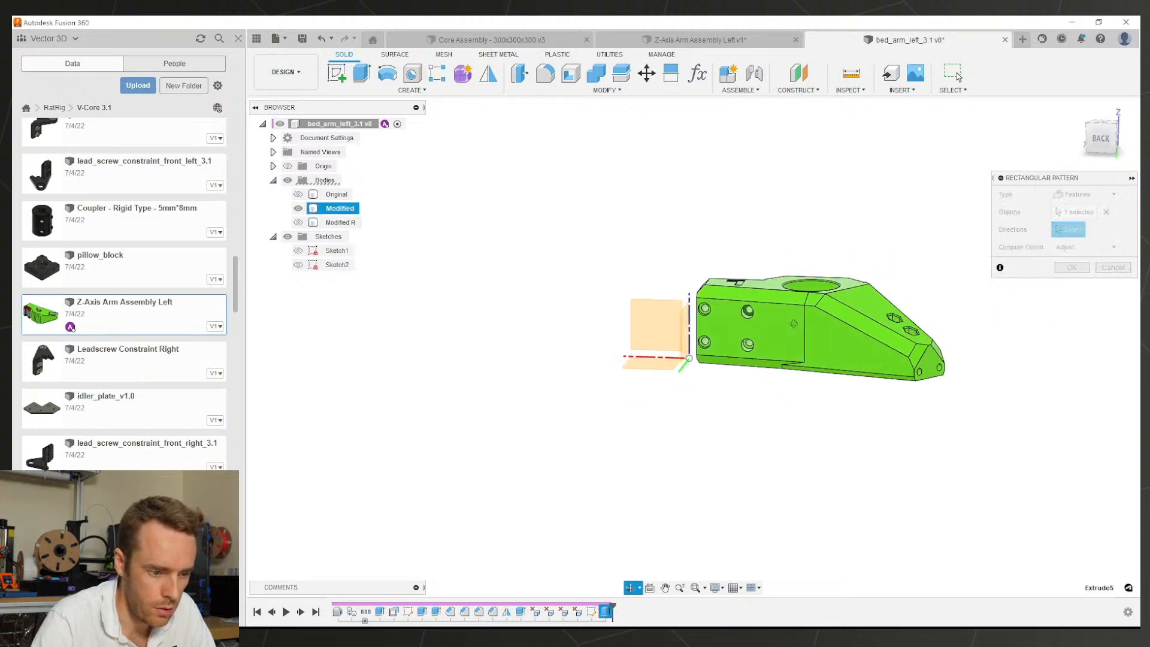
left_click(671, 351)
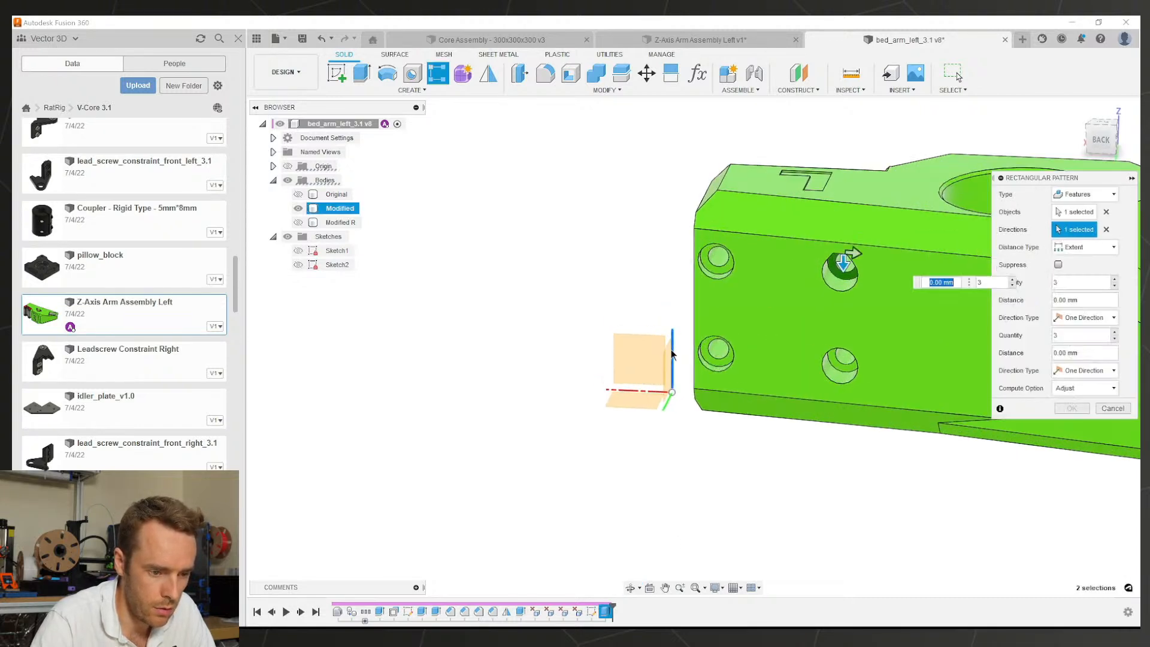
left_click(635, 389)
Step: Make the pattern 2×2, spaced 20 mm sideways and -15 mm vertically, and confirm it
left_click_drag(830, 259, 702, 246)
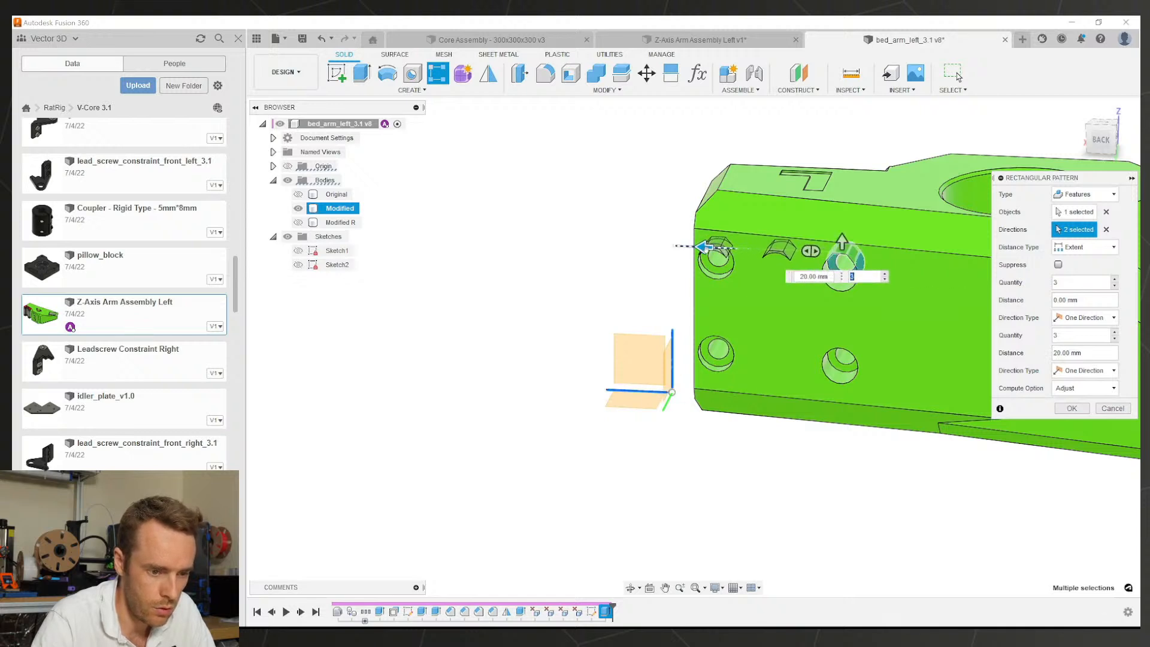
left_click_drag(811, 251, 787, 252)
left_click(842, 242)
type("-15")
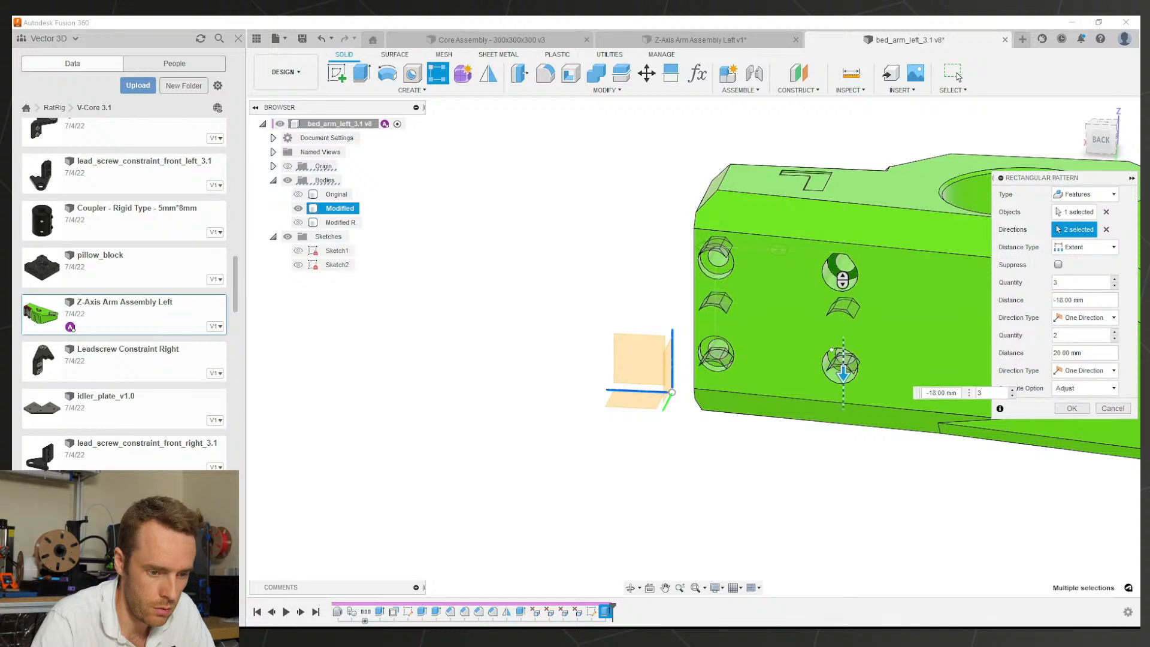
key("Tab")
type("2")
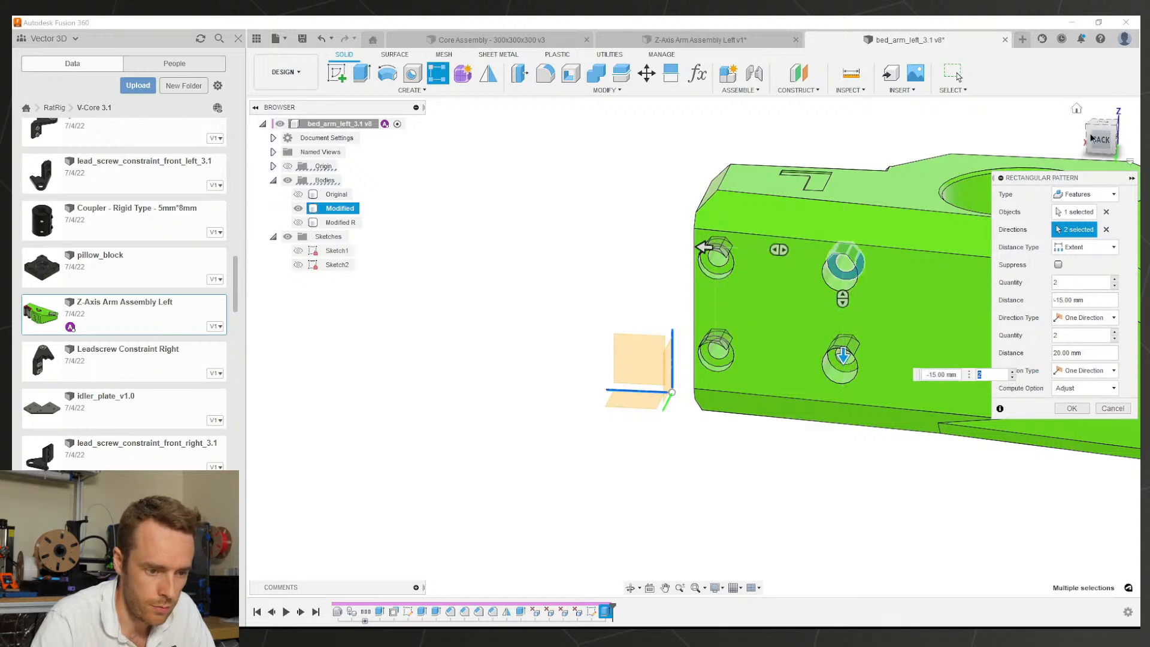
left_click(1101, 139)
scroll(742, 251, "up", 4)
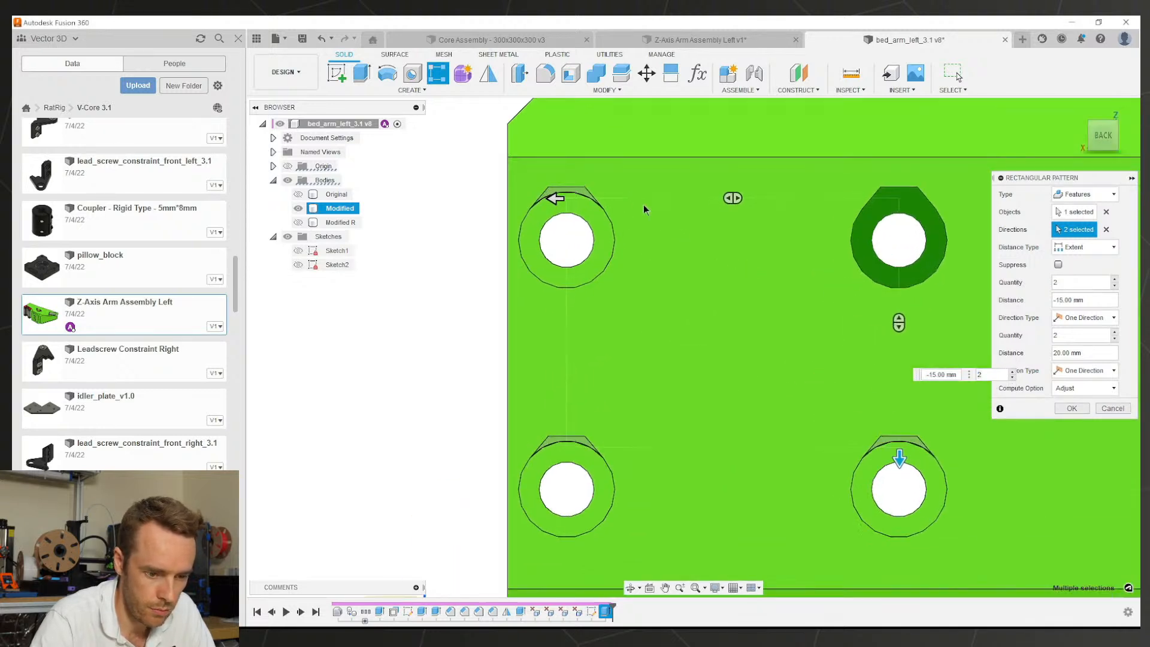
scroll(851, 360, "down", 2)
scroll(903, 428, "up", 3)
scroll(892, 397, "down", 3)
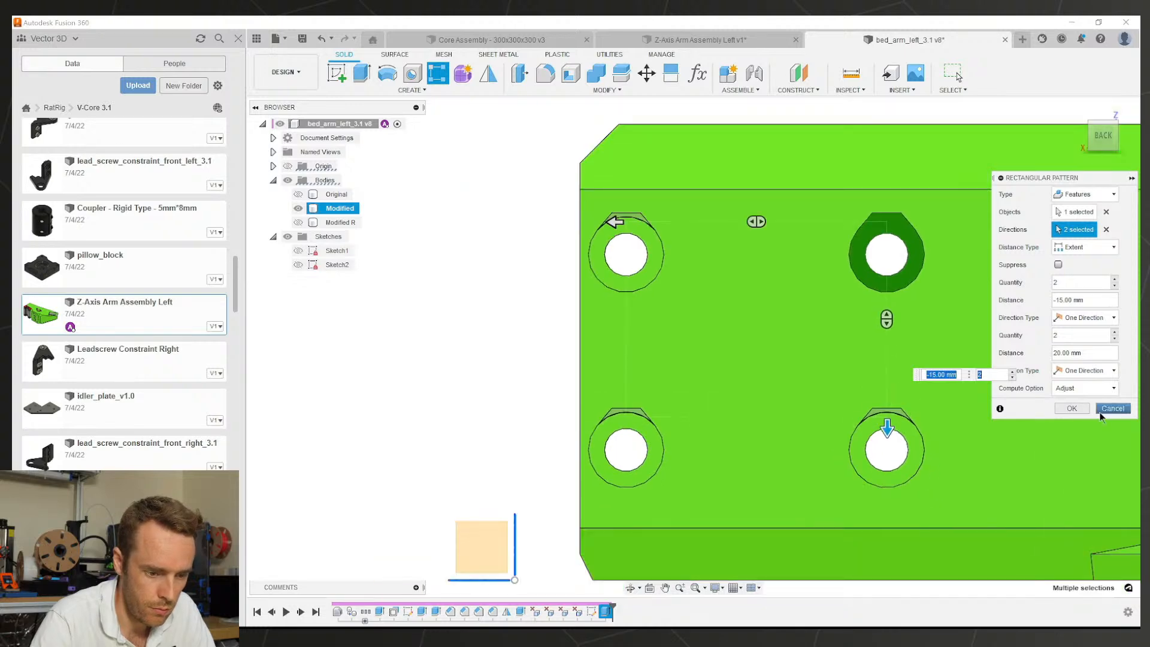
left_click(1073, 409)
scroll(803, 343, "down", 3)
middle_click_drag(832, 352, 771, 358)
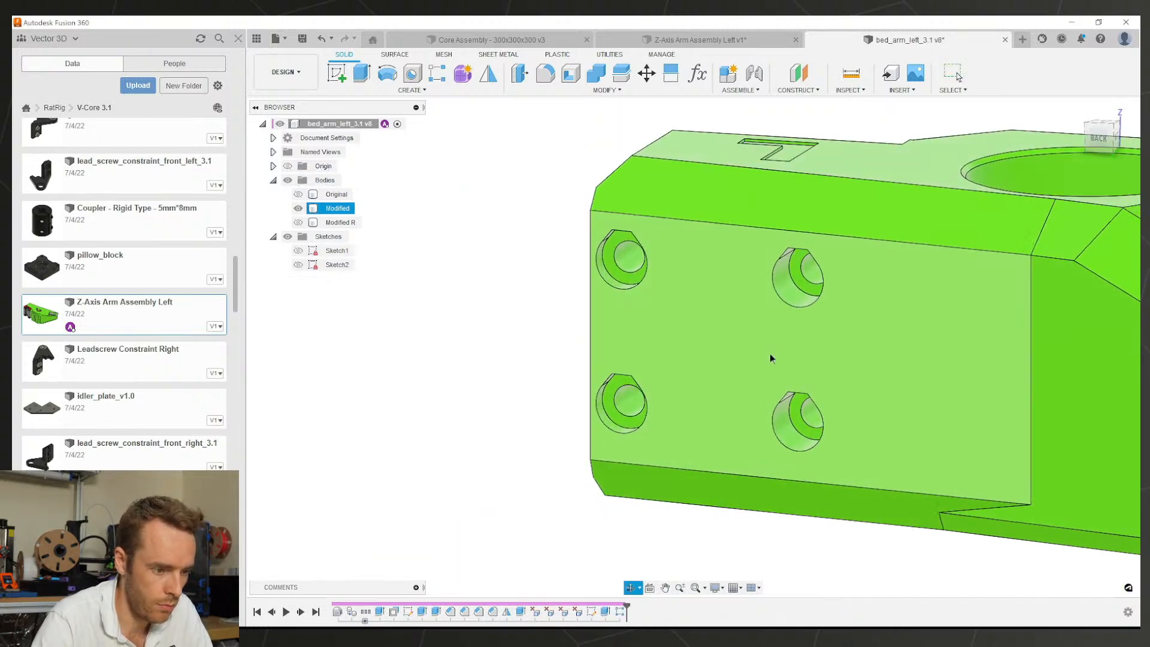
Step: Chamfer the top edges of all four screw holes by 0.5 mm
scroll(634, 386, "up", 3)
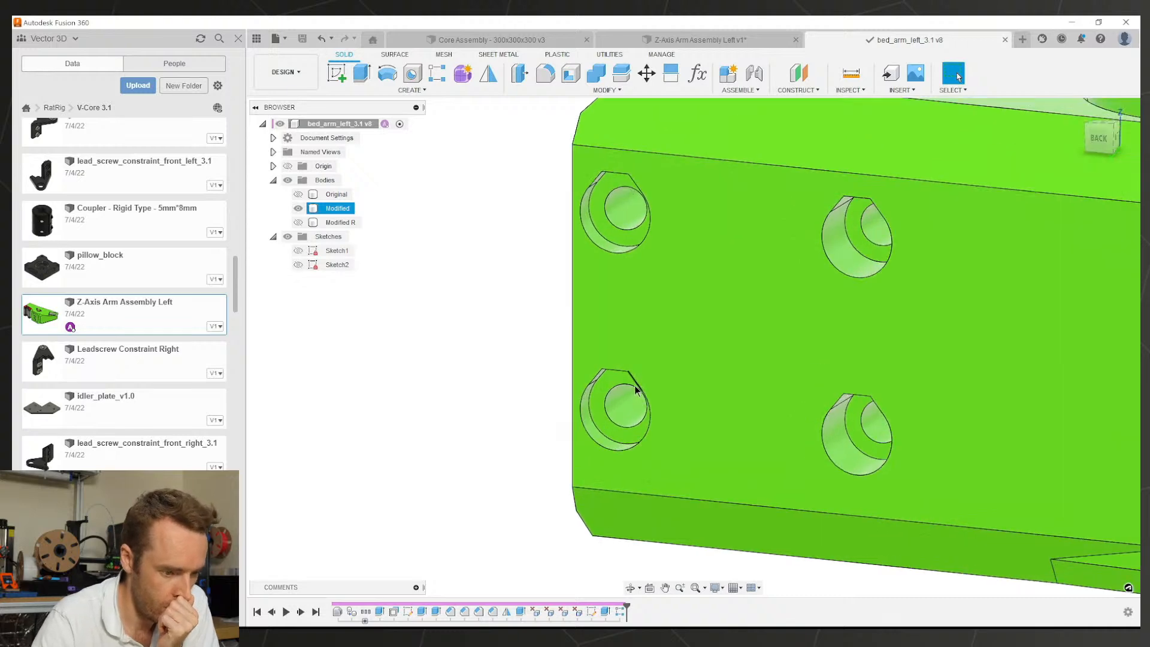
middle_click_drag(634, 386, 683, 377, "shift")
scroll(684, 375, "down", 2)
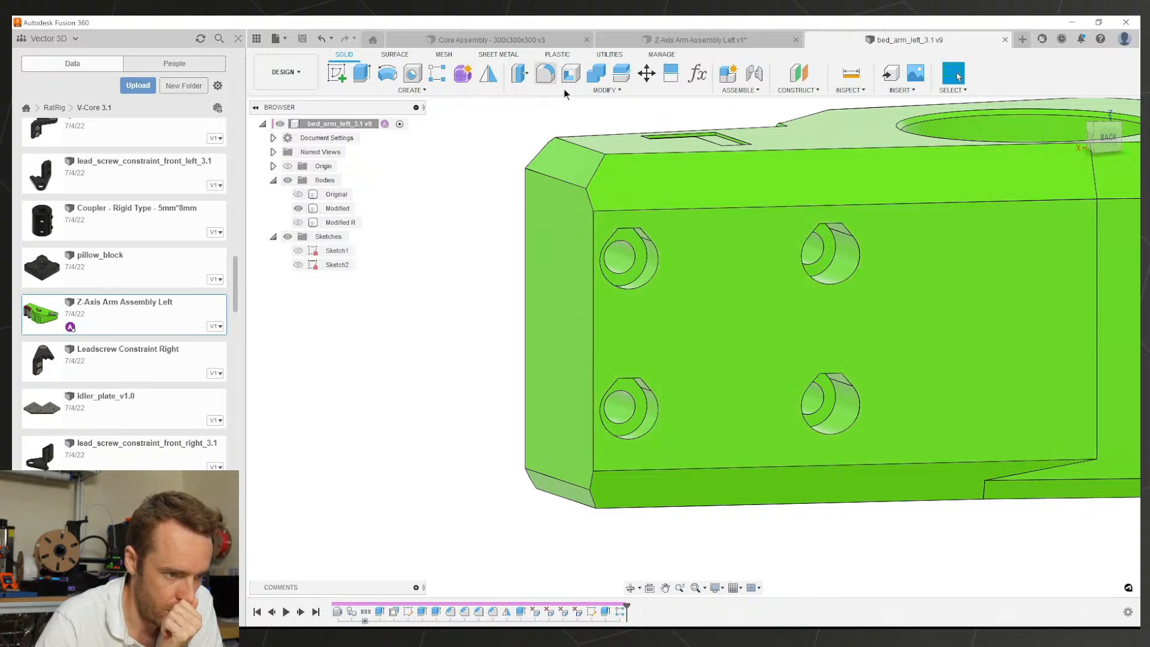
left_click(563, 90)
left_click(547, 130)
left_click(627, 229)
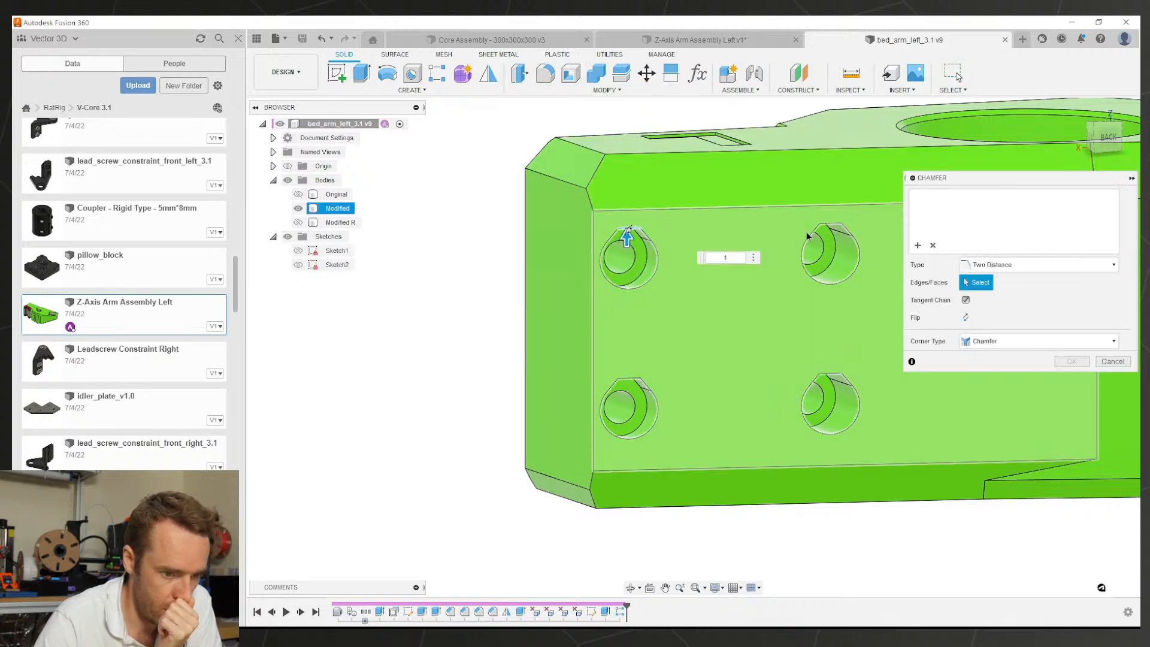
left_click(829, 224)
left_click(830, 375)
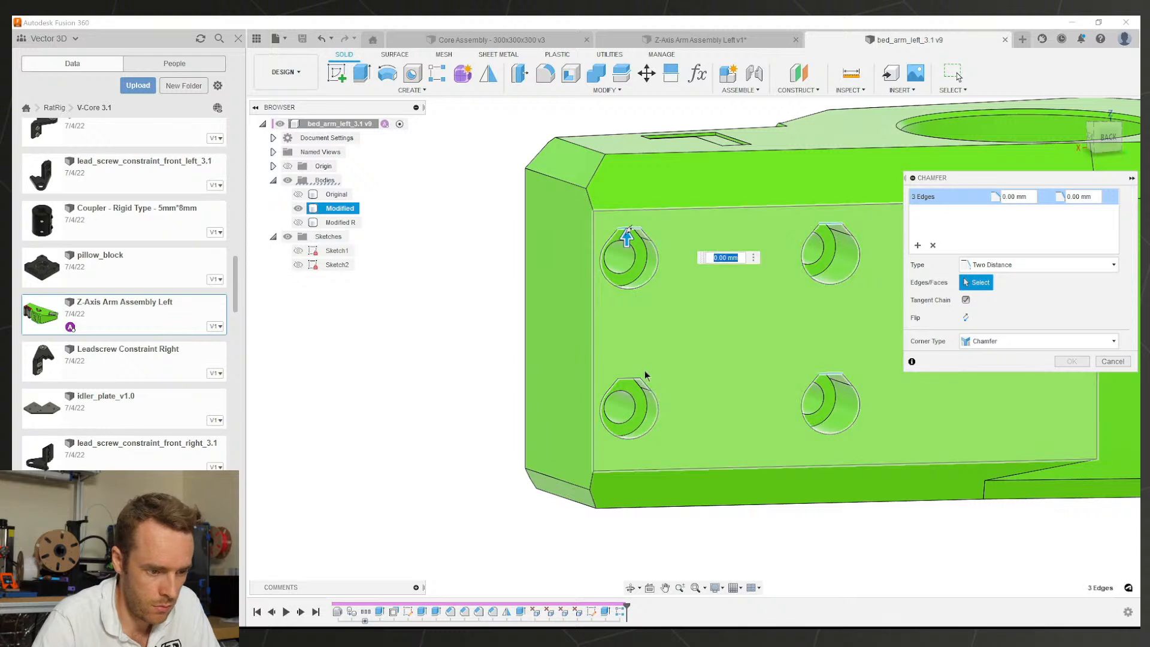
left_click(629, 379)
type("1")
key("Tab")
type("2")
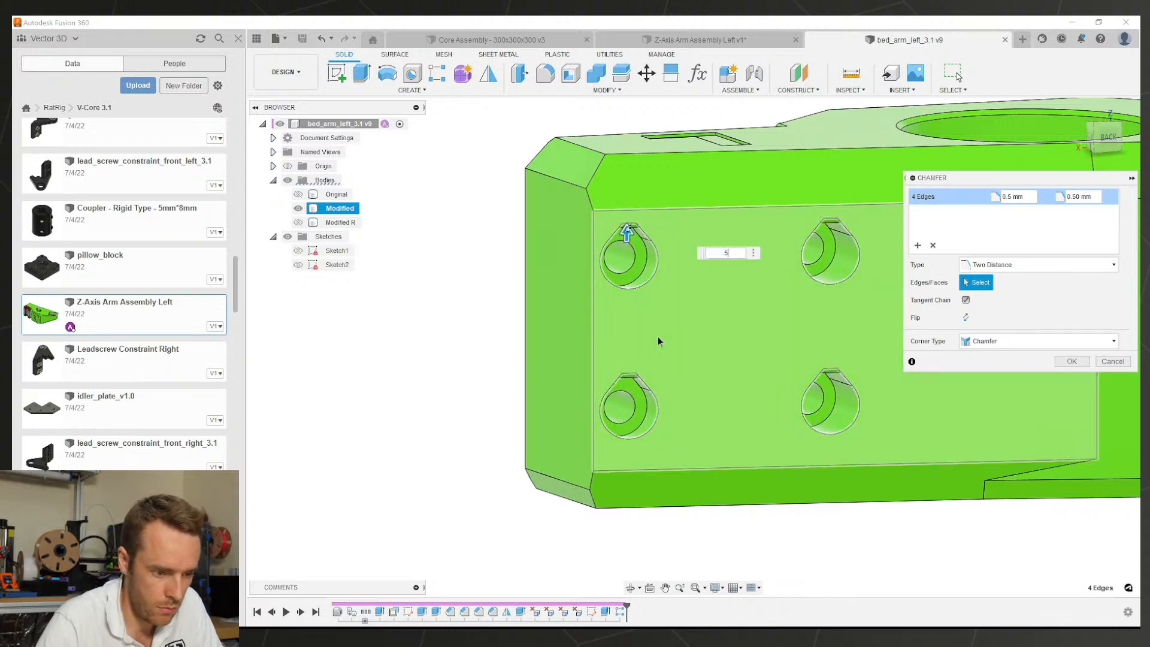
key("Return")
Step: Save bed_arm_left_3.1 as version 10 and inspect the chamfered holes
left_click(531, 390)
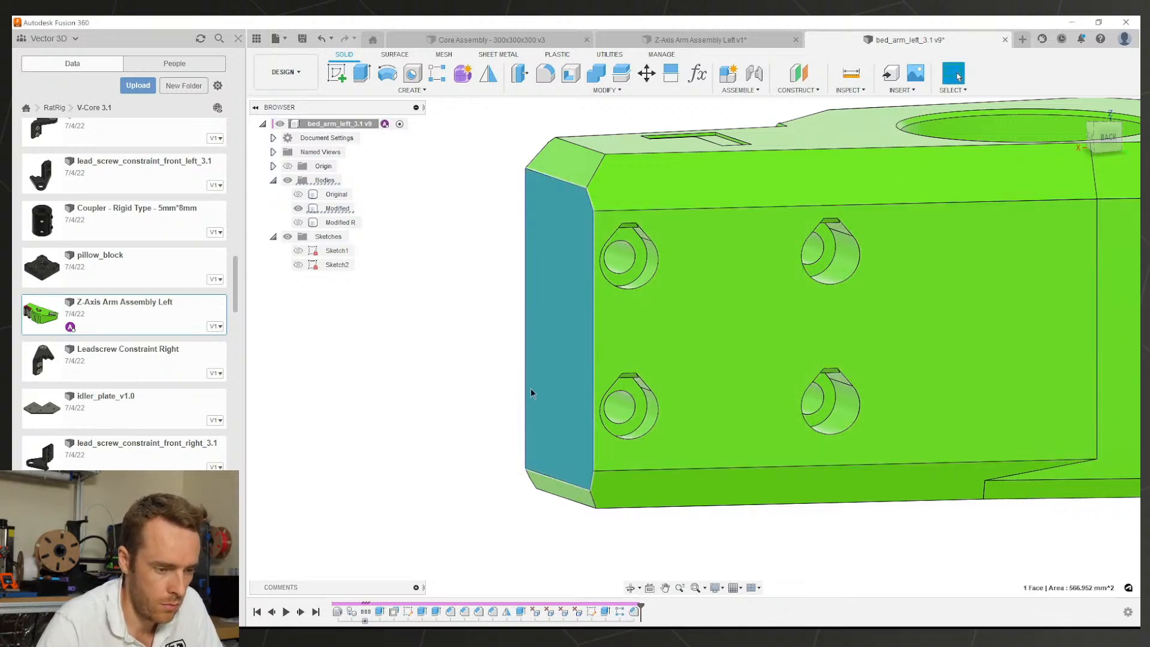
key("ctrl+s")
key("Return")
scroll(677, 261, "up", 3)
middle_click_drag(676, 261, 757, 322, "shift")
scroll(759, 329, "down", 4)
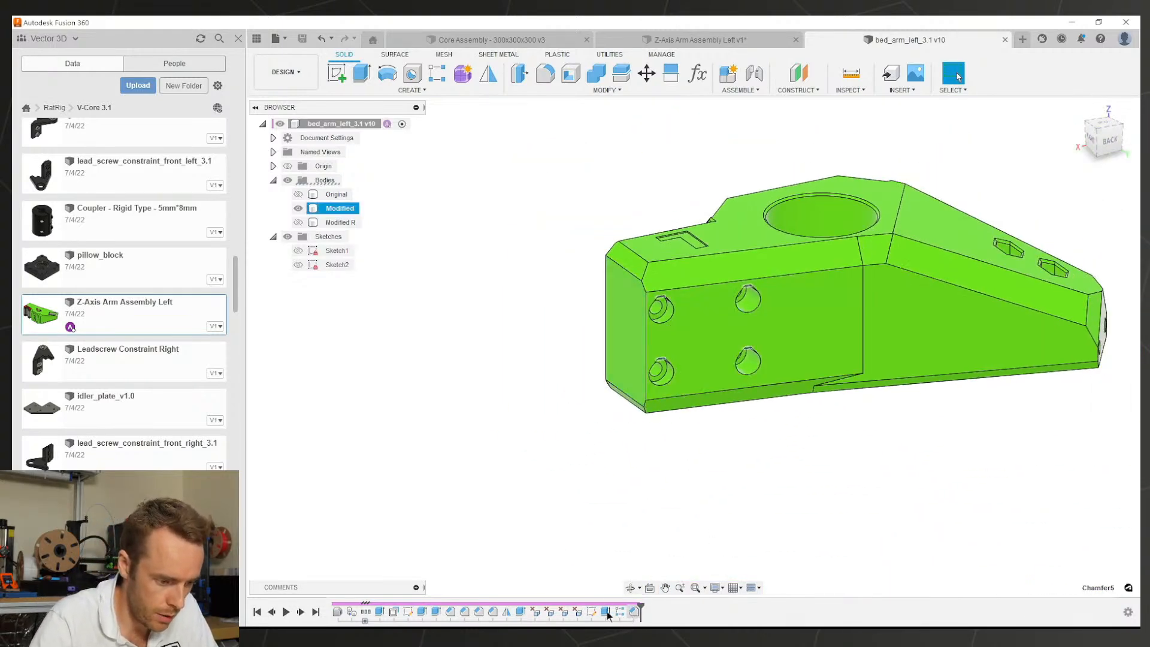
Step: Move Mirror1 and the next feature to the end of the timeline, after the hole edits
left_click(508, 613)
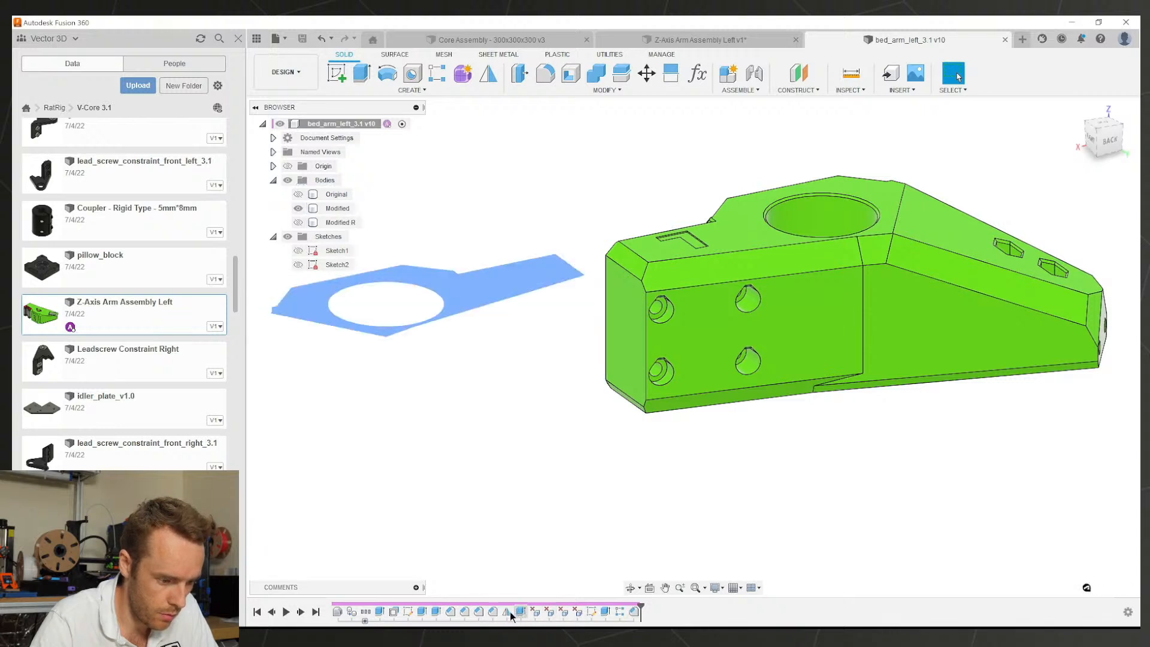
left_click(520, 611, "ctrl")
left_click_drag(560, 610, 641, 612)
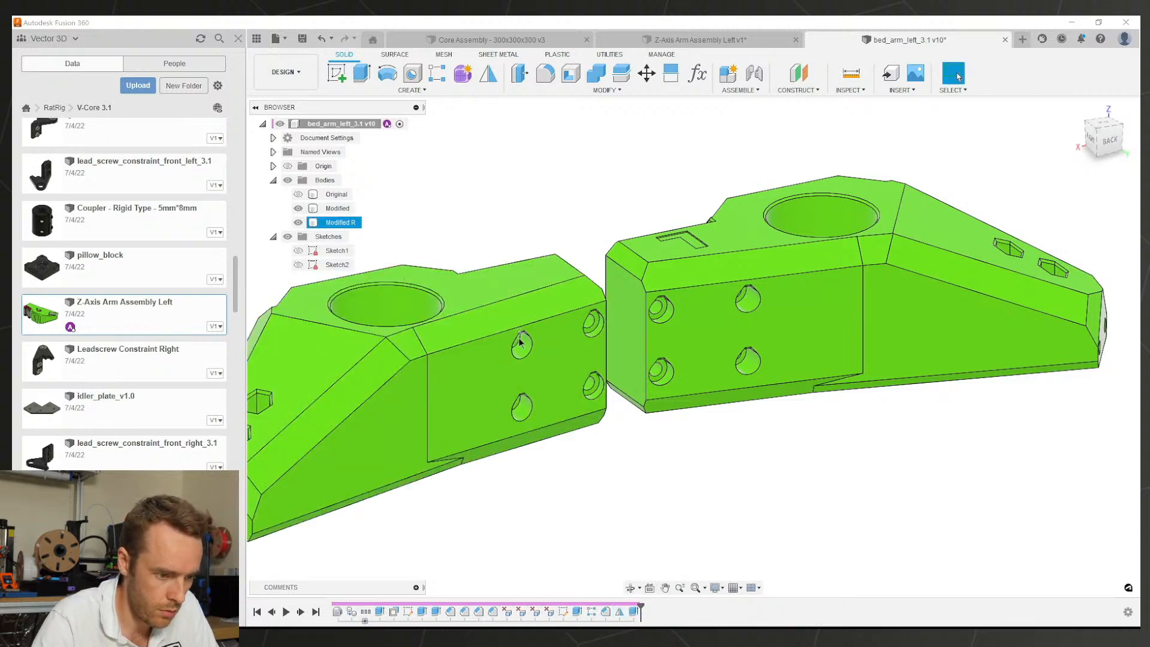
mouse_move(521, 339)
middle_mouse_down("shift")
mouse_move(494, 326)
mouse_move(488, 306)
mouse_move(523, 361)
middle_mouse_up("shift")
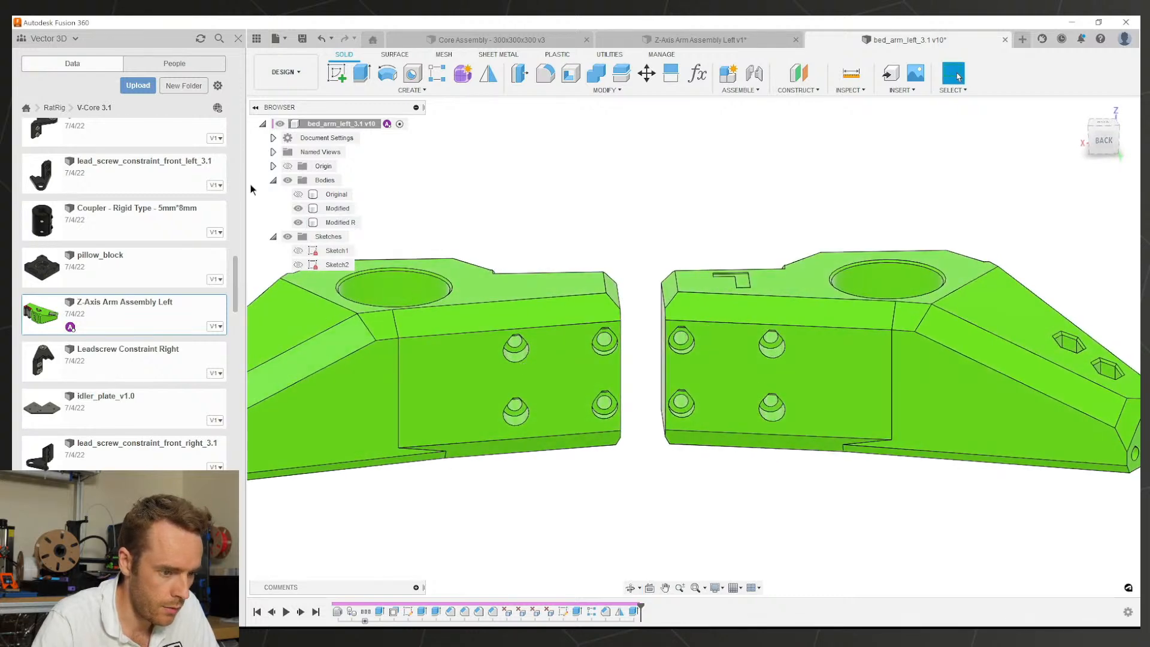
Step: Hide the Modified R body, save the part, and switch to Z-Axis Arm Assembly Left
left_click(299, 223)
scroll(567, 226, "down", 2)
key("ctrl+s")
key("Return")
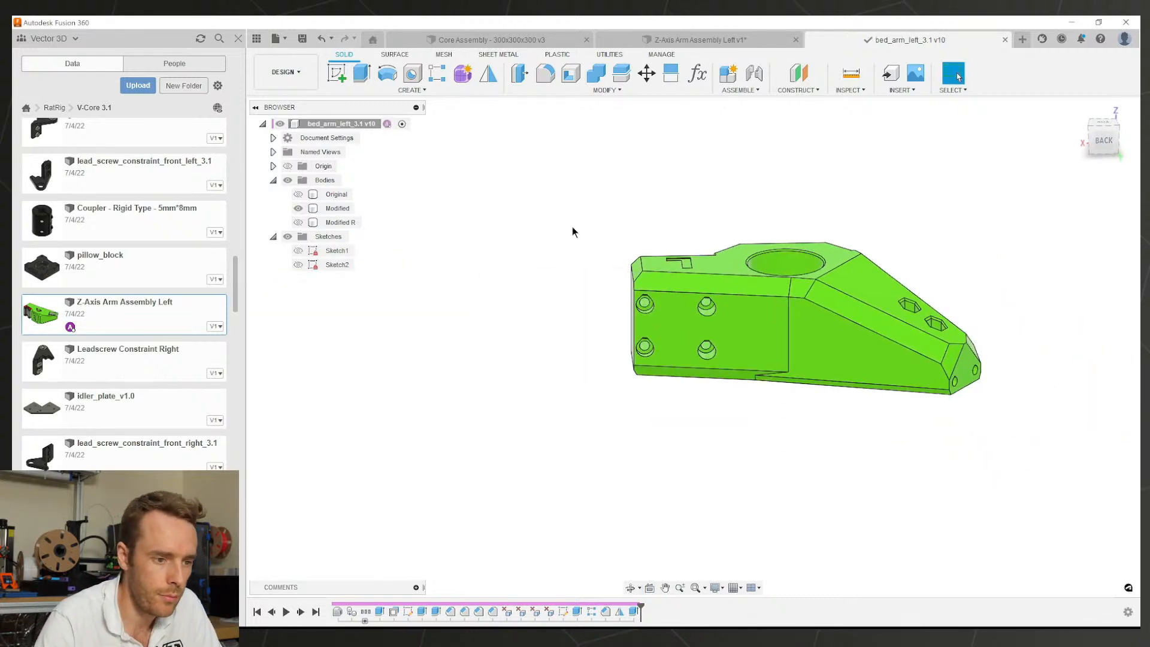
left_click(698, 40)
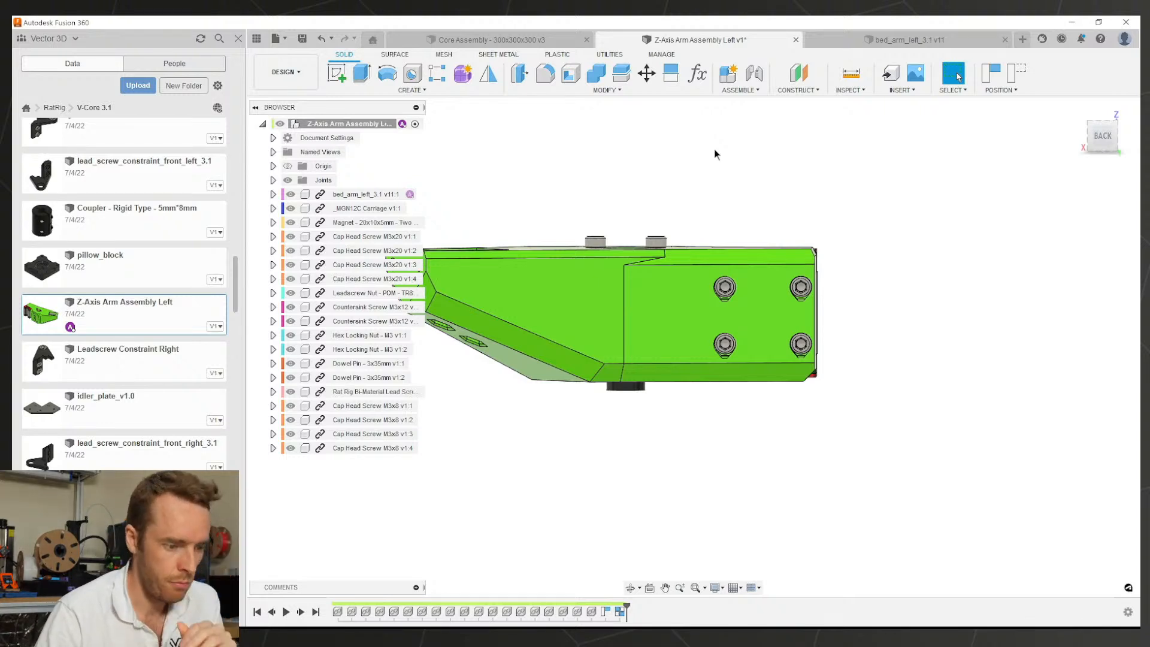
Step: Inspect the Z-Axis Arm Assembly Left with the updated arm, then save it as version 2
scroll(673, 295, "down", 3)
scroll(617, 284, "up", 3)
middle_click_drag(621, 285, 514, 306)
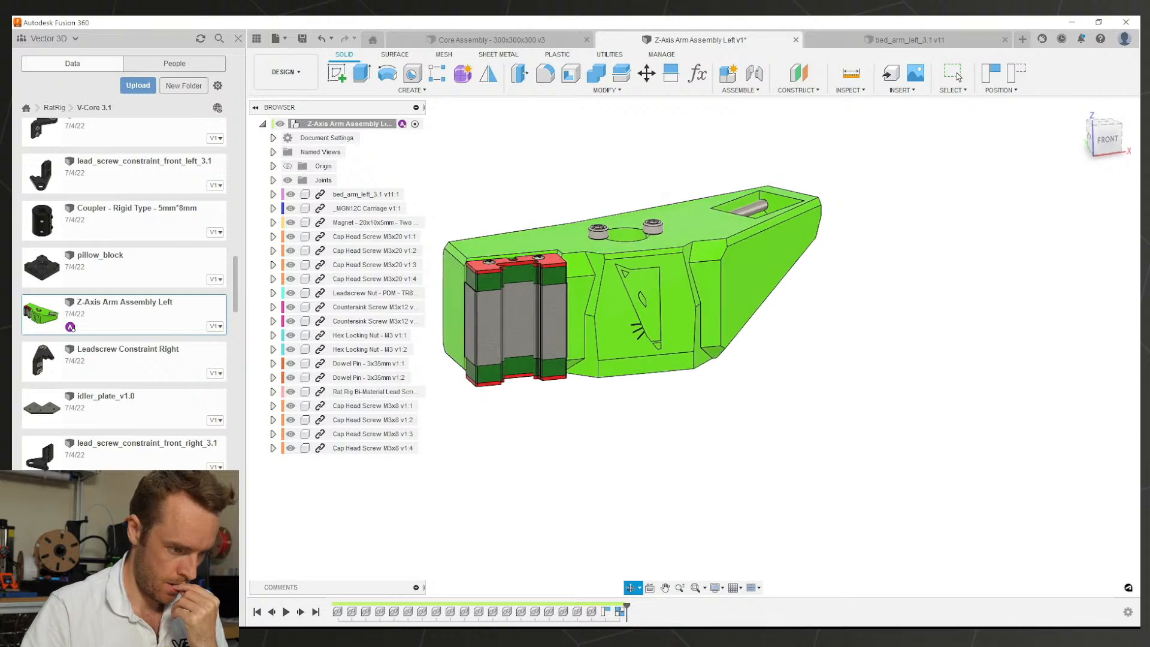
middle_click_drag(676, 124, 696, 152, "shift")
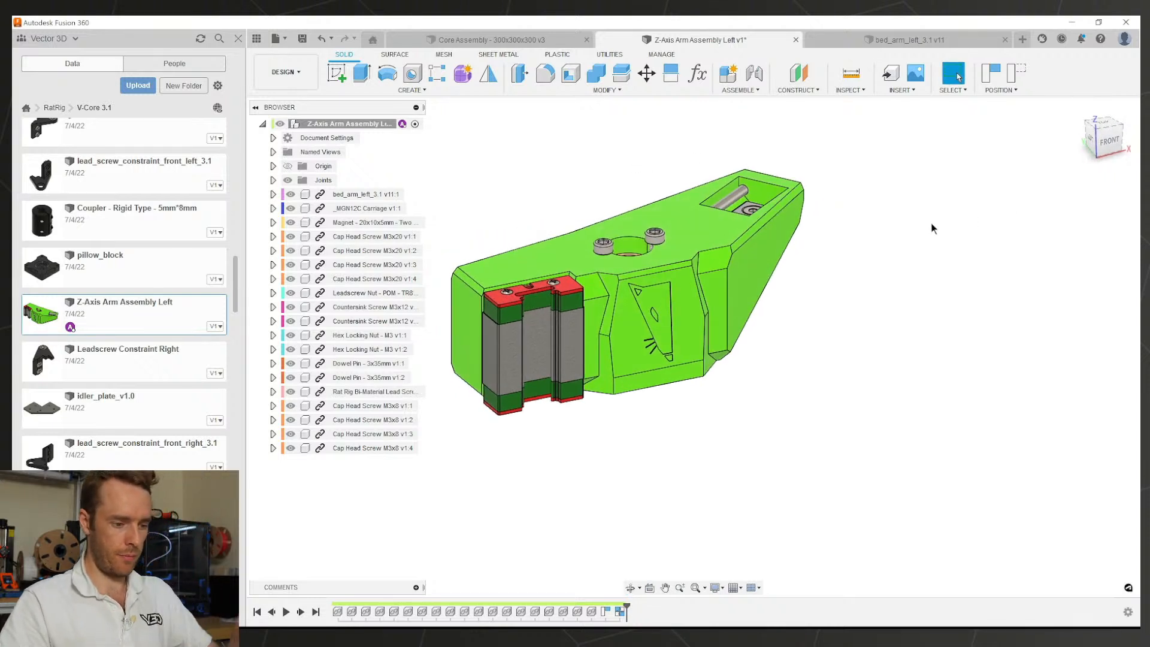
key("ctrl+s")
key("Return")
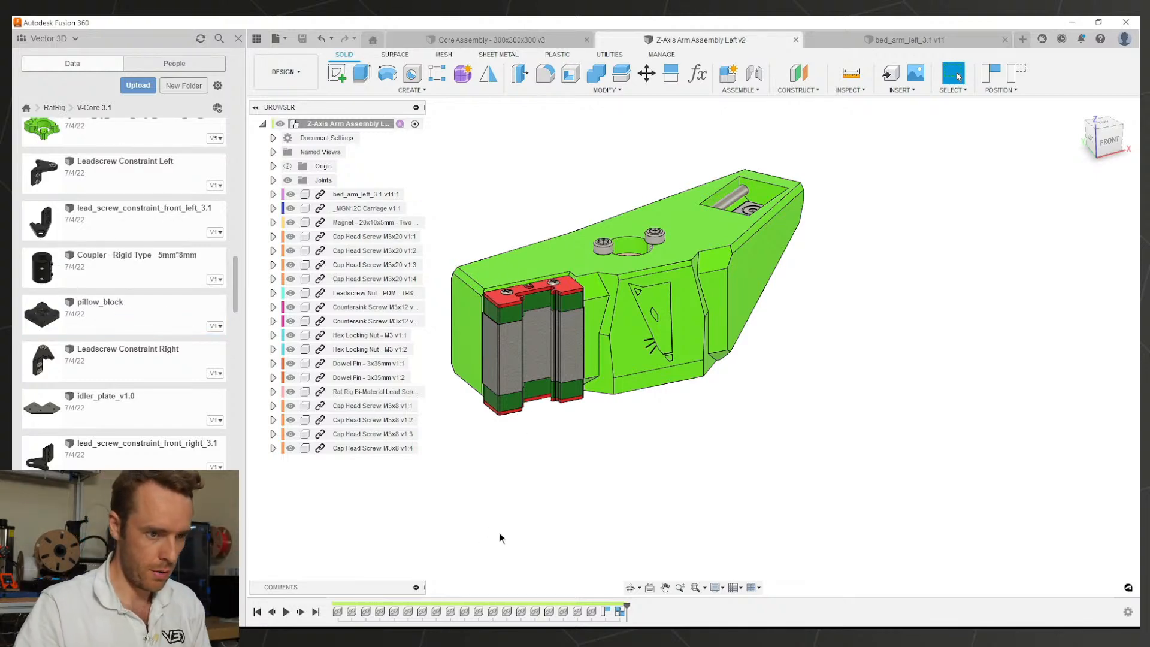
Step: Return to bed_arm_left_3.1 and select its root component
left_click(819, 42)
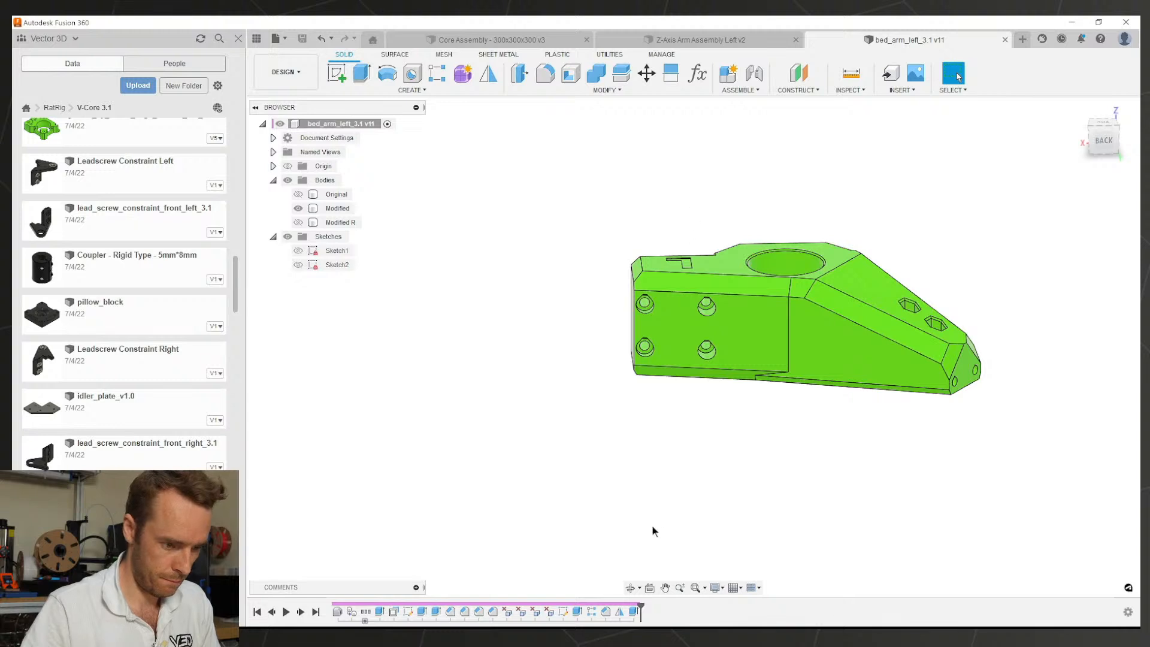
middle_click_drag(703, 386, 827, 416, "shift")
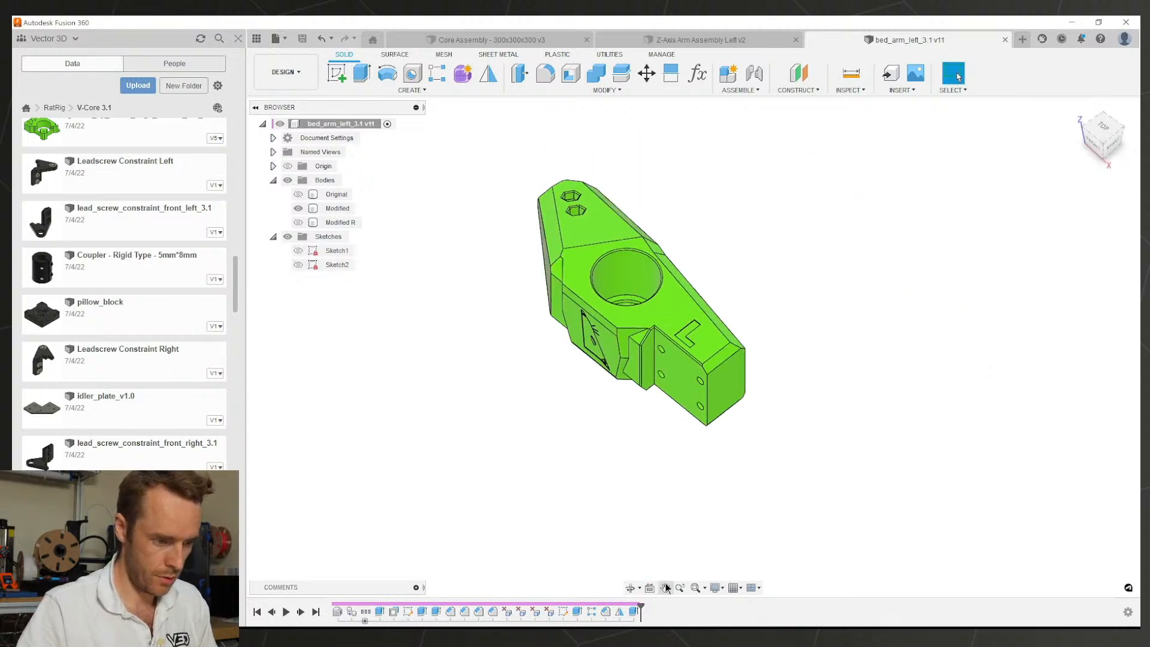
left_click(634, 611)
left_click(612, 476)
right_click(323, 124)
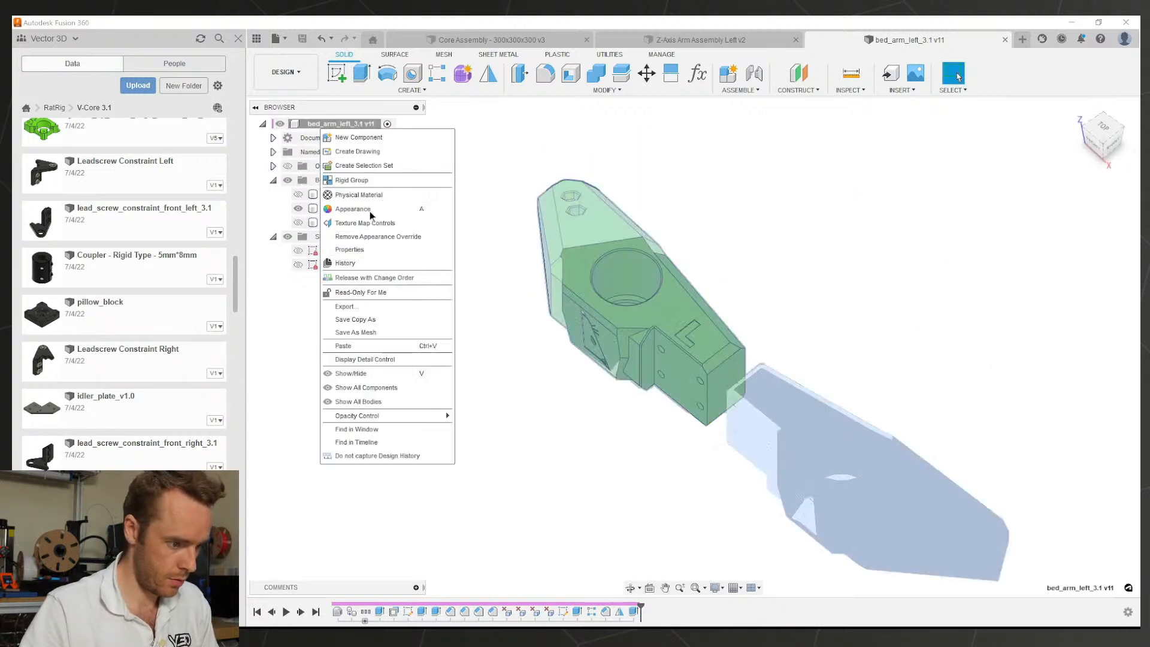
Step: Save a copy of the component named V3D bed_arm_right_3.1
left_click(355, 319)
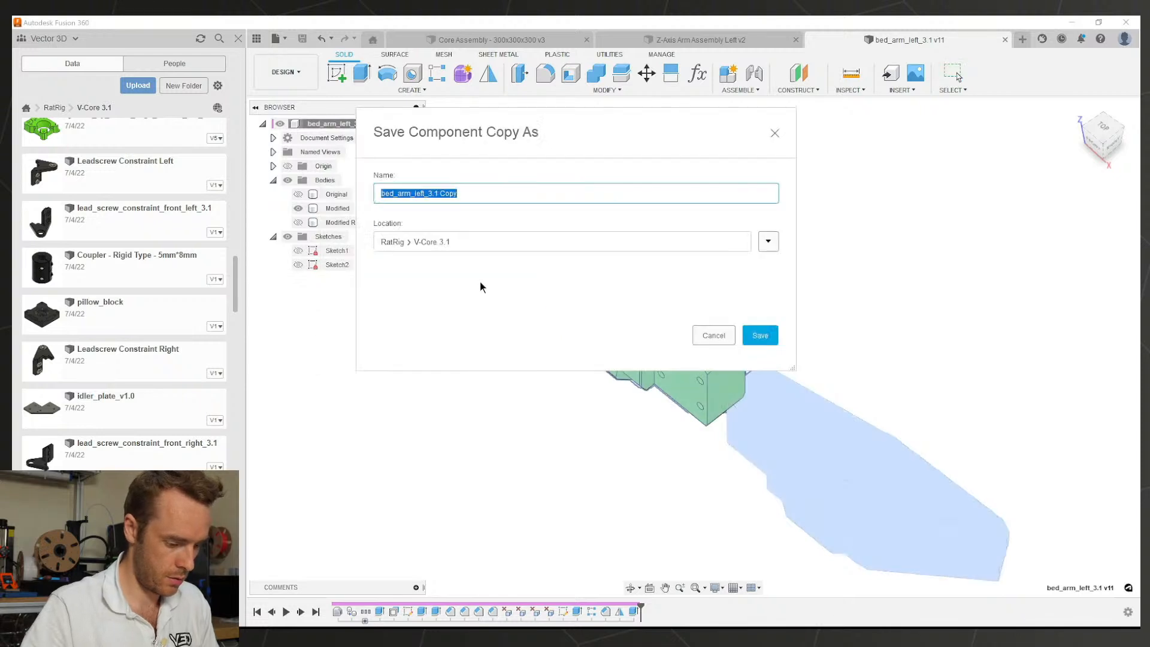
key("End")
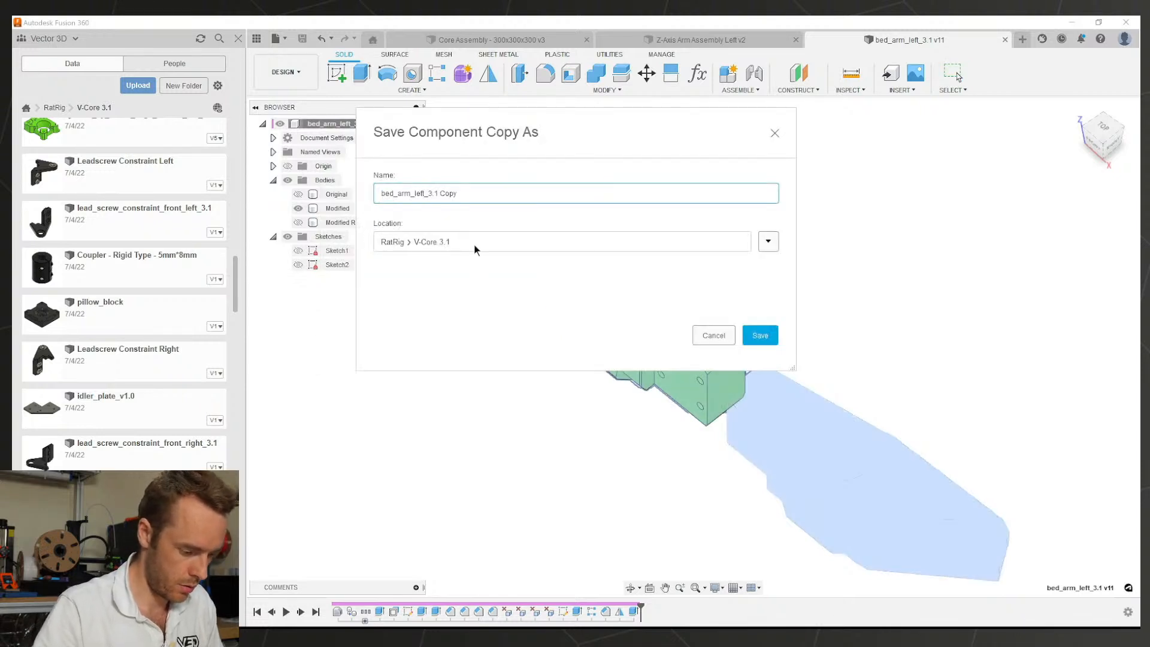
type("V3D")
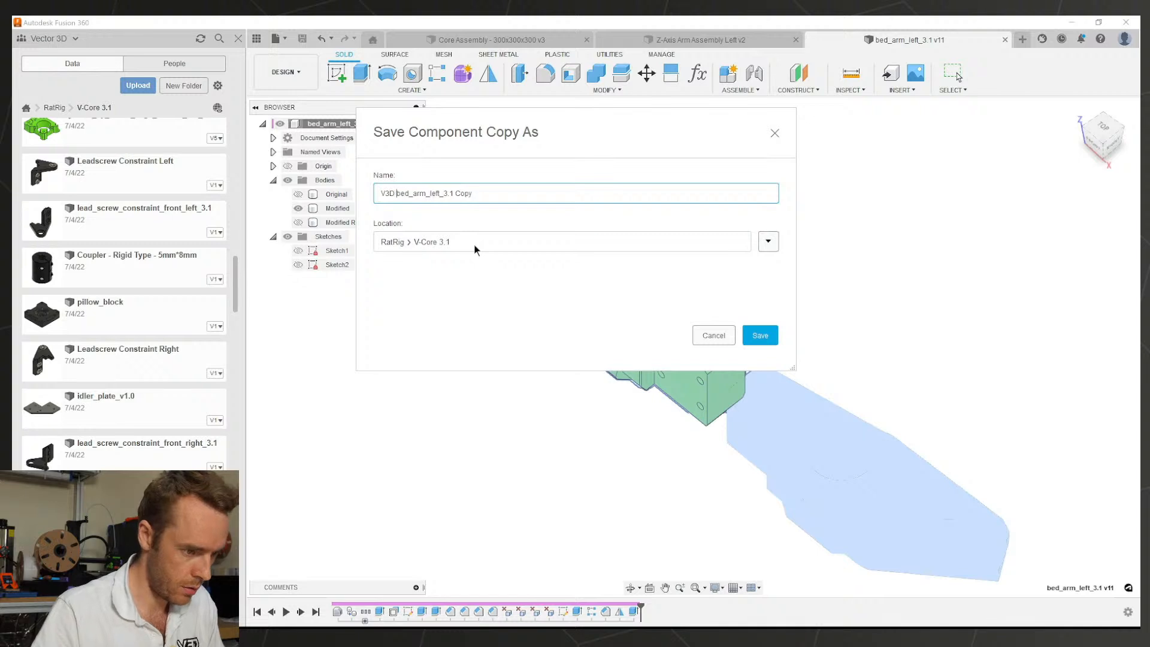
double_click(444, 193)
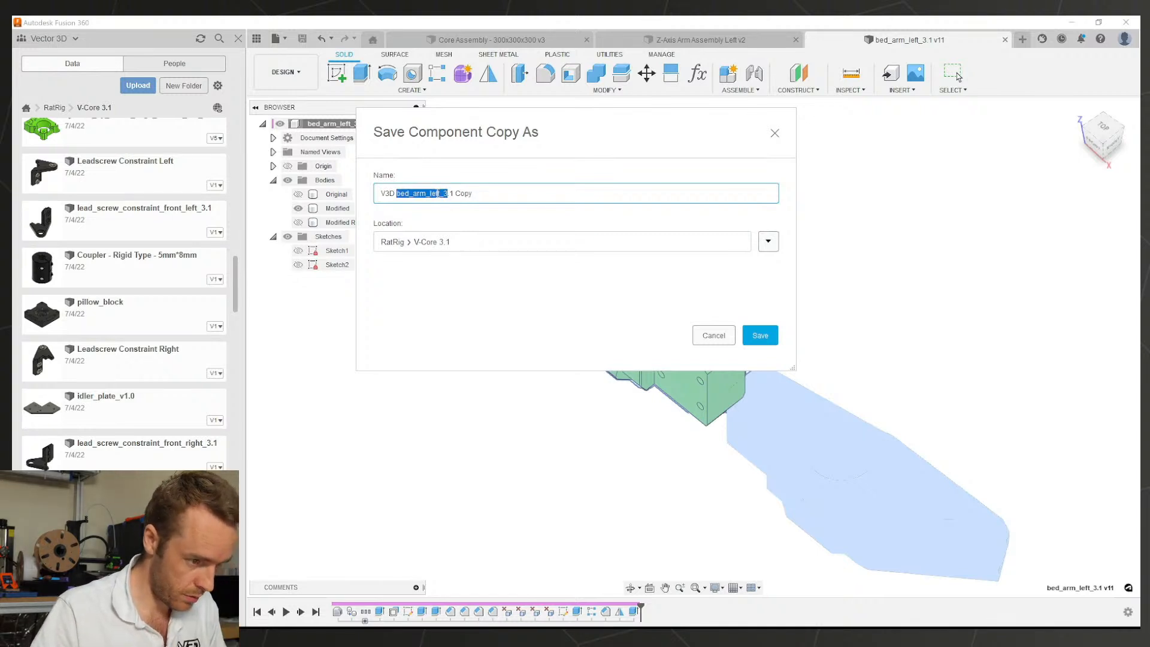
left_click(441, 194)
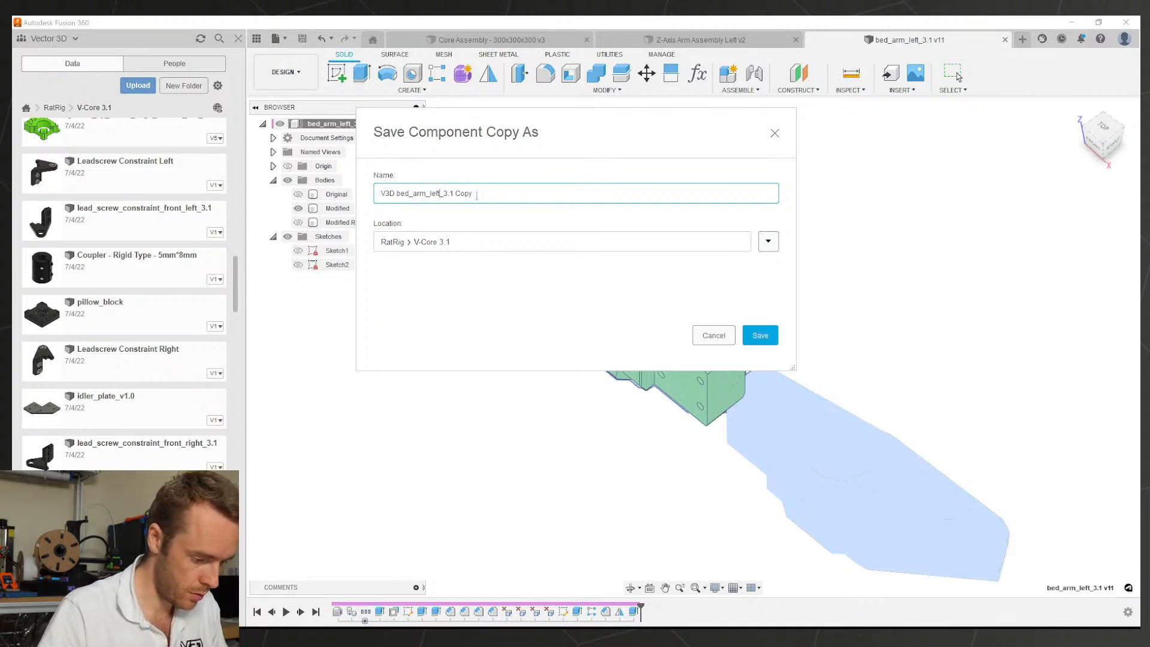
type("right")
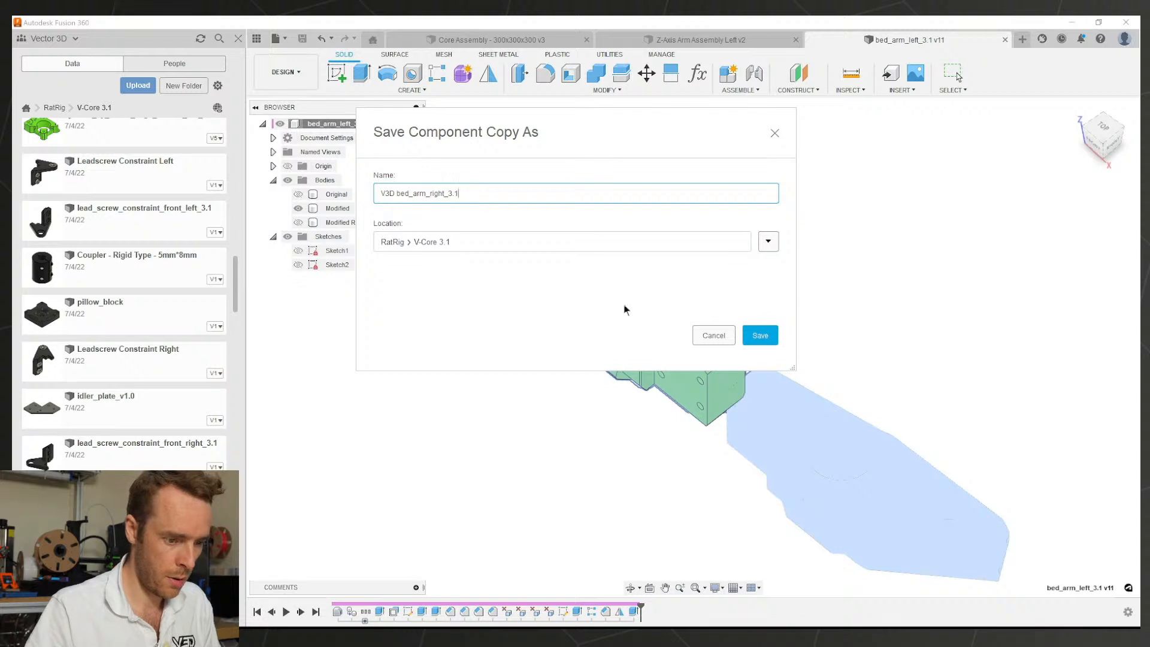
left_click(770, 334)
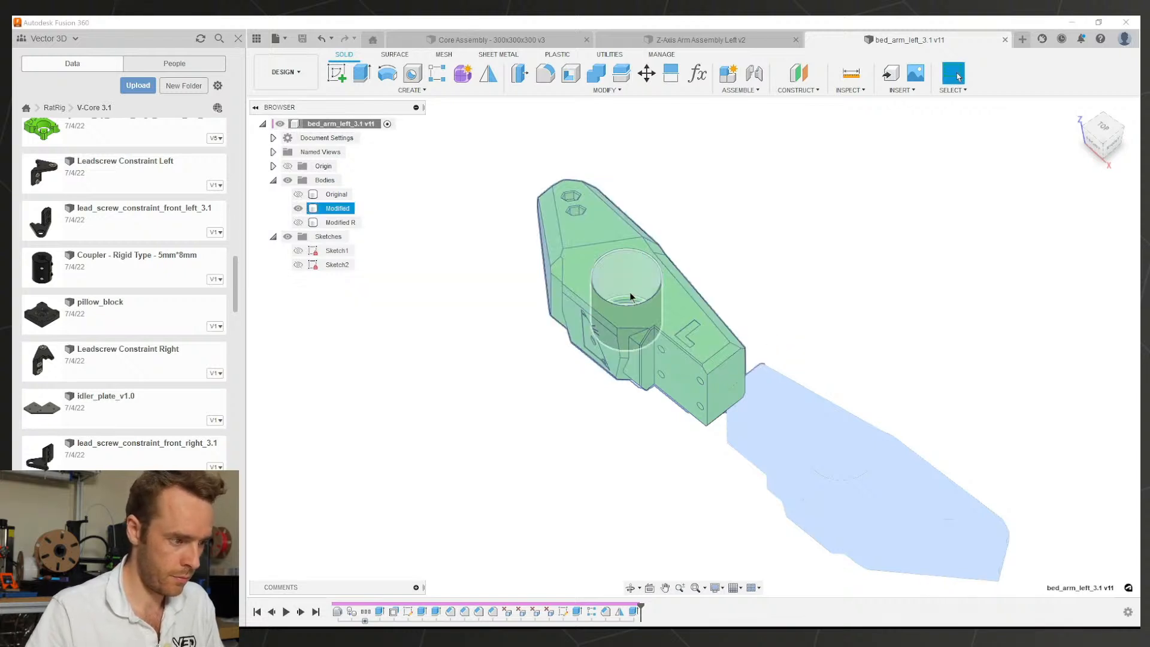
Step: Open the V3D bed_arm_right_3.1 design from the Data panel
scroll(162, 260, "up", 7)
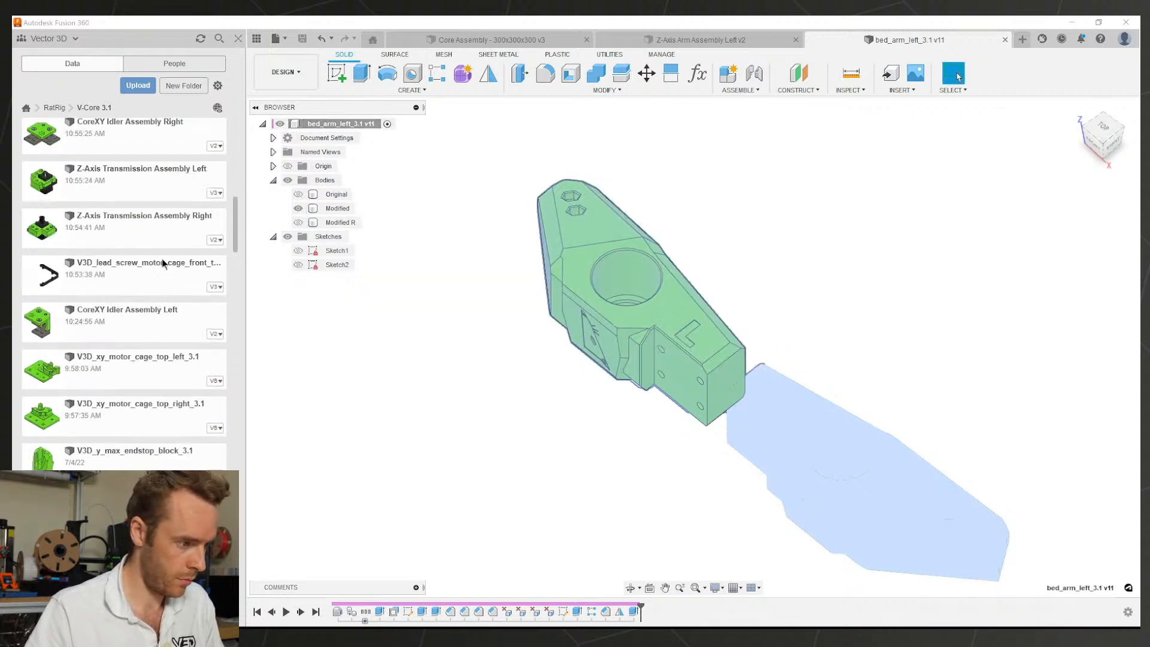
scroll(162, 257, "up", 5)
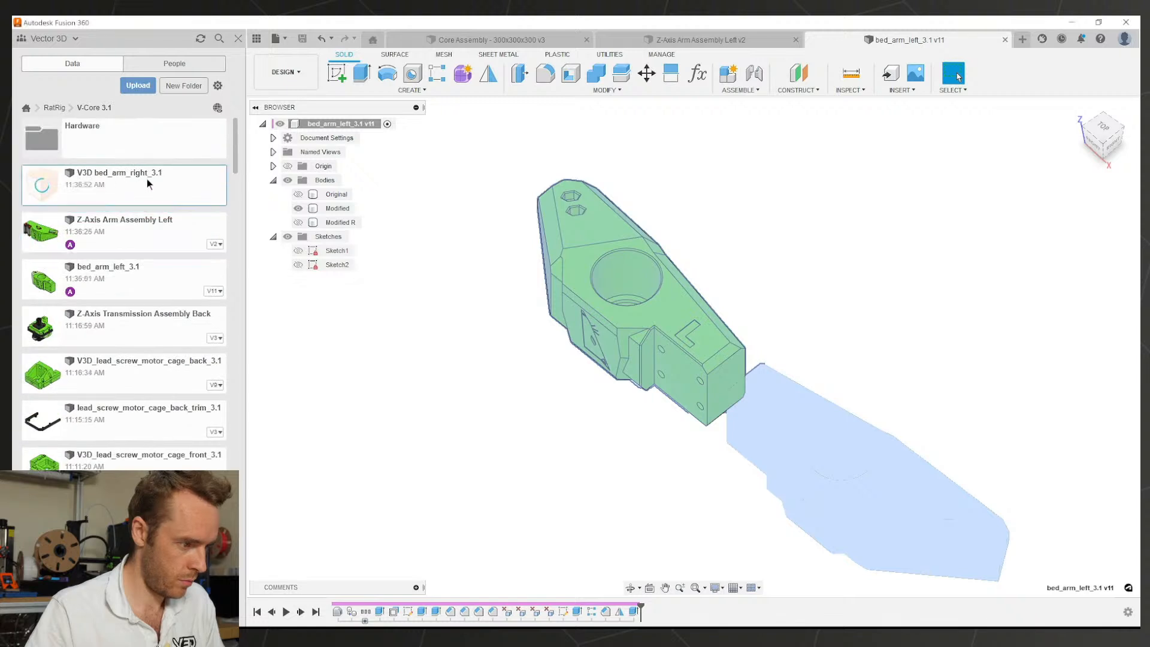
right_click(146, 179)
left_click(165, 190)
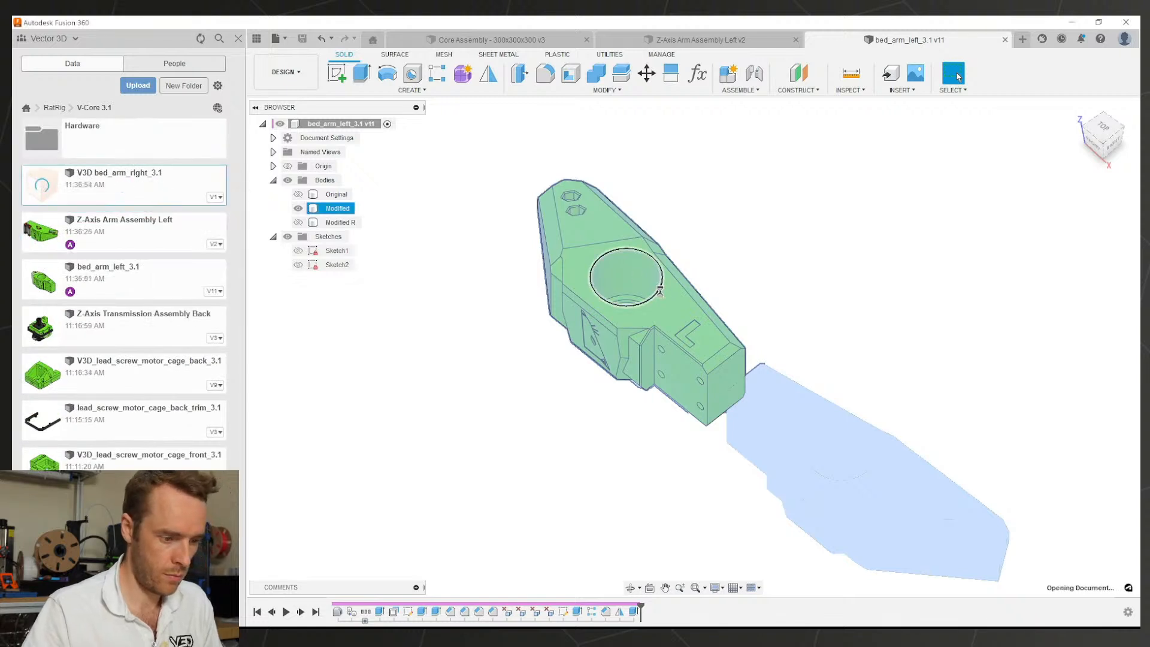
Step: Hide the original Modified body and show the mirrored Modified R body
left_click(274, 179)
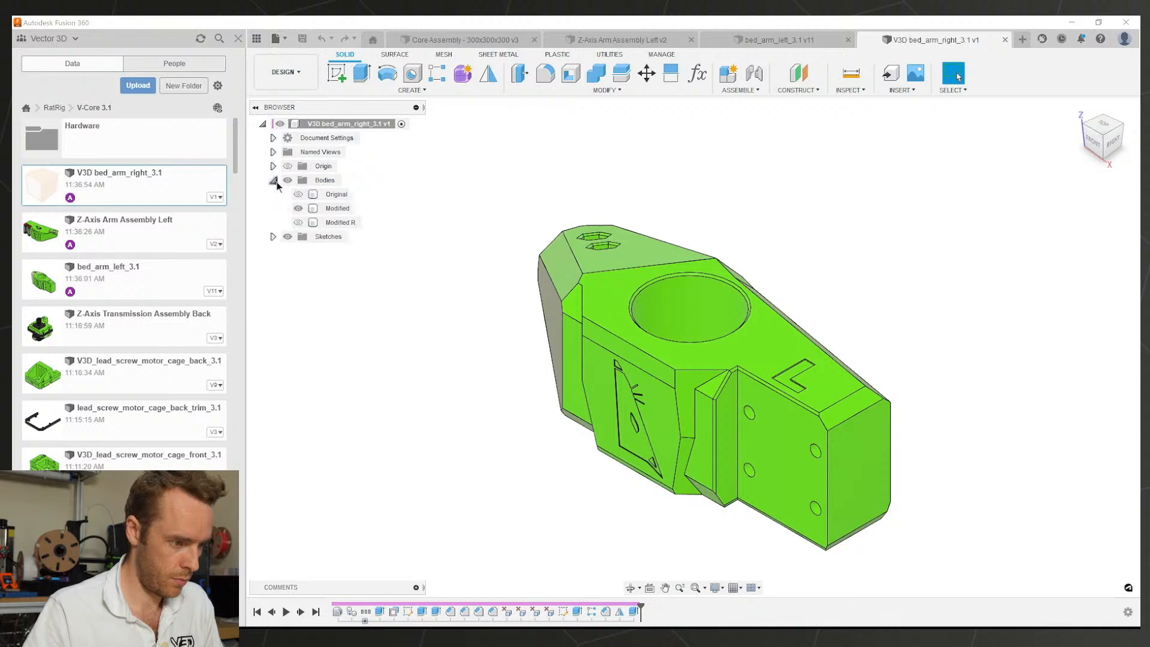
left_click(298, 208)
left_click(298, 222)
Step: Save V3D bed_arm_right_3.1 as version 2, then look over the mirrored part
key("ctrl+s")
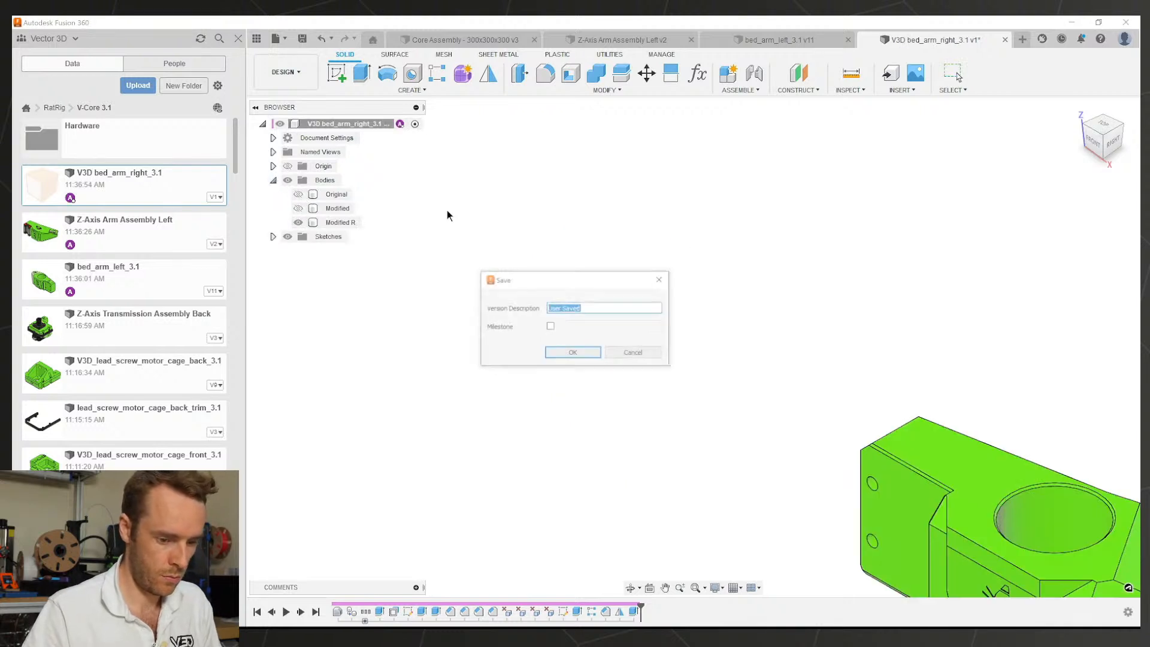
key("Return")
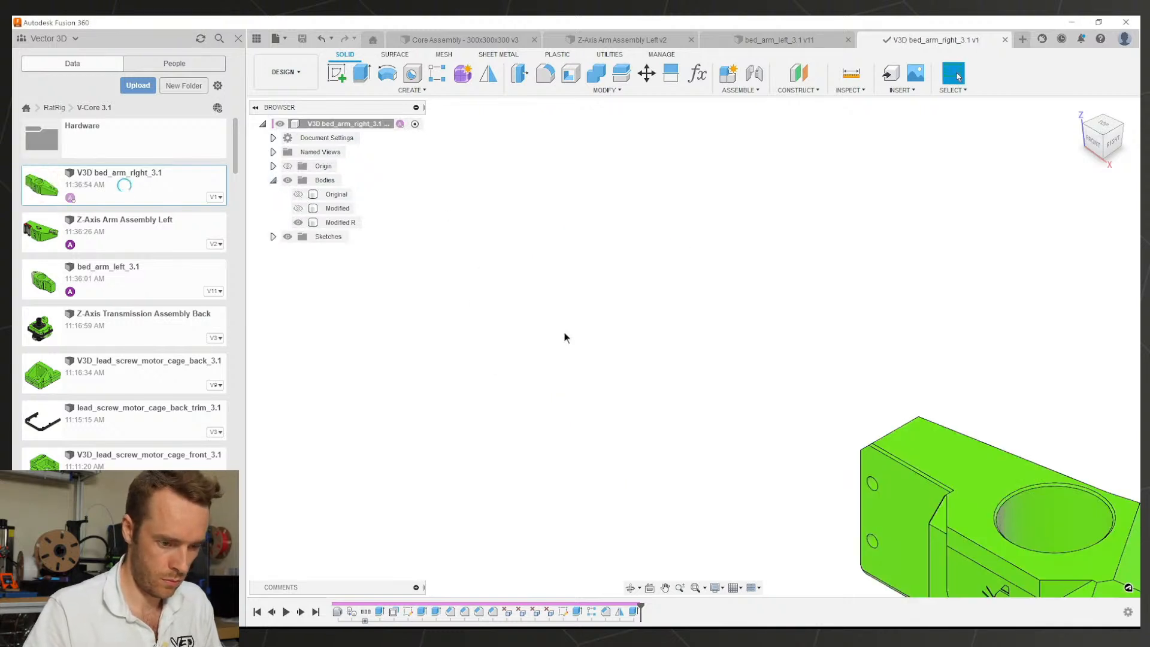
scroll(824, 439, "down", 2)
middle_click_drag(825, 439, 641, 323)
scroll(733, 357, "up", 3)
mouse_move(762, 368)
middle_mouse_down("shift")
mouse_move(724, 377)
mouse_move(796, 361)
mouse_move(751, 358)
middle_mouse_up("shift")
scroll(798, 361, "down", 4)
scroll(803, 293, "up", 4)
scroll(688, 299, "down", 2)
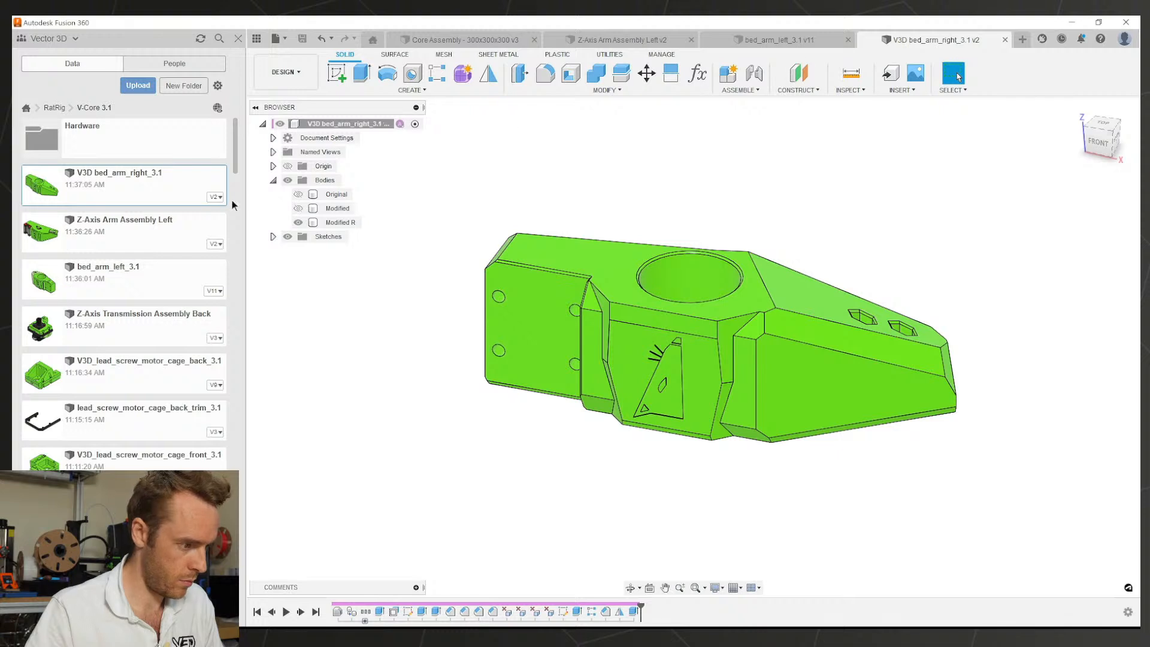
Step: Rename bed_arm_left_3.1 to V3D_bed_arm_left_3.1
right_click(135, 267)
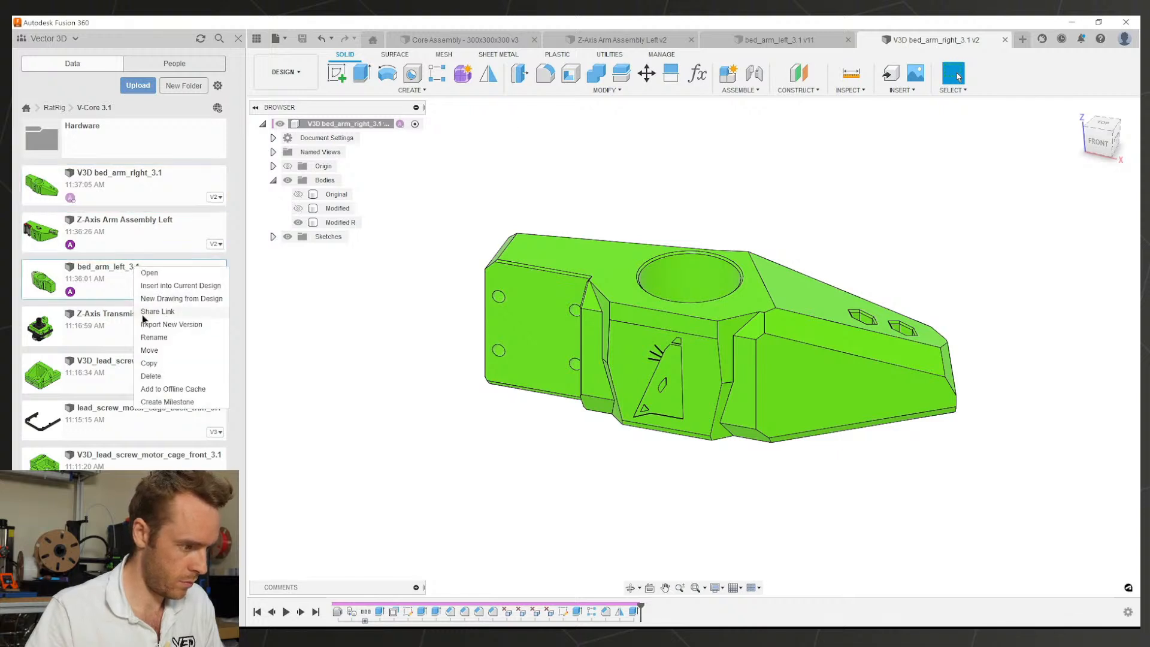
left_click(153, 338)
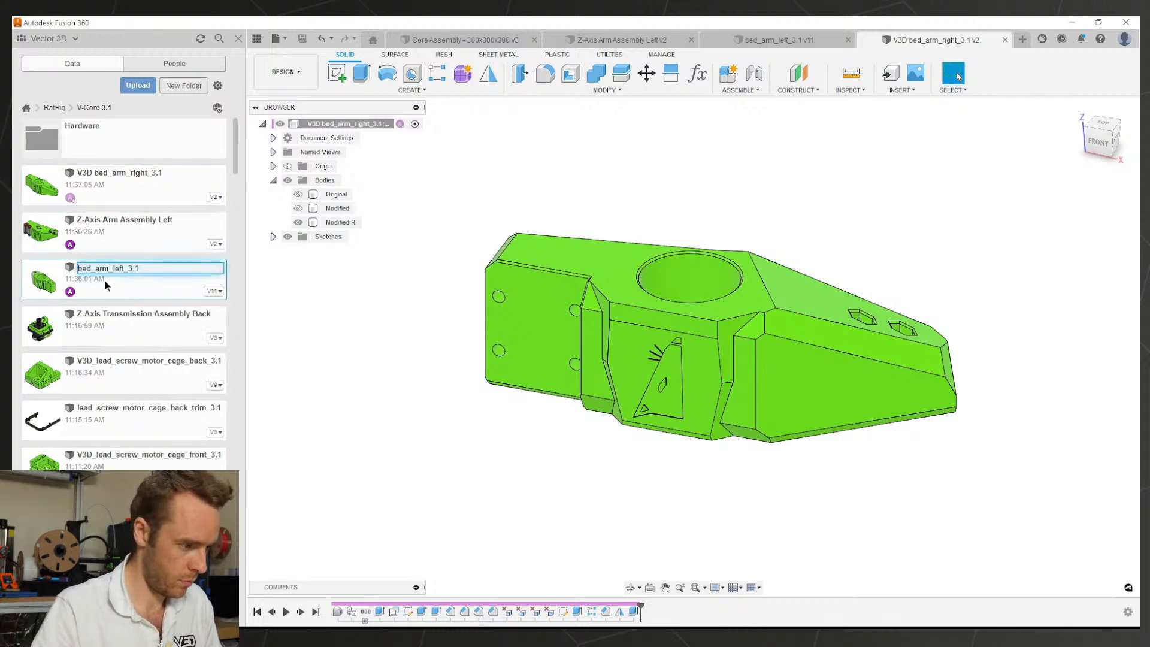
key("Home")
type("V3D")
key("BackSpace")
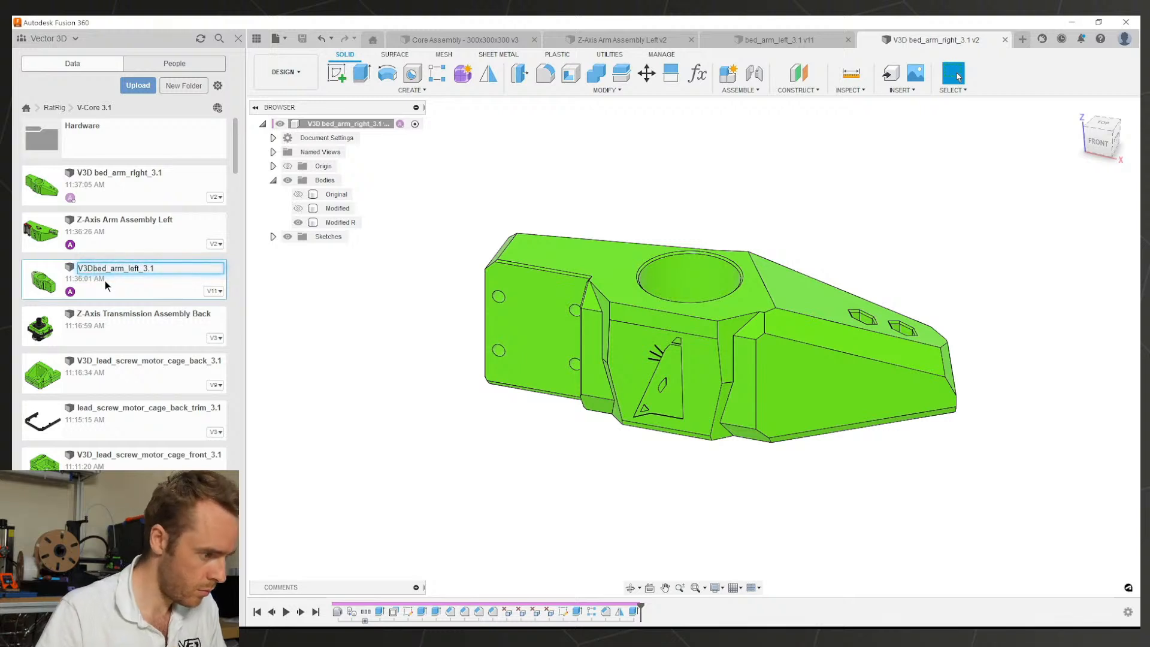
type("_")
key("Return")
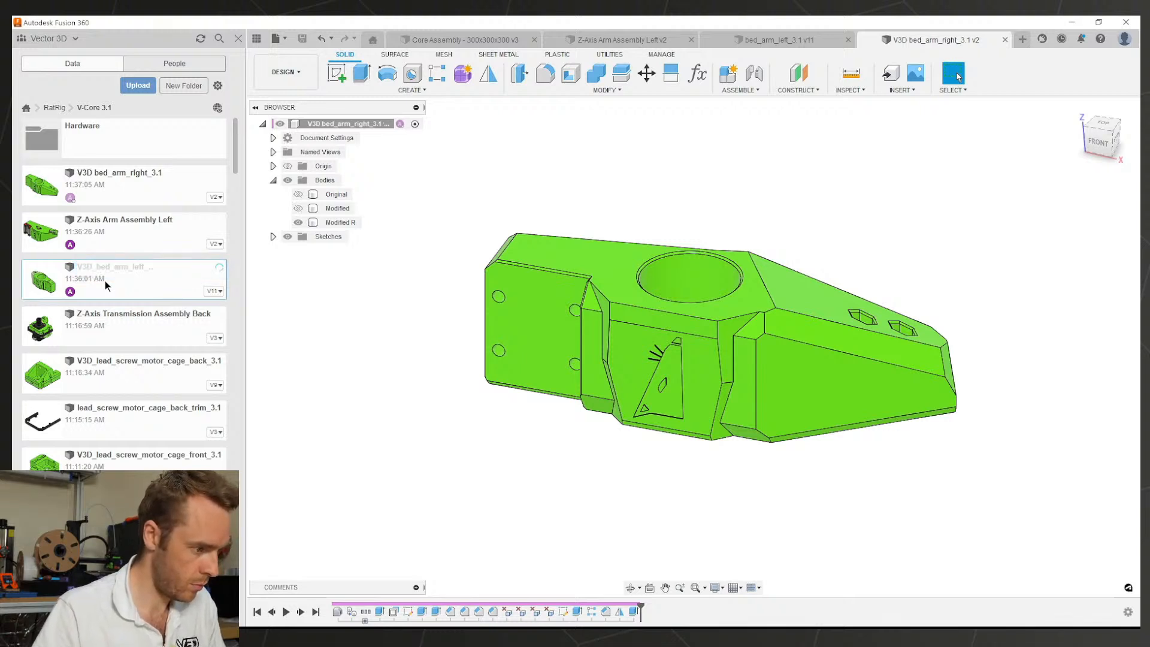
Step: Rename the right bed arm file to V3D_bed_arm_right_3.1
right_click(101, 175)
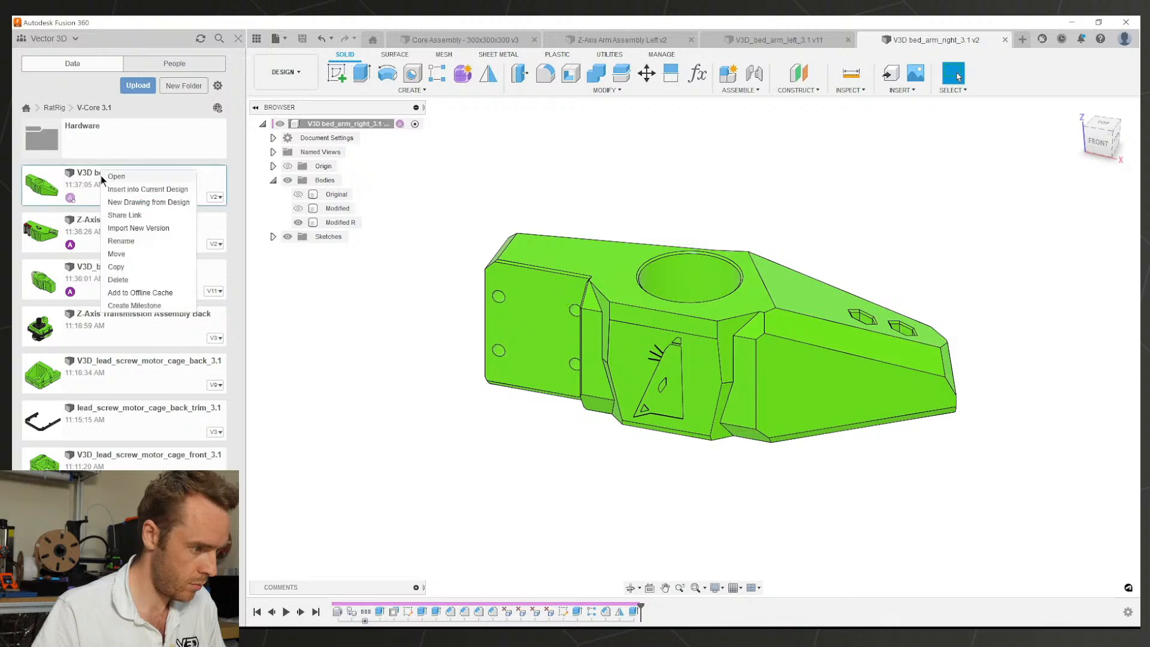
left_click(108, 177)
right_click(103, 179)
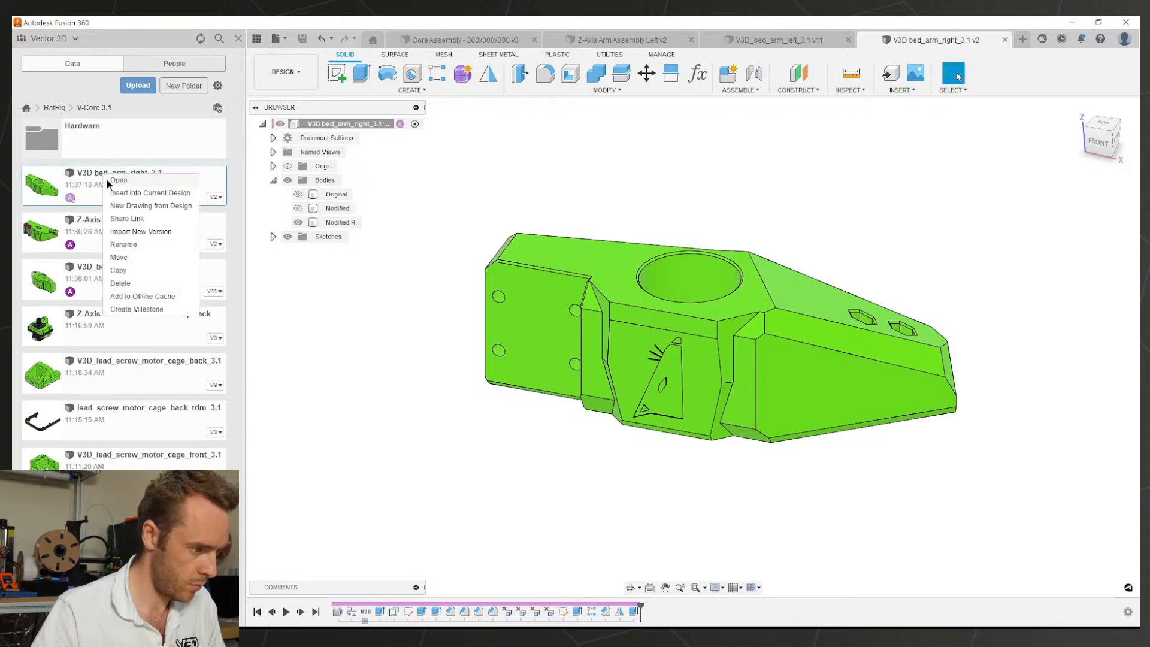
left_click(127, 242)
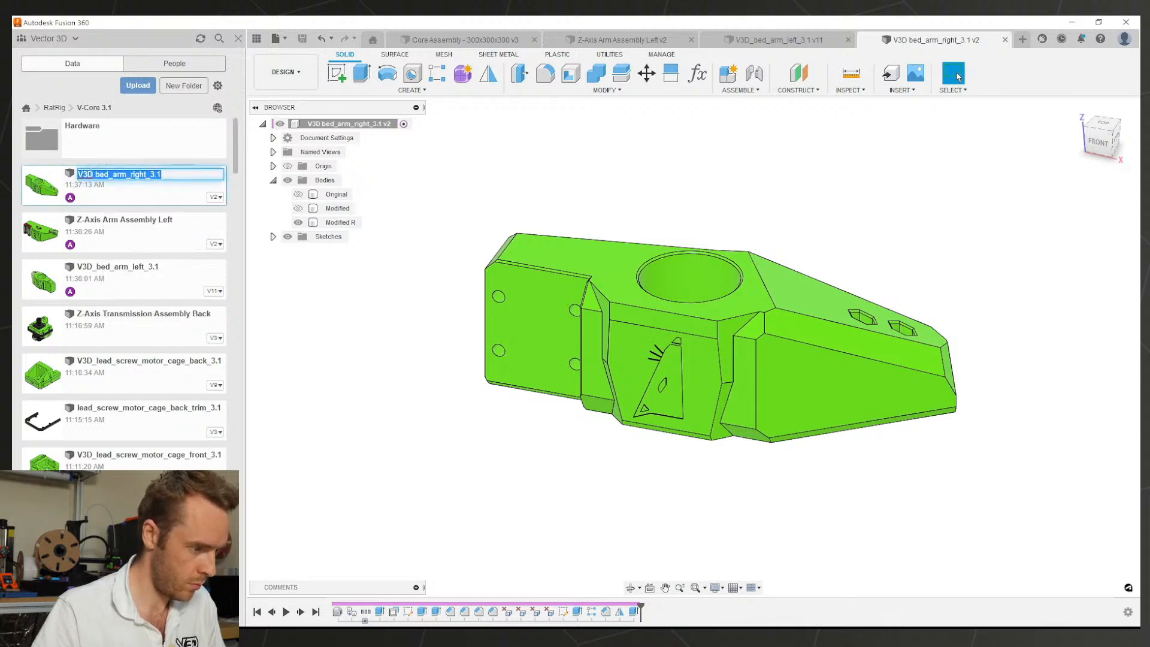
left_click(96, 174)
key("BackSpace")
type("_")
key("Return")
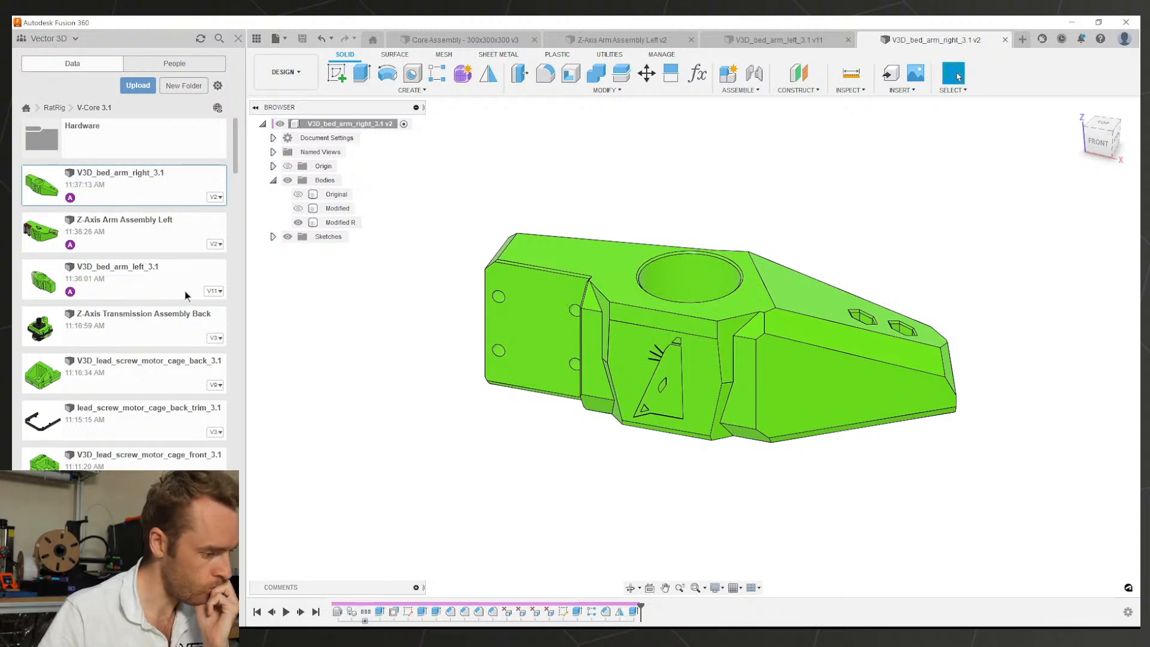
scroll(110, 348, "down", 5)
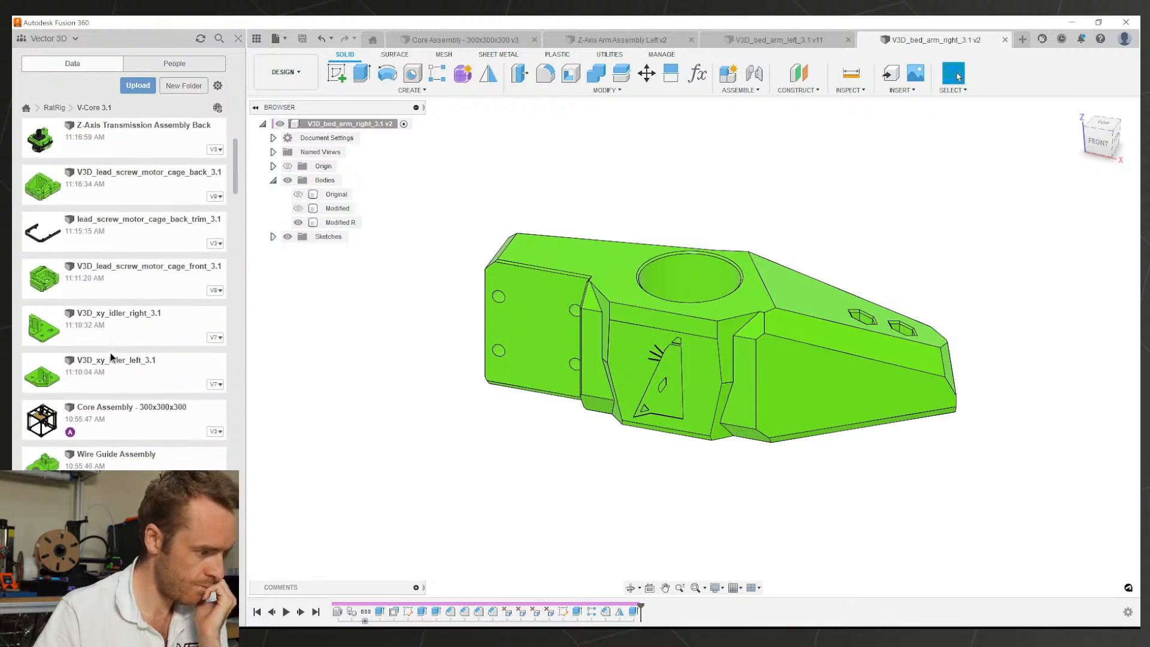
scroll(152, 292, "down", 4)
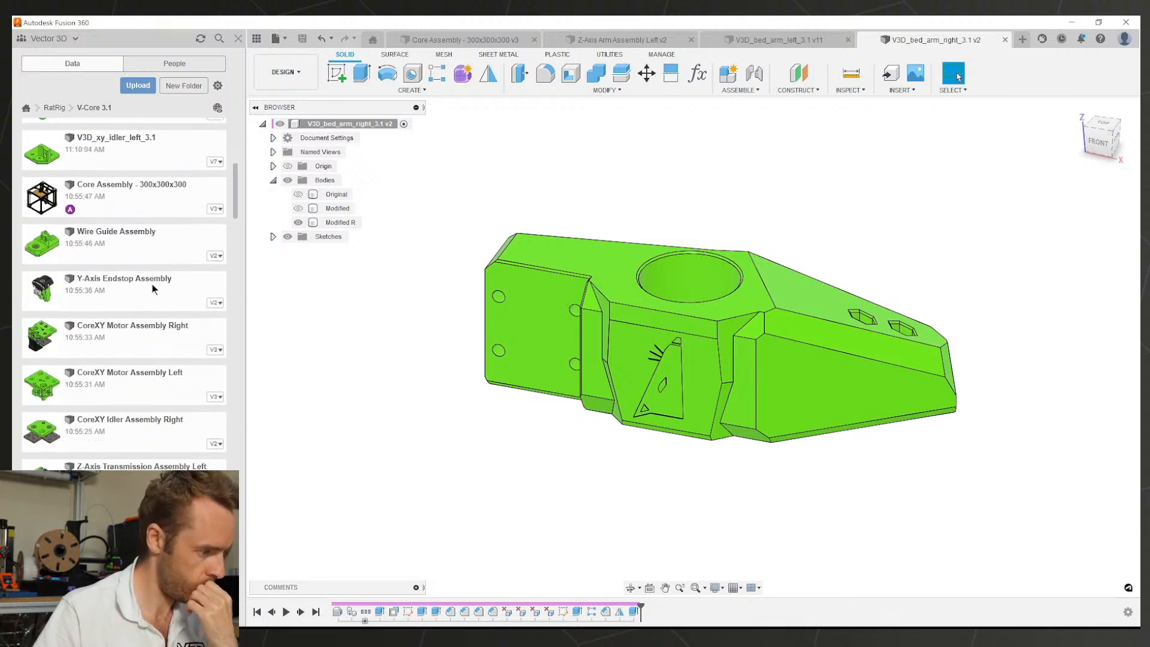
scroll(157, 282, "down", 3)
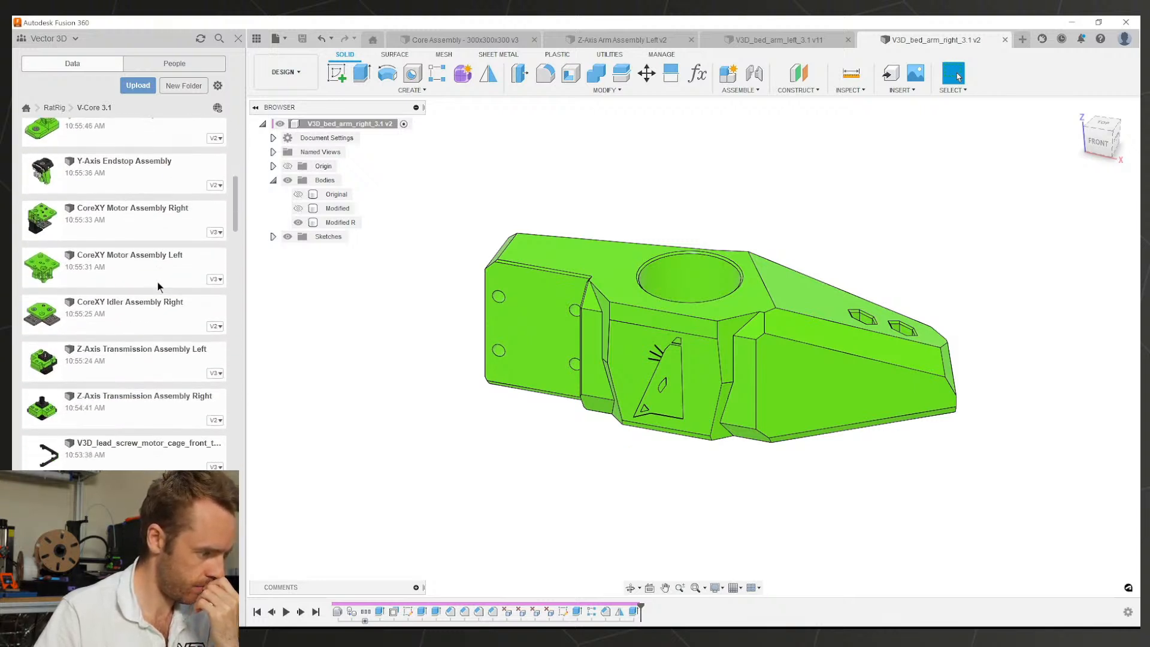
scroll(160, 285, "down", 3)
scroll(172, 287, "down", 12)
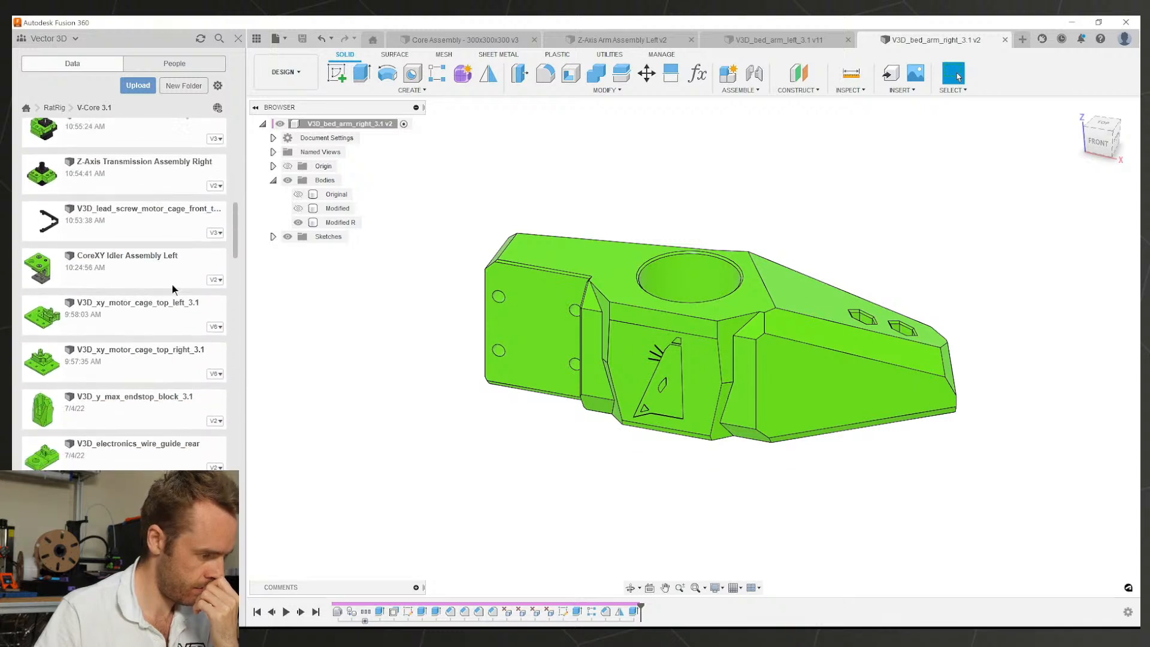
scroll(169, 290, "down", 5)
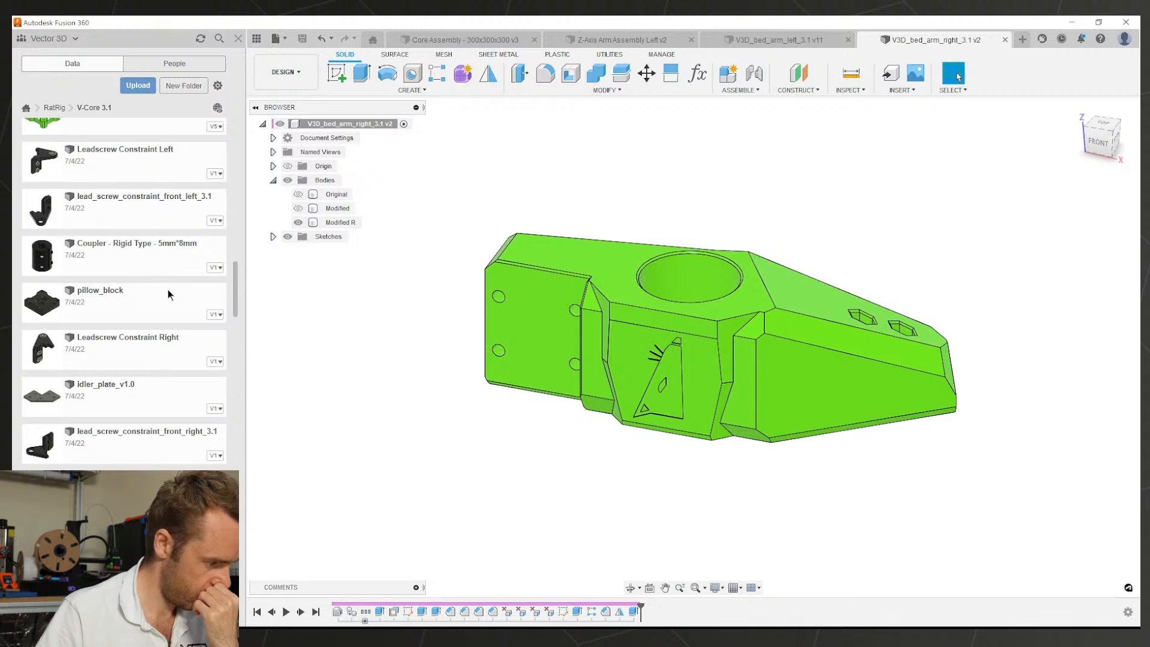
scroll(168, 289, "down", 3)
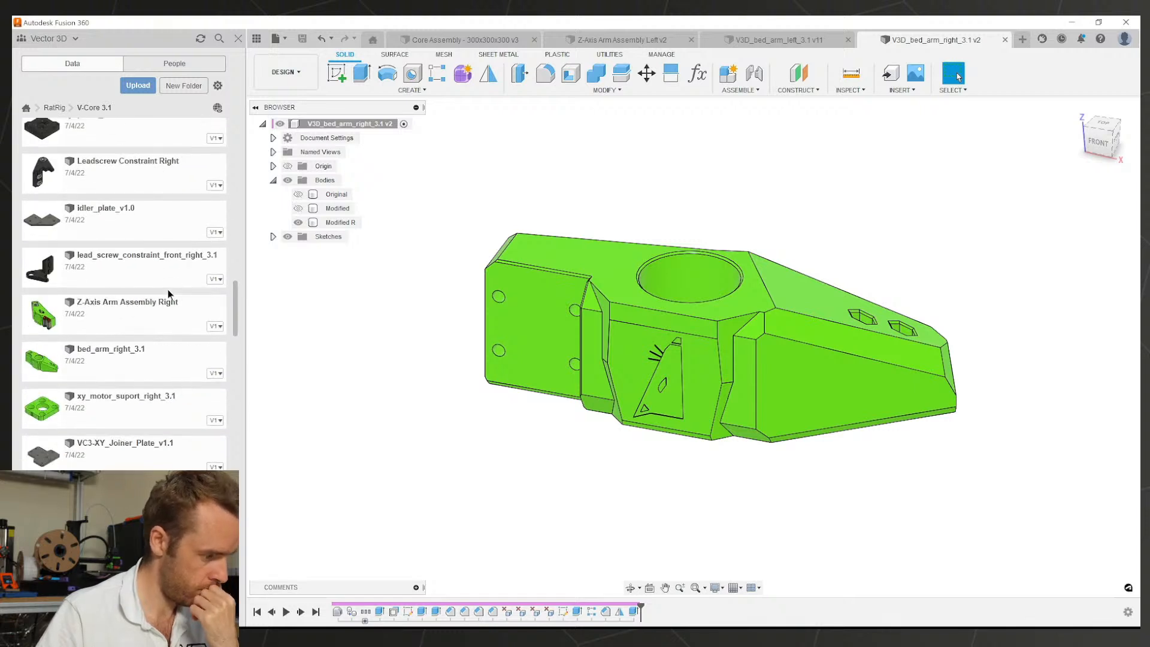
scroll(167, 294, "down", 2)
scroll(171, 308, "down", 3)
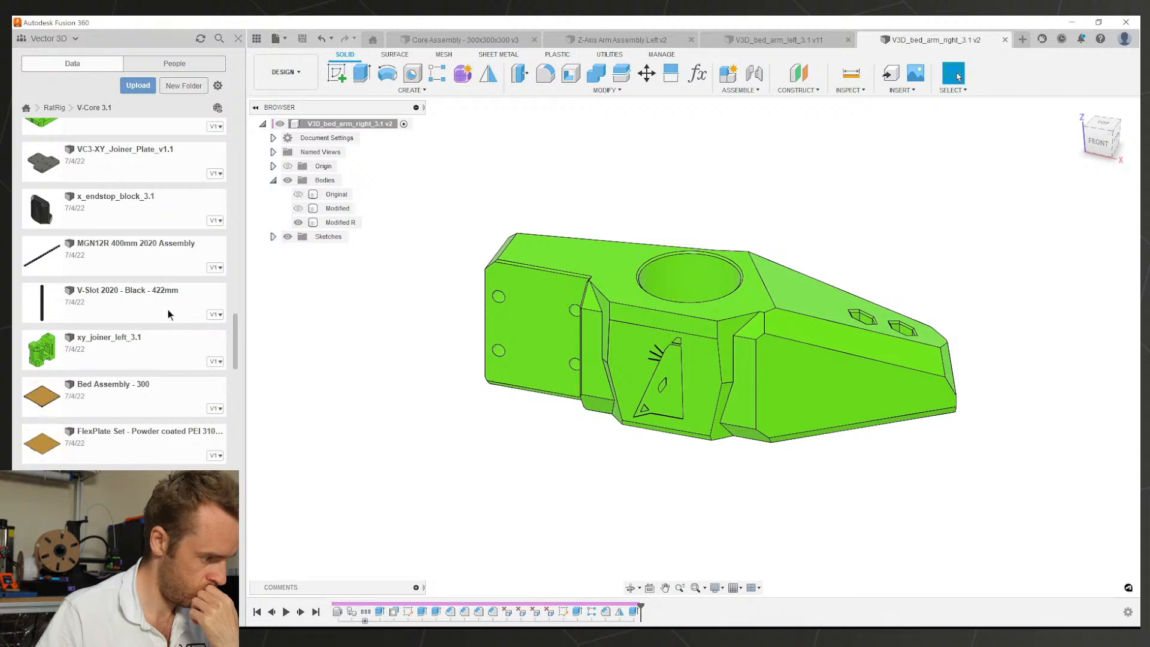
scroll(170, 311, "down", 1)
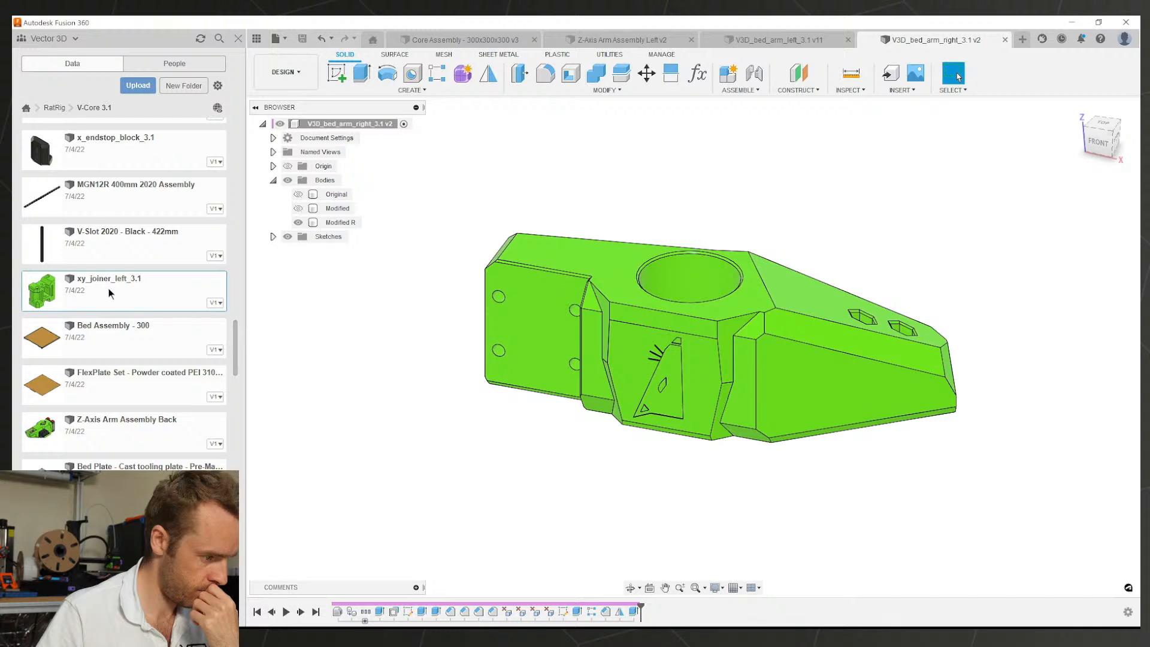
right_click(139, 296)
Step: Open xy_joiner_left_3.1, then inspect both XY joiners in the Core Assembly
left_click(147, 303)
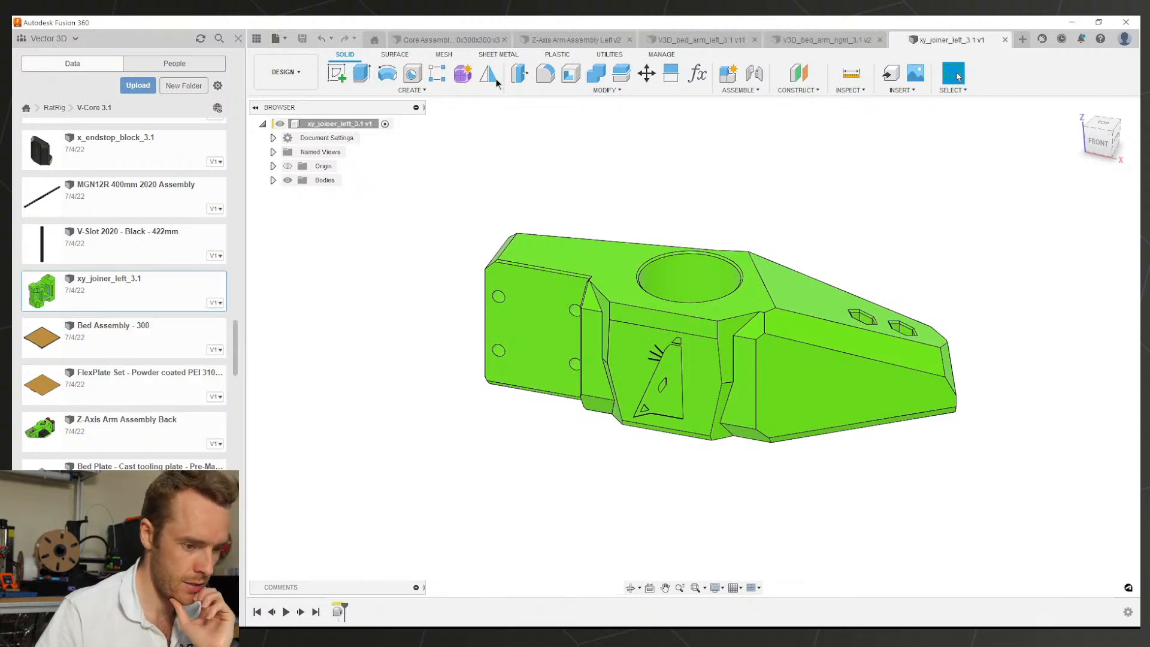
left_click(443, 40)
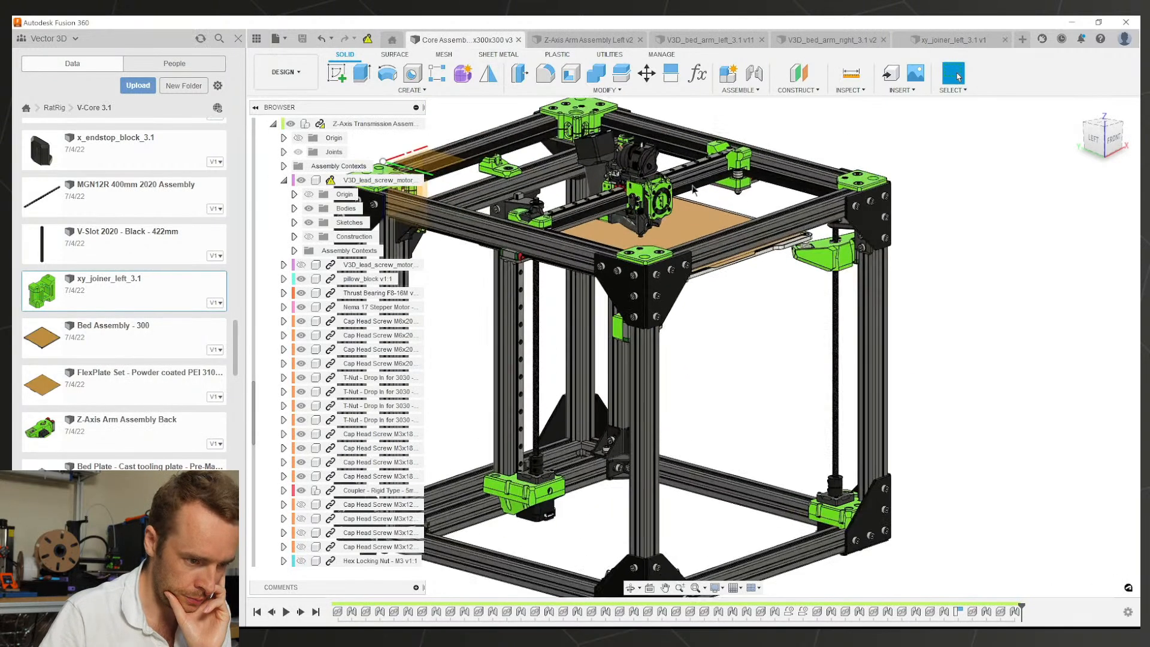
scroll(695, 198, "up", 5)
scroll(706, 250, "down", 2)
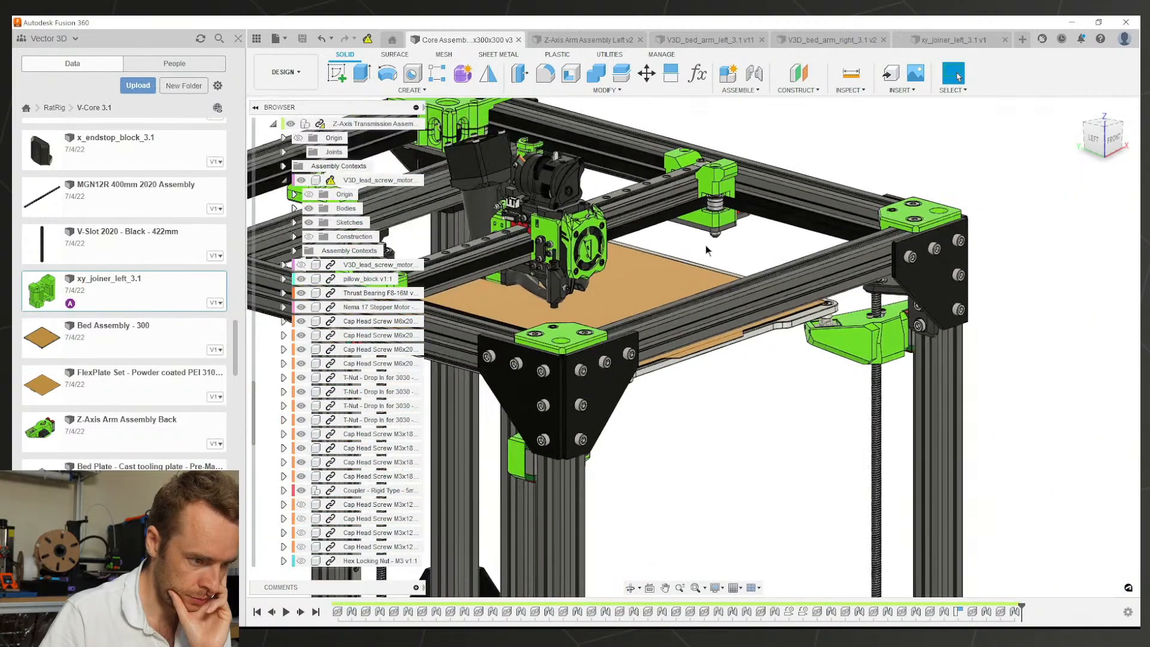
middle_click_drag(707, 250, 665, 345, "shift")
scroll(525, 195, "up", 5)
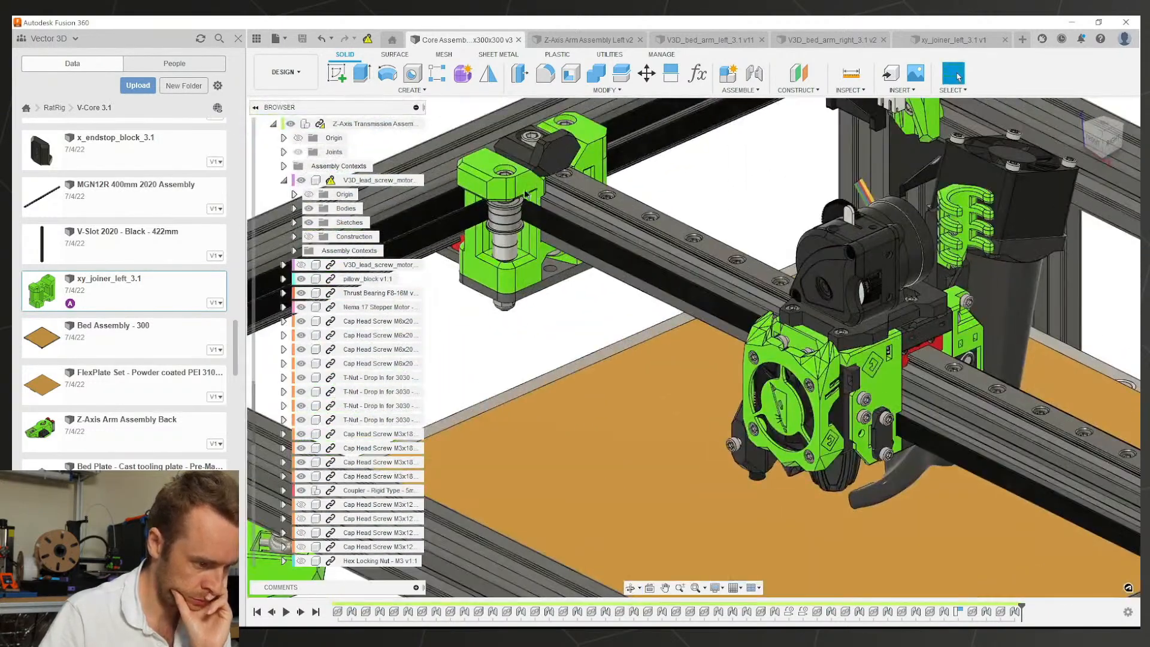
left_click(527, 201)
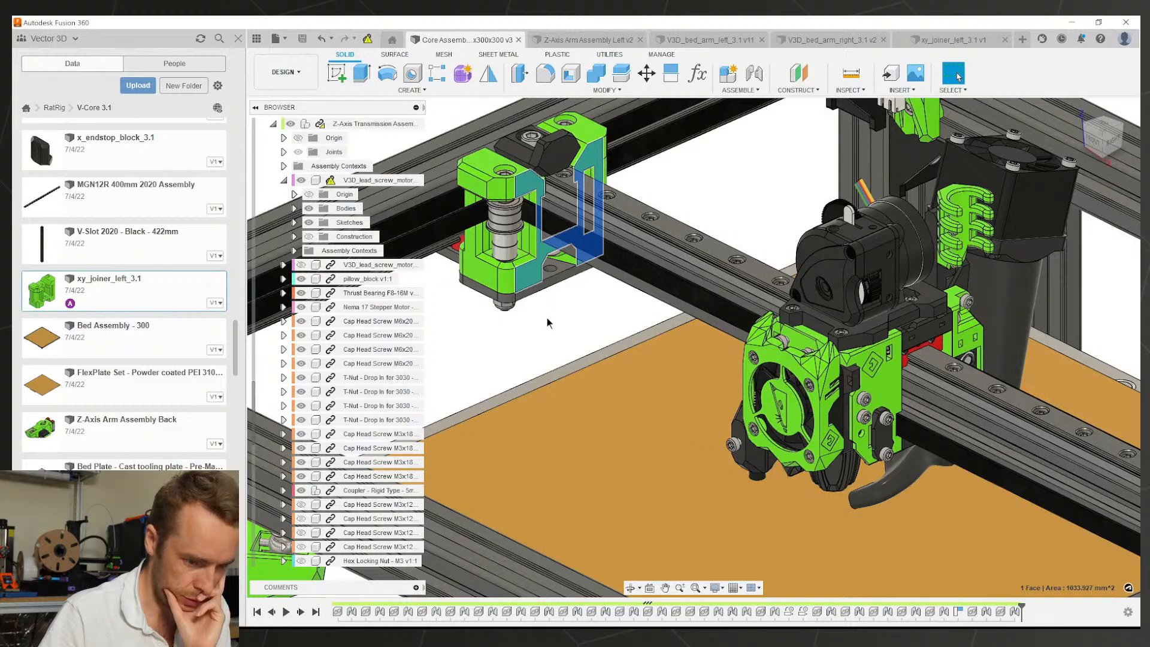
scroll(557, 323, "down", 3)
middle_click_drag(652, 311, 811, 334, "shift")
scroll(798, 220, "up", 3)
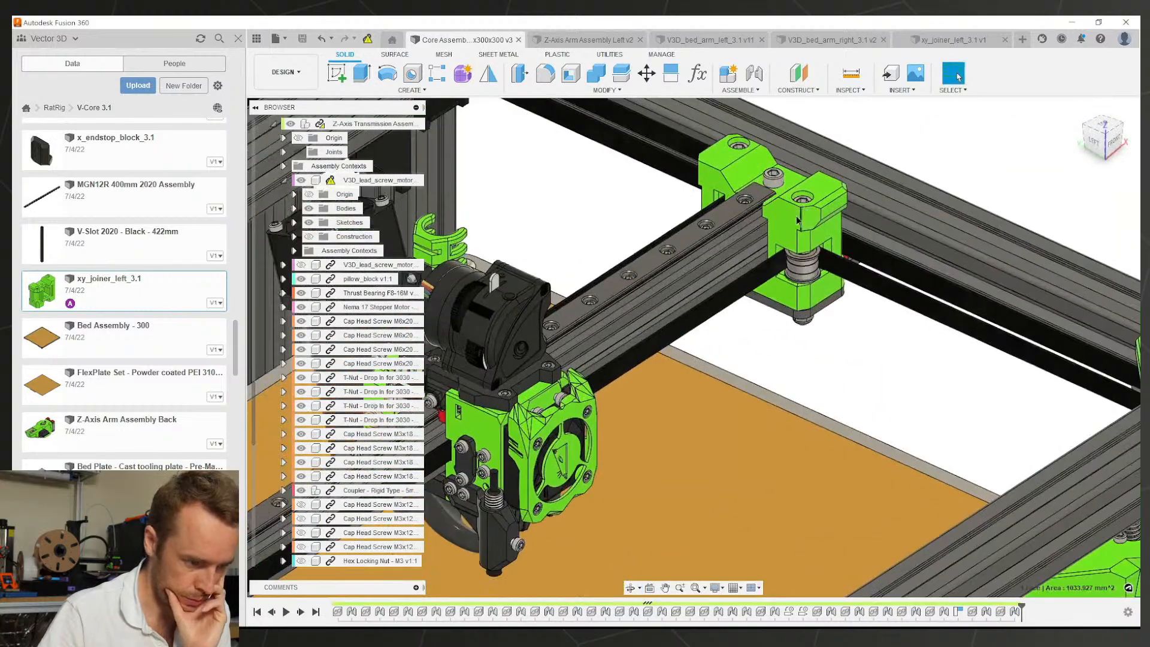
scroll(797, 220, "down", 4)
scroll(796, 223, "up", 2)
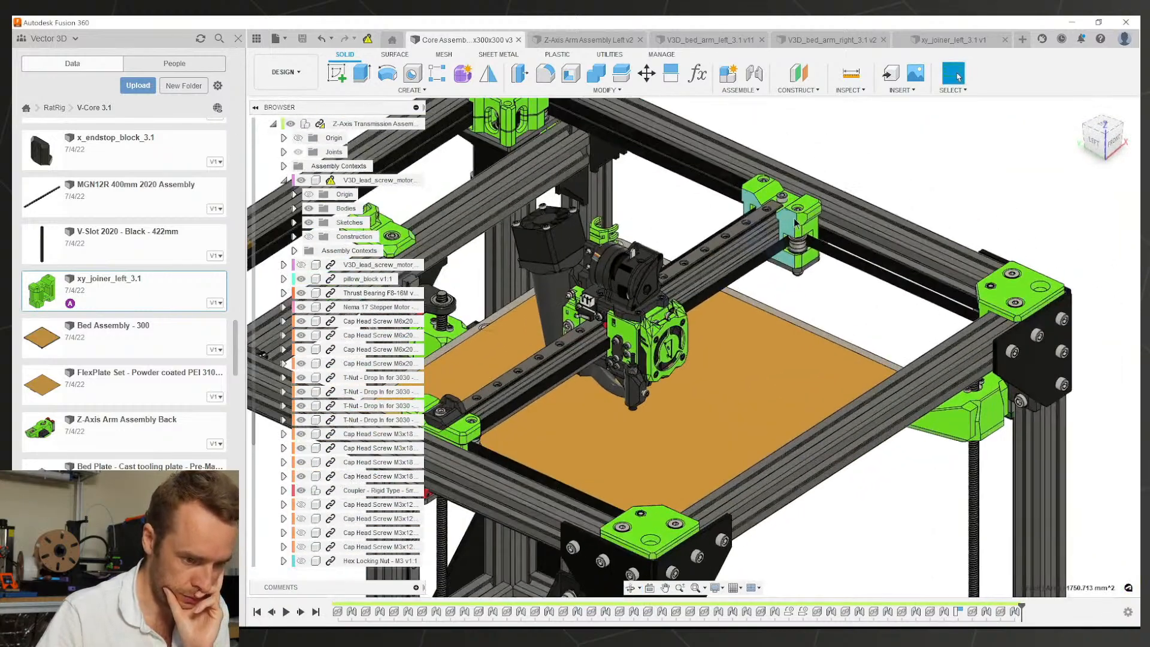
Step: Find the right XY joiner under X-Gantry Assembly and open V3D_xy_joiner_right_3.1
right_click(795, 223)
left_click(764, 330)
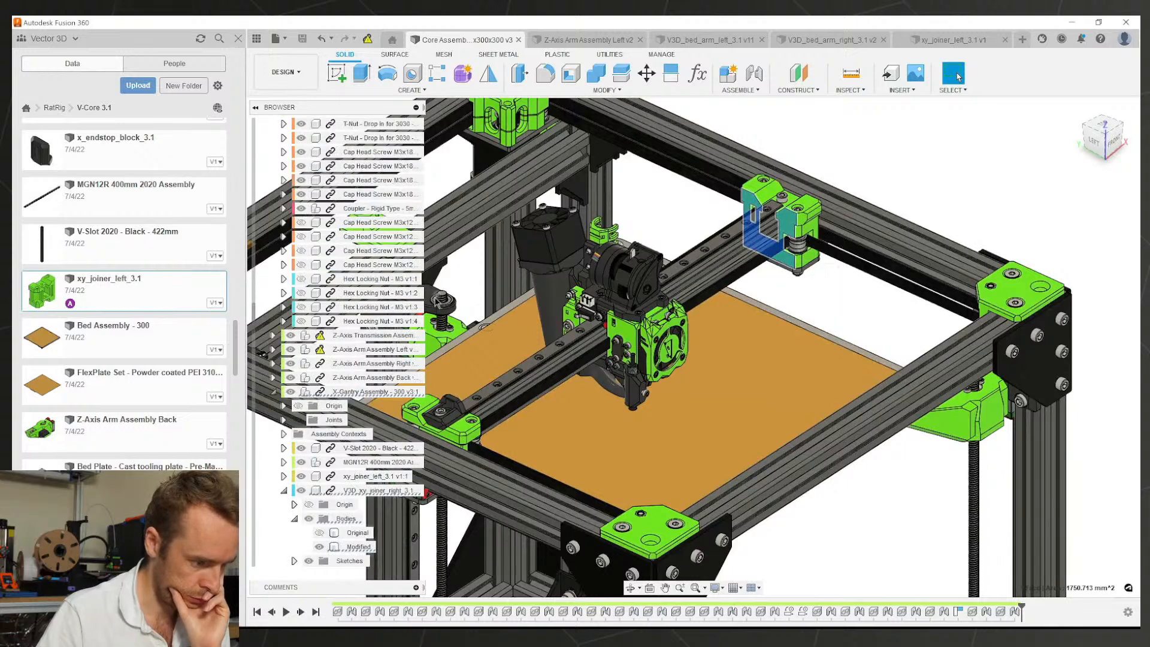
left_click(333, 395)
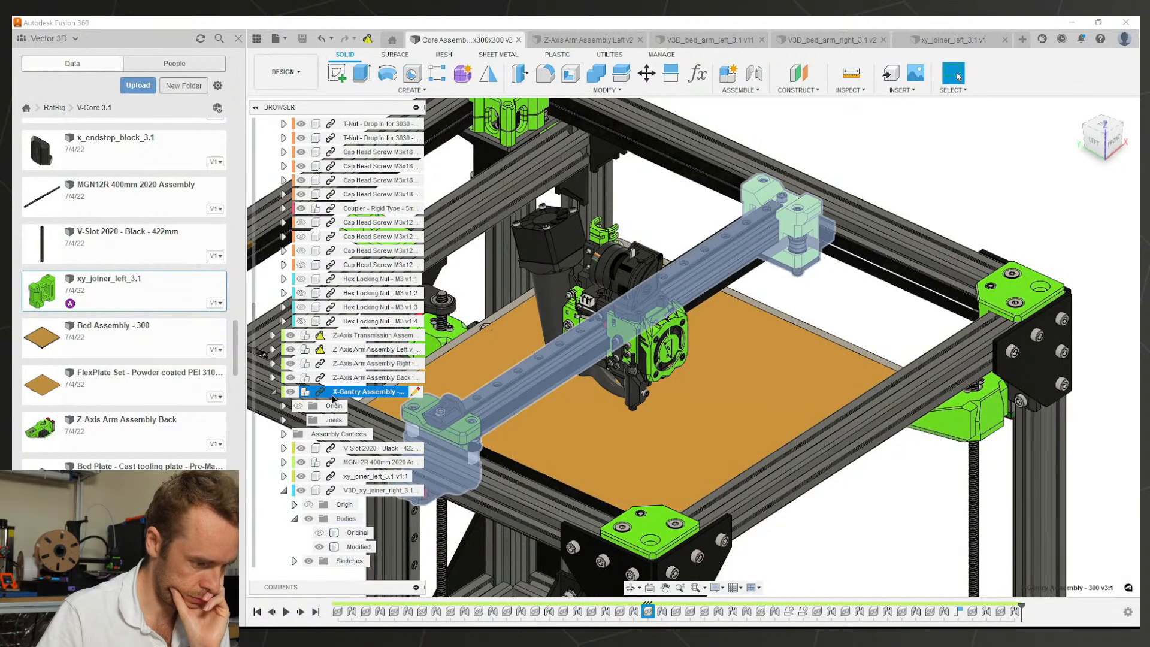
left_click(796, 257)
scroll(795, 256, "up", 3)
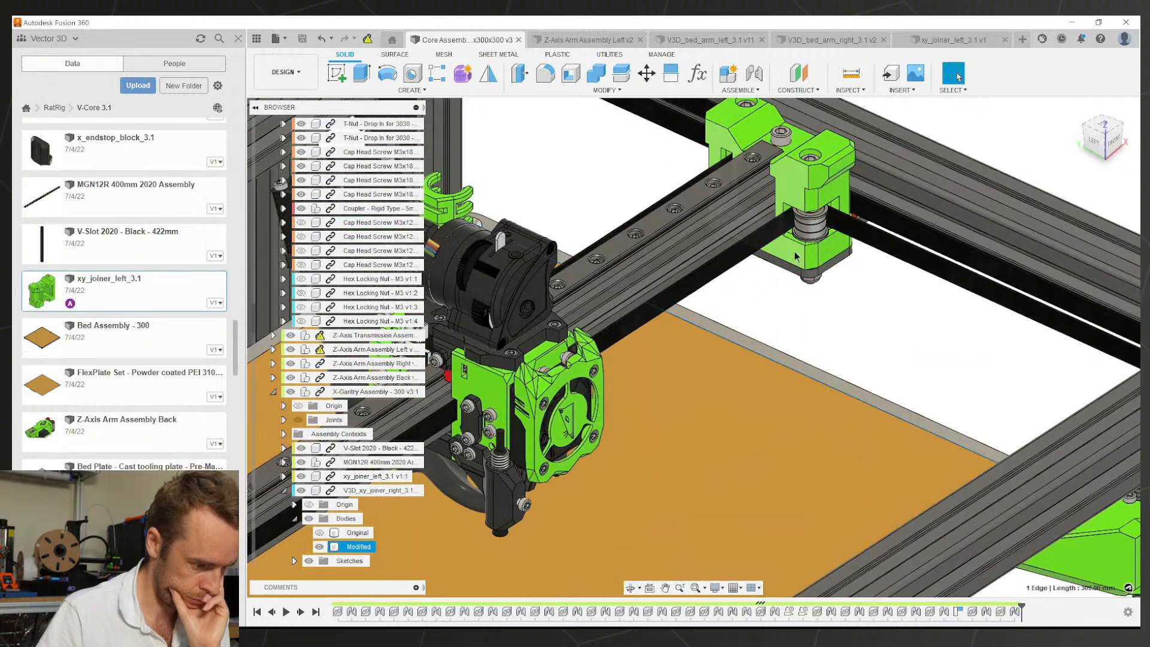
right_click(340, 496)
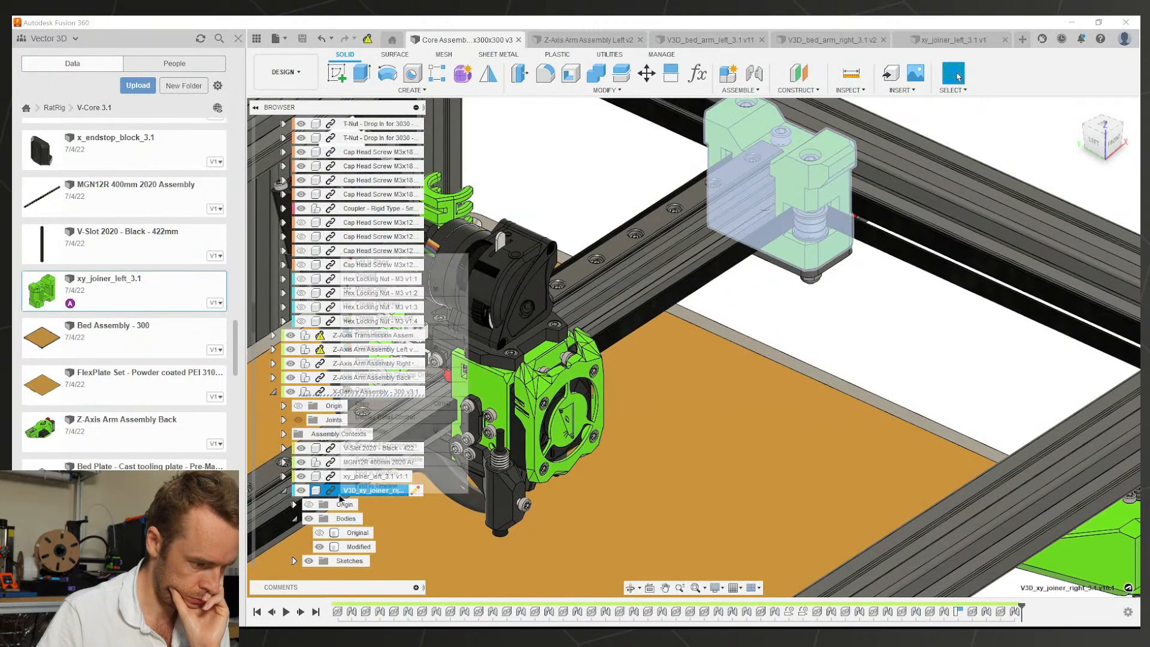
left_click(395, 390)
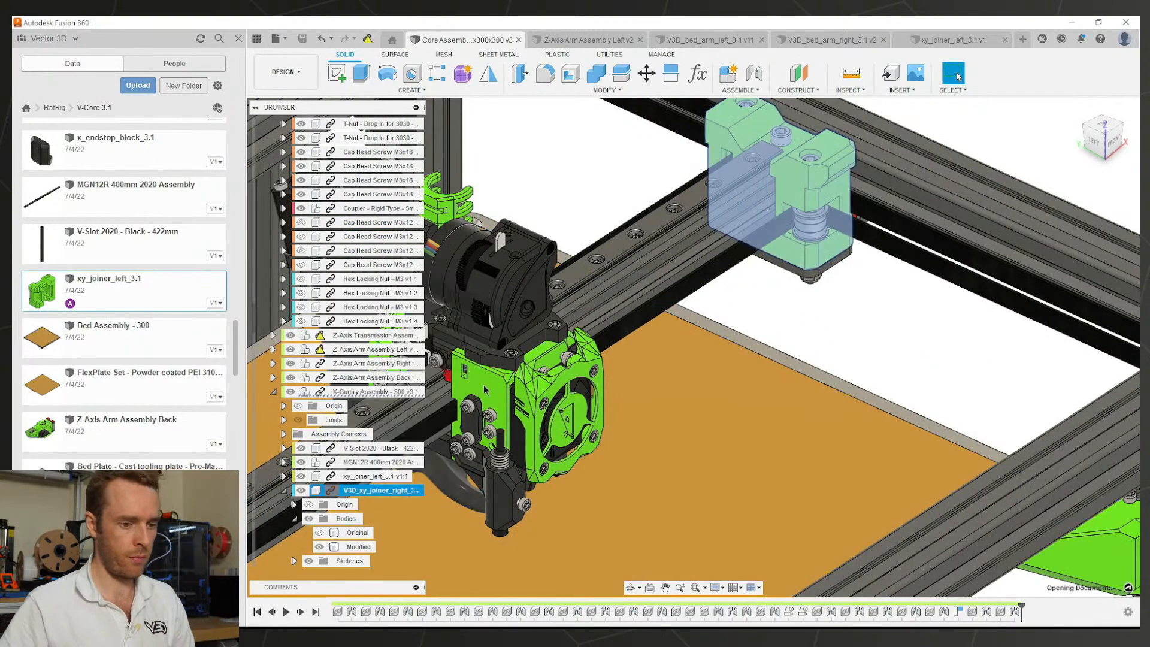
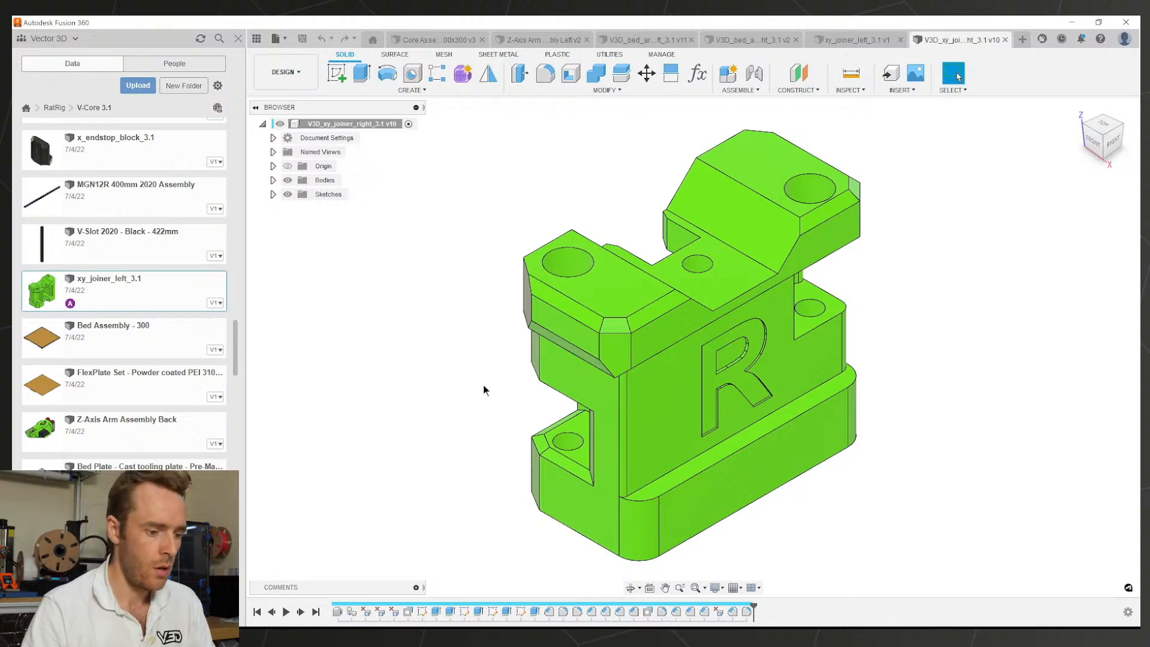
Step: Orbit the right joiner to a frontal view to inspect its embossed R
middle_click_drag(659, 487, 773, 368, "shift")
Step: Rename the xy_joiner_left_3.1 file by adding the V3D_ prefix
left_click(842, 44)
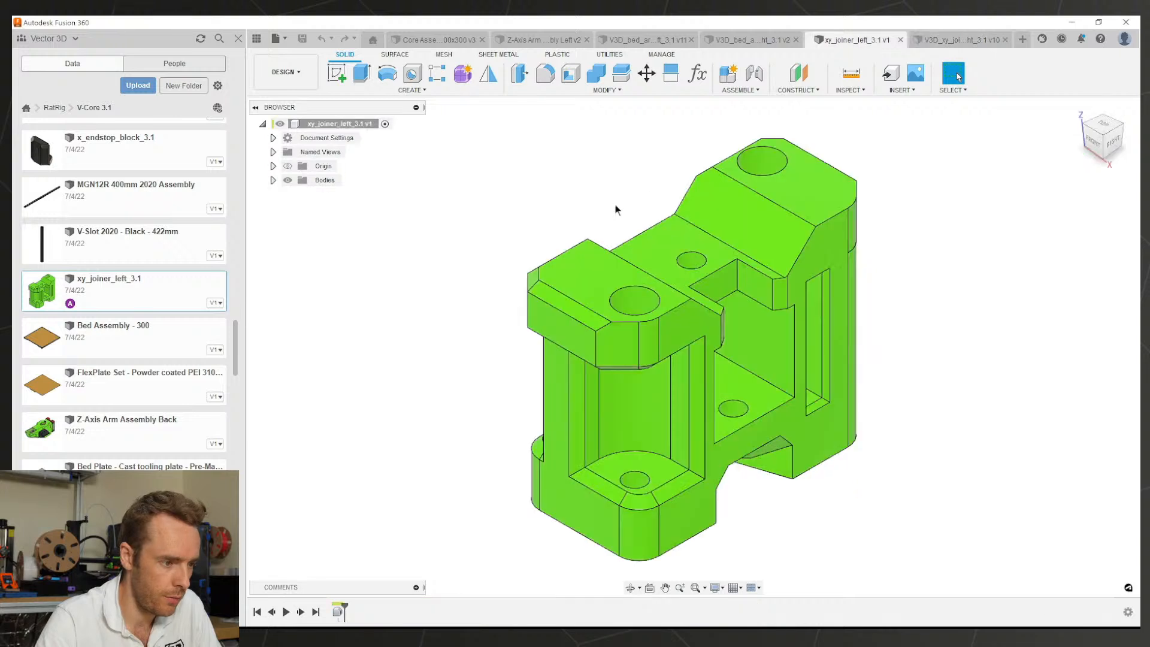
right_click(323, 123)
left_click(302, 276)
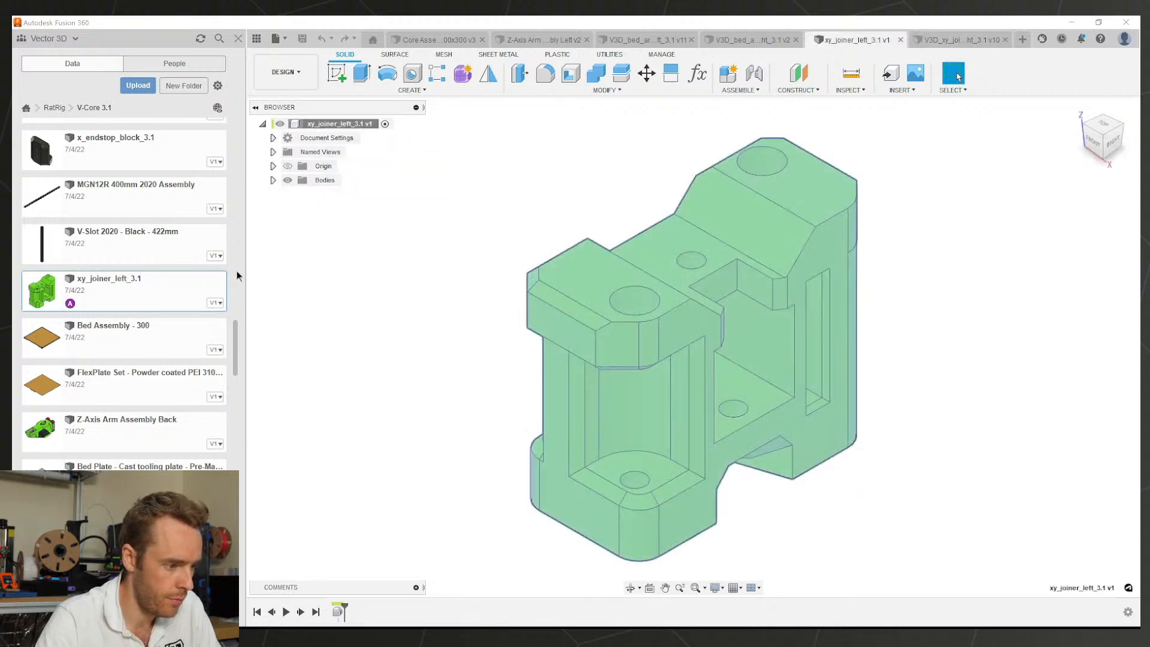
right_click(133, 284)
left_click(136, 324)
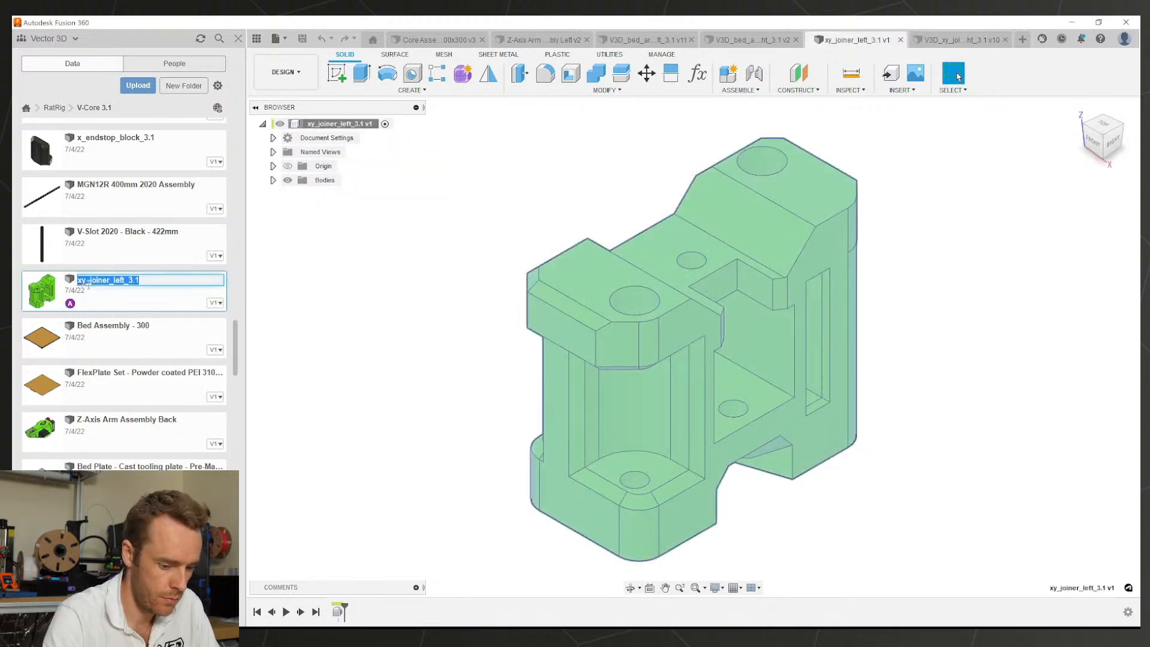
key("Home")
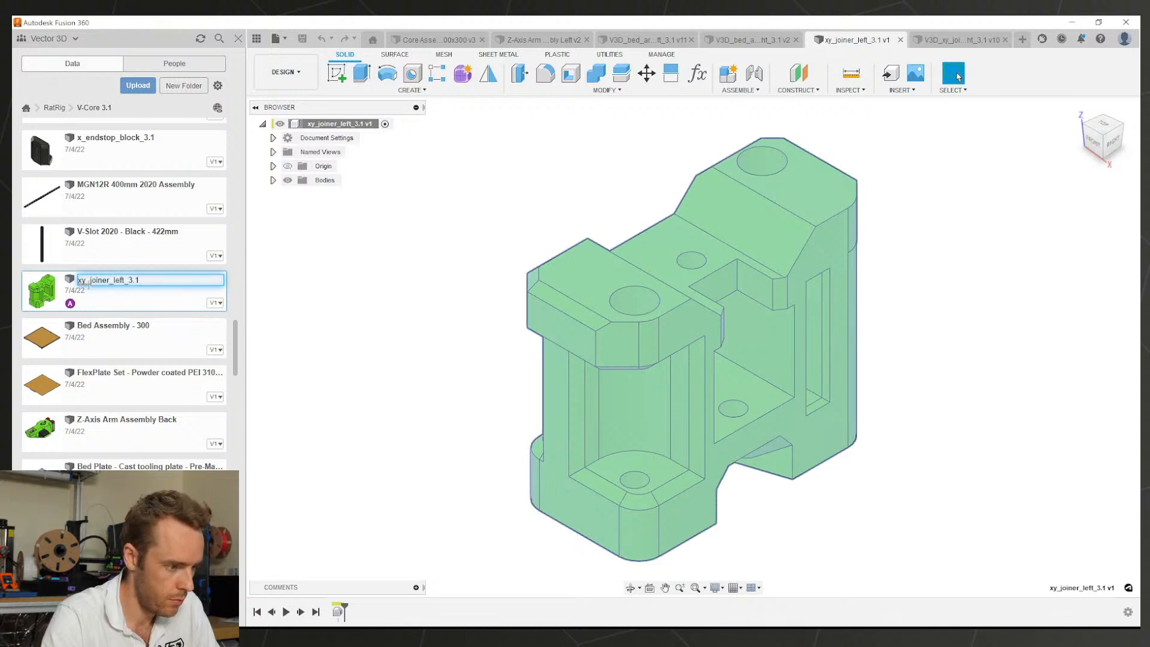
type("V3D_")
key("Return")
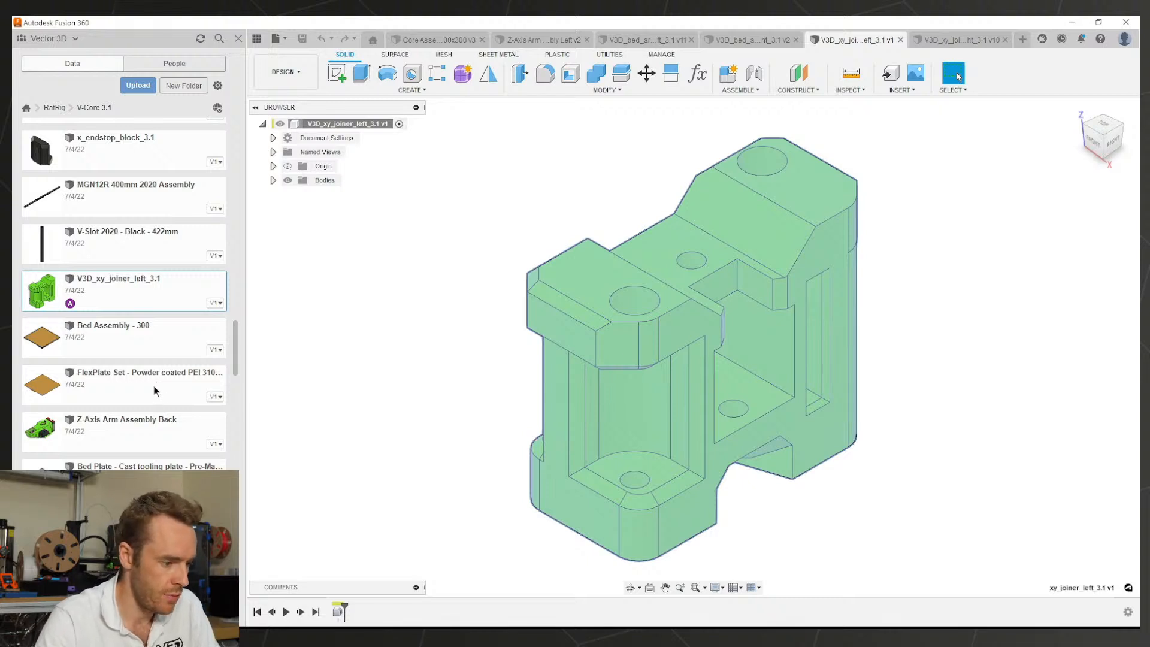
Step: Zoom and orbit to inspect the left joiner's mounting holes and pockets
scroll(126, 426, "down", 5)
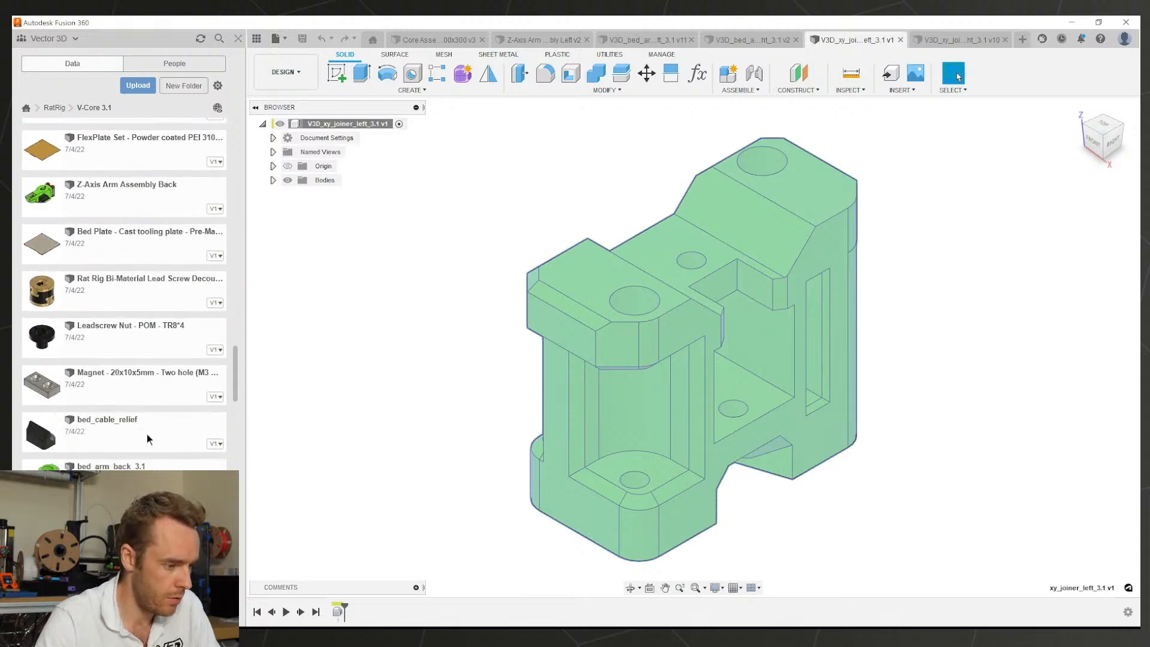
scroll(146, 433, "down", 1)
scroll(138, 418, "down", 5)
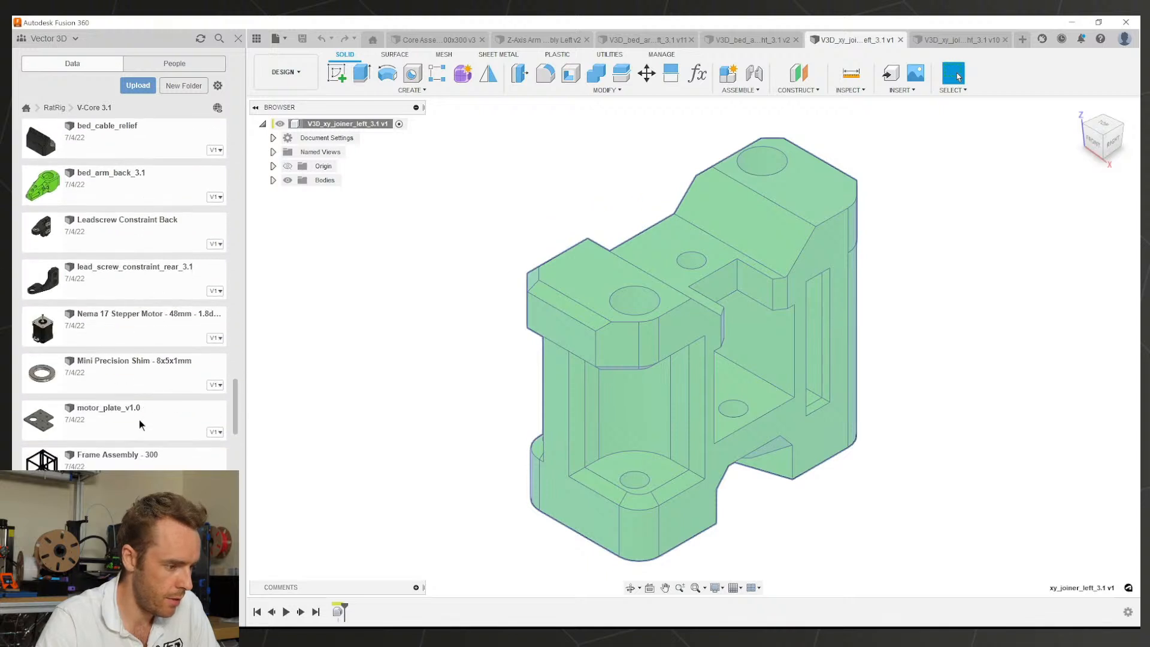
scroll(136, 420, "down", 13)
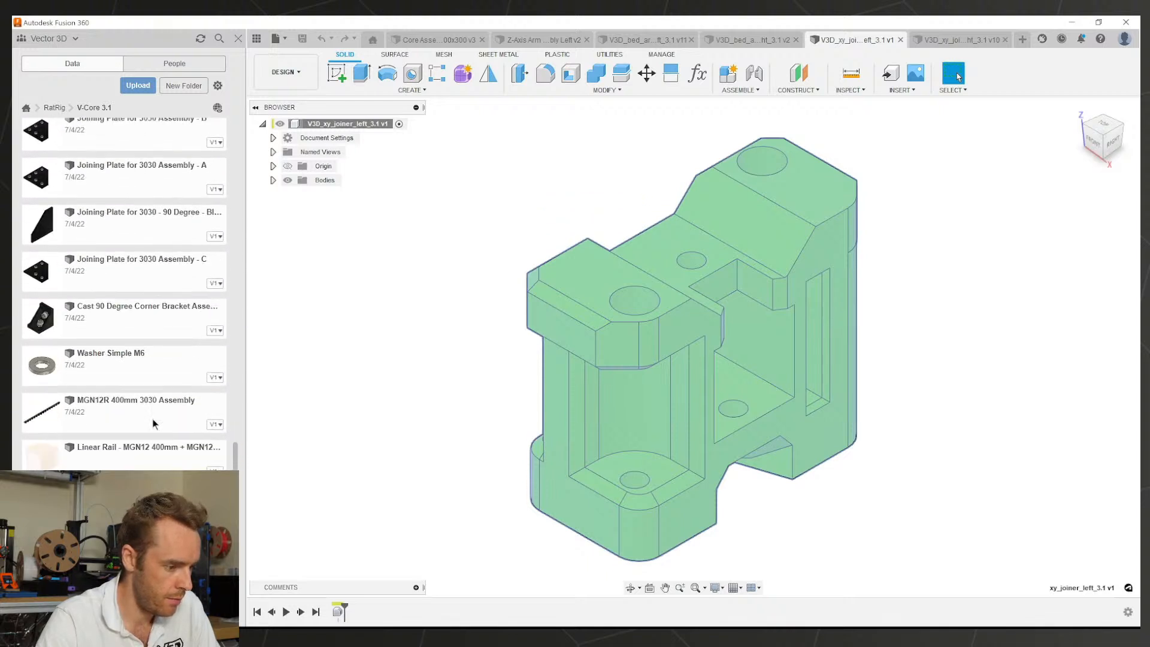
scroll(154, 423, "down", 9)
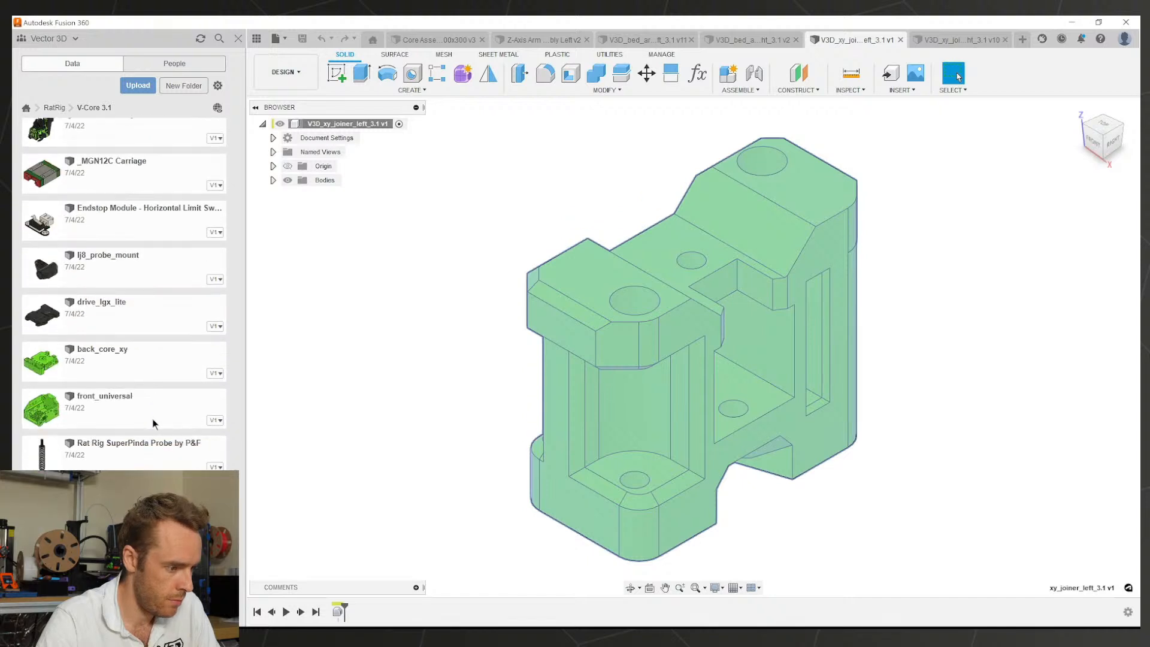
scroll(153, 423, "down", 6)
scroll(152, 424, "down", 6)
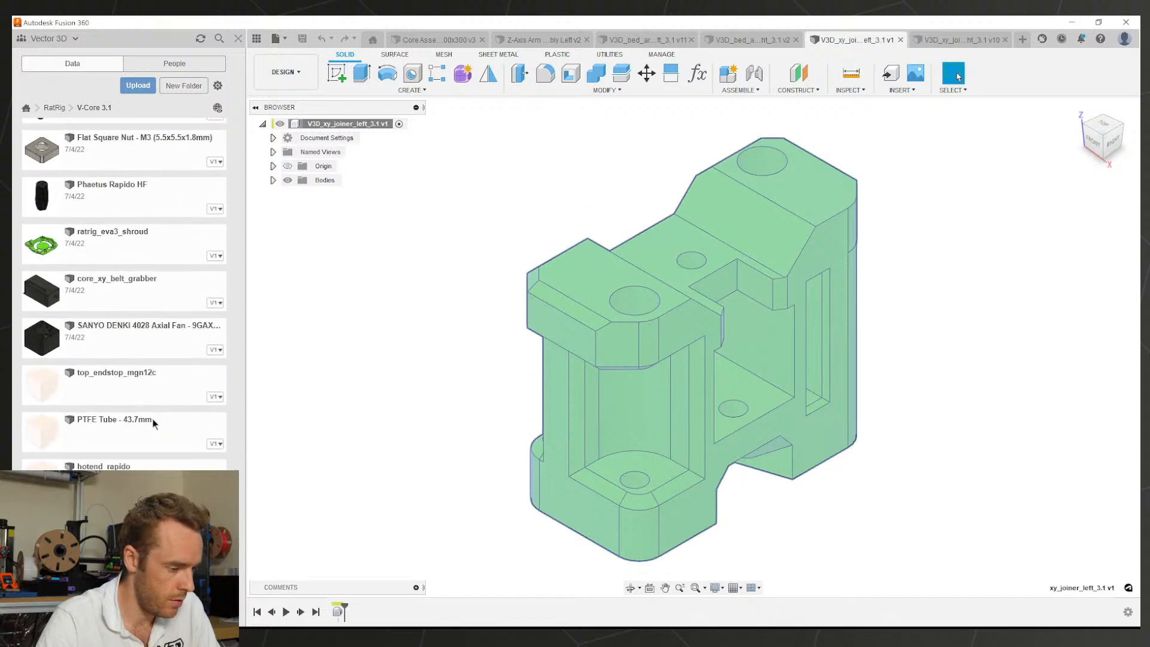
scroll(153, 423, "down", 3)
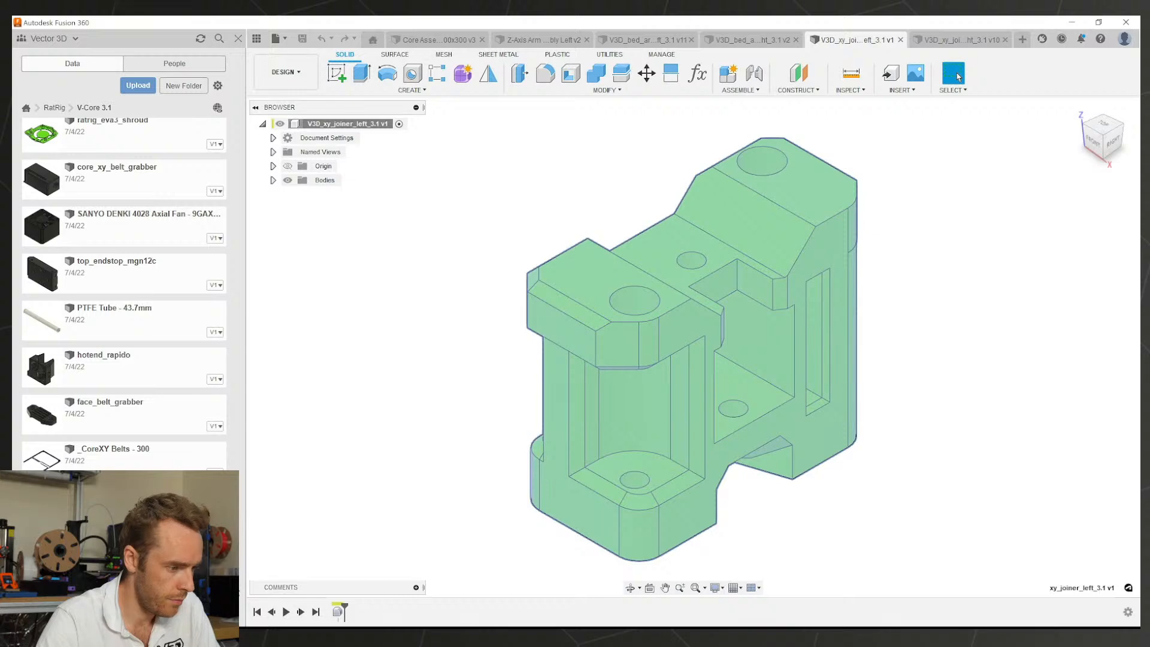
left_click_drag(233, 583, 191, 276)
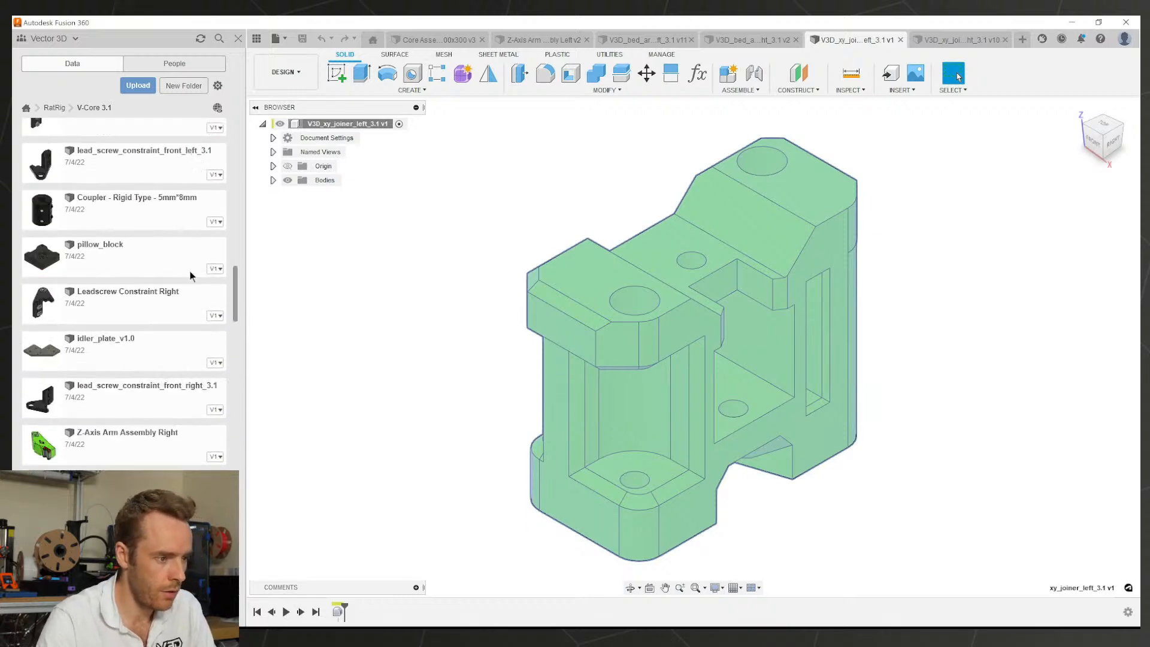
scroll(190, 275, "up", 15)
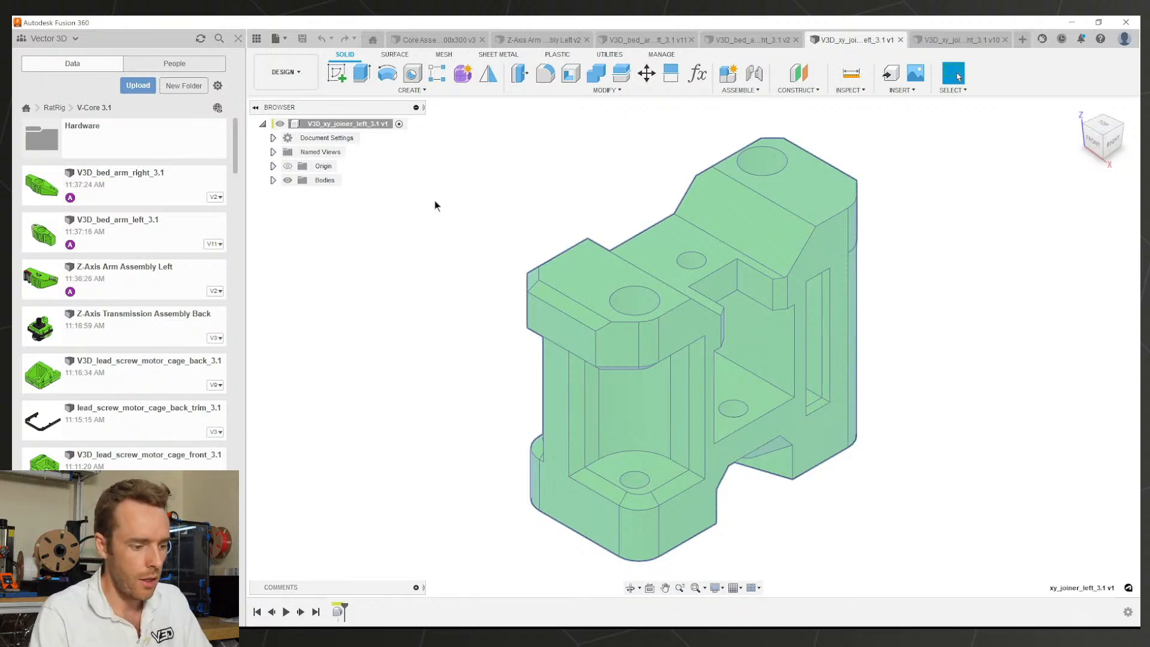
Step: Turn off design history capture for the left joiner
left_click(322, 299)
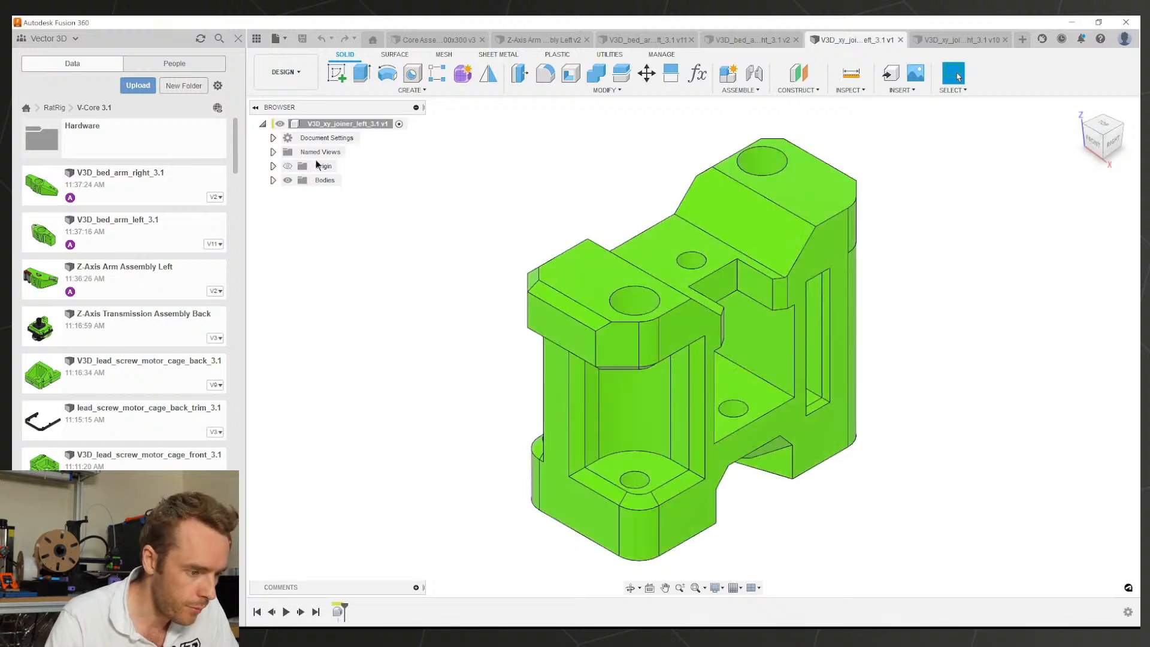
right_click(322, 122)
left_click(360, 433)
left_click(613, 342)
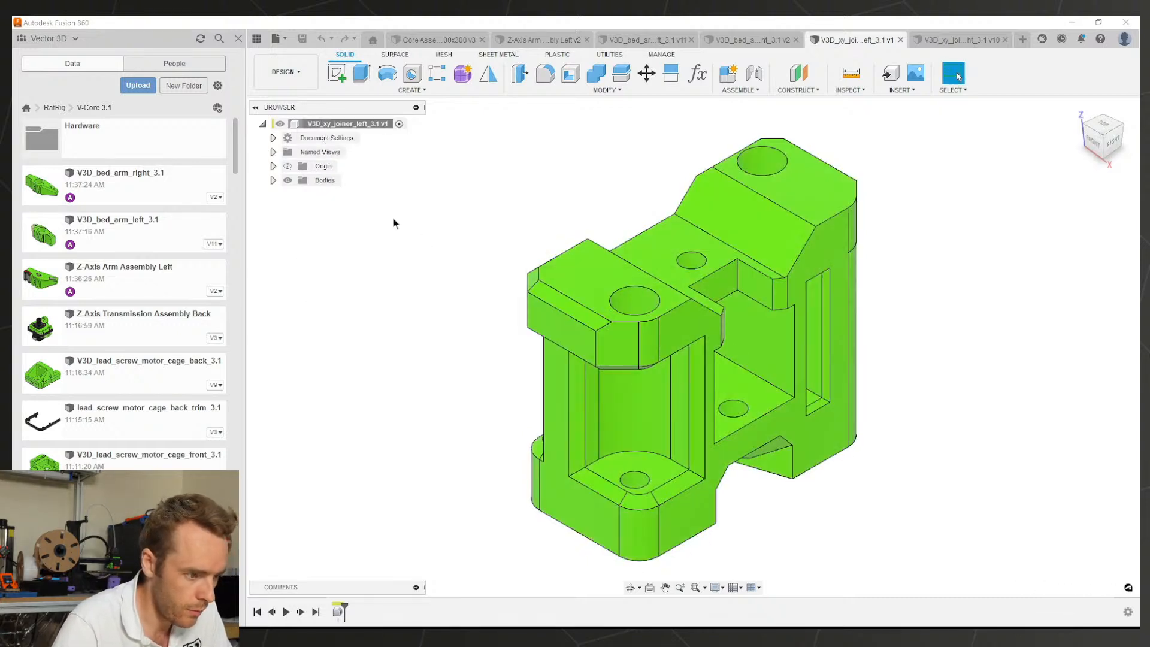
Step: Duplicate Body1 and name the two bodies Original and Modified
left_click(335, 194)
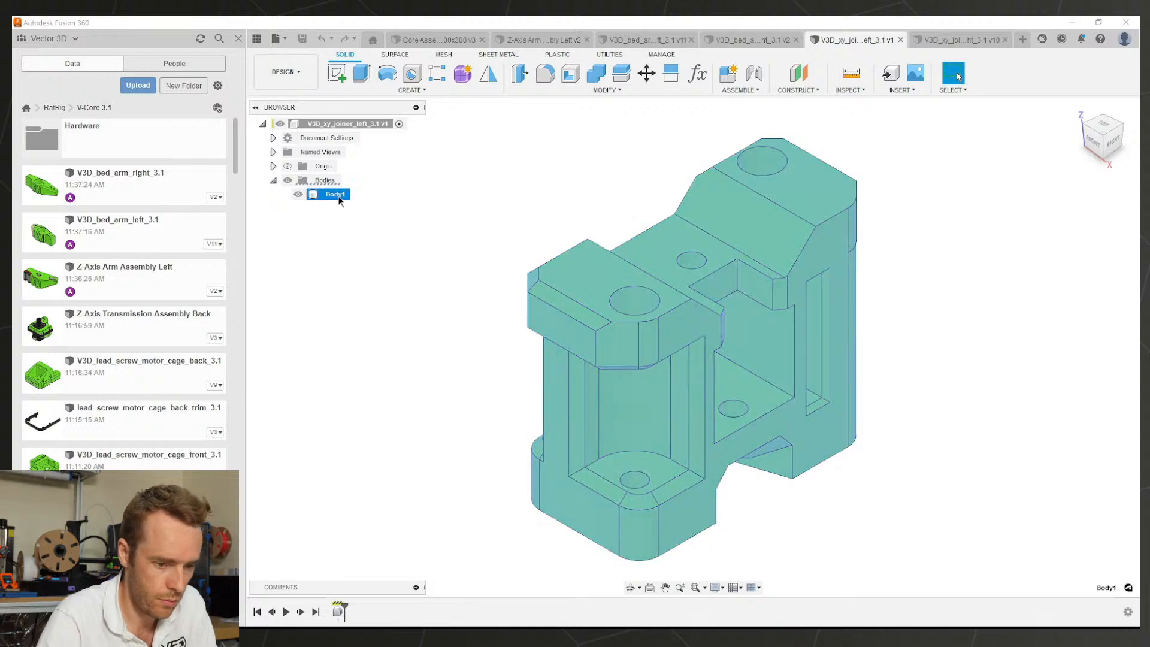
key("ctrl+c")
key("ctrl+v")
key("Return")
double_click(333, 195)
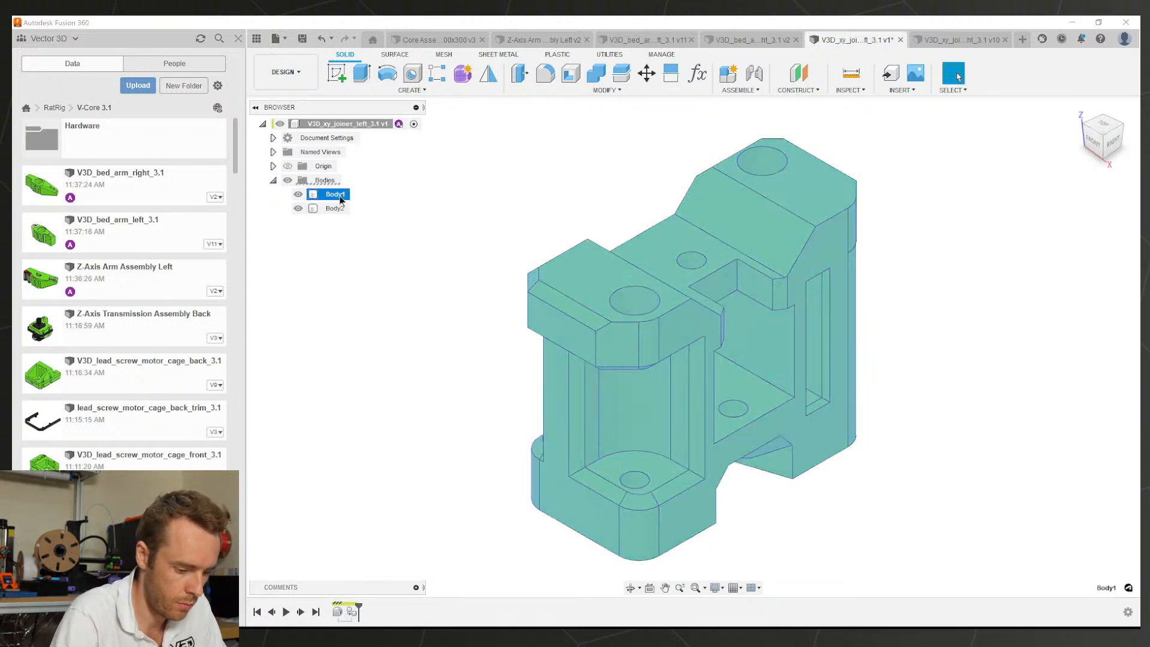
type("Original")
key("Return")
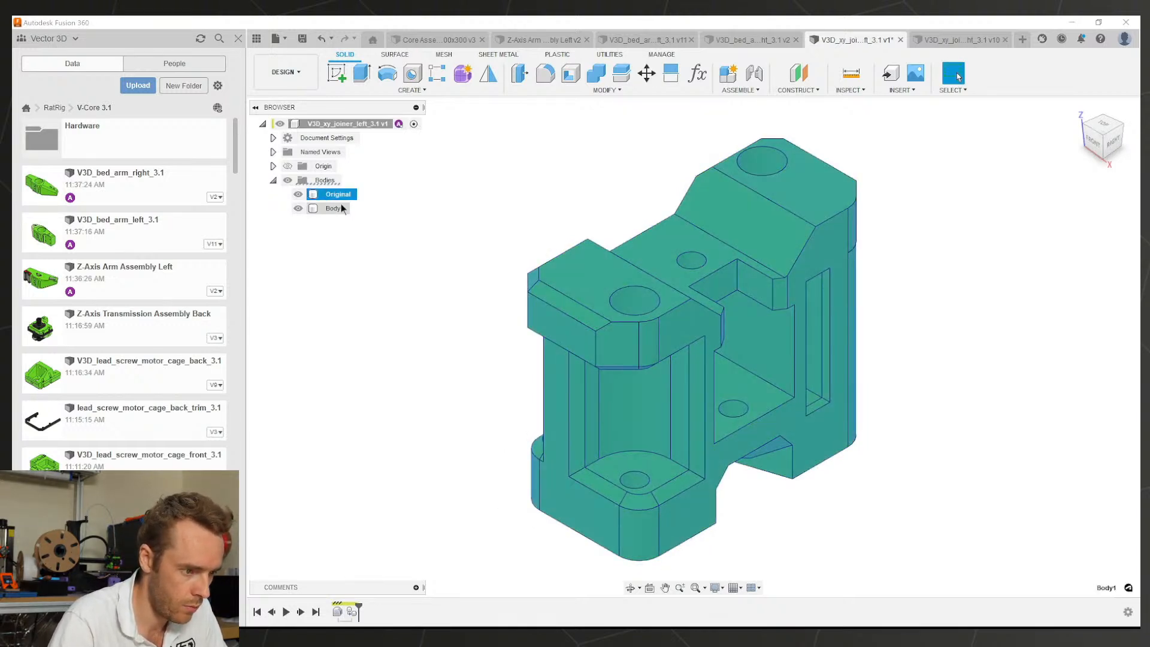
type("Mod")
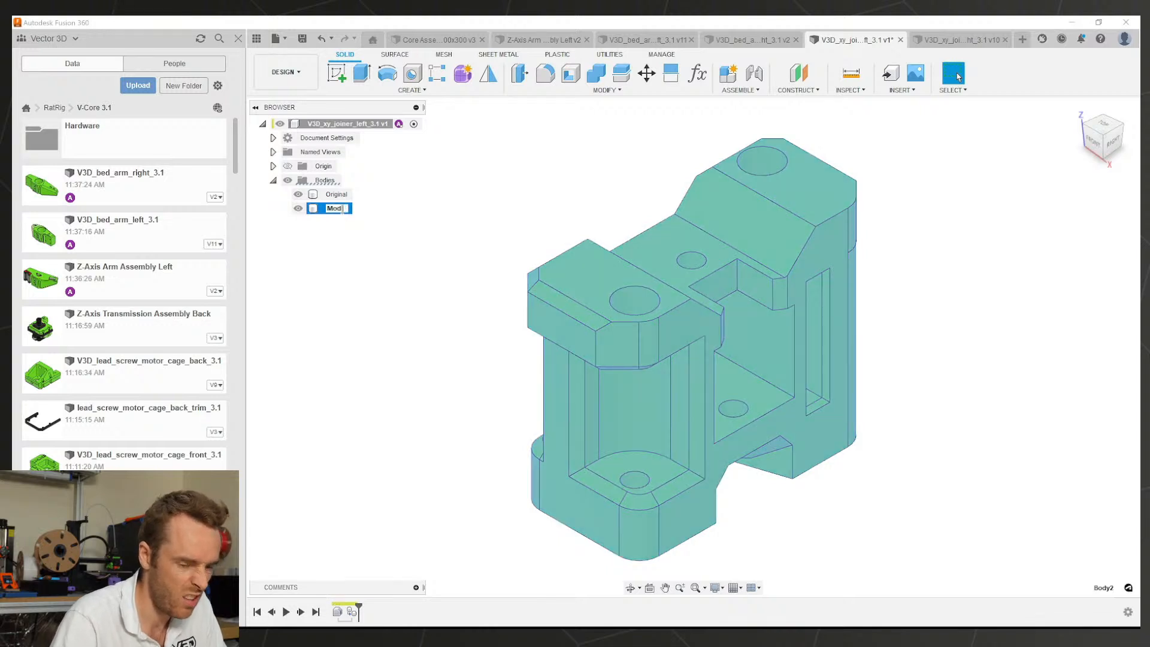
type("ified")
key("Return")
Step: Hide the Original body and save the design as a new version
left_click(352, 280)
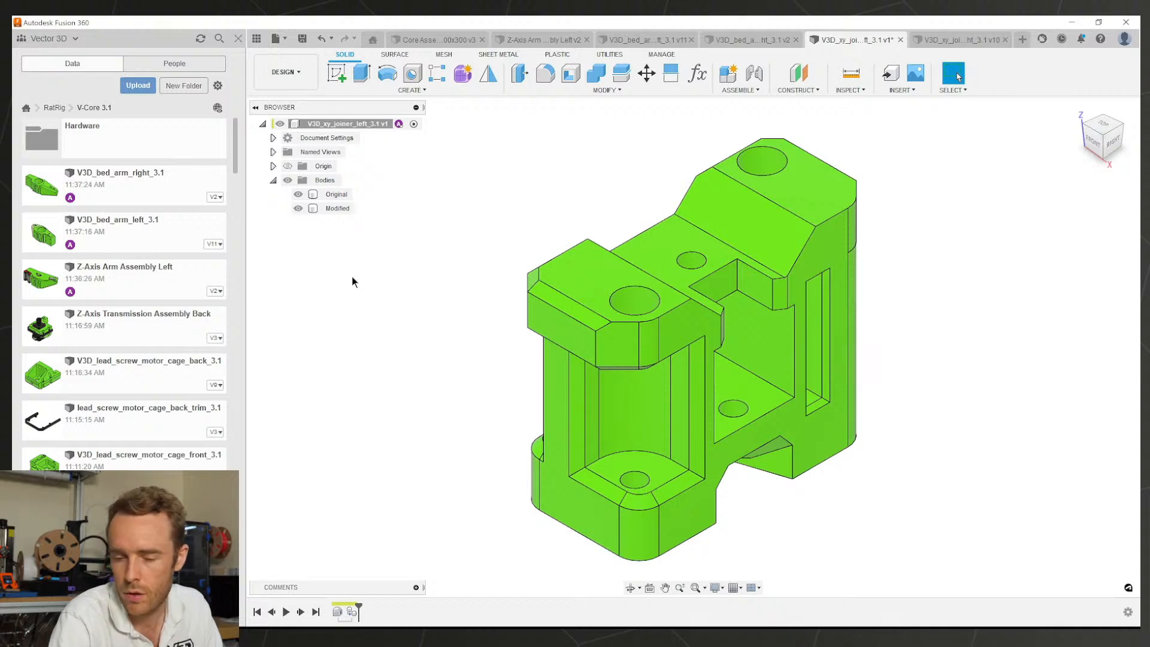
left_click(298, 194)
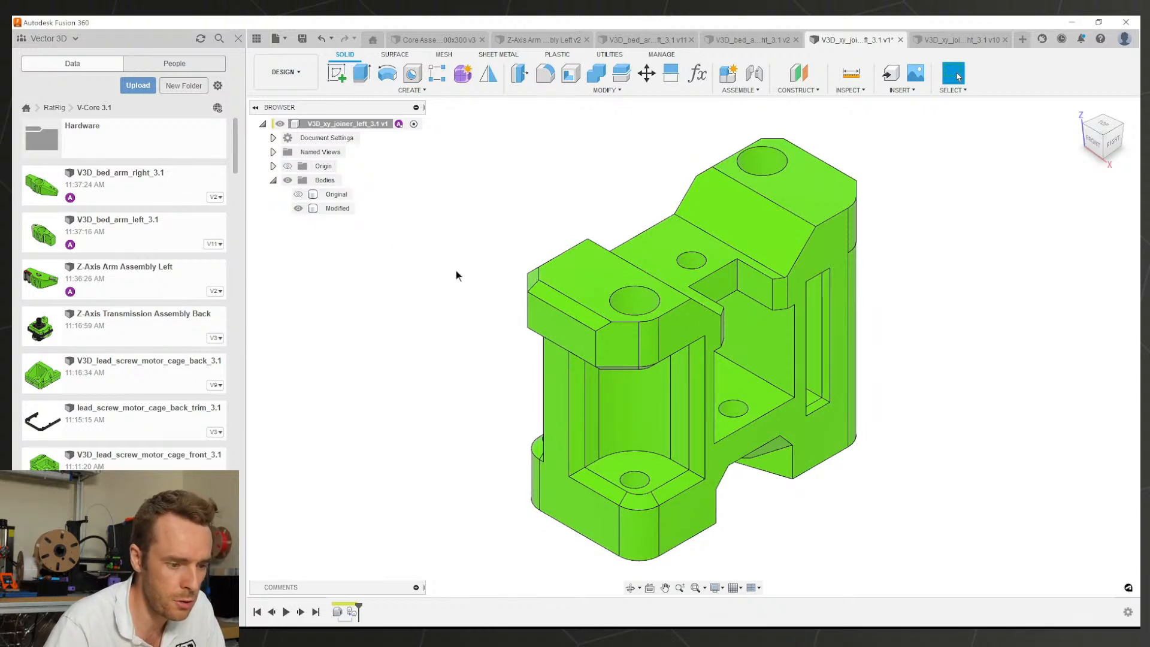
key("ctrl+s")
key("Return")
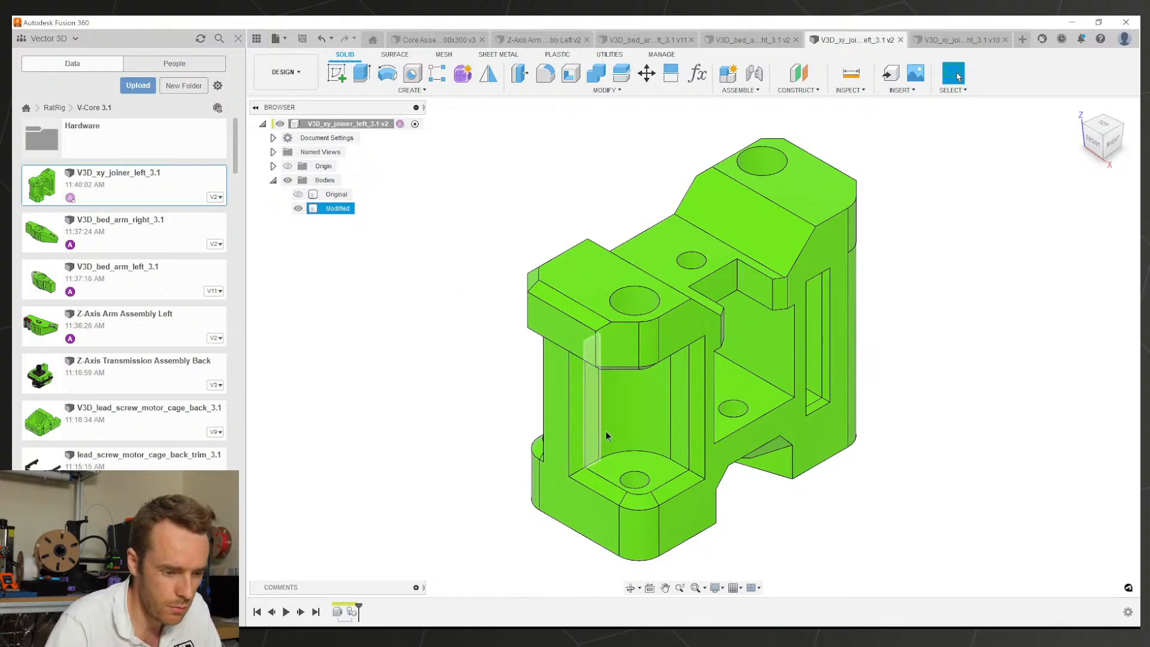
middle_click_drag(666, 454, 601, 407)
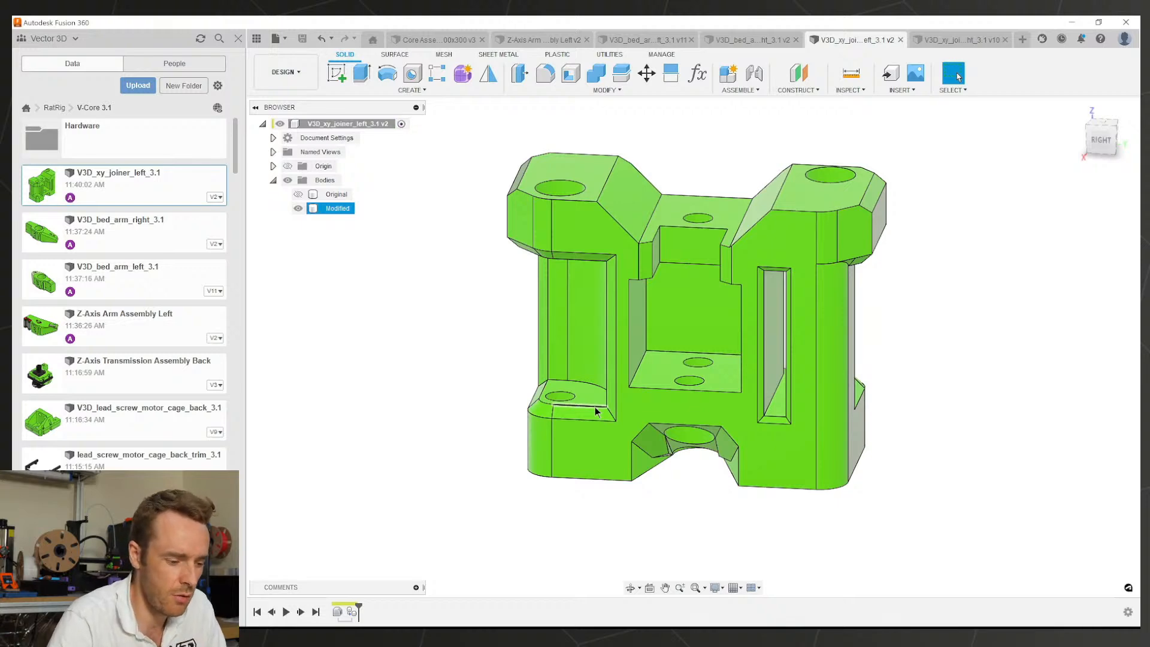
middle_click_drag(726, 441, 598, 275, "shift")
scroll(718, 258, "up", 5)
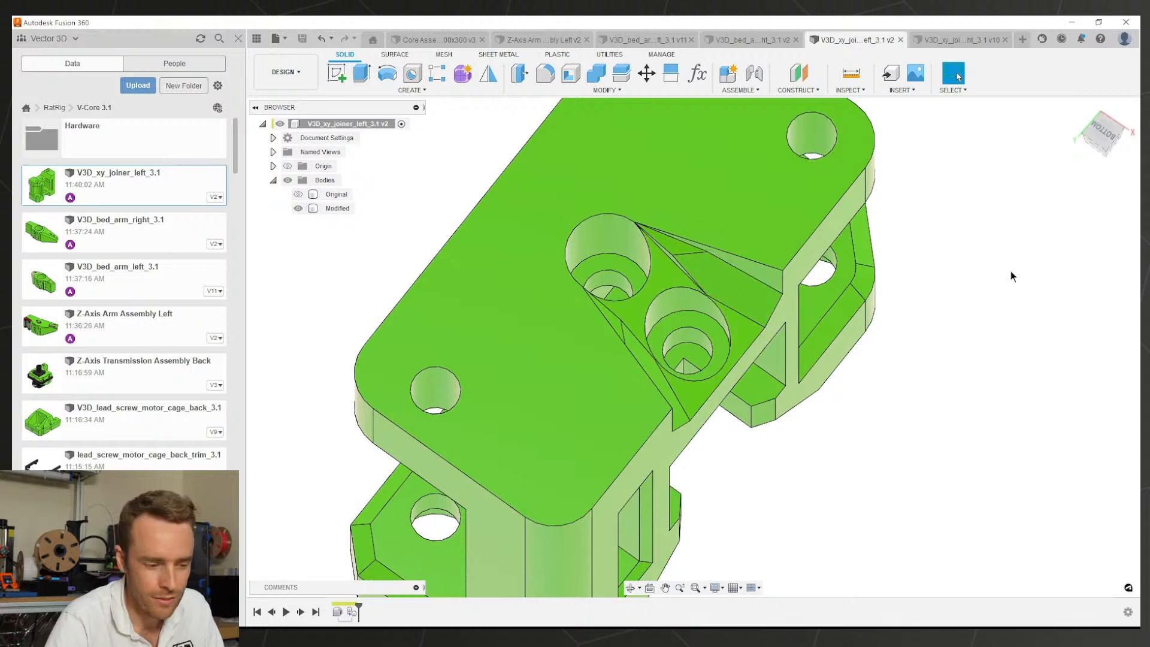
middle_click_drag(842, 327, 977, 326, "shift")
scroll(684, 338, "down", 3)
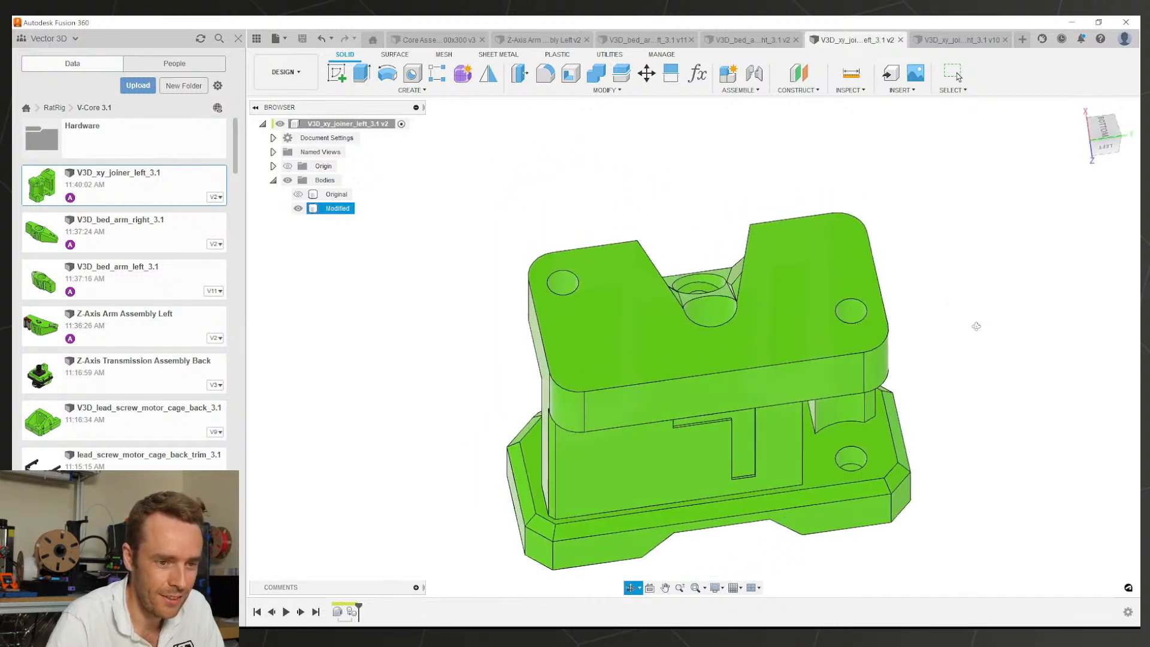
Step: Compare both joiners and review the right joiner's CopyPasteBodies1 and DeleteFace1 features
left_click(952, 41)
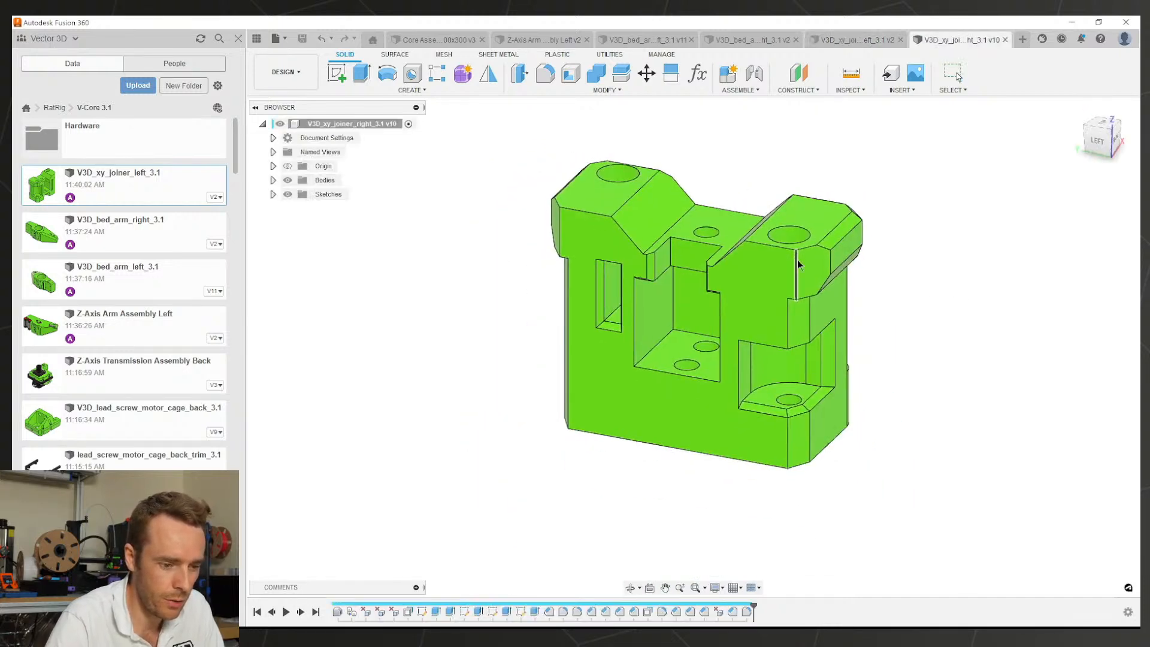
middle_click_drag(797, 265, 887, 168, "shift")
left_click(815, 39)
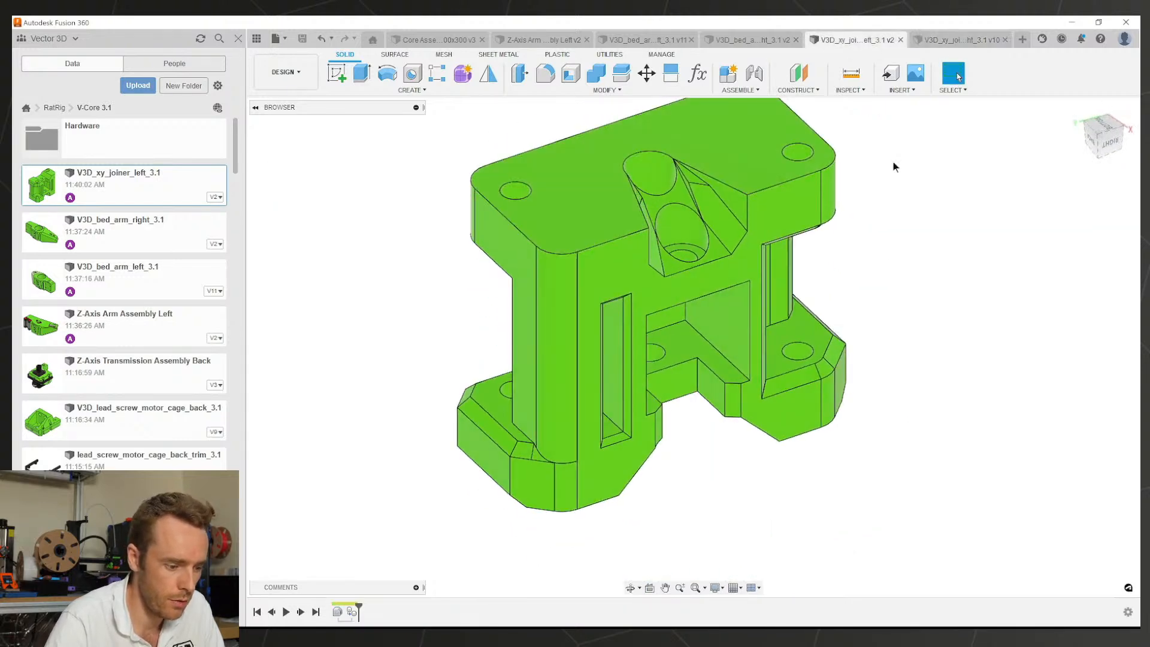
key("ctrl+Tab")
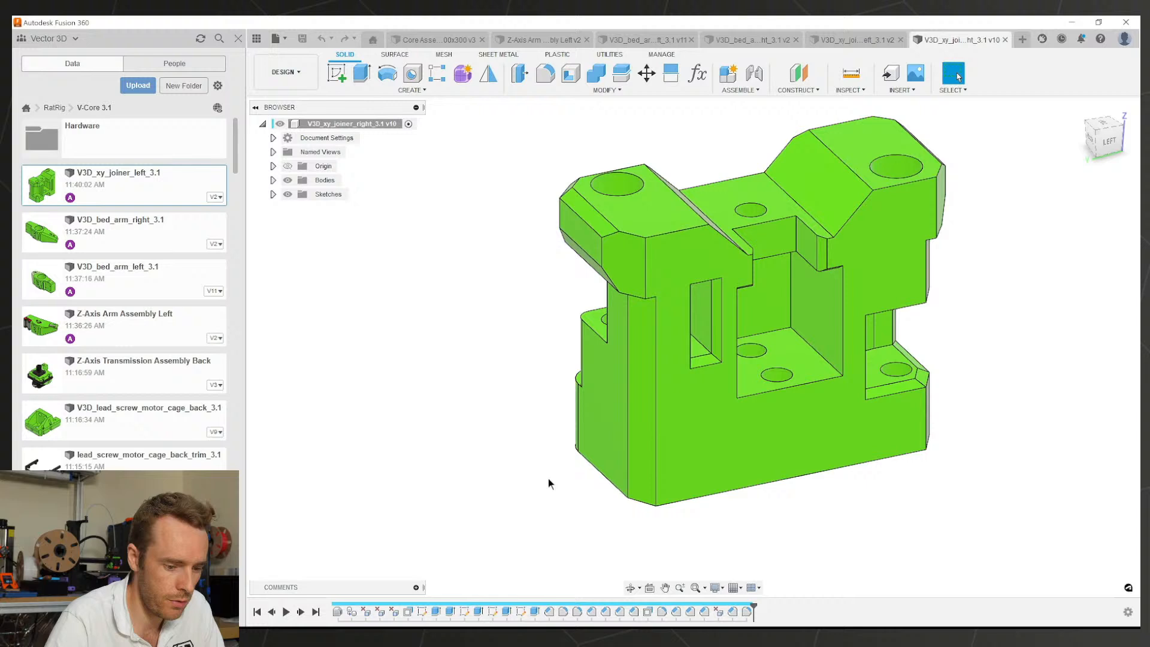
left_click(352, 612)
left_click(568, 353)
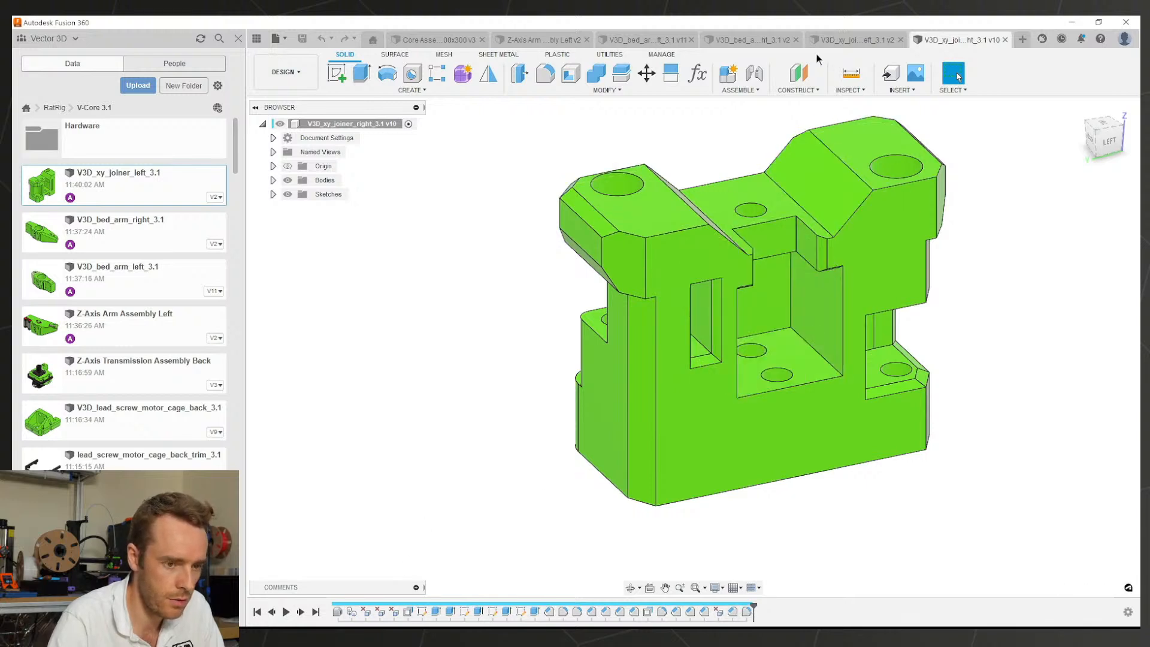
left_click(856, 40)
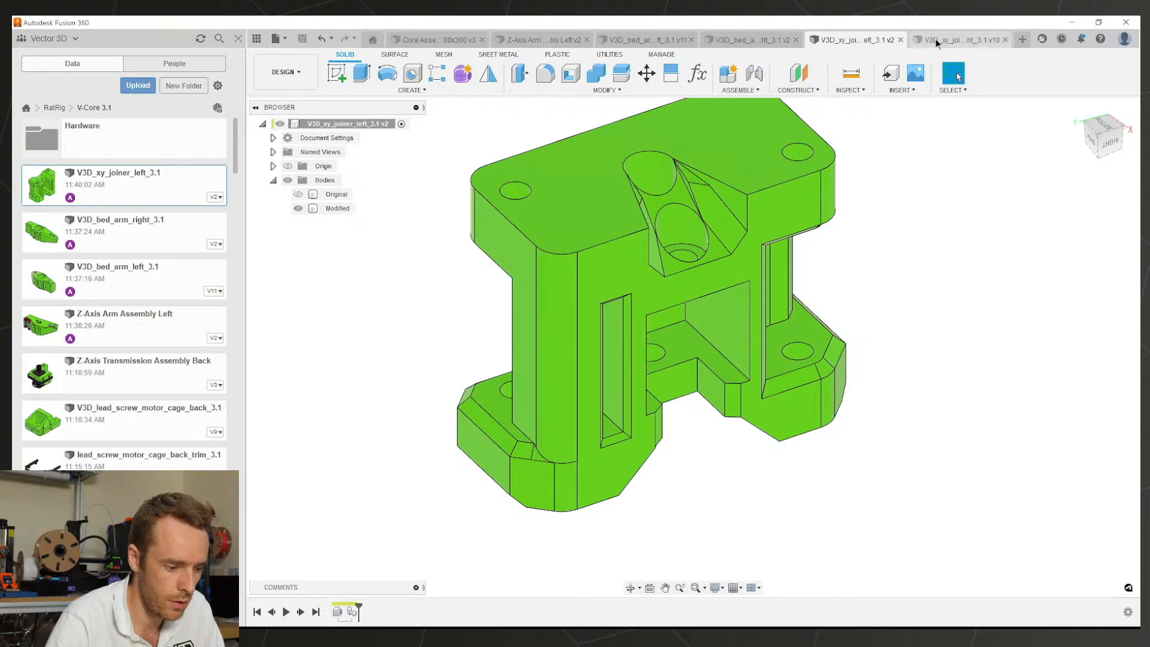
left_click(943, 40)
left_click(365, 612)
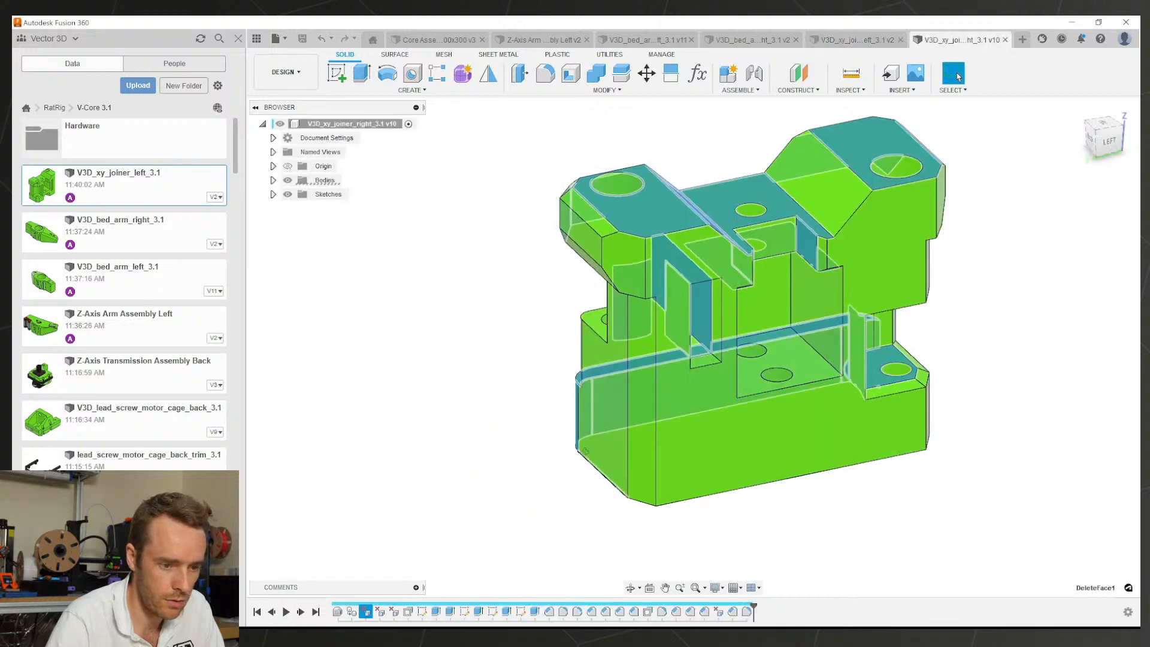
middle_click_drag(585, 451, 735, 460, "shift")
left_click(719, 565)
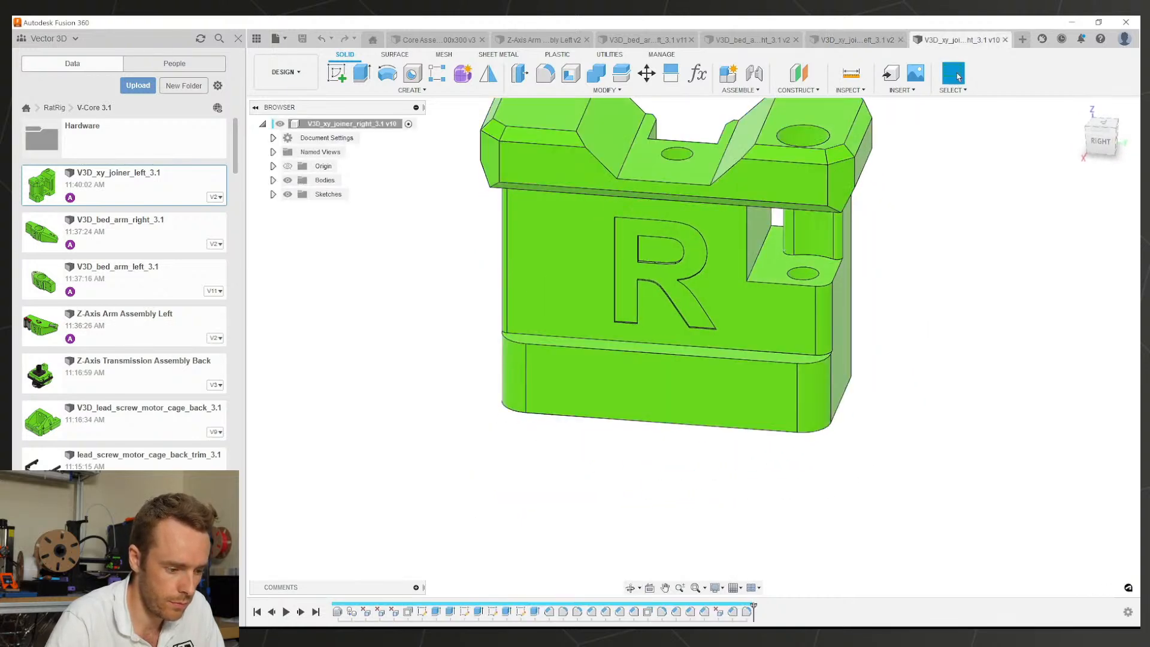
Step: Roll back the right joiner's timeline and inspect the first Delete Face's 33 faces
left_click_drag(754, 611, 402, 612)
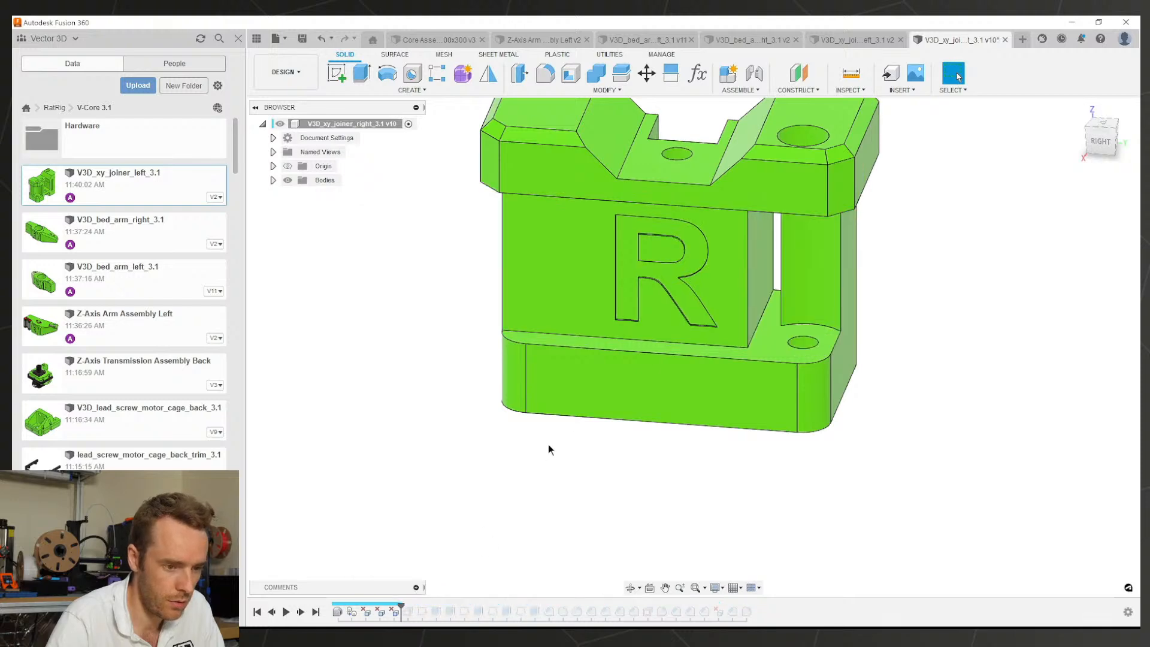
middle_click_drag(548, 444, 340, 586, "shift")
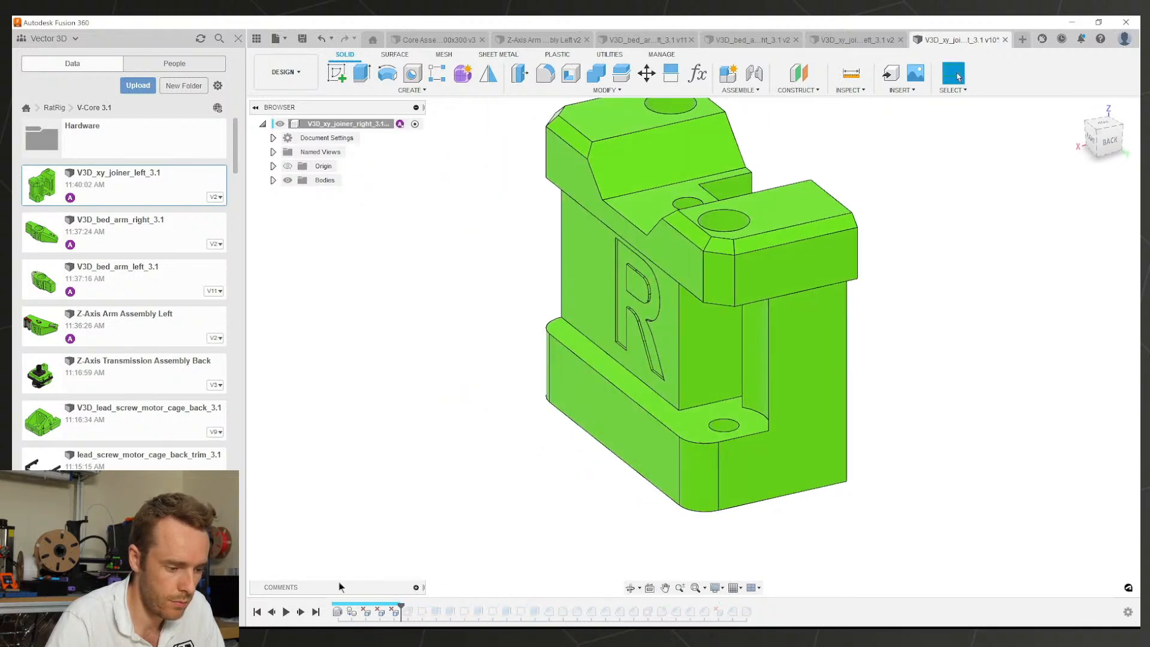
left_click(378, 612)
left_click(381, 612)
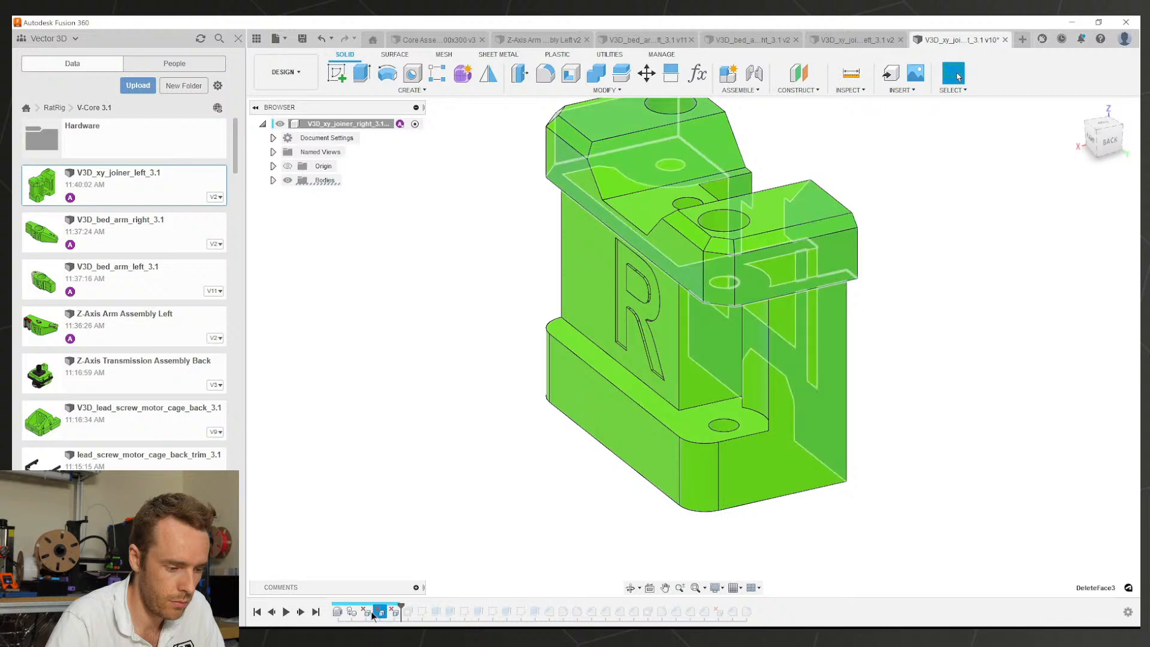
left_click(393, 612)
left_click(384, 612)
double_click(367, 612)
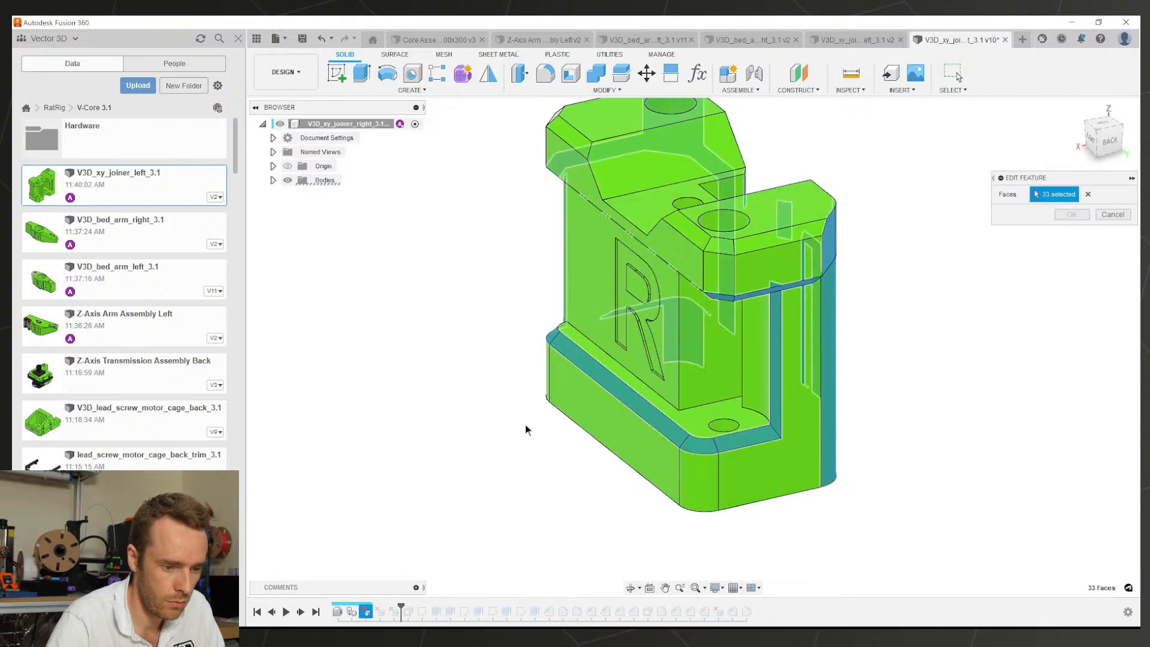
middle_click_drag(487, 448, 596, 418, "shift")
Step: Delete the inner wall face of the left joiner's side slot
left_click(854, 39)
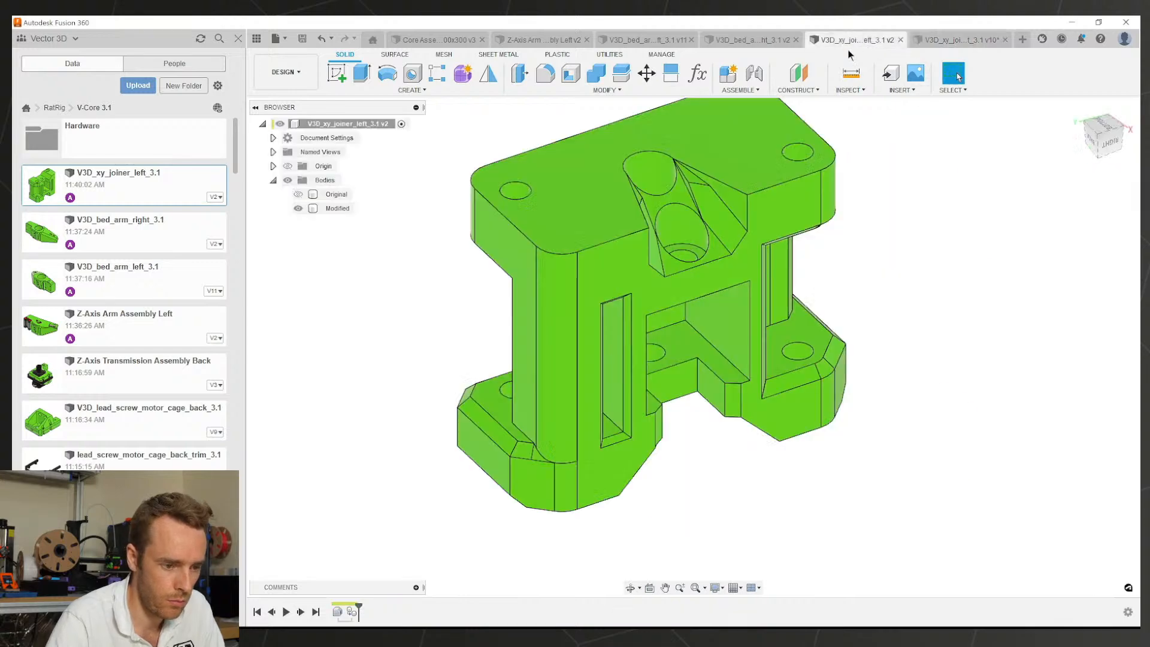
middle_click_drag(606, 351, 710, 168, "shift")
scroll(814, 338, "up", 5)
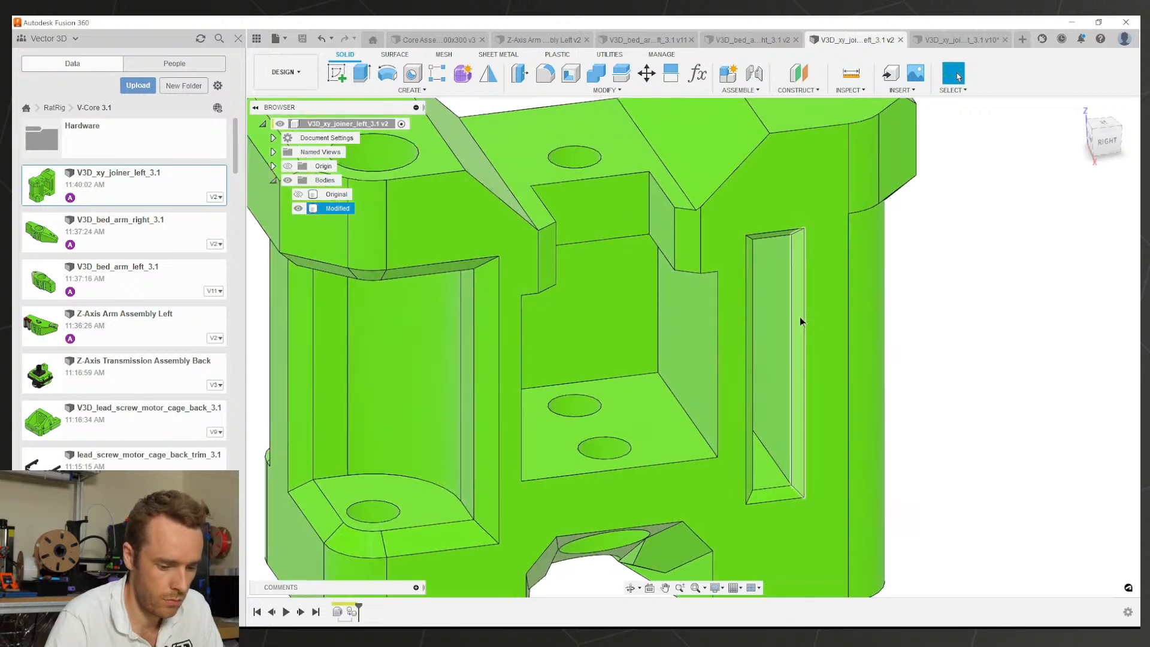
left_click(799, 315)
key("Delete")
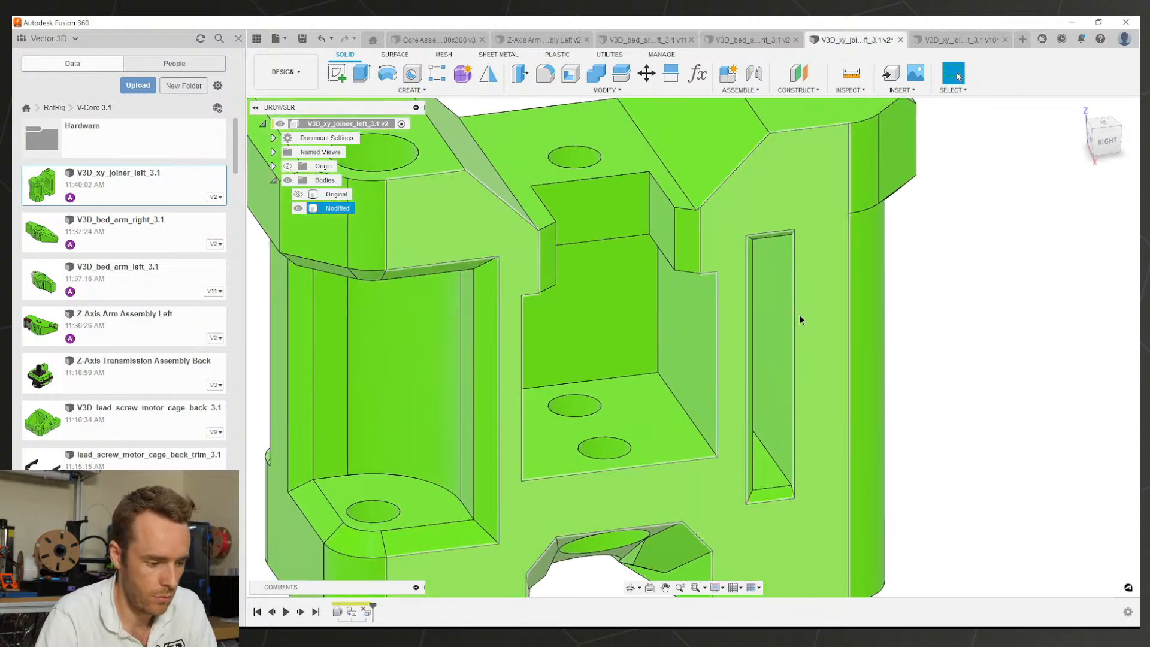
Step: Add the slot's side and bevel faces, upper faces, and vertical corner faces to the deletion
double_click(368, 610)
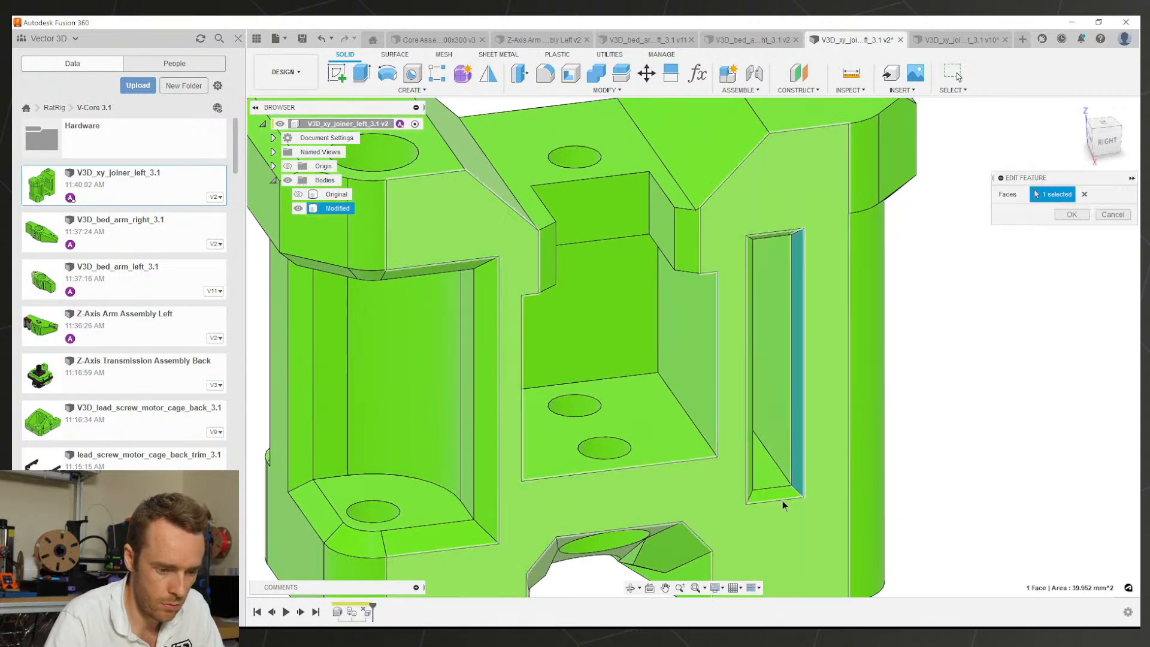
left_click(751, 486)
scroll(809, 254, "up", 3)
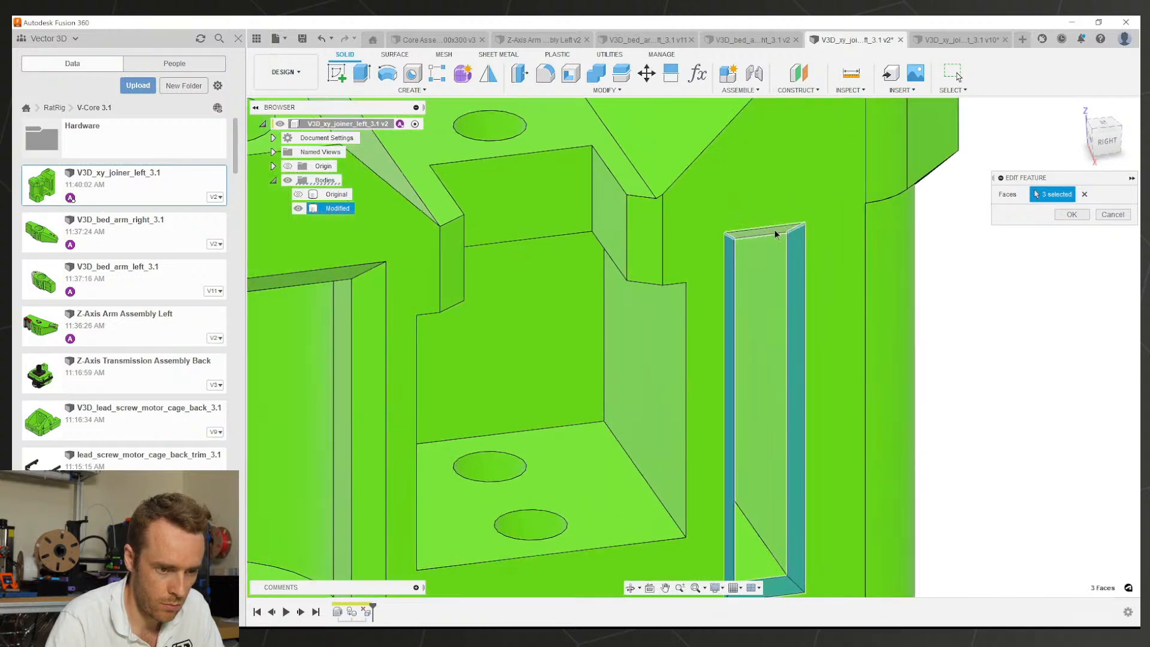
left_click(774, 232)
scroll(852, 265, "down", 4)
middle_click_drag(857, 264, 809, 272, "shift")
left_click(870, 327)
left_click(867, 256)
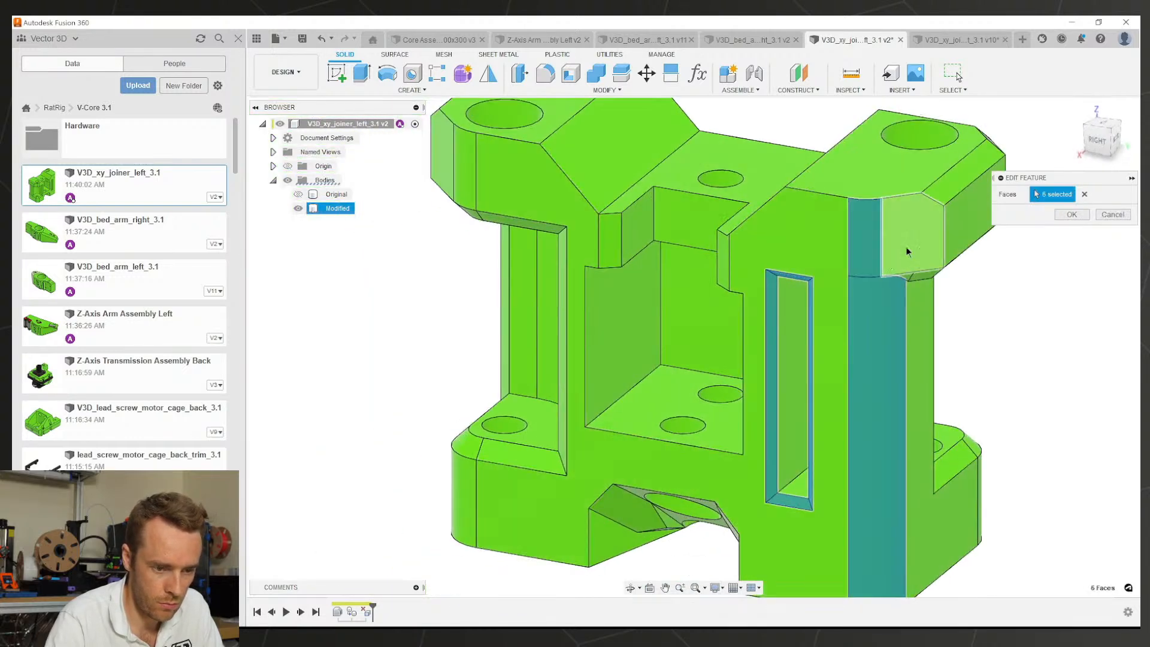
left_click(907, 251)
middle_click_drag(906, 251, 820, 263, "shift")
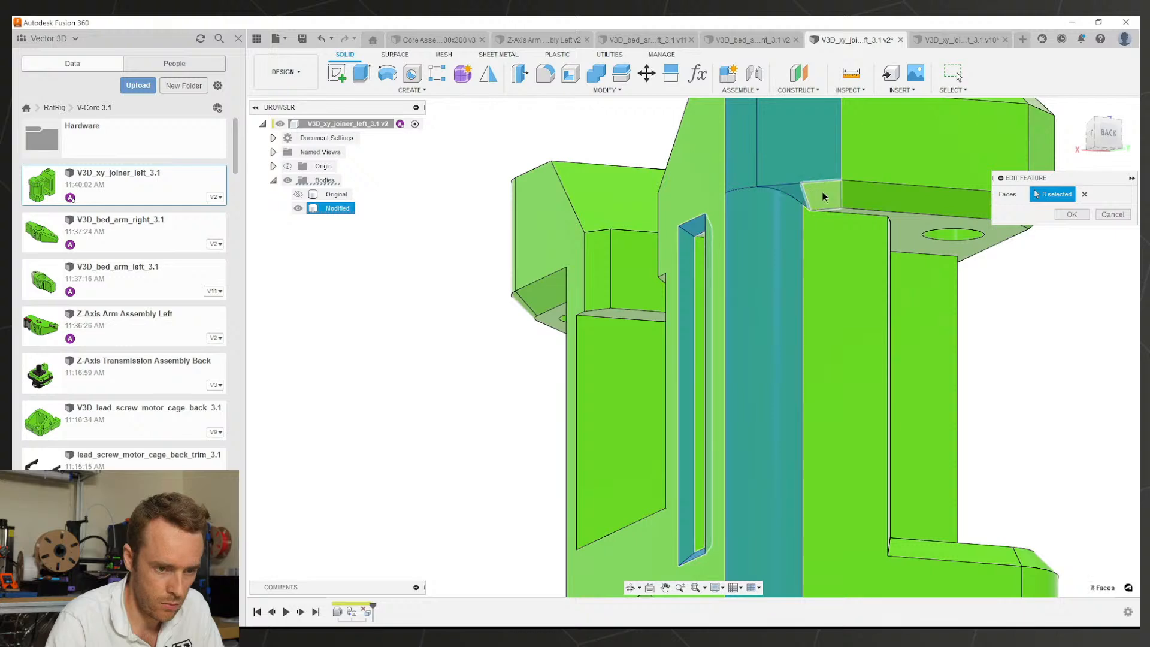
left_click(858, 206)
scroll(847, 380, "down", 5)
middle_click_drag(847, 379, 627, 411, "shift")
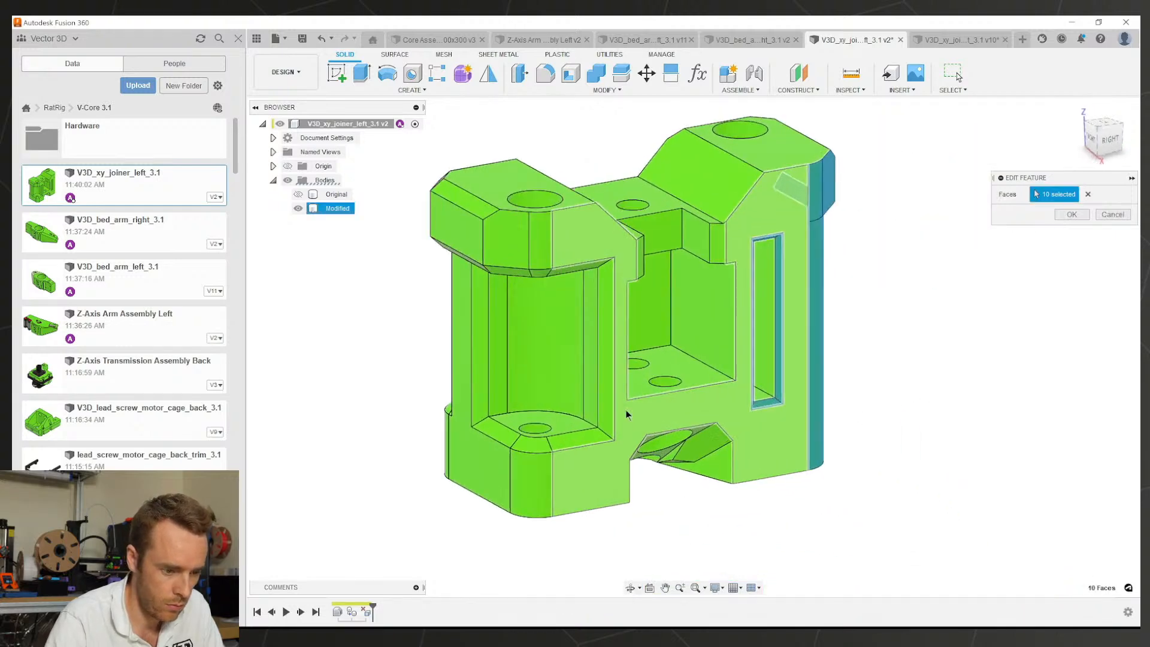
scroll(601, 415, "up", 5)
left_click(601, 415)
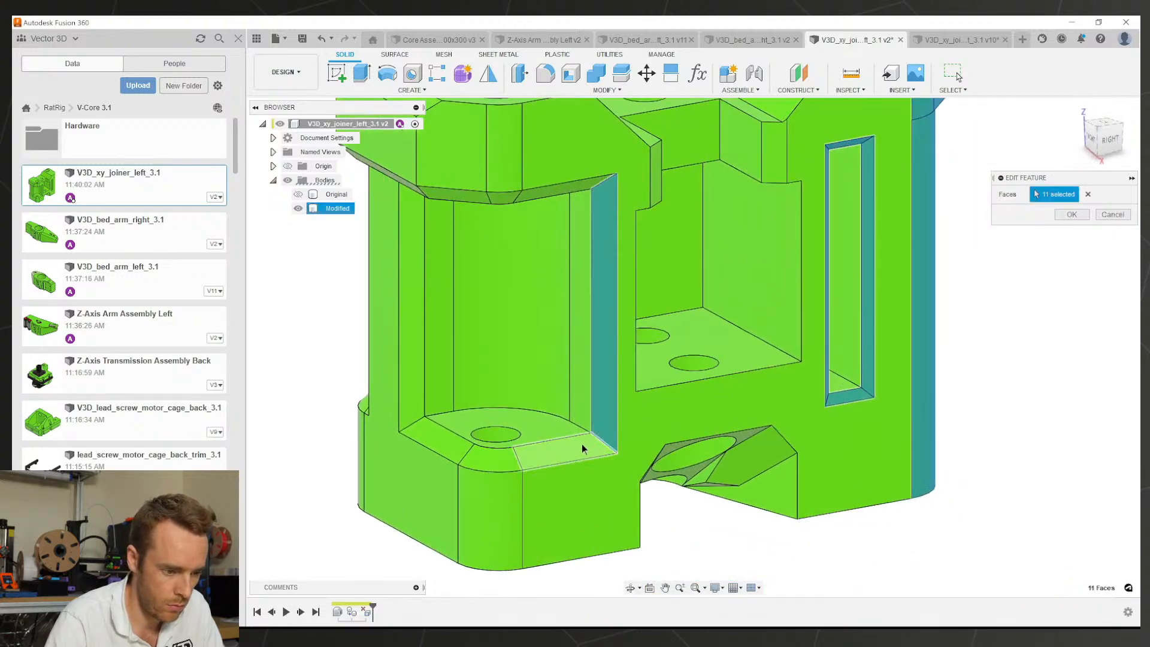
left_click(476, 477)
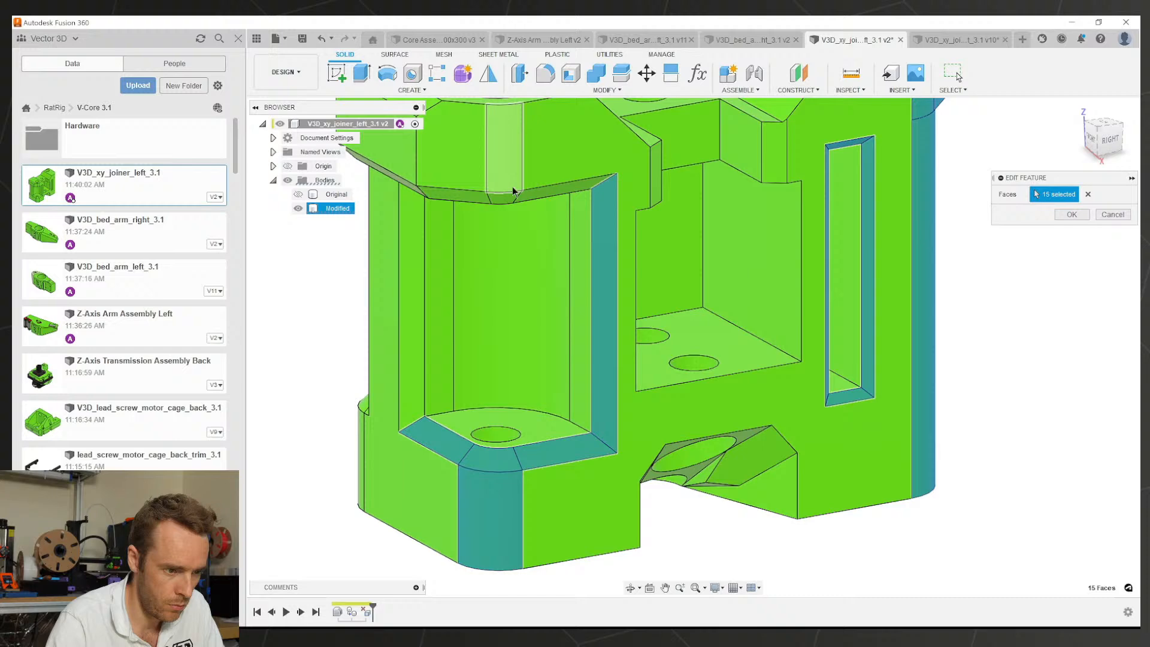
Step: Add the underside, corner and long chamfers plus both notch side faces, then confirm
left_click(448, 201)
scroll(491, 345, "down", 2)
middle_click_drag(491, 345, 548, 360, "shift")
left_click(423, 400)
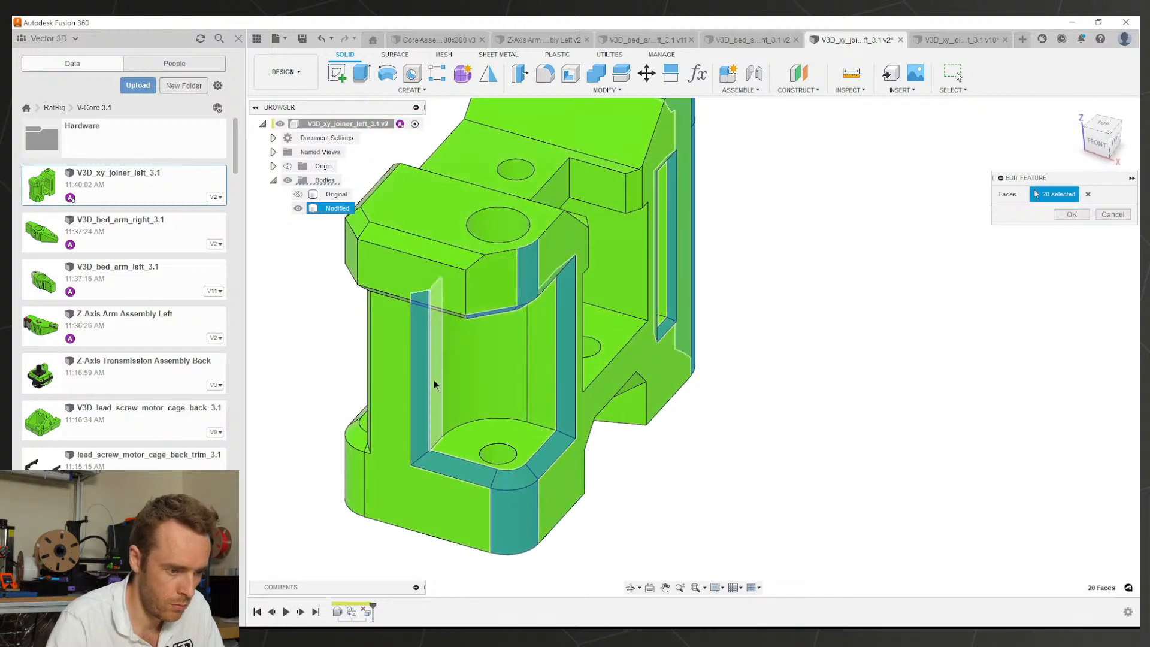
middle_click_drag(435, 384, 629, 476, "shift")
left_click(468, 223)
scroll(636, 485, "up", 6)
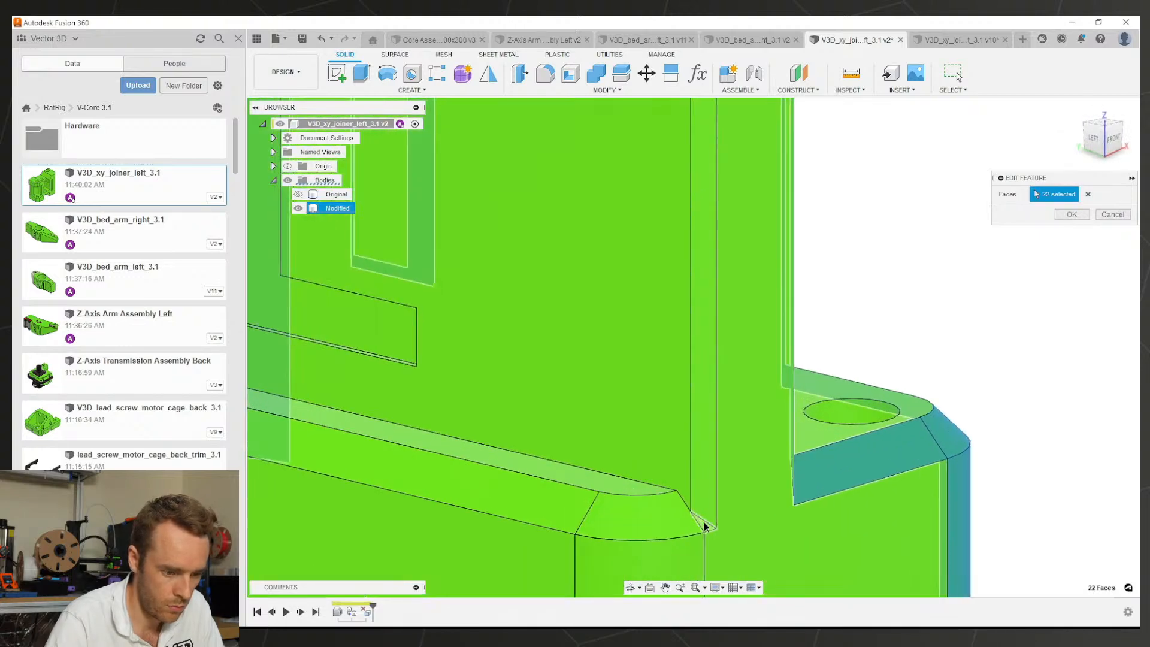
left_click(705, 527)
left_click(703, 505)
left_click(668, 520)
scroll(601, 426, "down", 5)
middle_click_drag(601, 426, 677, 423, "shift")
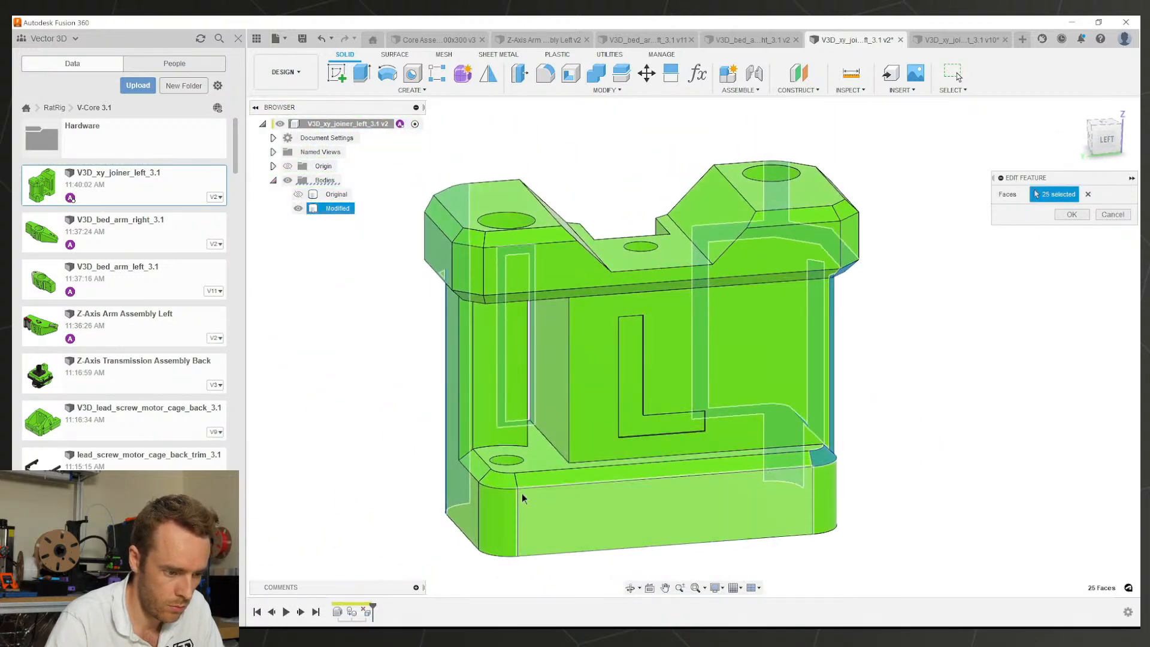
left_click(482, 470)
middle_click_drag(487, 452, 647, 282, "shift")
scroll(577, 216, "up", 4)
left_click(562, 217)
left_click(543, 216)
scroll(647, 282, "up", 4)
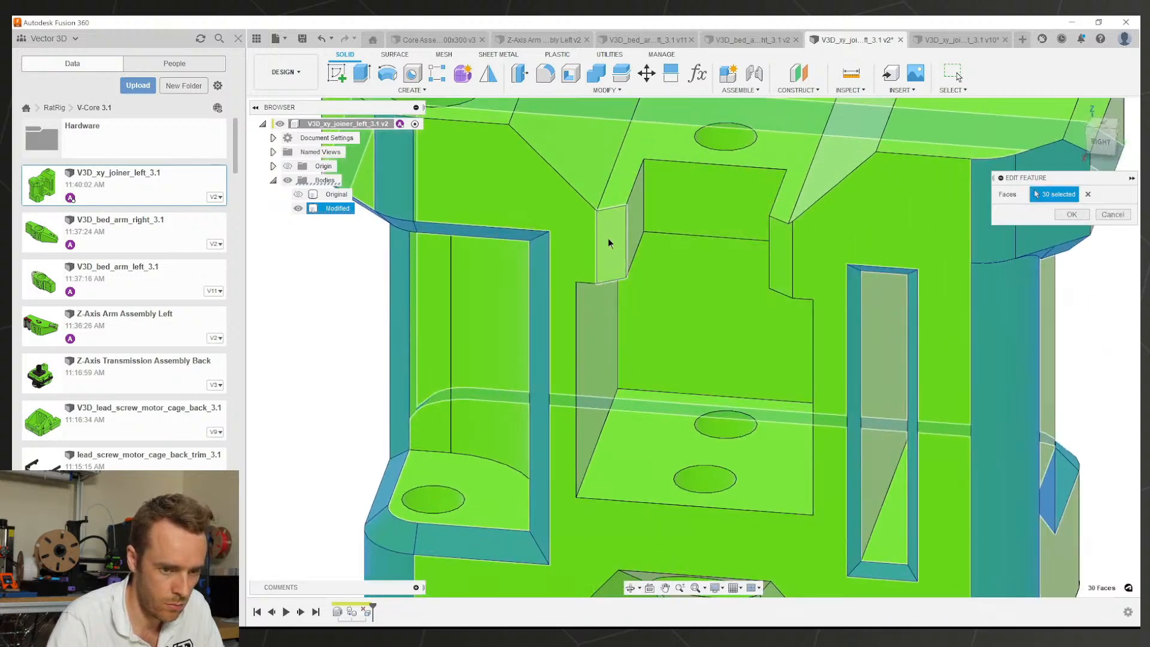
left_click(611, 243)
left_click(780, 249)
left_click(1063, 215)
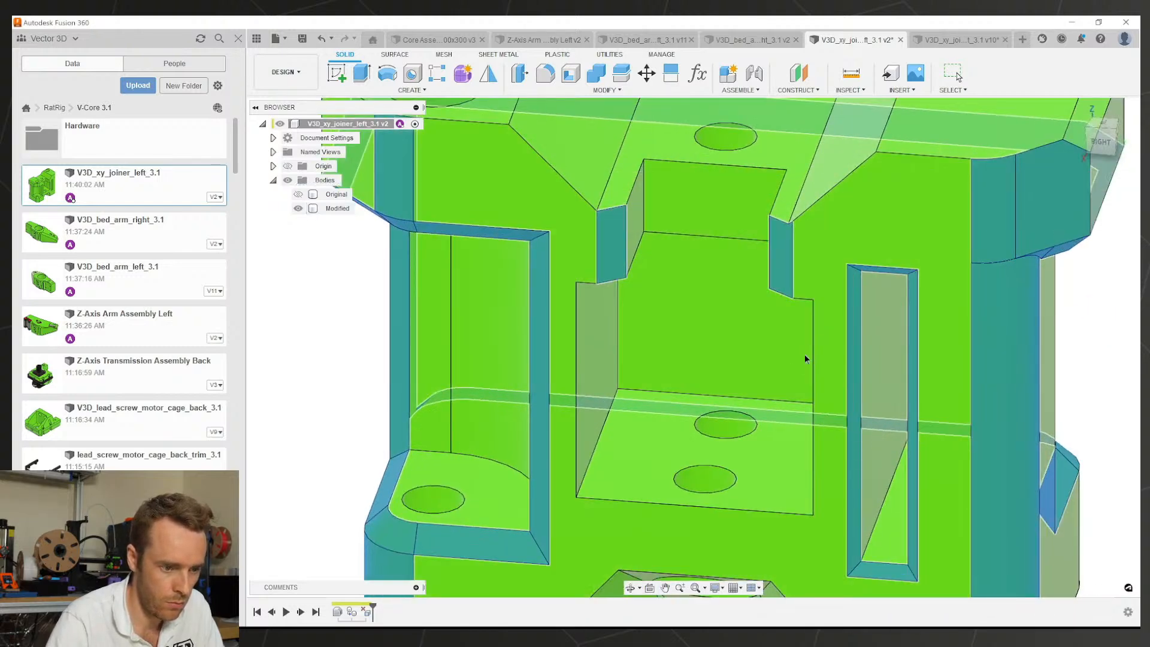
scroll(806, 360, "down", 3)
scroll(763, 406, "down", 2)
middle_click_drag(761, 402, 705, 384)
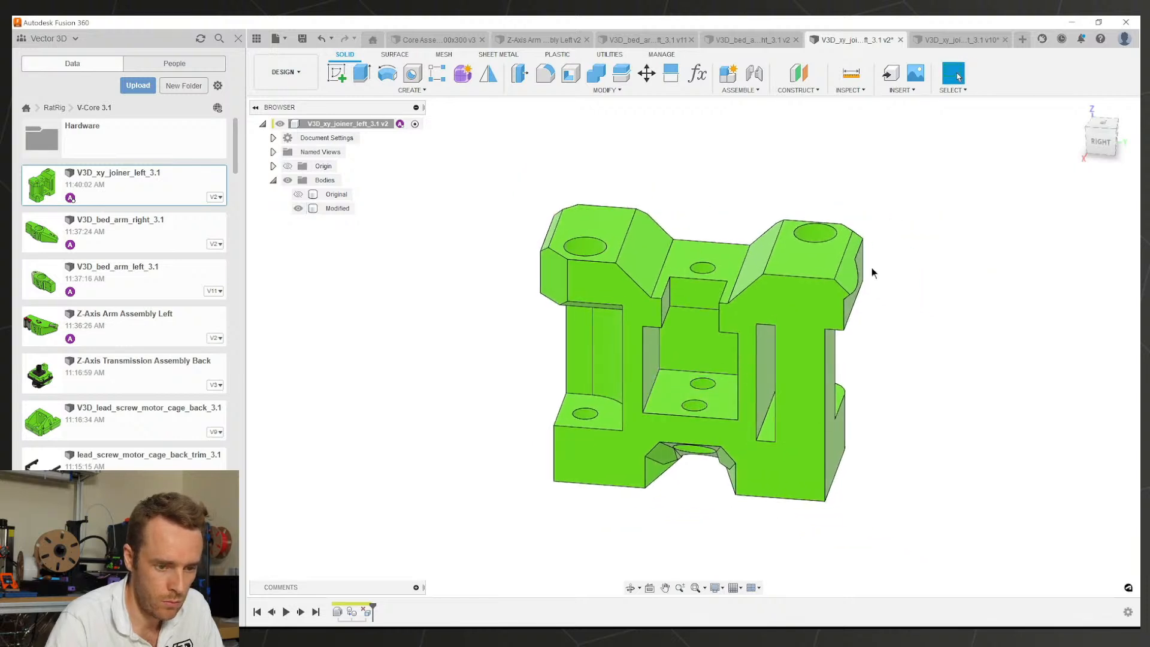
Step: Delete the selected notch face on the left joiner
scroll(863, 264, "up", 5)
key("Delete")
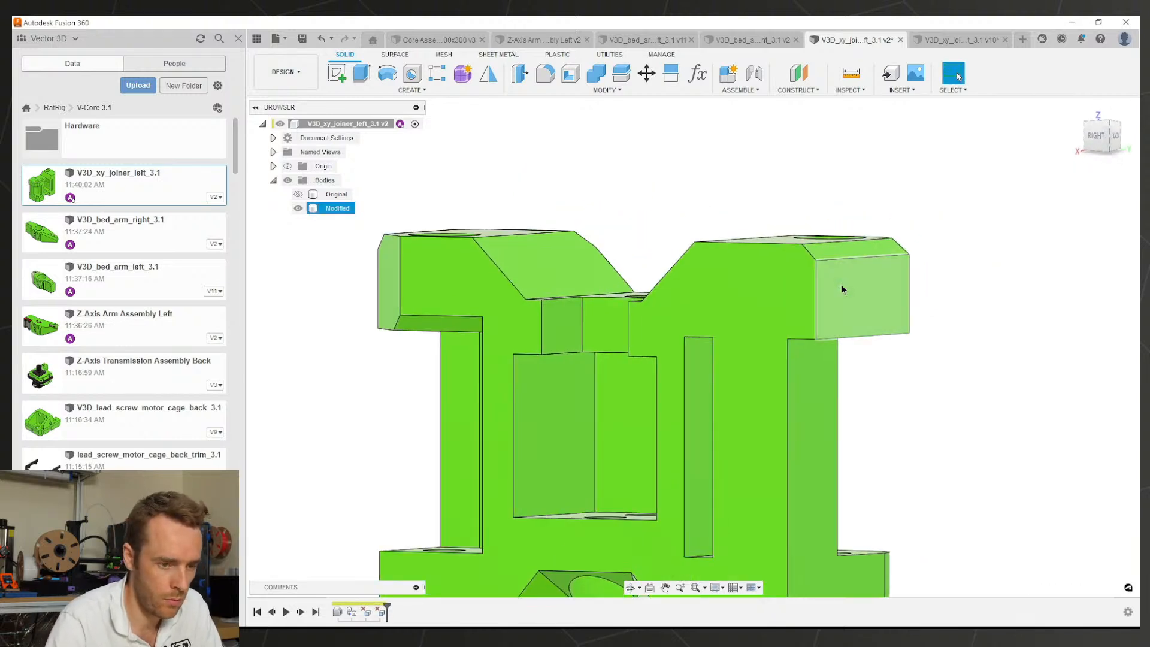
scroll(626, 435, "down", 3)
Step: Compare the left joiner's side views against the right joiner's
left_click(926, 37)
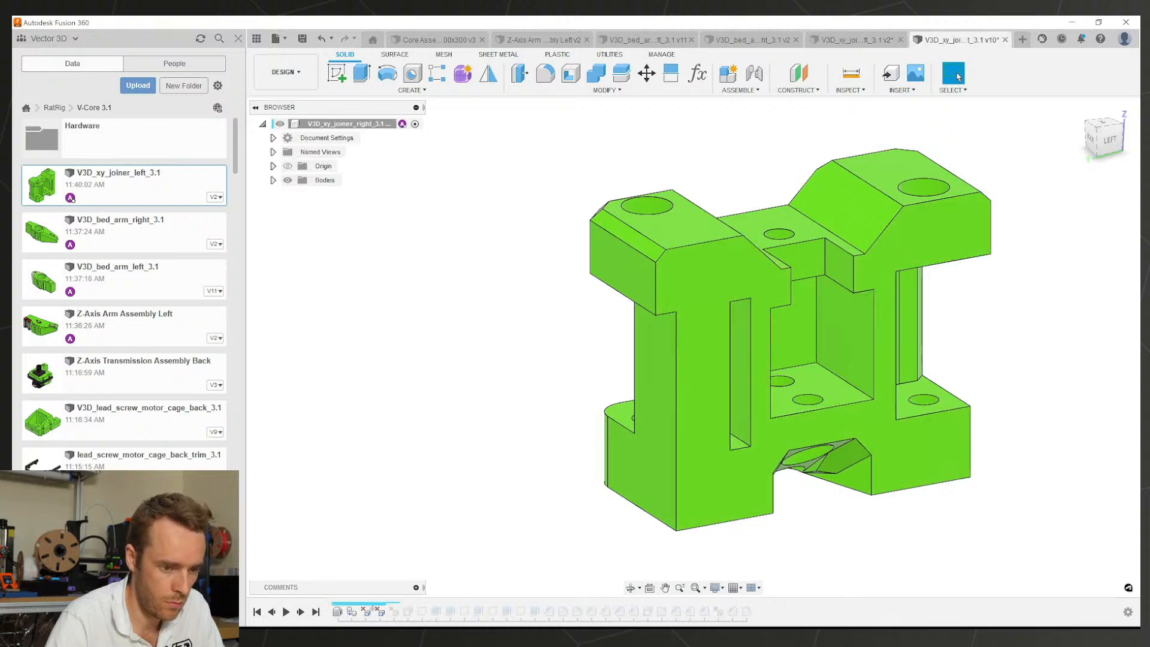
mouse_move(785, 437)
middle_mouse_down("shift")
mouse_move(710, 454)
mouse_move(672, 426)
mouse_move(600, 302)
middle_mouse_up("shift")
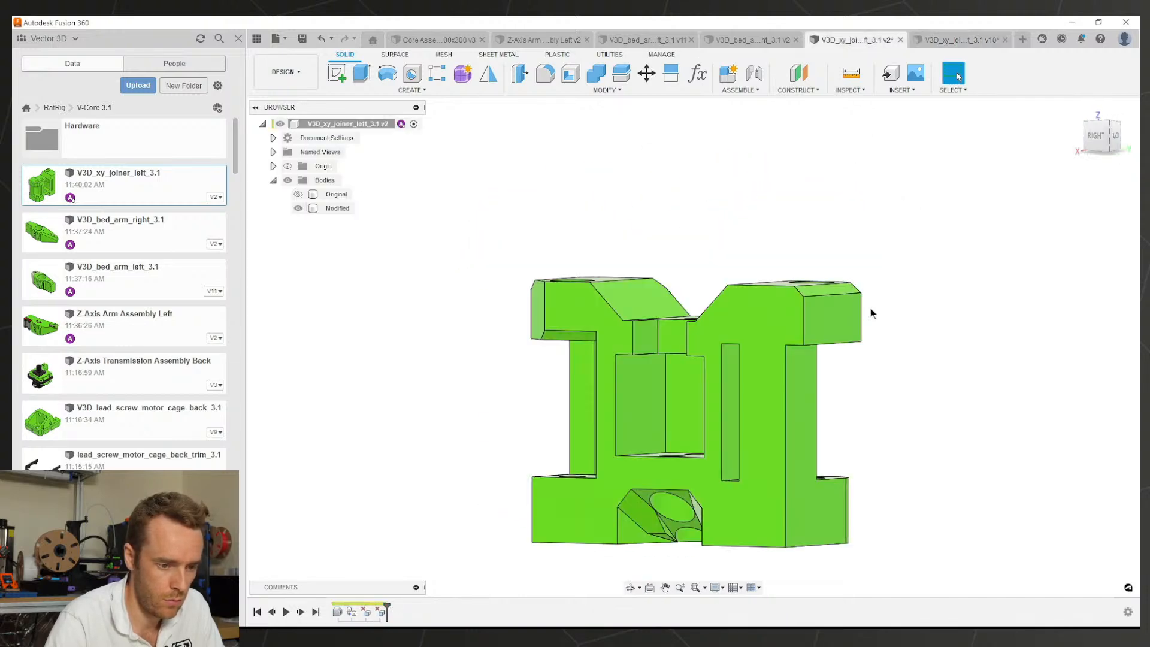
middle_click_drag(868, 313, 711, 335, "shift")
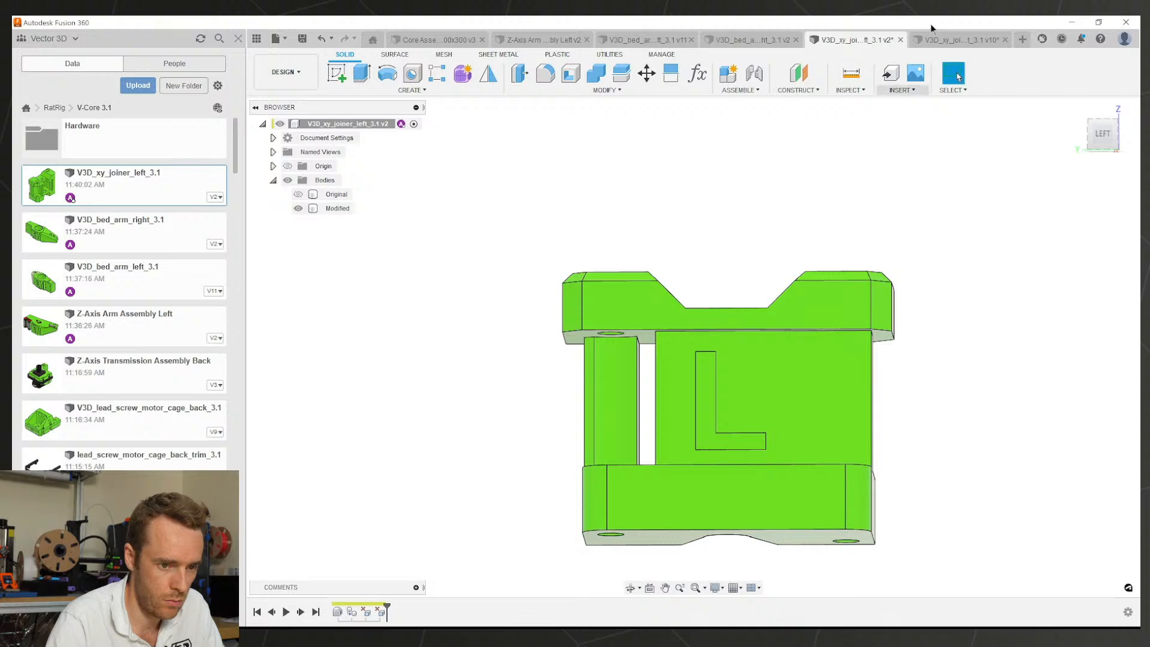
left_click(950, 38)
left_click(849, 40)
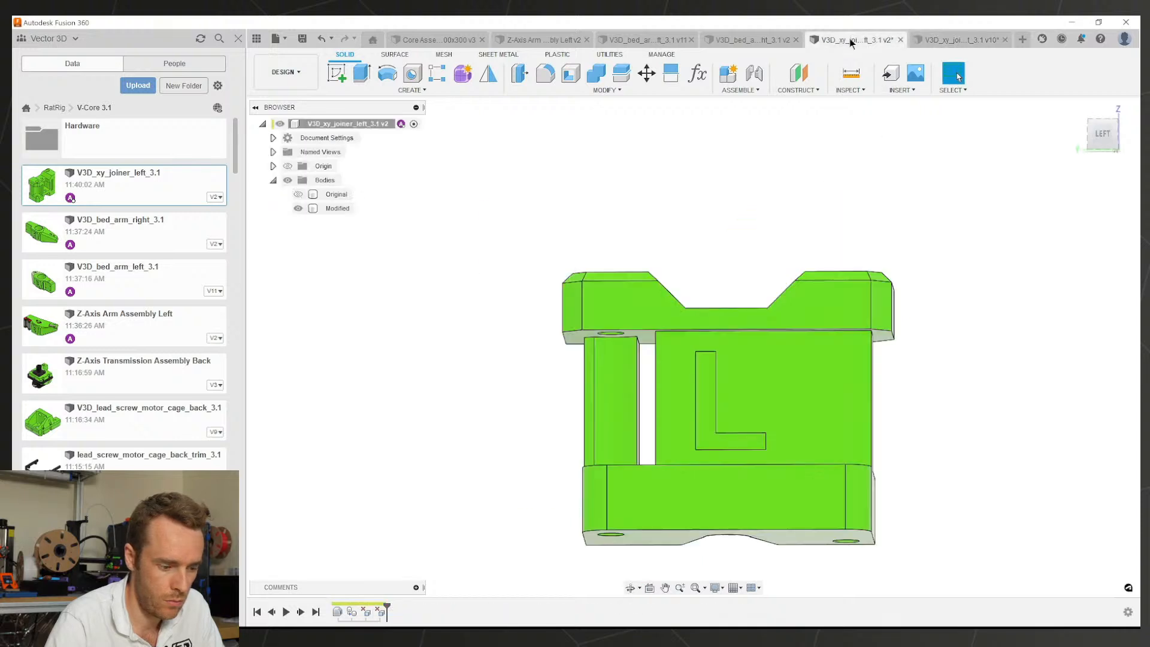
middle_click_drag(680, 459, 870, 376, "shift")
left_click(885, 463)
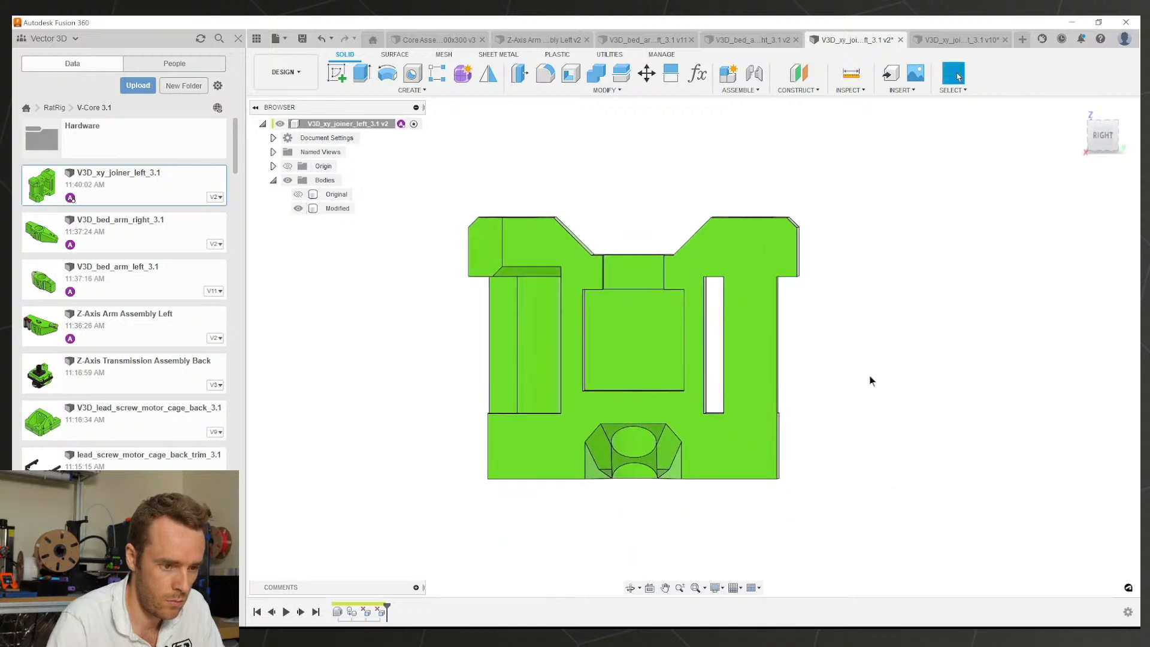
left_click(940, 41)
middle_click_drag(773, 213, 955, 222, "shift")
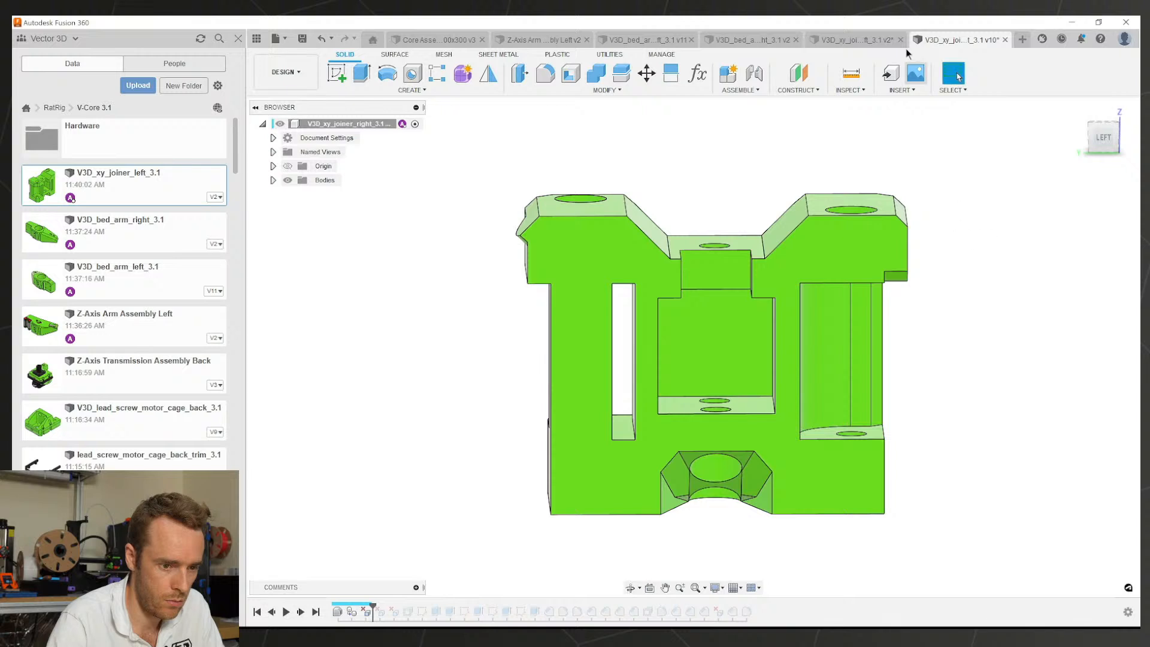
left_click(856, 39)
left_click(932, 41)
left_click(876, 39)
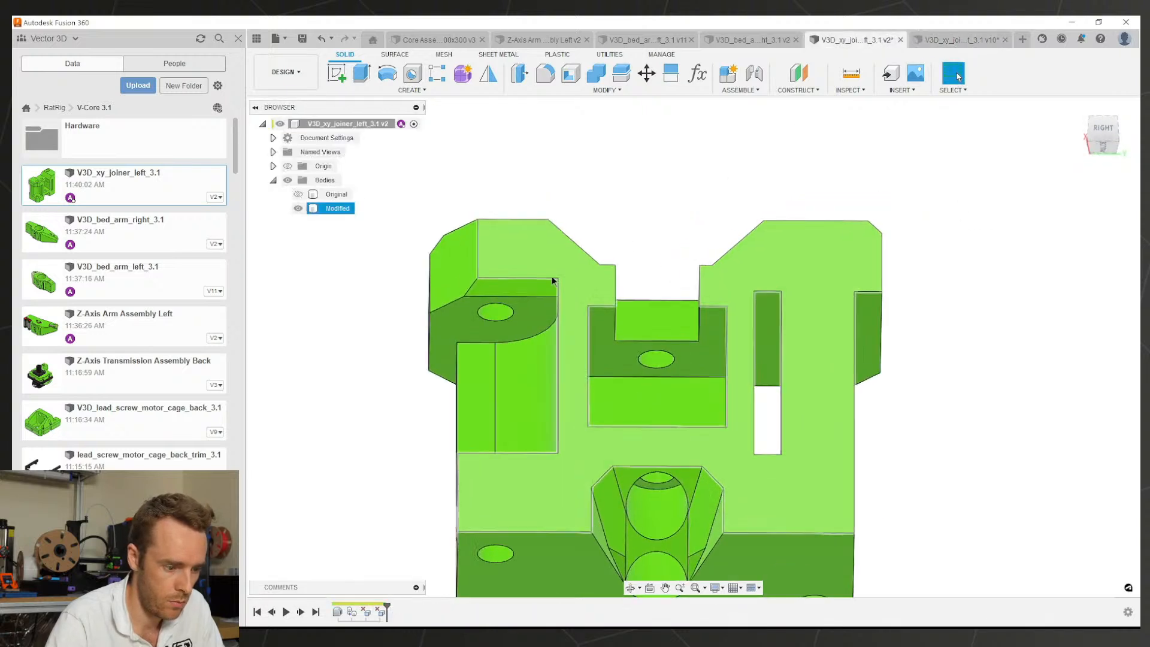
Step: Reopen DeleteFace1 and recommit it
left_click(527, 294)
double_click(367, 613)
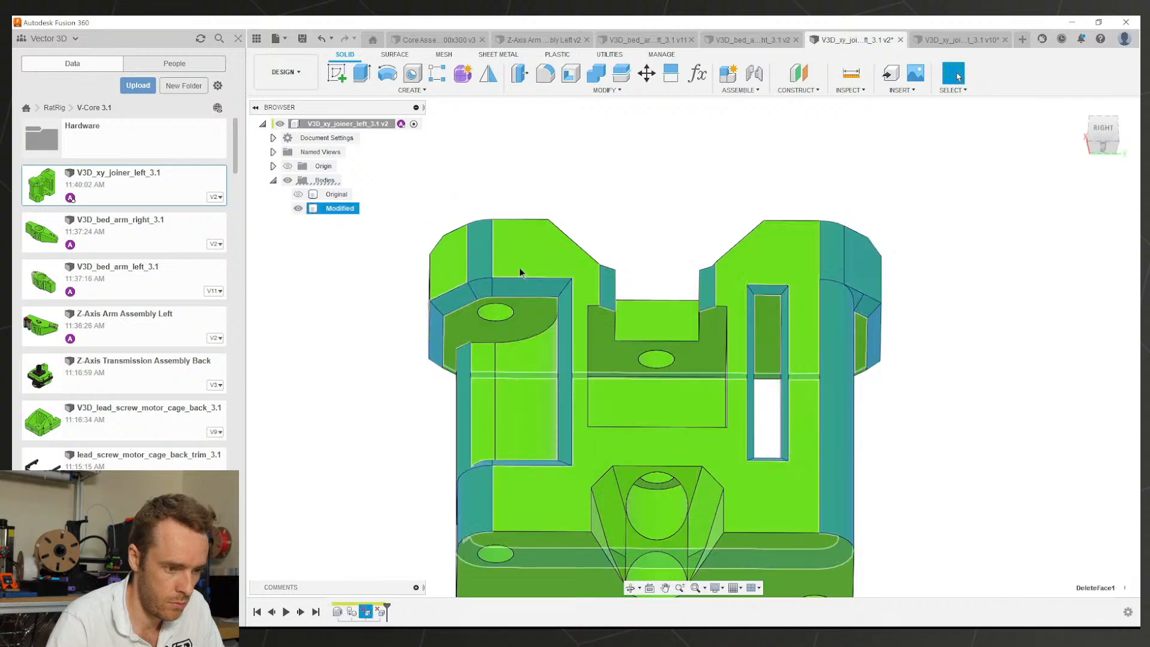
key("Return")
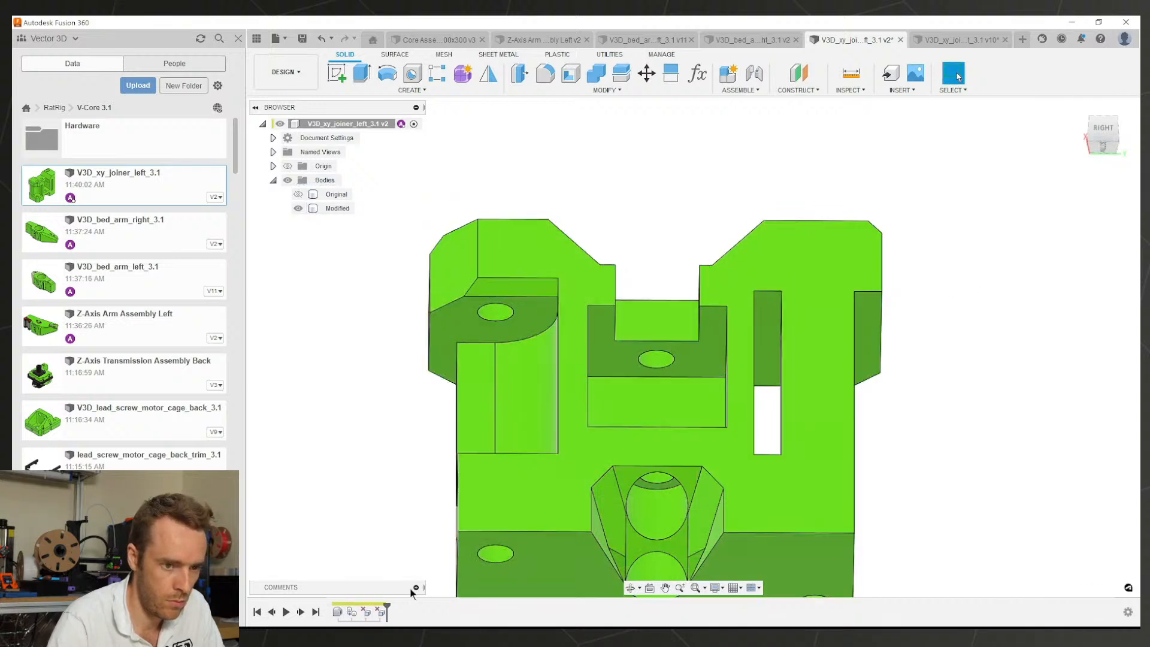
Step: Inspect the right joiner's small notch face near the top hole
left_click(938, 40)
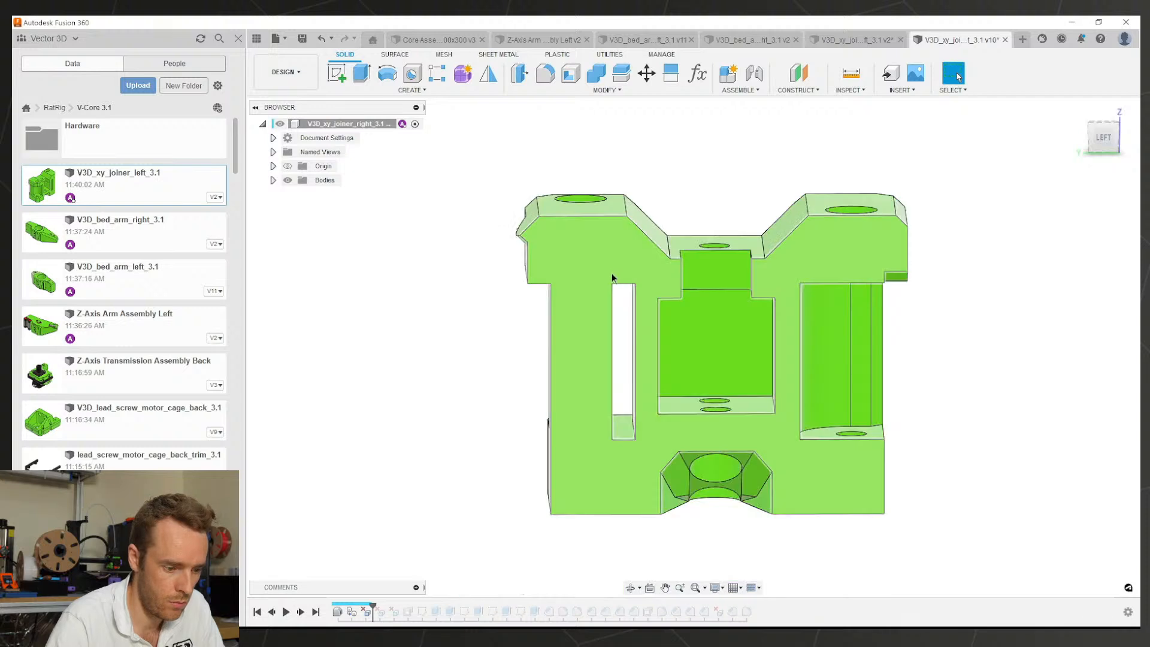
middle_click_drag(662, 438, 602, 413, "shift")
scroll(719, 238, "up", 3)
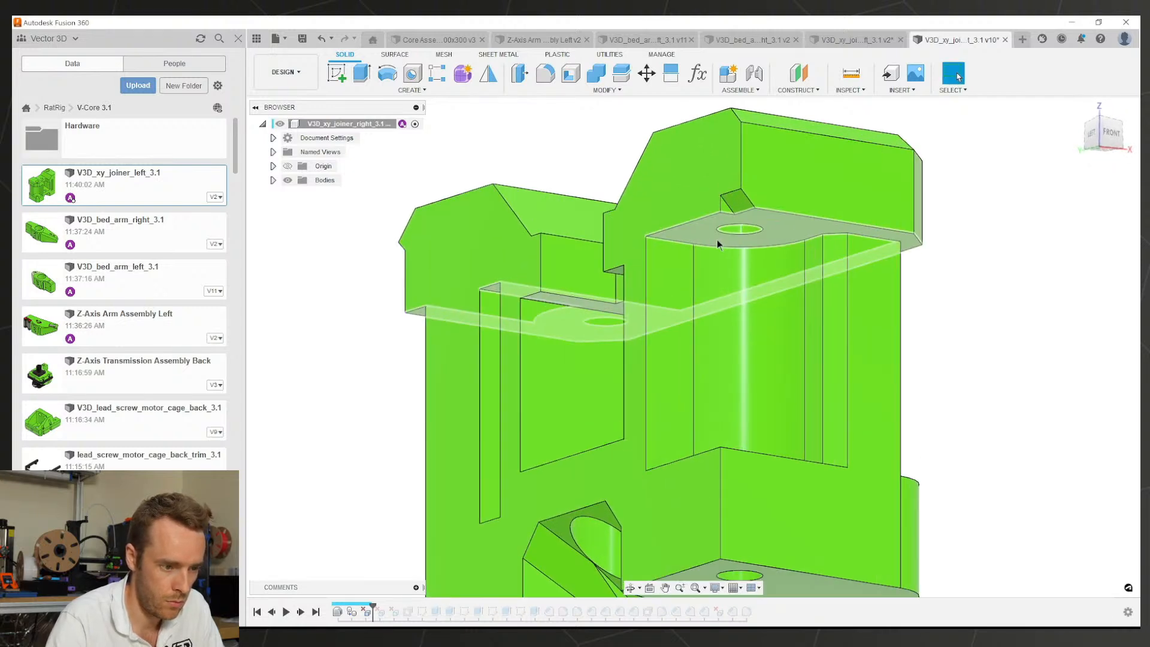
left_click(738, 202)
scroll(590, 360, "down", 3)
left_click(854, 39)
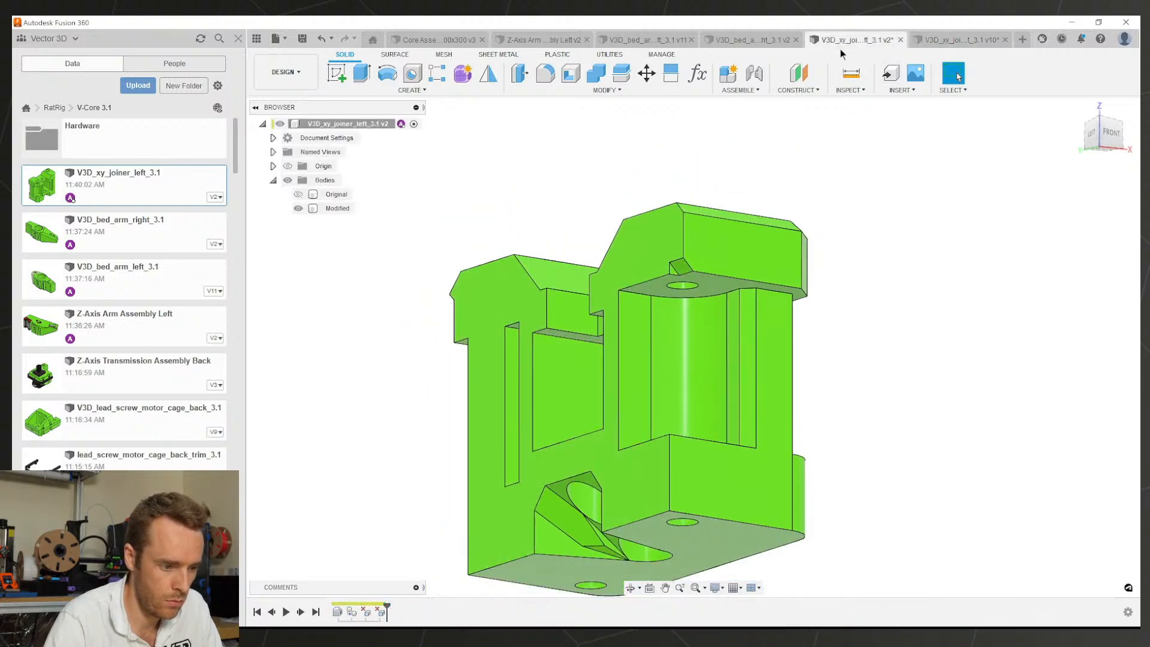
Step: Re-edit the one-face and 32-face deletion features and confirm both
double_click(379, 611)
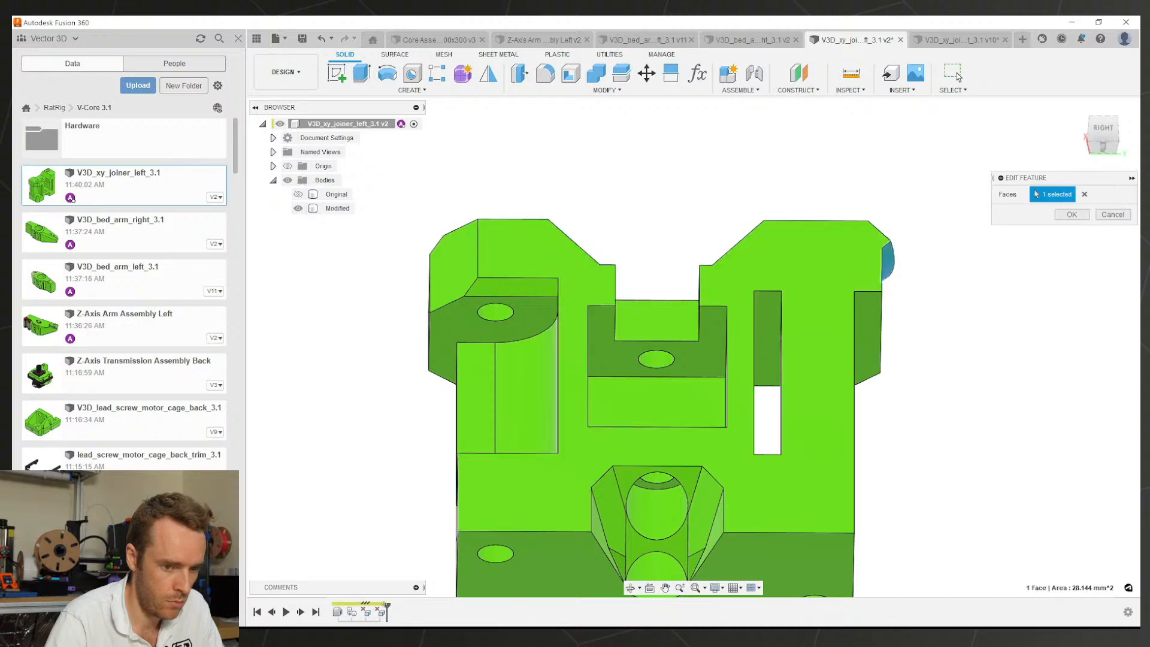
key("Return")
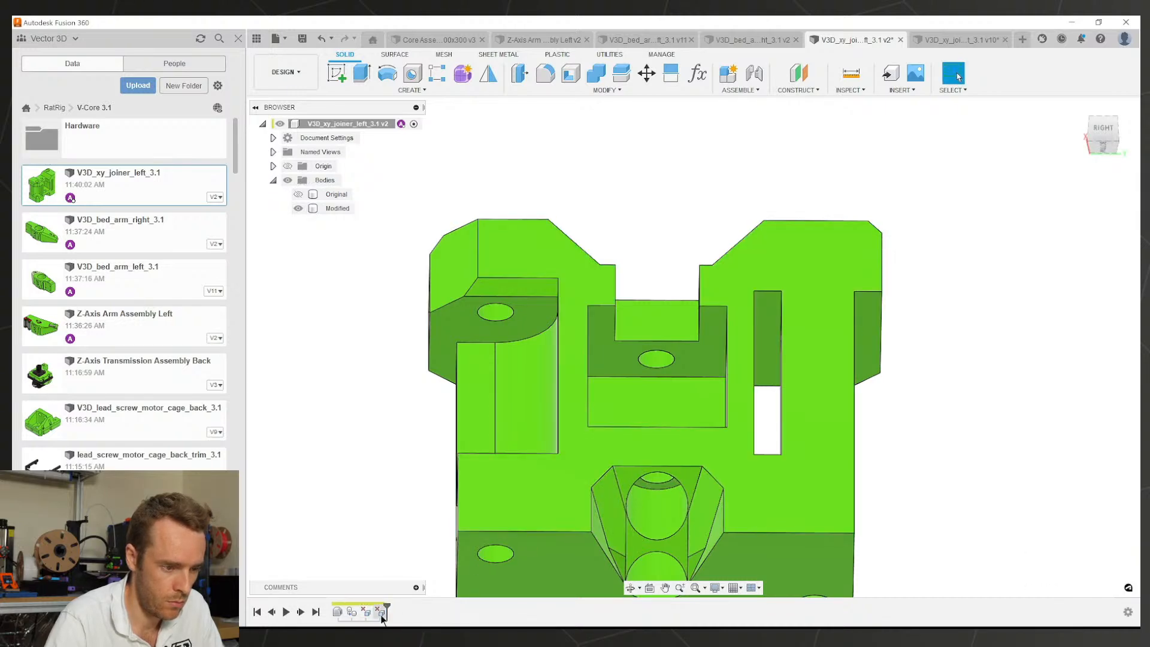
double_click(367, 614)
middle_click_drag(523, 301, 563, 326, "shift")
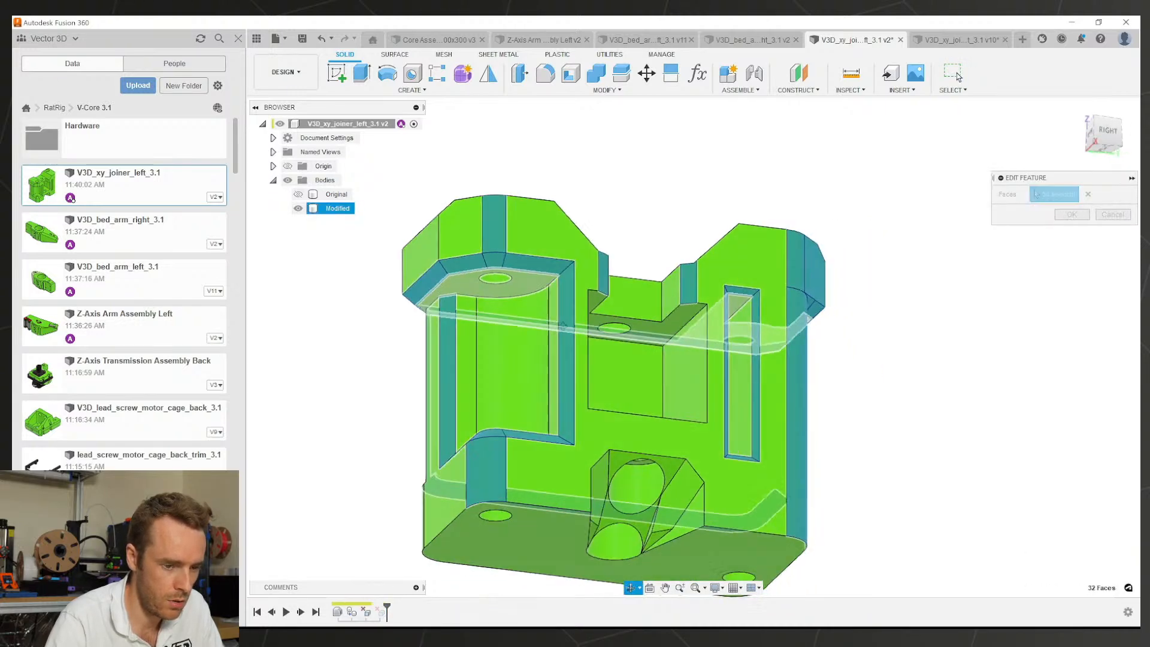
scroll(563, 326, "up", 3)
left_click(1071, 215)
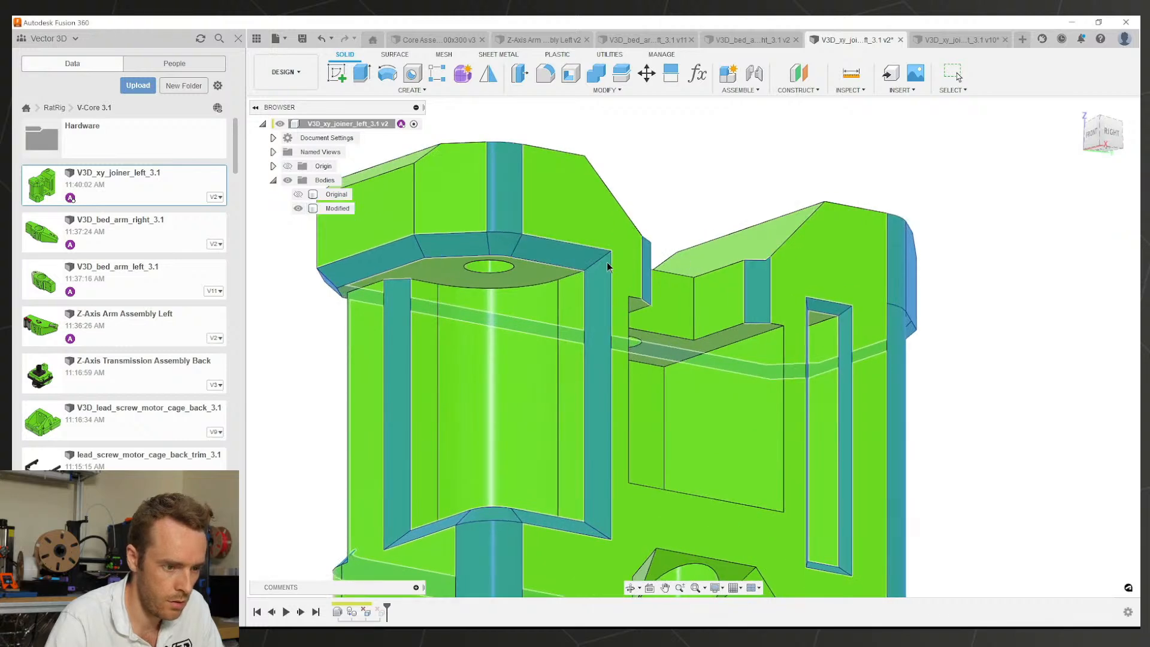
Step: Select the sloped face by the top hole and reduce a deletion feature to 31 faces
left_click(519, 254)
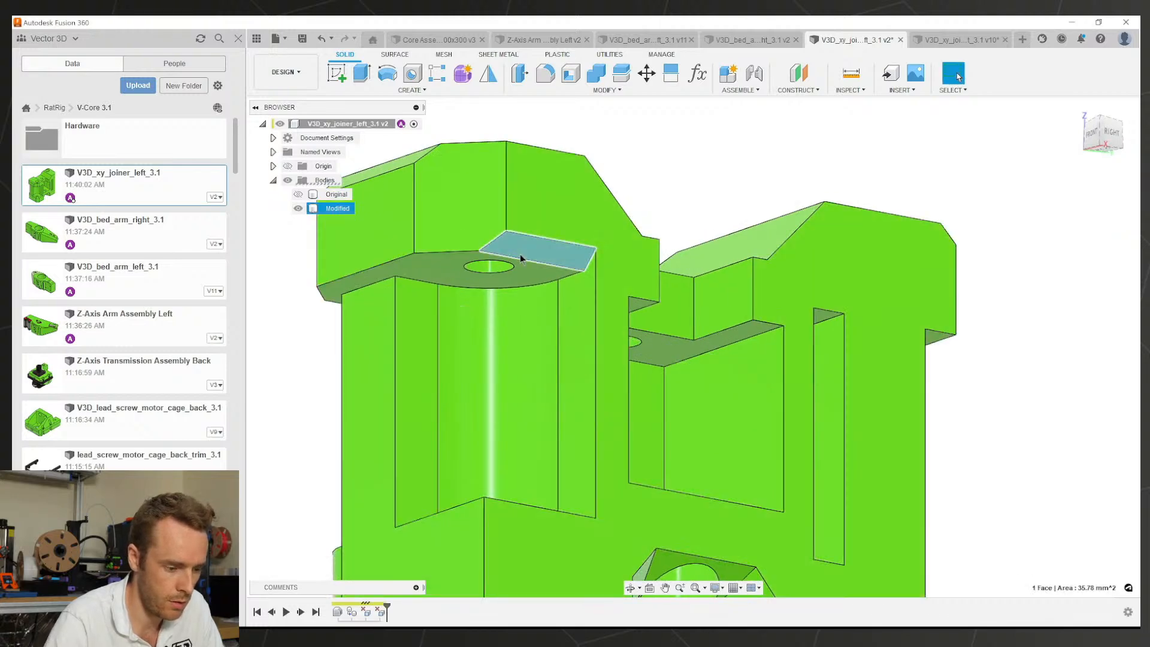
double_click(373, 613)
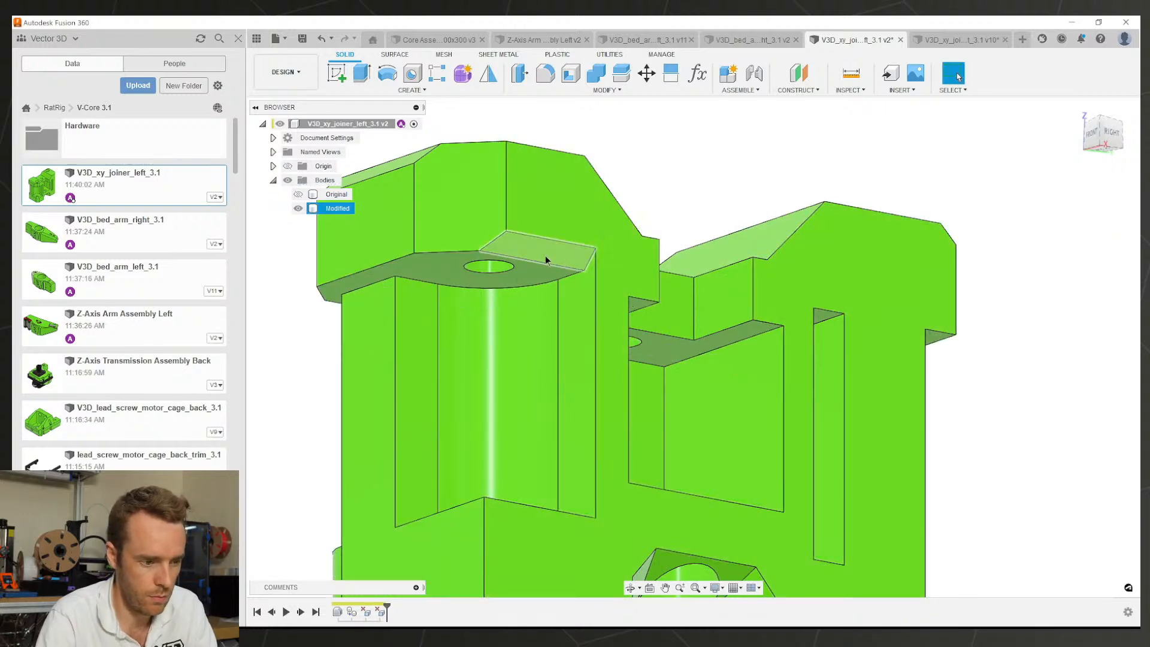
left_click(545, 255)
Step: Delete the sloped face beside the left joiner's top hole
key("Delete")
scroll(629, 297, "down", 4)
middle_click_drag(649, 307, 578, 308, "shift")
Step: Check the right joiner's left view for comparison, then return to the left joiner
left_click(943, 38)
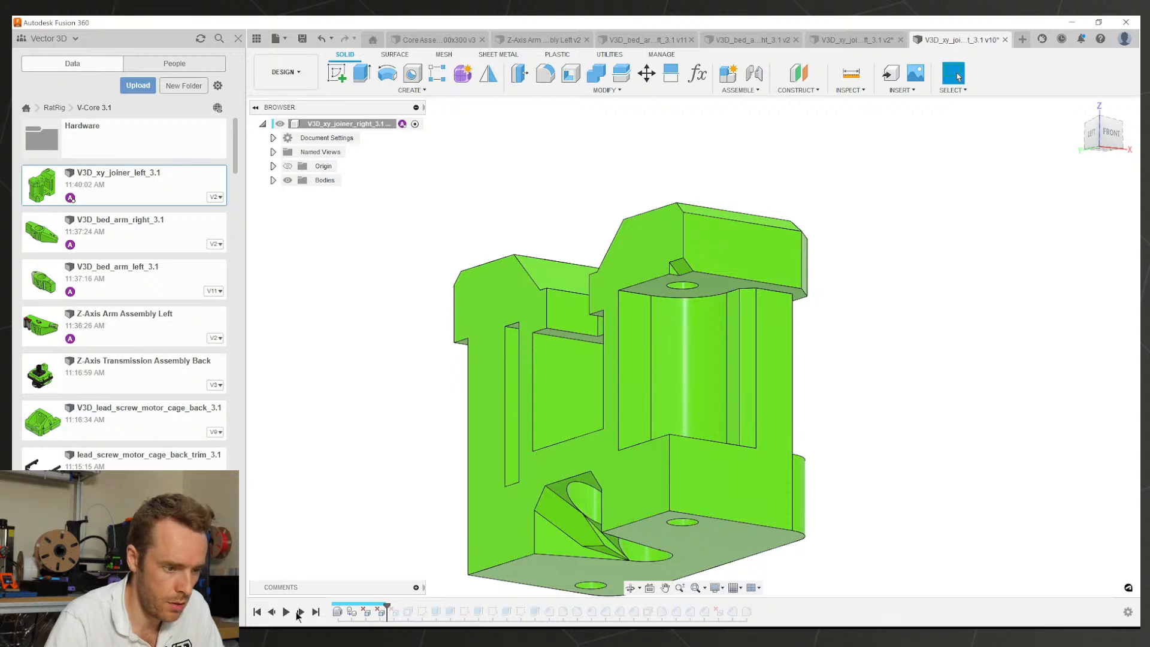
middle_click_drag(599, 419, 640, 425, "shift")
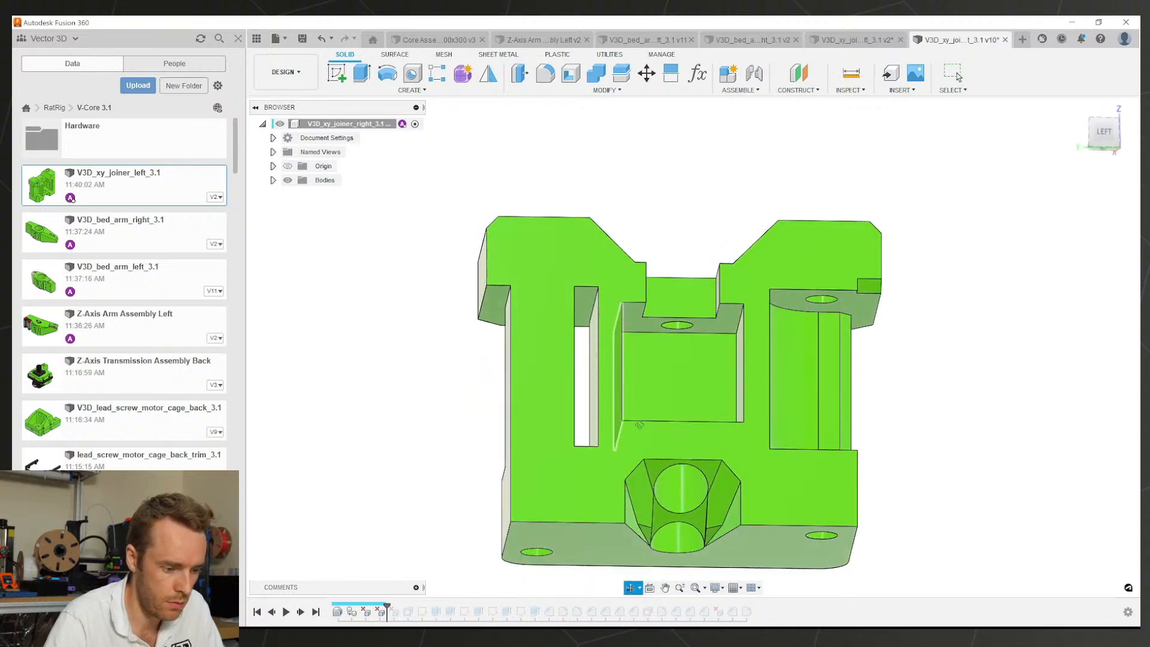
left_click(958, 76)
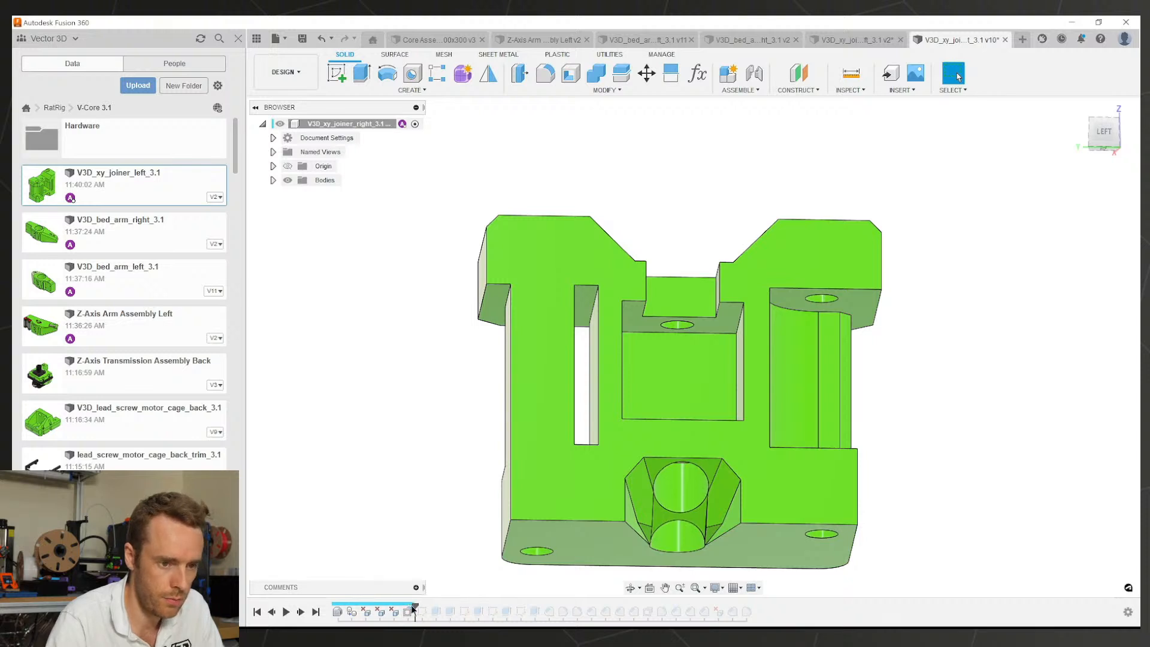
left_click(858, 40)
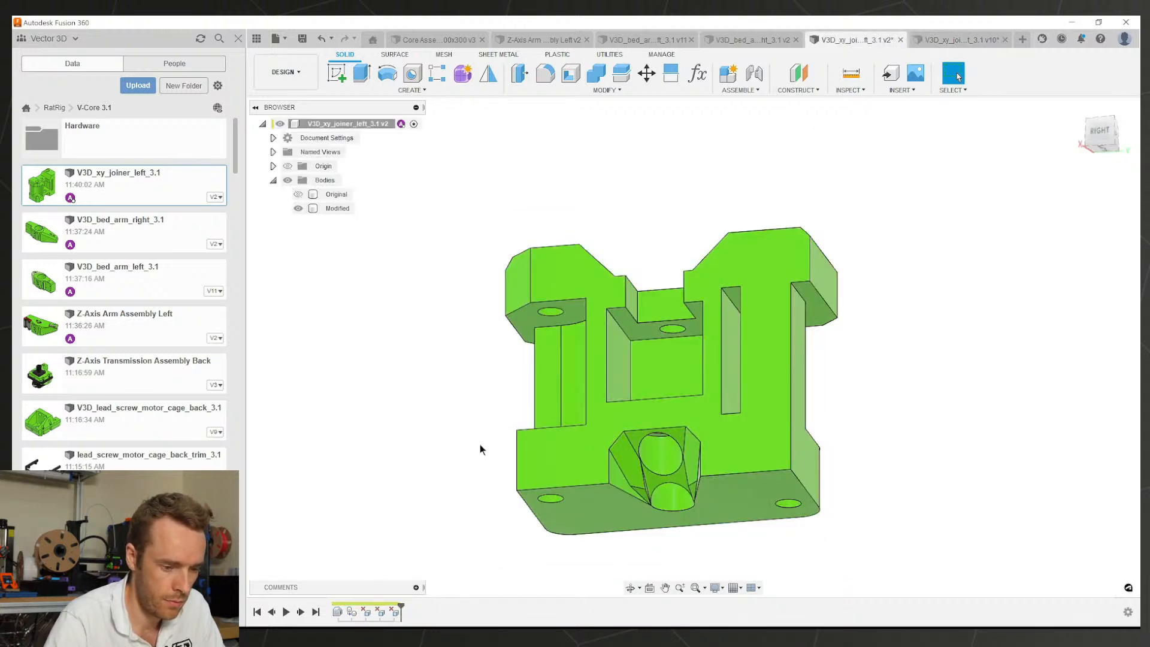
Step: Start an Offset Face of -0.1 mm and pick the central and inner hole faces
scroll(560, 488, "up", 3)
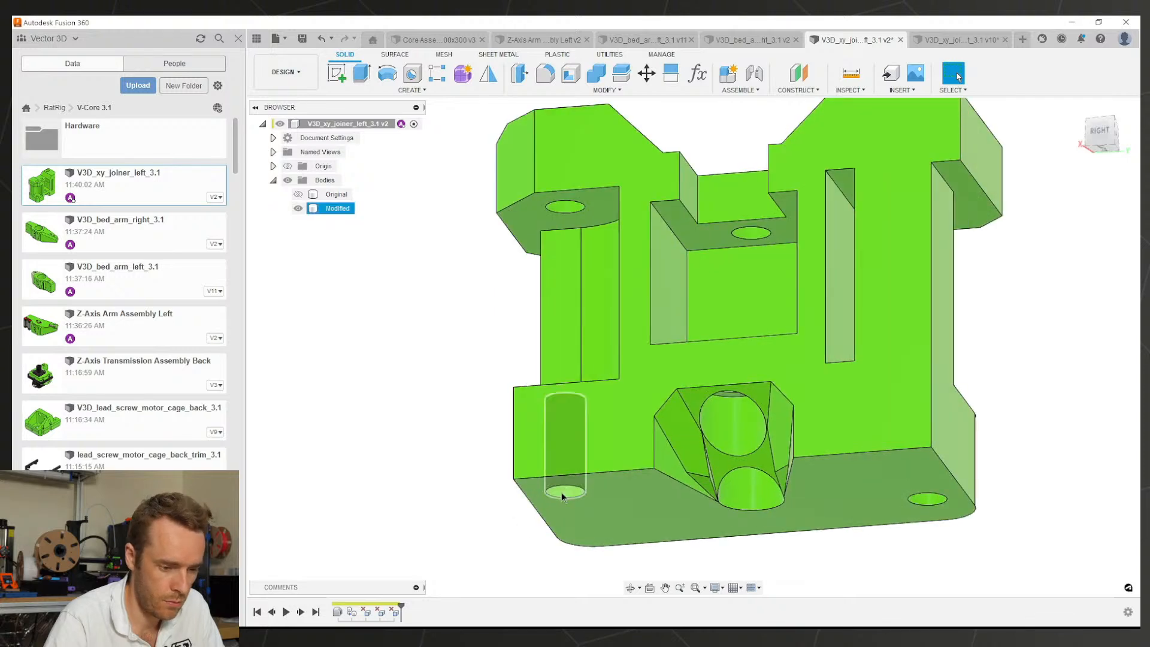
key("q")
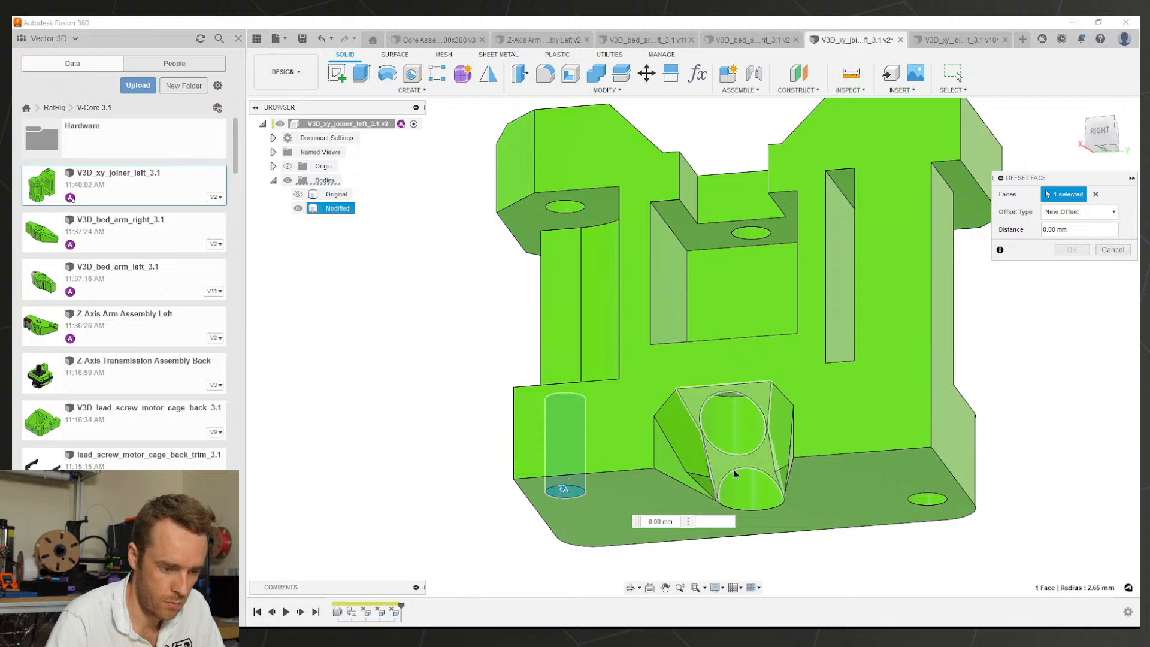
double_click(657, 521)
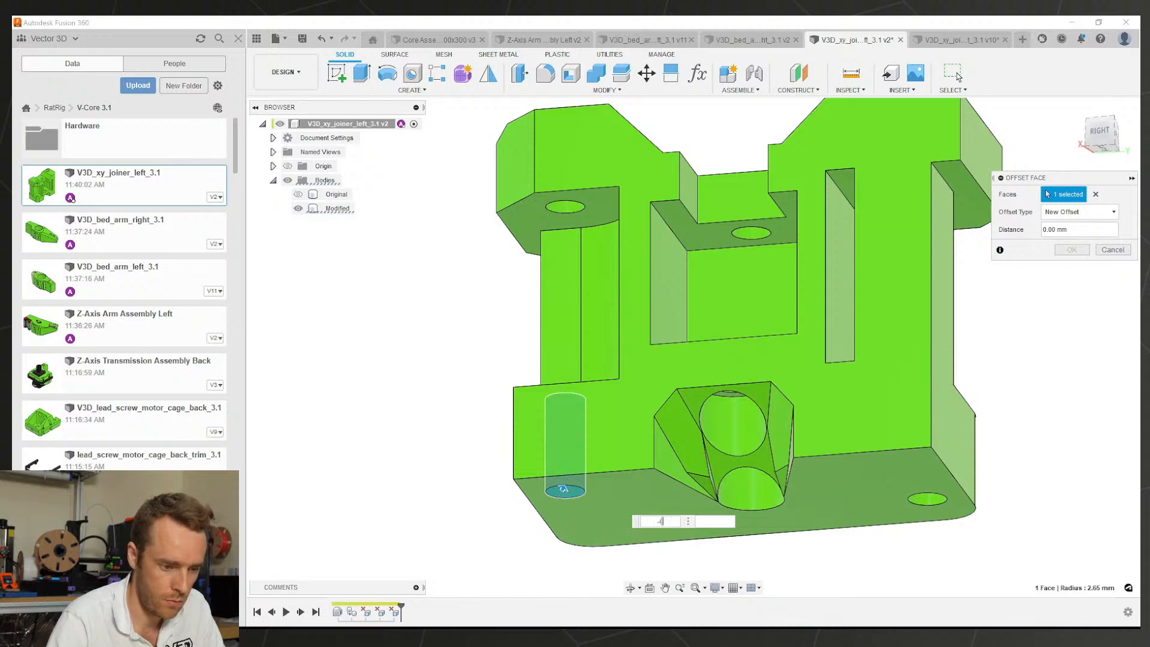
left_click(740, 431)
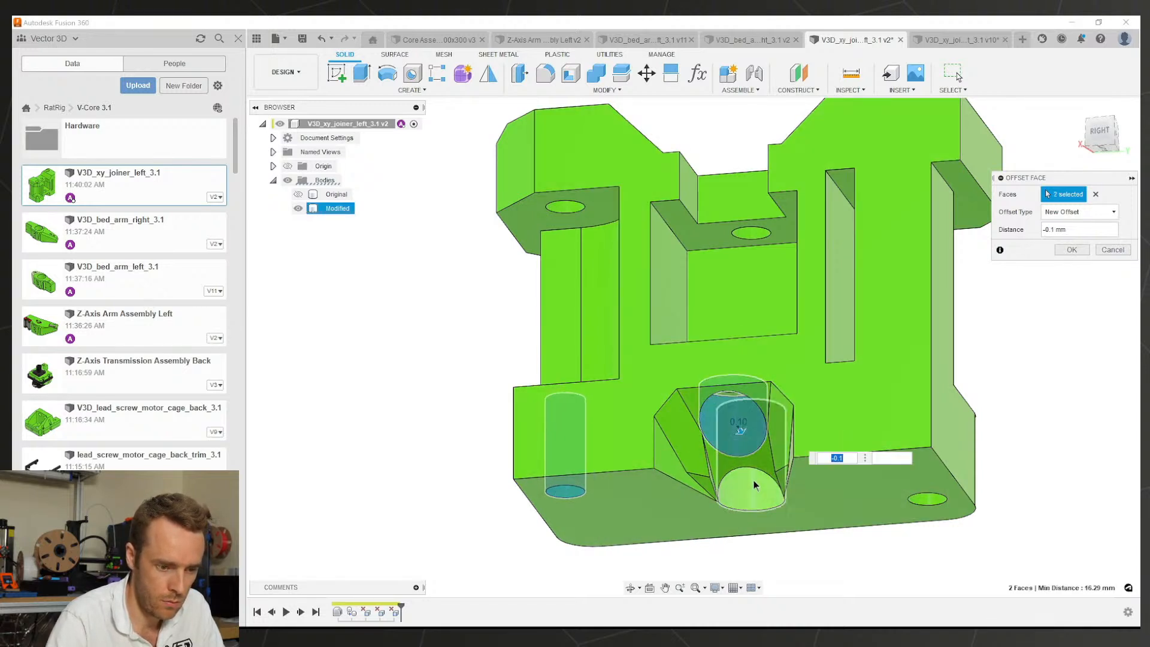
left_click(755, 484)
middle_click_drag(753, 415, 761, 383, "shift")
scroll(759, 385, "up", 2)
left_click(724, 405)
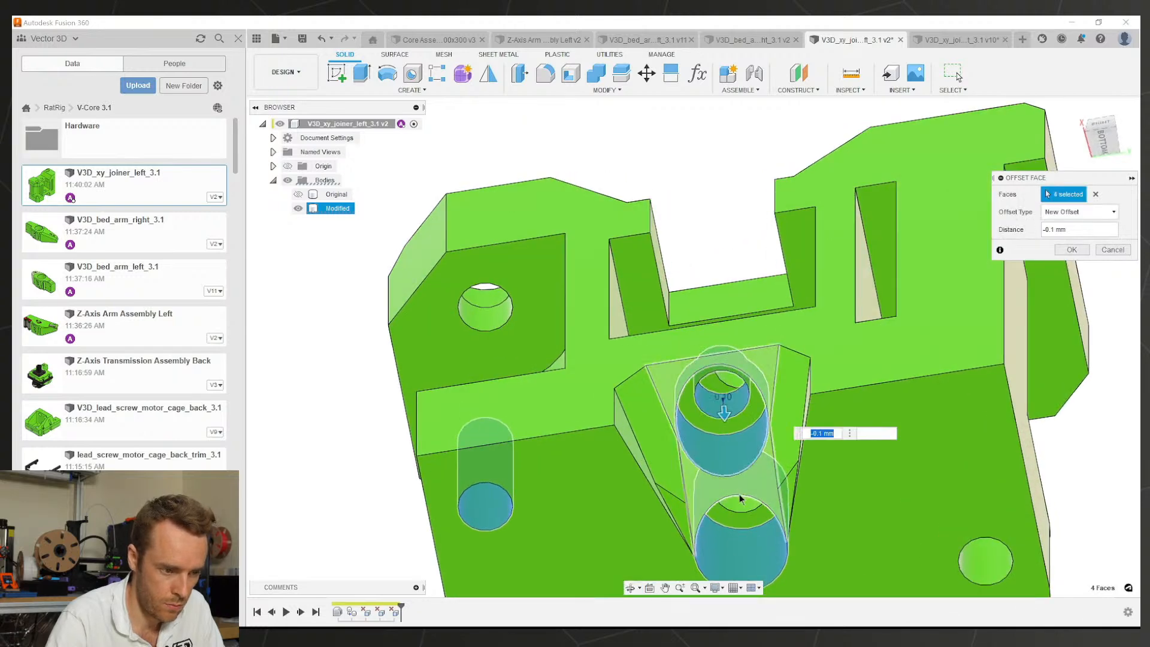
left_click(742, 499)
Step: Add the corner hole, chamfer and lower hole faces, apply the offset, and bring up the right joiner
left_click(478, 304)
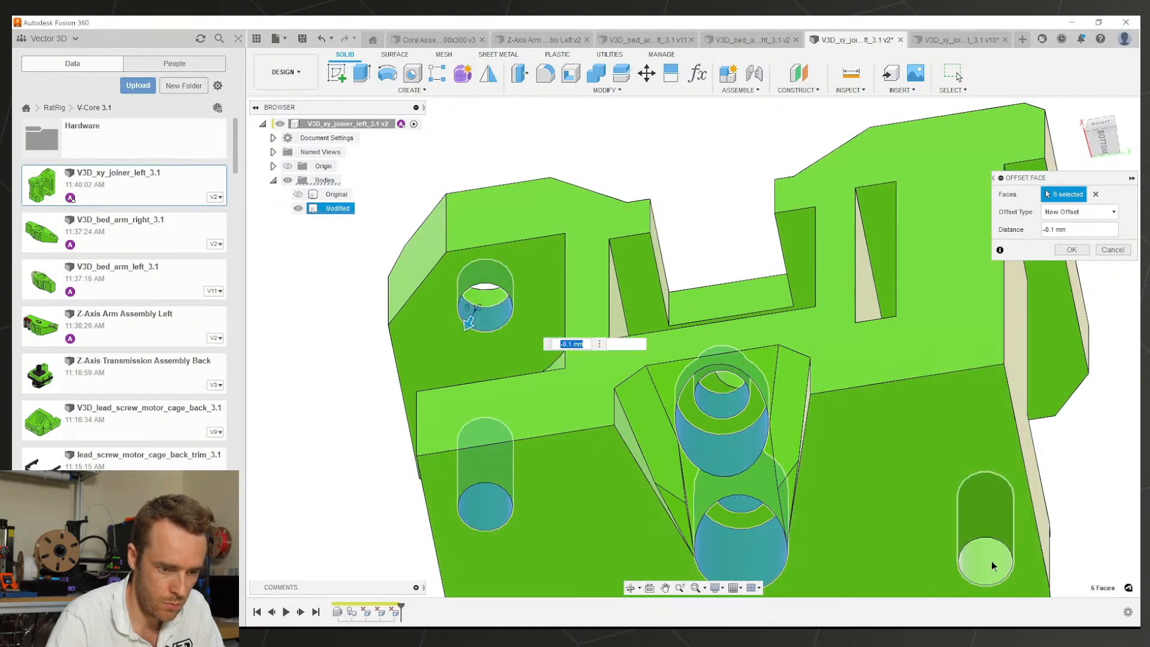
left_click(996, 559)
scroll(854, 441, "down", 2)
middle_click_drag(854, 440, 730, 211, "shift")
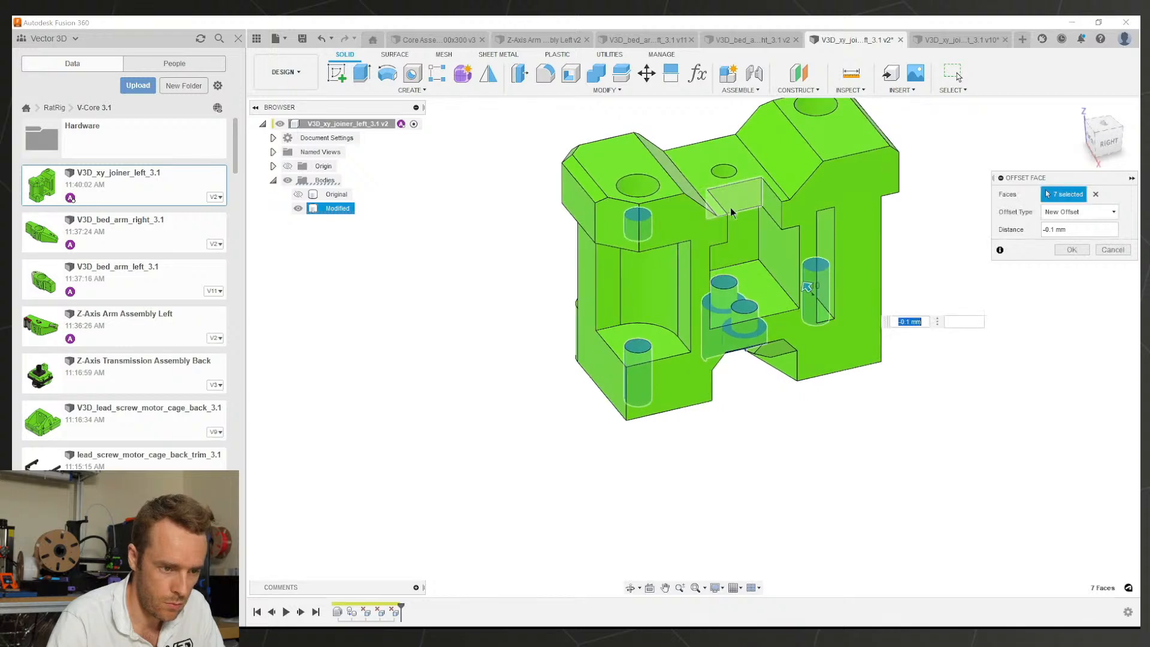
left_click(762, 150)
middle_click_drag(762, 150, 676, 270)
scroll(862, 303, "up", 4)
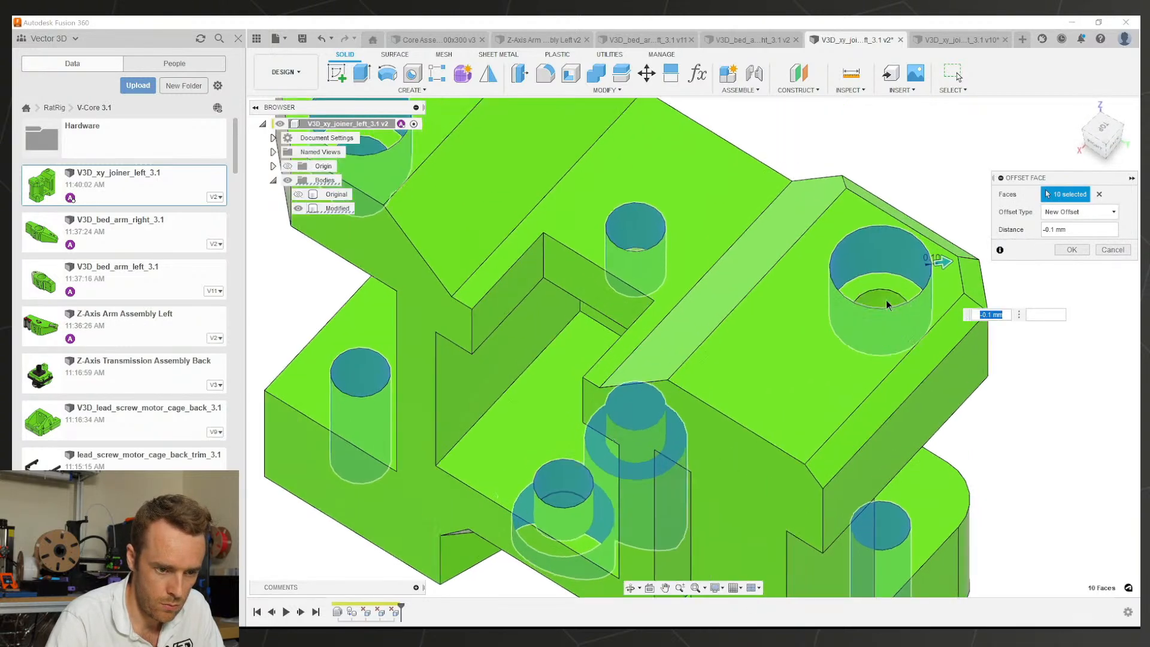
left_click(884, 298)
scroll(753, 300, "down", 4)
middle_click_drag(753, 340, 555, 316, "shift")
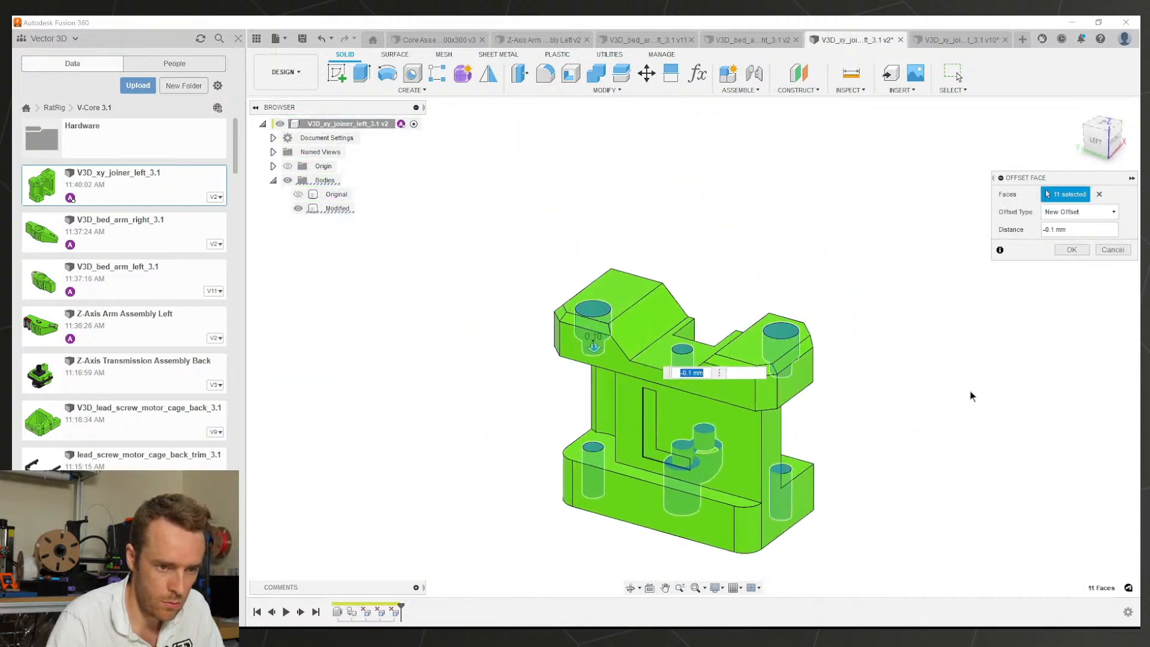
left_click(1071, 250)
left_click(939, 42)
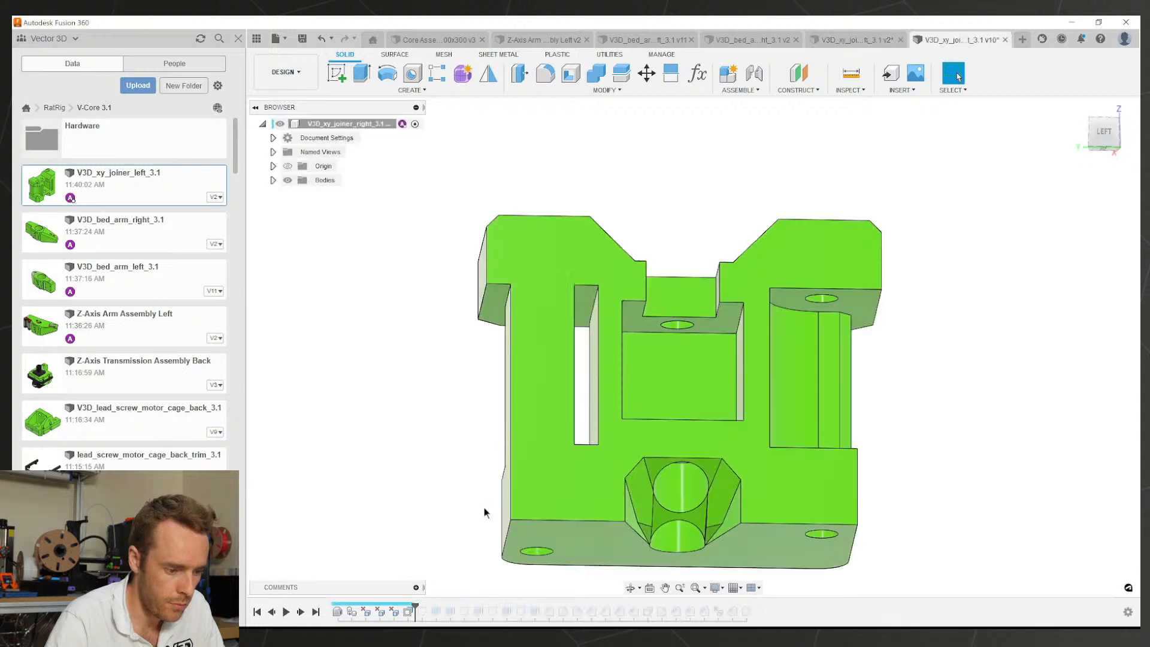
Step: Step the right joiner's history one feature forward and orbit to view its underside
left_click(422, 612)
middle_click_drag(664, 482, 689, 428, "shift")
left_click(851, 133)
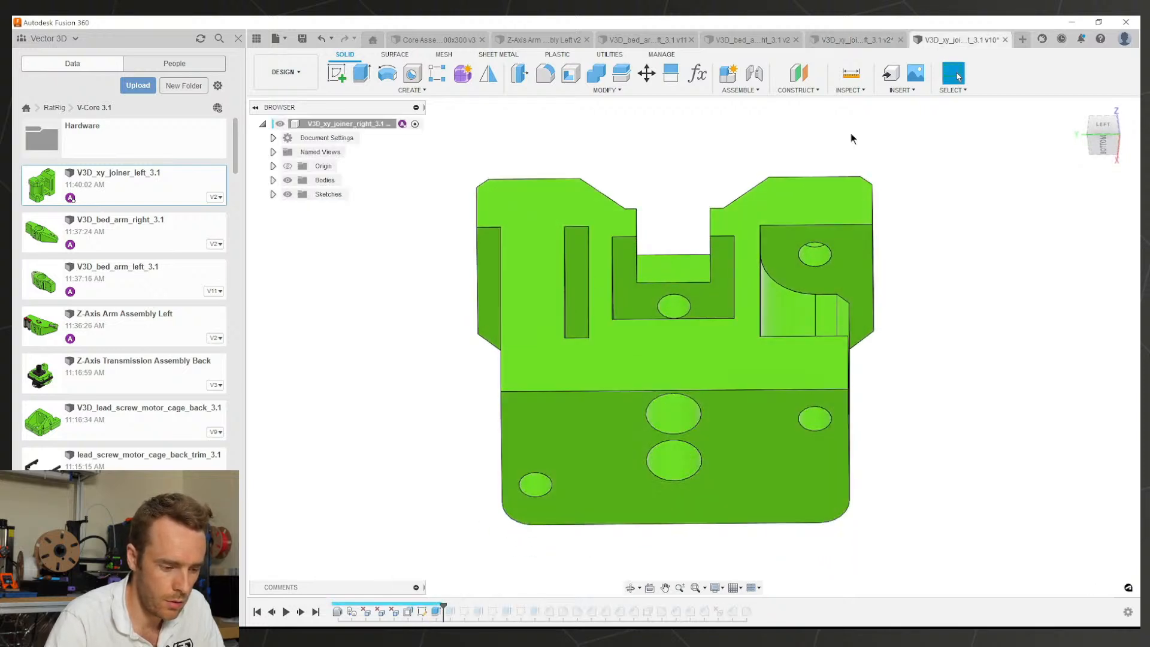
middle_click_drag(680, 363, 710, 278, "shift")
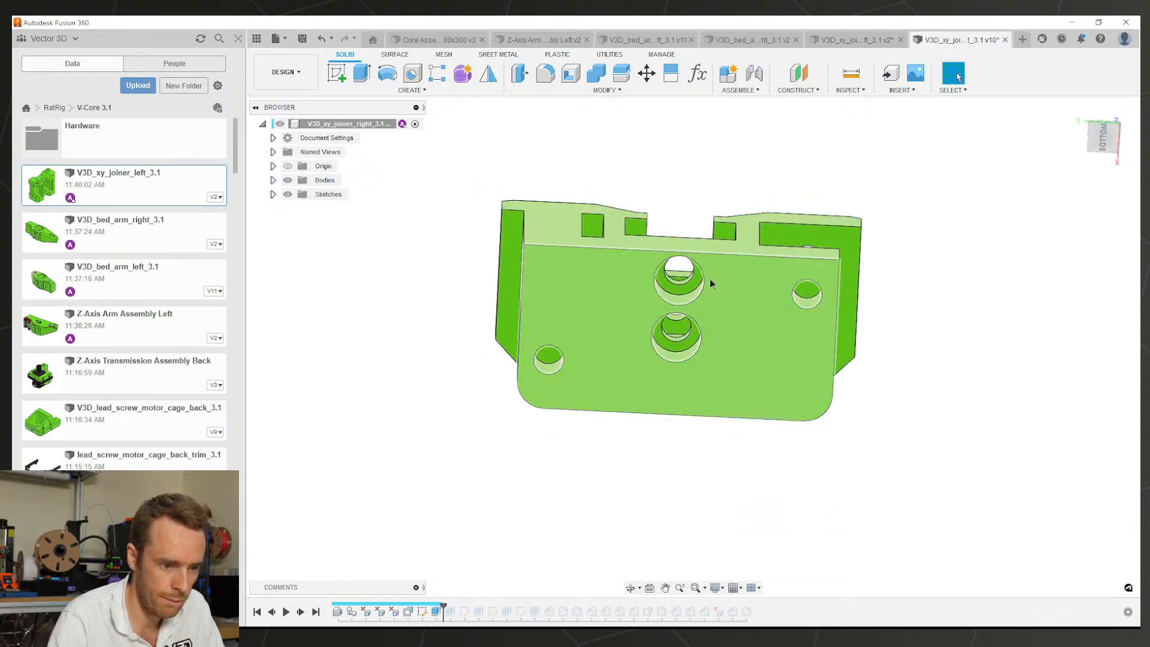
Step: Back in the left joiner, start a new sketch on the flat face with the holes
left_click(853, 45)
left_click(698, 336)
middle_click_drag(703, 416, 778, 224, "shift")
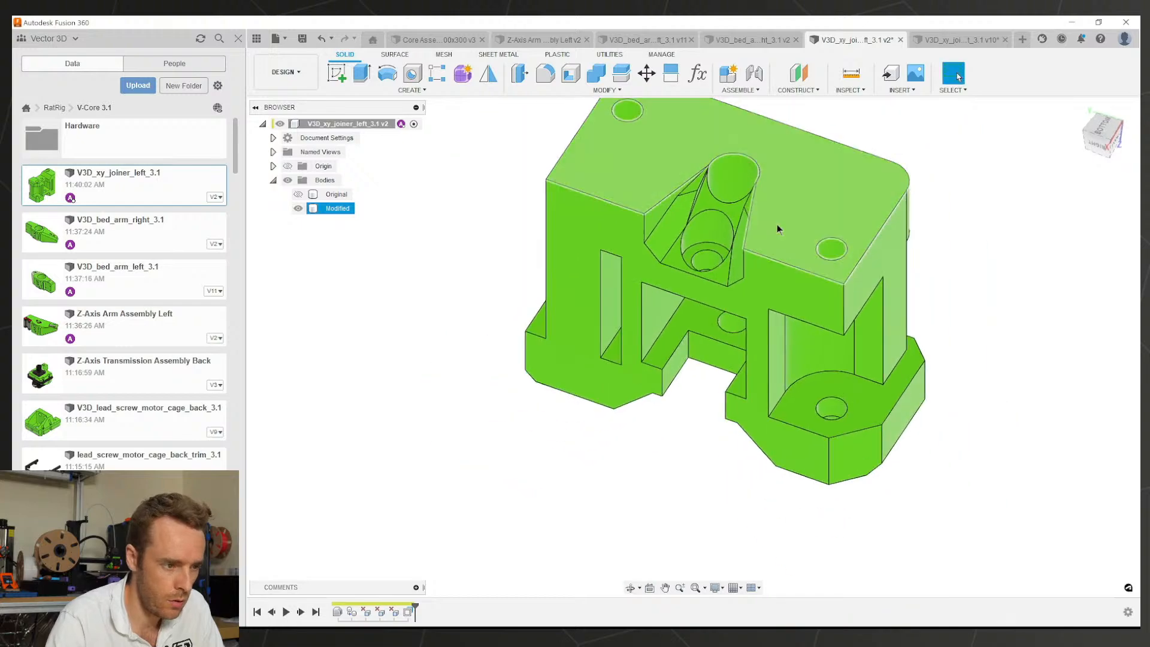
left_click(777, 224)
left_click(343, 78)
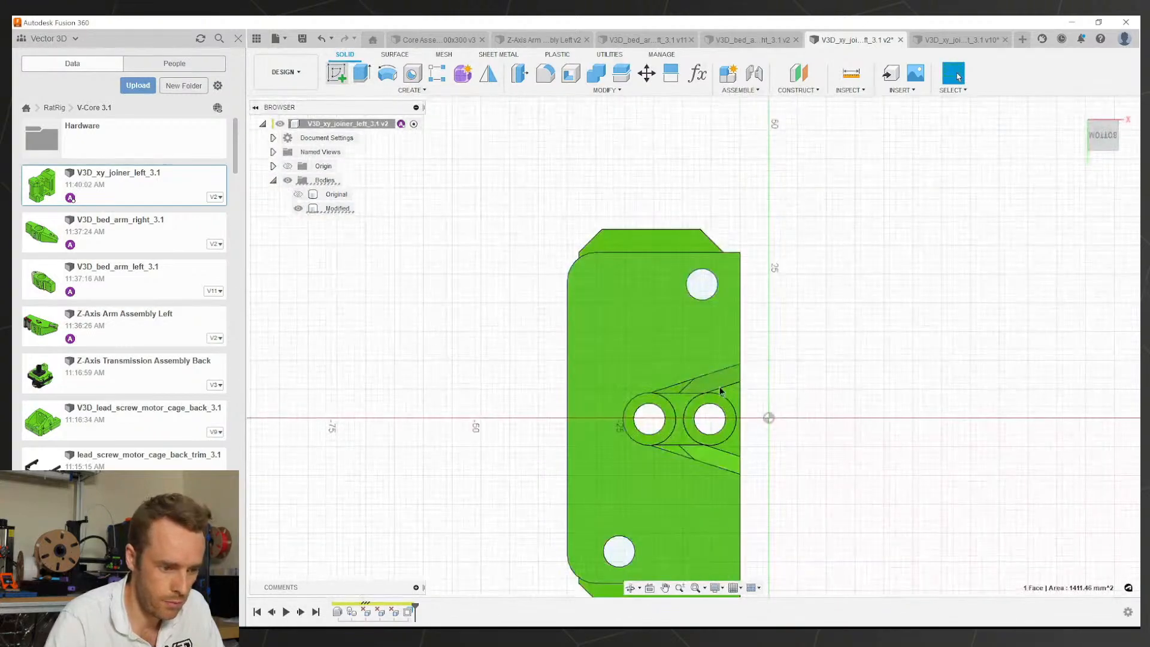
Step: Close the profile across the cone with a line and project the two circular edges
middle_click_drag(721, 393, 590, 339, "shift")
scroll(591, 343, "up", 2)
key("l")
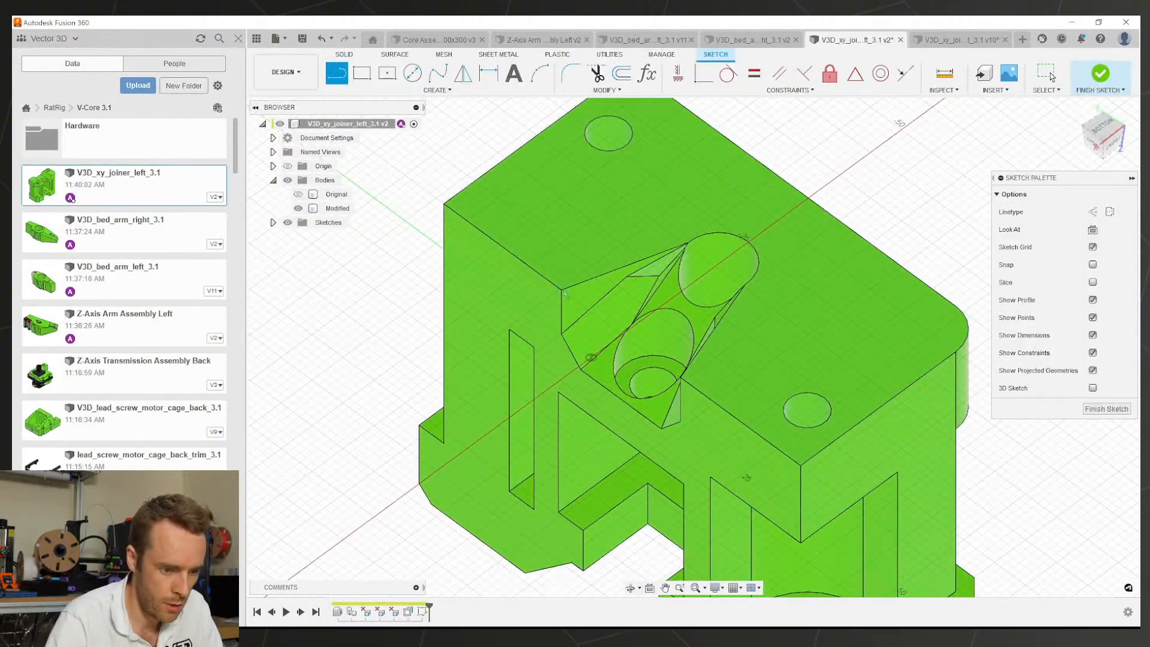
scroll(686, 381, "up", 2)
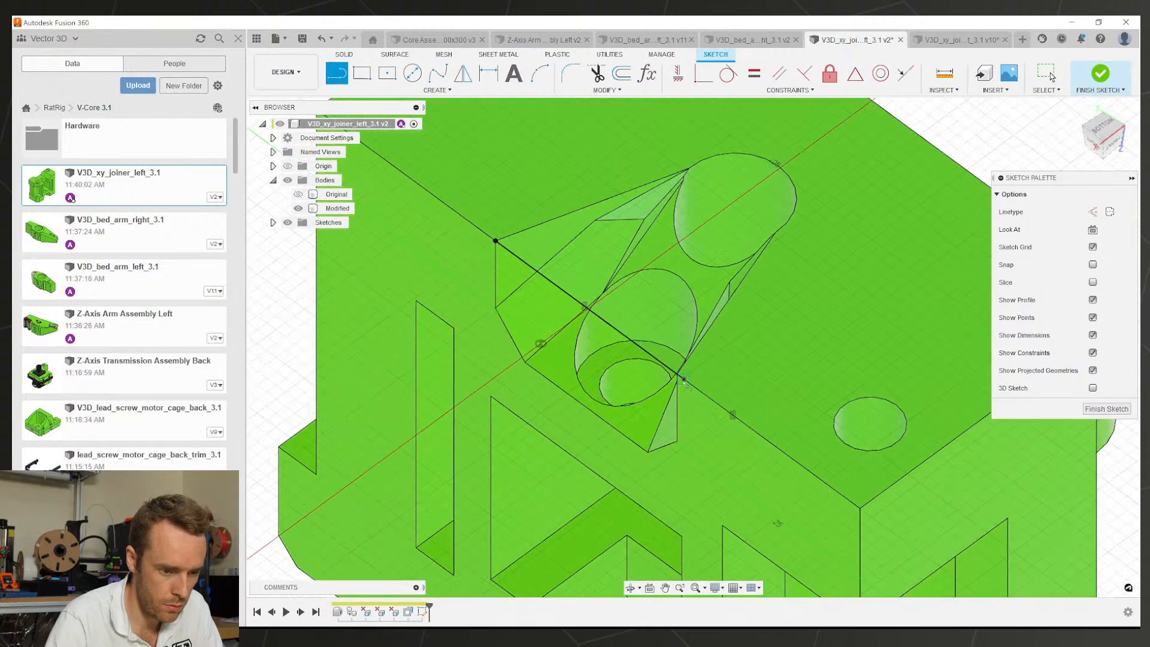
left_click(656, 359)
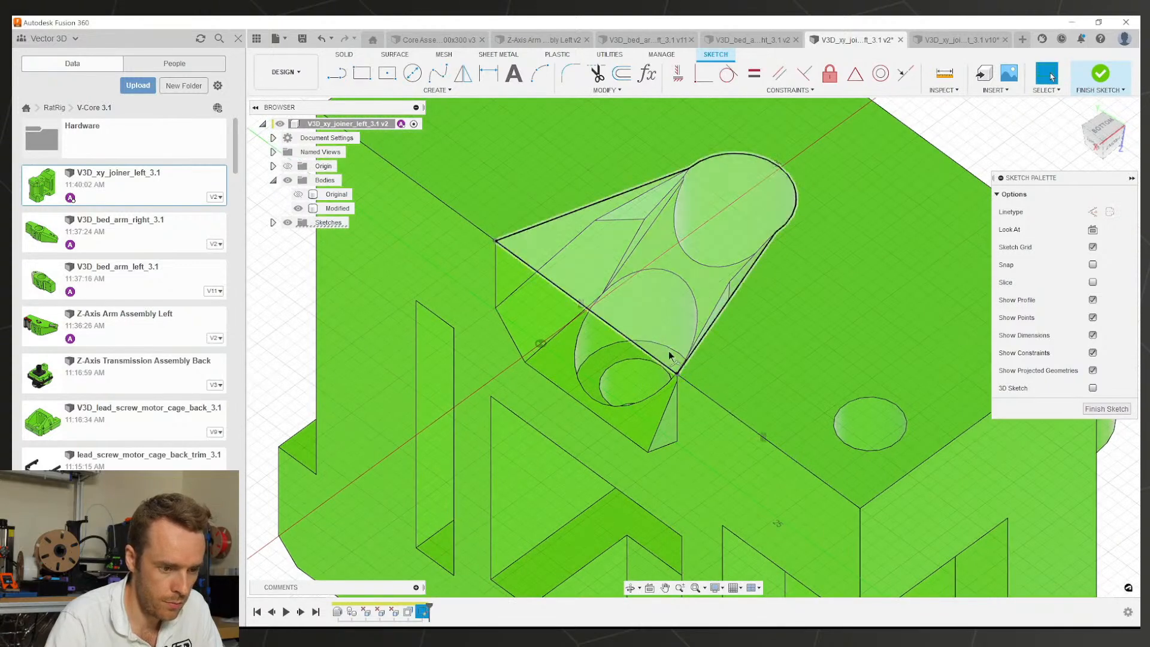
mouse_move(655, 360)
middle_mouse_down("shift")
mouse_move(632, 279)
mouse_move(619, 336)
middle_mouse_up("shift")
key("p")
left_click(623, 337)
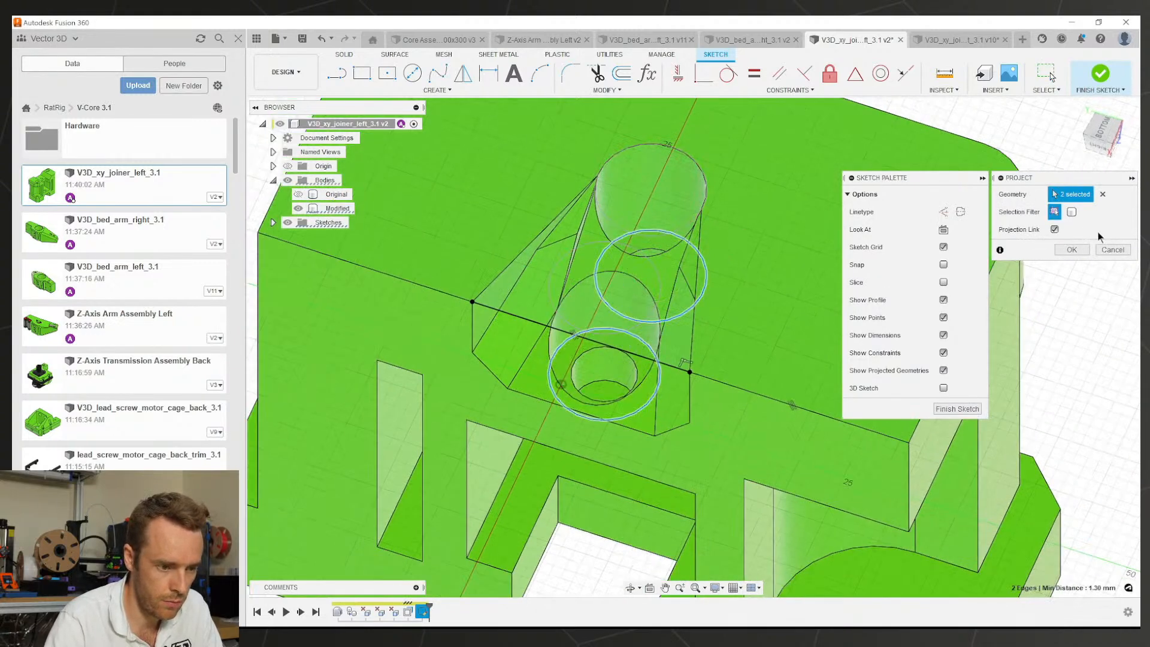
left_click(1072, 249)
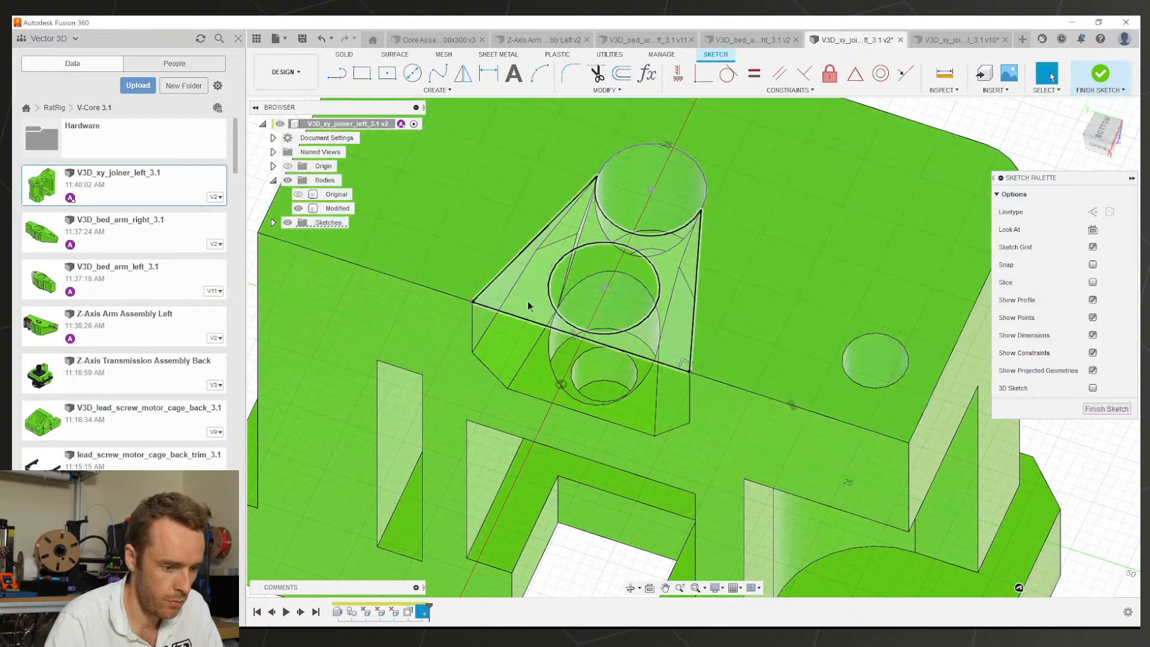
Step: Extrude the closed profile up to the curved face, joined to the Modified body
left_click(528, 302)
key("e")
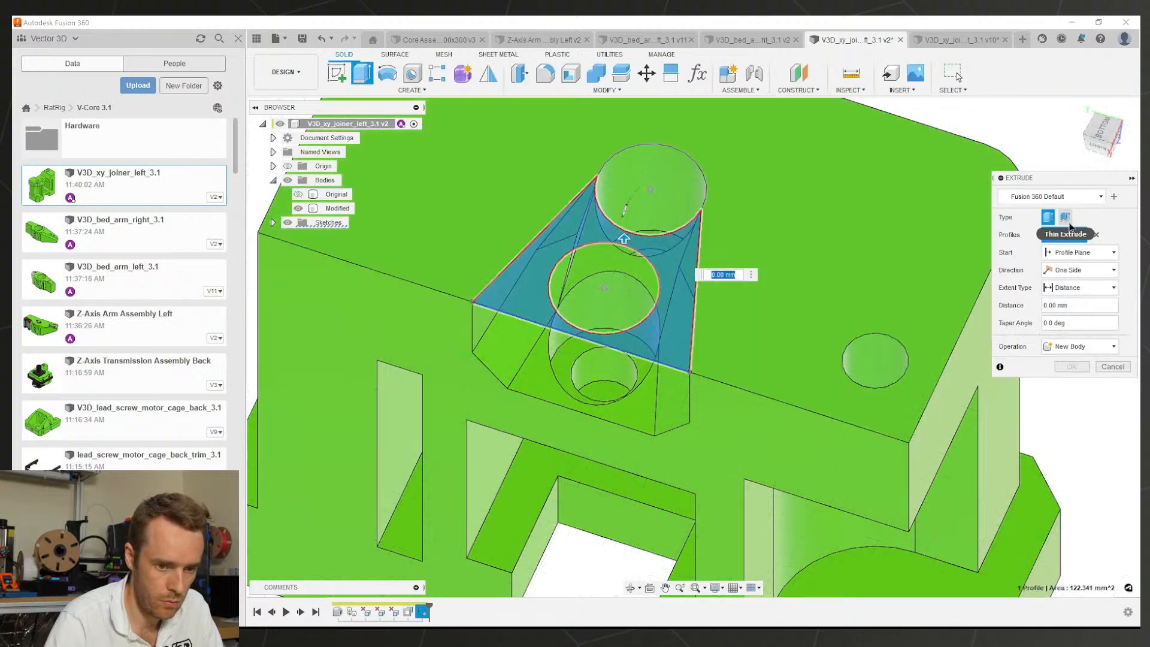
left_click(1069, 317)
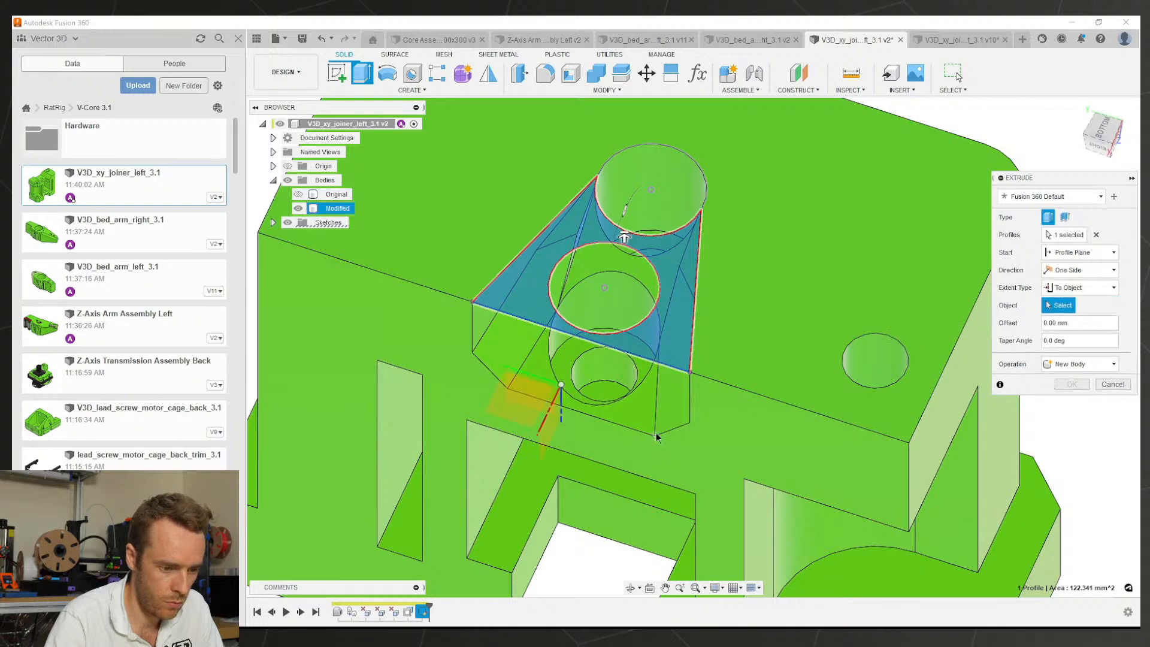
middle_click_drag(658, 437, 632, 365, "shift")
middle_click_drag(629, 534, 924, 425, "shift")
left_click(622, 467)
left_click(1068, 384)
left_click(1068, 397)
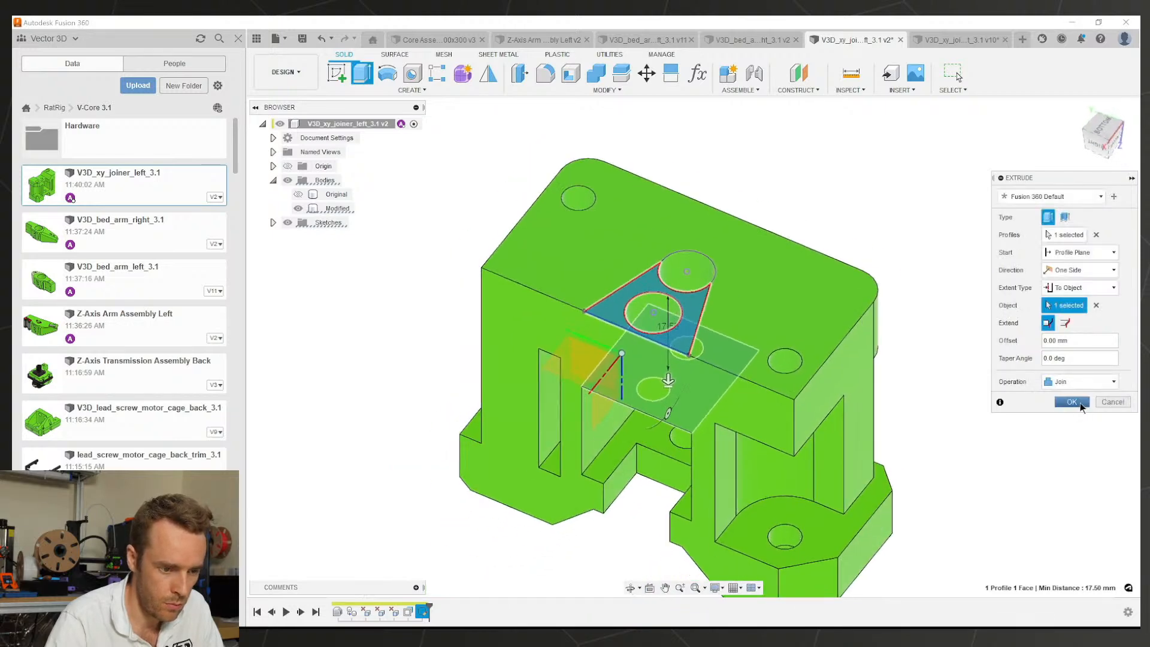
left_click(1072, 402)
middle_click_drag(638, 302, 666, 383, "shift")
Step: Switch to the right joiner v10 and orbit it to inspect its slotted underside
left_click(952, 39)
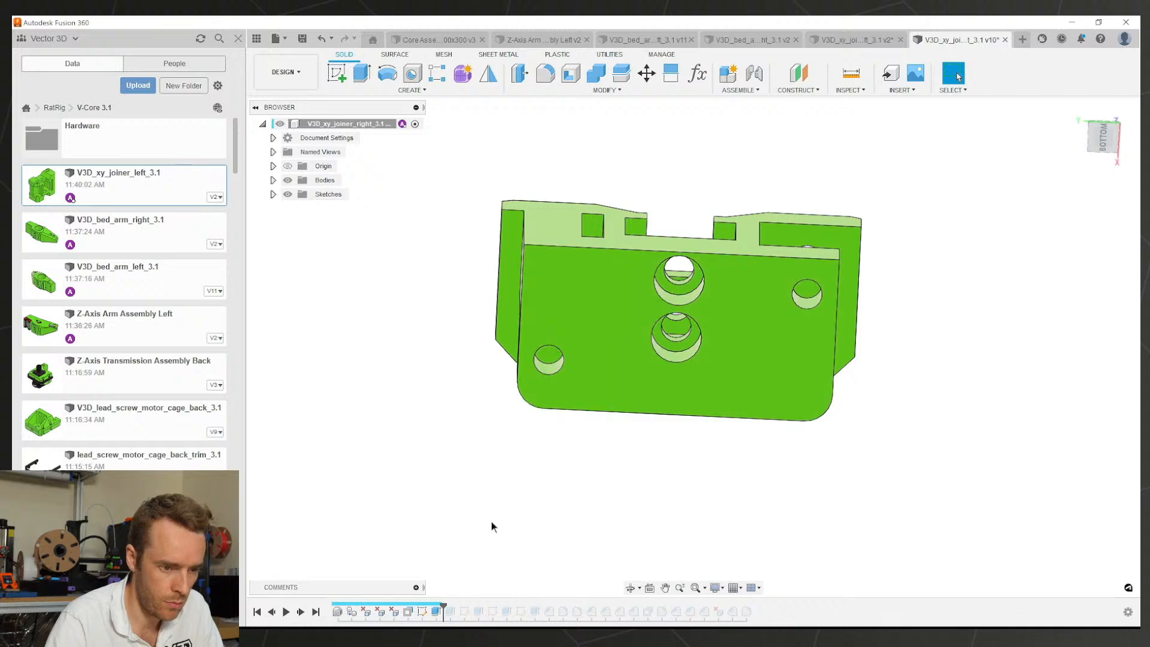
middle_click_drag(492, 523, 521, 395, "shift")
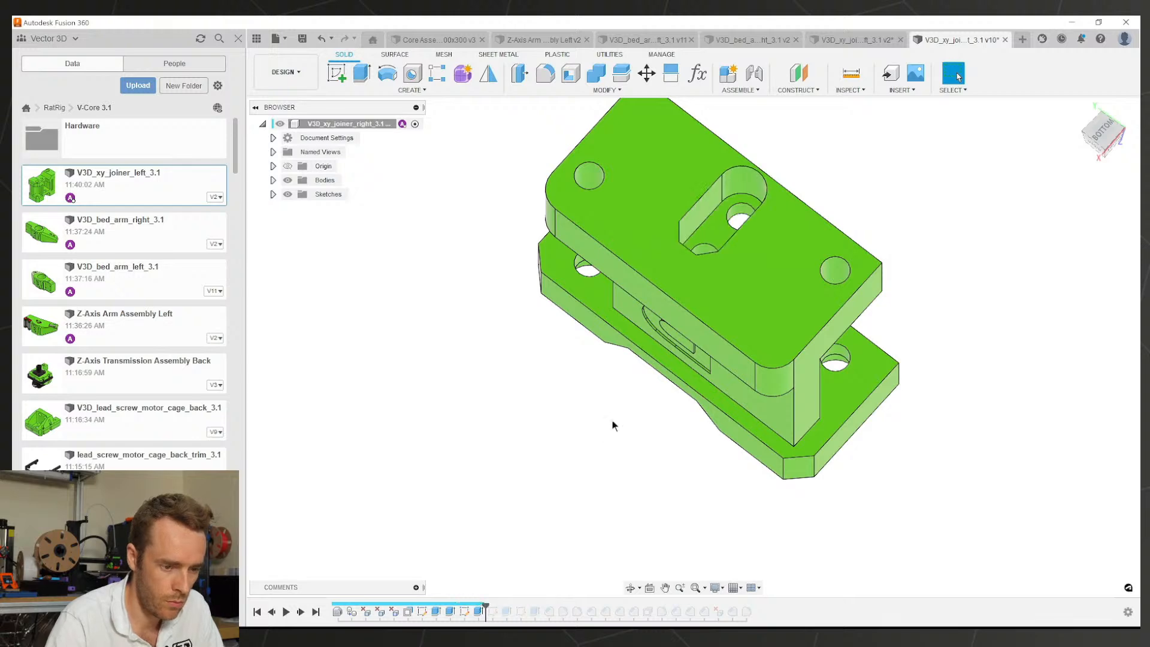
middle_click_drag(612, 419, 432, 534, "shift")
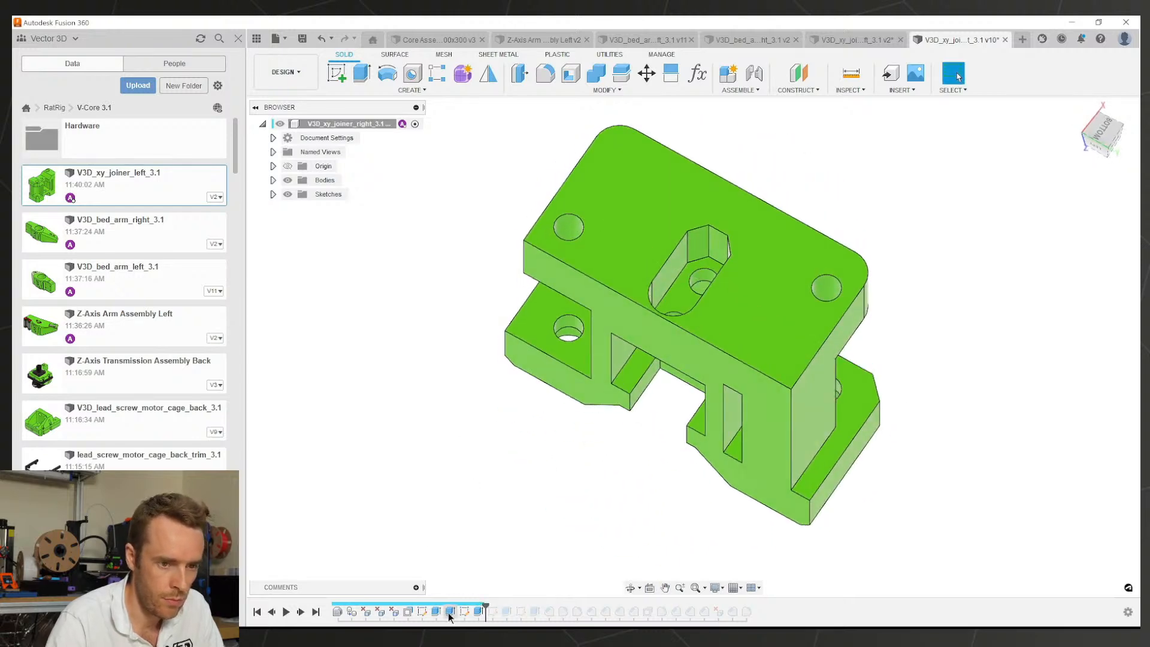
Step: Edit the left joiner's Sketch1 to project the inner circular edge near the top, then finish it
left_click(849, 40)
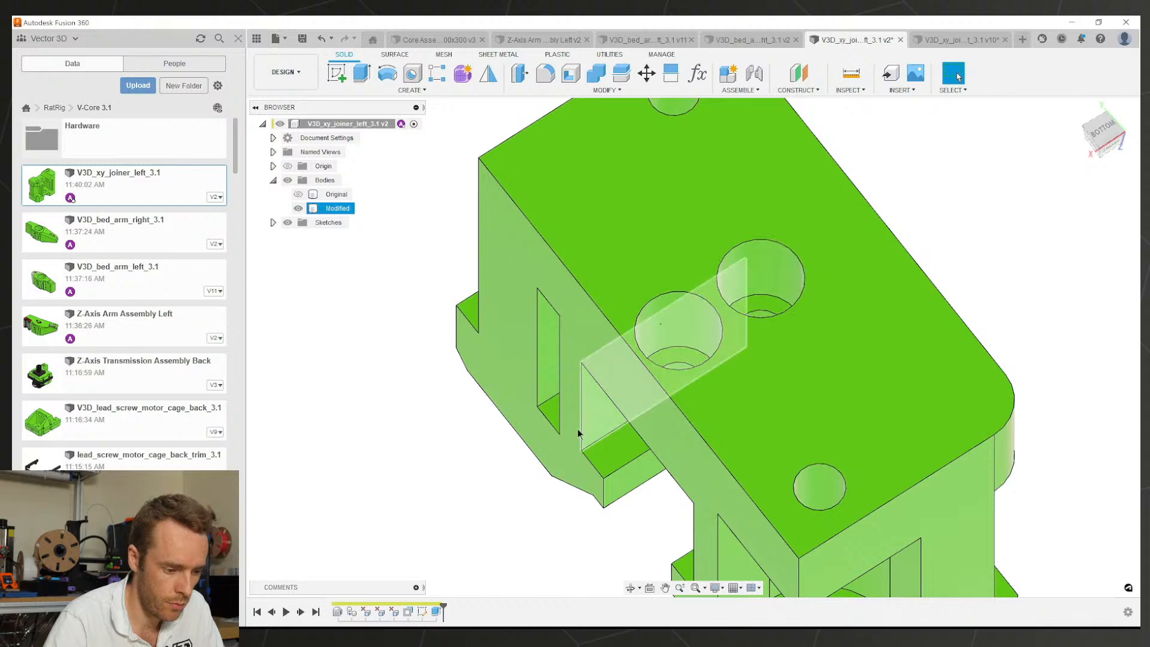
double_click(422, 611)
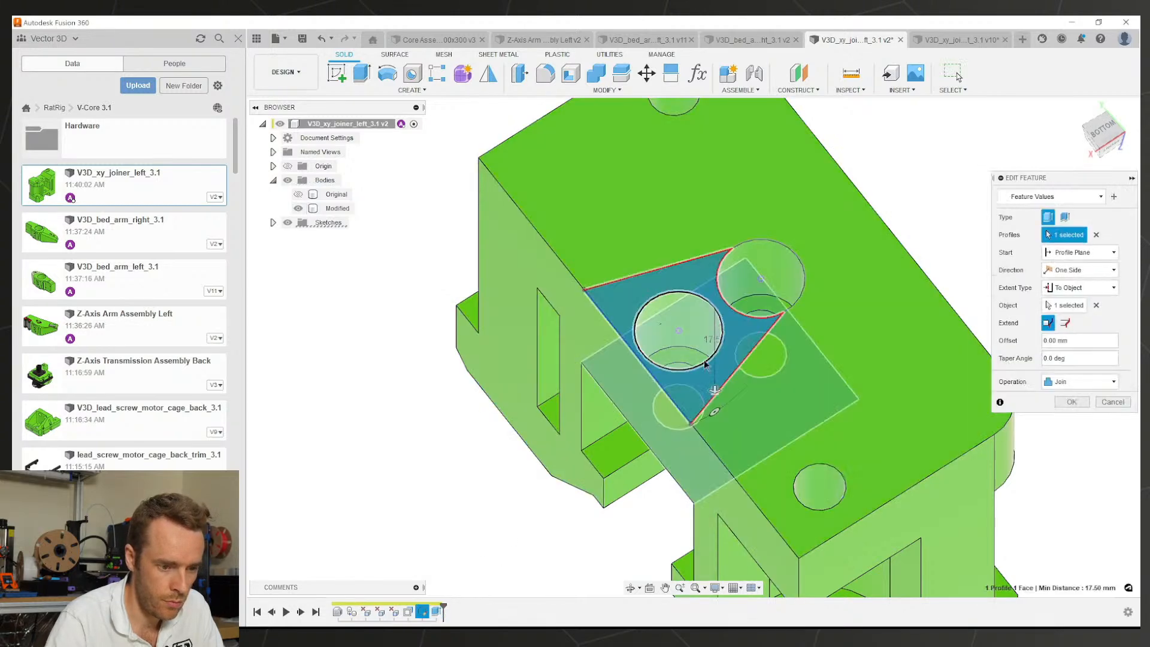
middle_click_drag(705, 364, 588, 435, "shift")
double_click(421, 612)
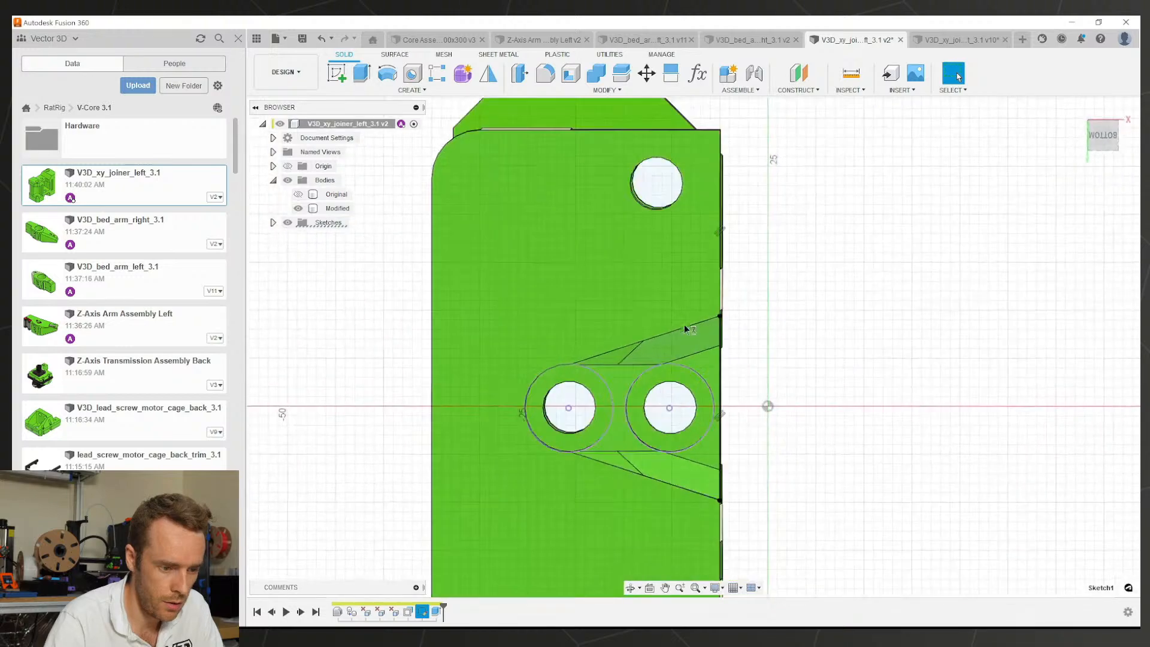
mouse_move(678, 383)
middle_mouse_down("shift")
mouse_move(623, 353)
mouse_move(666, 274)
middle_mouse_up("shift")
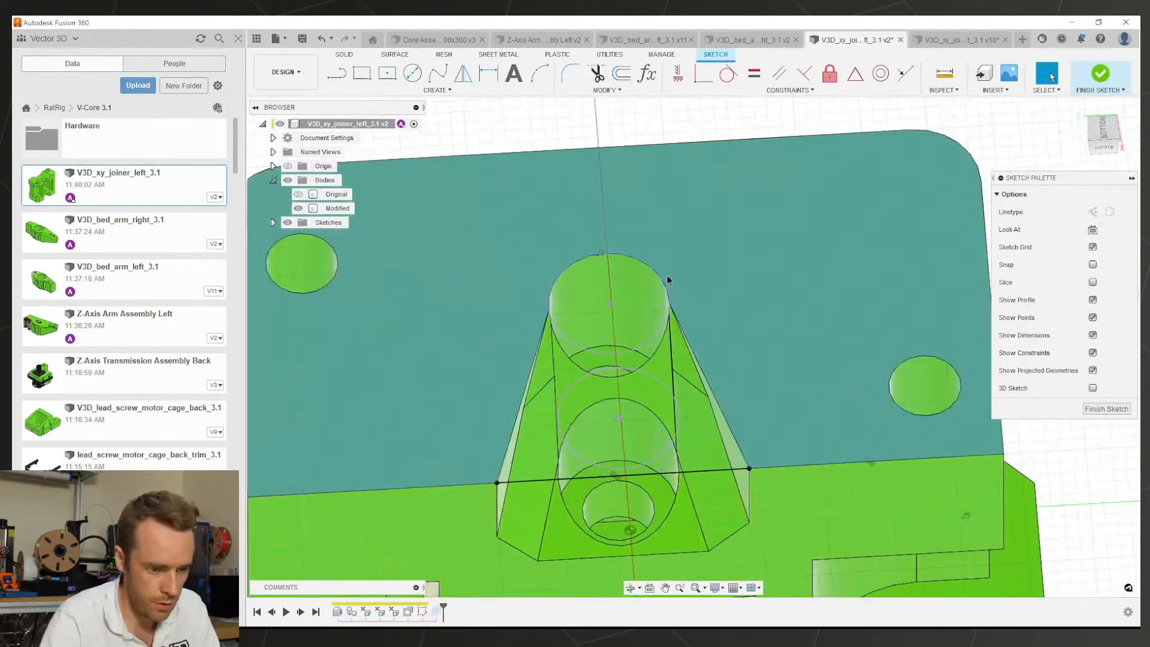
left_click(653, 336)
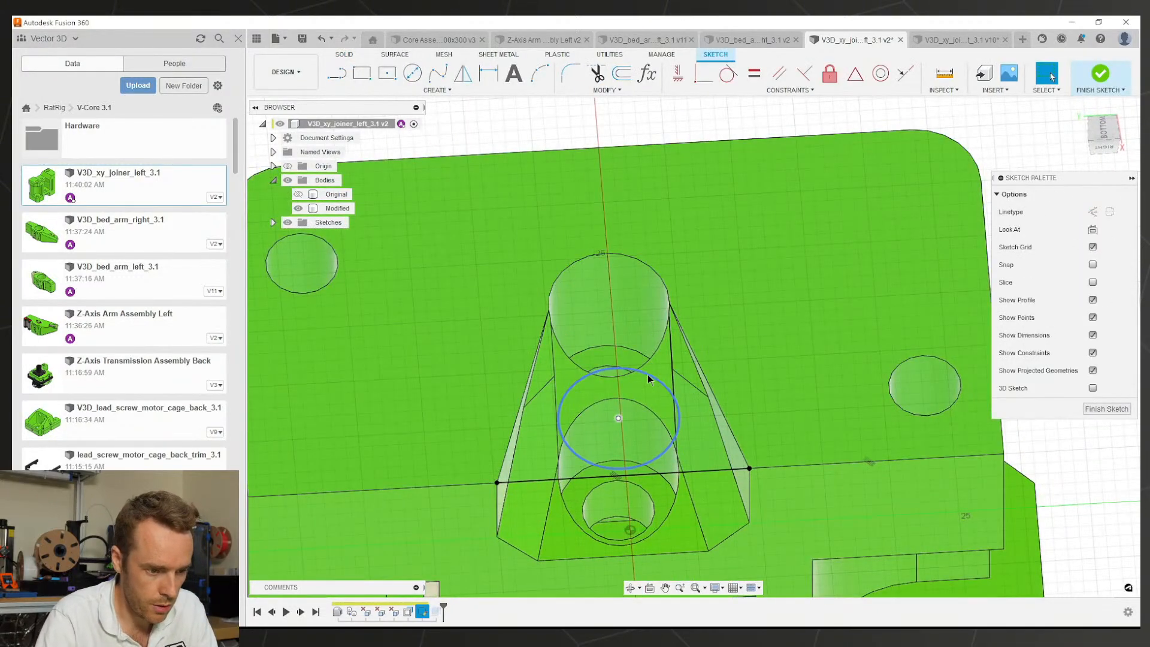
middle_click_drag(643, 388, 621, 332, "shift")
key("p")
left_click(671, 323)
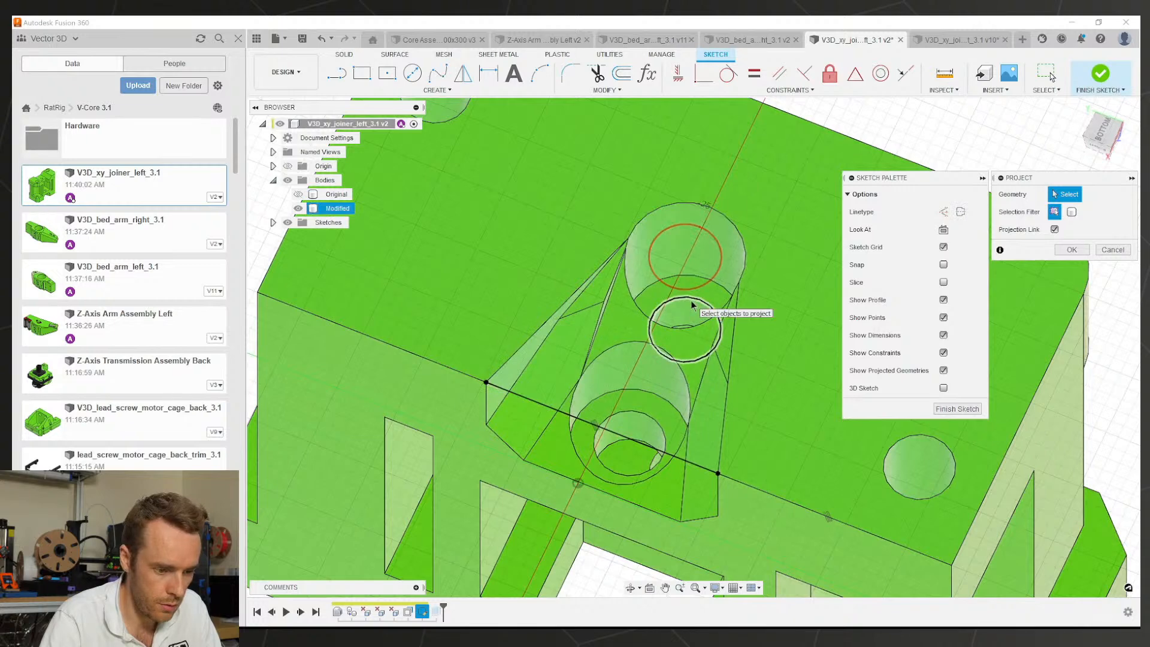
left_click(1071, 249)
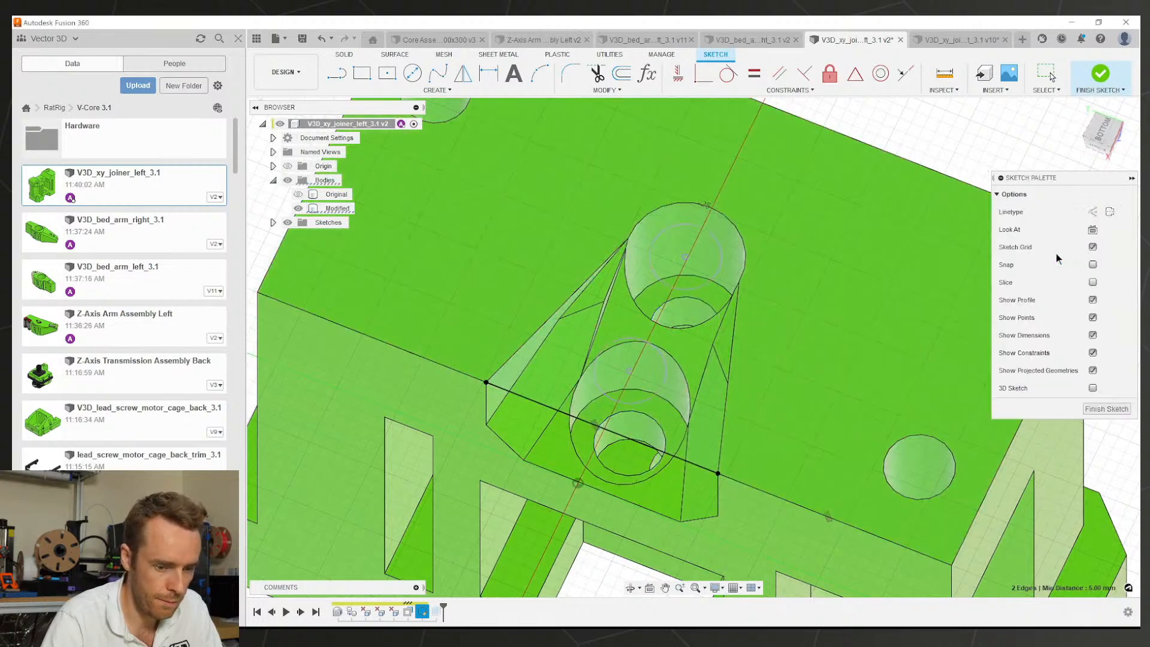
left_click(1107, 409)
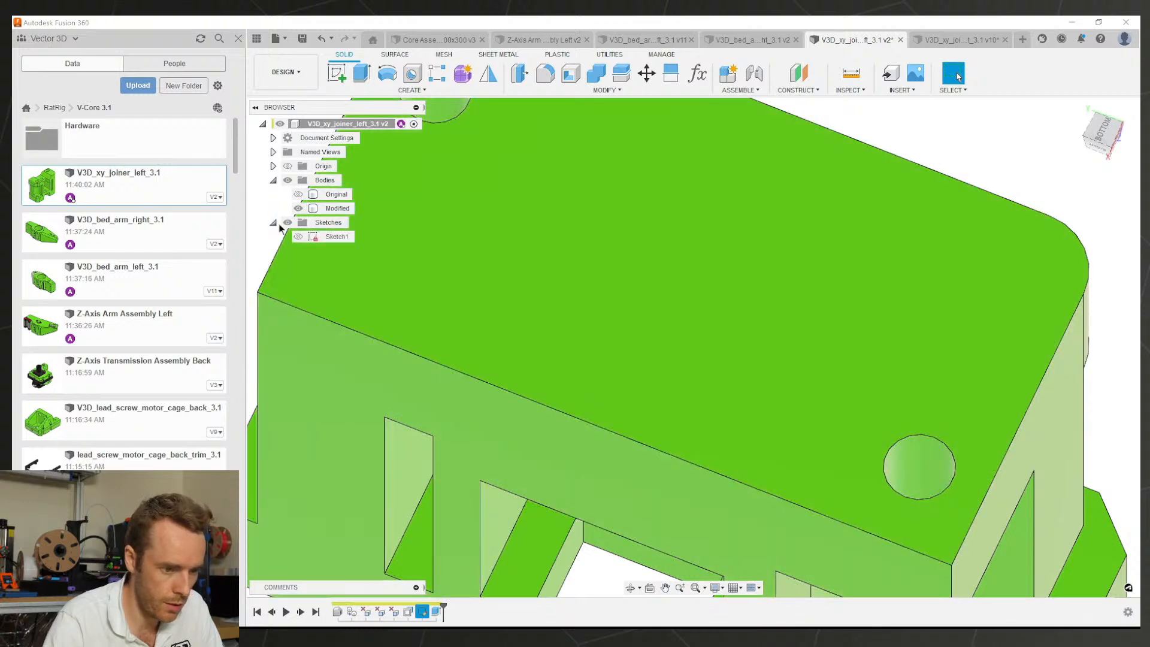
Step: Make Sketch1 visible and start a new Sketch2 on the bottom face
left_click(298, 236)
scroll(626, 362, "down", 2)
middle_click_drag(626, 362, 639, 323, "shift")
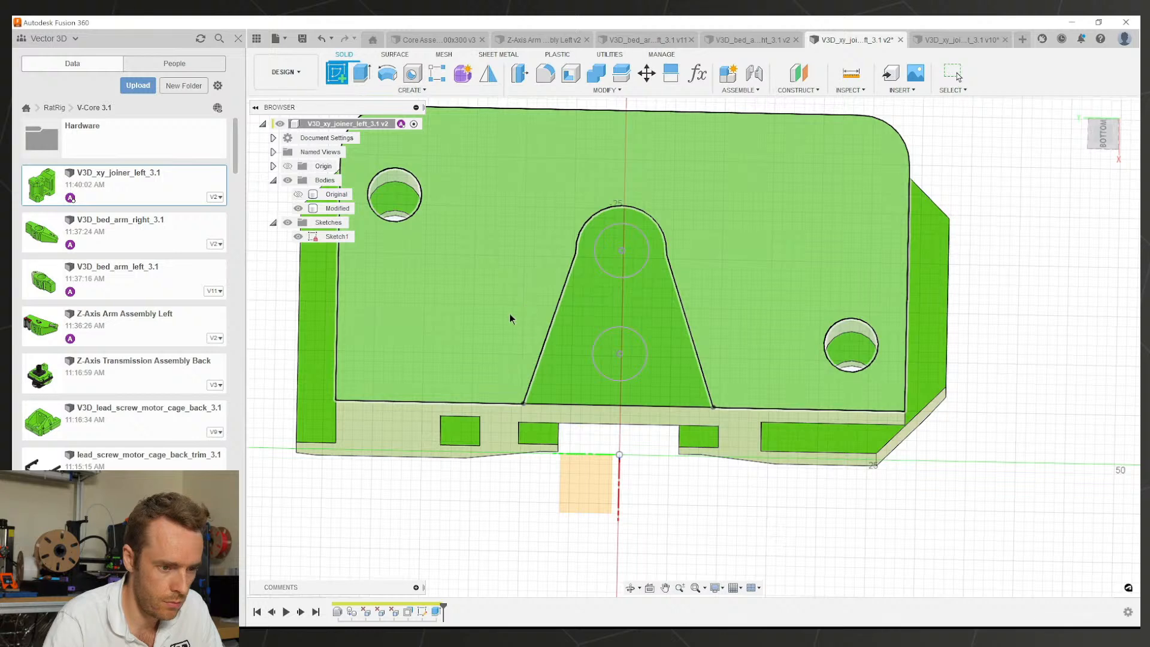
left_click(509, 313)
mouse_move(656, 283)
middle_mouse_down("shift")
mouse_move(619, 308)
mouse_move(547, 303)
middle_mouse_up("shift")
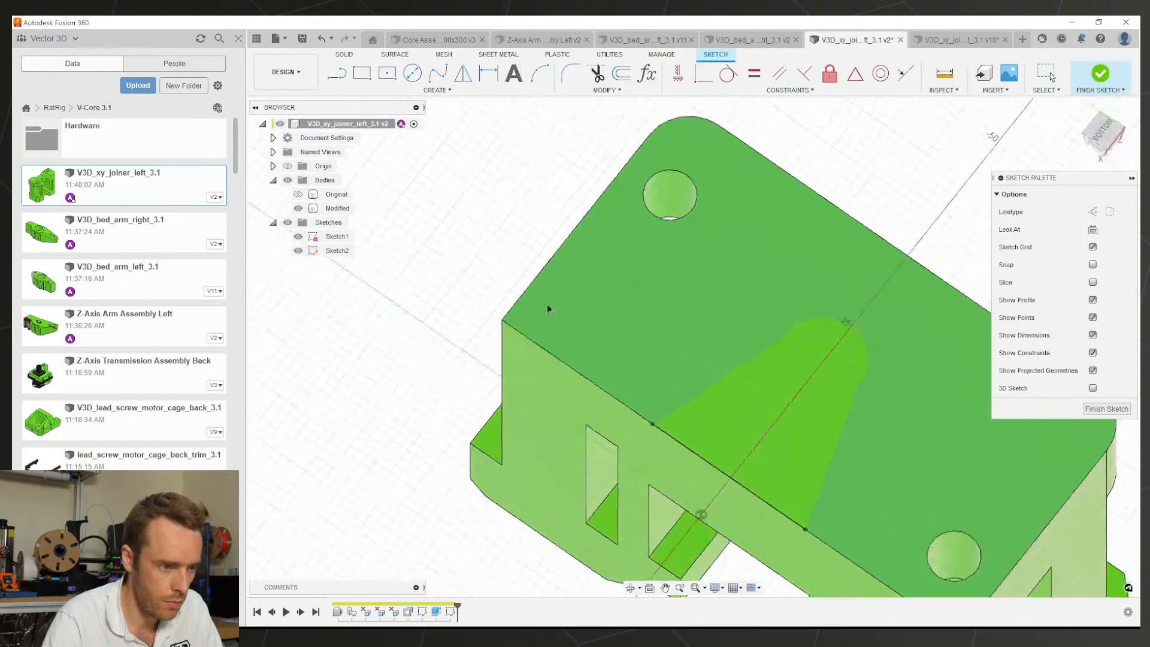
Step: Try the centre-to-centre slot tool, cancel it, and toggle Sketch1's visibility off and on
left_click(437, 89)
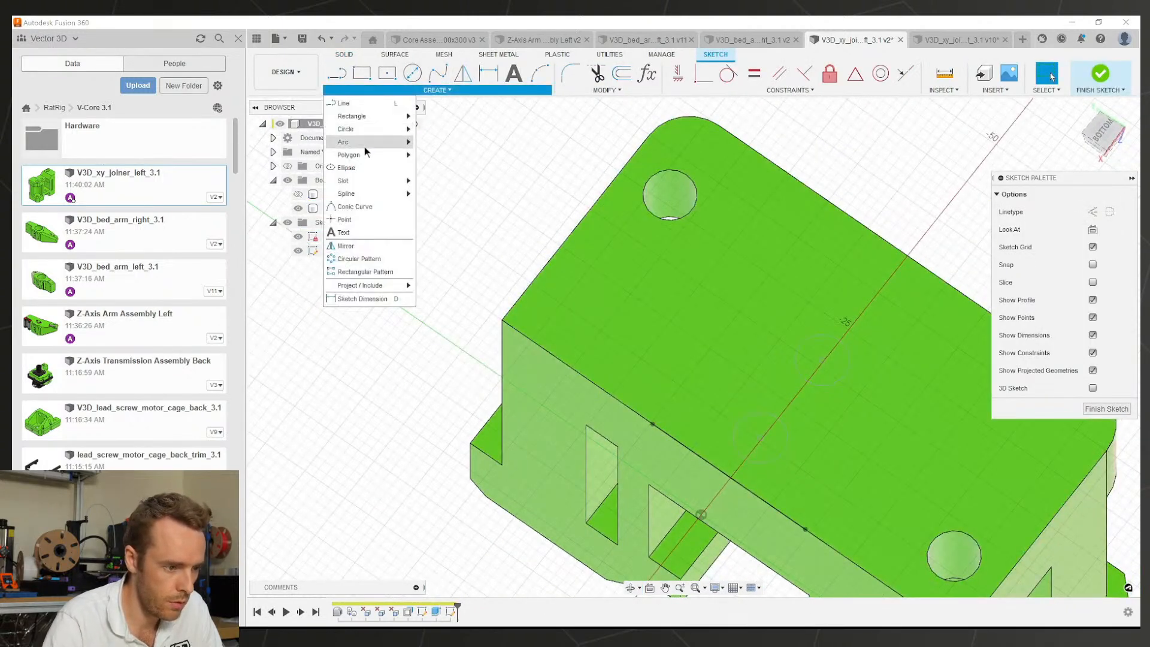
mouse_move(372, 182)
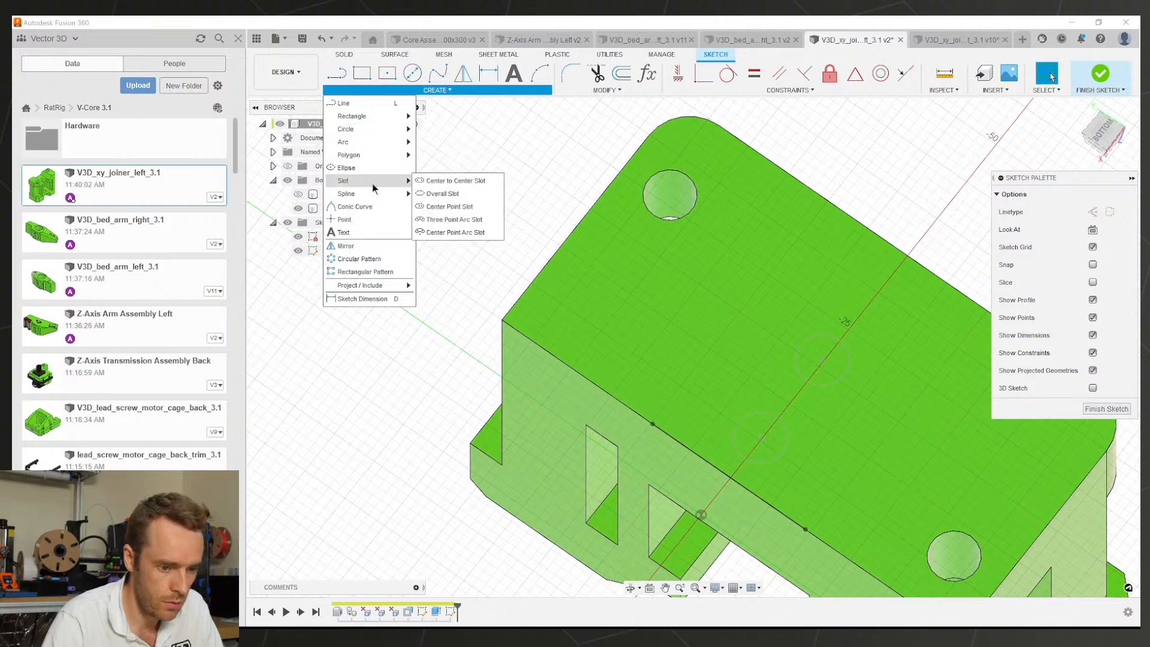
left_click(432, 181)
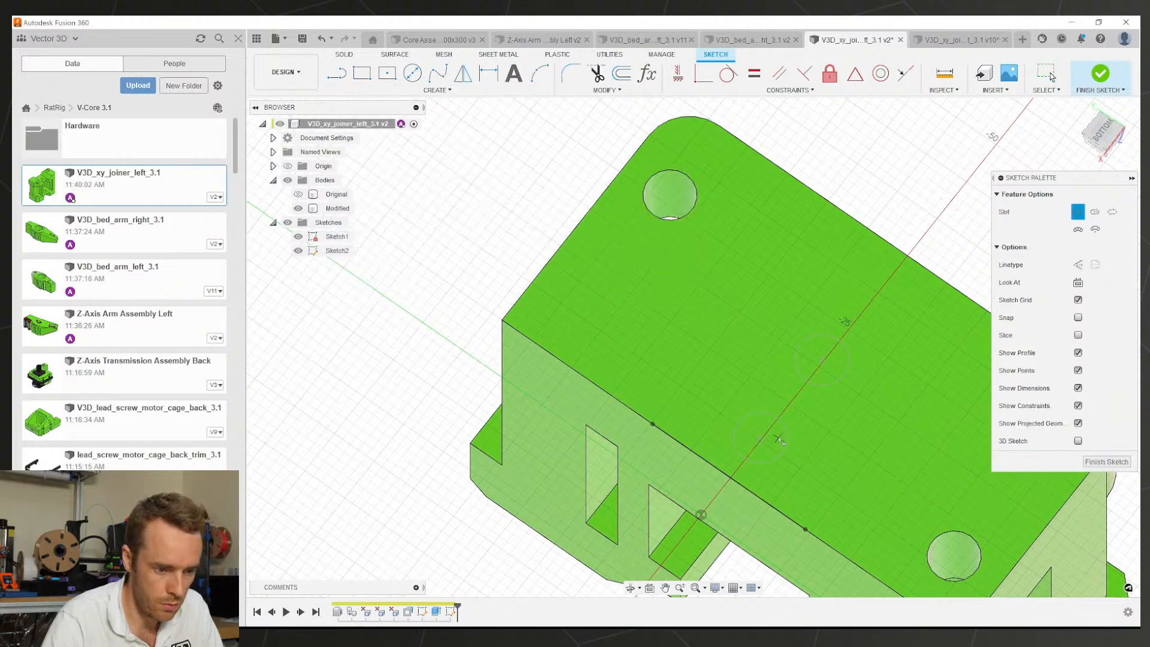
scroll(784, 442, "up", 3)
scroll(815, 422, "down", 5)
key("Escape")
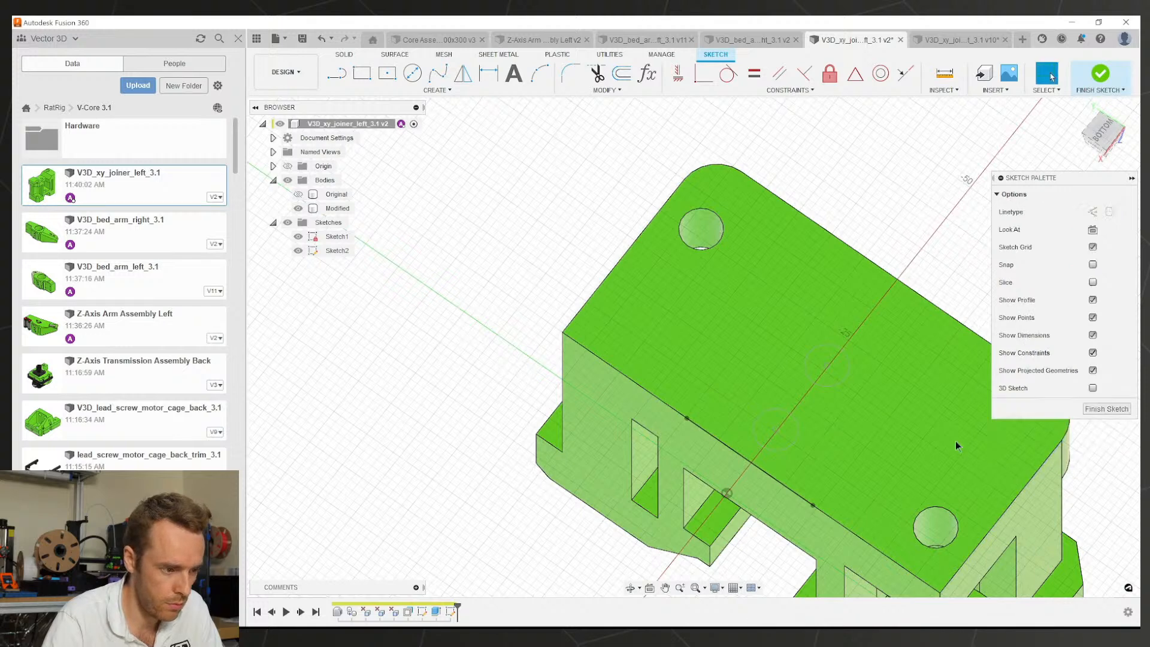
left_click(298, 236)
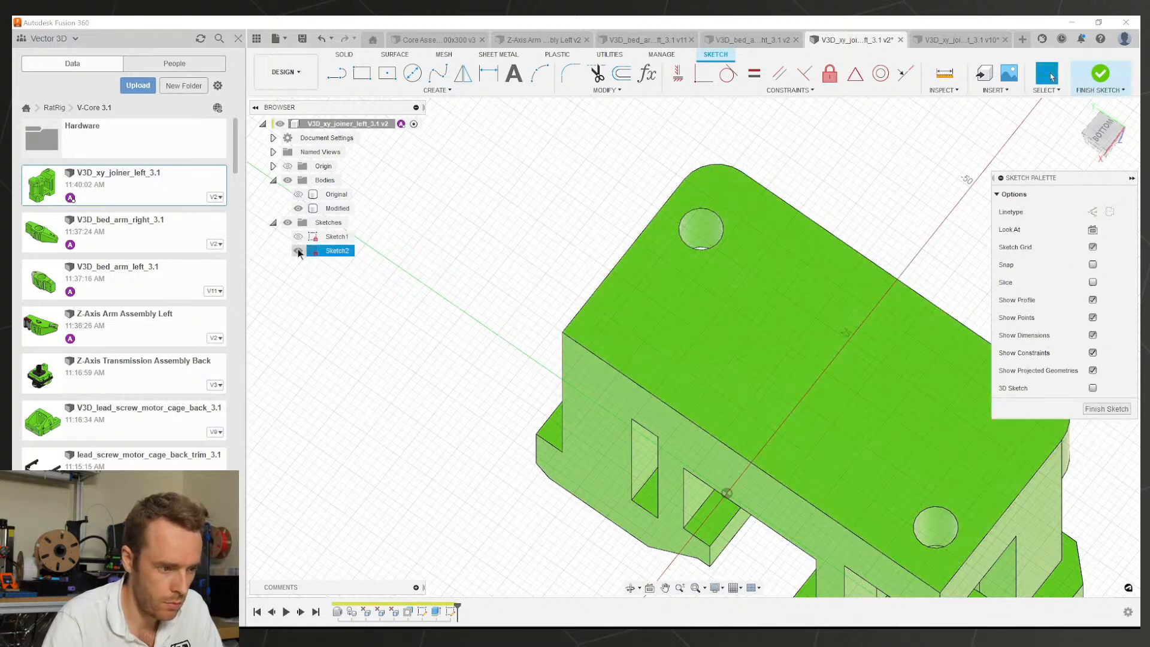
left_click(297, 237)
scroll(782, 414, "up", 2)
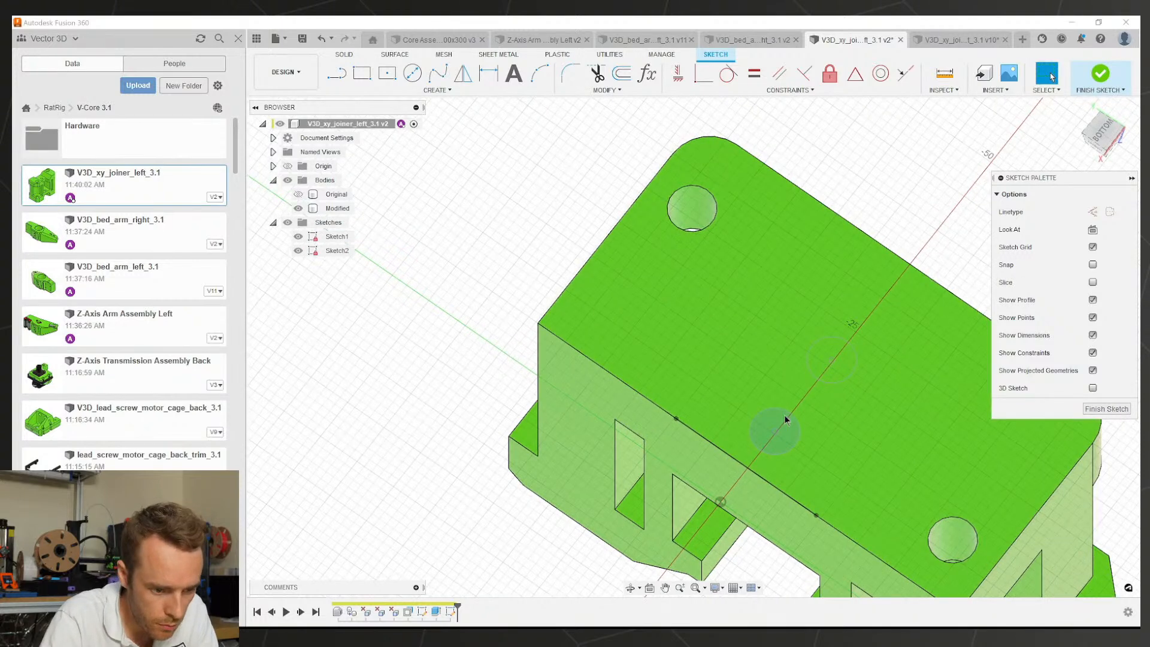
Step: Project the Modified body's edges into the sketch
key("p")
left_click(779, 416)
scroll(711, 376, "down", 2)
scroll(763, 357, "up", 2)
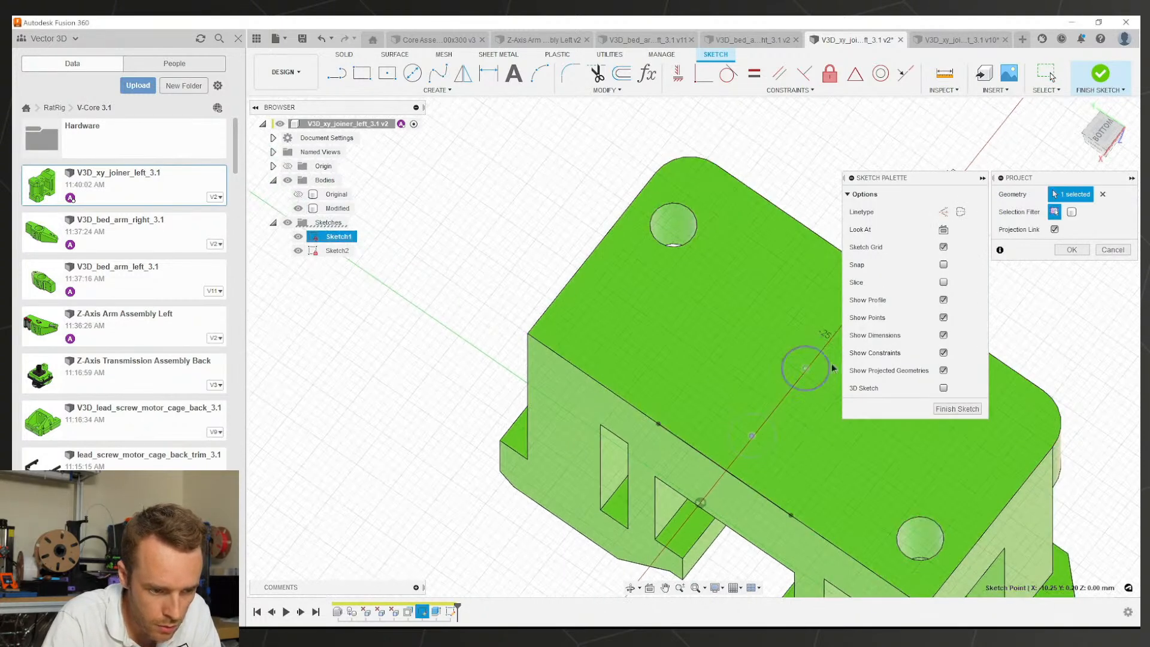
key("Return")
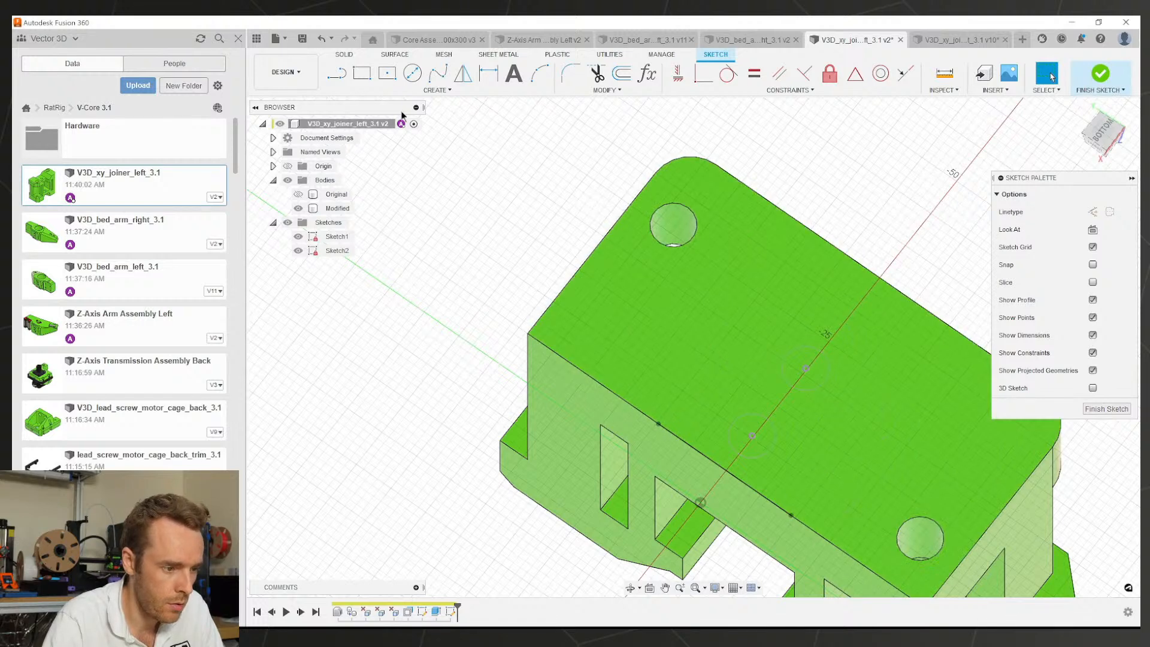
Step: Draw a center-to-center slot between the two projected hole centres, glancing at the right joiner
left_click(414, 91)
mouse_move(355, 178)
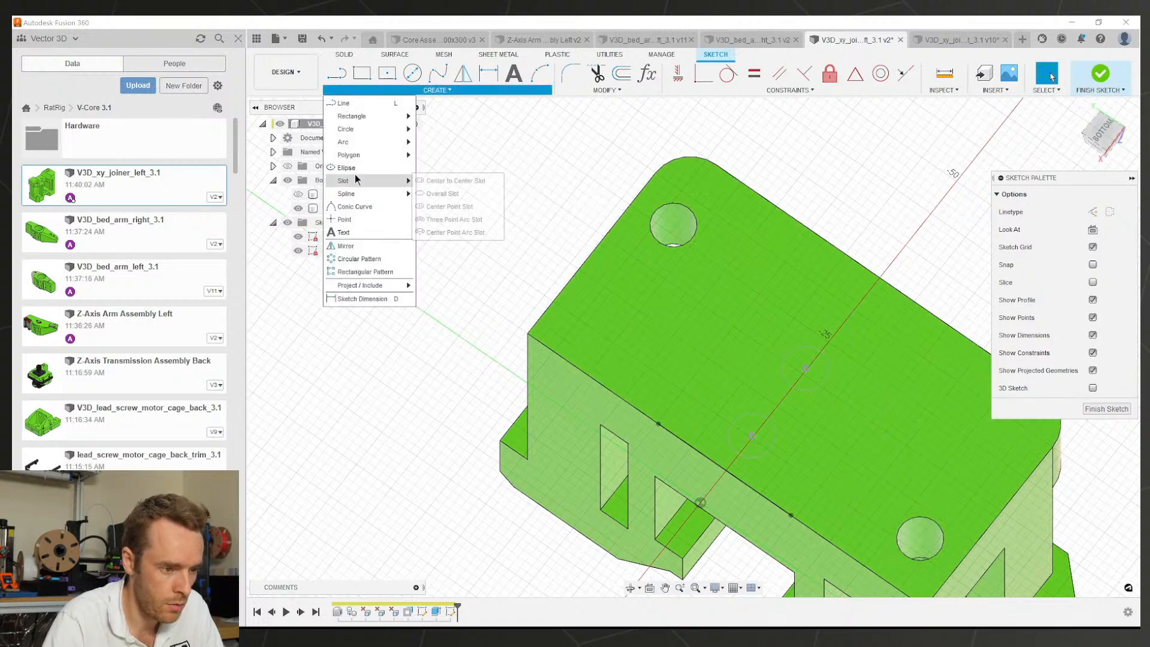
left_click(439, 204)
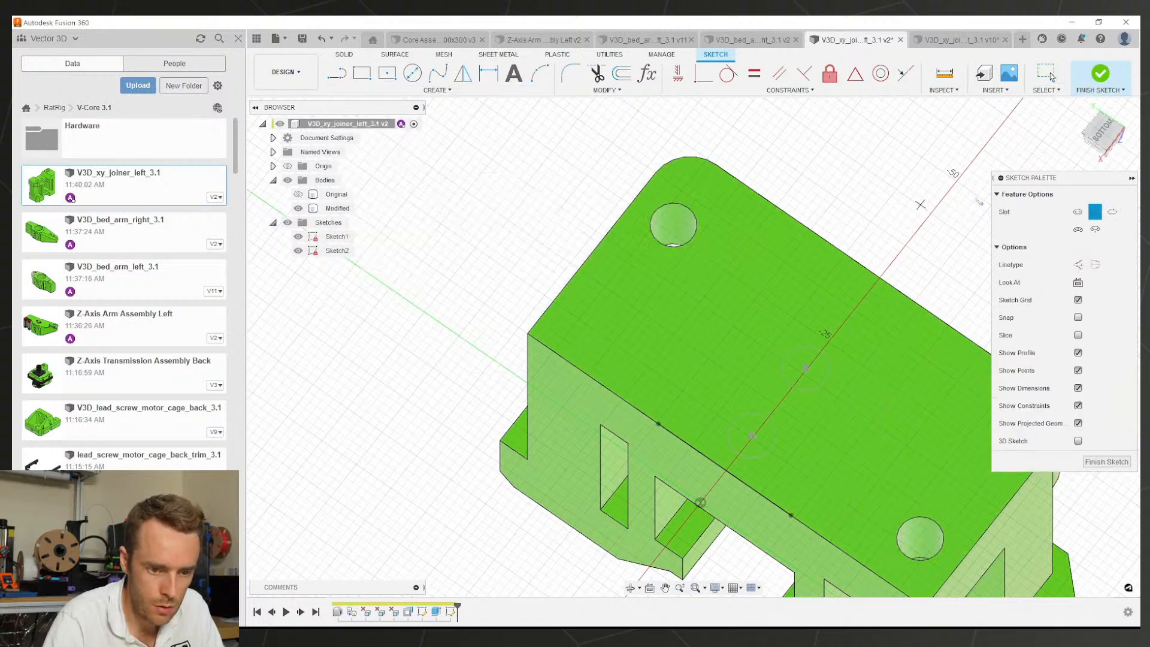
left_click(1081, 212)
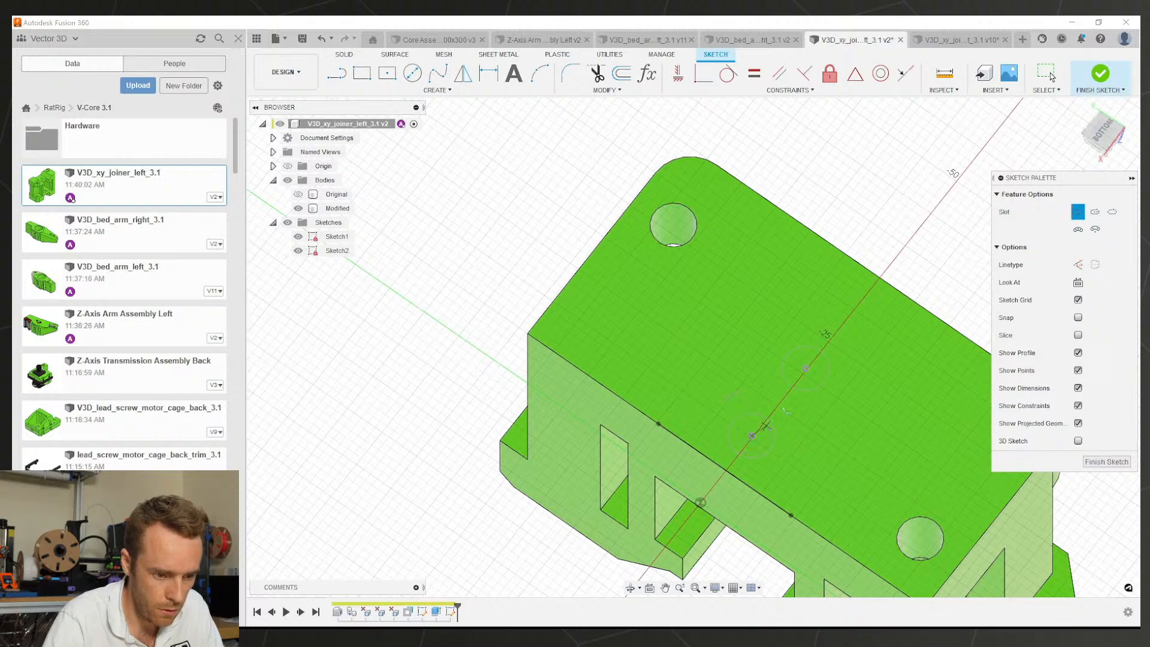
left_click(752, 435)
left_click(806, 369)
left_click(844, 366)
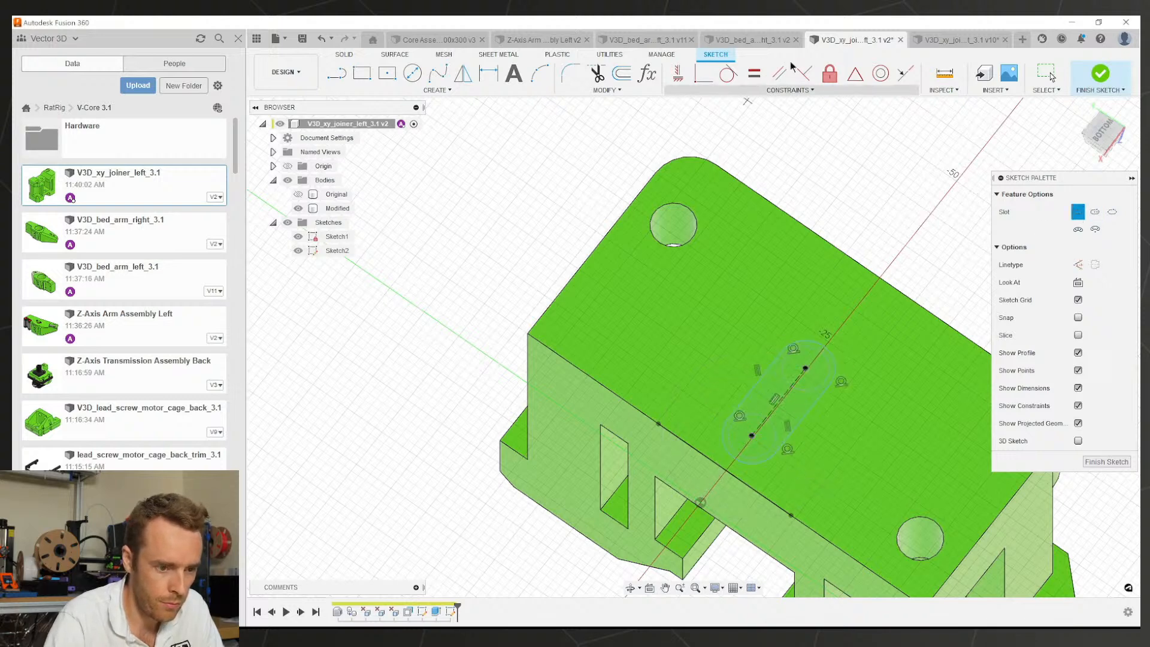
left_click(958, 39)
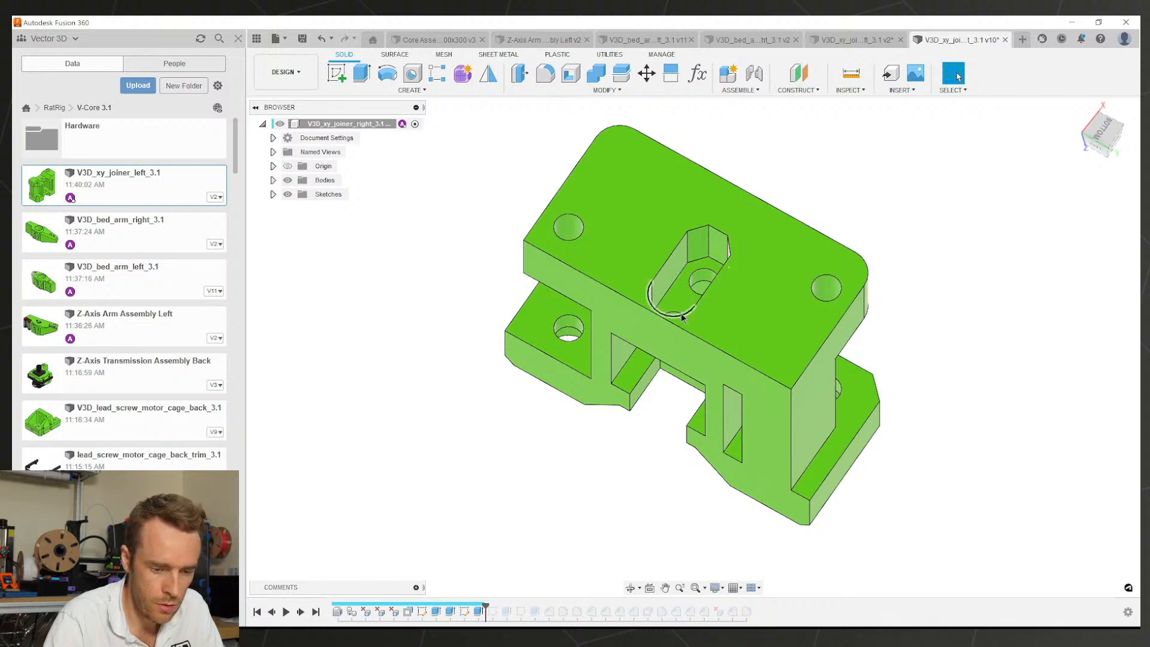
left_click(831, 42)
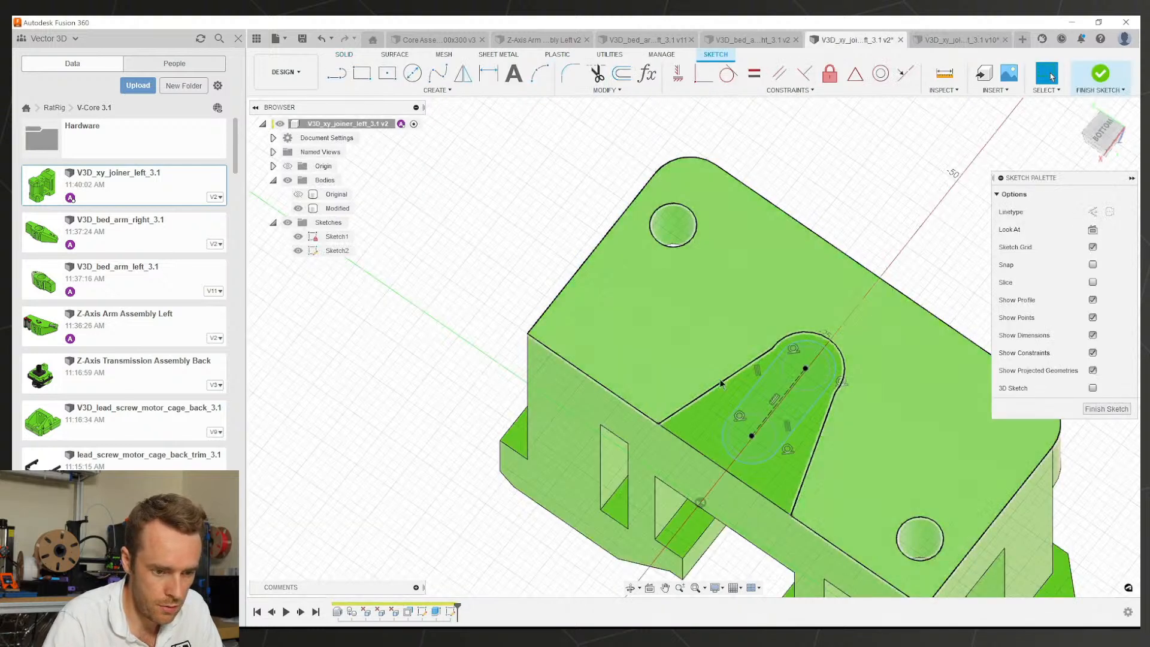
Step: Dimension the slot's end radius to 4.65 mm and face the slot squarely
key("d")
left_click(828, 353)
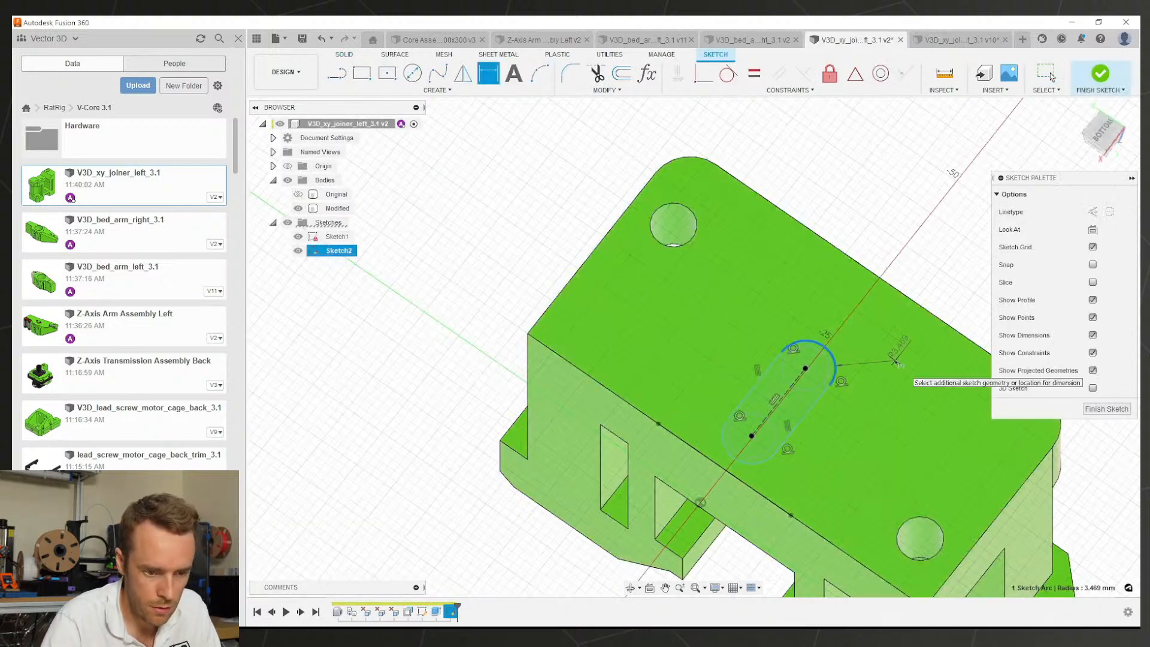
left_click(896, 361)
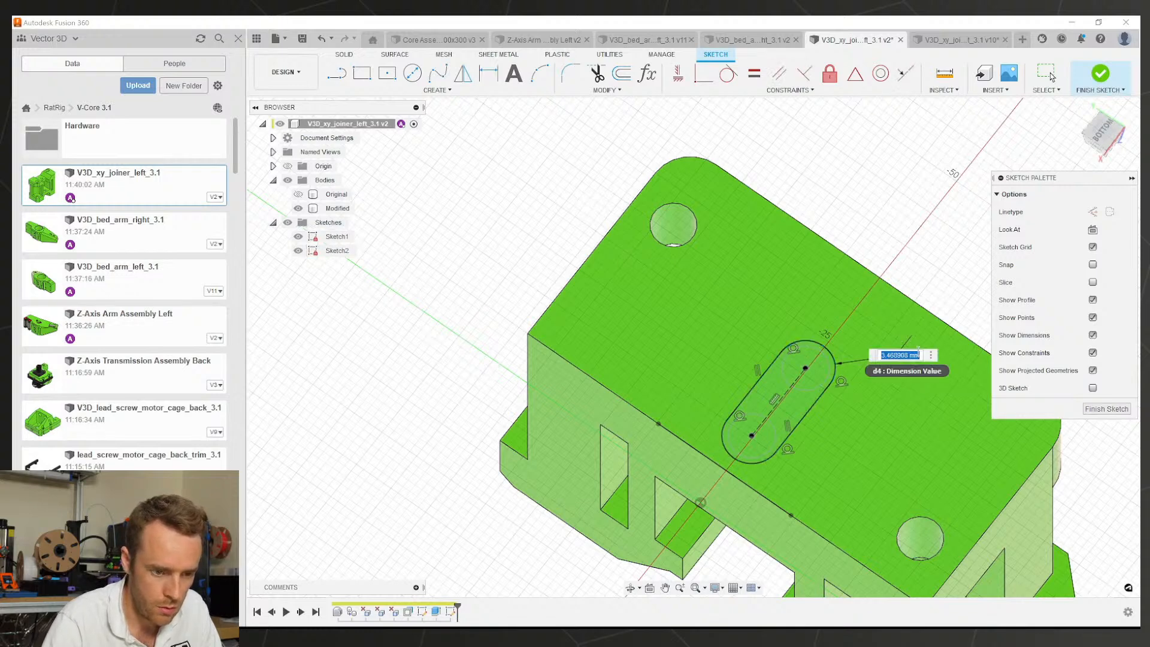
type("4.65")
key("Return")
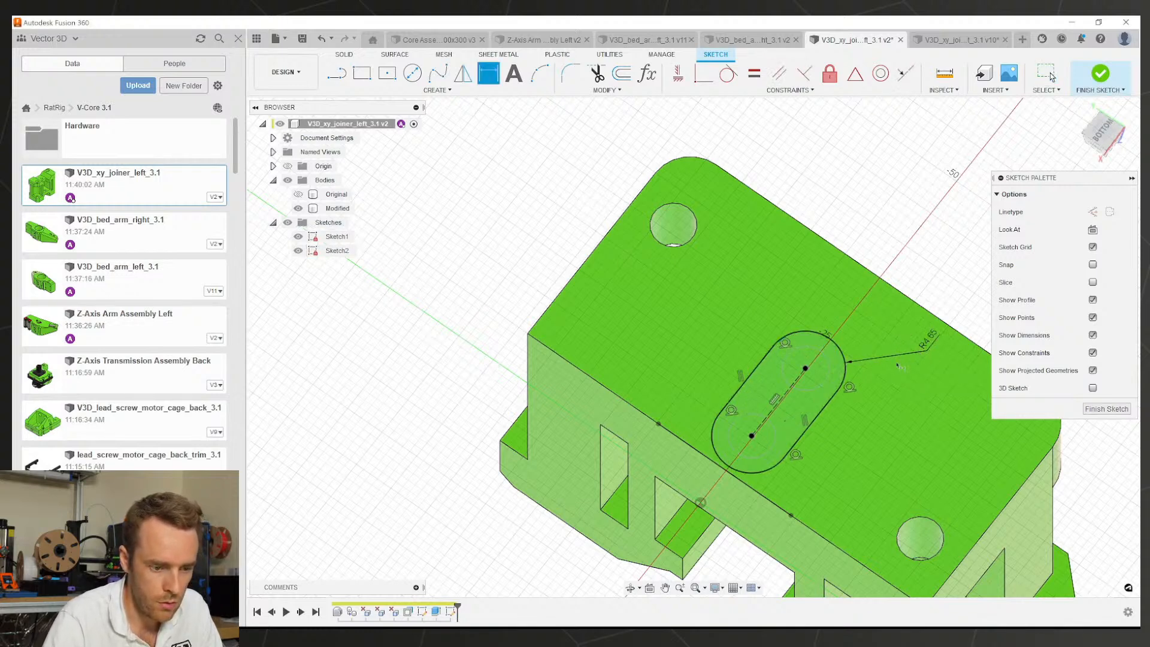
scroll(719, 380, "up", 1)
mouse_move(847, 428)
middle_mouse_down()
mouse_move(719, 380)
mouse_move(697, 353)
mouse_move(749, 357)
mouse_move(754, 372)
middle_mouse_up()
Step: In the right joiner, inspect the slot sketch, slot cut and chamfered slot-end face
left_click(953, 40)
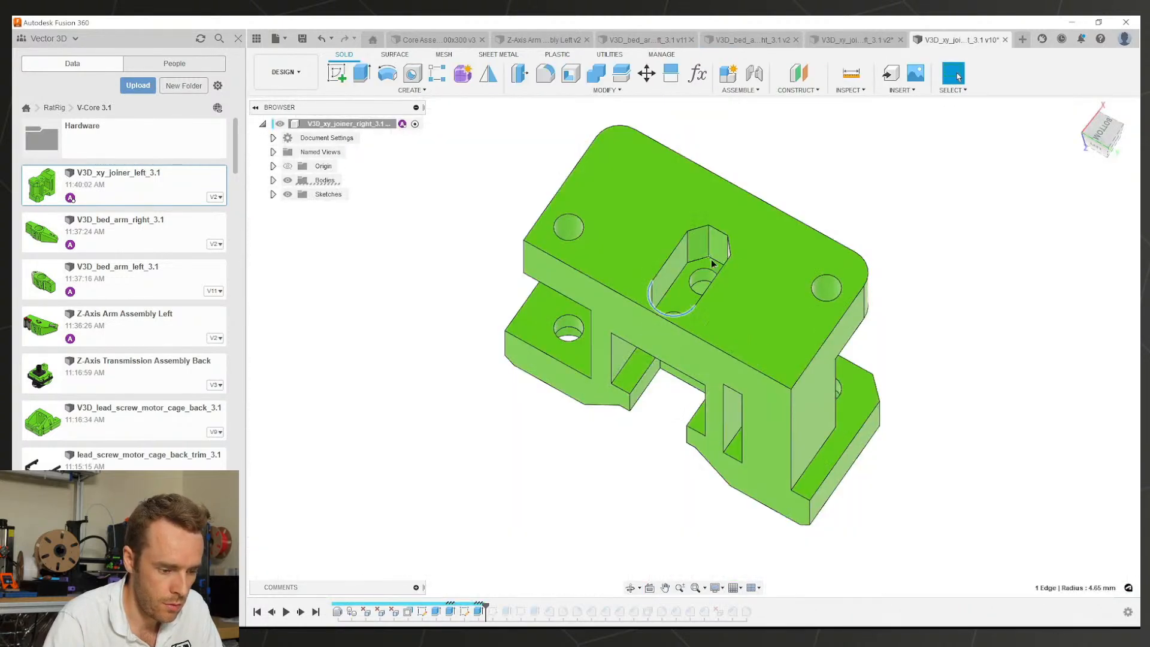
scroll(713, 255, "up", 2)
left_click(716, 251)
left_click(466, 614)
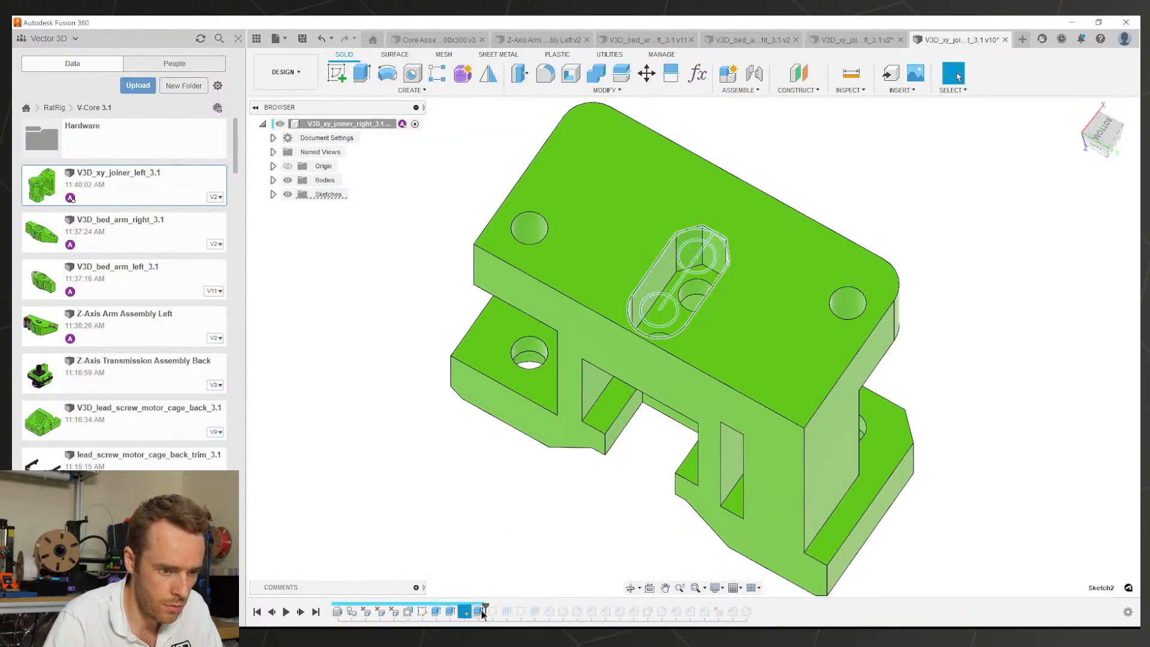
left_click(480, 613)
mouse_move(660, 326)
middle_mouse_down("shift")
mouse_move(688, 354)
mouse_move(701, 332)
middle_mouse_up("shift")
scroll(713, 328, "up", 4)
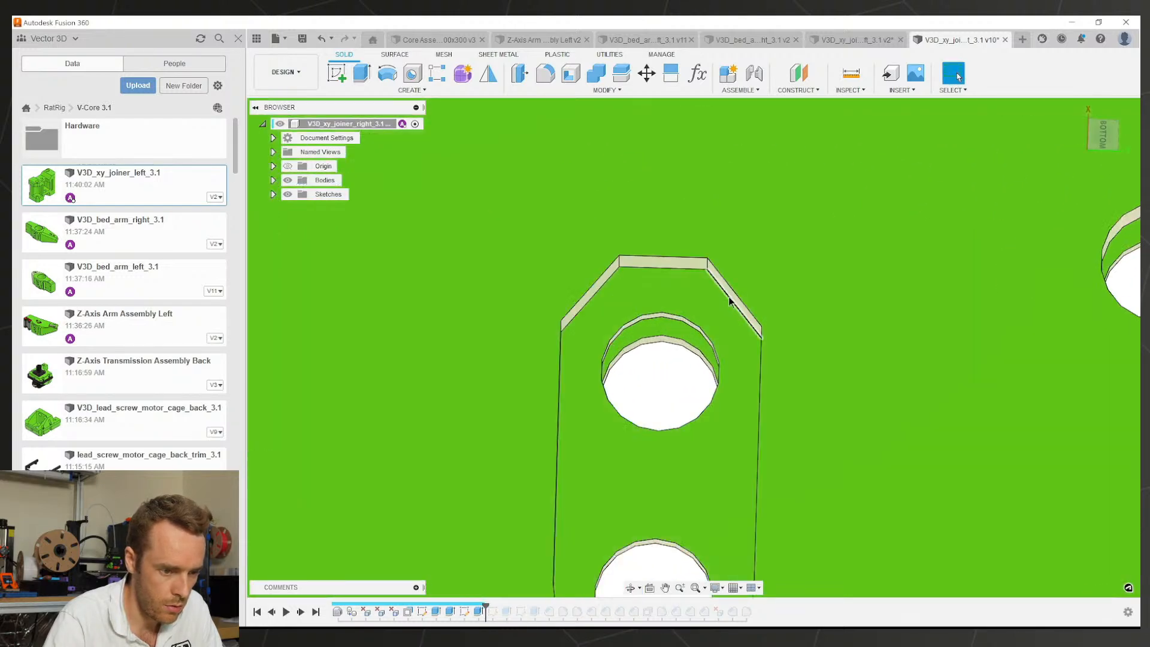
scroll(727, 300, "up", 3)
left_click(726, 300)
Step: Edit Sketch2 to trim the chamfer lines and convert the construction arc to normal geometry
double_click(469, 610)
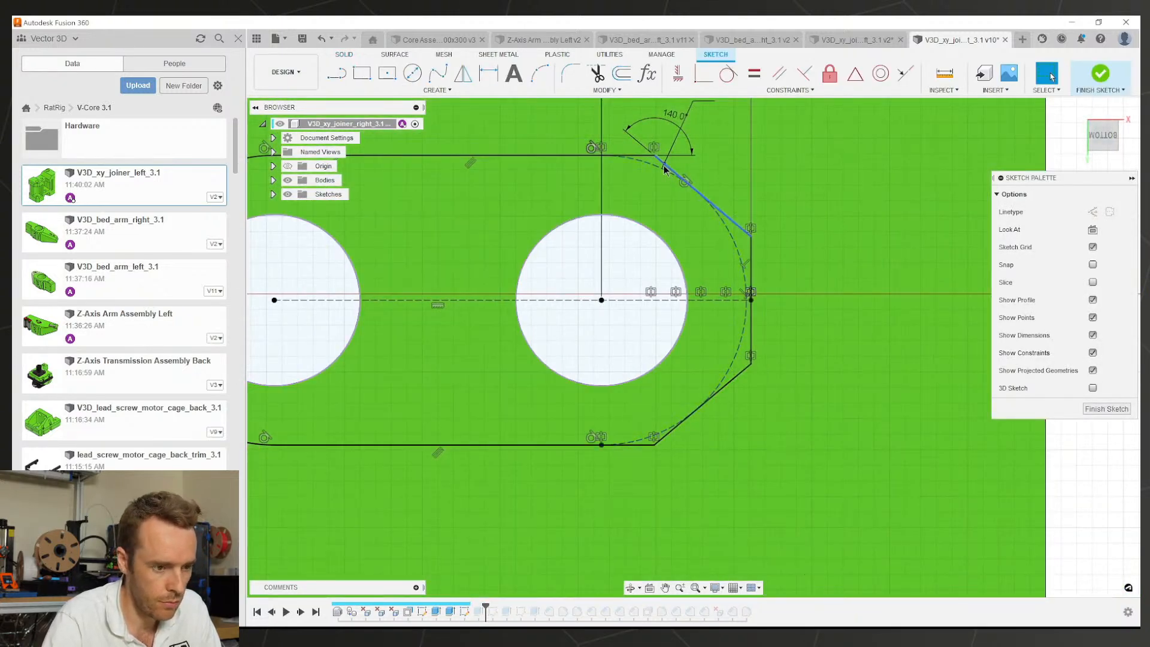
key("t")
left_click(665, 169)
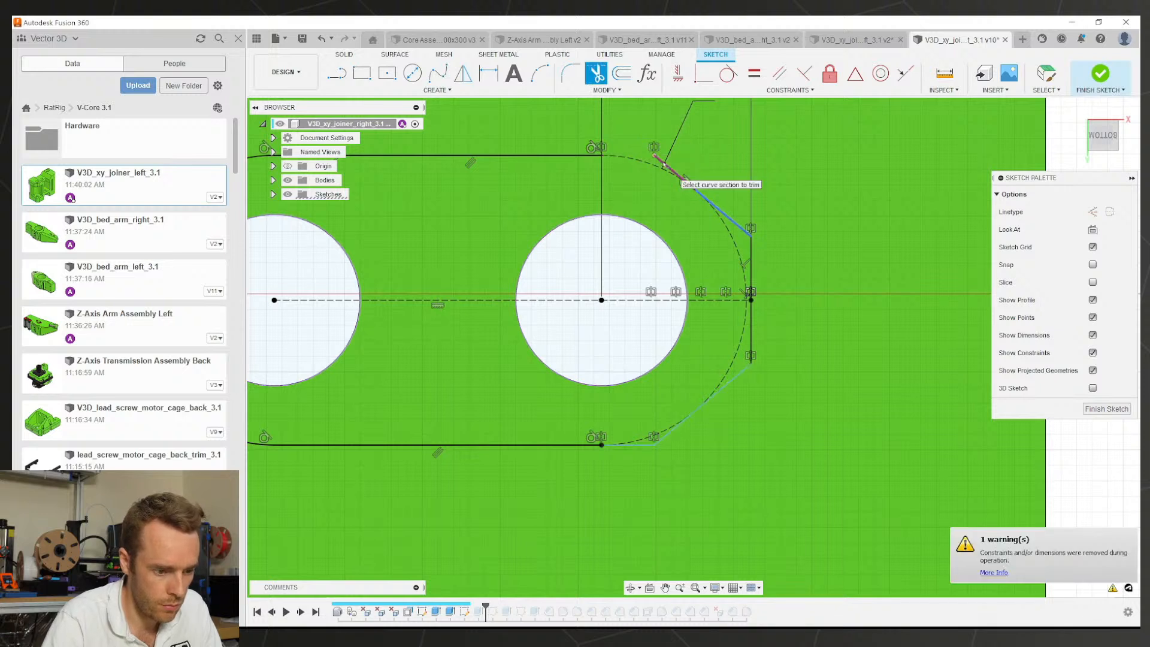
left_click(654, 444)
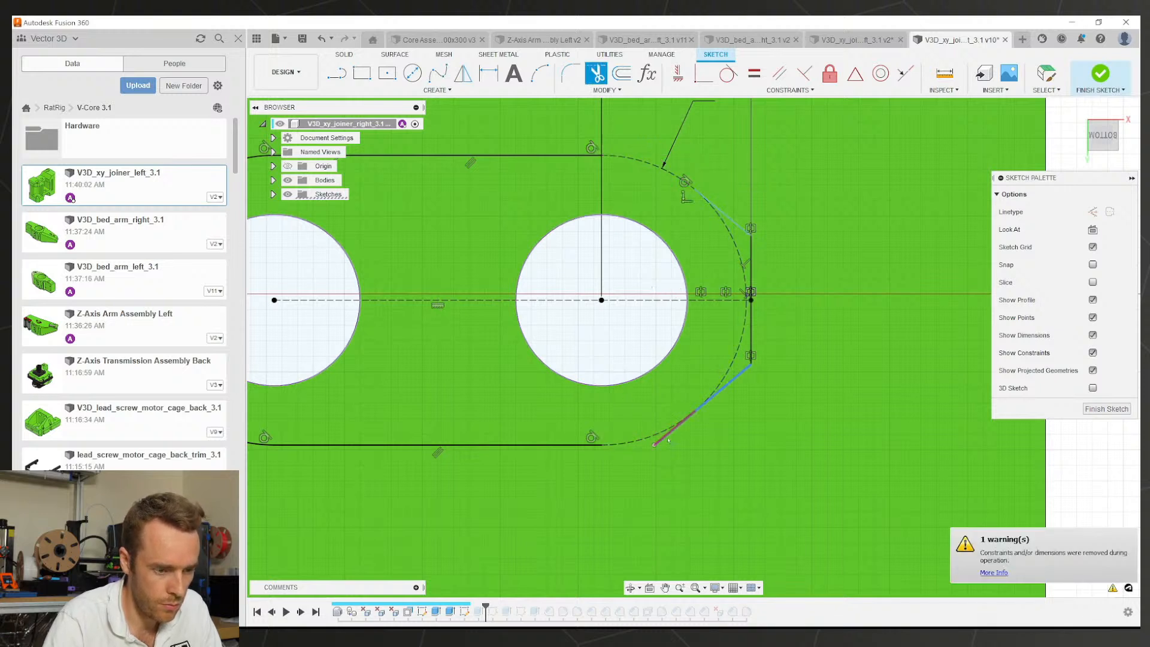
left_click(668, 434)
scroll(659, 267, "down", 1)
key("Escape")
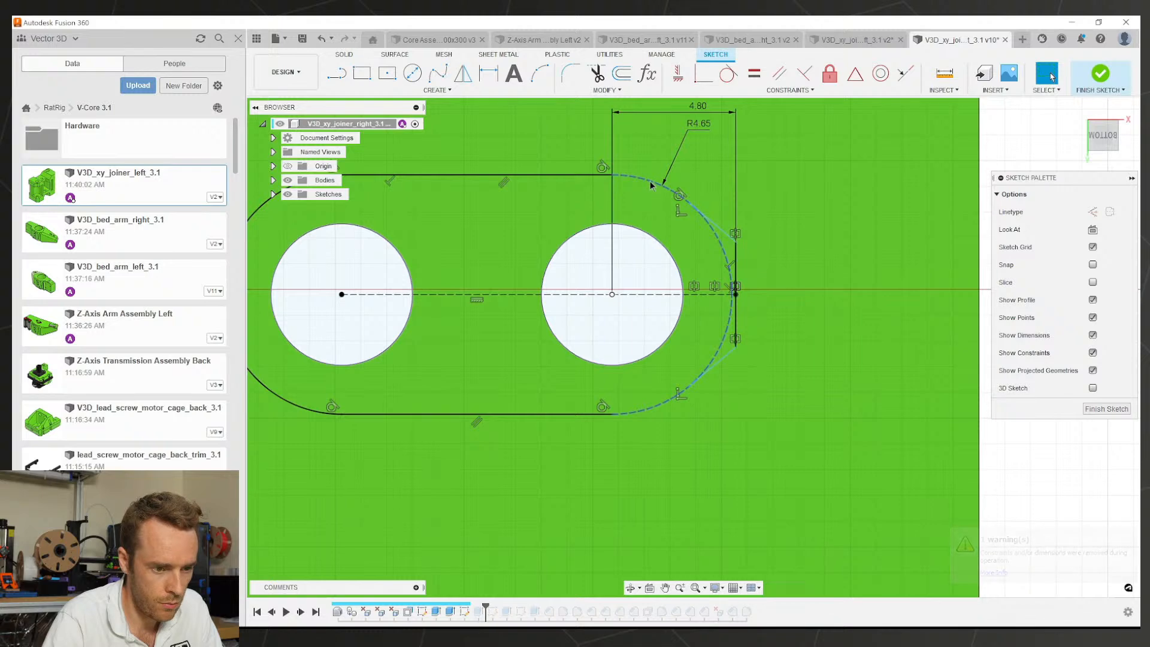
left_click(654, 180)
key("x")
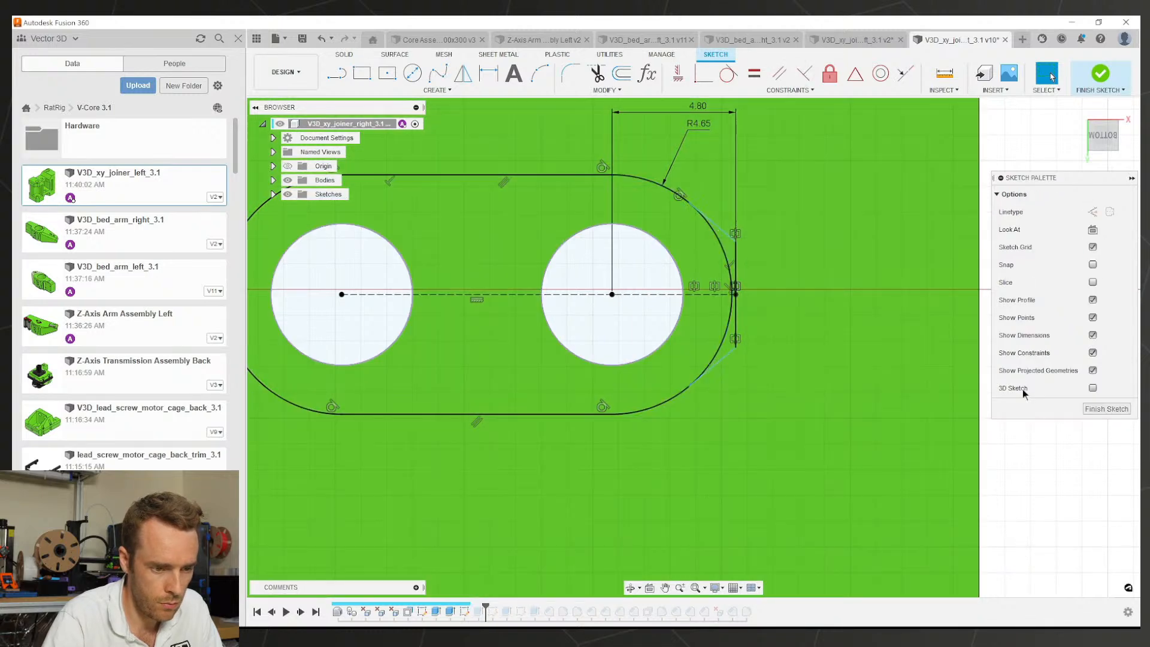
left_click(1106, 409)
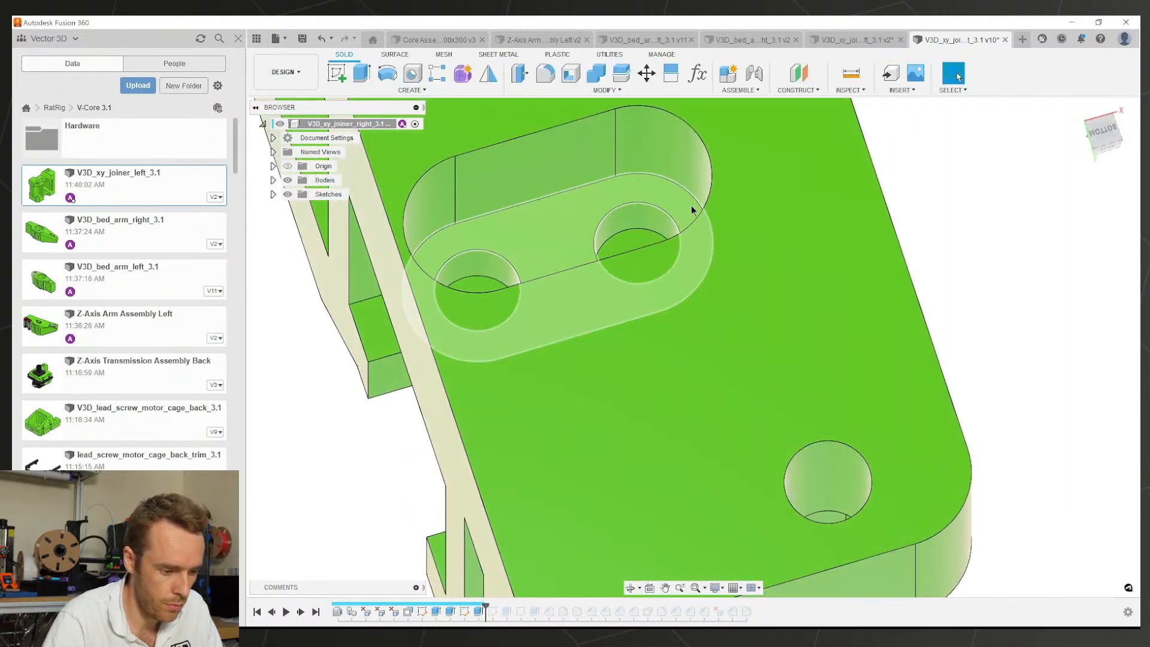
Step: Edit the slot cut extrude to include the new sliver profile at the slot end
left_click(692, 210)
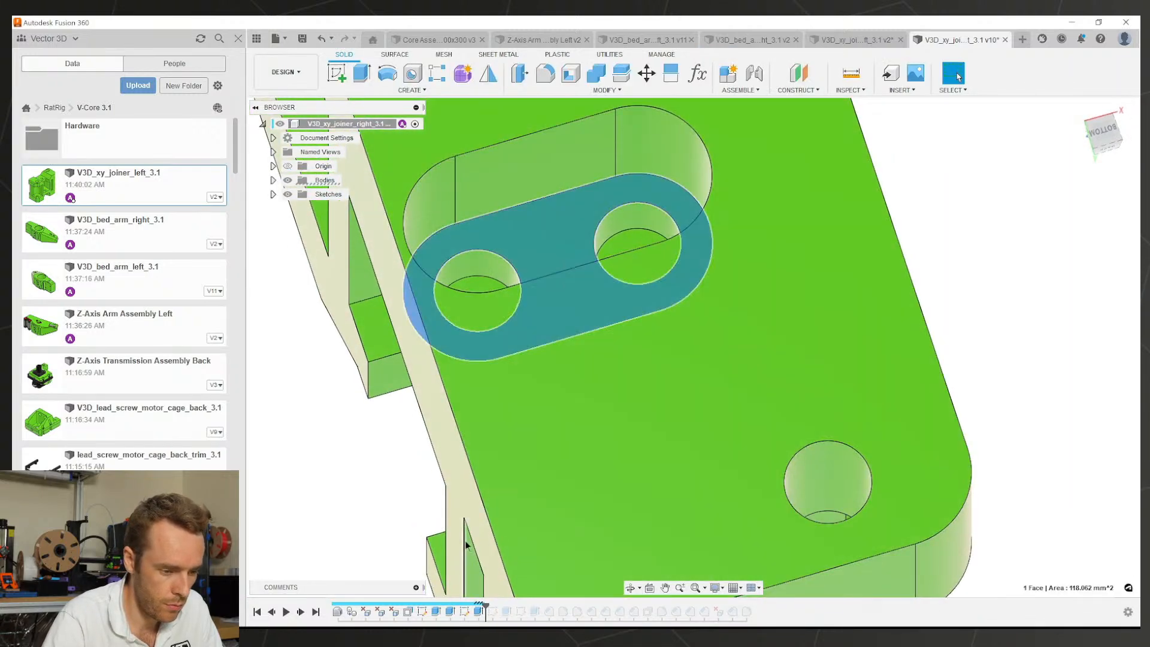
double_click(478, 609)
left_click(714, 172)
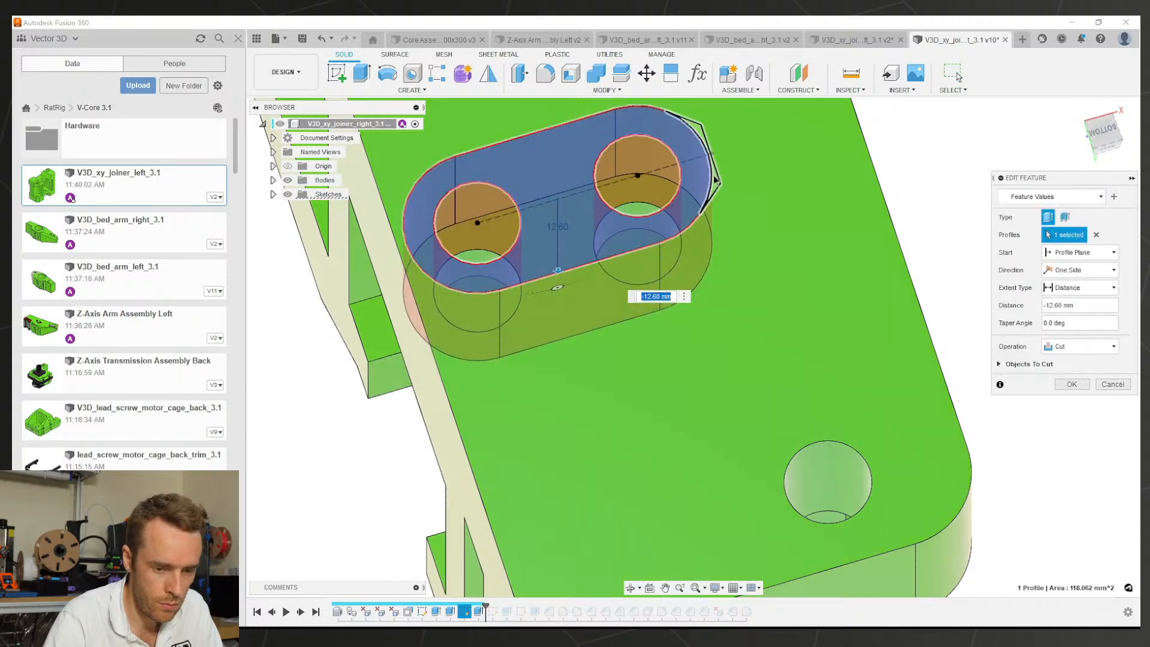
left_click(1071, 384)
middle_click_drag(828, 269, 826, 336, "shift")
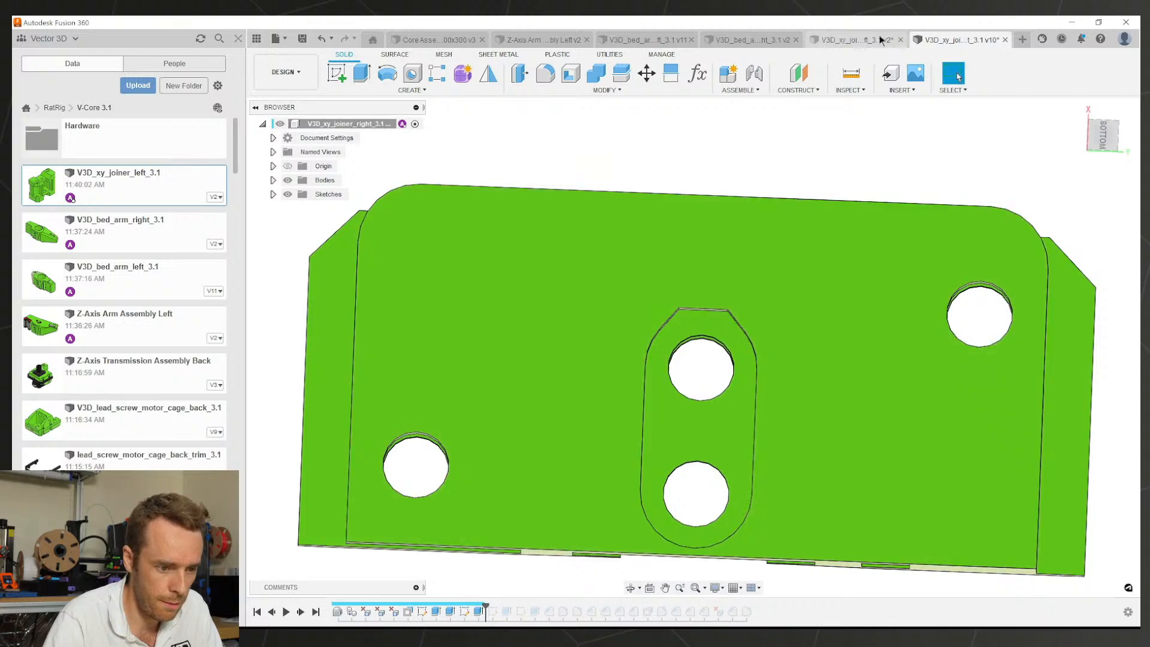
Step: Check the right joiner Sketch2's 4.80 slot dimension, then return to the left joiner
left_click(851, 39)
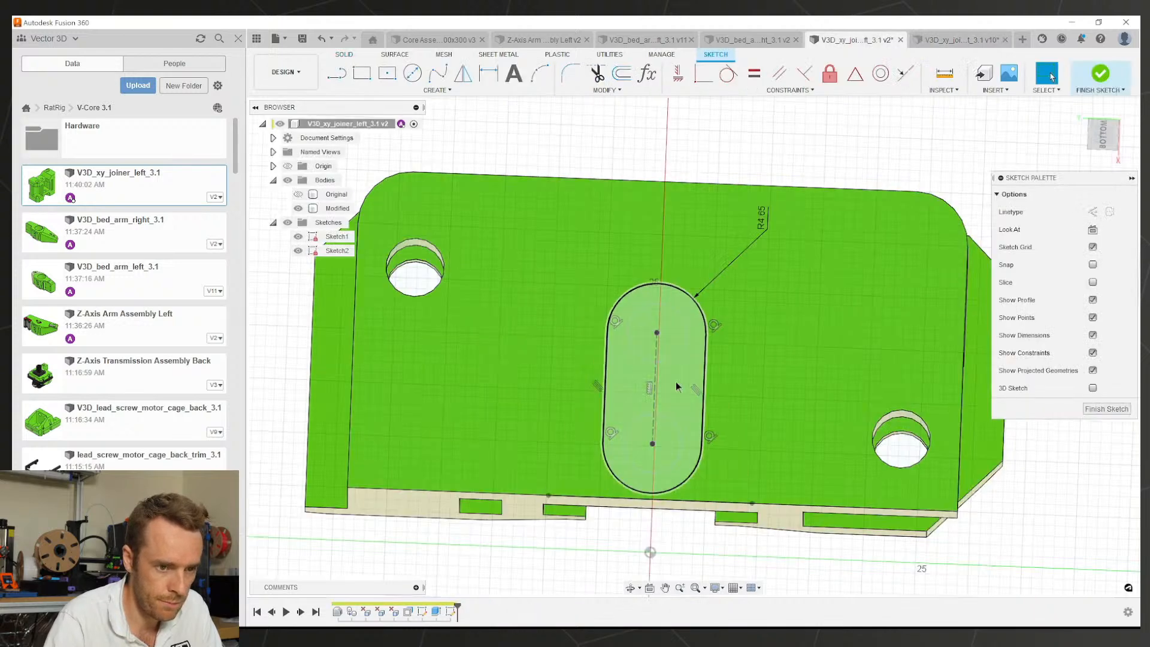
left_click(958, 40)
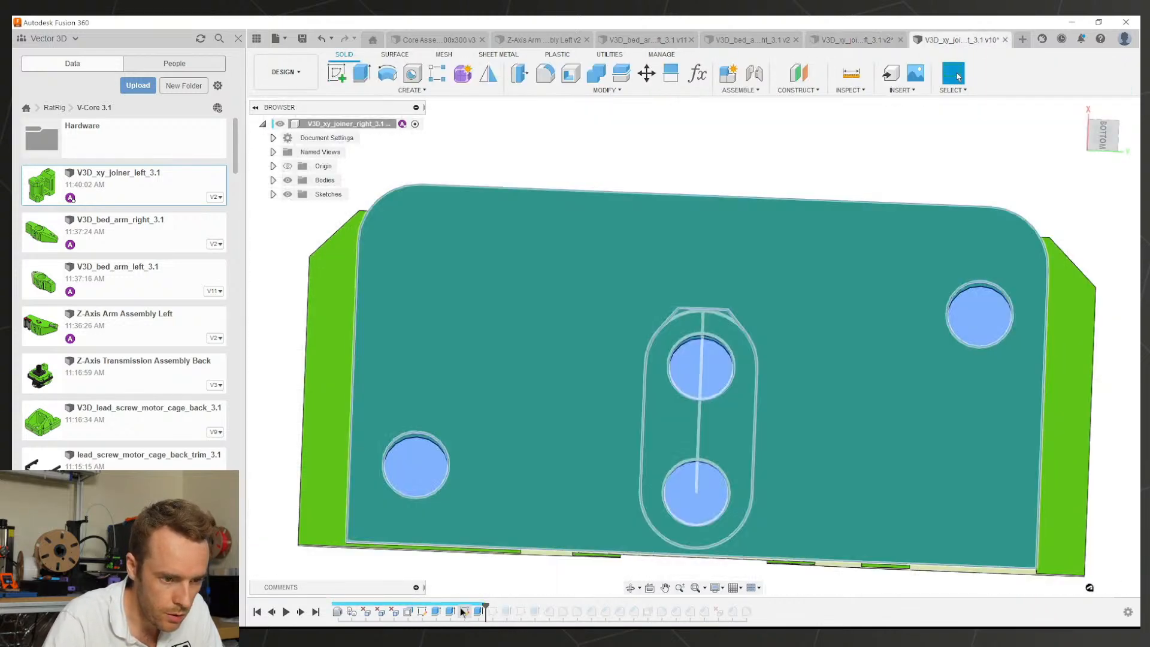
double_click(464, 611)
scroll(733, 357, "up", 5)
scroll(730, 348, "down", 3)
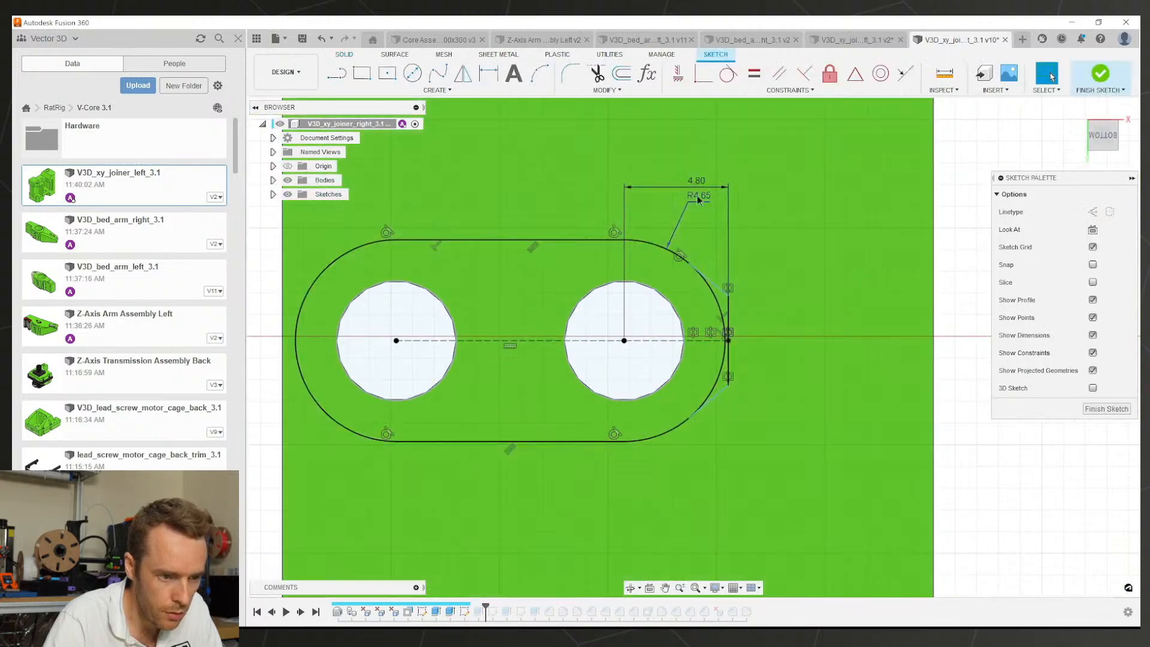
left_click(697, 183)
double_click(696, 183)
key("Escape")
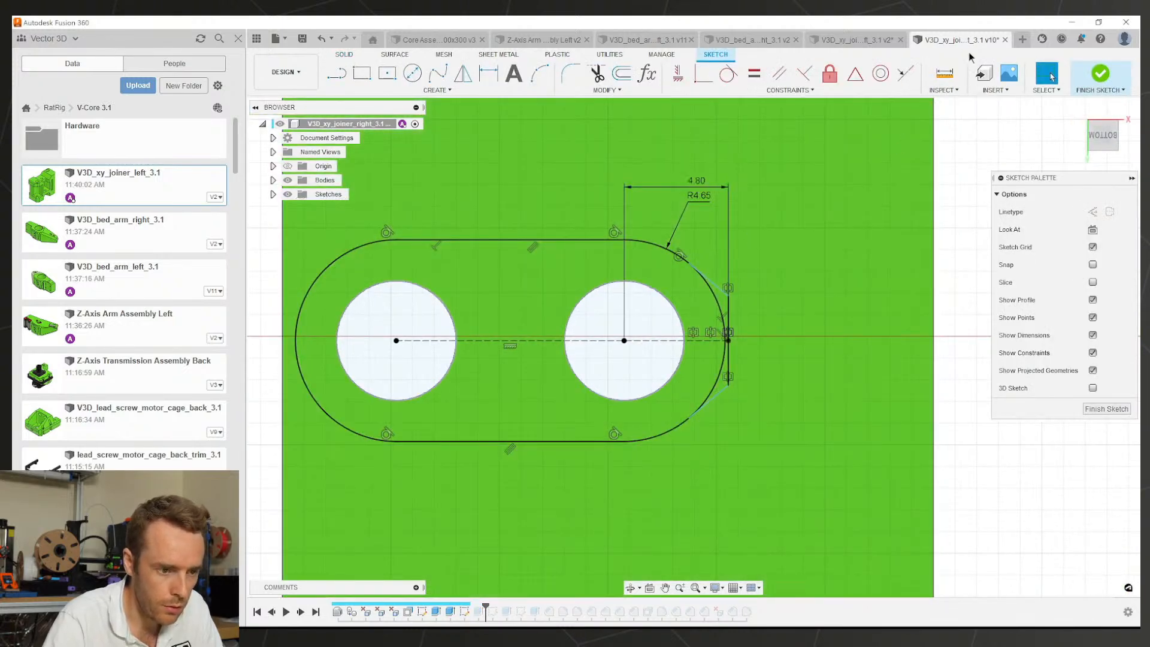
left_click(870, 41)
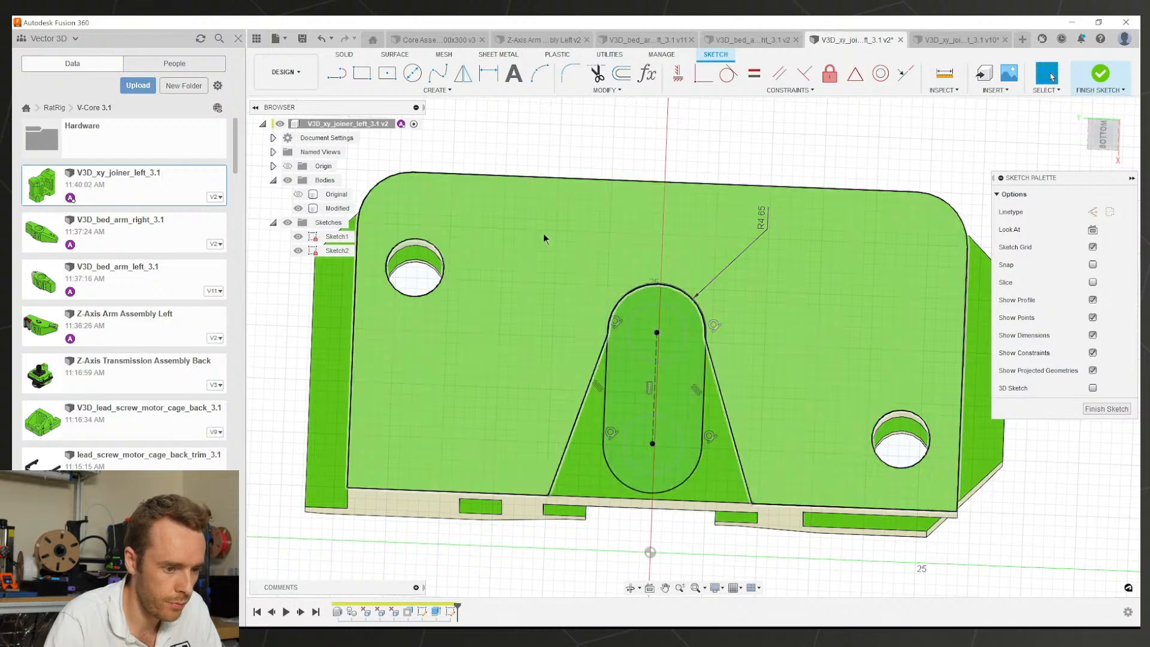
Step: Dimension the short top line 4.80 mm from the slot arc's centre point
key("l")
left_click(625, 275)
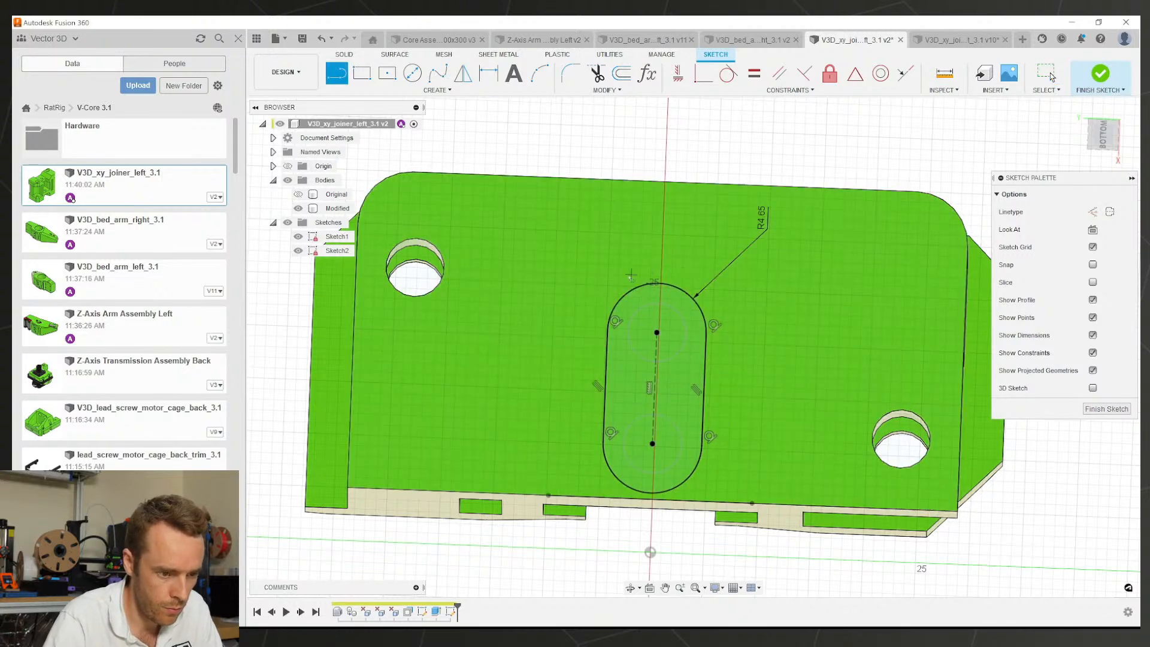
left_click(701, 279)
key("d")
left_click(665, 278)
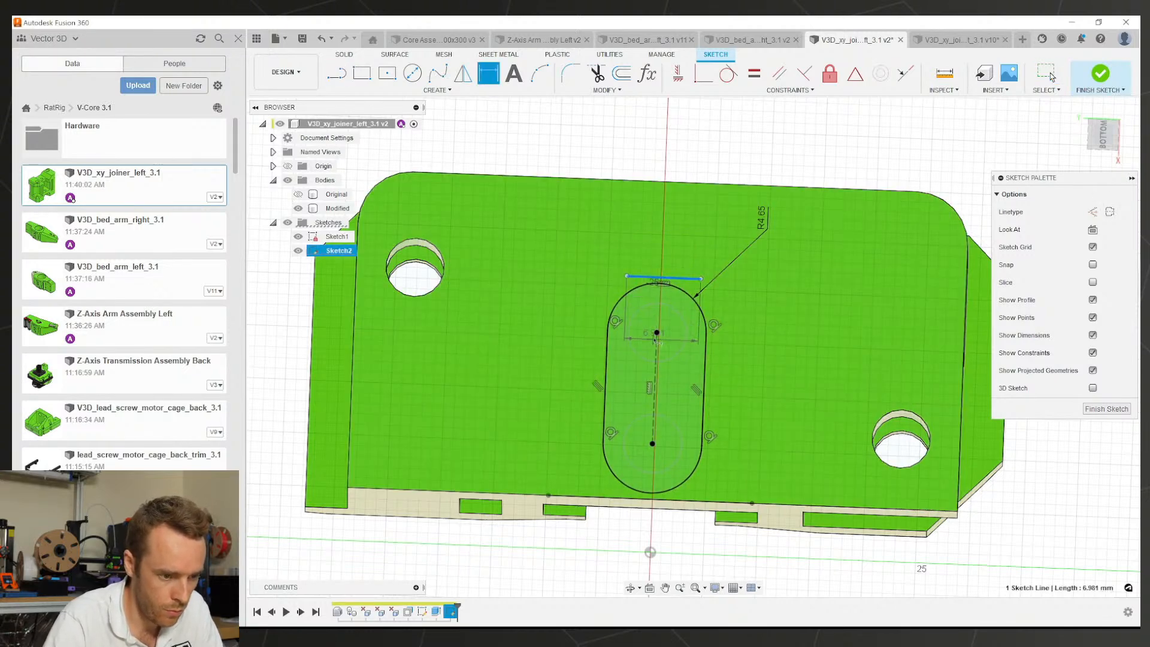
left_click(656, 333)
left_click(584, 302)
key("Return")
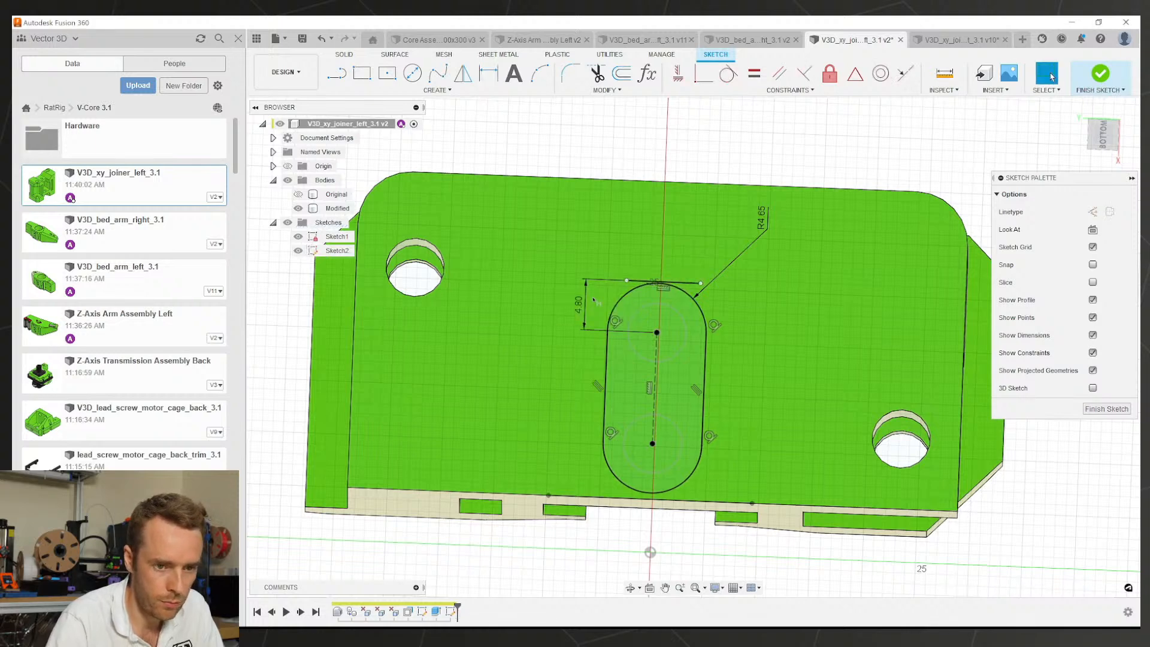
key("Escape")
Step: Draw two angled lines from the top line's ends down to the slot arc
left_click(1102, 134)
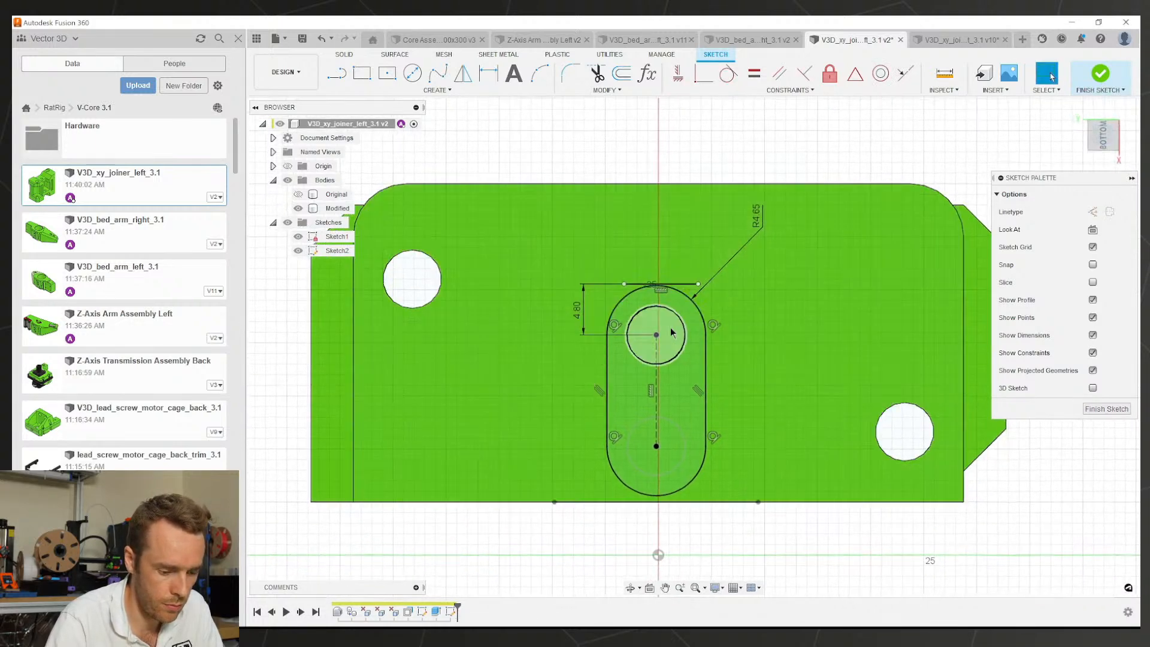
scroll(690, 311, "up", 5)
scroll(717, 276, "up", 1)
left_click(723, 243)
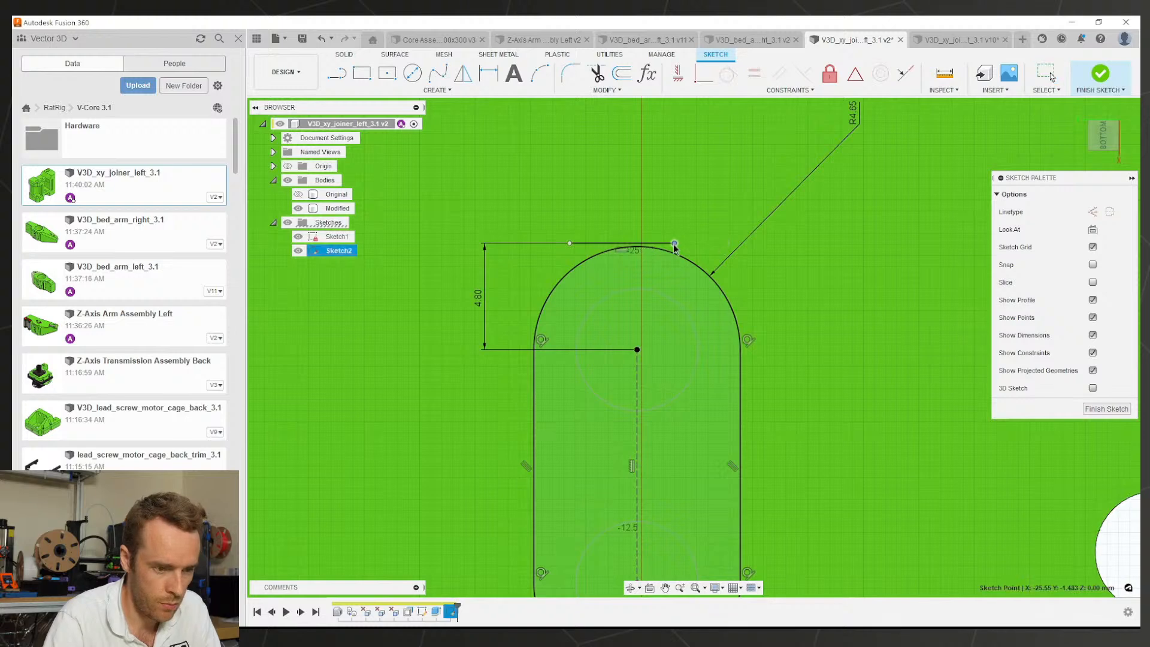
key("l")
left_click(725, 243)
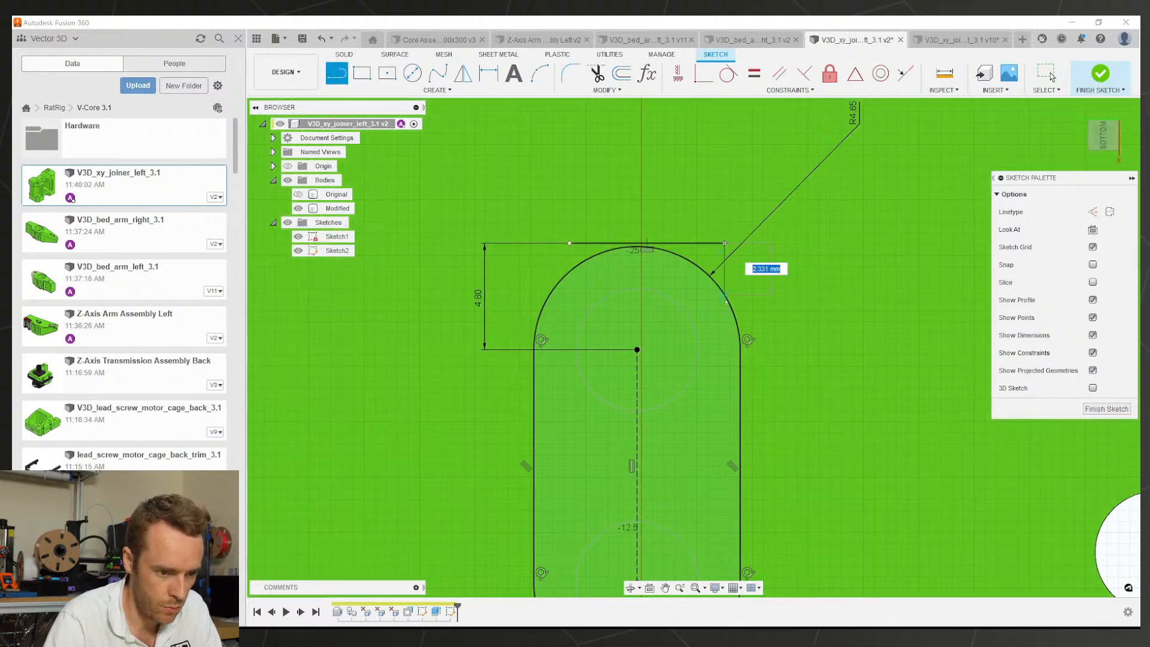
left_click(738, 334)
left_click(569, 243)
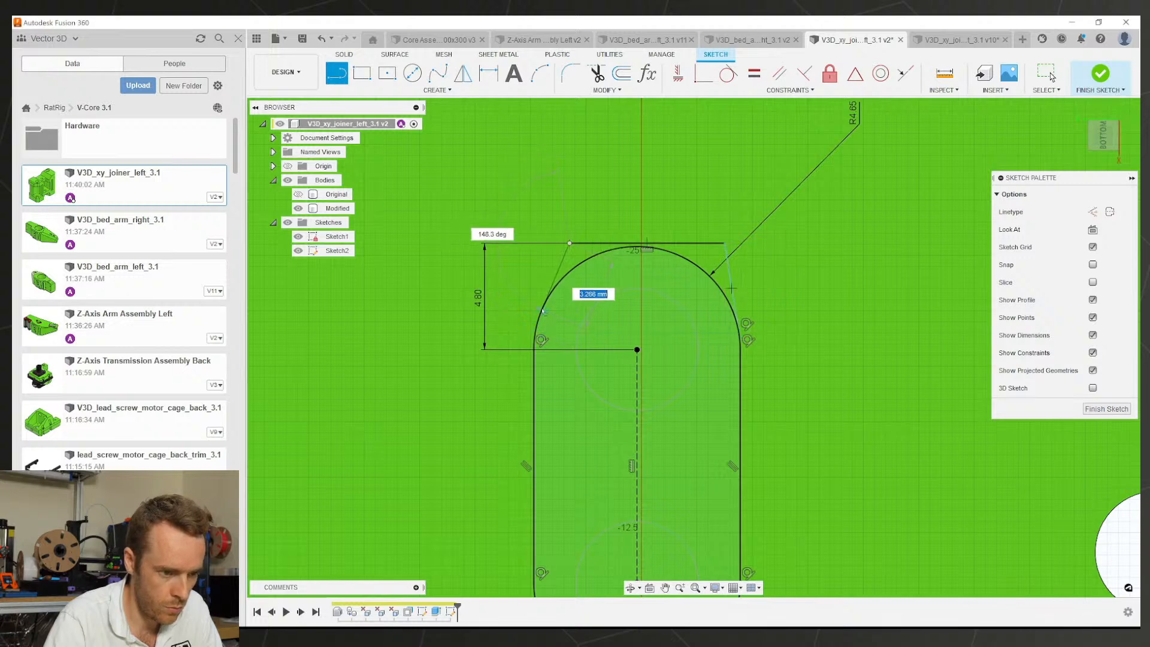
key("Return")
left_click(1052, 75)
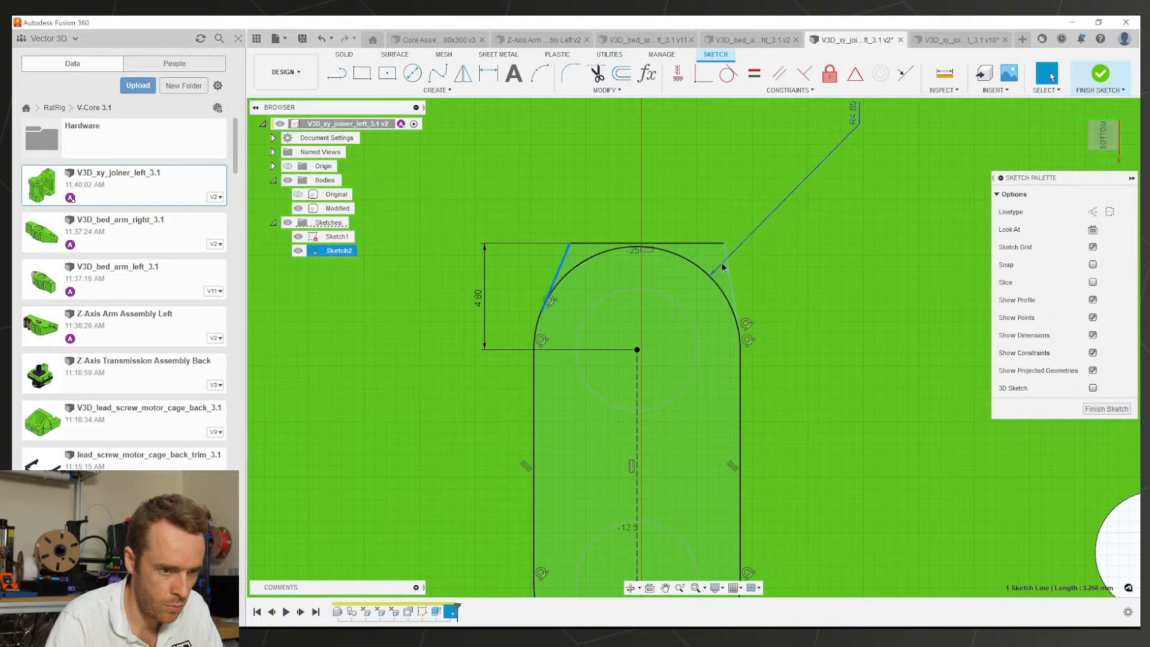
Step: Make the two angled lines equal and measure the right joiner's matching angle for reference
left_click(725, 264, "shift")
left_click(753, 75)
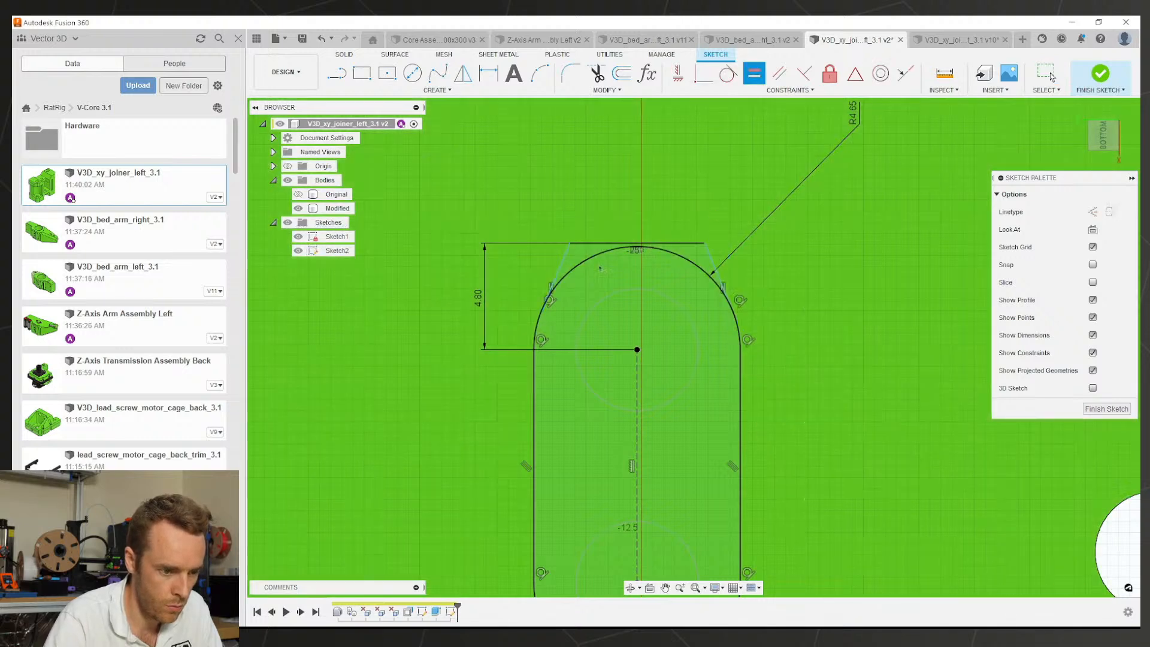
key("d")
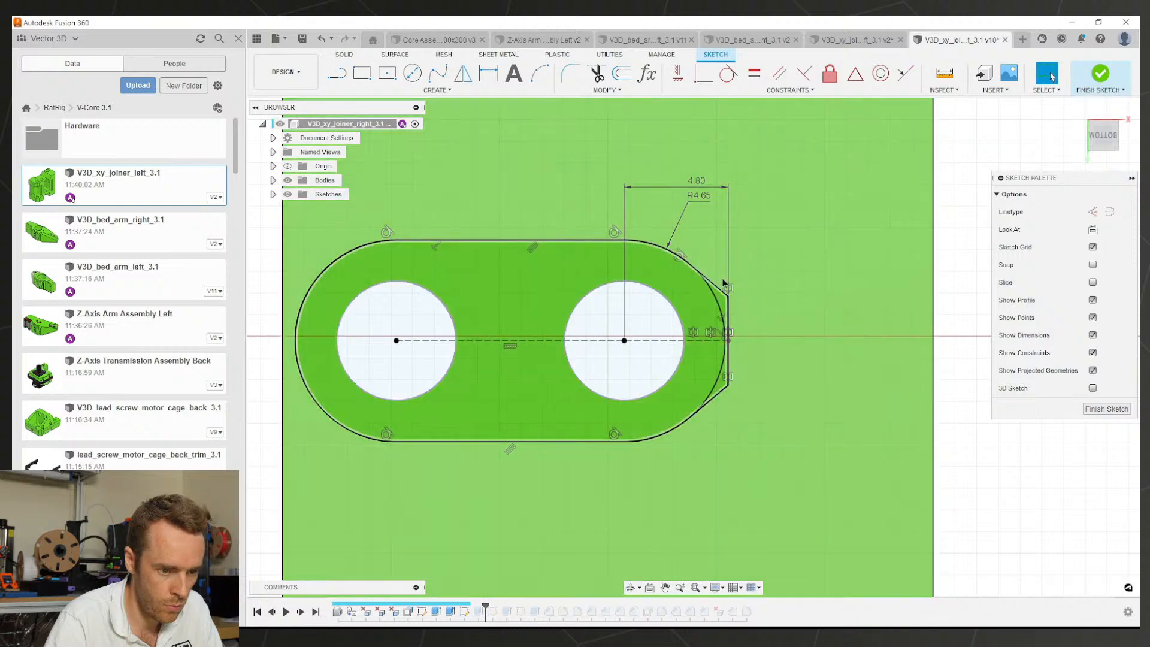
key("d")
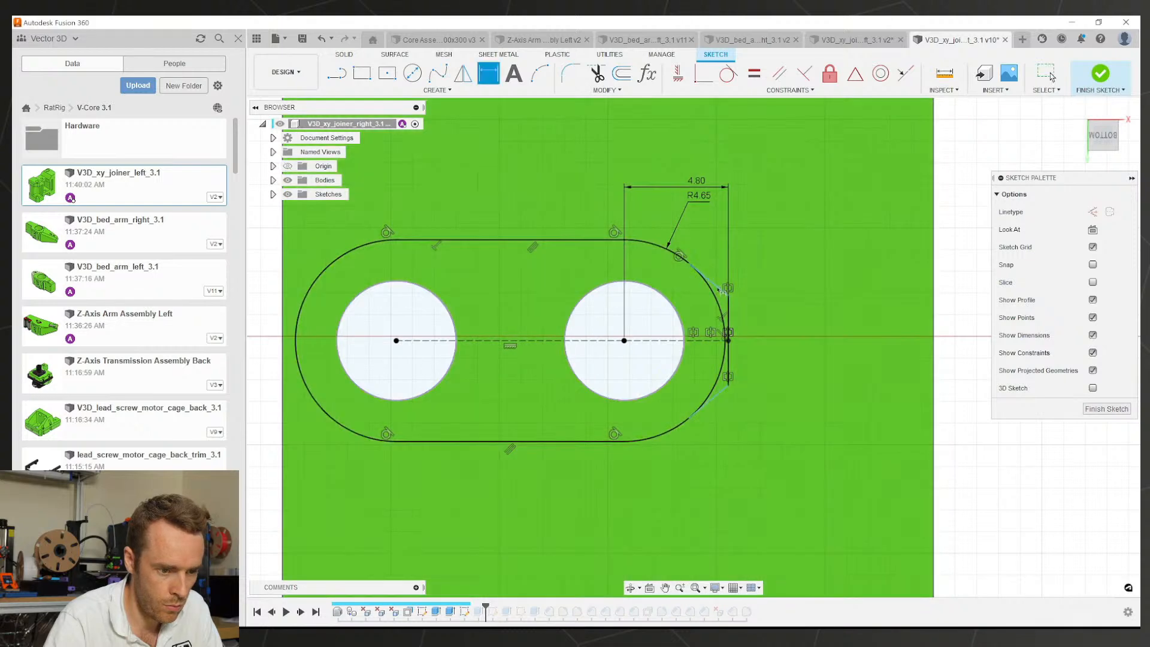
left_click(716, 279)
left_click(681, 342)
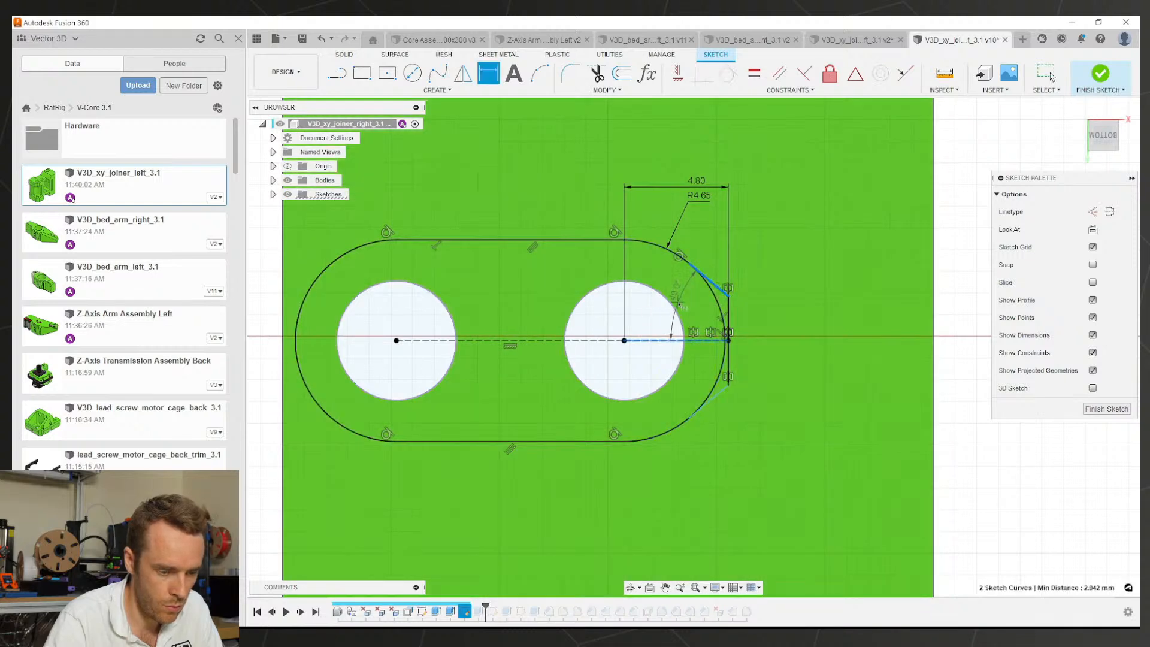
left_click(673, 295)
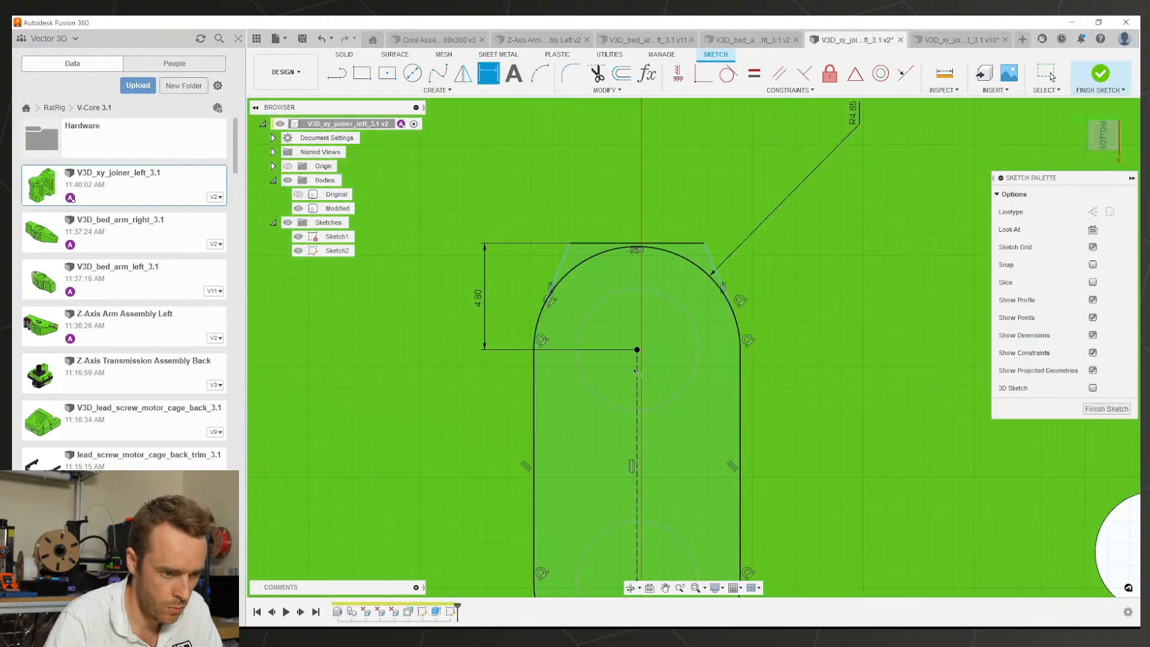
Step: Dimension the left angled line at 40° to the centre line and finish the sketch
left_click(636, 371)
left_click(560, 266)
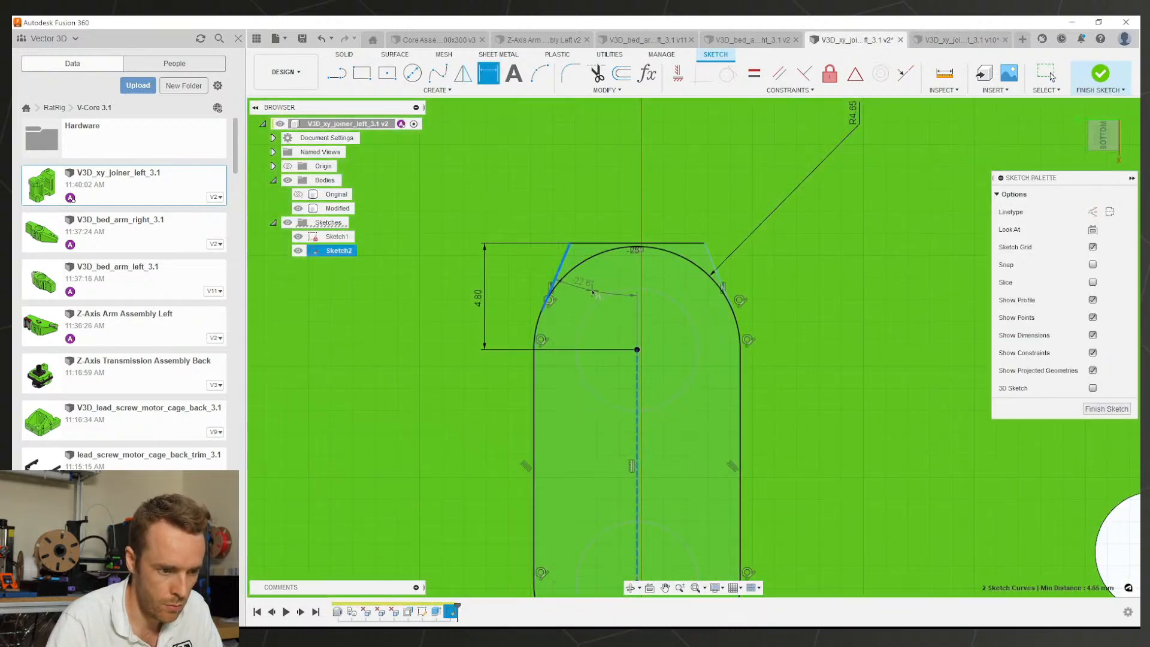
left_click(595, 293)
type("40")
key("Return")
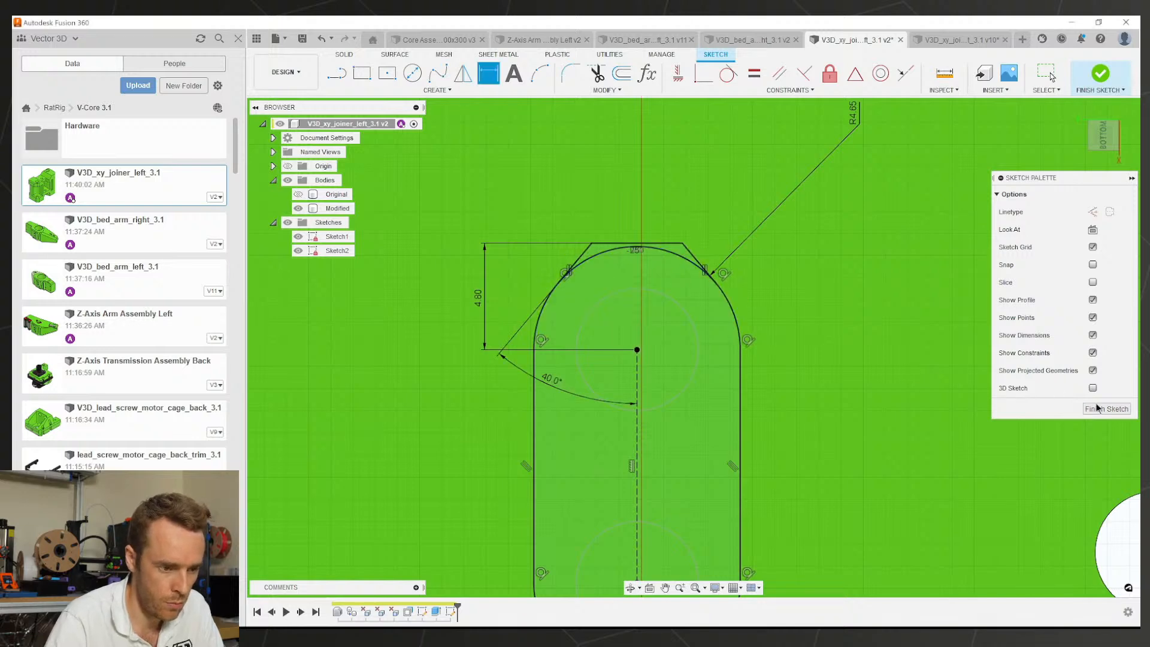
left_click(1097, 408)
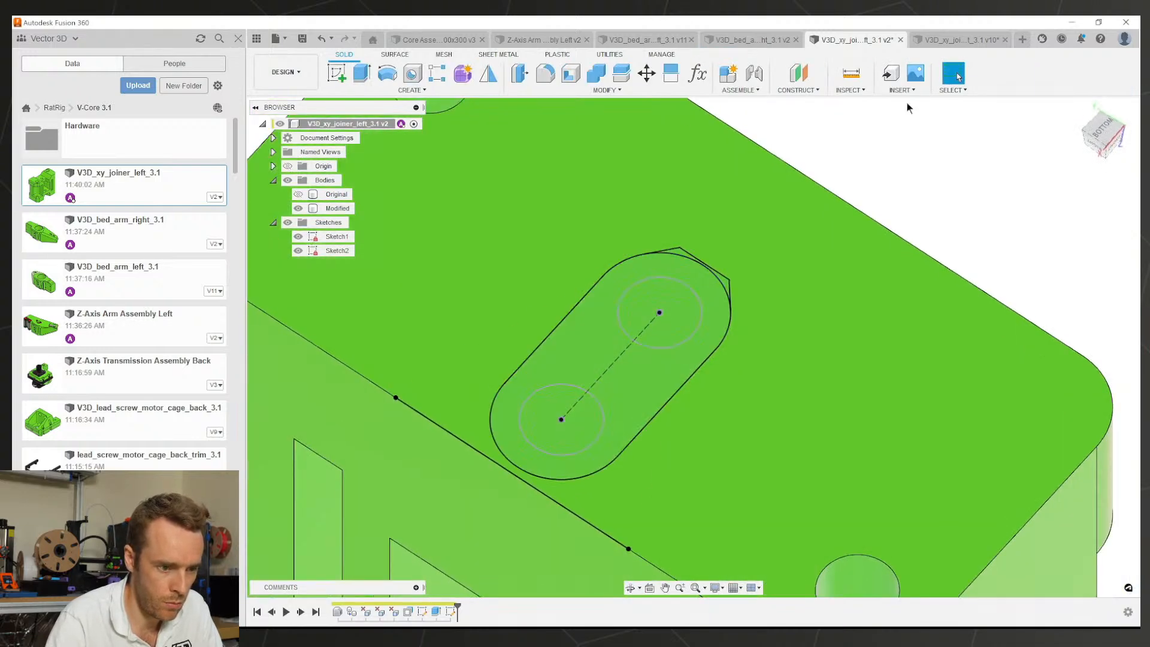
Step: Edit Extrude1 to exclude both circle profiles, reopening the two holes
left_click(950, 40)
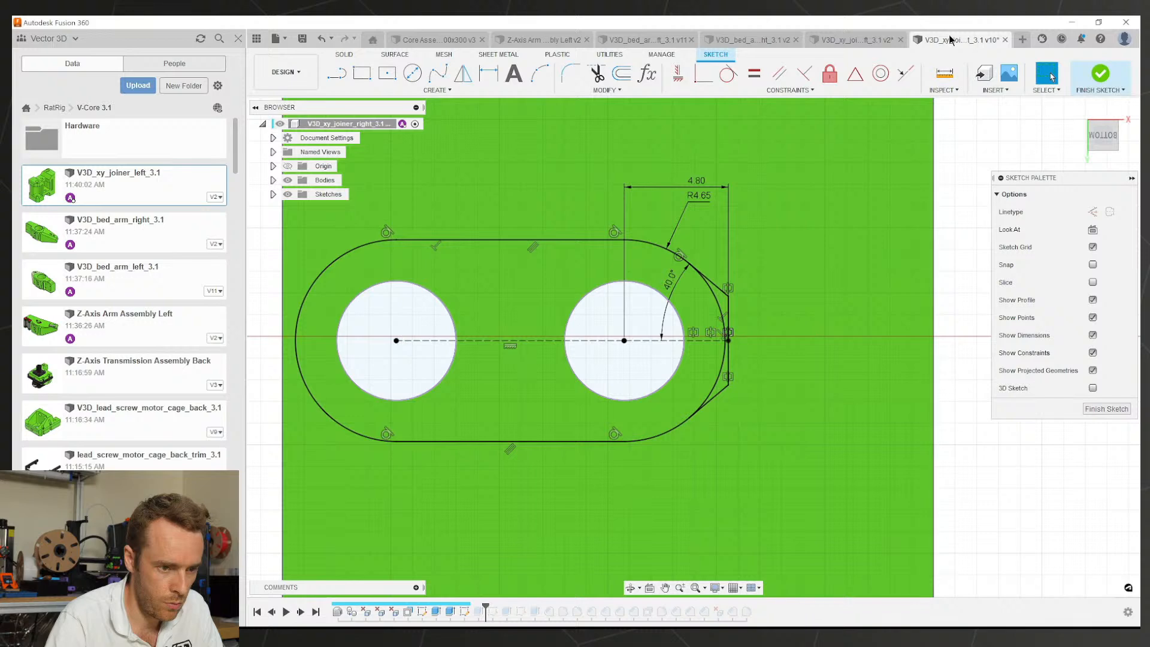
left_click(853, 40)
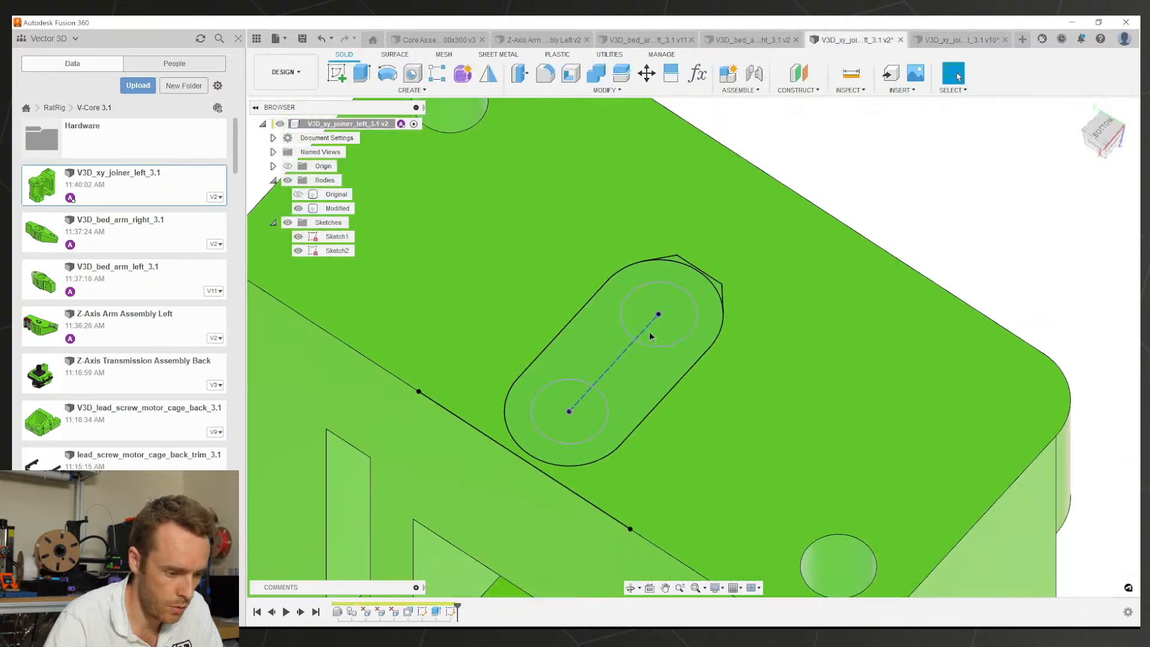
double_click(436, 611)
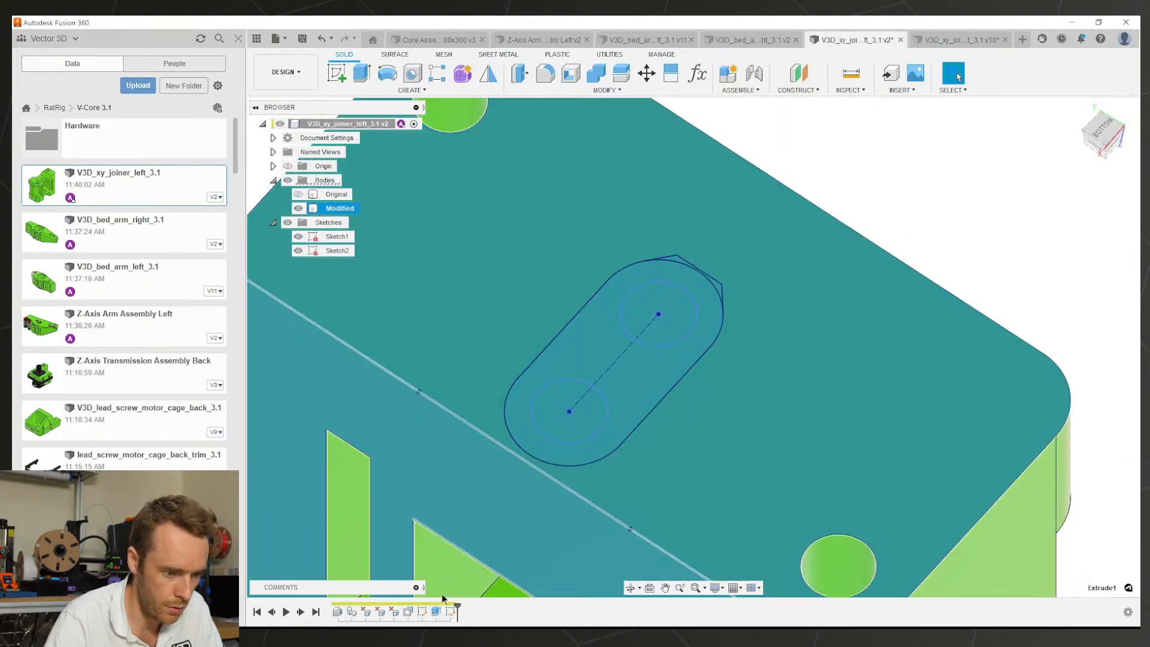
left_click(603, 414)
left_click(677, 311)
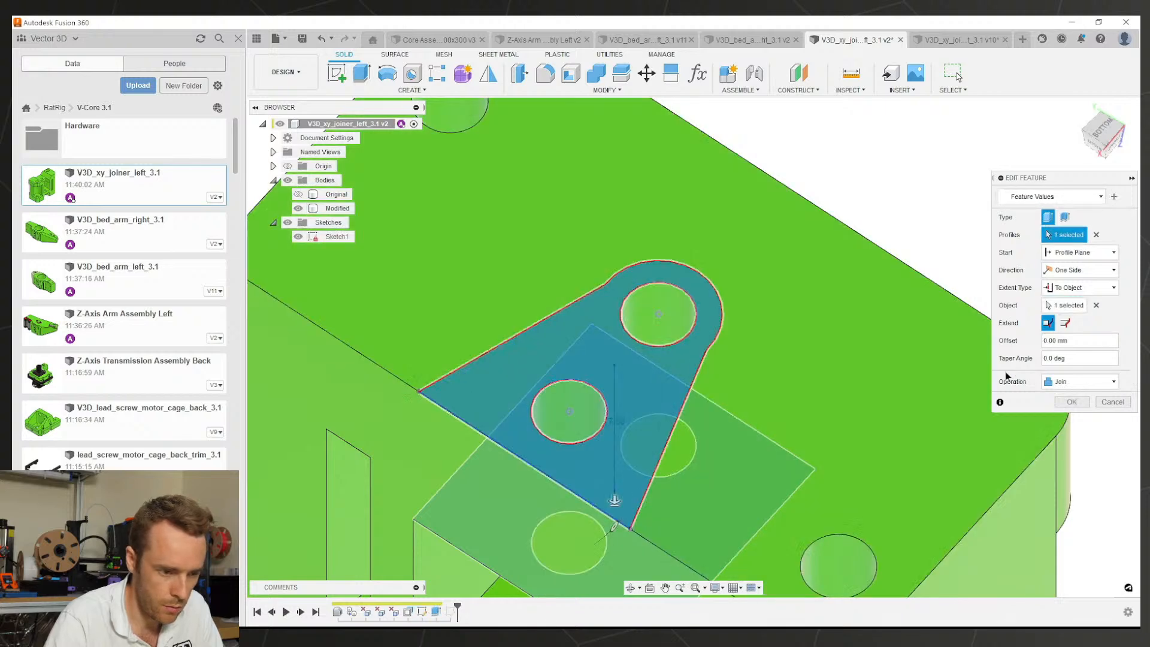
left_click(1066, 402)
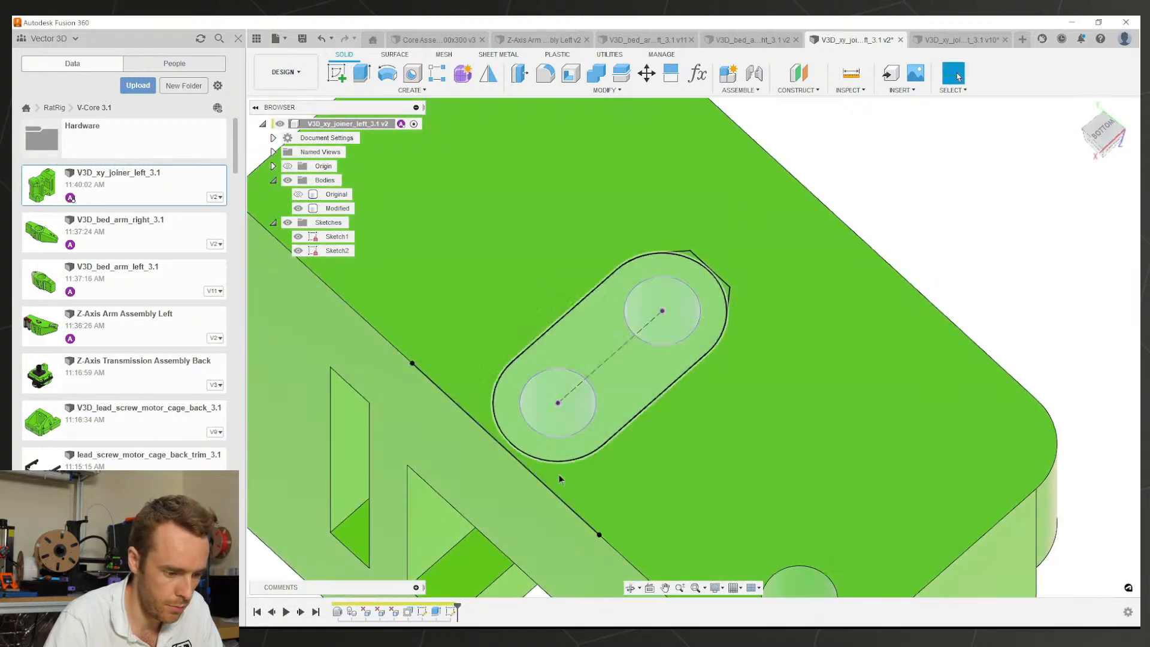
Step: Extrude the two Sketch2 slot profiles -12 mm down into the joiner
key("e")
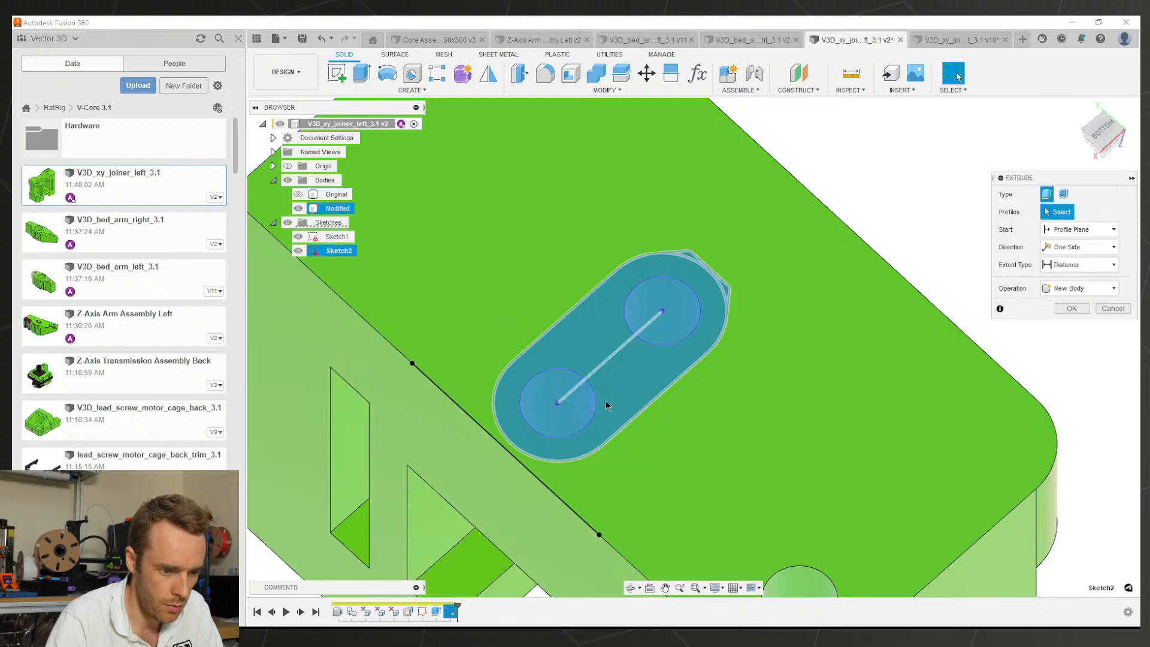
left_click(700, 320)
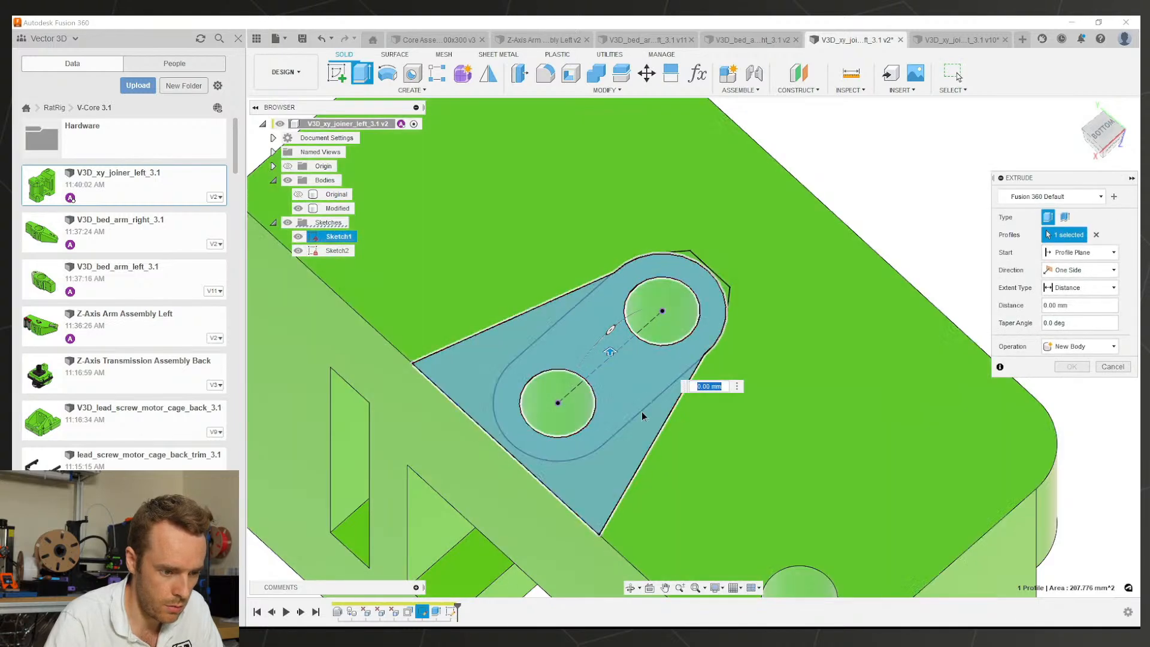
left_click(596, 485)
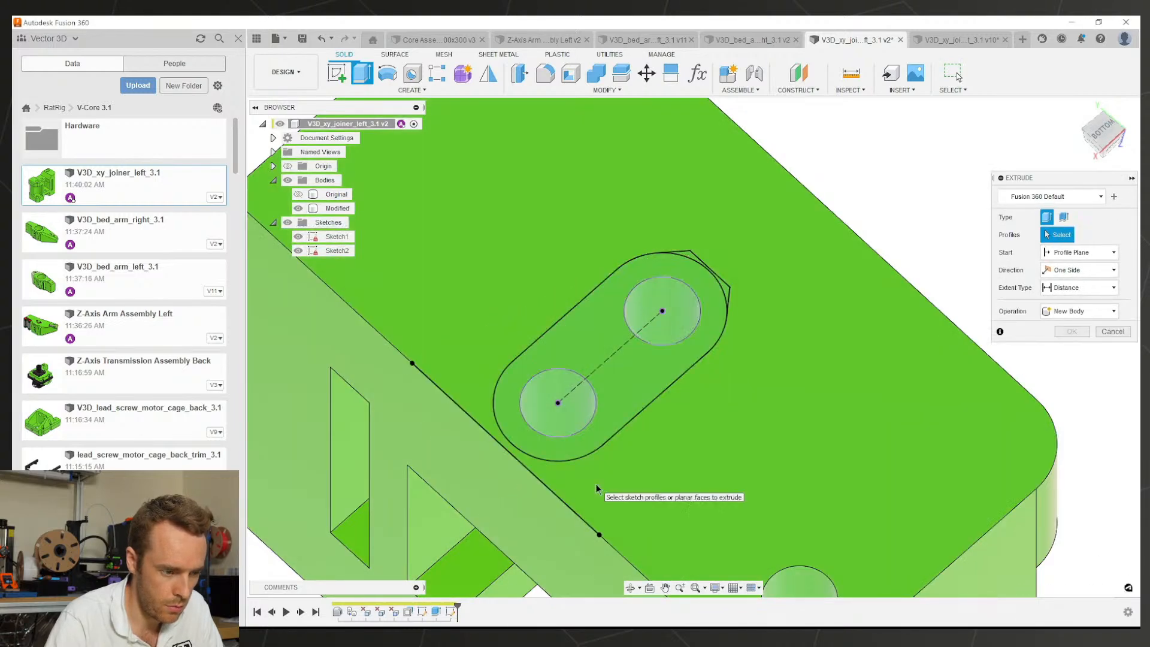
left_click(298, 237)
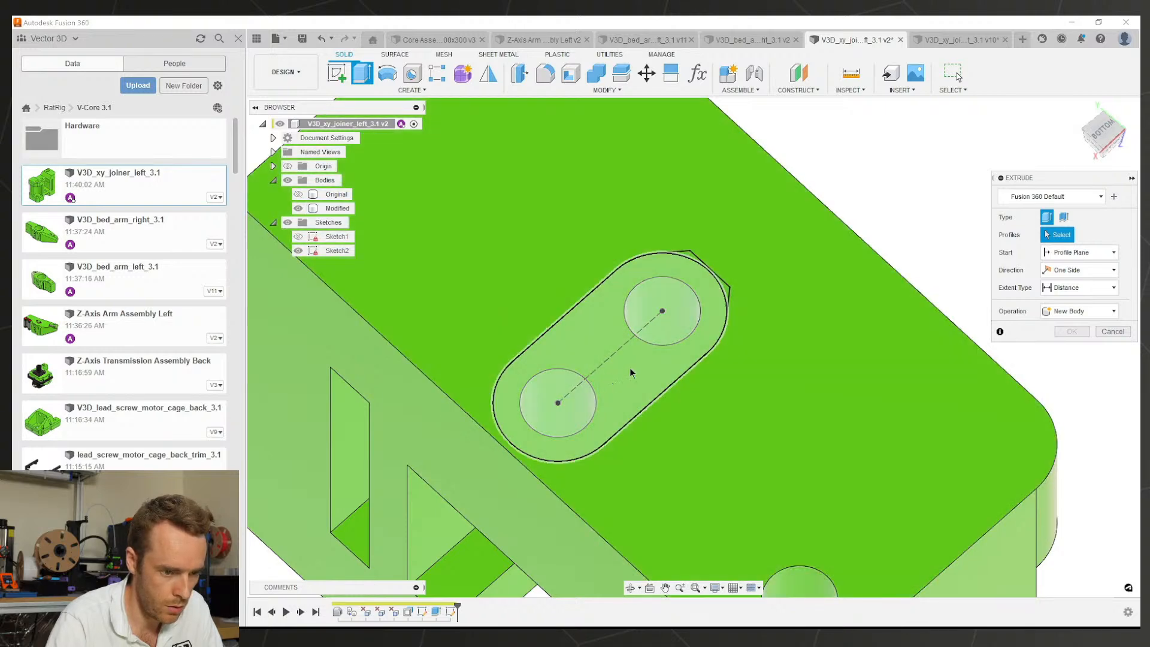
left_click(630, 328)
left_click(674, 323)
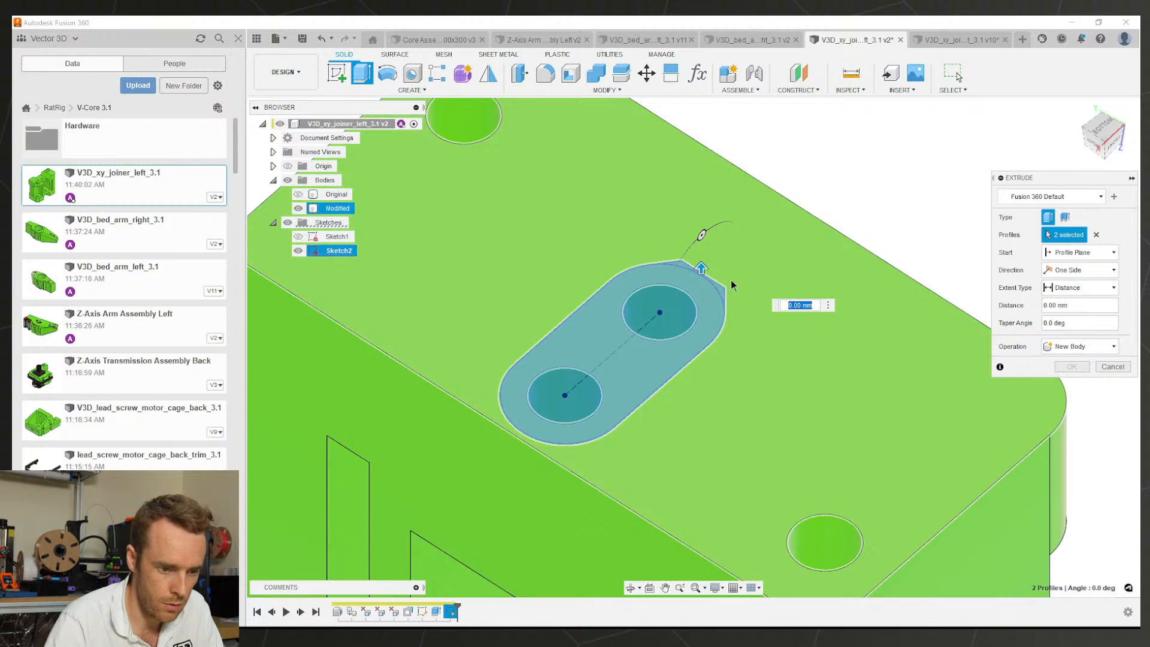
type("-12")
key("Return")
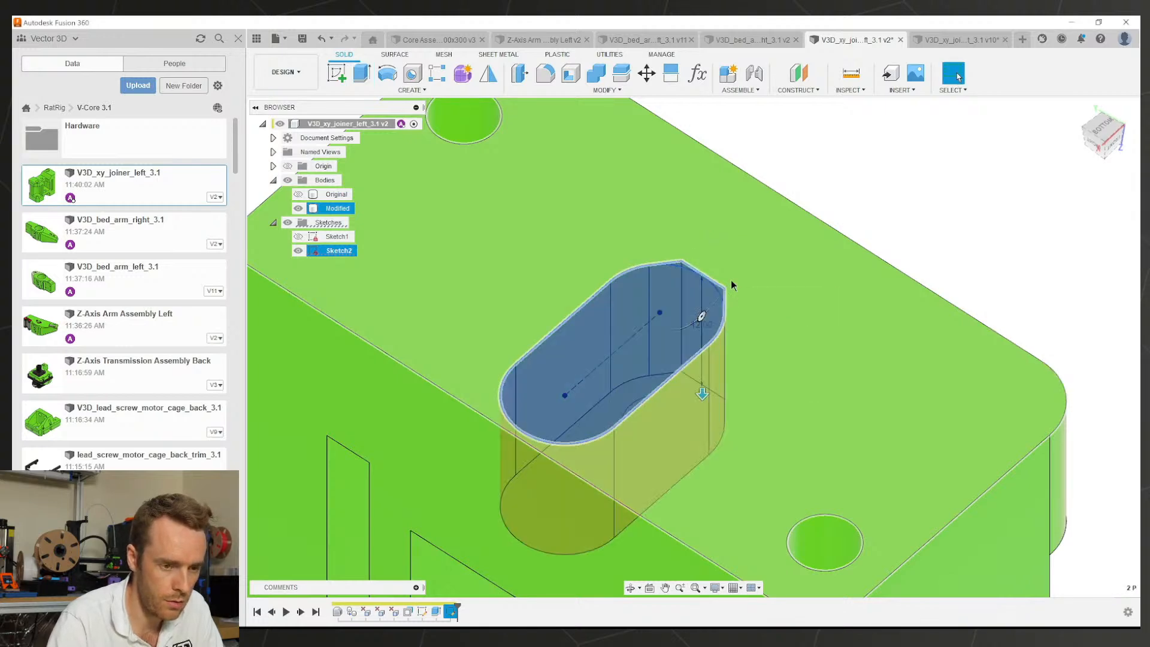
Step: After checking the right joiner, change the slot cut depth to -12.6 mm and save
left_click(965, 39)
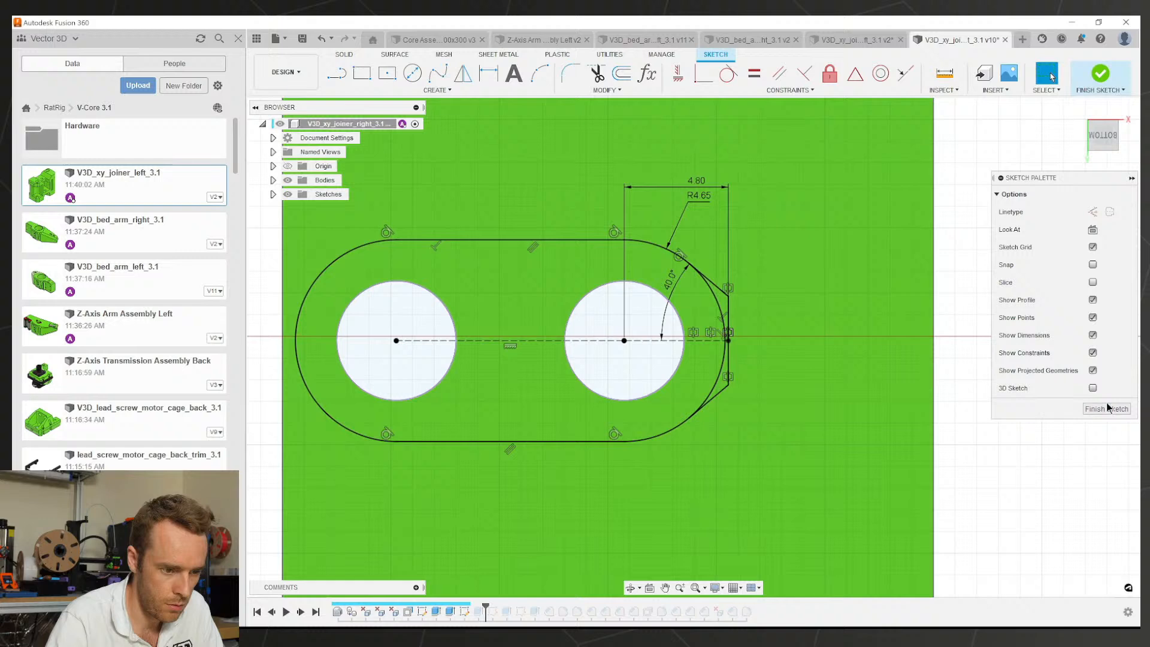
left_click(1107, 409)
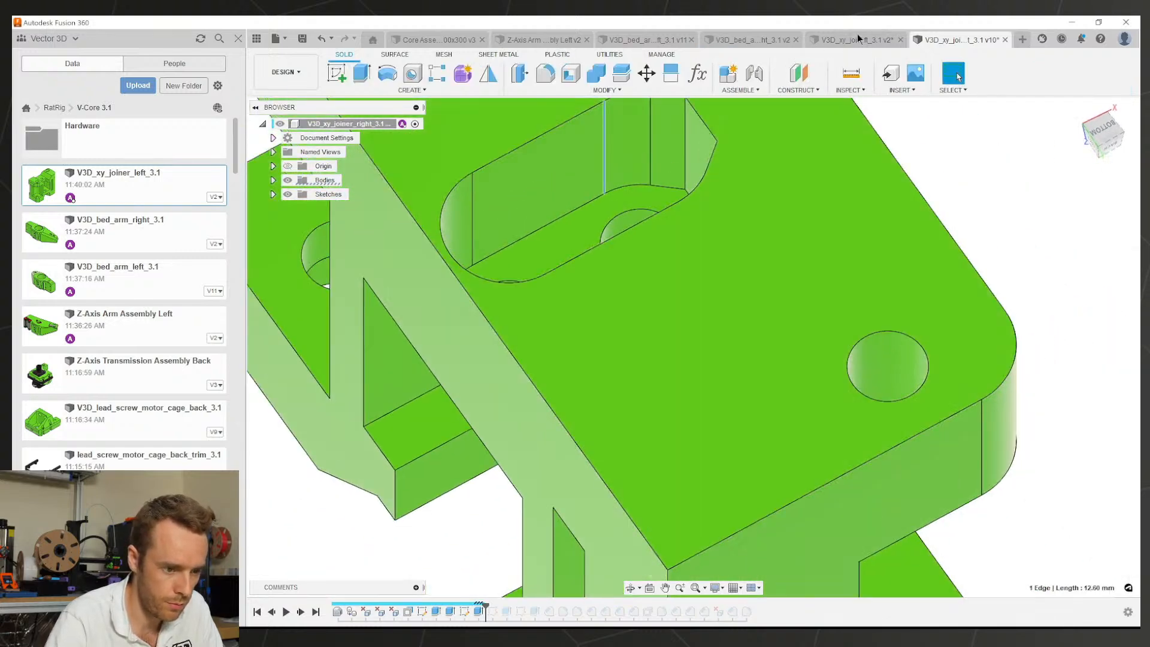
left_click(857, 39)
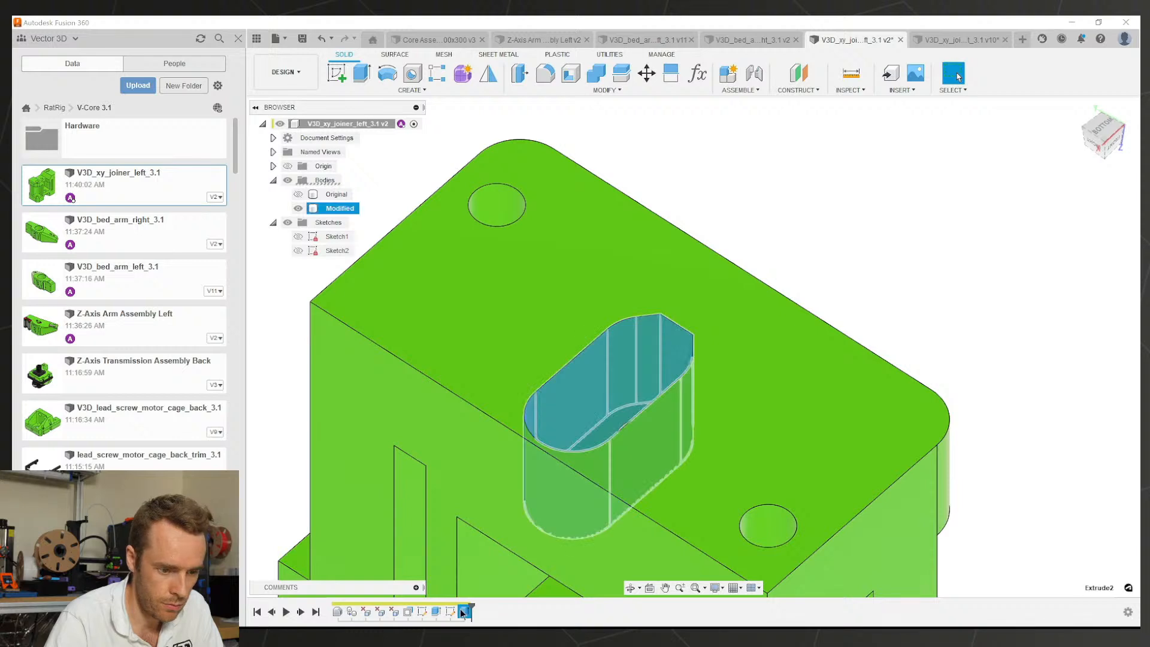
double_click(464, 611)
type("-12.6")
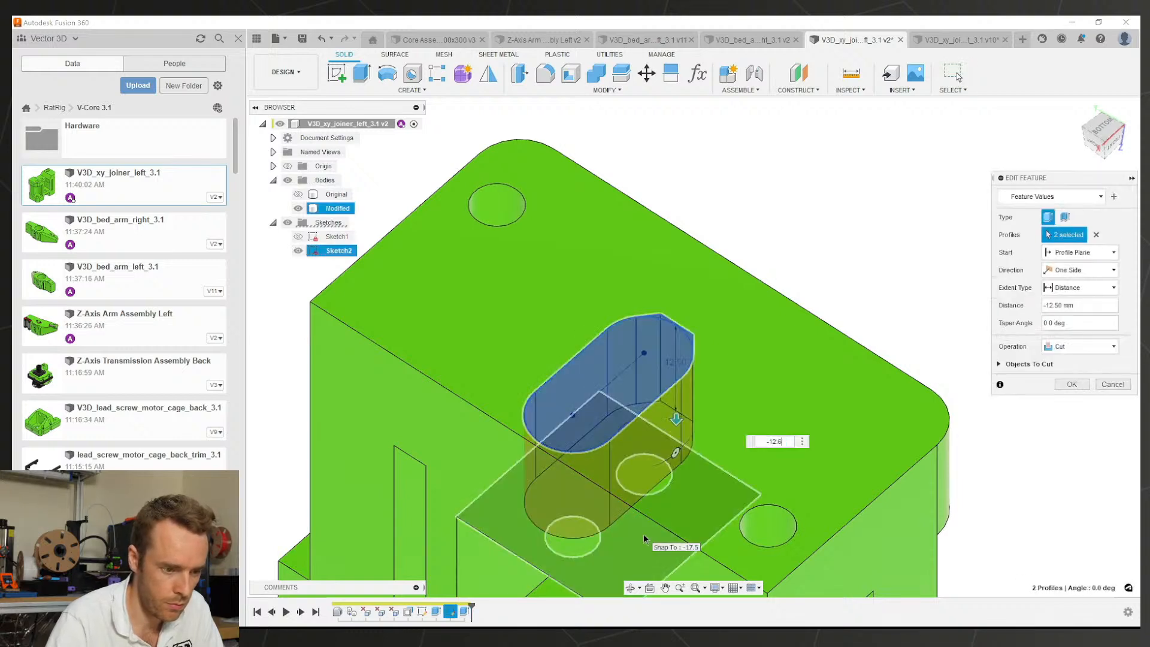
key("Return")
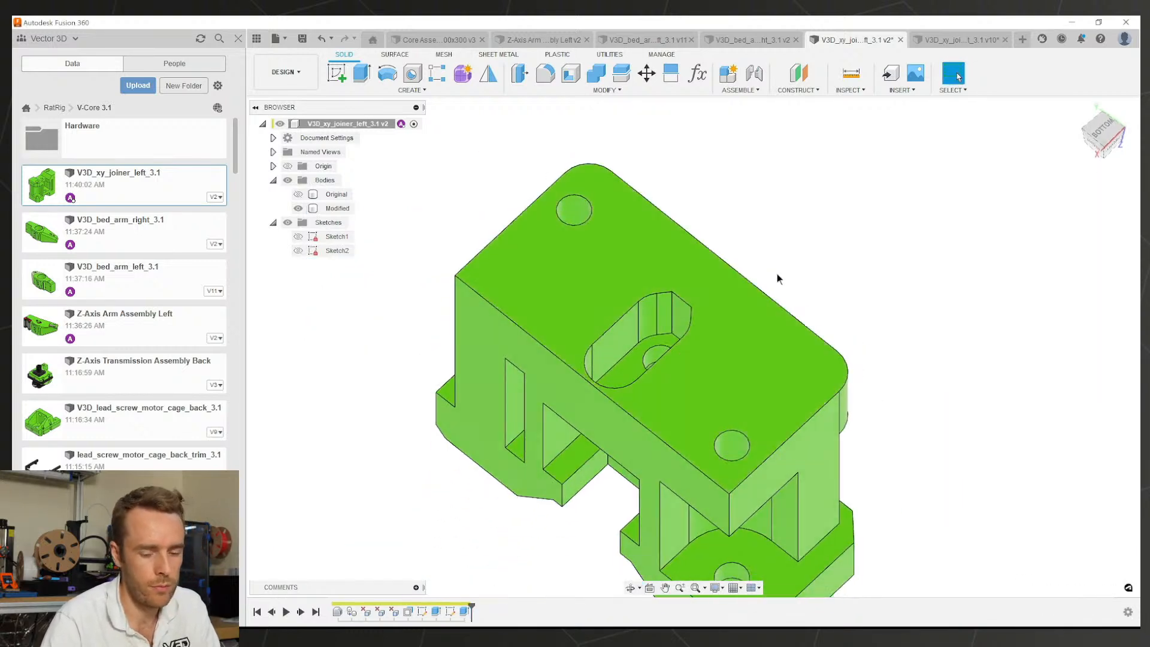
key("ctrl+s")
Step: Confirm saving as a new version, then select the Modified body and zoom out to inspect it
key("Return")
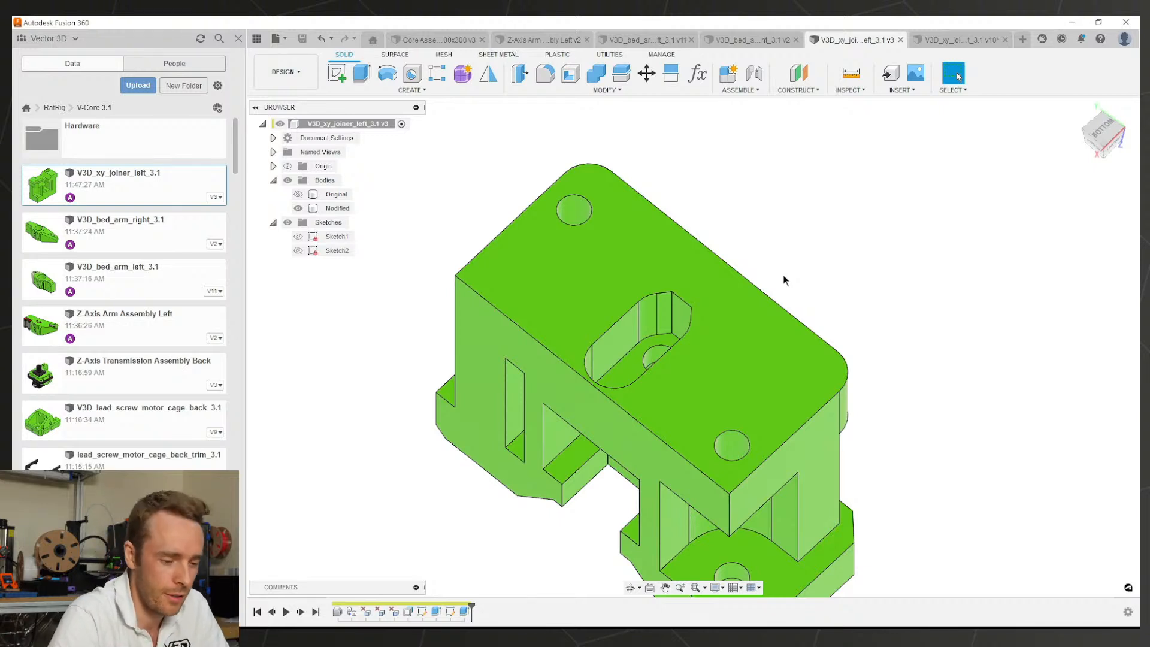
left_click(734, 379)
scroll(728, 358, "down", 2)
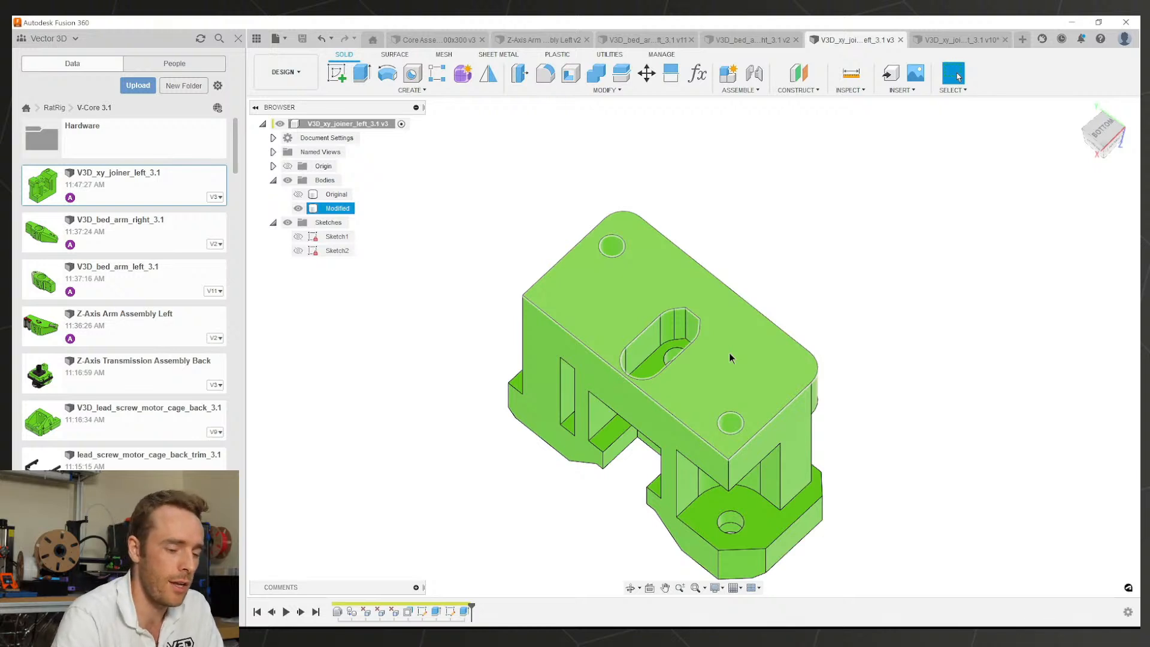
Step: Close the V3D_bed_arm_right, V3D_bed_arm_left and Z-Axis Arm Assembly Left documents
middle_click_drag(727, 346, 691, 314, "shift")
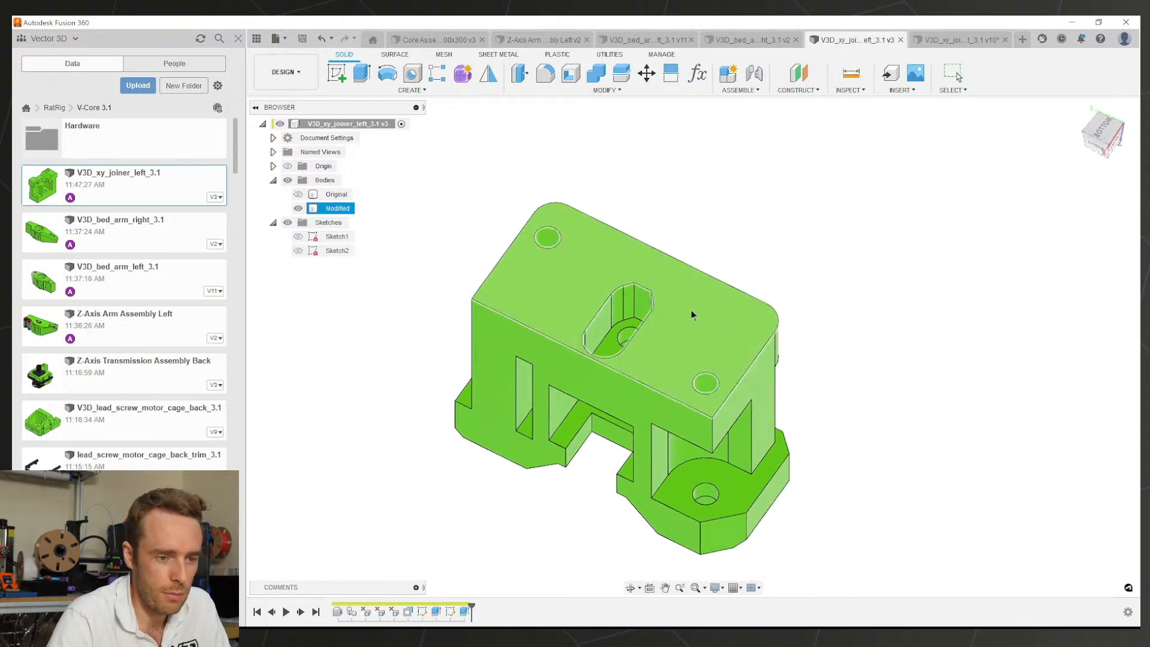
left_click(774, 240)
left_click(748, 42)
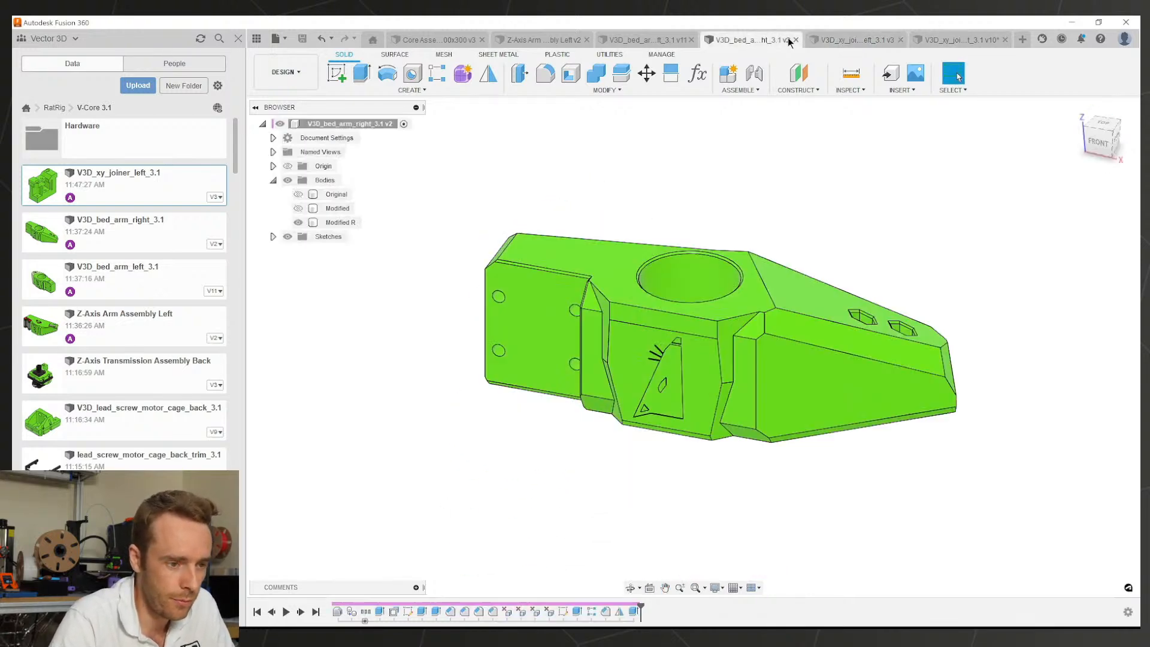
left_click(796, 39)
left_click(691, 40)
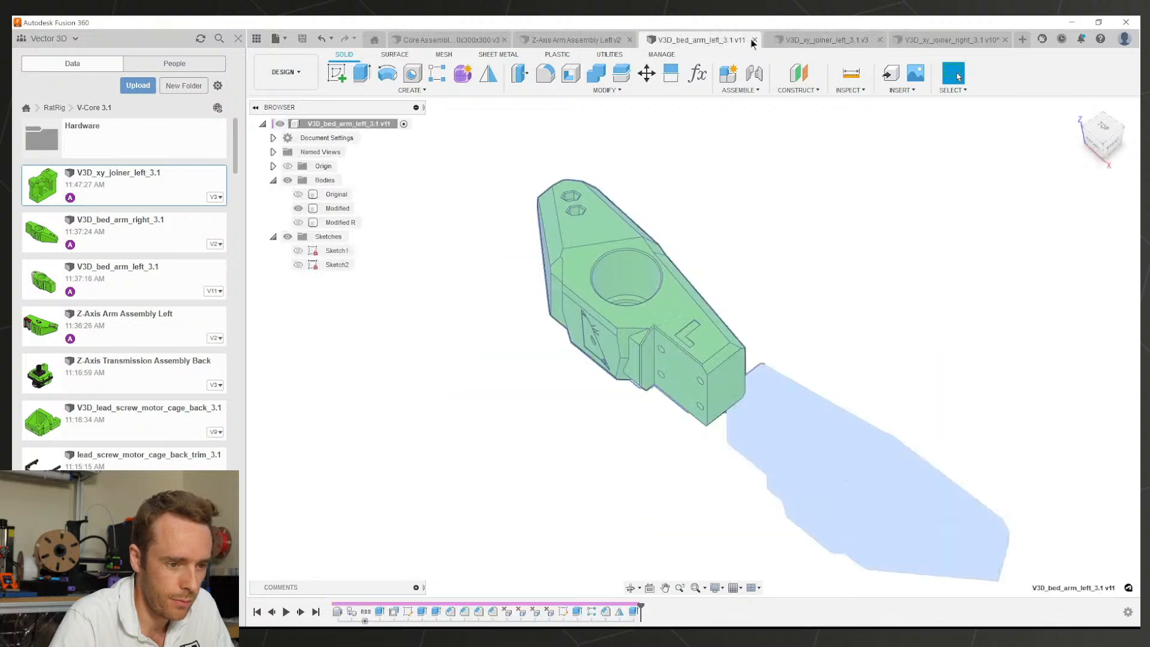
left_click(603, 41)
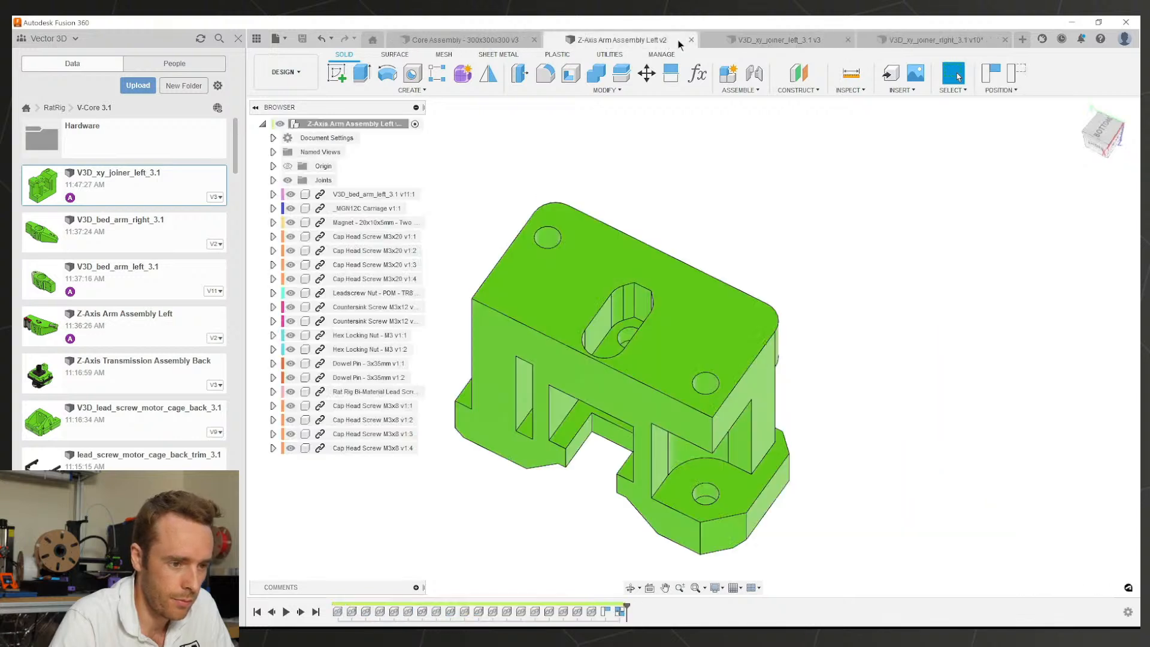
left_click(692, 41)
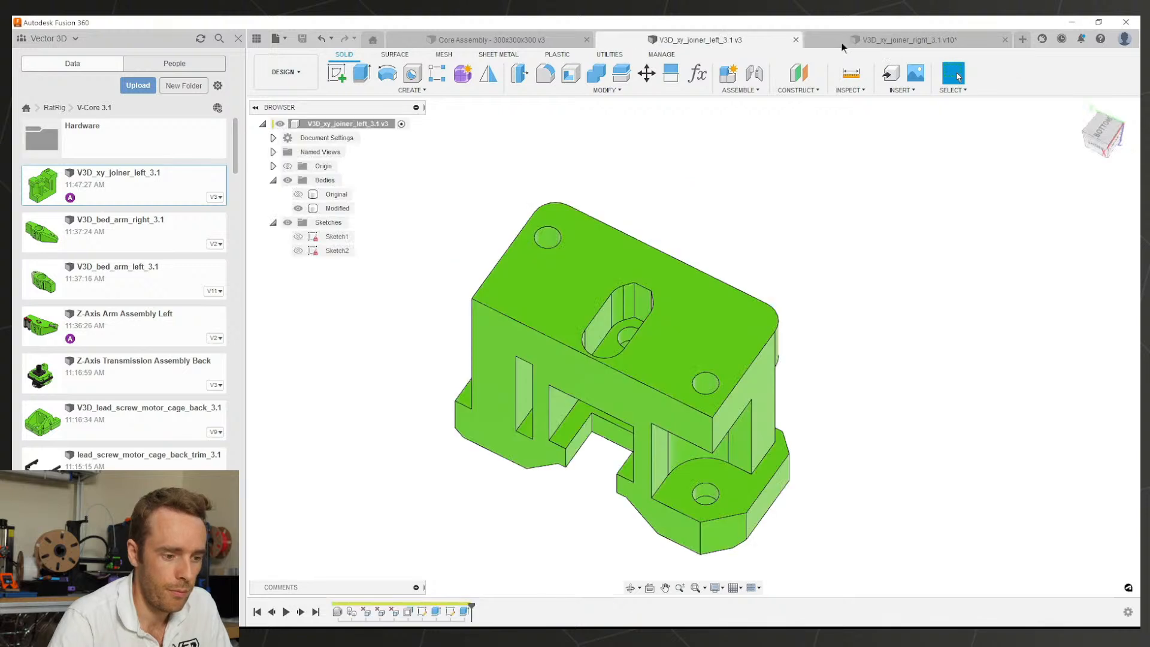
Step: In V3D_xy_joiner_right, check Sketch5 and the lower ledge extrude's 13.00 mm distance, then return
left_click(898, 40)
scroll(722, 362, "down", 5)
middle_click_drag(701, 367, 691, 376, "shift")
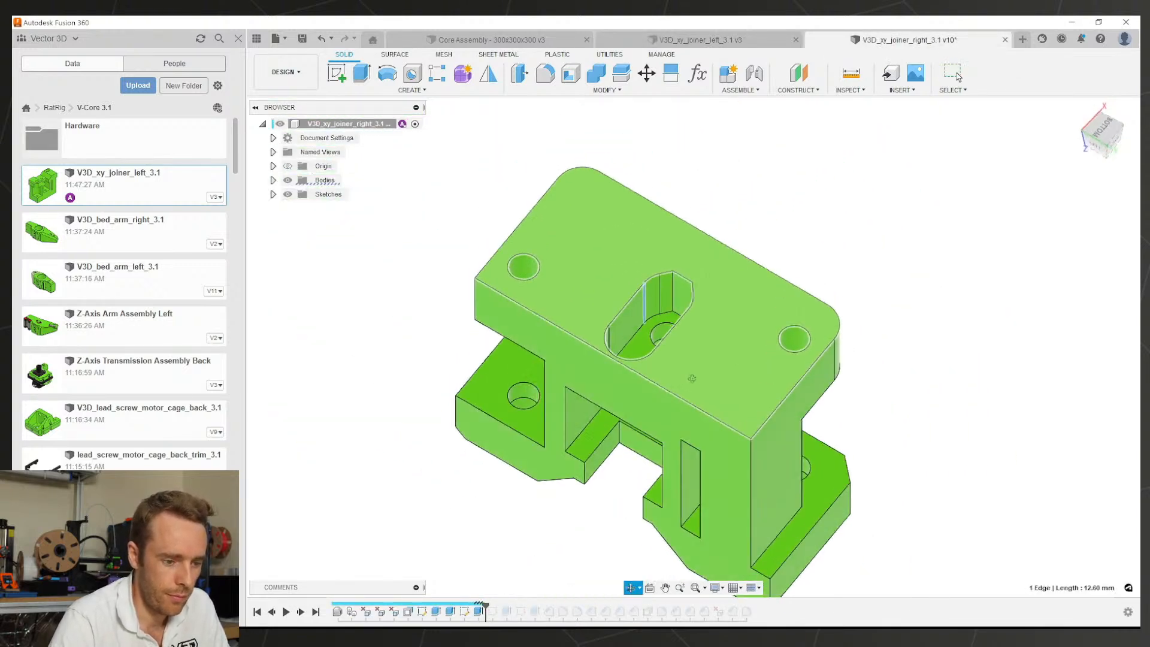
scroll(722, 341, "up", 1)
scroll(563, 542, "down", 2)
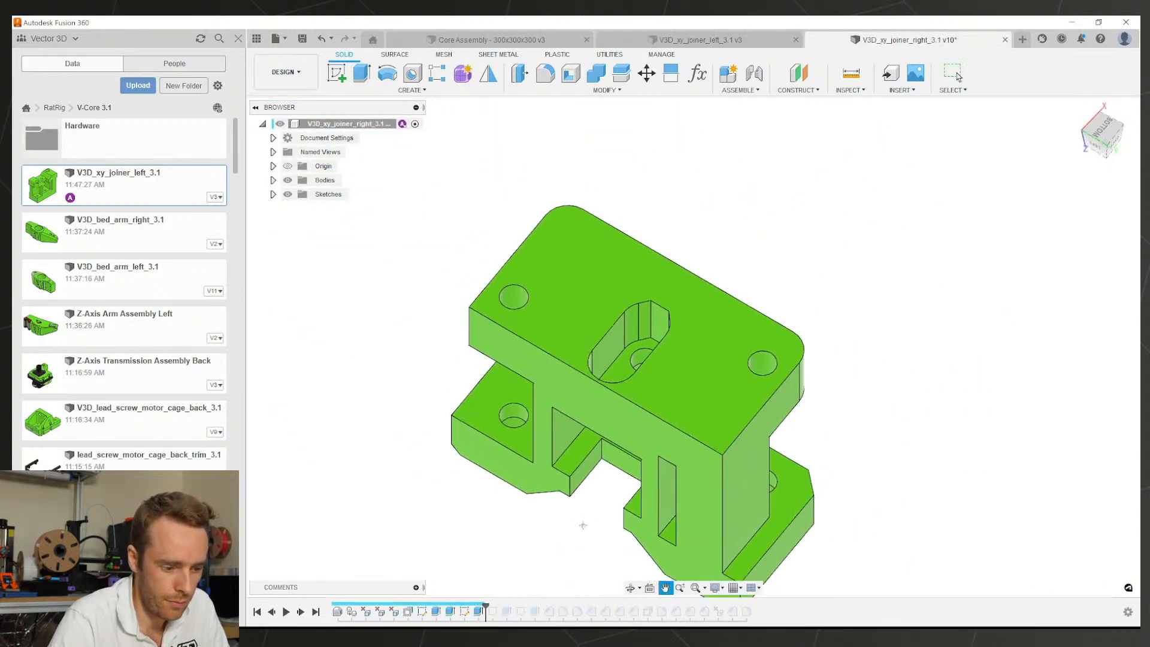
left_click_drag(486, 608, 514, 609)
left_click(493, 611)
mouse_move(590, 503)
middle_mouse_down("shift")
mouse_move(517, 352)
mouse_move(374, 311)
mouse_move(385, 304)
middle_mouse_up("shift")
scroll(757, 421, "up", 2)
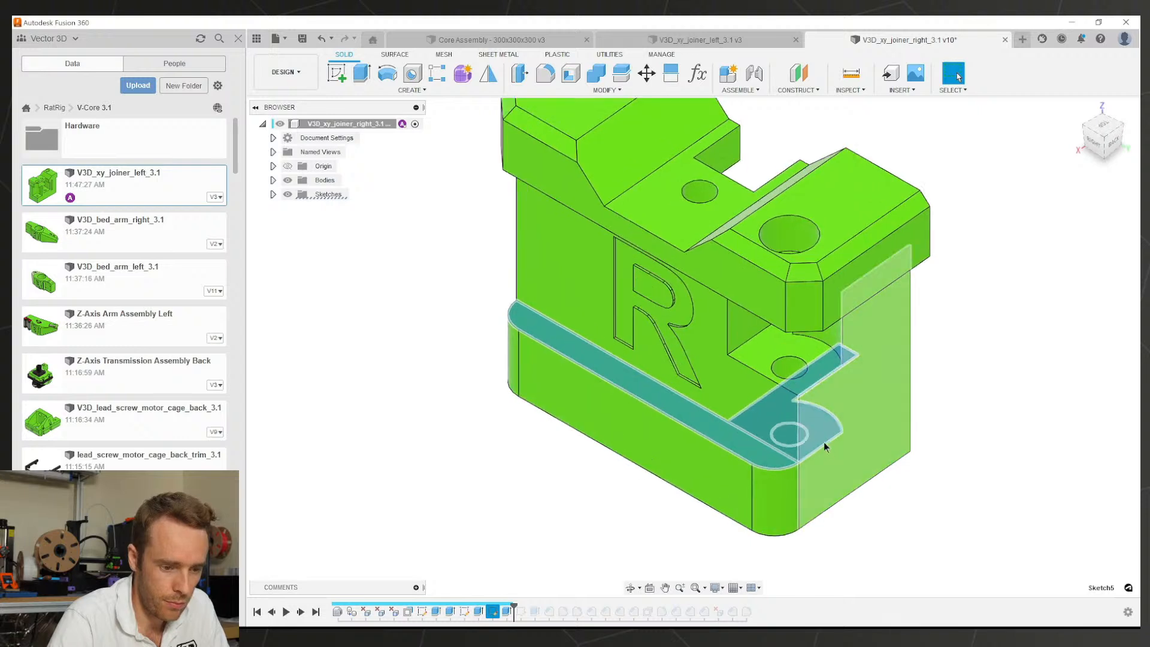
double_click(507, 611)
left_click(1110, 367)
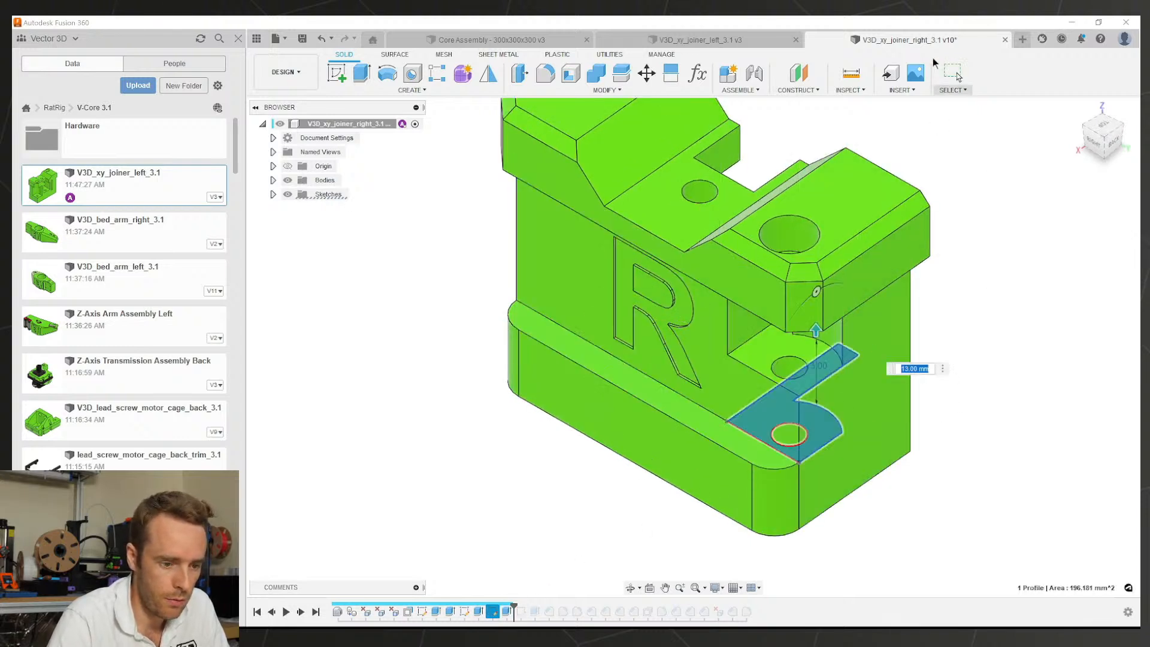
left_click(710, 44)
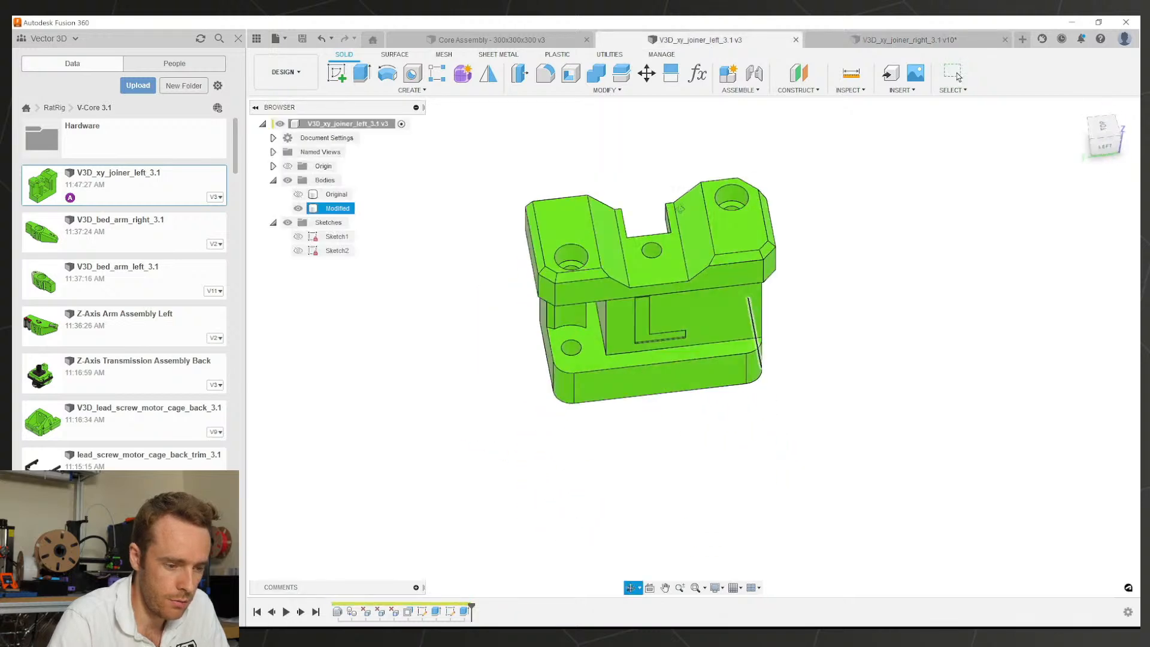
Step: Select the left joiner's lower ledge face and scroll through the project's data list
middle_click_drag(681, 208, 722, 186, "shift")
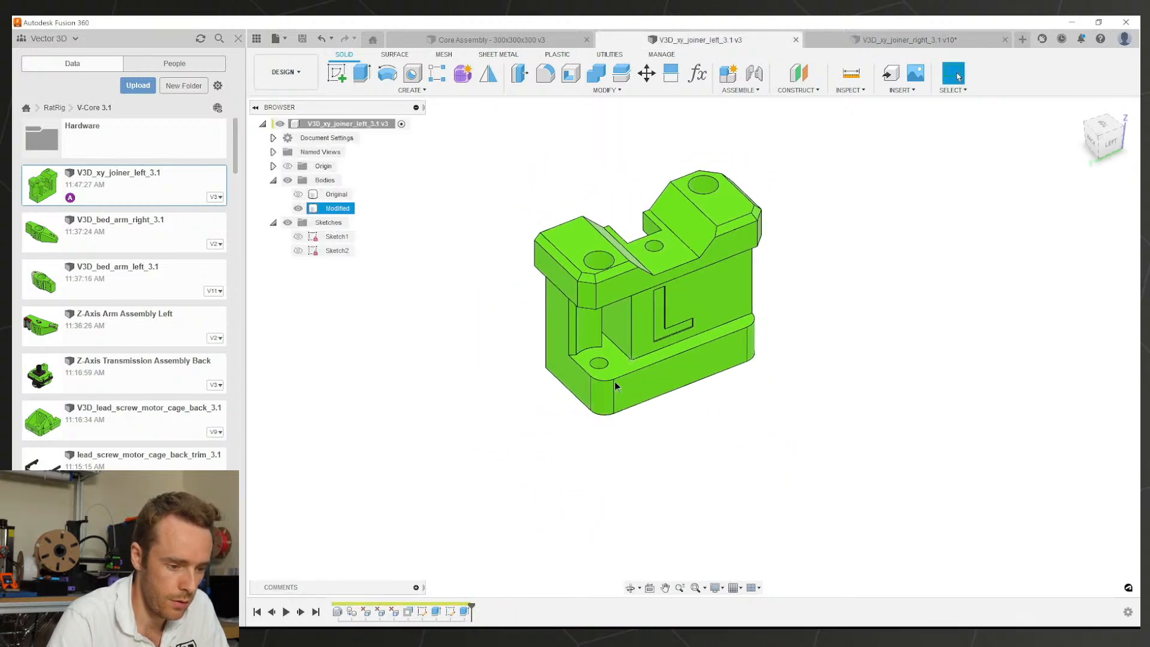
scroll(614, 382, "up", 5)
left_click(631, 383)
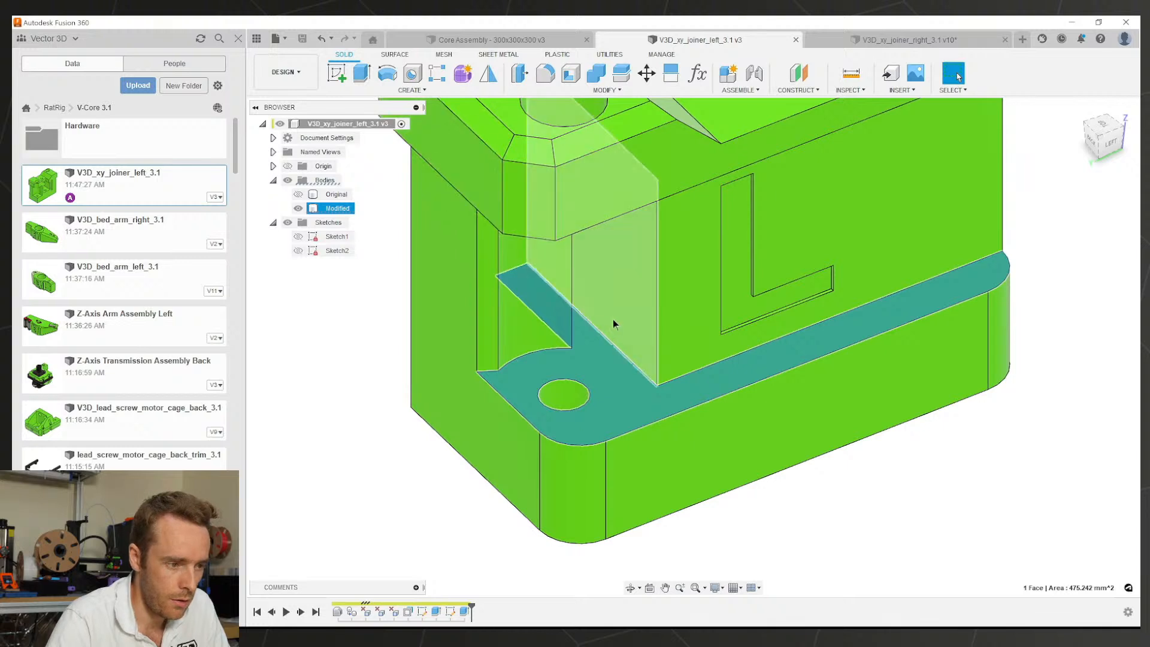
scroll(613, 319, "down", 3)
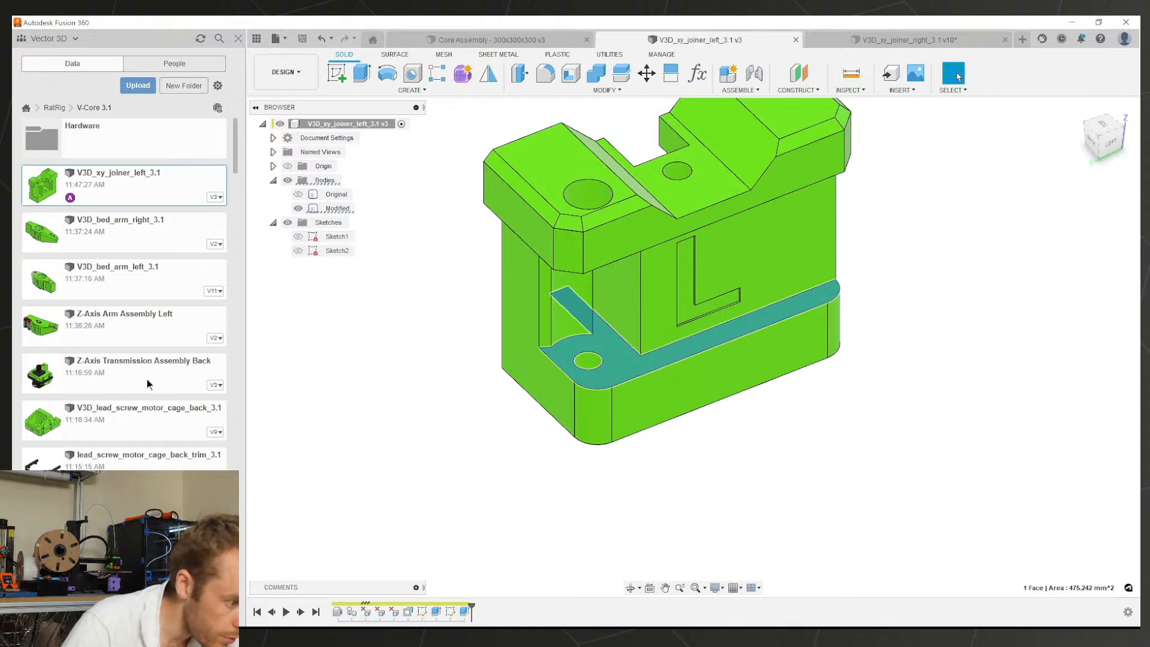
scroll(147, 379, "down", 10)
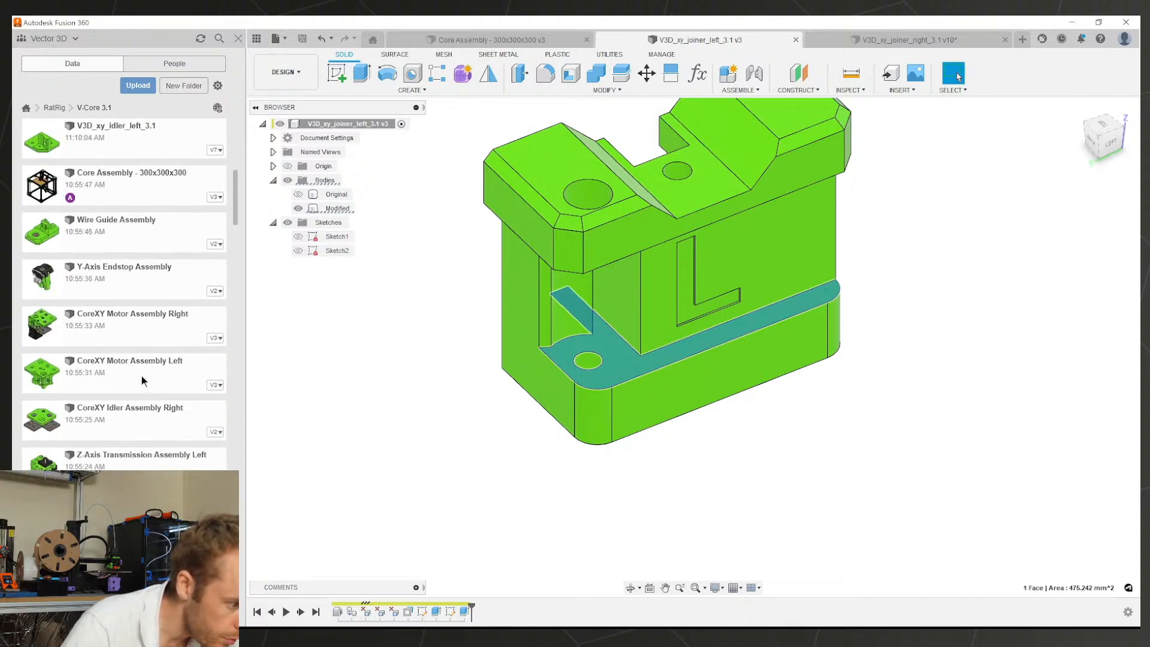
scroll(141, 372, "down", 5)
scroll(141, 373, "down", 10)
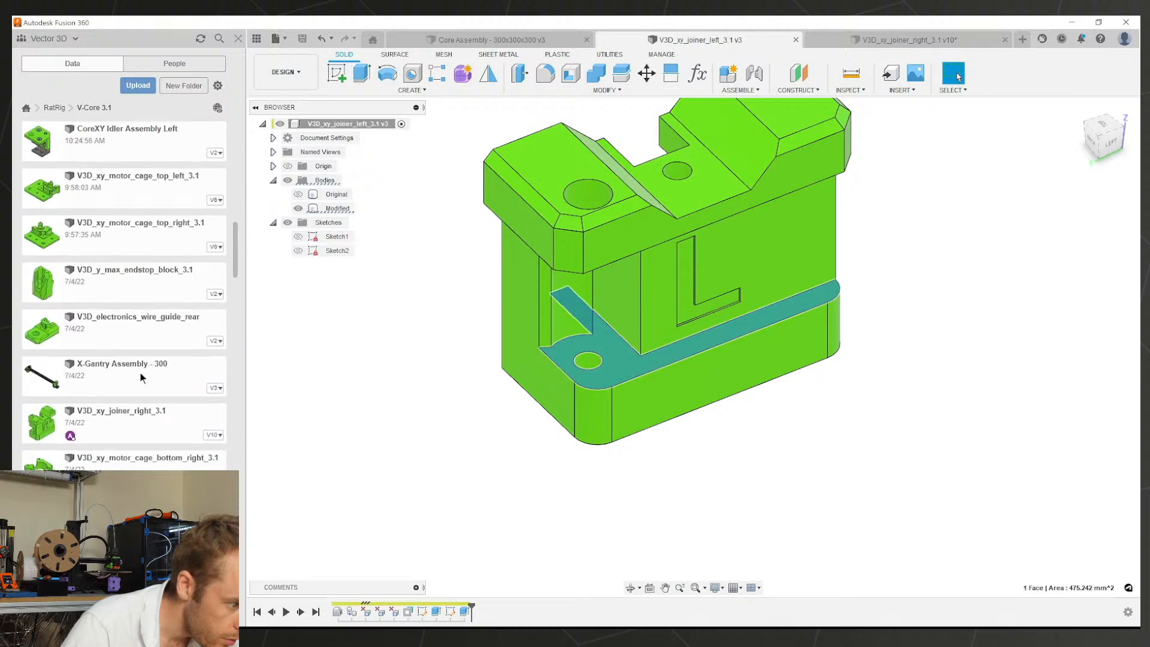
scroll(140, 373, "down", 10)
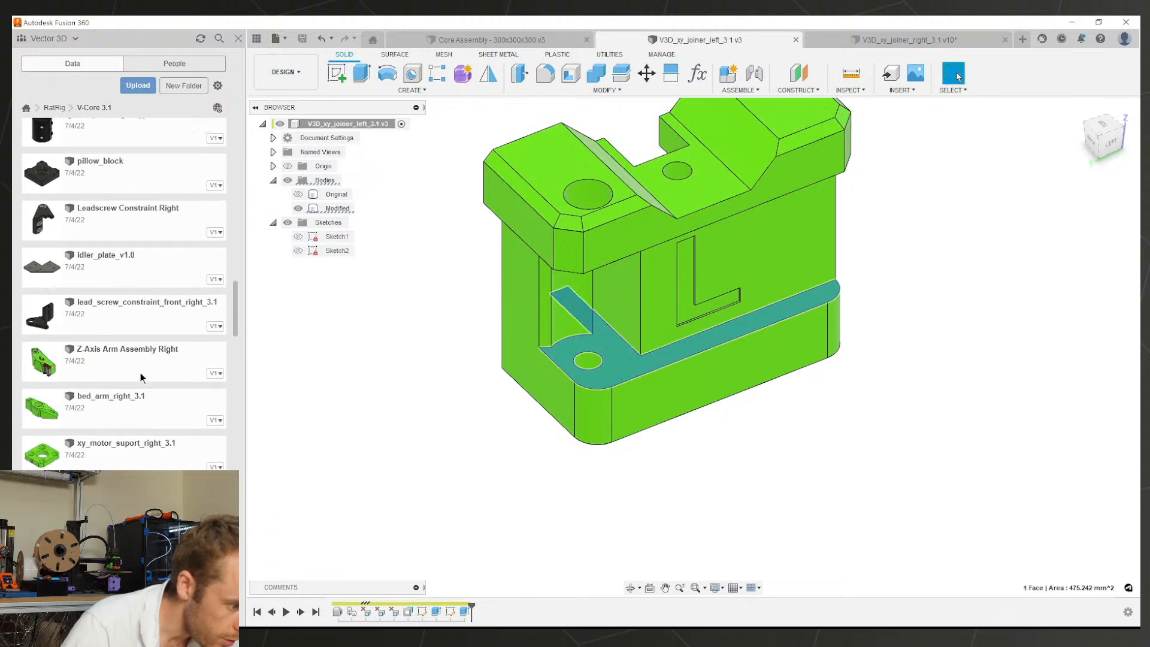
scroll(140, 378, "down", 10)
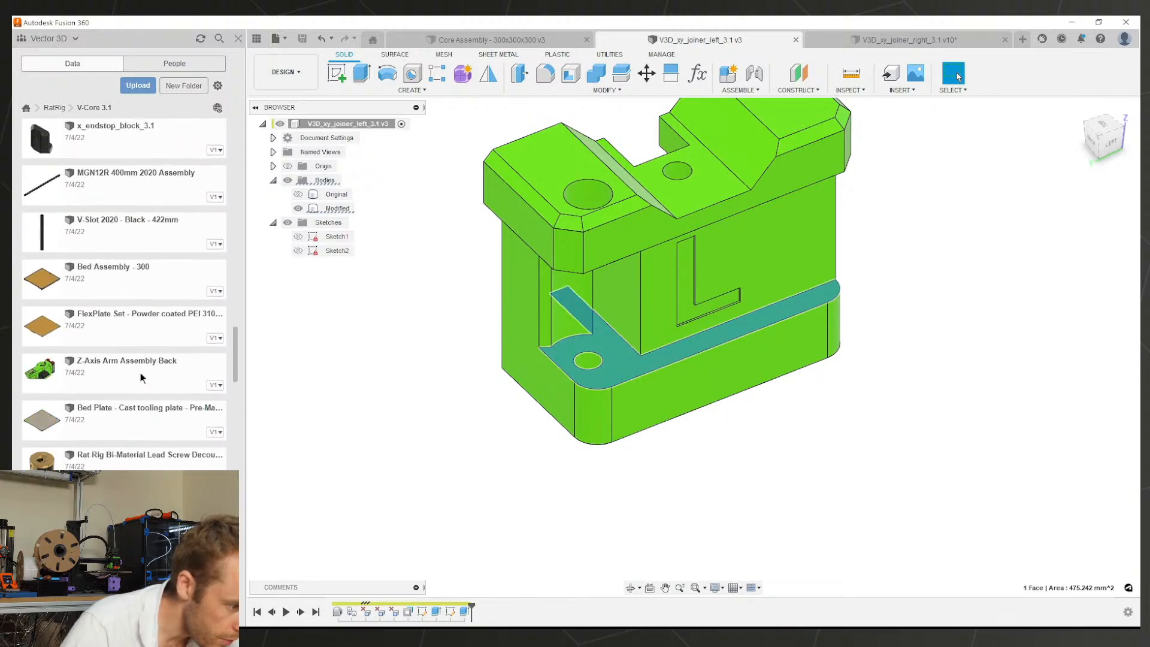
scroll(140, 377, "down", 10)
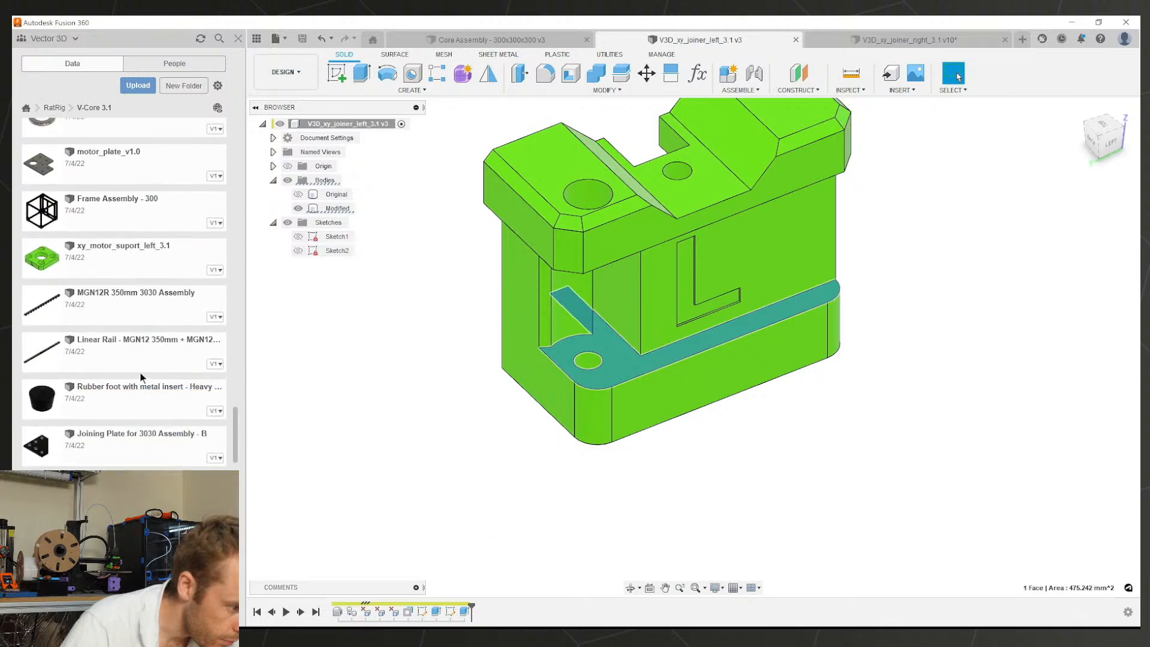
scroll(140, 378, "down", 5)
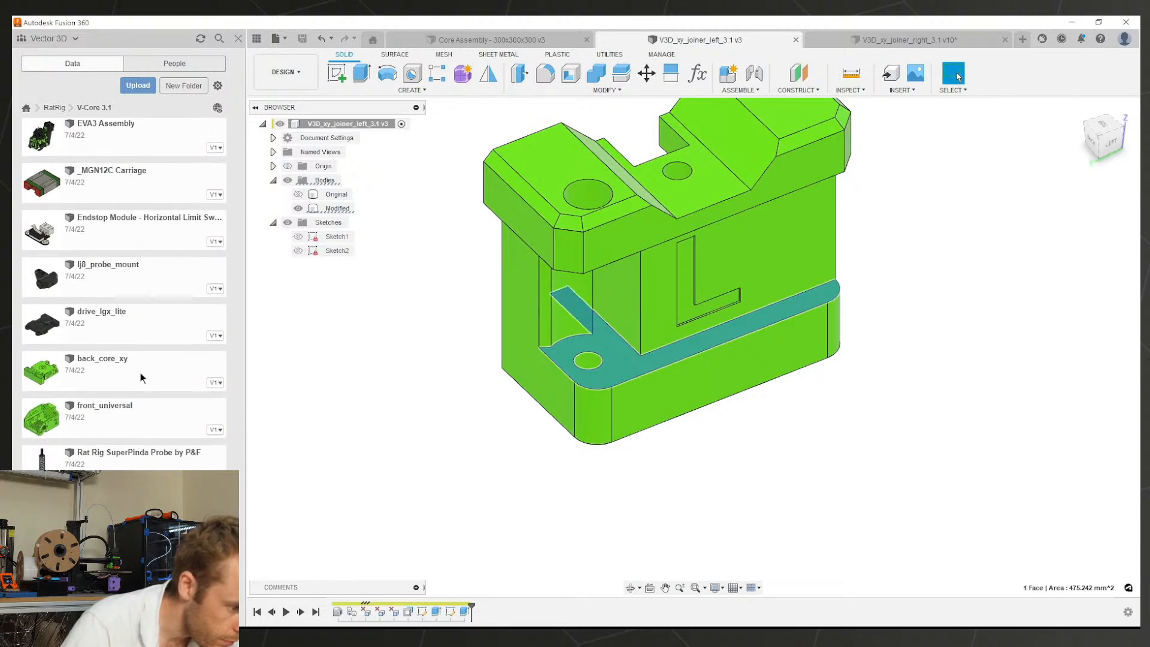
scroll(140, 378, "down", 10)
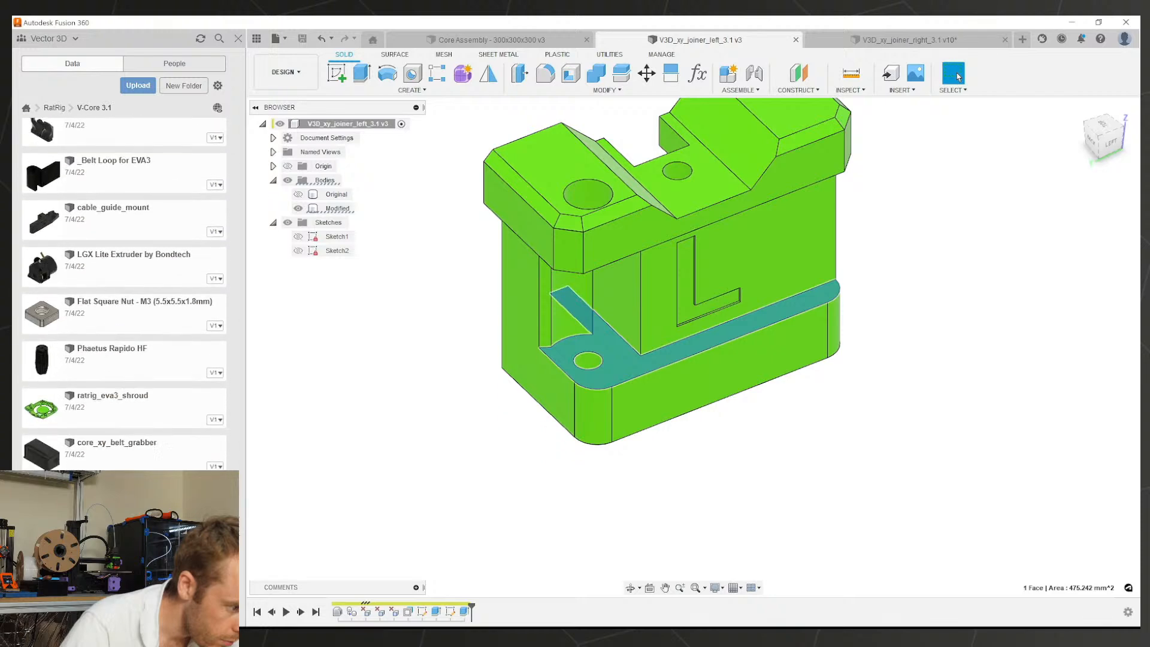
scroll(124, 294, "up", 20)
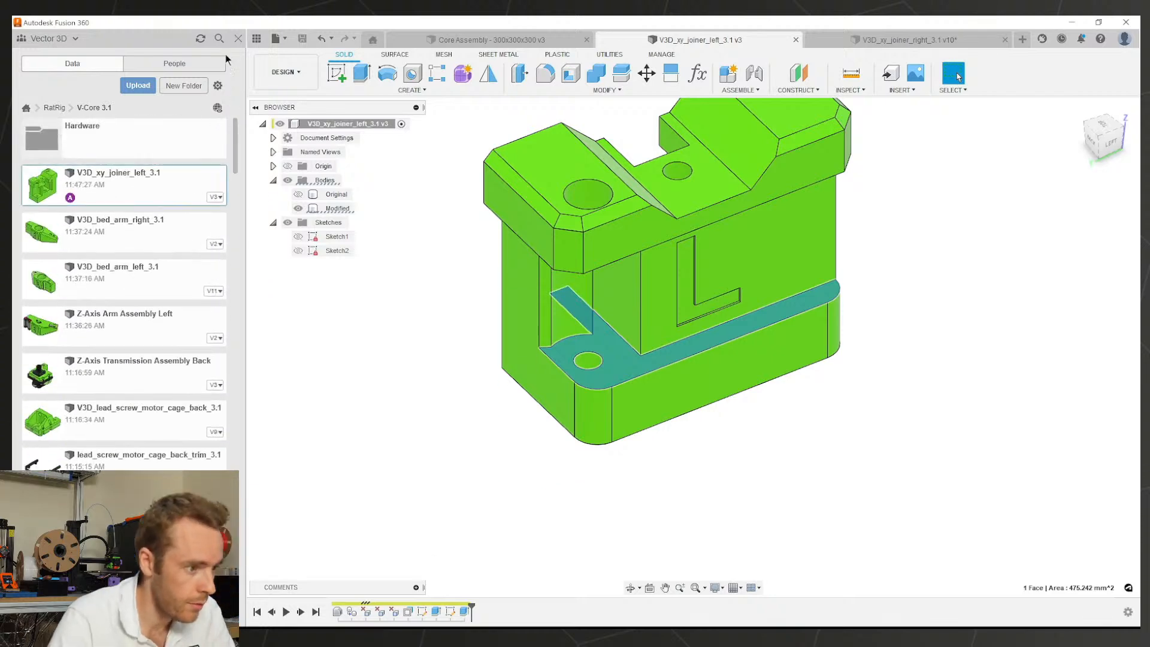
Step: Search the project for 'joiner', then open X-Gantry Assembly - 300 from the folder listing
left_click(219, 38)
type("joiner")
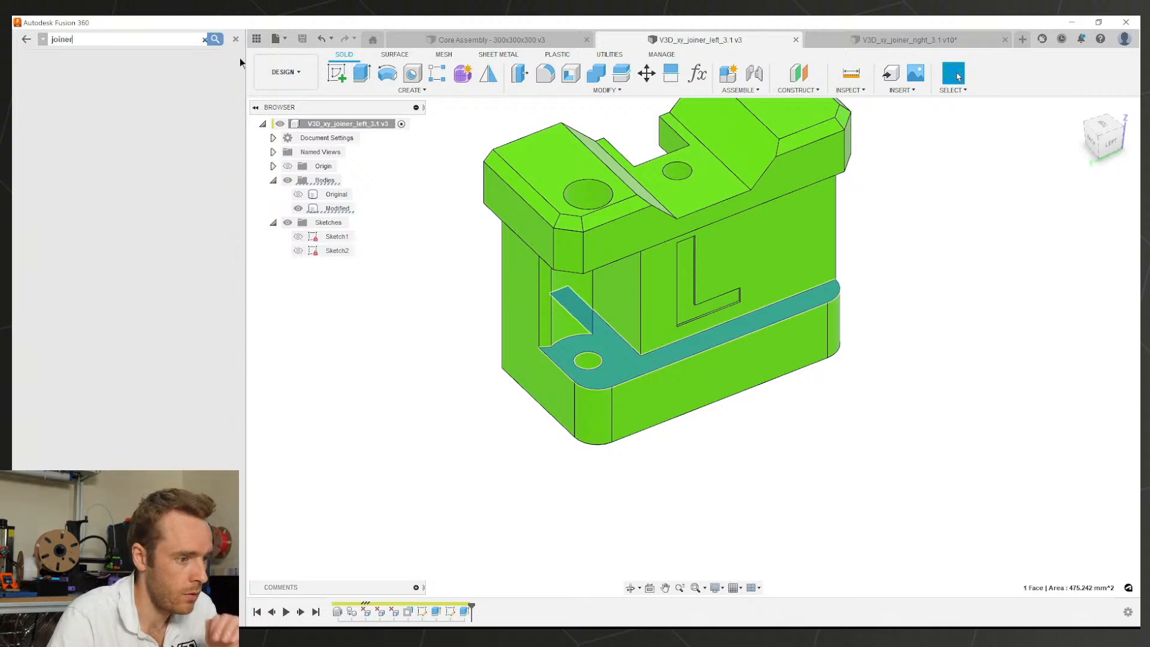
key("Return")
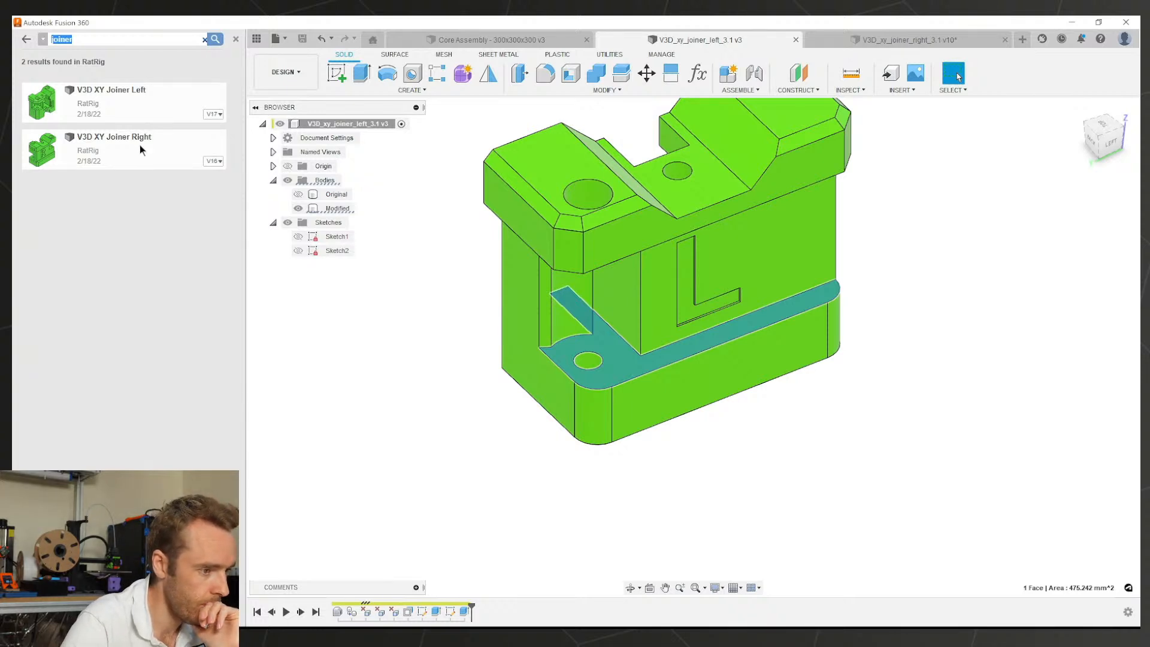
left_click(26, 39)
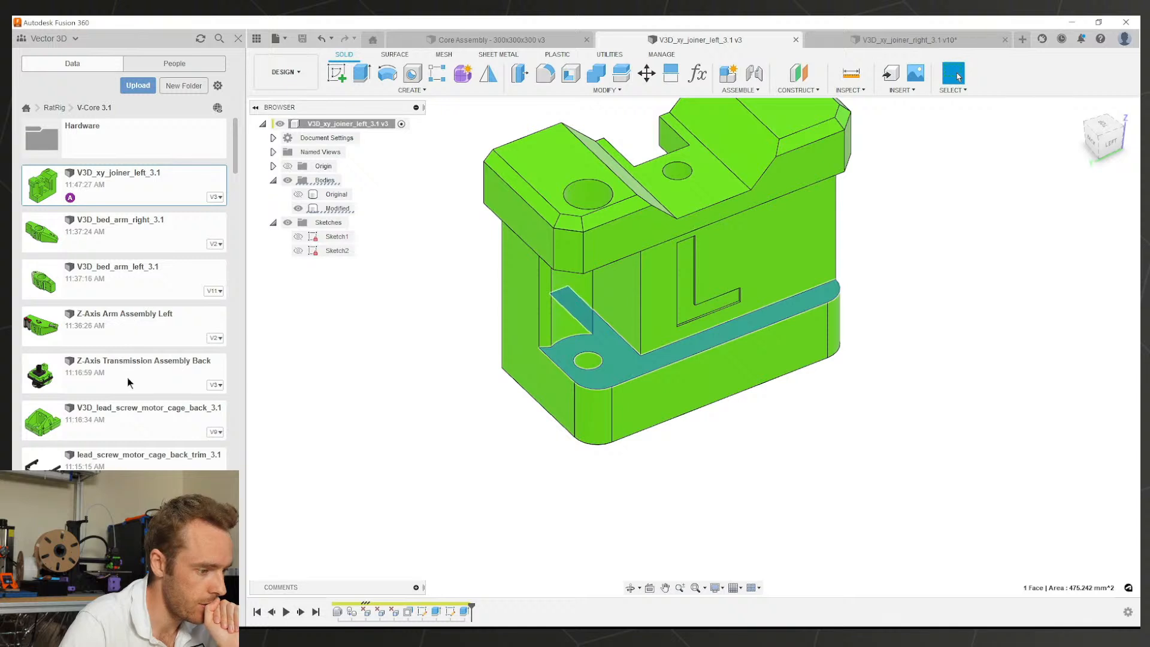
scroll(127, 376, "down", 8)
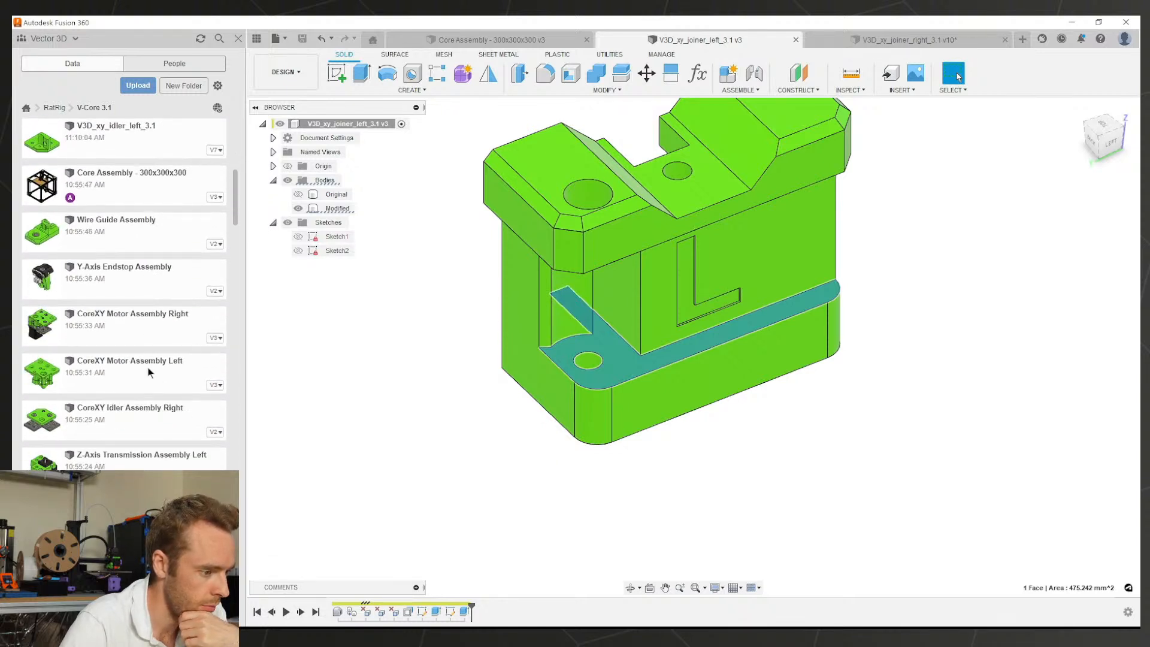
scroll(149, 372, "down", 4)
scroll(149, 368, "down", 4)
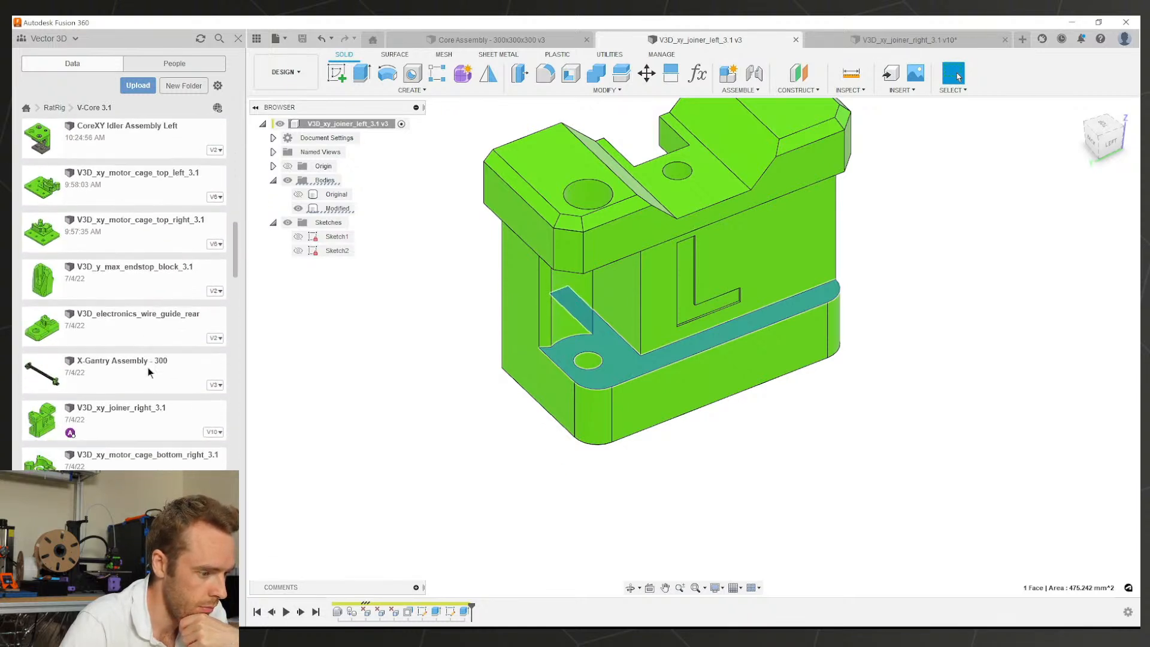
right_click(148, 368)
left_click(166, 363)
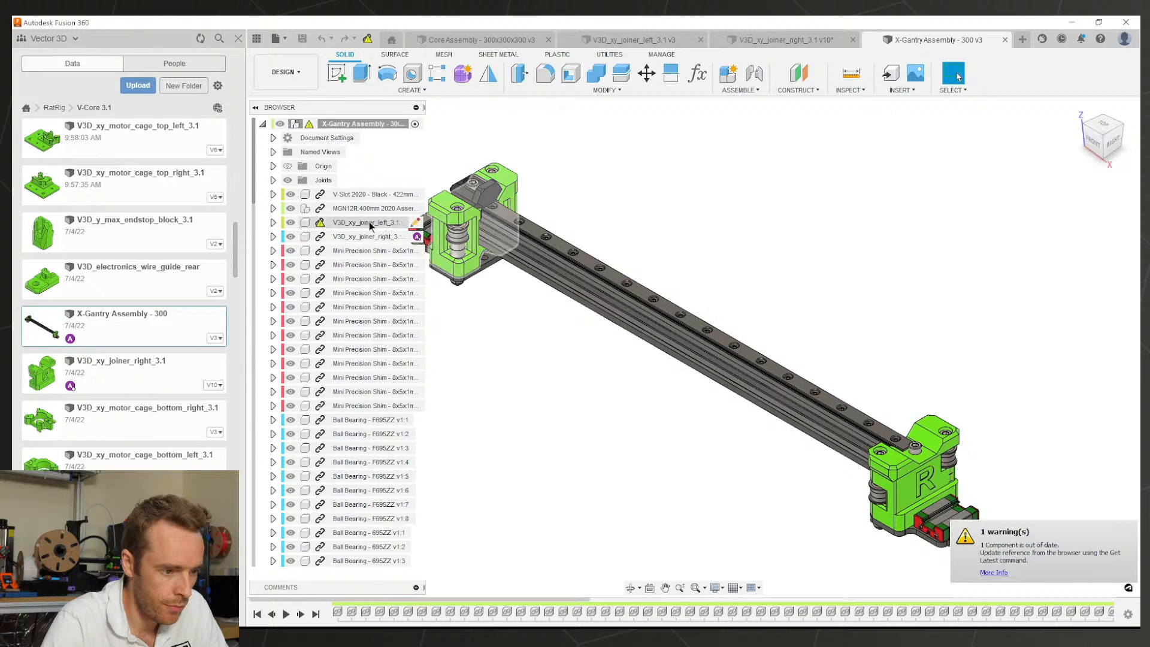
Step: Inspect the L joiner in the X-Gantry assembly and compare it with the right joiner part
scroll(540, 330, "up", 5)
middle_click_drag(472, 242, 680, 313)
scroll(676, 324, "down", 5)
scroll(667, 312, "up", 3)
middle_click_drag(650, 436, 715, 347)
scroll(721, 403, "up", 3)
scroll(714, 347, "down", 1)
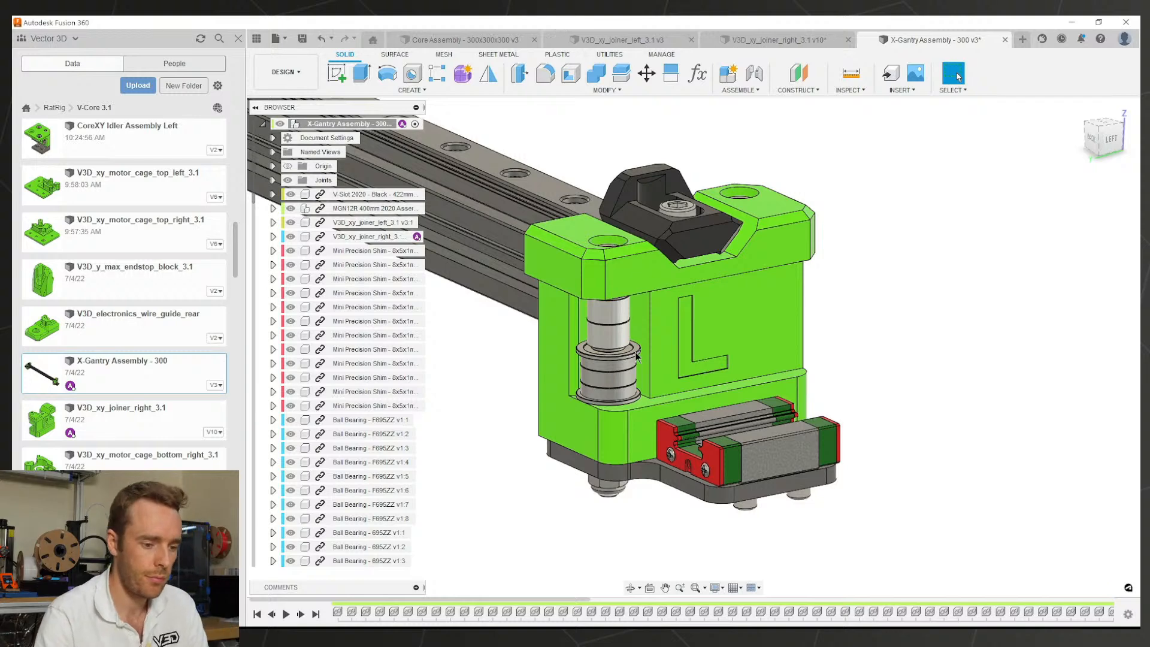
left_click(801, 38)
left_click(659, 39)
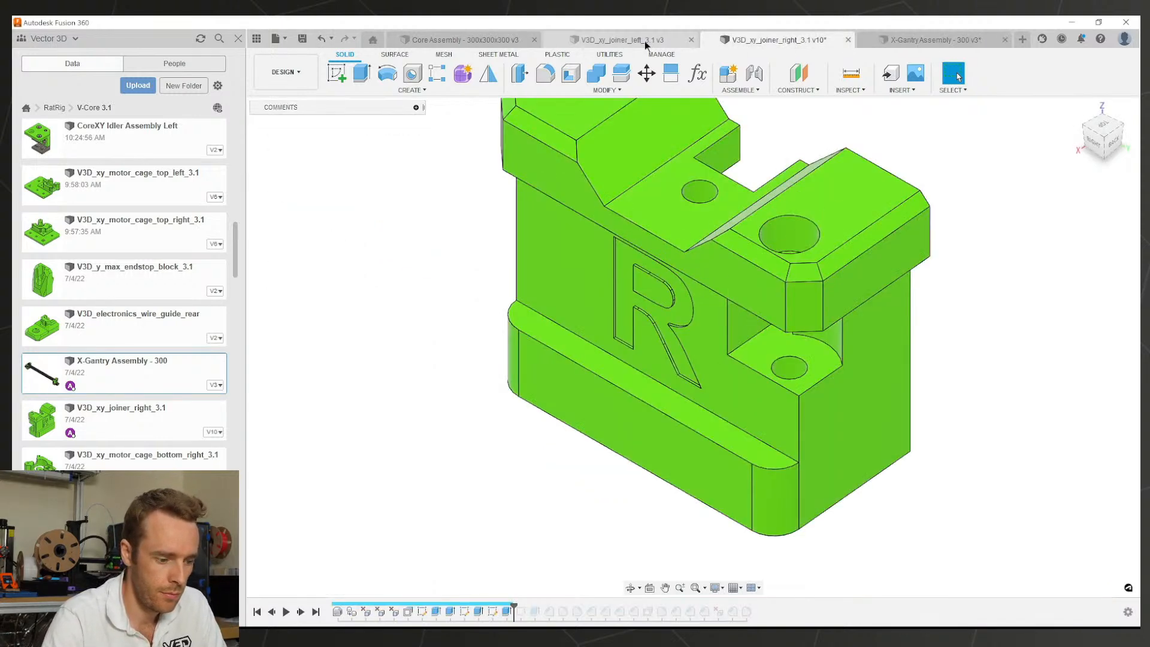
Step: Delete the slot face on the left joiner's underside
middle_click_drag(659, 383, 622, 297, "shift")
scroll(599, 267, "up", 3)
left_click(599, 270)
key("Delete")
scroll(602, 257, "up", 2)
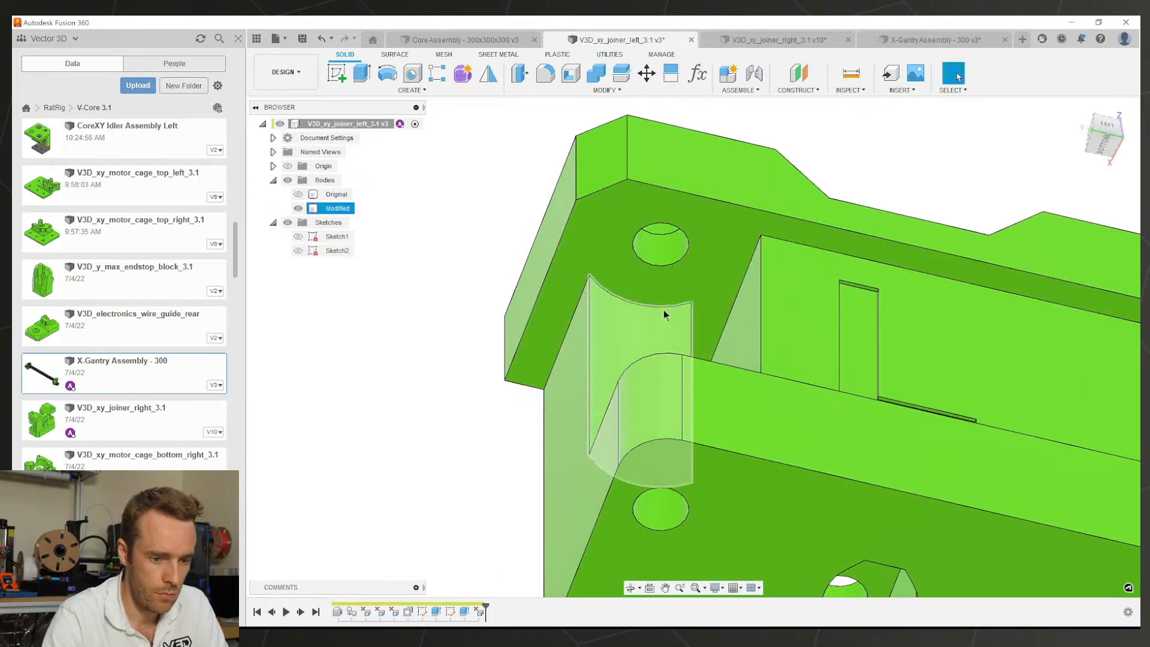
Step: Start a sketch on the left joiner's lower face and draw a line closing the corner profile
left_click(710, 296)
scroll(868, 293, "down", 4)
middle_click_drag(868, 294, 690, 281)
scroll(683, 264, "up", 2)
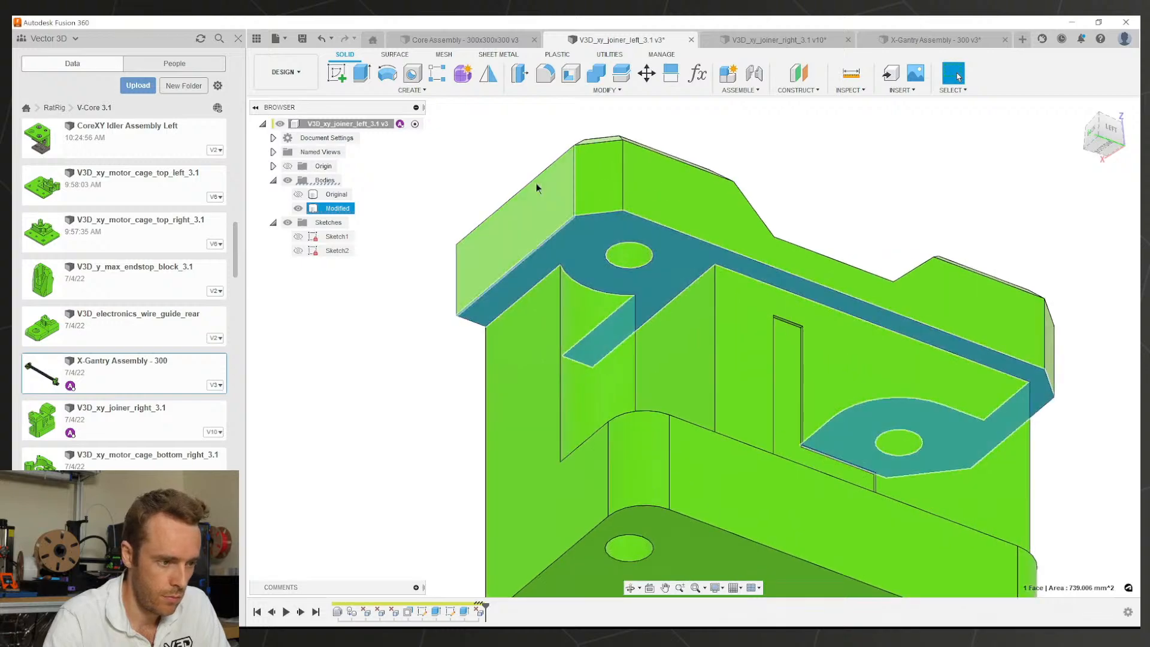
left_click(337, 72)
mouse_move(701, 260)
middle_mouse_down("shift")
mouse_move(699, 240)
mouse_move(728, 239)
mouse_move(674, 297)
middle_mouse_up("shift")
scroll(706, 265, "down", 3)
scroll(648, 297, "up", 5)
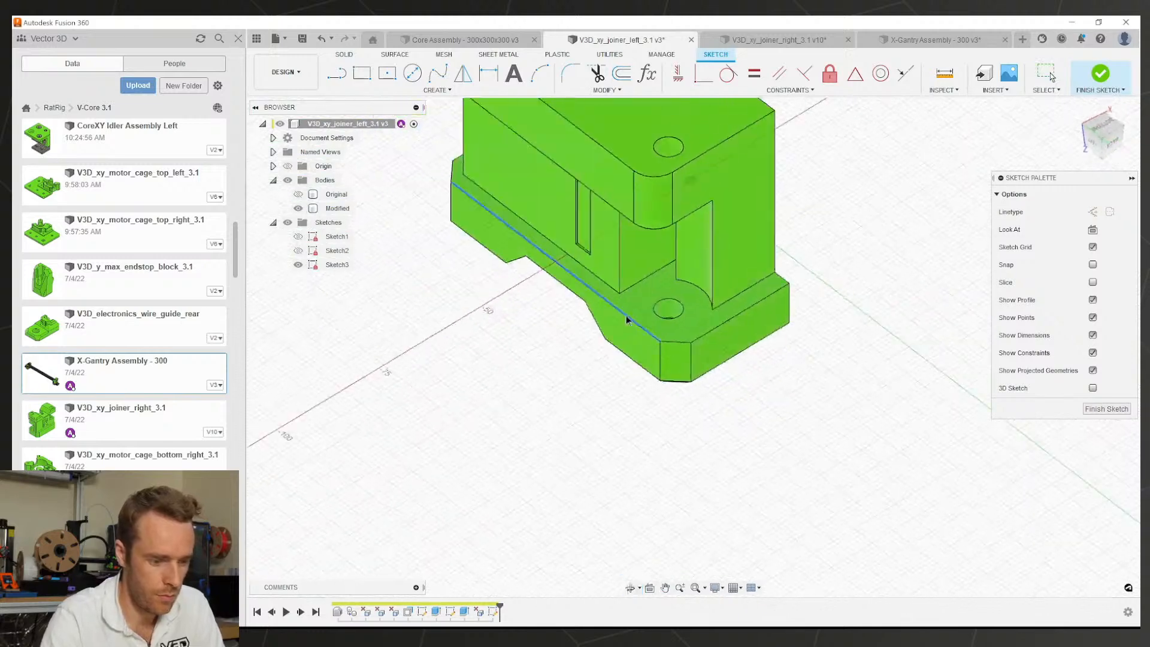
key("l")
left_click(613, 281)
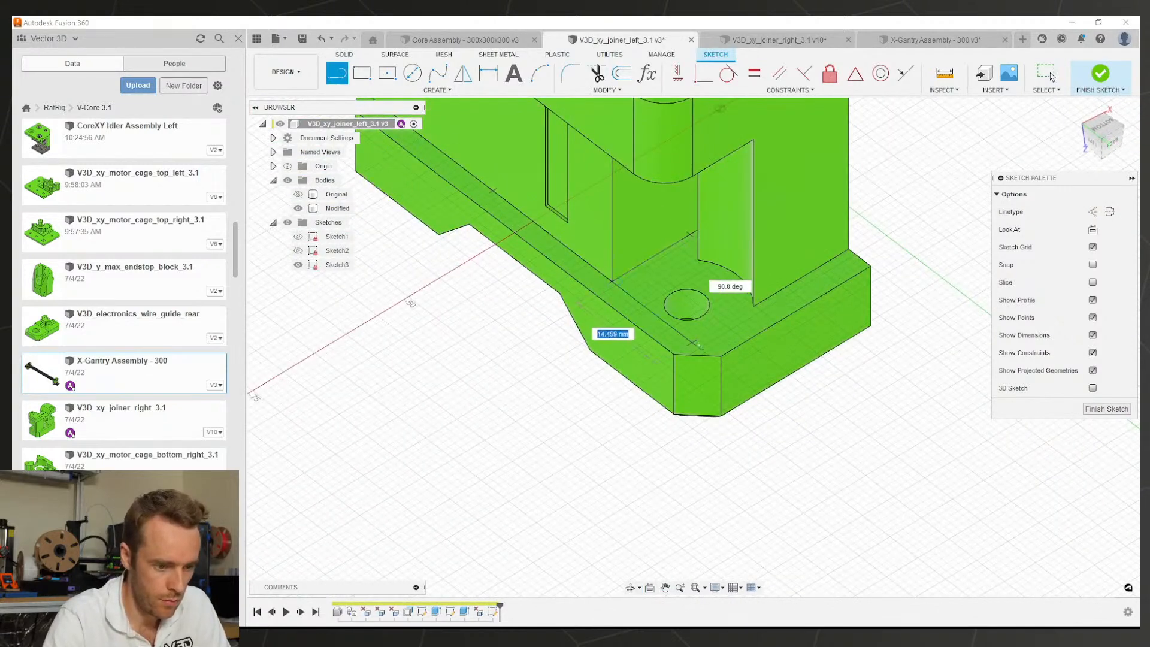
left_click(710, 355)
key("Escape")
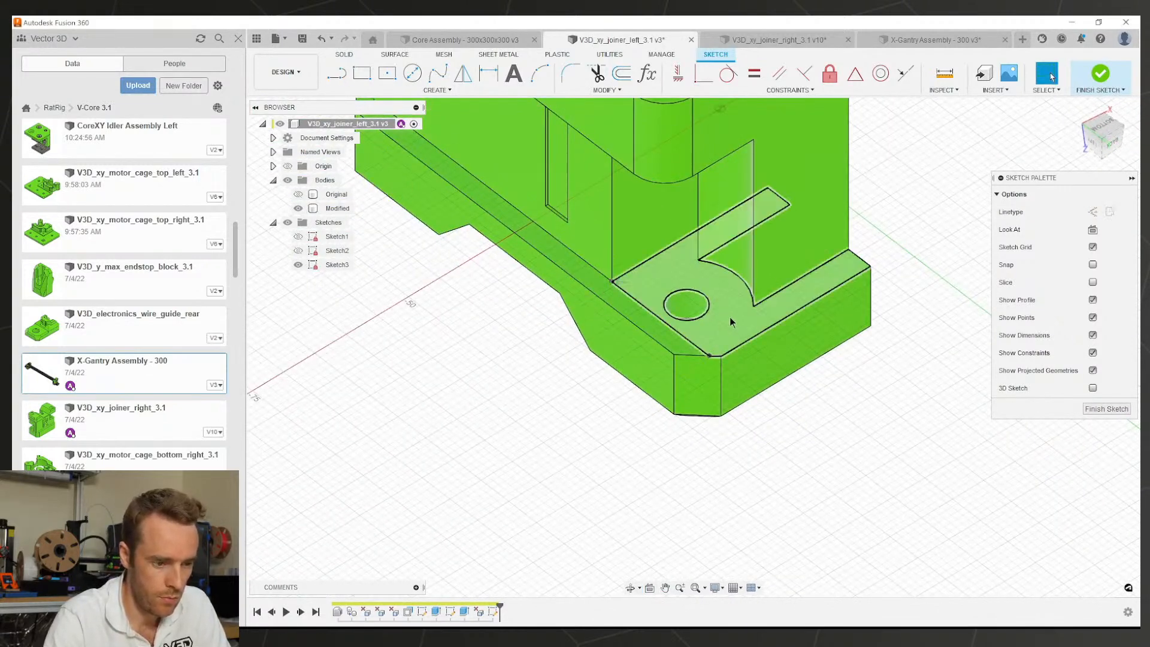
Step: Extrude the closed corner profile 13.5 mm
mouse_move(729, 317)
middle_mouse_down("shift")
mouse_move(788, 295)
mouse_move(745, 292)
mouse_move(741, 326)
middle_mouse_up("shift")
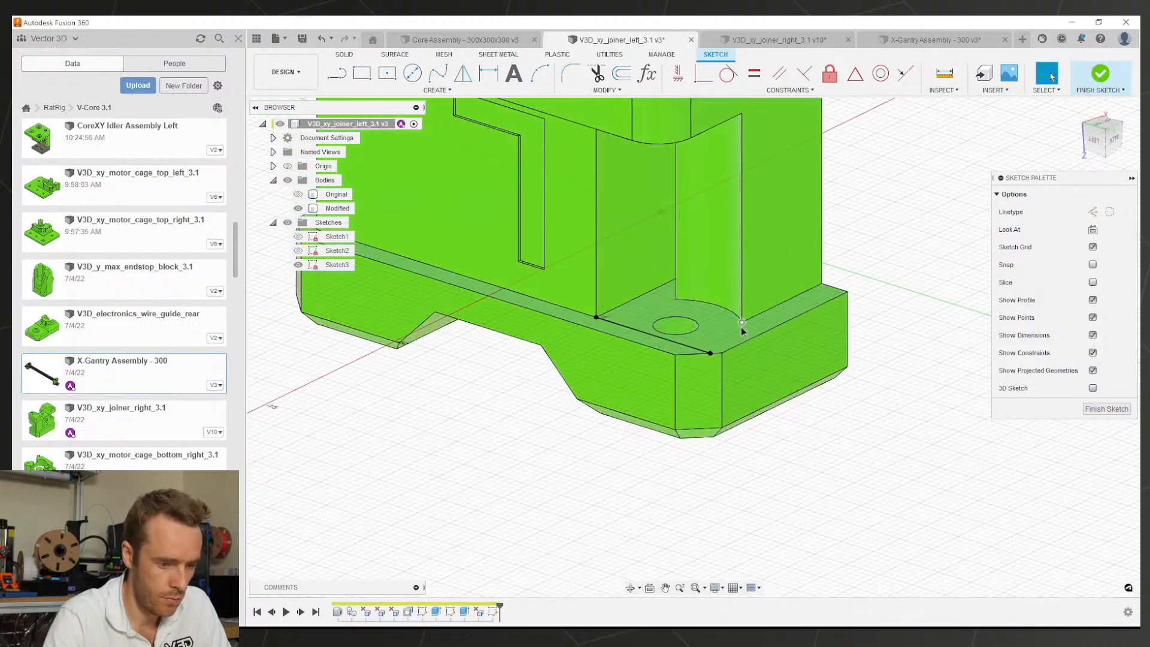
left_click(736, 329)
type("e")
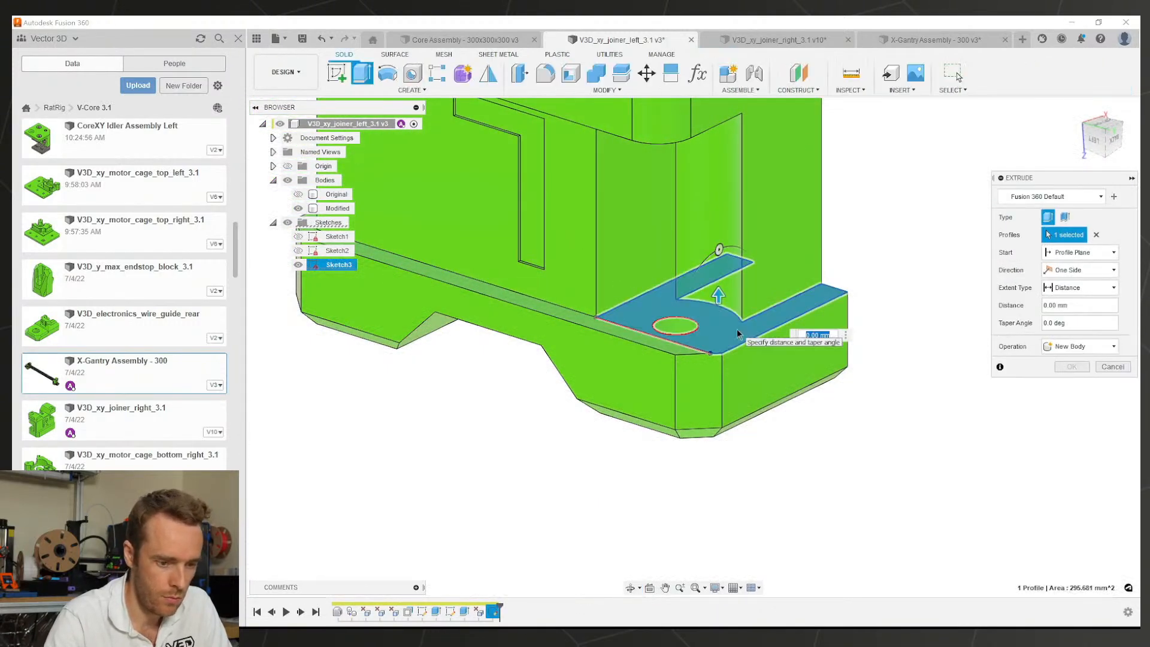
type("13.5")
key("Return")
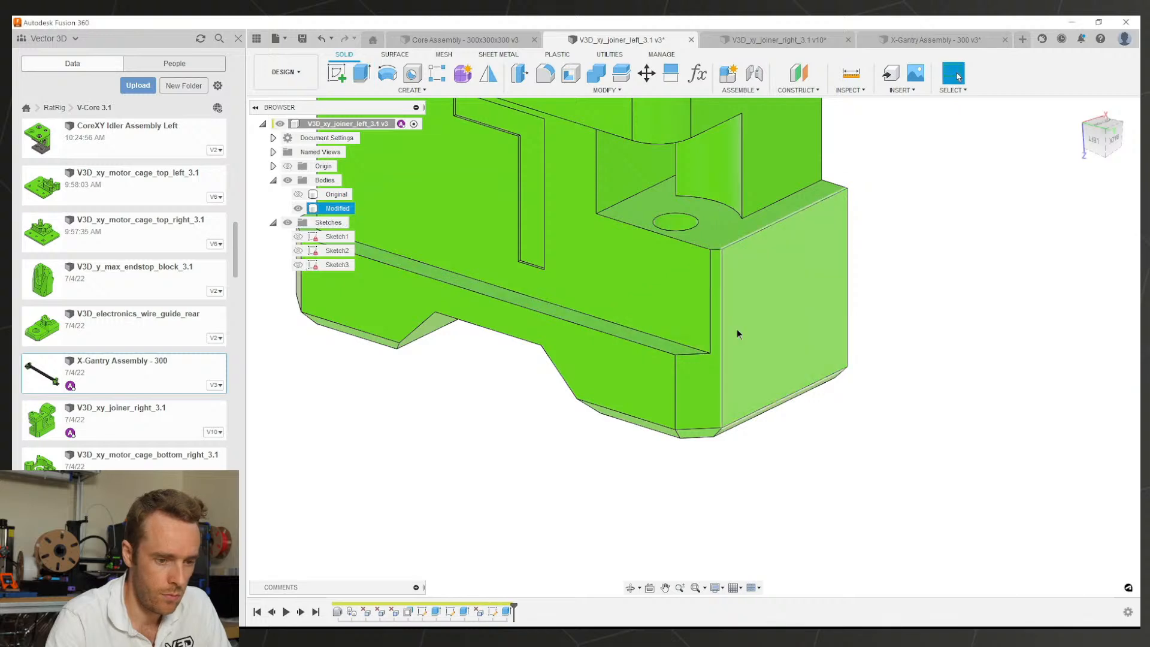
Step: Edit Sketch3 to add a line from the corner vertex to the bottom edge
mouse_move(724, 311)
middle_mouse_down("shift")
mouse_move(734, 359)
mouse_move(781, 320)
mouse_move(665, 142)
mouse_move(616, 111)
middle_mouse_up("shift")
middle_click_drag(659, 372, 634, 365, "shift")
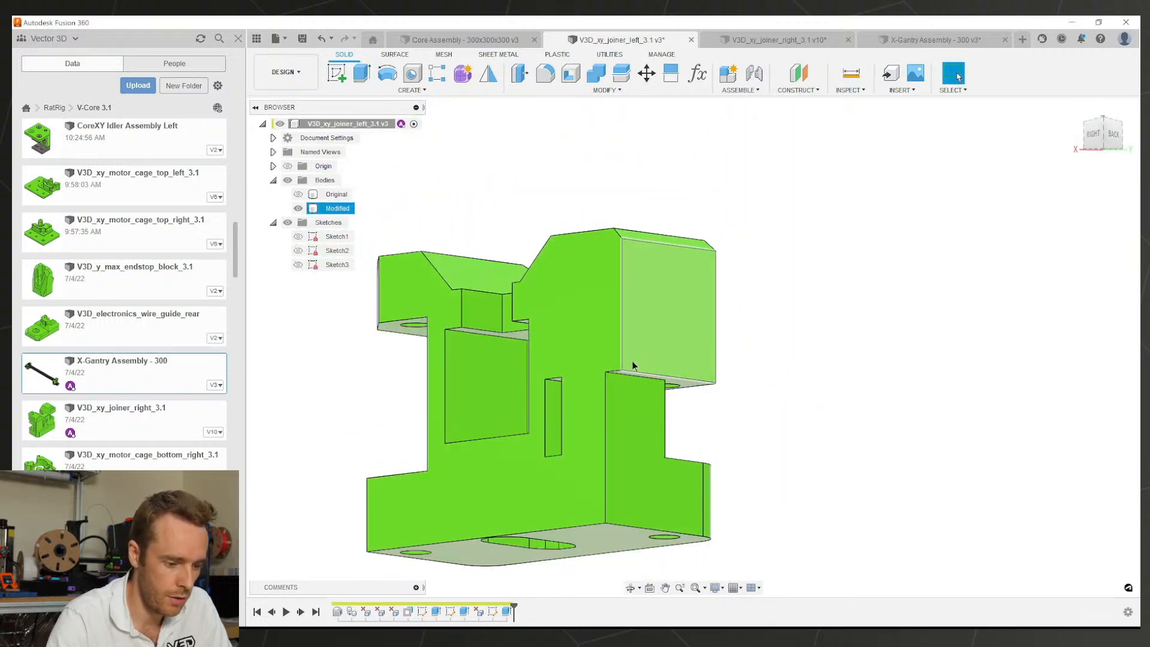
double_click(494, 612)
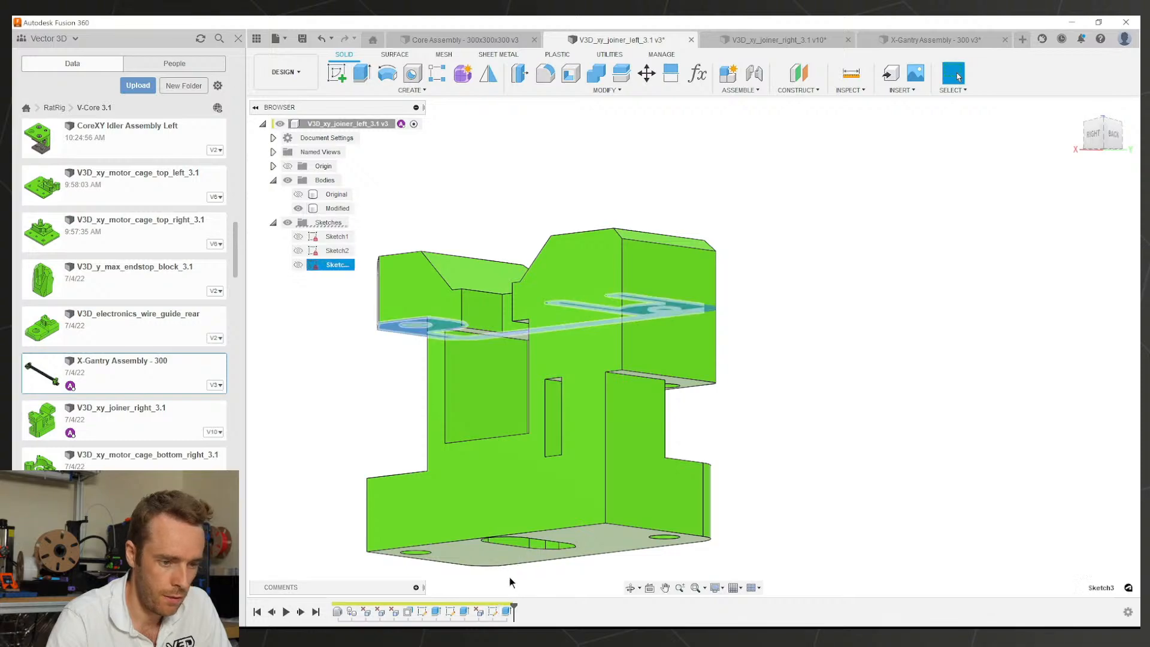
mouse_move(622, 413)
middle_mouse_down("shift")
mouse_move(718, 335)
mouse_move(721, 355)
middle_mouse_up("shift")
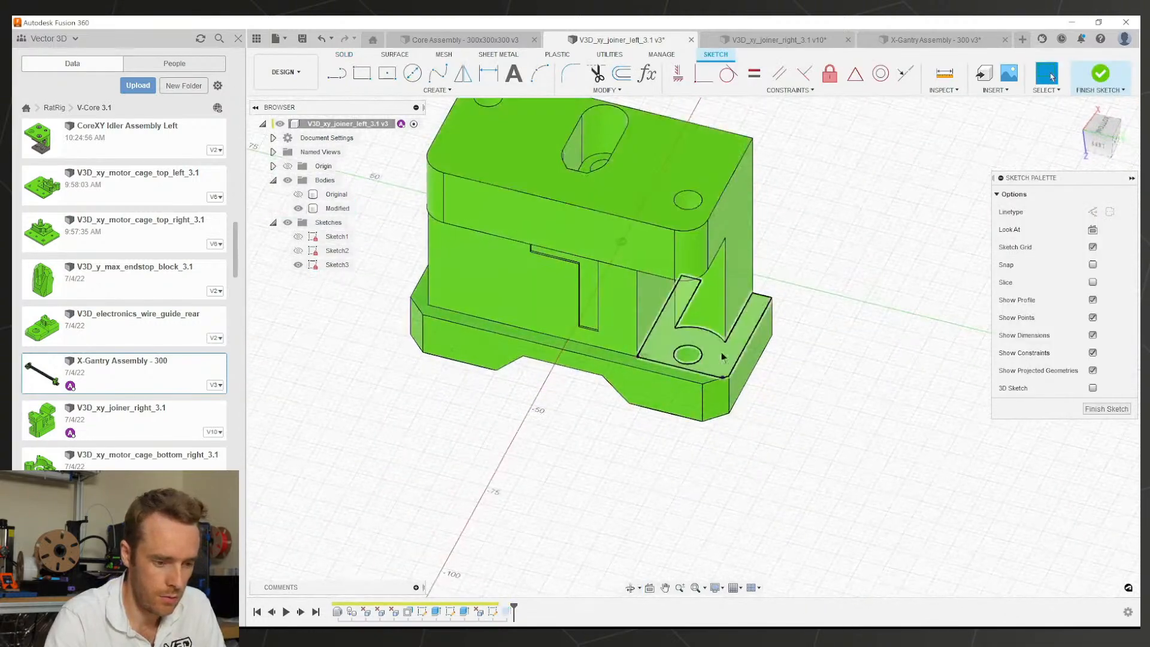
scroll(721, 350, "up", 5)
key("l")
left_click(735, 331)
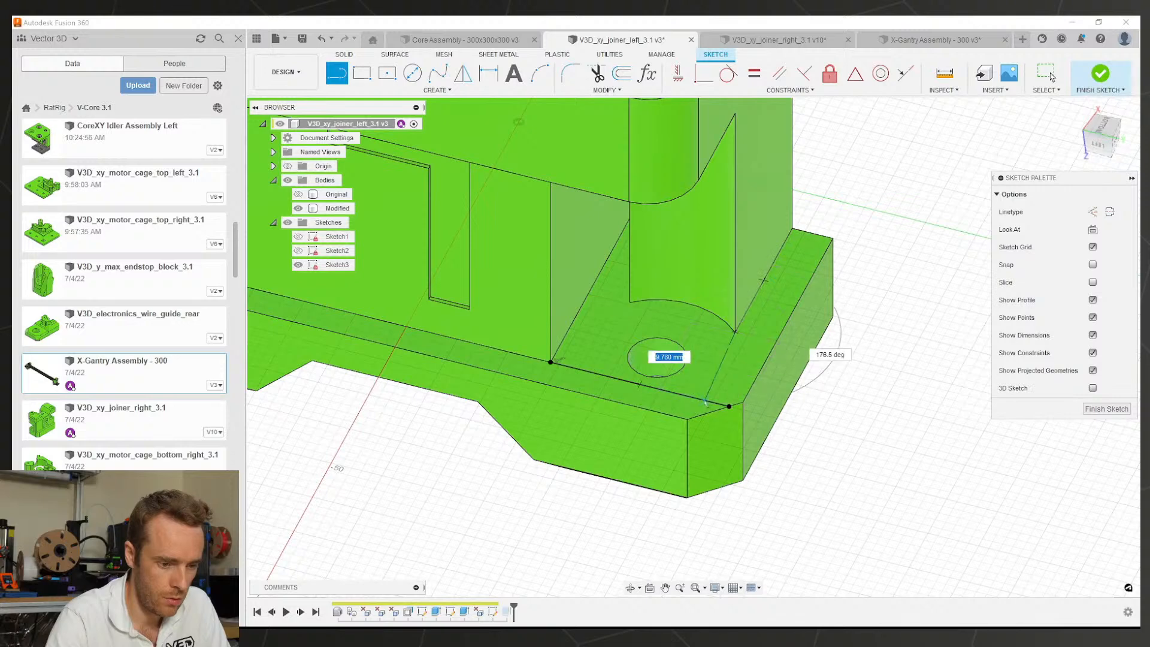
double_click(697, 398)
left_click(1085, 407)
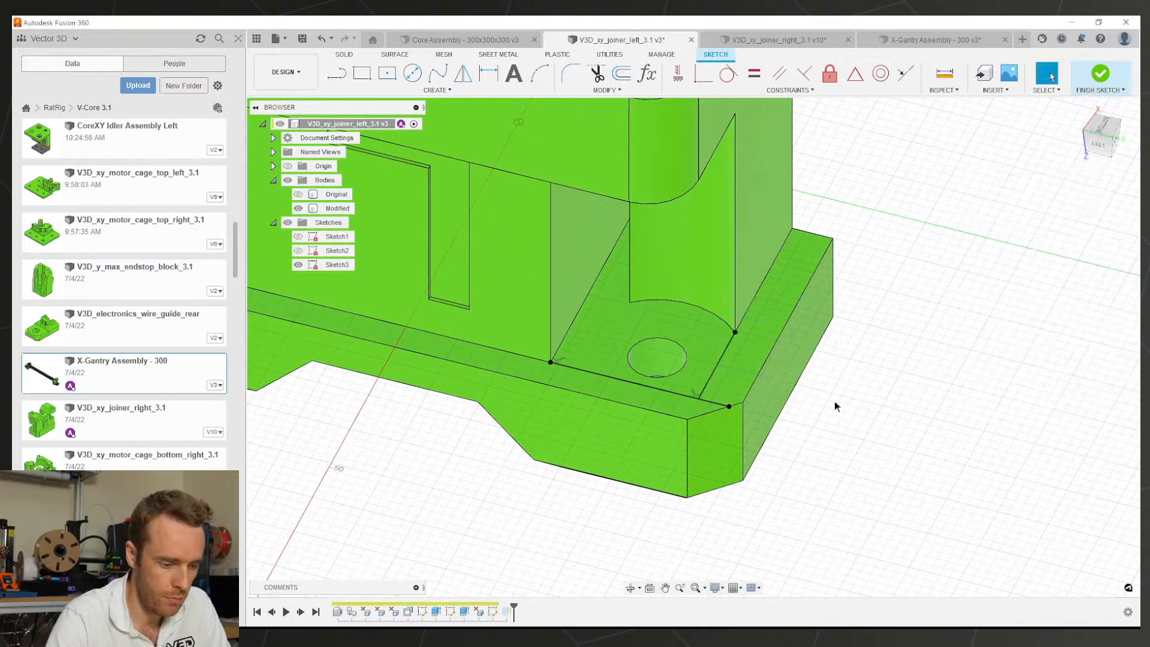
Step: Re-confirm the extrusion as a Join and inspect the new lower boss
double_click(506, 611)
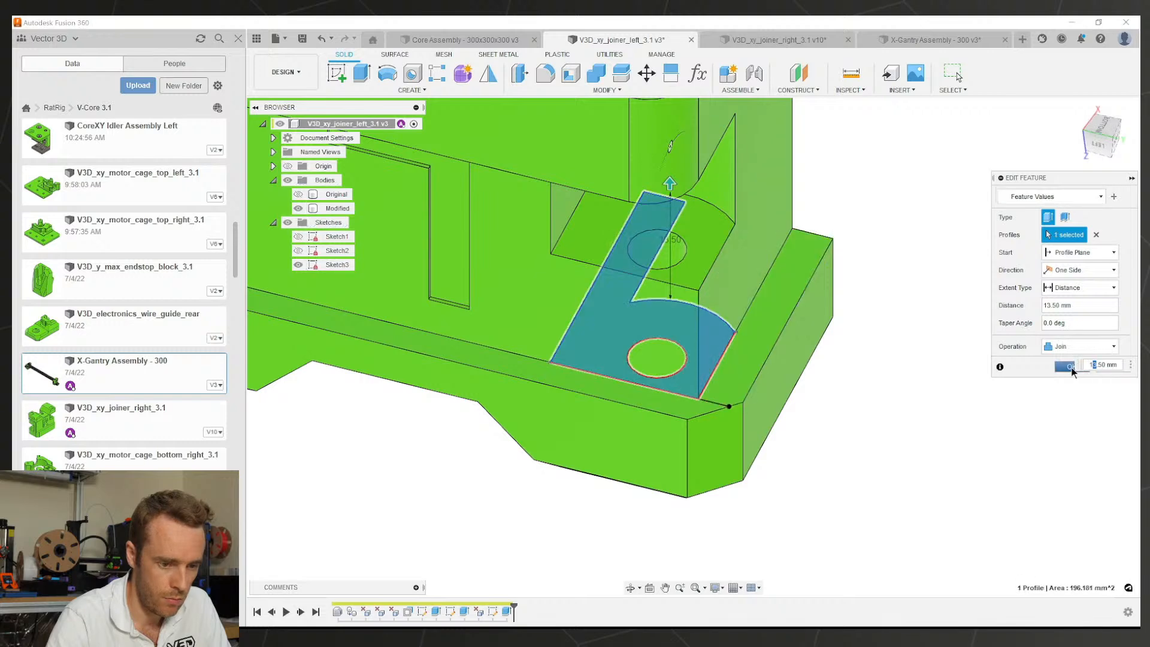
left_click(1072, 369)
scroll(757, 339, "down", 4)
middle_click_drag(758, 339, 750, 410, "shift")
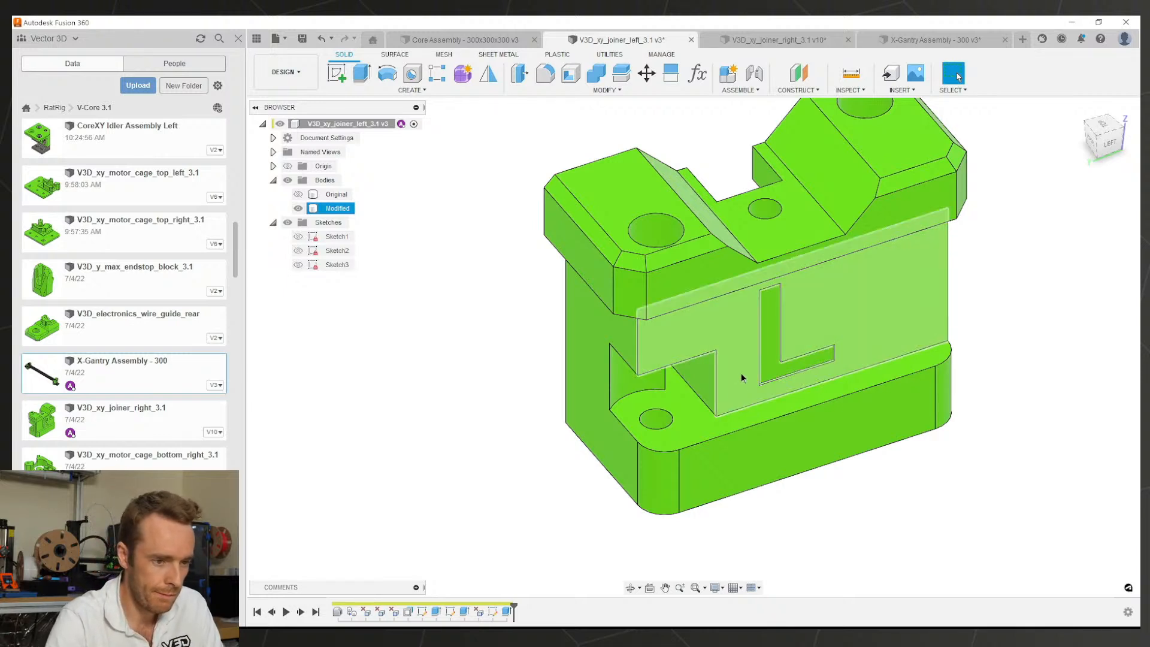
scroll(743, 362, "down", 3)
middle_click_drag(746, 346, 714, 373)
scroll(737, 360, "up", 1)
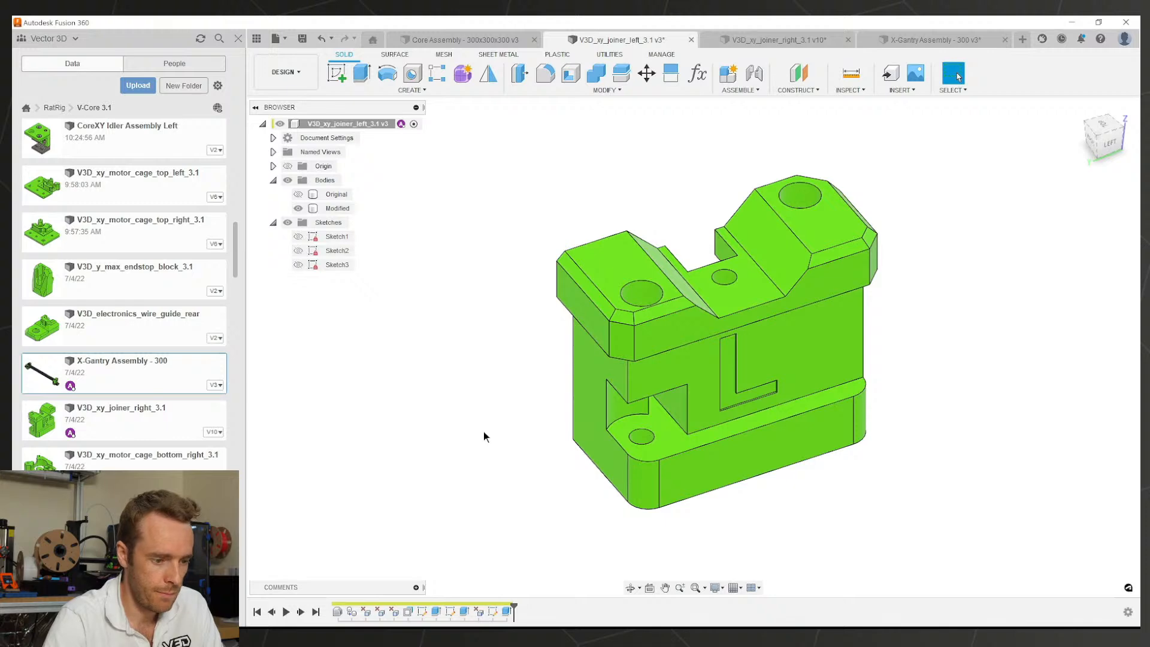
Step: Save the left joiner as version 4, then orbit X-Gantry Assembly - 300 to the L joiner
key("ctrl+s")
key("Return")
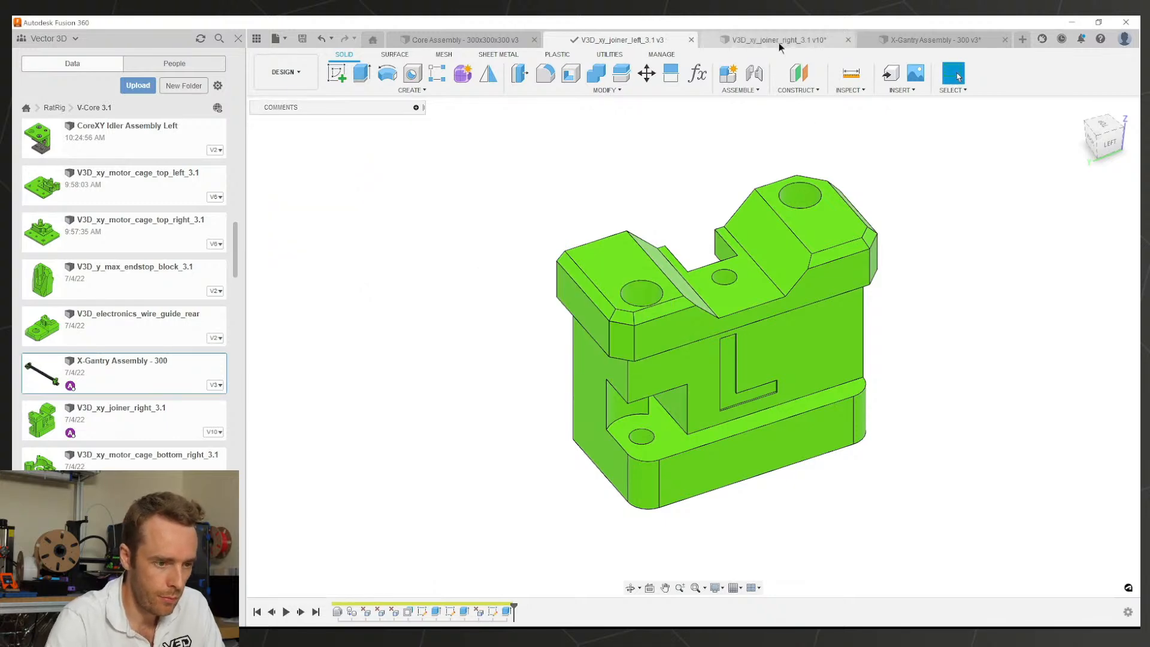
left_click(779, 39)
left_click(623, 39)
left_click(476, 38)
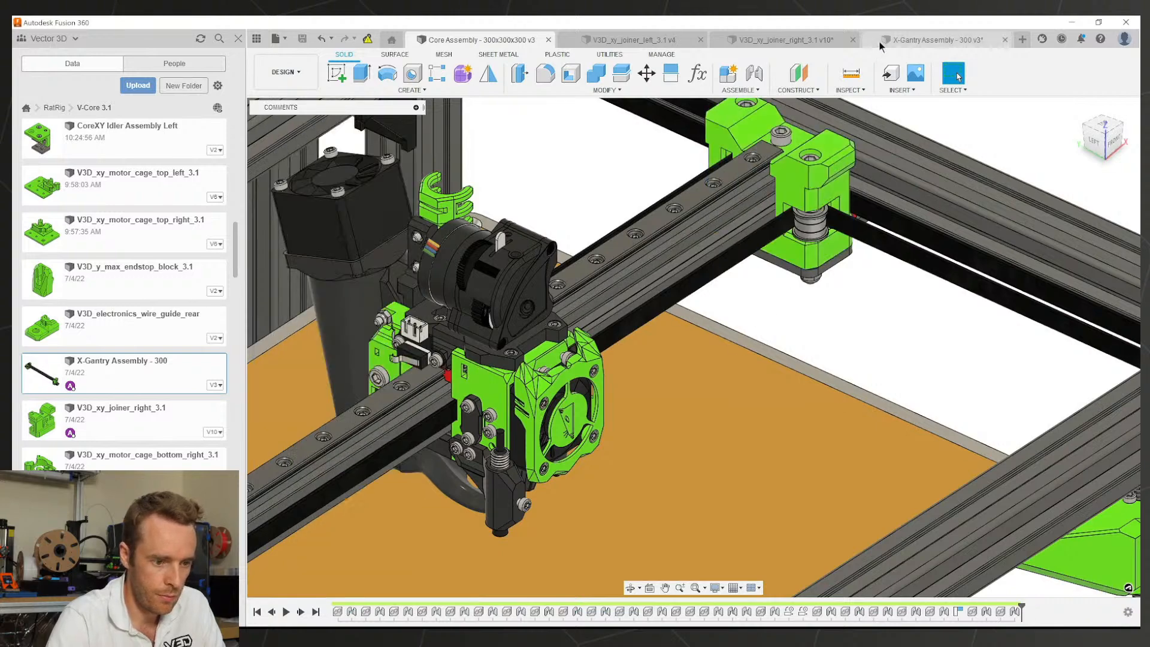
left_click(935, 39)
middle_click_drag(734, 321, 847, 316, "shift")
middle_click_drag(770, 323, 704, 349, "shift")
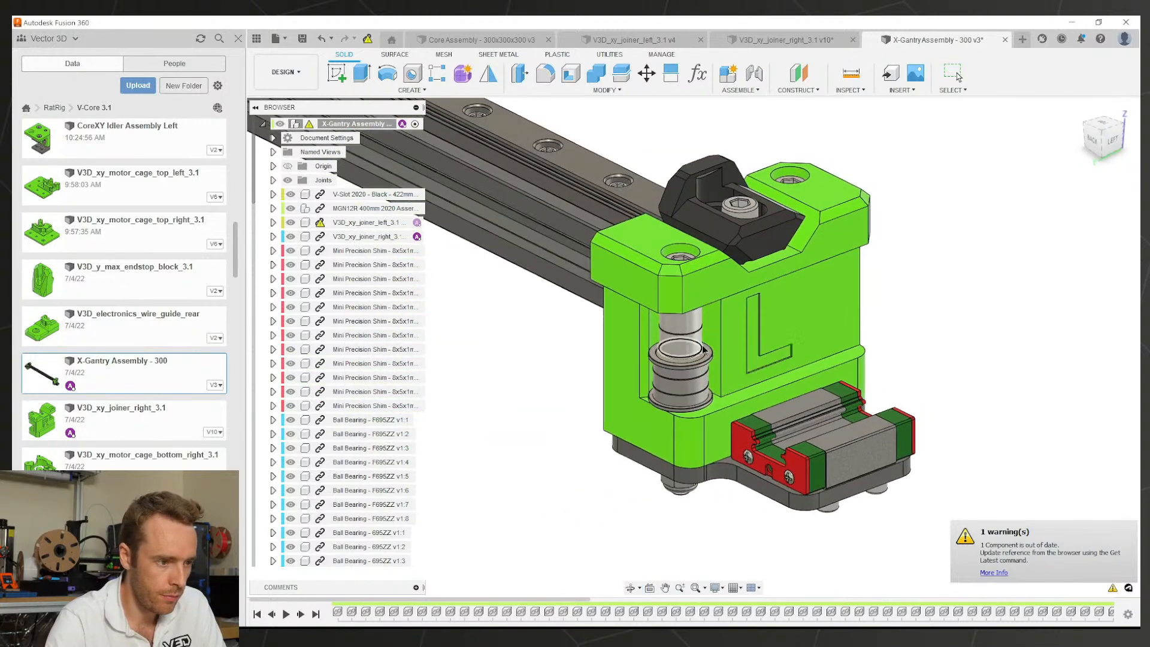
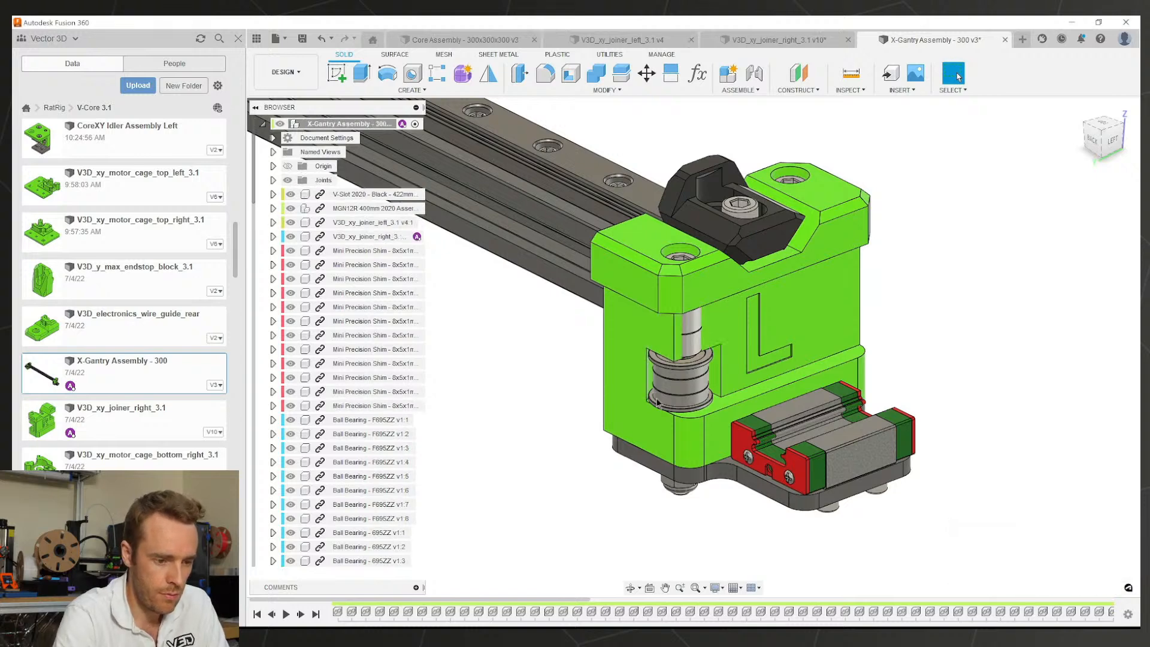
Step: Inspect the right joiner's Sketch6 profile from several angles and compare it with the assembly
left_click(773, 39)
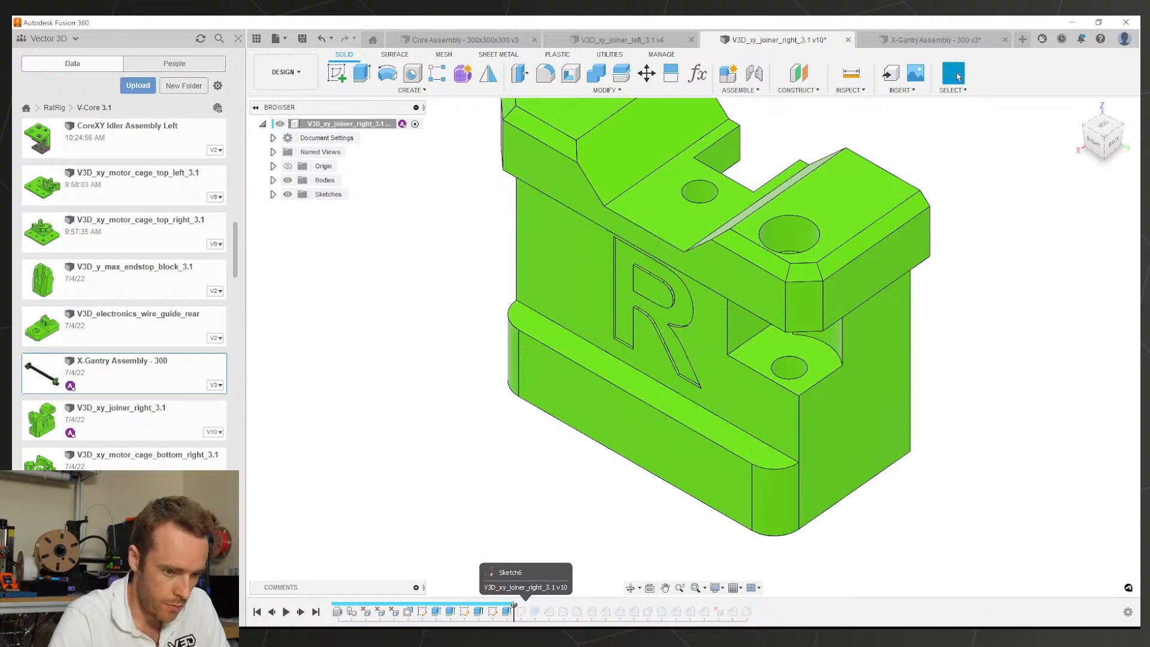
middle_click_drag(614, 465, 627, 564, "shift")
left_click(524, 612)
mouse_move(691, 491)
middle_mouse_down("shift")
mouse_move(724, 425)
mouse_move(726, 439)
mouse_move(776, 454)
mouse_move(821, 419)
mouse_move(739, 459)
middle_mouse_up("shift")
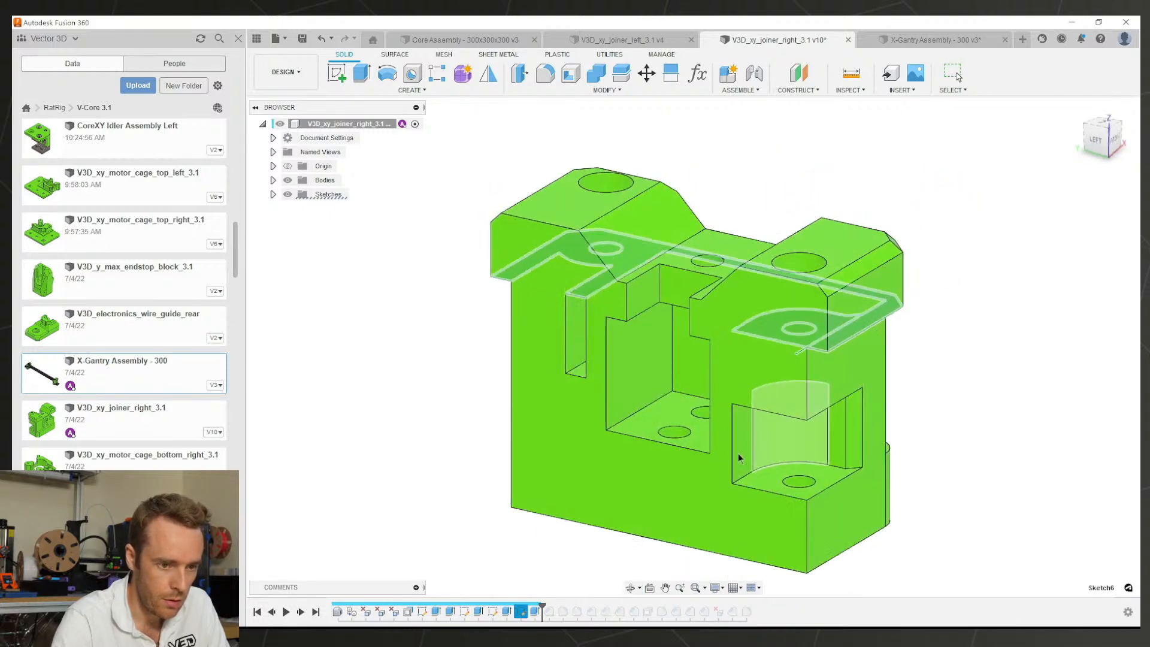
left_click(892, 39)
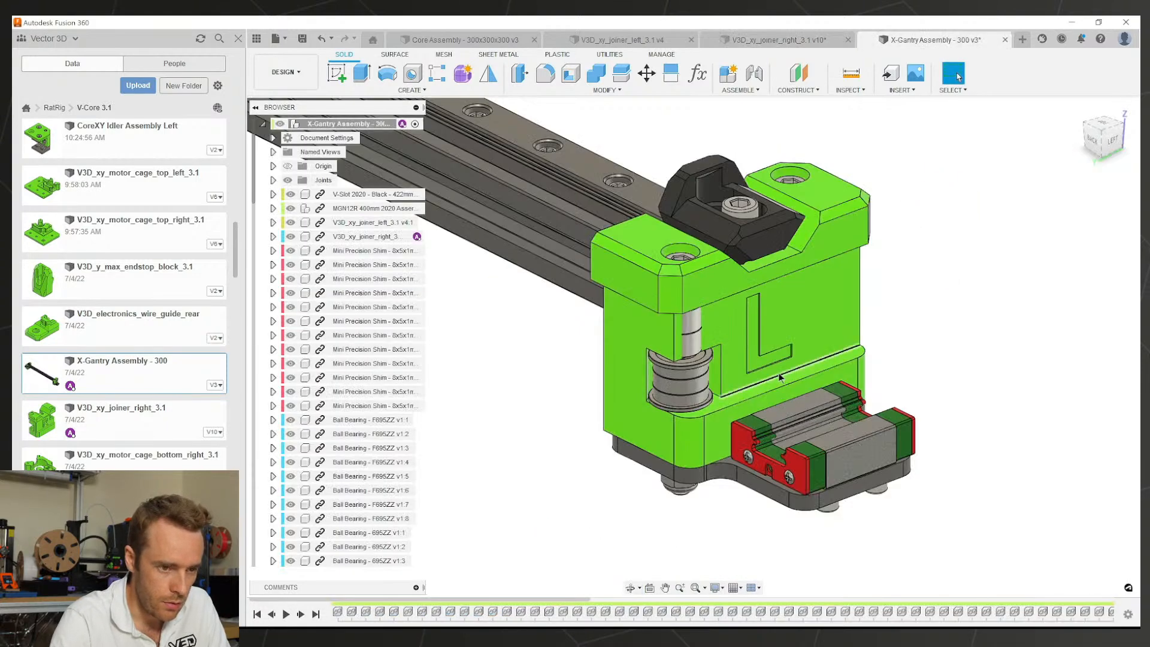
left_click(761, 40)
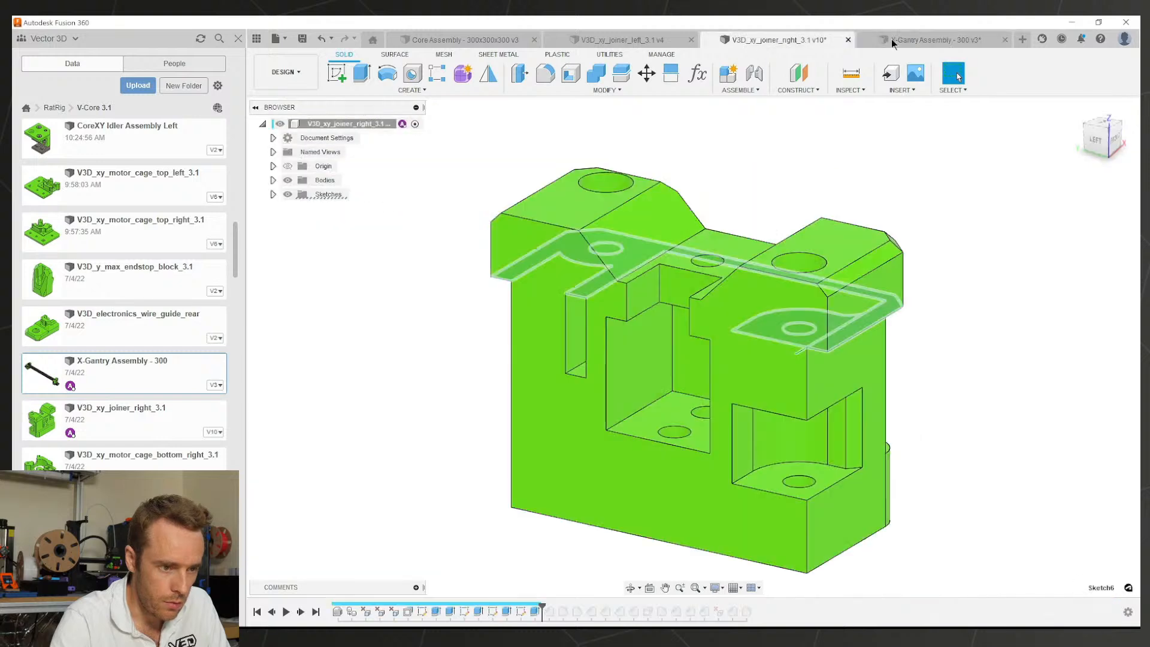
Step: Extrude the left joiner's corner pocket floor up by 13 and save it as version 5
left_click(623, 40)
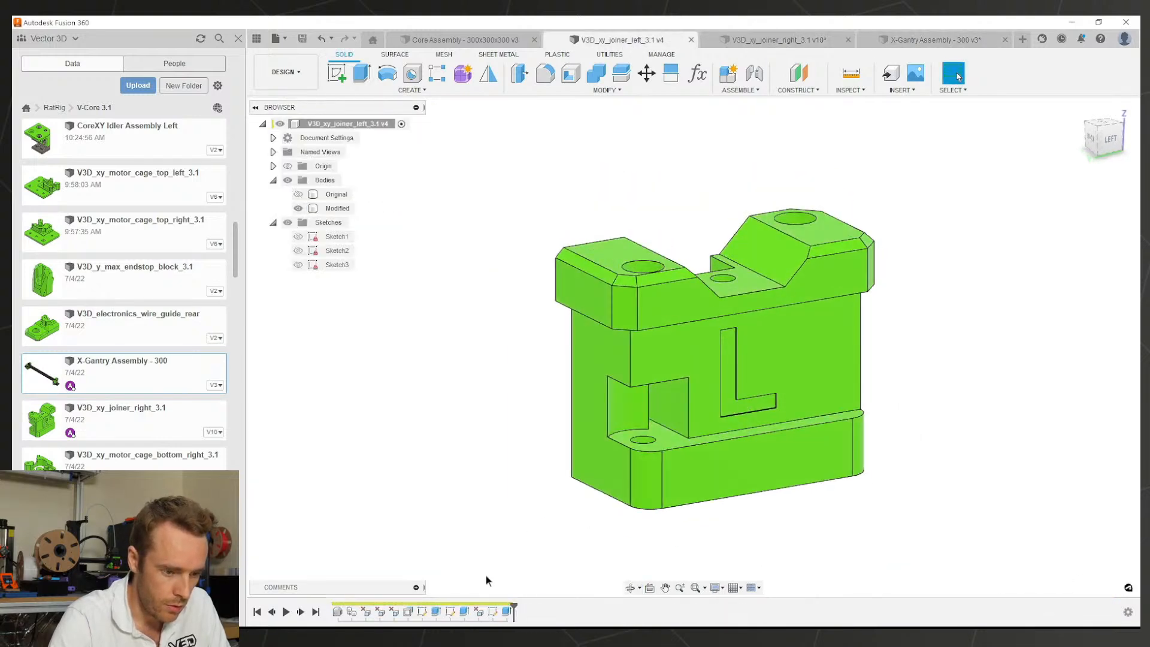
left_click(492, 610)
mouse_move(802, 414)
middle_mouse_down("shift")
mouse_move(740, 461)
mouse_move(591, 466)
middle_mouse_up("shift")
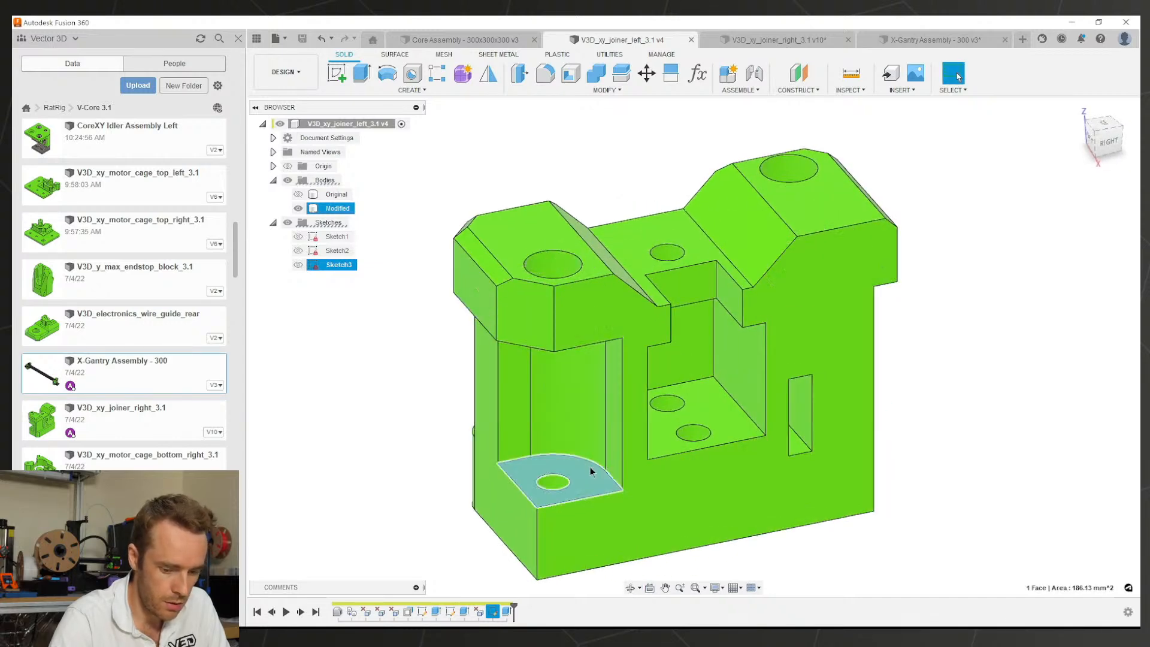
left_click(591, 466)
type("e13")
key("Return")
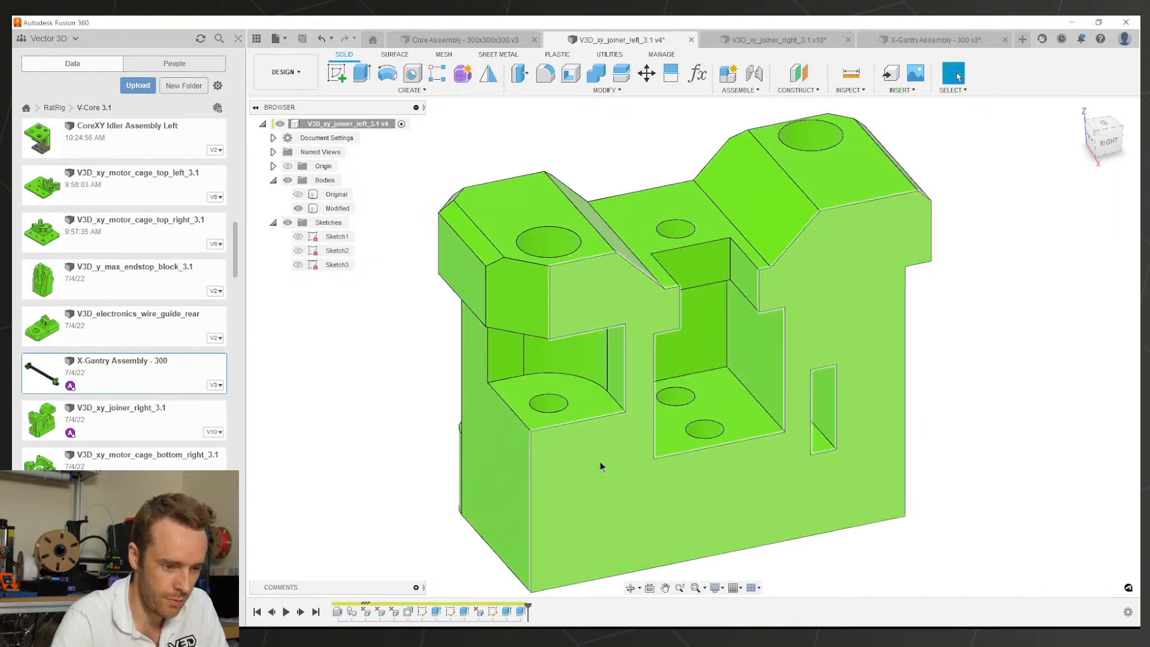
key("ctrl+s")
key("Return")
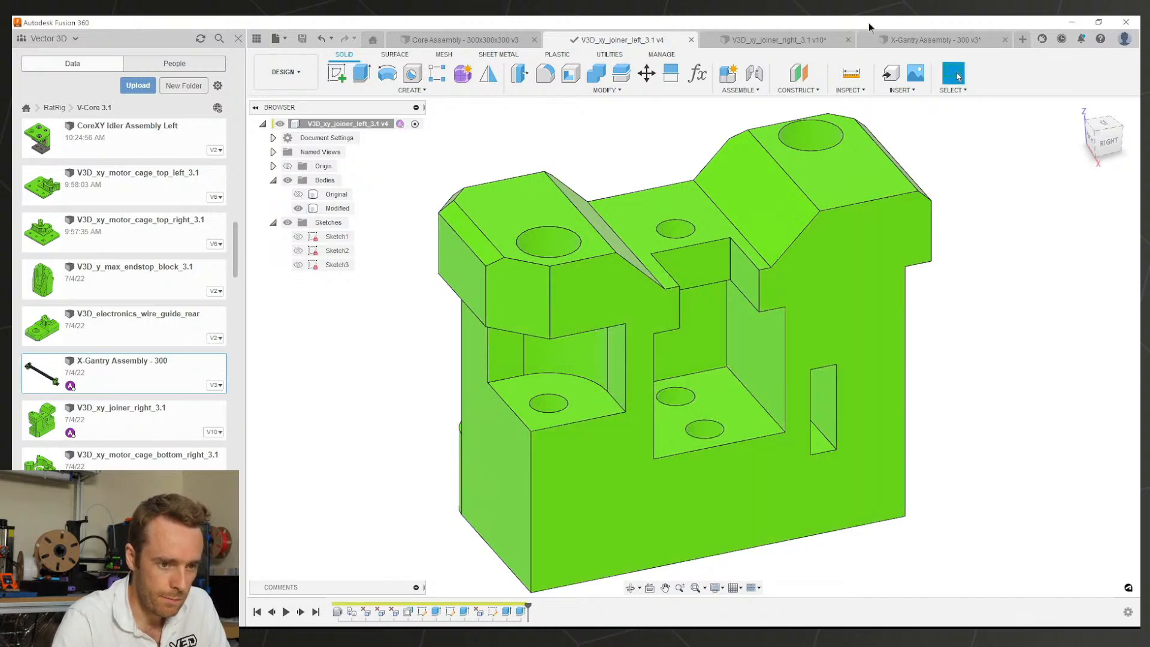
Step: Review which faces the right joiner's Chamfer1 covers, leaving it unchanged, and return to the assembly
left_click(887, 37)
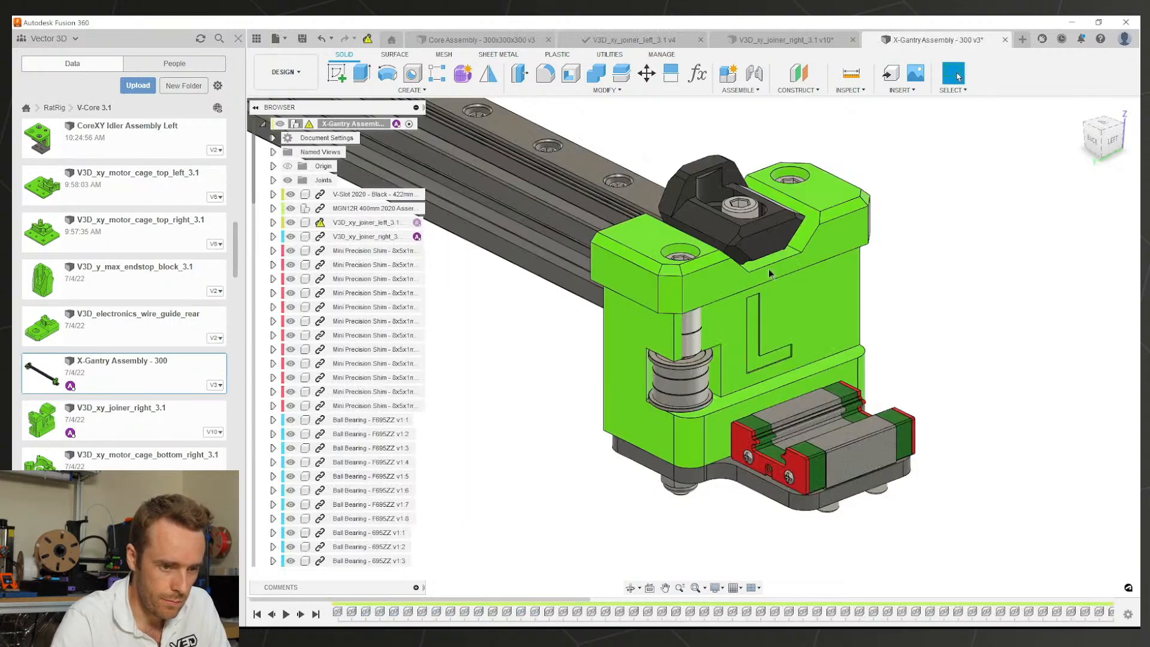
left_click(813, 39)
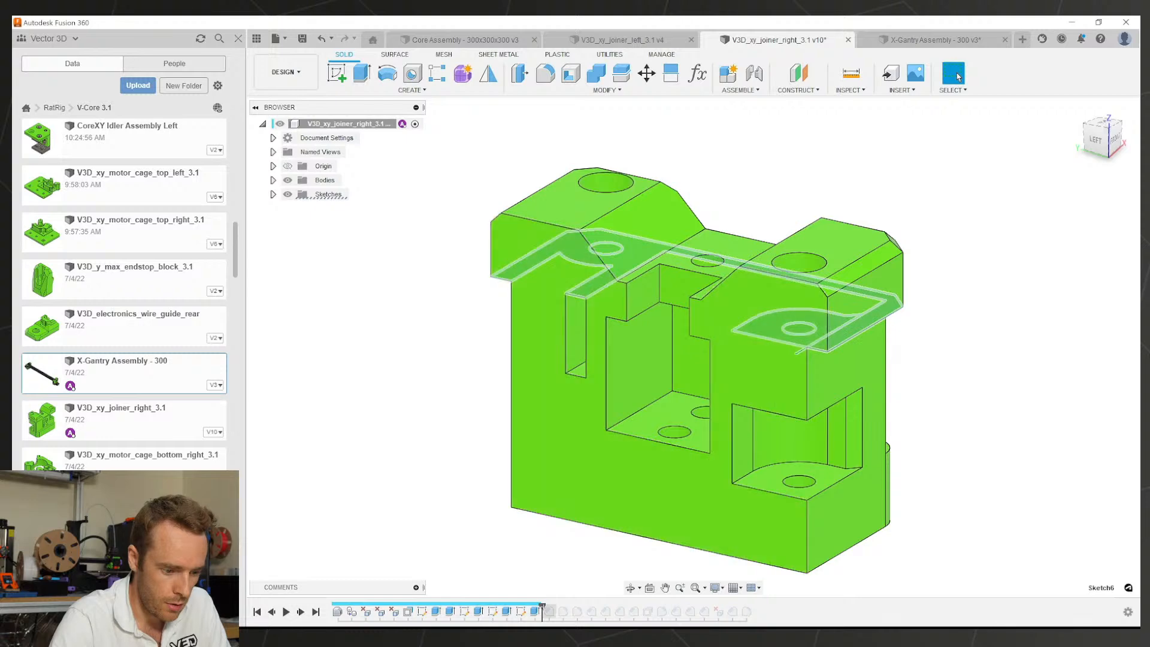
left_click(549, 612)
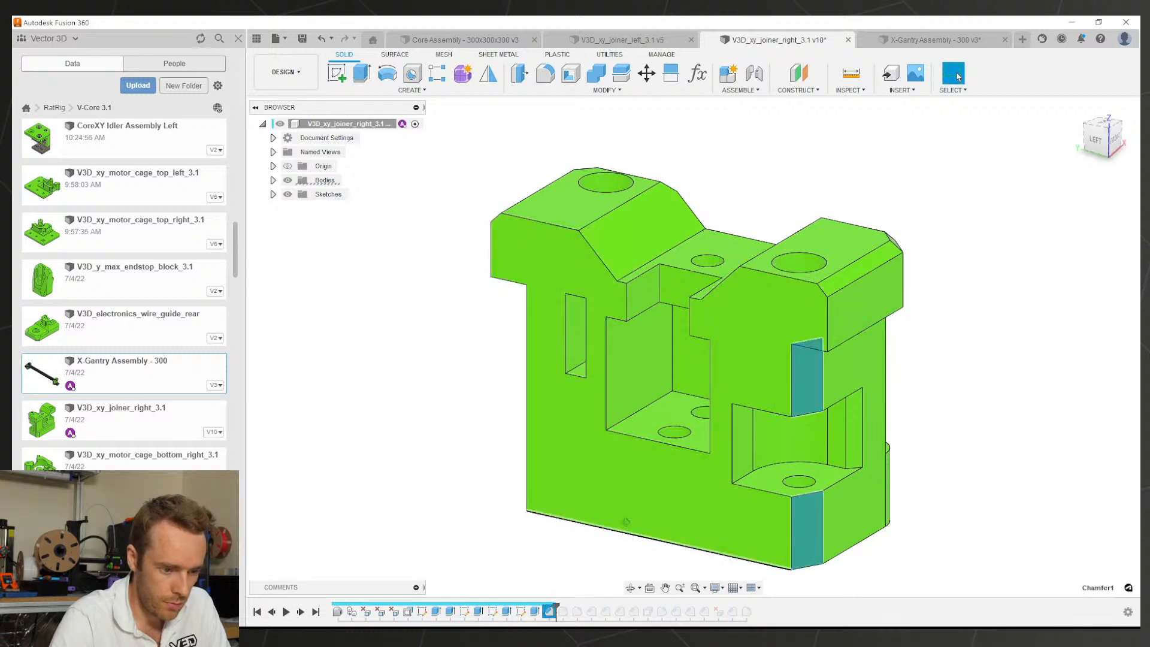
middle_click_drag(627, 525, 668, 543, "shift")
key("Escape")
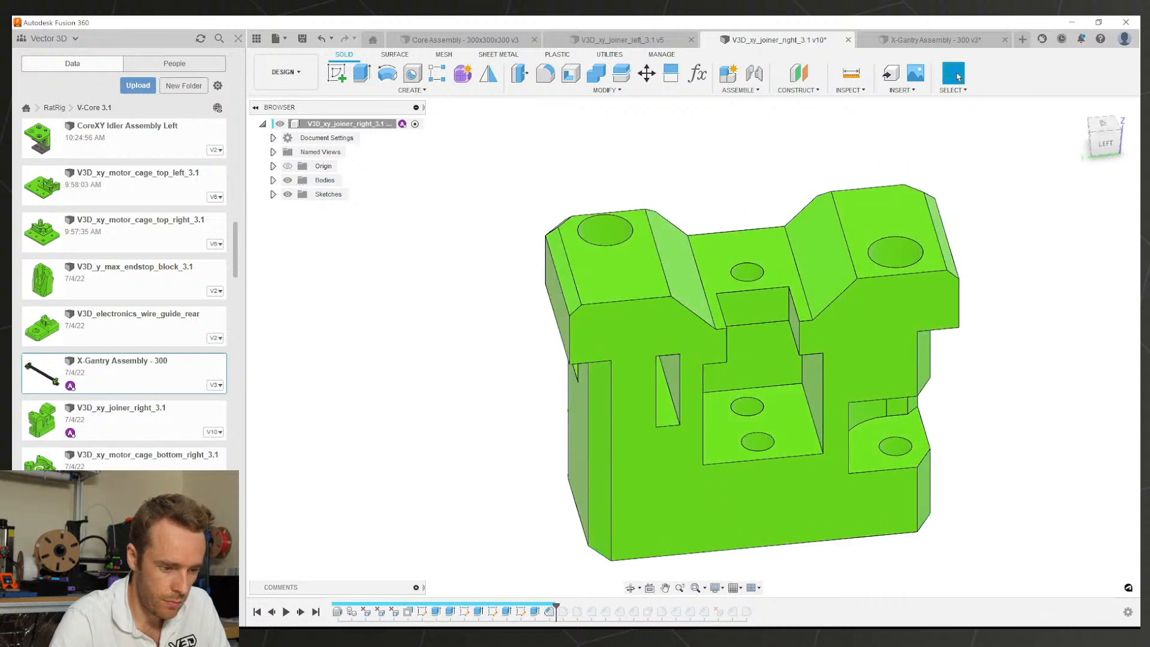
double_click(551, 612)
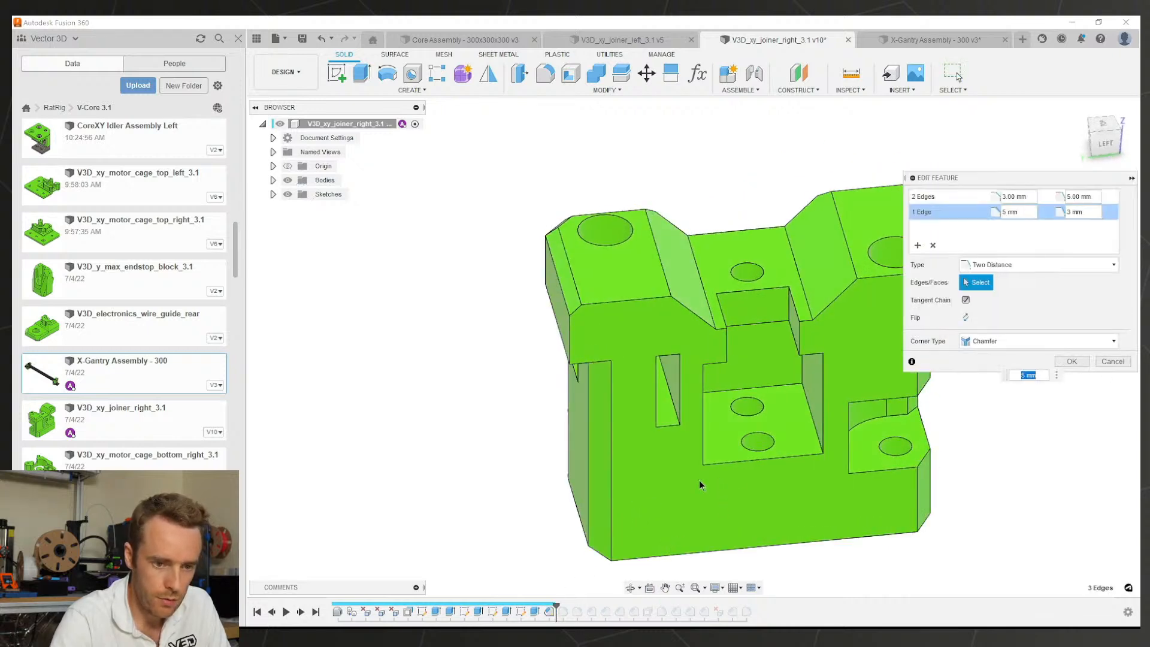
key("Escape")
left_click(868, 41)
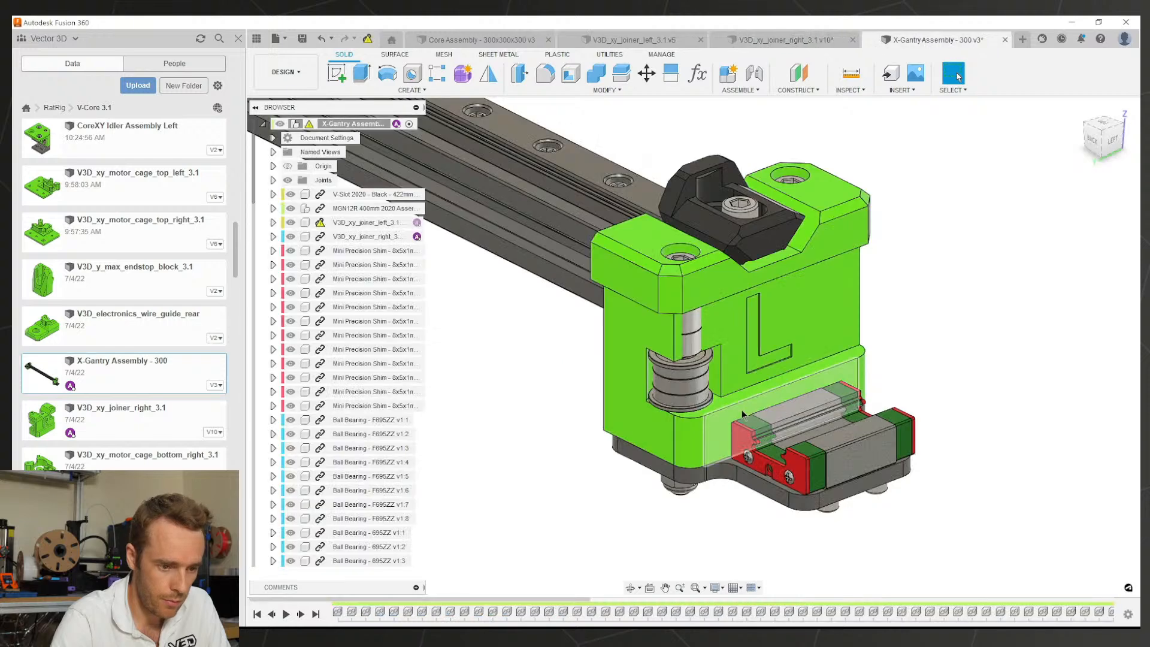
Step: Add the chamfer face to the left joiner's DeleteFace1 removed faces
left_click(660, 39)
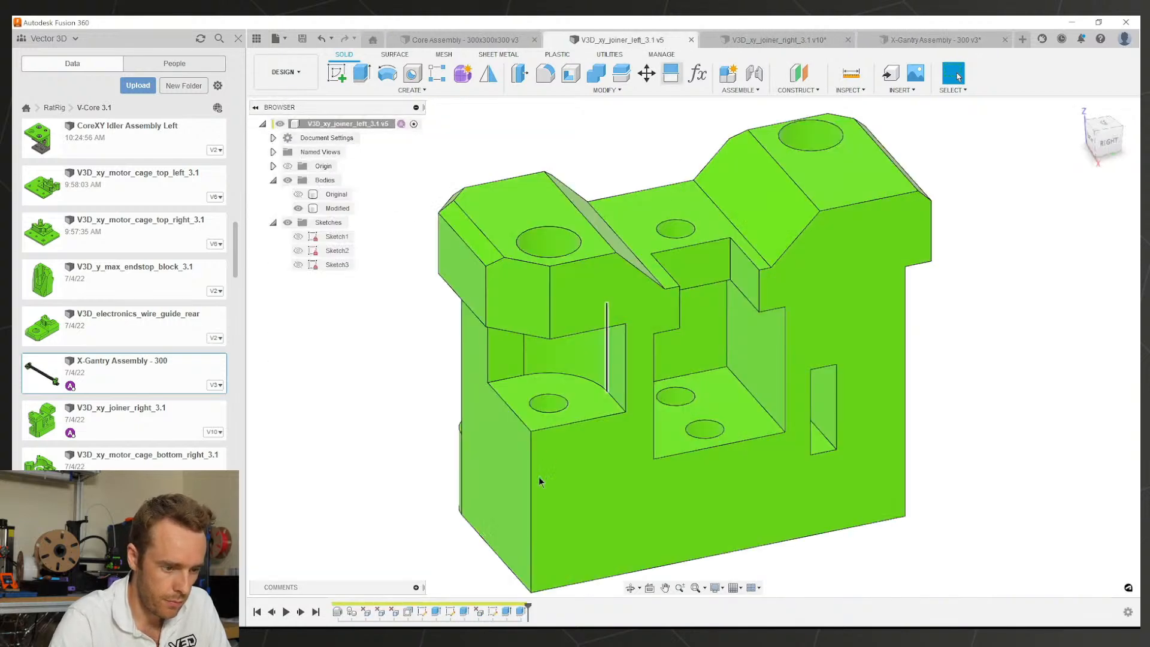
middle_click_drag(611, 469, 582, 477, "shift")
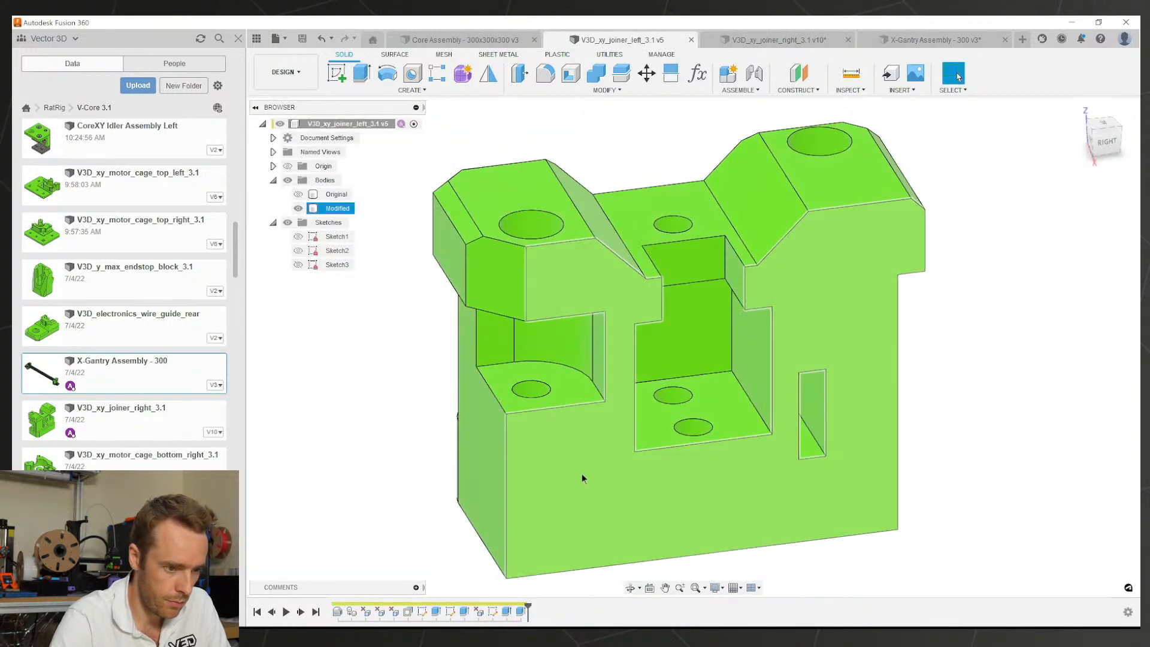
middle_click_drag(533, 430, 459, 347, "shift")
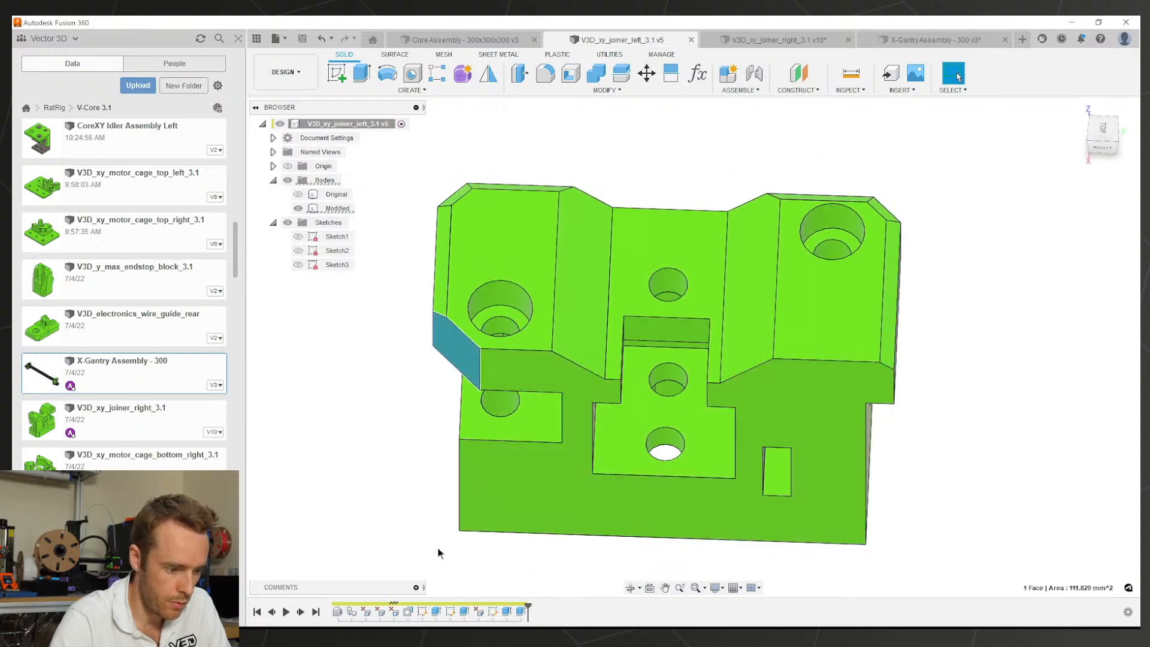
double_click(372, 611)
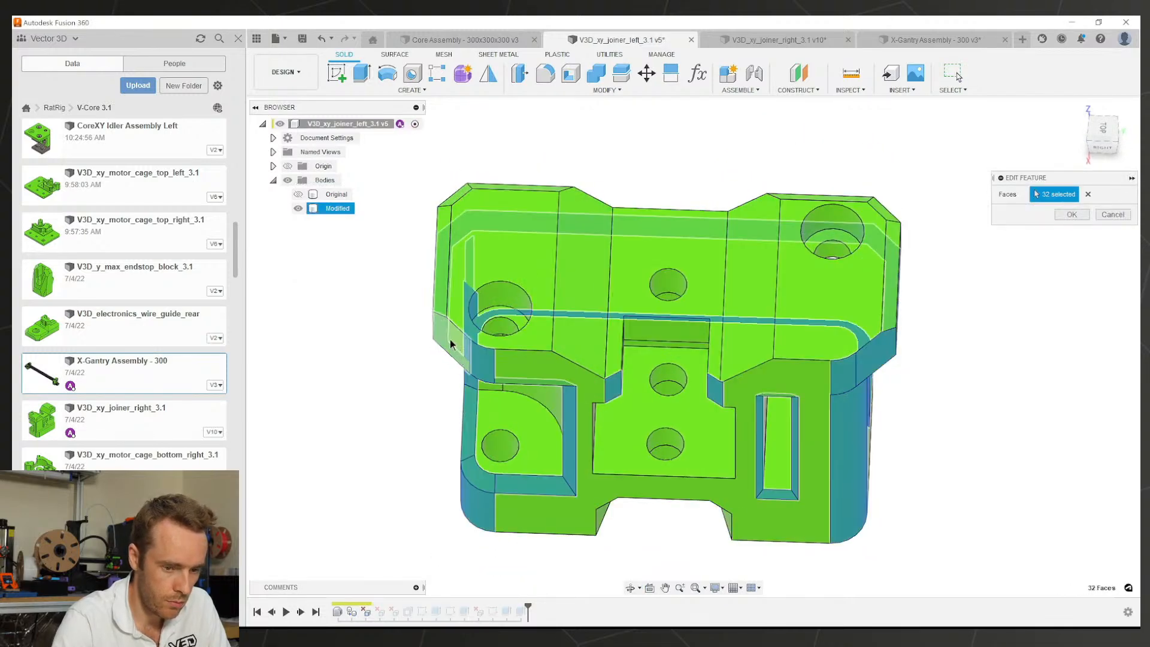
left_click(451, 339)
left_click(1072, 214)
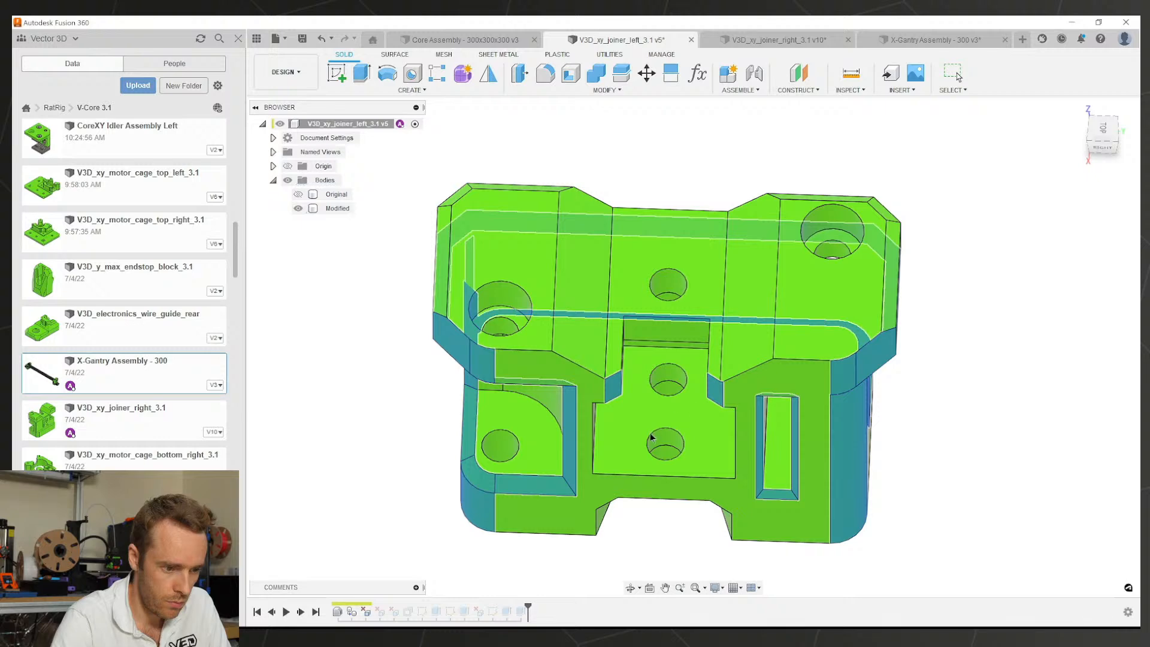
Step: Delete the chamfer feature and roll the history marker back to just after OffsetFaces1
mouse_move(648, 460)
middle_mouse_down("shift")
mouse_move(677, 416)
mouse_move(584, 469)
middle_mouse_up("shift")
left_click(394, 611)
key("Delete")
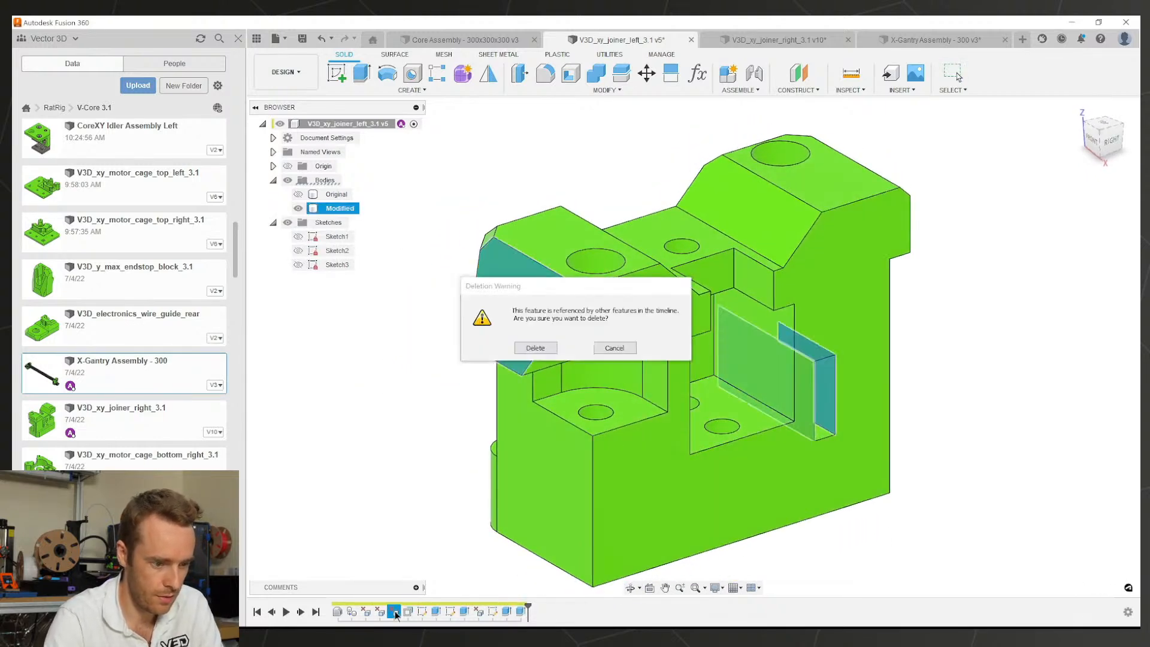
left_click(536, 348)
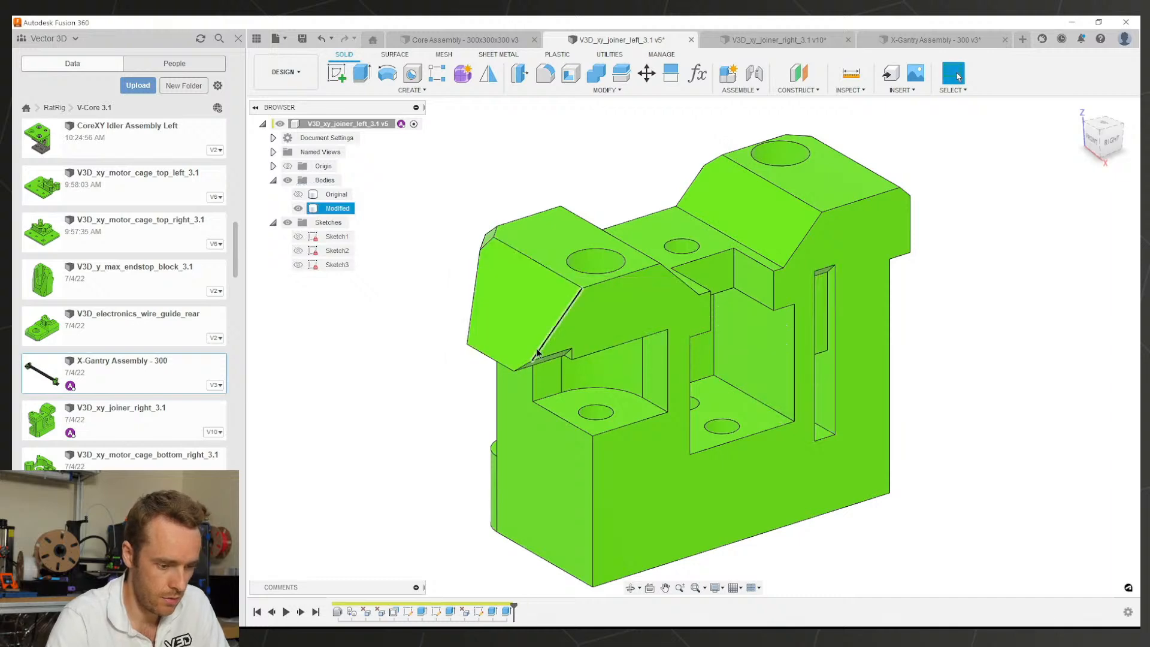
middle_click_drag(531, 390, 528, 353, "shift")
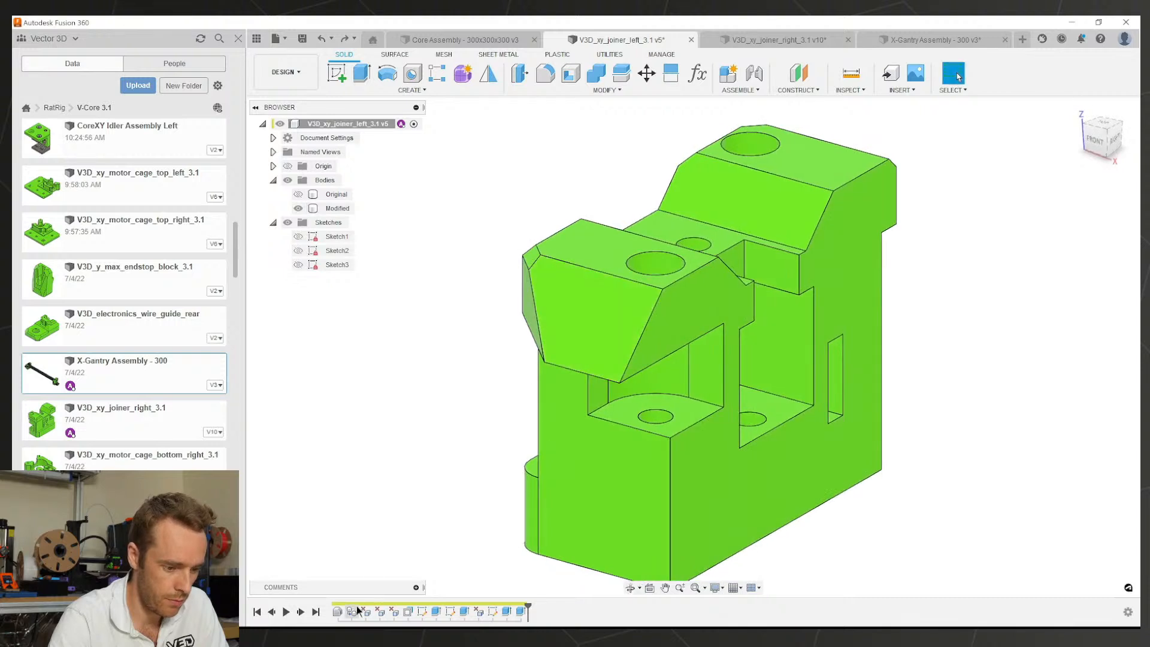
left_click_drag(527, 608, 427, 608)
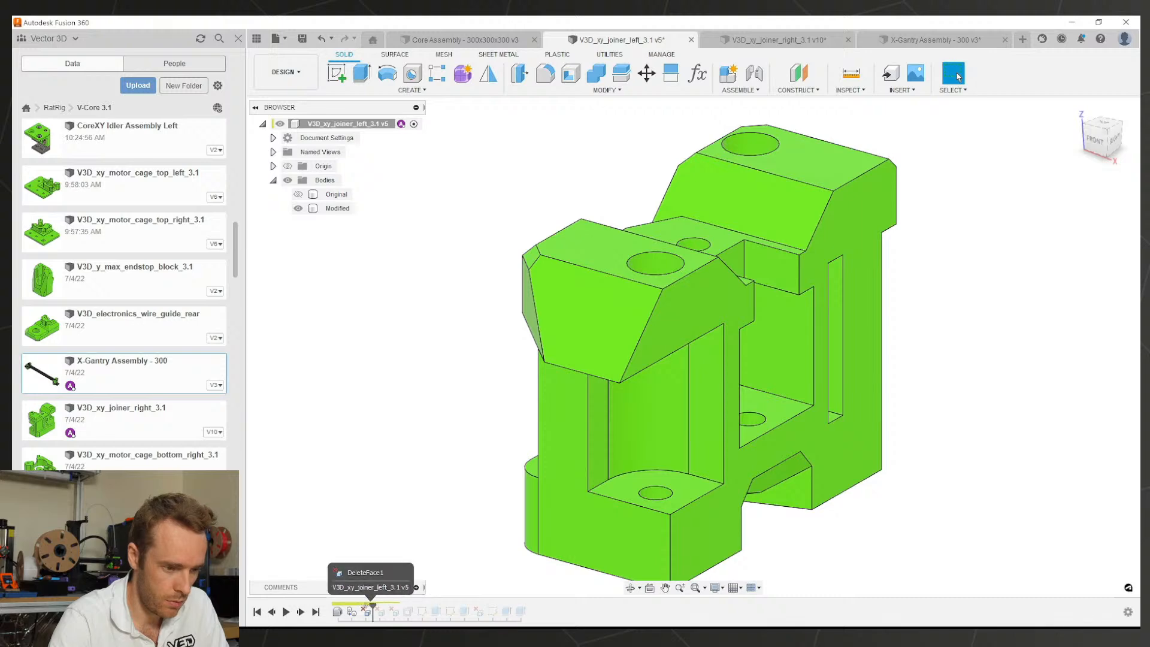
Step: Re-edit DeleteFace1 so it removes 33 faces, then roll the history forward to Extrude4
double_click(363, 613)
middle_click_drag(609, 308, 607, 208, "shift")
scroll(606, 224, "up", 3)
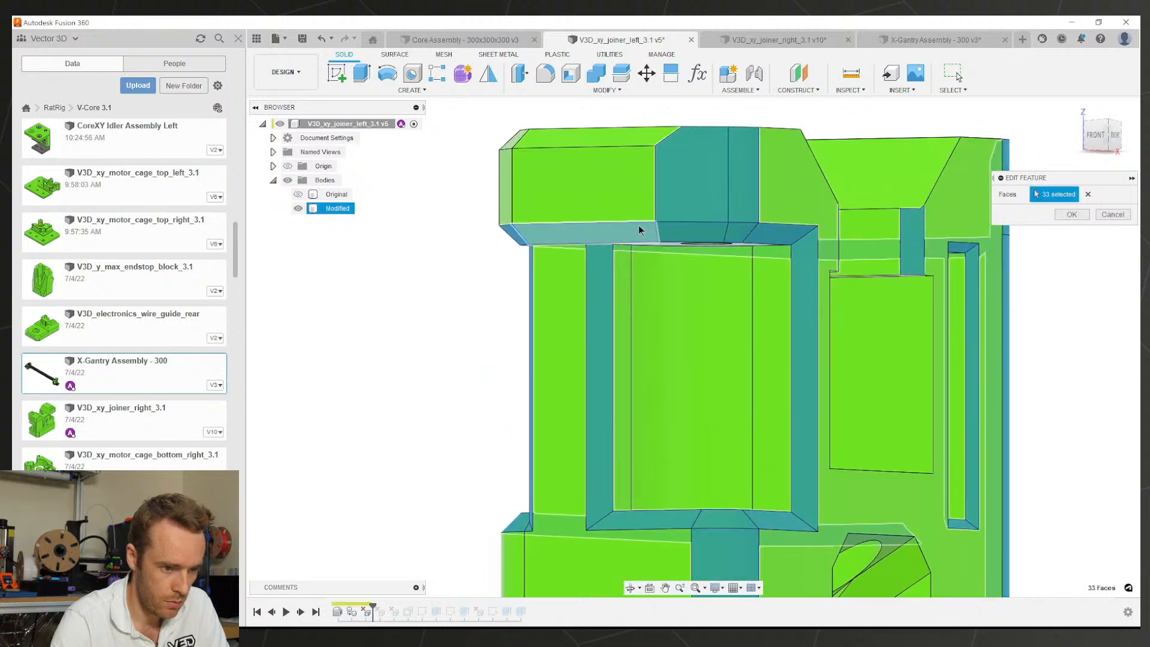
left_click(1070, 215)
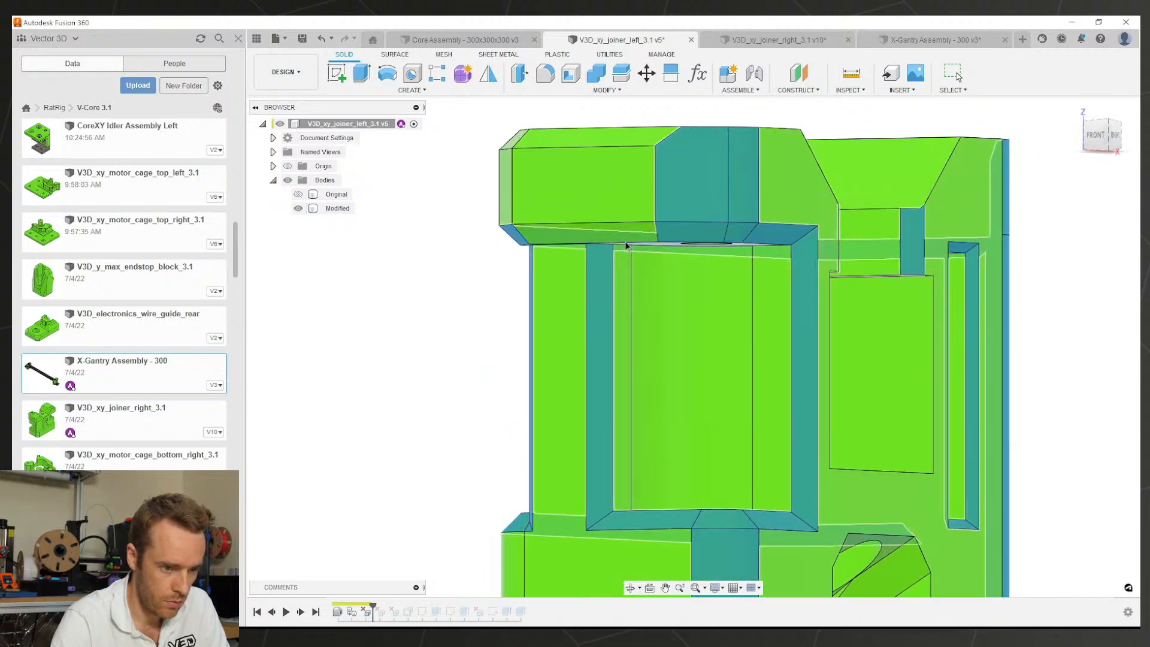
scroll(621, 253, "down", 2)
middle_click_drag(630, 240, 543, 317, "shift")
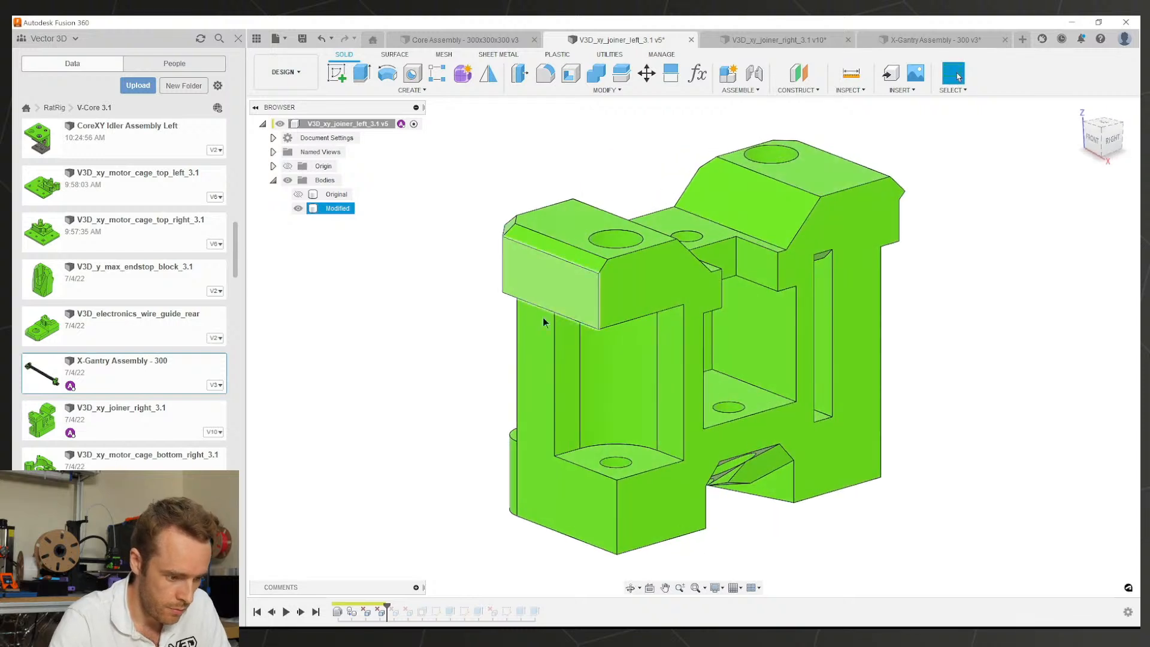
left_click_drag(387, 606, 539, 609)
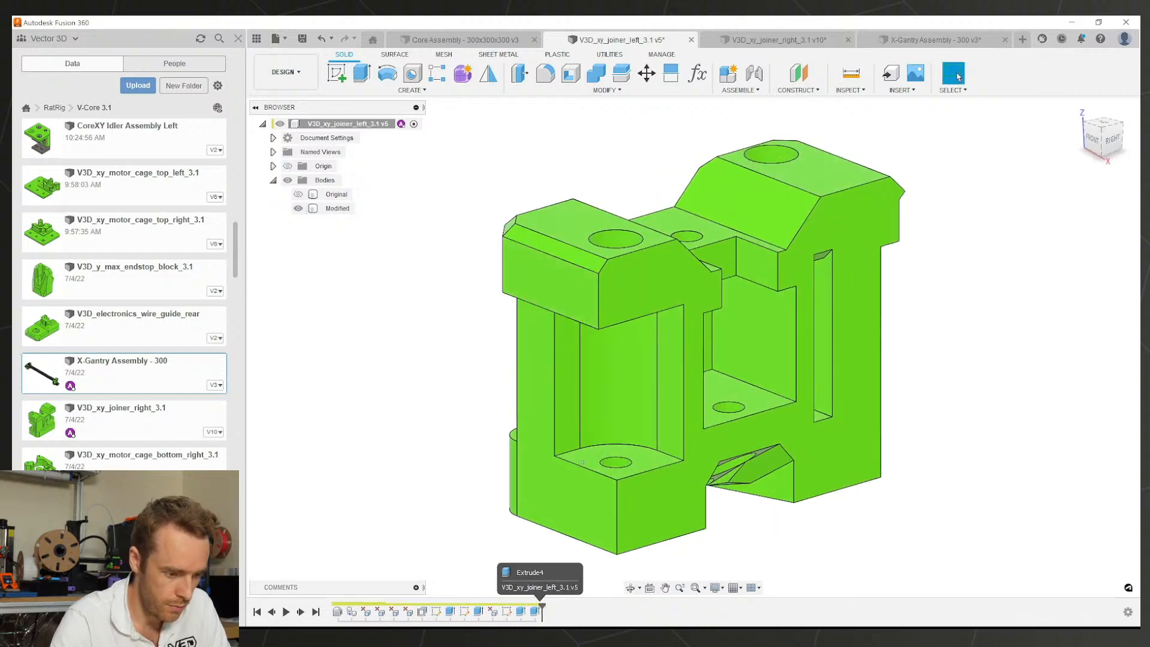
scroll(619, 415, "down", 2)
mouse_move(651, 404)
middle_mouse_down()
mouse_move(623, 447)
mouse_move(686, 401)
mouse_move(594, 453)
mouse_move(611, 457)
middle_mouse_up()
Step: Chamfer four vertical edges of the left joiner with Two Distance 3 mm and 5 mm
left_click(537, 89)
left_click(557, 136)
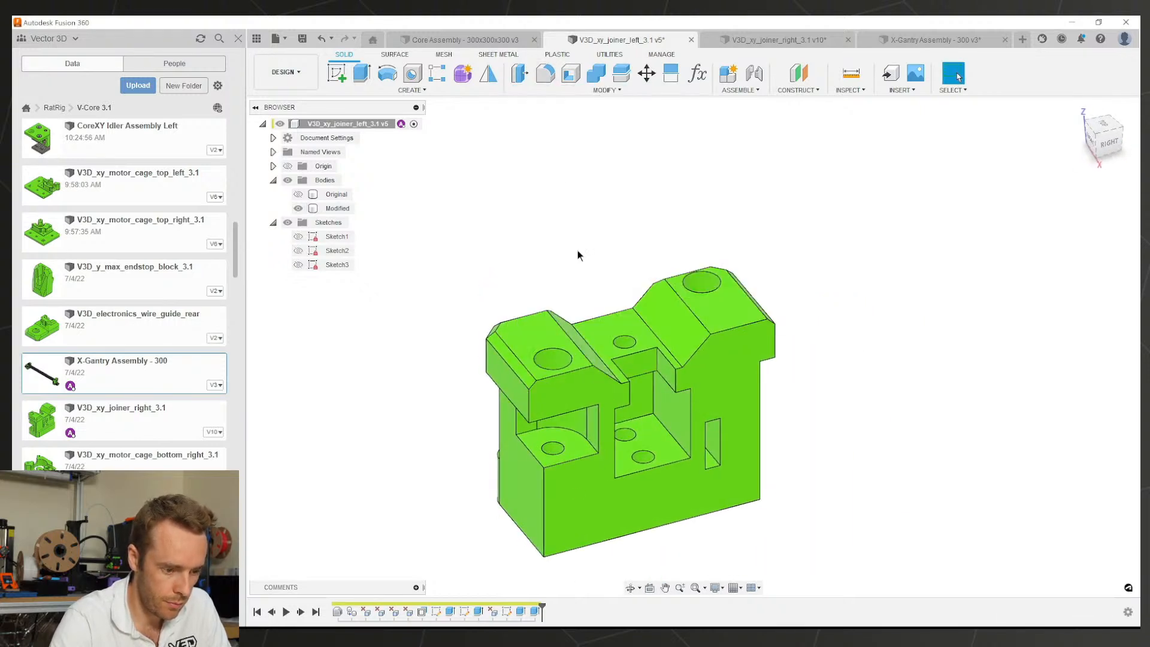
left_click(551, 492)
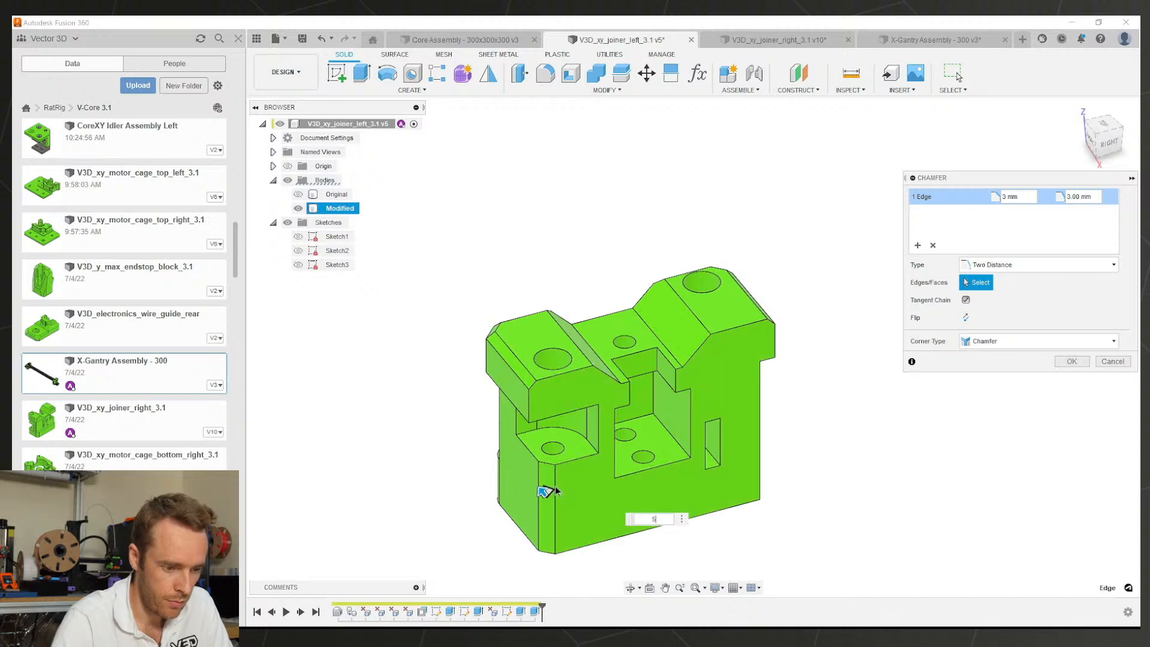
left_click(758, 448)
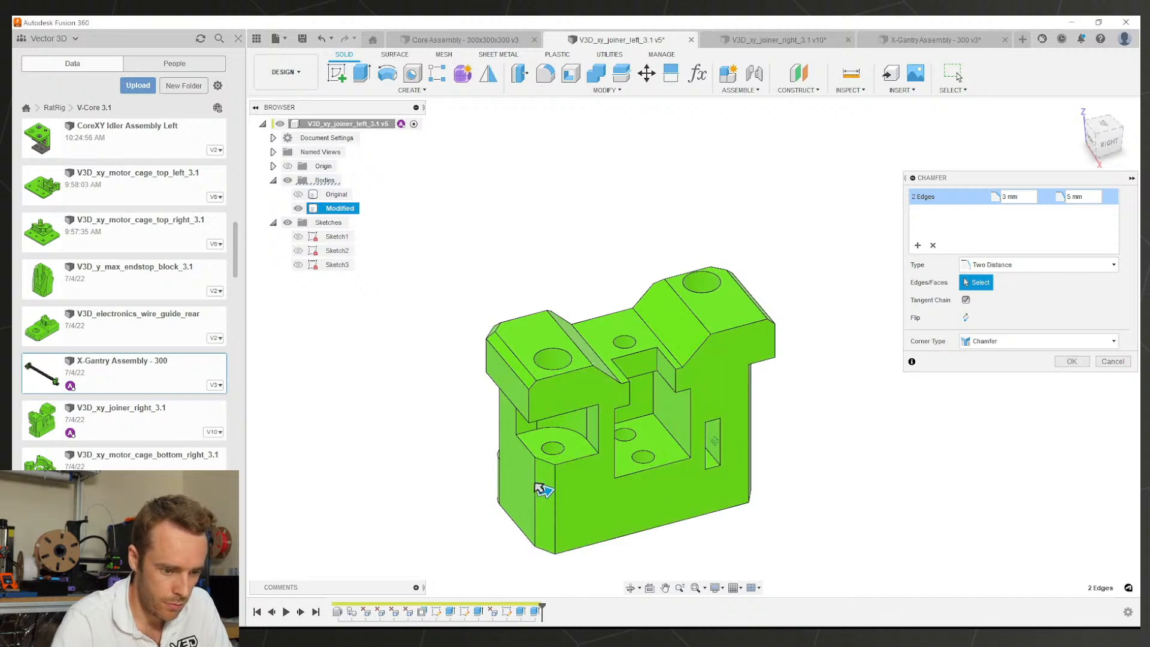
middle_click_drag(758, 448, 691, 481, "shift")
middle_click_drag(496, 419, 600, 473, "shift")
left_click(594, 473)
middle_click_drag(676, 361, 578, 377, "shift")
left_click(706, 380)
middle_click_drag(710, 343, 813, 346, "shift")
left_click(1068, 361)
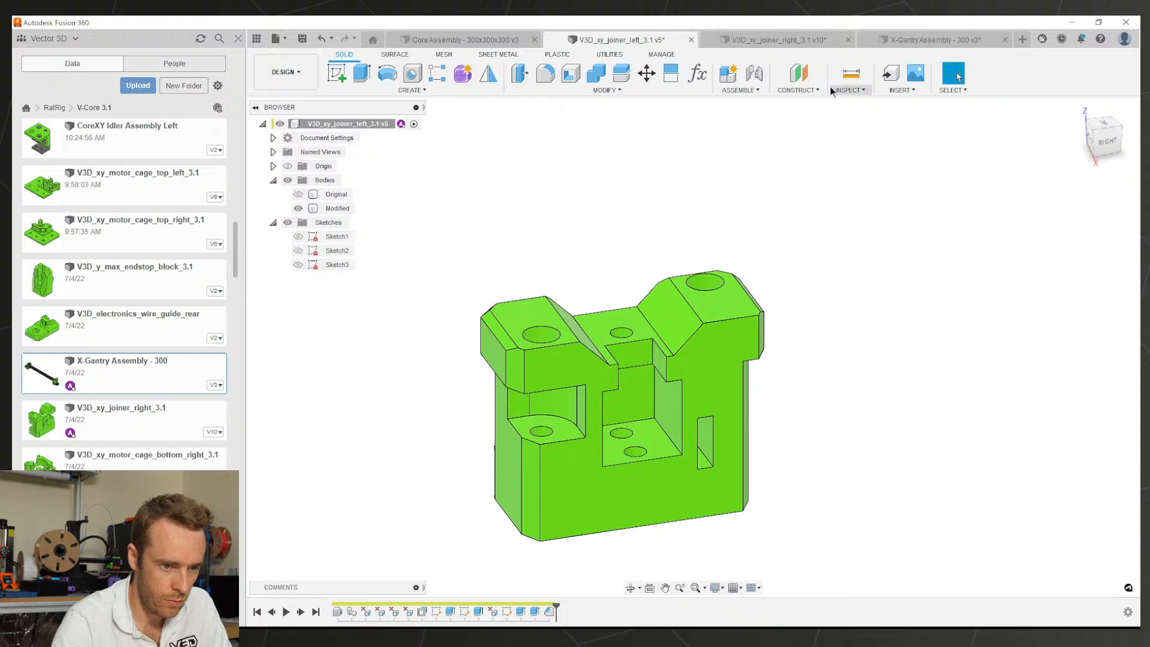
Step: Compare with the right joiner's Chamfer1, then reopen and reconfirm the left joiner's chamfer
left_click(792, 40)
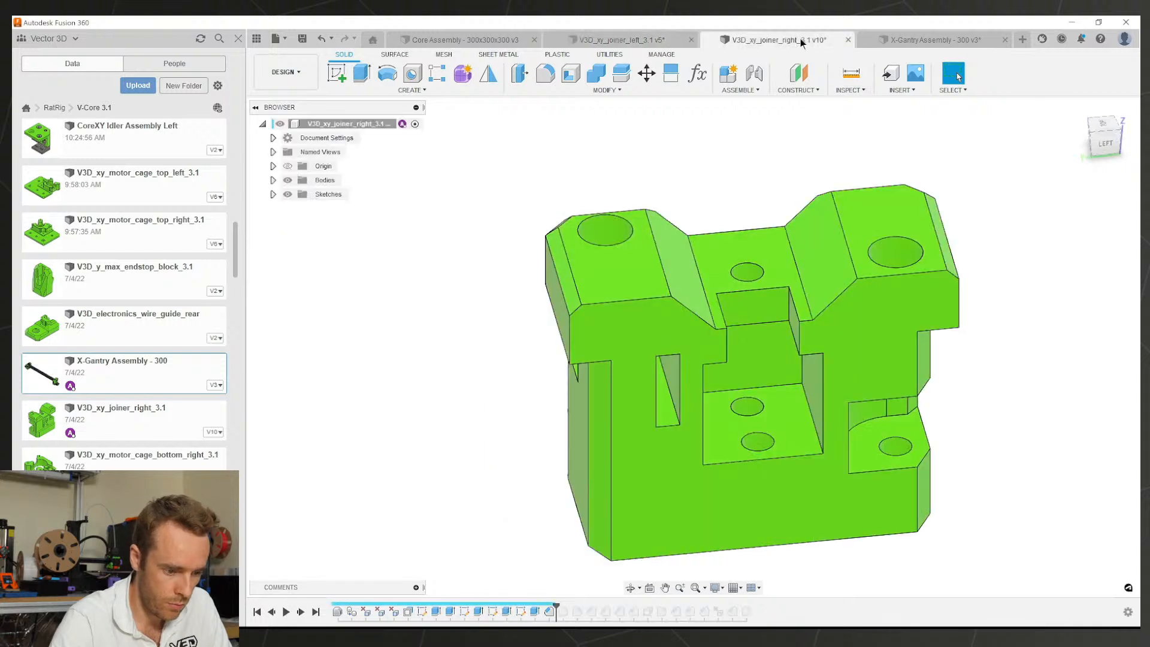
left_click(549, 612)
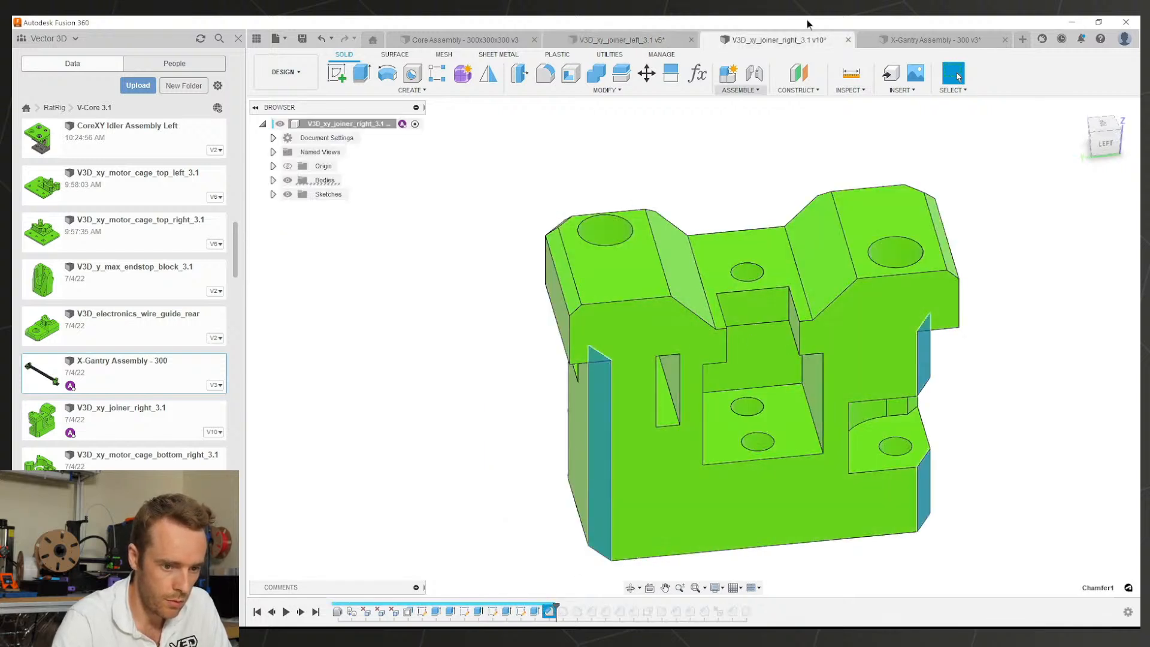
left_click(900, 42)
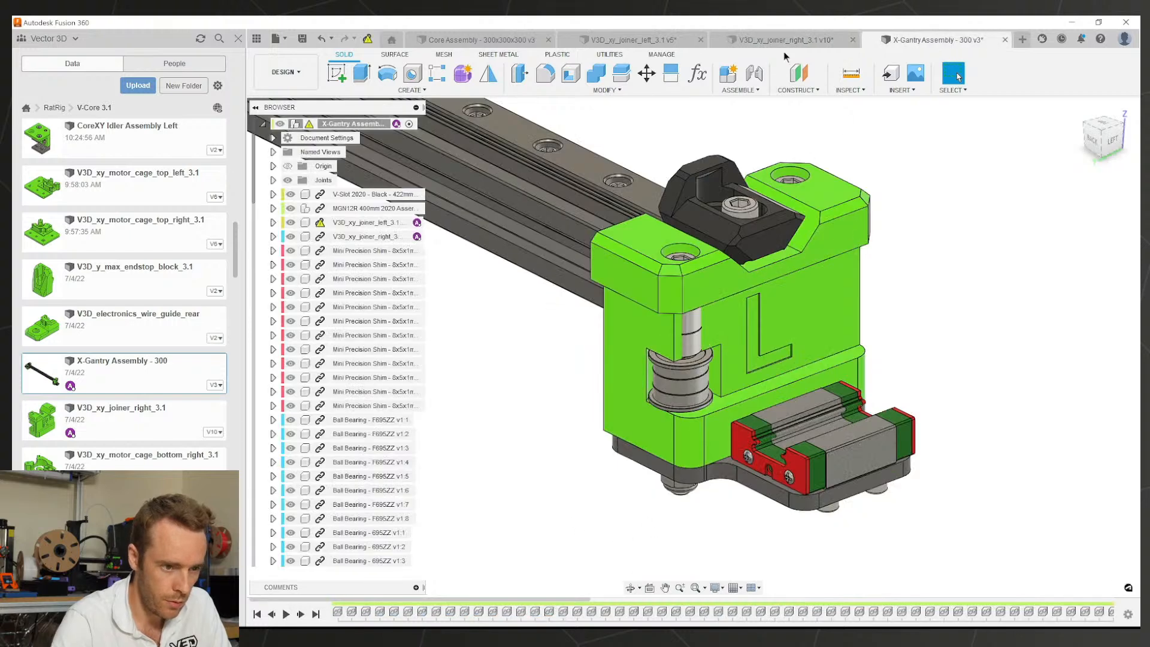
left_click(662, 39)
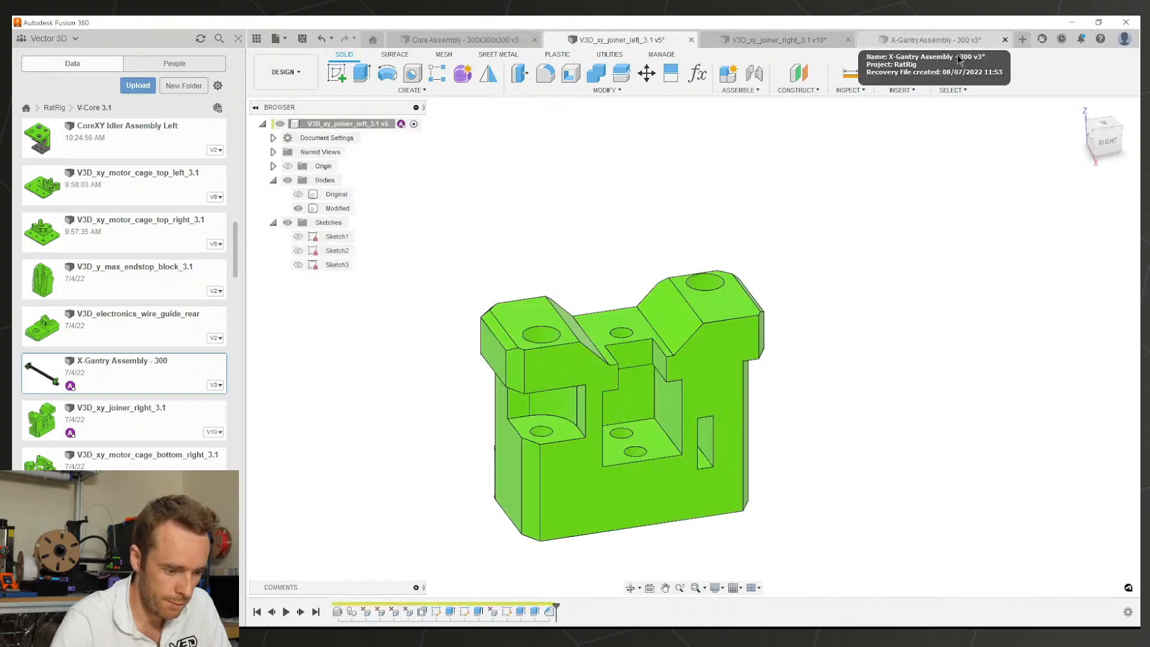
double_click(542, 612)
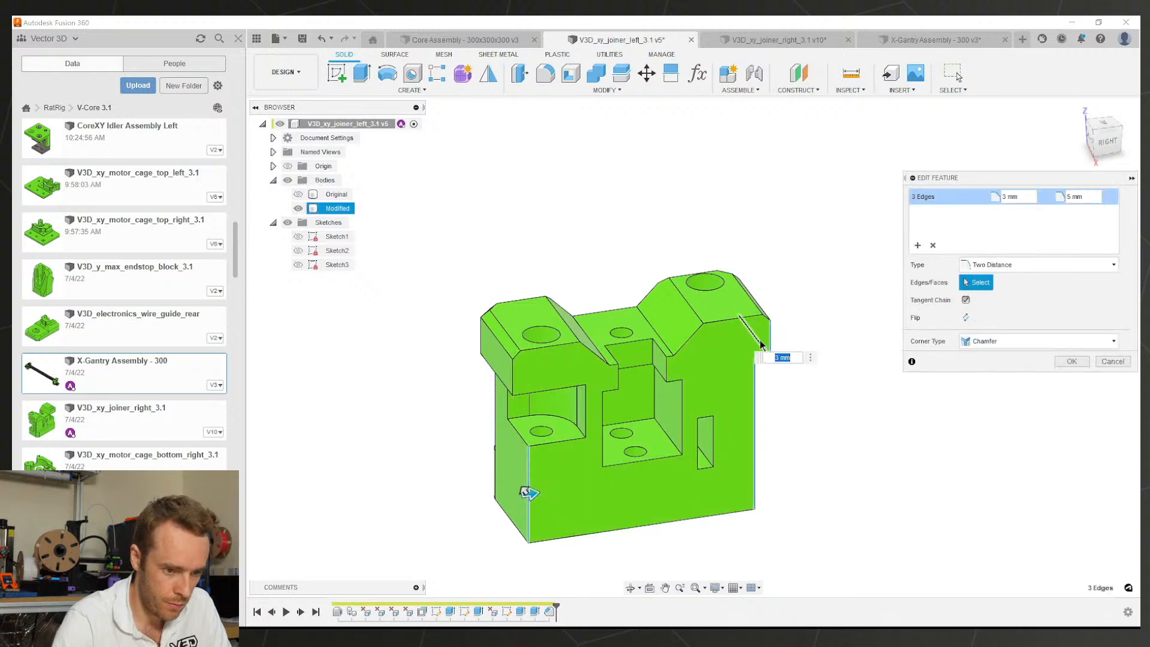
left_click(1072, 361)
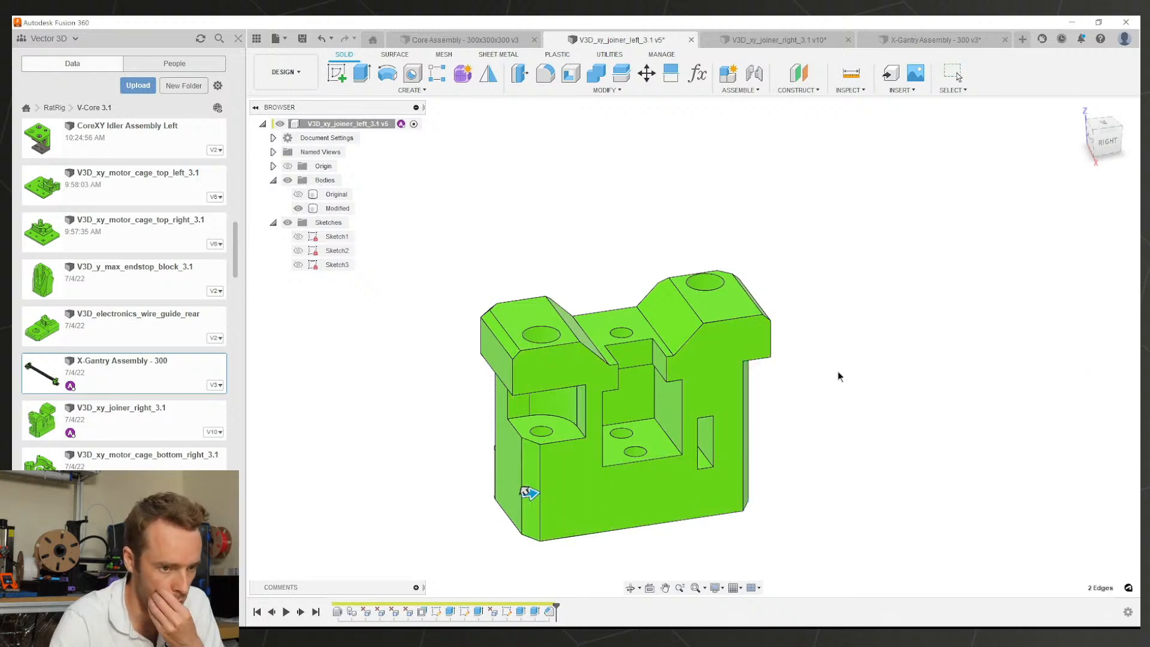
left_click(753, 41)
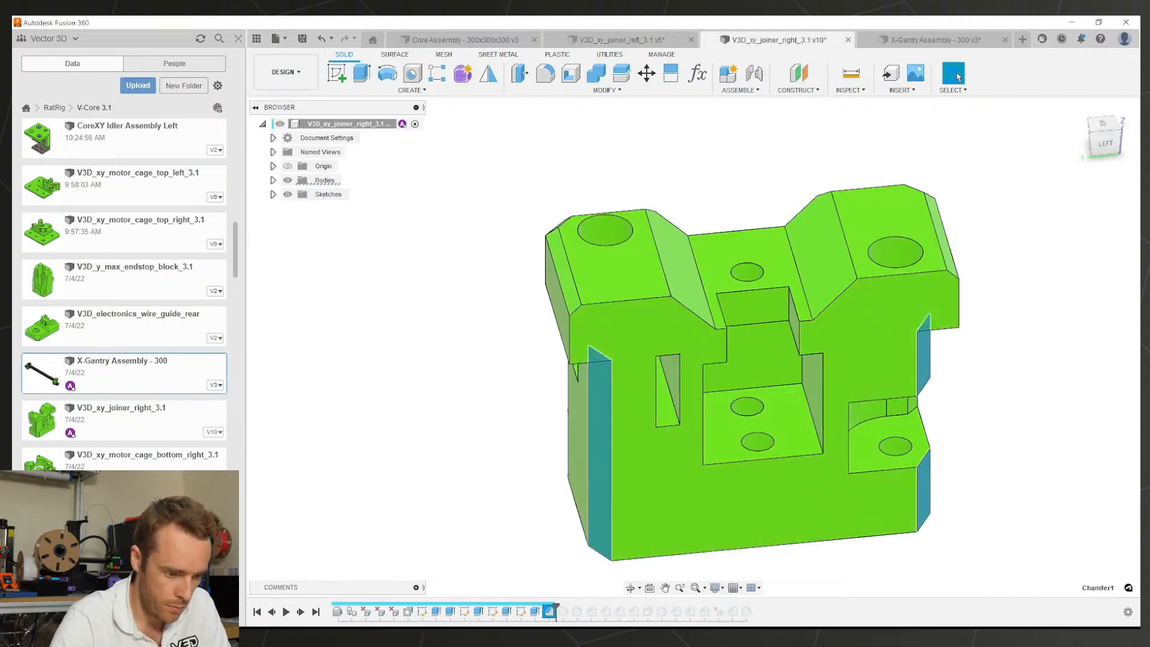
Step: Open the right joiner's fillet and orbit around it to check its edges
double_click(563, 611)
middle_click_drag(569, 380, 802, 379, "shift")
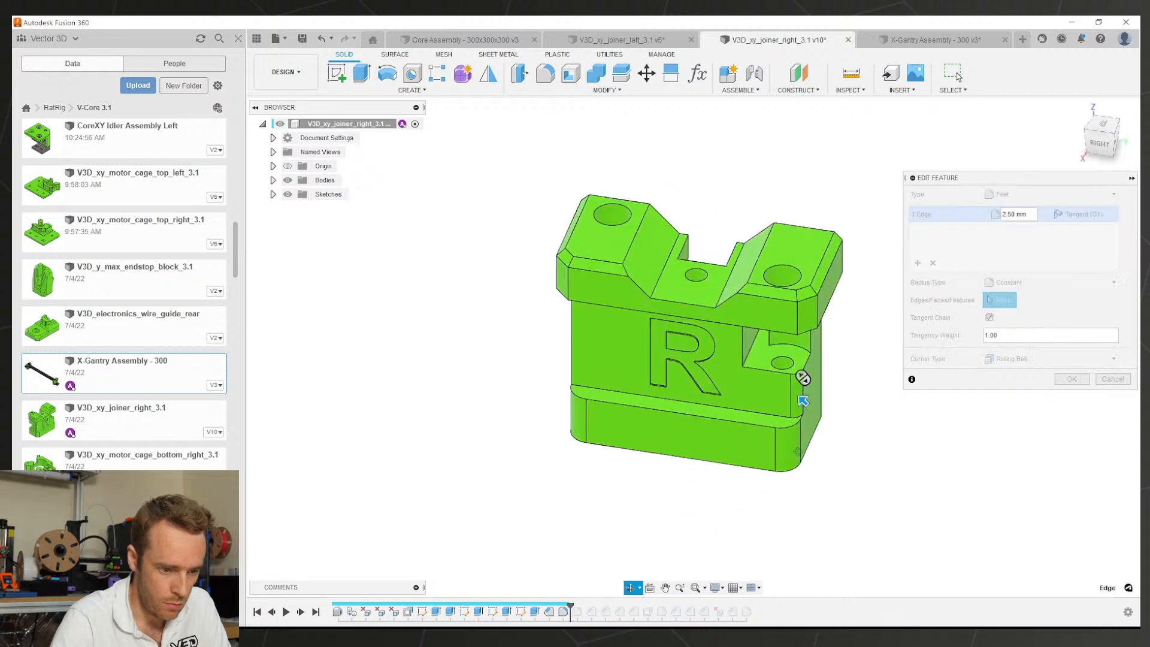
mouse_move(797, 451)
middle_mouse_down("shift")
mouse_move(826, 447)
mouse_move(809, 446)
middle_mouse_up("shift")
Step: Fillet two edges of the left joiner's lower cut-out at 2.5 mm
left_click(663, 40)
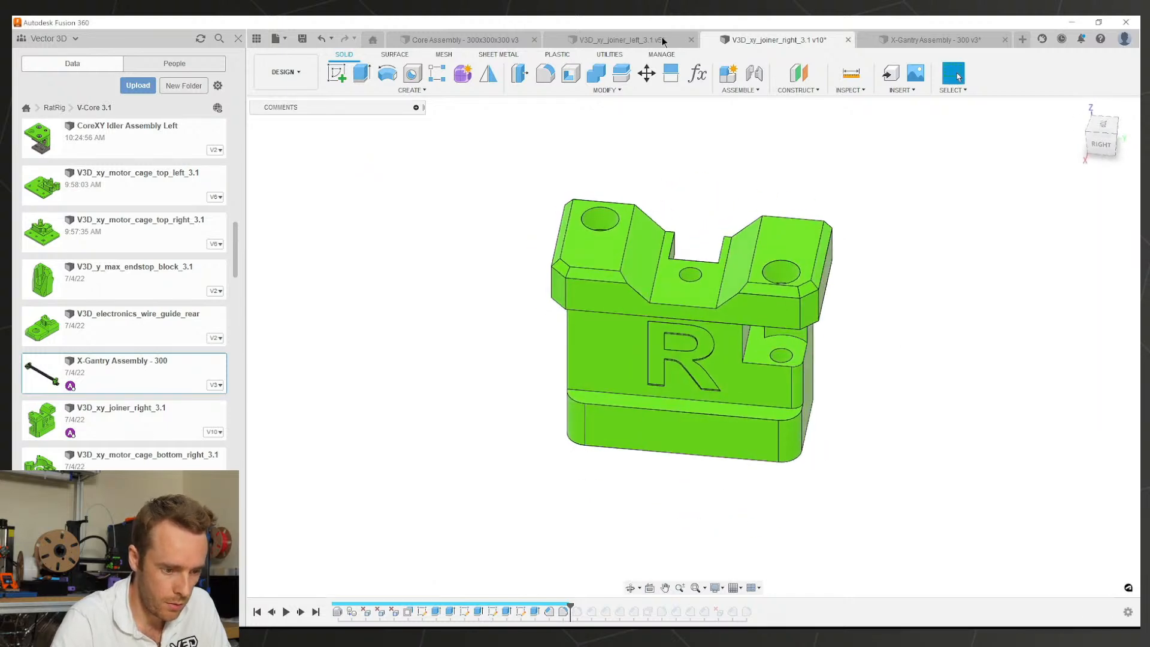
middle_click_drag(659, 372, 776, 437, "shift")
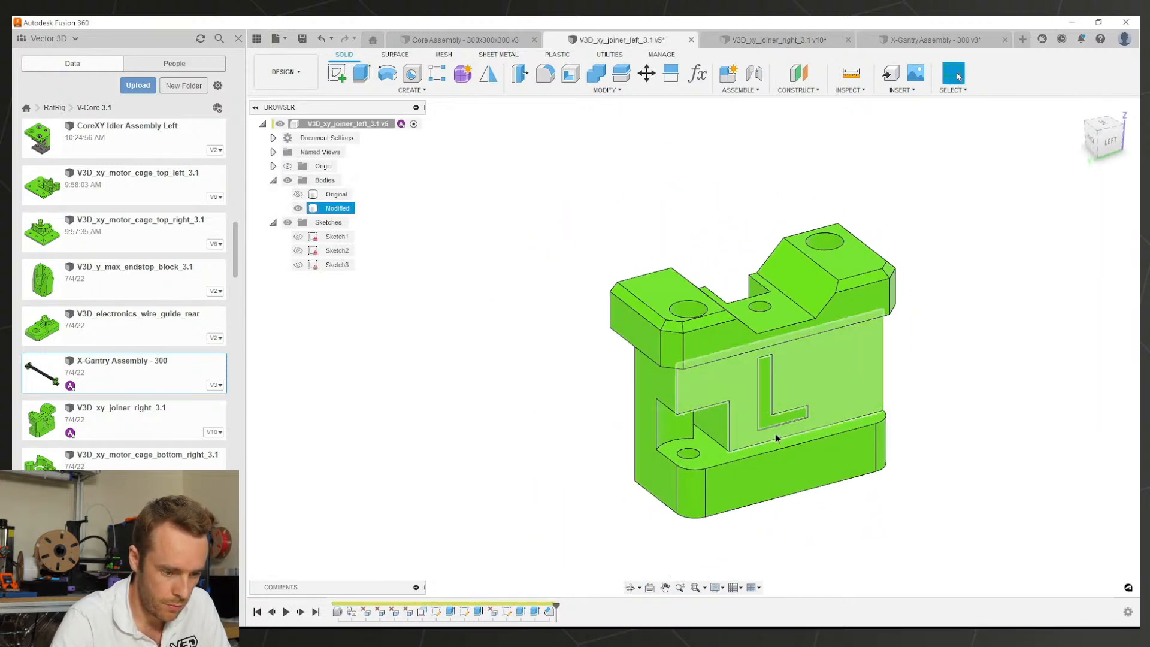
scroll(754, 430, "up", 3)
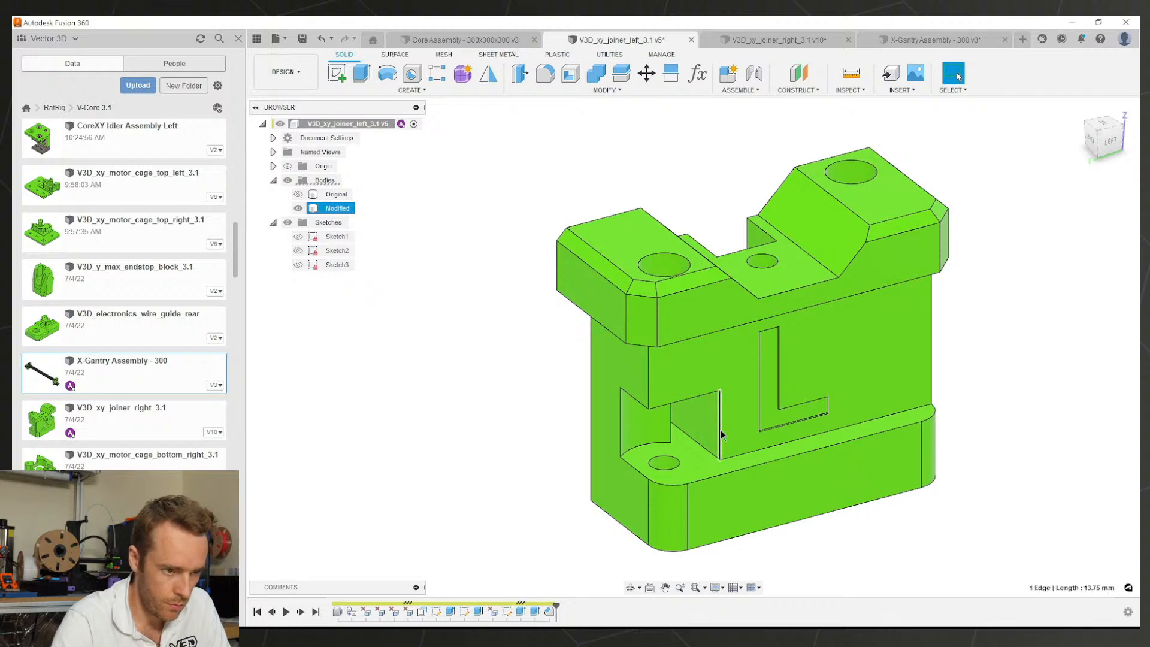
type("f")
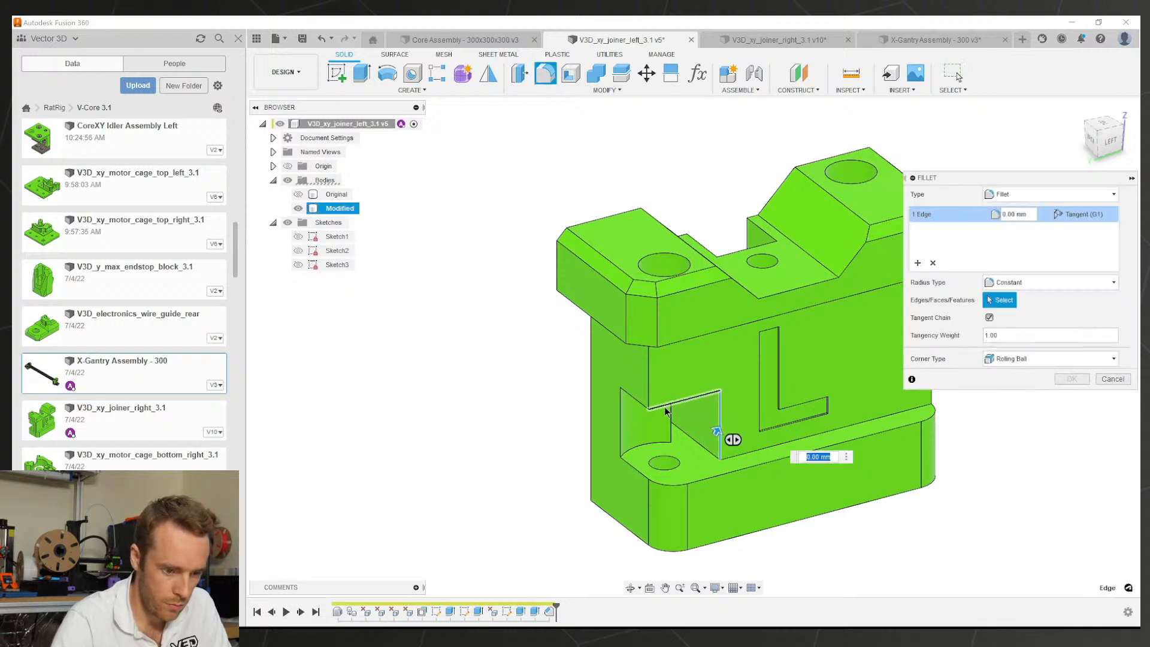
type("2.5")
key("Return")
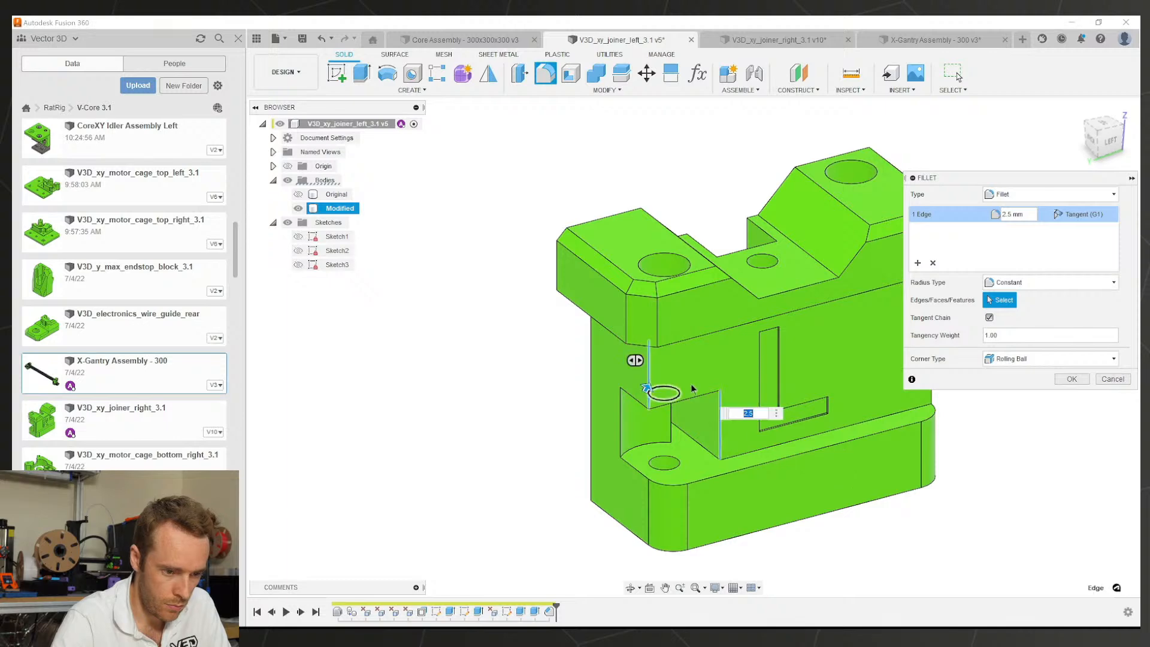
middle_click_drag(712, 429, 818, 463, "shift")
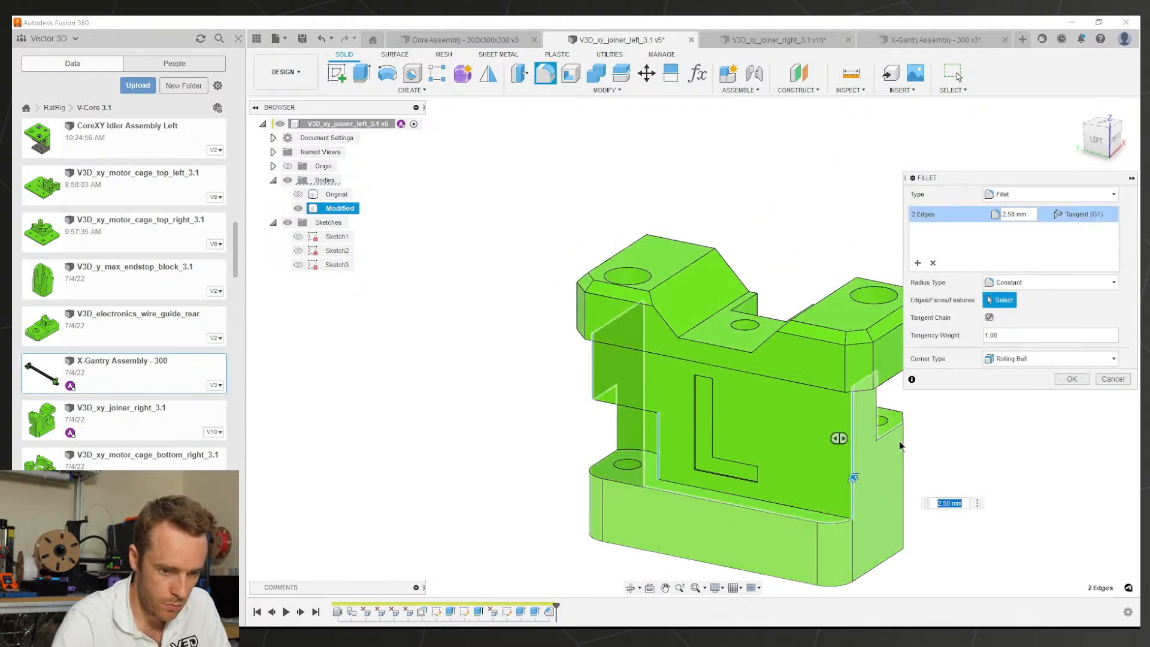
left_click(1066, 379)
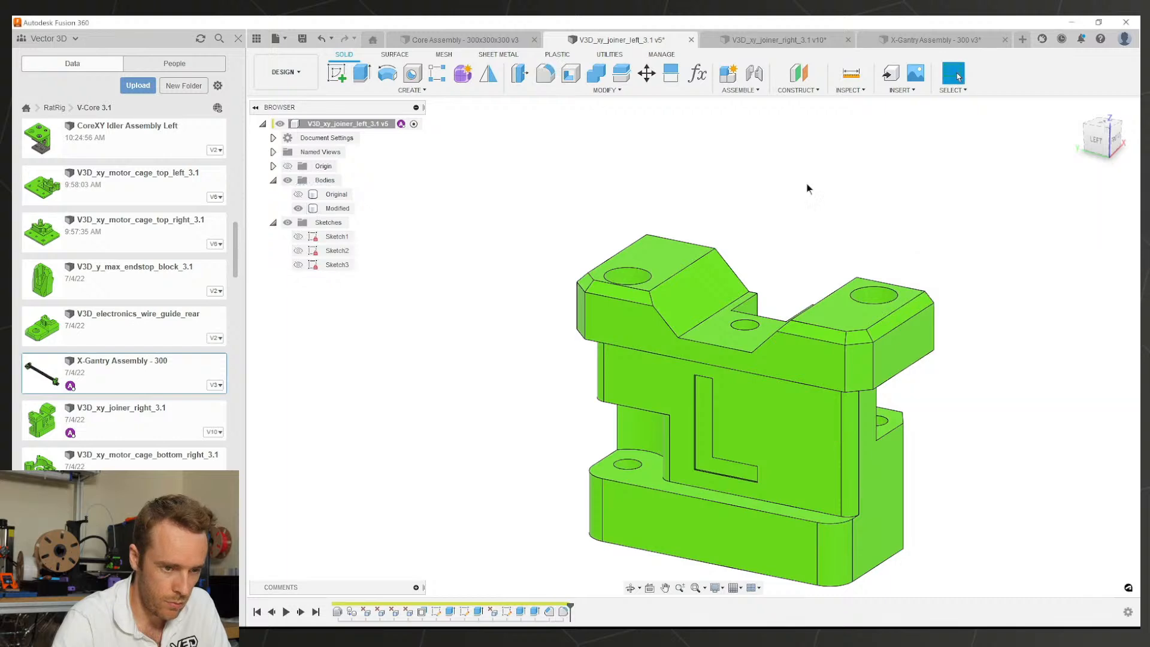
Step: Roll the right joiner's history forward and check its next fillet's radius
left_click(891, 38)
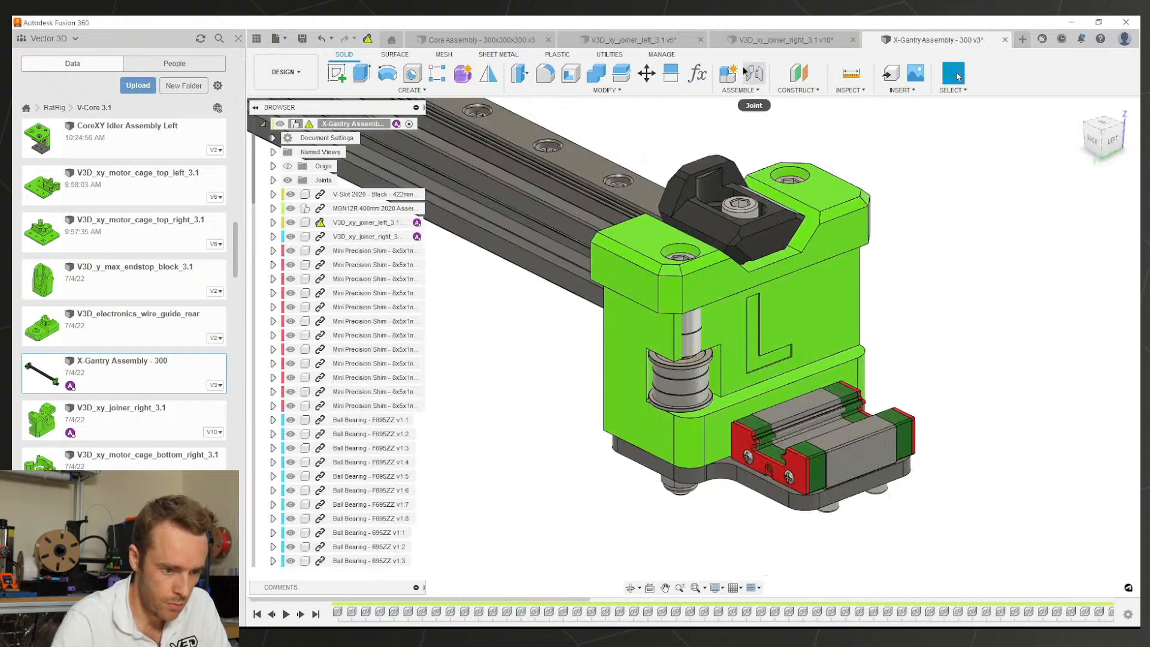
left_click(760, 39)
middle_click_drag(697, 407, 794, 391, "shift")
left_click_drag(571, 606, 584, 606)
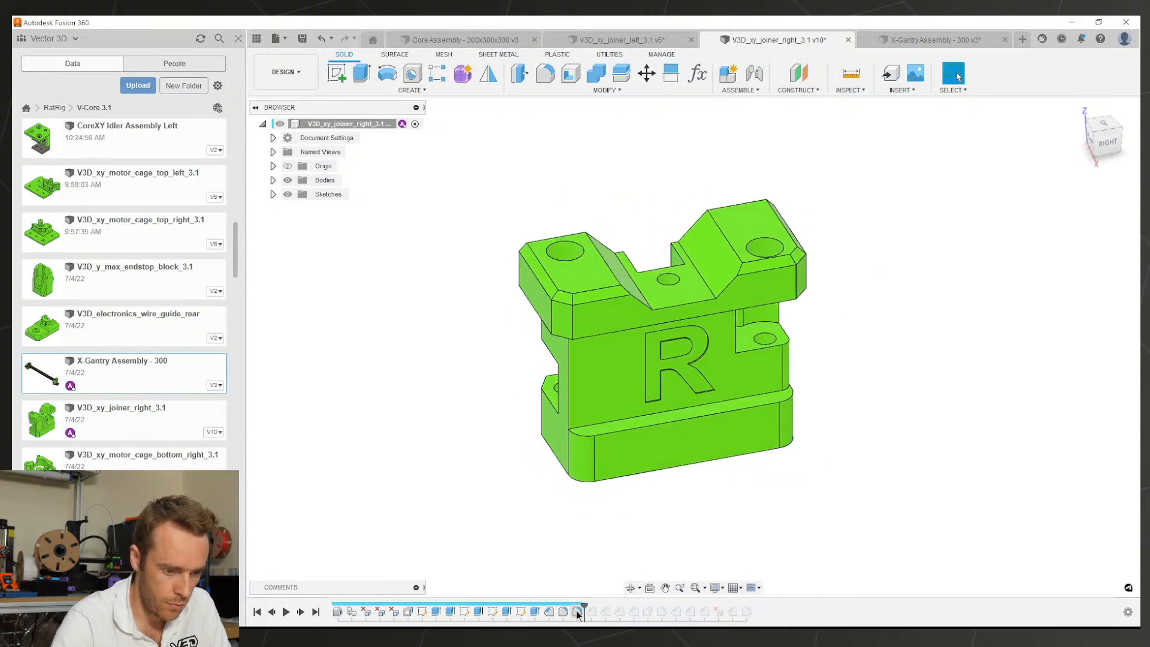
double_click(578, 611)
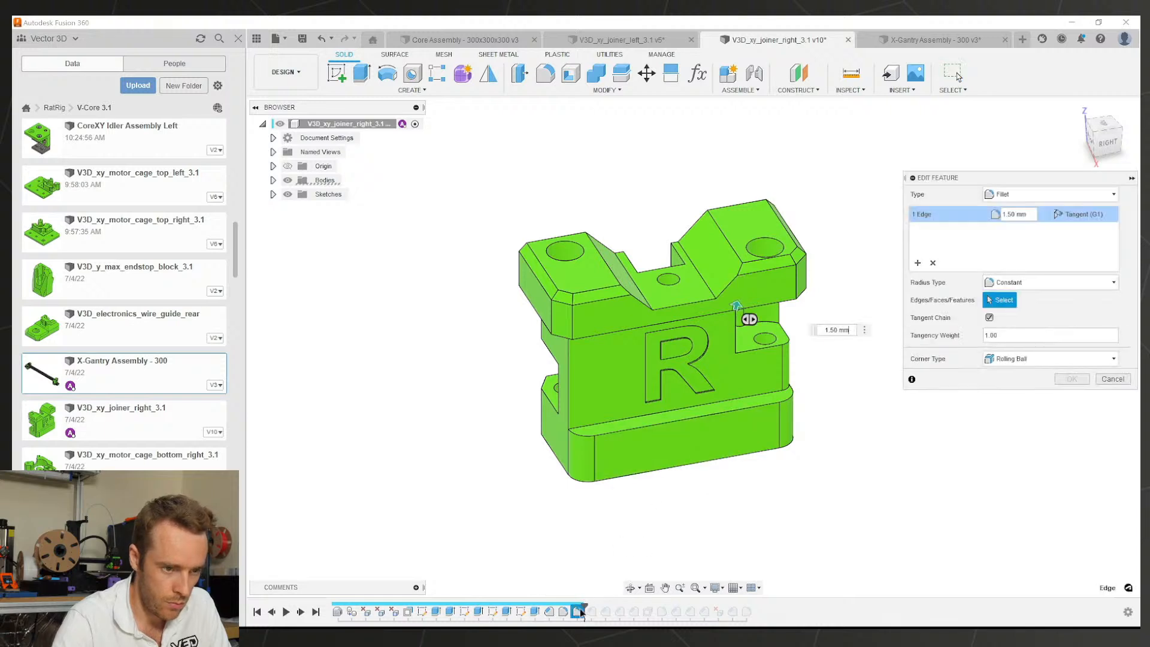
key("Escape")
Step: Round the two vertical edges of the left joiner's notch with a 1.5 mm fillet
left_click(655, 37)
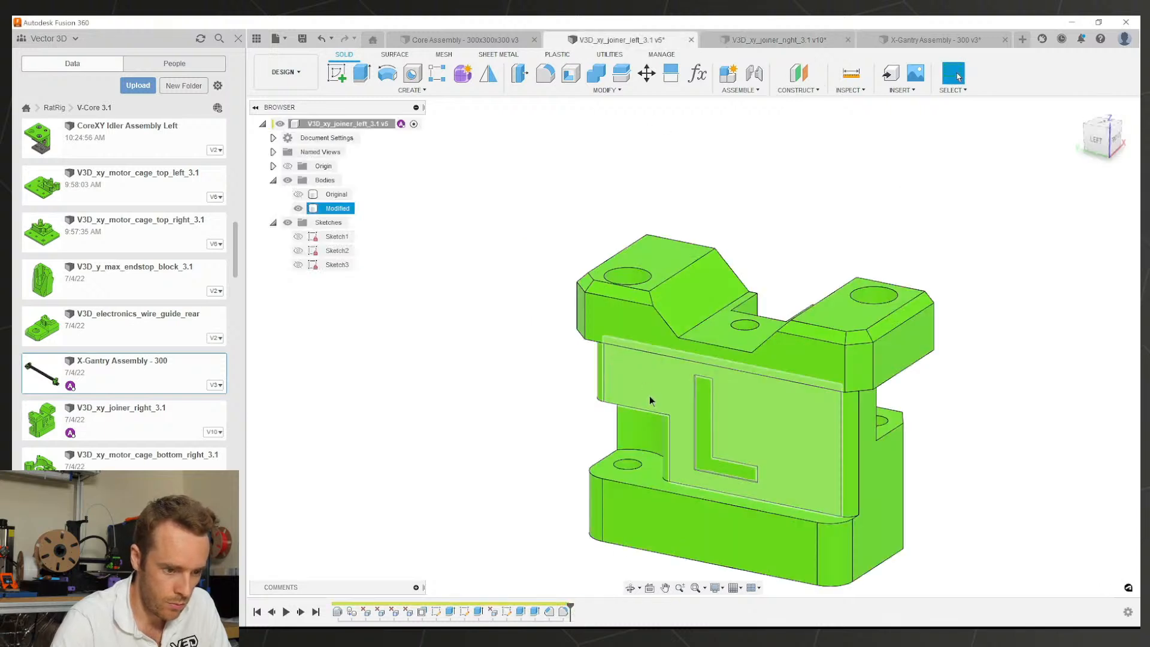
middle_click_drag(649, 396, 640, 466, "shift")
double_click(646, 462)
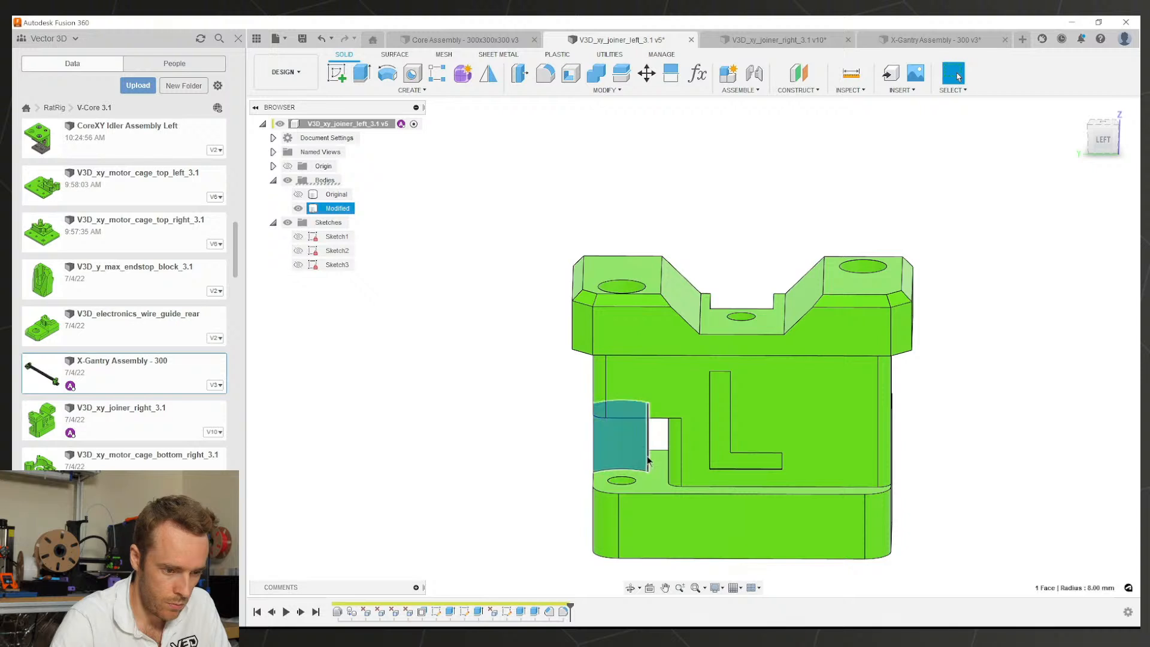
middle_click_drag(634, 410, 650, 453, "shift")
key("Escape")
middle_click_drag(602, 424, 608, 439, "shift")
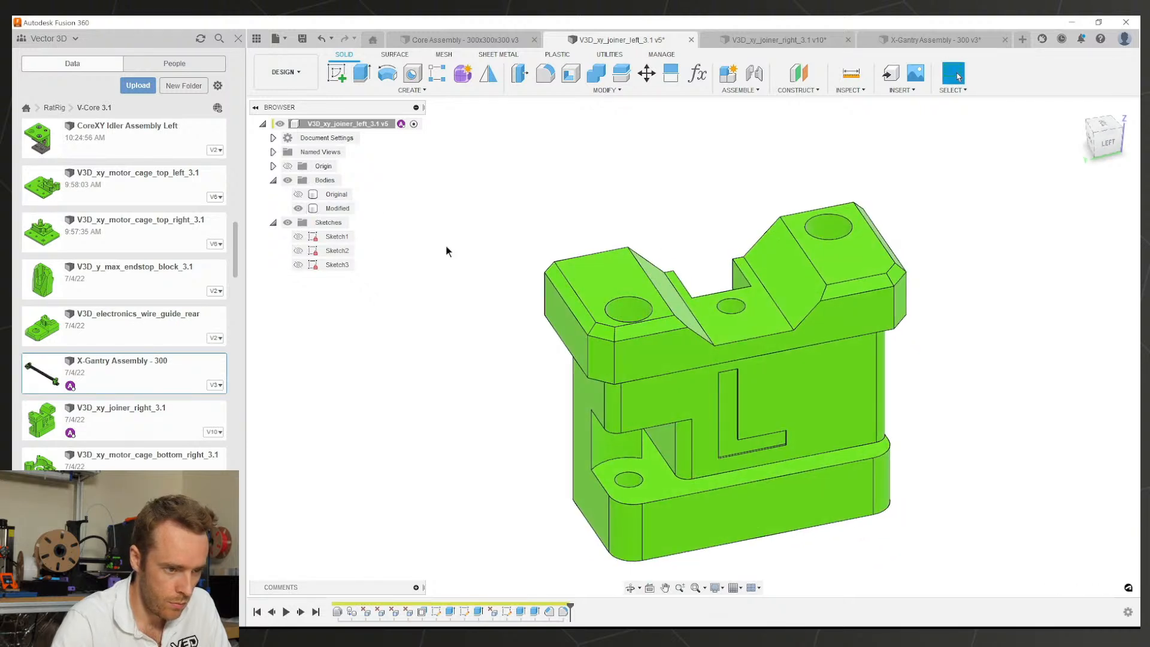
left_click(550, 78)
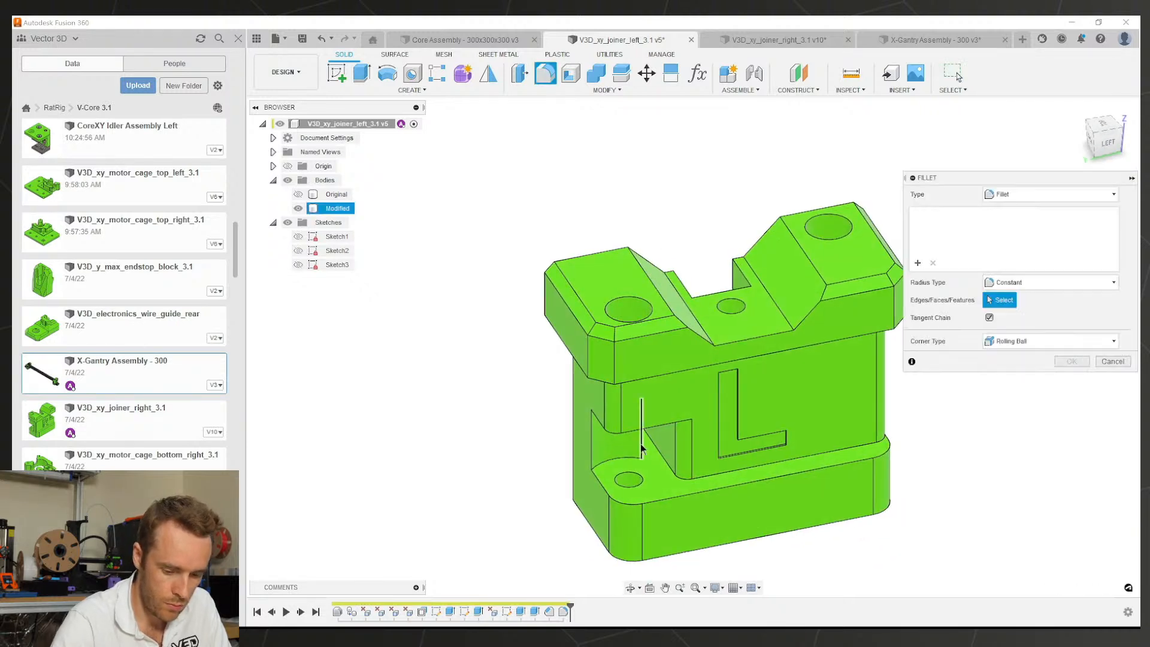
left_click(649, 446)
type("1.5")
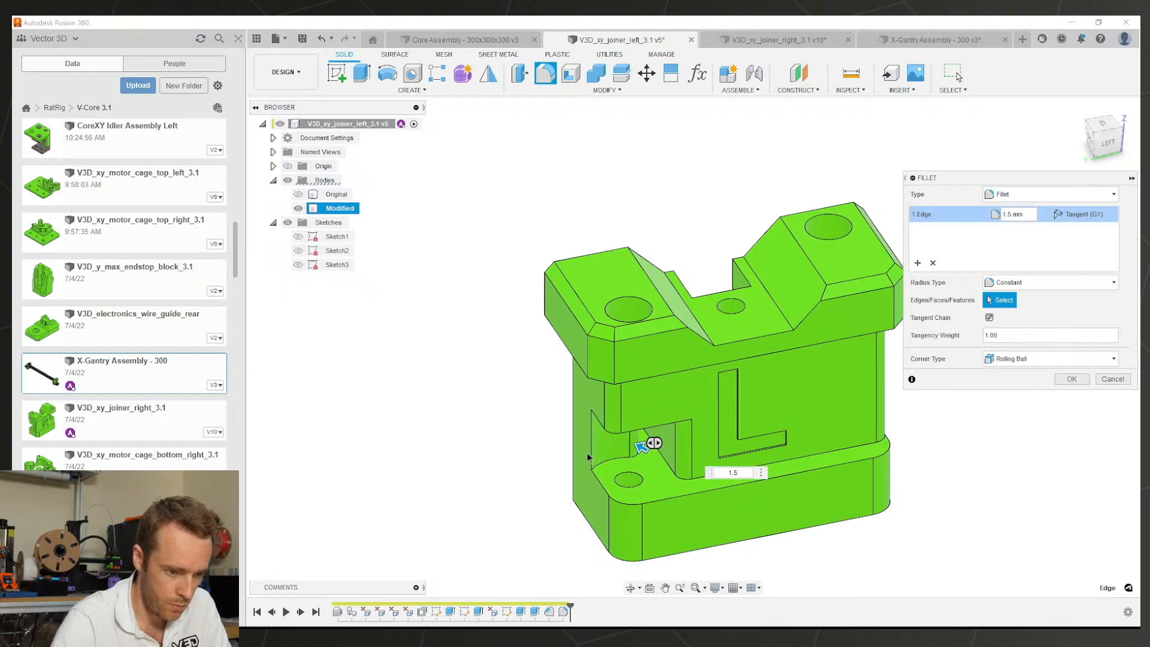
left_click(588, 456)
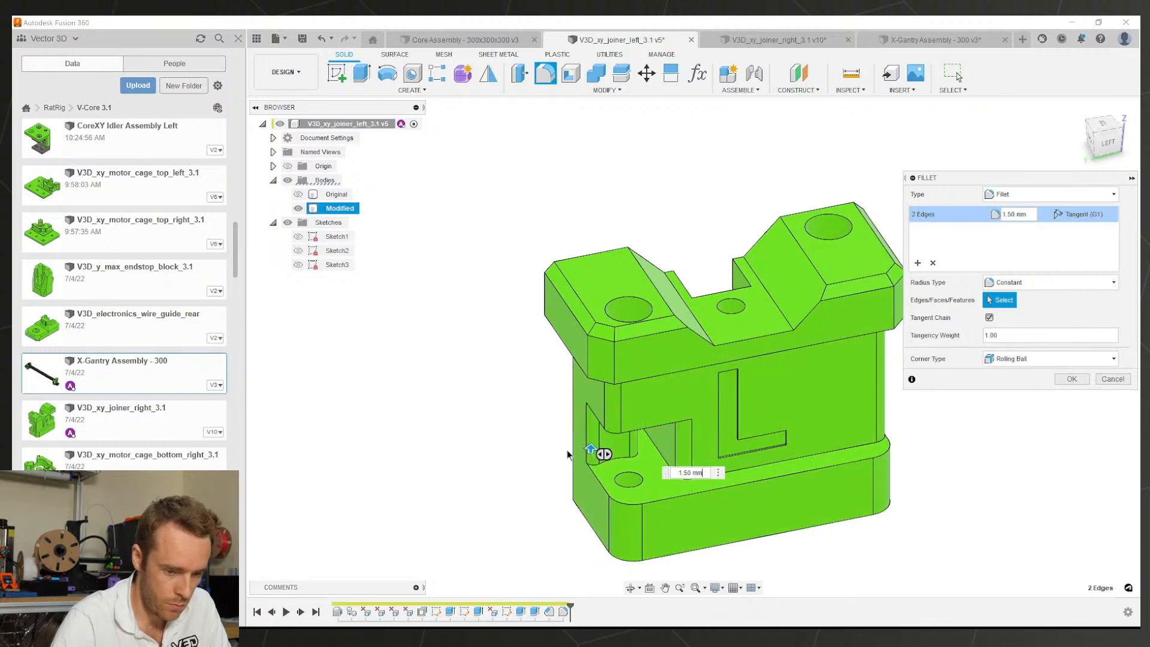
key("Return")
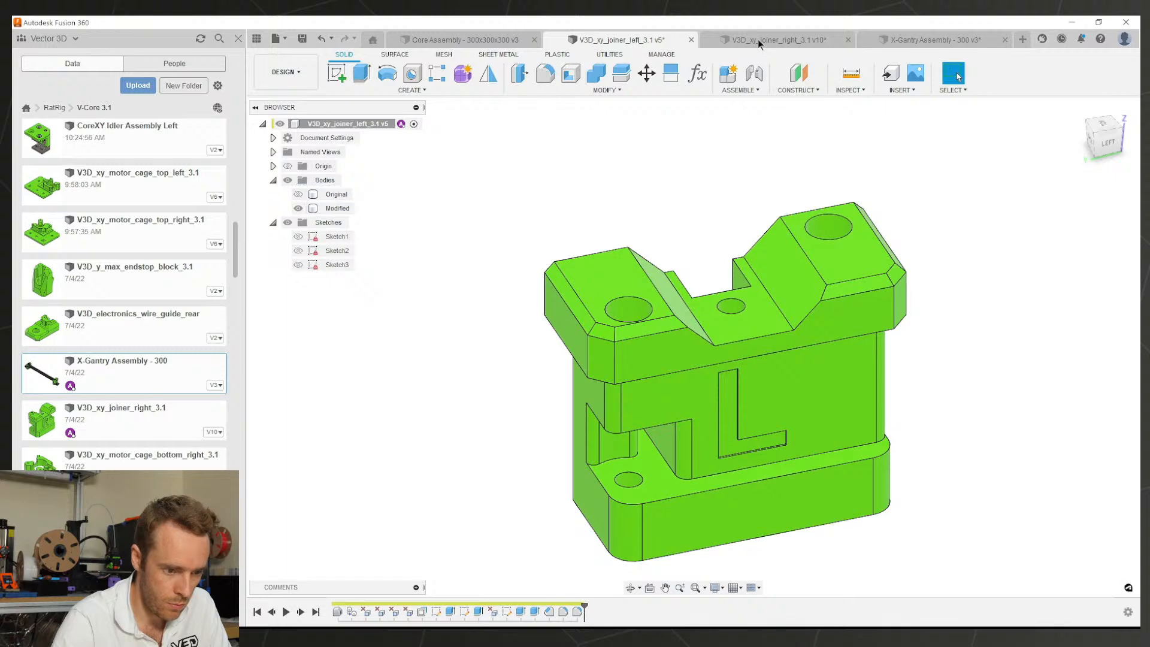
left_click(757, 40)
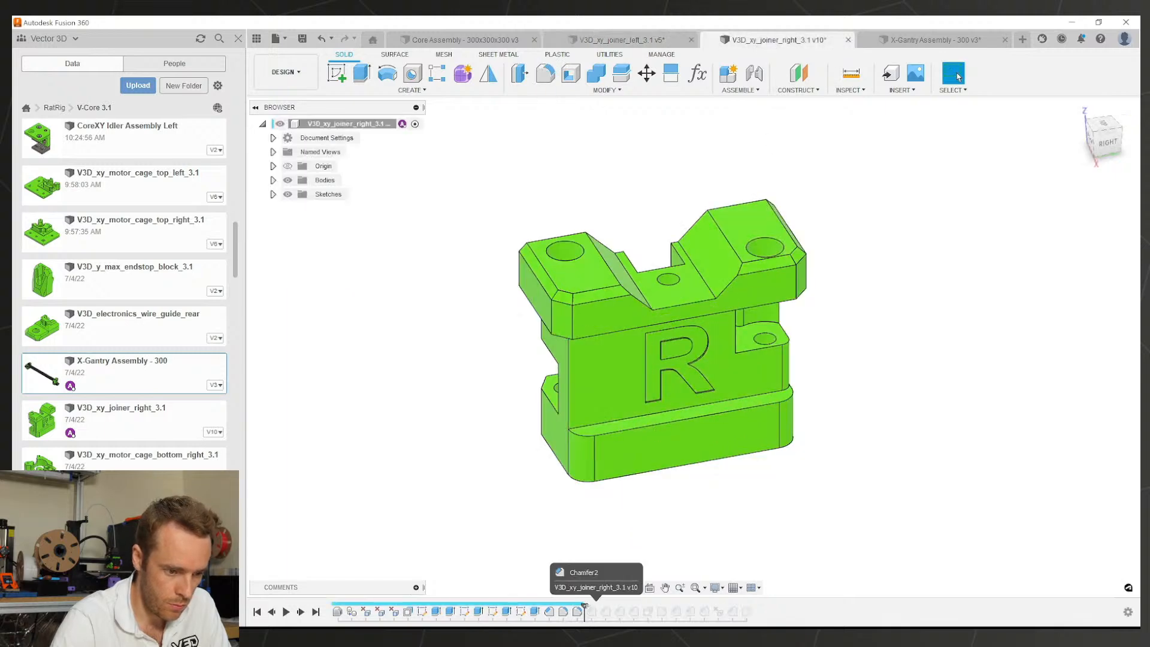
Step: Inspect the right joiner's Chamfer2, then orbit the left joiner to show its slot
left_click(593, 614)
middle_click_drag(652, 425, 823, 424, "shift")
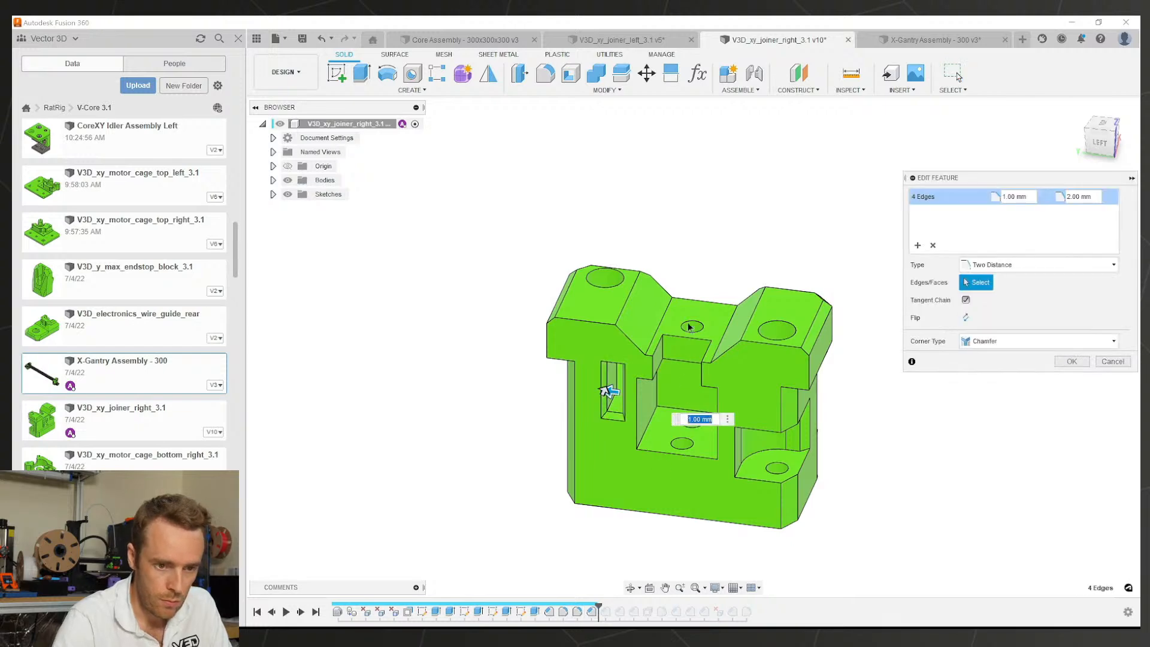
left_click(858, 38)
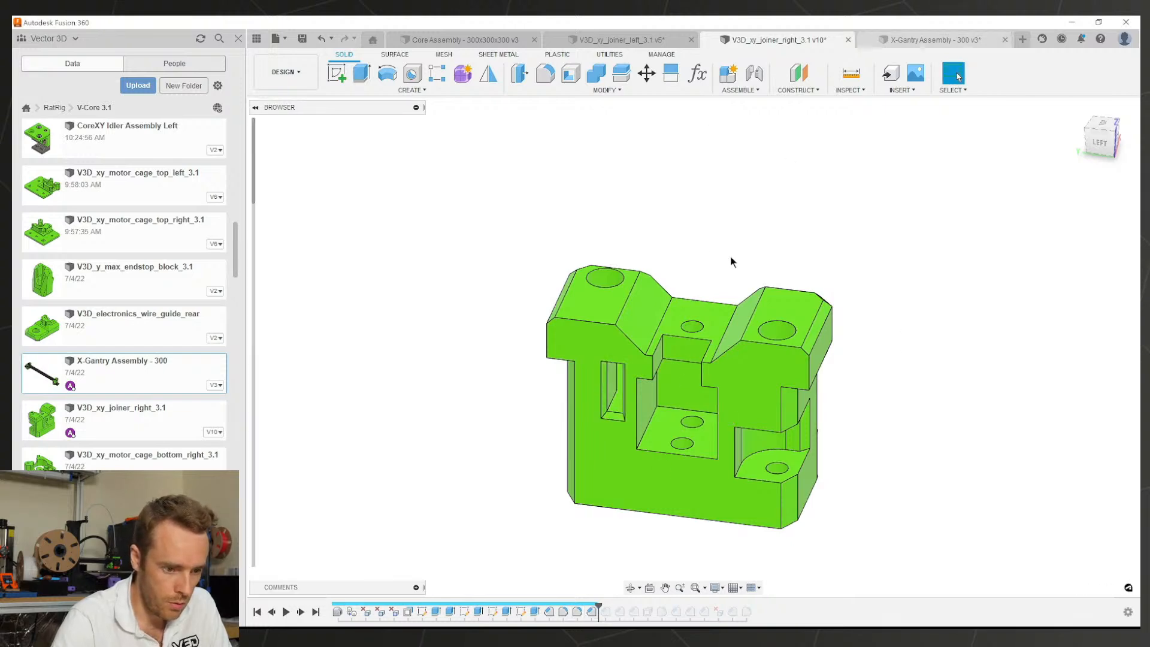
left_click(629, 39)
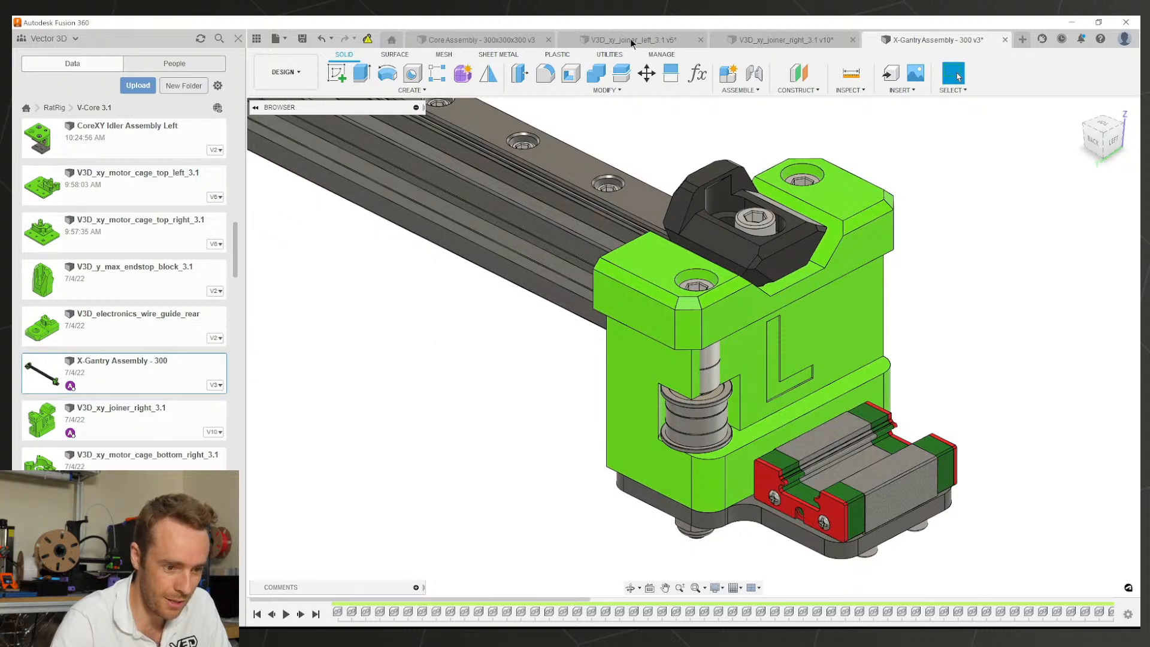
middle_click_drag(716, 381, 910, 386, "shift")
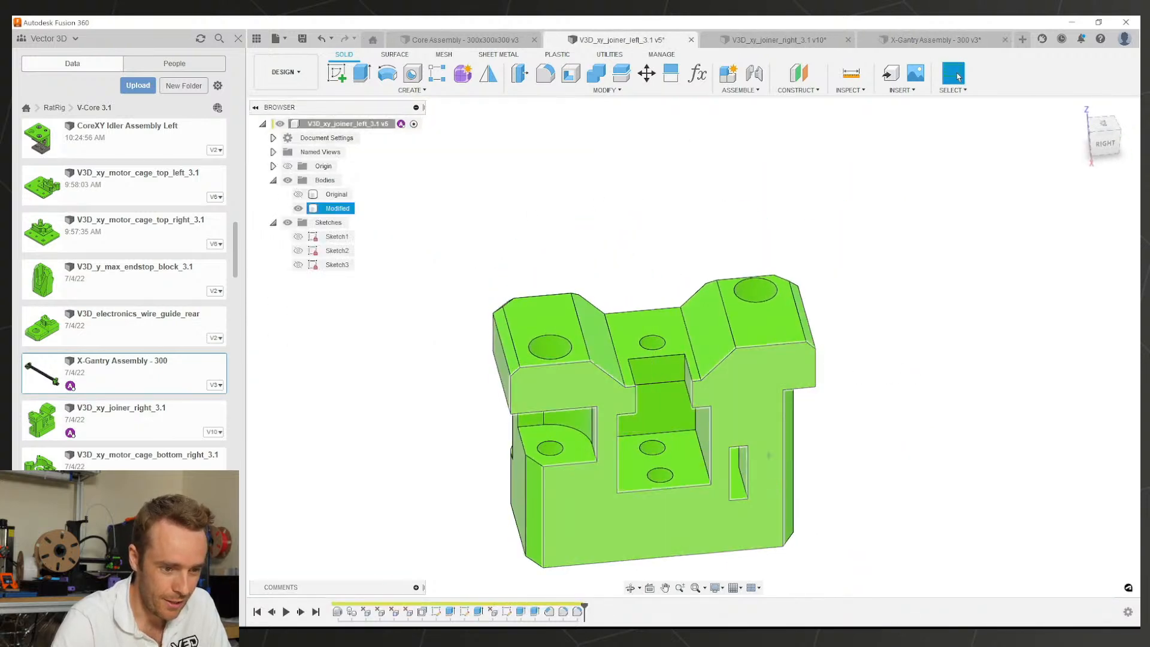
scroll(784, 345, "up", 2)
middle_click_drag(760, 353, 796, 321, "shift")
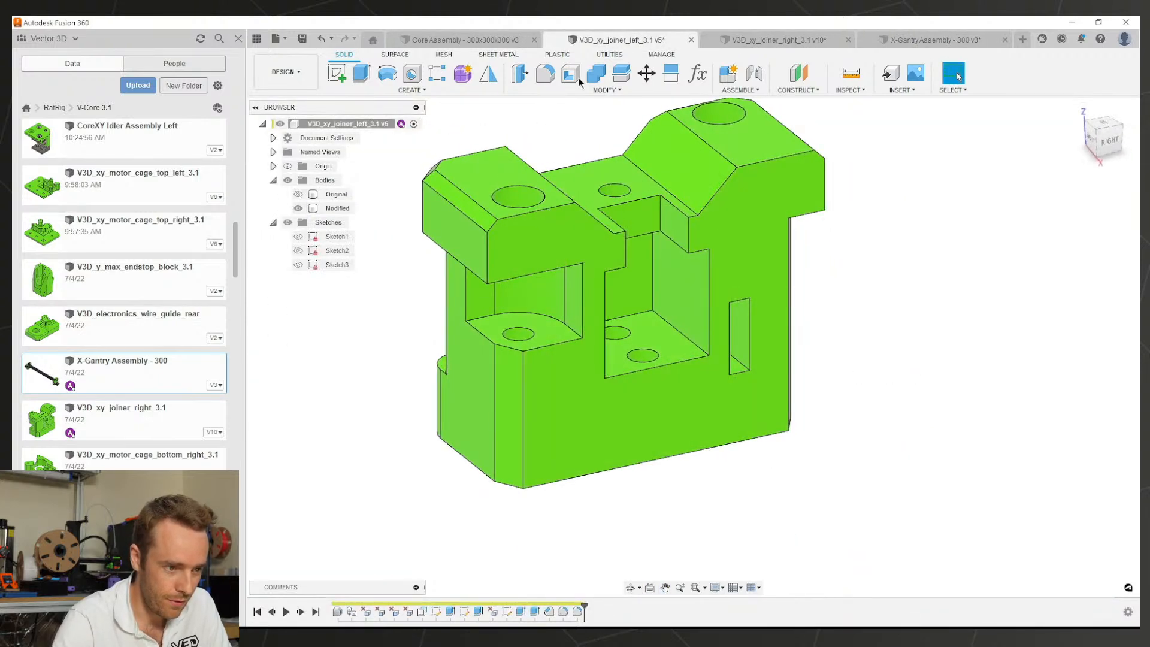
Step: Chamfer the left joiner's four slot edges with Two Distance 2 mm and 1 mm
left_click(537, 91)
left_click(539, 130)
scroll(730, 297, "up", 3)
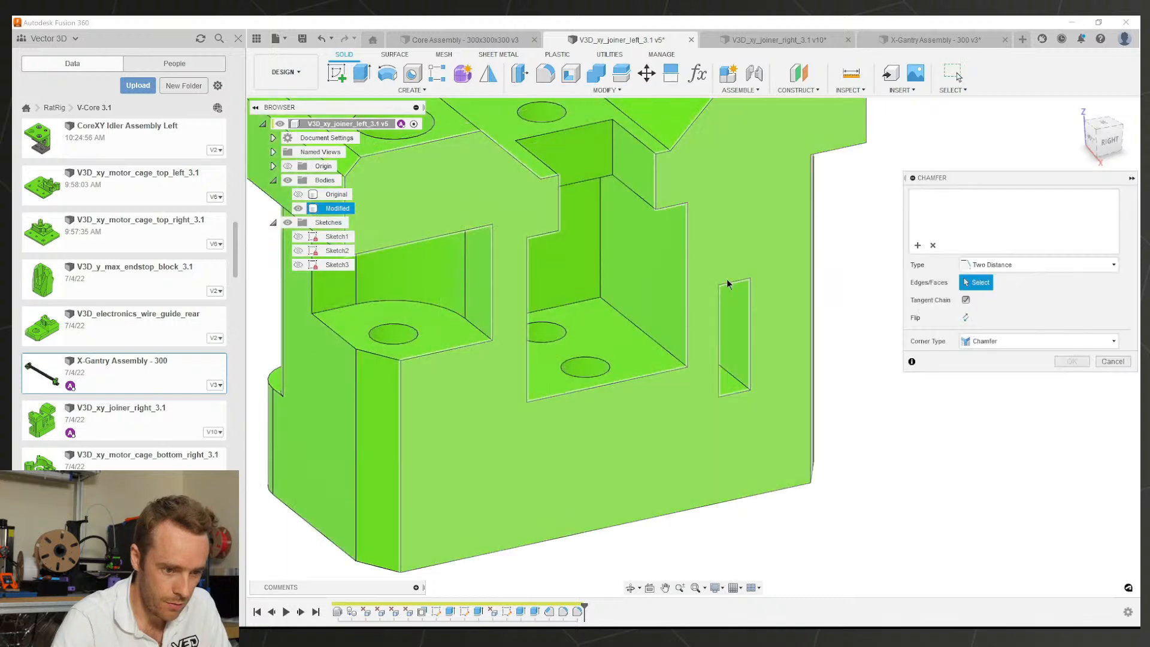
left_click(727, 286)
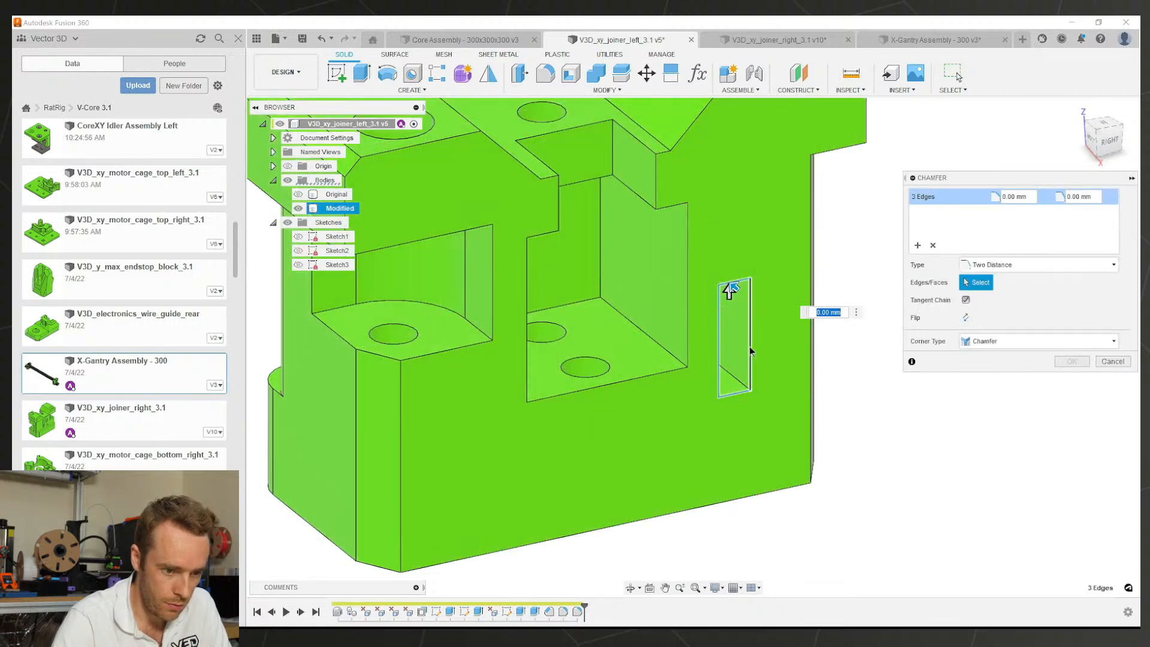
scroll(730, 290, "up", 3)
type("2")
left_click(719, 276)
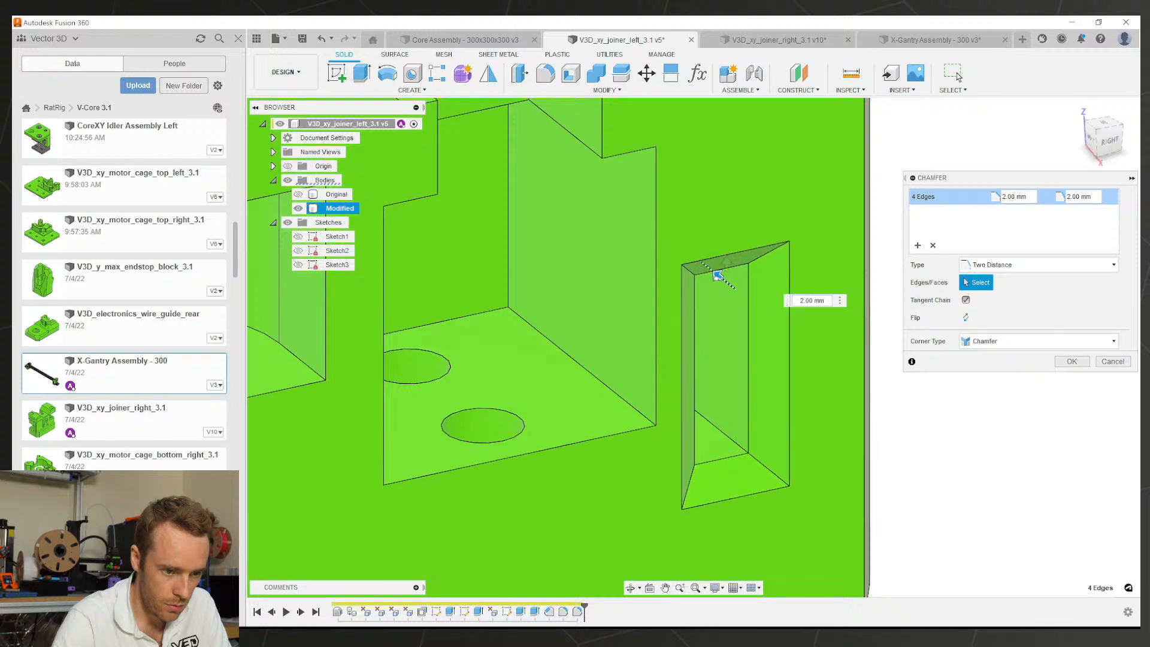
type("1")
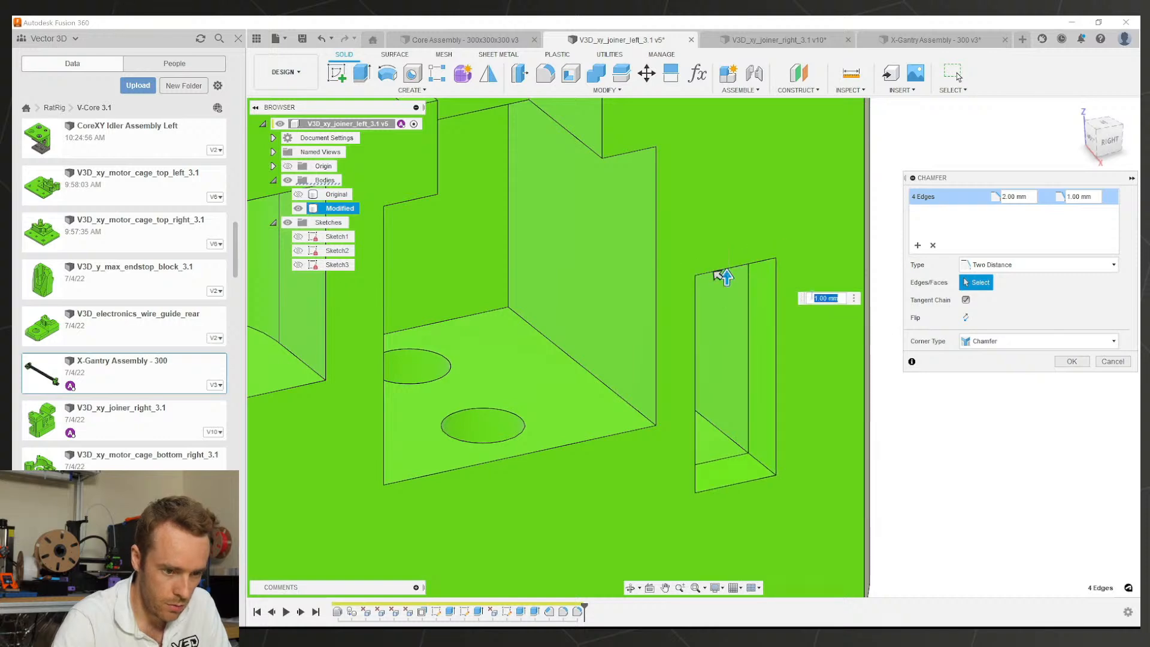
left_click(1071, 361)
scroll(853, 363, "down", 5)
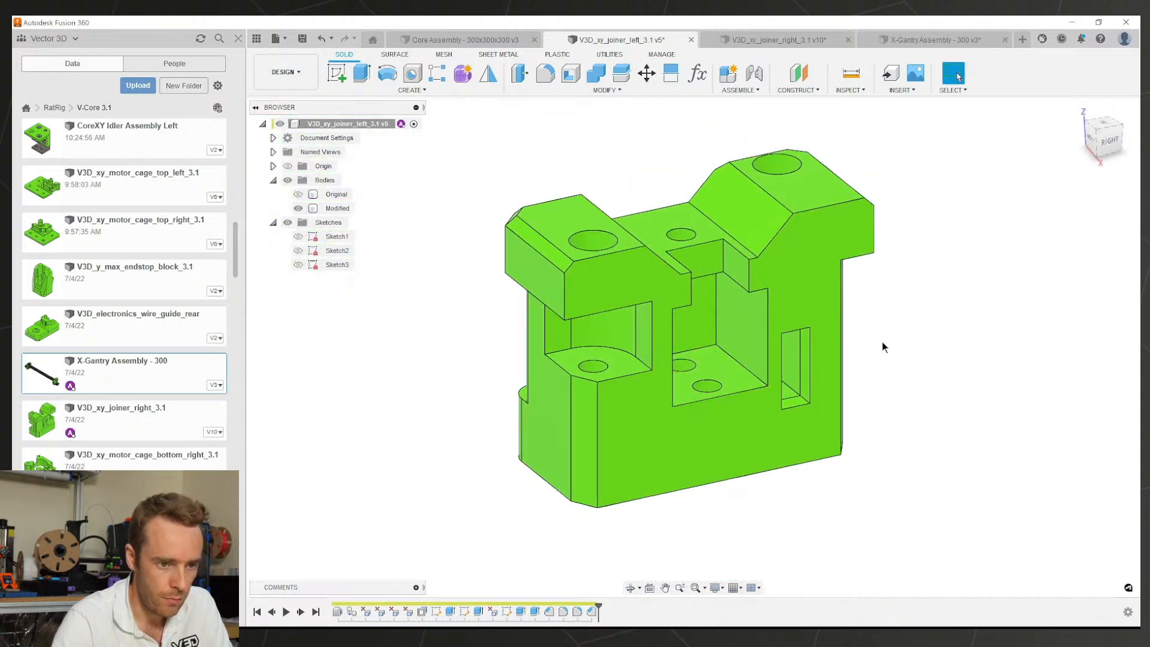
left_click(781, 37)
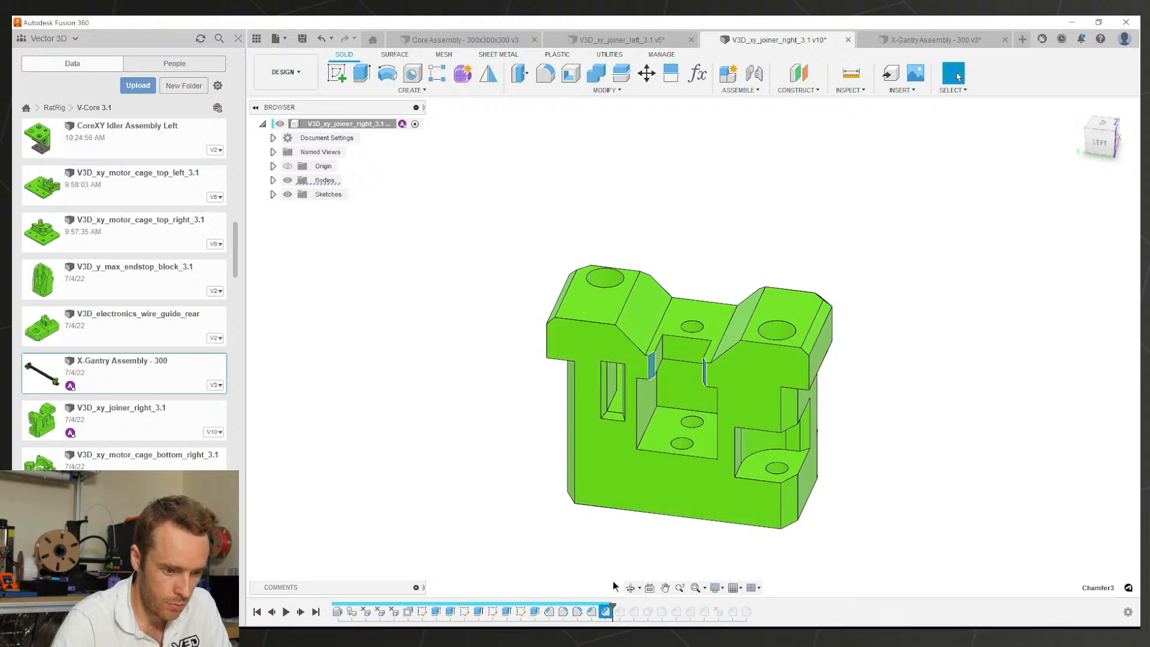
Step: Check the right joiner's chamfer distances, then start and cancel a first pocket chamfer on the left joiner
double_click(605, 612)
key("Escape")
left_click(621, 40)
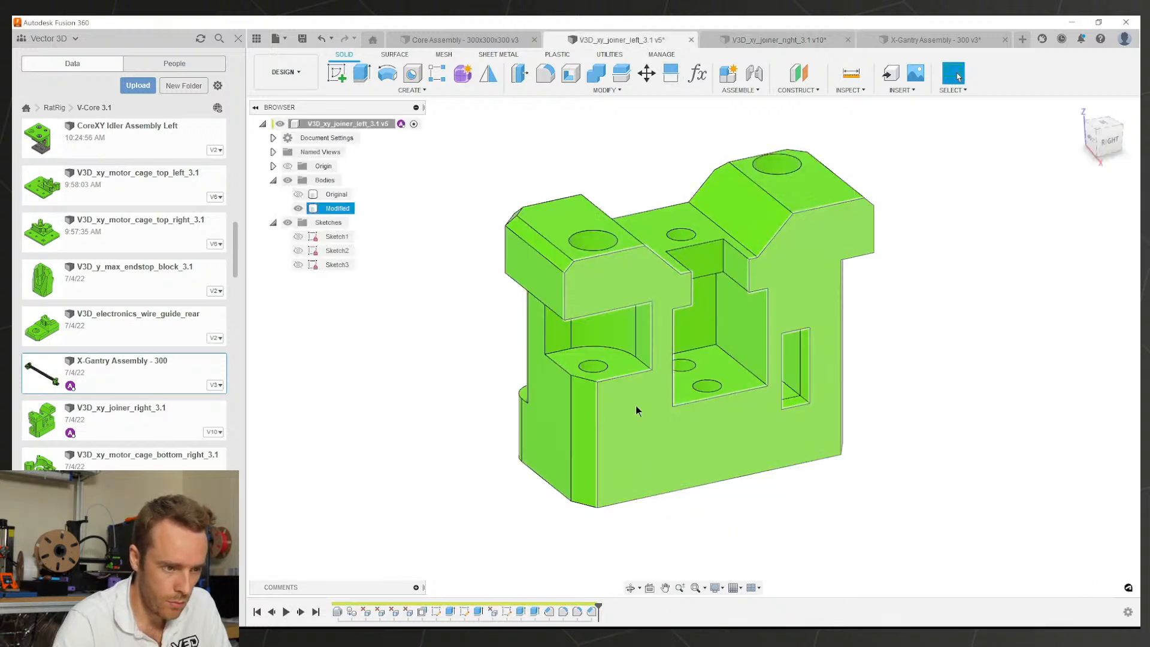
left_click(563, 91)
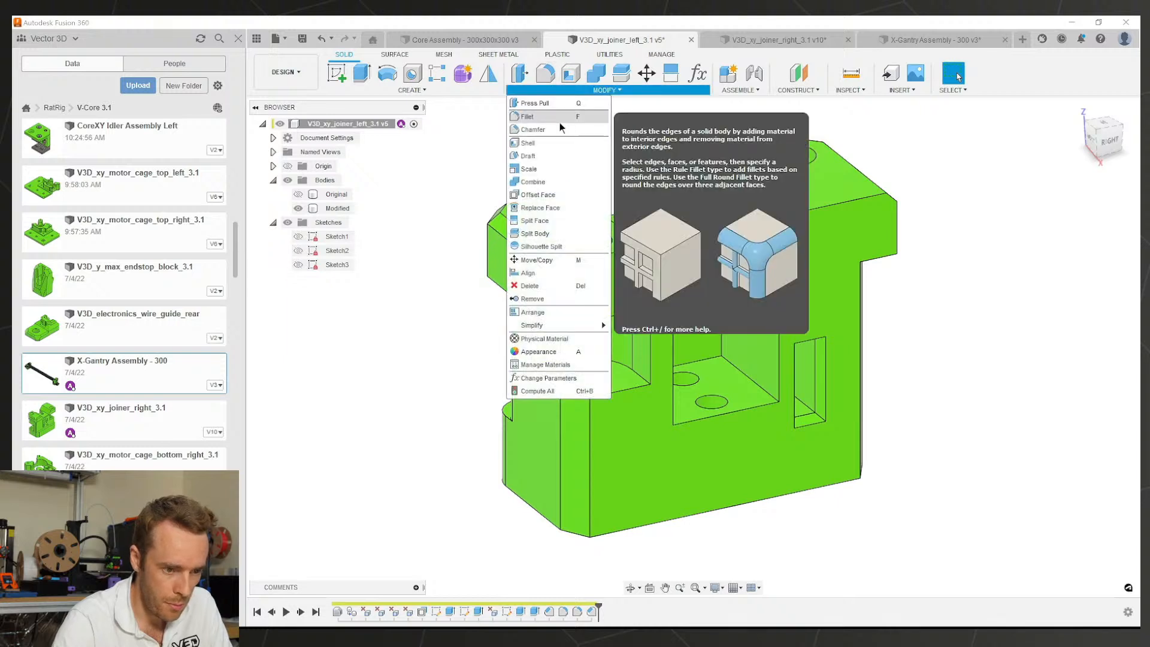
left_click(559, 122)
left_click(691, 299)
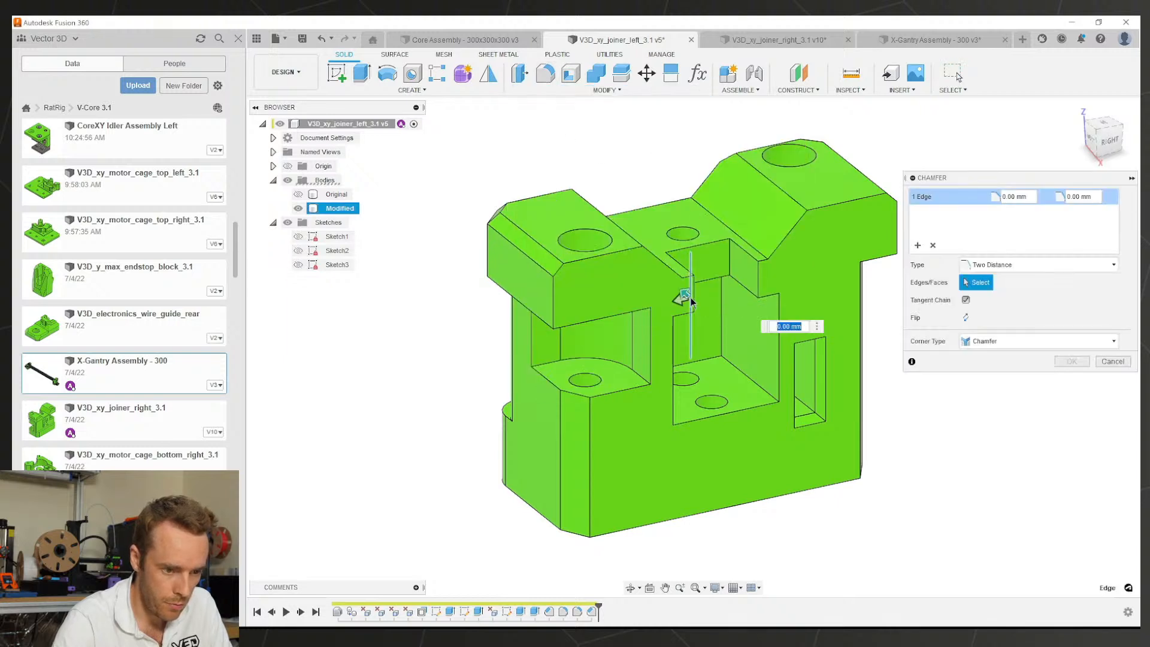
middle_click_drag(724, 294, 669, 292, "shift")
key("Escape")
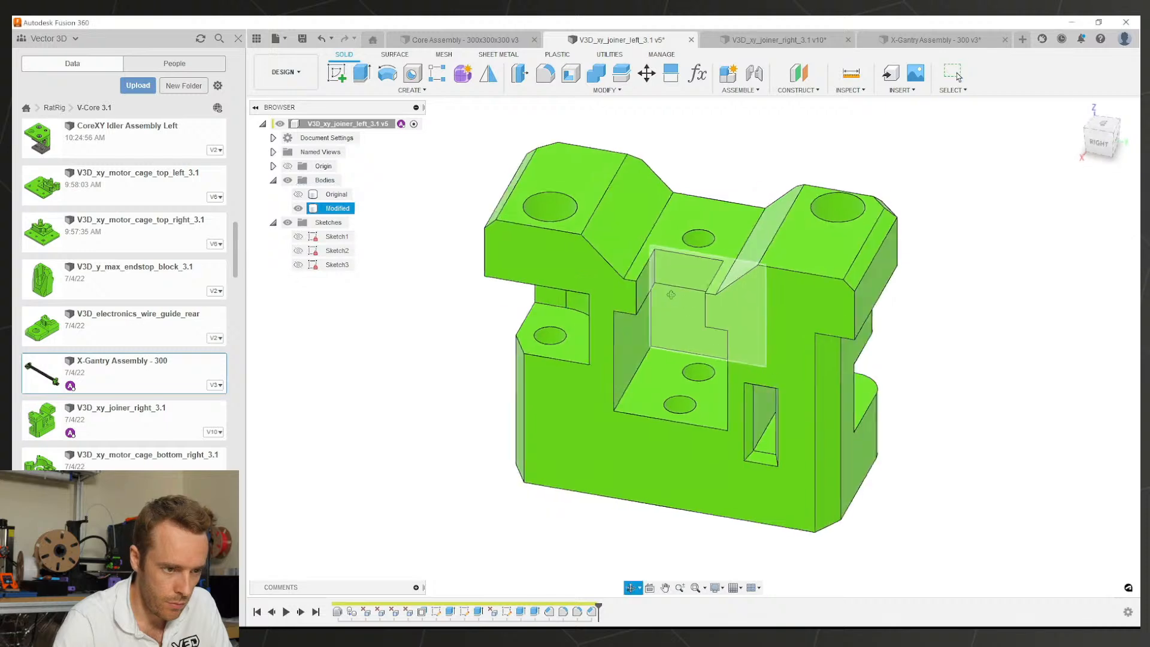
Step: Chamfer two central-pocket edges of the left joiner at 1 mm and 2 mm
left_click(557, 92)
left_click(560, 122)
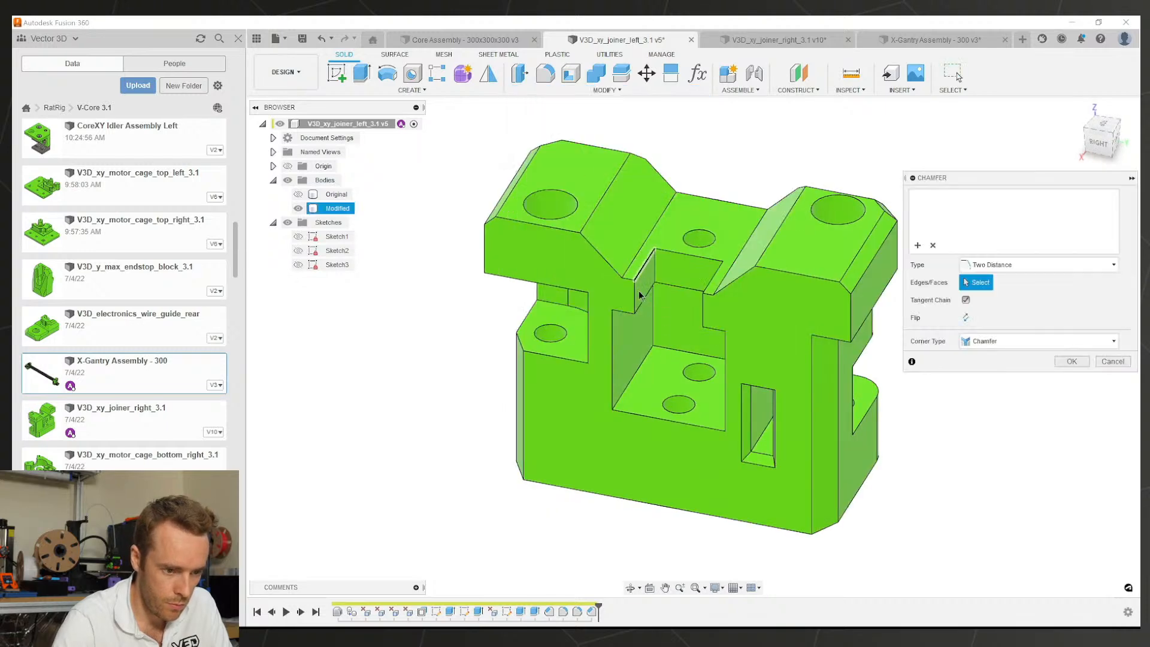
left_click(704, 305)
left_click(709, 310)
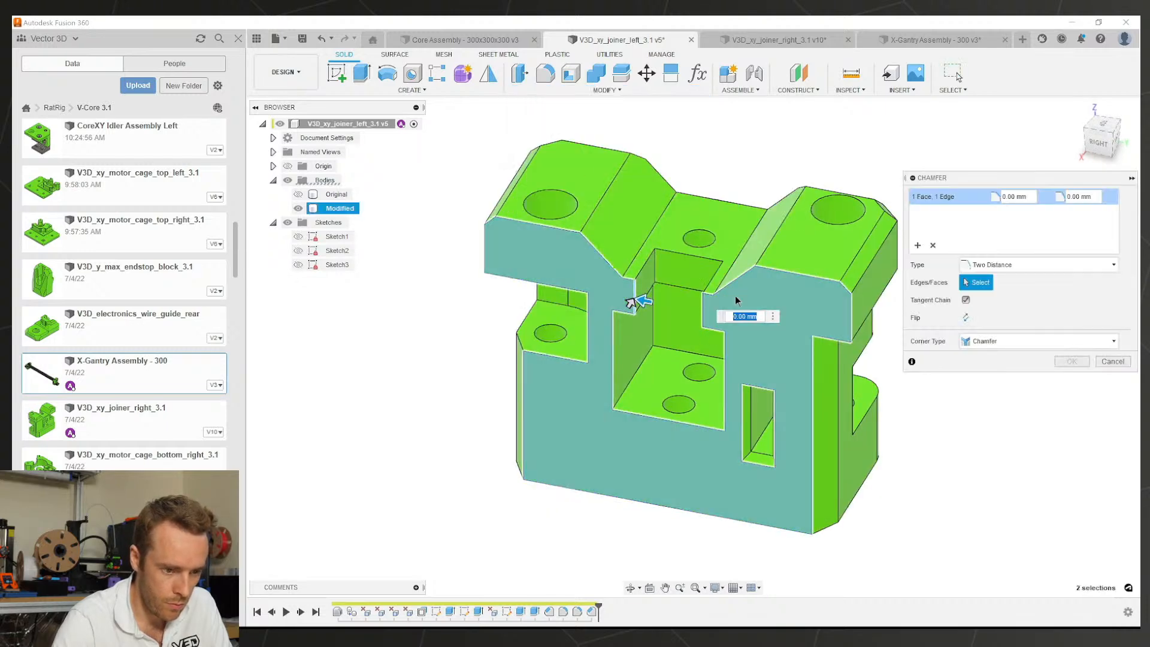
left_click(719, 305)
left_click(703, 311)
type("1")
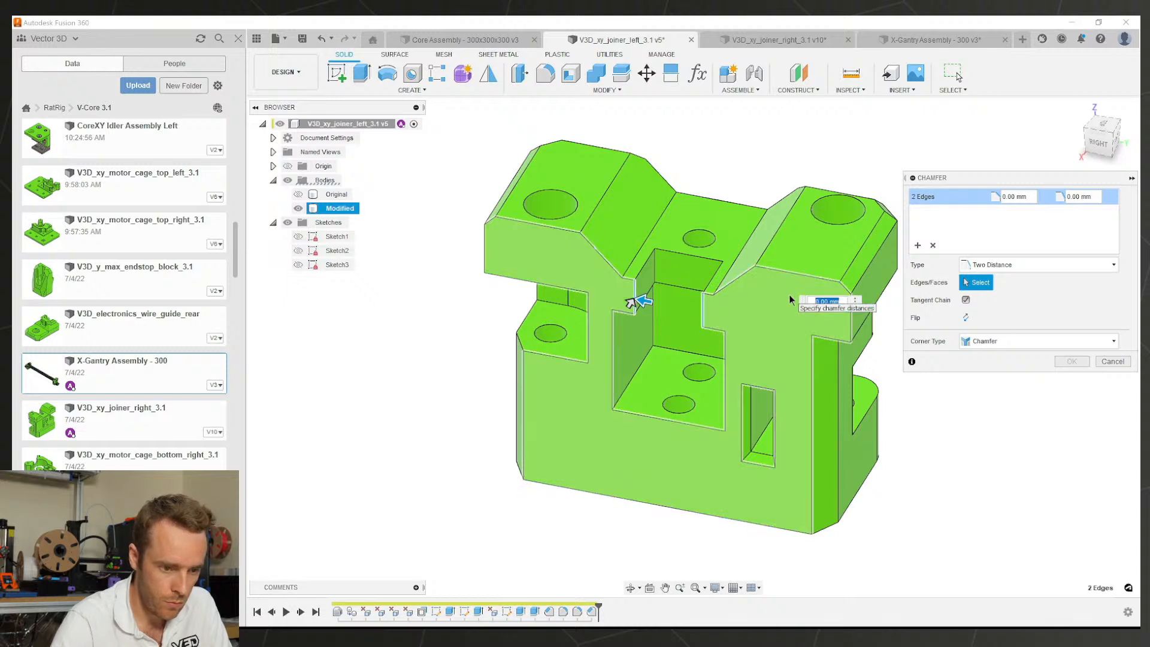
key("Tab")
type("2")
key("Return")
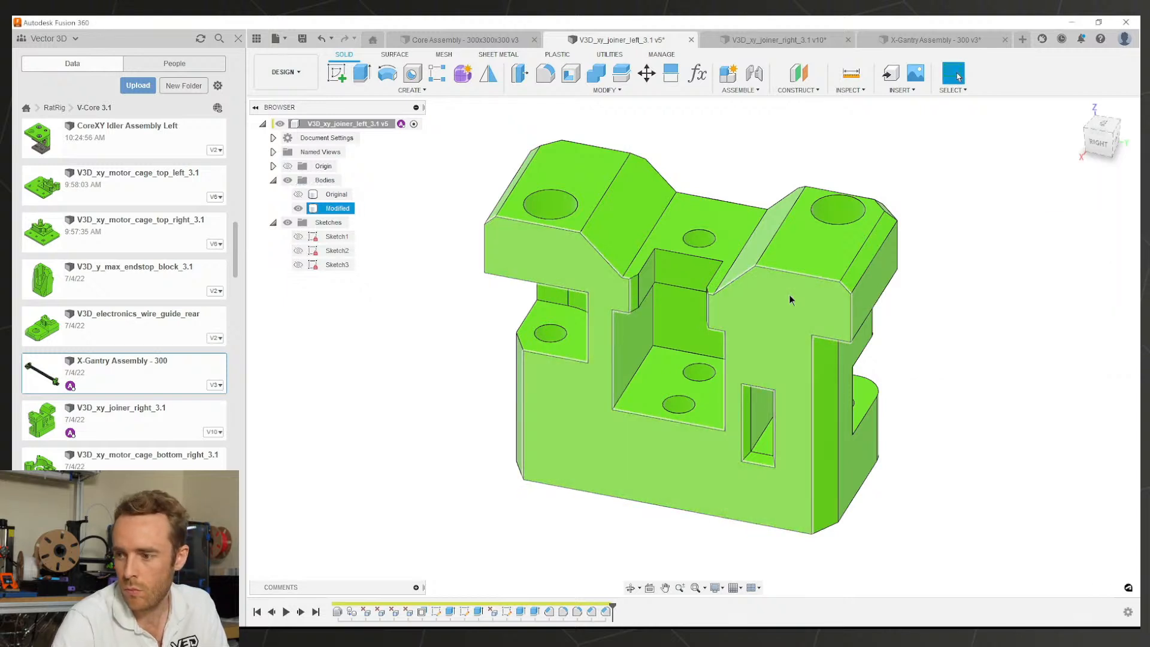
Step: Save the left joiner as version 6
key("ctrl+s")
key("Return")
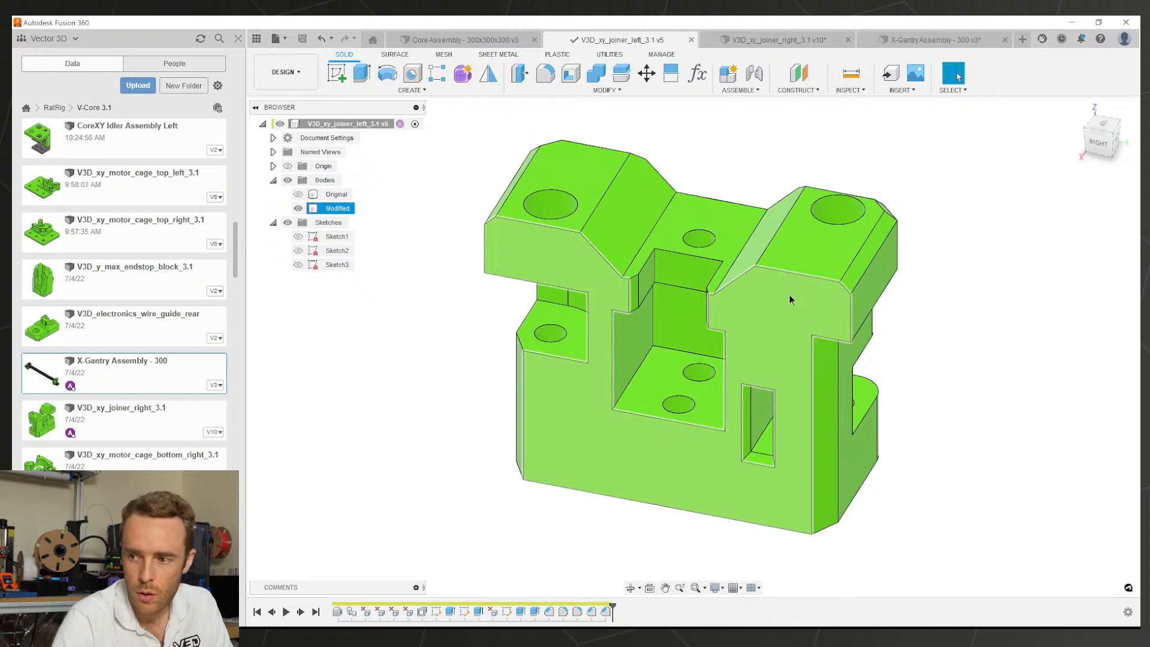
left_click(791, 41)
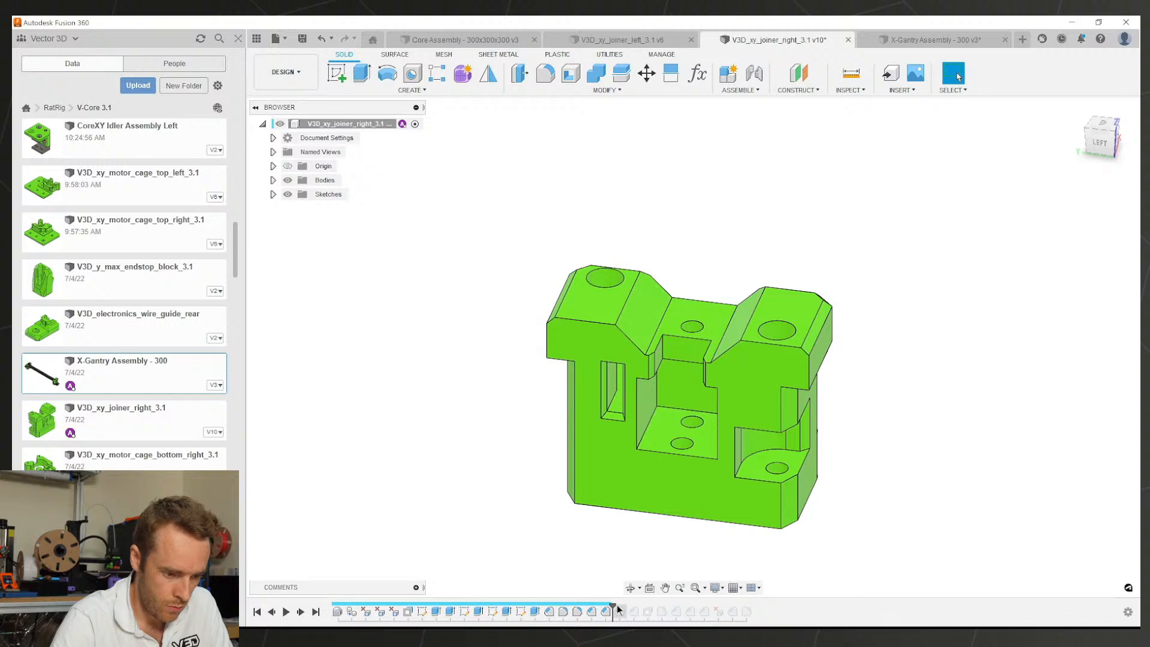
Step: Roll the right joiner's timeline forward one feature and inspect its Chamfer4
left_click_drag(612, 605, 624, 606)
double_click(620, 615)
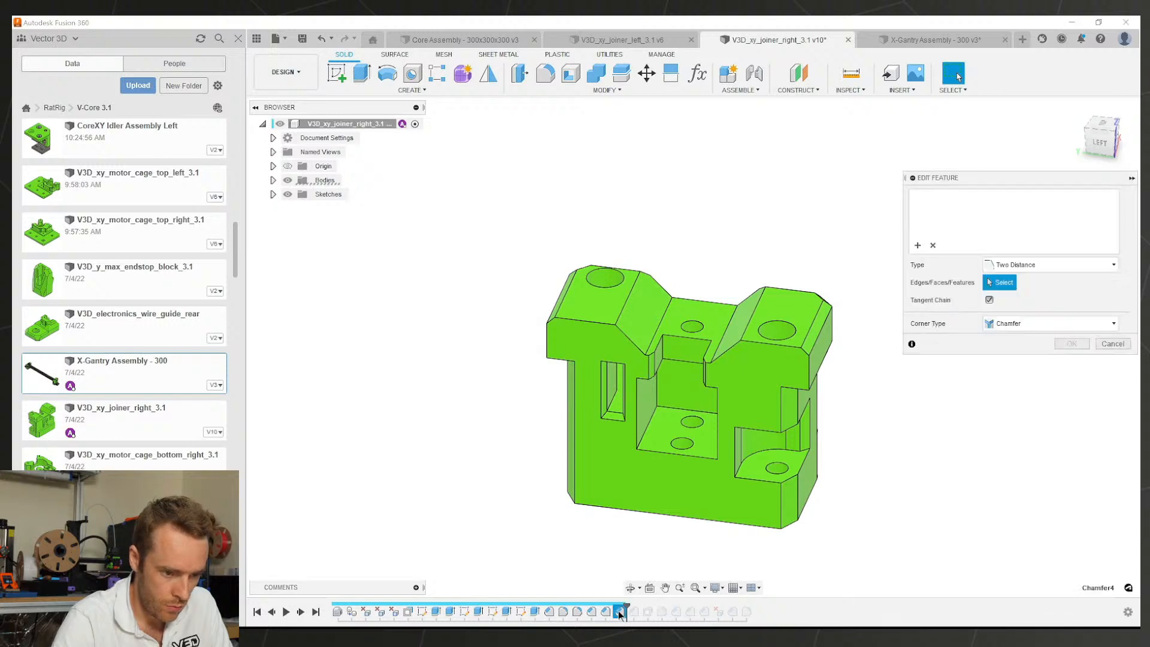
scroll(670, 439, "up", 2)
middle_click_drag(670, 439, 737, 138, "shift")
Step: In the left joiner, chamfer an edge at the top of the pocket
left_click(622, 40)
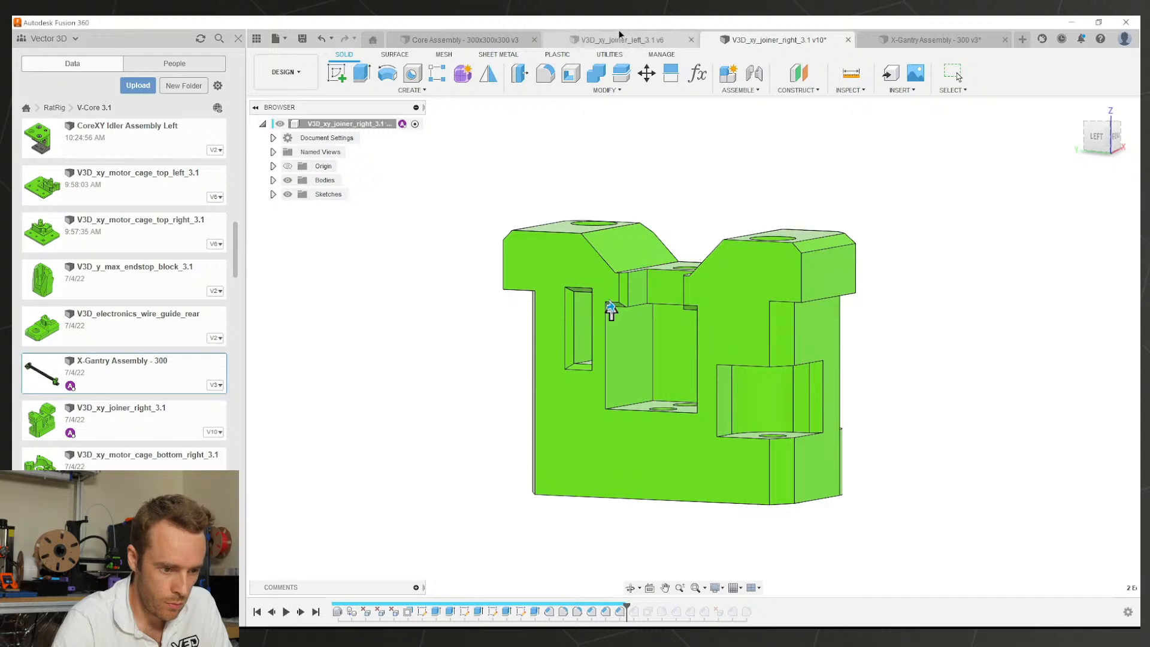
scroll(616, 265, "up", 1)
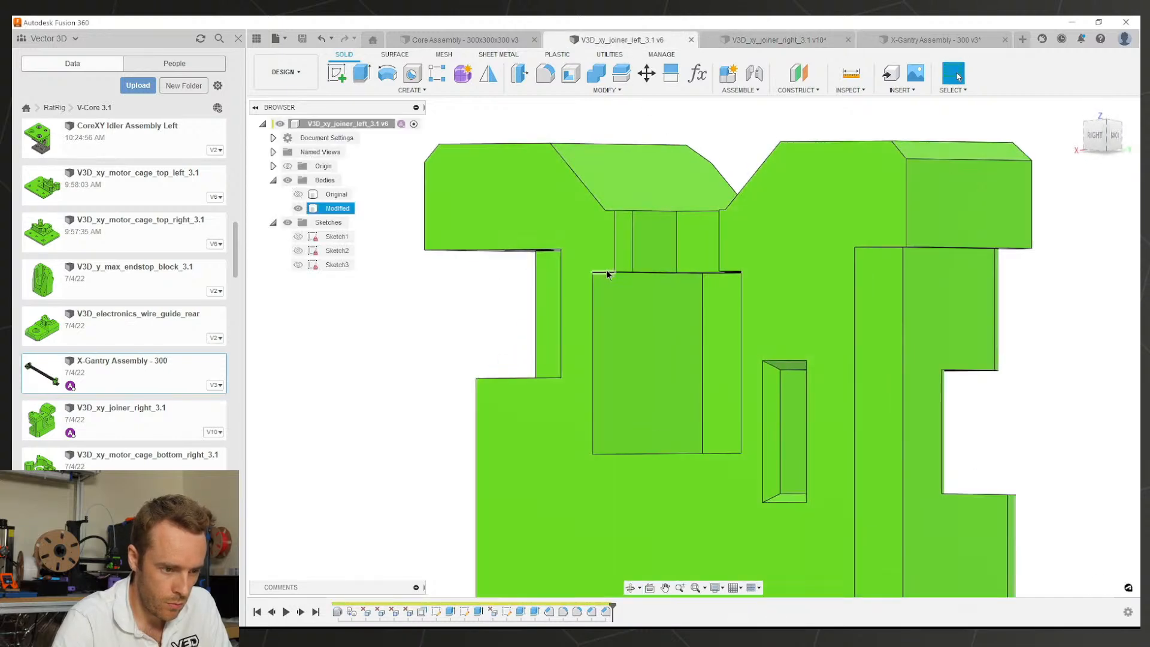
left_click(606, 270)
key("e")
middle_click_drag(675, 261, 620, 265, "shift")
key("Escape")
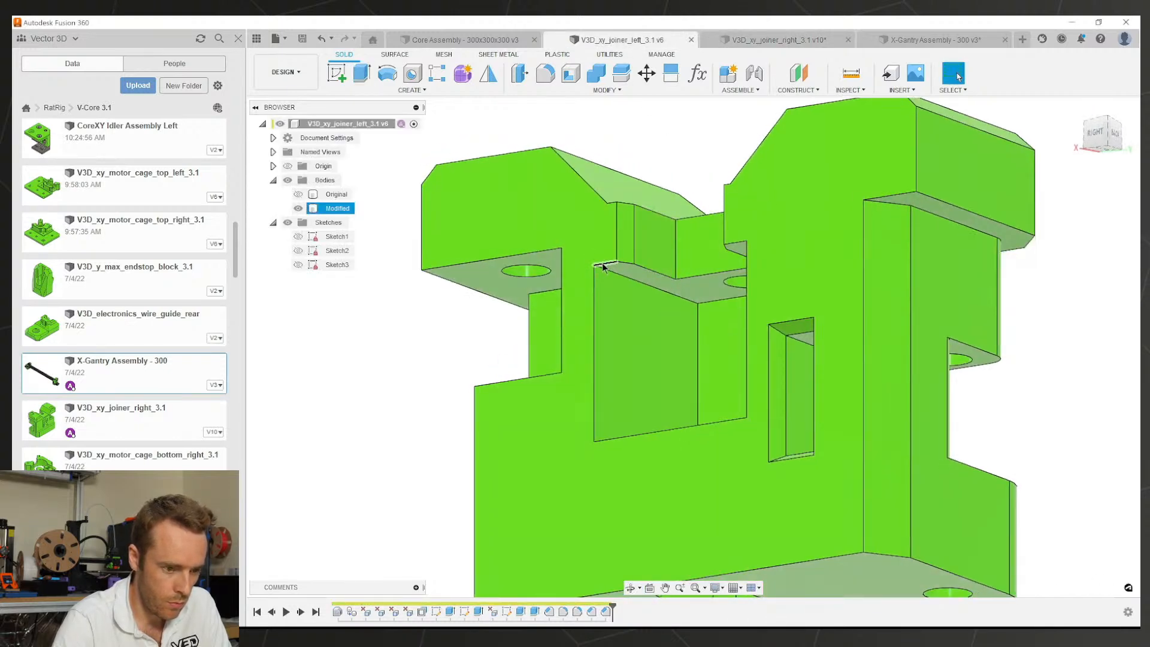
key("s")
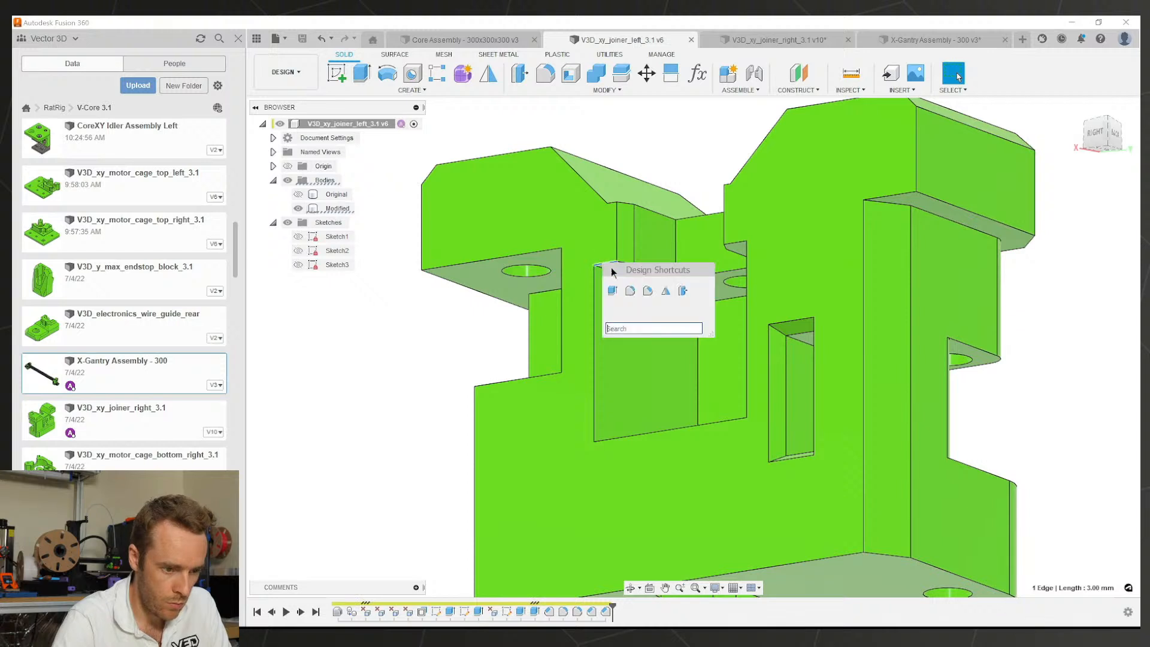
left_click(644, 291)
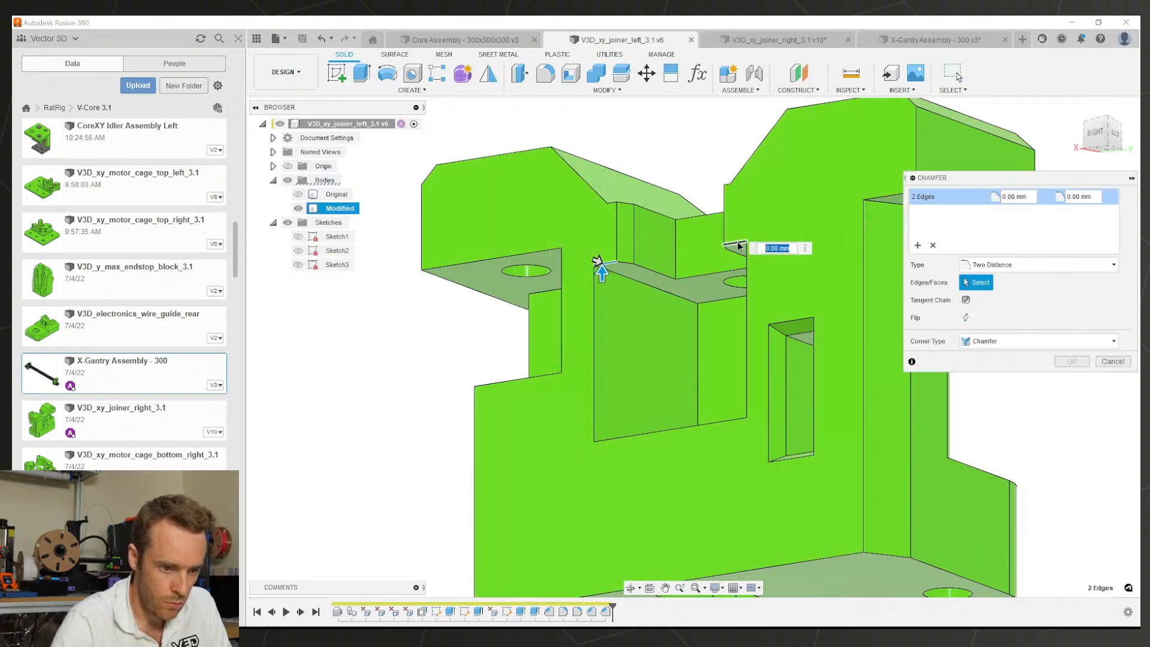
key("Return")
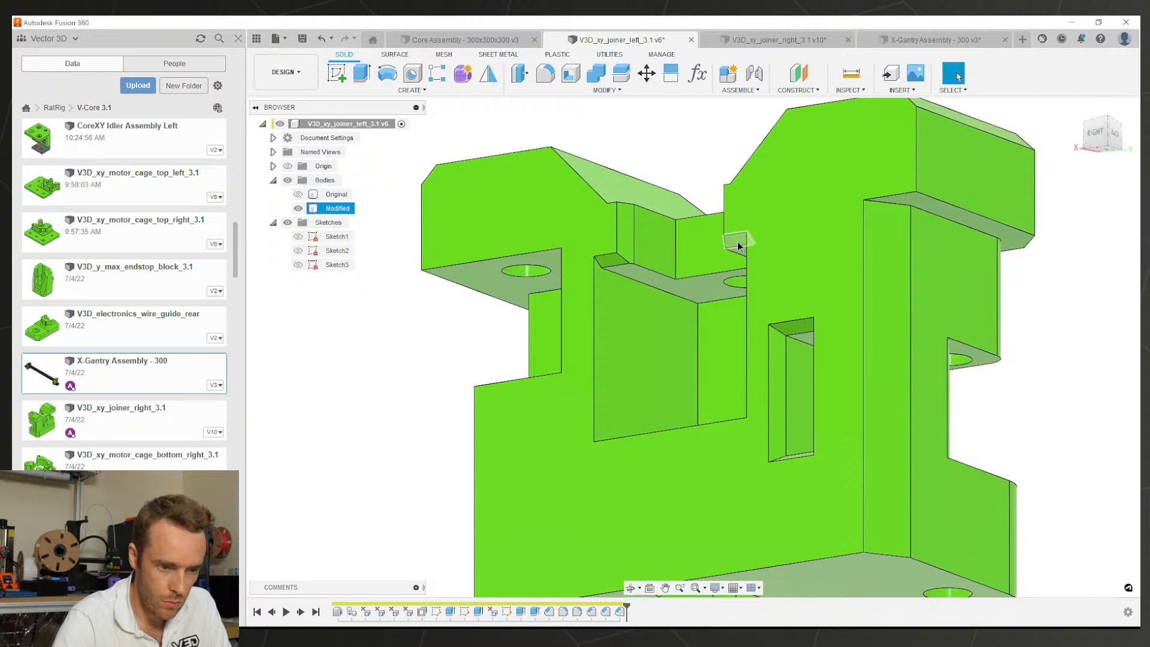
middle_click_drag(738, 242, 763, 170, "shift")
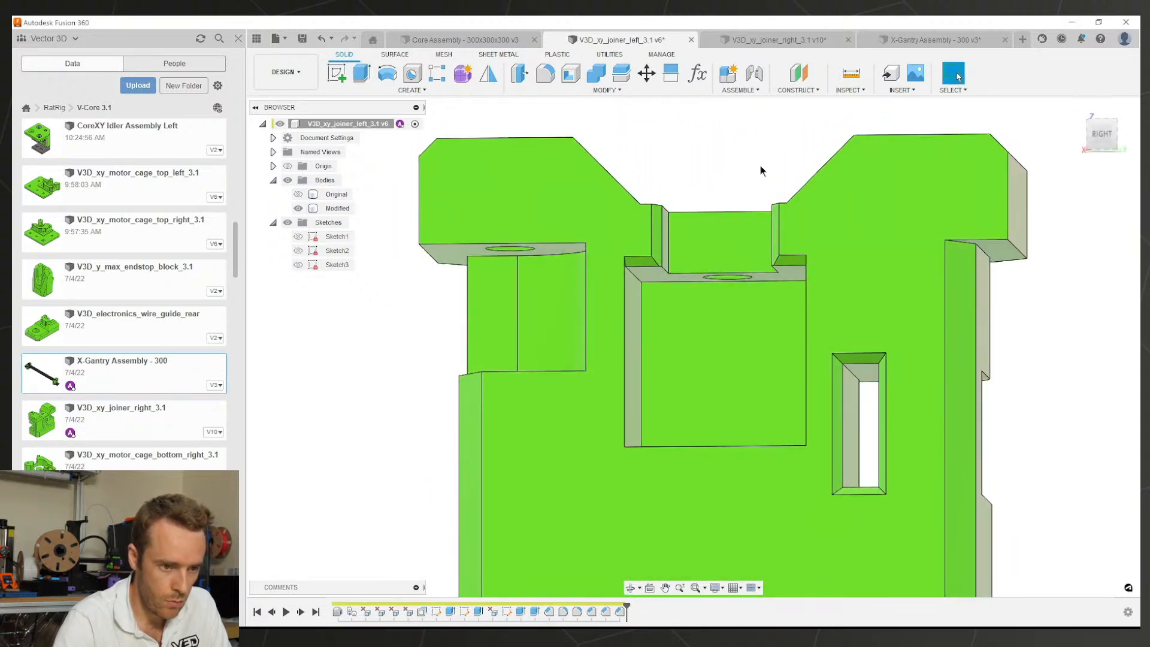
Step: Roll the right joiner's history forward another feature and check its chamfer values
left_click(738, 41)
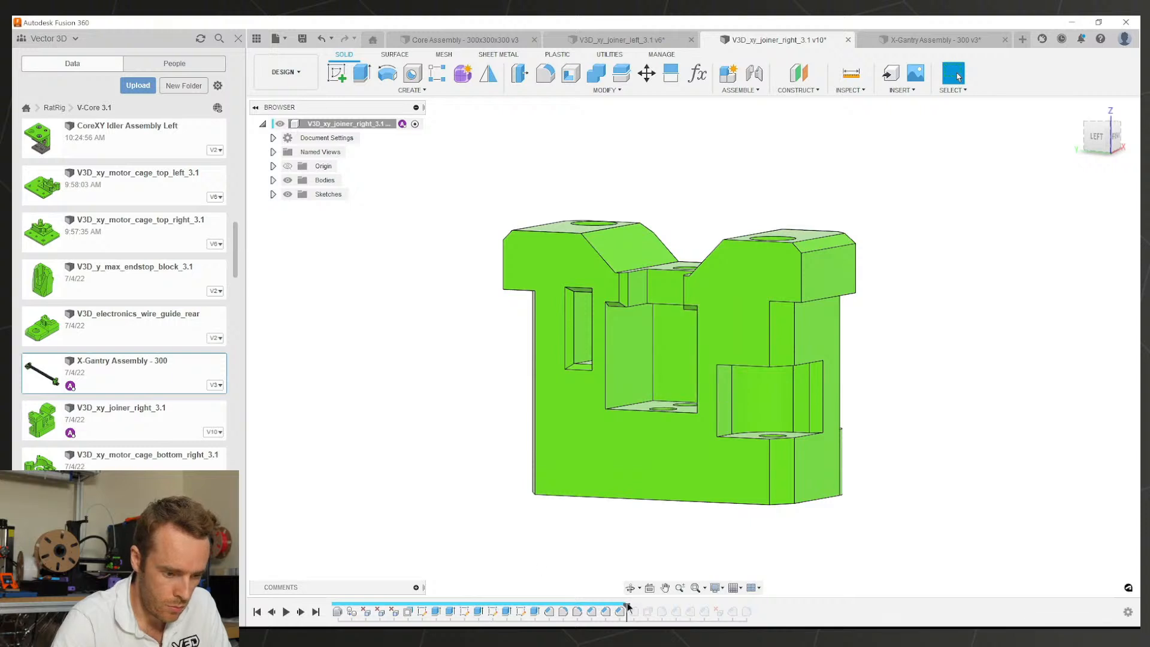
left_click_drag(627, 605, 634, 605)
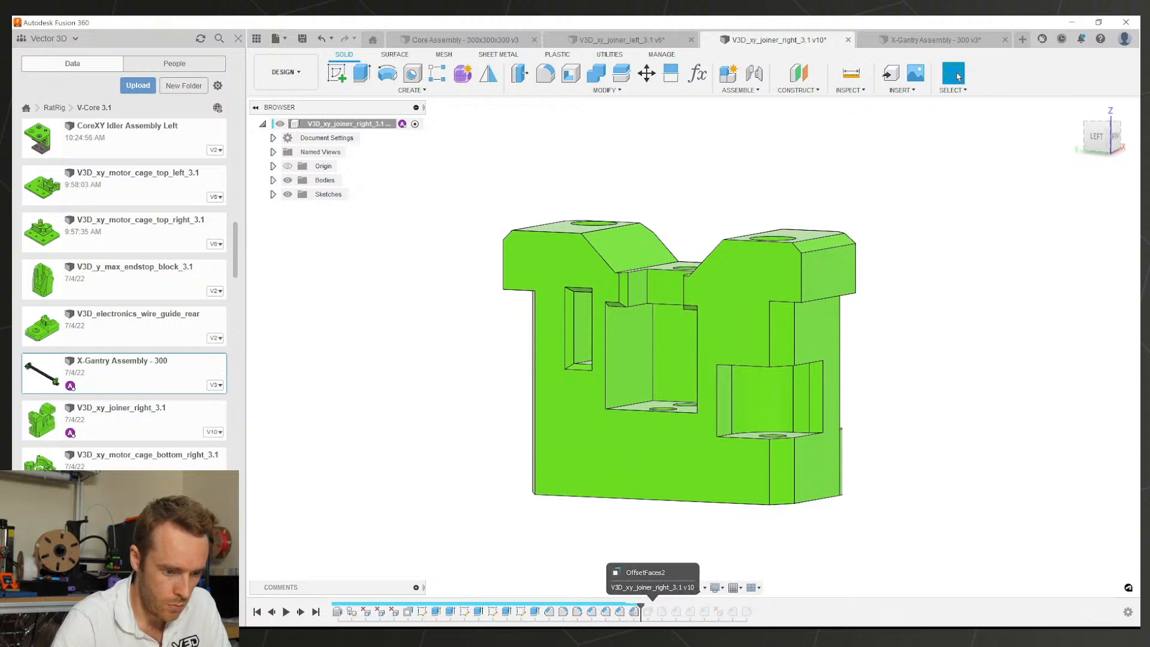
double_click(633, 611)
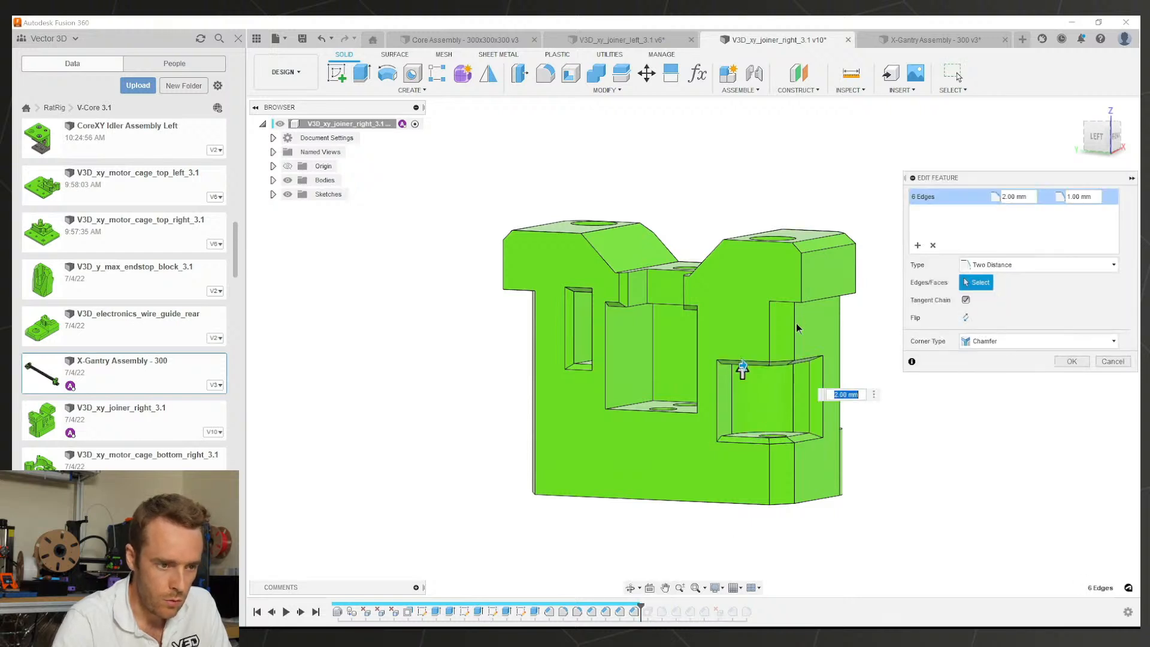
key("Escape")
Step: Return to the left joiner and orient it at an angle toward the pocket
left_click(648, 43)
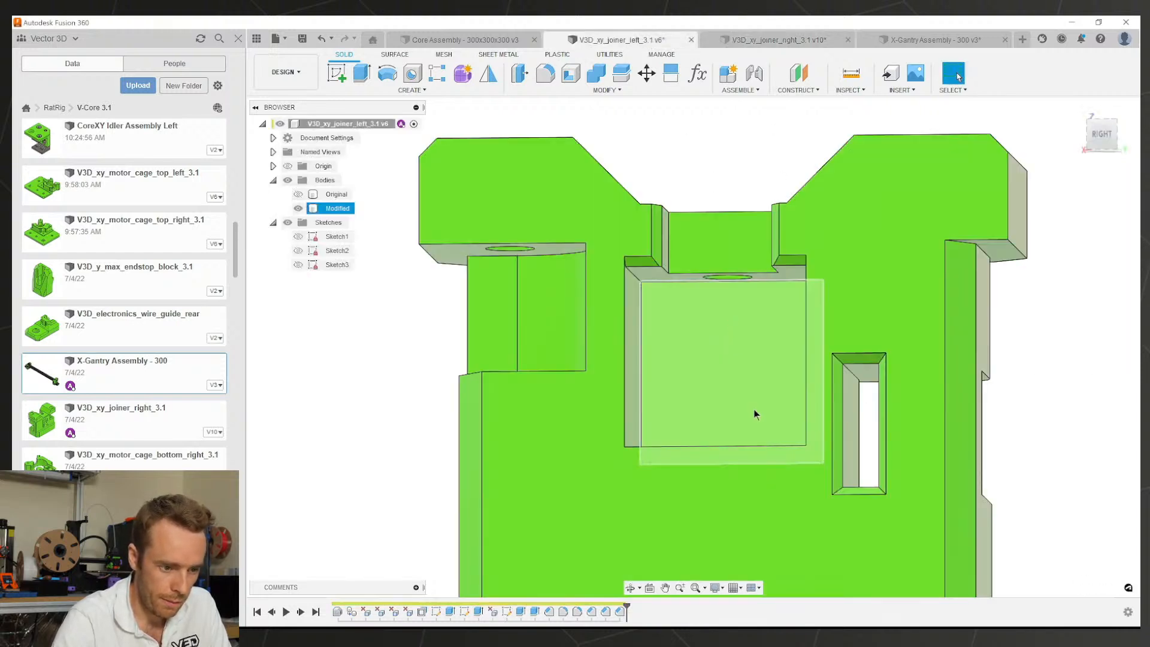
scroll(712, 384, "down", 3)
middle_click_drag(714, 384, 736, 412, "shift")
key("e")
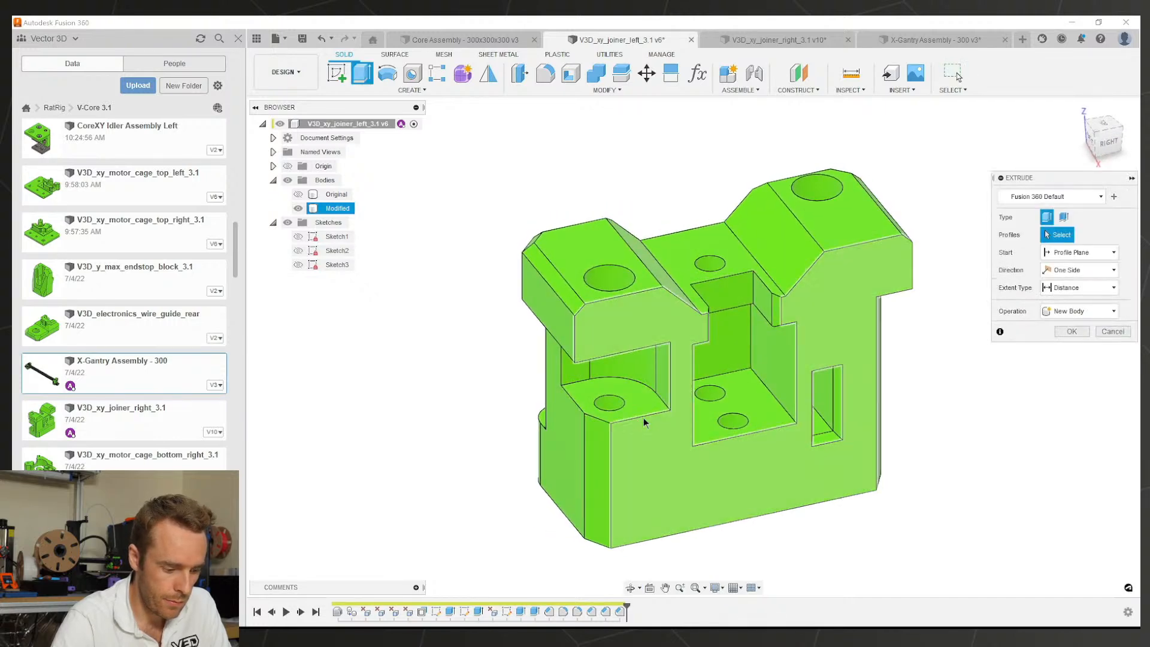
key("Escape")
Step: Chamfer the left joiner's three side-pocket edges at 2 mm
key("s")
left_click(599, 394)
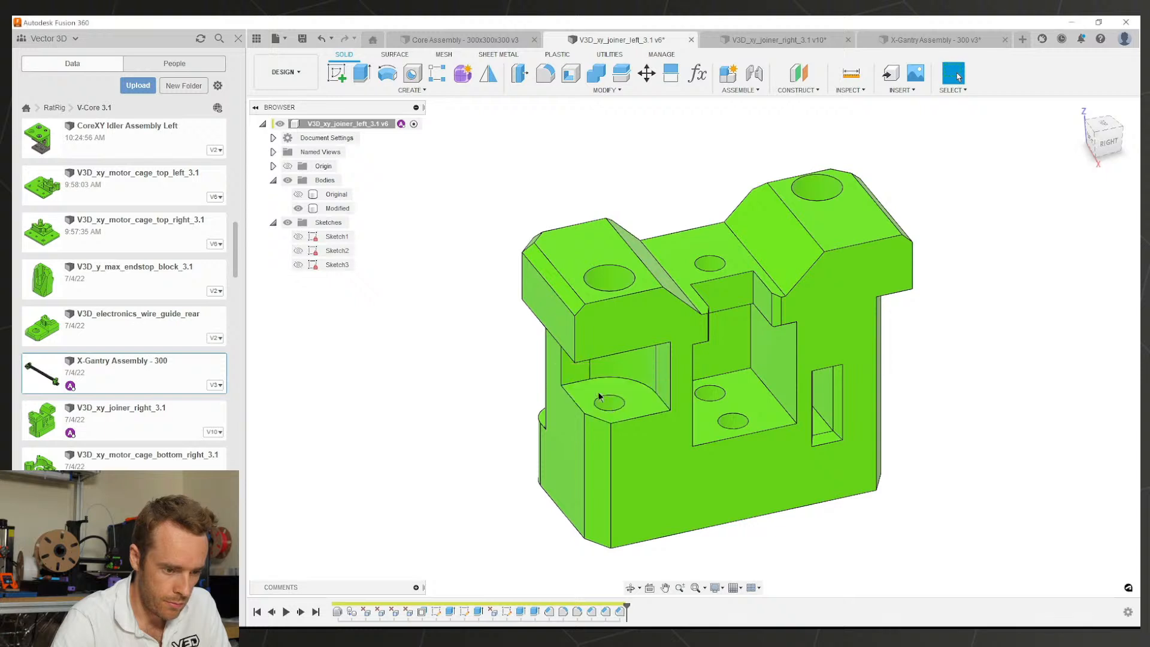
left_click(627, 420)
middle_click_drag(578, 409, 623, 279, "shift")
left_click(623, 278)
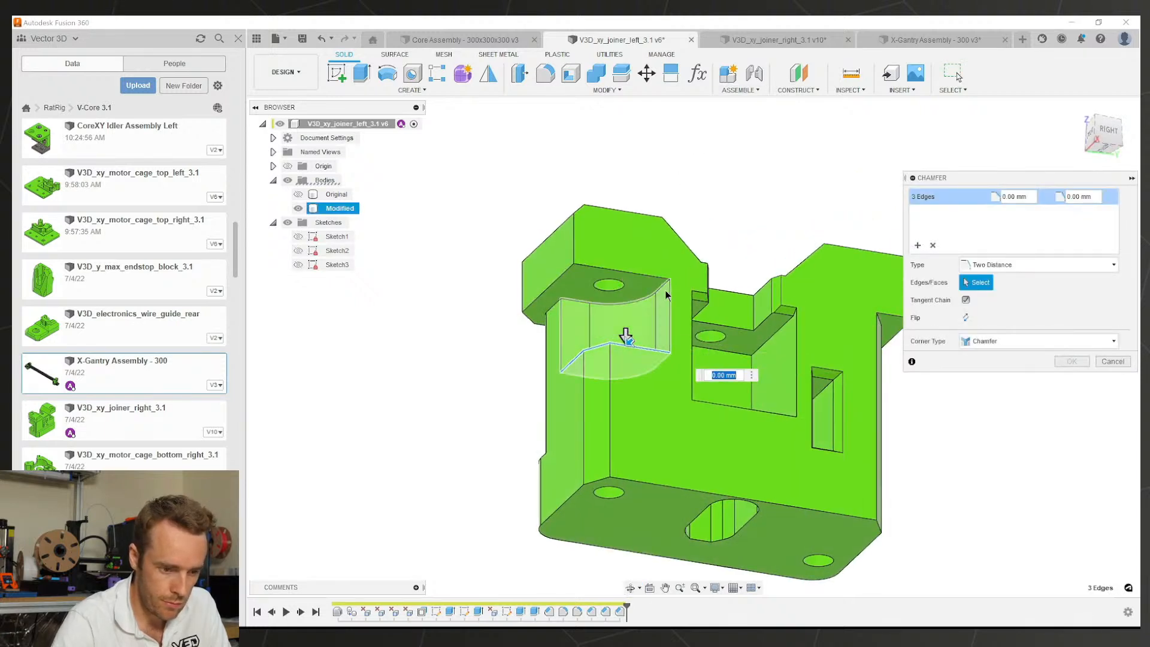
type("2")
key("Tab")
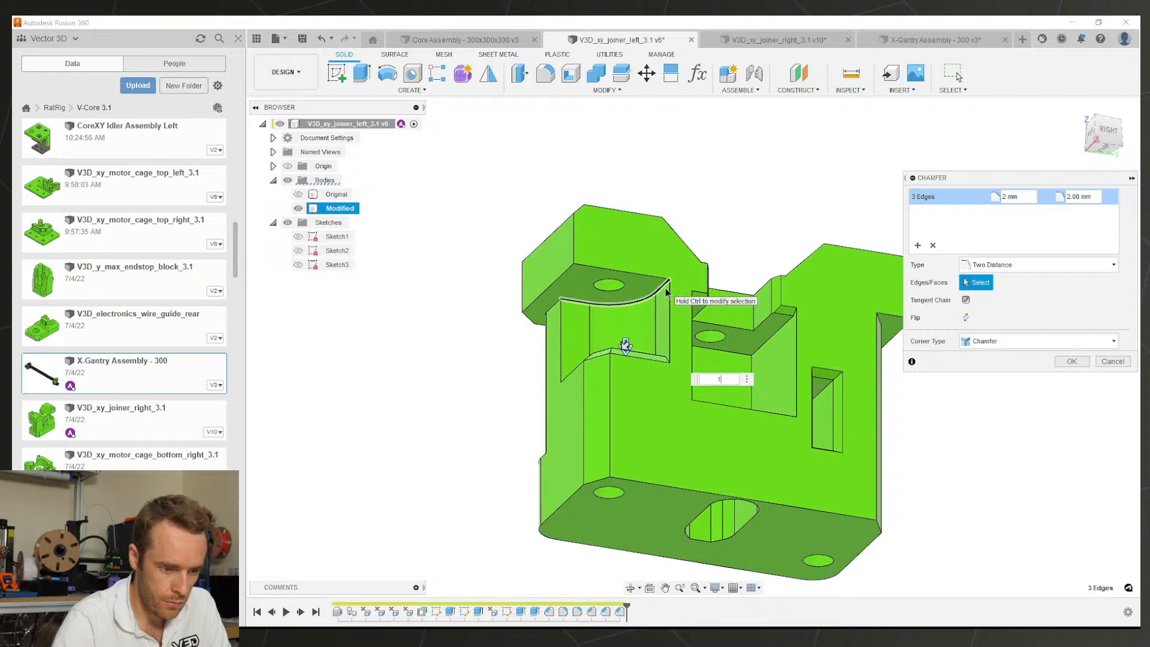
middle_click_drag(564, 433, 592, 486, "shift")
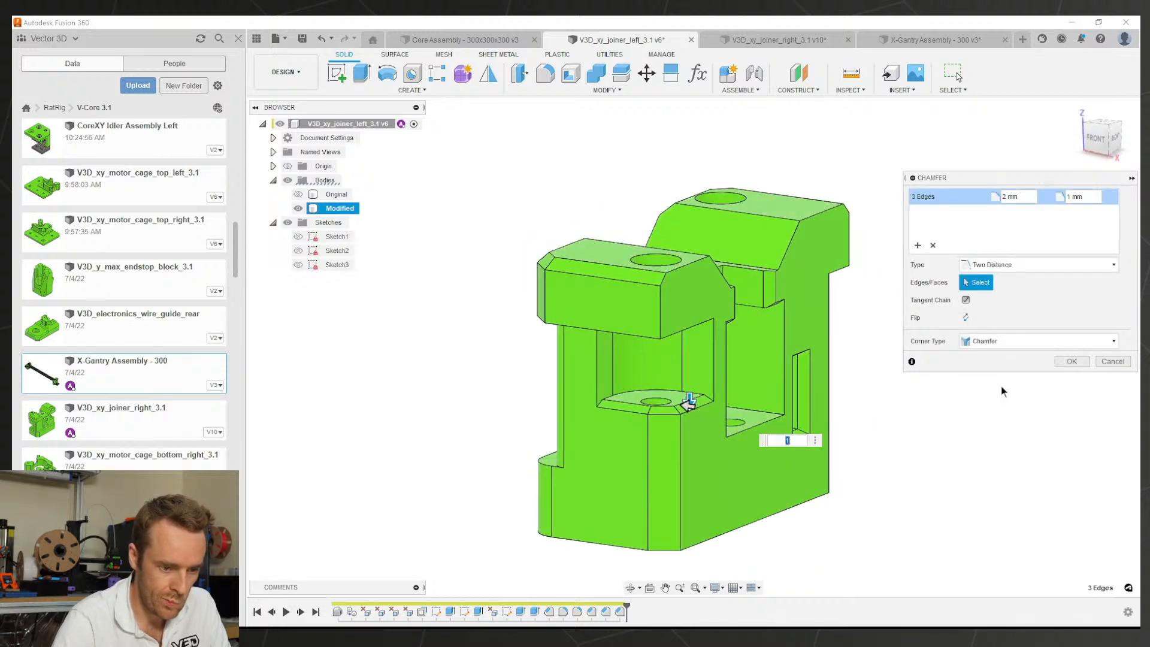
left_click(1071, 361)
middle_click_drag(1041, 360, 633, 245, "shift")
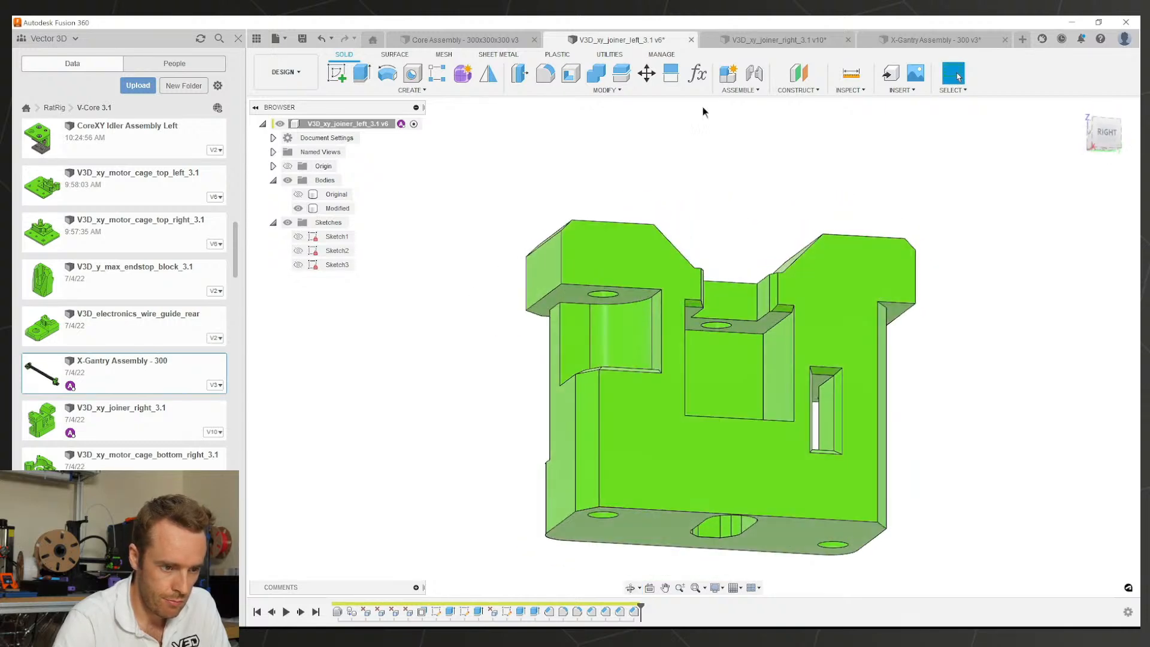
Step: Compare the right joiner's pocket against the left joiner's
left_click(756, 40)
middle_click_drag(741, 309, 790, 314, "shift")
left_click(594, 41)
middle_click_drag(605, 314, 632, 337, "shift")
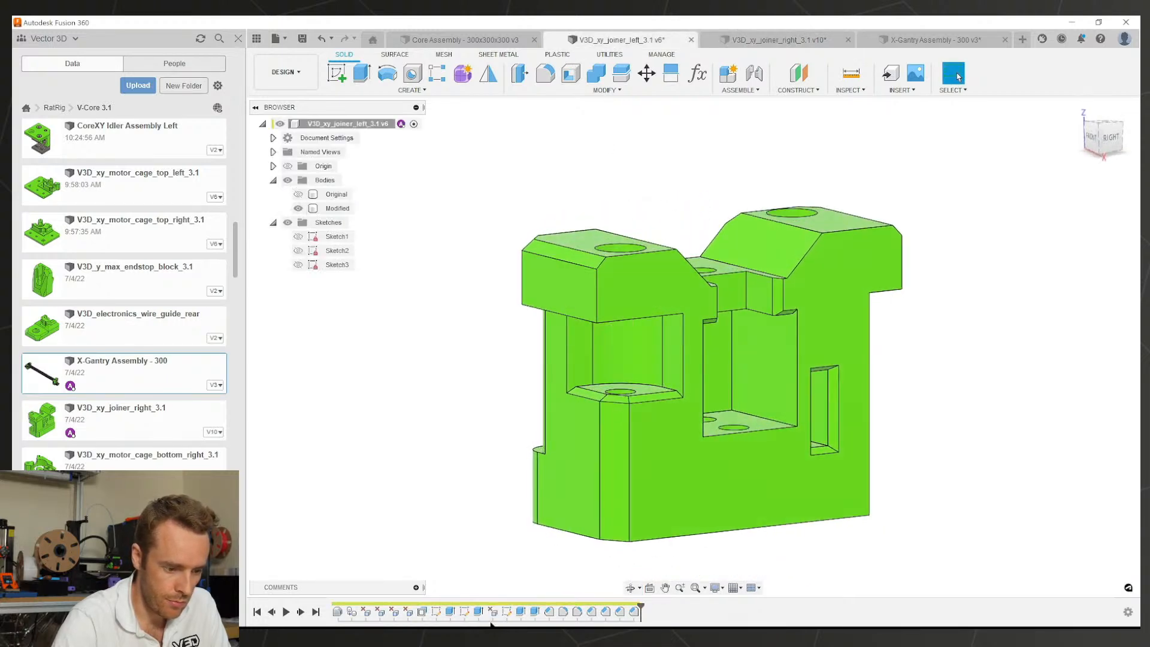
Step: Edit the last chamfer to add the window opening's top edge at 1 mm by 2 mm
double_click(633, 611)
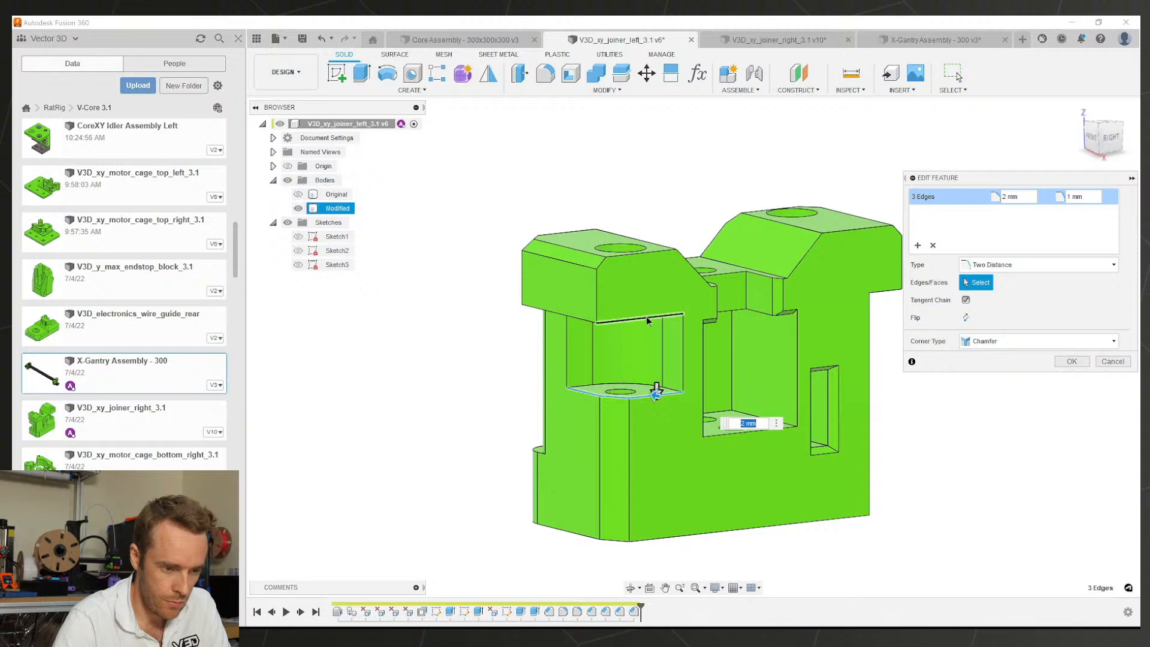
scroll(666, 319, "up", 1)
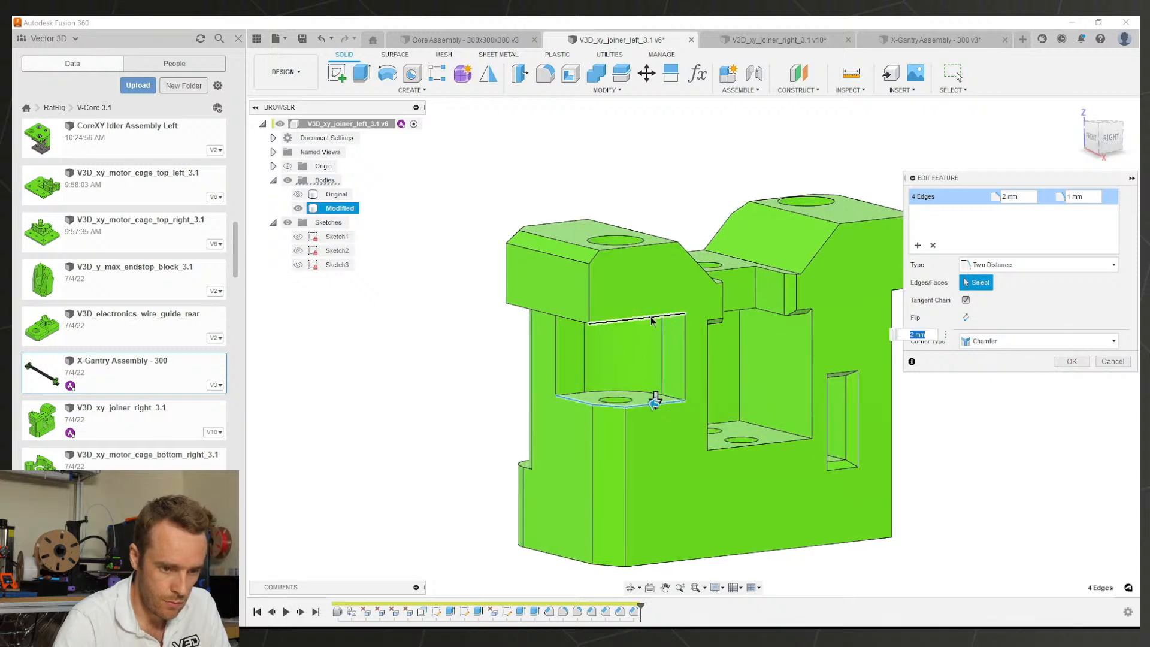
left_click(917, 245)
left_click(659, 317)
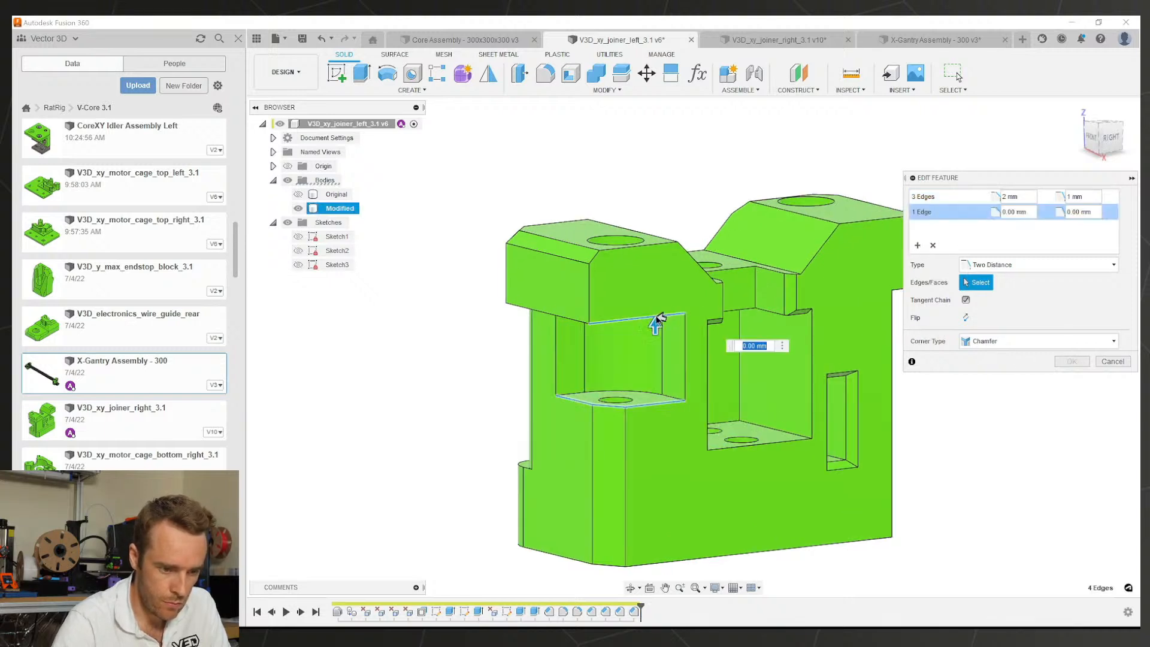
type("1")
key("Tab")
type("2")
mouse_move(642, 329)
middle_mouse_down("shift")
mouse_move(637, 347)
mouse_move(659, 342)
middle_mouse_up("shift")
left_click(1071, 361)
middle_click_drag(814, 360, 629, 364, "shift")
Step: Inspect the offset feature on the right joiner's R-lettered face
left_click(748, 39)
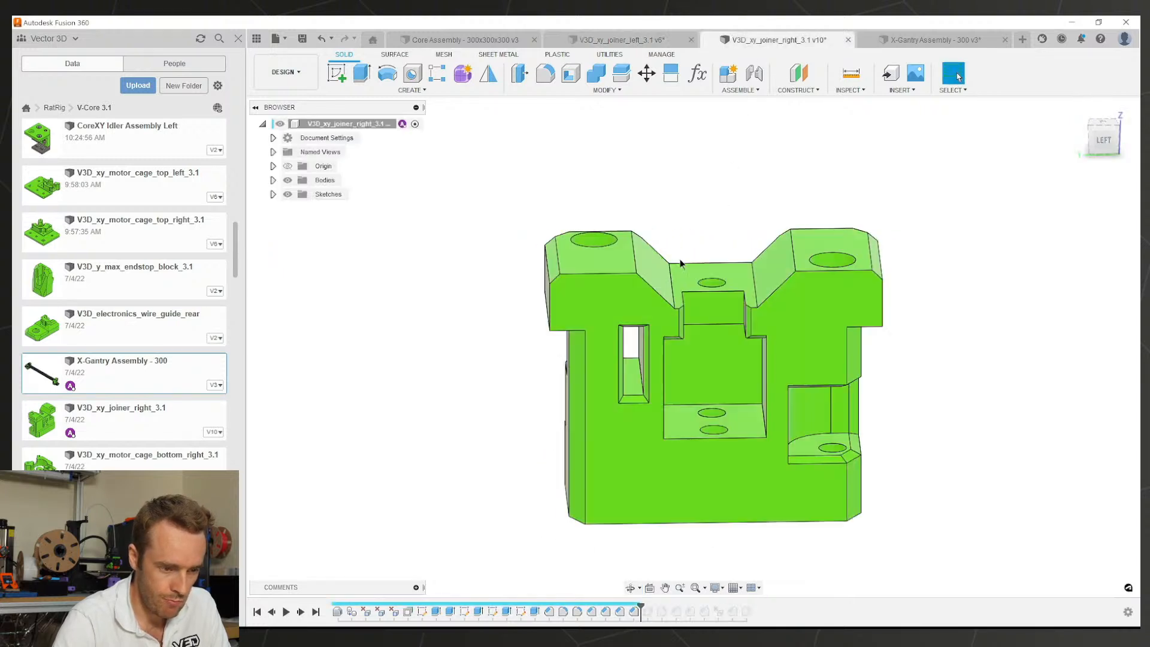
middle_click_drag(679, 266, 602, 315, "shift")
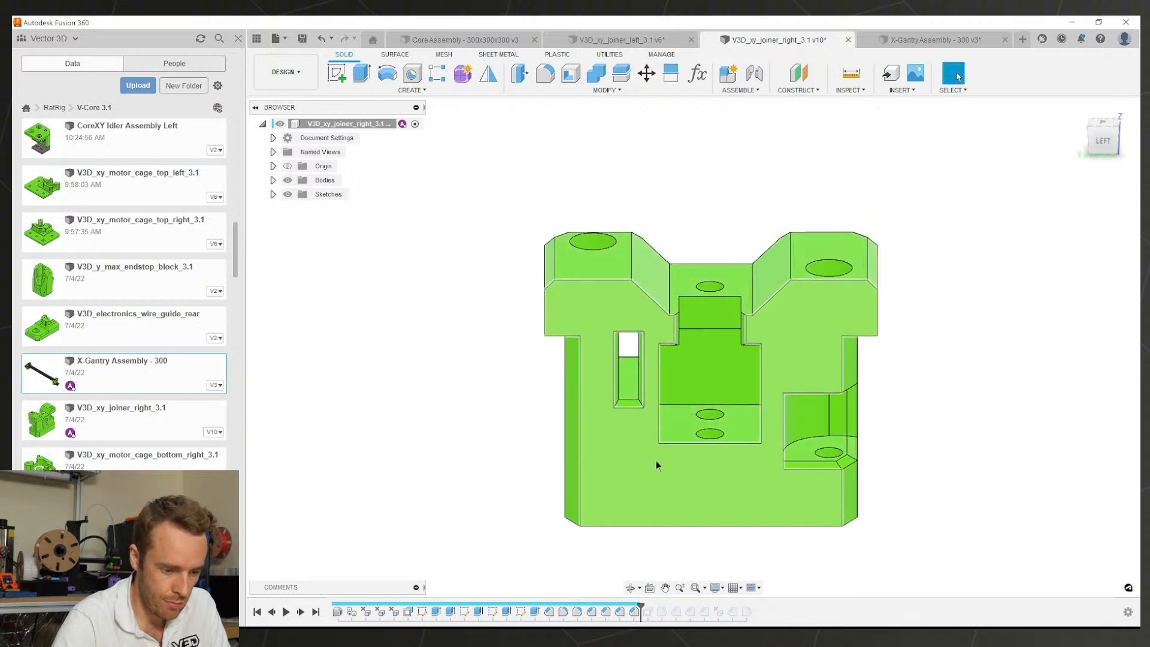
double_click(648, 614)
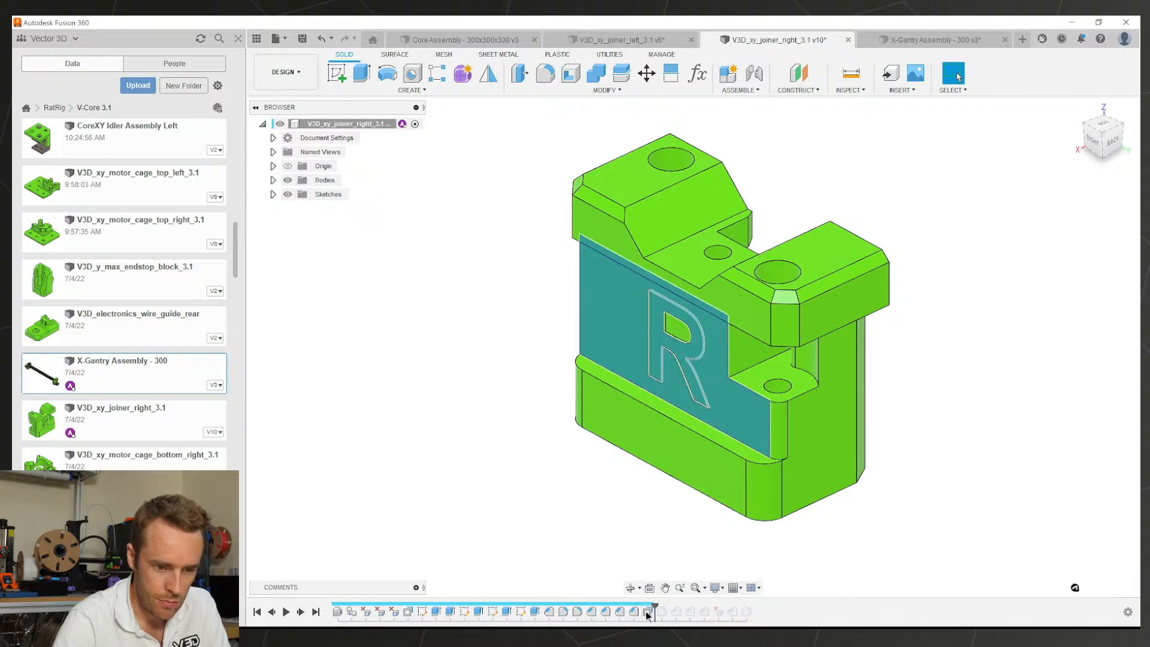
key("Escape")
Step: Offset the left joiner's L-lettered face and L recess by 1 mm
left_click(618, 44)
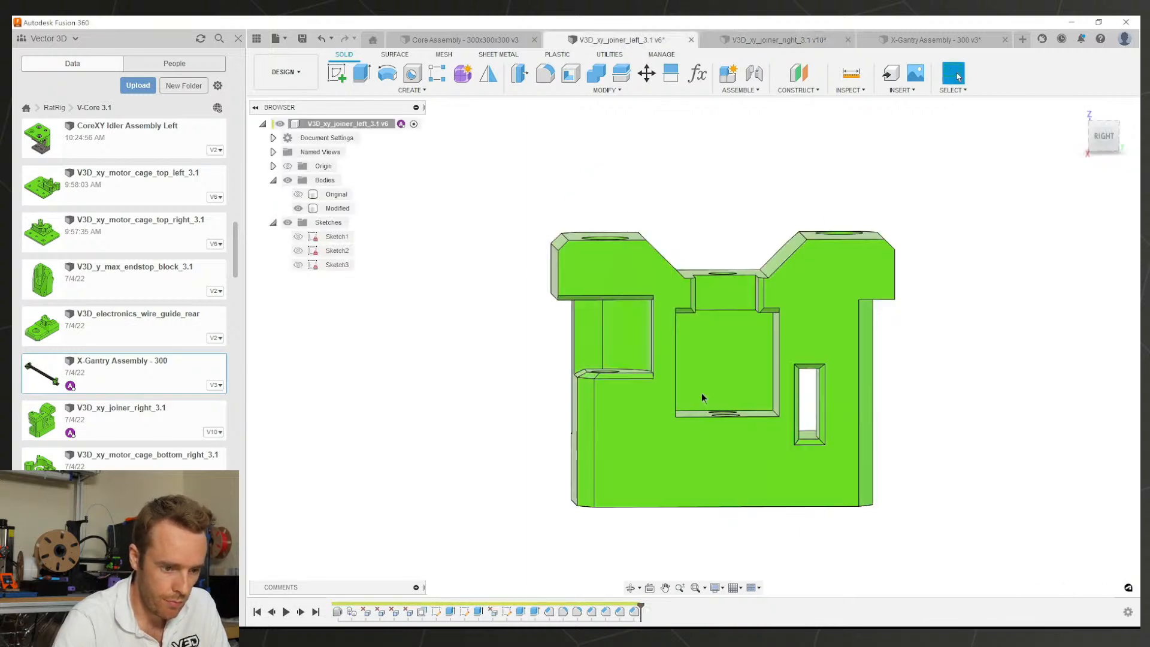
middle_click_drag(745, 434, 913, 442, "shift")
left_click(665, 416)
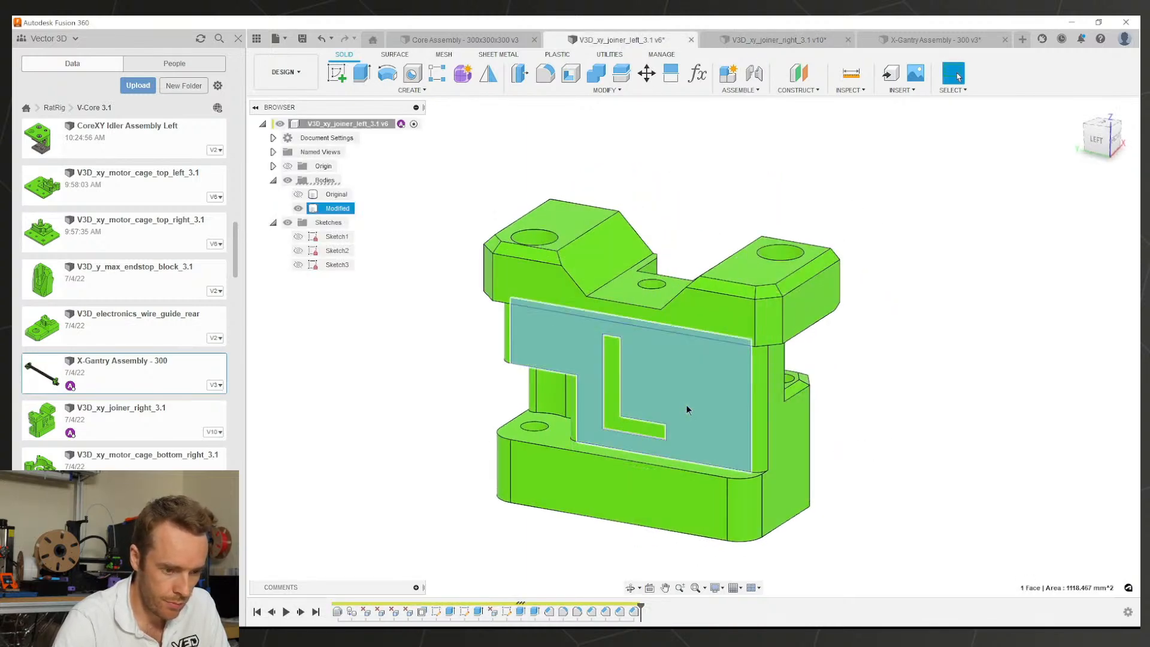
key("q")
middle_click_drag(685, 408, 710, 401, "shift")
type("1 mm")
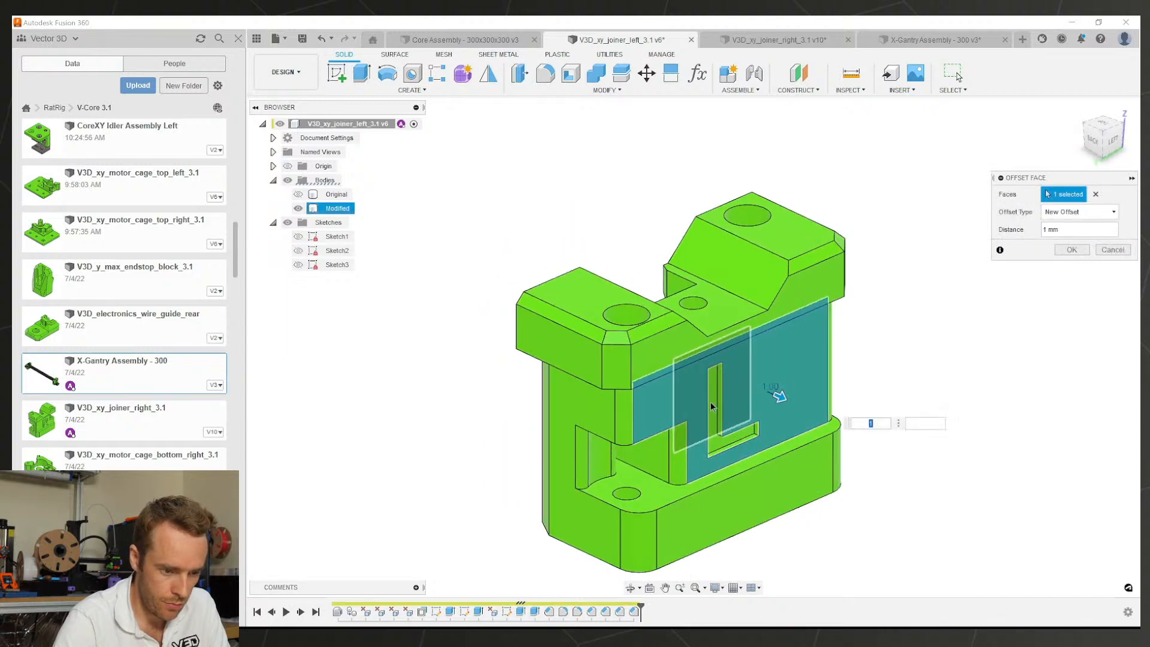
scroll(714, 443, "up", 3)
left_click(711, 441)
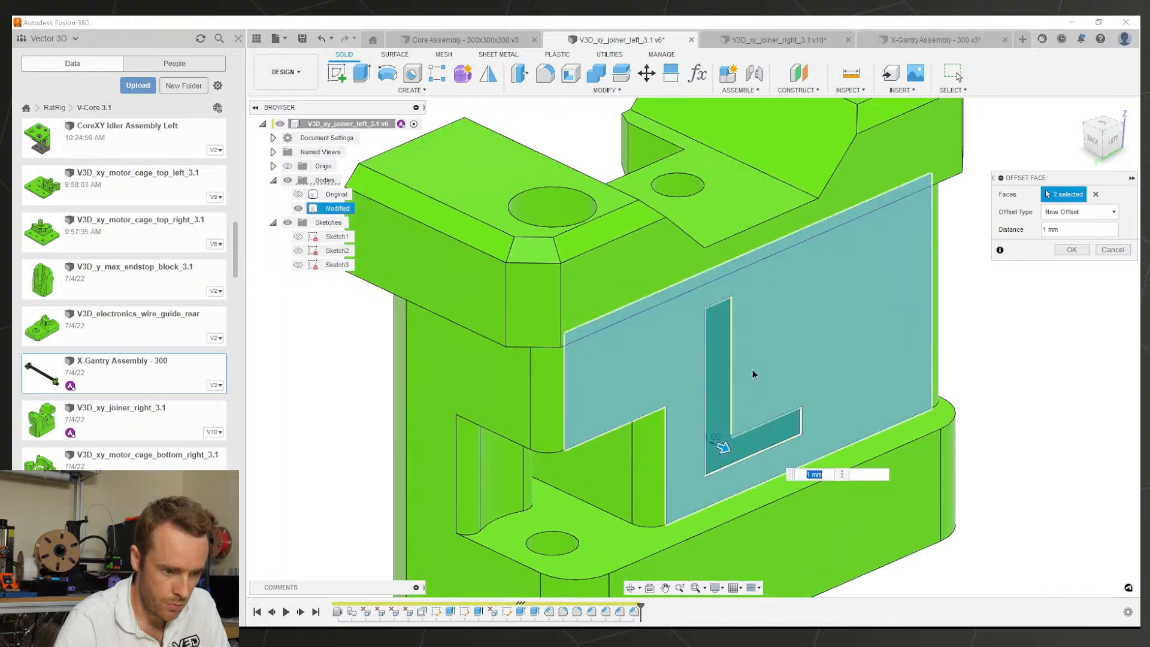
scroll(783, 336, "down", 4)
middle_click_drag(783, 336, 1061, 280, "shift")
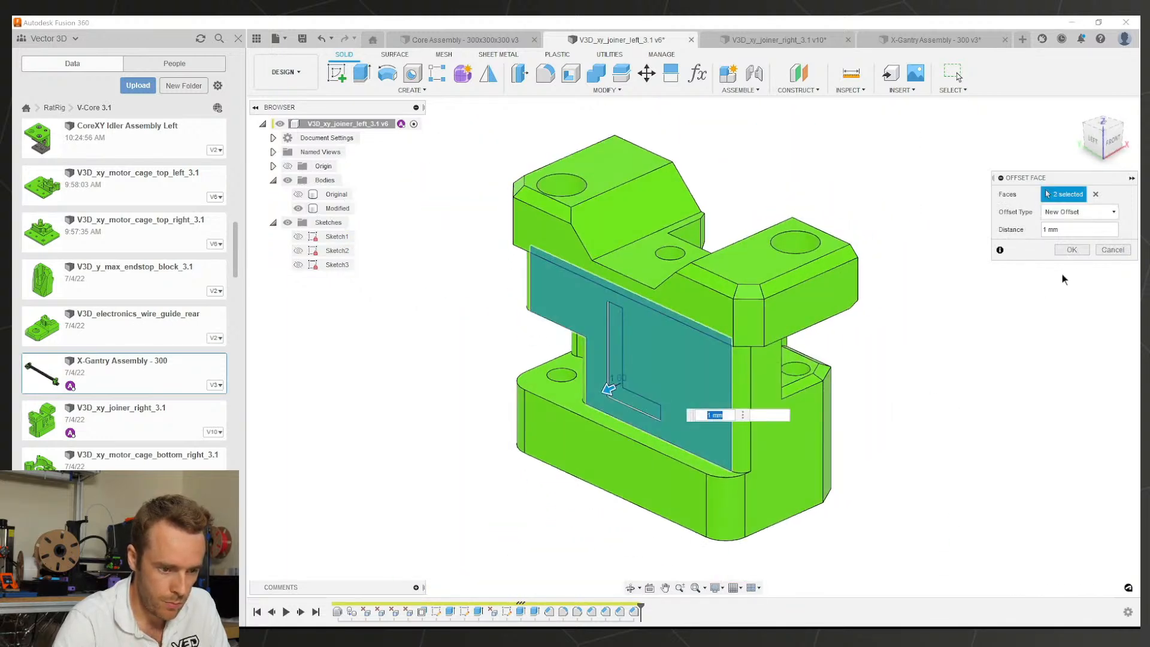
key("Return")
left_click(740, 40)
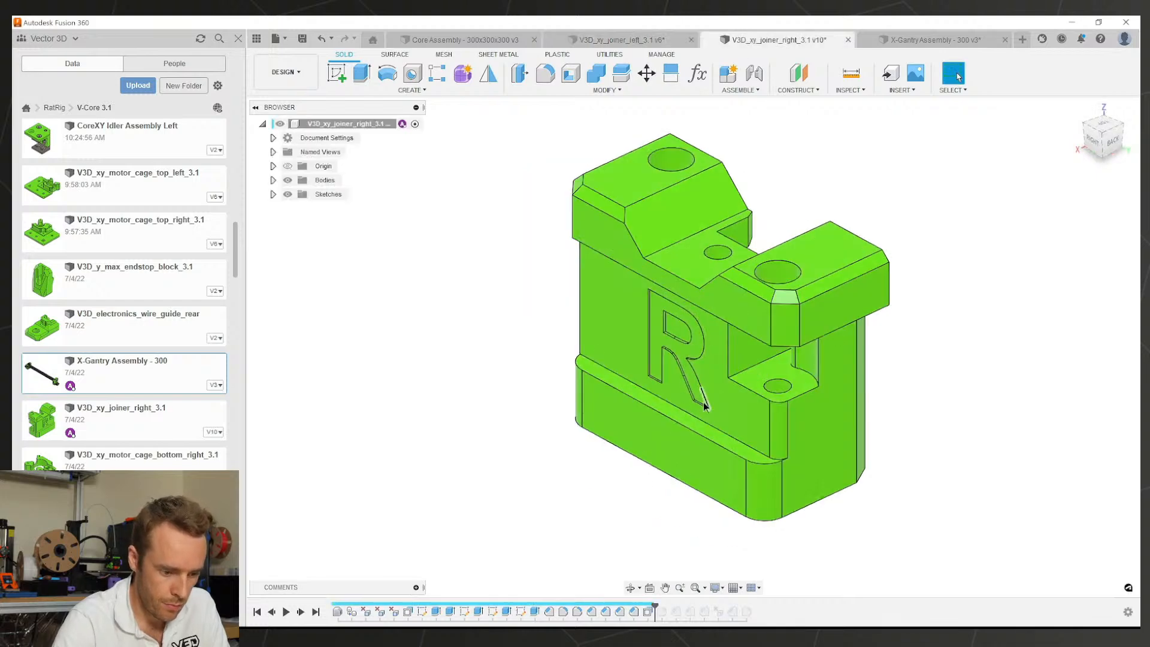
Step: Roll the right joiner's history past the next chamfer and inspect its 2 mm by 4 mm values
left_click_drag(655, 605, 661, 613)
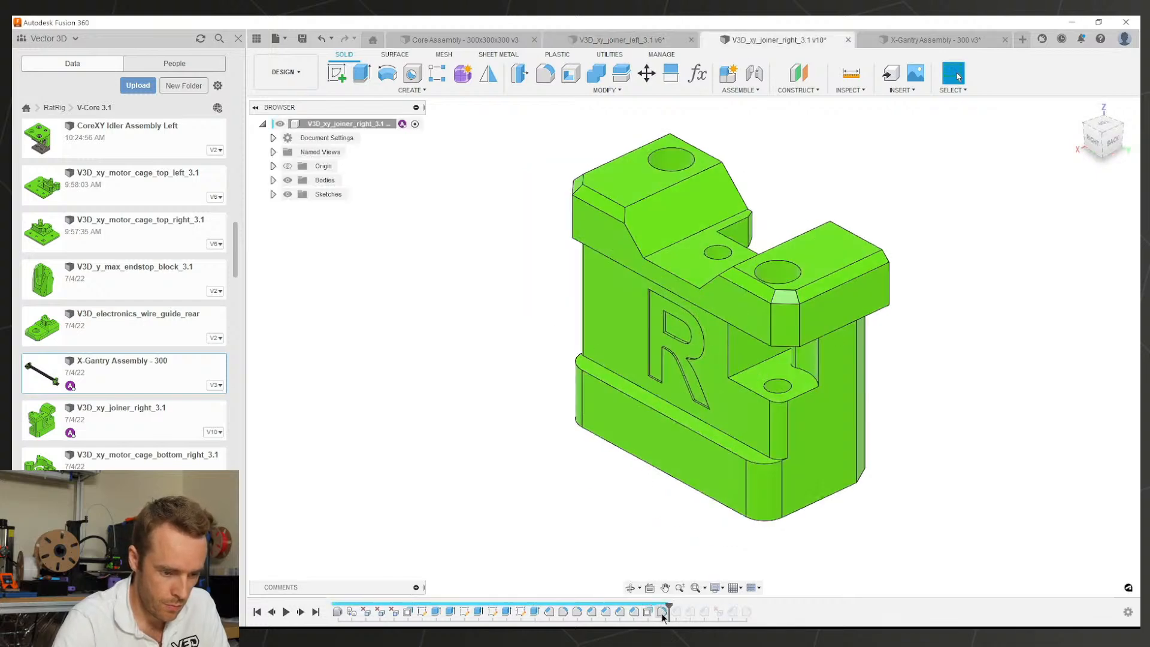
middle_click_drag(652, 523, 689, 534, "shift")
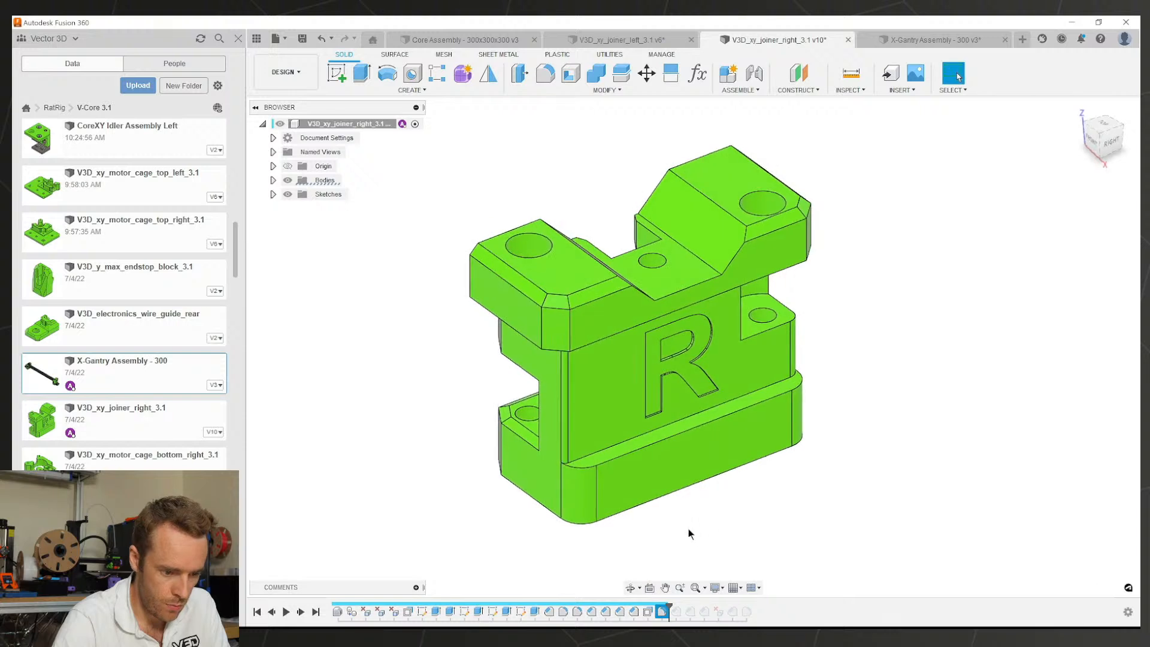
left_click_drag(677, 606, 676, 613)
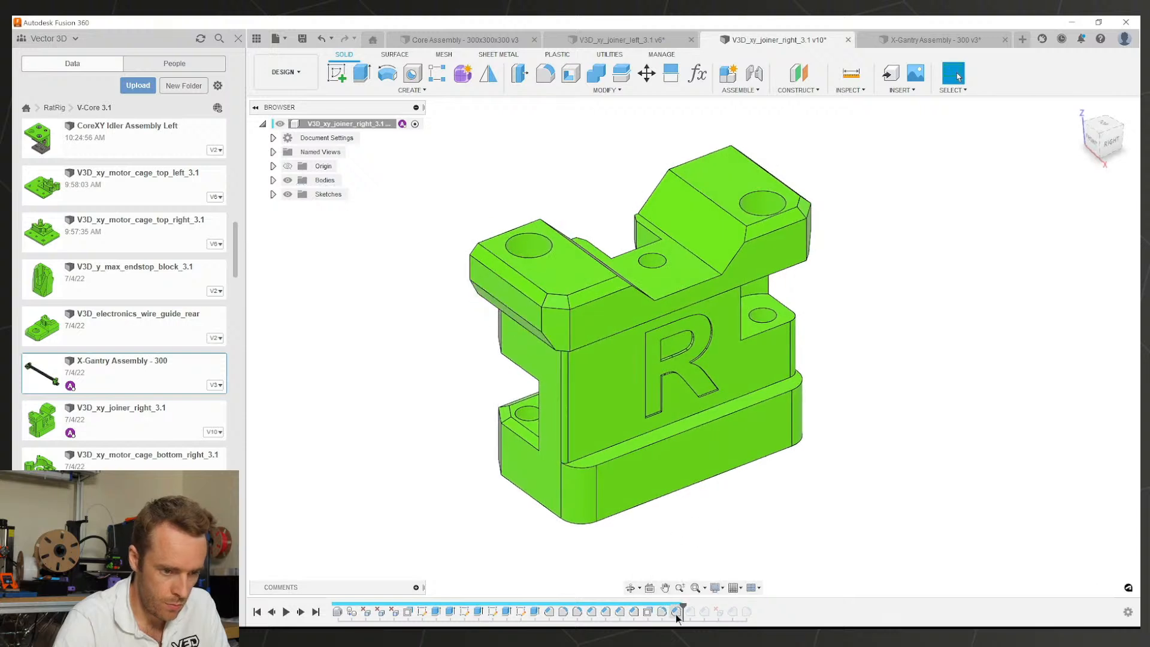
mouse_move(667, 486)
middle_mouse_down("shift")
mouse_move(629, 447)
mouse_move(776, 457)
mouse_move(838, 286)
middle_mouse_up("shift")
double_click(678, 612)
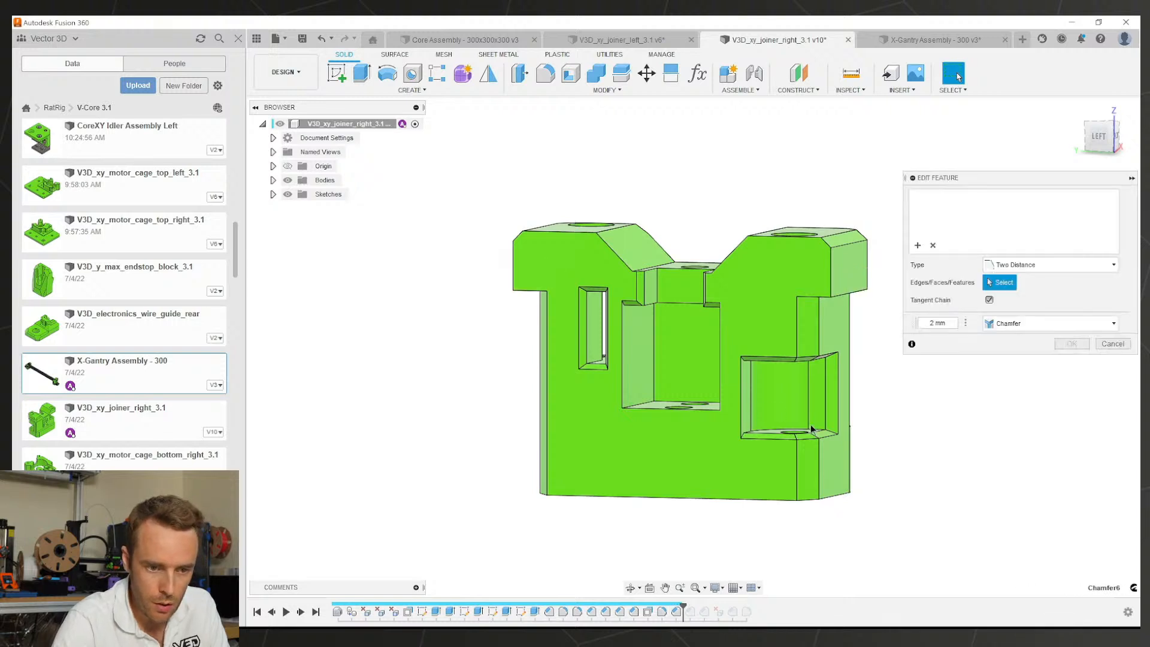
Step: Chamfer the left joiner's two upper-overhang edges at 2 mm by 4 mm
left_click(619, 41)
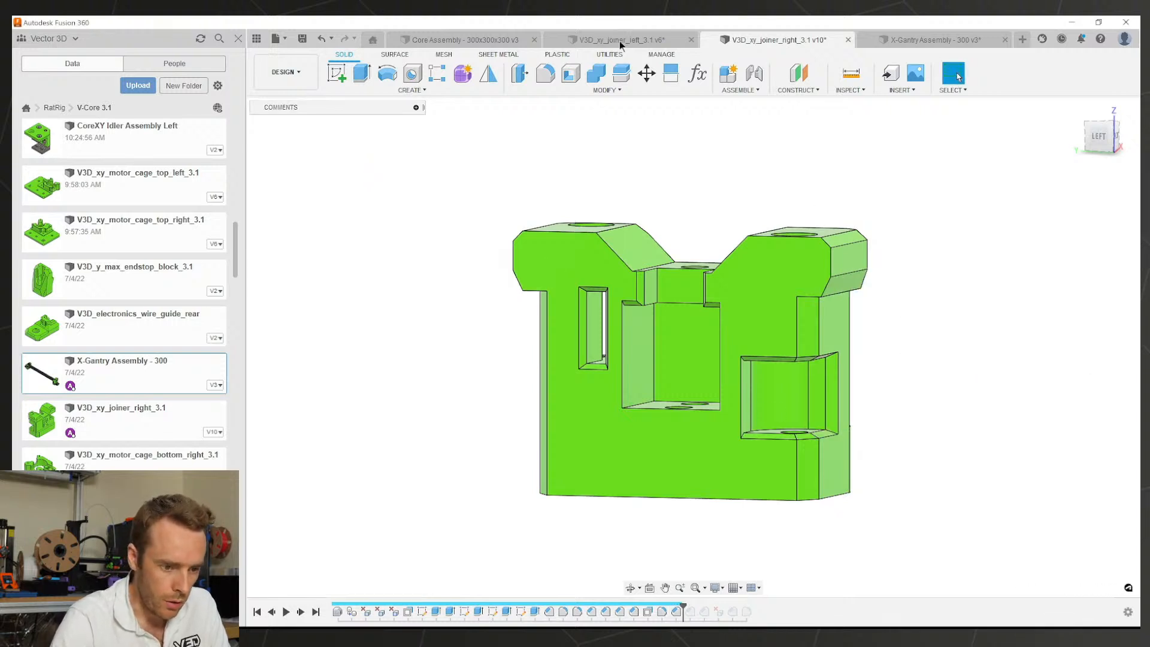
middle_click_drag(707, 300, 572, 292, "shift")
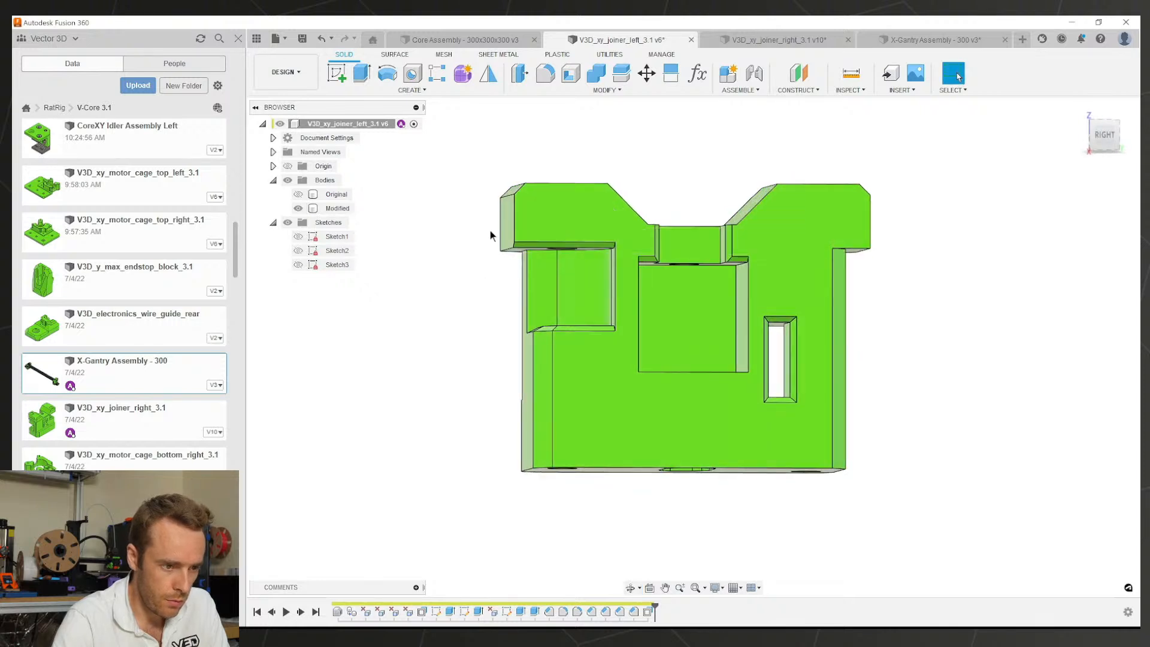
left_click(549, 93)
left_click(542, 130)
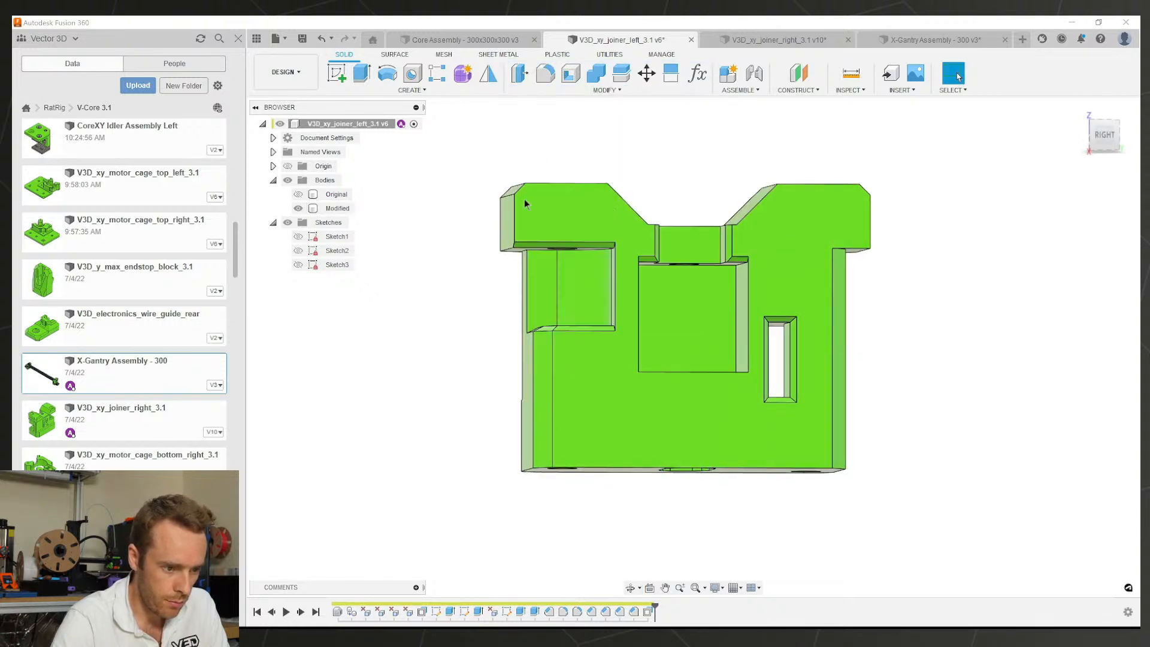
left_click(540, 243)
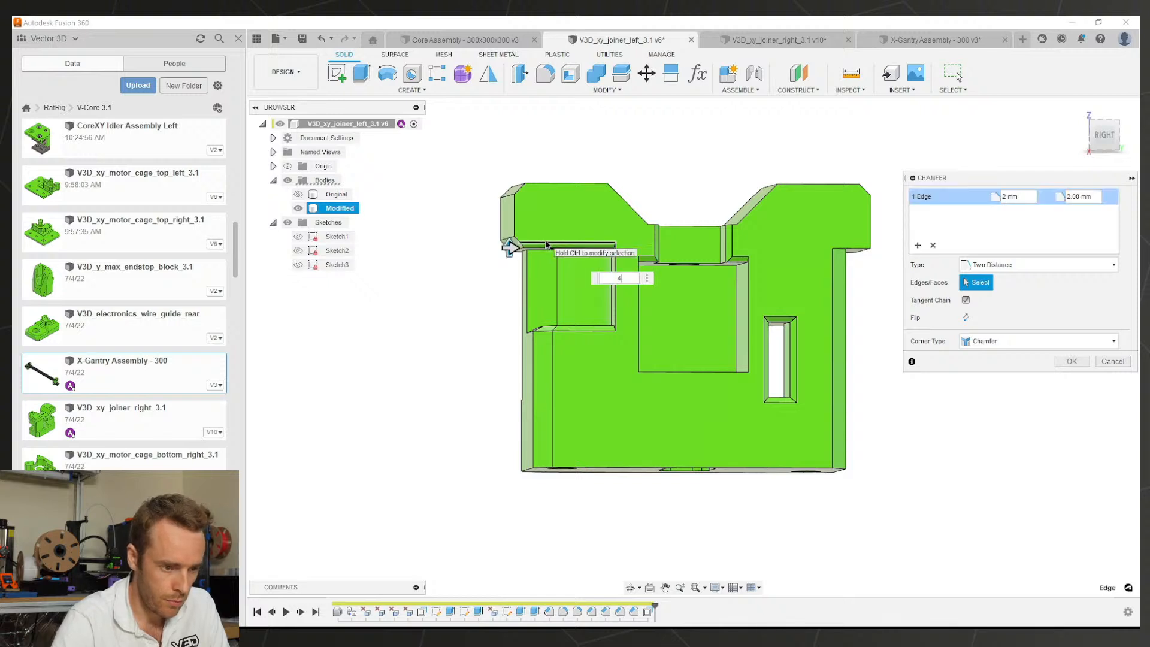
middle_click_drag(610, 197, 667, 210, "shift")
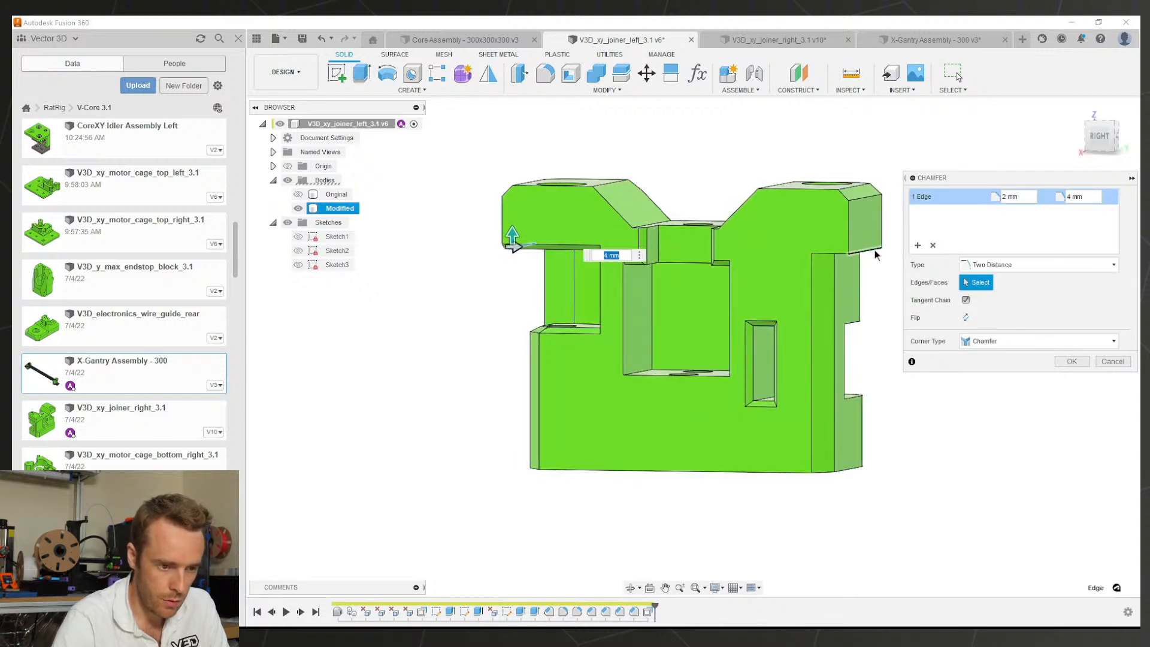
middle_click_drag(858, 215, 904, 221, "shift")
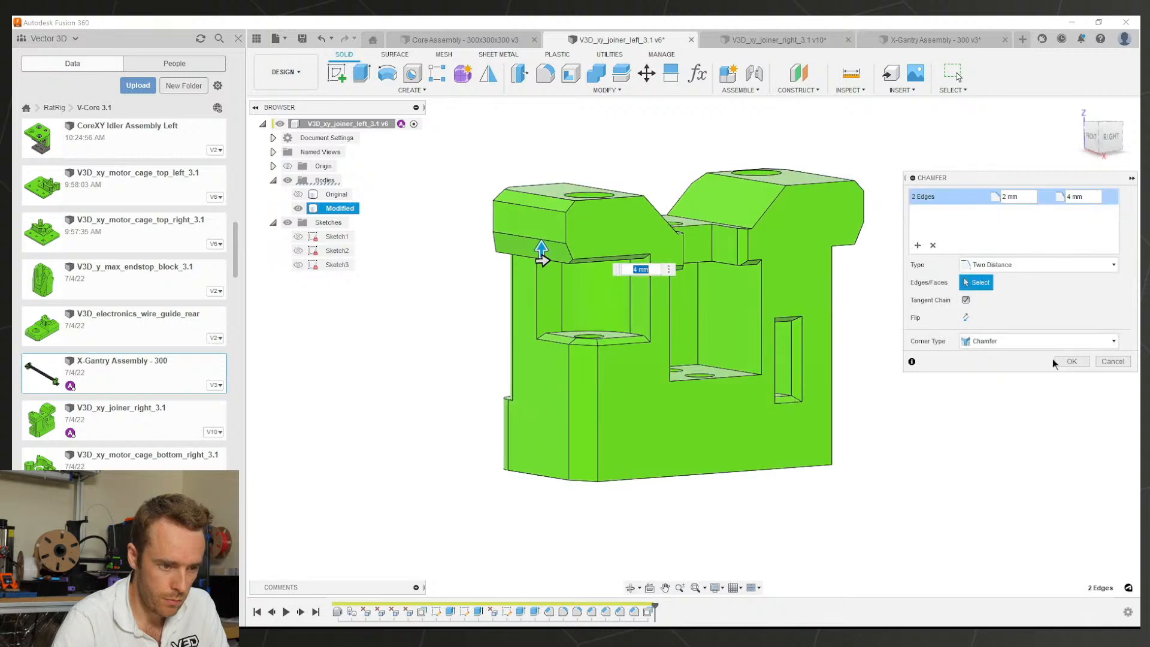
left_click(1070, 361)
middle_click_drag(785, 251, 742, 214, "shift")
left_click(736, 40)
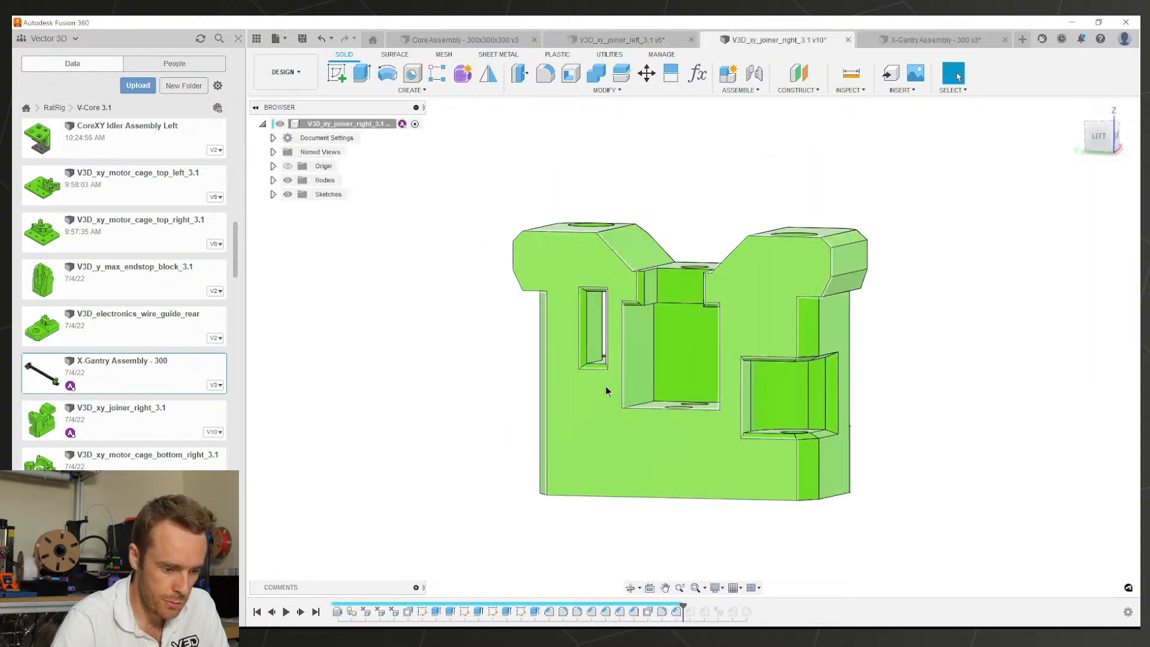
Step: Open the right joiner's existing chamfer to view which edges it covers
double_click(689, 611)
middle_click_drag(679, 308, 692, 382, "shift")
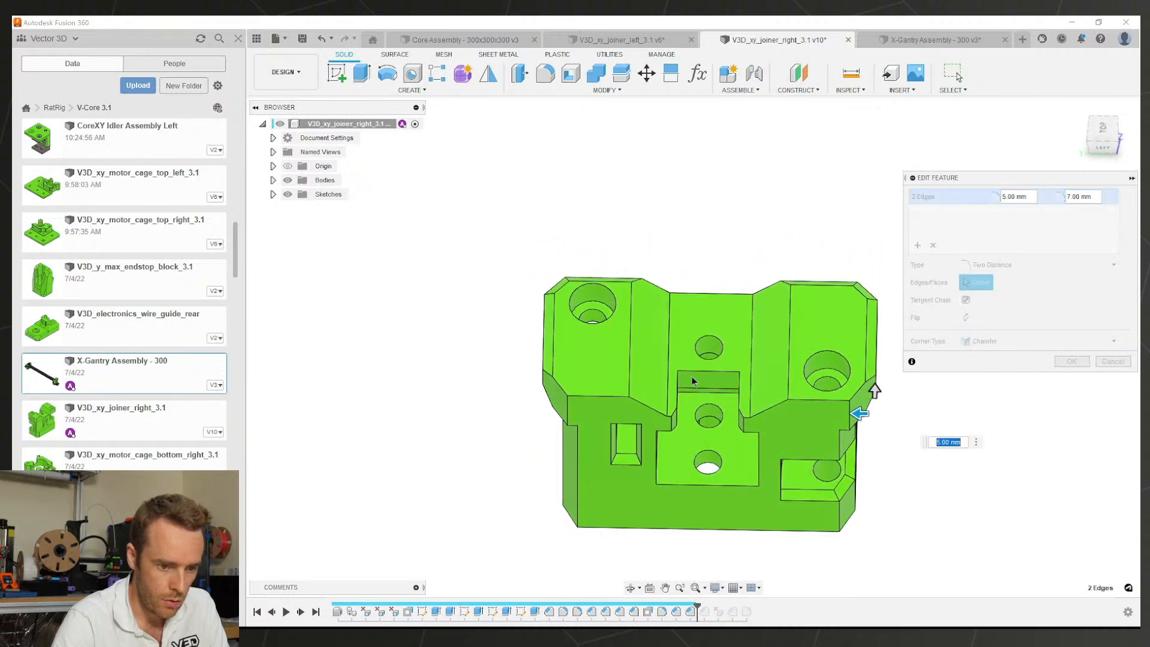
middle_click_drag(672, 302, 664, 318, "shift")
left_click(654, 41)
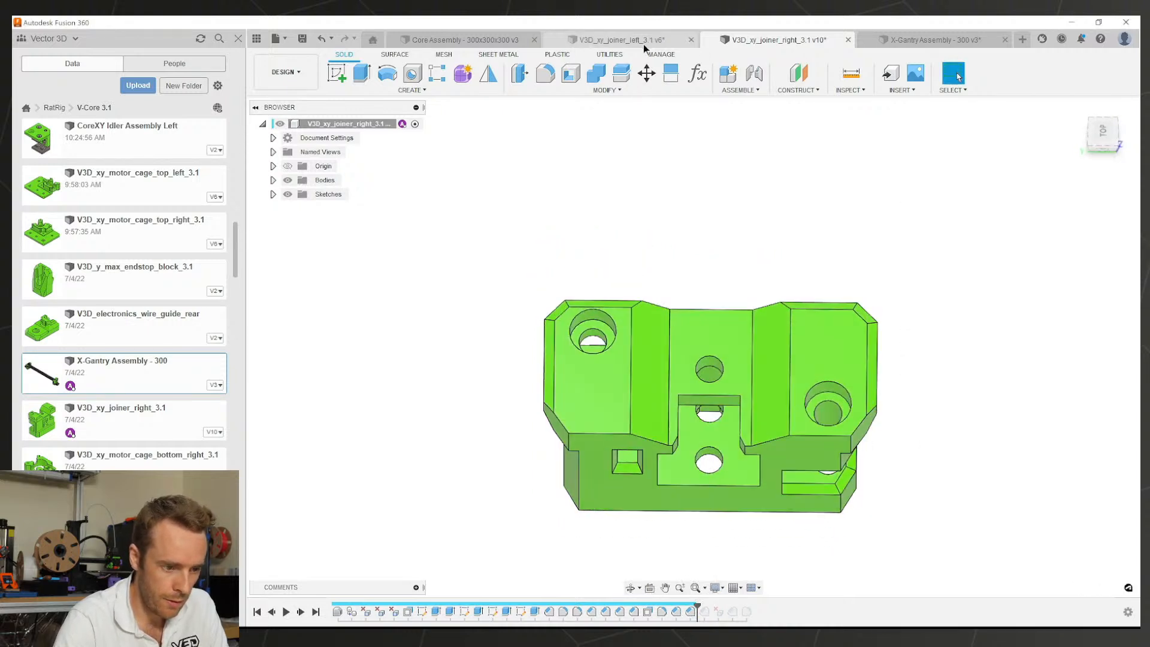
Step: Chamfer two matching edges of the left joiner with two distances, 5 mm and 7 mm
left_click(536, 239)
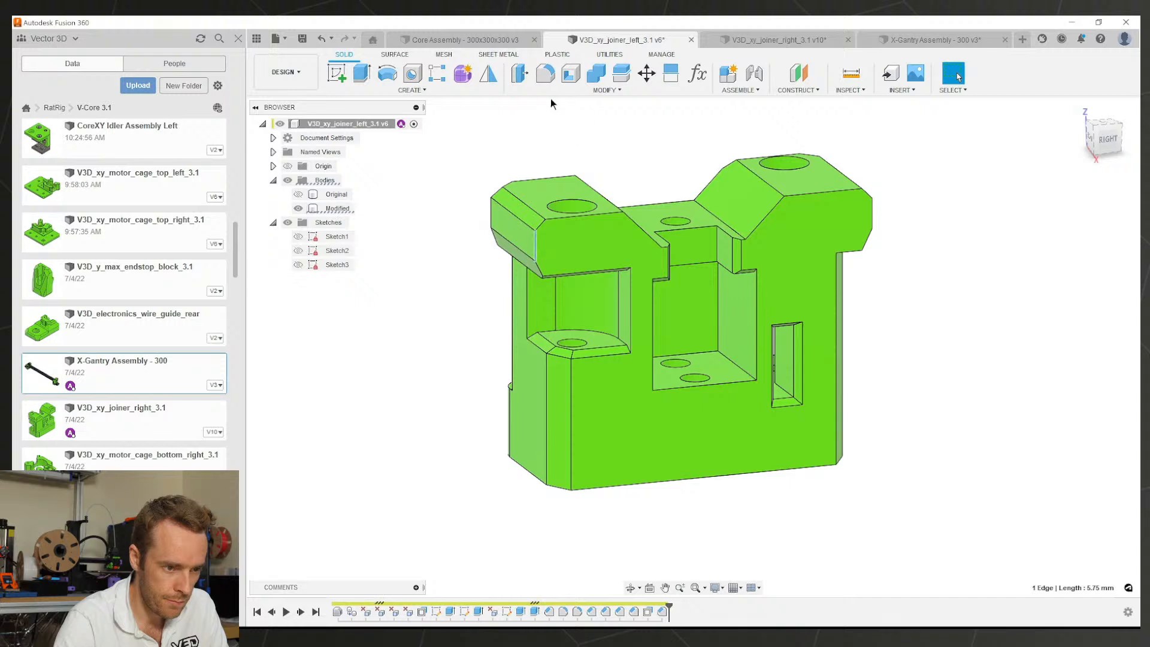
left_click(606, 90)
left_click(542, 124)
middle_click_drag(527, 236, 552, 235, "shift")
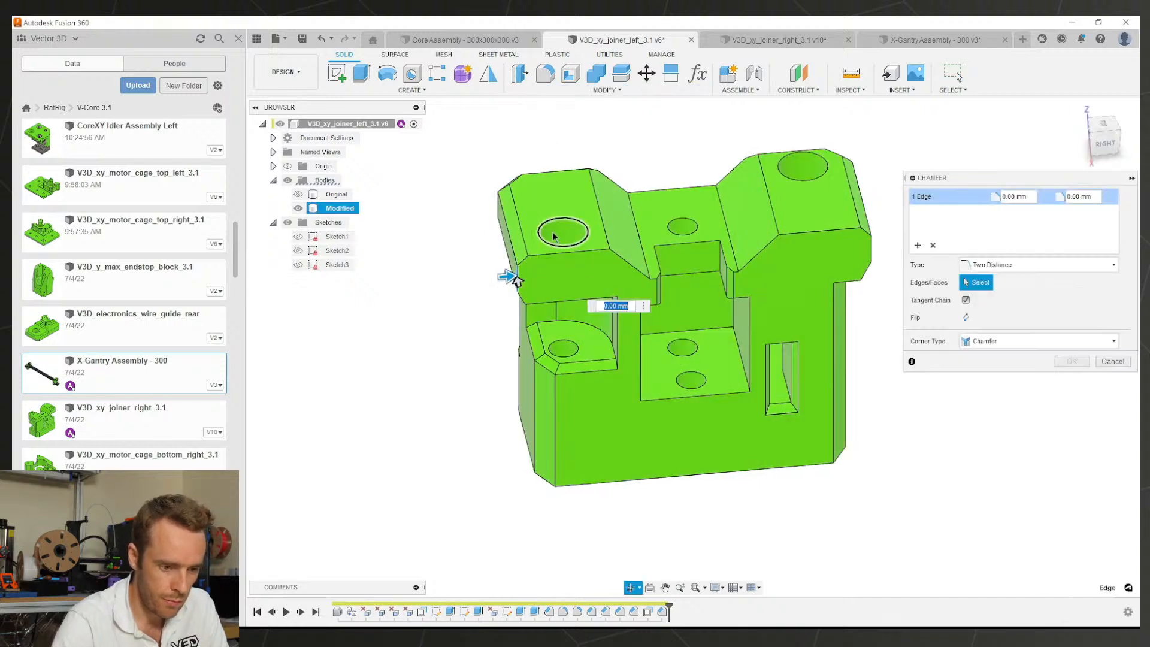
type("5")
key("Tab")
type("7")
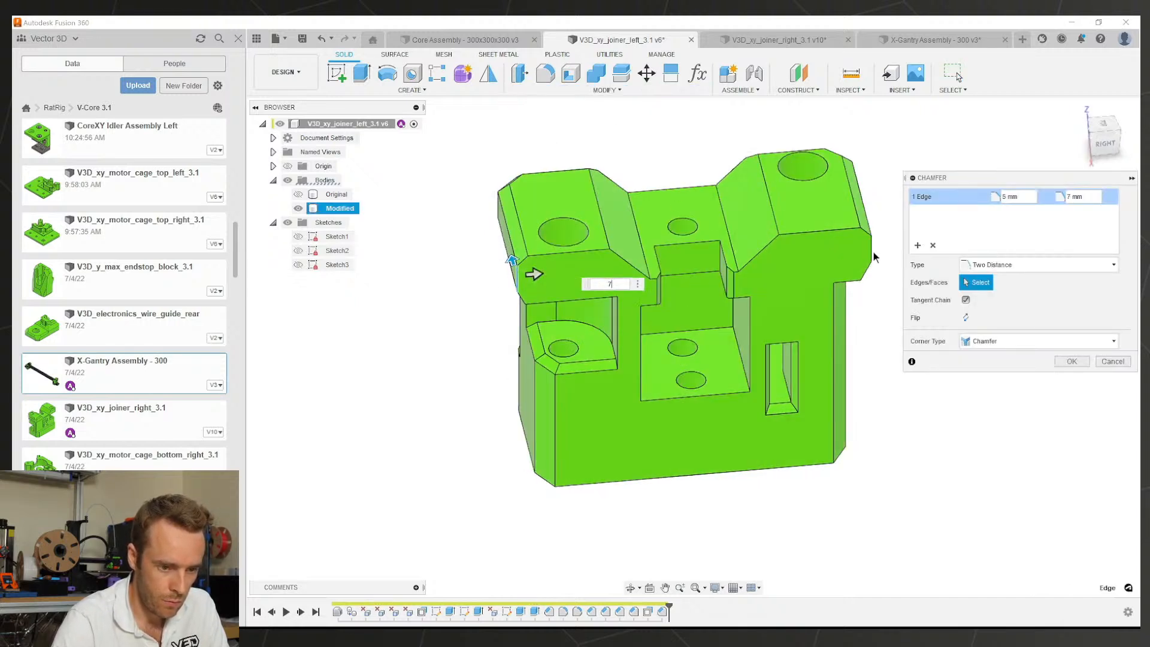
left_click(872, 252)
middle_click_drag(872, 254, 862, 311, "shift")
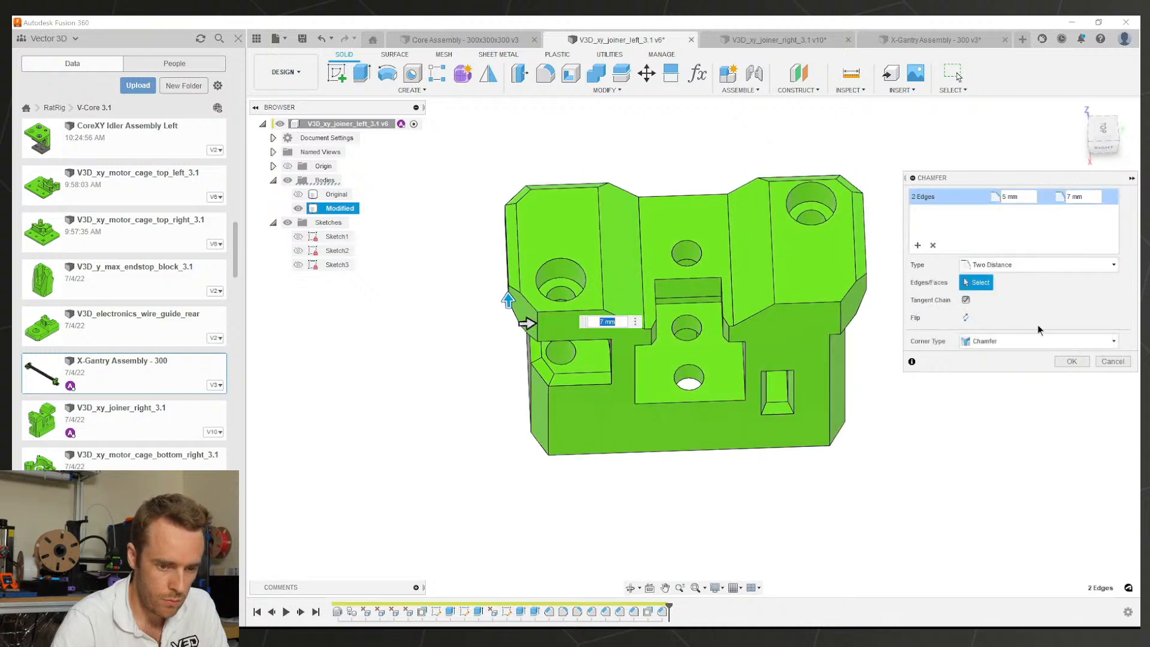
left_click(1071, 362)
Step: Check the right joiner's Chamfer8 to confirm its 2 mm size
left_click(722, 43)
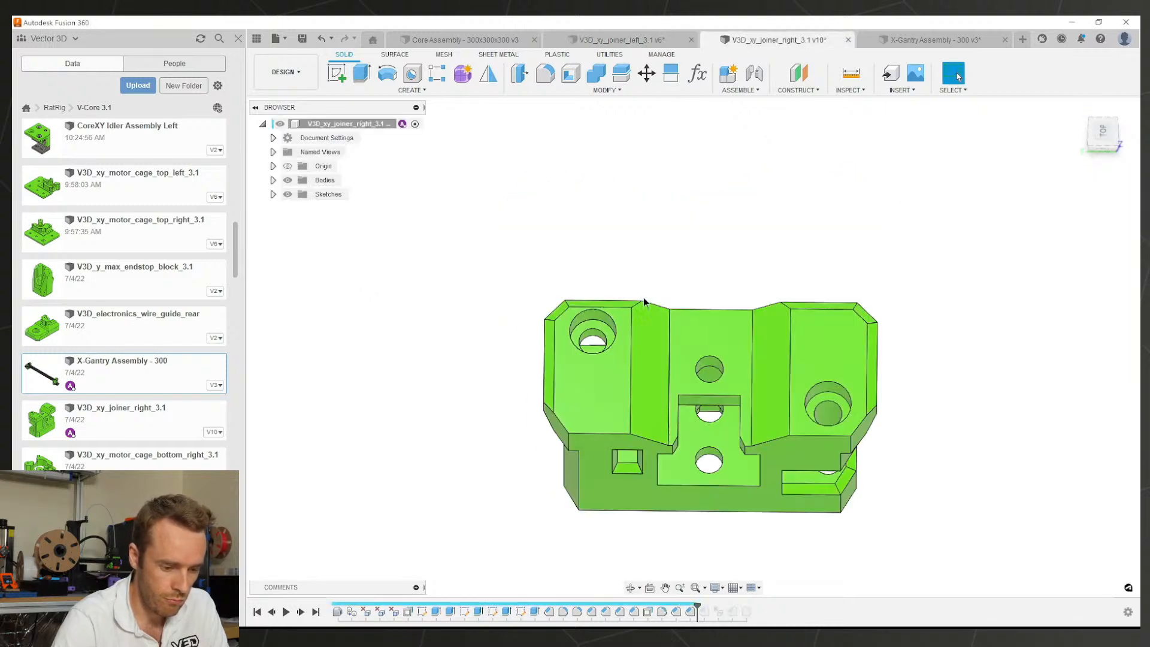
middle_click_drag(709, 465, 753, 427, "shift")
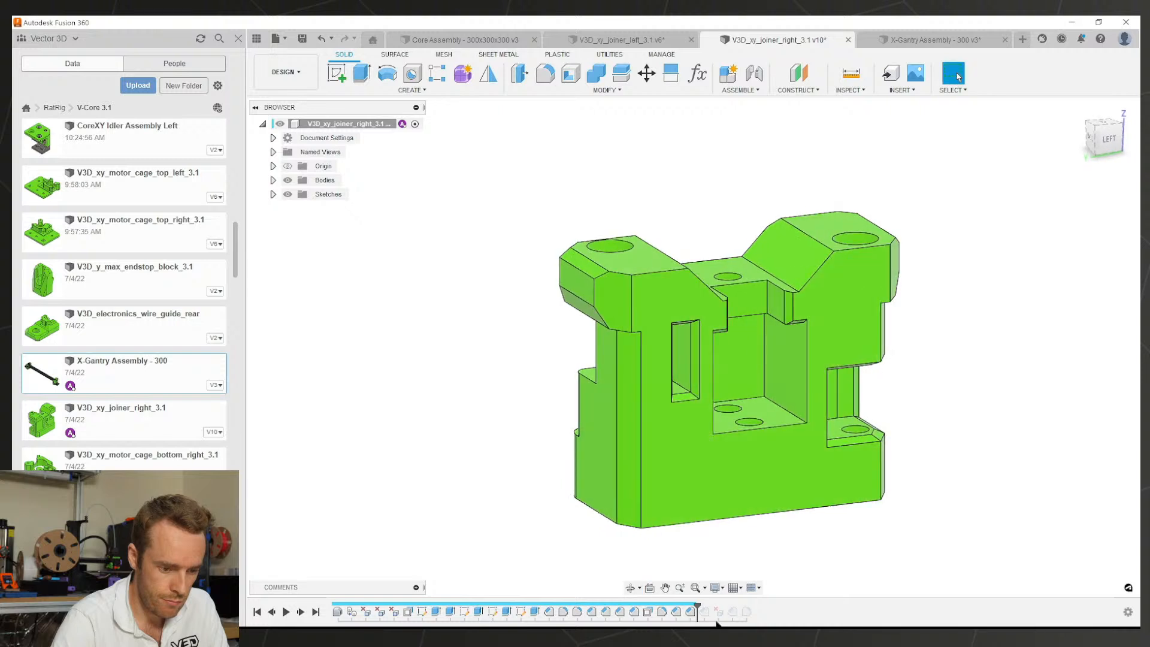
left_click_drag(698, 609, 710, 611)
left_click(704, 614)
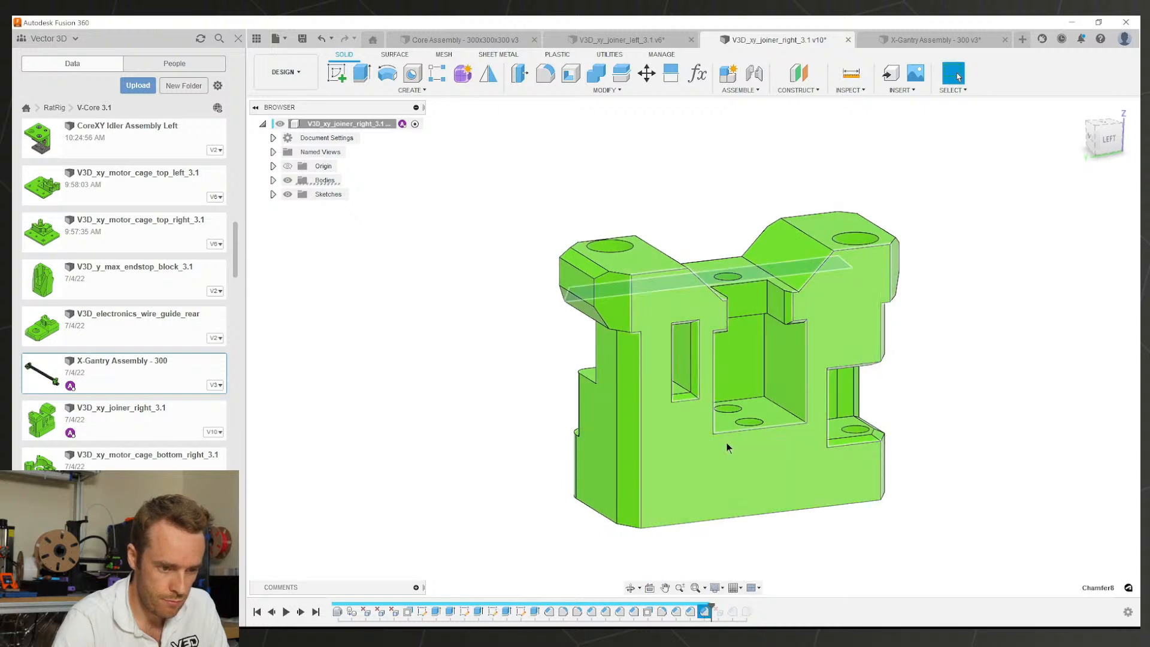
middle_click_drag(726, 444, 821, 383, "shift")
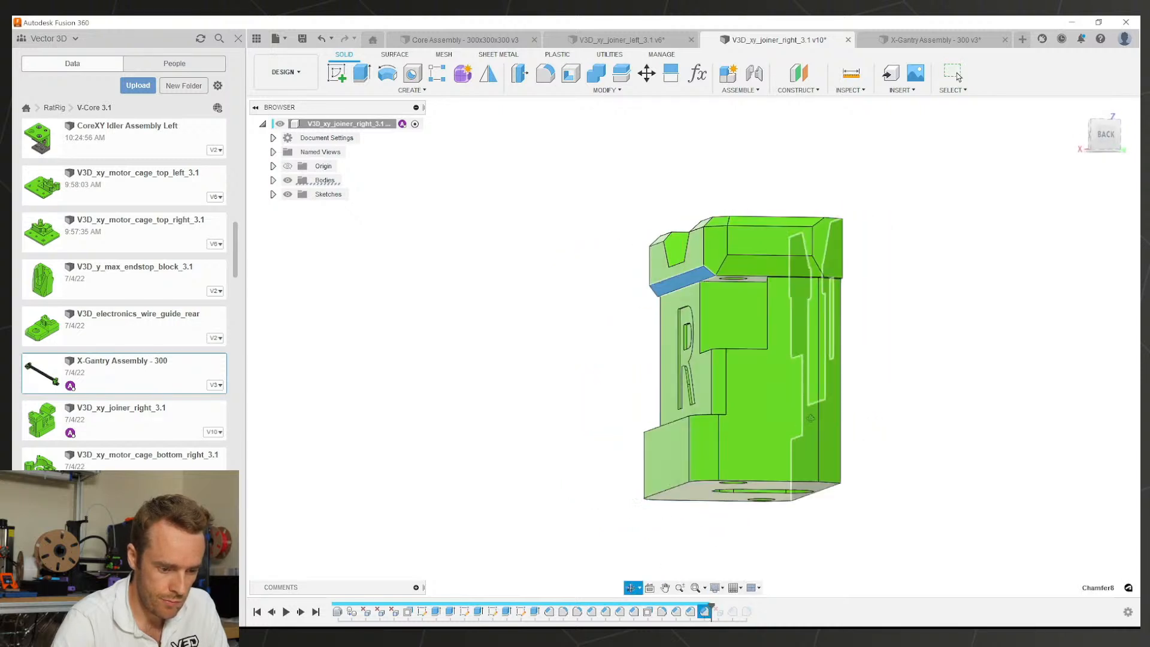
double_click(701, 612)
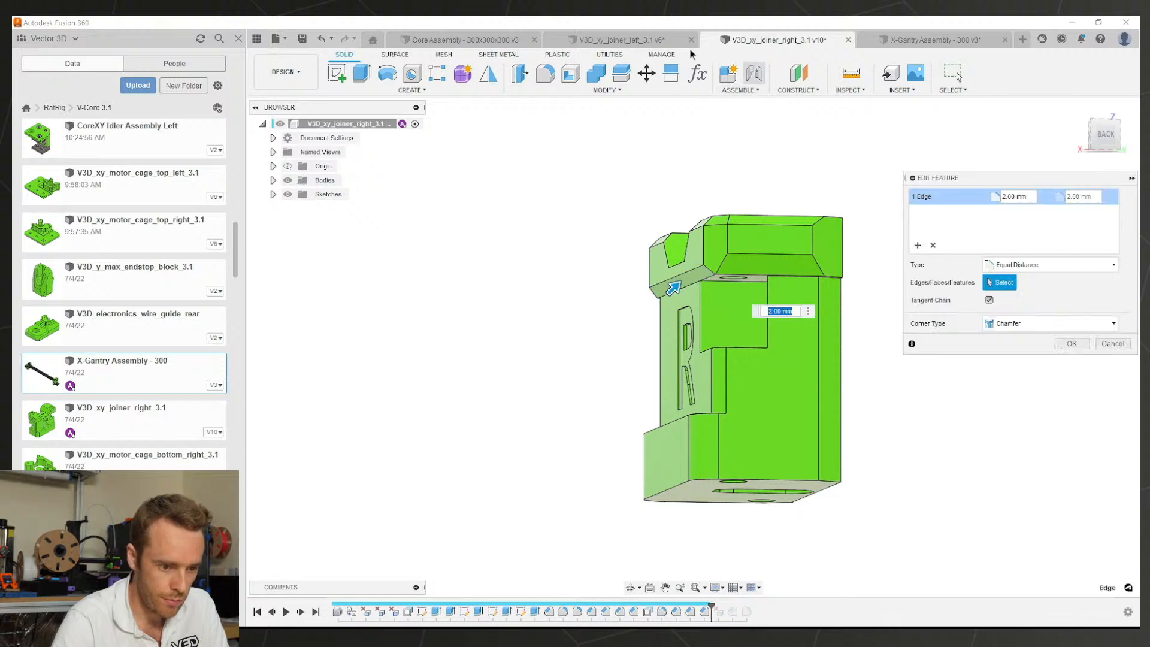
left_click(669, 42)
Step: Chamfer the left joiner's 57.50 mm top edge at 2 mm
middle_click_drag(690, 330, 853, 244, "shift")
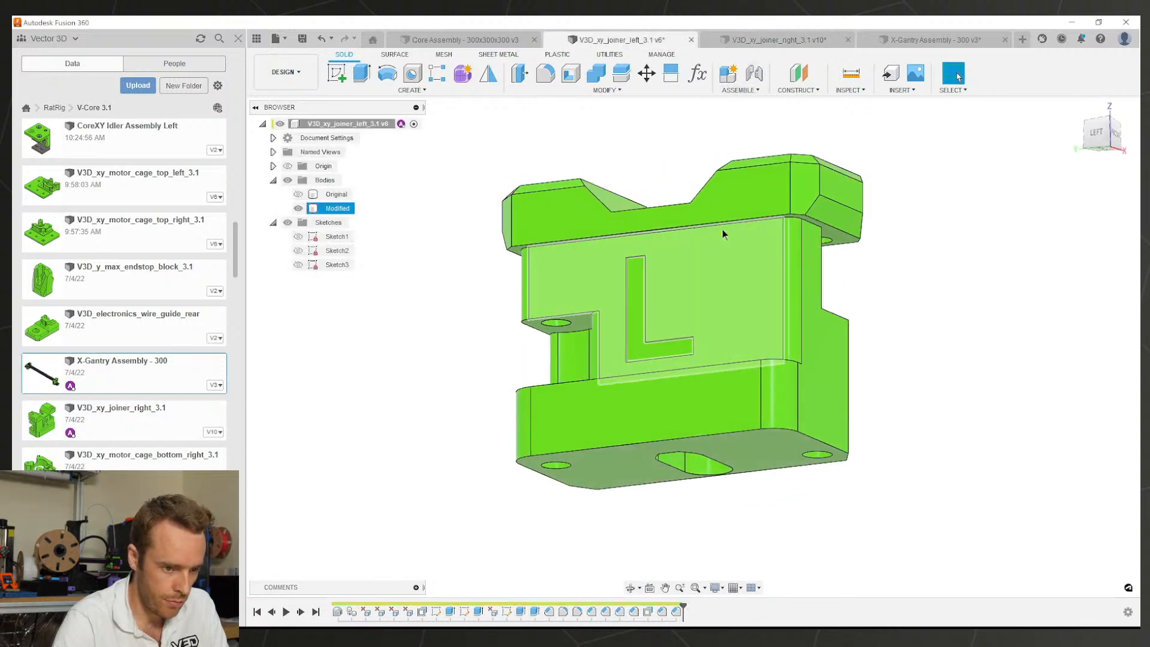
middle_click_drag(713, 229, 741, 237, "shift")
left_click(740, 237)
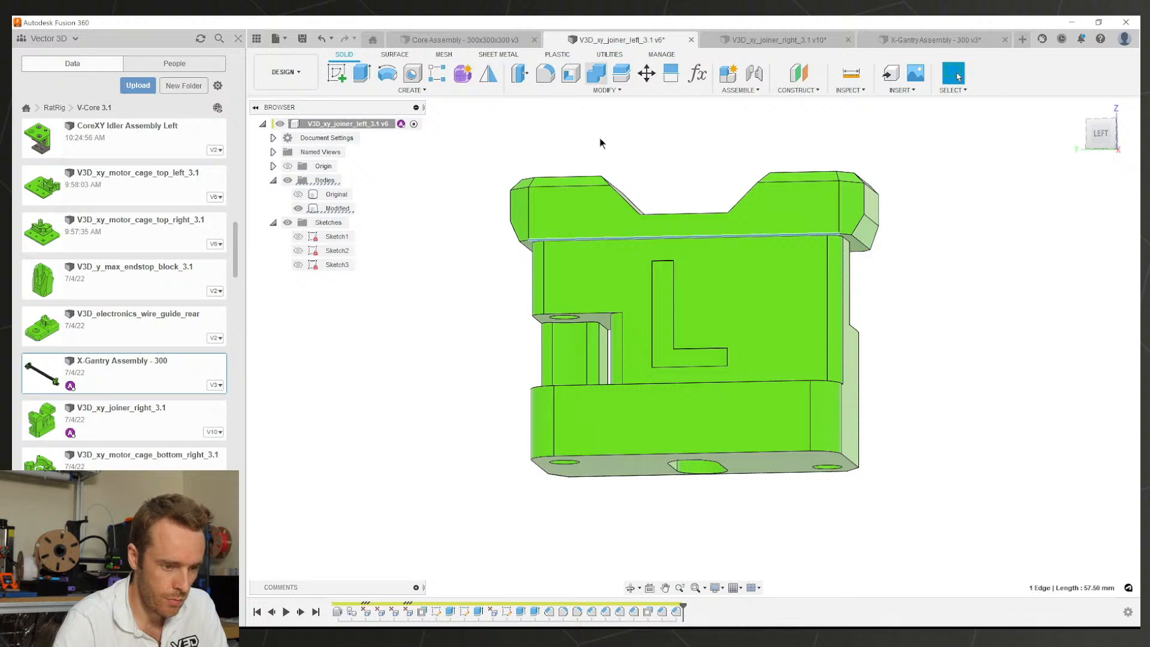
middle_click_drag(653, 155, 680, 170, "shift")
key("s")
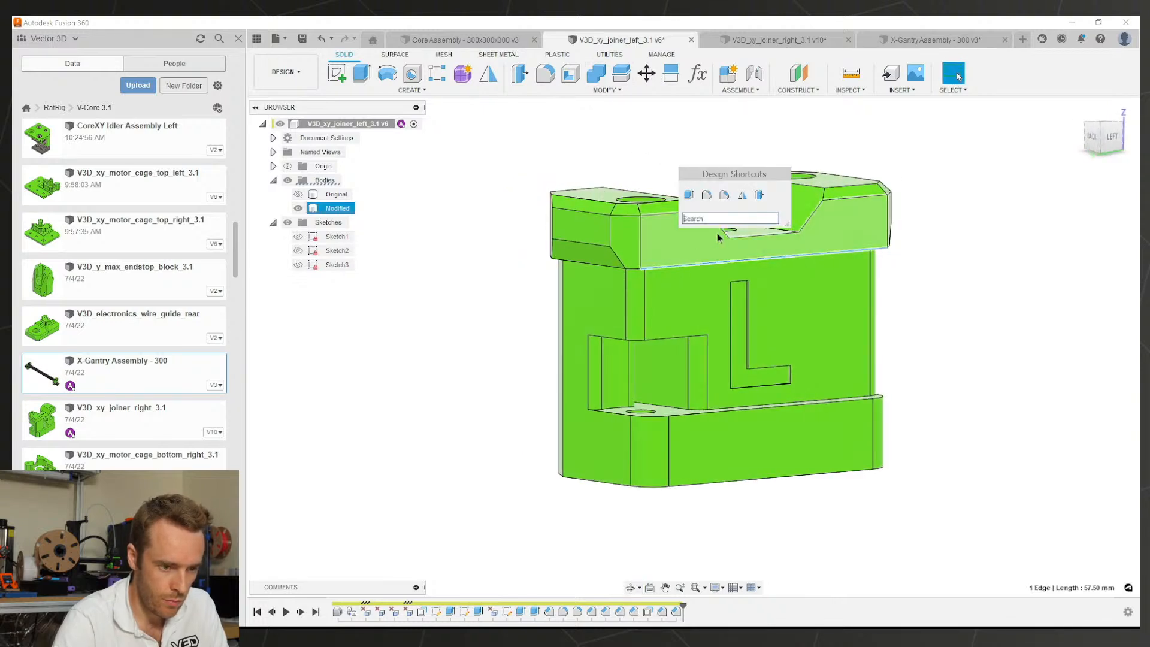
left_click(724, 195)
type("2")
key("Return")
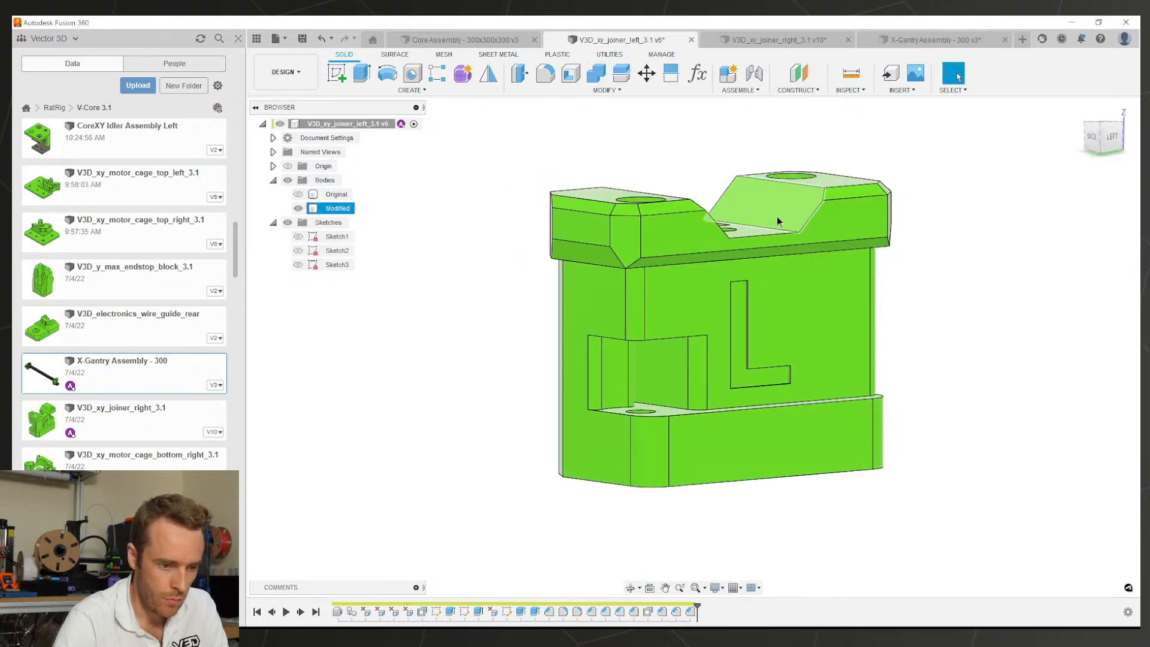
Step: Roll the right joiner's history forward to its final Fillet4 and inspect the part
left_click(743, 43)
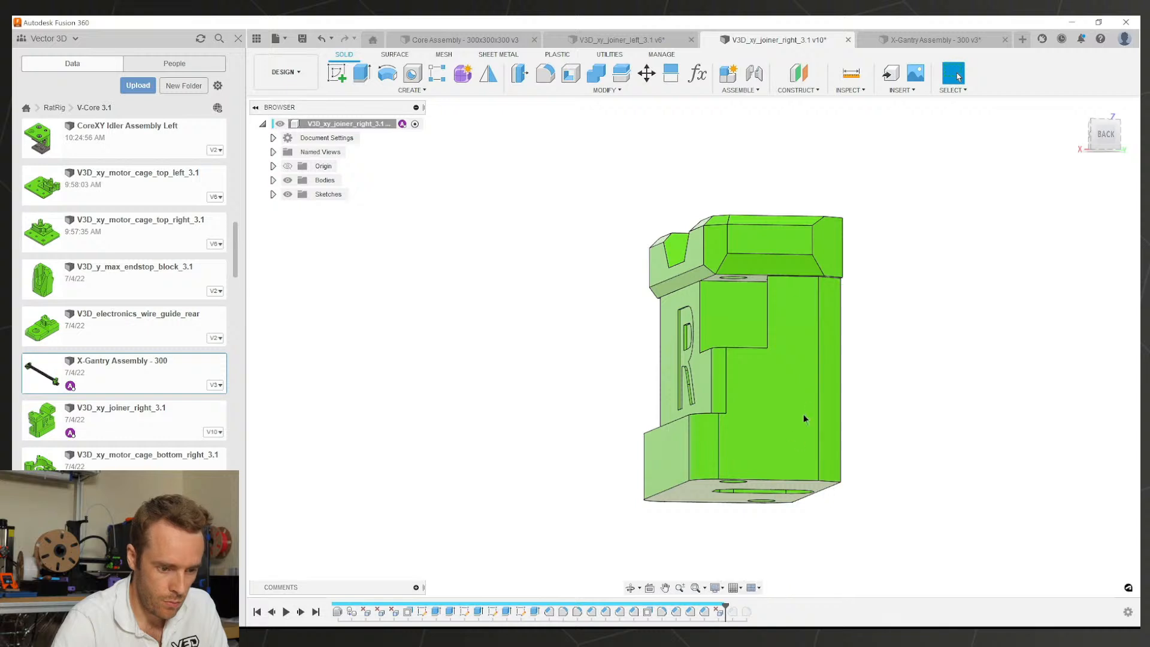
scroll(806, 413, "down", 2)
left_click(720, 612)
middle_click_drag(765, 421, 883, 467, "shift")
left_click(883, 467)
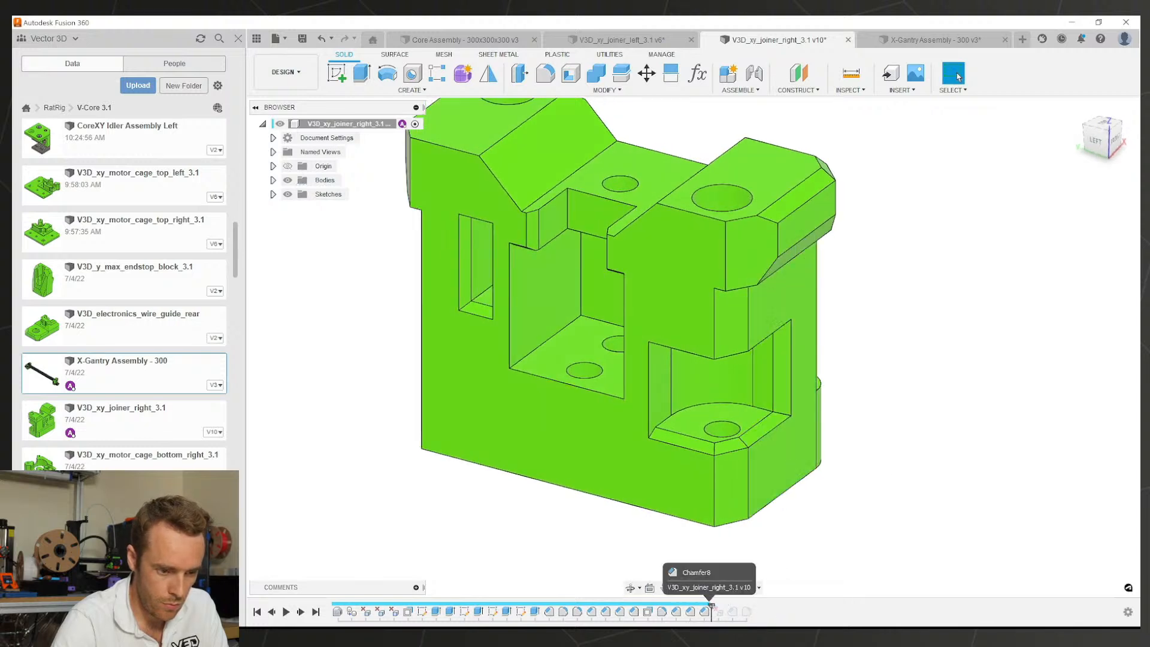
middle_click_drag(808, 435, 783, 422, "shift")
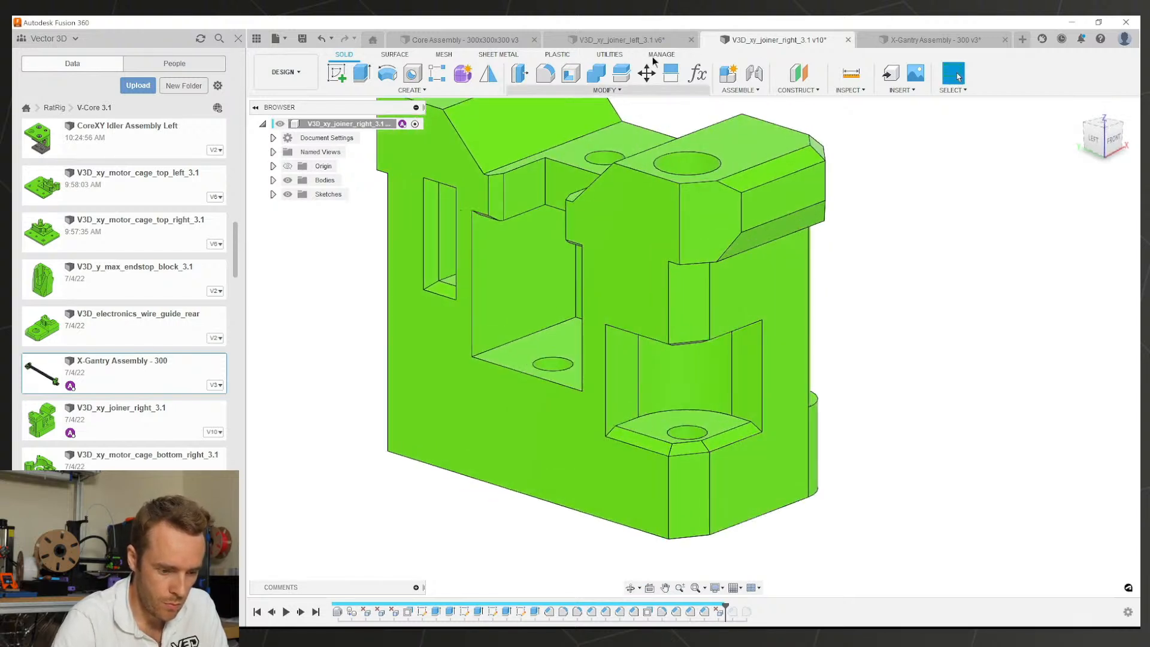
left_click_drag(735, 605, 739, 609)
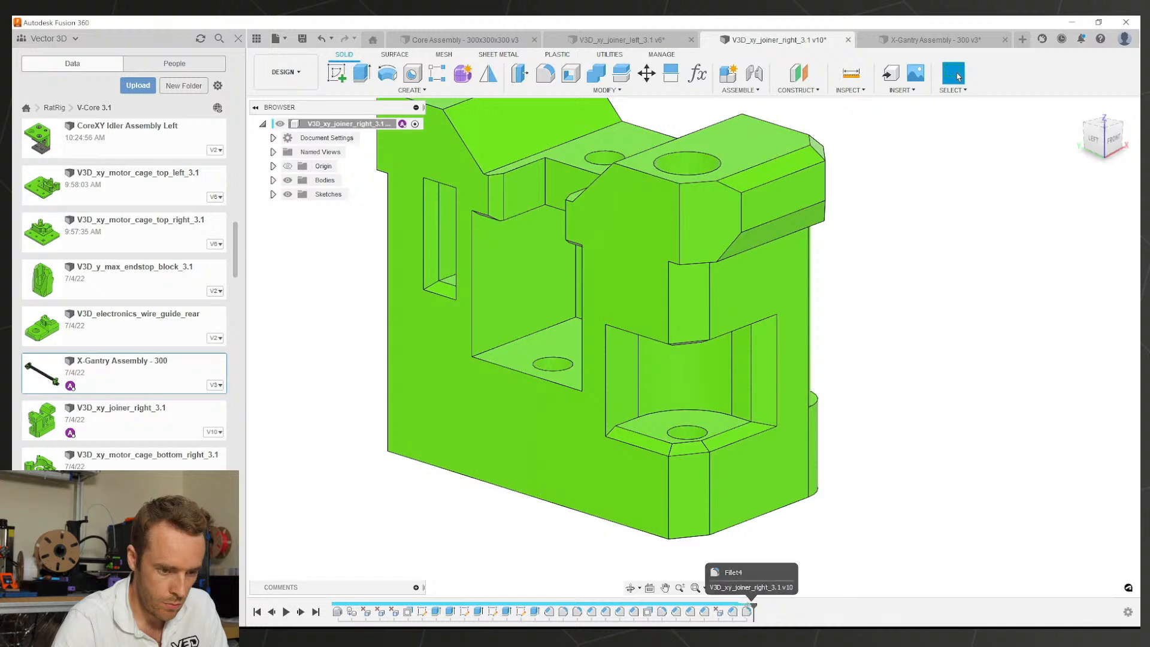
middle_click_drag(736, 436, 788, 450, "shift")
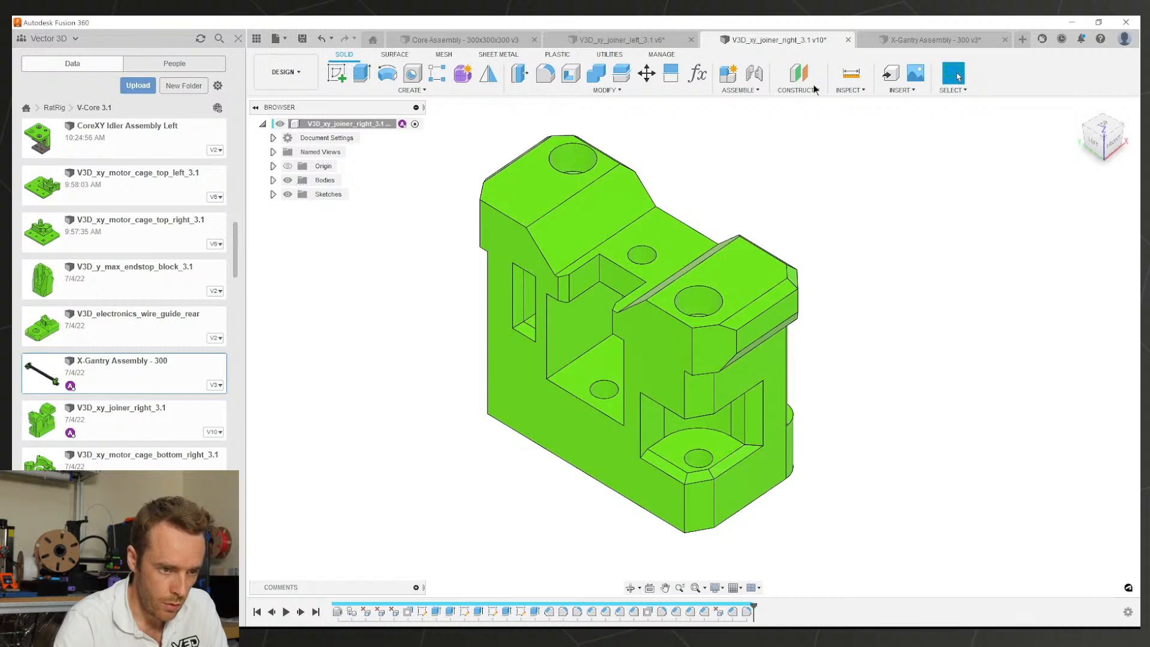
Step: Back in the left joiner, select the 15.25 mm vertical inner edge
left_click(650, 40)
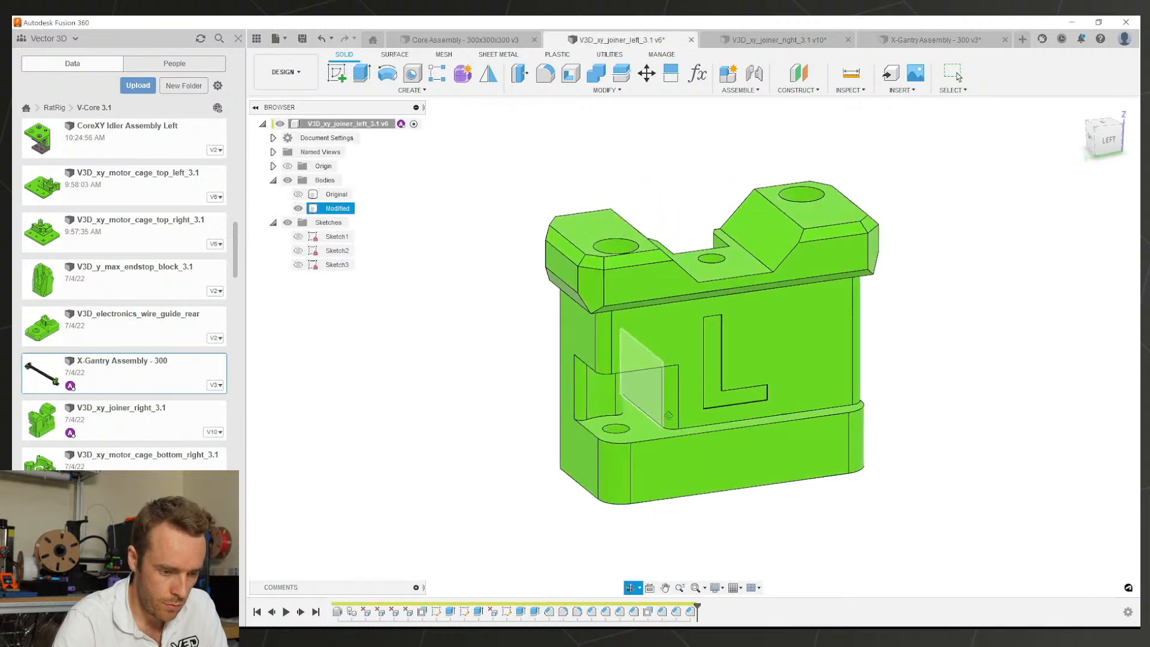
middle_click_drag(669, 415, 889, 427, "shift")
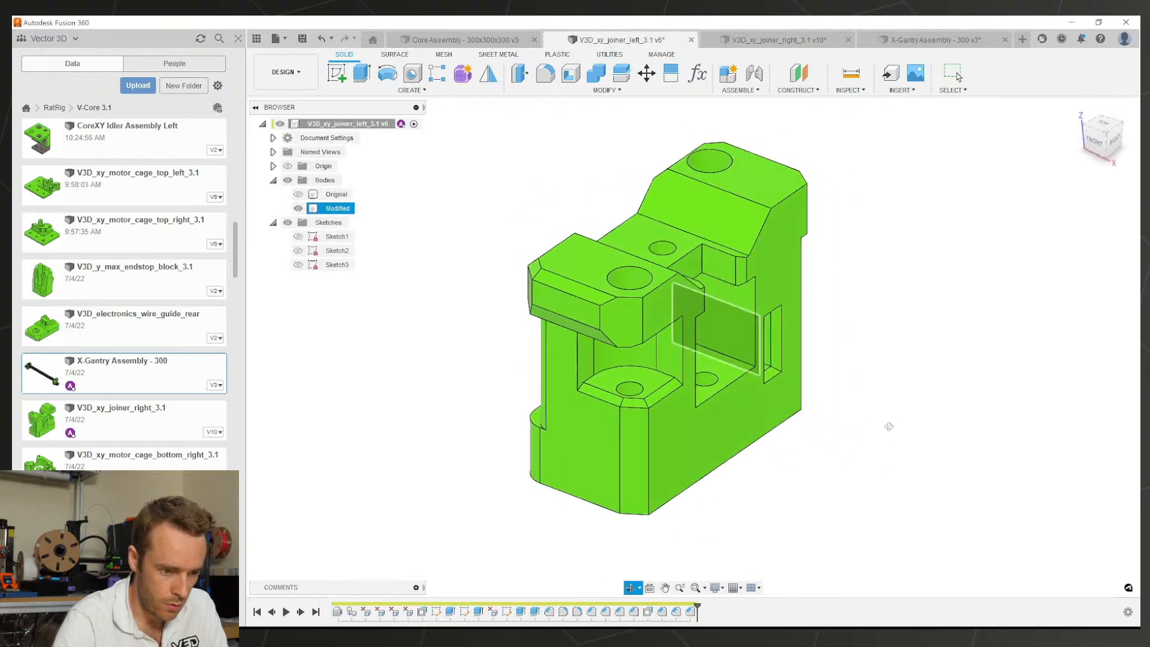
scroll(595, 390, "up", 3)
left_click(611, 342)
scroll(611, 341, "up", 2)
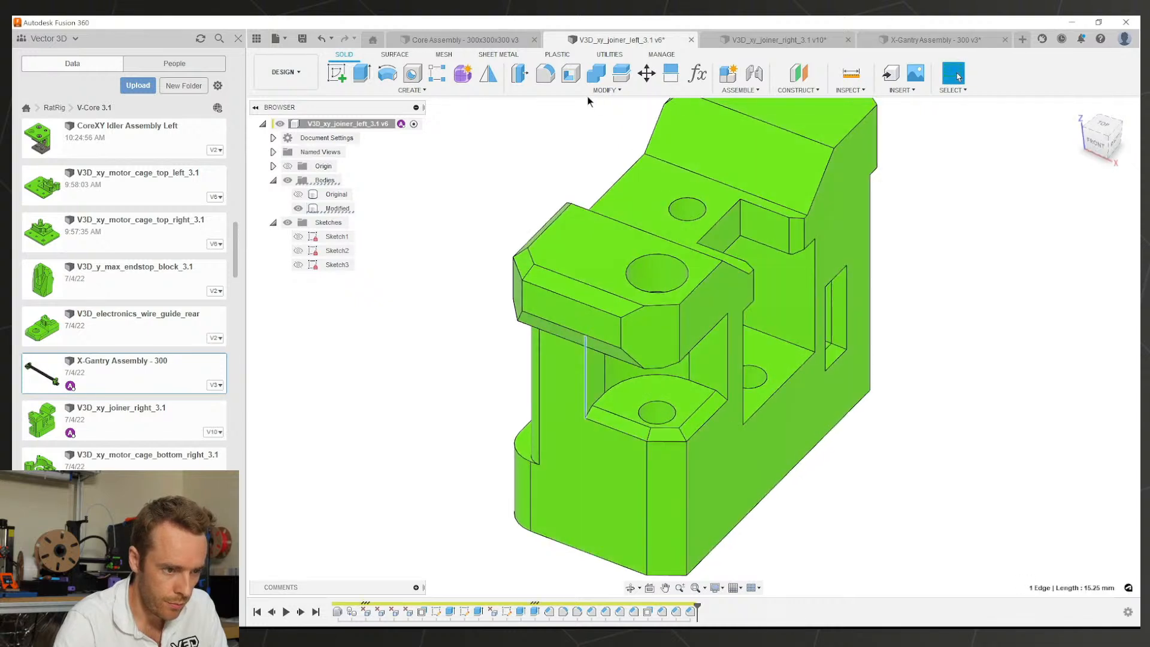
Step: Chamfer the selected vertical inner edge at 2 mm
left_click(553, 90)
left_click(550, 129)
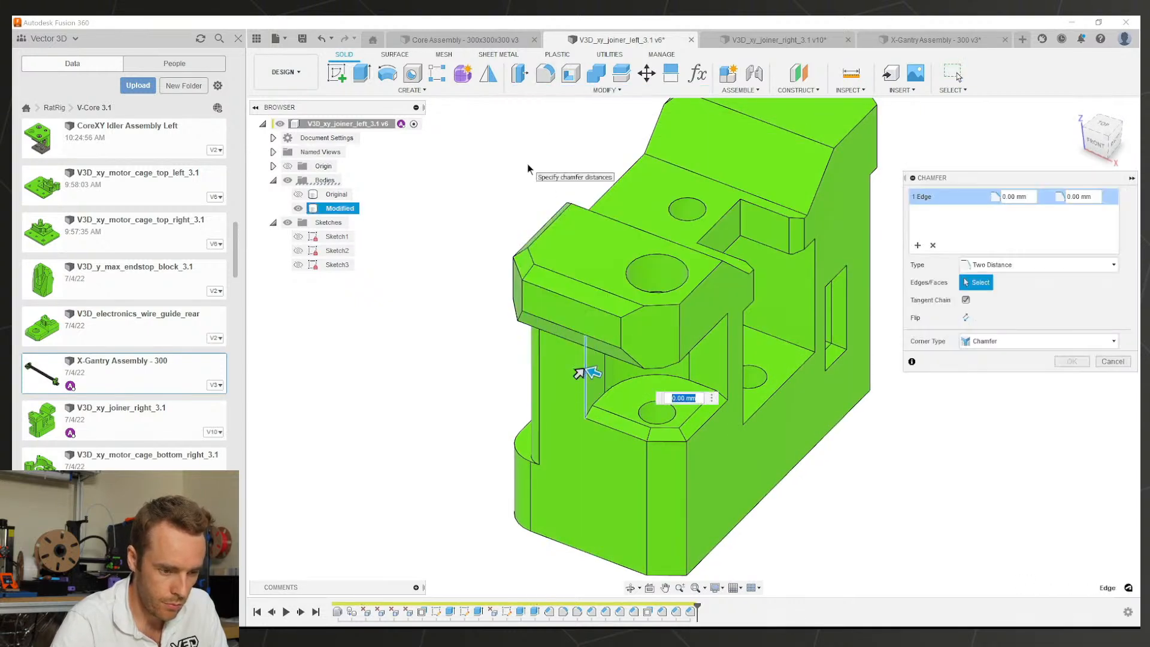
type("2")
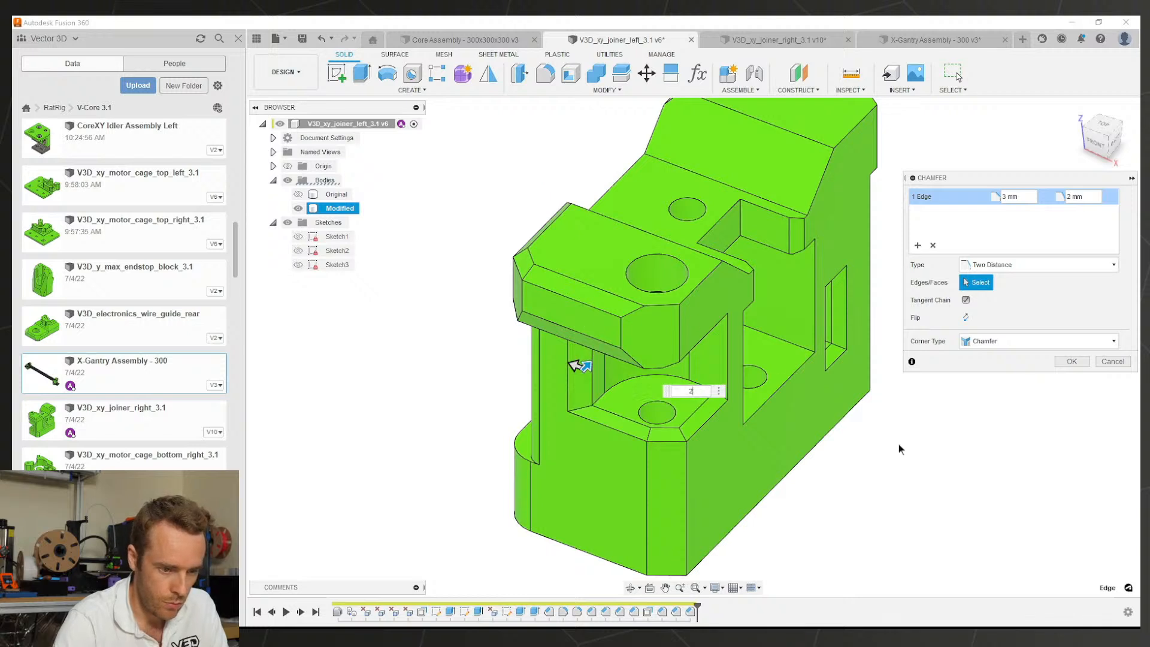
left_click(1072, 361)
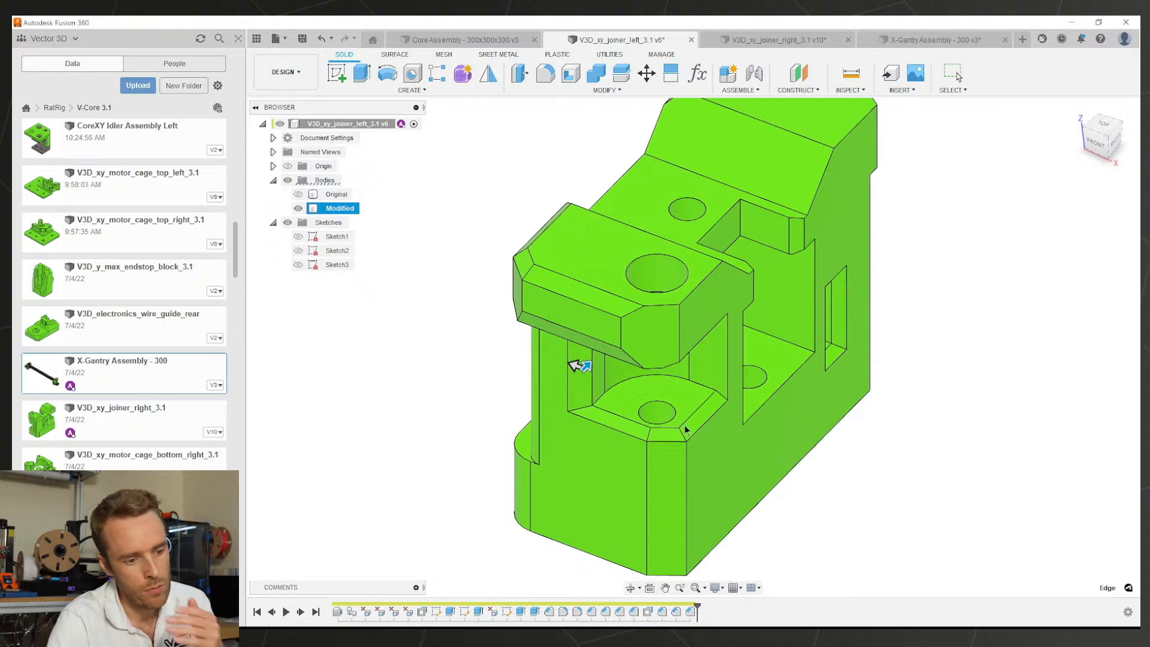
scroll(687, 436, "down", 5)
scroll(711, 409, "up", 3)
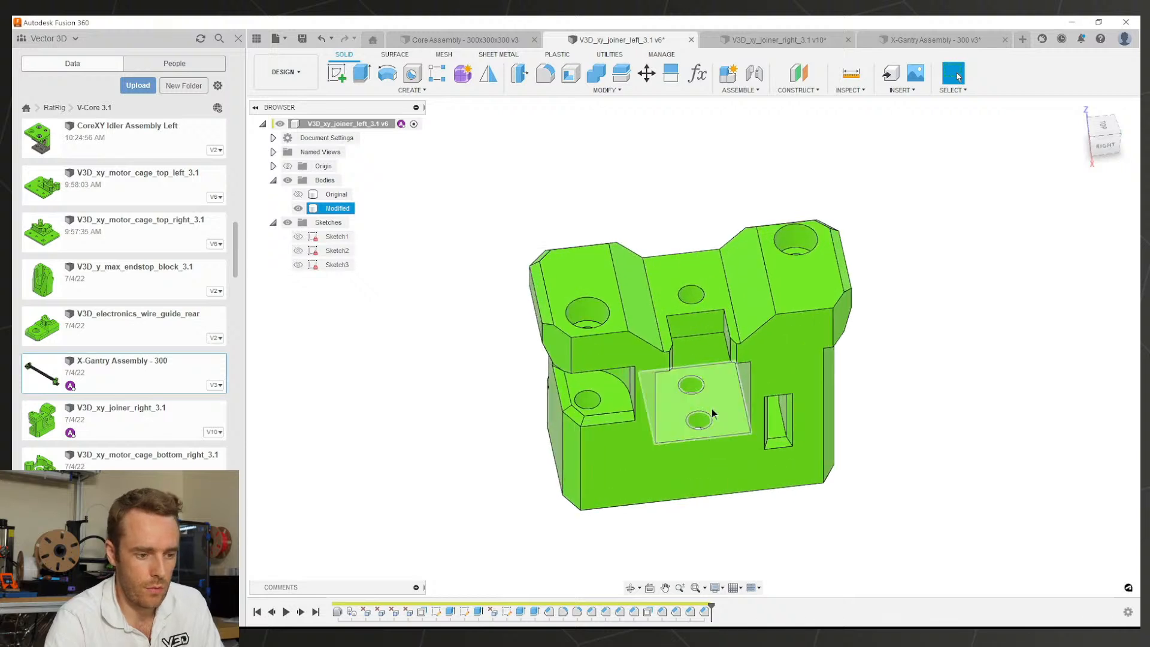
middle_click_drag(711, 409, 653, 377, "shift")
Step: Save the left joiner as v7 and bring up the X-Gantry Assembly
left_click(921, 393)
key("ctrl+s")
key("Return")
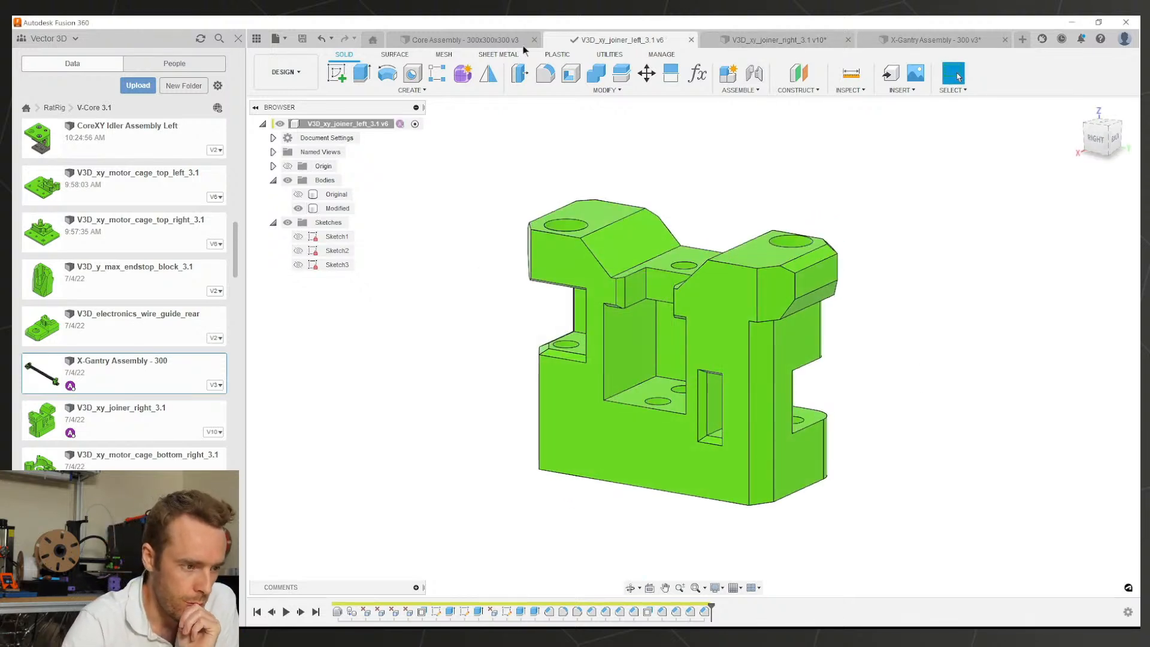
left_click(934, 40)
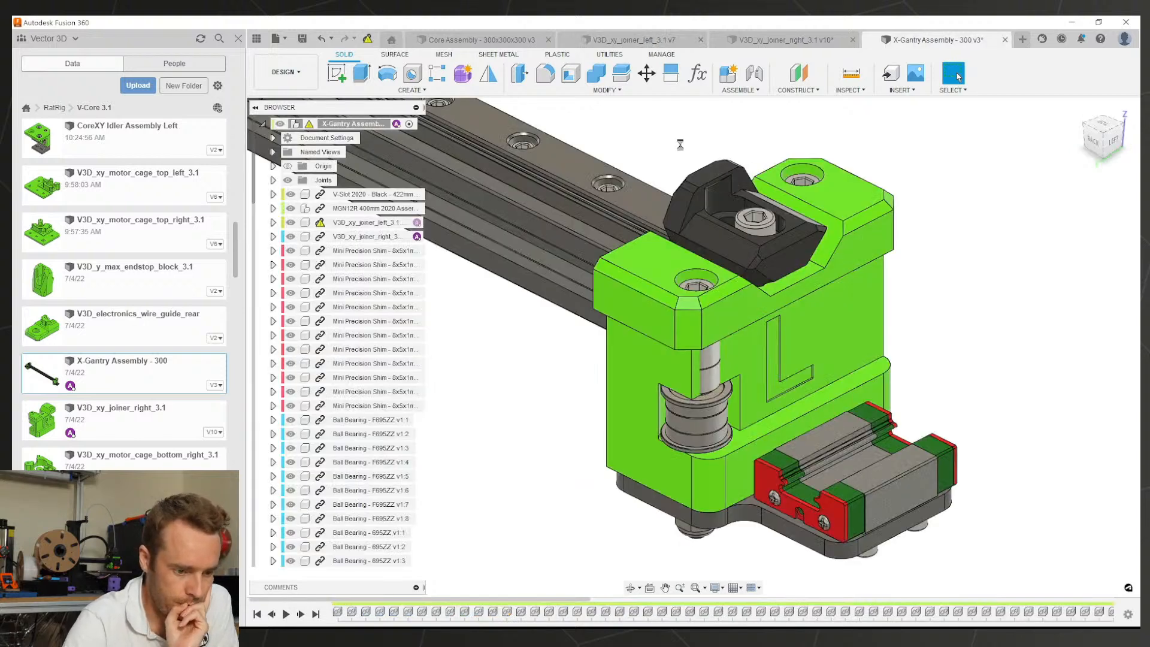
scroll(766, 384, "up", 4)
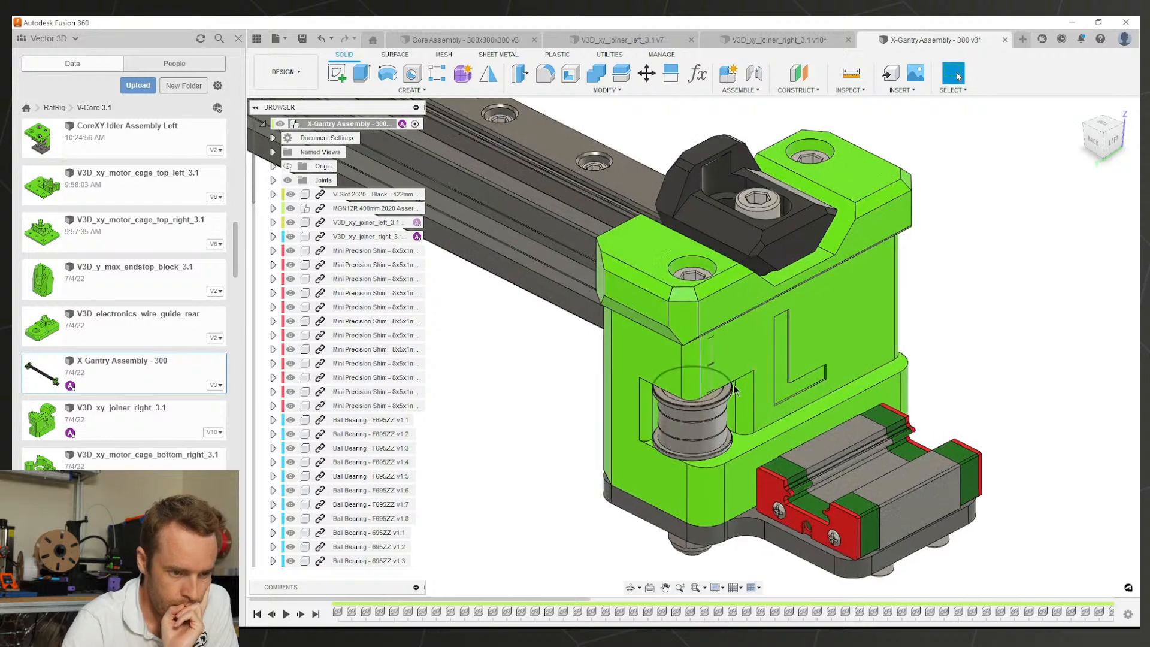
scroll(731, 335, "down", 3)
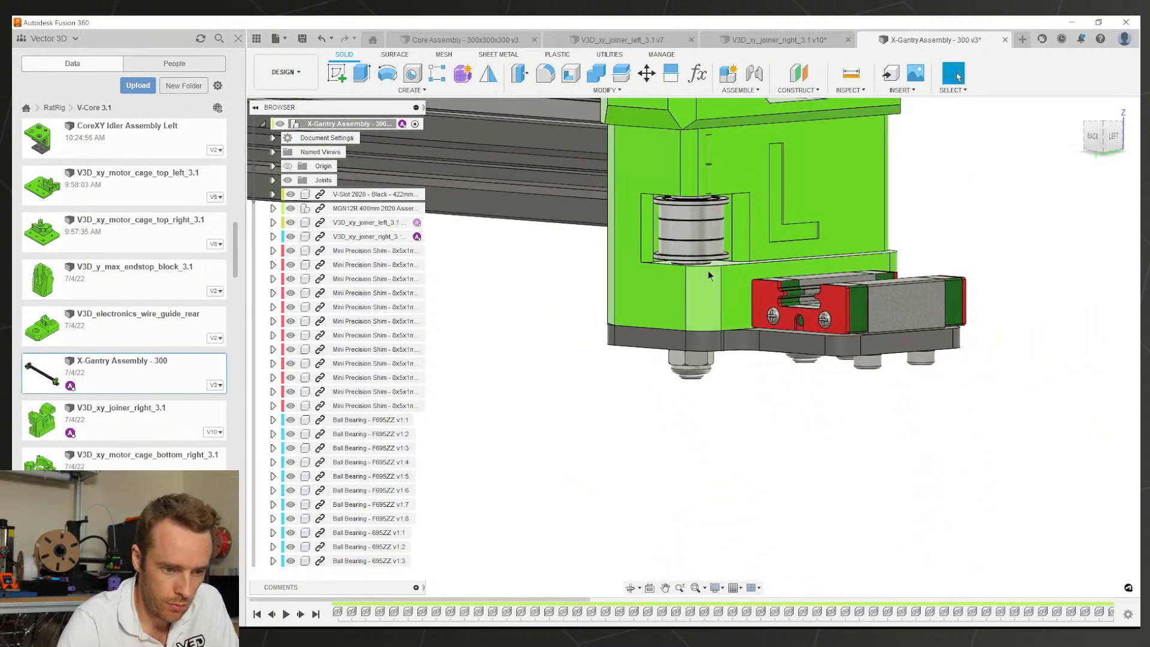
middle_click_drag(708, 270, 662, 348, "shift")
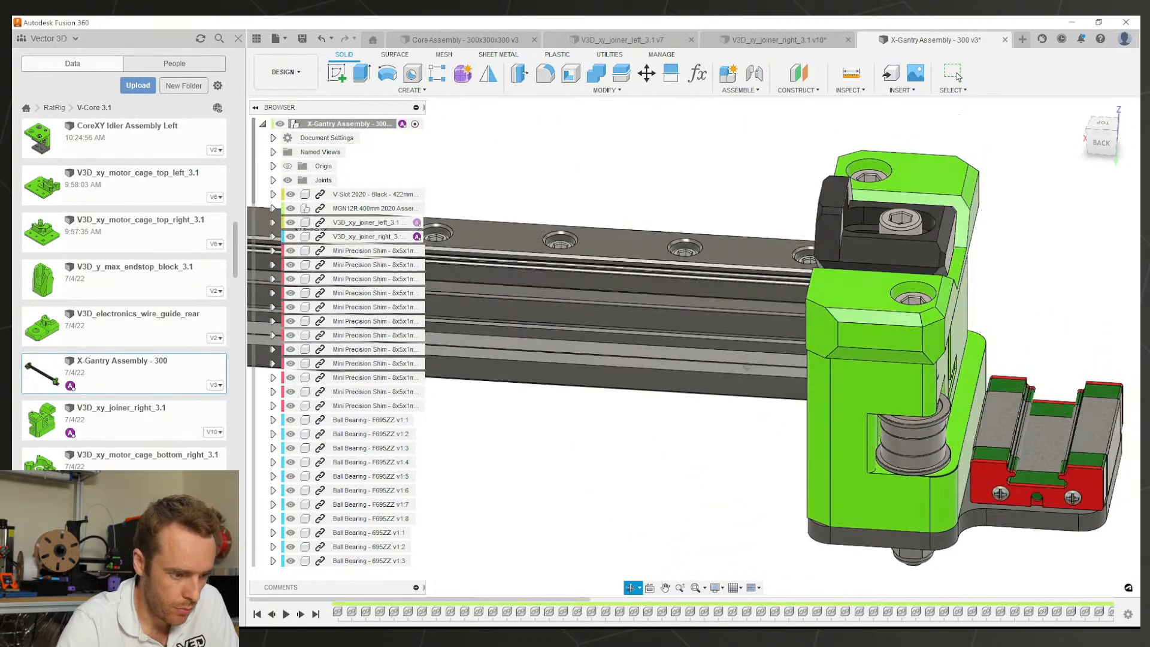
middle_click_drag(745, 367, 725, 335, "shift")
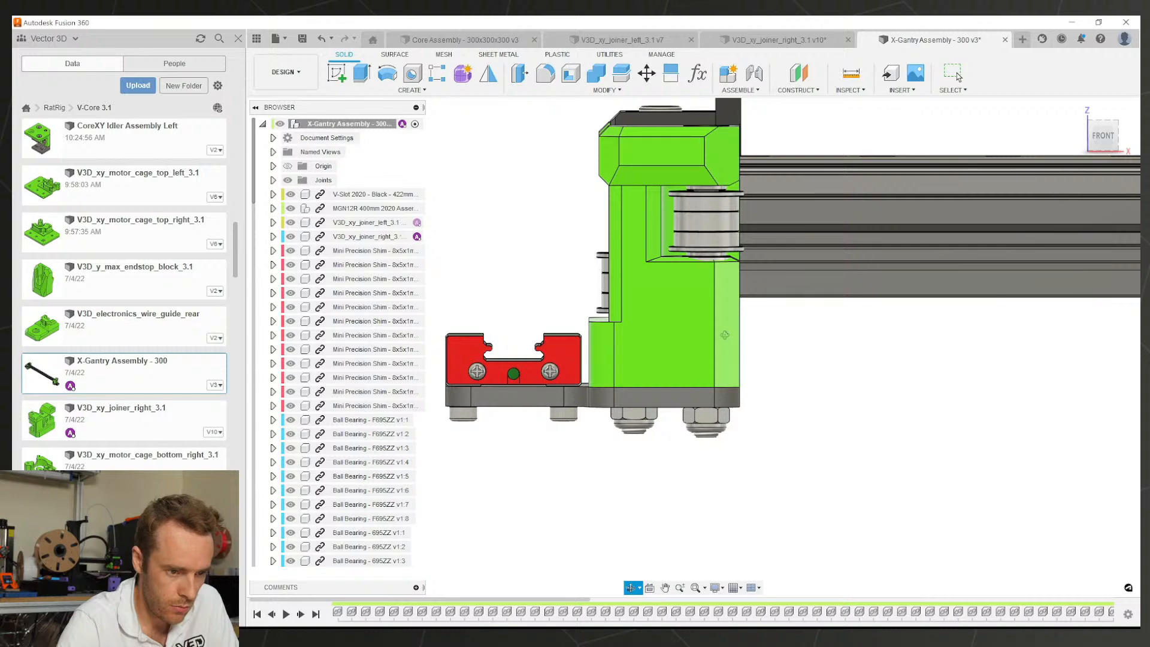
middle_click_drag(724, 335, 994, 306, "shift")
scroll(761, 349, "down", 4)
scroll(681, 366, "up", 3)
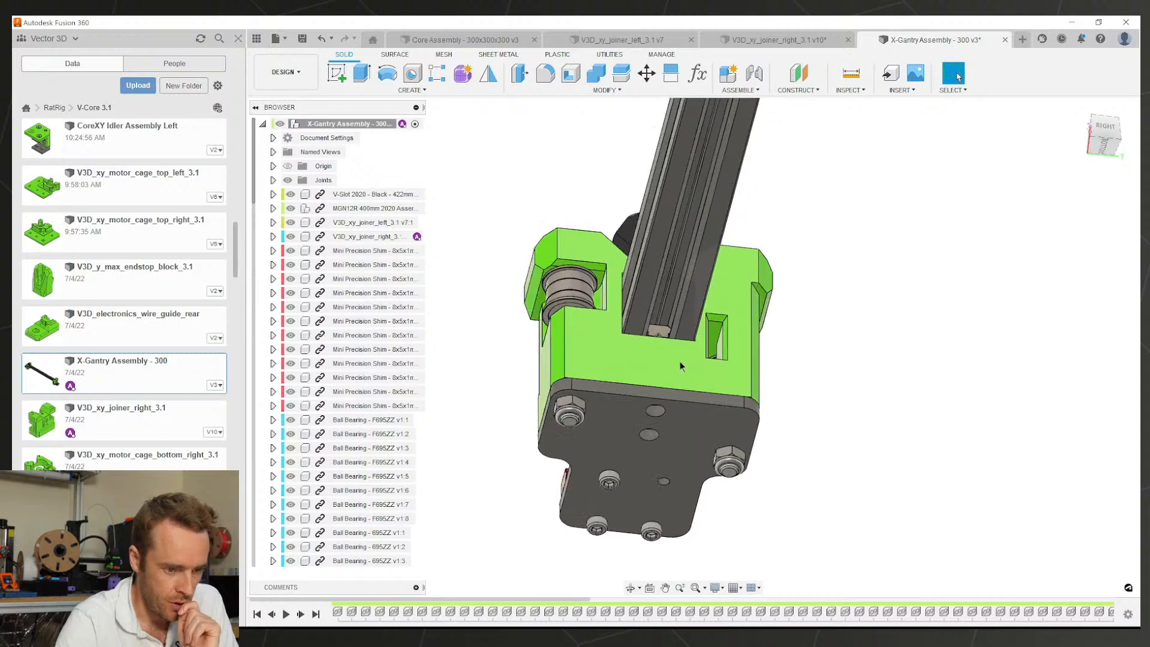
middle_click_drag(627, 324, 665, 310, "shift")
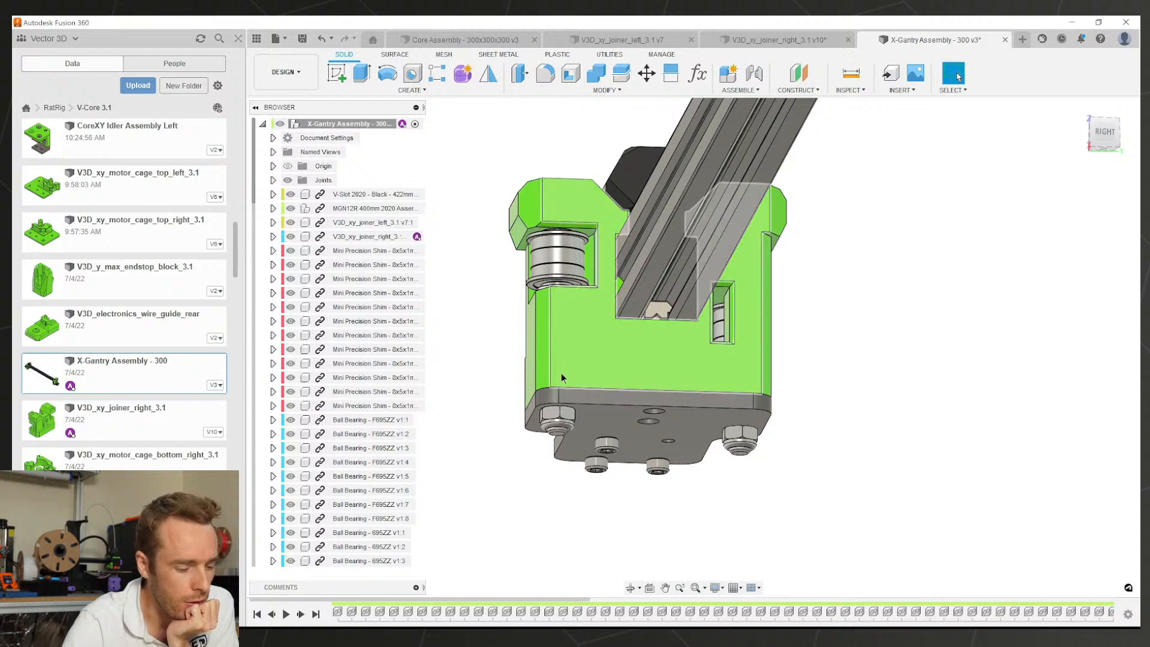
middle_click_drag(562, 377, 669, 354, "shift")
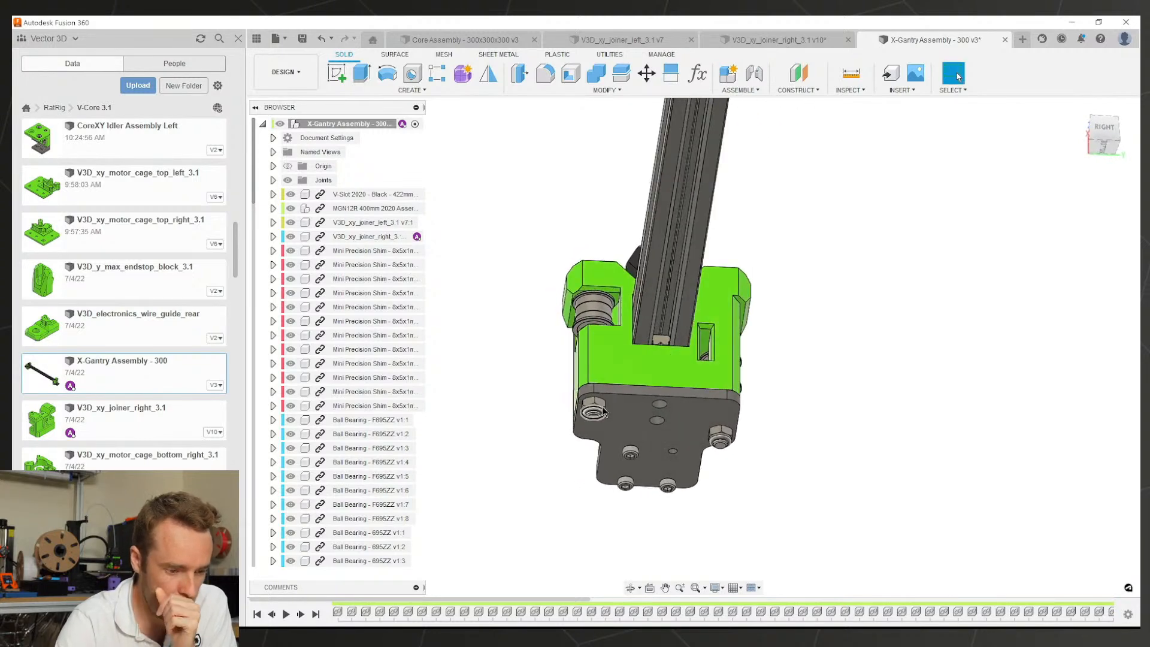
middle_click_drag(713, 442, 712, 366, "shift")
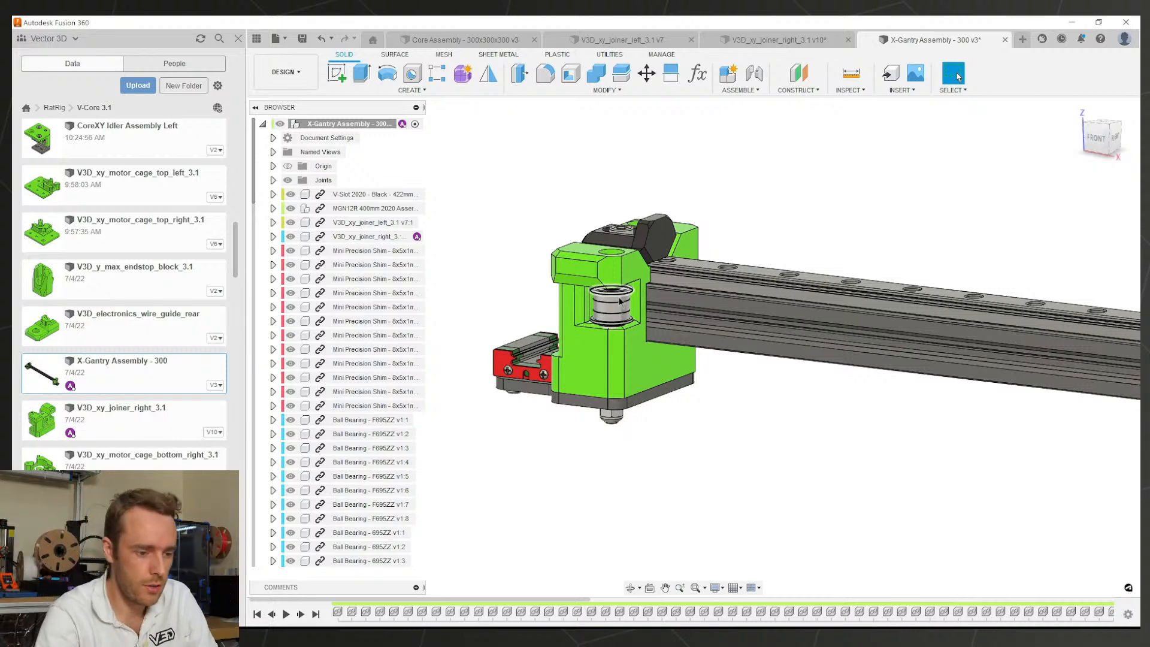
middle_click_drag(656, 410, 542, 361, "shift")
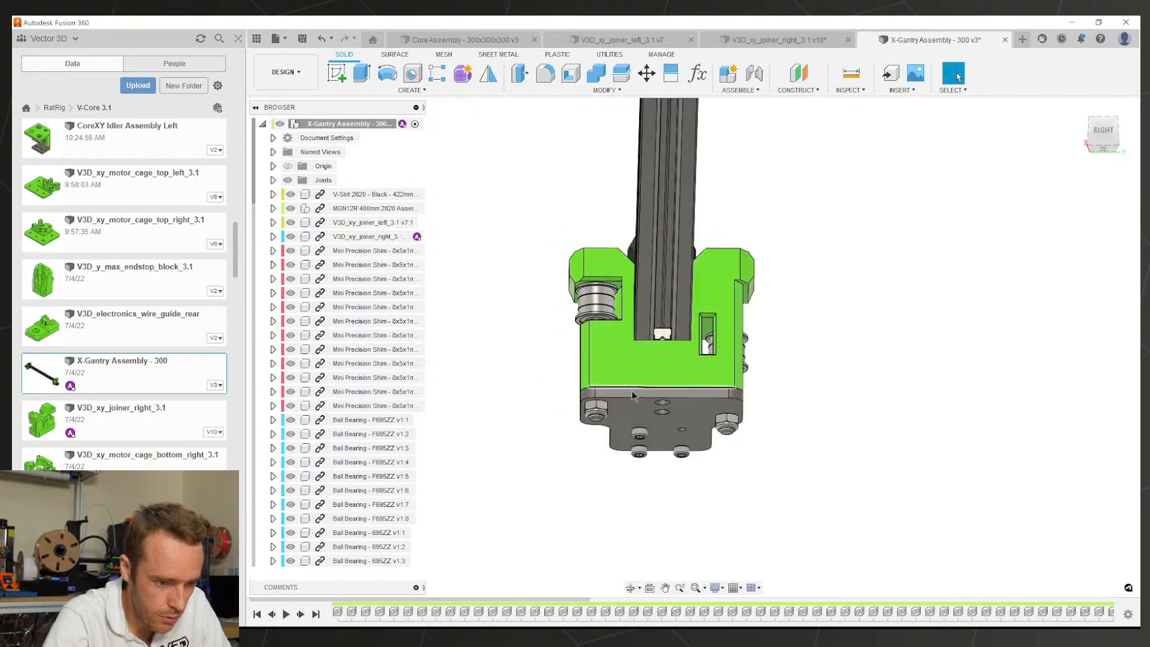
scroll(646, 414, "up", 3)
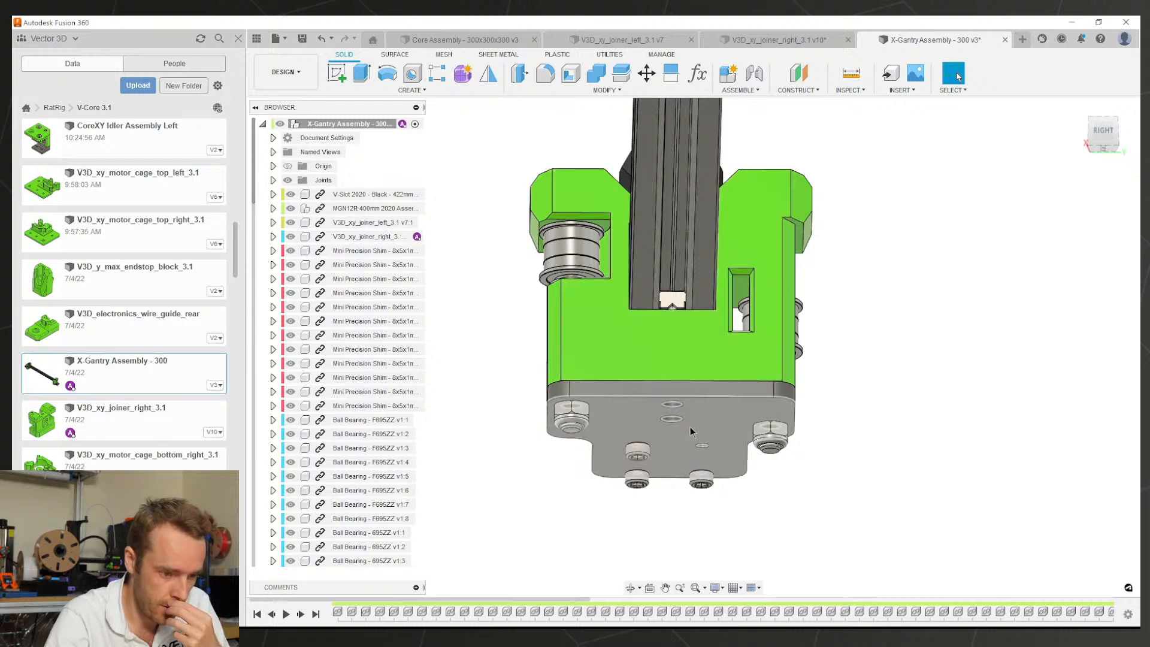
middle_click_drag(690, 427, 747, 343, "shift")
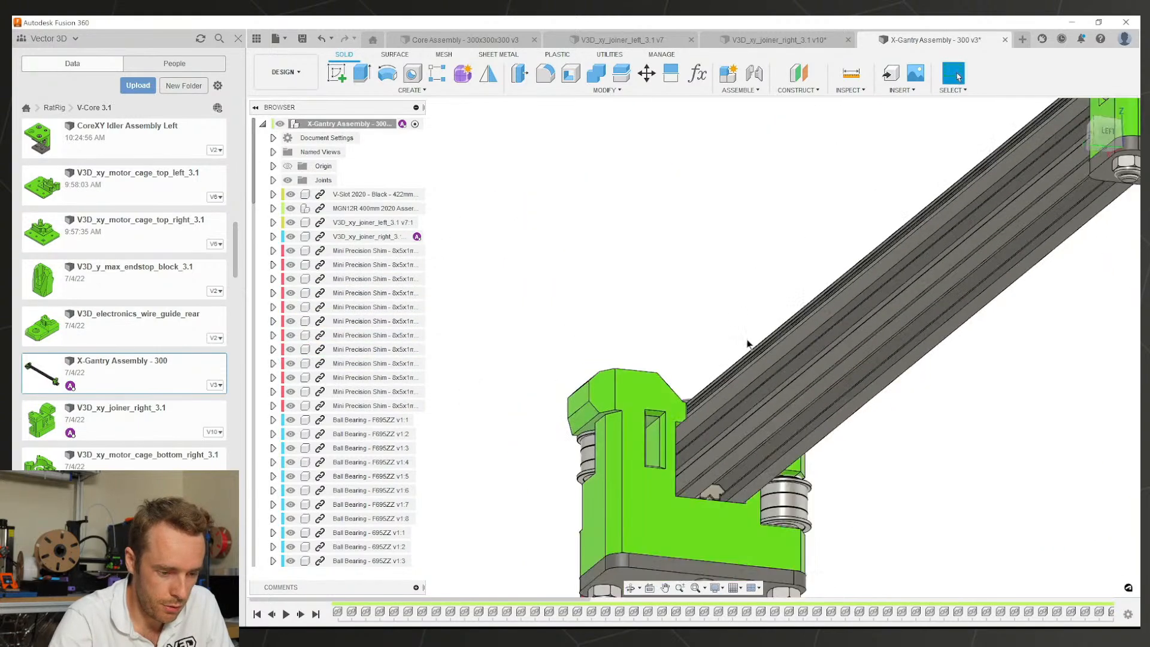
scroll(724, 430, "down", 3)
scroll(725, 434, "up", 3)
middle_click_drag(733, 469, 641, 348)
scroll(639, 347, "down", 3)
scroll(618, 308, "down", 3)
middle_click_drag(619, 308, 798, 418)
scroll(605, 355, "up", 4)
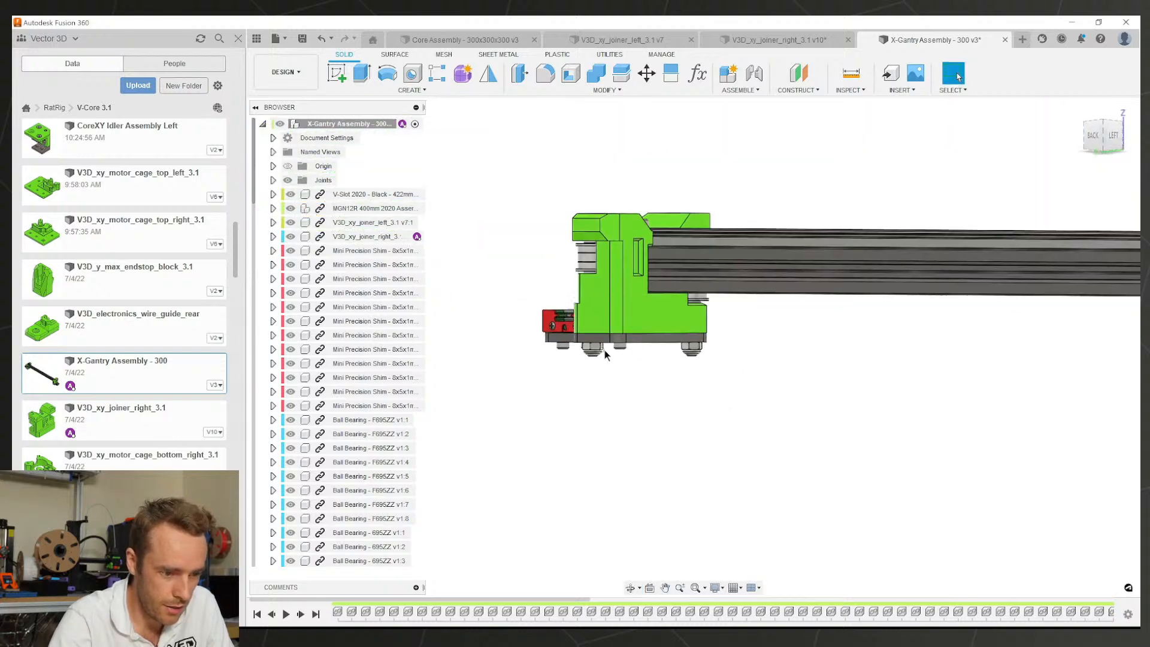
scroll(604, 355, "up", 3)
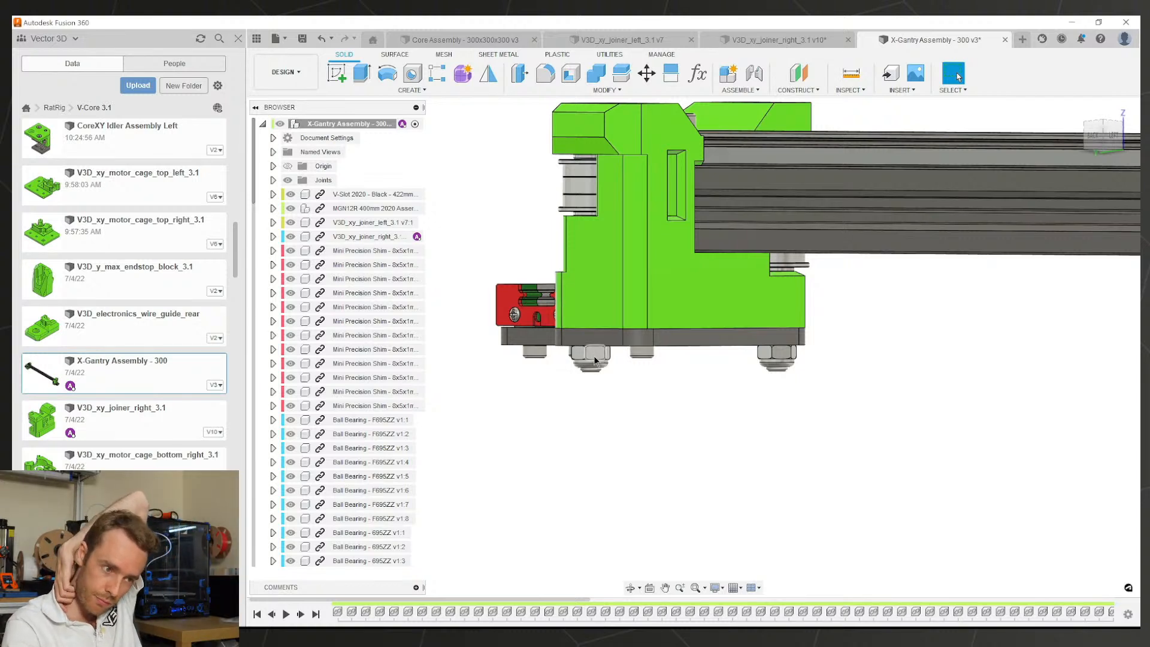
scroll(626, 316, "down", 4)
middle_click_drag(629, 308, 609, 168, "shift")
Step: Bring up the right joiner part and orbit to pick its corner chamfer face
left_click(738, 45)
scroll(688, 326, "up", 8)
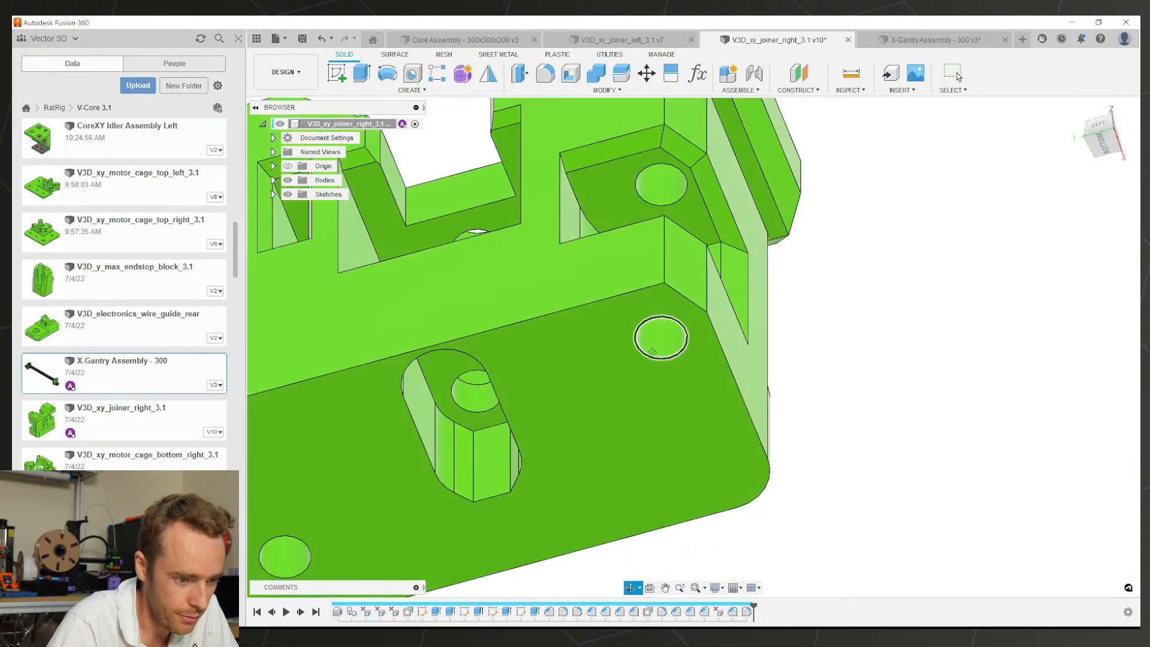
middle_click_drag(652, 352, 655, 426, "shift")
scroll(672, 311, "down", 3)
scroll(747, 305, "down", 3)
middle_click_drag(672, 293, 749, 331)
scroll(749, 332, "up", 2)
left_click(765, 359)
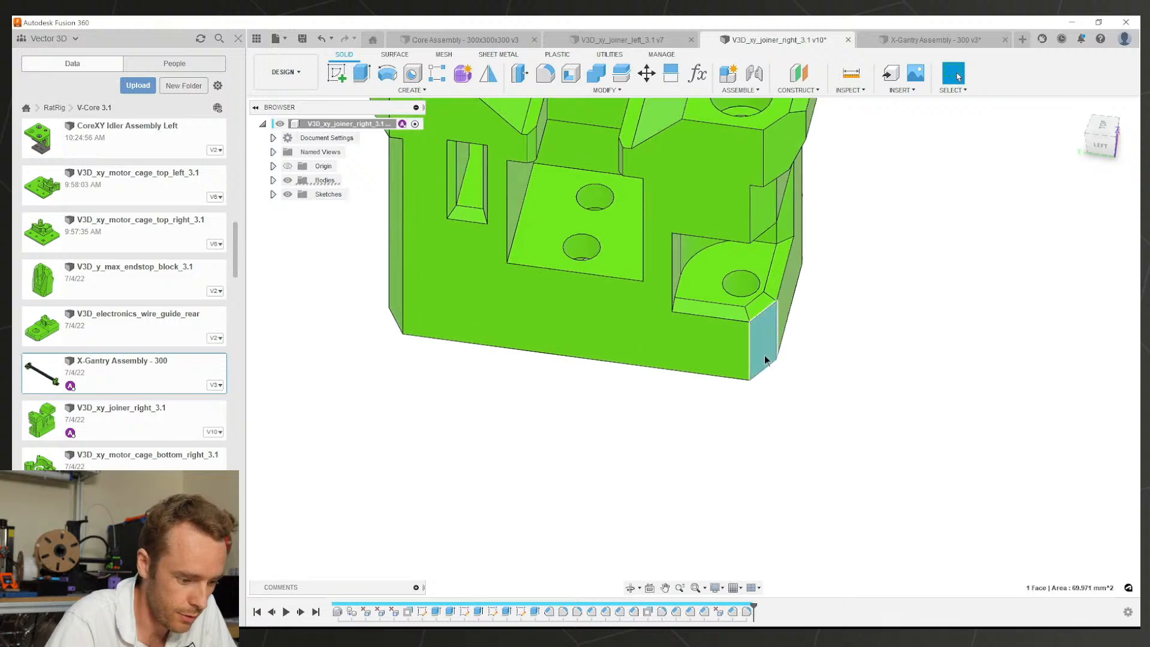
Step: Edit the chamfer: 2 mm on the two edges and 3 mm by 2 mm on the single edge
double_click(547, 611)
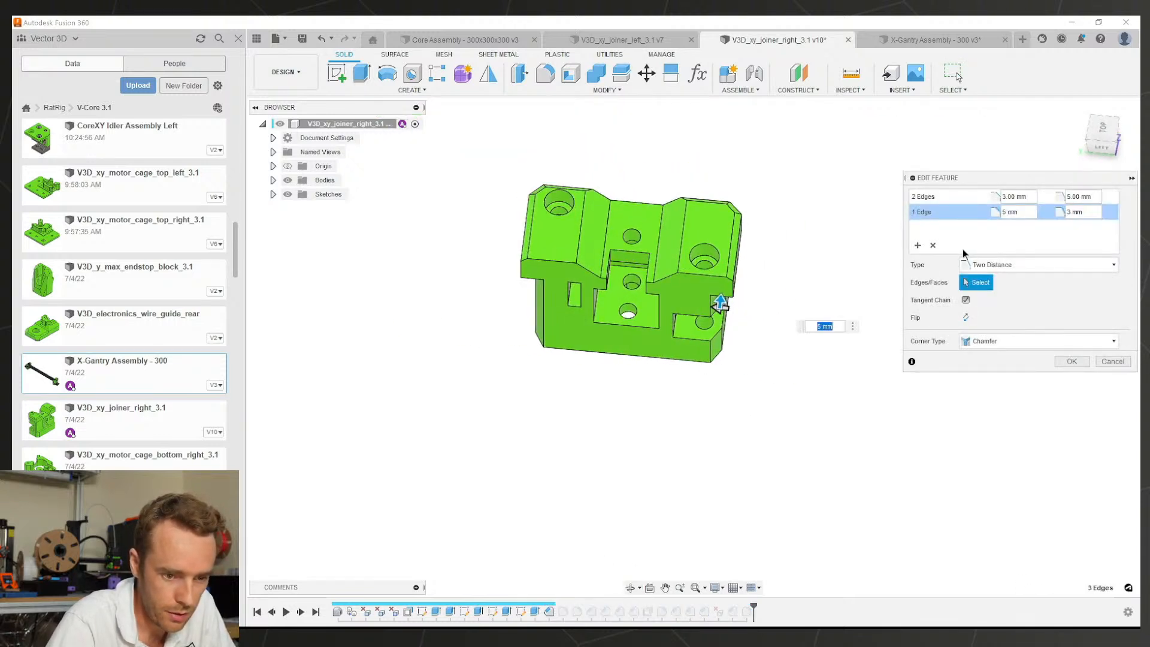
left_click(1018, 196)
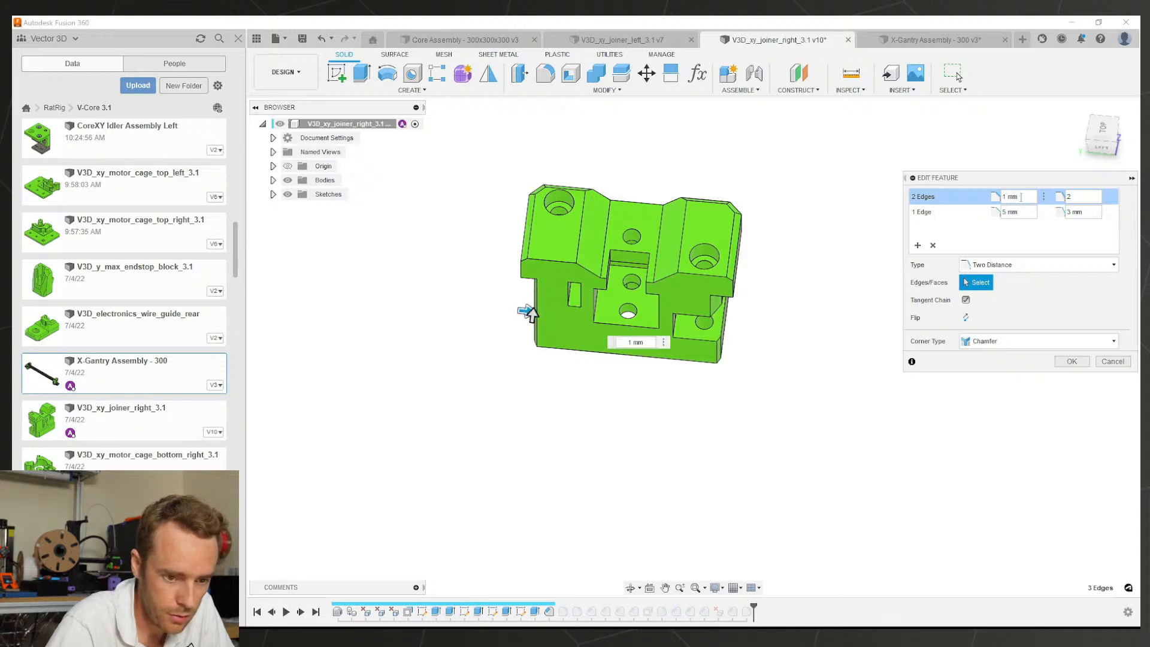
key("Tab")
type("1")
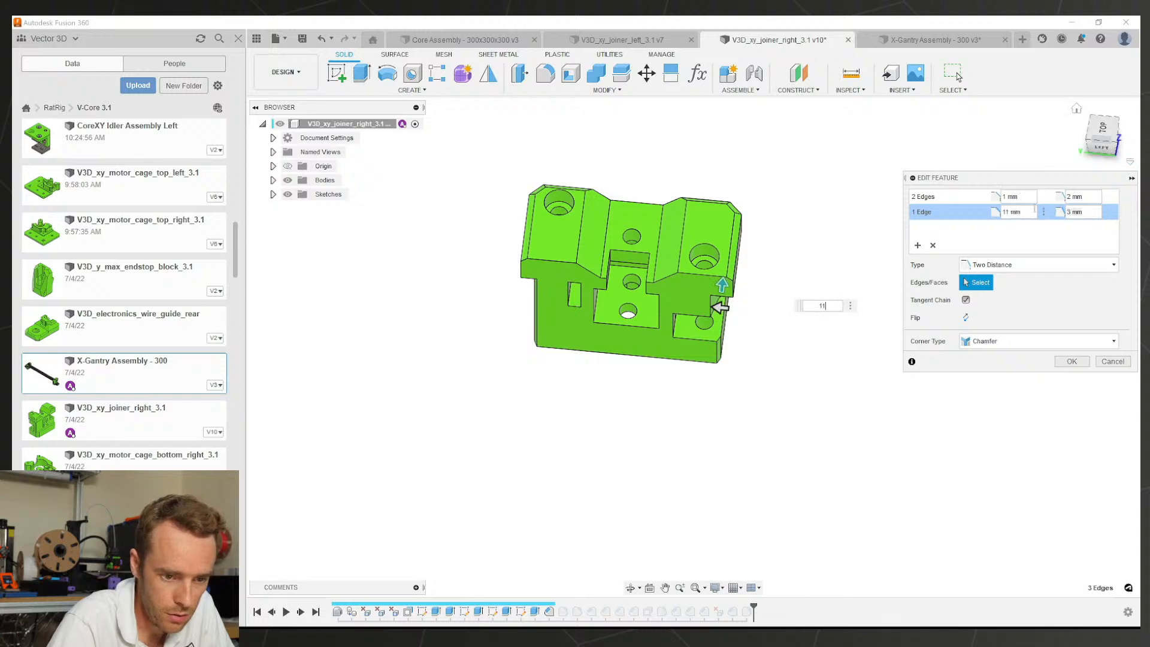
type("1")
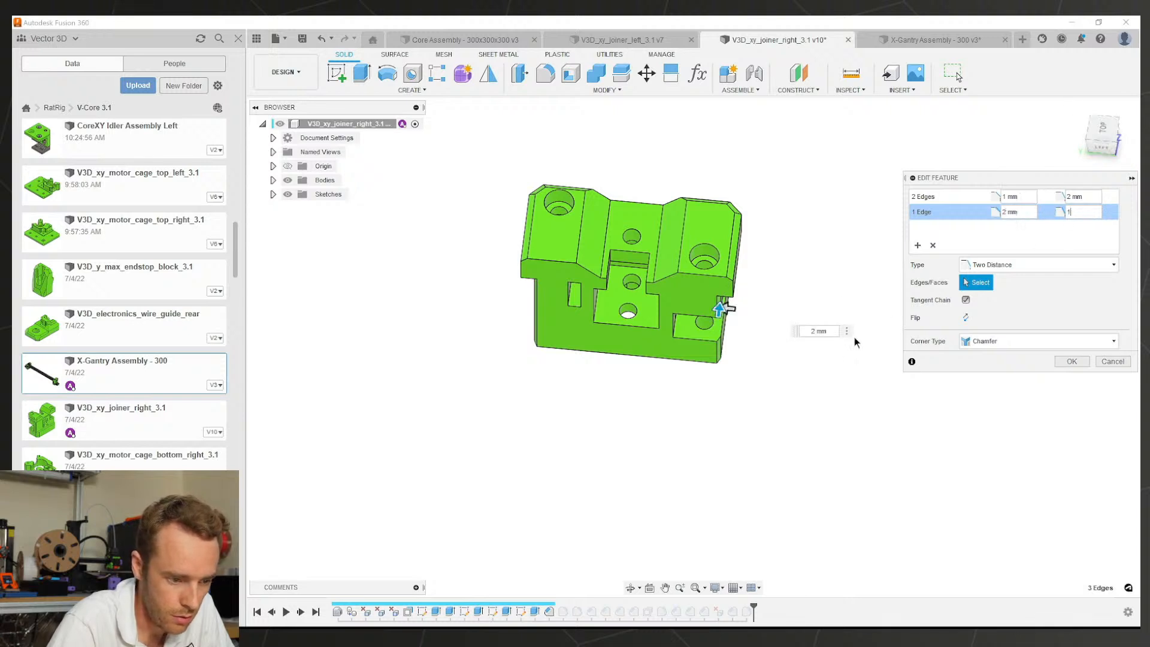
scroll(713, 351, "up", 3)
middle_click_drag(737, 353, 794, 279, "shift")
scroll(861, 249, "down", 1)
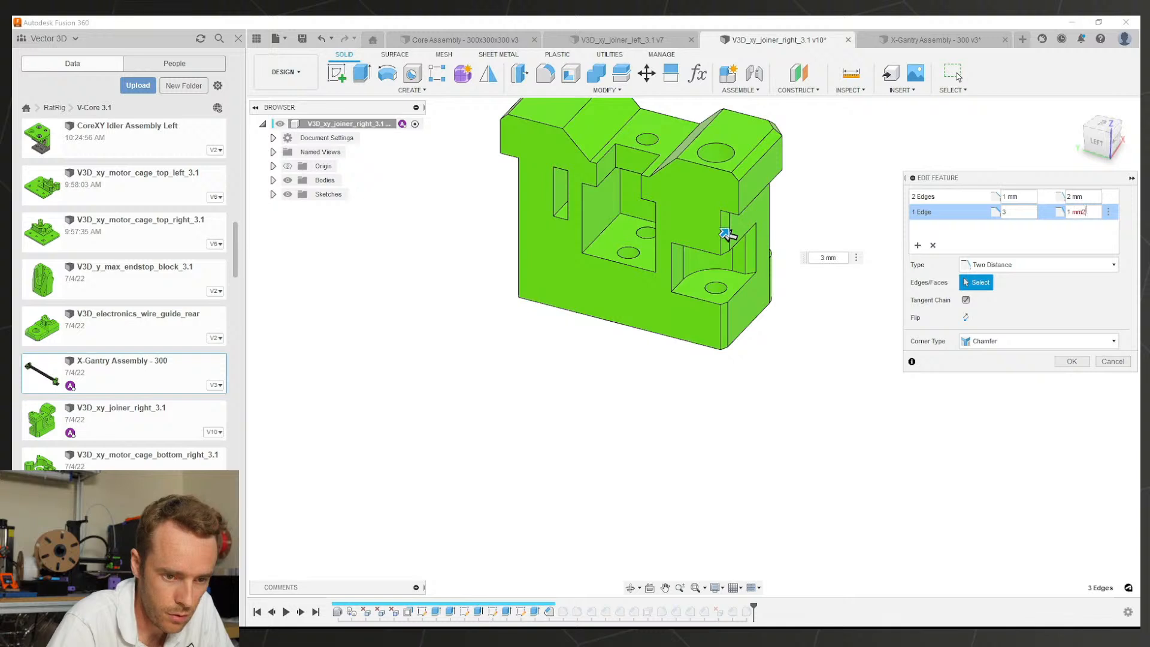
left_click(1084, 194)
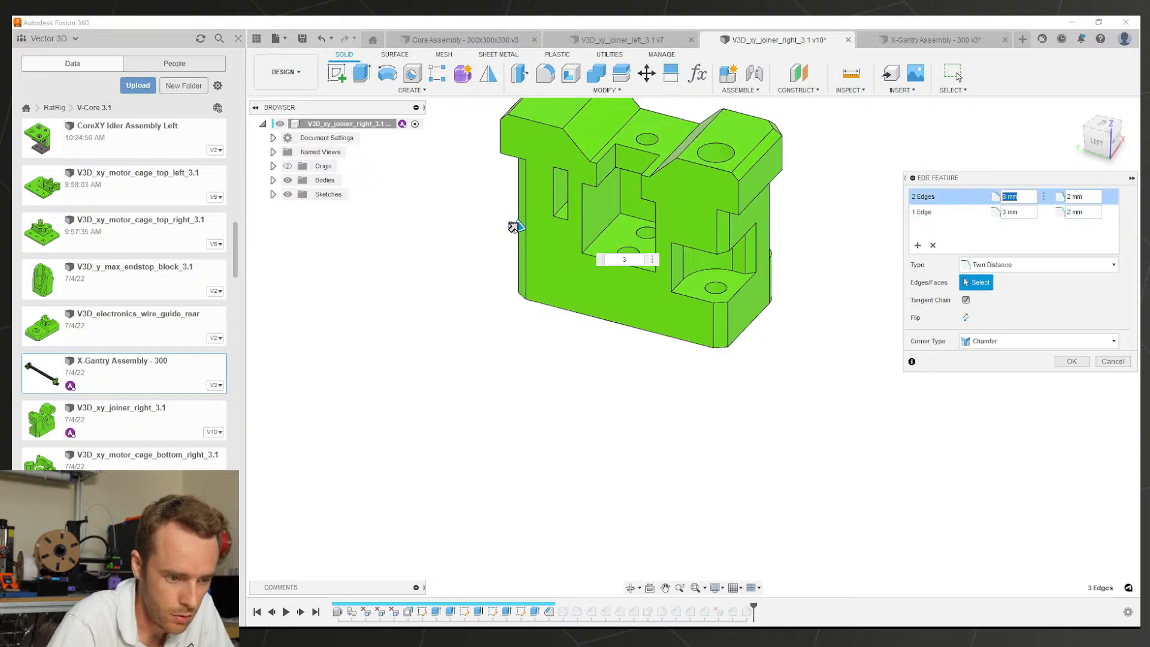
mouse_move(824, 319)
middle_mouse_down("shift")
mouse_move(849, 338)
mouse_move(838, 332)
middle_mouse_up("shift")
Step: Apply the right joiner's chamfer, then change the left joiner's Chamfer1 to 3 mm by 3 mm
left_click(1079, 364)
left_click(645, 41)
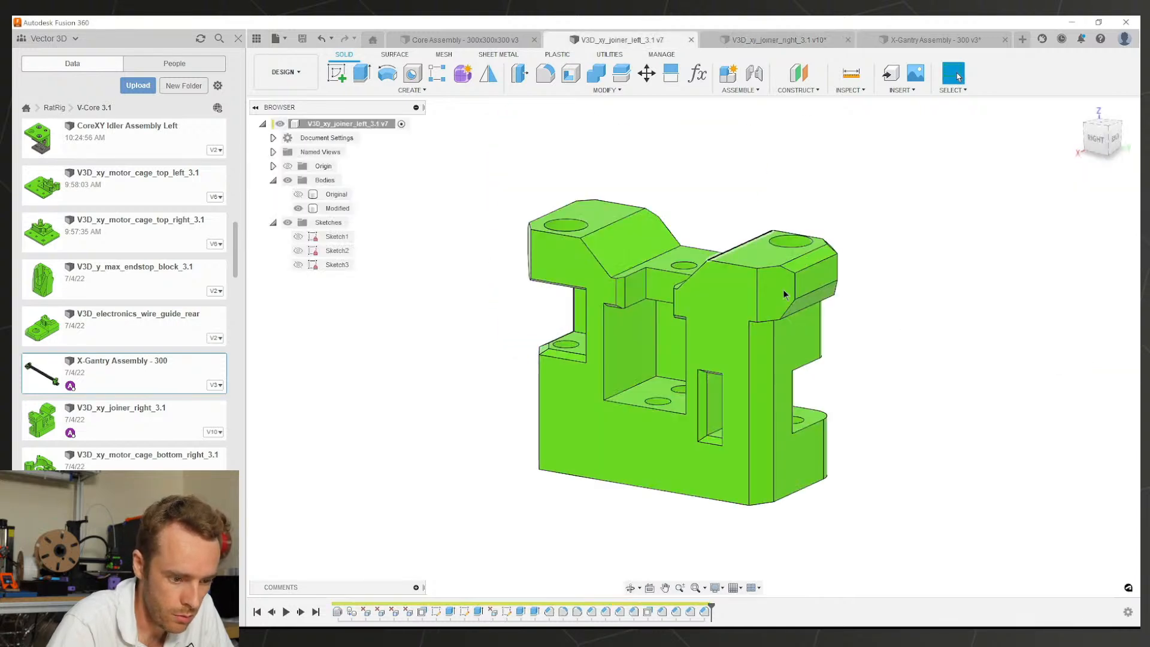
middle_click_drag(761, 428, 770, 443, "shift")
left_click(776, 447)
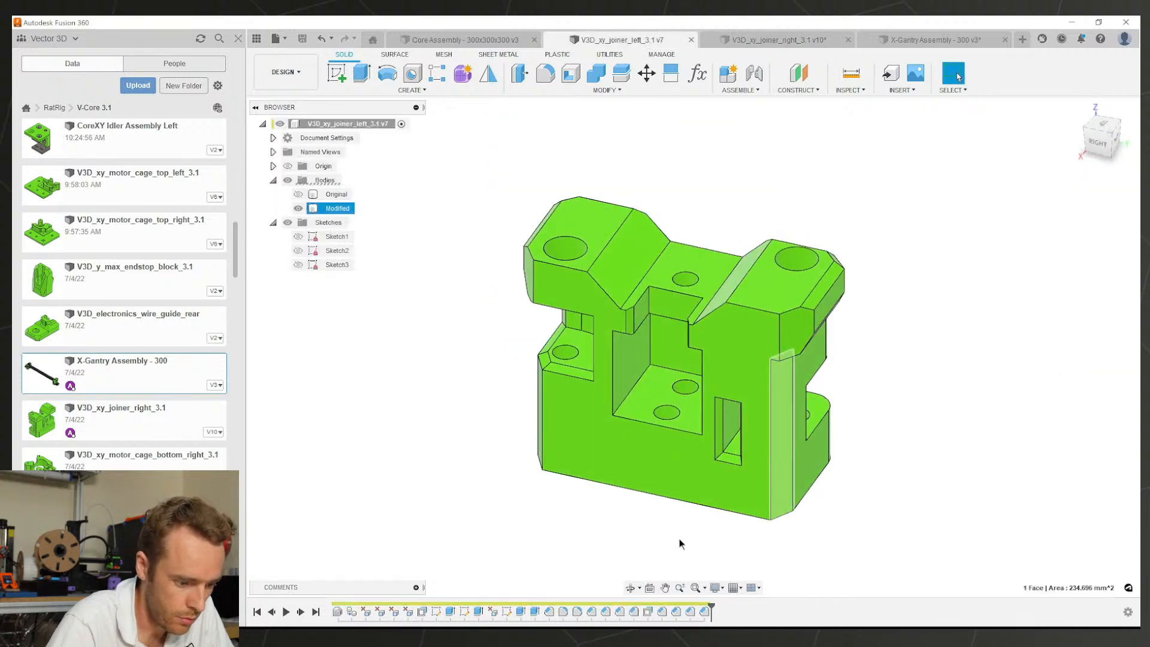
double_click(547, 612)
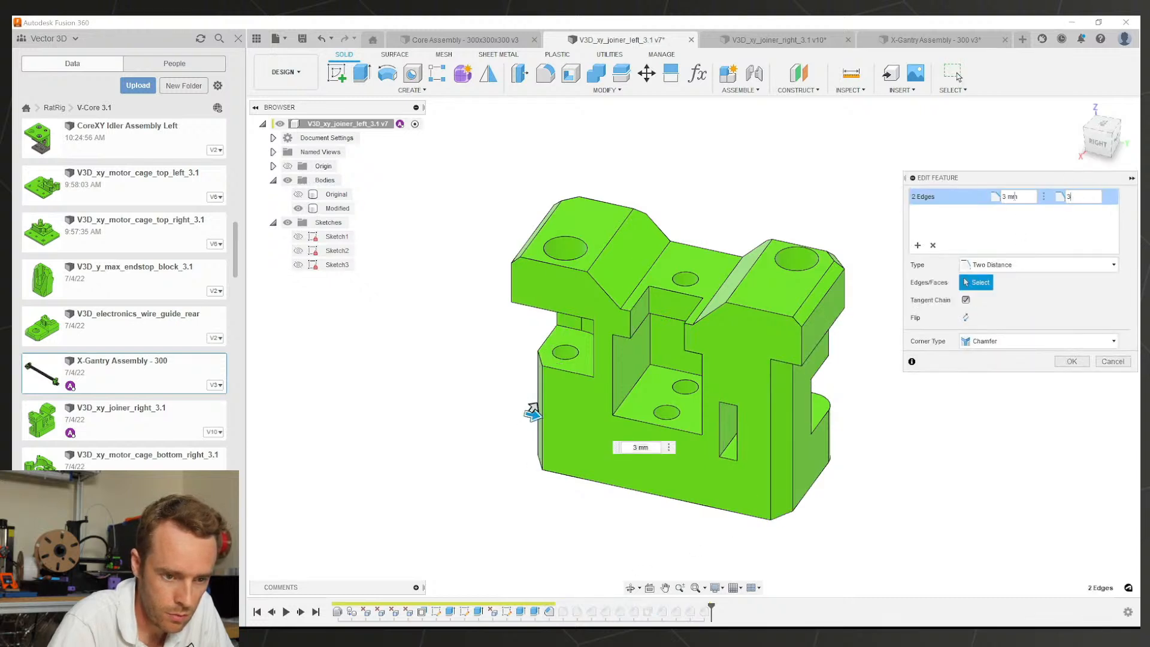
left_click(1078, 361)
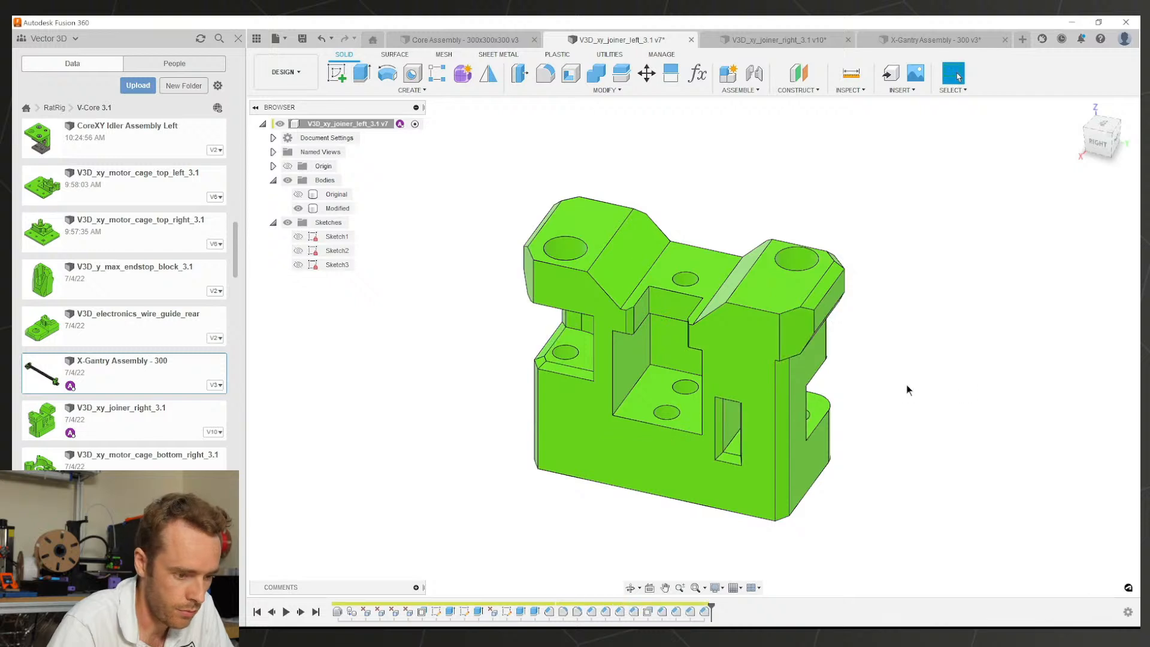
Step: Save the left joiner as v8 and go back to the X-Gantry Assembly
key("ctrl+s")
key("Return")
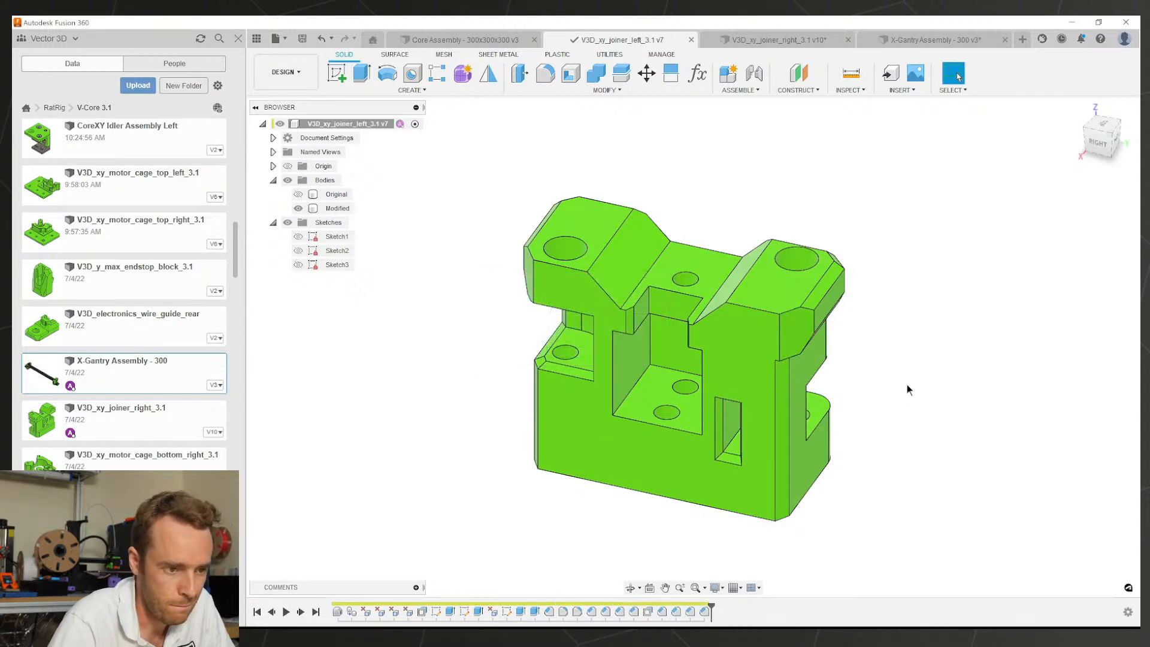
left_click(768, 41)
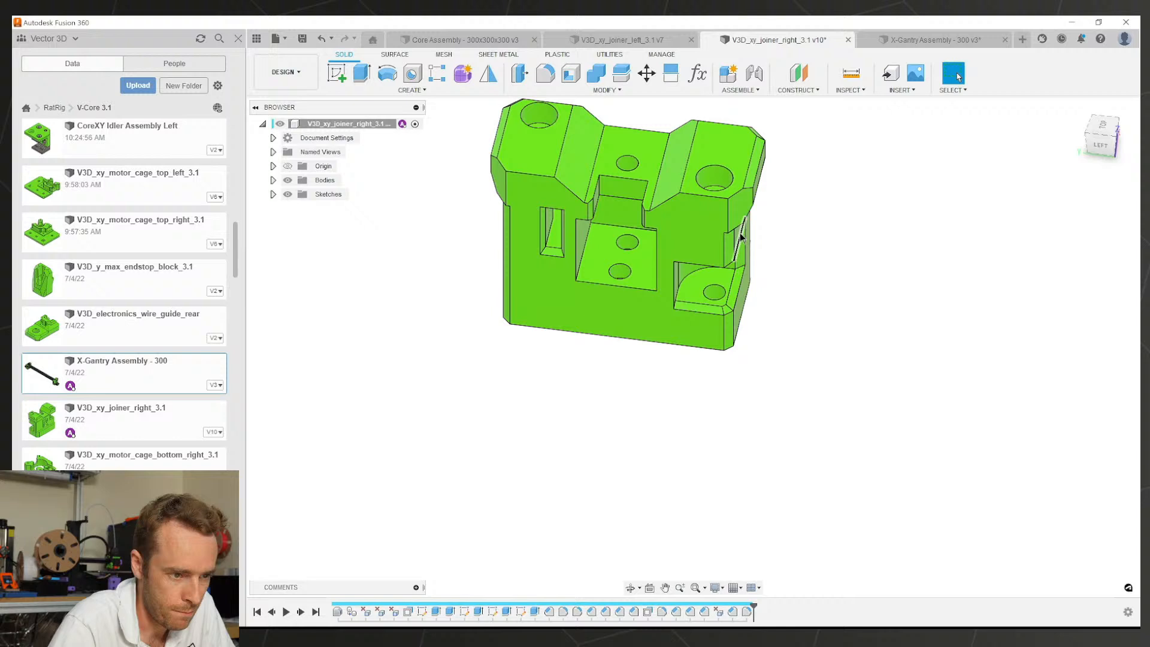
left_click(630, 40)
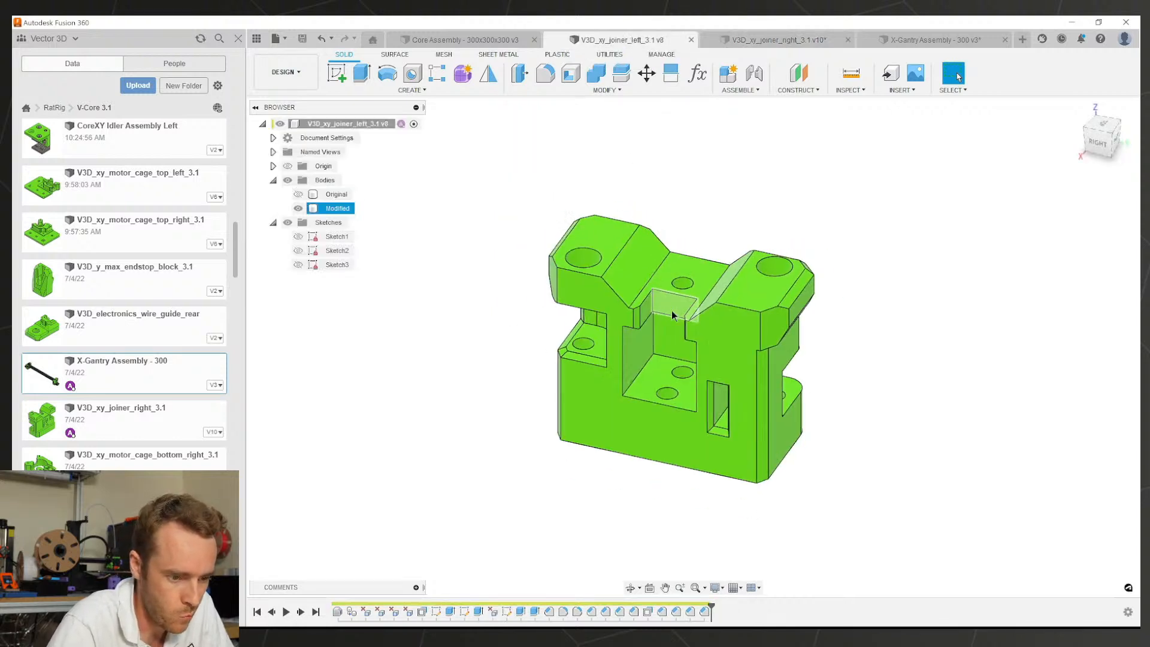
middle_click_drag(713, 276, 538, 221, "shift")
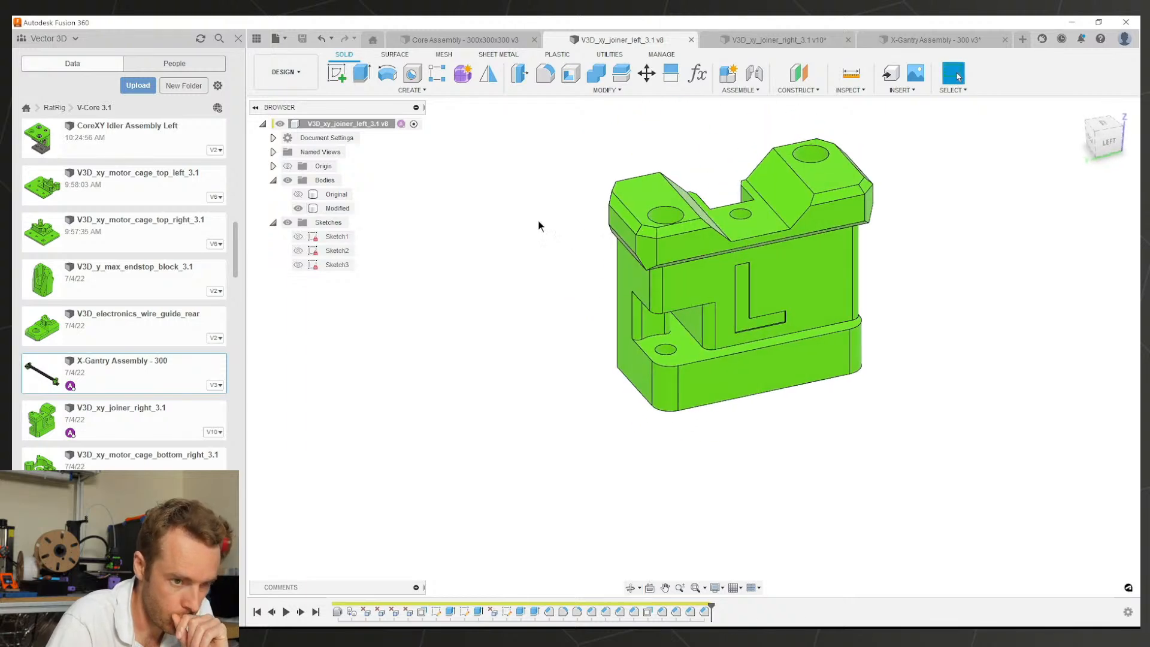
left_click(882, 38)
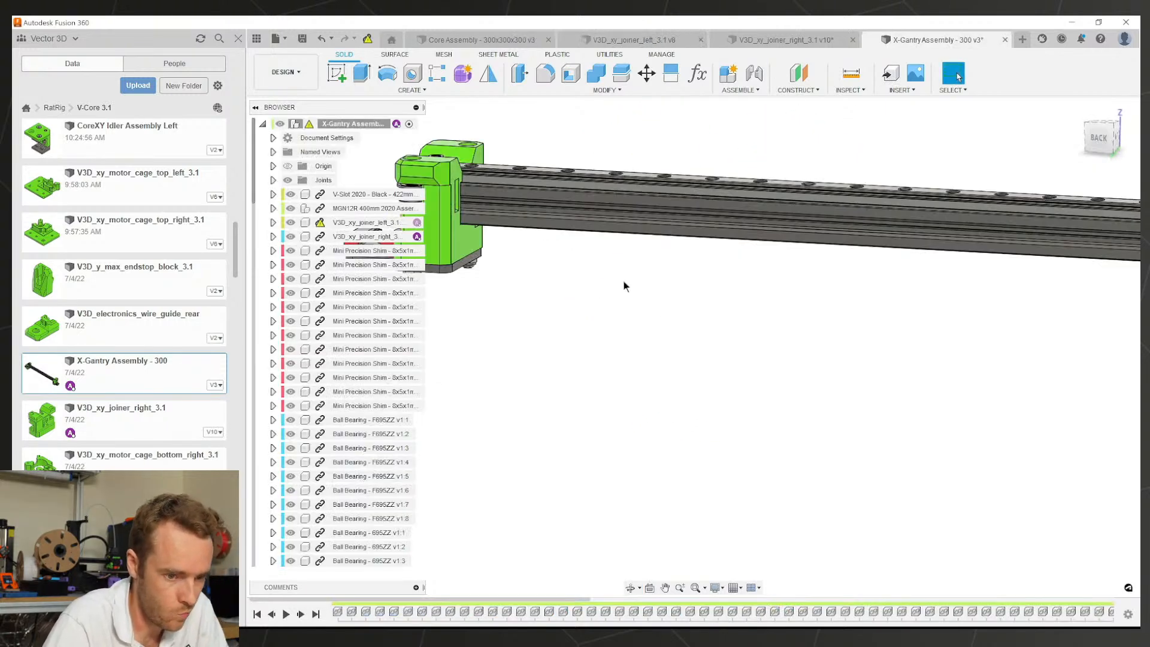
scroll(624, 286, "down", 4)
Step: Orbit the gantry assembly and the right joiner part to view the nut side from below
middle_click_drag(653, 237, 690, 291)
scroll(618, 264, "up", 4)
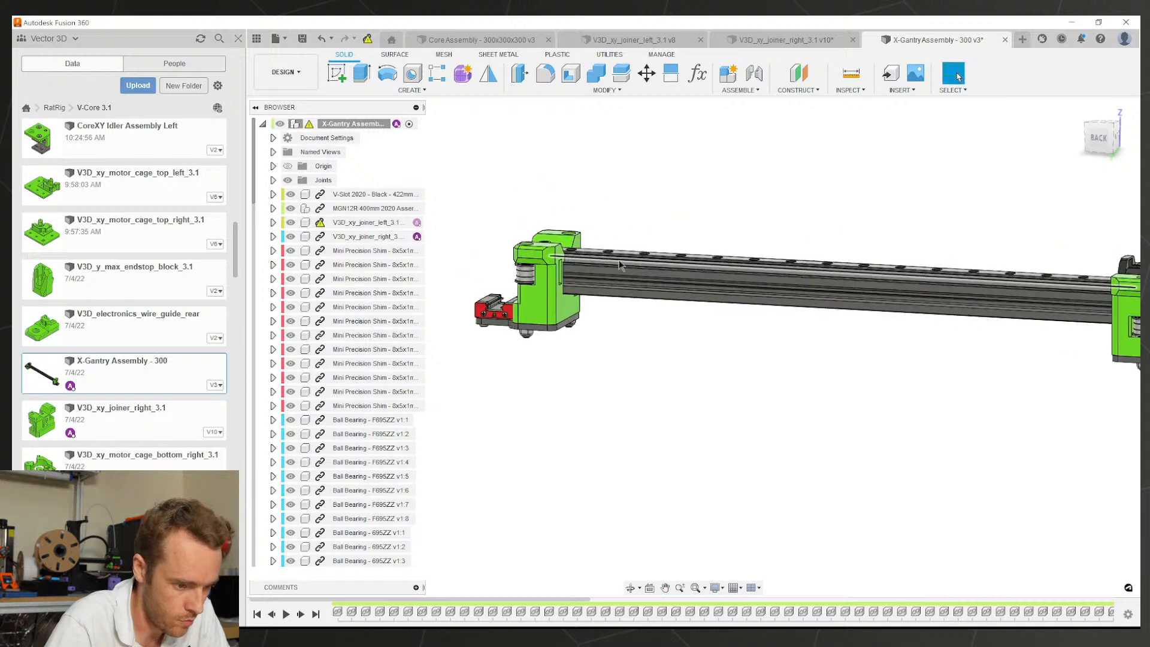
middle_click_drag(605, 305, 531, 252, "shift")
scroll(531, 252, "down", 4)
scroll(629, 344, "up", 5)
middle_click_drag(689, 509, 695, 148)
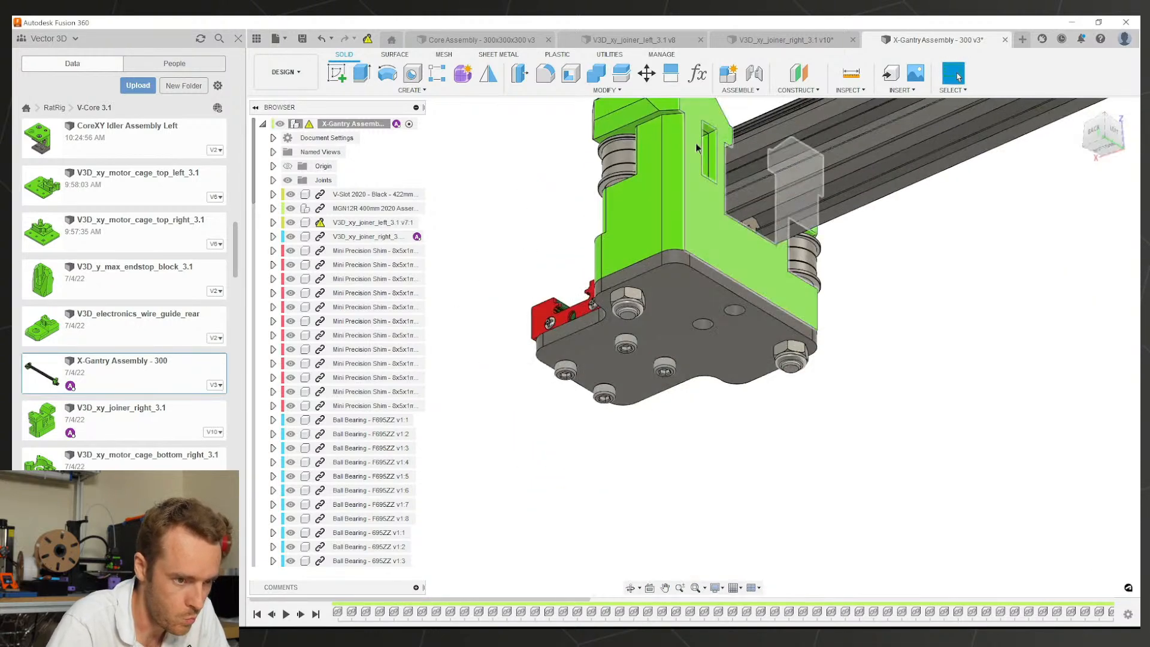
left_click(745, 41)
middle_click_drag(683, 274, 680, 300, "shift")
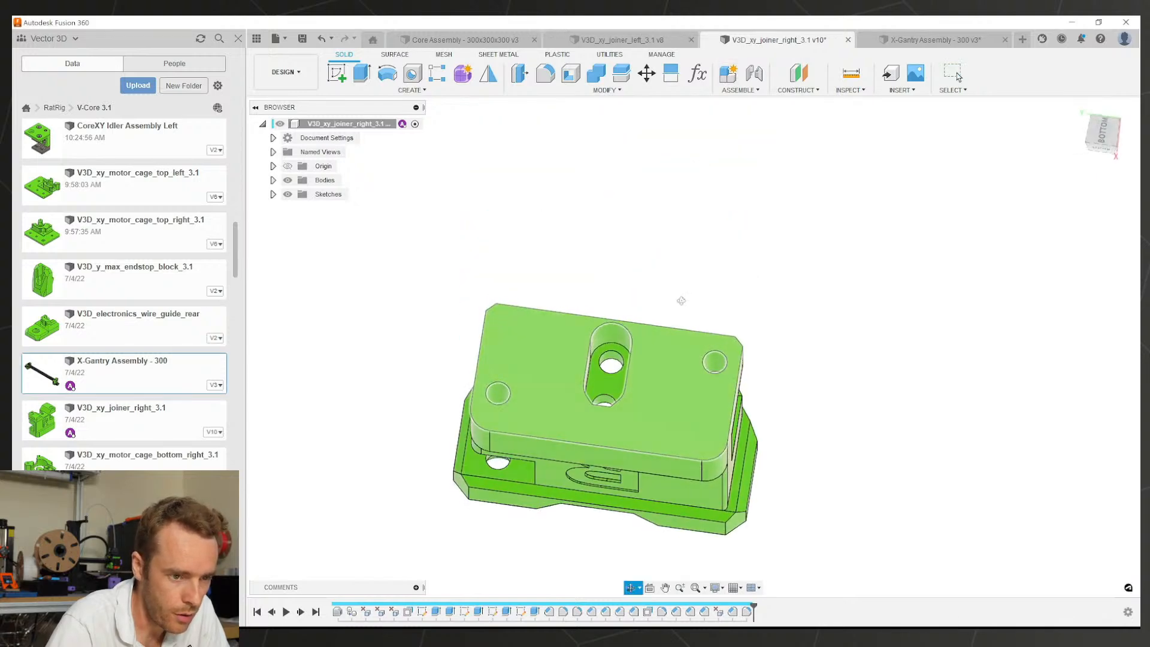
left_click(872, 40)
scroll(653, 371, "up", 7)
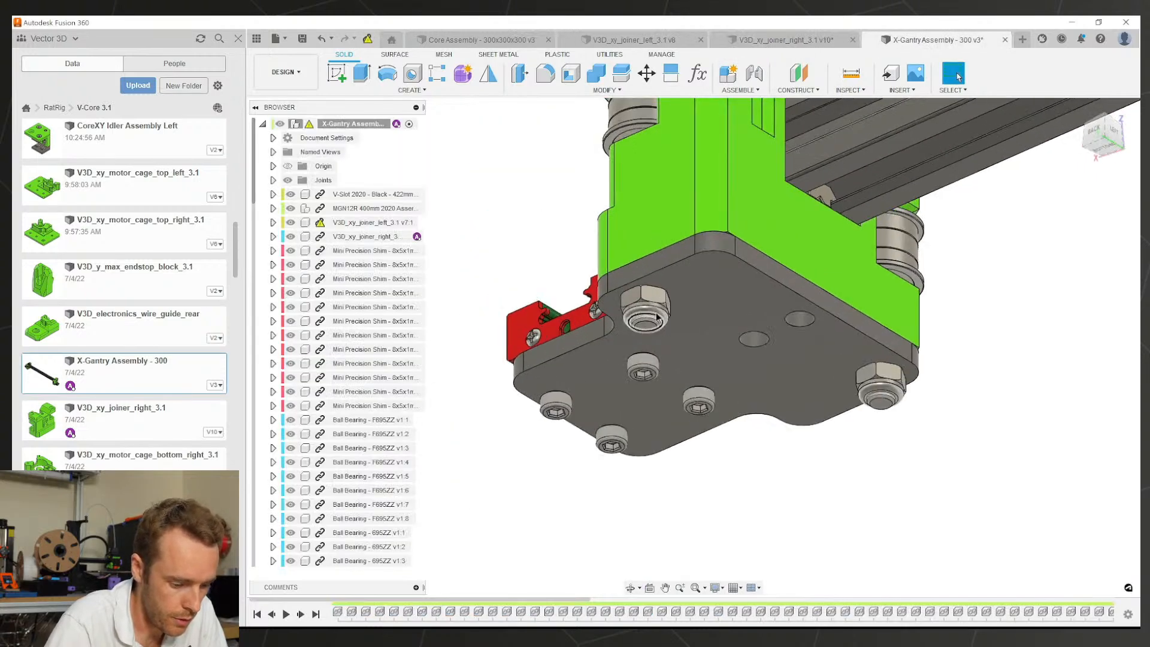
Step: Measure the nut at 8.00 mm across flats, then select the right joiner's top face
left_click(660, 291)
key("i")
scroll(668, 300, "down", 5)
middle_click_drag(669, 298, 683, 190, "shift")
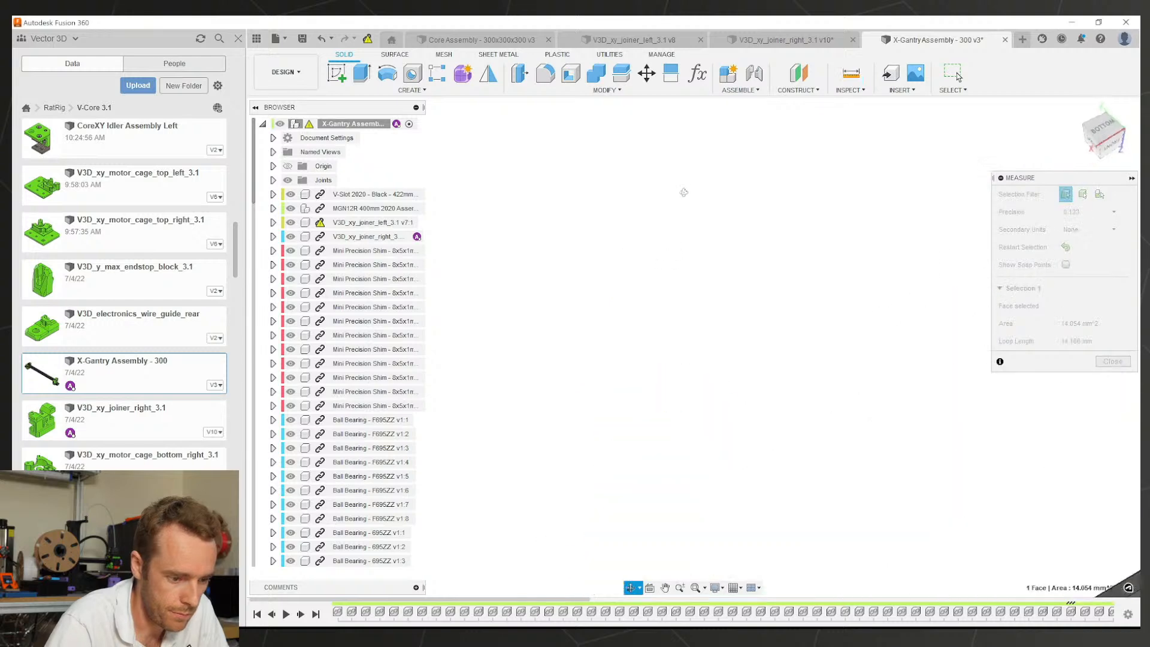
scroll(675, 319, "down", 5)
scroll(665, 514, "down", 1)
scroll(665, 513, "up", 3)
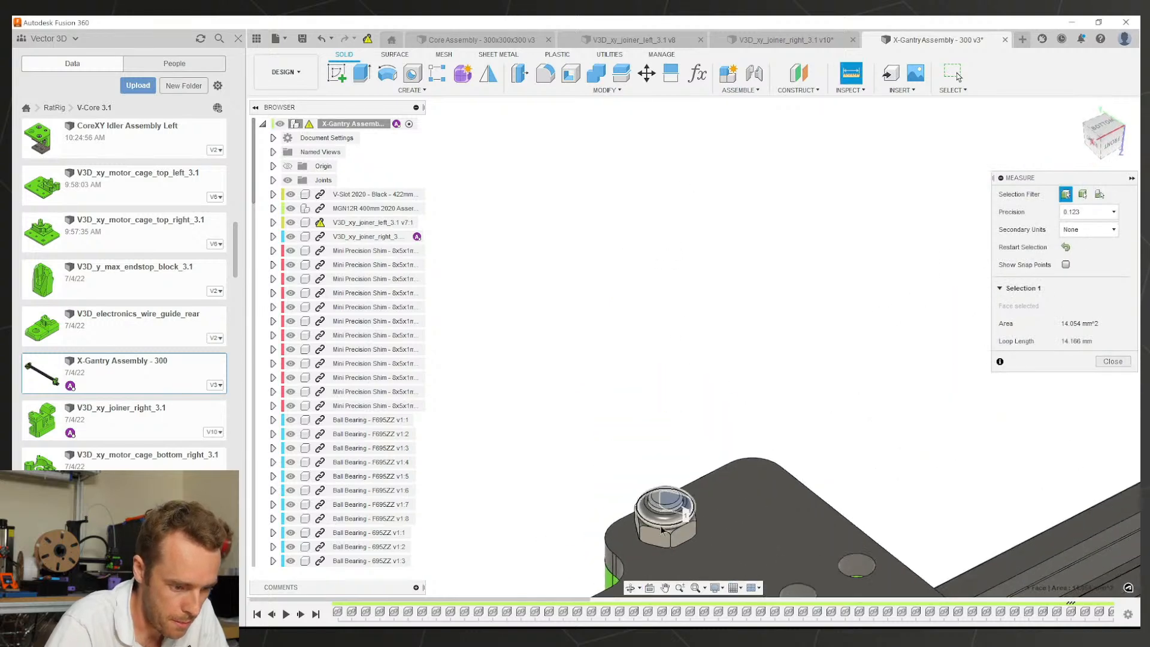
left_click(659, 528)
scroll(666, 533, "up", 2)
scroll(666, 533, "down", 5)
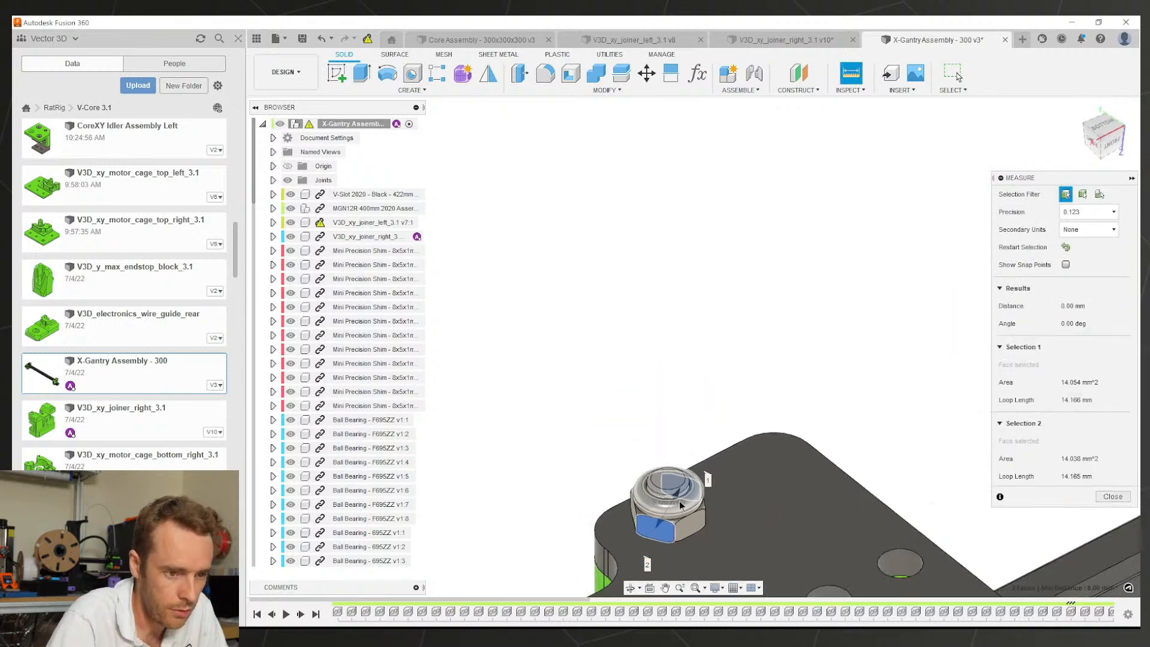
key("Escape")
left_click(786, 43)
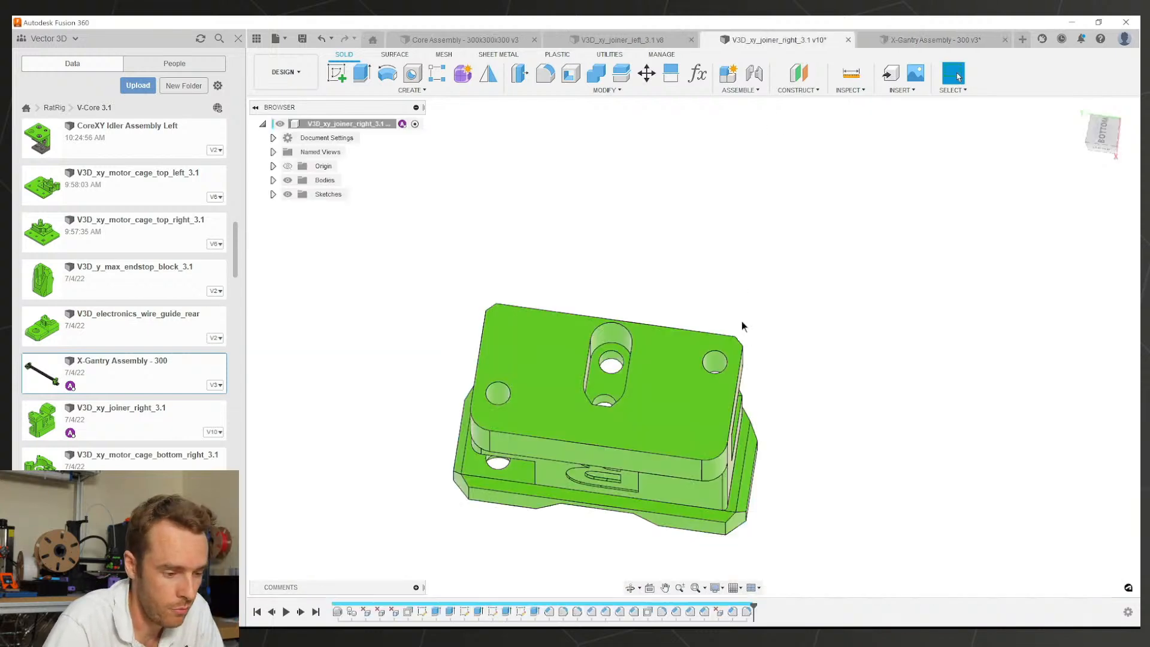
left_click(530, 396)
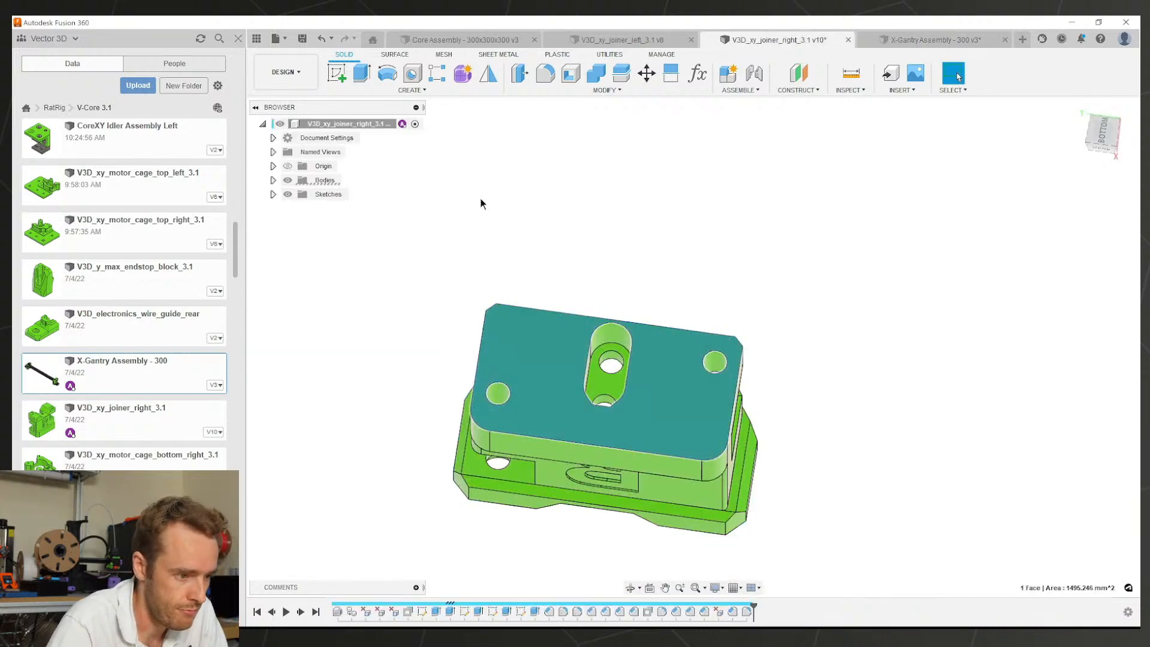
Step: Sketch on the top face a hexagon on the upper bolt hole, dimensioned 8.20 mm across flats
left_click(337, 72)
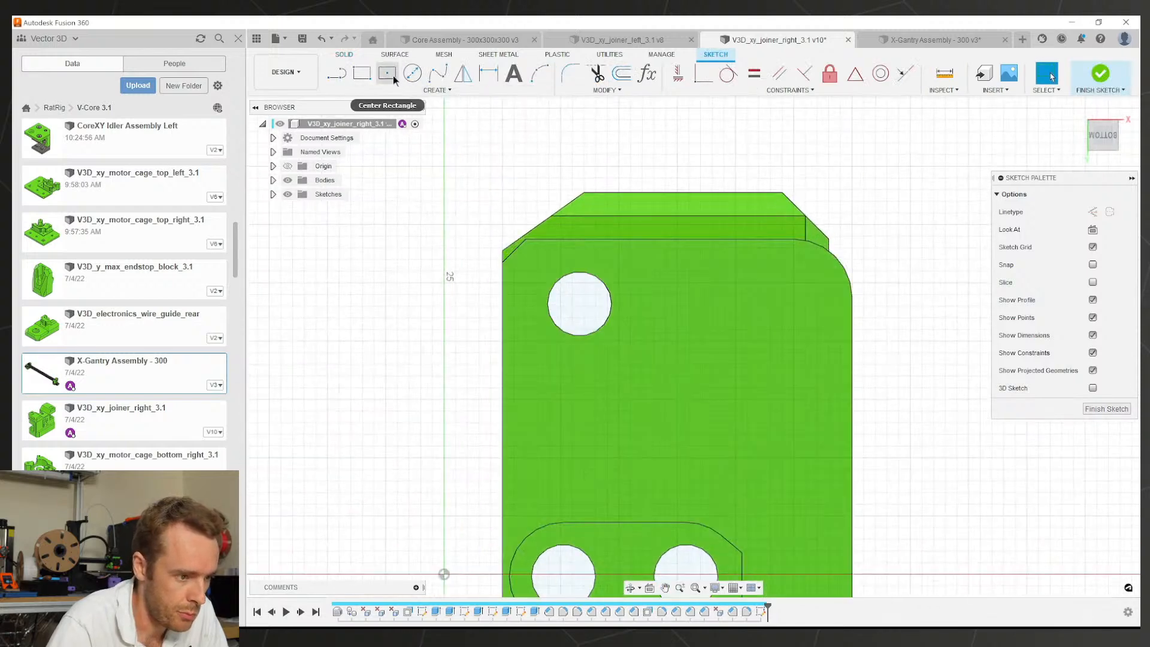
left_click(392, 90)
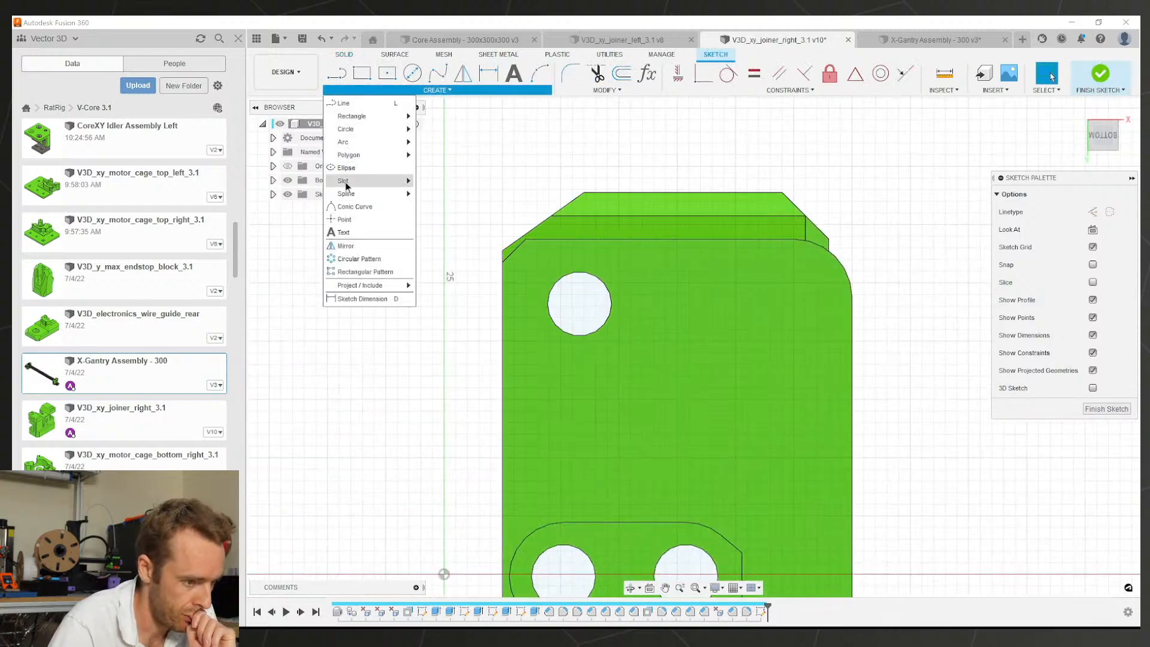
mouse_move(346, 186)
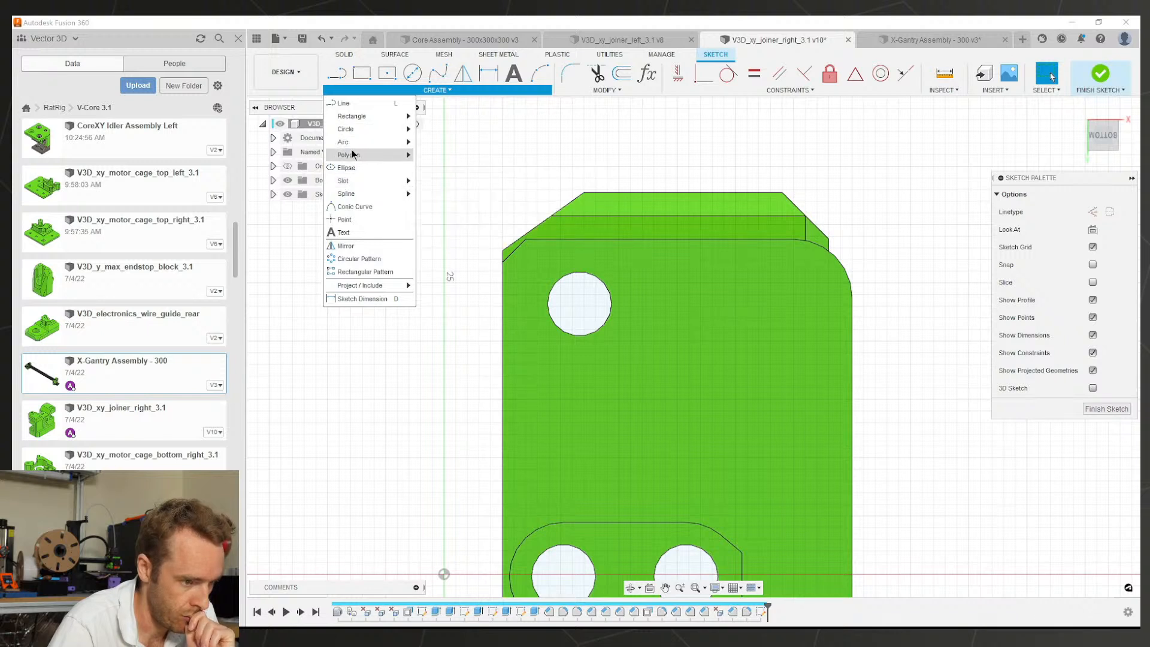
left_click(579, 303)
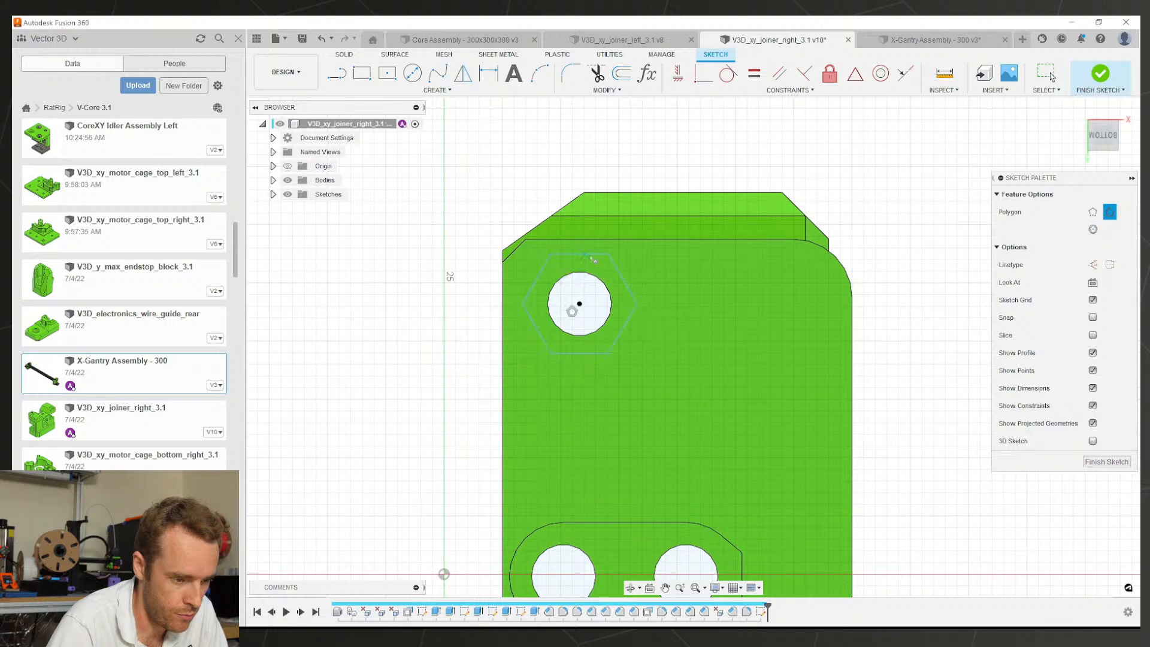
left_click(593, 259)
key("d")
left_click(590, 355)
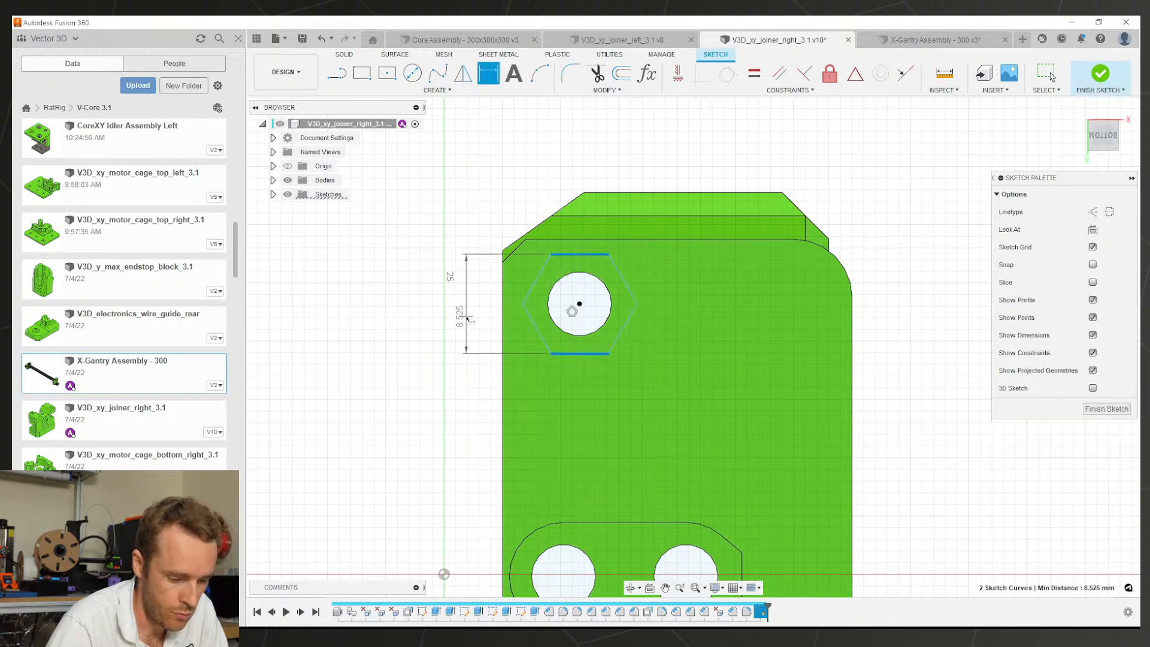
left_click(466, 314)
type("12")
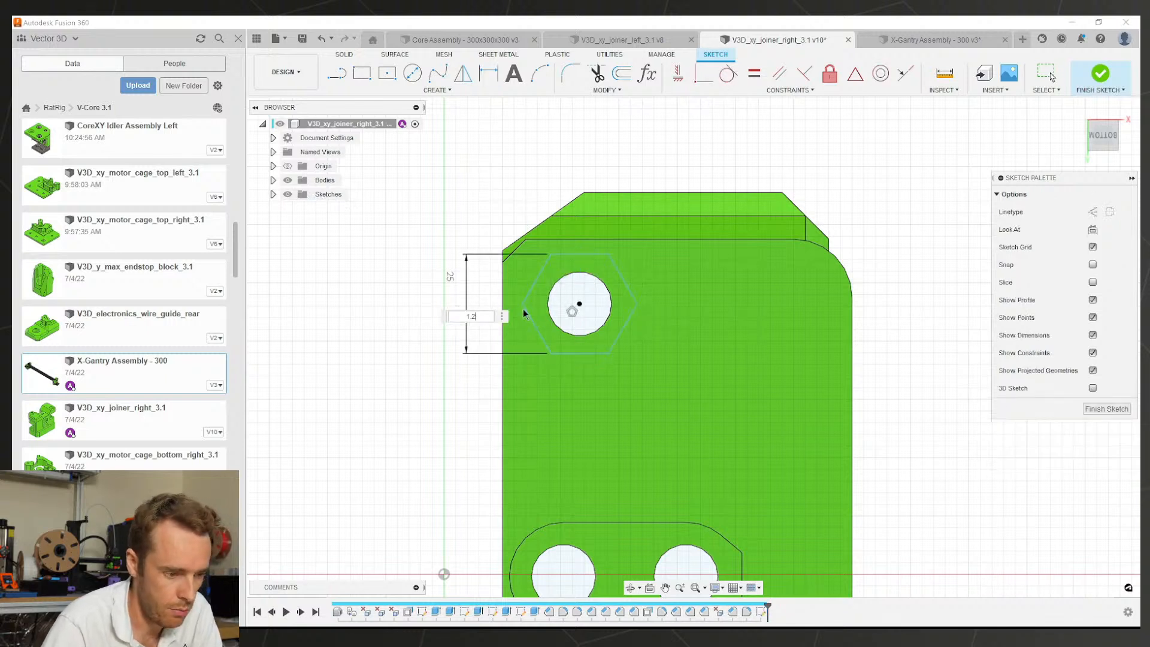
key("BackSpace")
type("8.2")
key("Return")
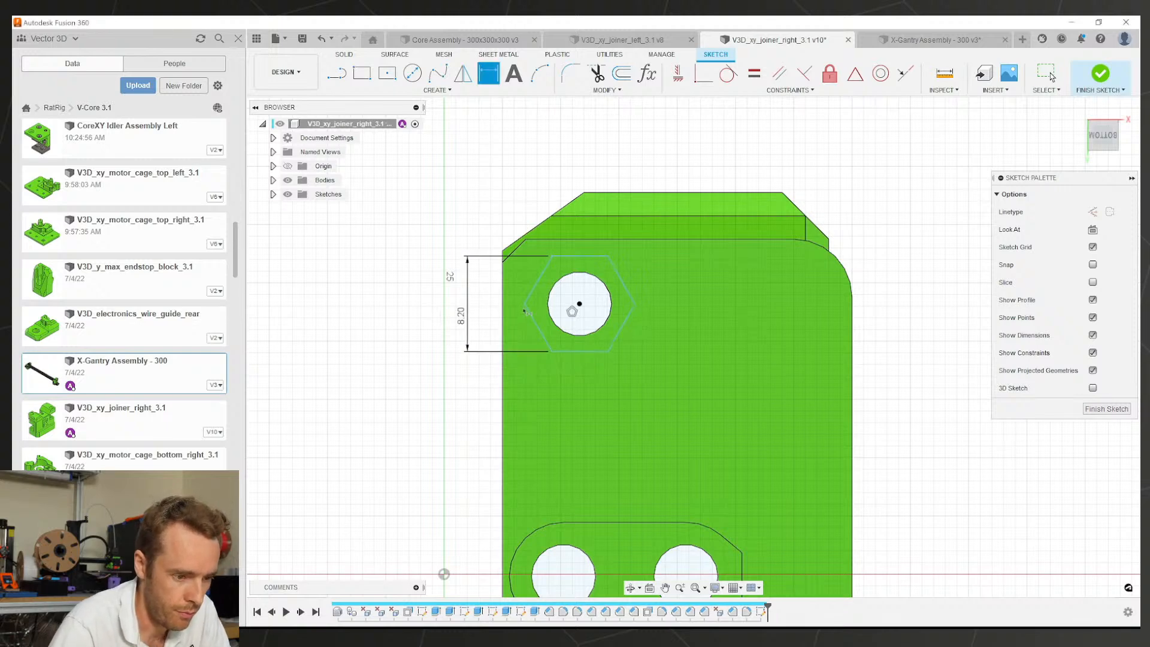
scroll(574, 334, "down", 3)
key("Escape")
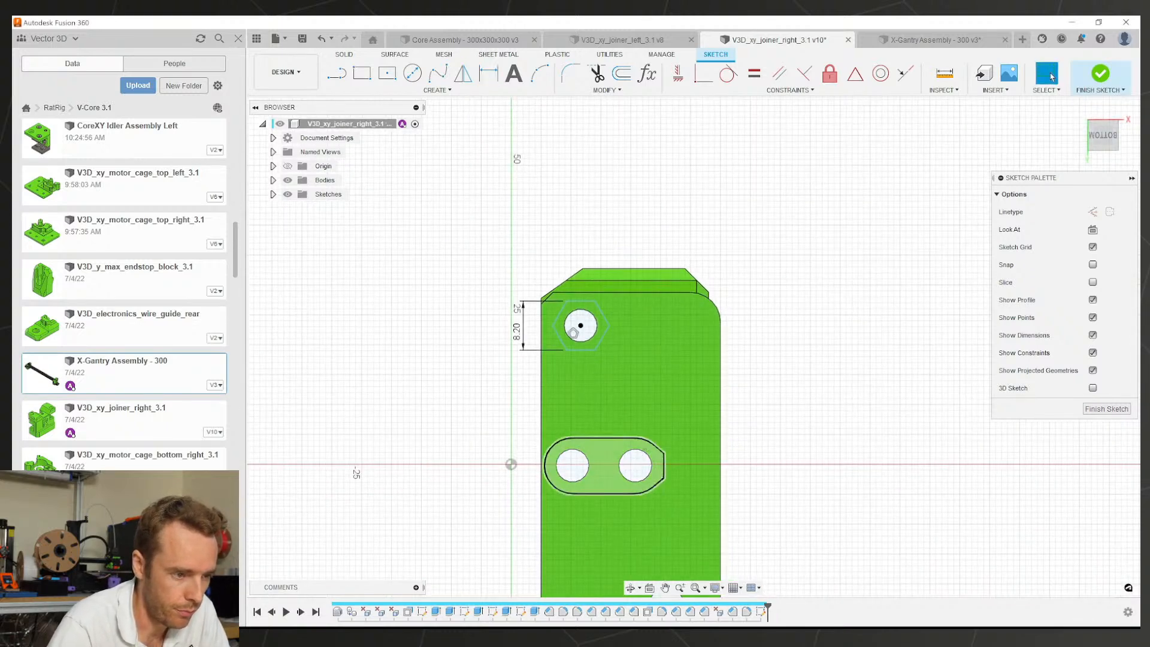
scroll(575, 360, "down", 3)
Step: Draw a second polygon hexagon centred on the lower bolt hole
left_click(427, 90)
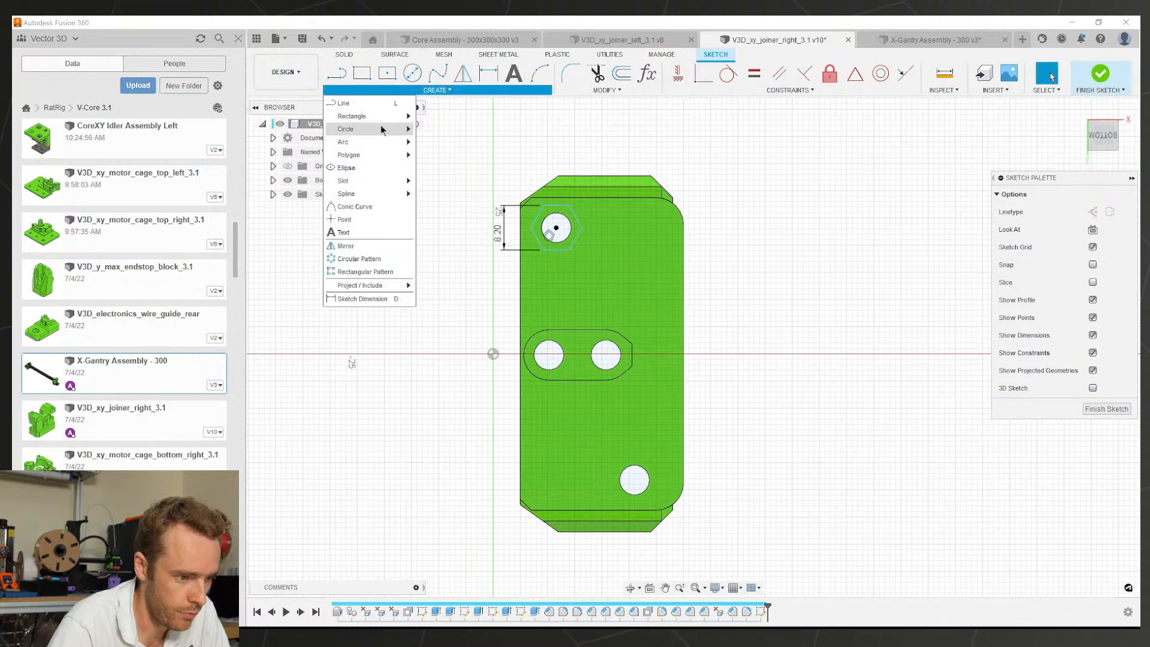
mouse_move(395, 154)
left_click(449, 155)
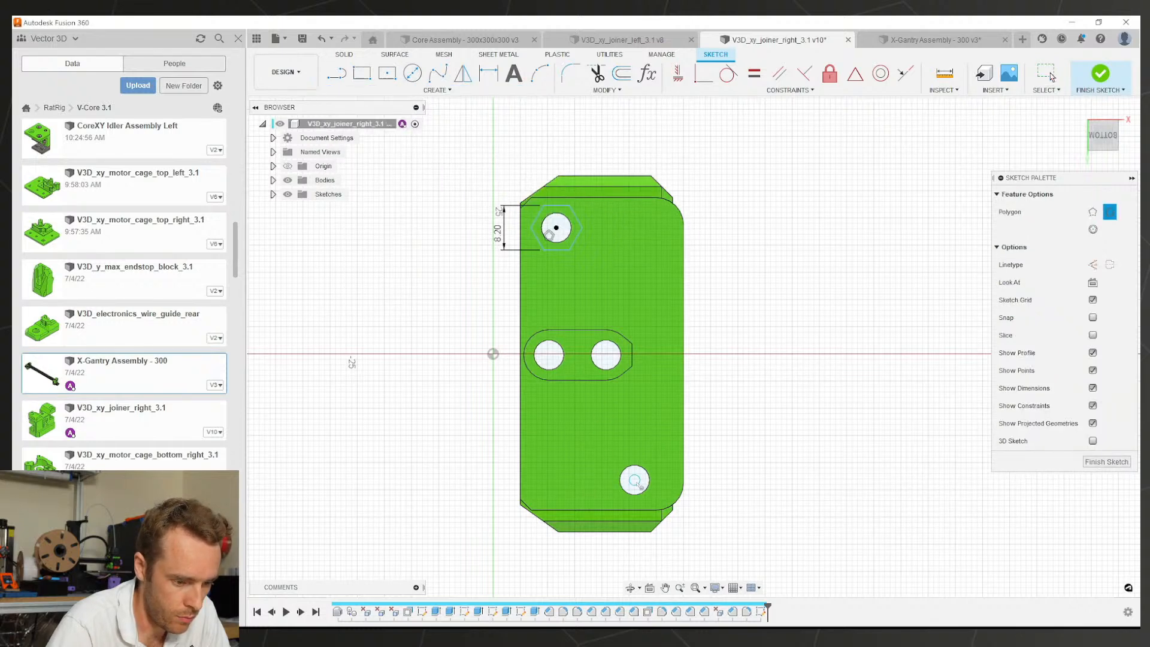
left_click(633, 479)
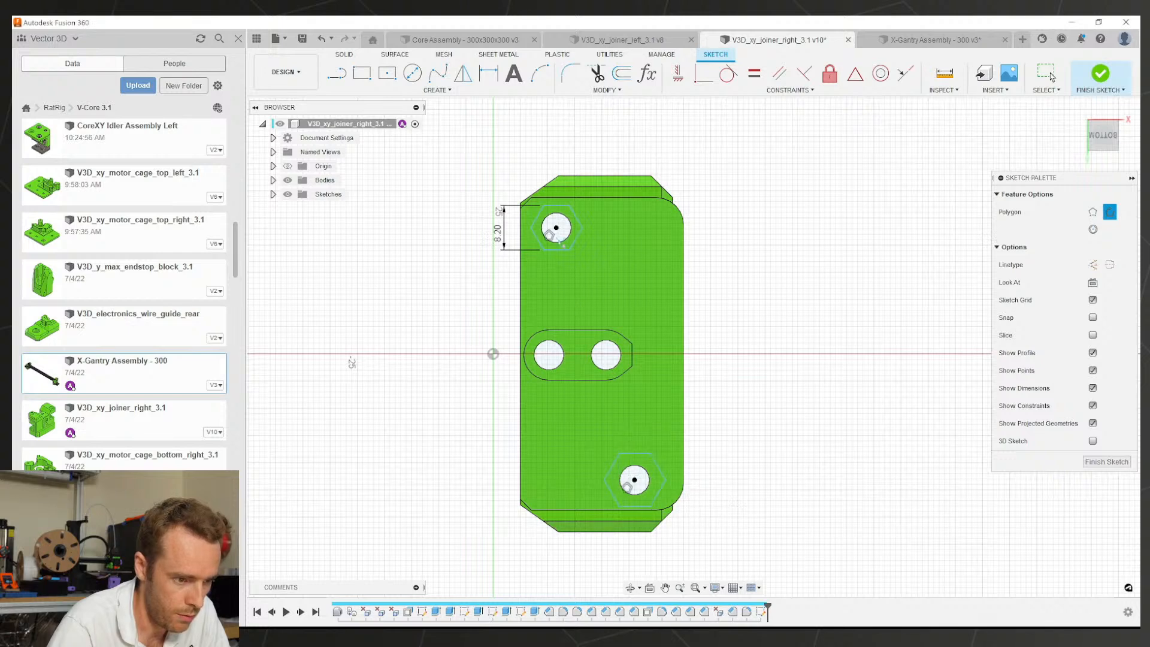
key("Escape")
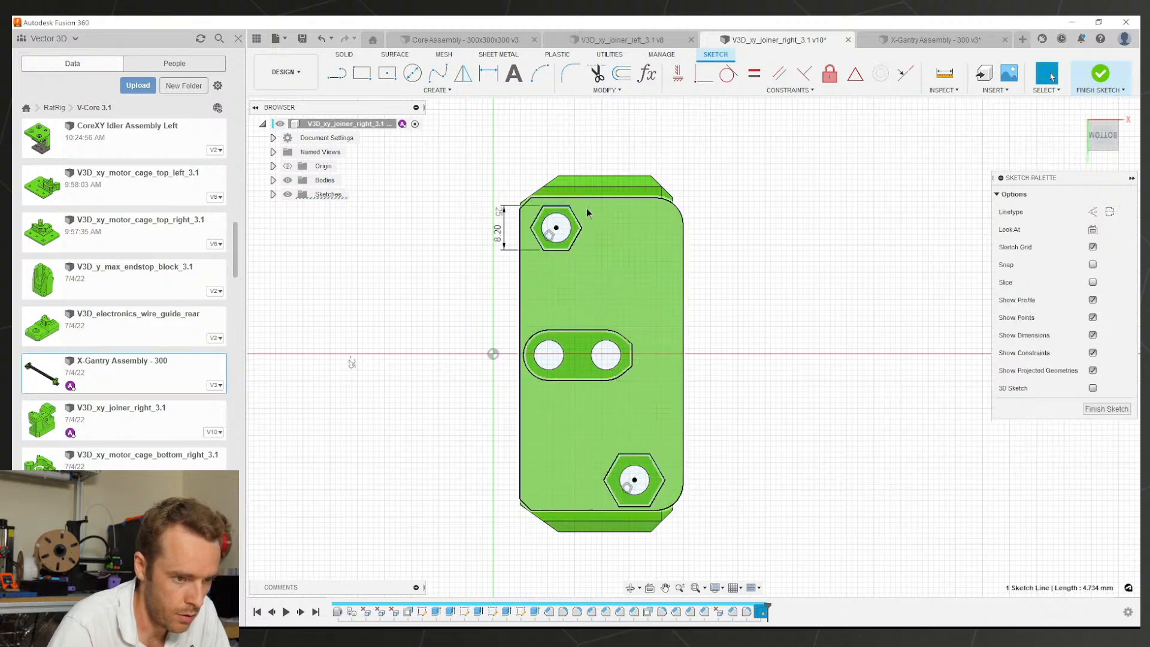
Step: Make the upper hexagon's edge vertical and both hexagons equal, then inspect them in 3D
left_click(576, 218)
left_click(679, 74)
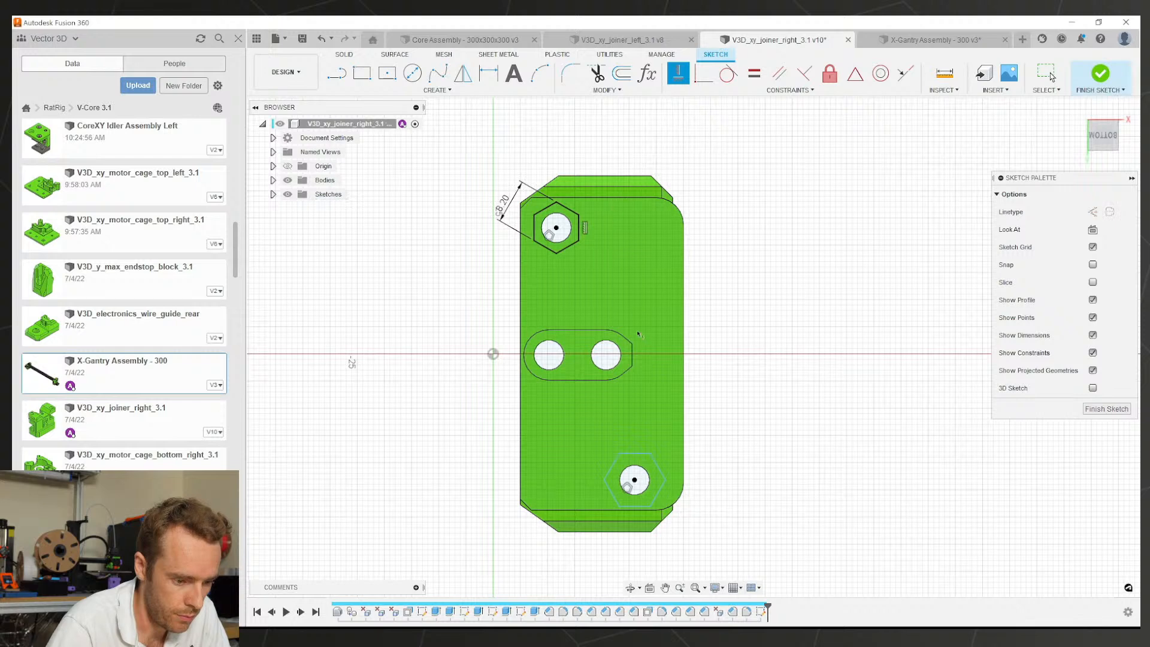
left_click(655, 463)
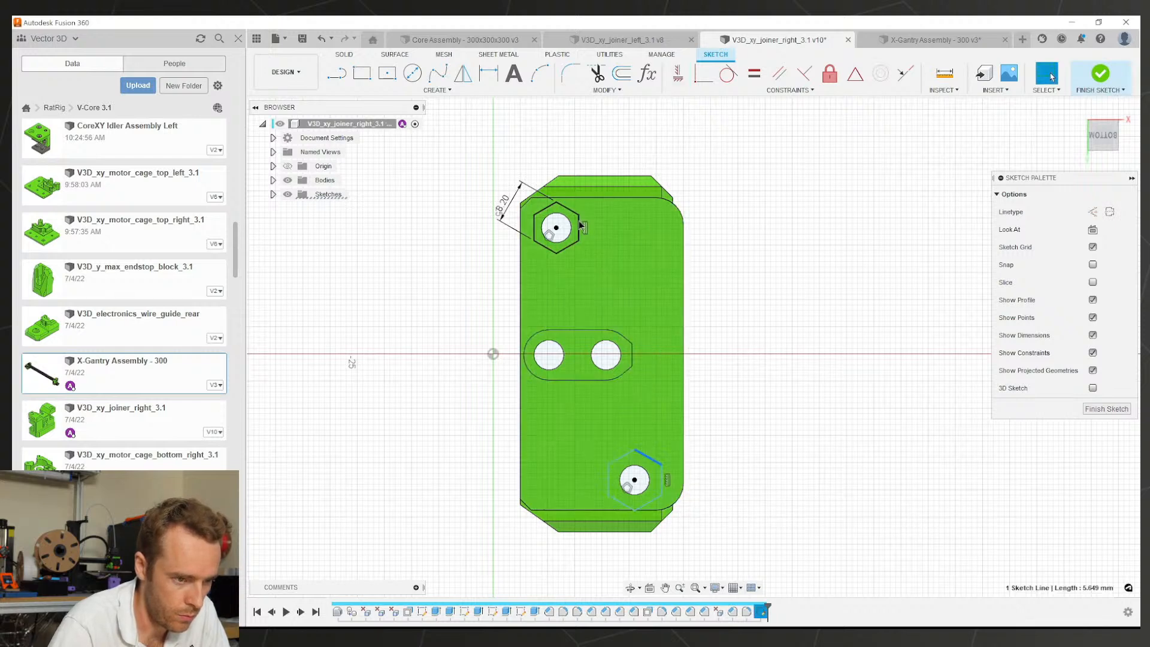
left_click(748, 76)
middle_click_drag(656, 452, 845, 421, "shift")
scroll(563, 449, "up", 4)
scroll(589, 437, "down", 5)
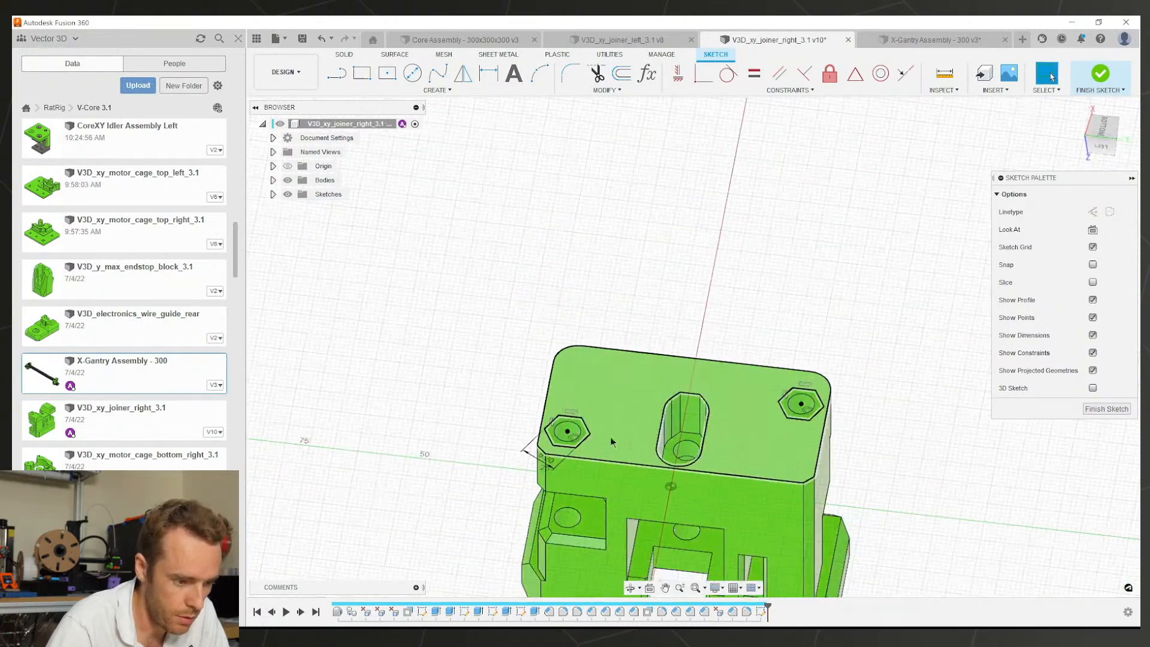
mouse_move(611, 439)
middle_mouse_down("shift")
mouse_move(556, 395)
mouse_move(479, 404)
middle_mouse_up("shift")
scroll(543, 231, "up", 5)
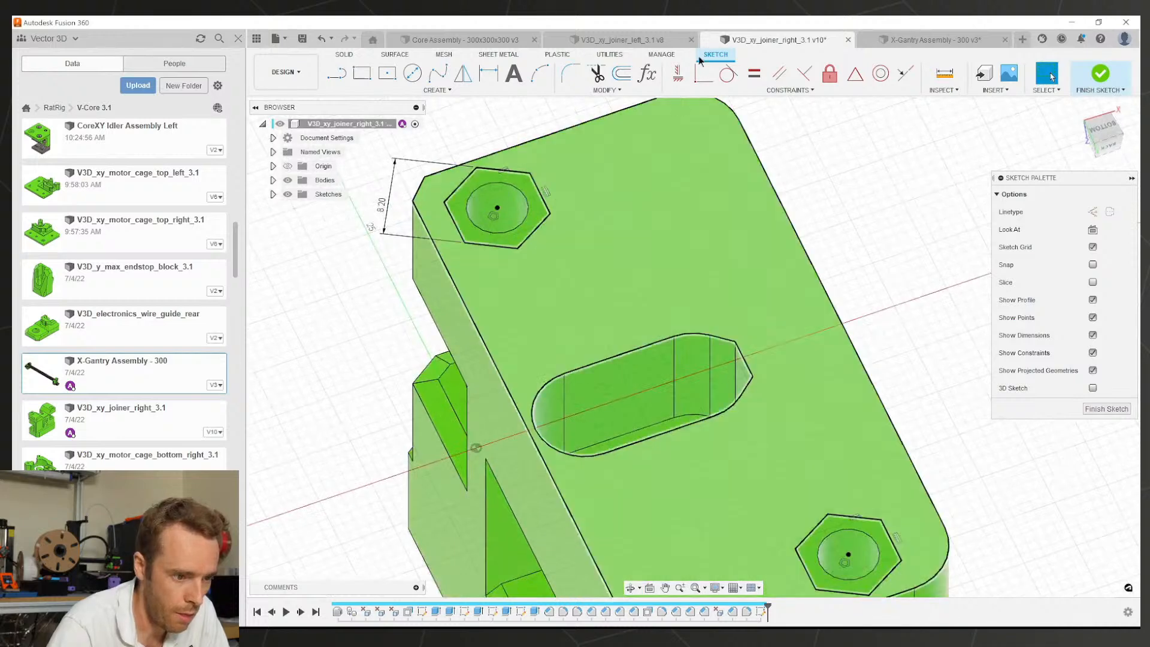
left_click(637, 44)
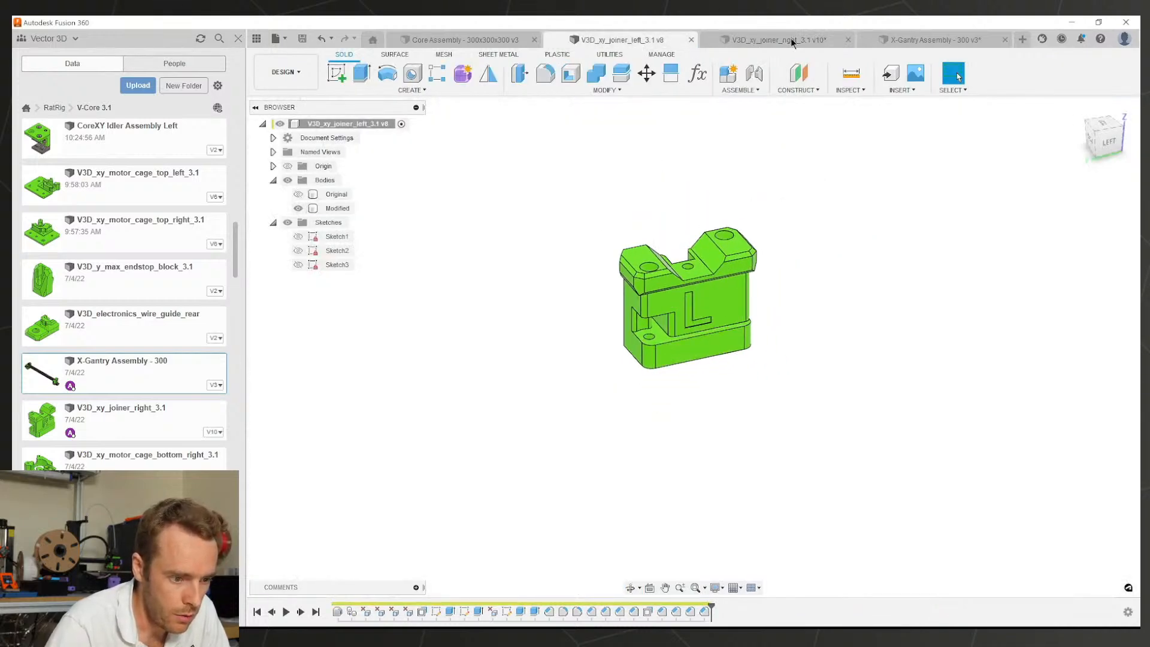
Step: Measure the nut's top face against the plate, then start extruding the right joiner's hexagon
left_click(934, 39)
scroll(782, 469, "up", 4)
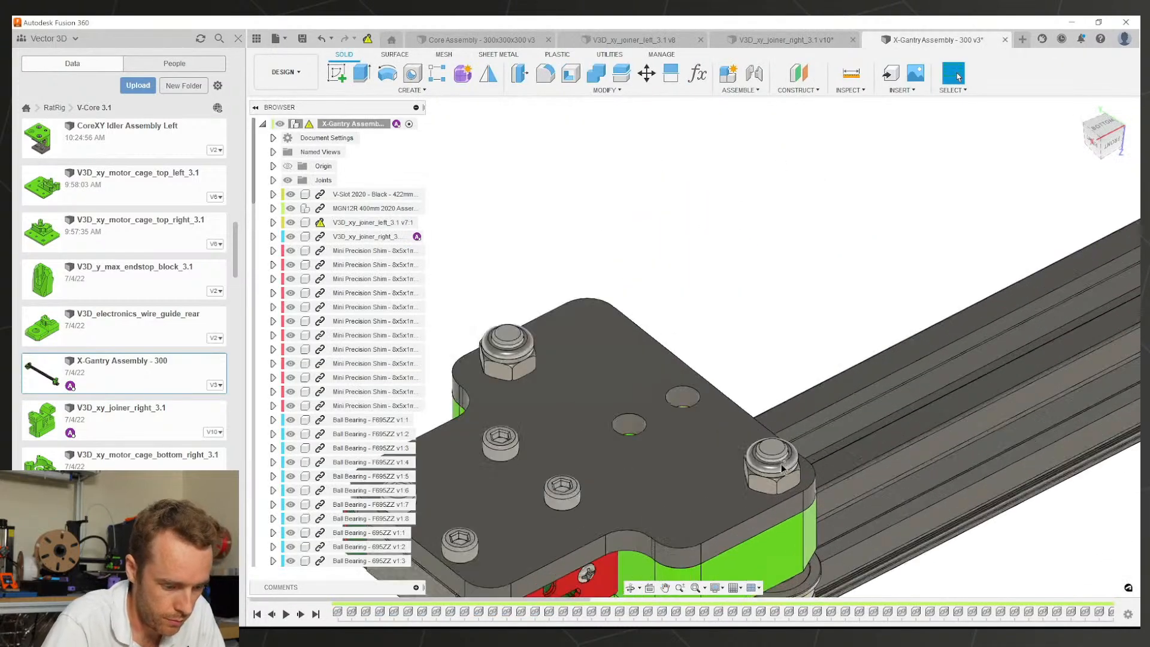
scroll(782, 468, "up", 3)
key("i")
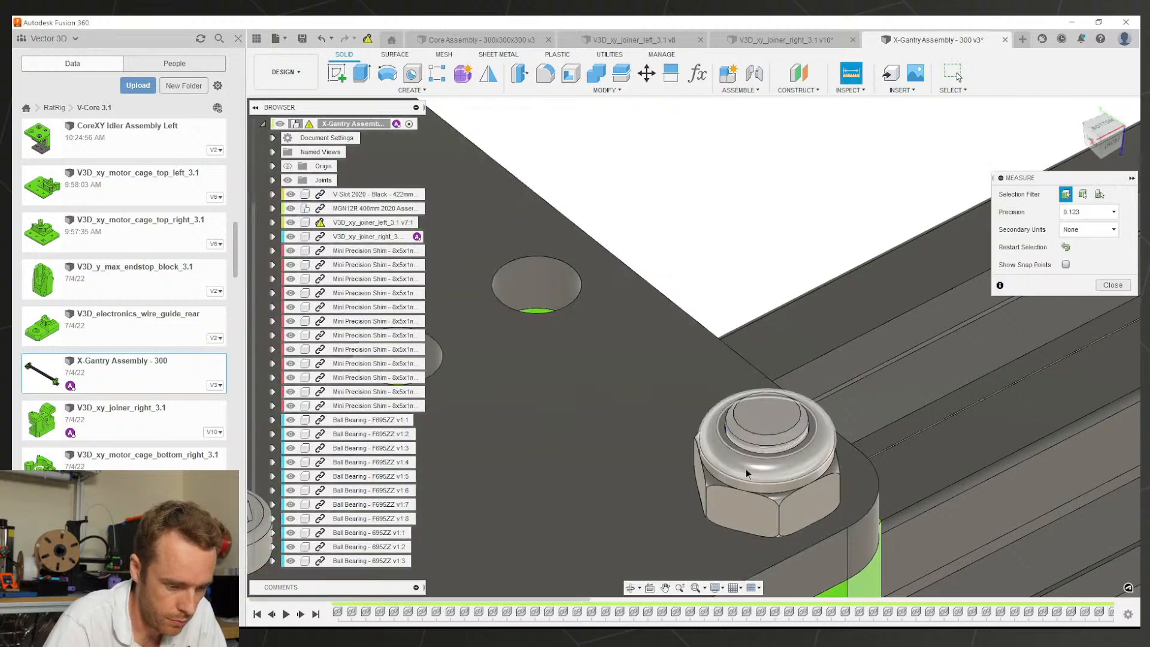
left_click(766, 417)
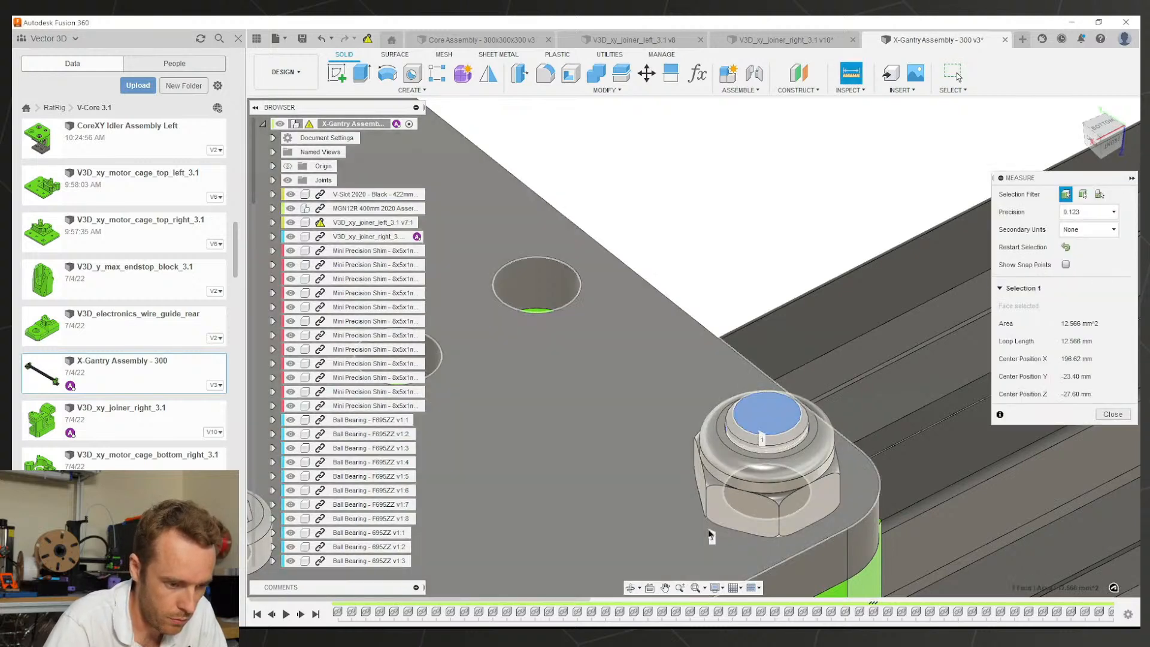
left_click(709, 534)
scroll(674, 425, "down", 5)
key("Escape")
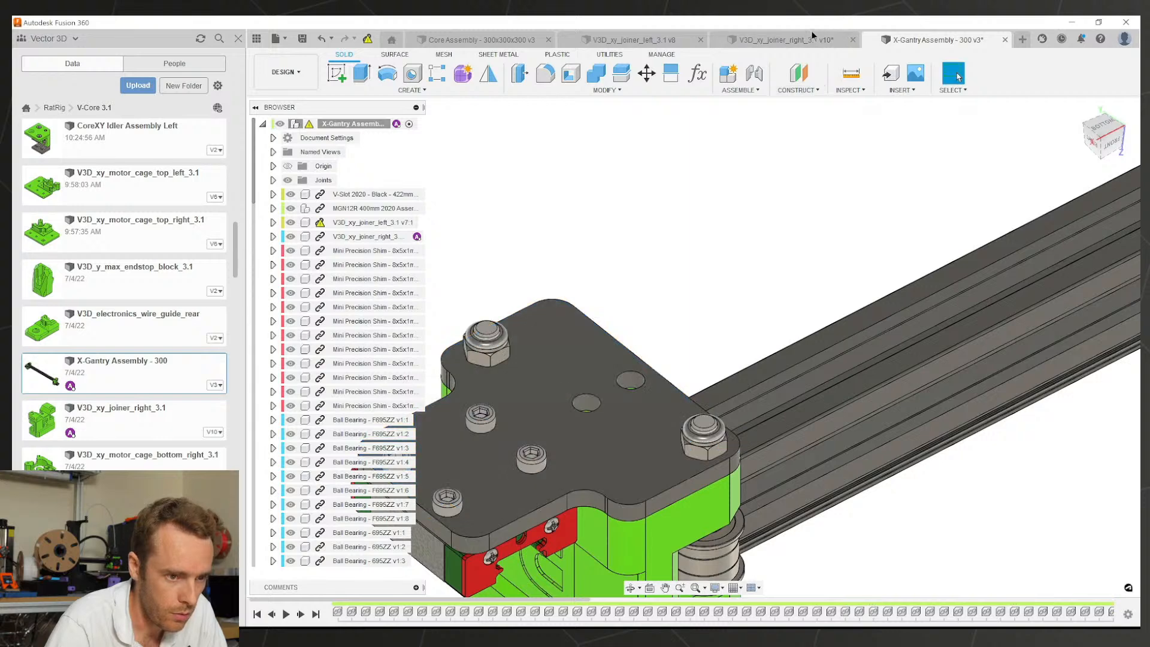
left_click(811, 34)
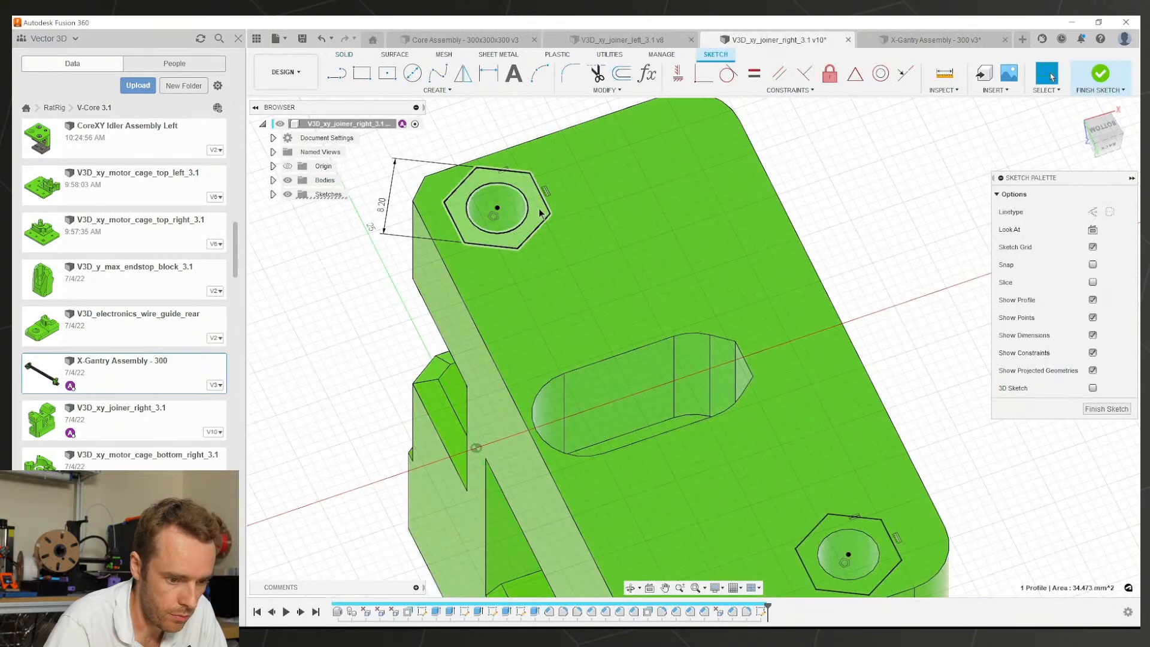
key("e")
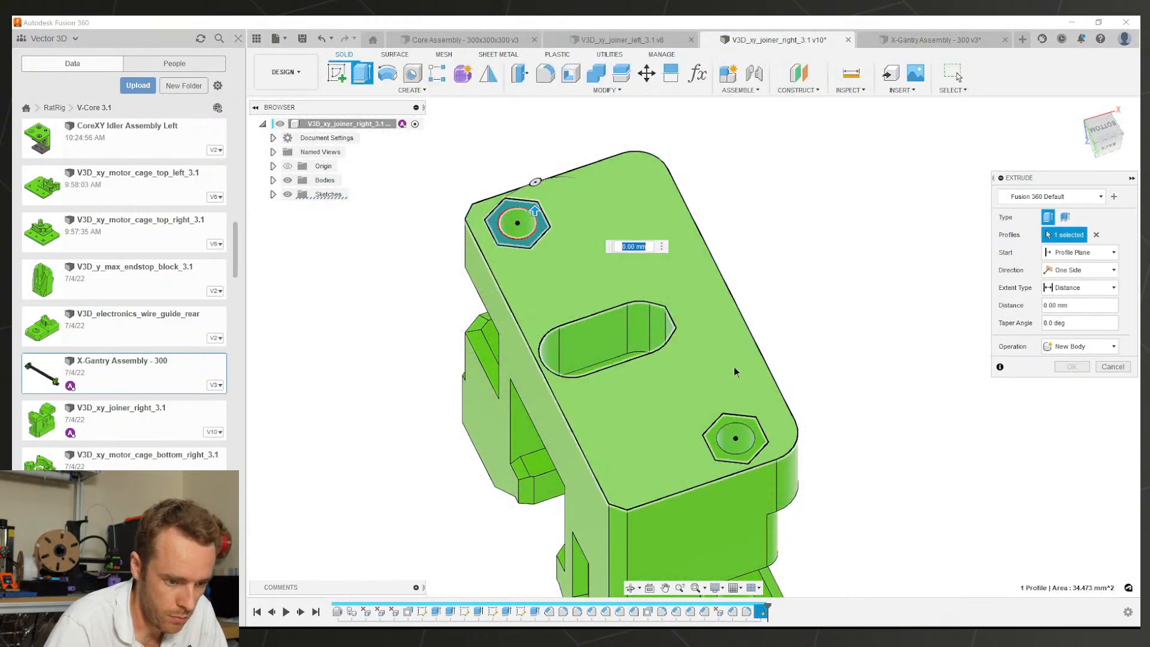
Step: Add the second hexagon and cut both nut pockets into the right joiner
left_click(743, 443)
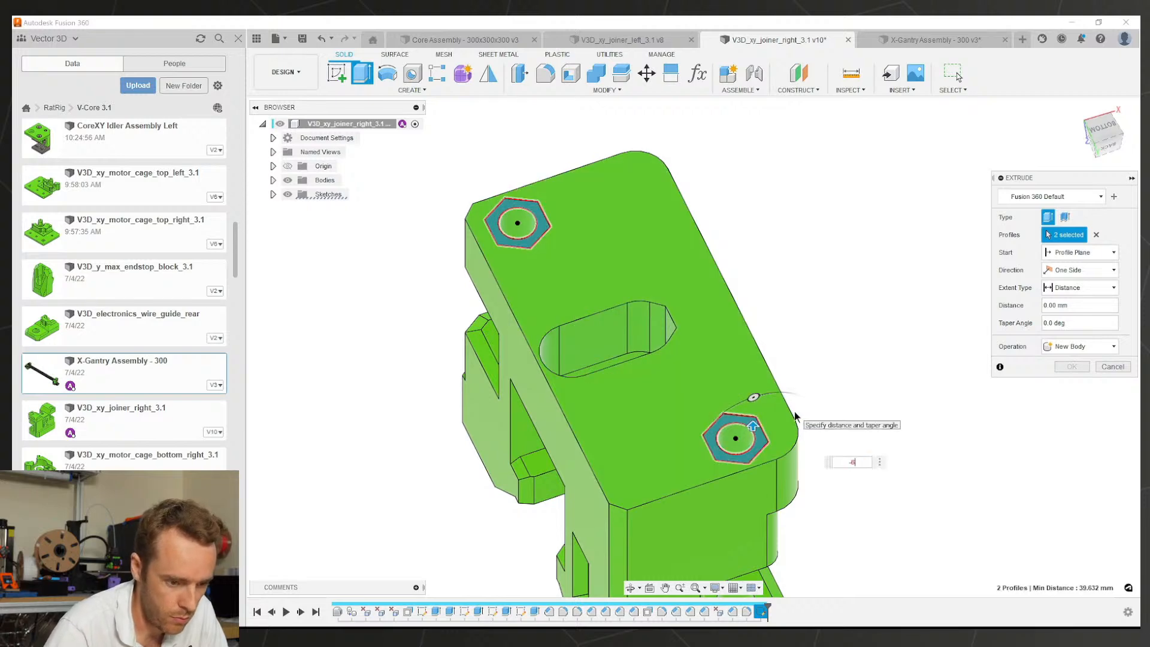
key("Return")
scroll(623, 340, "down", 2)
middle_click_drag(623, 340, 979, 275, "shift")
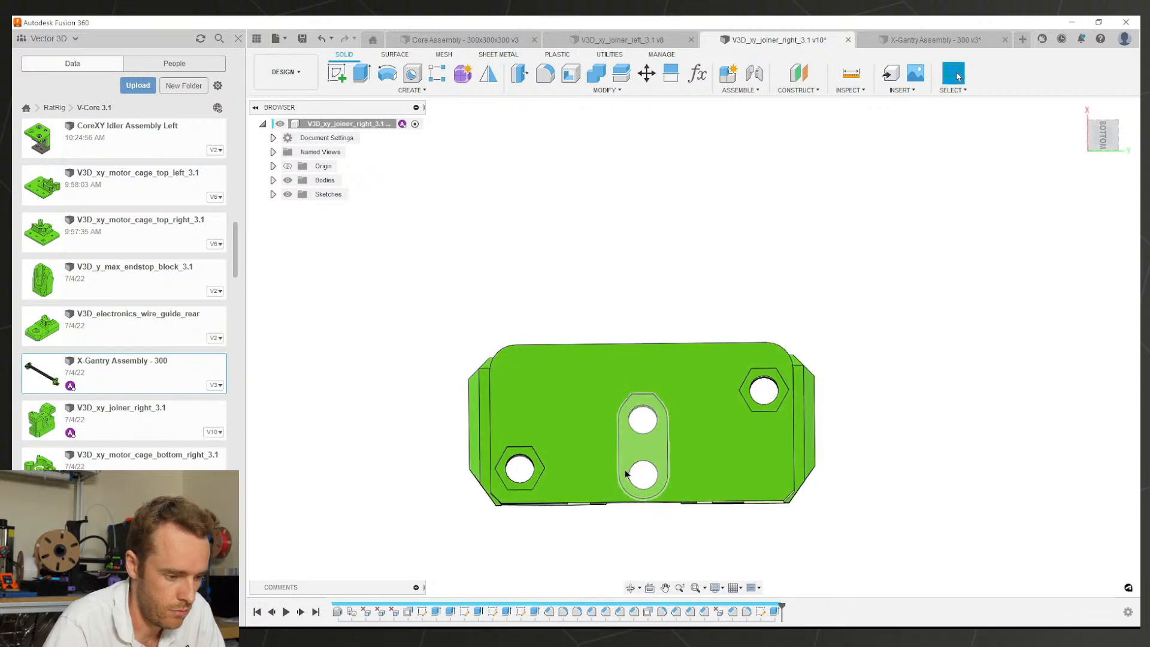
scroll(593, 474, "up", 2)
scroll(603, 431, "up", 1)
Step: Save the right joiner as a new version and switch to the left joiner
key("ctrl+s")
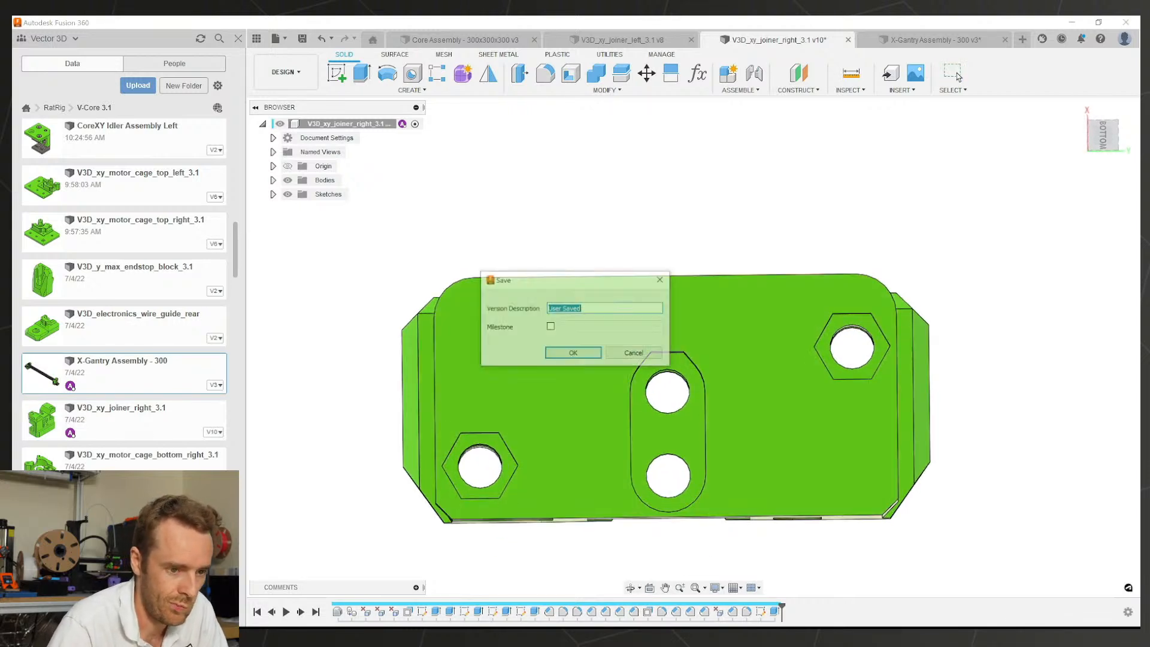
key("Return")
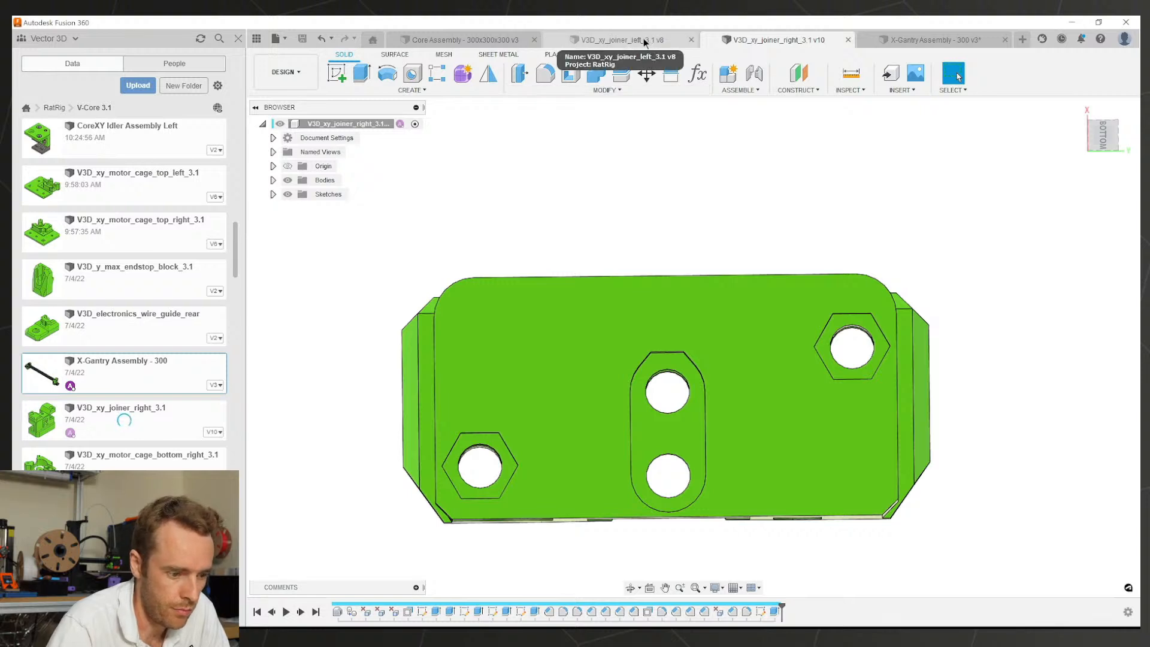
left_click(643, 38)
Step: Create Sketch4 on the left joiner's bottom face
middle_click_drag(670, 296, 671, 246, "shift")
left_click(660, 333)
left_click(347, 78)
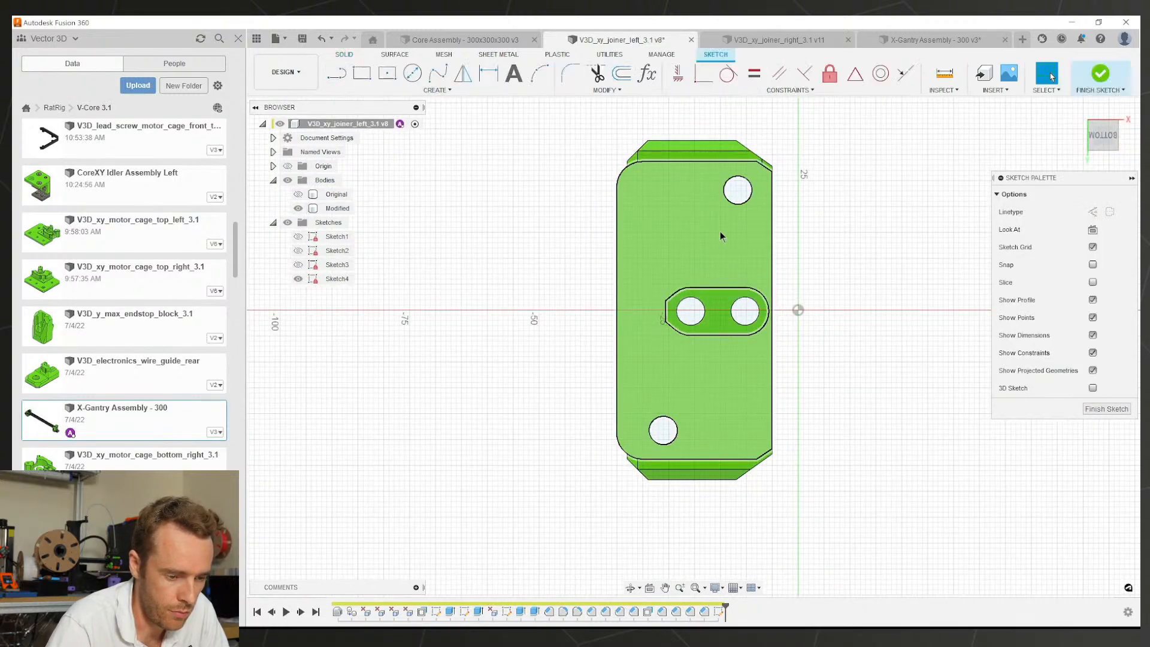
mouse_move(730, 259)
middle_mouse_down("shift")
mouse_move(800, 246)
mouse_move(864, 251)
middle_mouse_up("shift")
left_click(692, 314)
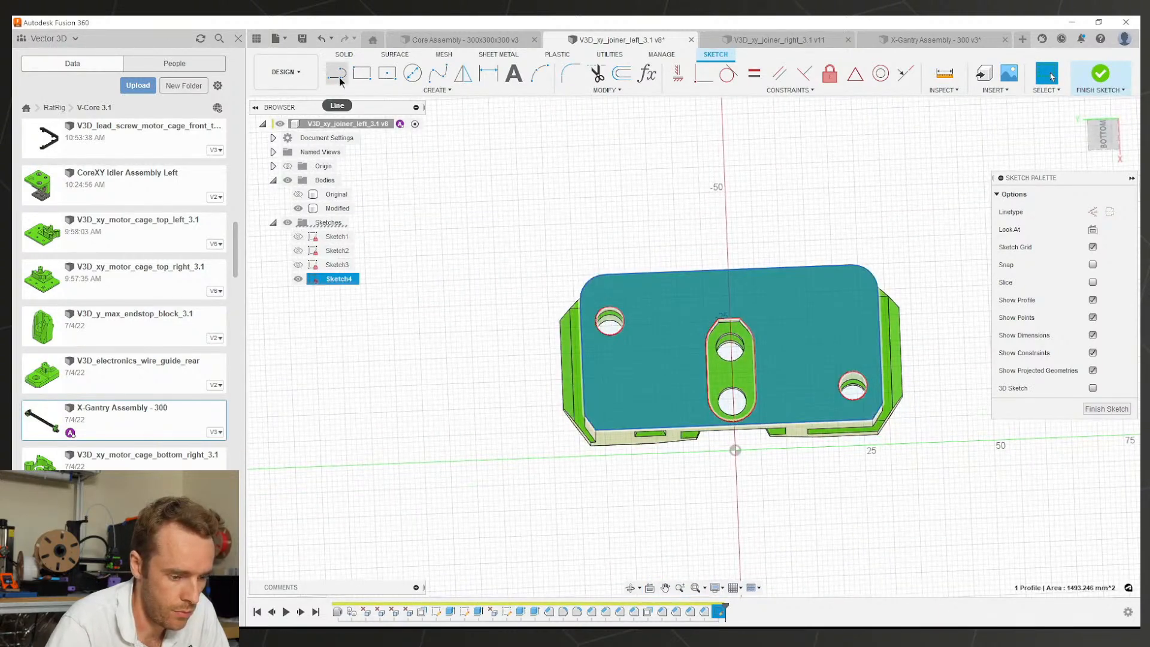
left_click(596, 532)
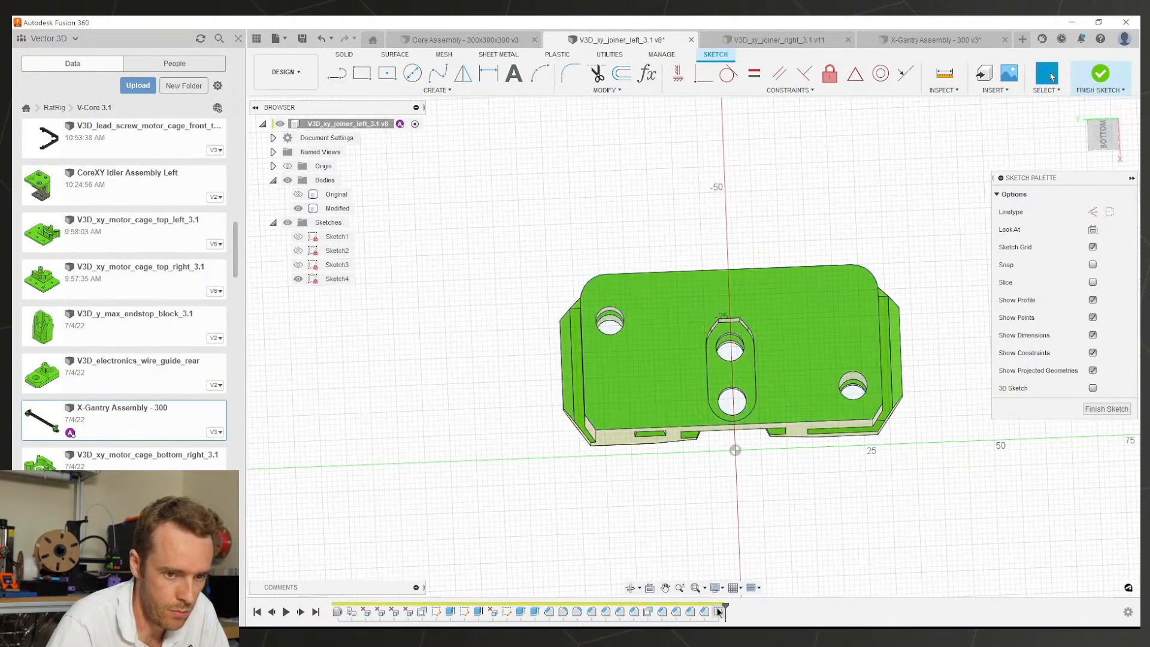
left_click(719, 611)
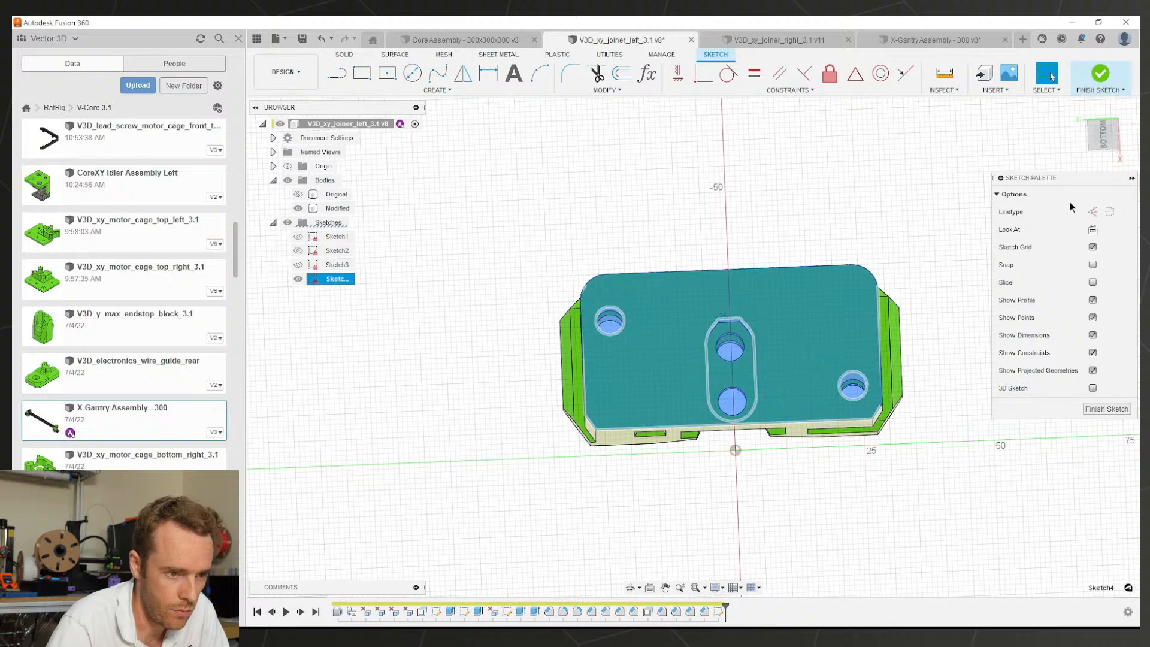
Step: Draw circumscribed polygon hexagons centred on the left and right bolt holes
left_click(431, 89)
mouse_move(355, 292)
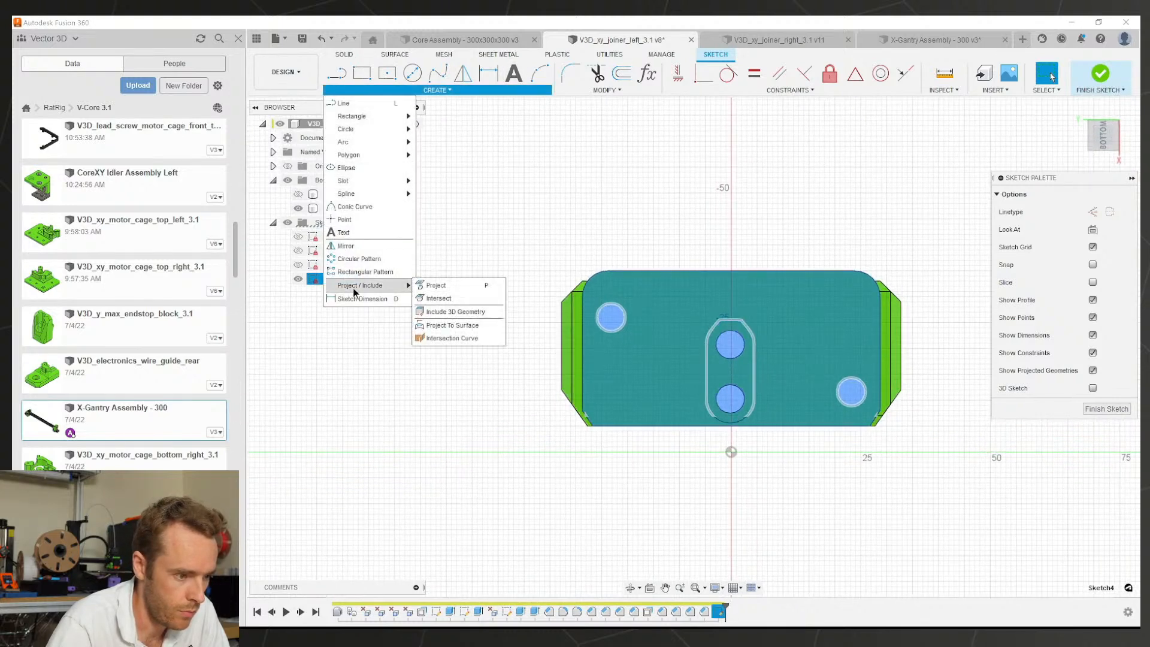
mouse_move(358, 157)
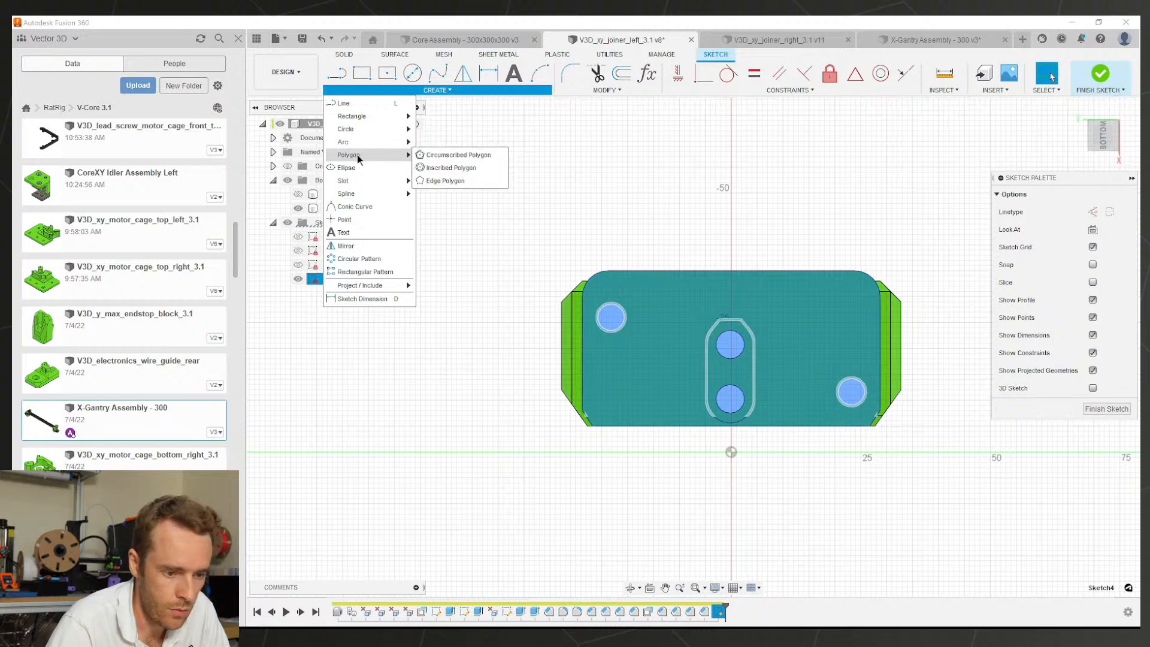
left_click(432, 168)
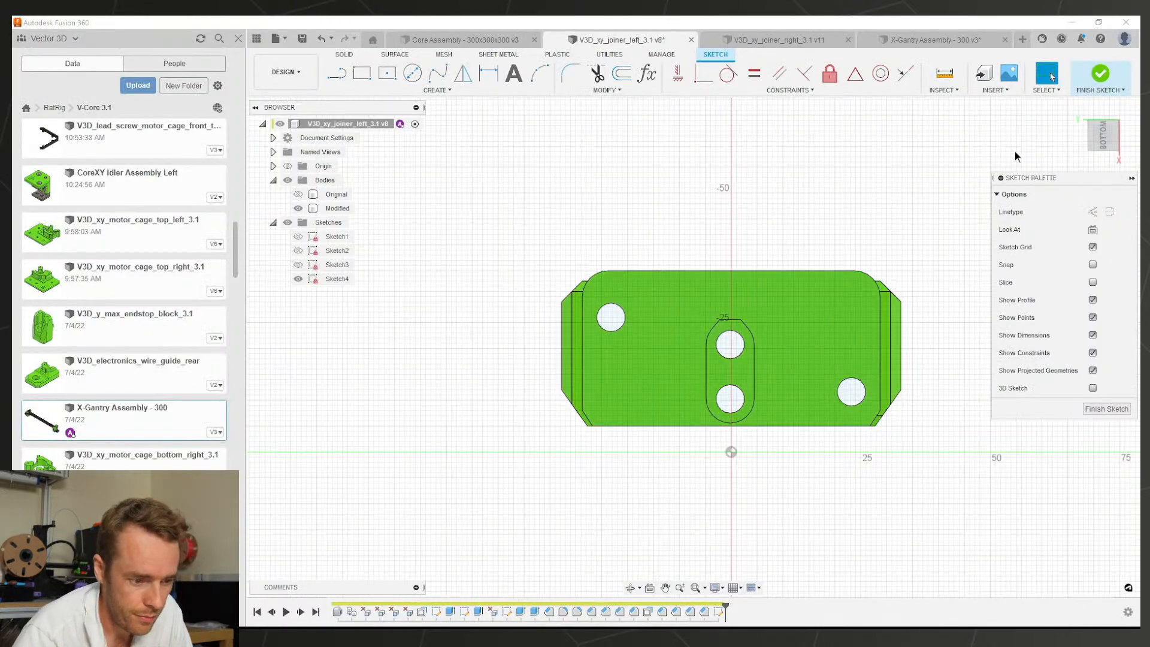
left_click(436, 90)
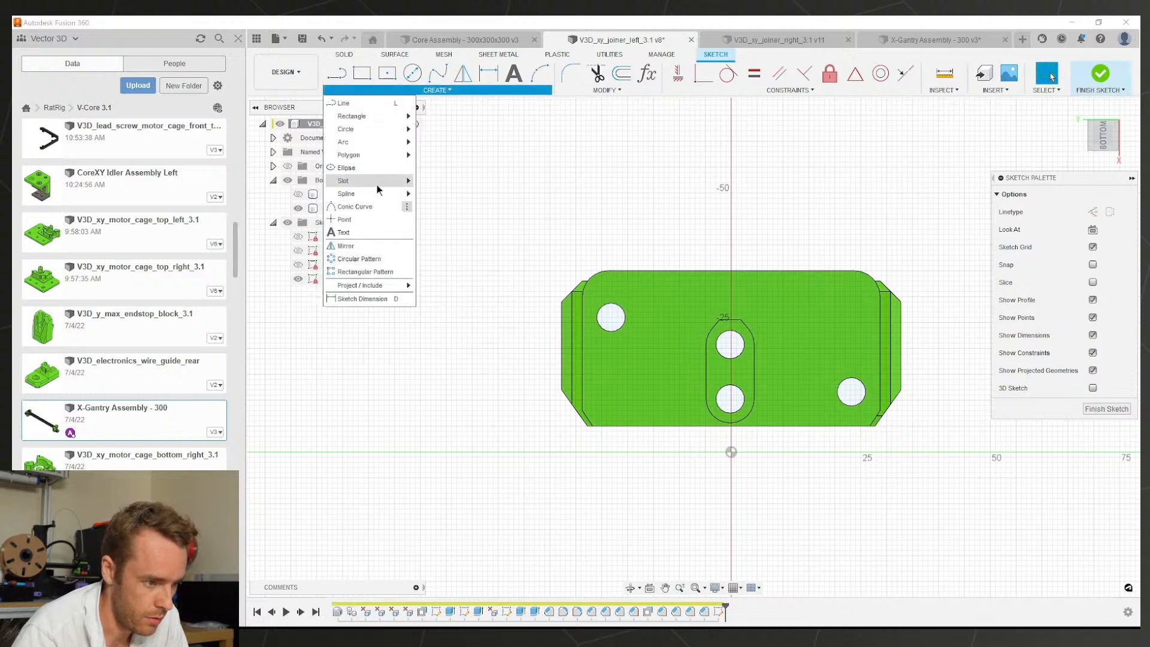
mouse_move(397, 155)
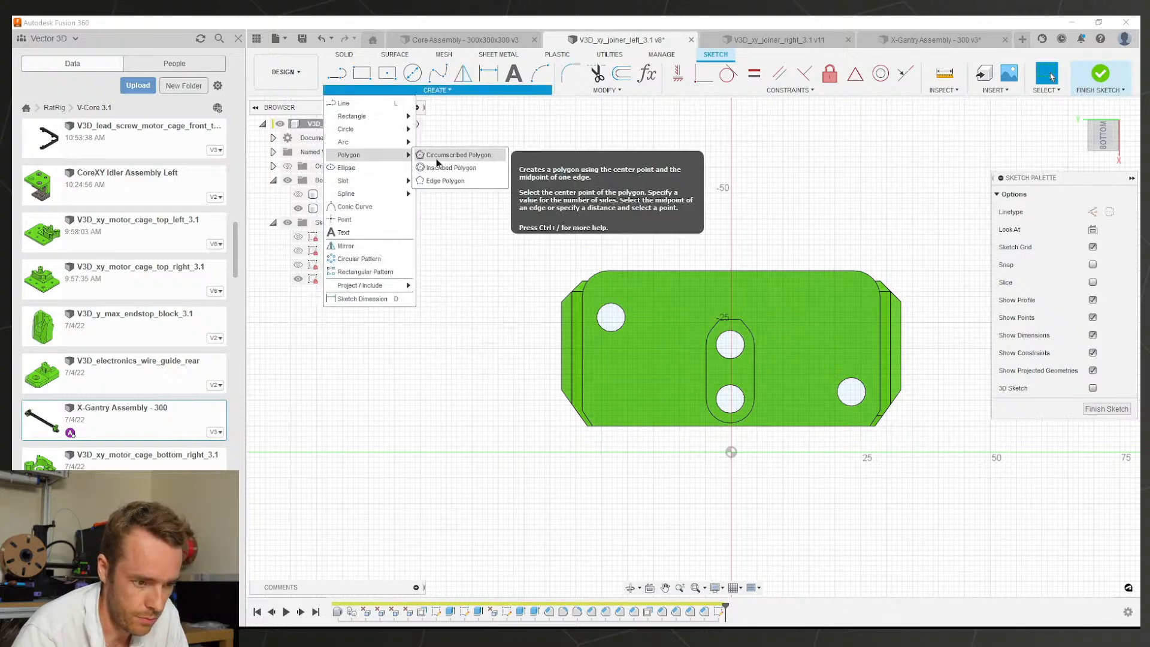
left_click(449, 155)
scroll(632, 332, "up", 3)
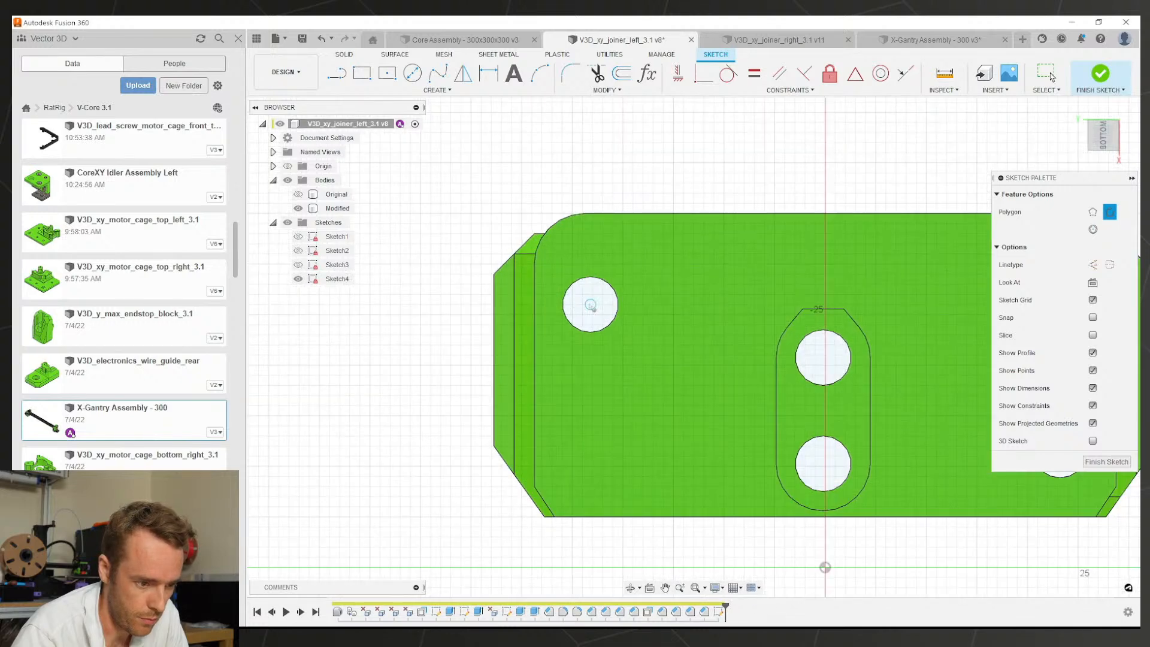
left_click(589, 305)
left_click(592, 267)
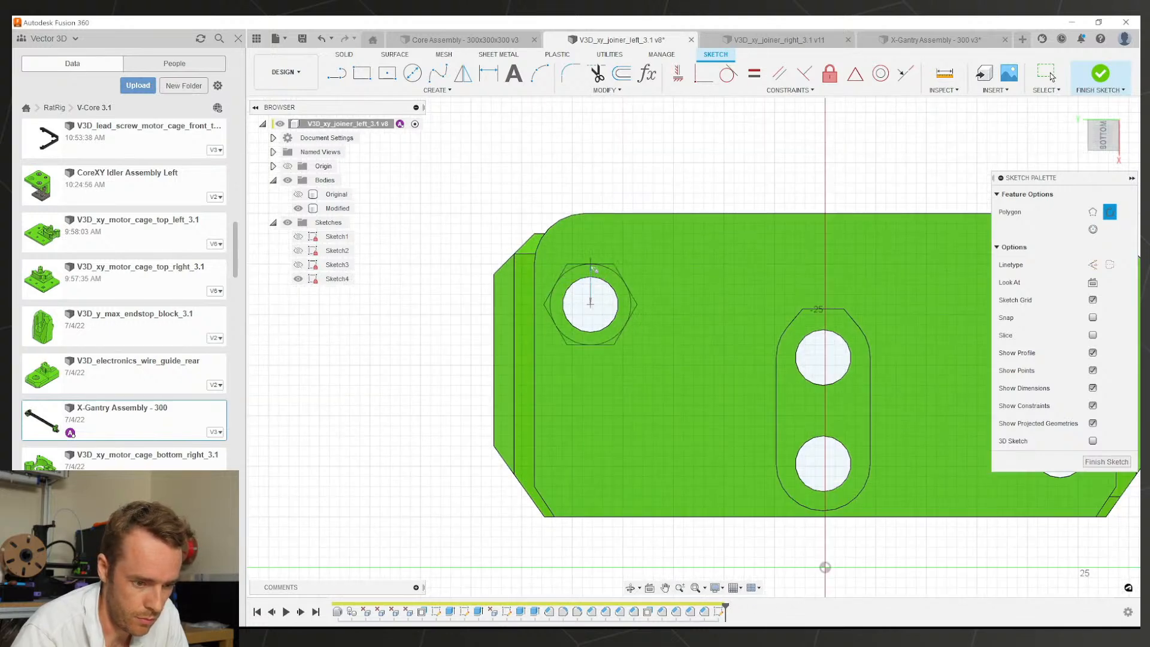
scroll(587, 303, "down", 2)
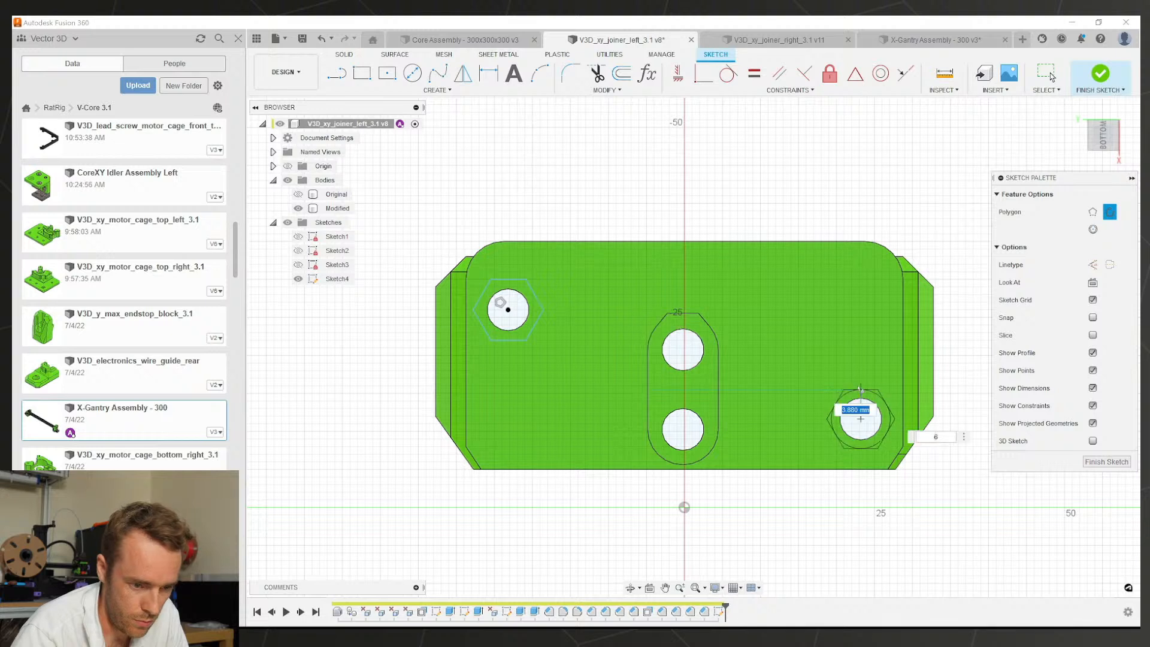
left_click(860, 390)
key("Escape")
Step: Dimension the right hexagon to 8.2 mm across flats
key("d")
left_click(863, 390)
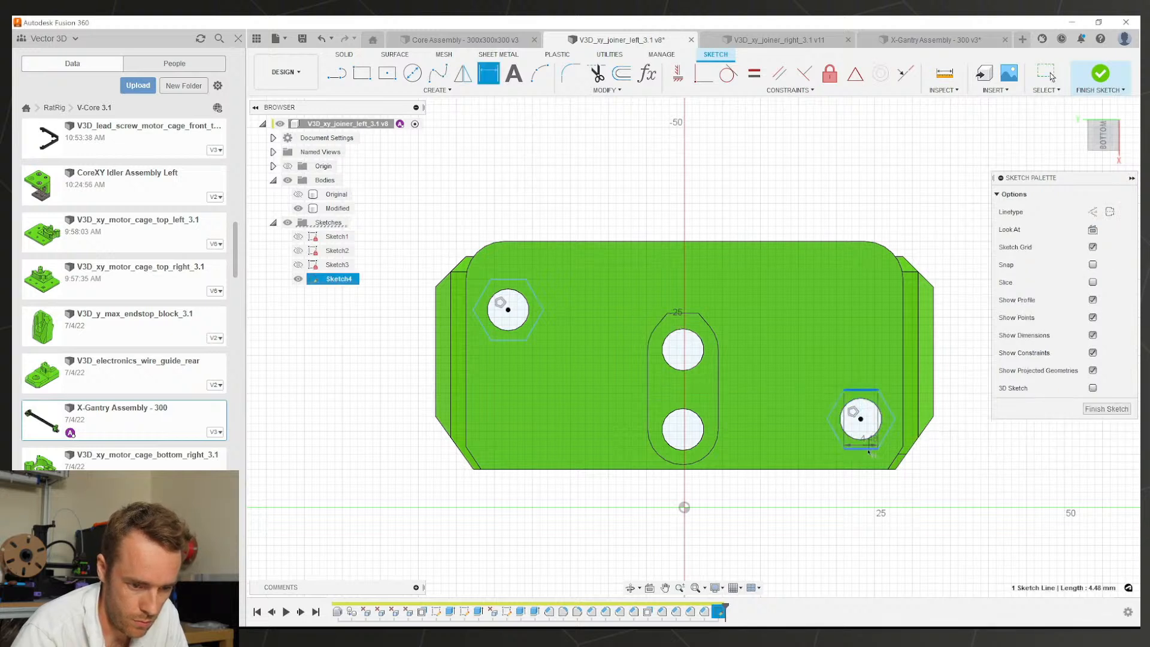
left_click(964, 420)
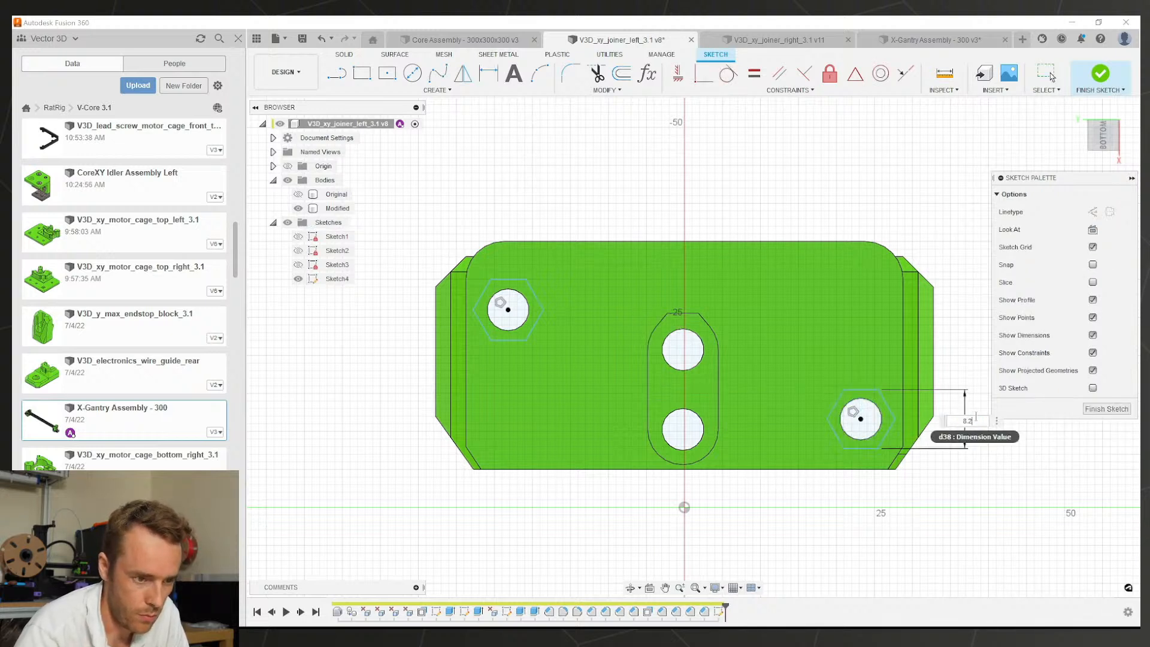
type("8.2")
key("Return")
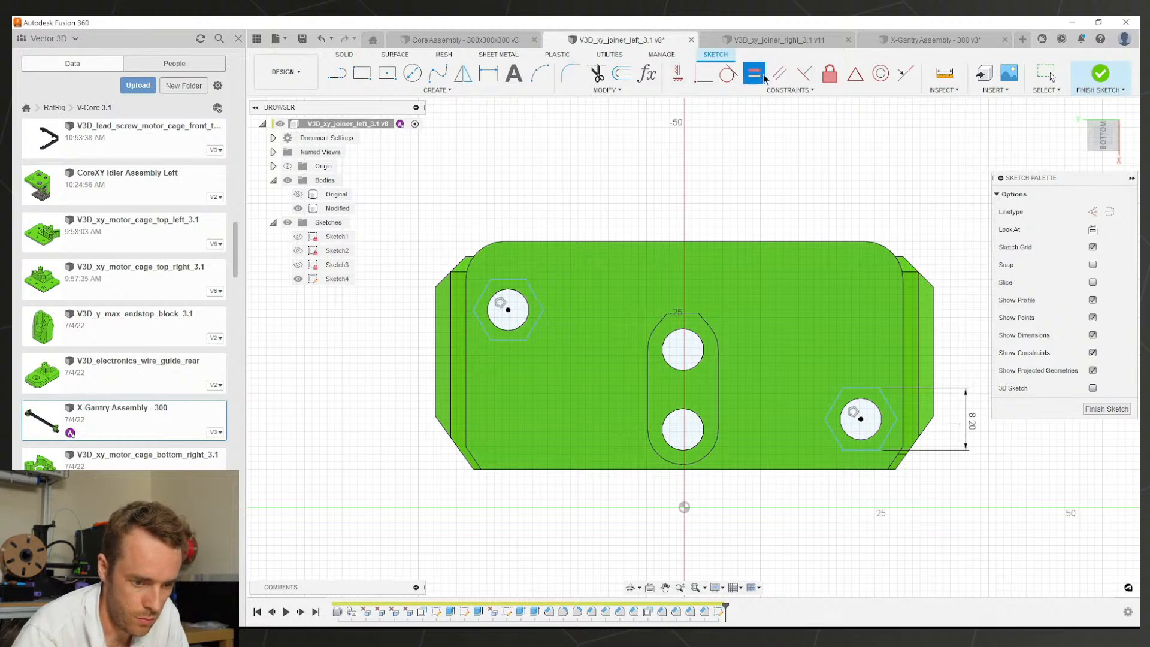
Step: Make the two hexagons equal and the right hexagon's top edge horizontal
left_click(761, 73)
left_click(857, 388)
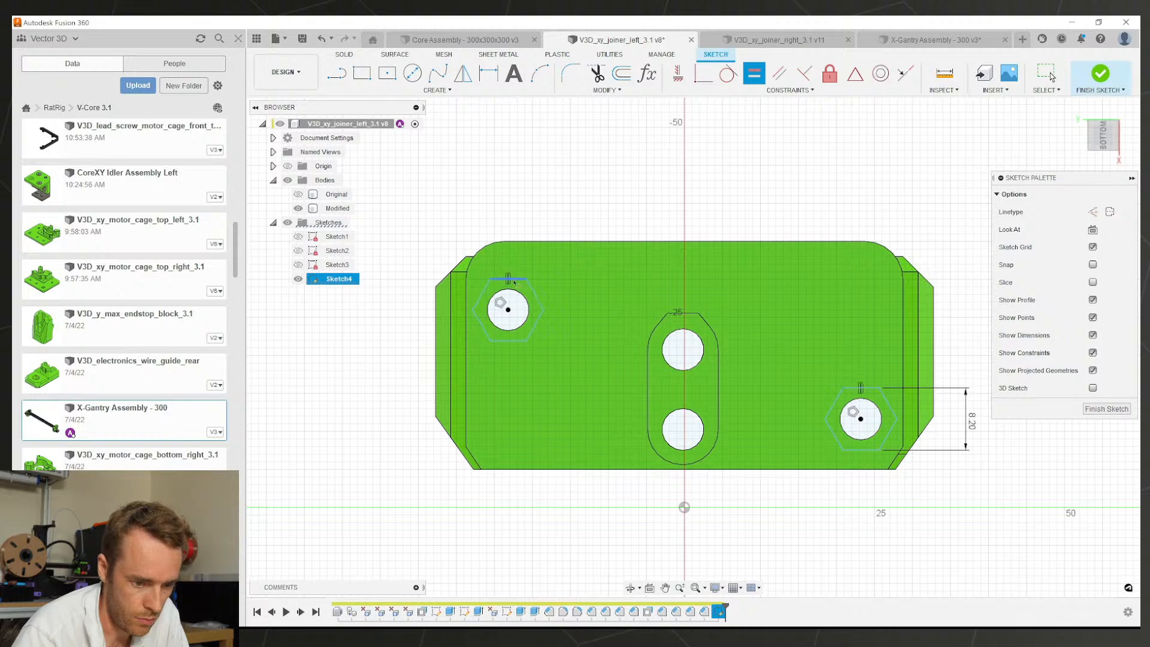
left_click(514, 280)
key("Escape")
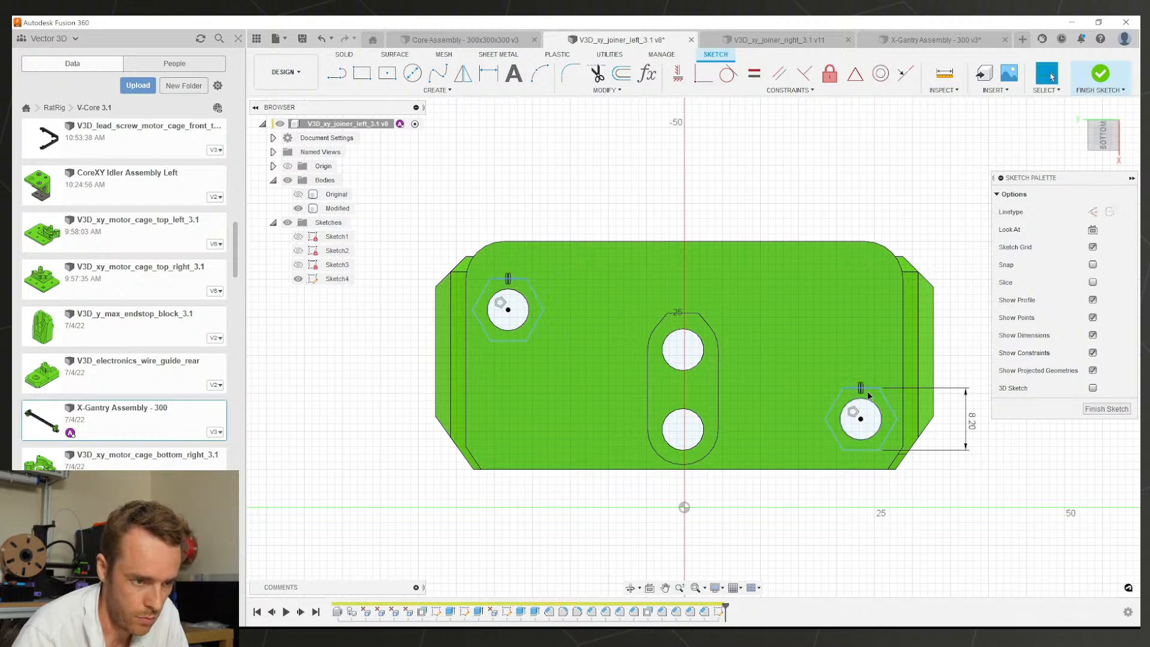
left_click(867, 389)
left_click(682, 75)
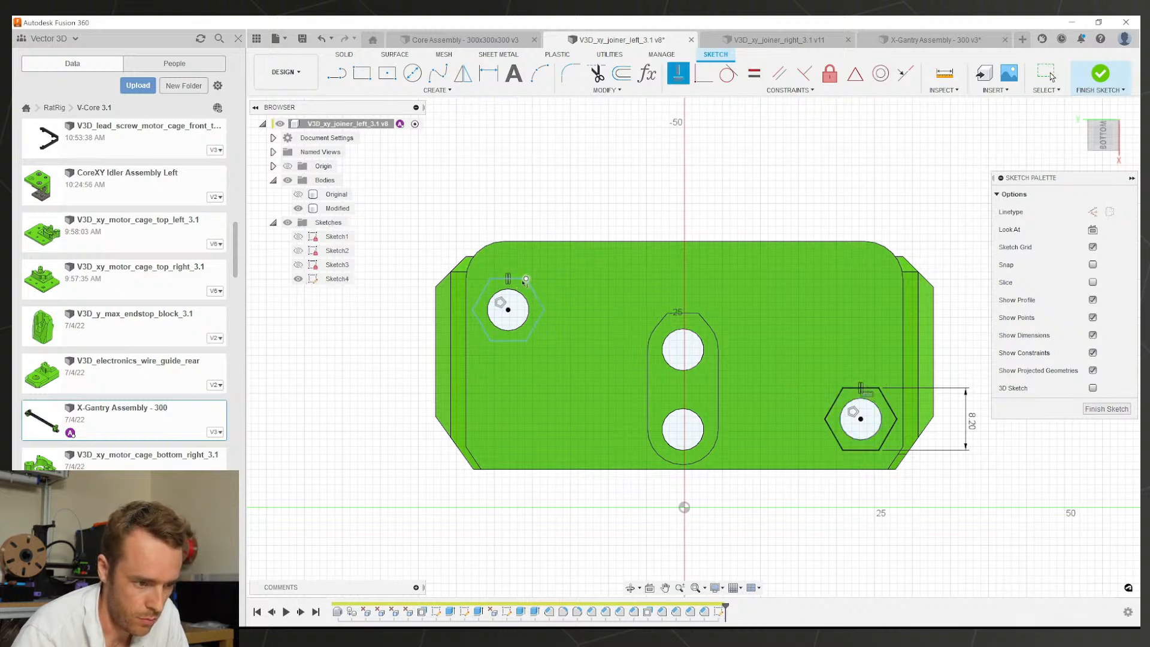
key("Escape")
left_click(521, 287)
Step: Cut both hexagon profiles -6 mm deep as nut pockets in the left joiner
key("e")
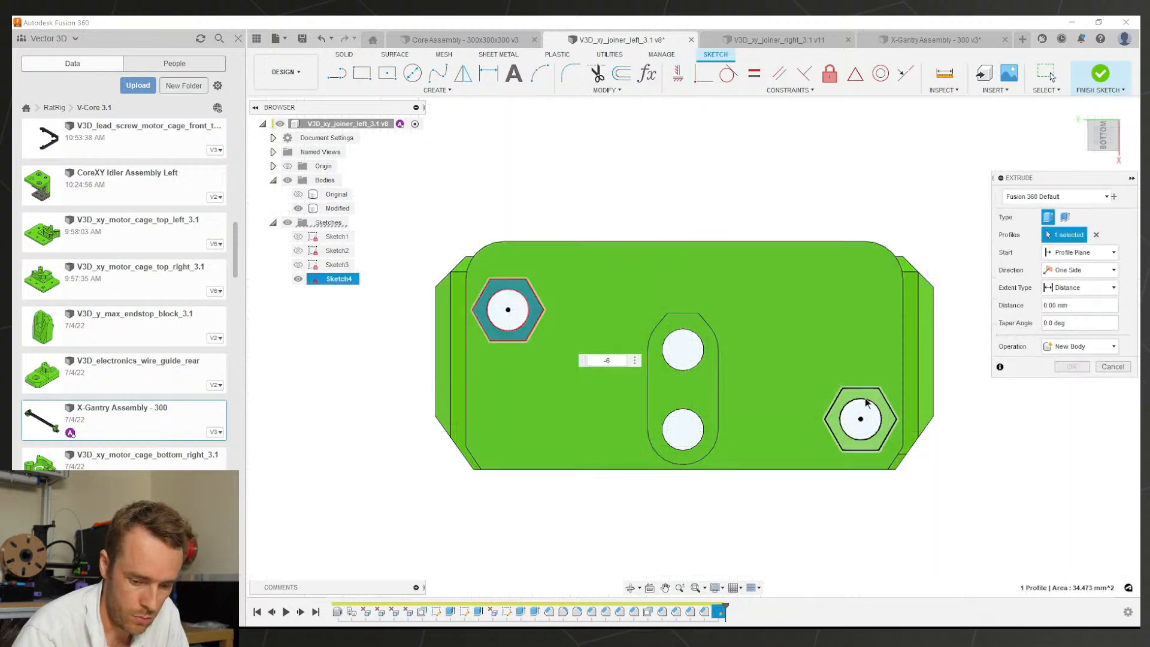
left_click(868, 396)
type("-6")
key("Return")
scroll(834, 405, "down", 3)
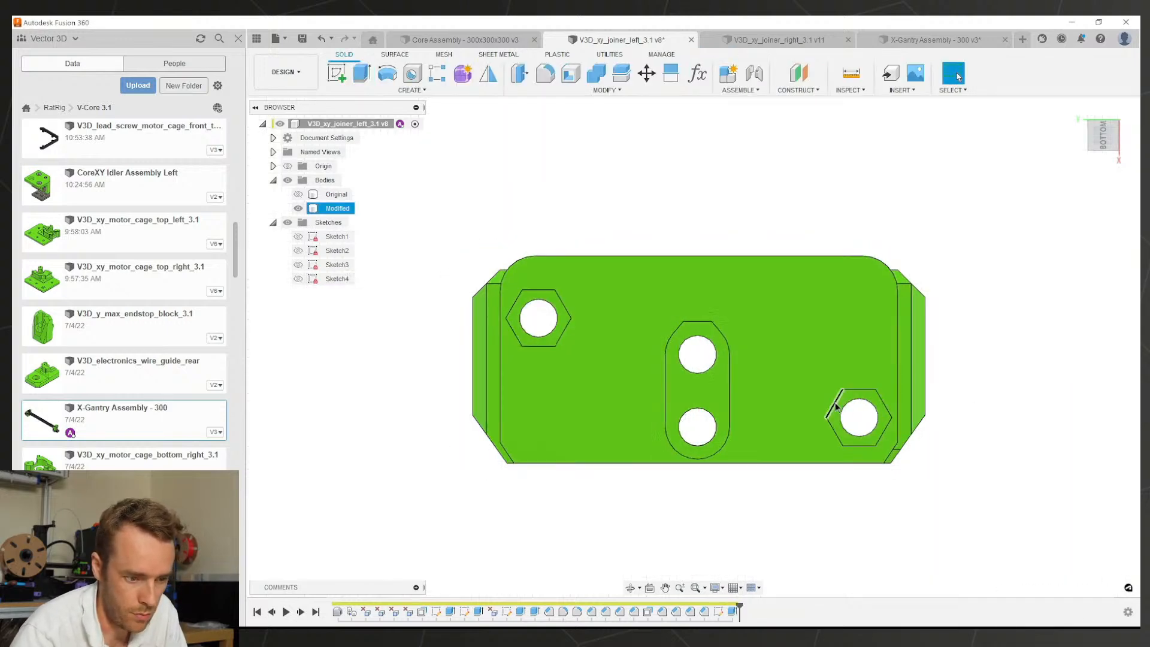
middle_click_drag(833, 405, 753, 347, "shift")
Step: Save the left joiner as version 9 and switch to the X-Gantry Assembly
key("ctrl+s")
key("Return")
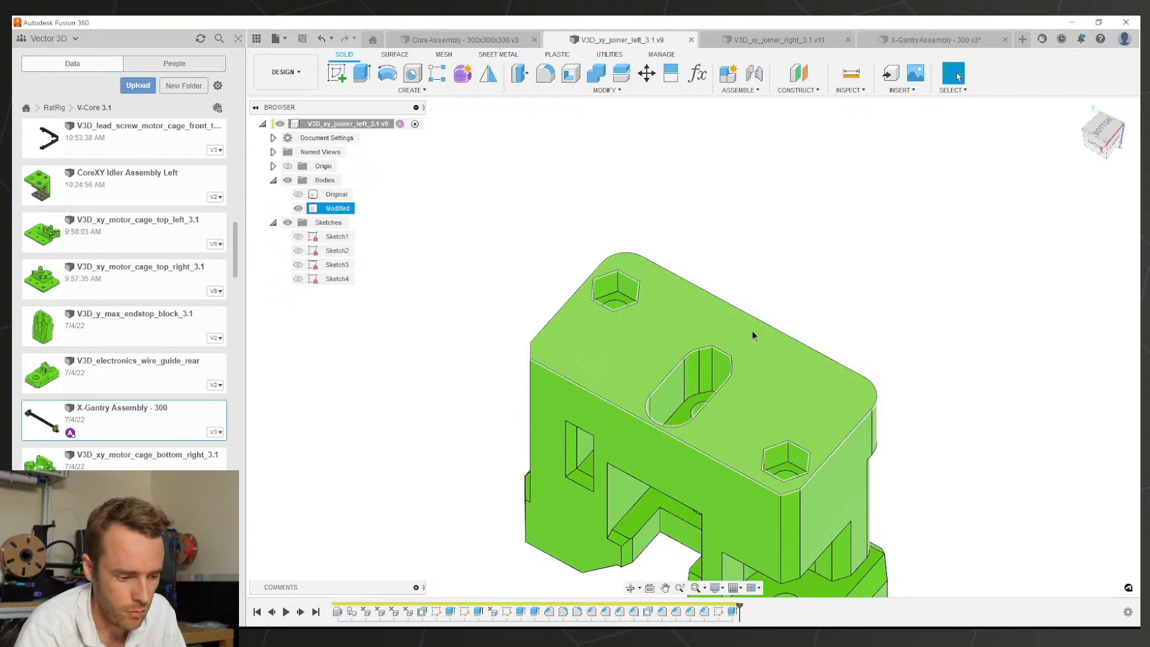
scroll(716, 336, "down", 1)
middle_click_drag(717, 336, 685, 273)
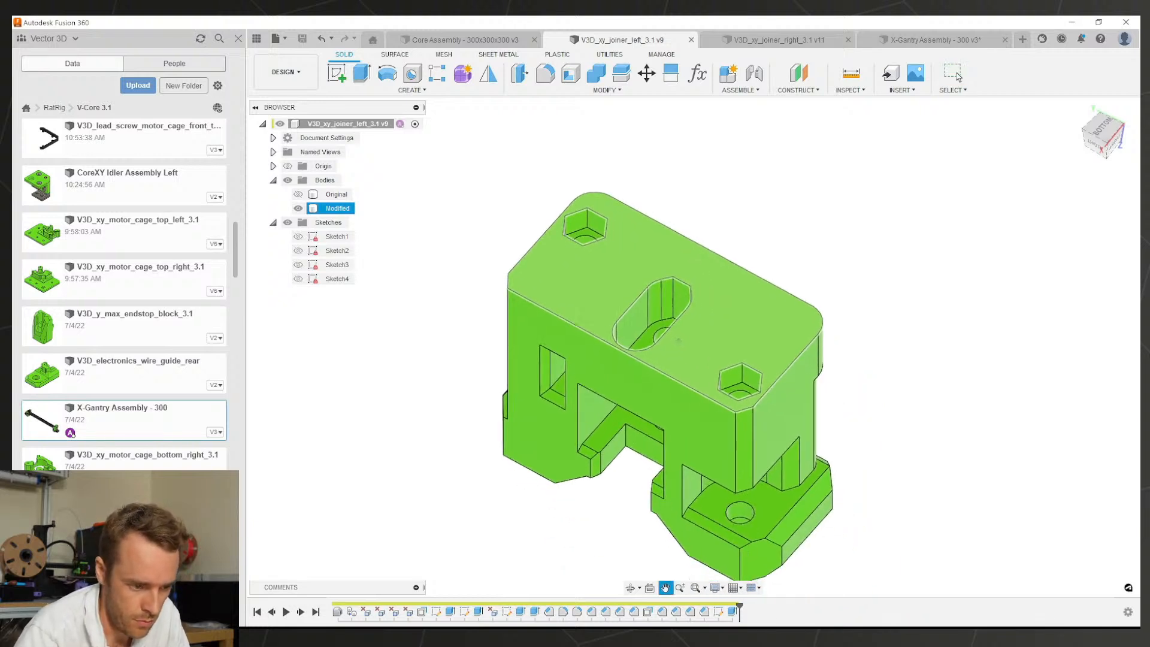
middle_click_drag(669, 382, 715, 327, "shift")
middle_click_drag(703, 253, 805, 327, "shift")
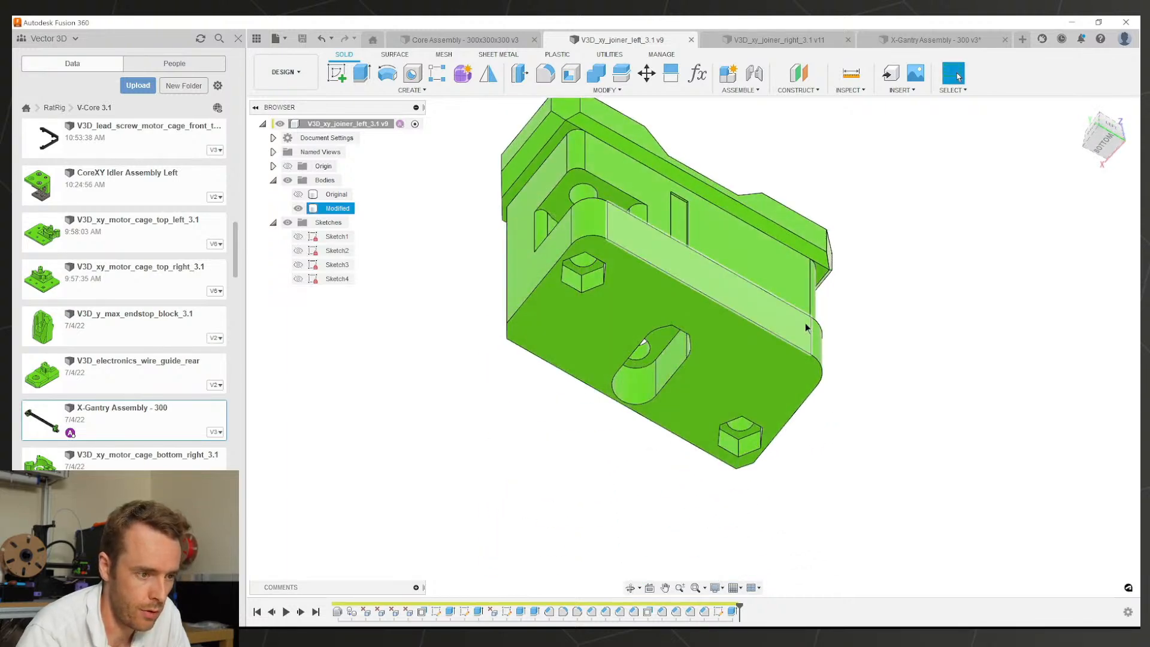
left_click(877, 45)
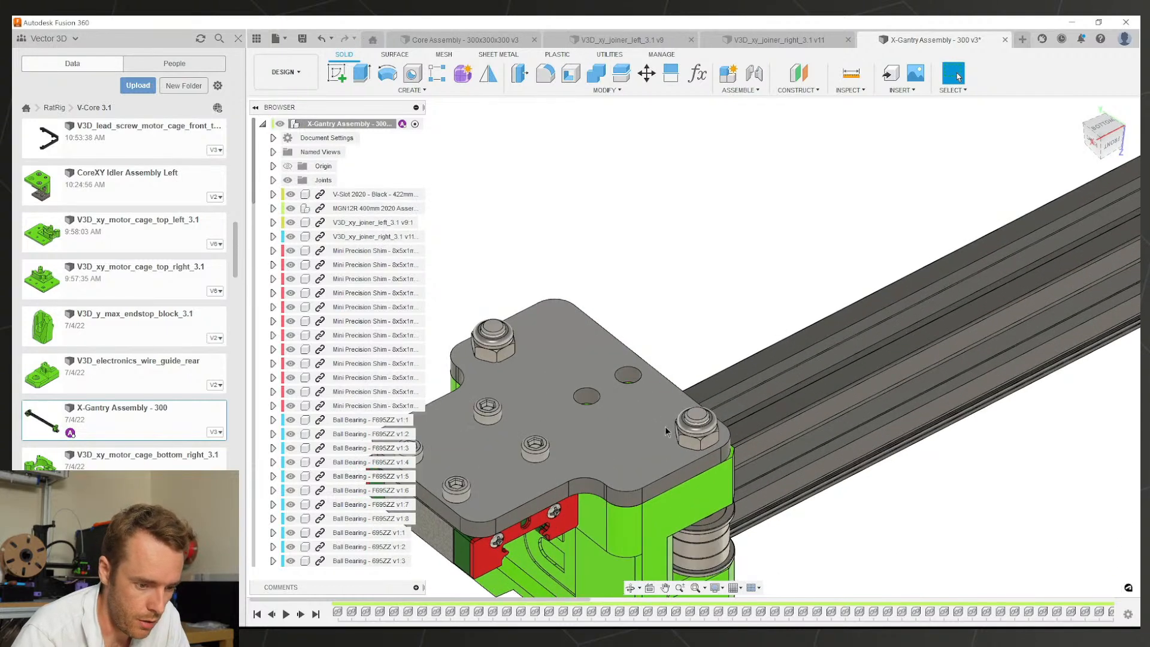
Step: Check the radii of the top plate's corner and its bolt hole
mouse_move(665, 426)
middle_mouse_down("shift")
mouse_move(596, 405)
mouse_move(533, 446)
mouse_move(585, 398)
mouse_move(573, 408)
mouse_move(575, 455)
mouse_move(588, 398)
mouse_move(674, 301)
mouse_move(685, 357)
mouse_move(635, 299)
mouse_move(687, 292)
mouse_move(713, 306)
mouse_move(690, 314)
mouse_move(704, 345)
mouse_move(689, 354)
mouse_move(689, 330)
mouse_move(689, 353)
middle_mouse_up("shift")
scroll(577, 406, "up", 3)
left_click(537, 416)
scroll(583, 436, "down", 3)
left_click(685, 358)
scroll(684, 358, "down", 3)
scroll(688, 353, "down", 3)
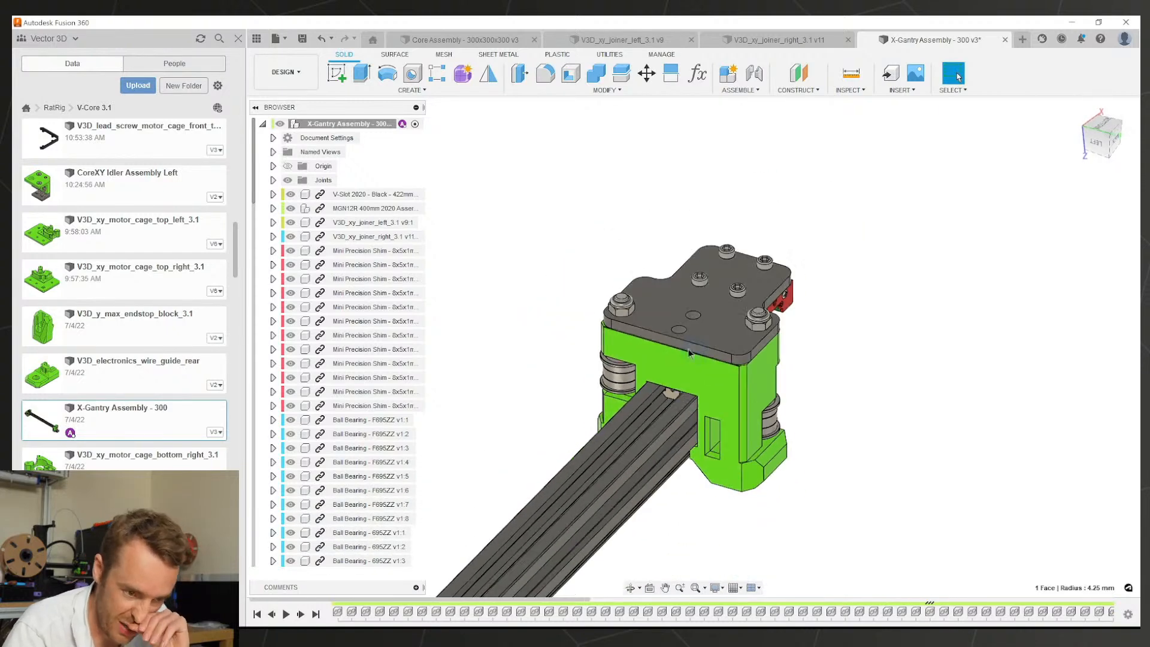
scroll(689, 354, "up", 2)
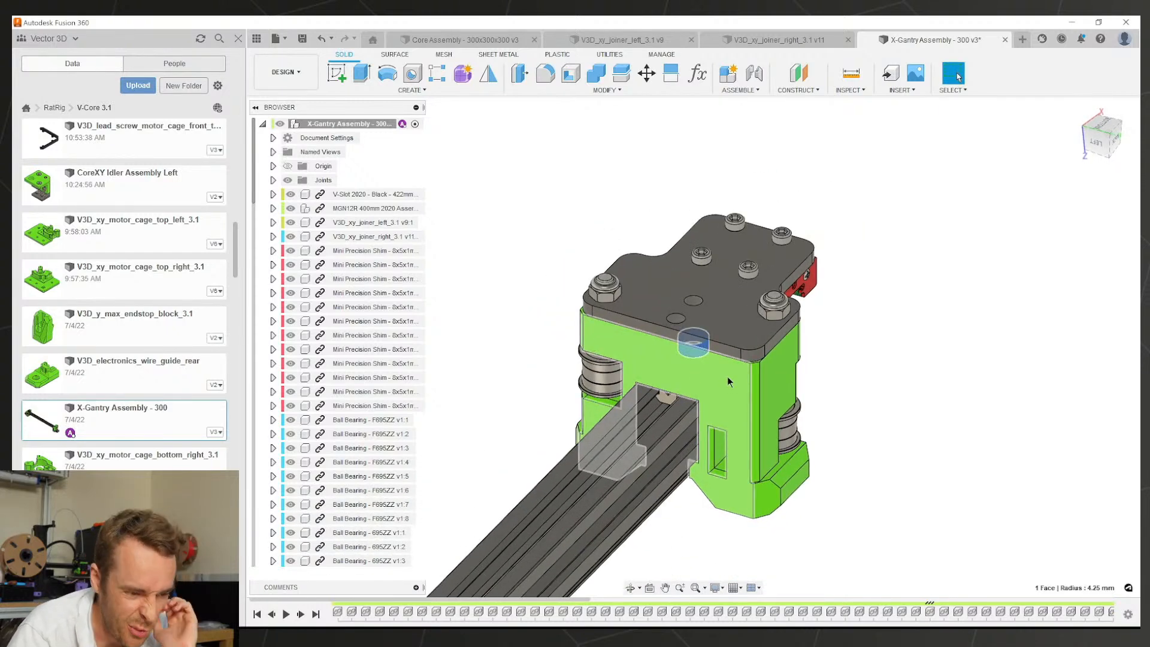
scroll(725, 373, "down", 3)
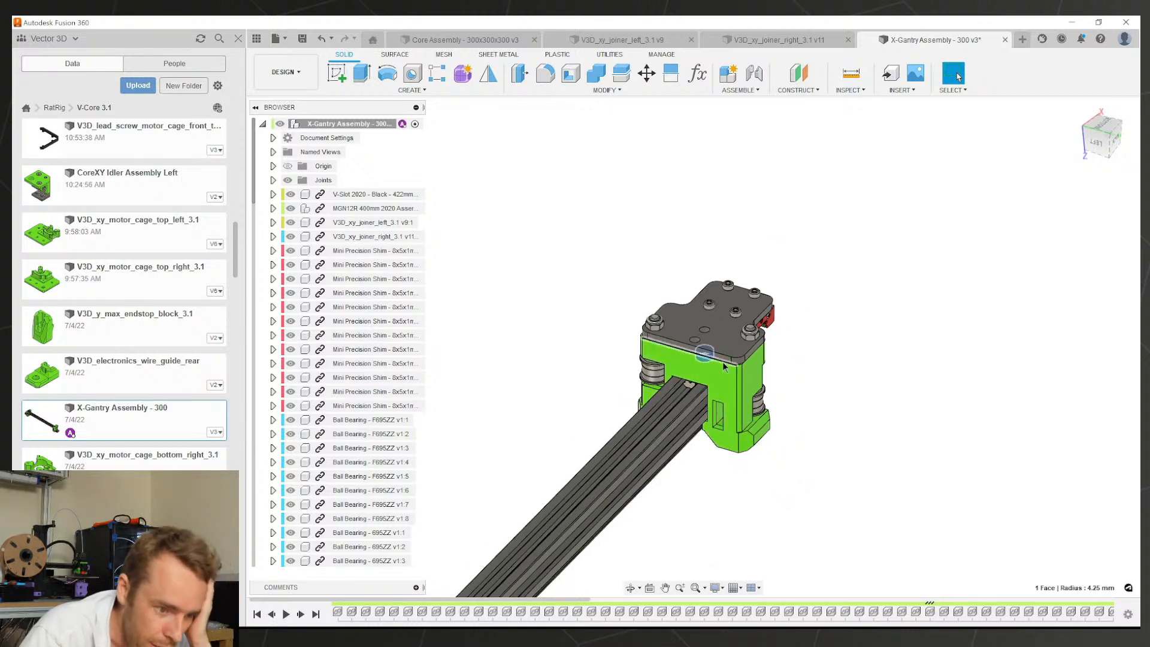
scroll(673, 335, "up", 5)
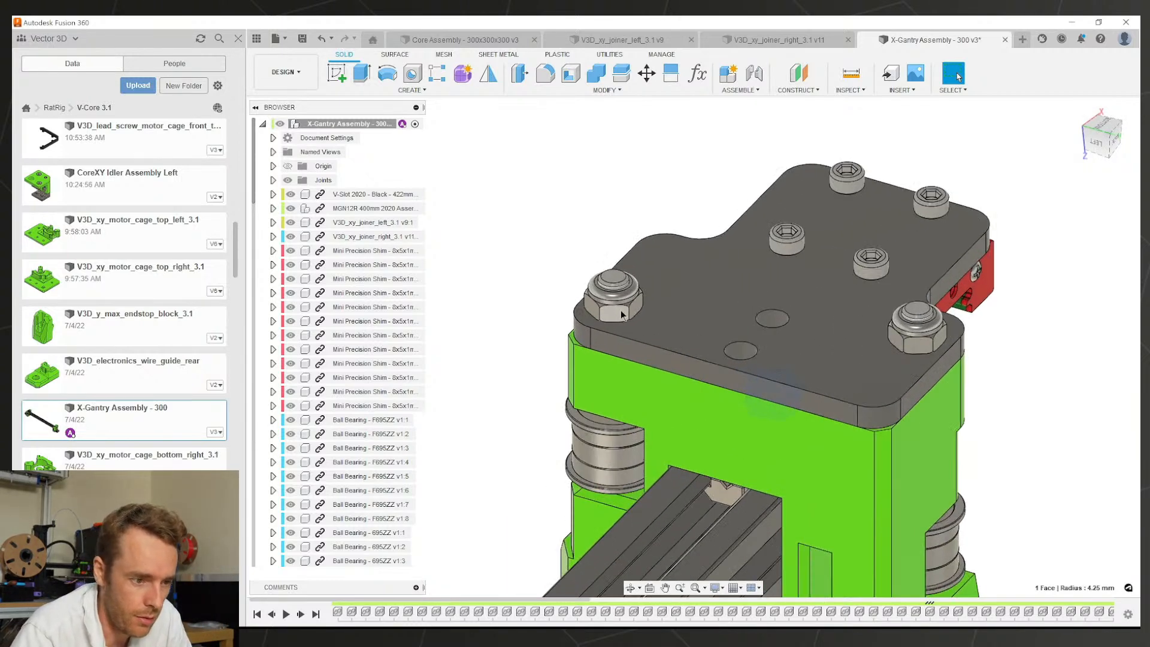
Step: Move the left and right top-plate nuts 5 mm down as whole components
left_click(615, 313)
left_click(647, 74)
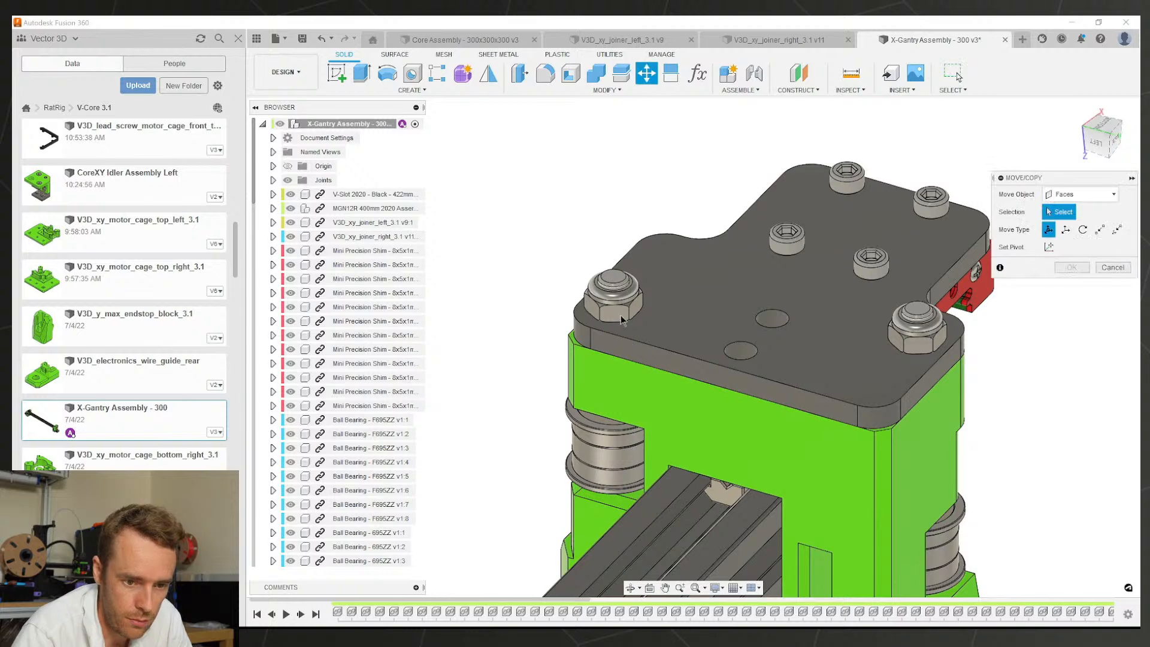
left_click(1084, 194)
left_click(1069, 210)
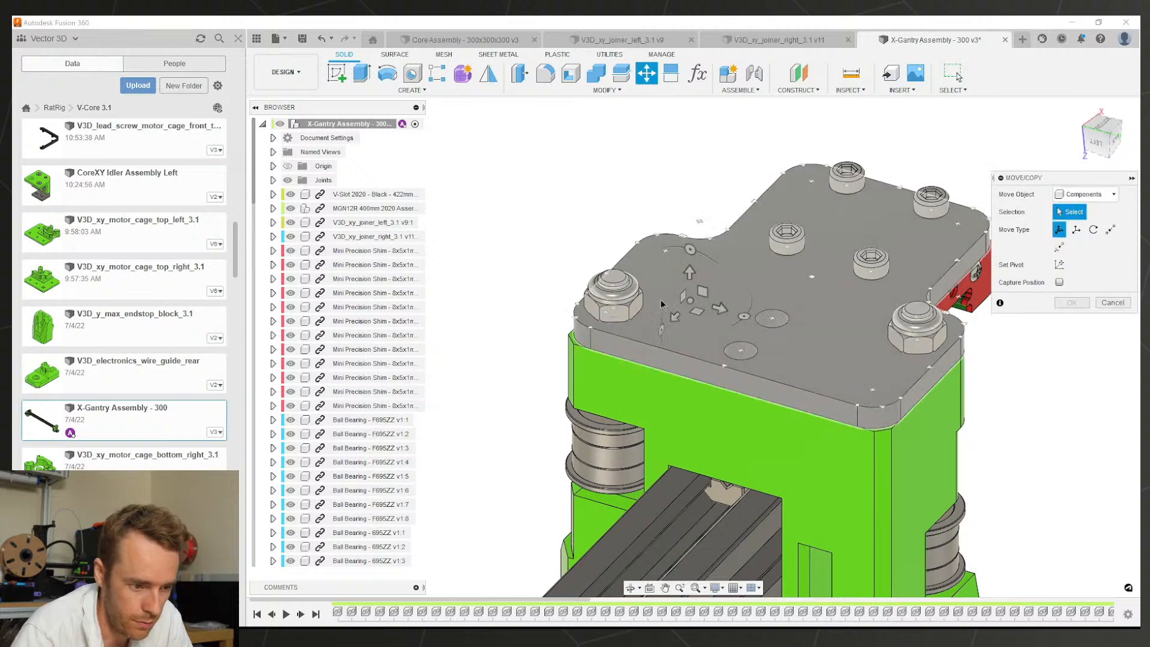
left_click(620, 308)
left_click(918, 340)
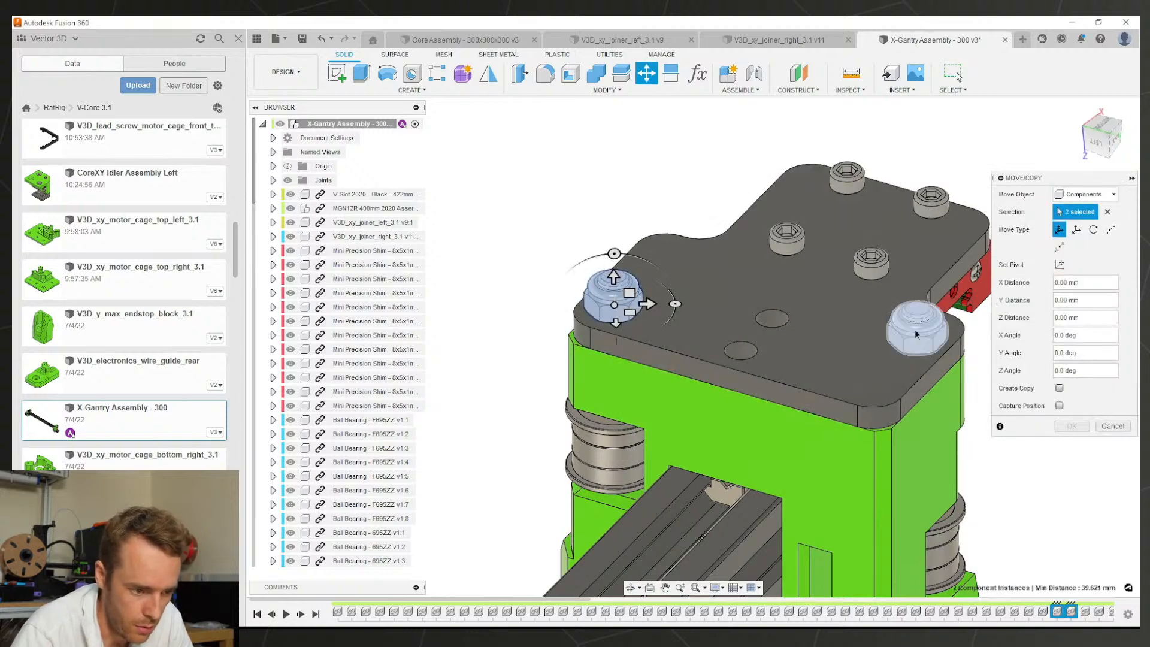
left_click_drag(613, 277, 613, 305)
key("Return")
scroll(689, 302, "down", 6)
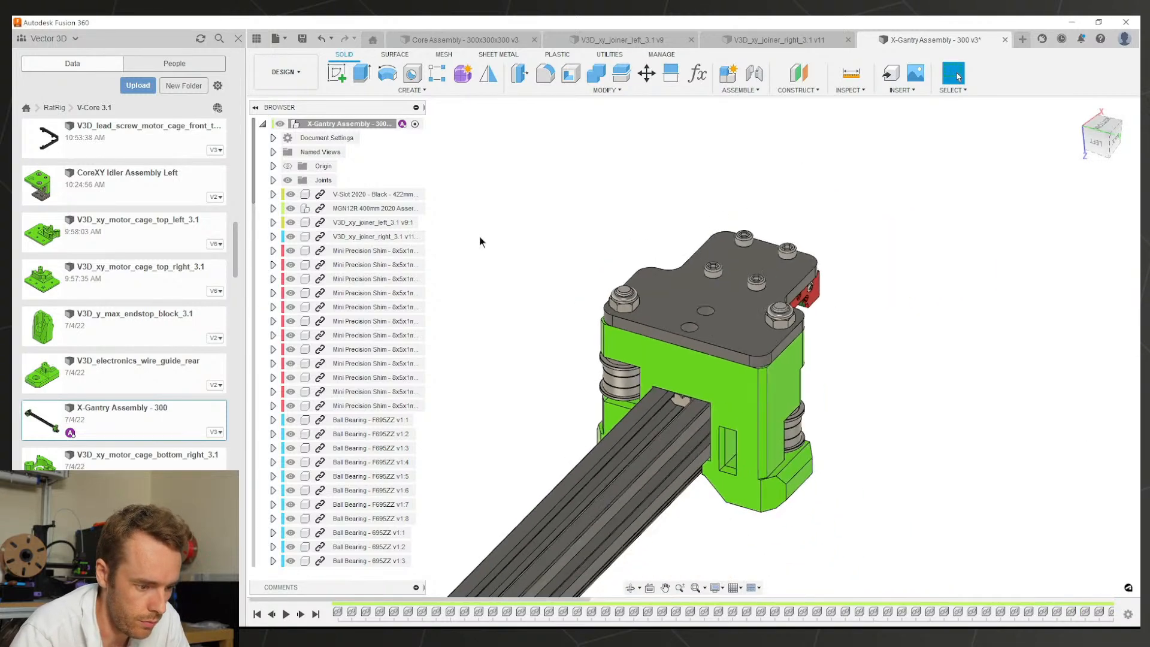
scroll(557, 340, "down", 3)
scroll(539, 341, "up", 8)
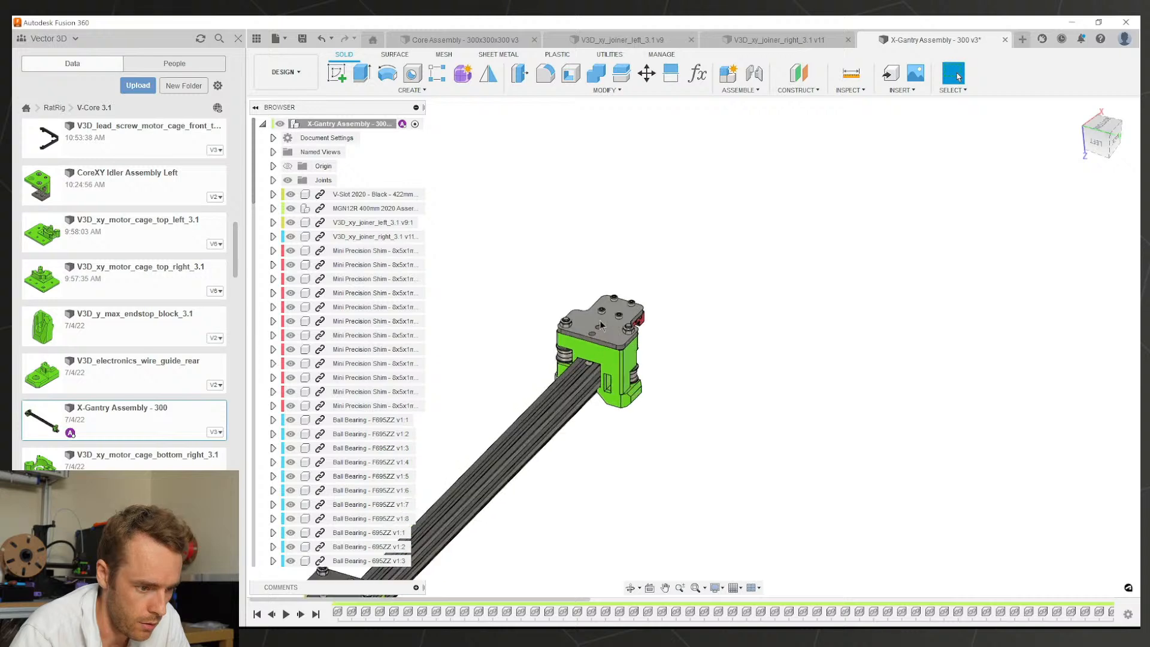
scroll(554, 329, "up", 2)
left_click_drag(521, 336, 647, 209)
scroll(657, 231, "down", 3)
scroll(663, 242, "down", 4)
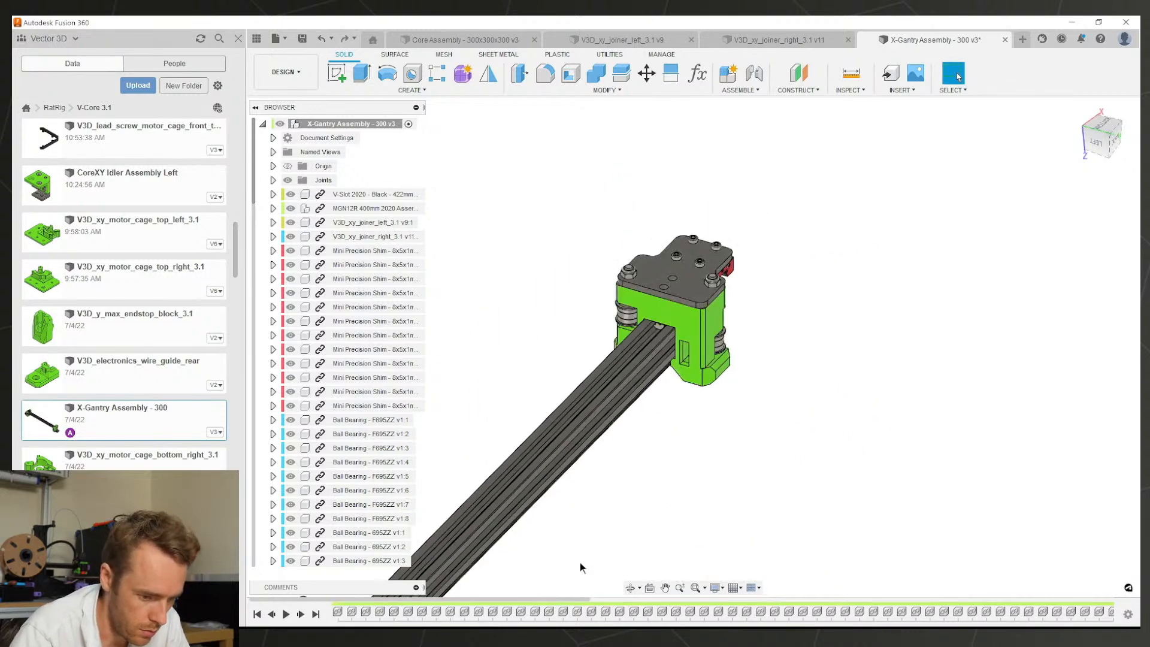
left_click_drag(375, 599, 901, 591)
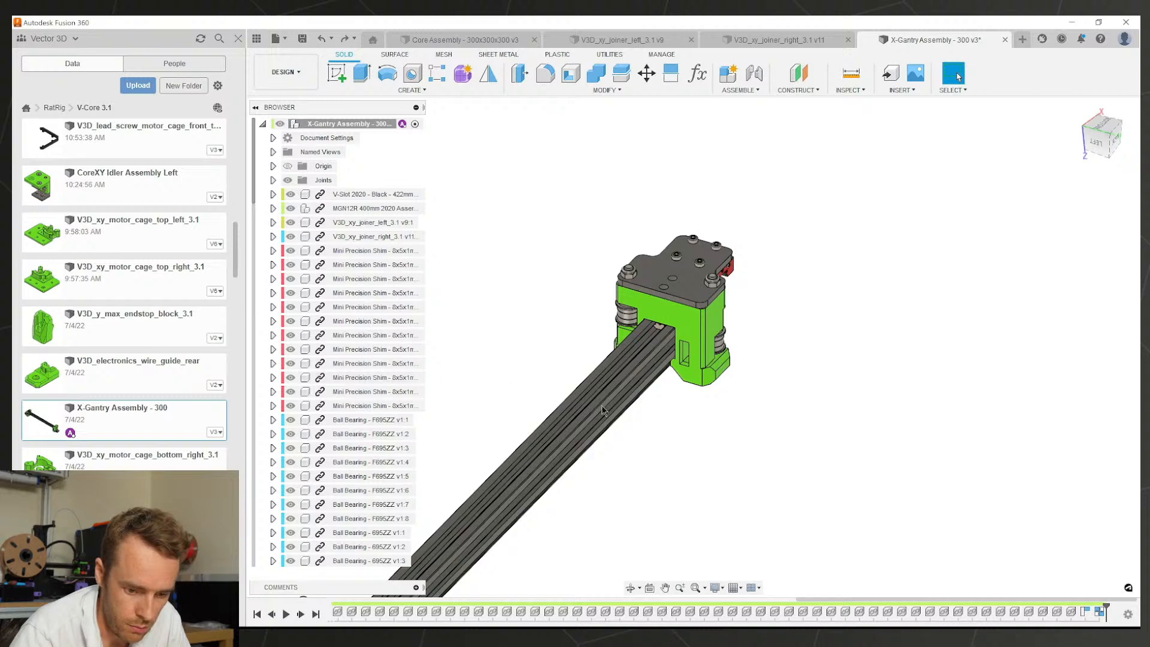
Step: Edit RigidGroup1 from the timeline to remove two parts from it
right_click(1100, 611)
left_click(1071, 531)
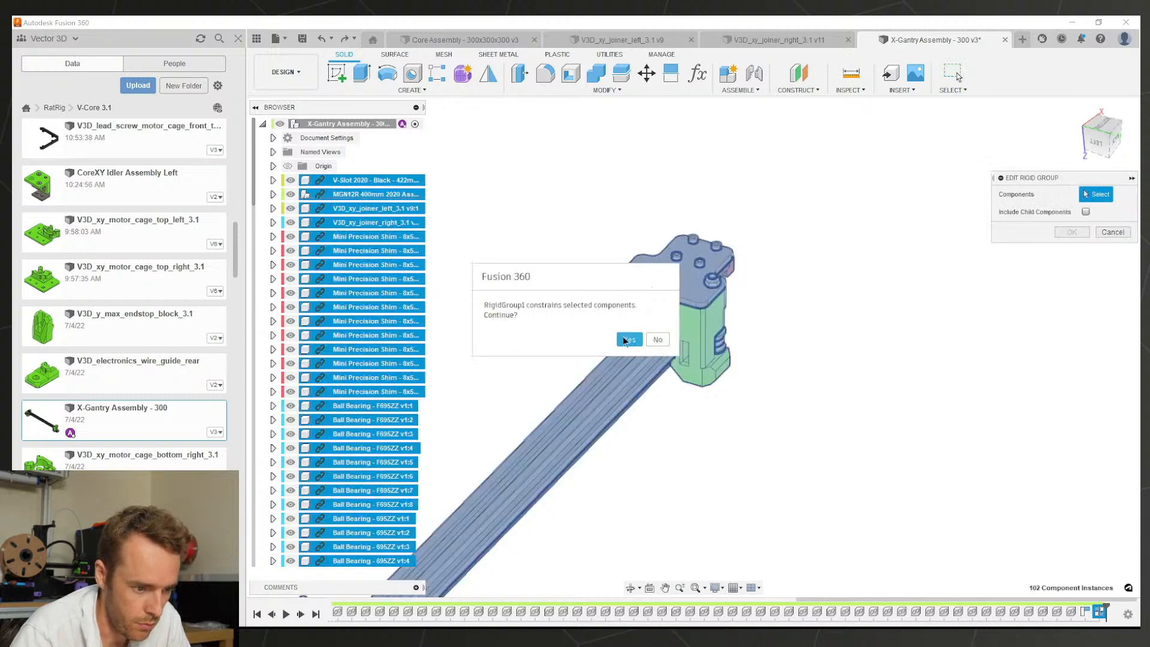
left_click(629, 339)
scroll(628, 282, "up", 5)
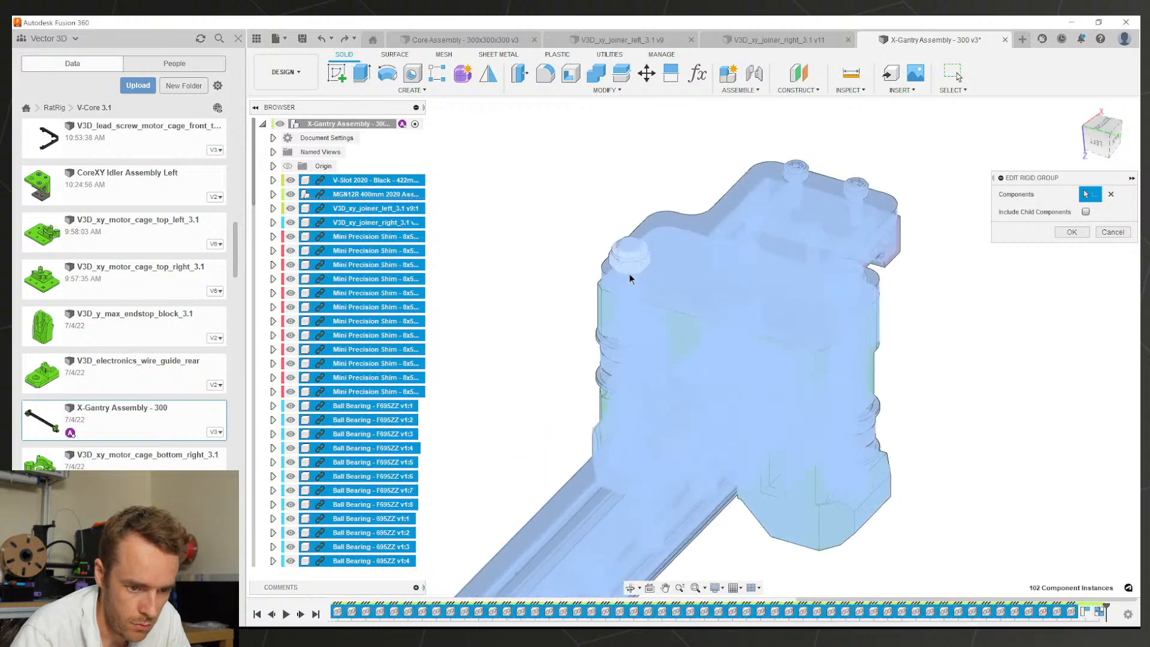
left_click(933, 295)
scroll(849, 333, "down", 5)
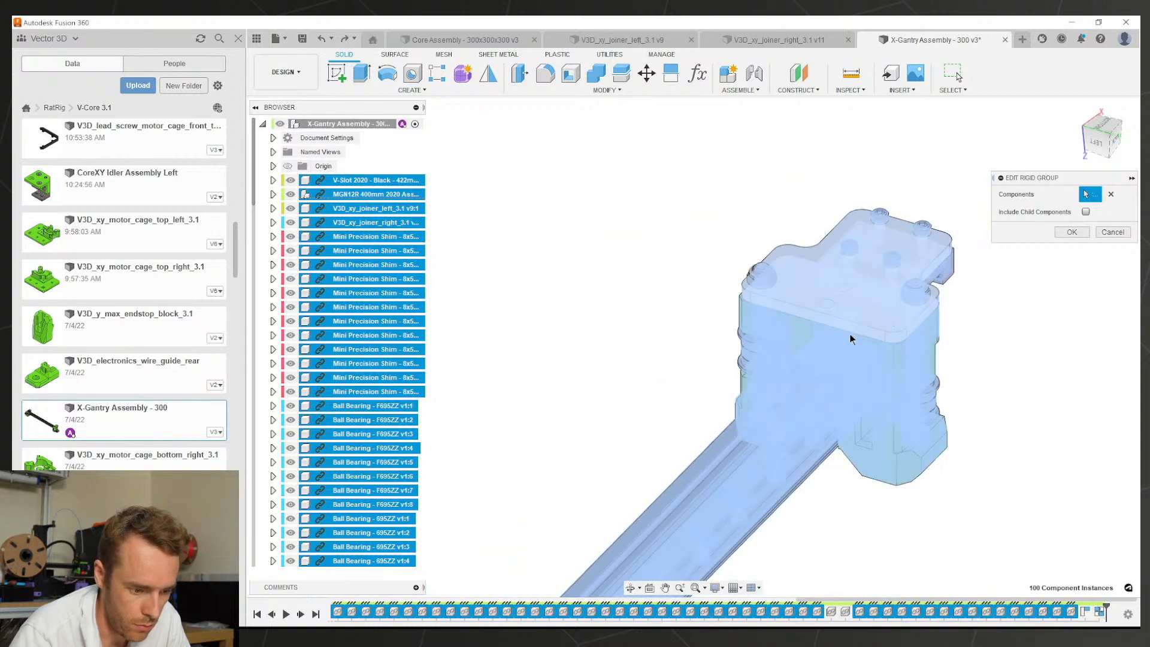
scroll(706, 404, "up", 5)
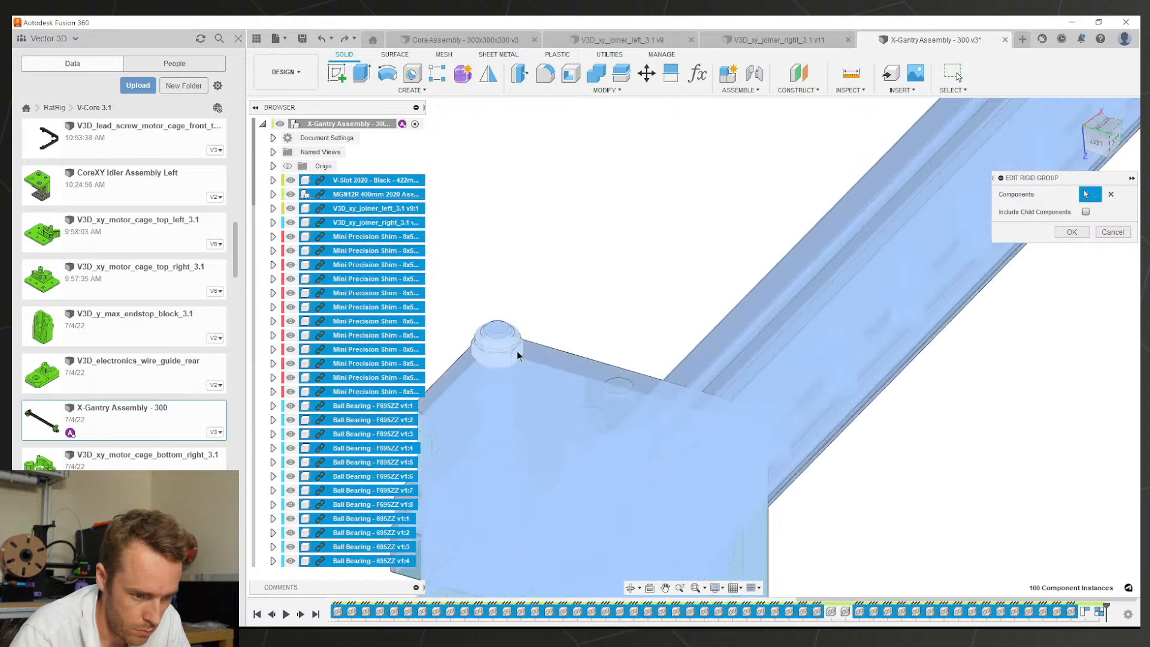
left_click(517, 351)
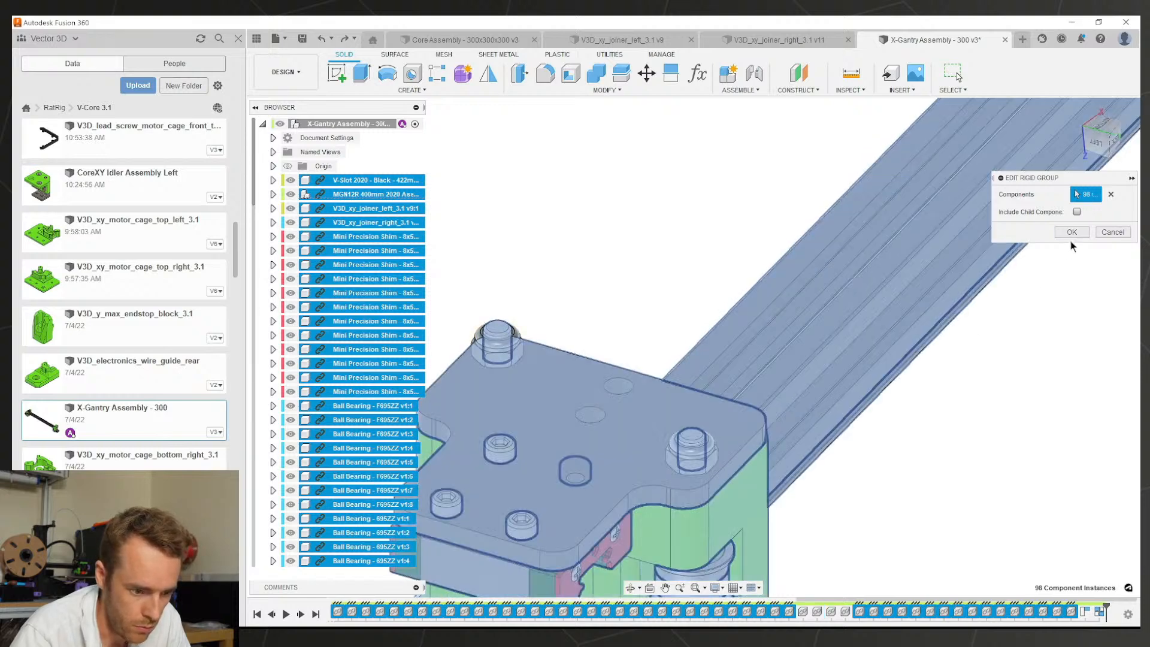
left_click(1071, 232)
scroll(818, 351, "down", 8)
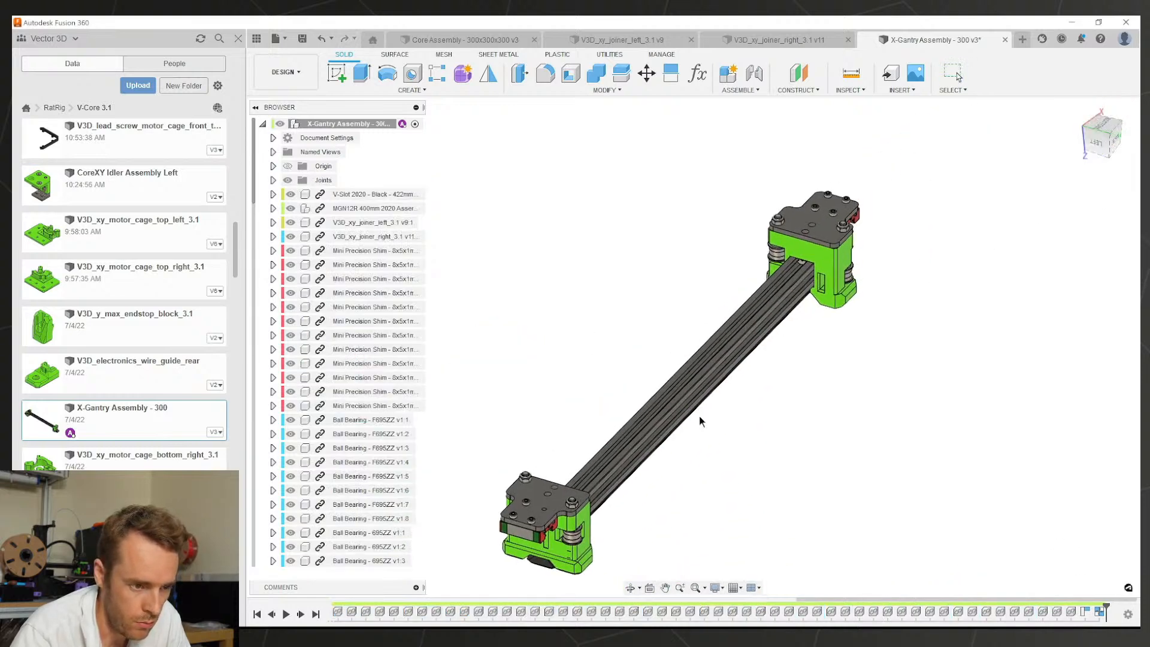
scroll(700, 420, "up", 6)
Step: Select all four nuts across both joiners for a whole-component move
left_click(647, 73)
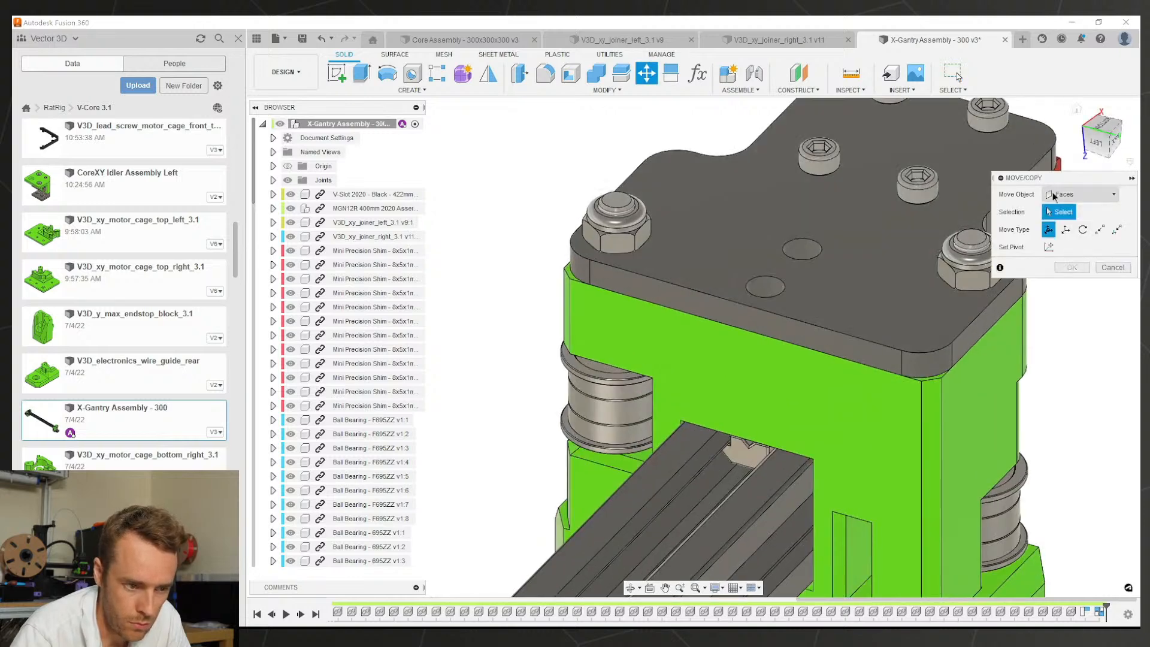
left_click(1053, 194)
left_click(1072, 205)
left_click(623, 241)
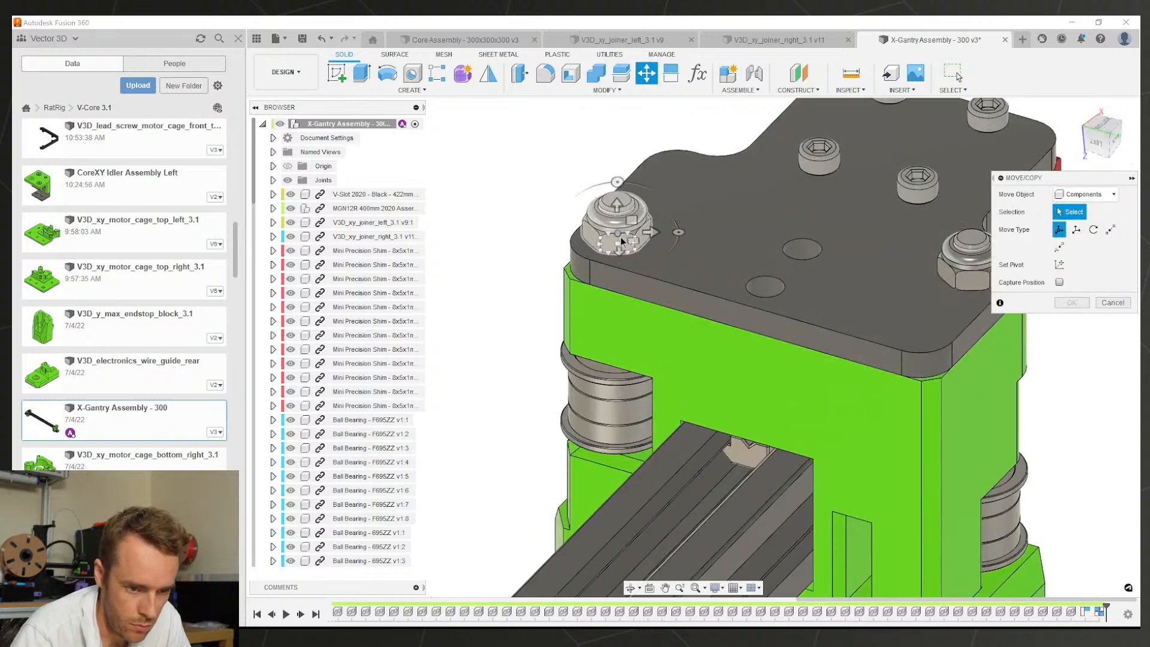
left_click(962, 273)
scroll(818, 329, "down", 6)
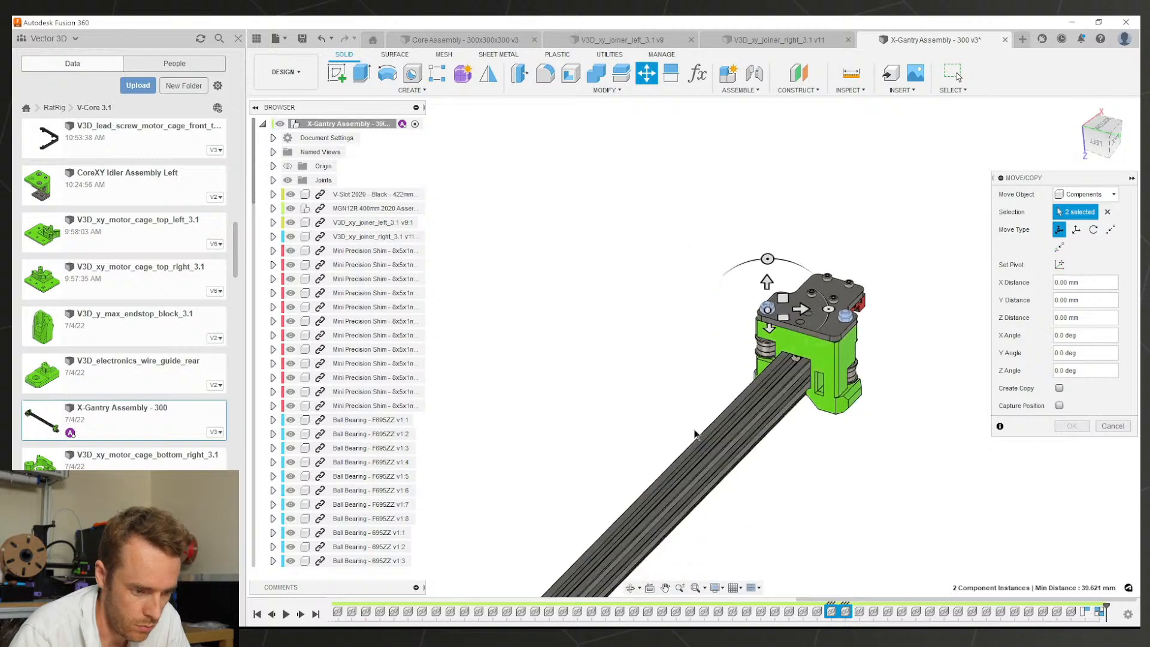
scroll(695, 434, "down", 4)
scroll(652, 437, "up", 8)
left_click(629, 402)
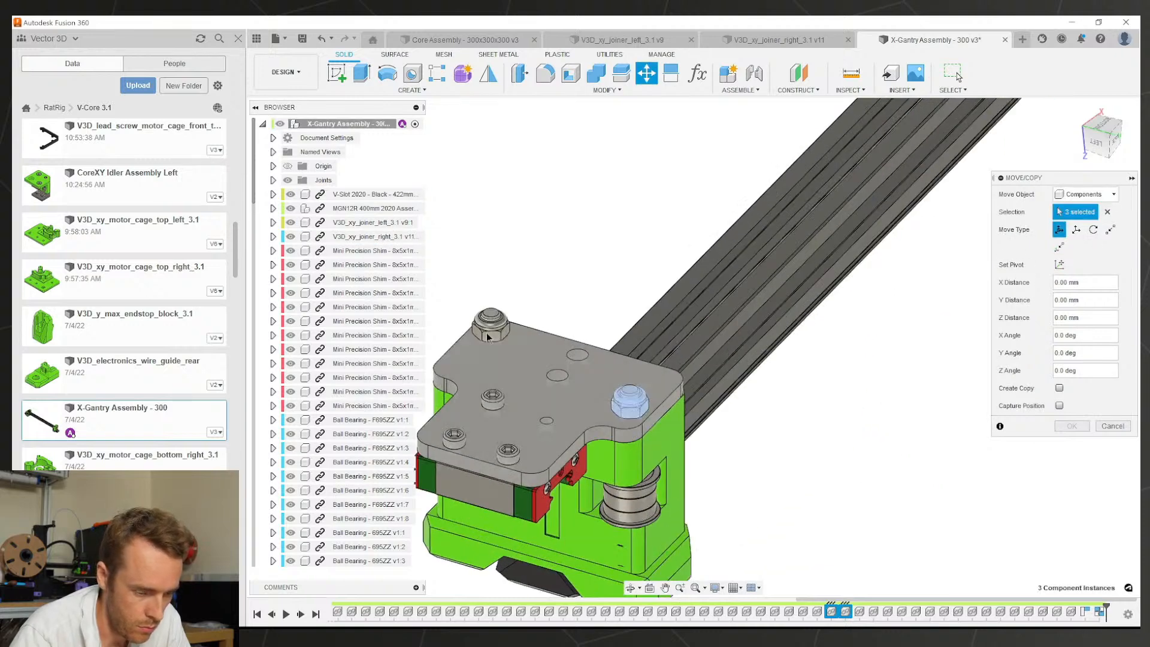
left_click(488, 335)
scroll(757, 321, "down", 5)
scroll(887, 119, "up", 6)
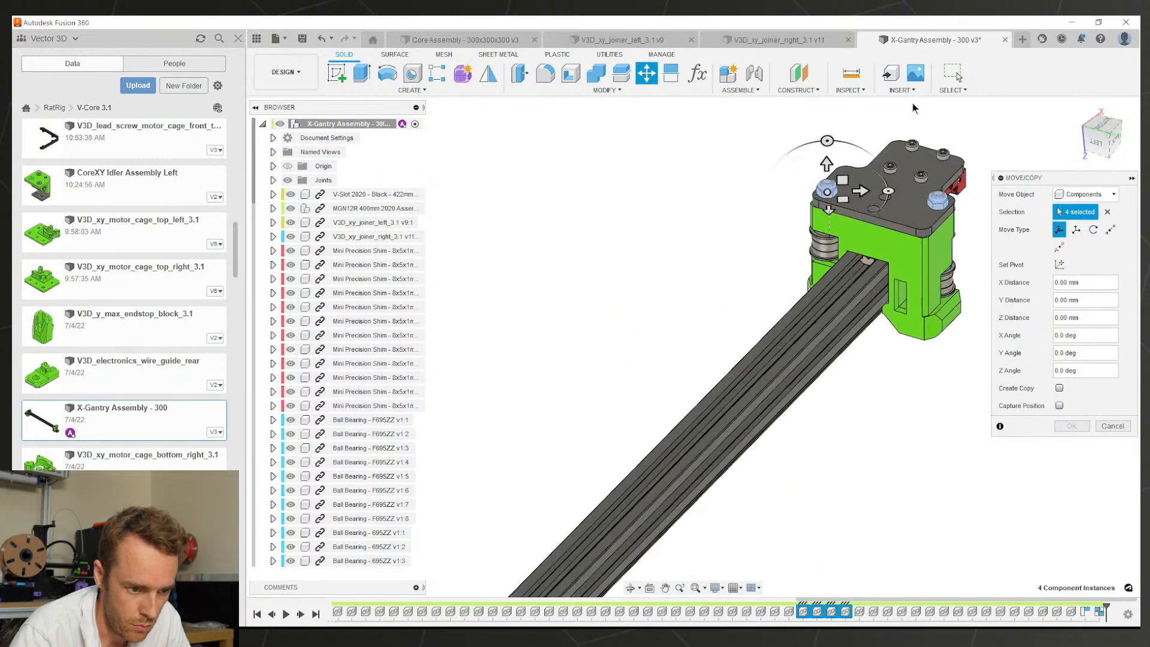
scroll(877, 175, "up", 7)
Step: Lower the four nuts by -9.5 mm and confirm the move
left_click_drag(677, 218, 676, 294)
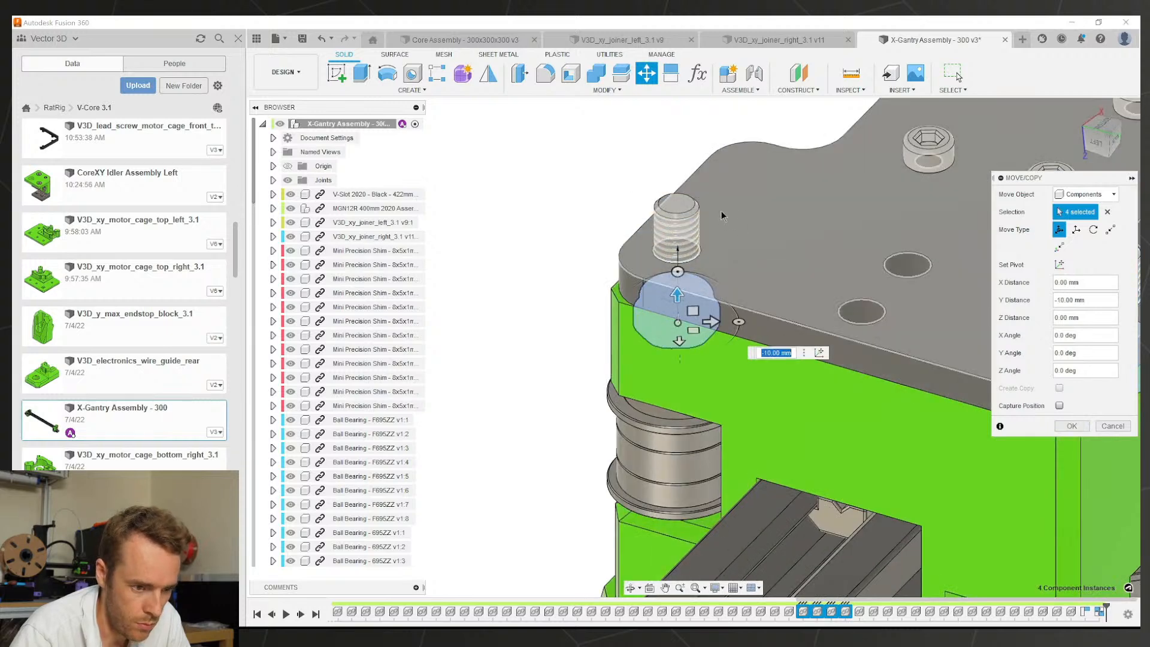
middle_click_drag(720, 210, 783, 222, "shift")
scroll(677, 309, "up", 5)
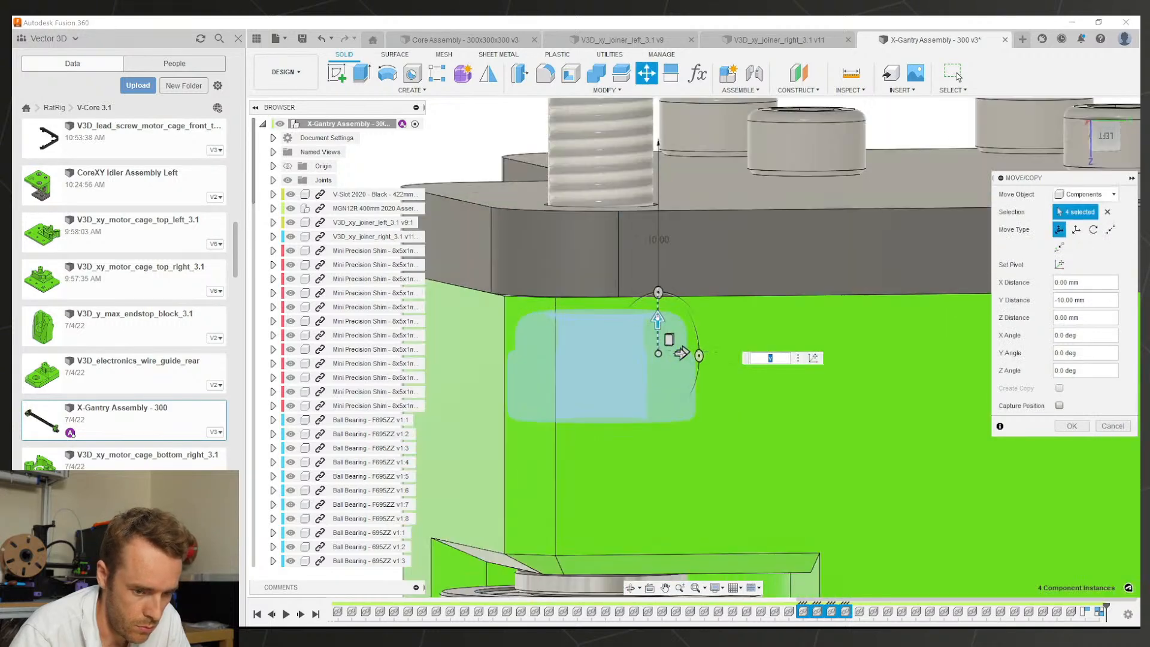
type("-9.5")
key("Return")
left_click(1073, 427)
scroll(763, 316, "down", 5)
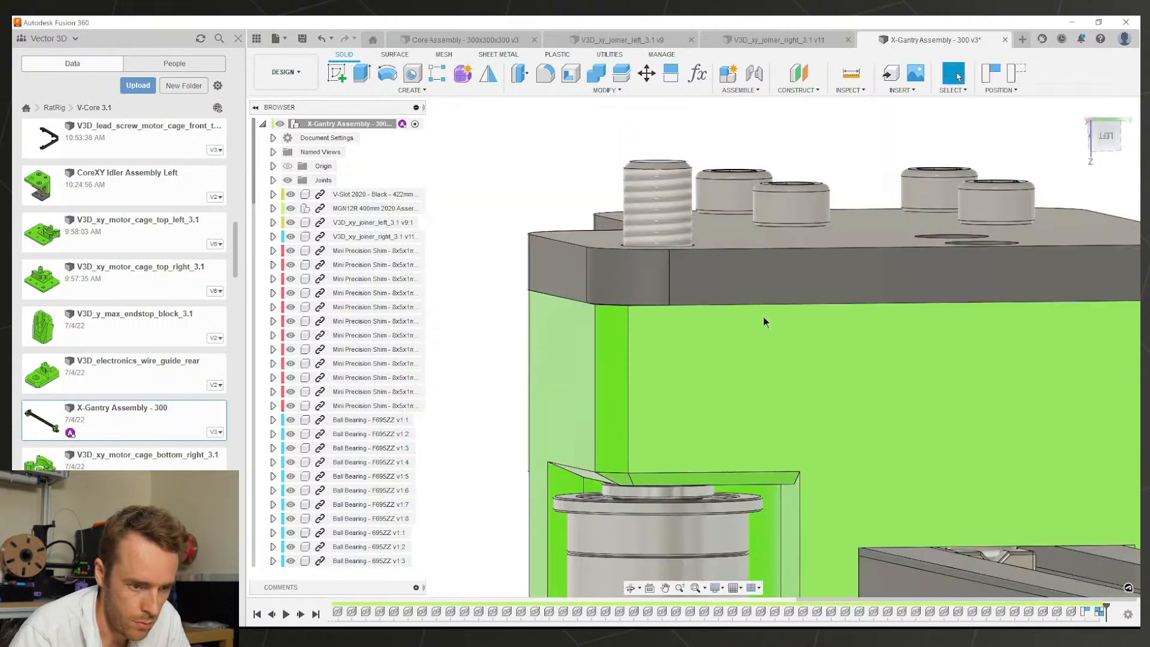
middle_click_drag(763, 316, 811, 414, "shift")
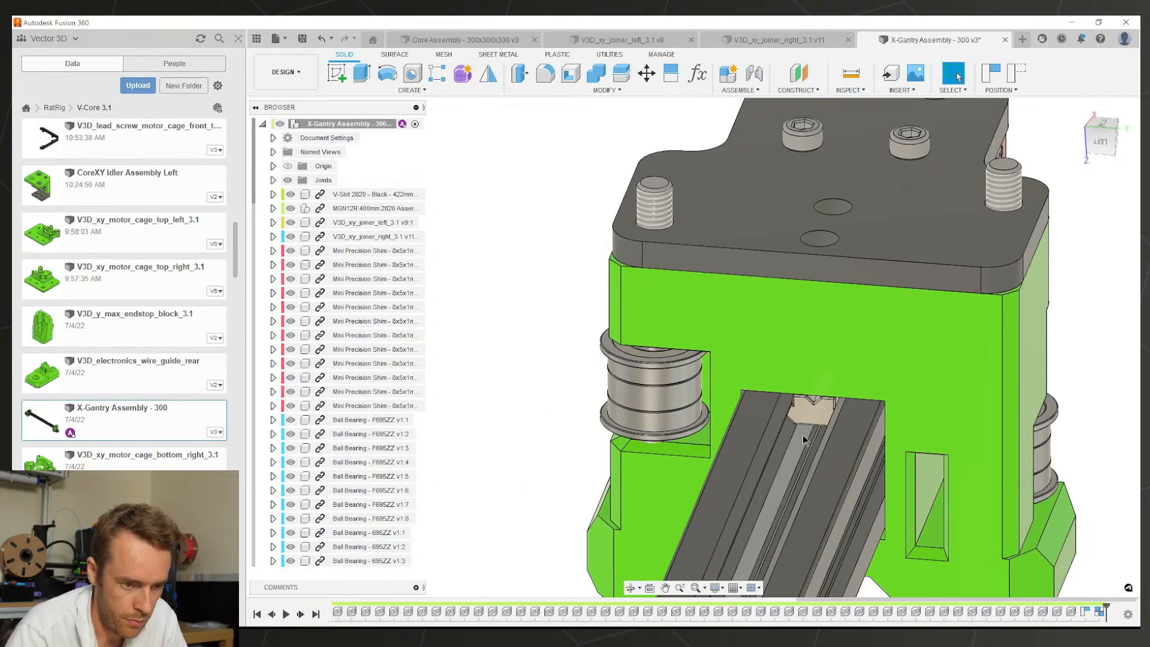
Step: Measure 27.70 mm from the rail's top face to the joiner's top plate, then clear the selection
key("i")
left_click(803, 435)
left_click(848, 255)
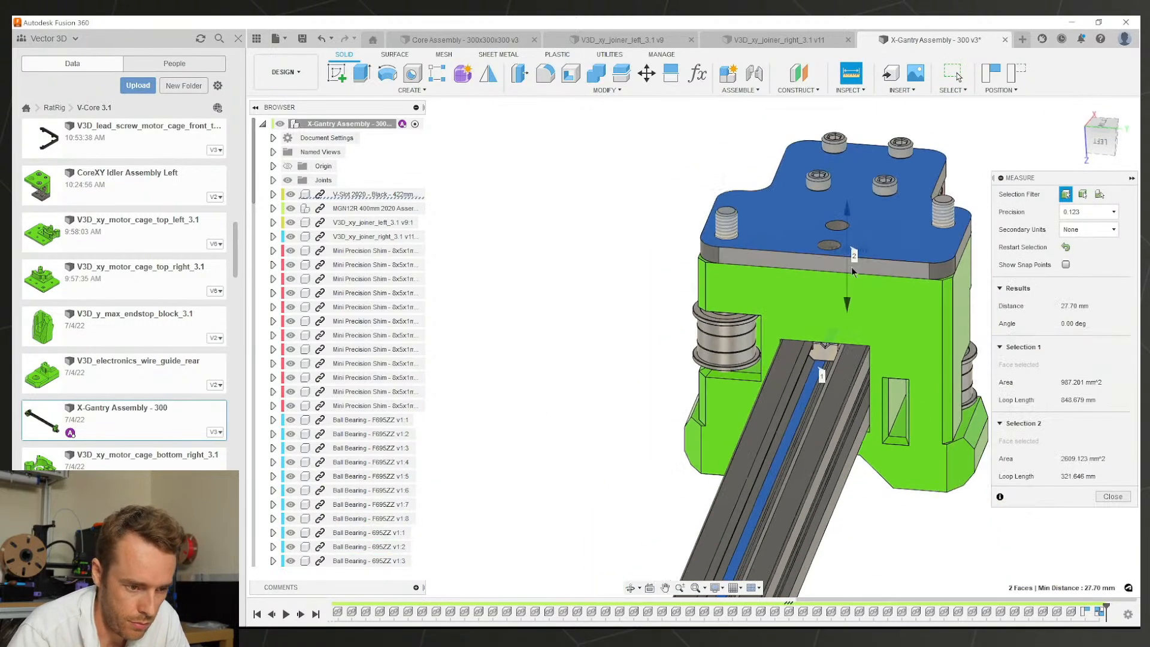
middle_click_drag(847, 254, 746, 280, "shift")
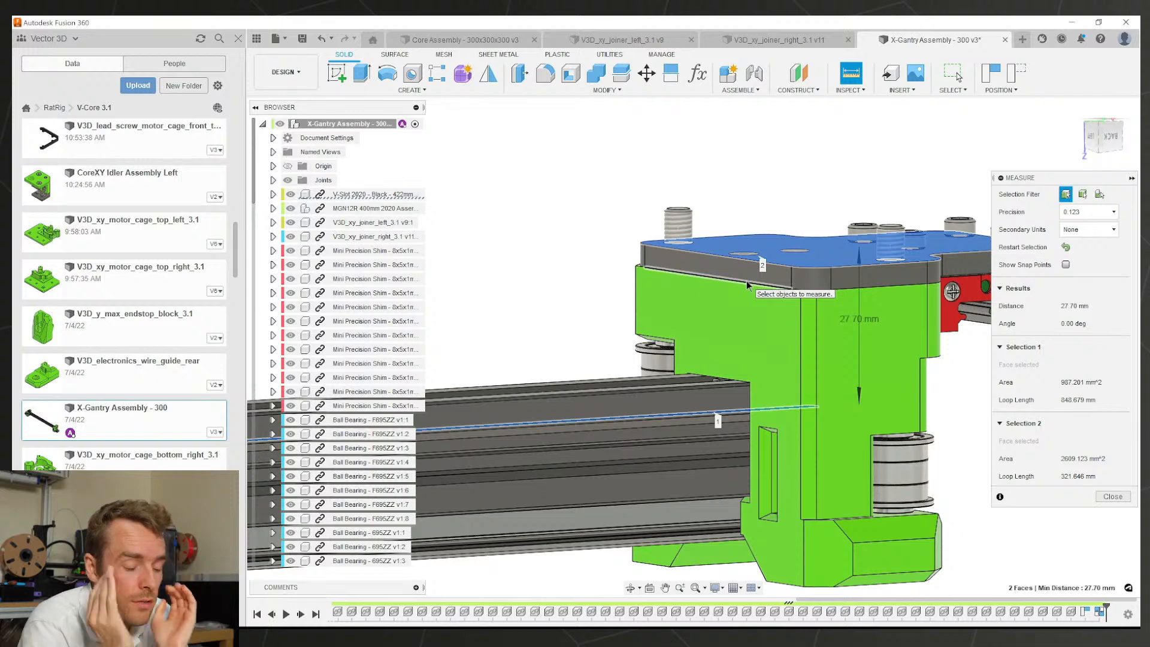
middle_click_drag(789, 288, 763, 326, "shift")
left_click(905, 337)
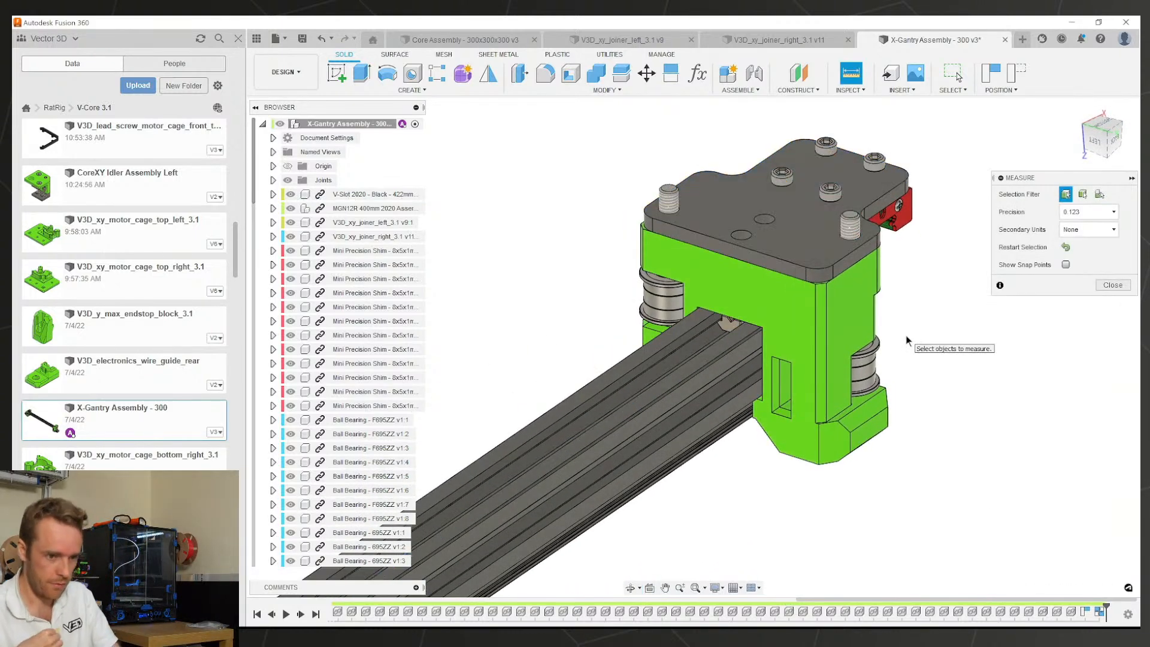
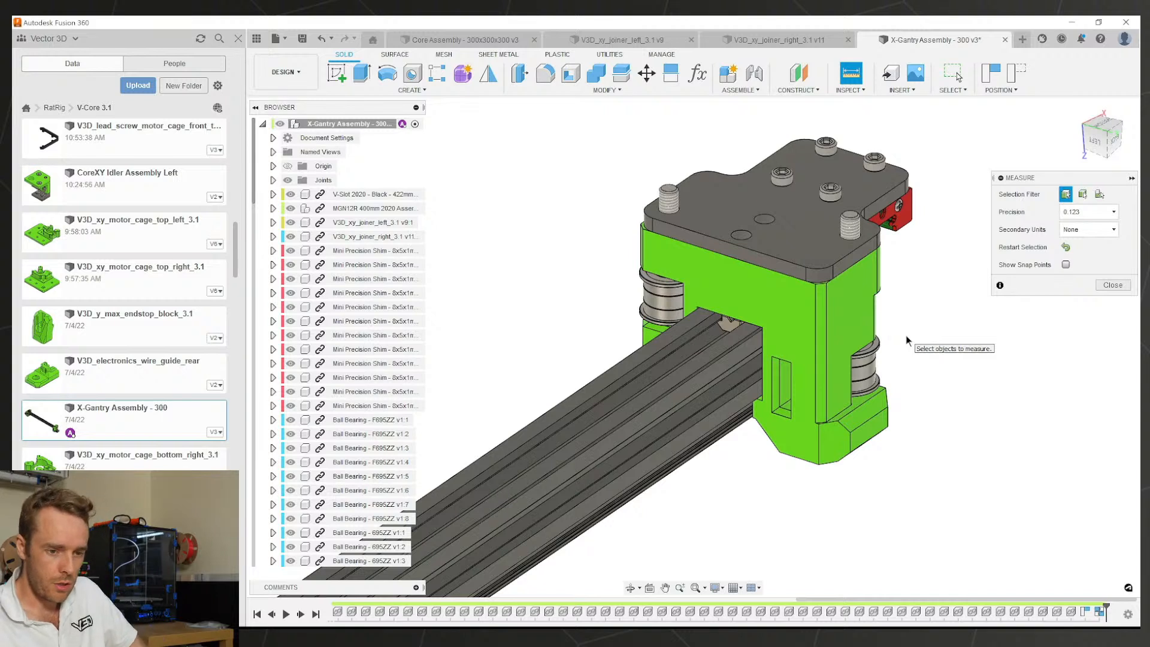
Step: Close Measure and roll the right joiner's history back before the hex pocket features
left_click(1100, 285)
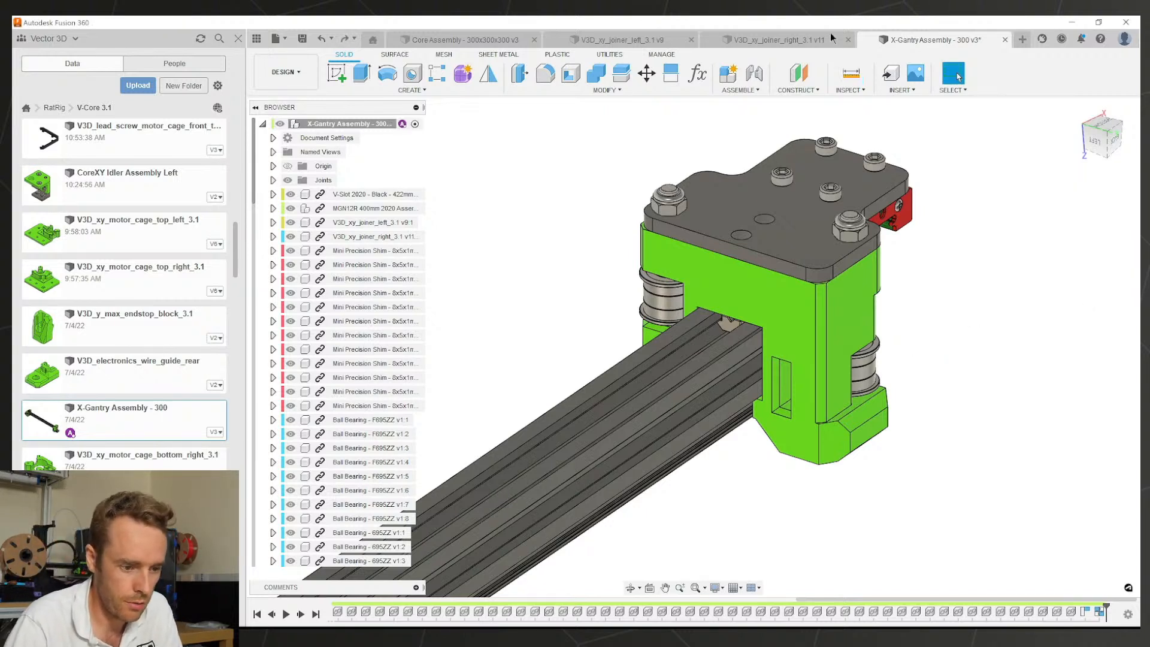
left_click(810, 39)
middle_click_drag(747, 488, 706, 440, "shift")
left_click(774, 612)
double_click(761, 612)
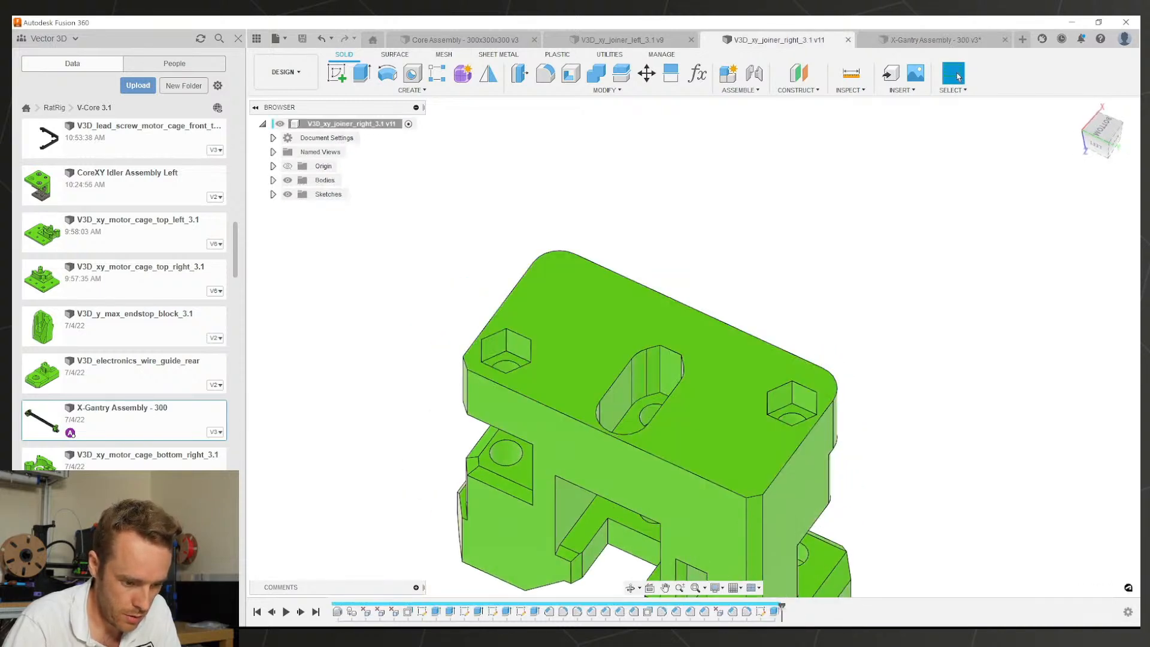
left_click_drag(781, 608, 753, 608)
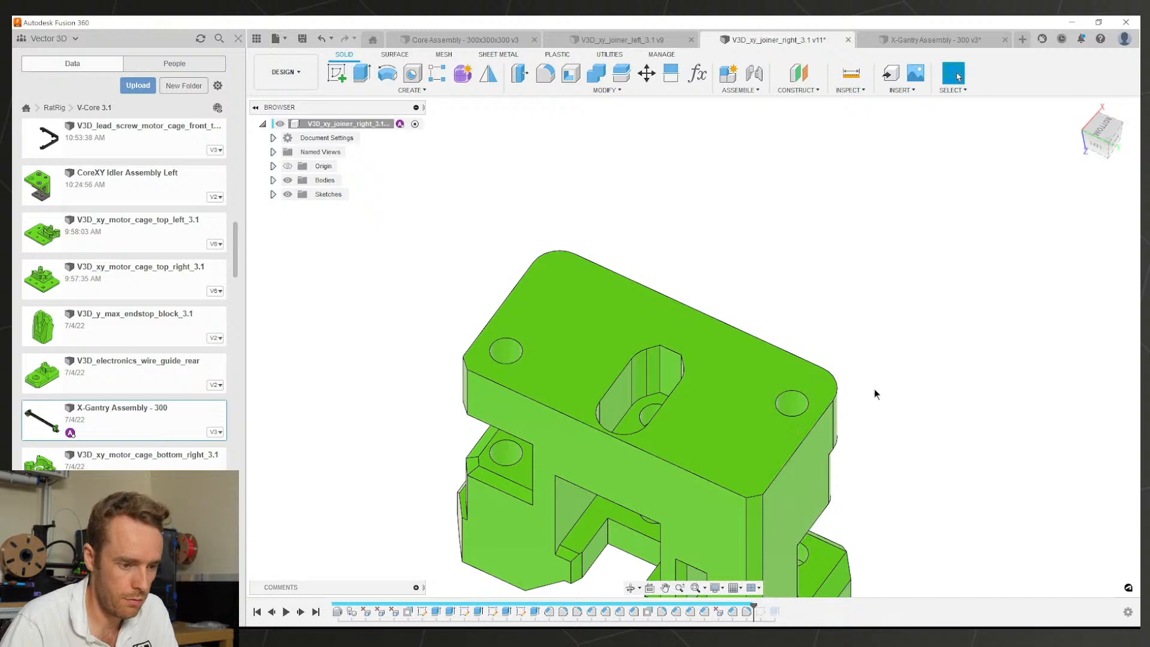
Step: Roll the left joiner back before its hex pockets, save it, and return to the X-Gantry Assembly
left_click(617, 39)
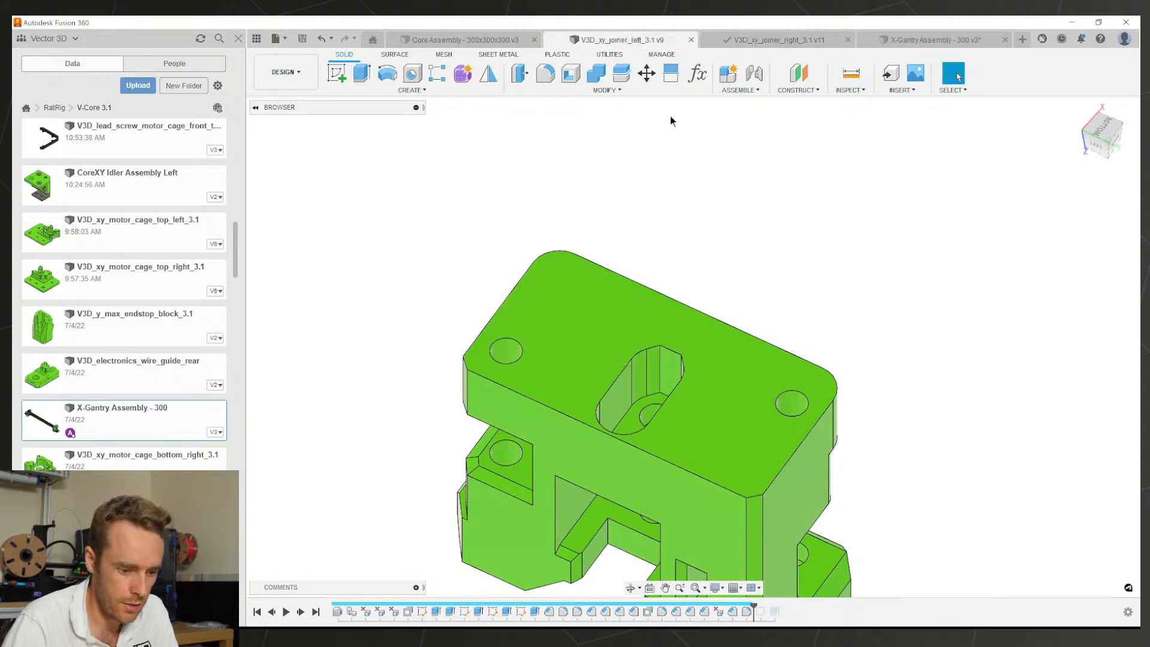
left_click_drag(739, 608, 712, 608)
key("ctrl+s")
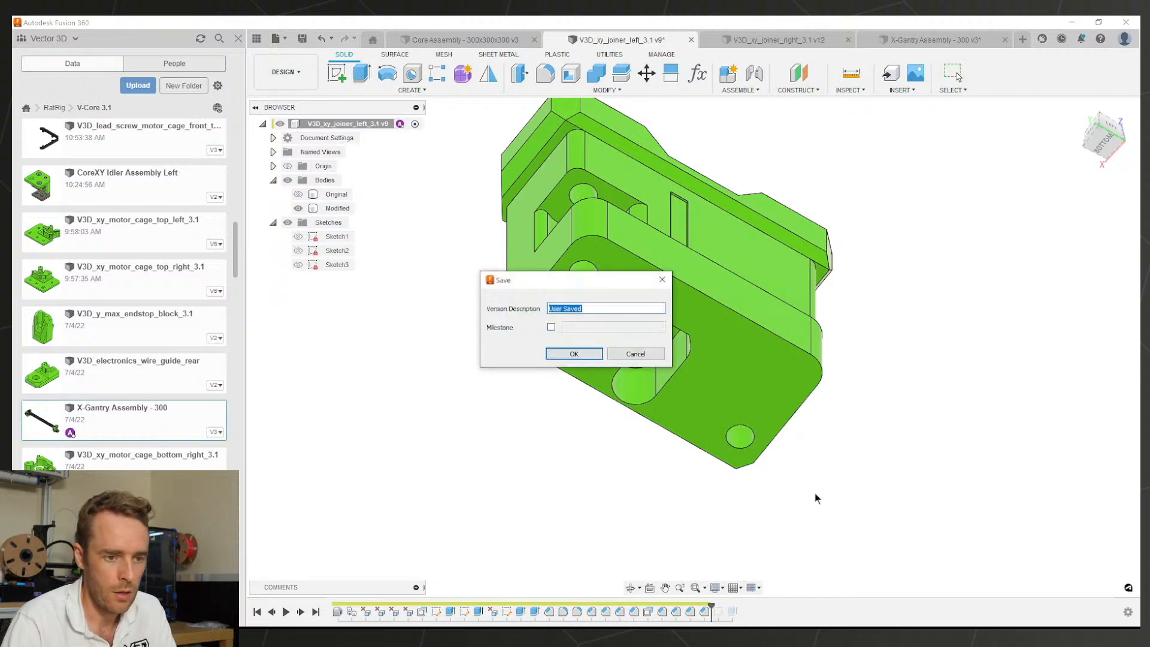
key("Return")
left_click(878, 40)
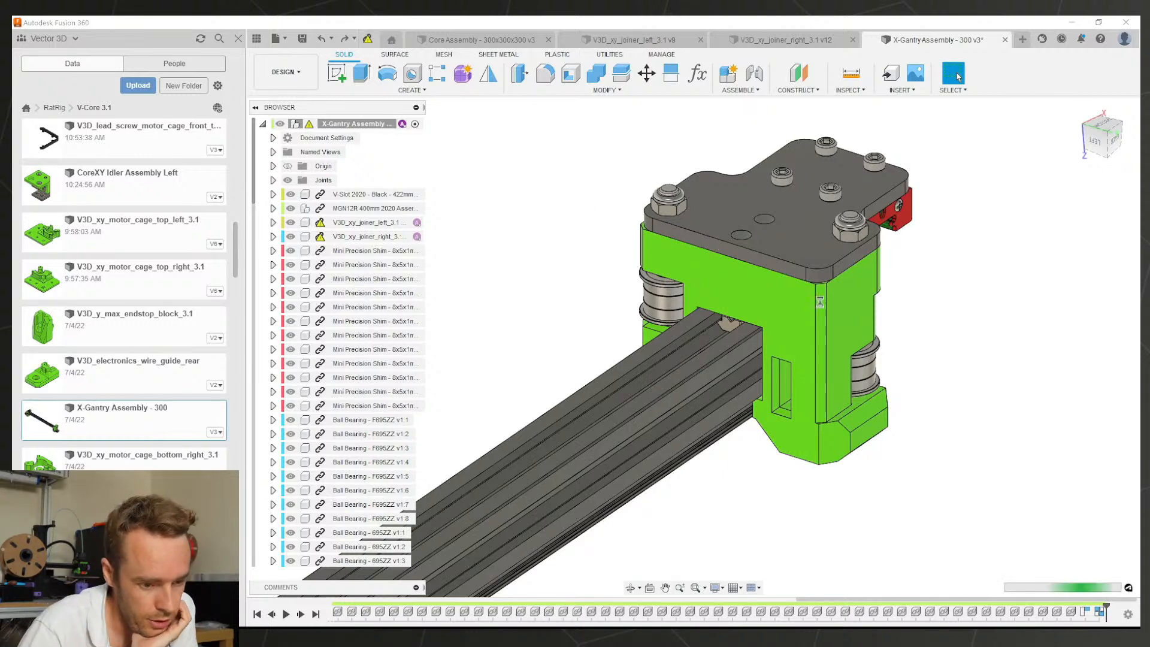
Step: Orbit and zoom the X-Gantry Assembly to inspect the updated joiners from below and the rail end
middle_click_drag(812, 316, 706, 192, "shift")
scroll(762, 319, "up", 1)
middle_click_drag(708, 318, 606, 298, "shift")
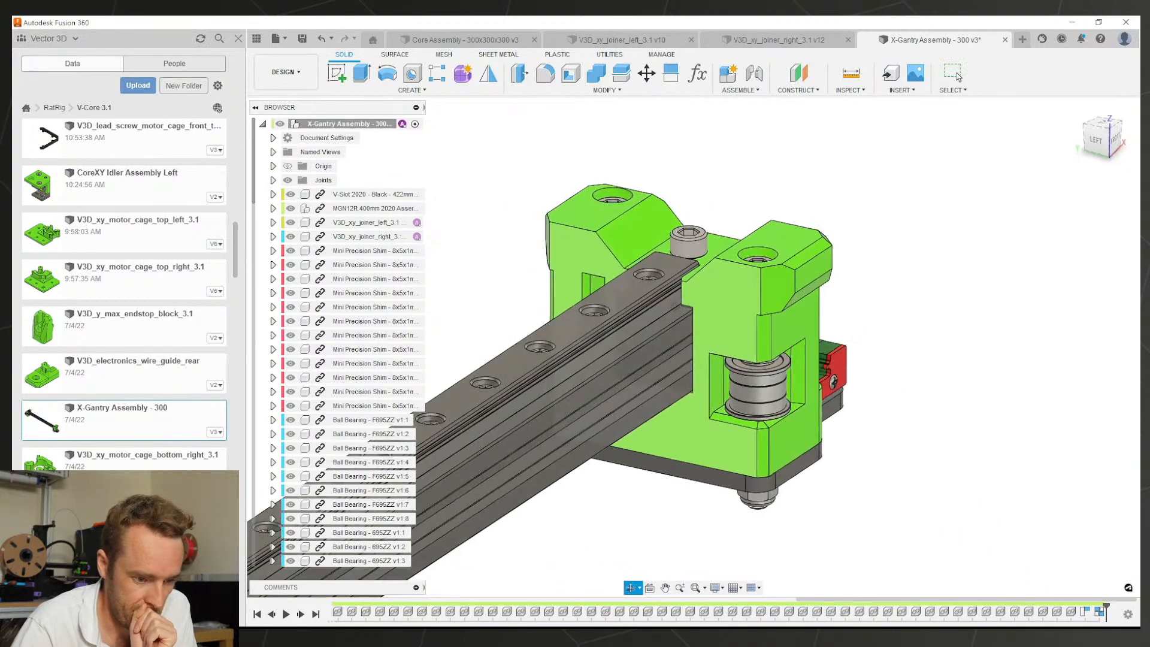
middle_click_drag(675, 307, 700, 278, "shift")
scroll(634, 274, "down", 3)
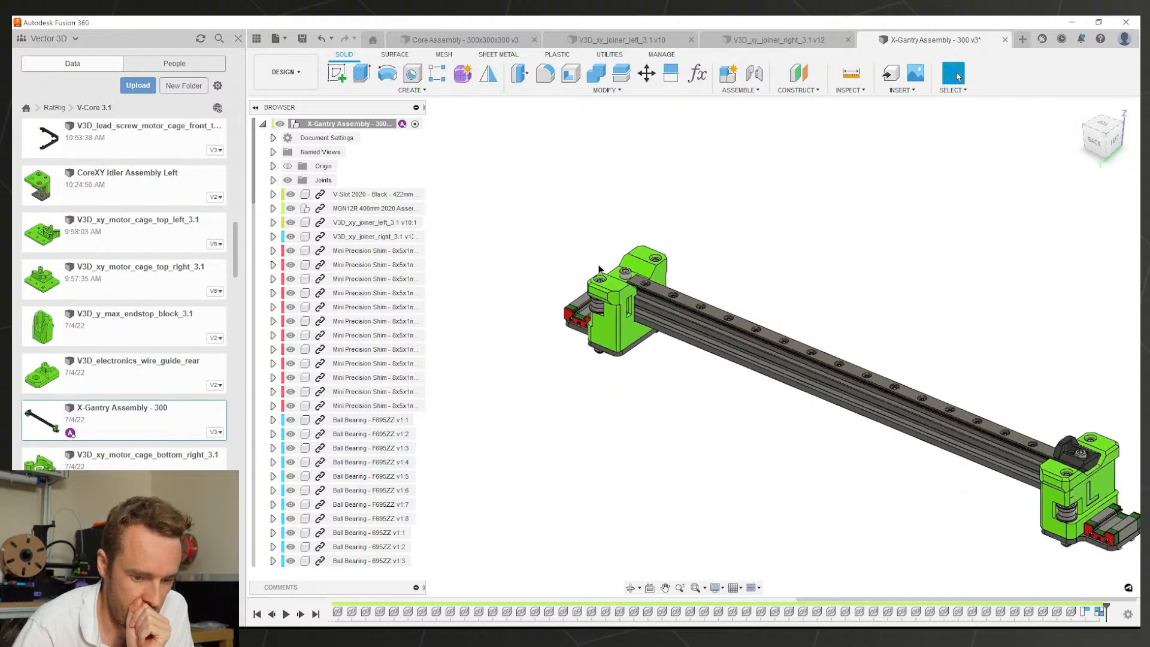
scroll(861, 362, "up", 1)
scroll(862, 363, "down", 1)
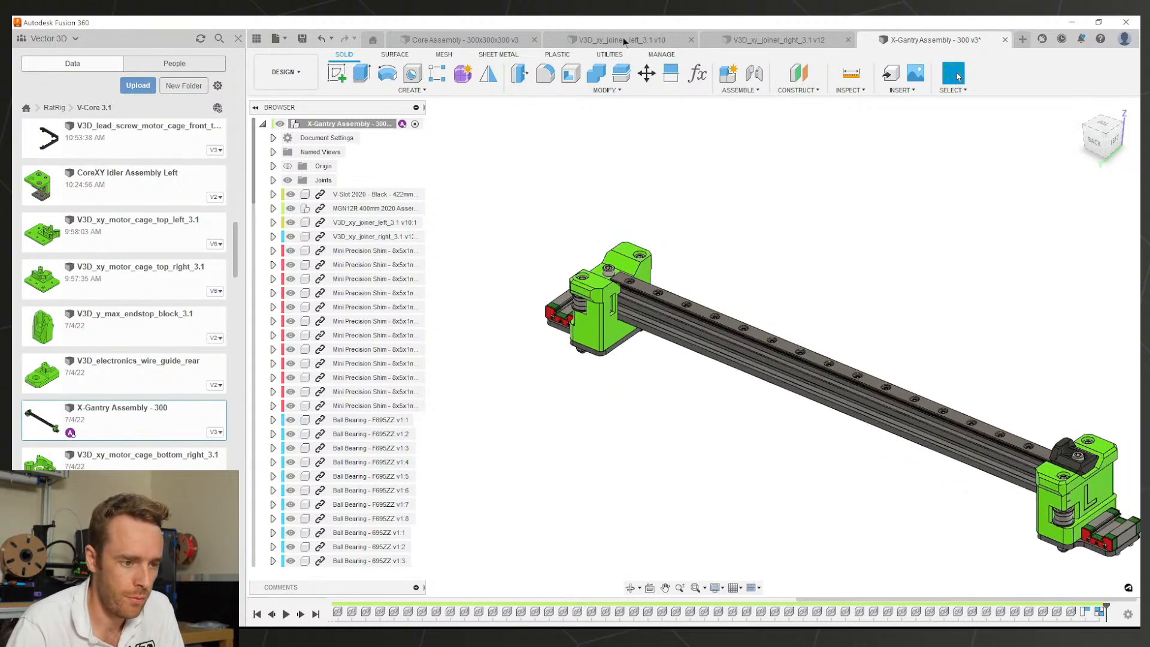
Step: Check both joiner parts, then bring up the Core Assembly printer
left_click(805, 39)
left_click(607, 39)
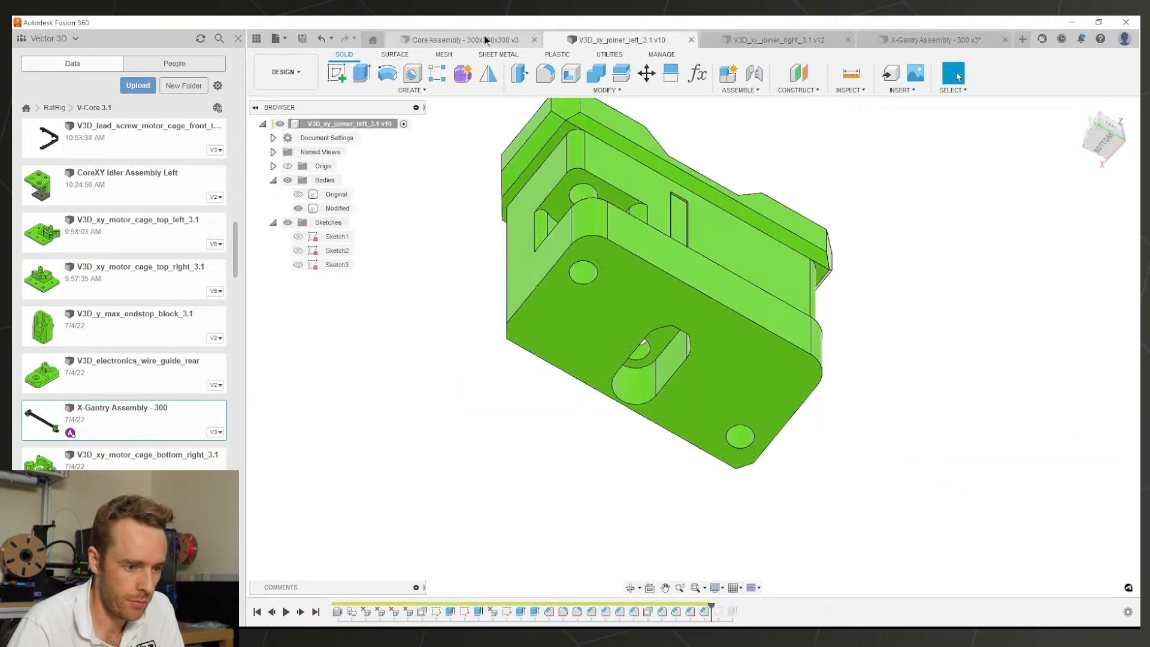
left_click(487, 38)
scroll(685, 282, "down", 4)
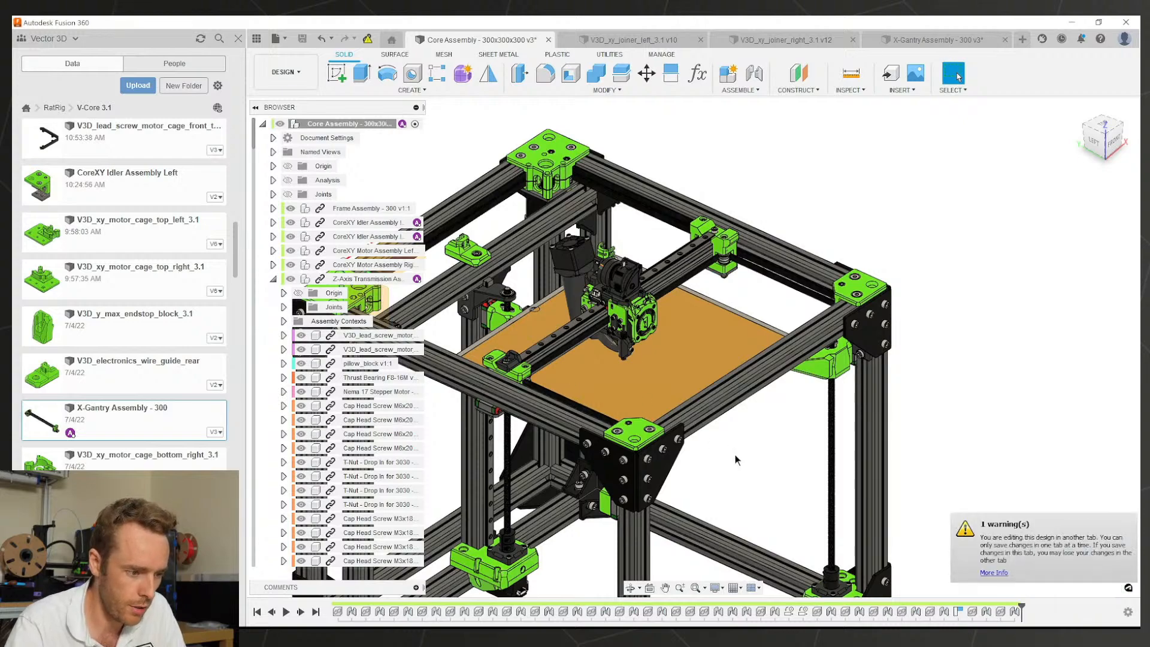
Step: Inspect the printer frame and briefly expand CoreXY Motor Assembly Left in the browser
scroll(737, 463, "down", 3)
middle_click_drag(738, 462, 723, 358)
scroll(723, 361, "up", 2)
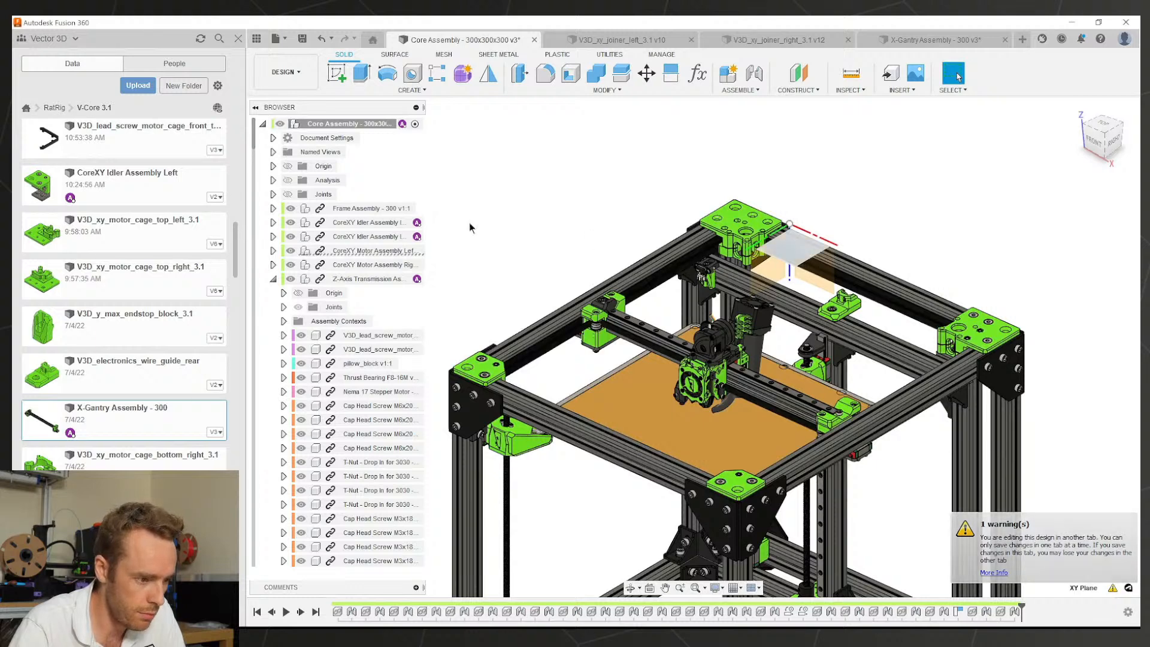
left_click(273, 251)
scroll(275, 180, "down", 3)
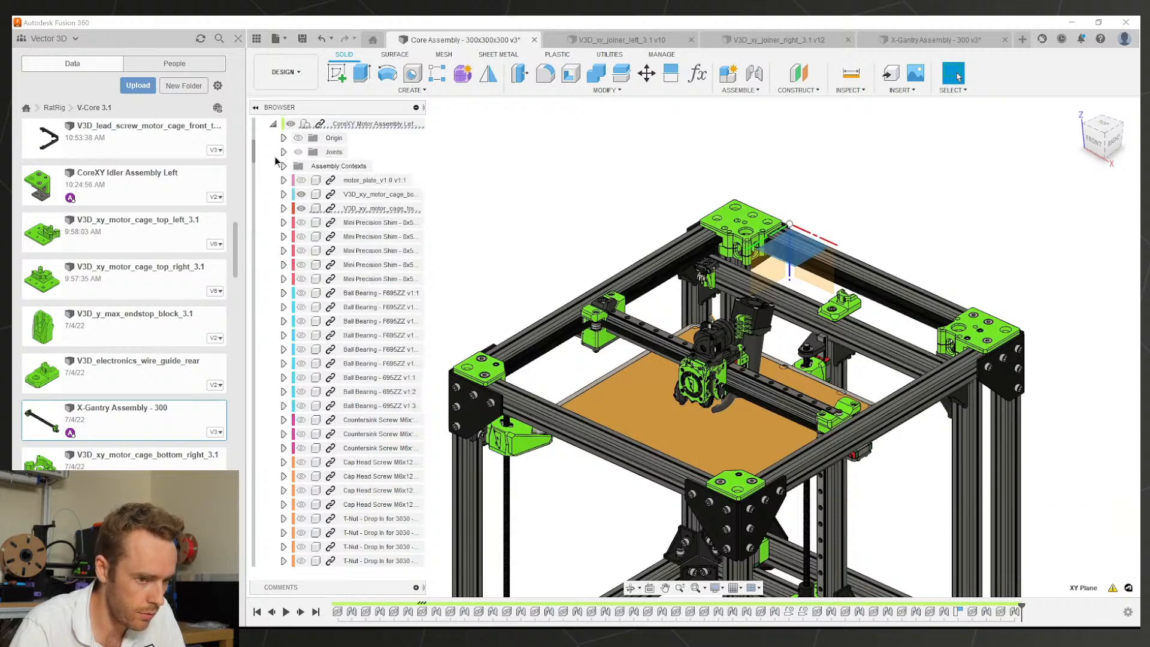
left_click(273, 124)
scroll(797, 366, "down", 3)
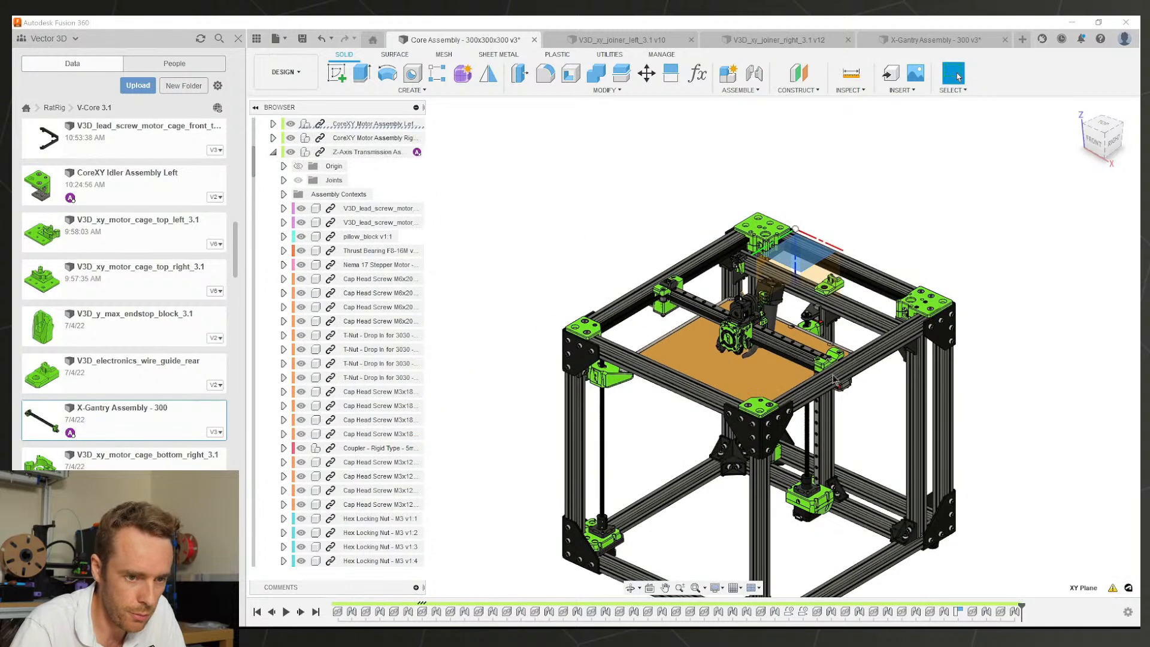
mouse_move(797, 368)
middle_mouse_down()
mouse_move(766, 314)
mouse_move(810, 339)
mouse_move(801, 352)
middle_mouse_up()
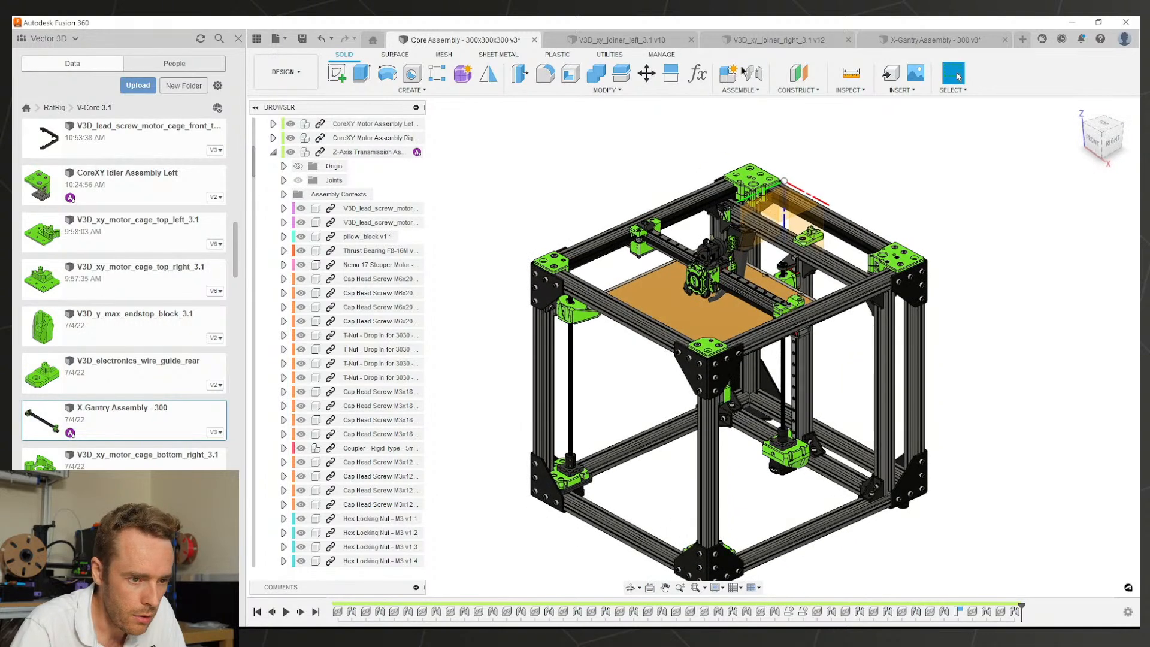
Step: Close the left and right joiner documents and save the X-Gantry Assembly changes
left_click(651, 44)
left_click(693, 40)
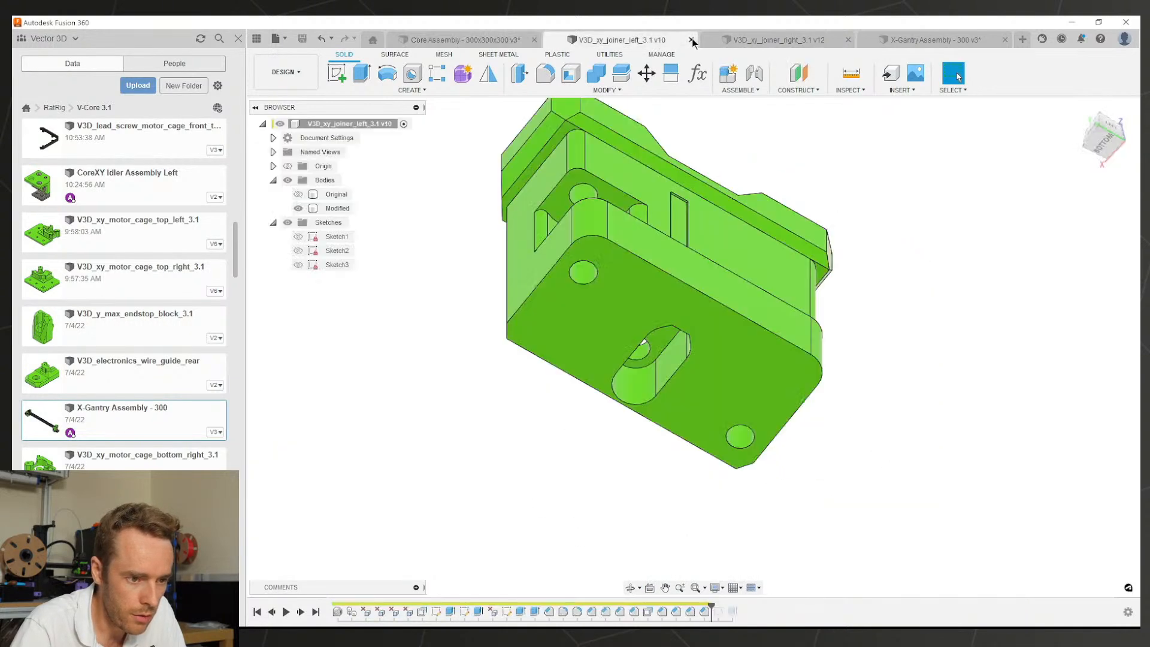
left_click(796, 40)
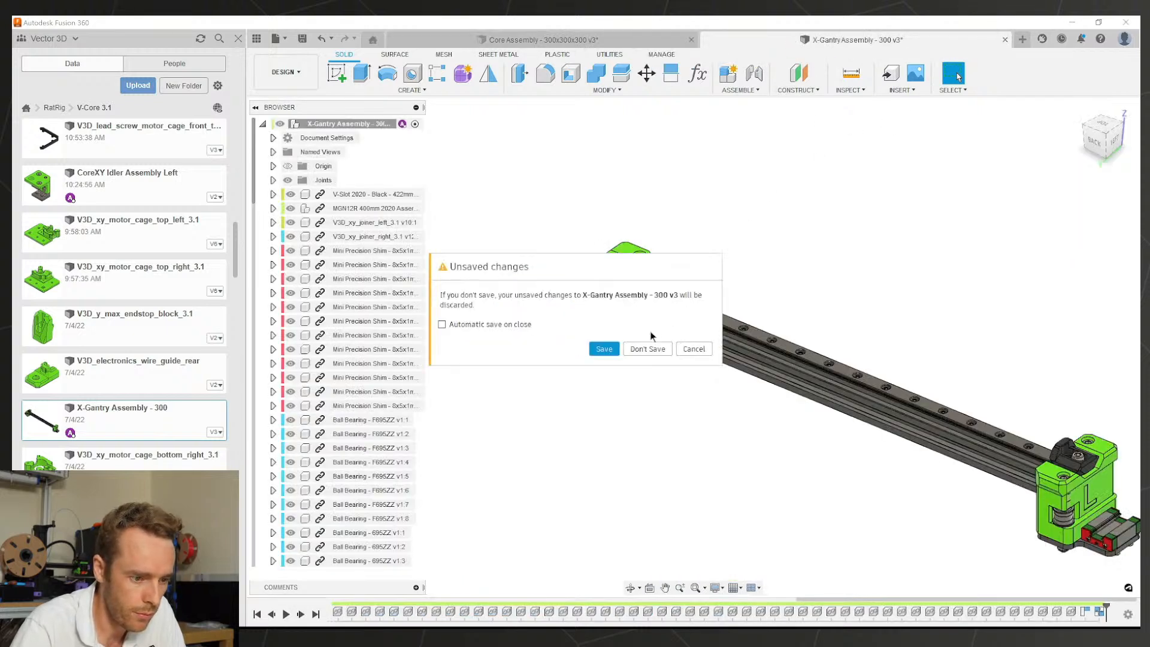
left_click(604, 348)
left_click(558, 357)
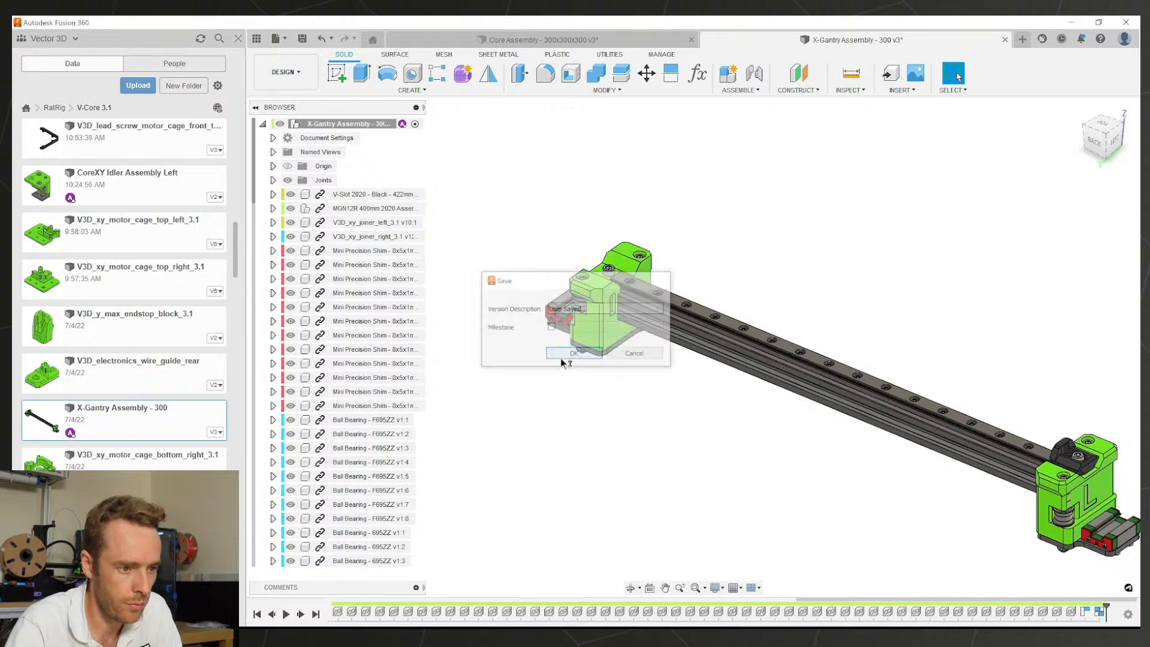
Step: Orbit and zoom the printer to inspect the Z-axis mount from below
scroll(740, 291, "up", 2)
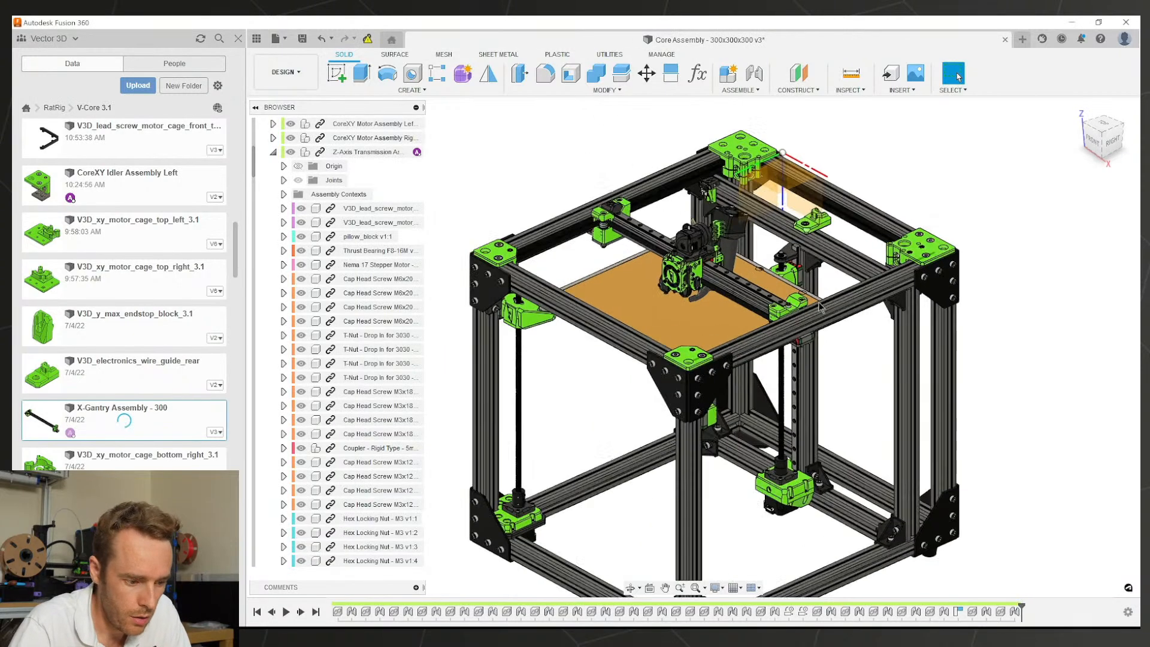
middle_click_drag(765, 538, 747, 461)
scroll(838, 202, "up", 3)
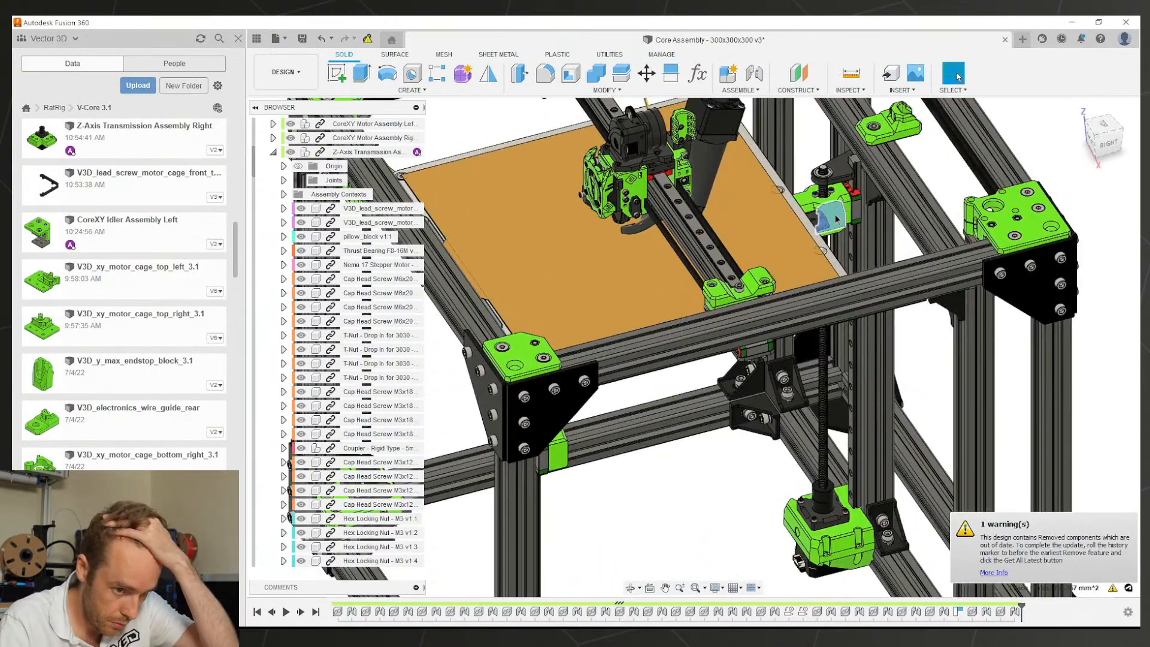
middle_click_drag(837, 220, 825, 135, "shift")
scroll(830, 232, "up", 7)
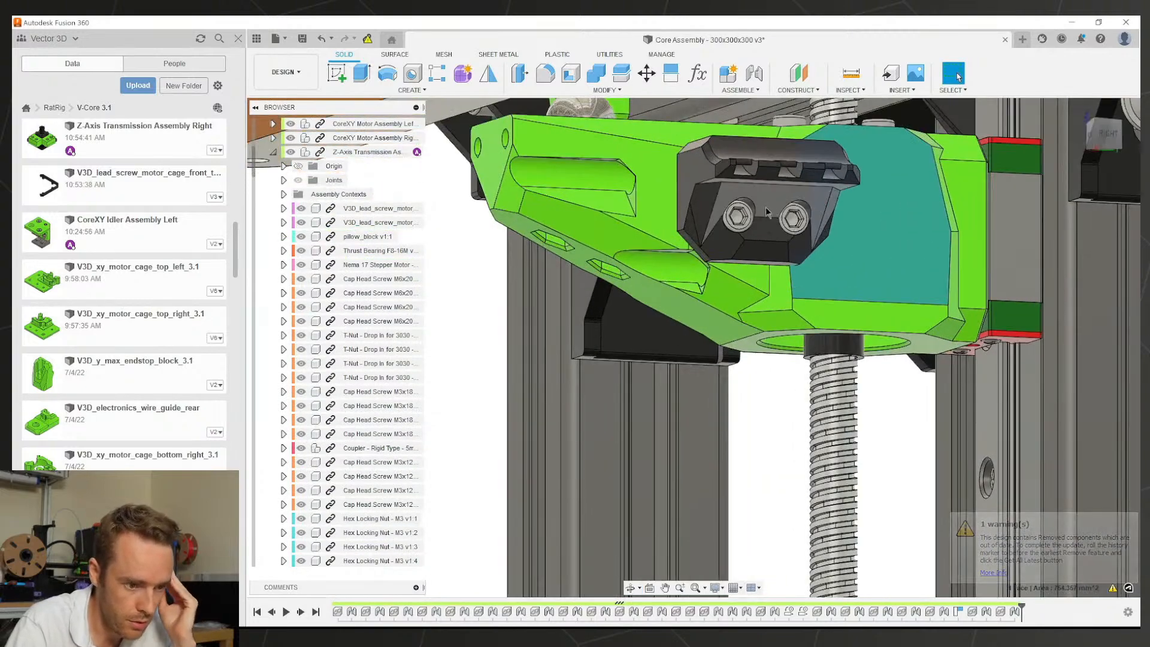
scroll(826, 256, "down", 3)
scroll(850, 243, "down", 4)
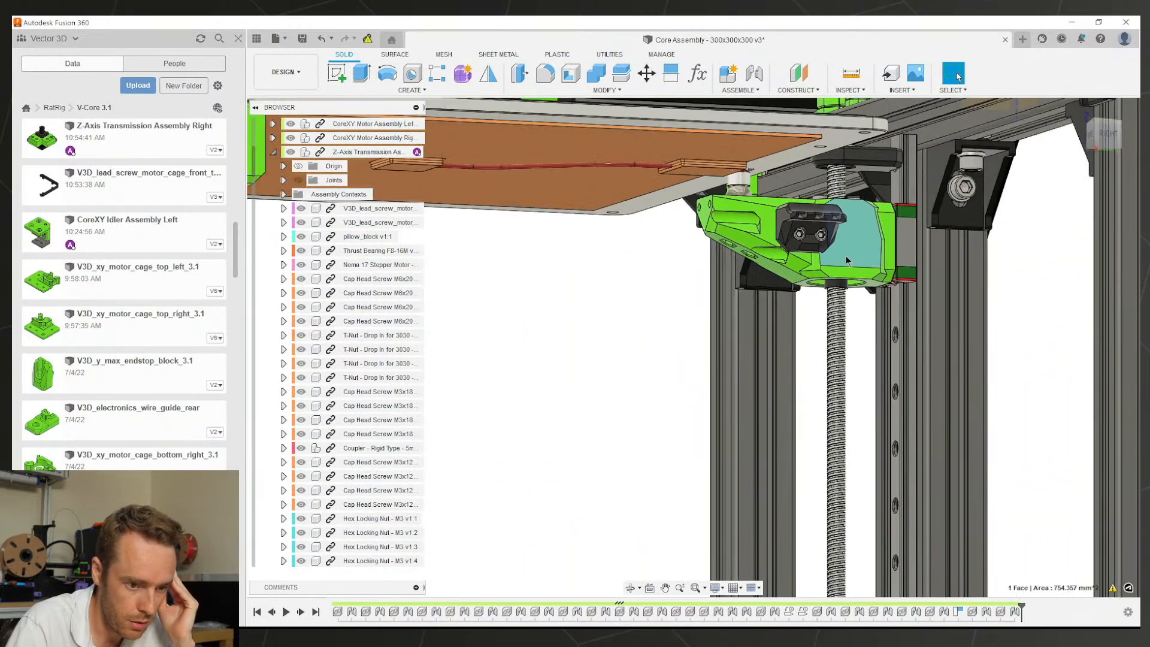
scroll(846, 260, "down", 5)
scroll(848, 261, "up", 2)
middle_click_drag(847, 261, 889, 202, "shift")
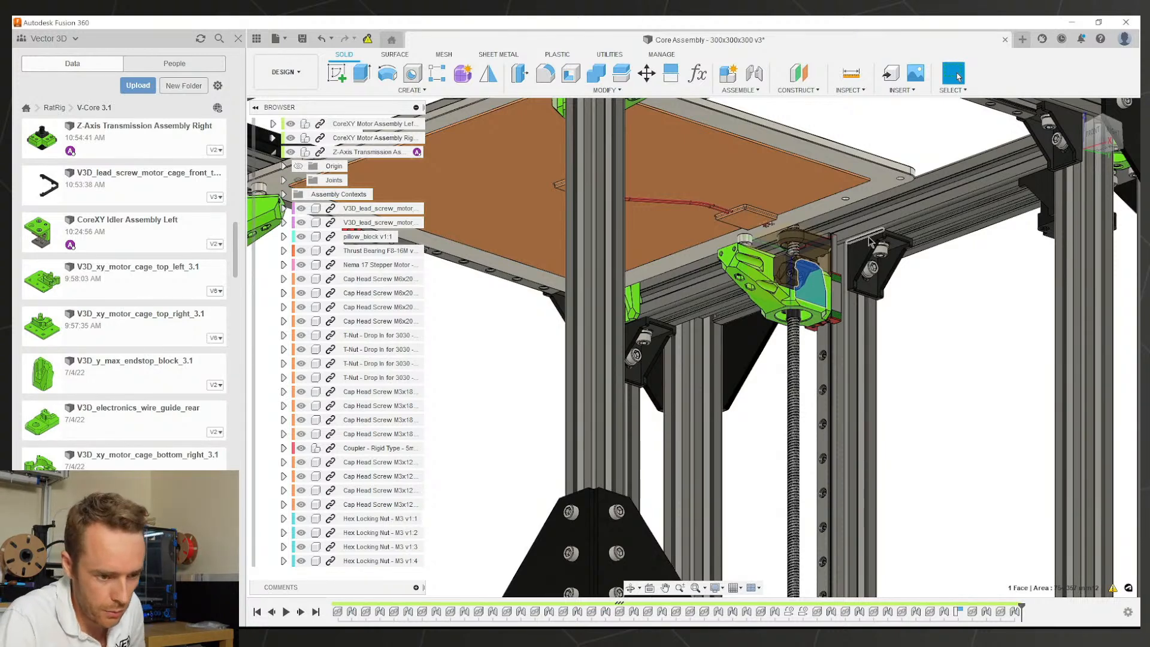
key("Escape")
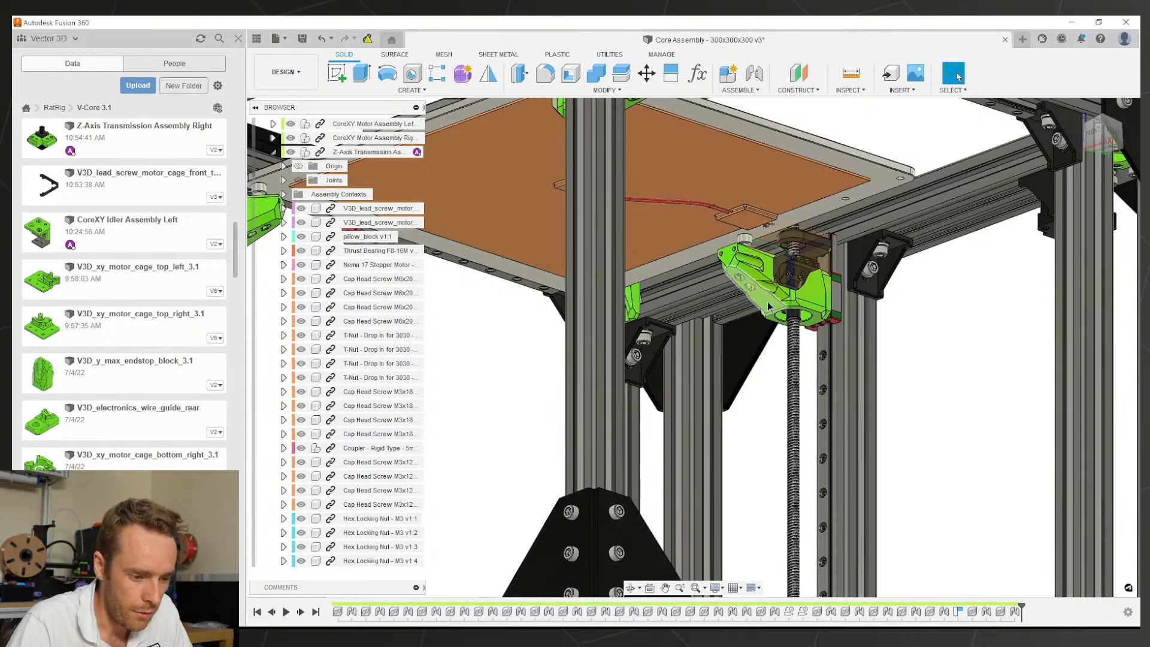
Step: Find the Z-arm face's component in the browser and select Z-Axis Arm Assembly Right
scroll(758, 384, "down", 5)
middle_click_drag(759, 384, 605, 473, "shift")
middle_click_drag(676, 407, 695, 294, "shift")
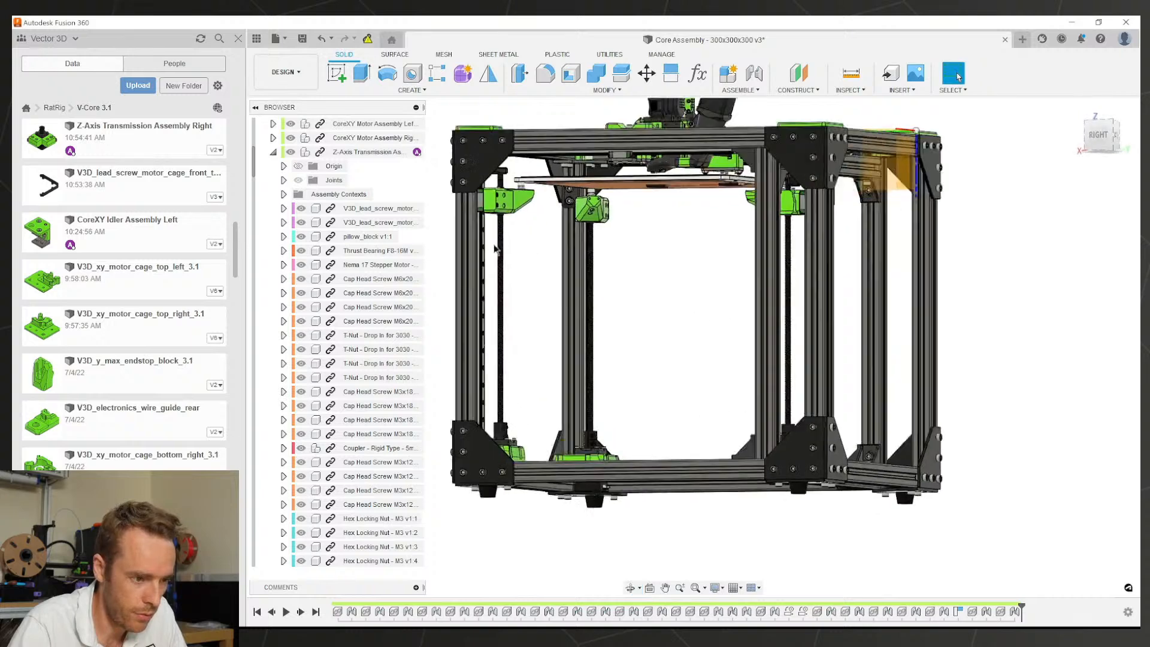
scroll(539, 186, "up", 5)
right_click(542, 177)
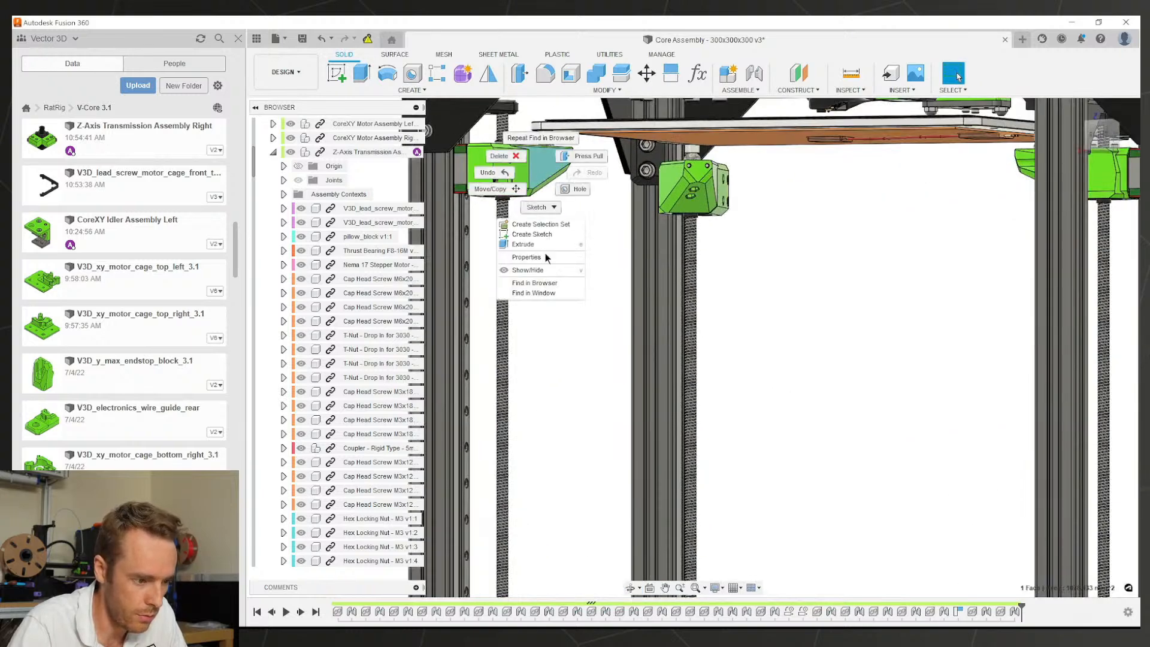
left_click(534, 283)
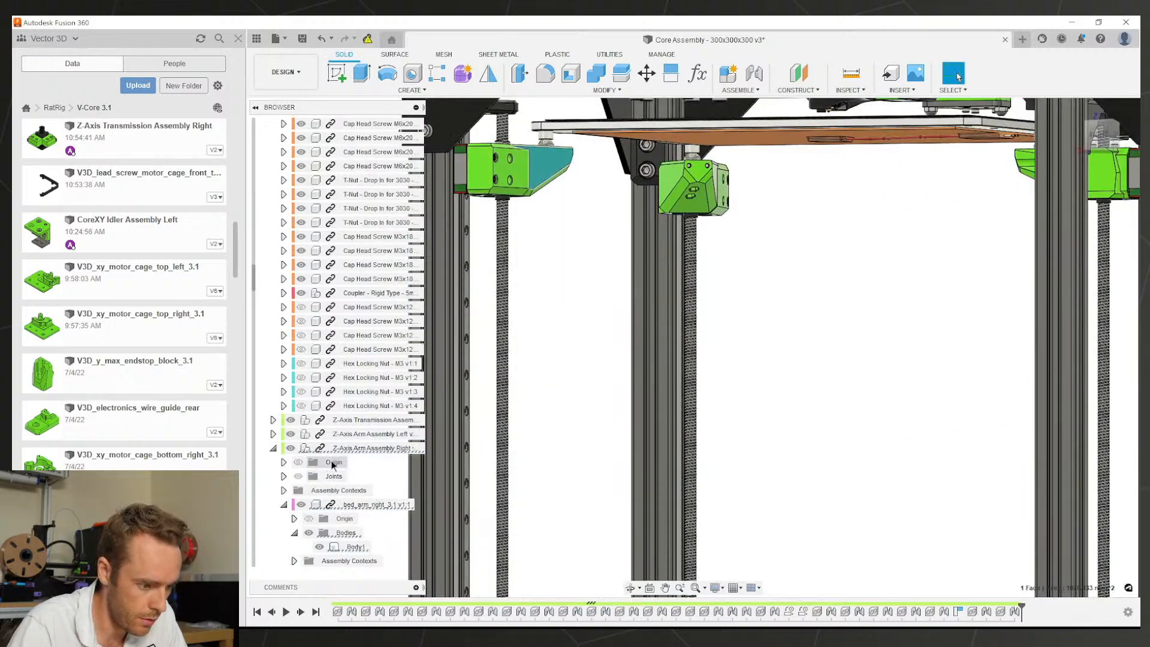
left_click(337, 453)
right_click(337, 453)
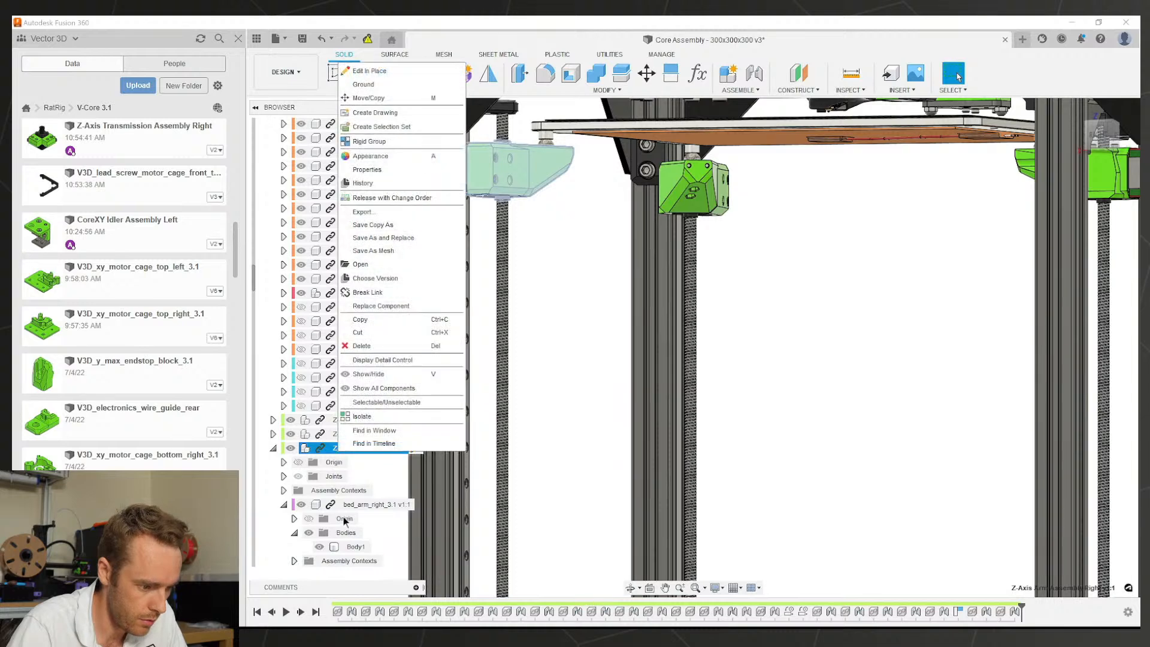
Step: Open bed_arm_right_3.1 in its own document tab
left_click(345, 507)
right_click(345, 507)
left_click(414, 400)
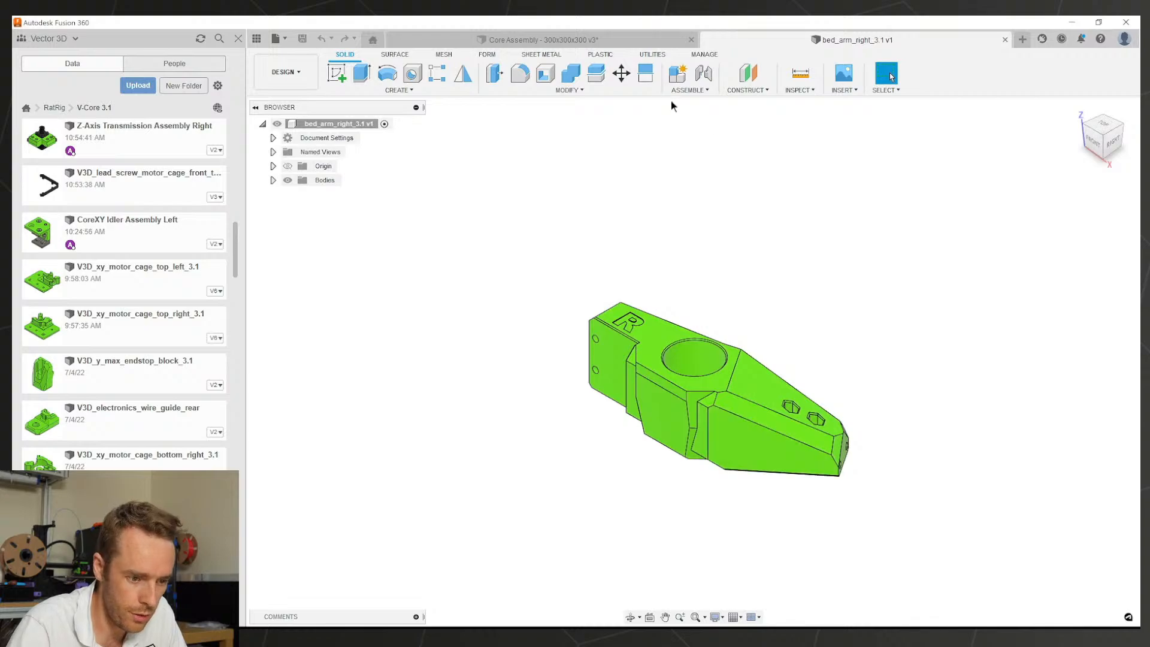
Step: Back in the Core Assembly, locate the back bed arm and open bed_arm_back_3.1 separately
left_click(615, 44)
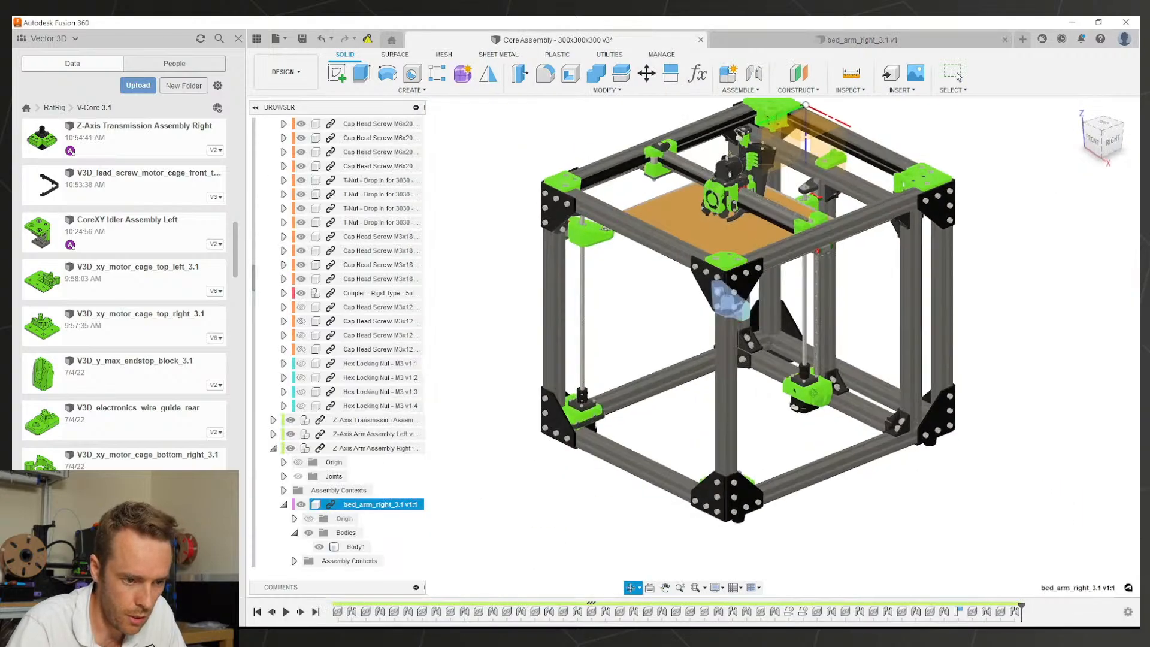
scroll(797, 346, "up", 1)
middle_click_drag(796, 346, 770, 253, "shift")
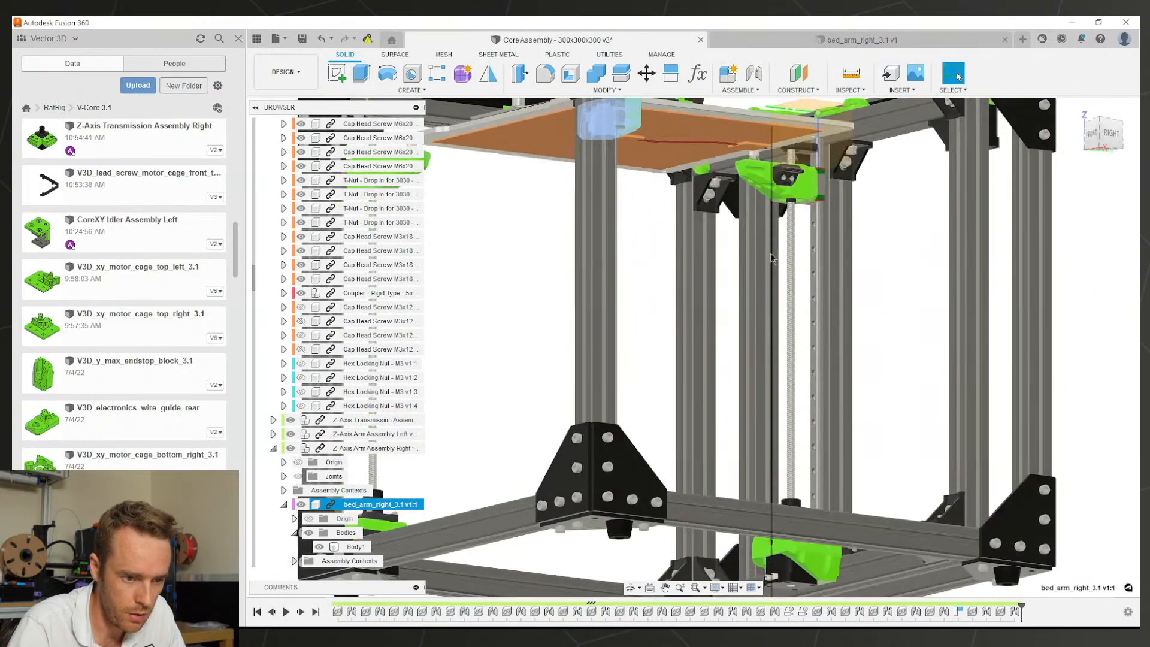
scroll(806, 195, "up", 3)
left_click(825, 170)
right_click(826, 173)
left_click(833, 268)
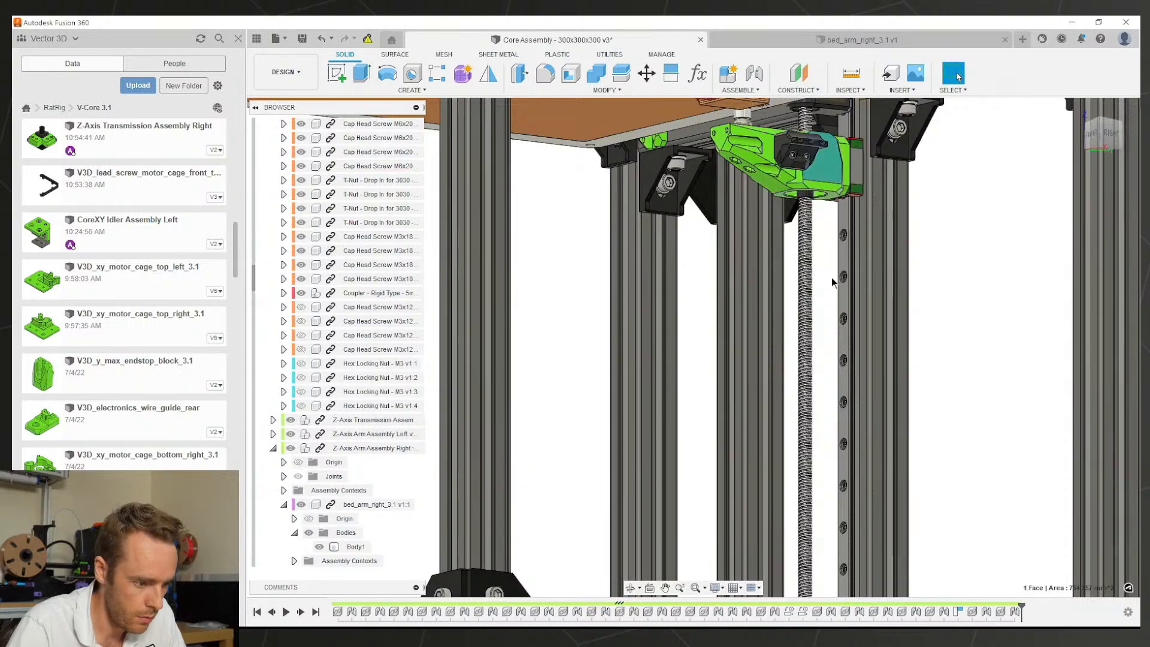
right_click(367, 506)
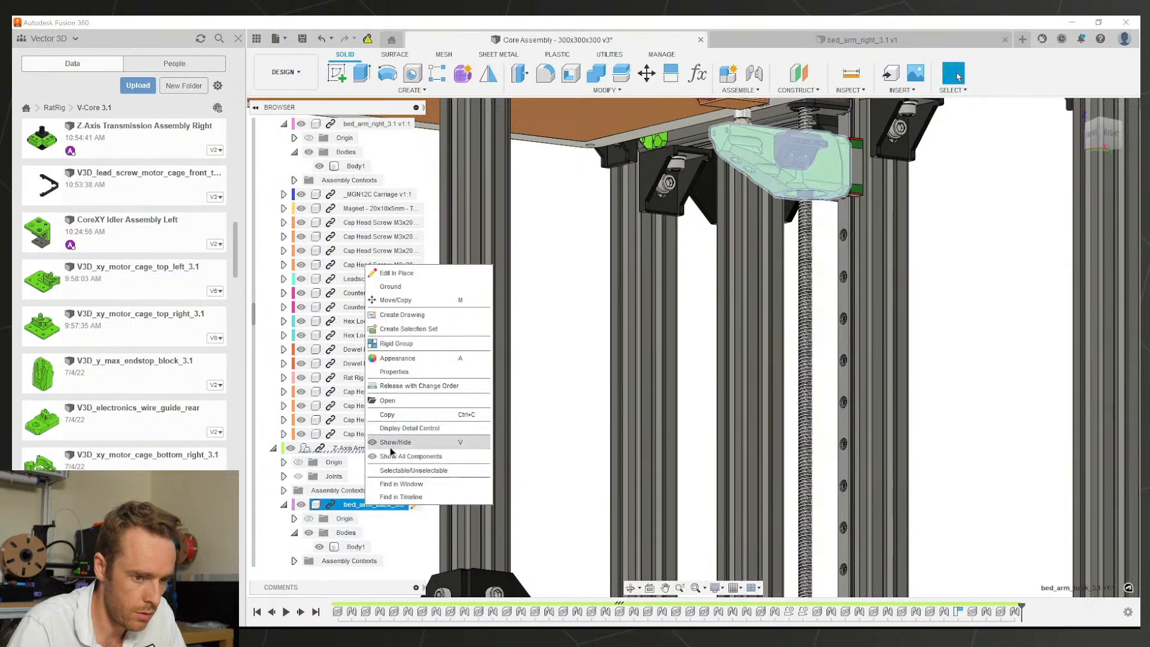
left_click(386, 402)
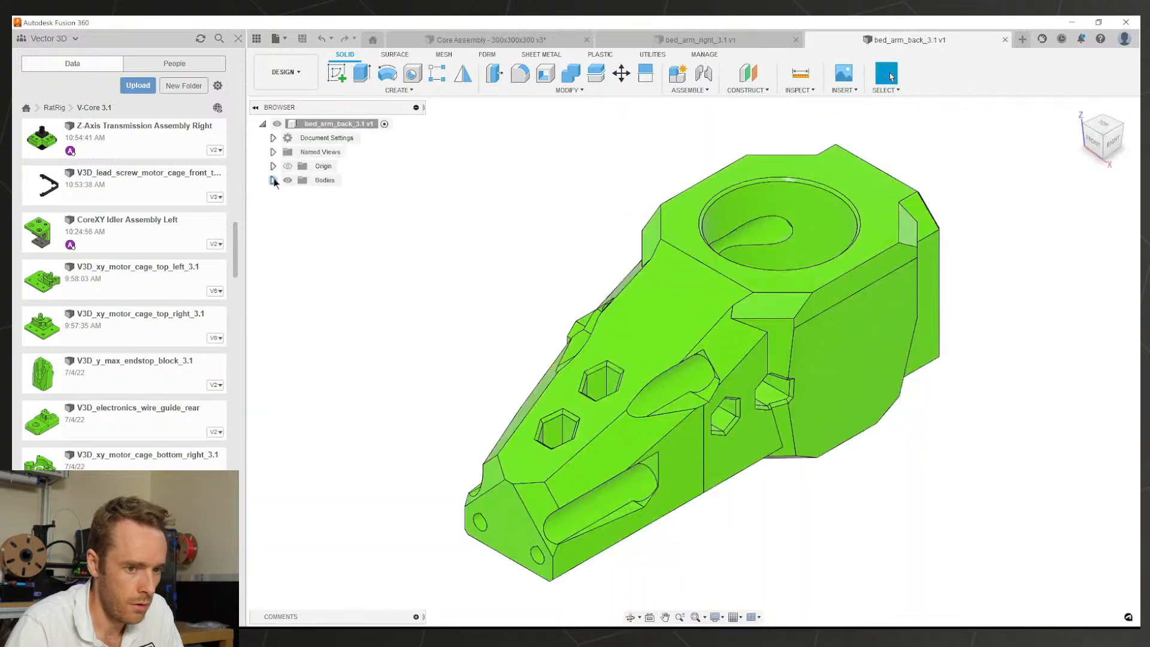
scroll(198, 257, "up", 10)
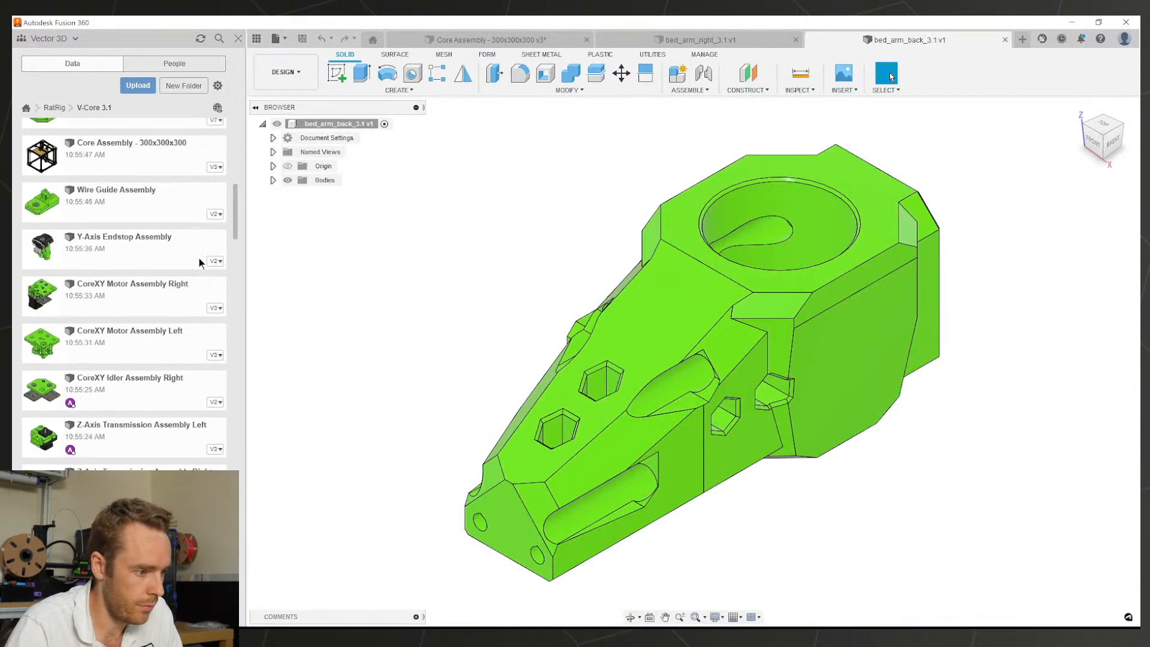
right_click(139, 179)
left_click(434, 247)
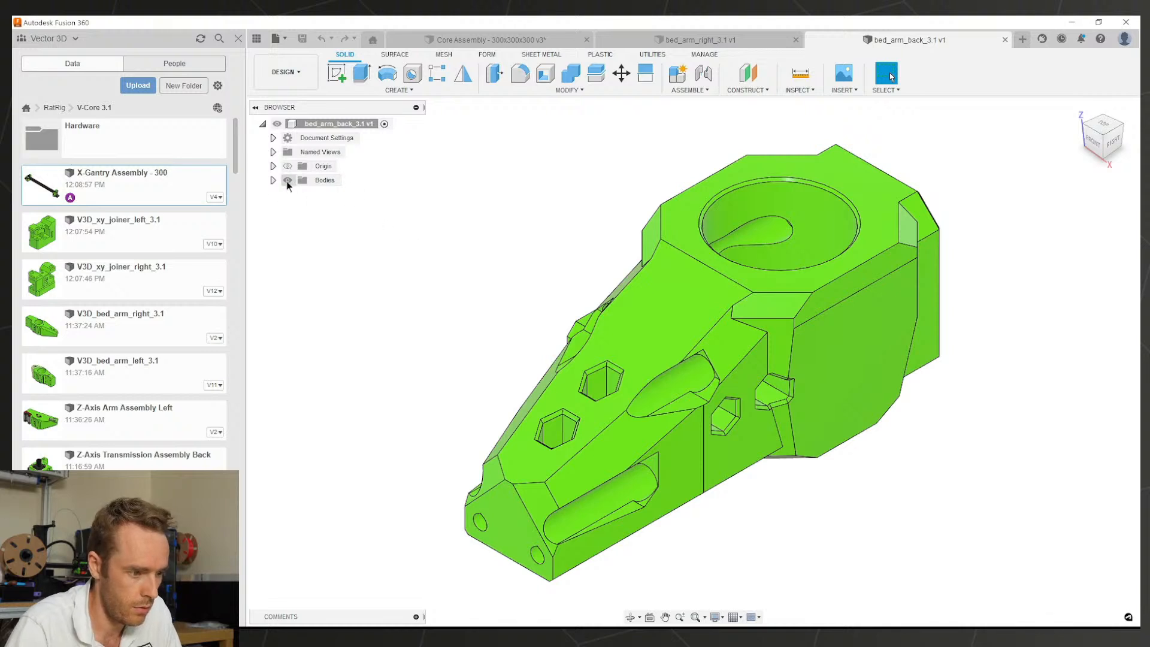
Step: Turn on Capture Design History for bed_arm_back_3.1 and duplicate Body1
right_click(317, 125)
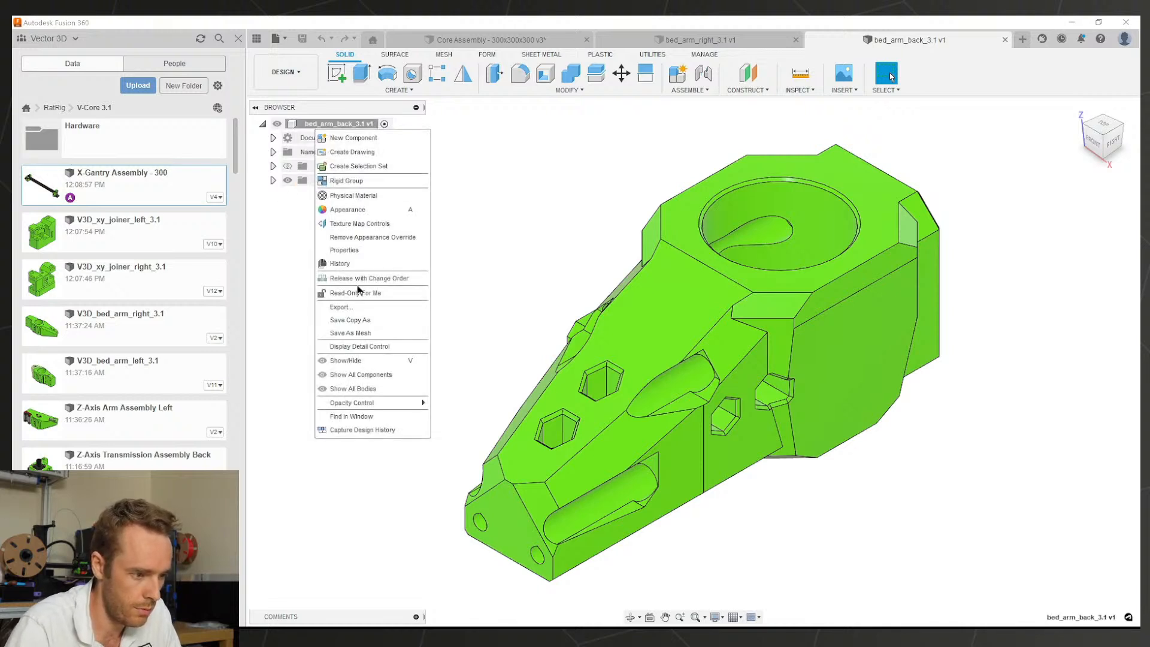
left_click(364, 427)
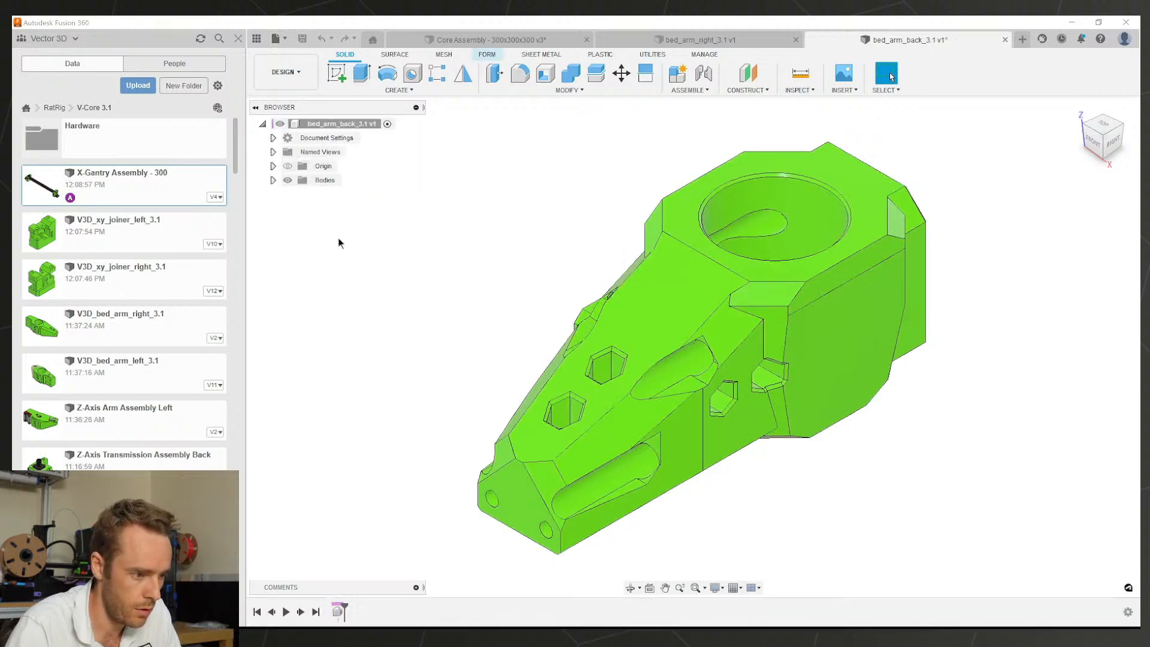
left_click(272, 180)
left_click(335, 208)
key("m")
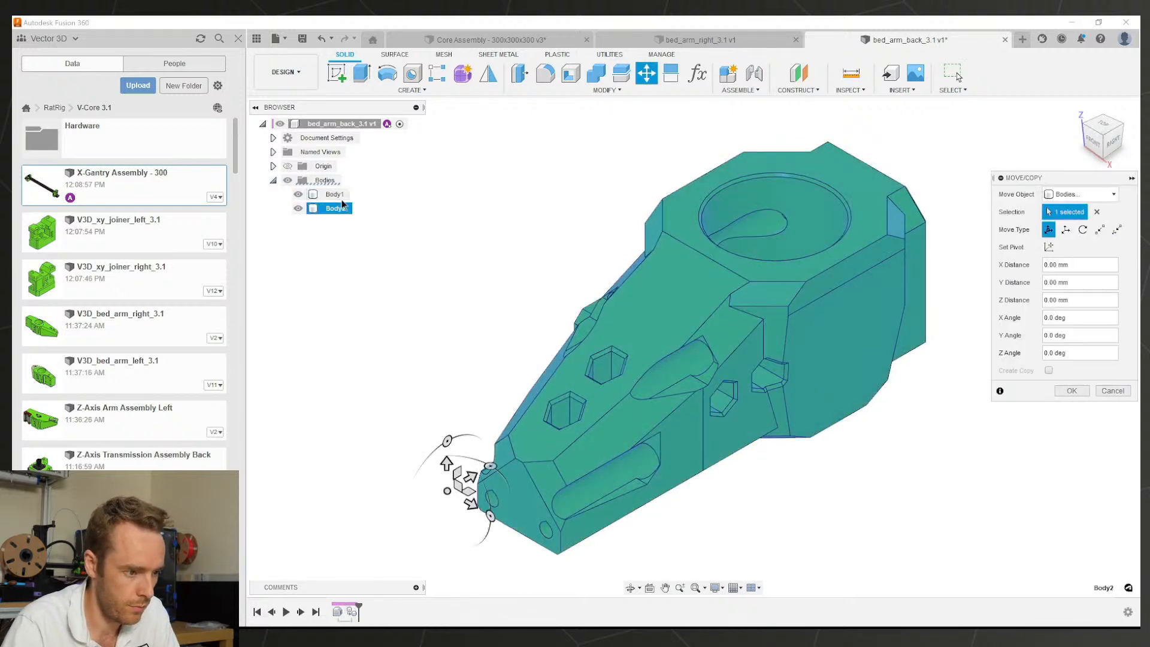
key("Escape")
Step: Rename the two bodies Original and Modified
double_click(336, 194)
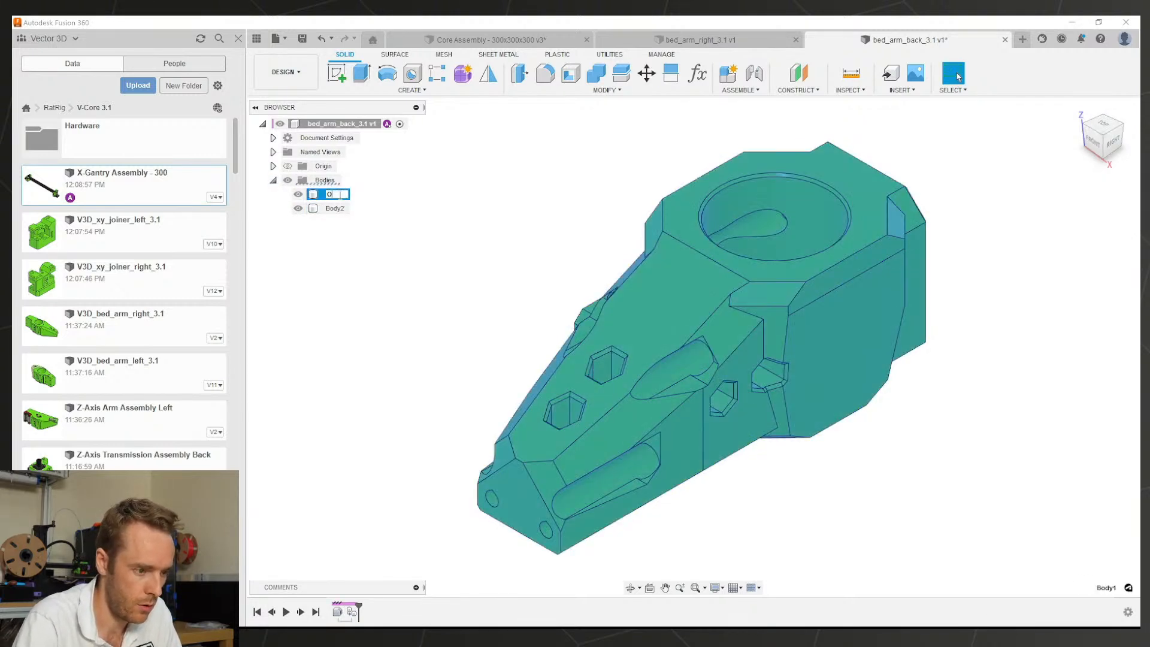
double_click(336, 208)
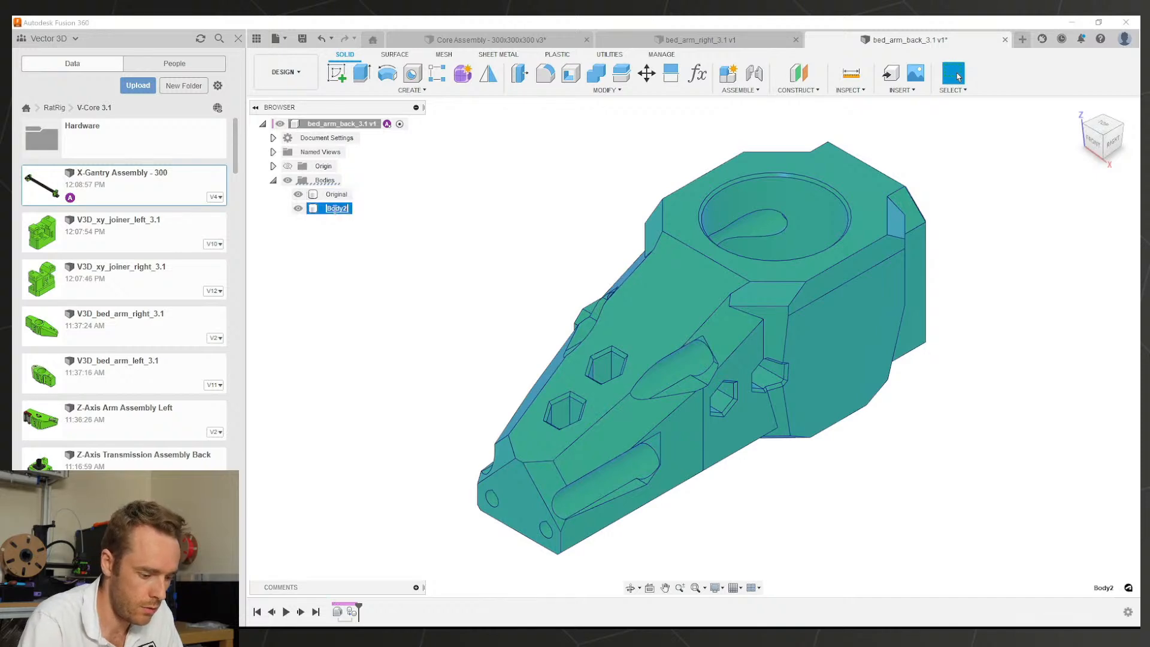
type("Modified")
key("Return")
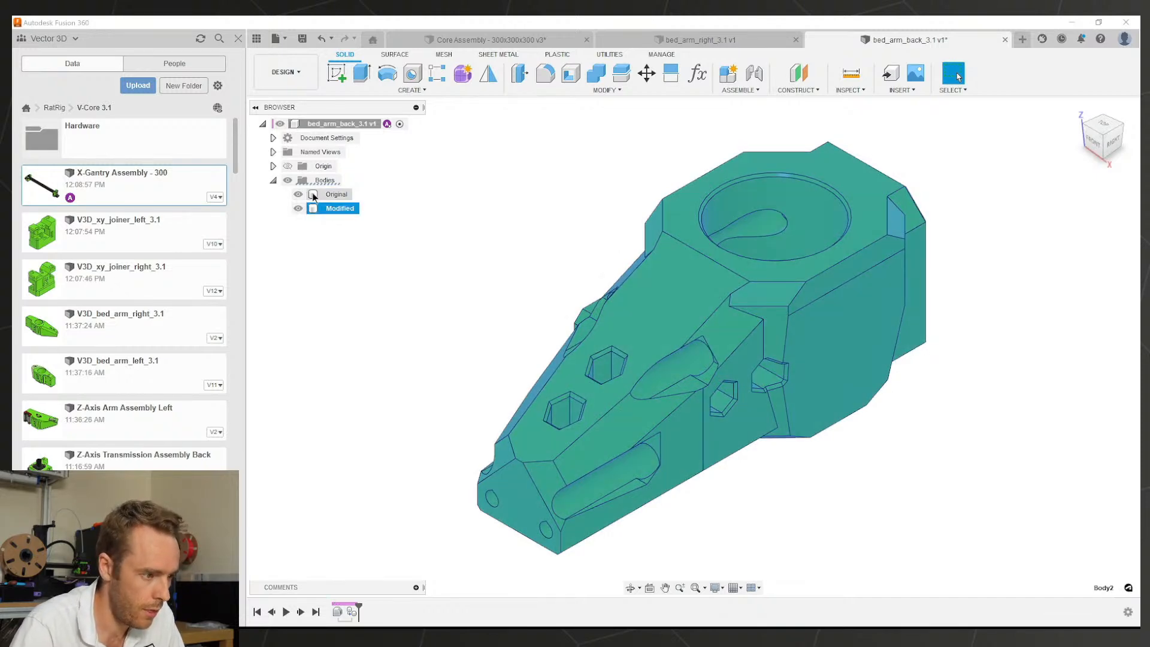
left_click(405, 221)
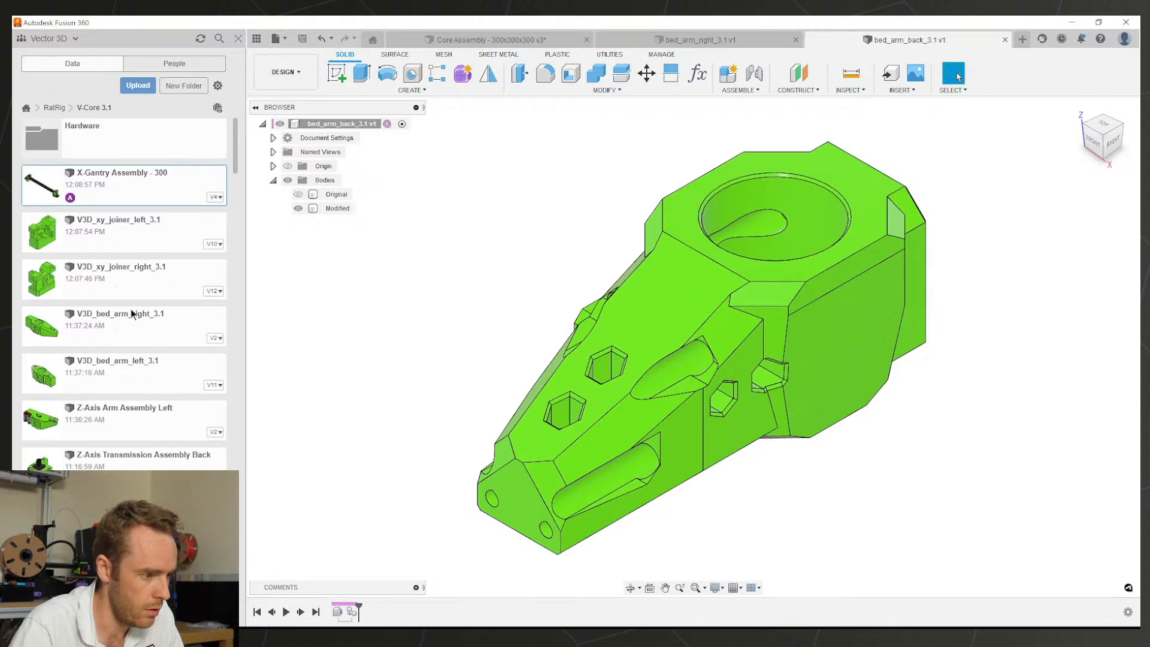
Step: Rename the bed_arm_back_3.1 file to V3D_bed_arm_back_3.1 in the Data panel
right_click(111, 185)
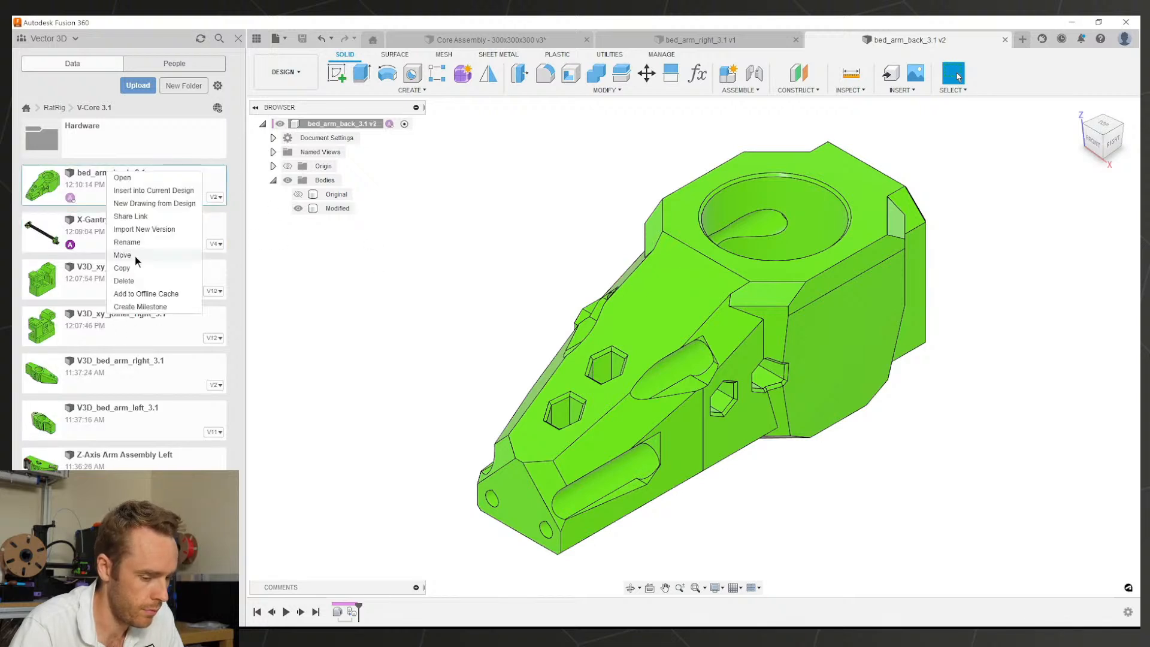
left_click(135, 257)
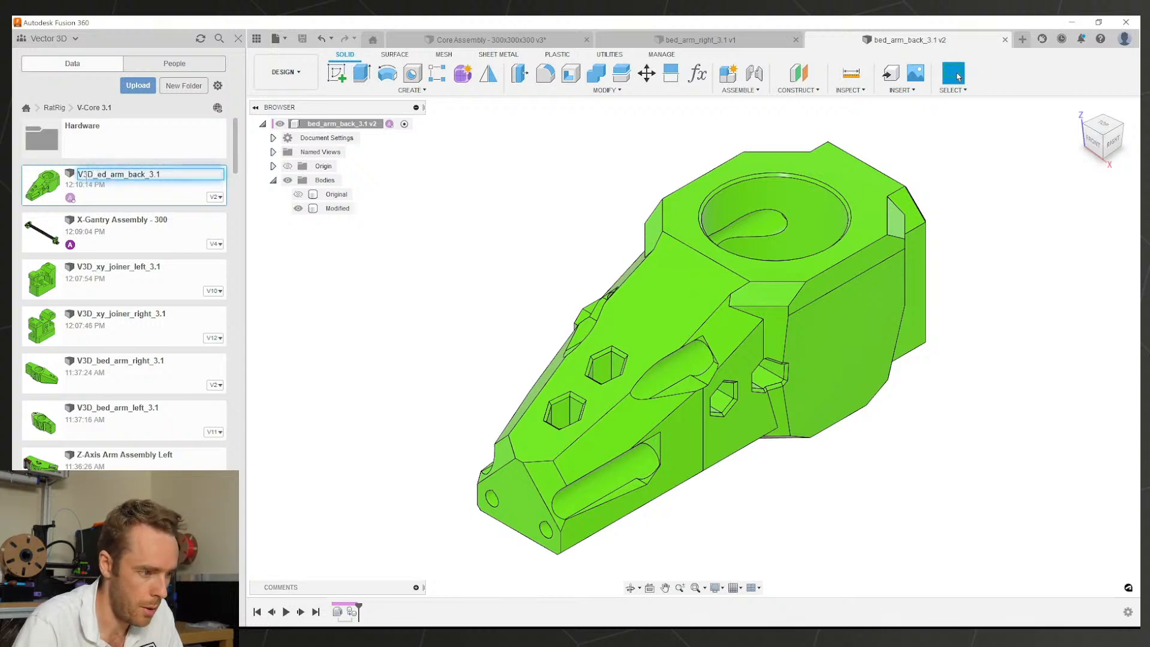
type("V3D_b")
key("Return")
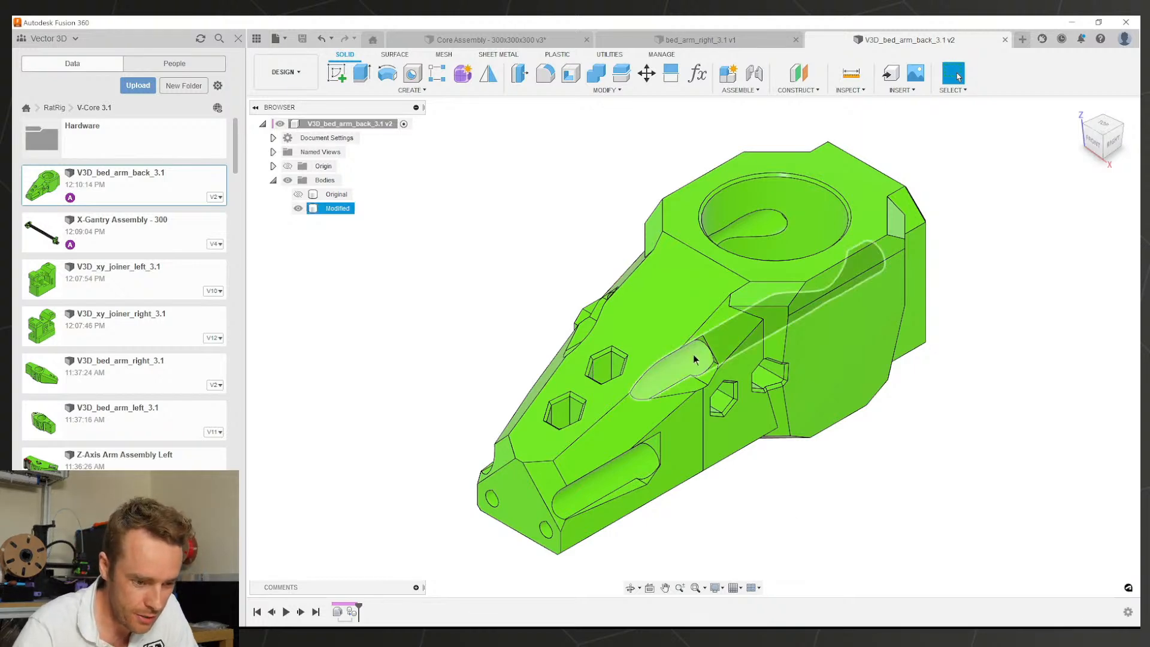
Step: Start a face edit on the underside pocket, adding its rim, left, right and end walls
middle_click_drag(694, 360, 726, 311, "shift")
scroll(714, 467, "up", 1)
middle_click_drag(714, 467, 835, 250, "shift")
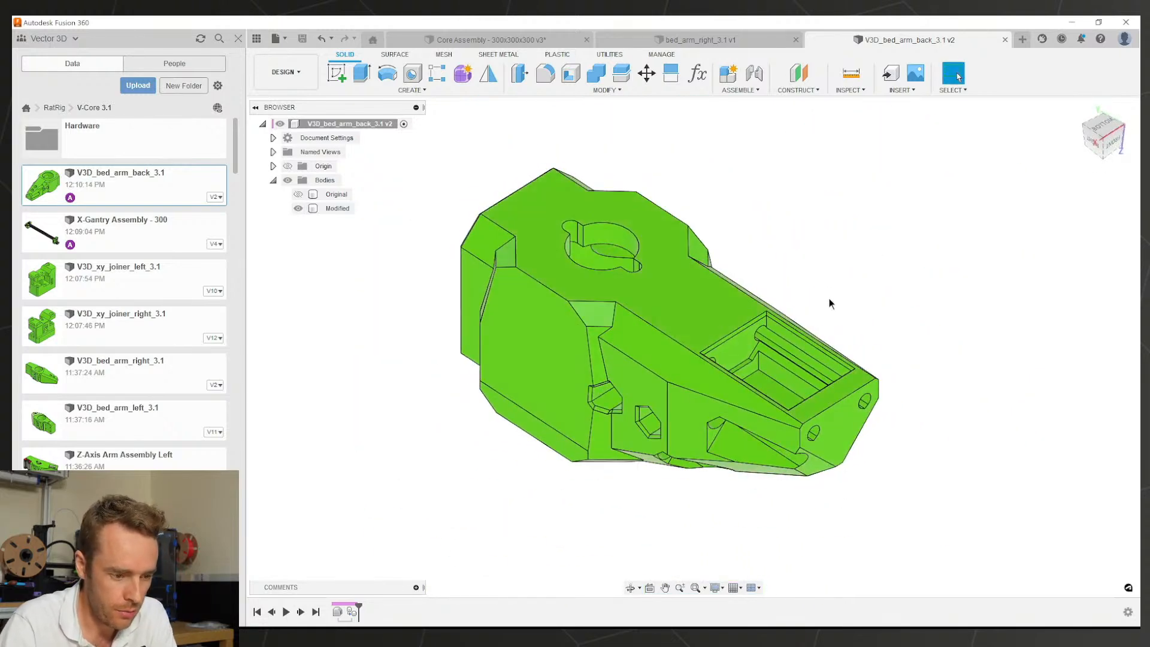
scroll(717, 344, "up", 5)
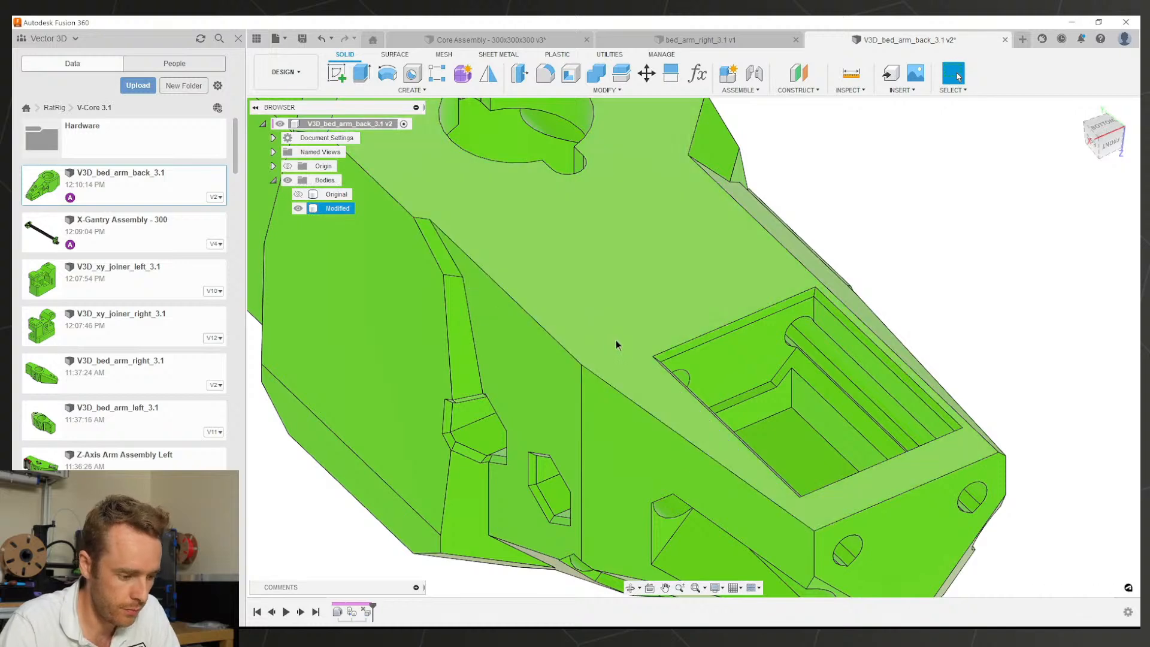
double_click(365, 611)
middle_click_drag(639, 412, 452, 277, "shift")
scroll(632, 327, "up", 4)
left_click(641, 286)
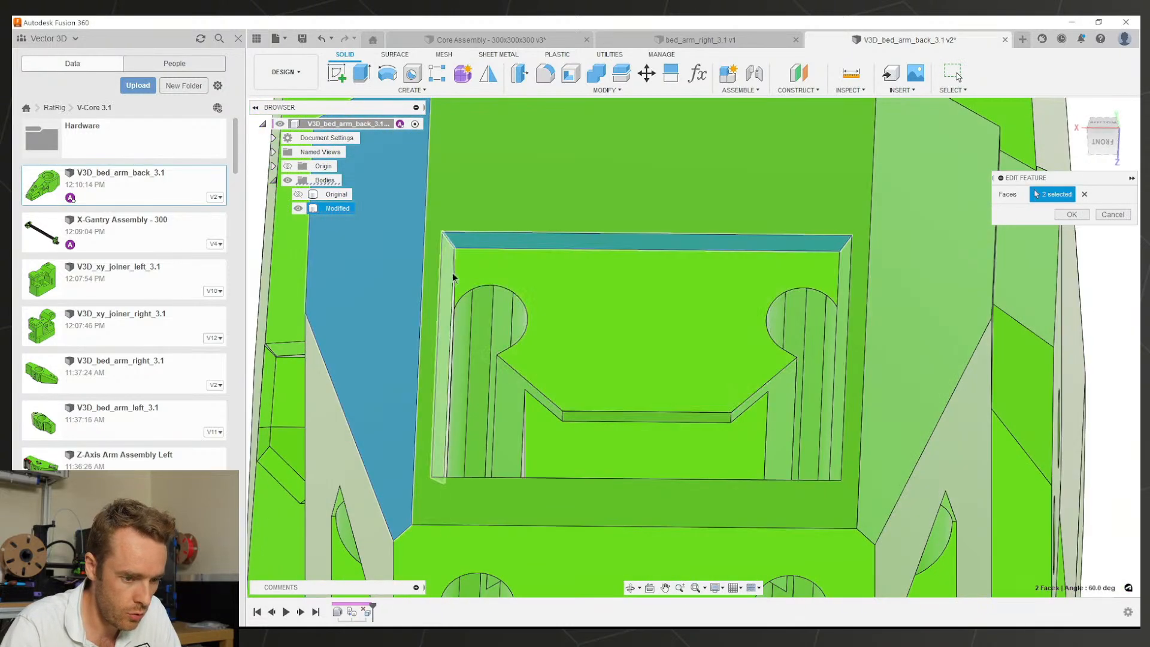
left_click(445, 423)
left_click(843, 322)
scroll(749, 365, "down", 3)
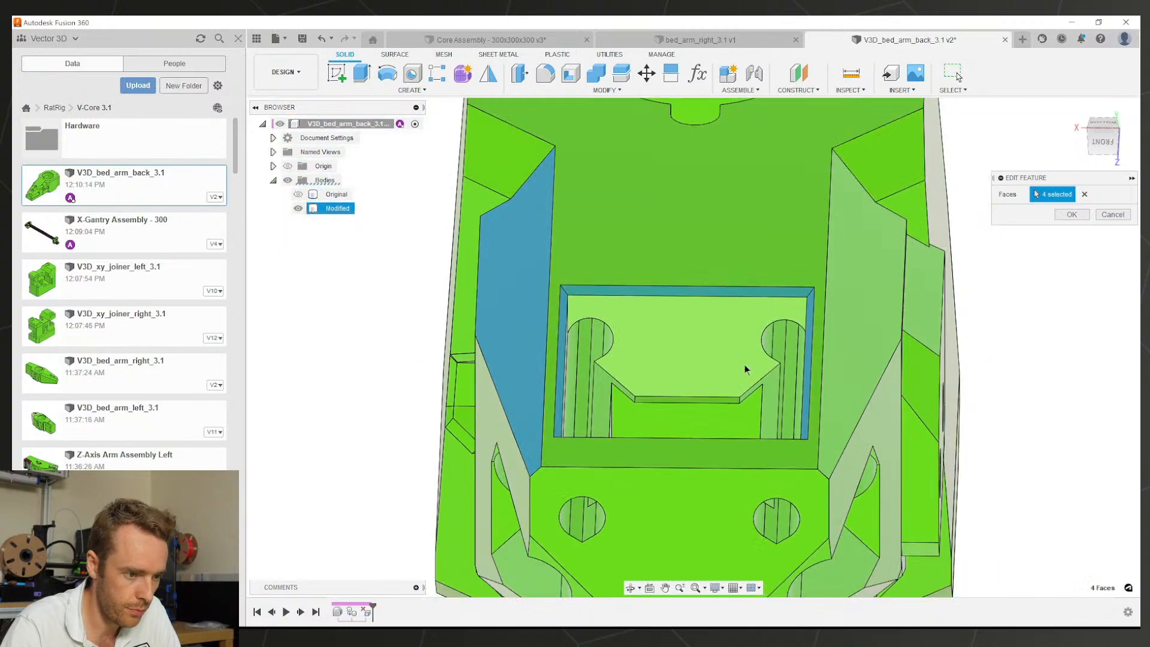
middle_click_drag(745, 365, 806, 578, "shift")
scroll(544, 227, "up", 2)
left_click(541, 221)
Step: Add the long chamfer and the other outer chamfer faces, bringing the selection to 13 faces
scroll(694, 299, "down", 2)
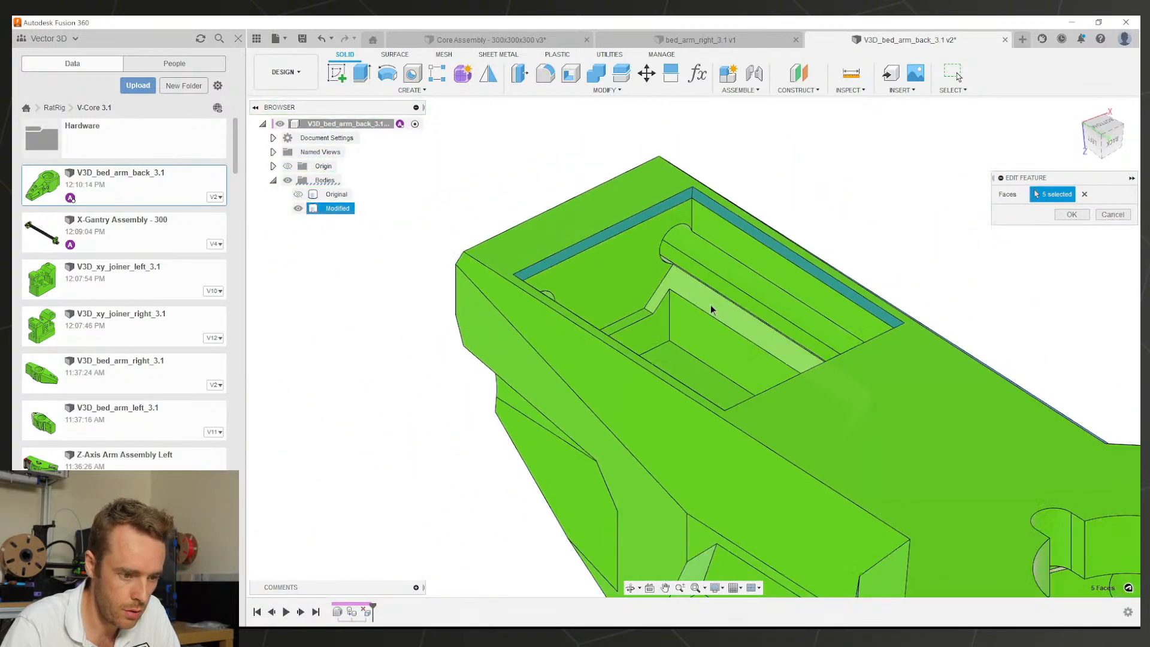
middle_click_drag(712, 306, 748, 335, "shift")
left_click(649, 401)
scroll(790, 425, "down", 3)
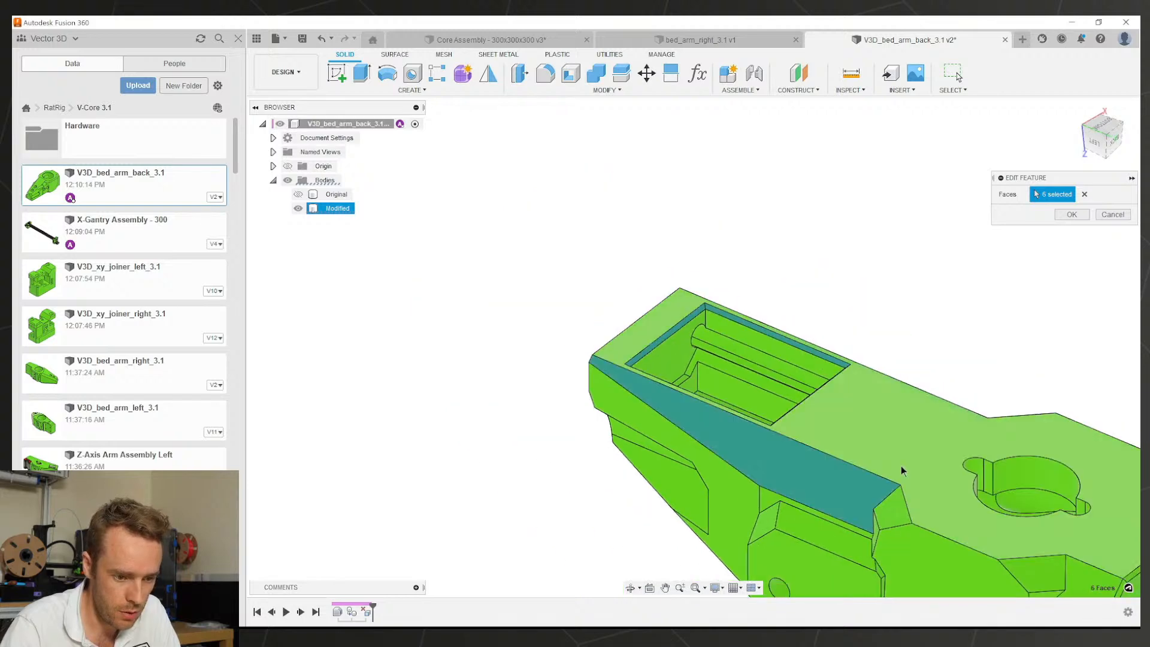
middle_click_drag(900, 466, 724, 338)
scroll(729, 347, "up", 1)
left_click(705, 349)
left_click(926, 454)
left_click(881, 424)
scroll(984, 408, "up", 3)
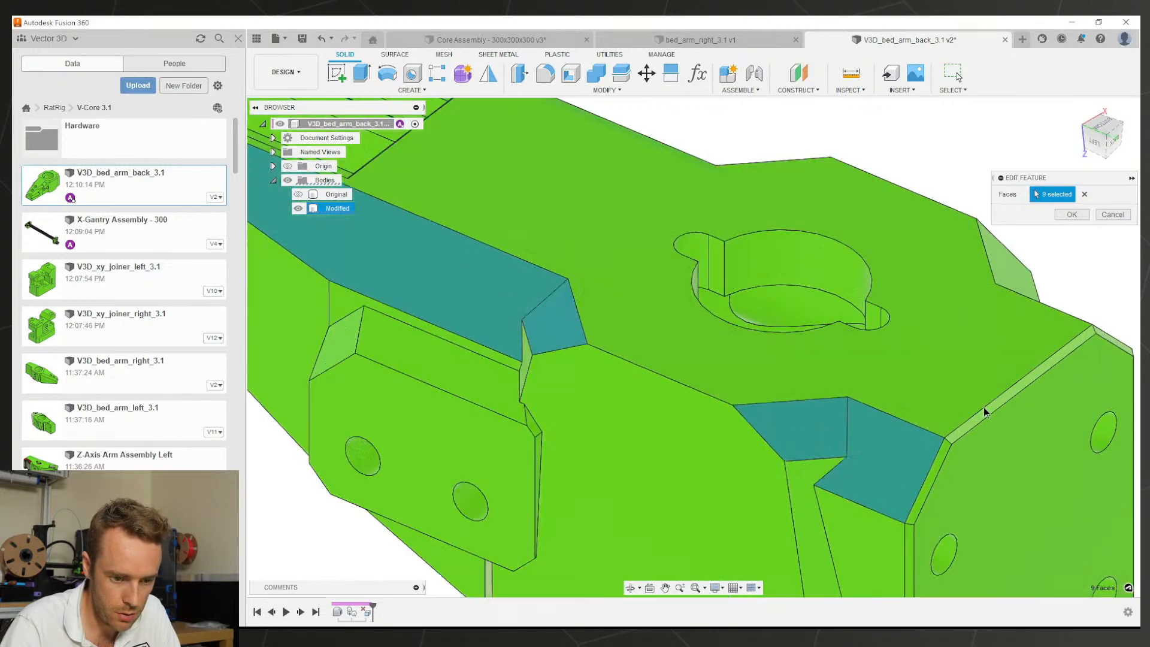
left_click(976, 422)
left_click(938, 457)
scroll(938, 458, "down", 3)
middle_click_drag(1012, 371, 736, 359, "shift")
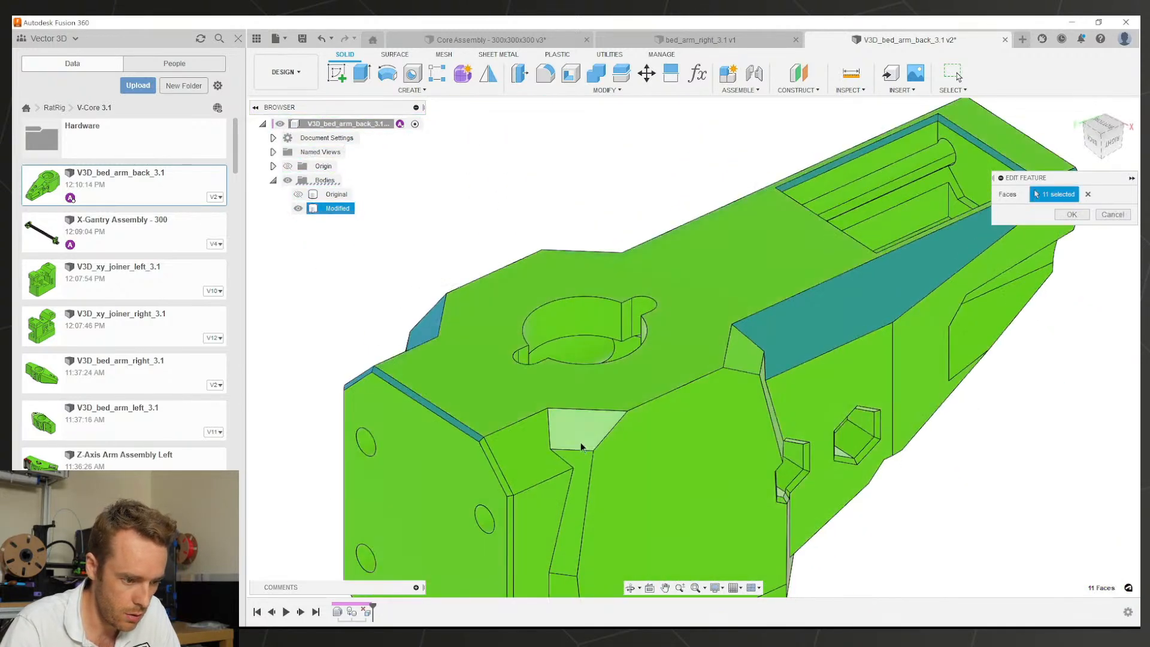
left_click(517, 454)
scroll(383, 387, "up", 3)
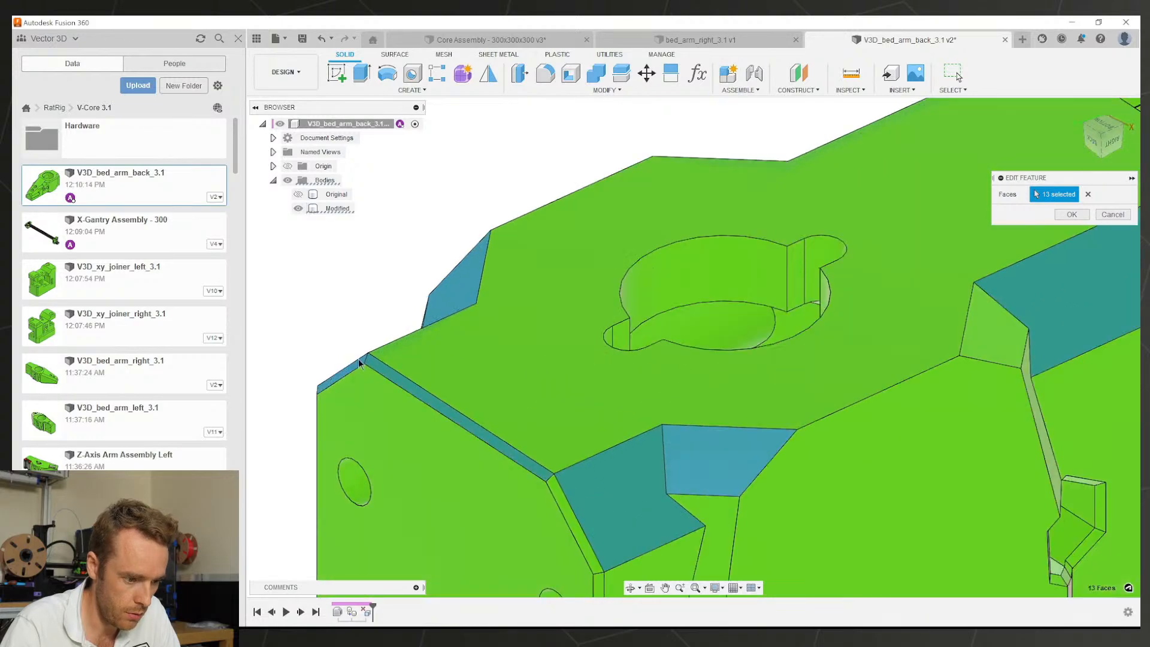
scroll(387, 377, "down", 3)
middle_click_drag(689, 444, 645, 391, "shift")
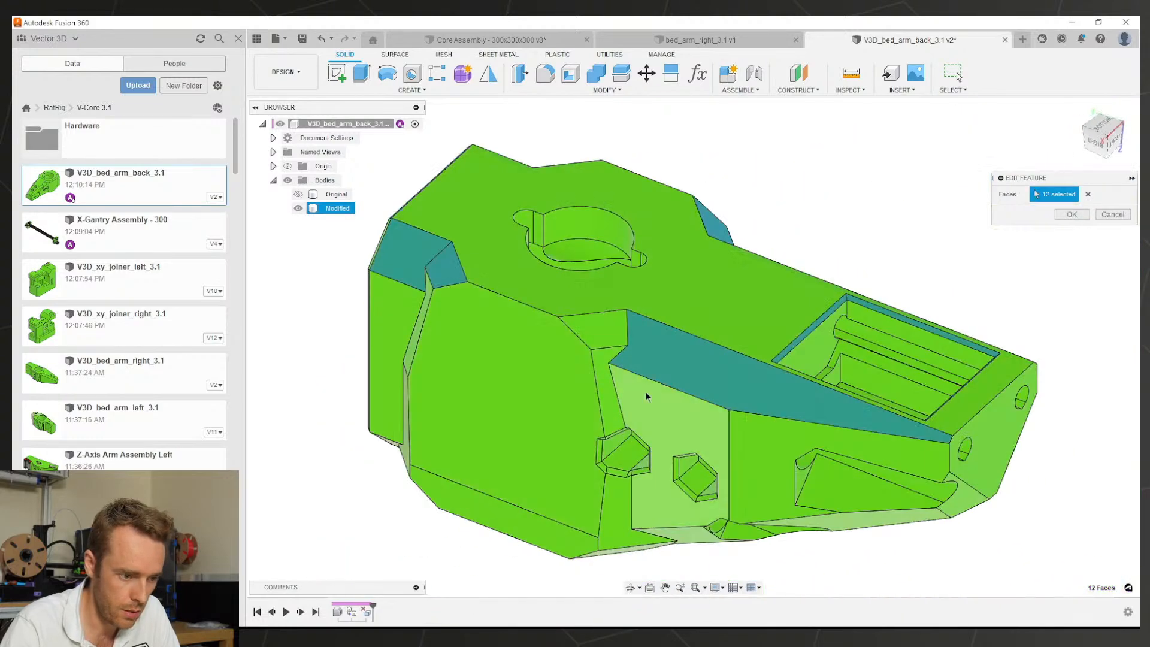
left_click(623, 330)
Step: Add a 14th face and apply the edit
middle_click_drag(623, 330, 806, 396, "shift")
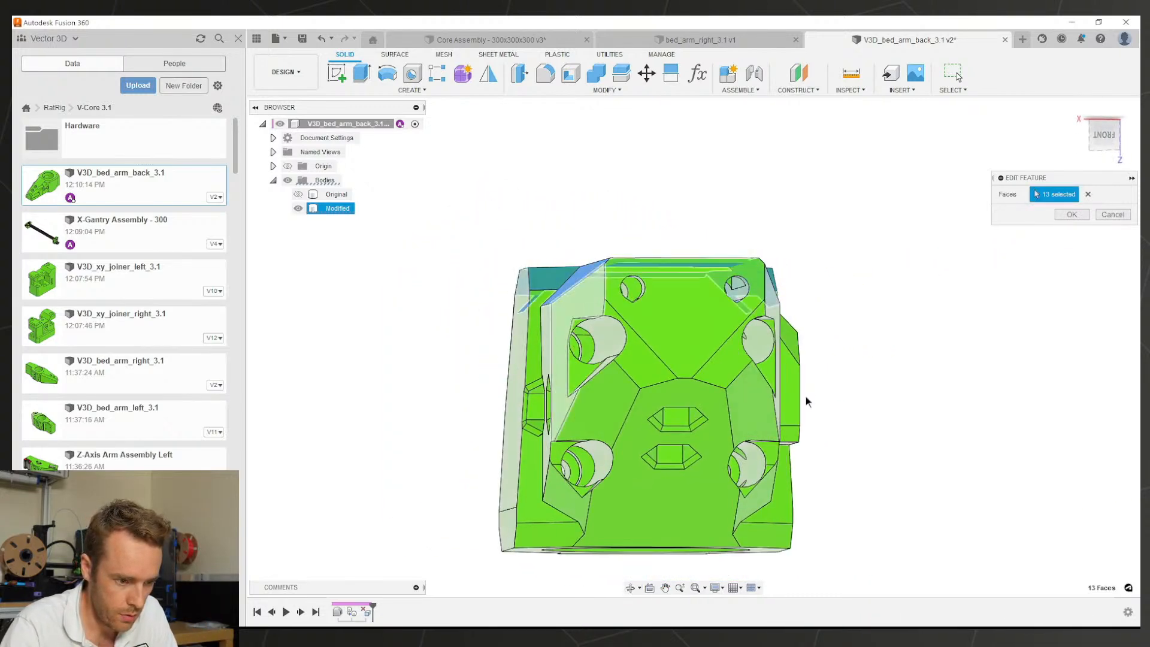
middle_click_drag(593, 372, 663, 392, "shift")
middle_click_drag(619, 311, 634, 350, "shift")
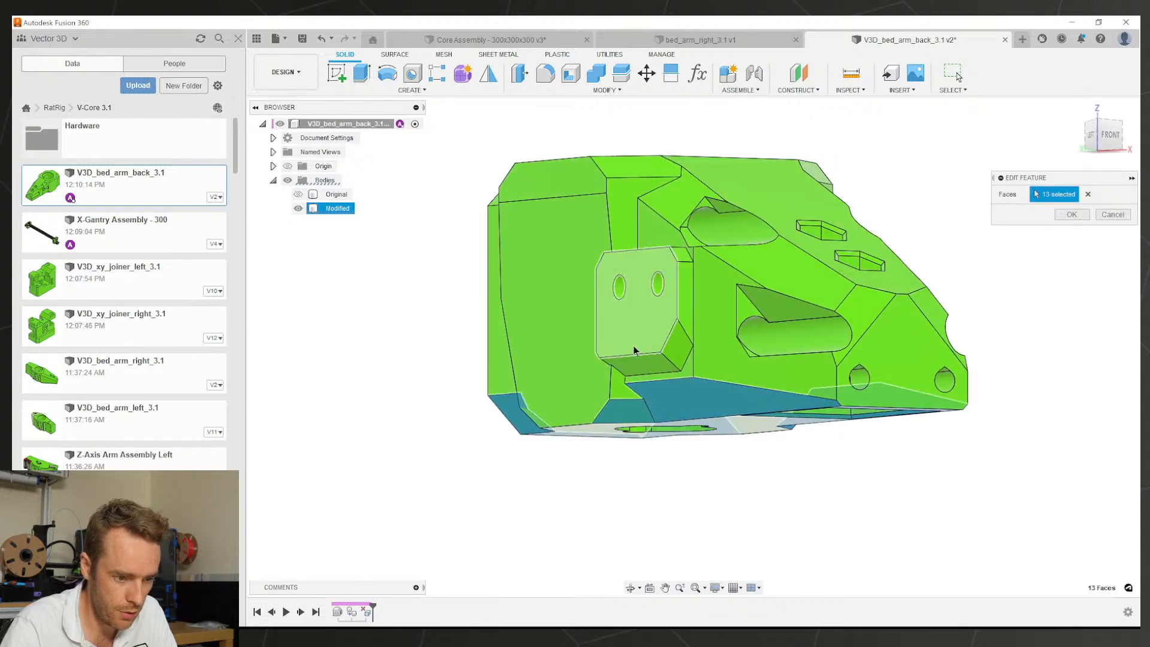
left_click(726, 352)
middle_click_drag(726, 352, 943, 314, "shift")
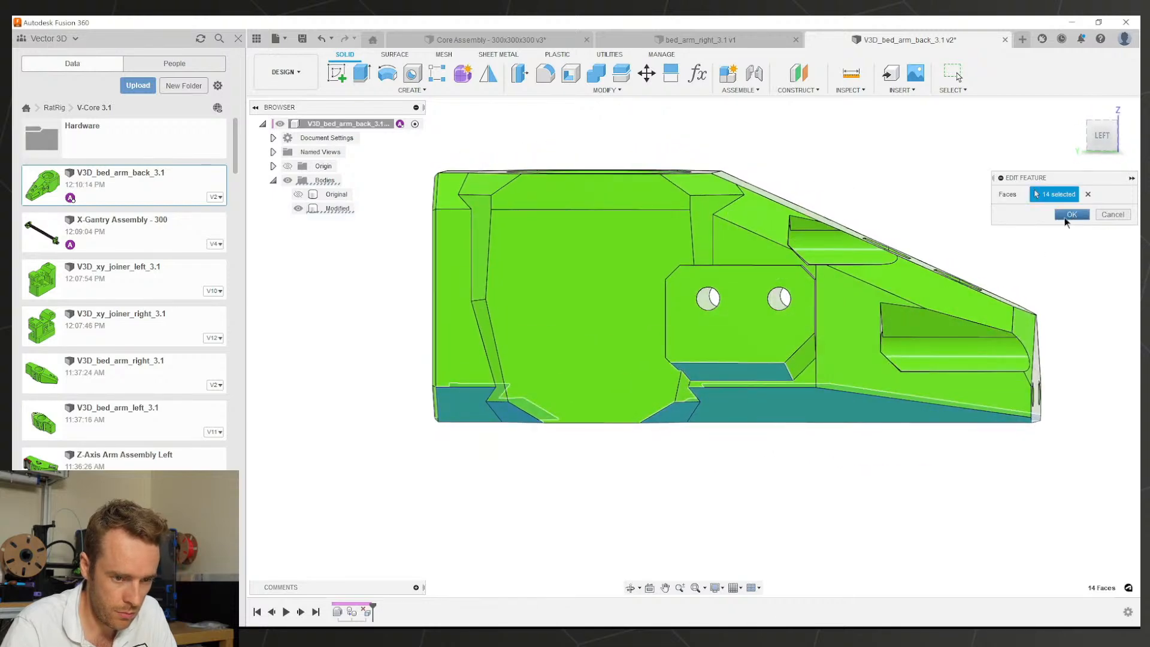
middle_click_drag(1036, 248, 913, 267, "shift")
left_click(1067, 217)
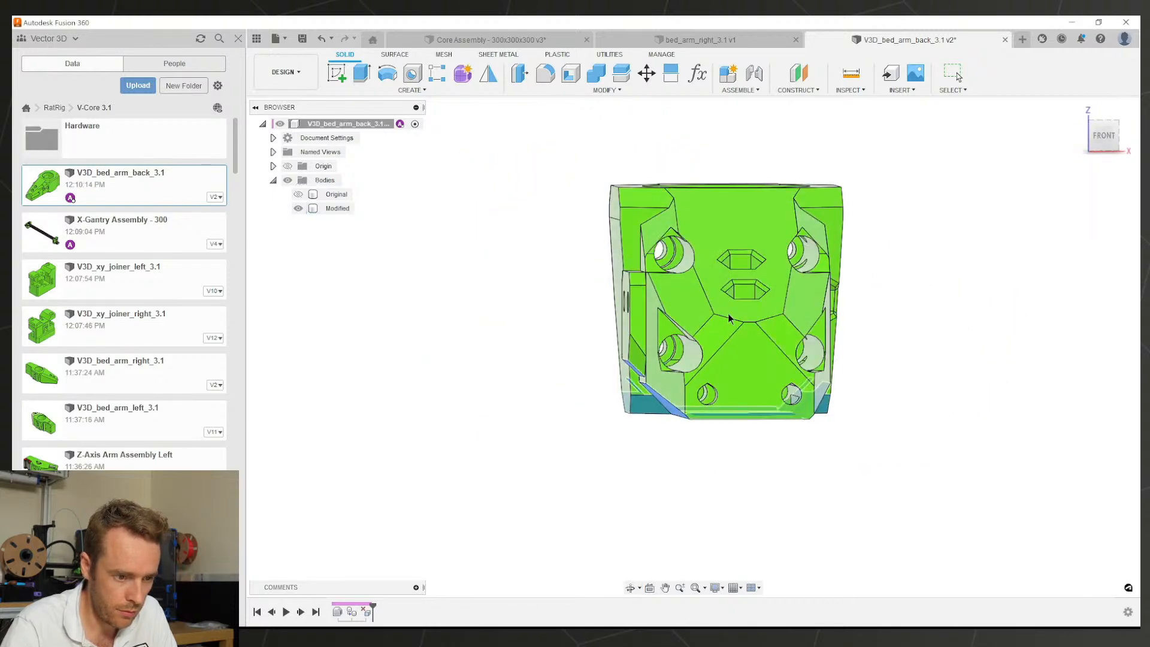
middle_click_drag(731, 318, 747, 308, "shift")
Step: Save the V3D_bed_arm_back_3.1 design as version 3
scroll(745, 286, "up", 3)
left_click(742, 285)
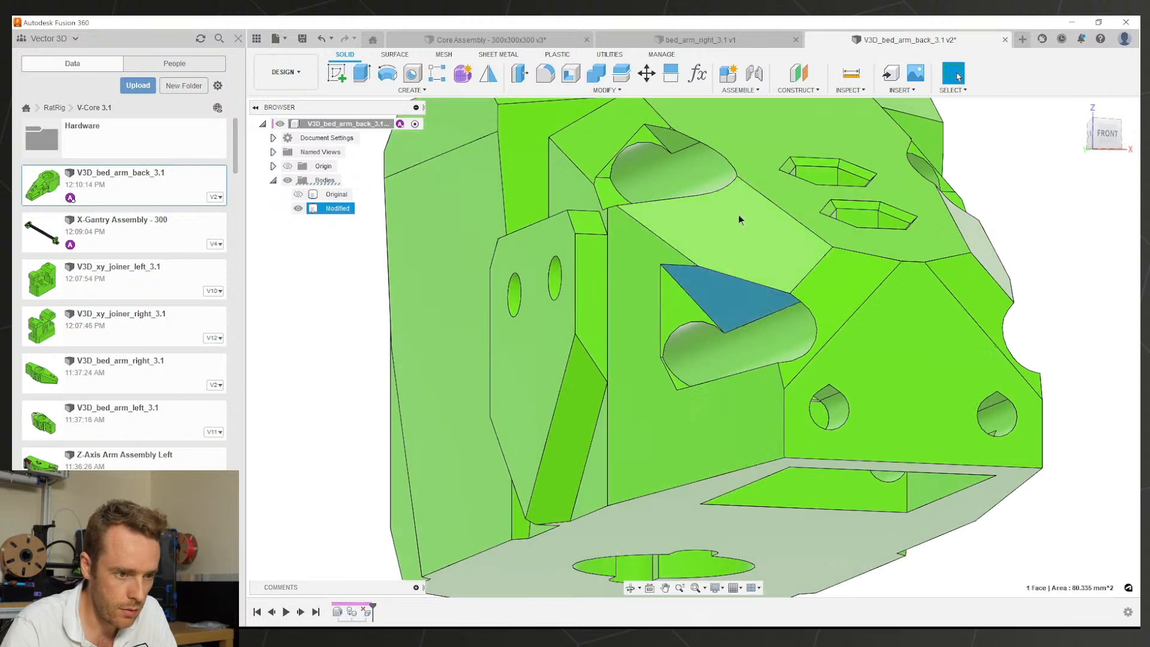
scroll(613, 298, "down", 2)
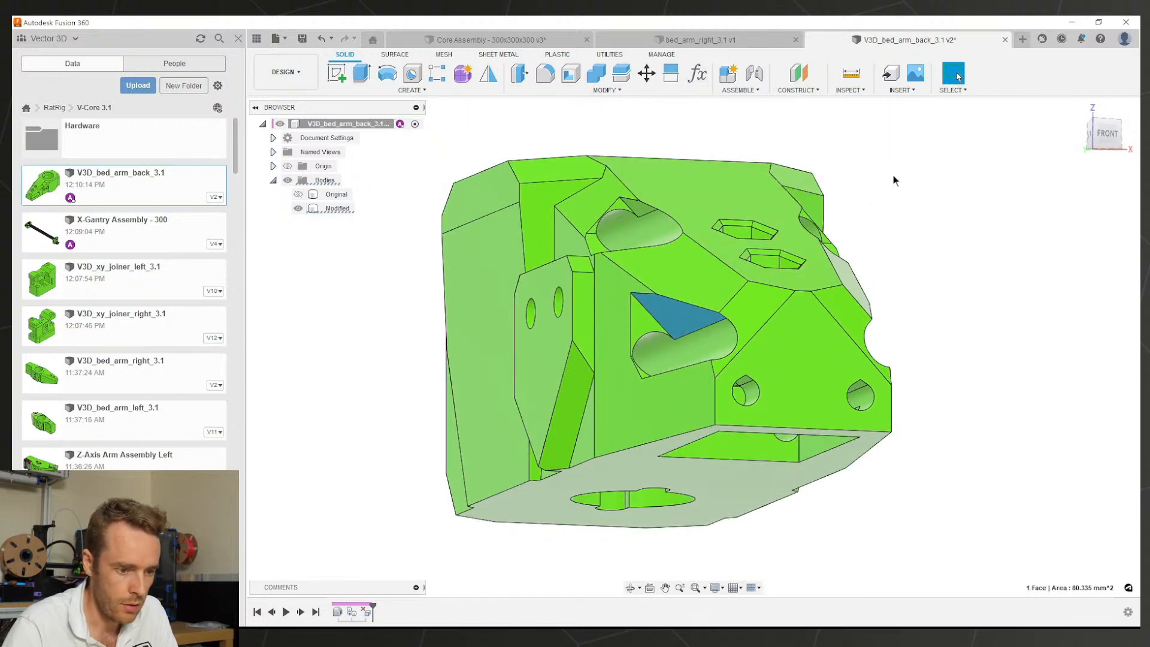
left_click(925, 193)
key("ctrl+s")
key("Return")
Step: Test-delete the triangular face beside the lower oval slot, then undo the deletion
left_click(707, 332)
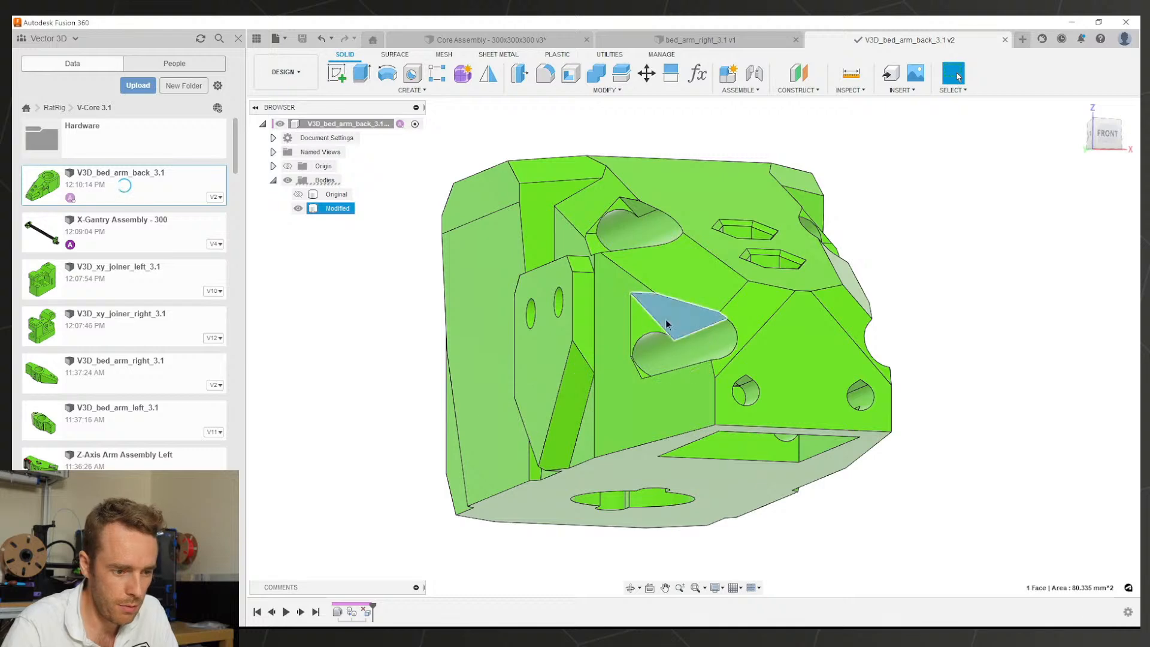
mouse_move(707, 332)
middle_mouse_down("shift")
mouse_move(644, 314)
mouse_move(692, 336)
middle_mouse_up("shift")
key("Delete")
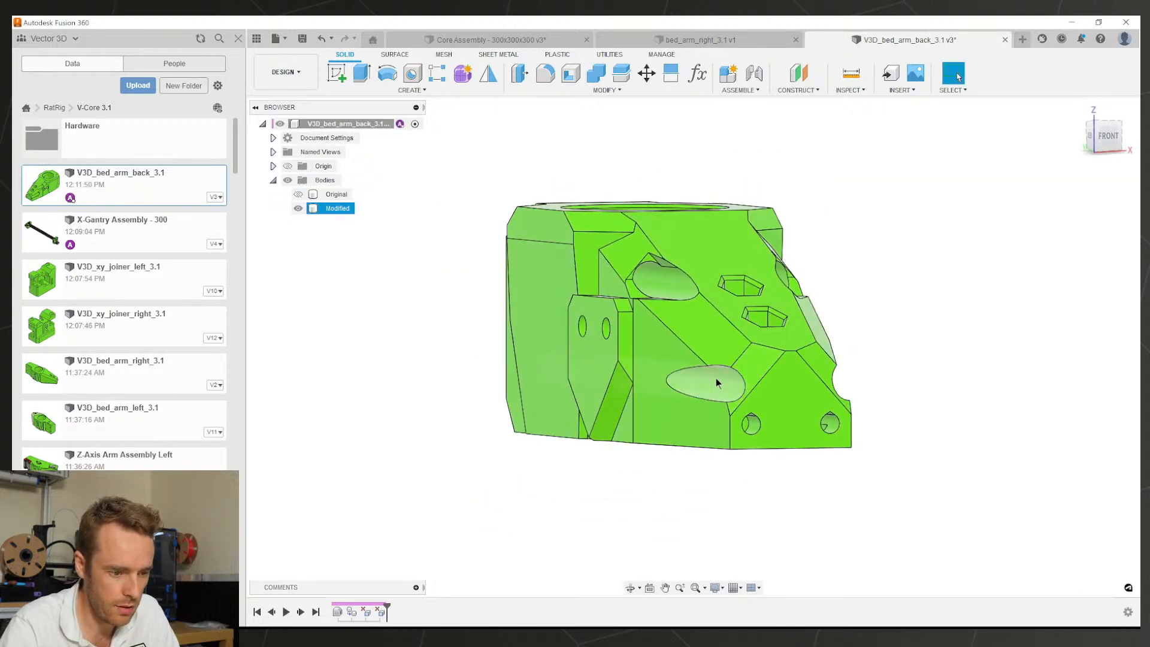
scroll(712, 379, "up", 2)
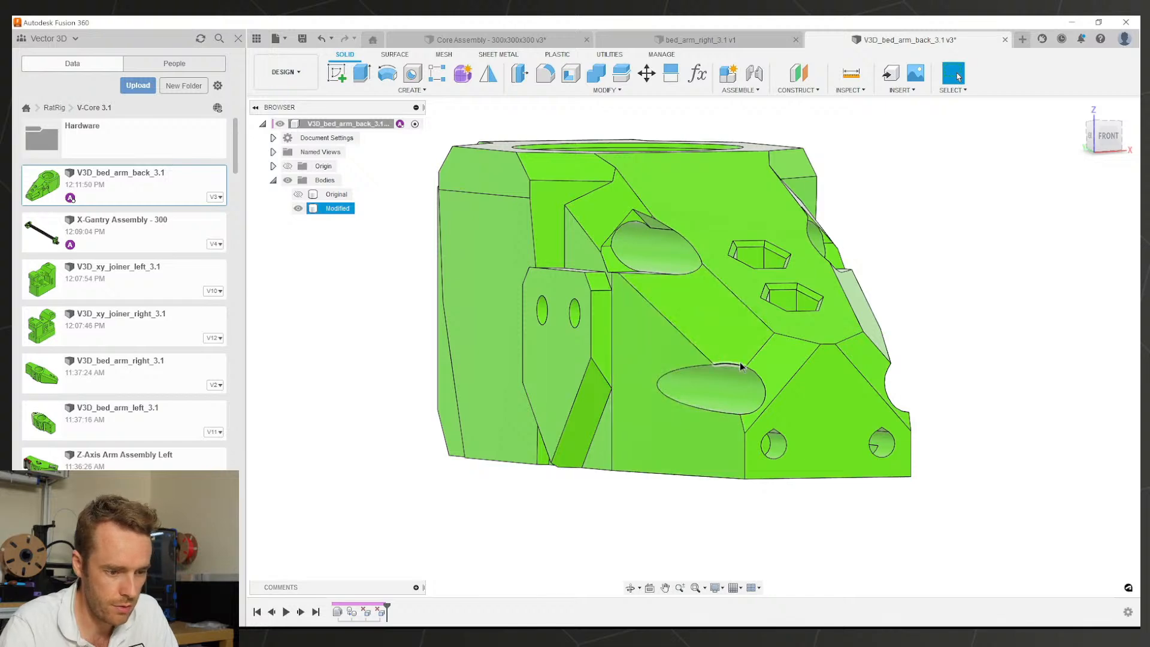
key("ctrl+z")
scroll(680, 371, "up", 2)
scroll(680, 372, "down", 2)
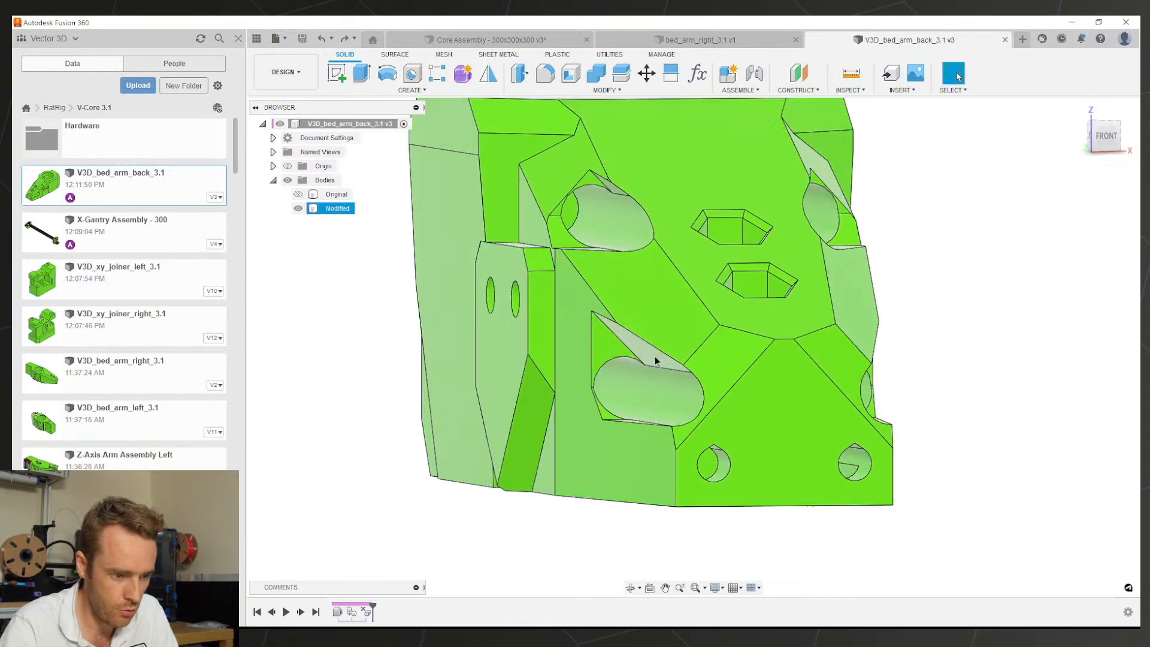
Step: Reselect the triangular face and start Move/Copy on it
left_click(617, 357)
mouse_move(617, 357)
middle_mouse_down("shift")
mouse_move(608, 380)
mouse_move(620, 362)
middle_mouse_up("shift")
scroll(644, 323, "up", 2)
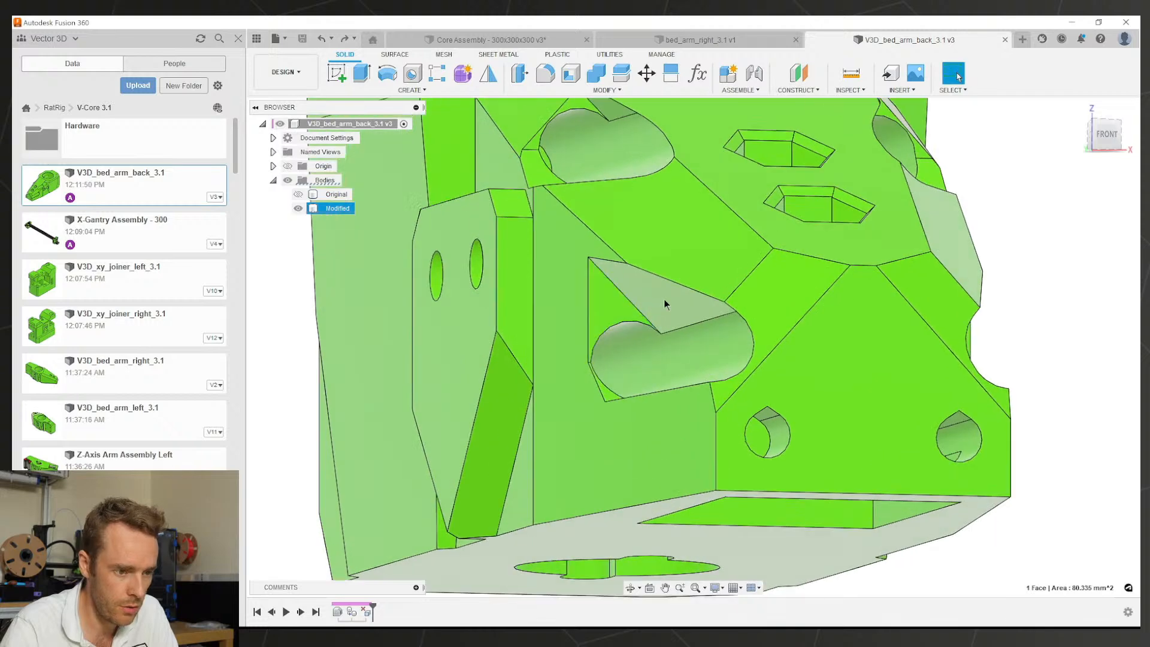
left_click(646, 73)
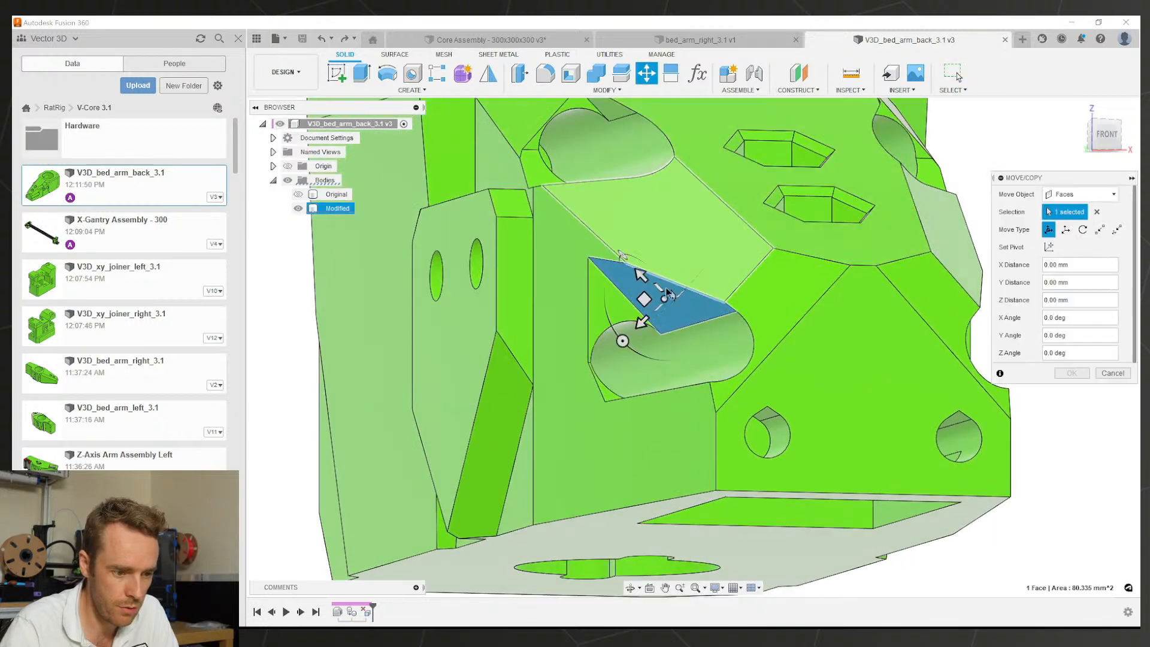
Step: Keep Faces as the move type and set the pivot at the triangular face's edge midpoint
left_click(1078, 194)
left_click(1071, 193)
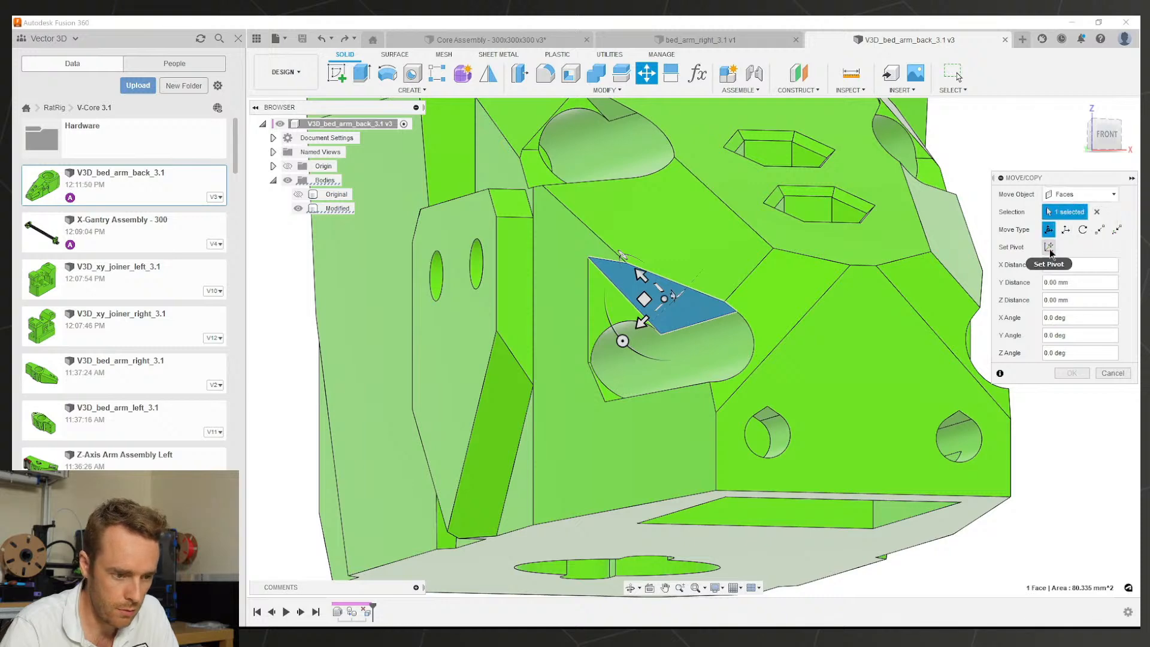
left_click(1048, 247)
left_click(702, 323)
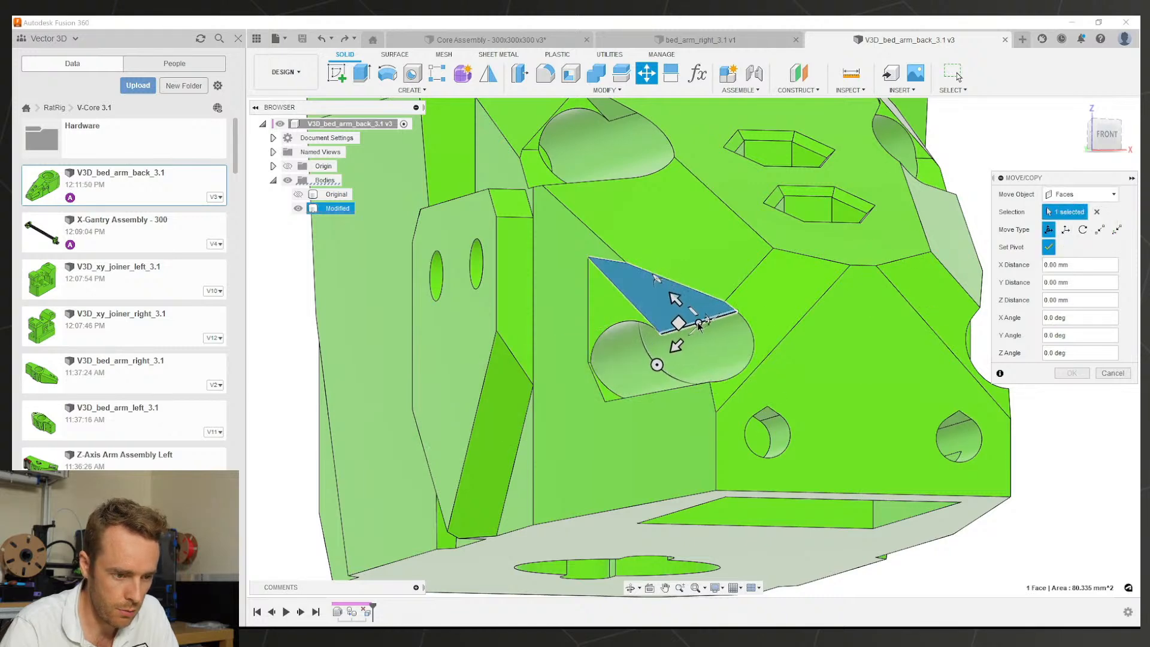
middle_click_drag(734, 269, 640, 311, "shift")
left_click(1049, 247)
Step: Preview the triangular face rotated to an X angle of 15.0 deg about the pivot
left_click(557, 393)
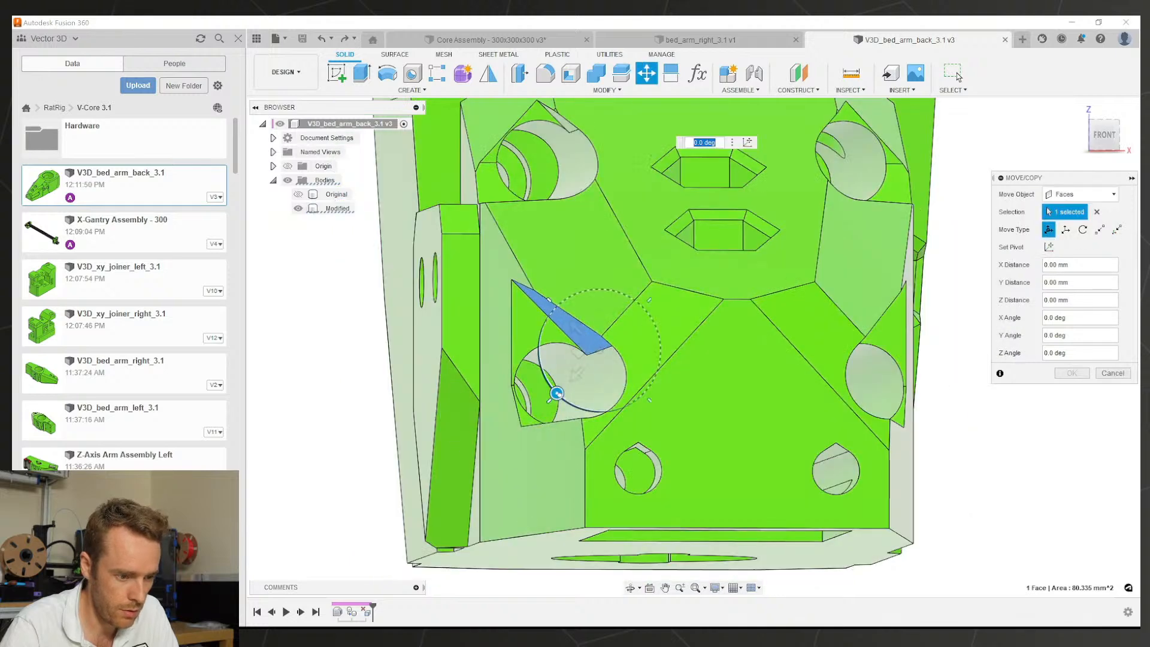
mouse_move(557, 394)
left_mouse_down()
mouse_move(549, 388)
mouse_move(557, 393)
left_mouse_up()
middle_click_drag(621, 377, 802, 383, "shift")
scroll(608, 377, "up", 3)
scroll(867, 365, "down", 2)
scroll(868, 366, "up", 1)
middle_click_drag(773, 338, 768, 333, "shift")
scroll(488, 359, "up", 3)
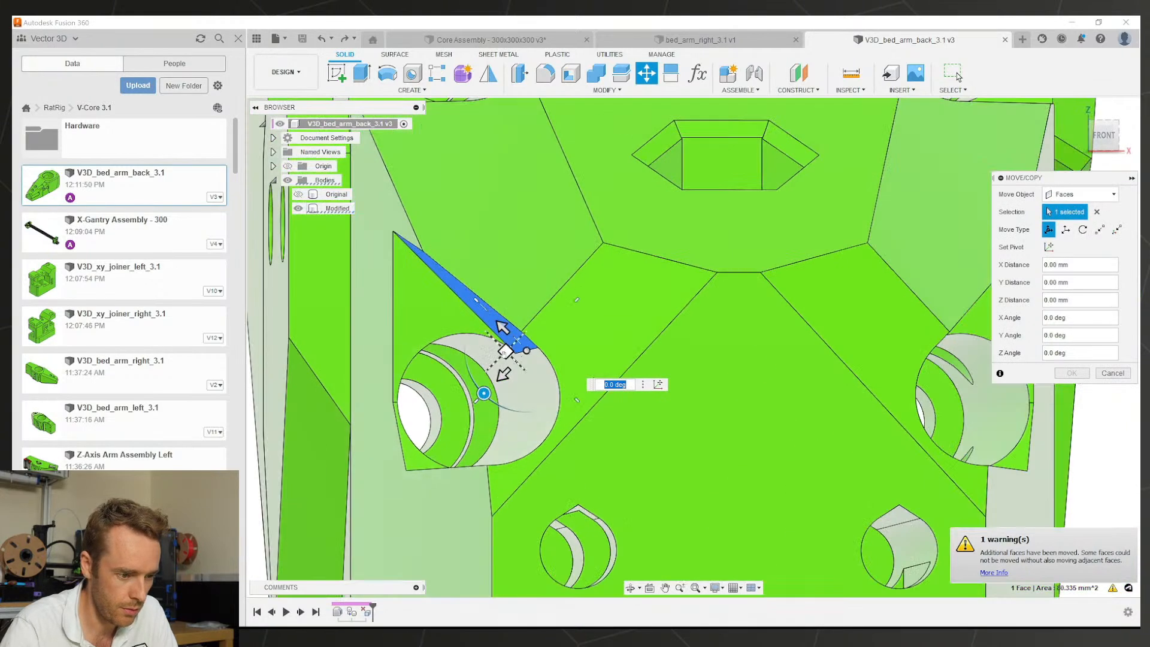
mouse_move(482, 395)
left_mouse_down()
mouse_move(469, 367)
mouse_move(503, 403)
left_mouse_up()
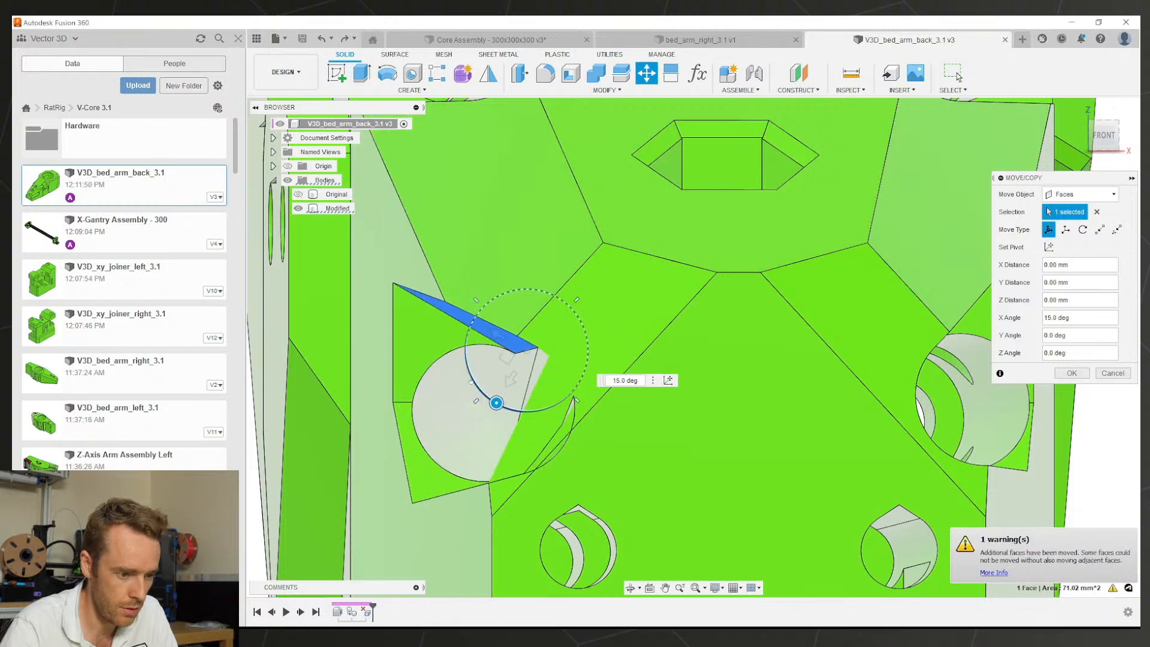
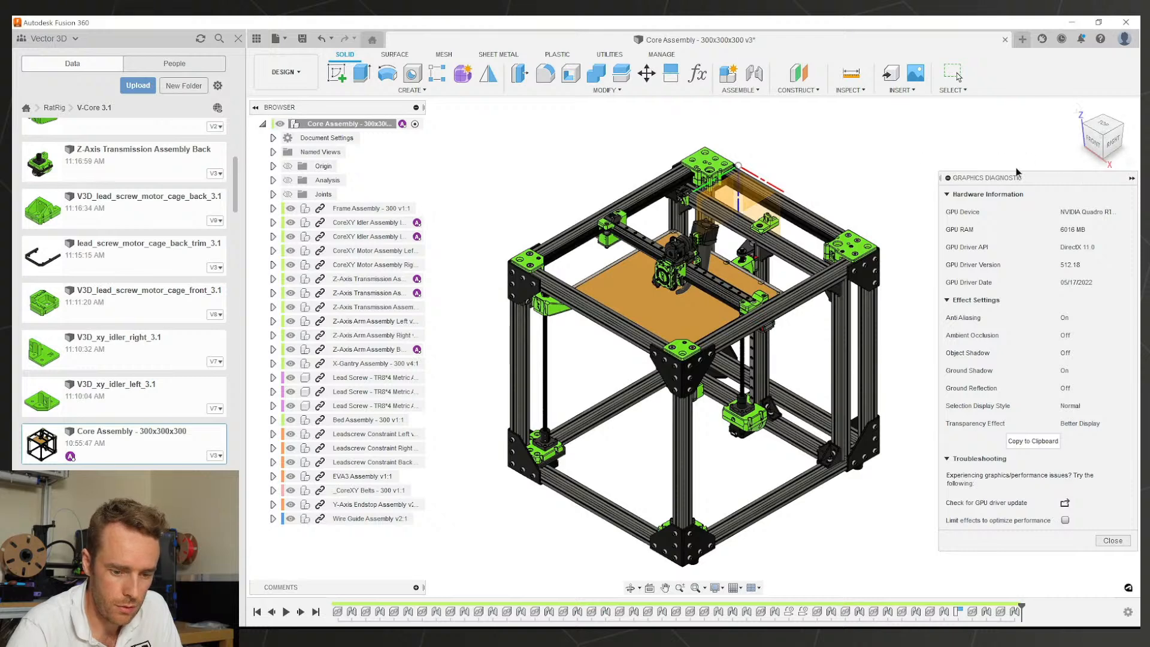
Step: Close the Graphics Diagnostics panel and open CoreXY Motor Assembly Left in its own tab
left_click(1105, 542)
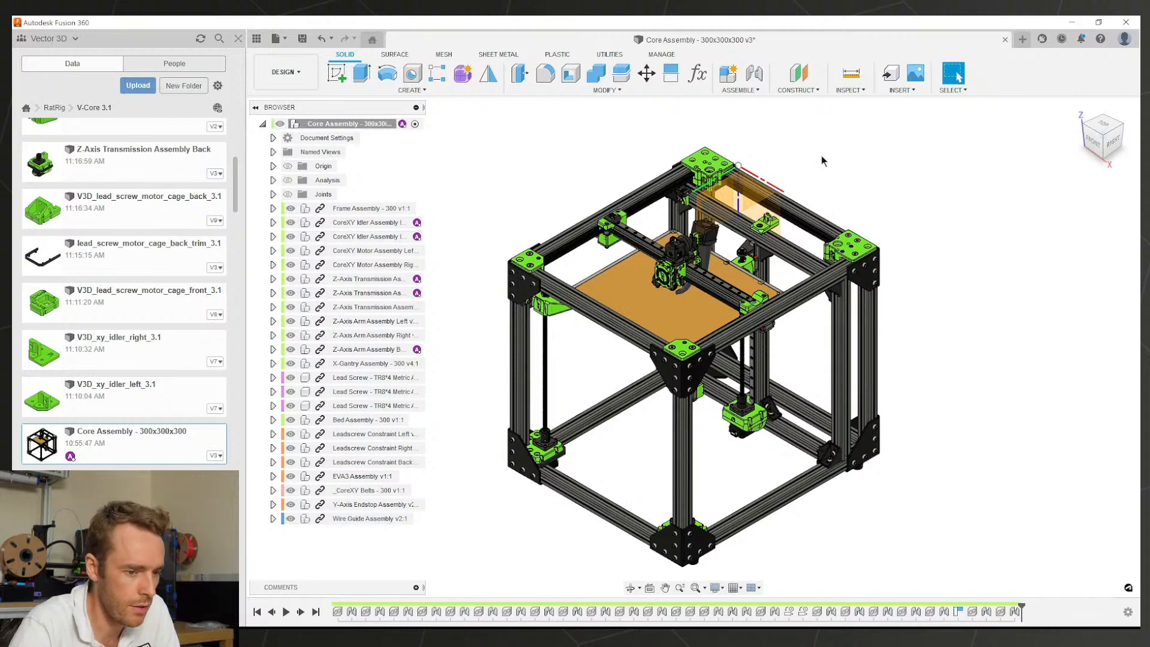
left_click(739, 188)
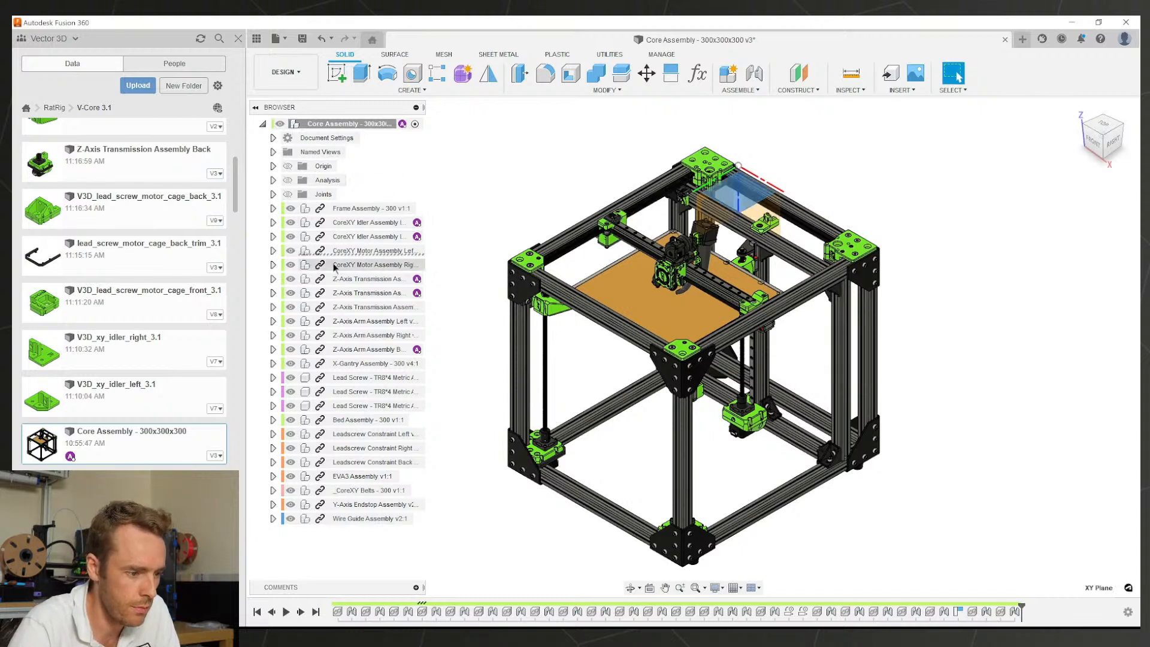
left_click(353, 250)
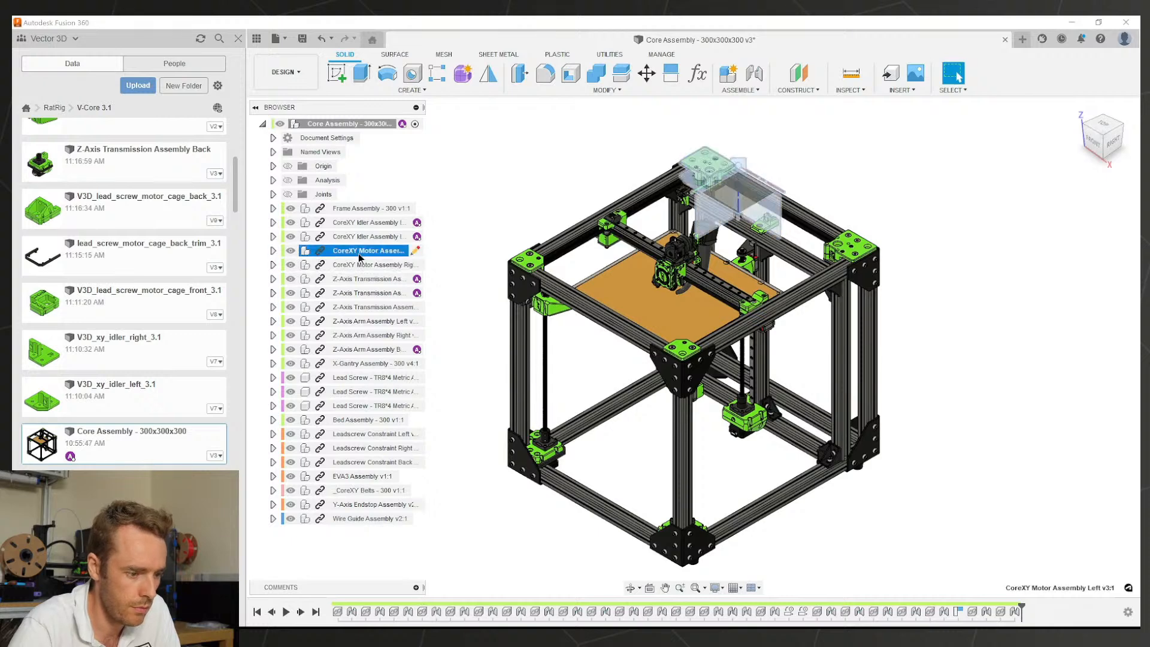
right_click(360, 254)
left_click(395, 460)
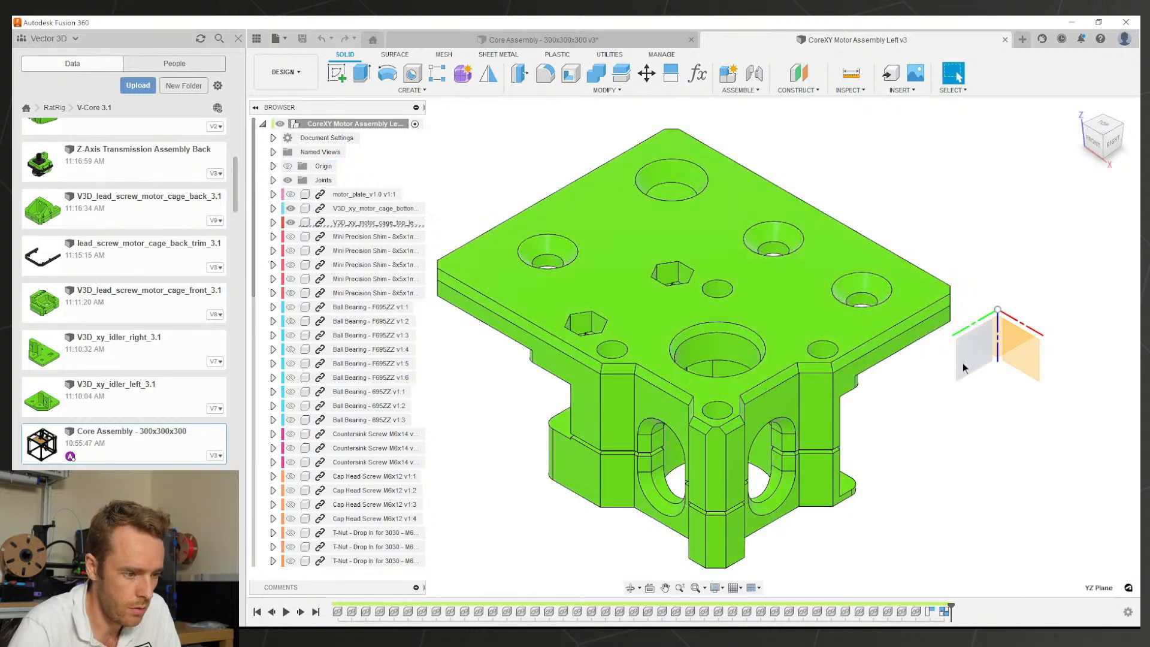
Step: Hide the motor cage top component's origin planes
left_click(275, 223)
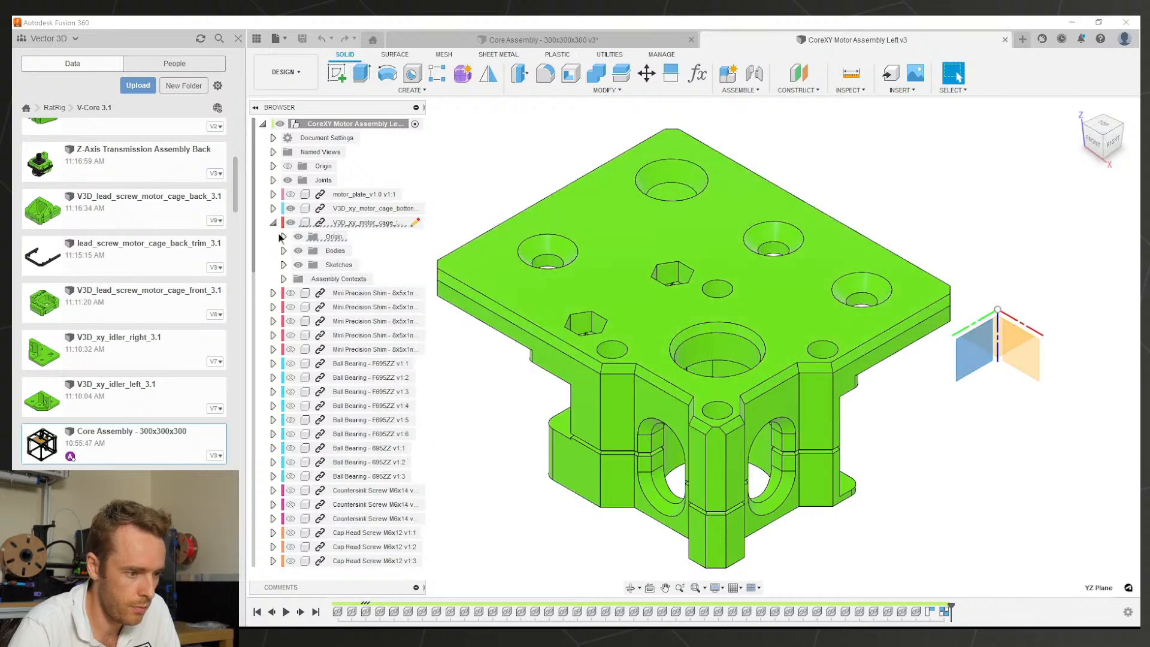
left_click(298, 237)
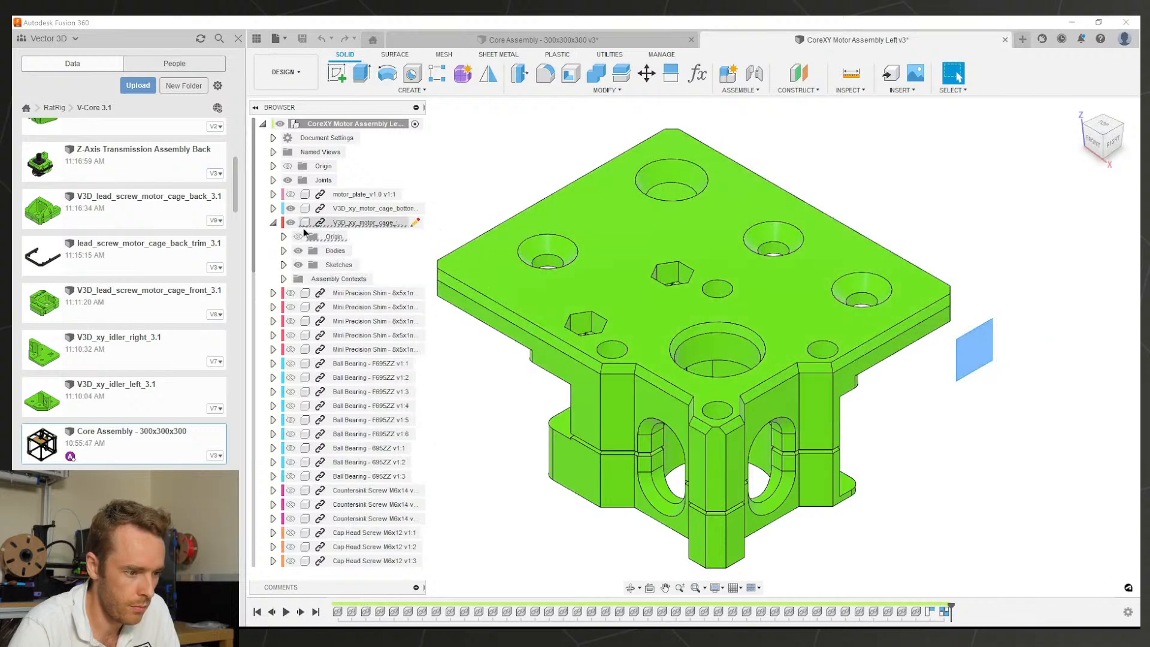
left_click(273, 222)
Step: Save the motor assembly design and close it, returning to Core Assembly
key("ctrl+s")
key("Return")
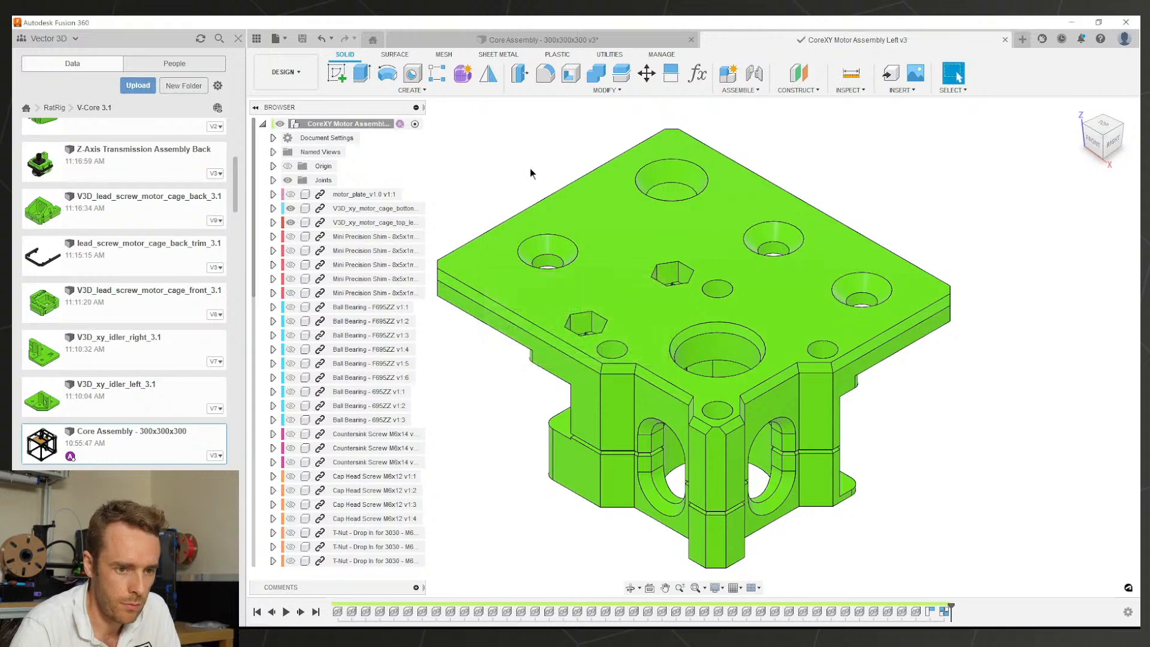
left_click(1005, 40)
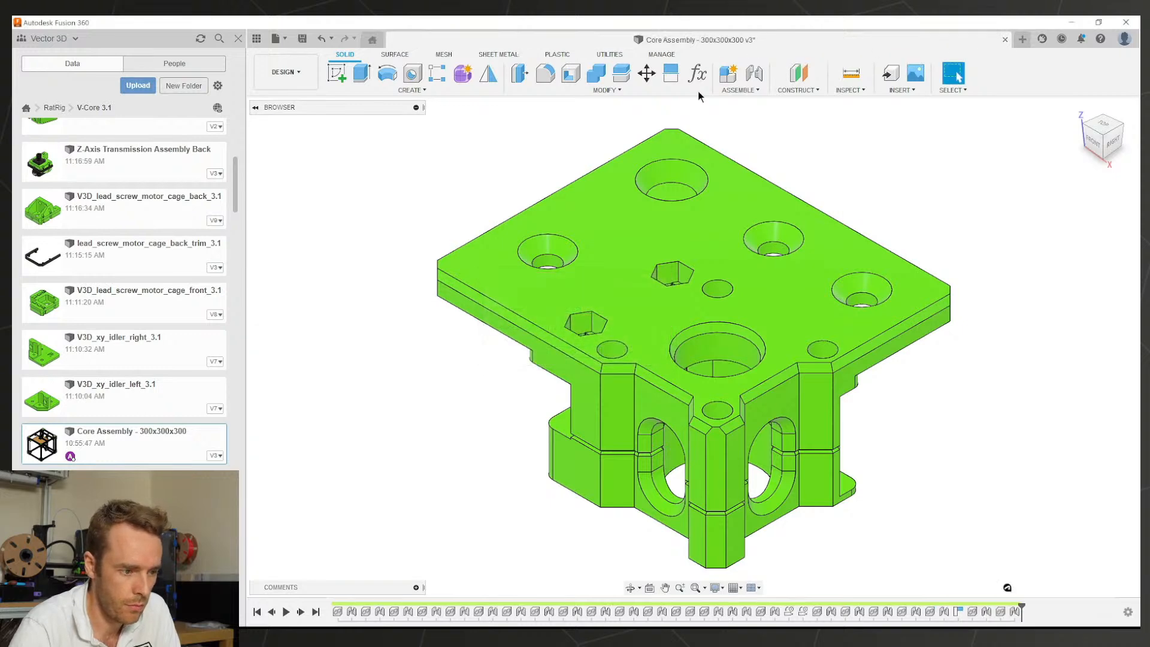
left_click(457, 237)
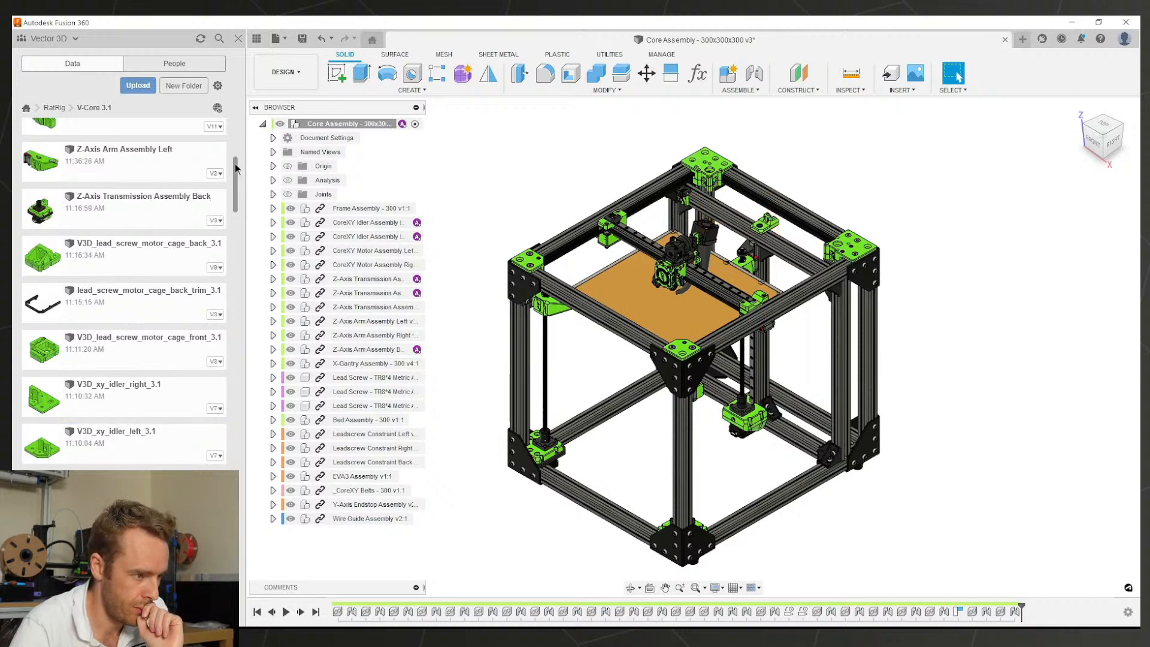
Step: Open V3D_bed_arm_back_3.1 and V3D_bed_arm_right_3.1 from the Data panel
left_click_drag(235, 165, 236, 119)
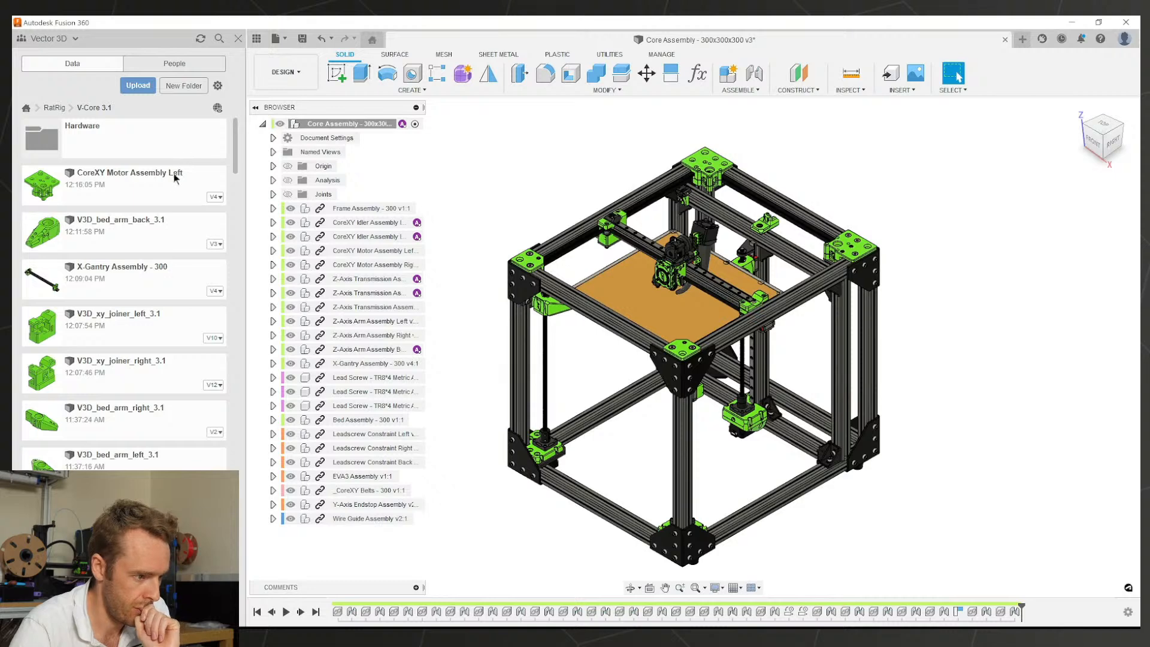
right_click(159, 227)
left_click(165, 228)
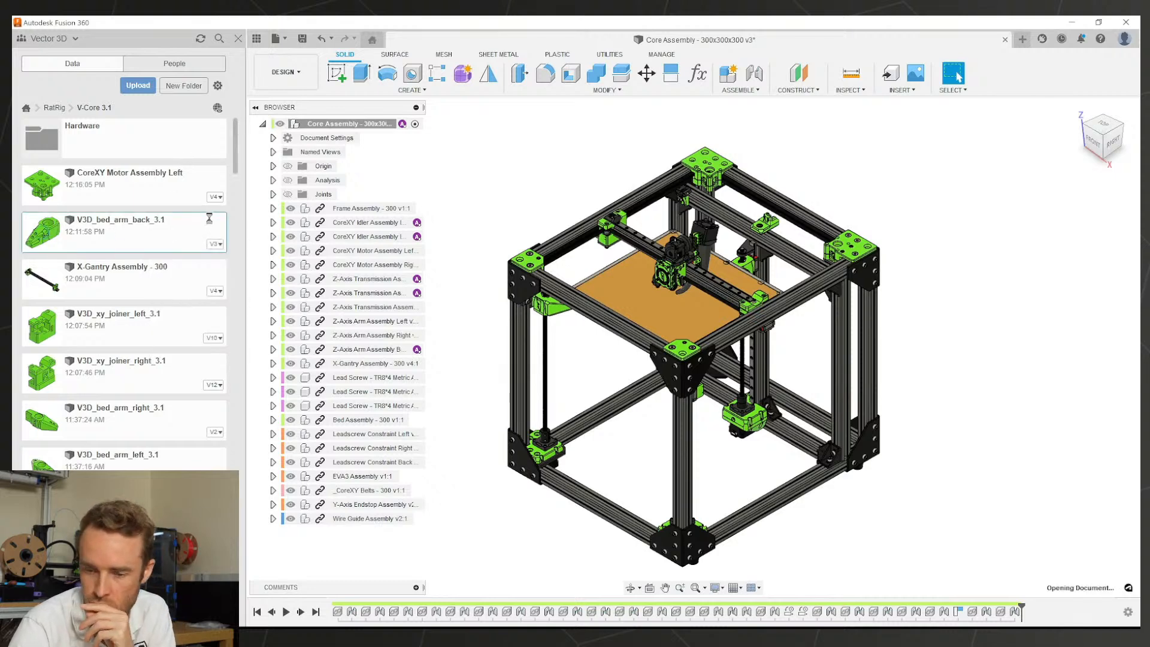
left_click(539, 40)
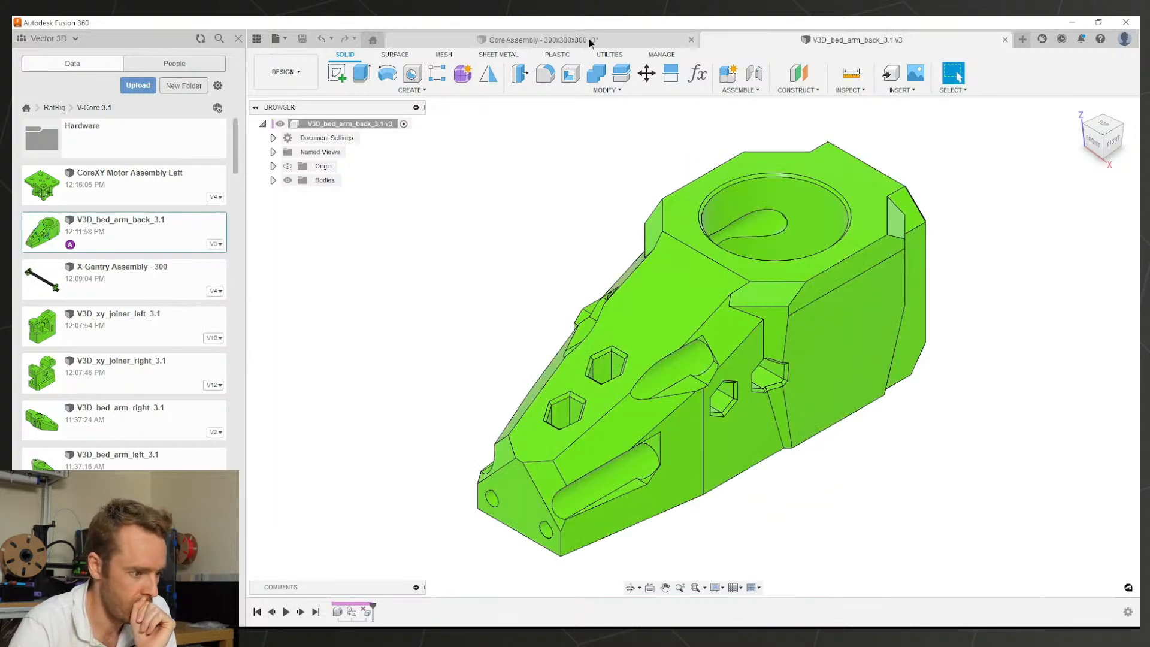
double_click(139, 416)
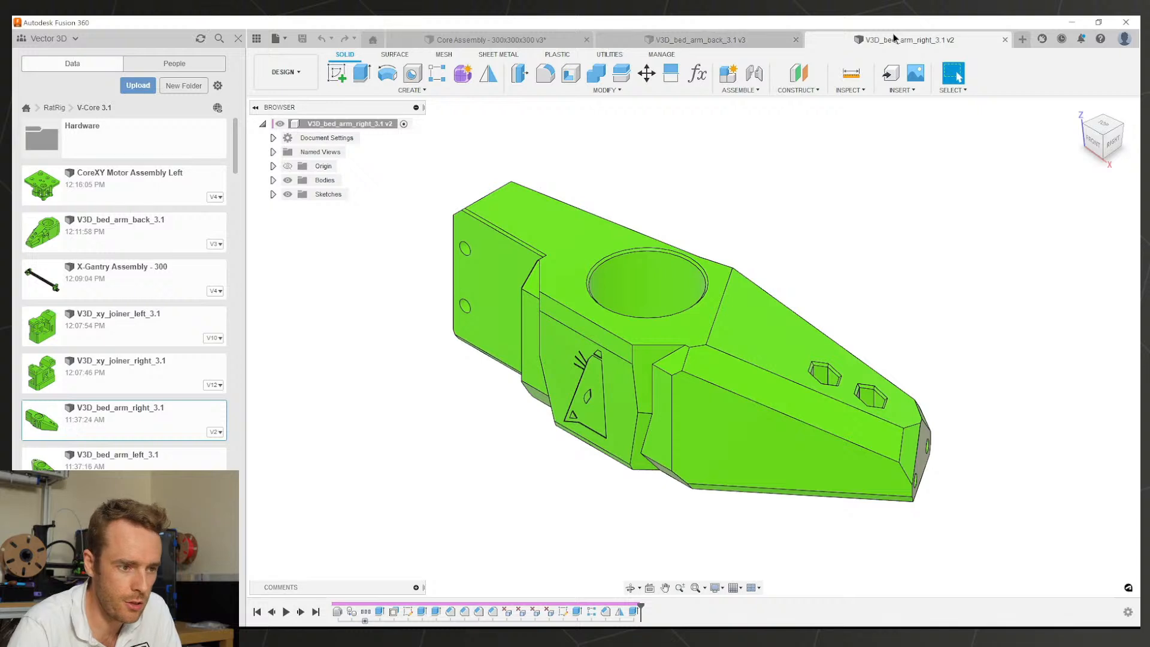
Step: Reopen V3D_bed_arm_back_3.1 so the back arm part is showing
left_click(724, 37)
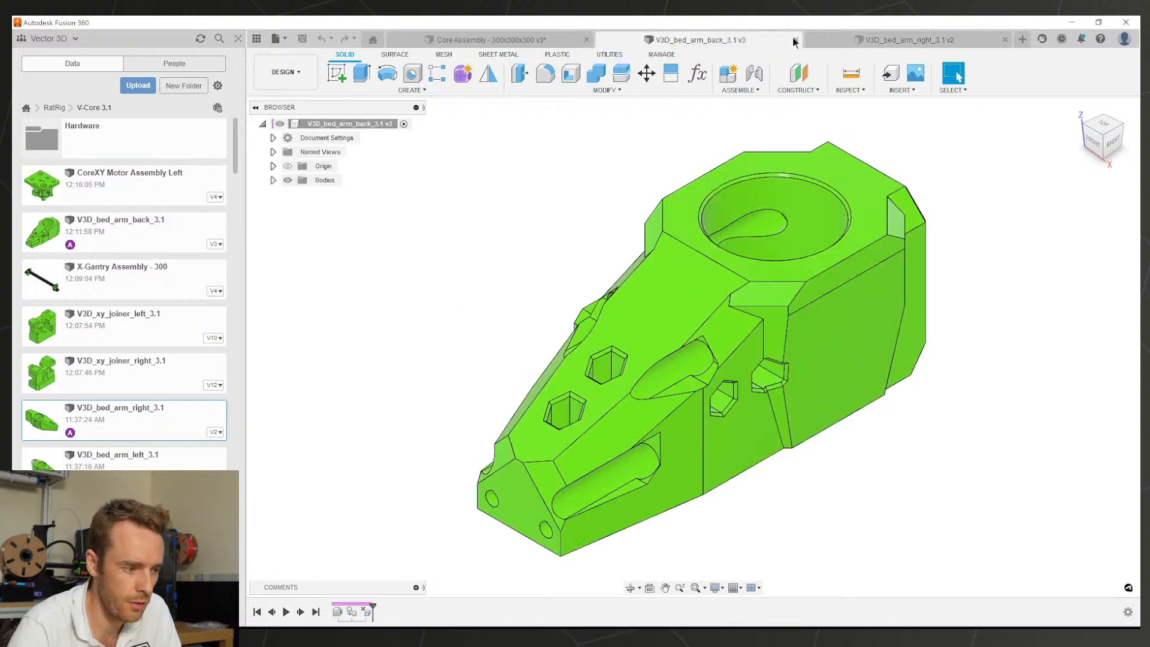
left_click(795, 39)
double_click(128, 226)
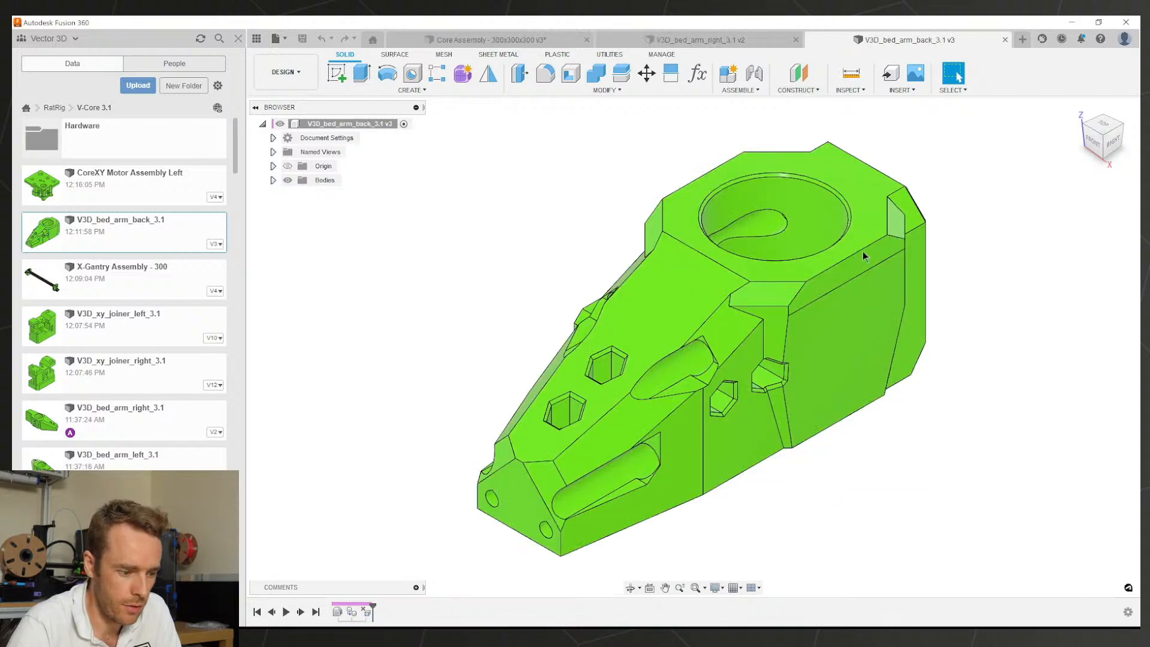
middle_click_drag(849, 367, 890, 268)
Step: Edit the last timeline feature and confirm it unchanged
scroll(693, 362, "up", 5)
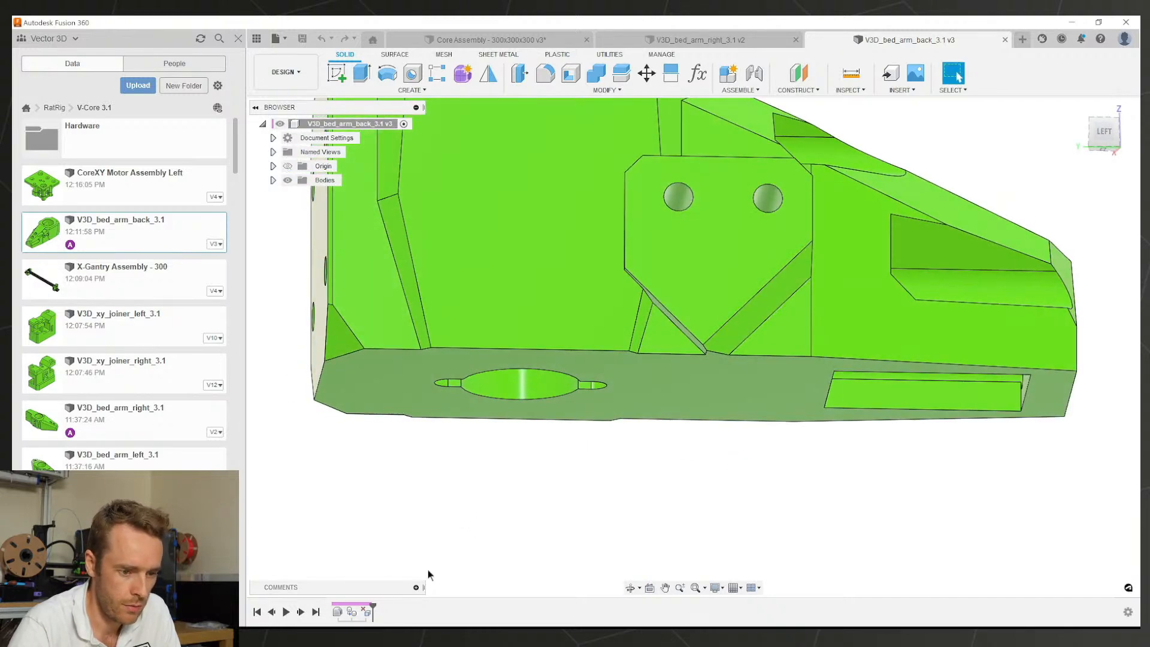
double_click(367, 611)
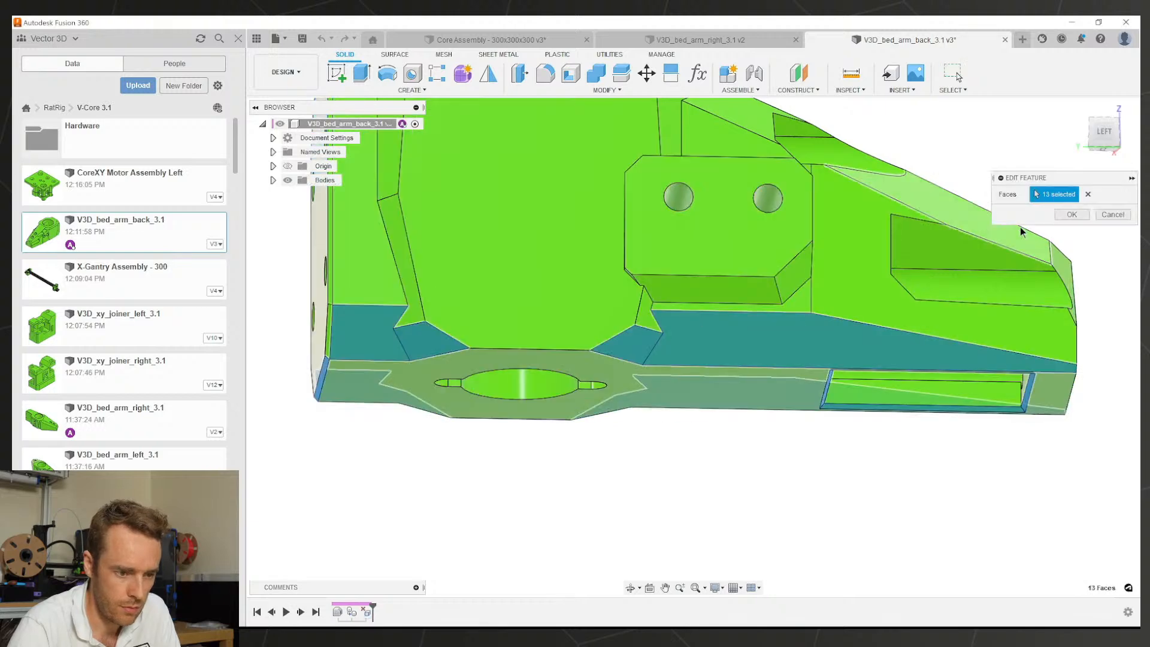
left_click(1071, 215)
Step: Try deleting the tab's bottom chamfer face, then undo the failed deletion
middle_click_drag(740, 290, 677, 307, "shift")
left_click(526, 350)
middle_click_drag(525, 350, 810, 304, "shift")
key("Delete")
scroll(703, 333, "up", 3)
key("Delete")
scroll(935, 290, "down", 3)
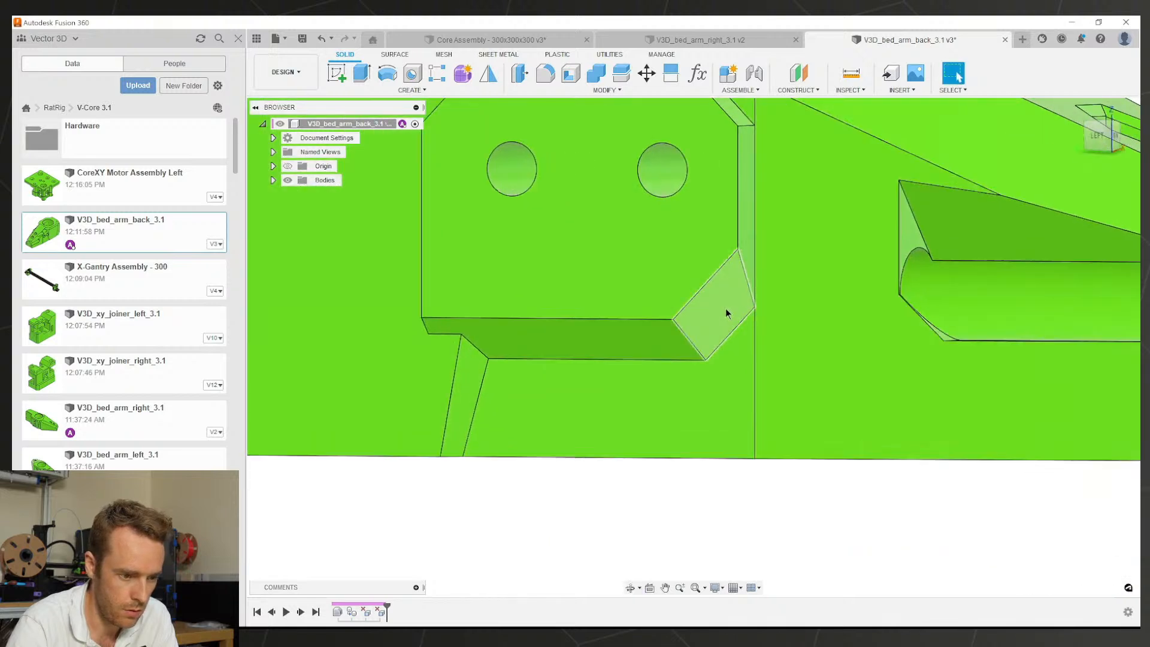
left_click(613, 350)
left_click(699, 323)
left_click(698, 323)
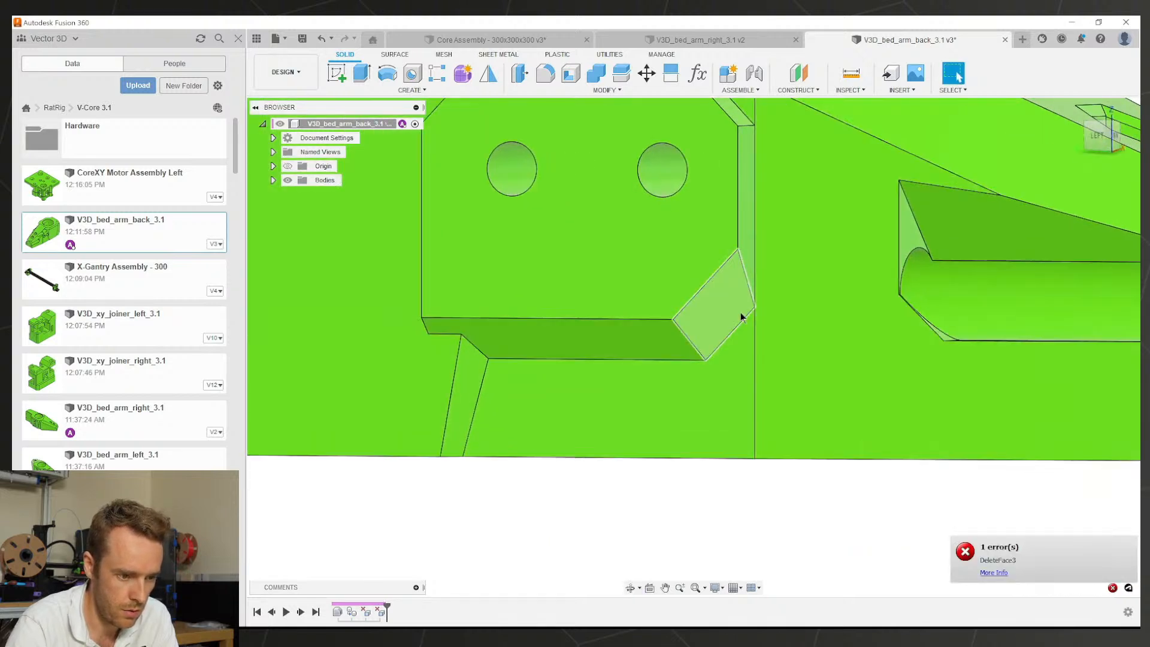
left_click(609, 359)
left_click(606, 350)
left_click(607, 350)
scroll(606, 349, "down", 2)
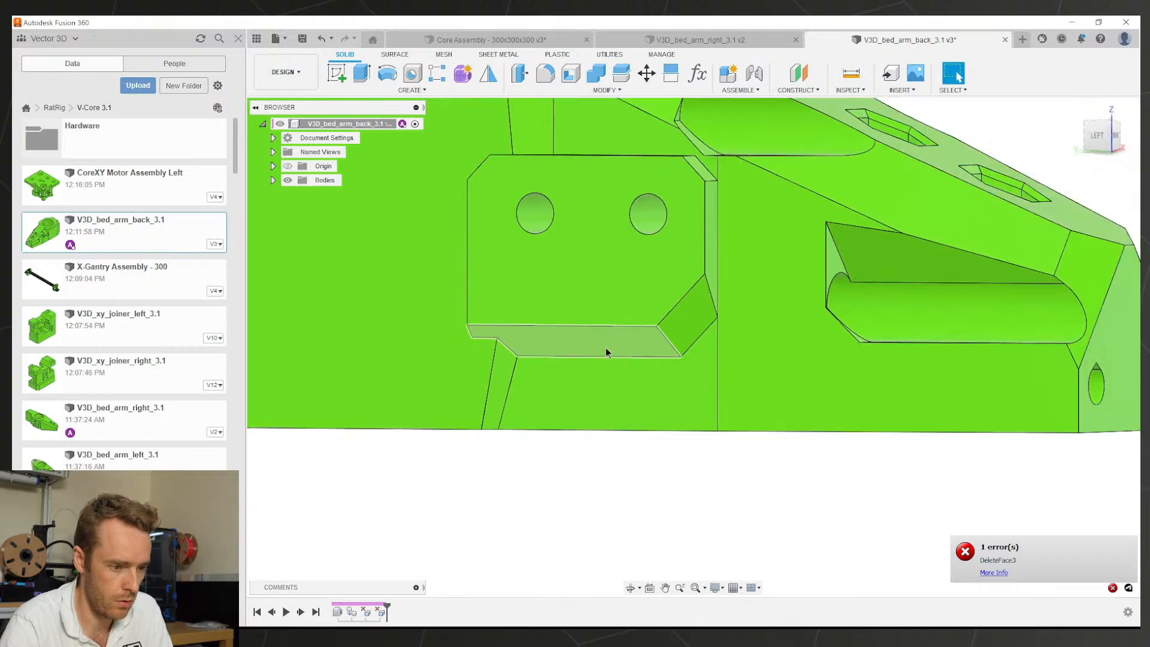
key("ctrl+z")
Step: Measure from the part's bottom face to the tab edge and its angled face
middle_click_drag(608, 347, 584, 340, "shift")
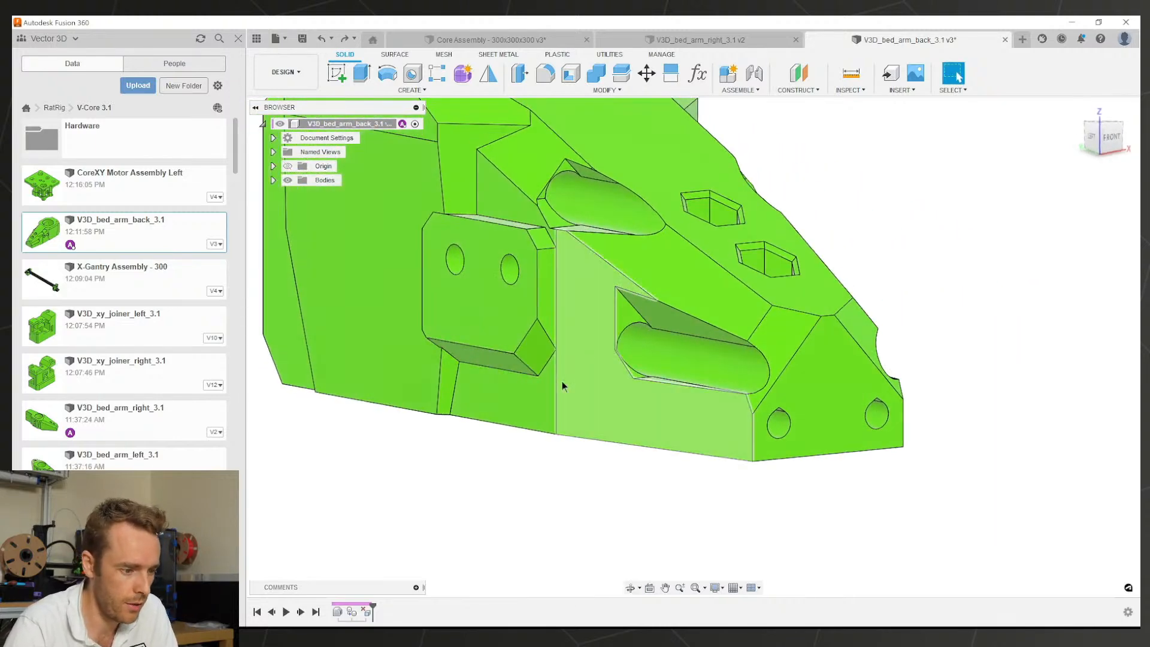
scroll(497, 364, "up", 1)
middle_click_drag(496, 364, 448, 374, "shift")
left_click(449, 413)
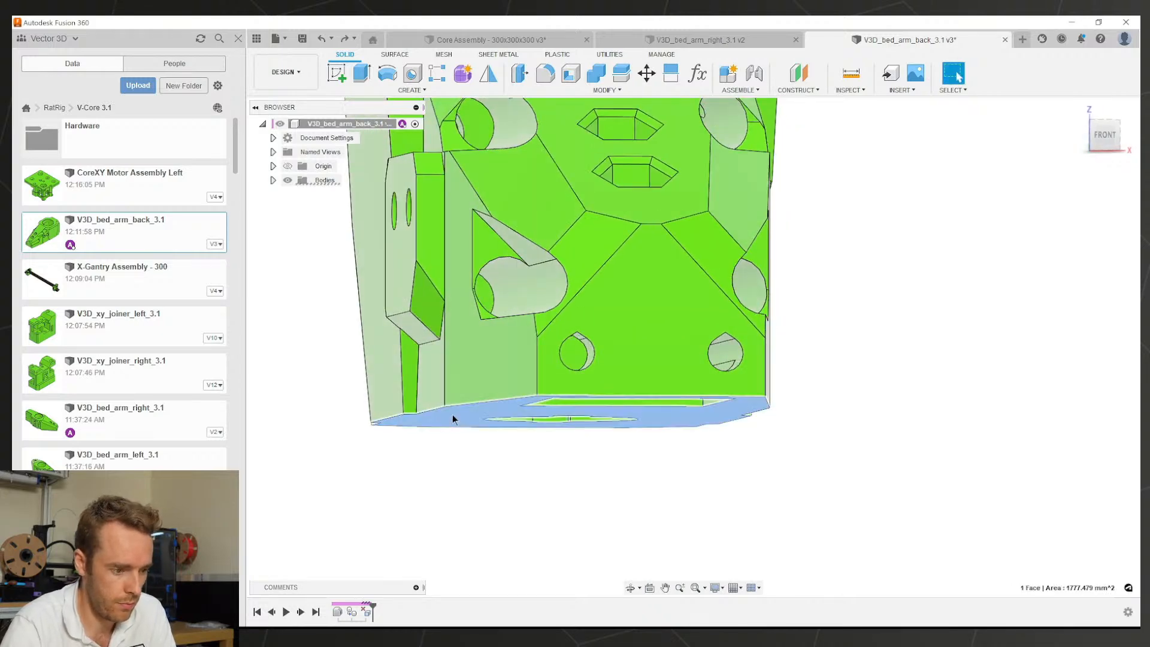
key("i")
left_click(411, 337)
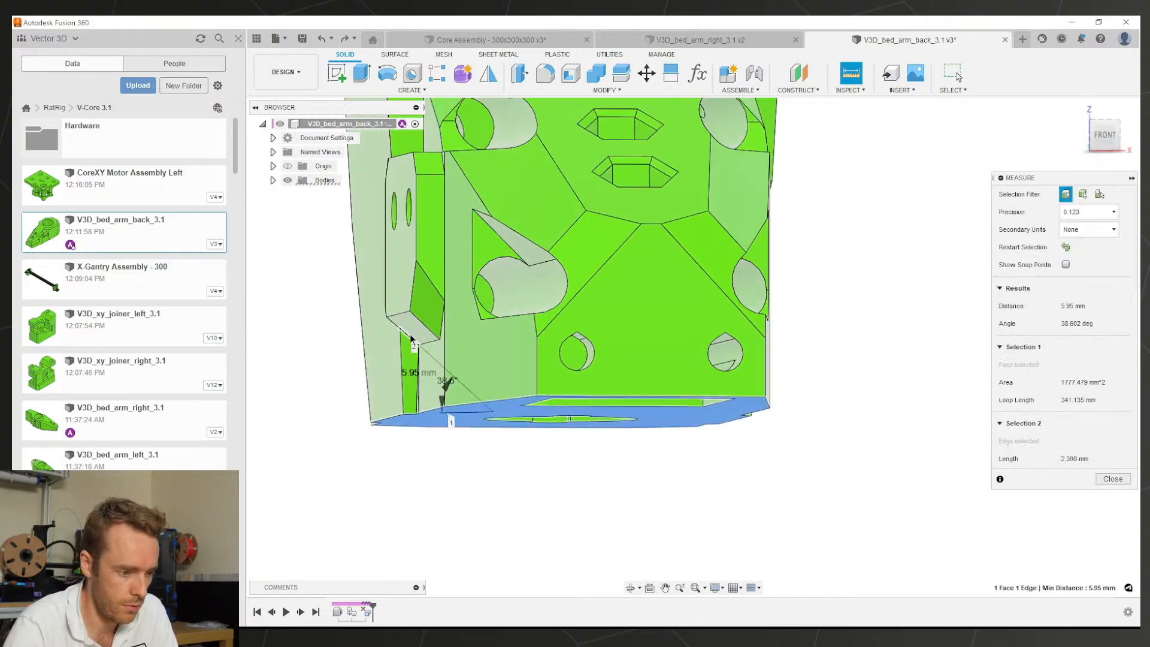
left_click(414, 324)
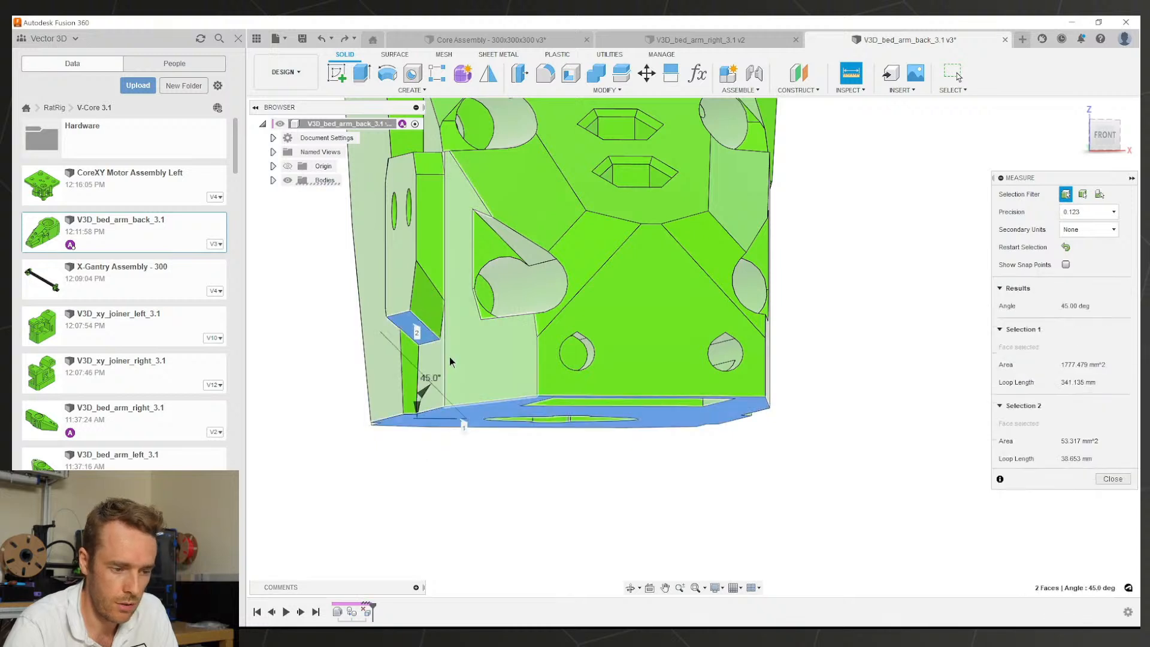
key("Escape")
Step: Chamfer the tab's lower edge by 3.50 mm
middle_click_drag(479, 365, 494, 346, "shift")
left_click(549, 92)
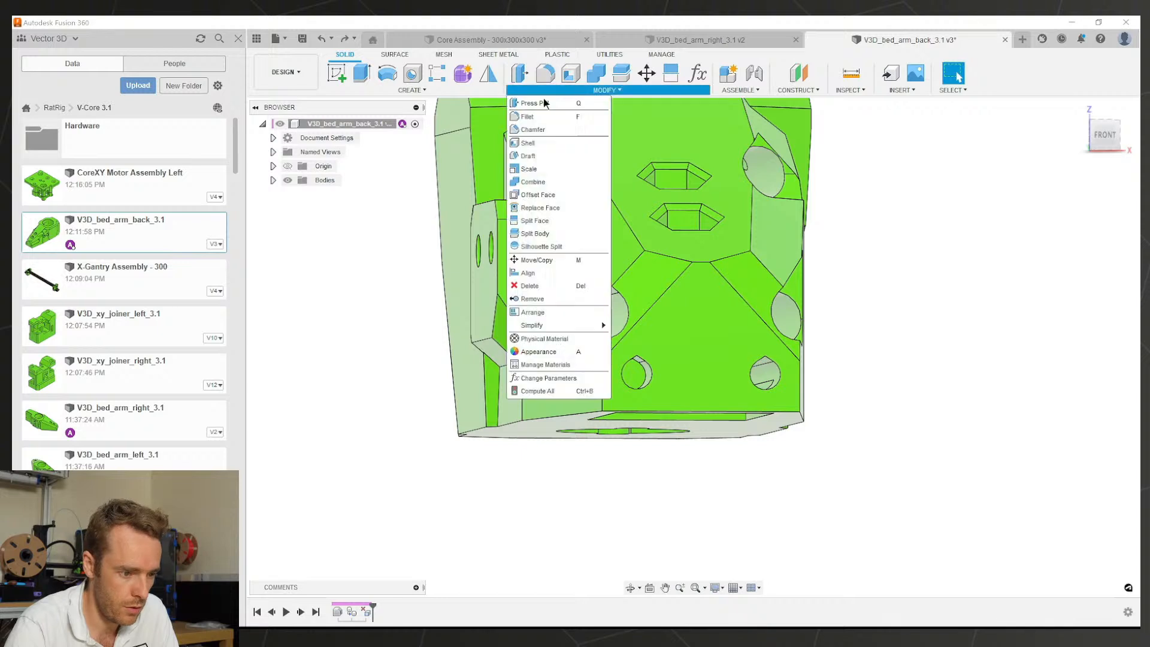
left_click(529, 189)
left_click(475, 342)
scroll(475, 342, "up", 4)
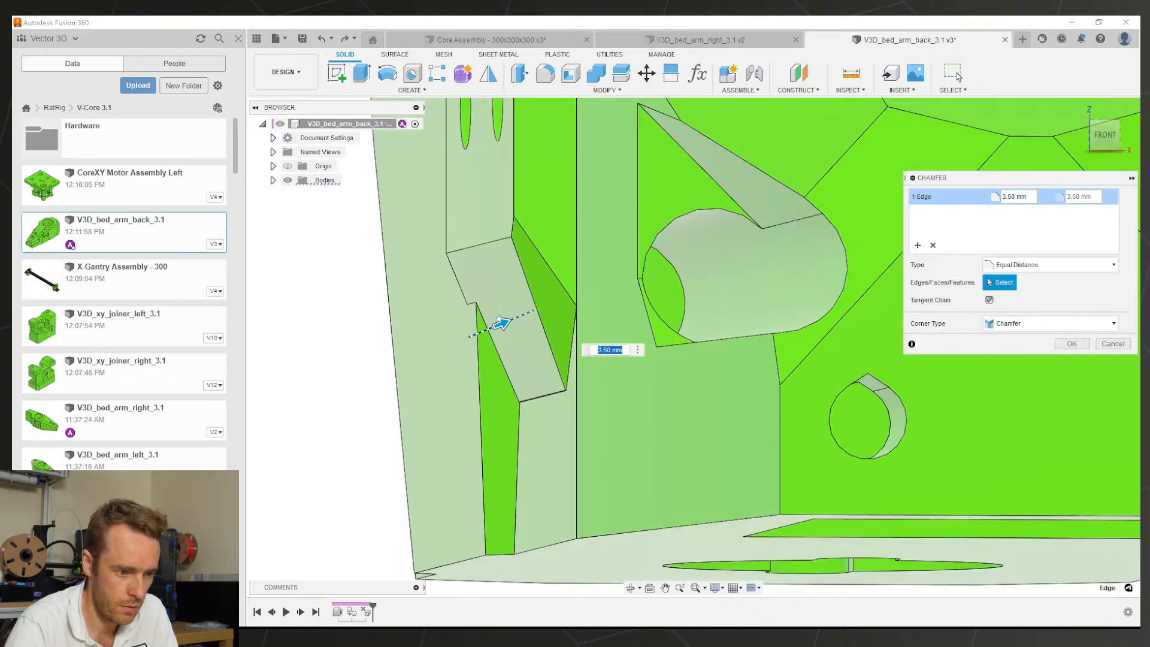
scroll(516, 284, "down", 2)
mouse_move(519, 280)
middle_mouse_down("shift")
mouse_move(552, 279)
mouse_move(533, 288)
middle_mouse_up("shift")
left_click(1085, 346)
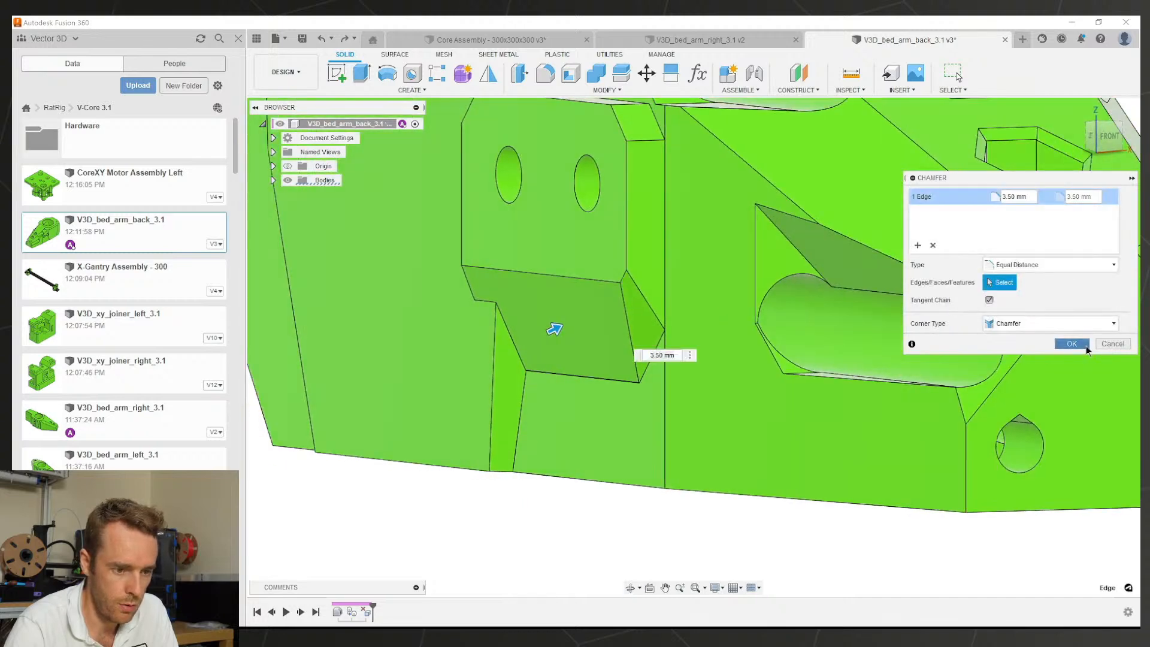
Step: Select the triangular face and save the bed arm back design as v4
scroll(857, 264, "down", 2)
scroll(768, 321, "up", 2)
middle_click_drag(856, 264, 706, 317)
left_click(771, 321)
scroll(771, 321, "down", 1)
scroll(770, 323, "down", 1)
key("ctrl+s")
key("Return")
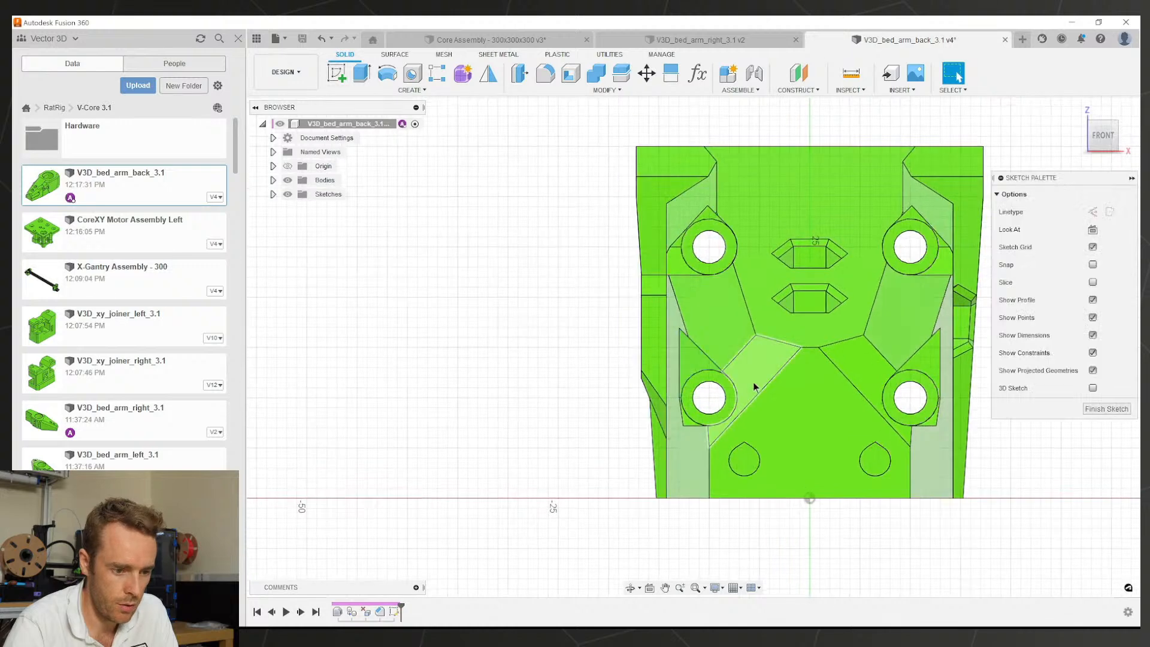
Step: Project the face edges and draw a closed triangle from the circle's tangent point
scroll(707, 365, "up", 5)
key("p")
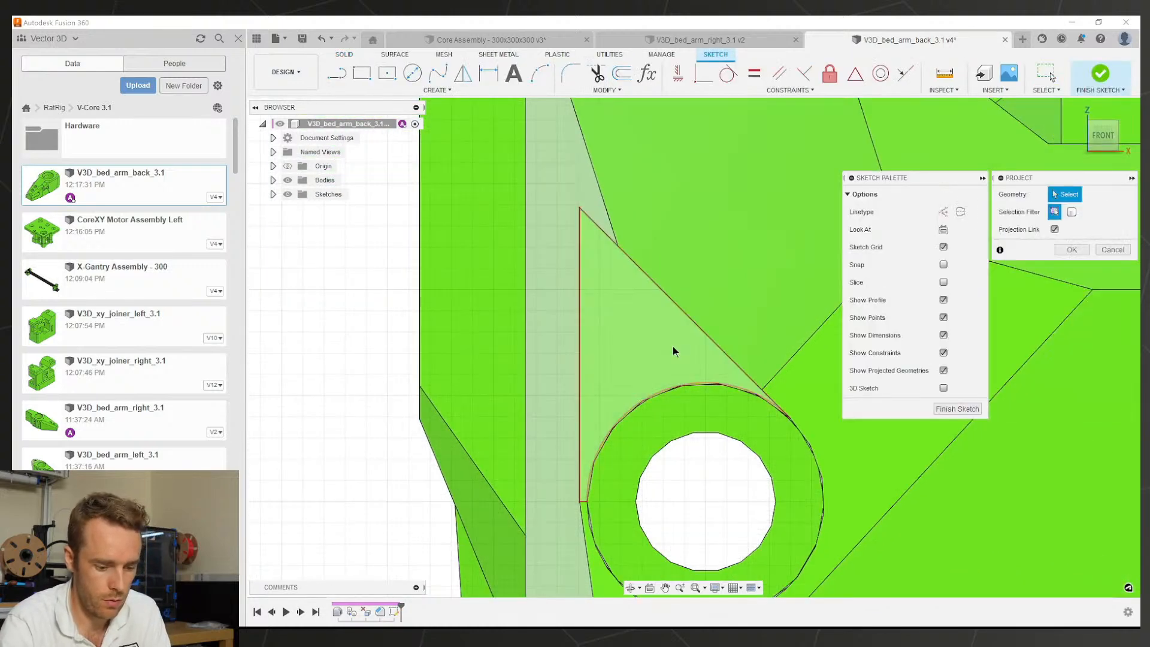
left_click(673, 351)
key("Return")
scroll(673, 351, "down", 4)
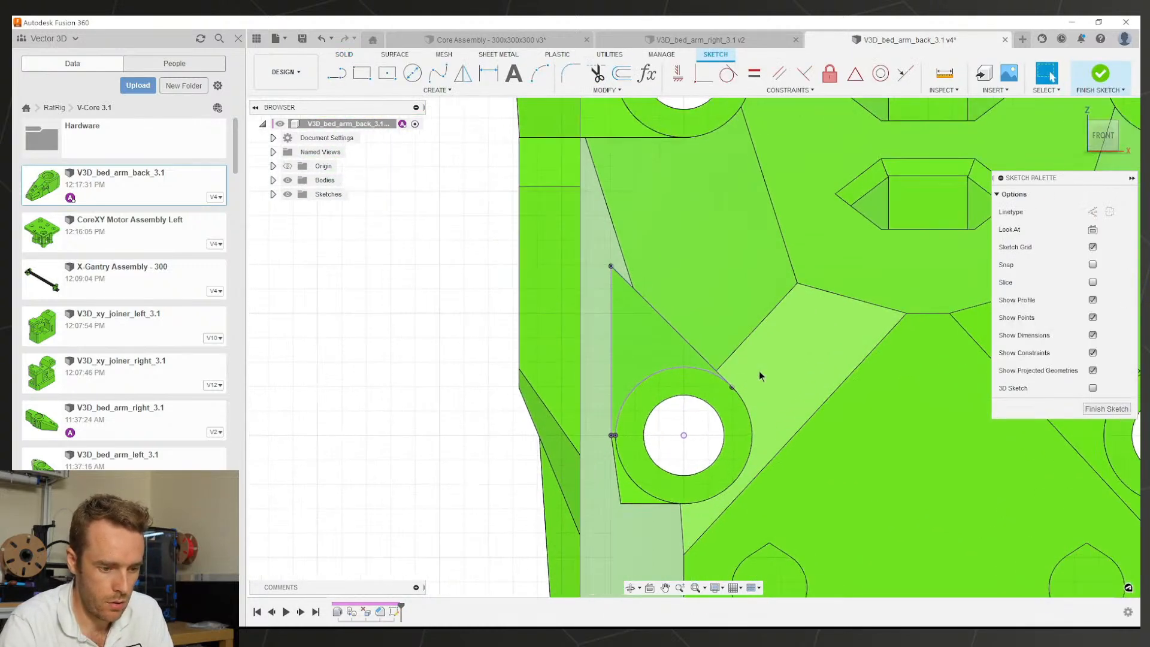
scroll(735, 382, "up", 1)
key("l")
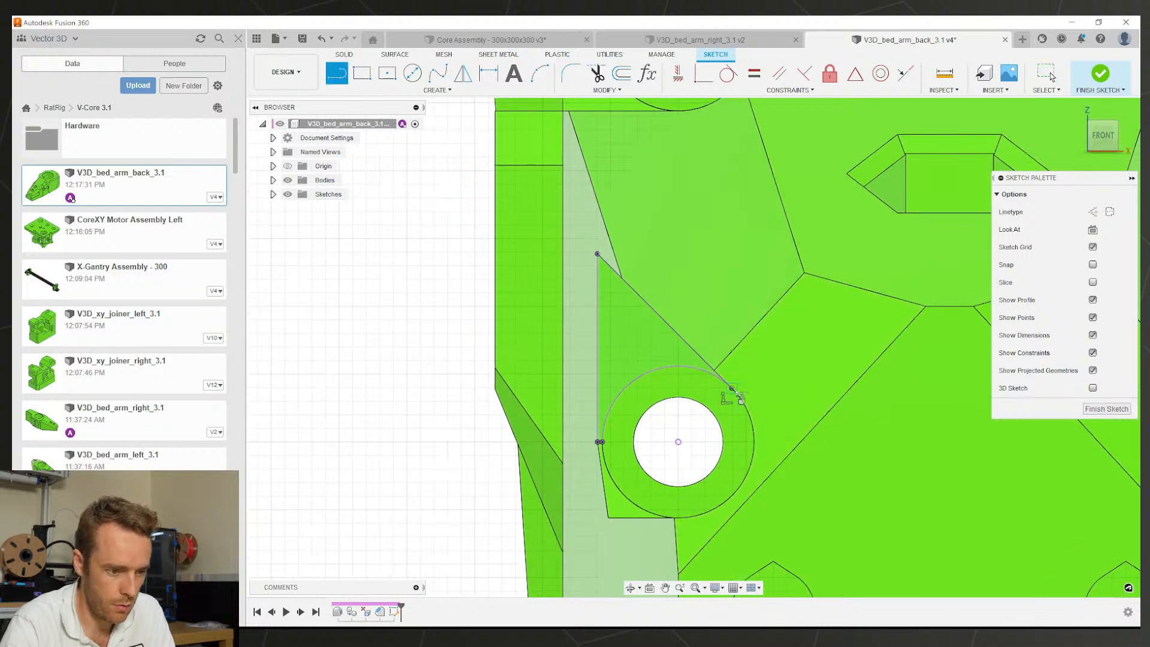
left_click(731, 387)
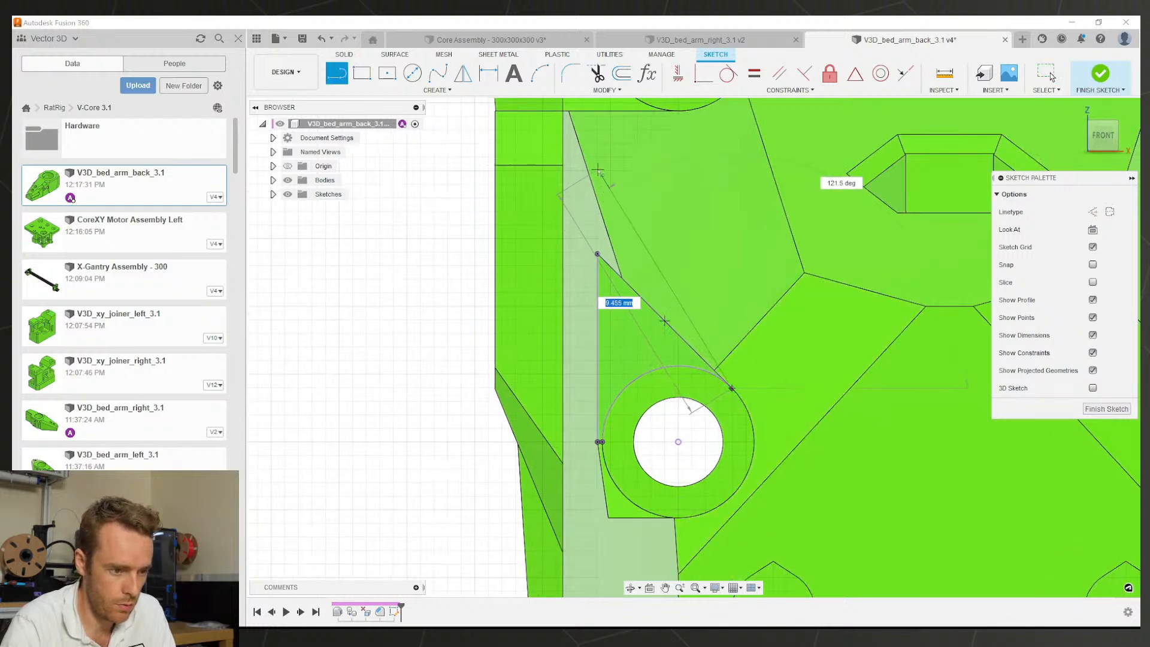
left_click(597, 254)
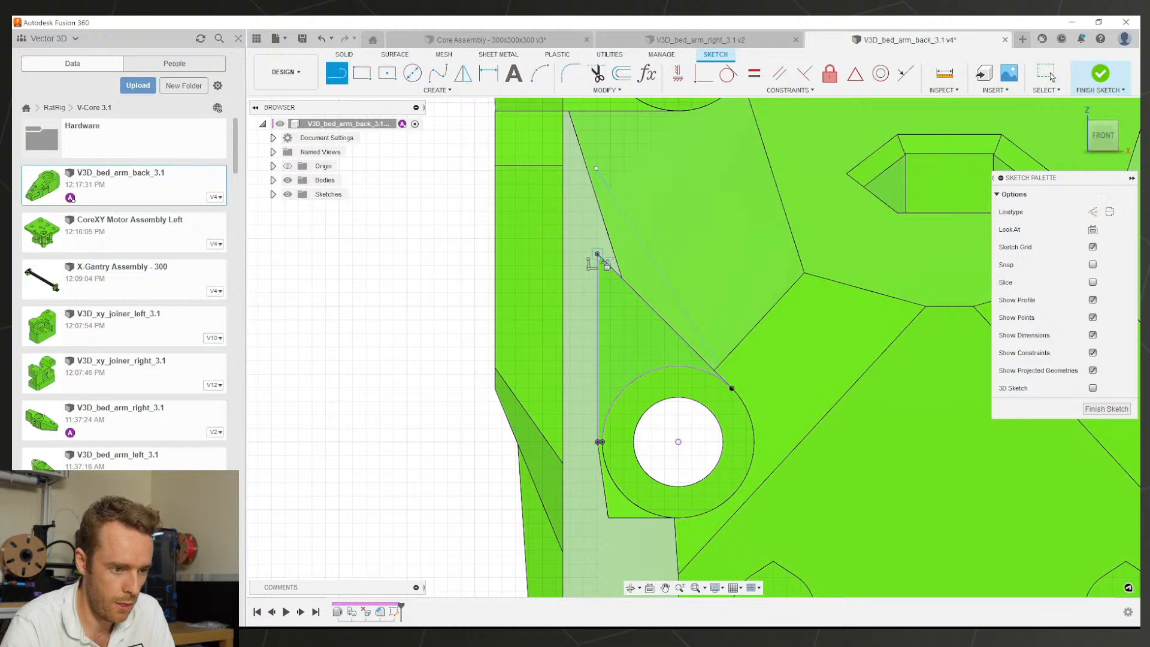
left_click(597, 130)
key("Escape")
left_click_drag(596, 168, 597, 131)
scroll(616, 203, "down", 2)
middle_click_drag(643, 300, 626, 321, "shift")
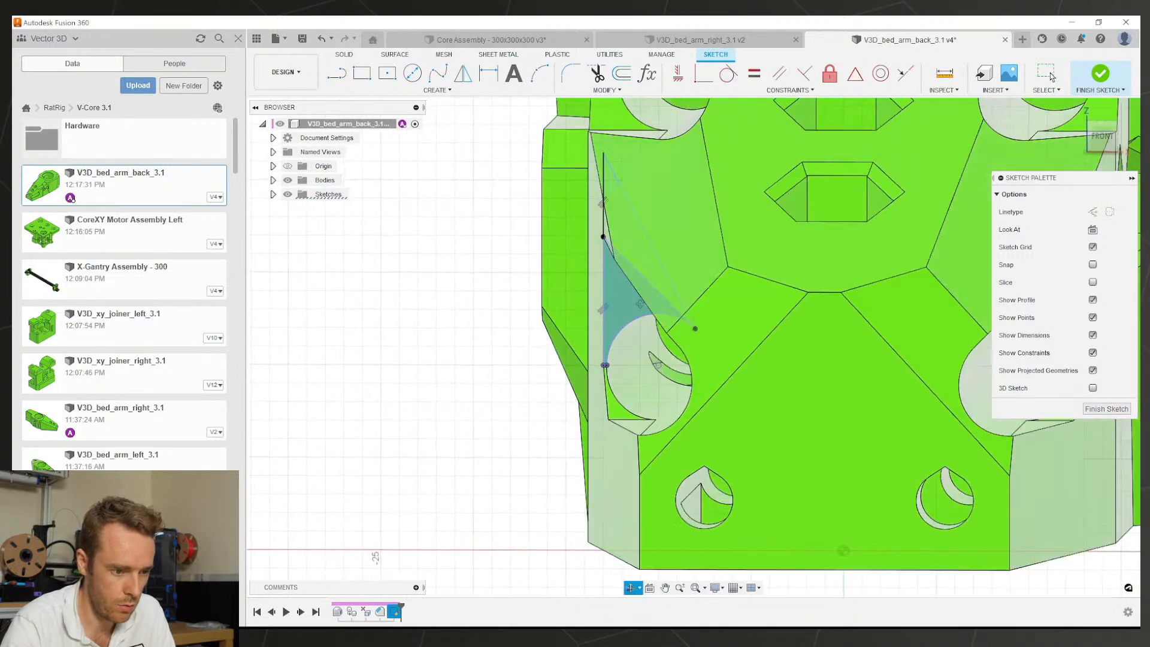
Step: Add an angle dimension to the triangle, settling on 35° after 45° fails
key("d")
left_click(604, 294)
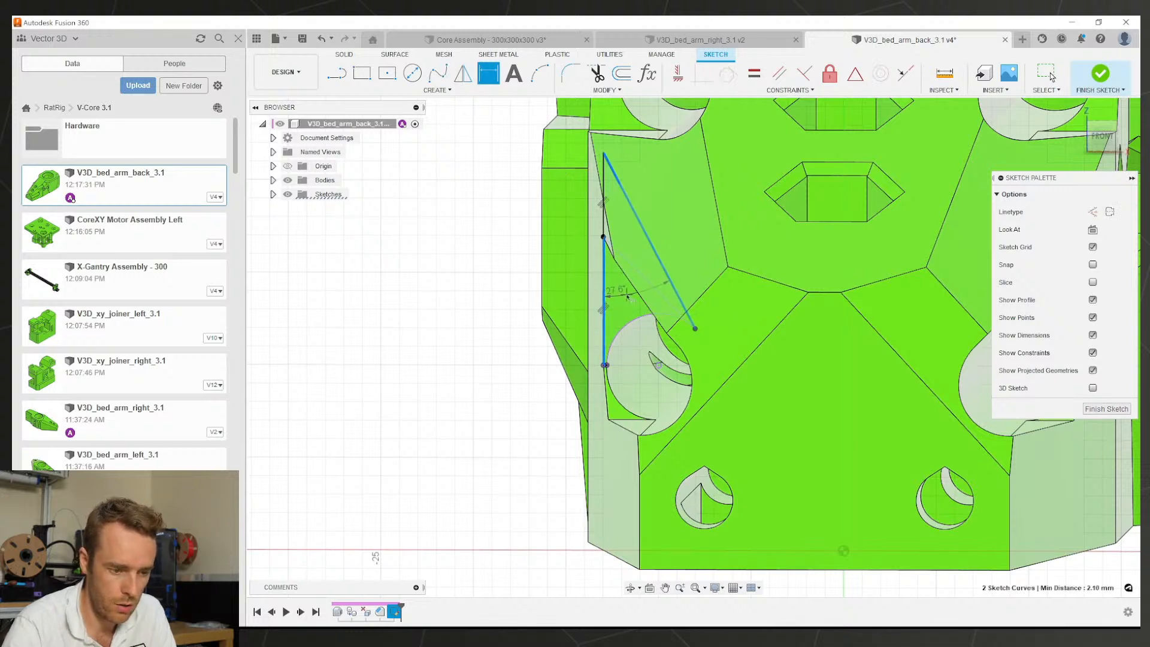
left_click(628, 297)
key("Return")
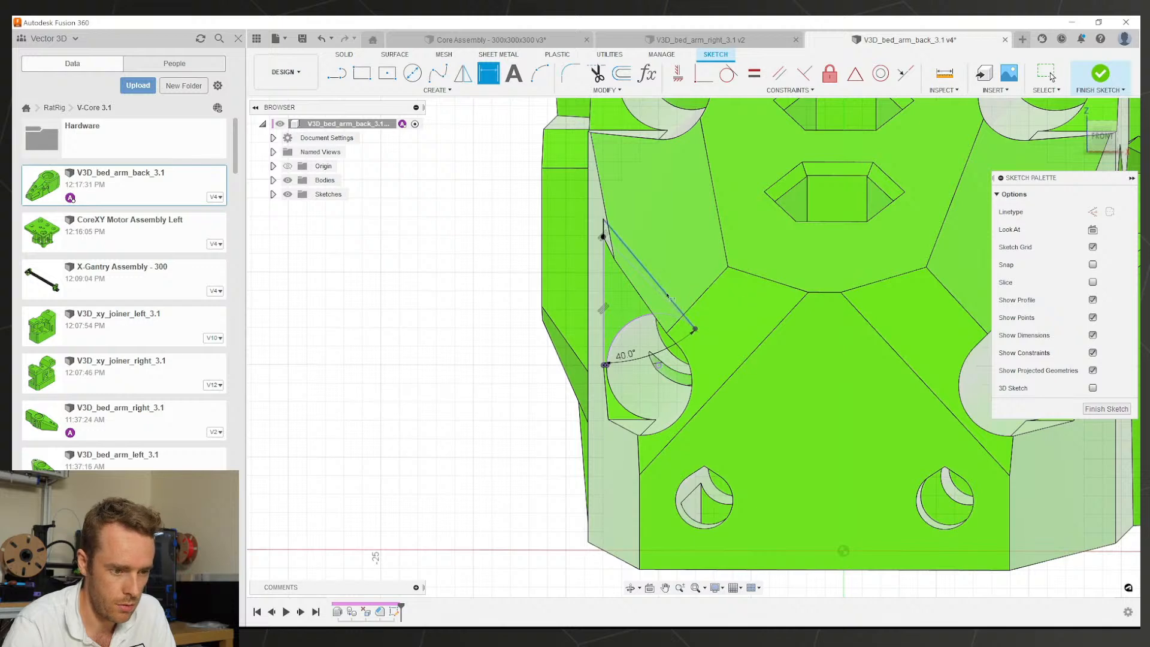
middle_click_drag(667, 296, 637, 349, "shift")
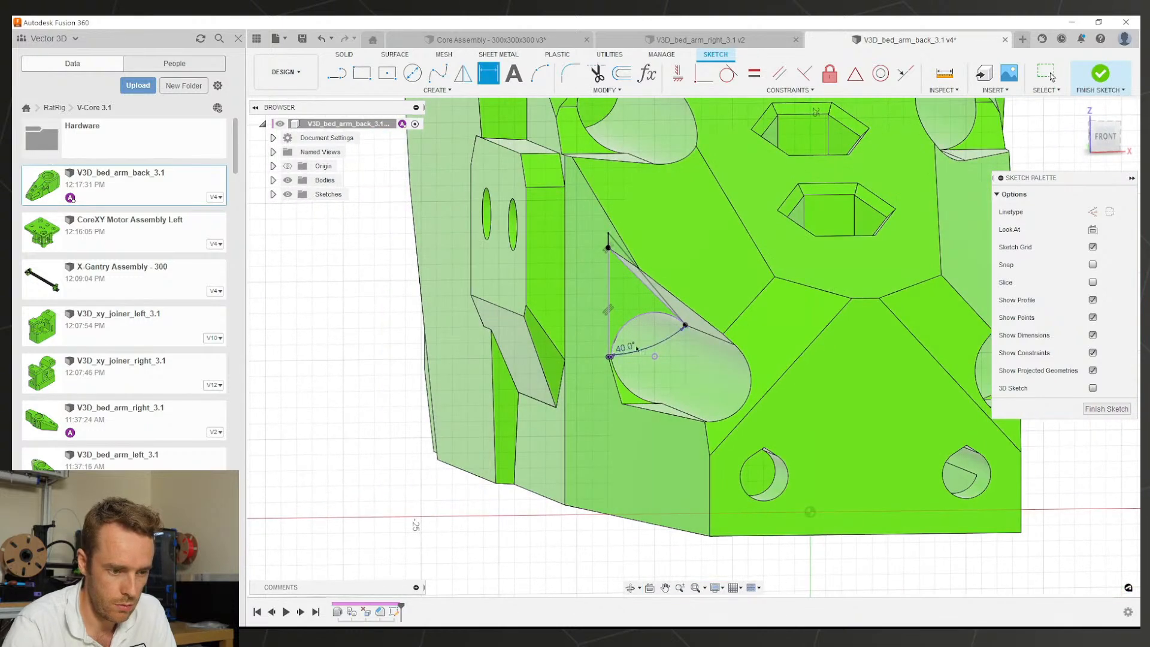
double_click(636, 348)
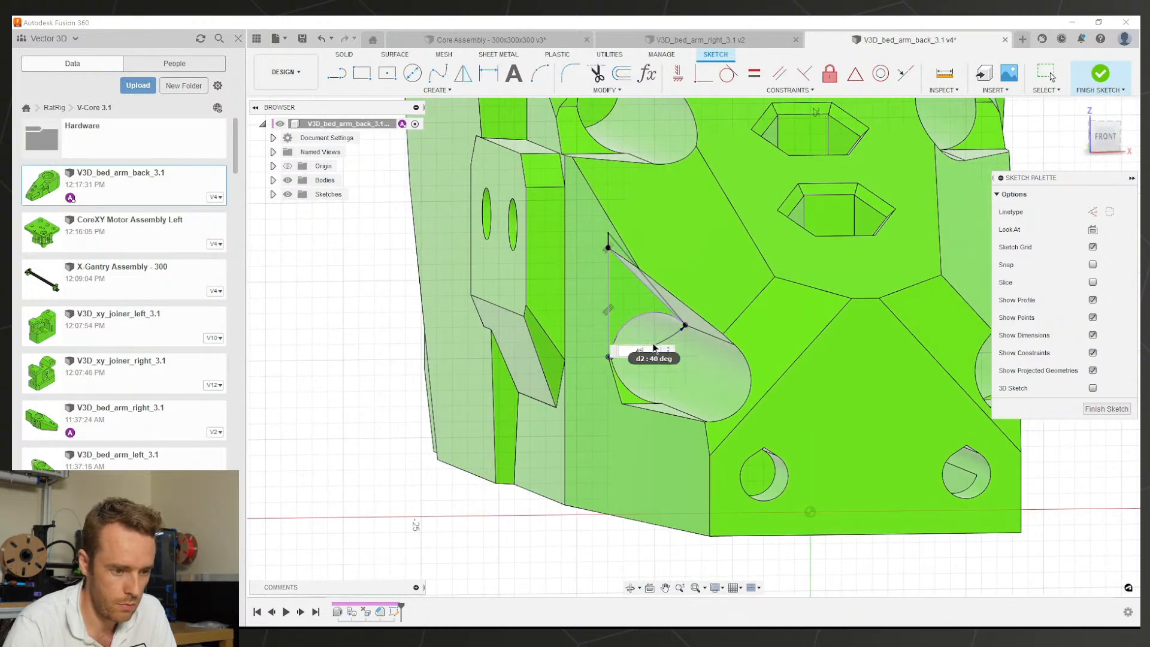
key("Return")
double_click(634, 351)
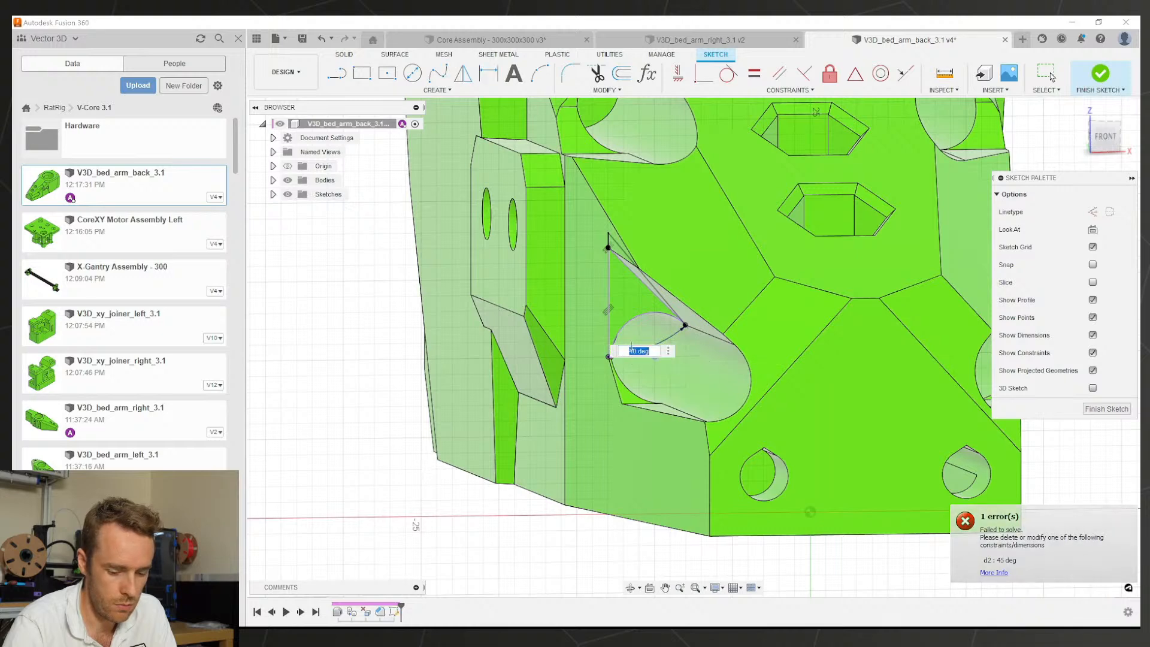
type("35")
key("Return")
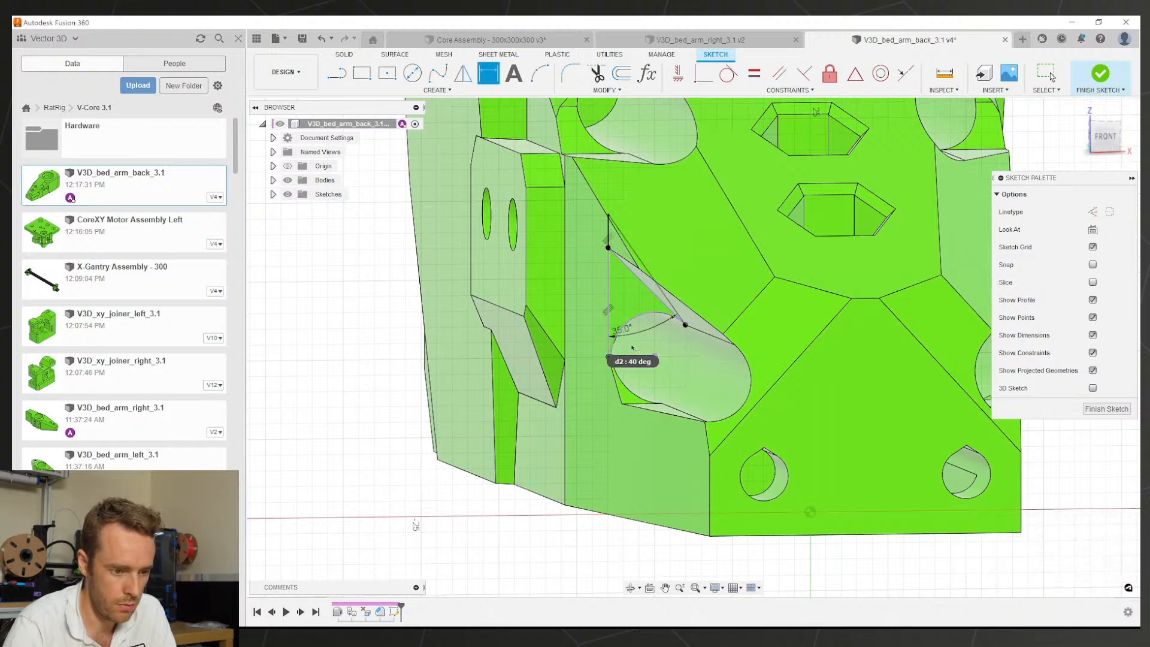
scroll(641, 282, "up", 2)
scroll(605, 299, "up", 1)
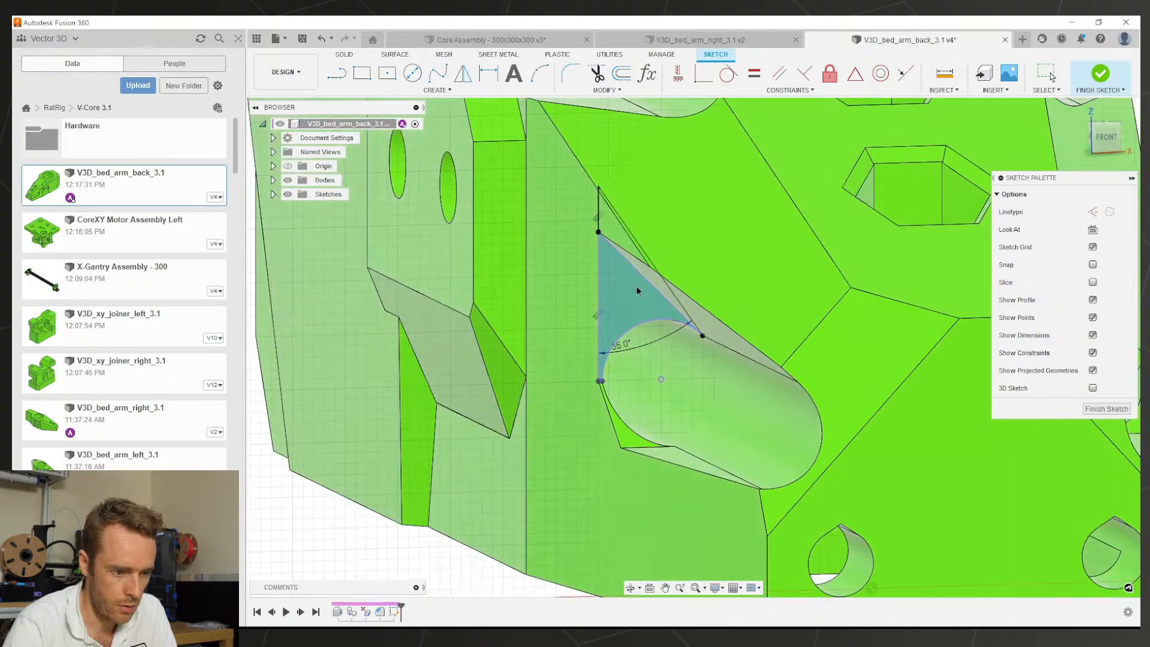
left_click(599, 297)
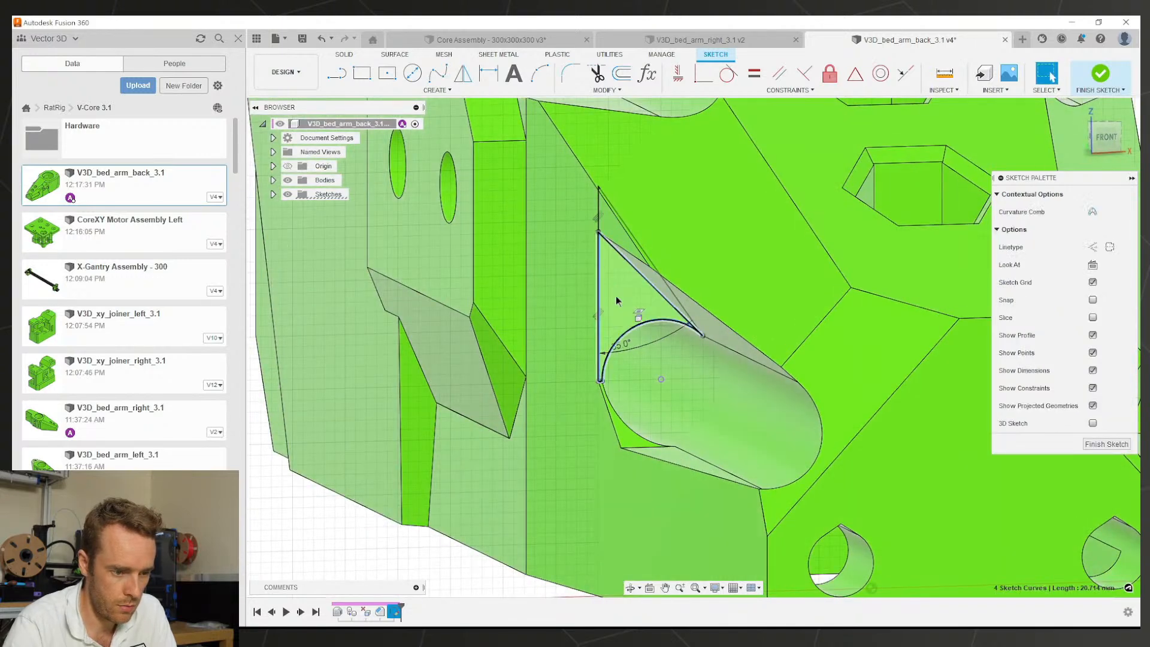
key("Escape")
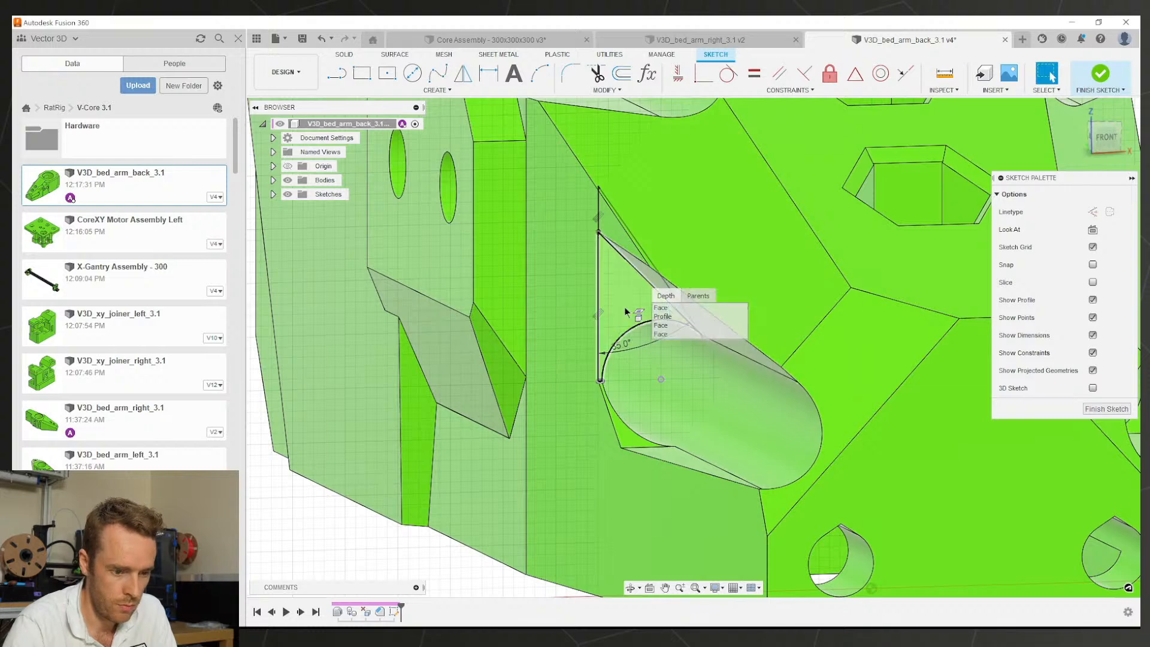
Step: Draw a vertical construction line up from the origin through the part's centre
scroll(627, 309, "down", 3)
scroll(782, 410, "down", 4)
middle_click_drag(788, 413, 763, 407, "shift")
key("l")
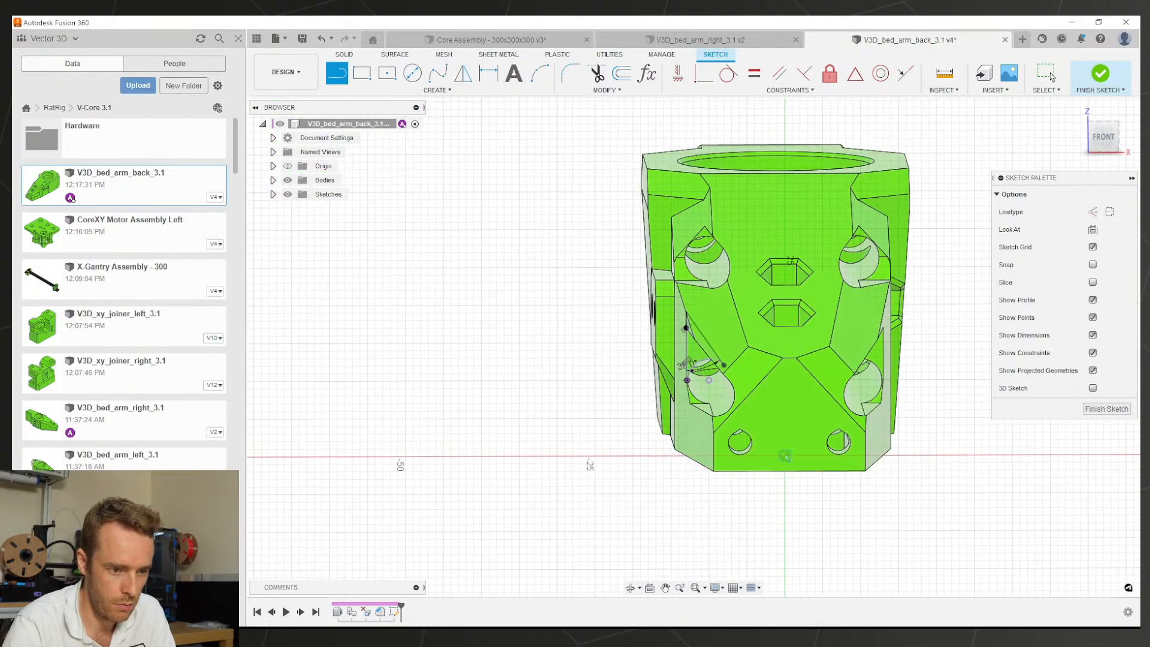
left_click(784, 456)
left_click(785, 117)
key("Escape")
key("x")
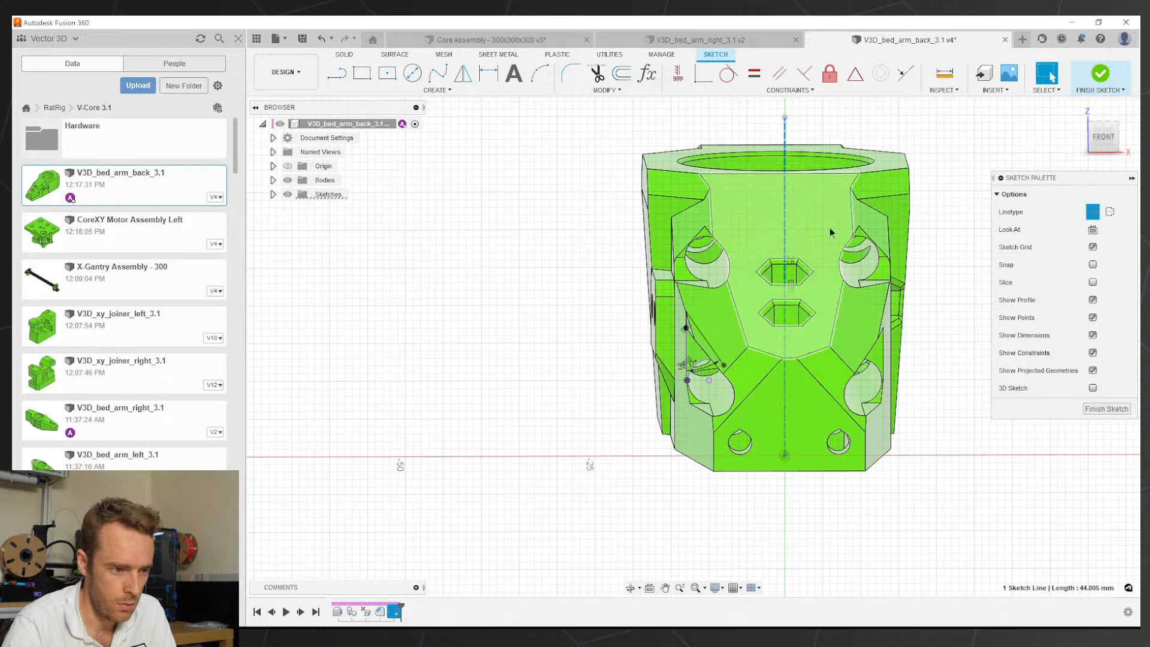
Step: Mirror the three triangle lines across the vertical centre line
middle_click_drag(791, 267, 813, 278, "shift")
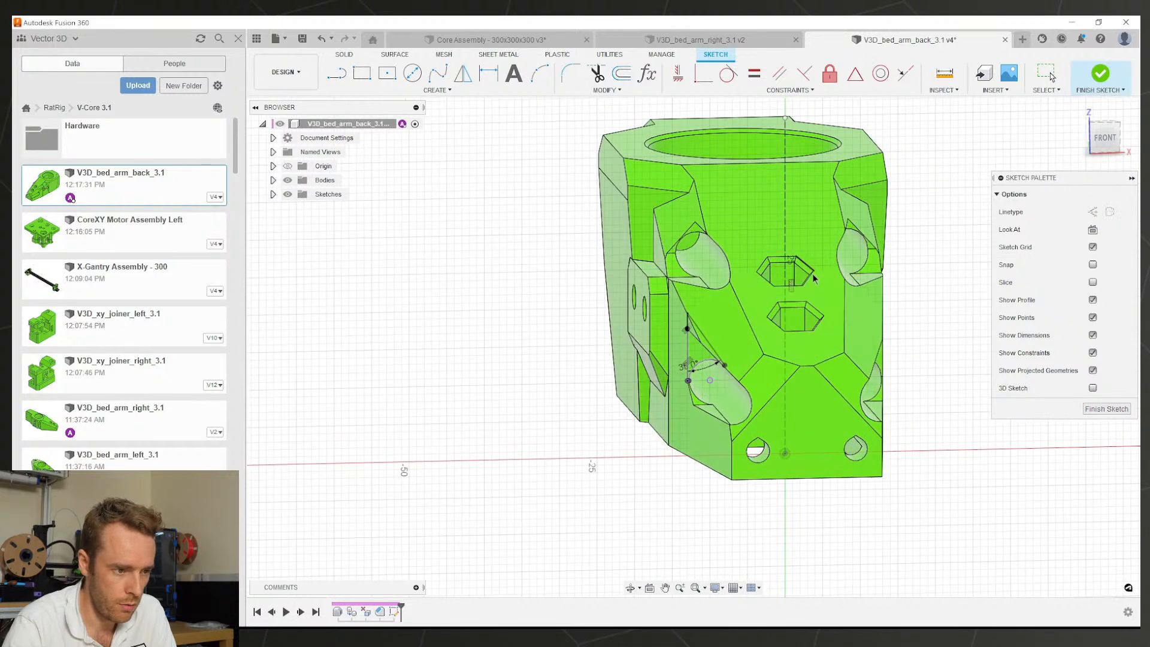
left_click(462, 76)
scroll(694, 333, "up", 3)
left_click(702, 339)
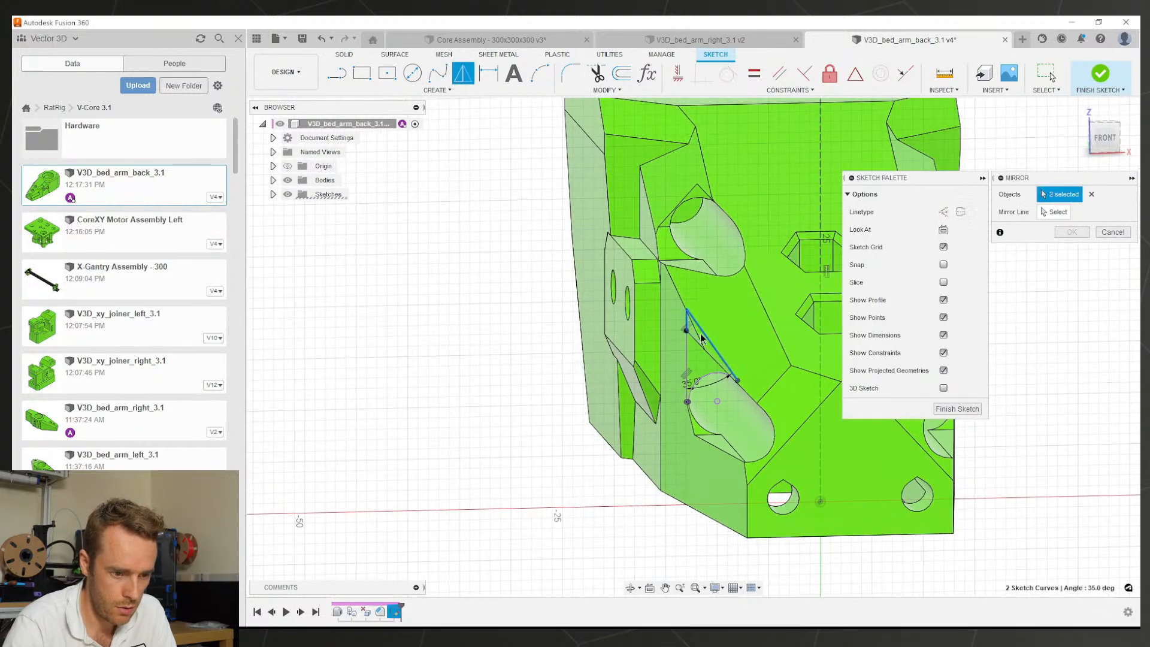
left_click(820, 344)
scroll(550, 366, "down", 4)
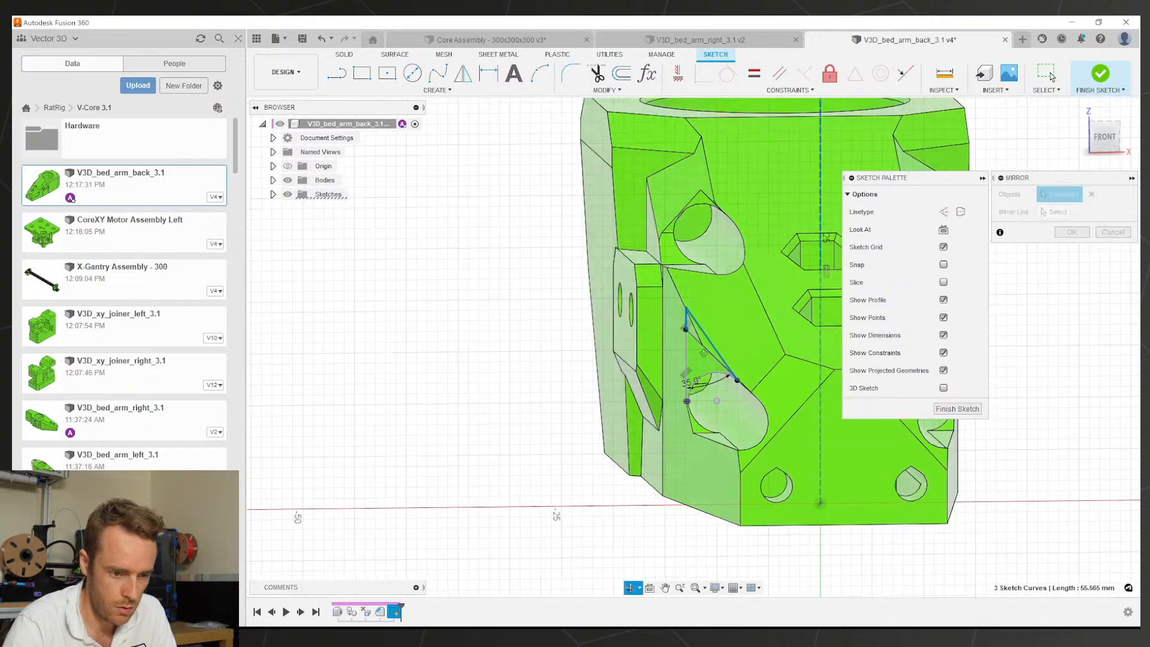
scroll(550, 366, "up", 5)
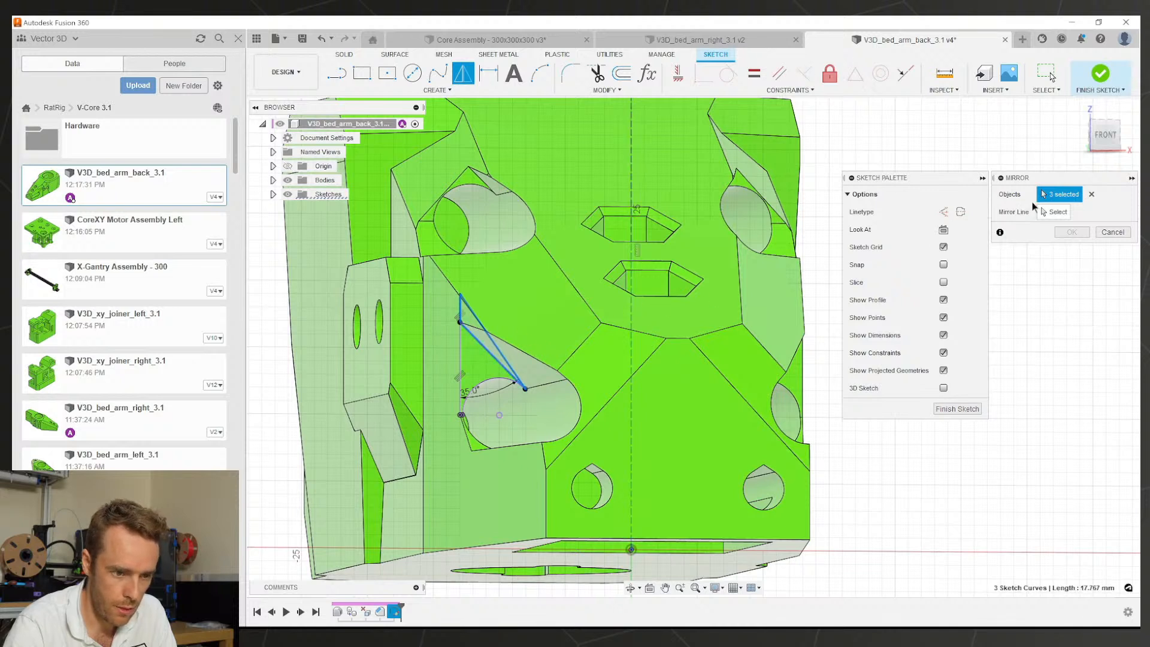
left_click(1049, 211)
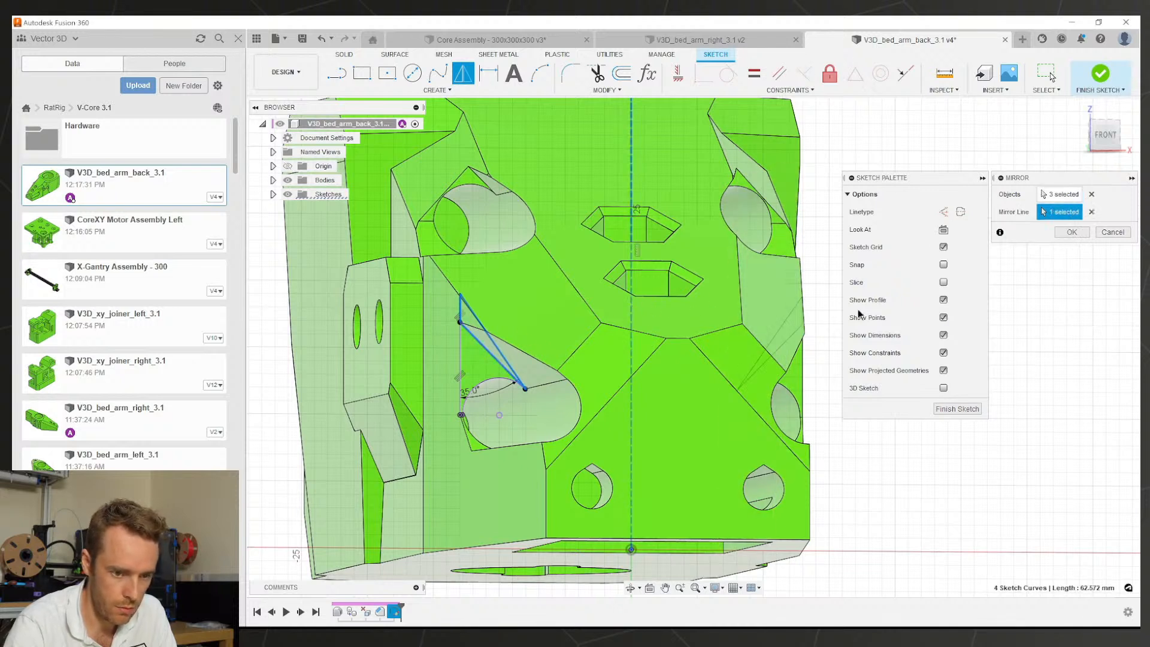
left_click(1071, 232)
Step: Extrude both triangular profiles as a Cut with extent All through the bed arm back
key("e")
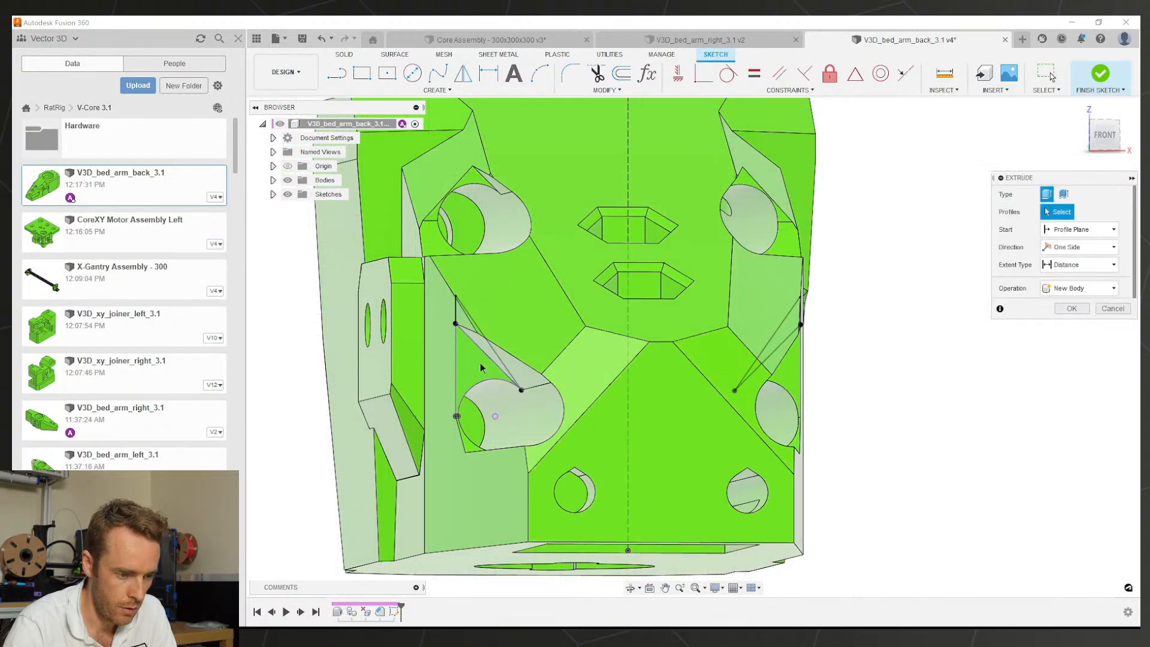
scroll(486, 333, "up", 2)
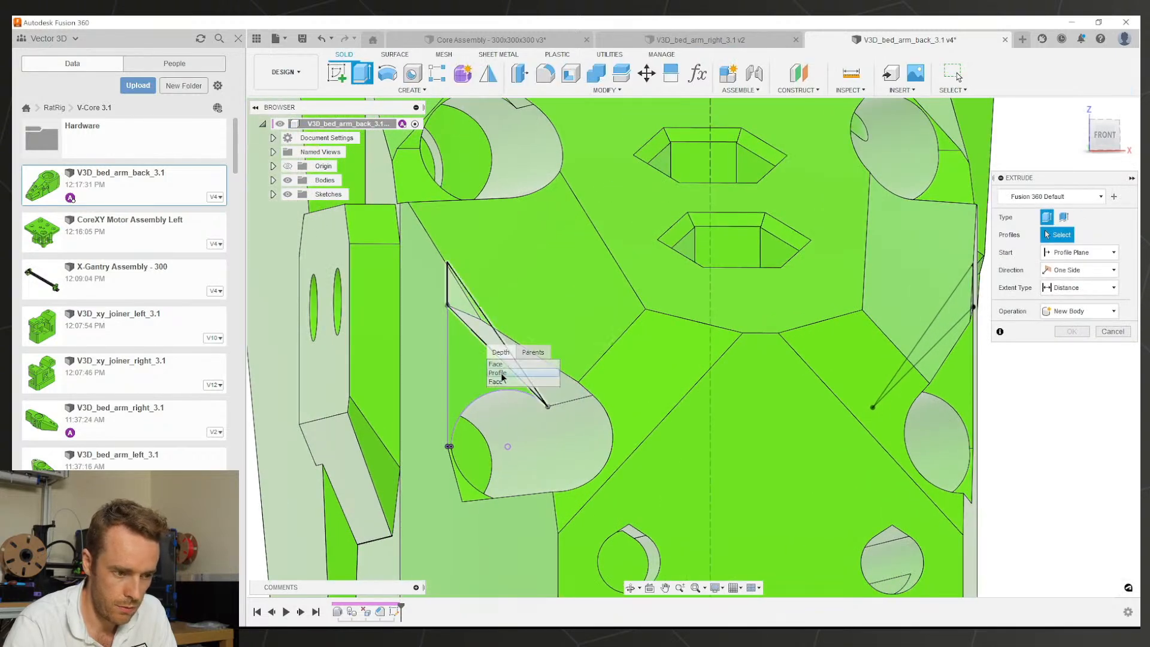
left_click(486, 333)
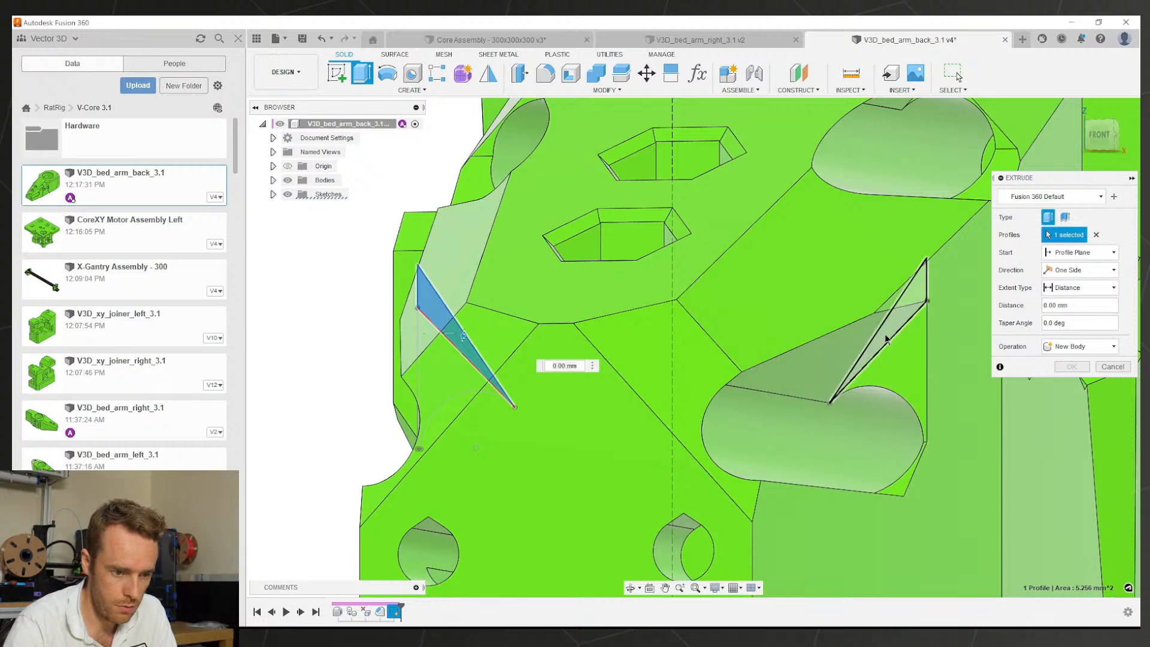
left_click(887, 340)
scroll(809, 358, "down", 3)
middle_click_drag(809, 357, 733, 362, "shift")
left_click_drag(804, 353, 623, 372)
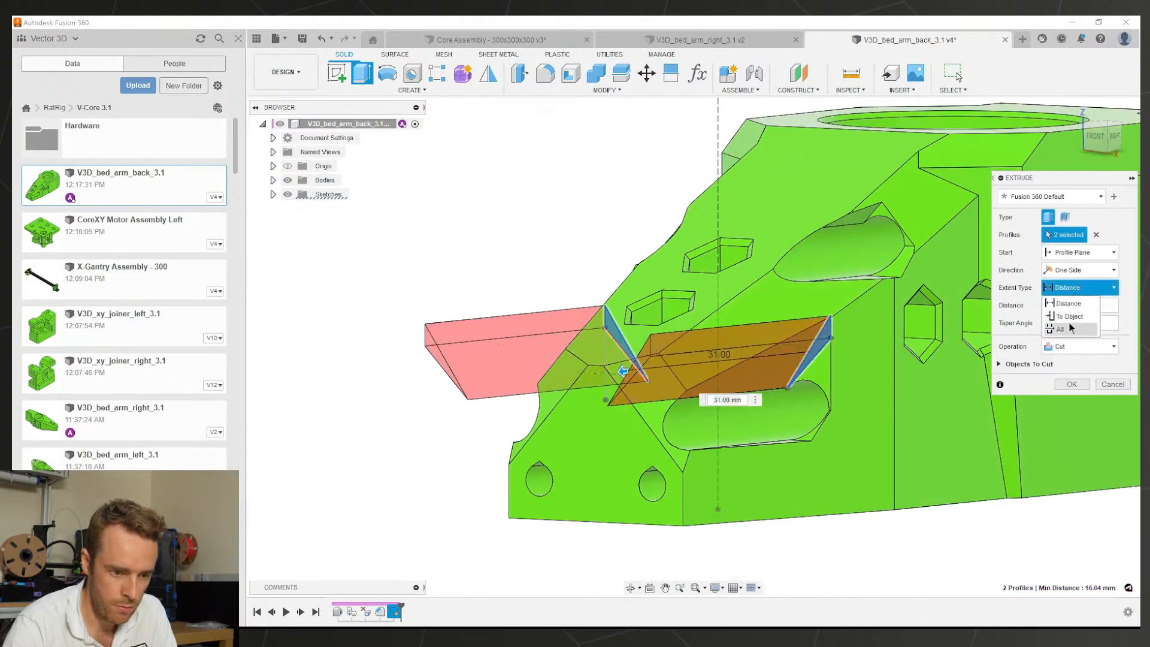
left_click(1071, 327)
left_click(1072, 384)
middle_click_drag(779, 383, 813, 387, "shift")
Step: Start a sketch on the face beside the top-left hole and project the small triangular face
scroll(636, 219, "up", 2)
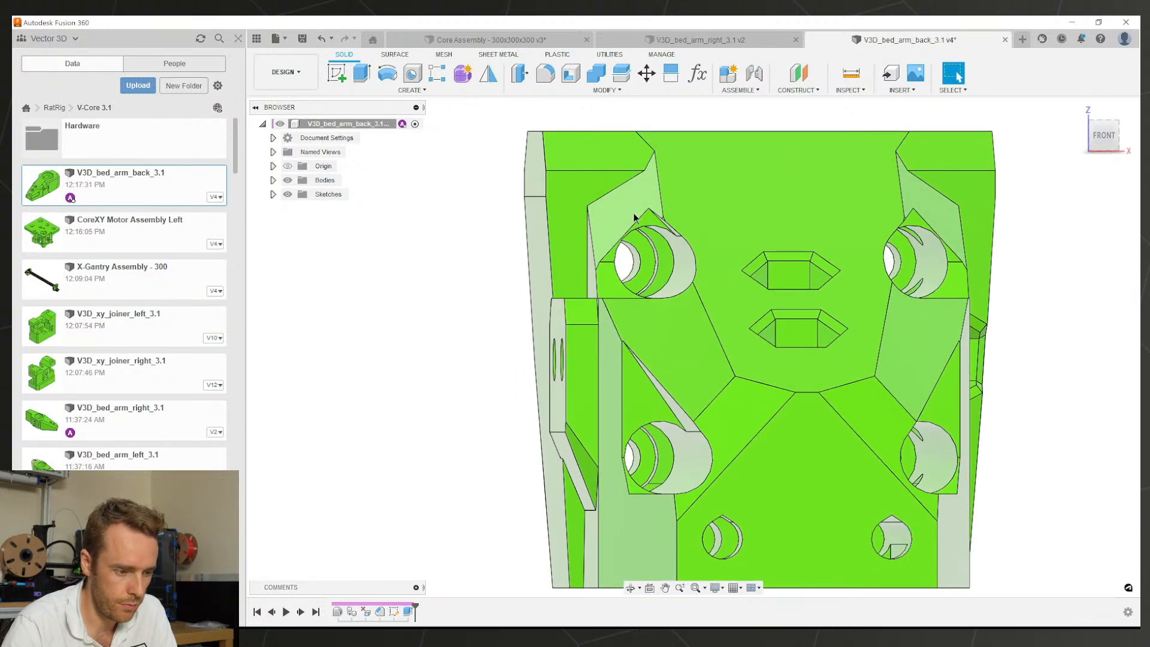
scroll(636, 218, "up", 2)
left_click(343, 79)
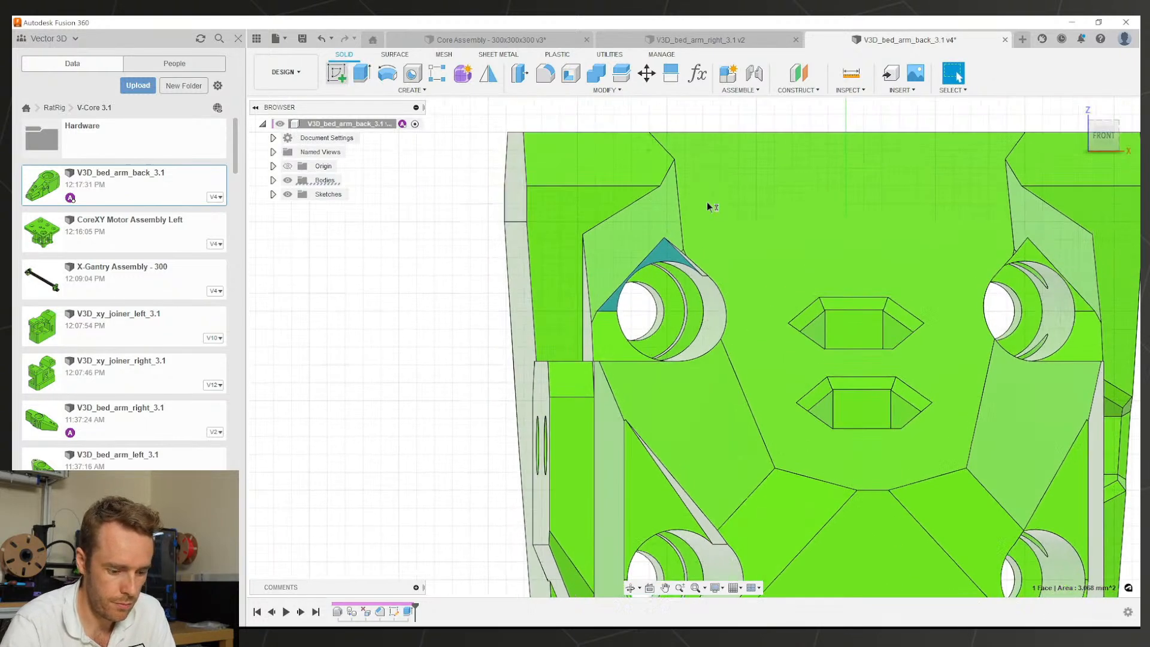
left_click(707, 204)
key("p")
left_click(689, 346)
key("Return")
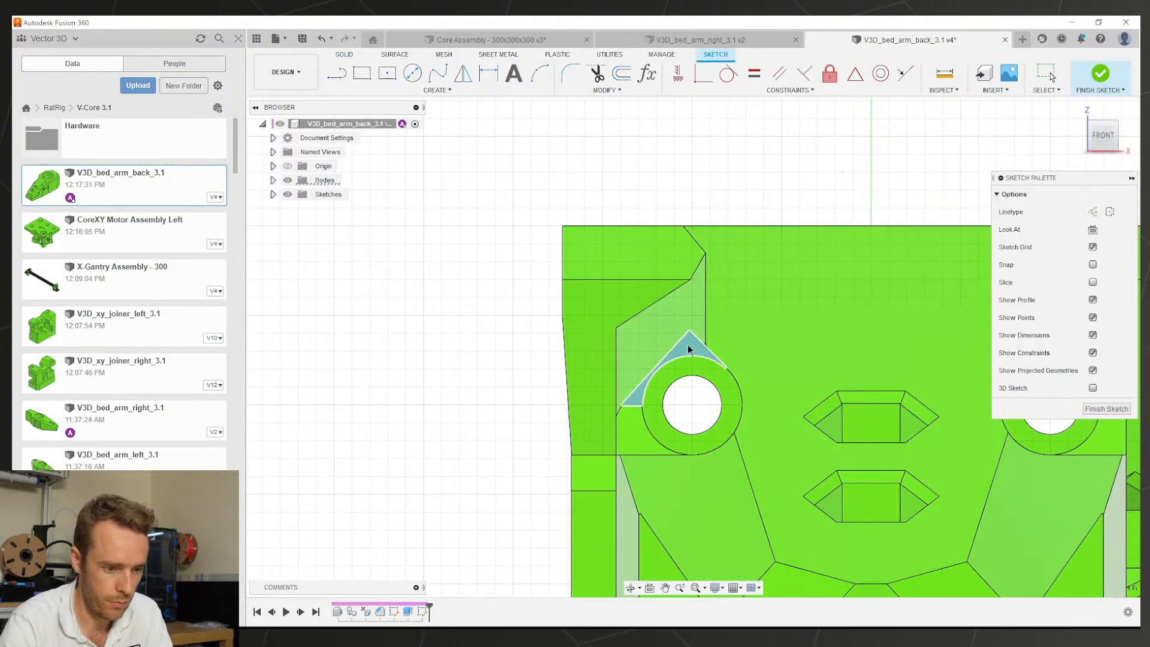
Step: Draw the angled lines and add an angle dimension between them, accepting 34.1°
scroll(716, 352, "up", 3)
key("l")
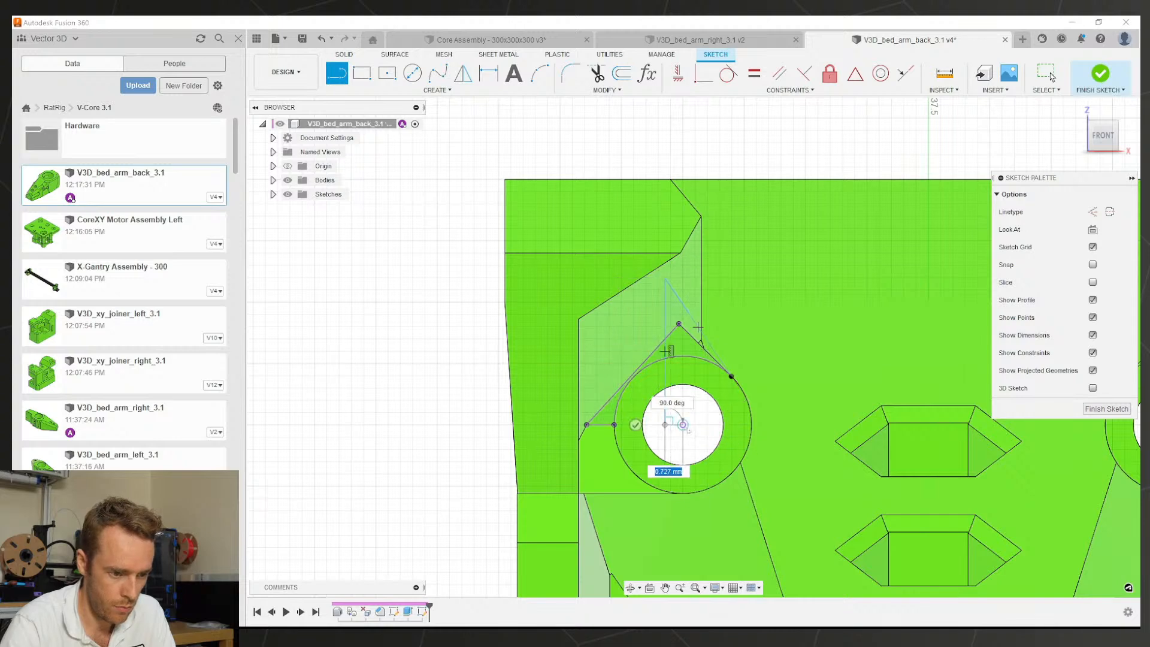
key("Escape")
scroll(690, 356, "up", 3)
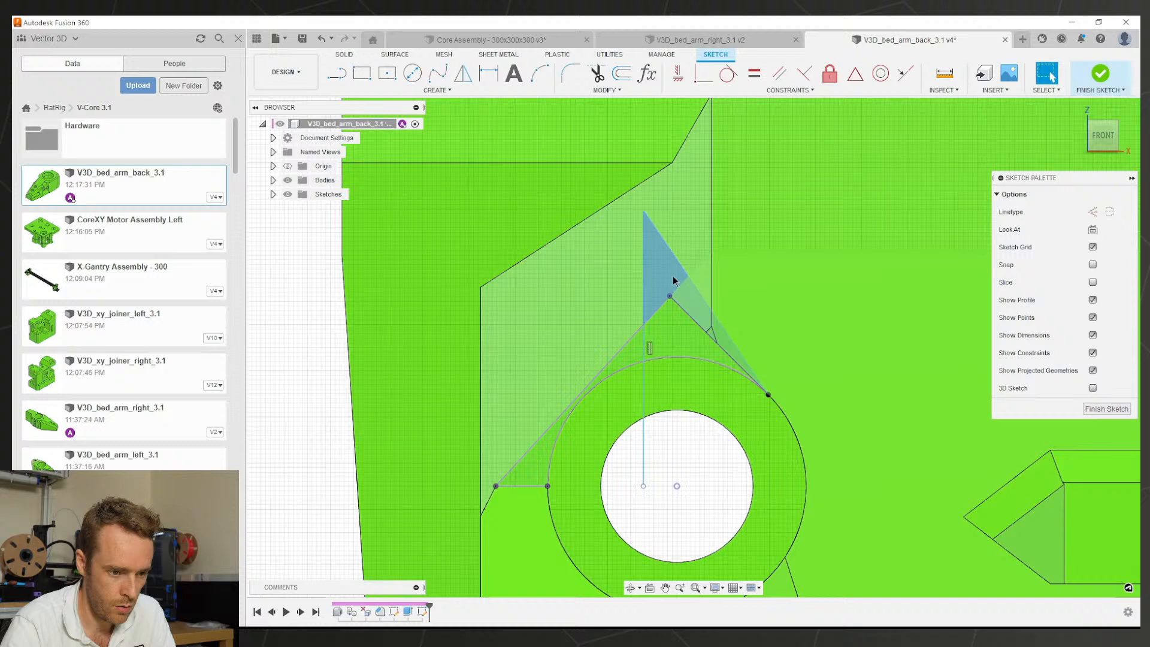
key("d")
left_click(698, 295)
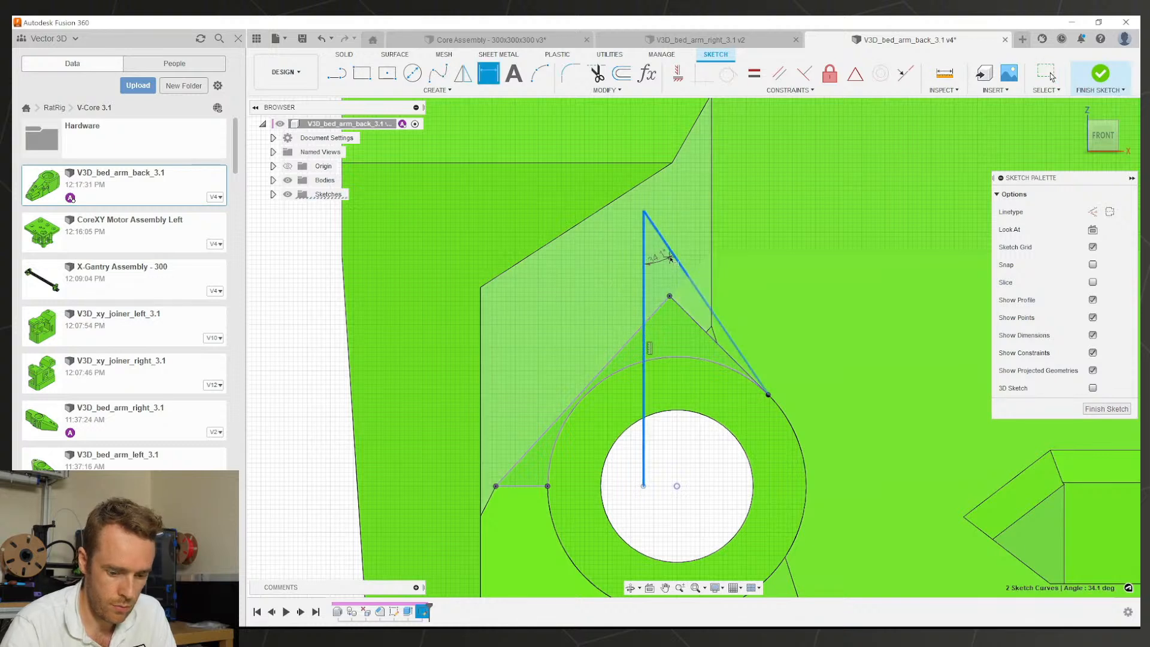
left_click(670, 259)
key("Return")
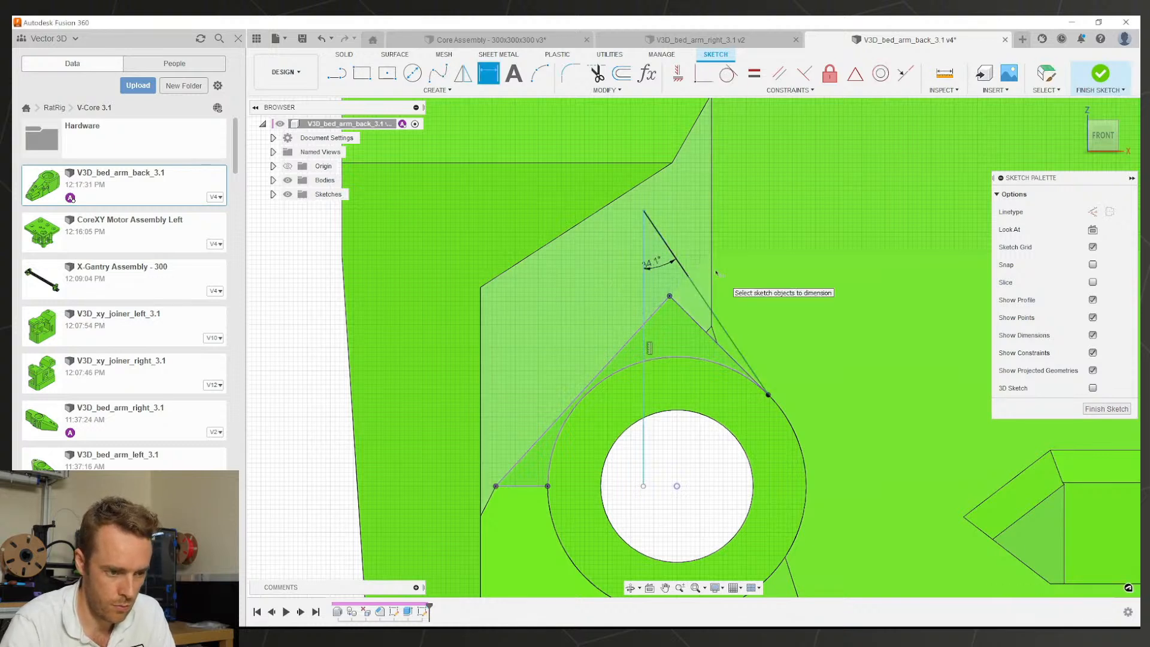
Step: Change the angle dimension from 34.1° to 35° and review the triangle from an angled view
double_click(653, 267)
type("35")
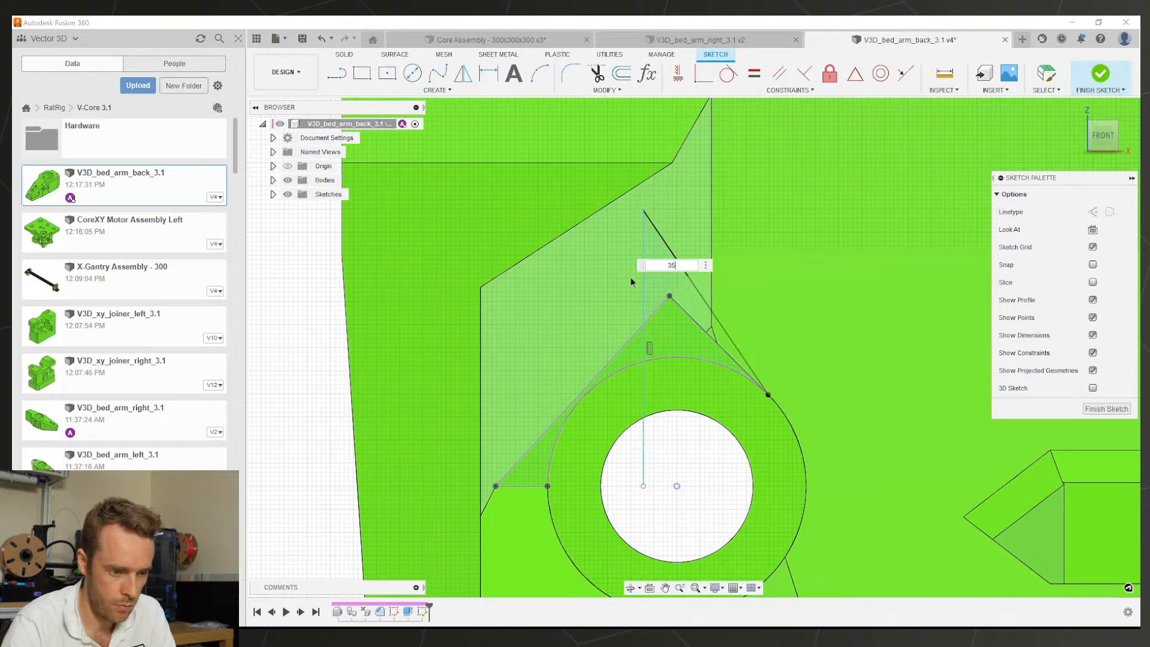
key("Return")
scroll(671, 306, "down", 3)
middle_click_drag(674, 305, 705, 309, "shift")
scroll(705, 310, "up", 3)
key("d")
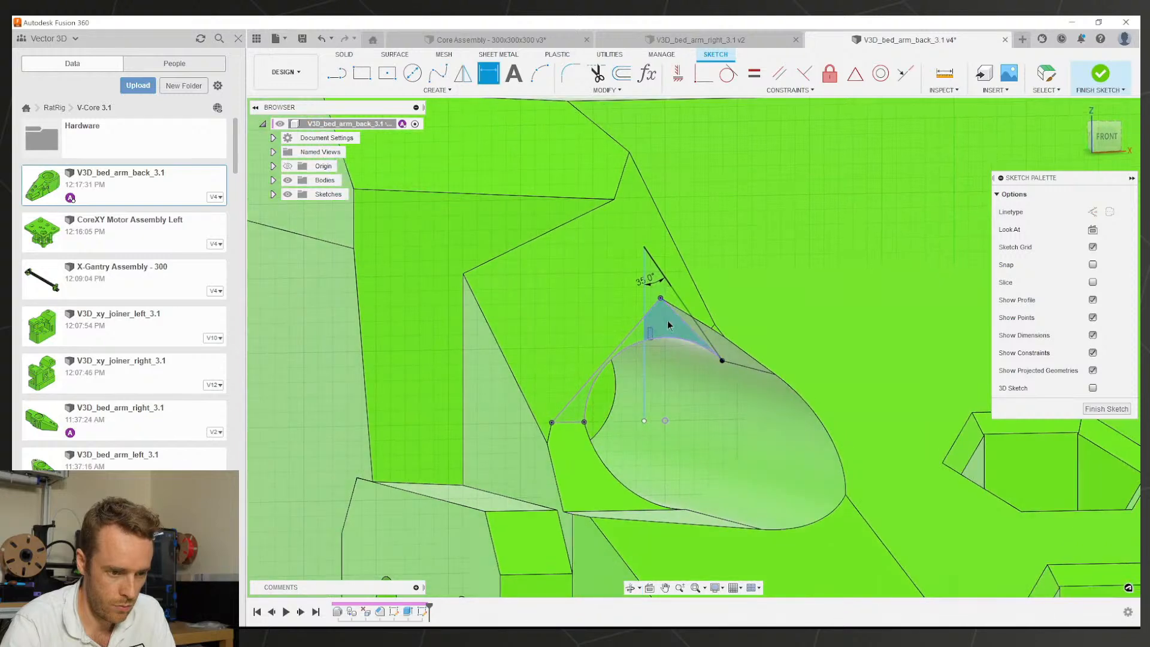
left_click(673, 318)
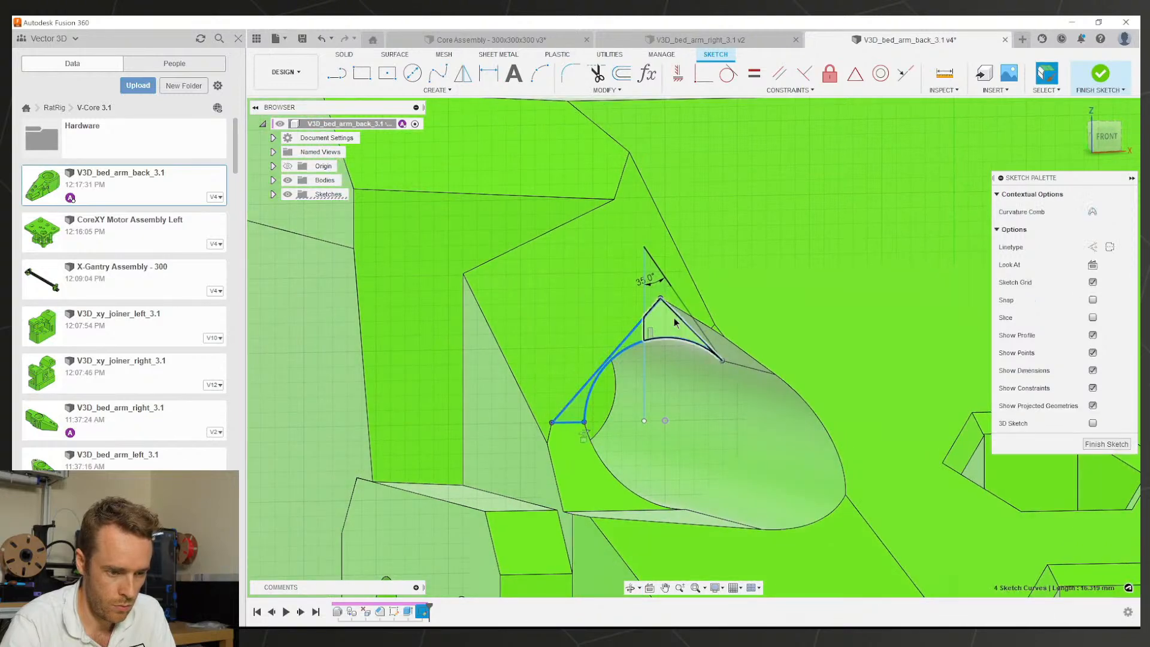
key("Escape")
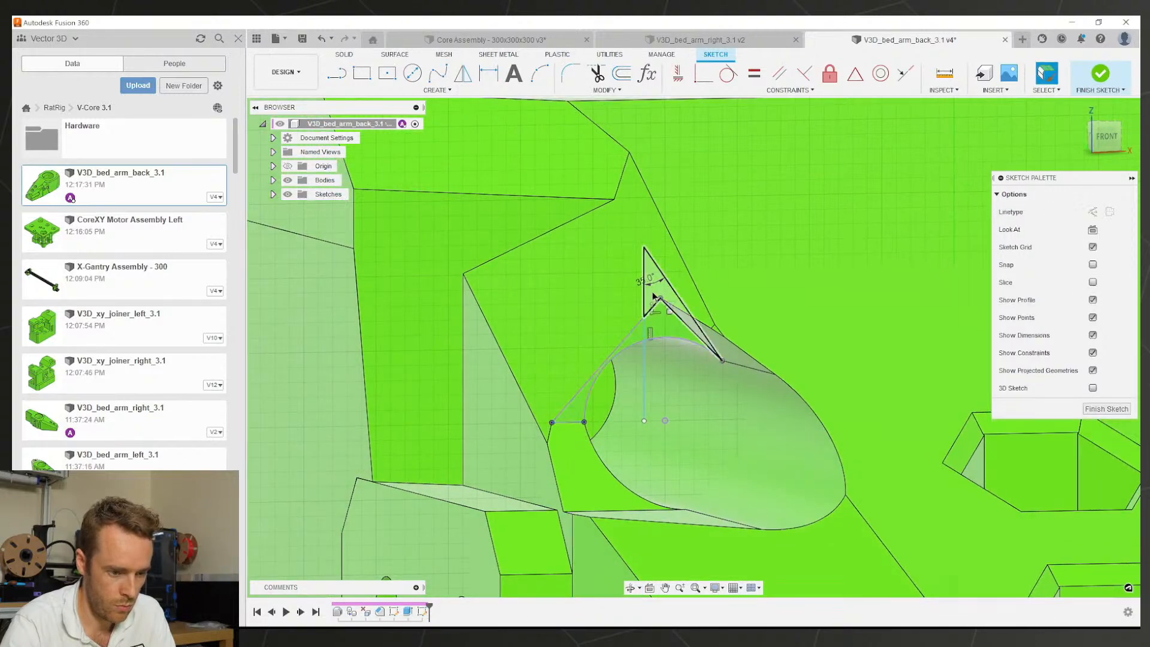
scroll(655, 296, "down", 10)
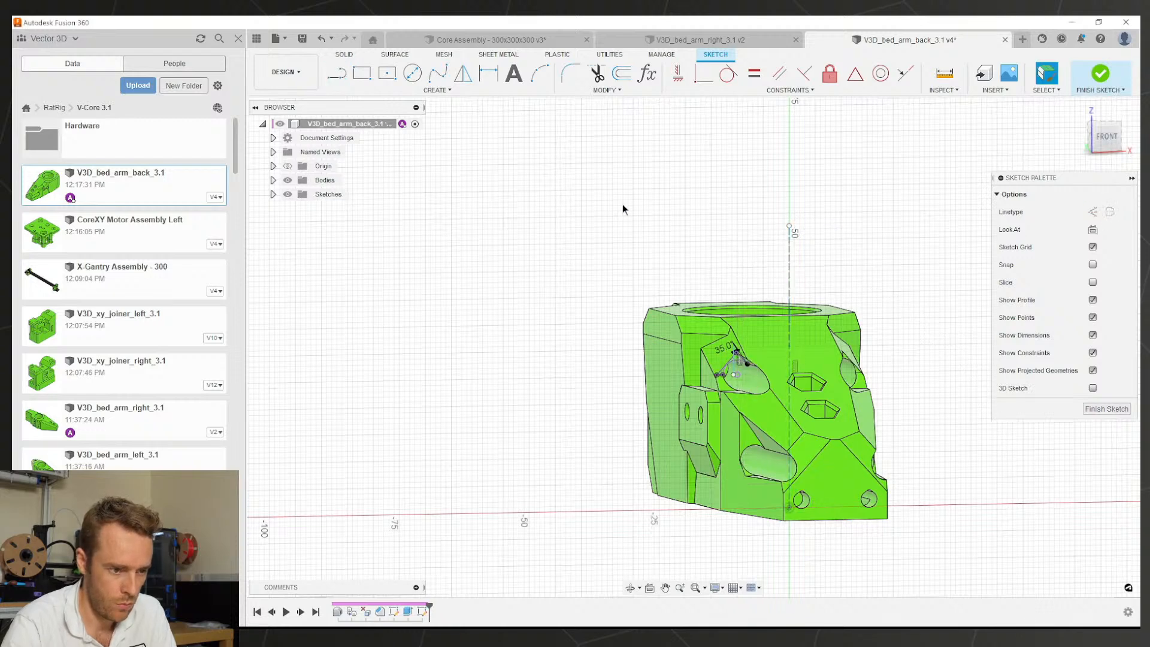
left_click(594, 90)
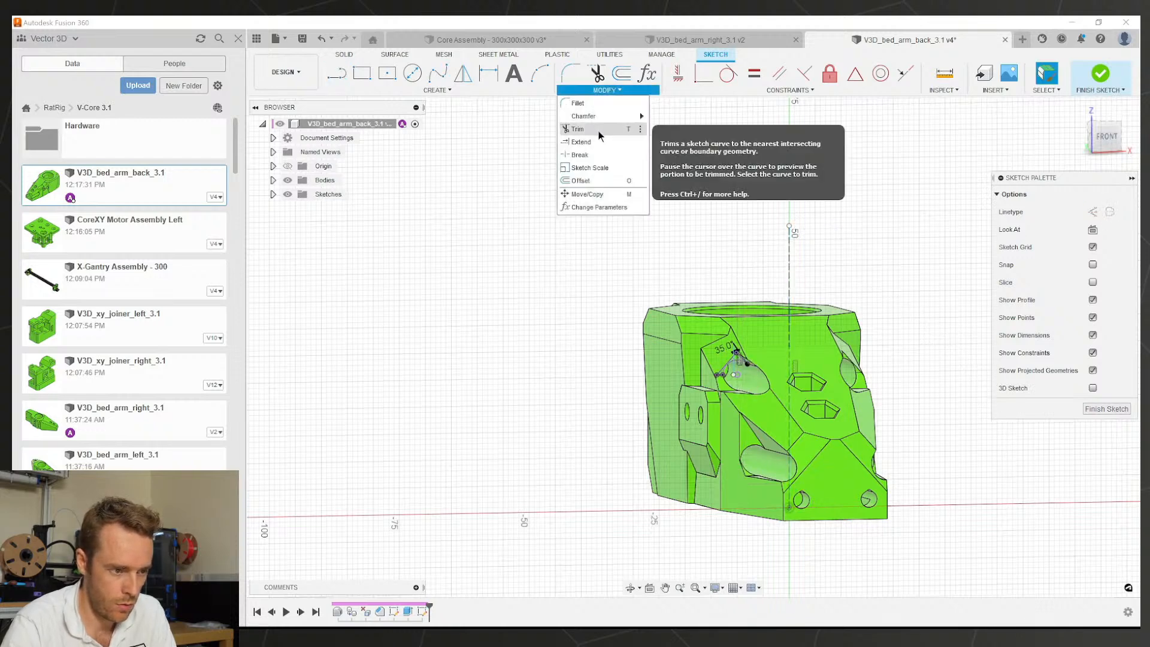
Step: Mirror the angled line across the dashed centreline
left_click(463, 75)
scroll(702, 385, "up", 5)
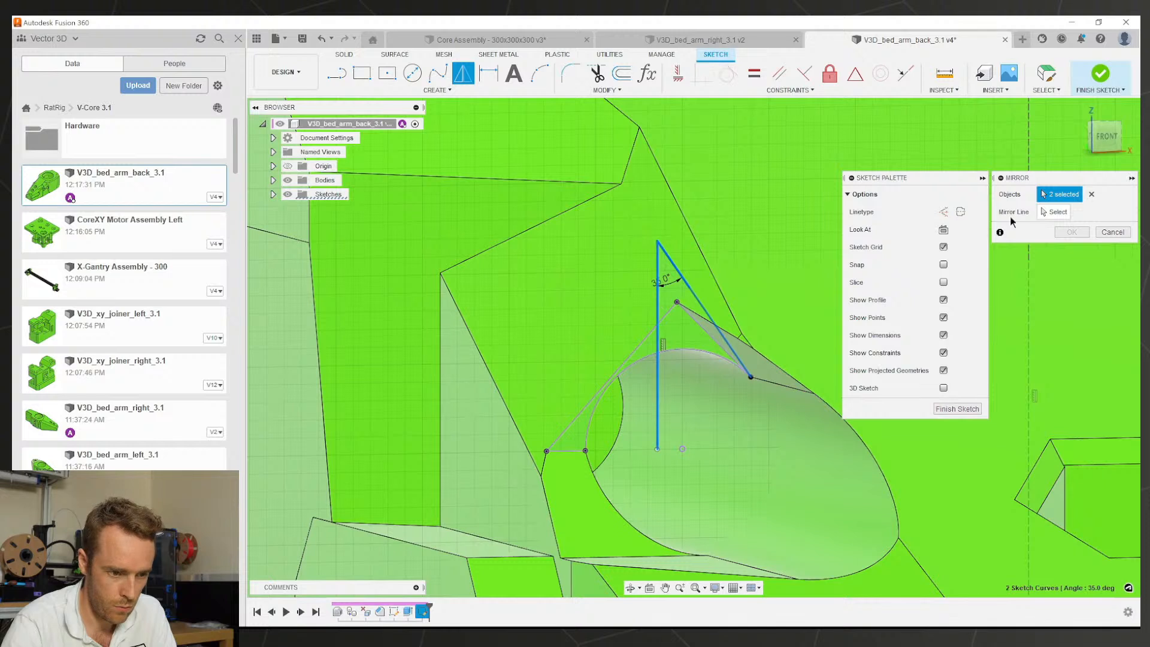
left_click(671, 312)
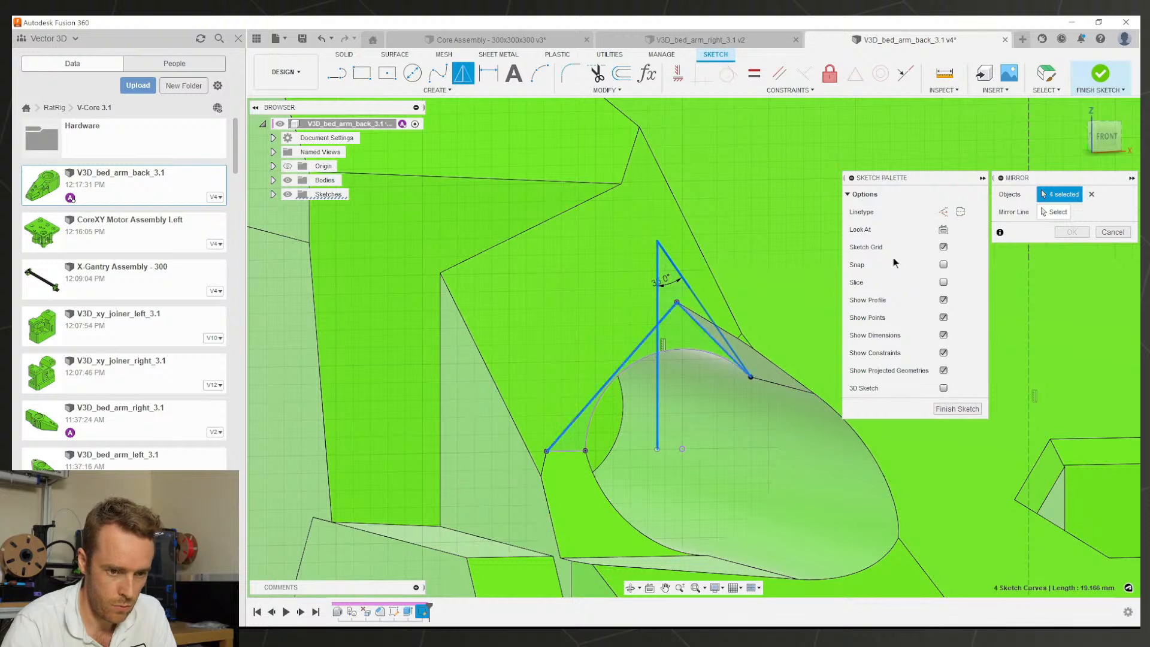
left_click(1030, 346)
left_click(1072, 232)
Step: Extrude the triangular profiles as a through-all cut
key("e")
left_click(670, 297)
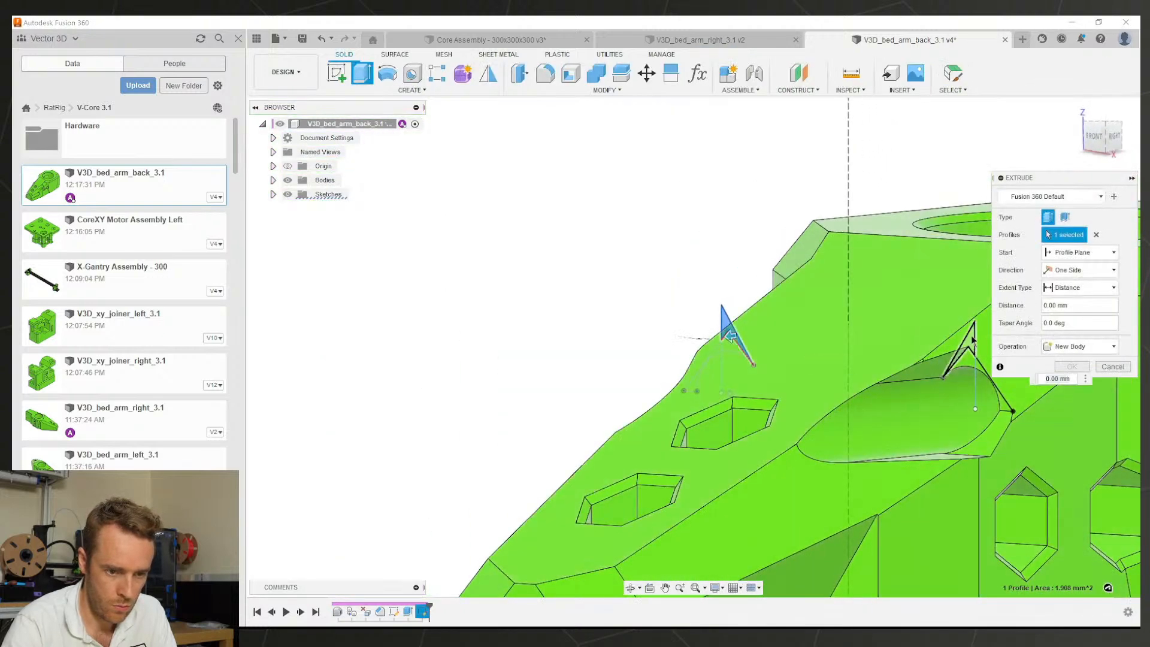
left_click(1072, 288)
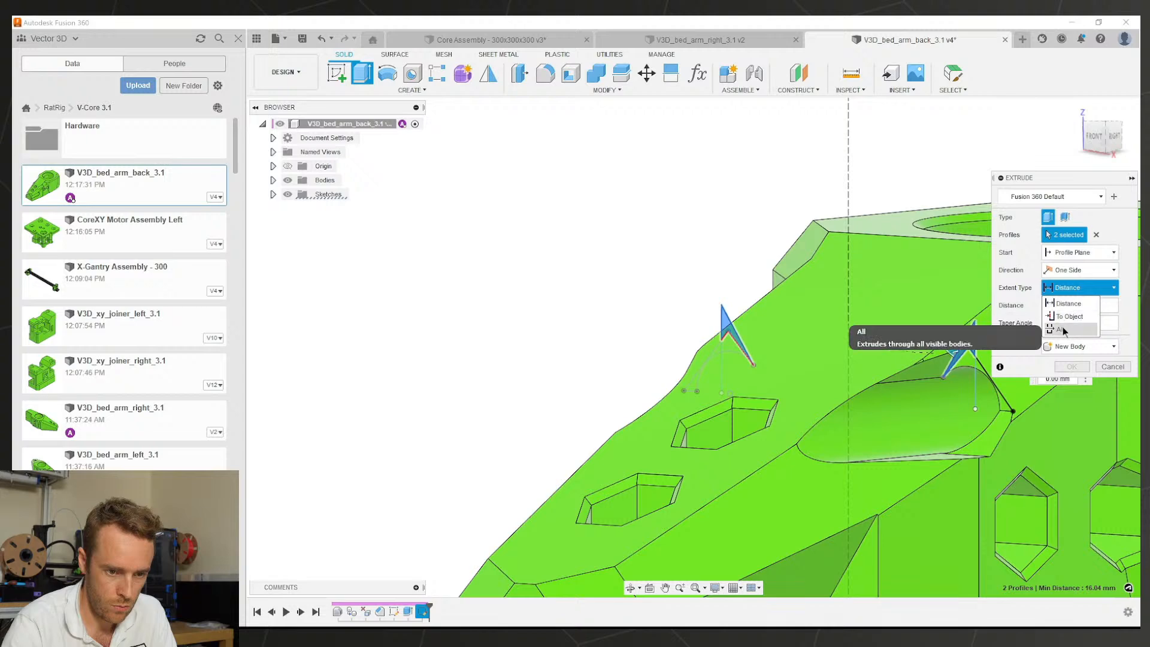
left_click(1055, 323)
left_click(1072, 383)
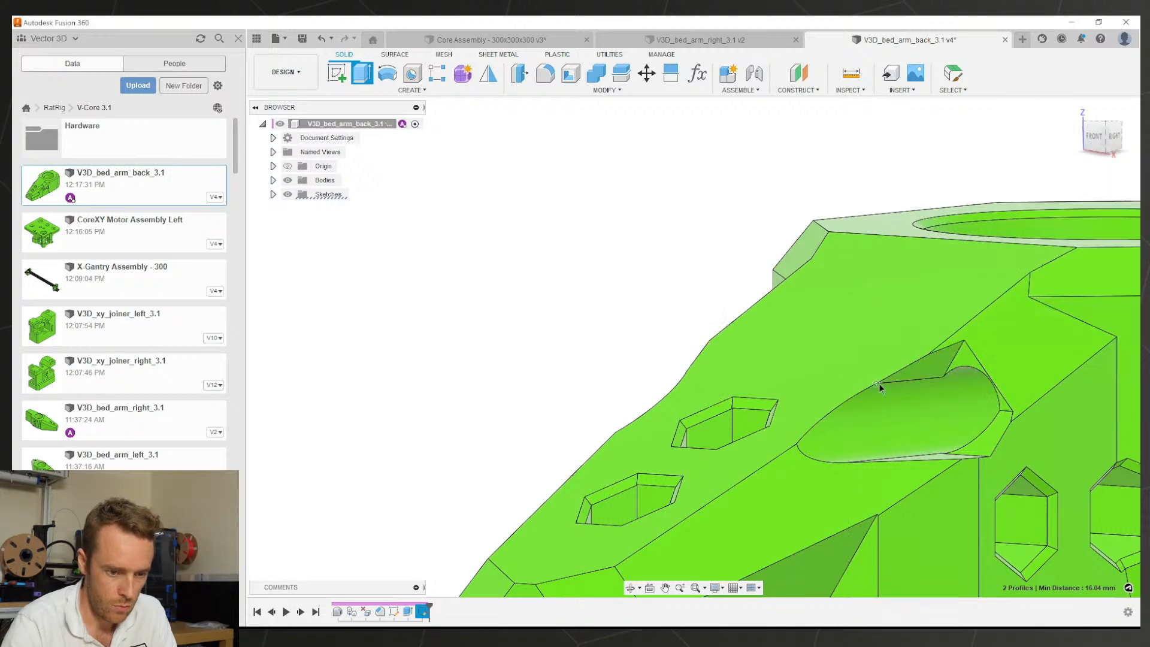
scroll(876, 382, "down", 4)
middle_click_drag(884, 383, 811, 354)
scroll(795, 333, "up", 3)
middle_click_drag(827, 457, 671, 270)
left_click(646, 79)
left_click(680, 267)
scroll(679, 269, "up", 3)
middle_click_drag(580, 242, 632, 359)
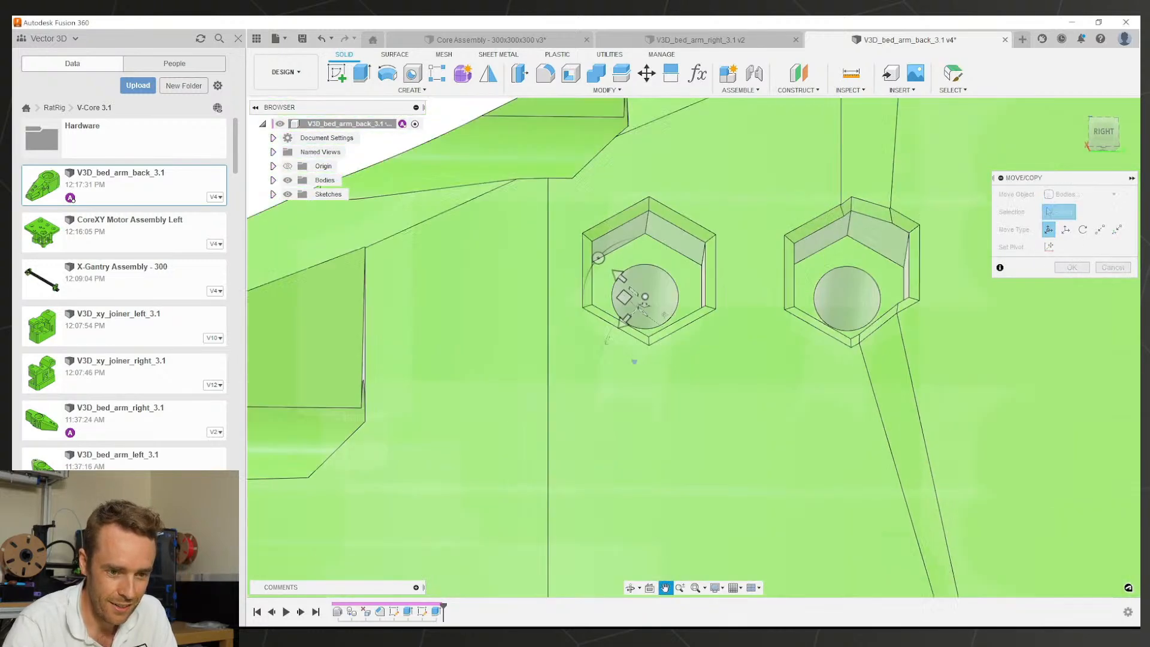
scroll(635, 353, "up", 3)
left_click(1072, 195)
left_click(1066, 236)
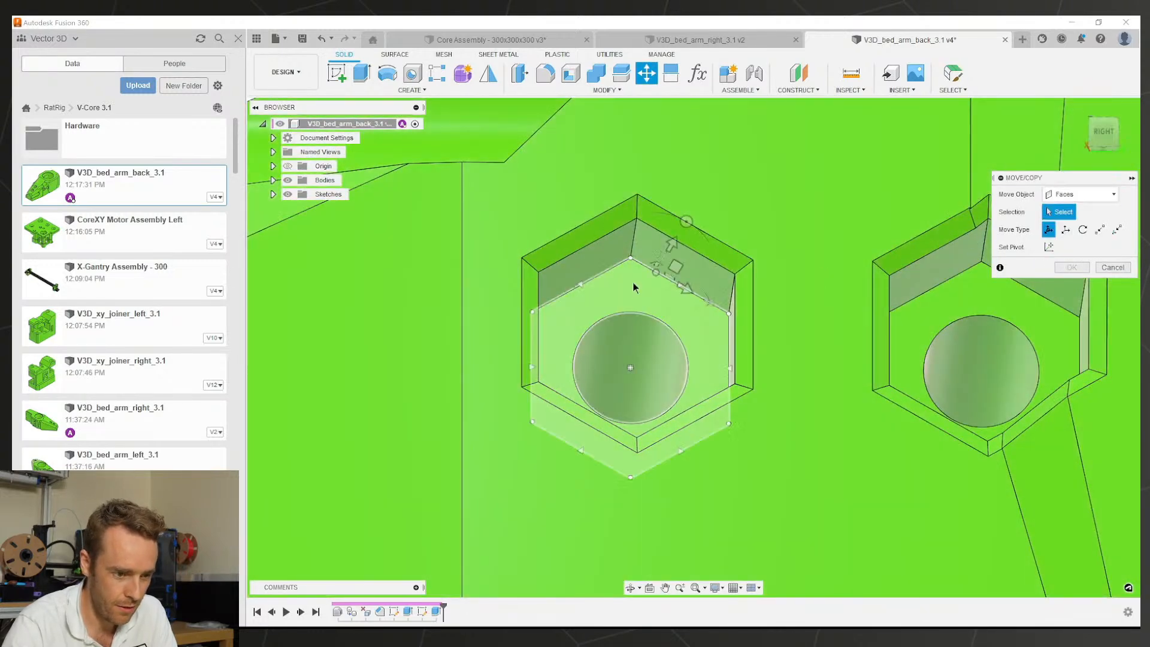
left_click(623, 263)
left_click(685, 251)
left_click(584, 235)
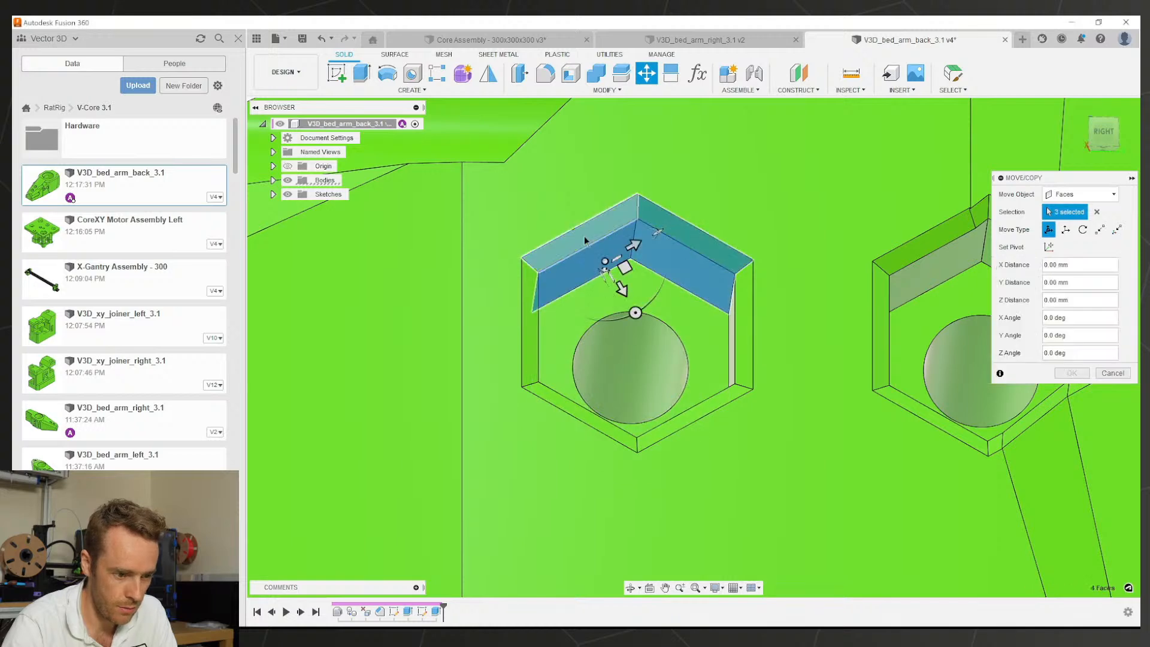
left_click(532, 336)
left_click(582, 413)
left_click(682, 420)
left_click(743, 347)
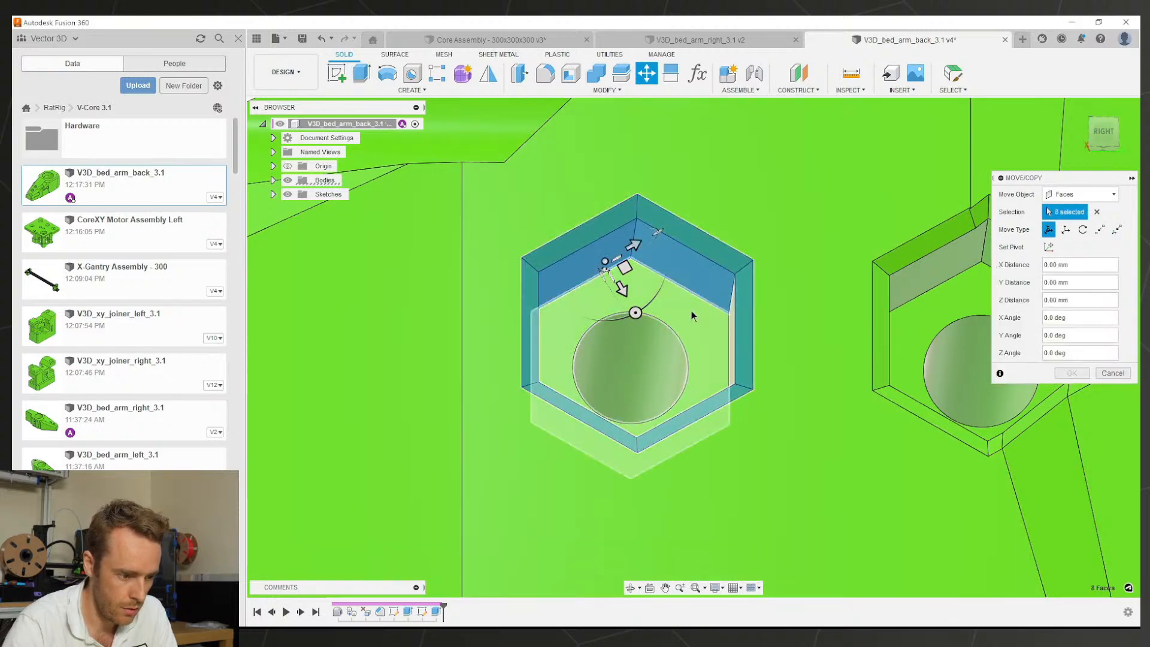
middle_click_drag(693, 312, 660, 339, "shift")
scroll(422, 396, "down", 2)
middle_click_drag(422, 397, 629, 195)
left_click(478, 362)
left_click(521, 390)
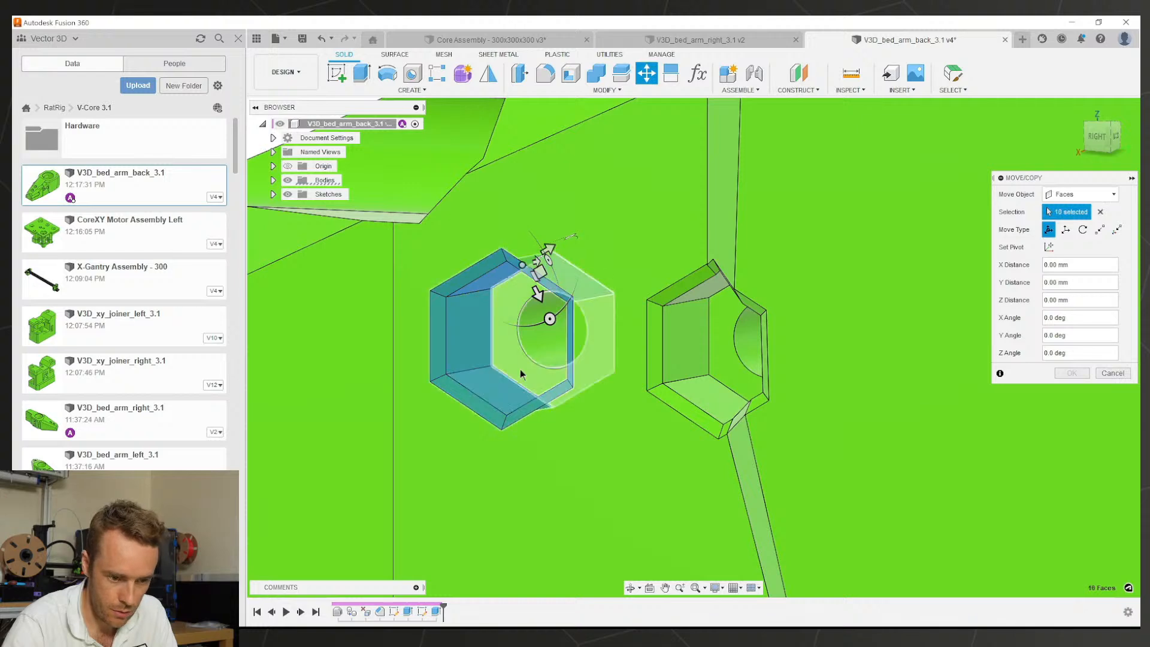
middle_click_drag(520, 369, 615, 406, "shift")
left_click(851, 389)
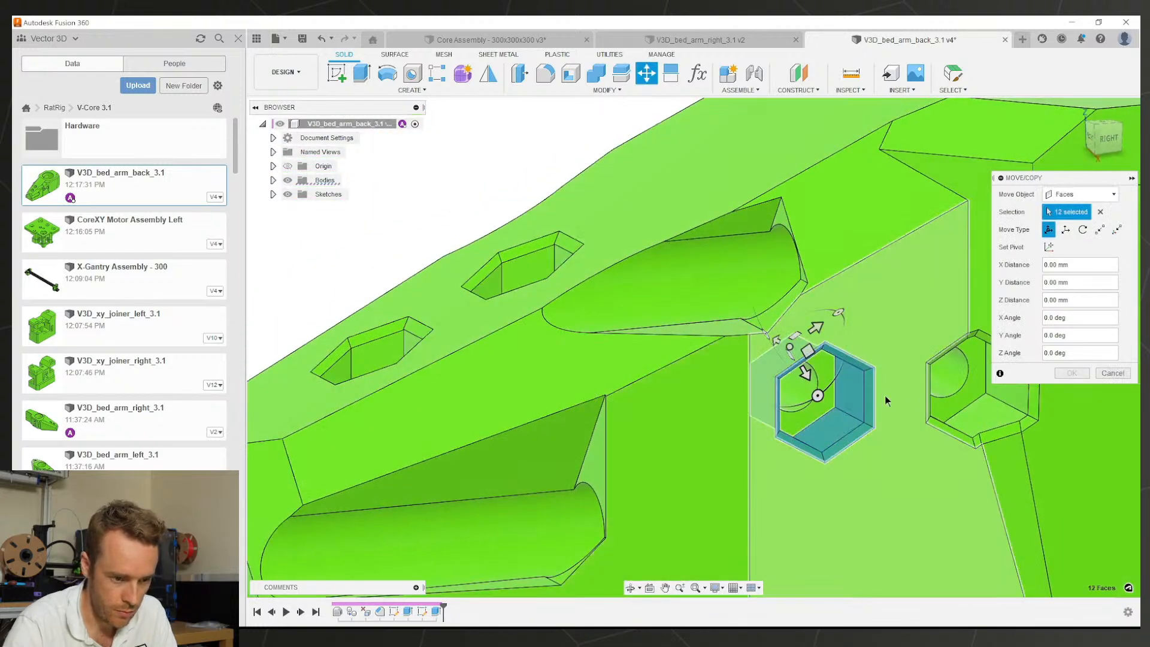
middle_click_drag(981, 419, 716, 400)
scroll(716, 400, "up", 2)
left_click(757, 365)
left_click(727, 396)
middle_click_drag(721, 342, 670, 358, "shift")
left_click(645, 250)
scroll(669, 358, "up", 2)
left_click(559, 351)
middle_click_drag(605, 327, 616, 364, "shift")
left_click(612, 477)
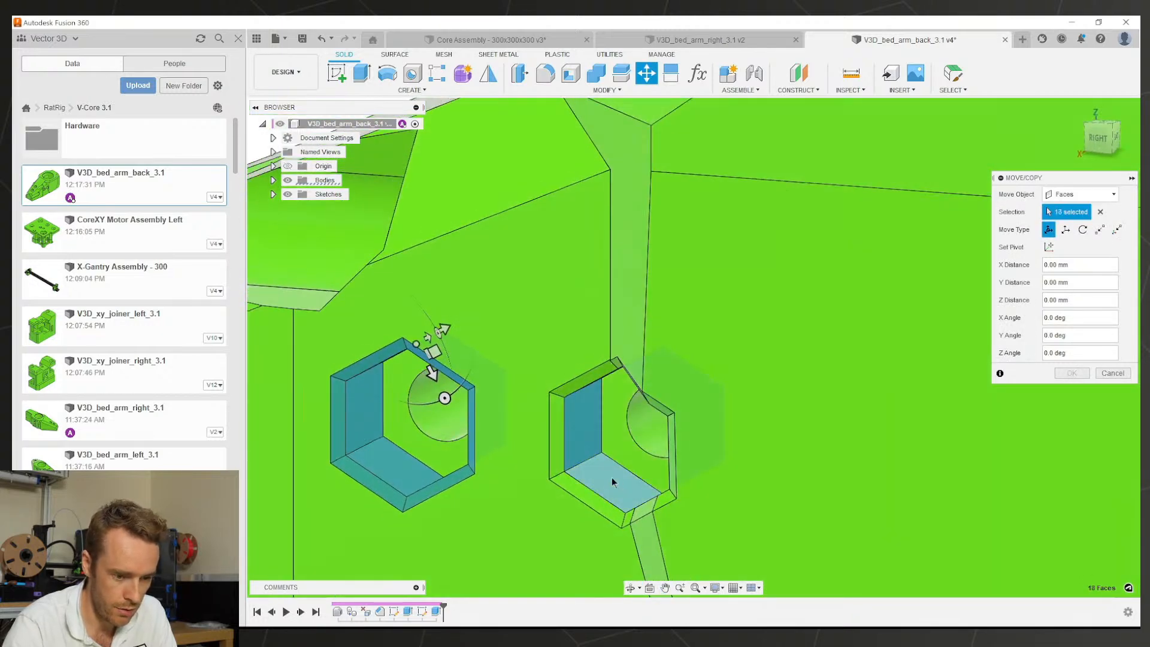
middle_click_drag(613, 477, 661, 421)
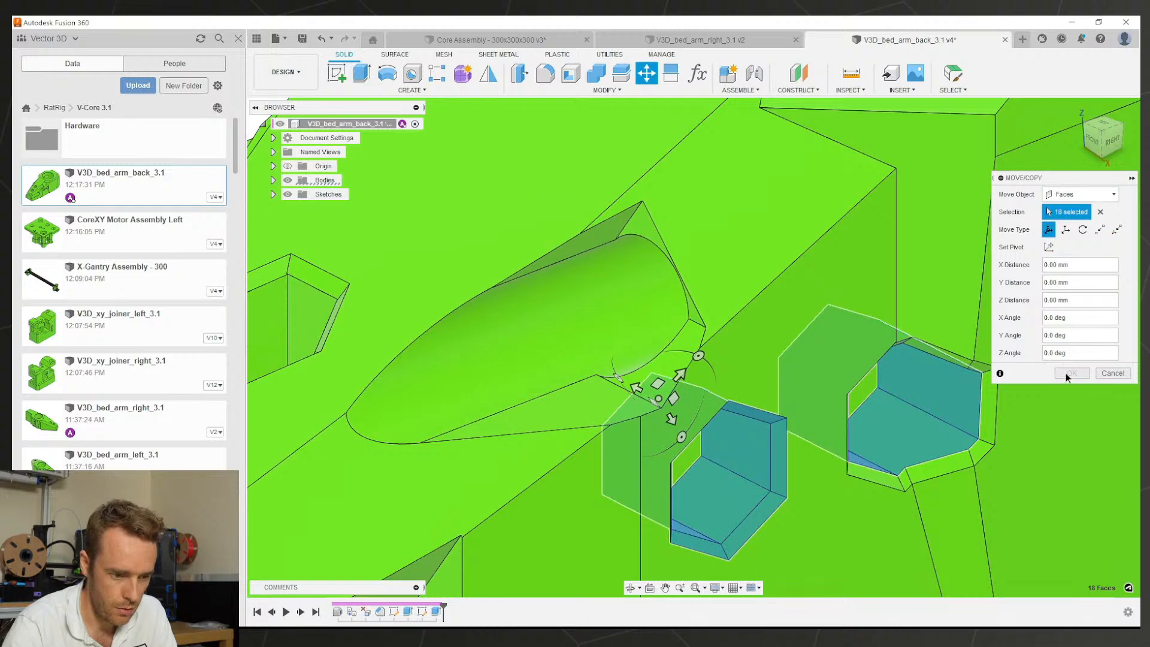
middle_click_drag(738, 440, 698, 415, "shift")
left_click(1113, 374)
scroll(849, 389, "down", 4)
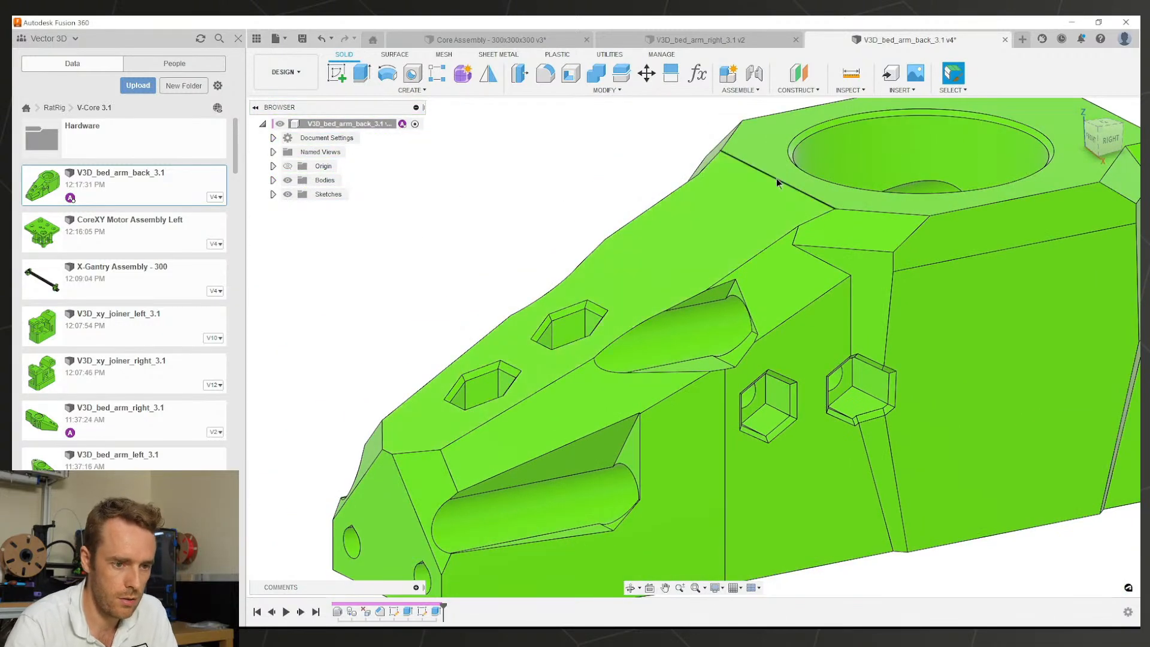
key("ctrl+s")
Step: Save the new version and delete the right hex recess's top chamfer face
key("Return")
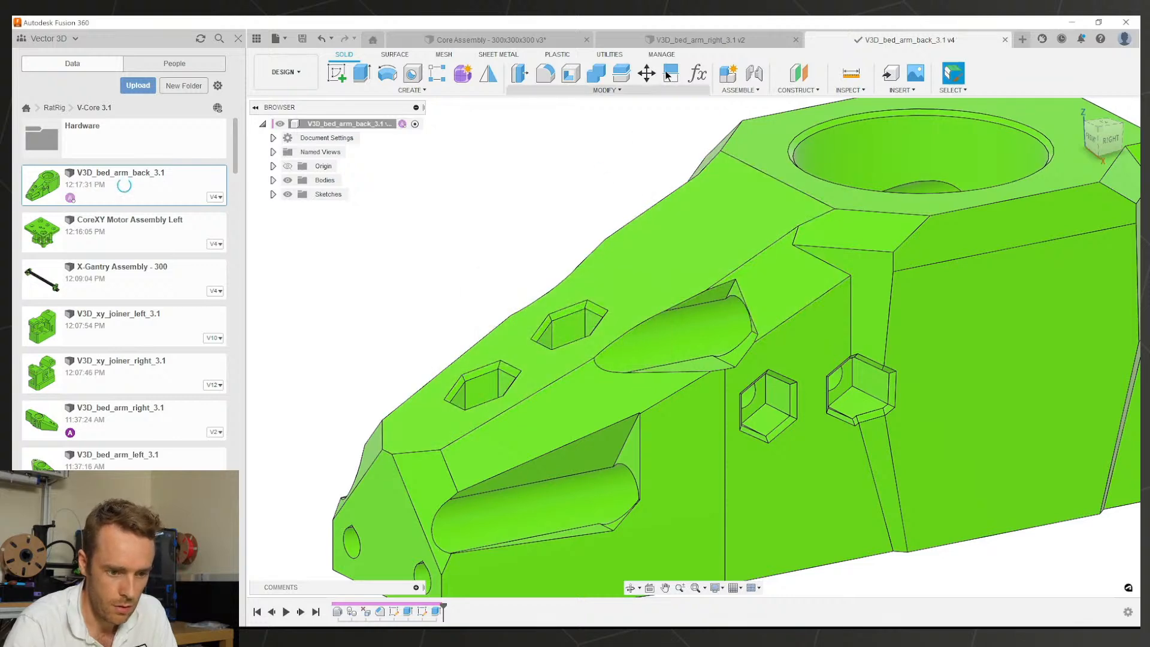
scroll(867, 366, "up", 5)
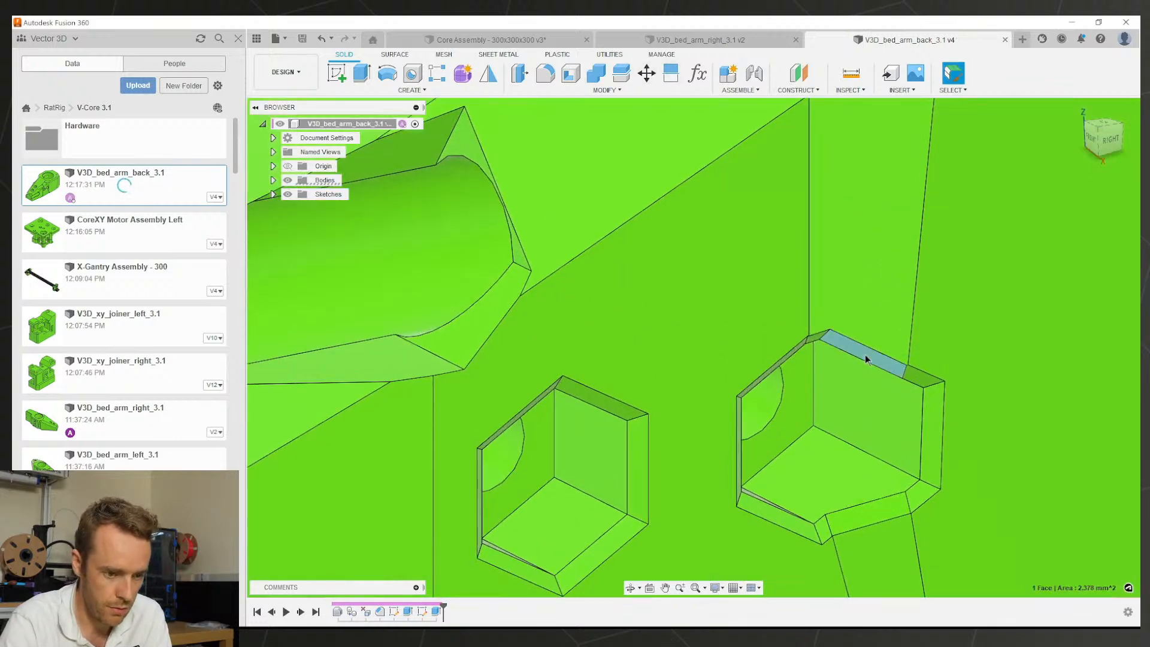
left_click(865, 354)
key("Delete")
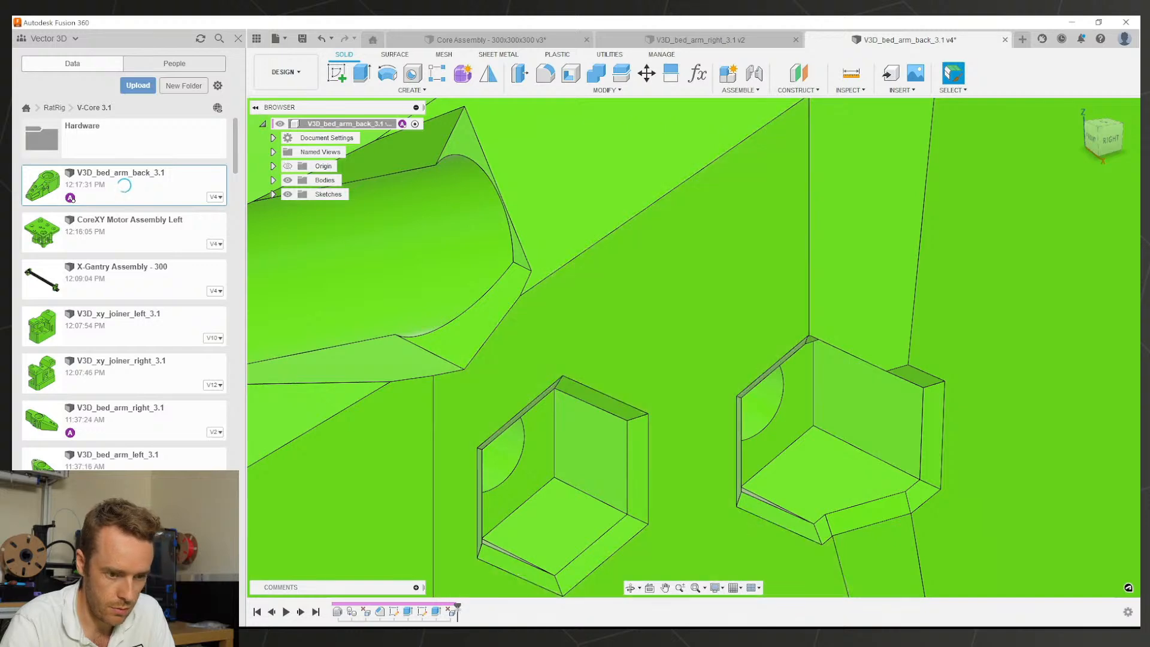
Step: Extend the face deletion to all remaining chamfer strips of both hex recesses
double_click(452, 611)
scroll(845, 403, "down", 3)
scroll(845, 403, "down", 2)
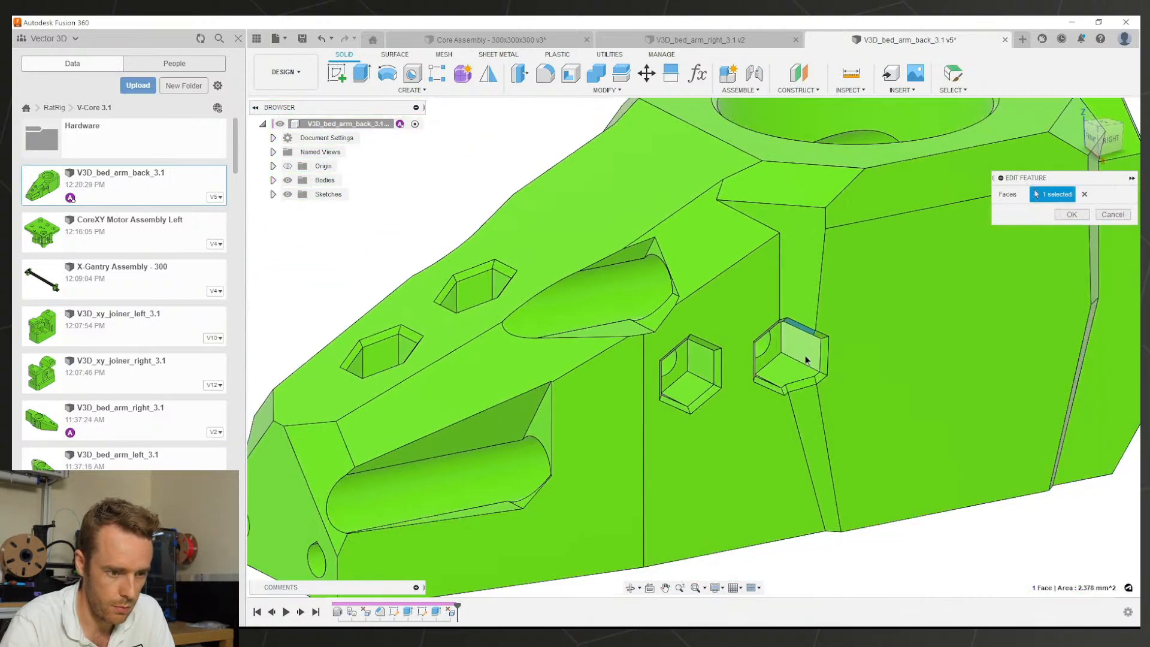
middle_click_drag(806, 359, 721, 232, "shift")
scroll(721, 232, "up", 4)
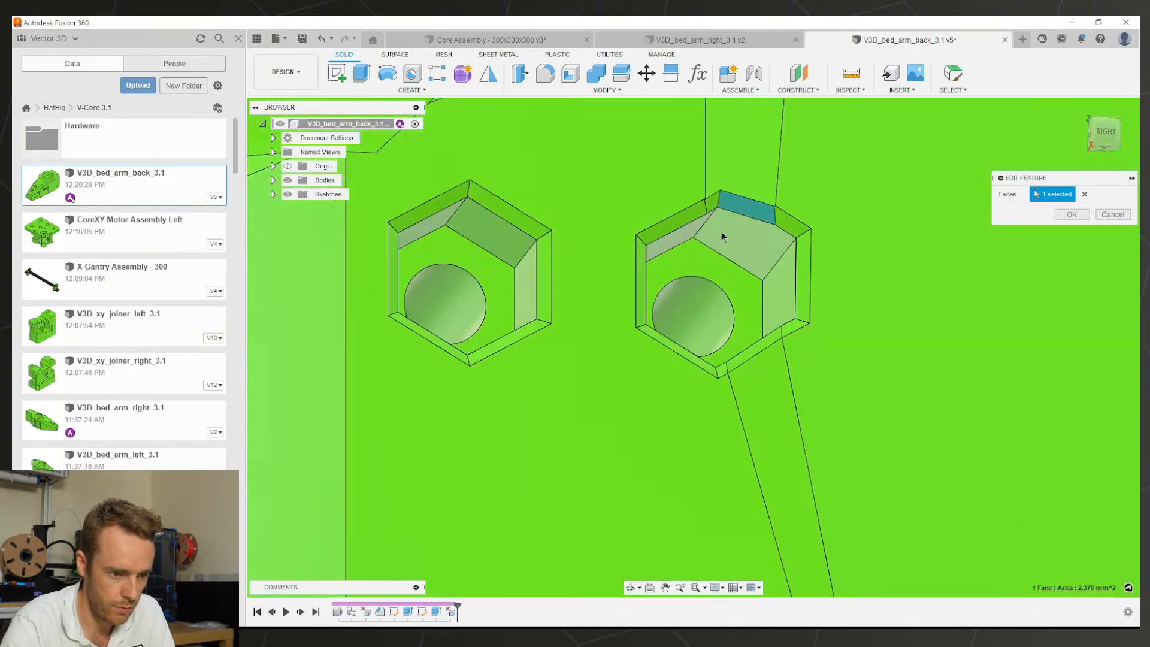
left_click(692, 210)
left_click(631, 277)
left_click(712, 385)
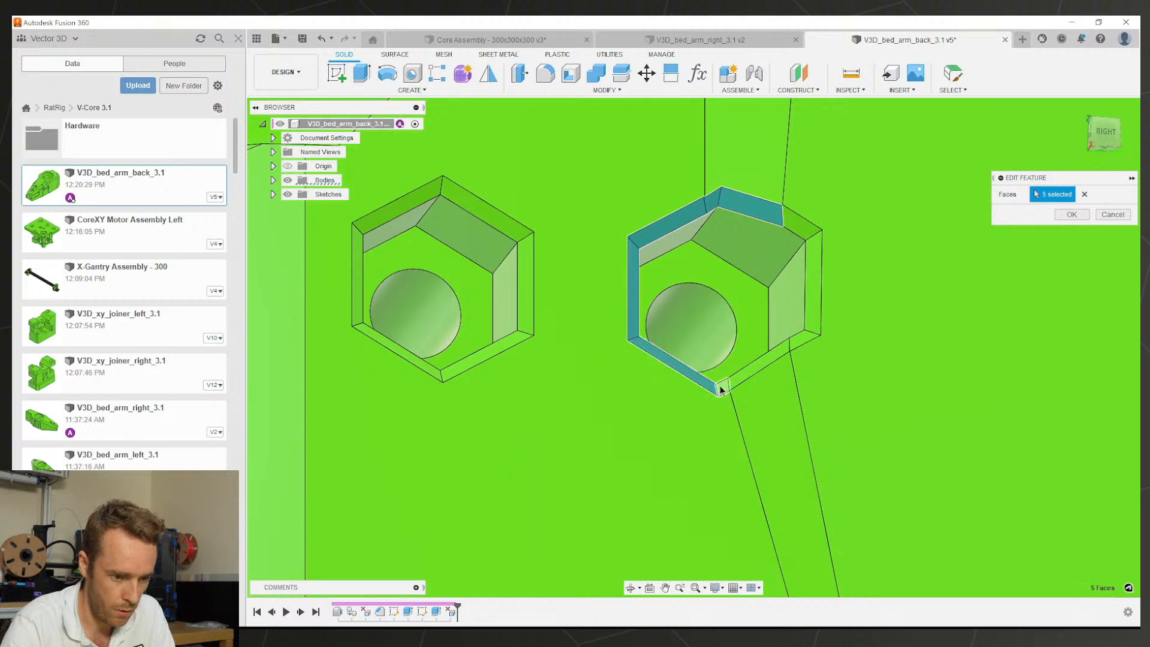
left_click(722, 388)
left_click(756, 367)
left_click(805, 333)
left_click(815, 258)
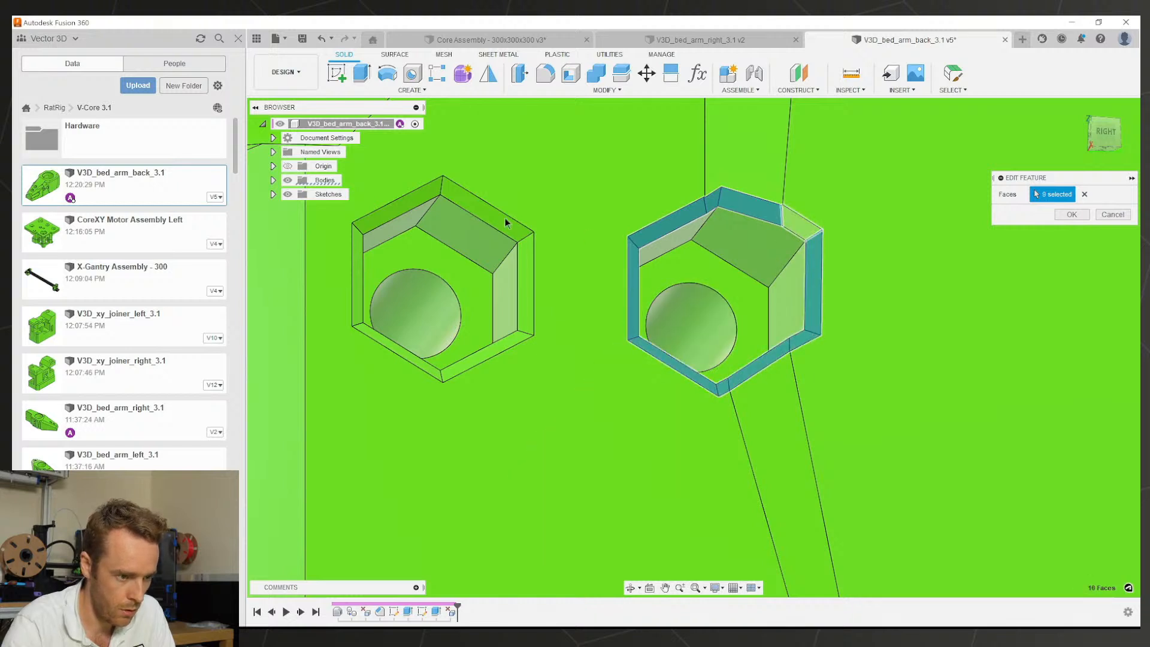
left_click(398, 210)
left_click(358, 263)
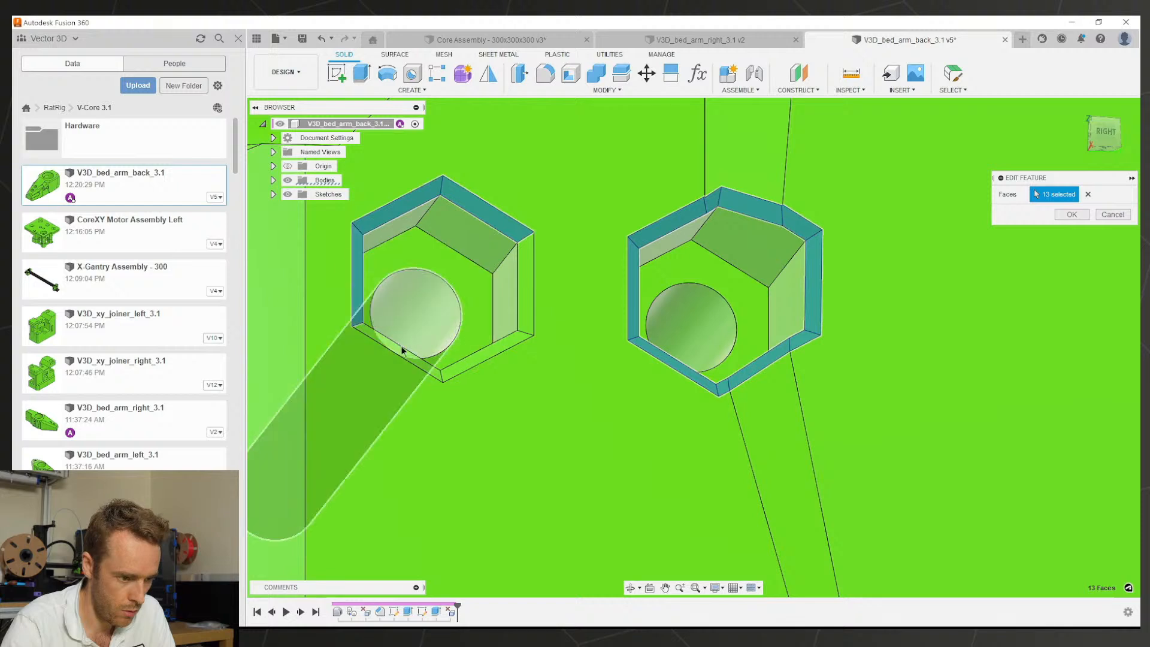
left_click(419, 360)
left_click(487, 346)
left_click(525, 270)
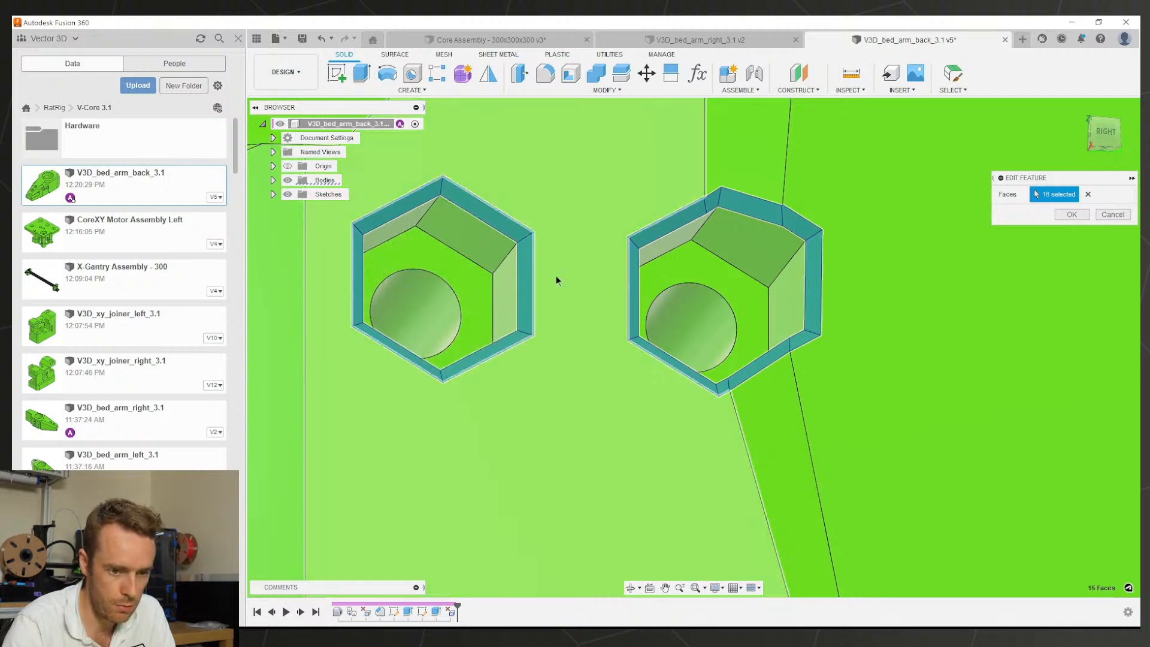
left_click(1082, 214)
Step: Start Move/Copy in face mode and select the hex pocket faces
scroll(781, 285, "down", 5)
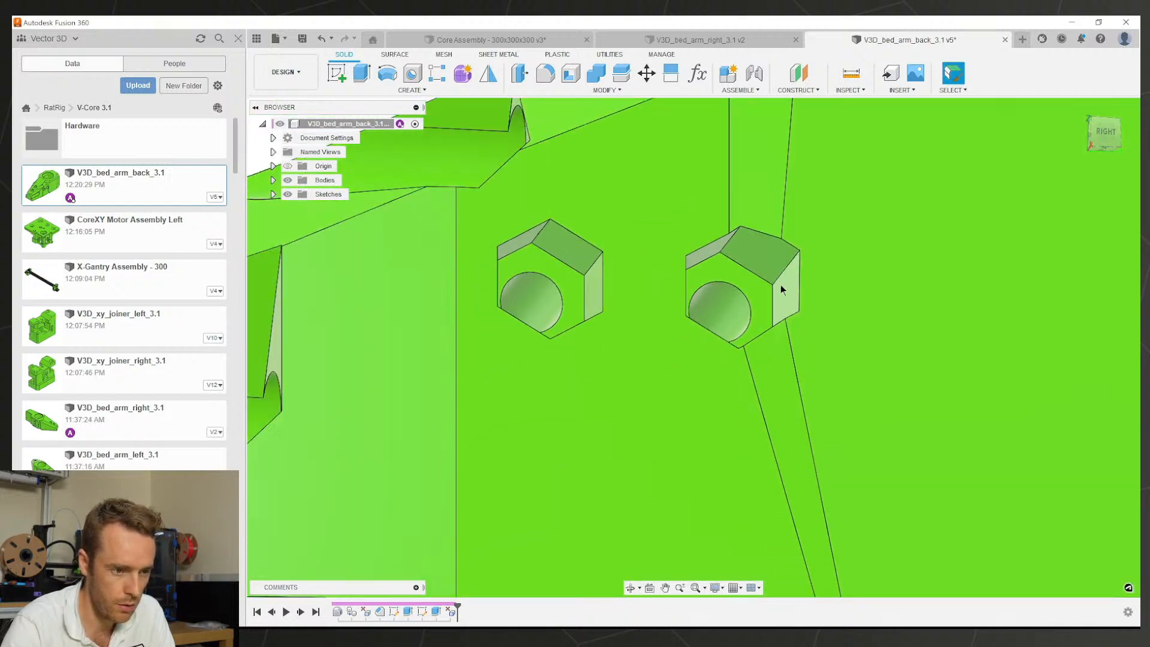
key("m")
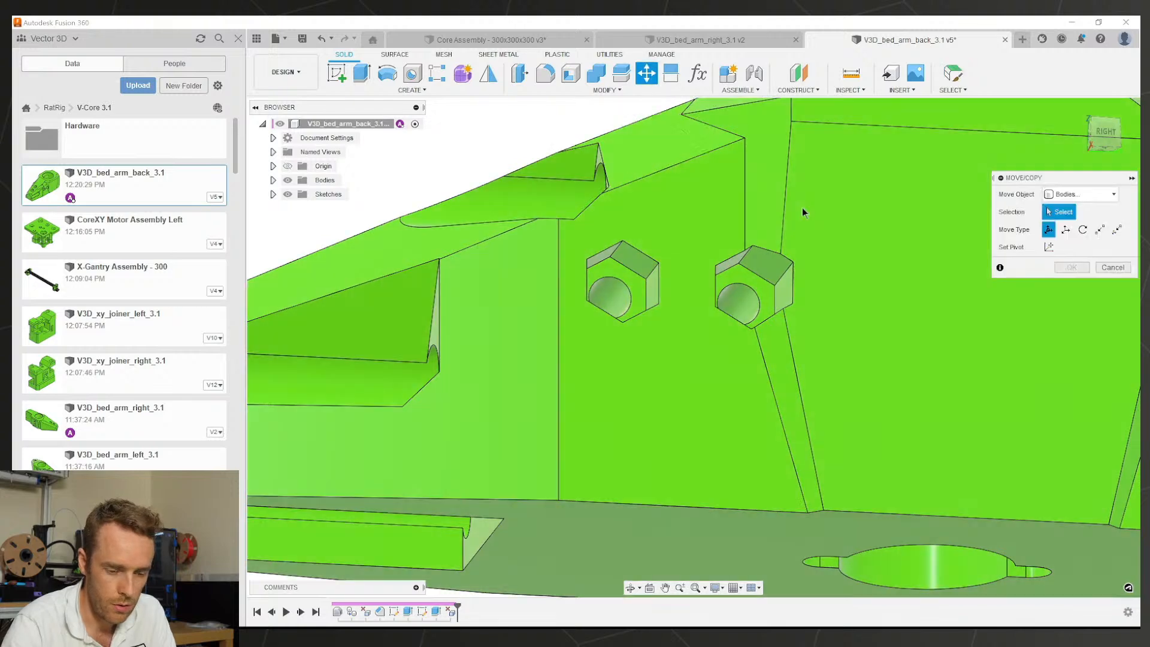
left_click(1067, 235)
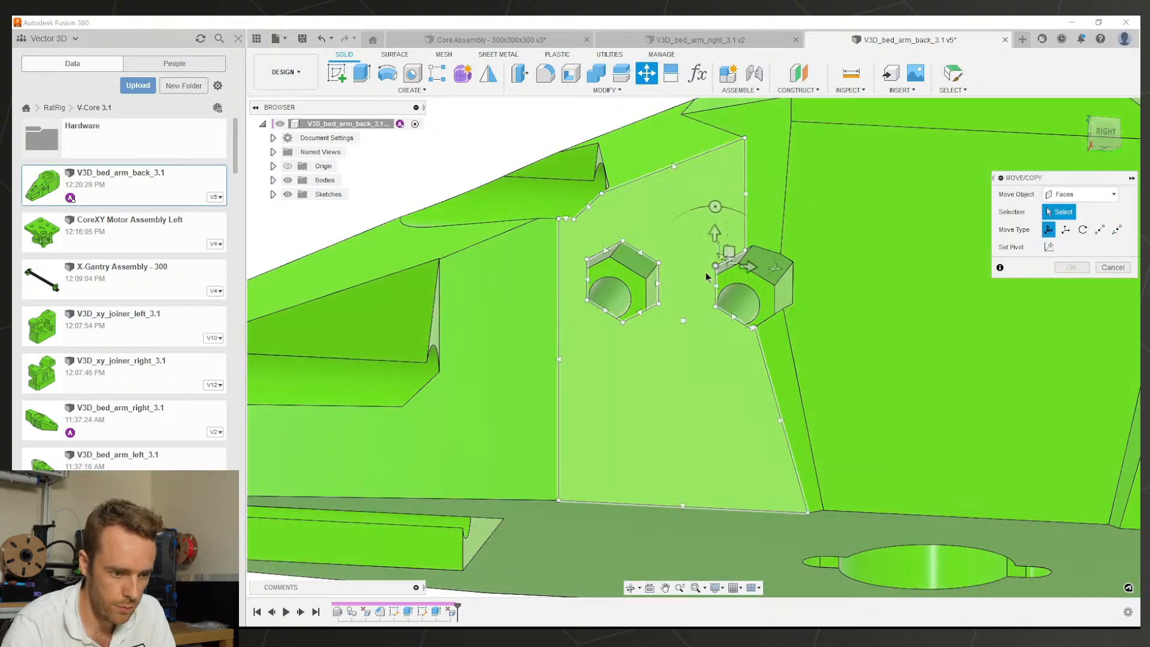
scroll(742, 276, "up", 3)
left_click(773, 254)
left_click(714, 268)
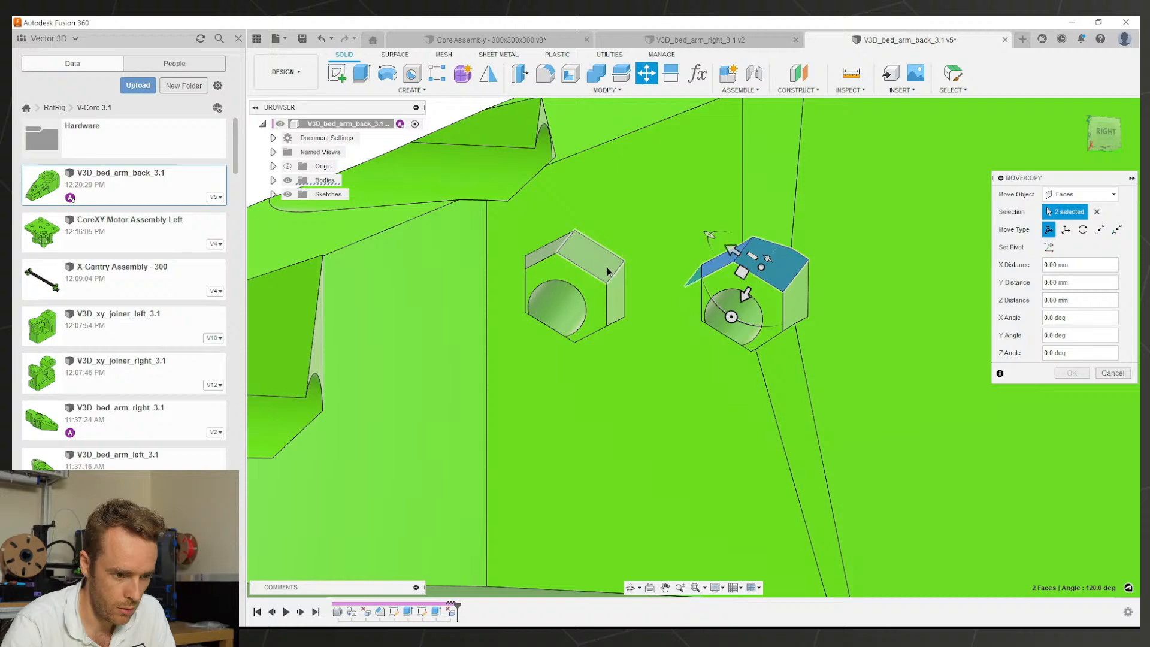
left_click(533, 259)
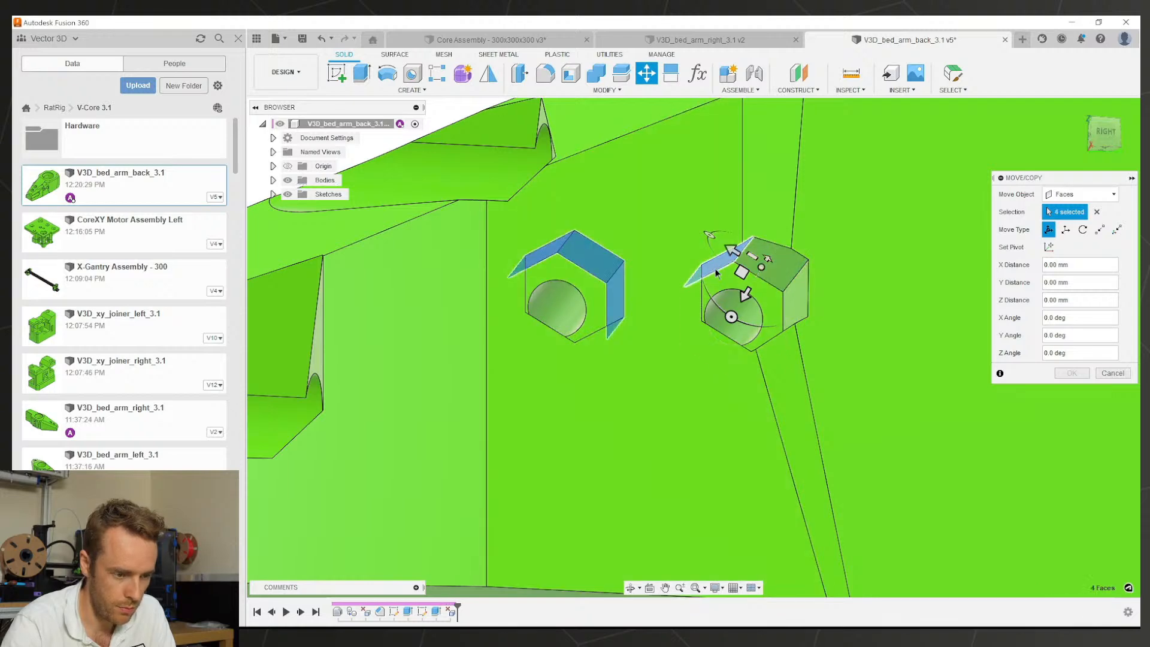
left_click(716, 273)
scroll(590, 301, "down", 3)
middle_click_drag(598, 303, 528, 352, "shift")
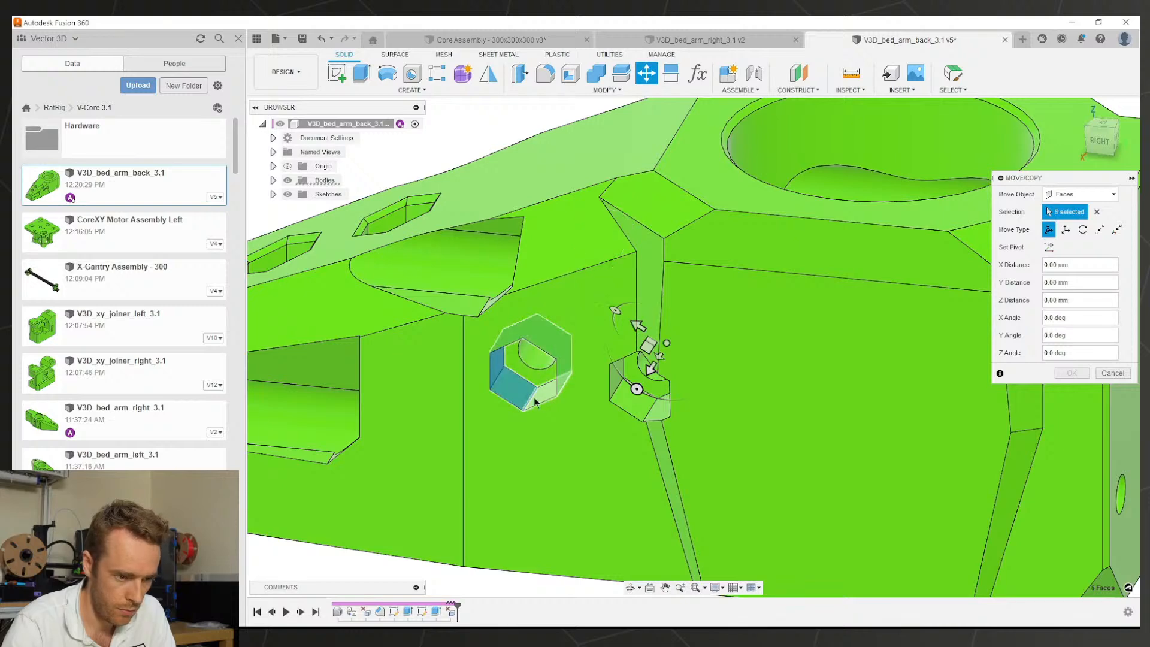
scroll(538, 373, "down", 3)
middle_click_drag(537, 373, 596, 339, "shift")
scroll(623, 342, "up", 3)
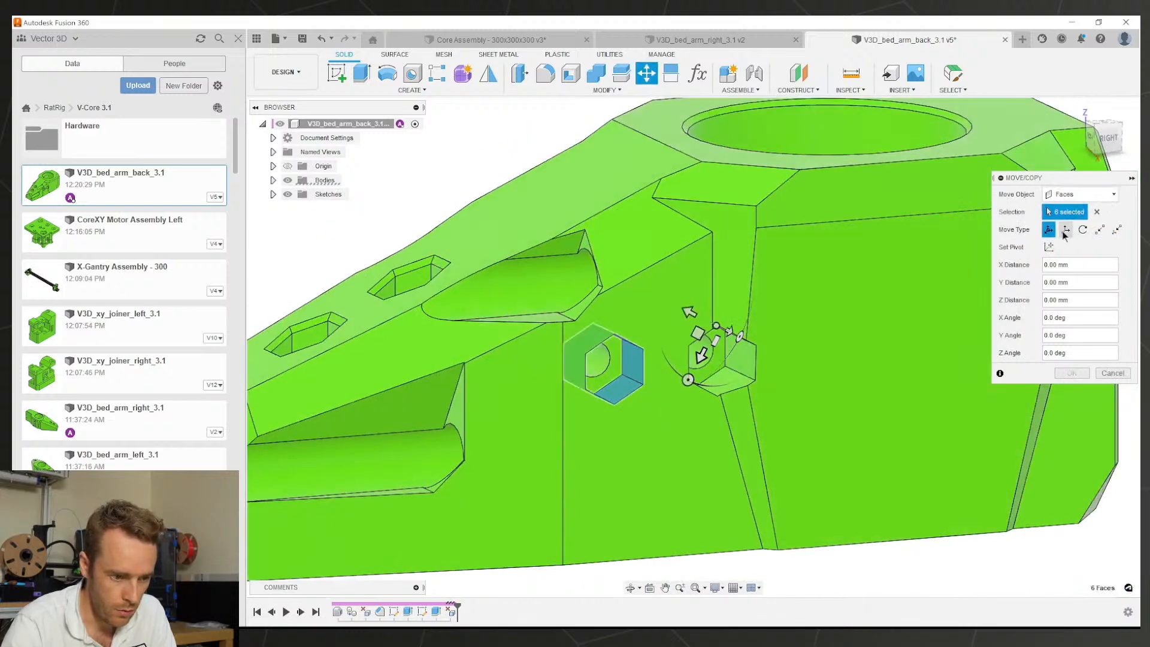
scroll(624, 377, "up", 1)
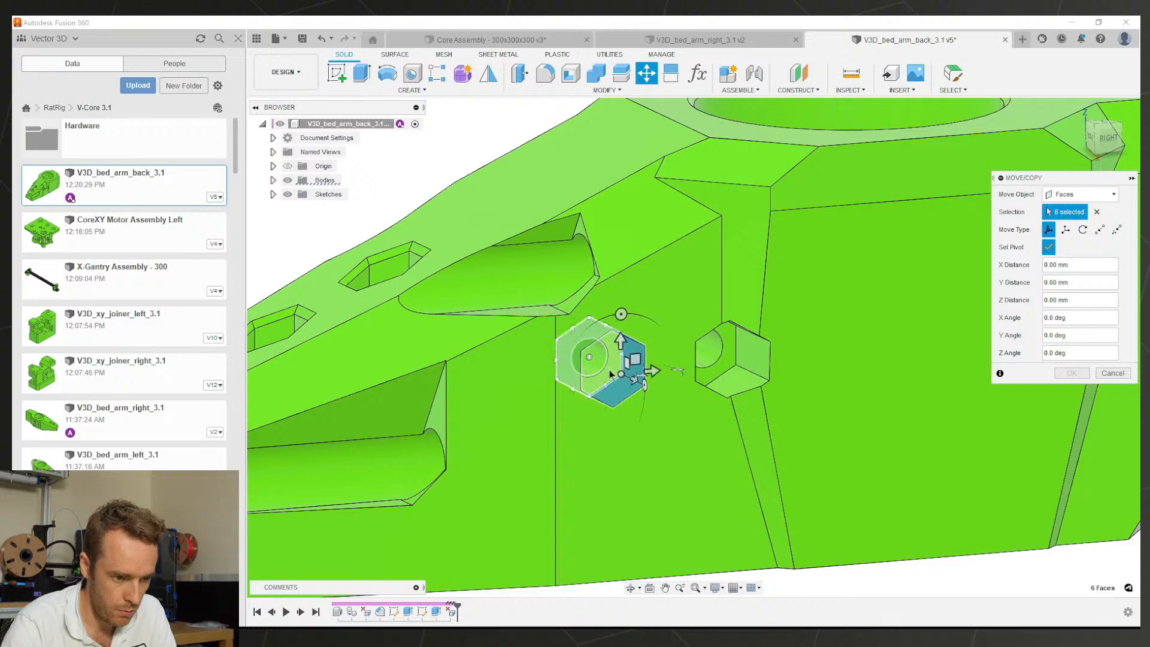
Step: Pivot on the left hole's centre and rotate the left pocket faces 35°
left_click(610, 374)
scroll(599, 372, "down", 2)
scroll(587, 374, "up", 5)
middle_click_drag(584, 373, 559, 365, "shift")
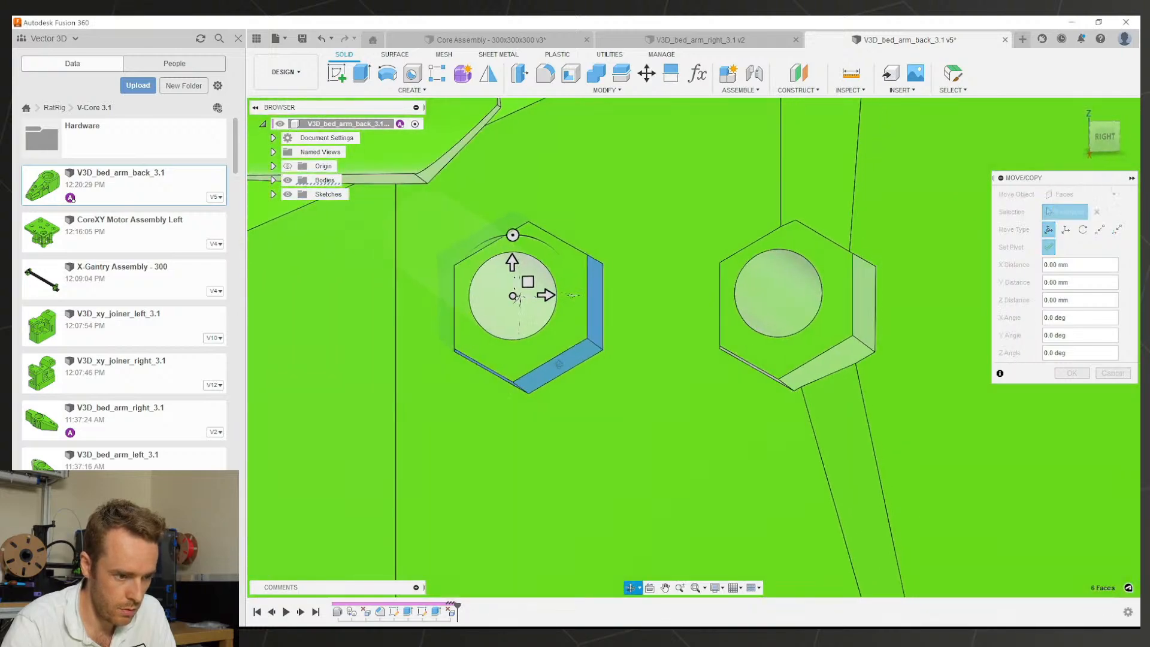
scroll(501, 314, "down", 4)
mouse_move(501, 313)
middle_mouse_down("shift")
mouse_move(699, 350)
mouse_move(498, 323)
mouse_move(496, 305)
middle_mouse_up("shift")
scroll(496, 303, "up", 3)
left_click(509, 263)
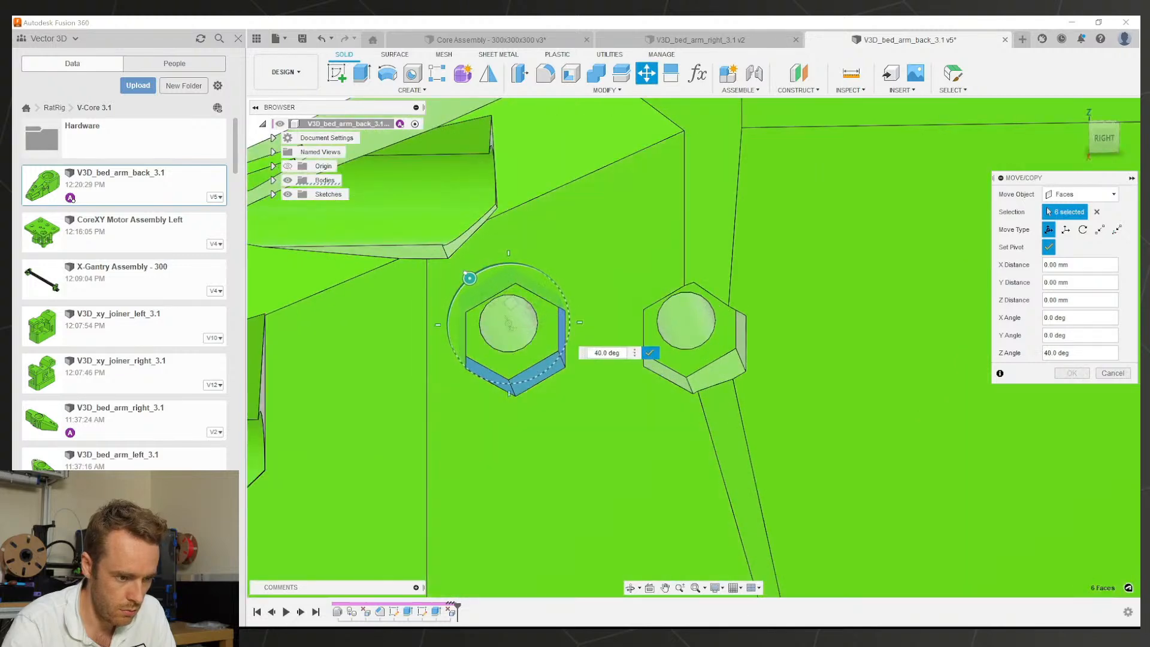
left_click(650, 353)
left_click_drag(508, 263, 492, 266)
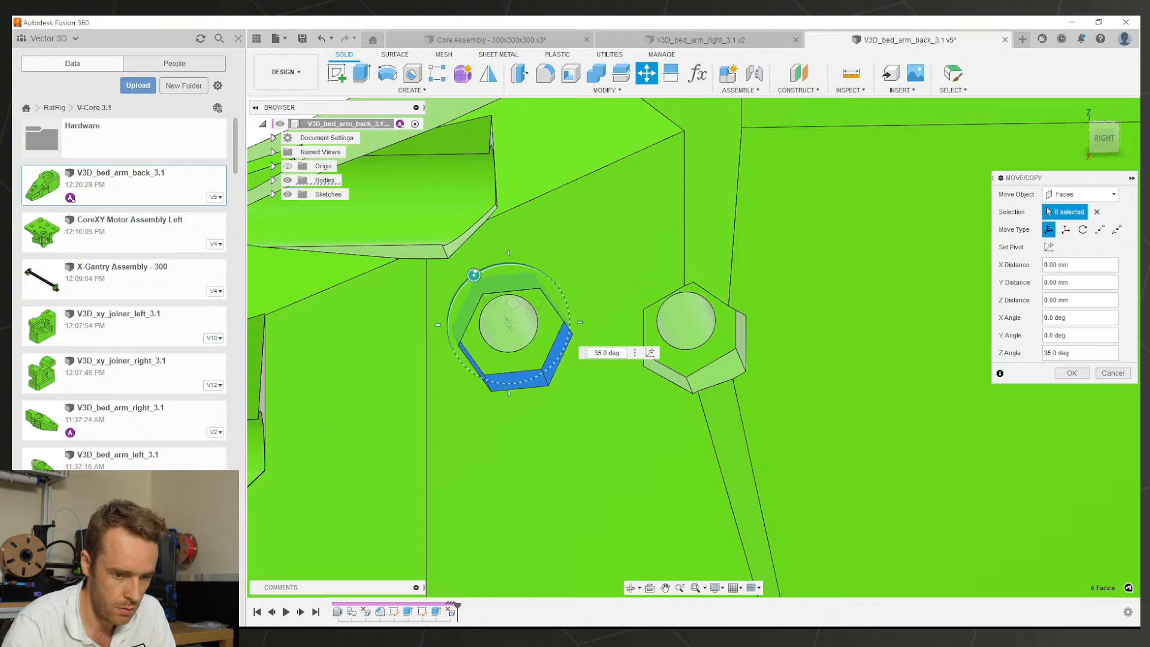
left_click(1071, 372)
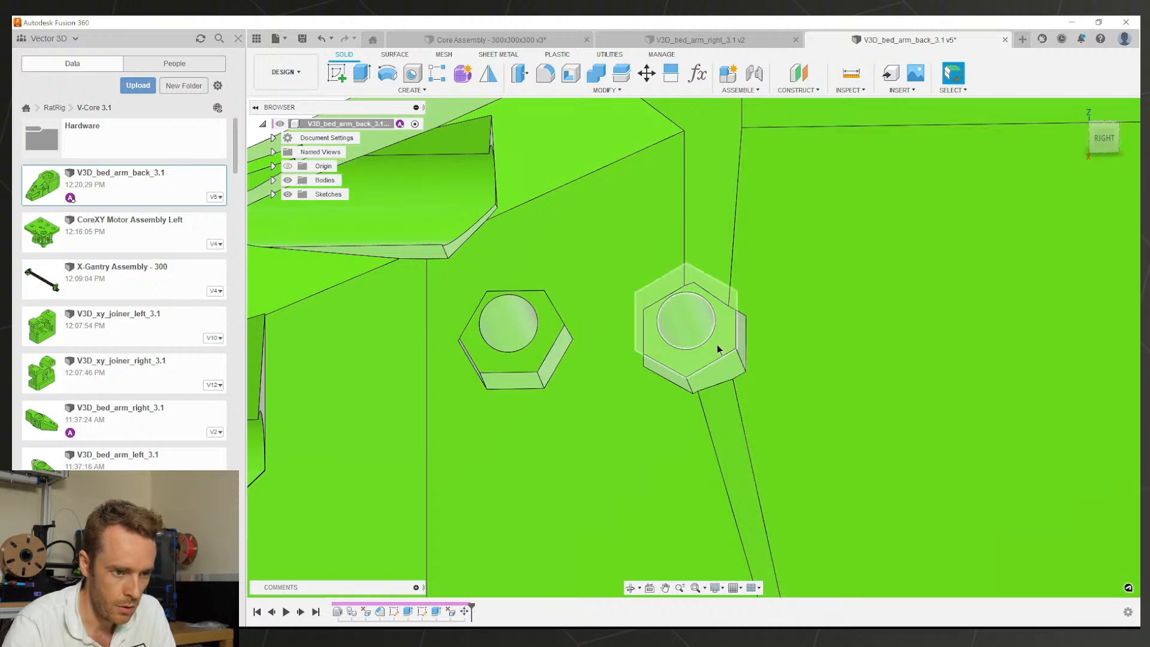
Step: Select the six faces of the right hex pocket for a Move/Copy
left_click(646, 73)
scroll(711, 353, "up", 2)
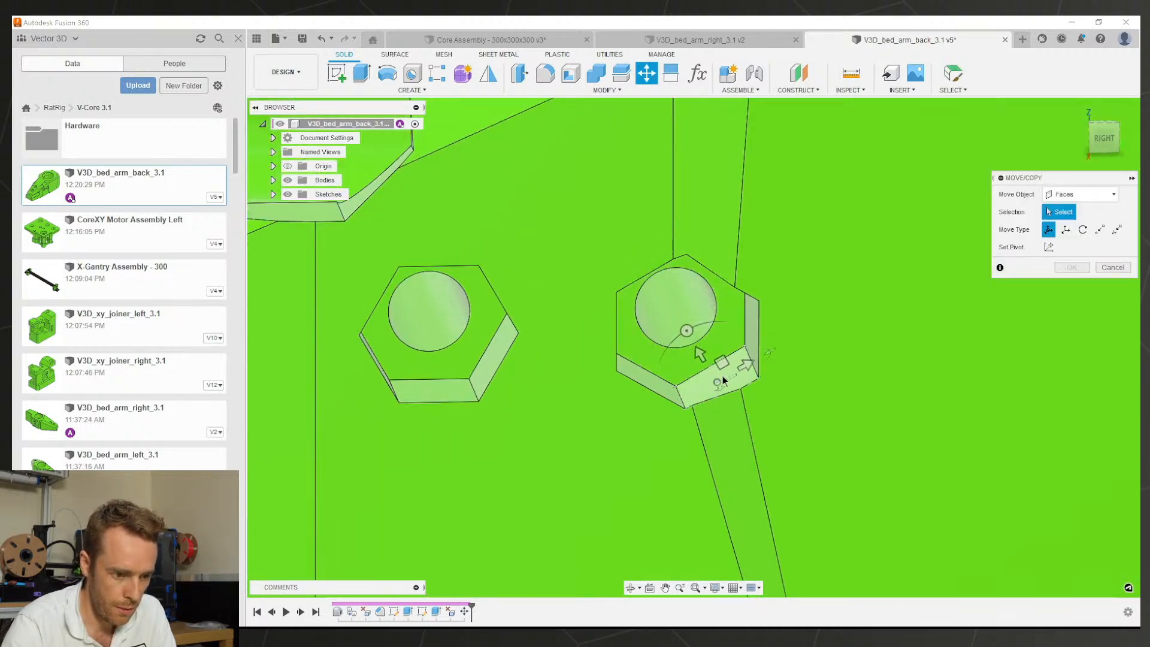
left_click(719, 378)
left_click(643, 380)
middle_click_drag(644, 381, 679, 339, "shift")
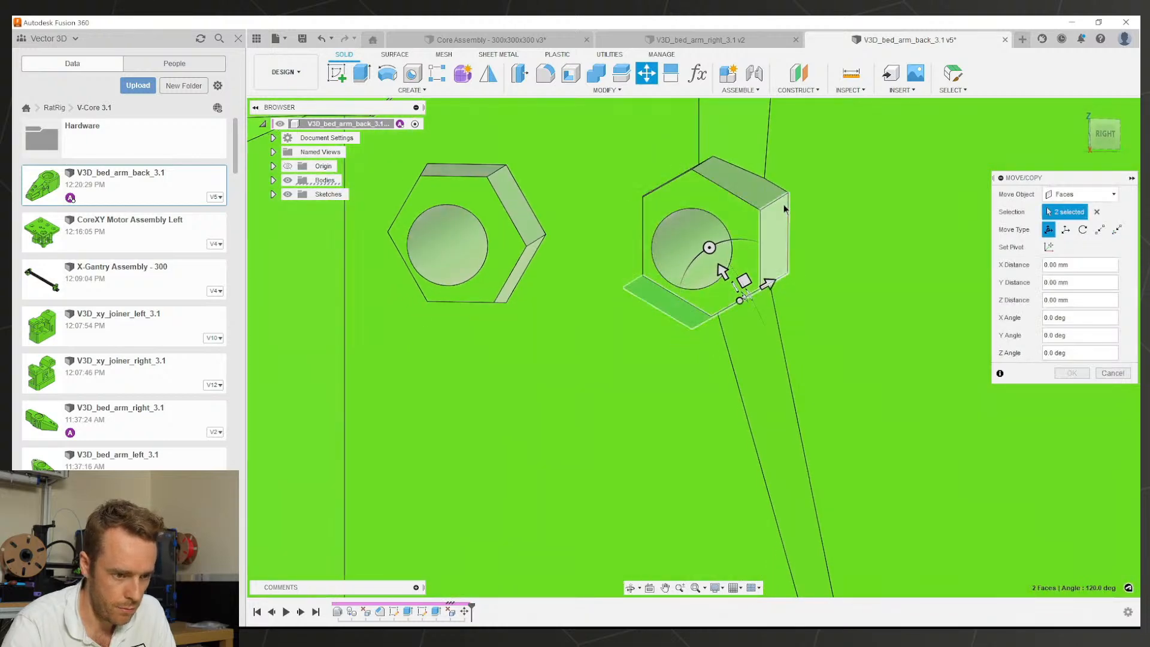
middle_click_drag(756, 190, 689, 261, "shift")
left_click(576, 221)
Step: Set the pivot at the hole centre and rotate the pocket 30°
left_click(1049, 247)
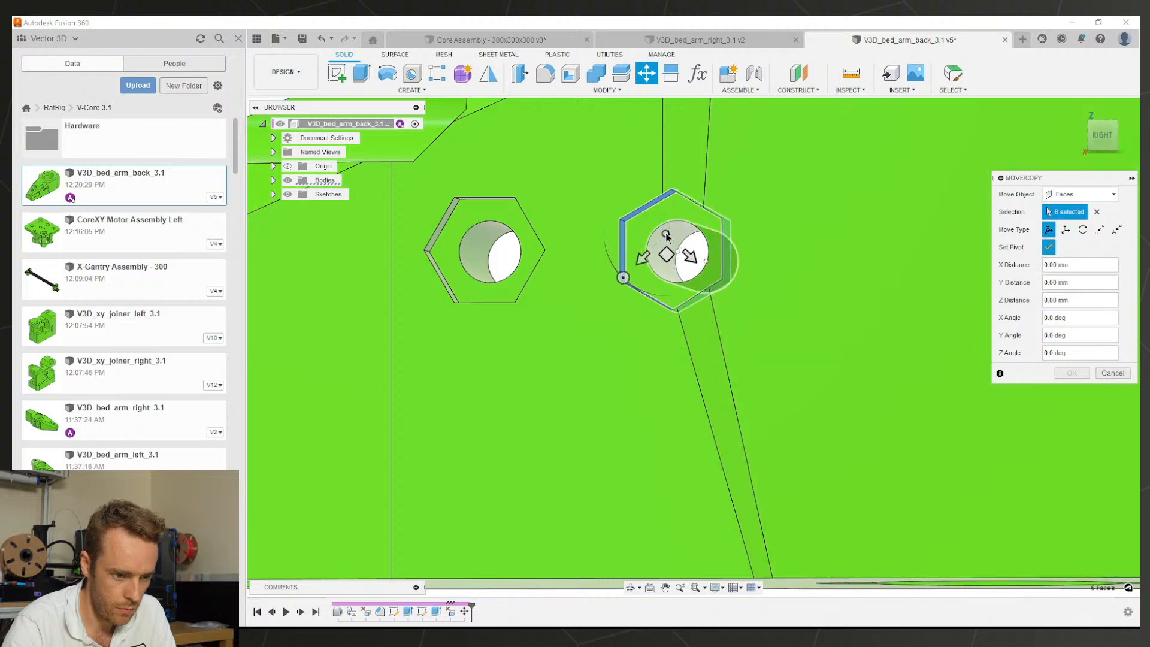
left_click(1049, 246)
left_click_drag(677, 190, 662, 192)
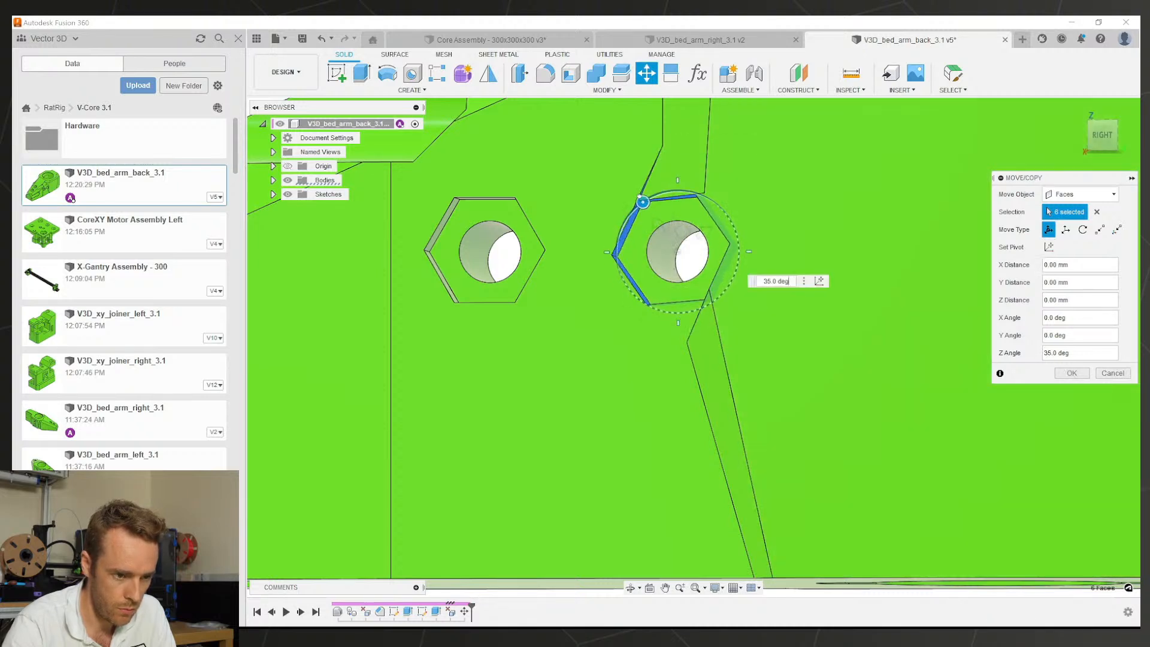
mouse_move(645, 197)
middle_mouse_down("shift")
mouse_move(631, 263)
mouse_move(611, 258)
mouse_move(616, 321)
mouse_move(605, 308)
mouse_move(645, 170)
mouse_move(607, 180)
mouse_move(640, 212)
middle_mouse_up("shift")
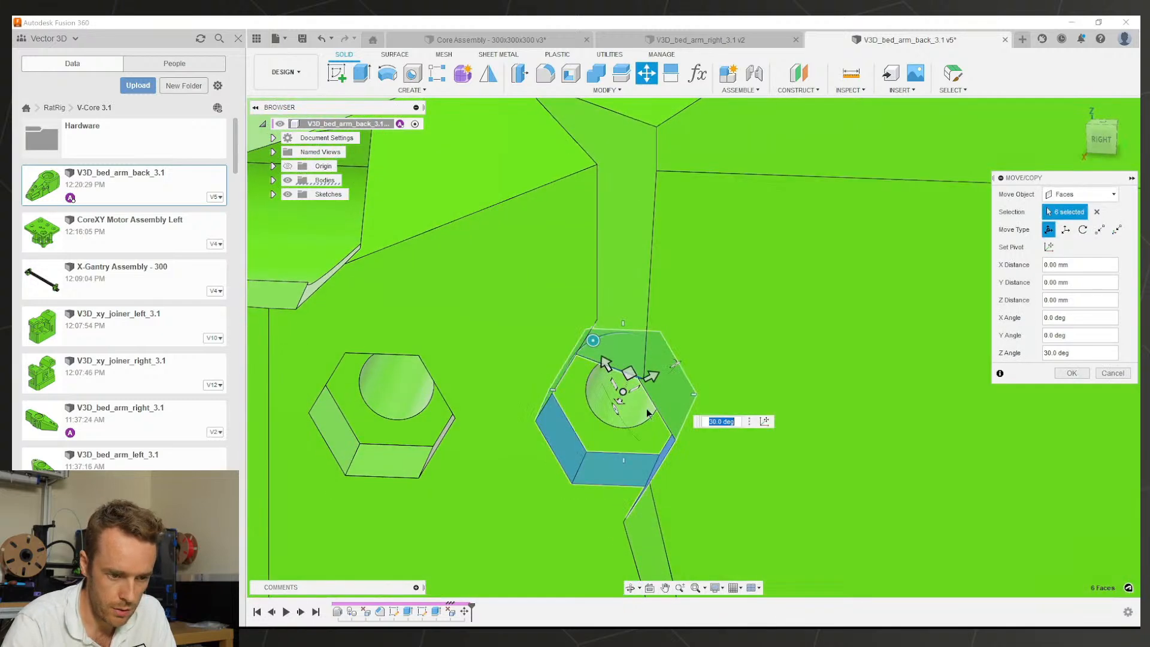
scroll(646, 411, "down", 2)
middle_click_drag(647, 411, 731, 447, "shift")
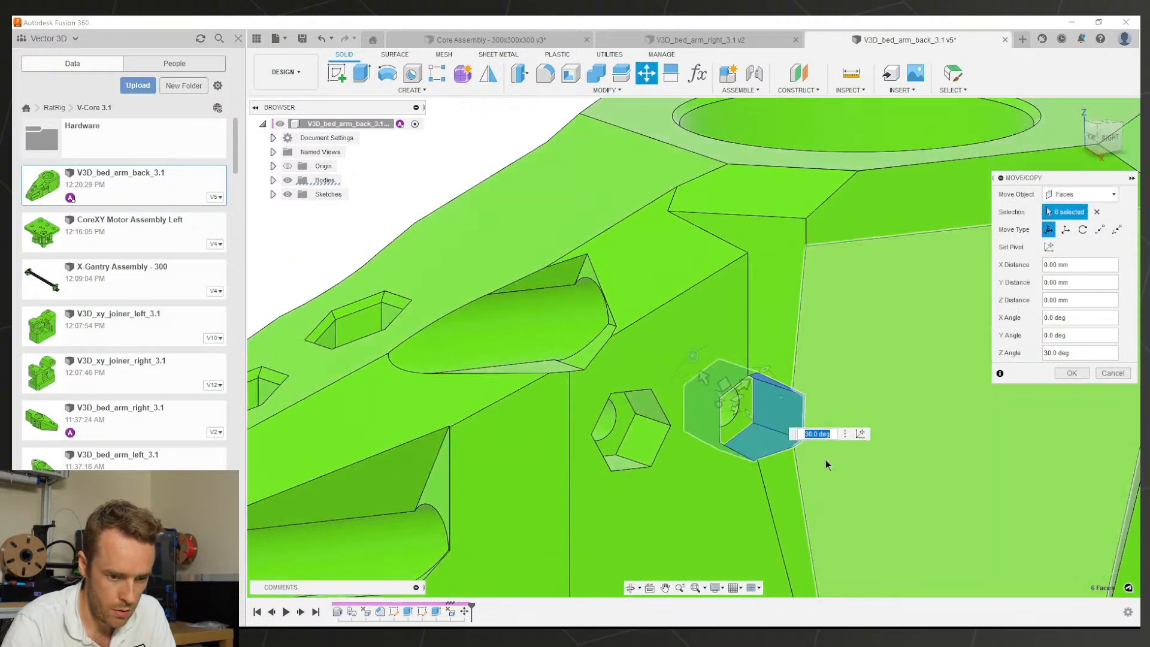
left_click(1072, 373)
Step: Select a face of the right pocket and orbit to face the right side squarely
scroll(828, 473, "up", 5)
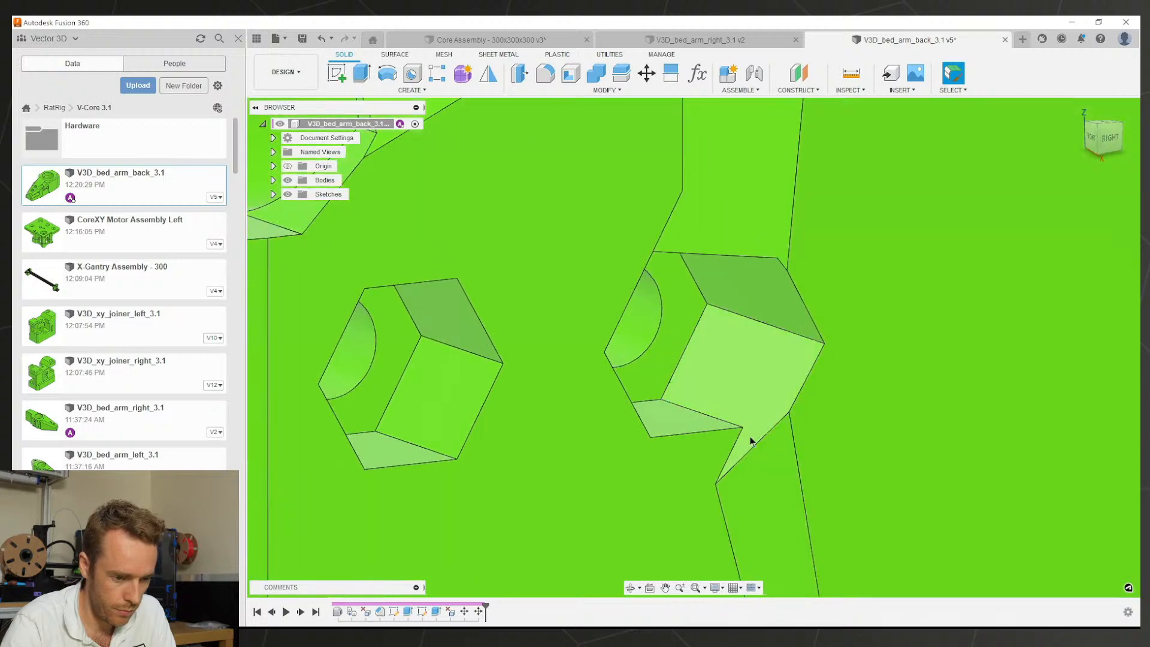
scroll(741, 446, "down", 4)
left_click(743, 445)
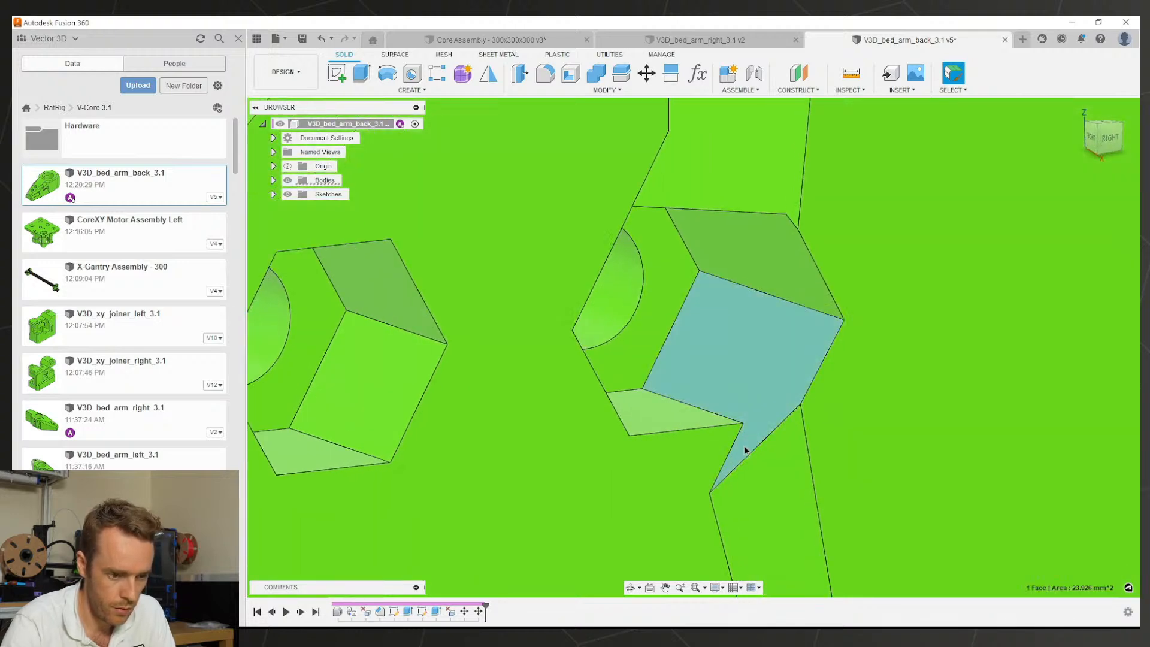
scroll(742, 444, "down", 6)
middle_click_drag(778, 387, 693, 393, "shift")
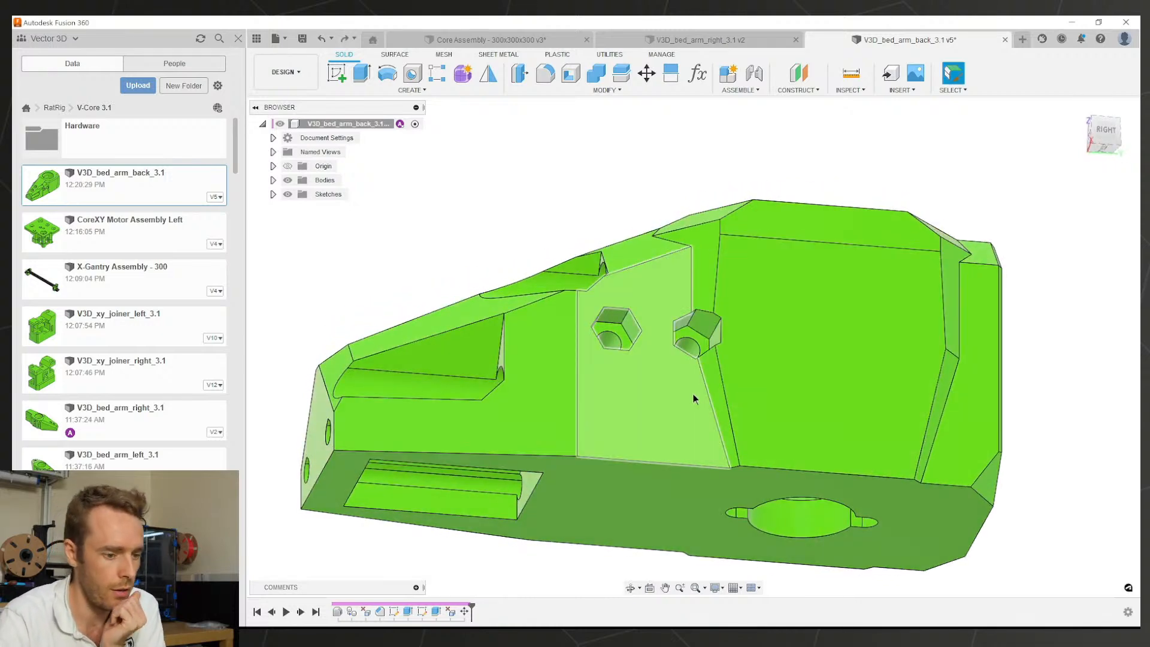
scroll(713, 333, "up", 5)
scroll(720, 348, "up", 2)
scroll(726, 357, "down", 4)
middle_click_drag(726, 351, 714, 382, "shift")
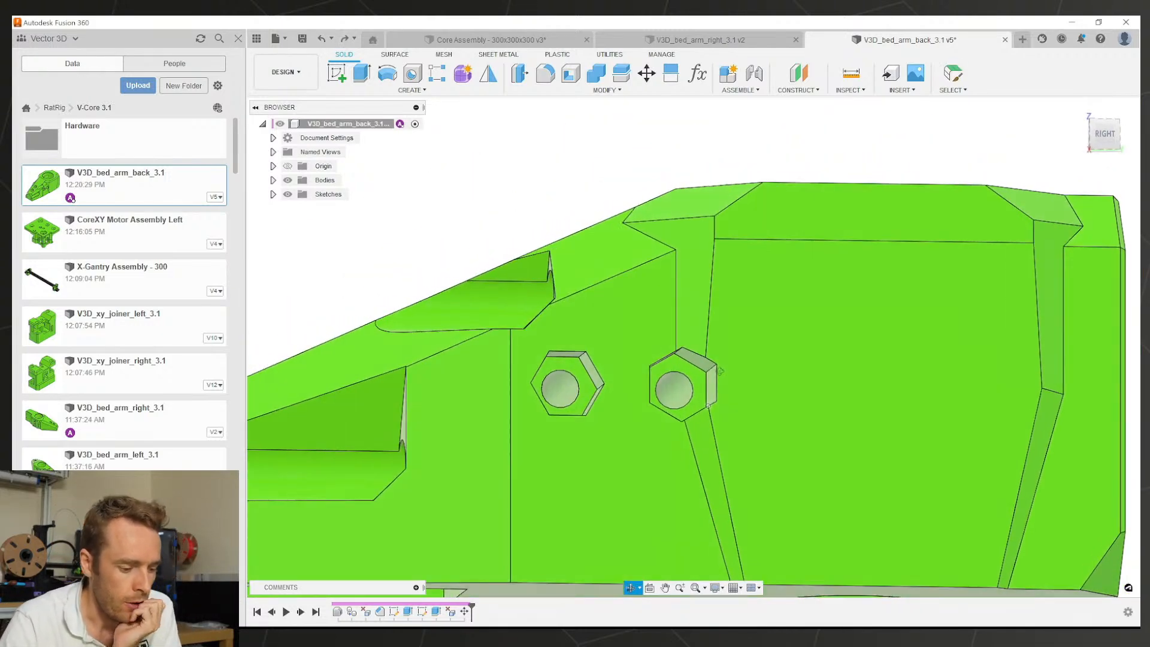
scroll(713, 382, "down", 1)
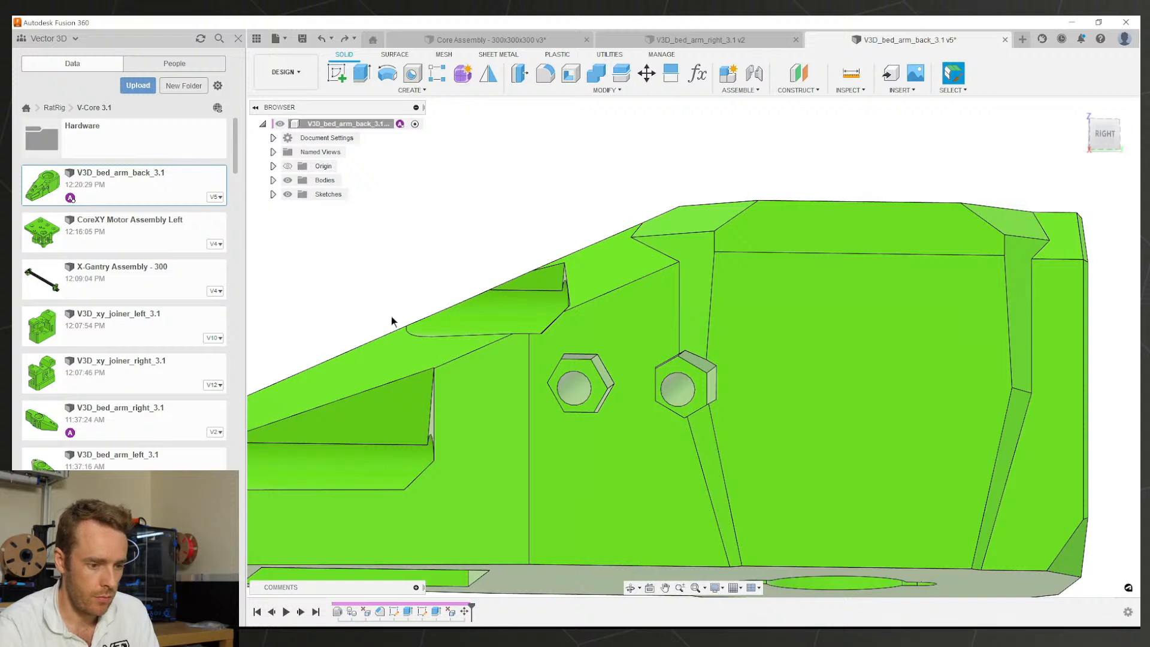
Step: Redo the pocket rotation, then edit it with a reset pivot to -60°
left_click(344, 39)
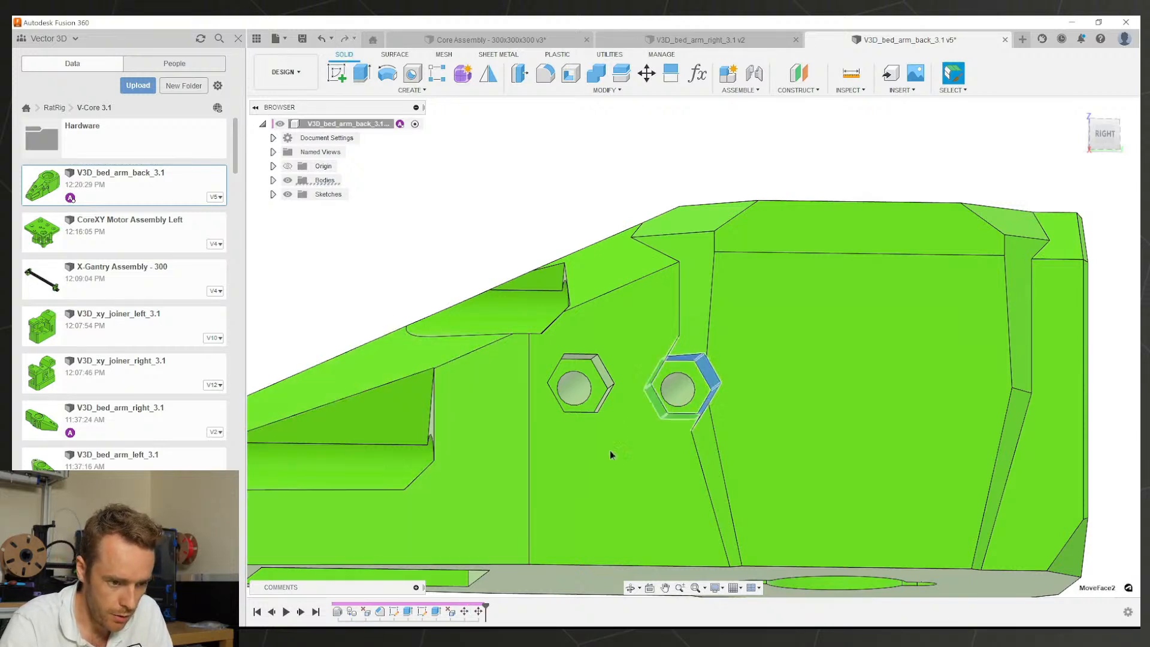
scroll(709, 384, "up", 3)
mouse_move(677, 361)
left_mouse_down()
mouse_move(696, 354)
mouse_move(676, 360)
left_mouse_up()
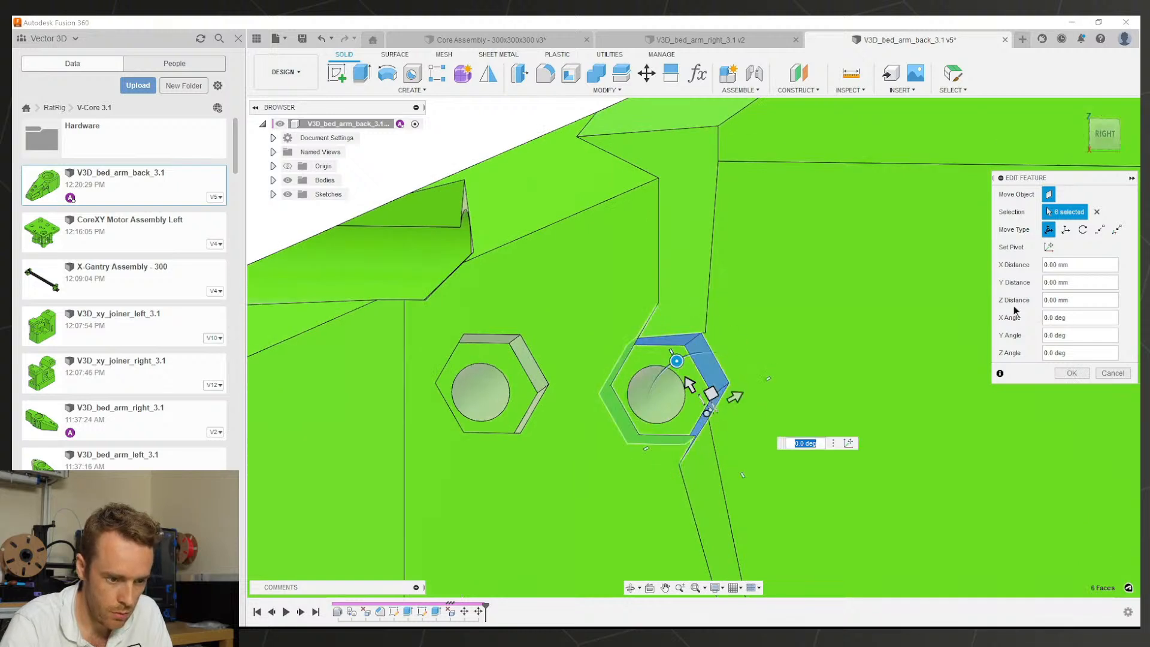
left_click(1047, 248)
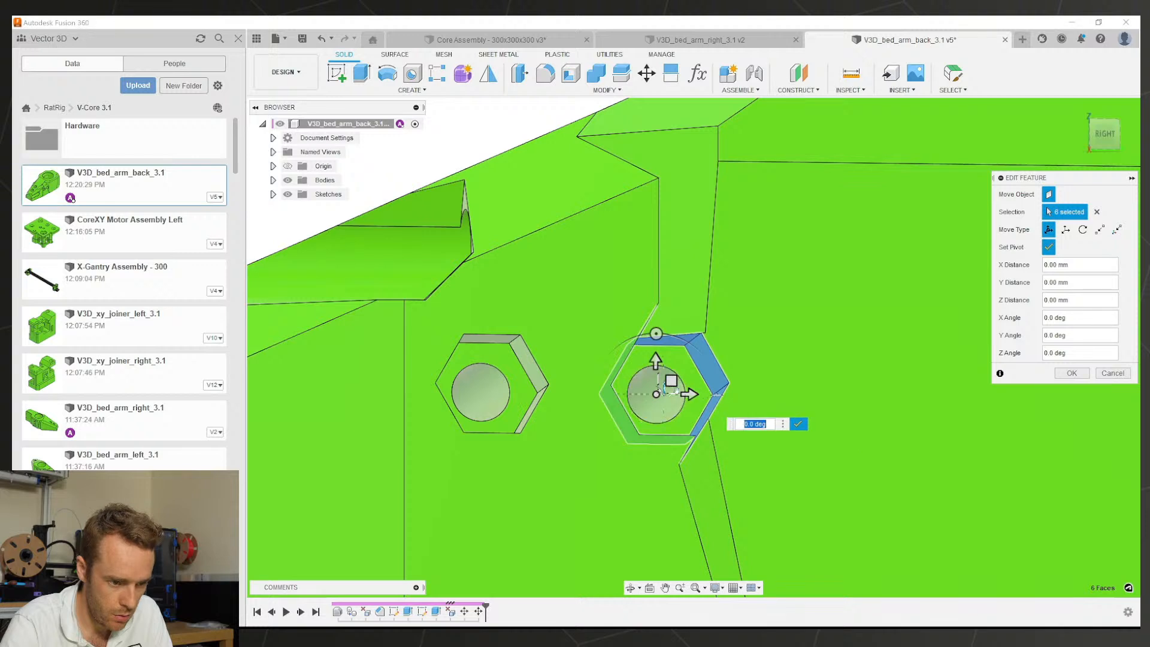
left_click_drag(657, 331, 665, 331)
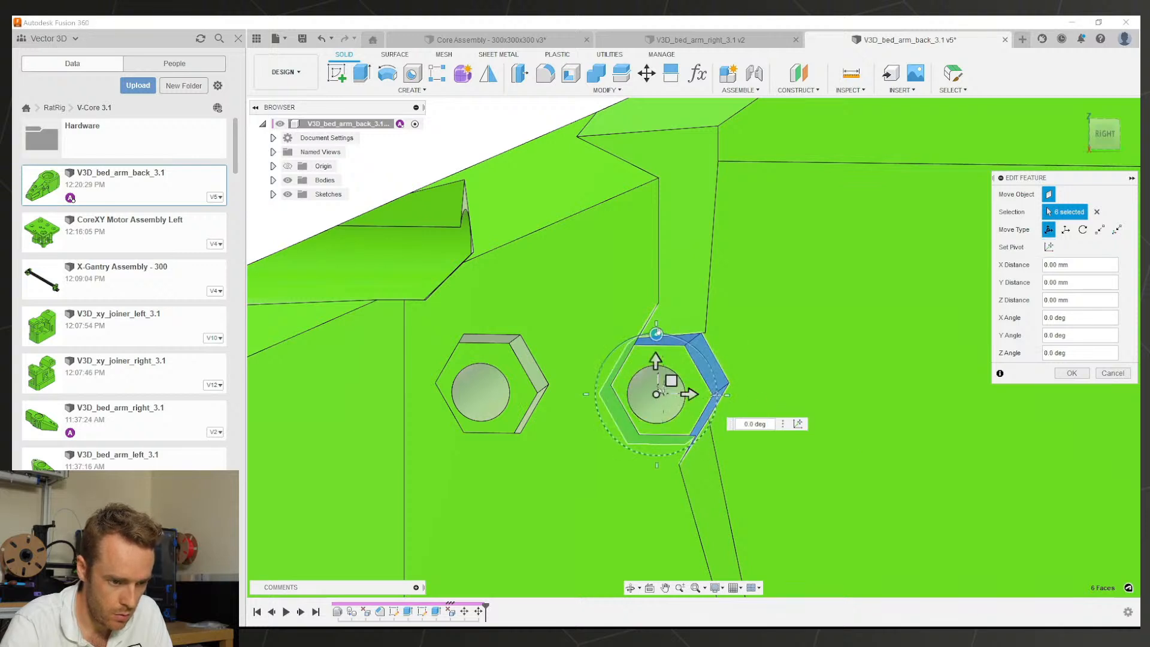
left_click_drag(656, 332, 726, 349)
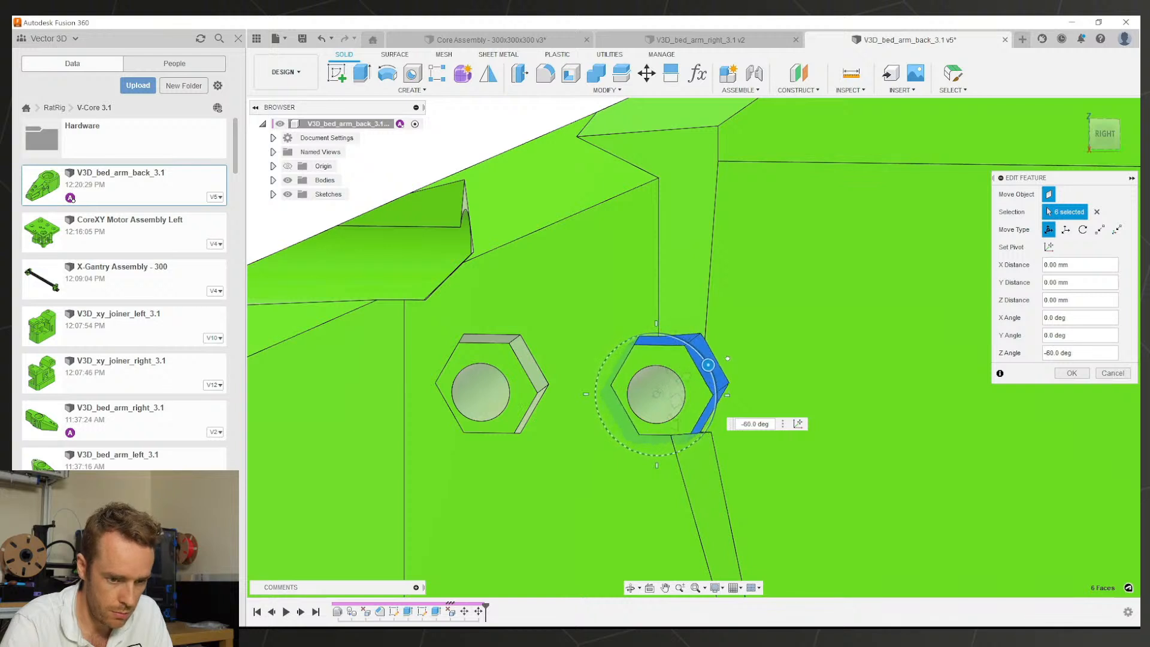
left_click(1071, 373)
scroll(803, 411, "down", 2)
middle_click_drag(748, 373, 770, 223, "shift")
Step: Start a chamfer on the right hex pocket's top edge and small corner edge
scroll(771, 223, "down", 1)
left_click(570, 94)
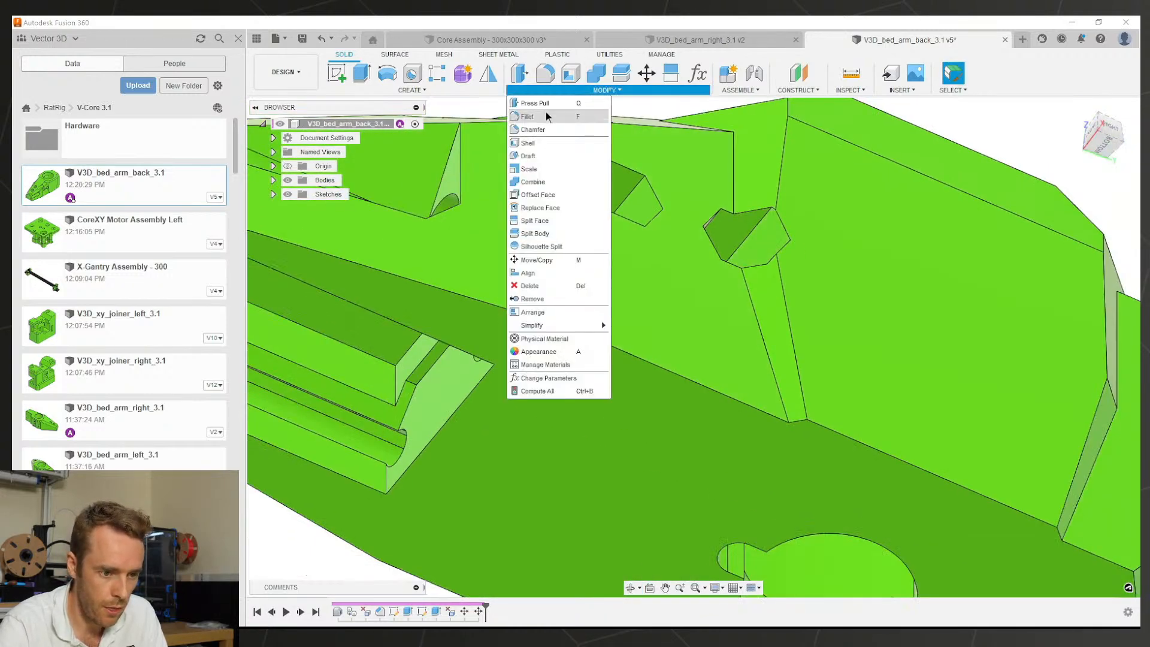
left_click(557, 130)
scroll(742, 218, "up", 3)
left_click(786, 202)
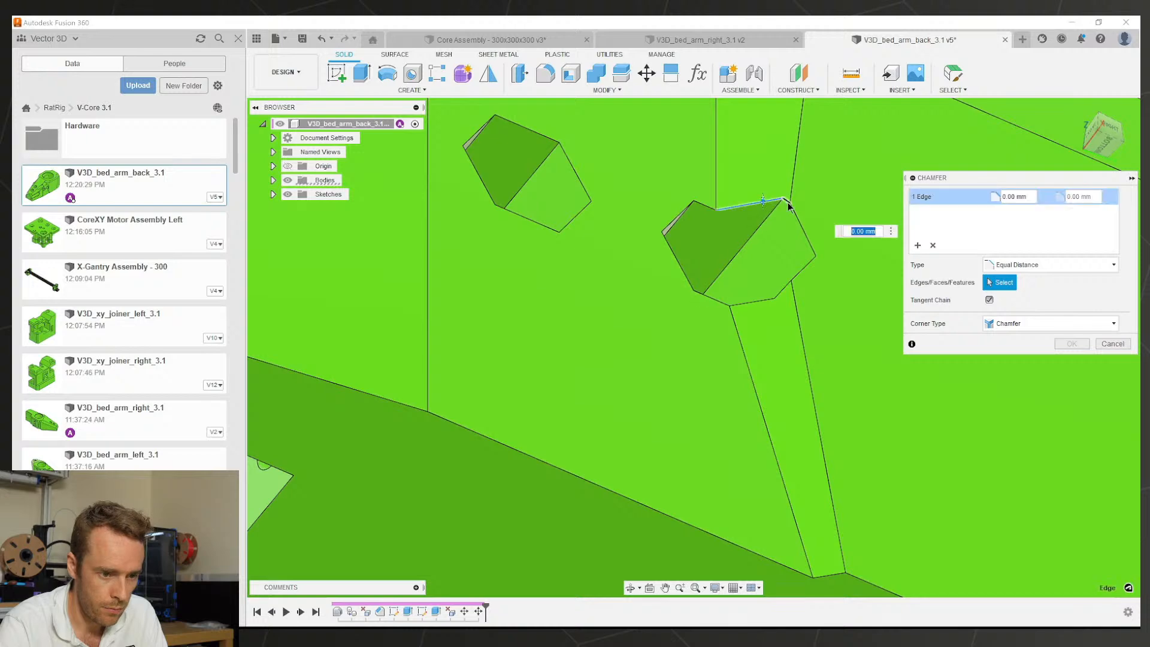
scroll(786, 202, "up", 3)
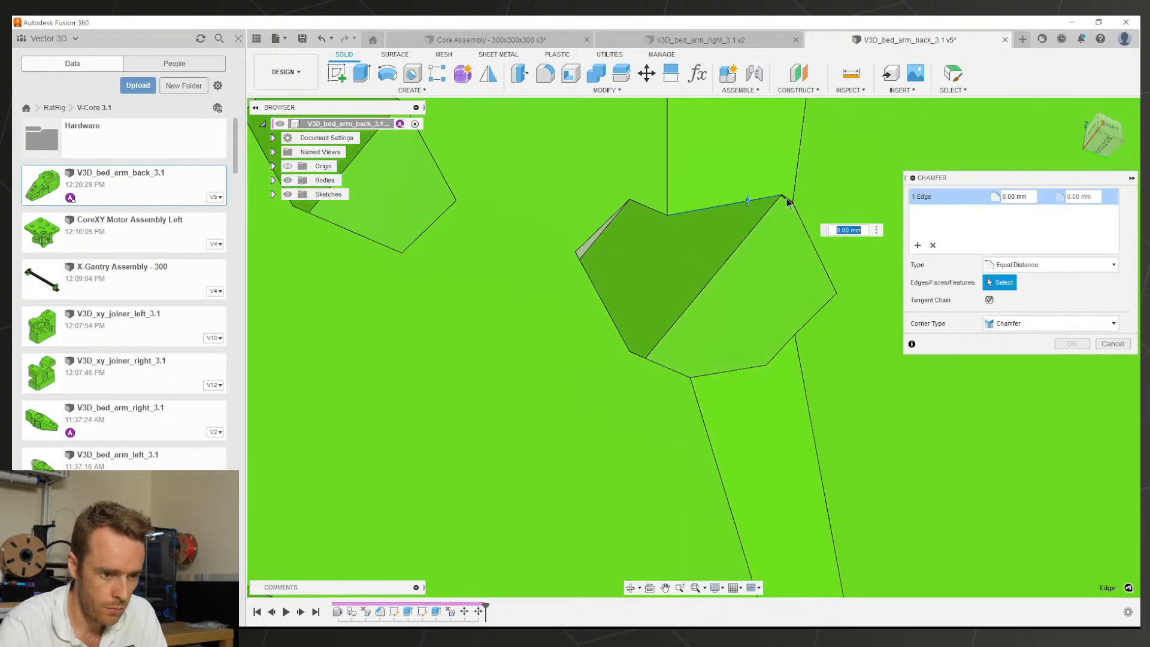
left_click(788, 199)
scroll(742, 187, "down", 3)
middle_click_drag(737, 186, 652, 260, "shift")
scroll(575, 392, "up", 3)
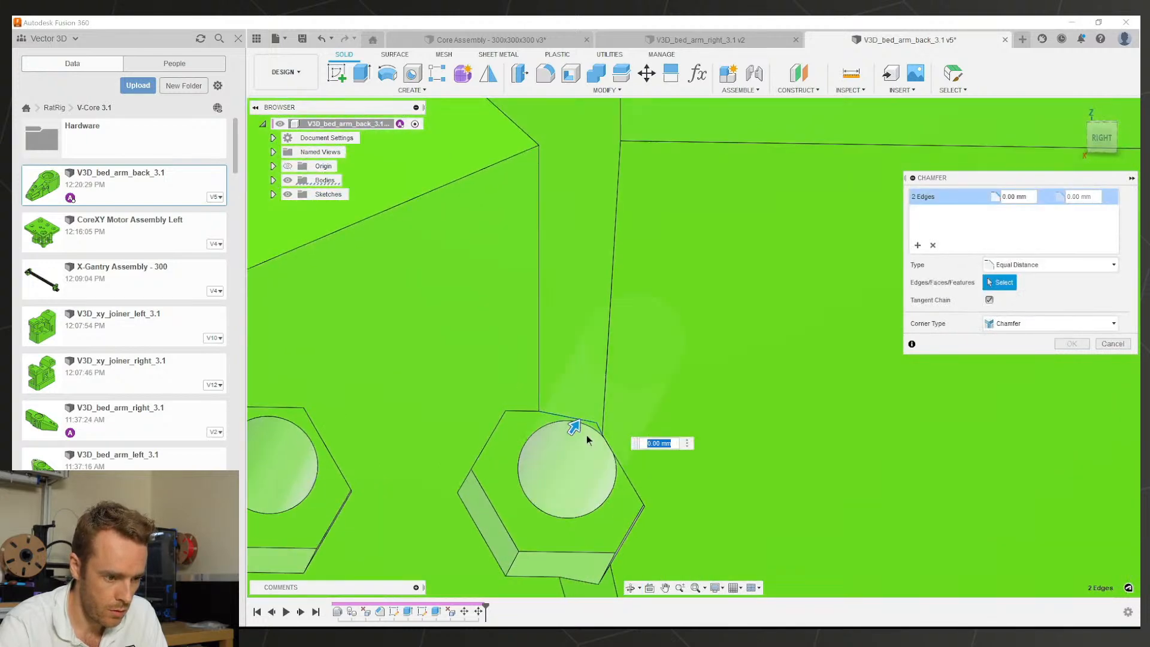
Step: Size the chamfer to 1 mm, adding the pocket-top edge and removing the failing edge
mouse_move(574, 427)
left_mouse_down()
mouse_move(591, 400)
mouse_move(576, 414)
left_mouse_up()
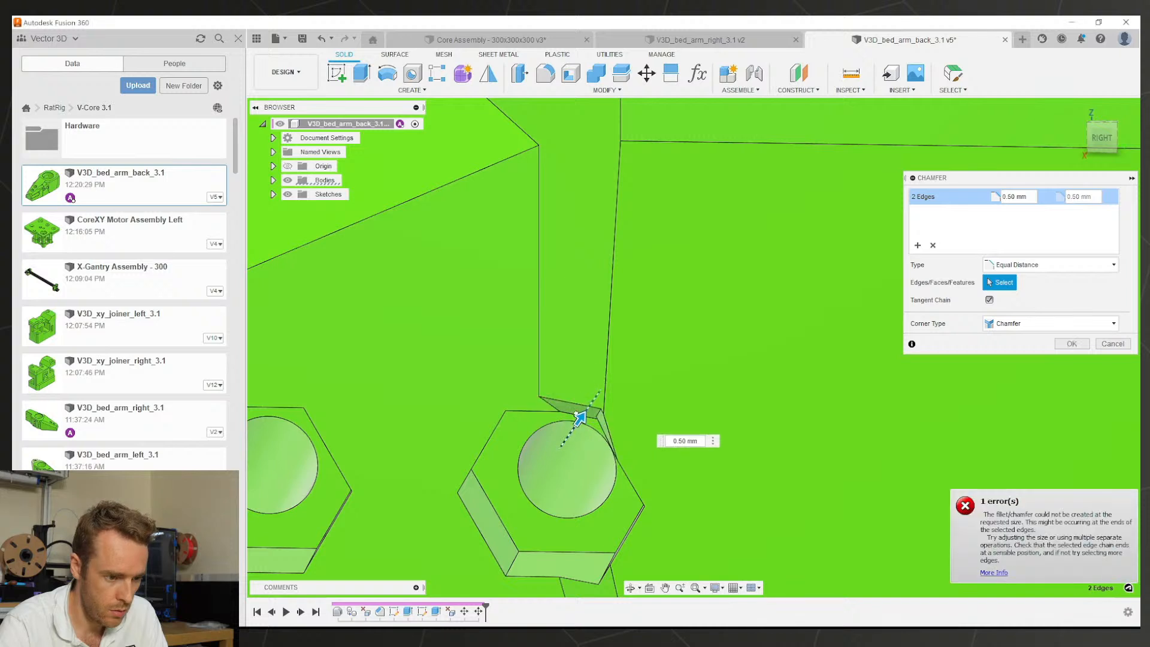
left_click(532, 413)
middle_click_drag(551, 377, 653, 383, "shift")
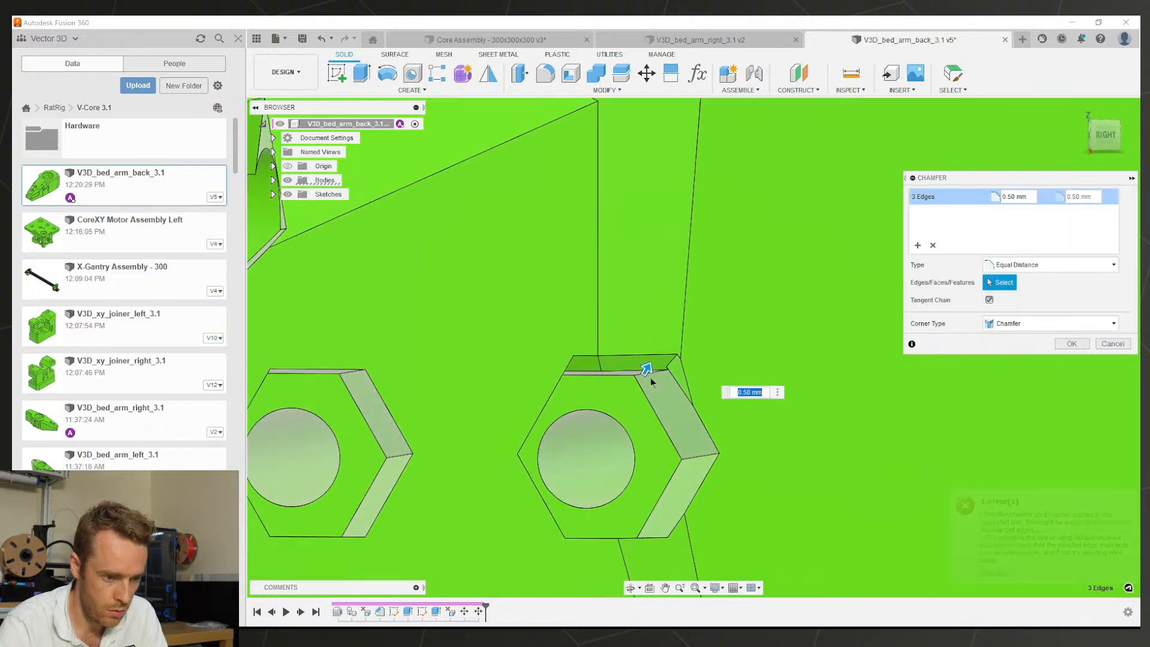
left_click_drag(647, 368, 651, 360)
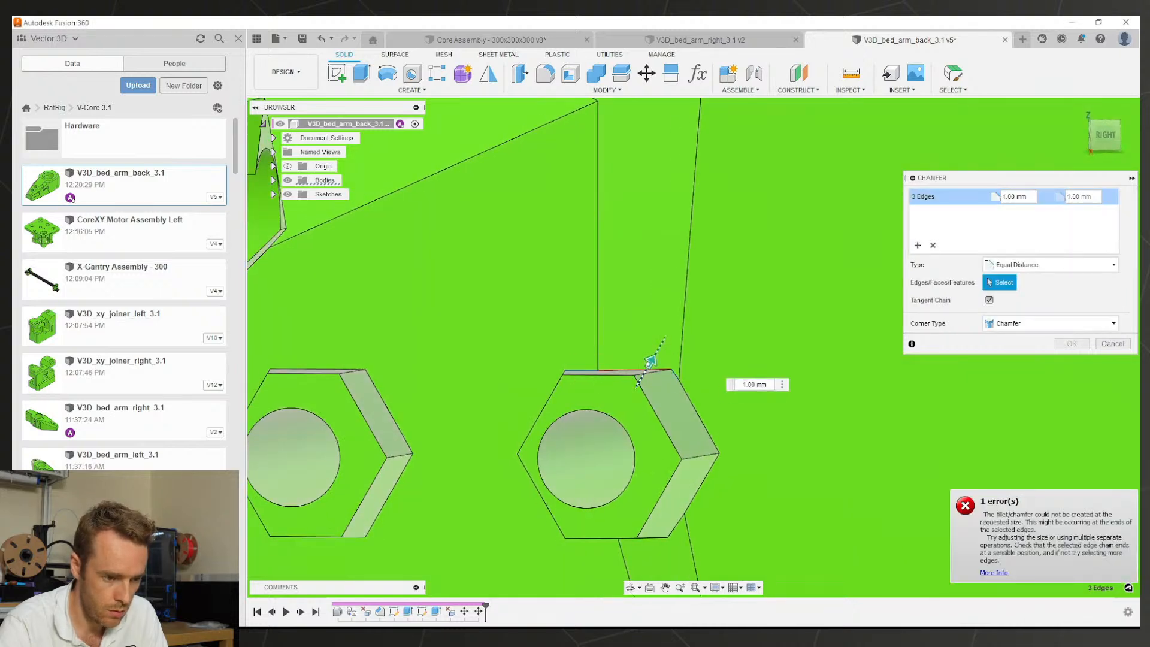
left_click(674, 376)
middle_click_drag(624, 355, 712, 376, "shift")
scroll(713, 376, "up", 2)
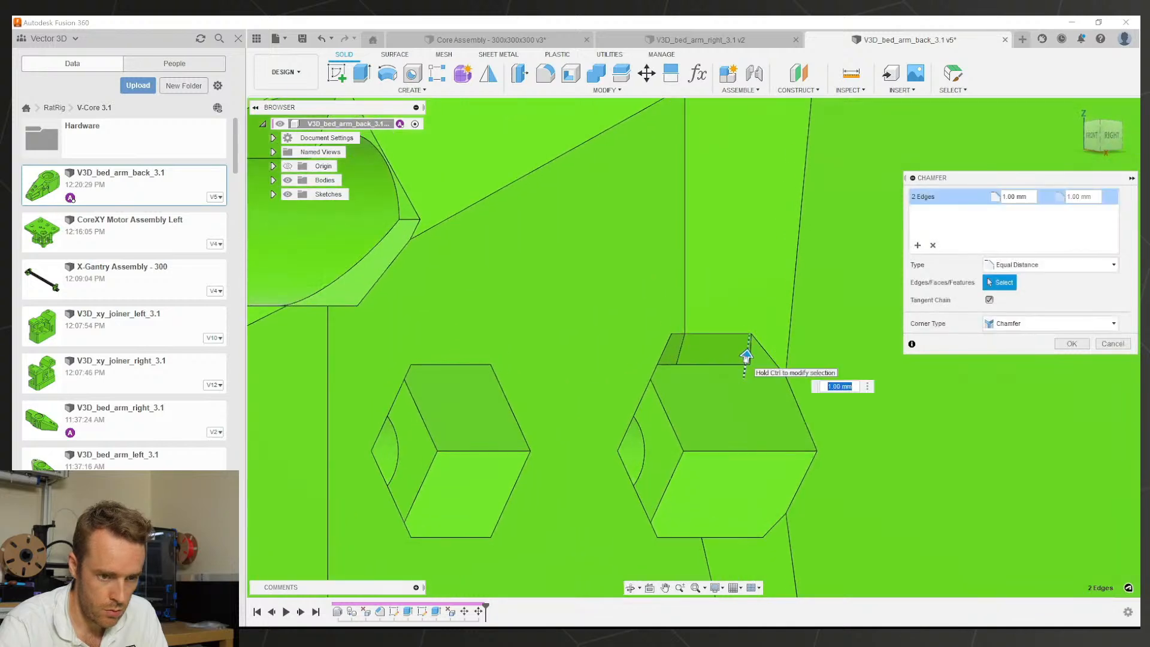
Step: Switch the chamfer to Two Distance, set 1.50 mm, and apply it
left_click(983, 267)
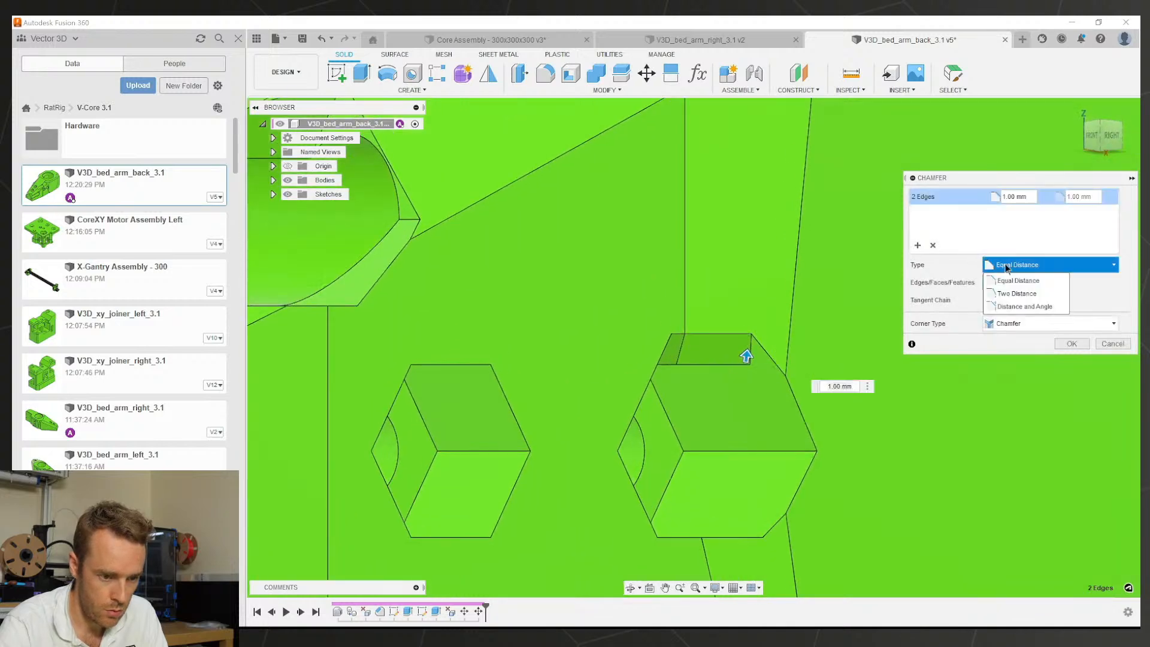
left_click(1006, 282)
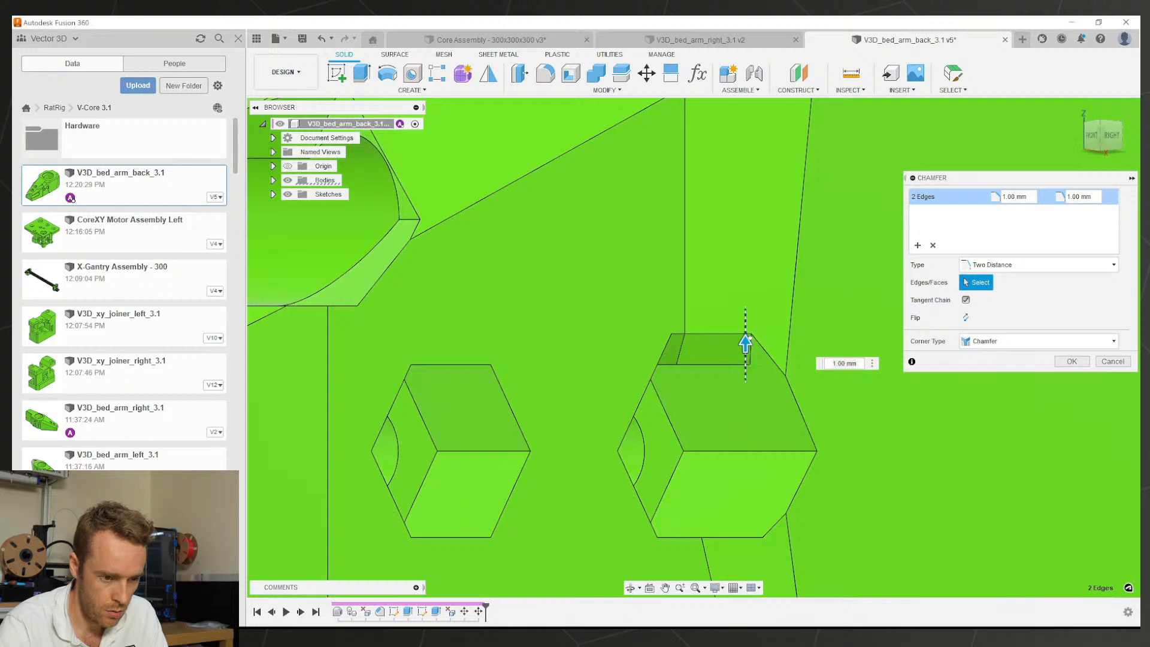
left_click_drag(745, 345, 745, 328)
middle_click_drag(745, 335, 662, 357, "shift")
scroll(698, 421, "down", 3)
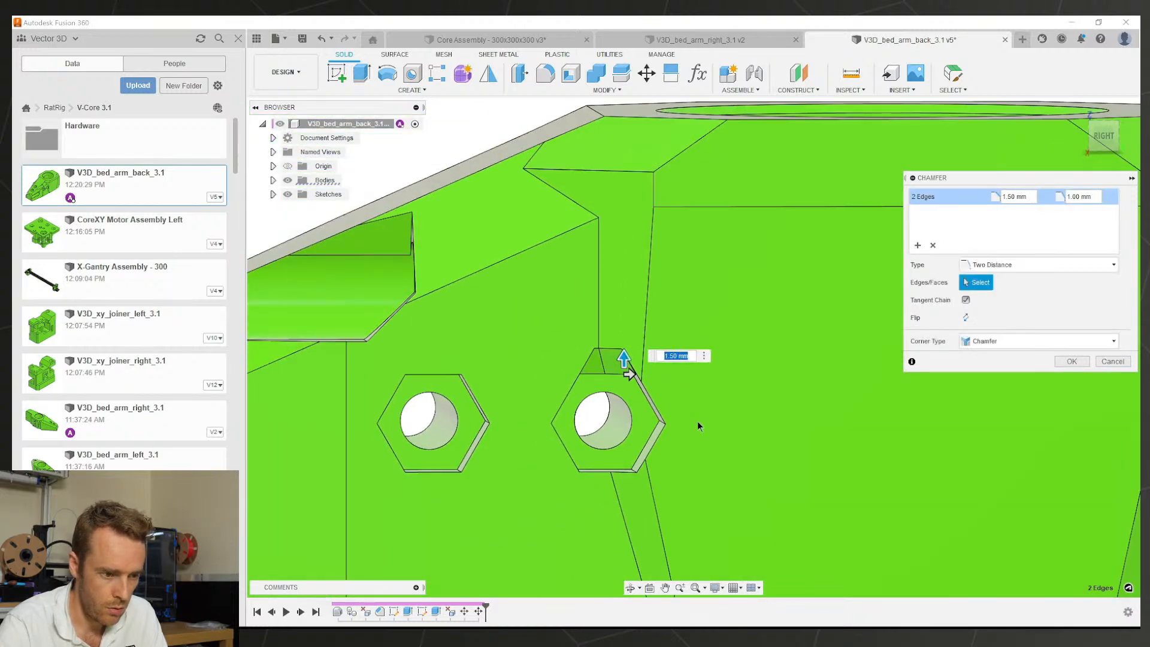
left_click(1070, 362)
scroll(732, 392, "down", 6)
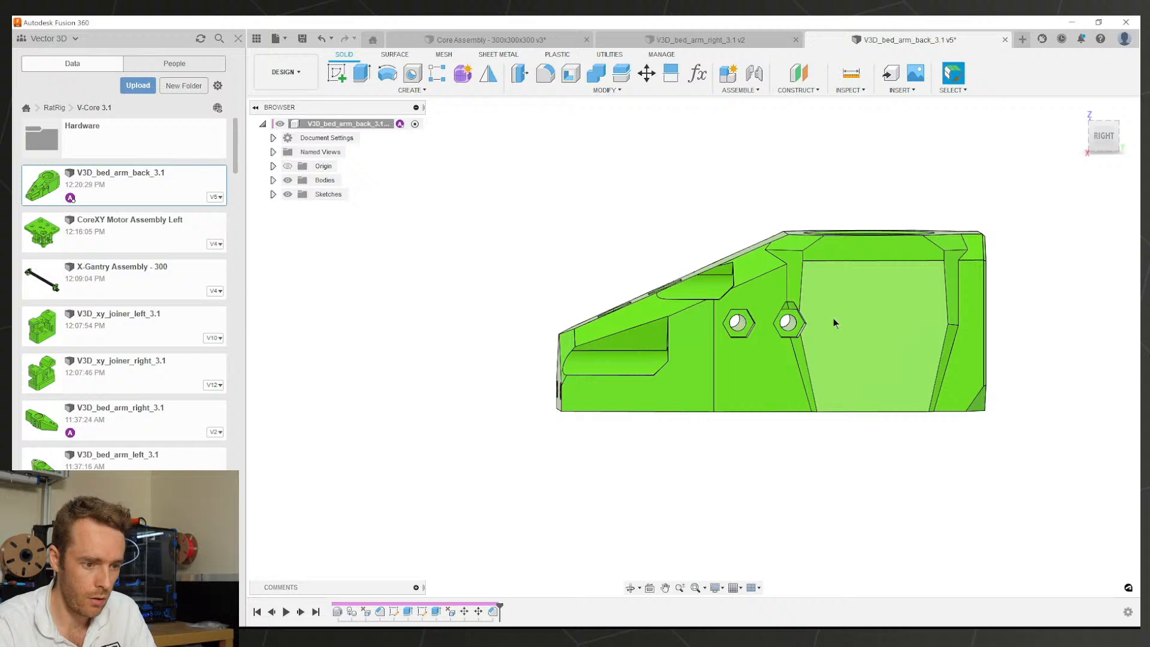
middle_click_drag(834, 324, 887, 356, "shift")
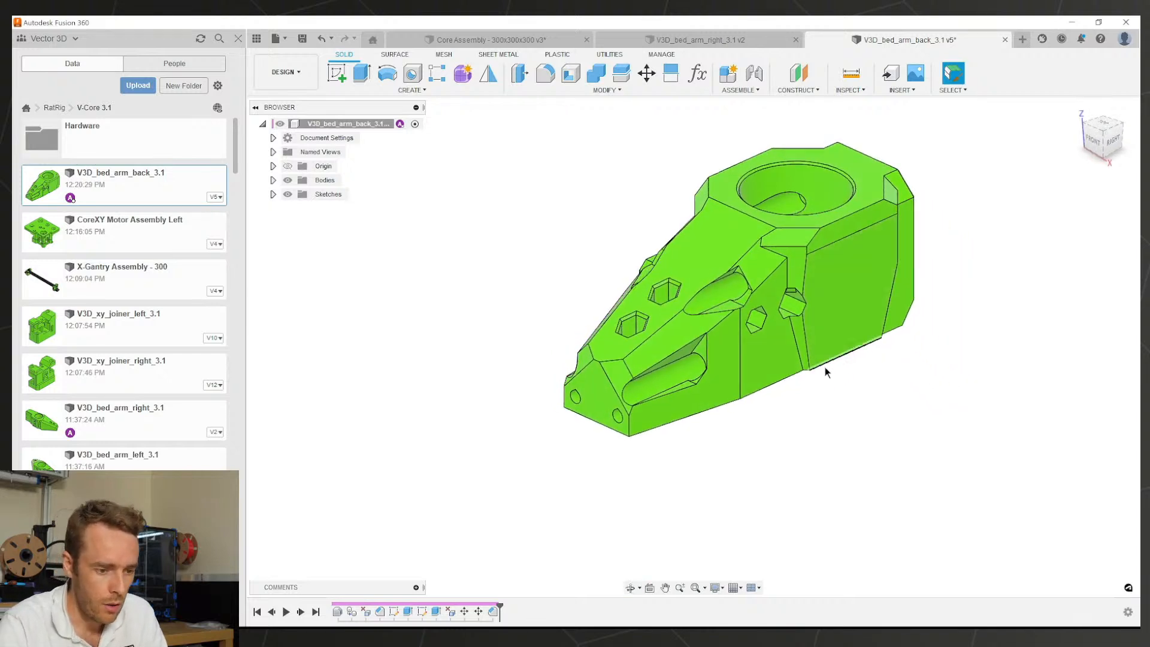
Step: Save a new version and roll the timeline back before the later features
key("ctrl+s")
key("Return")
scroll(748, 347, "up", 3)
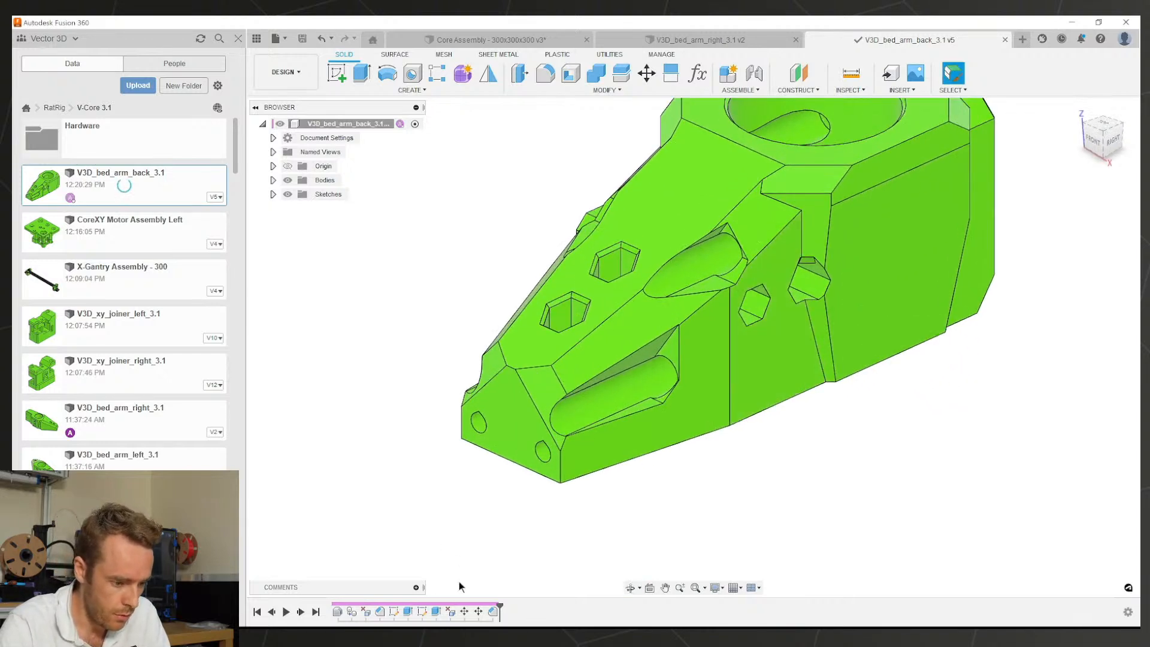
left_click_drag(500, 605, 358, 605)
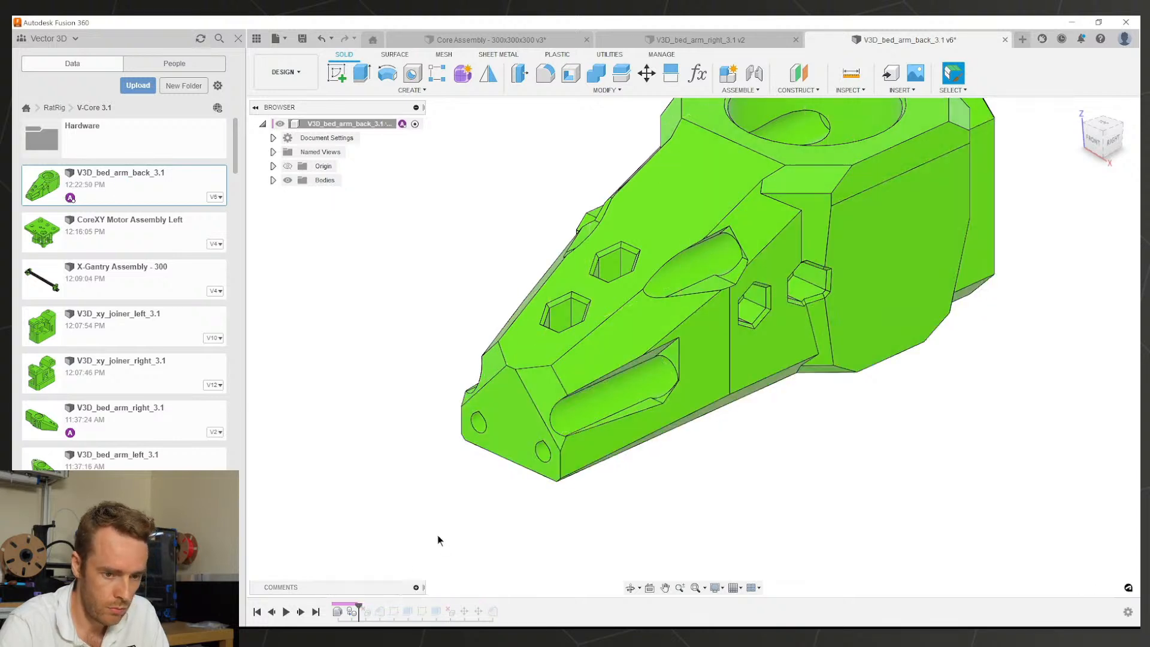
Step: Begin a Press Pull, trying hole faces and dropping the slot faces from the selection
key("q")
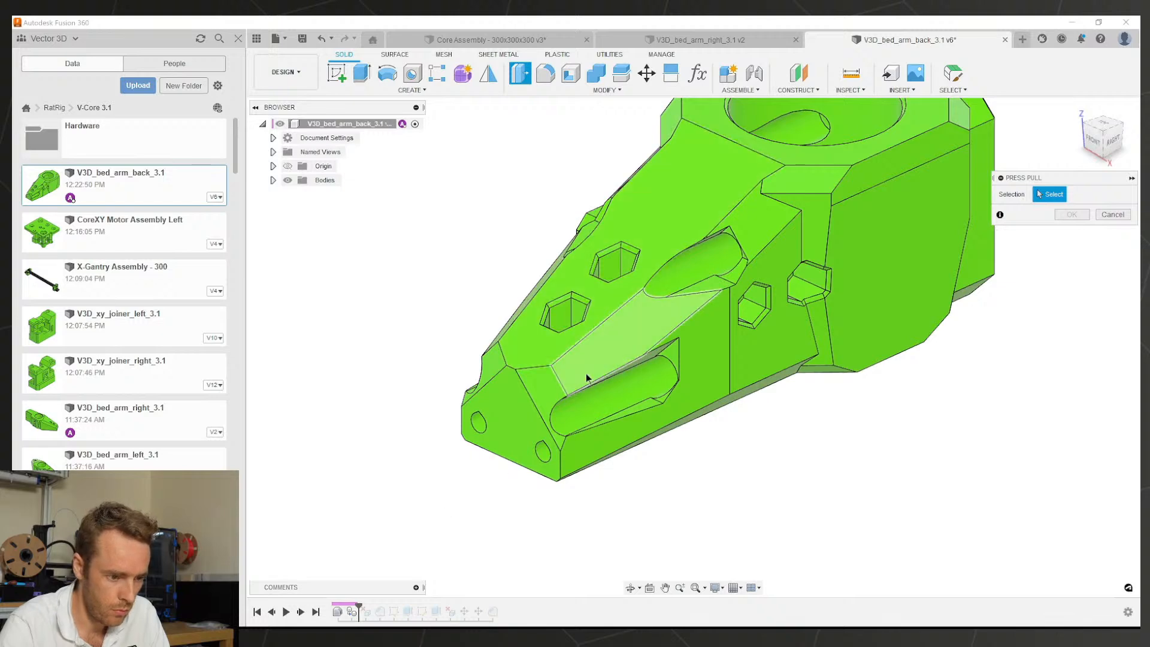
middle_click_drag(585, 377, 756, 384, "shift")
left_click(674, 367)
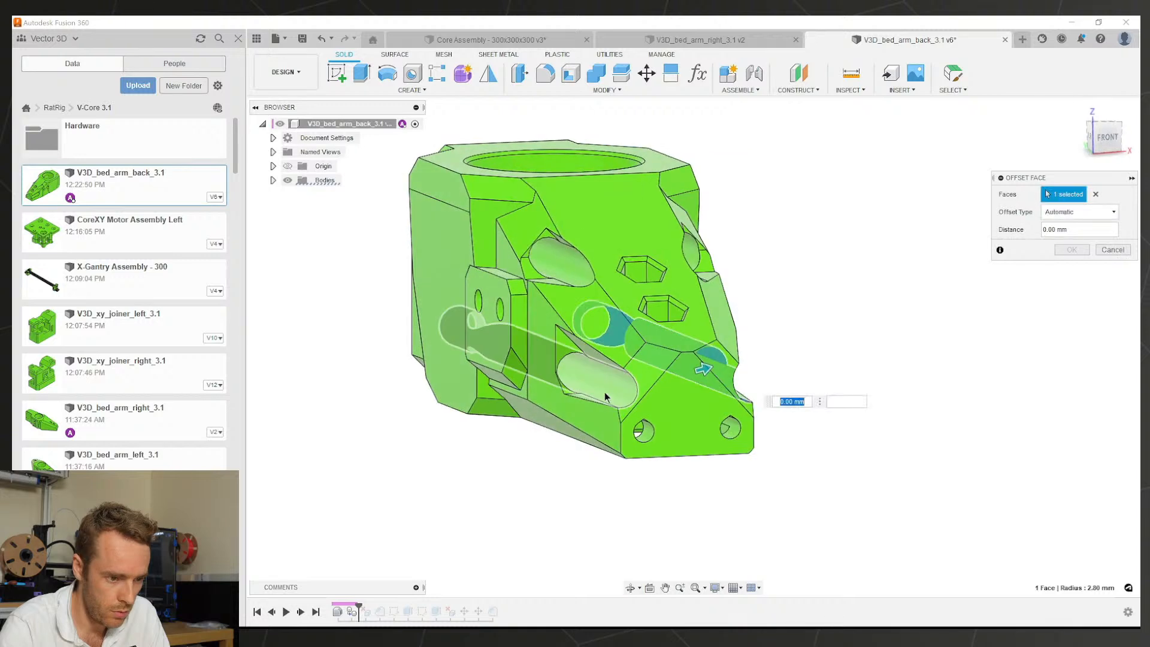
left_click(605, 394)
left_click(573, 273)
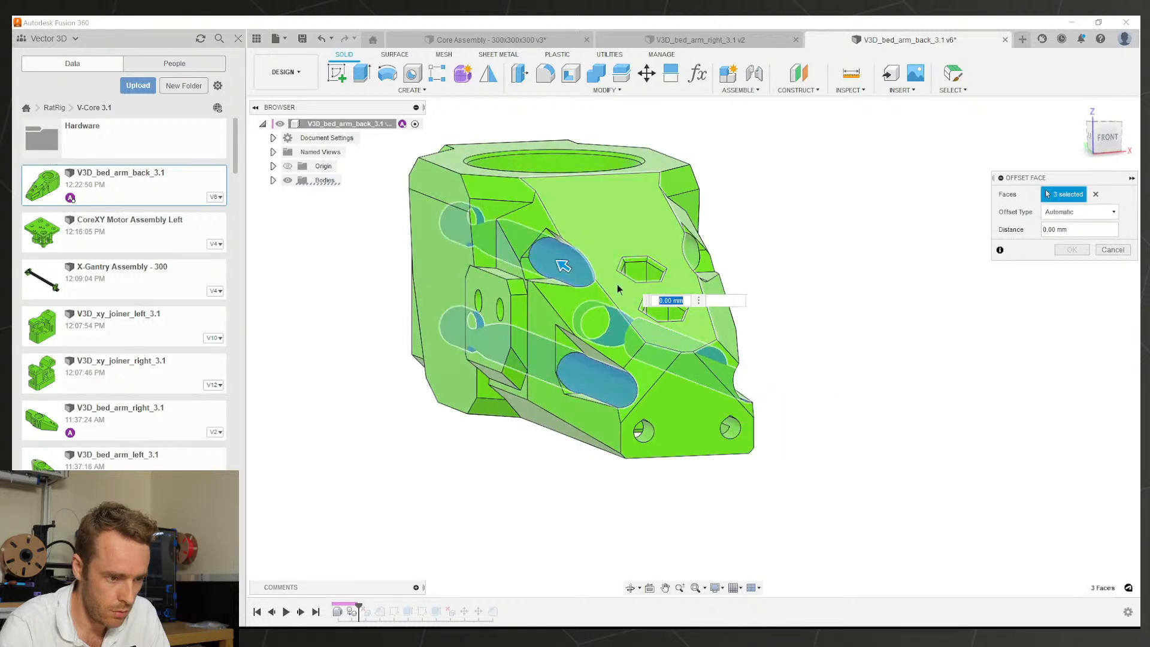
left_click(595, 378)
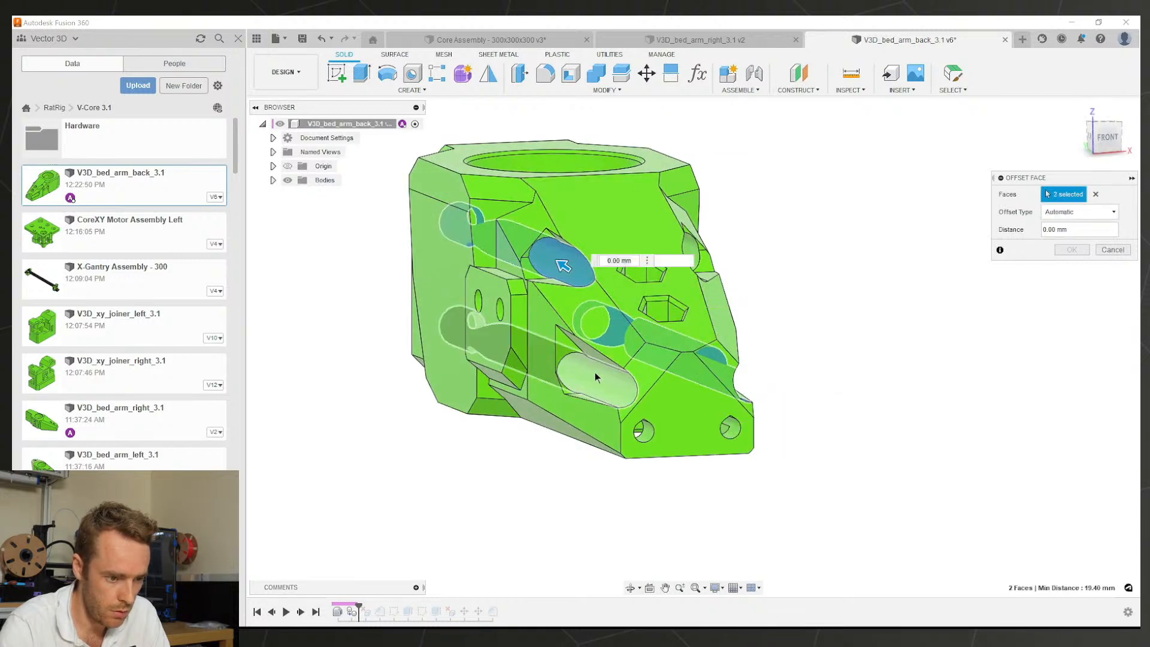
middle_click_drag(595, 372, 566, 364, "shift")
left_click(654, 383)
Step: Pick a bolt hole's inner face, then cancel this Press Pull attempt
scroll(645, 293, "up", 4)
scroll(611, 381, "up", 3)
left_click(506, 409)
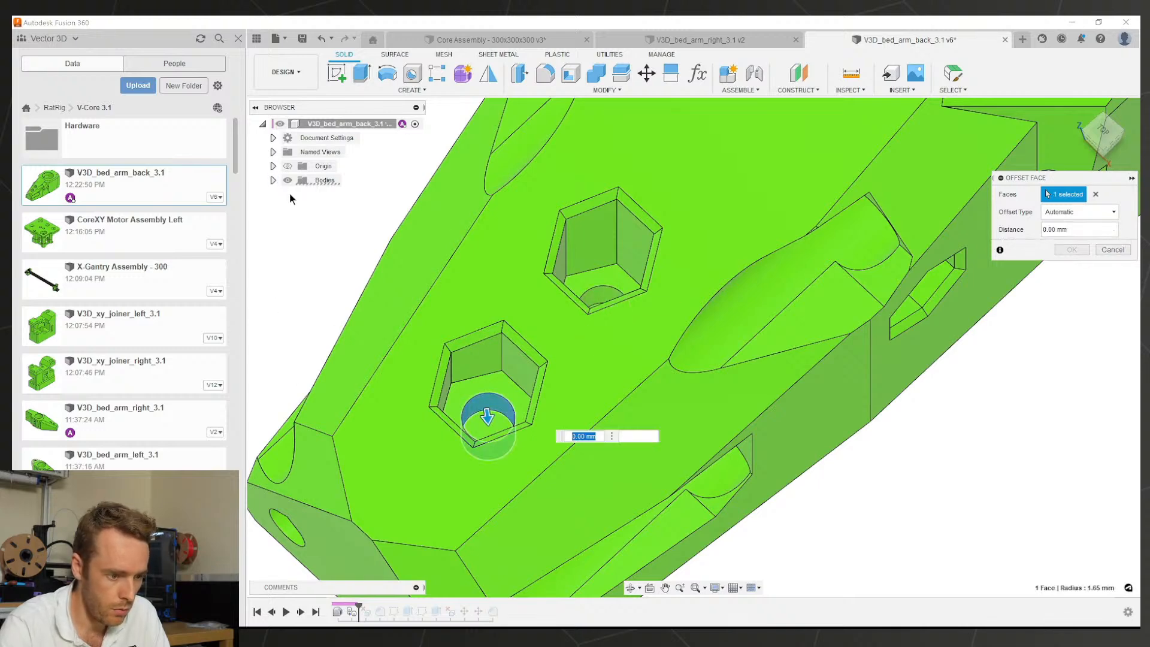
key("Escape")
scroll(302, 233, "down", 1)
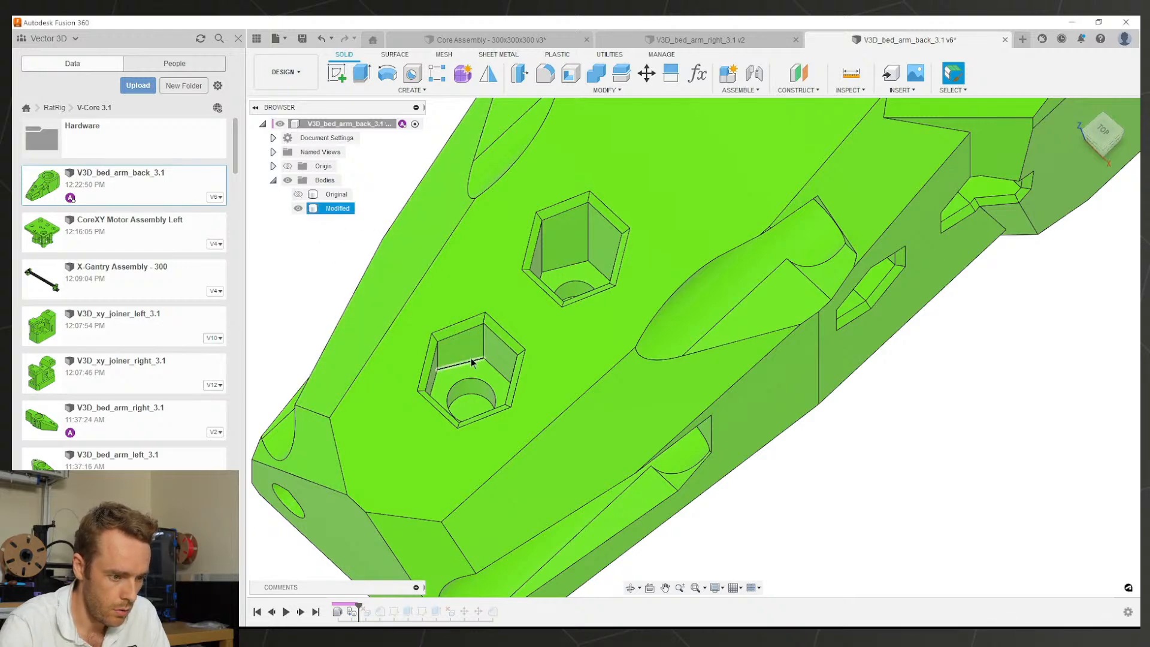
Step: Press Pull the two bolt hole faces and both hex recess hole faces by -0.1 mm
key("q")
left_click(474, 393)
left_click(579, 290)
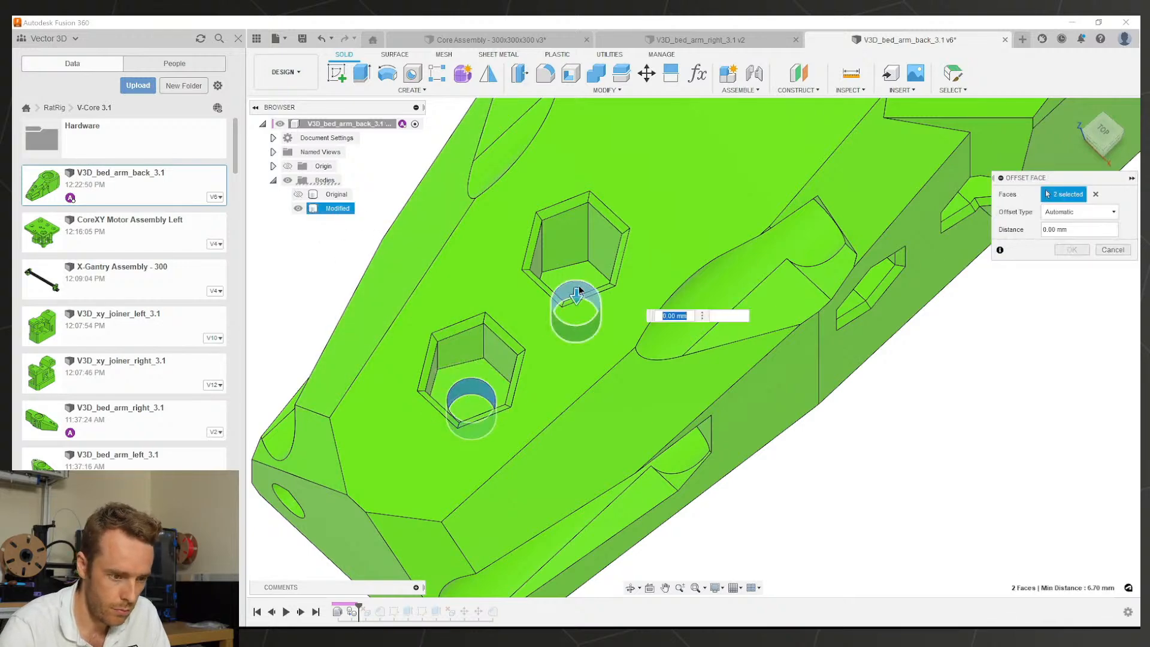
type("-0.1")
middle_click_drag(577, 290, 562, 340, "shift")
scroll(756, 325, "up", 3)
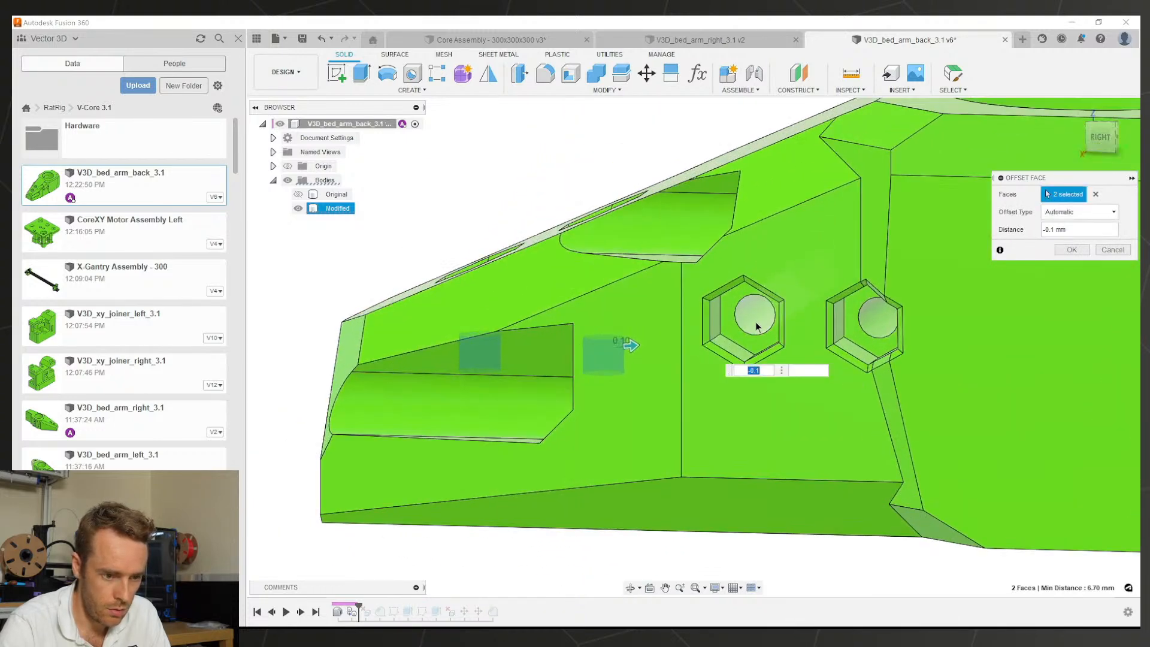
left_click(757, 326)
left_click(861, 329)
scroll(803, 342, "down", 5)
Step: Add the back-end hole faces, apply the -0.1 mm offset, and restore the full timeline
middle_click_drag(954, 341, 801, 340, "shift")
scroll(509, 333, "up", 6)
left_click(401, 317)
left_click(398, 483)
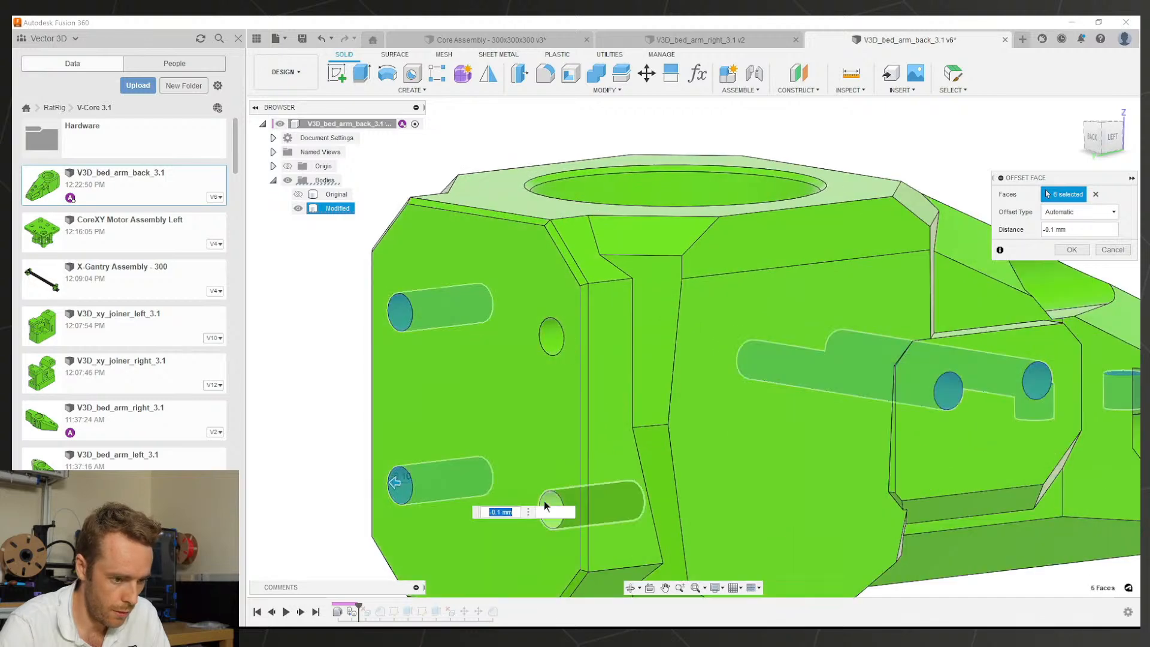
left_click(548, 335)
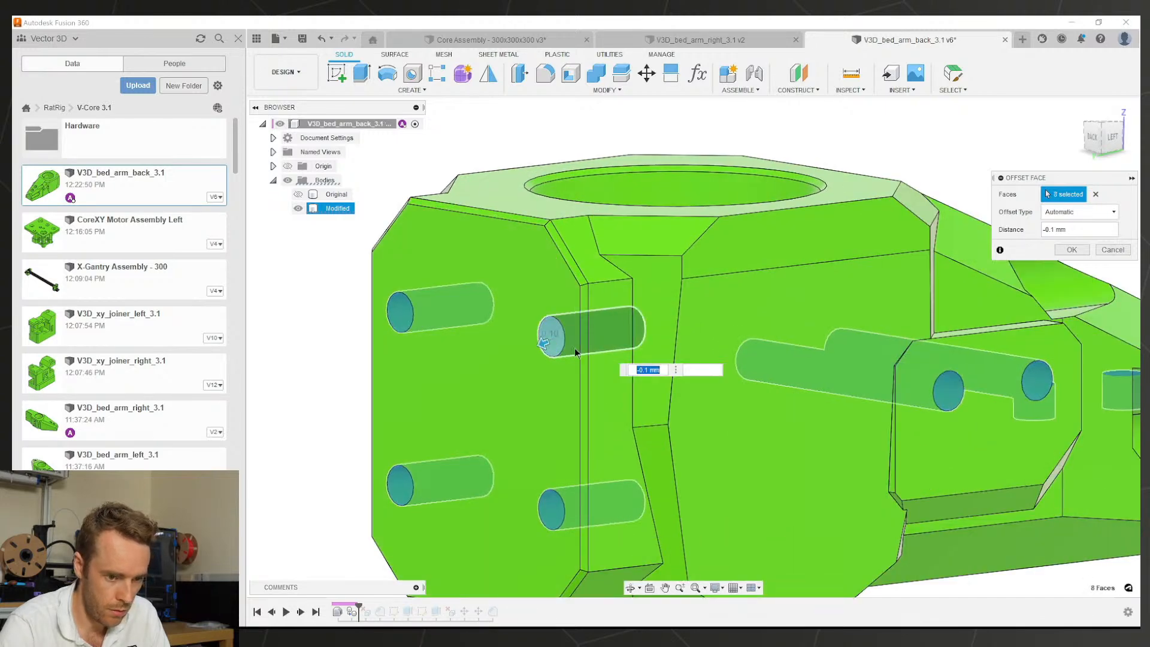
left_click(738, 347)
scroll(741, 339, "down", 5)
middle_click_drag(766, 333, 833, 204, "shift")
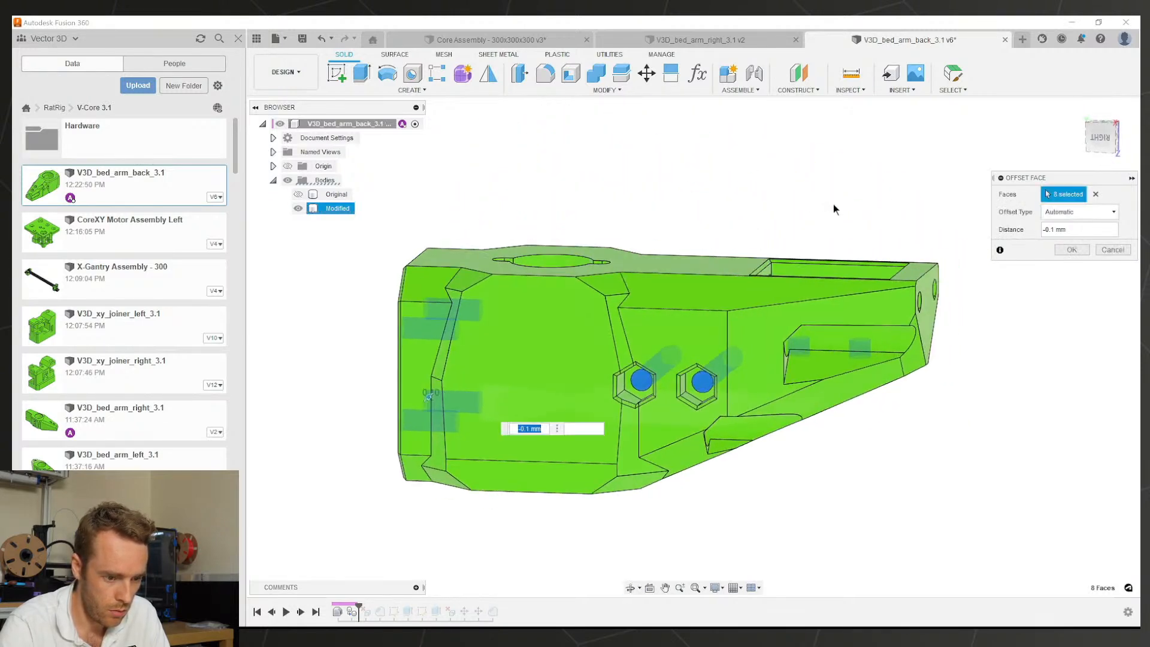
middle_click_drag(429, 396, 324, 283, "shift")
middle_click_drag(649, 340, 652, 366, "shift")
left_click(1070, 253)
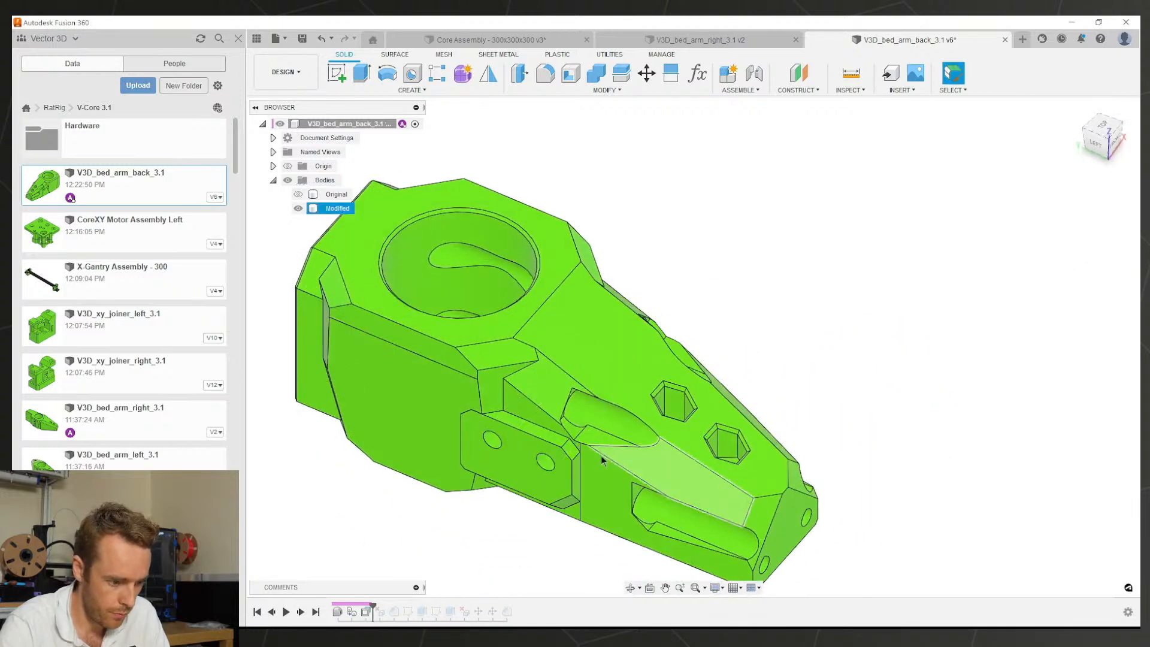
left_click_drag(373, 606, 500, 607)
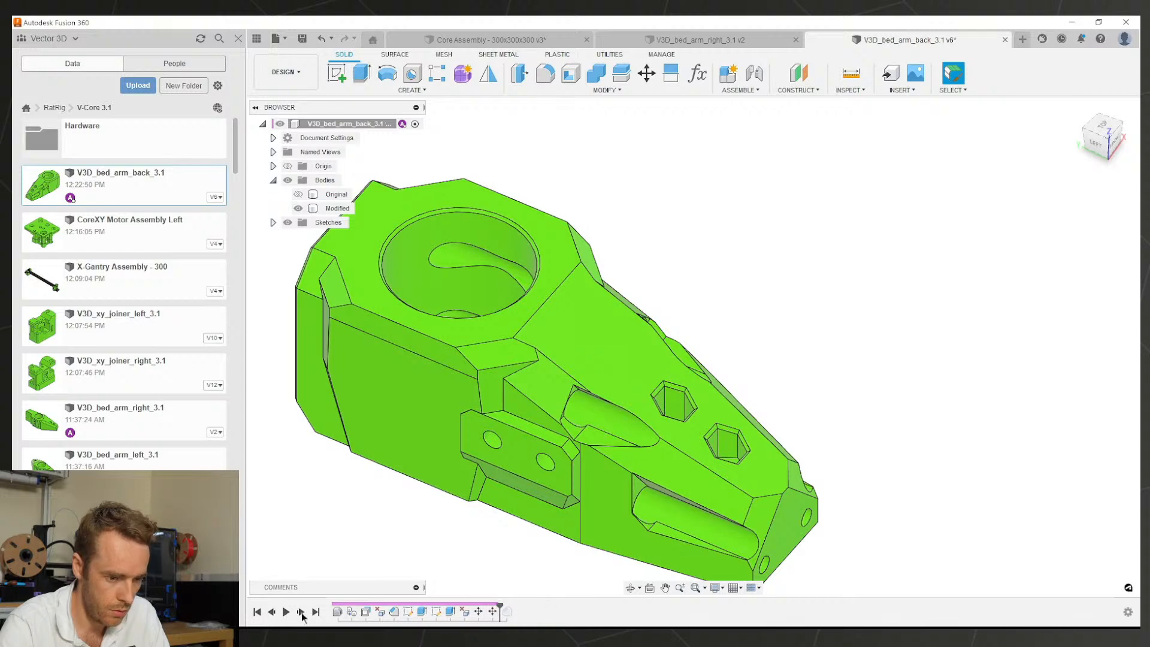
Step: Extrude-cut both bolt-hole profiles through All, then select the recess pocket floor
middle_click_drag(694, 476, 563, 300)
middle_click_drag(532, 462, 541, 477, "shift")
scroll(698, 503, "up", 4)
key("e")
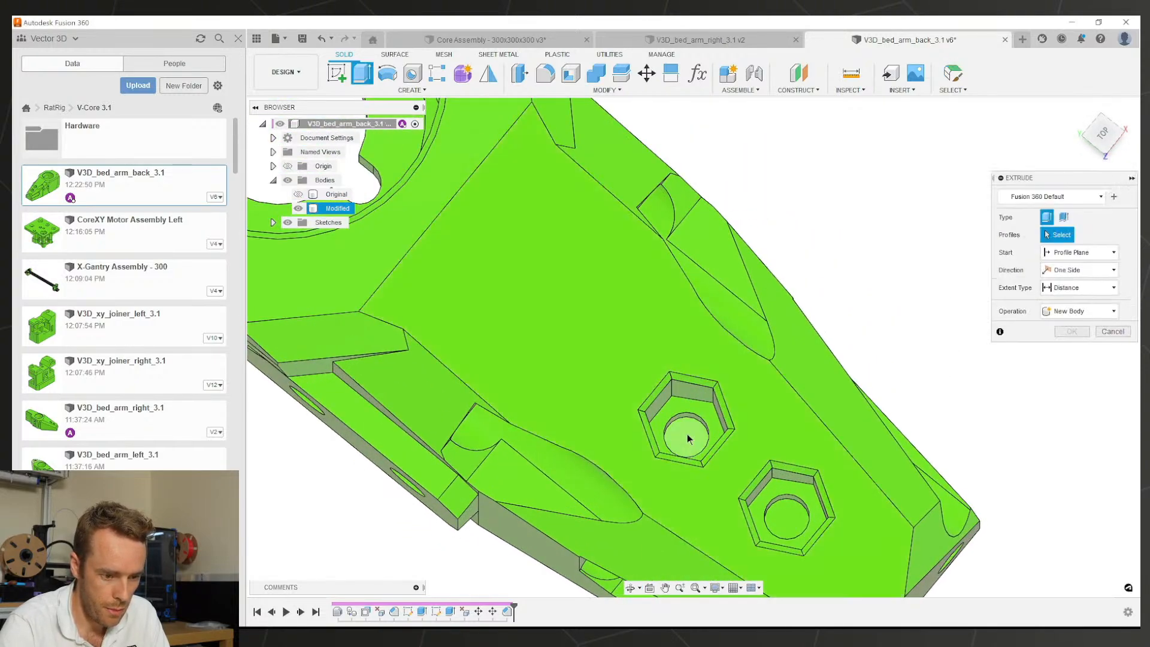
left_click(687, 435)
left_click(785, 509)
type("-11")
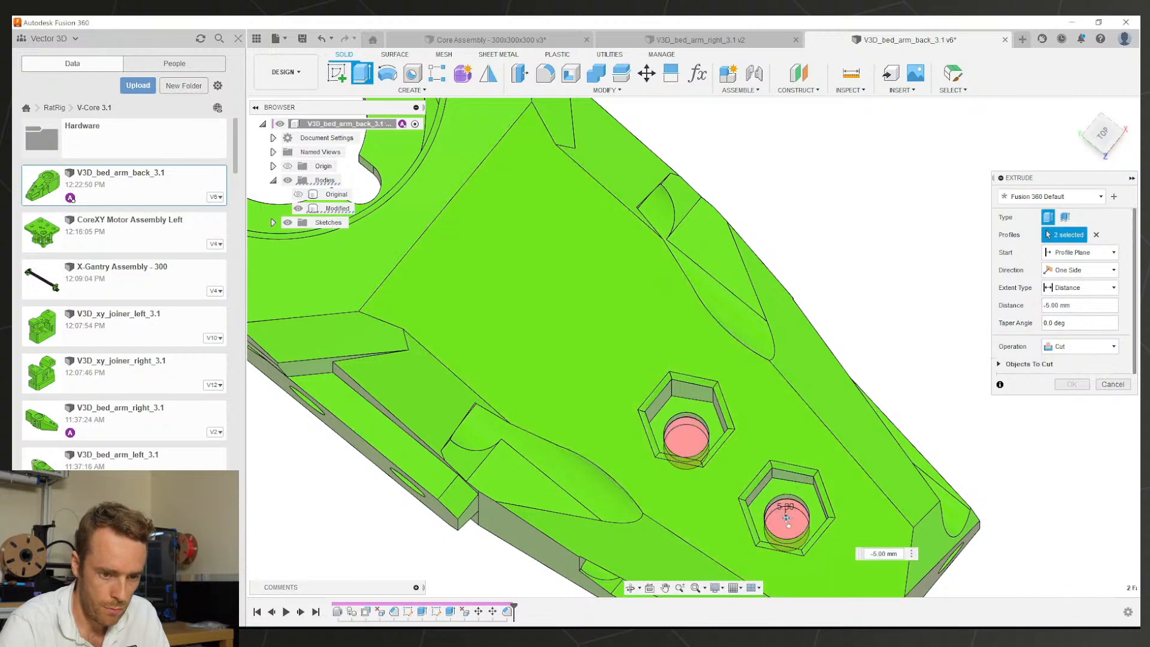
left_click(1072, 288)
left_click(1066, 328)
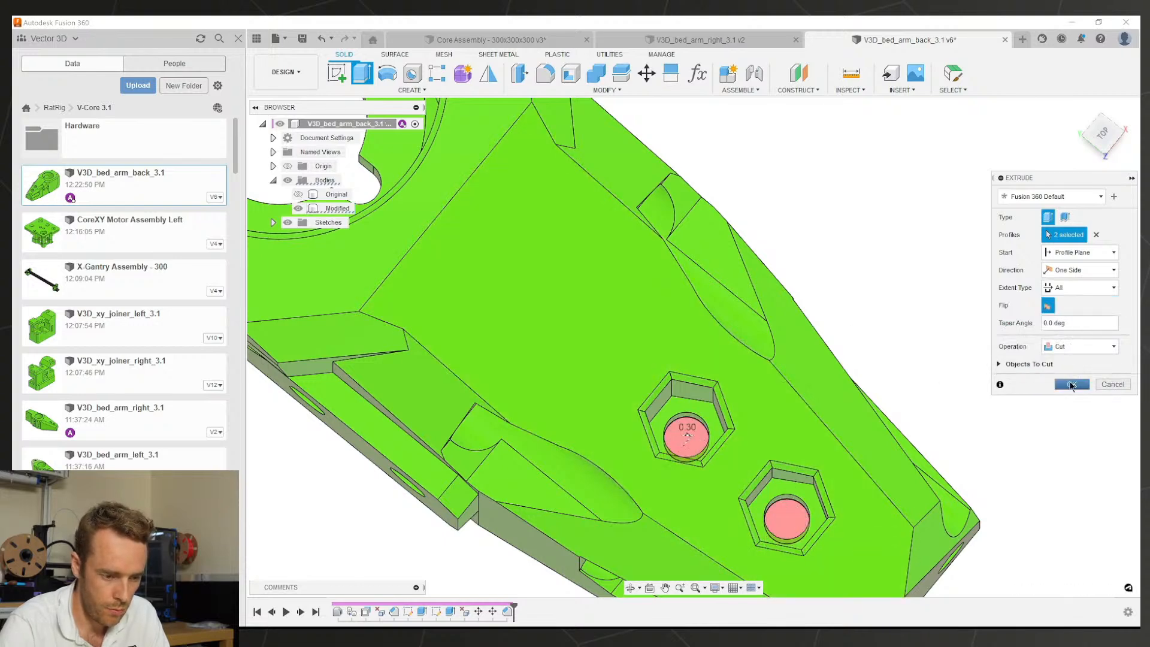
left_click(1071, 385)
middle_click_drag(762, 414, 670, 470)
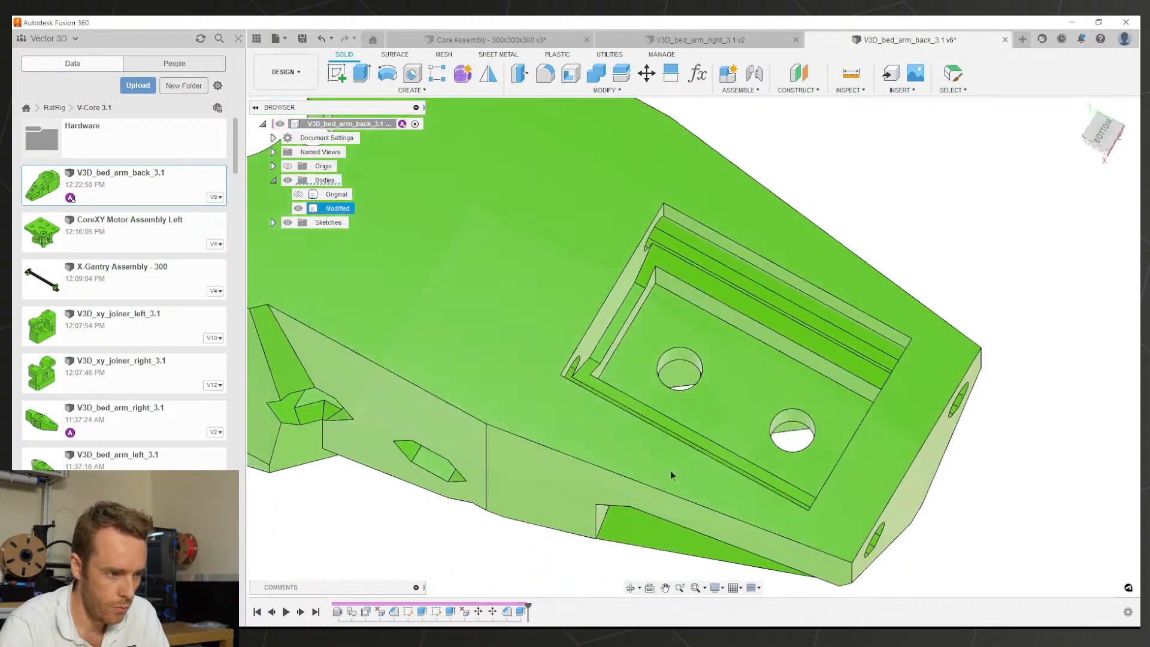
left_click(678, 414)
Step: Sketch on the pocket floor, project its outline, and draw two horizontal lines across it
left_click(335, 72)
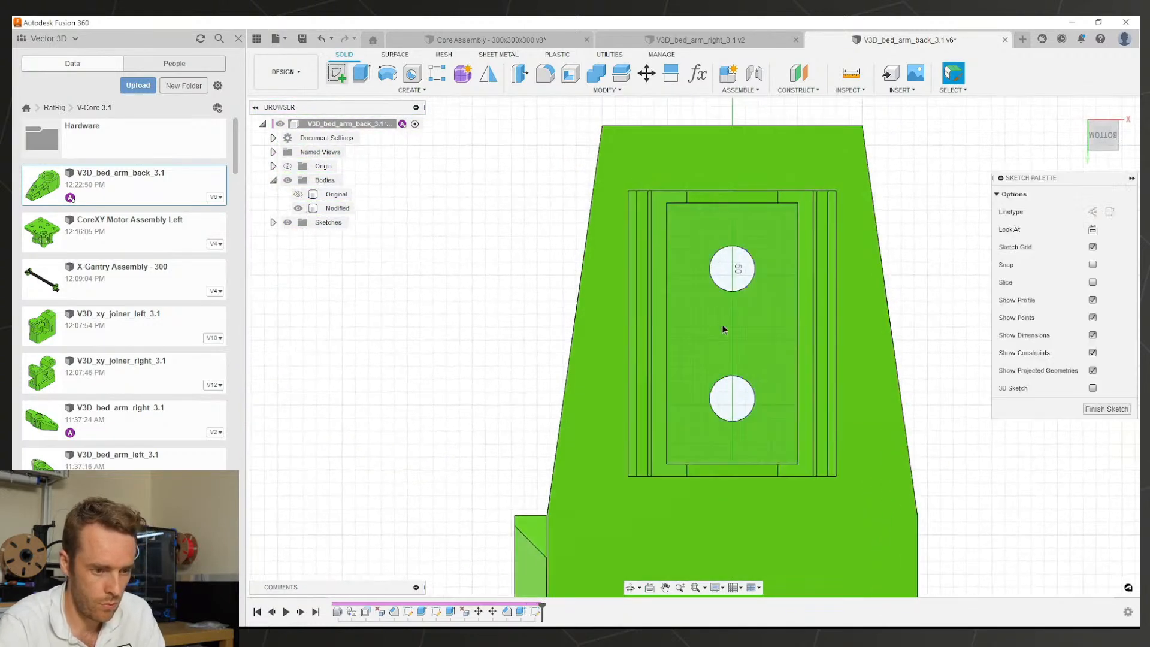
key("p")
left_click(716, 320)
key("Return")
scroll(732, 319, "up", 2)
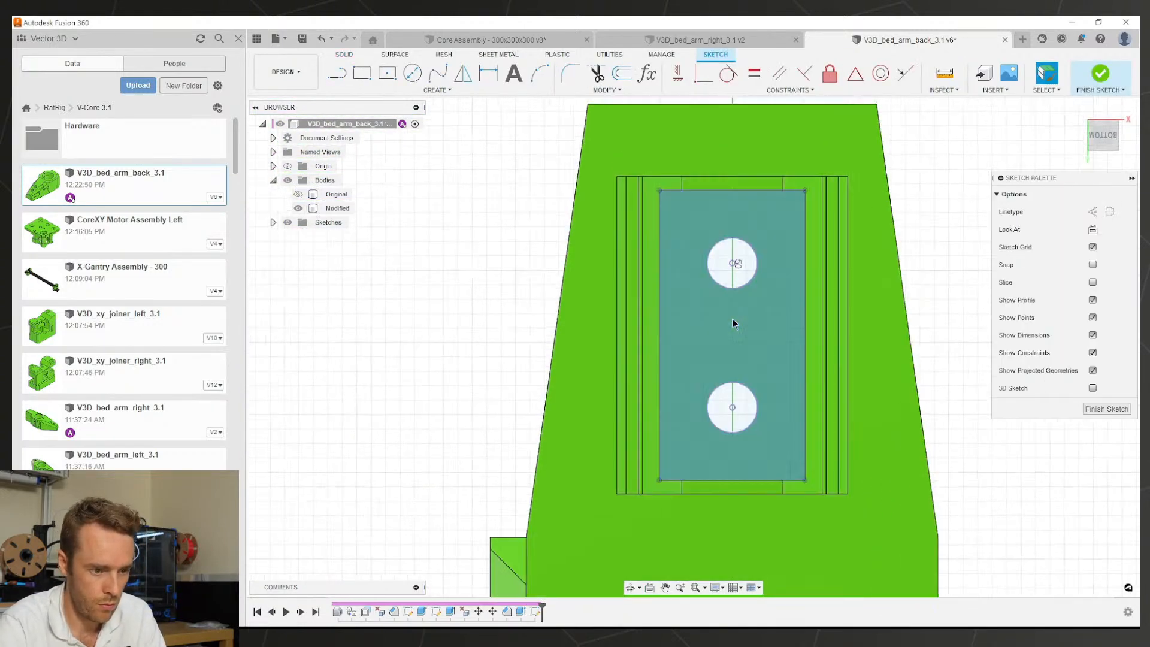
key("l")
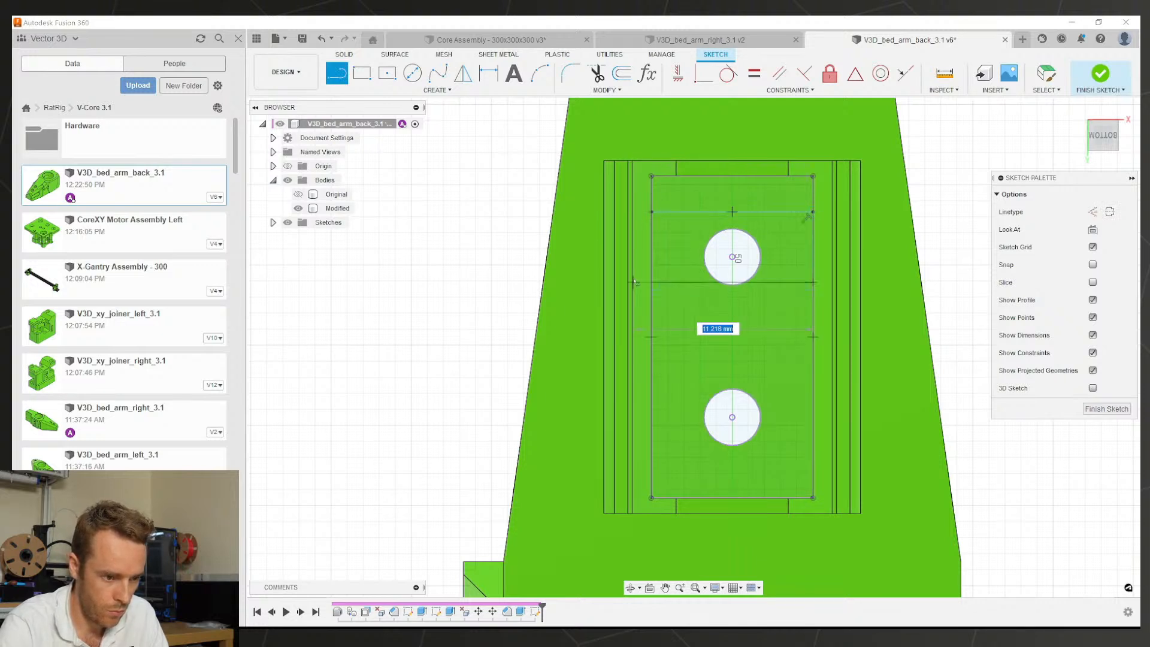
left_click(813, 354)
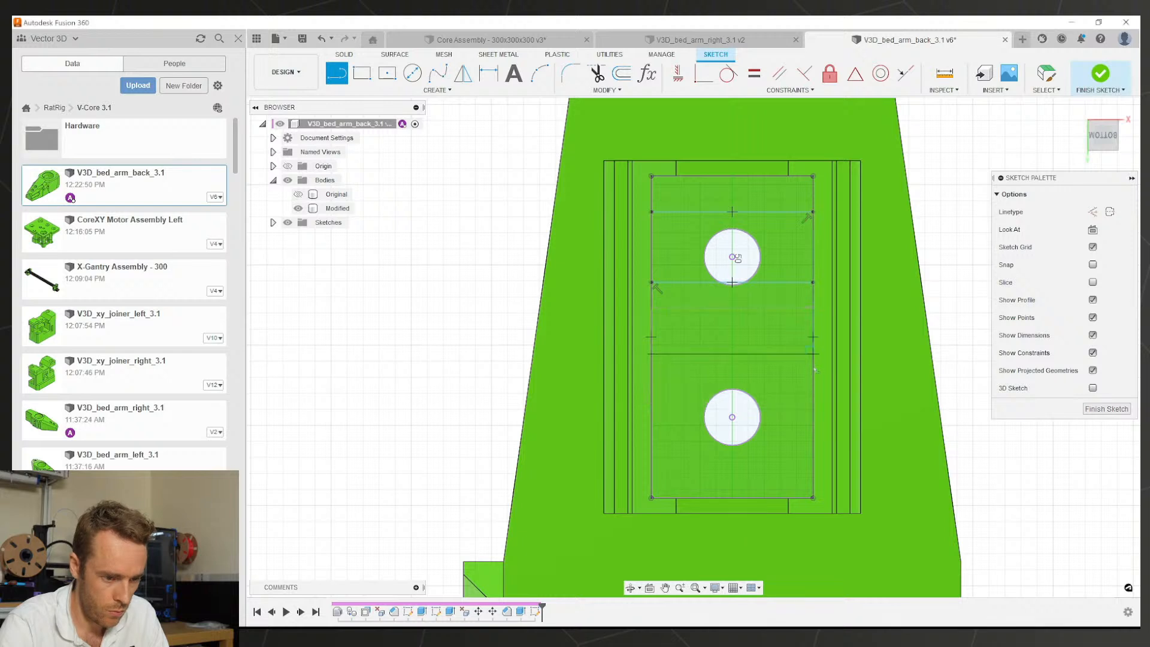
left_click(813, 451)
key("Escape")
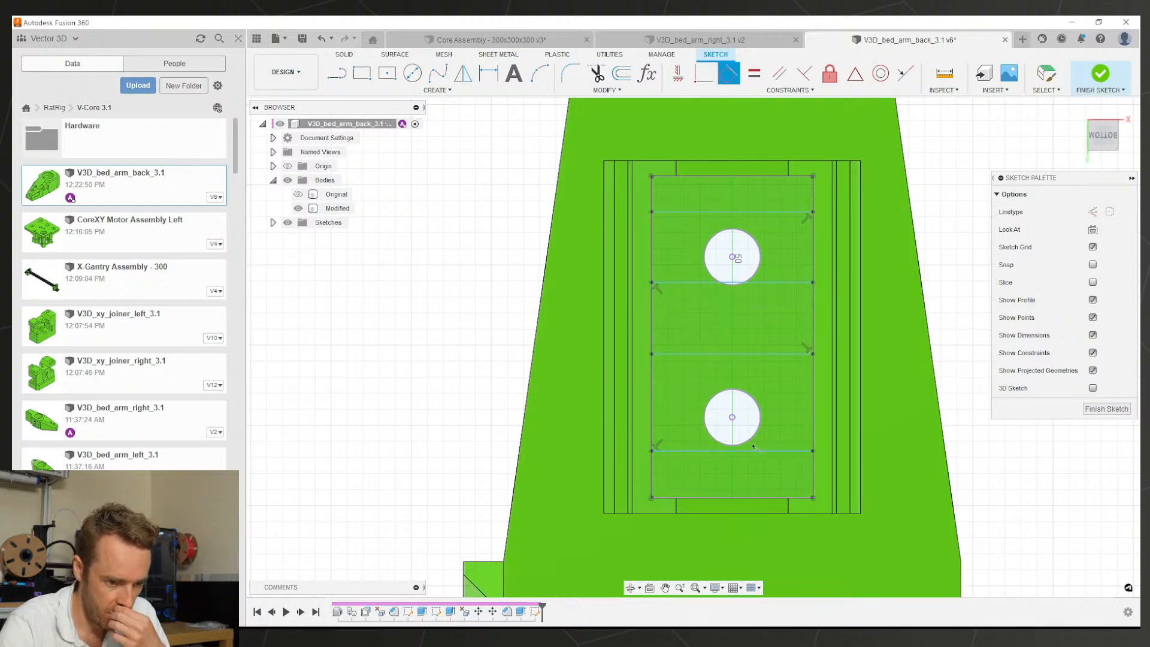
Step: Make the horizontal lines tangent to the tops and bottoms of both circles
left_click(755, 440)
left_click(752, 450)
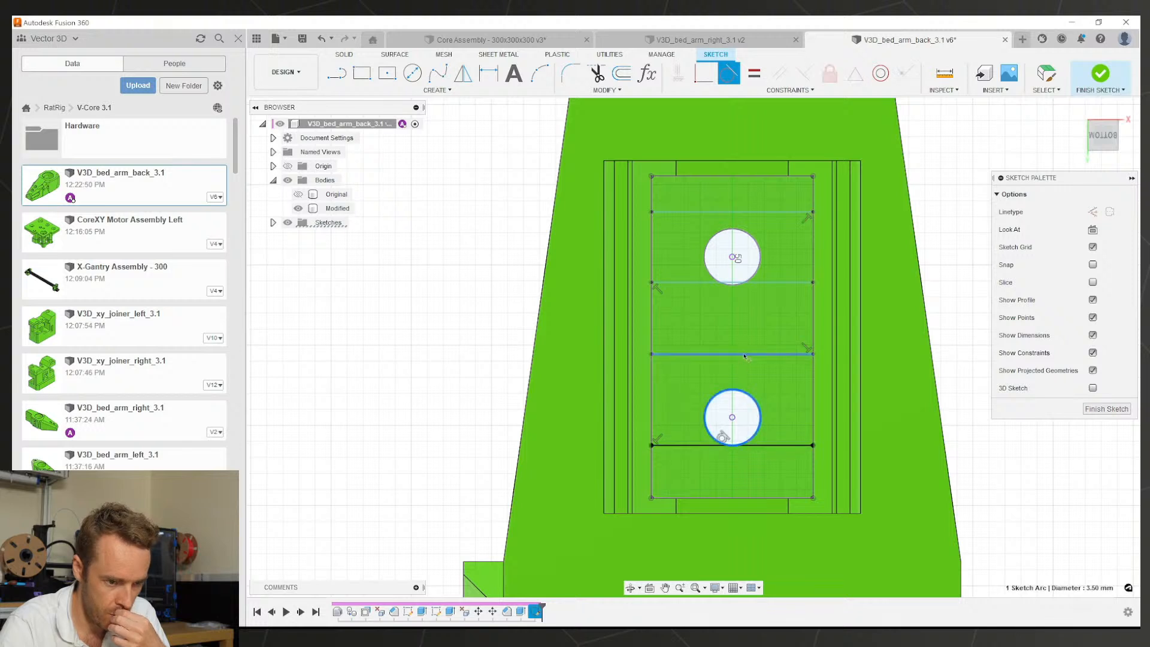
left_click(744, 354)
left_click(756, 282)
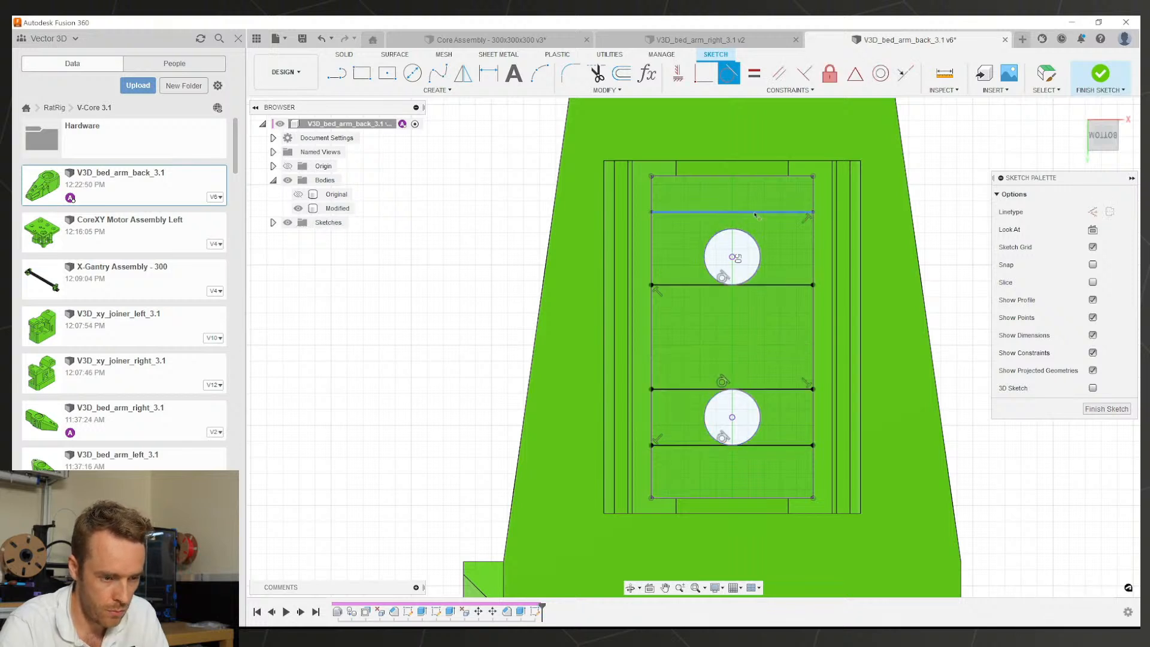
left_click(749, 212)
key("Escape")
Step: Draw the vertical lines and make them tangent to the sides of the upper circle
key("l")
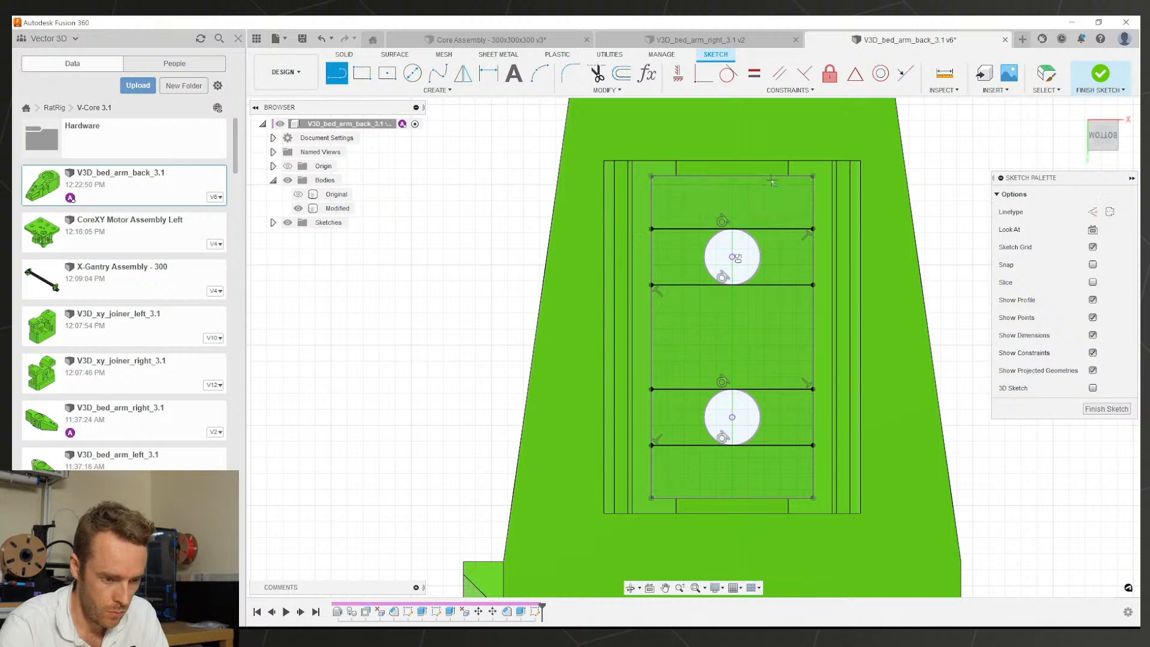
left_click(770, 499)
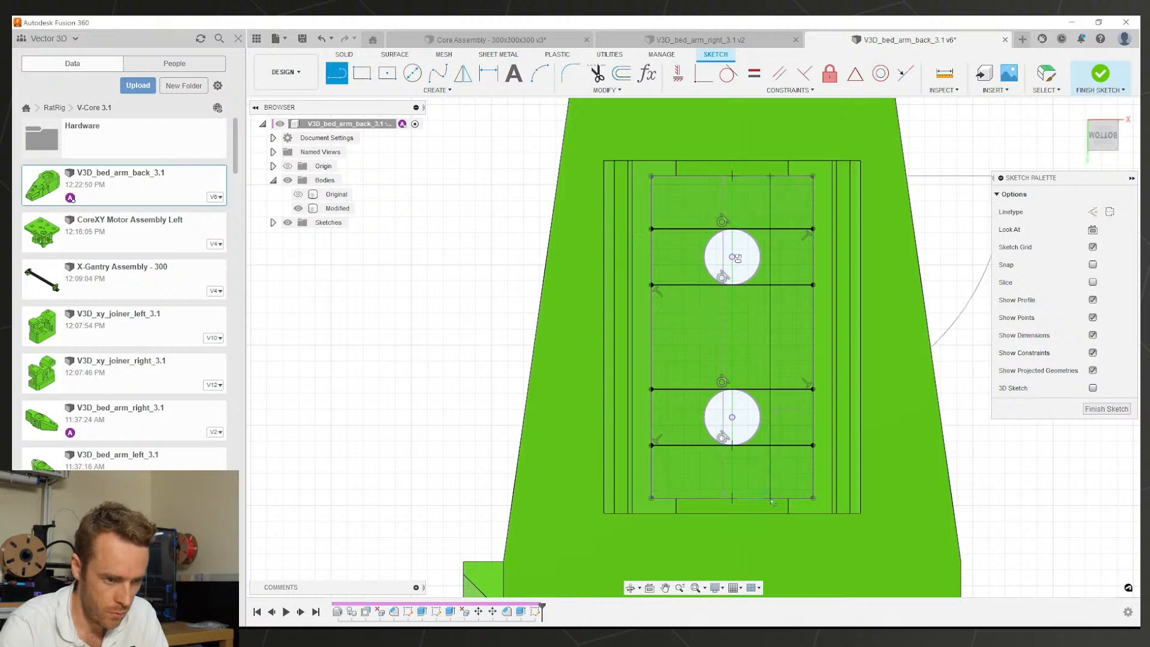
left_click(703, 177)
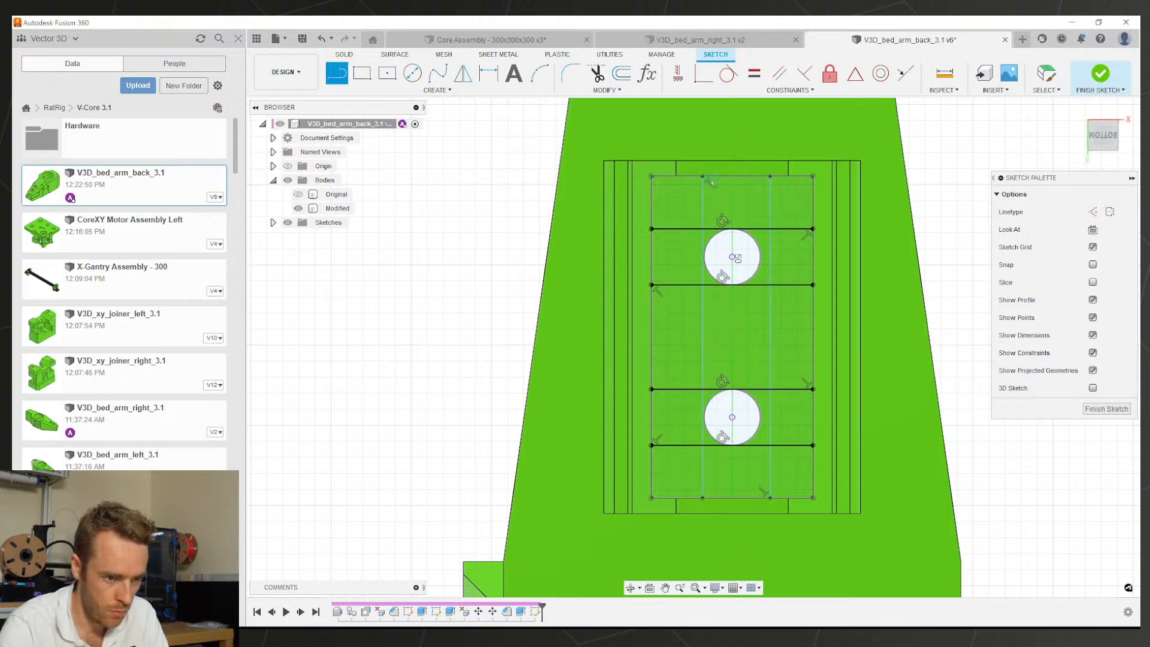
left_click(729, 73)
left_click(703, 254)
left_click(710, 243)
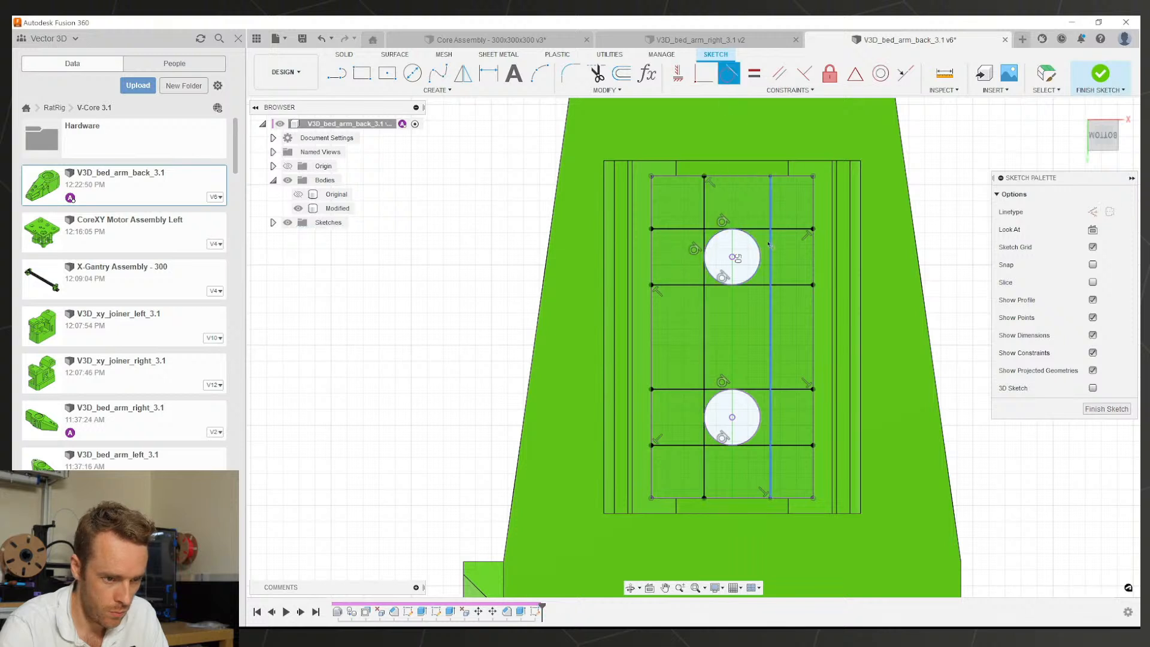
left_click(771, 247)
left_click(754, 242)
Step: Convert both circles to construction geometry
key("Escape")
left_click(750, 274)
key("x")
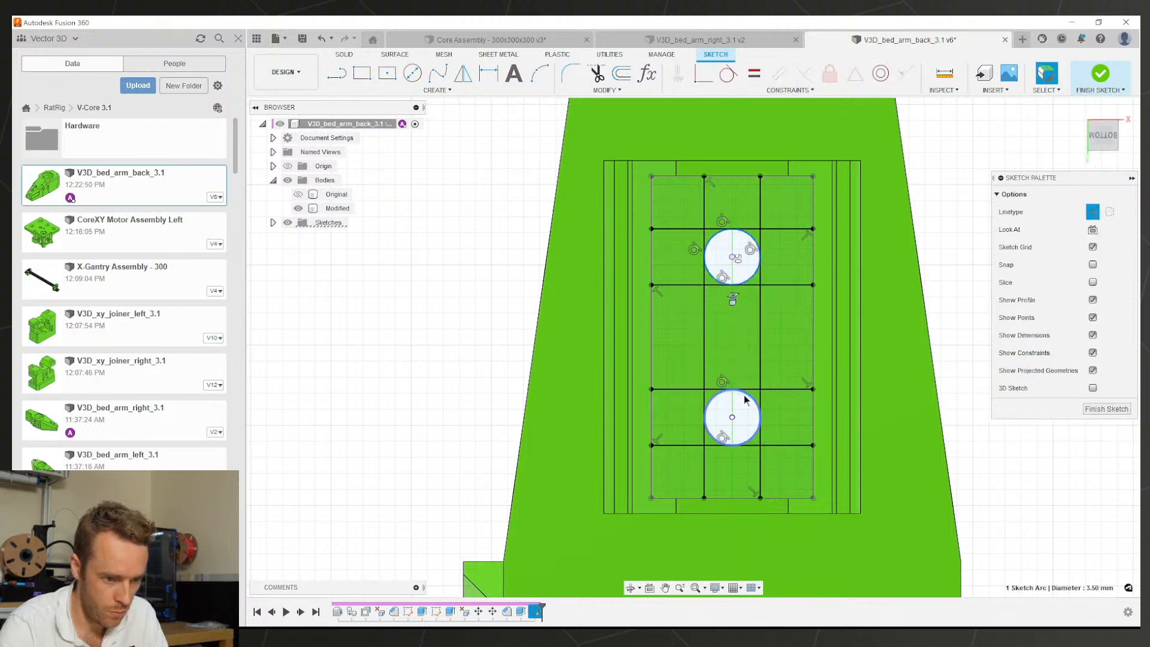
left_click(746, 395)
key("x")
Step: Extrude-cut the six sketch profiles -0.4 mm into the pocket floor
key("e")
left_click(683, 411)
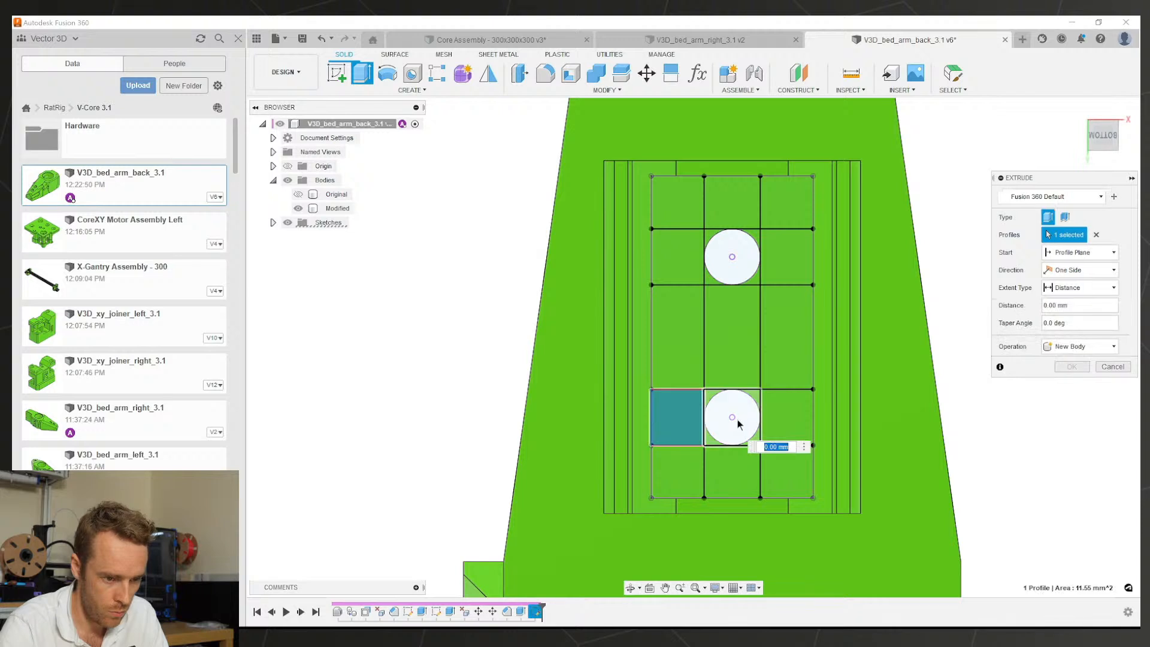
left_click(731, 418)
left_click(779, 412)
left_click(770, 262)
left_click(733, 258)
left_click(672, 261)
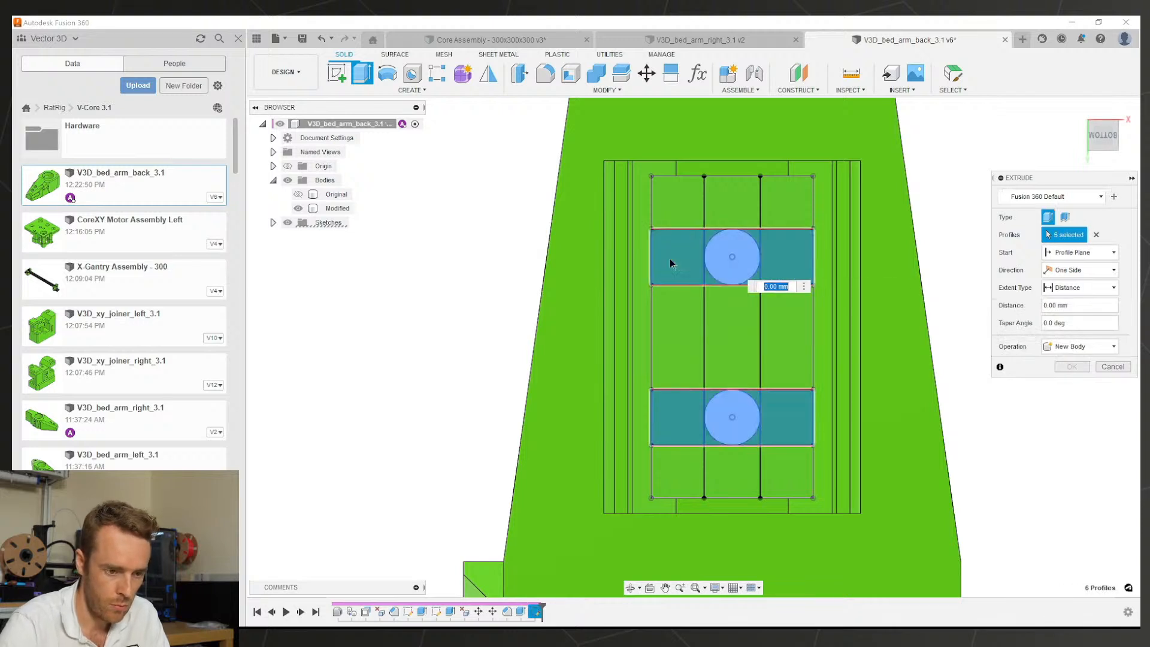
type("-0.4")
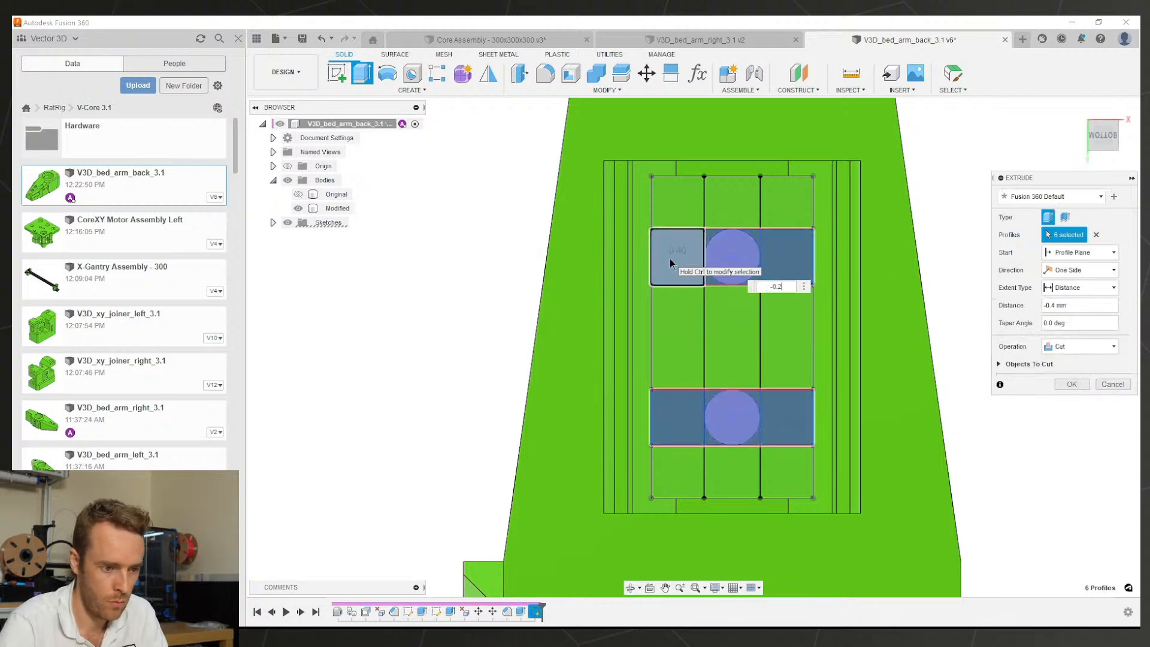
key("Return")
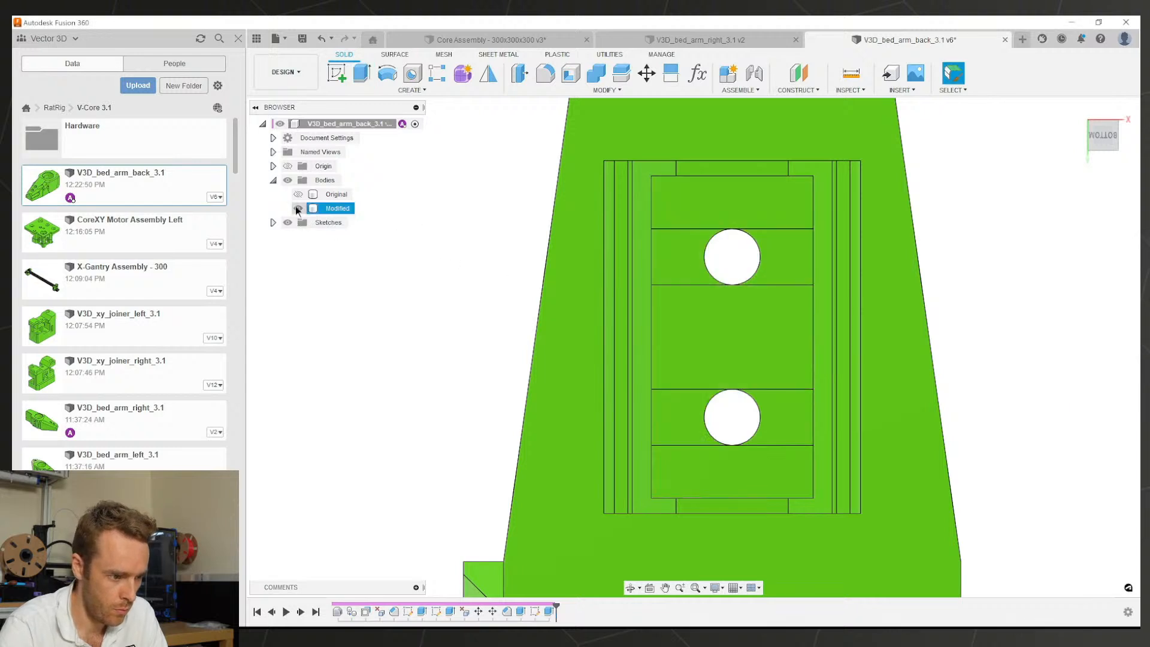
Step: Extrude-cut the two circle profiles -0.8 mm
left_click(298, 263)
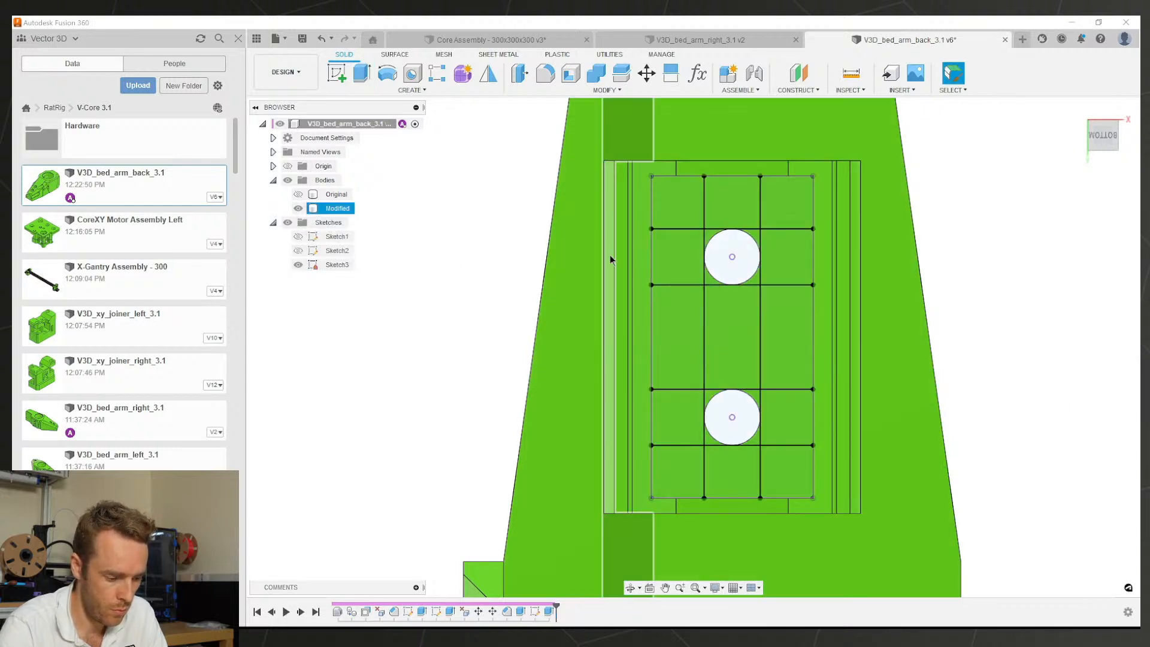
left_click(730, 259)
key("e")
left_click(742, 427)
type("-0.8")
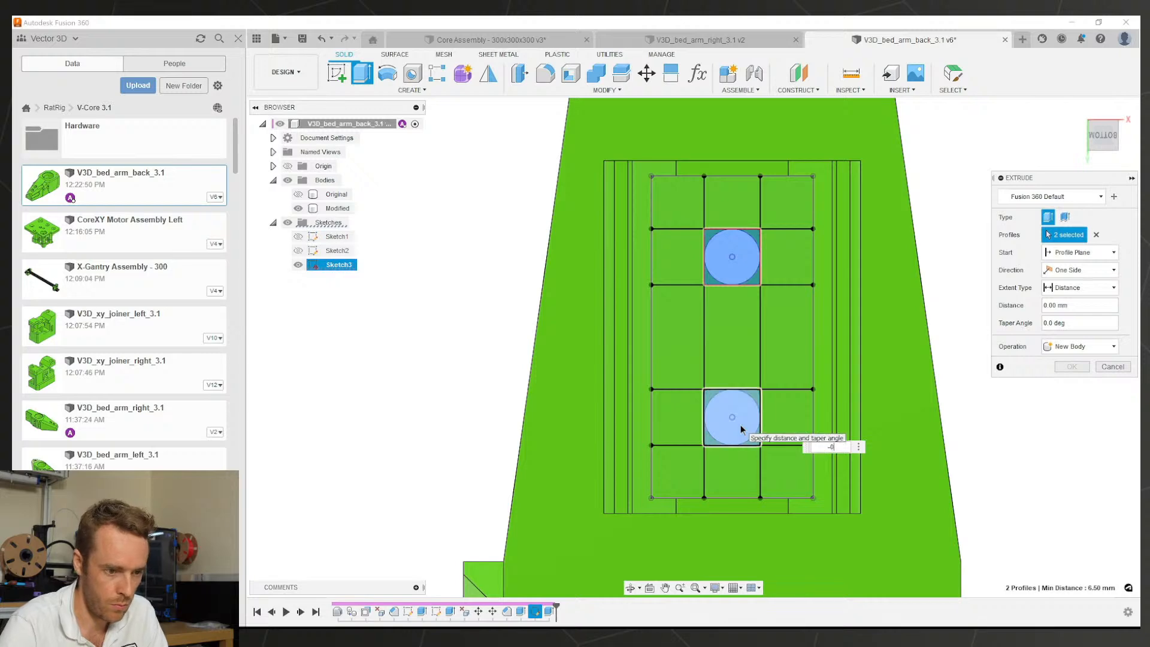
key("Return")
Step: Inspect the new recesses and save the design as a new version
middle_click_drag(742, 426, 769, 393, "shift")
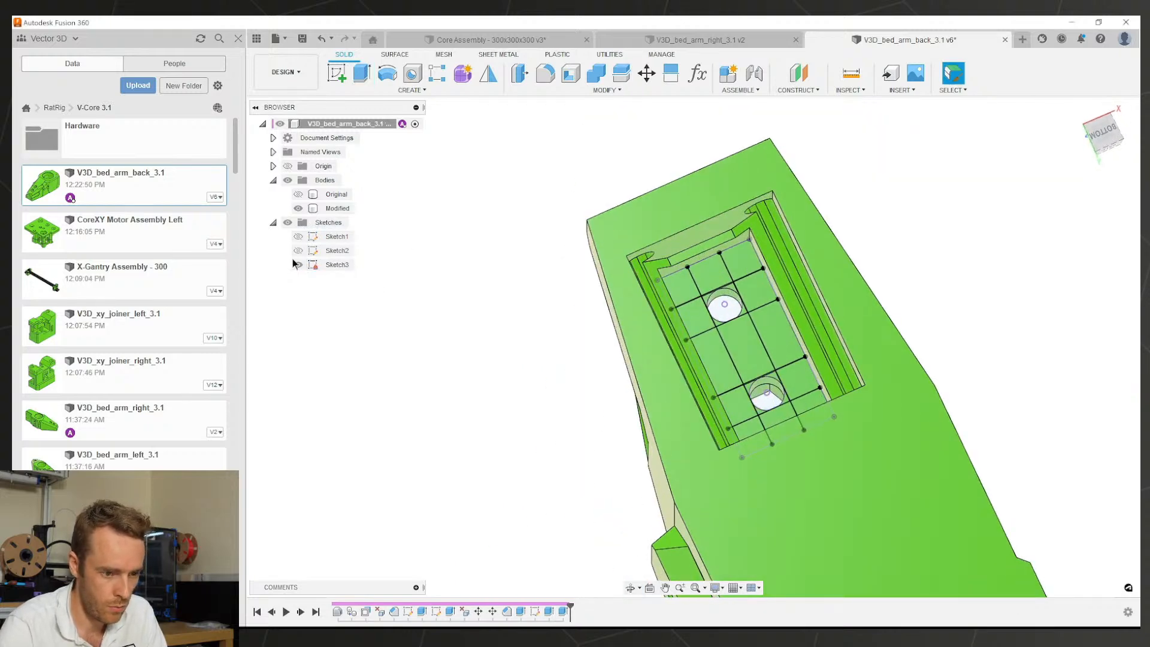
middle_click_drag(418, 331, 587, 383, "shift")
key("ctrl+s")
key("Return")
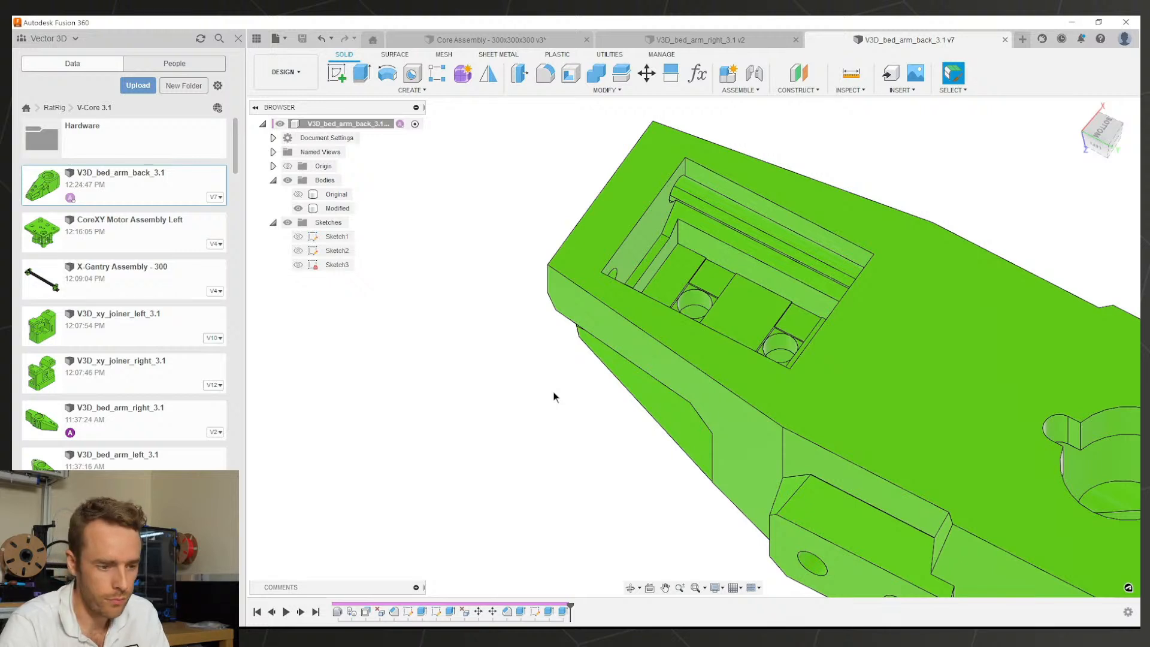
Step: Compare the Original and Modified bodies by toggling their visibility and orbiting the part
scroll(802, 316, "down", 3)
middle_click_drag(822, 362, 874, 247)
scroll(711, 359, "up", 3)
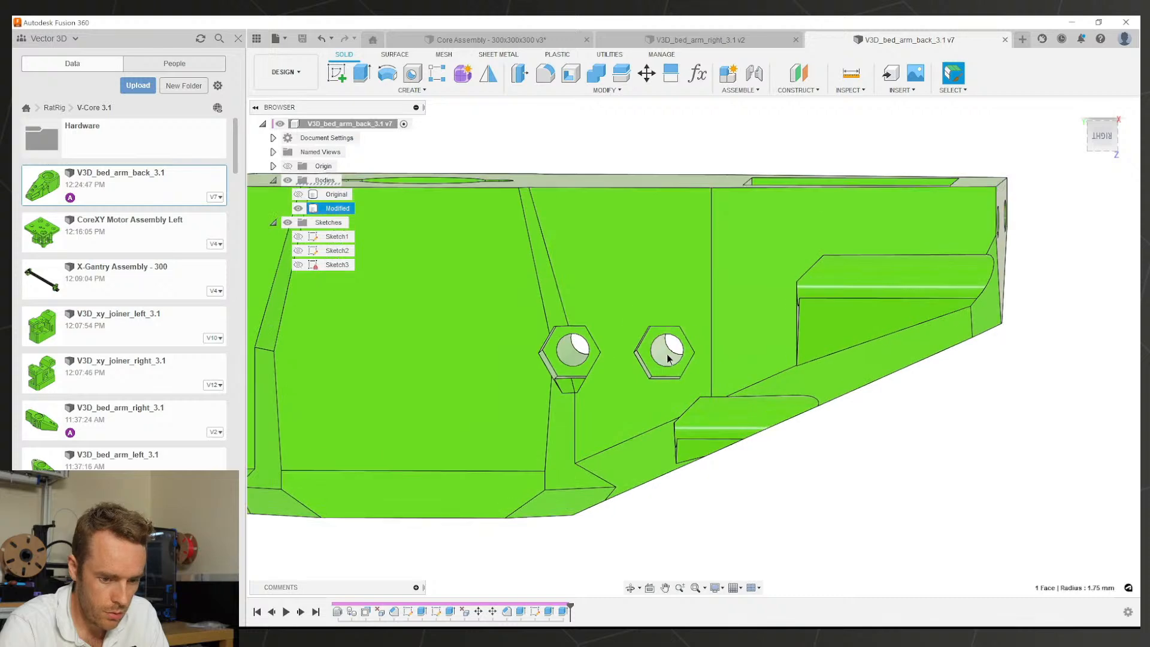
middle_click_drag(669, 358, 453, 272, "shift")
left_click(298, 195)
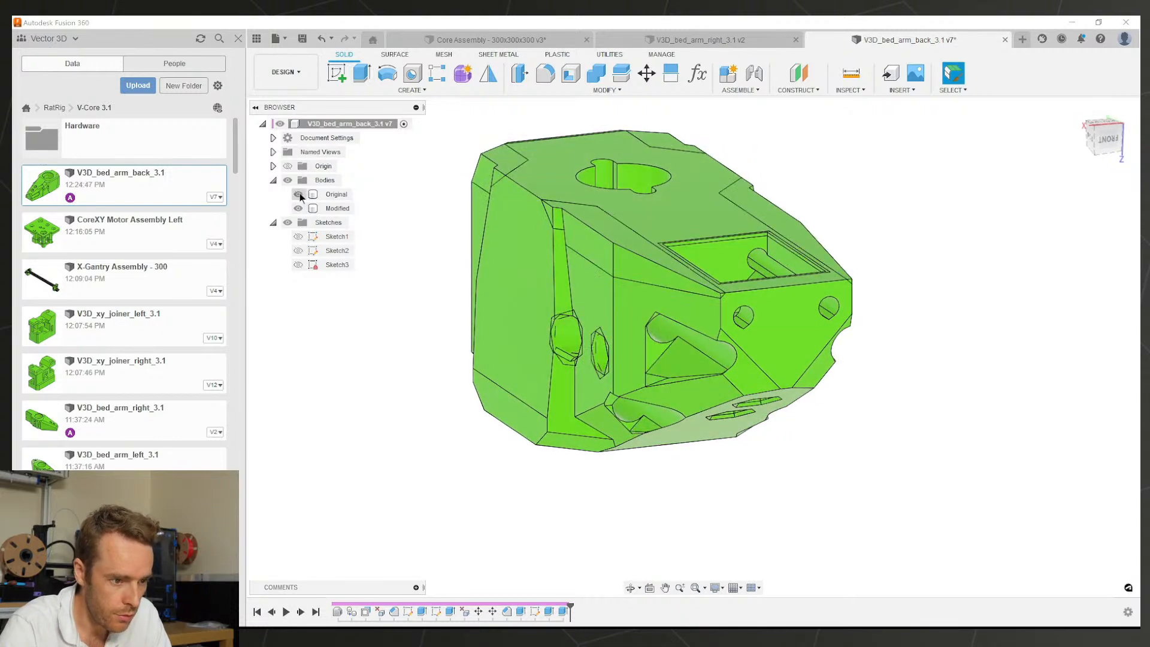
left_click(298, 195)
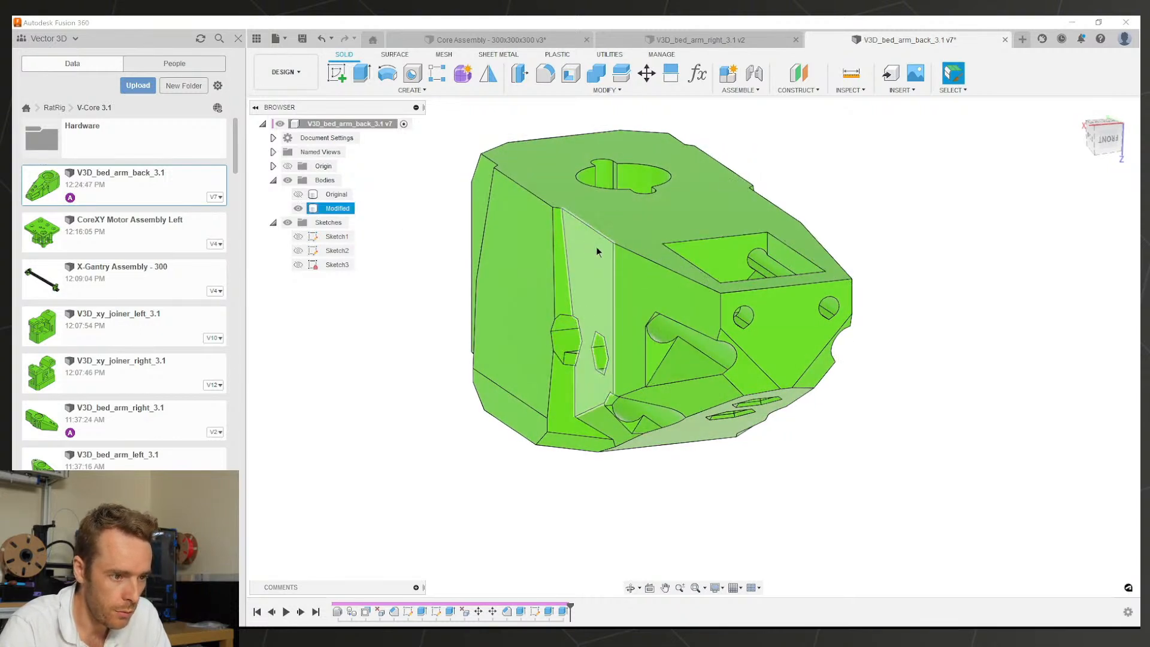
left_click(560, 93)
left_click(297, 208)
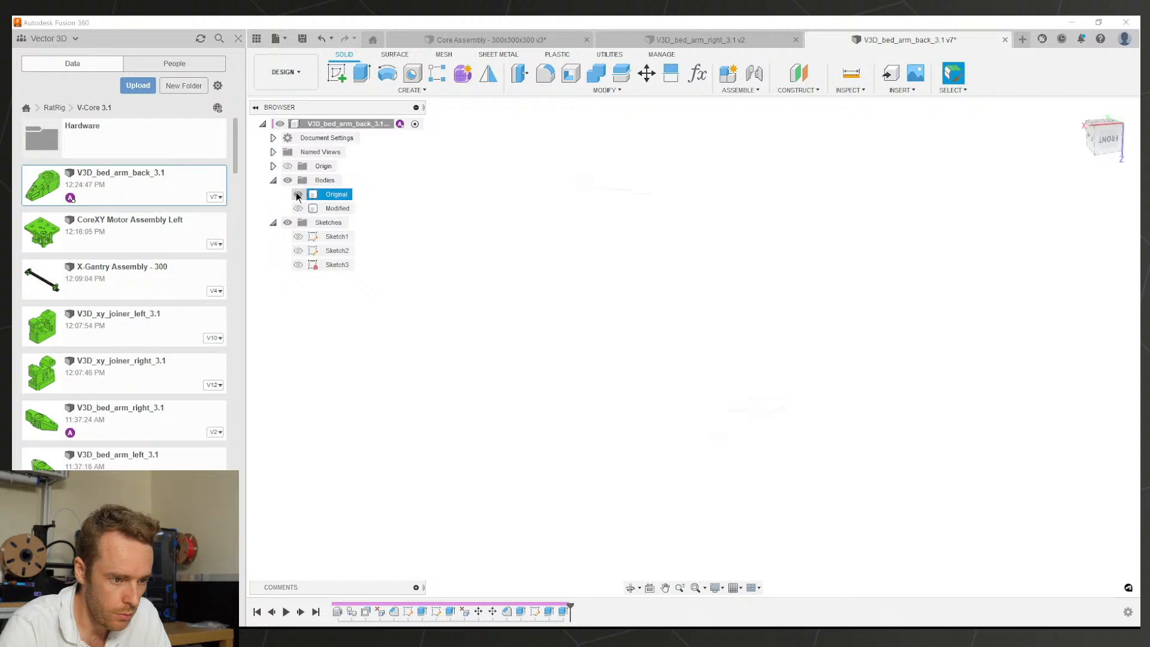
left_click(298, 194)
middle_click_drag(659, 272, 617, 239, "shift")
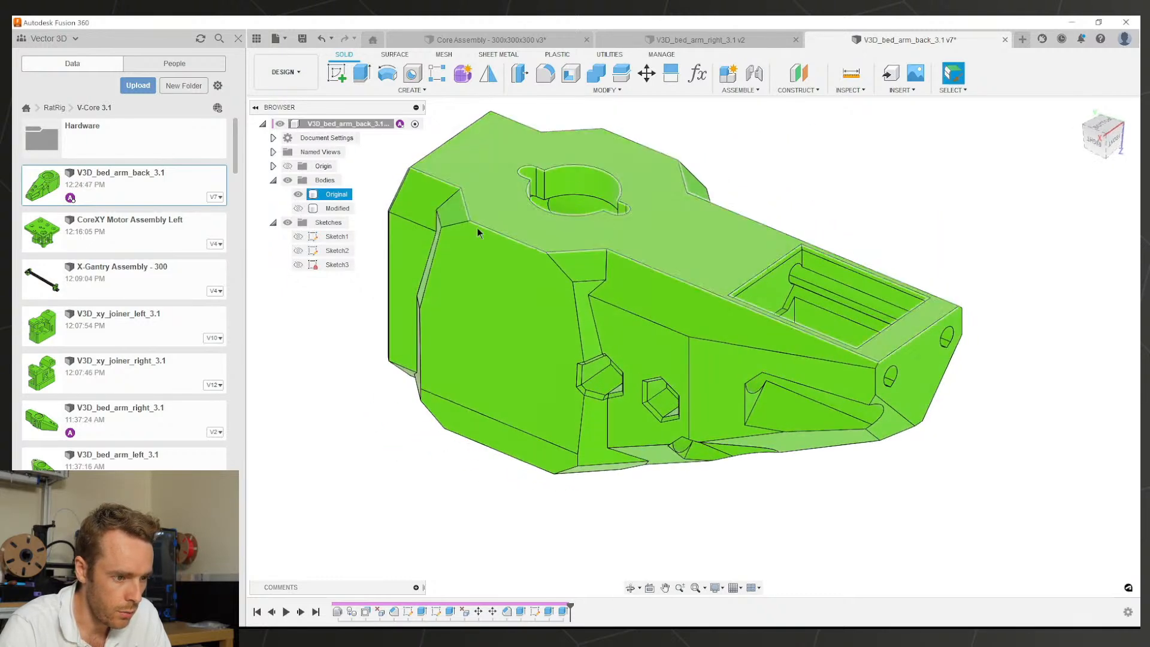
left_click(299, 194)
left_click(298, 208)
Step: Inspect the Modified body, then start a Chamfer on it
left_click(323, 208)
middle_click_drag(466, 254, 634, 261, "shift")
left_click(563, 115)
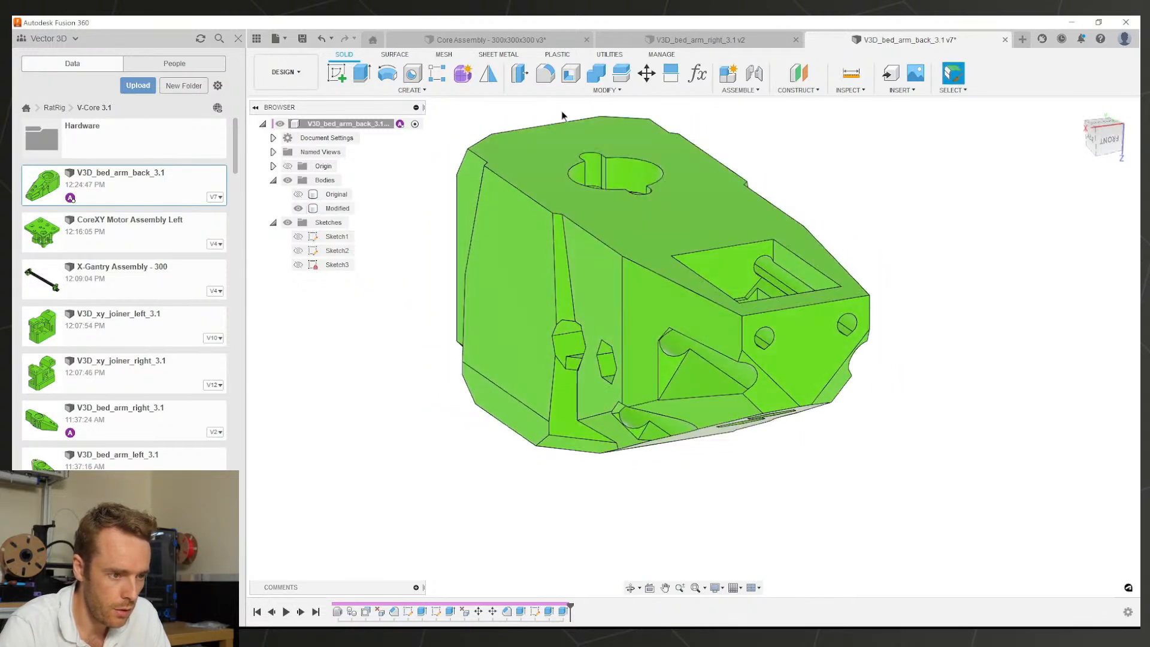
left_click(555, 92)
left_click(548, 128)
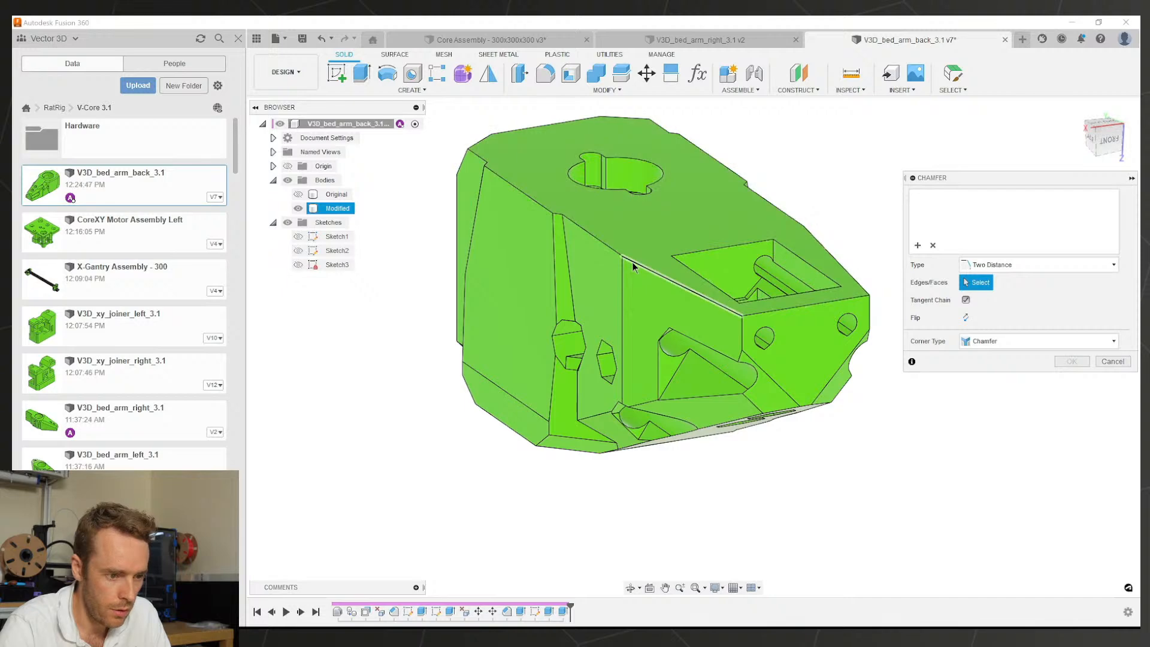
Step: Try a two-distance chamfer of 2 mm and 4 mm on four edges of the part
left_click(620, 251)
left_click(619, 252)
middle_click_drag(620, 253, 599, 256, "shift")
scroll(599, 257, "up", 3)
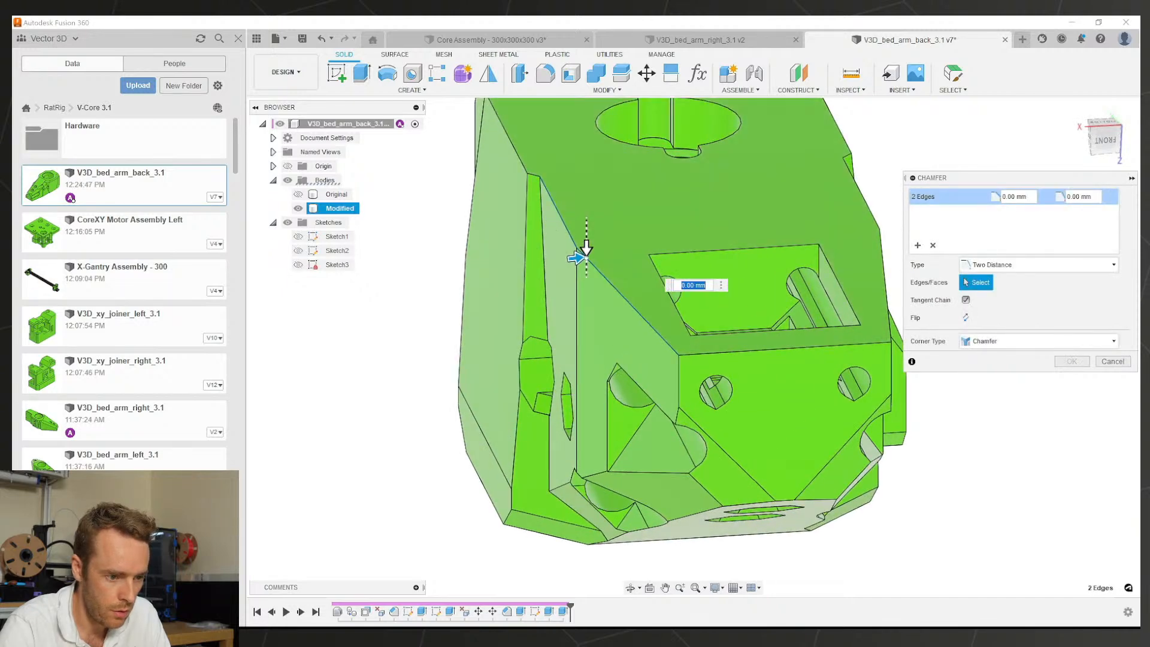
left_click_drag(586, 254, 587, 290)
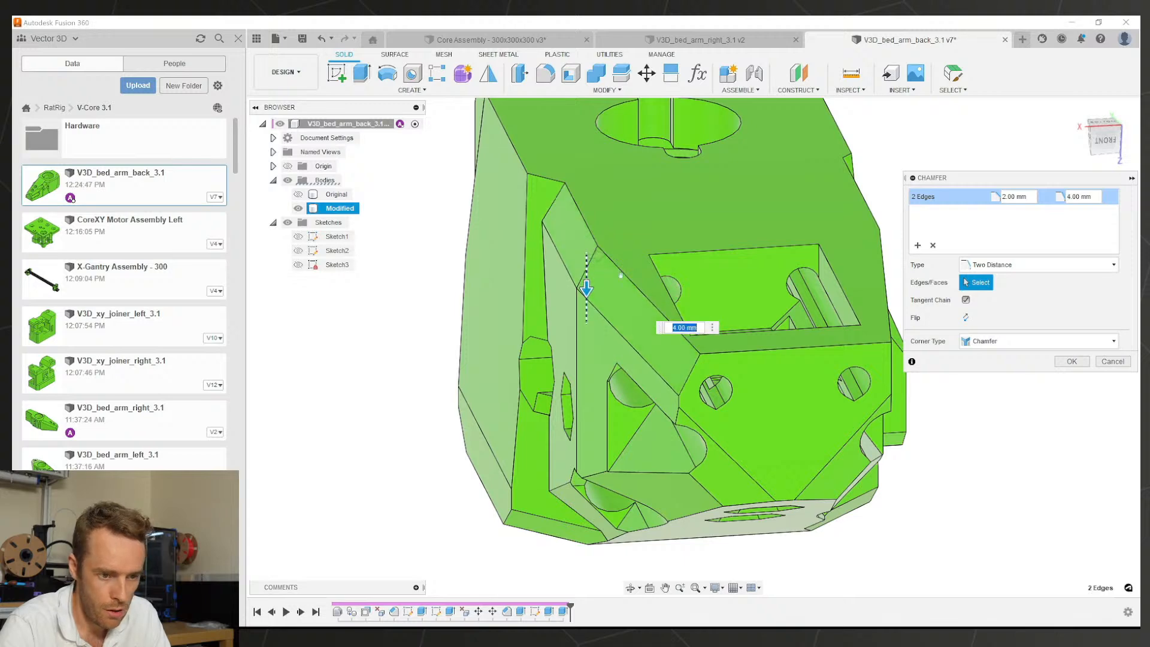
middle_click_drag(621, 274, 524, 271, "shift")
left_click(831, 237)
left_click(808, 259)
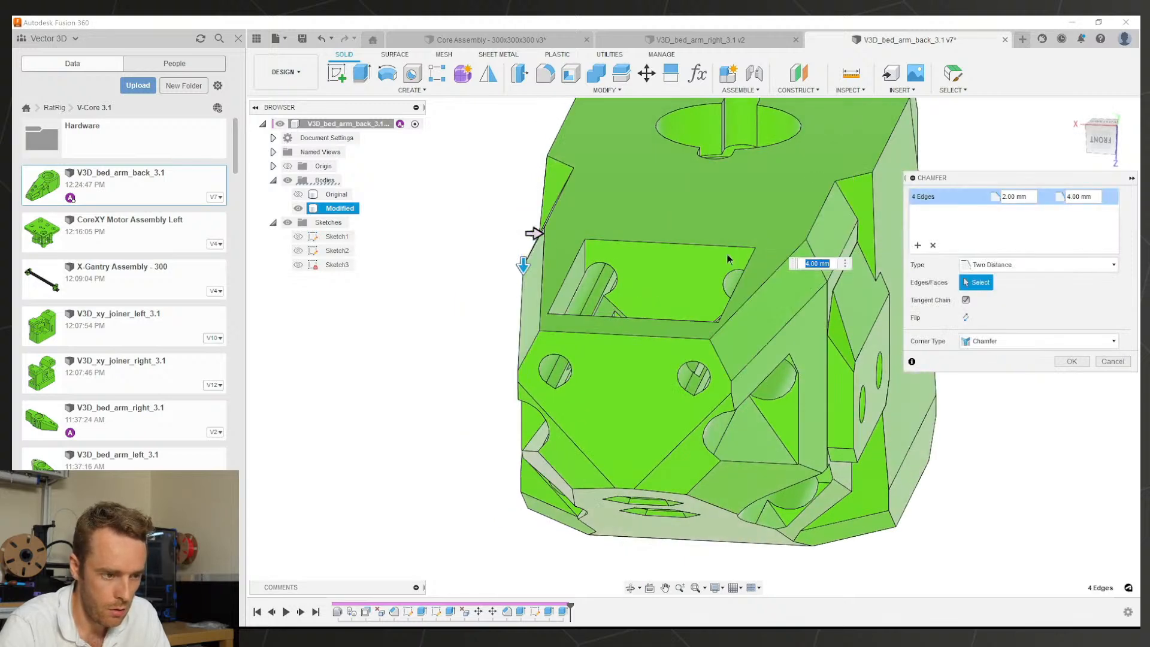
middle_click_drag(727, 254, 745, 249, "shift")
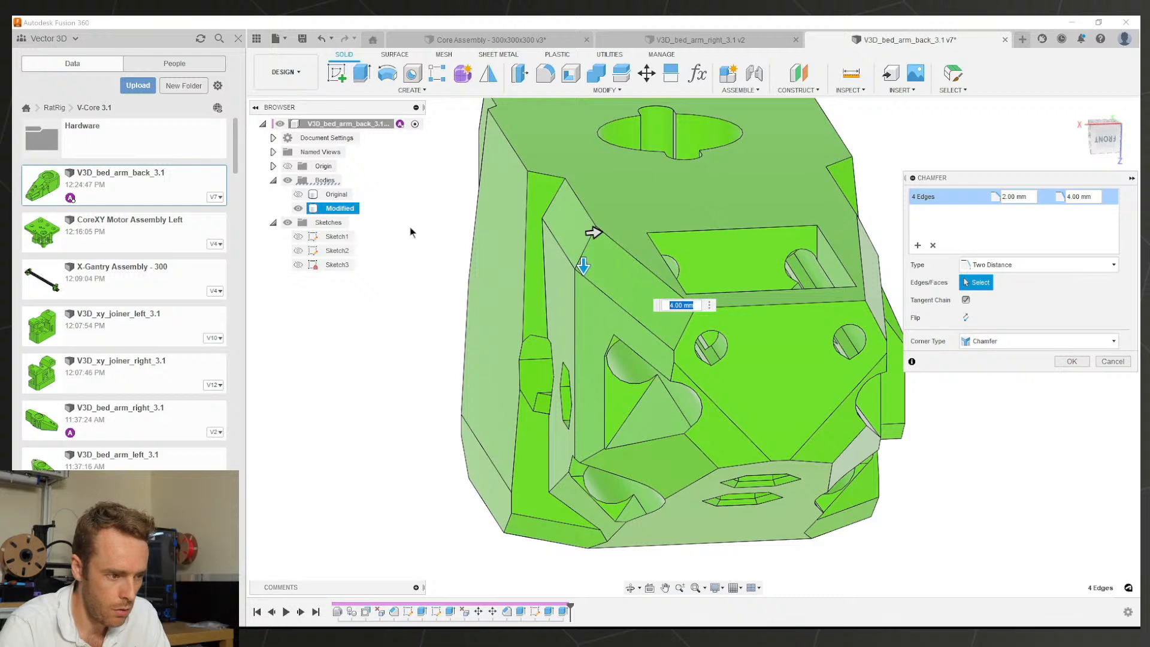
Step: Cancel the trial chamfer and display the Original body alongside the Modified one
left_click(298, 194)
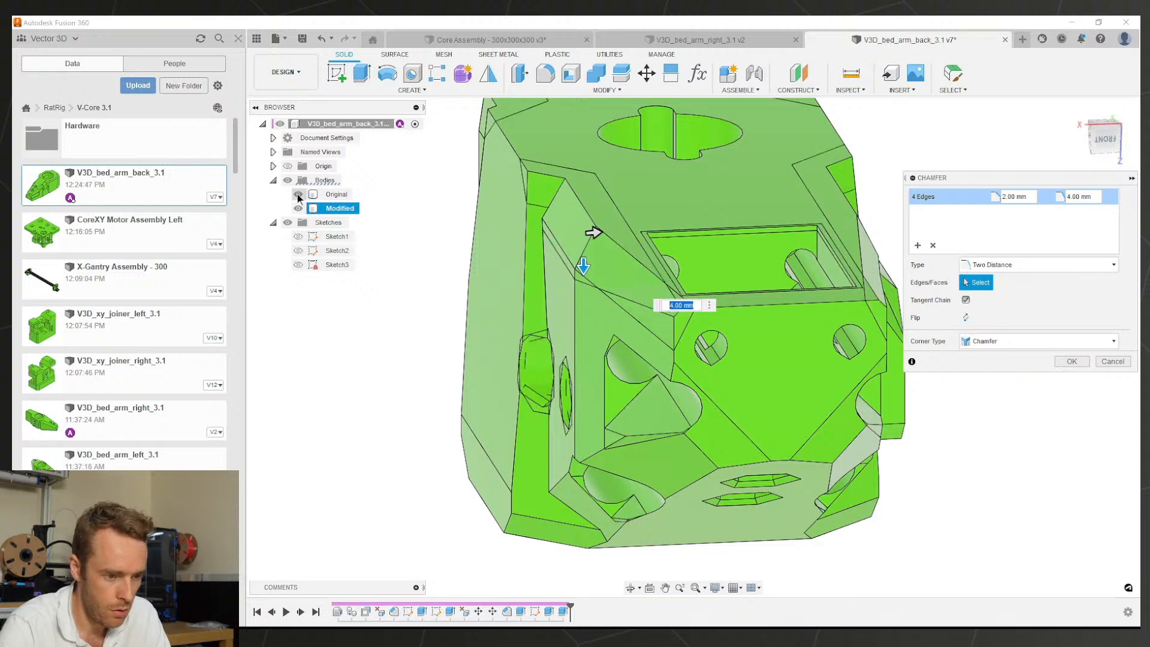
middle_click_drag(625, 266, 755, 297, "shift")
key("Escape")
scroll(683, 267, "down", 3)
left_click(301, 194)
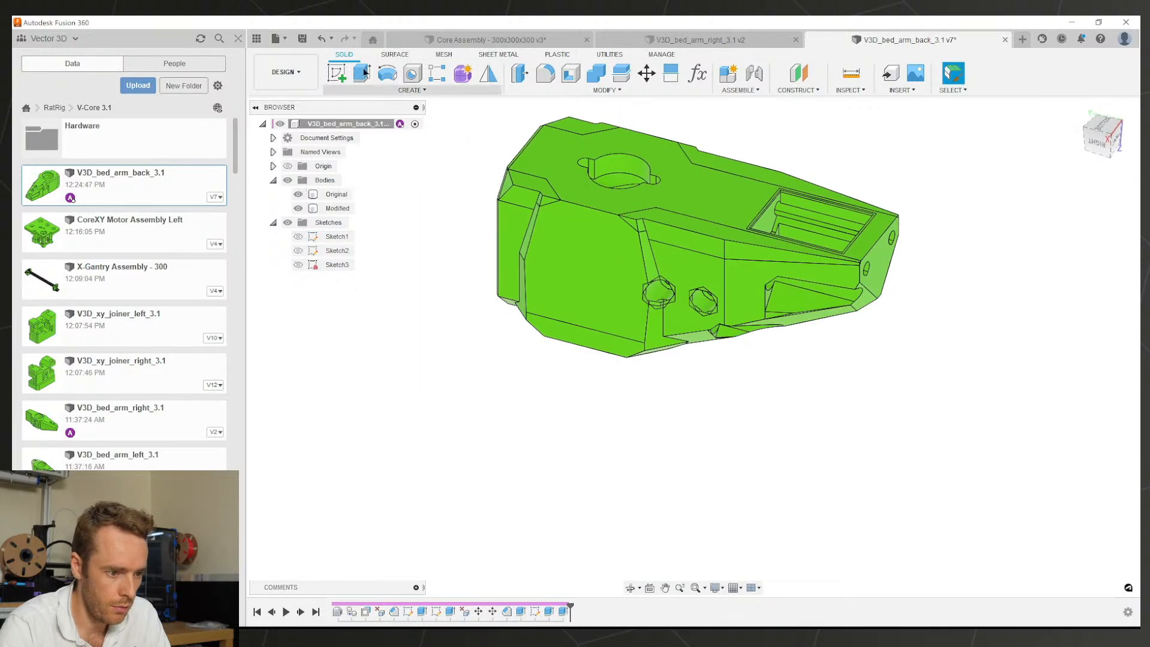
Step: Start a new sketch on the second overlapping face of the part and hide the Modified body
left_click(337, 72)
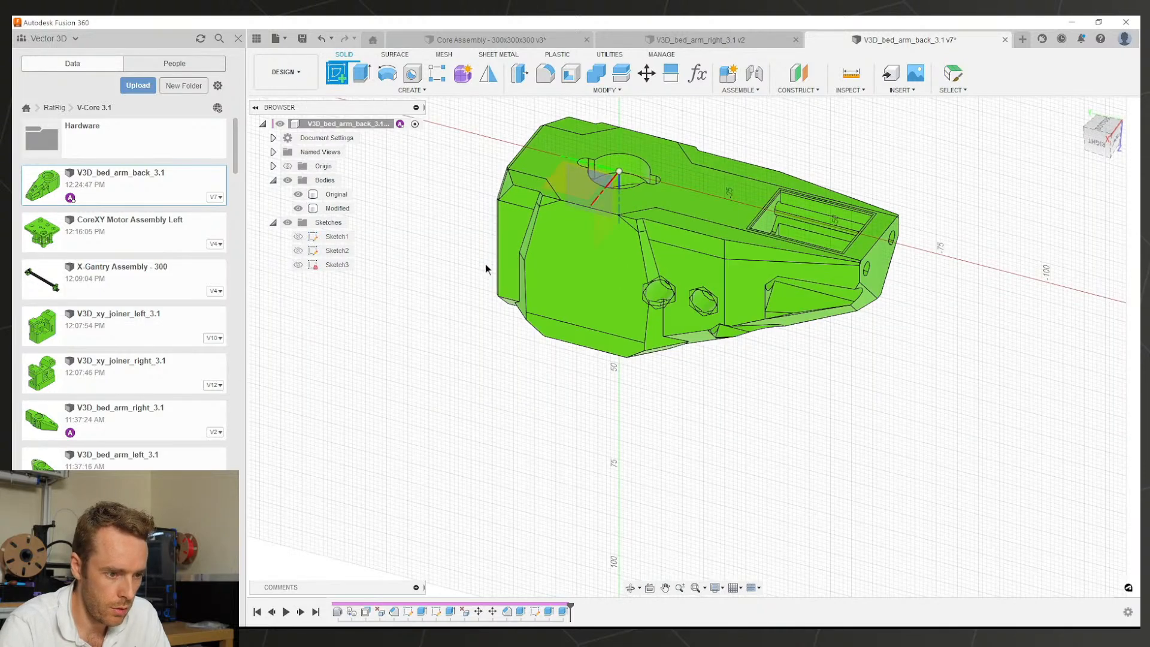
left_click(609, 222)
left_click(610, 230)
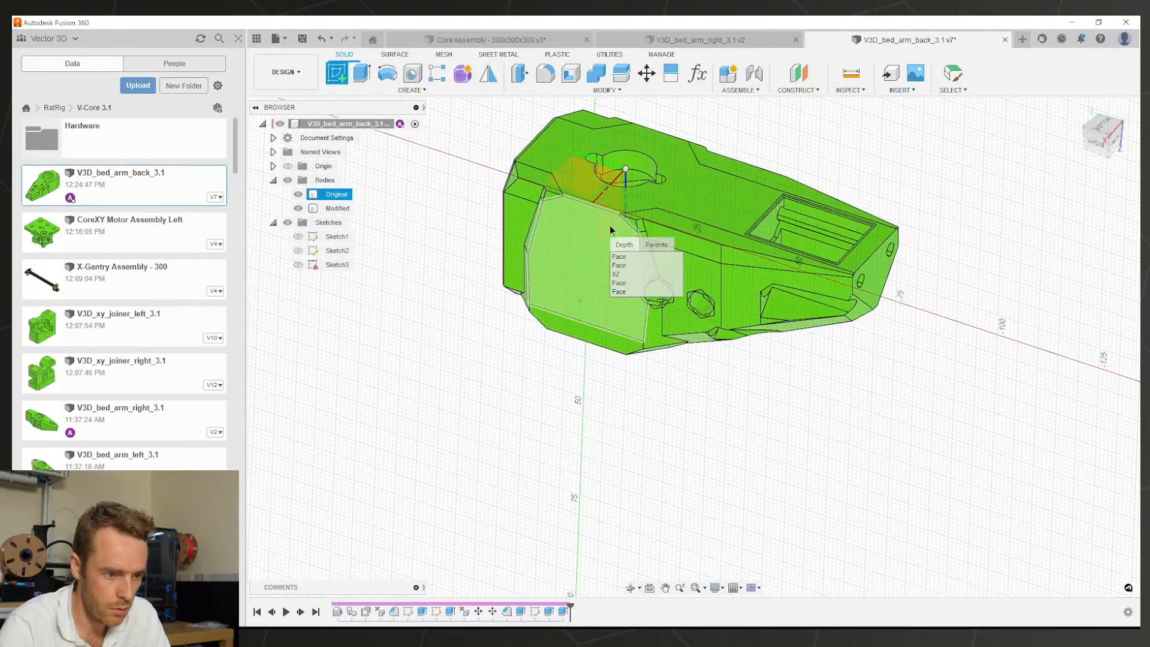
left_click(624, 265)
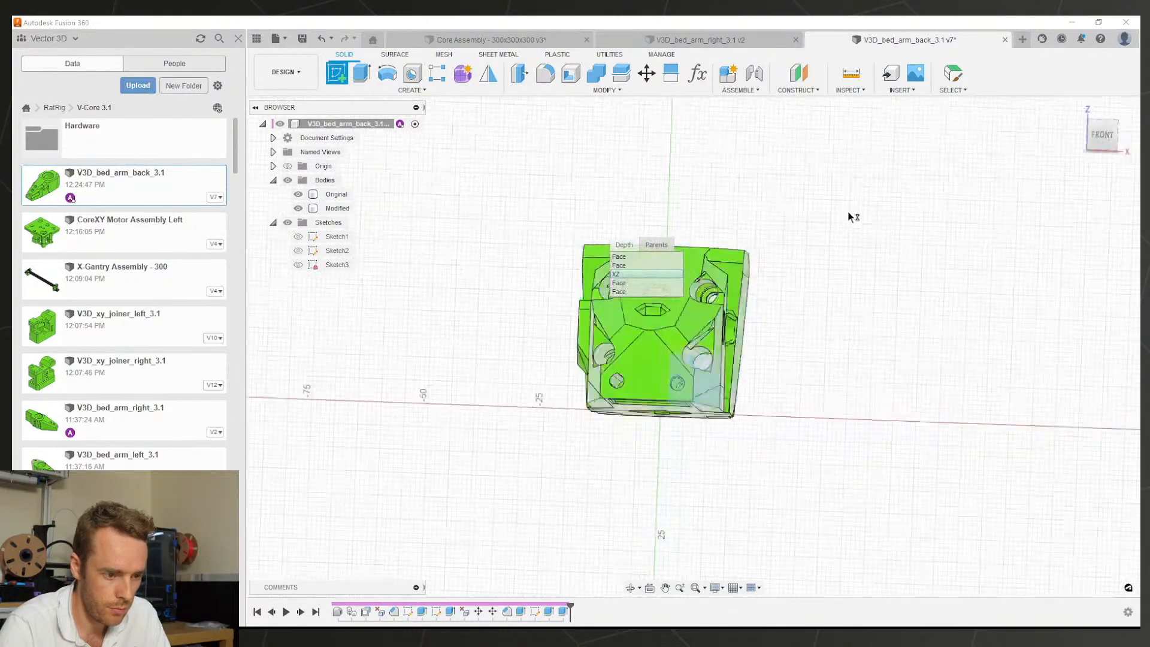
scroll(704, 360, "up", 4)
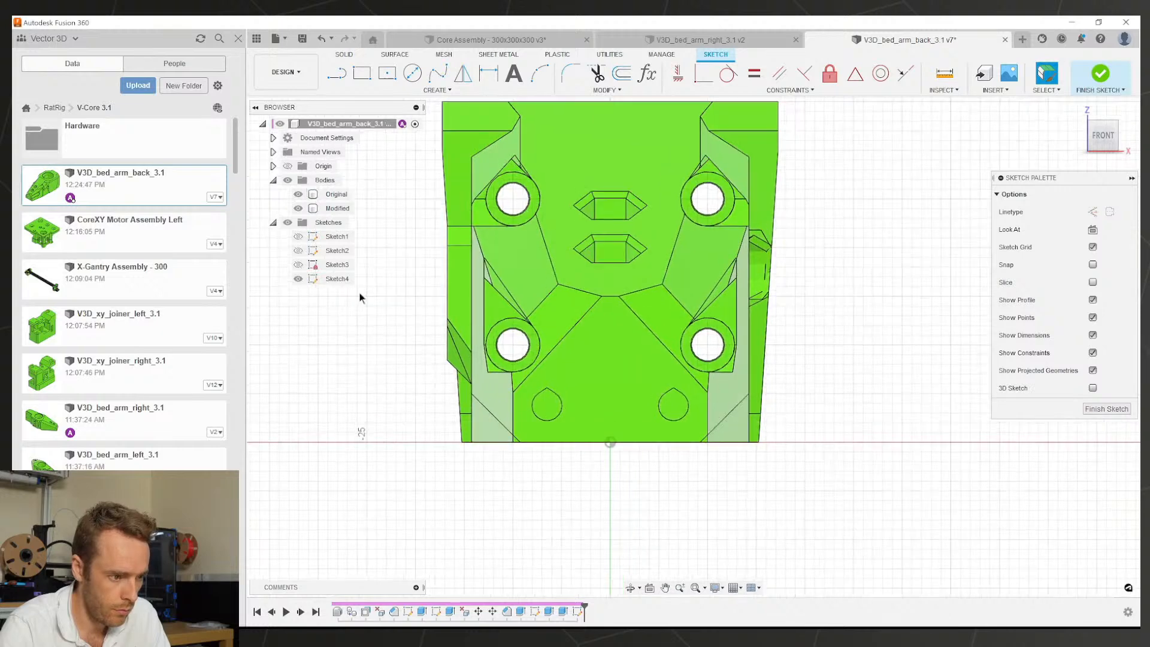
left_click(298, 208)
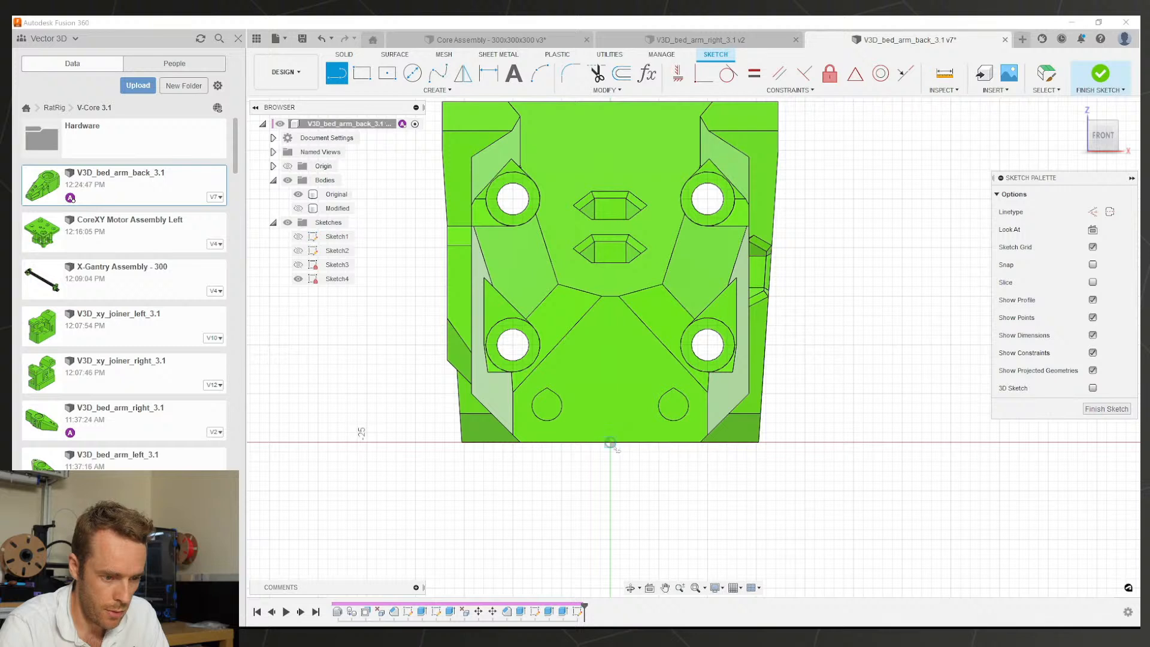
Step: Draw the side-cut triangle with its base on the X axis, stretching its lower-left corner leftward
left_click(794, 442)
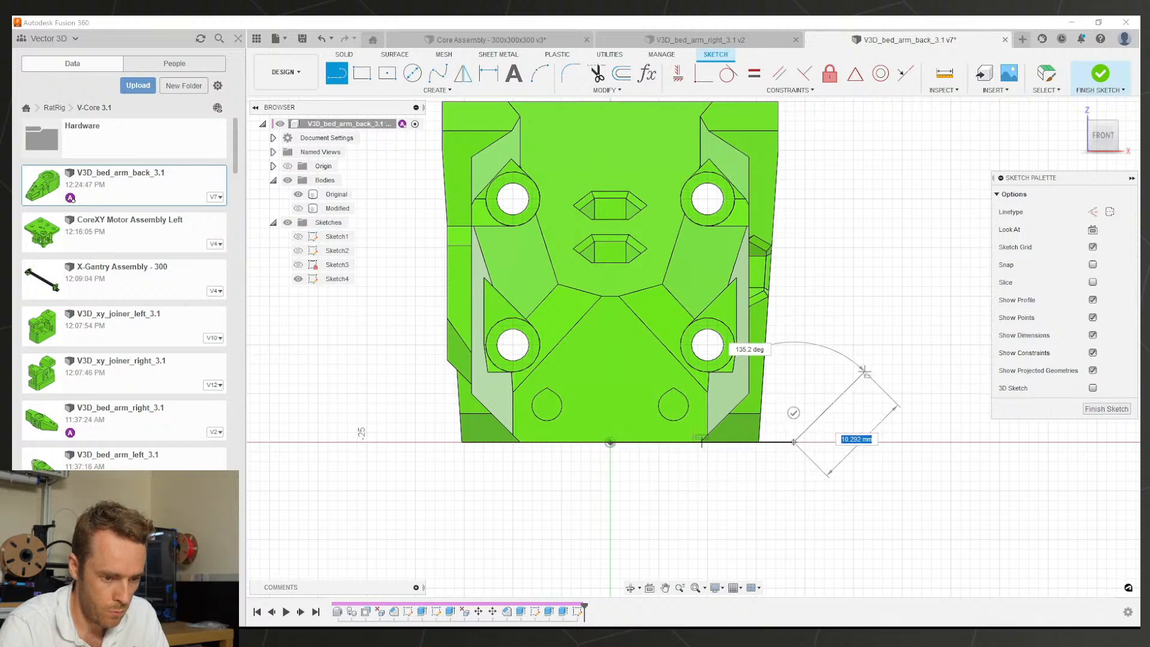
left_click(862, 372)
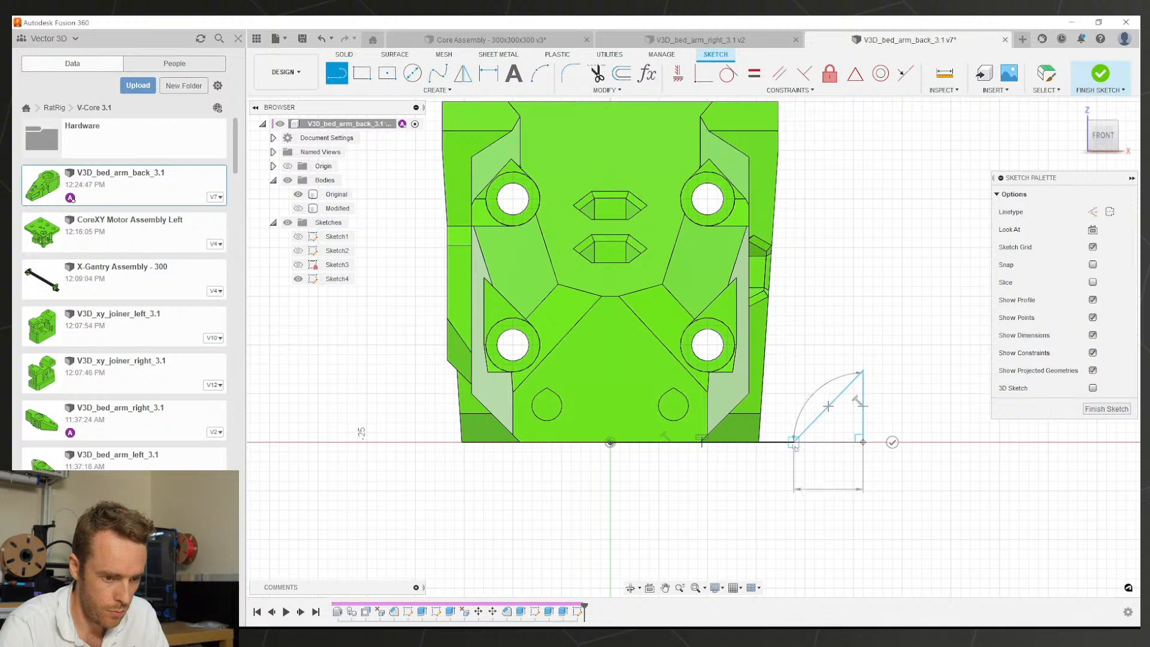
left_click(862, 442)
key("Escape")
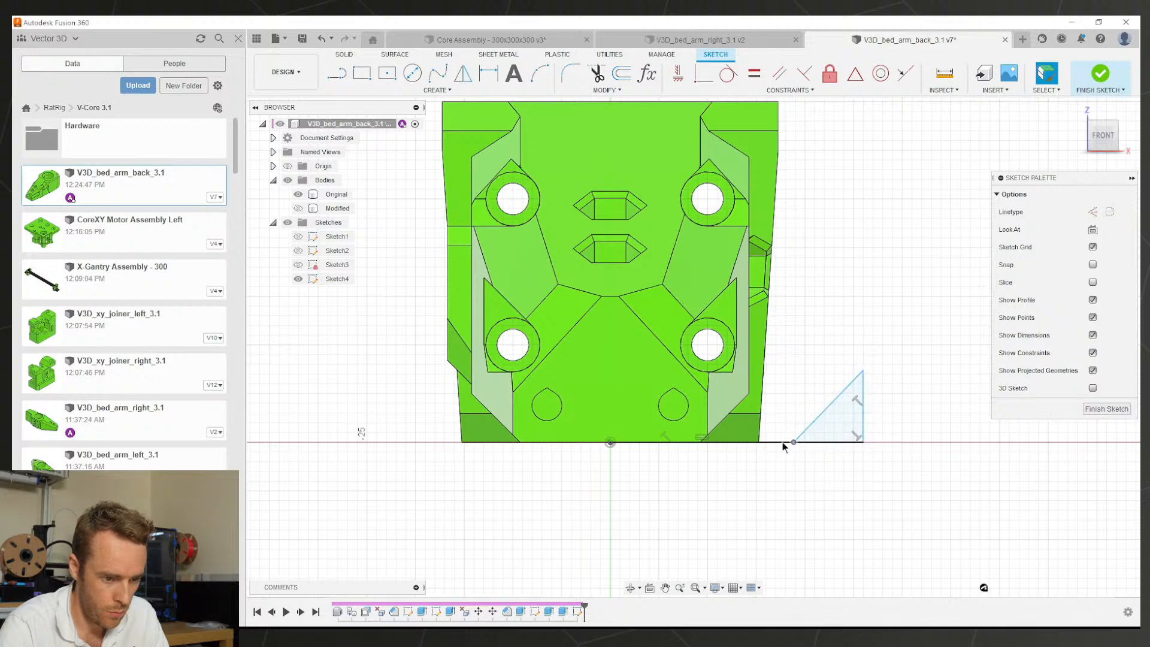
left_click_drag(794, 442, 702, 443)
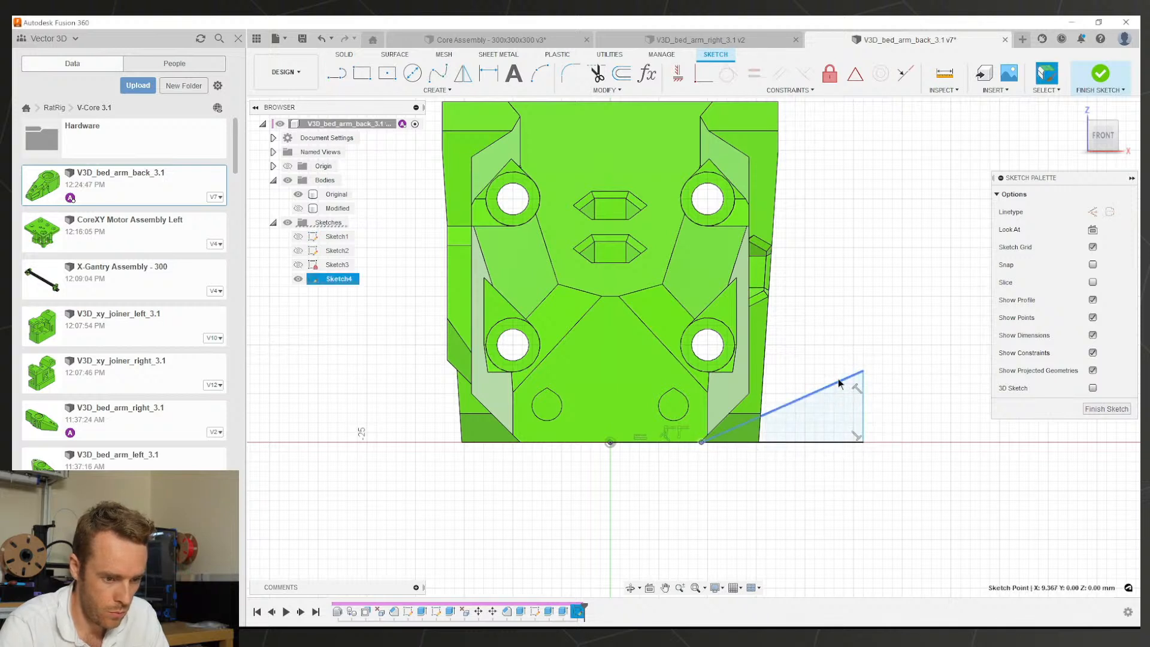
key("d")
left_click(864, 407)
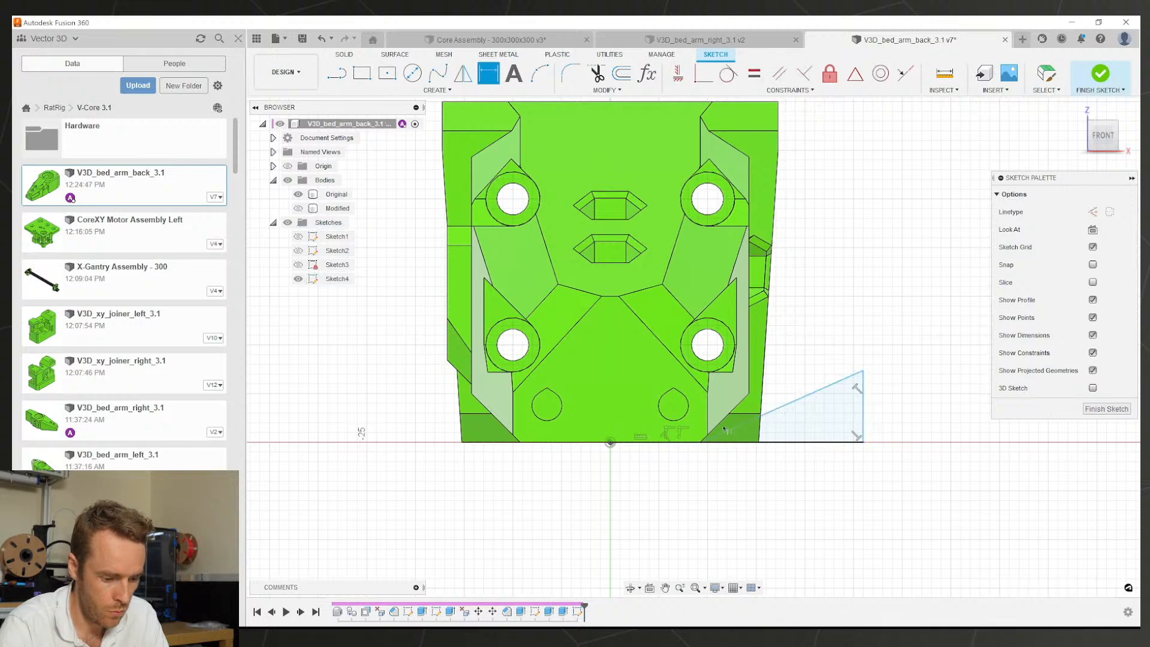
key("Escape")
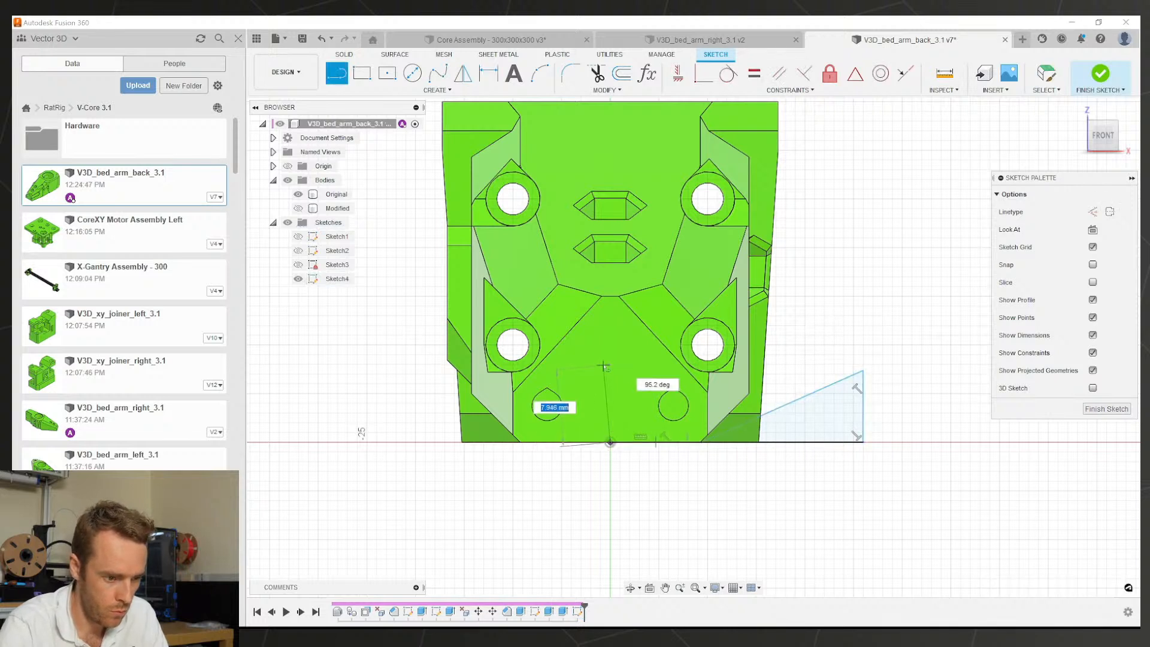
Step: Add a vertical construction line above the origin
left_click(610, 353)
key("Escape")
left_click(611, 383)
key("x")
key("d")
left_click(611, 395)
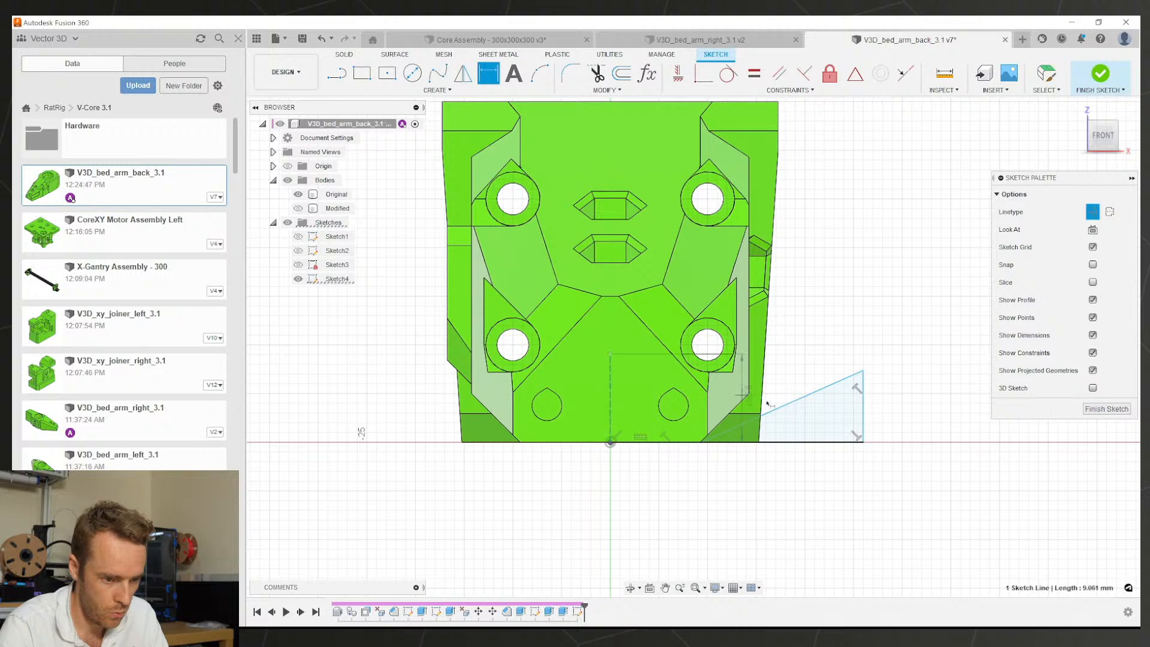
left_click(773, 408)
key("Escape")
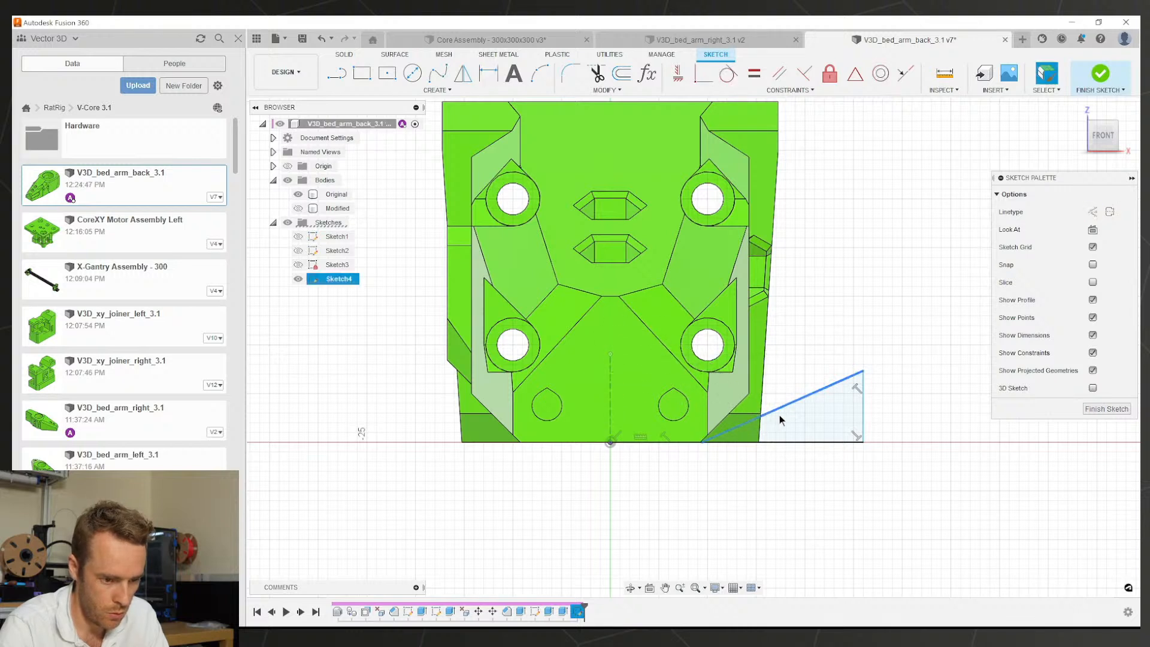
Step: Dimension the angle between the triangle's slanted edge and base as 50°
key("d")
left_click(786, 405)
left_click(794, 442)
left_click(804, 425)
left_click(823, 425)
type("50")
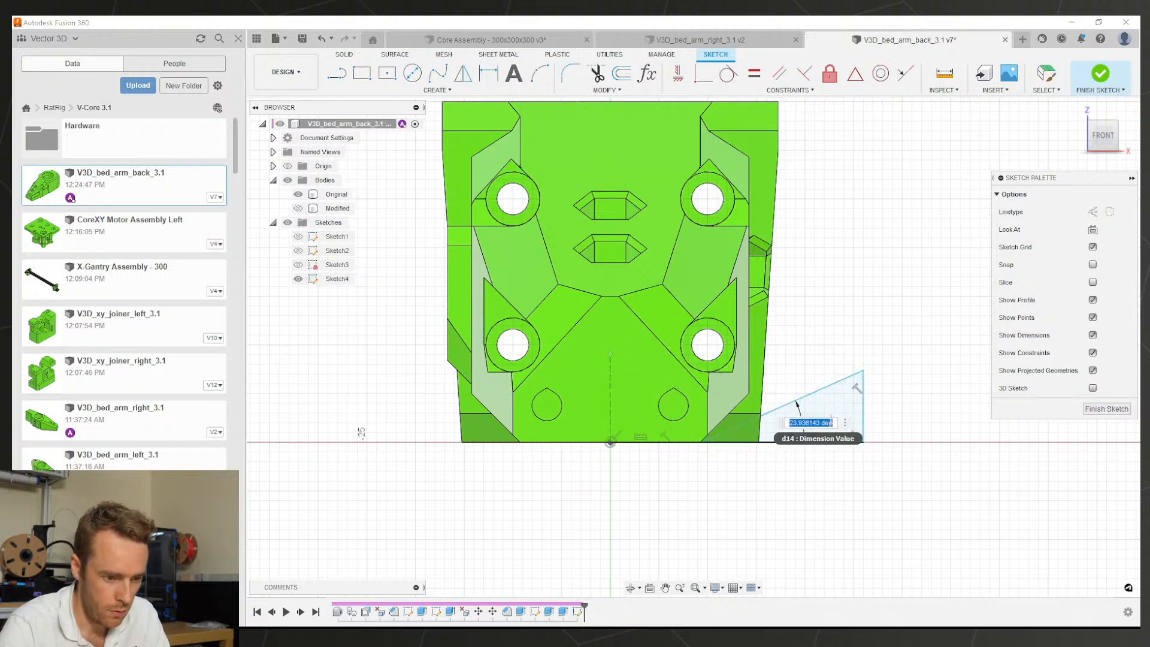
key("Return")
scroll(701, 438, "up", 3)
scroll(701, 438, "up", 1)
key("Escape")
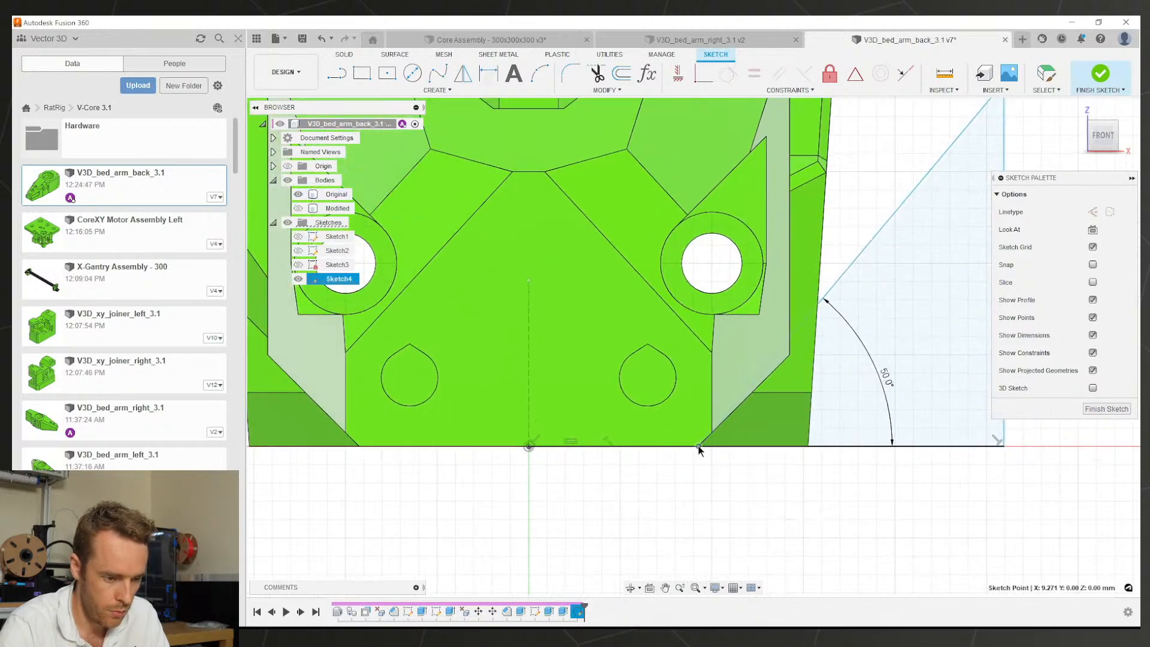
Step: Project the body's bottom edge into the sketch and return to the front view
middle_click_drag(695, 444, 677, 419, "shift")
left_click_drag(677, 416, 668, 415, "shift")
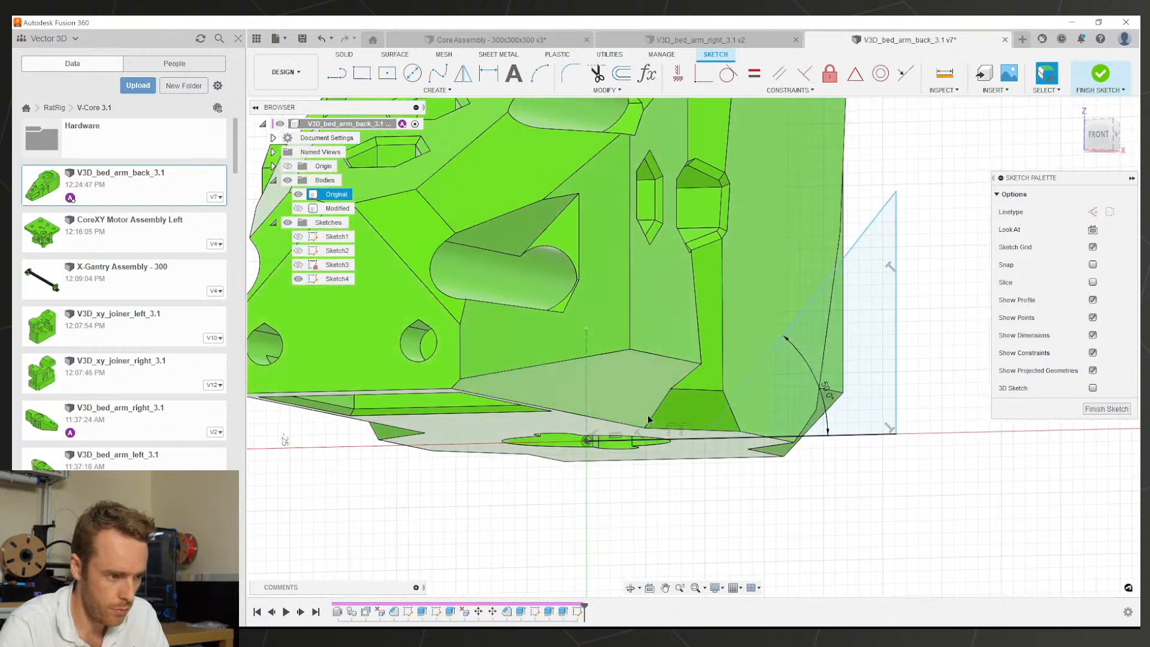
scroll(635, 415, "down", 2)
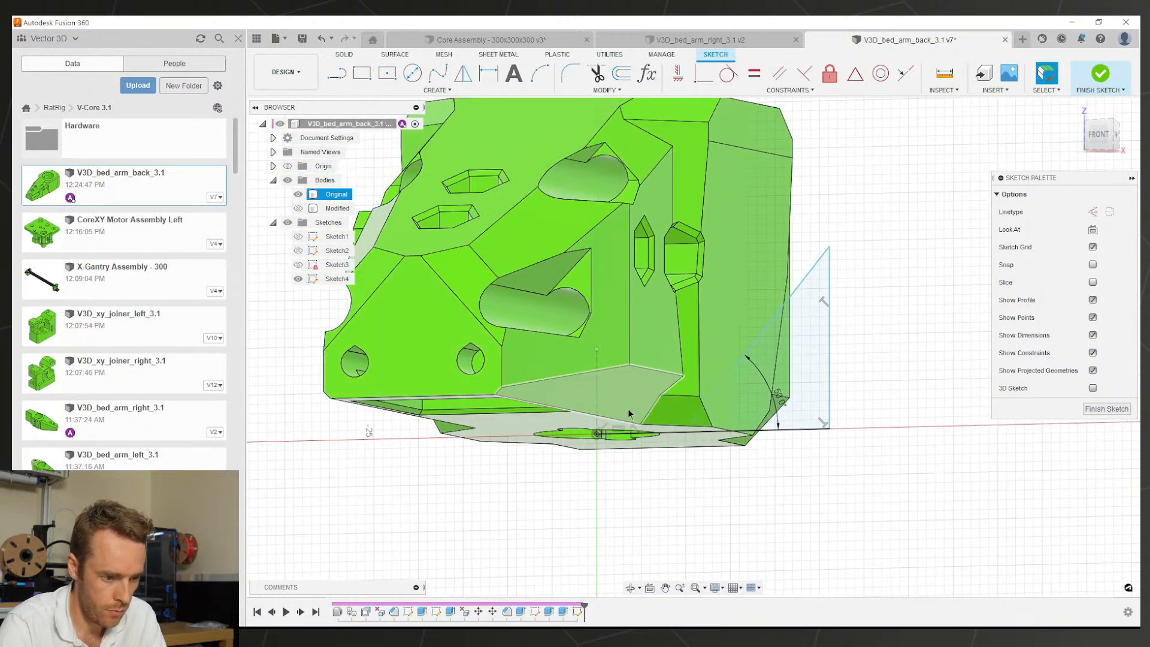
key("p")
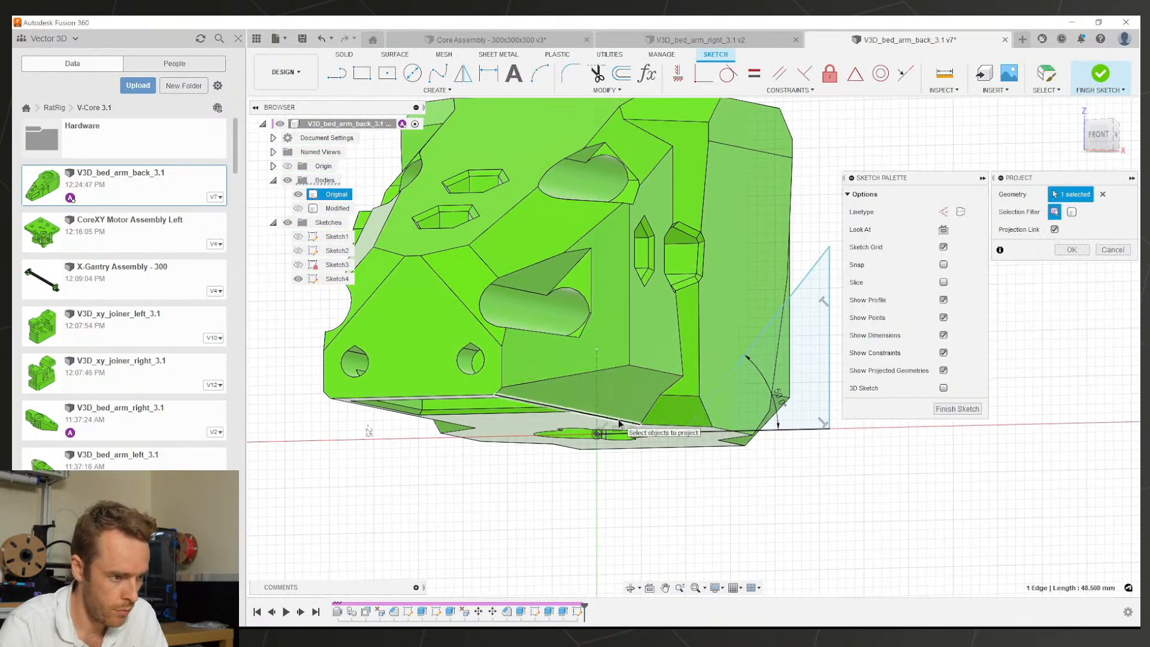
key("Return")
left_click(298, 209)
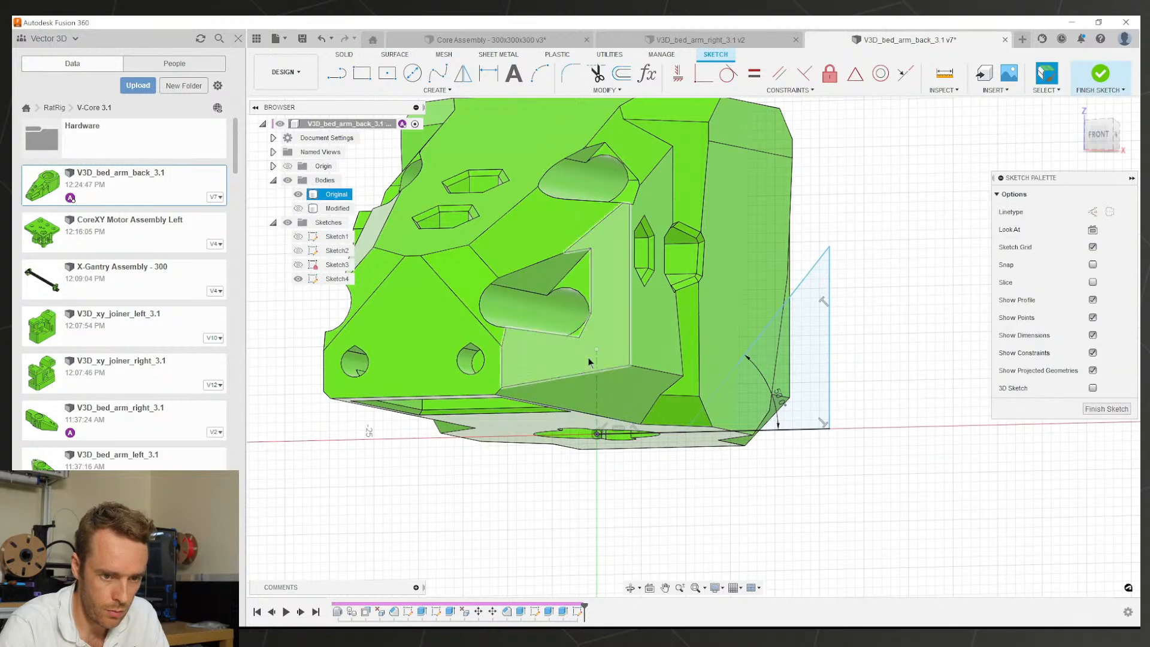
middle_click_drag(589, 361, 678, 359, "shift")
left_click(1100, 136)
scroll(652, 454, "up", 5)
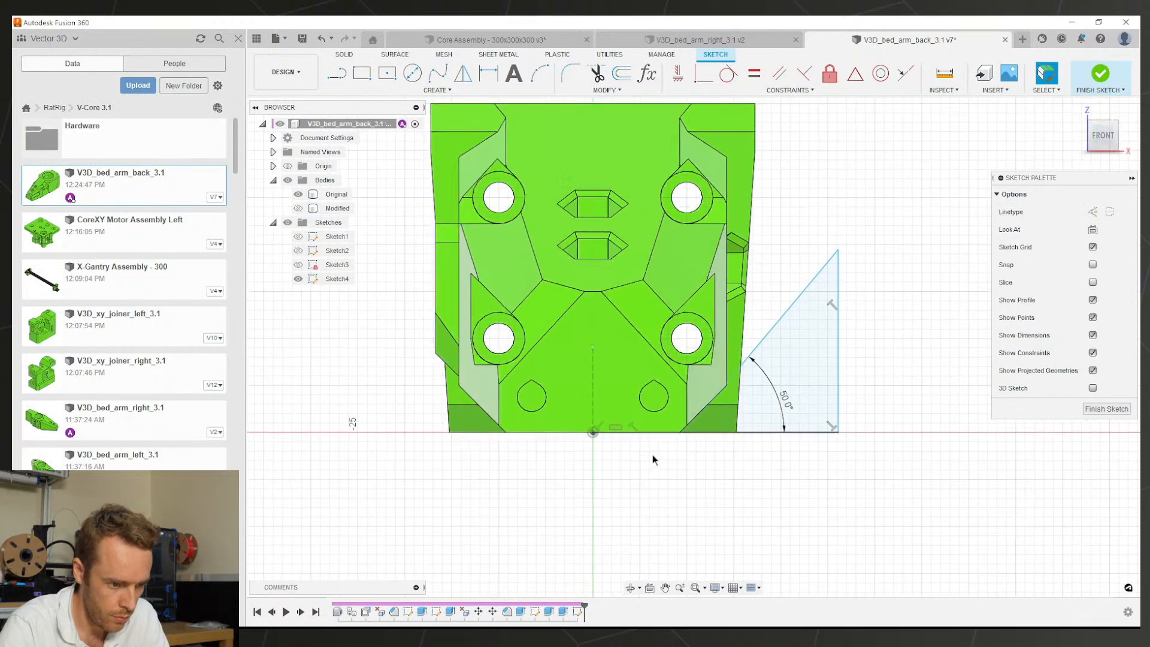
Step: Add and then delete a 9.784 length dimension on the bottom line, nudging its endpoint left
left_click(591, 412)
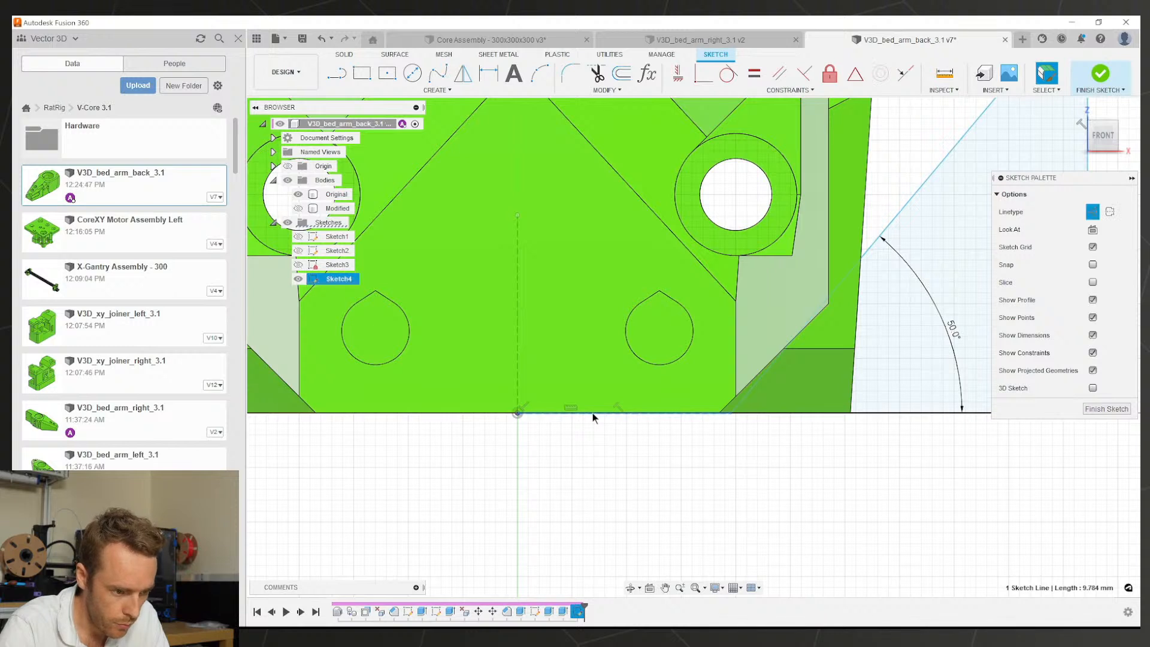
key("d")
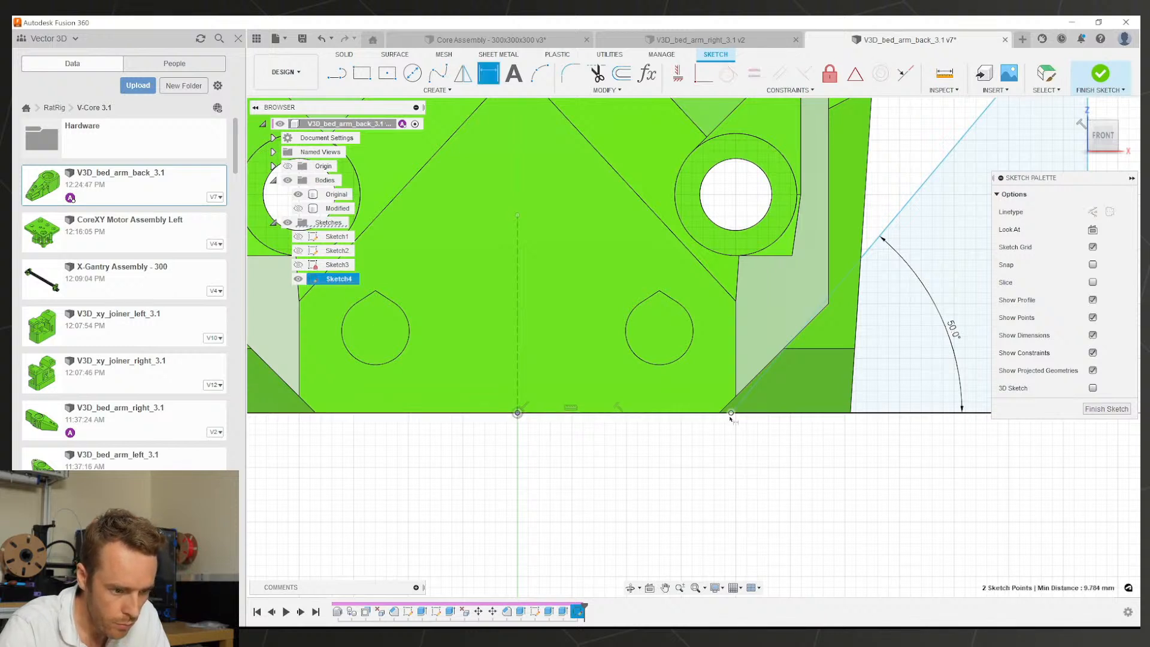
left_click(764, 443)
key("Return")
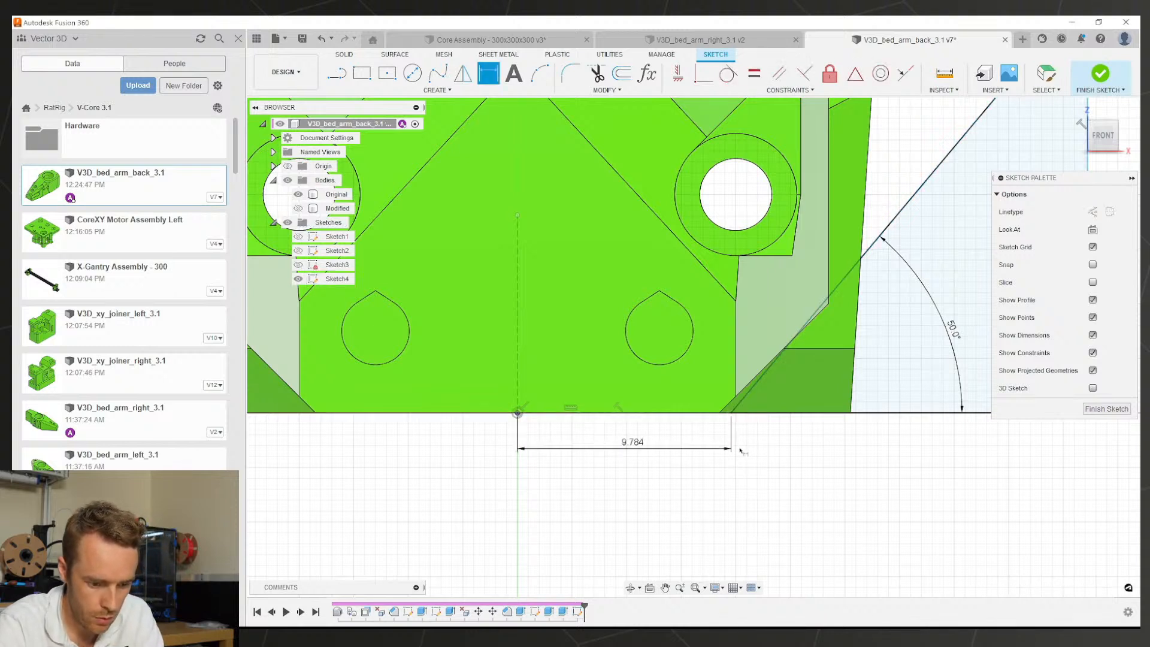
key("Escape")
left_click(688, 450)
key("Delete")
scroll(731, 427, "up", 2)
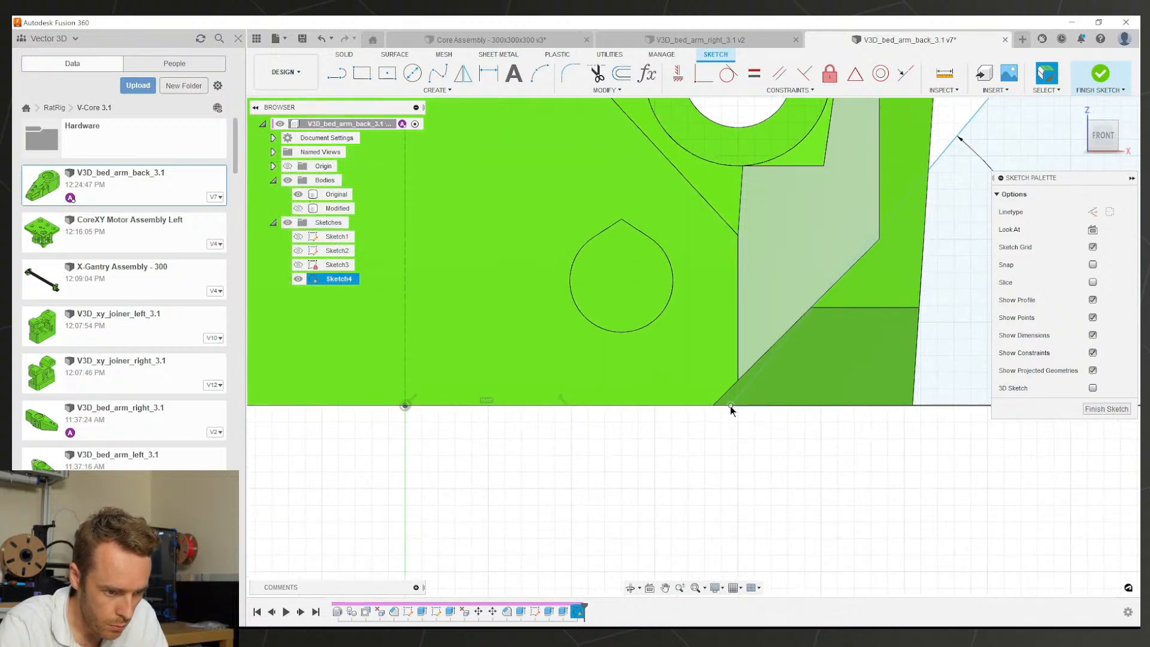
left_click_drag(731, 405, 719, 405)
scroll(527, 430, "down", 2)
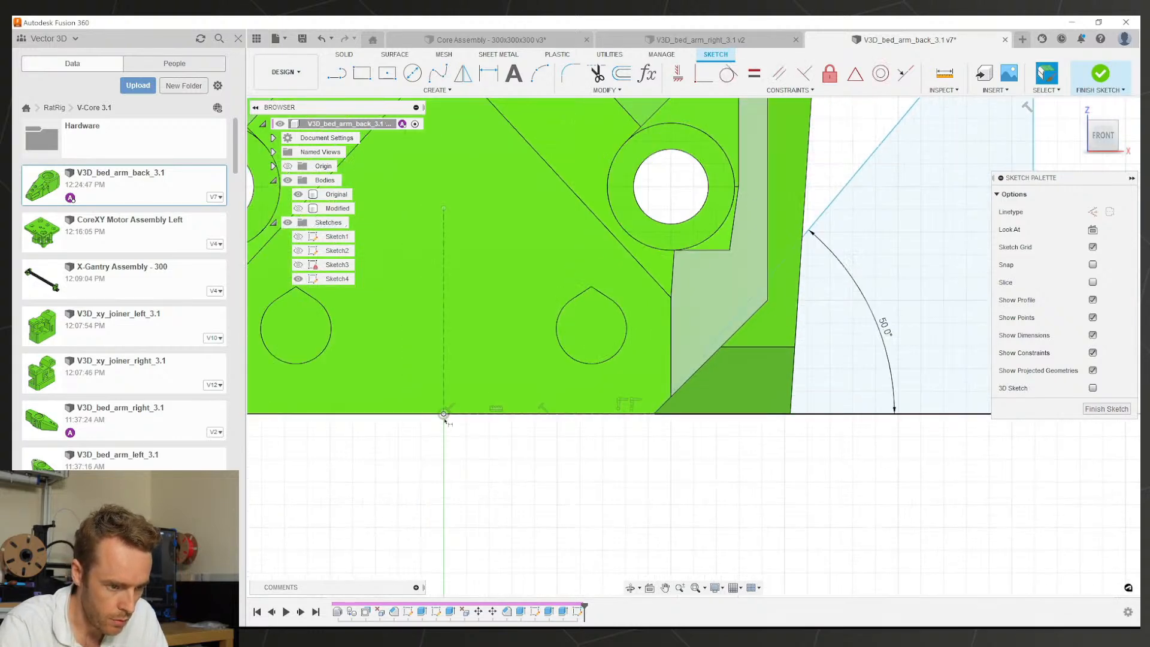
Step: Dimension the origin to the triangle's lower corner as 9.25 mm, then show only the Modified body
key("d")
left_click(443, 413)
left_click(569, 456)
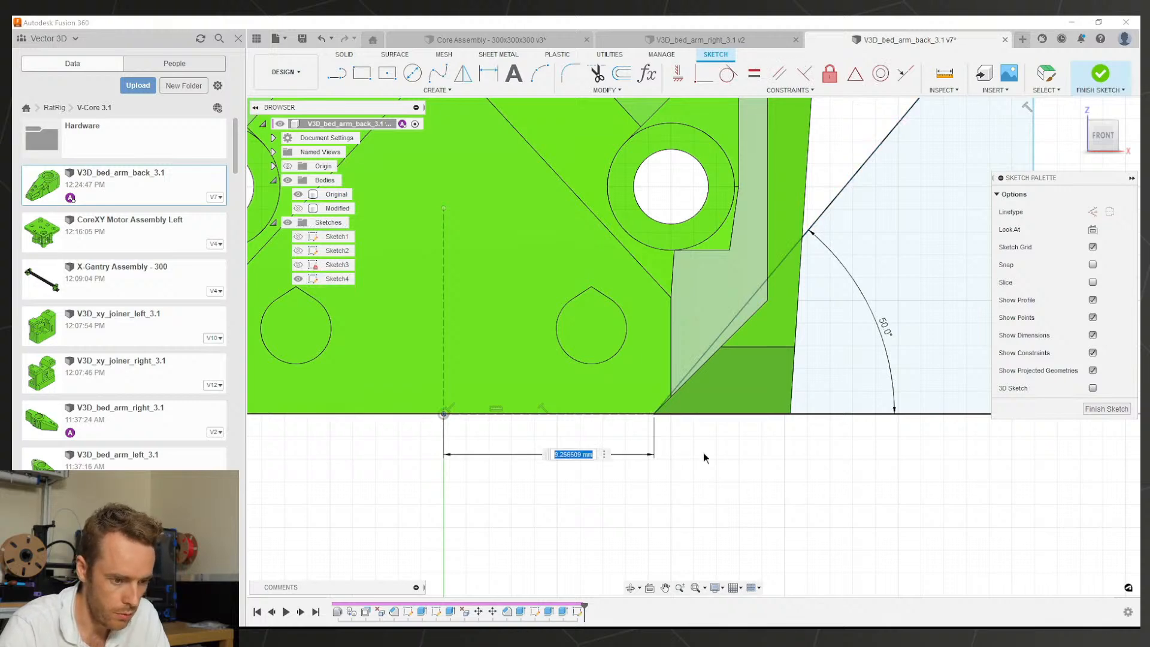
type("9.25")
key("Return")
key("Escape")
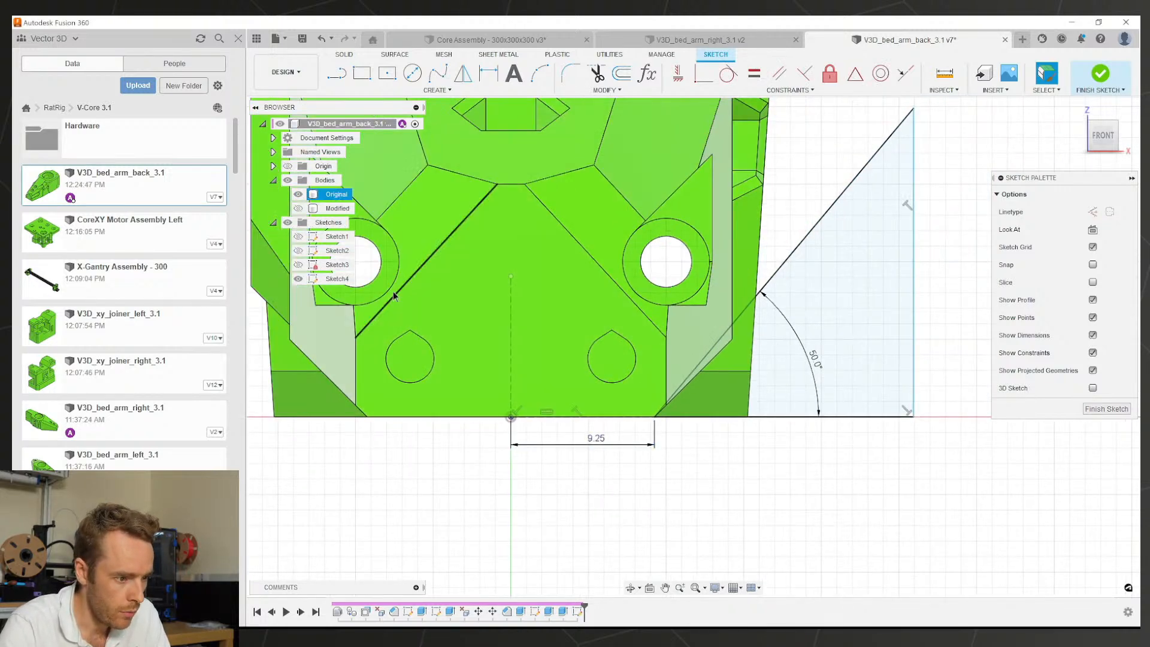
left_click(298, 194)
left_click(299, 208)
scroll(579, 375, "down", 2)
Step: Extrude the triangular profile with its start set to a −100 mm offset
mouse_move(584, 375)
middle_mouse_down("shift")
mouse_move(613, 262)
mouse_move(699, 375)
mouse_move(759, 376)
mouse_move(677, 378)
middle_mouse_up("shift")
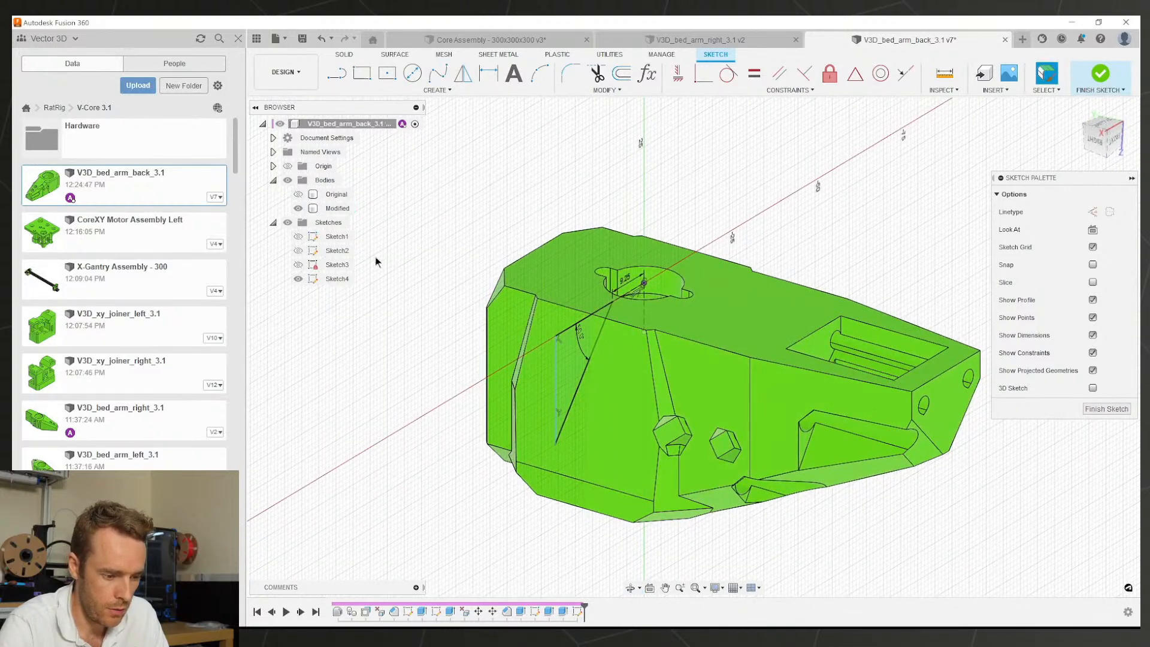
middle_click_drag(625, 413, 609, 399, "shift")
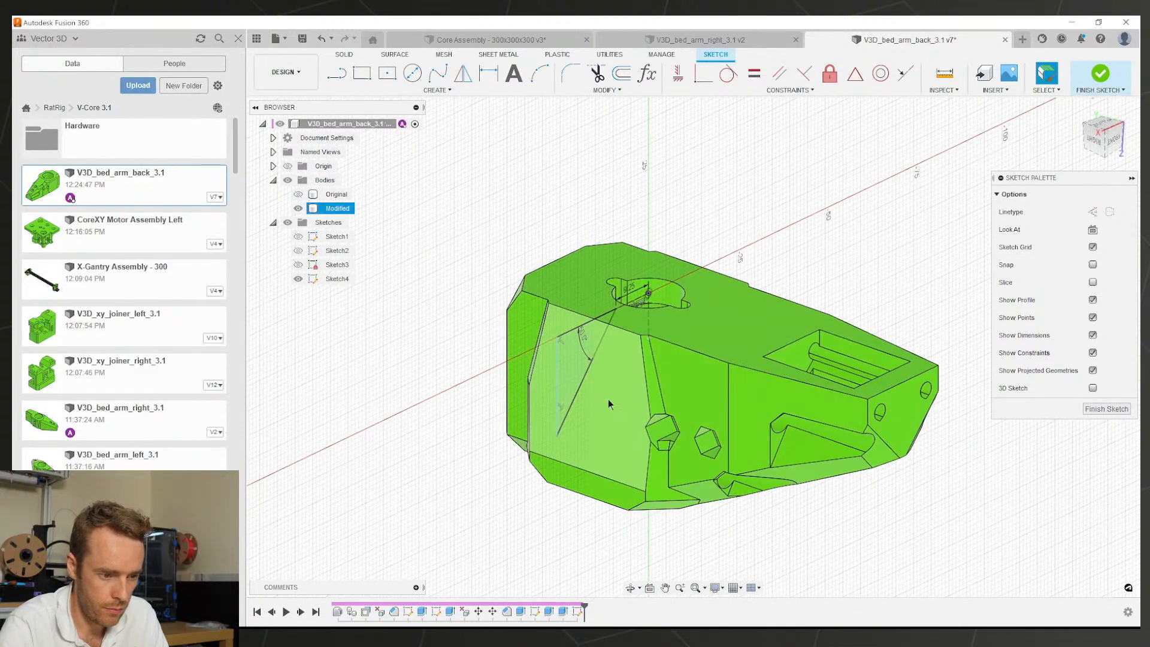
key("e")
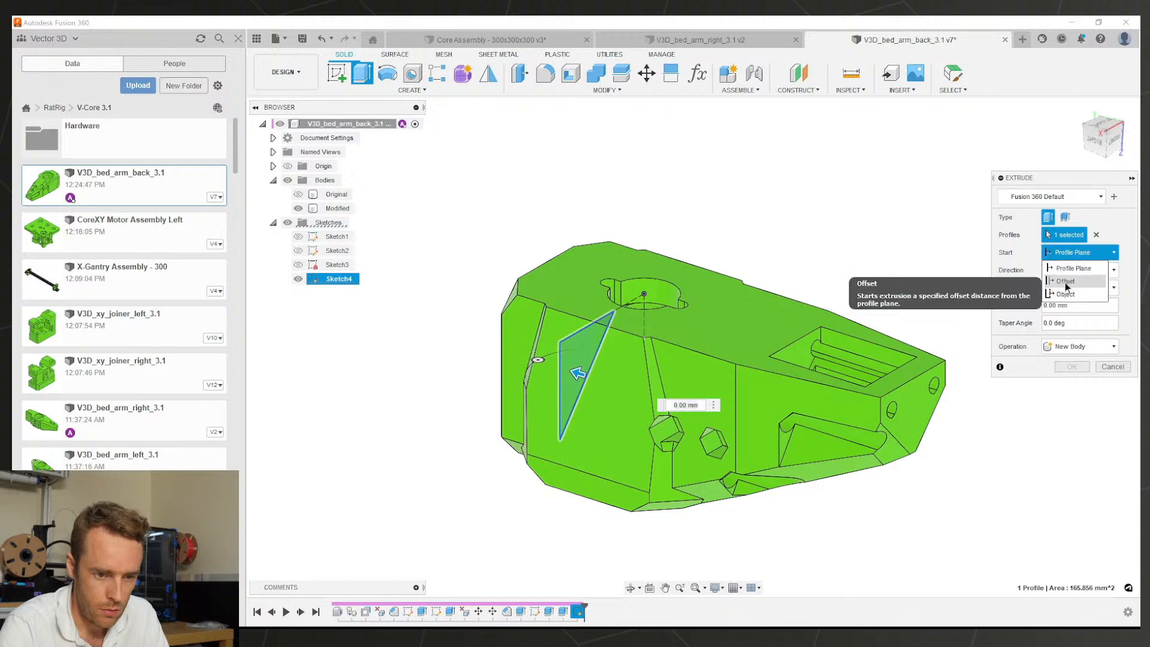
left_click(1072, 253)
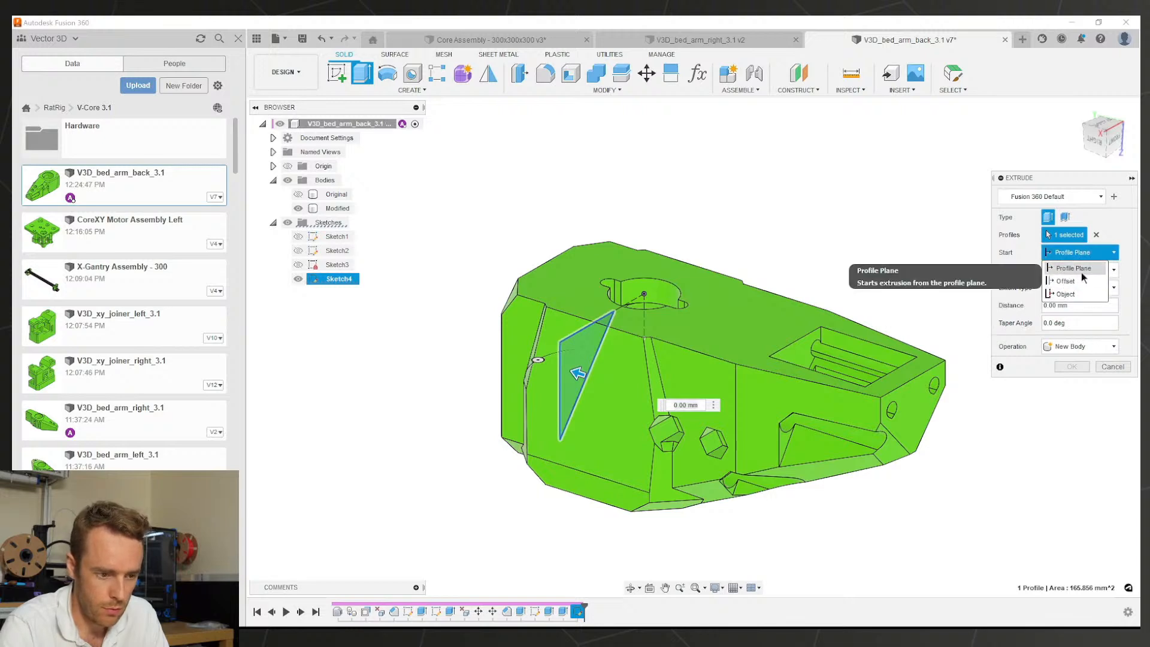
left_click(1065, 281)
scroll(708, 324, "down", 3)
middle_click_drag(708, 324, 587, 362, "shift")
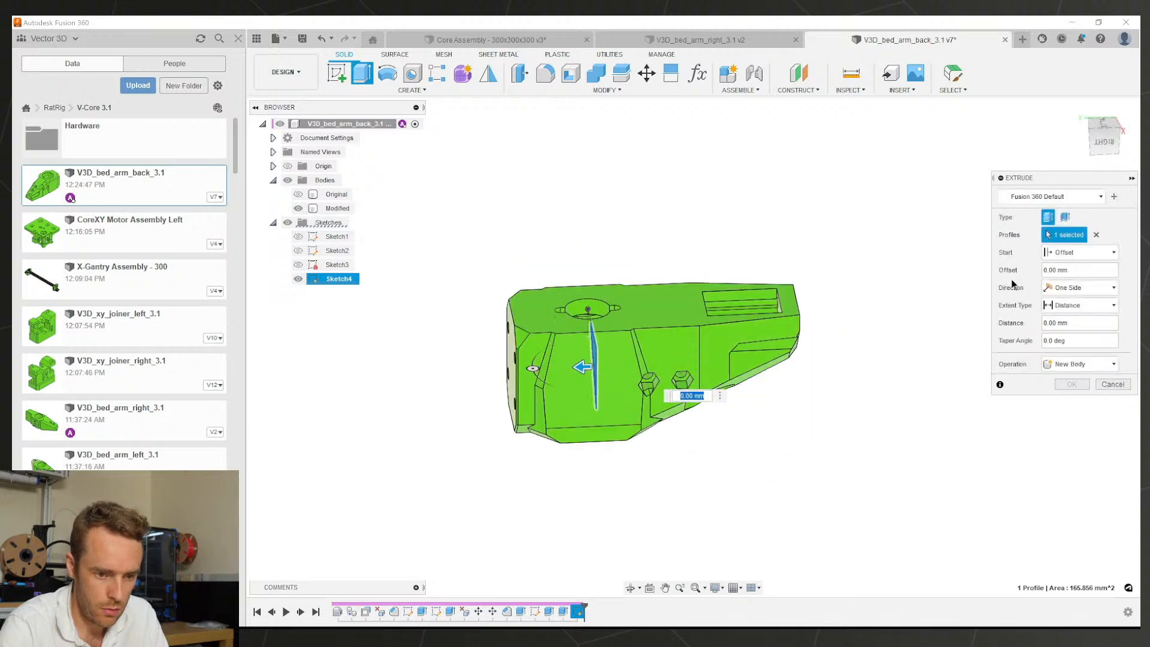
left_click(1059, 270)
type("100")
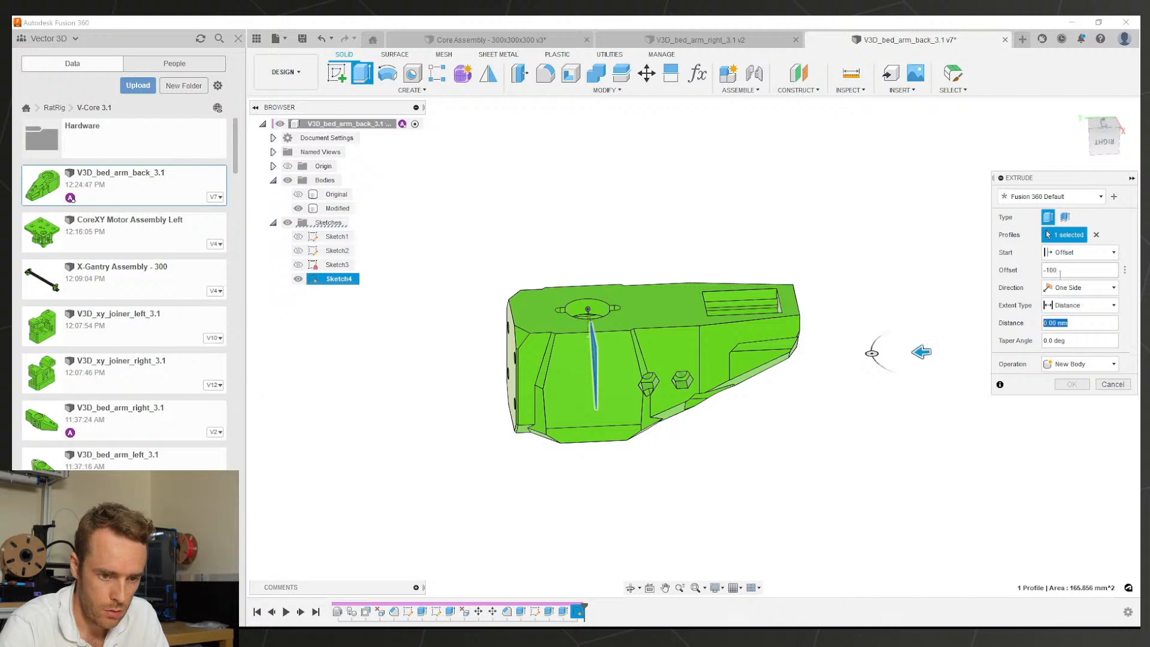
Step: Set the extrusion extent To Object on the body face and apply the cut
left_click(1078, 305)
left_click(1069, 330)
scroll(605, 347, "up", 3)
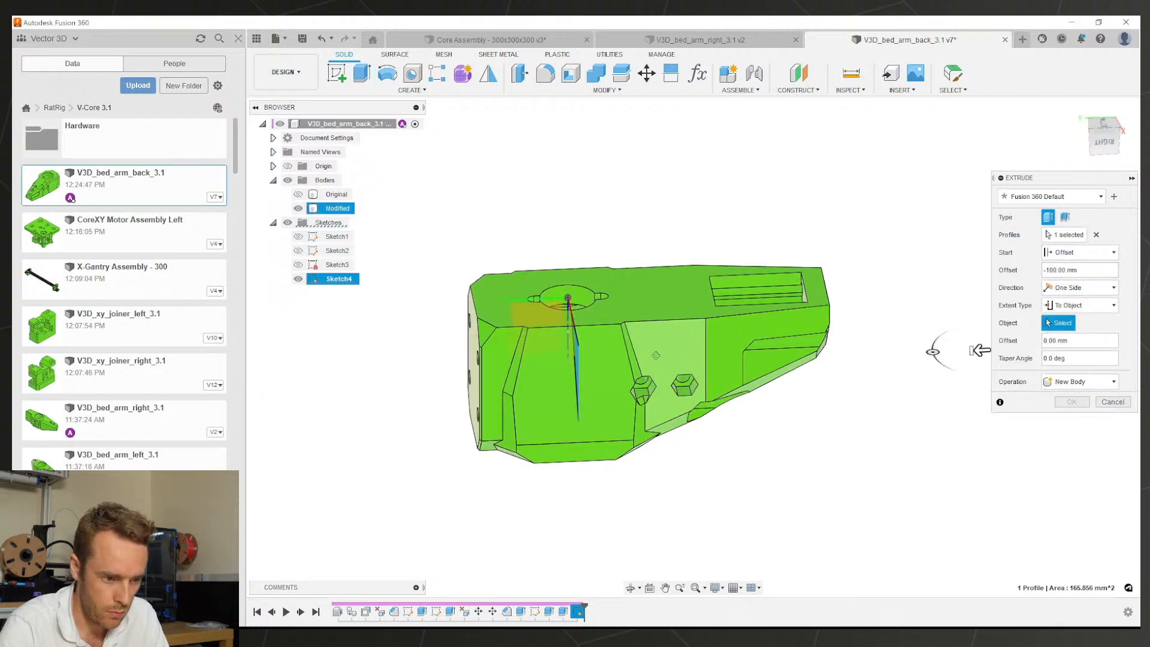
left_click(608, 338)
middle_click_drag(580, 349, 616, 304, "shift")
left_click(1071, 438)
scroll(721, 307, "up", 3)
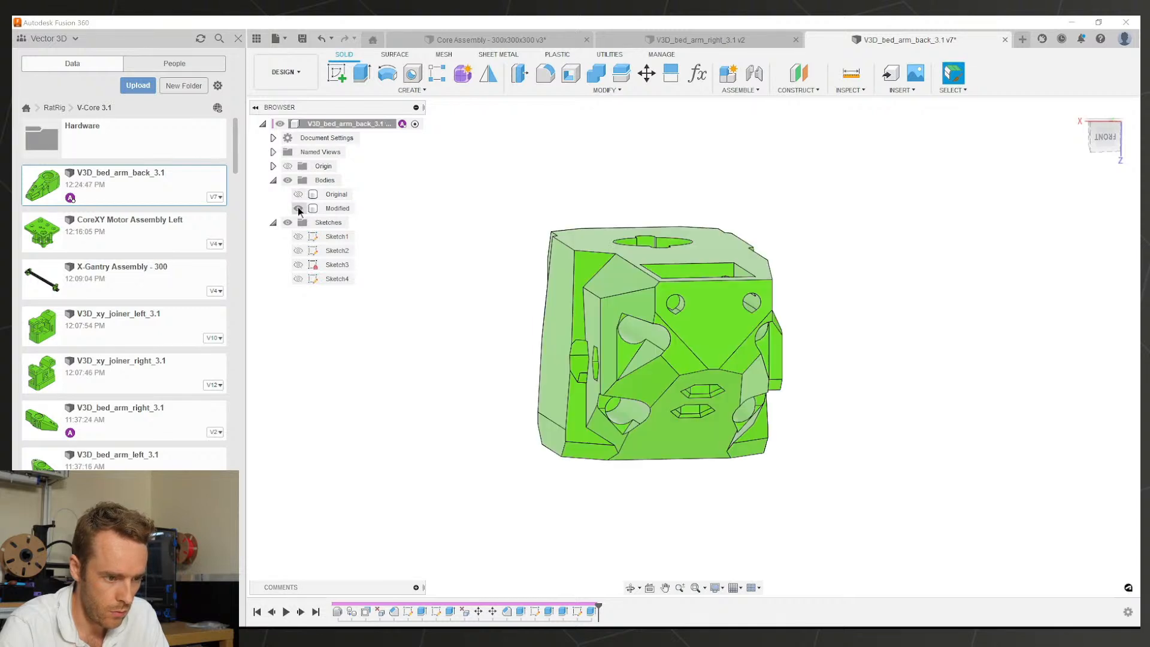
Step: Compare the Original and Modified bodies, then view the arm's side and top
left_click(298, 208)
left_click(298, 194)
left_click(298, 194)
left_click(298, 208)
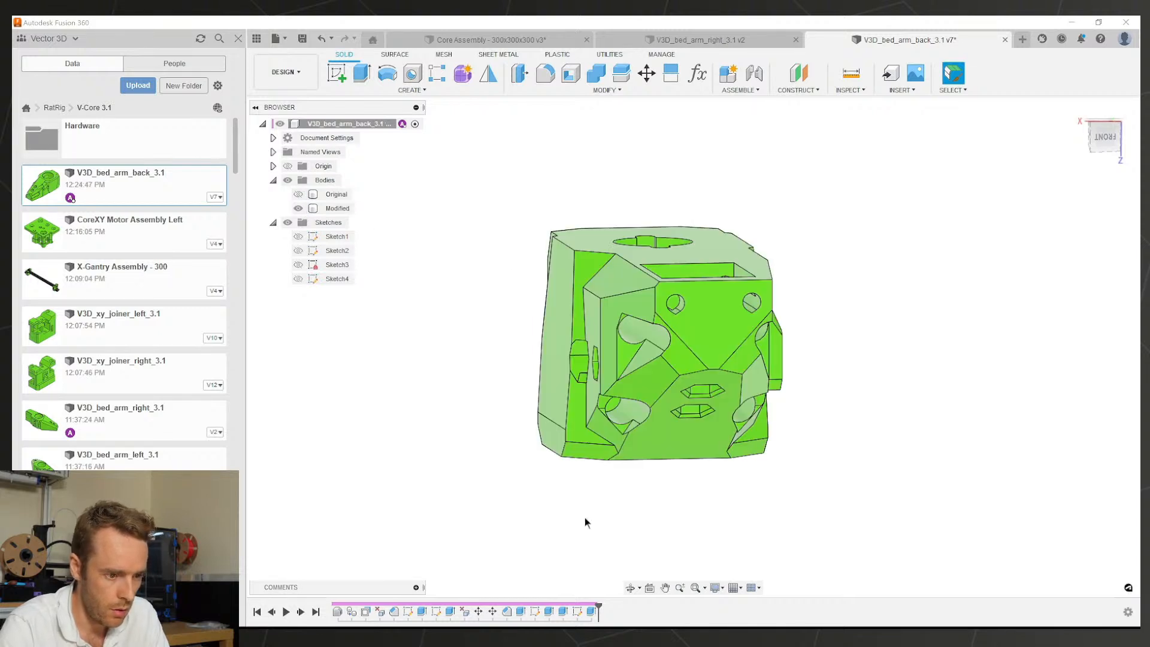
middle_click_drag(521, 349, 566, 367, "shift")
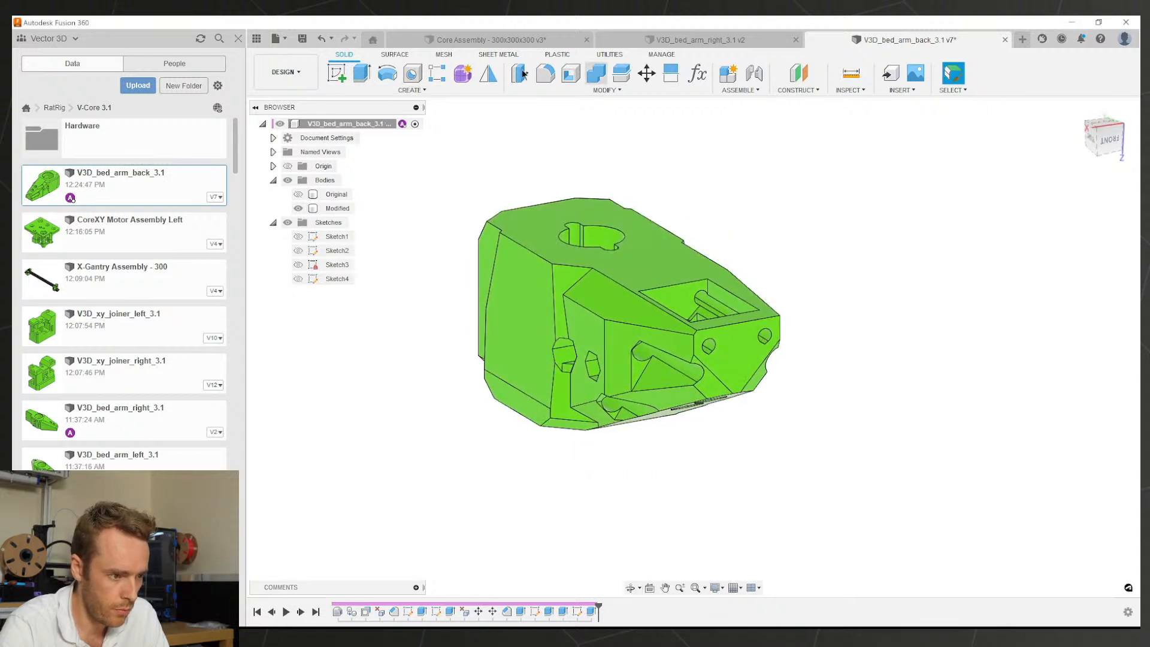
Step: Create a Features-type mirror of the side-cut extrude across the YZ plane
left_click(288, 166)
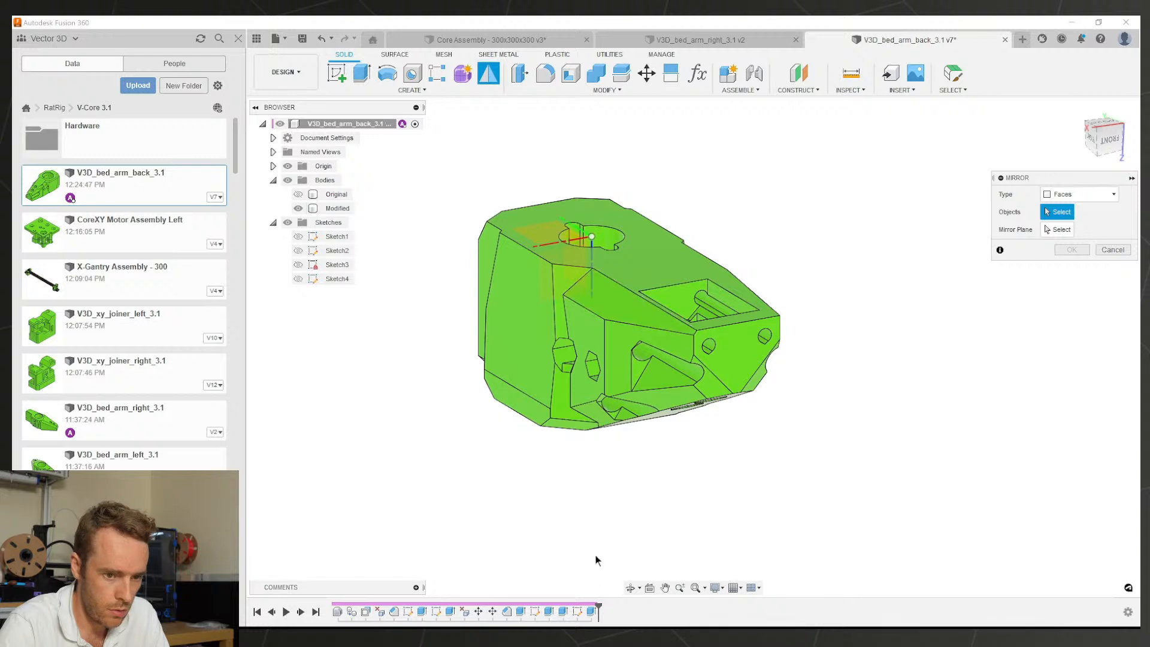
left_click(591, 612)
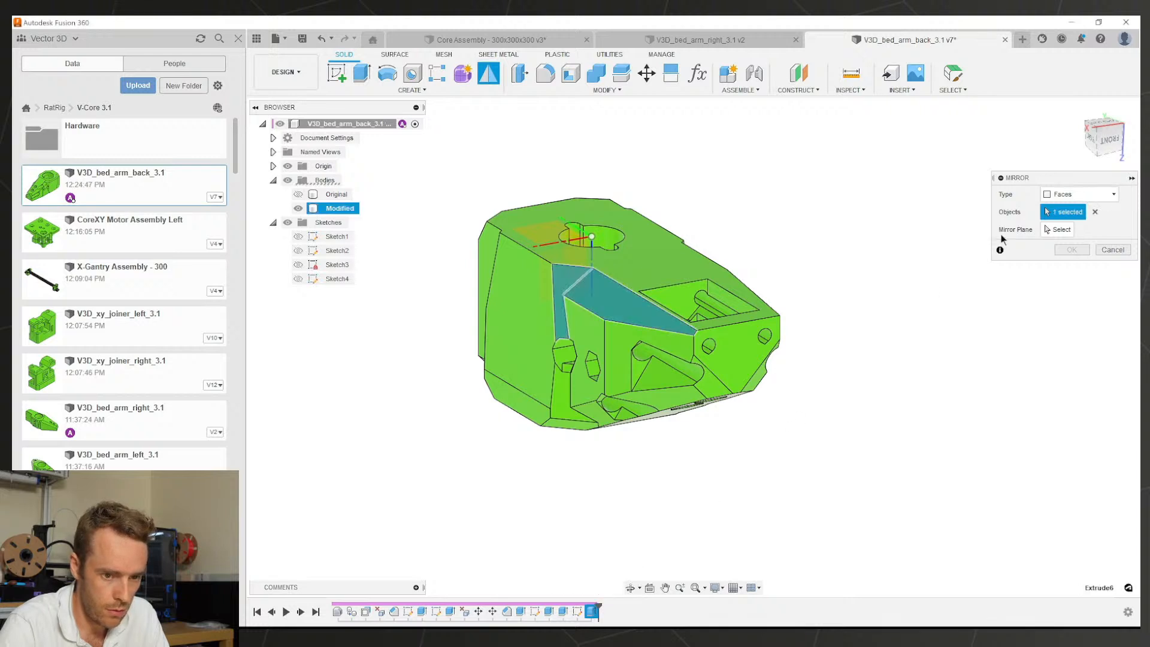
left_click(1095, 212)
left_click(1084, 194)
left_click(1066, 220)
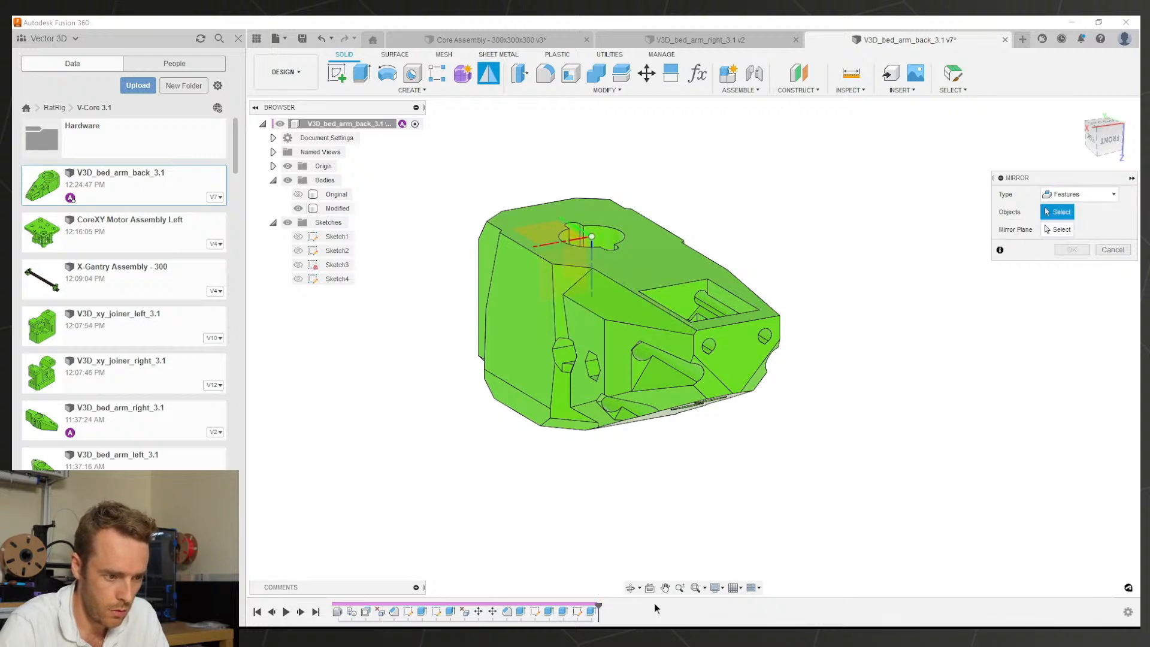
left_click(592, 611)
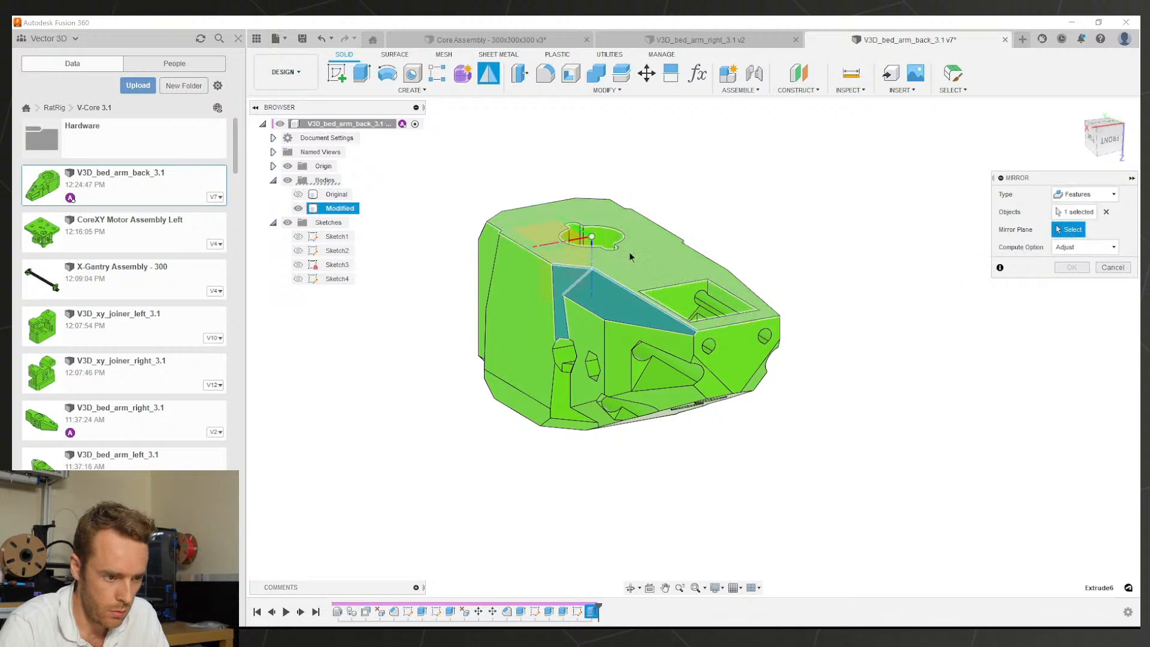
left_click(563, 255)
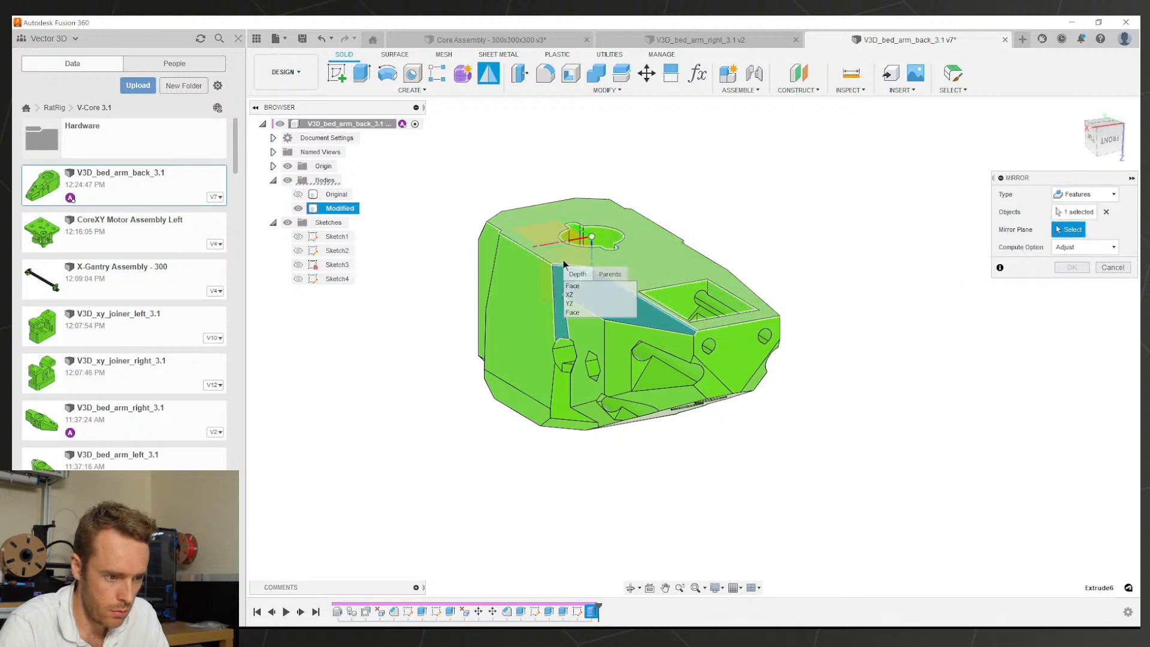
left_click(580, 303)
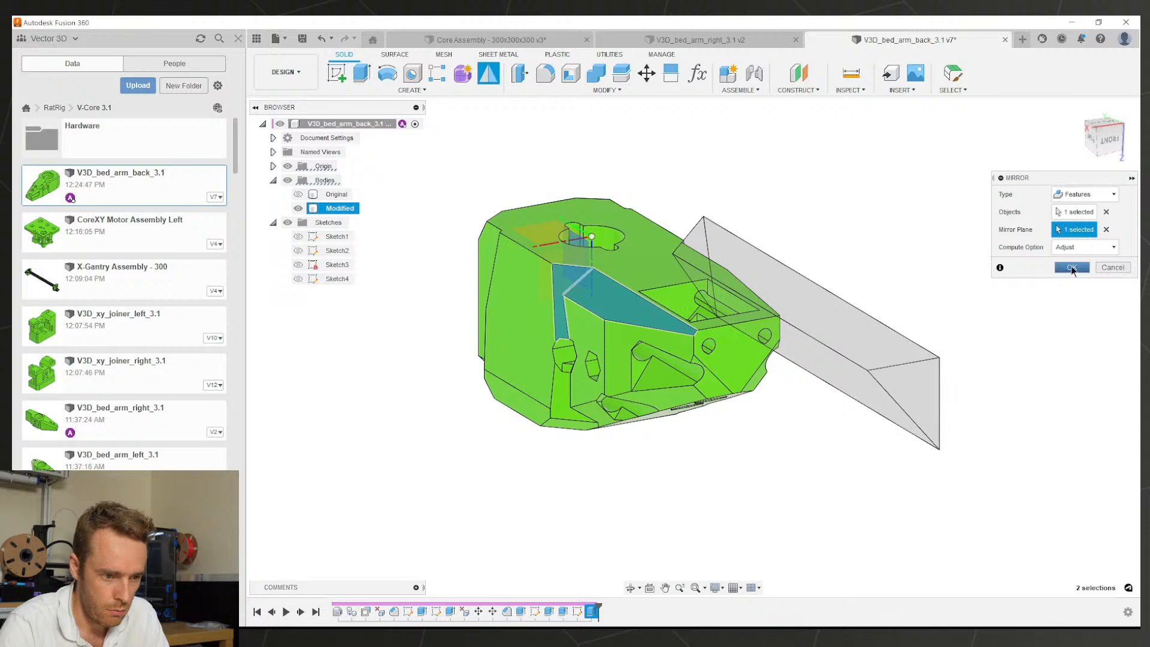
left_click(1072, 268)
Step: Edit Mirror1 and switch its Compute Option to Optimized
middle_click_drag(722, 267, 687, 265, "shift")
double_click(605, 611)
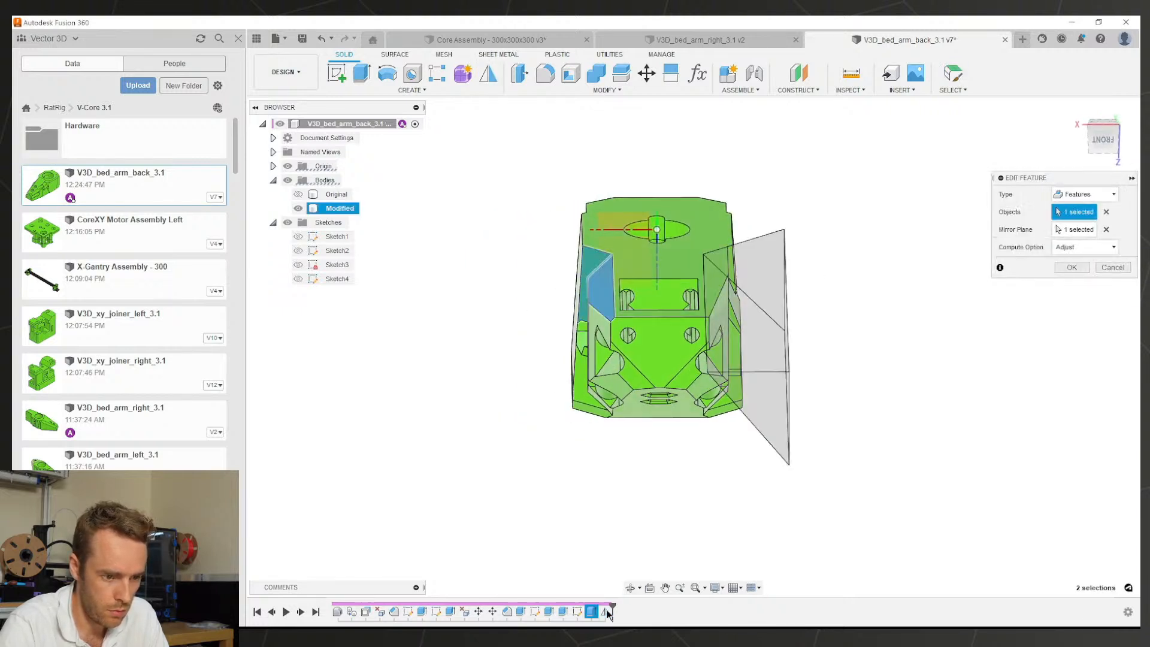
mouse_move(664, 374)
middle_mouse_down("shift")
mouse_move(667, 336)
mouse_move(670, 356)
middle_mouse_up("shift")
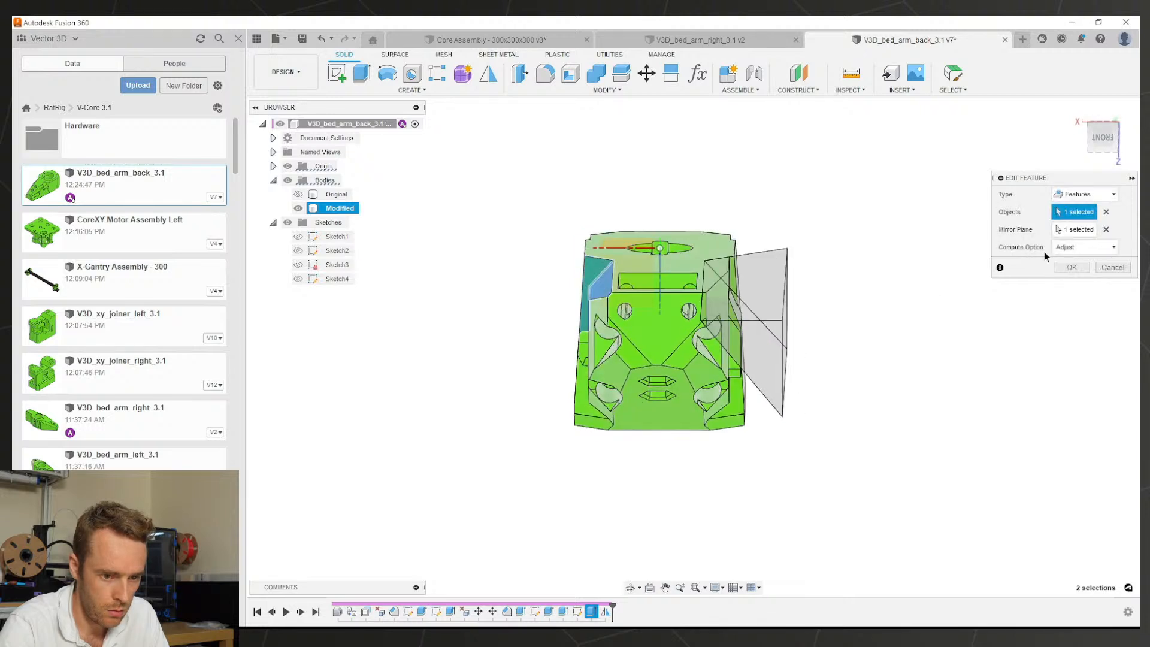
middle_click_drag(1072, 256, 1054, 258, "shift")
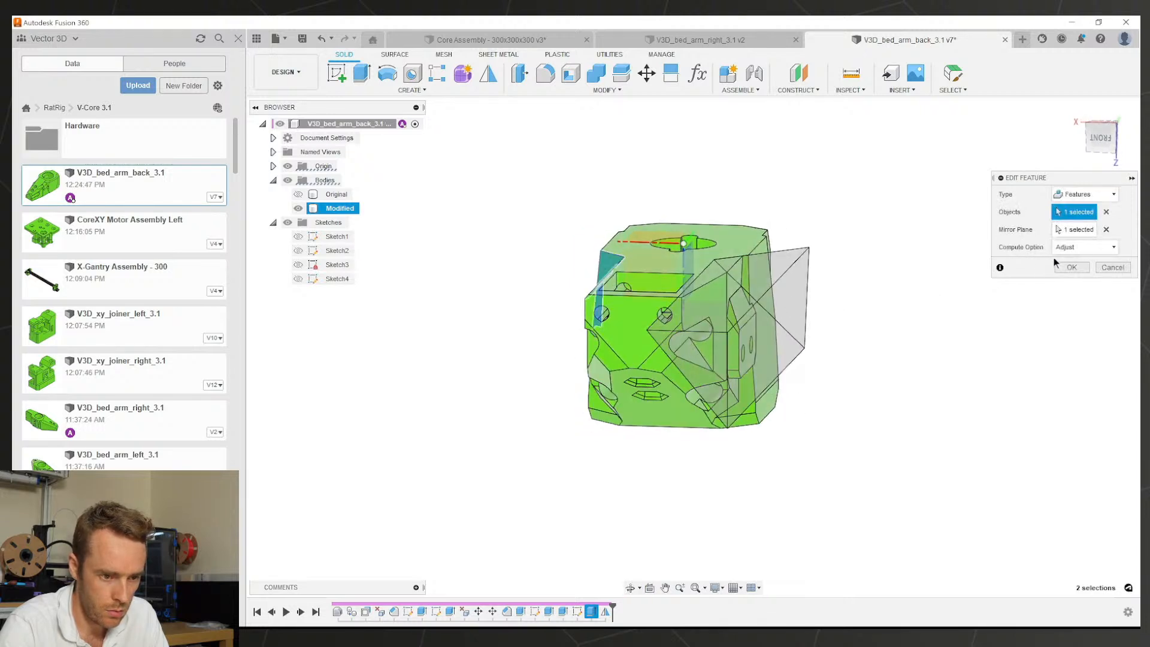
left_click(1076, 262)
left_click(1076, 268)
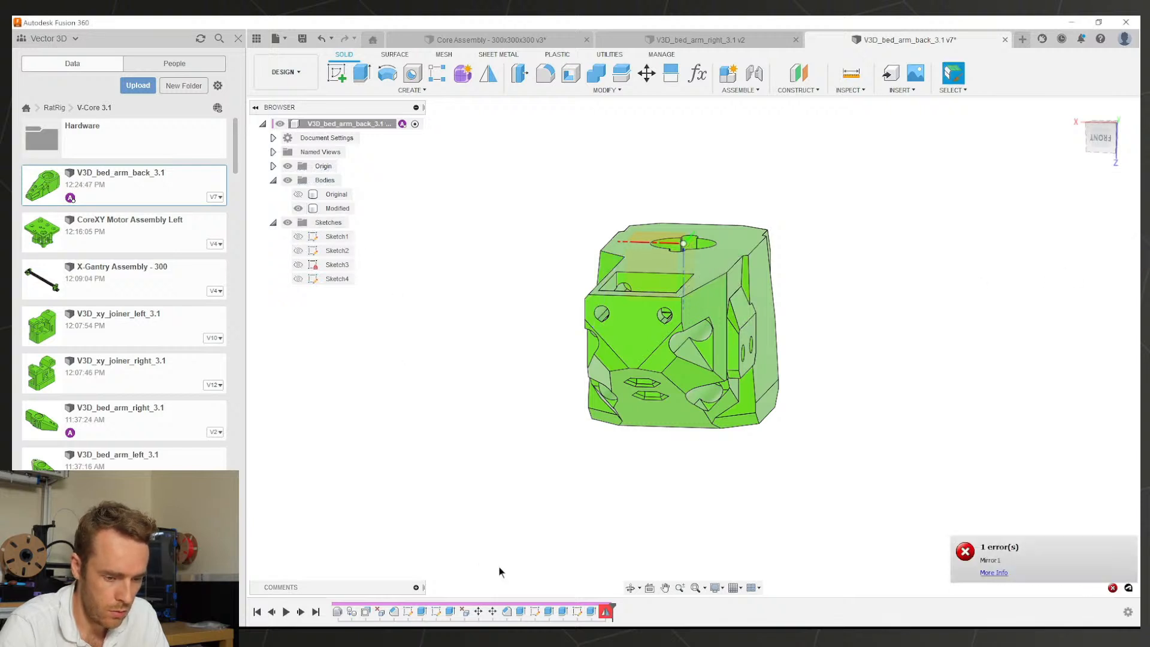
Step: Inspect the failed Mirror1, cancel the edit, and open Sketch4's 50° triangle for editing
double_click(604, 611)
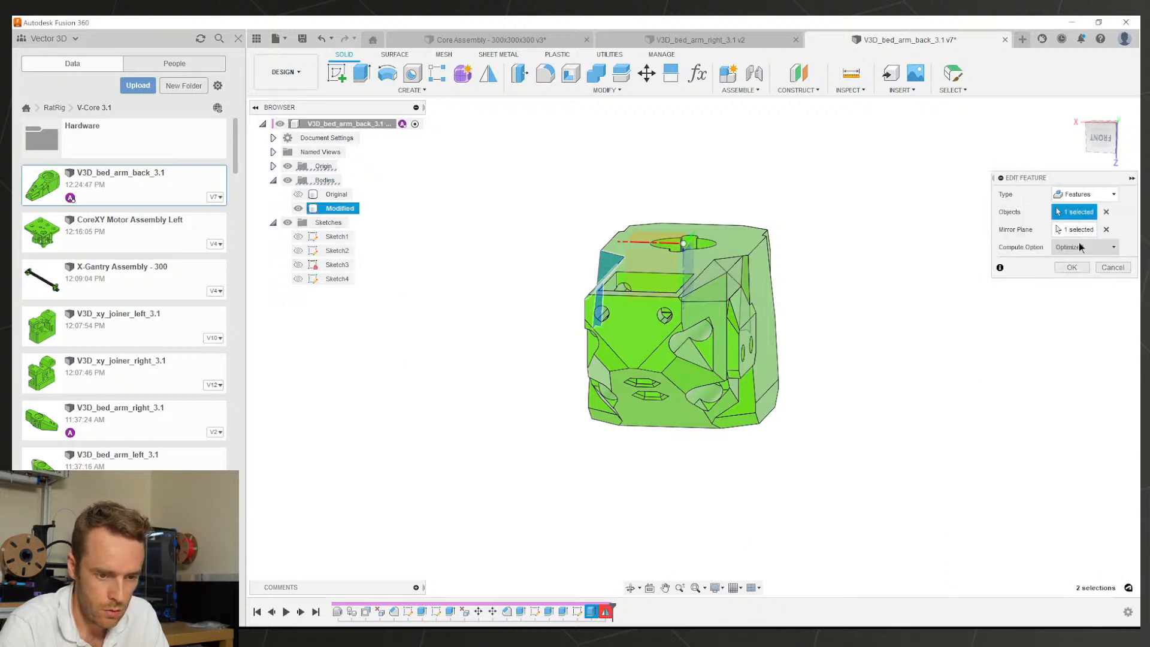
middle_click_drag(1076, 243, 794, 316, "shift")
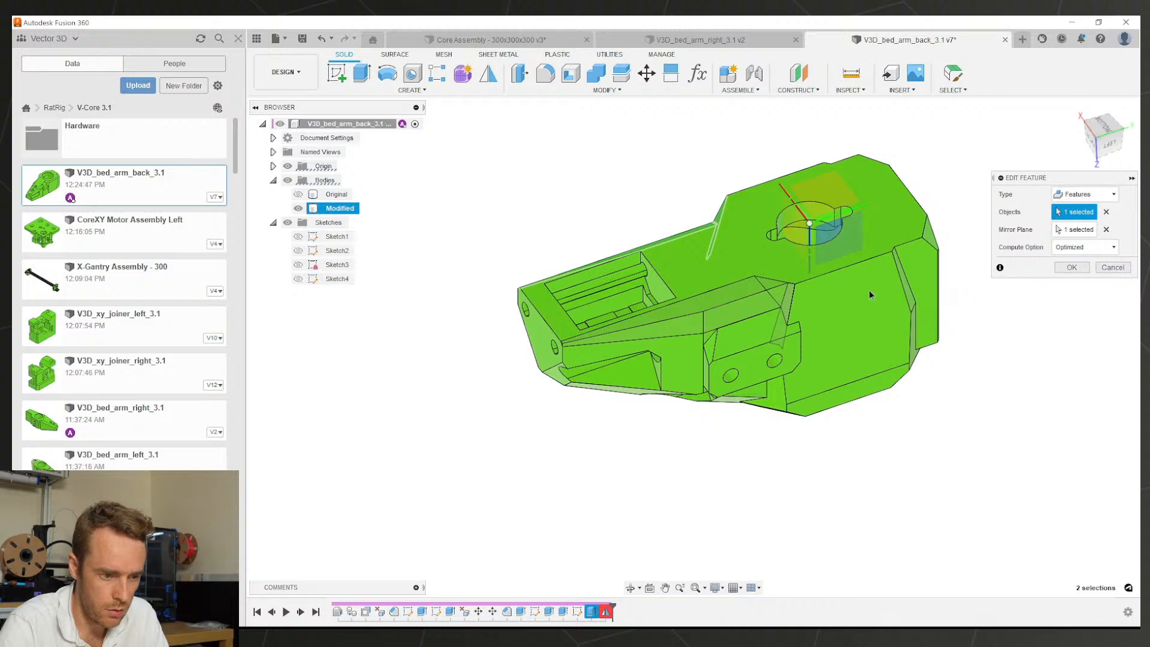
middle_click_drag(869, 293, 927, 286, "shift")
left_click(1124, 269)
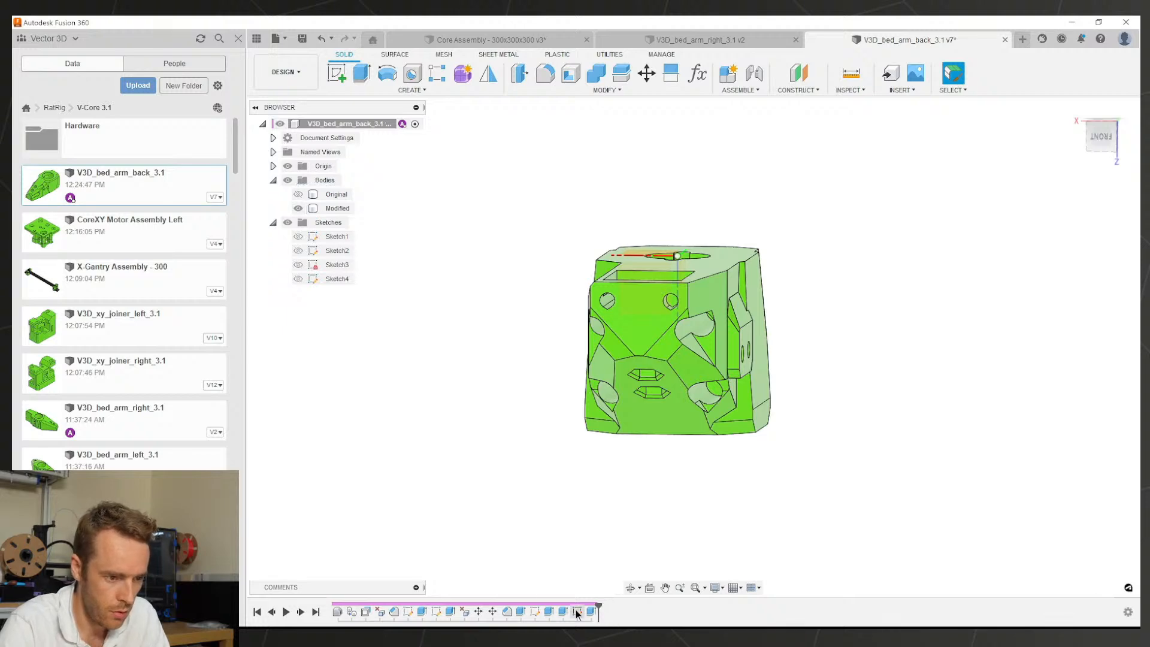
double_click(576, 611)
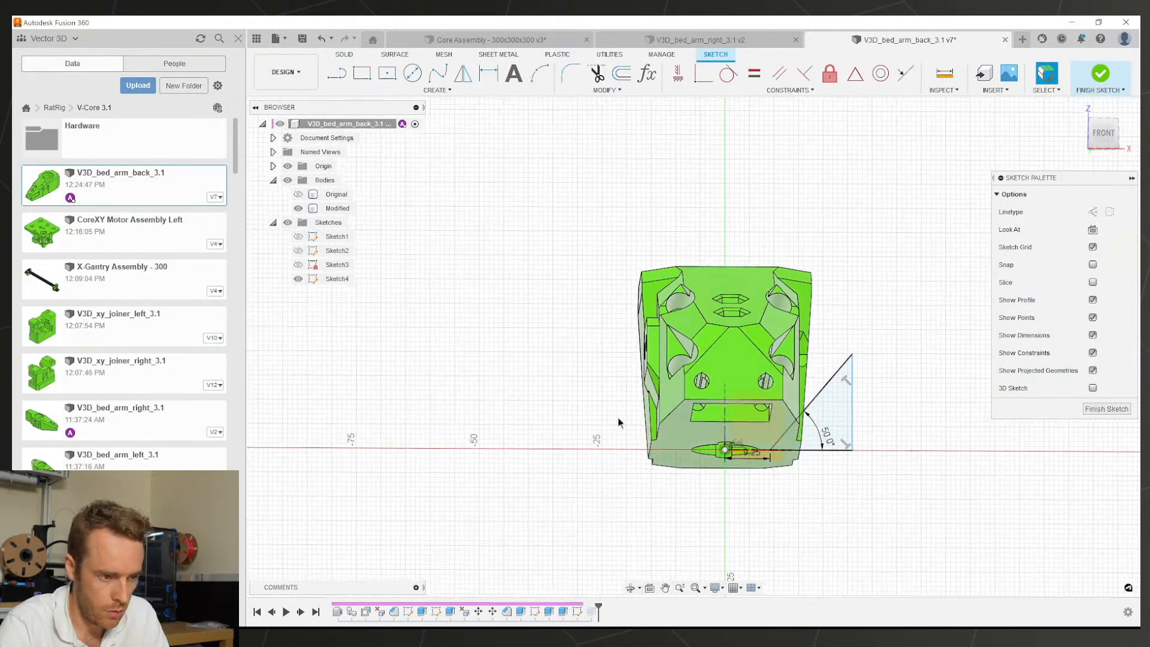
Step: Mirror the triangle's lines about the centre line, space the vertical lines 50 mm apart, and finish the sketch
left_click(464, 75)
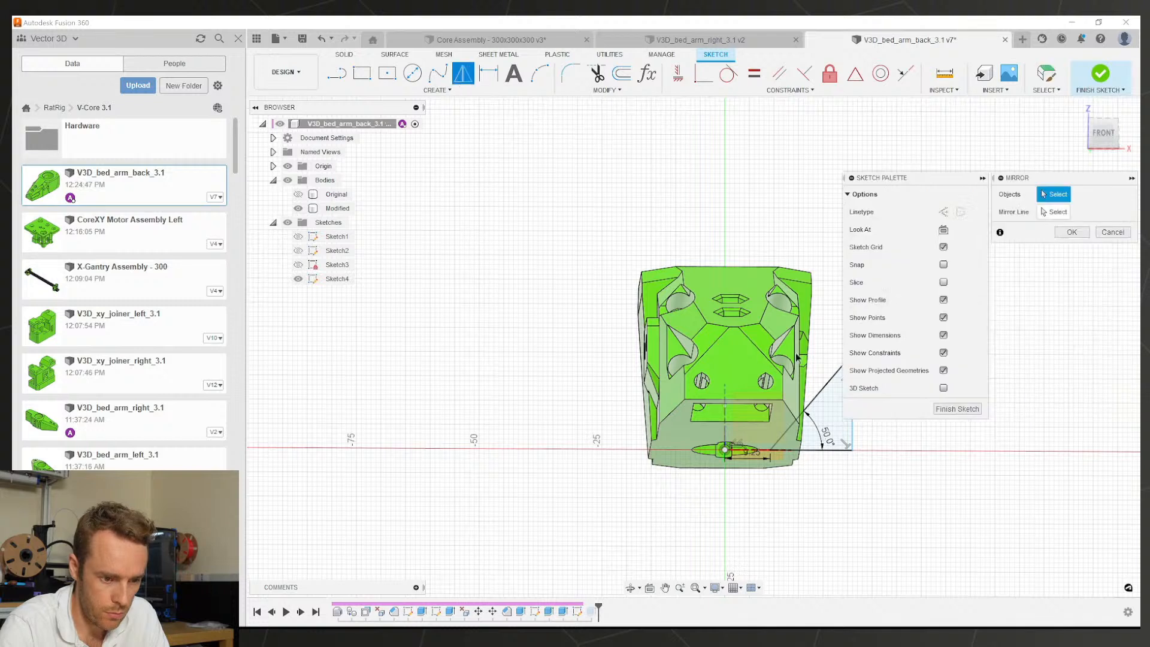
left_click(818, 396)
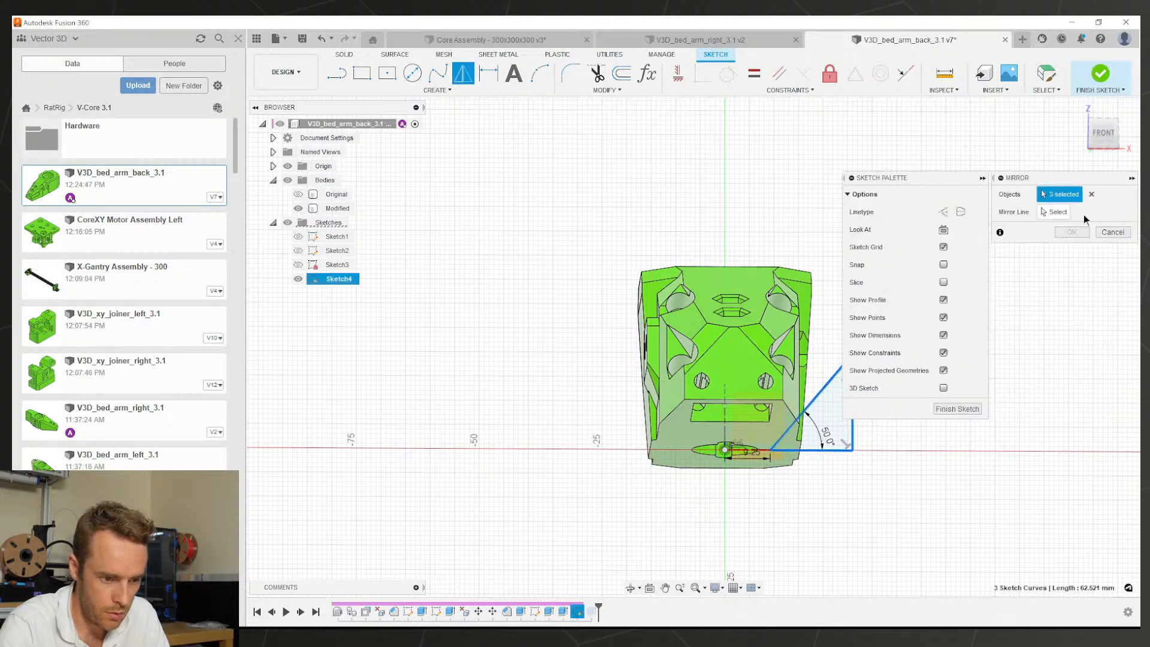
left_click(1055, 212)
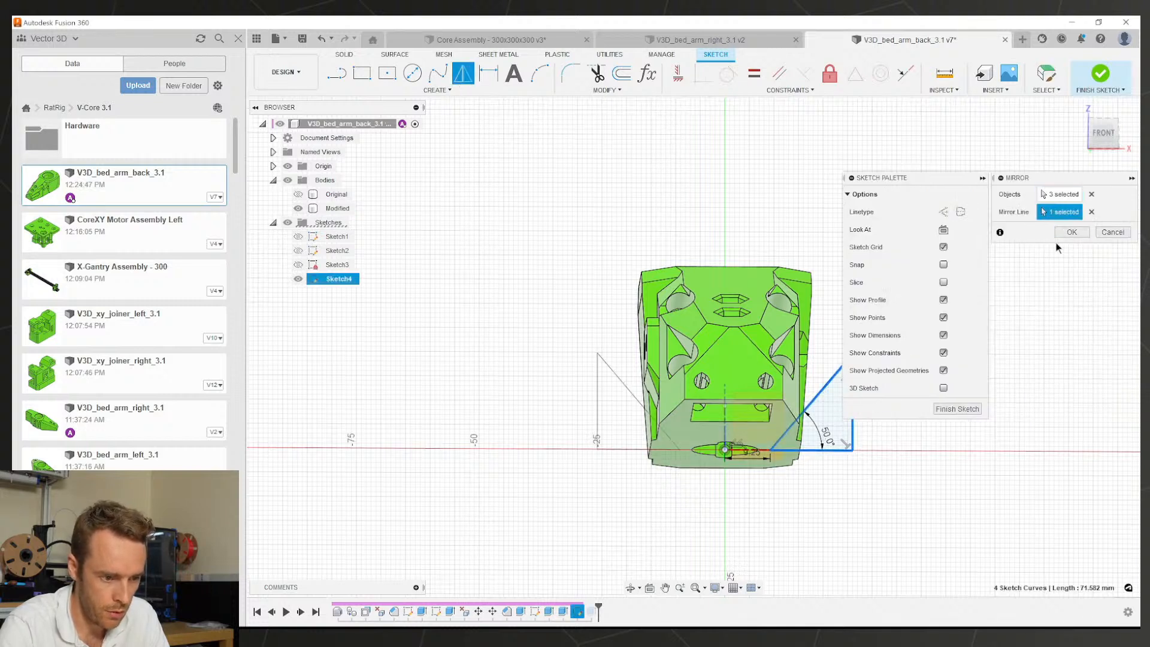
left_click(1071, 233)
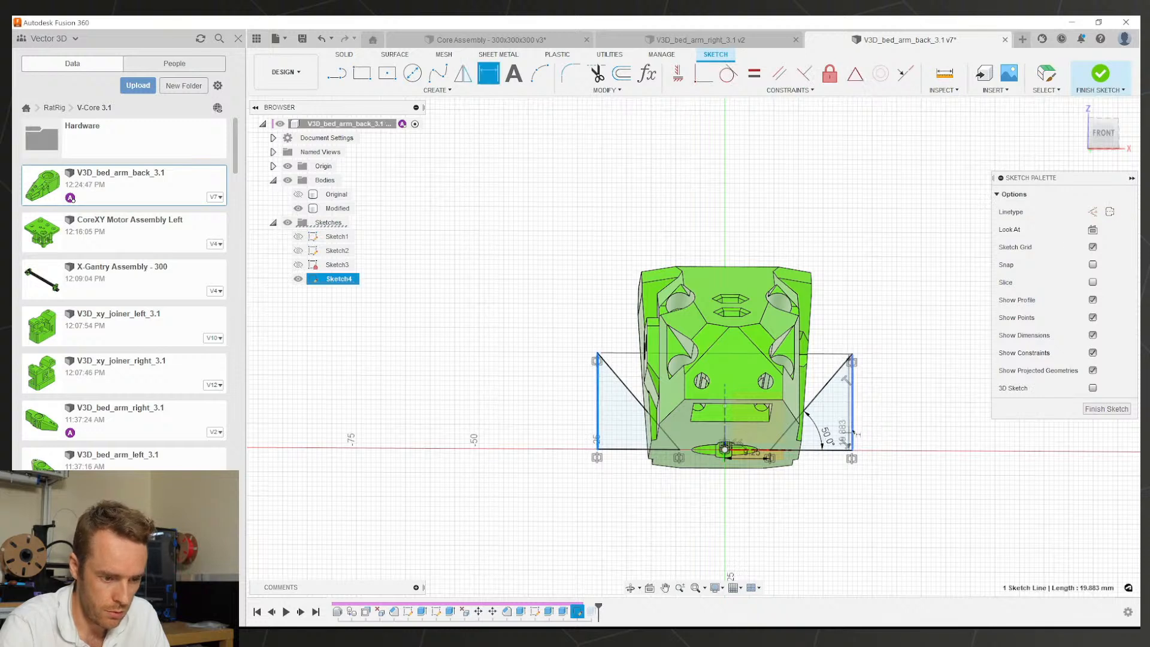
left_click(852, 431)
left_click(710, 516)
type("50")
key("Return")
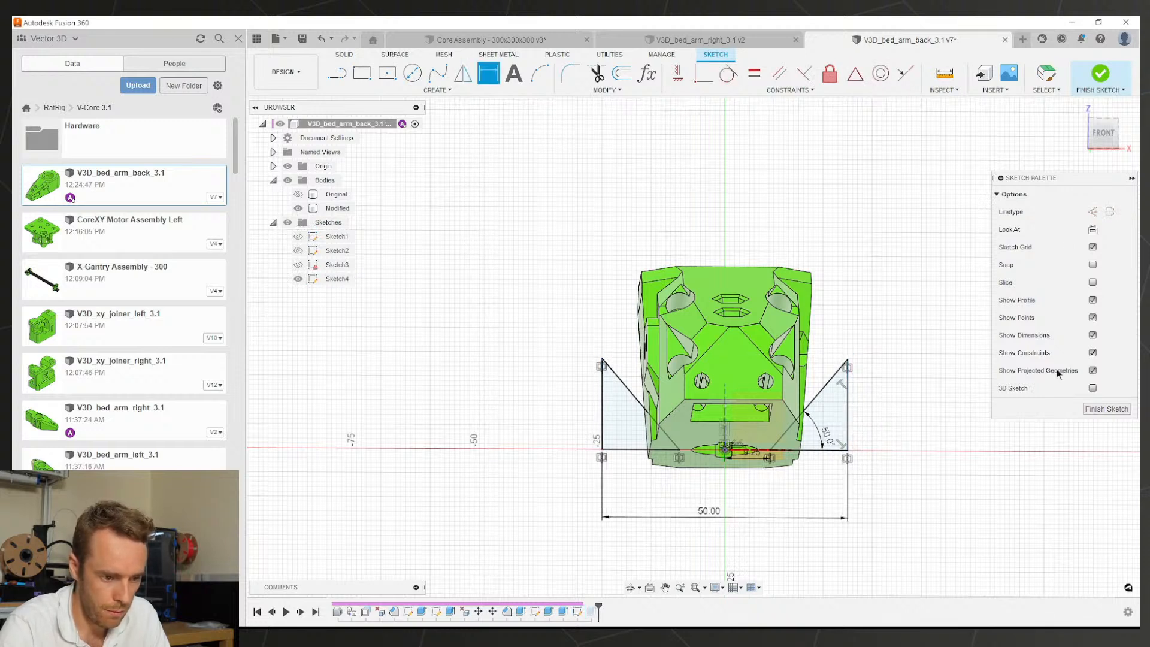
left_click(1109, 409)
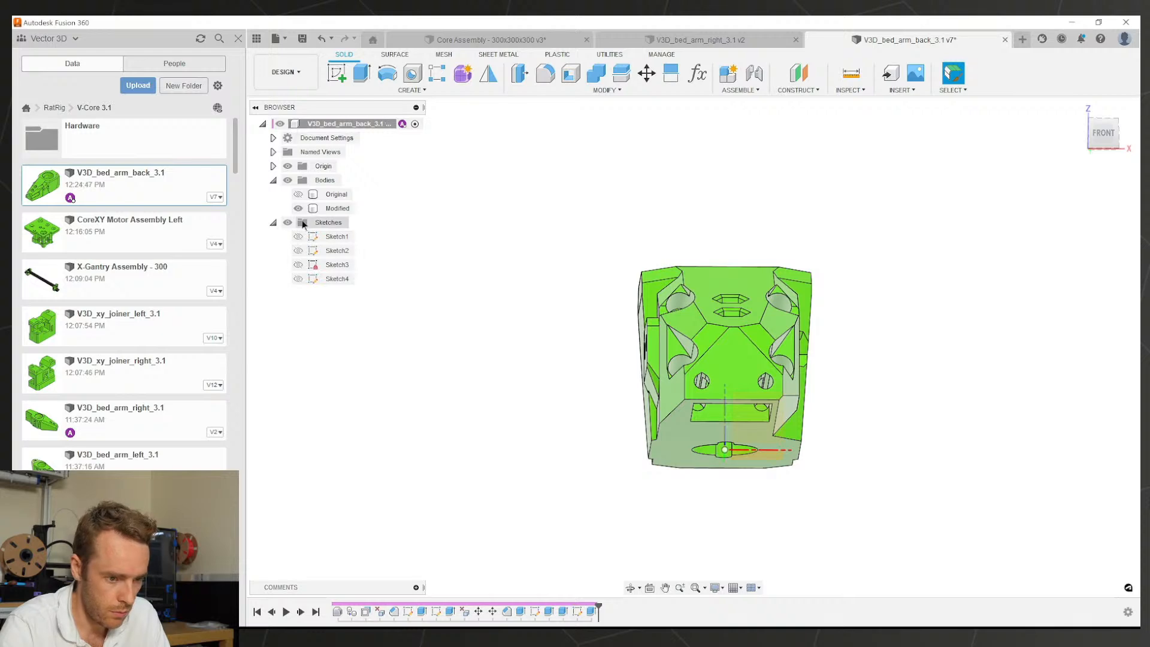
Step: Inspect the two side cuts from several angles, then reopen the side-cut sketch
left_click(297, 196)
left_click(298, 196)
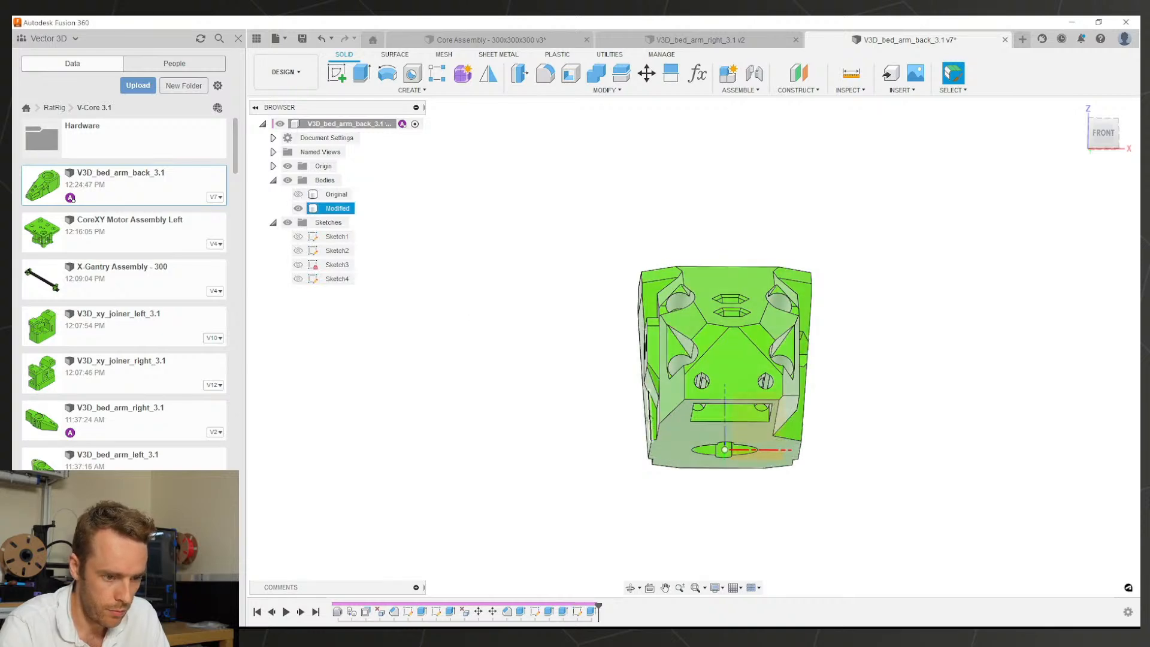
middle_click_drag(611, 467, 448, 274, "shift")
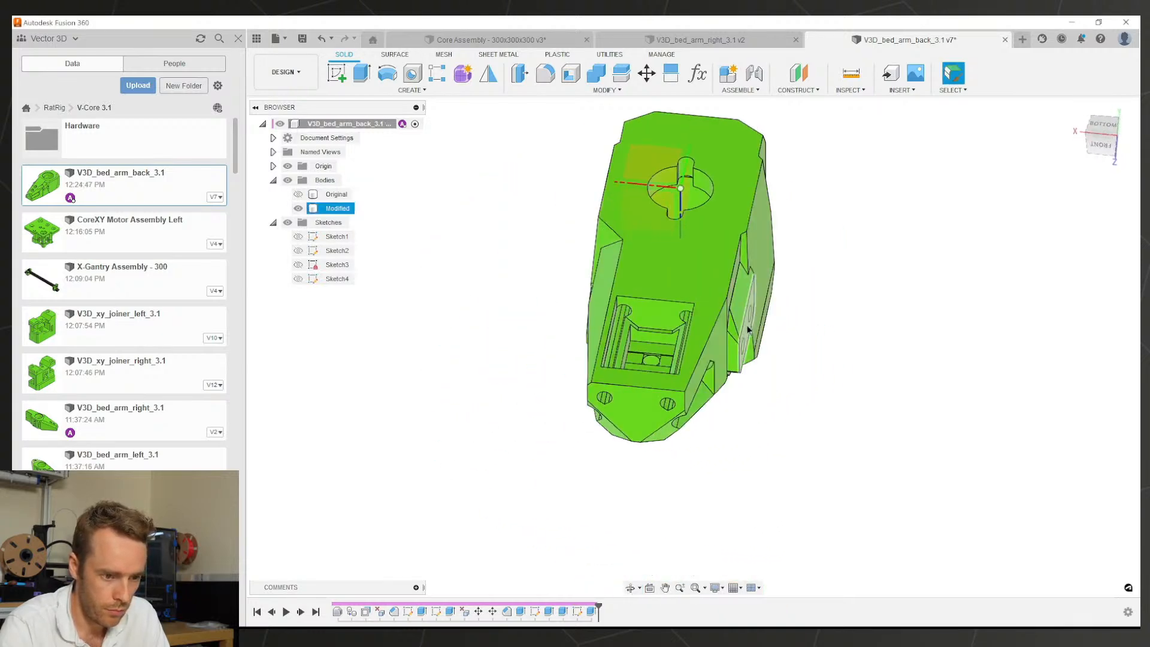
middle_click_drag(748, 314, 667, 289, "shift")
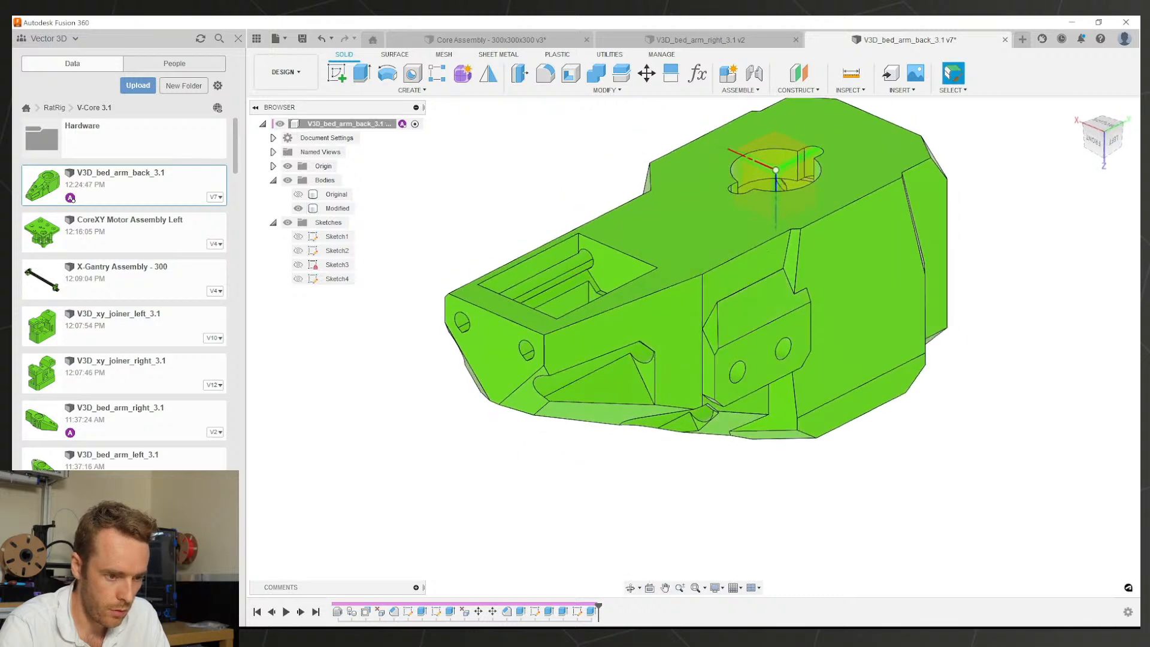
double_click(589, 612)
key("Escape")
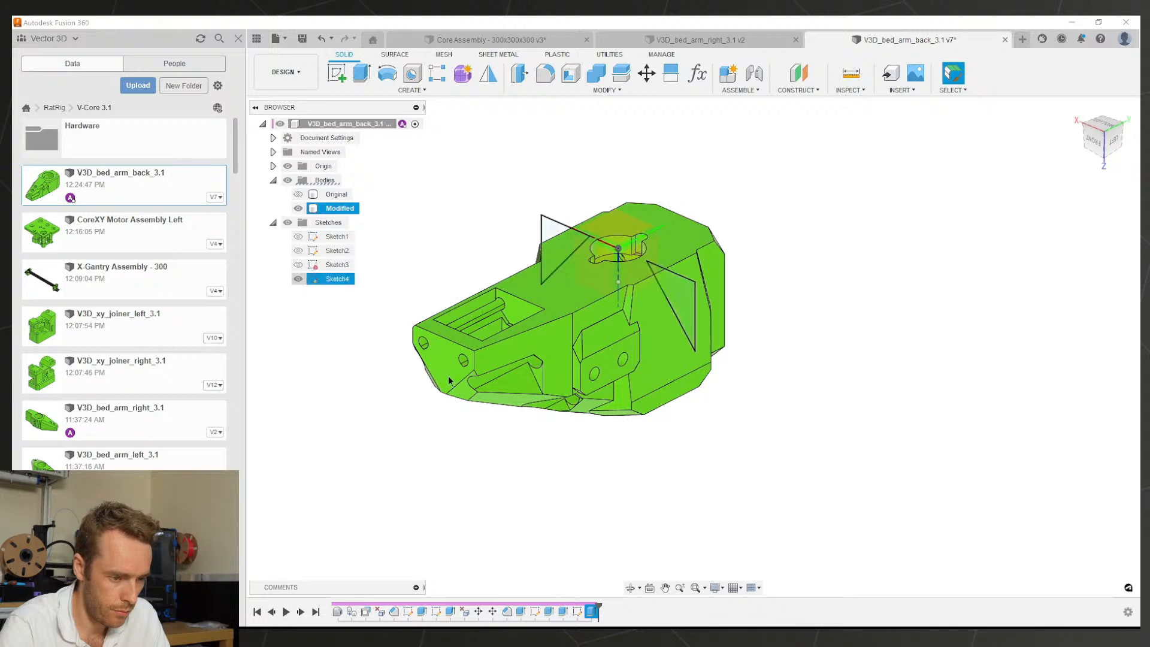
scroll(449, 381, "down", 2)
middle_click_drag(450, 381, 575, 400)
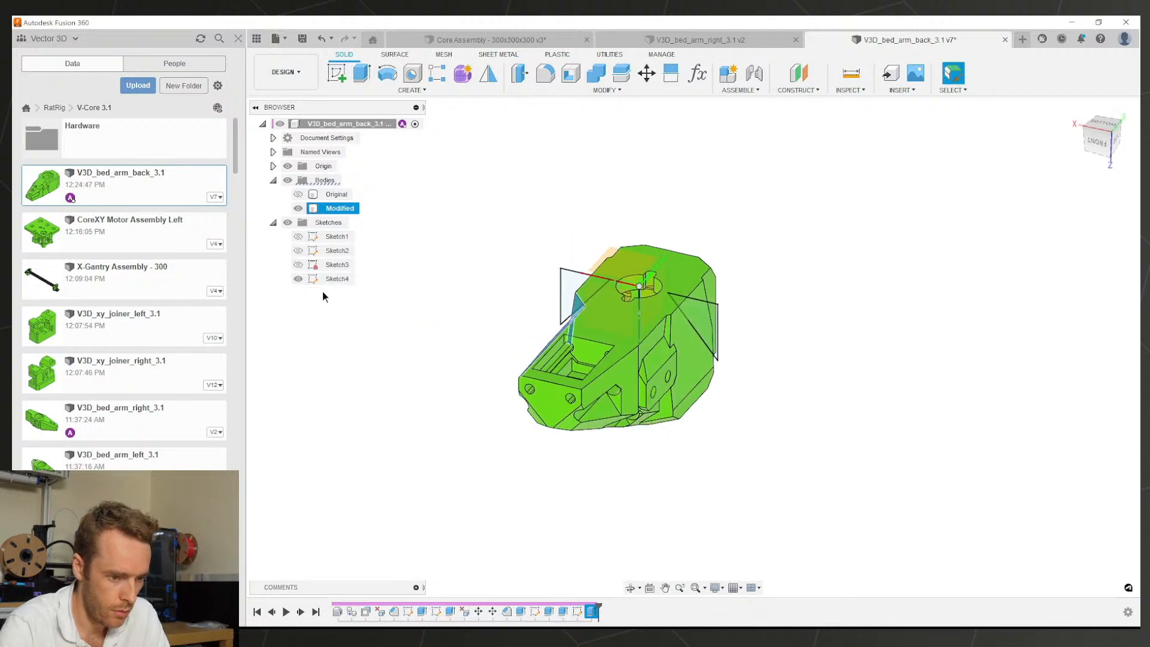
double_click(578, 611)
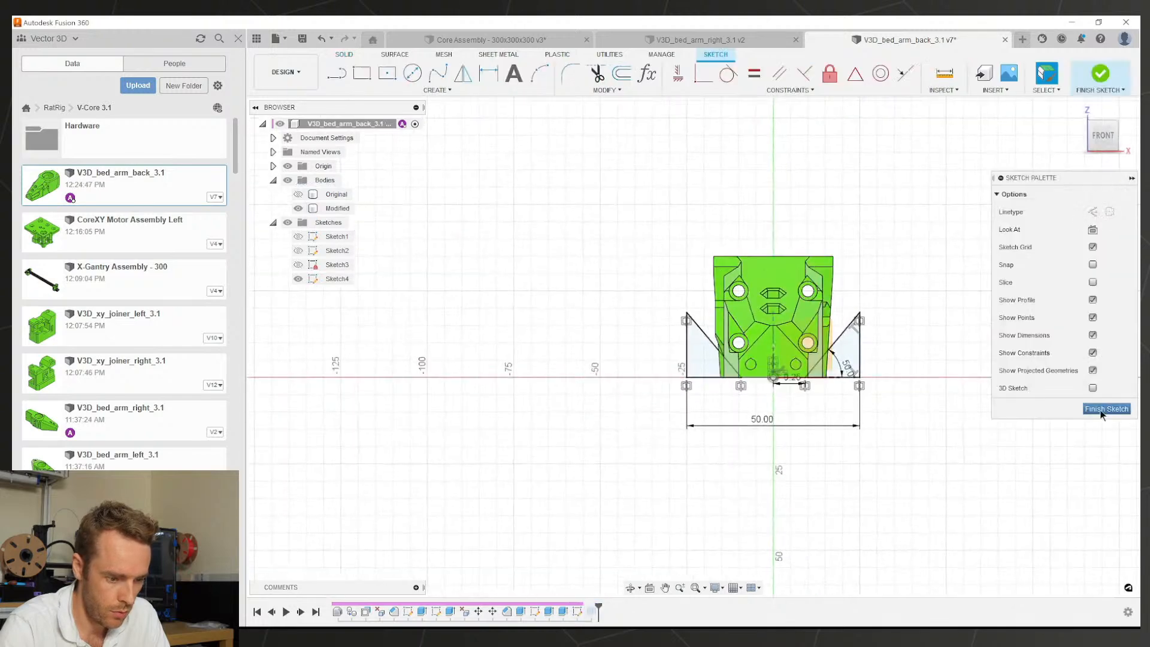
Step: Extrude the second triangle as a cut from a -100 mm start offset up to the chosen face
left_click(1102, 410)
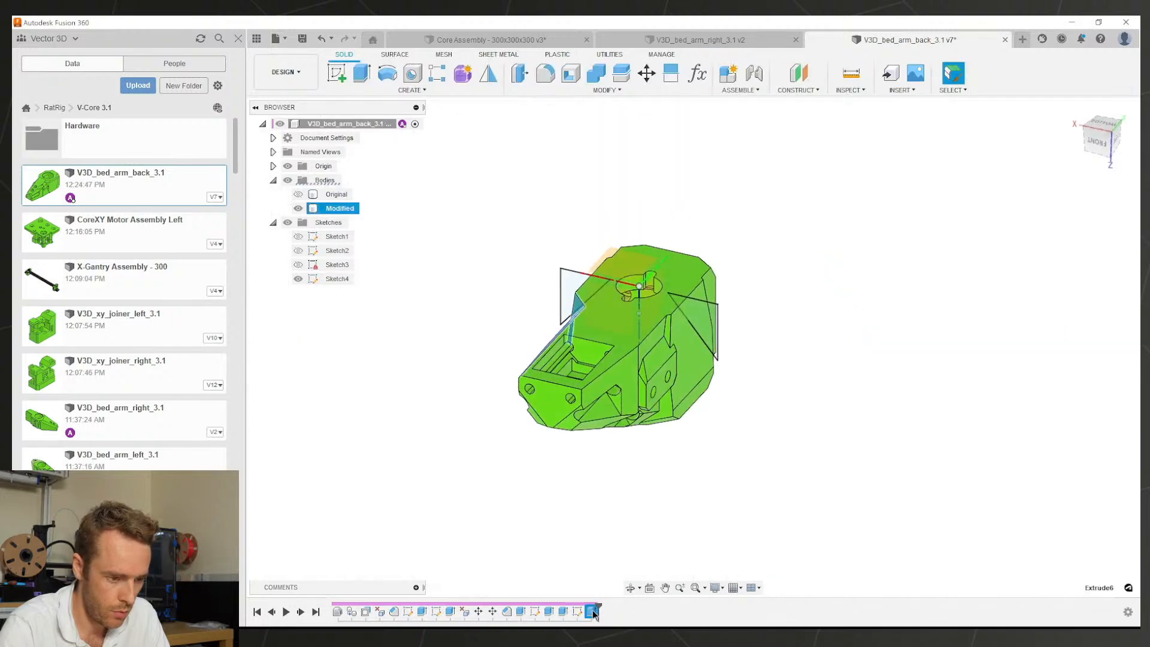
key("e")
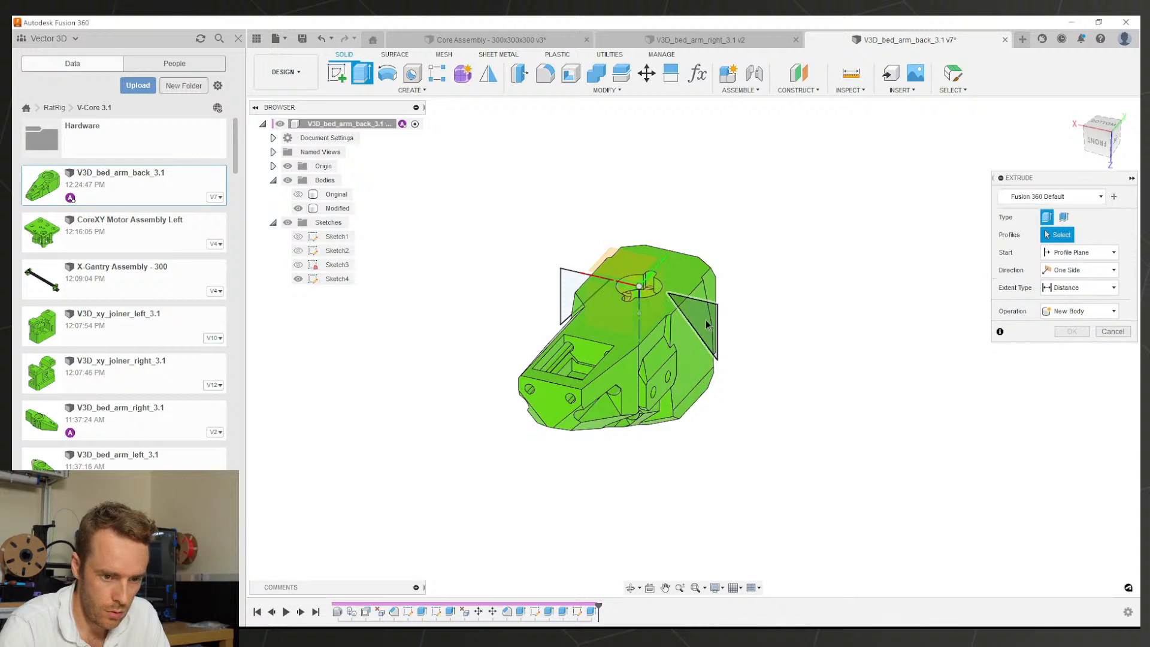
left_click(705, 319)
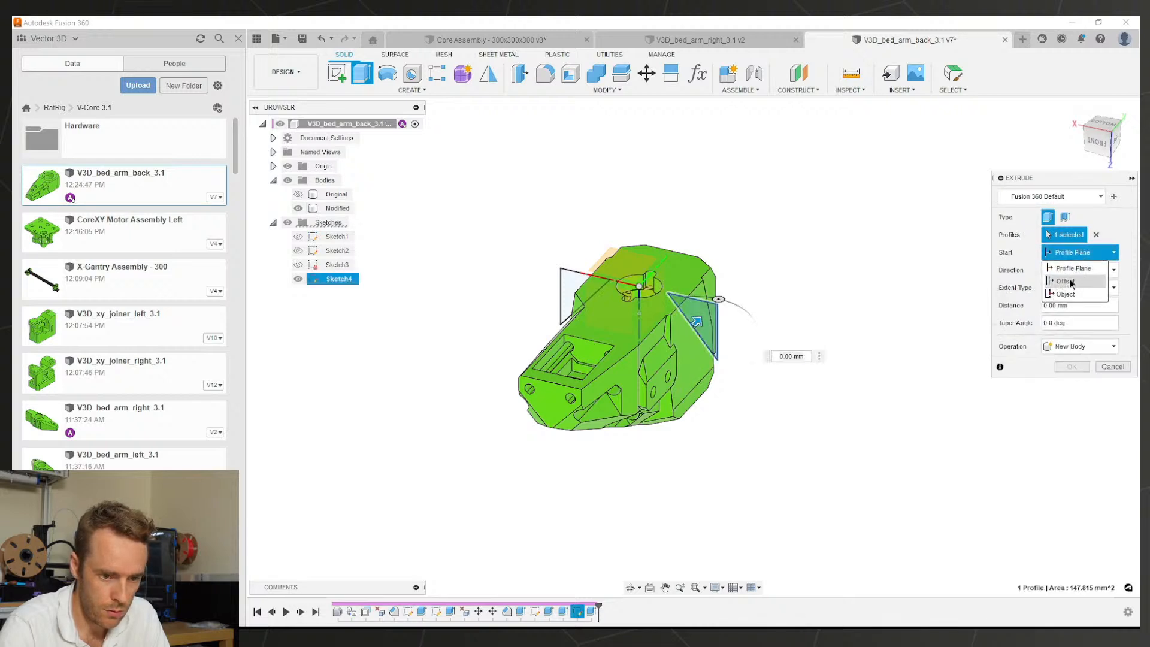
left_click(1065, 280)
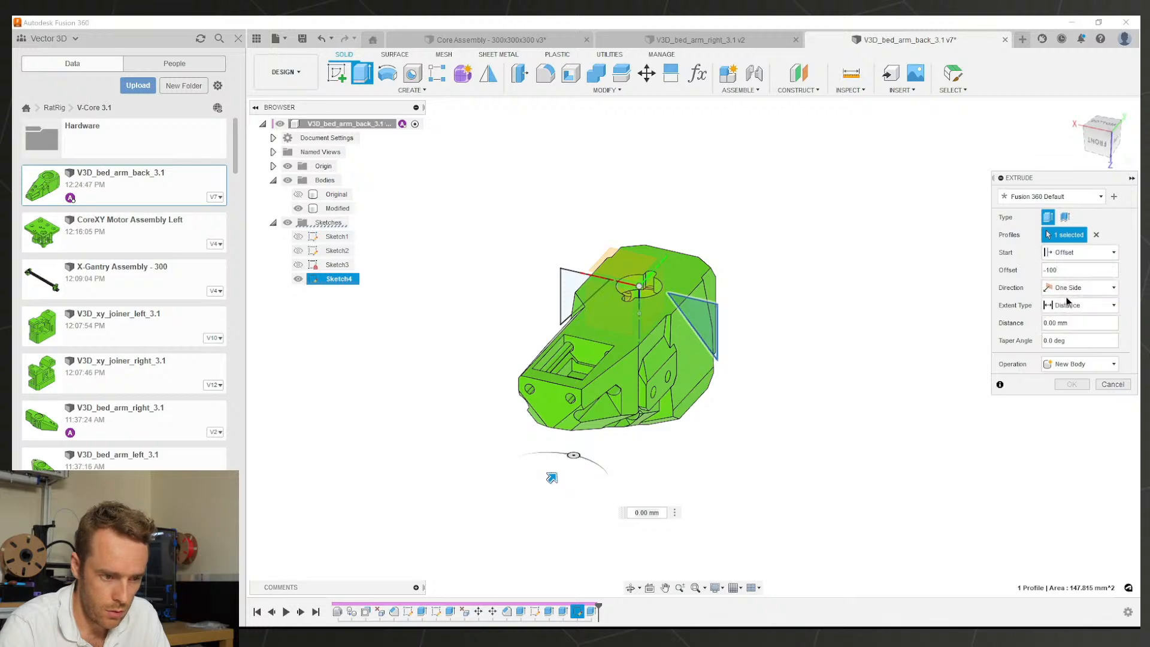
left_click(1069, 334)
scroll(638, 372, "up", 5)
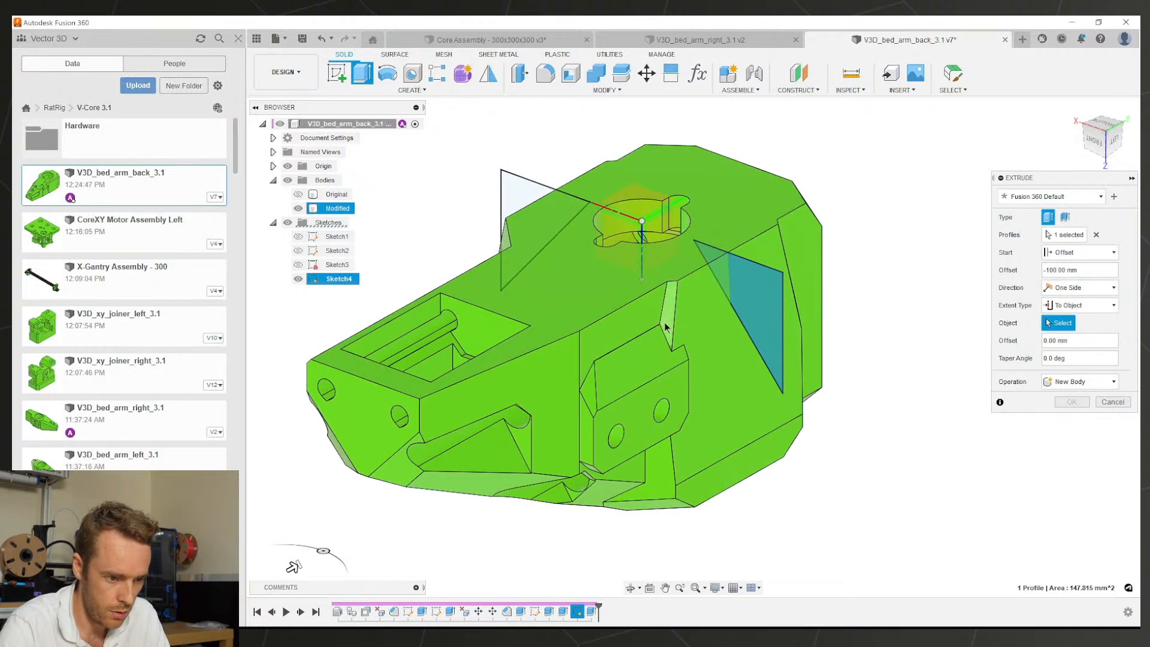
left_click(670, 320)
scroll(693, 379, "down", 4)
middle_click_drag(693, 379, 725, 310, "shift")
left_click(1071, 436)
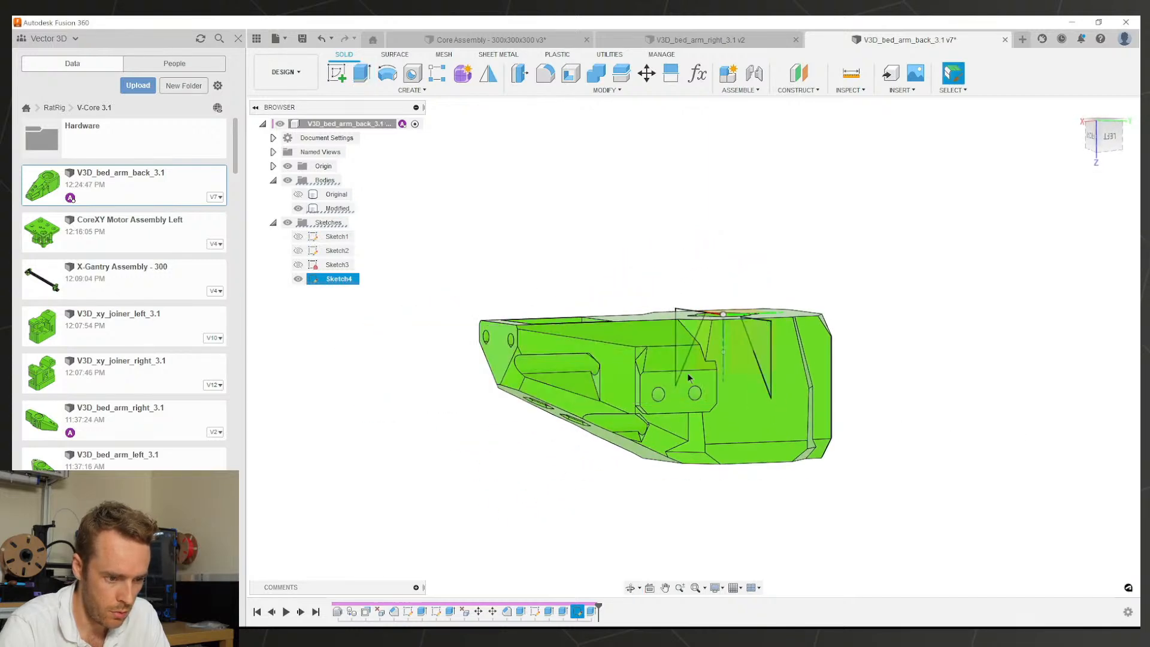
Step: Inspect the new side cut from a three-quarter view and hide Sketch4
scroll(689, 378, "up", 3)
middle_click_drag(688, 377, 714, 386, "shift")
left_click(816, 432)
middle_click_drag(806, 398, 781, 364, "shift")
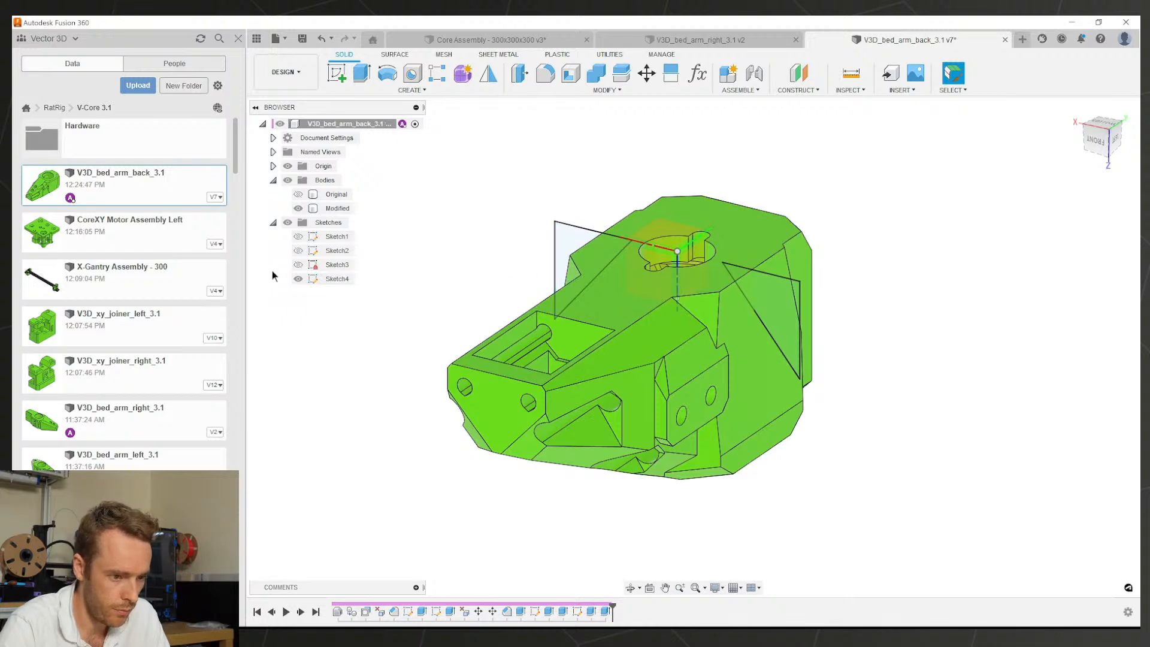
left_click(298, 279)
mouse_move(470, 250)
middle_mouse_down()
mouse_move(506, 285)
mouse_move(611, 232)
mouse_move(671, 306)
middle_mouse_up()
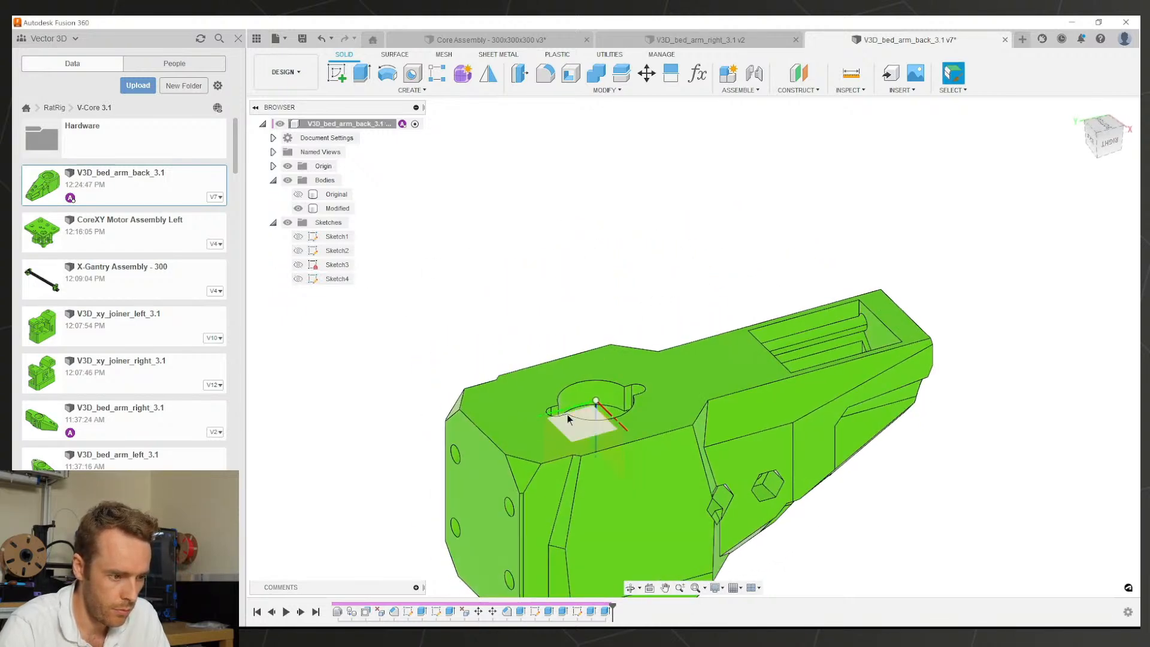
Step: Toggle the Original and Modified bodies to compare them, leaving Modified visible
left_click(298, 208)
left_click(299, 195)
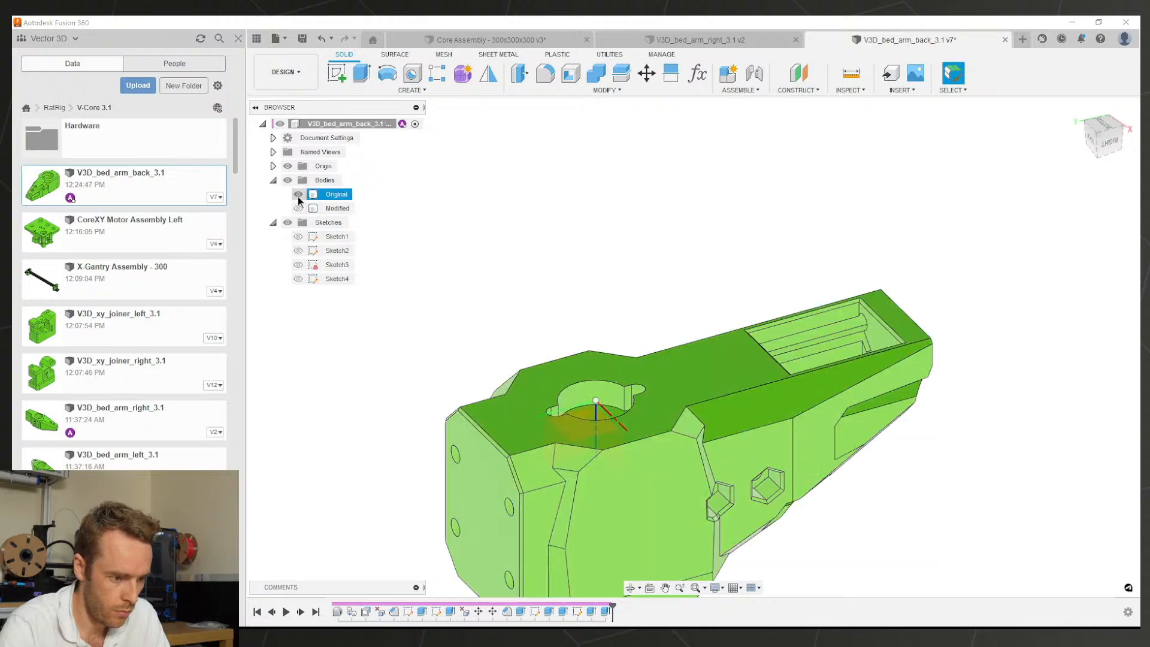
left_click(299, 194)
left_click(298, 208)
mouse_move(497, 307)
middle_mouse_down("shift")
mouse_move(547, 311)
mouse_move(506, 305)
middle_mouse_up("shift")
scroll(620, 462, "up", 3)
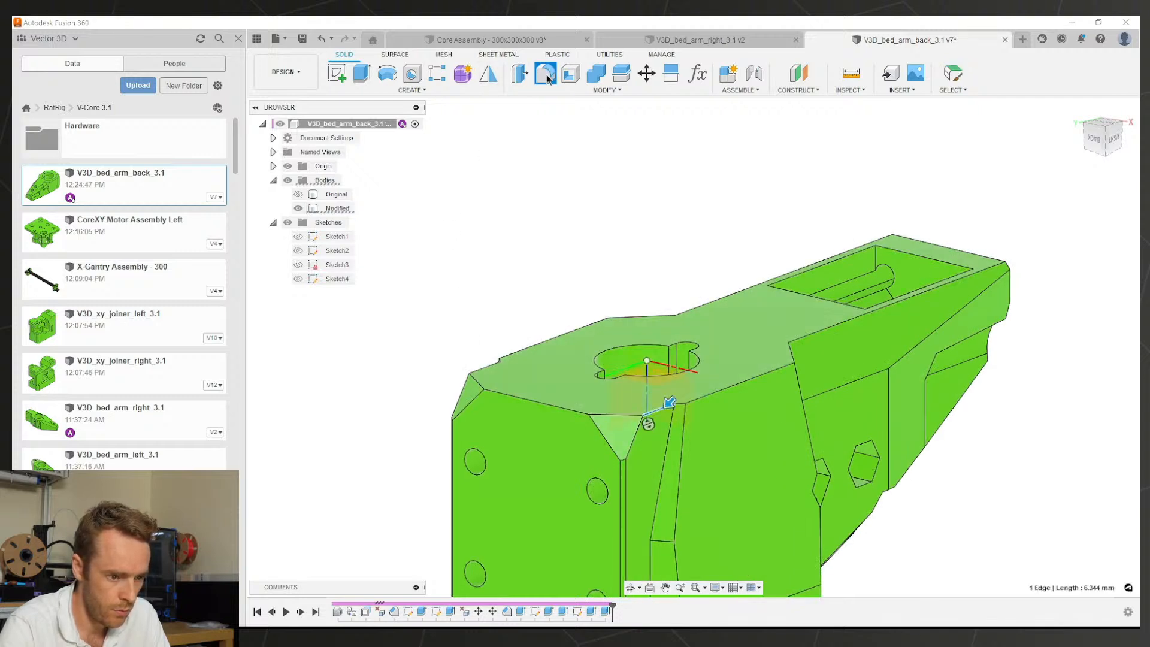
Step: Chamfer two angled-cut edges with a two-distance 3 mm by 7 mm chamfer
left_click(606, 90)
left_click(562, 127)
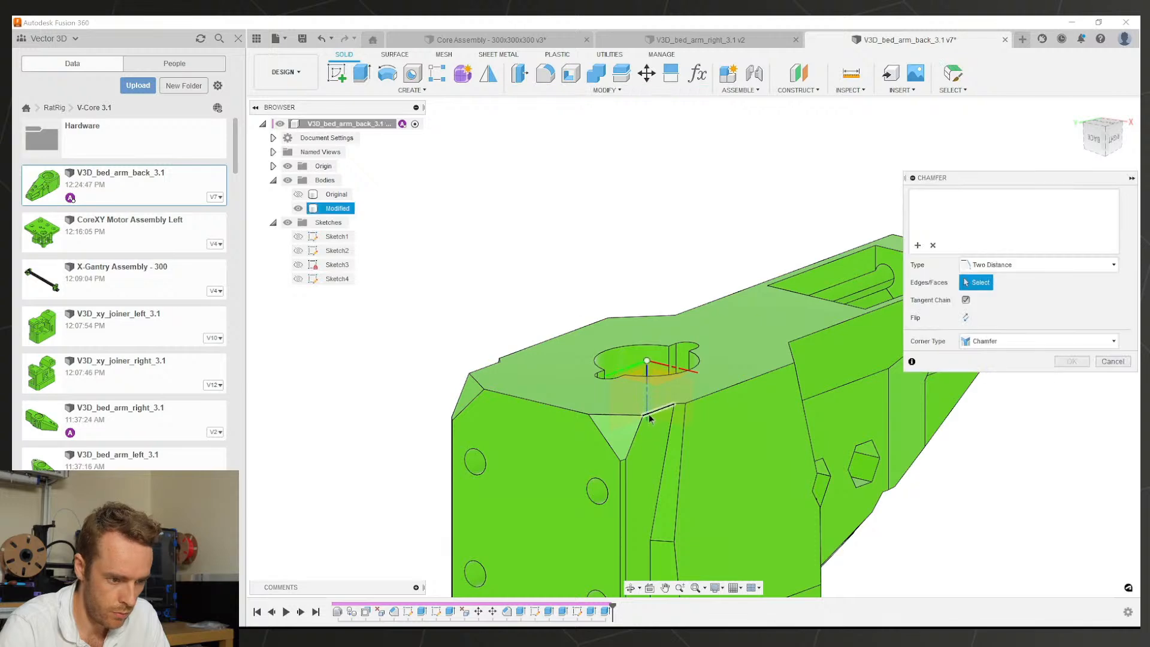
middle_click_drag(575, 401, 643, 423, "shift")
left_click(709, 439)
middle_click_drag(709, 439, 552, 331)
scroll(646, 340, "up", 2)
middle_click_drag(647, 341, 713, 309, "shift")
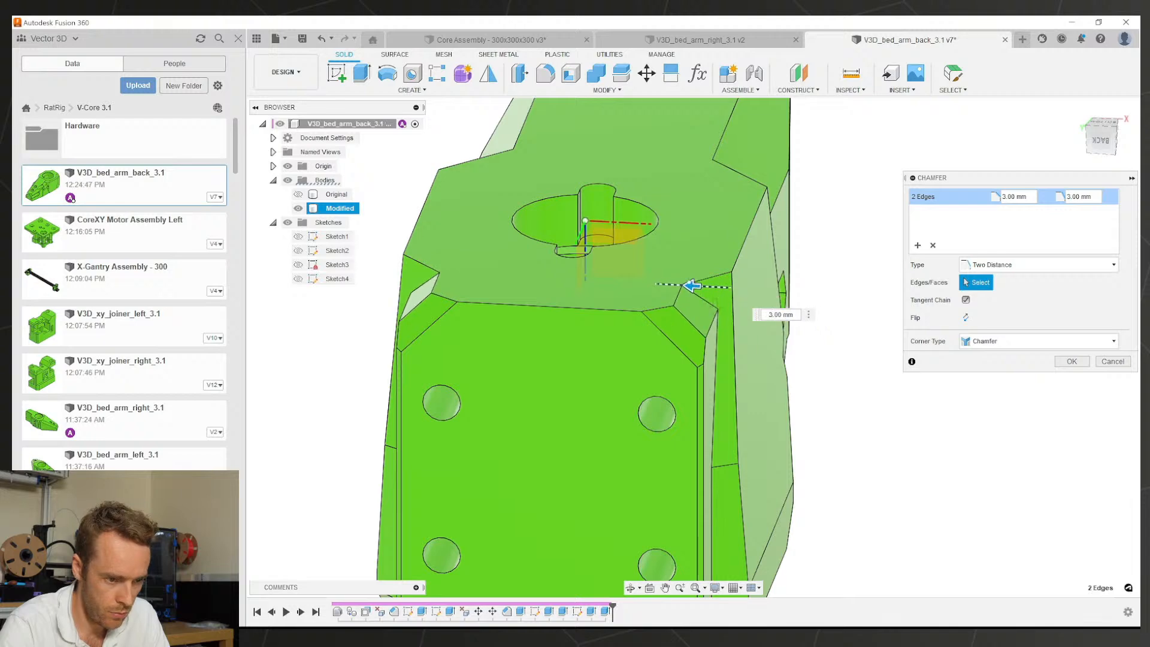
middle_click_drag(660, 378, 678, 301, "shift")
left_click_drag(665, 262, 666, 294)
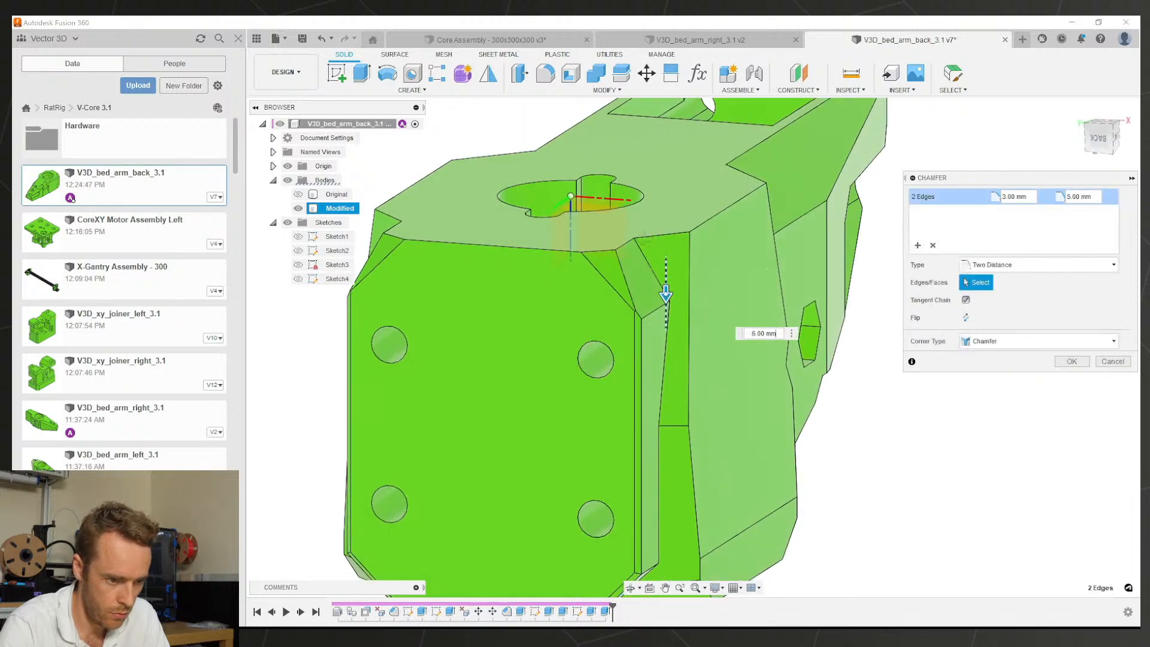
scroll(568, 311, "down", 3)
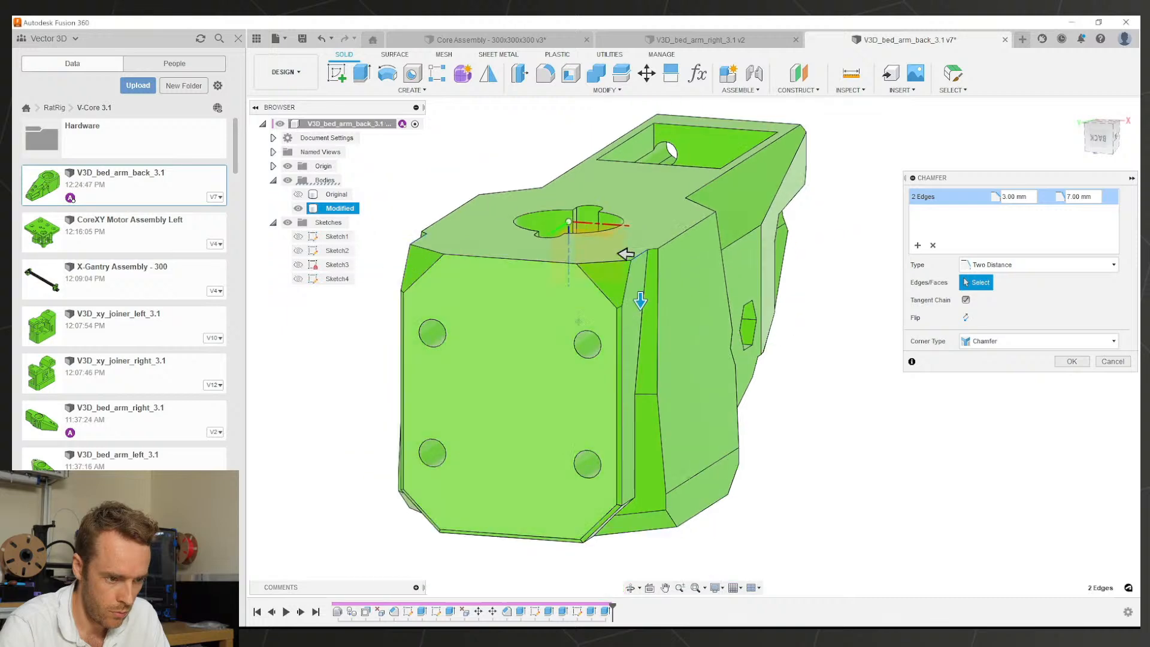
middle_click_drag(568, 312, 618, 349)
mouse_move(619, 349)
middle_mouse_down("shift")
mouse_move(720, 348)
mouse_move(619, 354)
middle_mouse_up("shift")
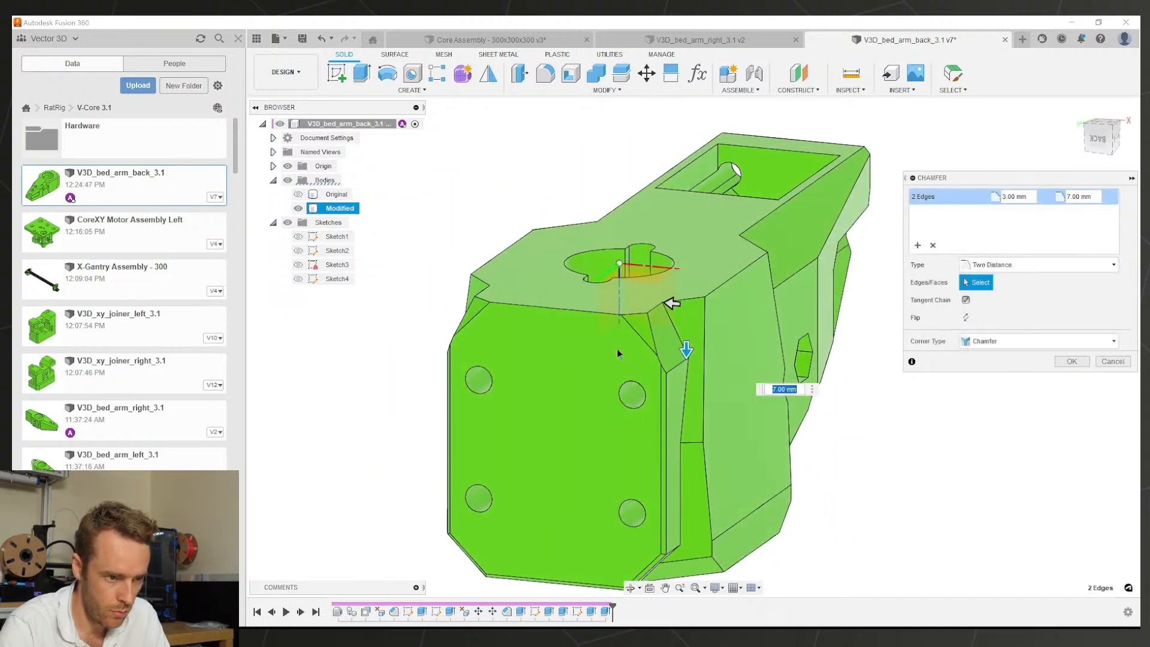
left_click(1068, 362)
Step: Start a new chamfer and select the four top edges to chamfer
left_click(605, 90)
left_click(542, 129)
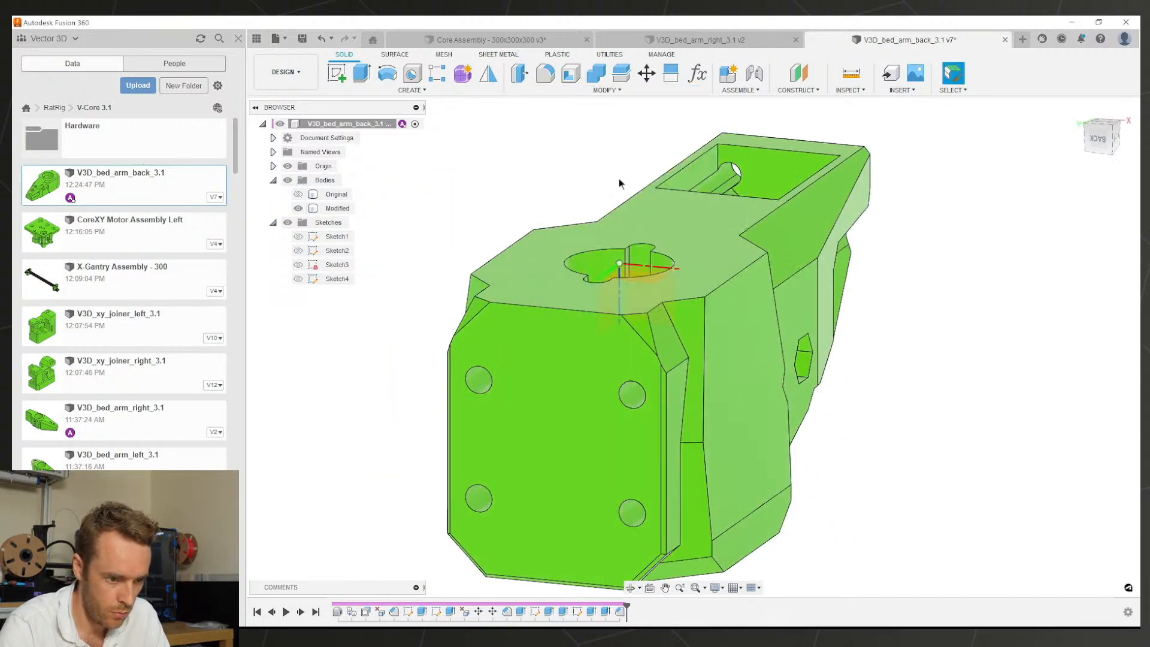
left_click(691, 293)
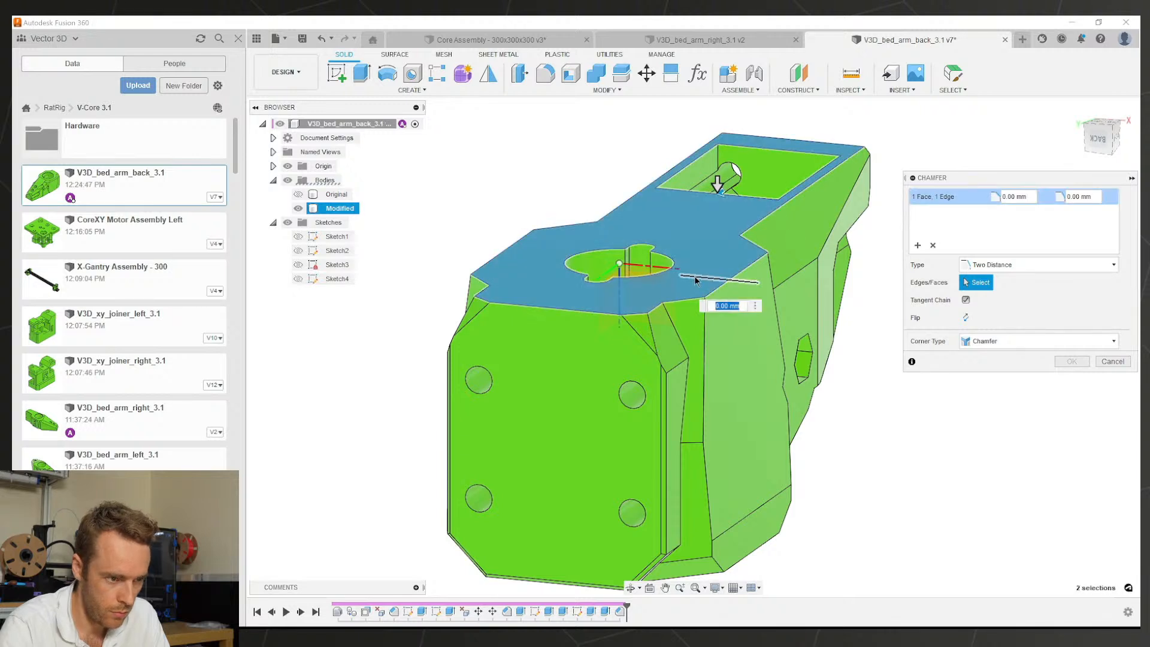
key("Escape")
key("s")
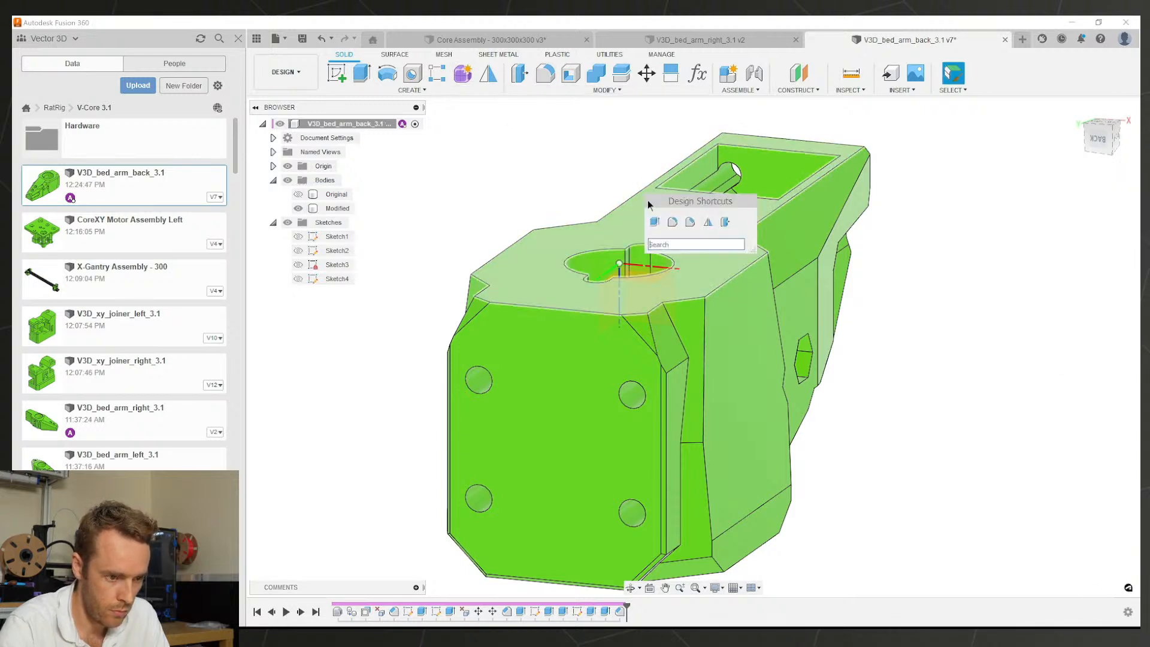
left_click(681, 218)
left_click(694, 301)
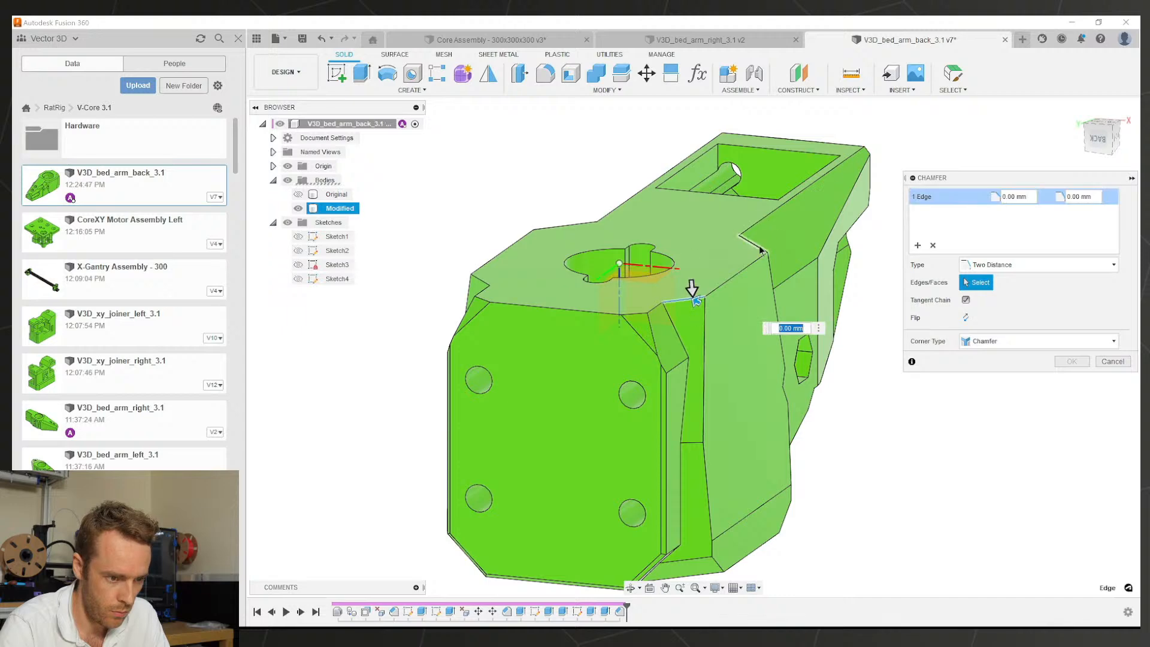
left_click(692, 290)
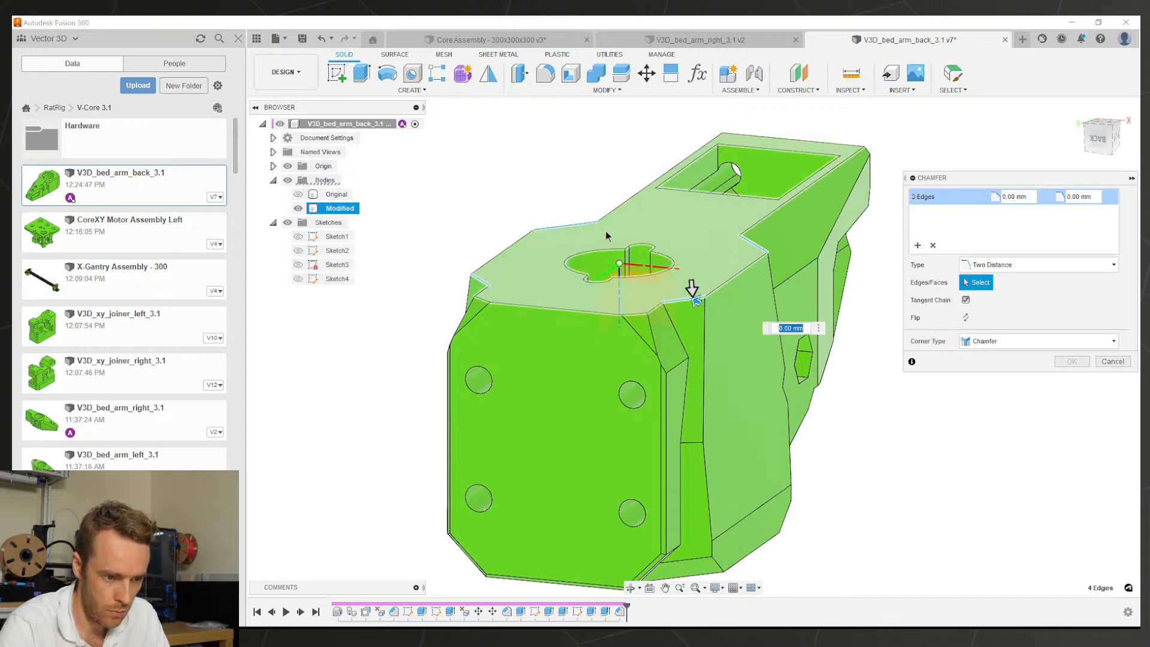
Step: Set the chamfer distances to 1 mm and 5 mm and apply it
middle_click_drag(689, 290, 527, 240, "shift")
left_click_drag(529, 230, 522, 279)
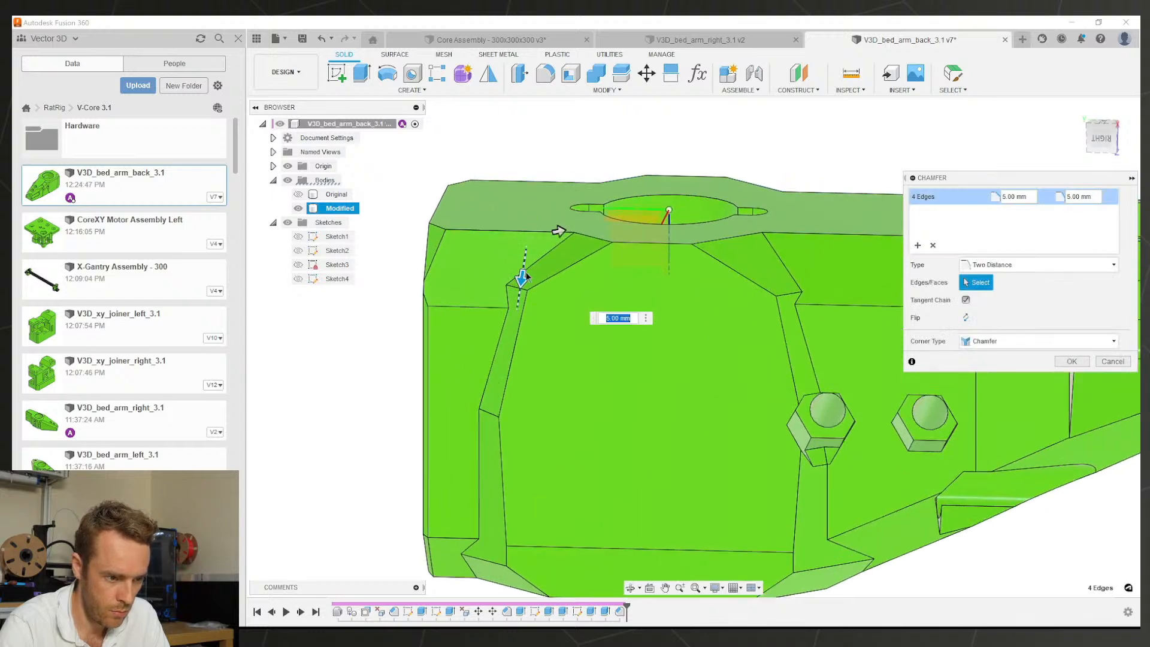
left_click_drag(556, 233, 524, 237)
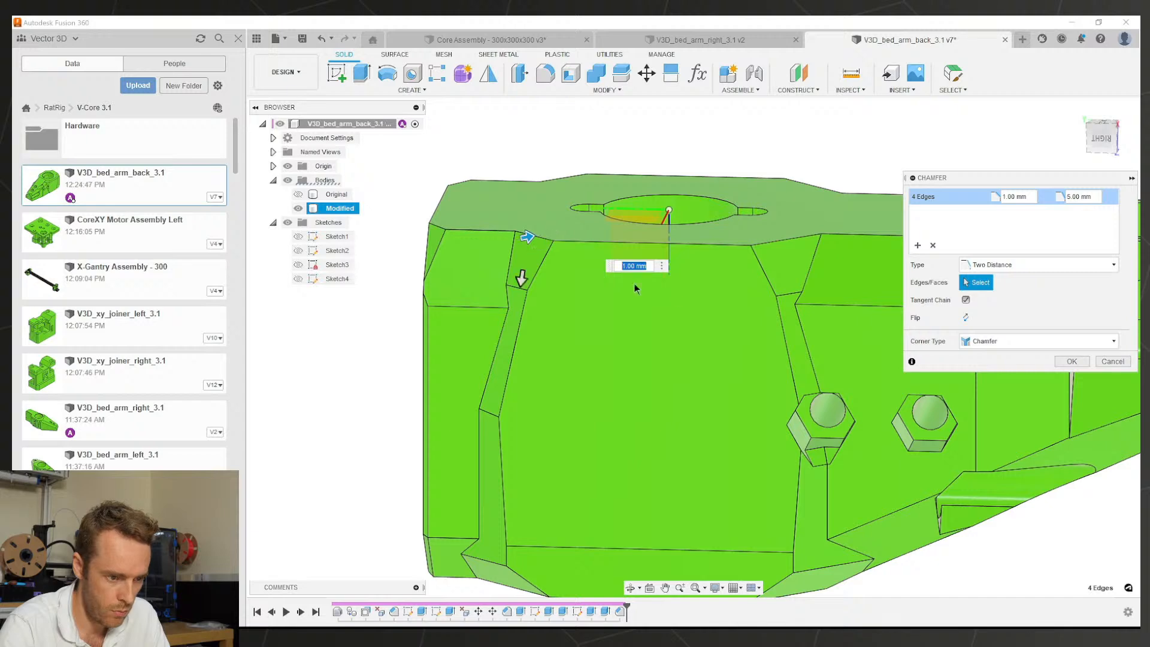
scroll(698, 304, "down", 4)
middle_click_drag(715, 311, 393, 383)
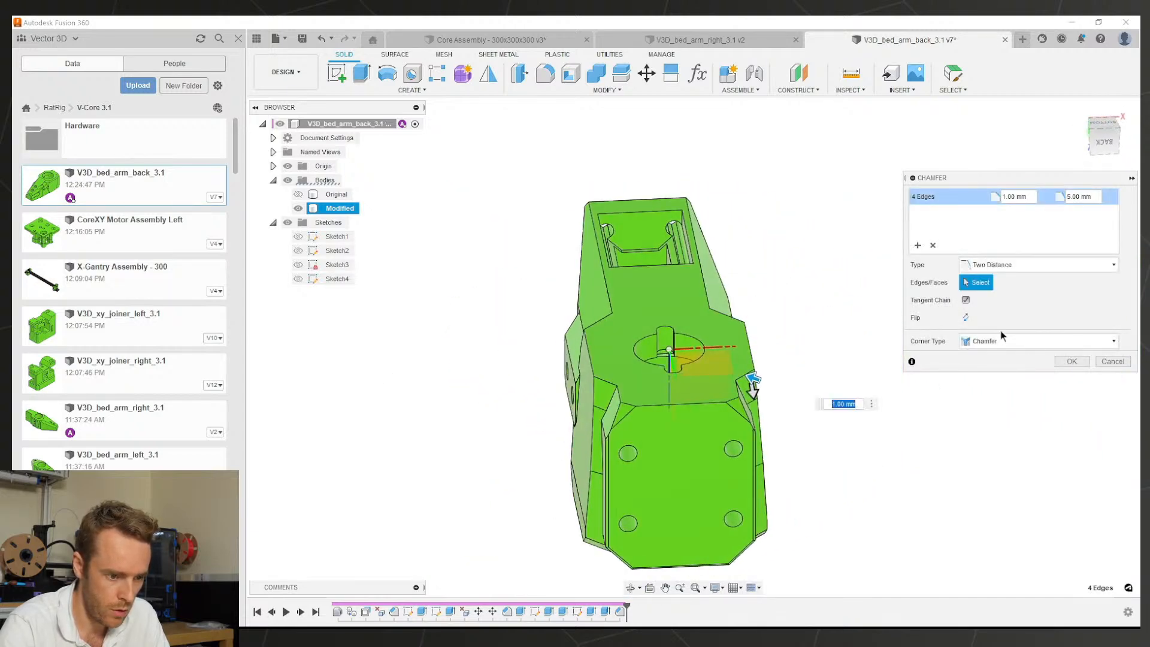
left_click(1060, 362)
scroll(675, 402, "down", 3)
middle_click_drag(672, 365, 577, 306, "shift")
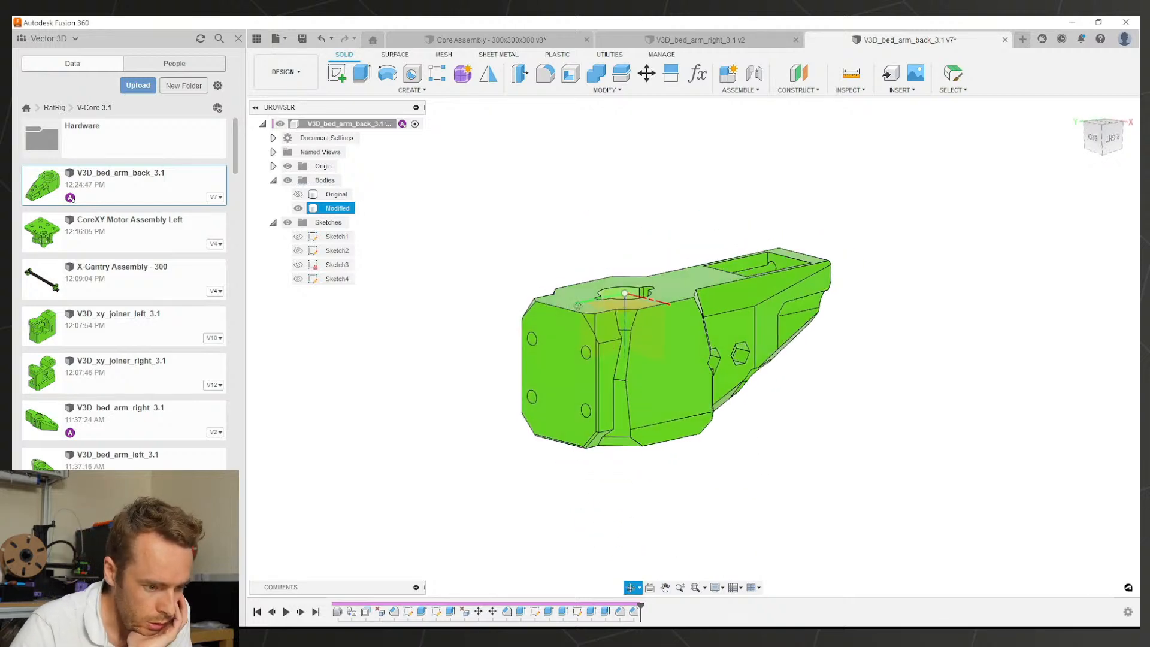
Step: Toggle the Modified and Original bodies to compare the chamfered part with the original
scroll(578, 305, "up", 8)
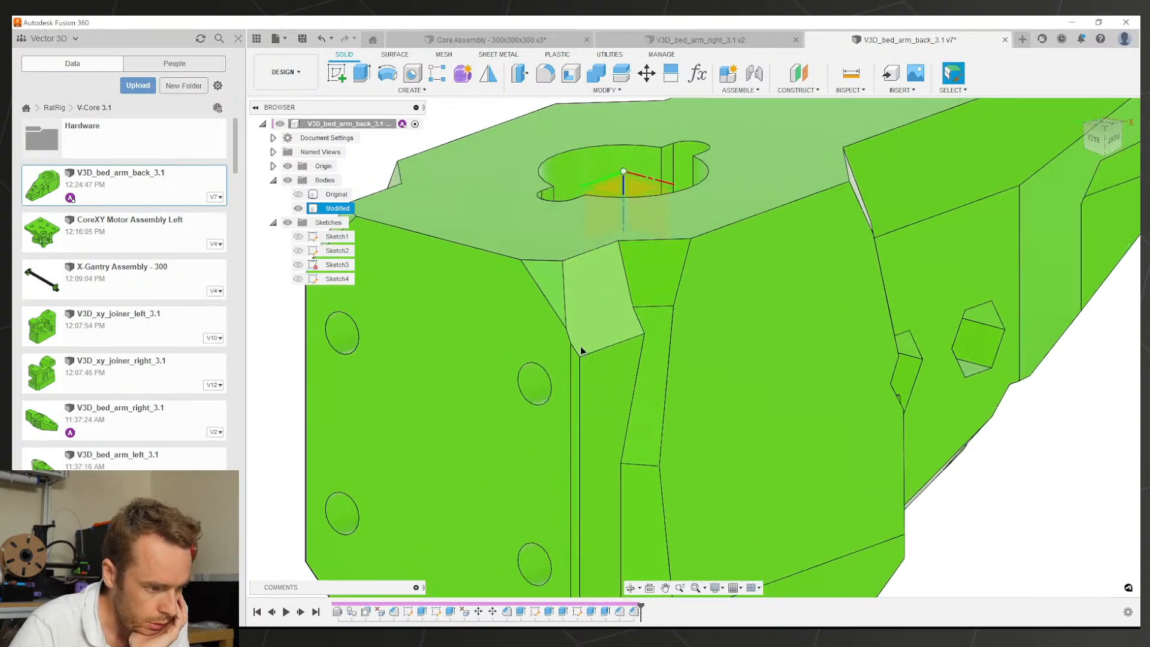
scroll(581, 350, "down", 4)
left_click(297, 207)
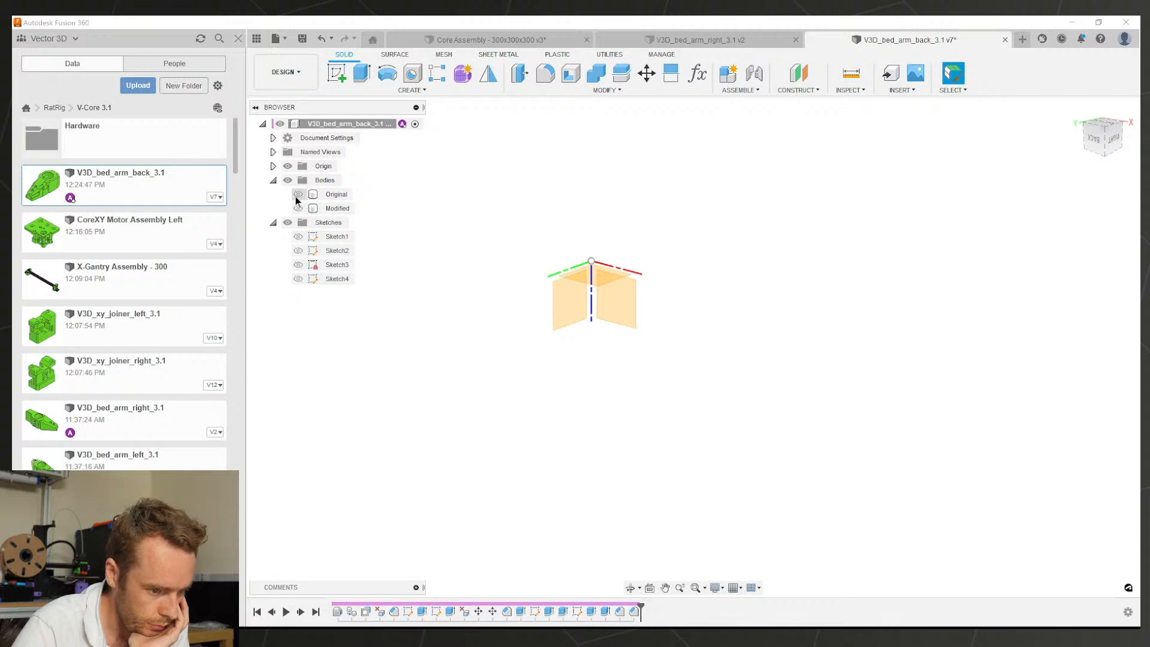
left_click(298, 207)
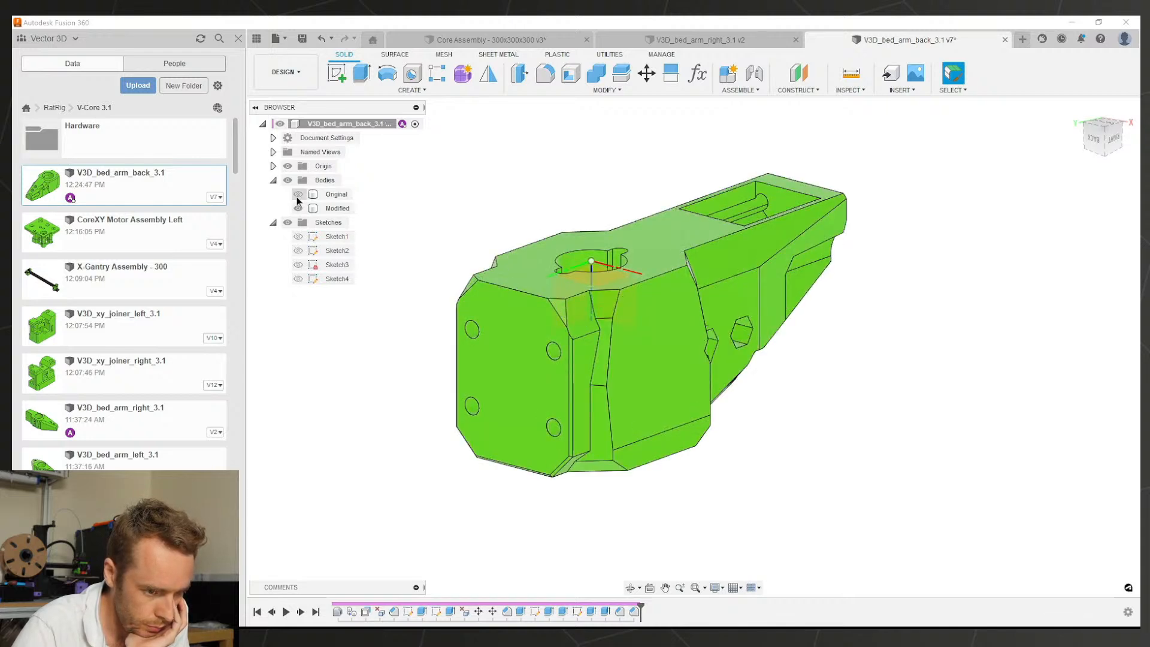
left_click(297, 197)
left_click(297, 197)
middle_click_drag(590, 240, 742, 242, "shift")
left_click(573, 91)
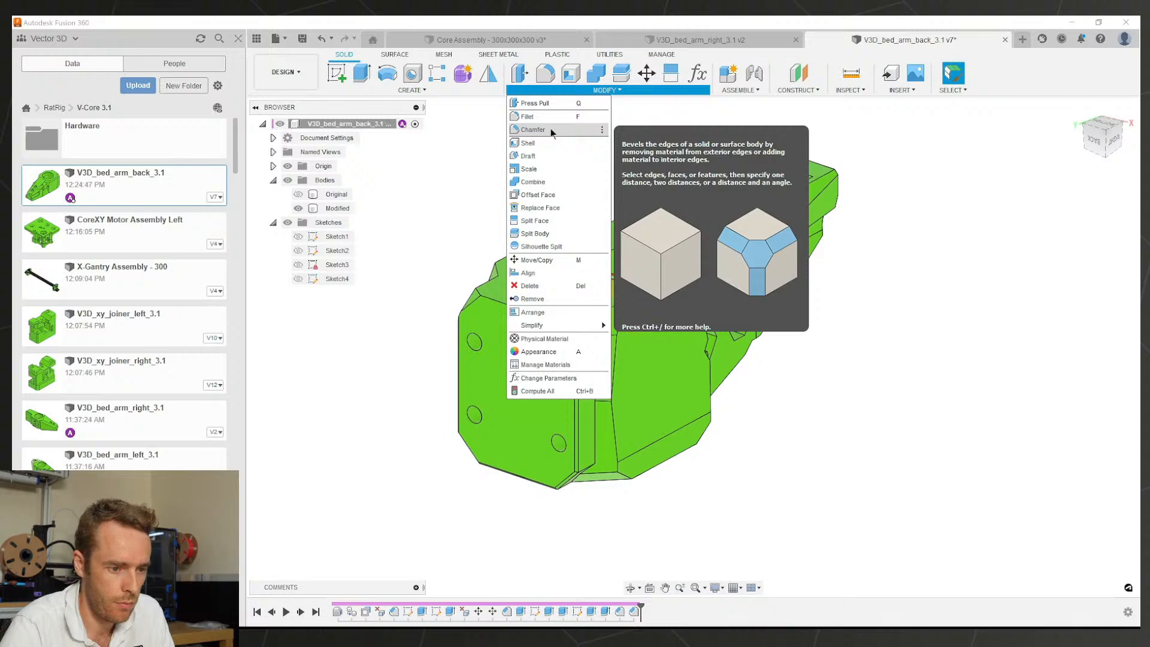
scroll(761, 313, "up", 2)
middle_click_drag(777, 243, 979, 303)
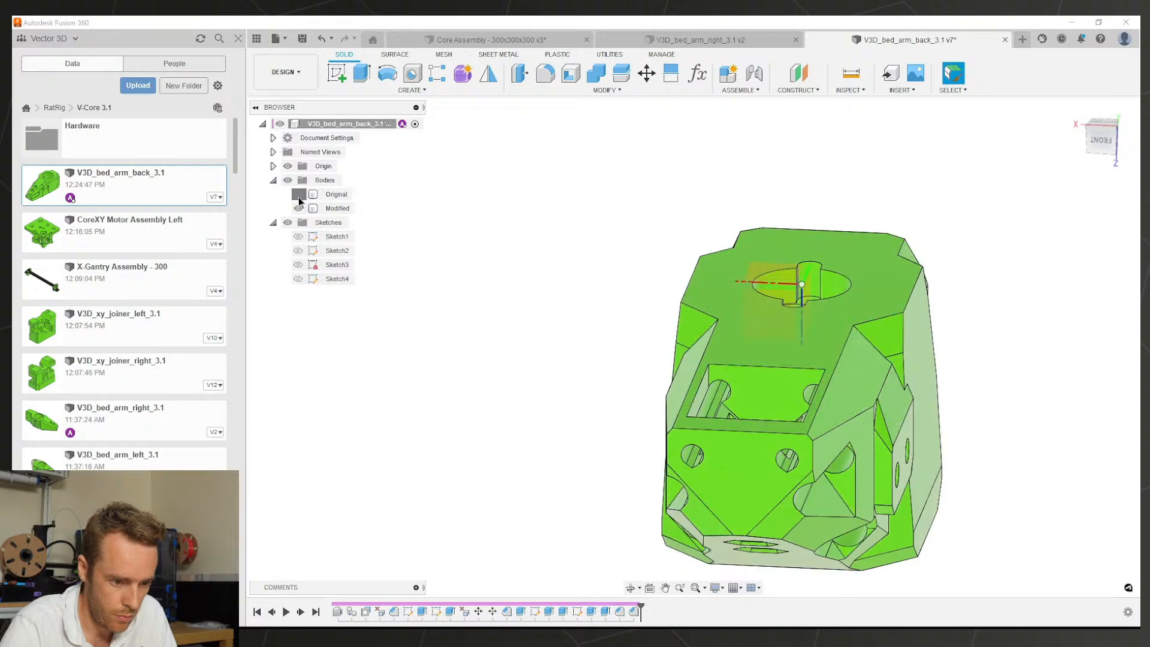
Step: Compare the bodies again and select the large bottom face and slanted side face
left_click(298, 196)
left_click(298, 197)
scroll(610, 316, "up", 1)
middle_click_drag(699, 377, 836, 290)
middle_click_drag(772, 458, 827, 333)
scroll(736, 409, "up", 2)
left_click(788, 413)
middle_click_drag(706, 332, 665, 320, "shift")
left_click(572, 334)
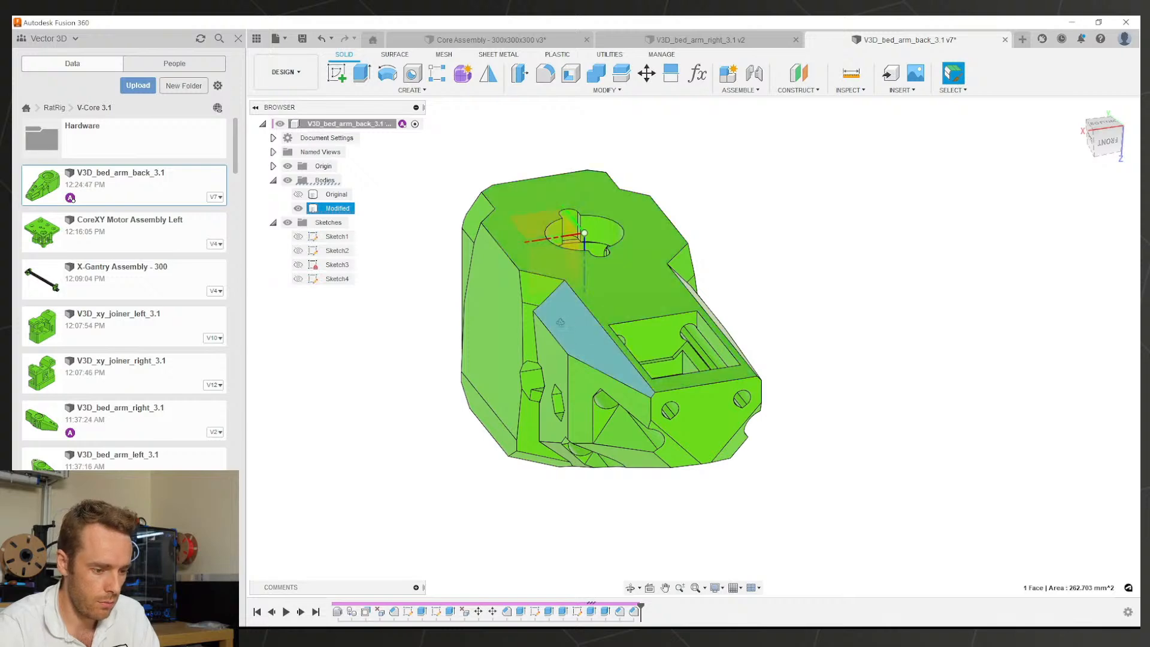
middle_click_drag(575, 335, 530, 320, "shift")
Step: Reopen Sketch4 and open its 9.25 mm dimension, leaving the value unchanged
double_click(576, 611)
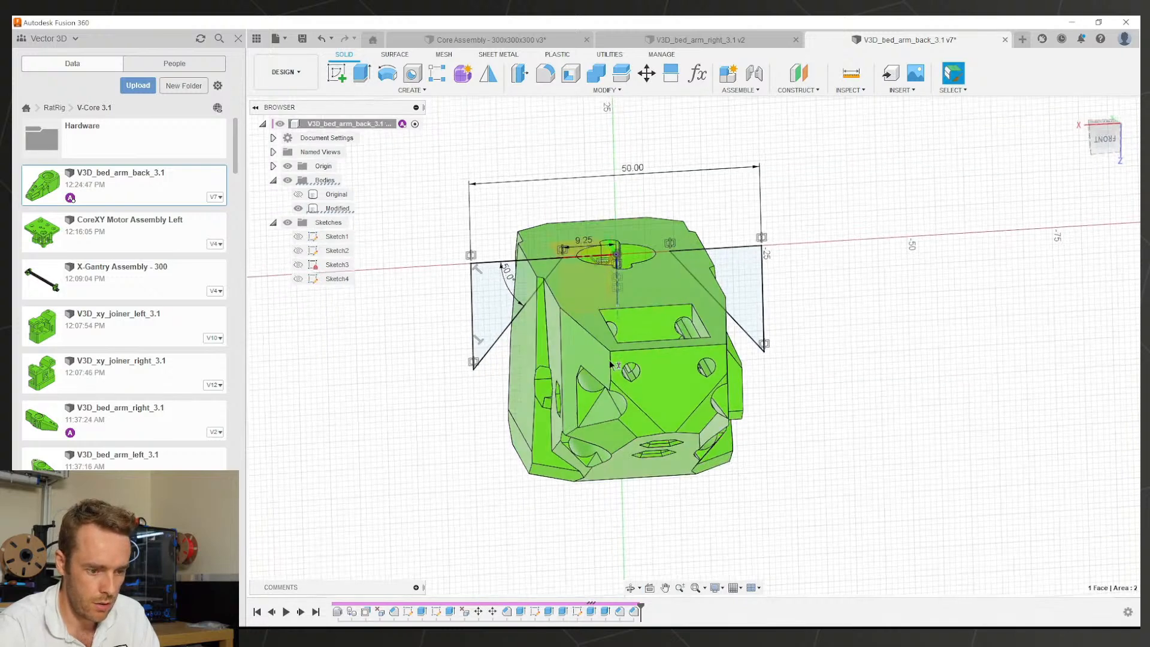
scroll(777, 407, "up", 2)
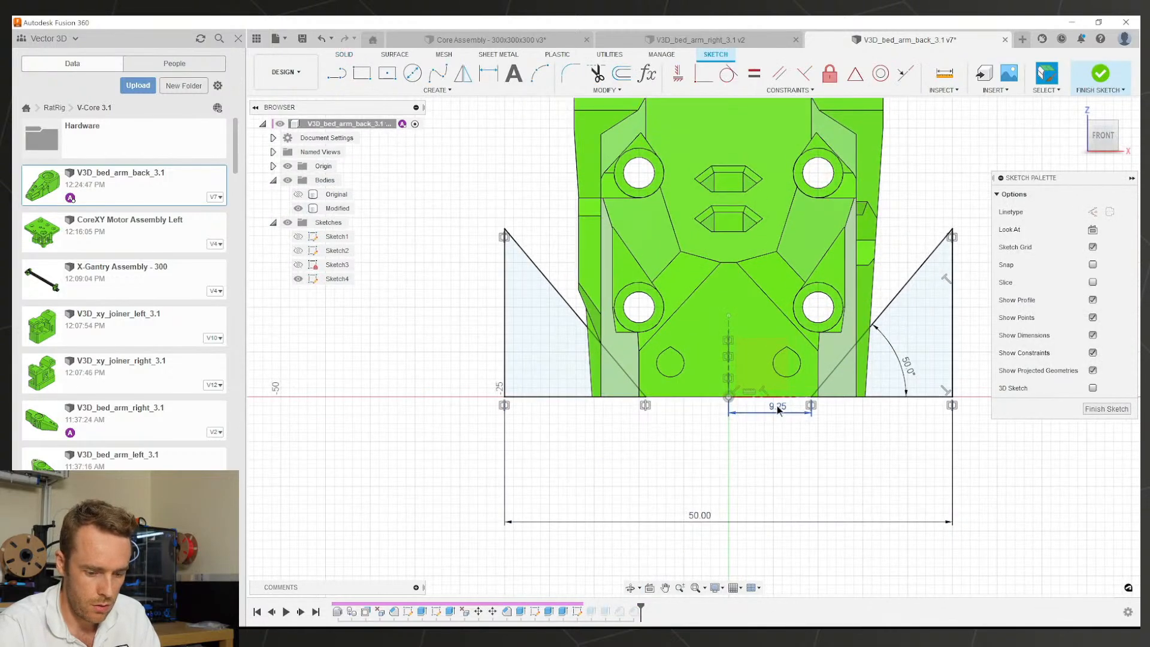
double_click(777, 405)
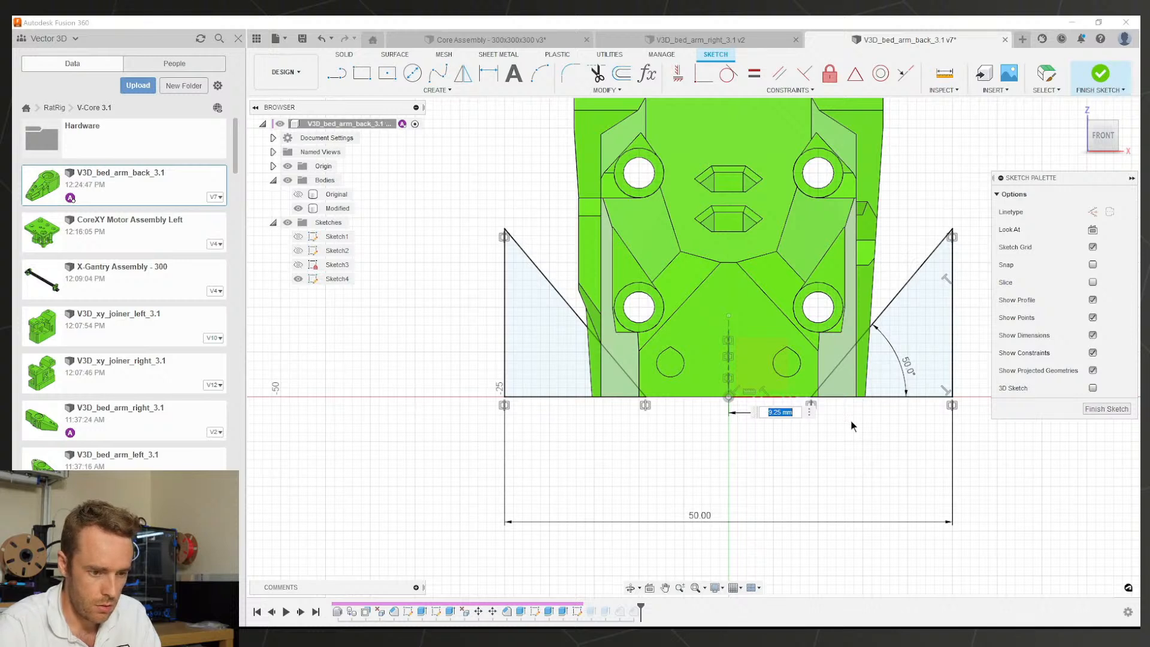
key("Return")
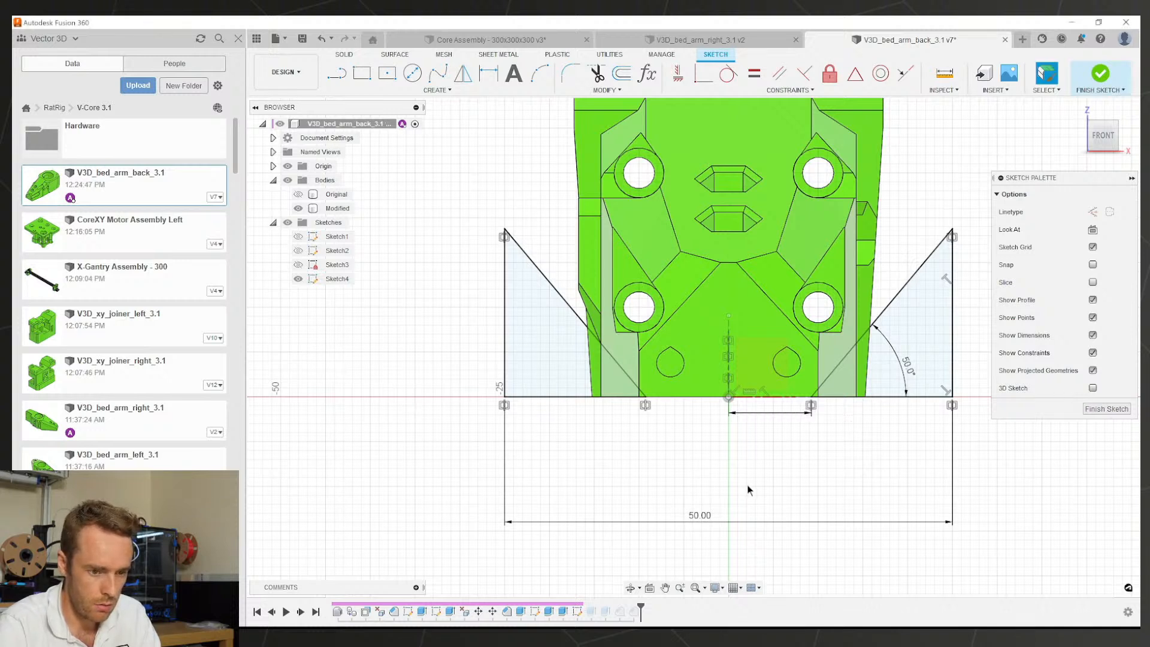
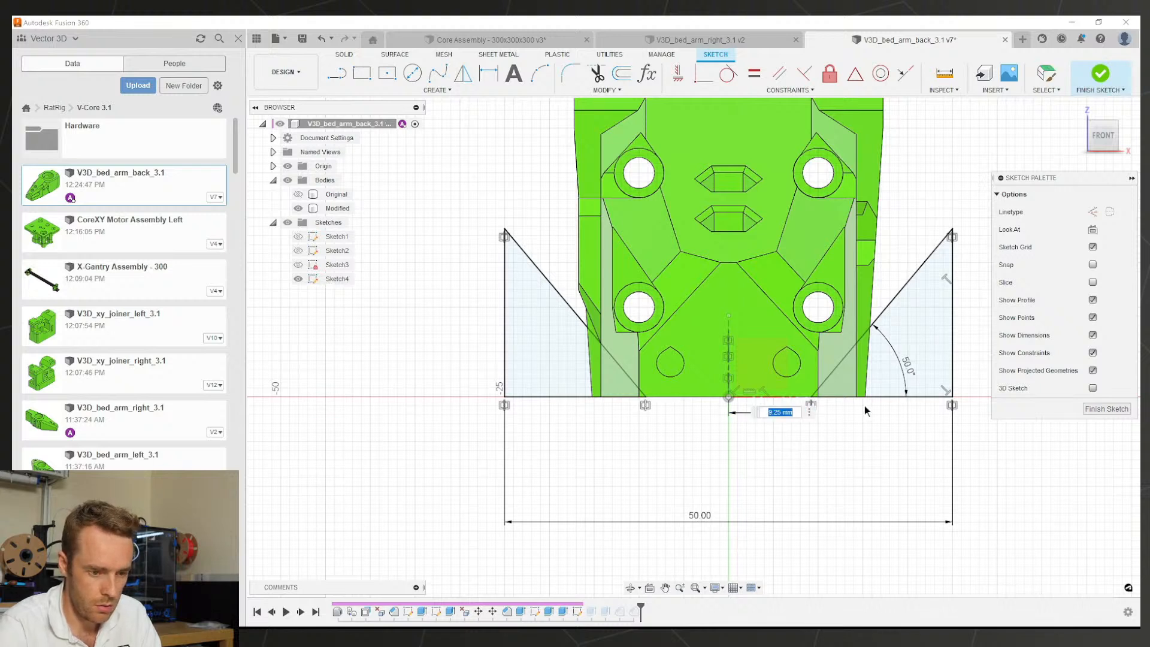
Step: Change the sketch dimension to 10 mm and finish the sketch
type("10")
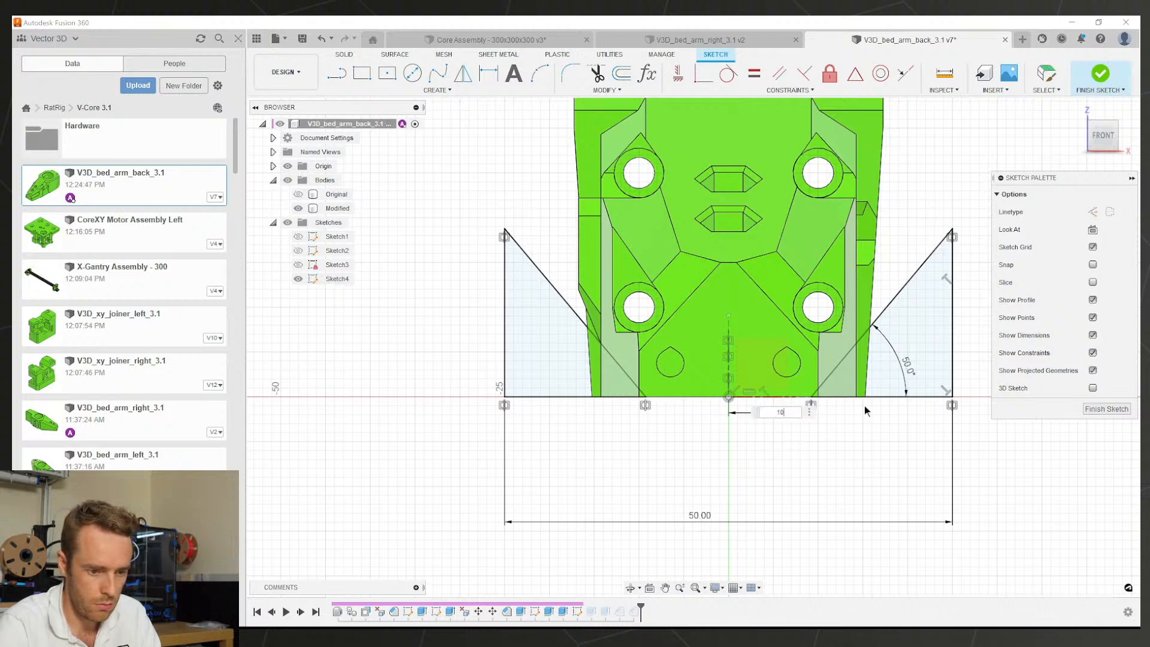
key("Return")
left_click(1091, 408)
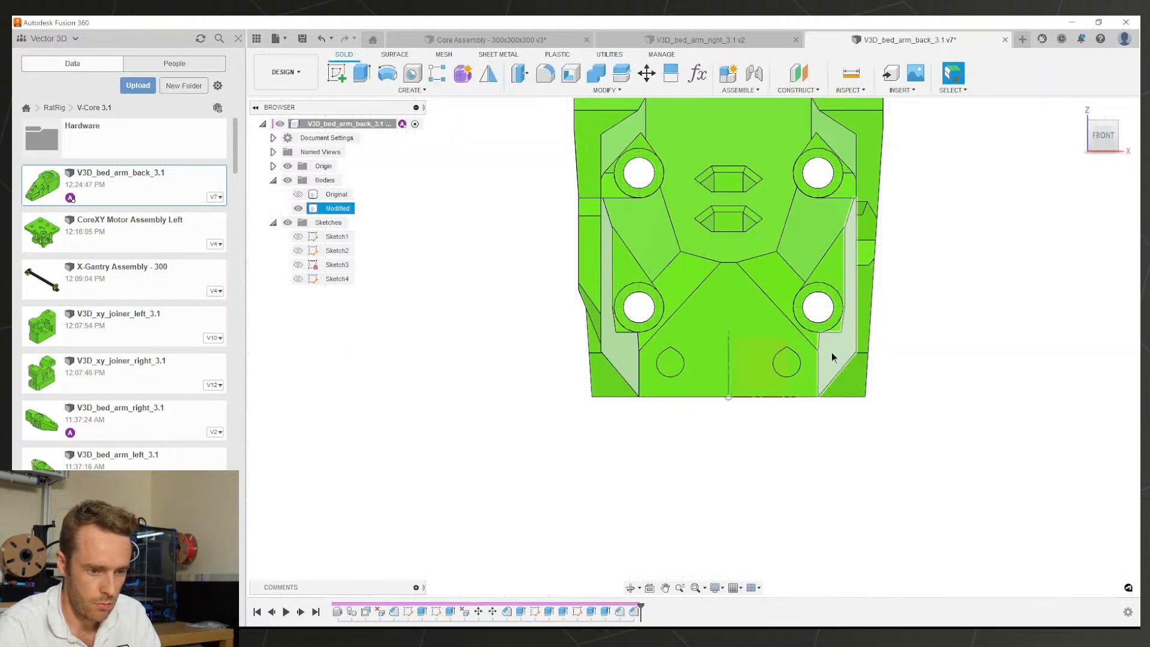
Step: Orbit the part to view the pocketed end and begin a chamfer
mouse_move(831, 352)
middle_mouse_down("shift")
mouse_move(809, 300)
mouse_move(763, 254)
mouse_move(888, 215)
mouse_move(891, 180)
mouse_move(874, 176)
mouse_move(926, 197)
middle_mouse_up("shift")
scroll(677, 389, "up", 8)
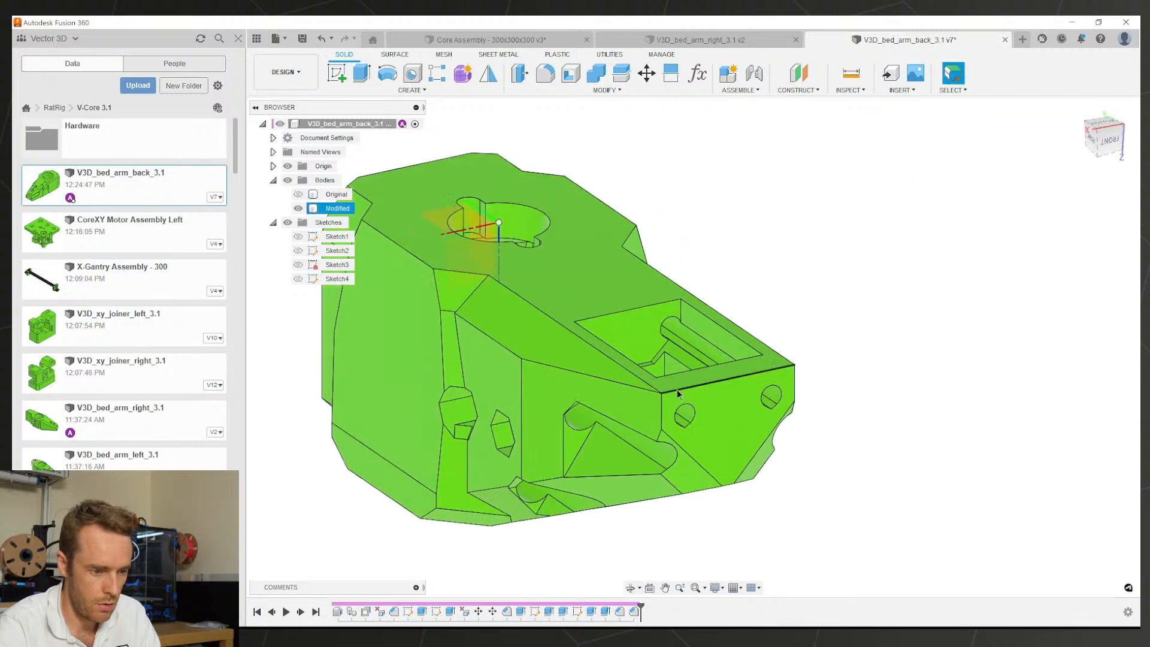
scroll(647, 381, "down", 8)
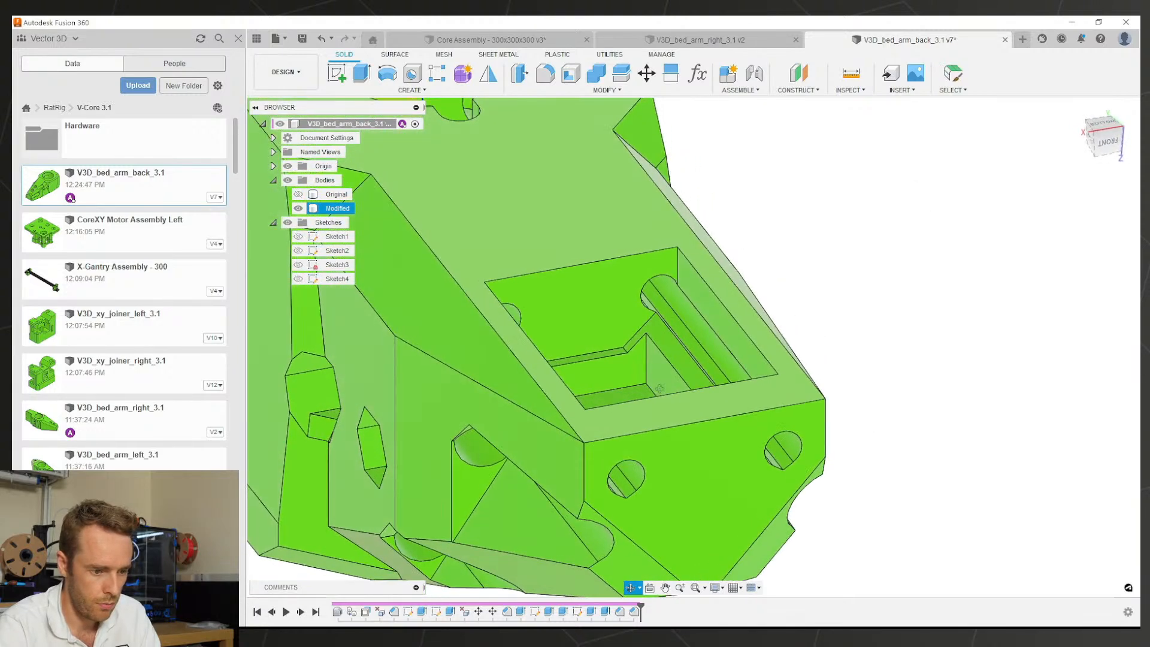
middle_click_drag(671, 417, 632, 413, "shift")
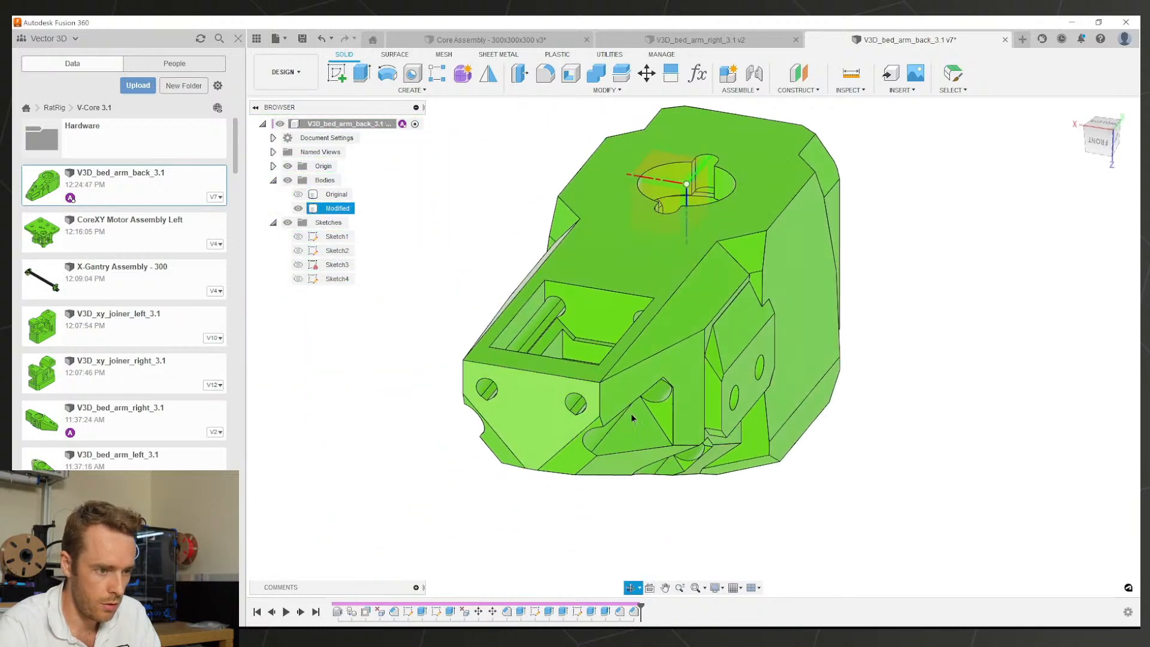
scroll(623, 402, "up", 3)
left_click(605, 90)
left_click(550, 135)
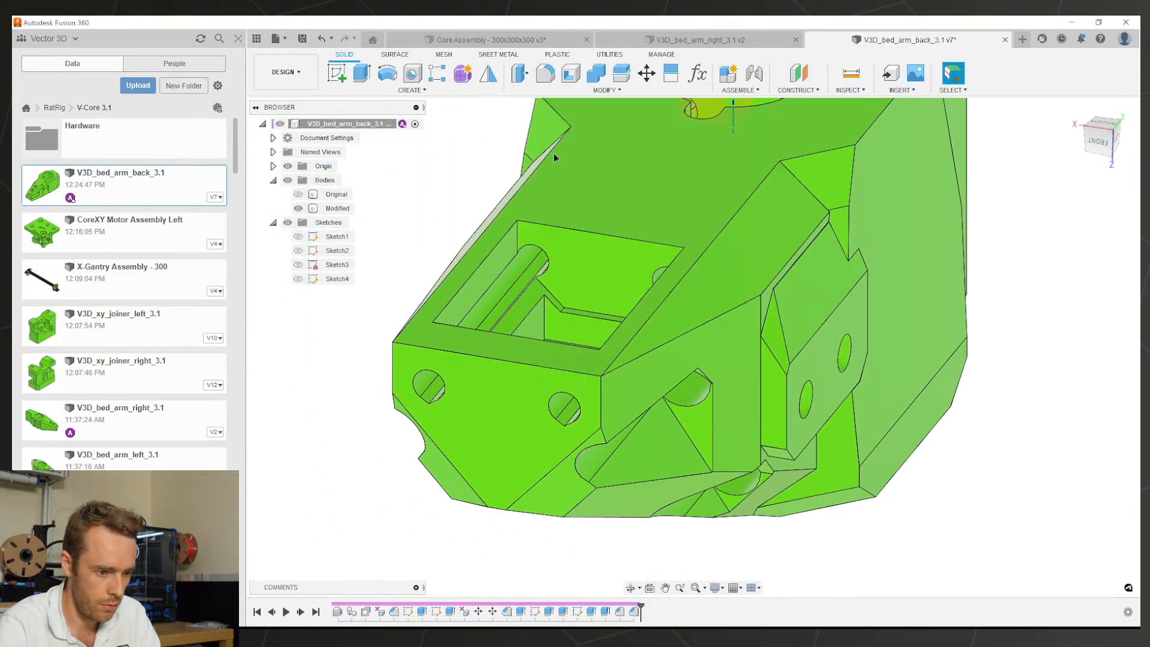
scroll(600, 400, "up", 3)
Step: Chamfer the corner edge and the neighbouring face edge by 1 mm
left_click(605, 398)
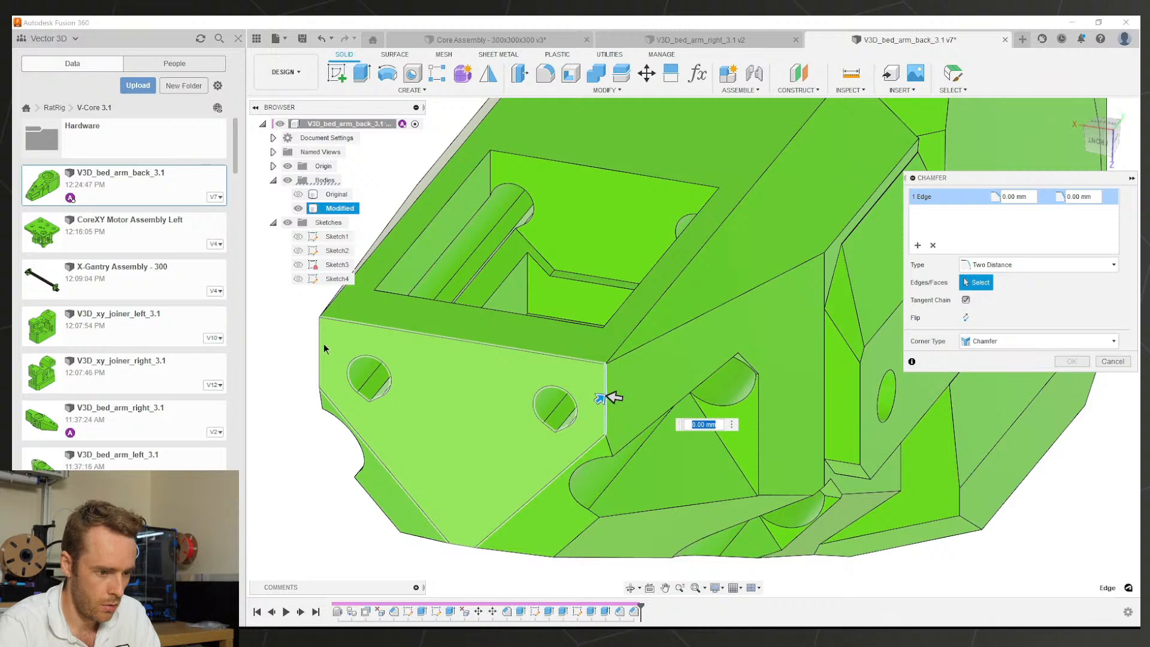
left_click(322, 344)
type("1")
scroll(887, 368, "down", 1)
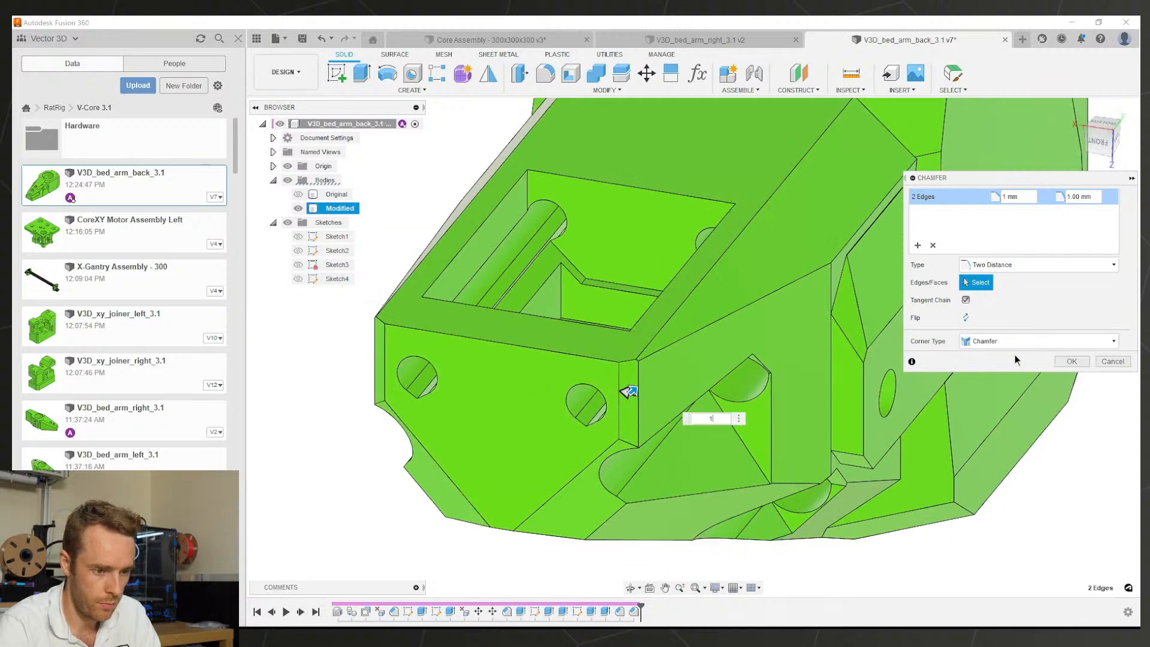
left_click(1067, 361)
scroll(838, 383, "down", 5)
scroll(759, 386, "down", 3)
mouse_move(713, 370)
middle_mouse_down()
mouse_move(665, 336)
mouse_move(723, 352)
middle_mouse_up()
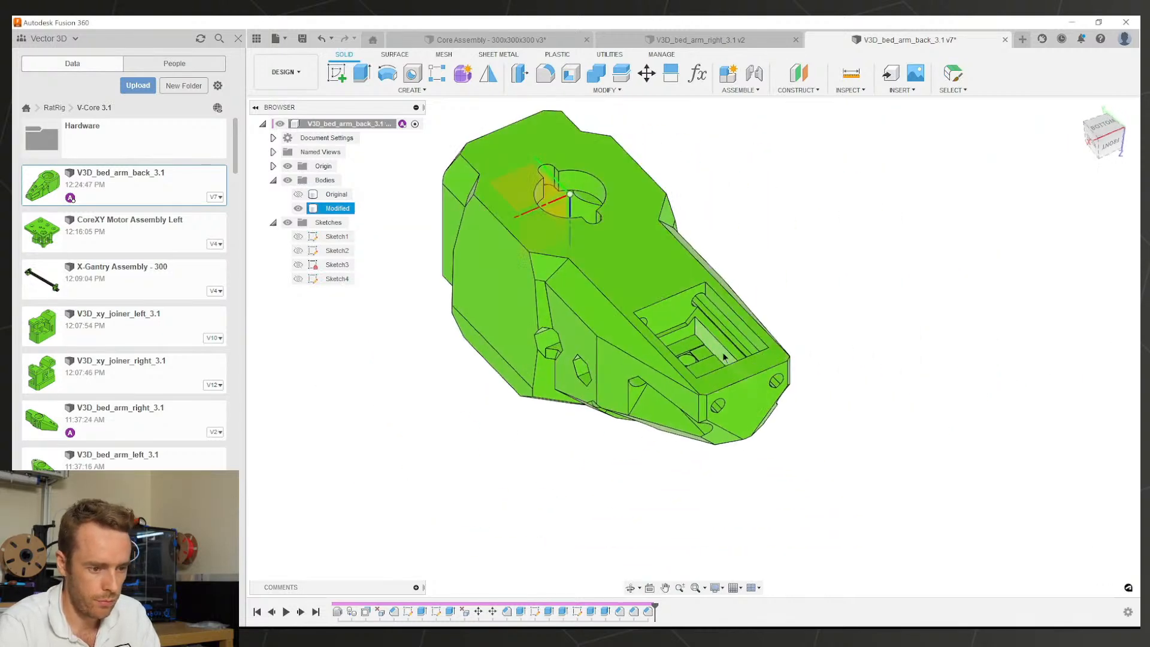
Step: Save the part as a new version (version 8)
key("ctrl+s")
key("Return")
middle_click_drag(634, 354, 582, 302, "shift")
middle_click_drag(746, 425, 733, 426, "shift")
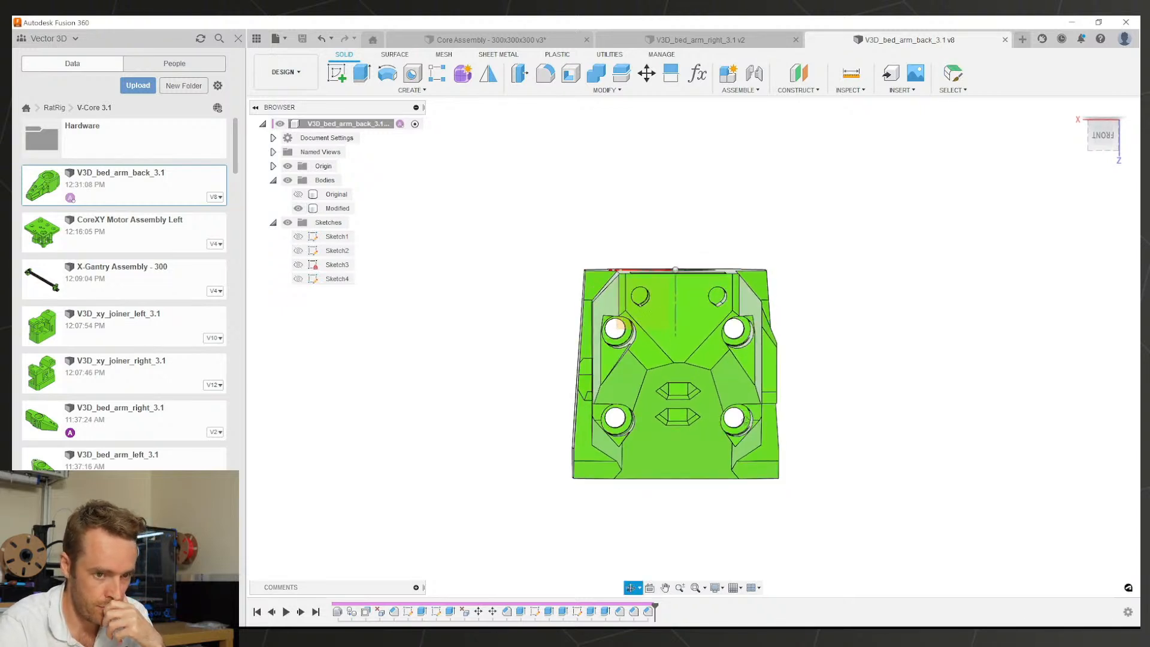
Step: Square the view onto the flat back face and start a new sketch
left_click(1106, 137)
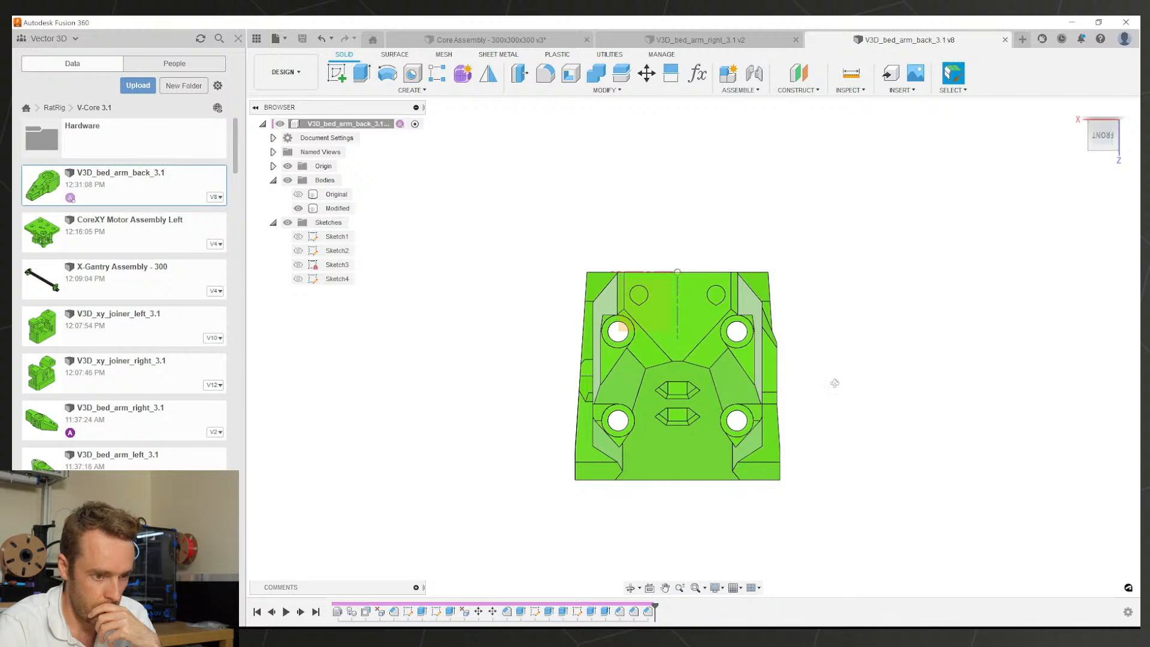
middle_click_drag(834, 383, 688, 382, "shift")
left_click(689, 382)
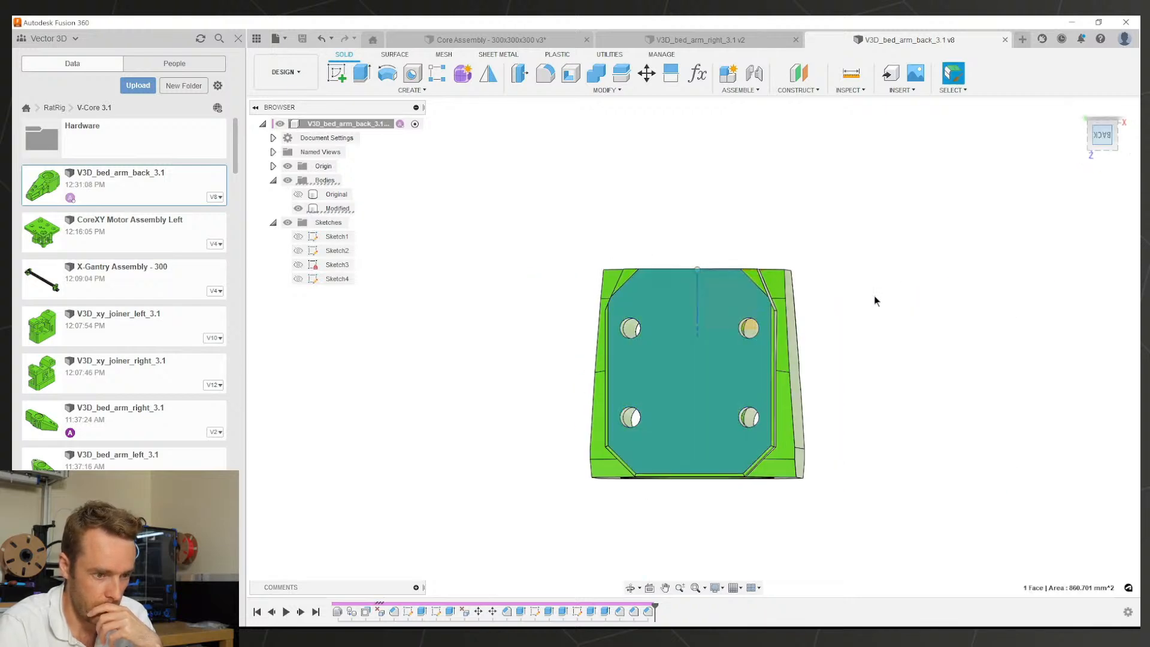
middle_click_drag(768, 392, 551, 212, "shift")
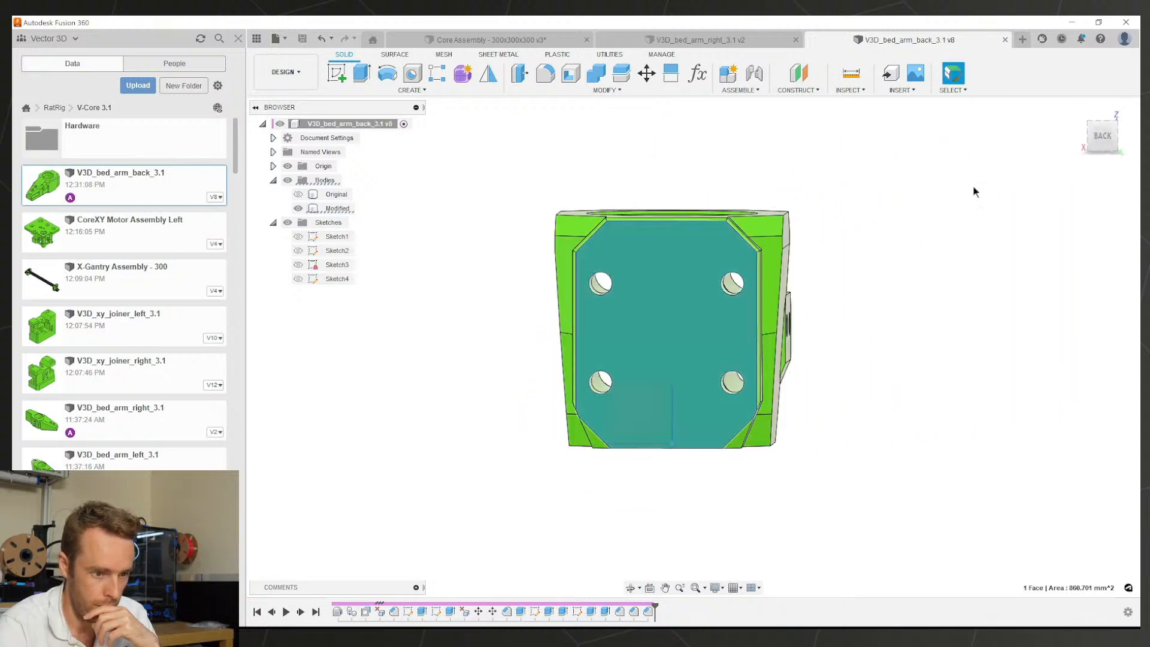
left_click(1093, 146)
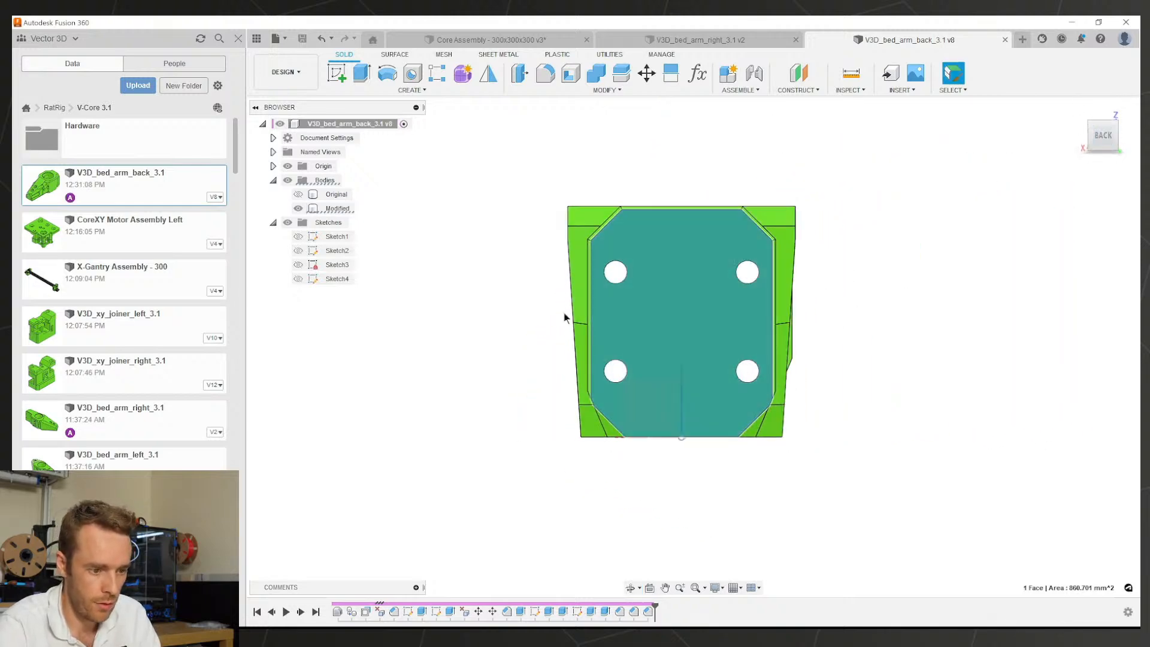
scroll(653, 364, "up", 3)
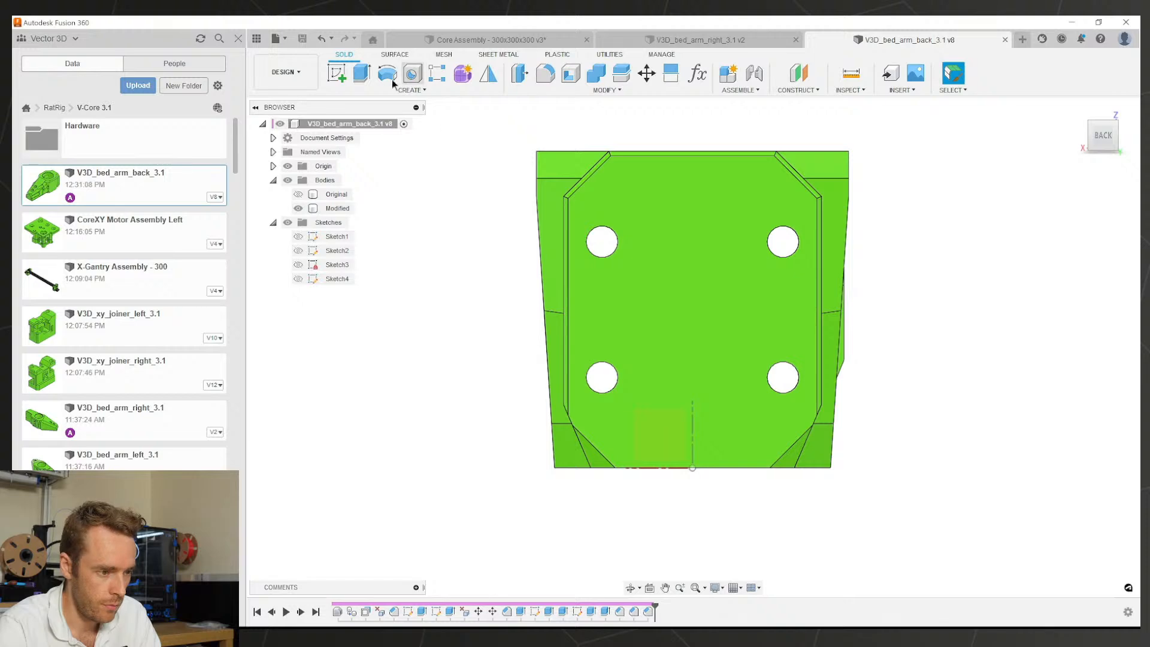
left_click(406, 90)
left_click(347, 116)
mouse_move(608, 358)
middle_mouse_down("shift")
mouse_move(815, 367)
mouse_move(796, 366)
middle_mouse_up("shift")
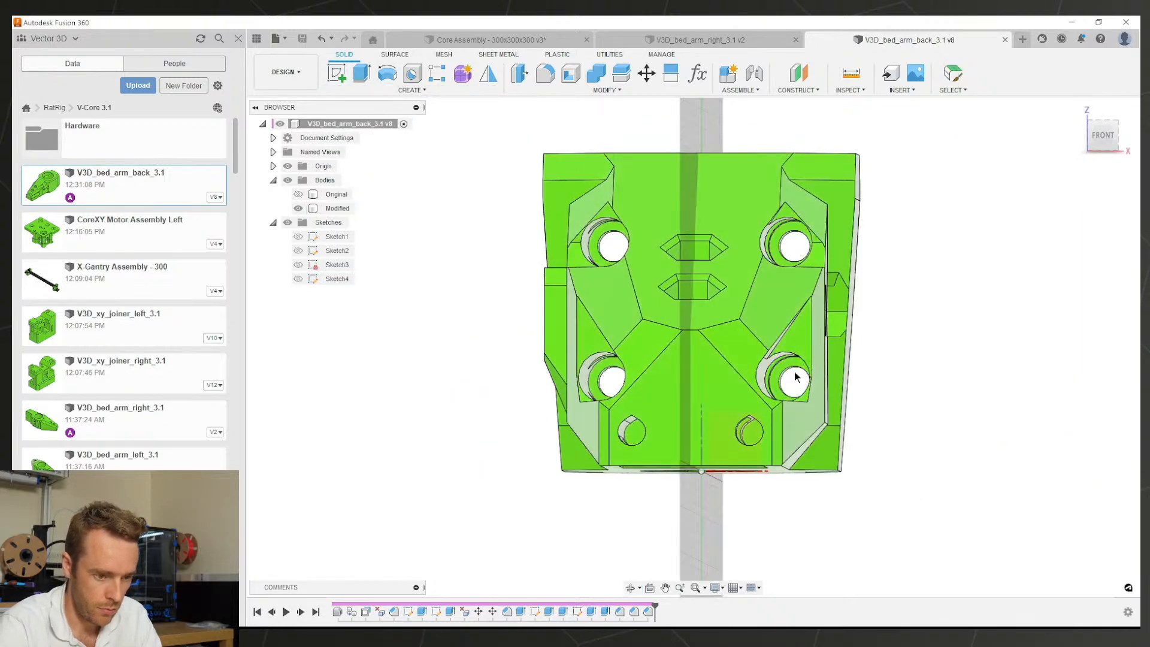
Step: Place the sketch on the vertical origin plane and project the hole edge into it
left_click(796, 370)
key("p")
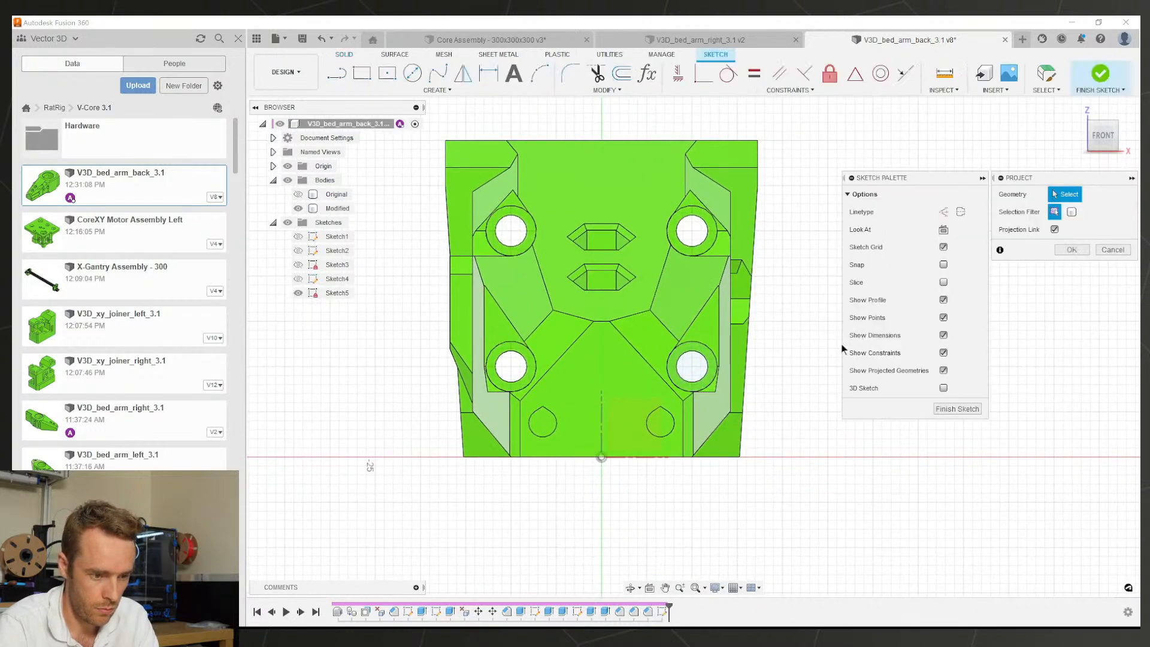
middle_click_drag(808, 360, 803, 359, "shift")
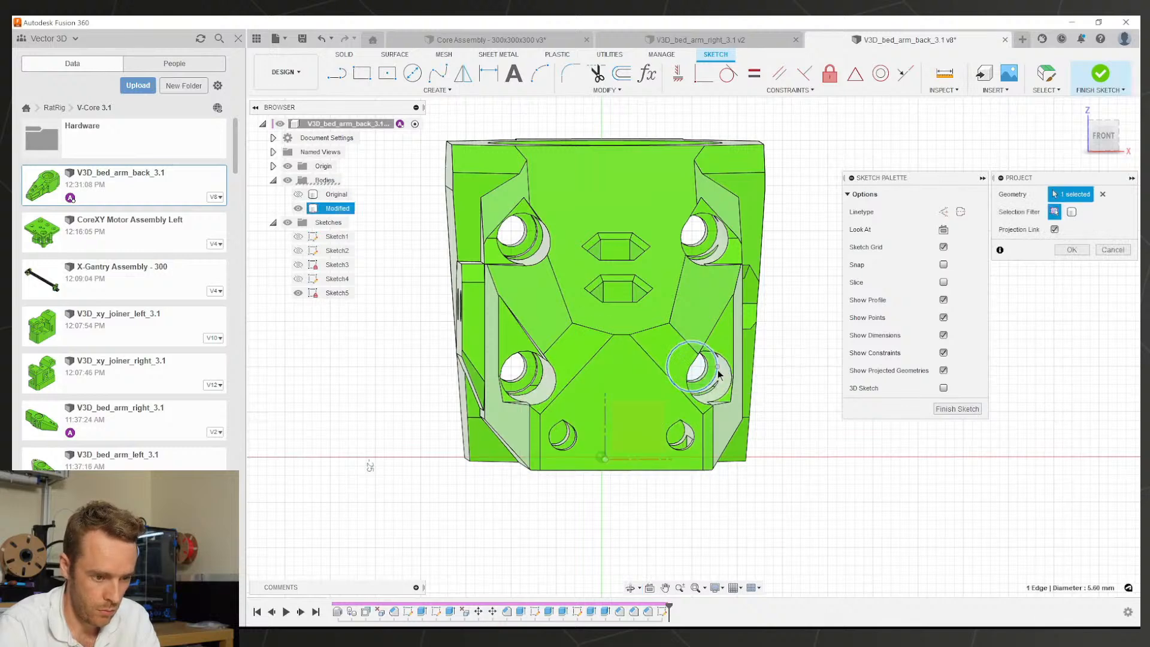
key("Return")
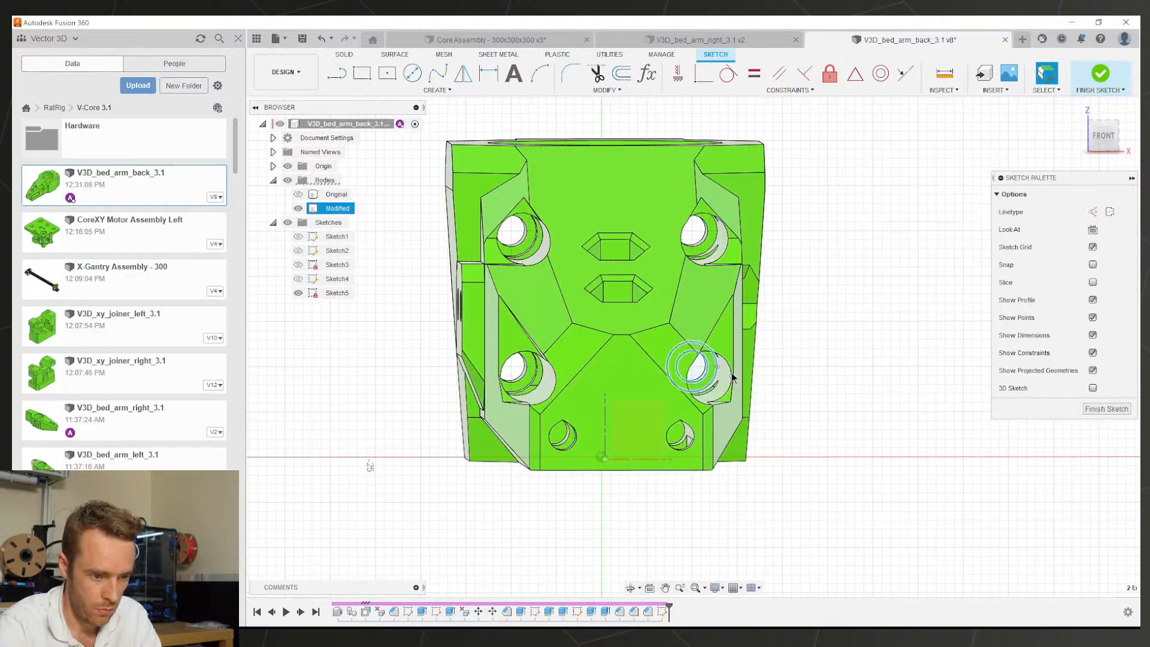
scroll(731, 376, "down", 3)
middle_click_drag(728, 359, 569, 350, "shift")
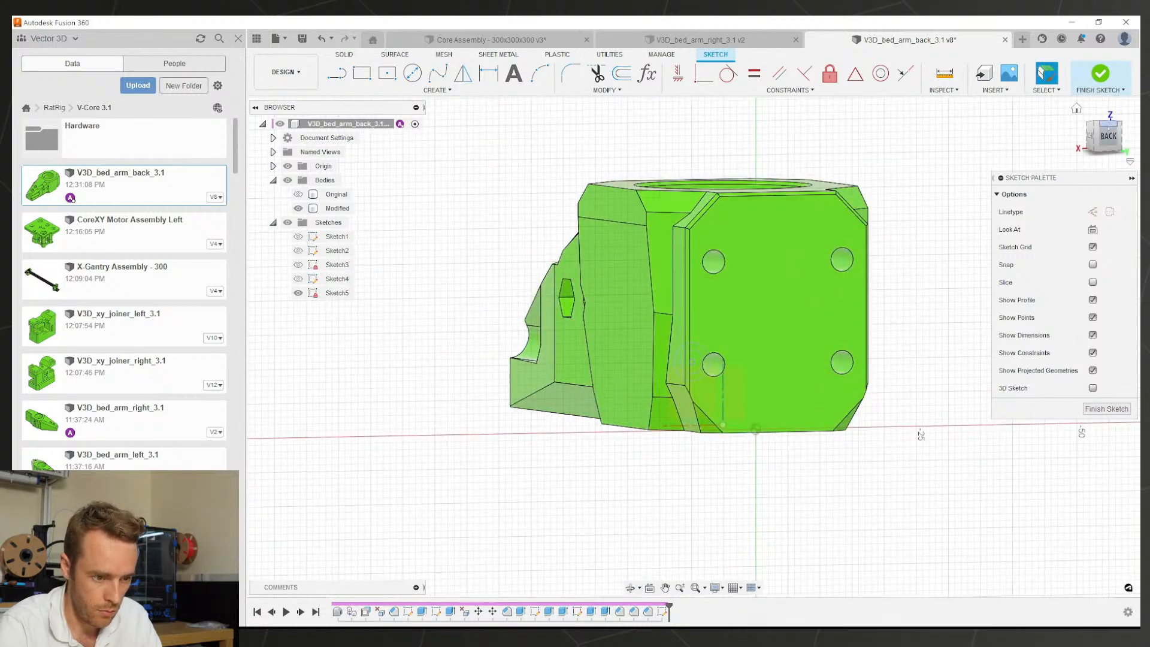
left_click(1108, 136)
scroll(783, 342, "up", 5)
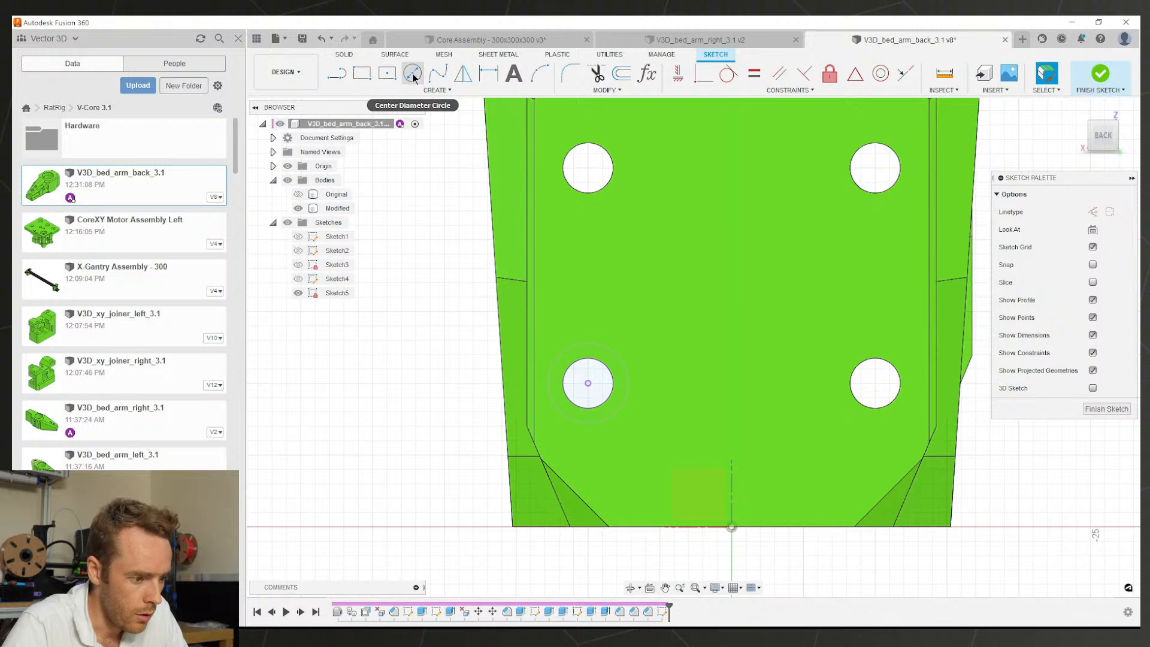
Step: Show Sketch5, hide the Modified body, and toggle the inner circle's construction state
left_click(298, 292)
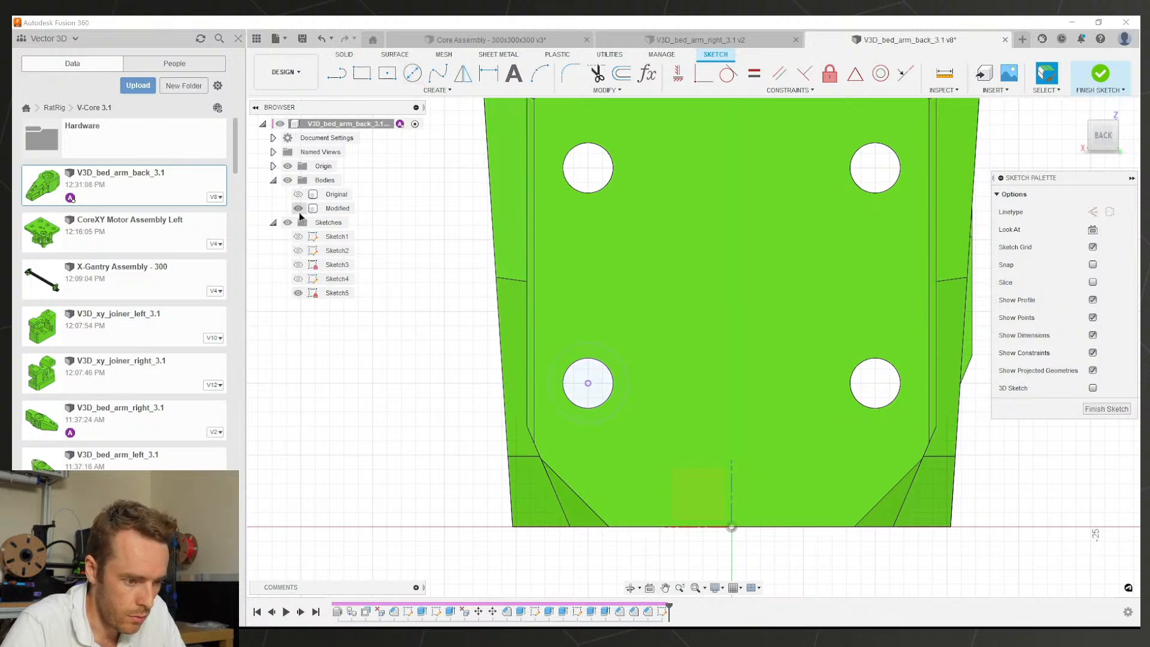
left_click(298, 208)
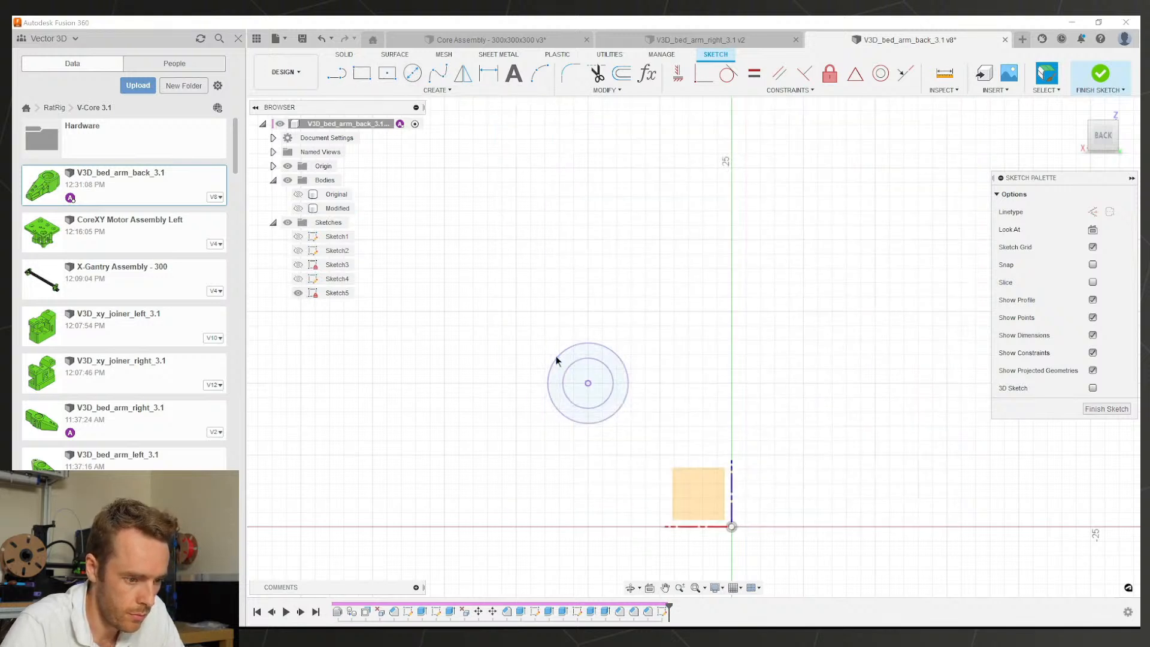
left_click(579, 344)
key("x")
left_click(587, 359)
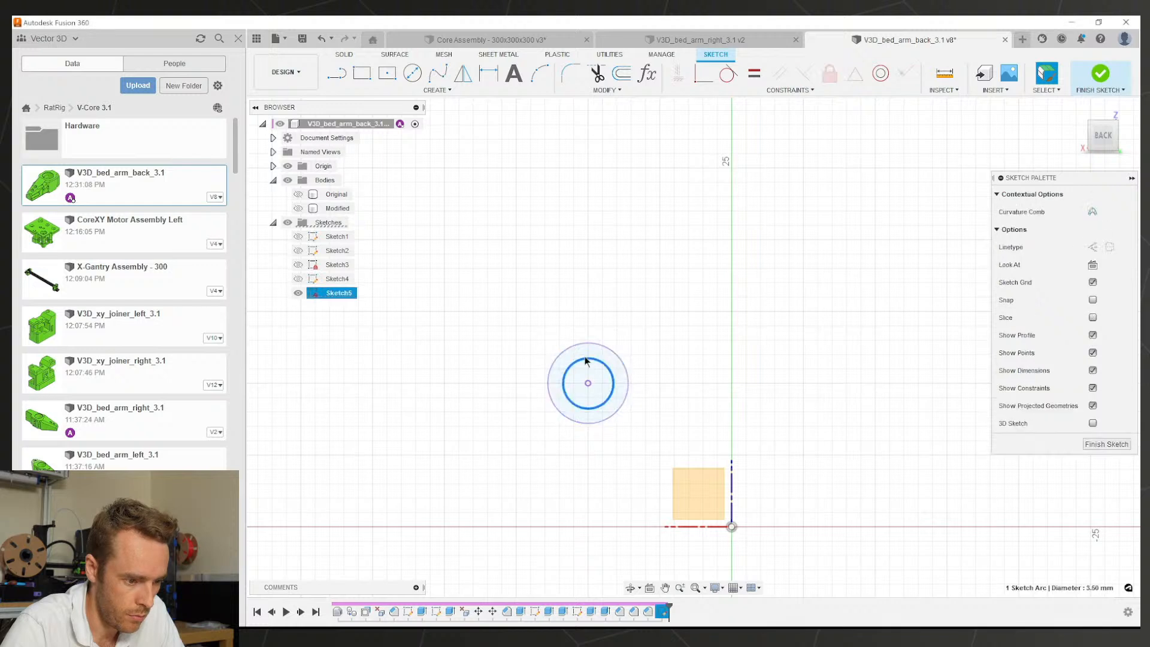
key("x")
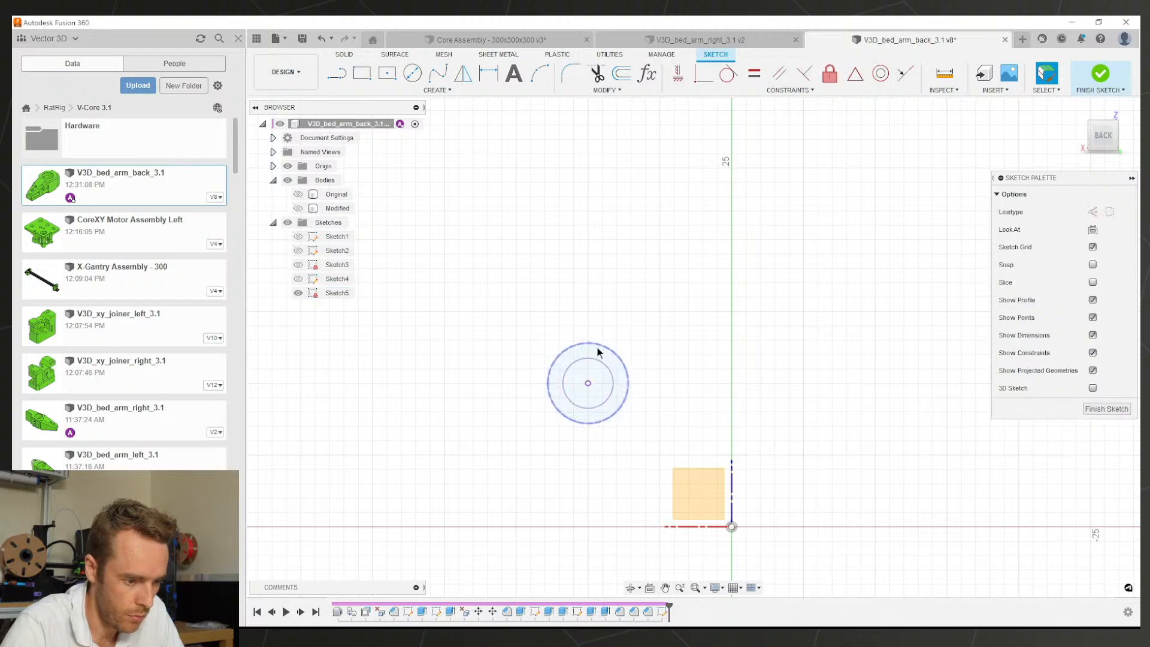
Step: Switch both projected circles to construction geometry and back to normal lines
left_click(596, 343)
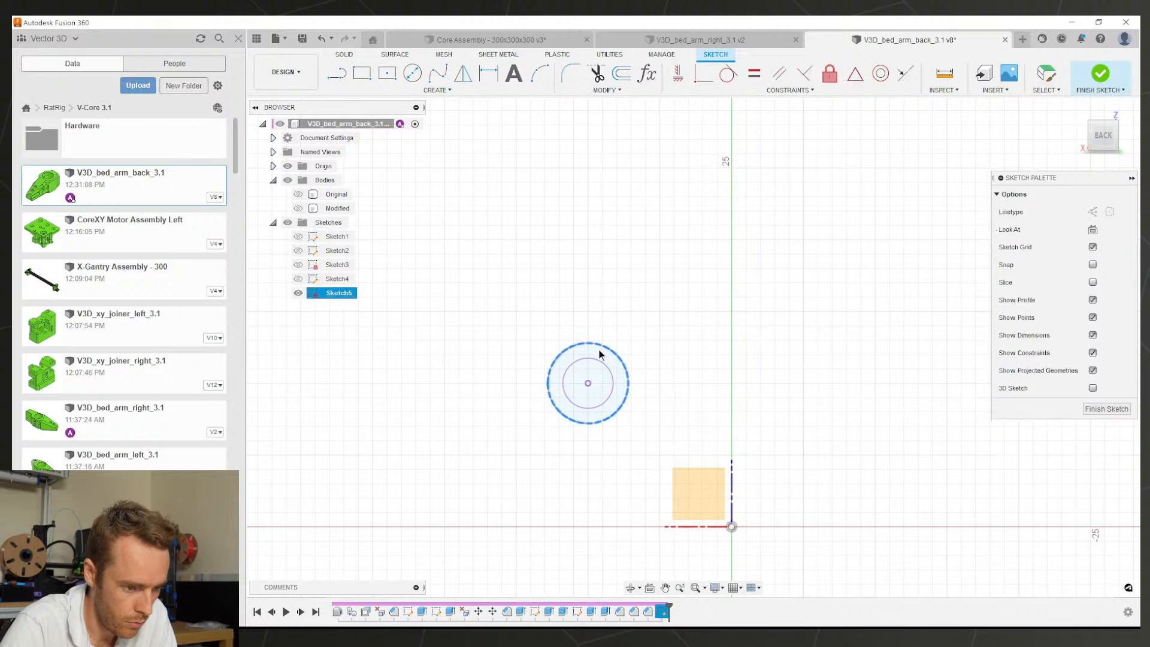
left_click(601, 361)
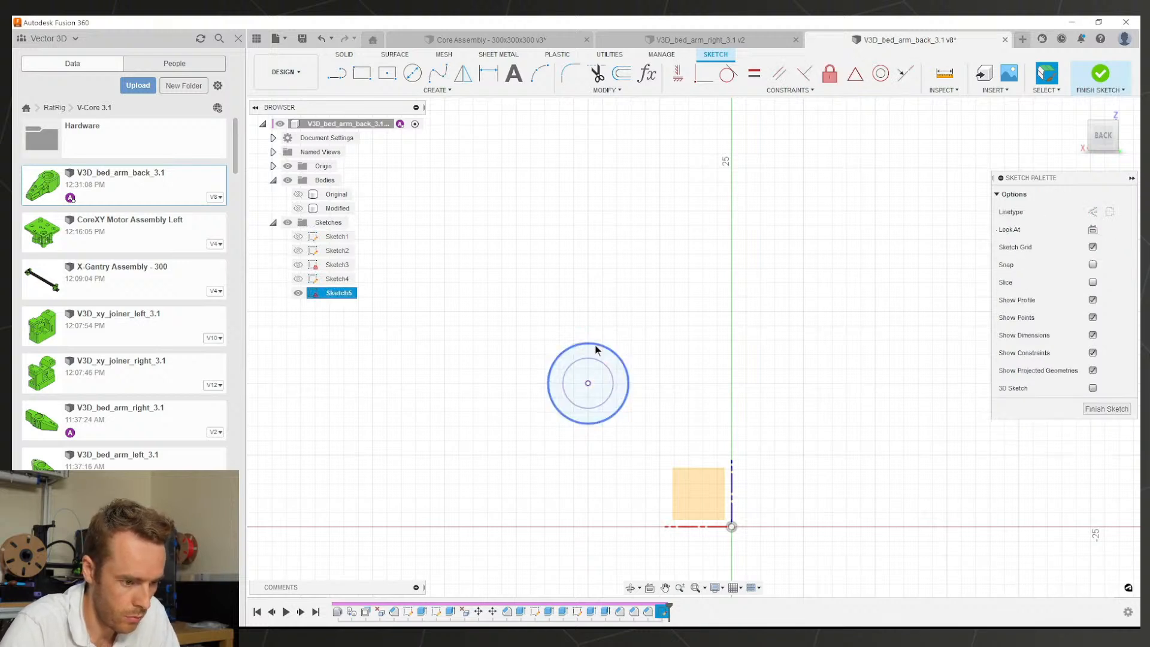
left_click(596, 344)
key("x")
left_click(602, 365)
key("x")
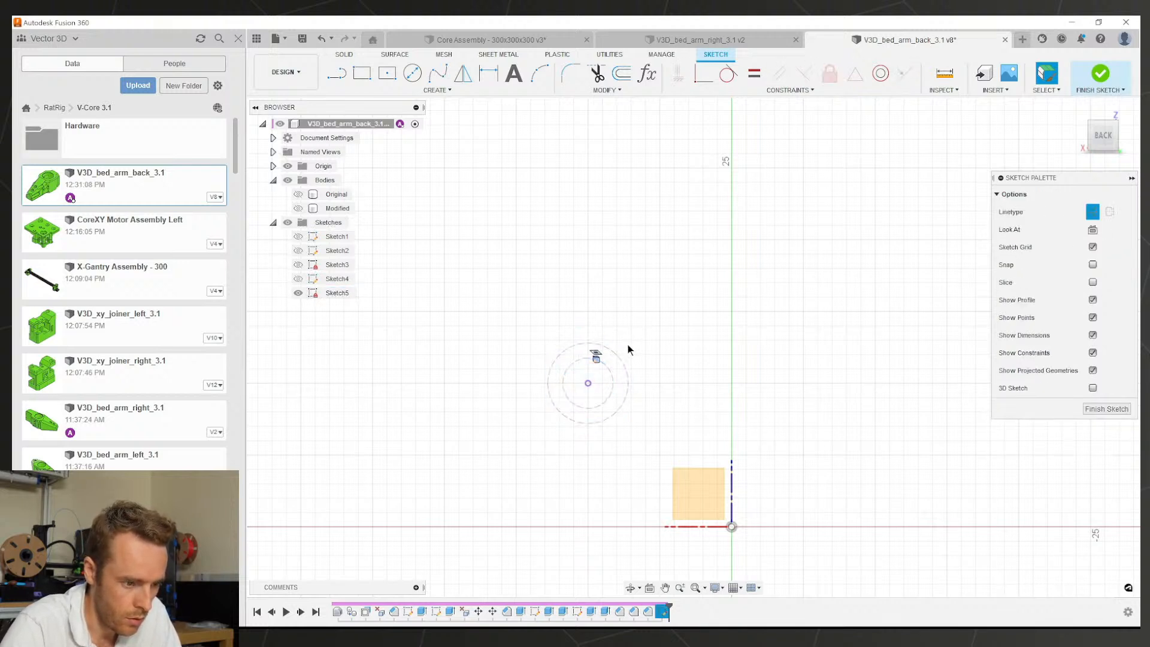
left_click(570, 348)
key("x")
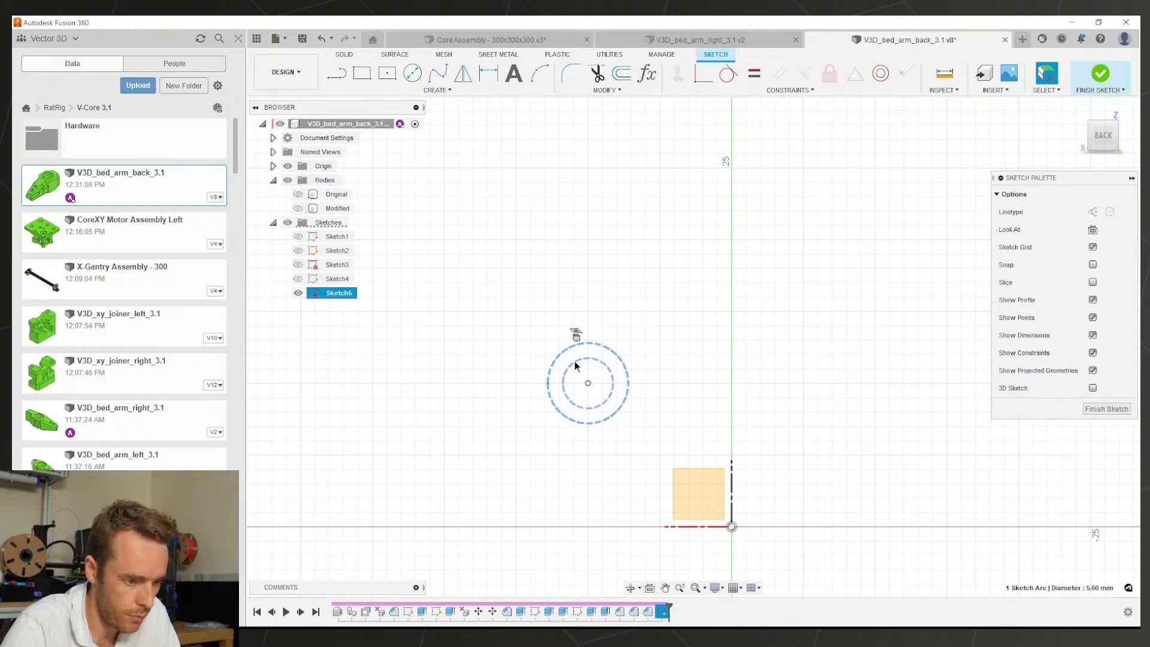
left_click(575, 363)
key("x")
left_click(534, 297)
Step: Dimension the outer circle as a driven Ø5.60 reference diameter
key("d")
left_click(550, 377)
left_click(509, 386)
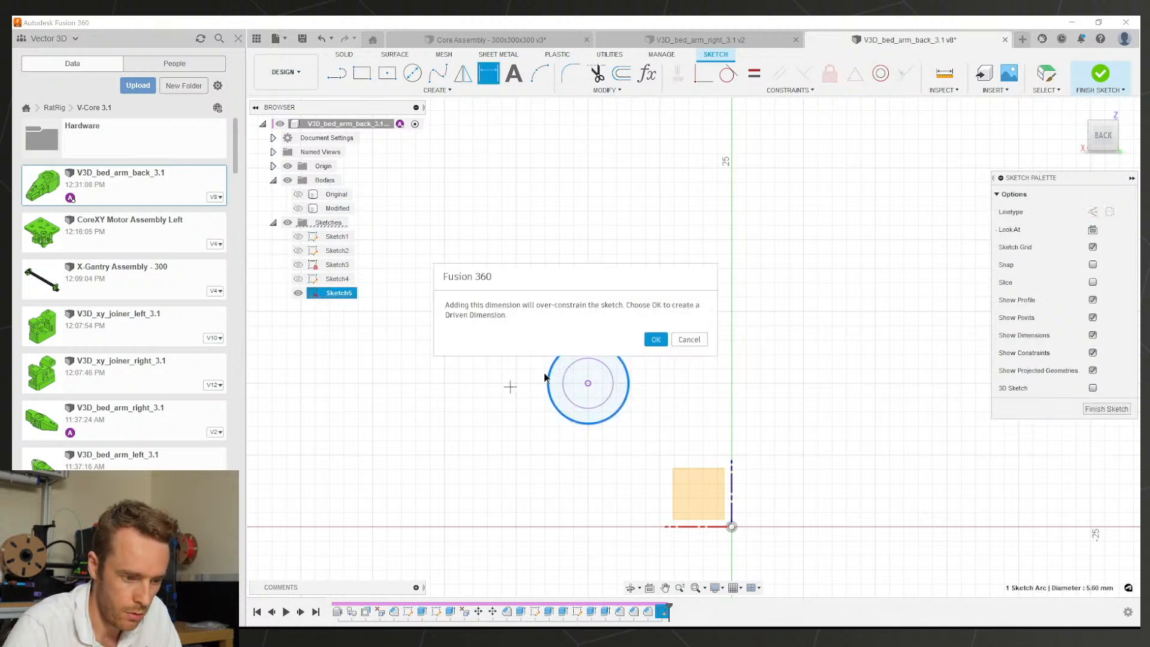
key("Return")
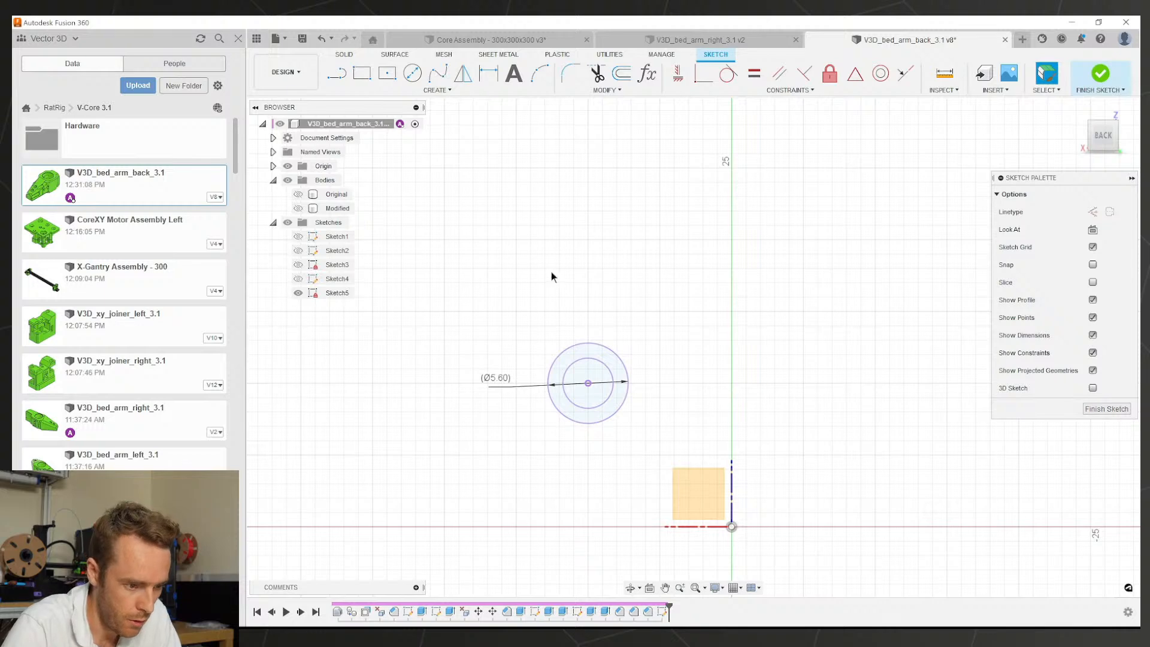
Step: Draw the slanted teardrop tip lines and a vertical line up from the circle centre
key("l")
scroll(557, 300, "up", 2)
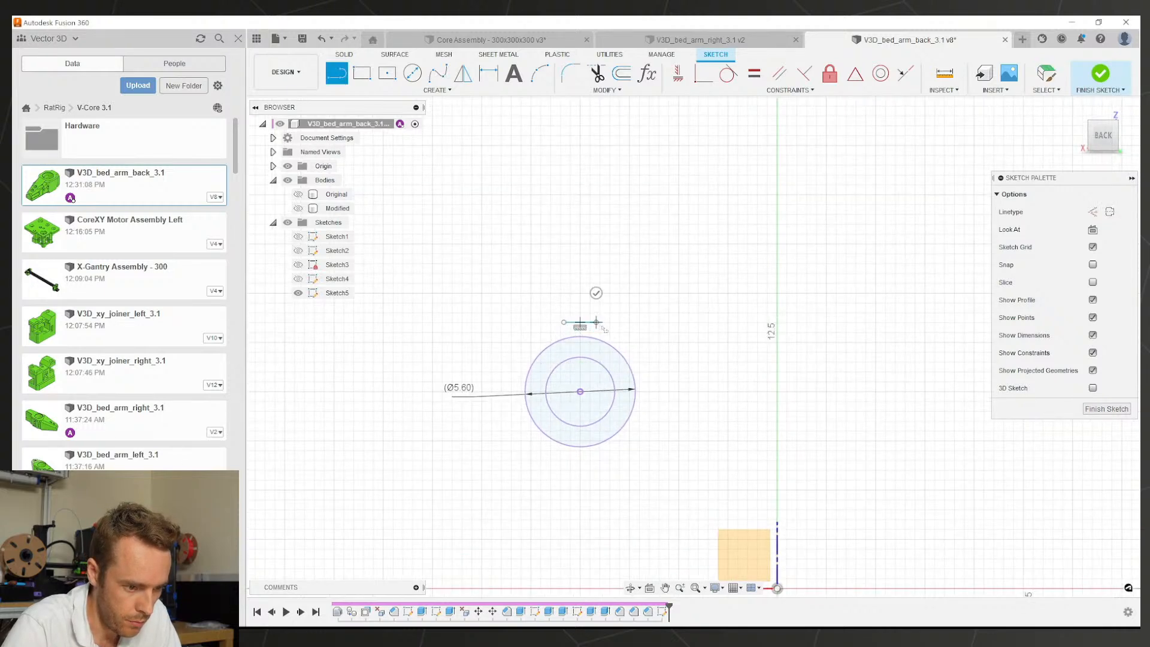
left_click(564, 323)
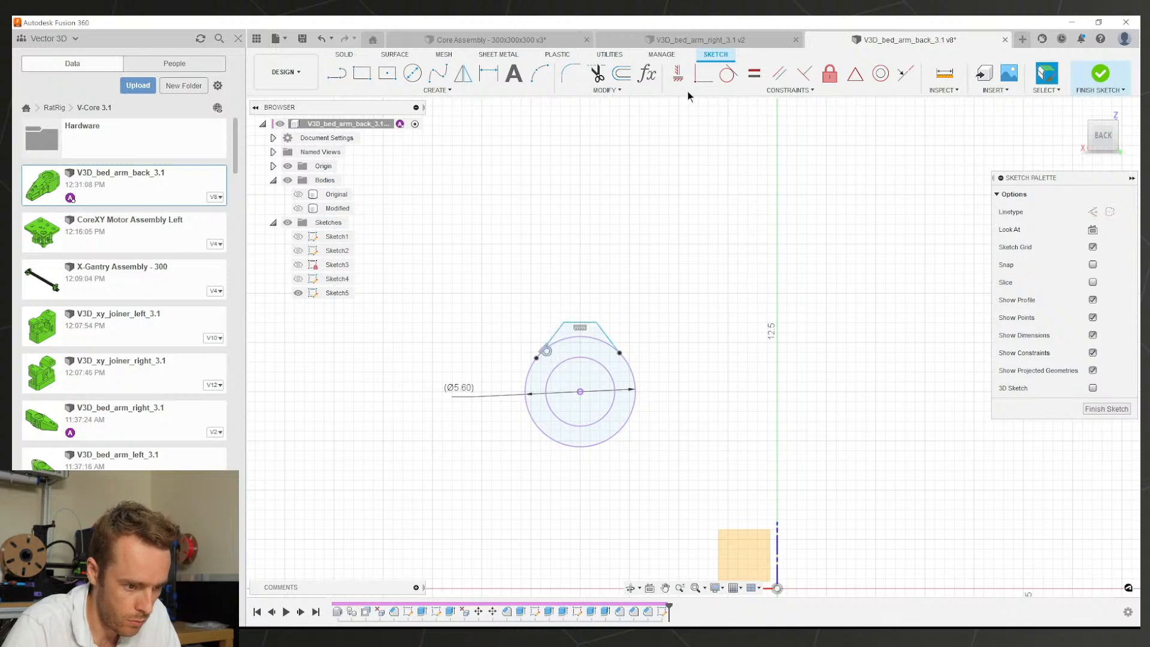
key("Escape")
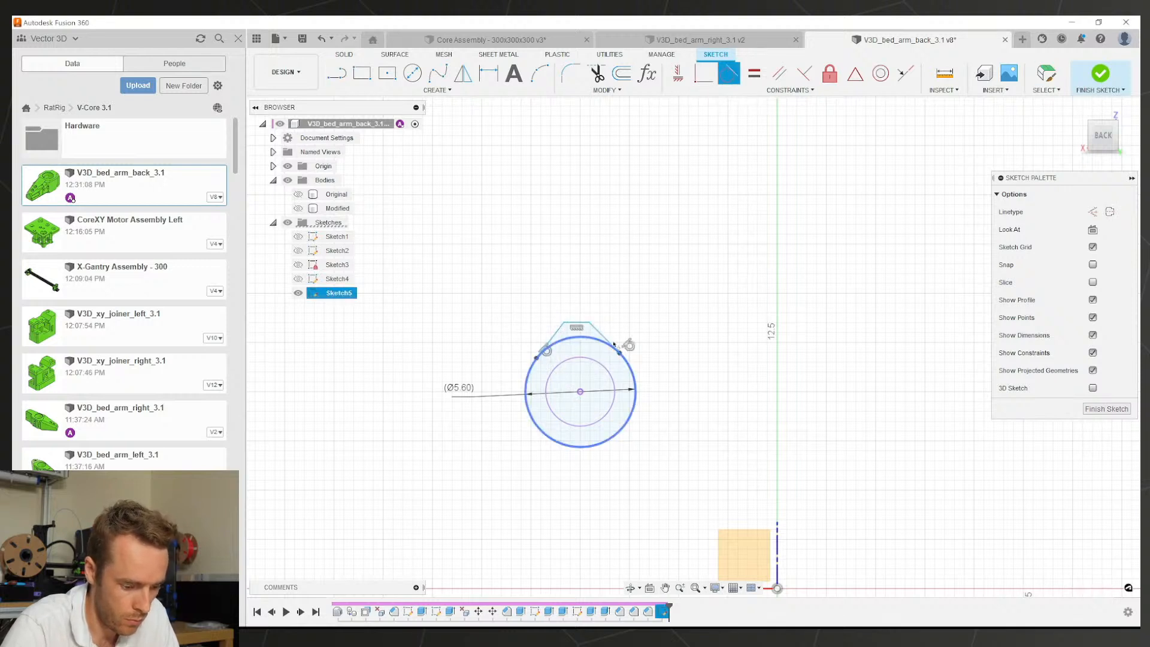
key("l")
left_click(580, 391)
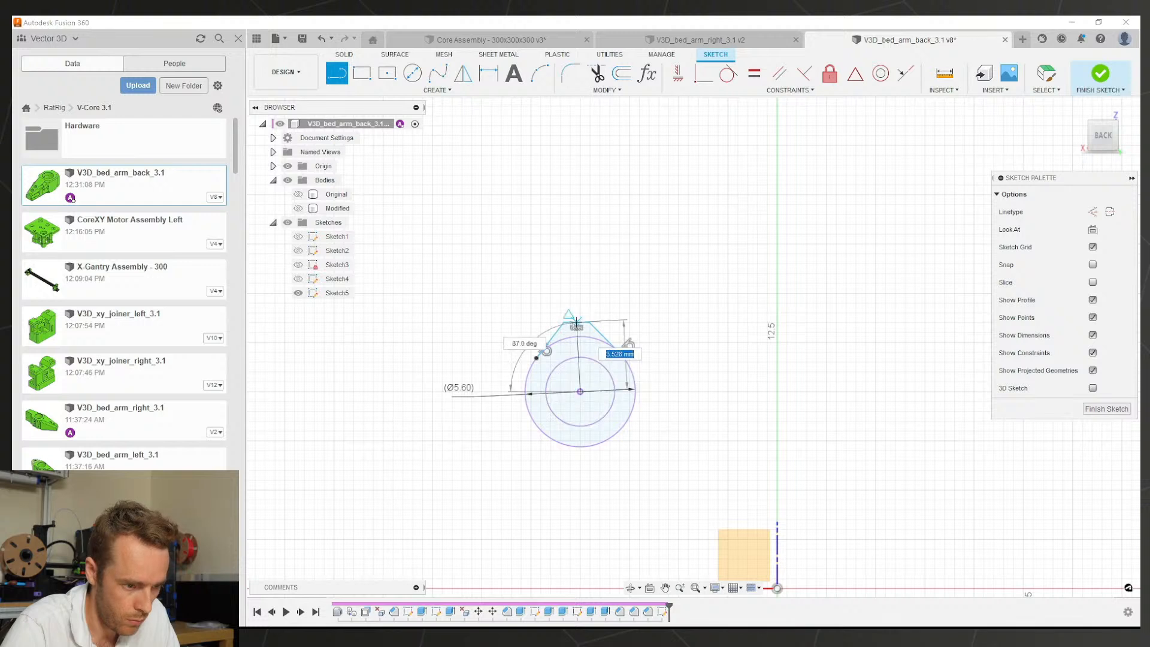
left_click(576, 324)
key("Escape")
left_click(580, 356)
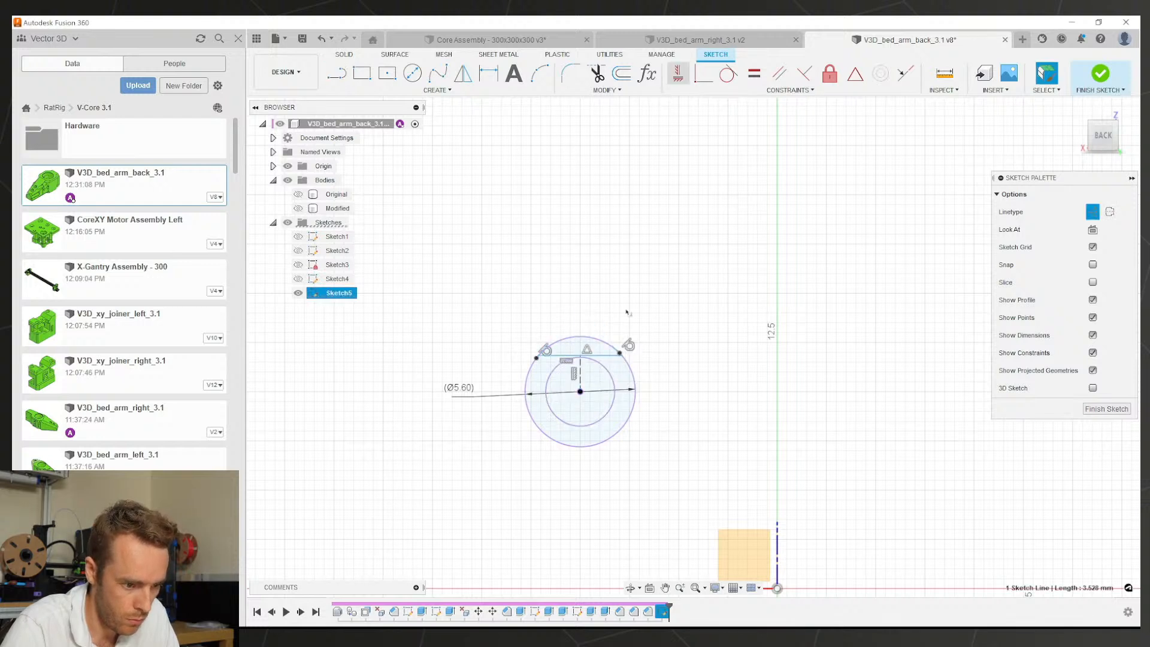
Step: Dimension the vertical line as (d32/2)+0.3, giving a 3.10 mm tip height
key("d")
left_click(508, 372)
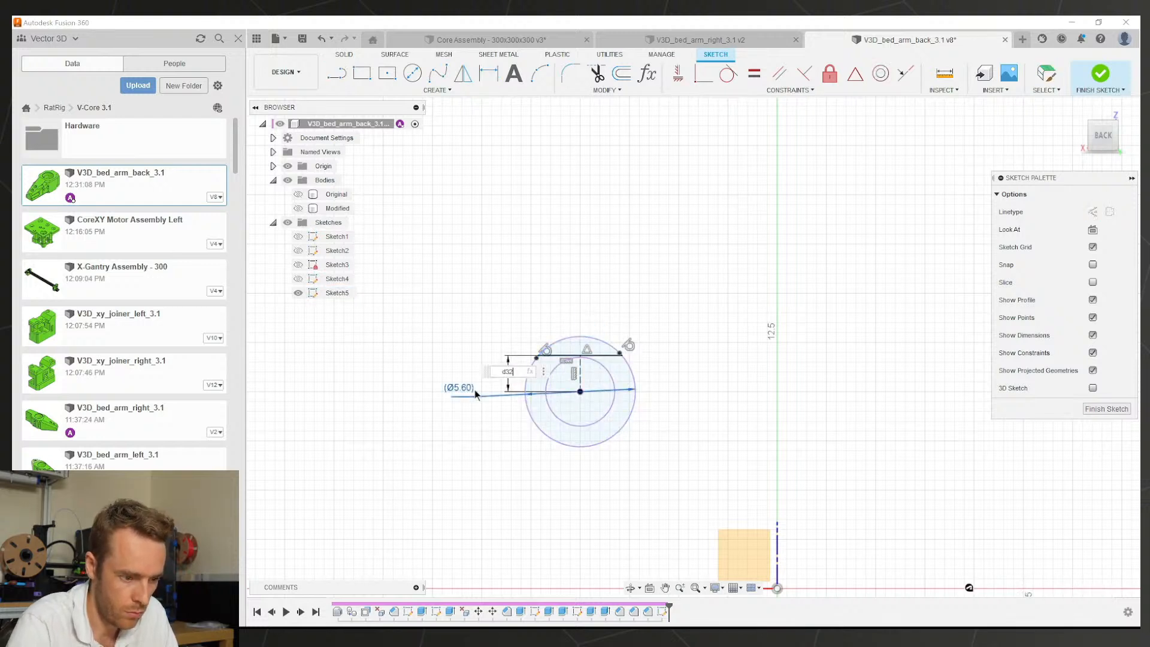
type("d")
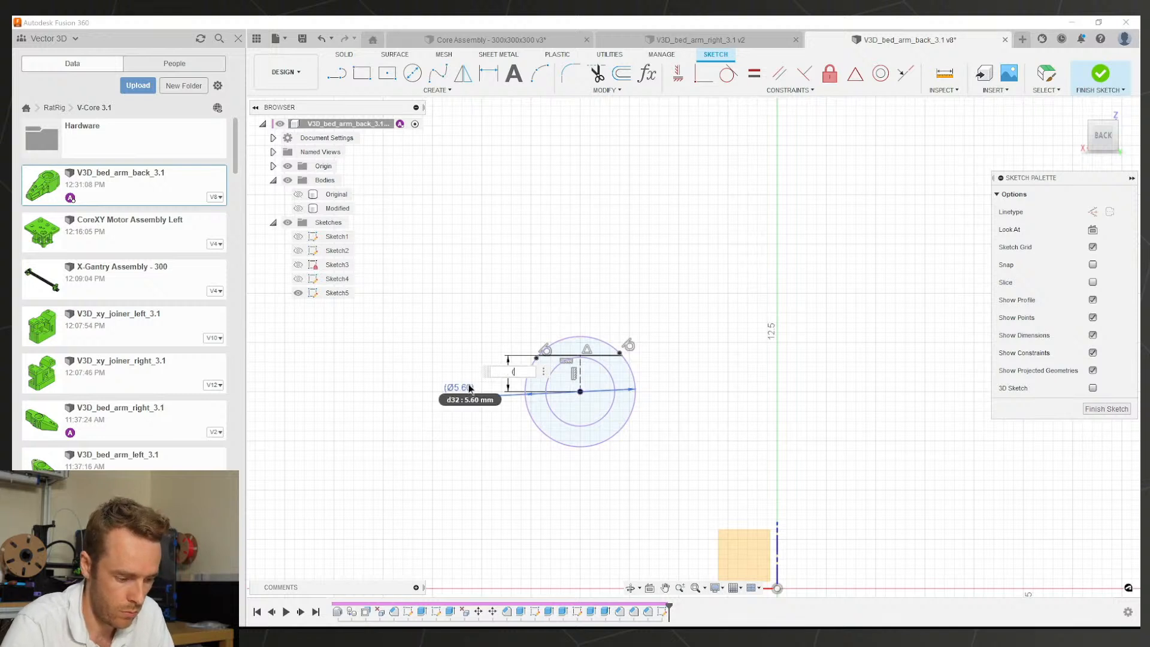
type("32/2")
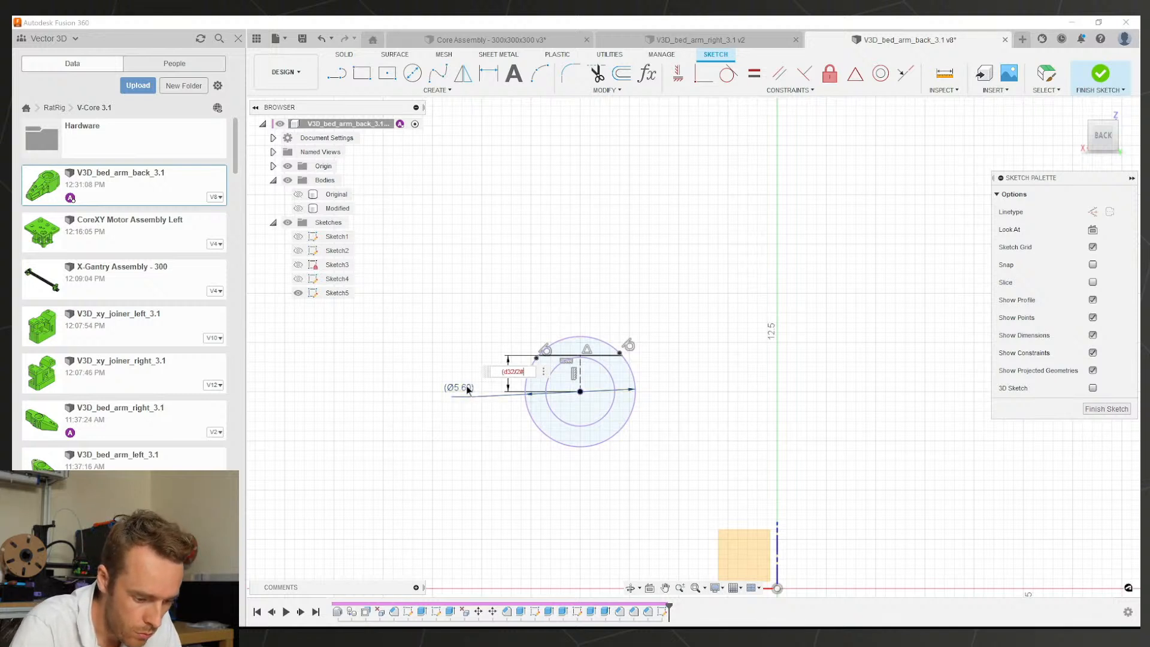
type(")")
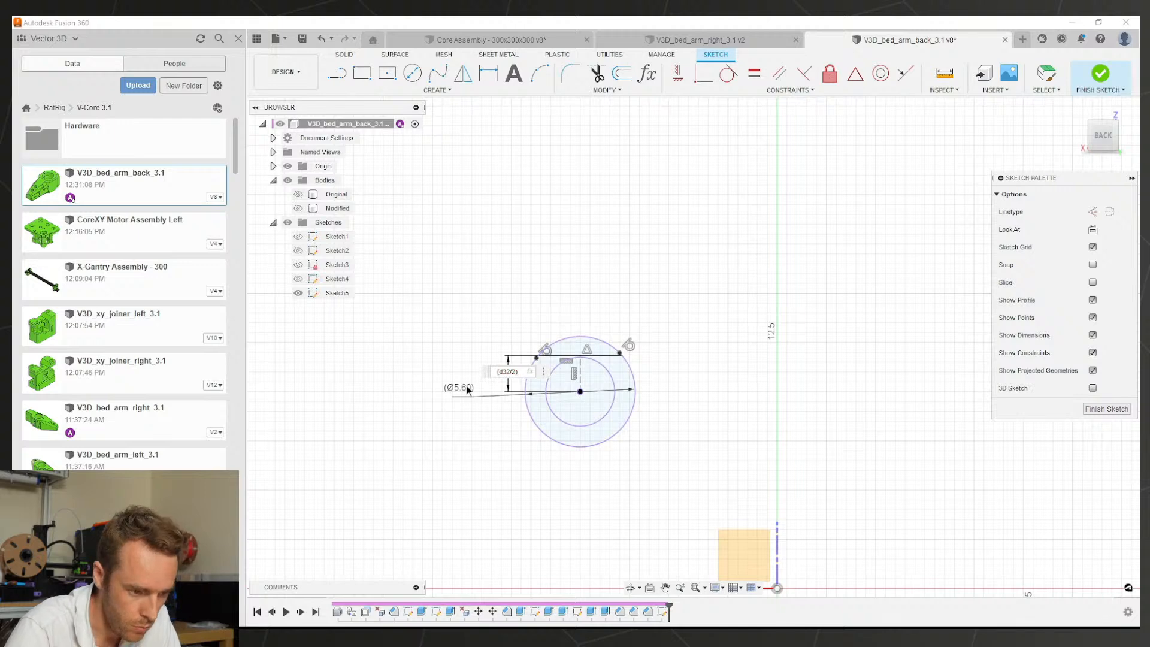
type("+0.3")
key("Return")
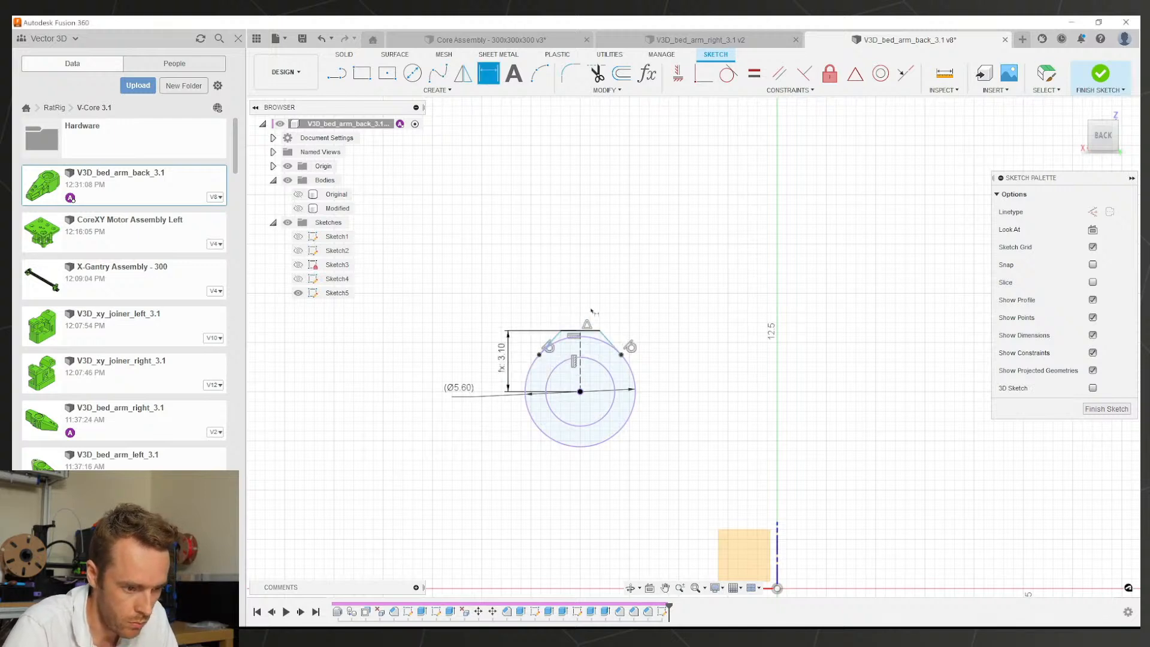
scroll(591, 314, "up", 2)
scroll(620, 359, "up", 2)
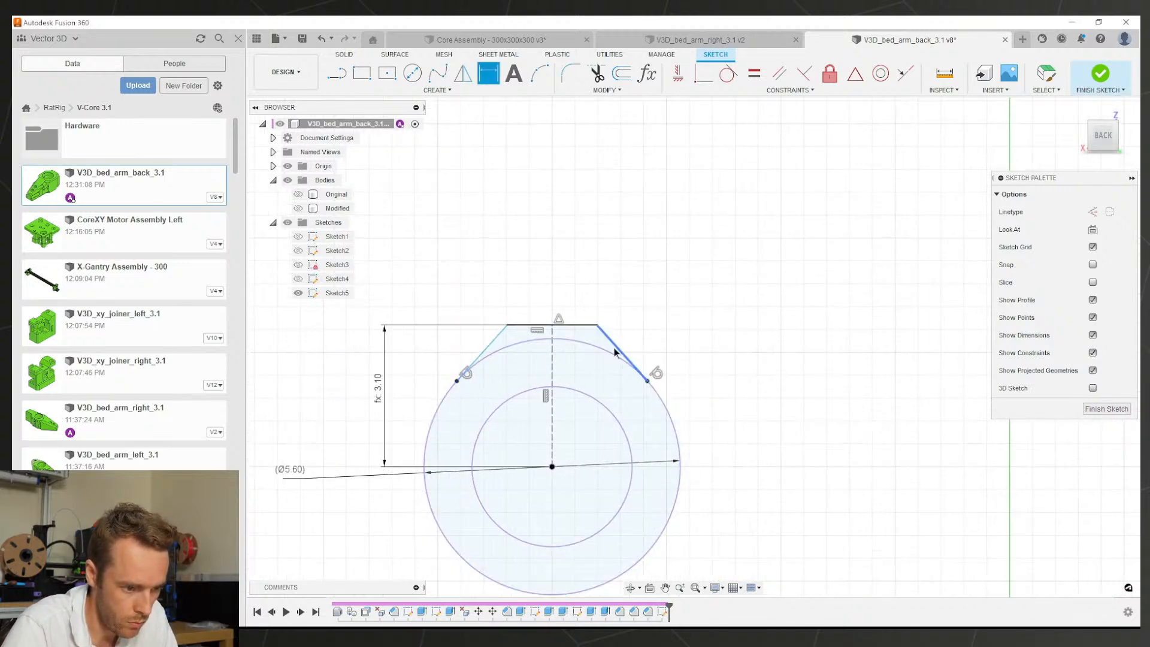
left_click(554, 358)
key("Escape")
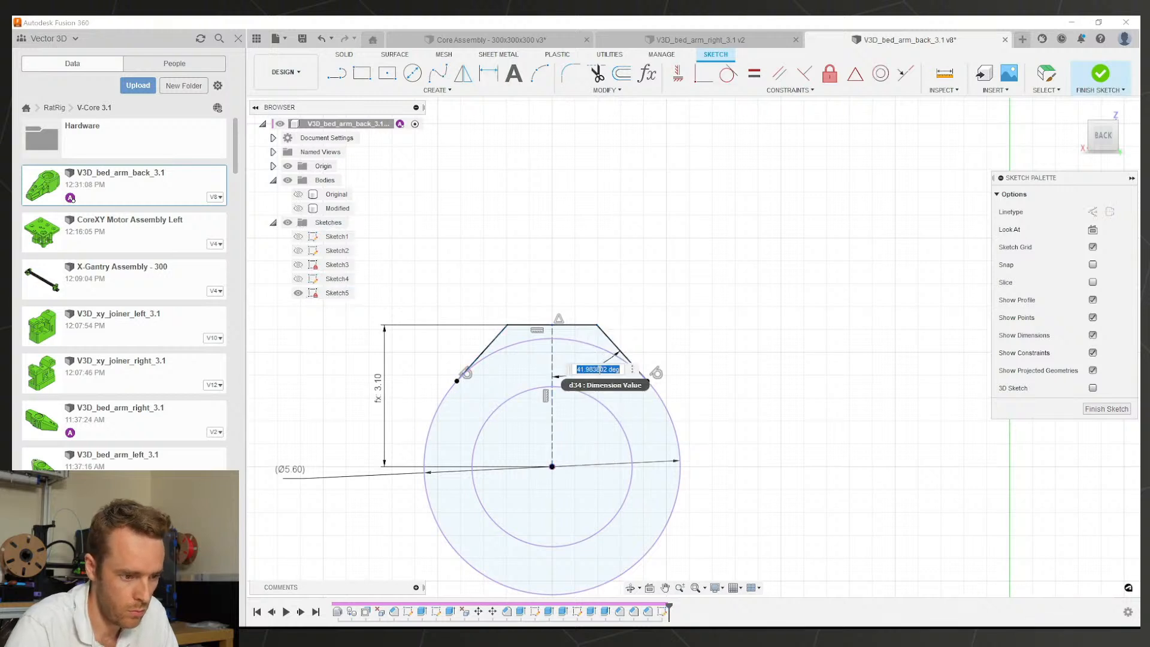
Step: Cancel a started extrude and make the Modified body visible again
key("e")
scroll(598, 337, "down", 4)
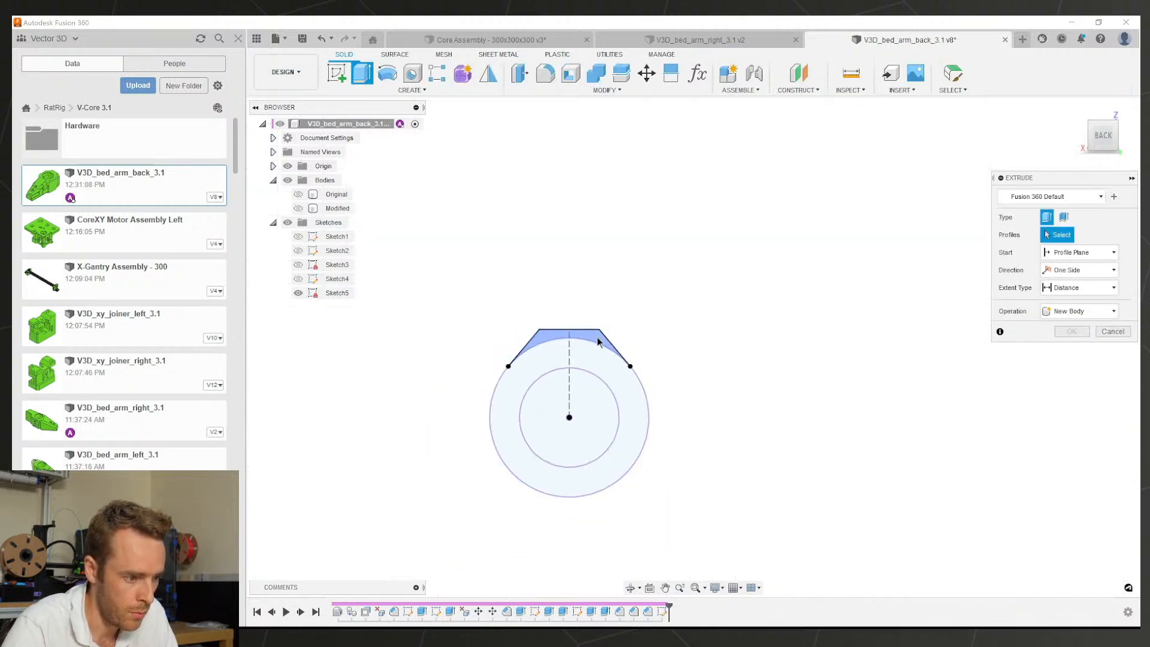
key("Escape")
left_click(299, 208)
scroll(578, 322, "down", 3)
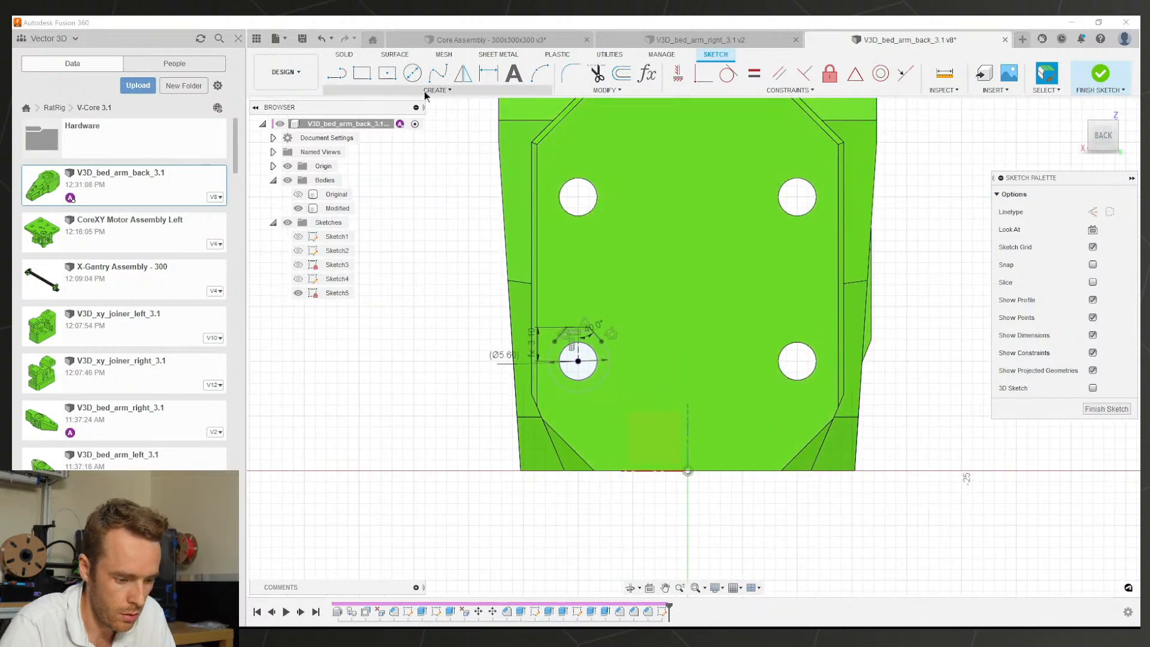
Step: Measure the horizontal and vertical spacing between the bolt holes
middle_click_drag(663, 344, 673, 352, "shift")
scroll(621, 356, "up", 2)
key("i")
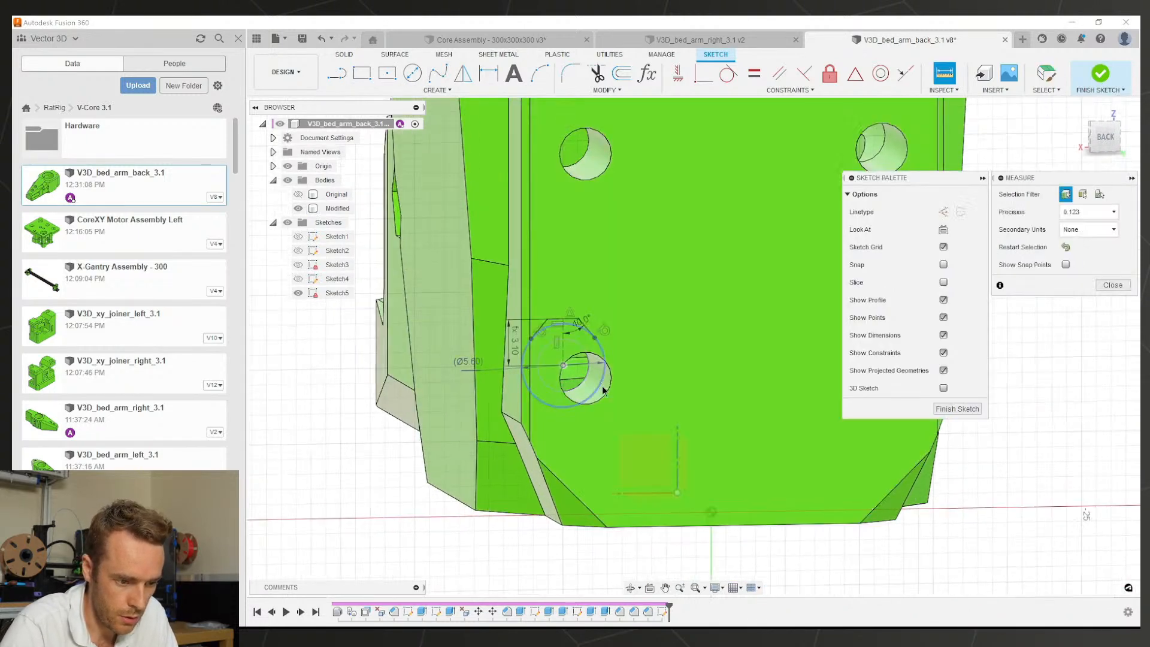
left_click(600, 386)
scroll(701, 371, "down", 2)
left_click(829, 386)
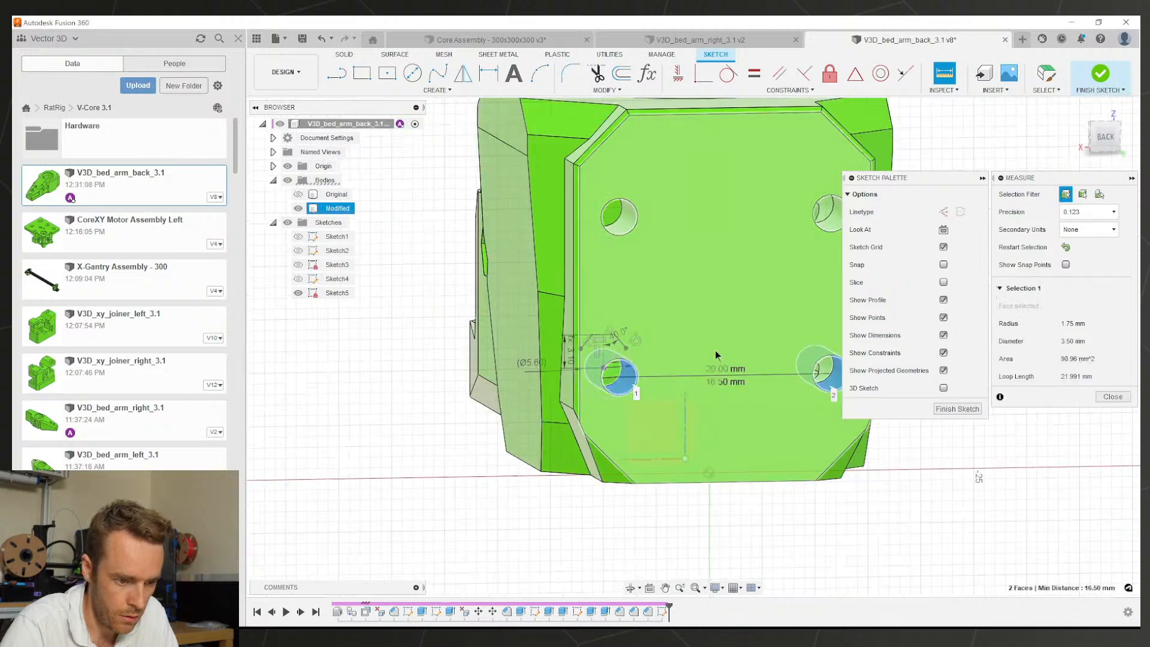
key("Escape")
key("i")
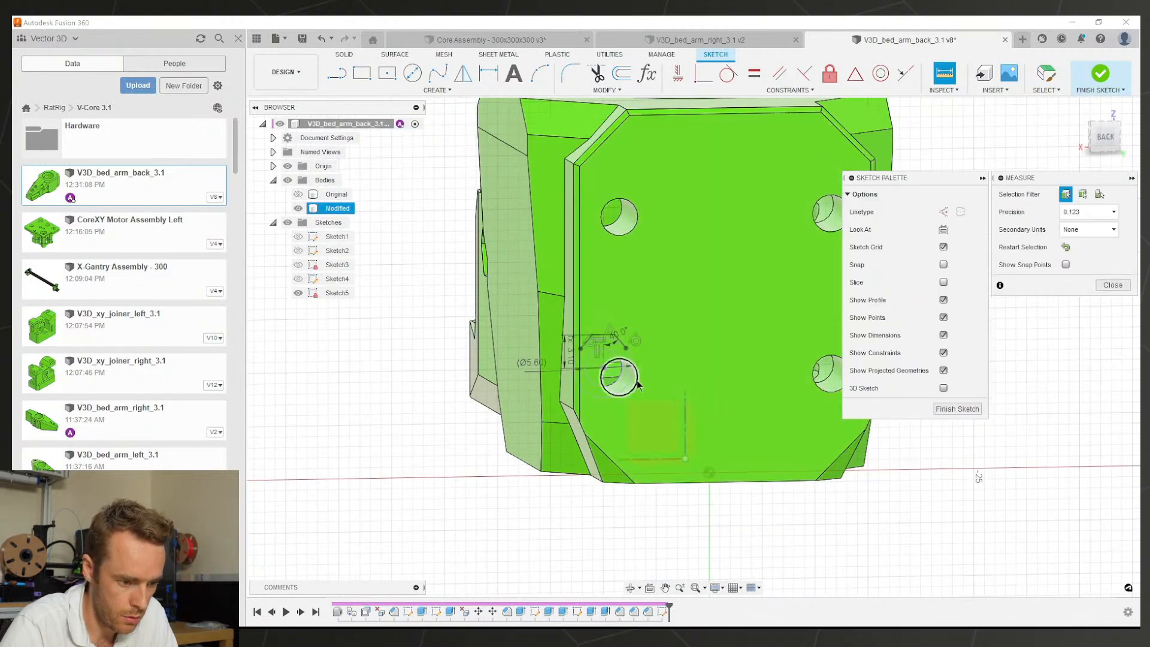
left_click(631, 376)
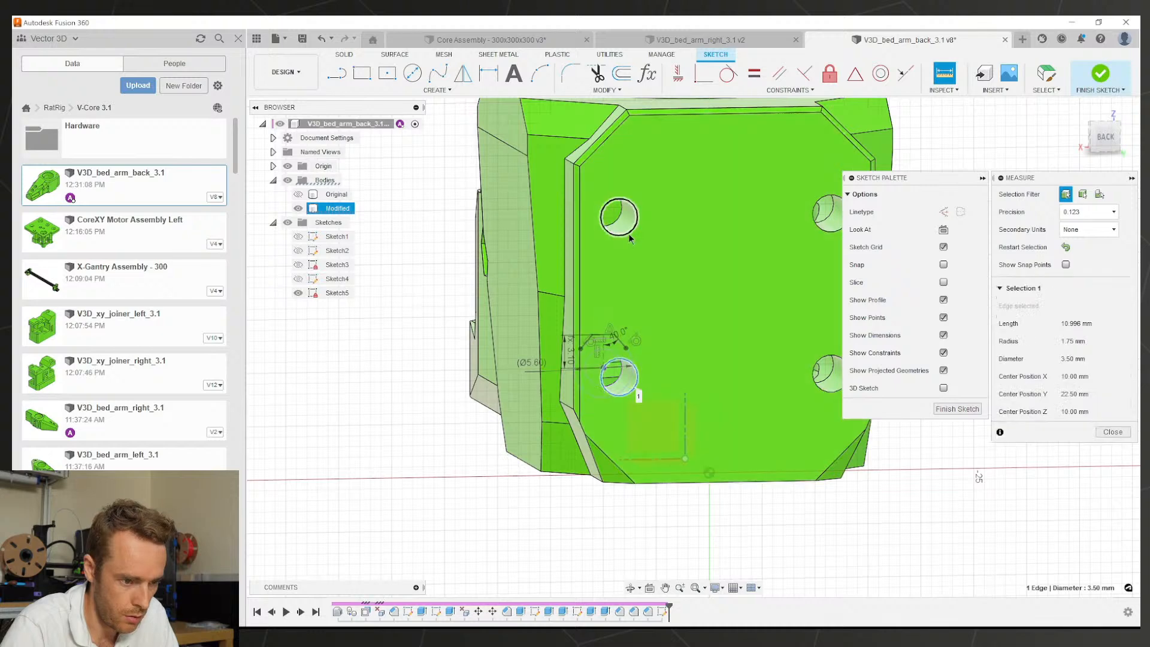
left_click(627, 232)
key("Escape")
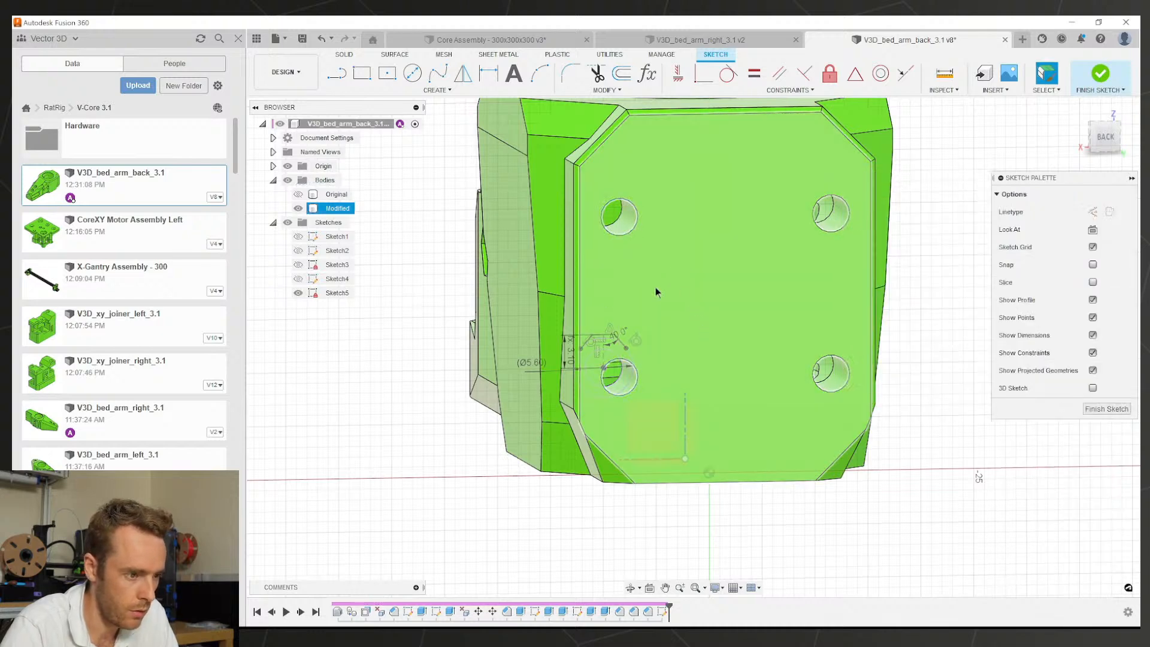
Step: Start a rectangular sketch pattern and select the teardrop's arc and tip lines
left_click(388, 91)
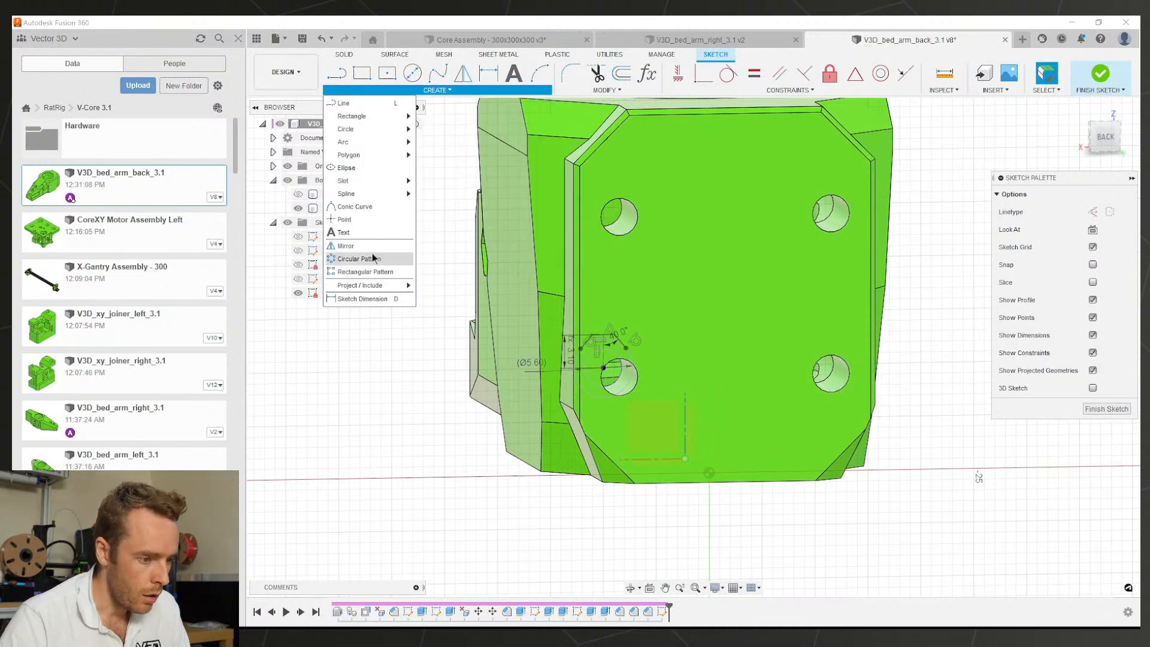
left_click(365, 272)
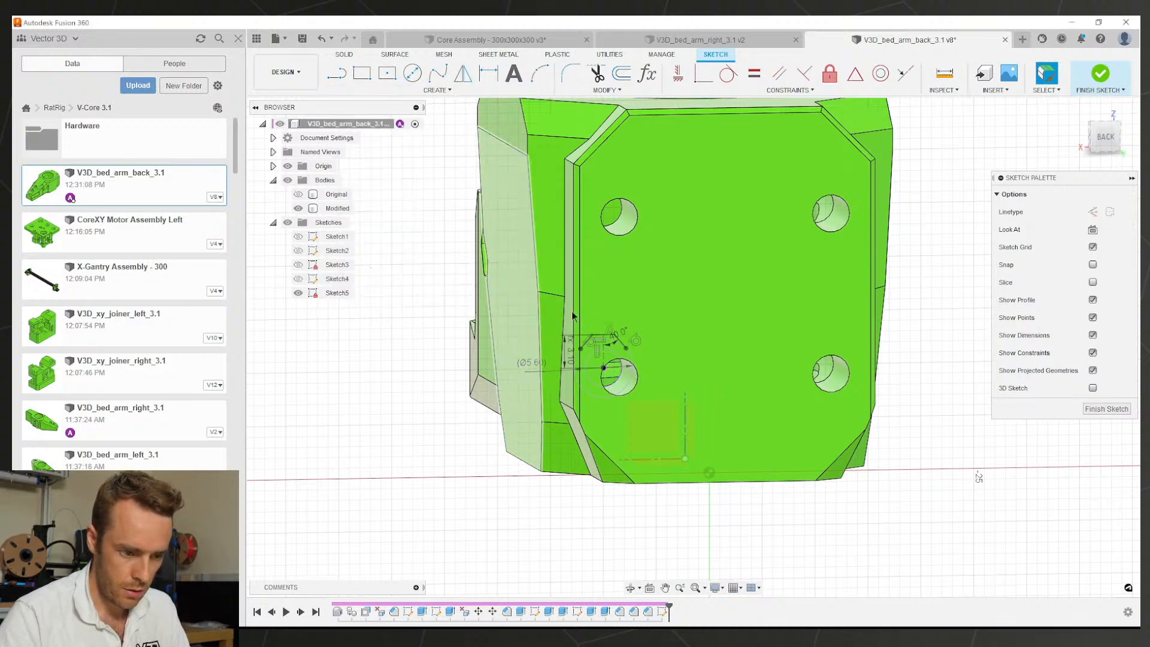
scroll(654, 372, "up", 5)
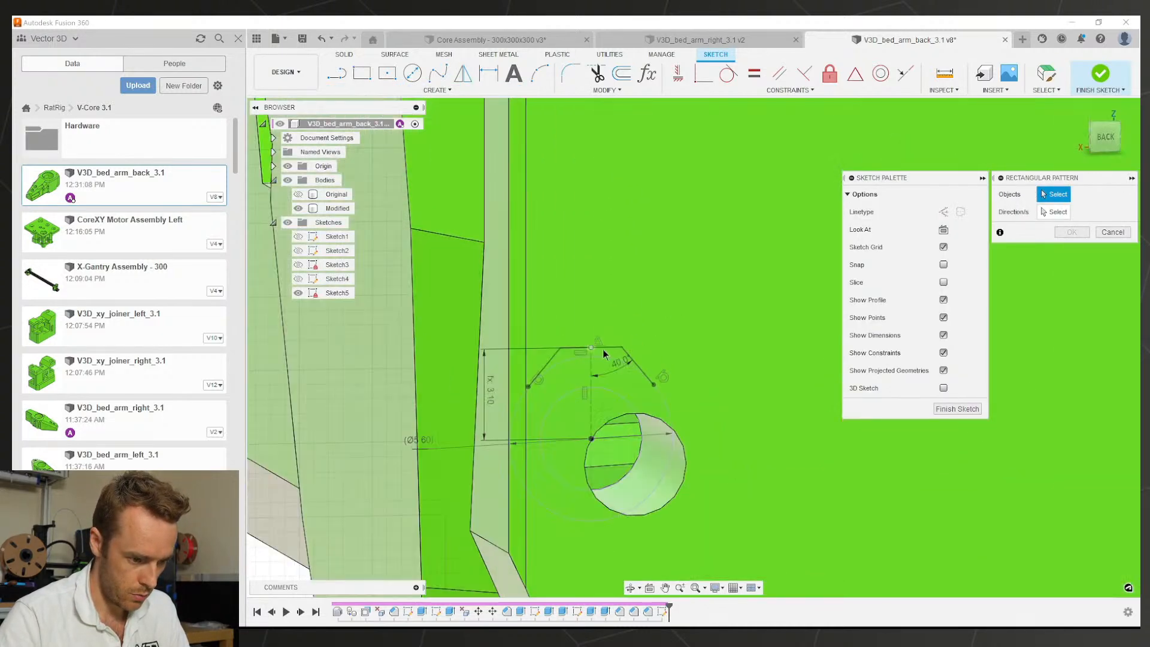
left_click(603, 352)
left_click(602, 356)
left_click(547, 361)
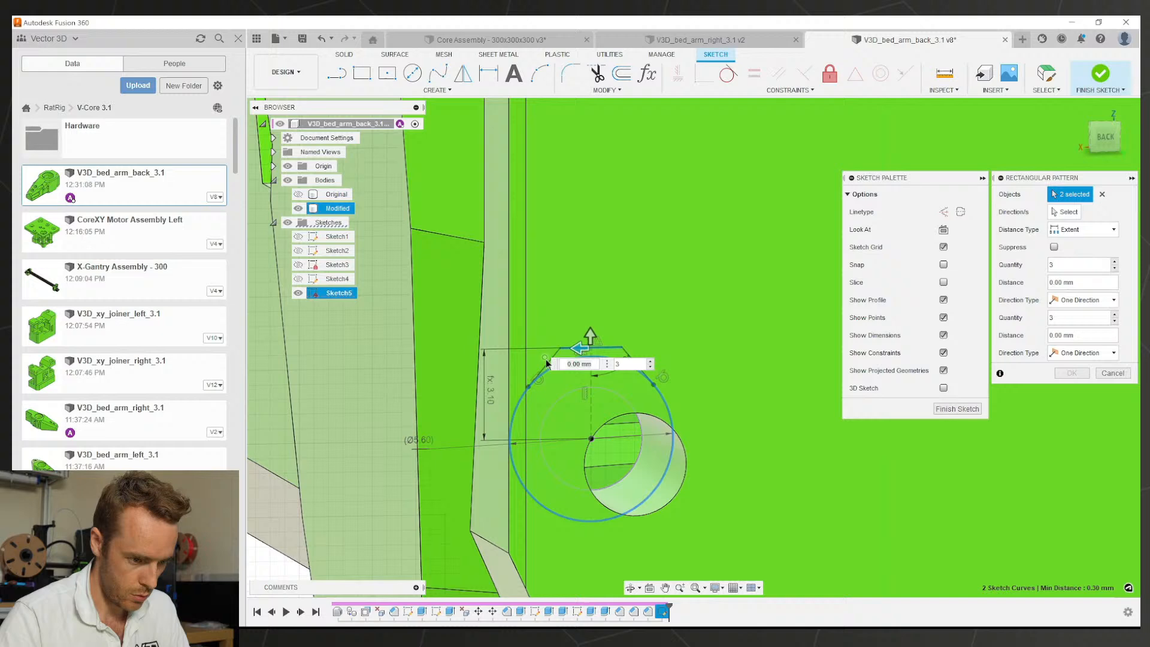
left_click(628, 352)
scroll(635, 304, "down", 3)
scroll(636, 307, "down", 2)
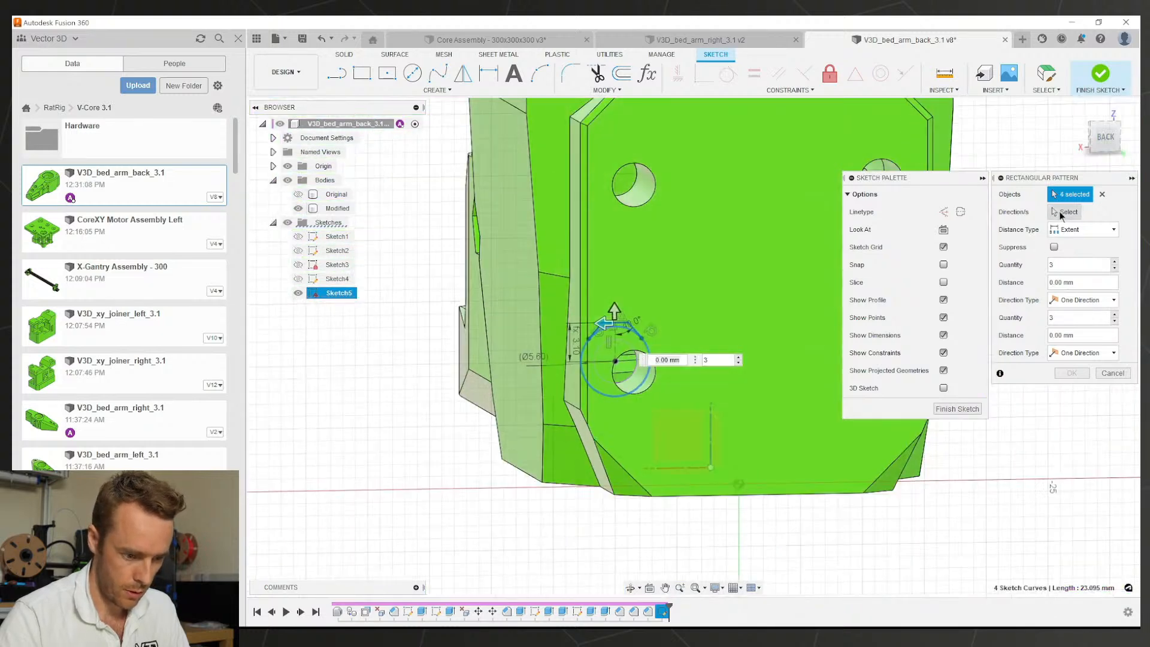
Step: Pattern the teardrop 2 × 2 at -20 mm and 15 mm spacing
left_click(1063, 212)
scroll(704, 456, "down", 3)
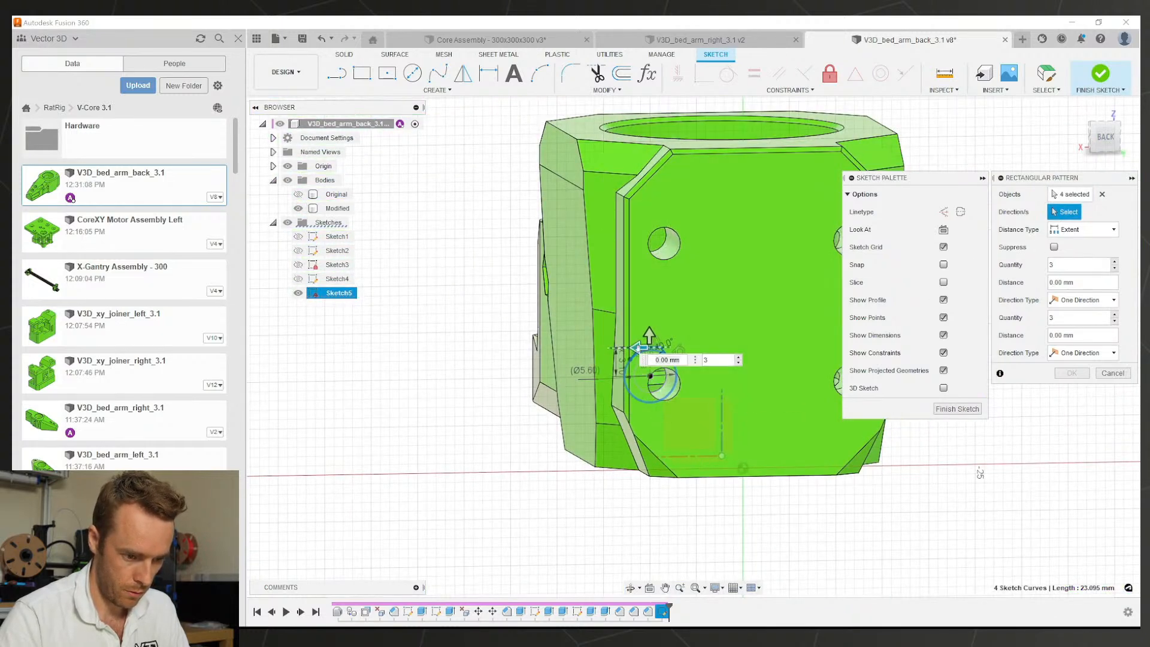
left_click_drag(637, 348, 820, 350)
key("Tab")
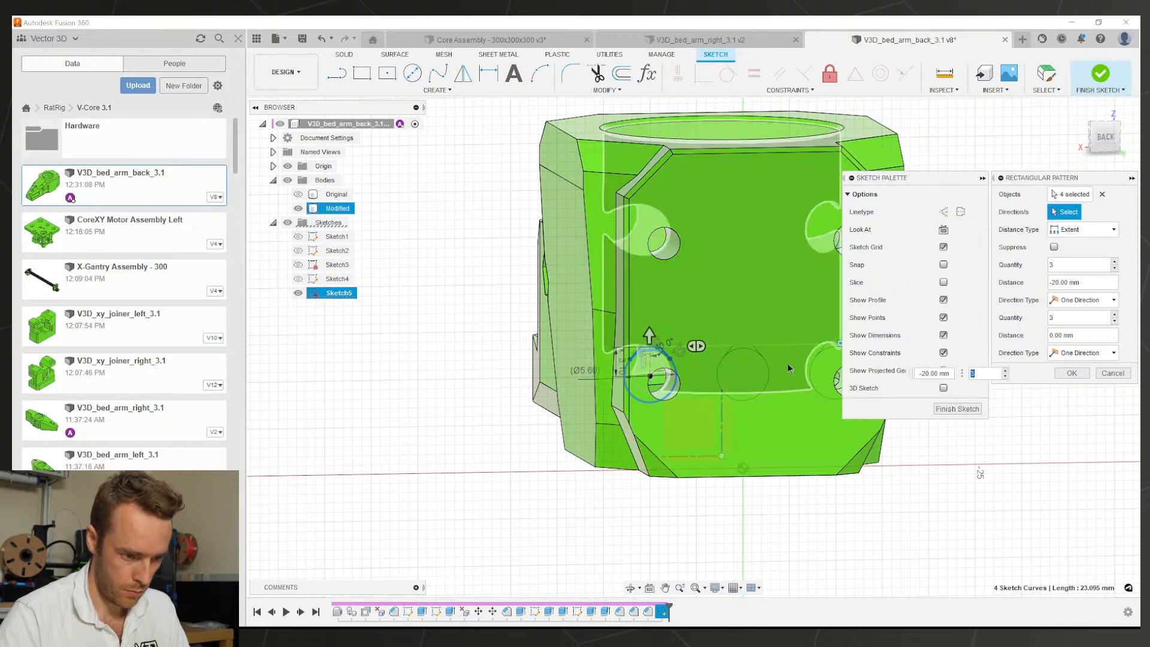
left_click_drag(649, 334, 641, 195)
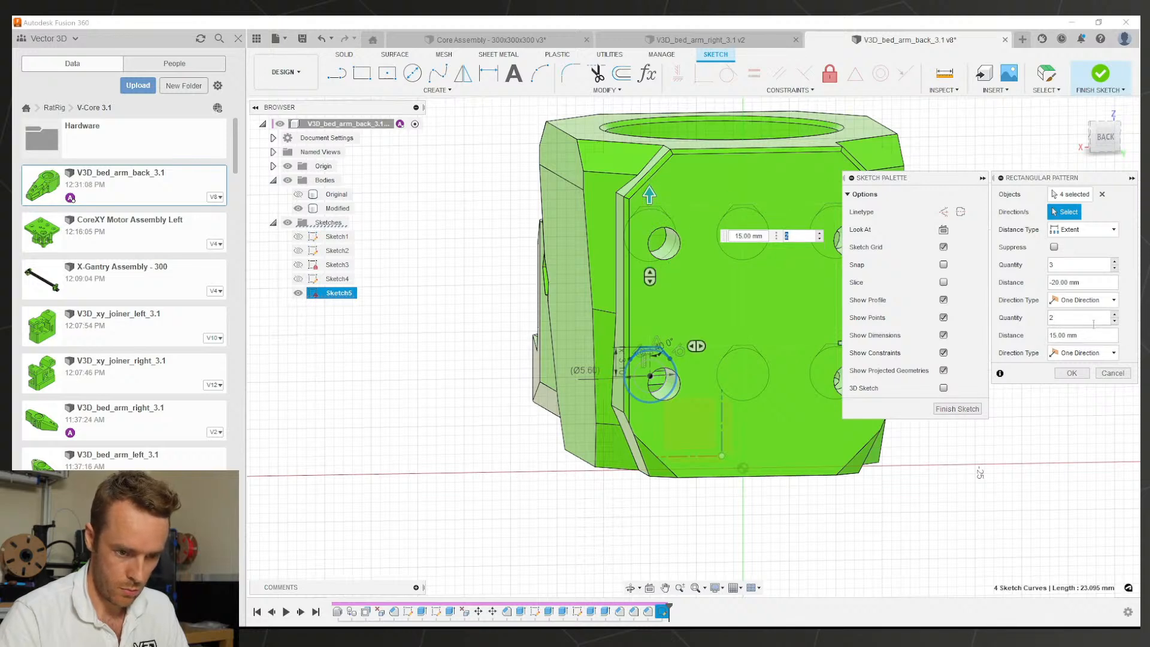
scroll(785, 362, "down", 2)
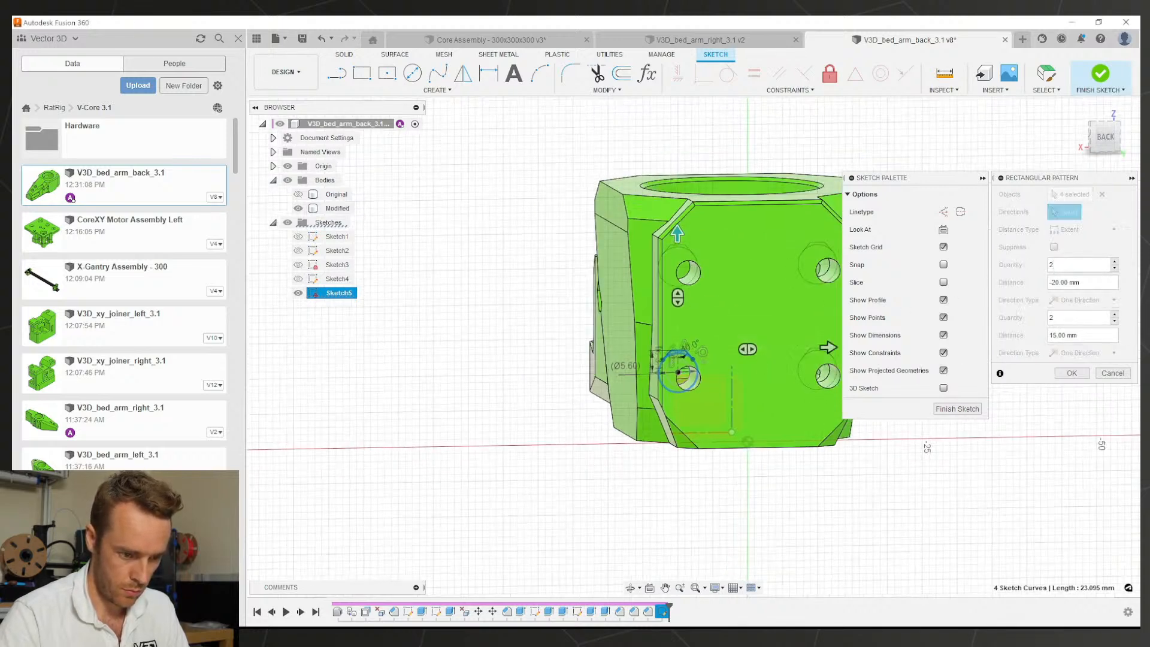
middle_click_drag(788, 364, 704, 364)
left_click(1076, 373)
Step: Start an extrude and select the teardrop cap profiles at all four holes
scroll(671, 356, "up", 5)
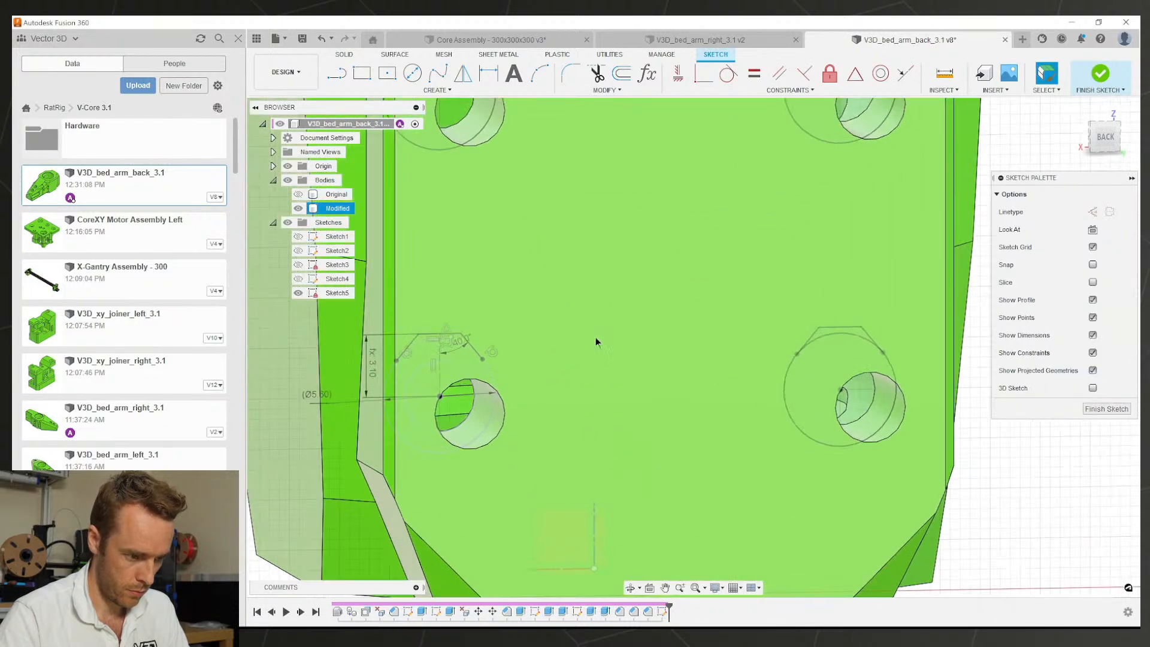
key("e")
left_click(456, 341)
left_click(465, 353)
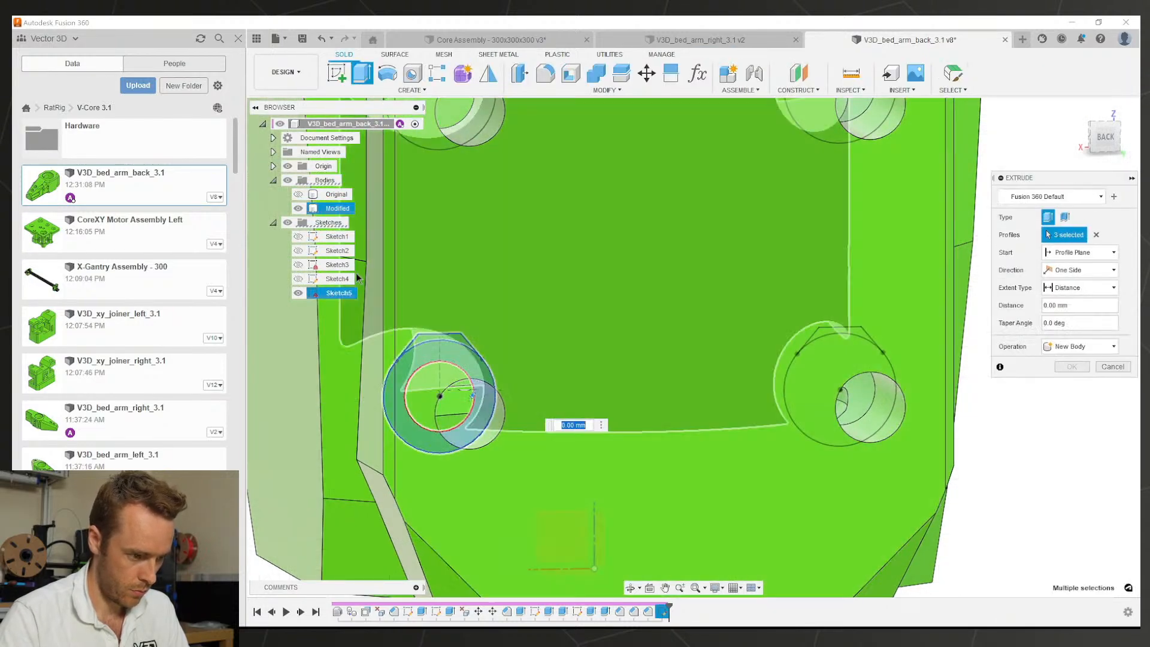
left_click(298, 207)
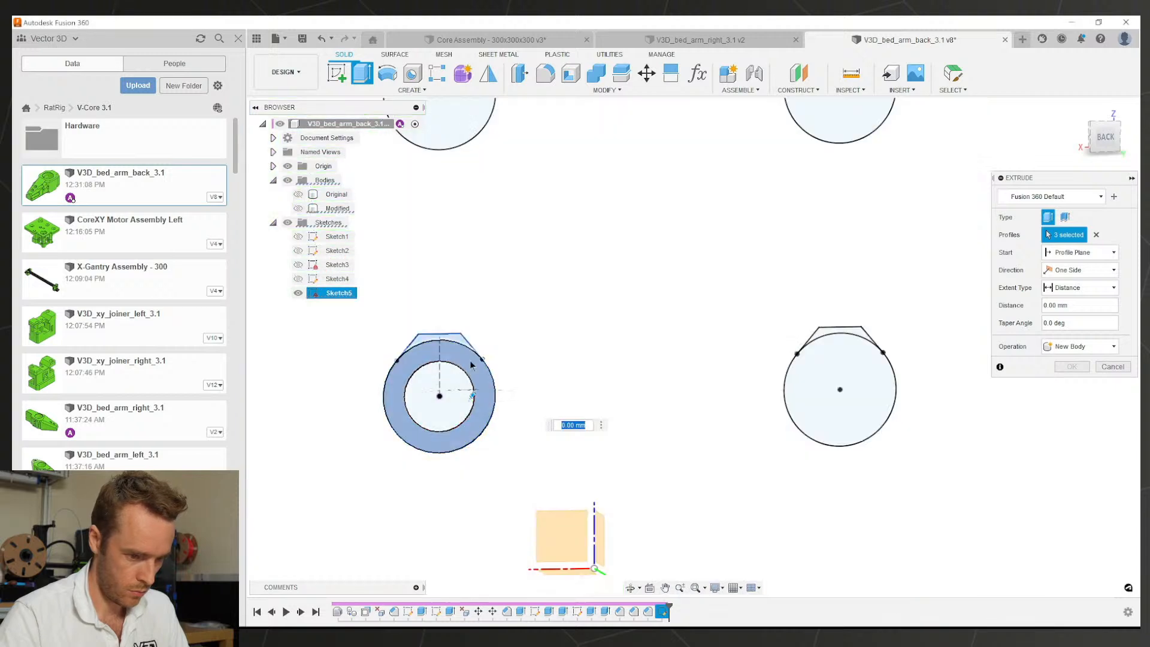
left_click(437, 343)
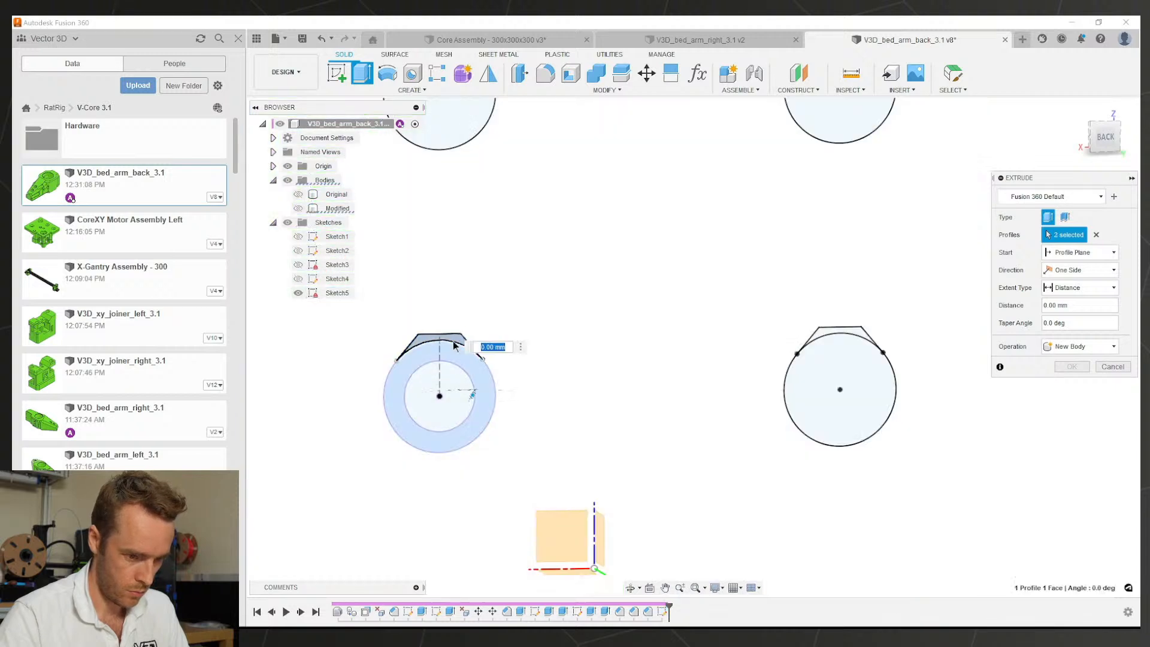
left_click(820, 339)
scroll(778, 294, "down", 3)
left_click(823, 105)
left_click(530, 112)
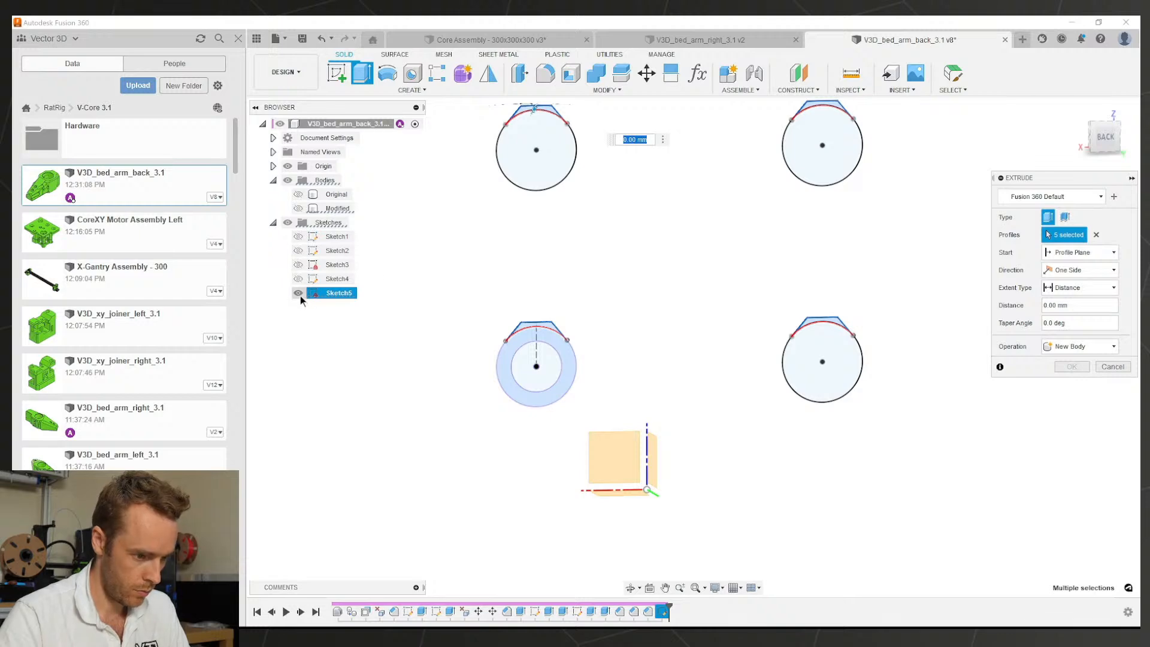
left_click(298, 209)
scroll(512, 307, "down", 4)
Step: Set the extrude to One Side, extent All, as a Cut, and apply it
middle_click_drag(740, 327, 778, 429, "shift")
middle_click_drag(871, 320, 809, 335, "shift")
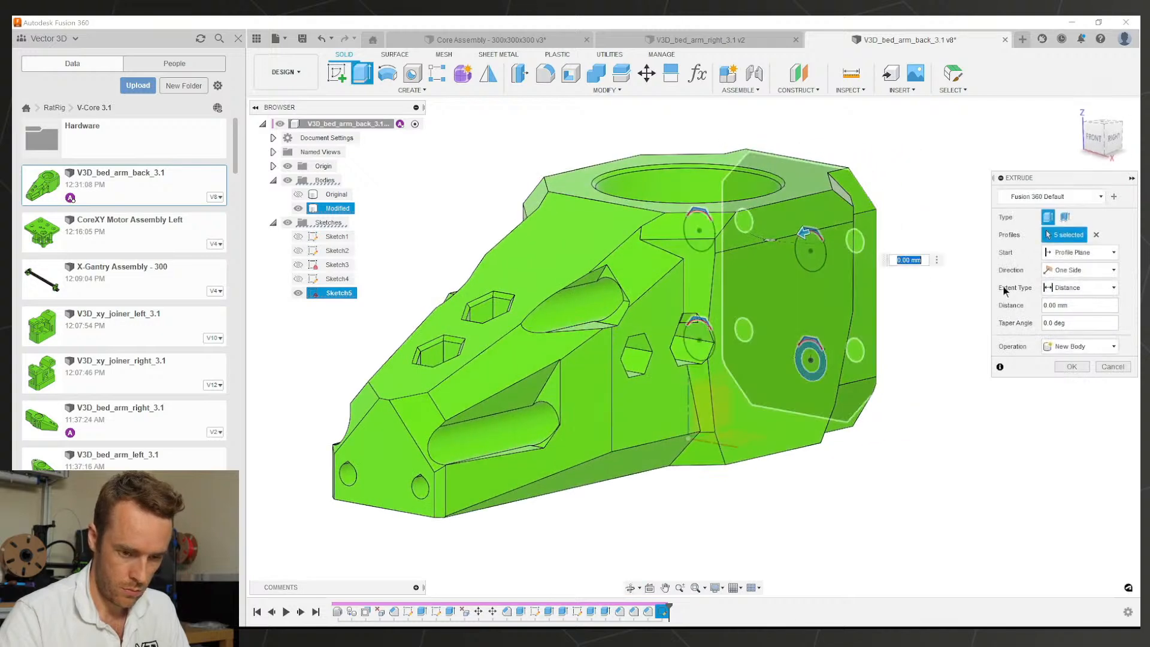
left_click(1083, 270)
left_click(1069, 286)
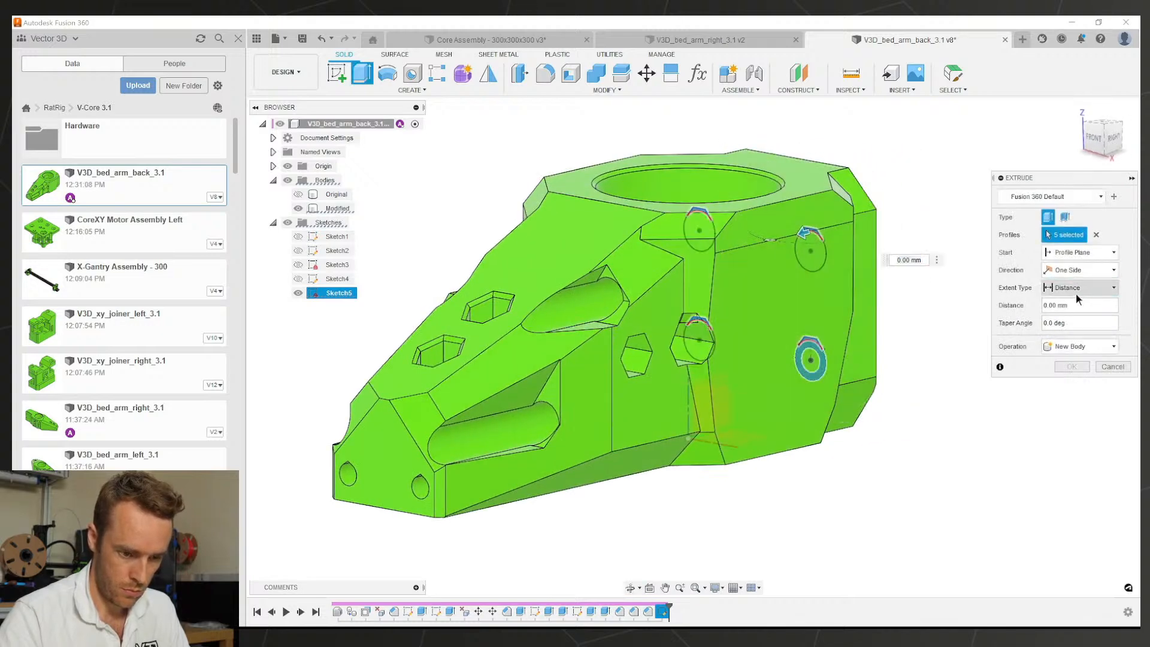
left_click(1078, 287)
left_click(1069, 324)
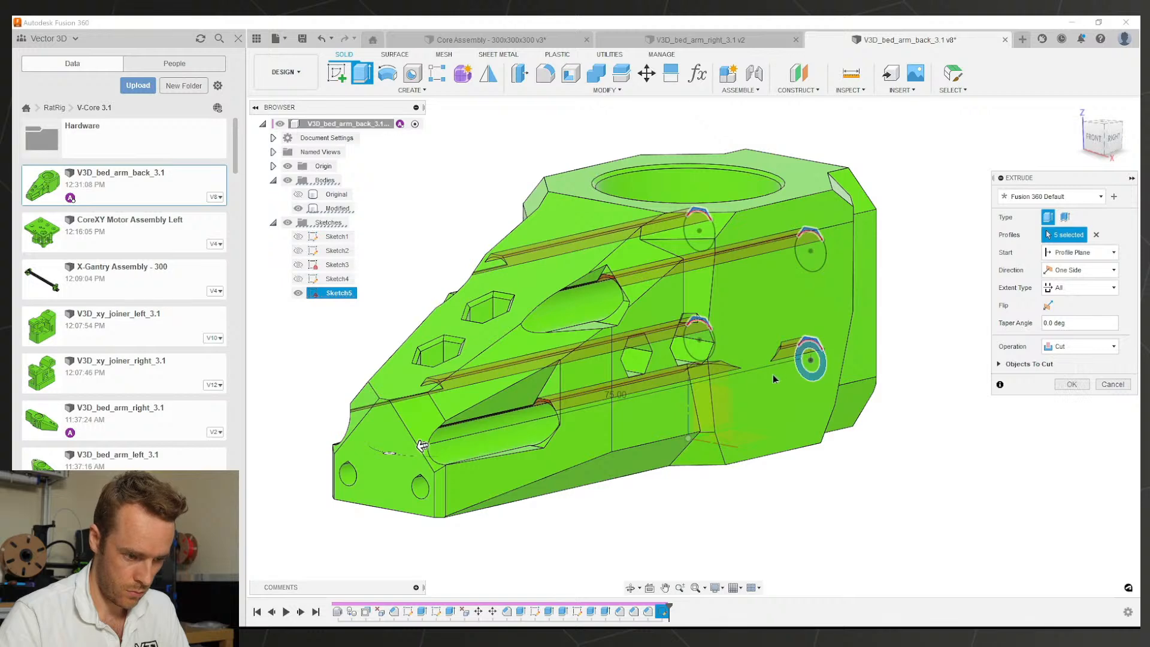
scroll(773, 379, "down", 2)
middle_click_drag(773, 378, 840, 343, "shift")
left_click(1071, 384)
scroll(841, 340, "up", 5)
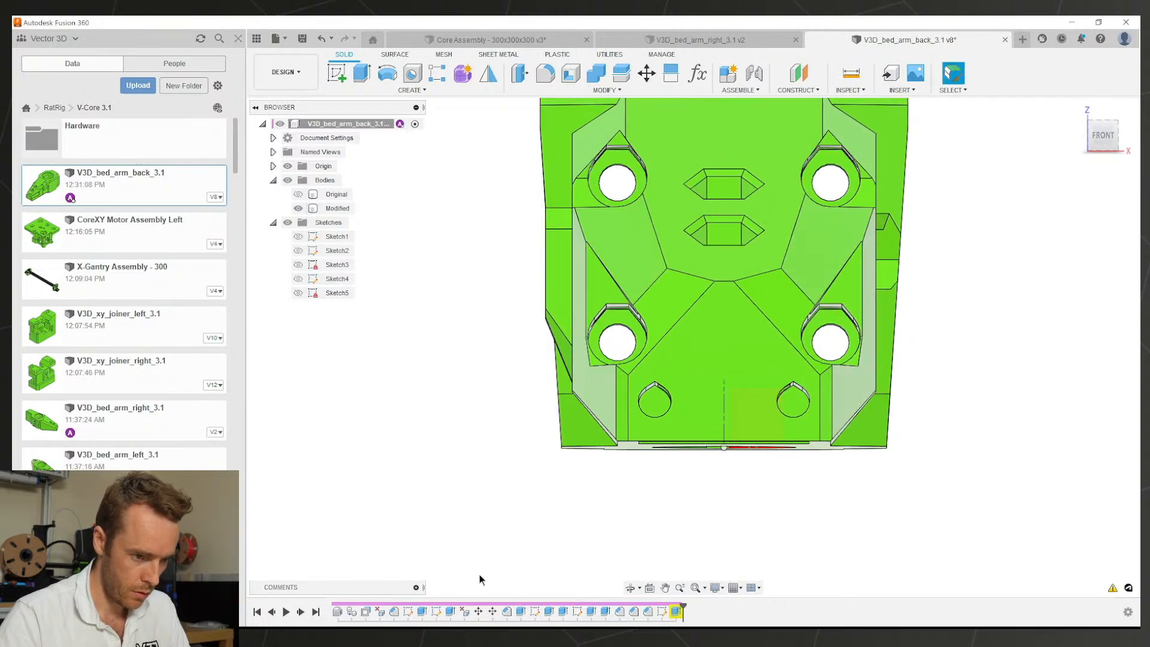
Step: Change the 35° angle dimension to 40° in Sketch1 and Sketch2, finishing both sketches
double_click(414, 611)
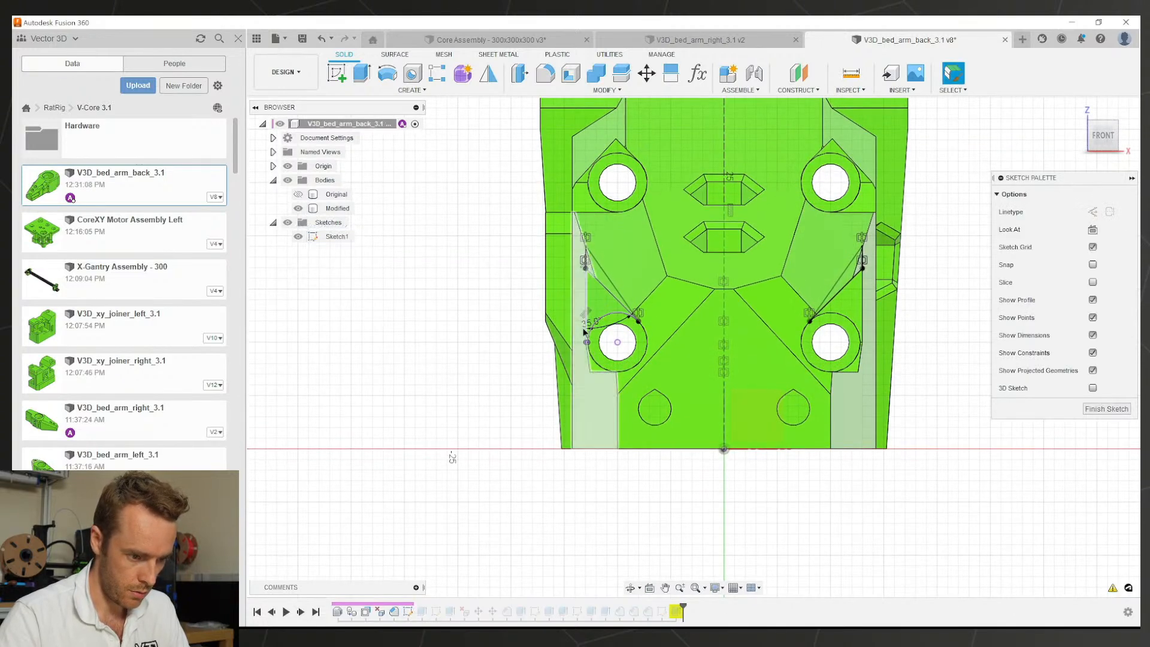
double_click(598, 329)
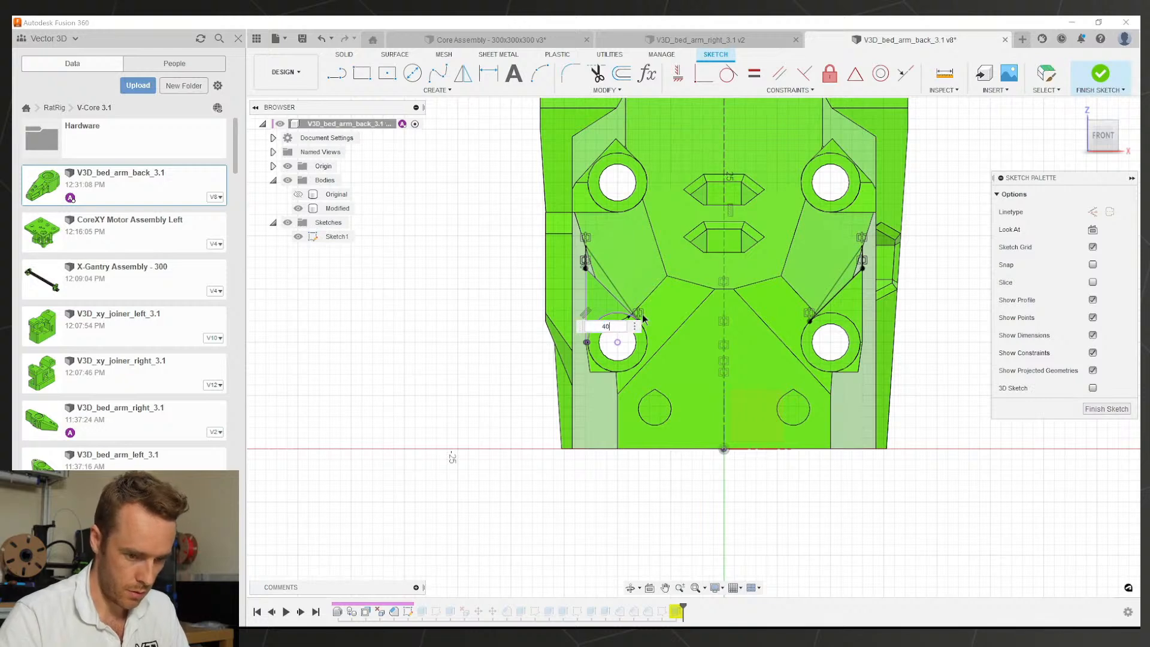
key("Return")
left_click(1099, 409)
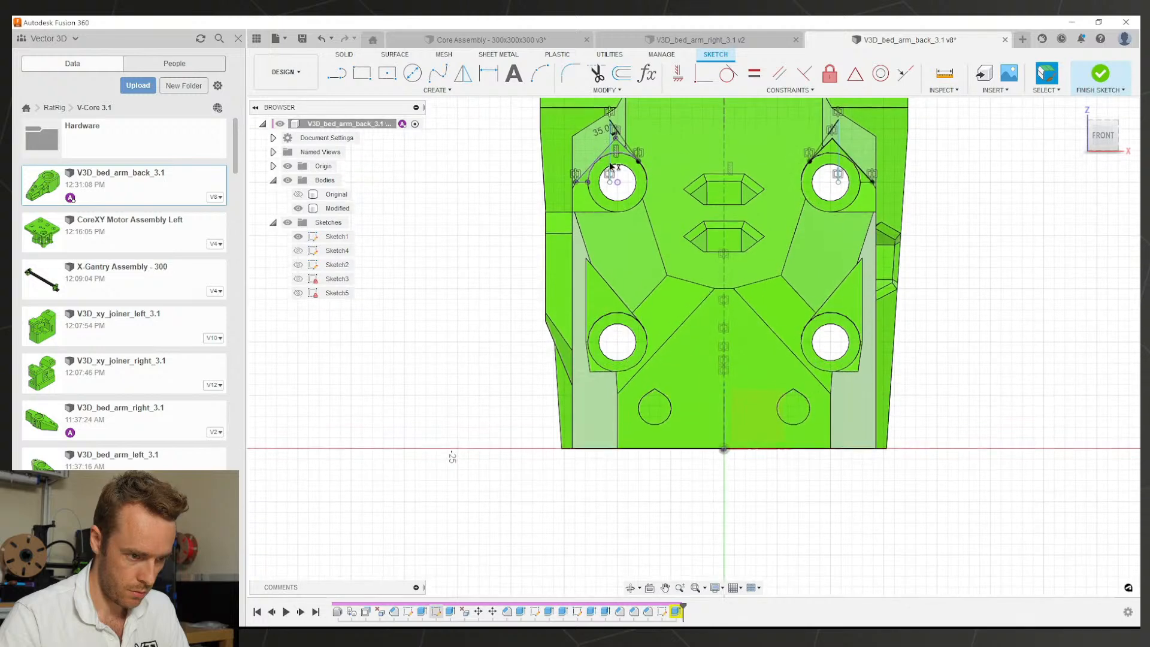
double_click(601, 135)
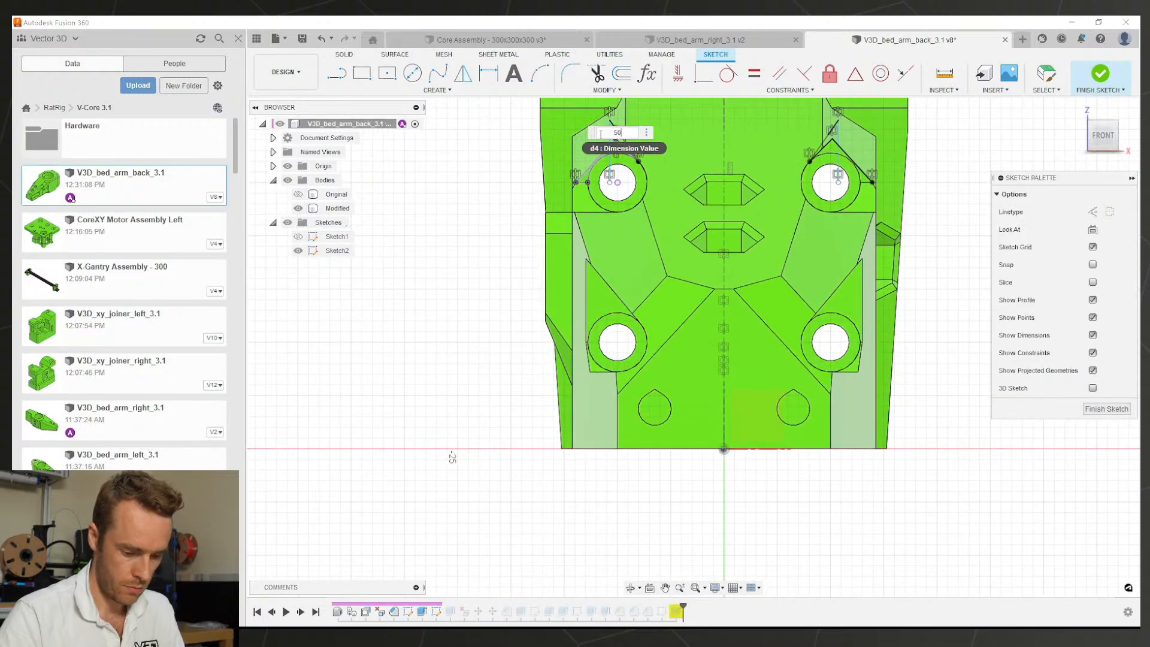
key("Return")
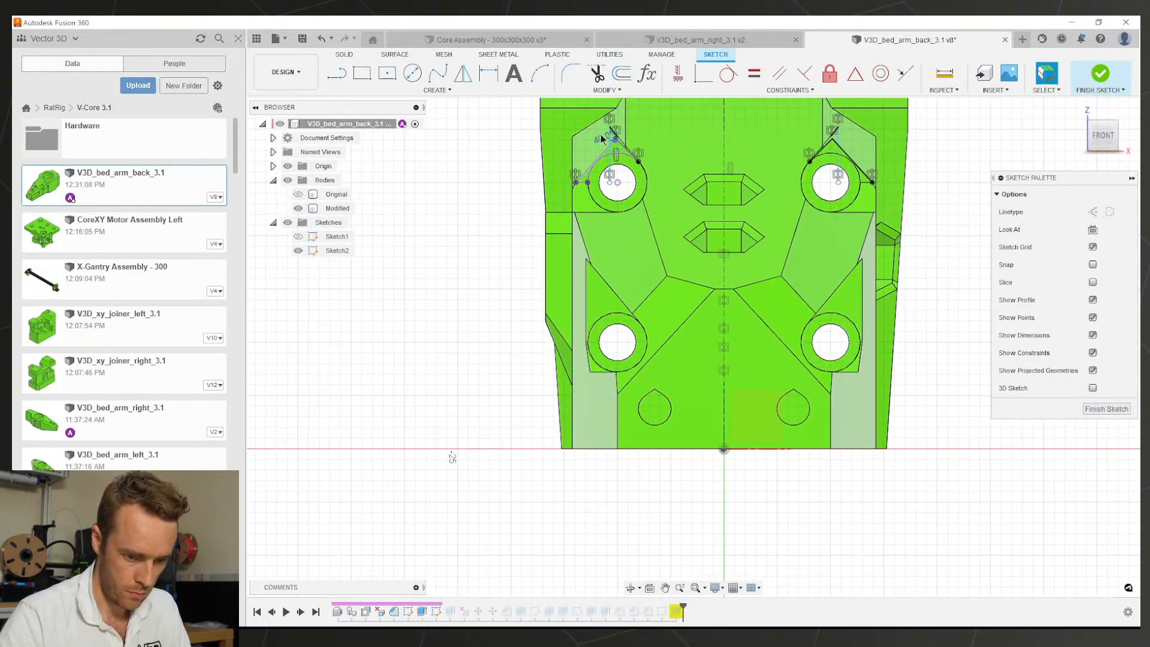
left_click(1104, 409)
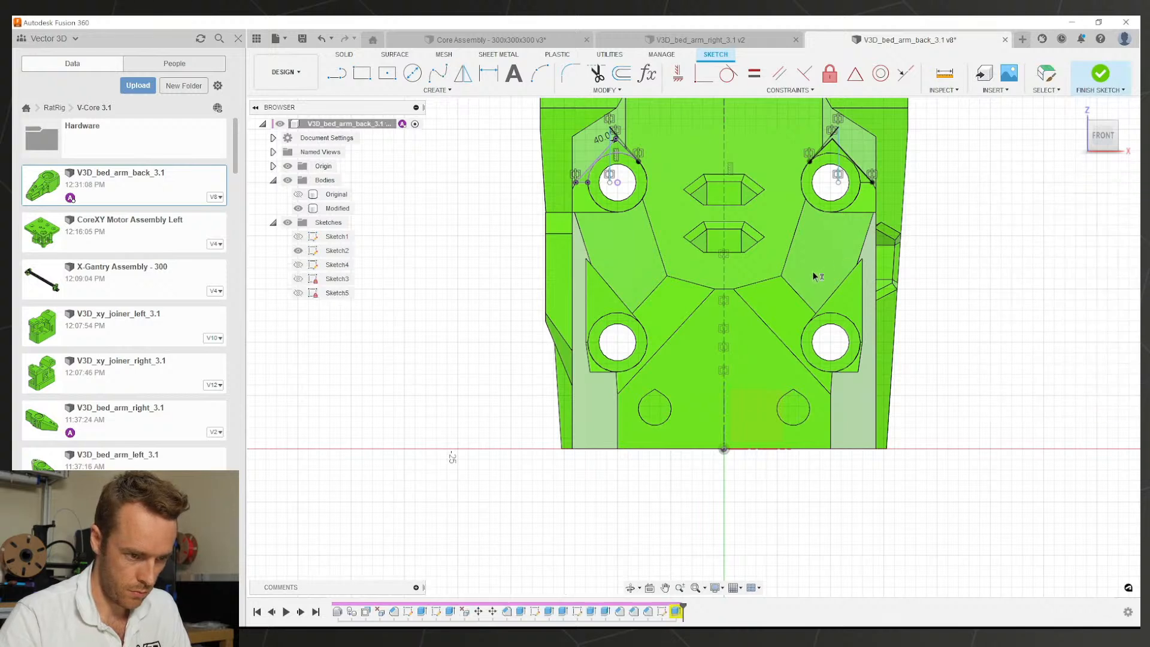
mouse_move(812, 271)
middle_mouse_down("shift")
mouse_move(758, 254)
mouse_move(879, 297)
middle_mouse_up("shift")
middle_click(801, 302)
middle_click(802, 302)
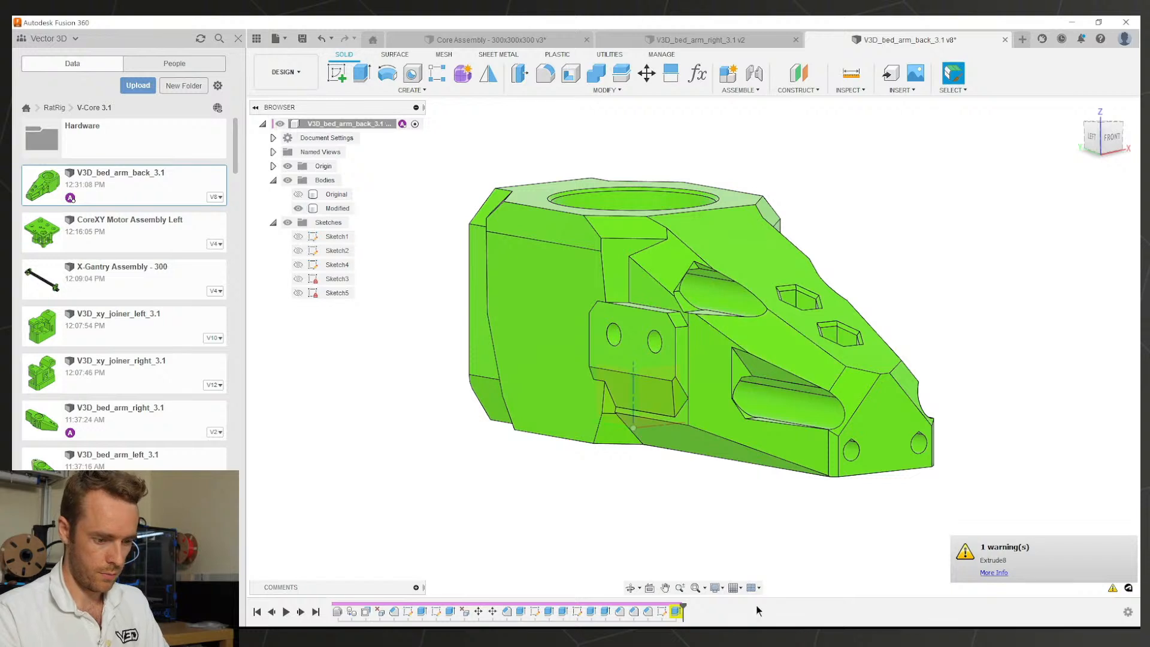
Step: Reapply Extrude8 unchanged and open its warning details
double_click(676, 611)
left_click(1072, 384)
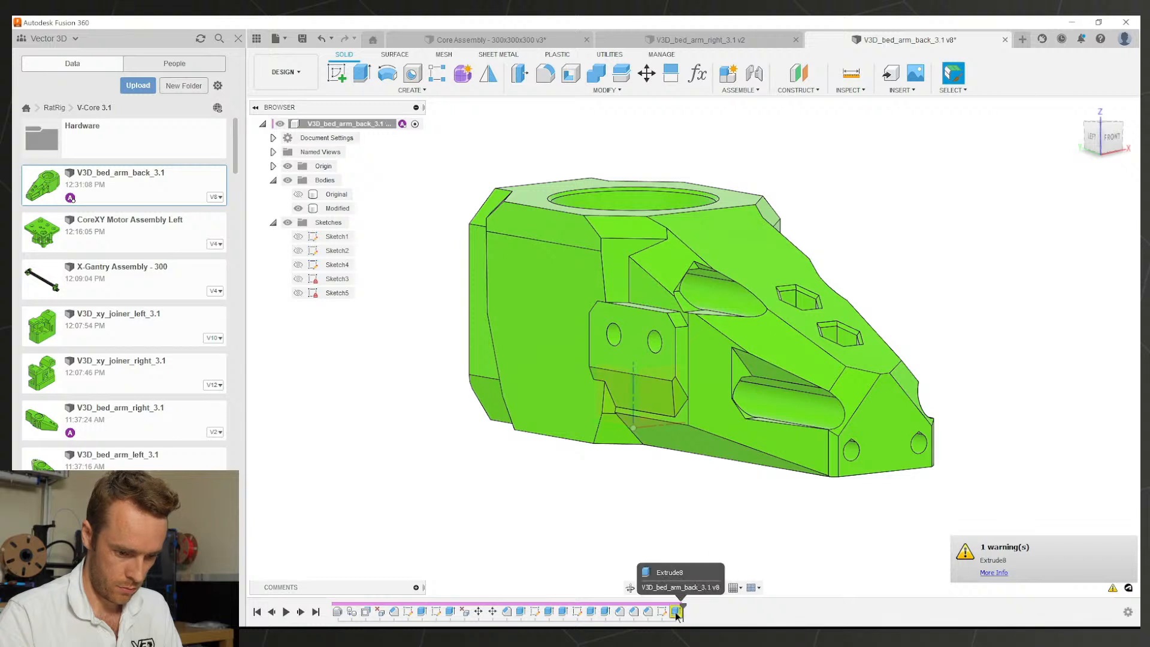
left_click(988, 573)
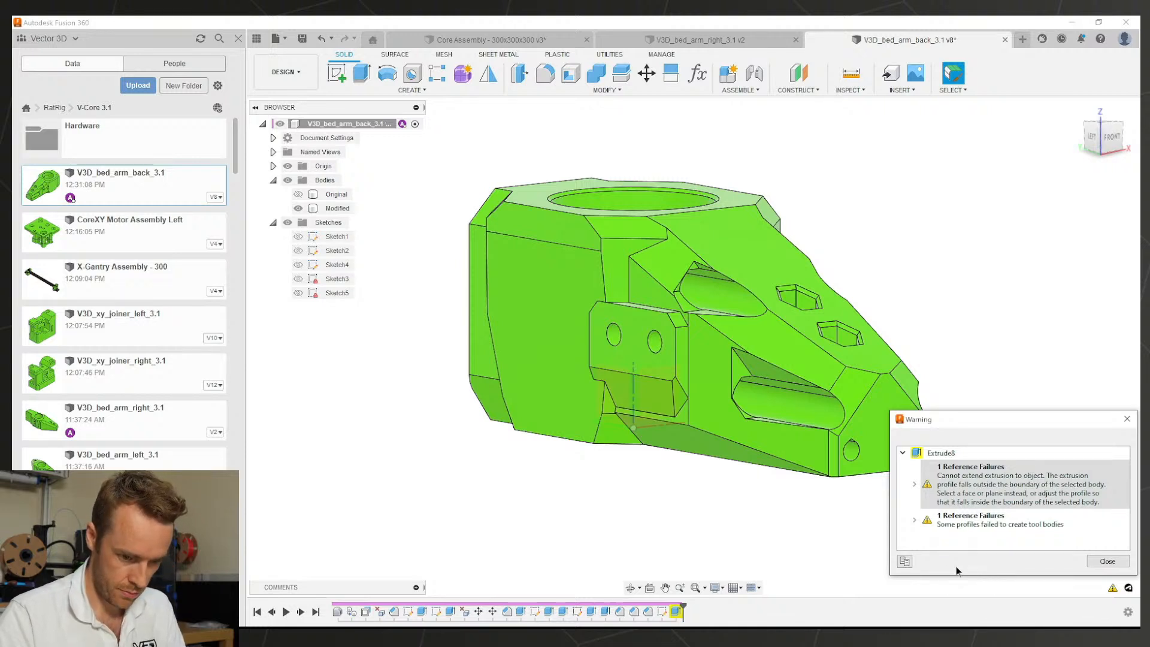
Step: Re-edit Extrude8 and toggle Flip back and forth, then delete the failing cut
right_click(675, 612)
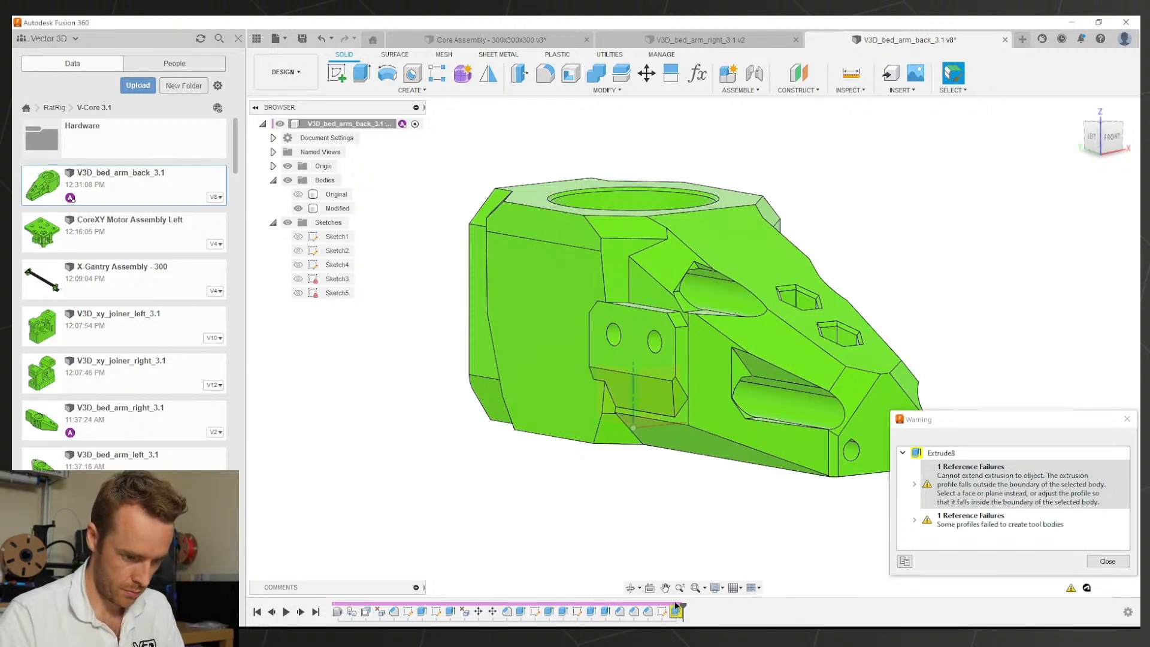
left_click(690, 479)
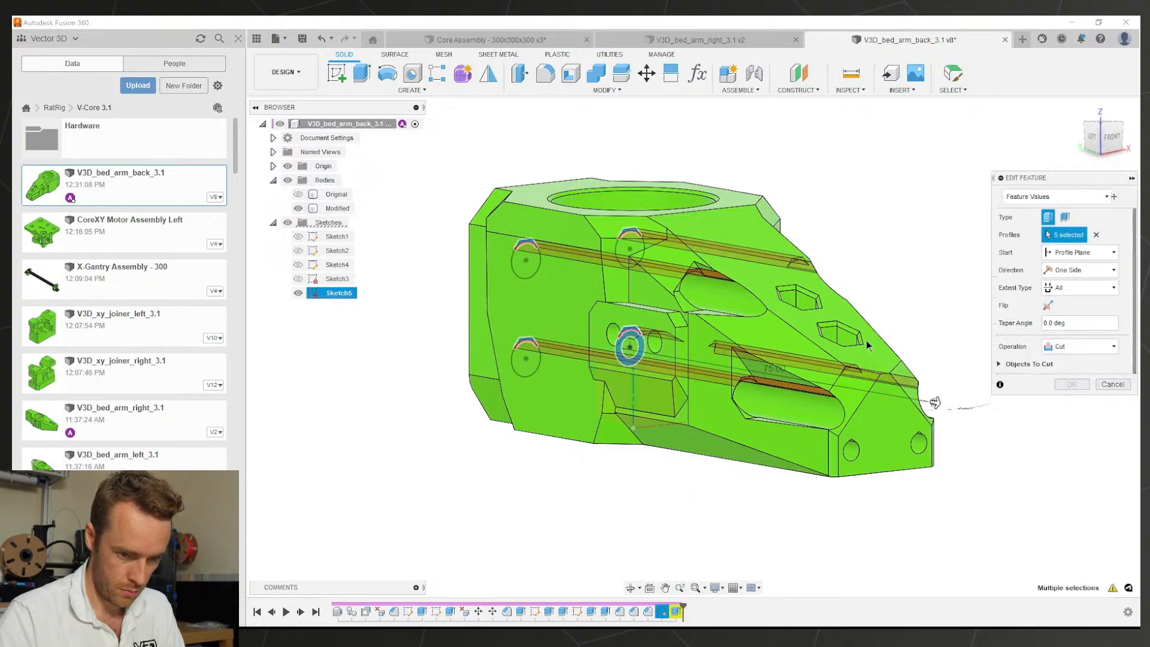
middle_click_drag(856, 403, 871, 415, "shift")
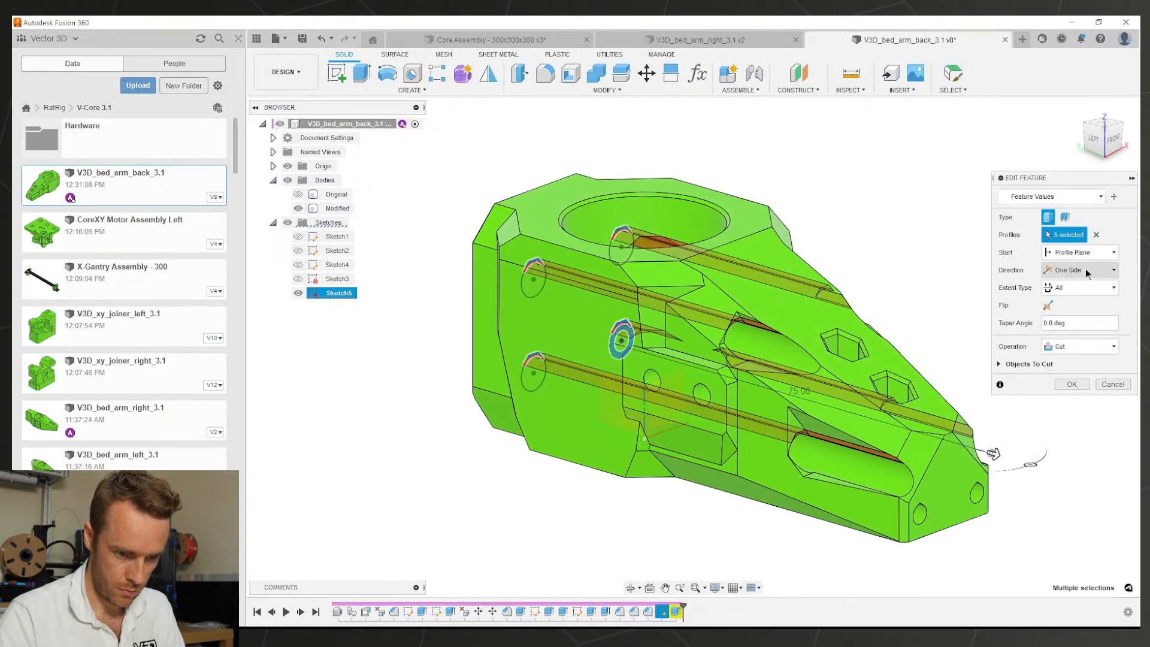
left_click(1049, 305)
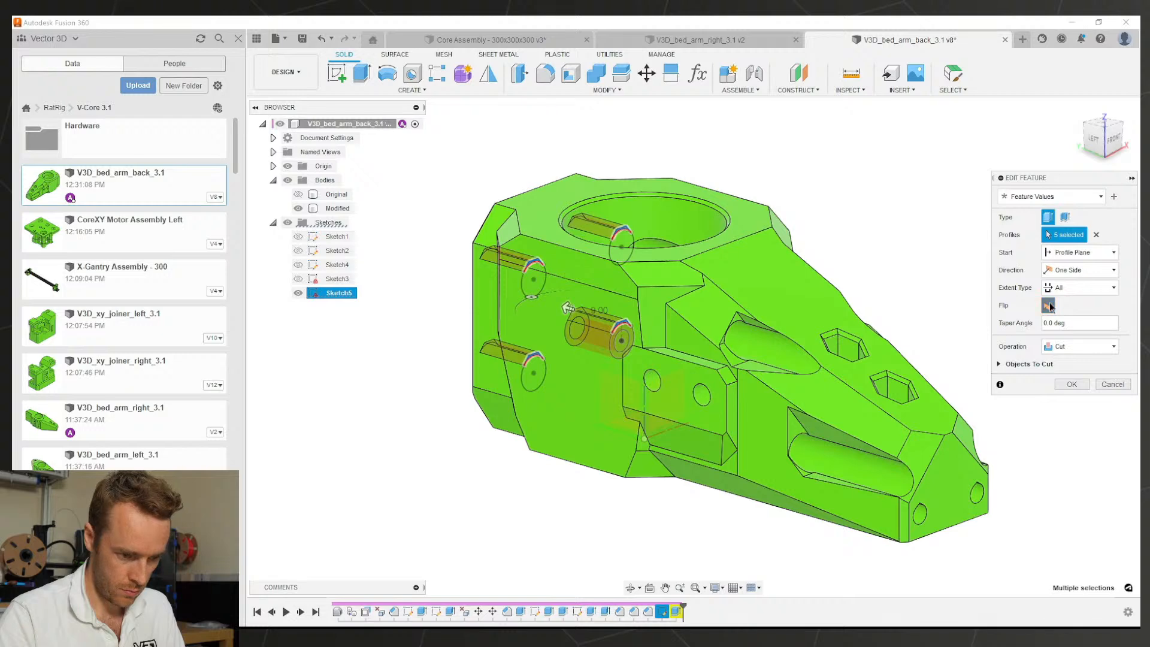
left_click(1049, 306)
middle_click_drag(806, 377, 712, 375, "shift")
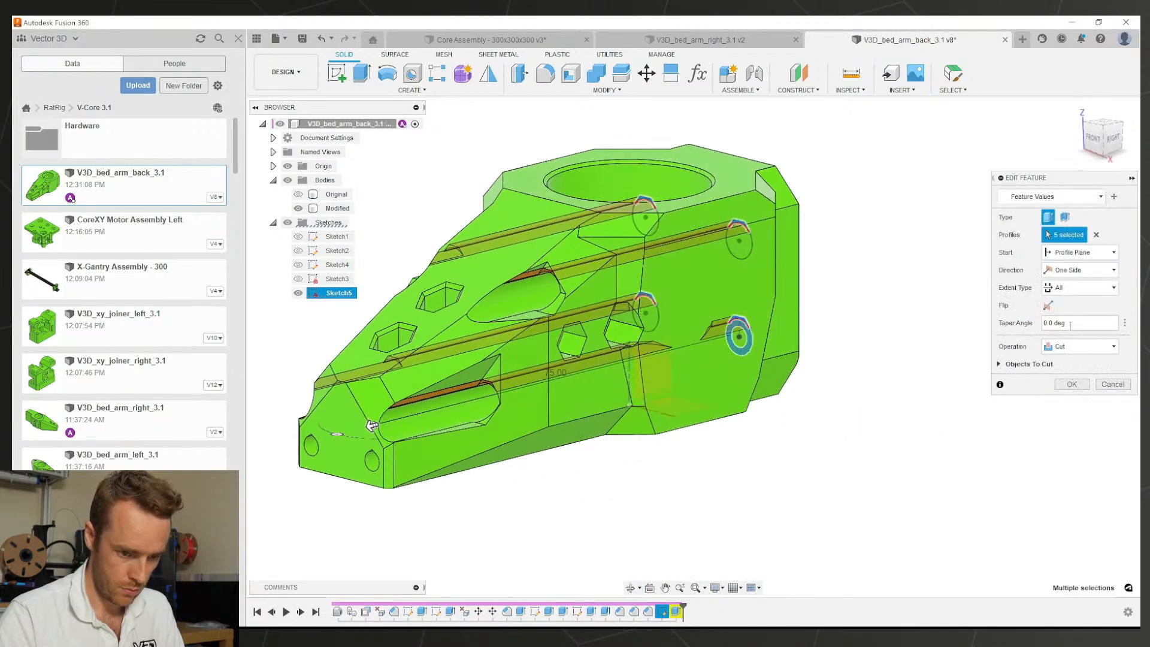
left_click(1074, 384)
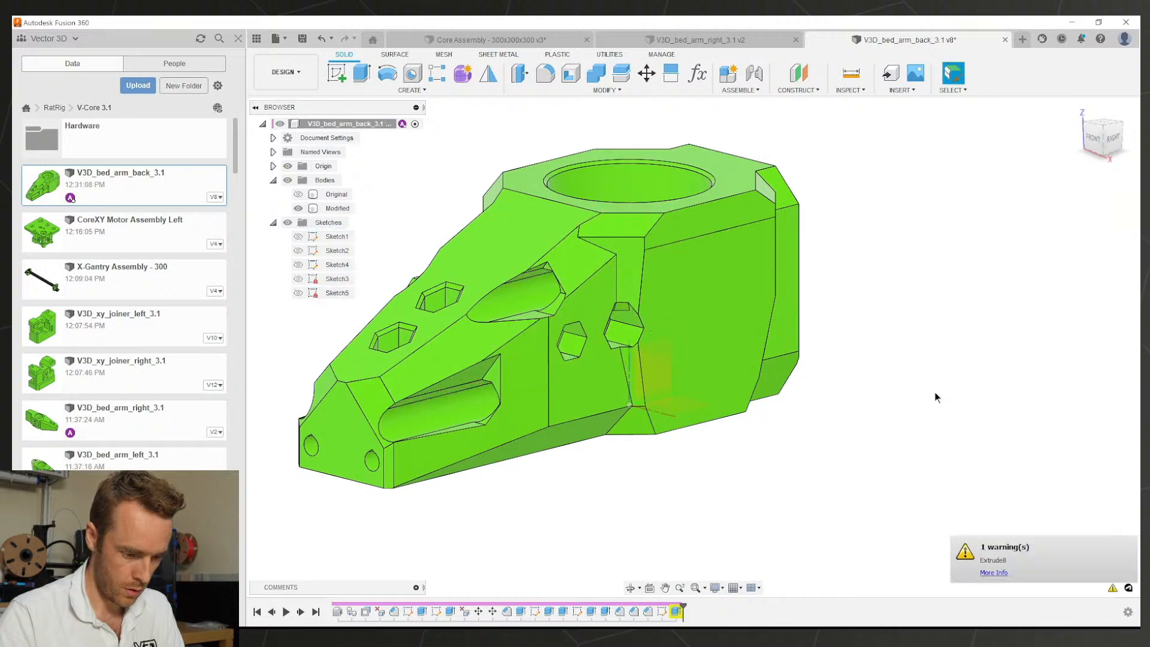
right_click(675, 611)
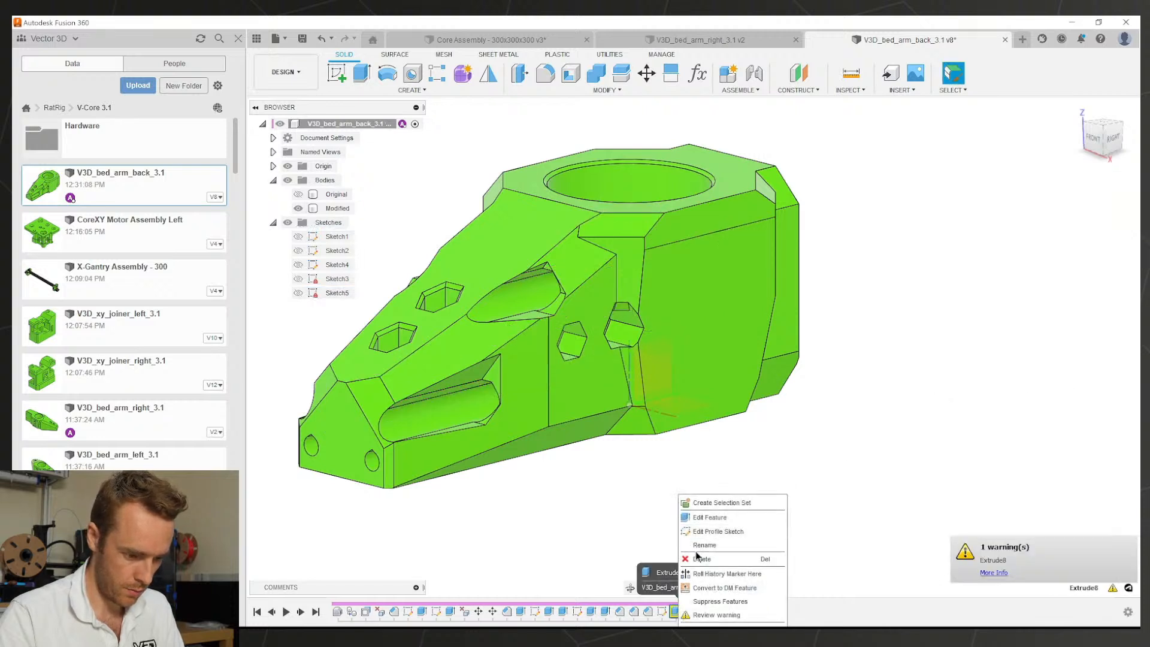
left_click(684, 558)
Step: Reopen Sketch5 and orbit round to the bed arm's back face
double_click(663, 610)
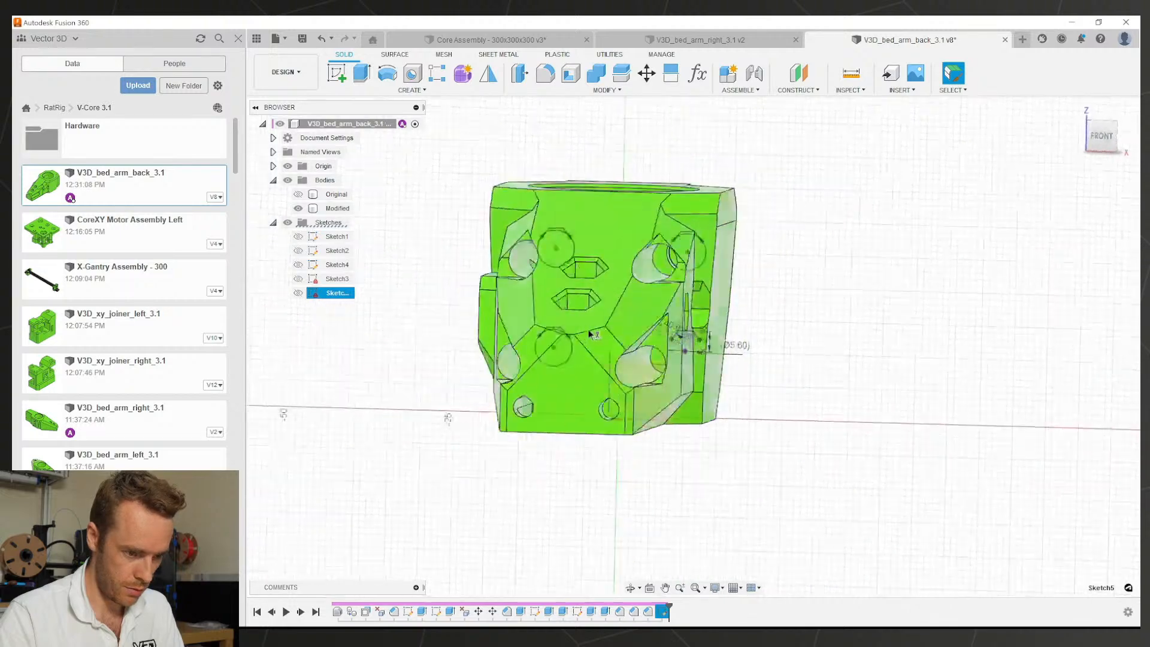
scroll(715, 239, "up", 4)
scroll(691, 227, "down", 3)
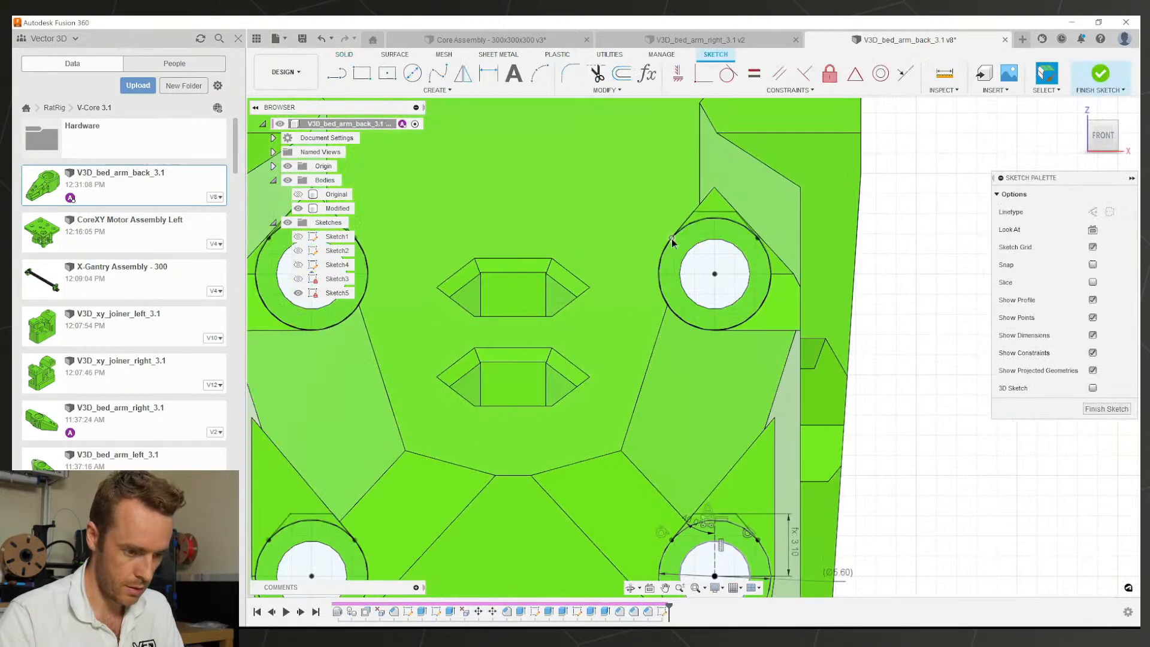
scroll(683, 258, "down", 4)
middle_click_drag(683, 258, 619, 355, "shift")
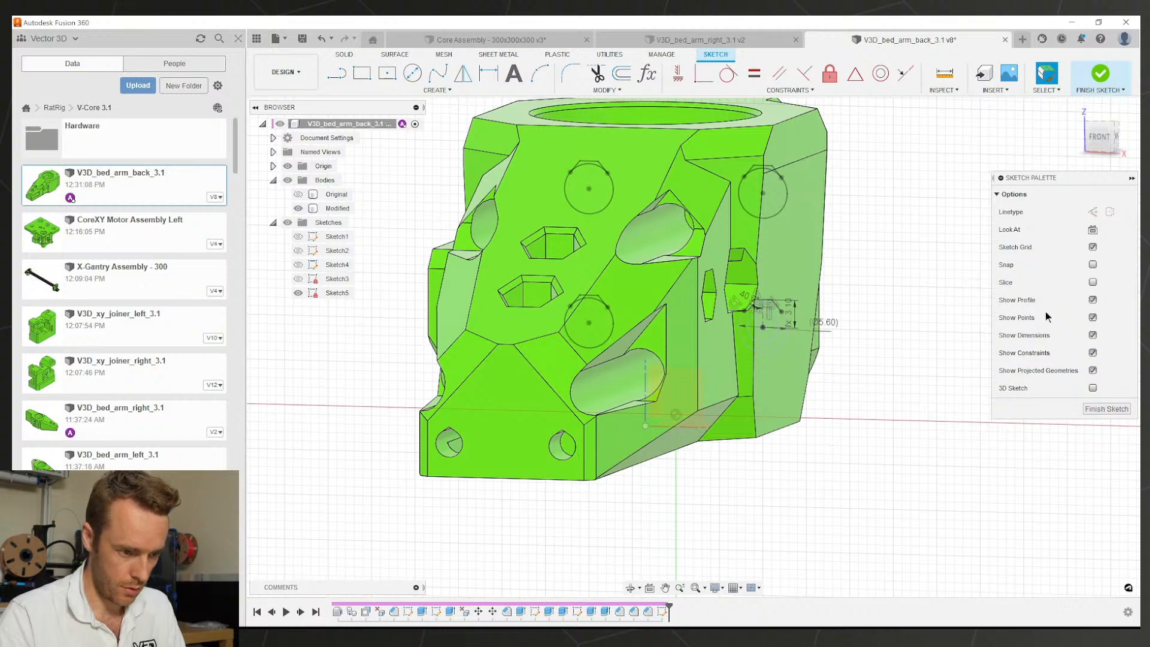
middle_click_drag(714, 219, 689, 204, "shift")
scroll(750, 335, "down", 3)
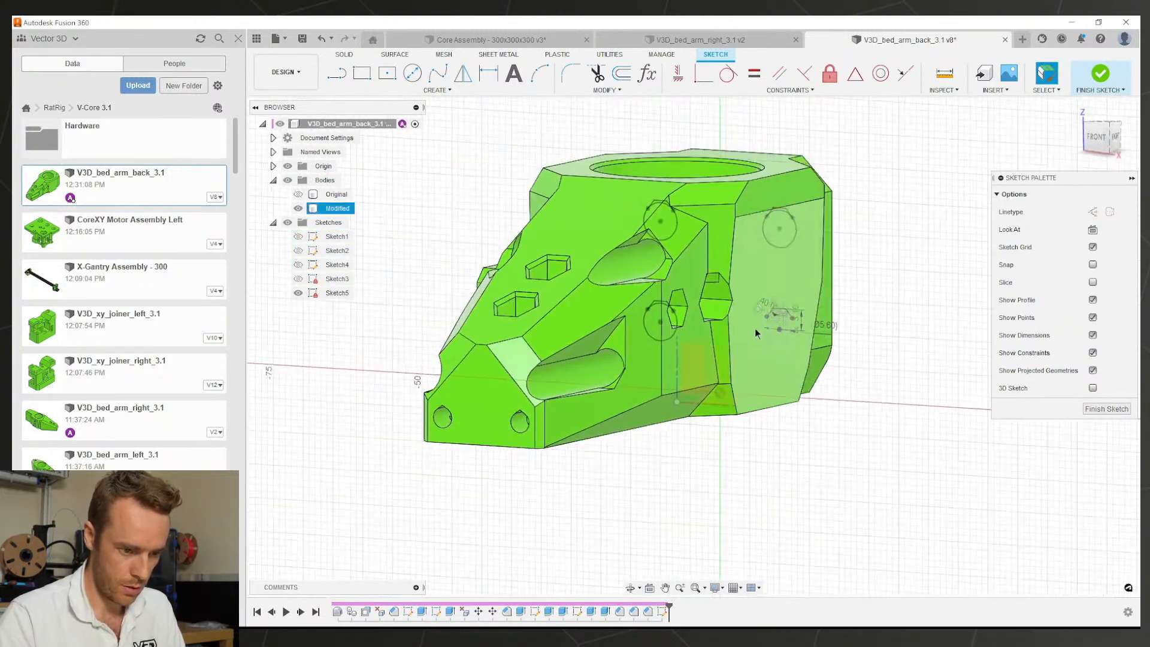
middle_click_drag(754, 328, 610, 329, "shift")
scroll(684, 263, "up", 5)
Step: Cut the two upper arc profiles above the holes up to the front face
key("e")
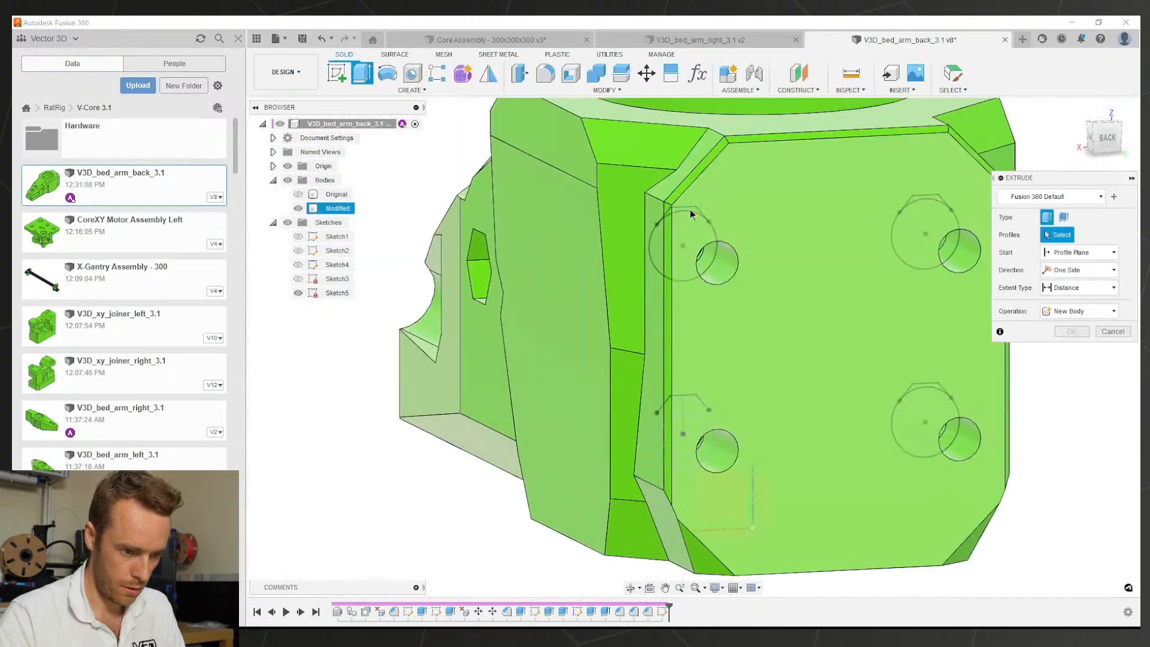
left_click(690, 211)
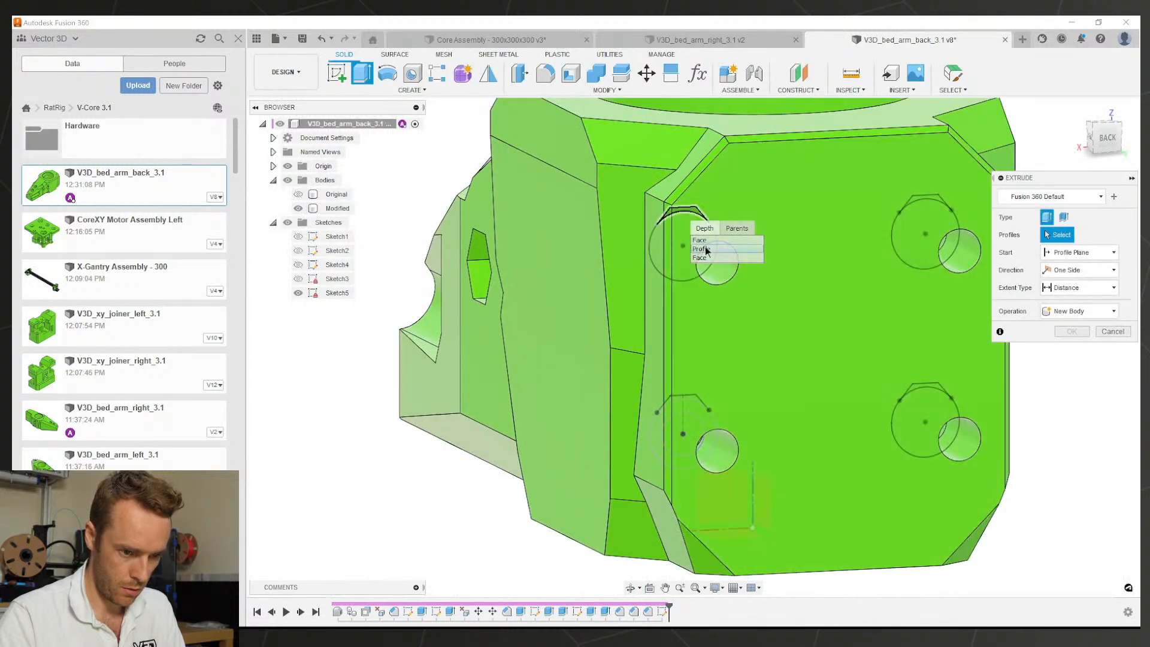
left_click(701, 248)
left_click(916, 201)
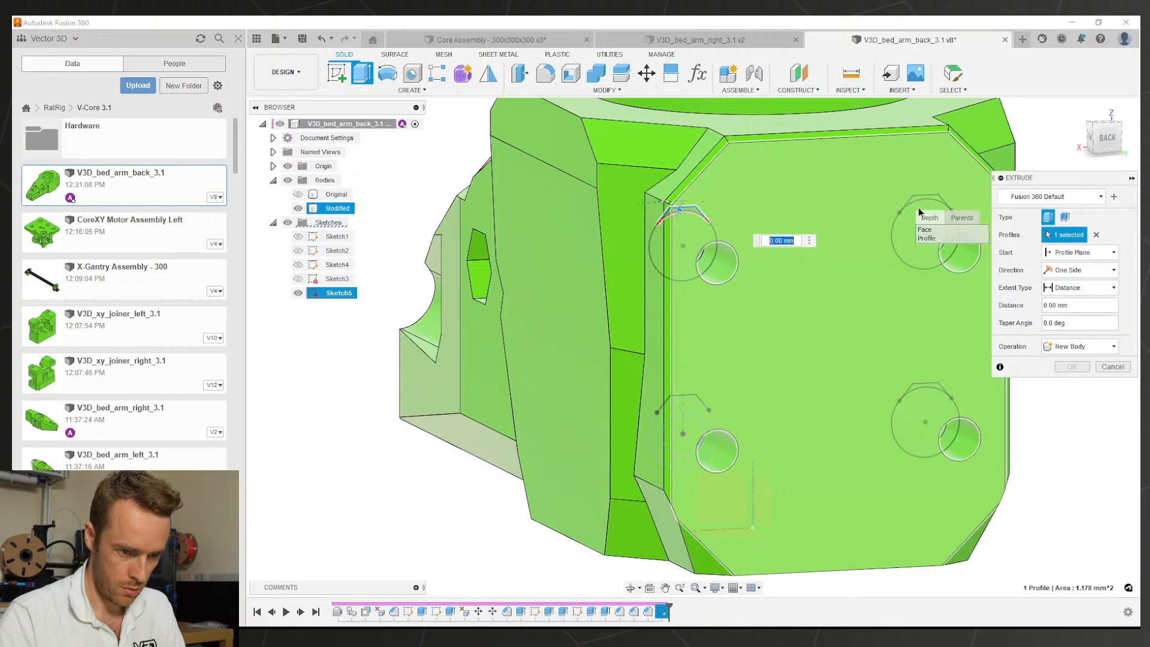
left_click(929, 238)
middle_click_drag(836, 267, 548, 232, "shift")
left_click(550, 237)
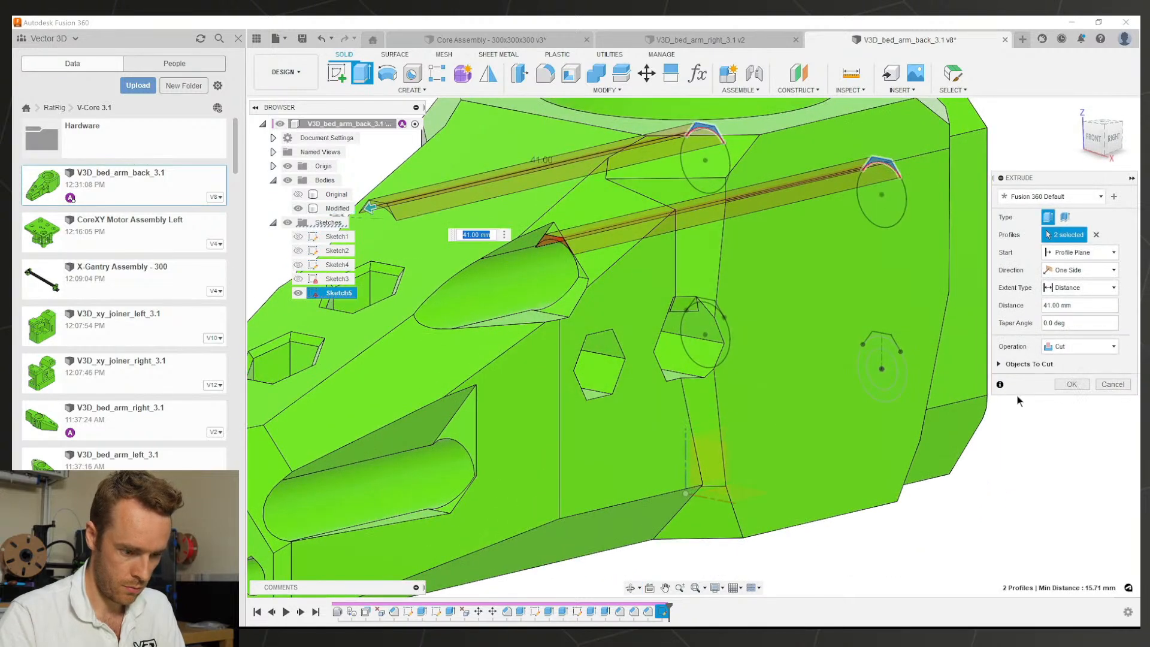
left_click(1071, 385)
Step: Cut the two lower arc profiles above the lower holes 54 mm deep
scroll(753, 517, "down", 5)
middle_click_drag(772, 419, 720, 429, "shift")
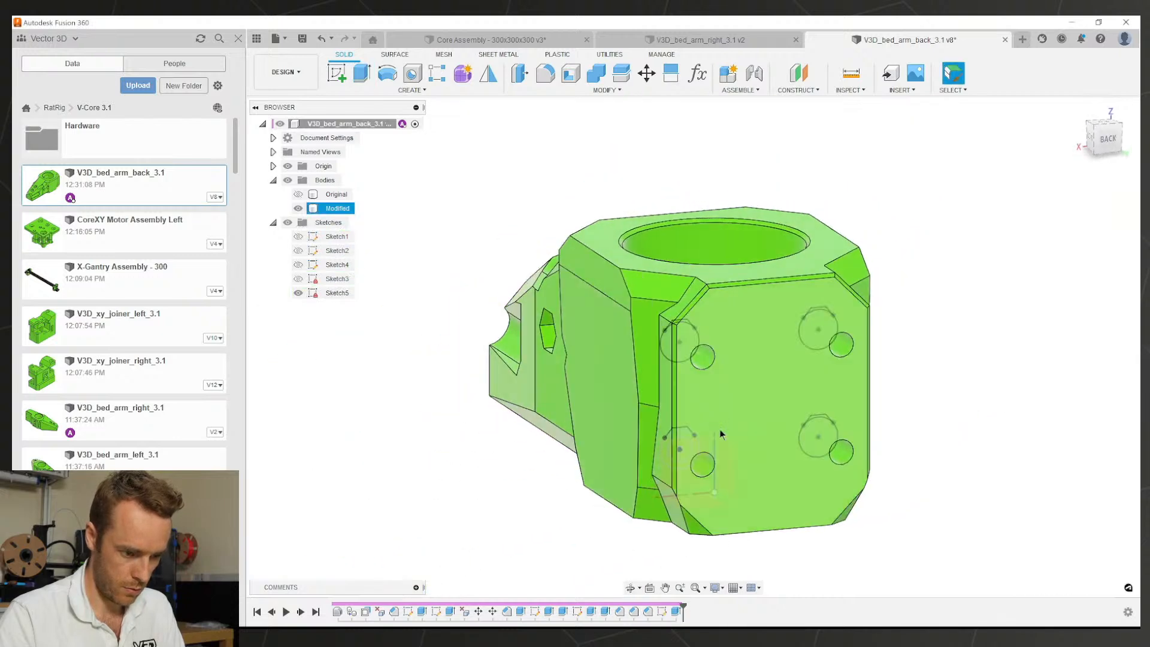
scroll(655, 430, "up", 5)
left_click(652, 423)
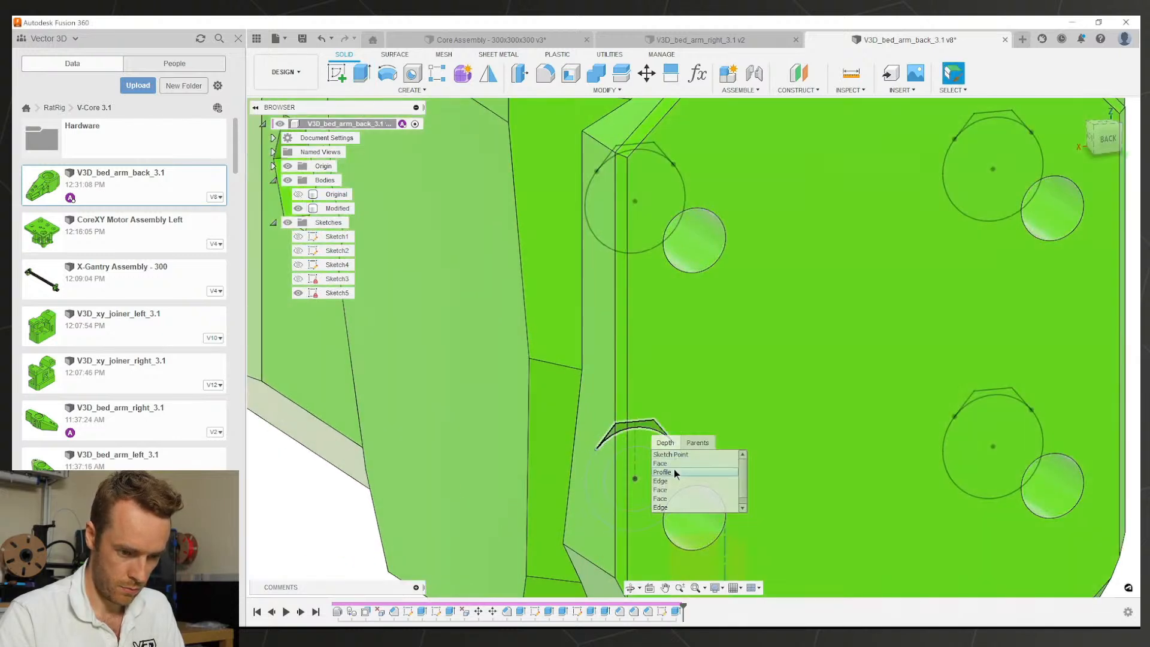
left_click(674, 472)
key("e")
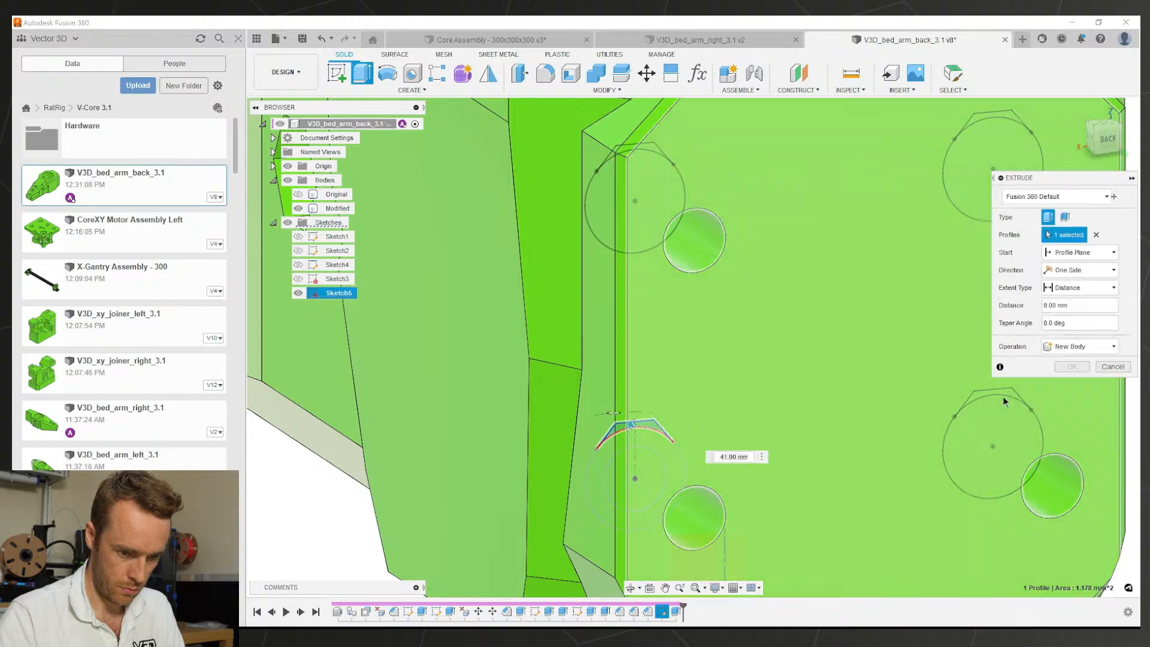
left_click(1002, 390)
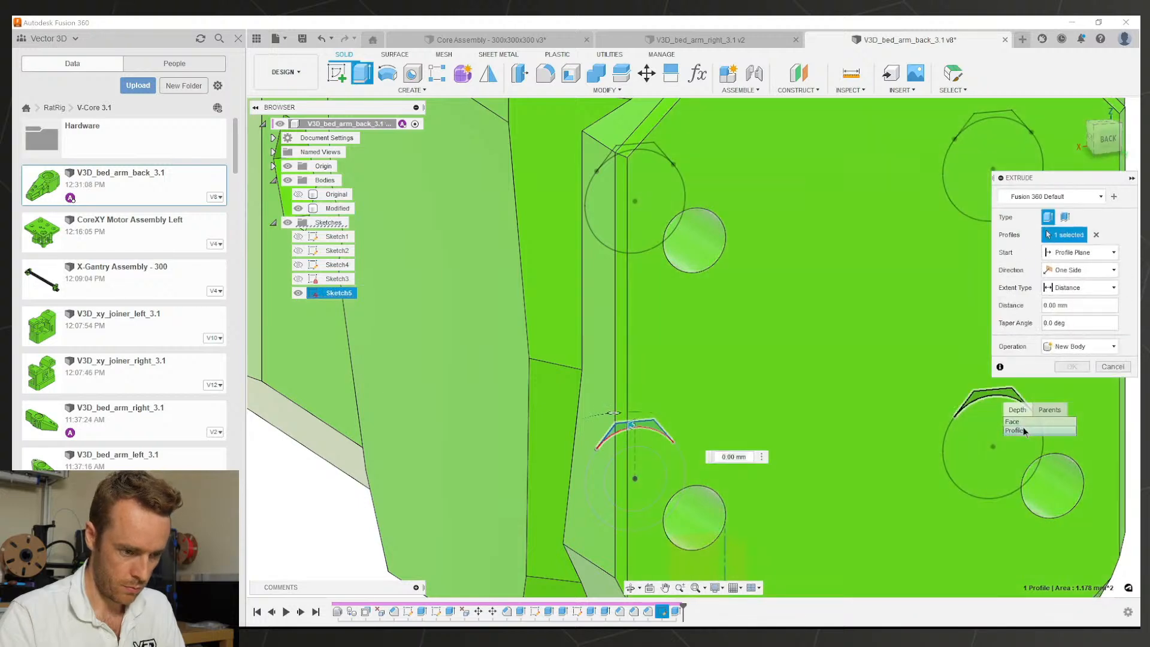
left_click(1022, 430)
scroll(845, 368, "down", 5)
middle_click_drag(725, 389, 831, 329, "shift")
scroll(633, 384, "up", 3)
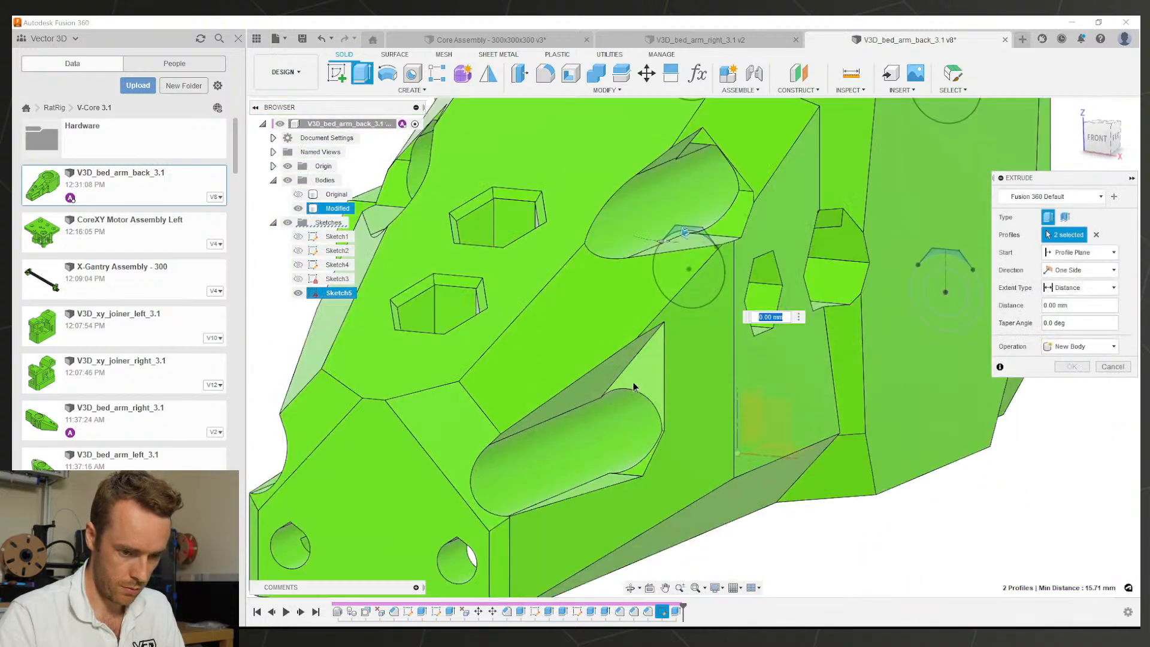
left_click_drag(687, 232, 645, 384)
key("Return")
Step: Save the V3D_bed_arm_back_3.1 part
scroll(742, 368, "down", 3)
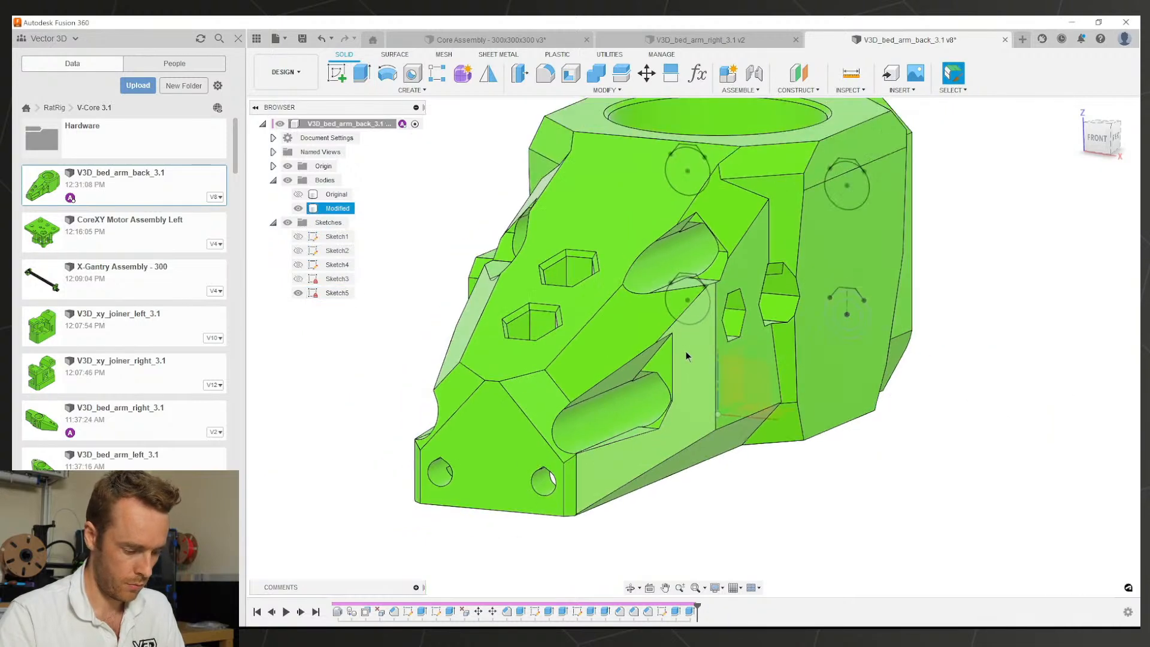
scroll(719, 348, "up", 3)
key("ctrl+s")
Step: Confirm the new version and inspect the new cut pockets from several angles
key("Return")
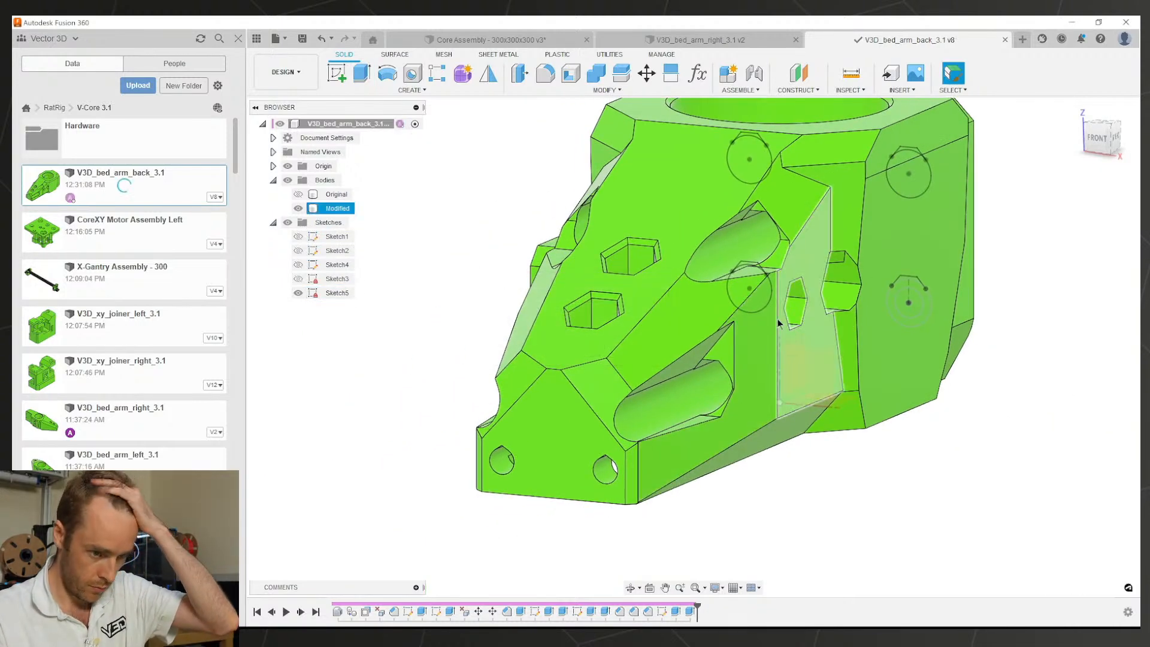
scroll(705, 195, "up", 2)
scroll(749, 215, "up", 3)
middle_click_drag(777, 228, 757, 219, "shift")
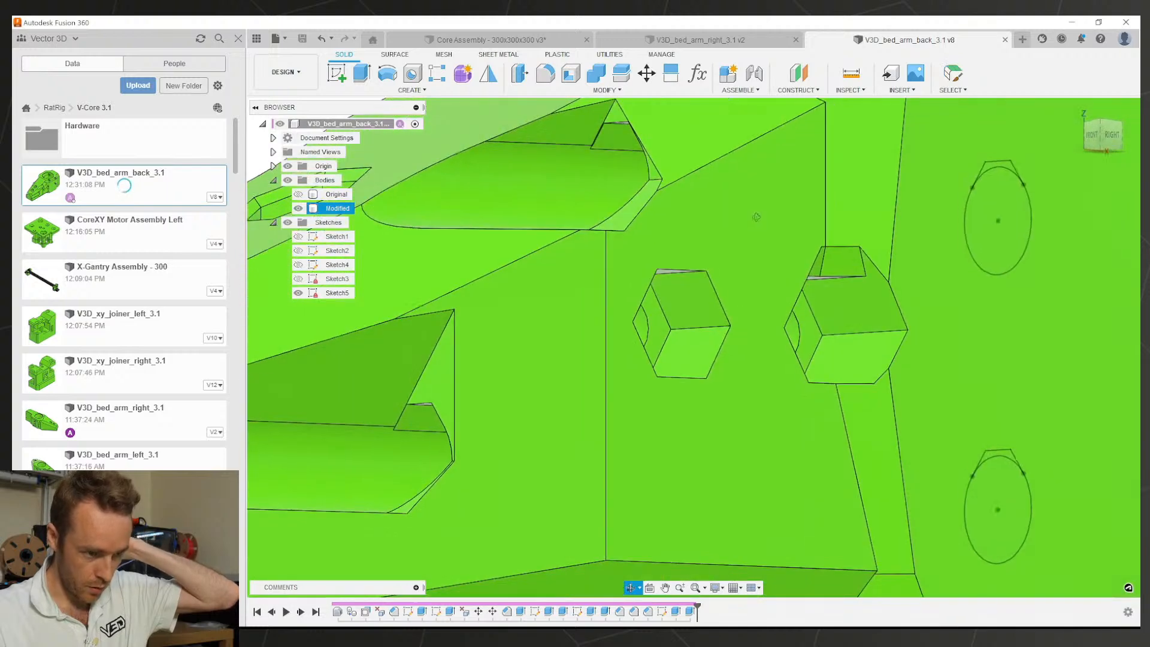
scroll(595, 146, "up", 5)
scroll(569, 161, "down", 10)
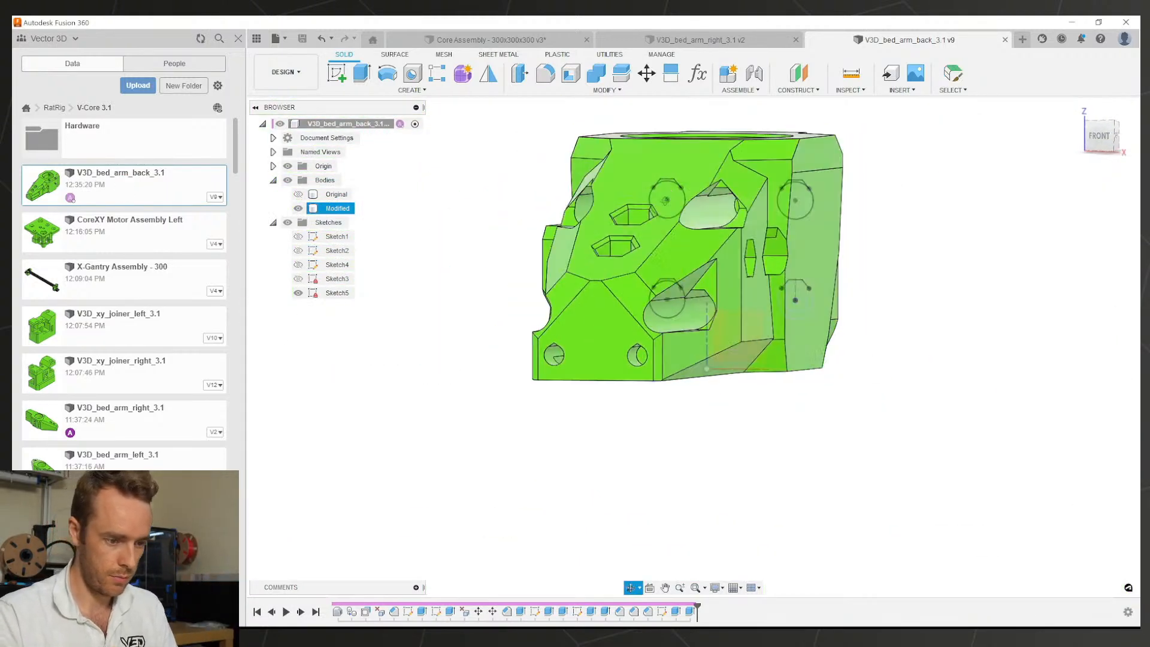
middle_click_drag(666, 200, 661, 179, "shift")
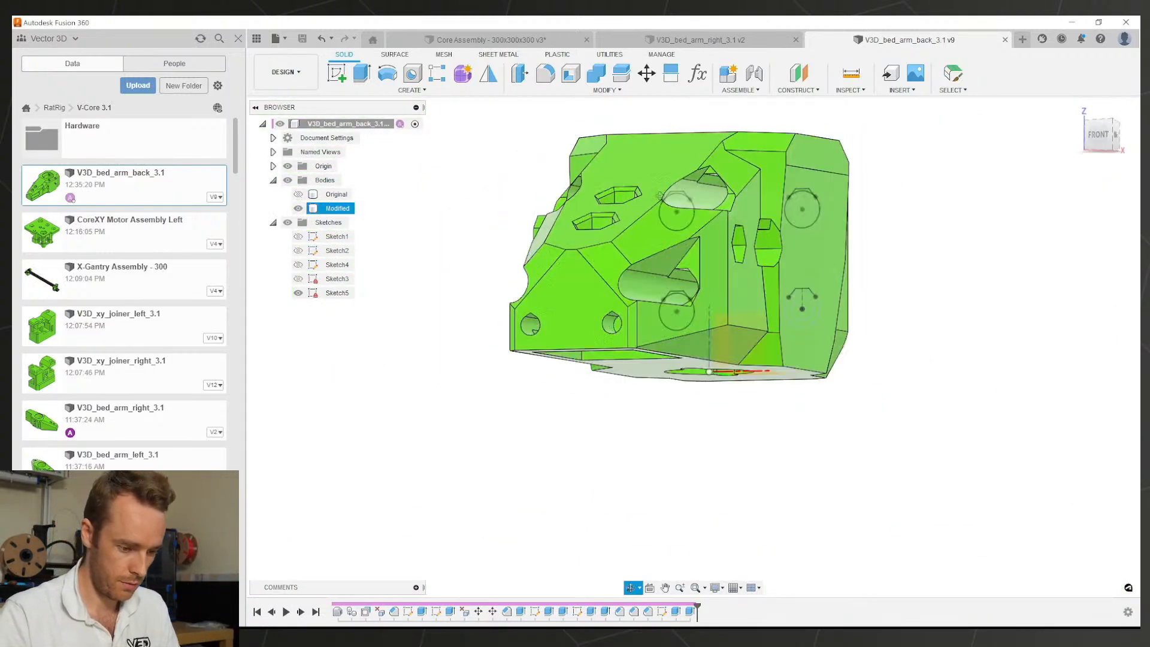
scroll(605, 359, "down", 3)
middle_click_drag(605, 353, 849, 362, "shift")
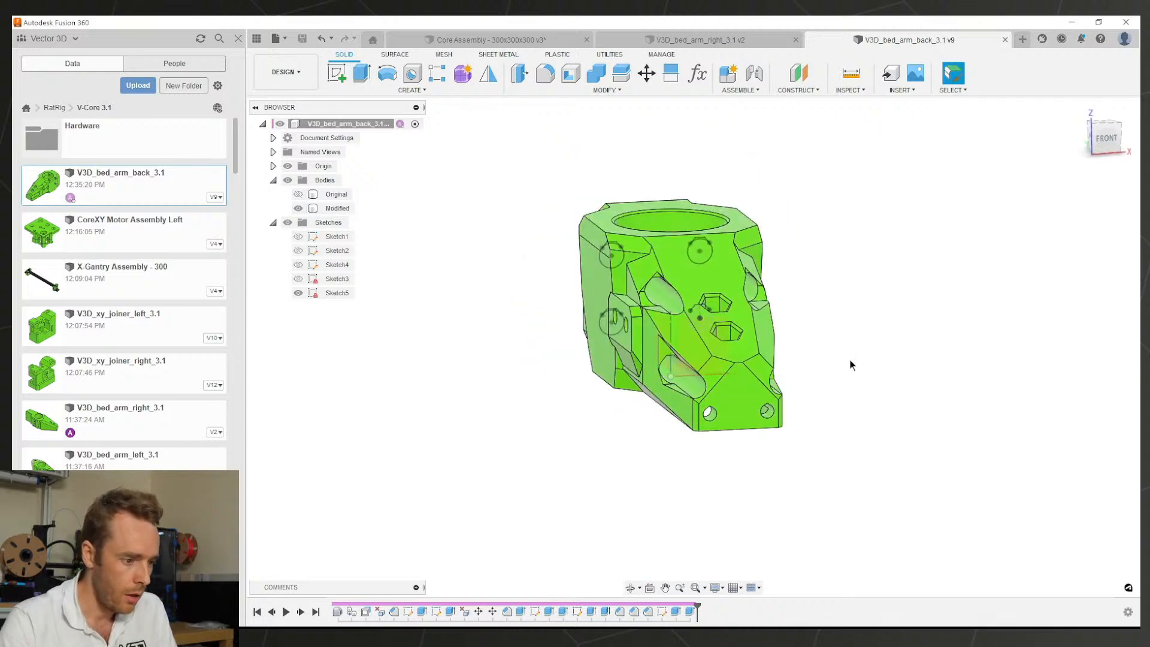
Step: Hide Sketch5 and save another version of the part
left_click(298, 293)
middle_click_drag(458, 348, 546, 354, "shift")
key("ctrl+s")
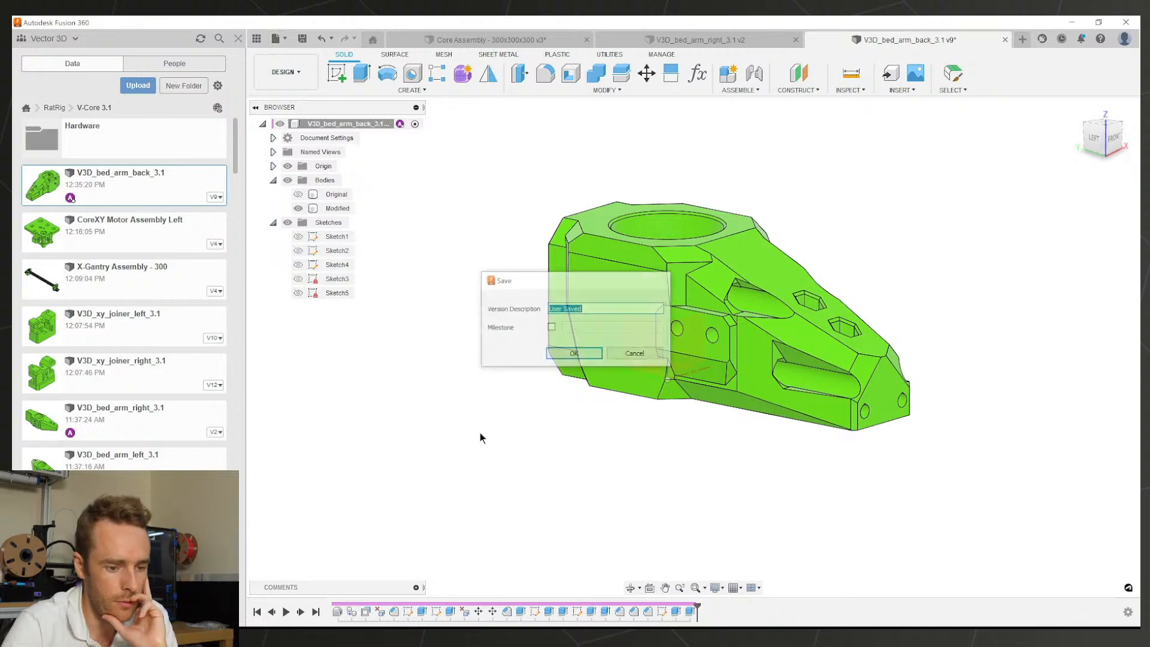
key("Return")
middle_click_drag(743, 382, 731, 419, "shift")
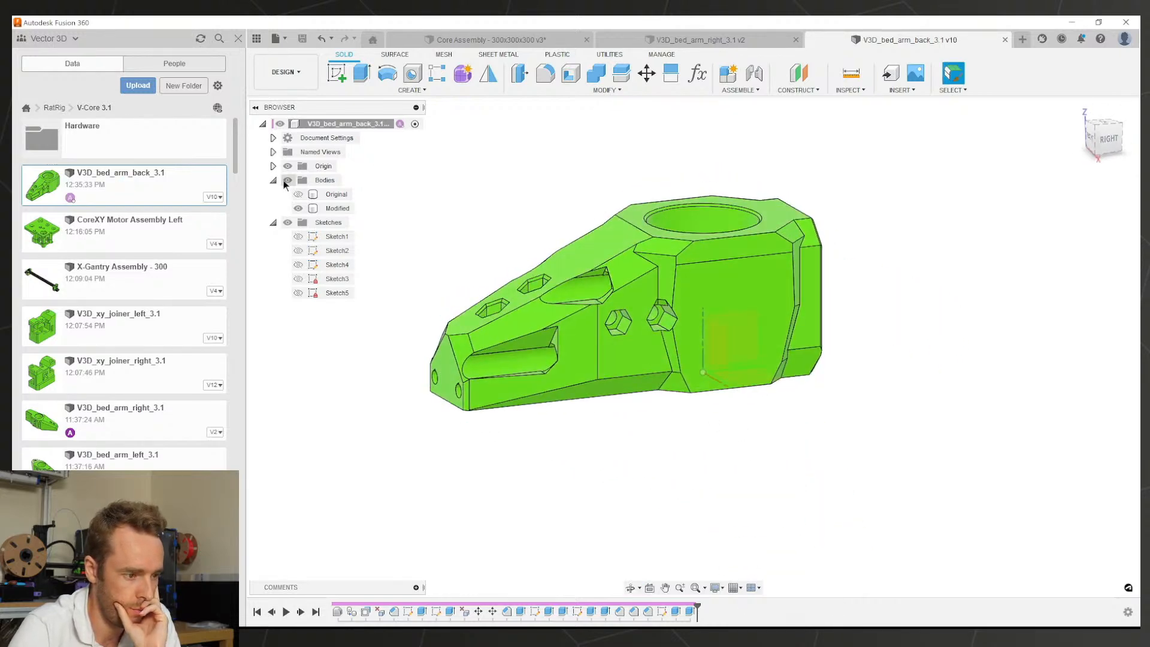
Step: Hide the Origin axes and planes, then save the part again
left_click(273, 165)
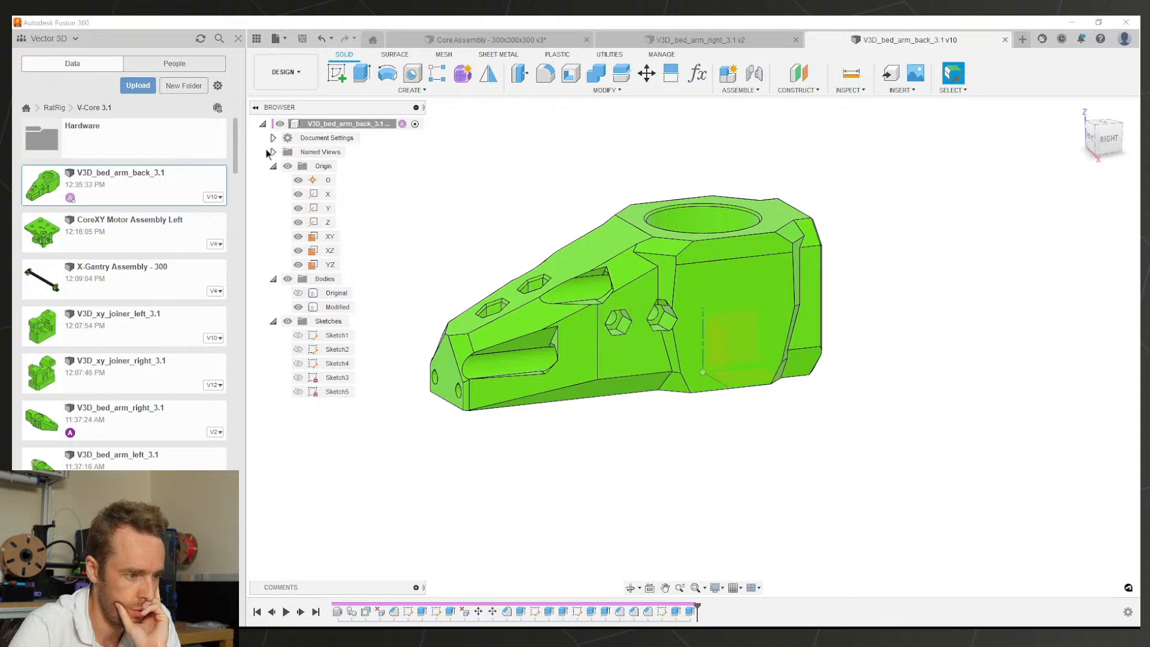
left_click(287, 166)
left_click(274, 166)
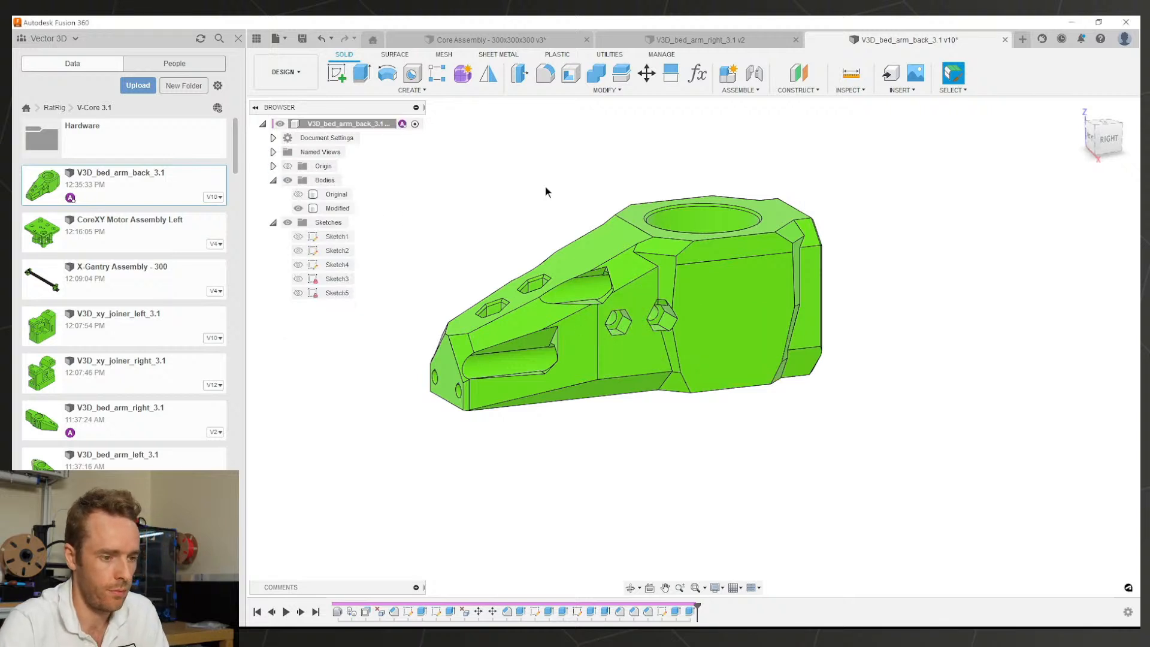
key("ctrl+s")
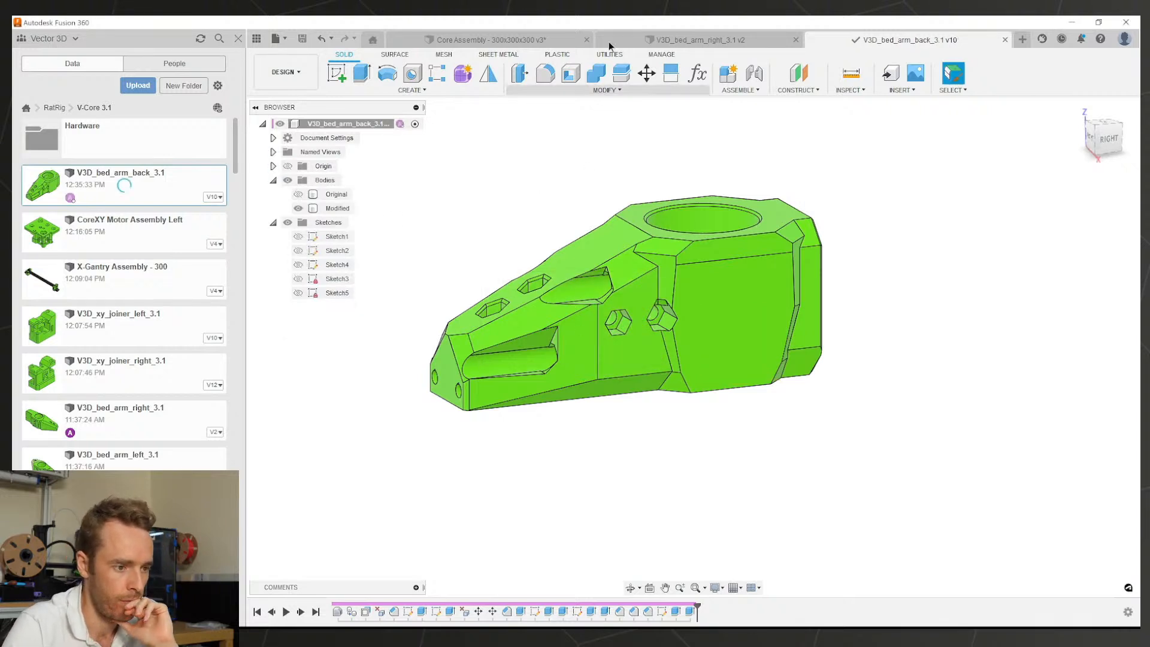
Step: Save the Core Assembly - 300x300x300 document with the updated bed arm
left_click(550, 41)
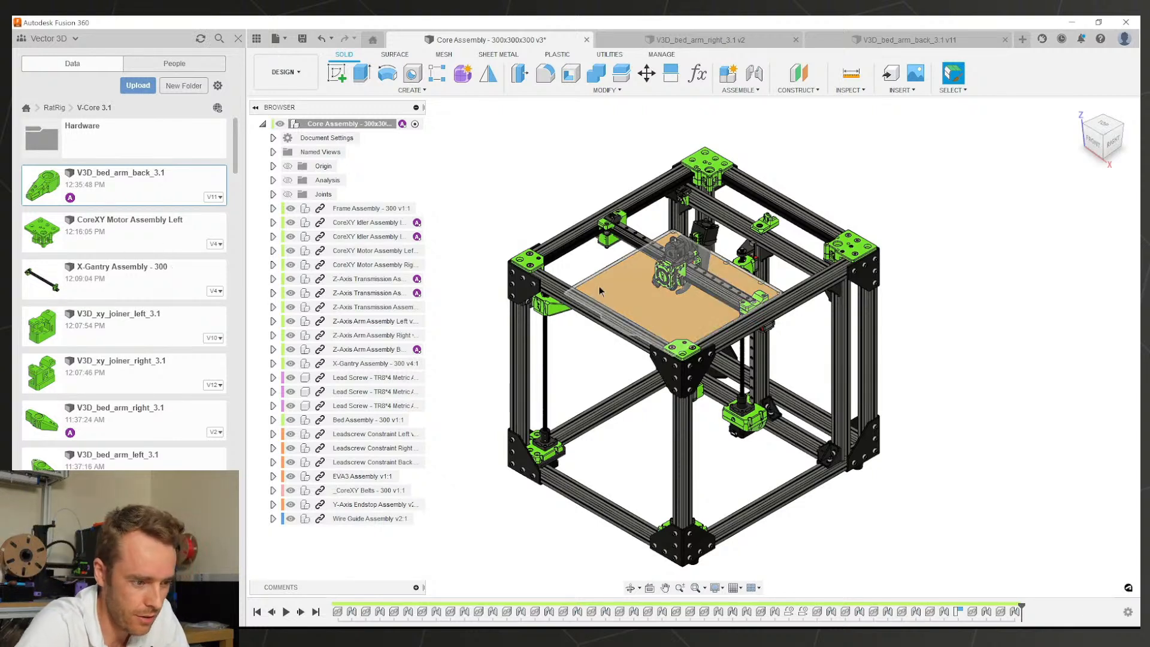
middle_click_drag(636, 346, 667, 326)
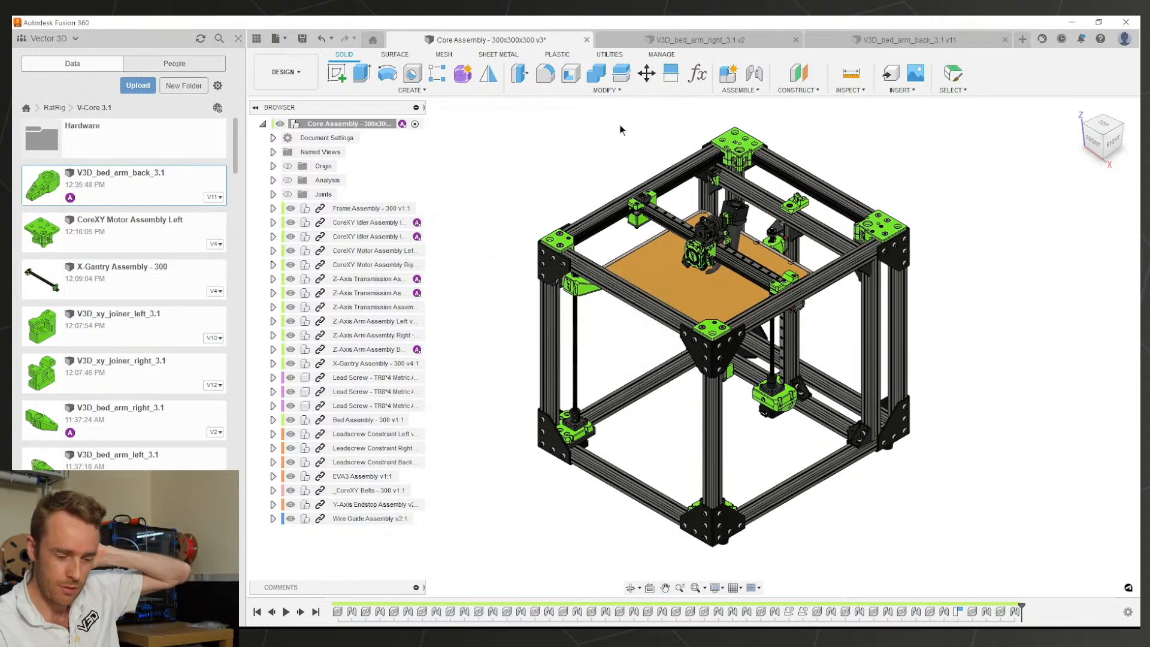
key("ctrl+s")
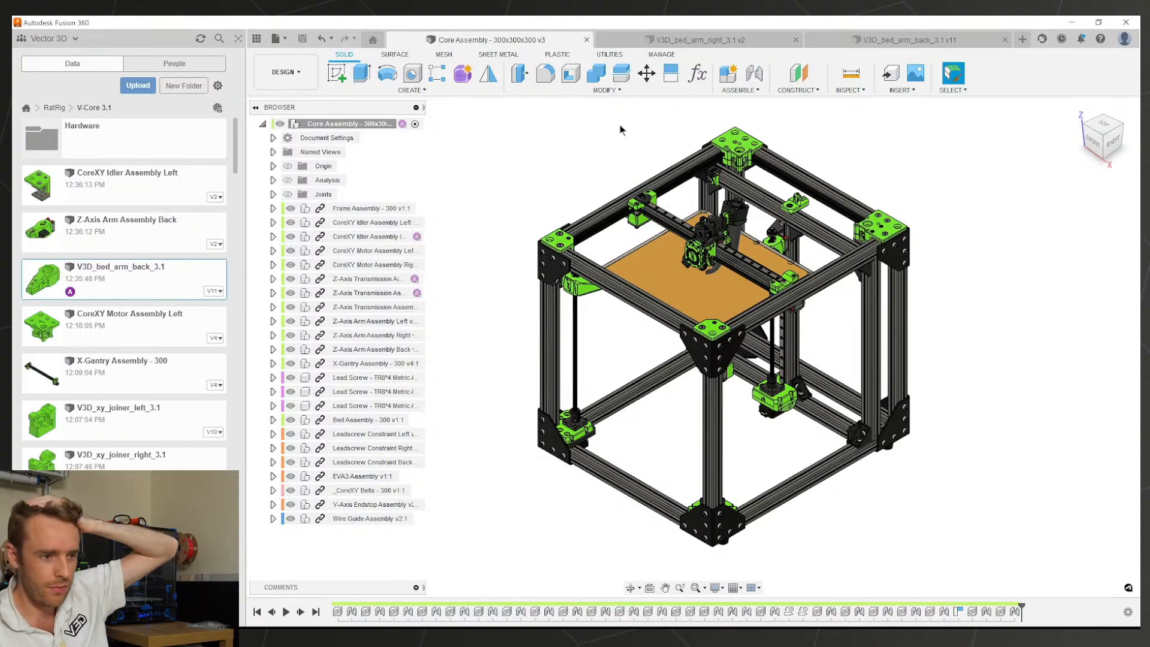
Step: Close the V3D_bed_arm_right_3.1 document
left_click(701, 38)
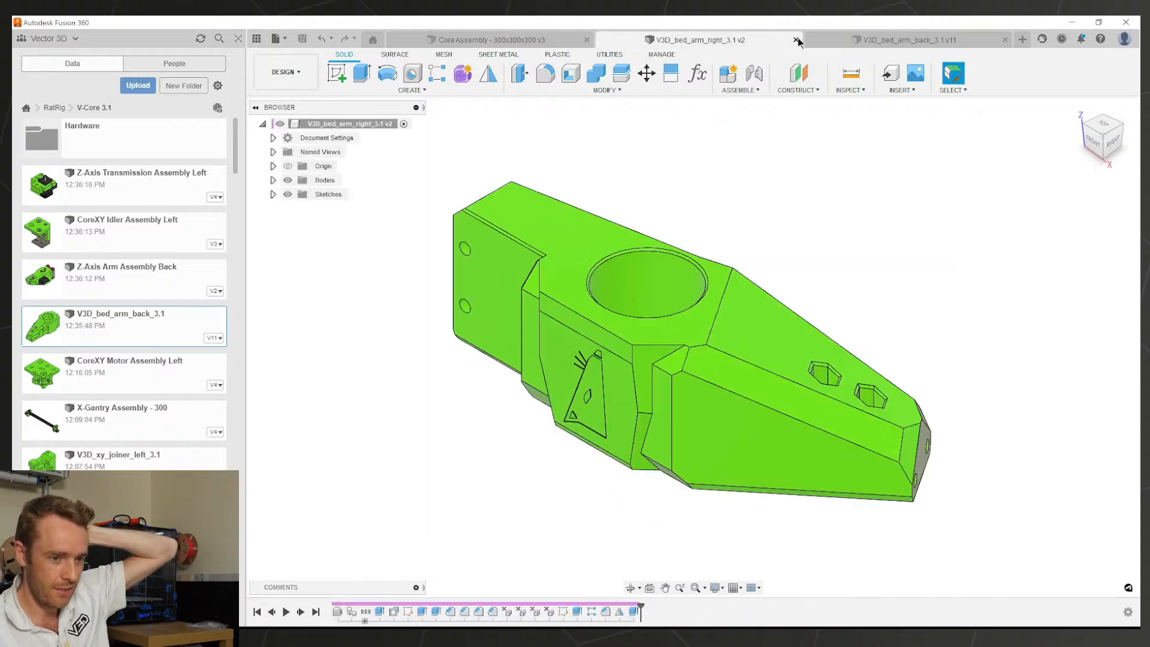
left_click(796, 40)
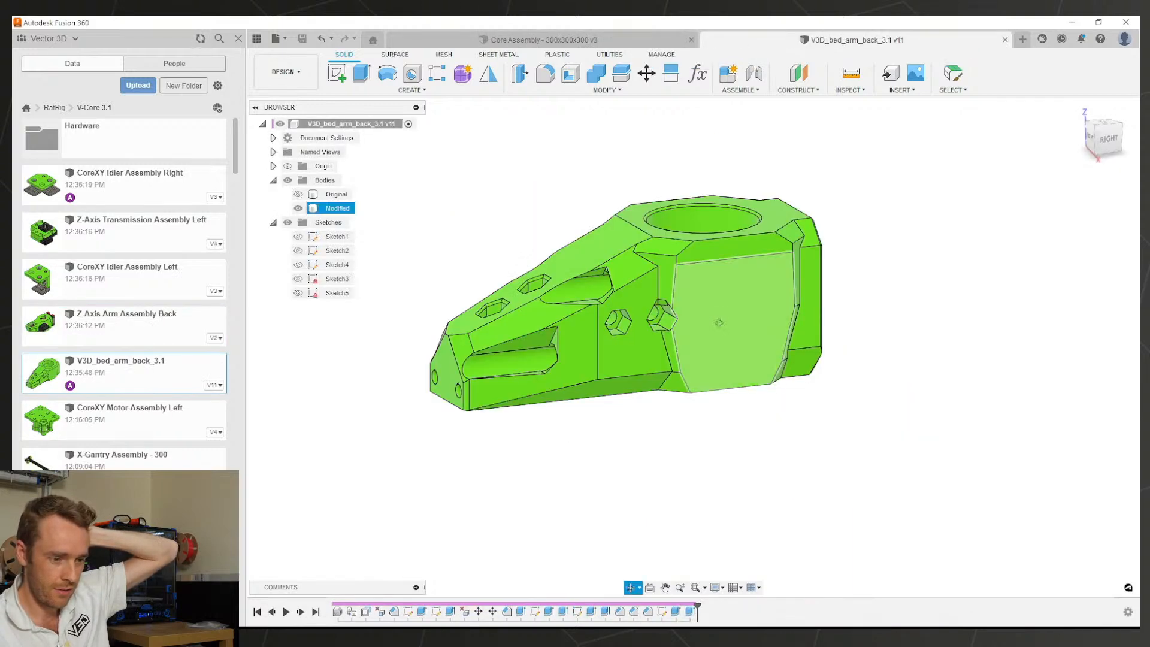
middle_click_drag(719, 322, 899, 270, "shift")
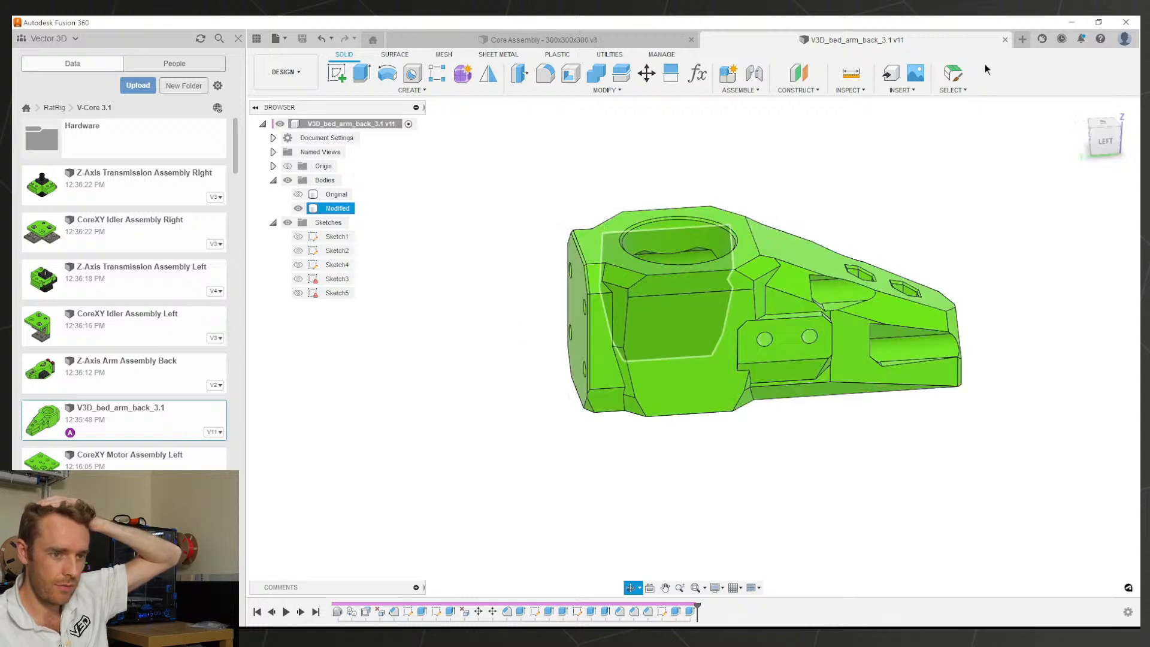
Step: Close V3D_bed_arm_back_3.1 and zoom in on the green idler block in the assembly
left_click(1007, 40)
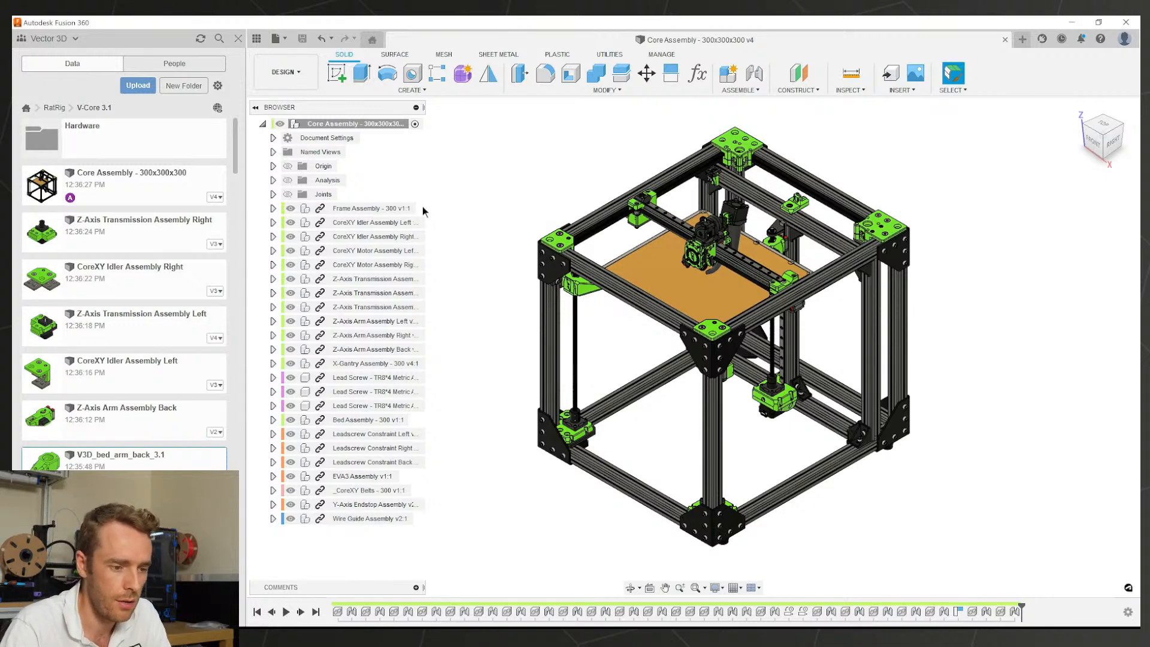
scroll(642, 204, "up", 5)
middle_click_drag(629, 228, 700, 376)
scroll(699, 376, "up", 2)
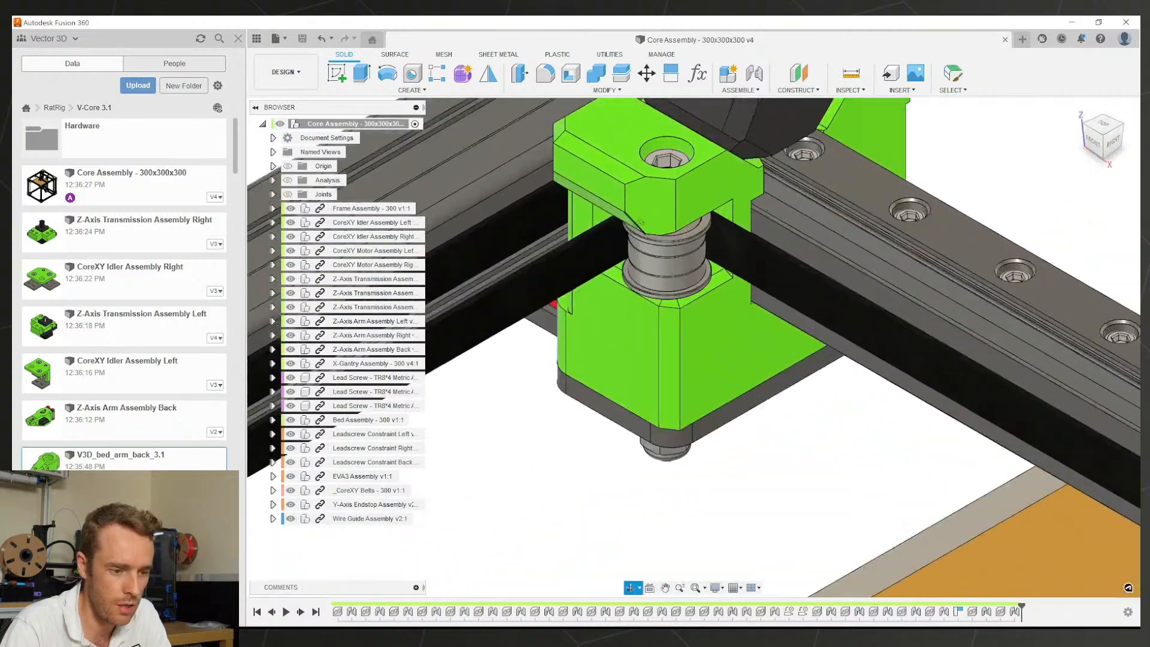
middle_click_drag(575, 210, 928, 393, "shift")
Step: Orbit around the corner bracket and bed to show the whole printer from the front-right
scroll(632, 283, "down", 5)
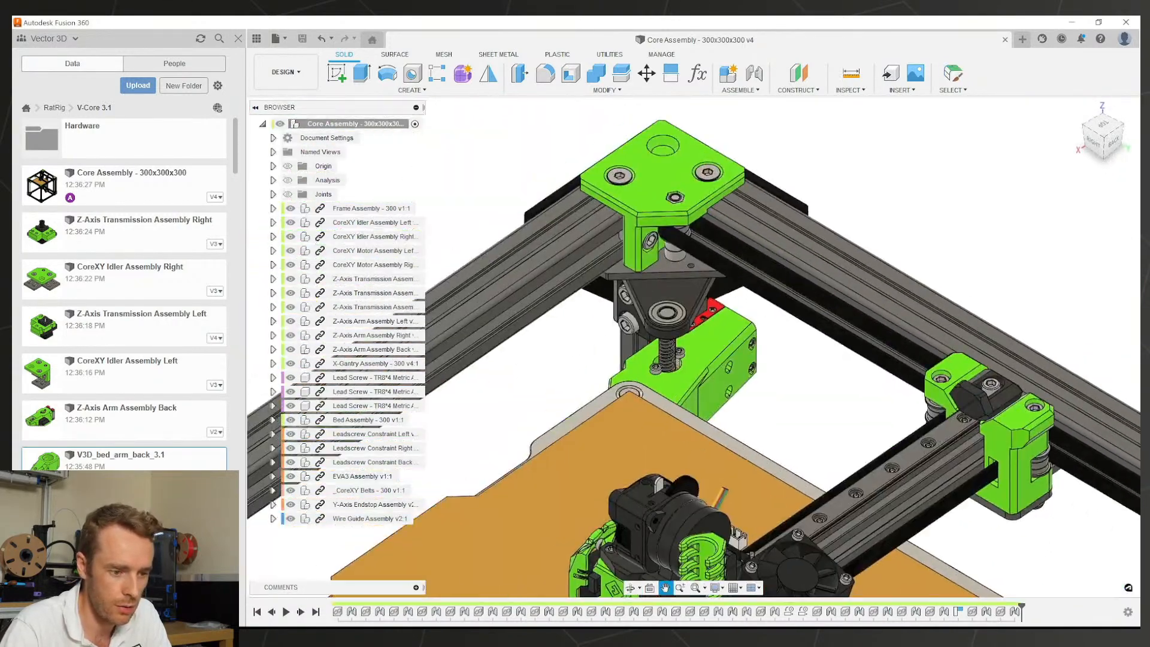
scroll(671, 210, "up", 1)
middle_click_drag(785, 329, 707, 278, "shift")
scroll(773, 282, "up", 5)
middle_click_drag(799, 292, 597, 241, "shift")
scroll(838, 290, "down", 2)
scroll(581, 195, "down", 2)
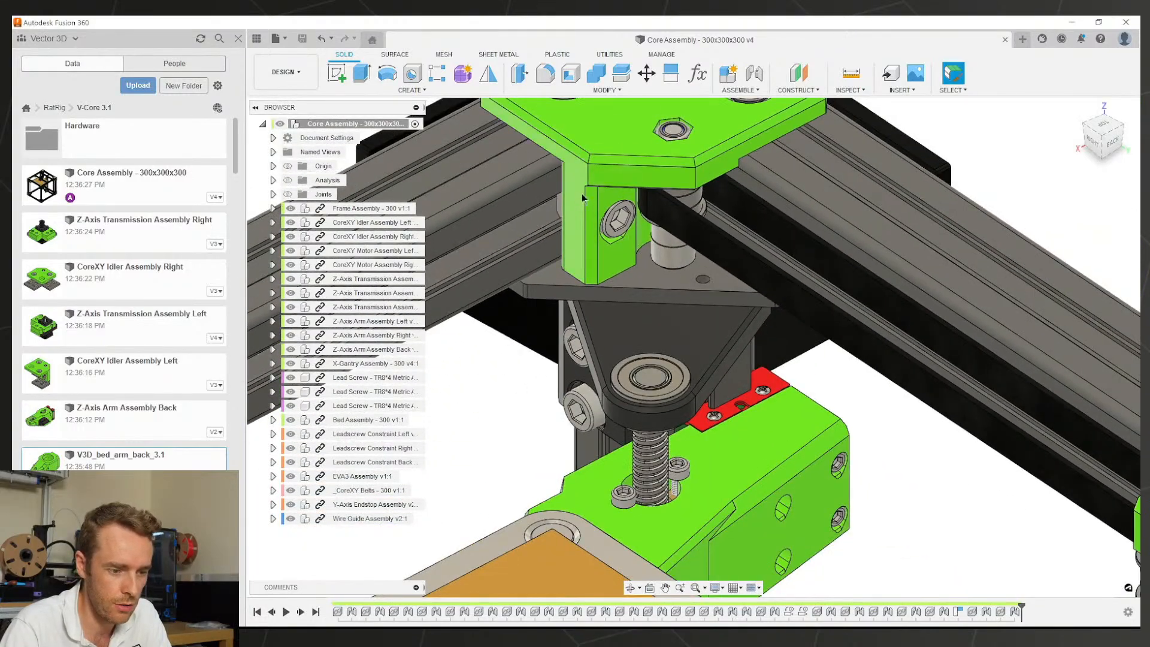
scroll(581, 195, "down", 2)
middle_click_drag(581, 195, 742, 256)
scroll(741, 256, "down", 2)
middle_click_drag(901, 309, 633, 213)
scroll(775, 339, "down", 2)
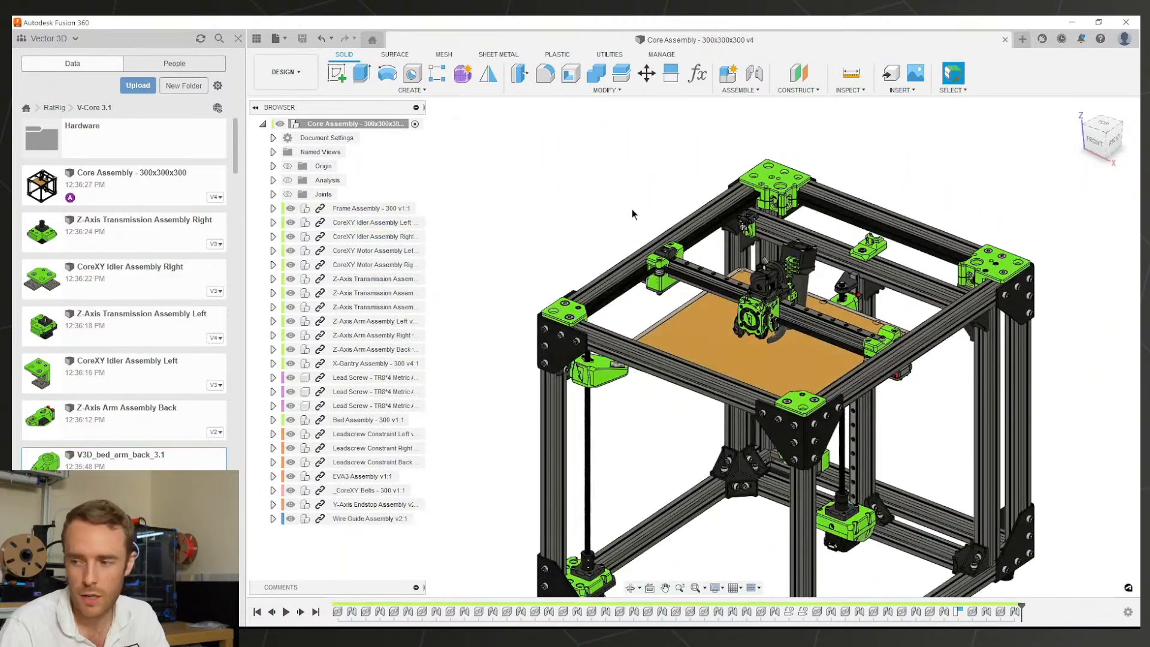